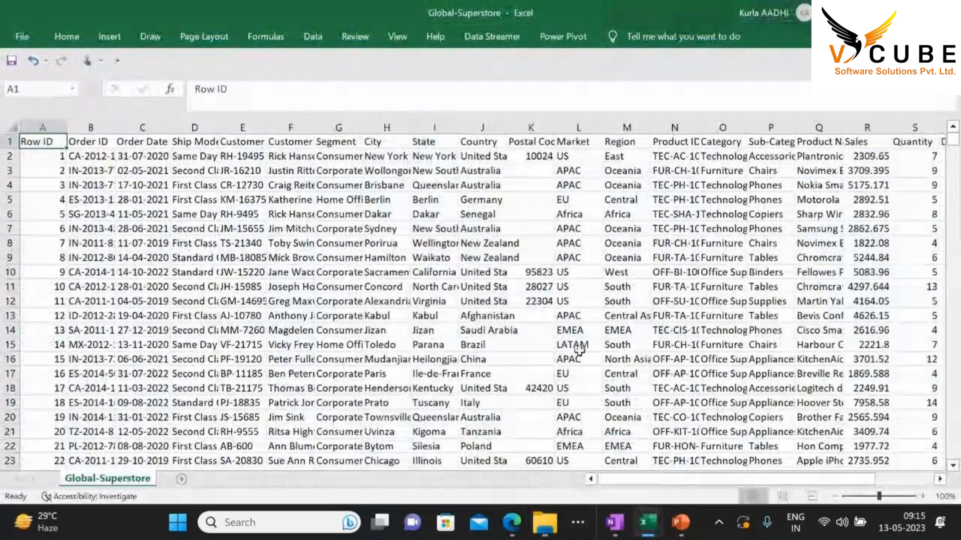
# AutoFit the column widths of the whole Global-Superstore data range to their contents and return to the first cell
pyautogui.hotkey('ctrl', 'shift', 'Right')
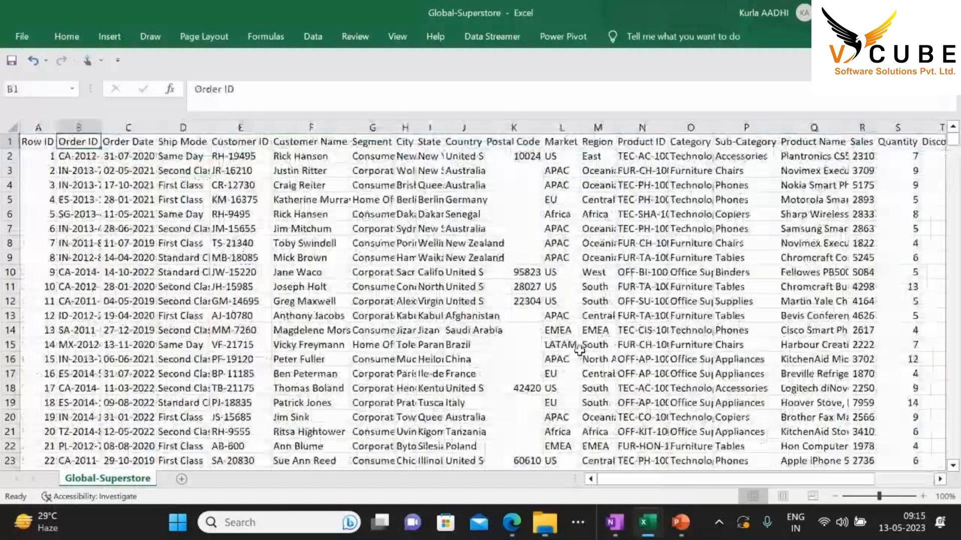
pyautogui.moveTo(128, 129); pyautogui.dragTo(515, 130)
pyautogui.click(431, 142)
pyautogui.click(25, 142)
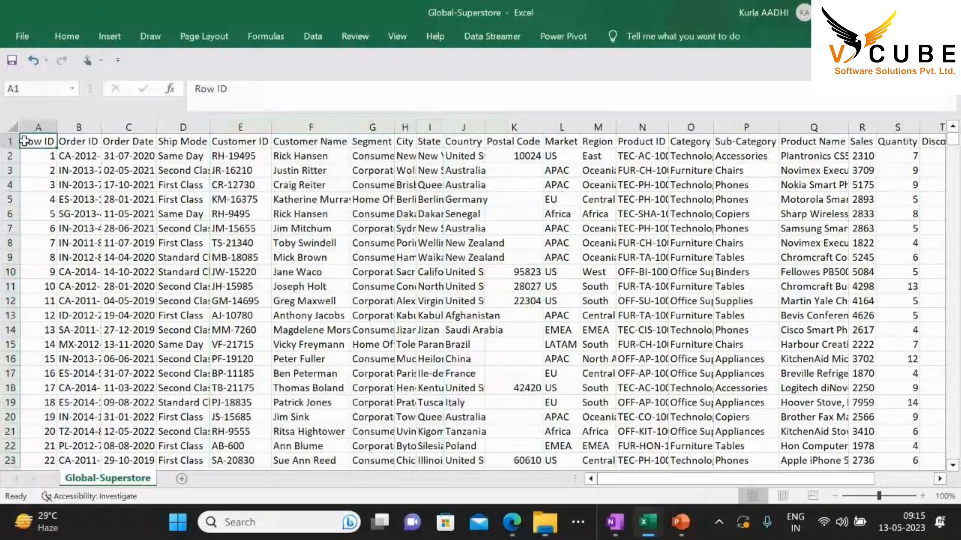
pyautogui.hotkey('ctrl', 'shift', 'End')
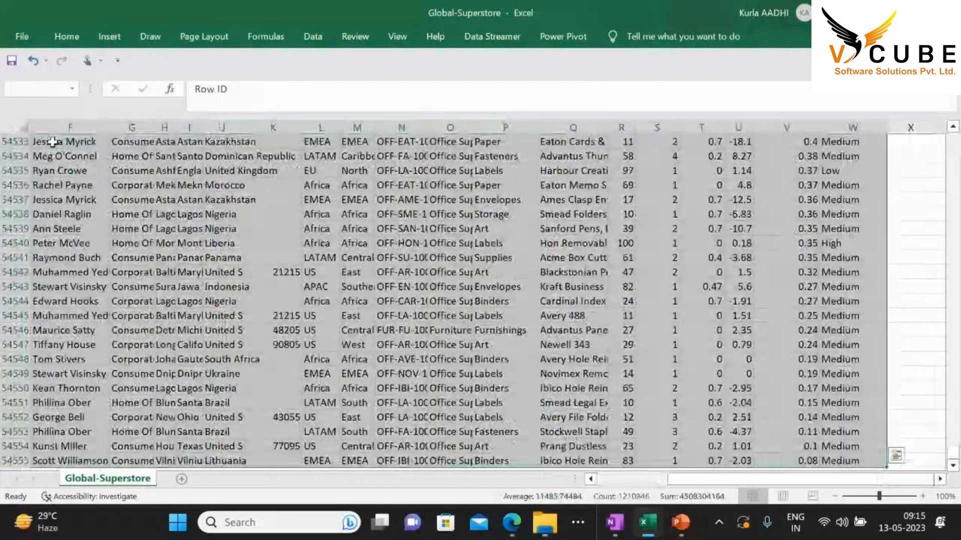
pyautogui.press('o')
pyautogui.press('i')
pyautogui.hotkey('ctrl', 'Home')
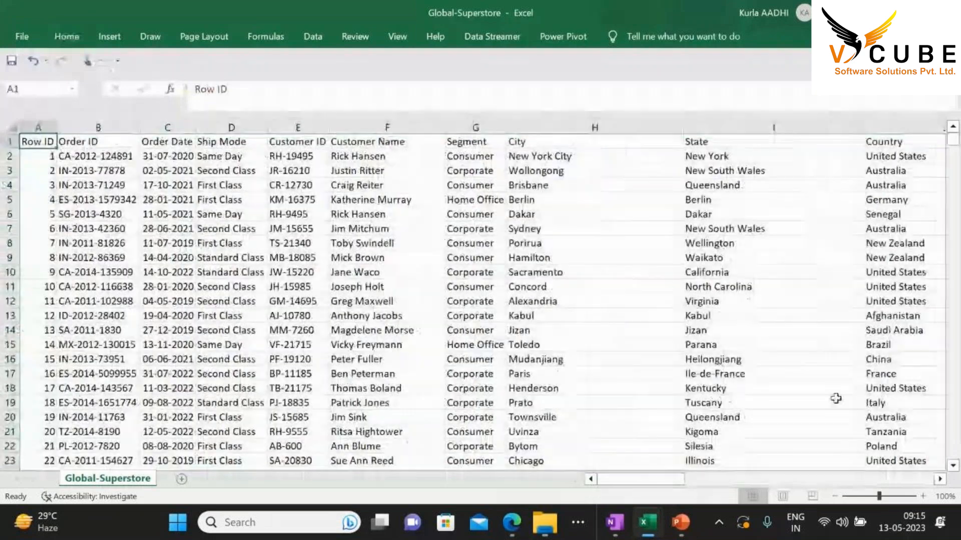
# Review the header row across the remaining columns as far as Order Priority, then go back to Product Name
pyautogui.click(940, 478)
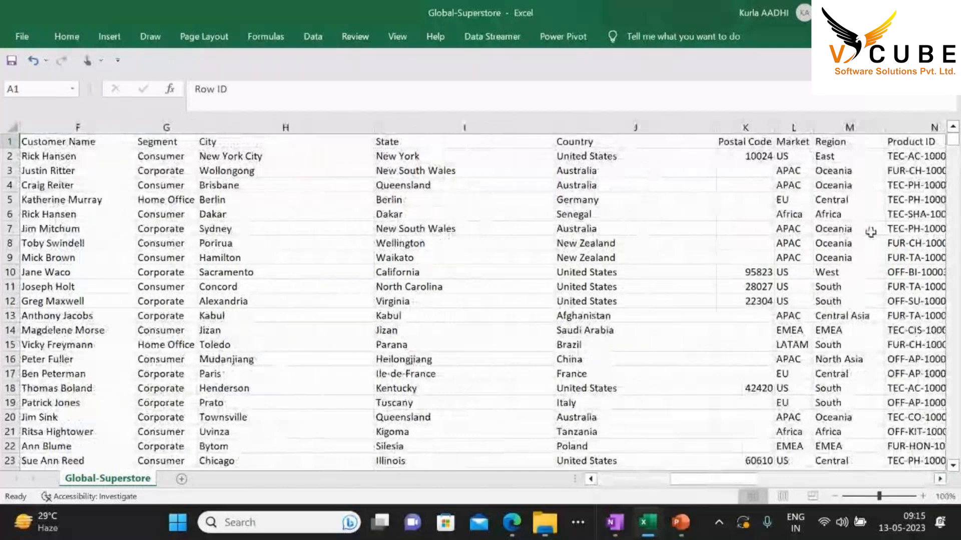
pyautogui.click(914, 136)
pyautogui.press('Right')
pyautogui.press('Right')
pyautogui.press('Right')
pyautogui.press('Right')
pyautogui.press('Right')
pyautogui.press('Right')
pyautogui.press('Right')
pyautogui.press('Right')
pyautogui.press('Right')
pyautogui.press('Right')
pyautogui.press('Left')
pyautogui.press('Left')
pyautogui.press('Left')
pyautogui.press('Left')
pyautogui.press('Left')
pyautogui.press('Left')
pyautogui.press('Left')
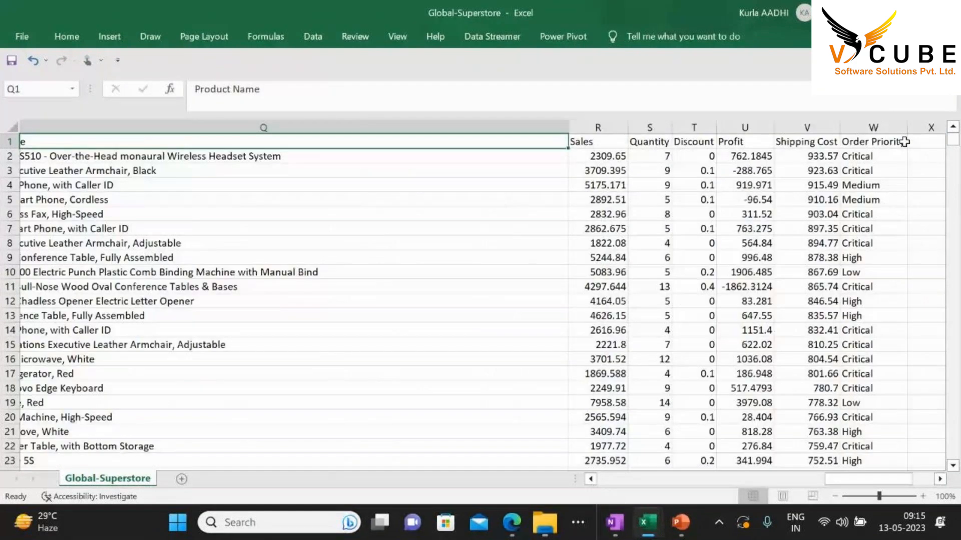
# Narrow the Product Name column so the columns from Category to Order Priority fit in view together
pyautogui.press('Left')
pyautogui.press('Left')
pyautogui.moveTo(766, 120); pyautogui.dragTo(458, 155)
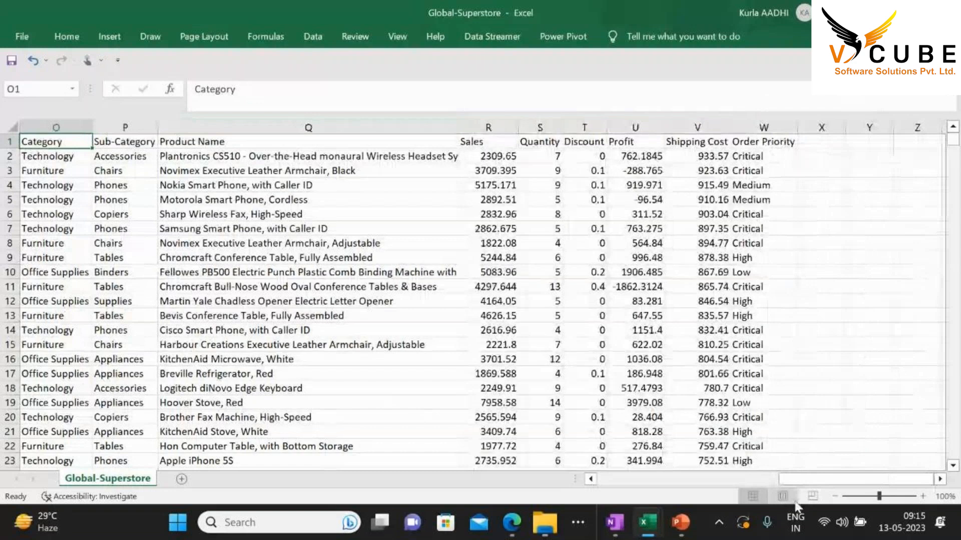
# Highlight the product columns from Product ID to Product Name, and the columns from Sales to Order Priority, to examine them
pyautogui.moveTo(777, 479); pyautogui.dragTo(720, 479)
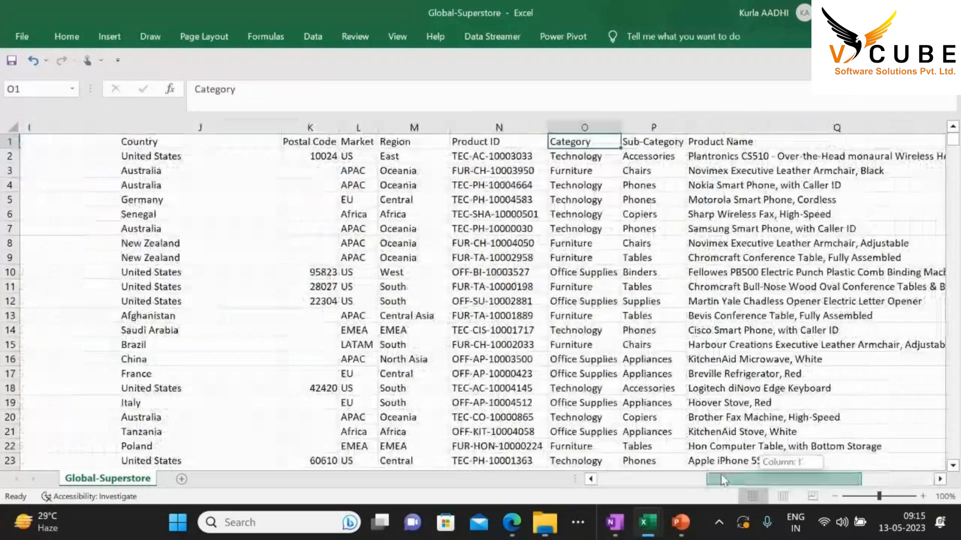
pyautogui.moveTo(399, 127); pyautogui.dragTo(761, 123)
pyautogui.hscroll(3, 701, 126)
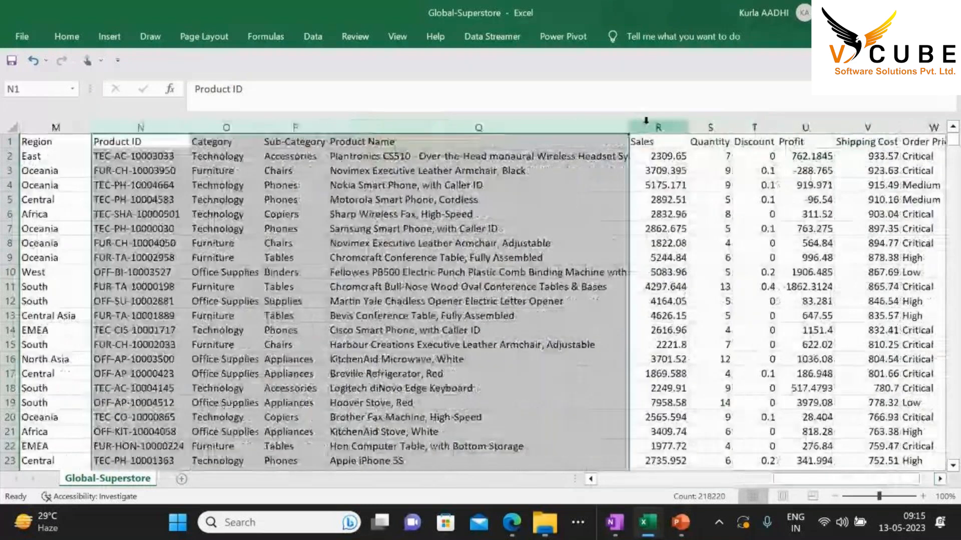
pyautogui.click(646, 125)
pyautogui.moveTo(645, 125); pyautogui.dragTo(895, 139)
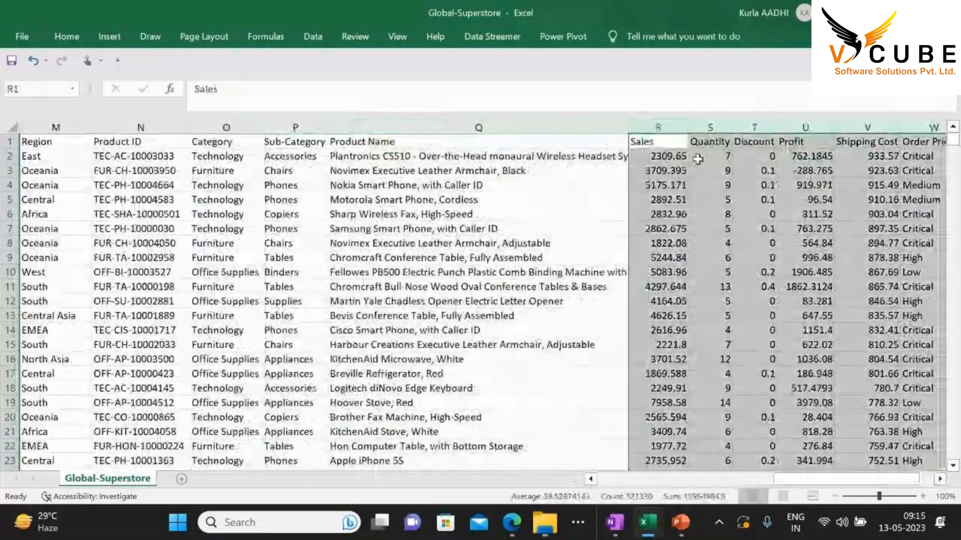
pyautogui.click(695, 158)
pyautogui.click(451, 181)
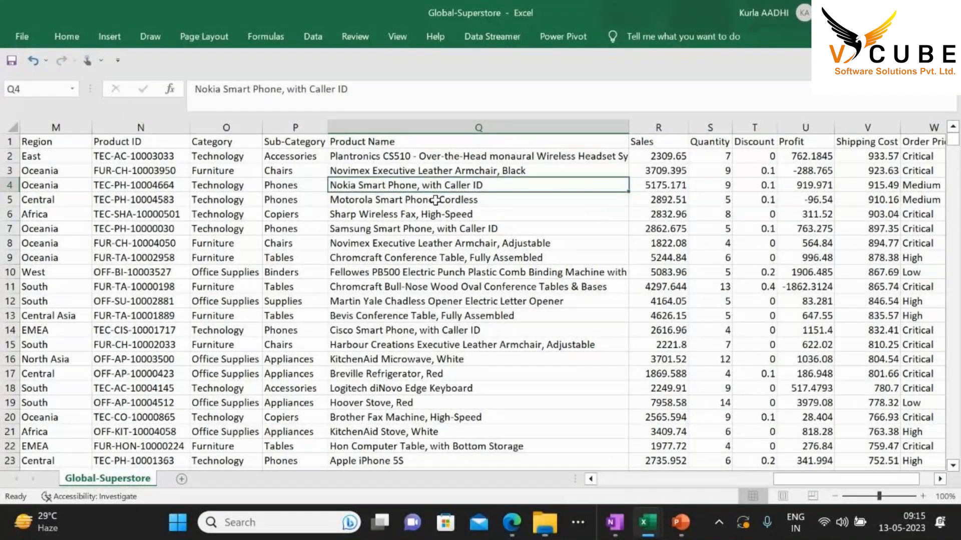
# Switch to the Draft report in Power BI Desktop and add a new blank report page
pyautogui.moveTo(682, 525)
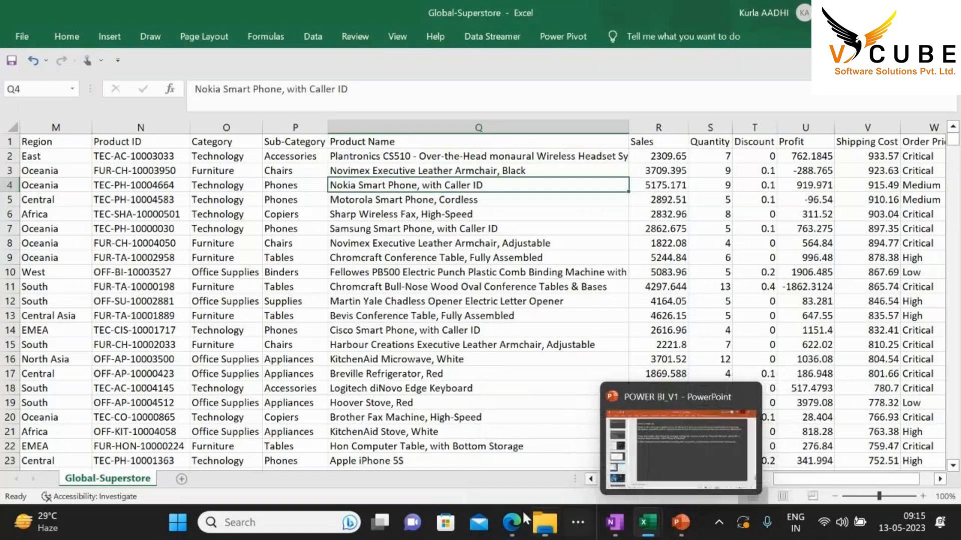
pyautogui.moveTo(544, 523)
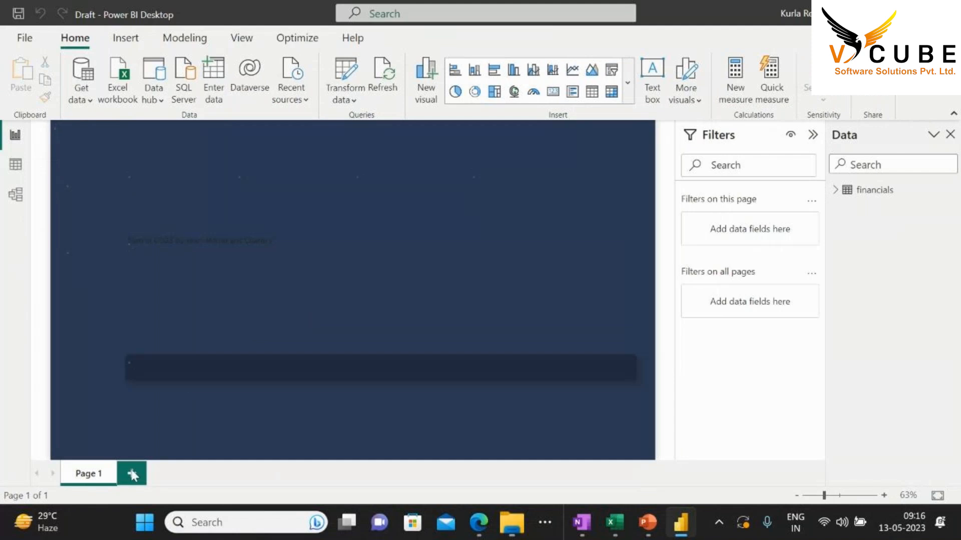
pyautogui.click(132, 474)
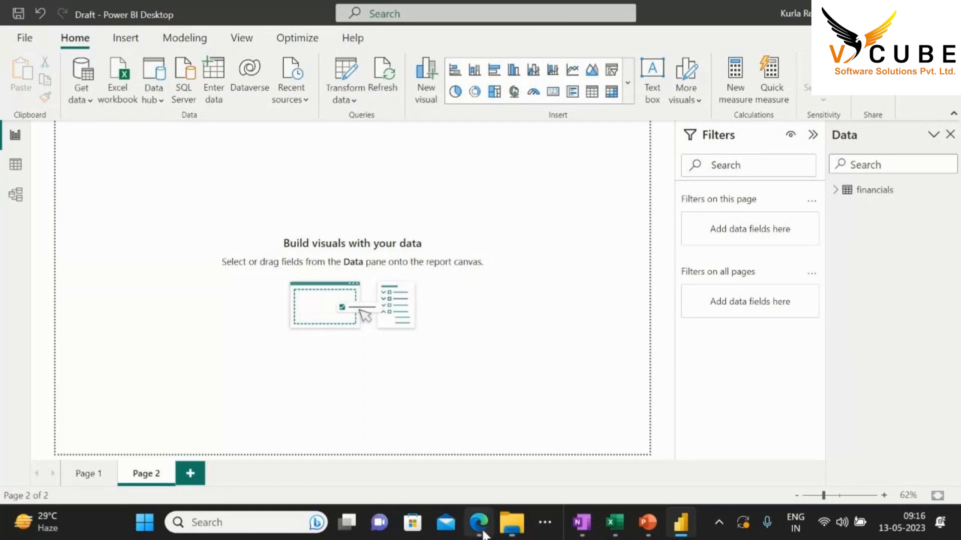
# Check the GoTo meeting chat in Edge, then return to Power BI Desktop and select the financials table
pyautogui.moveTo(482, 535)
pyautogui.click(471, 389)
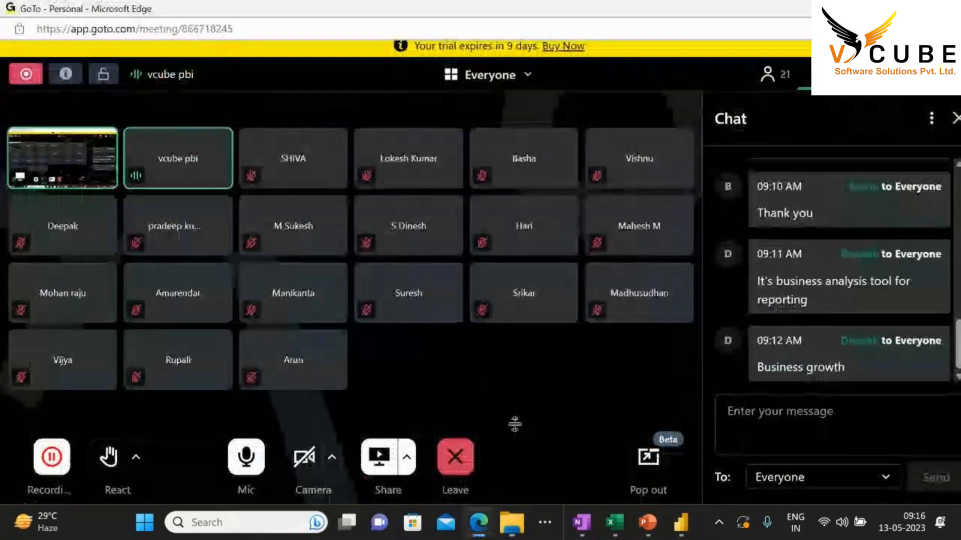
pyautogui.click(680, 523)
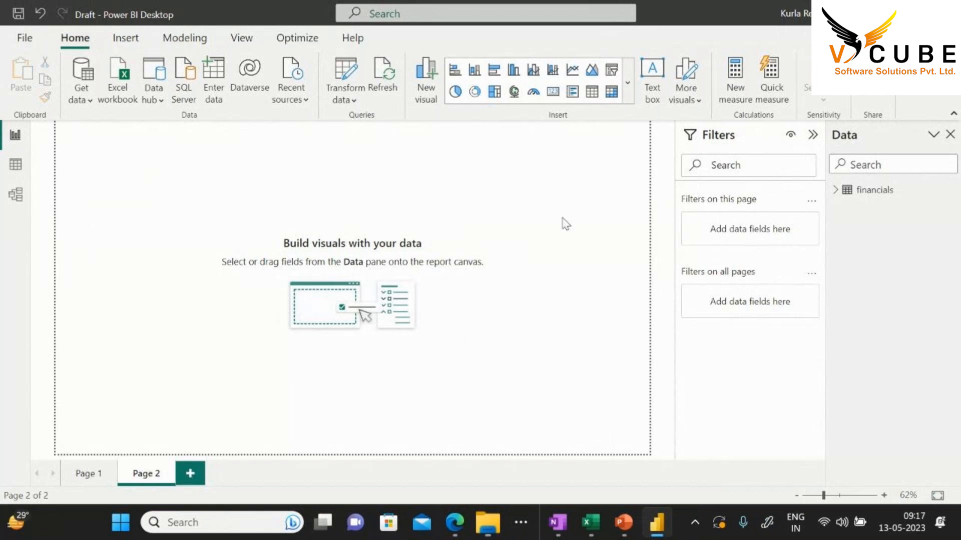
pyautogui.click(870, 200)
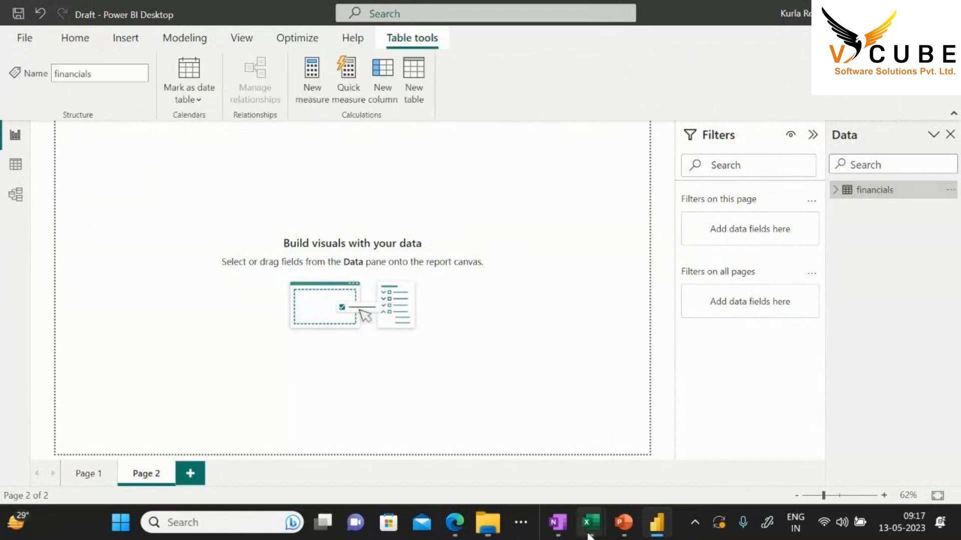
# Switch to the Global-Superstore workbook in Excel and examine the Product Name entries, checking the GoTo meeting briefly
pyautogui.moveTo(590, 523)
pyautogui.click(690, 458)
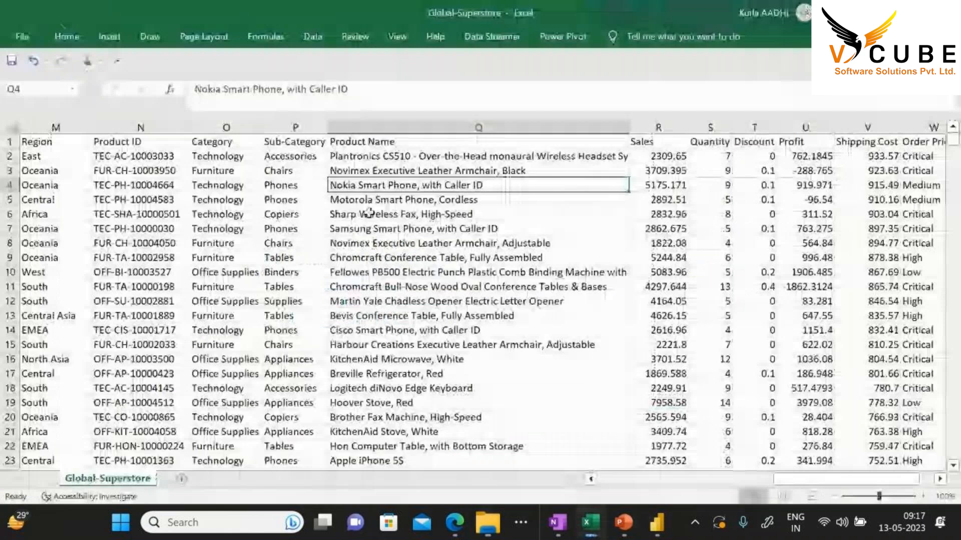
pyautogui.click(368, 214)
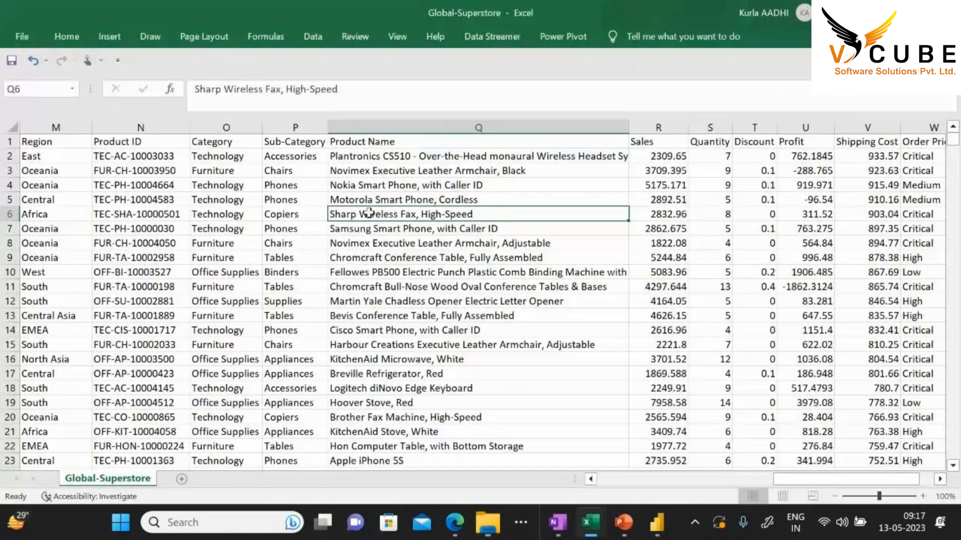
pyautogui.click(415, 201)
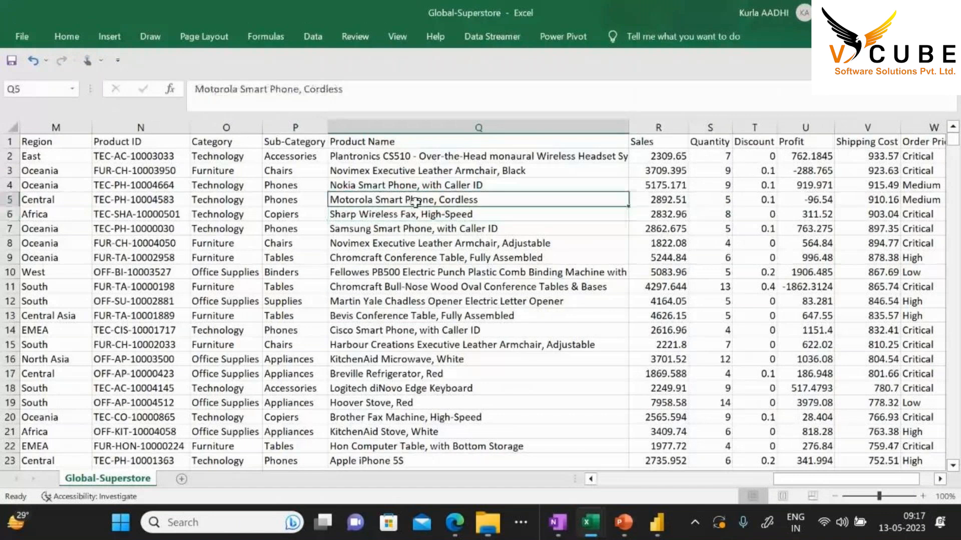
pyautogui.hotkey('alt', 'Tab')
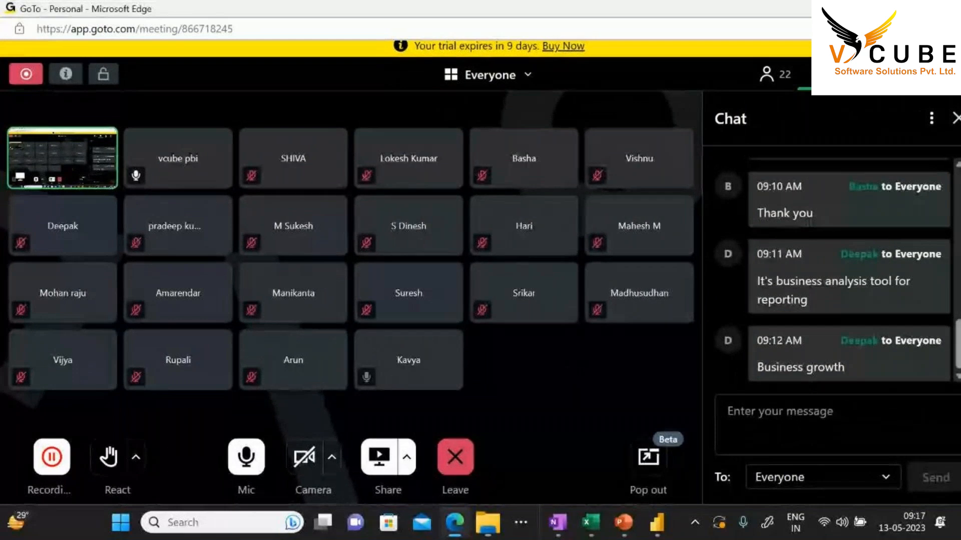
pyautogui.hotkey('alt', 'Tab')
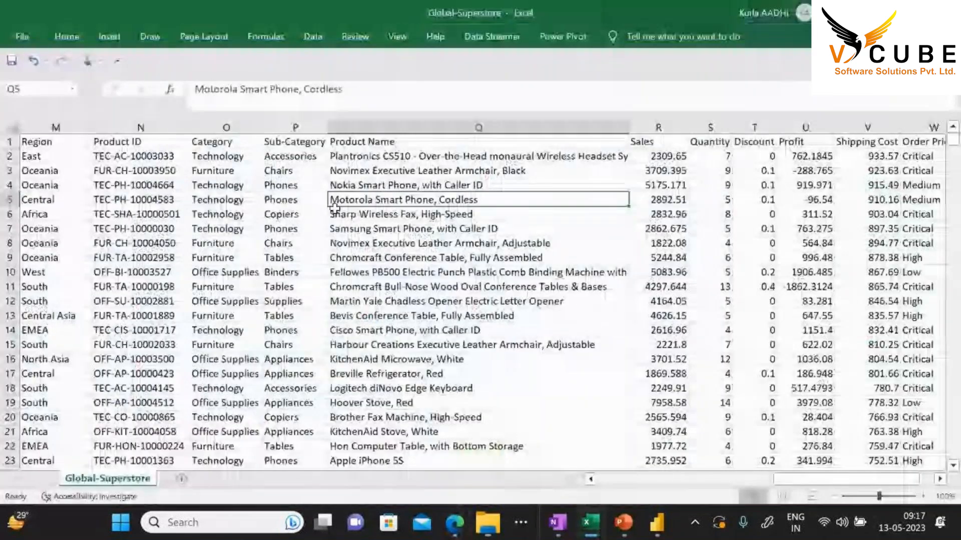
# Highlight the Order ID to Ship Mode columns and the Customer ID column from the start of the sheet to examine them
pyautogui.hotkey('ctrl', 'Home')
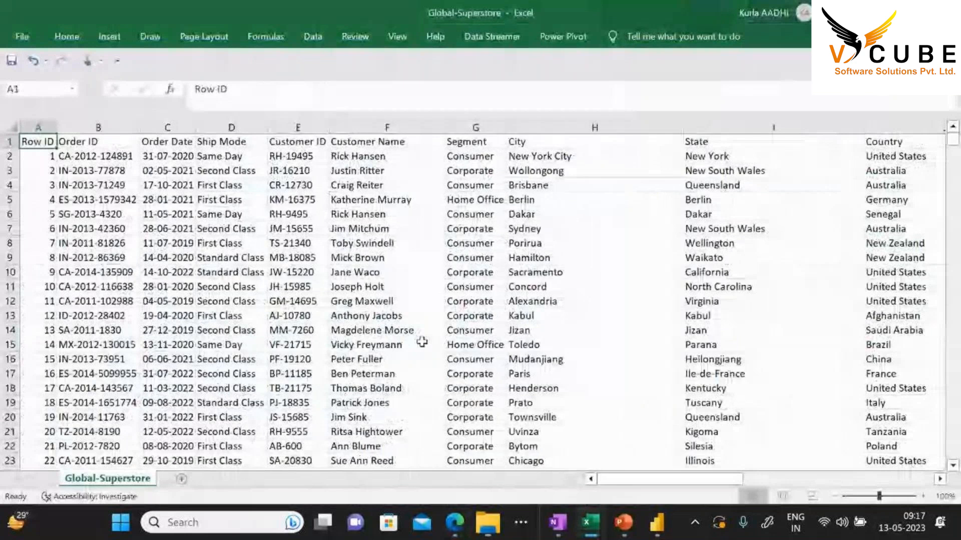
pyautogui.moveTo(98, 127); pyautogui.dragTo(207, 130)
pyautogui.click(206, 129)
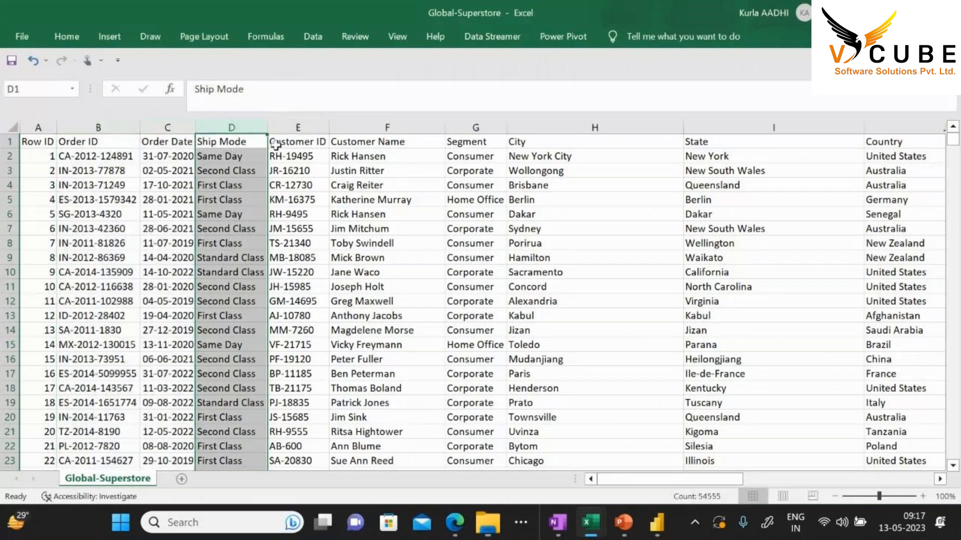
pyautogui.click(298, 128)
pyautogui.click(371, 183)
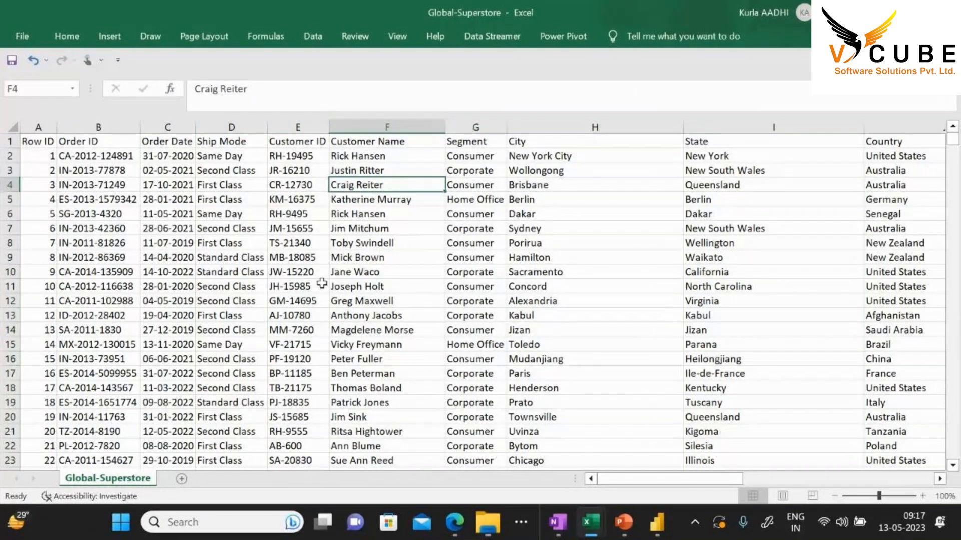
# Add a new blank worksheet to the workbook and go back to the start of the Global-Superstore data
pyautogui.click(182, 480)
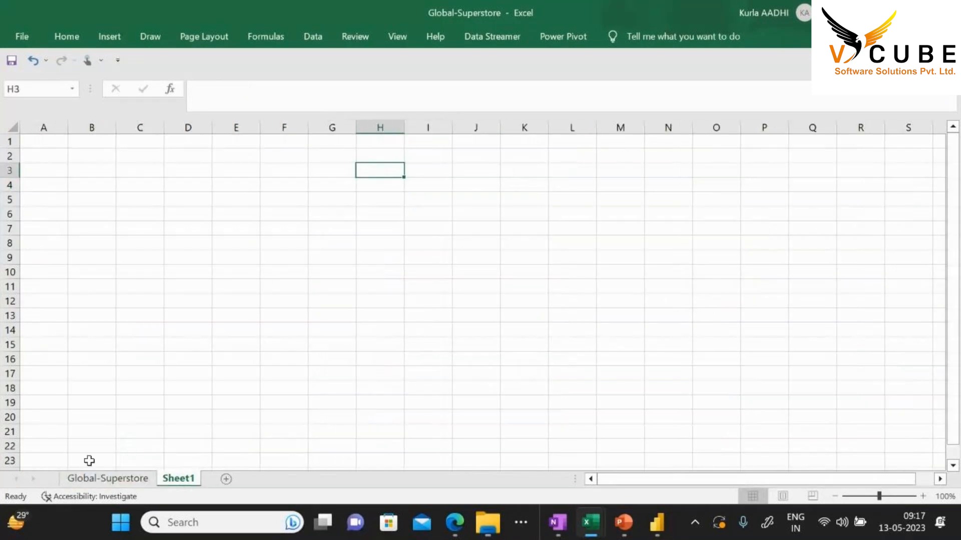
pyautogui.click(100, 478)
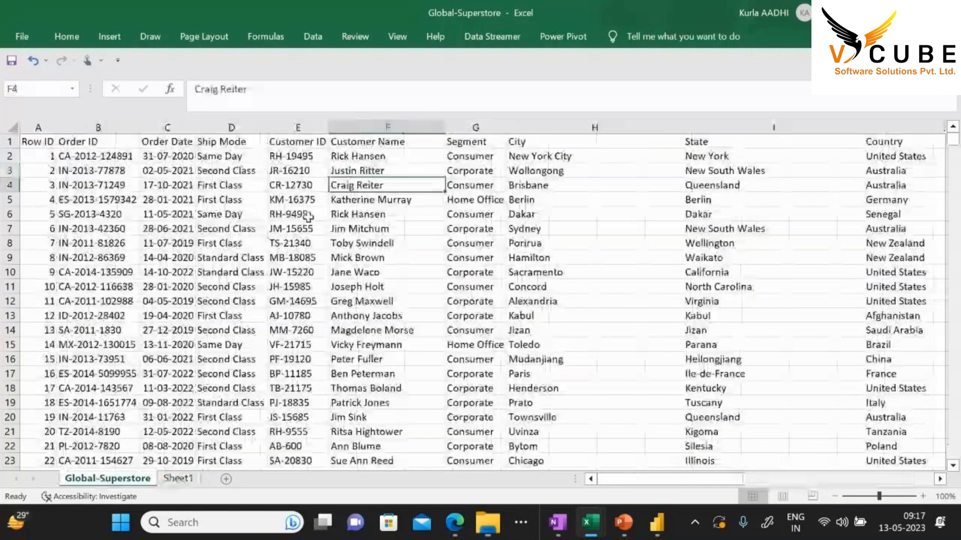
pyautogui.hotkey('ctrl', 'Home')
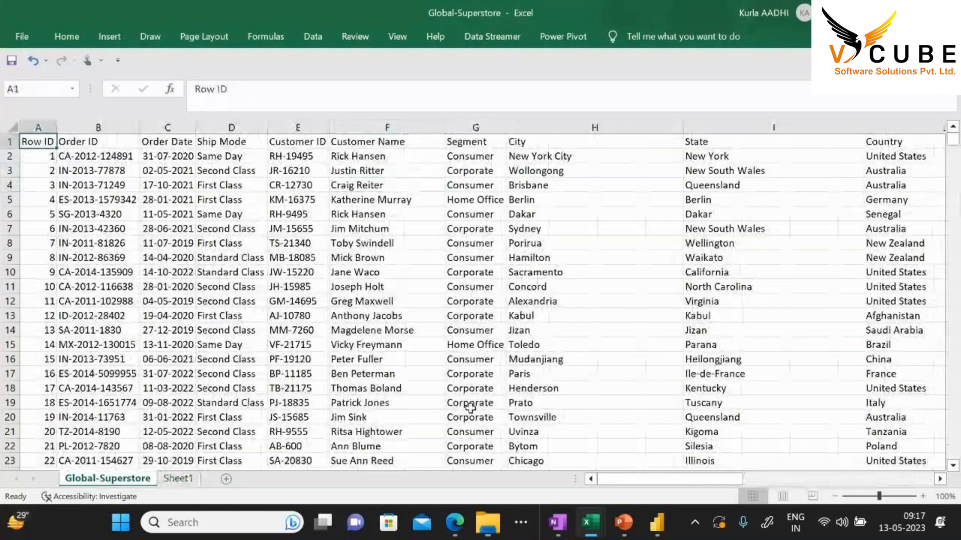
pyautogui.click(259, 188)
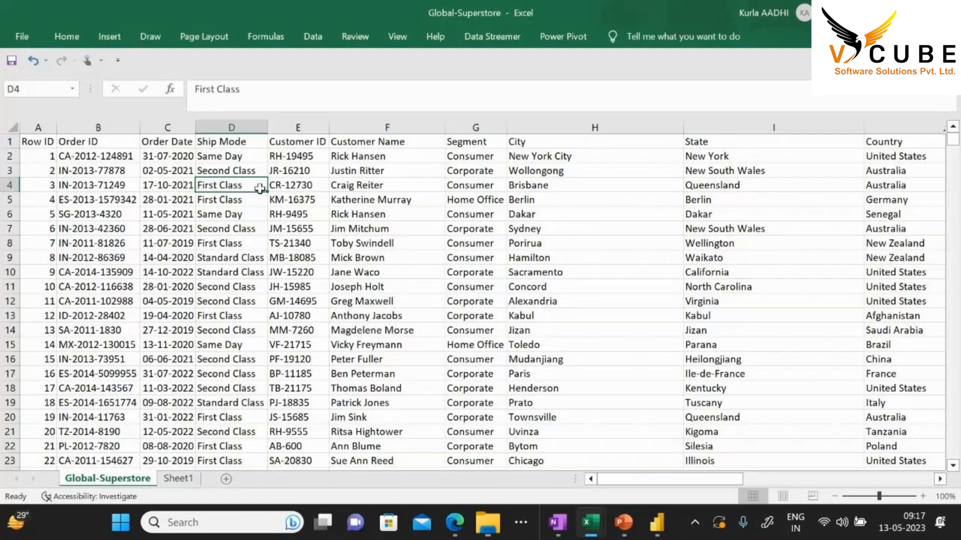
# Launch notepad with the Windows Run command and return to the Global-Superstore sheet in Excel
pyautogui.press('super+r')
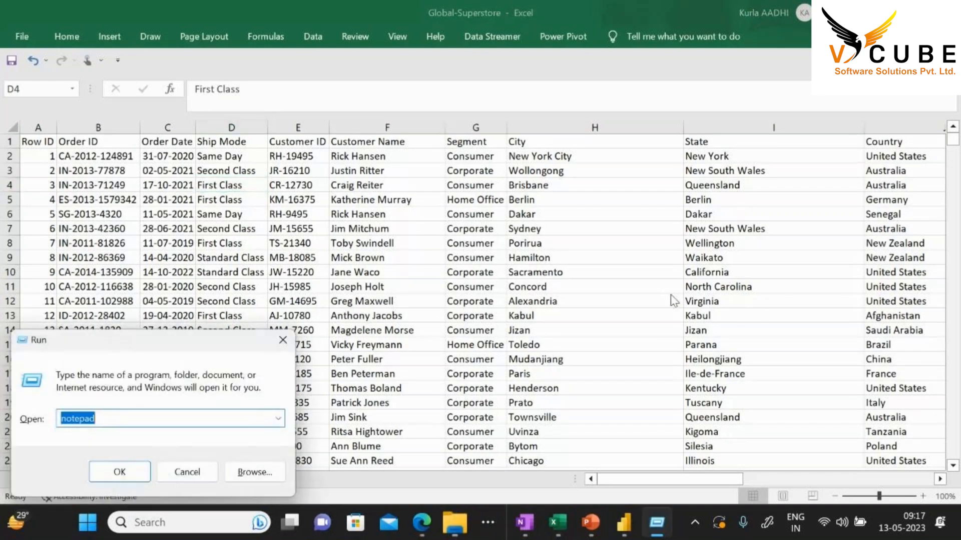
pyautogui.press('Return')
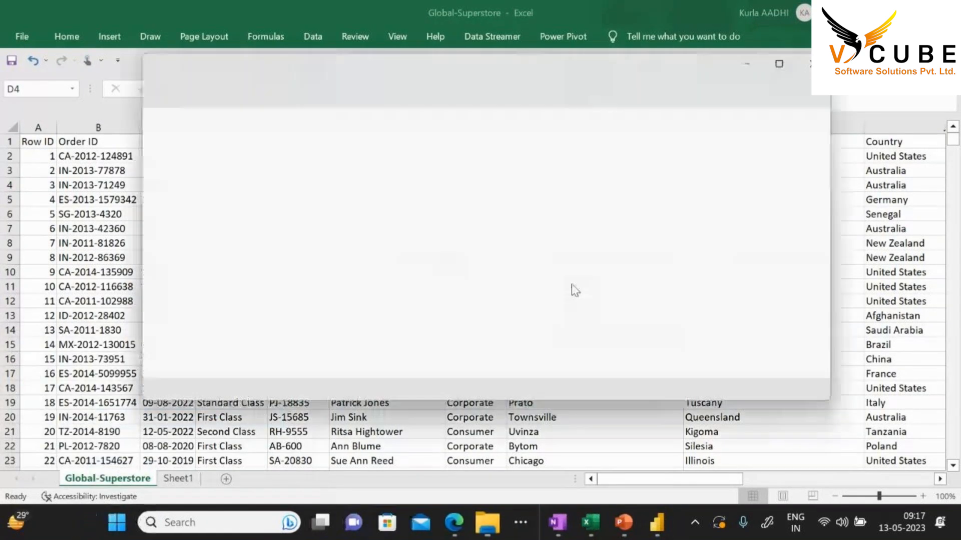
pyautogui.click(345, 225)
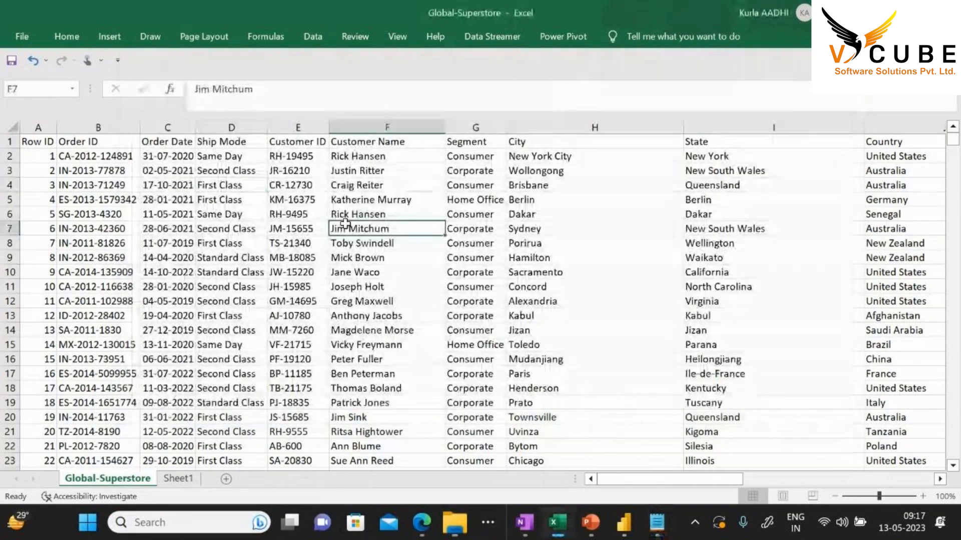
# Examine the column headers from Customer Name through City to Order Priority at the end of the header row
pyautogui.hotkey('ctrl', 'Up')
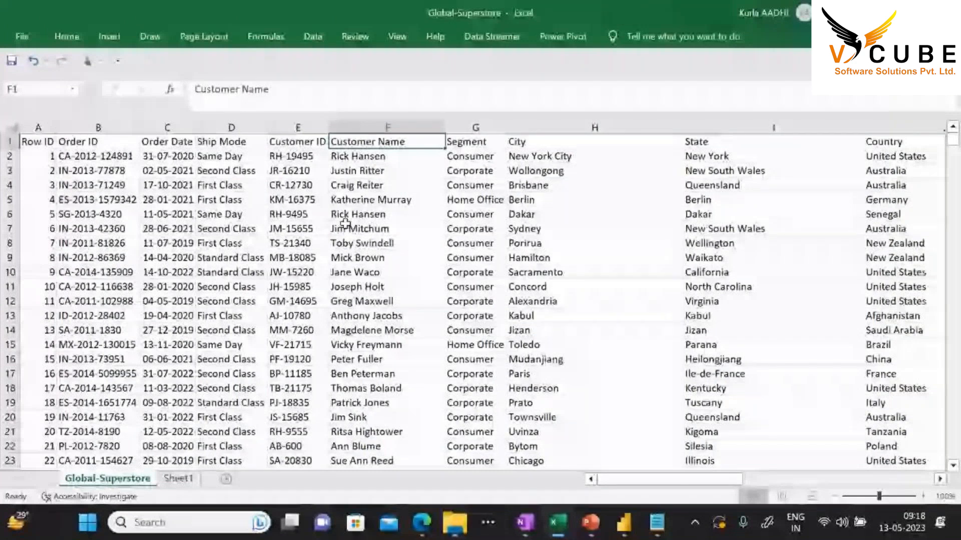
pyautogui.press('Right')
pyautogui.press('Right')
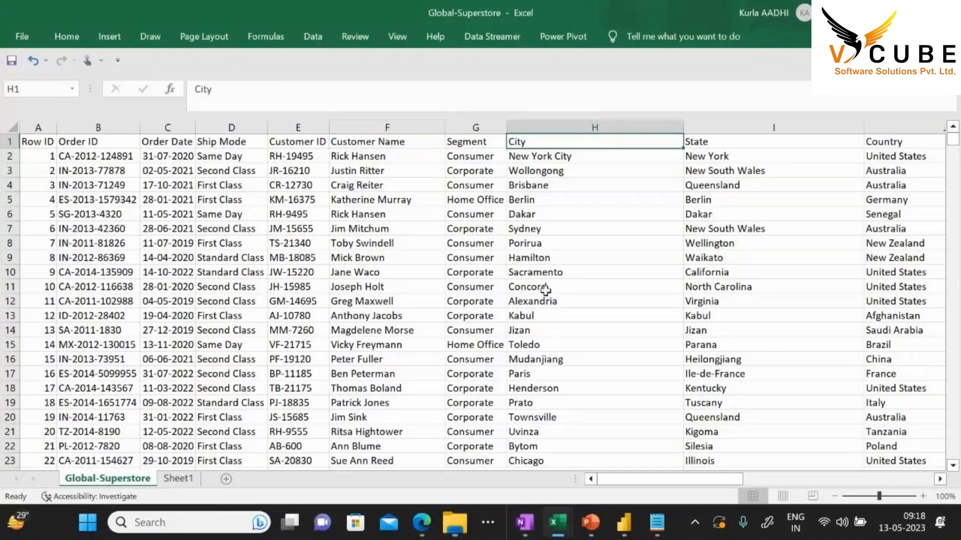
pyautogui.hotkey('ctrl', 'Right')
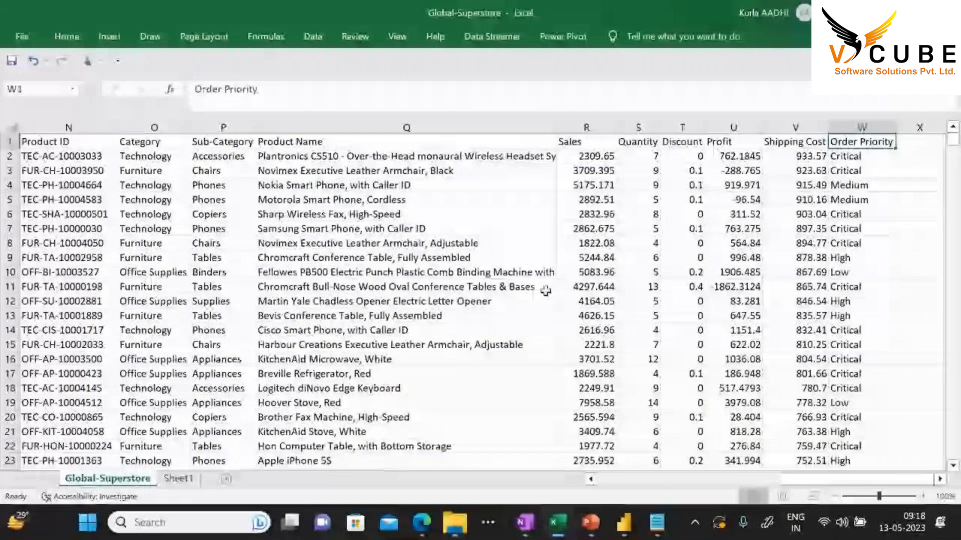
# Switch to the GoTo meeting window, bring the blank Notepad document in front of it and reposition the Notepad window
pyautogui.moveTo(422, 522)
pyautogui.click(416, 442)
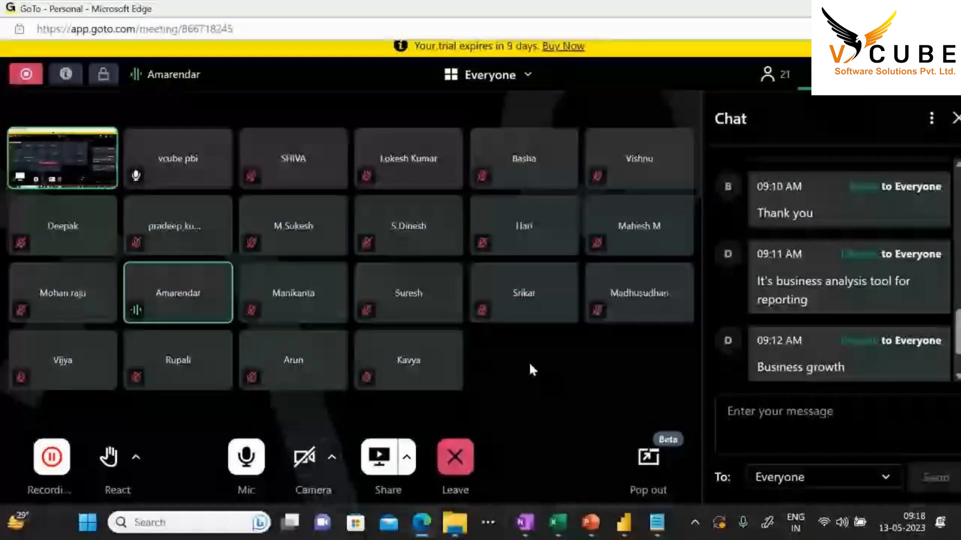
pyautogui.click(656, 523)
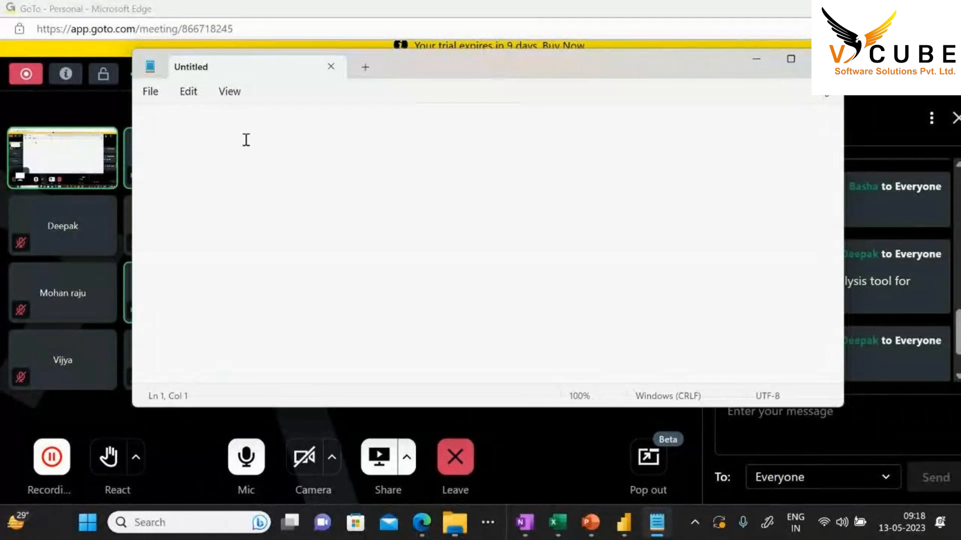
pyautogui.moveTo(447, 64); pyautogui.dragTo(493, 102)
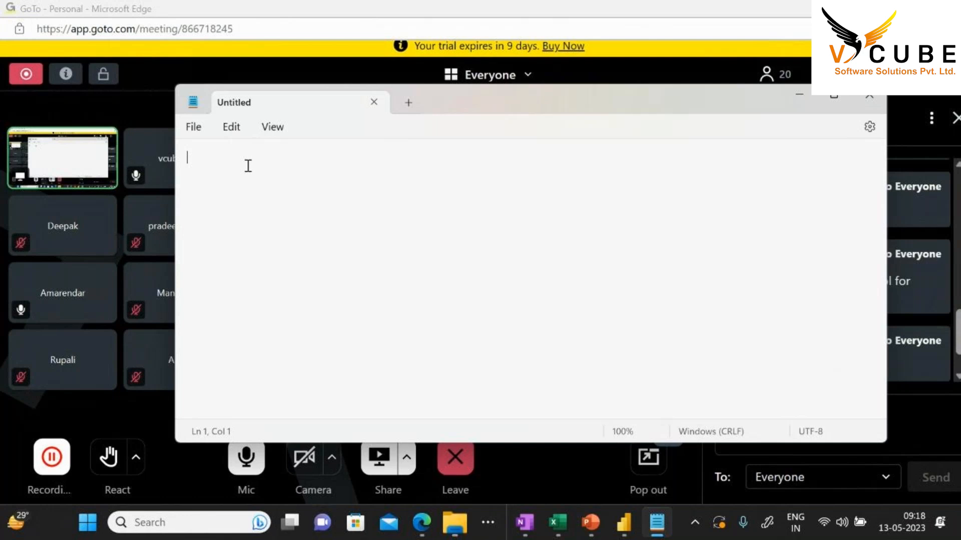
# Look at the Global-Superstore sheet in Excel and return to the GoTo meeting window
pyautogui.hotkey('alt', 'Tab')
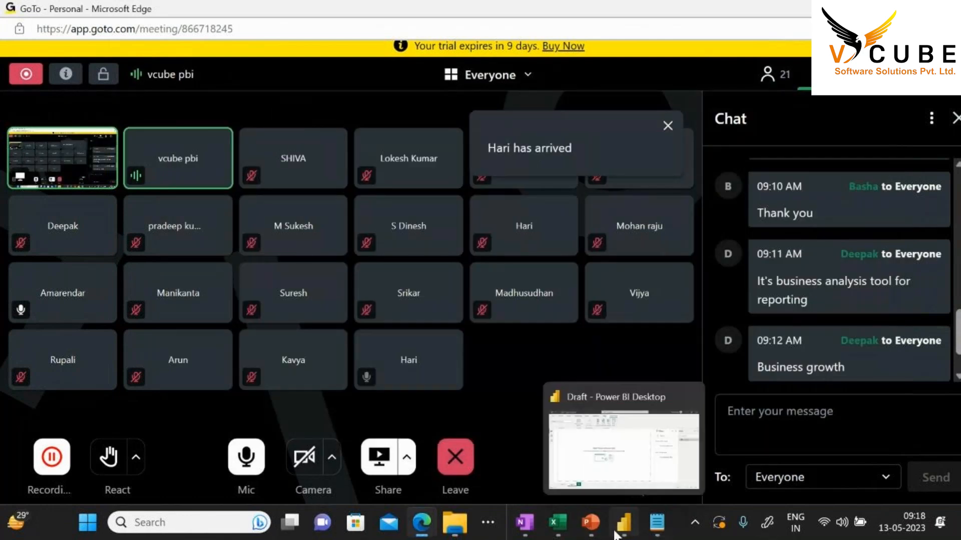
pyautogui.moveTo(563, 535)
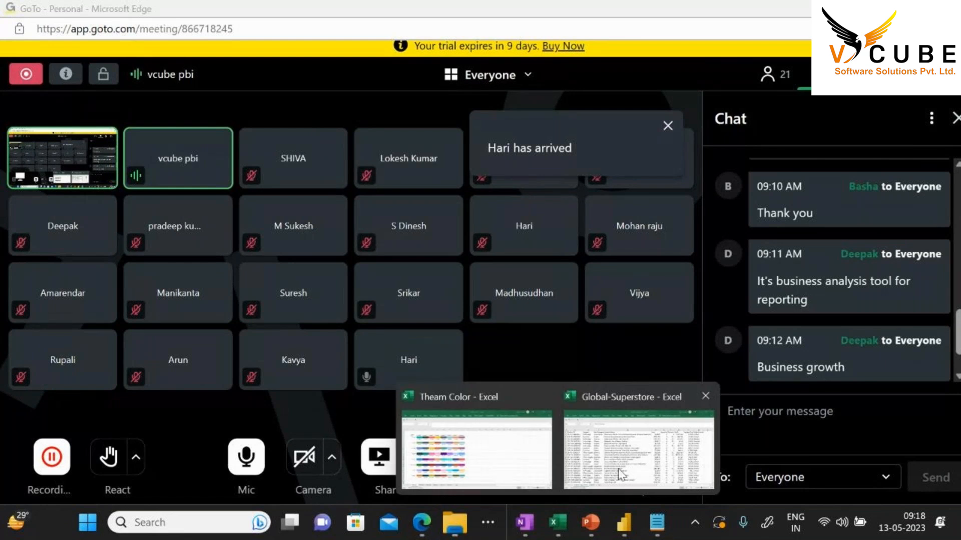
pyautogui.click(621, 474)
pyautogui.click(479, 199)
pyautogui.hotkey('alt', 'Tab')
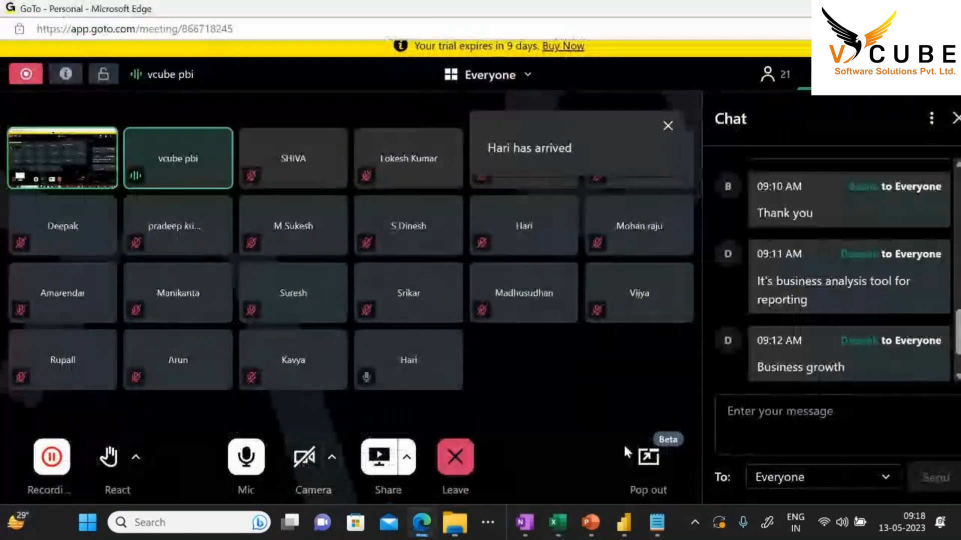
# Switch to Notepad and write the first list item as "1. Orders for Region"
pyautogui.hotkey('alt', 'Tab')
pyautogui.write('1. ')
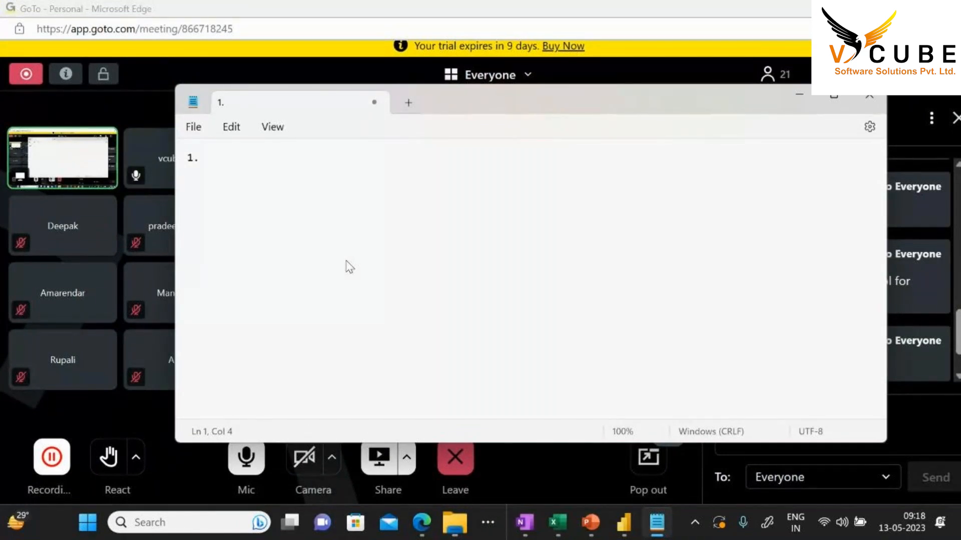
pyautogui.write('Order')
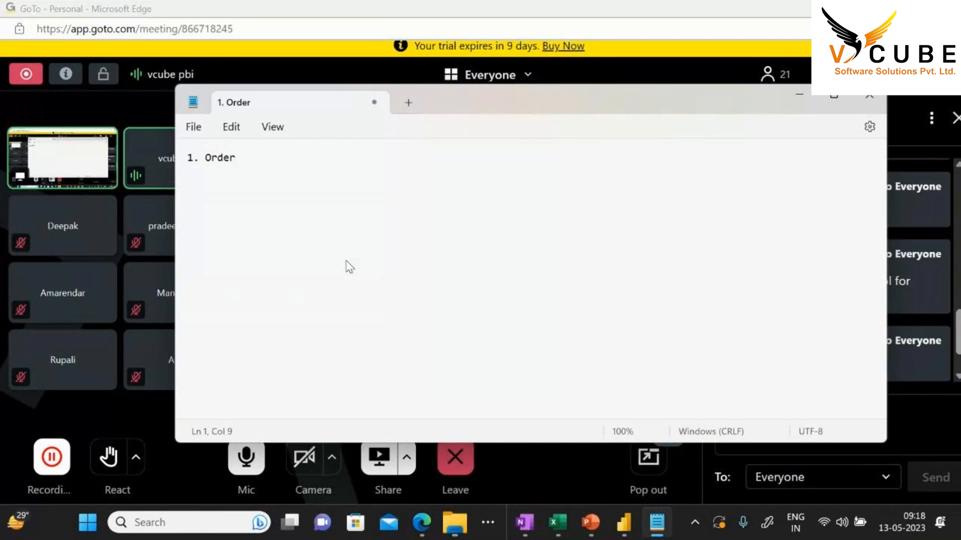
pyautogui.write('s fro')
pyautogui.write('m')
pyautogui.press('BackSpace')
pyautogui.press('BackSpace')
pyautogui.press('BackSpace')
pyautogui.press('BackSpace')
pyautogui.press('BackSpace')
pyautogui.write('for Region')
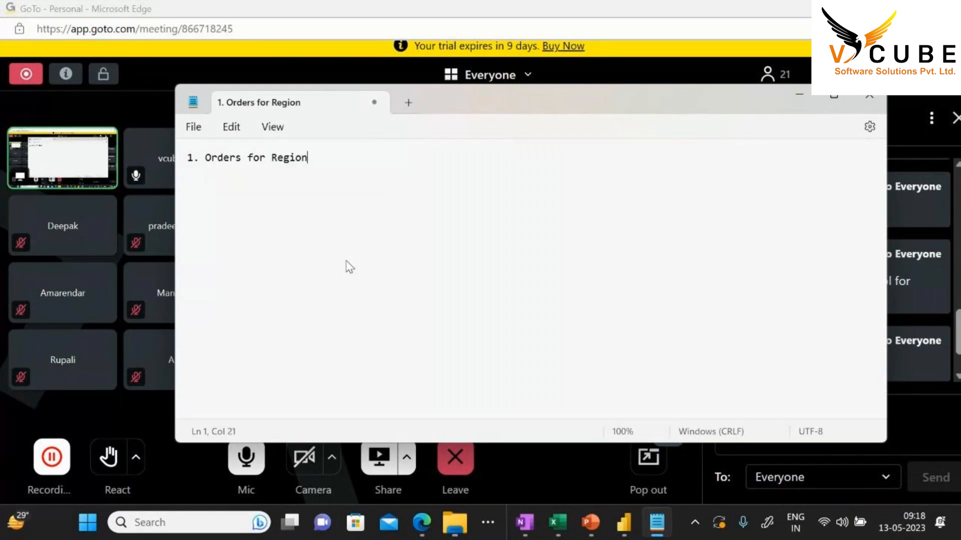
# Switch to the Global-Superstore sheet in Excel and turn on filters for the header row, starting from the Market header
pyautogui.hotkey('alt', 'Tab')
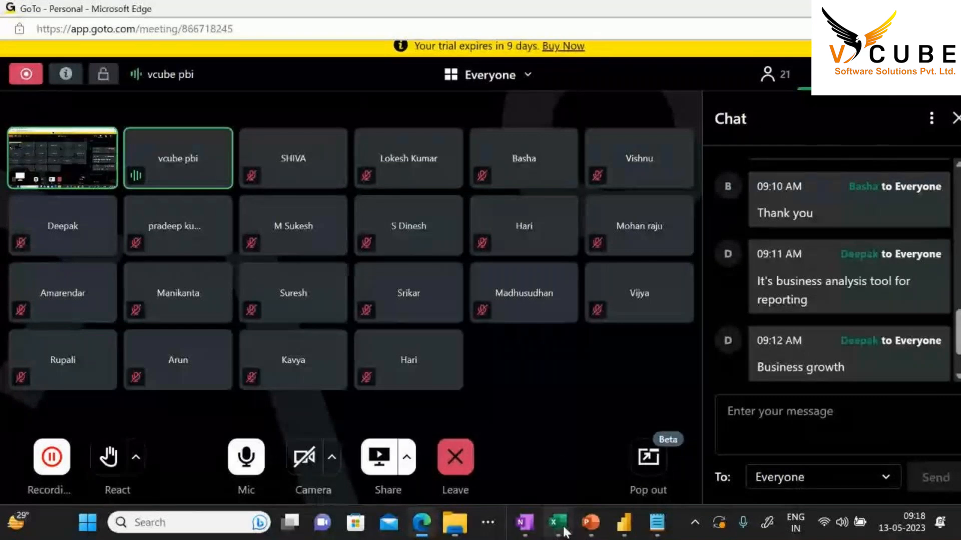
pyautogui.click(360, 141)
pyautogui.hotkey('ctrl', 'Left')
pyautogui.press('Left')
pyautogui.press('Left')
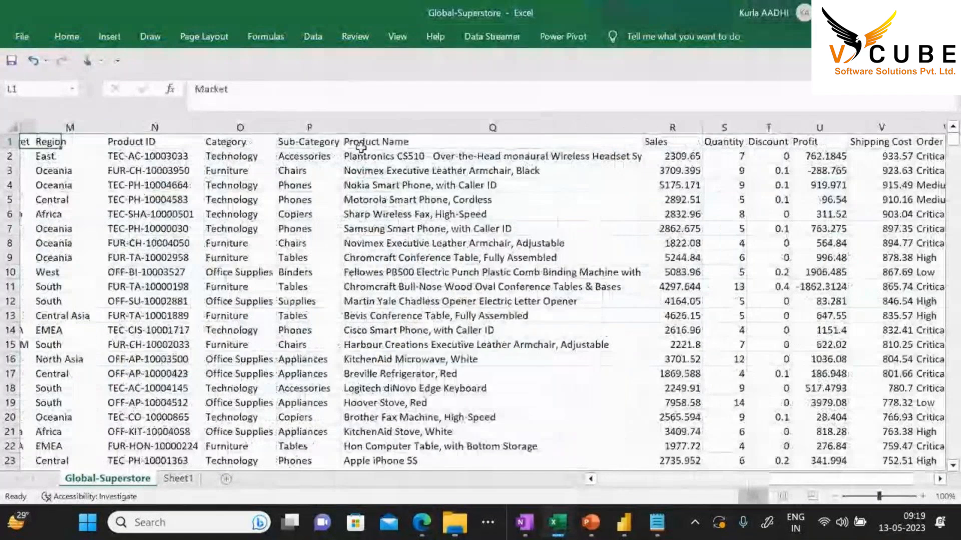
pyautogui.hotkey('ctrl', 'shift', 'l')
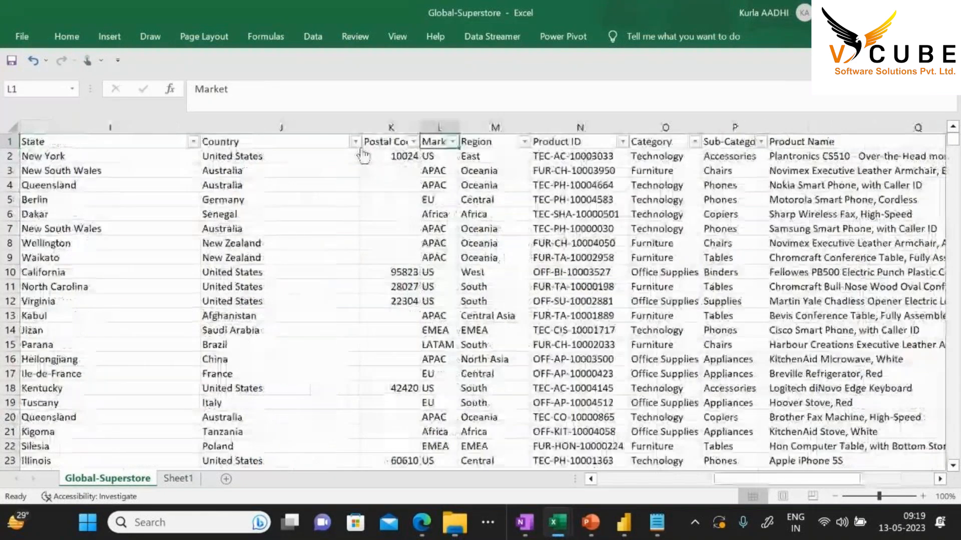
# Examine the filter values of the Market, Region and Country columns without applying a filter
pyautogui.click(453, 142)
pyautogui.click(524, 142)
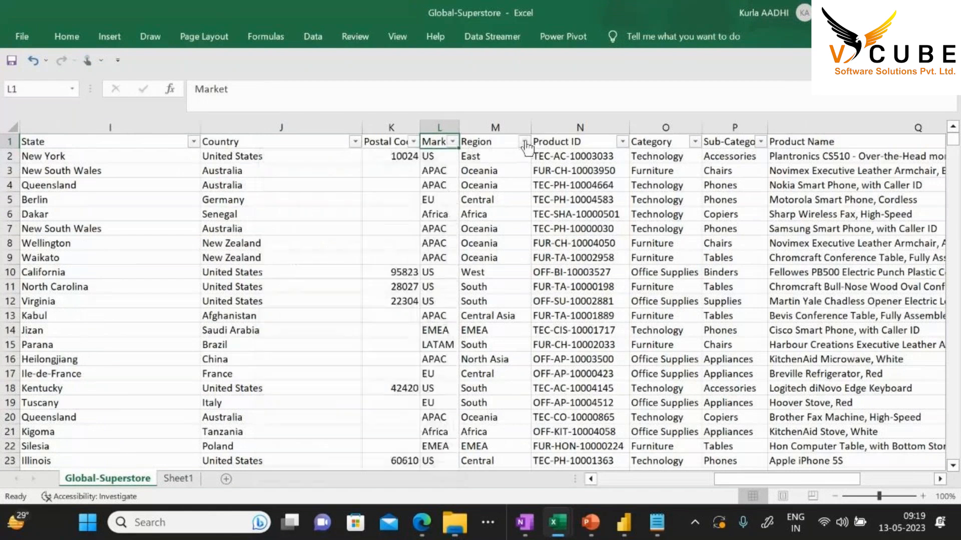
pyautogui.click(524, 142)
pyautogui.scroll(-2, 469, 375)
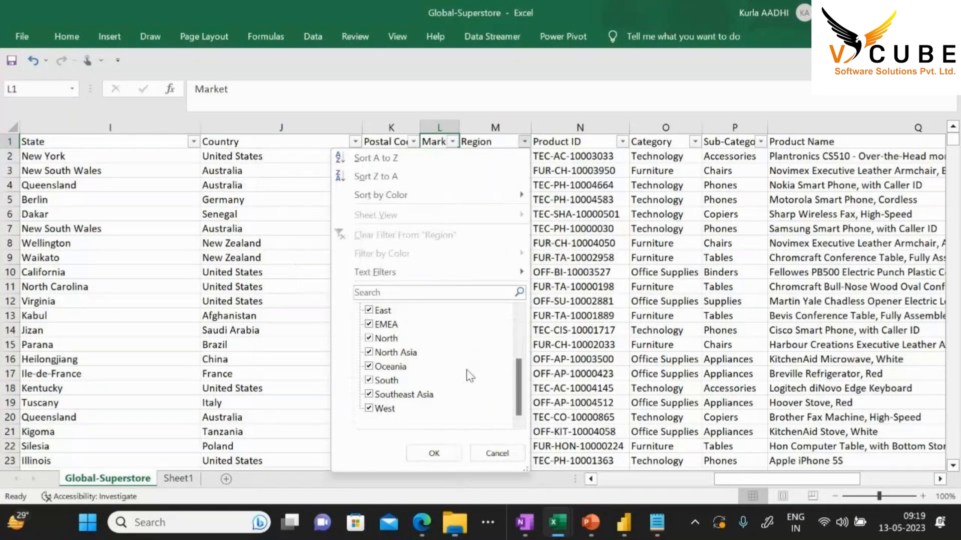
pyautogui.click(497, 453)
pyautogui.click(354, 142)
pyautogui.scroll(-10, 277, 333)
pyautogui.click(329, 453)
# Switch to Notepad, add ", Market, Country" to the end of the first item and start a second item numbered "2."
pyautogui.hotkey('alt', 'Tab')
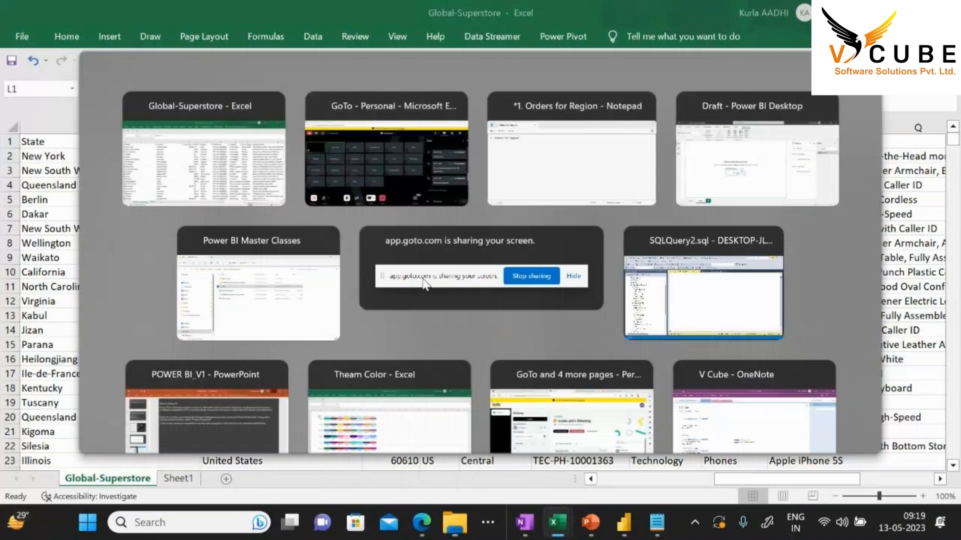
pyautogui.hotkey('alt', 'Tab')
pyautogui.press('Tab')
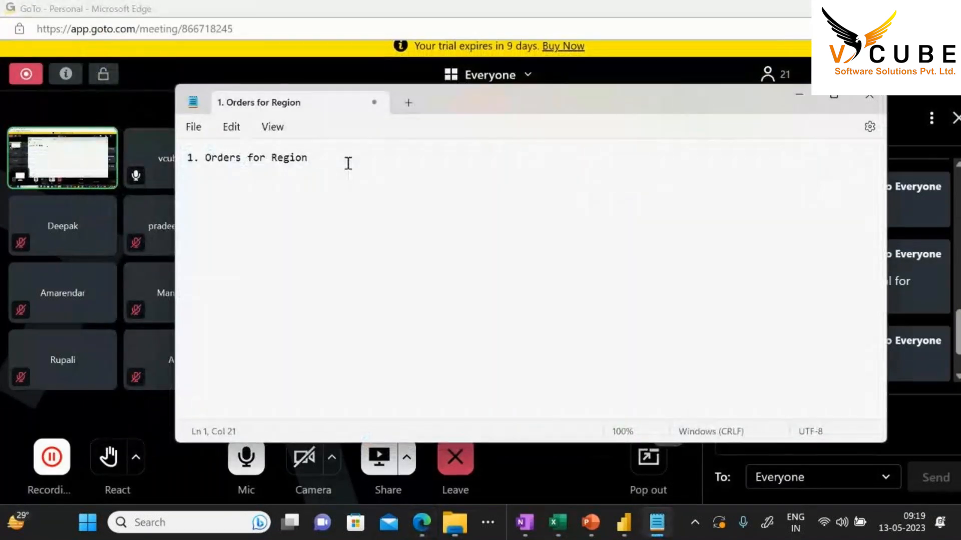
pyautogui.write(', Market, ')
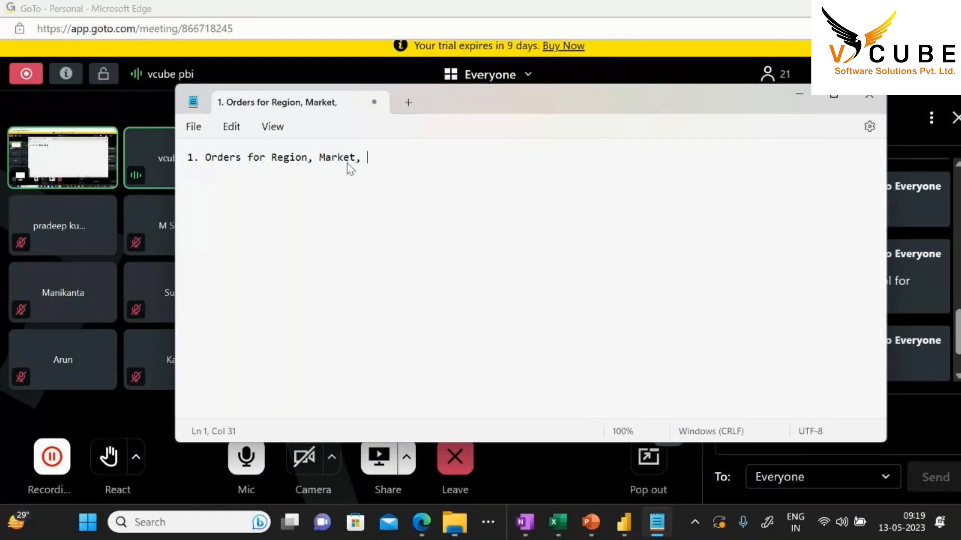
pyautogui.write('Country')
pyautogui.press('Return')
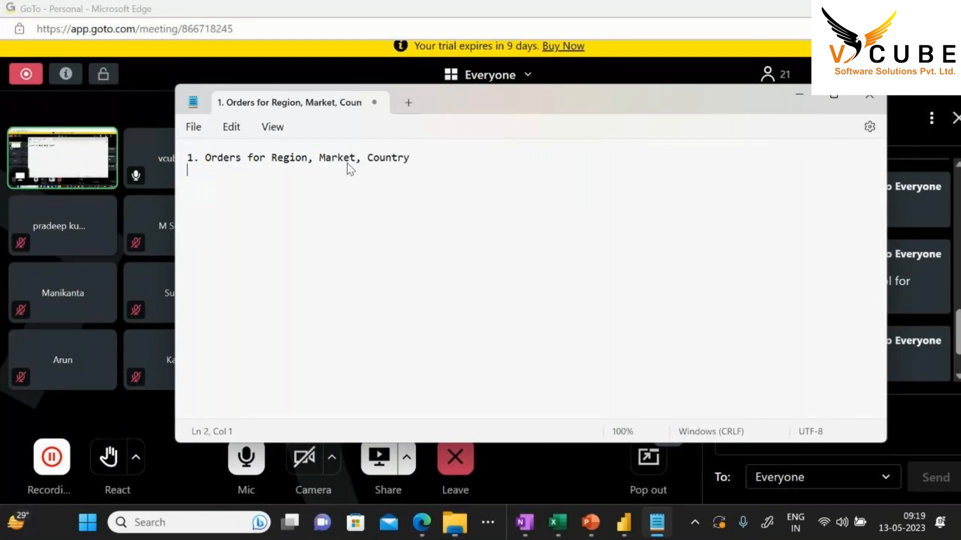
pyautogui.write('2.')
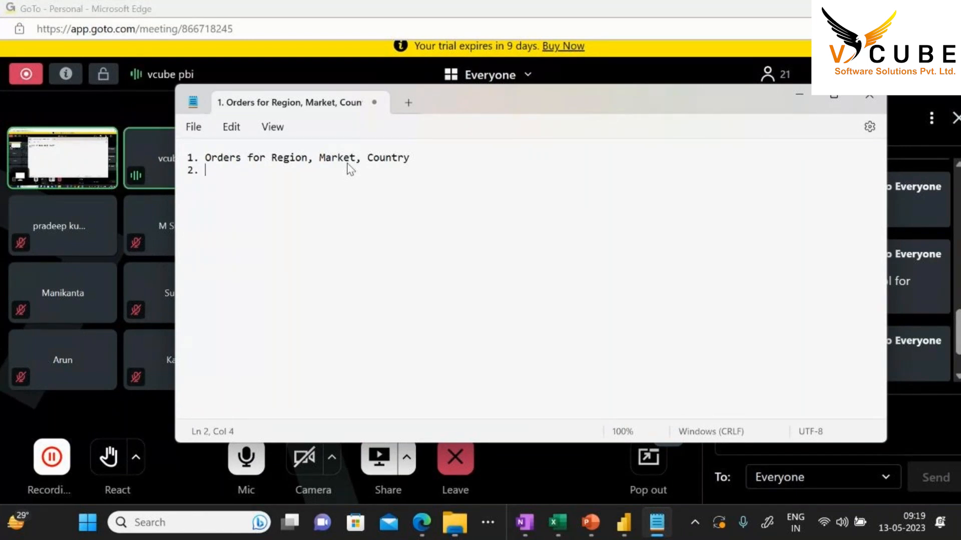
# Insert "Sales, Profit, Average Sales, Average Profit" before "Orders" in the first list item
pyautogui.moveTo(205, 158); pyautogui.dragTo(264, 167)
pyautogui.click(249, 160)
pyautogui.click(204, 159)
pyautogui.write('Sales, ')
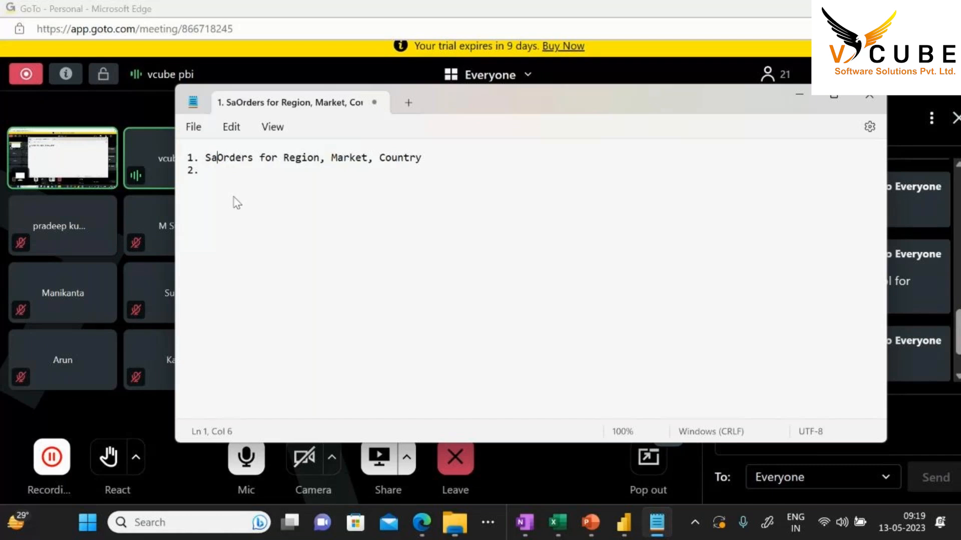
pyautogui.write('Profit, ')
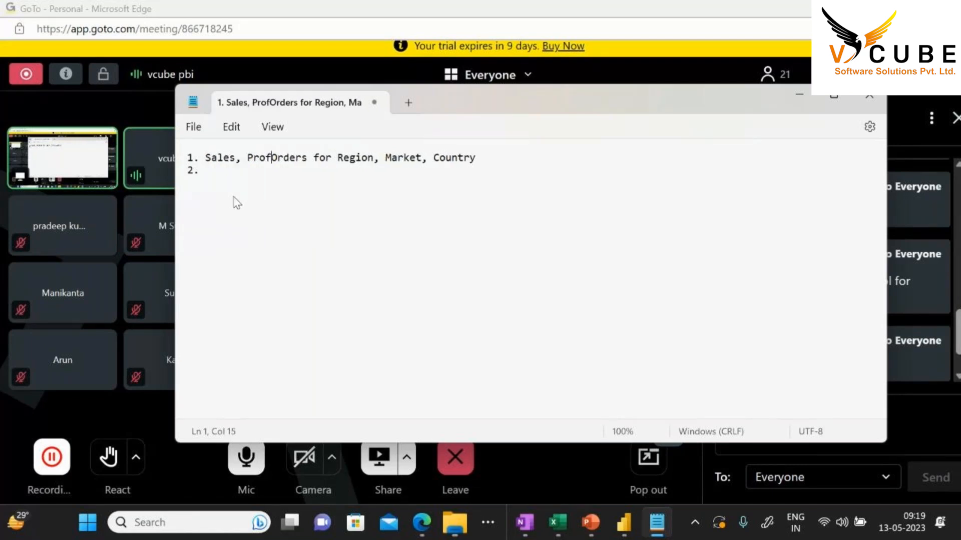
pyautogui.write('Av')
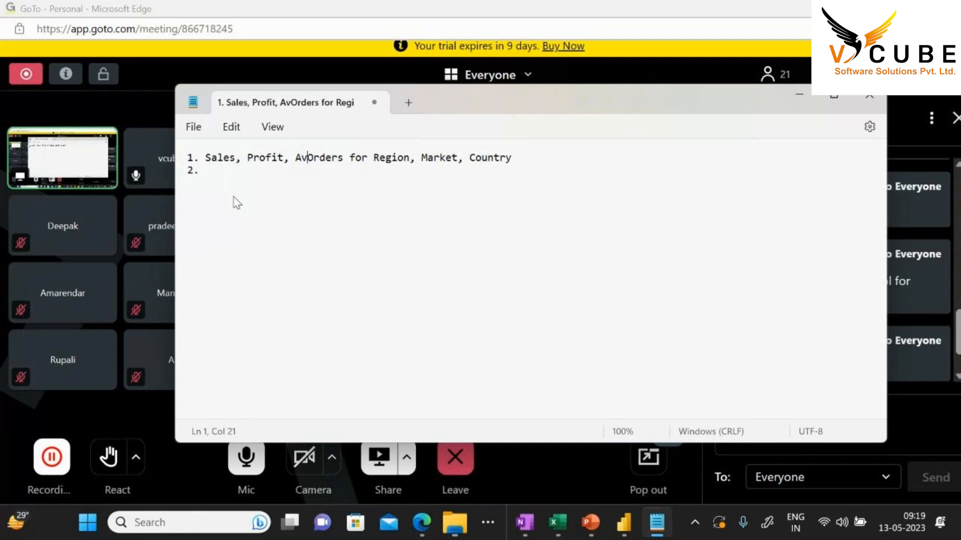
pyautogui.press('BackSpace')
pyautogui.write('verage S')
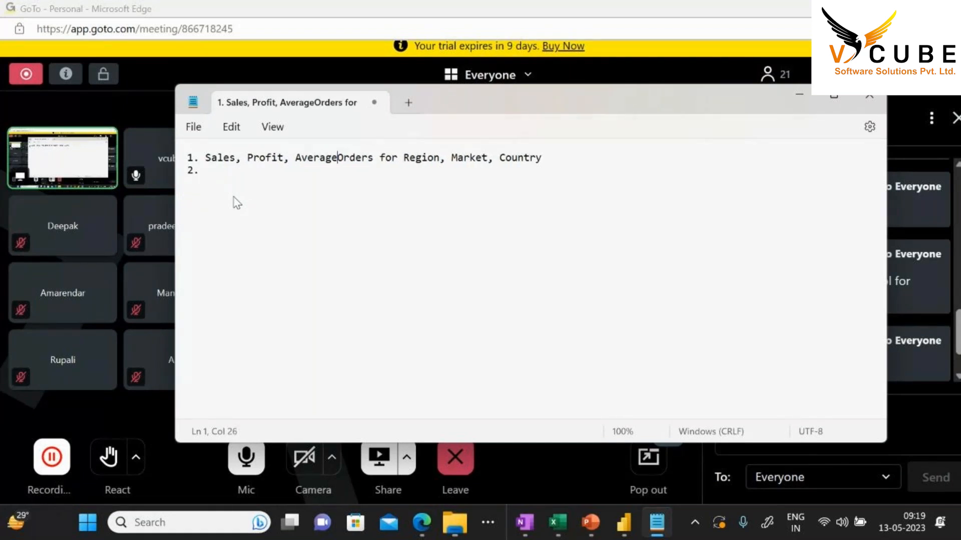
pyautogui.write('ales, Aver')
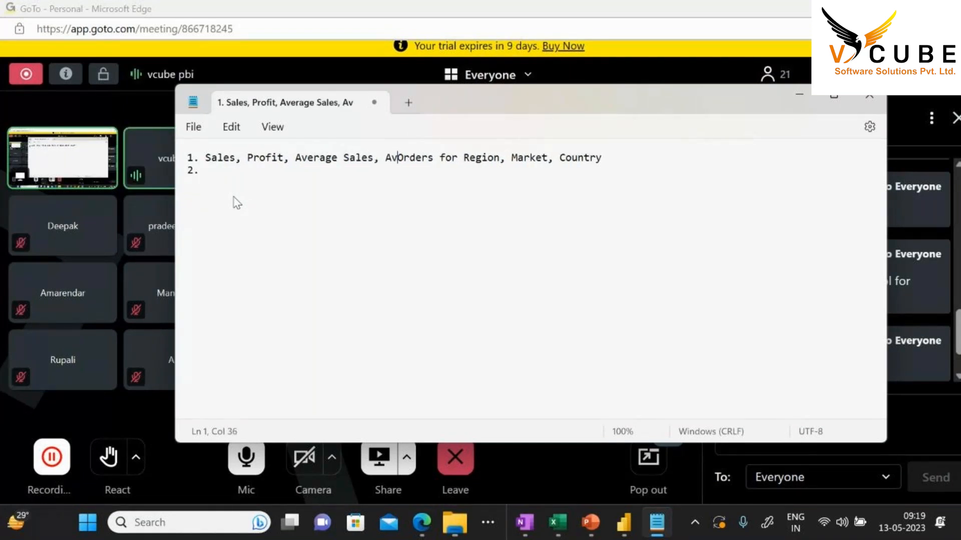
pyautogui.write('age Profit')
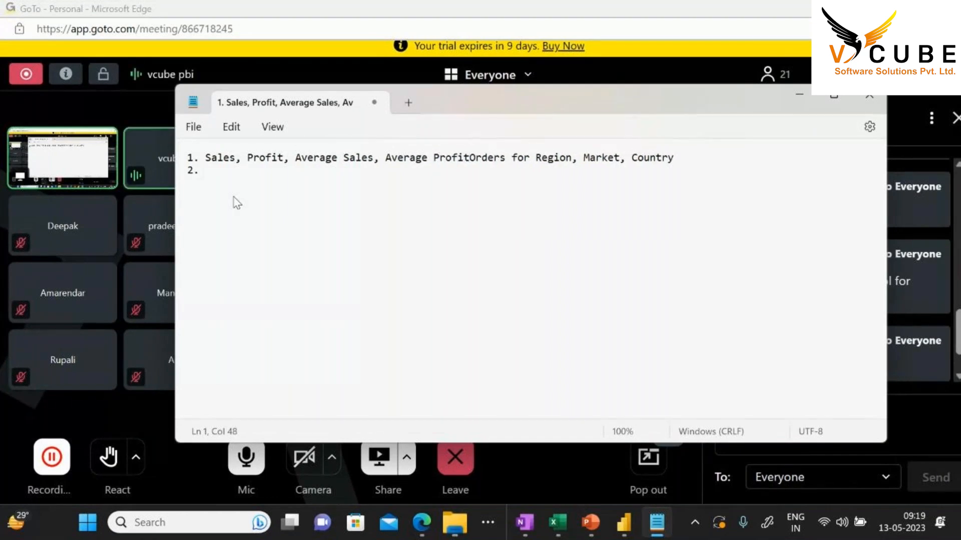
pyautogui.click(233, 170)
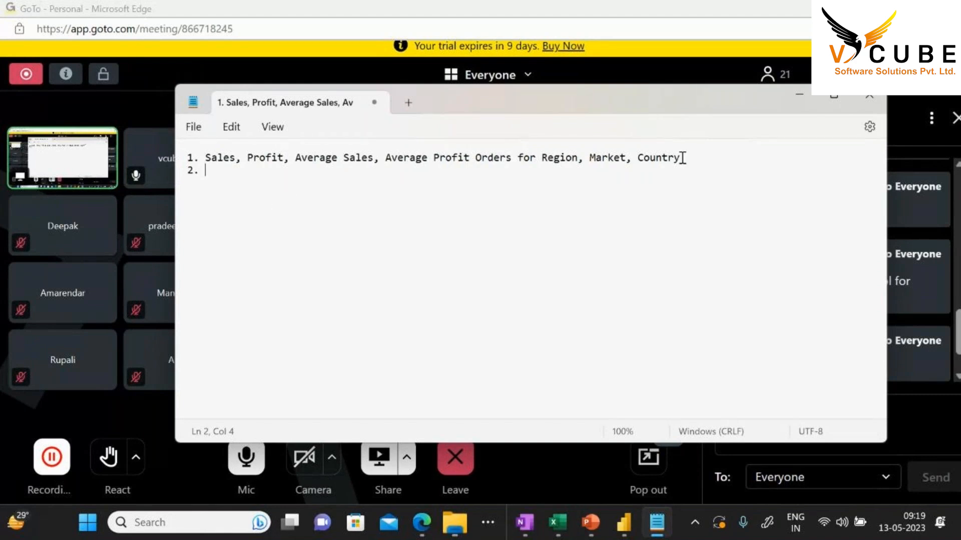
# Insert ", % Of Sales, No Of" between "Average Profit" and "Orders" in the first item and return to the GoTo meeting window
pyautogui.keyDown('shift'); pyautogui.click(706, 159); pyautogui.keyUp('shift')
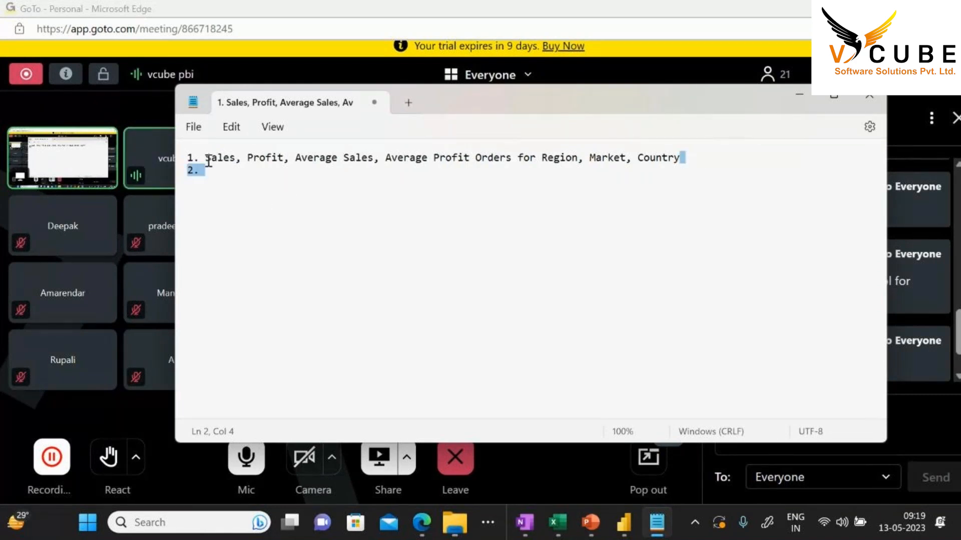
pyautogui.click(541, 158)
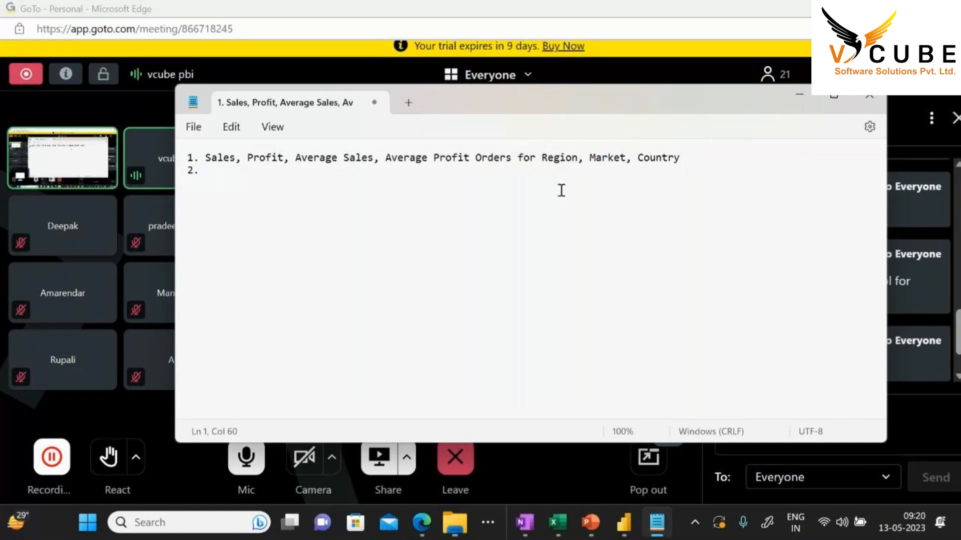
pyautogui.click(472, 158)
pyautogui.write(', ')
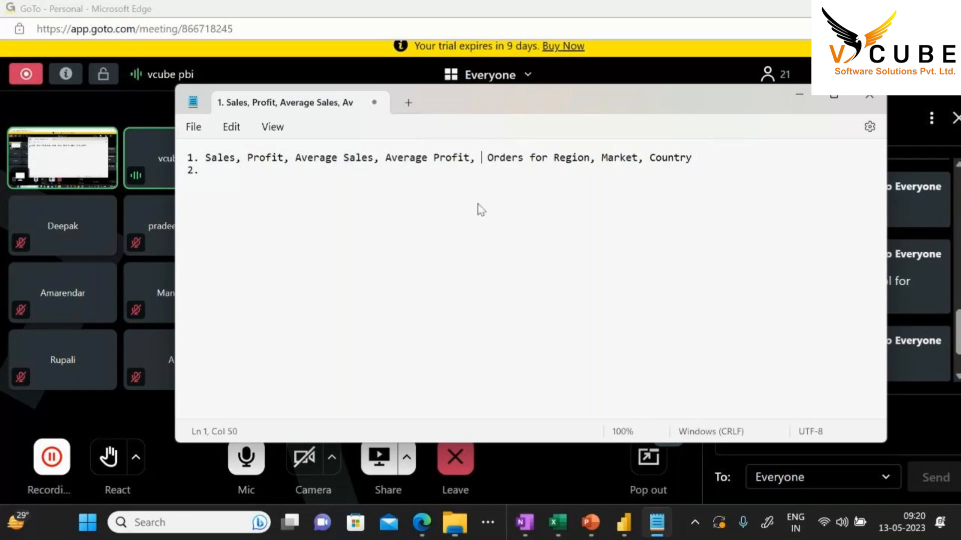
pyautogui.write('% Of ')
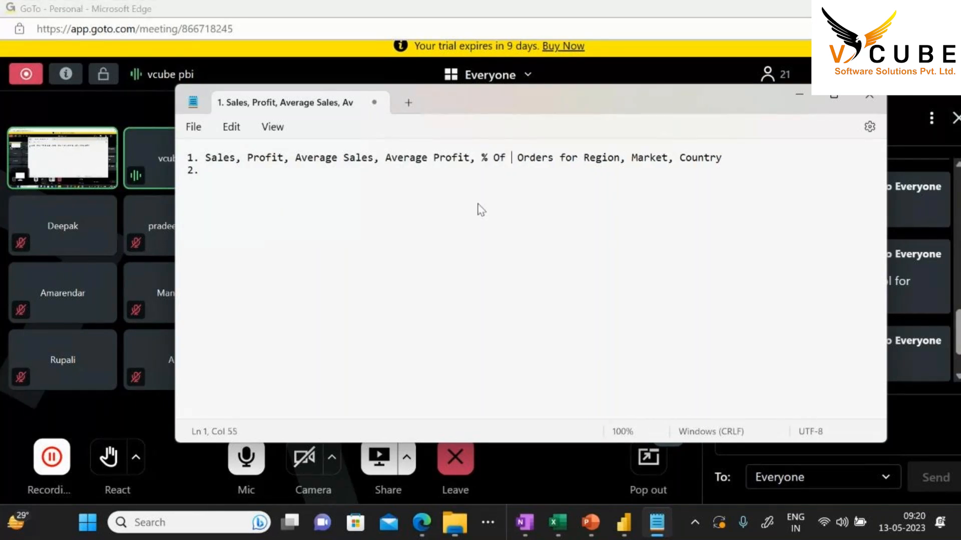
pyautogui.write('Sales ')
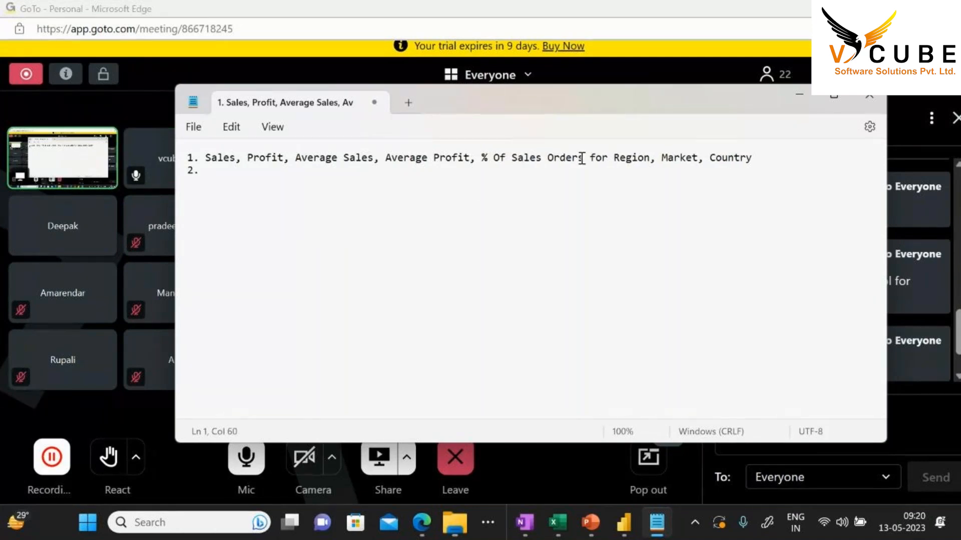
pyautogui.write(', ')
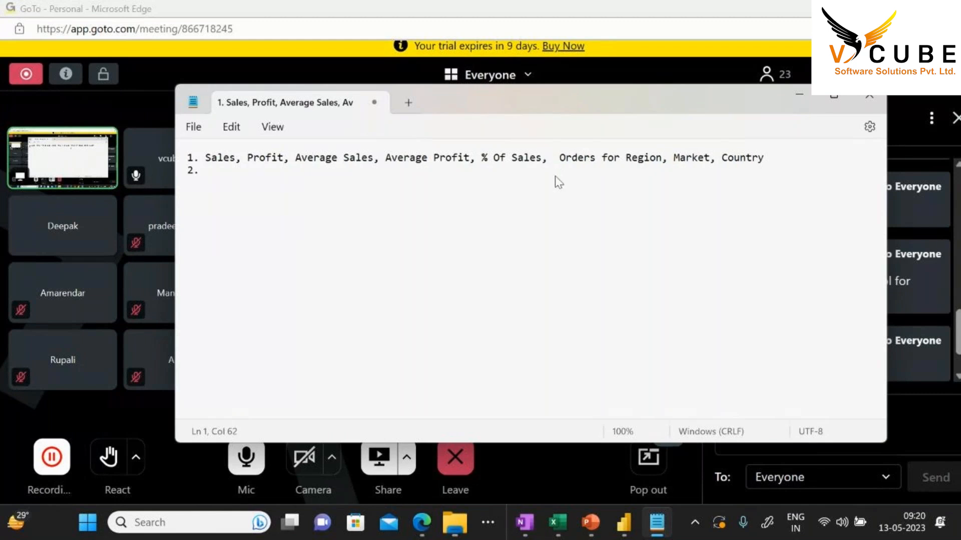
pyautogui.write('No Of')
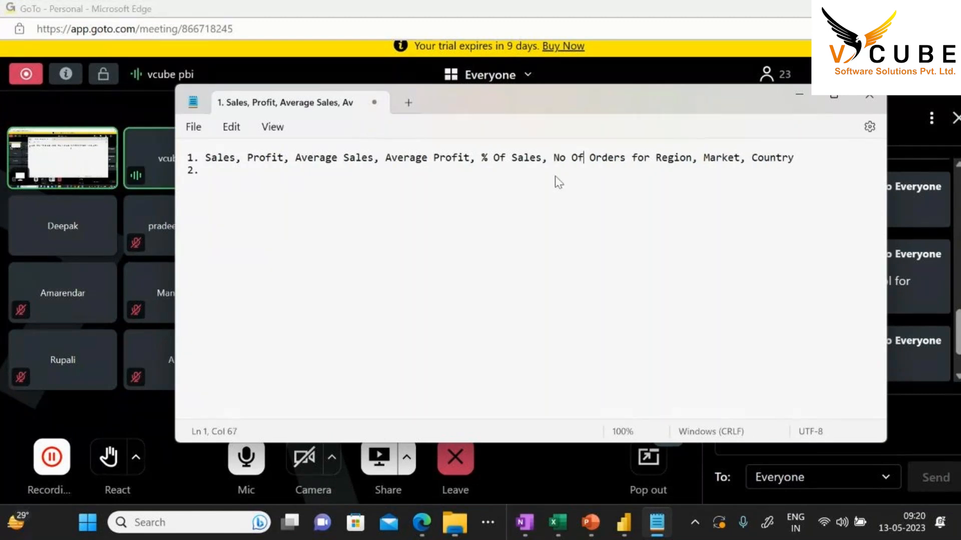
pyautogui.click(798, 157)
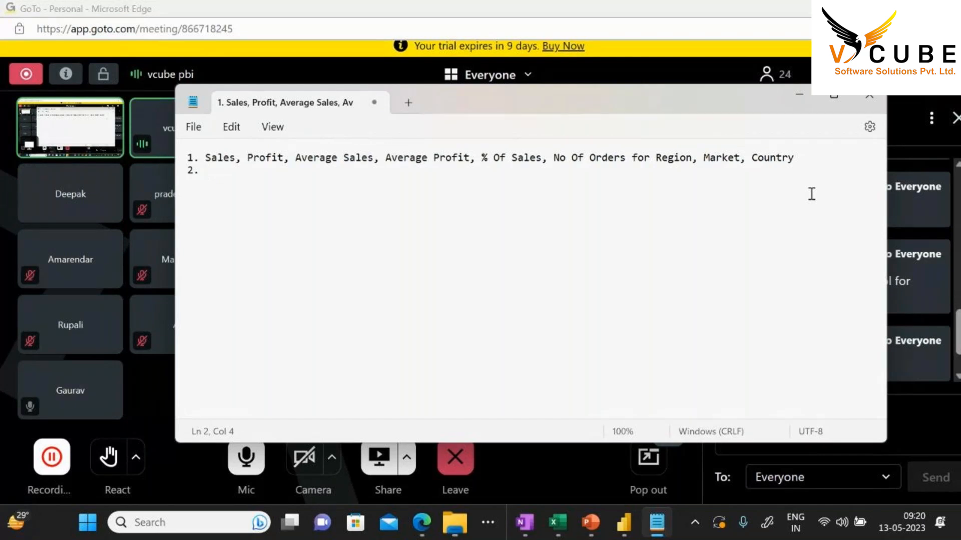
pyautogui.hotkey('alt', 'Tab')
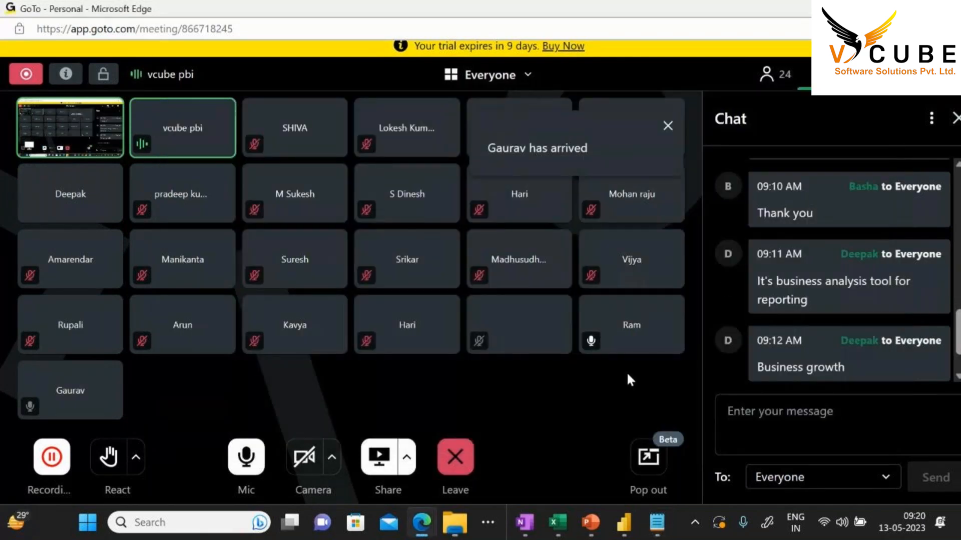
# Switch to Notepad and enter "Time Period Analysis" as the second list item
pyautogui.hotkey('alt', 'Tab')
pyautogui.hotkey('alt', 'Tab')
pyautogui.hotkey('alt', 'Tab')
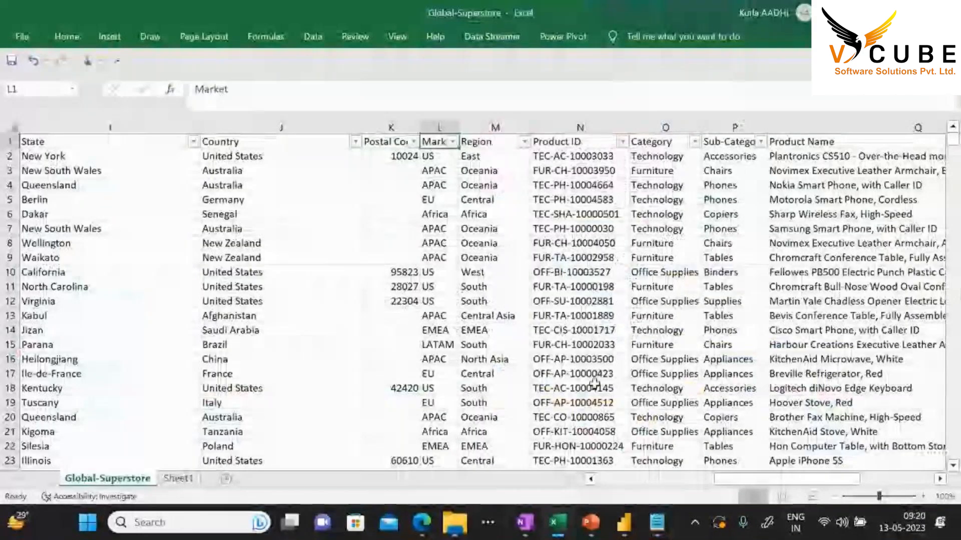
pyautogui.hotkey('alt', 'Tab')
pyautogui.write('Date')
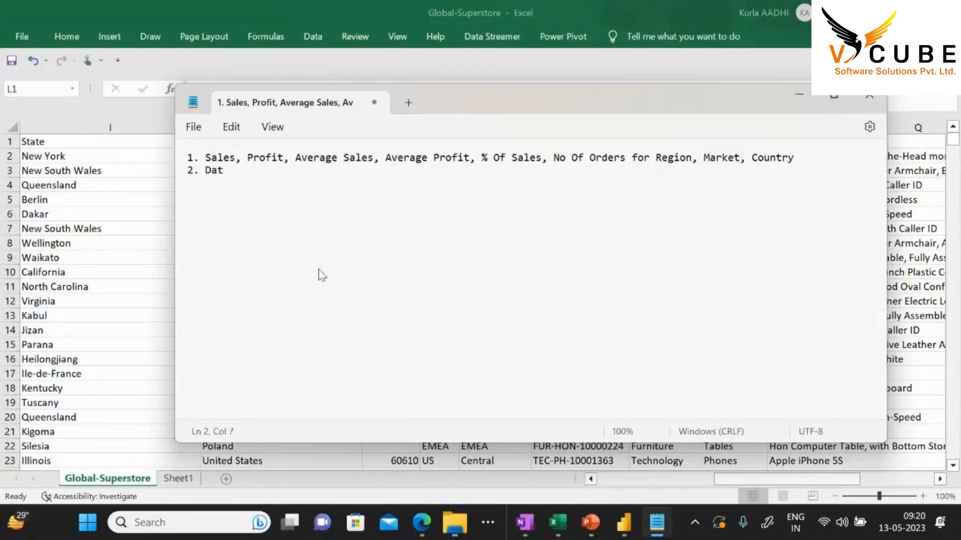
pyautogui.press('BackSpace')
pyautogui.press('BackSpace')
pyautogui.press('BackSpace')
pyautogui.press('BackSpace')
pyautogui.press('BackSpace')
pyautogui.write('Time Period An')
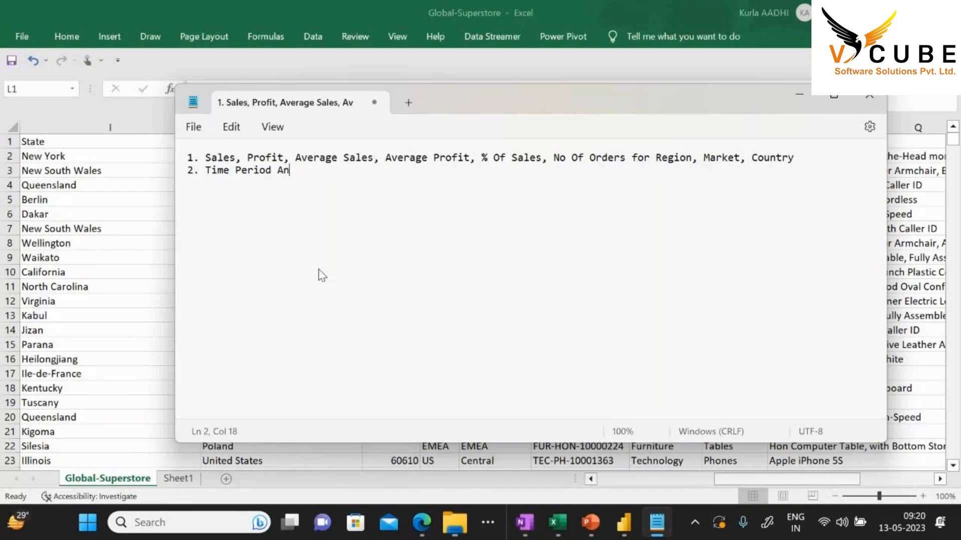
pyautogui.write('alysis')
# Leave a blank line below the second item and add the indented lines "Year", "Half Year" and "Quarter"
pyautogui.press('Return')
pyautogui.press('Tab')
pyautogui.press('Tab')
pyautogui.press('Return')
pyautogui.press('Tab')
pyautogui.write('Year')
pyautogui.press('Return')
pyautogui.press('Tab')
pyautogui.write('H')
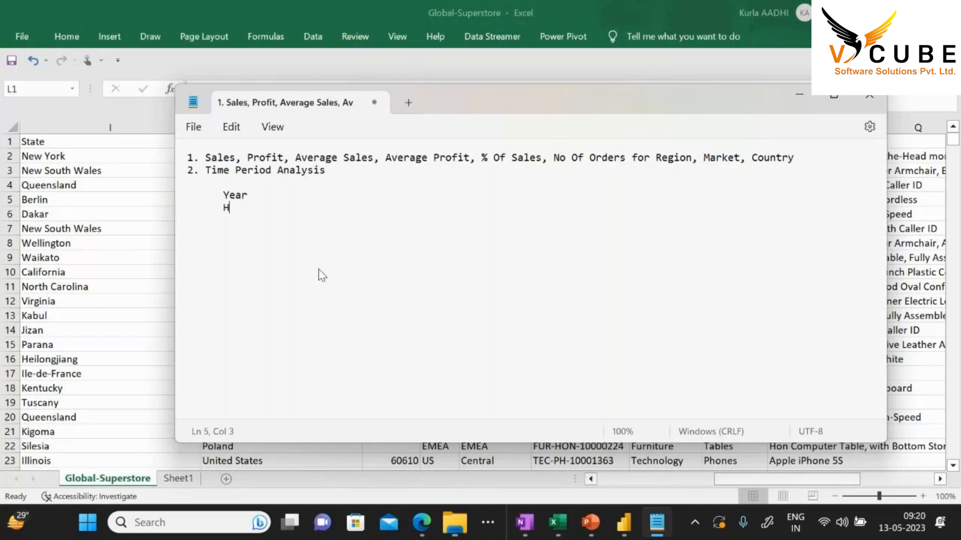
pyautogui.write('alf Year')
pyautogui.press('Return')
pyautogui.press('Tab')
pyautogui.write('Quarter')
# Add the indented lines "Month" and "Week" below "Quarter"
pyautogui.press('Return')
pyautogui.press('Tab')
pyautogui.write('MOnth')
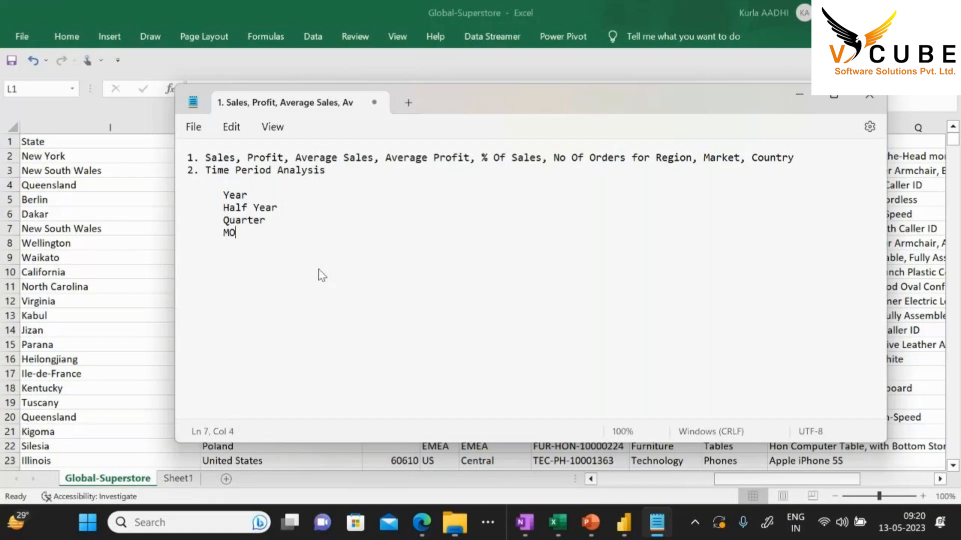
pyautogui.press('BackSpace')
pyautogui.press('BackSpace')
pyautogui.press('BackSpace')
pyautogui.press('BackSpace')
pyautogui.write('onth')
pyautogui.press('Return')
pyautogui.press('Tab')
pyautogui.write('Week')
# Start a separate indented block below "Week" with the lines "Fiscal Year" and "Fiscal Half Year"
pyautogui.press('Return')
pyautogui.press('Return')
pyautogui.press('Tab')
pyautogui.write('F')
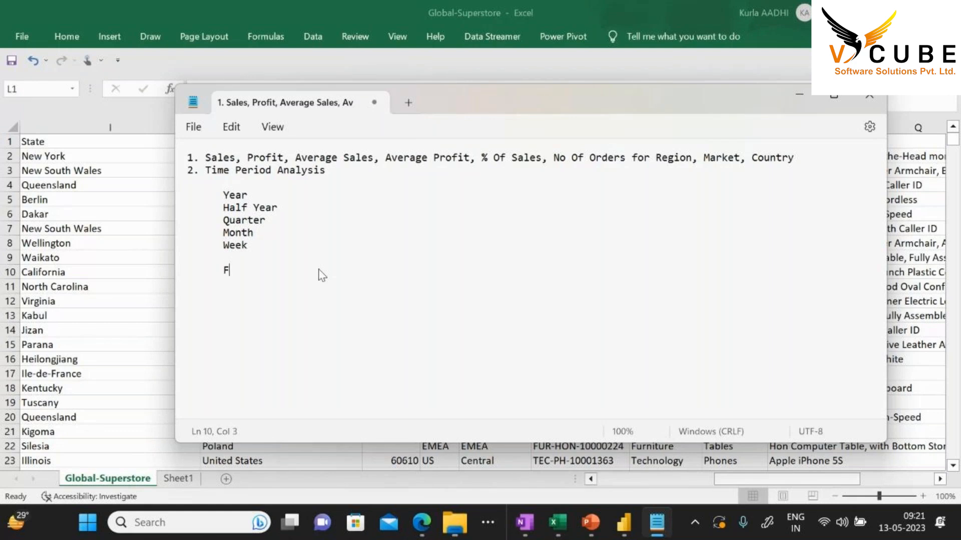
pyautogui.write('iscal Year')
pyautogui.press('Return')
pyautogui.press('Tab')
pyautogui.write('Fiscal ')
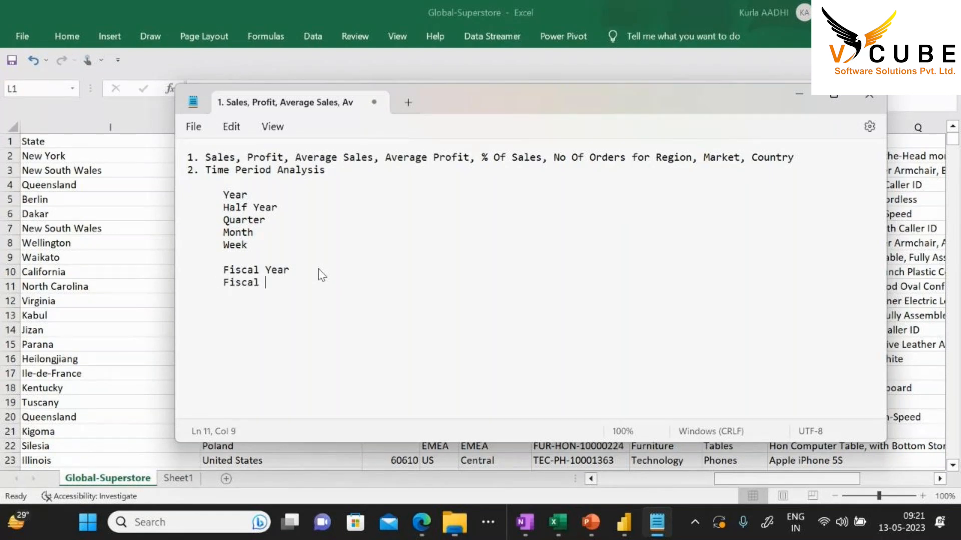
pyautogui.write('Half Year')
# Add the indented lines "Fiscal Quarter" and "Fiscal Month" to the fiscal block
pyautogui.press('Return')
pyautogui.press('Tab')
pyautogui.write('Fiscal Quarter')
pyautogui.press('Return')
pyautogui.press('Tab')
pyautogui.write('Fiscal Month')
pyautogui.press('Return')
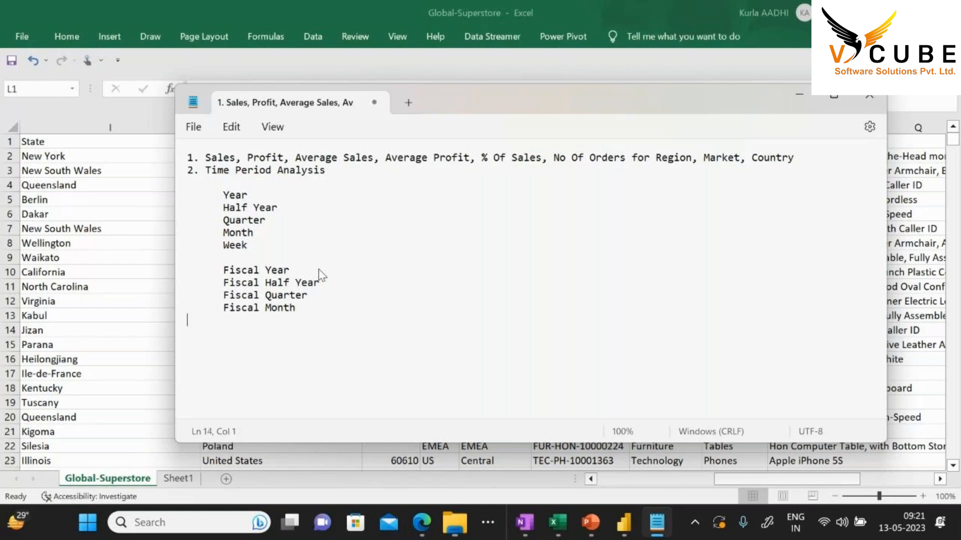
pyautogui.press('Tab')
# Extend the second item after "Time Period Analysis" with ", Growth%, Cumulative Totals,"
pyautogui.click(371, 172)
pyautogui.write(', Growth, ')
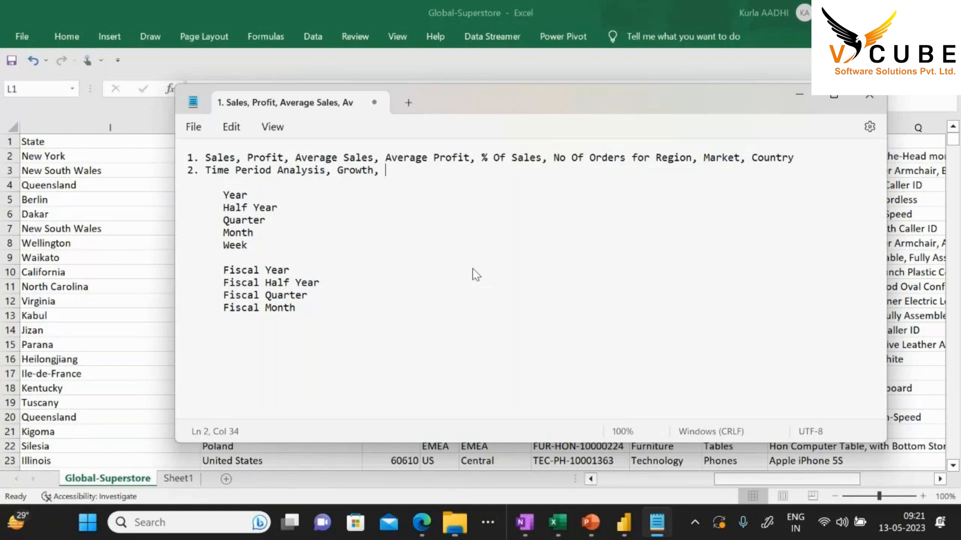
pyautogui.write('Cumulative Totals,')
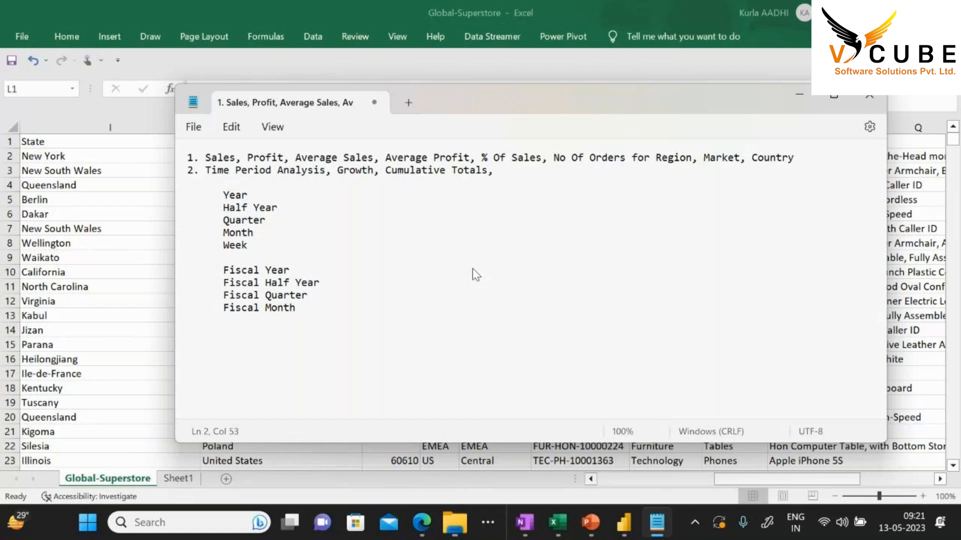
pyautogui.click(378, 170)
pyautogui.write('%')
pyautogui.click(528, 169)
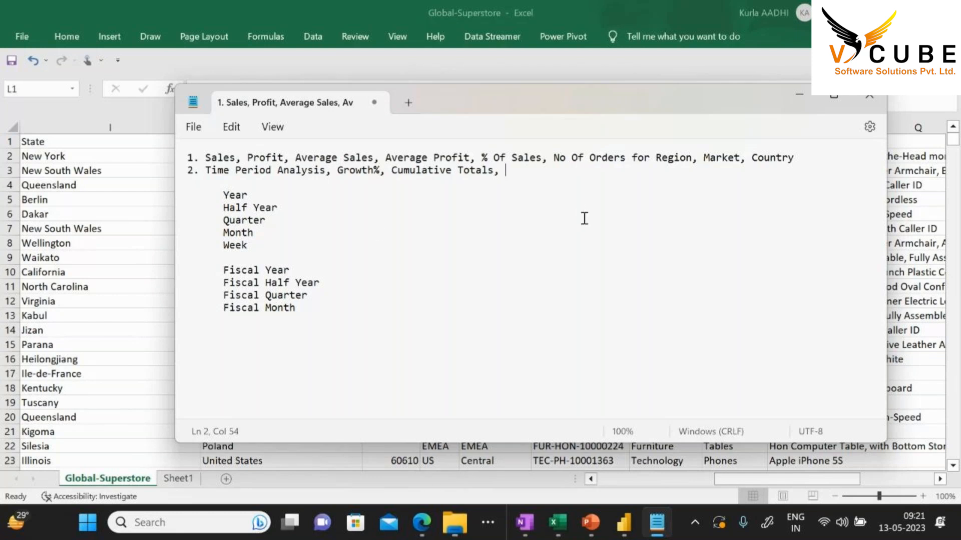
# Insert the indented line "Last Period Sales --->" between the second item and the "Year" block, separated by a blank line
pyautogui.press('Return')
pyautogui.press('Return')
pyautogui.press('Tab')
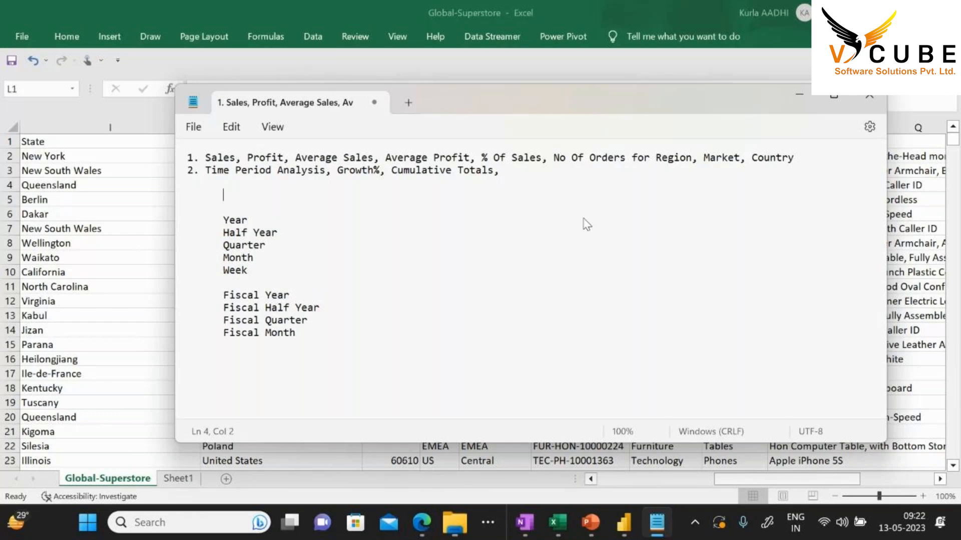
pyautogui.write('Last Period S')
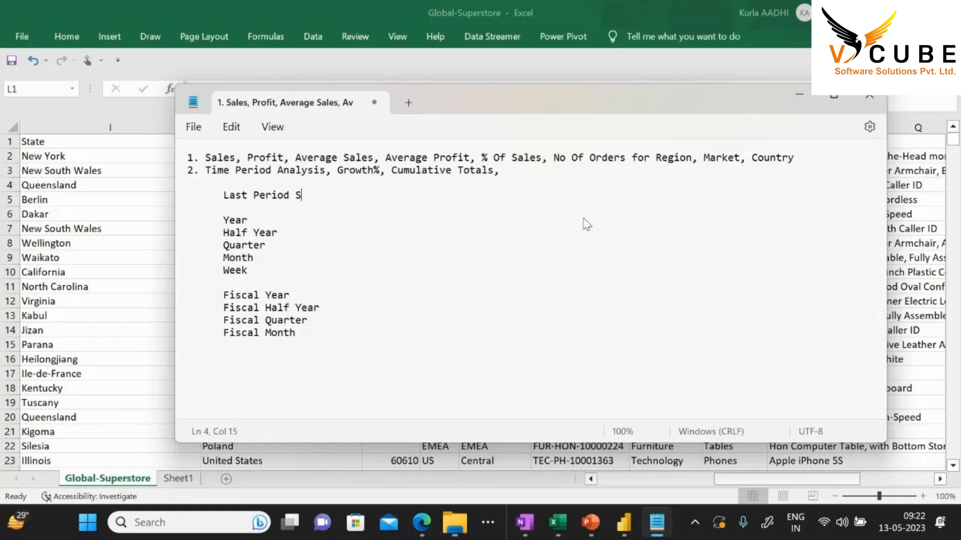
pyautogui.write('ales --->')
# Add the indented lines "Last 10 Days" and "Last 9 Weeks" below "Last Period Sales --->", after a blank line
pyautogui.press('Return')
pyautogui.press('Return')
pyautogui.press('Tab')
pyautogui.write('Last 10 Days')
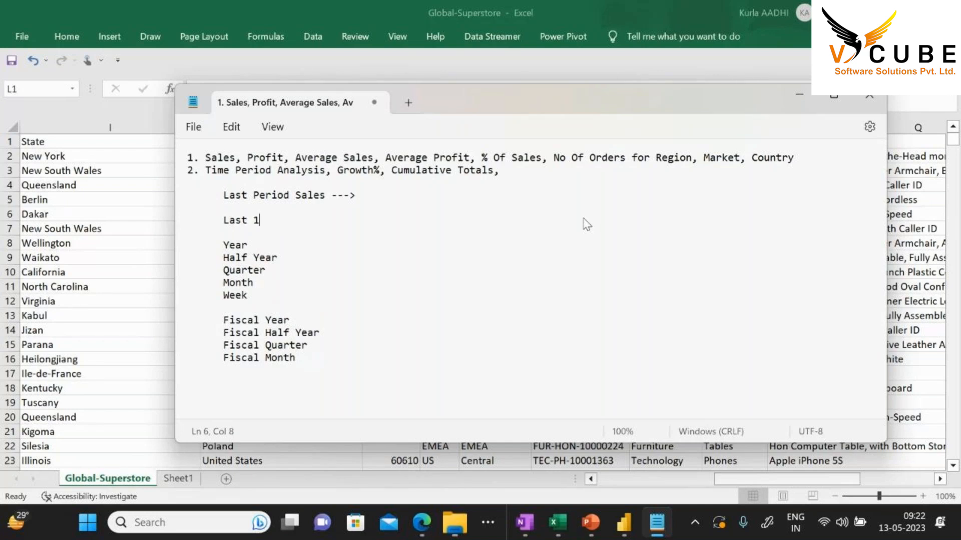
pyautogui.press('Return')
pyautogui.press('Tab')
pyautogui.write('Las')
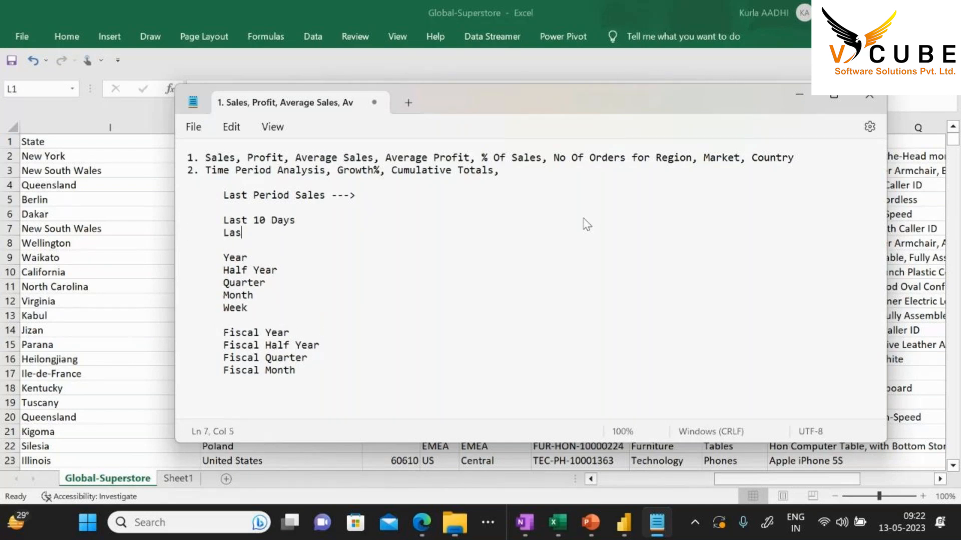
pyautogui.write('t 9 Weeks')
# Add the indented lines "Last 3 Months" and "Last 3 Quarter" below "Last 9 Weeks"
pyautogui.press('Return')
pyautogui.press('Tab')
pyautogui.write('La')
pyautogui.write('st ')
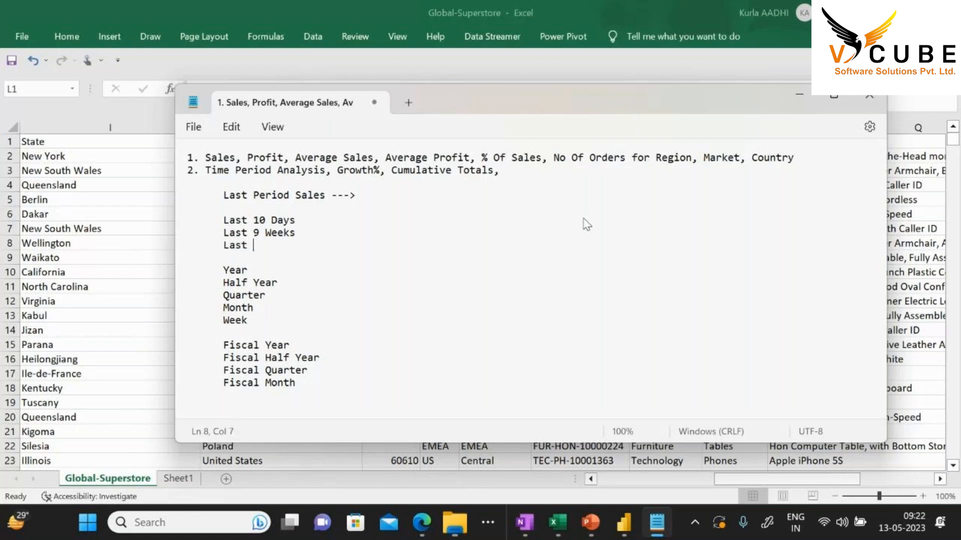
pyautogui.write('3 Months')
pyautogui.press('Return')
pyautogui.press('Tab')
pyautogui.write('LAst')
pyautogui.press('BackSpace')
pyautogui.press('BackSpace')
pyautogui.press('BackSpace')
pyautogui.write('ast 3 Quarter')
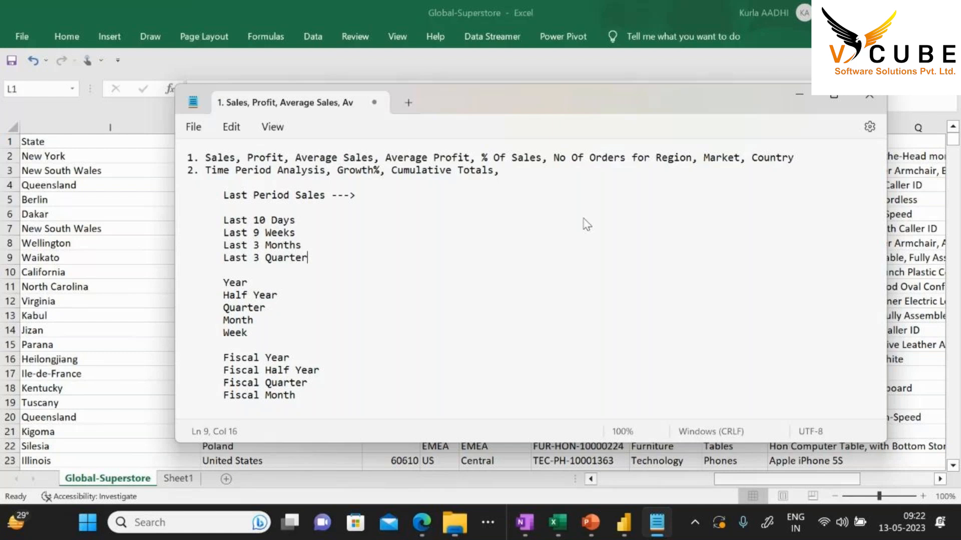
pyautogui.press('Return')
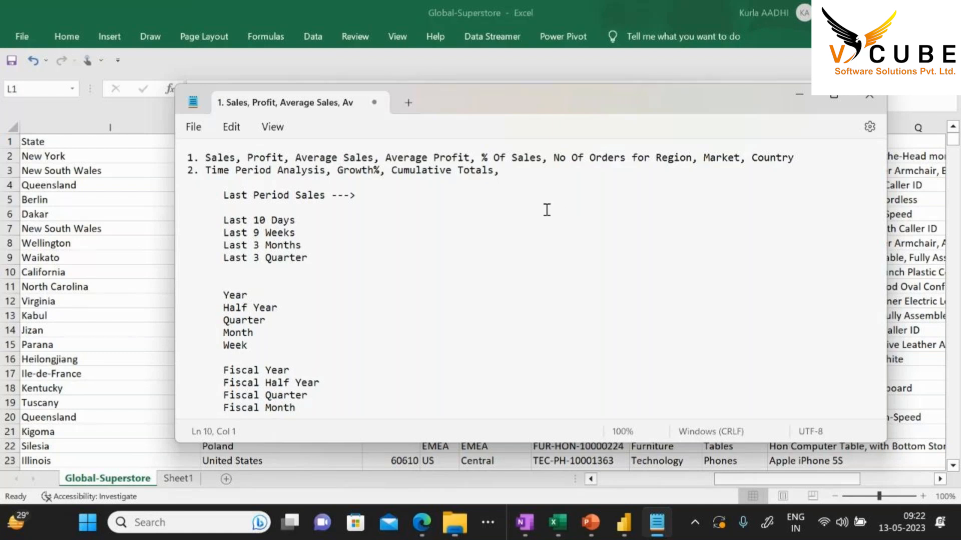
pyautogui.press('BackSpace')
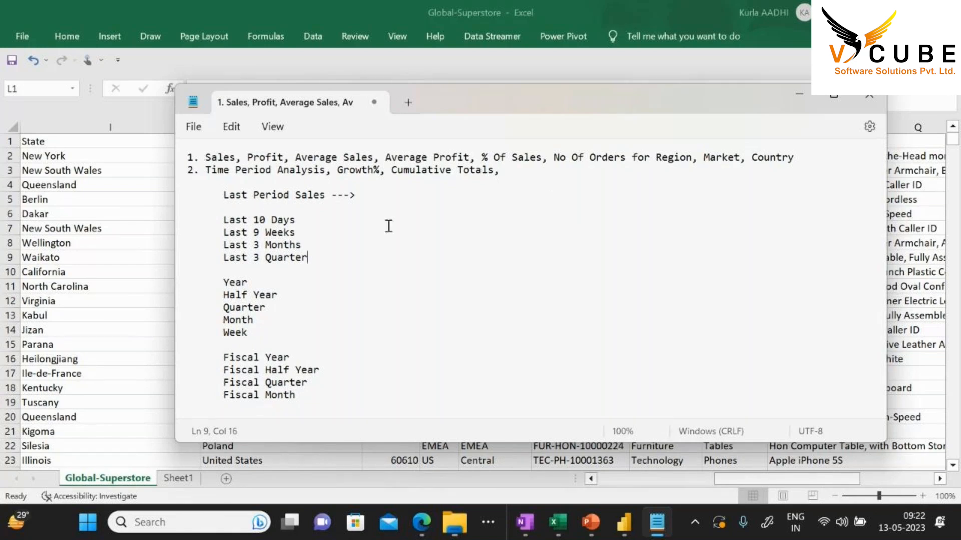
# Start a third list item numbered "3." below "Fiscal Month", after a blank line
pyautogui.click(327, 397)
pyautogui.press('Return')
pyautogui.press('Return')
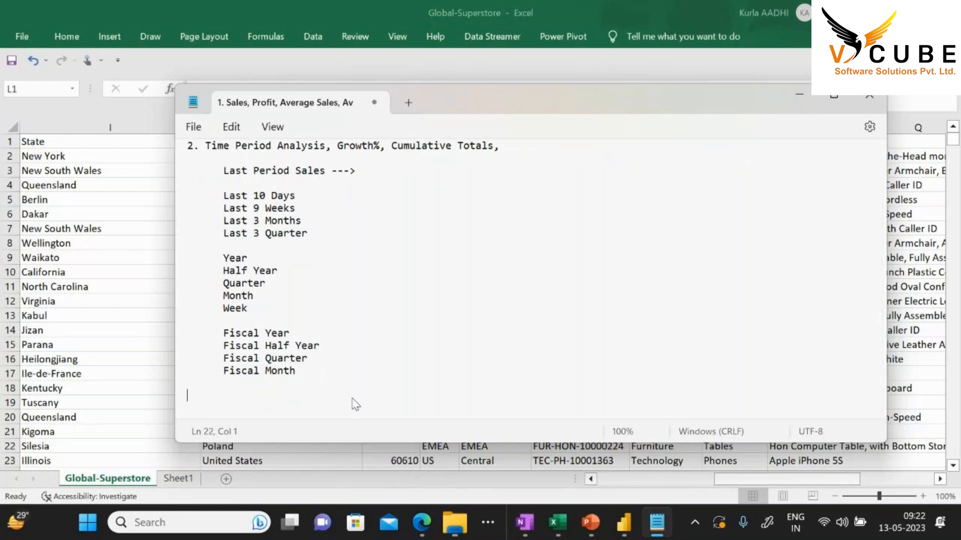
pyautogui.write('3.')
# Save the notes as a text document named REQ in the Power BI Working Sessions folder
pyautogui.click(200, 134)
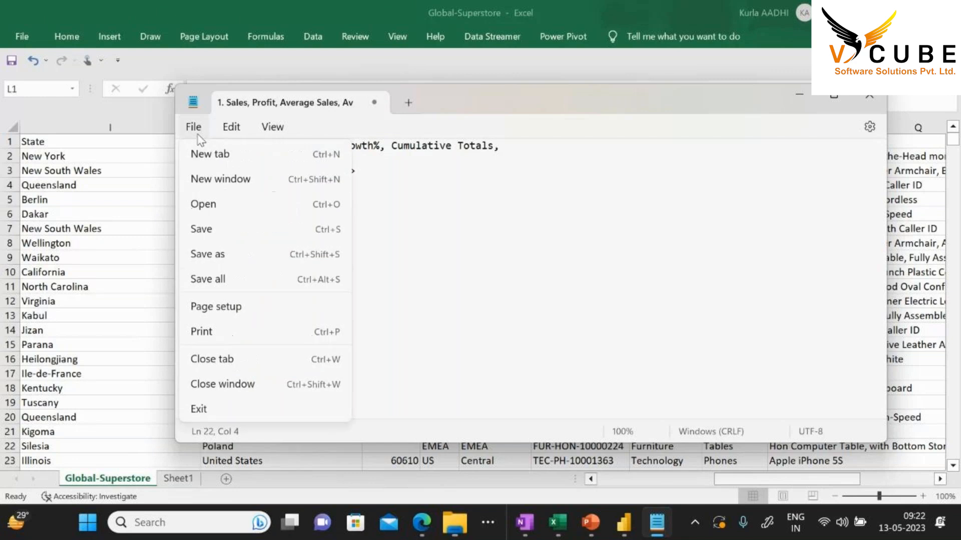
pyautogui.click(218, 256)
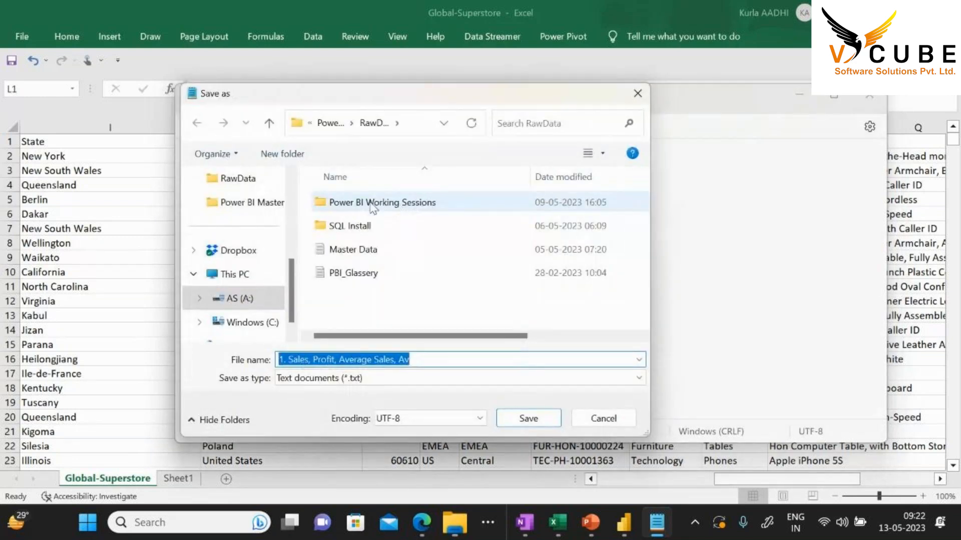
pyautogui.doubleClick(372, 202)
pyautogui.press('BackSpace')
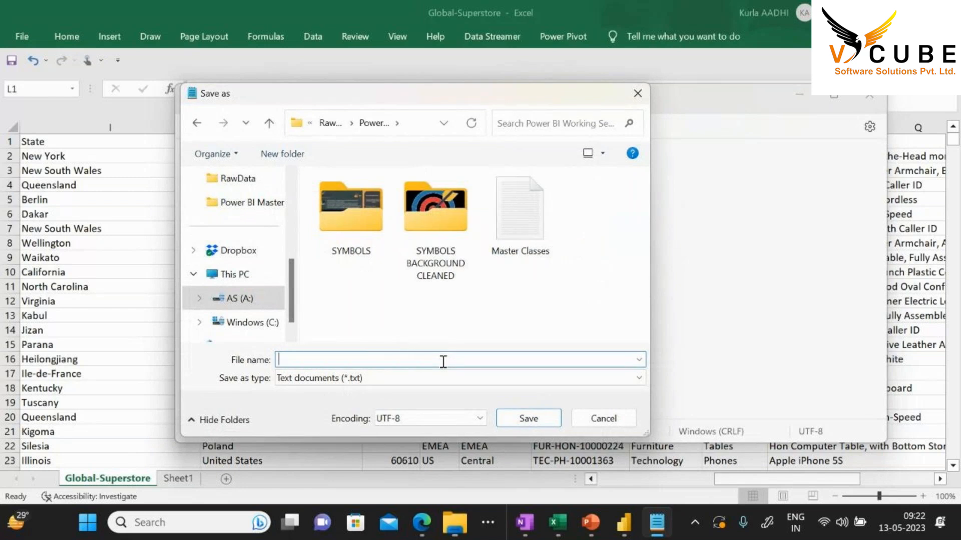
pyautogui.write('REQ')
pyautogui.click(526, 419)
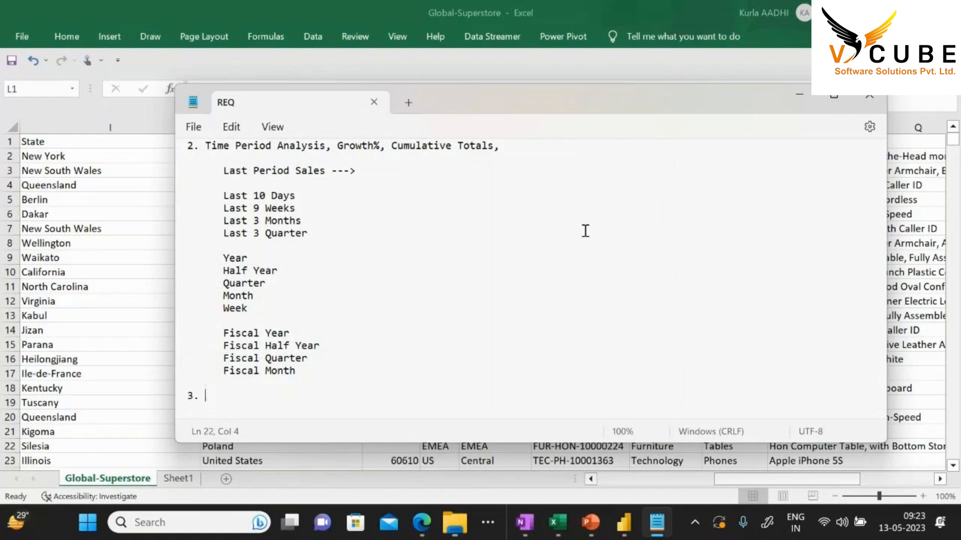
# Return to the Excel sheet, remove the filters from the header row and select the first entry under Customer Name
pyautogui.click(799, 93)
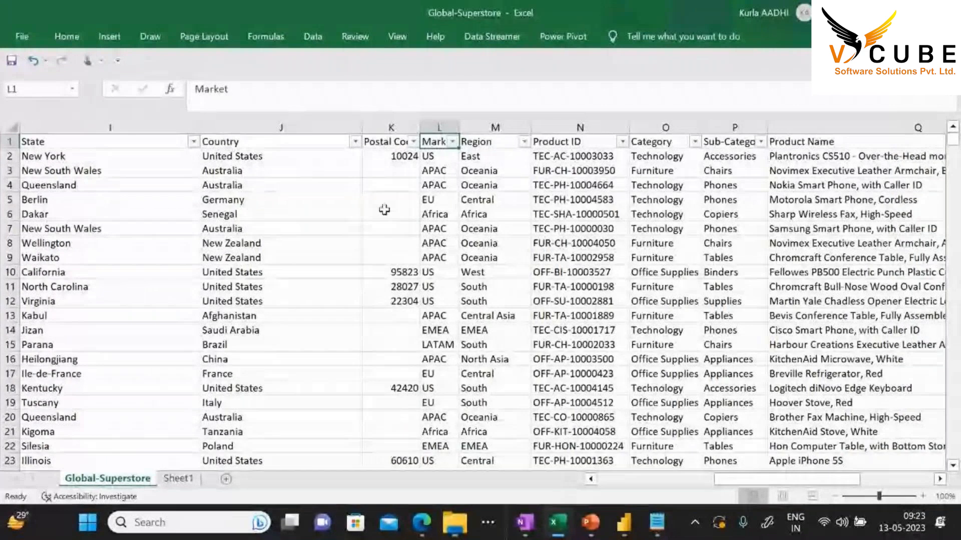
pyautogui.press('Left')
pyautogui.press('Down')
pyautogui.press('Up')
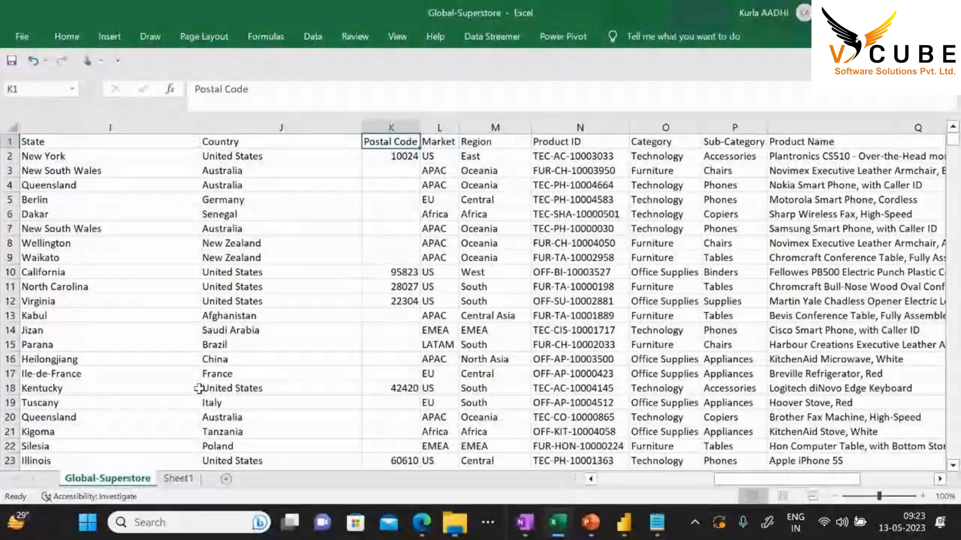
pyautogui.hotkey('ctrl', 'Home')
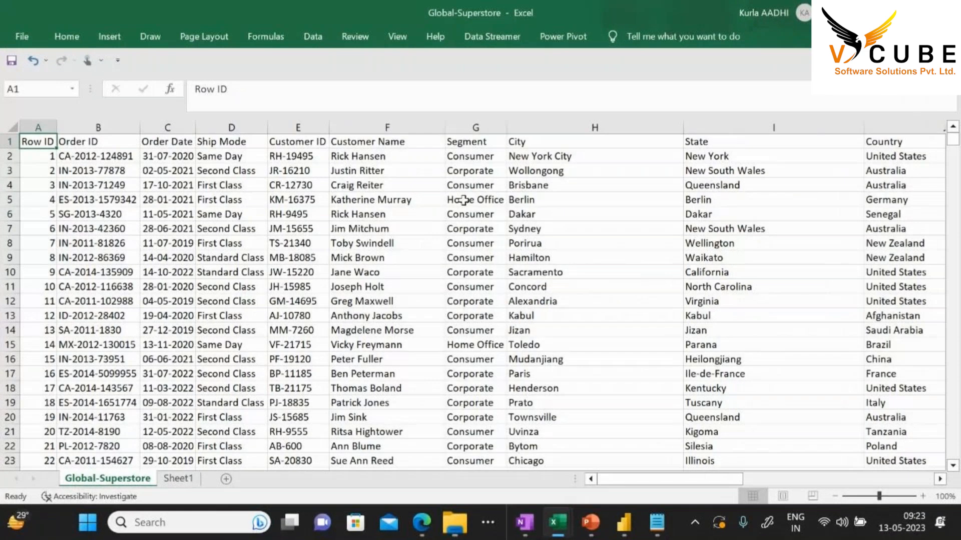
pyautogui.click(380, 157)
# Switch to Notepad, enter "Top selling Products" as the third item and start a fourth item numbered "4."
pyautogui.hotkey('alt', 'Tab')
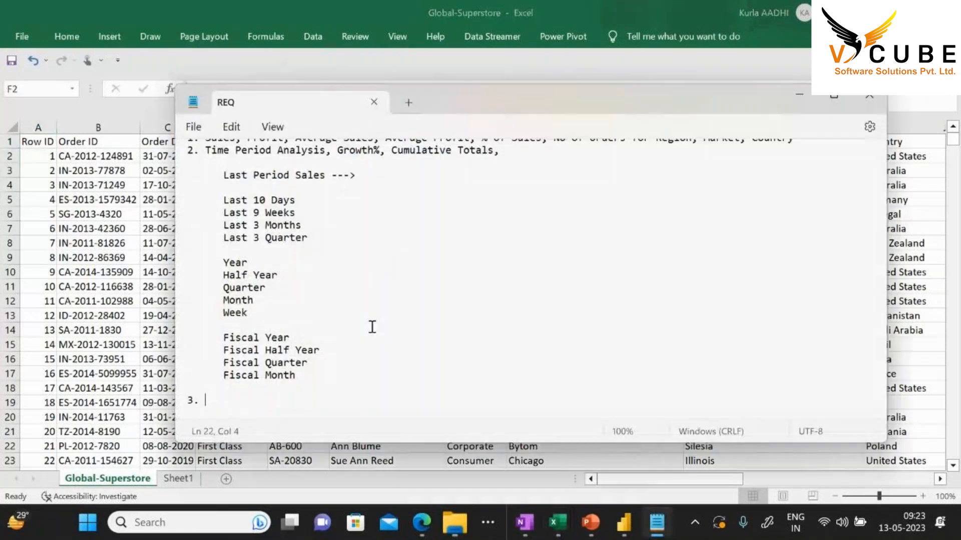
pyautogui.write('To')
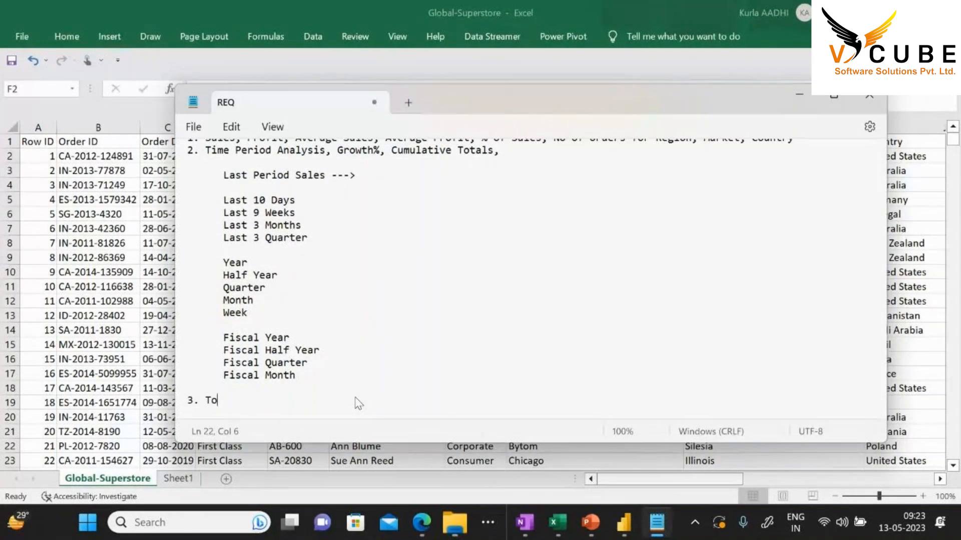
pyautogui.write('p selling Pro')
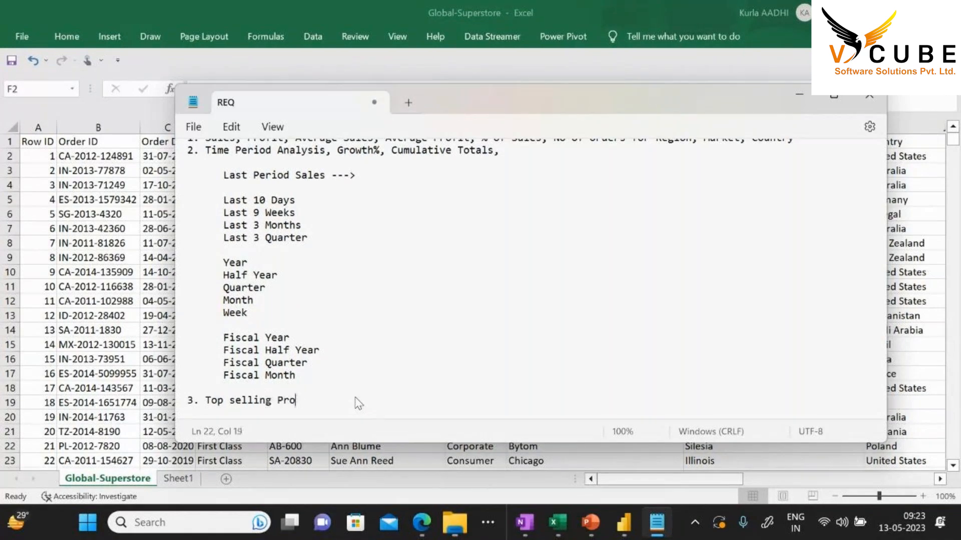
pyautogui.write('ducts')
pyautogui.press('Return')
pyautogui.press('Return')
pyautogui.write('4.')
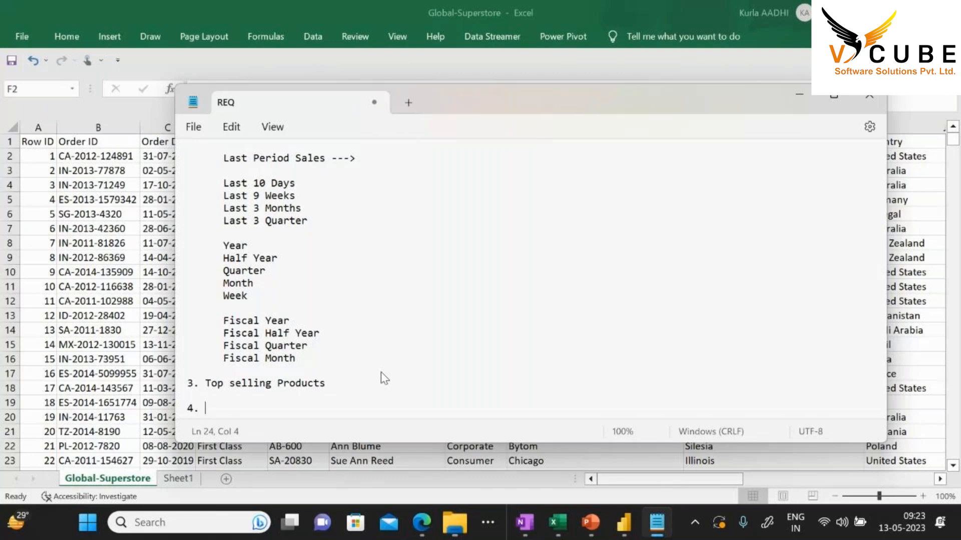
# Append "---> Based on sales, Based on no orders" to the third item
pyautogui.click(359, 388)
pyautogui.write('---> Based on sl')
pyautogui.write('es')
pyautogui.press('BackSpace')
pyautogui.press('BackSpace')
pyautogui.press('BackSpace')
pyautogui.write('ales, Na')
pyautogui.press('BackSpace')
pyautogui.press('BackSpace')
pyautogui.write('Based ')
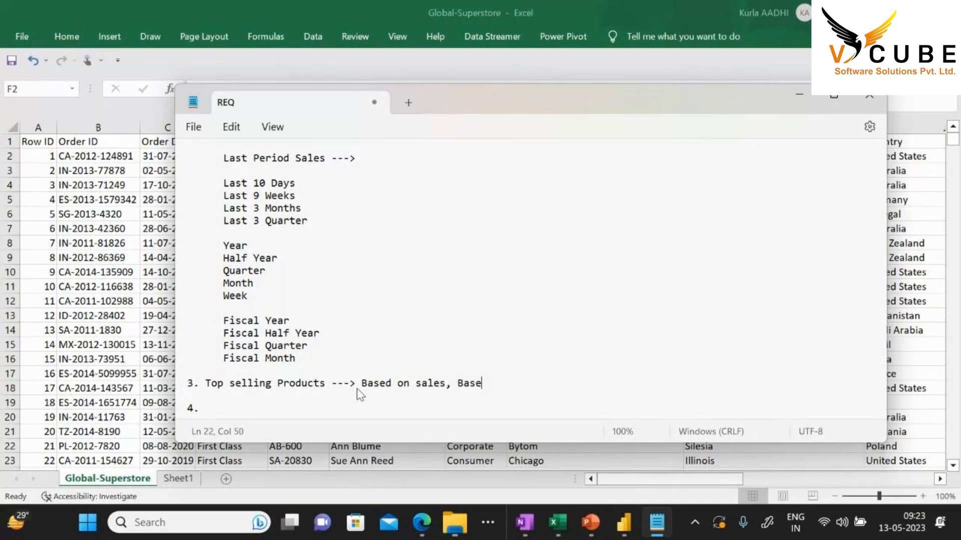
pyautogui.write('on no  orders')
# Enter "Top Customers" as the fourth item and "Top 5 Countries" as the fifth, with a blank line between them
pyautogui.click(278, 406)
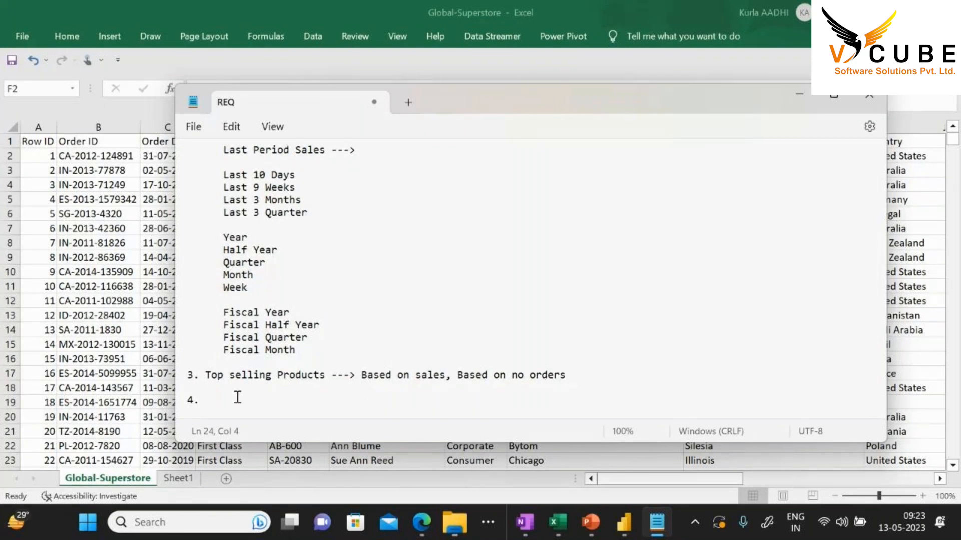
pyautogui.write('Top Customers')
pyautogui.press('Return')
pyautogui.press('Return')
pyautogui.write('5. ')
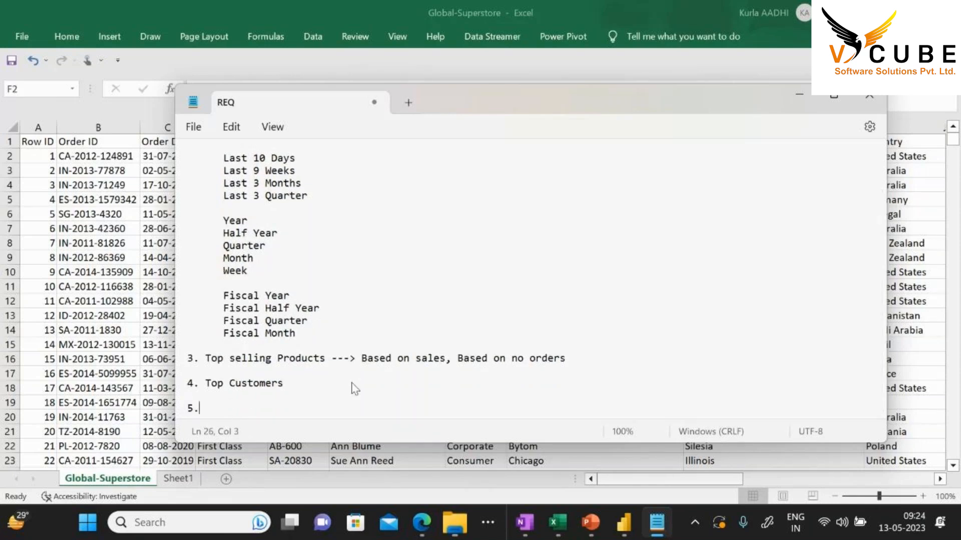
pyautogui.write('Top 5 Countries')
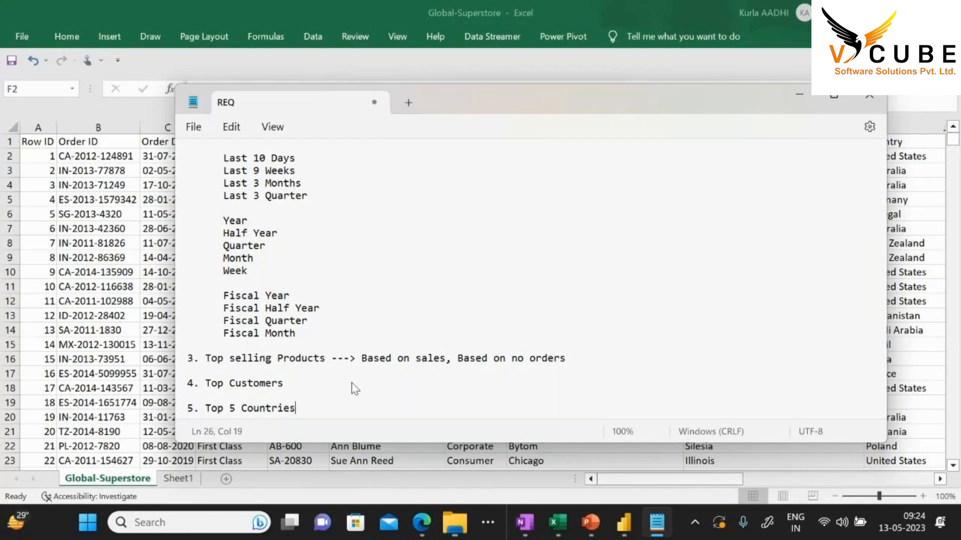
# Leave a blank line below "5. Top 5 Countries" and start a new line in the requirements list
pyautogui.scroll(-1, 447, 378)
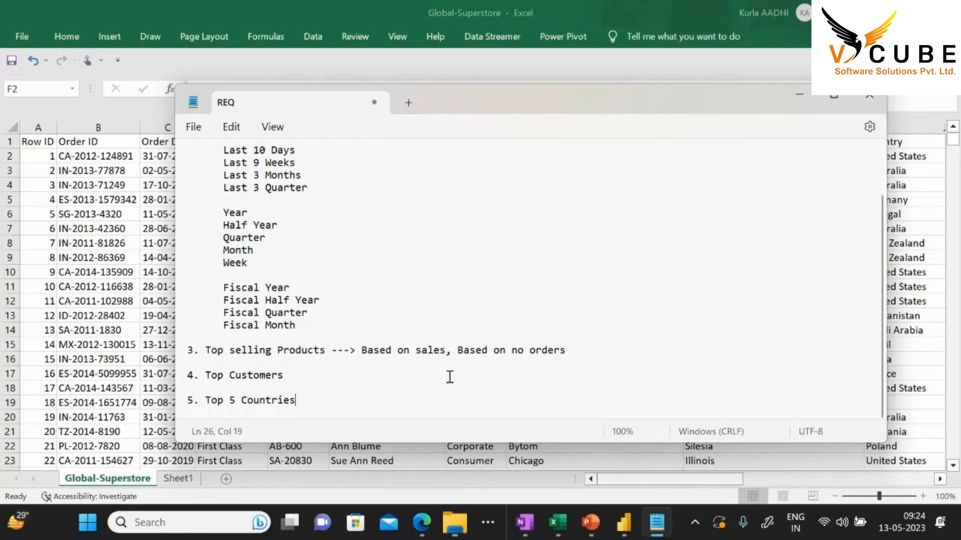
pyautogui.press('Return')
pyautogui.press('Return')
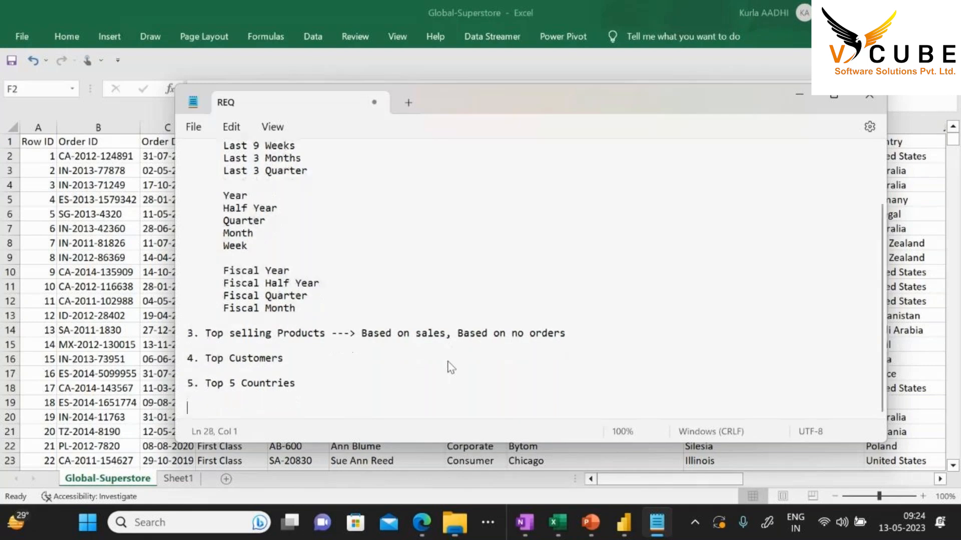
pyautogui.hotkey('alt', 'Tab')
pyautogui.click(304, 243)
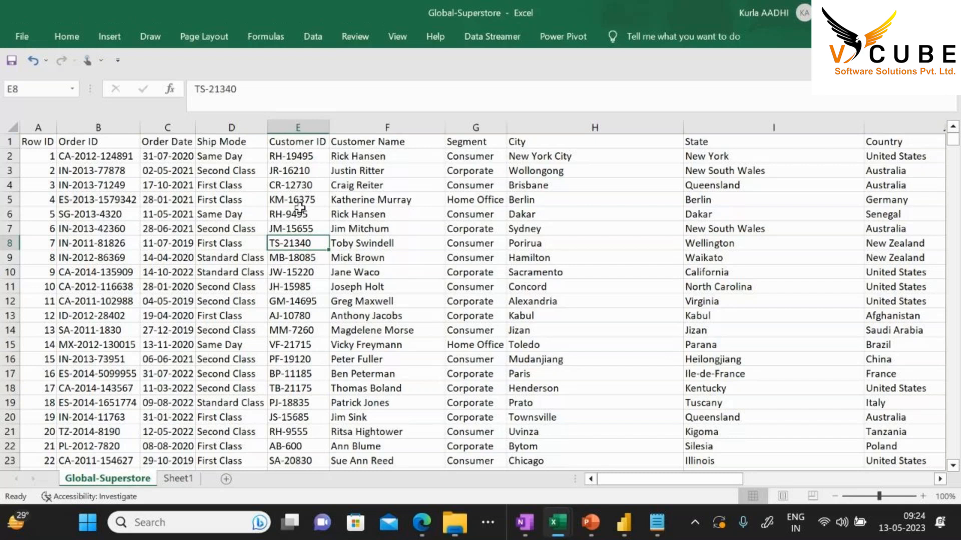
pyautogui.hotkey('ctrl', 't')
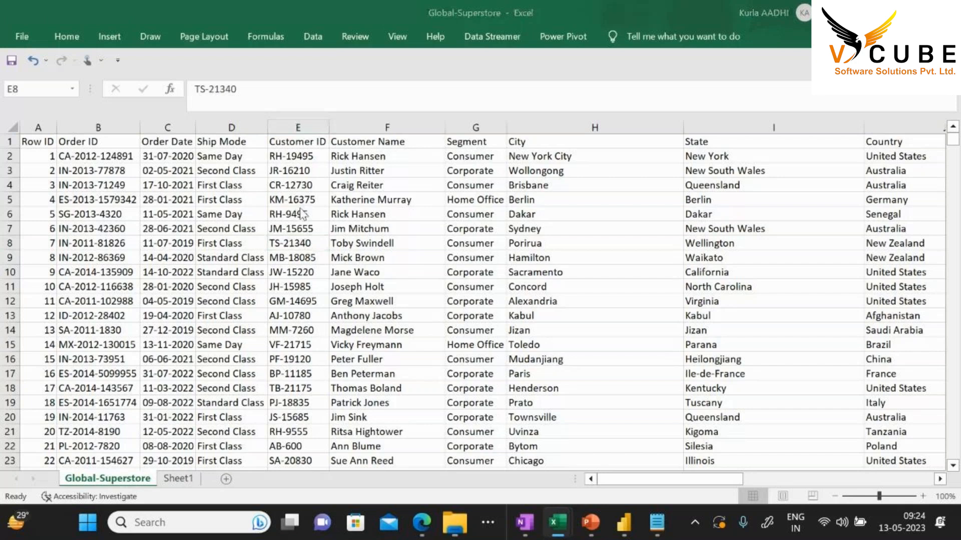
pyautogui.hotkey('alt', 'Tab')
pyautogui.hotkey('alt', 'Tab')
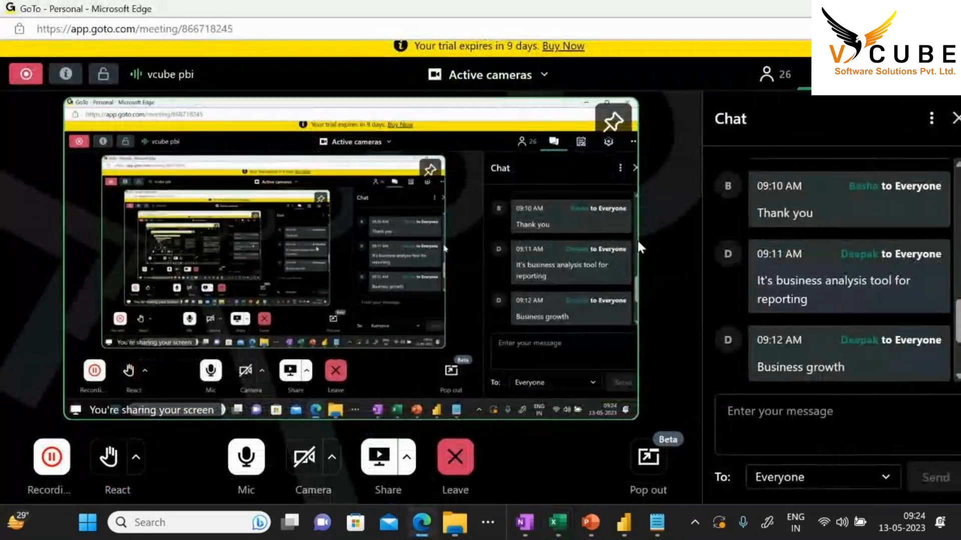
pyautogui.moveTo(624, 528)
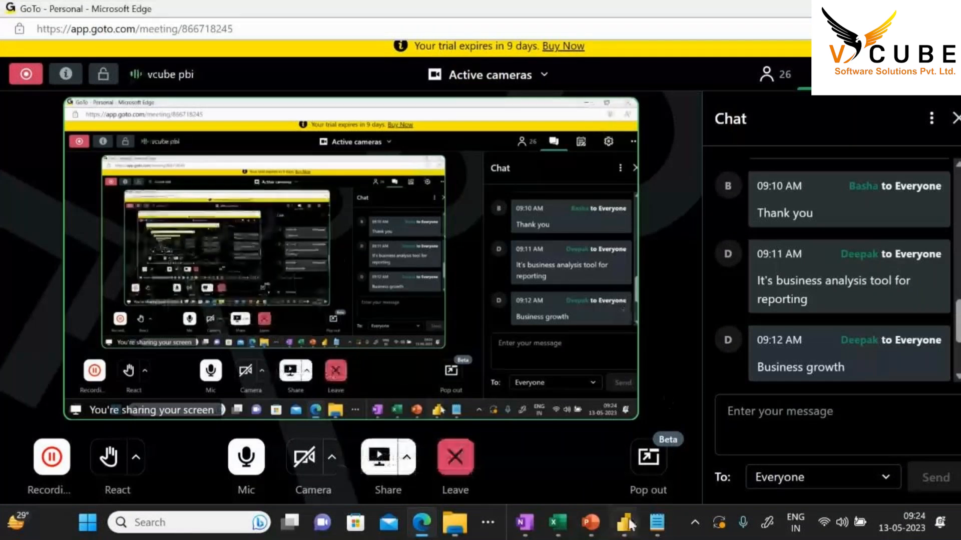
# Switch to the REQ file in Notepad, maximize its window, go over the full requirements list and save the file
pyautogui.click(656, 523)
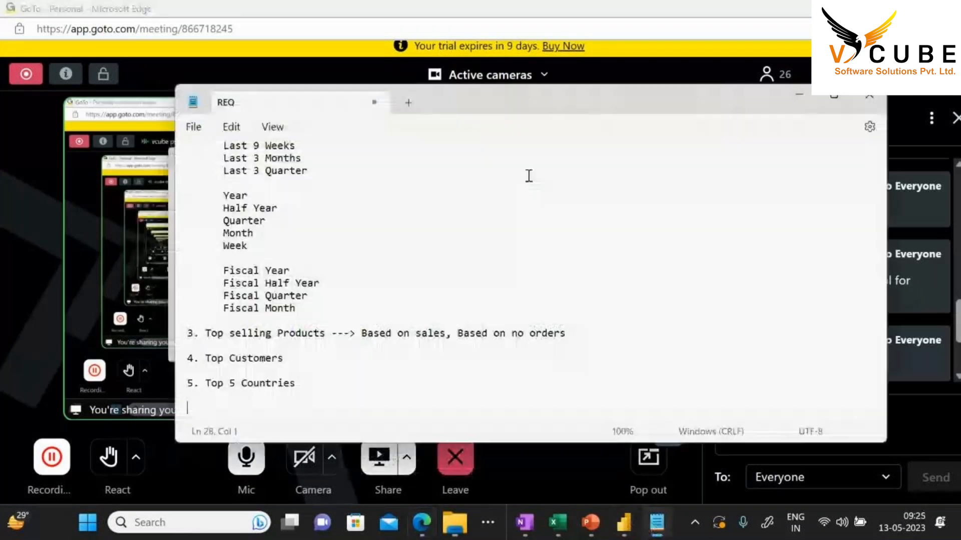
pyautogui.click(835, 97)
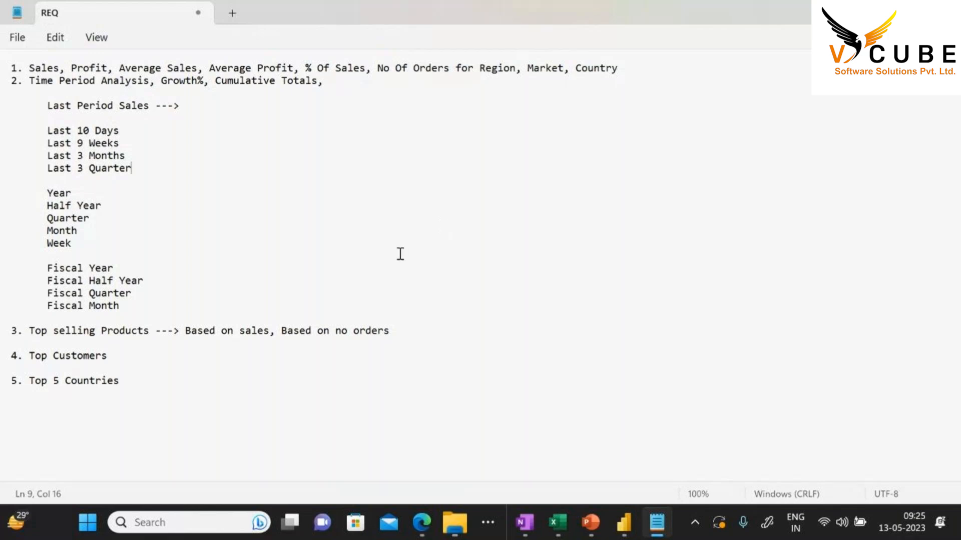
pyautogui.moveTo(167, 395); pyautogui.dragTo(145, 394)
pyautogui.click(313, 141)
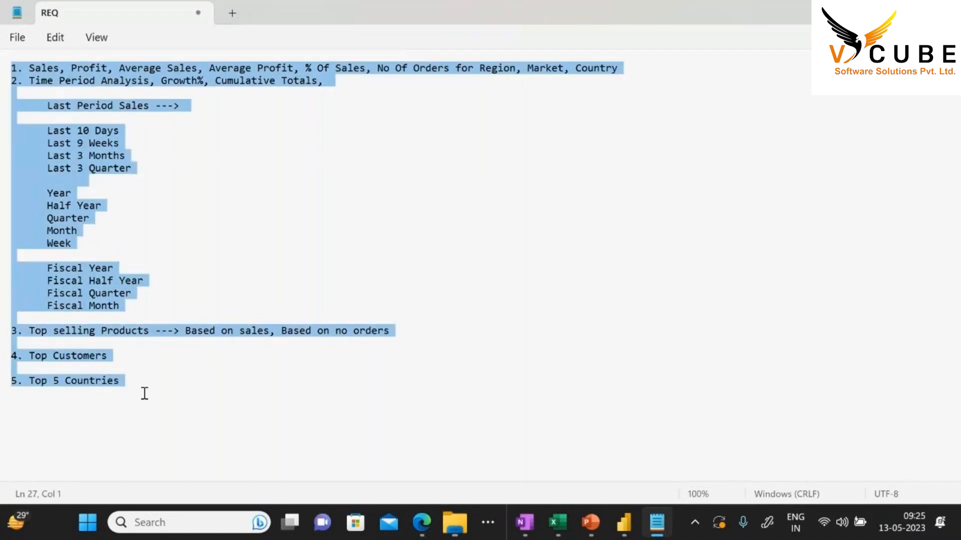
pyautogui.click(254, 101)
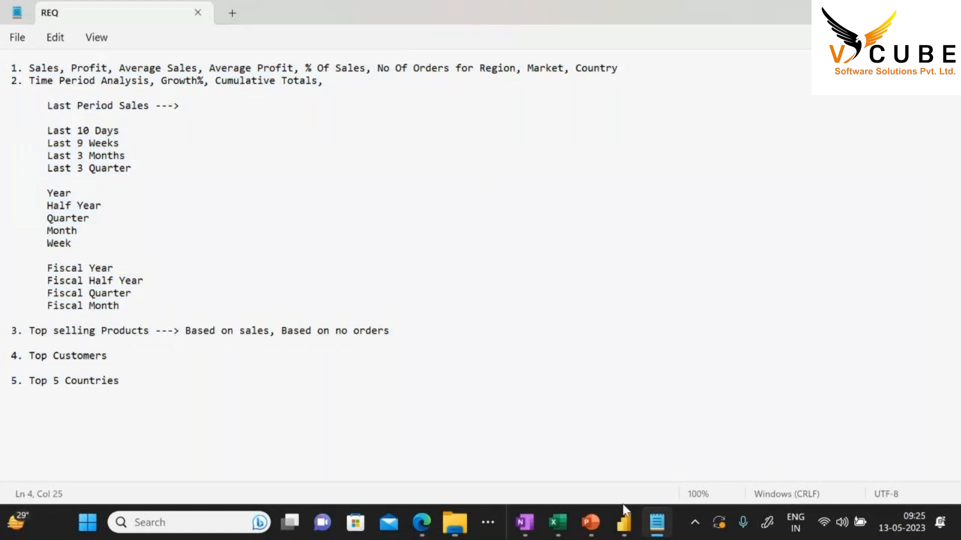
# Switch to the Draft report in Power BI Desktop, and from there to the empty SQLQuery2.sql query in SQL Server Management Studio
pyautogui.click(623, 522)
pyautogui.click(467, 234)
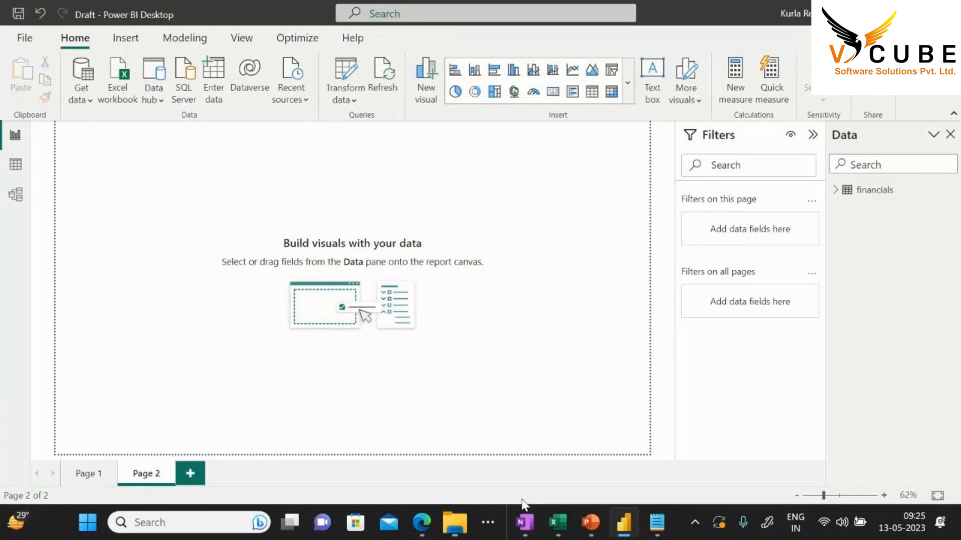
pyautogui.hotkey('alt', 'Tab')
pyautogui.hotkey('alt', 'Tab')
pyautogui.hotkey('alt', 'Tab')
pyautogui.hotkey('alt', 'Tab')
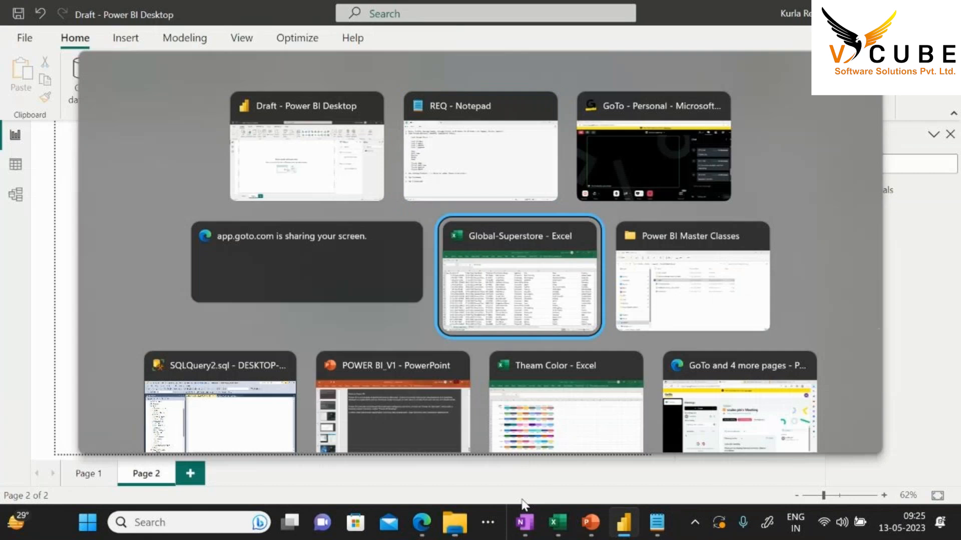
pyautogui.hotkey('alt', 'Down')
pyautogui.hotkey('alt', 'Left')
pyautogui.hotkey('alt', 'Left')
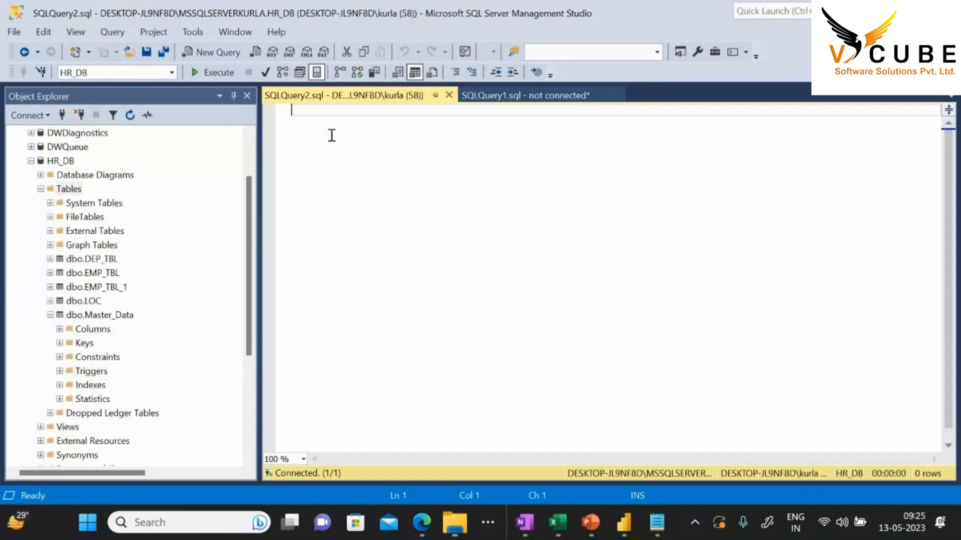
# Write and execute the query SELECT * FROM [dbo].[Master_Data] on HR_DB and view the remaining columns of the result
pyautogui.write('SELECT *')
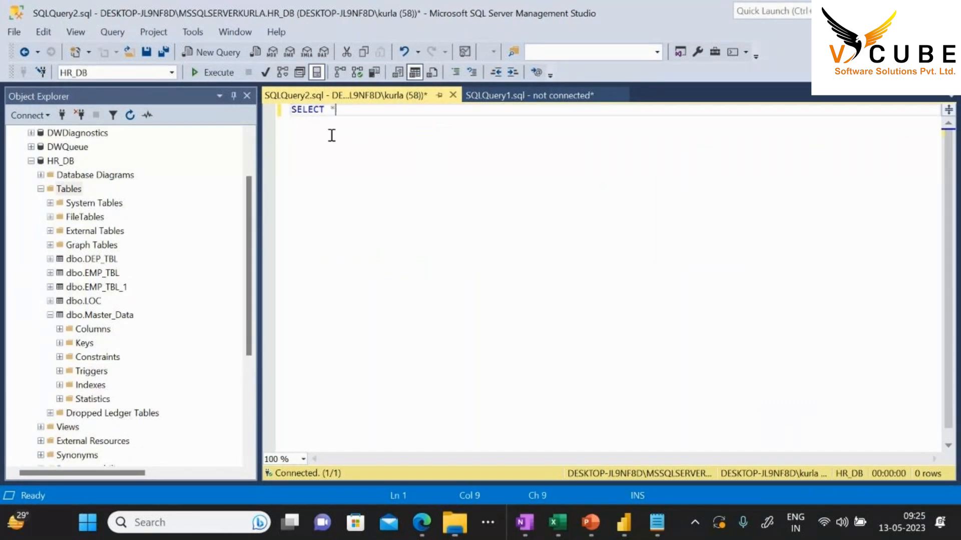
pyautogui.write(' FROM')
pyautogui.moveTo(107, 315); pyautogui.dragTo(439, 145)
pyautogui.hotkey('shift', 'Home')
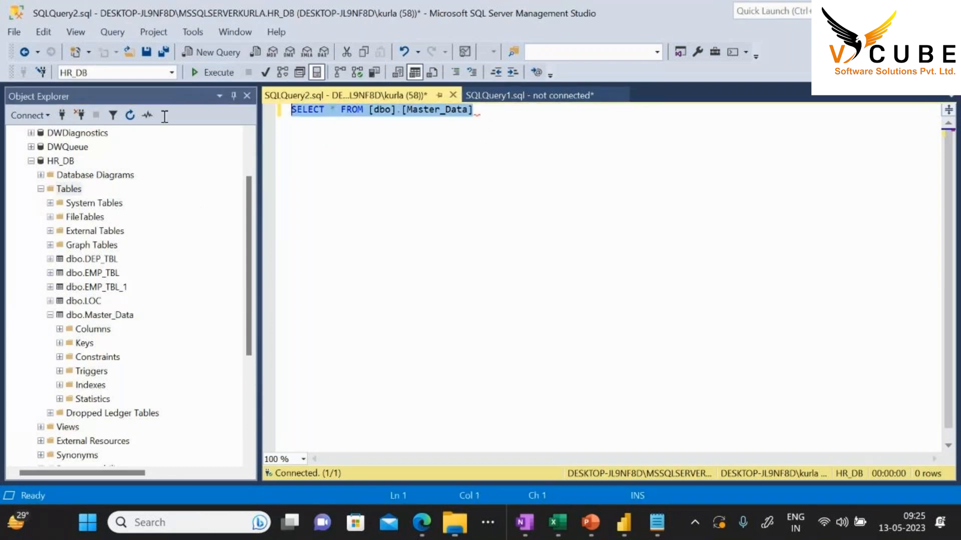
pyautogui.click(213, 74)
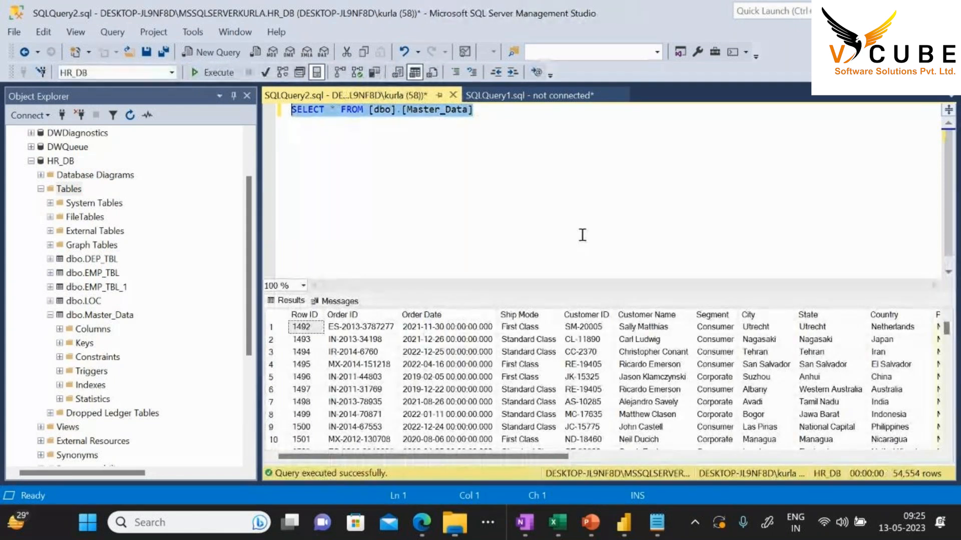
pyautogui.moveTo(551, 457); pyautogui.dragTo(745, 464)
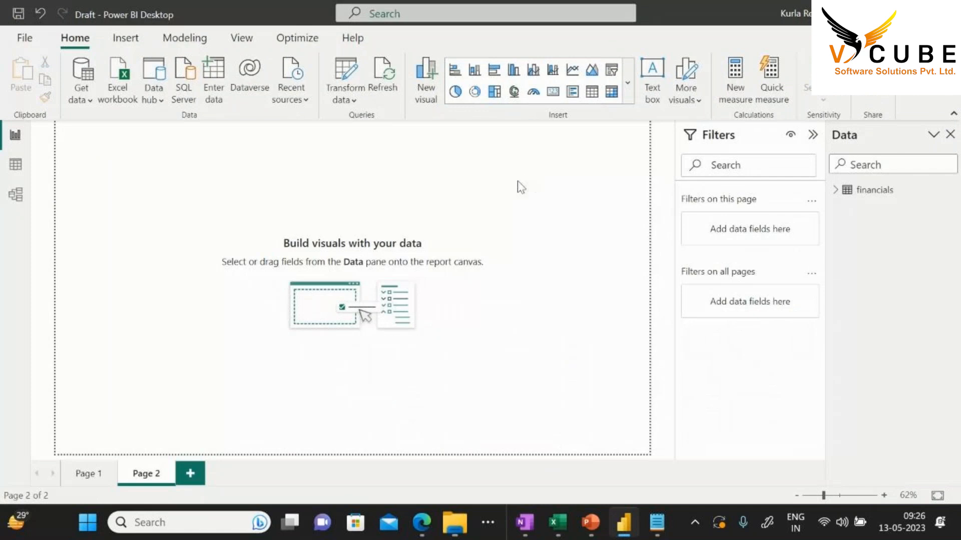
# Switch to Power BI Desktop, open the Power Query Editor and display the complete Get Data list for a new source
pyautogui.click(354, 100)
pyautogui.click(373, 126)
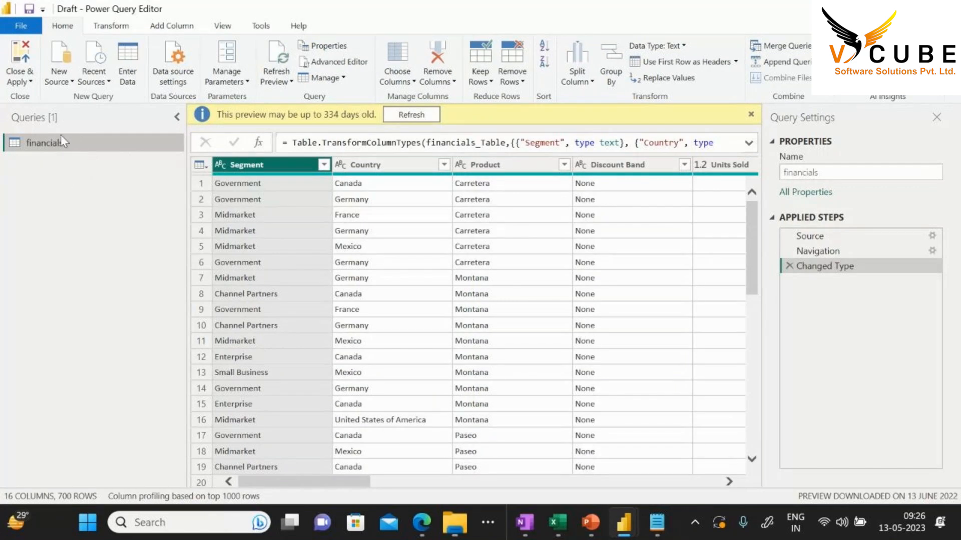
pyautogui.click(71, 80)
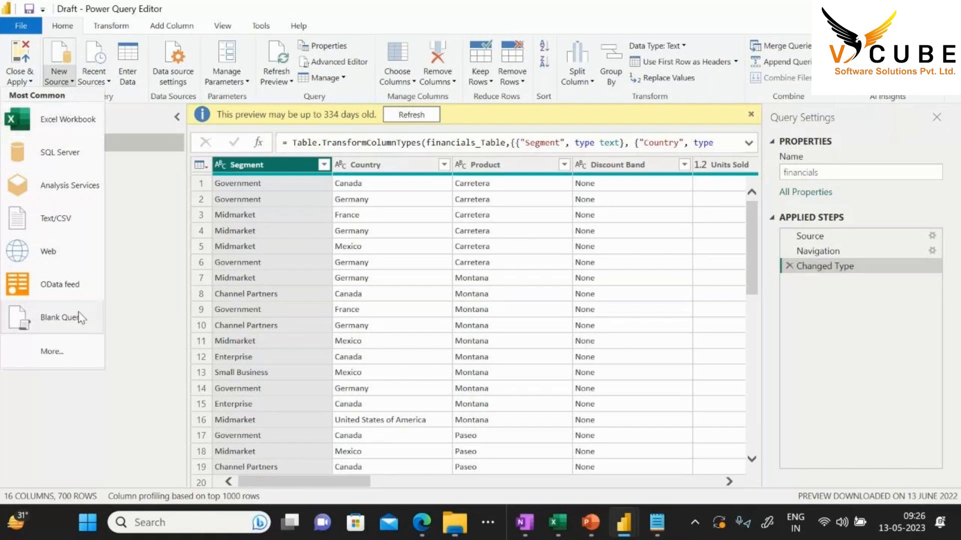
pyautogui.click(40, 358)
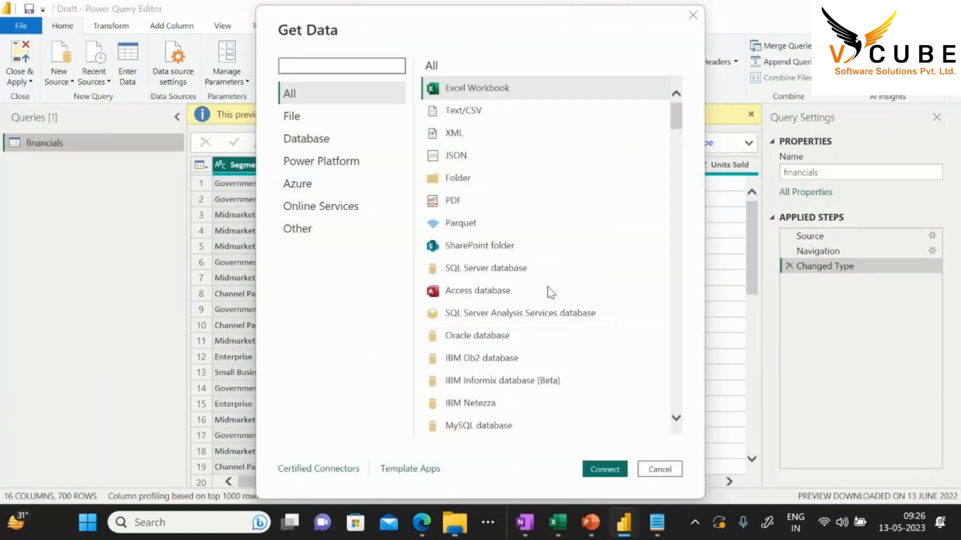
# Examine the full list of data source connectors available in Get Data
pyautogui.scroll(-10, 549, 209)
pyautogui.scroll(-15, 551, 219)
pyautogui.scroll(-15, 549, 215)
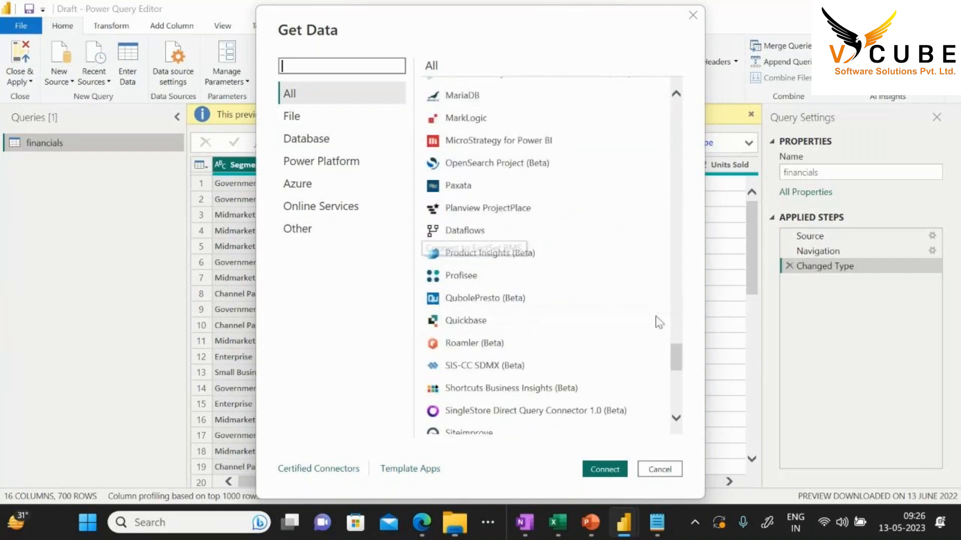
pyautogui.moveTo(674, 365); pyautogui.dragTo(692, 429)
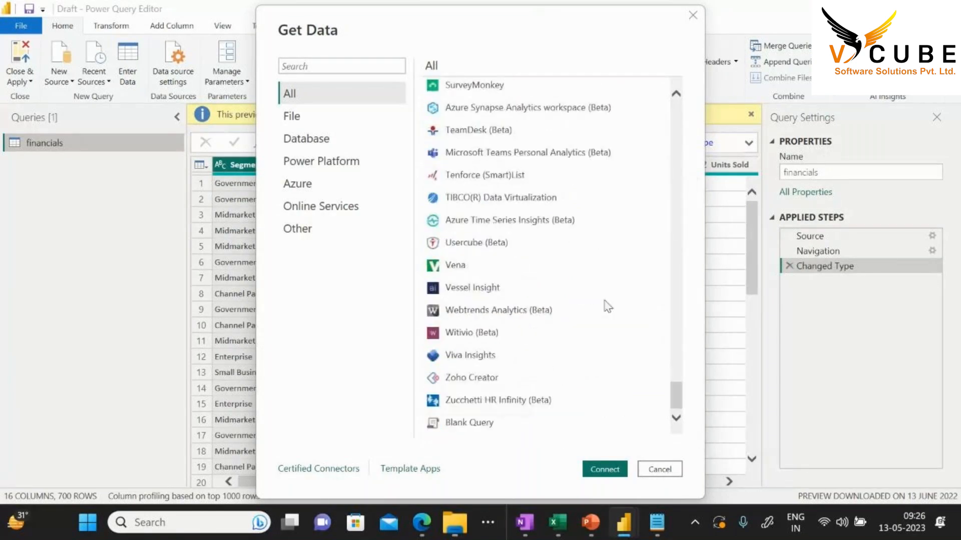
pyautogui.scroll(20, 567, 247)
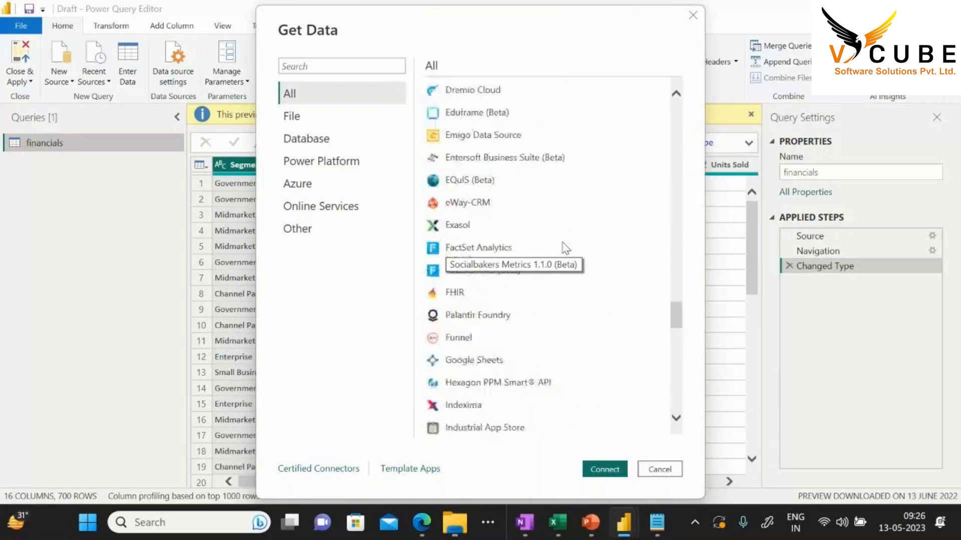
pyautogui.scroll(3, 566, 247)
# Review the connectors offered in the File and Database categories
pyautogui.click(317, 125)
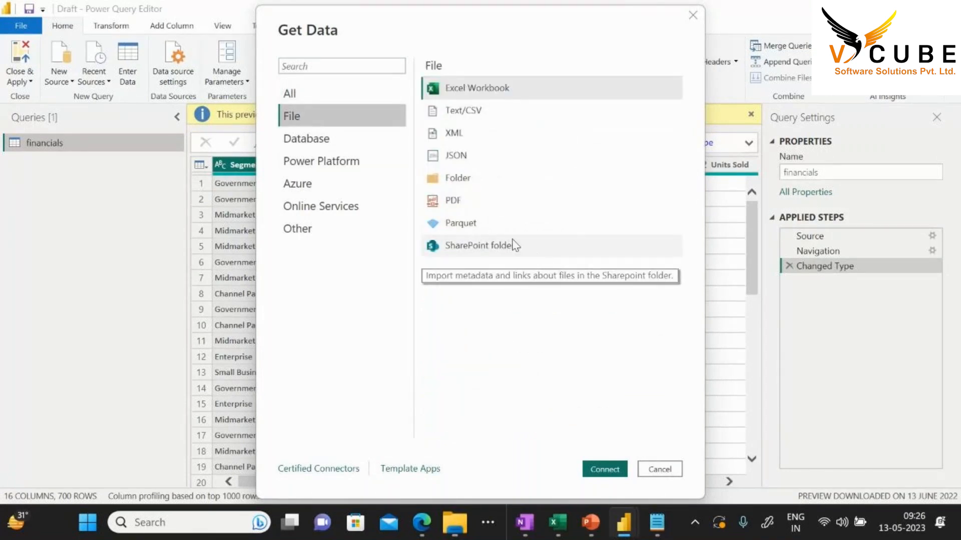
pyautogui.click(302, 145)
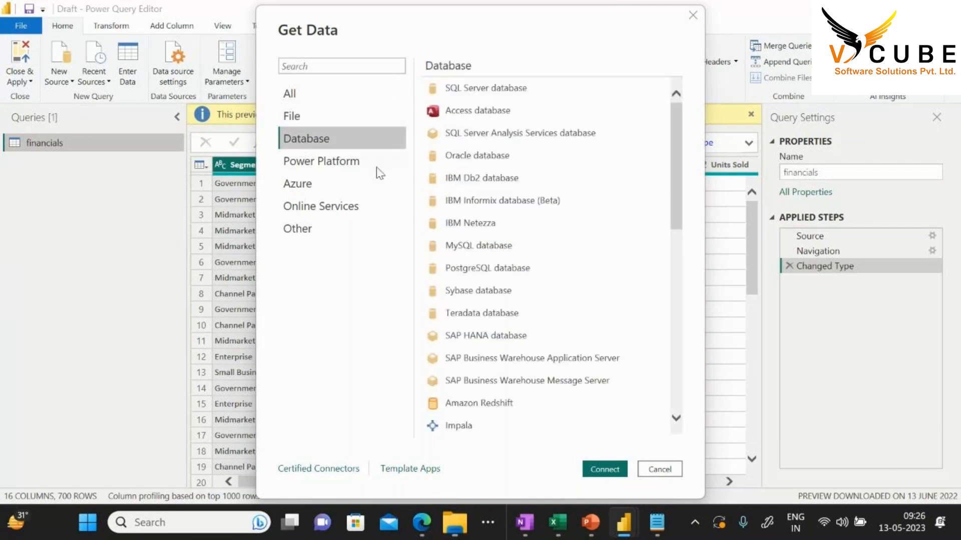
pyautogui.scroll(-5, 509, 178)
pyautogui.scroll(-2, 508, 180)
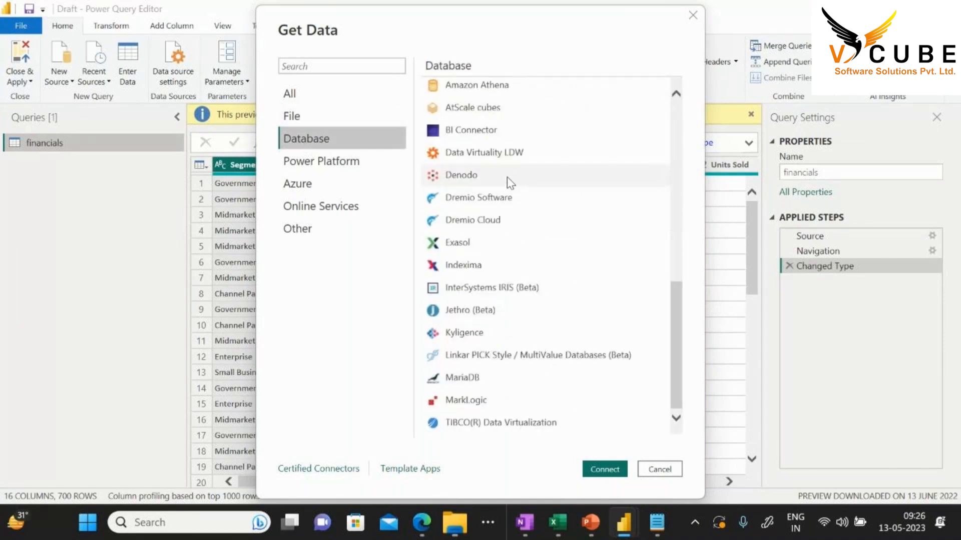
pyautogui.scroll(7, 584, 223)
pyautogui.scroll(1, 585, 226)
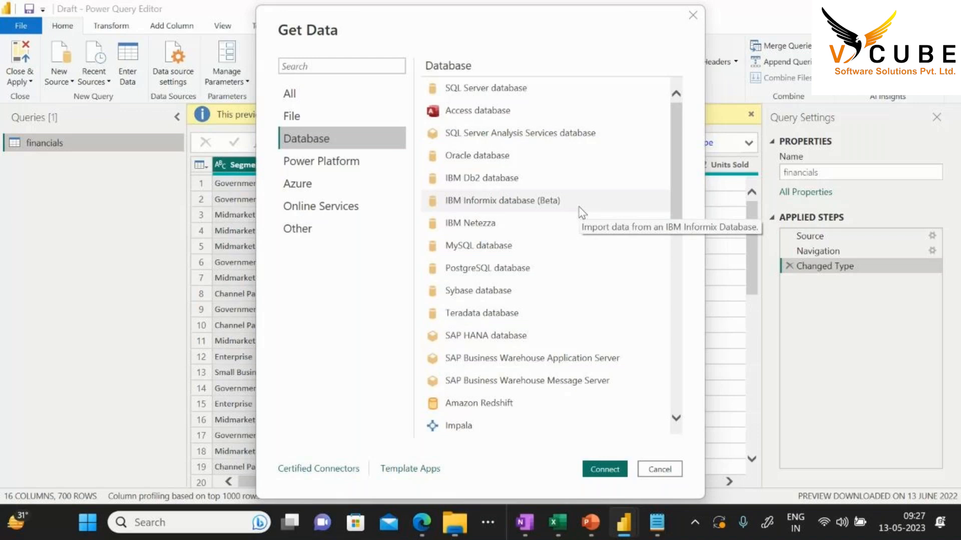
pyautogui.click(484, 90)
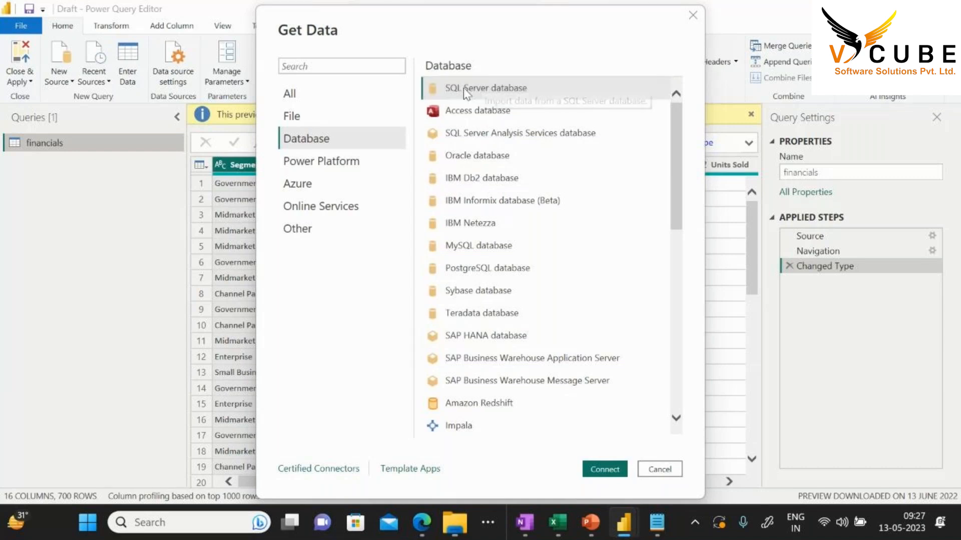
pyautogui.click(603, 468)
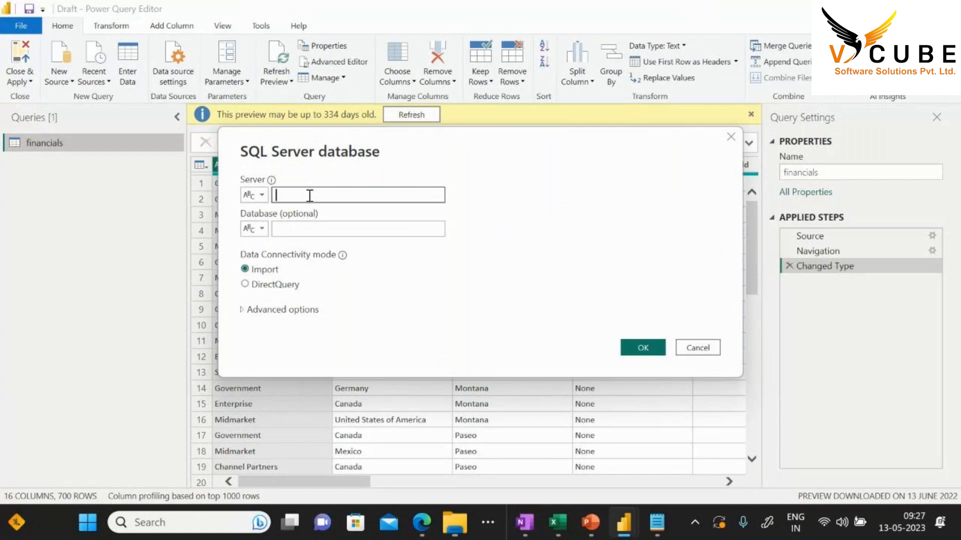
pyautogui.click(344, 229)
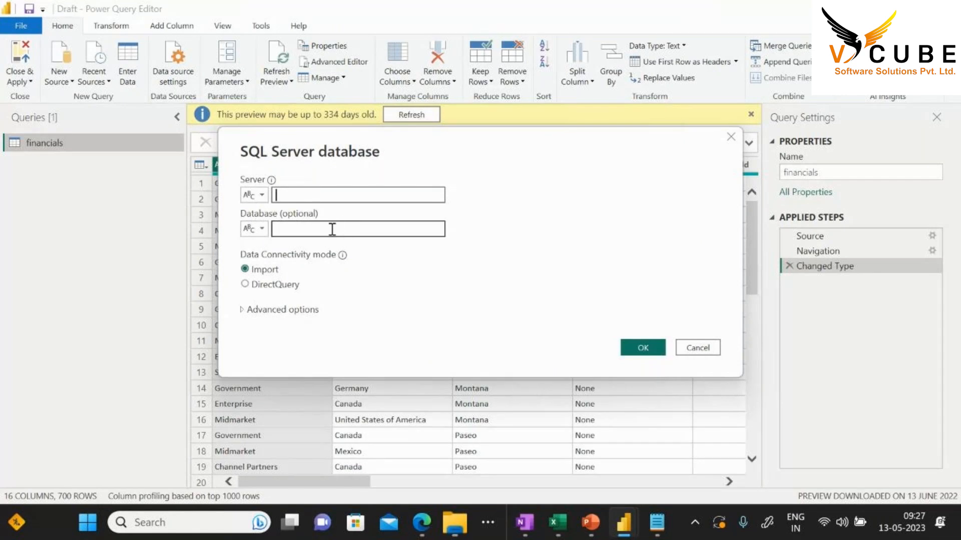
pyautogui.click(698, 348)
# Start a new source from the Database category using the SQL Server database connector, opening its connection settings
pyautogui.click(59, 76)
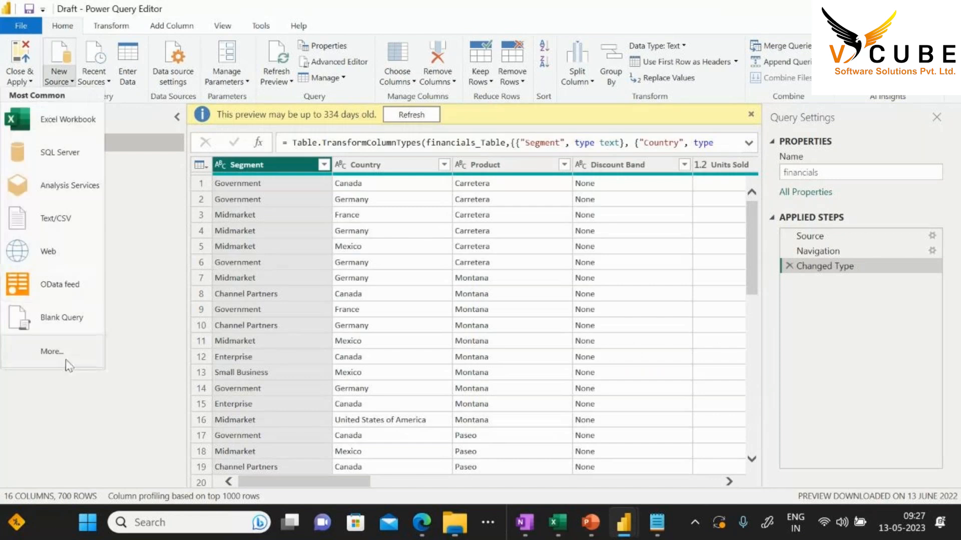
pyautogui.click(59, 352)
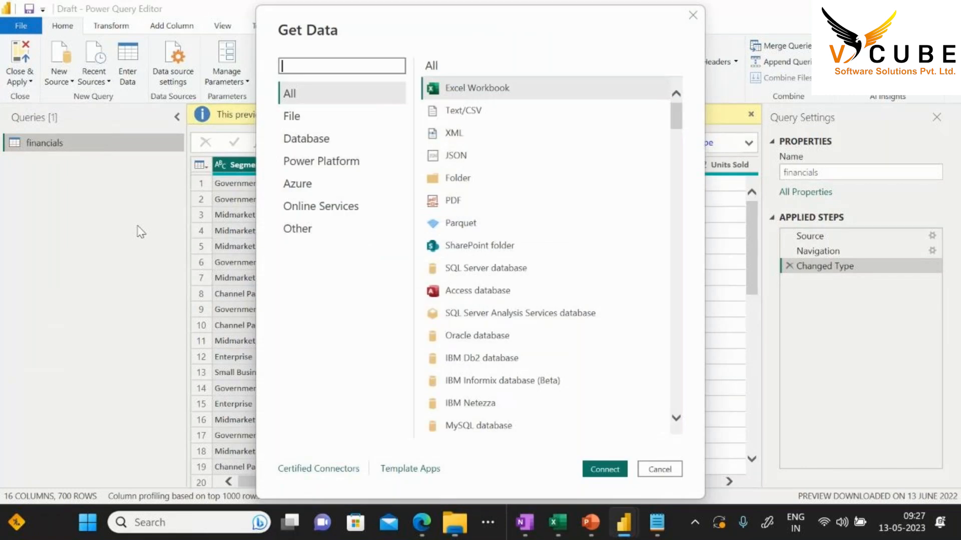
pyautogui.click(309, 137)
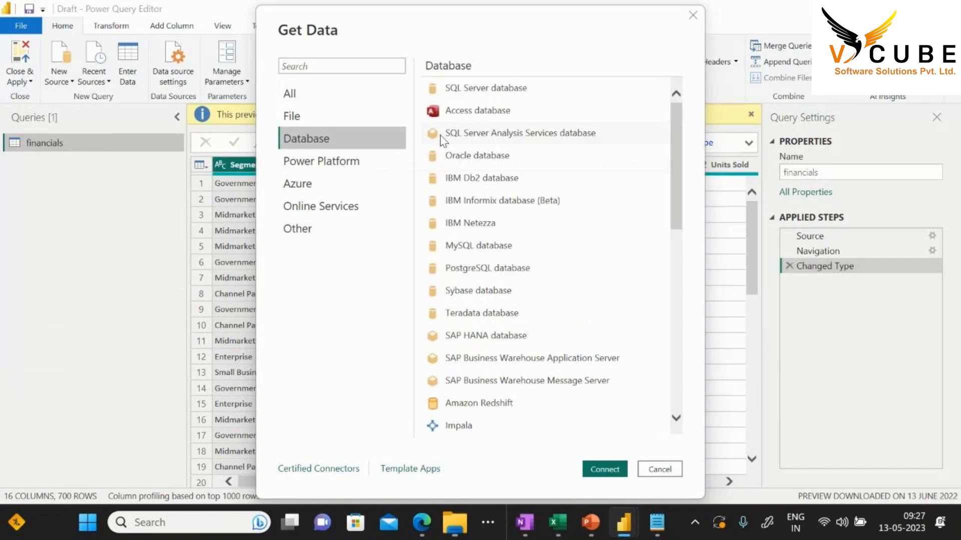
pyautogui.click(509, 89)
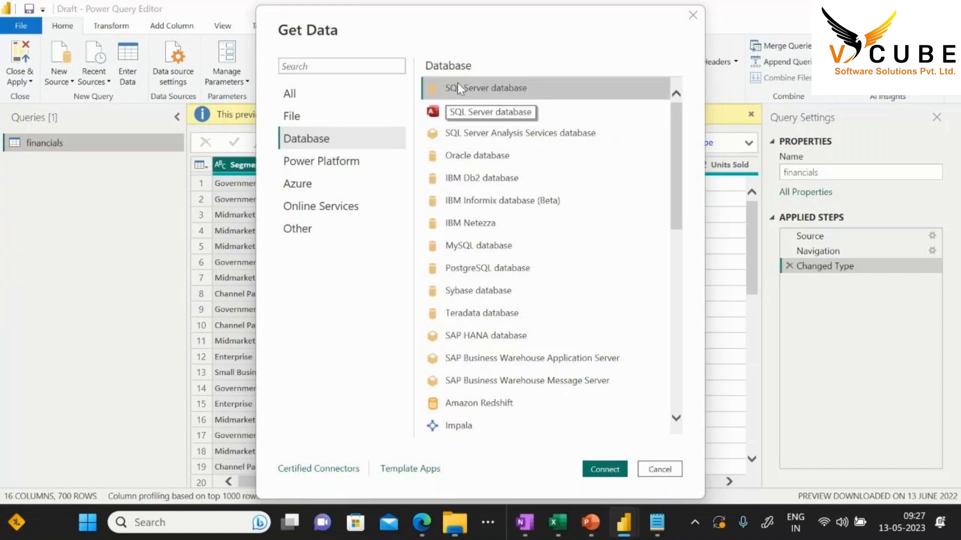
pyautogui.click(603, 471)
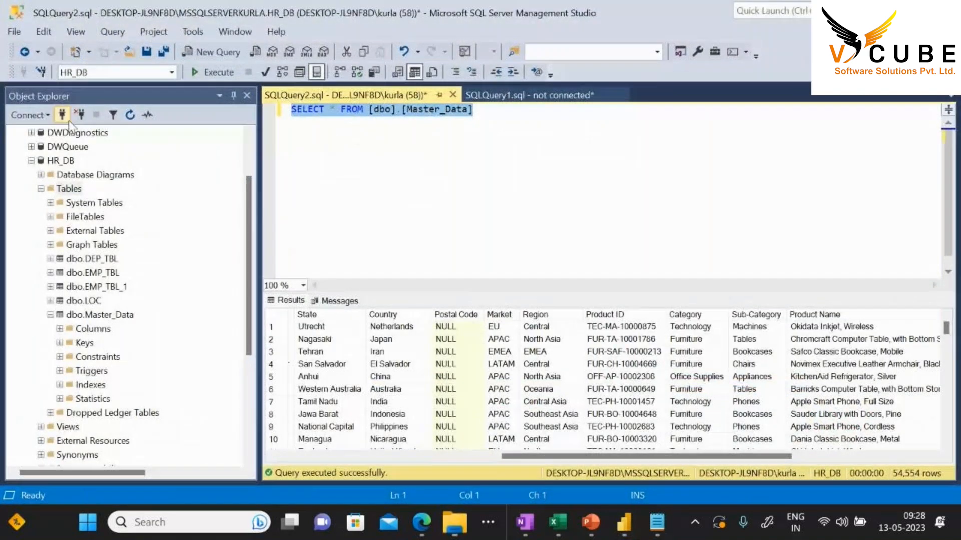
# Copy the server name from SQL Server Management Studio's database engine connection settings and enter it as the server in Power Query's SQL Server connection
pyautogui.click(30, 115)
pyautogui.click(31, 132)
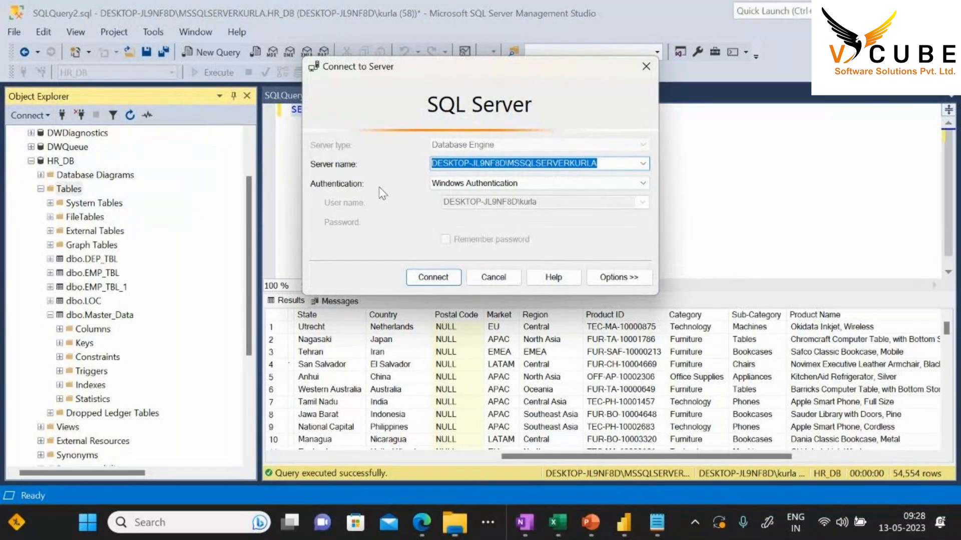
pyautogui.click(494, 278)
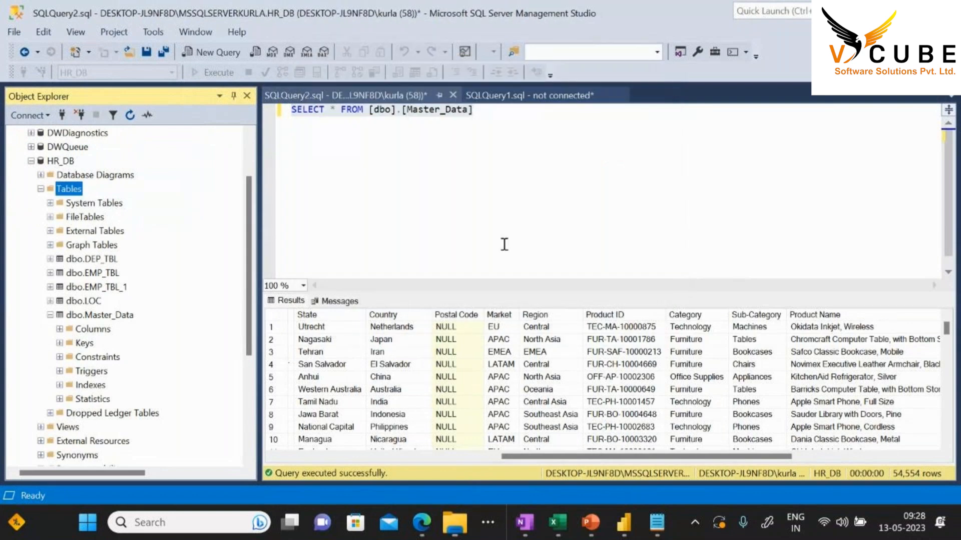
pyautogui.hotkey('alt', 'Tab')
pyautogui.hotkey('alt', 'Tab')
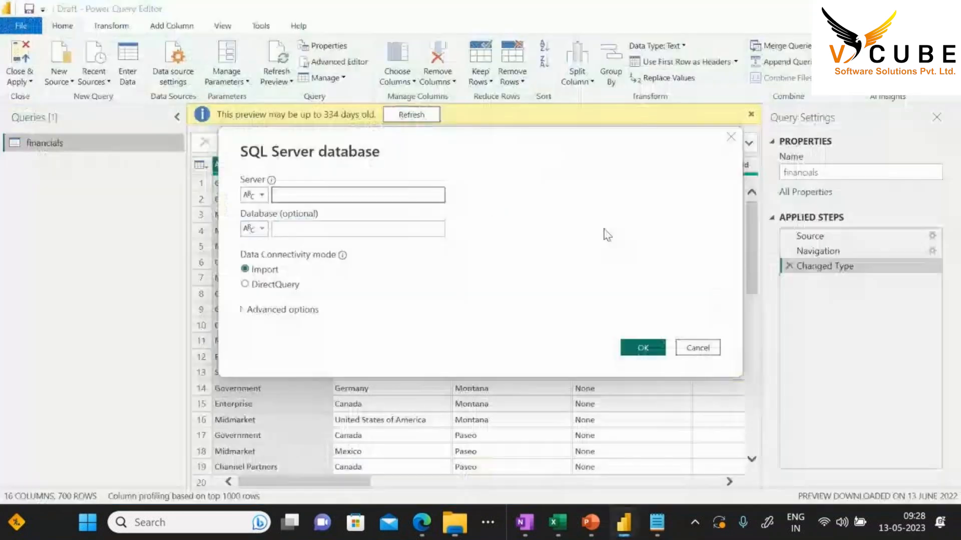
pyautogui.write('DESKTOP-JL9NF8D\\MSSQLSERVERKURLA')
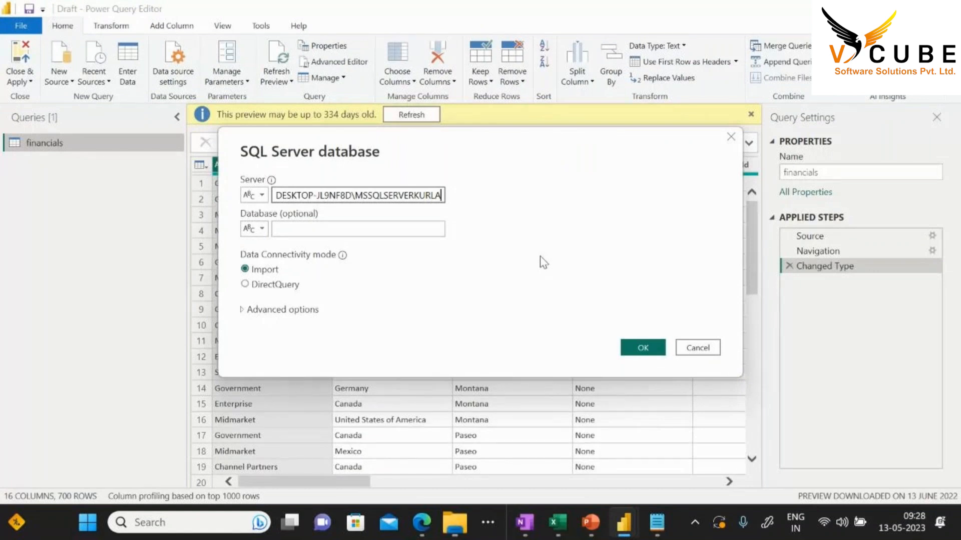
# Connect to the server in Import mode with no database specified, and load the Master_Data table from HR_DB as a query
pyautogui.hotkey('alt', 'Tab')
pyautogui.hotkey('alt', 'Tab')
pyautogui.hotkey('alt', 'Tab')
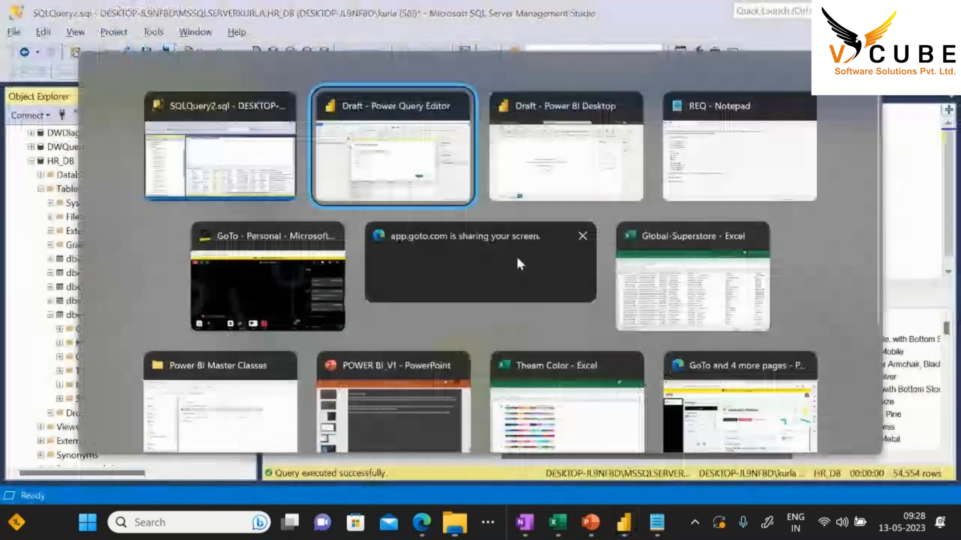
pyautogui.click(290, 226)
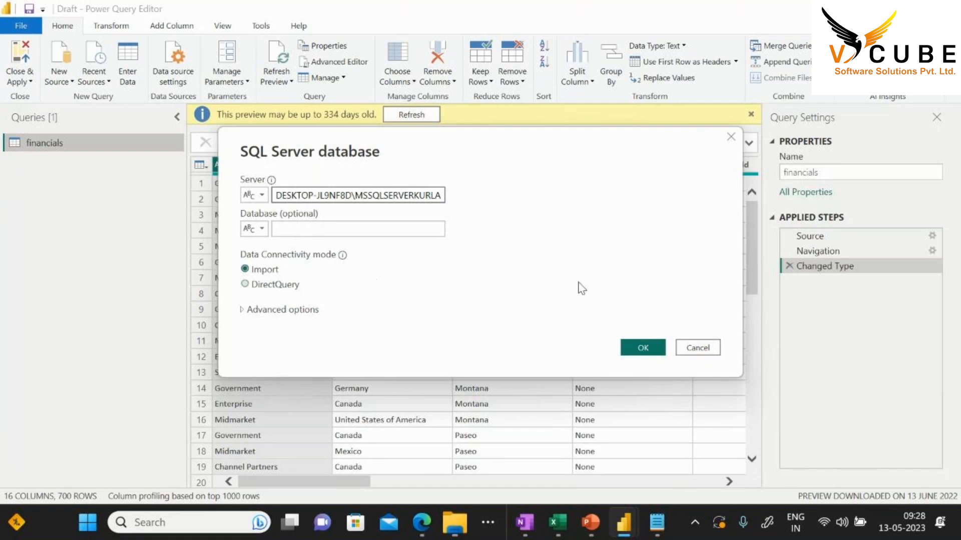
pyautogui.click(643, 349)
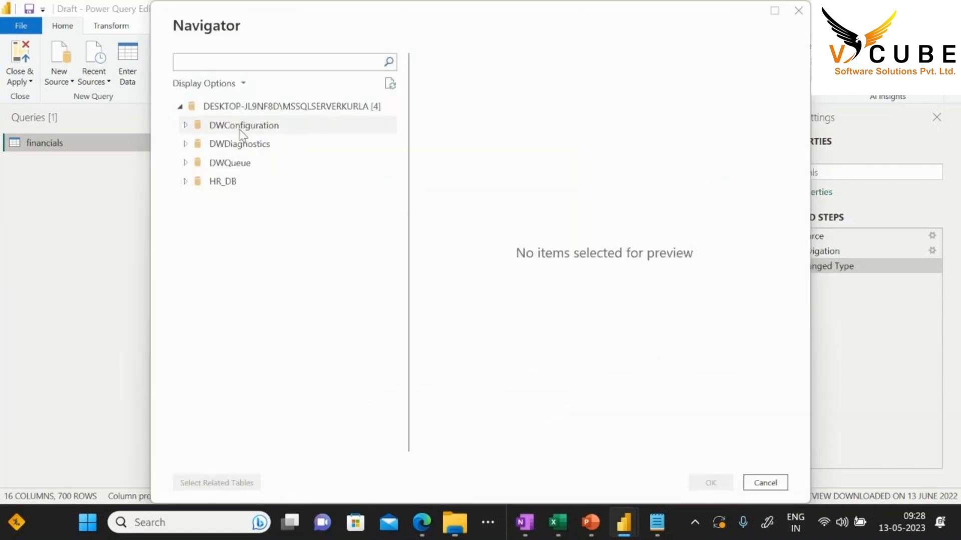
pyautogui.click(187, 182)
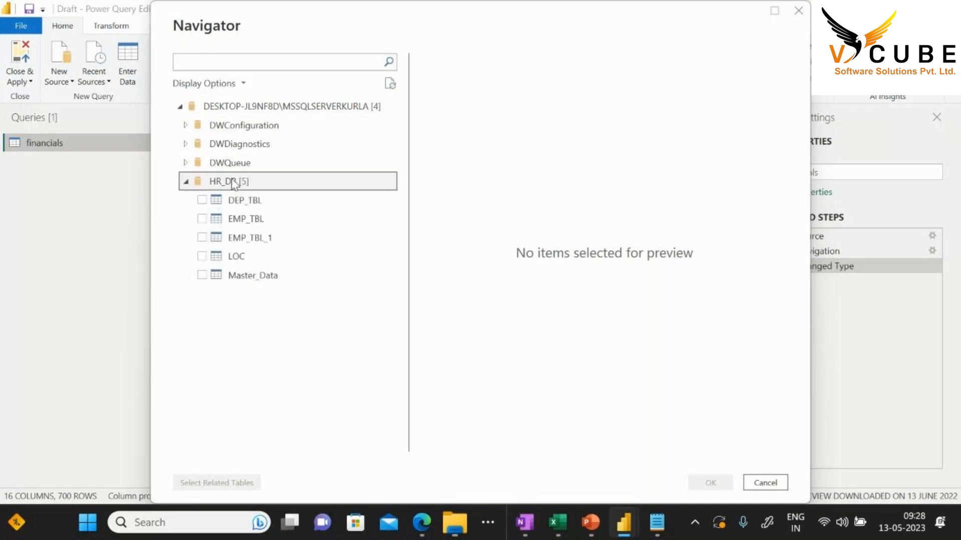
pyautogui.click(202, 275)
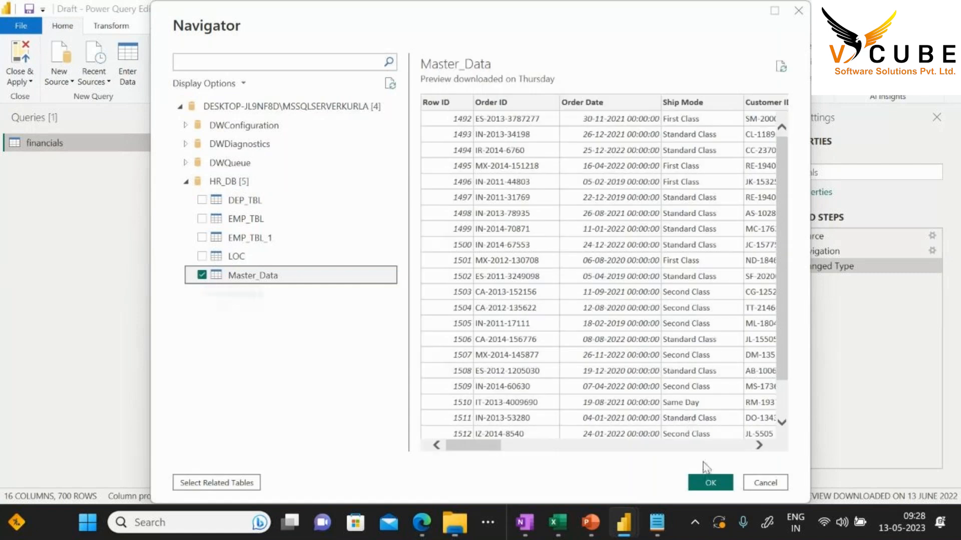
pyautogui.click(709, 482)
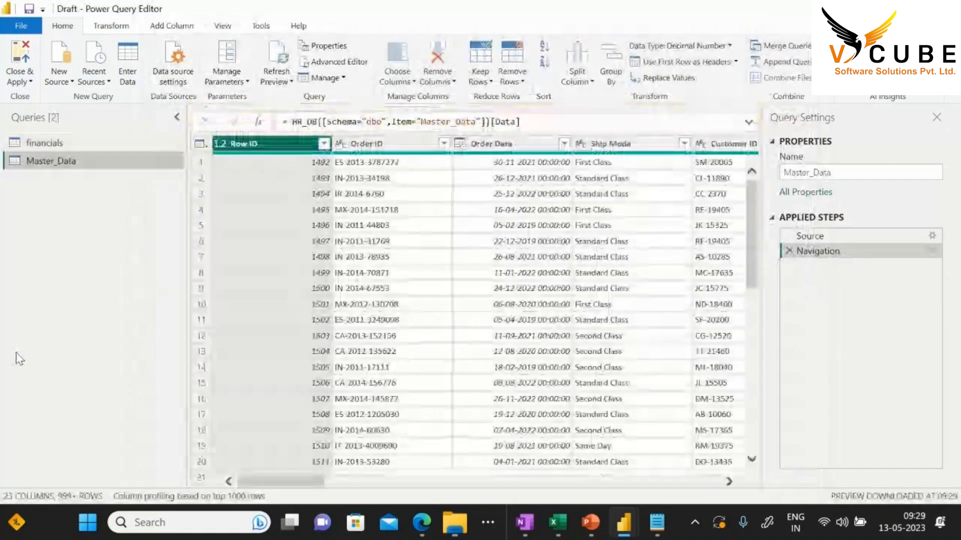
pyautogui.moveTo(422, 534)
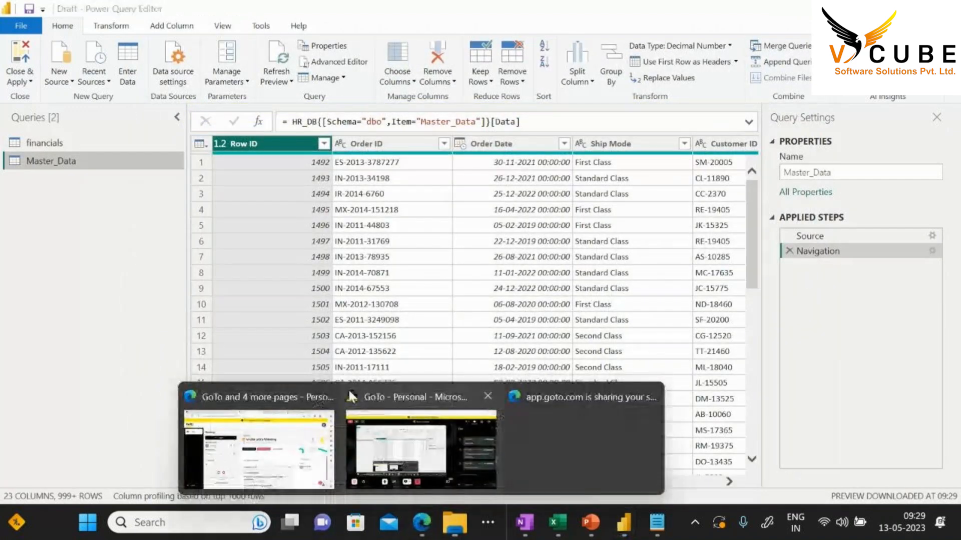
pyautogui.click(404, 388)
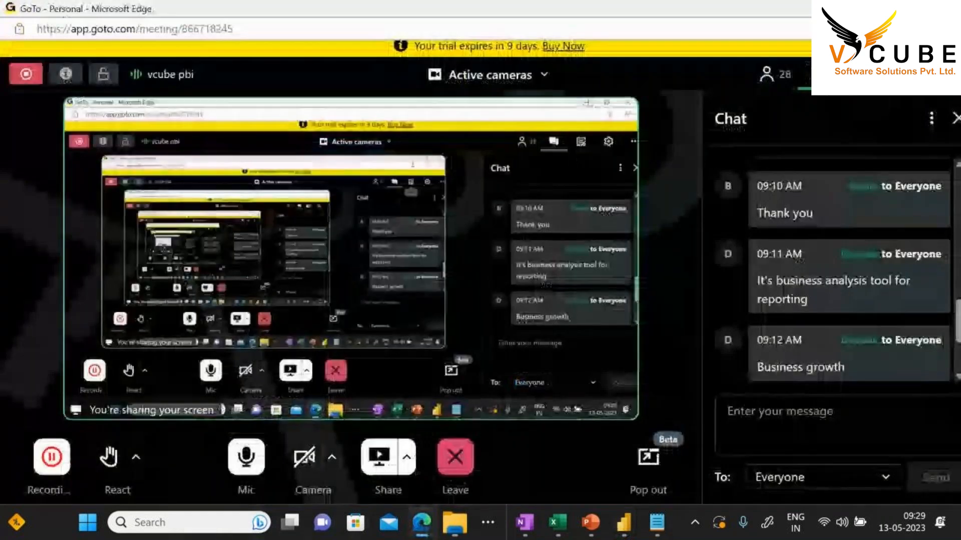
pyautogui.click(875, 9)
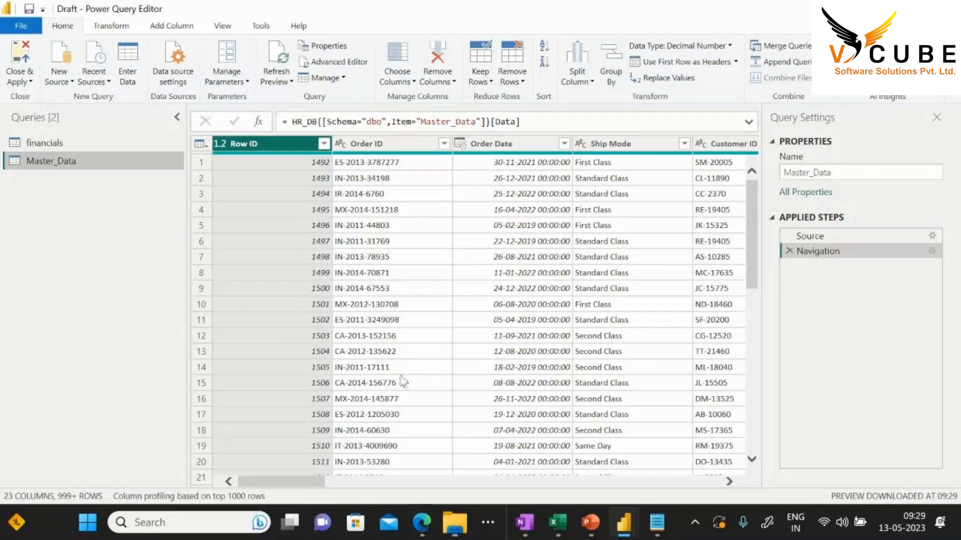
pyautogui.moveTo(308, 481); pyautogui.dragTo(490, 476)
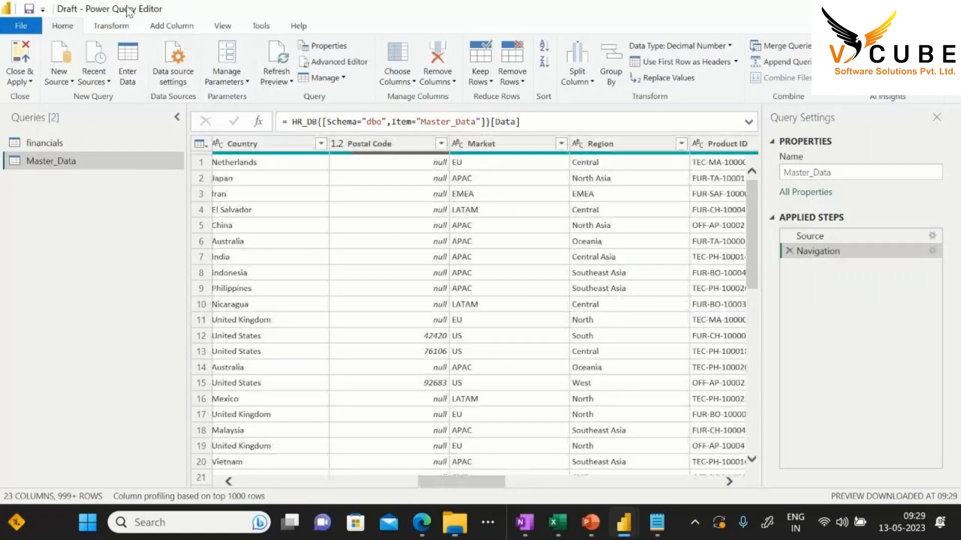
pyautogui.moveTo(489, 482); pyautogui.dragTo(317, 489)
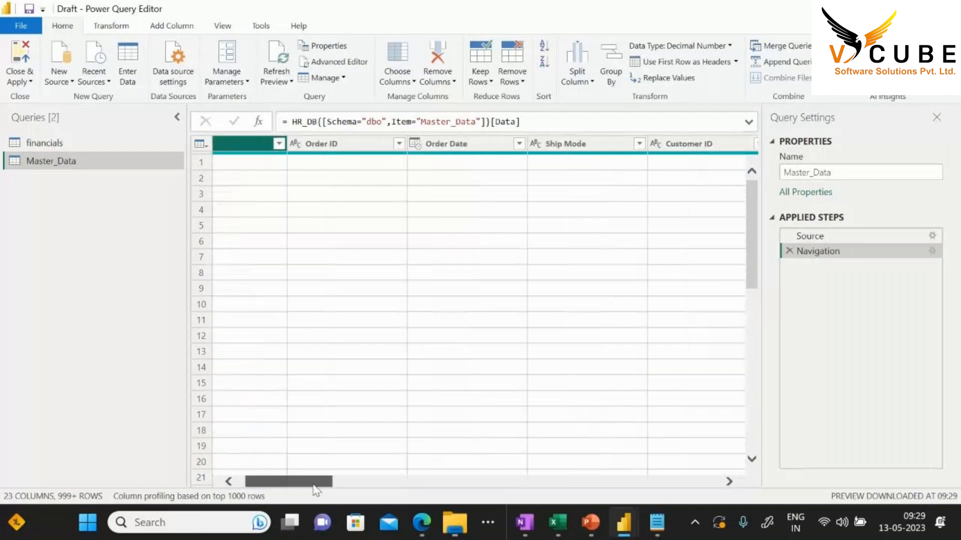
# Switch to the REQ note in Notepad and add a dashed separator line followed by blank lines below the Top 5 Countries item
pyautogui.click(657, 523)
pyautogui.click(246, 422)
pyautogui.press('Return')
pyautogui.press('Return')
pyautogui.press('Return')
pyautogui.write('-----------------------------------')
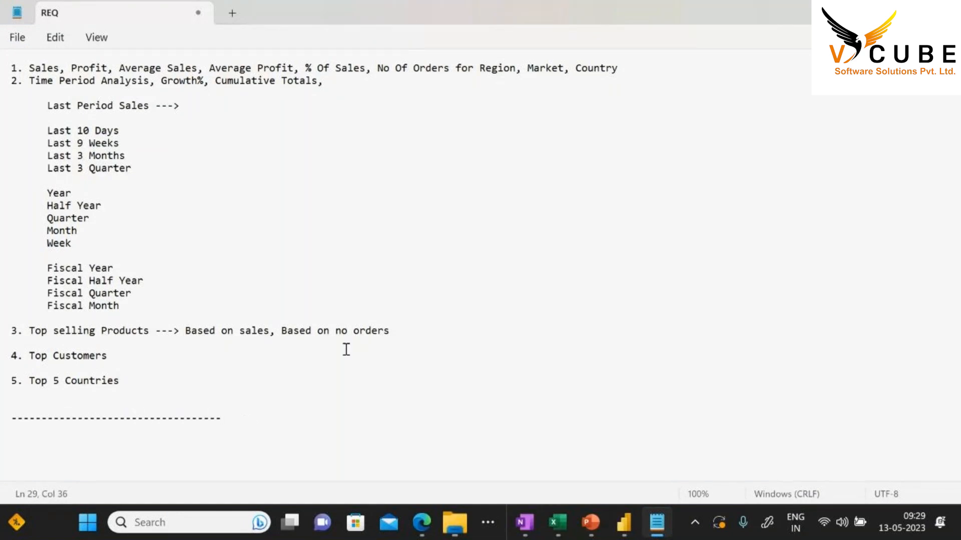
pyautogui.press('Return')
pyautogui.press('Return')
pyautogui.press('Return')
pyautogui.press('Return')
pyautogui.press('Return')
pyautogui.press('Return')
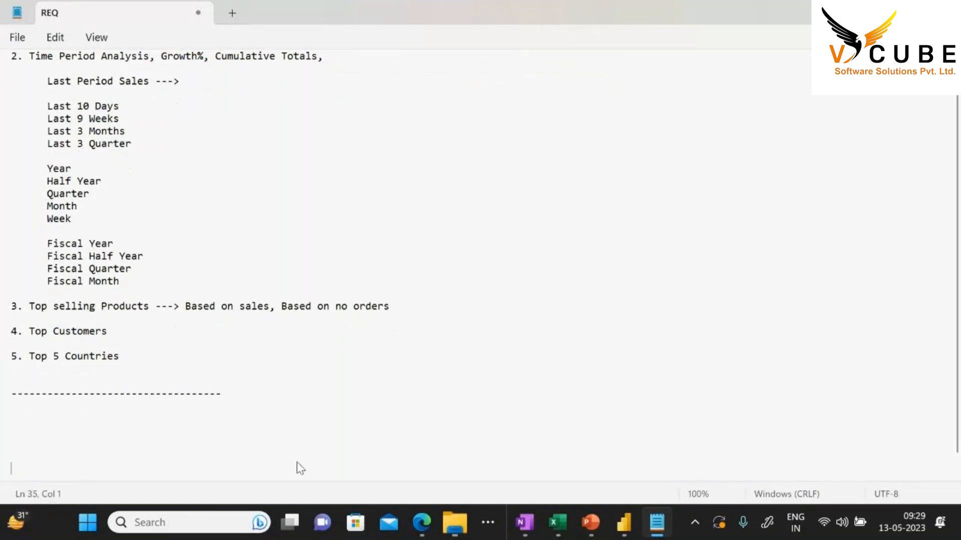
# List POWER QUERY, POWER PIVOT, POWER VIEW and POWER MAP on separate lines below the dashed separator
pyautogui.scroll(-4, 296, 462)
pyautogui.click(18, 280)
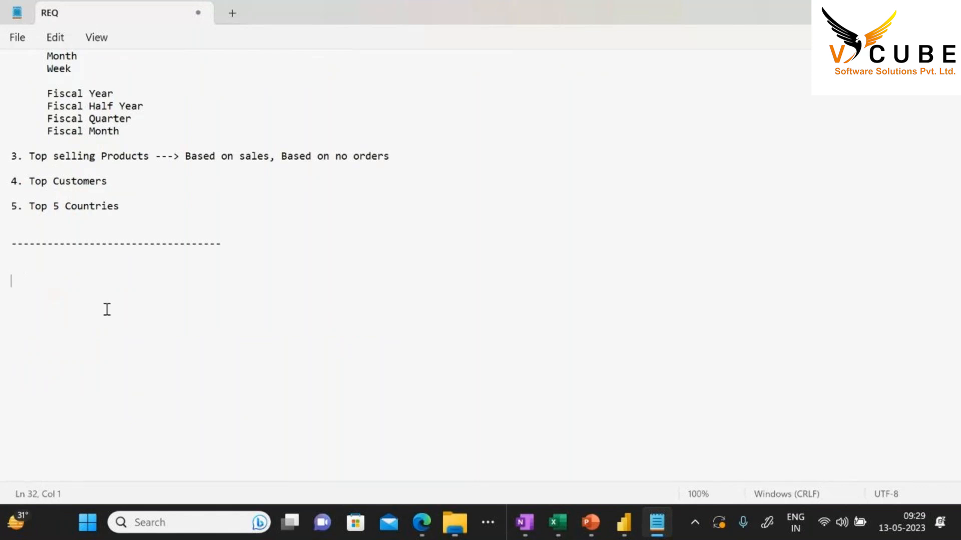
pyautogui.write('POWER QUERY')
pyautogui.press('Return')
pyautogui.write('POWER PIVOT')
pyautogui.press('Return')
pyautogui.write('POWER VIEW')
pyautogui.press('Return')
pyautogui.write('POWER MAP')
# Annotate POWER QUERY with "--> ETL", POWER PIVOT with "--> MODELING & DAX" and POWER VIEW with "--> REPORTS"
pyautogui.click(89, 281)
pyautogui.write('--> ET')
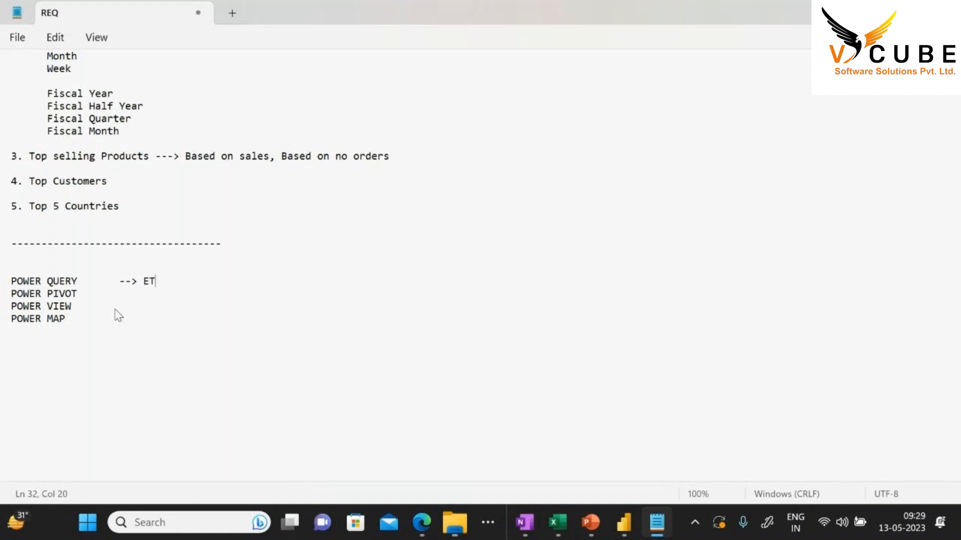
pyautogui.write('--> MODELING & DAX')
pyautogui.click(79, 310)
pyautogui.write('--> ')
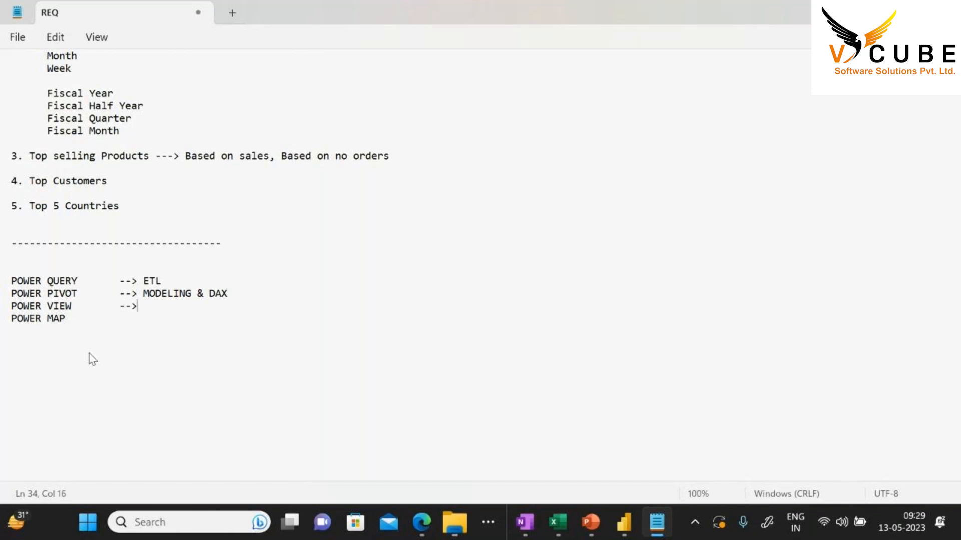
pyautogui.write('REPORTS')
# Annotate POWER MAP with "--> 3D MAPS", aligned with the other component descriptions, and highlight the POWER QUERY entry
pyautogui.press('Down')
pyautogui.press('Tab')
pyautogui.press('Tab')
pyautogui.write('--> M')
pyautogui.press('BackSpace')
pyautogui.write('2')
pyautogui.press('BackSpace')
pyautogui.write('3D MAPS')
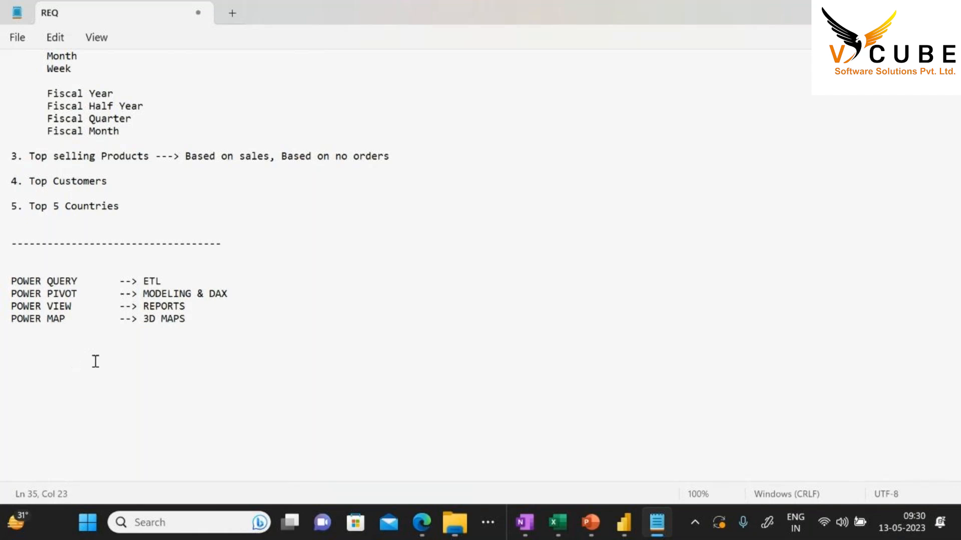
pyautogui.moveTo(218, 326); pyautogui.dragTo(2, 281)
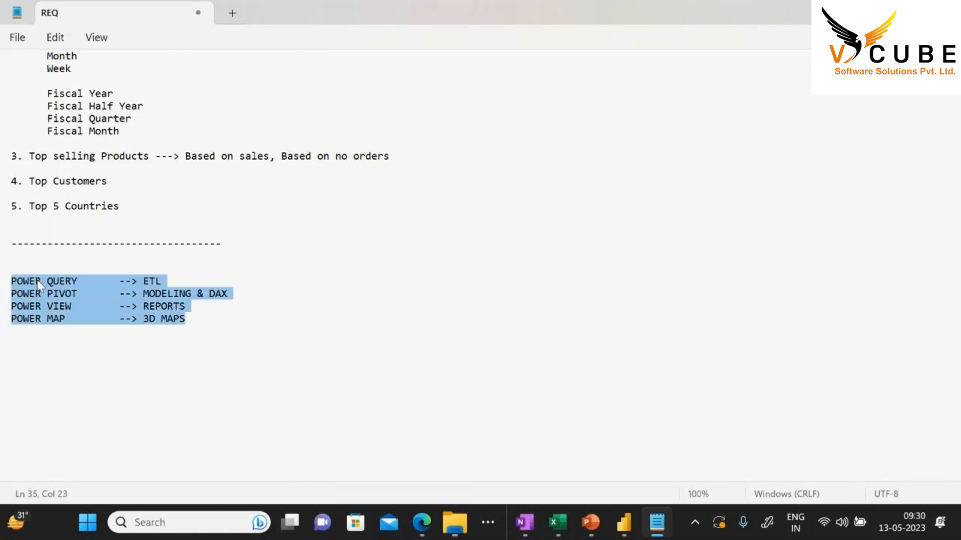
pyautogui.moveTo(85, 282); pyautogui.dragTo(1, 280)
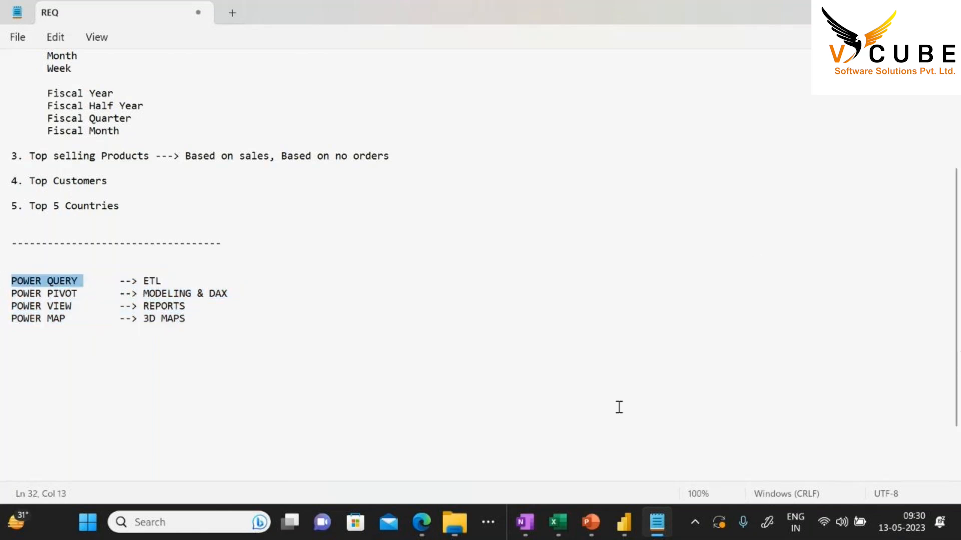
# Switch to the Power Query Editor and turn on Column quality for the Master_Data query
pyautogui.moveTo(624, 521)
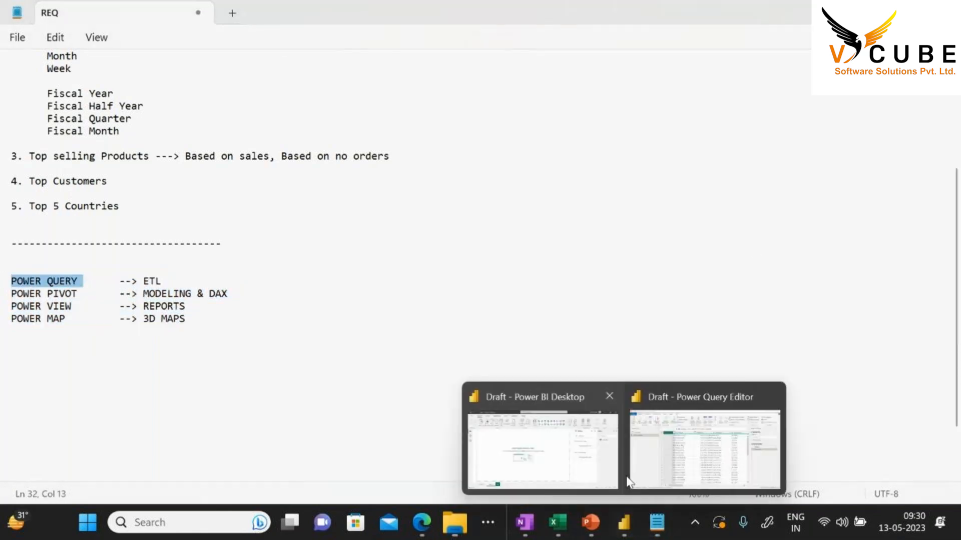
pyautogui.click(683, 385)
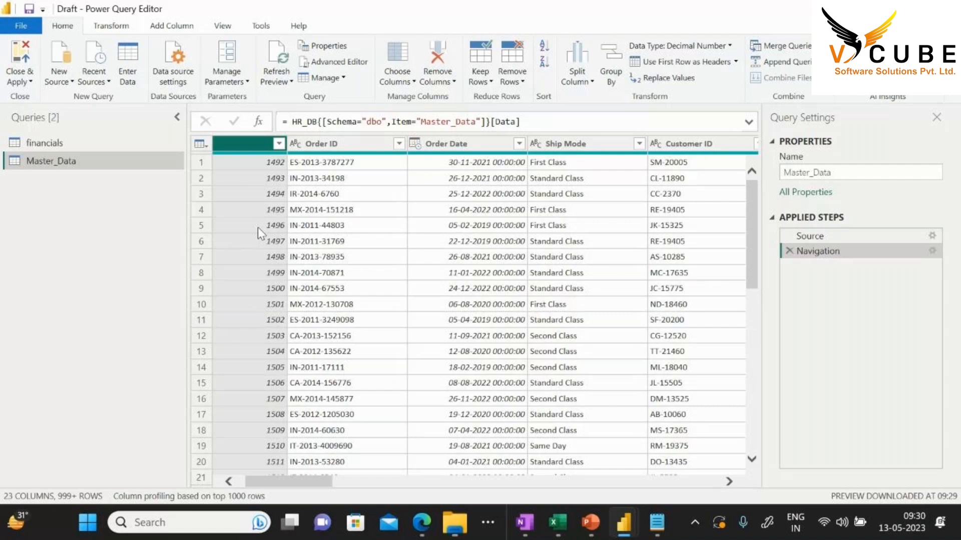
pyautogui.click(223, 25)
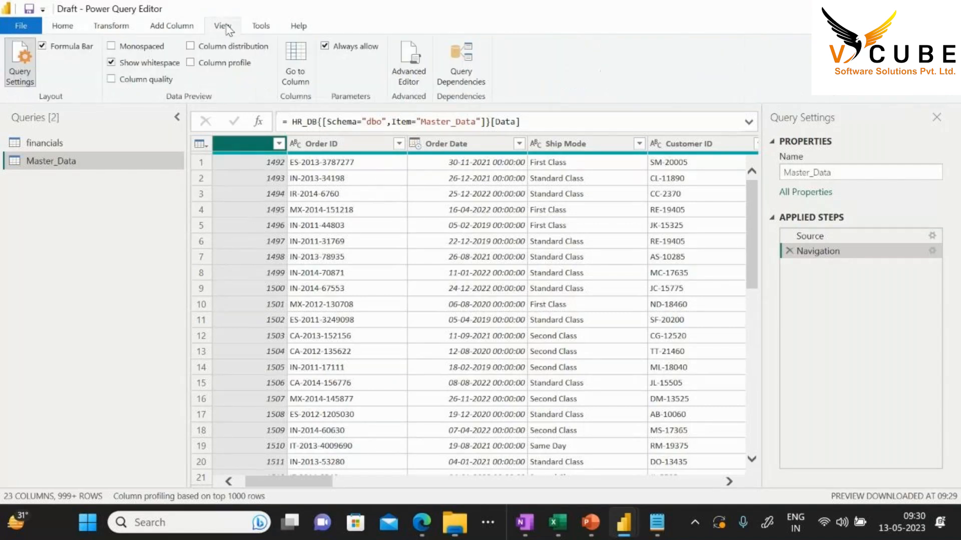
pyautogui.click(111, 79)
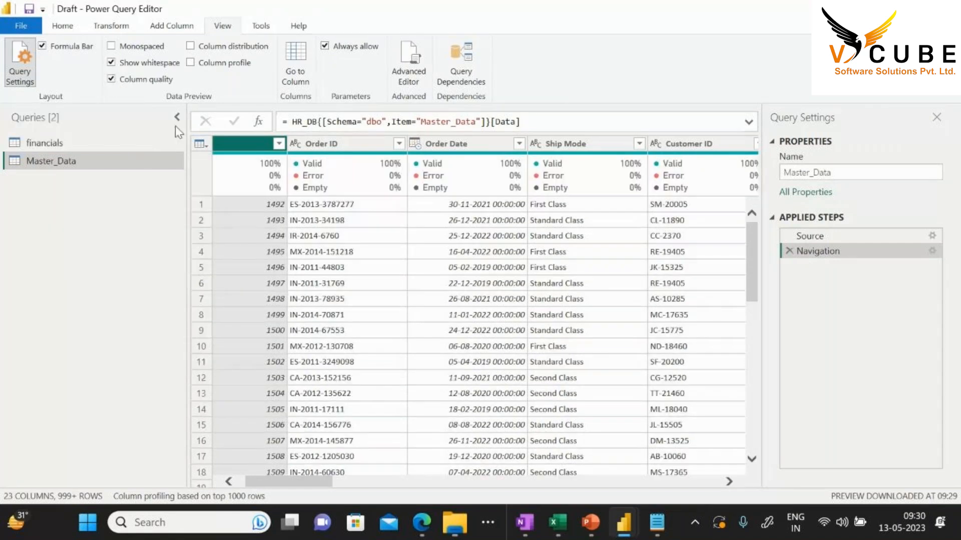
# Examine the valid, error and empty shares of Order ID, Order Date, Postal Code and the remaining columns through Order Priority
pyautogui.click(345, 146)
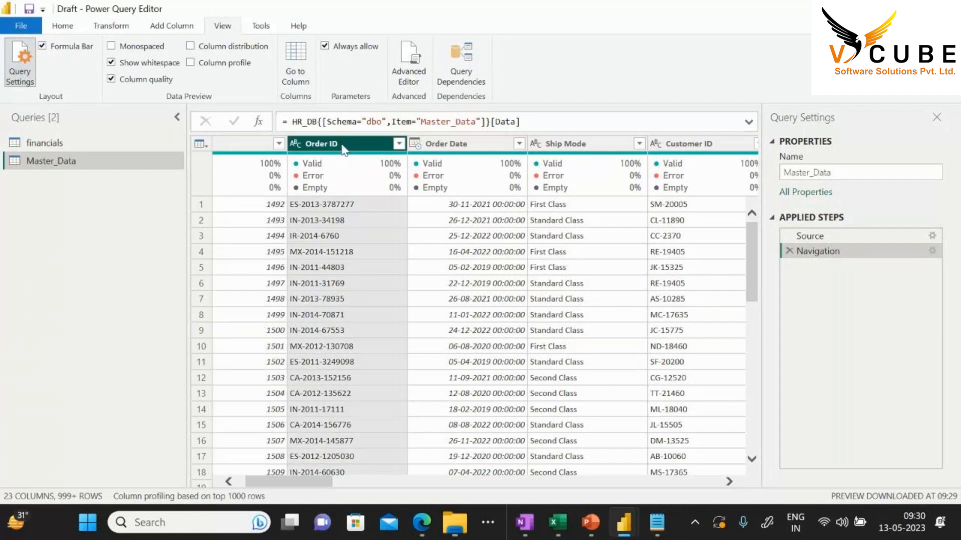
pyautogui.moveTo(376, 168)
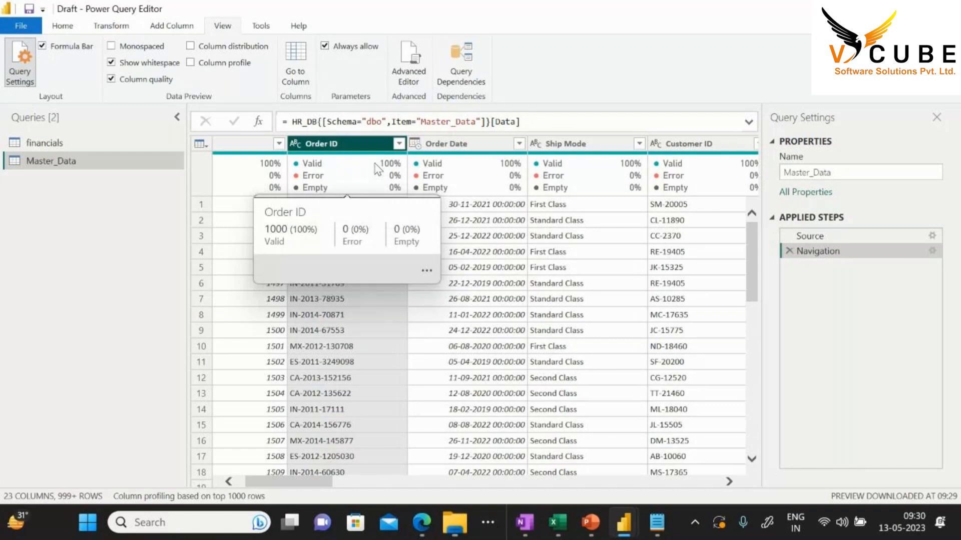
pyautogui.click(459, 146)
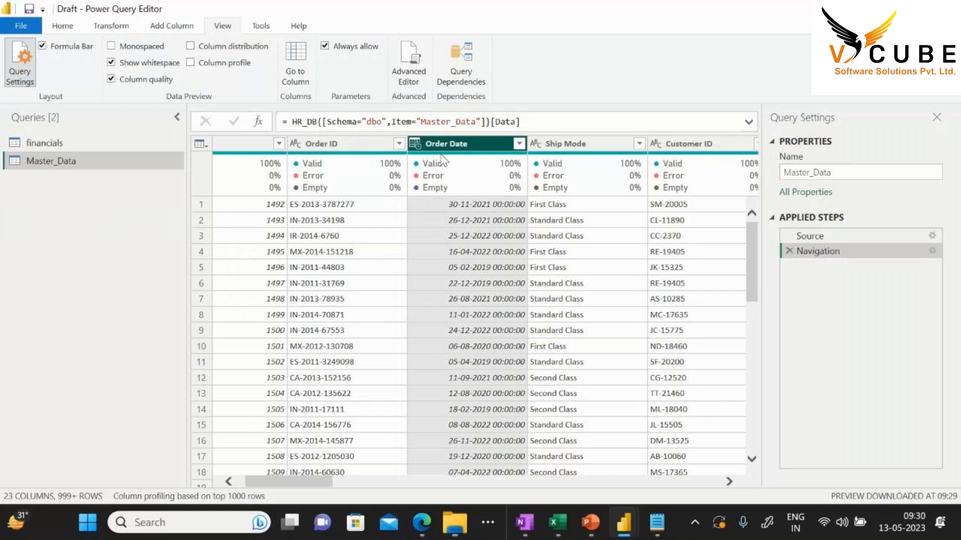
pyautogui.moveTo(444, 165)
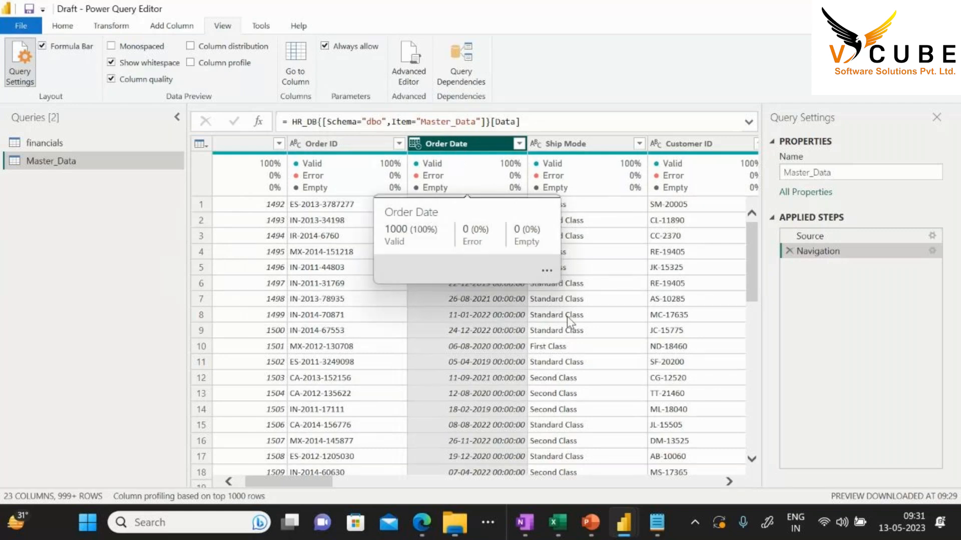
pyautogui.moveTo(320, 480); pyautogui.dragTo(458, 484)
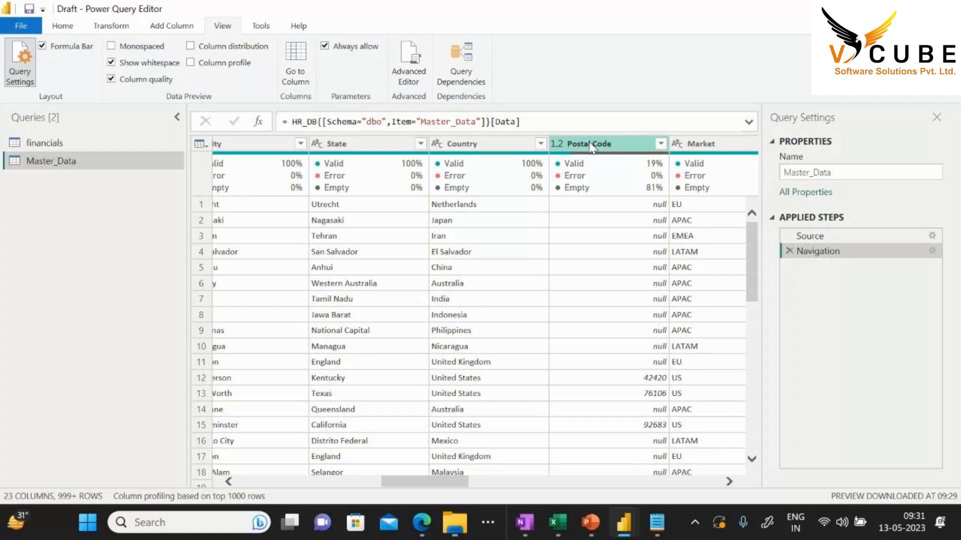
pyautogui.moveTo(580, 183)
pyautogui.click(609, 160)
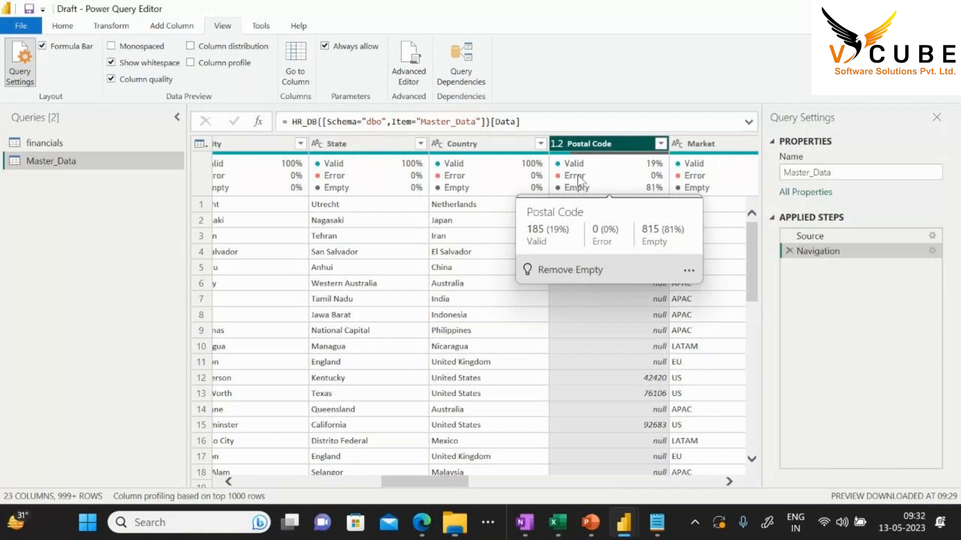
pyautogui.moveTo(453, 483); pyautogui.dragTo(481, 479)
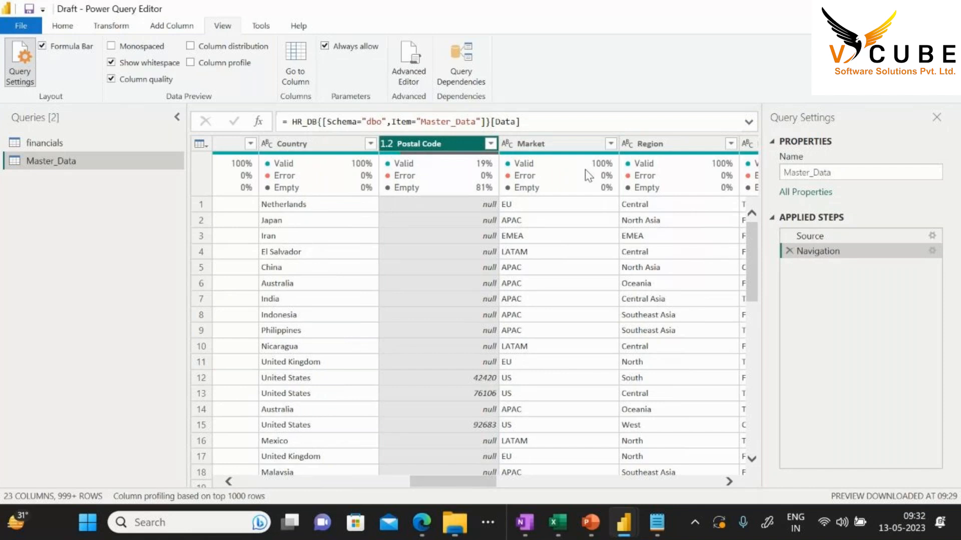
pyautogui.moveTo(454, 186)
pyautogui.moveTo(476, 482); pyautogui.dragTo(678, 488)
pyautogui.moveTo(680, 488); pyautogui.dragTo(699, 488)
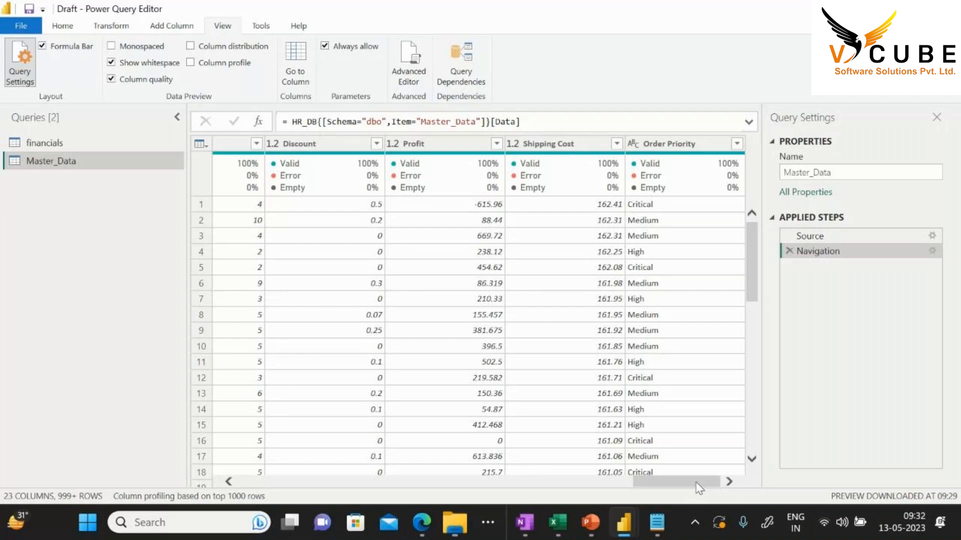
# Return to the first columns of Master_Data and close and apply the queries to load the data into the model
pyautogui.moveTo(699, 488); pyautogui.dragTo(580, 489)
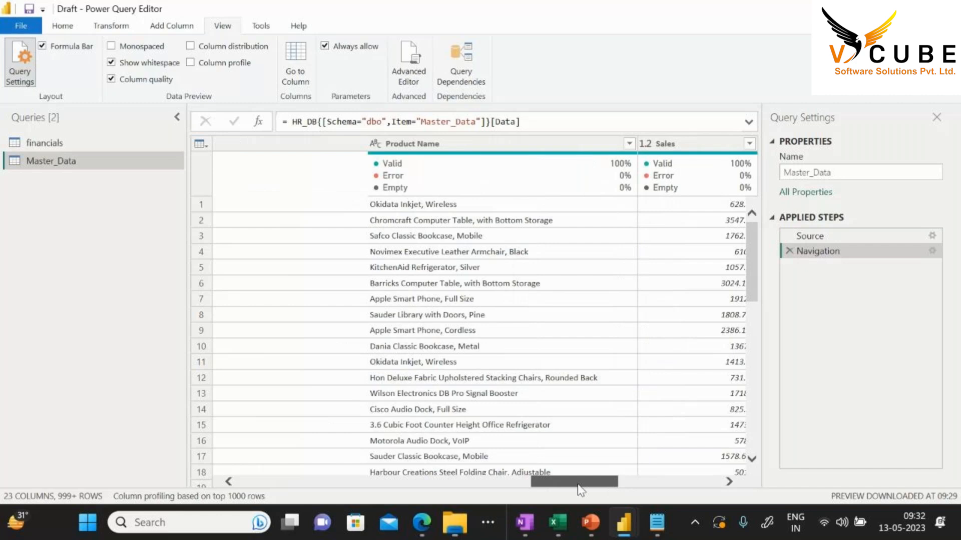
pyautogui.moveTo(580, 491); pyautogui.dragTo(295, 489)
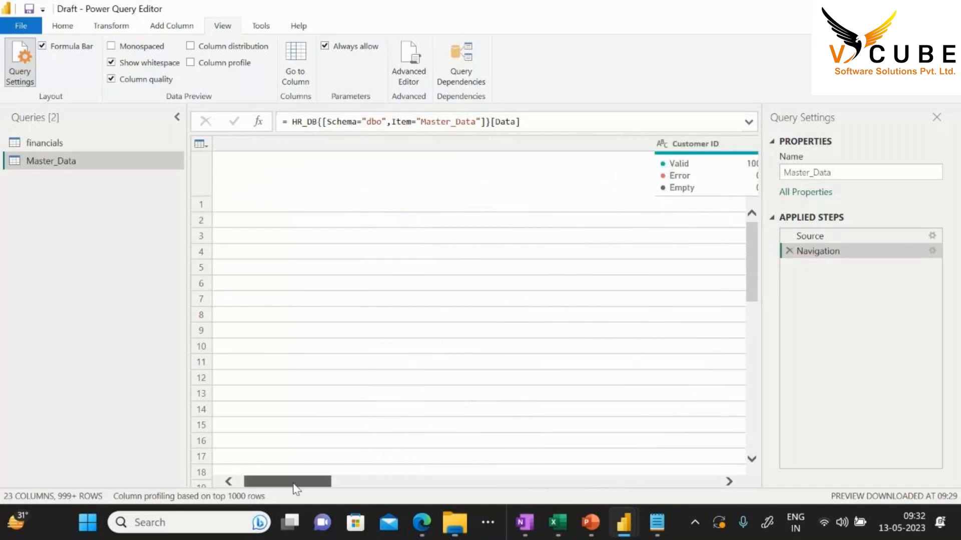
pyautogui.click(68, 29)
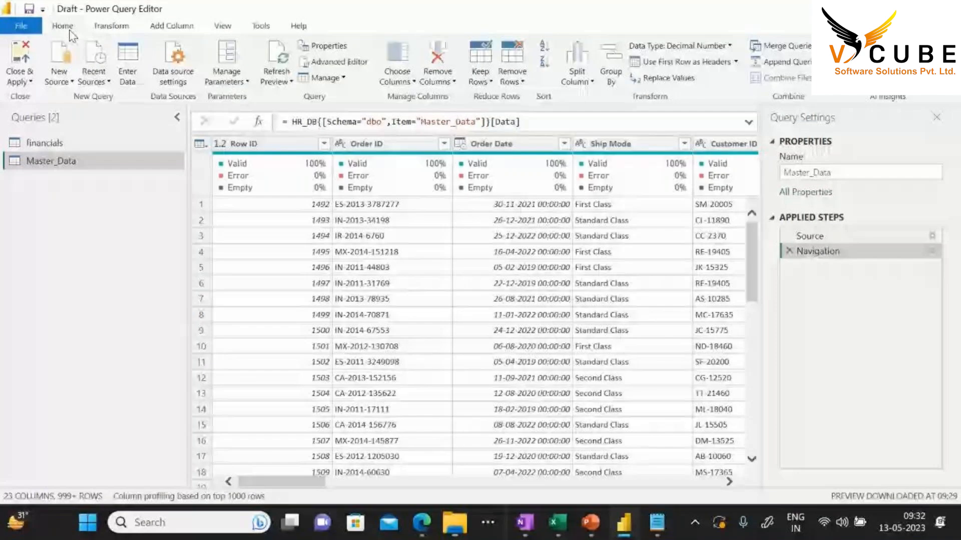
pyautogui.click(29, 82)
pyautogui.click(34, 95)
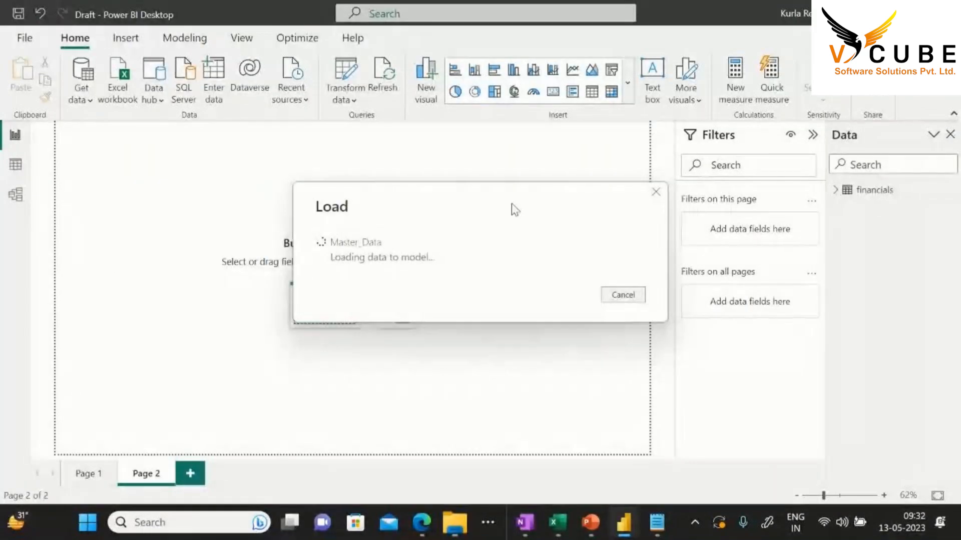
# Check the participants' chat in the GoTo meeting window in Edge, and return to Power BI Desktop
pyautogui.moveTo(422, 523)
pyautogui.click(419, 451)
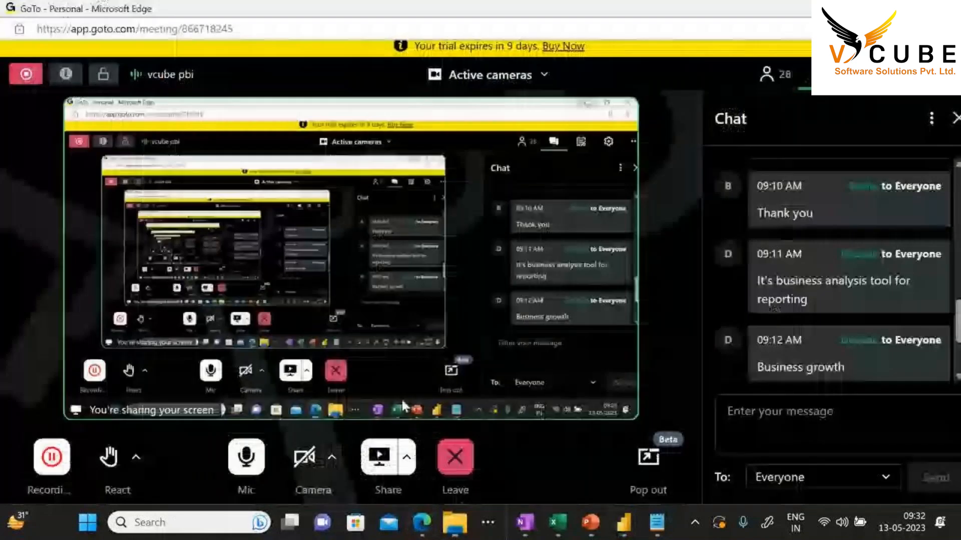
pyautogui.click(874, 8)
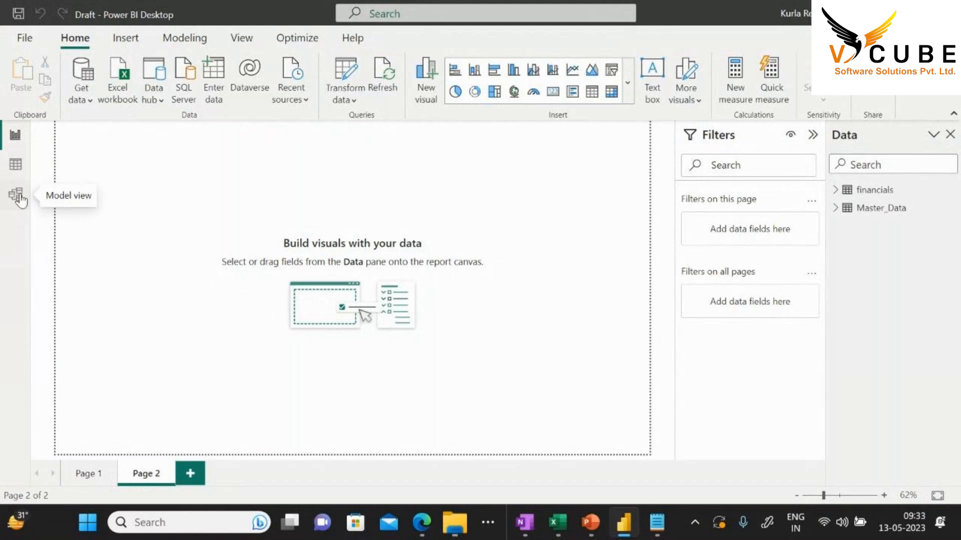
# In the data view of Master_Data, set the Order Date column's data type to Date with the 14-03-2001 (dd-mm-yyyy) format
pyautogui.click(18, 171)
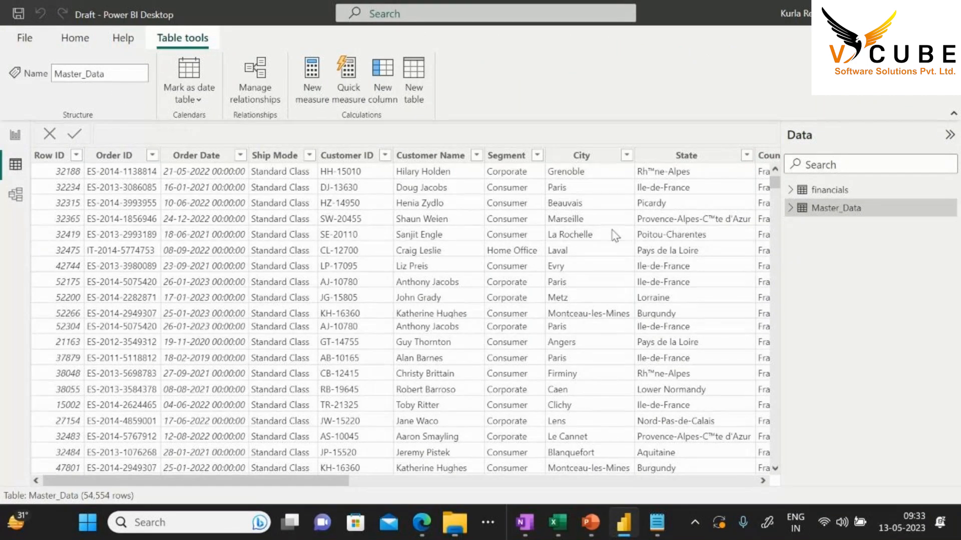
pyautogui.click(196, 155)
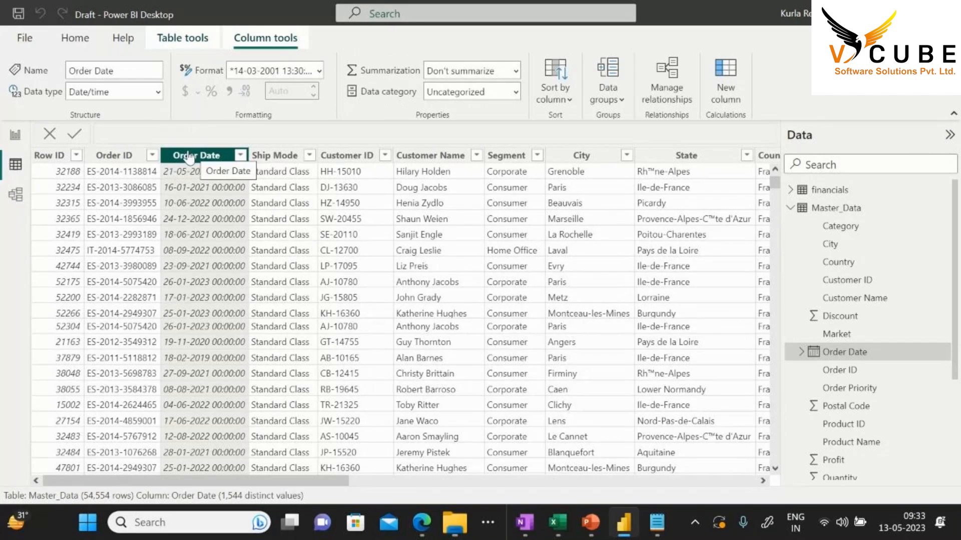
pyautogui.click(158, 91)
pyautogui.click(106, 200)
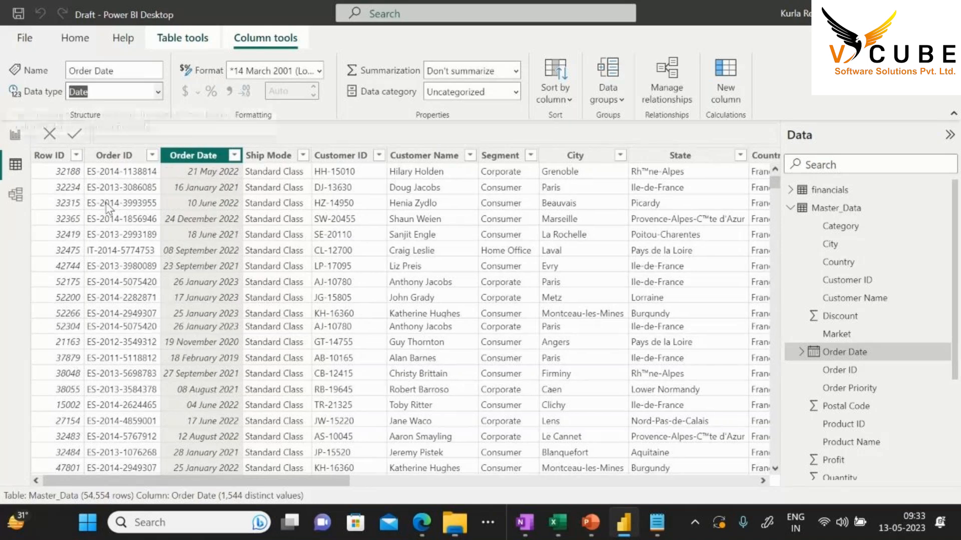
pyautogui.click(319, 70)
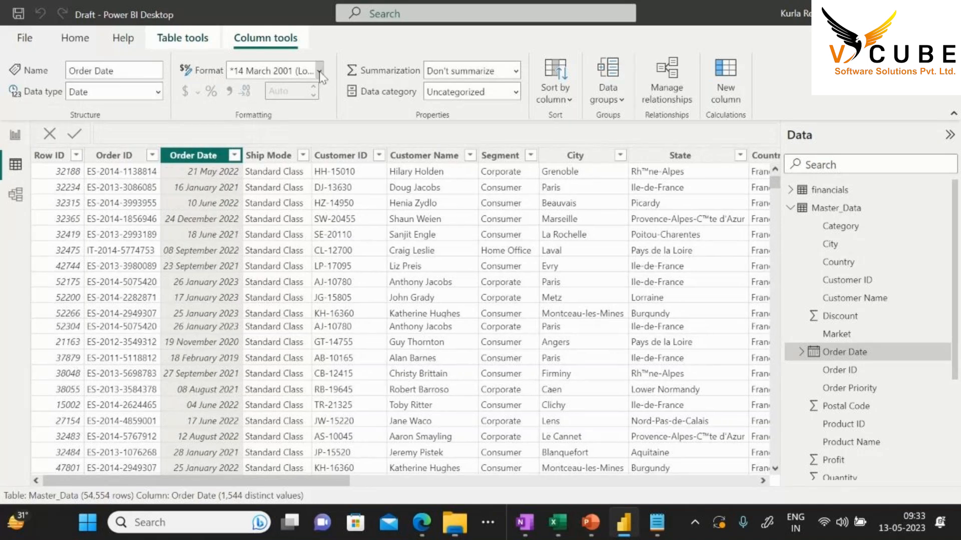
pyautogui.click(290, 220)
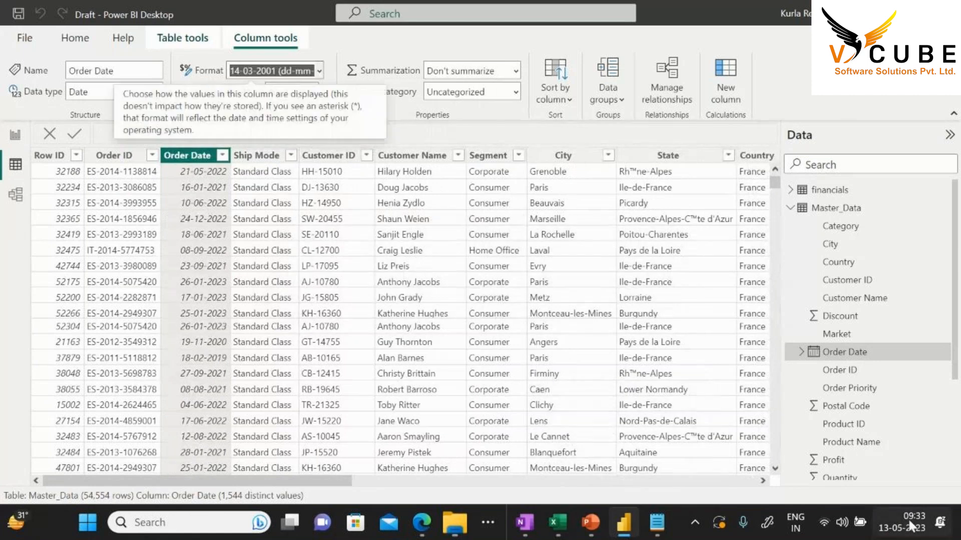
# Examine the table's row and distinct-value counts and the filter lists of the Order Date and Order ID columns
pyautogui.moveTo(299, 482); pyautogui.dragTo(44, 503)
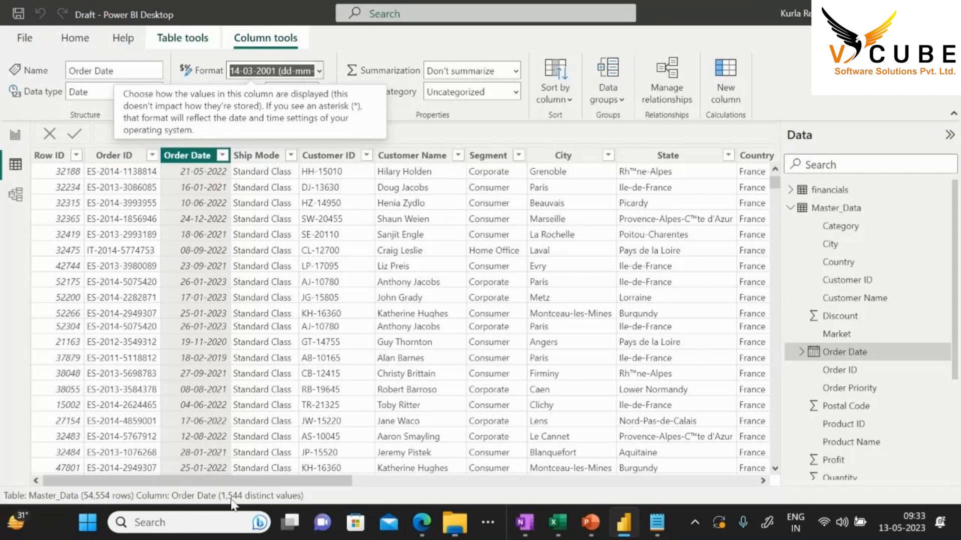
pyautogui.click(224, 157)
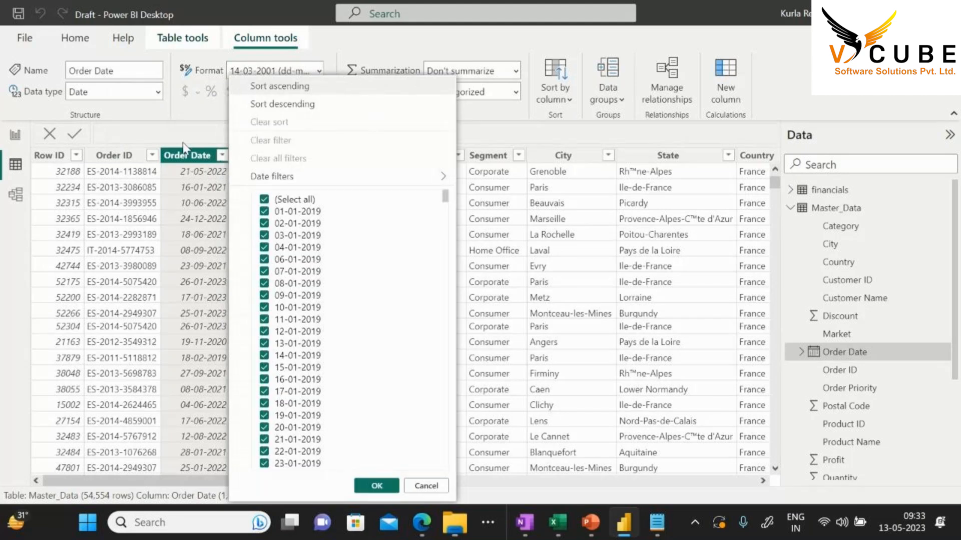
pyautogui.click(152, 157)
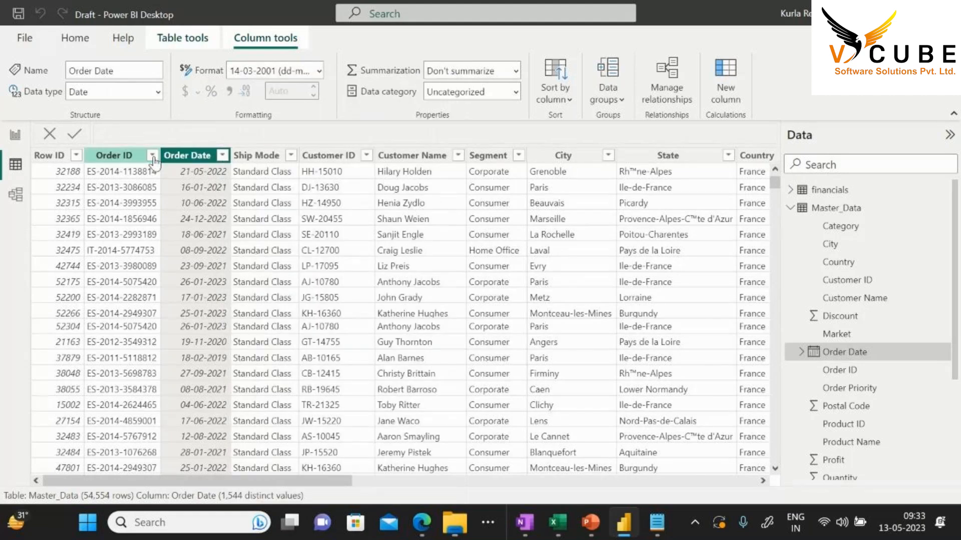
pyautogui.click(152, 156)
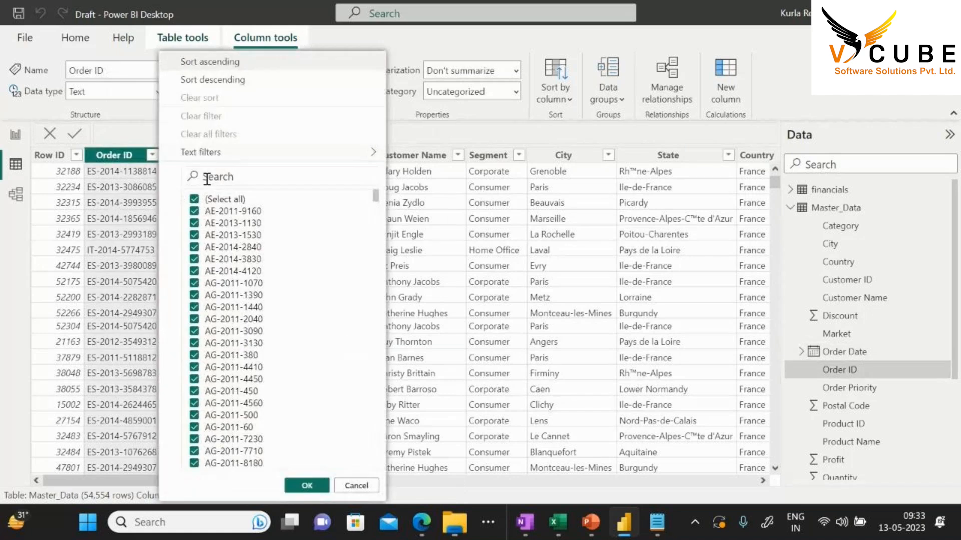
# Filter the Segment column to show only Home Office rows
pyautogui.click(519, 155)
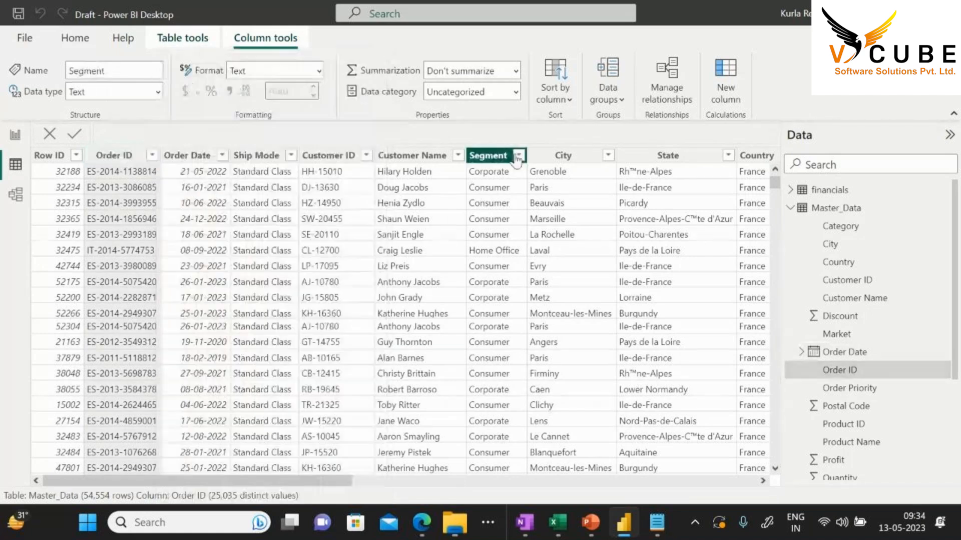
pyautogui.click(518, 155)
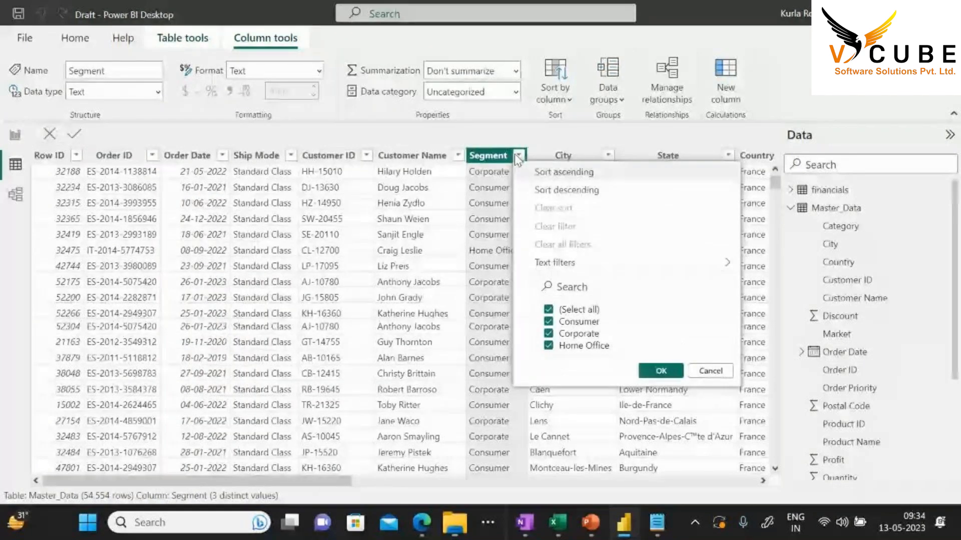
pyautogui.click(548, 311)
pyautogui.click(548, 345)
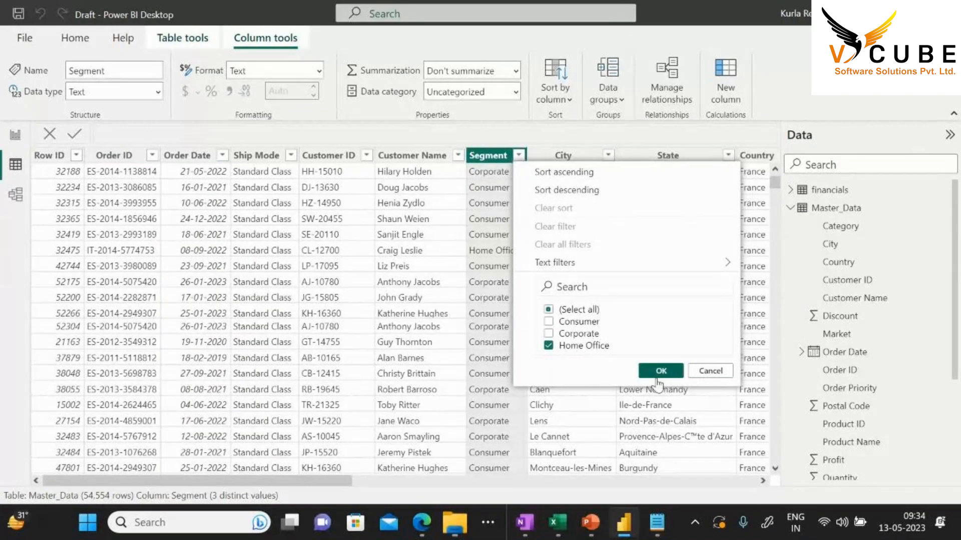
pyautogui.click(660, 372)
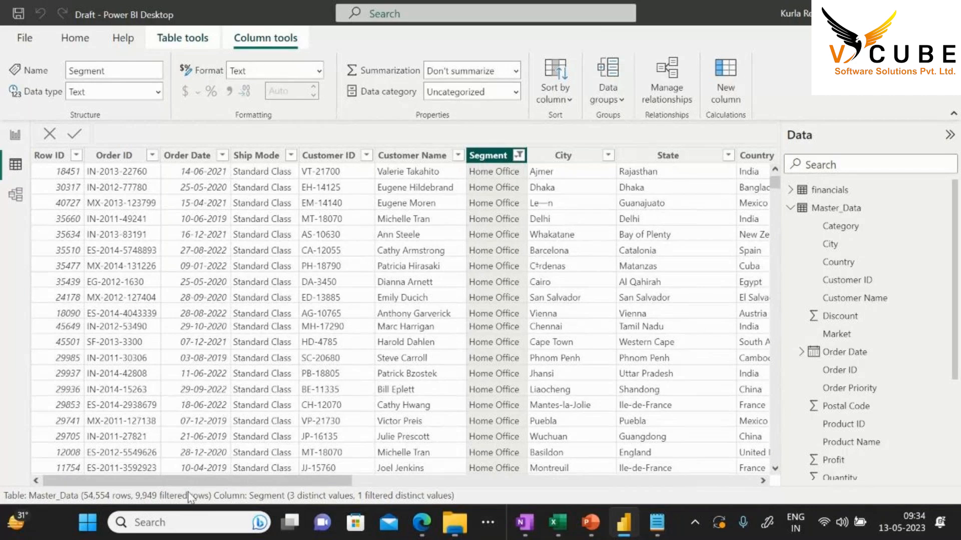
# Clear all filters from the Master_Data table through the Segment column
pyautogui.rightClick(493, 161)
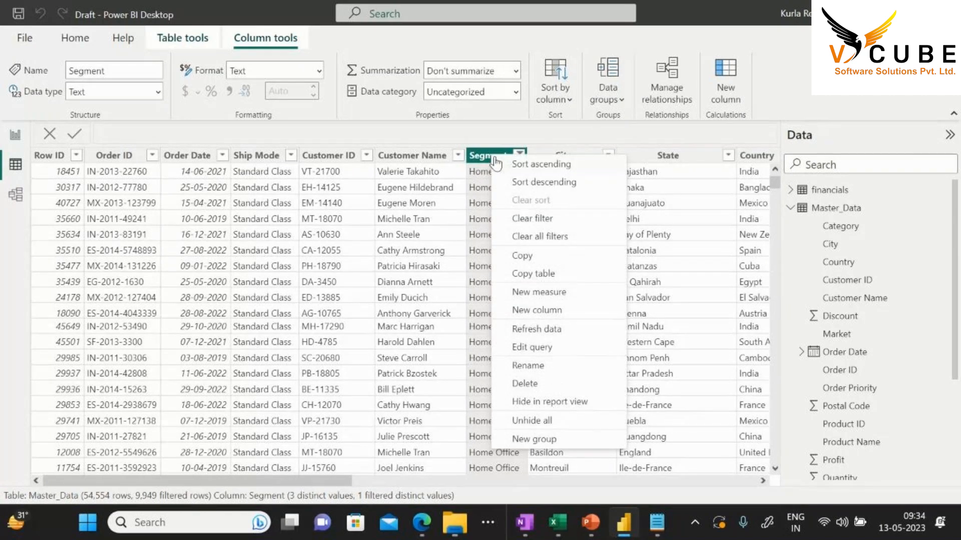
pyautogui.click(485, 137)
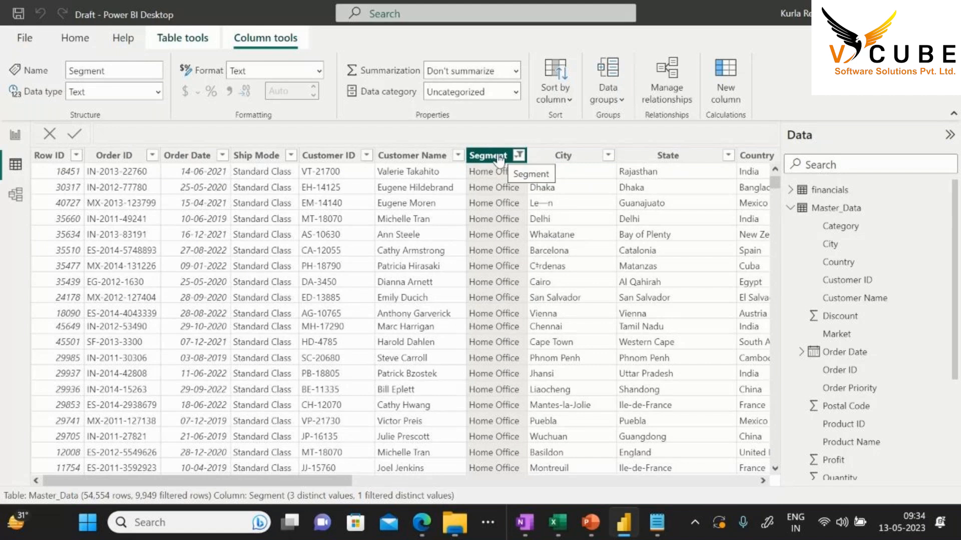
pyautogui.rightClick(498, 159)
pyautogui.click(547, 235)
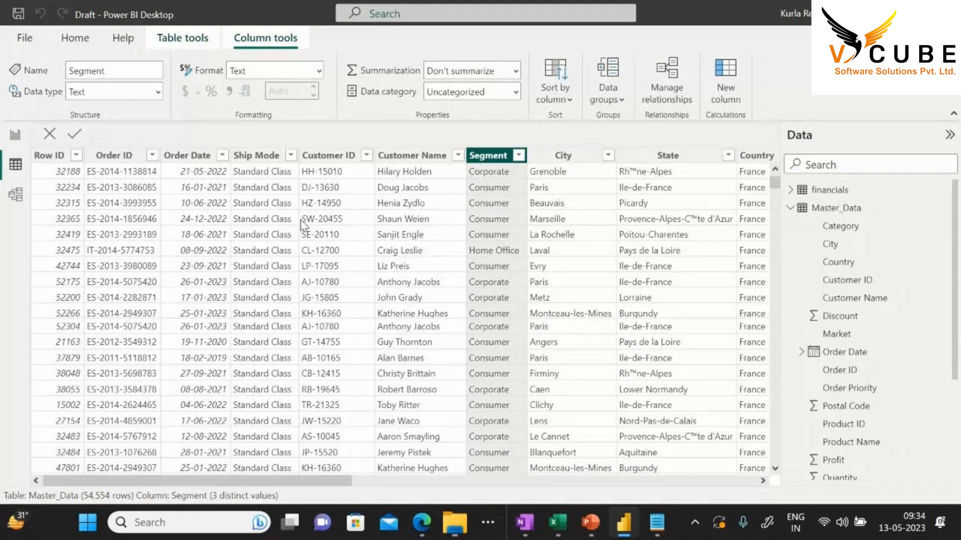
# Compare the Master_Data columns with the Segment data in the Global-Superstore Excel workbook, and return to Power BI Desktop
pyautogui.moveTo(325, 481); pyautogui.dragTo(430, 485)
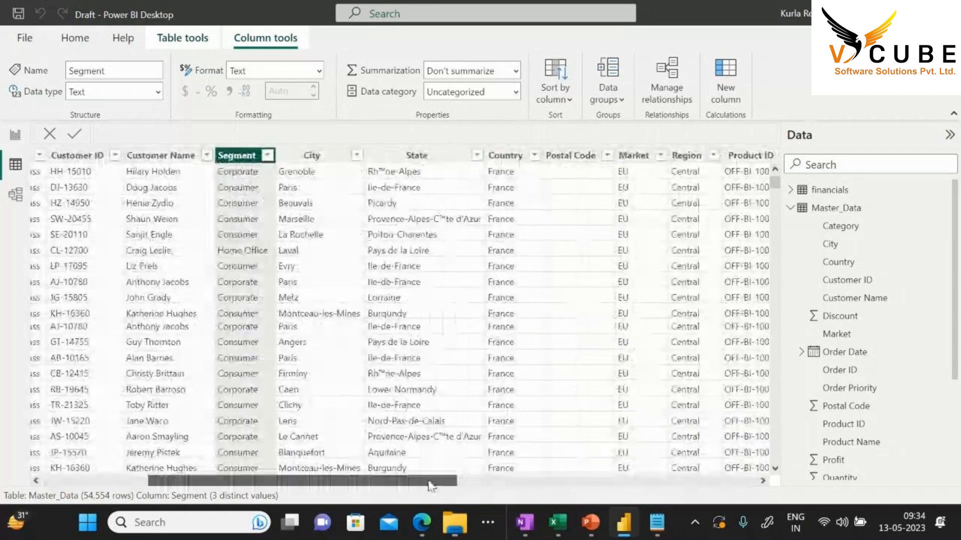
pyautogui.moveTo(557, 522)
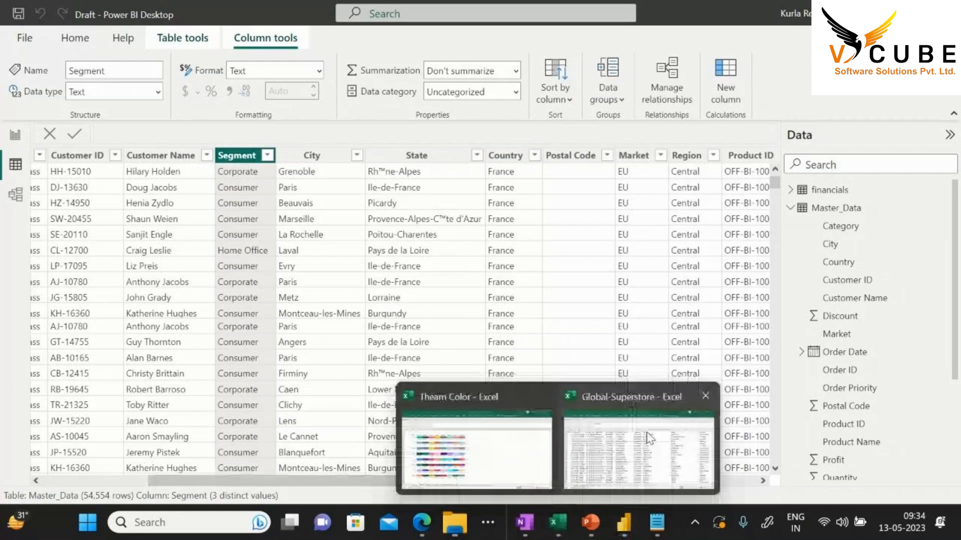
pyautogui.click(635, 436)
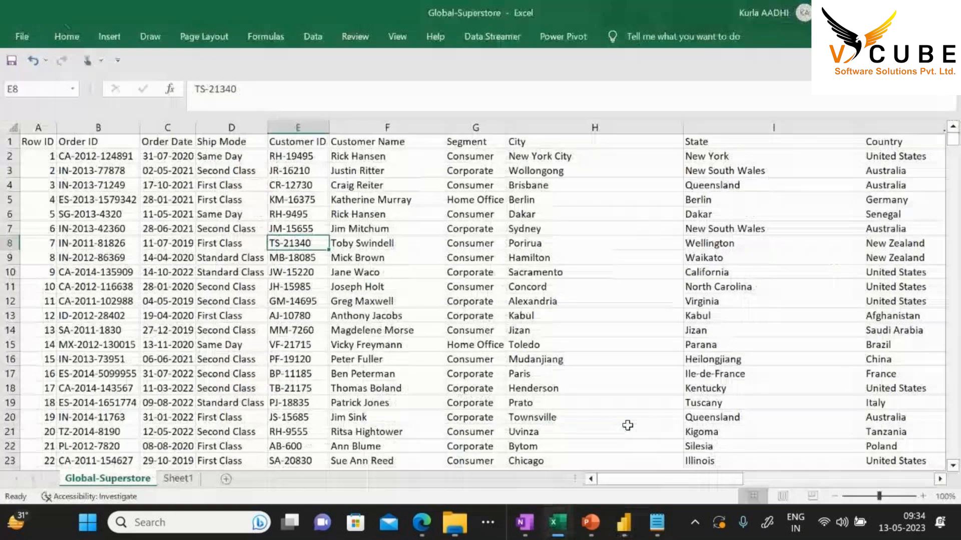
pyautogui.click(470, 170)
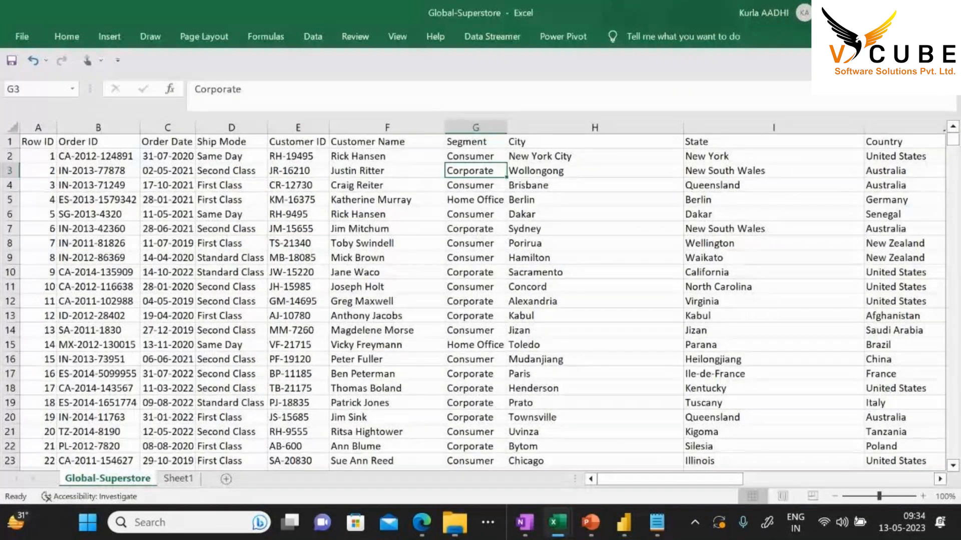
pyautogui.hotkey('alt', 'Tab')
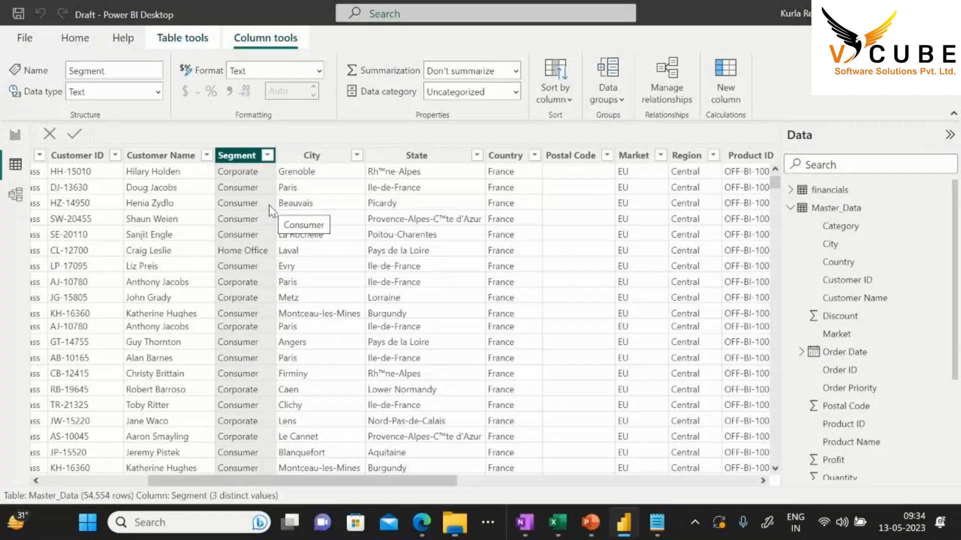
# Open the Master_Data query for editing in the Power Query Editor and check the filter values of Row ID
pyautogui.rightClick(839, 207)
pyautogui.click(730, 290)
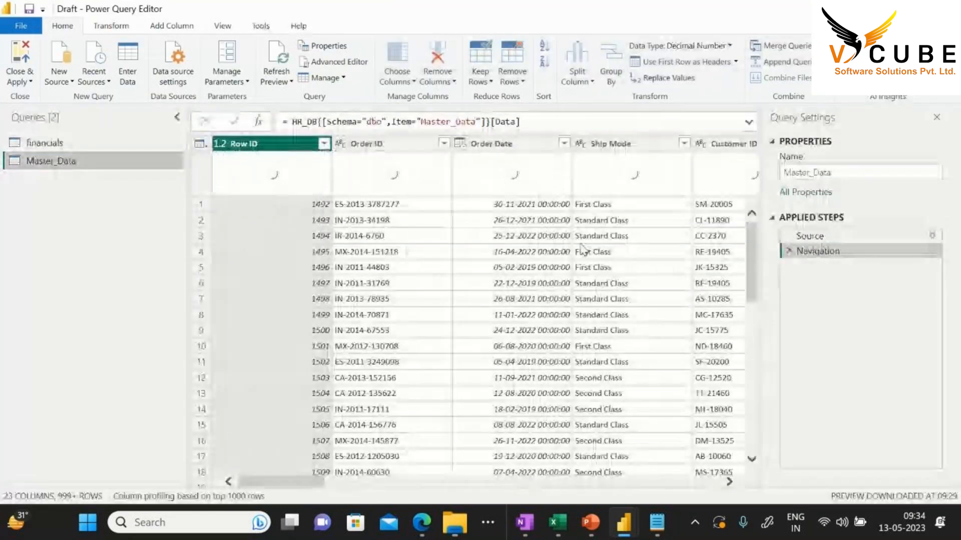
pyautogui.click(324, 145)
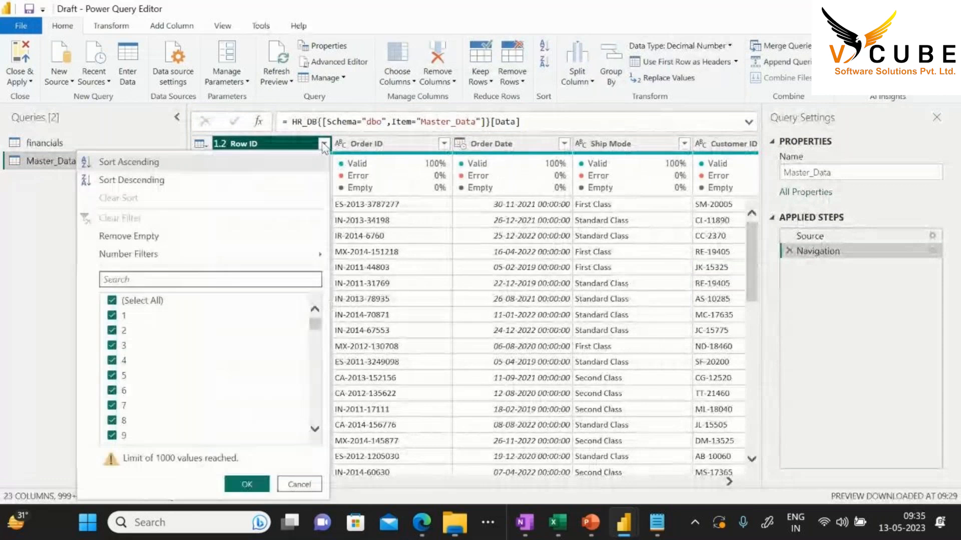
pyautogui.click(443, 144)
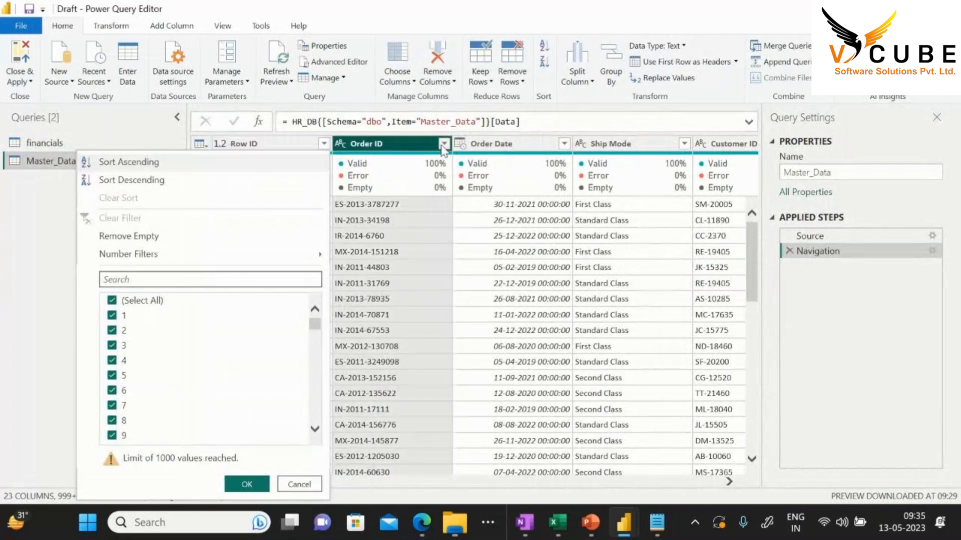
pyautogui.click(798, 299)
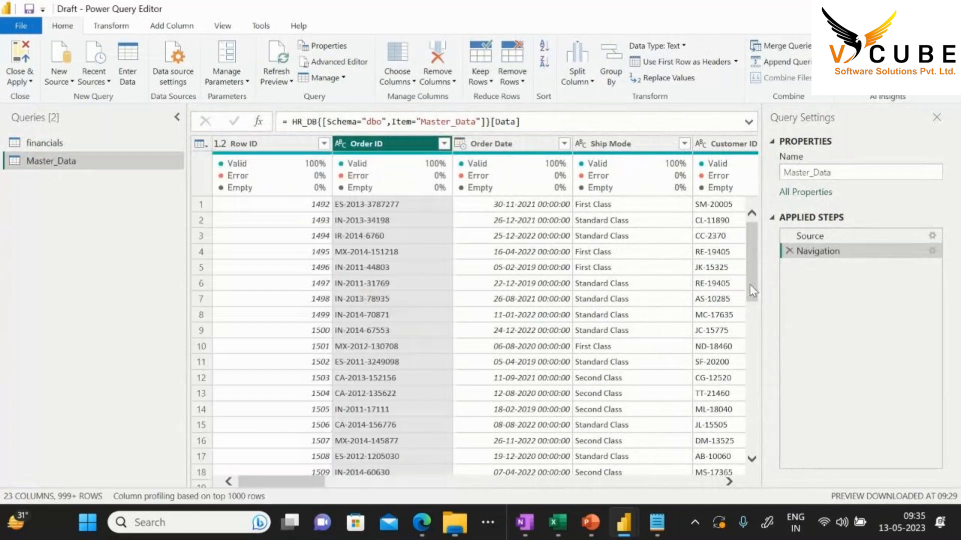
# Examine the Master_Data table commands, the Order Date column commands and the Split Column options
pyautogui.moveTo(750, 284); pyautogui.dragTo(775, 471)
pyautogui.click(199, 145)
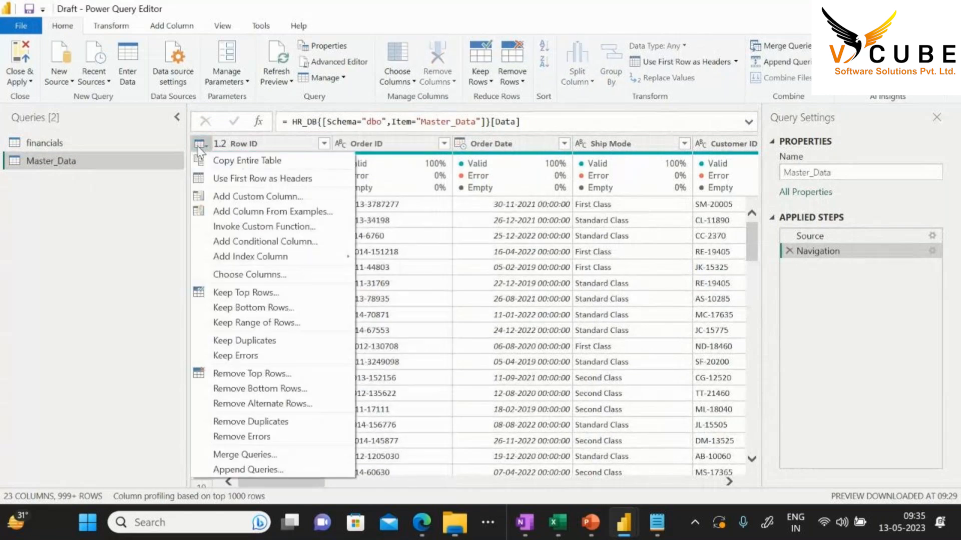
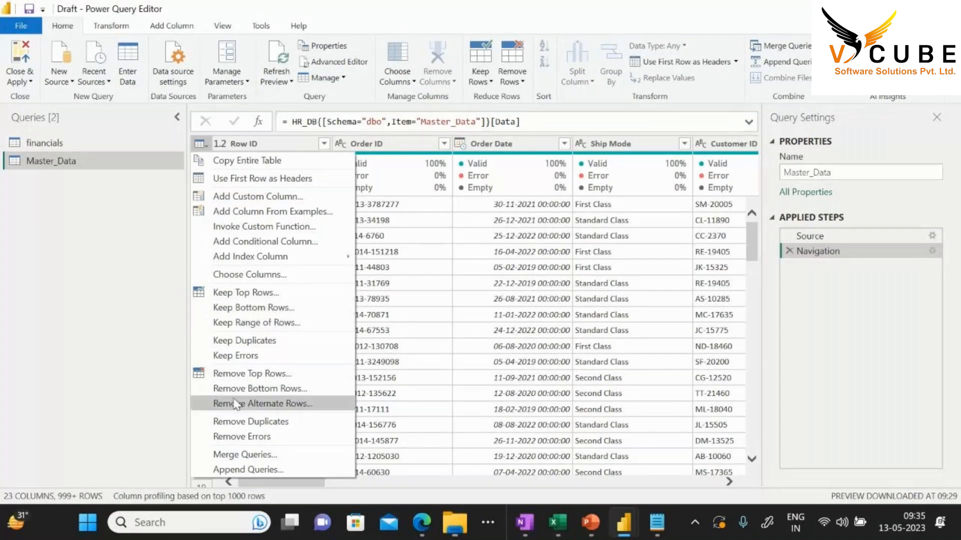
pyautogui.click(89, 244)
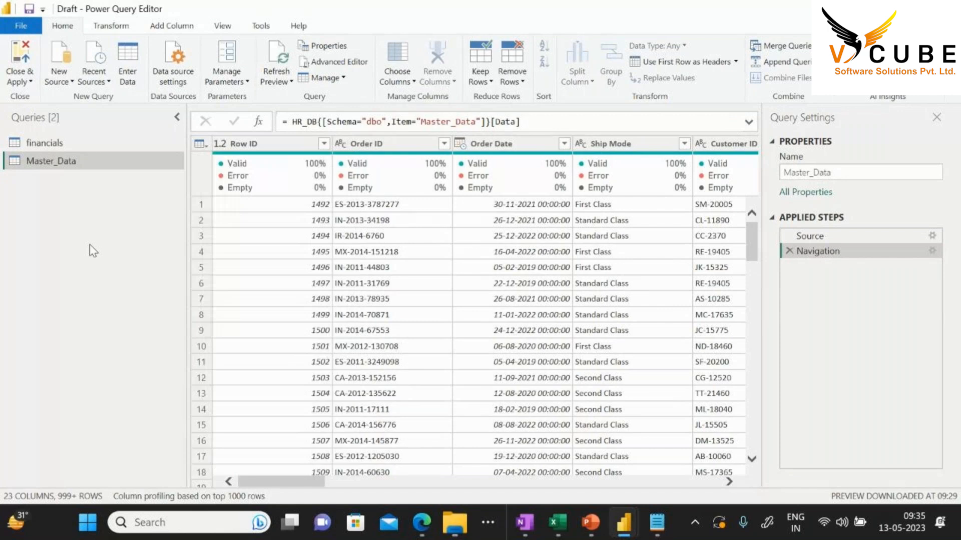
pyautogui.rightClick(501, 140)
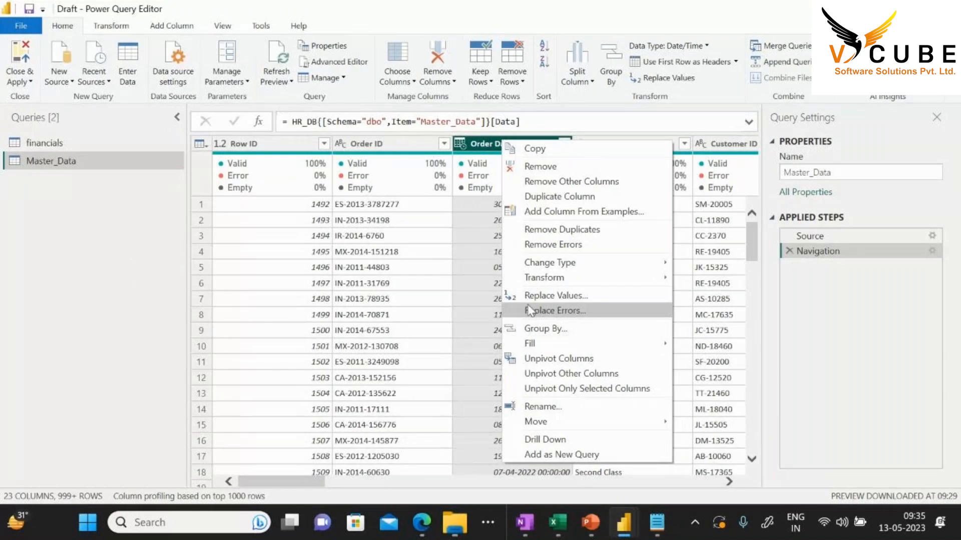
pyautogui.click(831, 356)
pyautogui.click(590, 82)
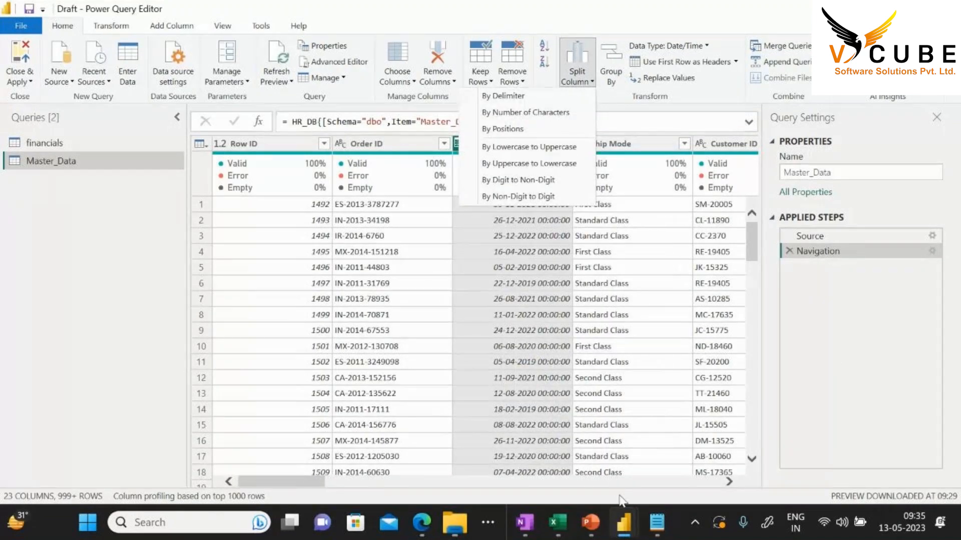
# Switch to the Global-Superstore workbook in Excel and run Text to Columns on the Customer Name column as Delimited
pyautogui.click(557, 522)
pyautogui.click(598, 460)
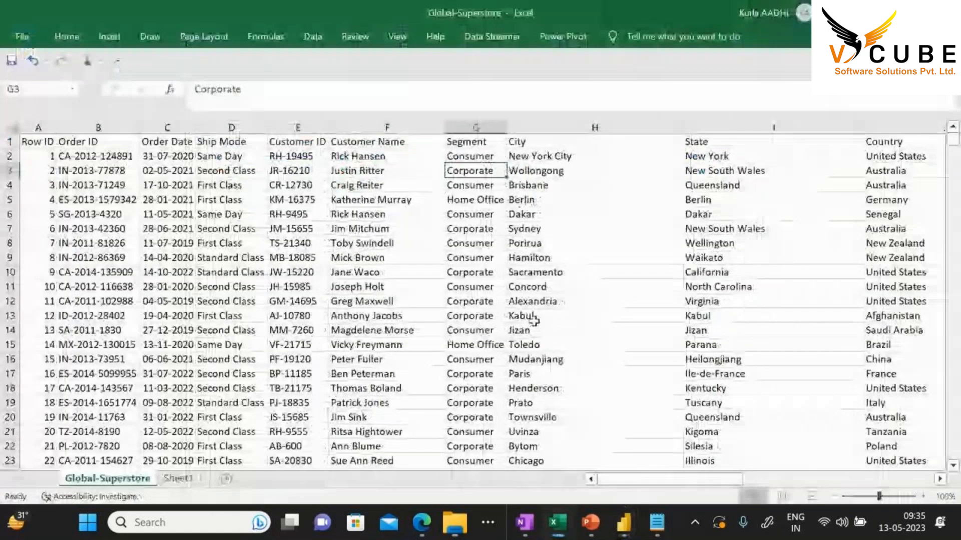
pyautogui.click(381, 229)
pyautogui.click(372, 125)
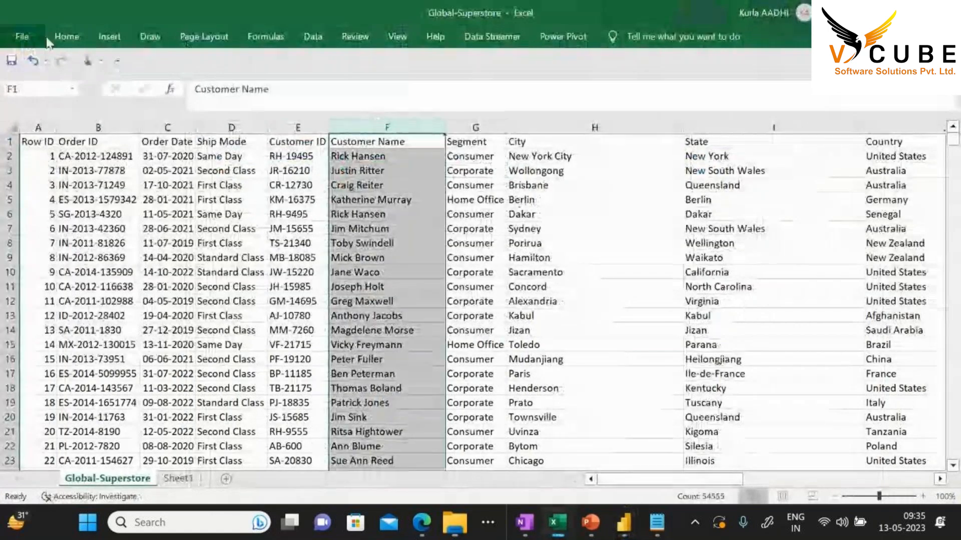
pyautogui.click(313, 38)
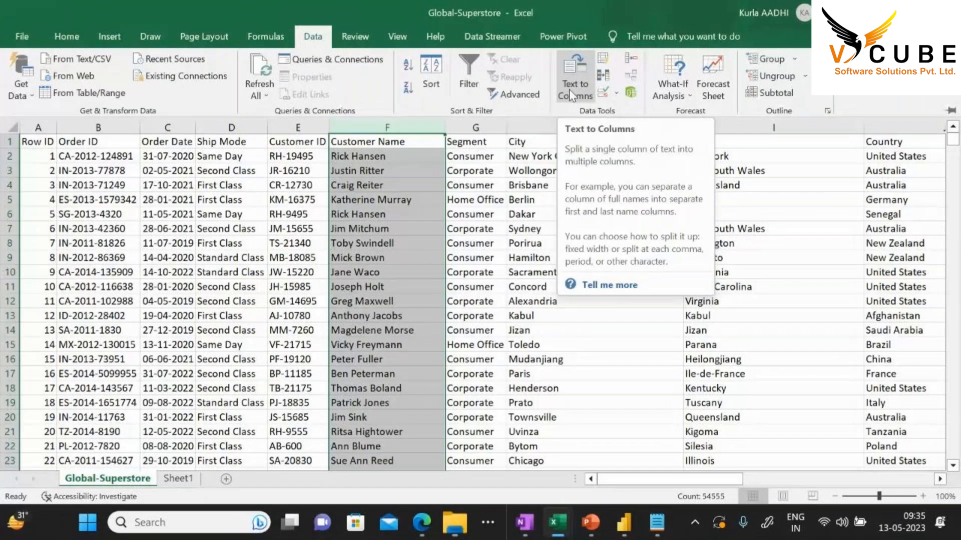
pyautogui.click(572, 95)
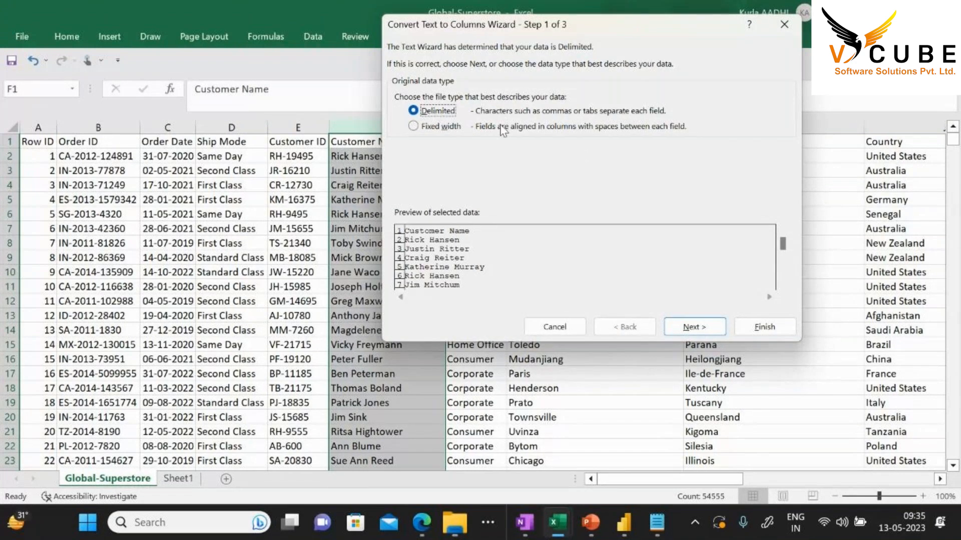
pyautogui.click(758, 332)
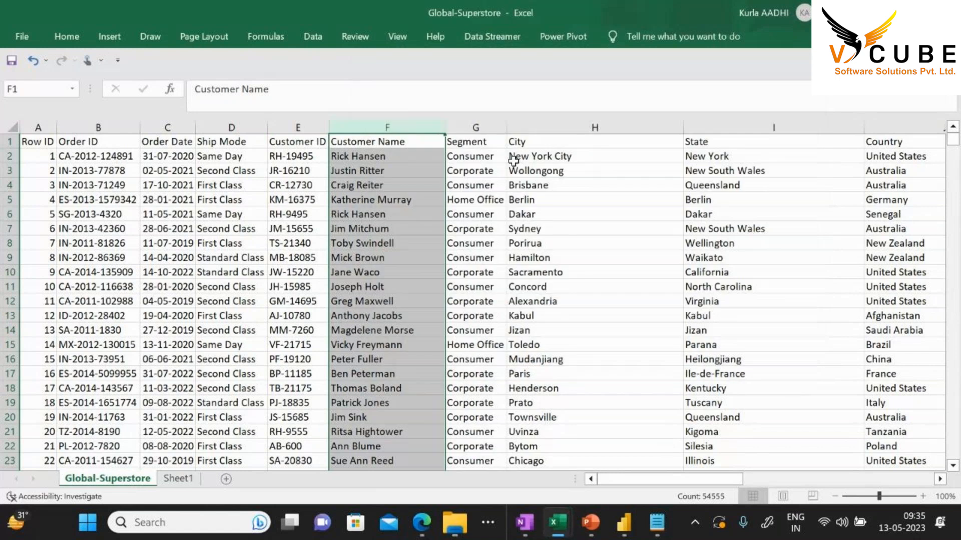
# Check Excel's Remove Duplicates tool, and compare it with the Order Date column commands in the Power Query Editor
pyautogui.click(313, 36)
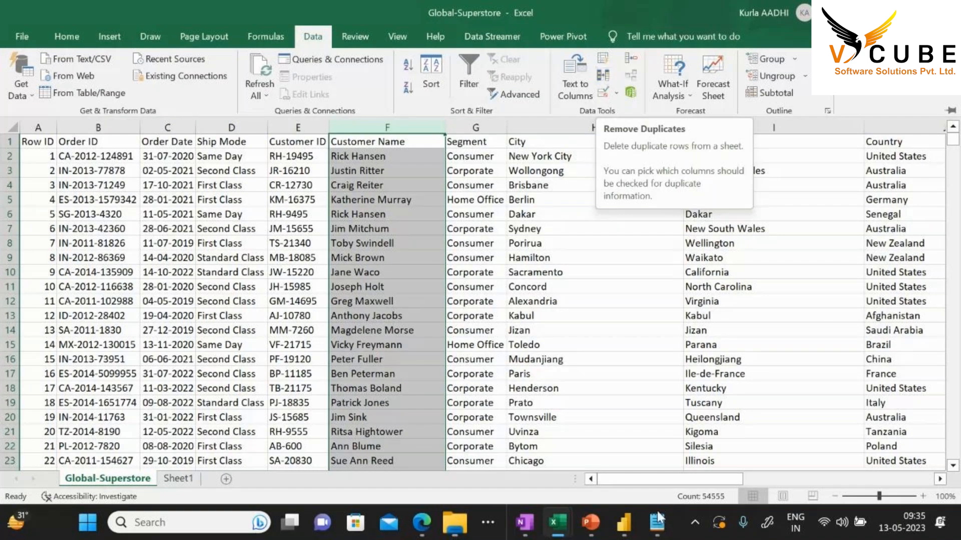
pyautogui.click(625, 523)
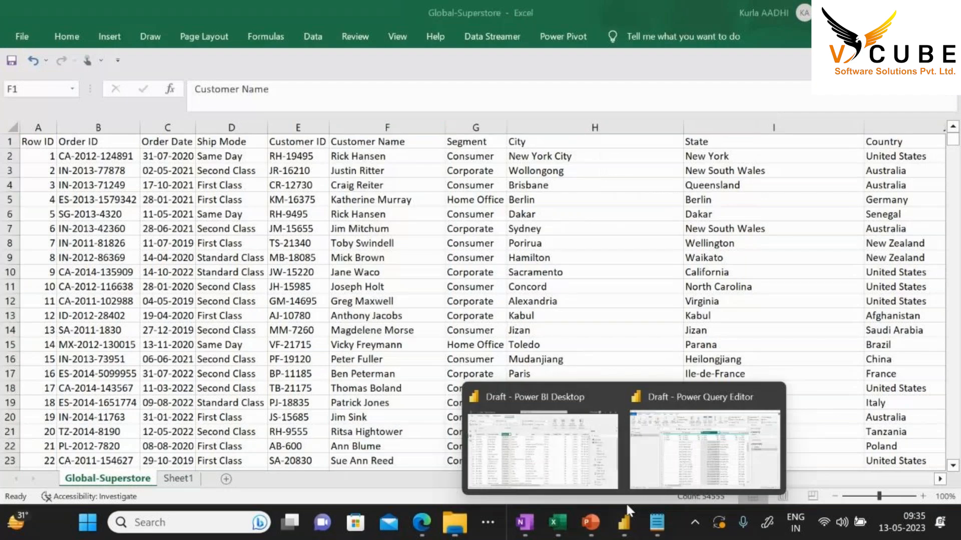
pyautogui.click(870, 450)
pyautogui.rightClick(515, 149)
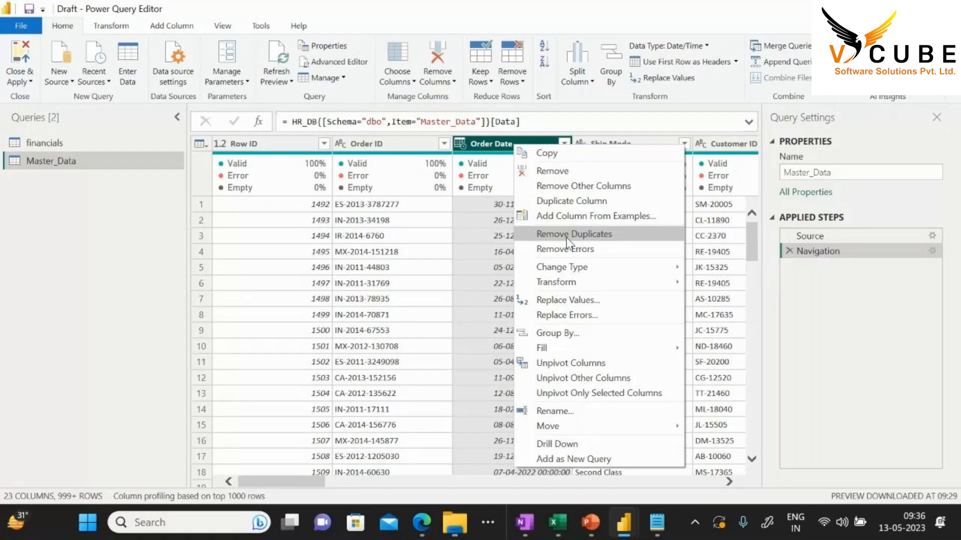
pyautogui.click(56, 314)
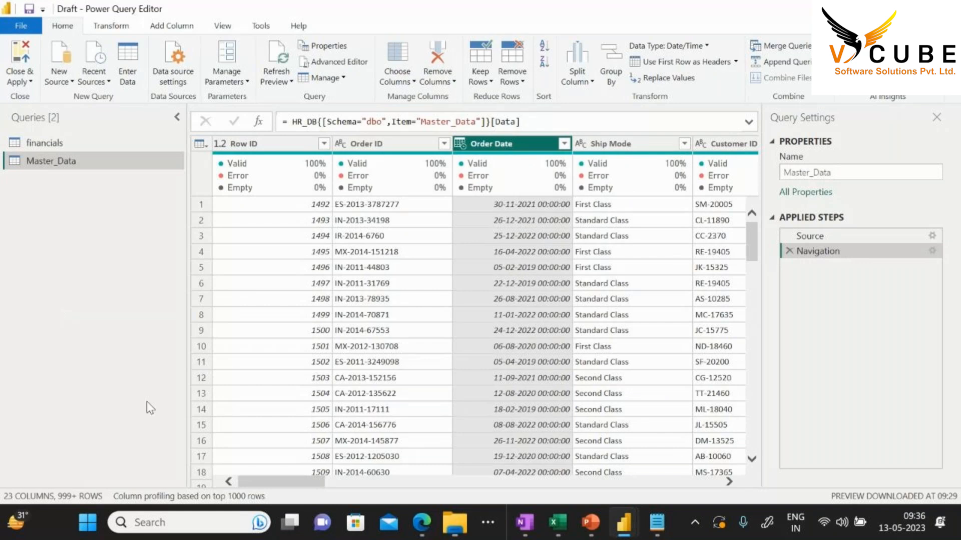
# Close the Power Query Editor and switch to the data view in Power BI Desktop
pyautogui.click(29, 83)
pyautogui.click(32, 128)
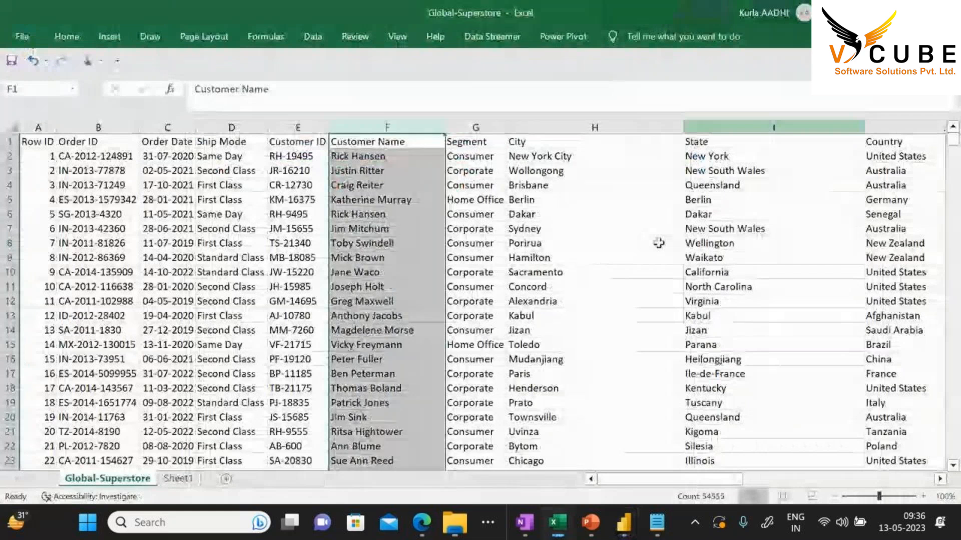
pyautogui.click(623, 522)
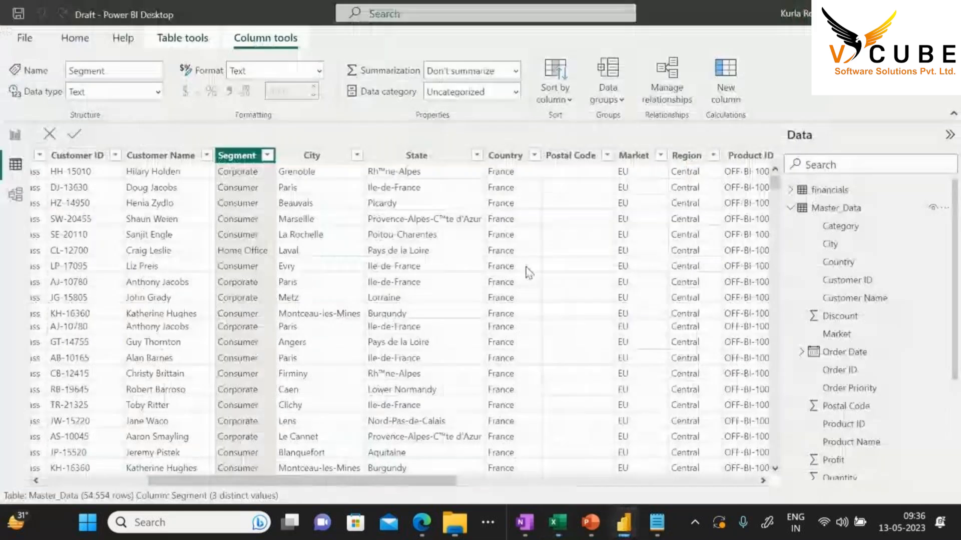
pyautogui.click(14, 140)
pyautogui.click(16, 164)
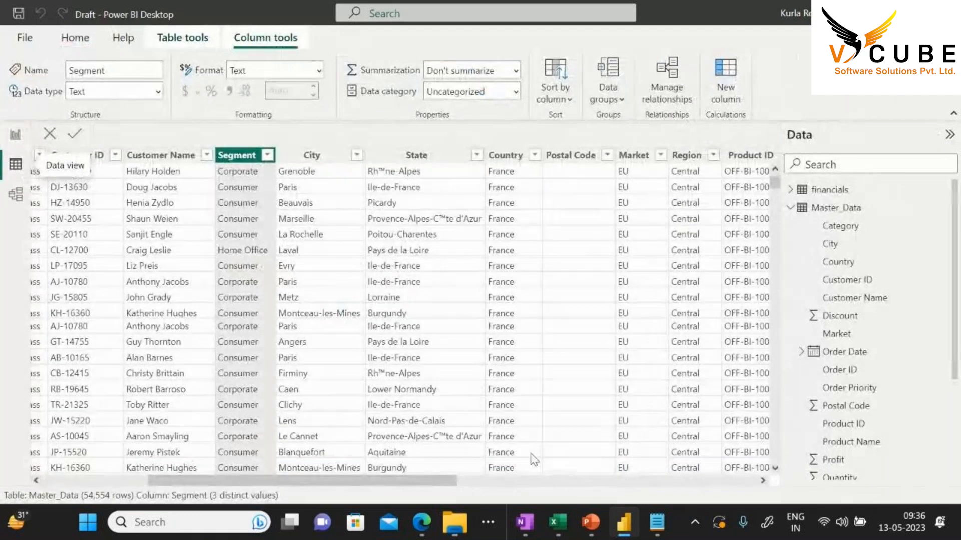
# Review the REQ notes in Notepad and highlight the first requirement on sales, profit and orders by region, market and country
pyautogui.click(657, 522)
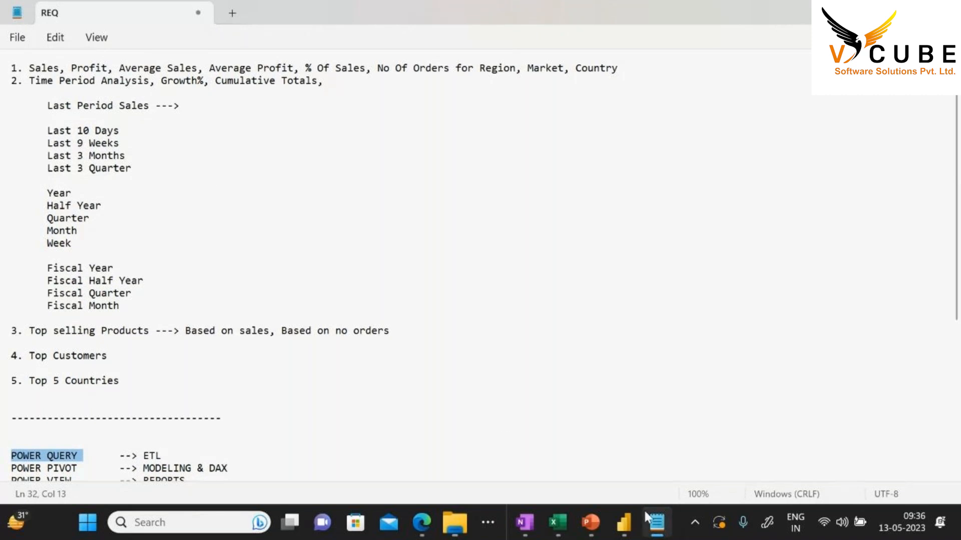
pyautogui.moveTo(155, 380); pyautogui.dragTo(24, 97)
pyautogui.click(452, 154)
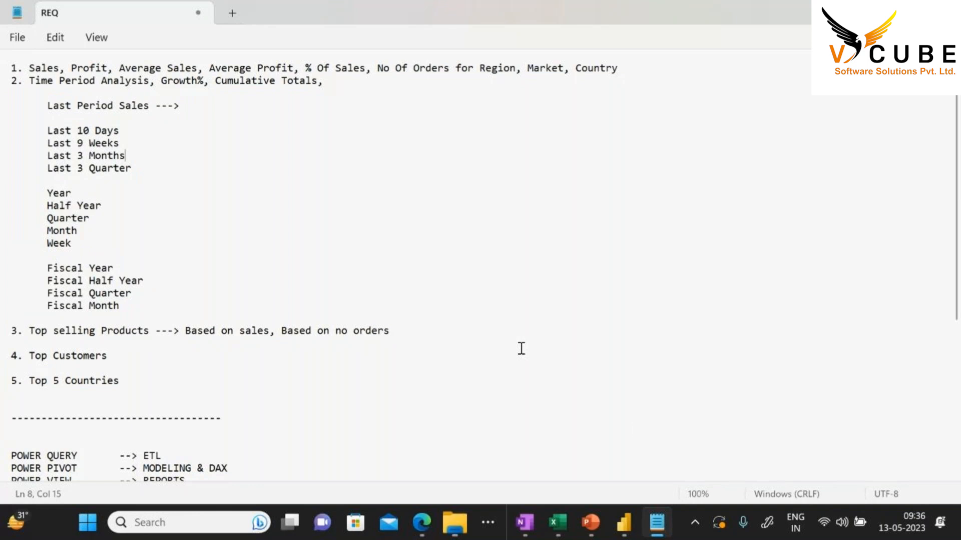
pyautogui.moveTo(621, 69); pyautogui.dragTo(30, 50)
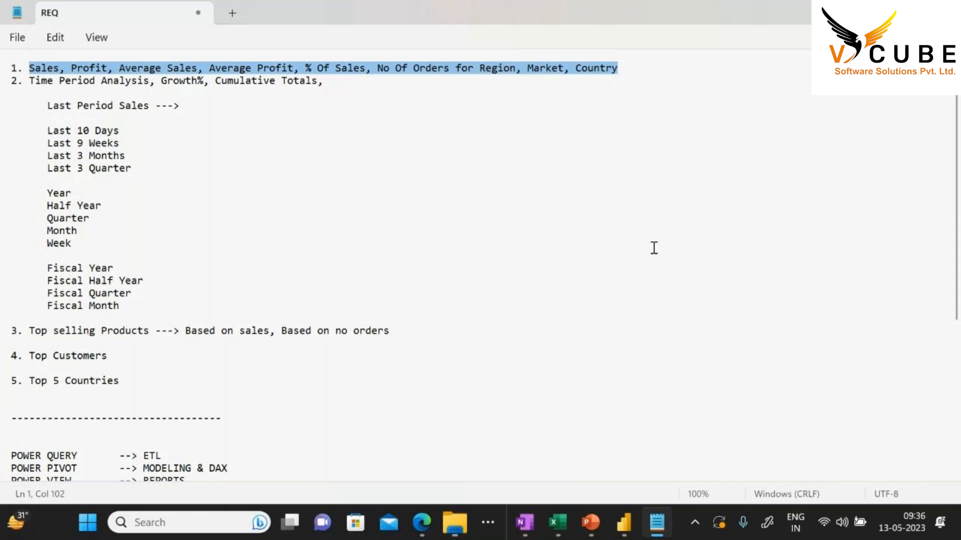
# Switch to Power BI Desktop's report view and show the canvas settings of Page 2 in the Format pane
pyautogui.click(628, 520)
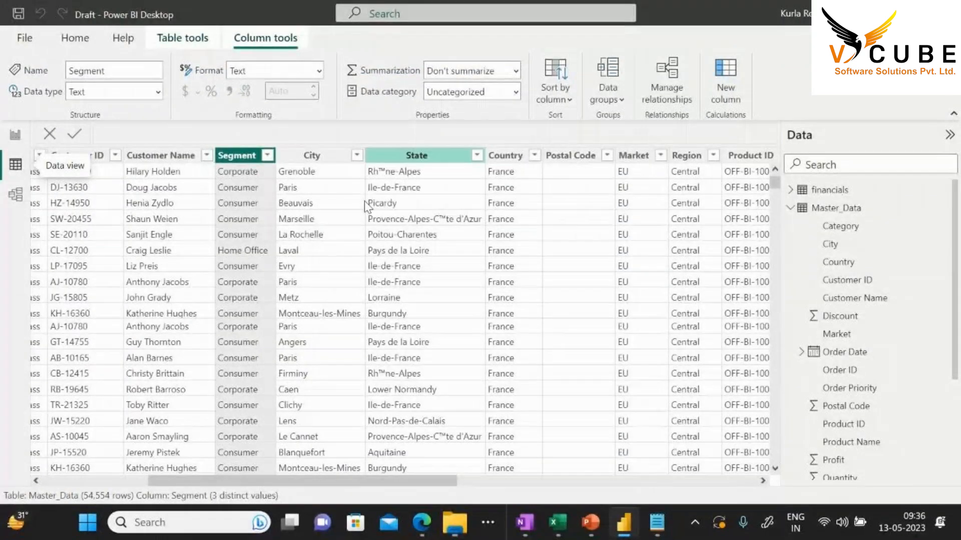
pyautogui.click(14, 136)
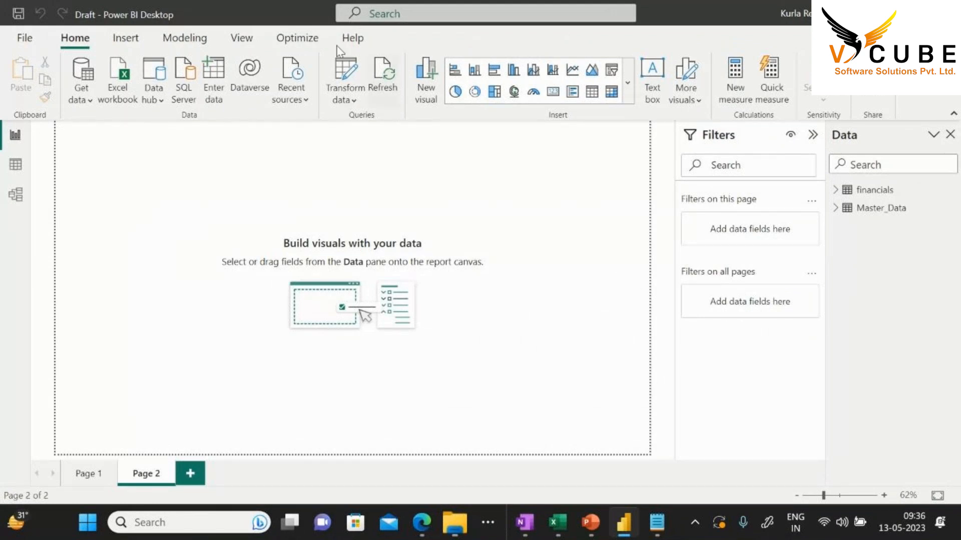
pyautogui.click(242, 46)
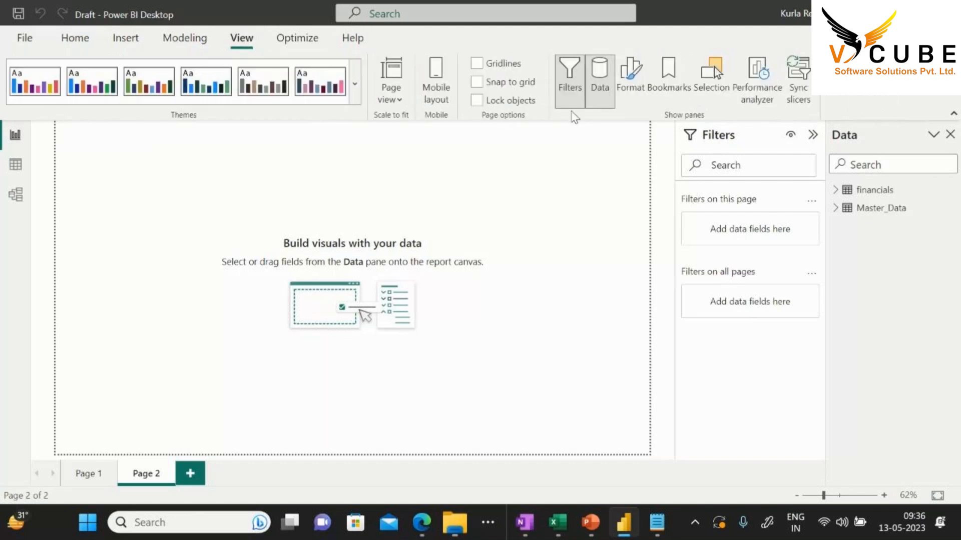
pyautogui.click(630, 82)
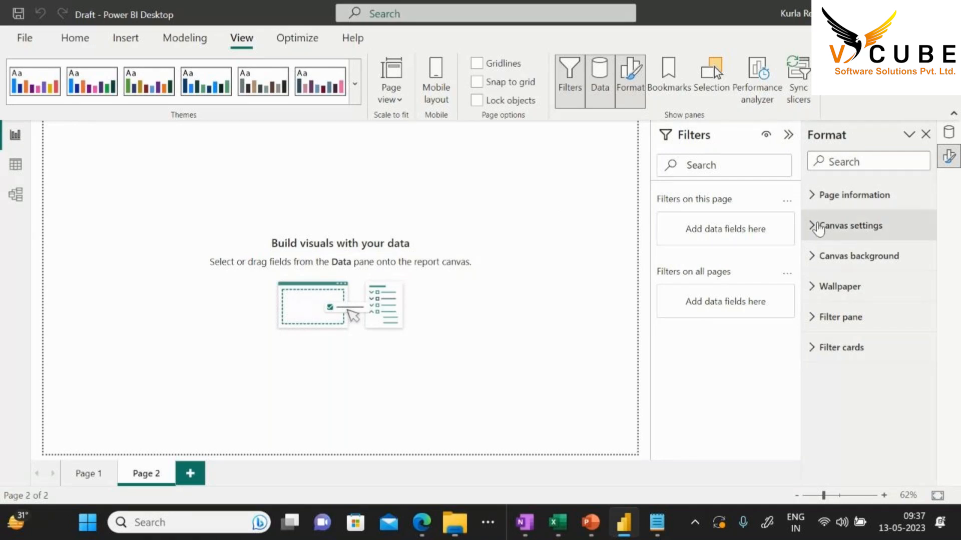
pyautogui.click(816, 225)
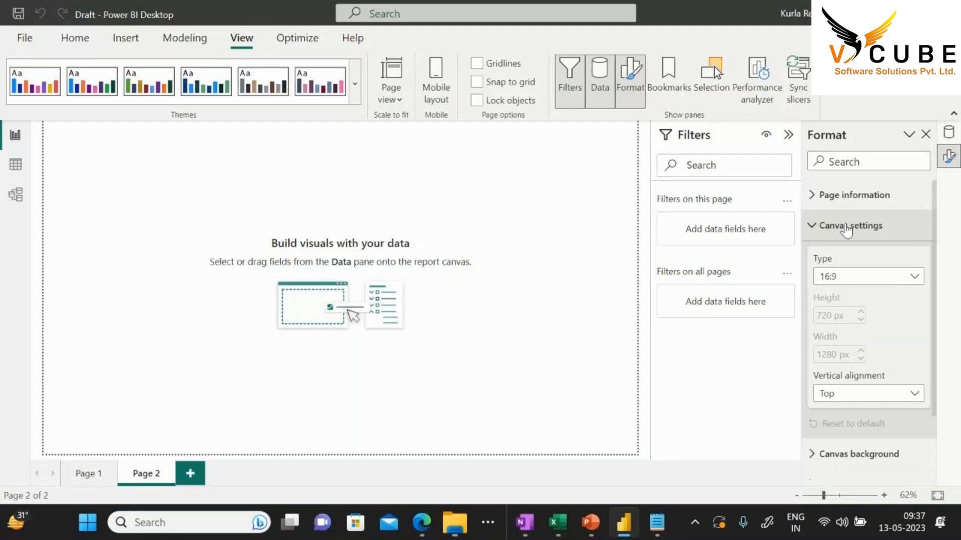
# Try the 4:3, Letter and Tooltip canvas types on Page 2
pyautogui.click(853, 285)
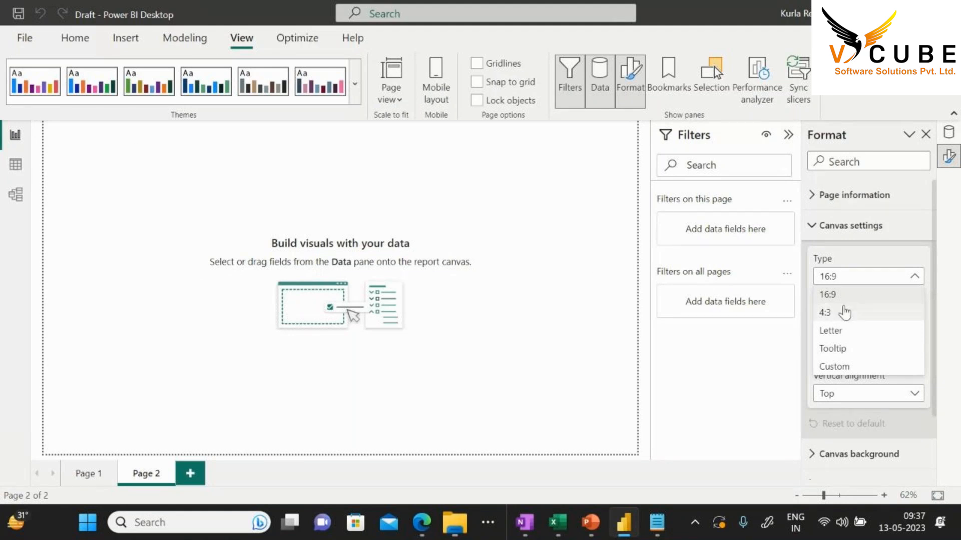
pyautogui.click(844, 313)
pyautogui.click(830, 278)
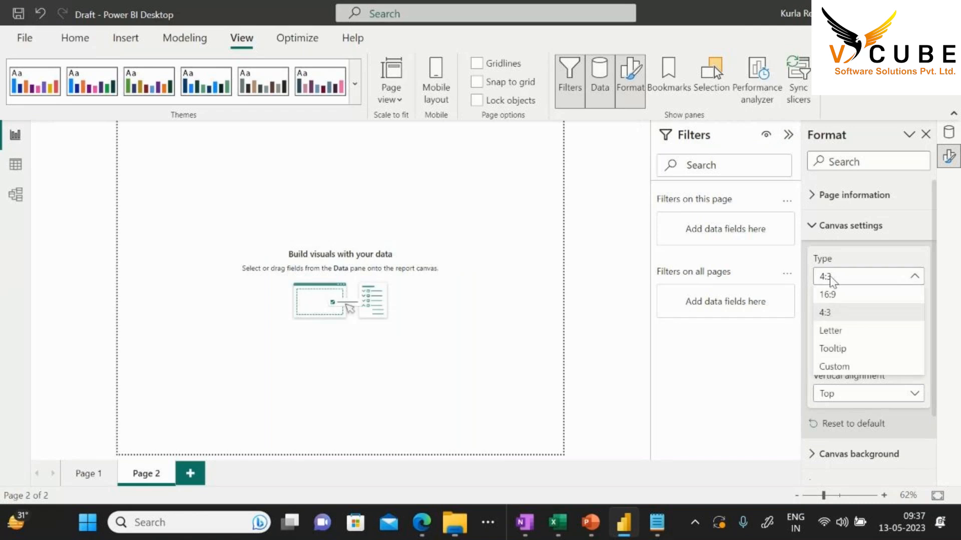
pyautogui.click(851, 331)
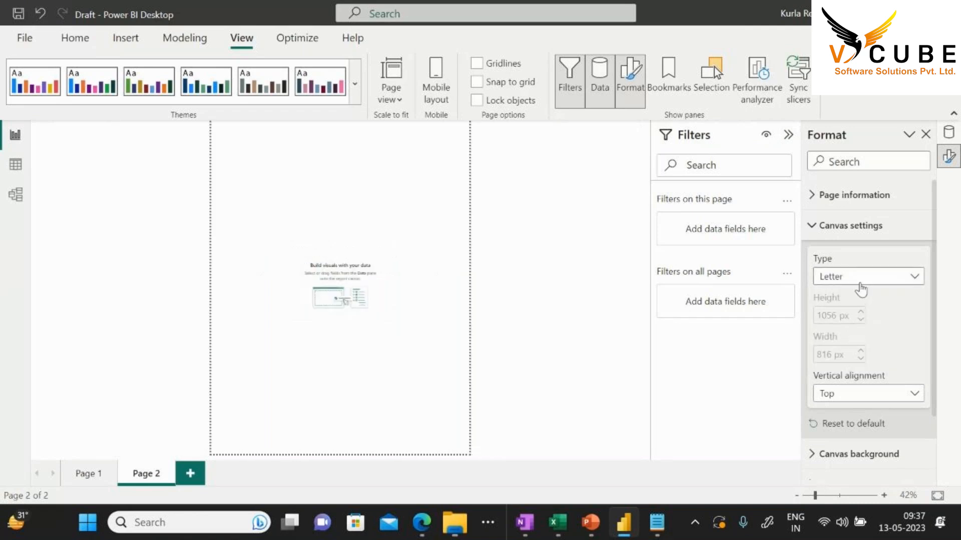
pyautogui.click(860, 286)
pyautogui.click(839, 348)
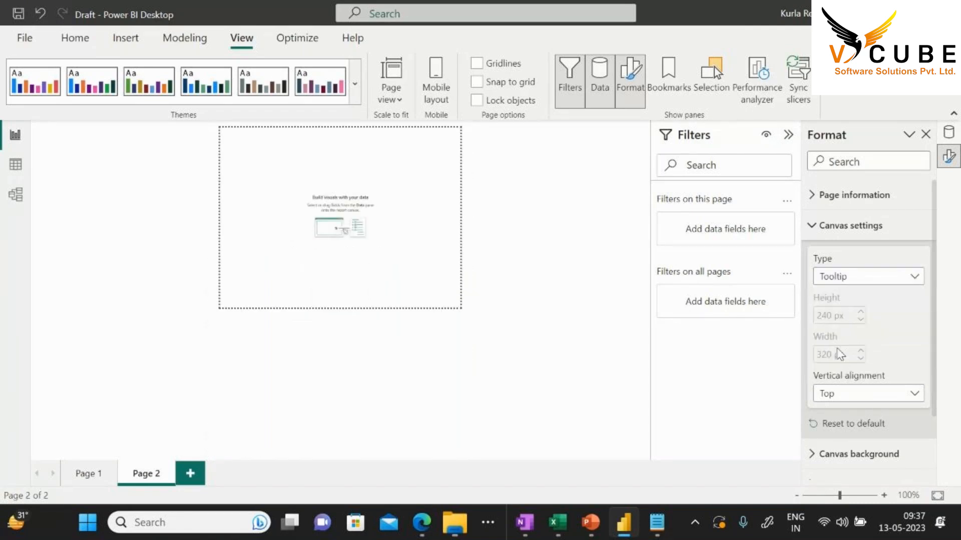
# Try the Custom canvas type with its height and width fields, and return the canvas to 16:9
pyautogui.click(842, 276)
pyautogui.click(852, 367)
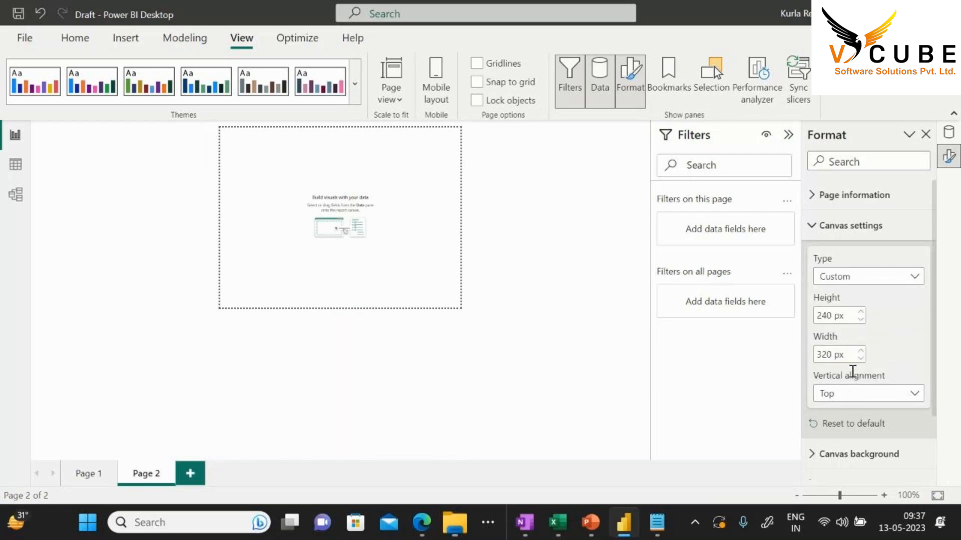
pyautogui.doubleClick(825, 316)
pyautogui.click(835, 357)
pyautogui.doubleClick(834, 356)
pyautogui.click(865, 280)
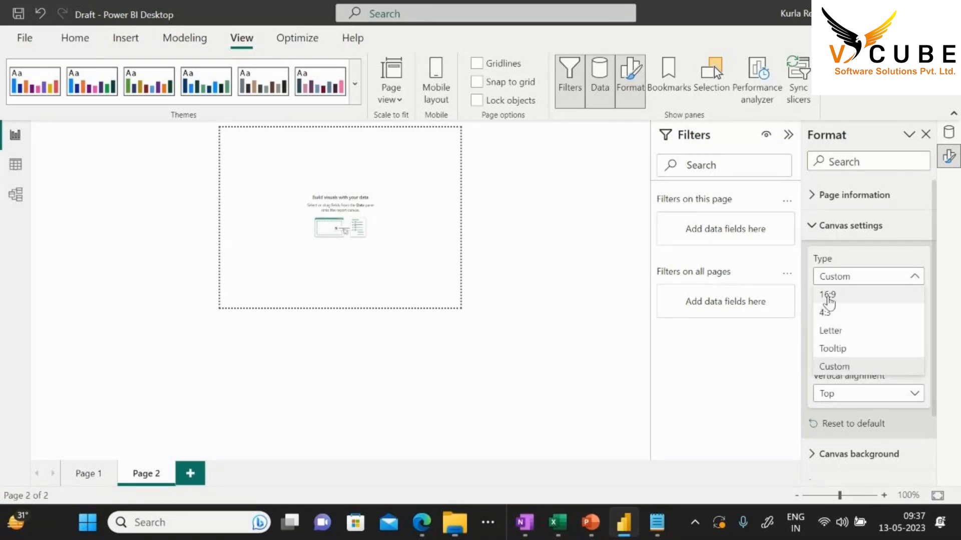
pyautogui.click(828, 296)
# Set Page 2's canvas type to Custom with a height of 1800 px and a width of 1700 px
pyautogui.click(830, 278)
pyautogui.click(828, 364)
pyautogui.doubleClick(825, 316)
pyautogui.write('15')
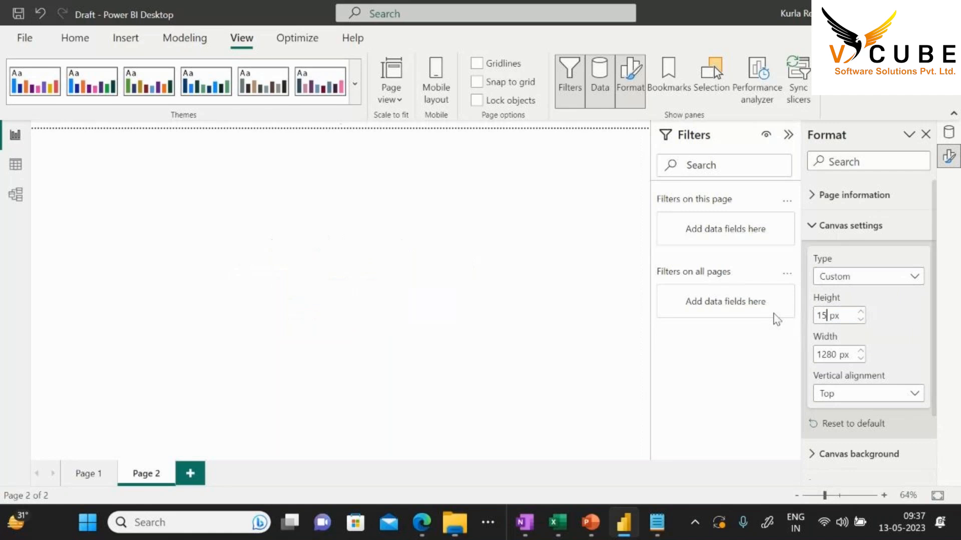
pyautogui.press('BackSpace')
pyautogui.press('BackSpace')
pyautogui.write('180')
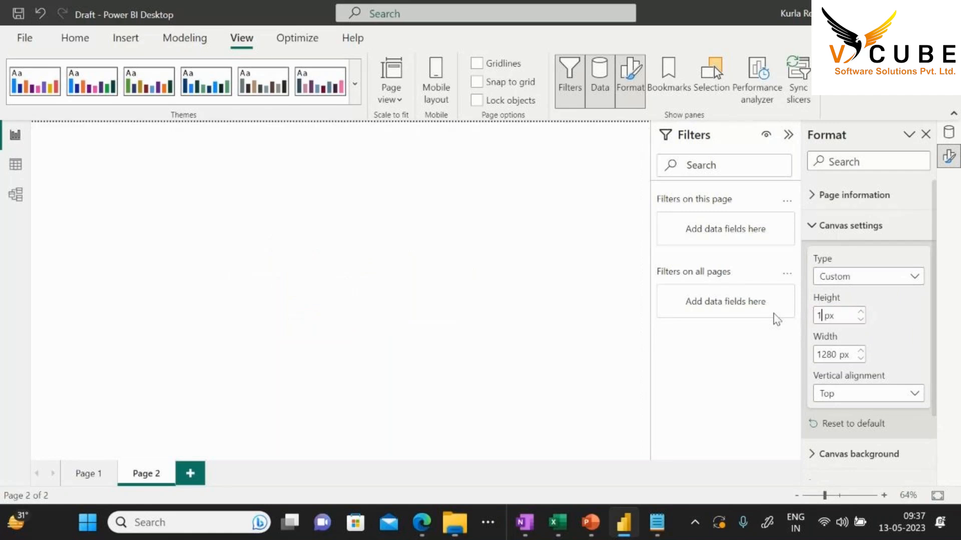
pyautogui.write('0')
pyautogui.moveTo(837, 354); pyautogui.dragTo(819, 357)
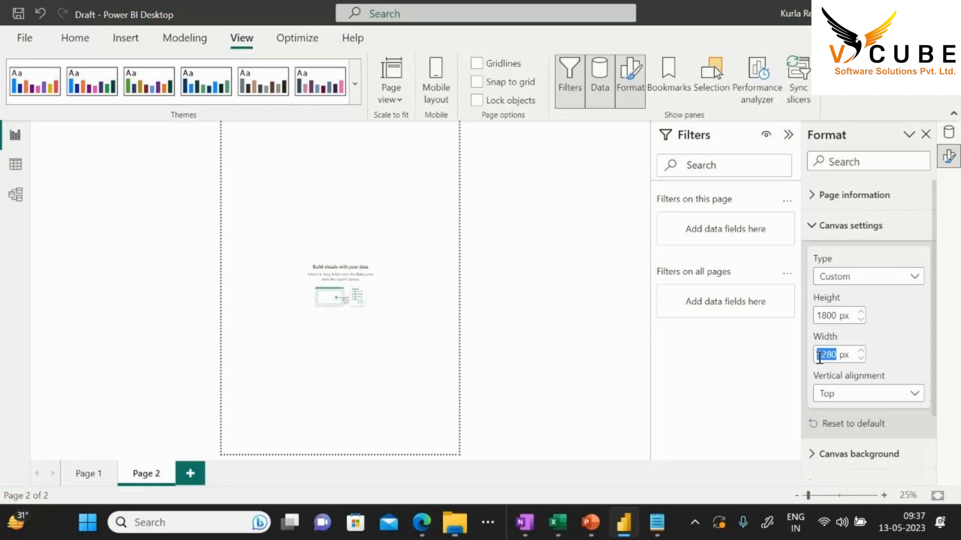
pyautogui.write('700')
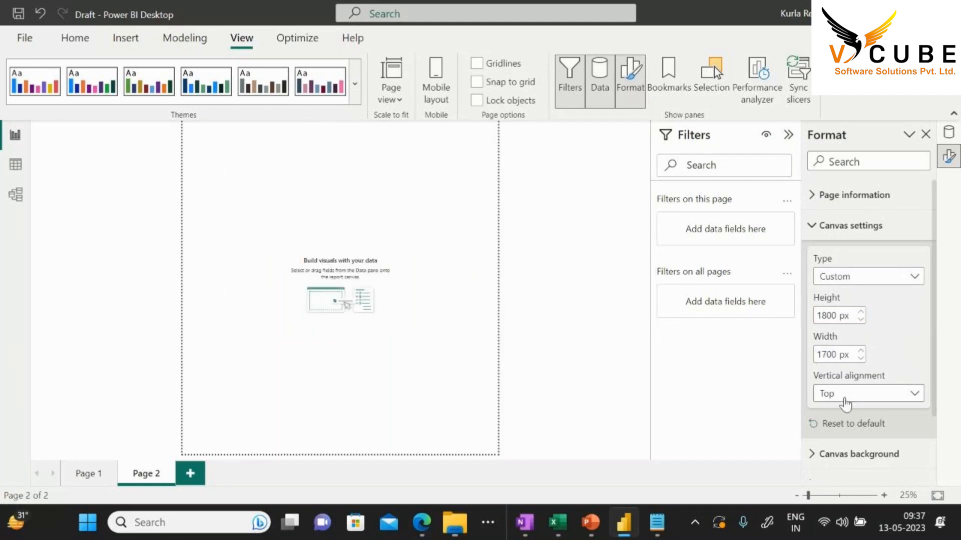
# Set Page 2's vertical alignment to Middle and its page view to Fit to width
pyautogui.click(843, 398)
pyautogui.click(835, 430)
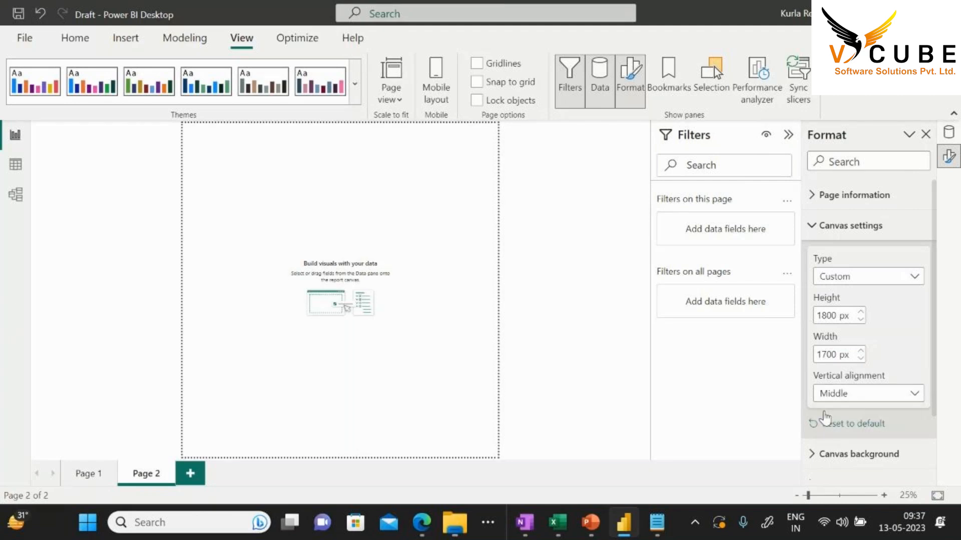
pyautogui.click(398, 100)
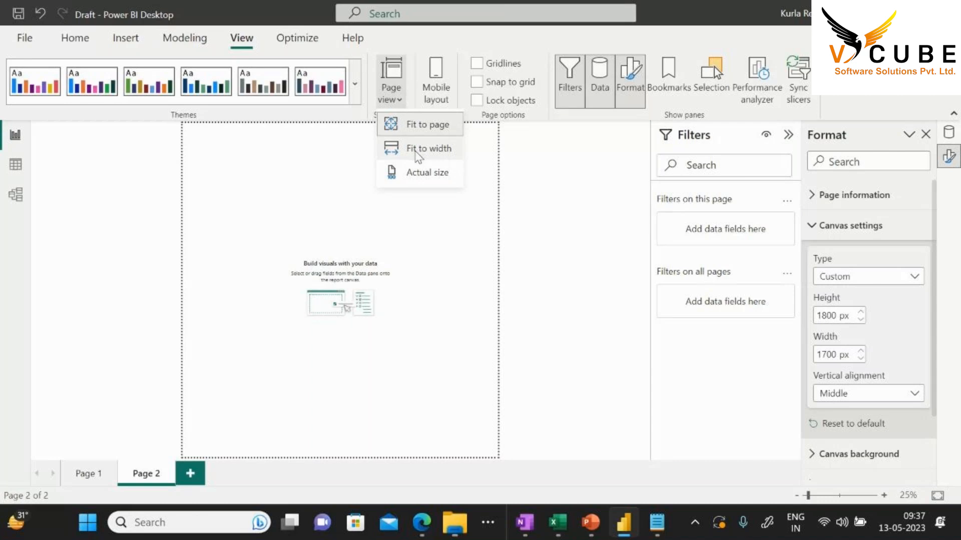
pyautogui.click(415, 152)
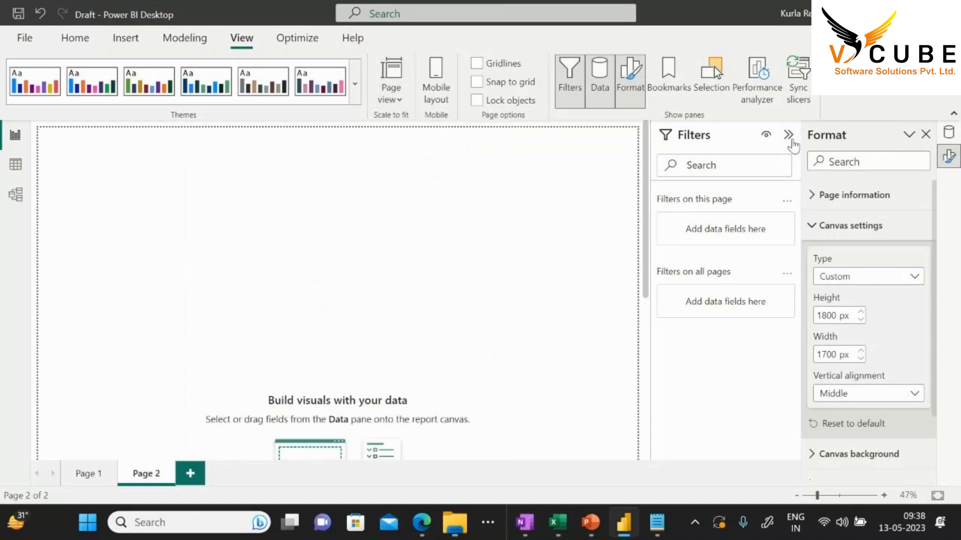
# Collapse the Filters pane and look over the full height of Page 2's canvas
pyautogui.click(790, 138)
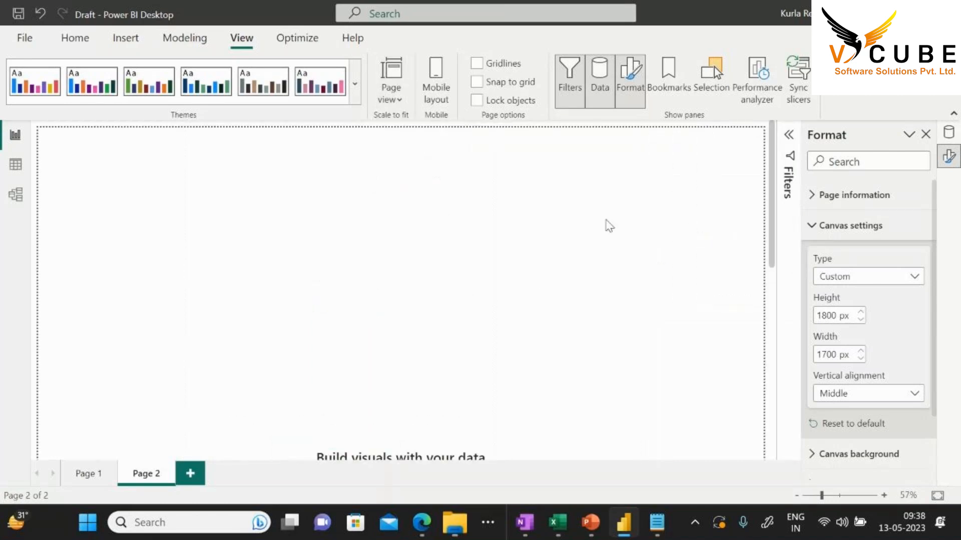
pyautogui.scroll(-5, 520, 233)
pyautogui.scroll(3, 523, 278)
pyautogui.scroll(3, 606, 441)
# Switch to the REQ notes in Notepad and review the numbered requirements, highlighting the sales and profit measures in item 1
pyautogui.click(656, 523)
pyautogui.click(23, 69)
pyautogui.moveTo(12, 69); pyautogui.dragTo(347, 469)
pyautogui.click(457, 229)
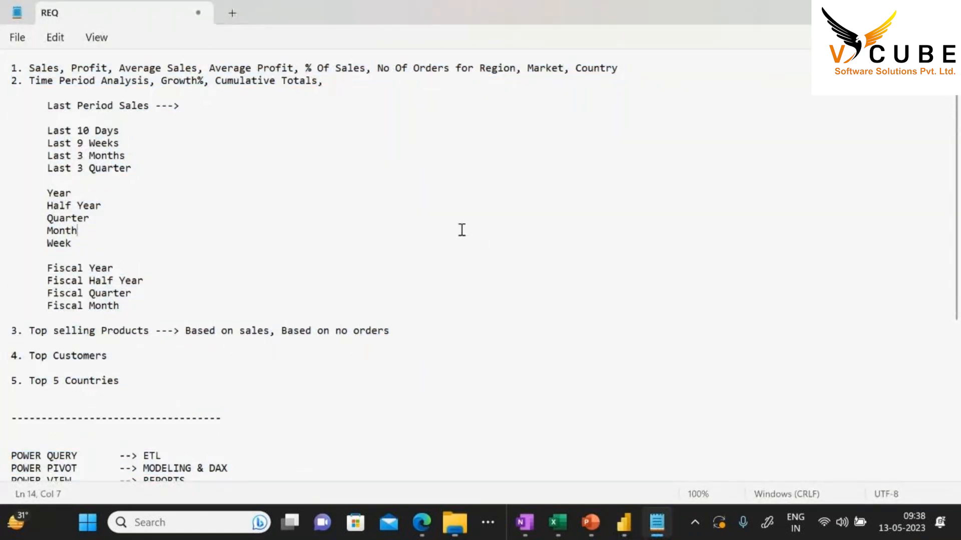
pyautogui.scroll(-6, 443, 225)
pyautogui.scroll(6, 384, 264)
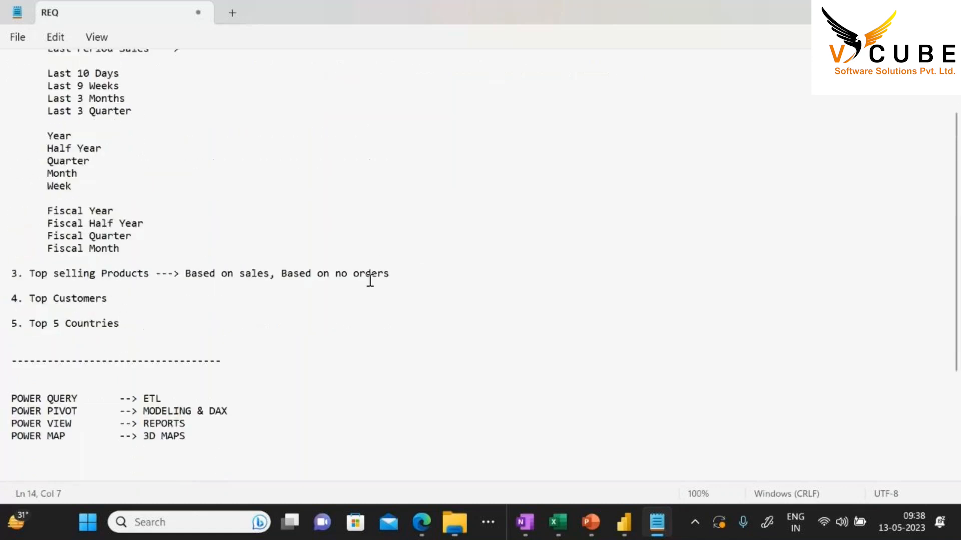
pyautogui.moveTo(28, 68); pyautogui.dragTo(623, 68)
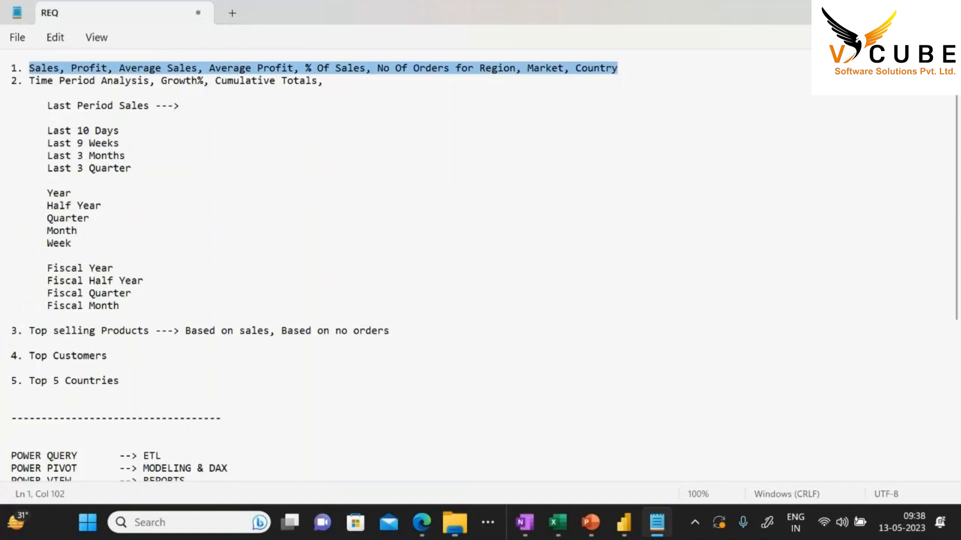
pyautogui.click(413, 76)
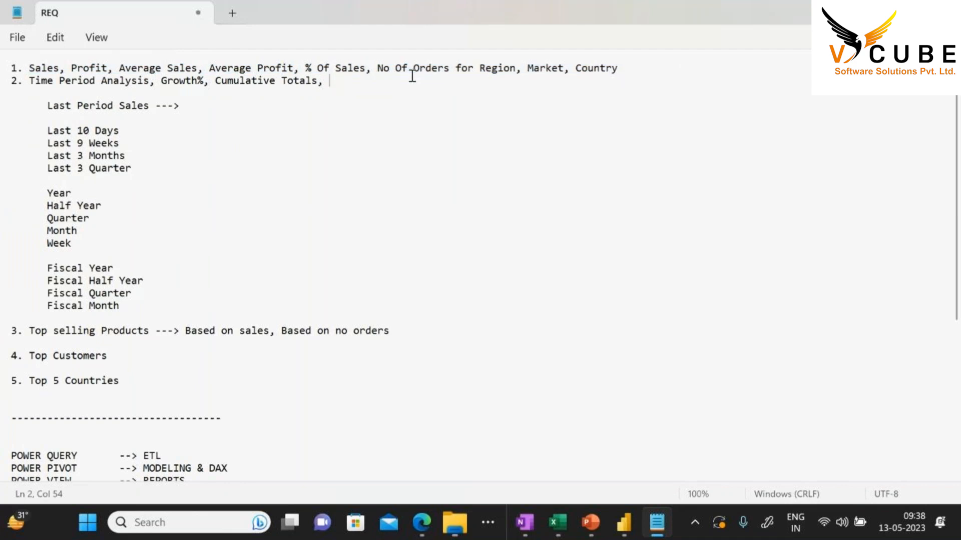
# Add a dashed separator and the line "DAX ---> Data Analysis Expressions" below the POWER MAP line
pyautogui.scroll(-6, 429, 103)
pyautogui.click(211, 256)
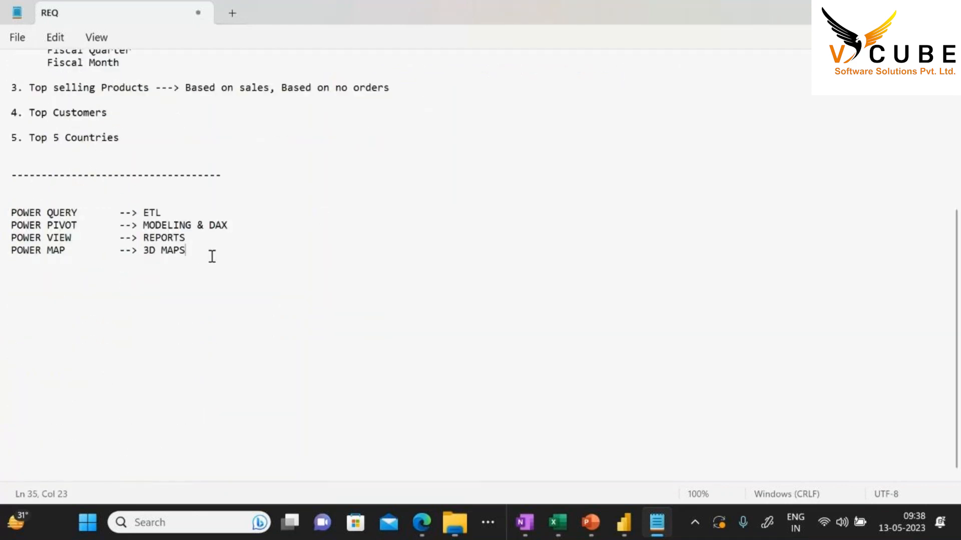
pyautogui.press('Return')
pyautogui.press('Return')
pyautogui.write('0')
pyautogui.press('BackSpace')
pyautogui.write('-------------dax')
pyautogui.press('BackSpace')
pyautogui.press('BackSpace')
pyautogui.press('BackSpace')
pyautogui.write('DAX  ---> Data Analys')
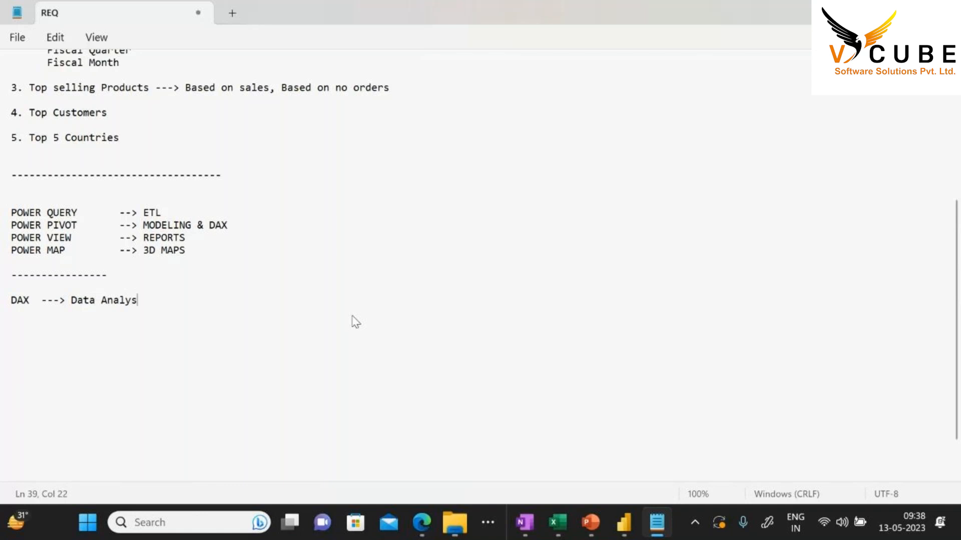
pyautogui.write('is Expressions')
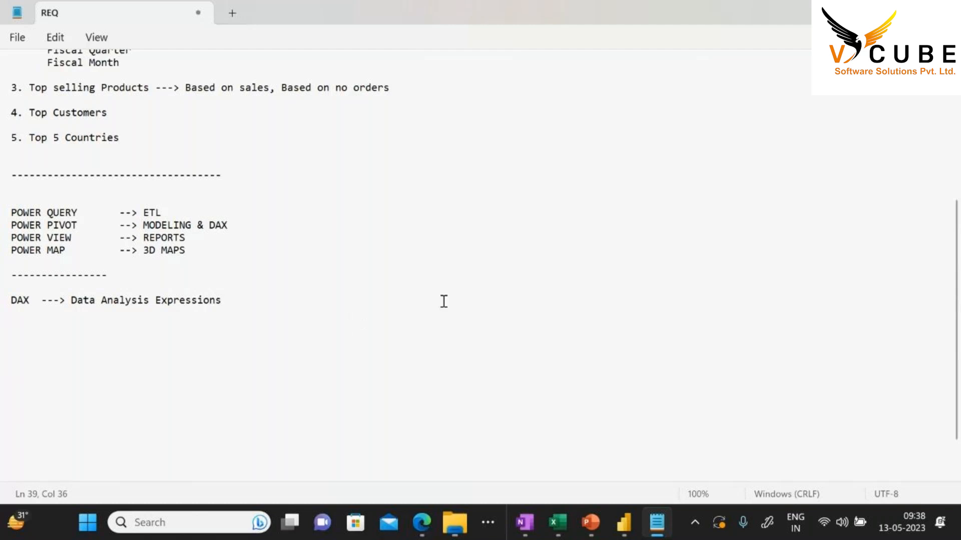
pyautogui.hotkey('shift', 'Down')
# Highlight requirements 1 to 5 and the DAX definition in the notes to relate them to each other
pyautogui.scroll(7, 532, 247)
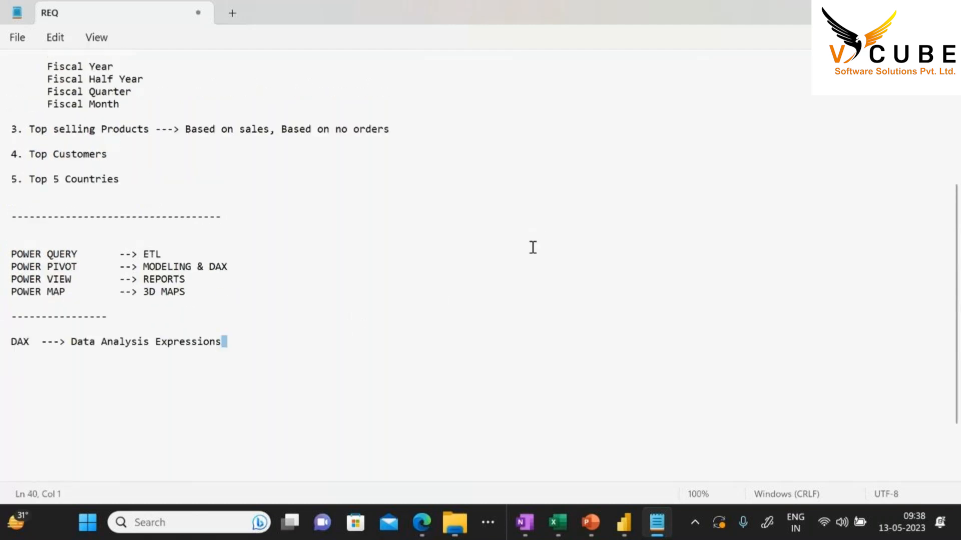
pyautogui.moveTo(26, 69); pyautogui.dragTo(240, 388)
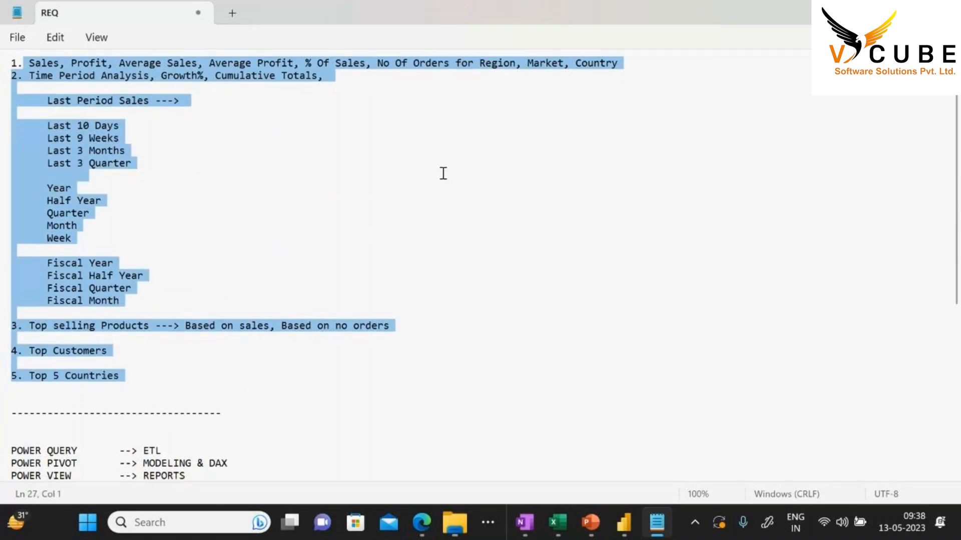
pyautogui.scroll(-8, 441, 174)
pyautogui.moveTo(309, 246); pyautogui.dragTo(6, 249)
pyautogui.scroll(8, 405, 241)
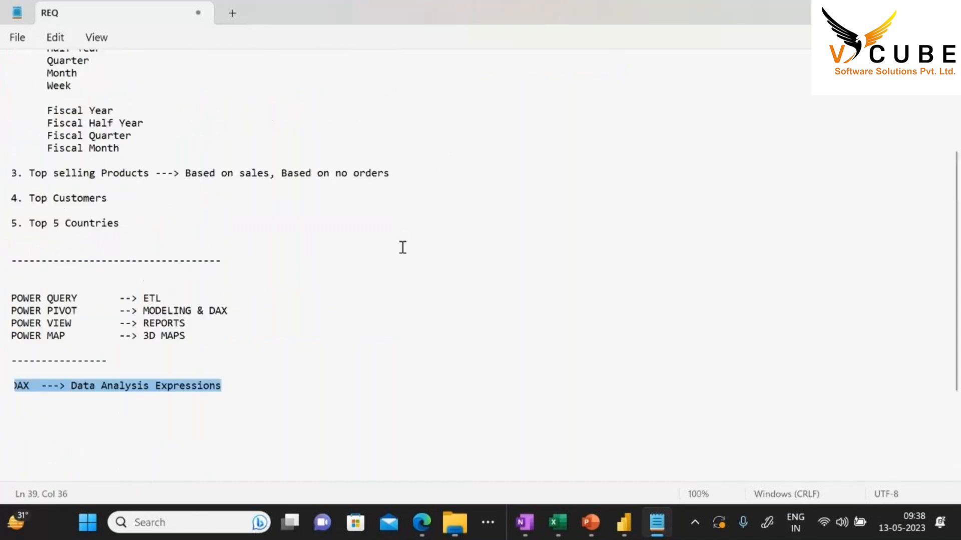
# Add the note "Create a caledare table:" below the DAX definition
pyautogui.scroll(-5, 355, 242)
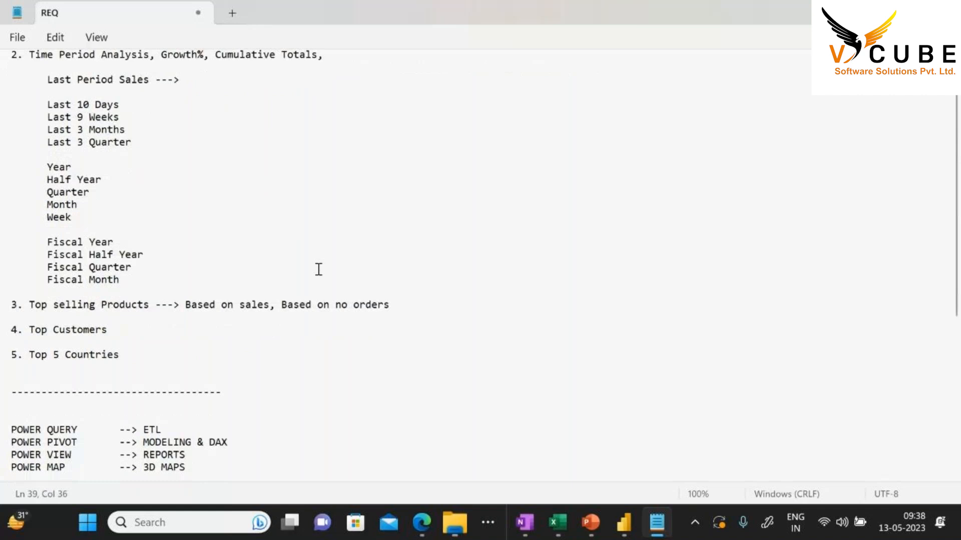
pyautogui.click(415, 417)
pyautogui.press('Return')
pyautogui.press('Return')
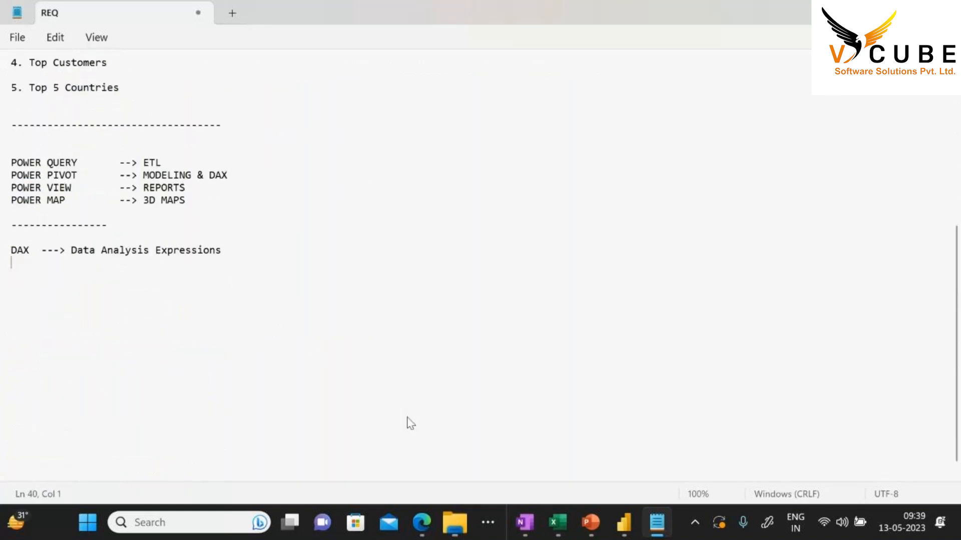
pyautogui.write('Create A')
pyautogui.press('BackSpace')
pyautogui.press('BackSpace')
pyautogui.write('a cl')
pyautogui.press('BackSpace')
pyautogui.write('aledare')
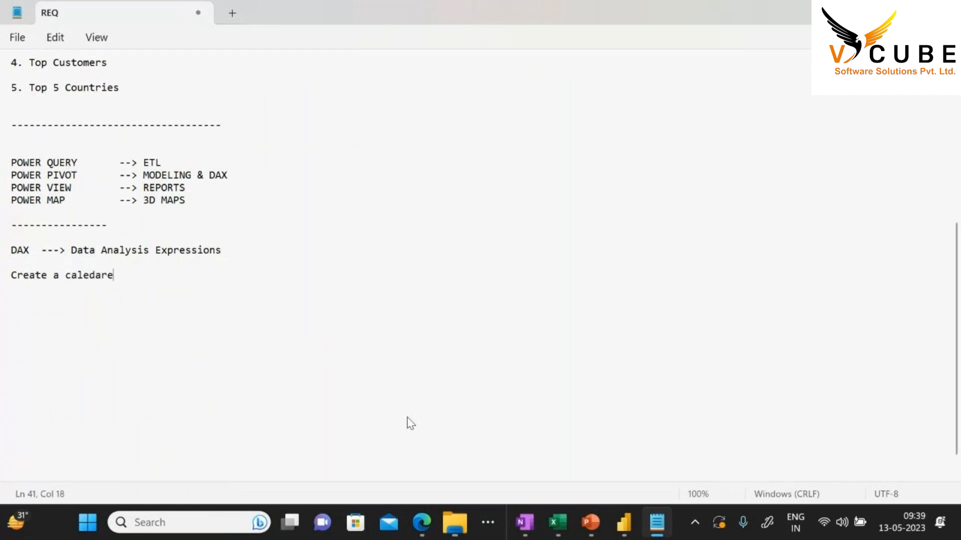
pyautogui.write(' table:')
# Review the Time Period Analysis requirements, highlighting the whole of item 2 and its Year entry
pyautogui.scroll(6, 419, 395)
pyautogui.scroll(2, 404, 342)
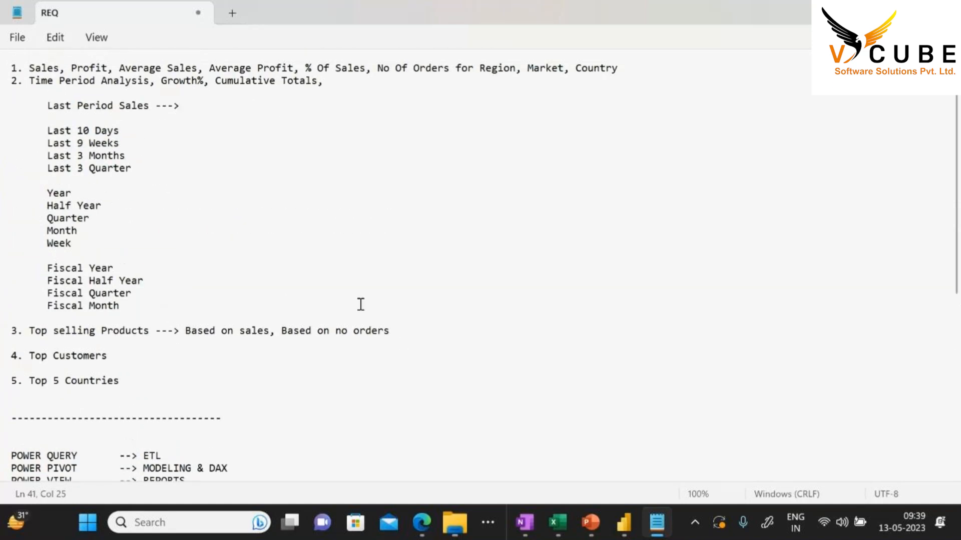
pyautogui.moveTo(29, 81); pyautogui.dragTo(138, 318)
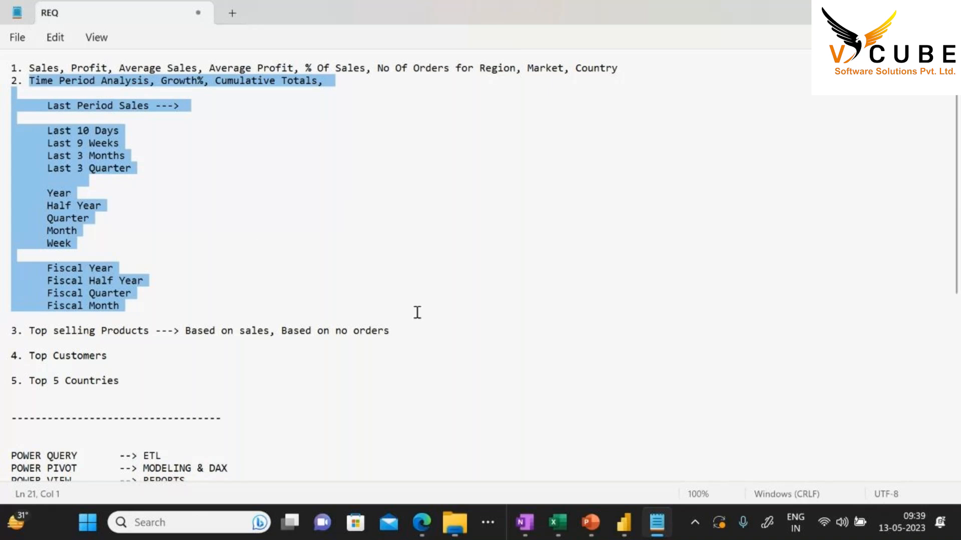
pyautogui.click(191, 155)
pyautogui.moveTo(47, 193); pyautogui.dragTo(65, 195)
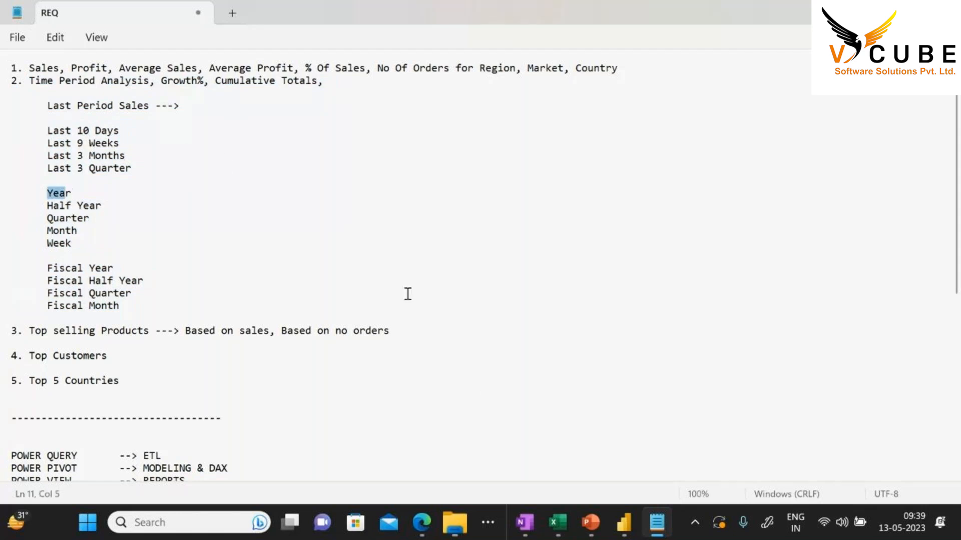
# Switch to Power BI Desktop's data view and select the Order Date column of Master_Data for inspection
pyautogui.click(623, 522)
pyautogui.click(15, 164)
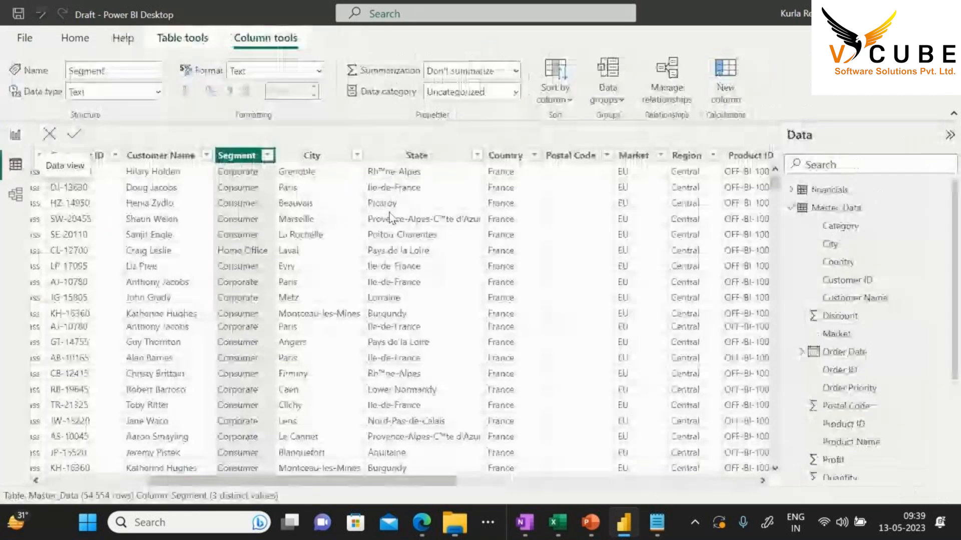
pyautogui.hscroll(-5, 198, 299)
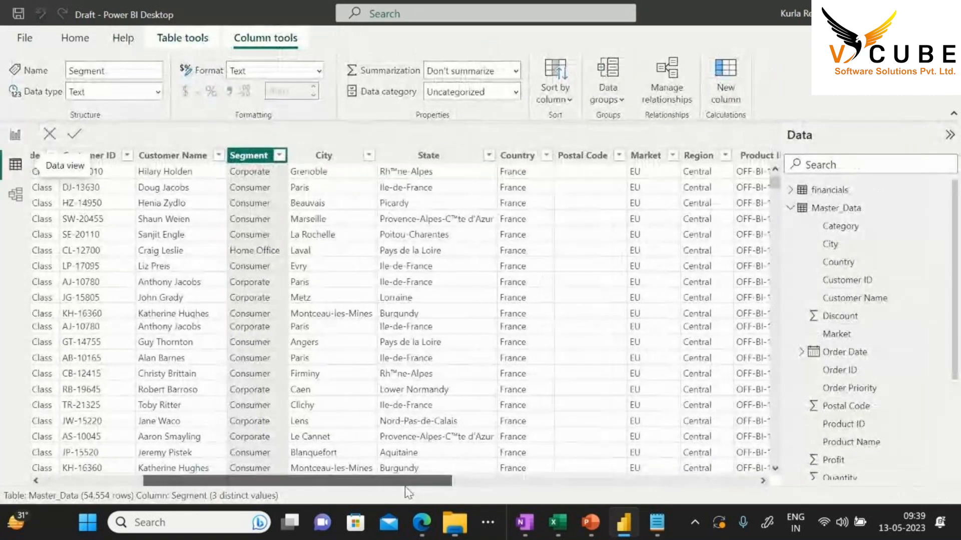
pyautogui.click(187, 156)
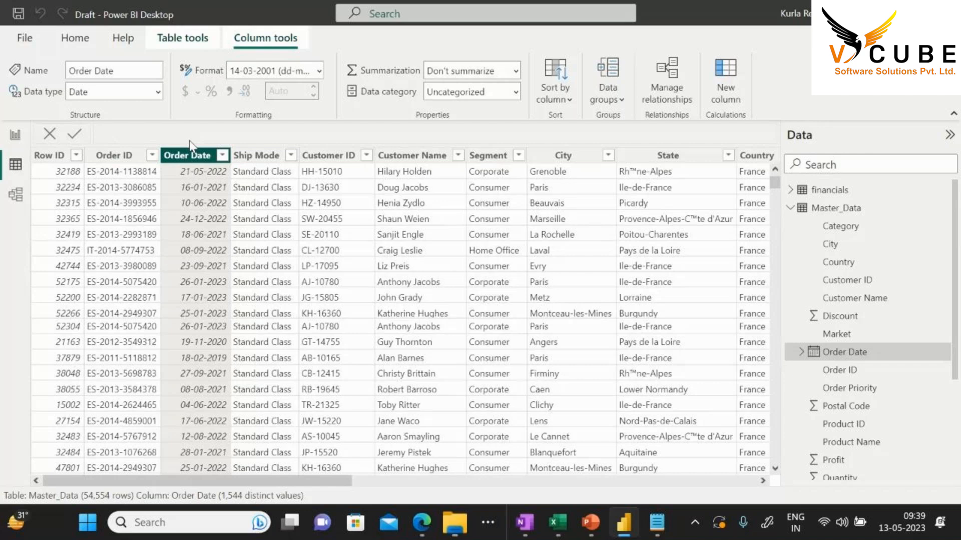
# Return to the REQ notes and highlight the fiscal periods and the Year to Week periods required under item 2
pyautogui.hotkey('alt', 'Tab')
pyautogui.moveTo(29, 81); pyautogui.dragTo(163, 313)
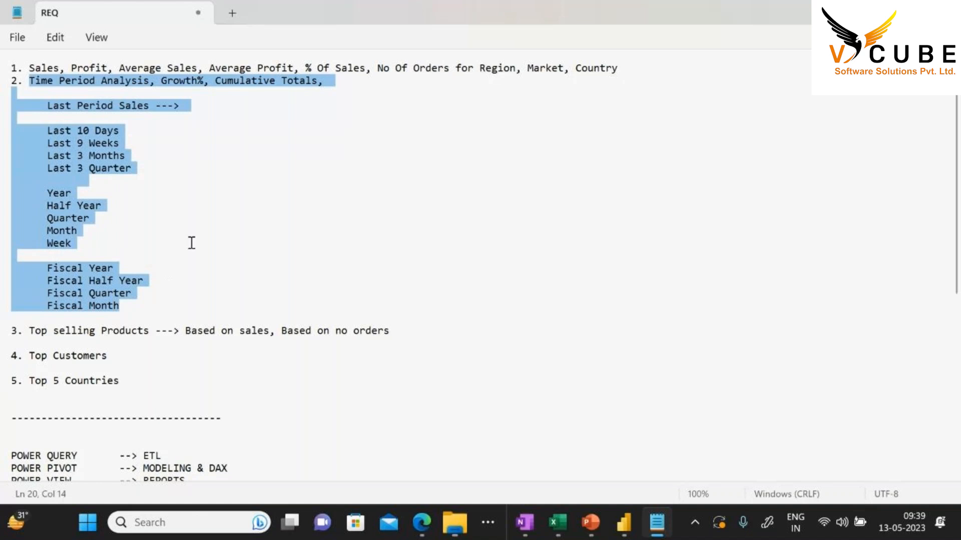
pyautogui.click(146, 145)
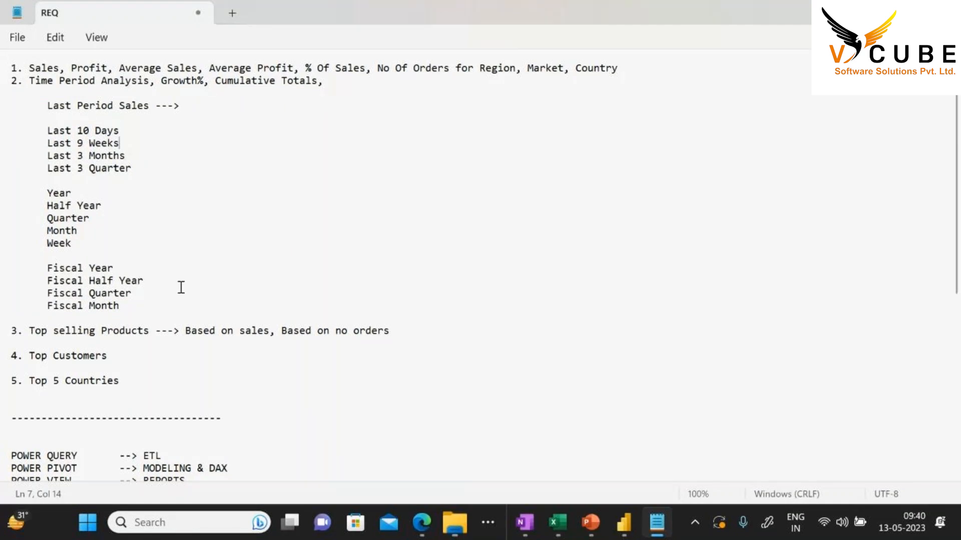
pyautogui.moveTo(139, 306); pyautogui.dragTo(2, 260)
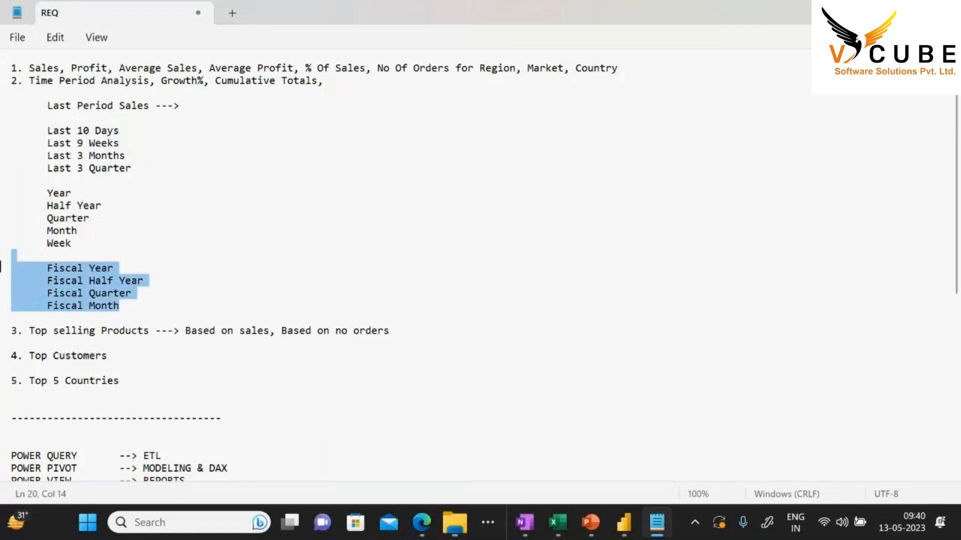
pyautogui.click(150, 315)
pyautogui.moveTo(120, 307); pyautogui.dragTo(3, 266)
pyautogui.moveTo(86, 246); pyautogui.dragTo(3, 195)
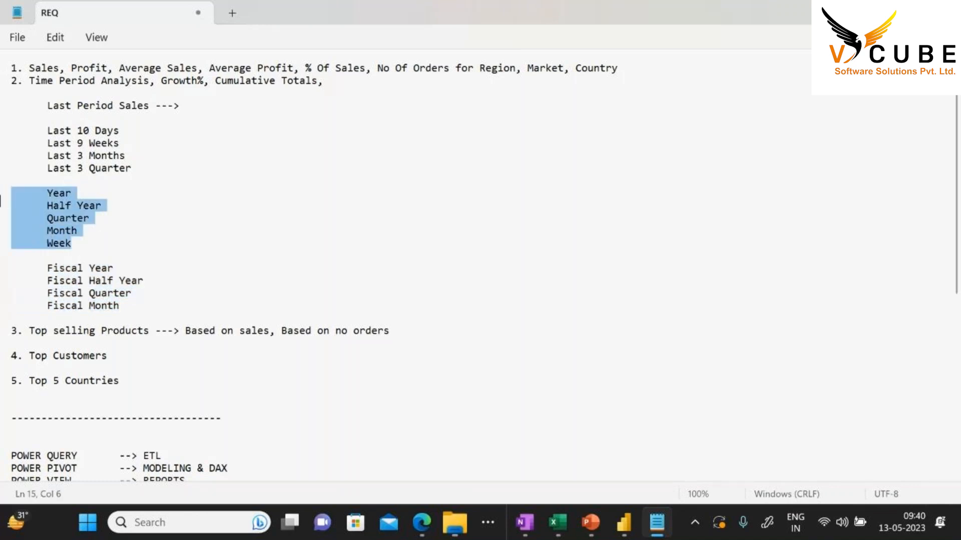
# Switch to Power BI Desktop and start a new calculated table, replacing the default formula name with "Calendar=" followed by a new line
pyautogui.hotkey('alt', 'Tab')
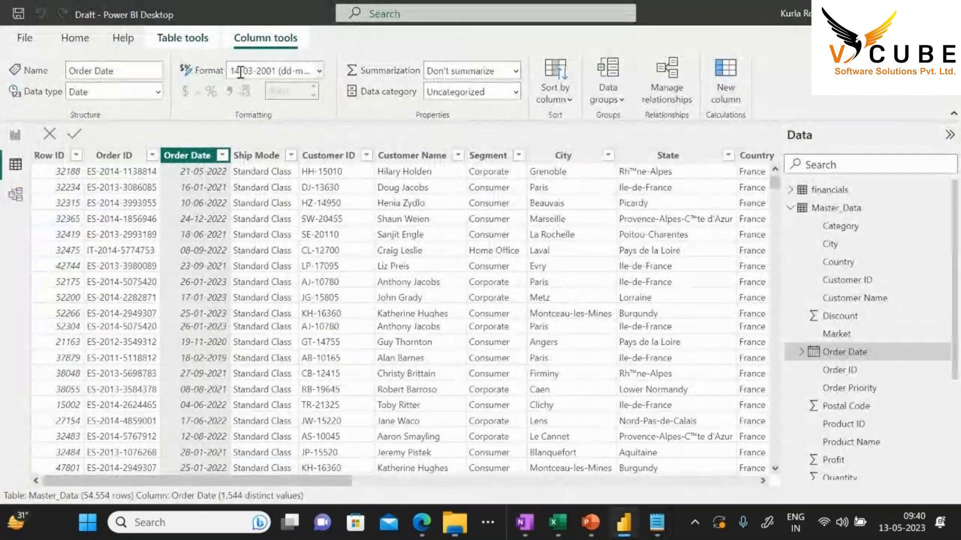
pyautogui.click(82, 46)
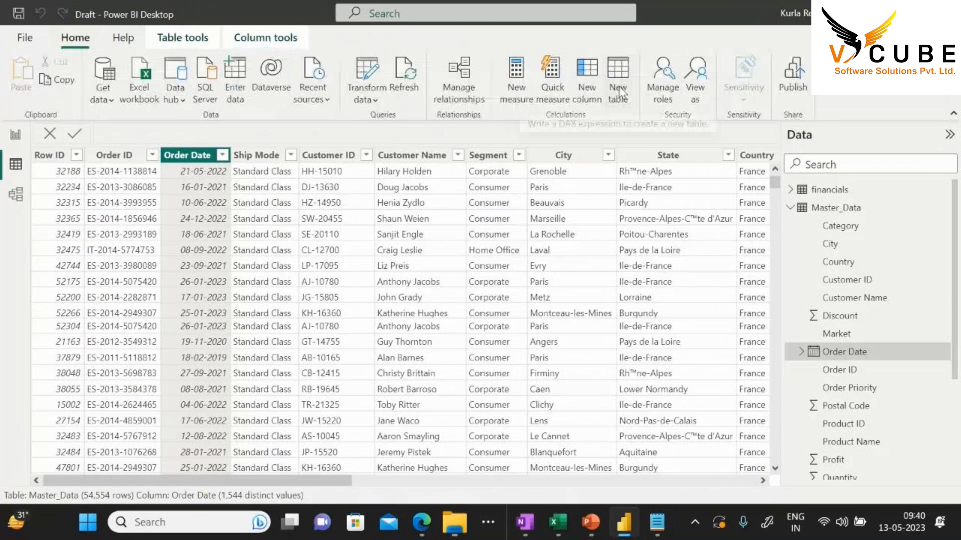
pyautogui.click(618, 92)
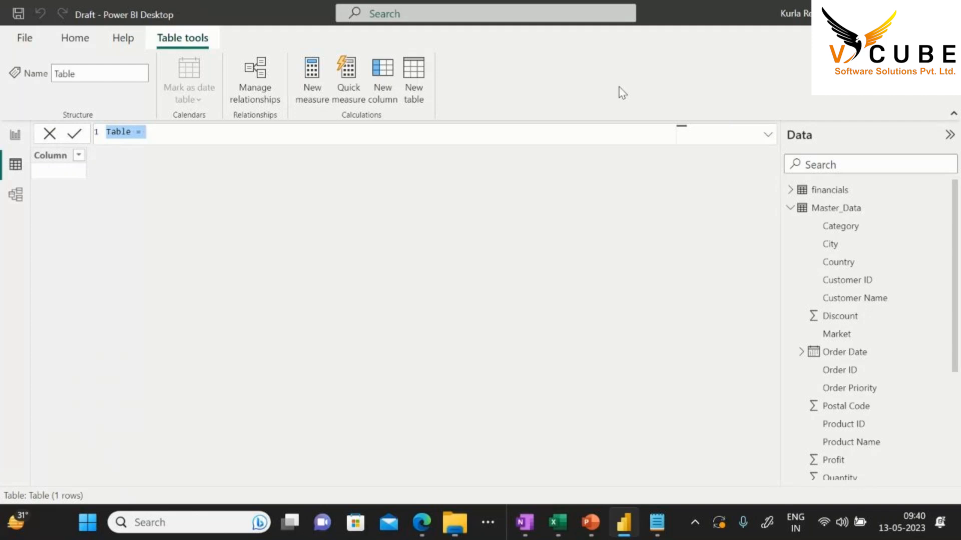
pyautogui.click(181, 144)
pyautogui.press('BackSpace')
pyautogui.press('BackSpace')
pyautogui.press('BackSpace')
pyautogui.press('BackSpace')
pyautogui.press('BackSpace')
pyautogui.press('BackSpace')
pyautogui.press('BackSpace')
pyautogui.write('Calendar=')
pyautogui.hotkey('shift', 'Return')
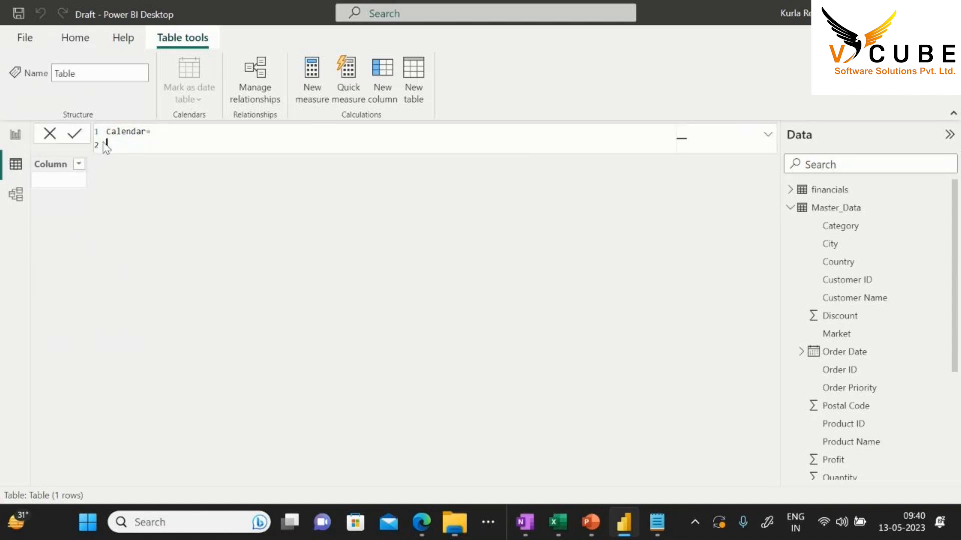
# Begin the Calendar table formula with ADDCOLUMNS( and nest CALENDAR( on a new line
pyautogui.click(159, 145)
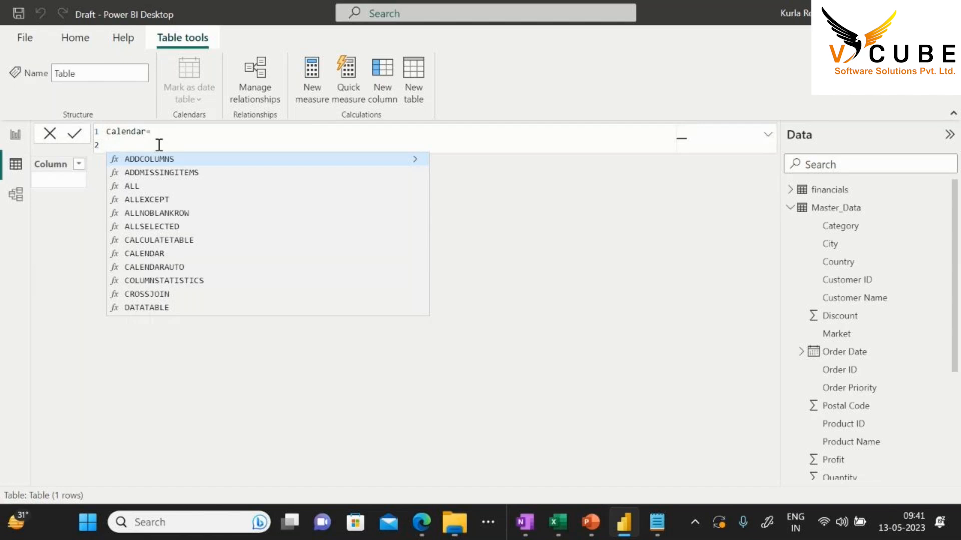
pyautogui.write('add')
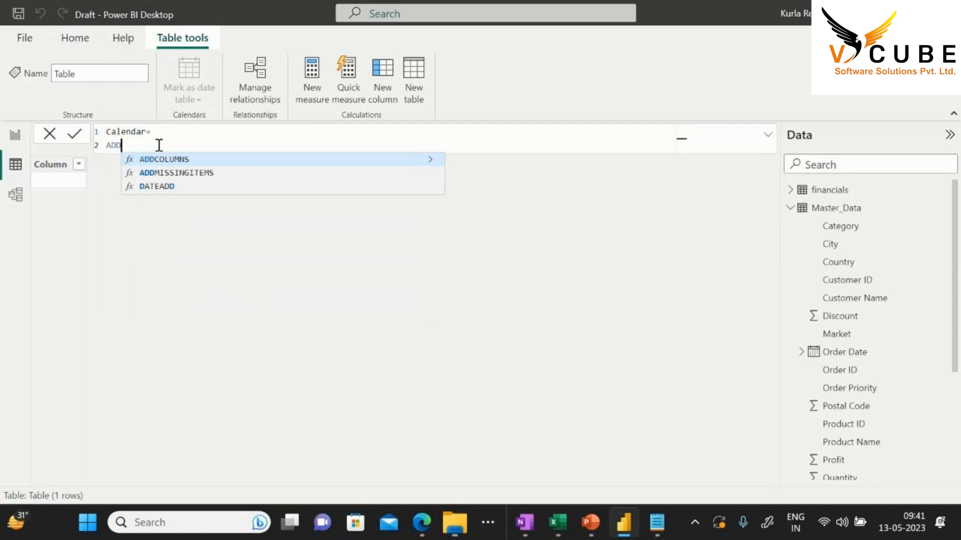
pyautogui.press('Tab')
pyautogui.hotkey('shift', 'Return')
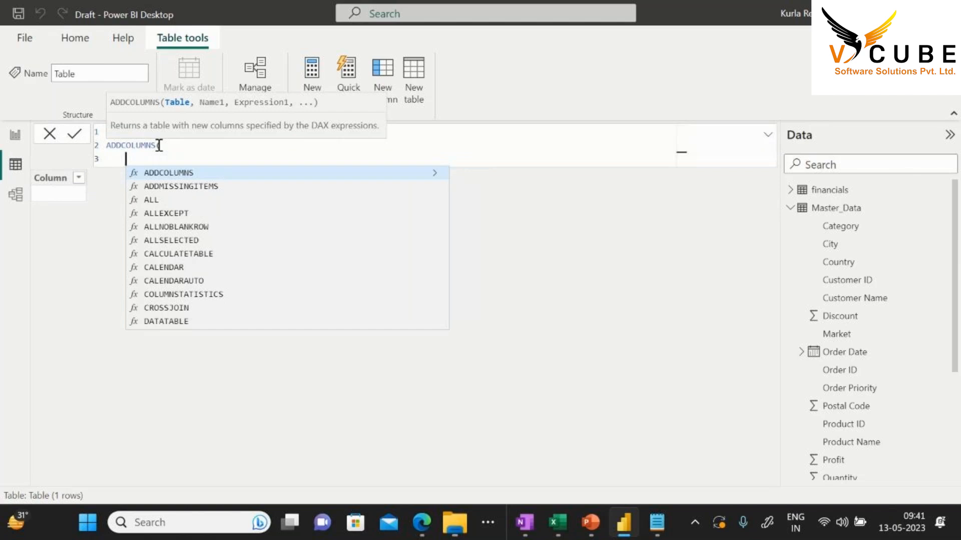
pyautogui.write('CALE')
pyautogui.press('Tab')
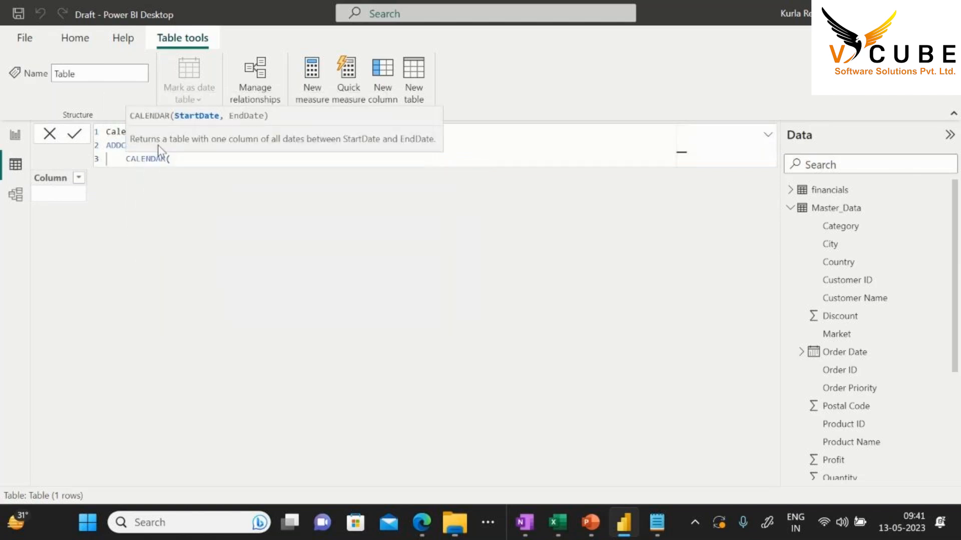
pyautogui.doubleClick(151, 162)
pyautogui.click(261, 157)
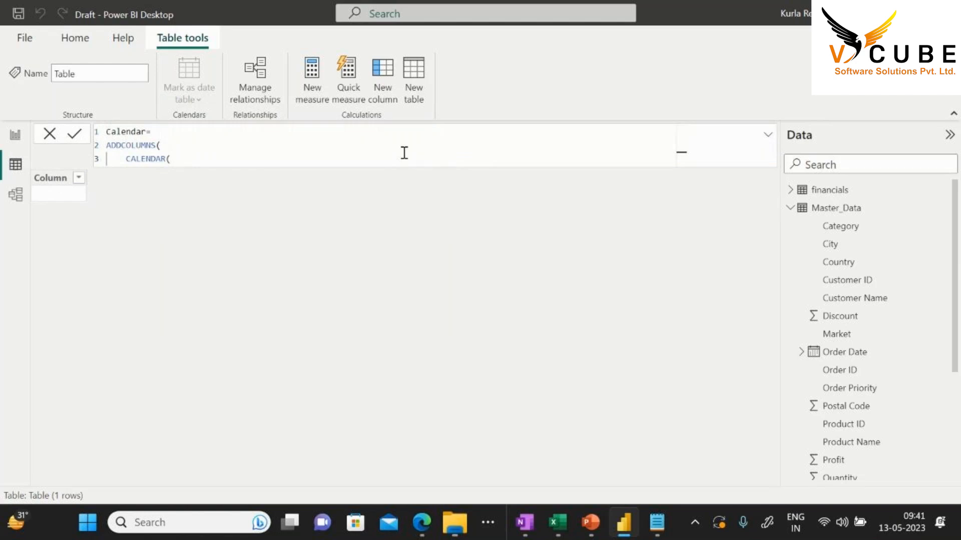
# Enter MIN(Master_Data[Order Date]) as the start date of the CALENDAR function
pyautogui.write('MIN')
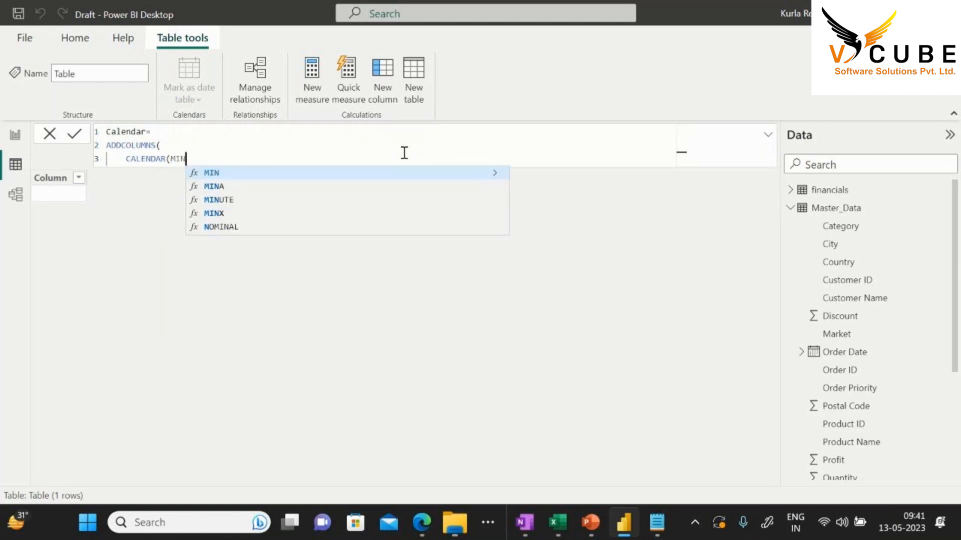
pyautogui.write('(ORDR')
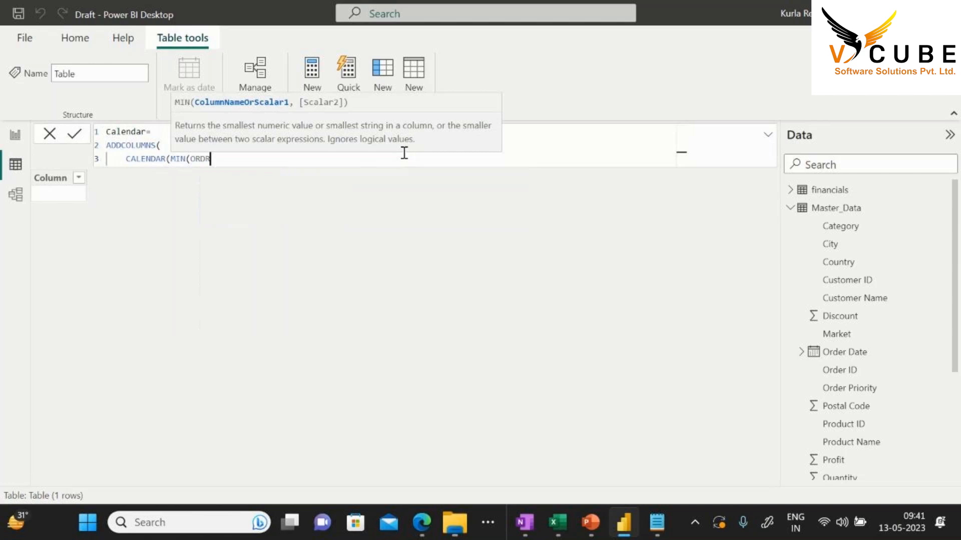
pyautogui.press('BackSpace')
pyautogui.press('BackSpace')
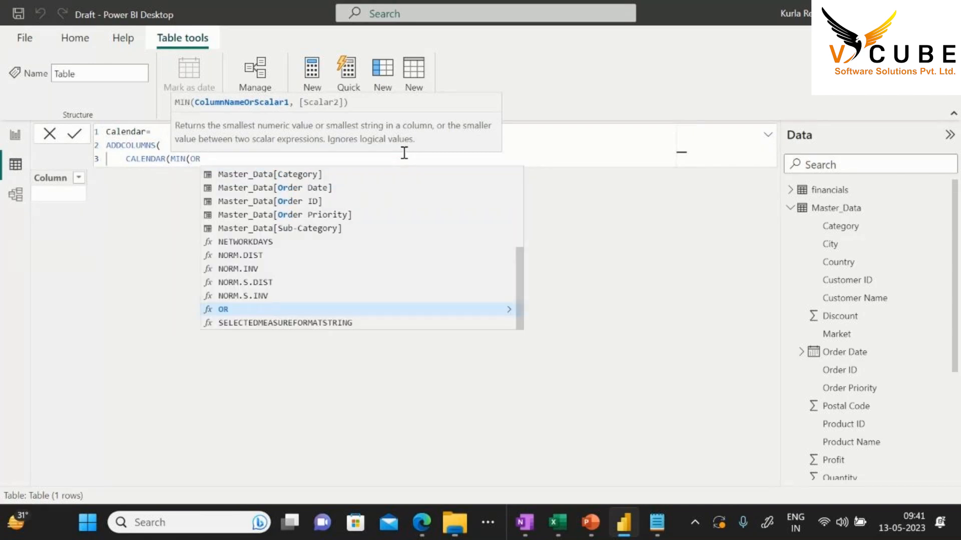
pyautogui.click(326, 188)
pyautogui.write(')')
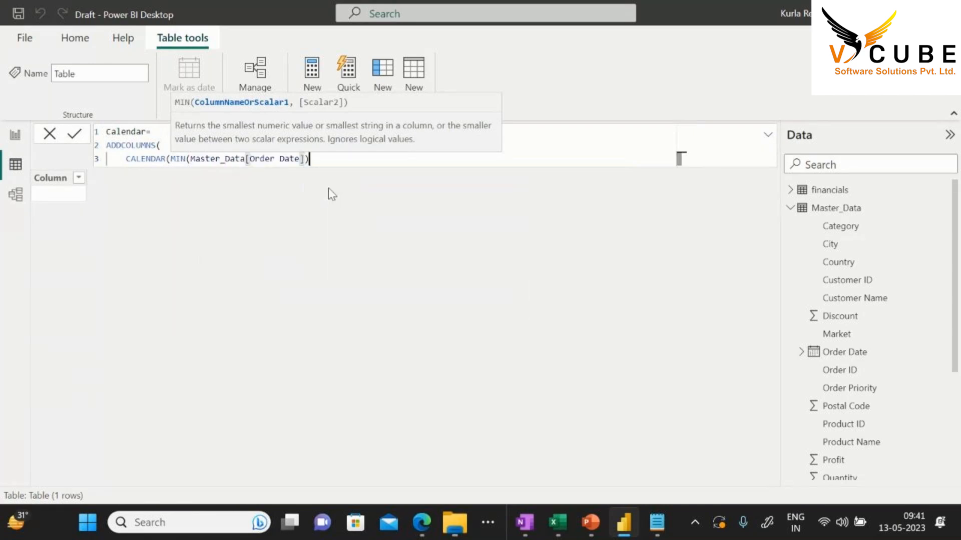
pyautogui.moveTo(321, 159); pyautogui.dragTo(174, 159)
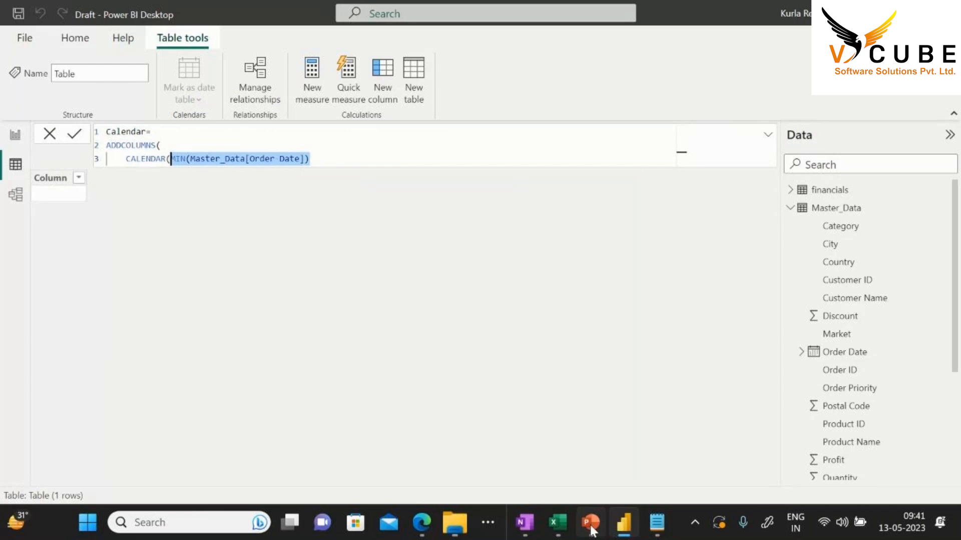
# Switch to the Global-Superstore workbook in Excel, turn on header filters and check the years listed for Order Date
pyautogui.moveTo(565, 523)
pyautogui.click(602, 445)
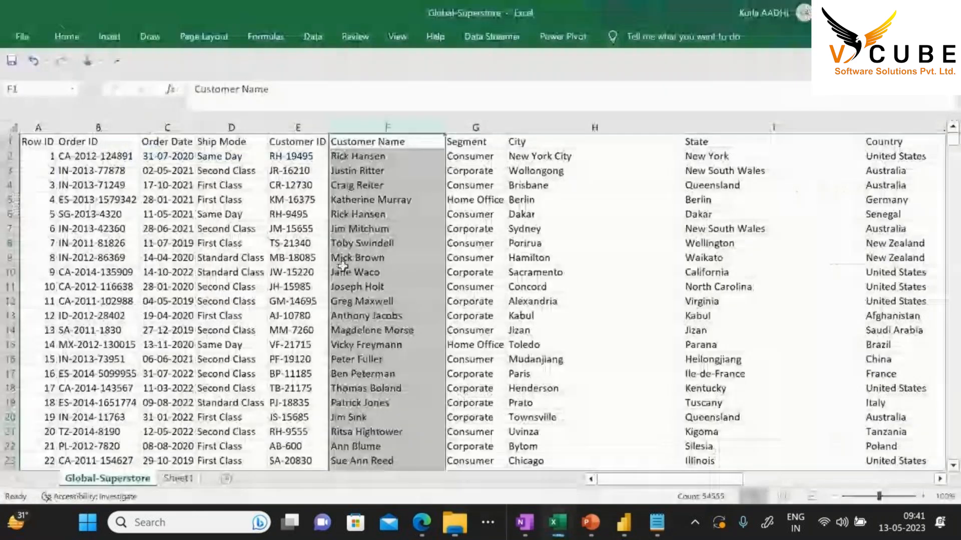
pyautogui.click(296, 200)
pyautogui.click(192, 148)
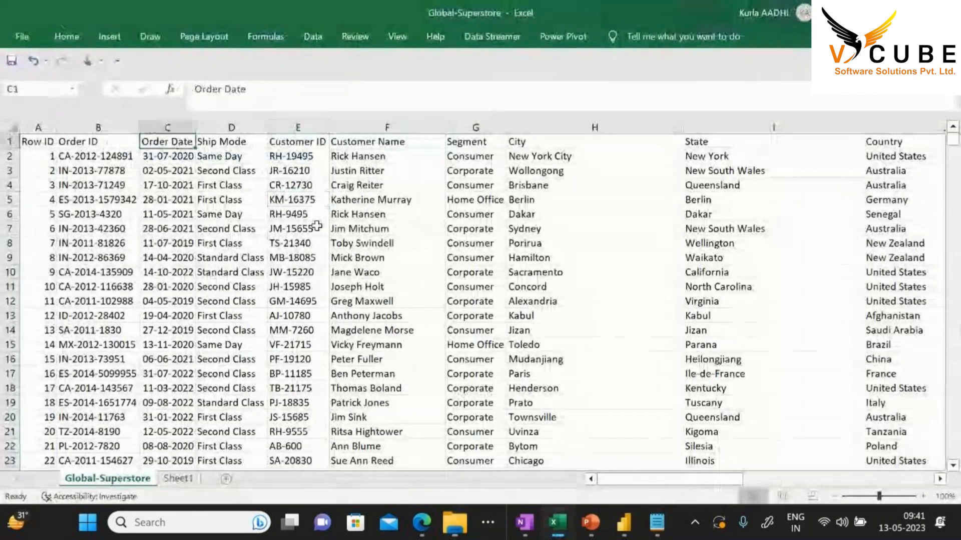
pyautogui.hotkey('ctrl', 'shift', 'l')
pyautogui.doubleClick(196, 128)
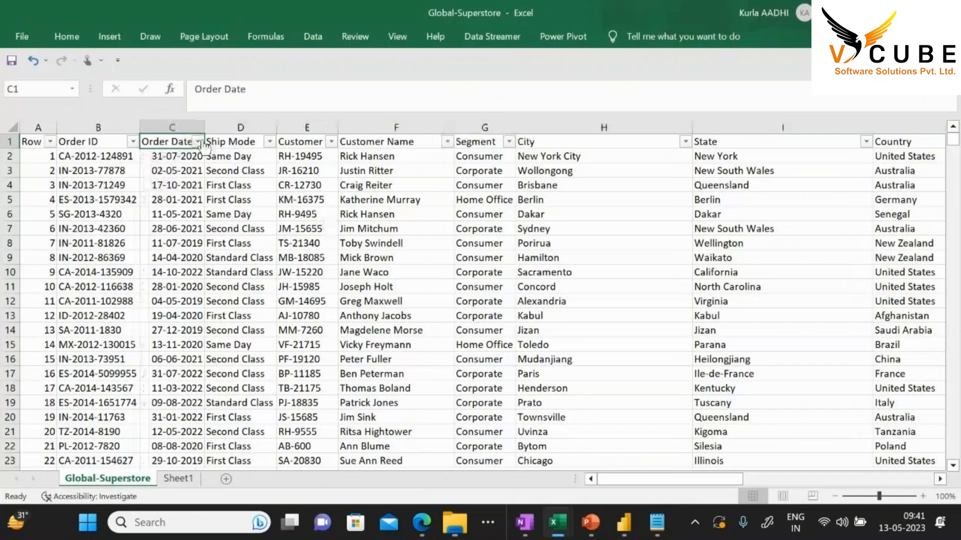
pyautogui.click(198, 142)
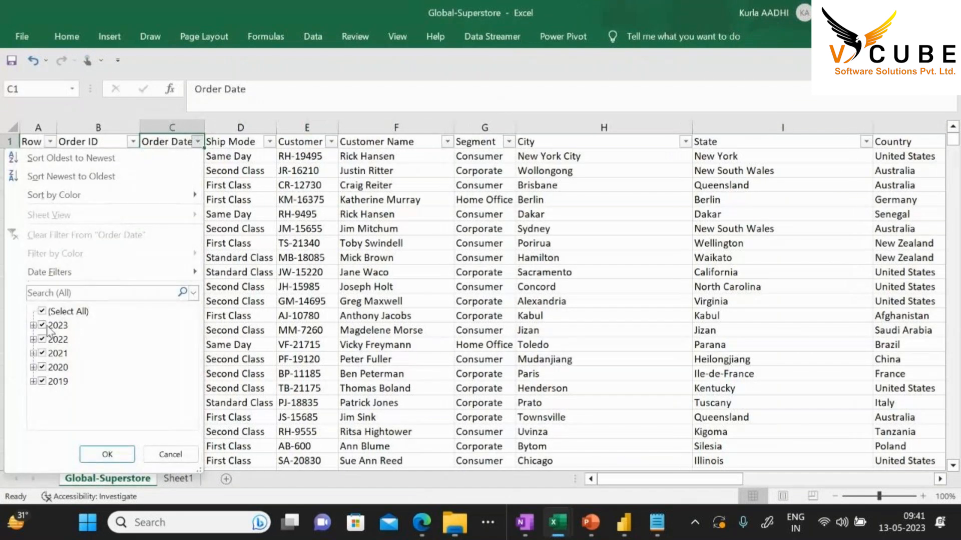
pyautogui.click(210, 201)
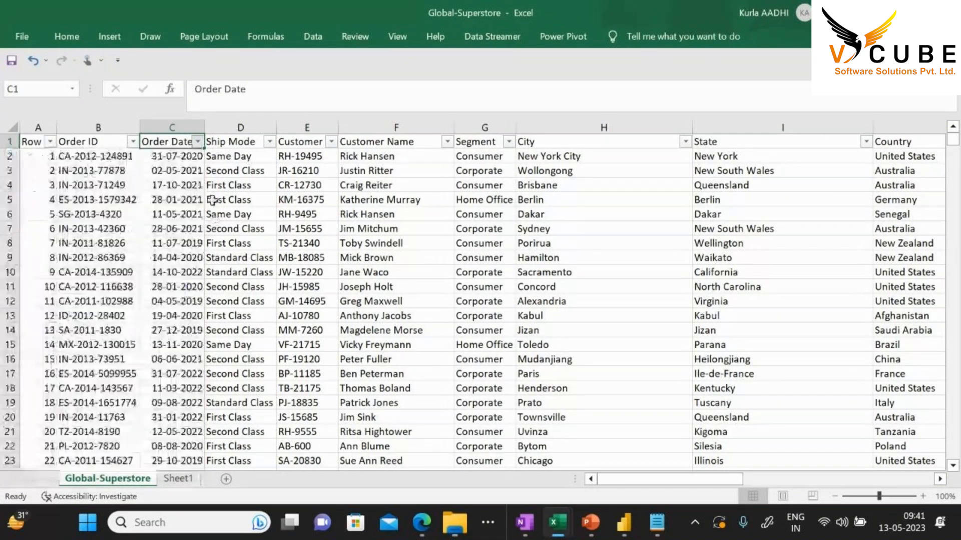
# Sort the Order Date column oldest to newest and jump to its last entry to inspect the date range
pyautogui.click(199, 143)
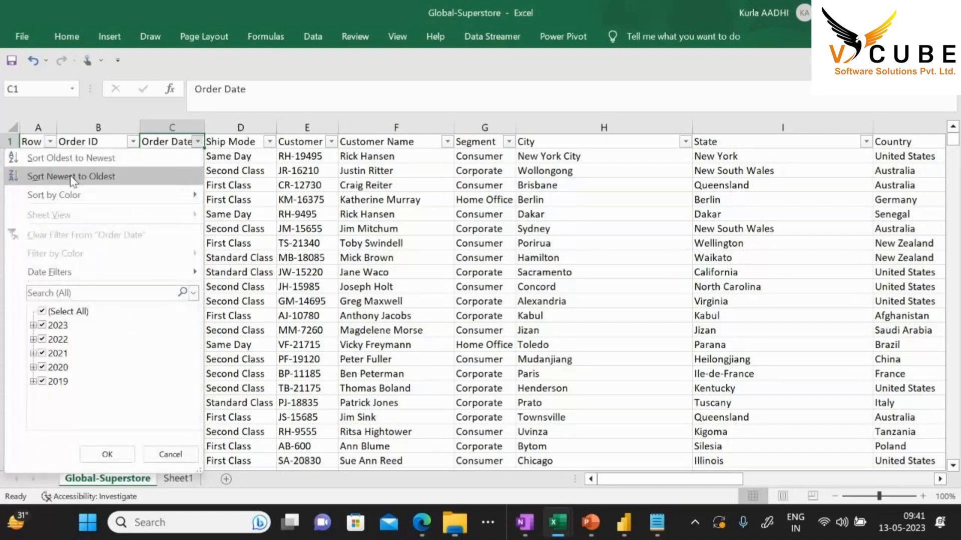
pyautogui.click(73, 177)
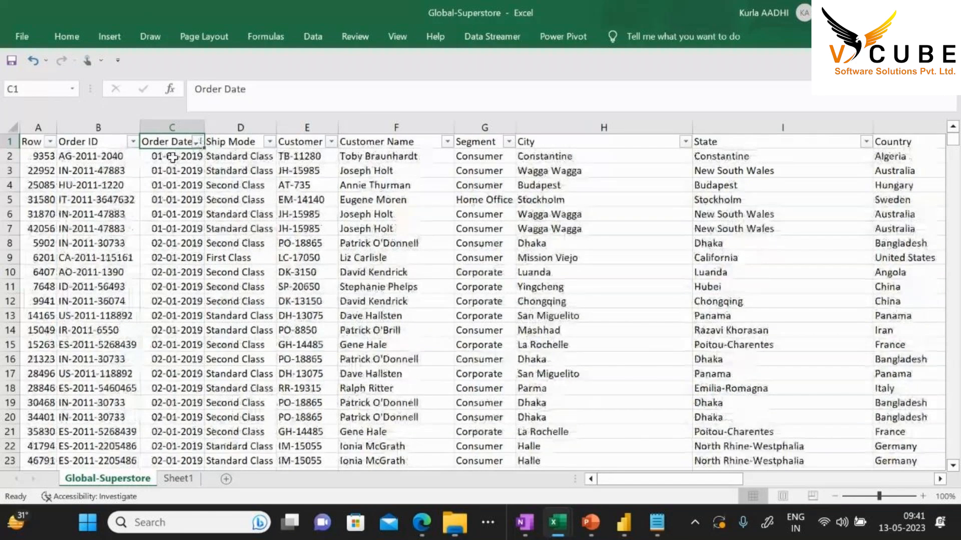
pyautogui.click(172, 157)
pyautogui.hotkey('ctrl', 'Down')
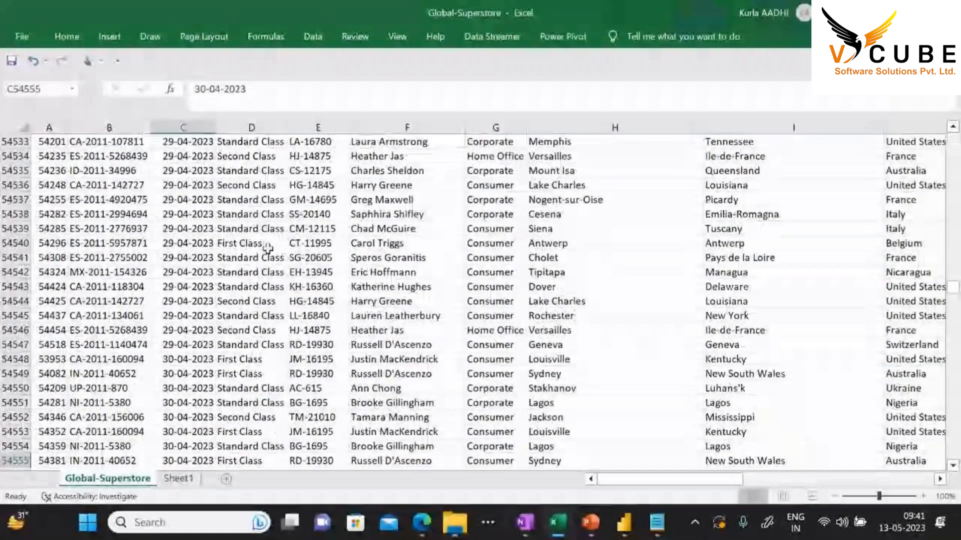
pyautogui.scroll(-2, 184, 392)
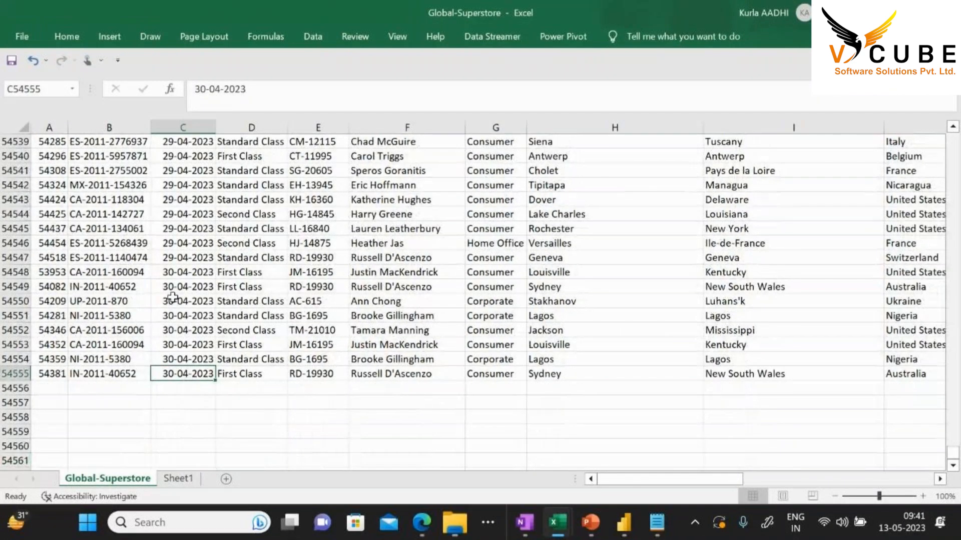
# Return to Power BI Desktop, add MAX(Master_Data[Order Date]) as the CALENDAR end date, and close and commit the formula
pyautogui.click(624, 523)
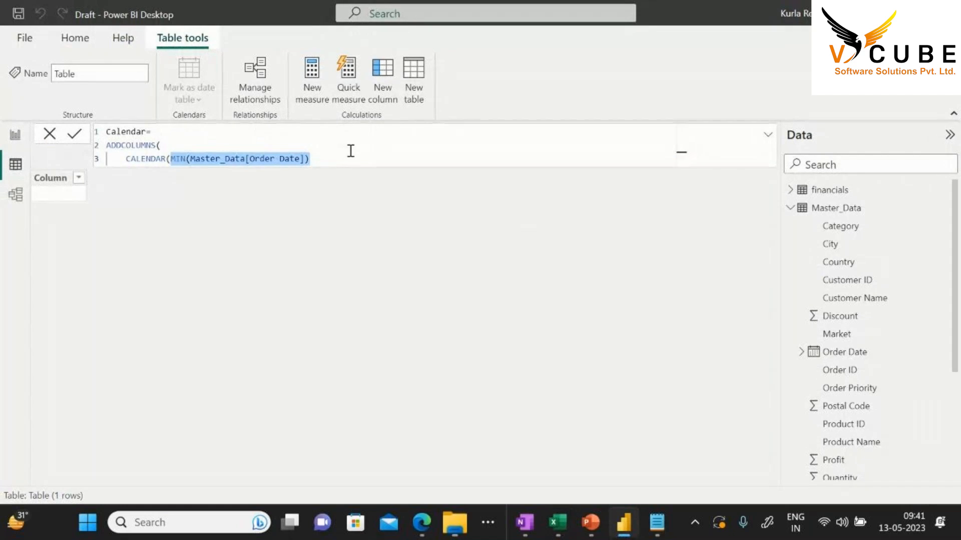
pyautogui.click(273, 158)
pyautogui.moveTo(170, 159); pyautogui.dragTo(313, 158)
pyautogui.click(316, 158)
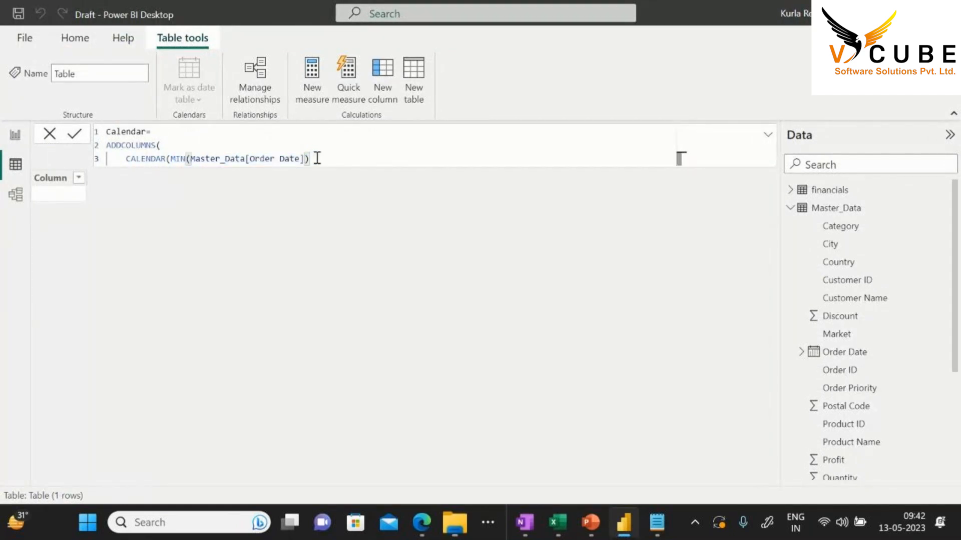
pyautogui.write(',')
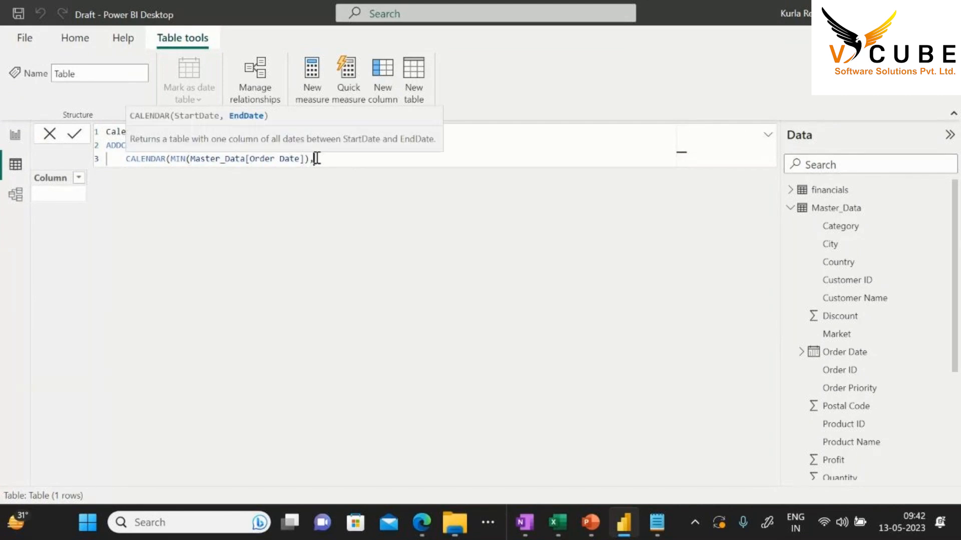
pyautogui.write('MAX(')
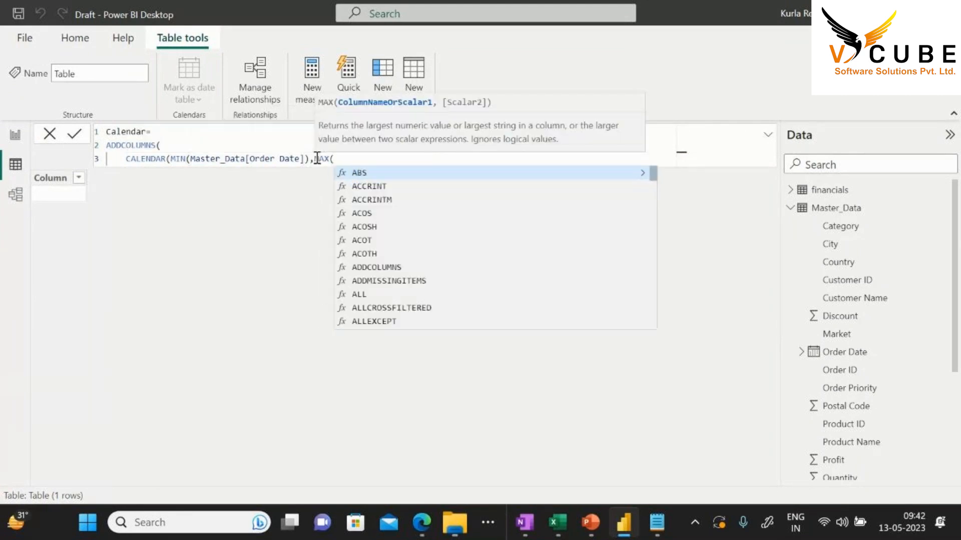
pyautogui.write('ORD')
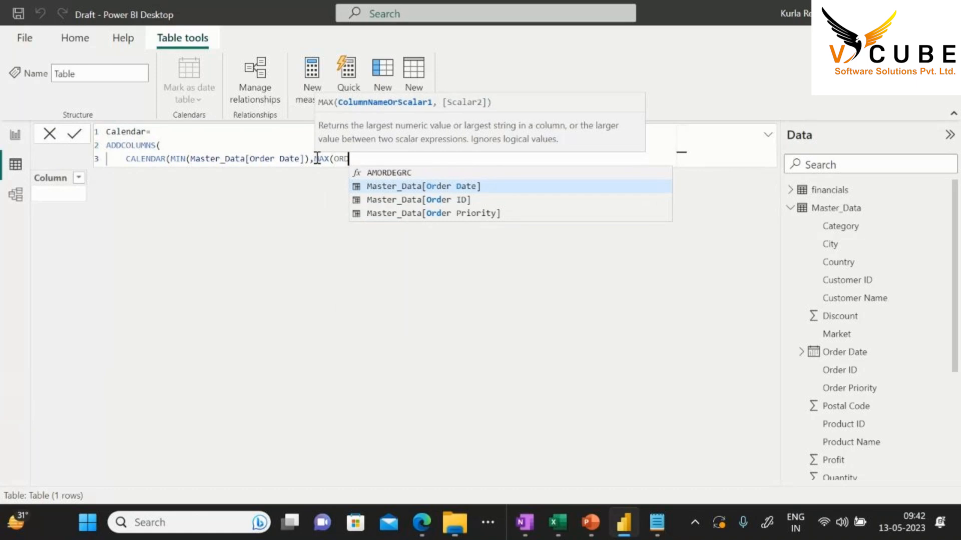
pyautogui.press('Tab')
pyautogui.write(')')
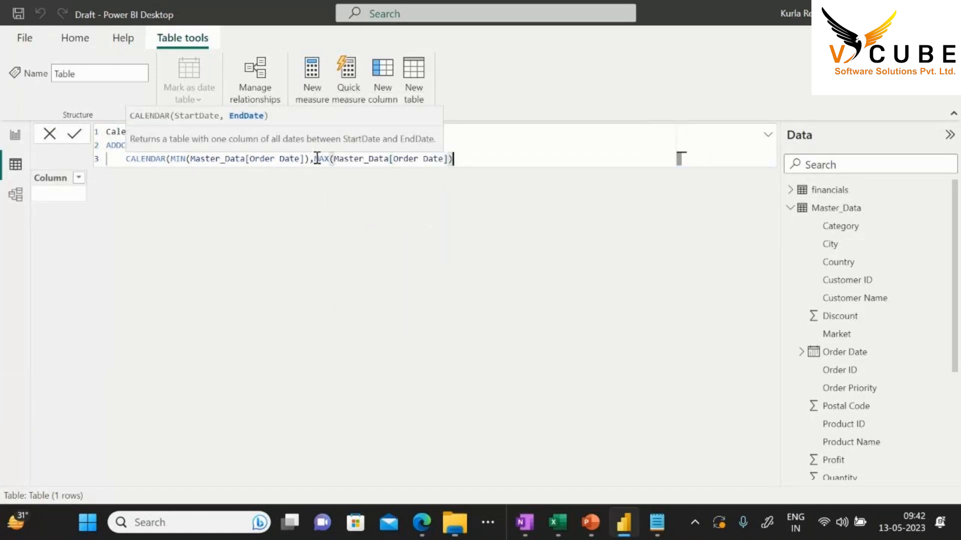
pyautogui.write(')')
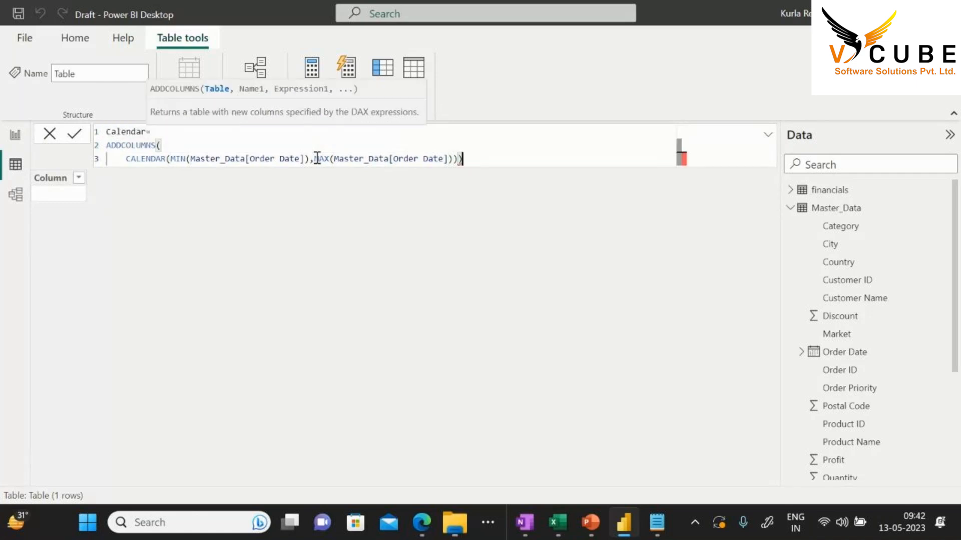
pyautogui.press('Return')
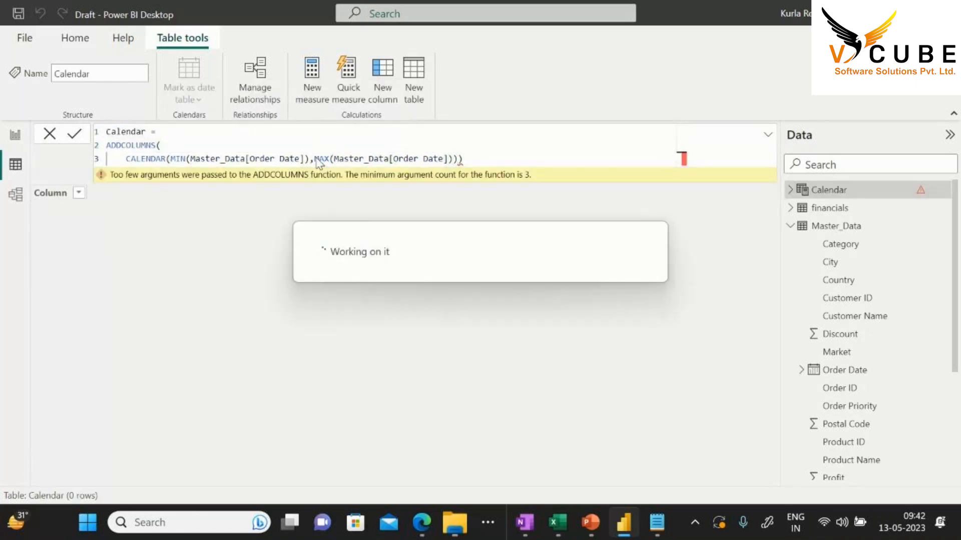
# Replace the final closing parenthesis of the Calendar formula with a comma and start a new line
pyautogui.click(471, 159)
pyautogui.press('BackSpace')
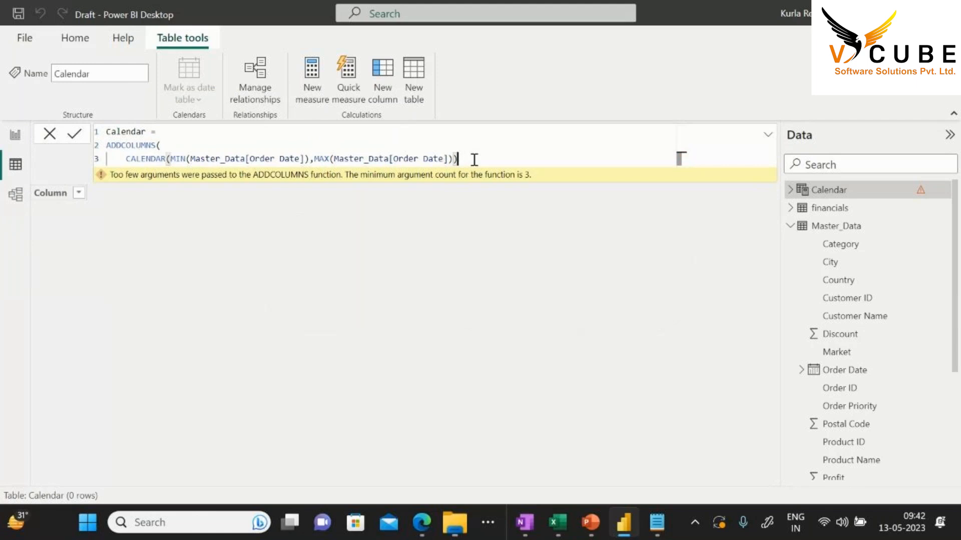
pyautogui.write(',')
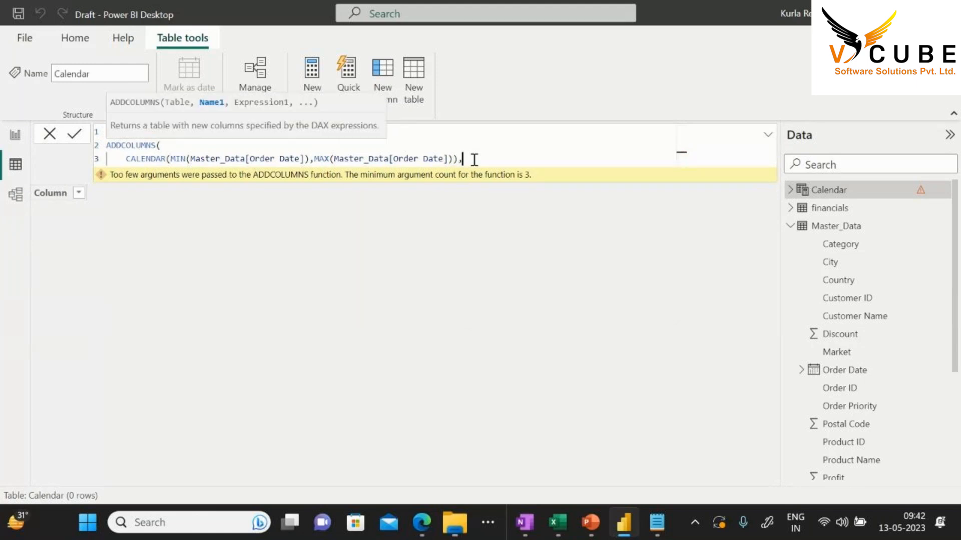
pyautogui.hotkey('shift', 'Return')
# Add a "YEAR" column defined as YEAR([Date]), close the ADDCOLUMNS call and commit the Calendar table
pyautogui.write('year')
pyautogui.press('BackSpace')
pyautogui.press('BackSpace')
pyautogui.press('BackSpace')
pyautogui.press('BackSpace')
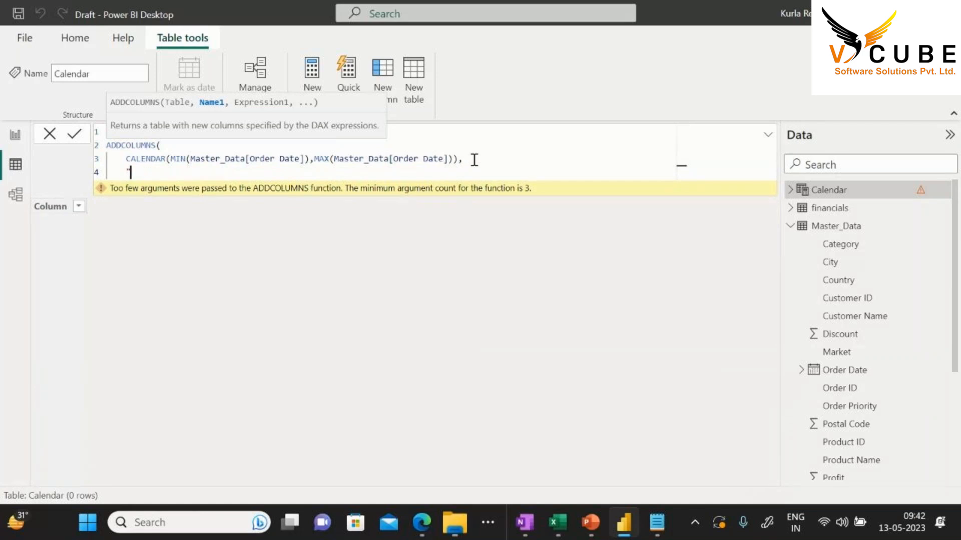
pyautogui.write('YEAR",YE')
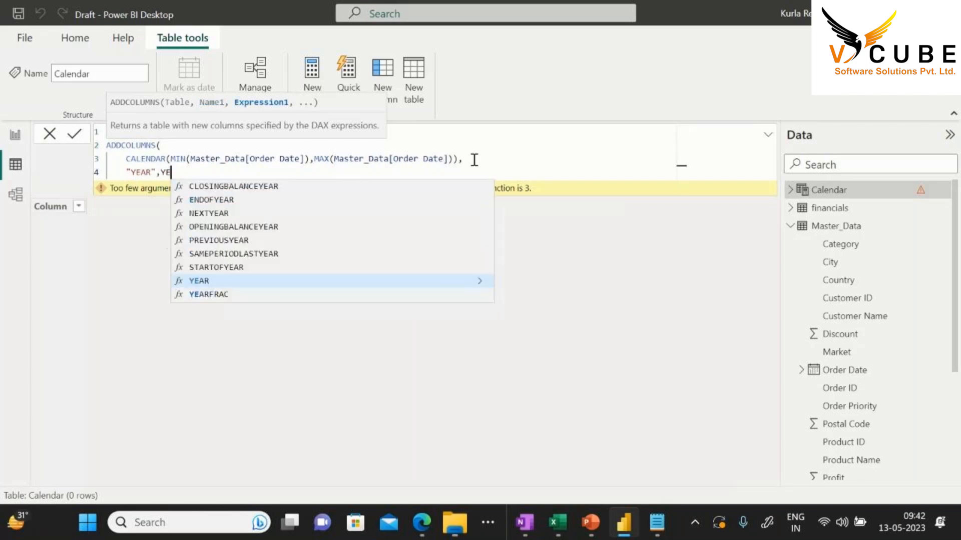
pyautogui.write('AR(DATE')
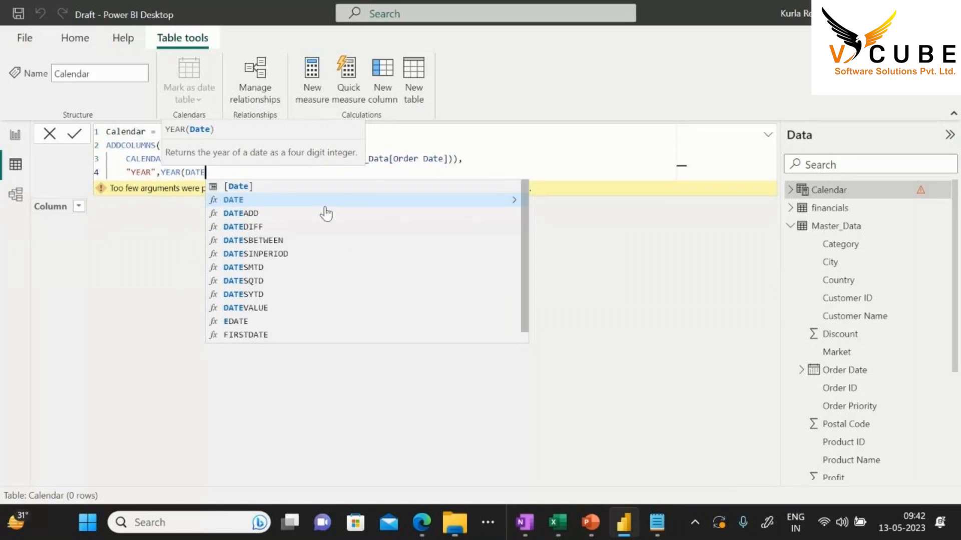
pyautogui.click(278, 189)
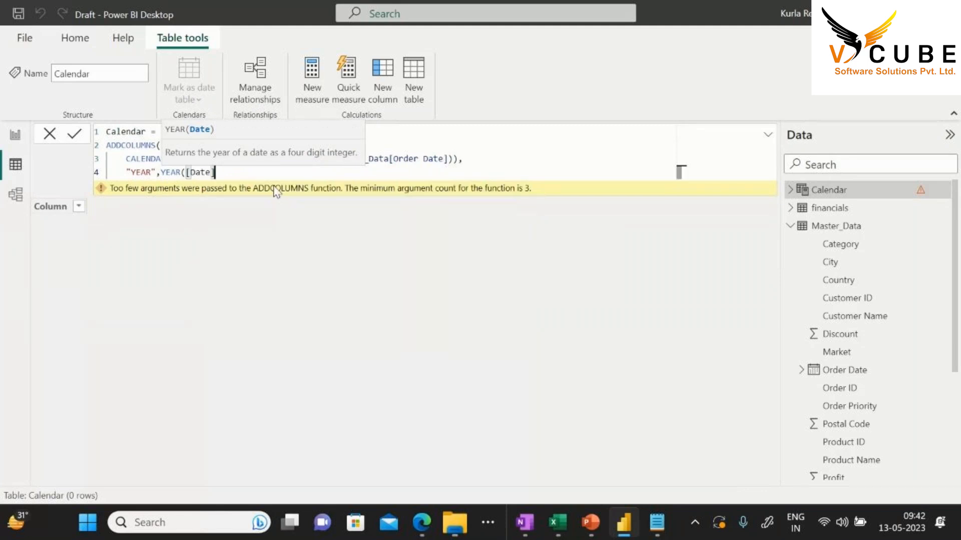
pyautogui.write('))')
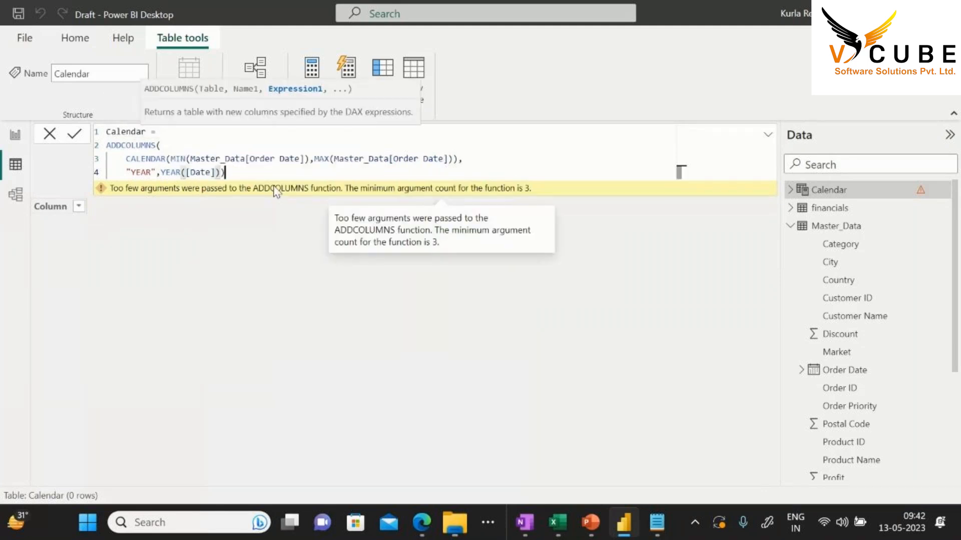
pyautogui.press('Return')
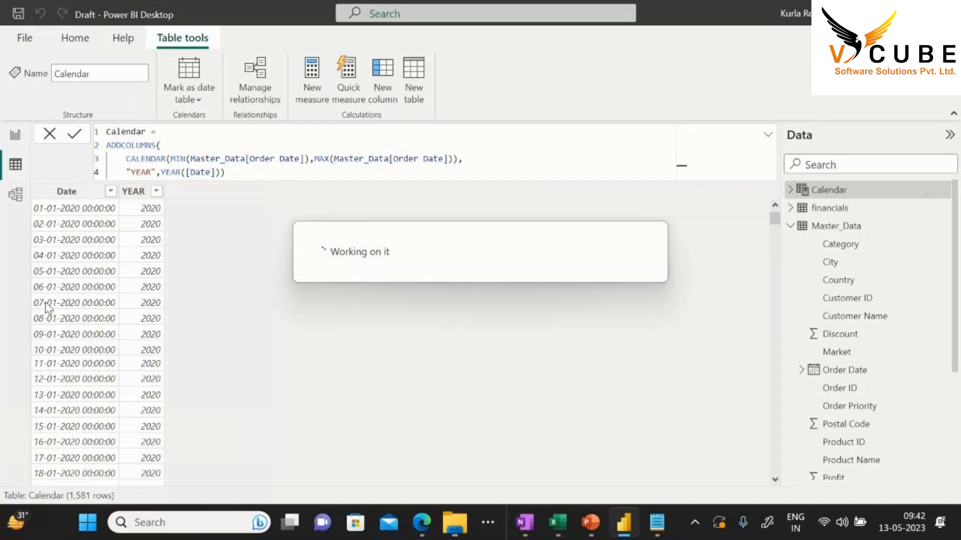
# Inspect the Calendar table's Date values through the column's filter list and down to the table's last rows
pyautogui.click(75, 192)
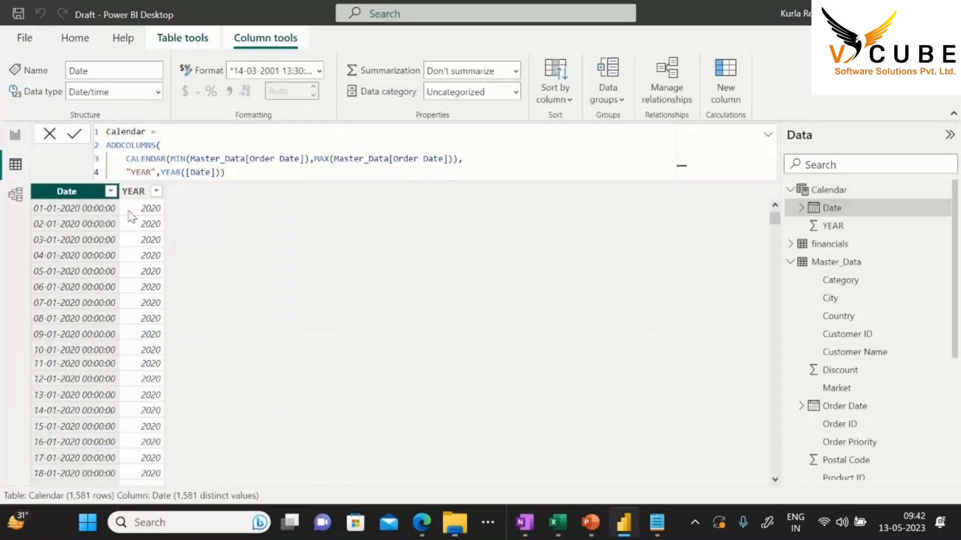
pyautogui.click(111, 191)
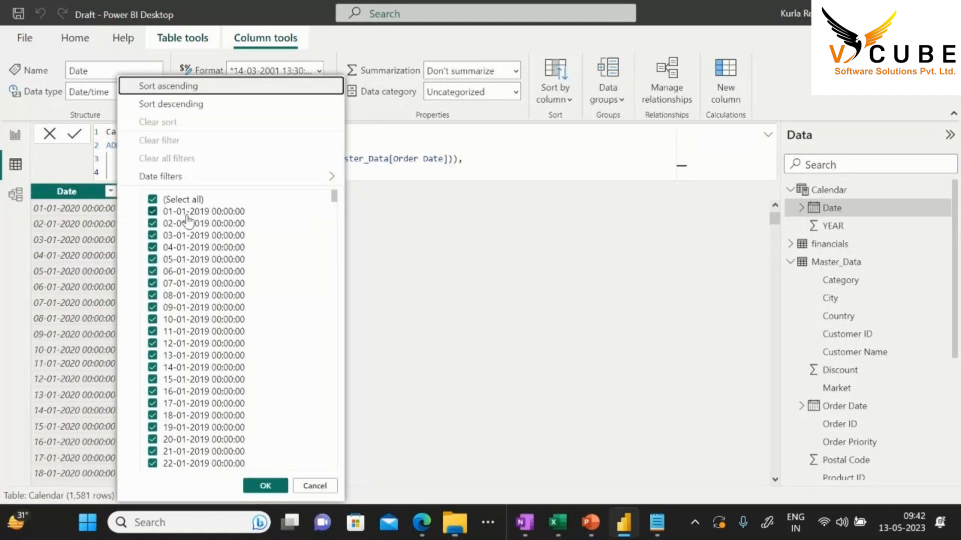
pyautogui.scroll(-4, 336, 215)
pyautogui.moveTo(334, 201); pyautogui.dragTo(335, 463)
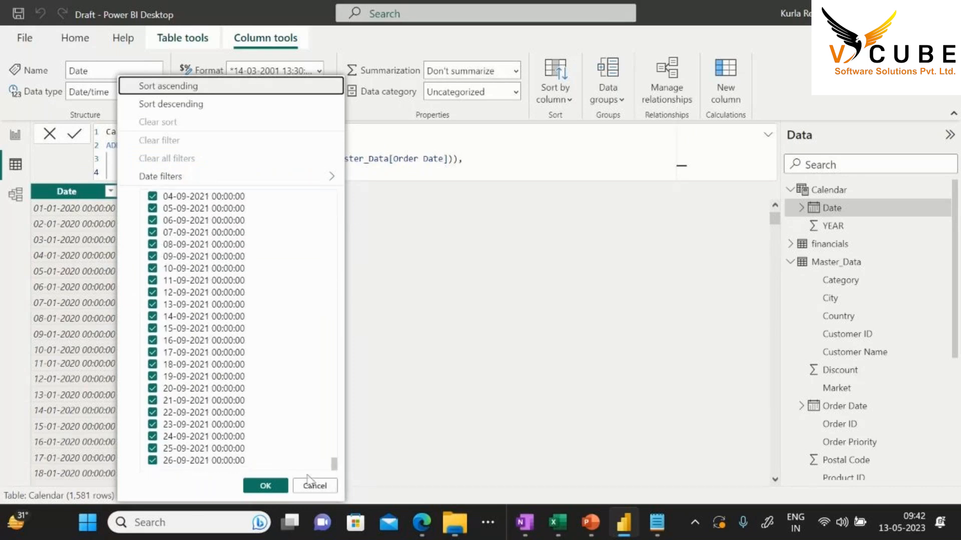
pyautogui.click(774, 221)
pyautogui.moveTo(775, 221); pyautogui.dragTo(778, 495)
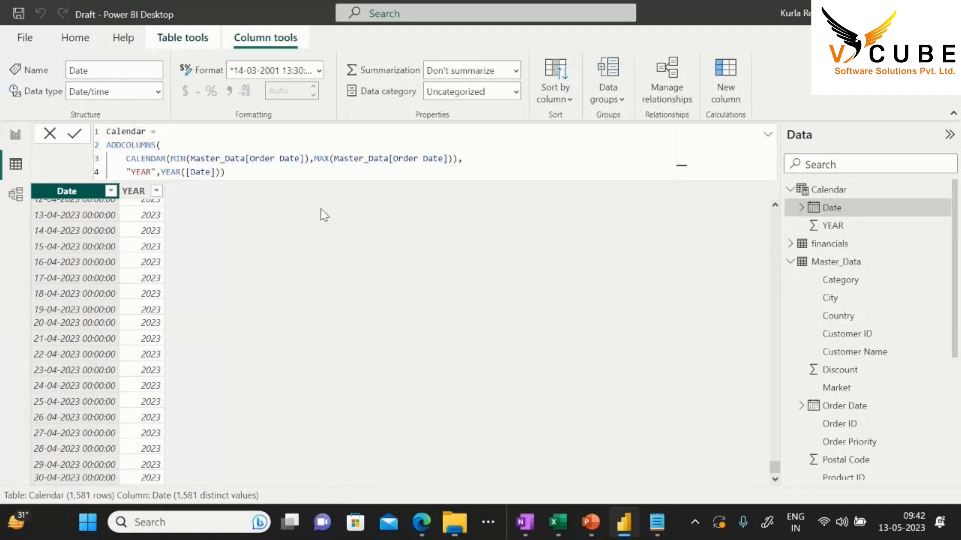
pyautogui.scroll(4, 259, 305)
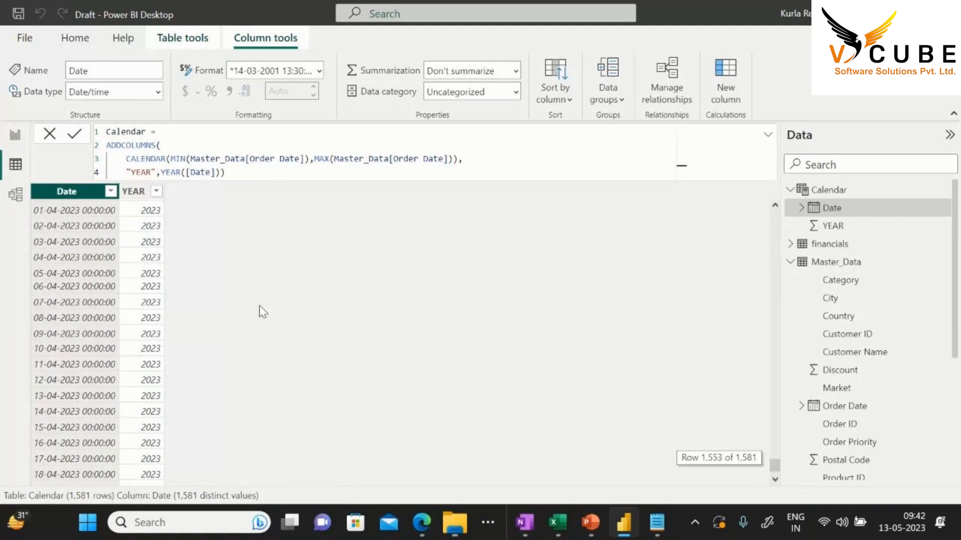
pyautogui.scroll(12, 259, 305)
pyautogui.scroll(6, 259, 305)
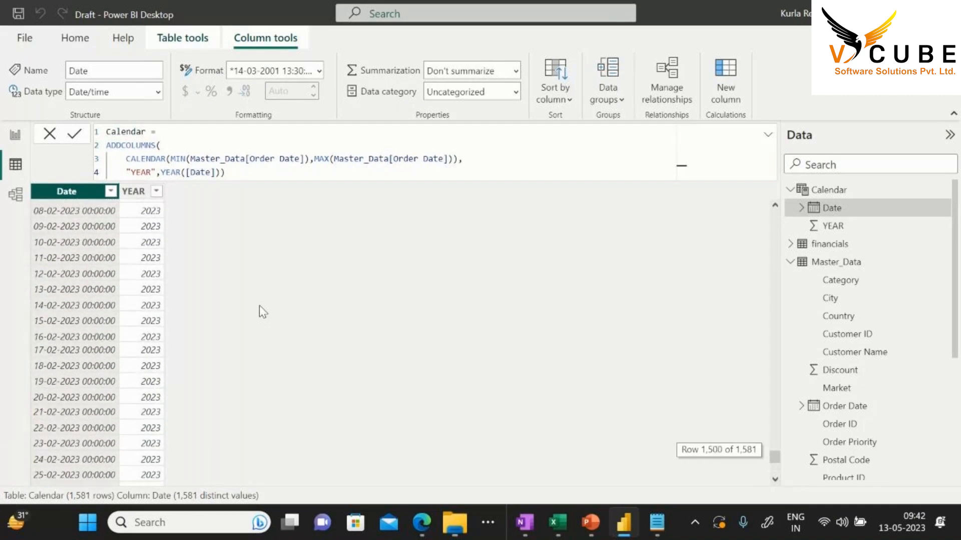
pyautogui.moveTo(775, 456); pyautogui.dragTo(757, 488)
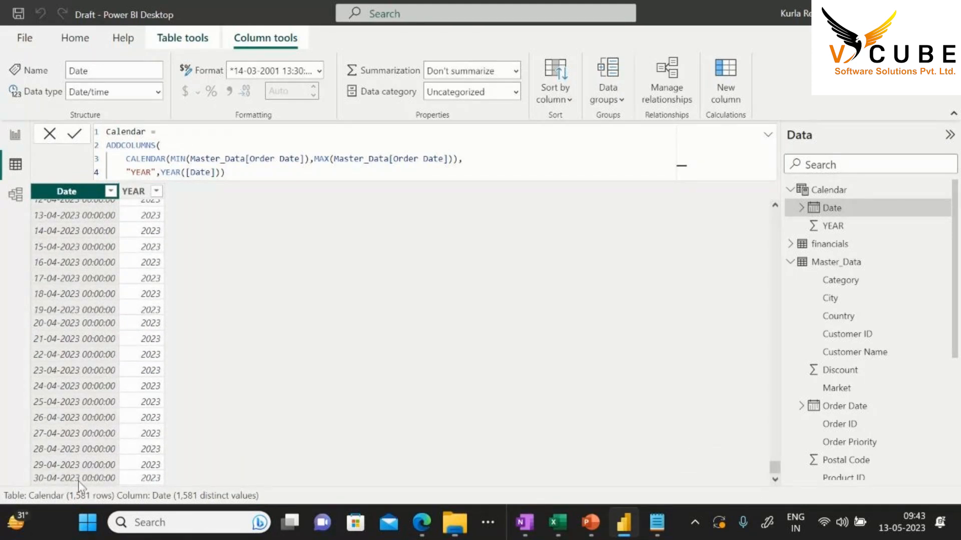
# Set the data type of the Calendar table's Date column to Date
pyautogui.click(159, 92)
pyautogui.click(87, 200)
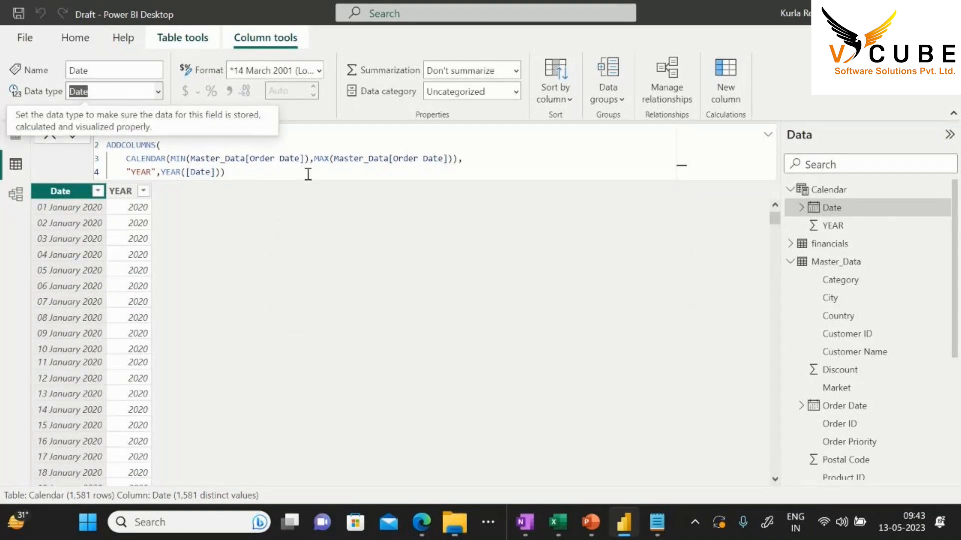
pyautogui.moveTo(310, 159); pyautogui.dragTo(170, 158)
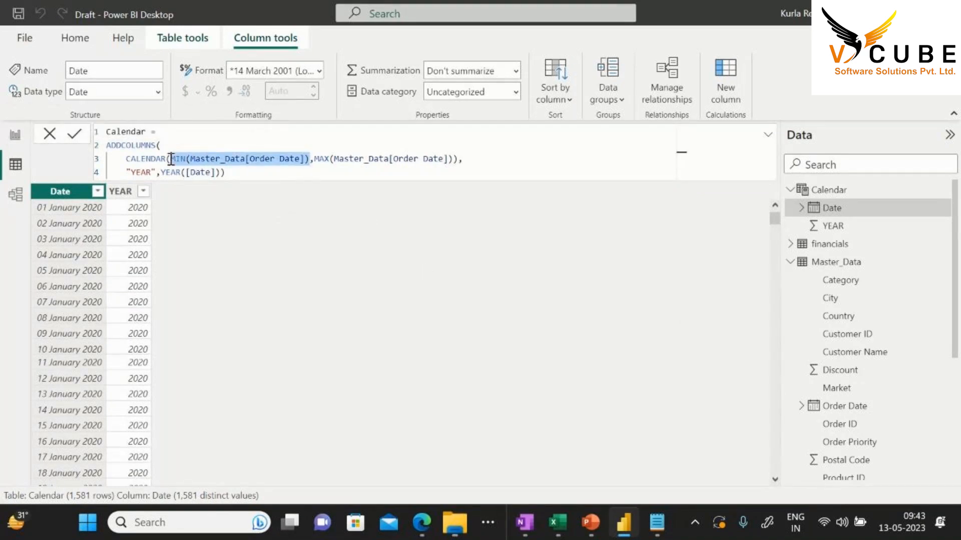
pyautogui.doubleClick(273, 160)
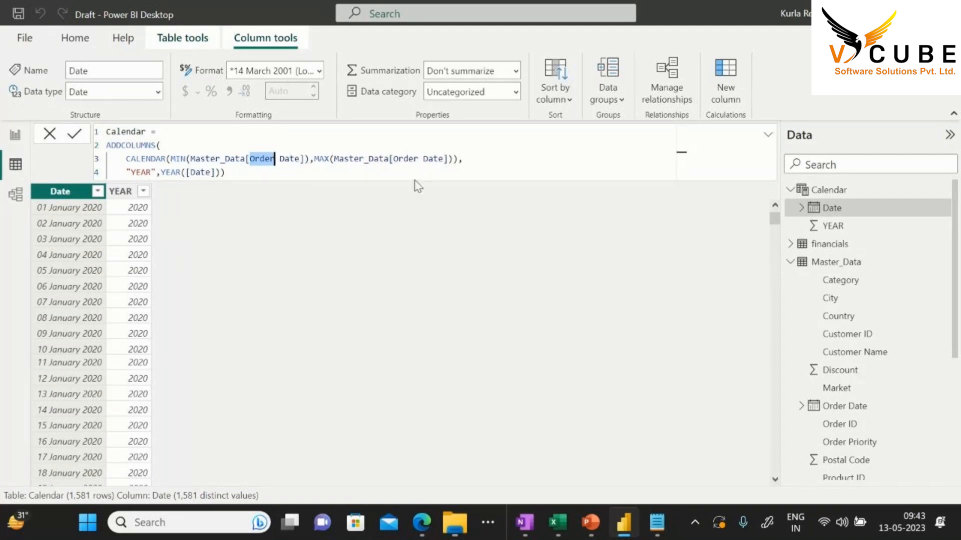
pyautogui.click(342, 160)
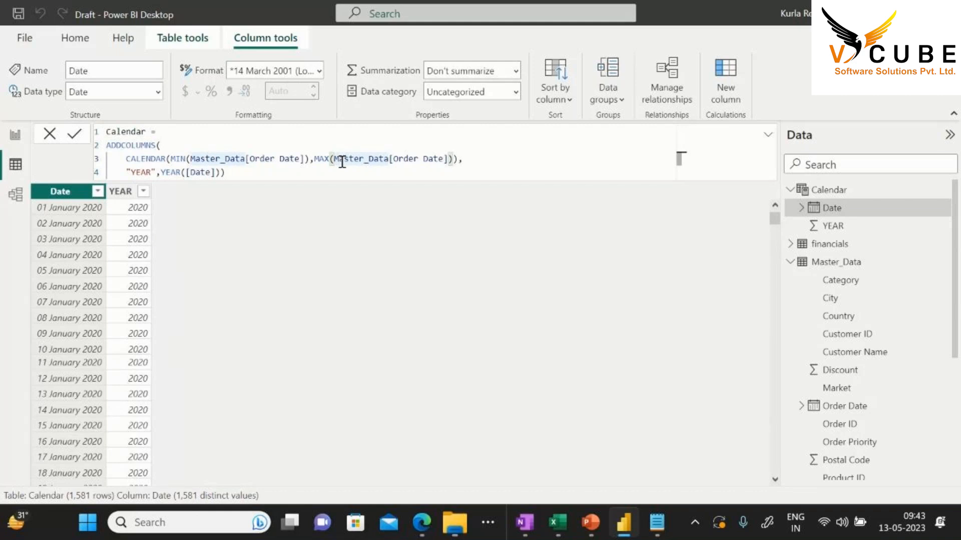
pyautogui.click(494, 161)
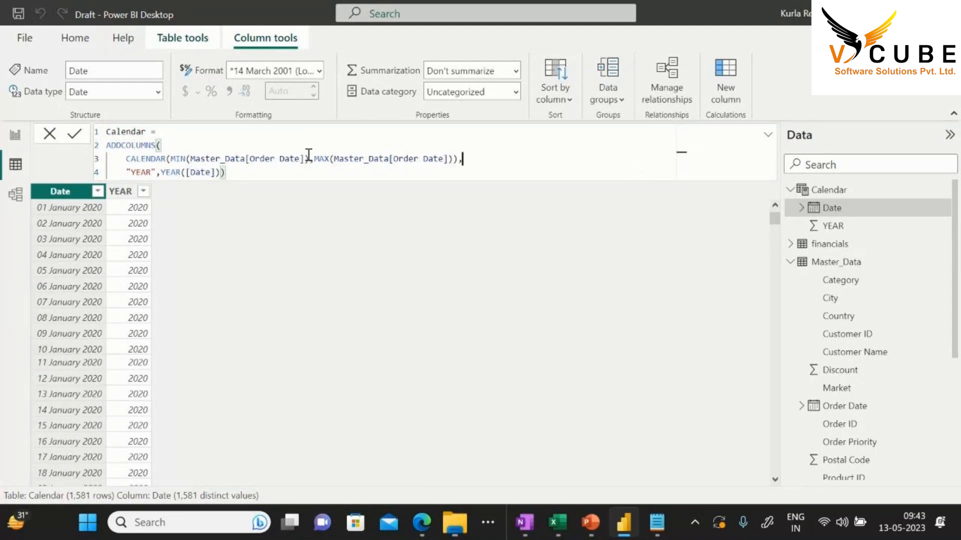
pyautogui.moveTo(171, 159); pyautogui.dragTo(454, 154)
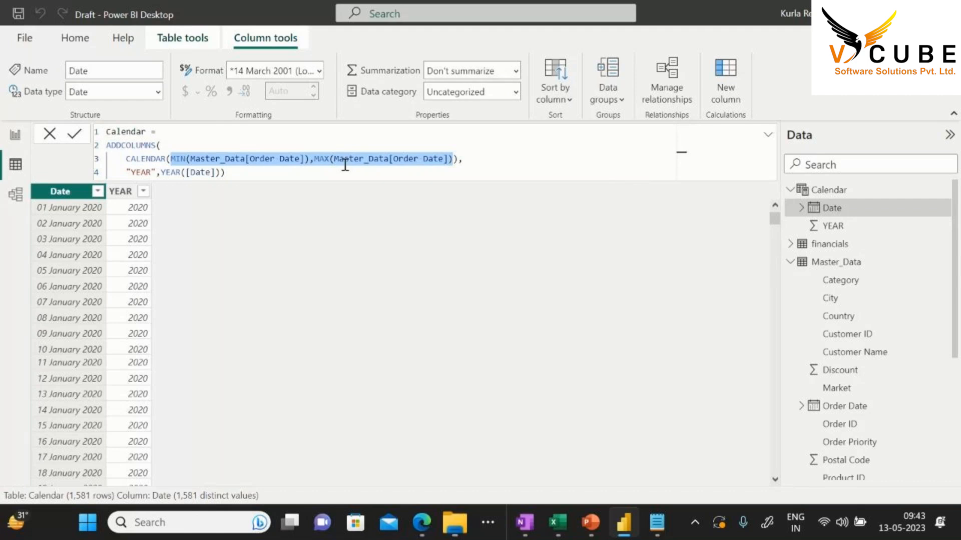
# Replace the closing parenthesis after YEAR([Date]) in the Calendar formula with a comma and start a new line
pyautogui.click(279, 176)
pyautogui.press('BackSpace')
pyautogui.write(',')
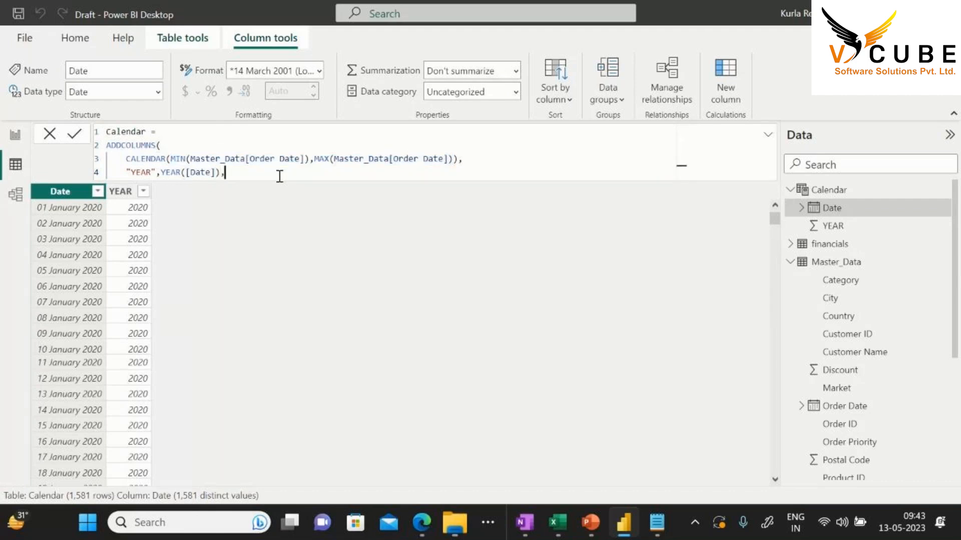
pyautogui.hotkey('shift', 'Return')
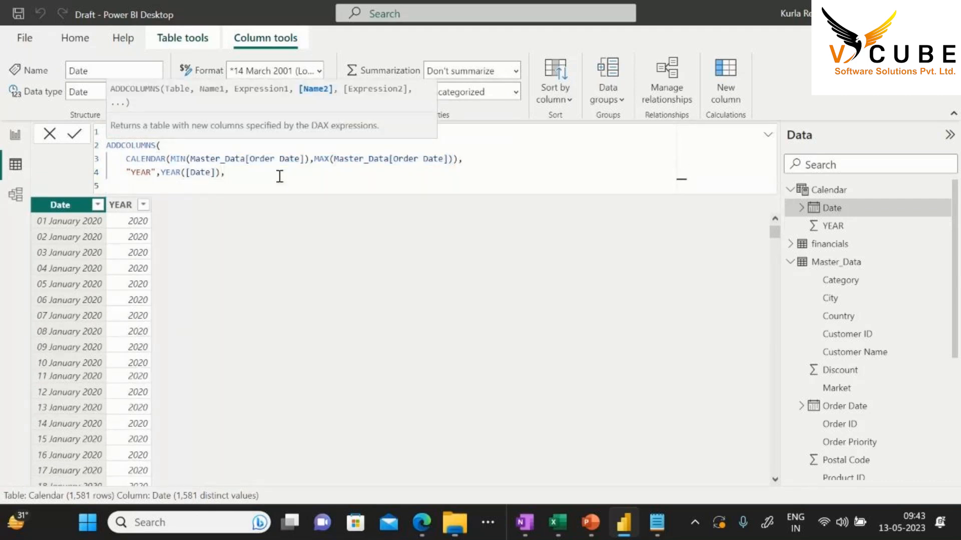
# Add a "HALF YEAR" column defined as IF(MONTH([Date])<=6,"1H","2H"), commit the Calendar table and check the column's distinct values
pyautogui.write('"HALF YEAR", ')
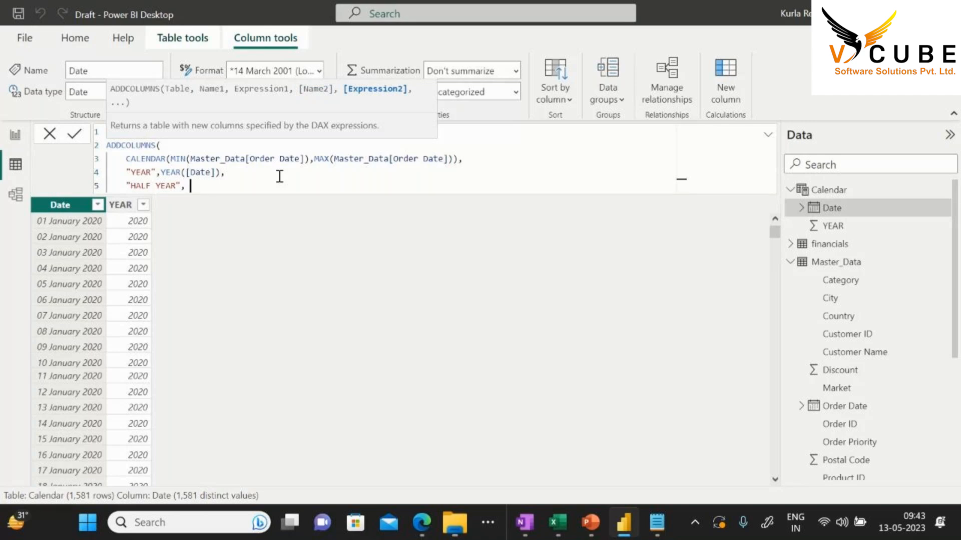
pyautogui.write('IF(')
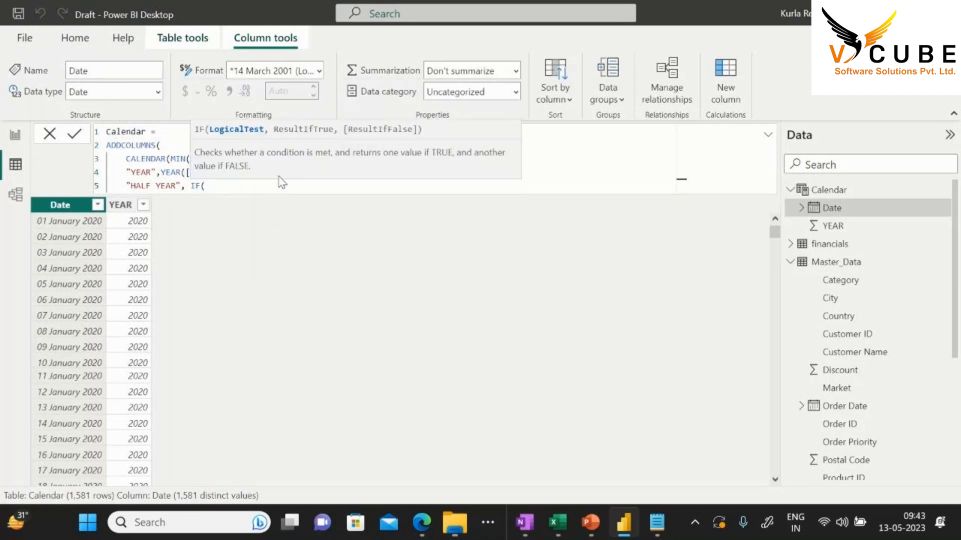
pyautogui.write('MO')
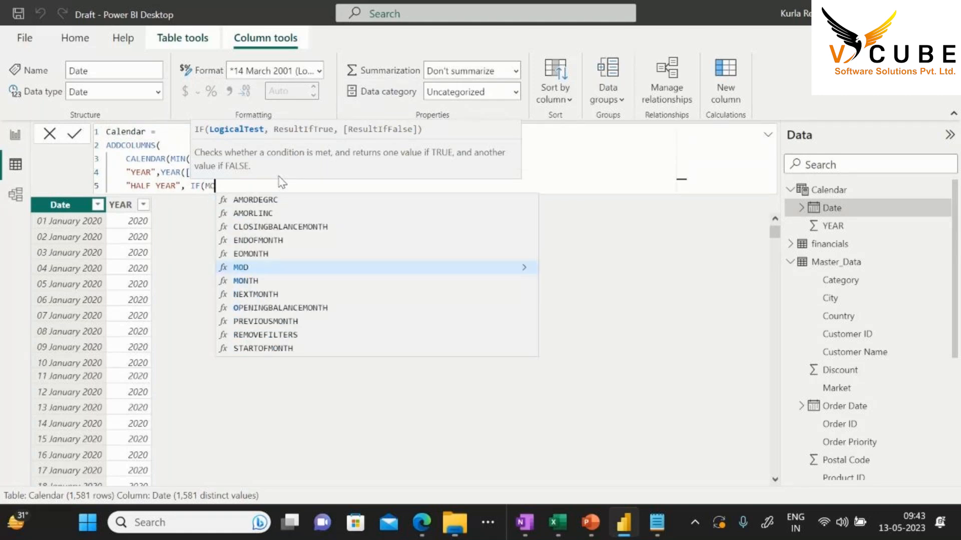
pyautogui.write('NTH(DATE')
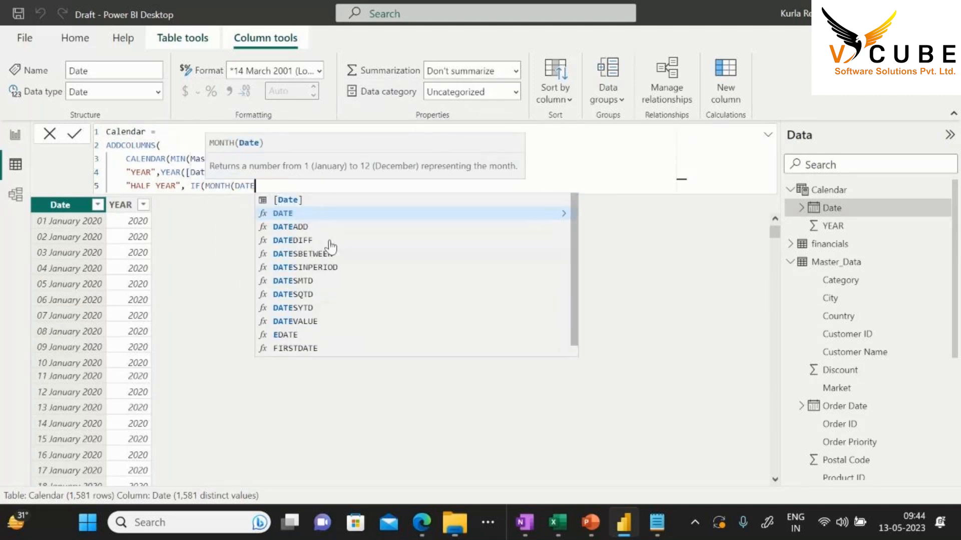
pyautogui.click(308, 197)
pyautogui.write(')')
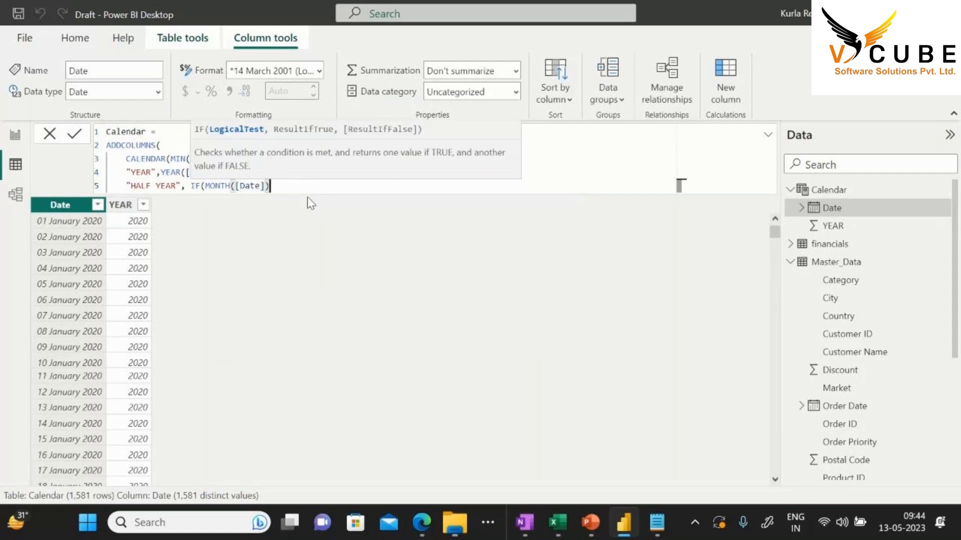
pyautogui.write('<=6,')
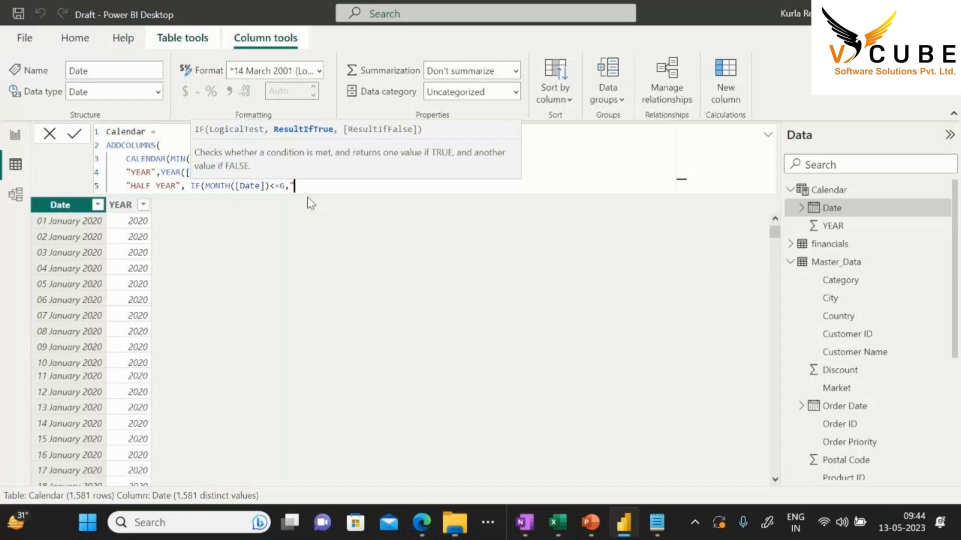
pyautogui.write('"1H",')
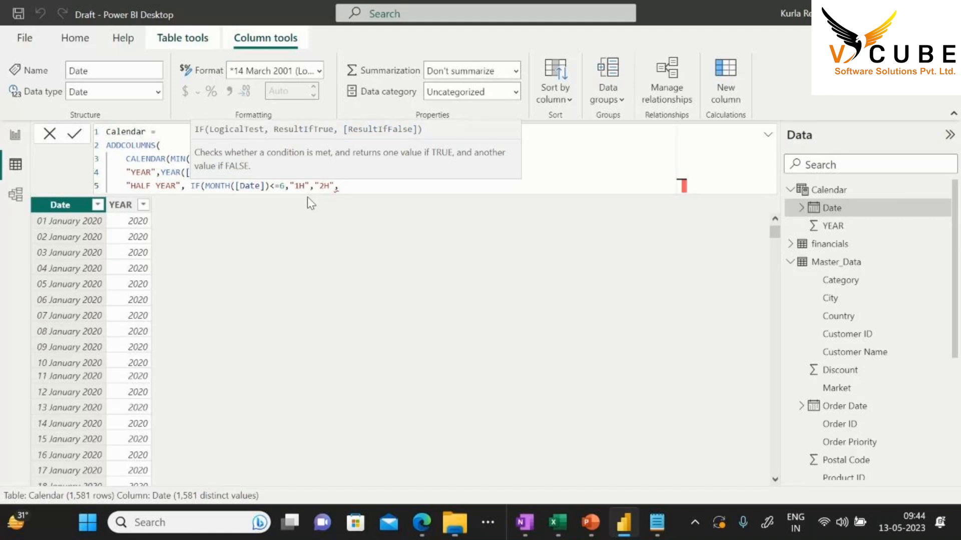
pyautogui.write('"2H"))')
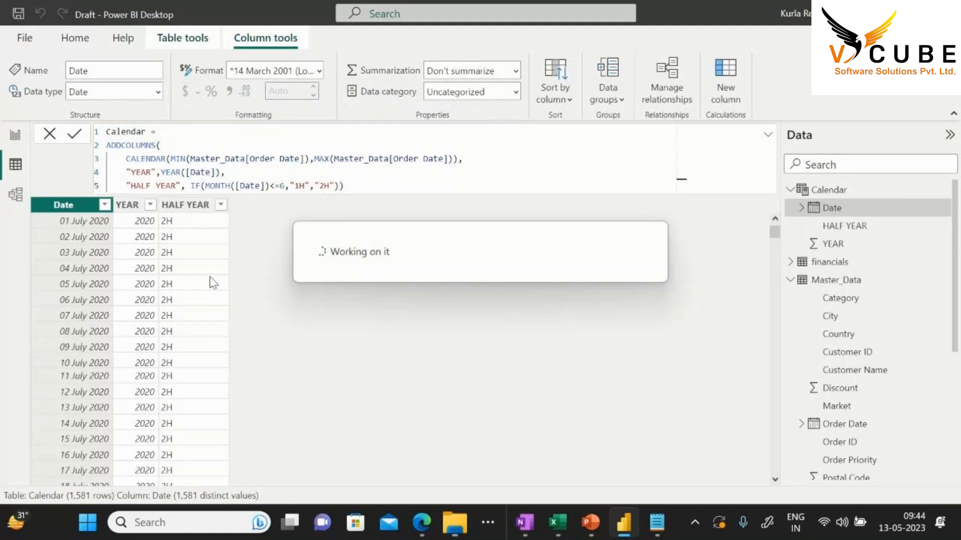
pyautogui.click(221, 207)
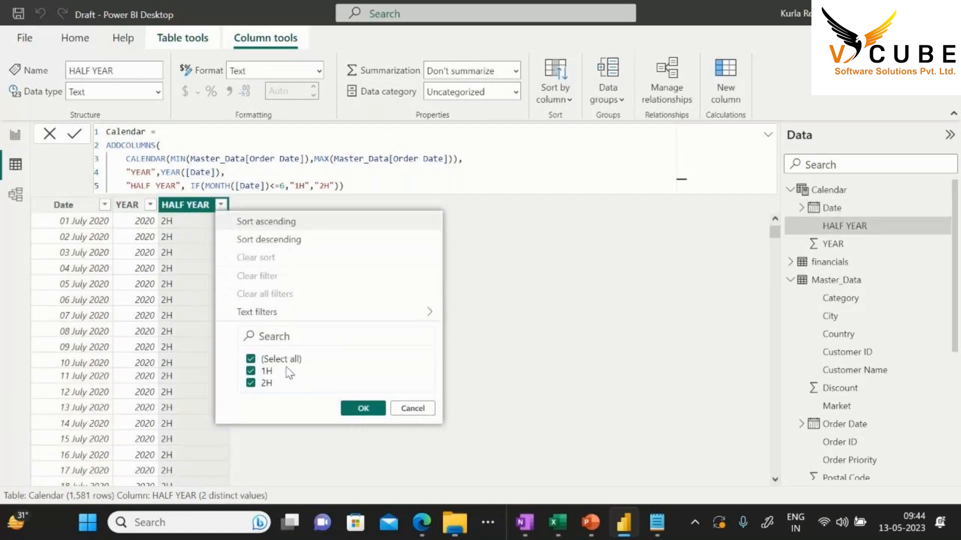
pyautogui.click(409, 408)
# Copy YEAR([Date]) from the YEAR line to just before the IF expression of the HALF YEAR column
pyautogui.click(380, 179)
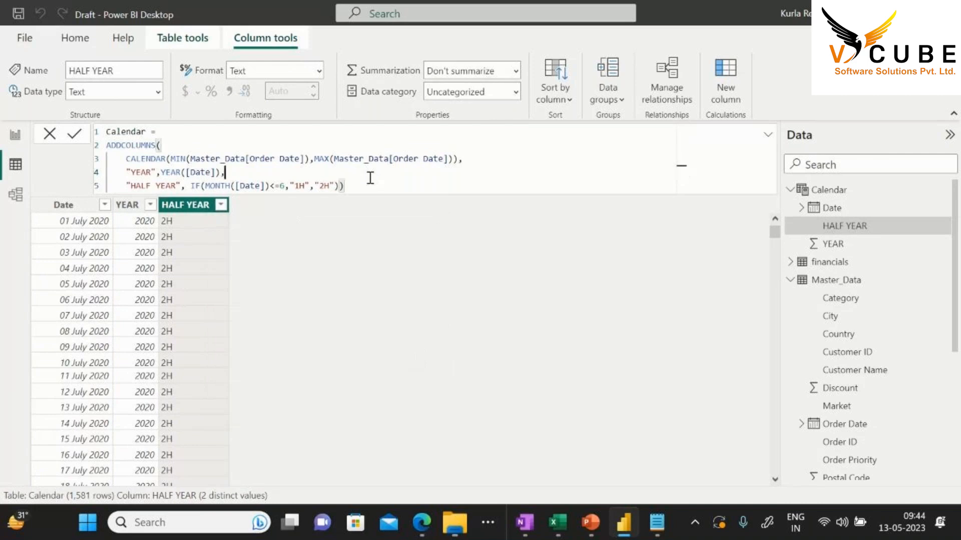
pyautogui.moveTo(222, 172); pyautogui.dragTo(161, 172)
pyautogui.hotkey('ctrl', 'c')
pyautogui.click(190, 186)
pyautogui.hotkey('ctrl', 'v')
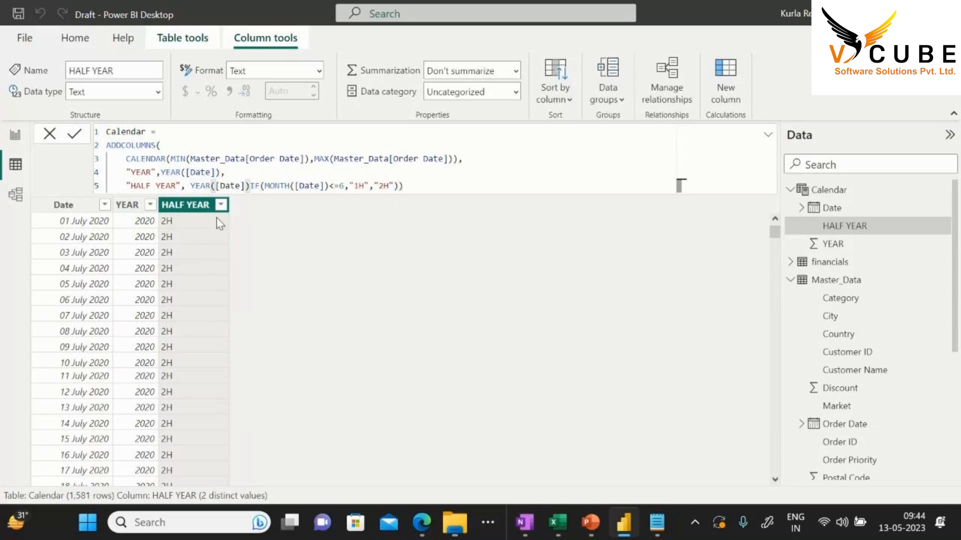
# Join YEAR([Date]) and the IF expression in the HALF YEAR definition with &"-"& and commit the formula
pyautogui.write('"-"')
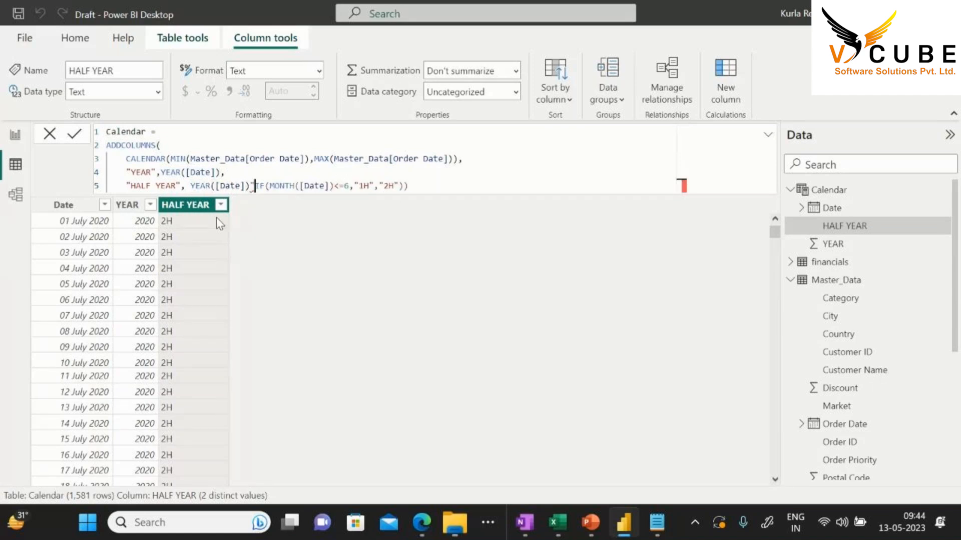
pyautogui.press('Left')
pyautogui.press('Left')
pyautogui.press('Left')
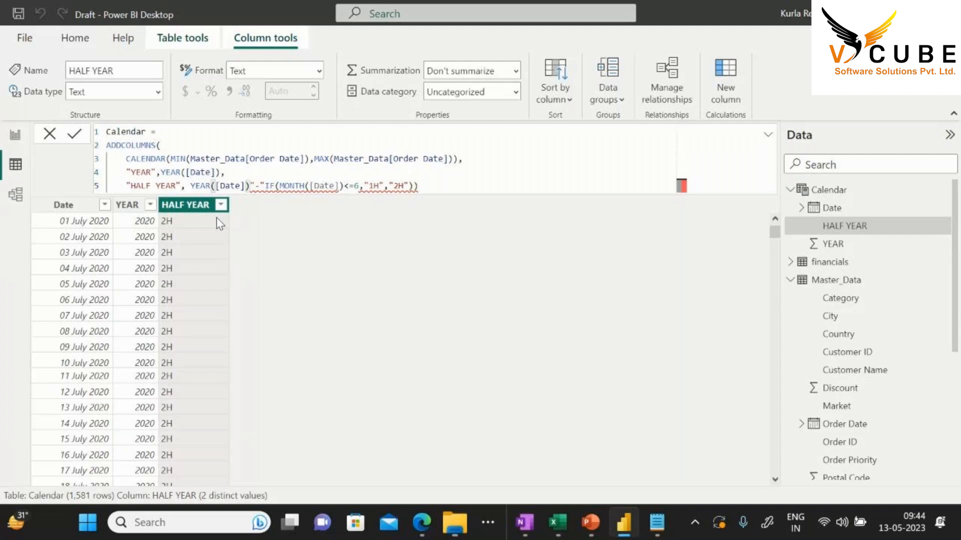
pyautogui.write('&')
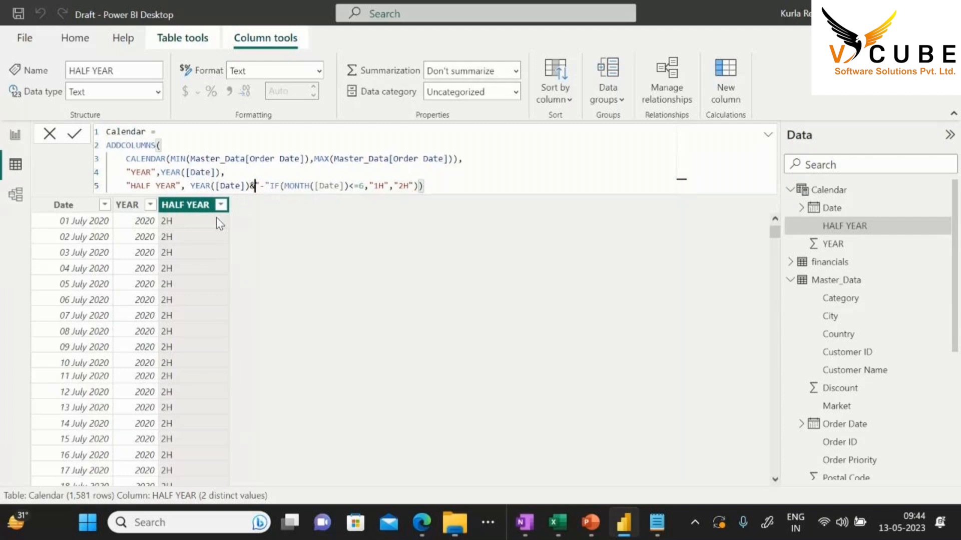
pyautogui.press('Right')
pyautogui.press('Right')
pyautogui.press('Right')
pyautogui.write('&')
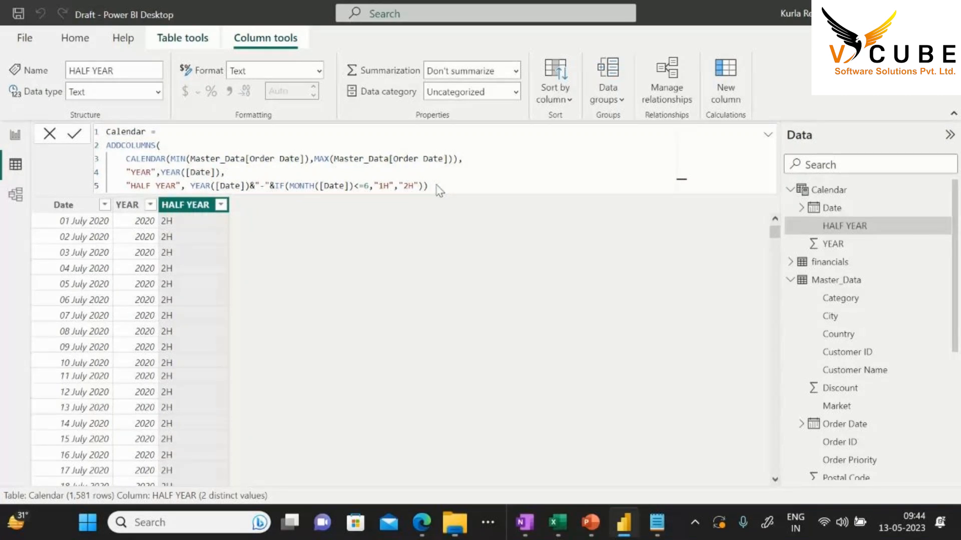
pyautogui.press('Return')
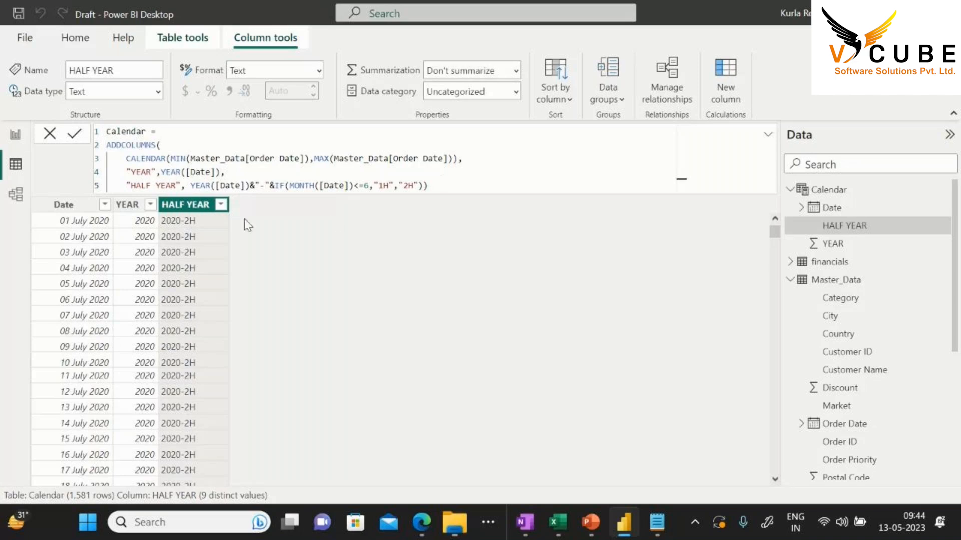
# Remove the YEAR([Date])&"-"& prefix from the HALF YEAR definition and commit the Calendar formula
pyautogui.click(258, 186)
pyautogui.moveTo(274, 186); pyautogui.dragTo(191, 187)
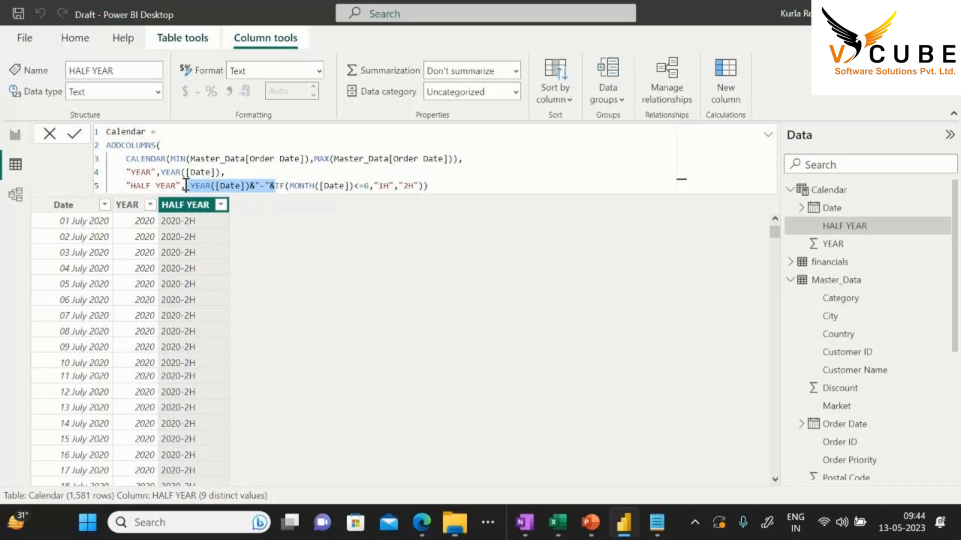
pyautogui.hotkey('ctrl', 'x')
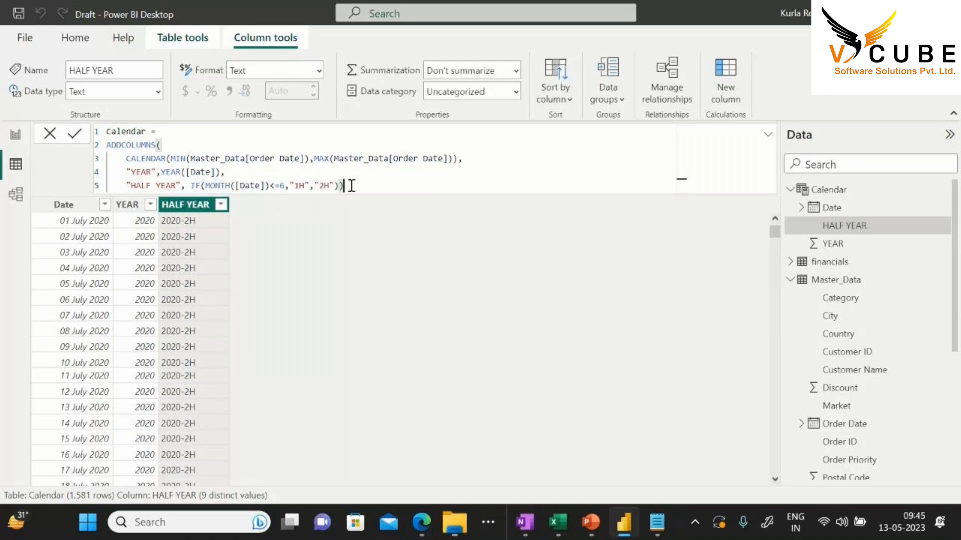
pyautogui.press('Return')
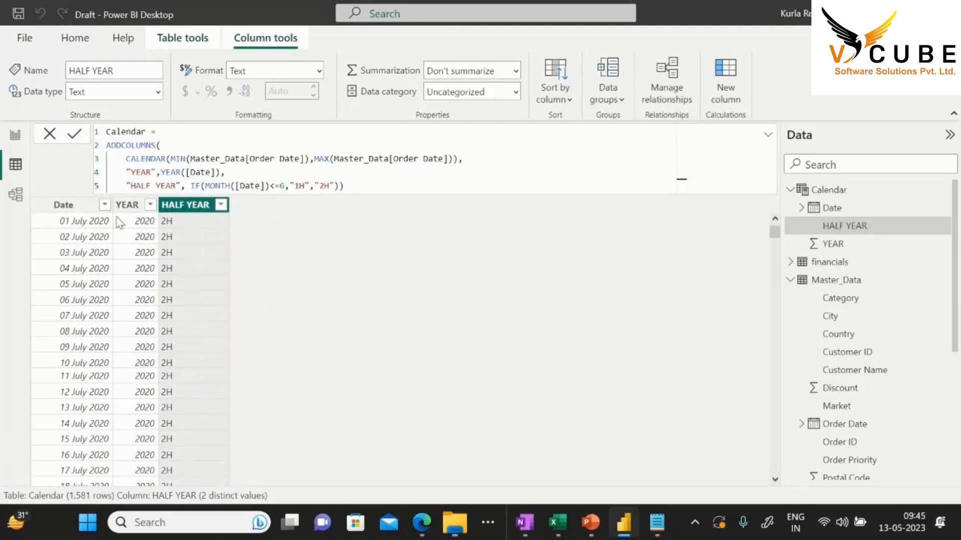
# Arrange the model diagram with the Data pane collapsed, moving Master_Data beside financials and Calendar closer to Master_Data
pyautogui.click(15, 195)
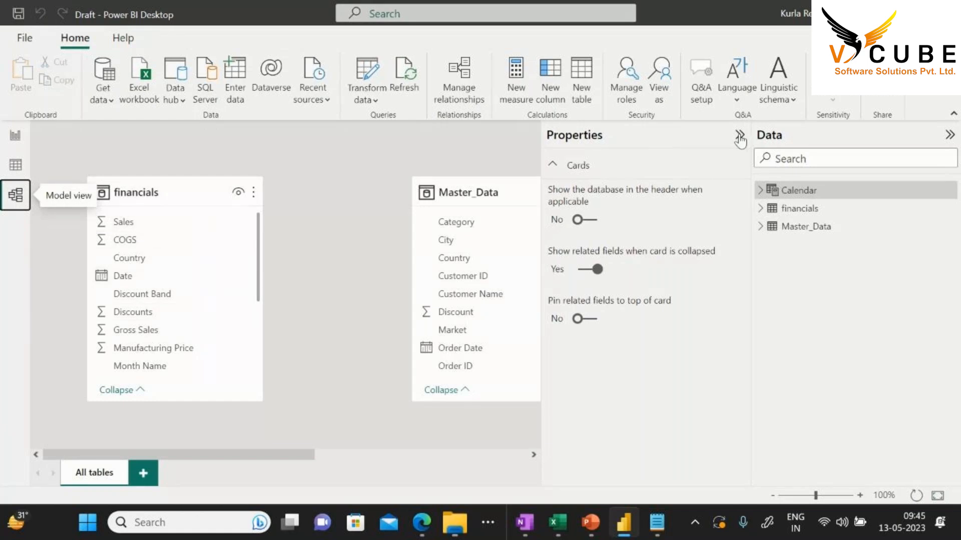
pyautogui.click(949, 135)
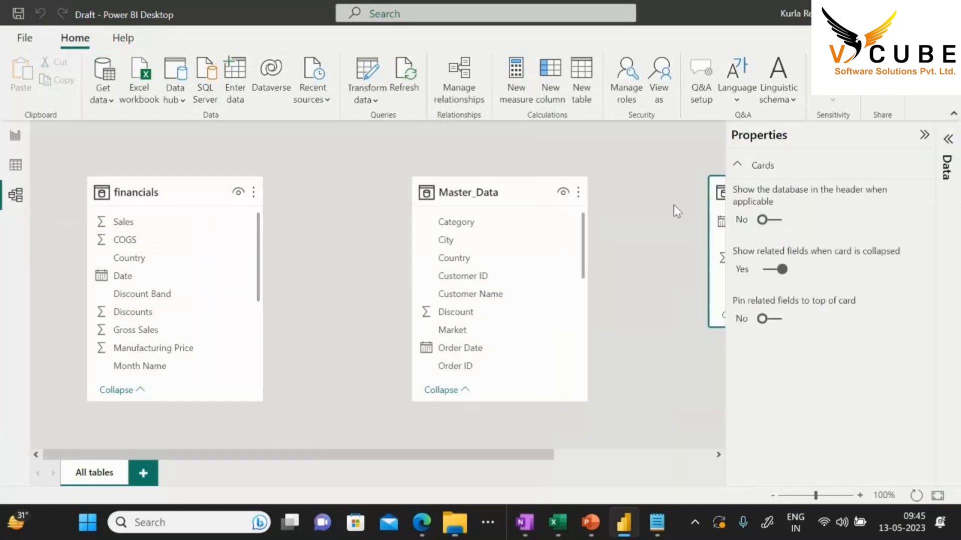
pyautogui.moveTo(482, 193); pyautogui.dragTo(328, 195)
pyautogui.moveTo(716, 193); pyautogui.dragTo(527, 211)
pyautogui.moveTo(348, 194); pyautogui.dragTo(371, 191)
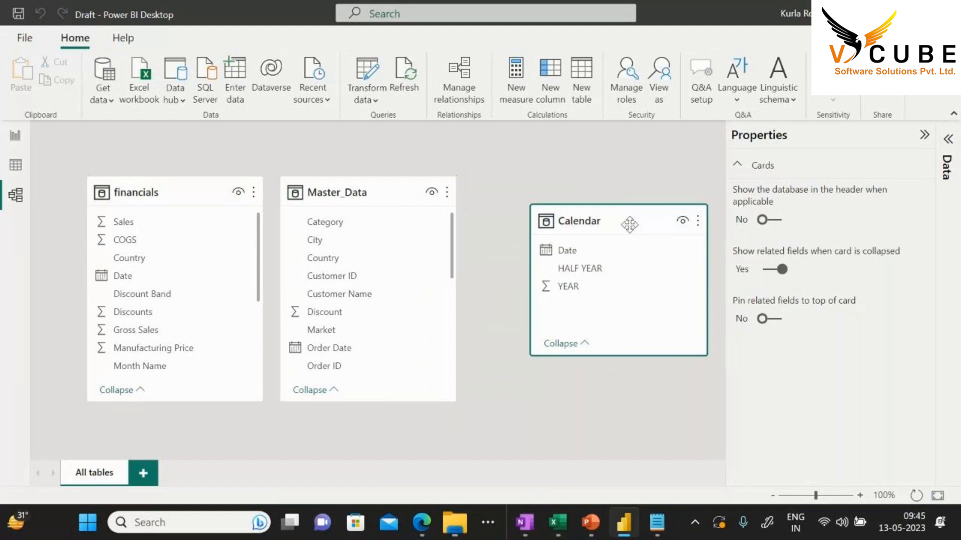
# Create a relationship between Order Date in Master_Data and Date in the Calendar table
pyautogui.click(336, 195)
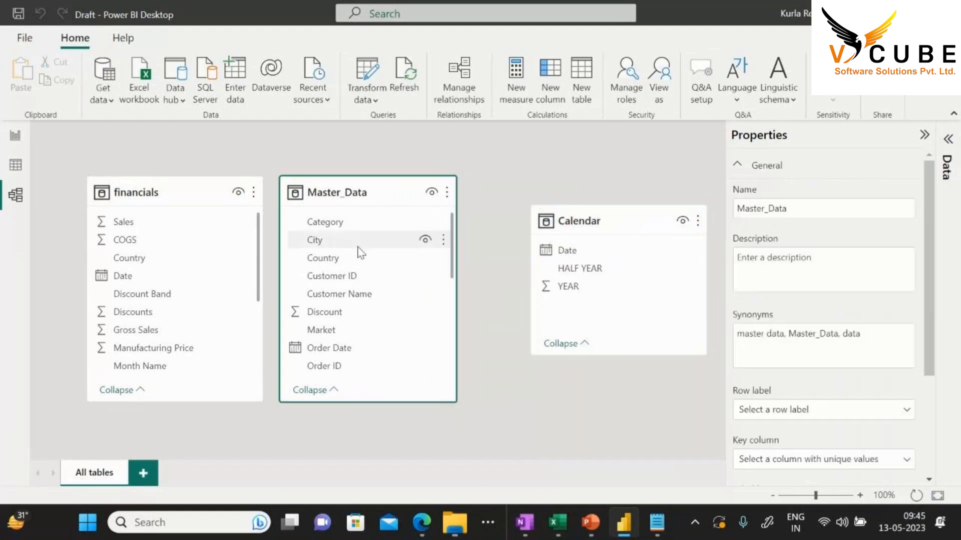
pyautogui.scroll(-2, 371, 295)
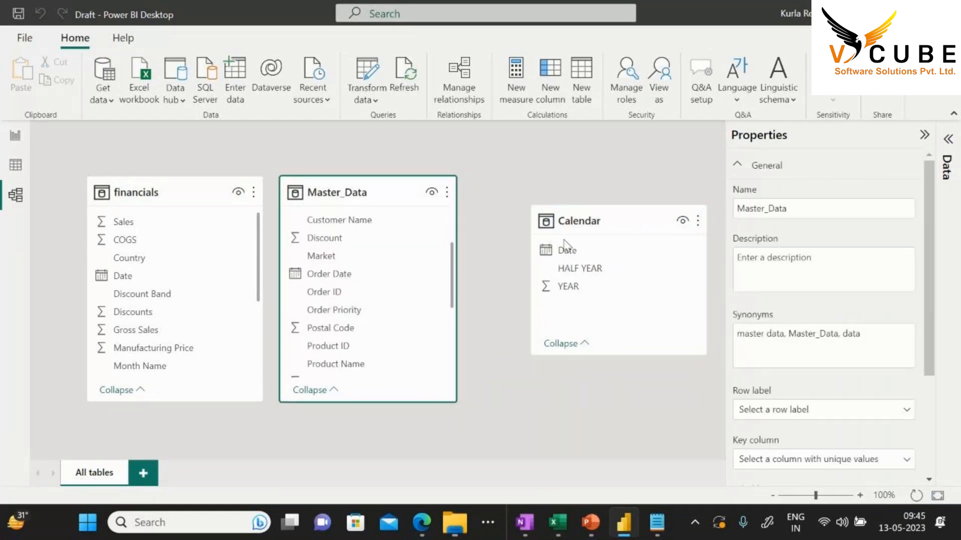
pyautogui.moveTo(328, 280); pyautogui.dragTo(587, 247)
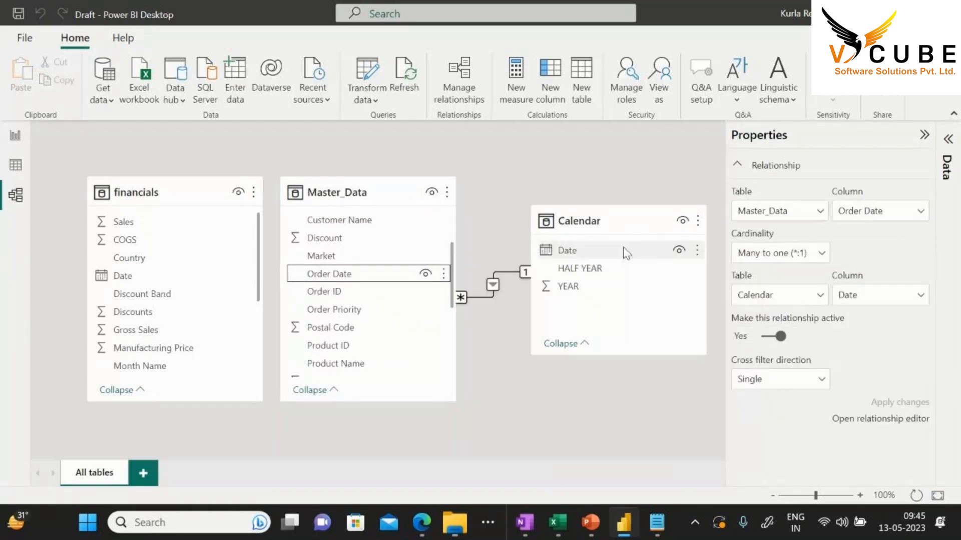
# Insert a table visual on report Page 2 and add the Calendar table's HALF YEAR column to it
pyautogui.click(15, 136)
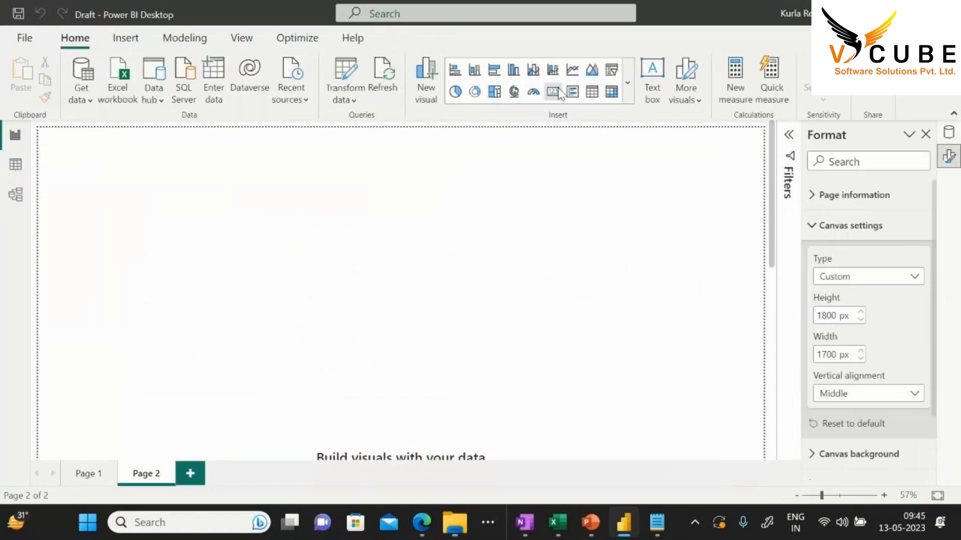
pyautogui.click(591, 93)
pyautogui.moveTo(93, 201); pyautogui.dragTo(360, 249)
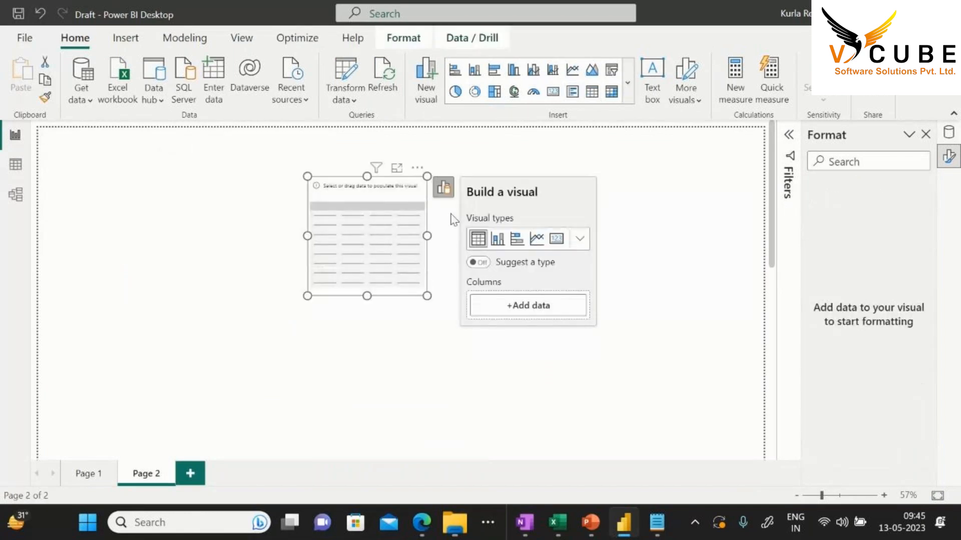
pyautogui.click(560, 305)
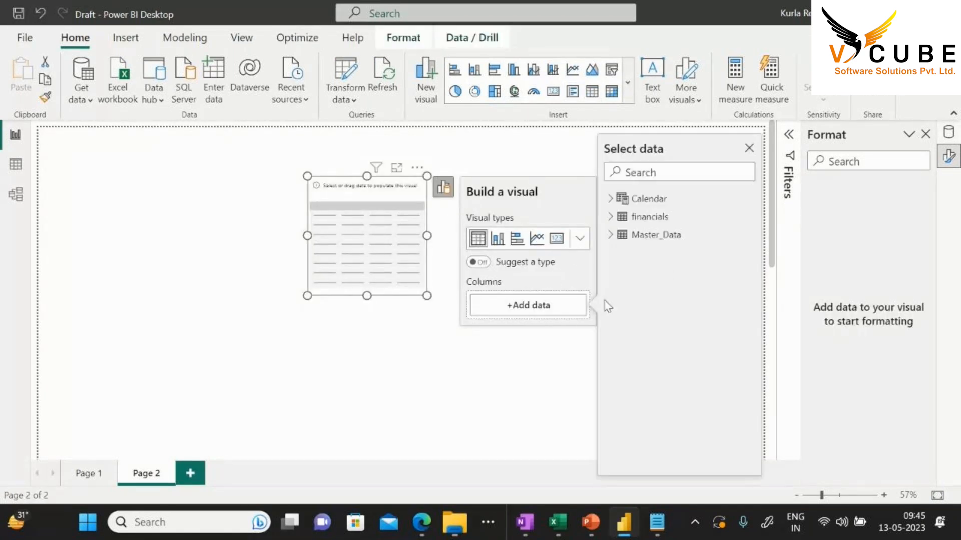
pyautogui.click(666, 242)
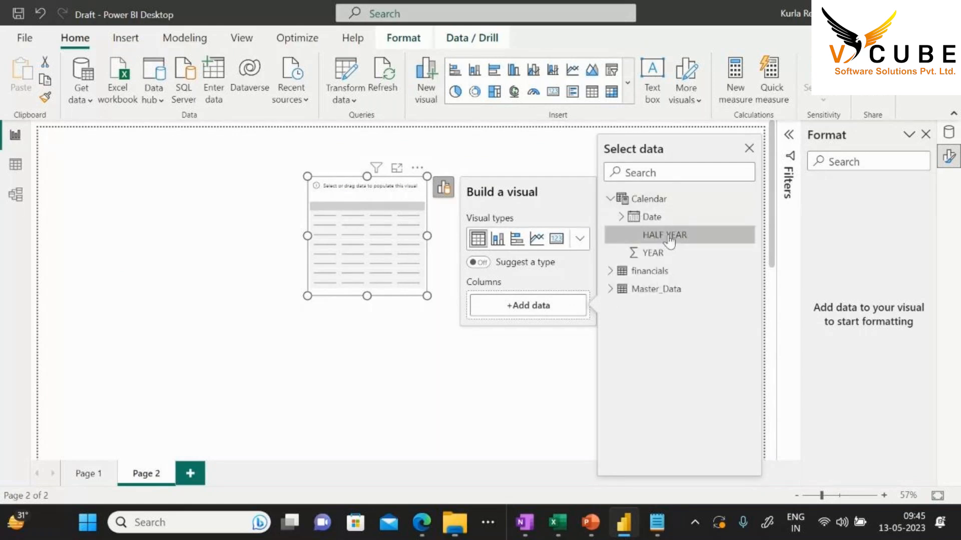
# Add Sales from Master_Data to the table visual, make the visual slightly smaller and move it down the page
pyautogui.click(515, 331)
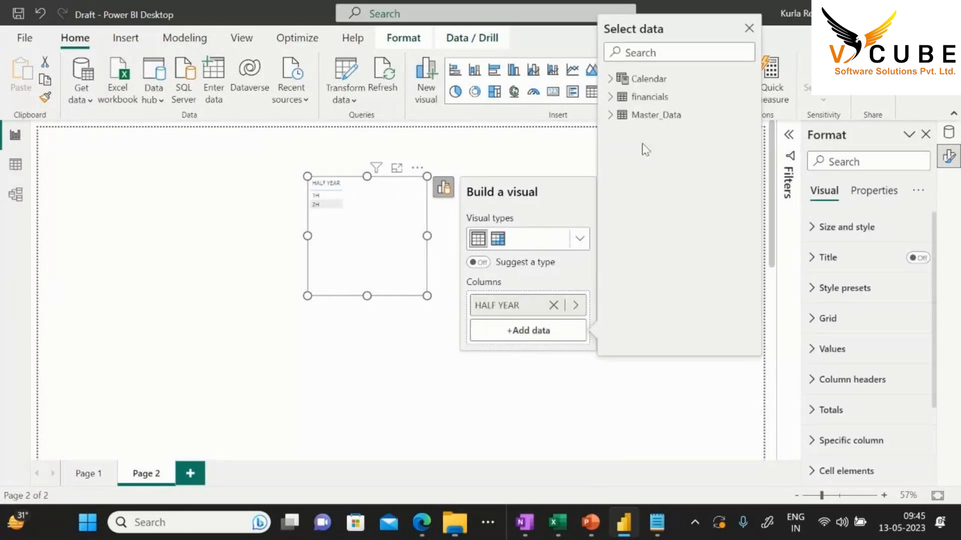
pyautogui.click(655, 115)
pyautogui.scroll(-5, 706, 219)
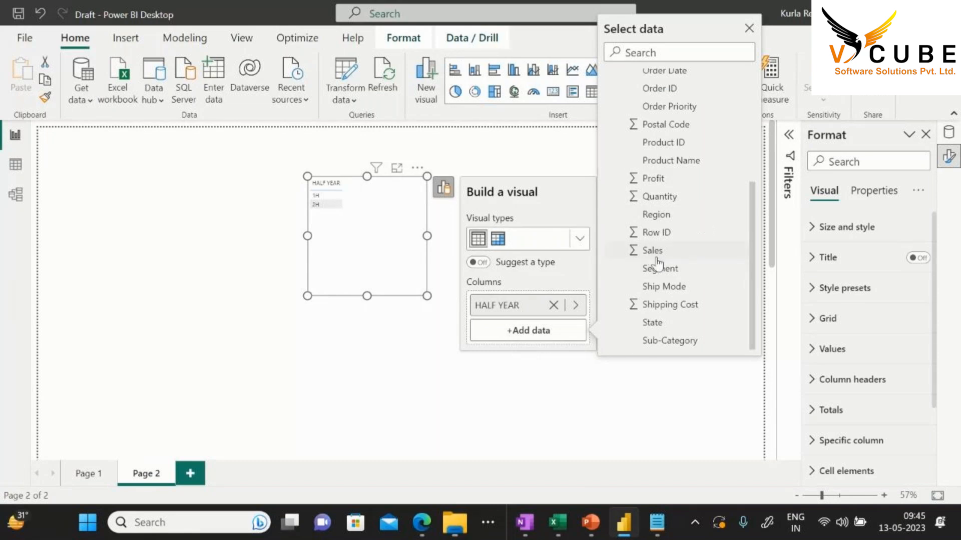
pyautogui.click(653, 252)
pyautogui.click(433, 322)
pyautogui.moveTo(431, 317); pyautogui.dragTo(414, 281)
pyautogui.moveTo(369, 259); pyautogui.dragTo(374, 298)
# Set the font size of the table visual's values to 15
pyautogui.click(948, 133)
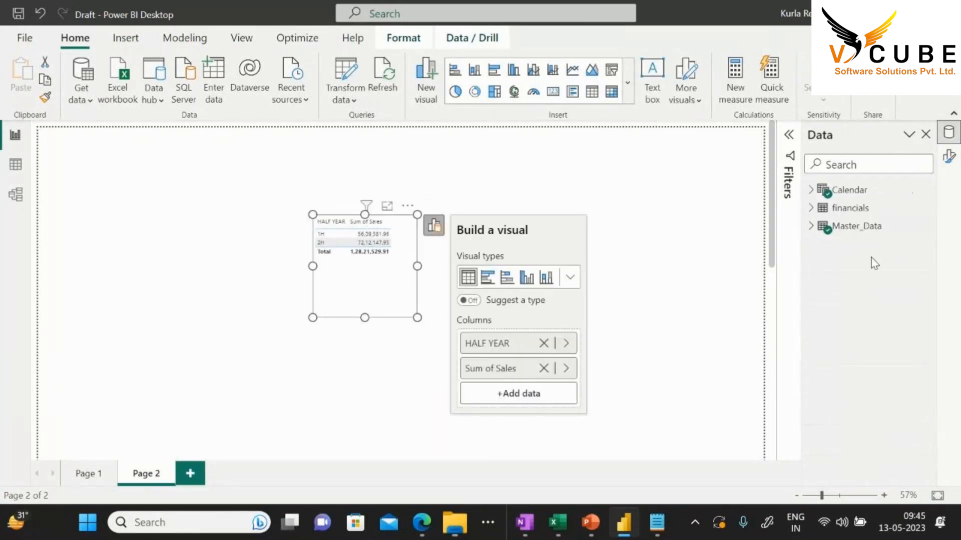
pyautogui.click(950, 158)
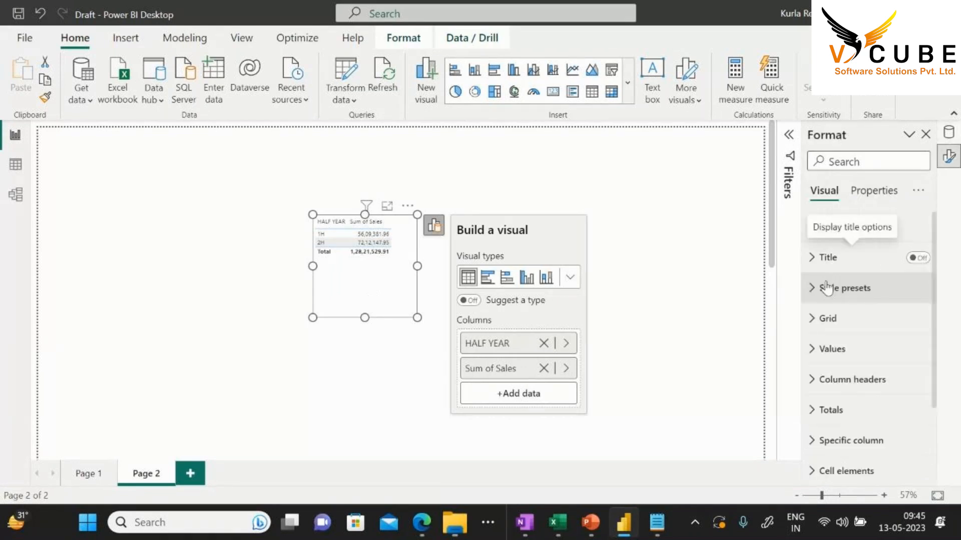
pyautogui.click(816, 349)
pyautogui.scroll(-3, 913, 326)
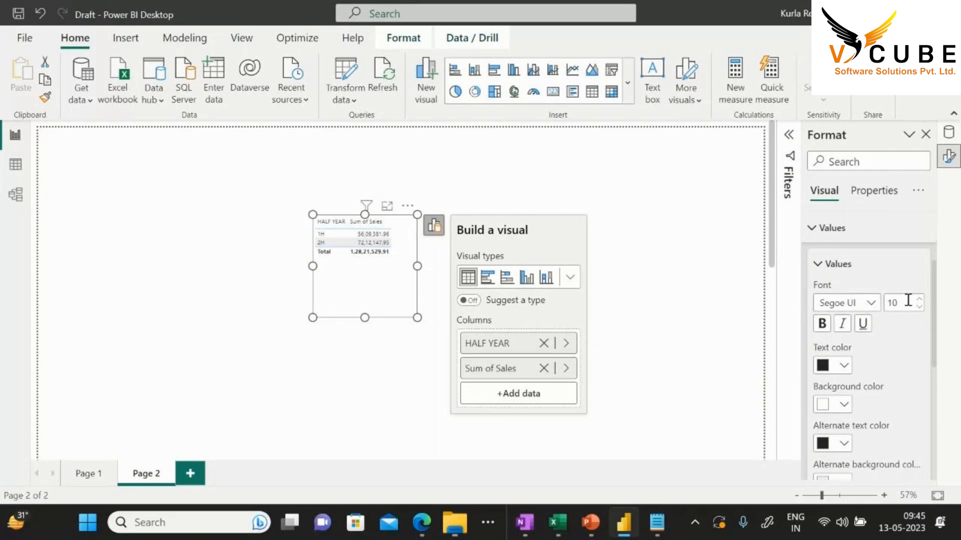
pyautogui.doubleClick(896, 304)
pyautogui.write('15')
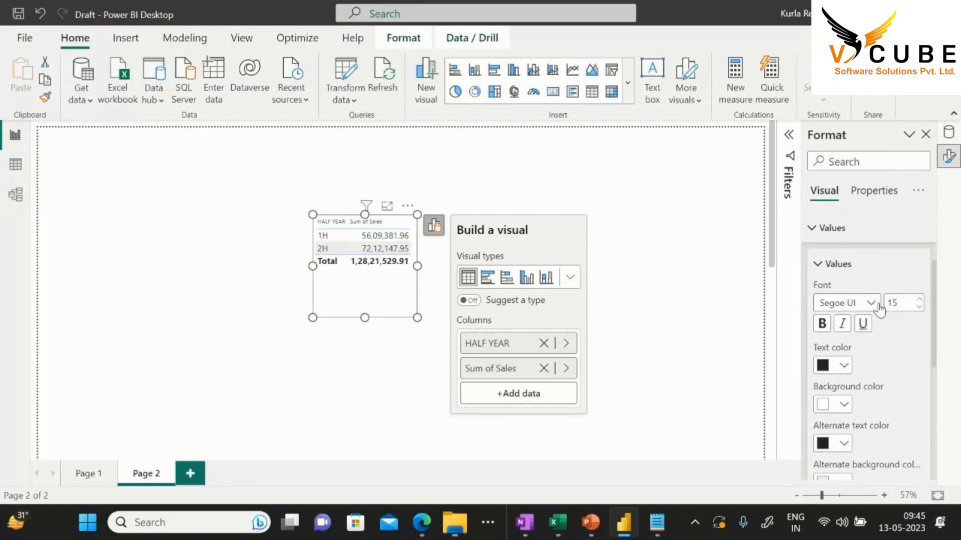
# Set the table visual's column header font size to 15 and enlarge the visual, mainly in width
pyautogui.click(833, 265)
pyautogui.click(820, 327)
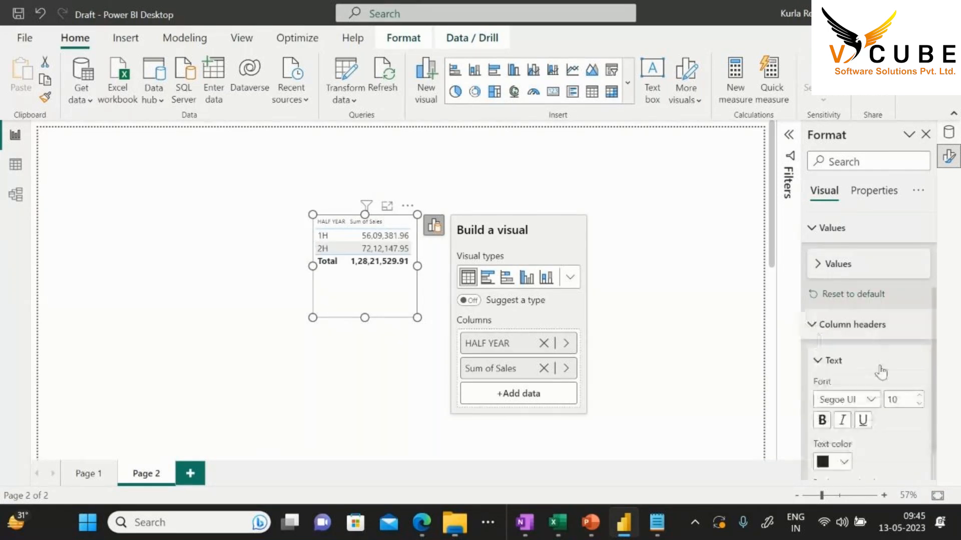
pyautogui.doubleClick(893, 399)
pyautogui.write('15')
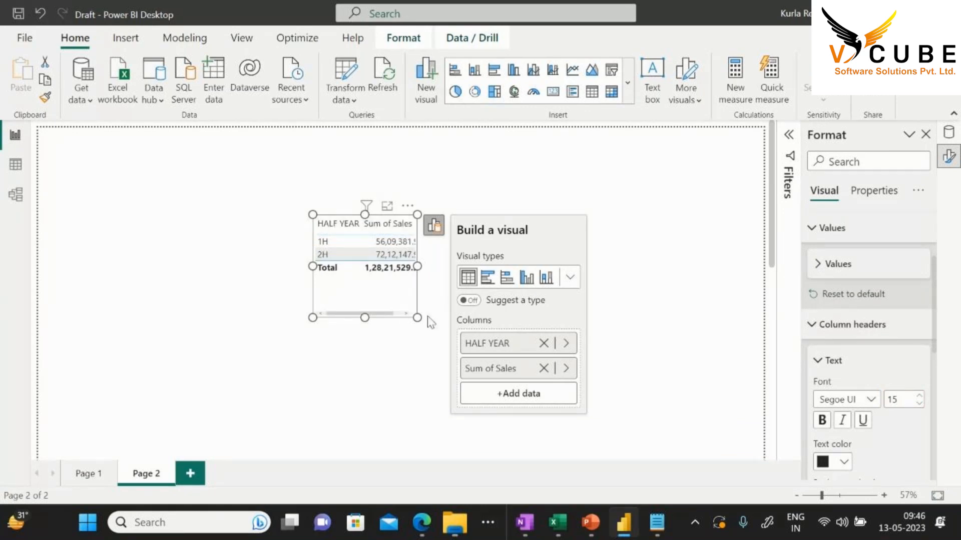
pyautogui.moveTo(416, 318); pyautogui.dragTo(594, 344)
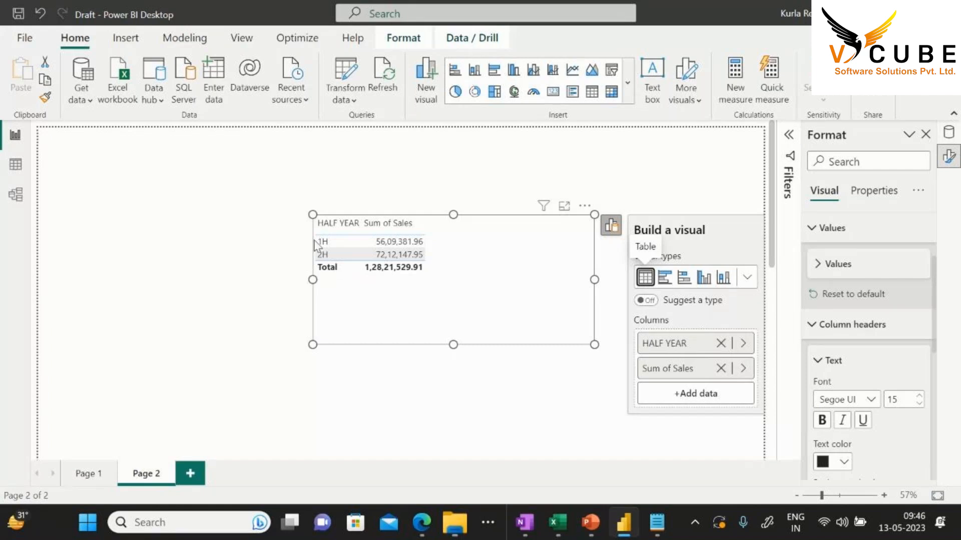
# Return to the data view of the Calendar table with its DAX formula
pyautogui.click(15, 164)
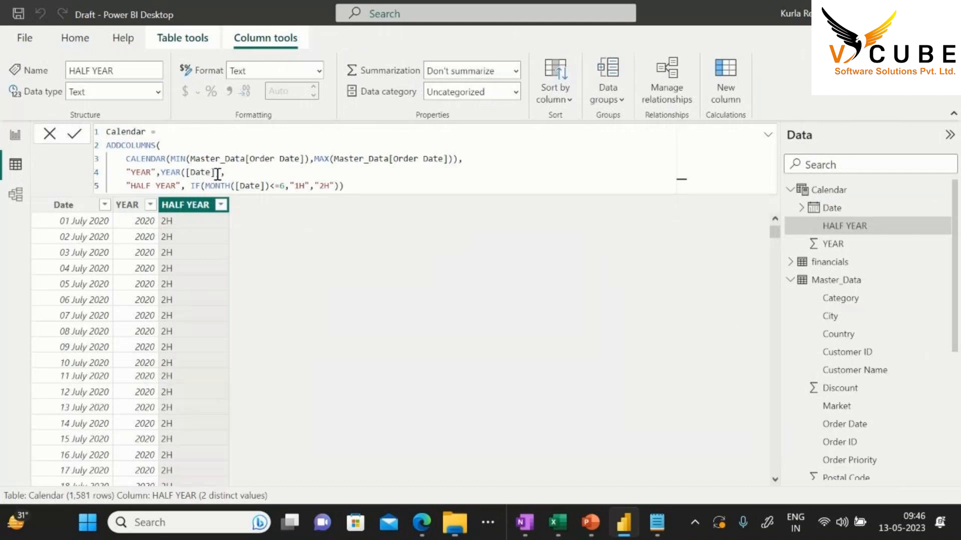
# Prefix the HALF YEAR expression in the Calendar formula with YEAR([Date])&"-"& and commit the formula
pyautogui.moveTo(222, 172); pyautogui.dragTo(160, 173)
pyautogui.hotkey('ctrl', 'c')
pyautogui.click(184, 185)
pyautogui.hotkey('ctrl', 'v')
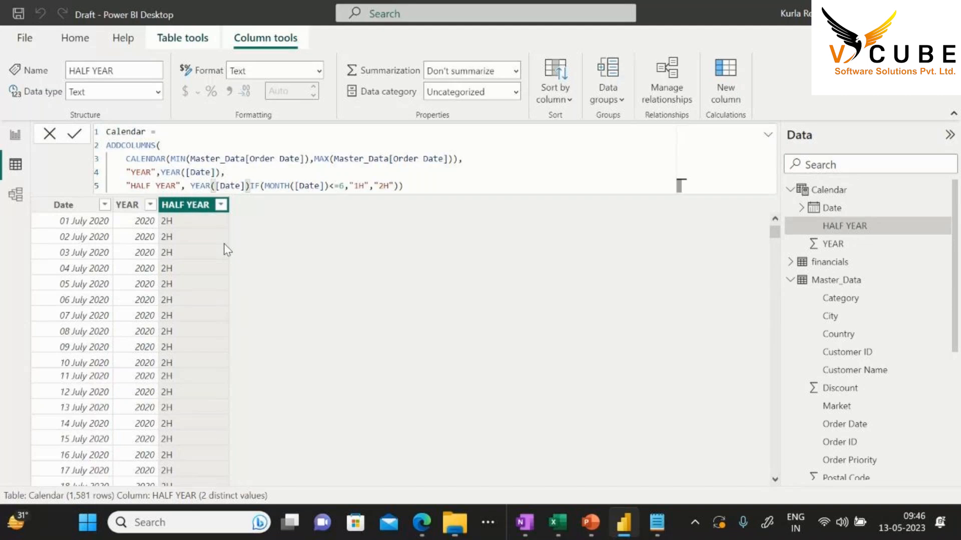
pyautogui.write('&"-"&')
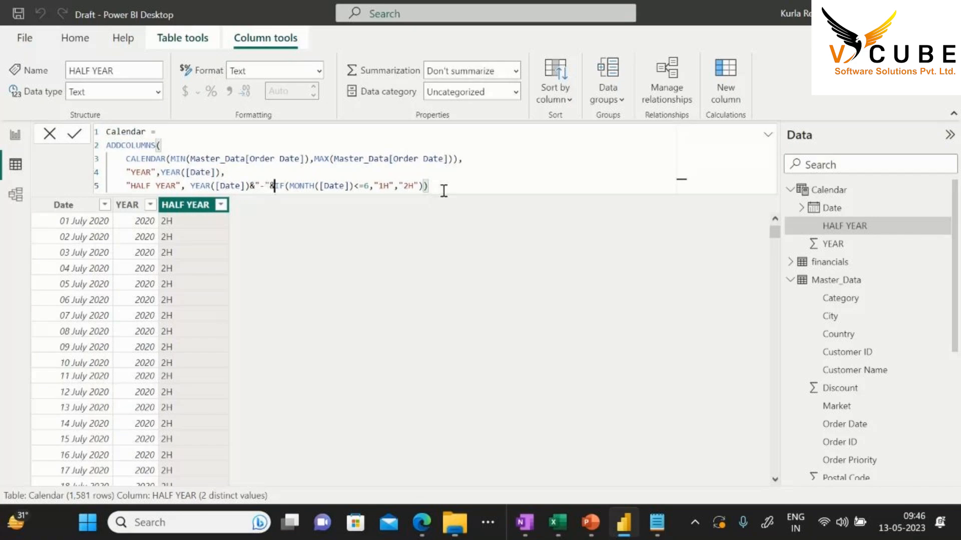
pyautogui.press('Return')
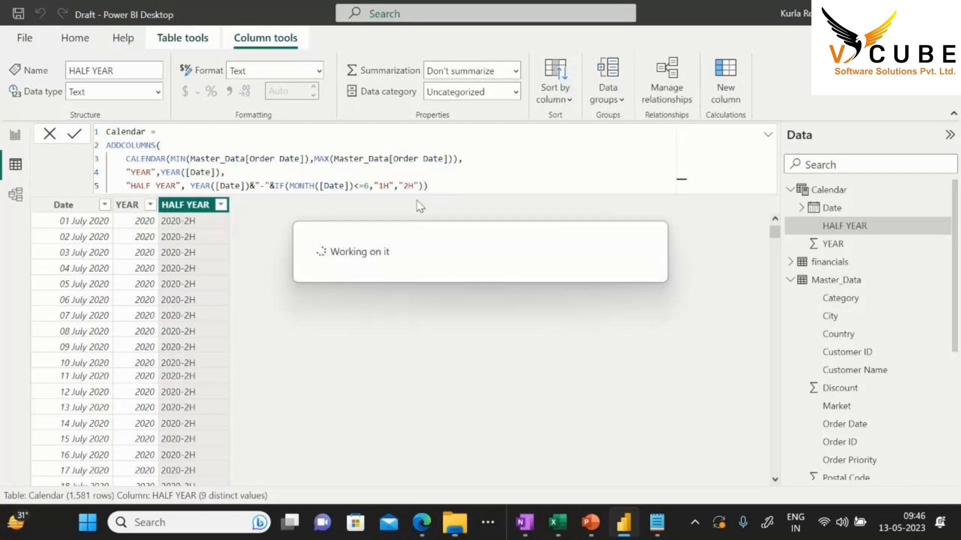
# On report Page 2, enlarge the half-year sales table to fit all its rows and move it toward the page's upper-left corner
pyautogui.click(16, 136)
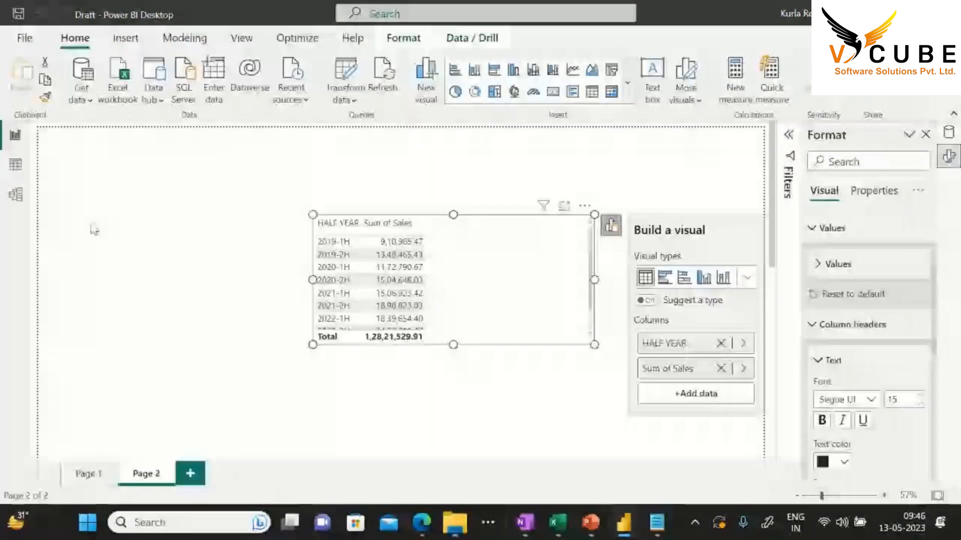
pyautogui.moveTo(454, 344); pyautogui.dragTo(456, 360)
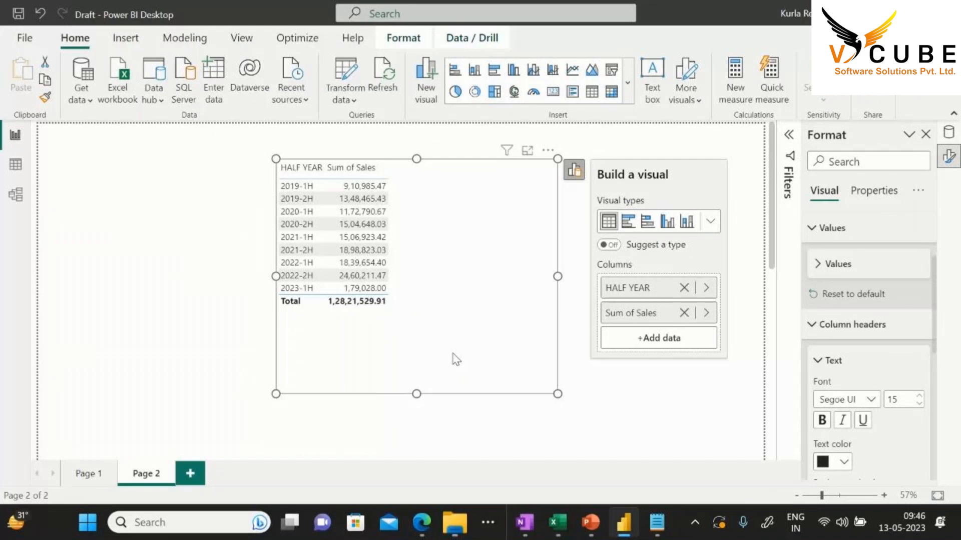
pyautogui.moveTo(452, 360); pyautogui.dragTo(335, 325)
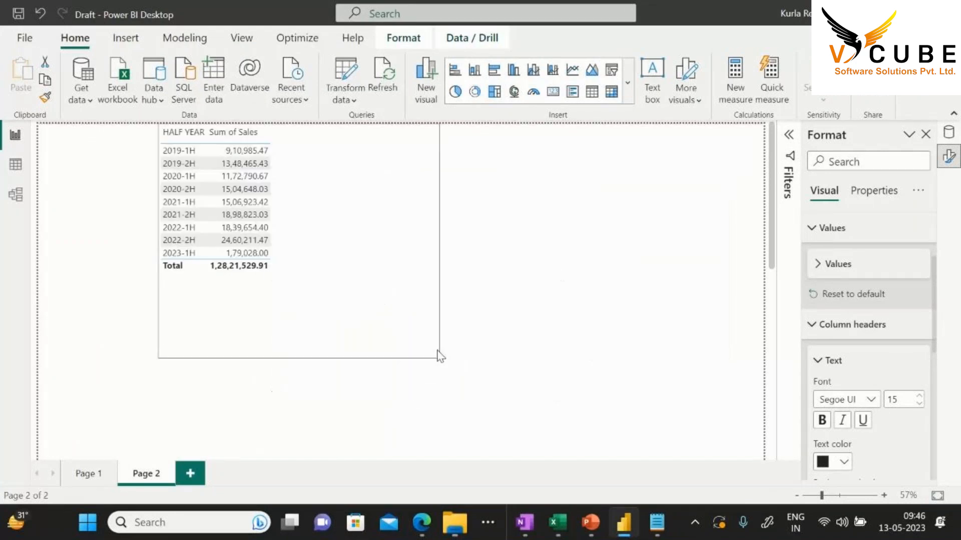
# Extend the Calendar table formula with a "QUARTER" column defined as "Q"&QUARTER([Date])
pyautogui.click(16, 165)
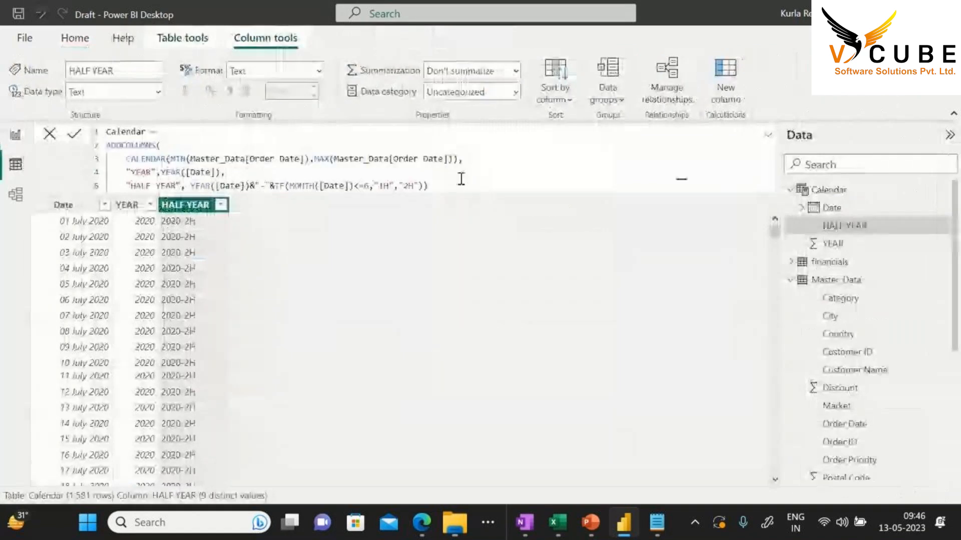
pyautogui.press('BackSpace')
pyautogui.write(',')
pyautogui.hotkey('shift', 'Return')
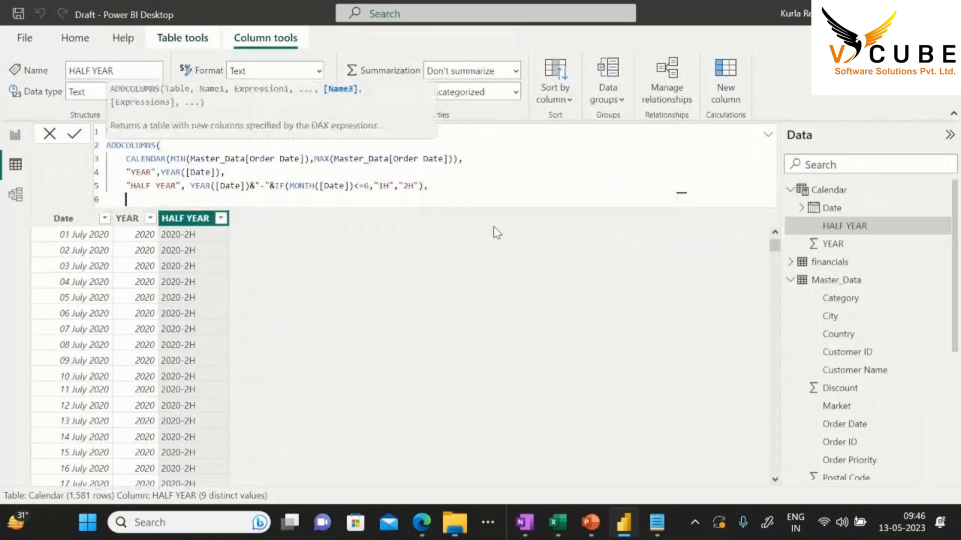
pyautogui.write('"QUARTER",')
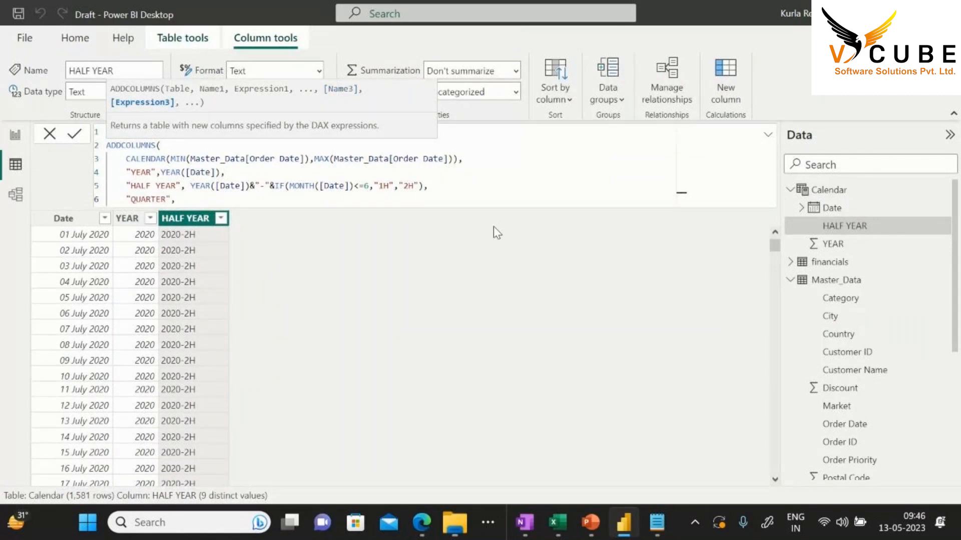
pyautogui.write('"Q"&QUART')
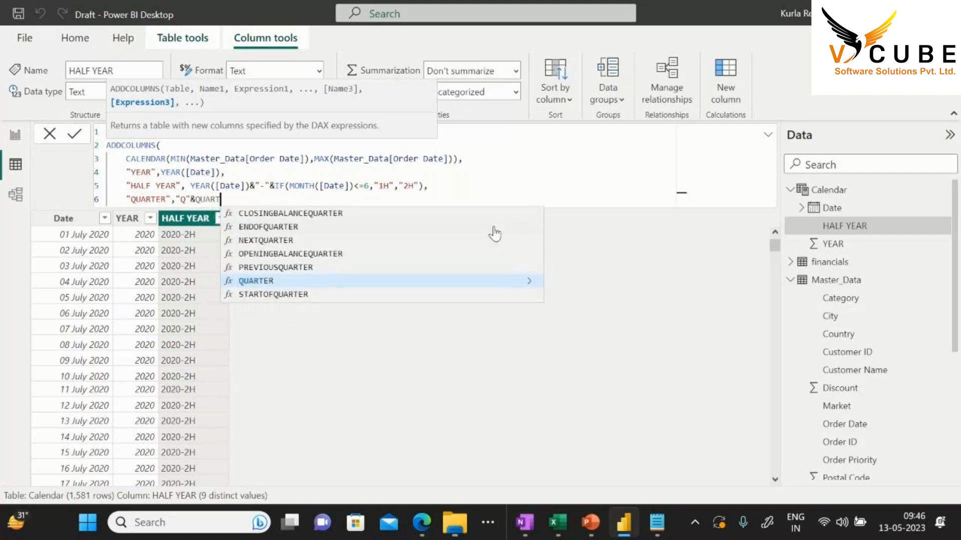
pyautogui.write('ER([Date')
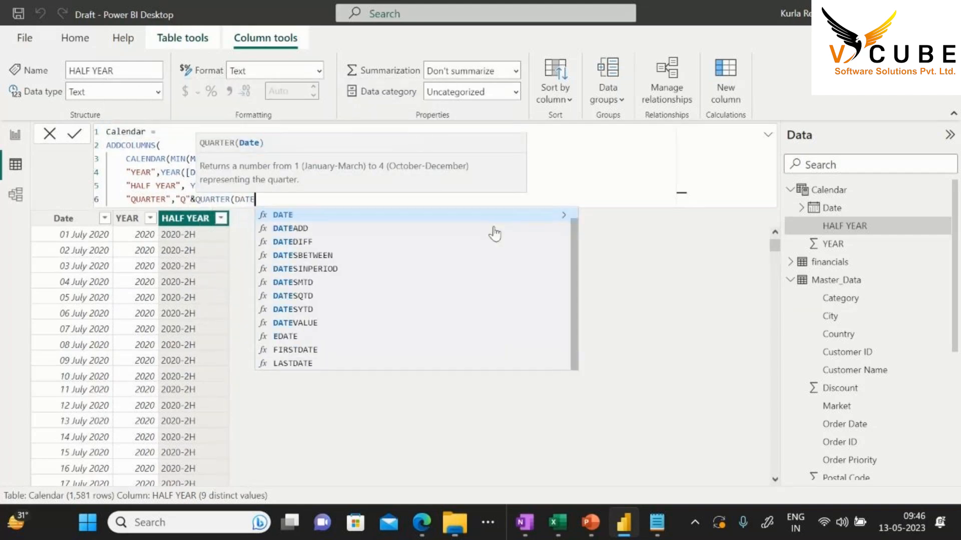
pyautogui.click(331, 214)
pyautogui.write('),')
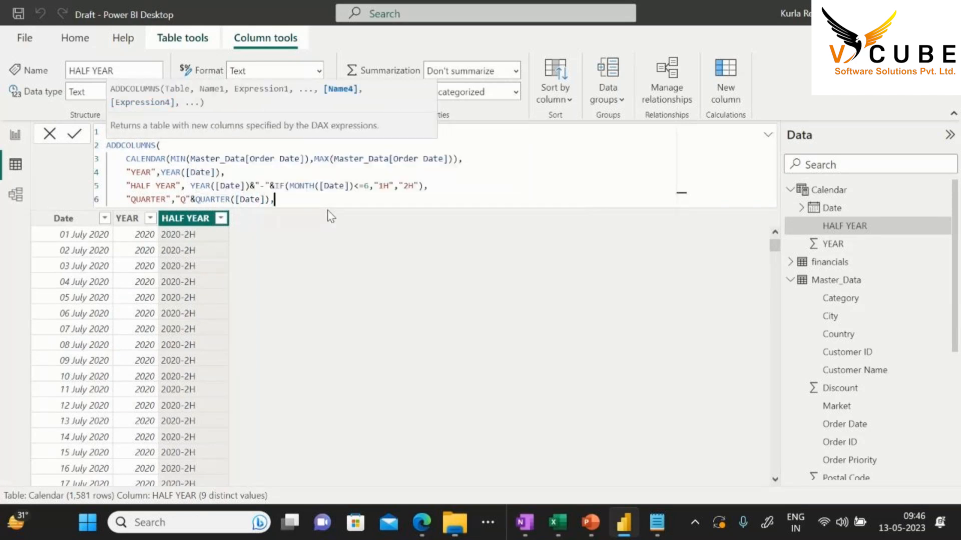
# Add a "MONTH" column on a new line of the Calendar formula, defined as FORMAT([Date],"MM")
pyautogui.hotkey('shift', 'Return')
pyautogui.write('"MONTH",')
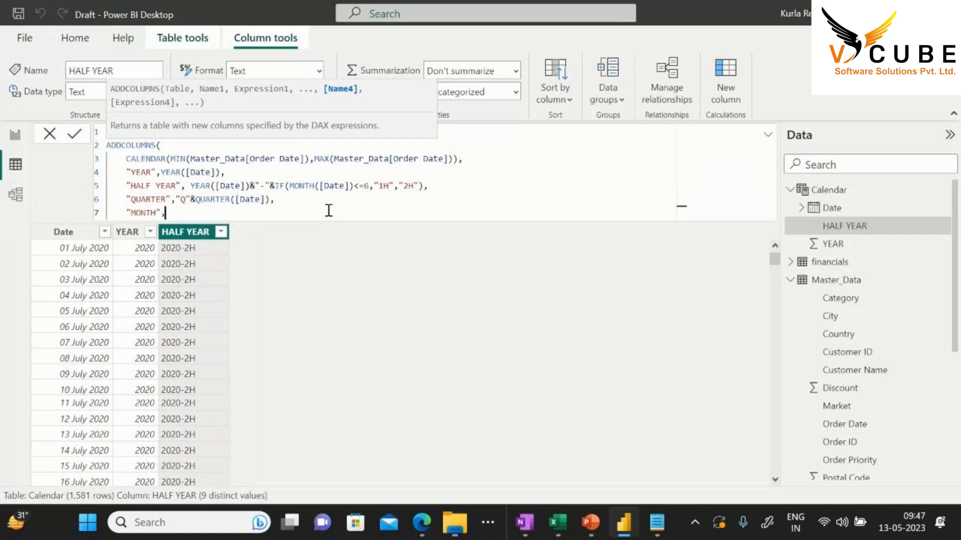
pyautogui.write('FOR')
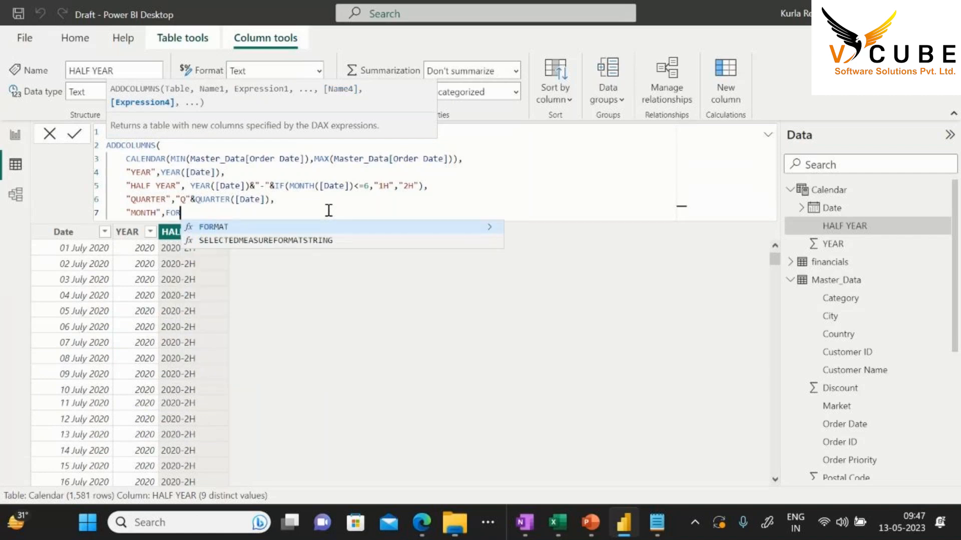
pyautogui.press('Tab')
pyautogui.write('DATE')
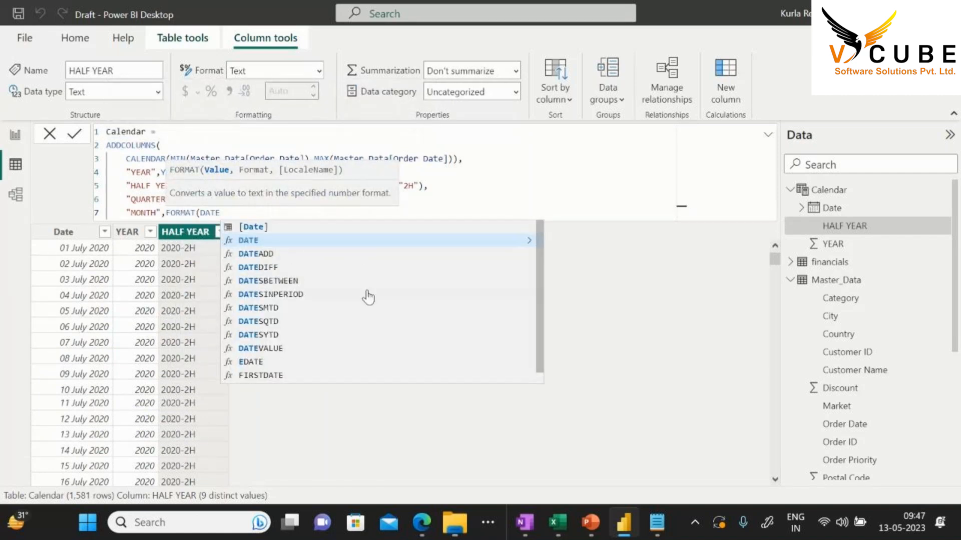
pyautogui.click(278, 226)
pyautogui.write(',"MM"),')
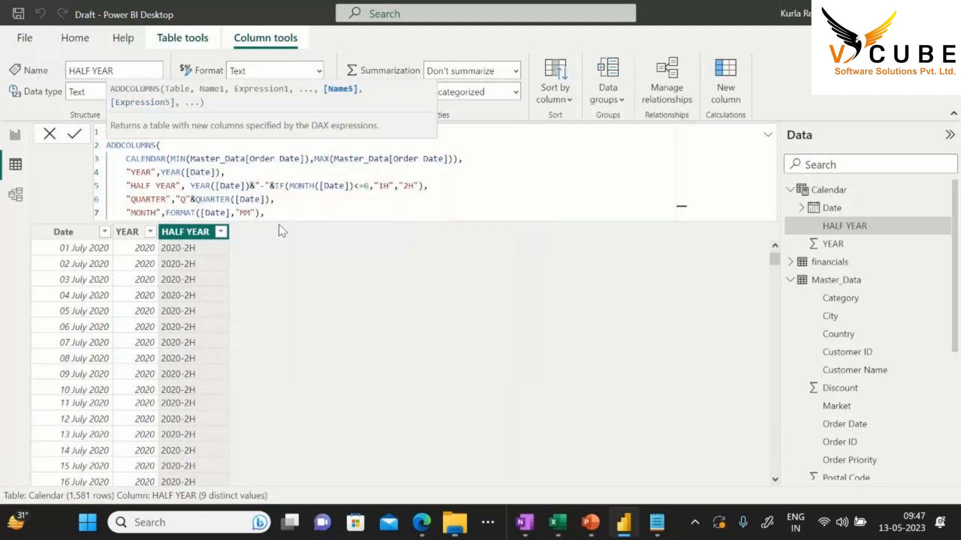
# Add a "WEEK START DATE" column on a new line of the Calendar formula, defined as [Date]-WEEKDAY([Date],2)+1
pyautogui.hotkey('shift', 'Return')
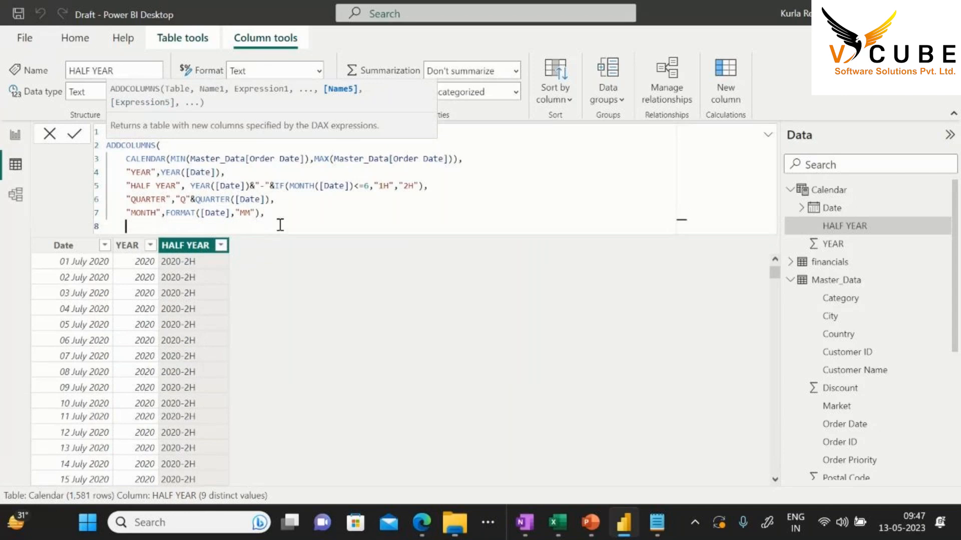
pyautogui.write('"WEEK START DATE')
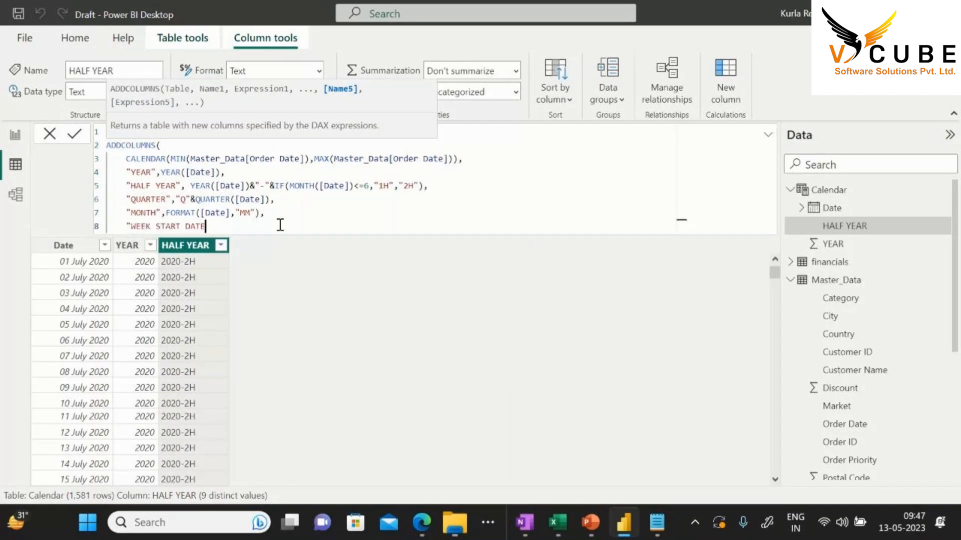
pyautogui.write('",DATE')
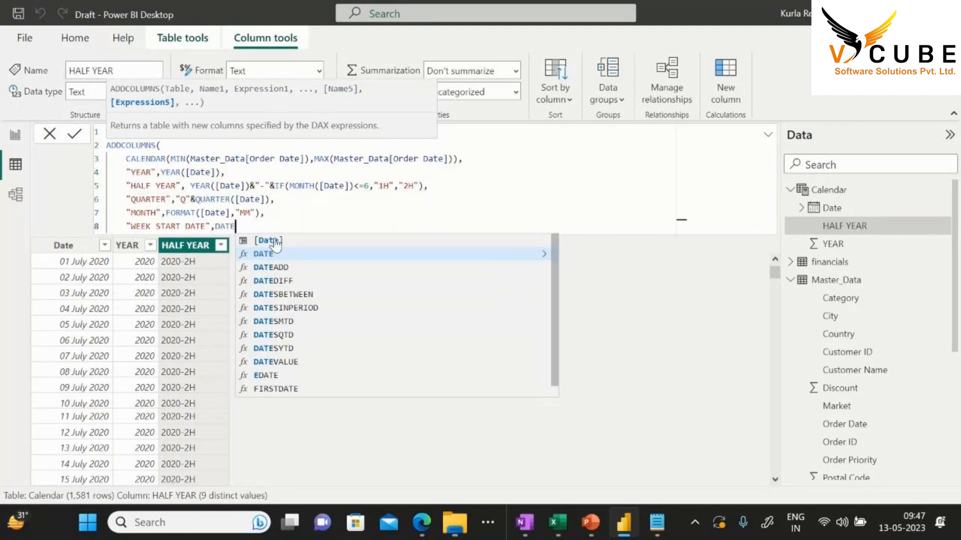
pyautogui.click(275, 242)
pyautogui.write('-')
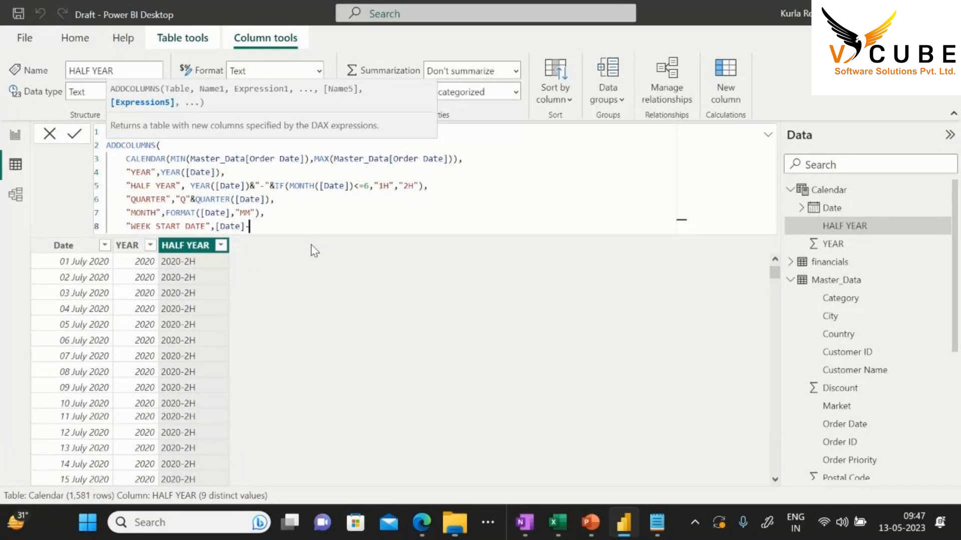
pyautogui.write('week')
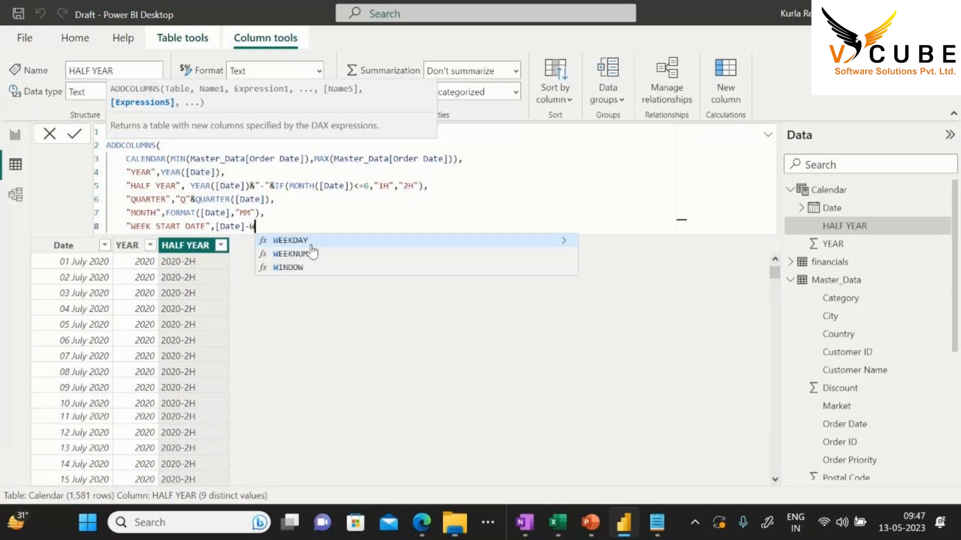
pyautogui.press('Tab')
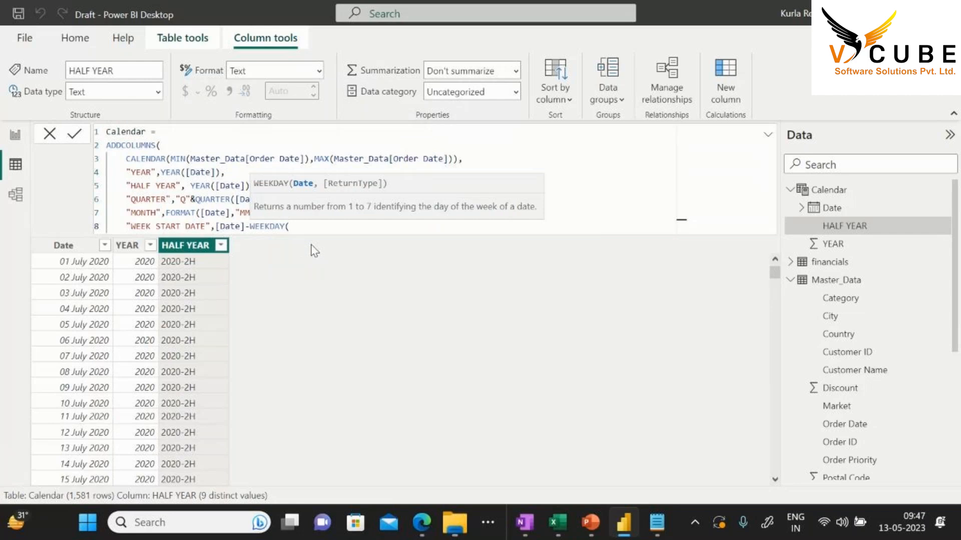
pyautogui.write('DATE')
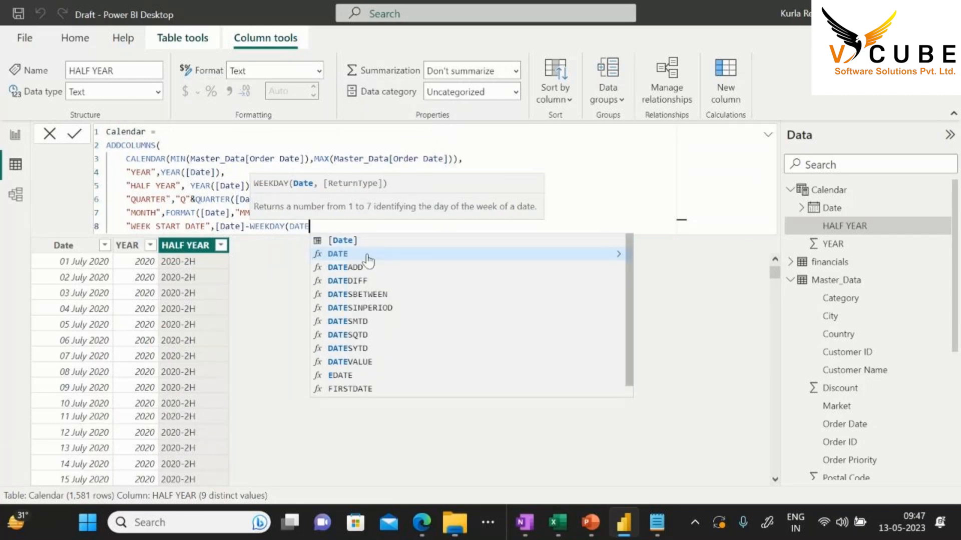
pyautogui.click(349, 242)
pyautogui.write(')')
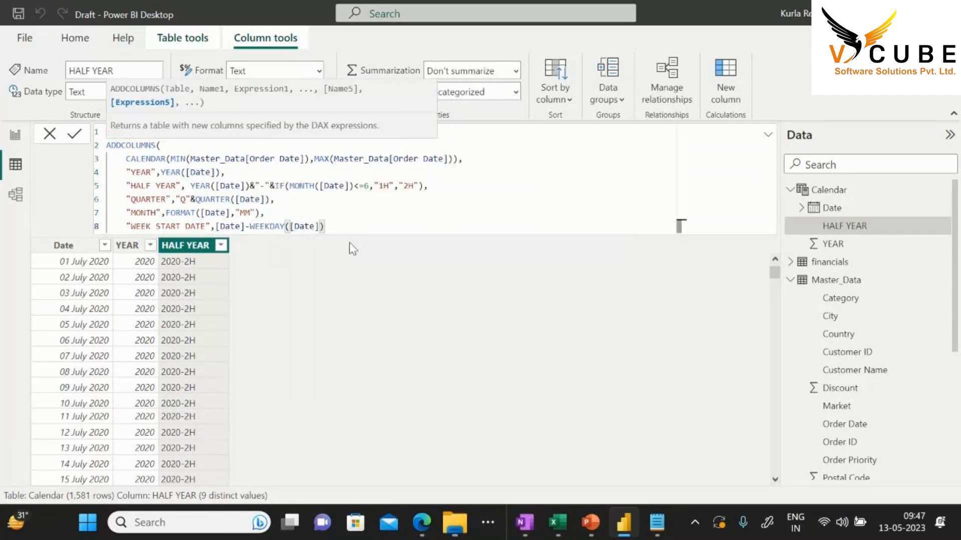
pyautogui.press('BackSpace')
pyautogui.write(',2)+1,')
# Add a "YEAR-QUARTER" column on a new formula line, reusing the QUARTER column's expression "Q"&QUARTER([Date])
pyautogui.hotkey('shift', 'Return')
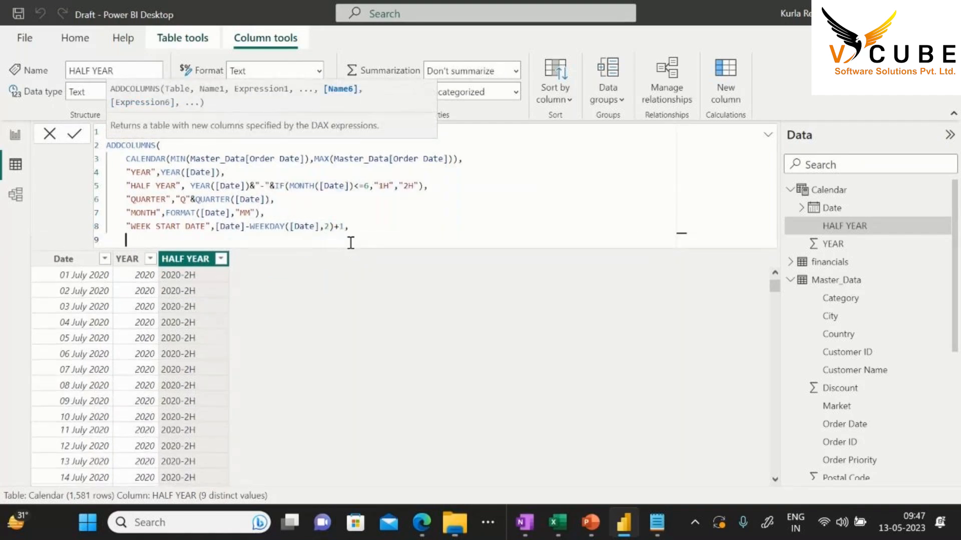
pyautogui.write('"YEAR-QUARTER",')
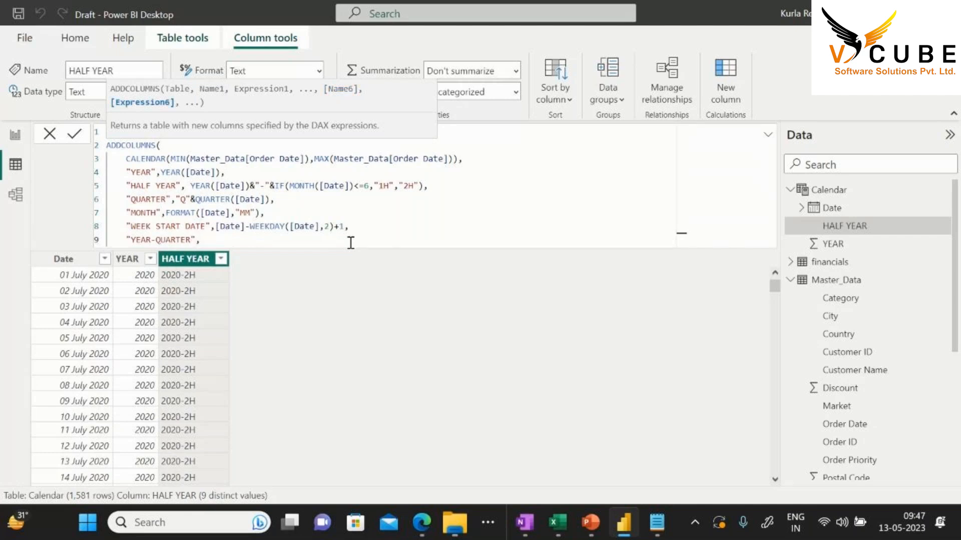
pyautogui.moveTo(176, 200); pyautogui.dragTo(269, 201)
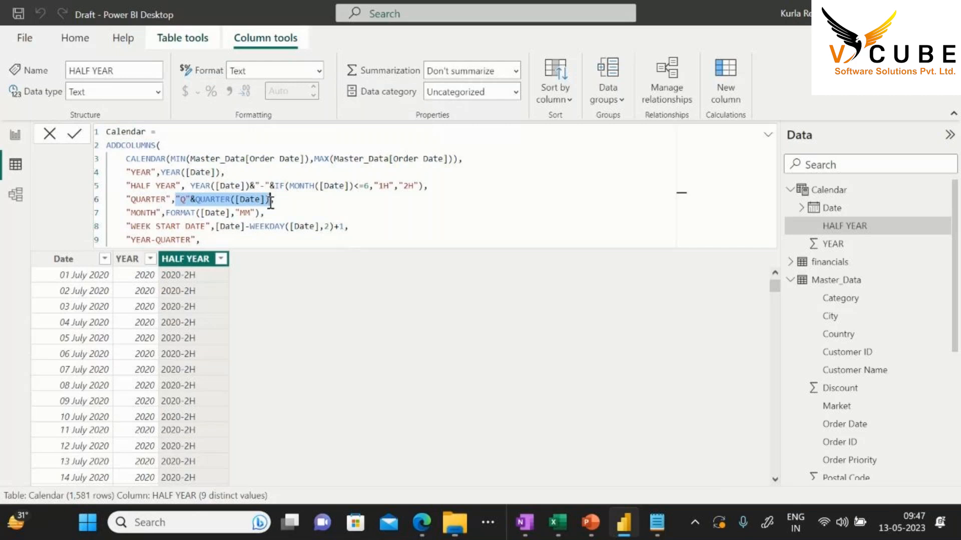
pyautogui.hotkey('ctrl', 'c')
pyautogui.click(253, 238)
pyautogui.hotkey('ctrl', 'v')
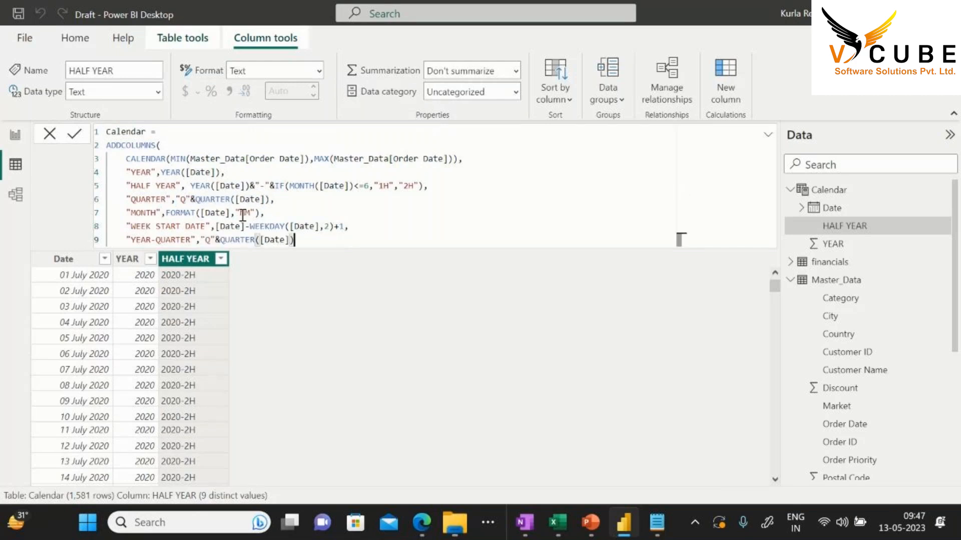
# Prefix the YEAR-QUARTER expression with YEAR([Date])&"-"&, reusing the expression from the YEAR column
pyautogui.moveTo(220, 172); pyautogui.dragTo(162, 172)
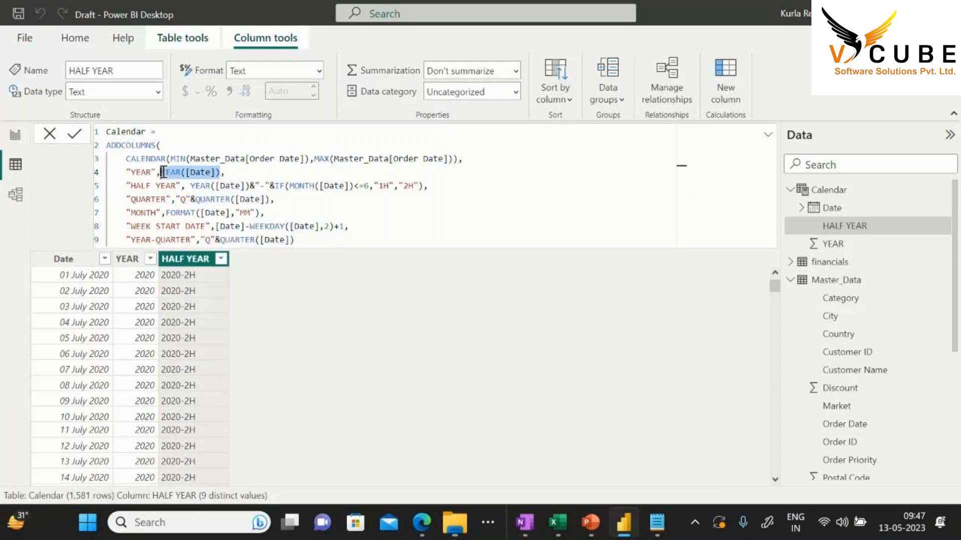
pyautogui.hotkey('ctrl', 'c')
pyautogui.click(197, 240)
pyautogui.hotkey('ctrl', 'v')
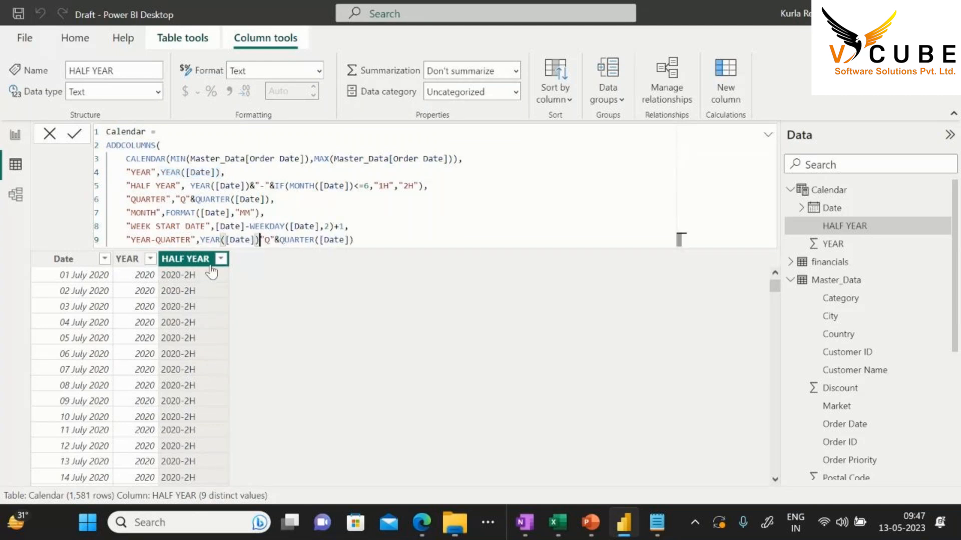
pyautogui.write('&')
pyautogui.press('BackSpace')
pyautogui.write('&')
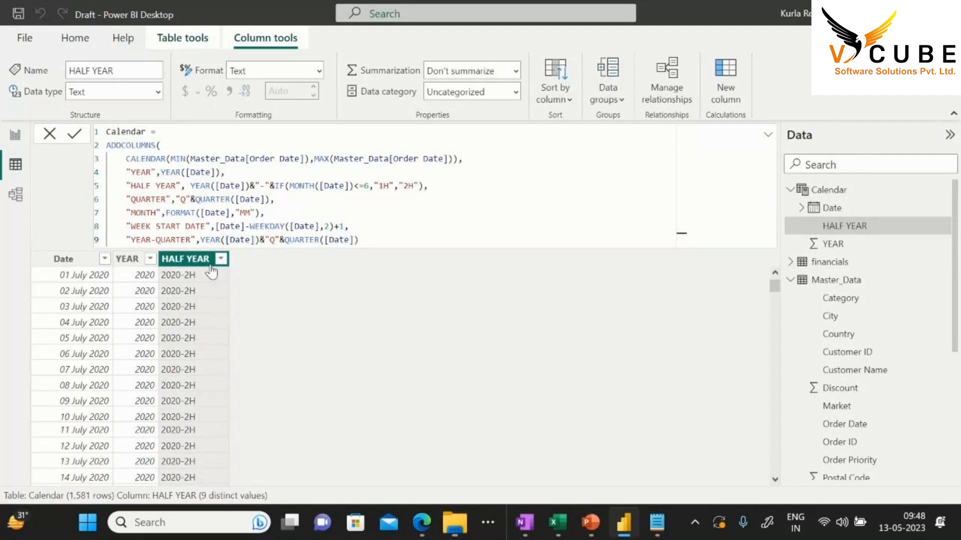
pyautogui.write('"-"&')
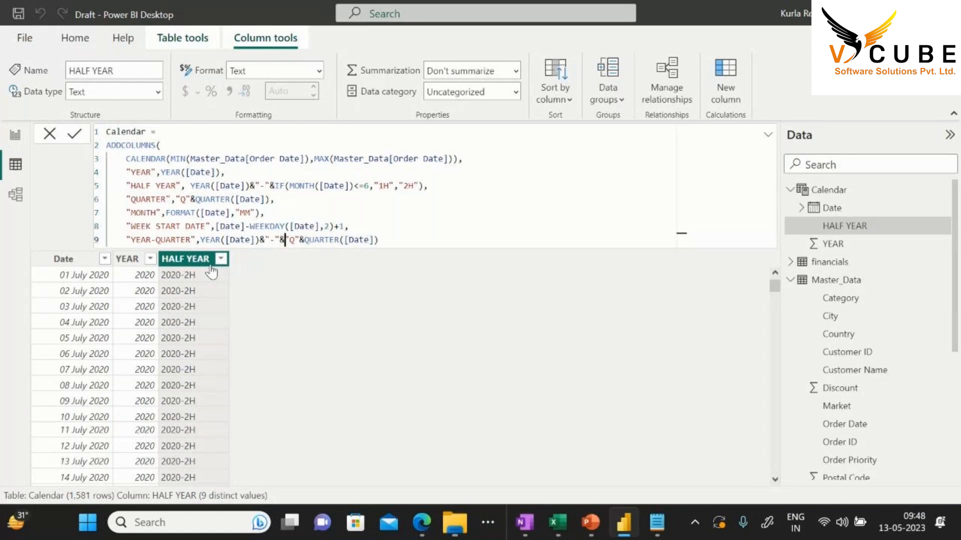
# Start a "YEAR-MONTH" column on a new line of the Calendar formula, reusing YEAR([Date])&"-"& from the YEAR-QUARTER column
pyautogui.click(387, 242)
pyautogui.write(',')
pyautogui.press('Return')
pyautogui.write('"YEA')
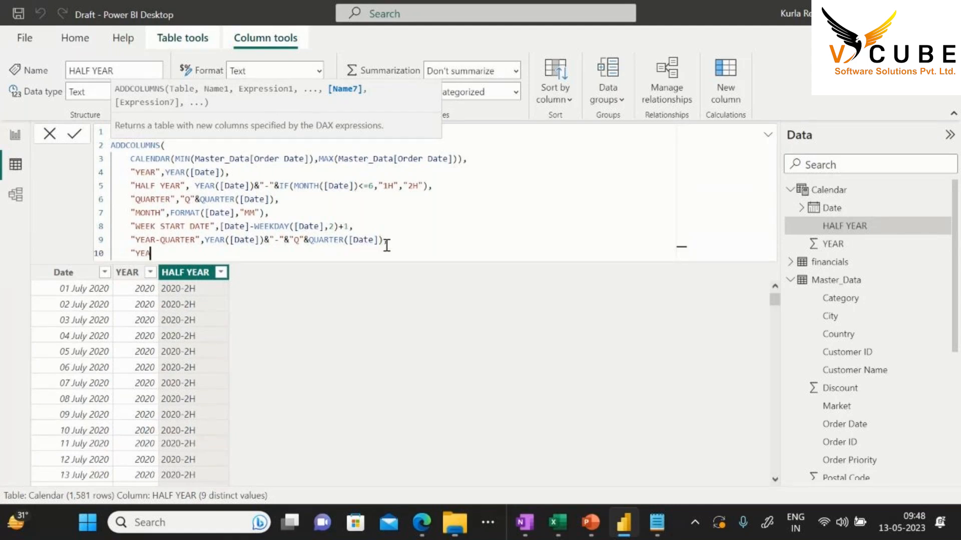
pyautogui.write('R-MONTH"')
pyautogui.moveTo(290, 244); pyautogui.dragTo(205, 243)
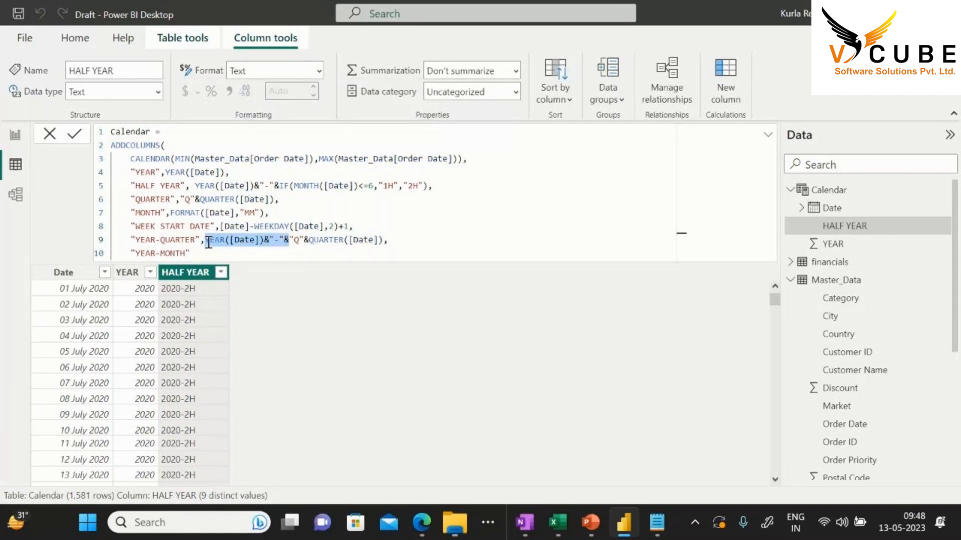
pyautogui.click(209, 254)
pyautogui.write(',')
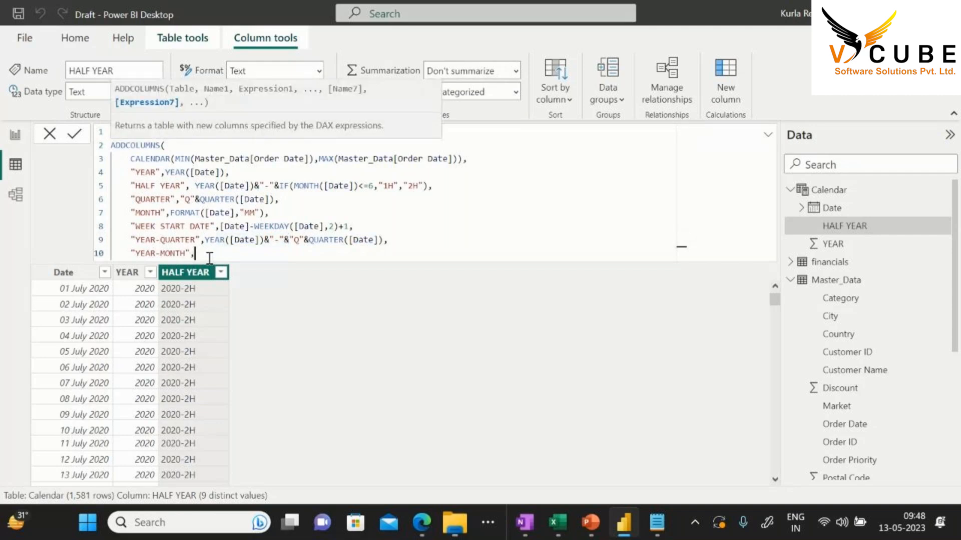
pyautogui.hotkey('ctrl', 'v')
# Complete the YEAR-MONTH expression with FORMAT([Date],"MM") from the MONTH column, close the ADDCOLUMNS call and commit the formula
pyautogui.moveTo(265, 213); pyautogui.dragTo(170, 214)
pyautogui.click(315, 252)
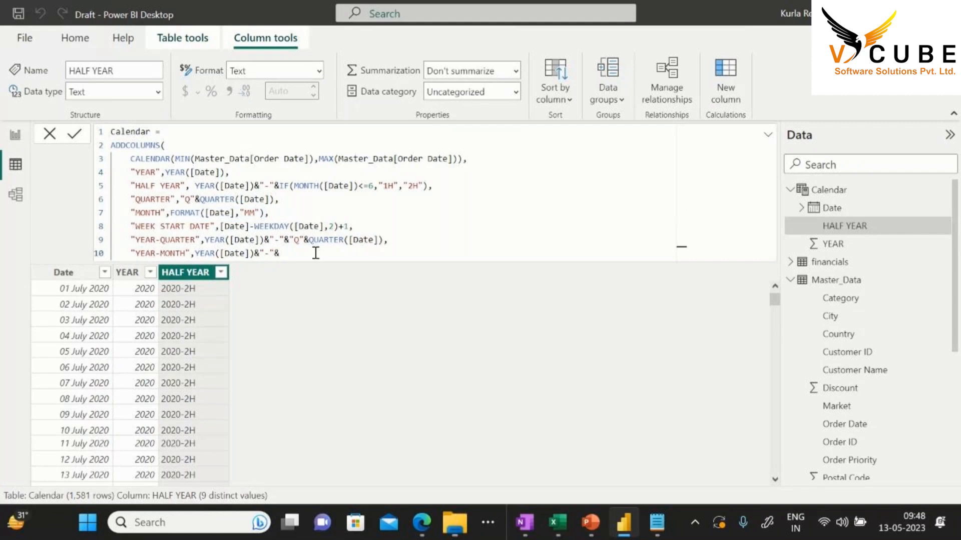
pyautogui.hotkey('ctrl', 'v')
pyautogui.write(')')
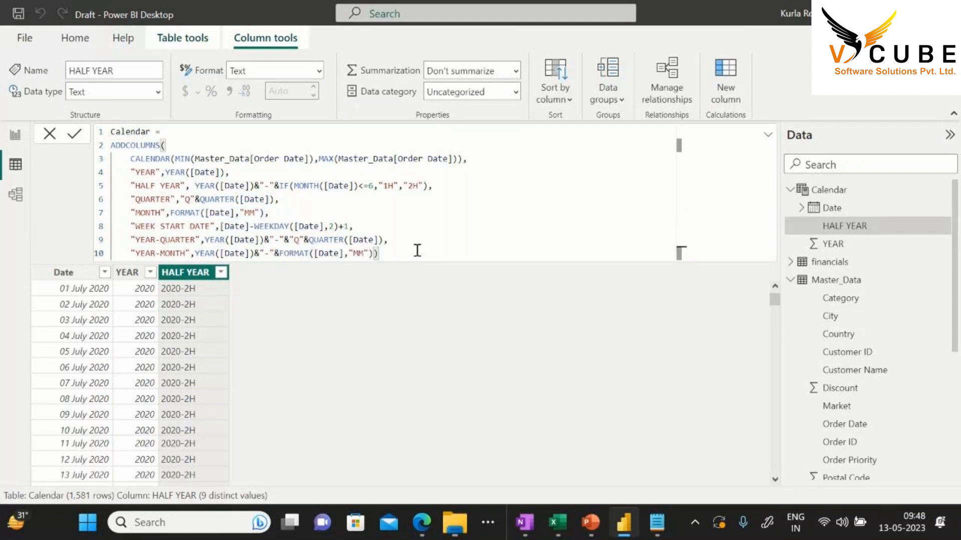
pyautogui.press('Return')
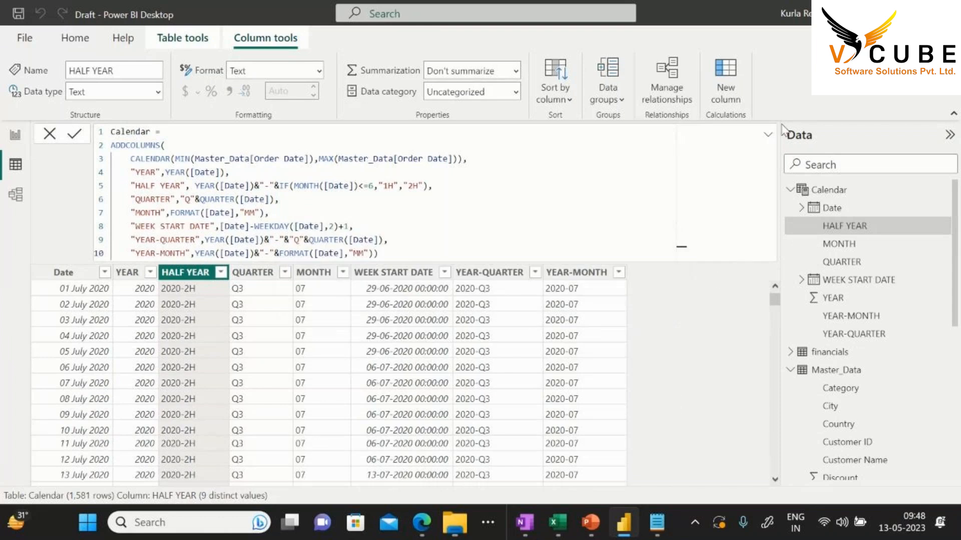
# Collapse the formula editor and look over the YEAR, HALF YEAR and MONTH columns of the Calendar table
pyautogui.click(768, 134)
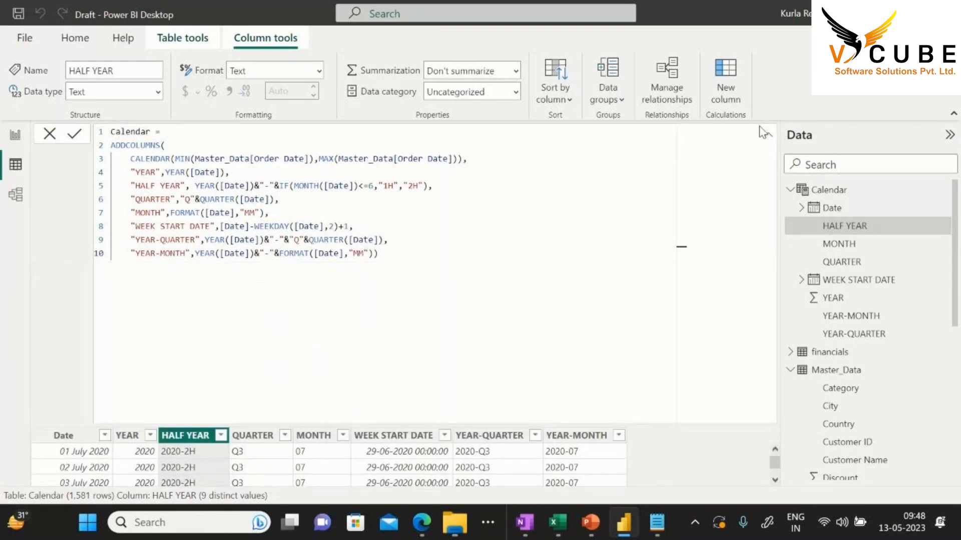
pyautogui.click(769, 135)
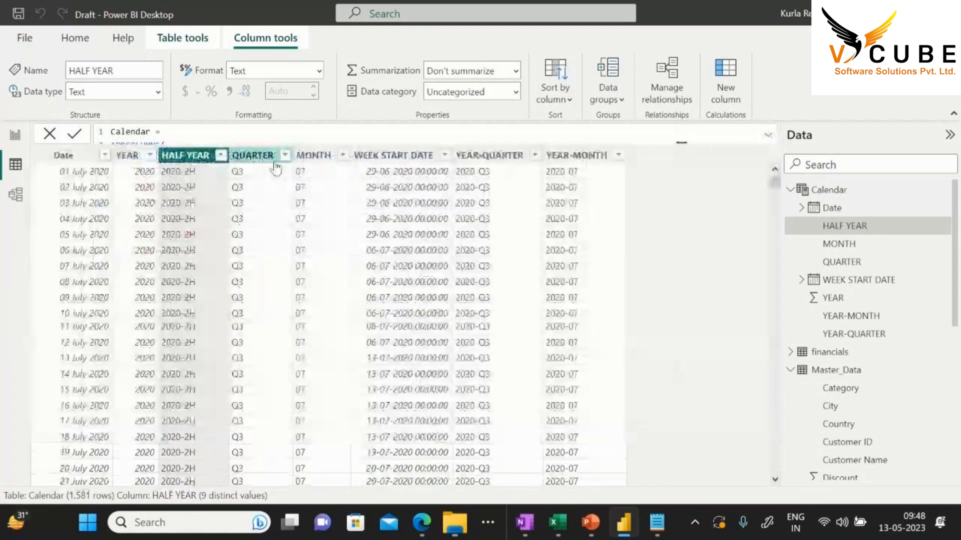
pyautogui.click(146, 169)
pyautogui.click(181, 160)
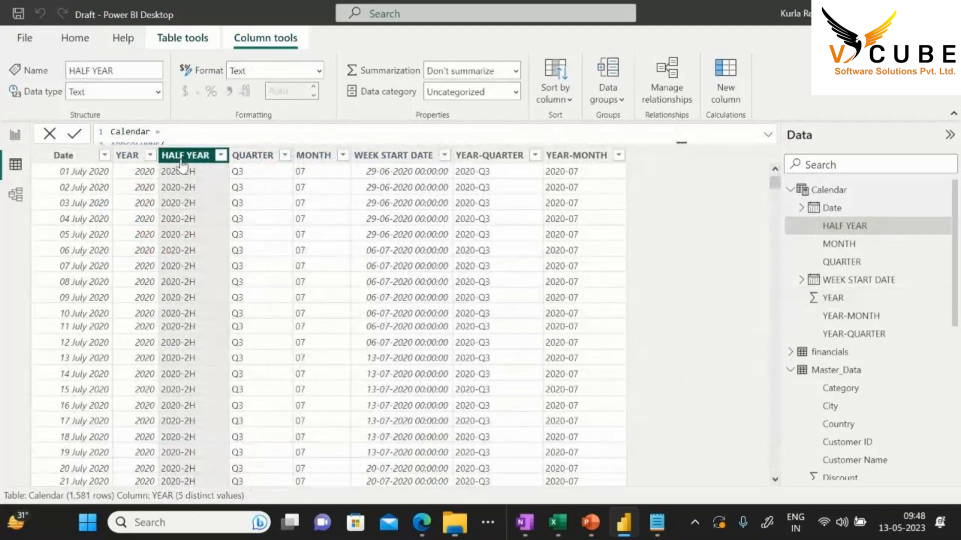
pyautogui.click(313, 167)
# Set the WEEK START DATE column's data type to Date and its format to 14-03-2001 (dd-mm-yyyy)
pyautogui.click(381, 168)
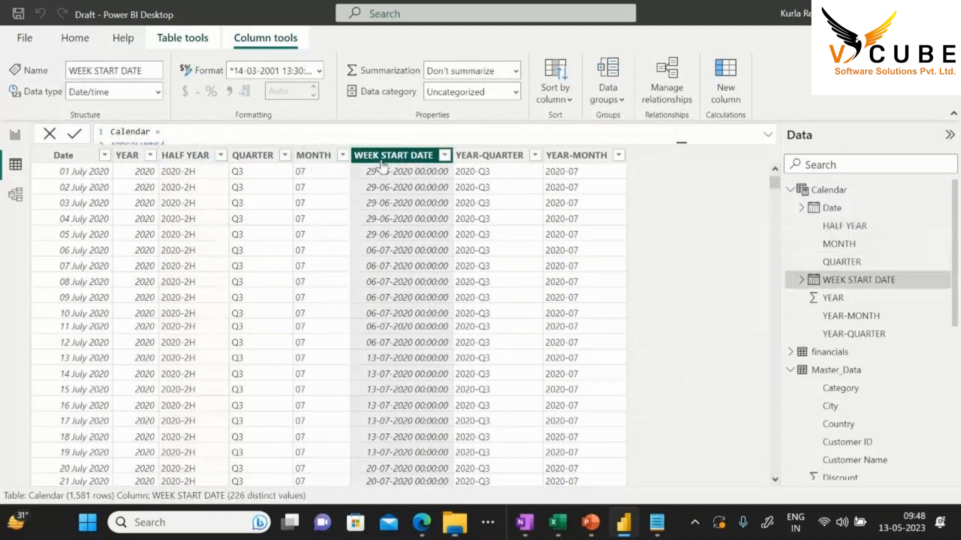
pyautogui.click(155, 91)
pyautogui.click(92, 199)
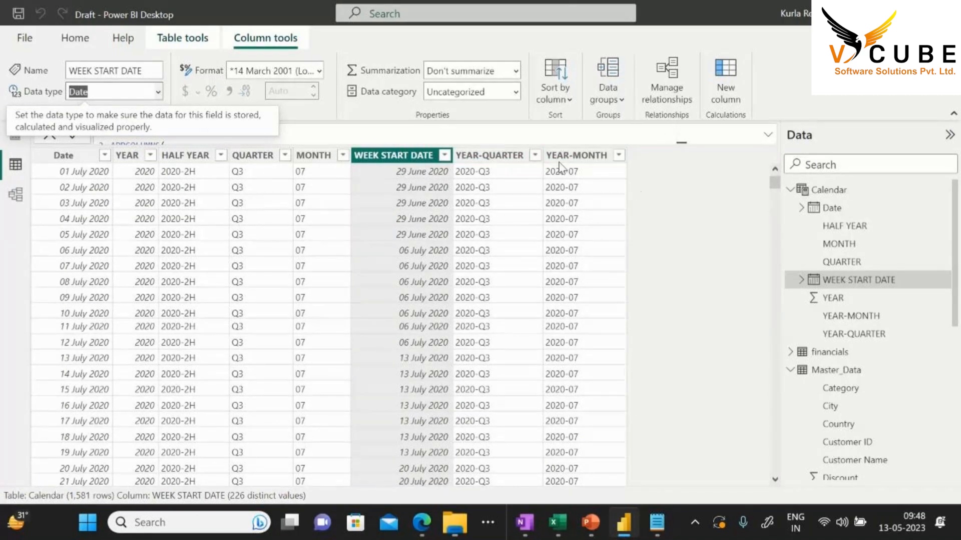
pyautogui.click(319, 71)
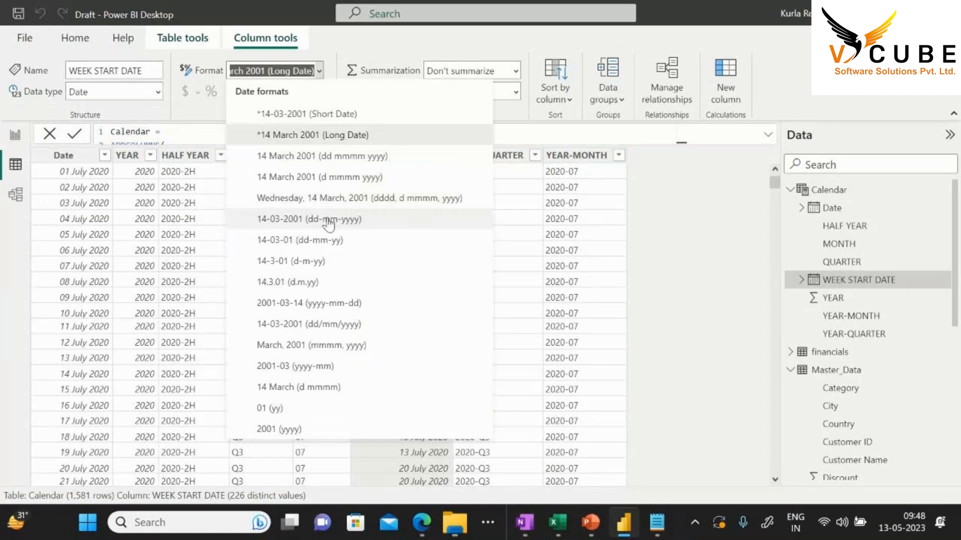
pyautogui.click(292, 220)
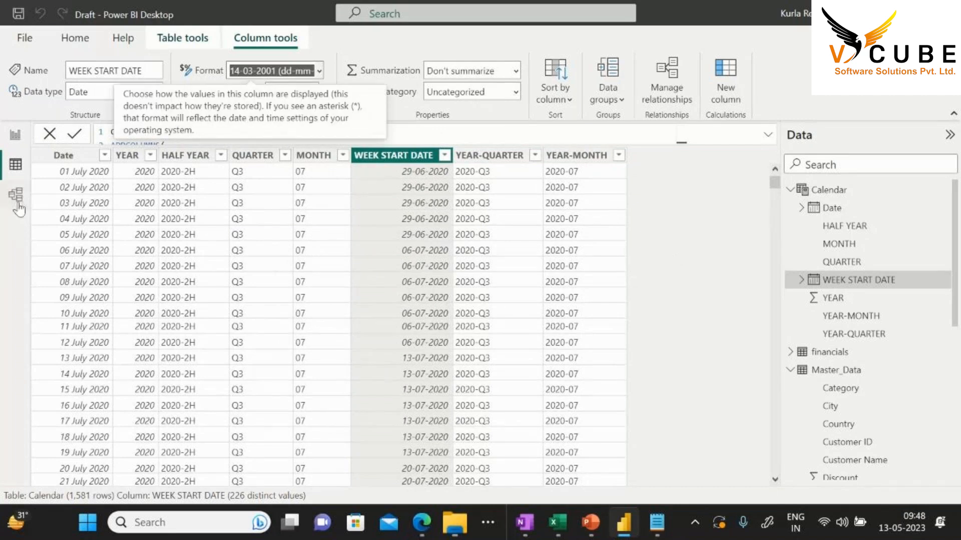
# Shrink the HALF YEAR sales table visual on report Page 2 closer to its contents and show the data fields
pyautogui.click(16, 194)
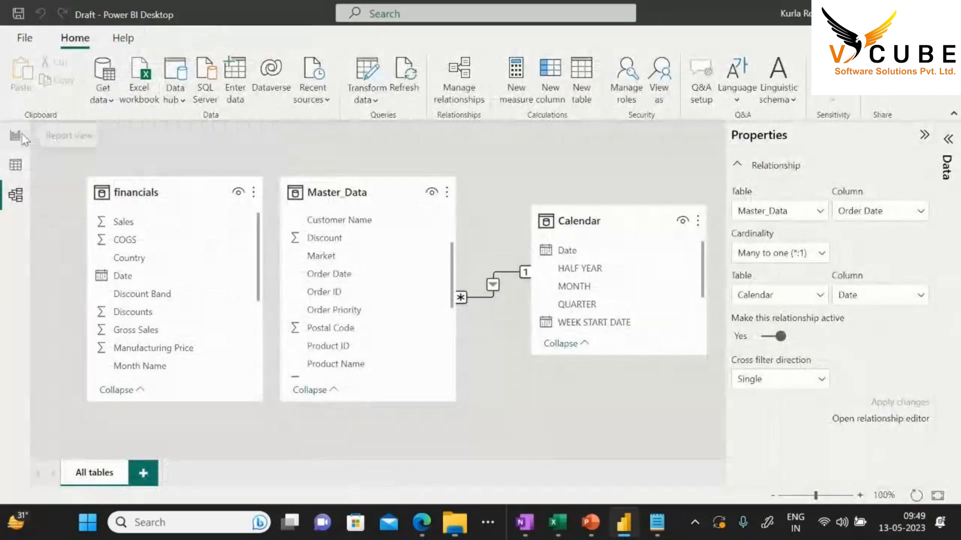
pyautogui.click(16, 135)
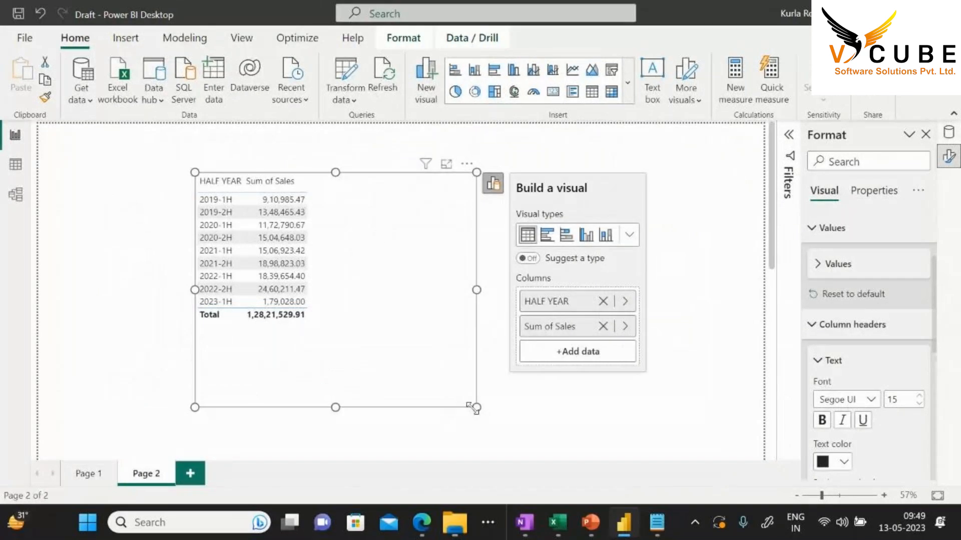
pyautogui.moveTo(476, 407); pyautogui.dragTo(359, 356)
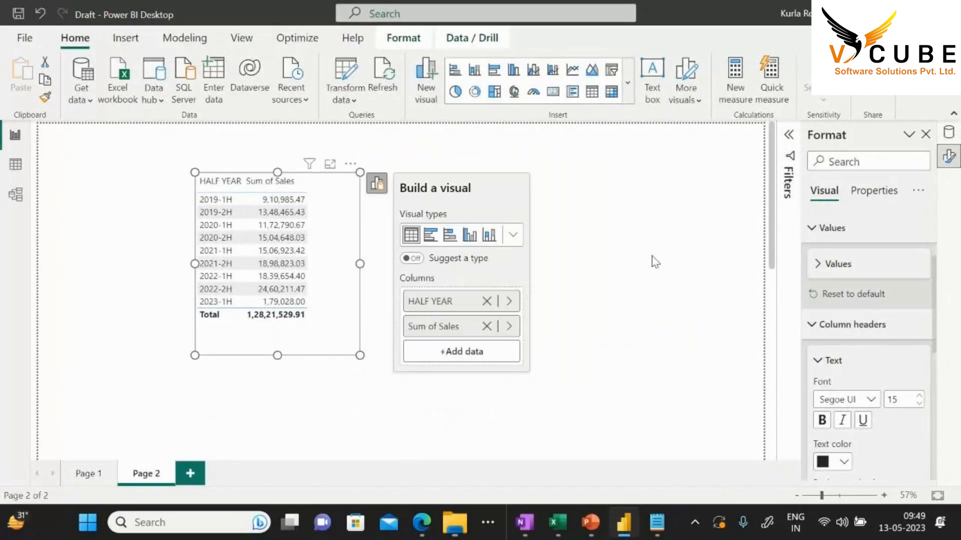
pyautogui.click(949, 133)
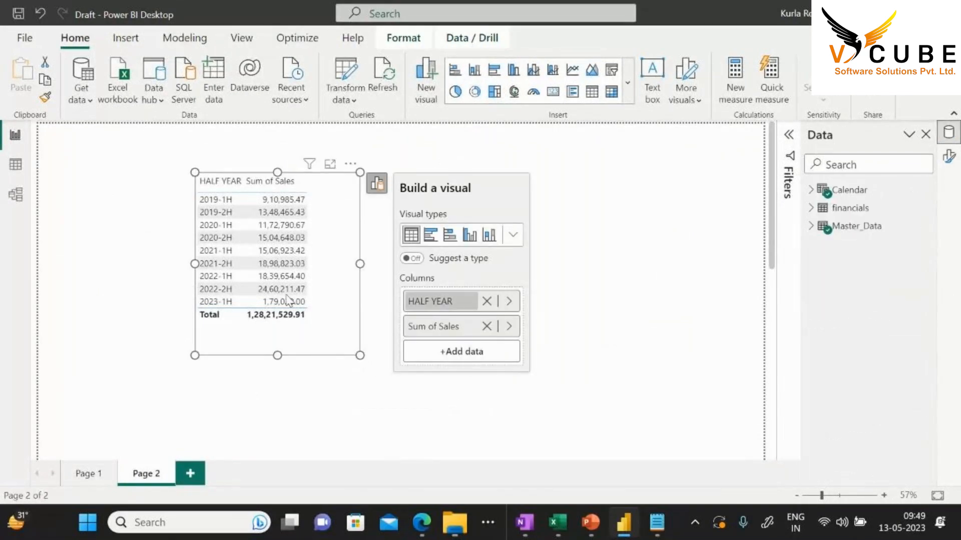
# Delete the relationship between the Master_Data and Calendar tables in the model
pyautogui.click(16, 195)
pyautogui.rightClick(471, 305)
pyautogui.click(488, 307)
pyautogui.click(567, 295)
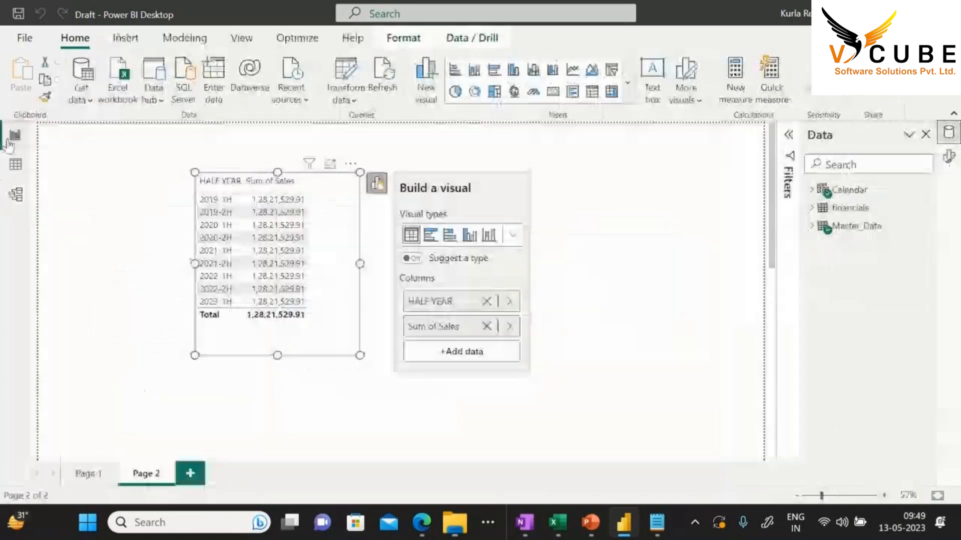
# Return to report Page 2 and move the HALF YEAR sales table visual closer to the middle of the page
pyautogui.click(11, 140)
pyautogui.moveTo(343, 255); pyautogui.dragTo(435, 246)
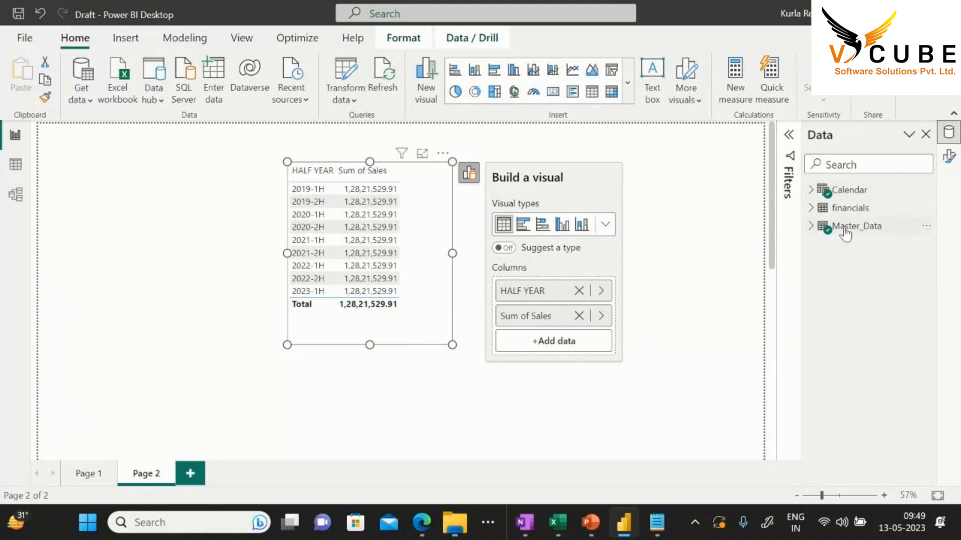
pyautogui.moveTo(845, 233)
# Relate Master_Data's Order Date to the Calendar table's Date in the model, and return to the report
pyautogui.click(17, 197)
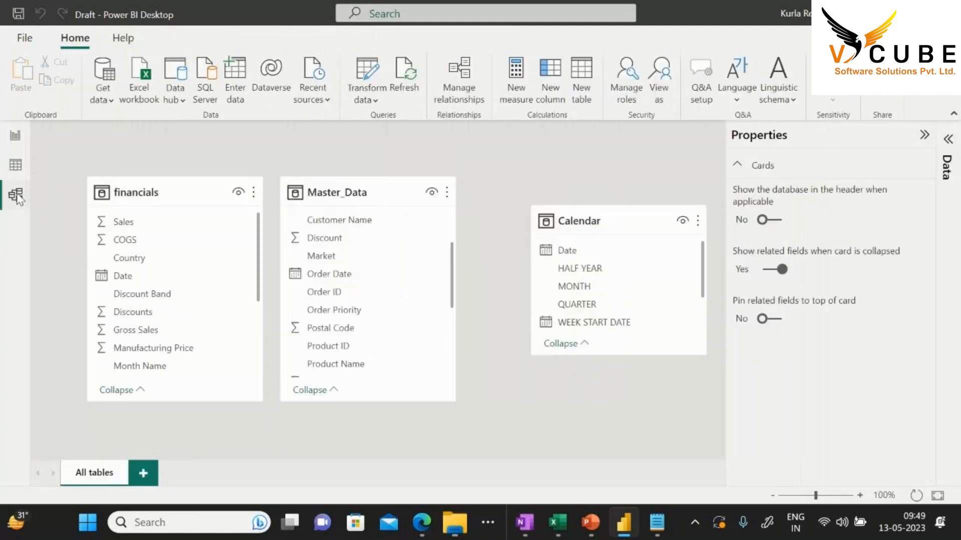
pyautogui.click(649, 215)
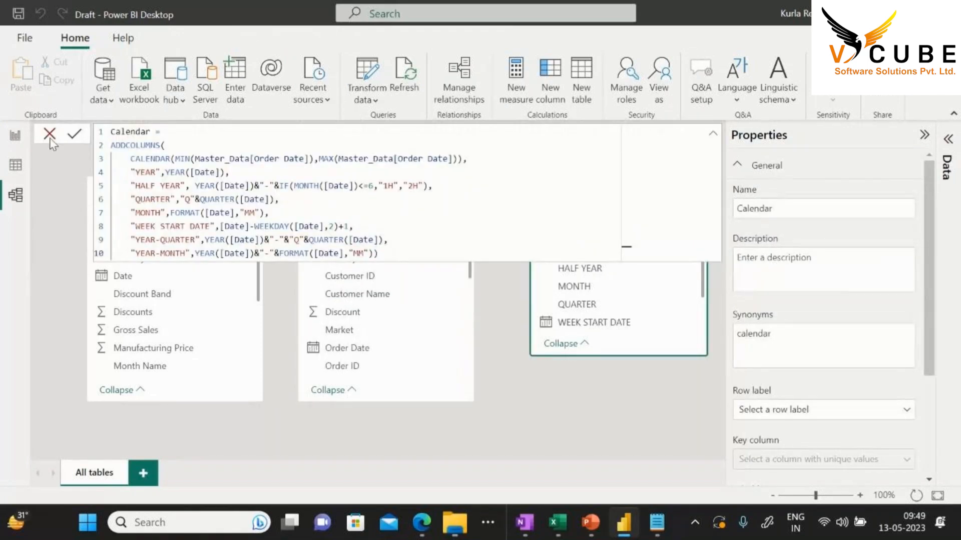
pyautogui.click(49, 136)
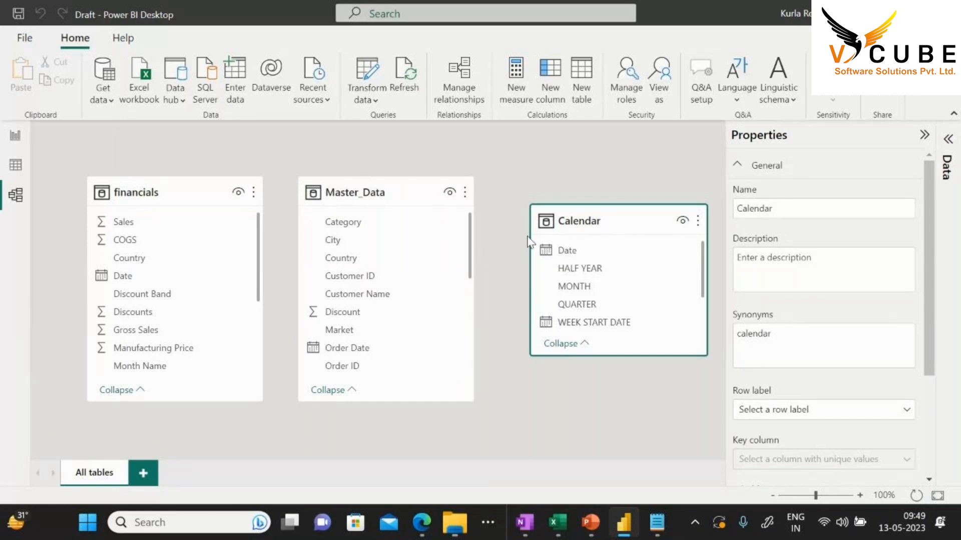
pyautogui.scroll(-2, 392, 266)
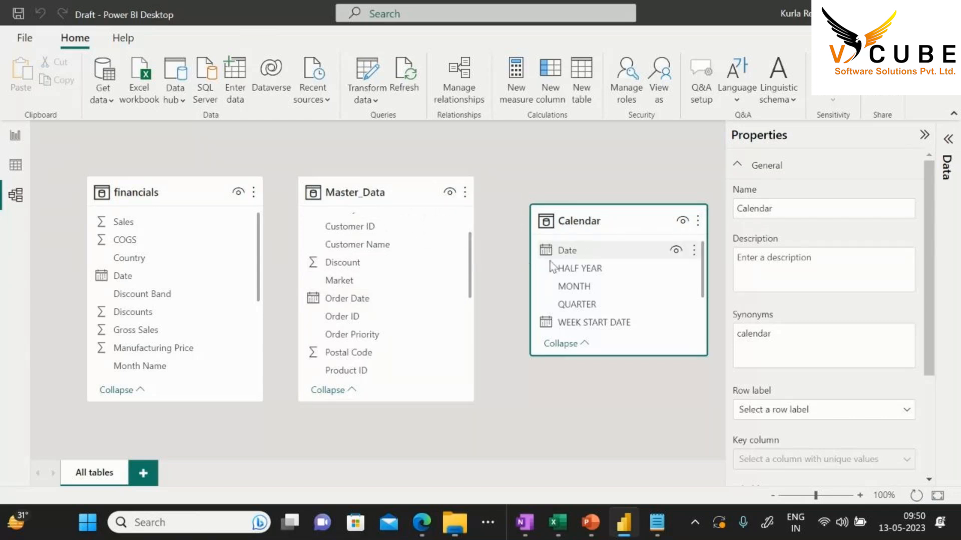
pyautogui.moveTo(357, 303); pyautogui.dragTo(594, 256)
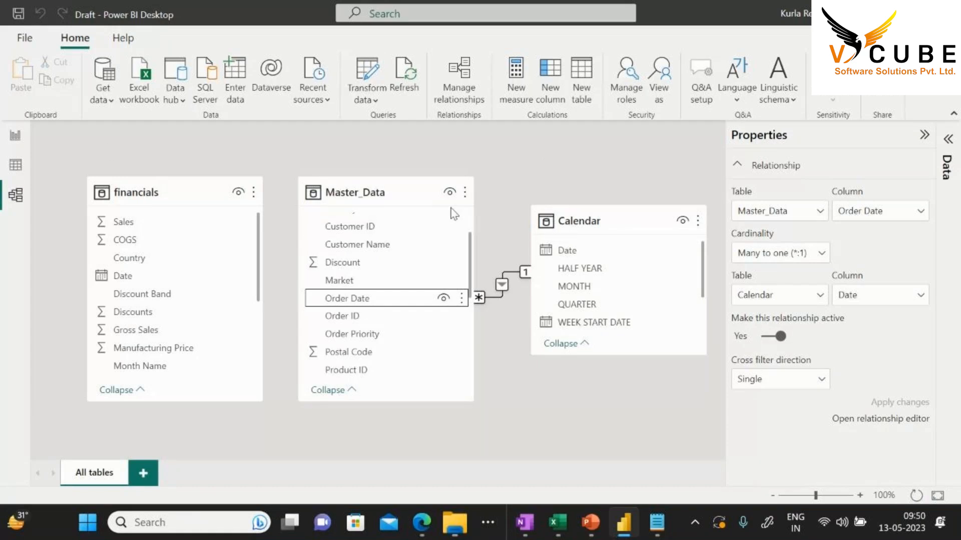
pyautogui.click(15, 135)
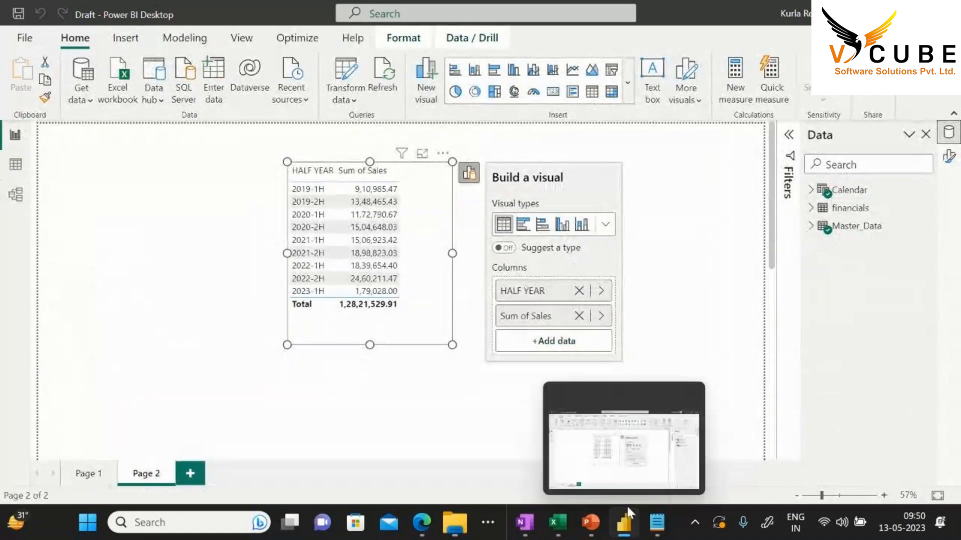
# Switch to the REQ notes in Notepad and examine the first requirement line, especially the sales and profit measures and % Of Sales
pyautogui.click(655, 529)
pyautogui.moveTo(30, 68)
pyautogui.mouseDown()
pyautogui.moveTo(619, 65)
pyautogui.moveTo(29, 67)
pyautogui.mouseUp()
pyautogui.click(644, 79)
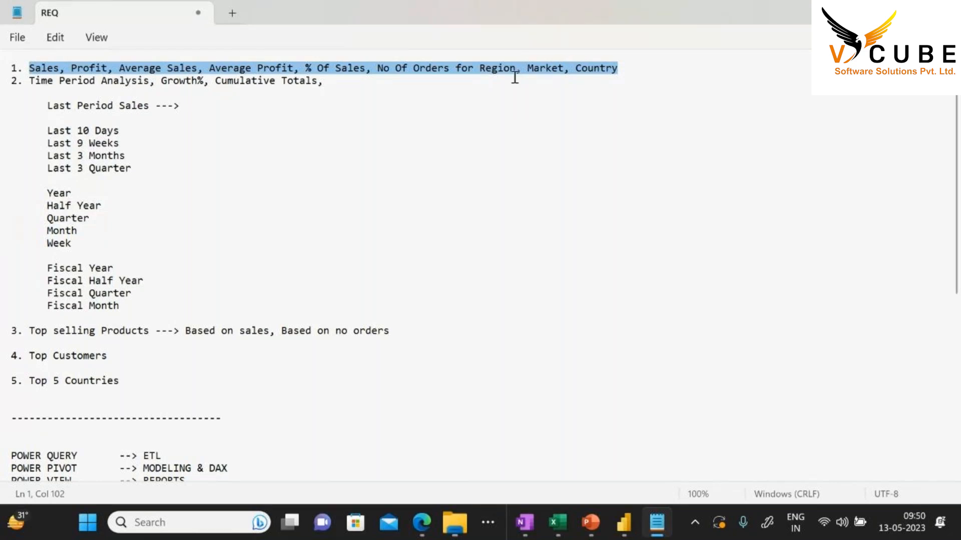
pyautogui.moveTo(298, 70); pyautogui.dragTo(31, 69)
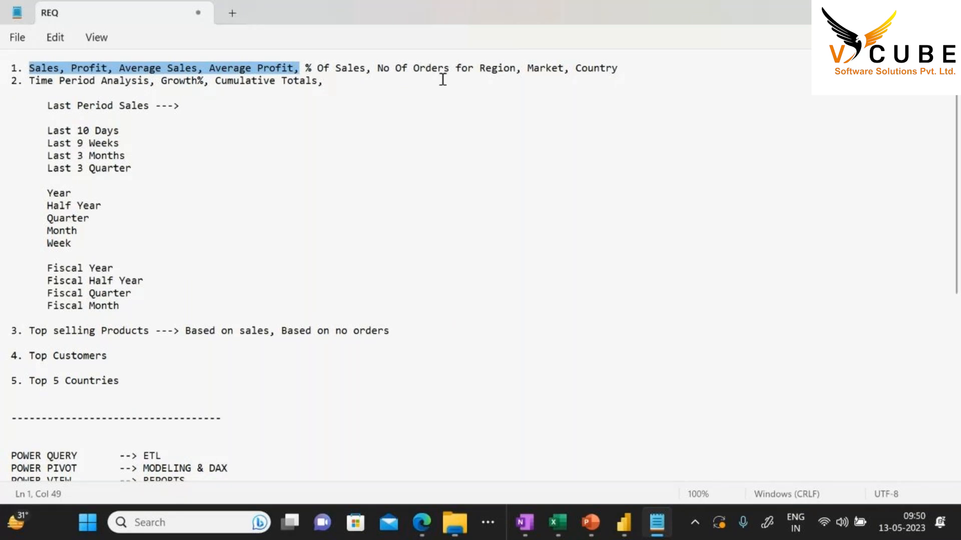
pyautogui.moveTo(301, 68); pyautogui.dragTo(370, 68)
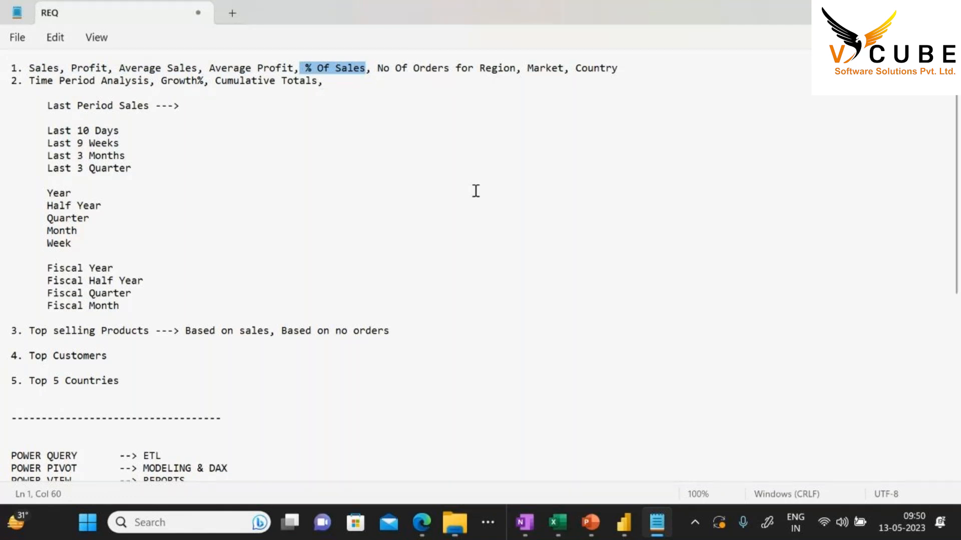
pyautogui.click(313, 68)
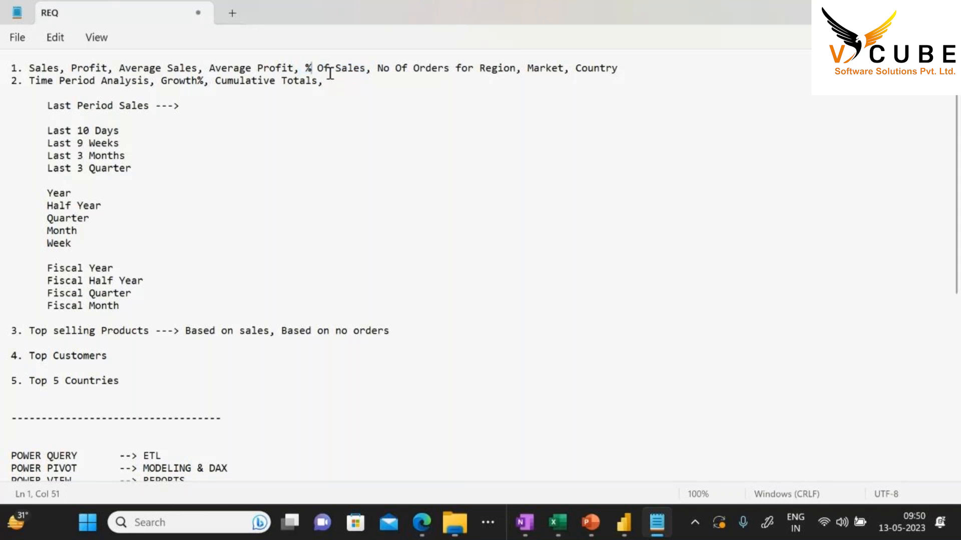
pyautogui.moveTo(365, 68); pyautogui.dragTo(305, 67)
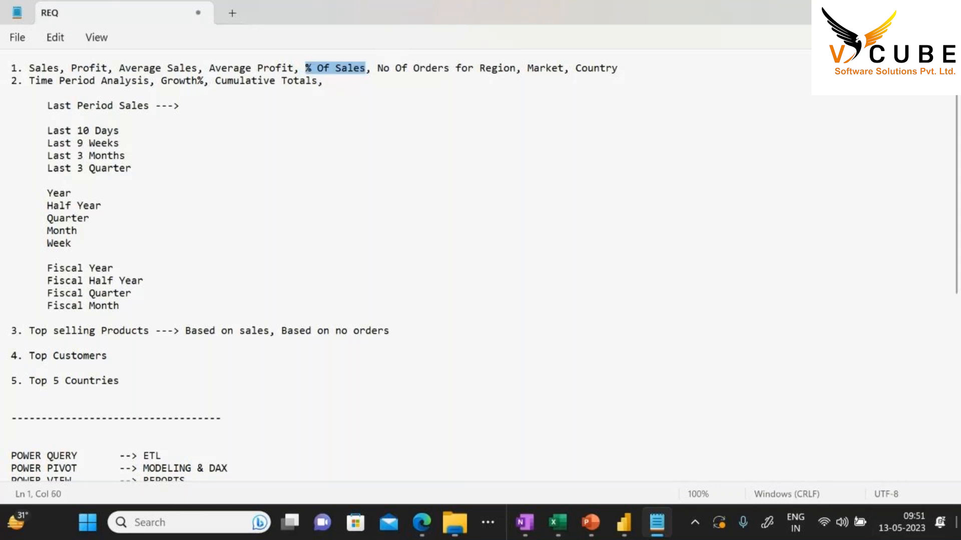
# Switch to the Global-Superstore workbook in Excel and copy the entire Market column
pyautogui.moveTo(556, 524)
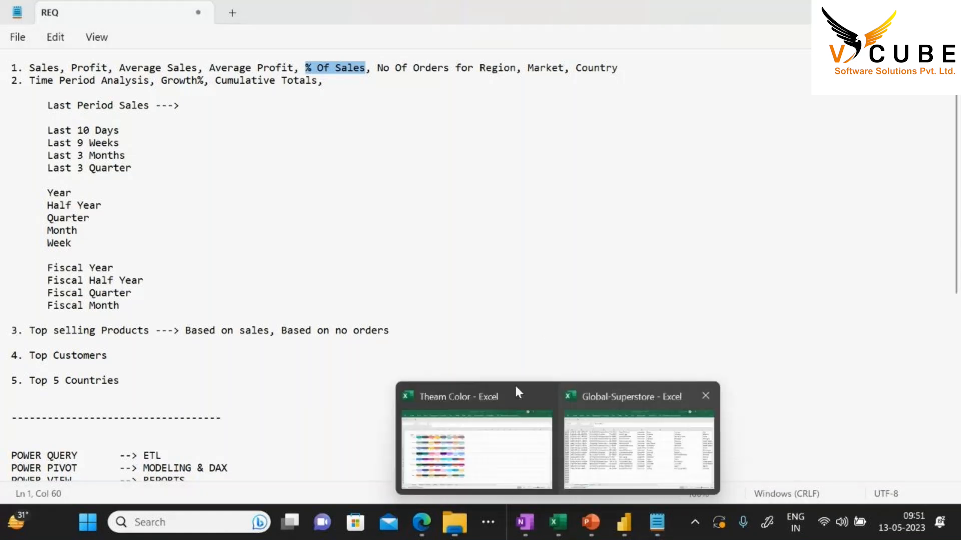
pyautogui.click(620, 466)
pyautogui.click(426, 245)
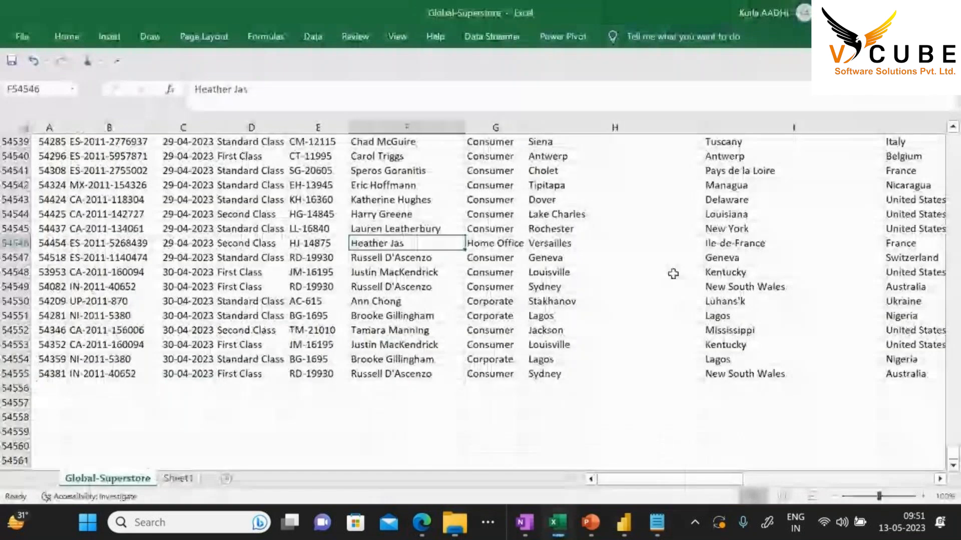
pyautogui.hotkey('ctrl', 'Up')
pyautogui.press('Right')
pyautogui.press('Right')
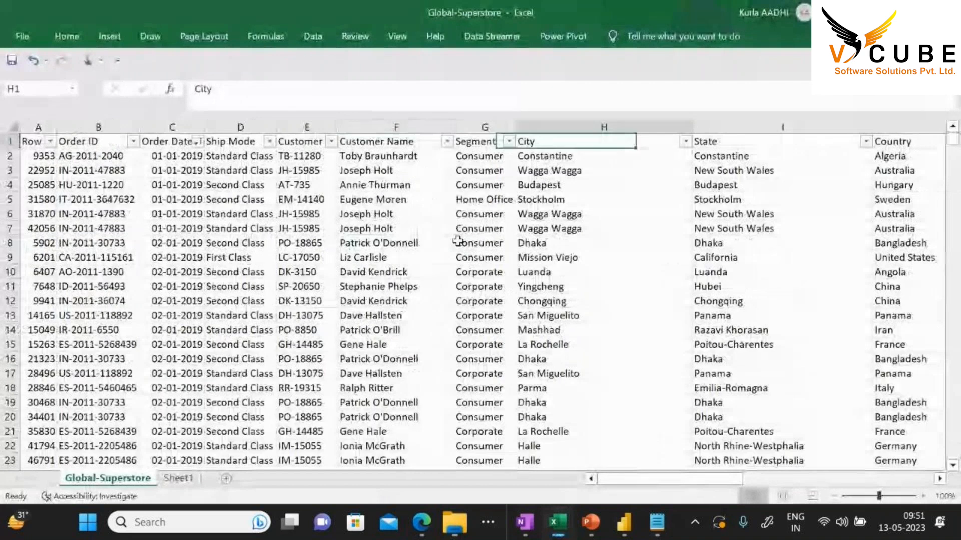
pyautogui.press('Right')
pyautogui.press('Right')
pyautogui.press('Right')
pyautogui.press('Right')
pyautogui.press('Right')
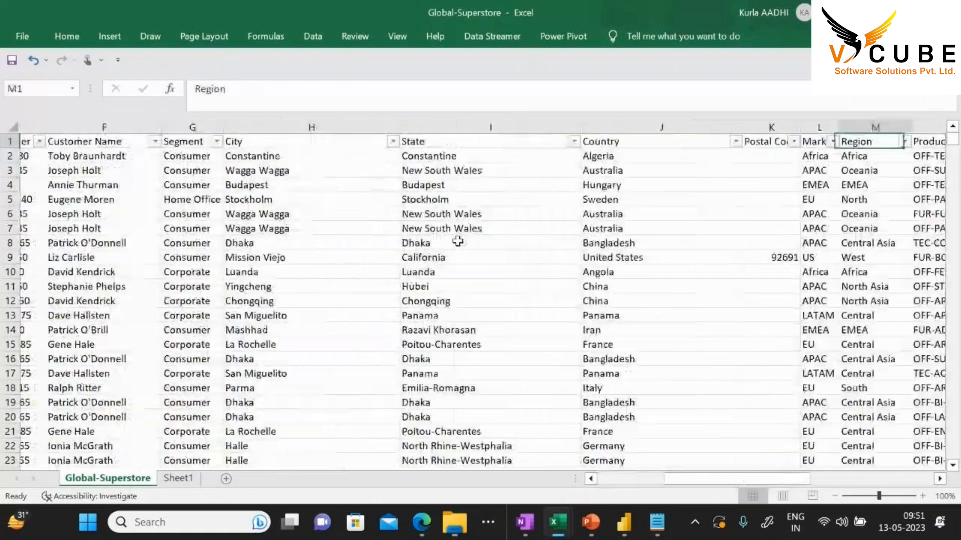
pyautogui.click(678, 136)
pyautogui.click(678, 128)
pyautogui.hotkey('ctrl', 'c')
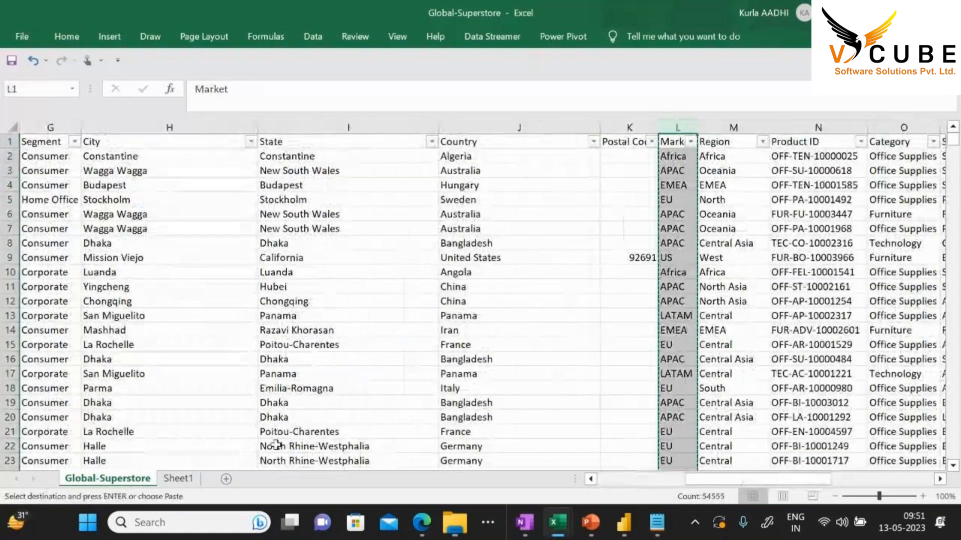
# Paste the Market column into column F of a new sheet and remove its duplicate values
pyautogui.click(226, 478)
pyautogui.click(285, 142)
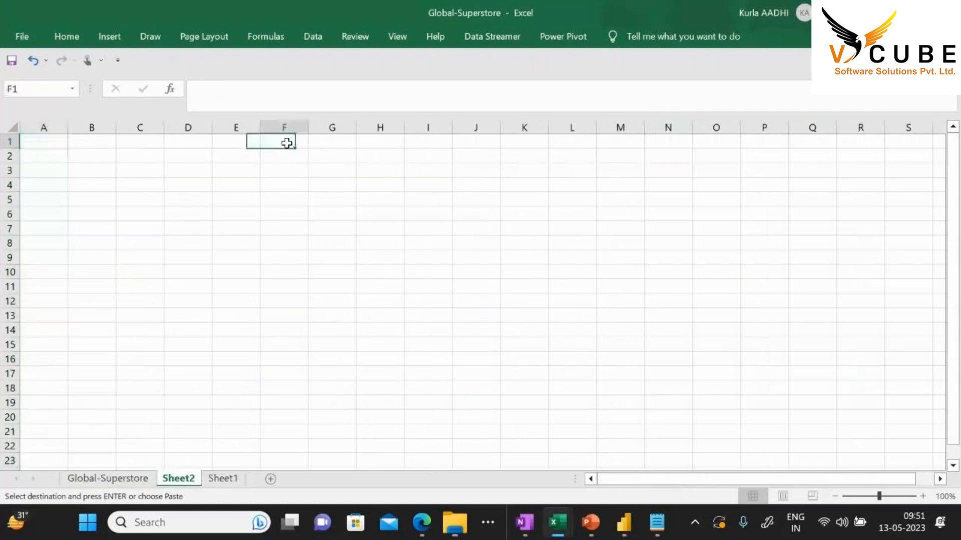
pyautogui.hotkey('ctrl', 'v')
pyautogui.hotkey('alt', 'a')
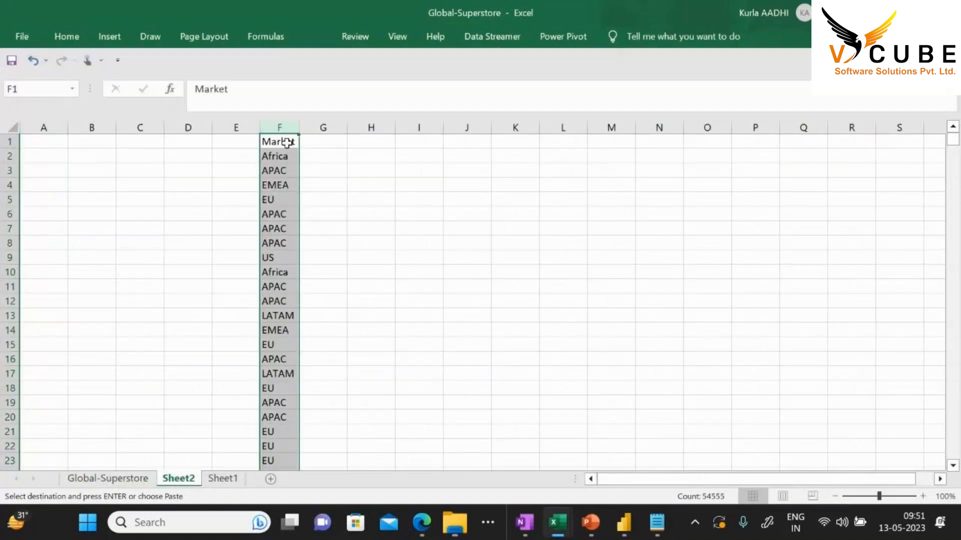
pyautogui.press('m')
pyautogui.click(623, 279)
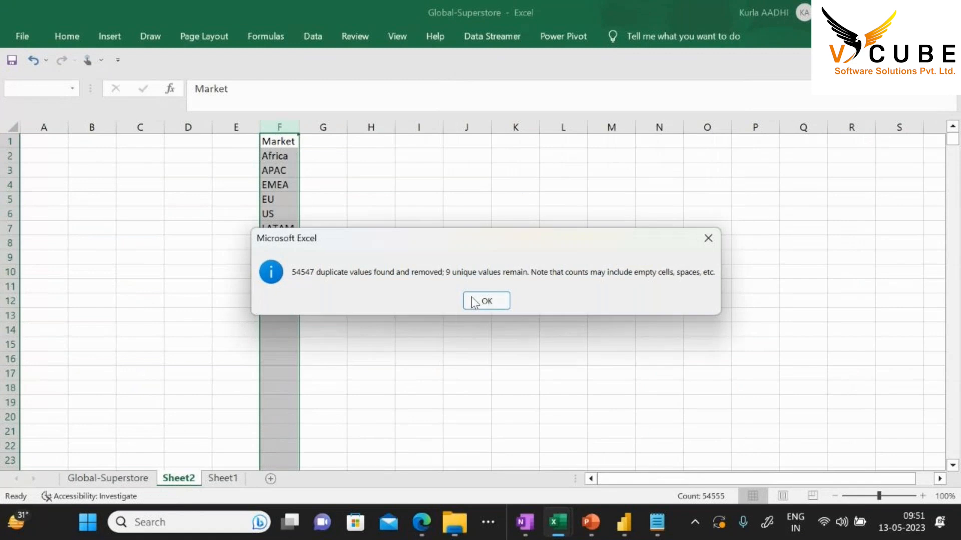
pyautogui.click(484, 300)
# Add a Sales header in G1 and fill G2:G8 with =RANDBETWEEN(10,100) for each market
pyautogui.click(322, 141)
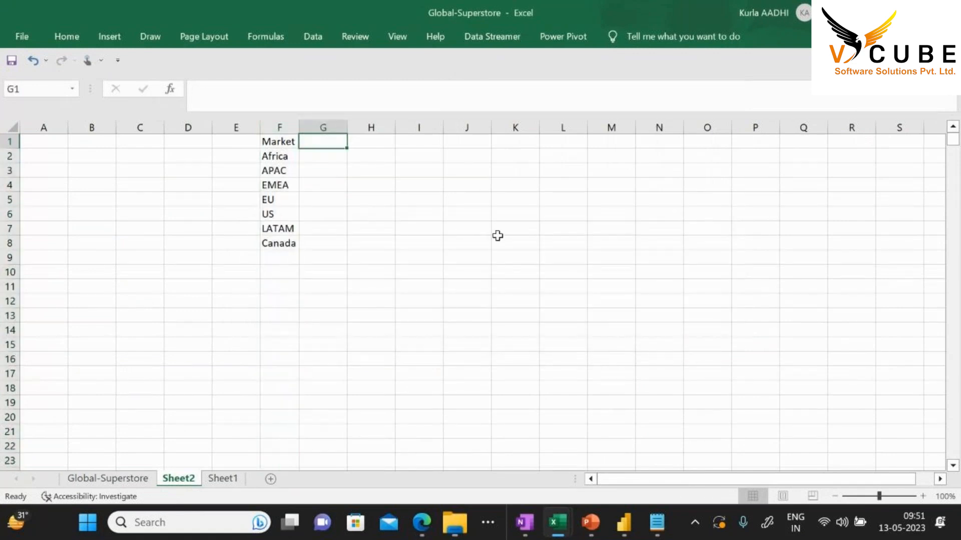
pyautogui.write('Sales')
pyautogui.press('Return')
pyautogui.write('=randb')
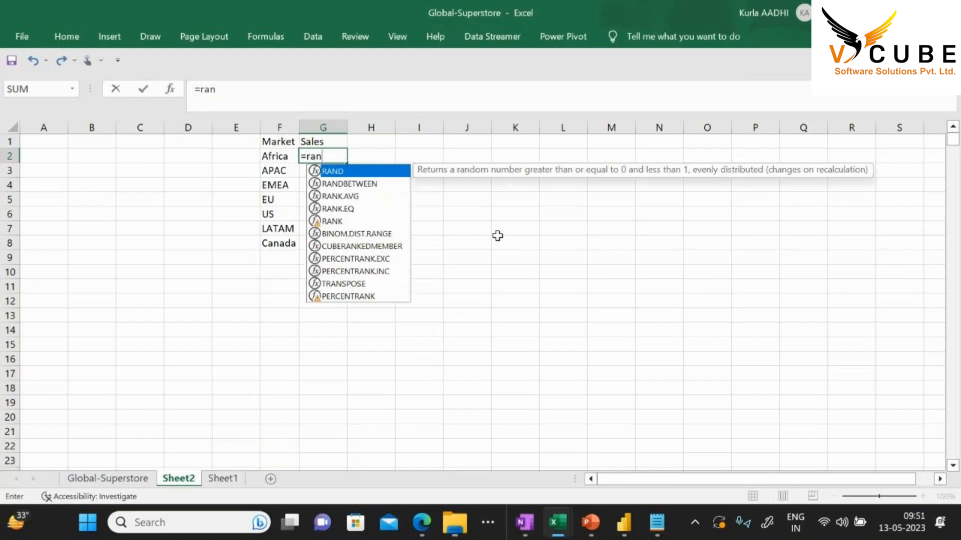
pyautogui.press('Tab')
pyautogui.write('10,100)')
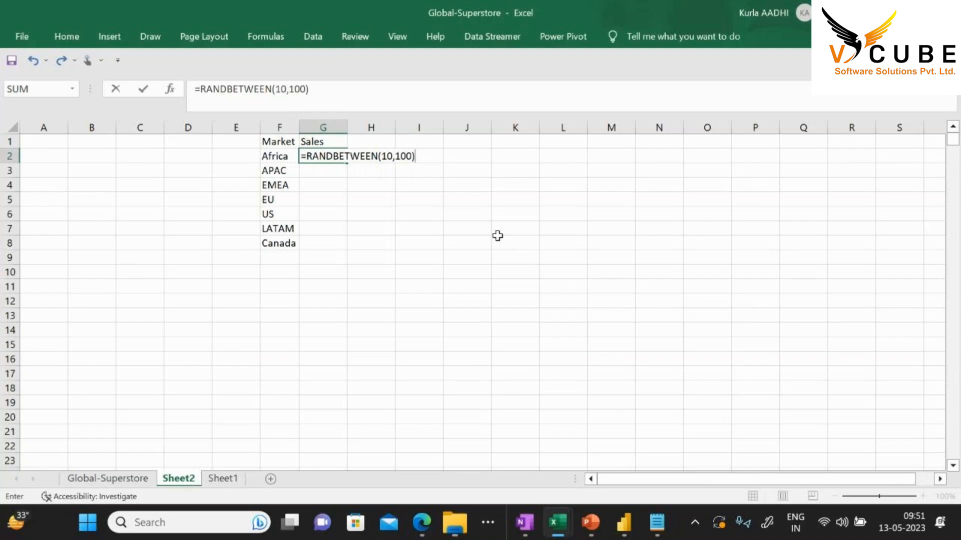
pyautogui.press('Return')
pyautogui.press('Left')
pyautogui.hotkey('ctrl', 'Down')
pyautogui.press('Right')
pyautogui.hotkey('ctrl', 'shift', 'Up')
pyautogui.hotkey('ctrl', 'd')
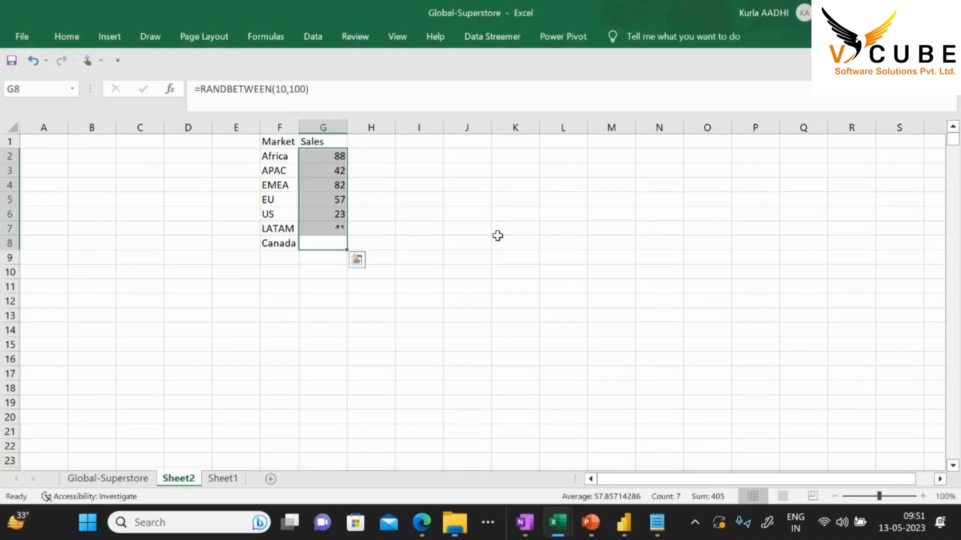
# Replace the random Sales formulas in G2:G8 with their static values
pyautogui.hotkey('ctrl', 'c')
pyautogui.hotkey('ctrl', 'alt', 'v')
pyautogui.press('v')
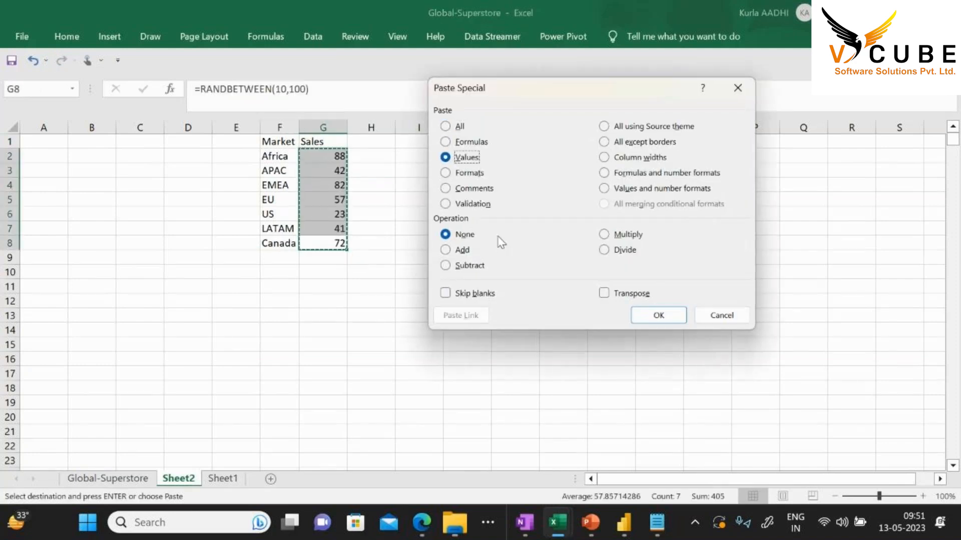
pyautogui.press('Return')
# Enter the header "% Of sales" in H1, beside the Sales column
pyautogui.press('Right')
pyautogui.press('Up')
pyautogui.press('Up')
pyautogui.press('Up')
pyautogui.press('Up')
pyautogui.press('Up')
pyautogui.press('Up')
pyautogui.press('Up')
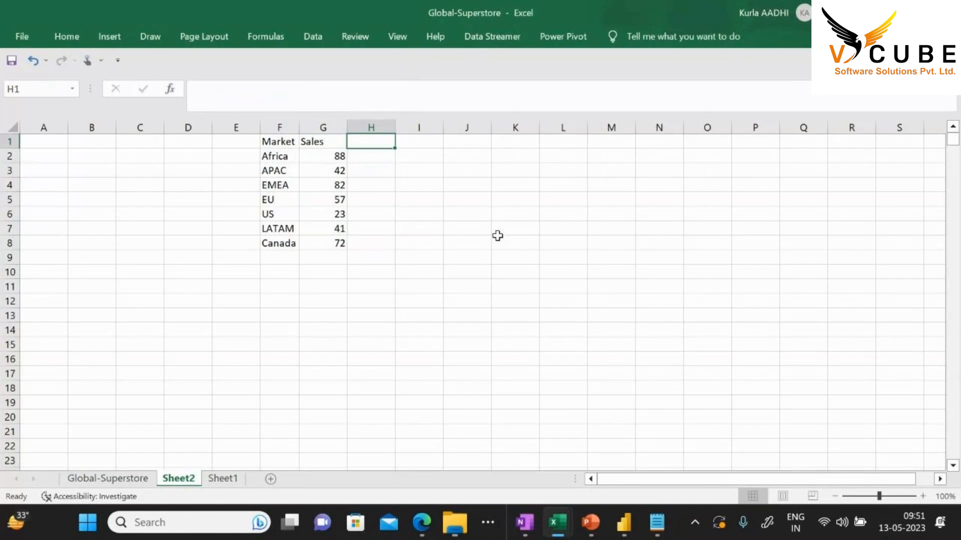
pyautogui.write('% Of ')
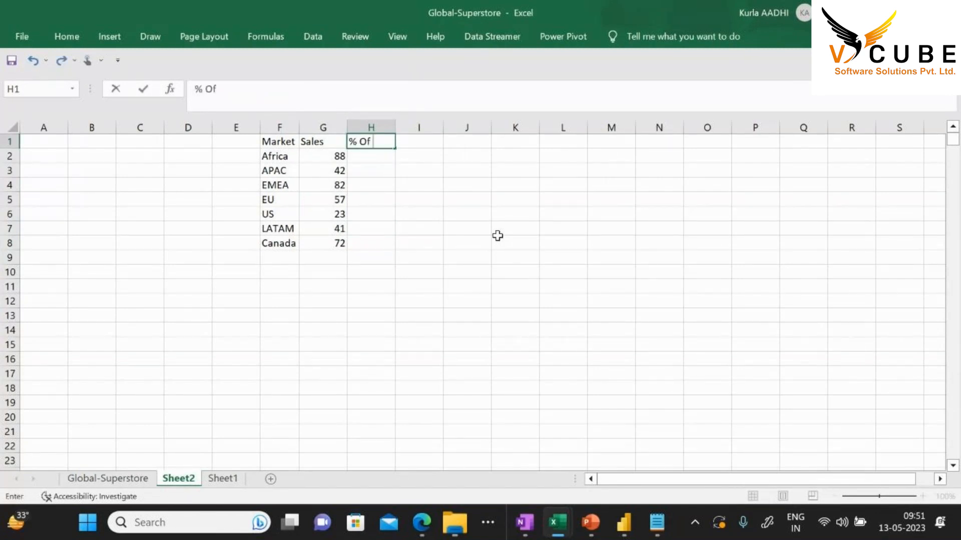
pyautogui.write('sales')
pyautogui.press('Return')
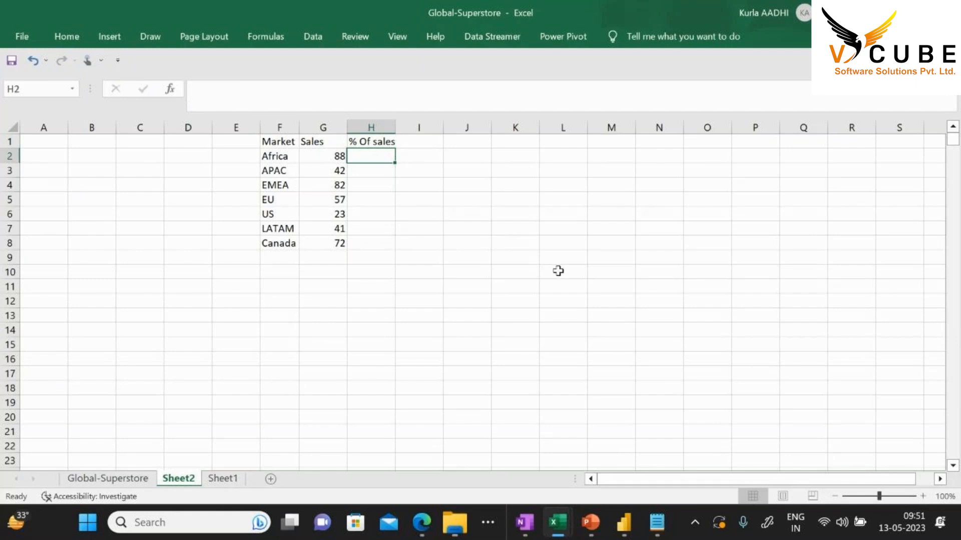
# Total the Sales values of all markets in cell G9 with AutoSum
pyautogui.click(327, 156)
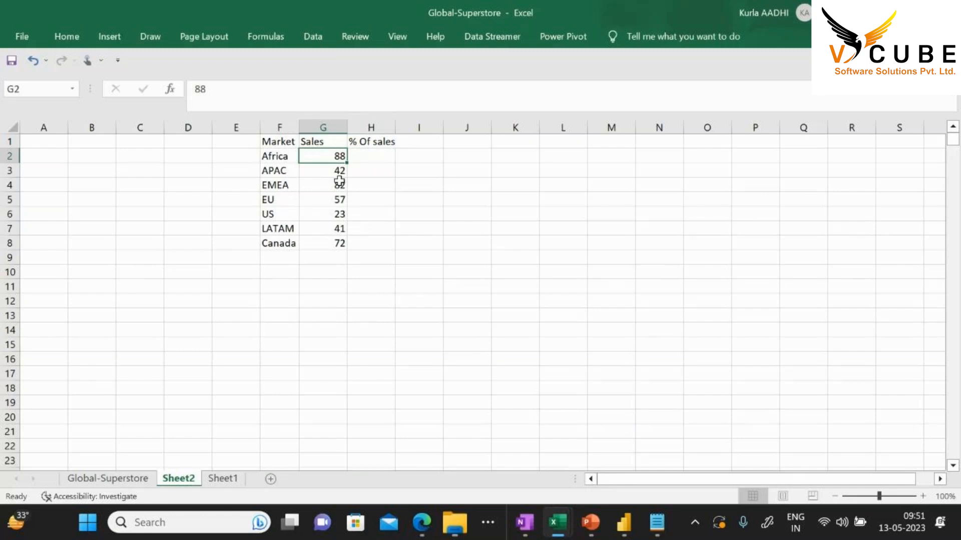
pyautogui.click(332, 258)
pyautogui.hotkey('alt', '=')
pyautogui.press('Return')
# Calculate each market's share in H2:H8 by entering =G2/$G$9 in H2 and filling it down
pyautogui.click(373, 156)
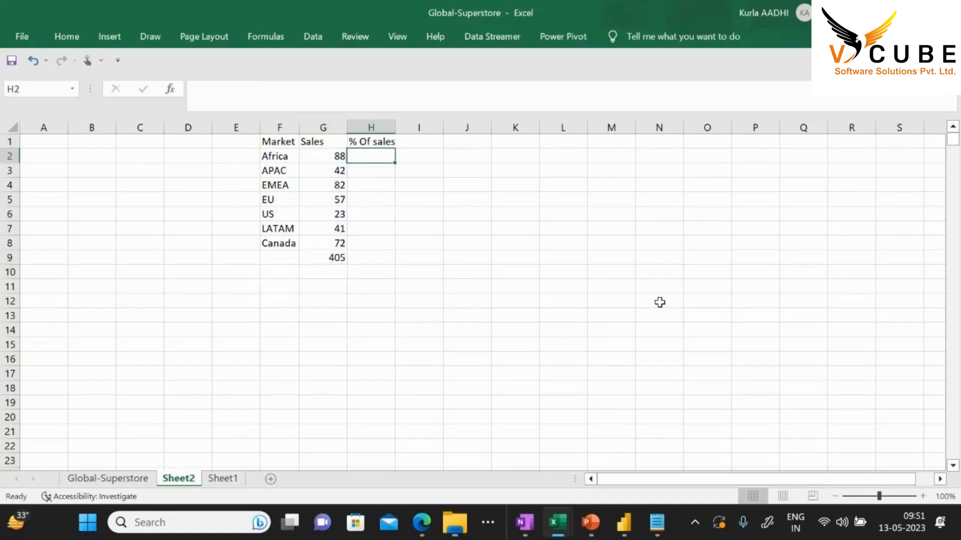
pyautogui.write('=')
pyautogui.click(317, 146)
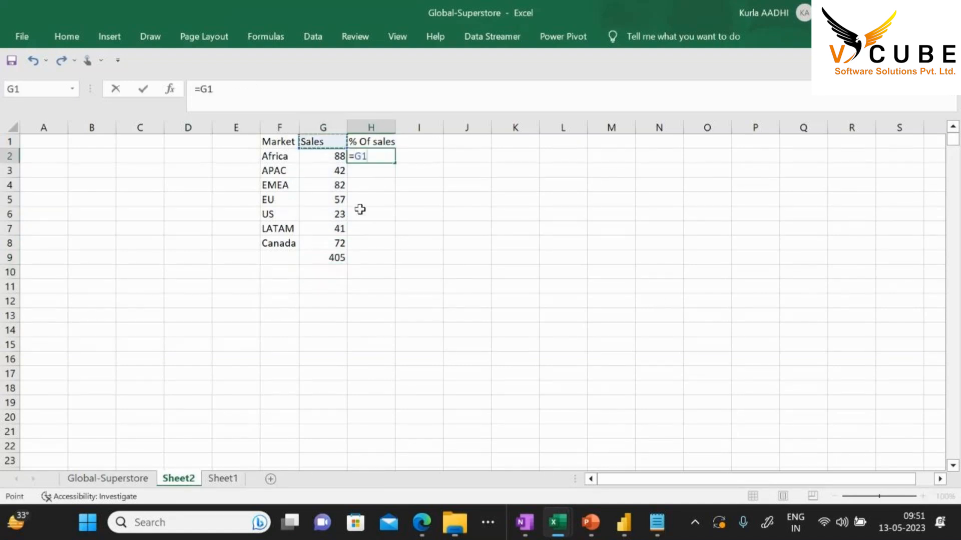
pyautogui.click(330, 157)
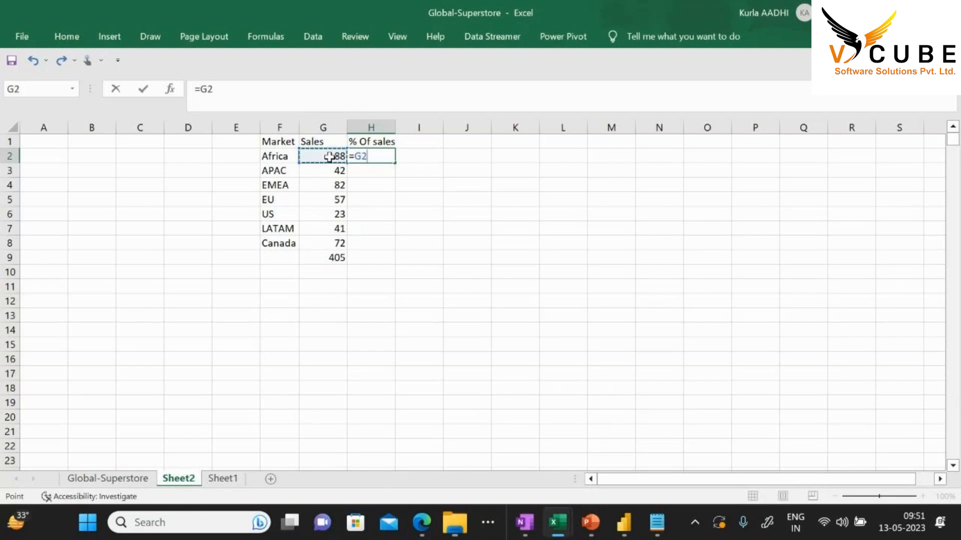
pyautogui.write('/')
pyautogui.click(334, 257)
pyautogui.press('F4')
pyautogui.press('Return')
pyautogui.click(369, 156)
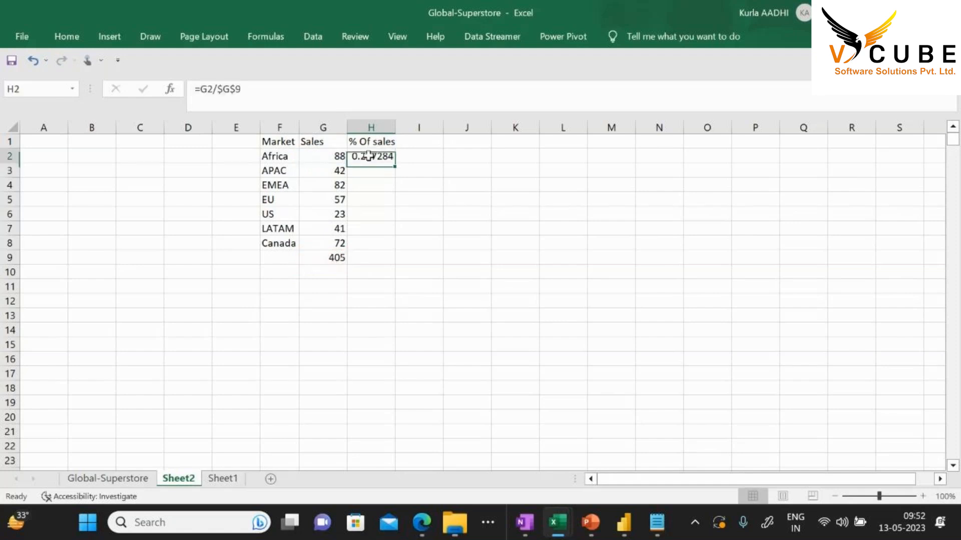
pyautogui.moveTo(395, 166); pyautogui.dragTo(396, 245)
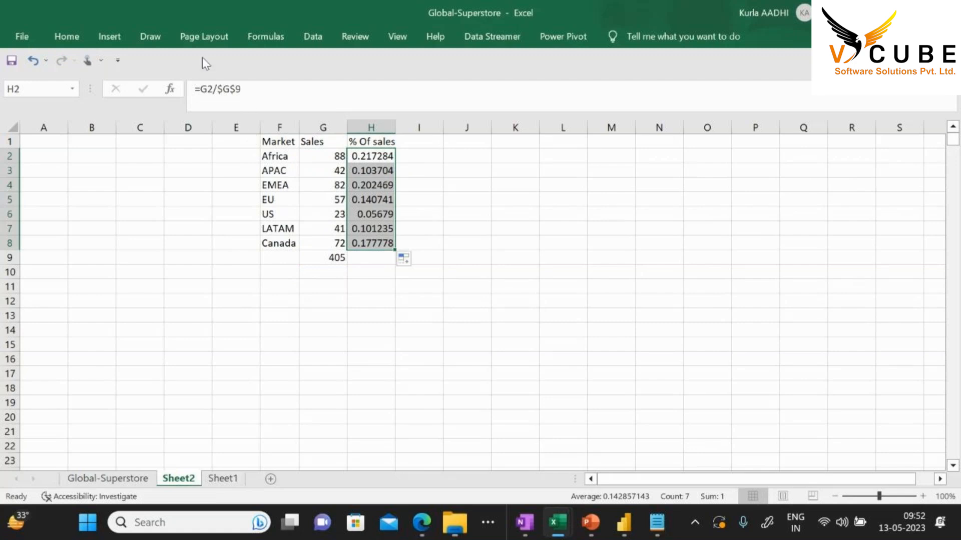
# Format the % Of sales values in H2:H8 as percentages and sum them in H9
pyautogui.click(76, 41)
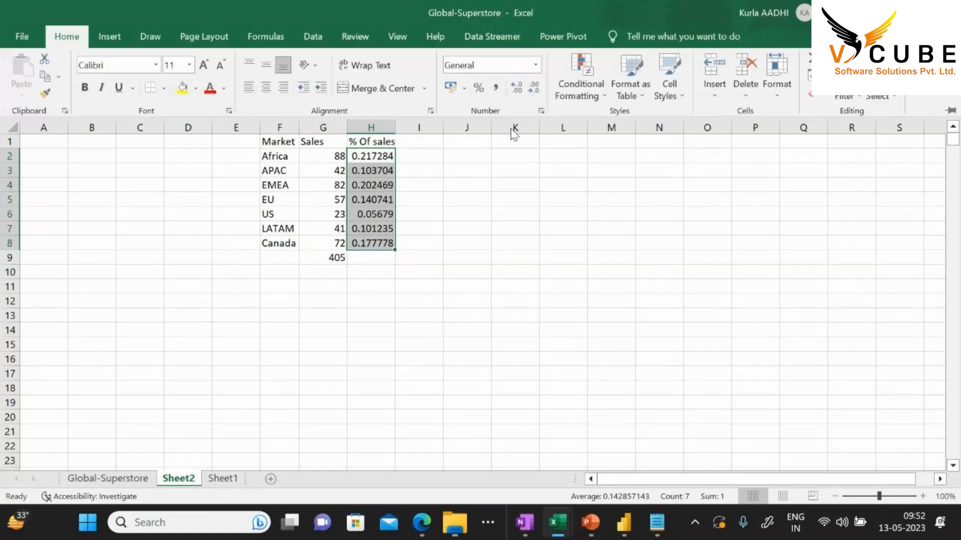
pyautogui.click(536, 65)
pyautogui.click(535, 65)
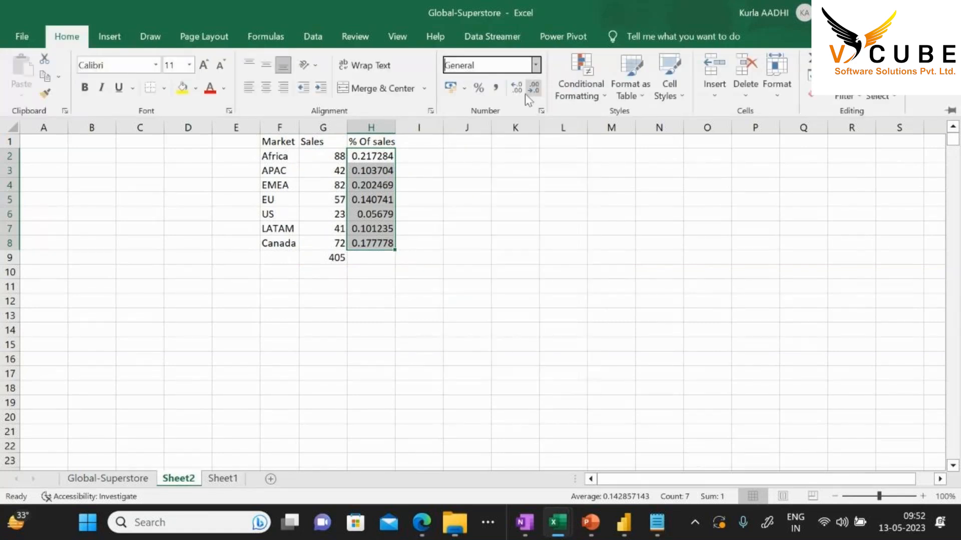
pyautogui.click(479, 88)
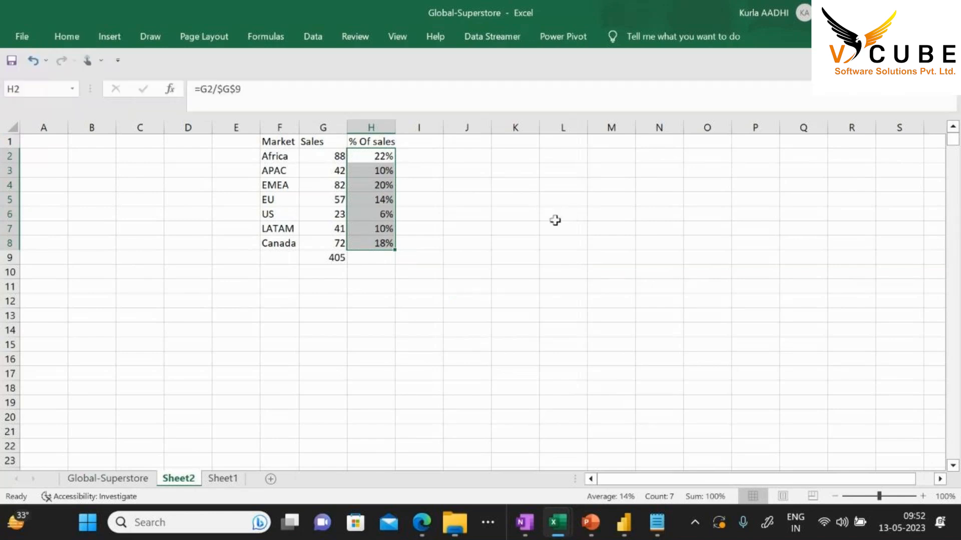
pyautogui.click(391, 257)
pyautogui.hotkey('alt', '=')
pyautogui.press('Return')
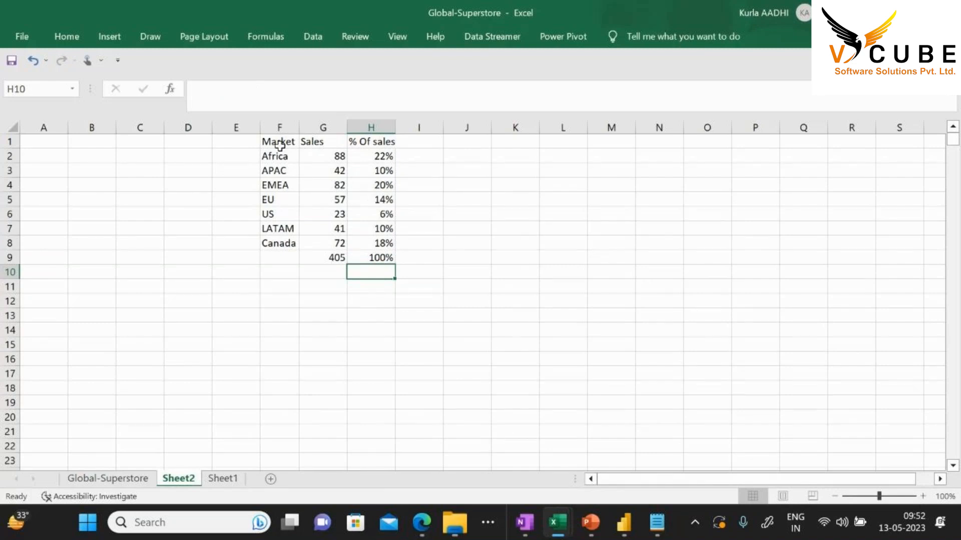
pyautogui.moveTo(279, 146); pyautogui.dragTo(383, 243)
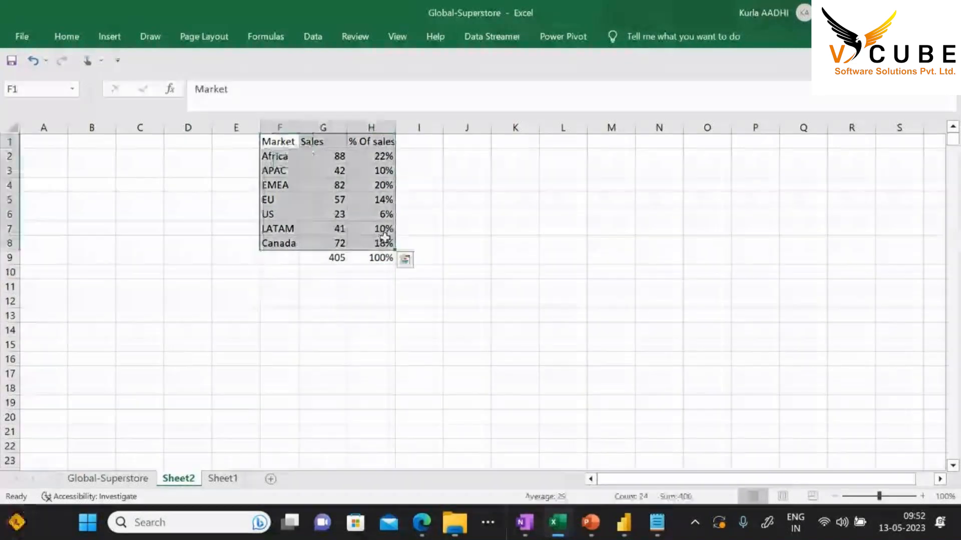
# Switch to Power BI Desktop and start a new measure in Master_Data named "% Of Sales"
pyautogui.click(624, 531)
pyautogui.rightClick(853, 228)
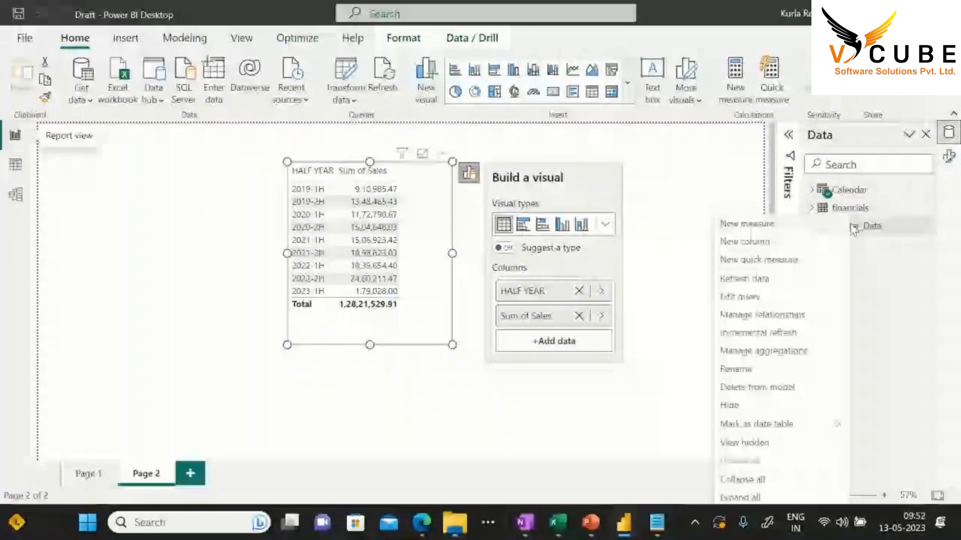
pyautogui.click(747, 223)
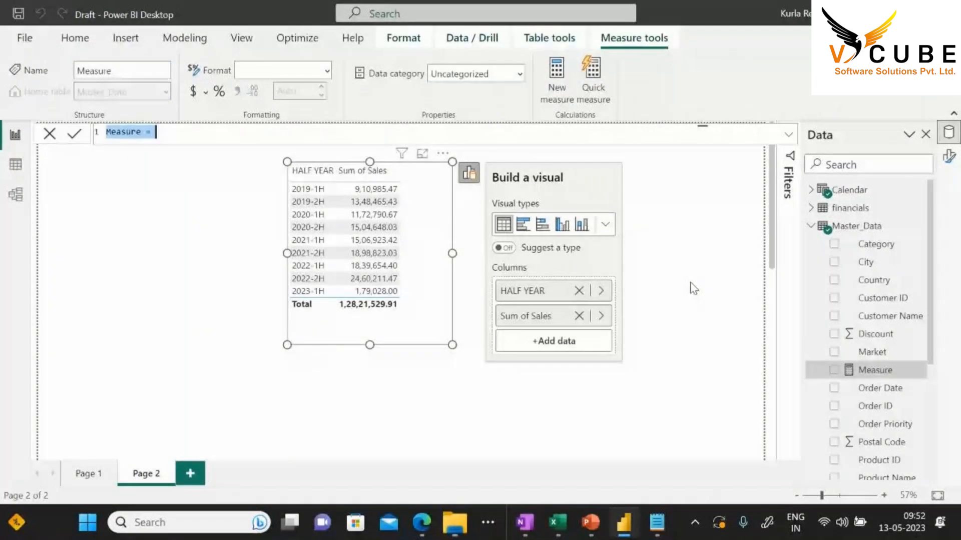
pyautogui.press('BackSpace')
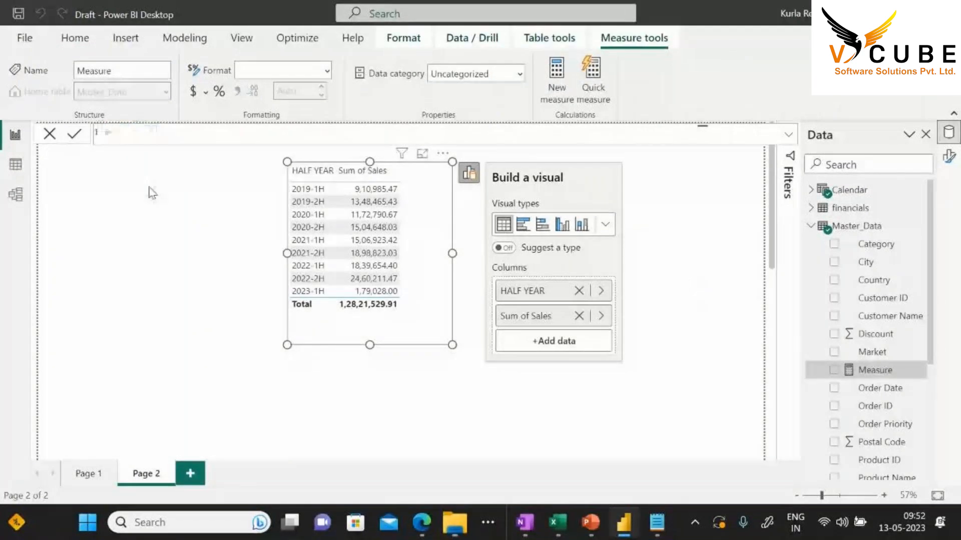
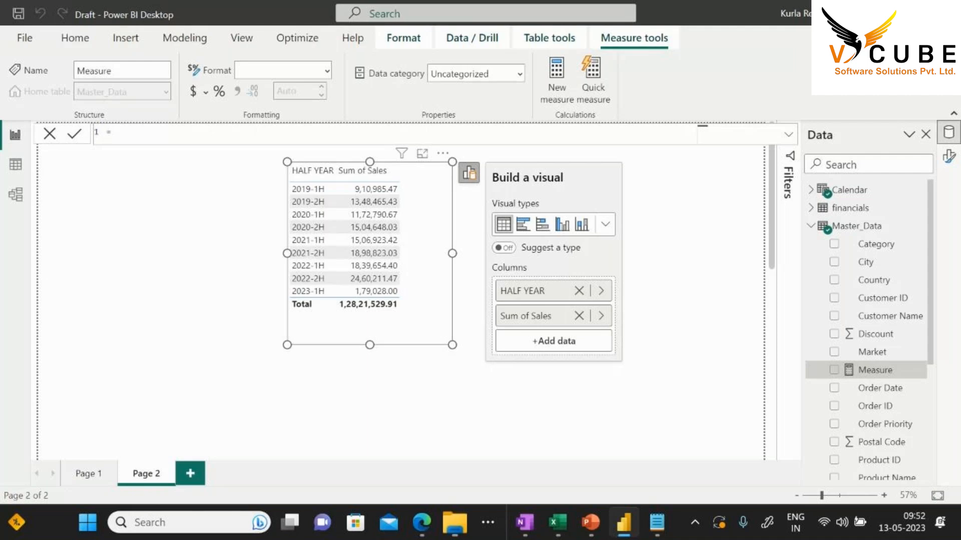
pyautogui.write('% Of Sales')
pyautogui.hotkey('shift', 'Return')
# Declare the measure's first variable as VAR TOT_SALES=SUM(Master_Data[Sales])
pyautogui.write('VAR')
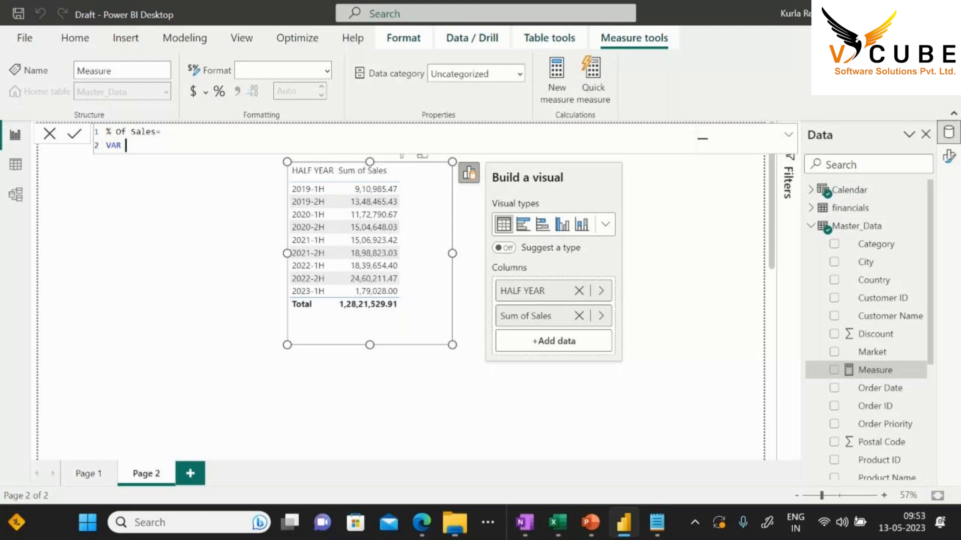
pyautogui.write('TOT_SALES=t')
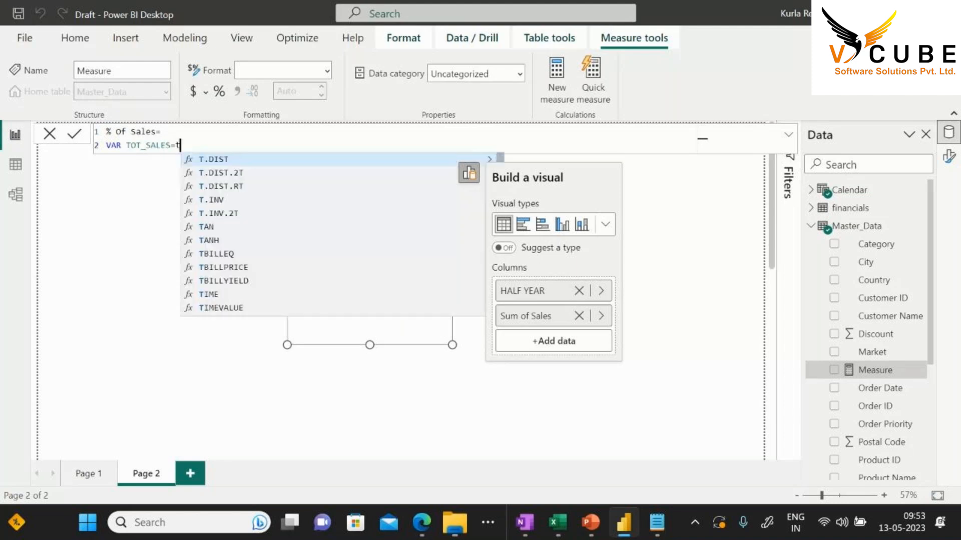
pyautogui.press('BackSpace')
pyautogui.write('sum')
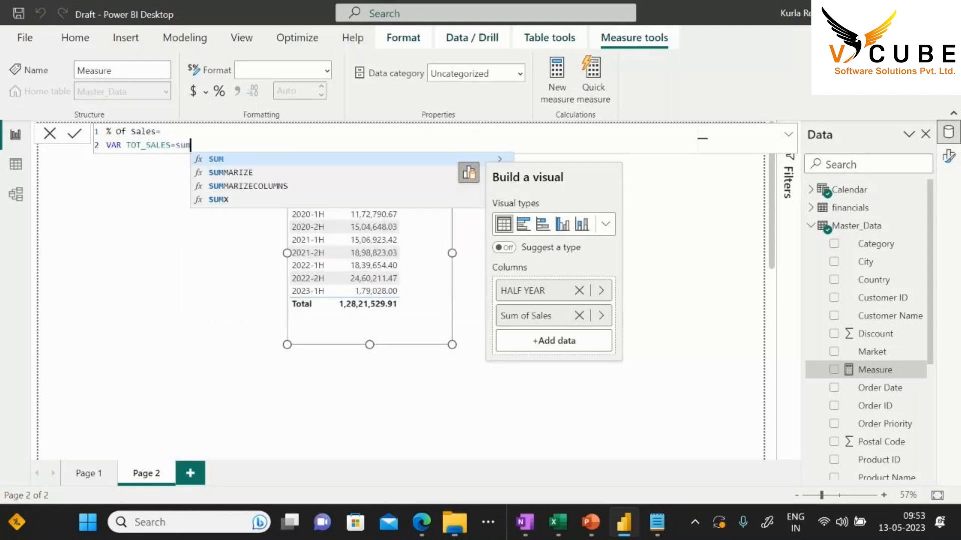
pyautogui.press('Tab')
pyautogui.write('sales')
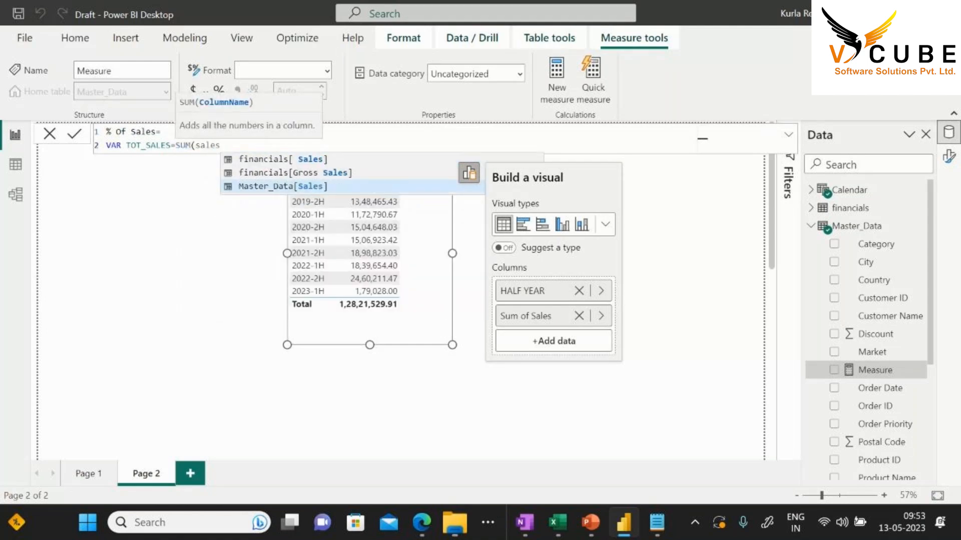
pyautogui.press('Tab')
pyautogui.write(')')
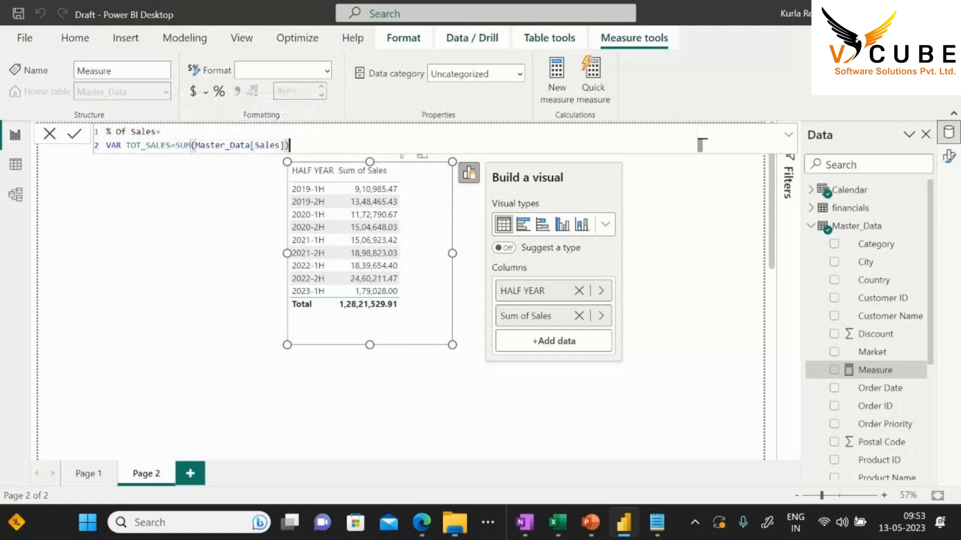
# Add a second variable to the measure, beginning VAR TOT_SALES_ALL=CALCULATE(SUM(Master_Data[Sales])
pyautogui.hotkey('shift', 'Return')
pyautogui.write('VAR ')
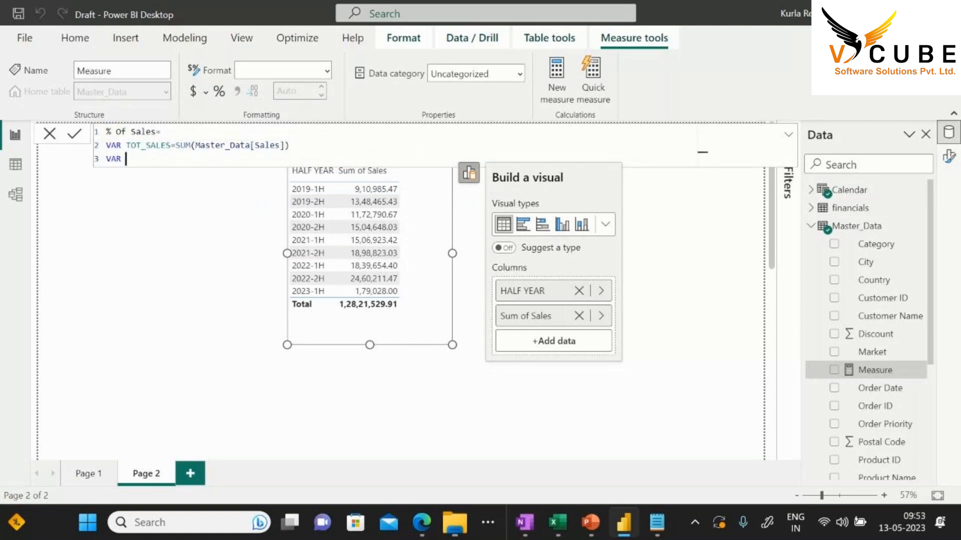
pyautogui.write('T')
pyautogui.press('BackSpace')
pyautogui.write('TOT_SALES')
pyautogui.write('_ALL=CALCULATE(')
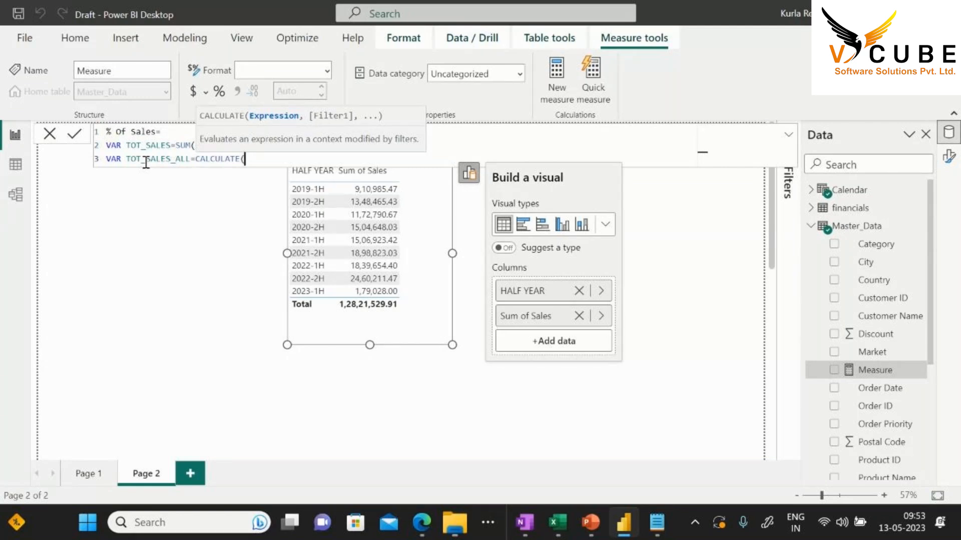
pyautogui.write('SUM(SA')
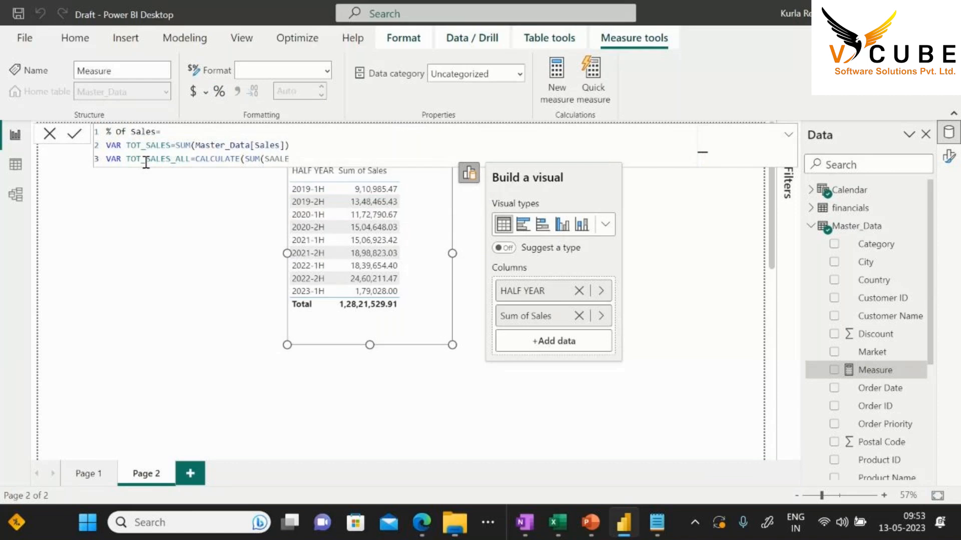
pyautogui.write('LES')
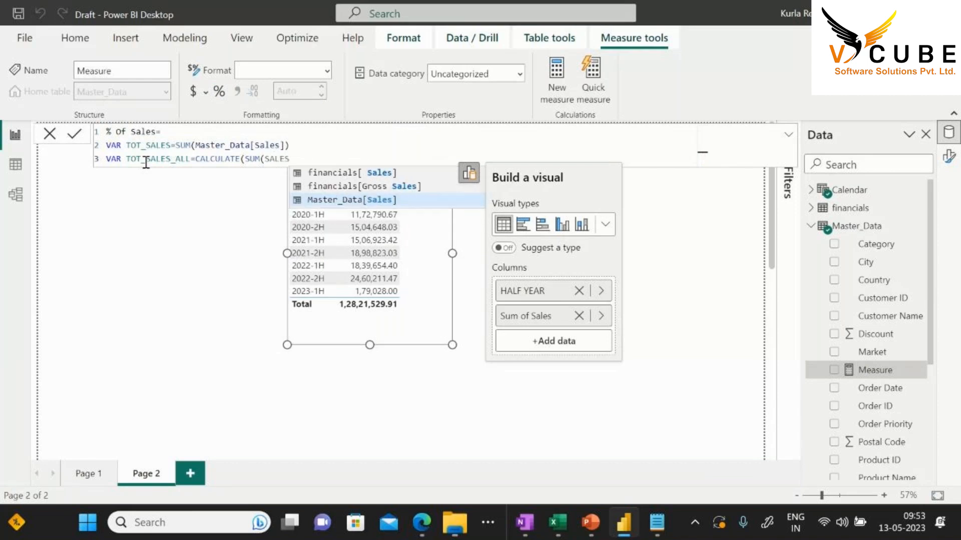
pyautogui.press('Tab')
pyautogui.write(')')
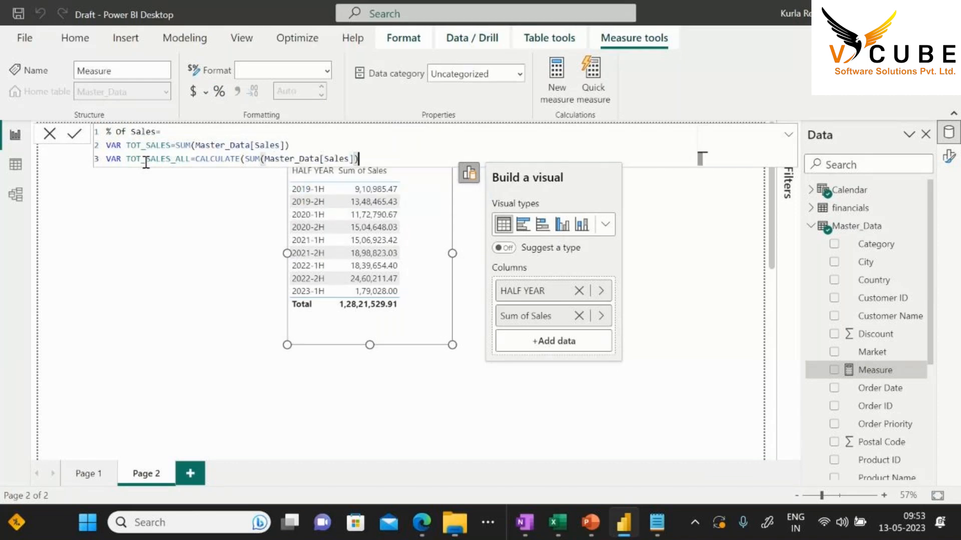
# Start a REMOVEFILTERS filter argument in the CALCULATE and move the half-year sales table visual out from under the formula's suggestion list
pyautogui.write(',REM')
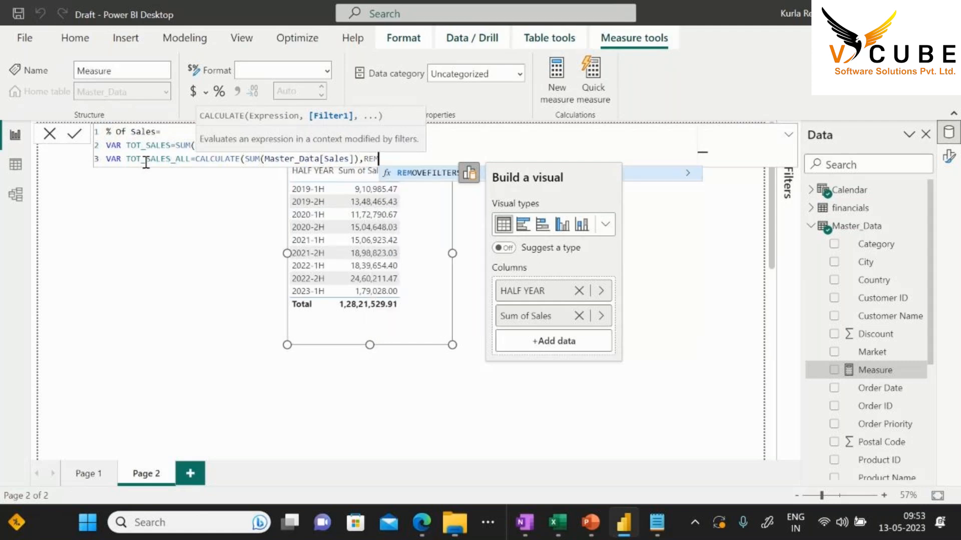
pyautogui.press('Tab')
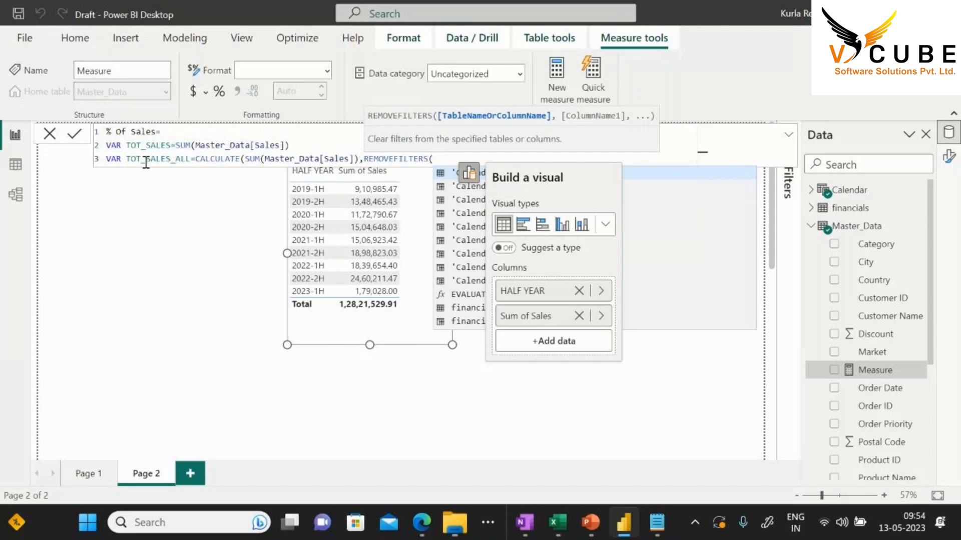
pyautogui.write('MAS')
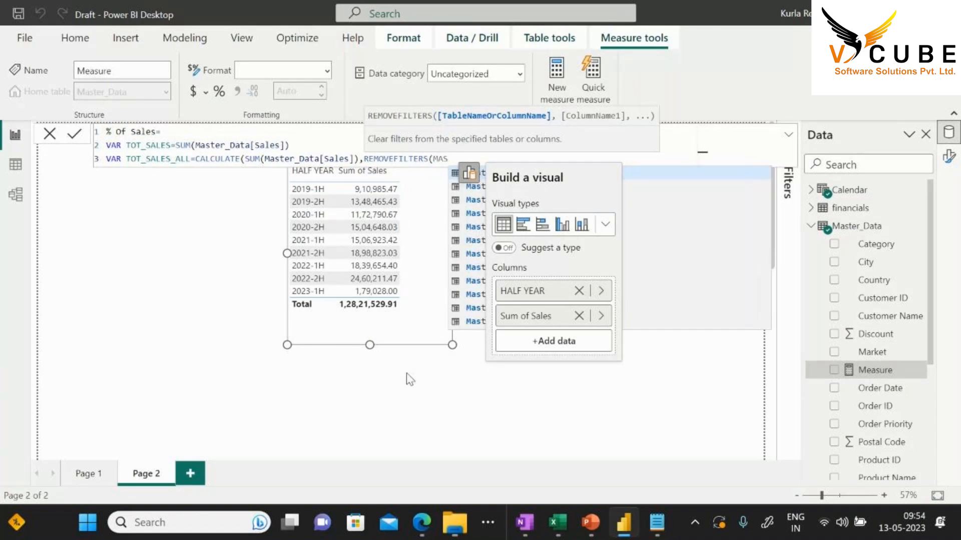
pyautogui.click(417, 386)
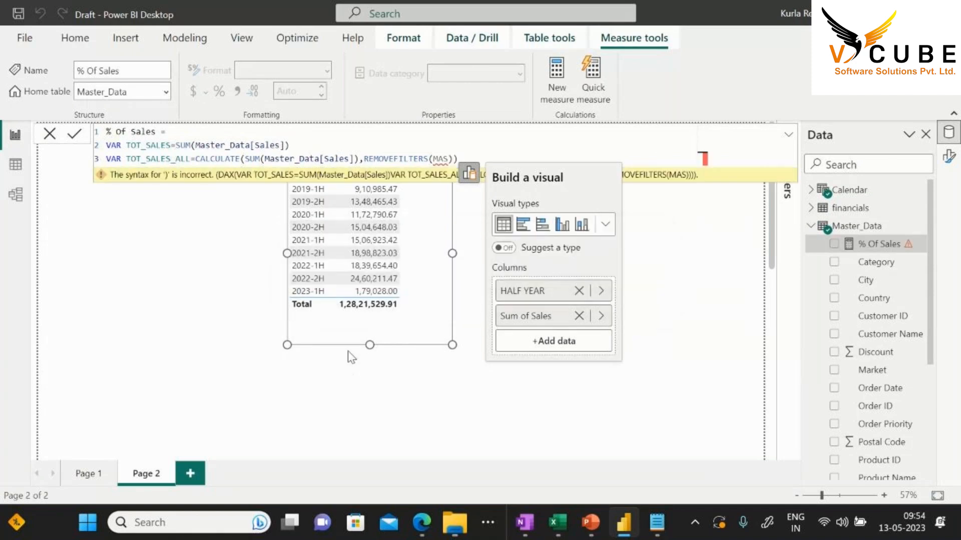
pyautogui.moveTo(337, 338); pyautogui.dragTo(150, 390)
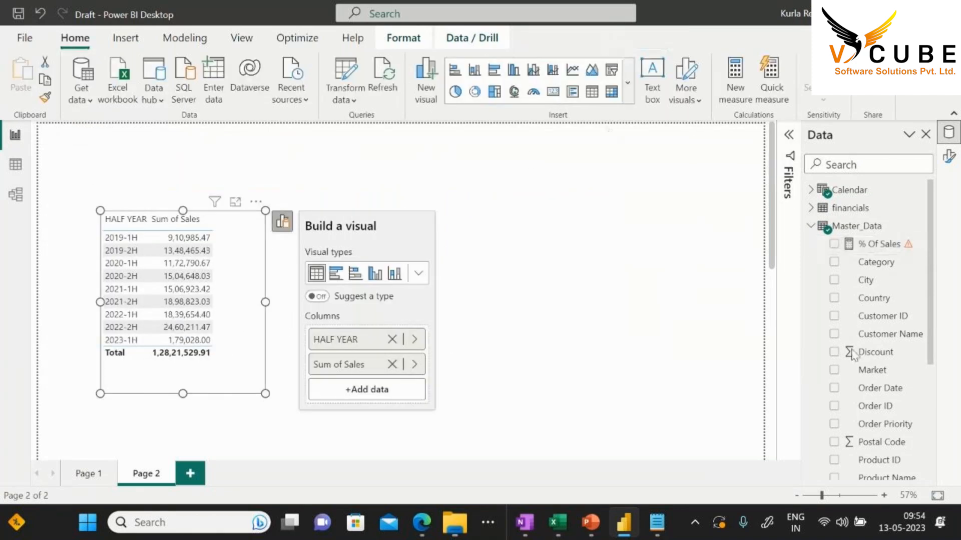
# Reopen the % Of Sales measure and complete the TOT_SALES_ALL variable's filter as REMOVEFILTERS(Master_Data))
pyautogui.click(861, 246)
pyautogui.click(491, 154)
pyautogui.press('BackSpace')
pyautogui.press('BackSpace')
pyautogui.press('BackSpace')
pyautogui.press('BackSpace')
pyautogui.press('BackSpace')
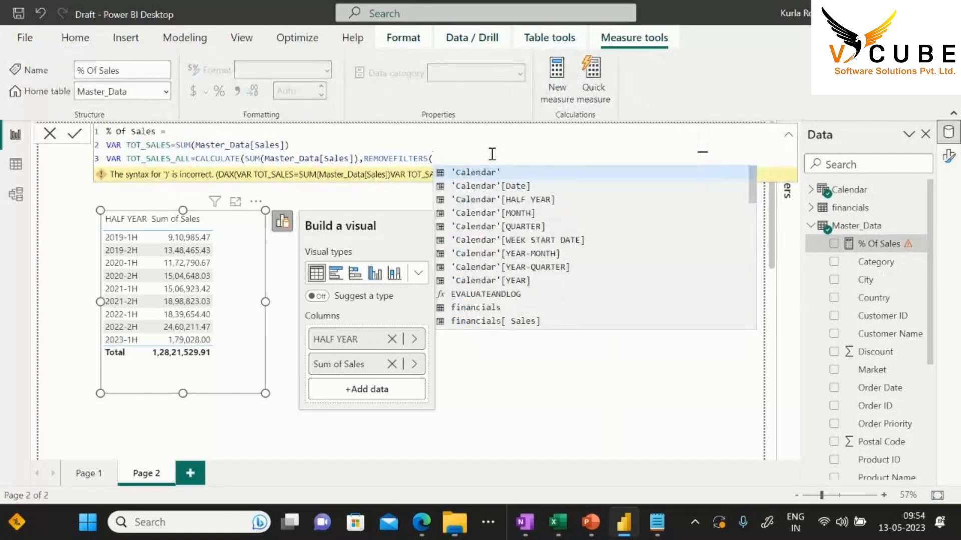
pyautogui.press('Down')
pyautogui.press('Down')
pyautogui.press('Down')
pyautogui.press('Down')
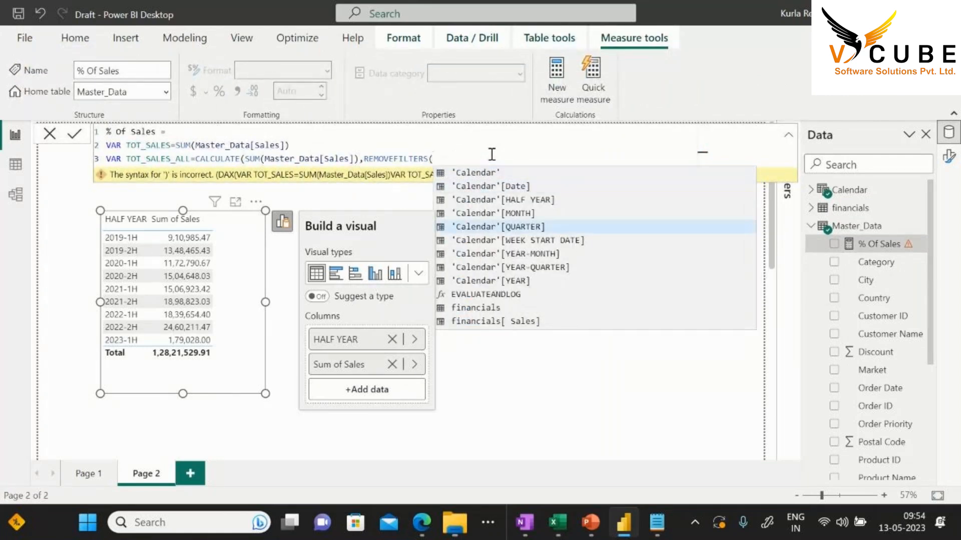
pyautogui.write('Master_Data)')
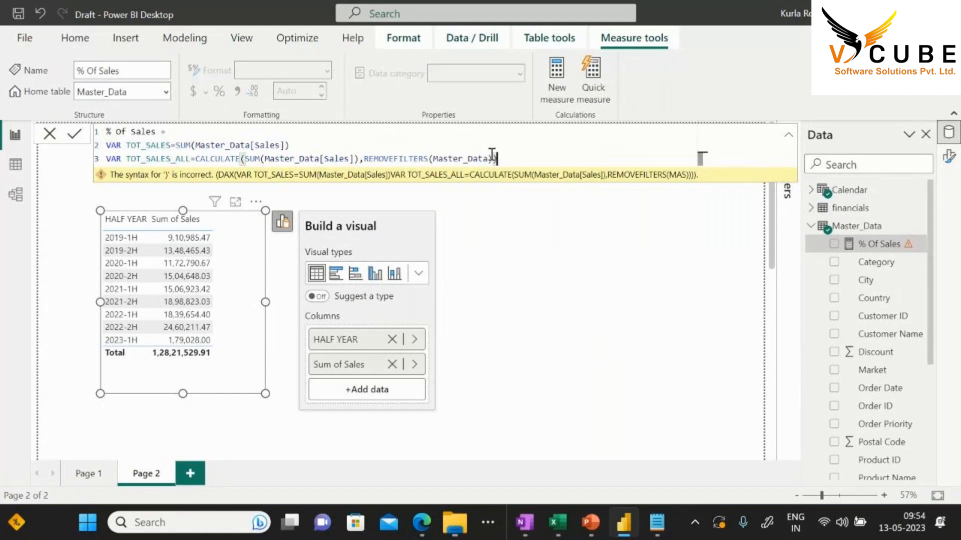
# Add a RETURN line to the measure and begin a DIVIDE function on the line below it
pyautogui.hotkey('shift', 'Return')
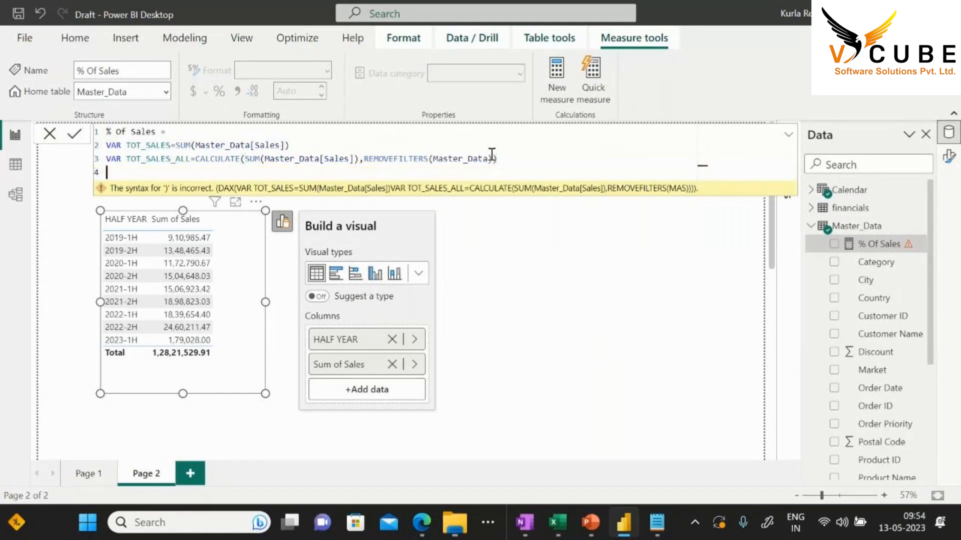
pyautogui.write('RETURN')
pyautogui.hotkey('shift', 'Return')
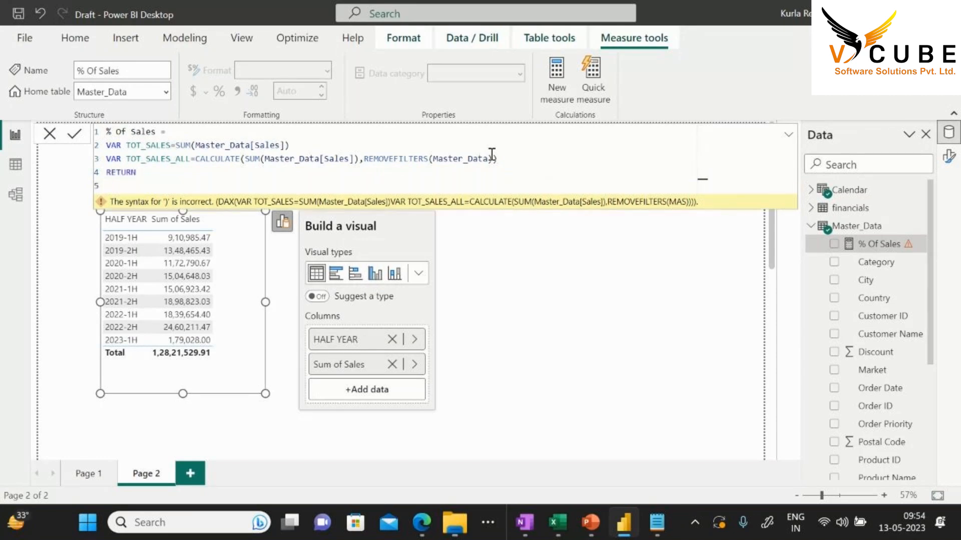
pyautogui.write('DIV')
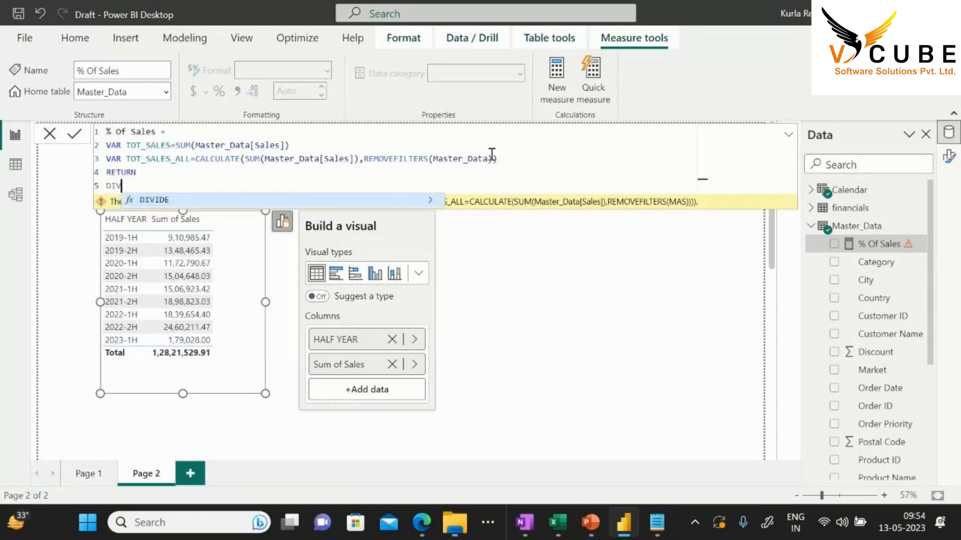
pyautogui.press('Tab')
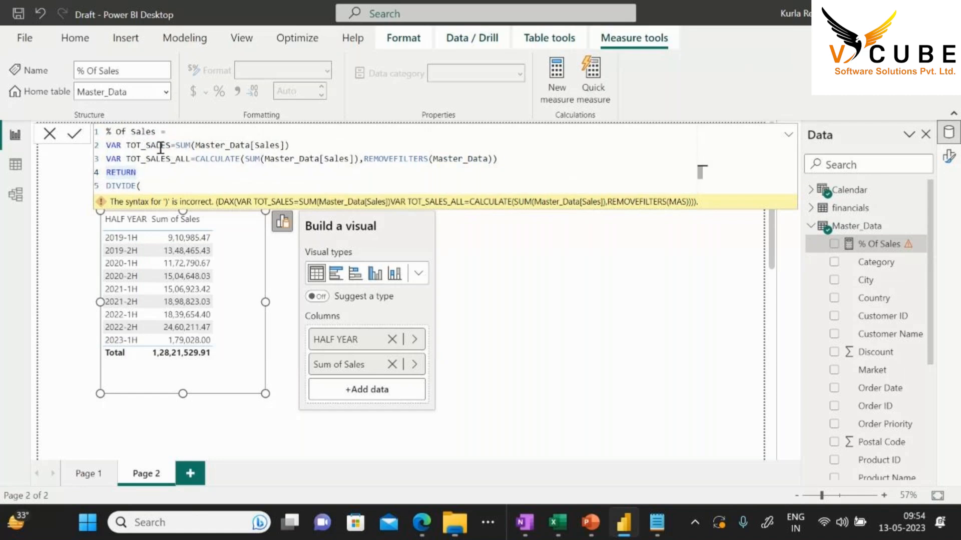
# Enter (TOT_SALES-TOT_SALES_ALL) as the numerator of the DIVIDE function
pyautogui.doubleClick(153, 145)
pyautogui.hotkey('ctrl', 'c')
pyautogui.click(165, 185)
pyautogui.write('(')
pyautogui.hotkey('ctrl', 'v')
pyautogui.write('-')
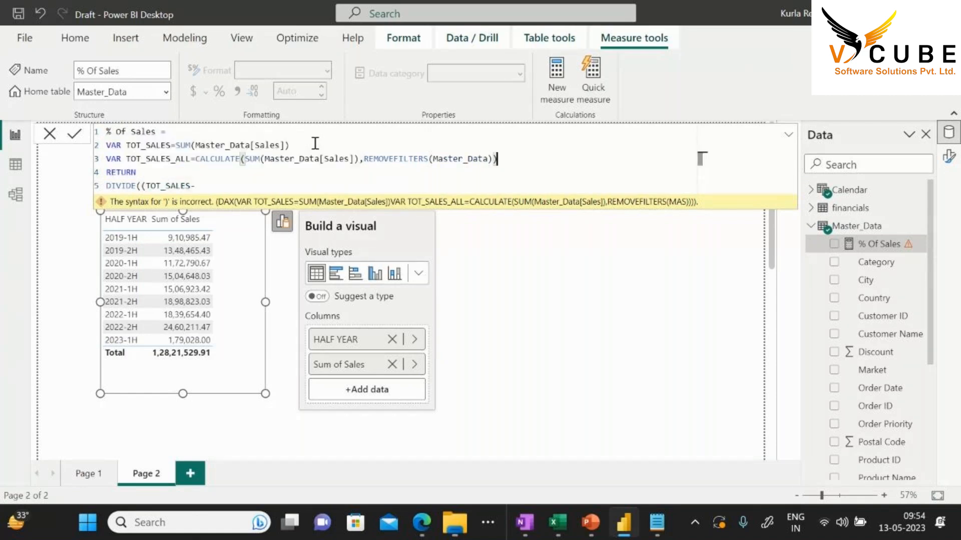
pyautogui.doubleClick(156, 159)
pyautogui.hotkey('ctrl', 'c')
pyautogui.click(204, 185)
pyautogui.hotkey('ctrl', 'v')
pyautogui.write(')')
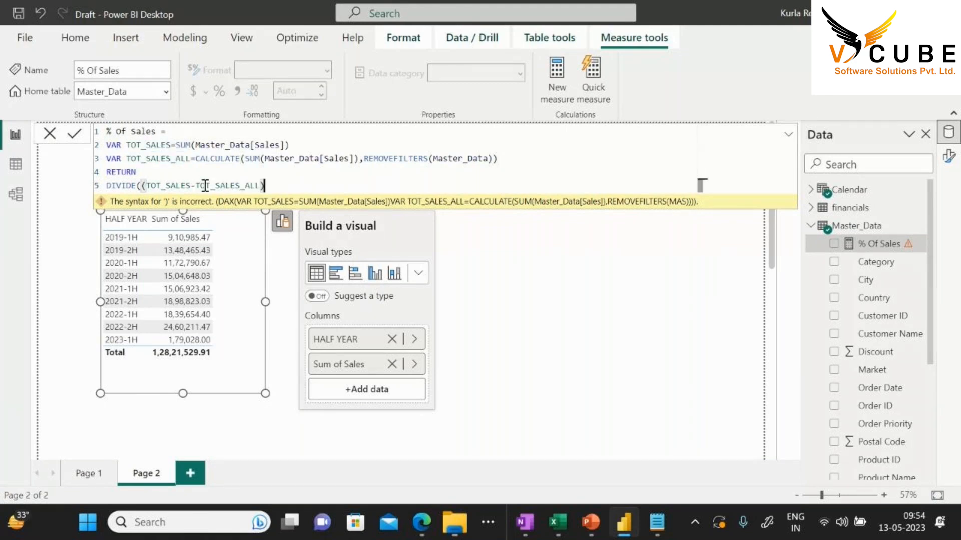
# Give DIVIDE the denominator TOT_SALES_ALL and the alternate result 0, and commit the measure
pyautogui.write(',')
pyautogui.hotkey('ctrl', 'v')
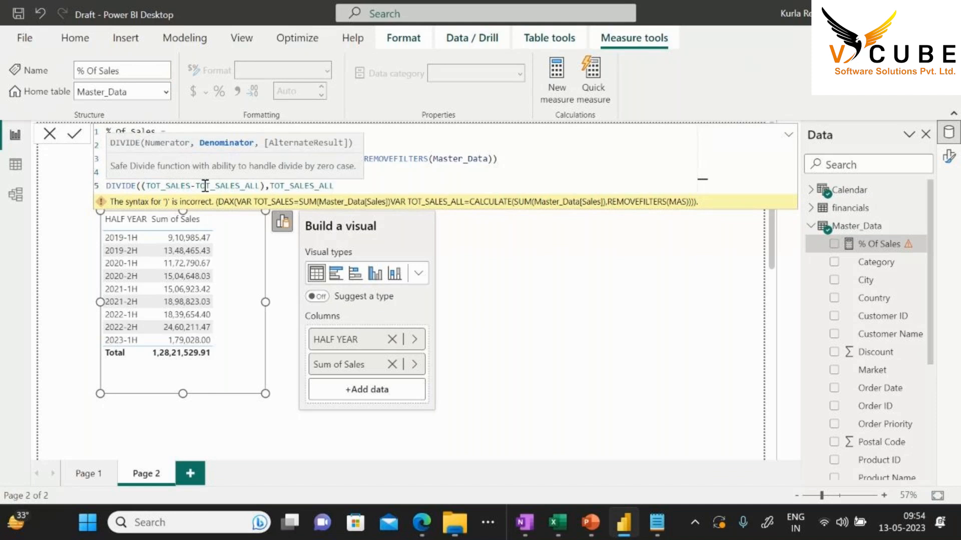
pyautogui.write(',-')
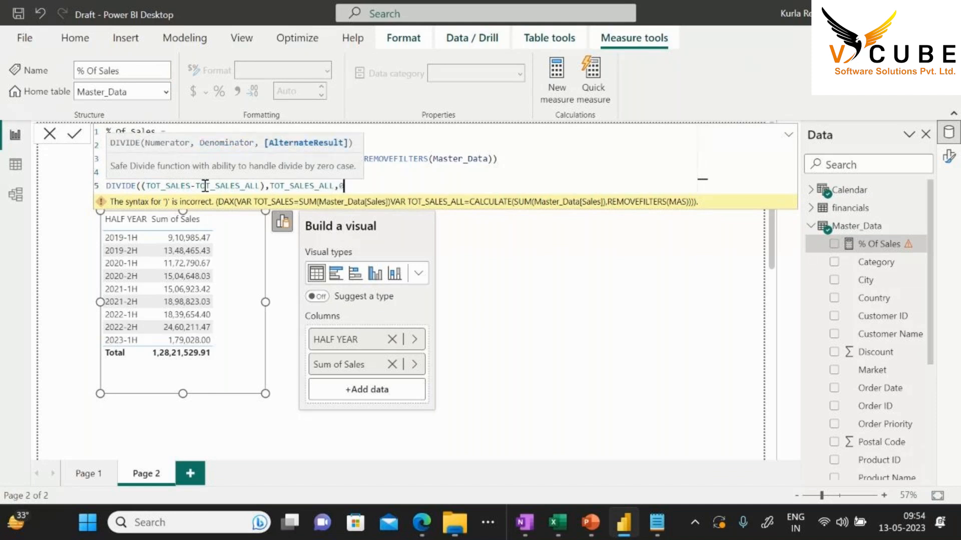
pyautogui.write(')')
pyautogui.press('Return')
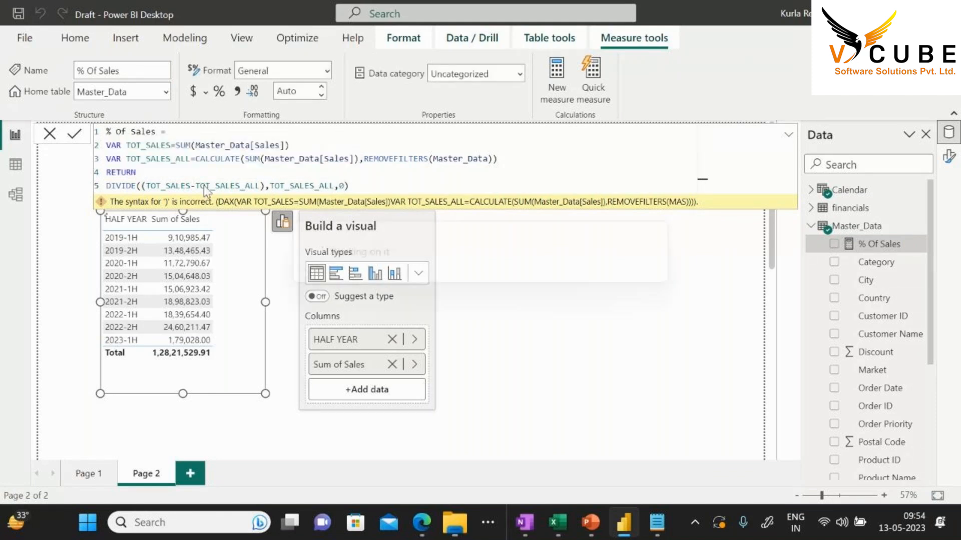
# Format the % Of Sales measure as a percentage with 0 decimal places
pyautogui.moveTo(350, 186); pyautogui.dragTo(96, 142)
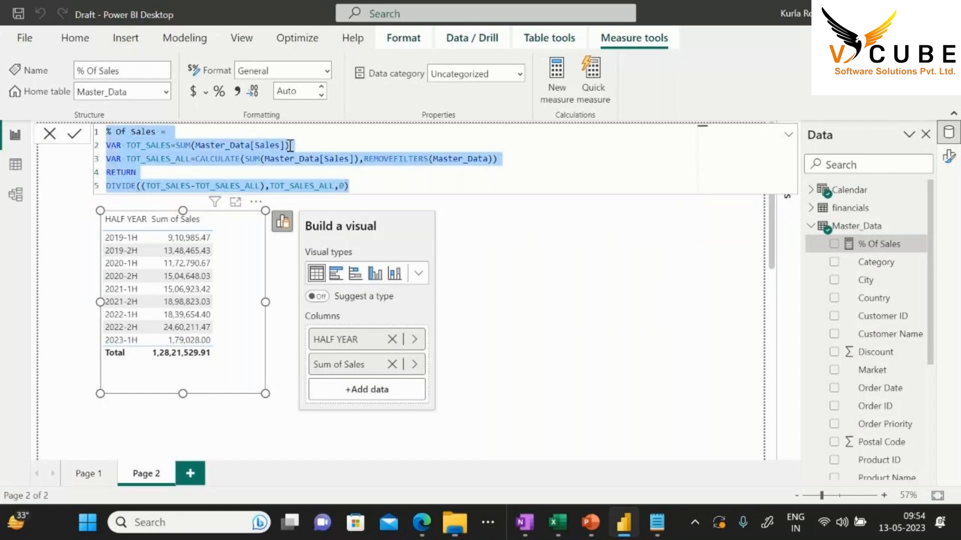
pyautogui.click(222, 92)
pyautogui.click(221, 92)
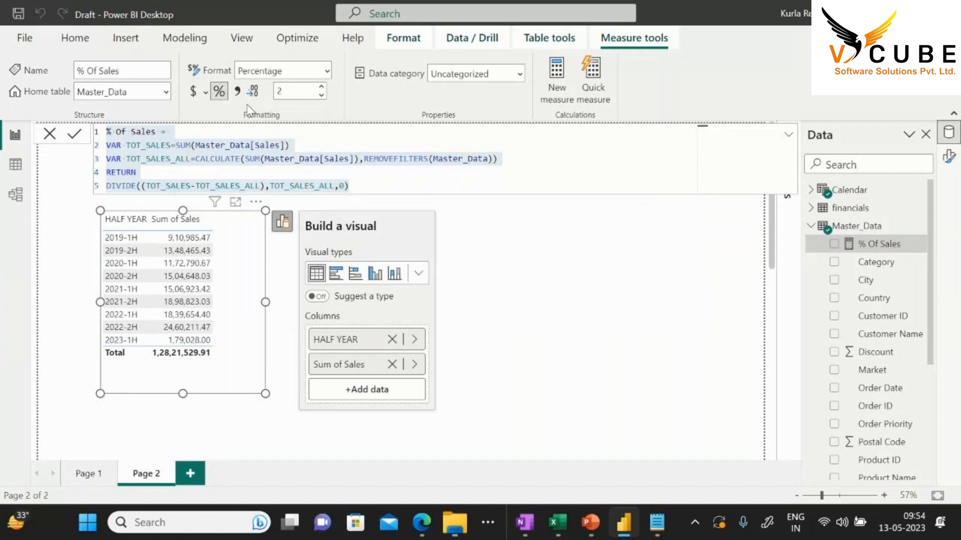
pyautogui.click(275, 90)
pyautogui.write('0')
pyautogui.click(540, 242)
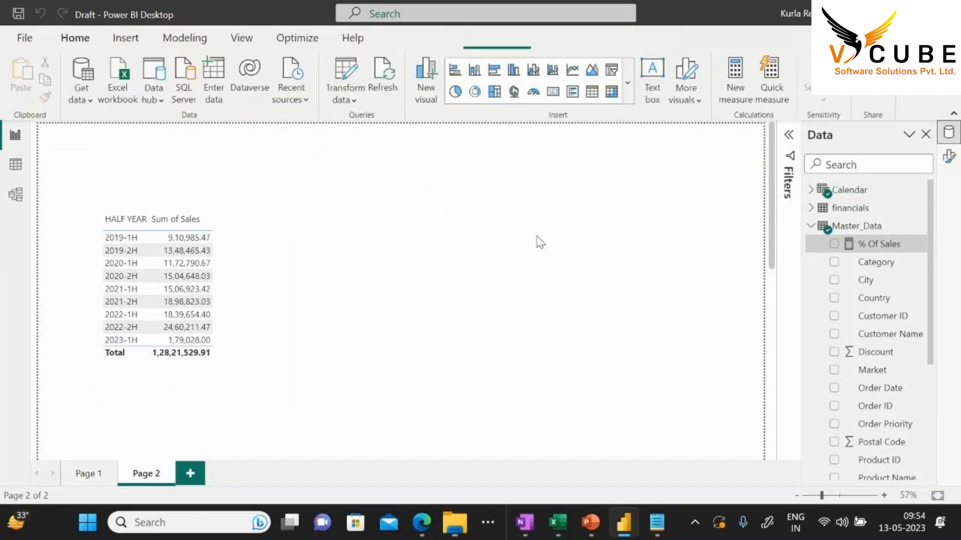
# Move the table visual towards the middle of the page and replace its HALF YEAR and Sum of Sales columns with Market and % Of Sales
pyautogui.click(242, 305)
pyautogui.moveTo(243, 286); pyautogui.dragTo(476, 231)
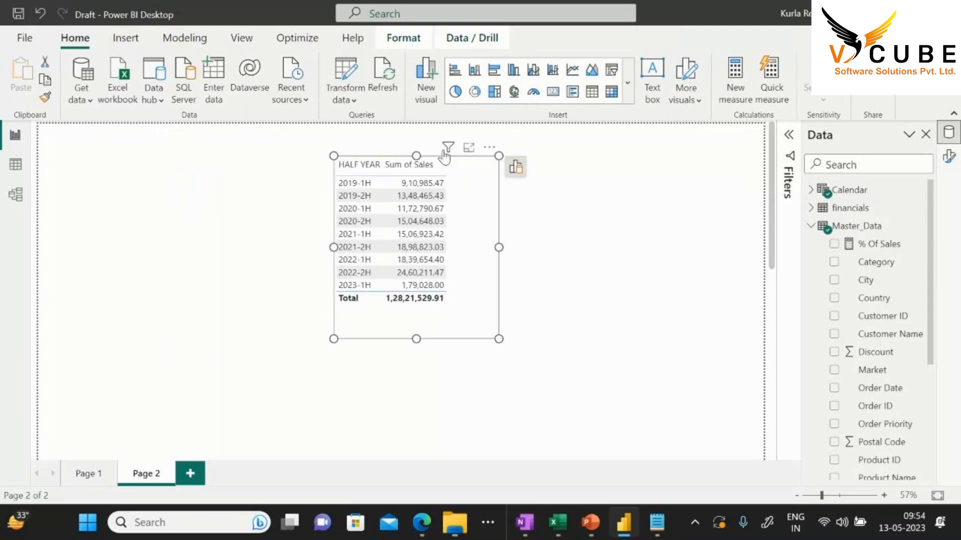
pyautogui.click(516, 167)
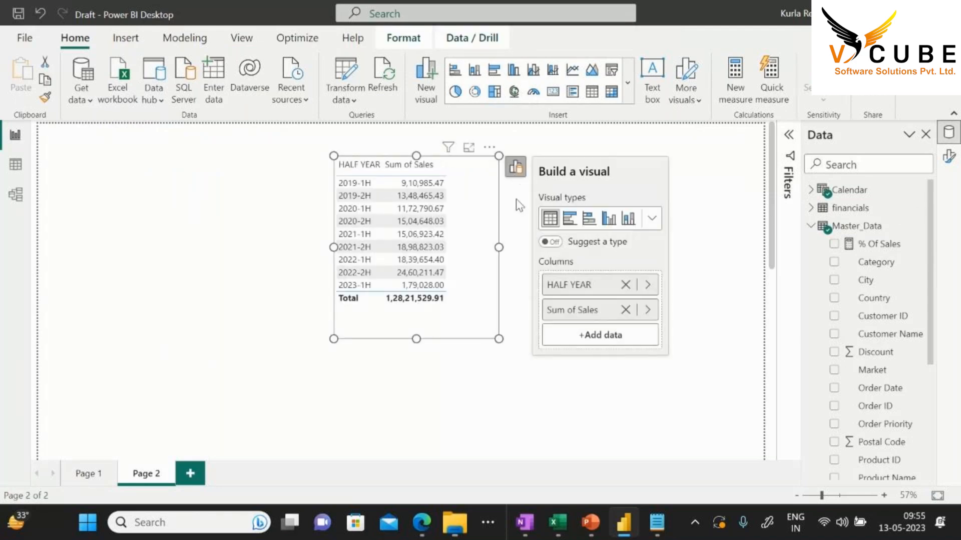
pyautogui.click(625, 285)
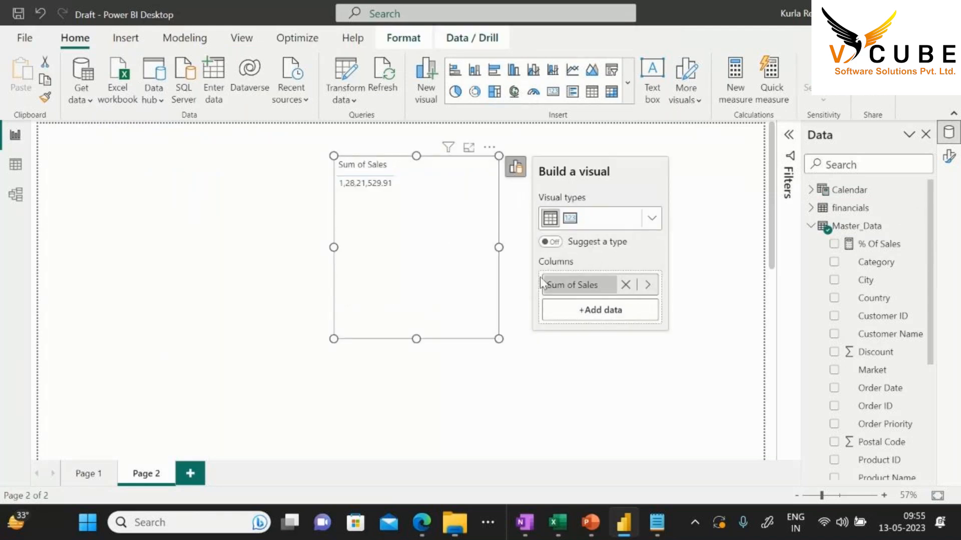
pyautogui.click(625, 286)
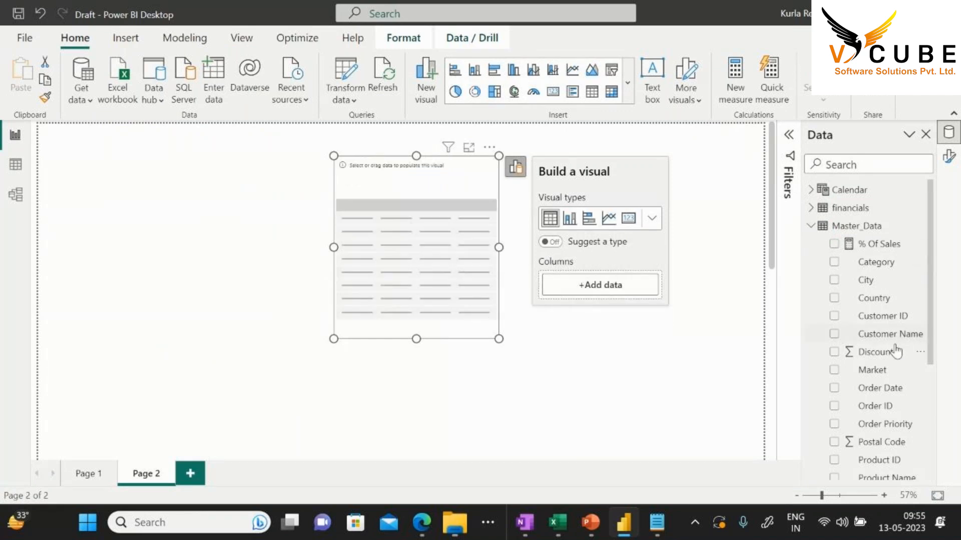
pyautogui.click(833, 370)
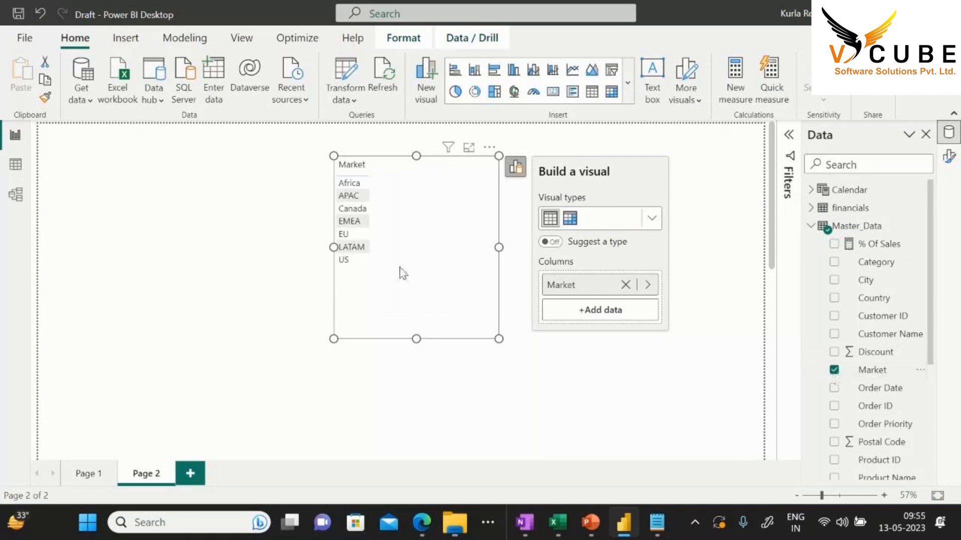
pyautogui.click(834, 244)
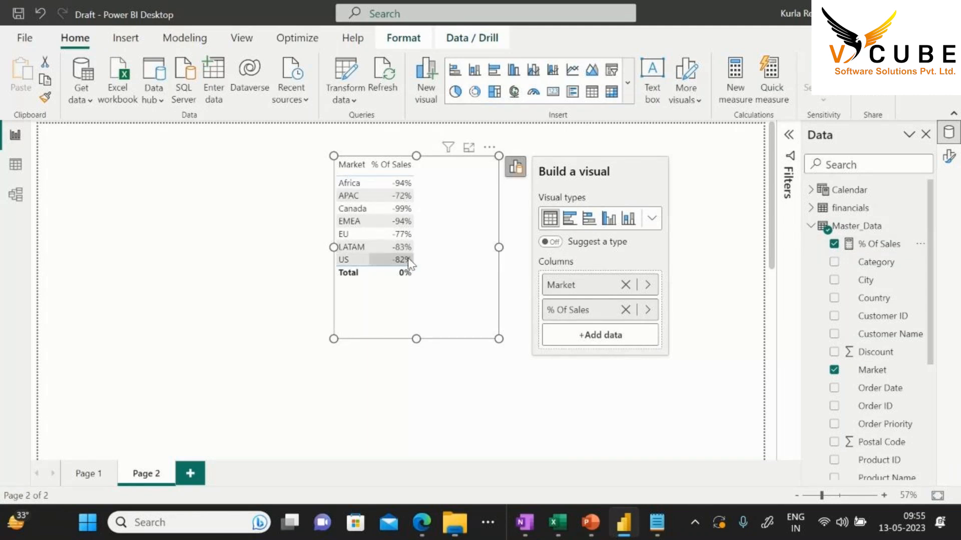
# Open the % Of Sales measure's formula and clear the arguments of its DIVIDE function
pyautogui.click(880, 245)
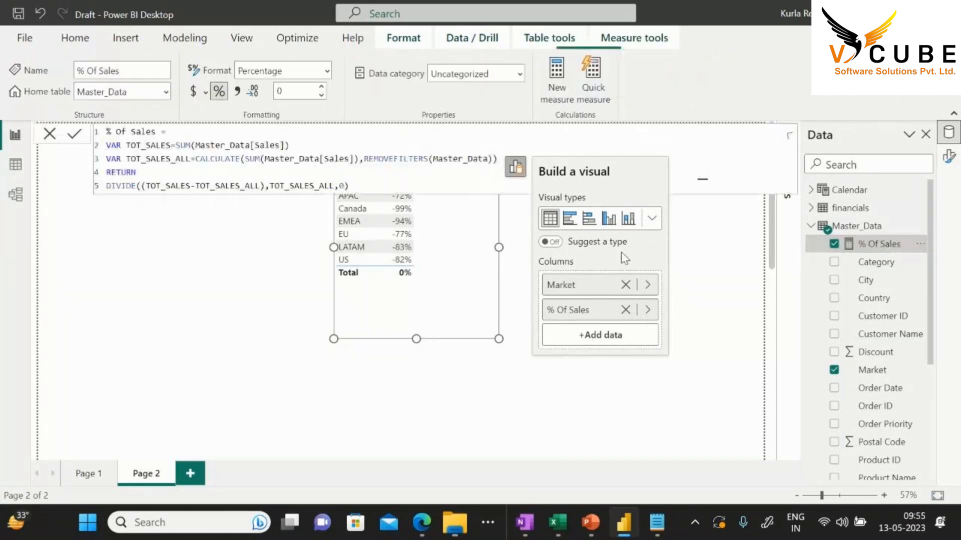
pyautogui.moveTo(363, 159); pyautogui.dragTo(498, 156)
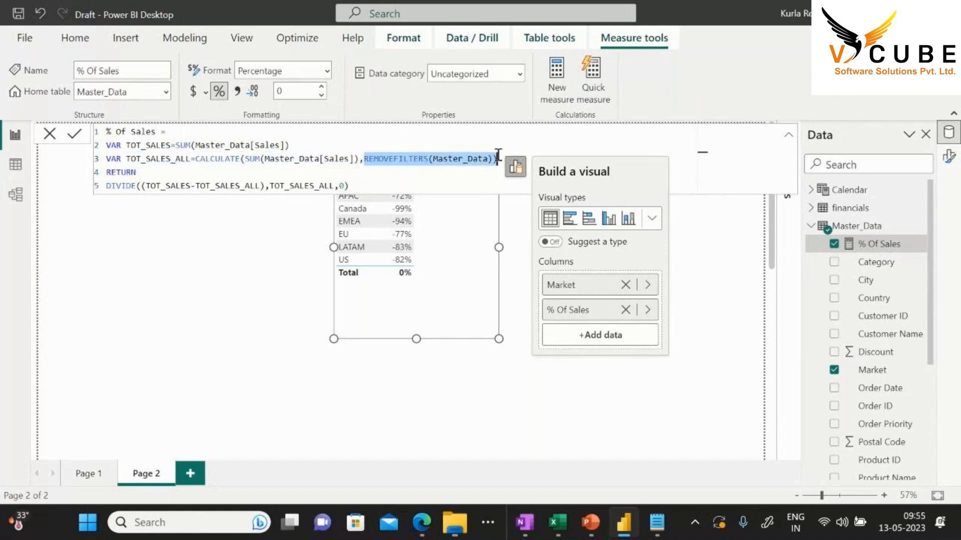
pyautogui.click(401, 178)
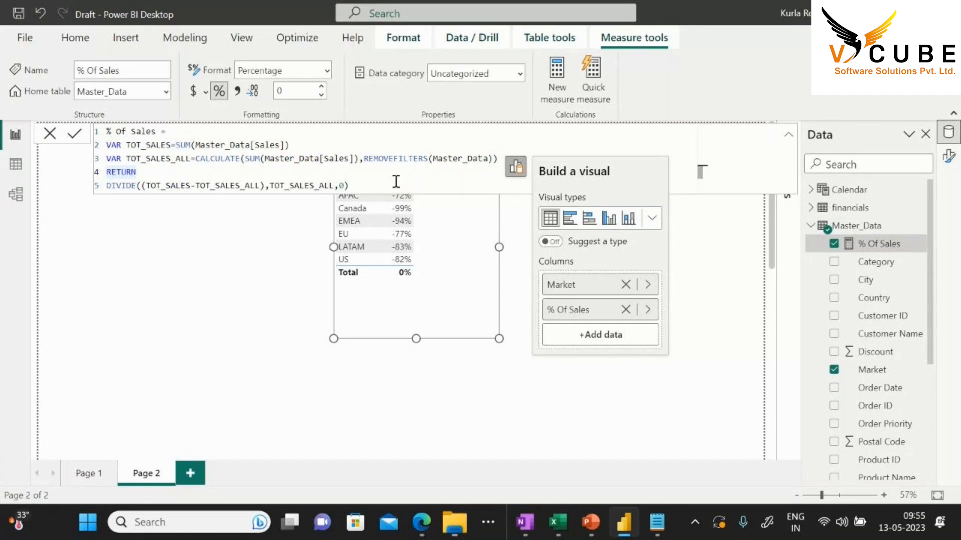
pyautogui.moveTo(349, 186); pyautogui.dragTo(143, 186)
pyautogui.press('BackSpace')
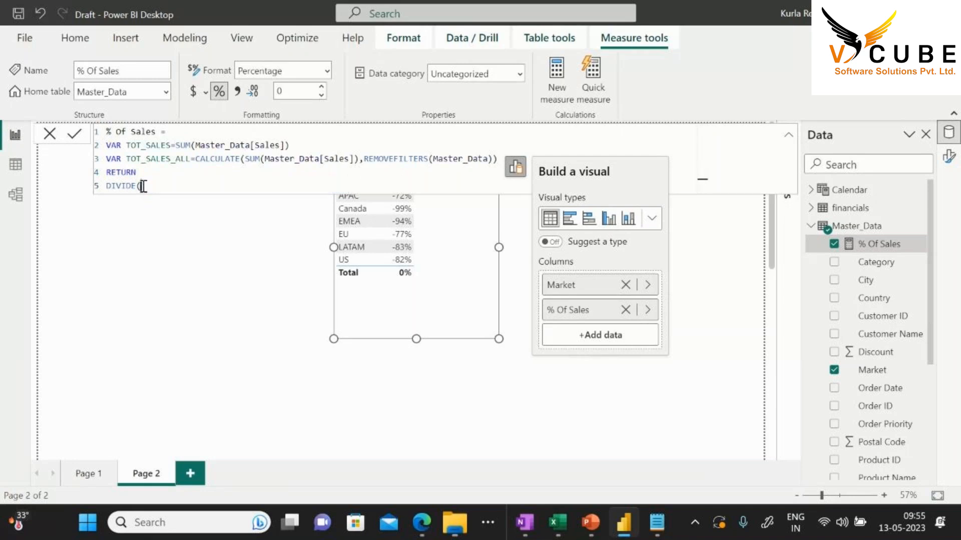
# Enter TOT_SALES as the new numerator of the DIVIDE function in the % Of Sales measure
pyautogui.doubleClick(139, 145)
pyautogui.hotkey('ctrl', 'c')
pyautogui.click(156, 185)
pyautogui.hotkey('ctrl', 'v')
pyautogui.write(',')
pyautogui.click(423, 158)
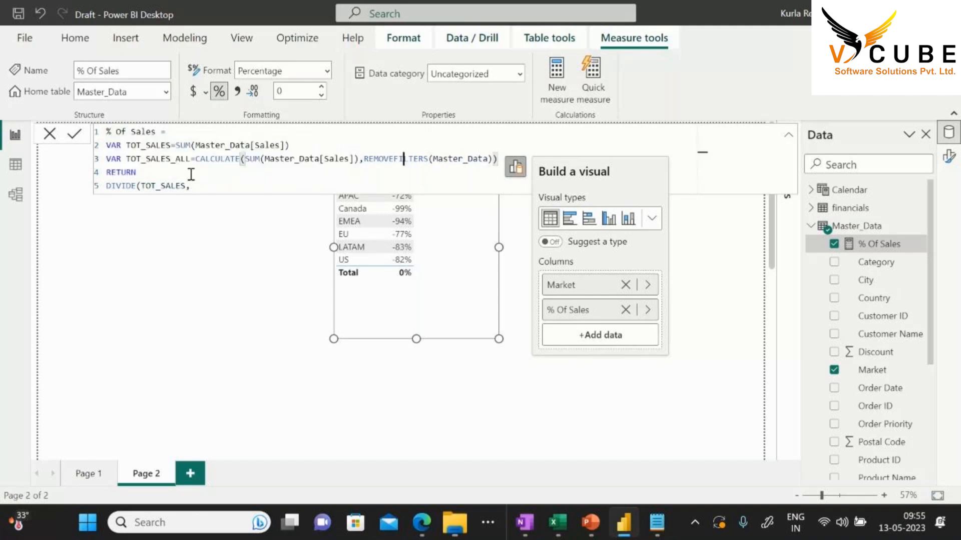
# Complete DIVIDE with TOT_SALES_ALL as the denominator and 0 as the alternate result, and commit the % Of Sales measure
pyautogui.doubleClick(157, 159)
pyautogui.hotkey('ctrl', 'c')
pyautogui.click(198, 185)
pyautogui.hotkey('ctrl', 'v')
pyautogui.write(',0)')
pyautogui.press('Return')
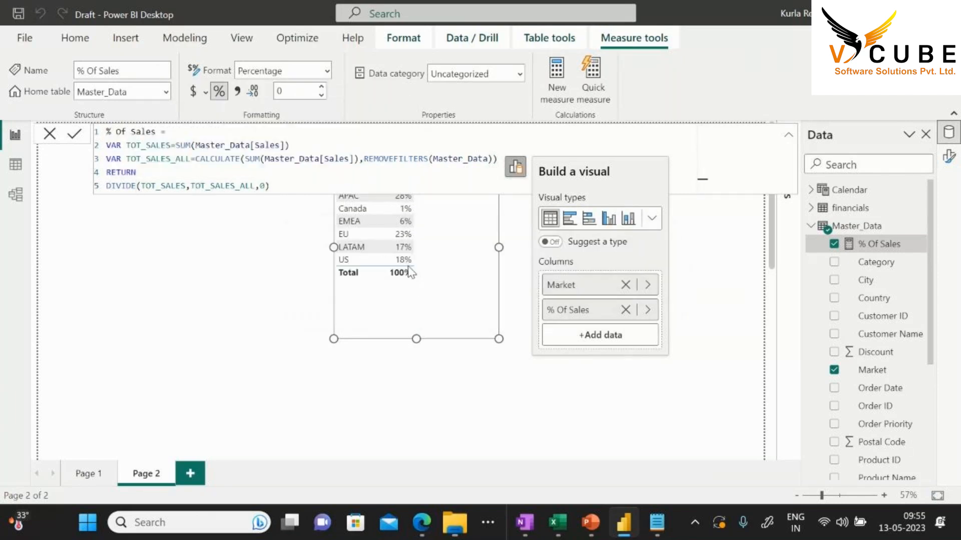
# Replace the table's Market column with Country from Master_Data, and enlarge and reposition the table on the page
pyautogui.click(439, 286)
pyautogui.moveTo(439, 286); pyautogui.dragTo(450, 327)
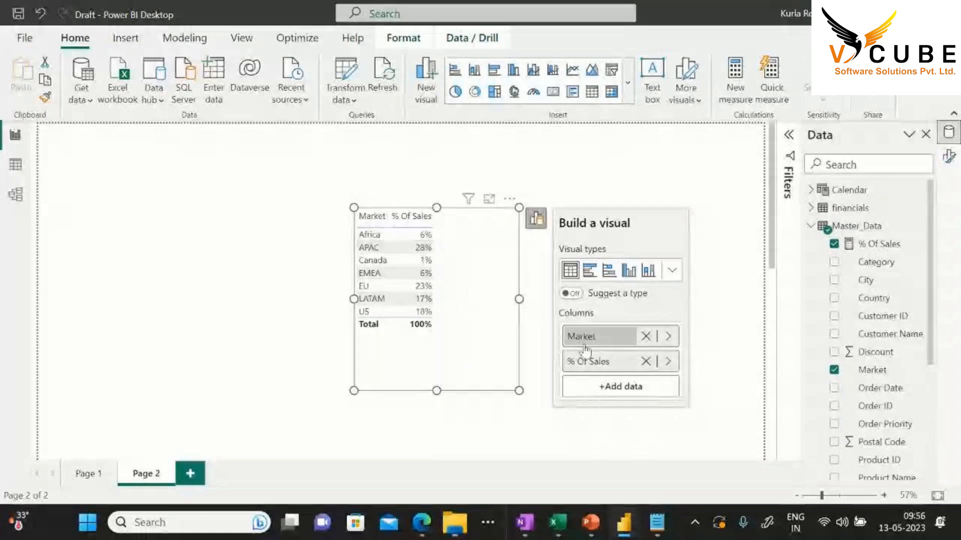
pyautogui.click(645, 336)
pyautogui.click(612, 368)
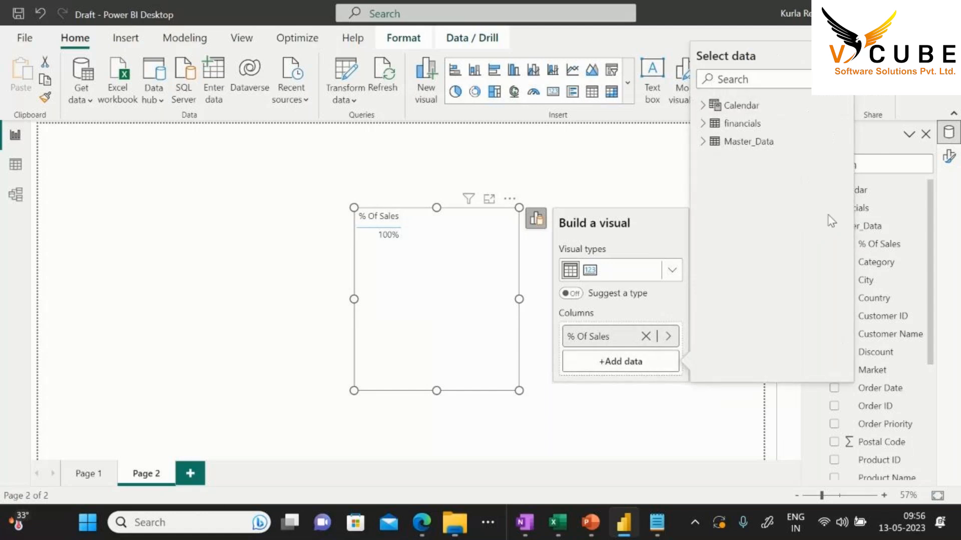
pyautogui.click(708, 142)
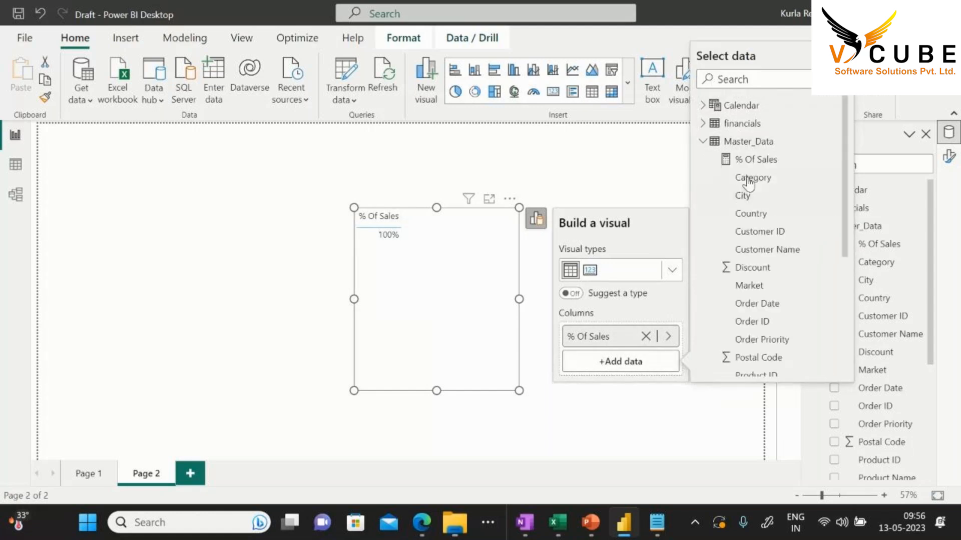
pyautogui.click(750, 213)
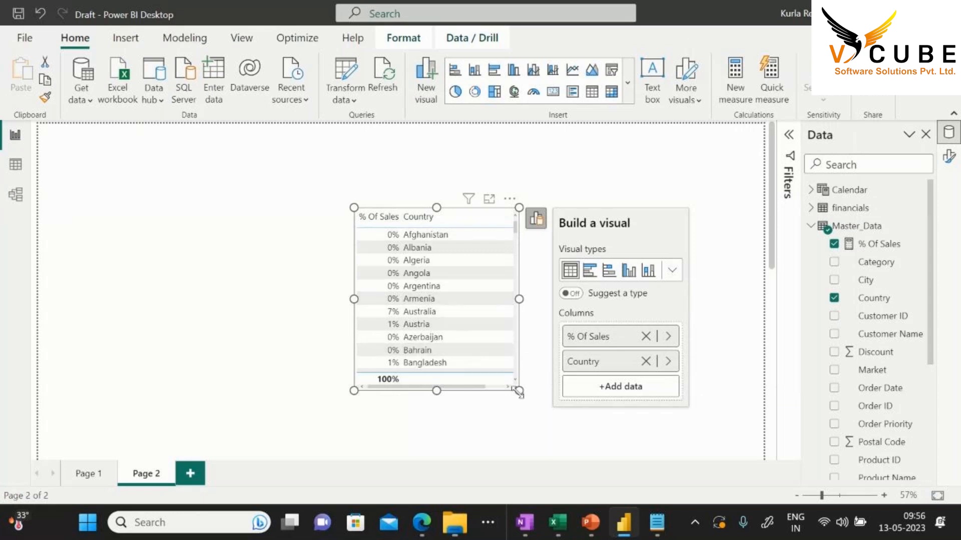
pyautogui.moveTo(519, 390); pyautogui.dragTo(612, 432)
pyautogui.moveTo(571, 357); pyautogui.dragTo(522, 341)
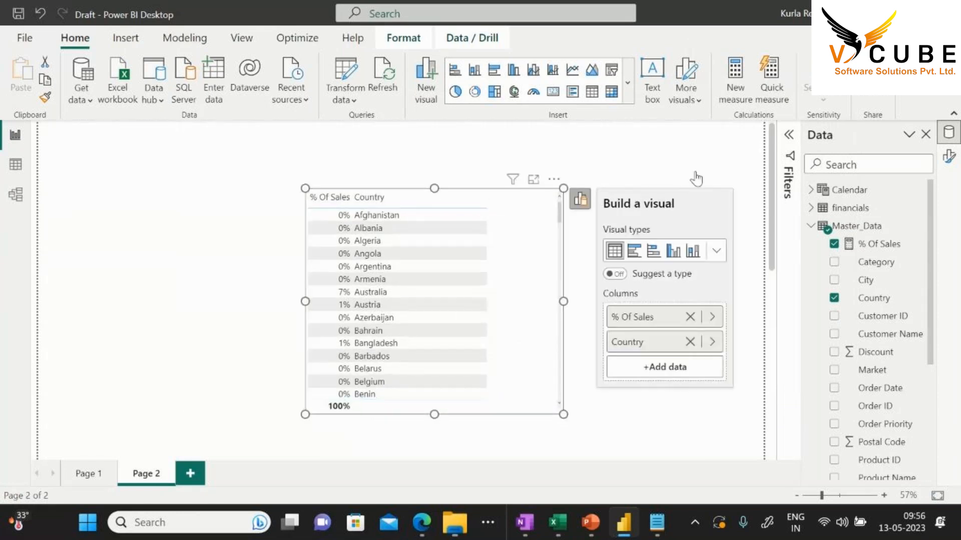
# Convert the country table into a line chart and widen it across the page
pyautogui.click(573, 71)
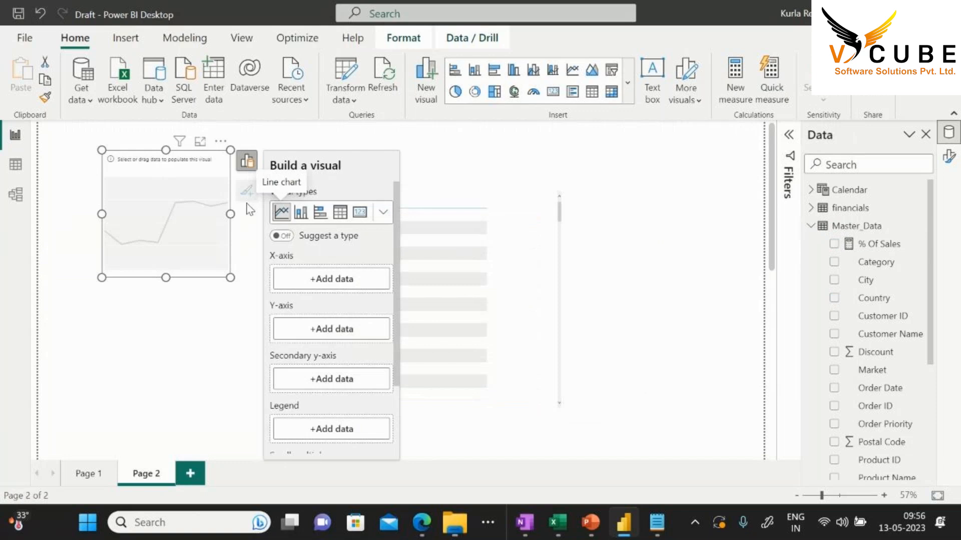
pyautogui.click(560, 186)
pyautogui.click(579, 200)
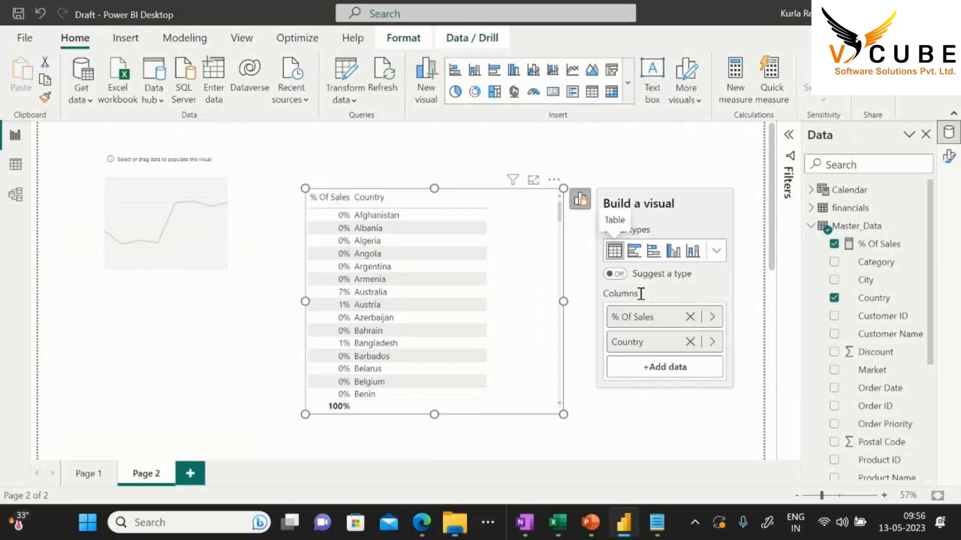
pyautogui.click(719, 252)
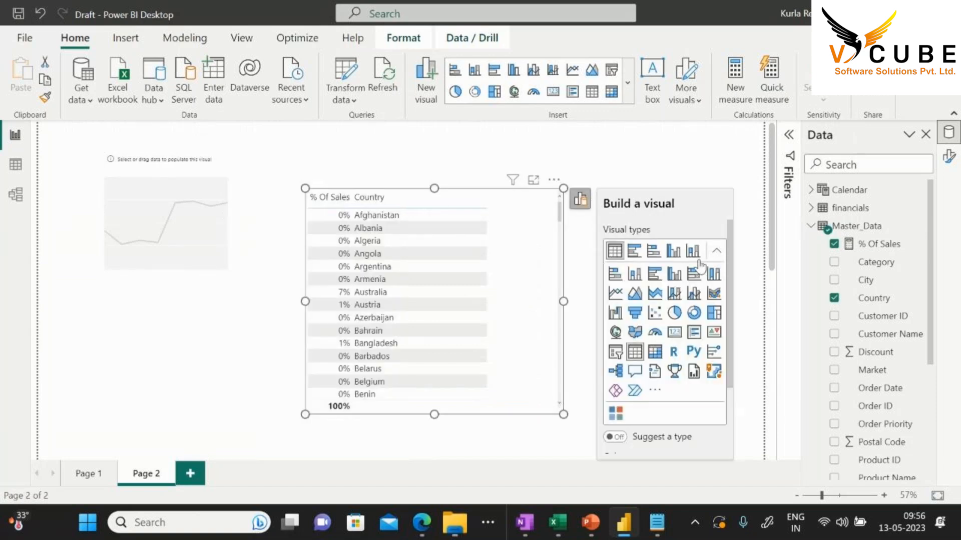
pyautogui.click(615, 294)
pyautogui.moveTo(563, 415); pyautogui.dragTo(708, 378)
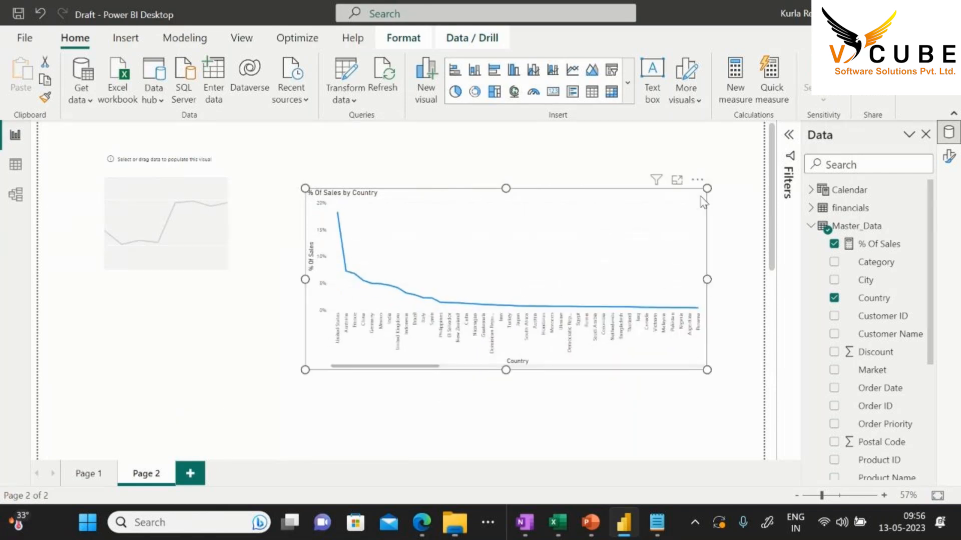
# Sort the line chart's axis ascending by % Of Sales, and change the sort field to Country
pyautogui.click(697, 180)
pyautogui.moveTo(760, 275)
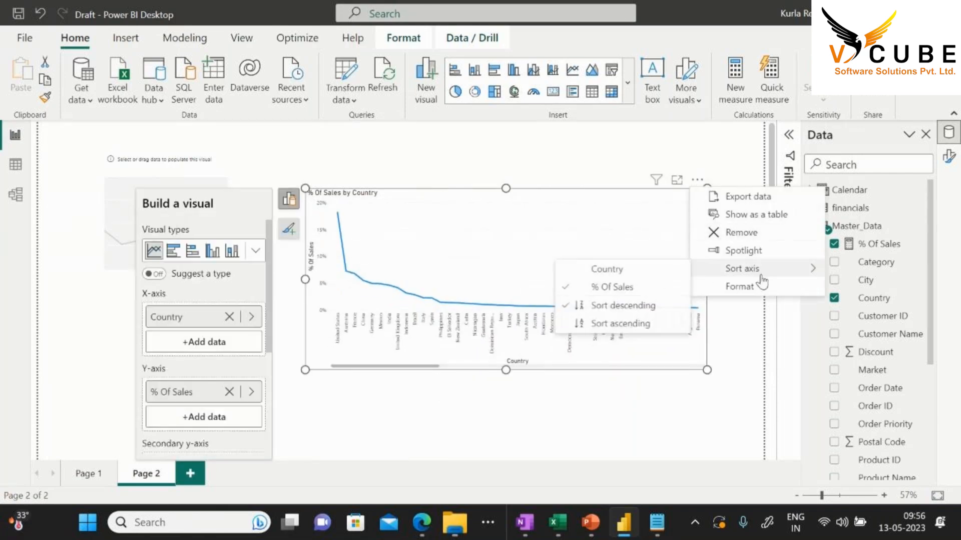
pyautogui.click(620, 323)
pyautogui.click(701, 183)
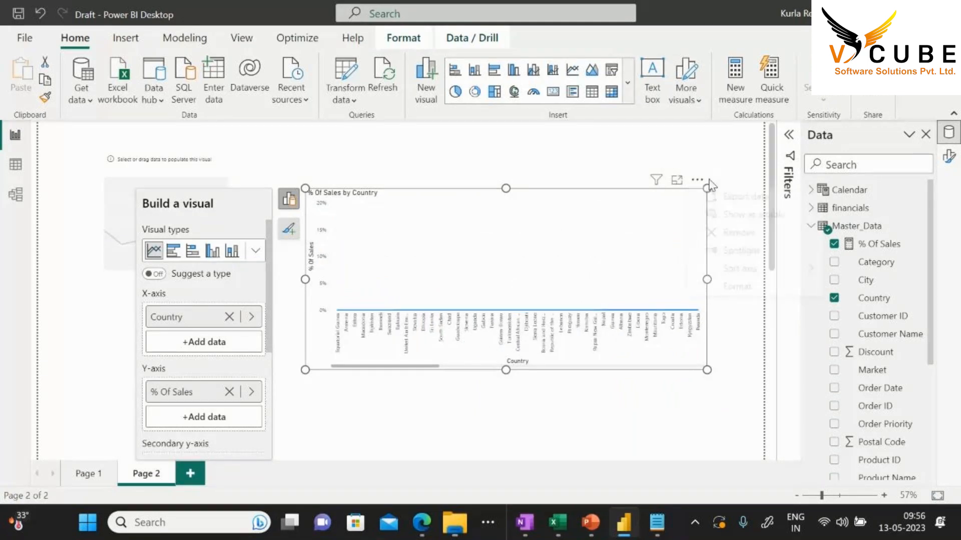
pyautogui.moveTo(748, 270)
pyautogui.click(617, 268)
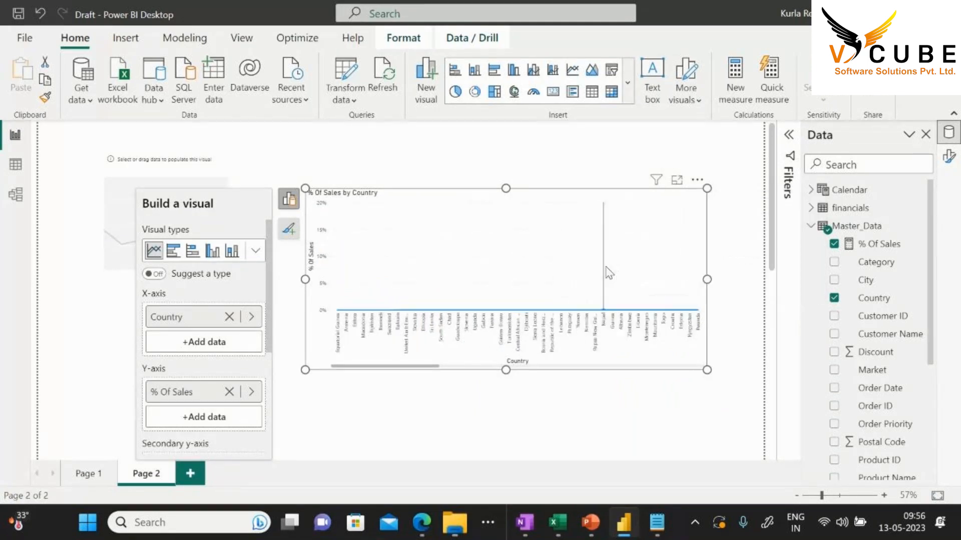
pyautogui.moveTo(431, 369); pyautogui.dragTo(381, 383)
pyautogui.click(720, 215)
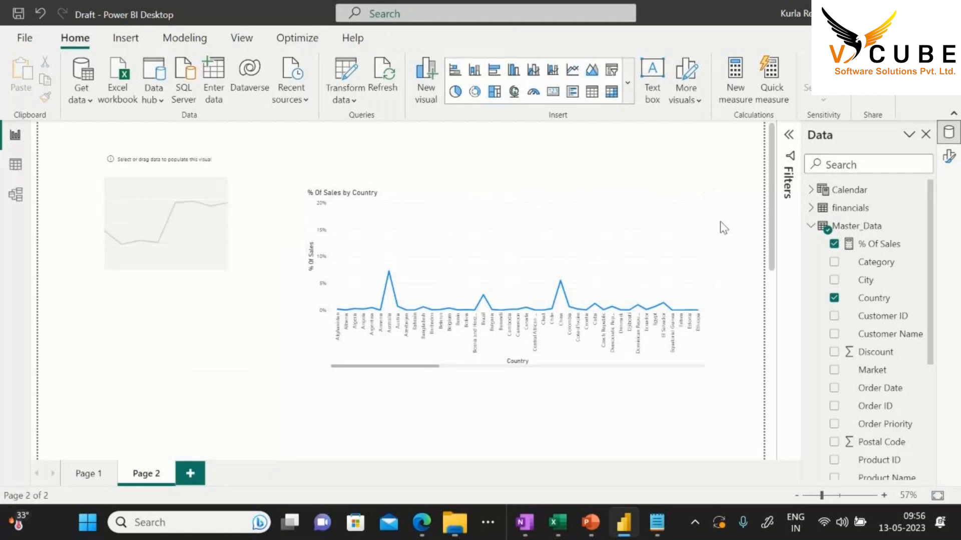
# Switch to the REQ notes in Notepad and review requirement 1 and the time period analysis, growth % and cumulative totals in requirement 2
pyautogui.click(656, 523)
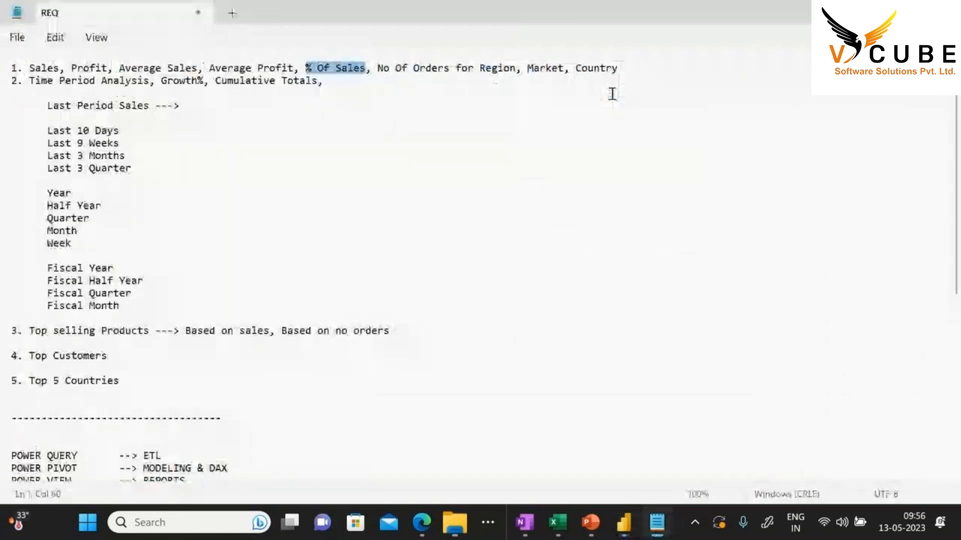
pyautogui.click(629, 71)
pyautogui.click(1, 69)
pyautogui.hotkey('shift', 'End')
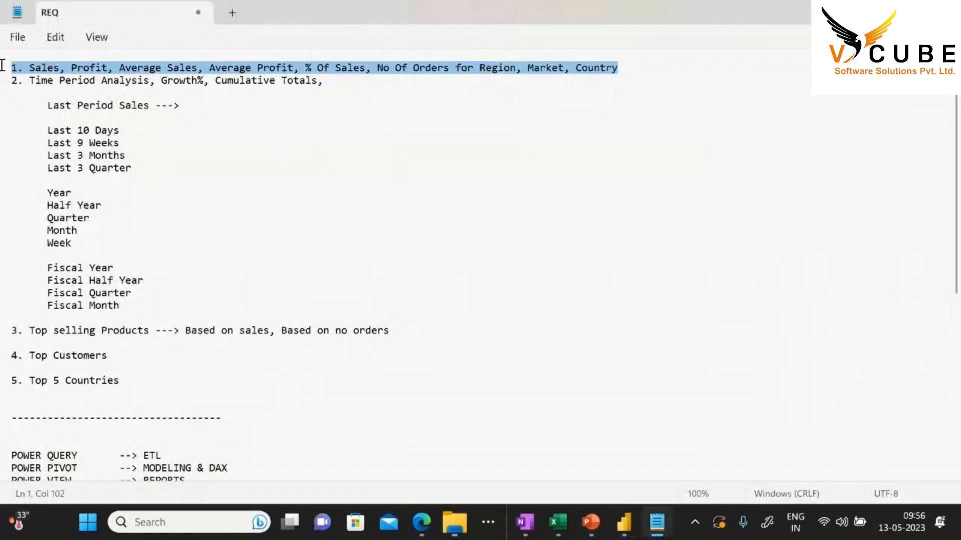
pyautogui.click(95, 69)
pyautogui.moveTo(120, 69); pyautogui.dragTo(198, 69)
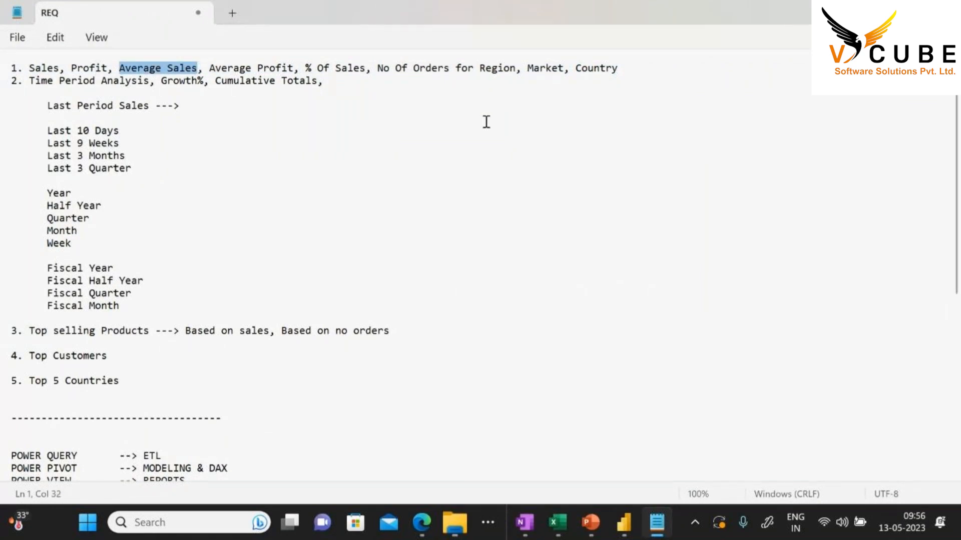
pyautogui.moveTo(29, 80); pyautogui.dragTo(326, 81)
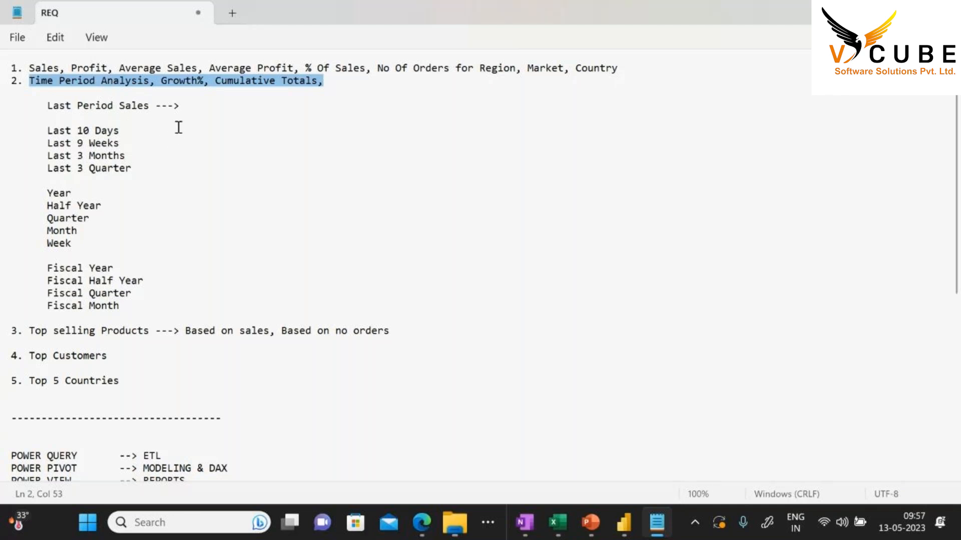
pyautogui.moveTo(149, 81); pyautogui.dragTo(57, 80)
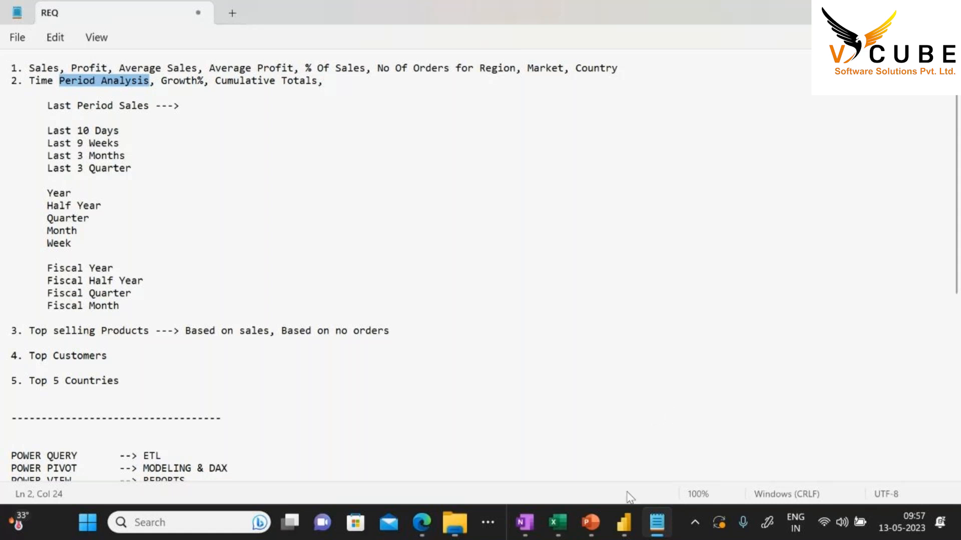
# Switch to the browser and examine the Growth % and % Share tables in the Power BI - Demo report, checking the meeting window's chat
pyautogui.click(624, 524)
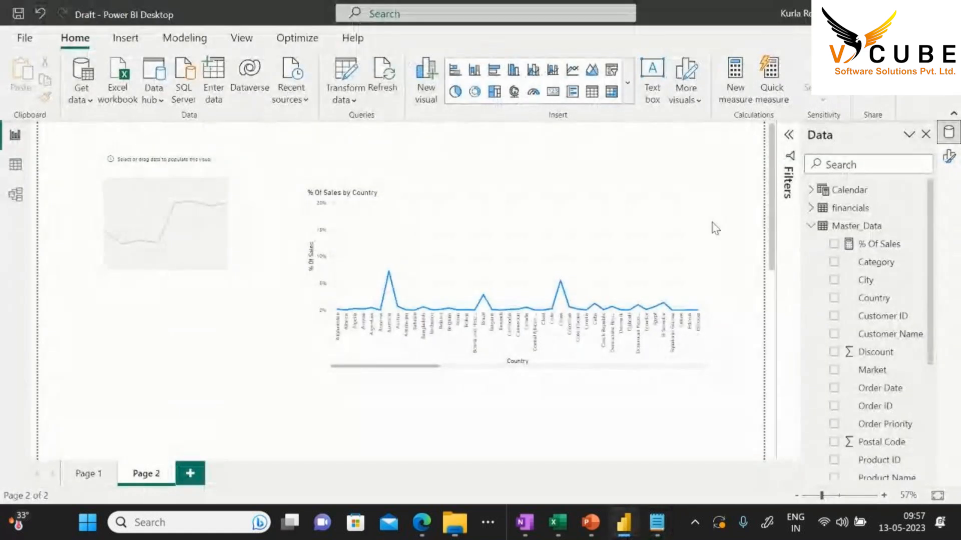
pyautogui.click(672, 230)
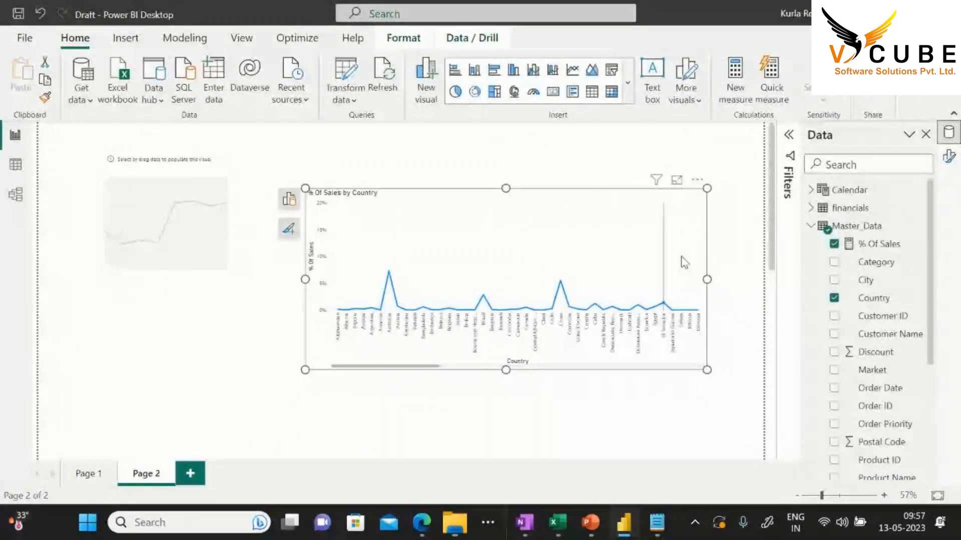
pyautogui.moveTo(422, 518)
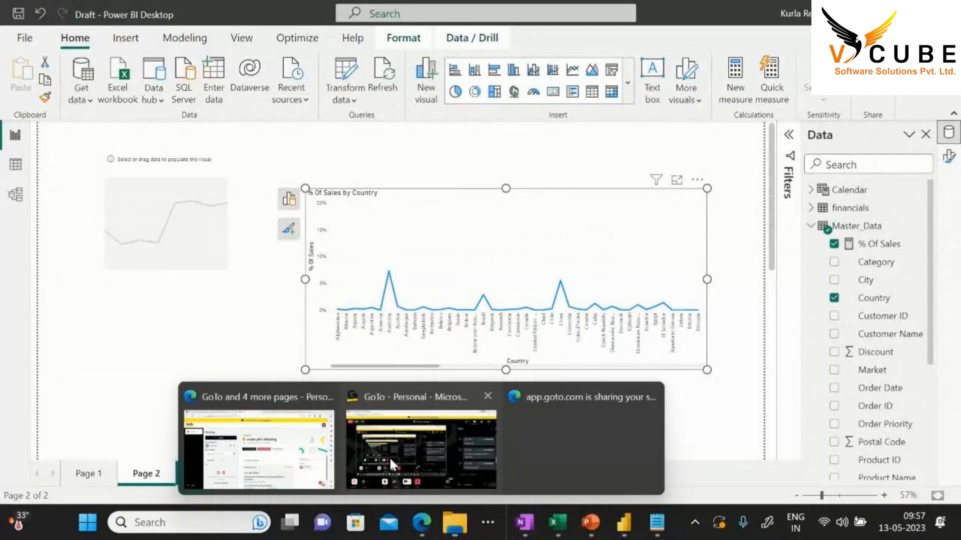
pyautogui.click(283, 395)
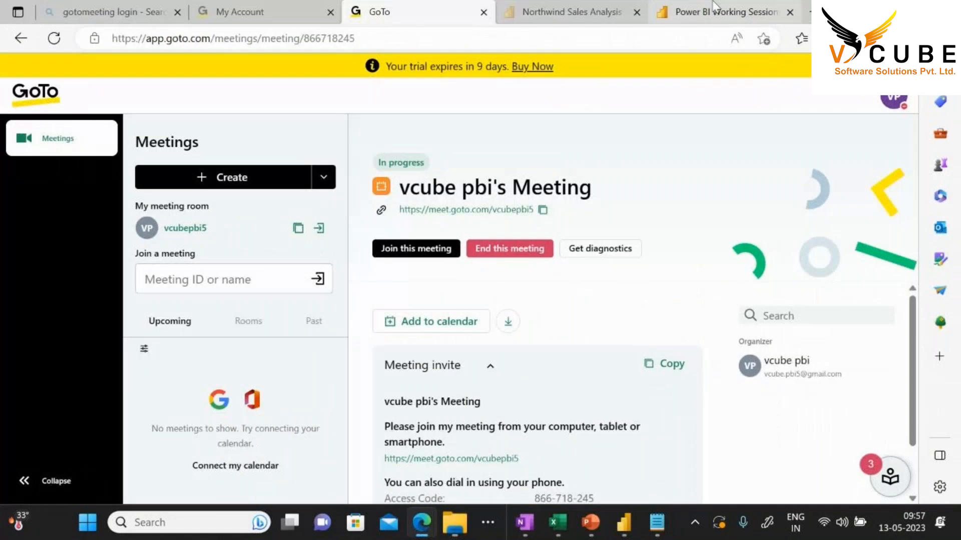
pyautogui.click(665, 13)
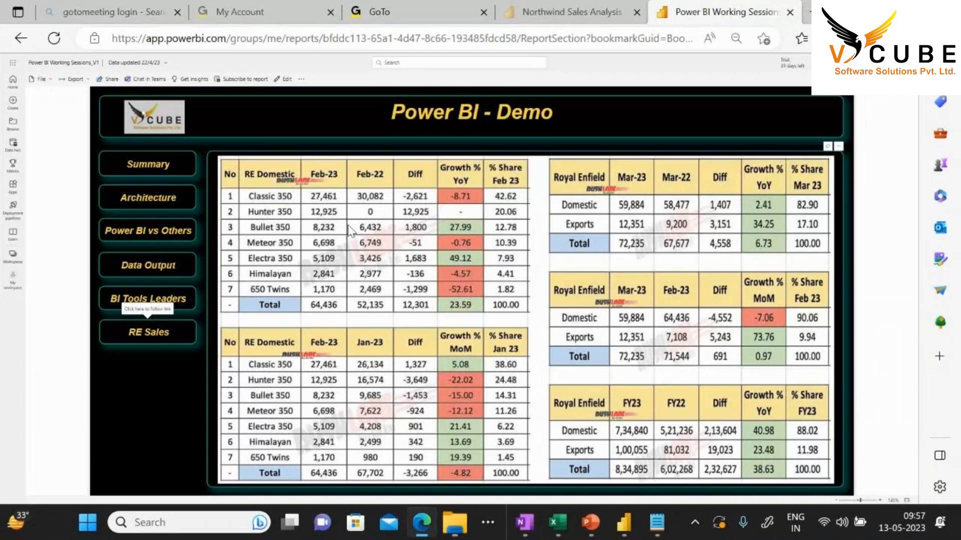
pyautogui.moveTo(422, 522)
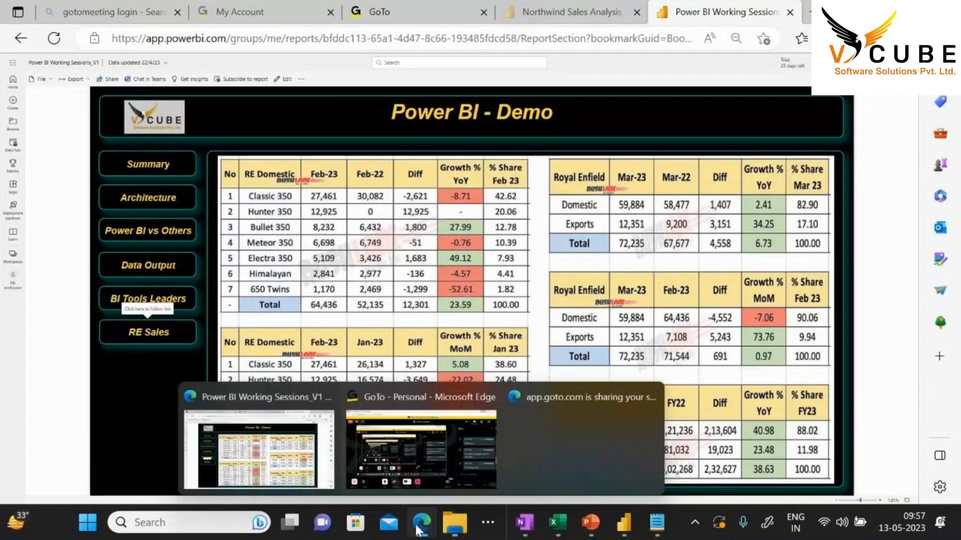
pyautogui.click(389, 401)
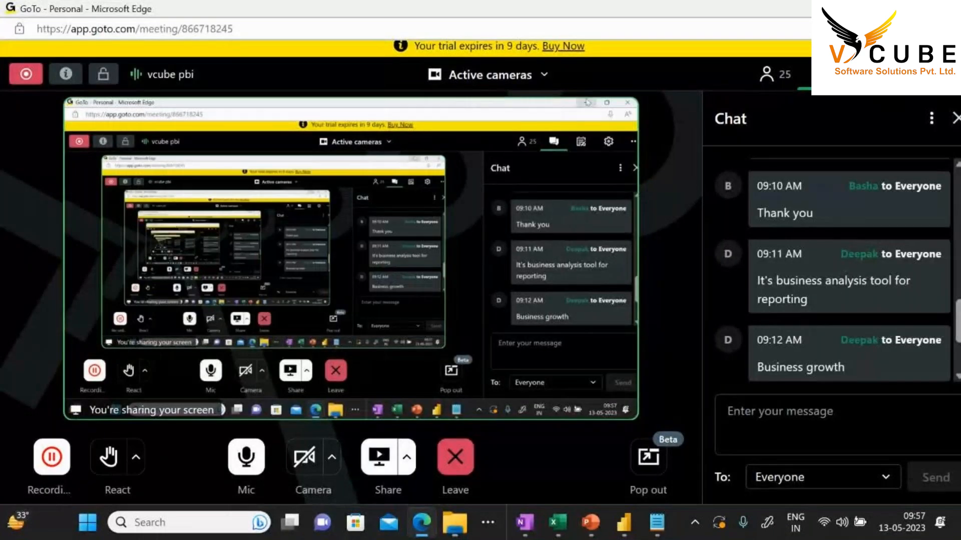
pyautogui.click(876, 9)
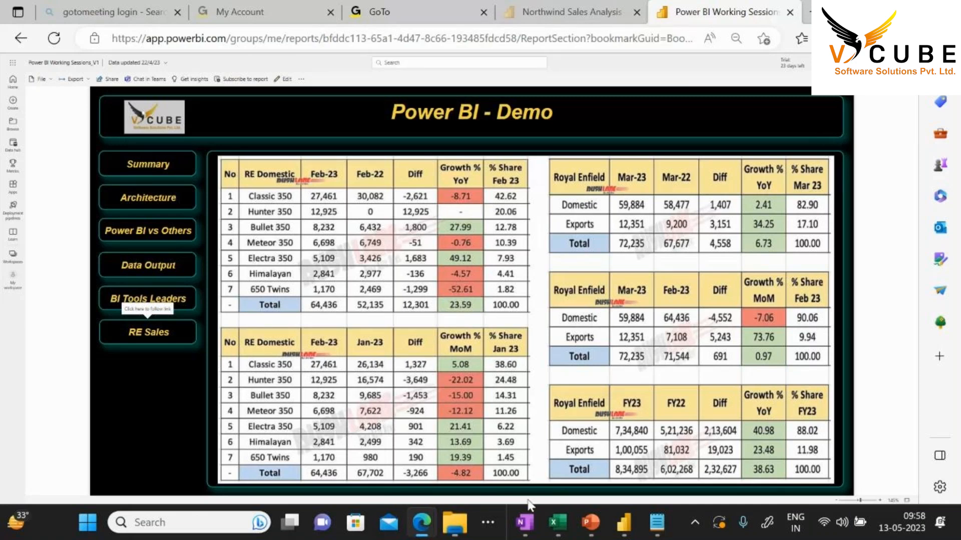
# Return to Power BI Desktop and delete the % Of Sales by Country line chart and the empty line chart from Page 2
pyautogui.hotkey('alt', 'Tab')
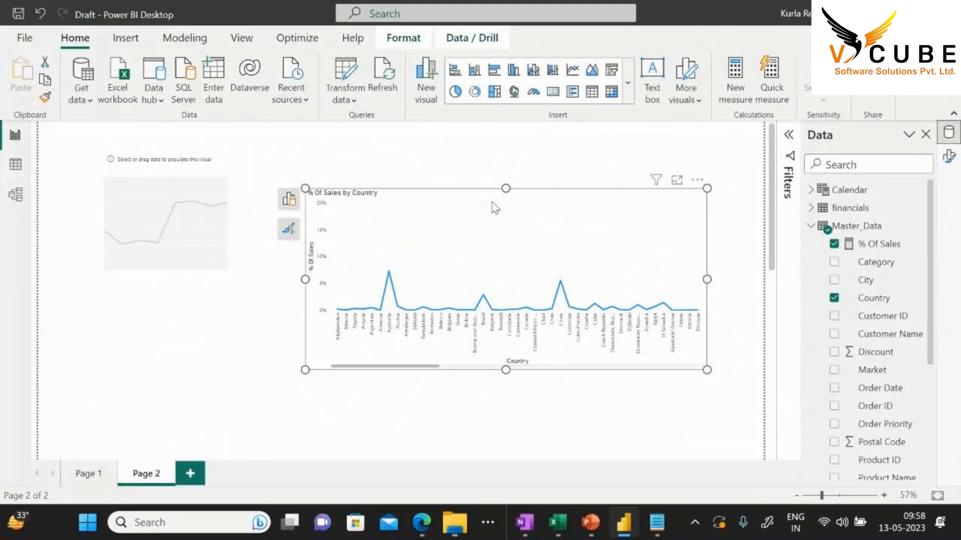
pyautogui.press('Delete')
pyautogui.click(178, 215)
pyautogui.press('Delete')
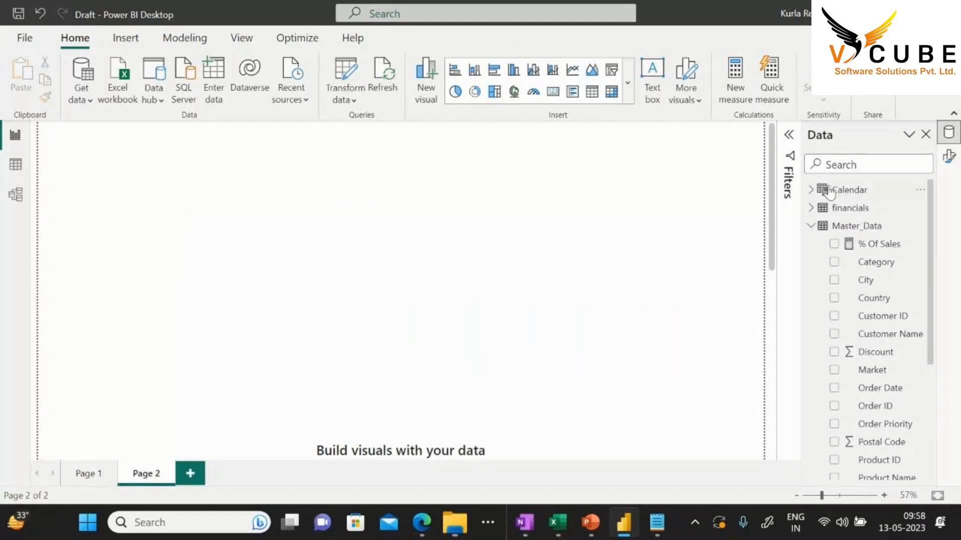
# Create a new measure in the Master_Data table named SAME PERIOD LAST YEAR GOWTH, and start a second formula line
pyautogui.rightClick(870, 228)
pyautogui.click(764, 230)
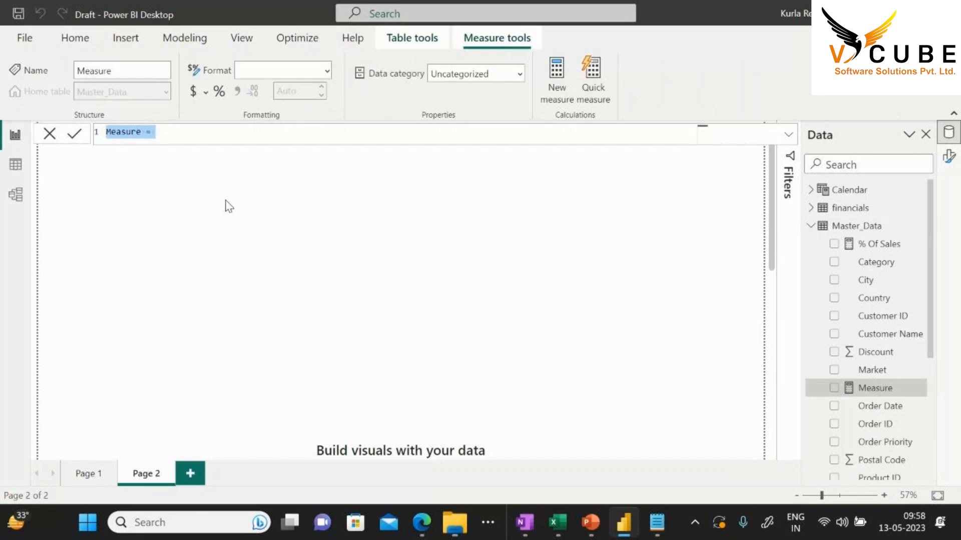
pyautogui.press('Right')
pyautogui.press('Right')
pyautogui.press('Right')
pyautogui.press('Right')
pyautogui.press('Right')
pyautogui.press('BackSpace')
pyautogui.press('BackSpace')
pyautogui.press('BackSpace')
pyautogui.press('BackSpace')
pyautogui.press('BackSpace')
pyautogui.press('BackSpace')
pyautogui.press('BackSpace')
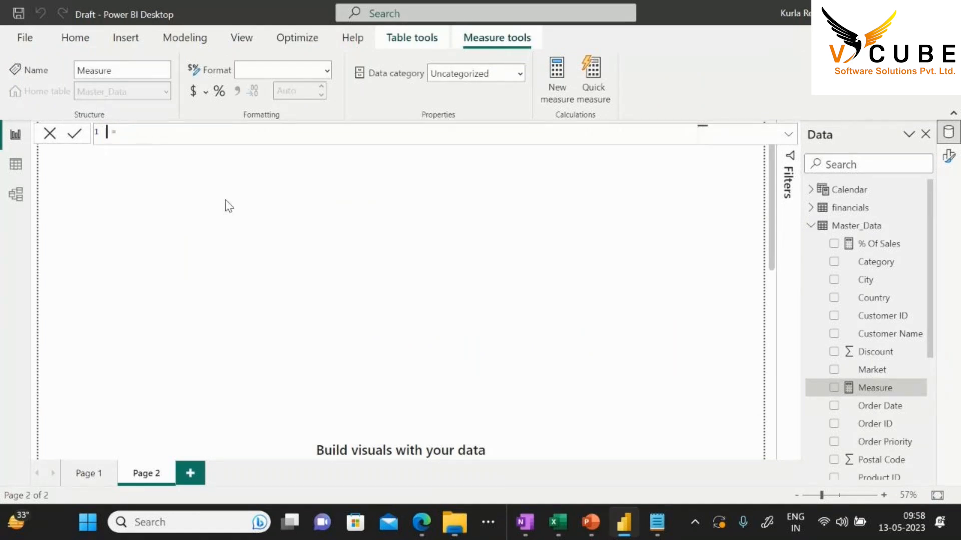
pyautogui.press('BackSpace')
pyautogui.write('ME PERIOD L')
pyautogui.write('AST YEAR ')
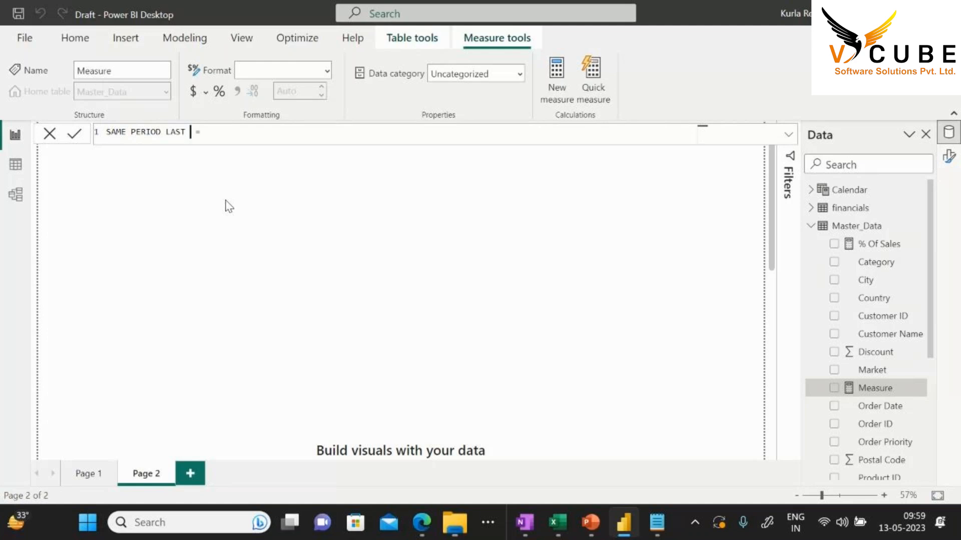
pyautogui.write('GOWTH =')
pyautogui.hotkey('shift', 'Return')
pyautogui.press('BackSpace')
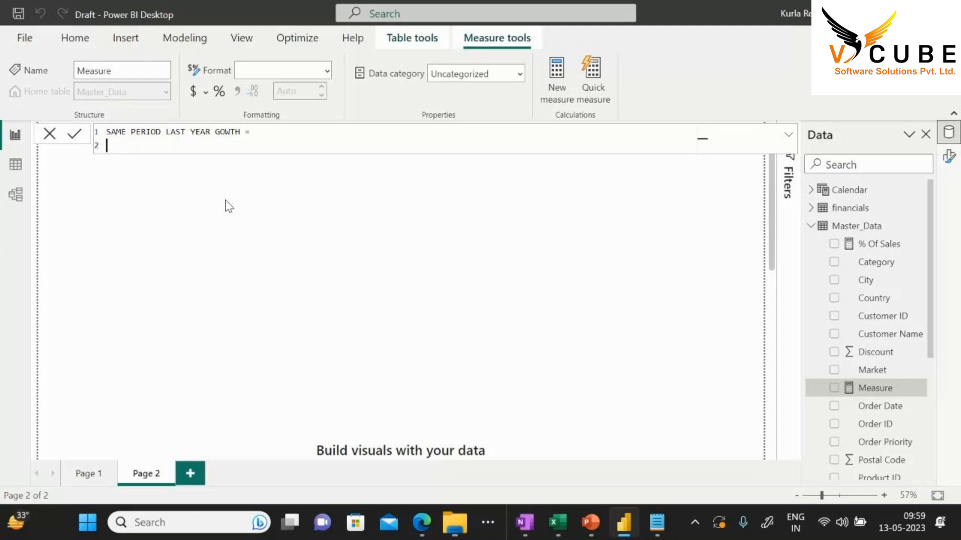
# Declare a variable called SAME_PERIOD_LAST_YEAR on the formula's second line, reusing the measure name's words joined with underscores
pyautogui.write('VAR')
pyautogui.moveTo(210, 132); pyautogui.dragTo(106, 134)
pyautogui.hotkey('ctrl', 'c')
pyautogui.click(148, 145)
pyautogui.hotkey('ctrl', 'v')
pyautogui.press('Left')
pyautogui.press('Left')
pyautogui.press('Left')
pyautogui.press('Left')
pyautogui.press('BackSpace')
pyautogui.press('Left')
pyautogui.press('Left')
pyautogui.press('Left')
pyautogui.press('Left')
pyautogui.press('BackSpace')
pyautogui.press('Left')
pyautogui.press('Left')
pyautogui.press('Left')
pyautogui.press('Left')
pyautogui.press('Left')
pyautogui.press('Left')
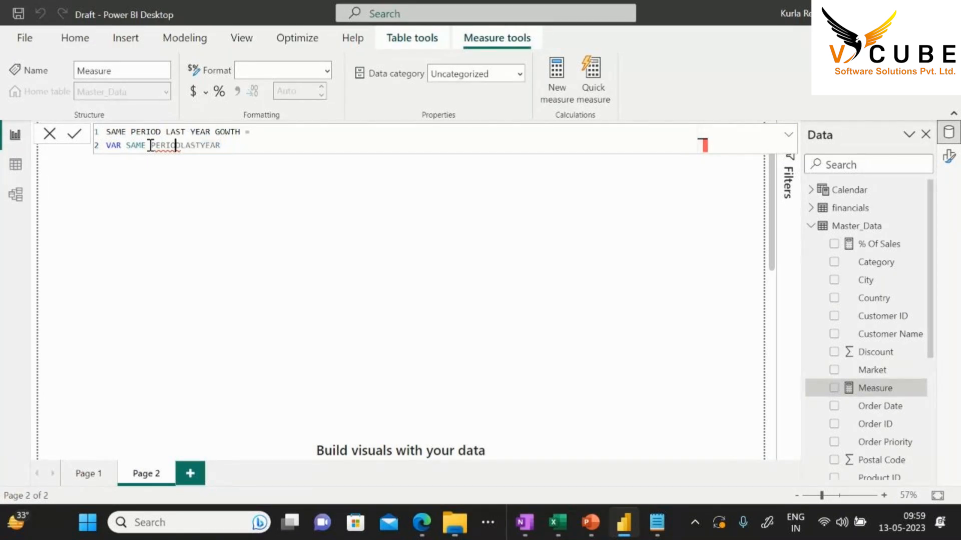
pyautogui.press('BackSpace')
pyautogui.write('_')
pyautogui.press('Right')
pyautogui.press('Right')
pyautogui.press('Right')
pyautogui.press('Right')
pyautogui.press('Right')
pyautogui.press('Right')
pyautogui.write('_')
pyautogui.press('Right')
pyautogui.press('Right')
pyautogui.press('Right')
pyautogui.press('Right')
pyautogui.write('_')
pyautogui.press('Right')
pyautogui.press('Right')
pyautogui.press('Right')
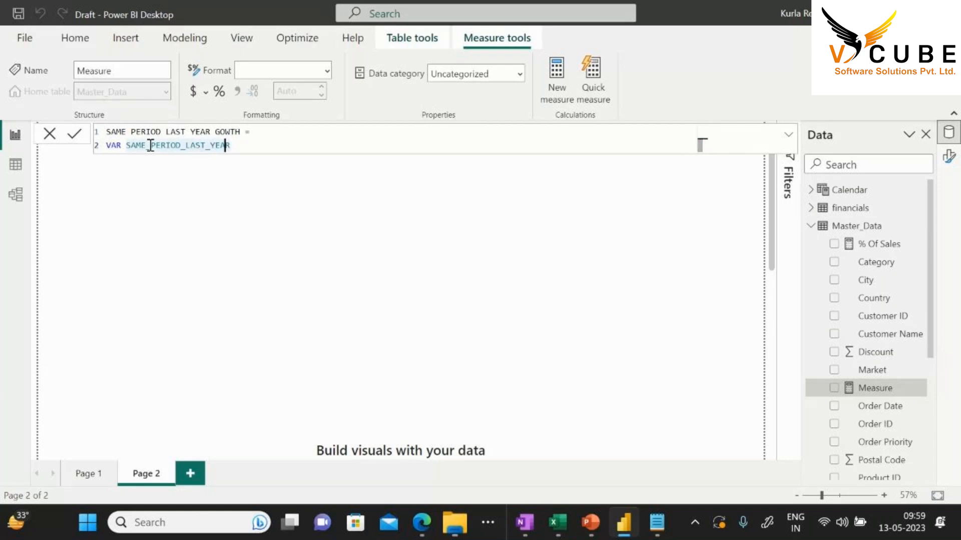
pyautogui.write('=')
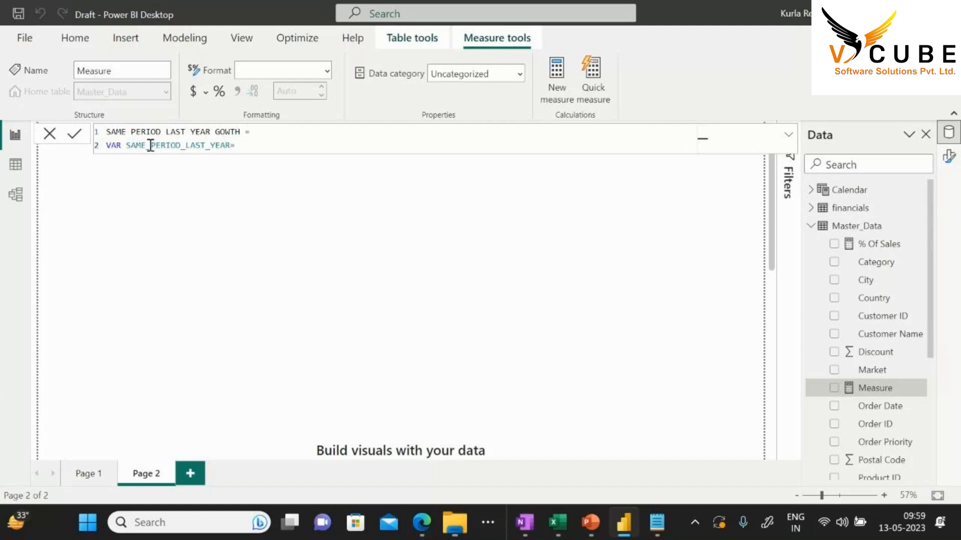
# Begin the variable's expression as a CALCULATE over SUM(Master_Data[Sales])
pyautogui.write('CALCULATE(SUM(SUM')
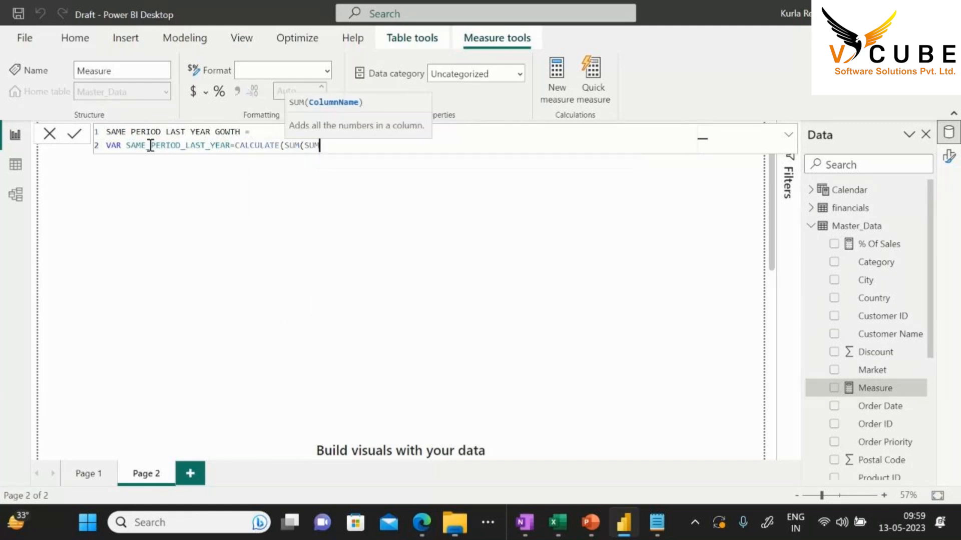
pyautogui.press('Tab')
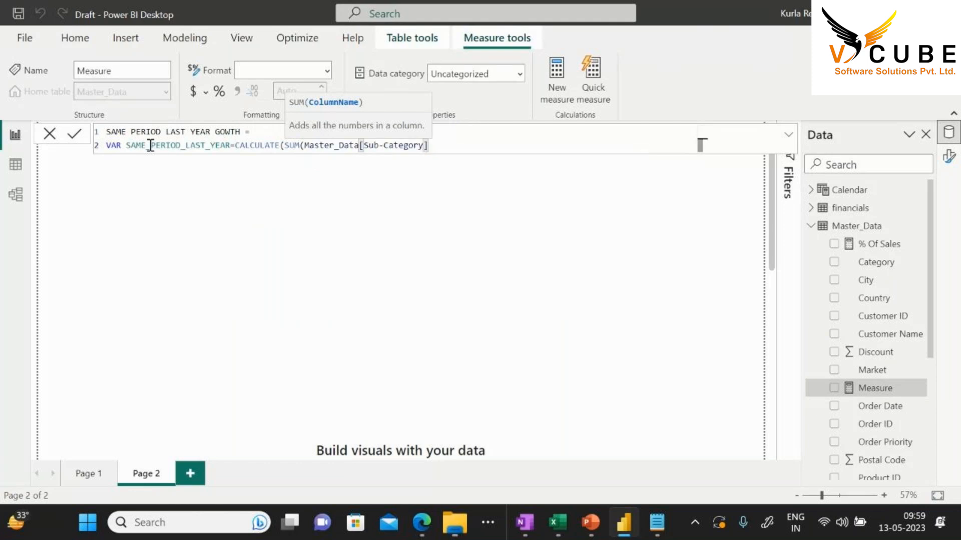
pyautogui.press('BackSpace')
pyautogui.press('BackSpace')
pyautogui.press('BackSpace')
pyautogui.press('BackSpace')
pyautogui.press('BackSpace')
pyautogui.press('BackSpace')
pyautogui.press('BackSpace')
pyautogui.press('BackSpace')
pyautogui.press('BackSpace')
pyautogui.press('BackSpace')
pyautogui.press('BackSpace')
pyautogui.press('BackSpace')
pyautogui.press('BackSpace')
pyautogui.press('BackSpace')
pyautogui.press('BackSpace')
pyautogui.press('BackSpace')
pyautogui.press('BackSpace')
pyautogui.press('BackSpace')
pyautogui.press('BackSpace')
pyautogui.press('BackSpace')
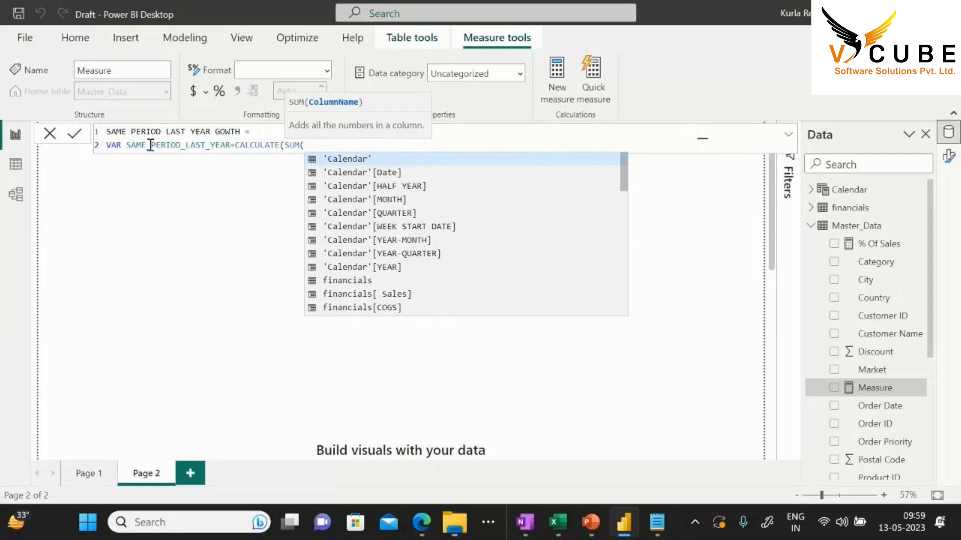
pyautogui.write('SALE')
pyautogui.press('Down')
pyautogui.press('Tab')
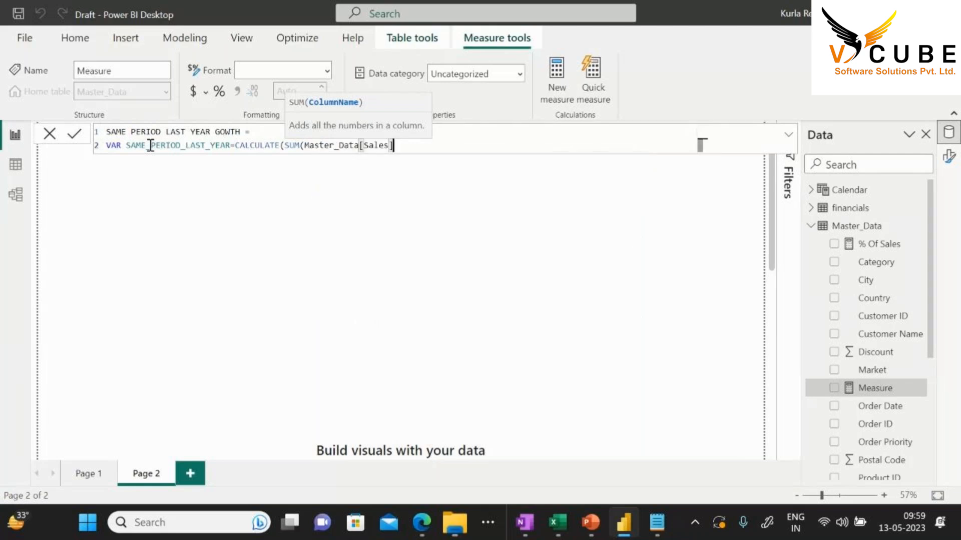
pyautogui.write('),')
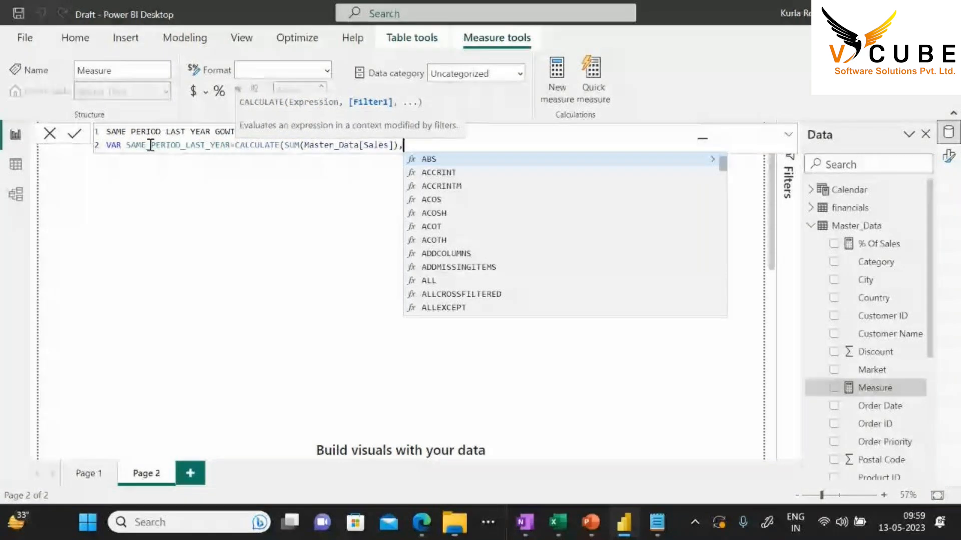
# Filter the CALCULATE with SAMEPERIODLASTYEAR('Calendar'[Date]), close its parentheses and start another VAR line
pyautogui.write('SAME')
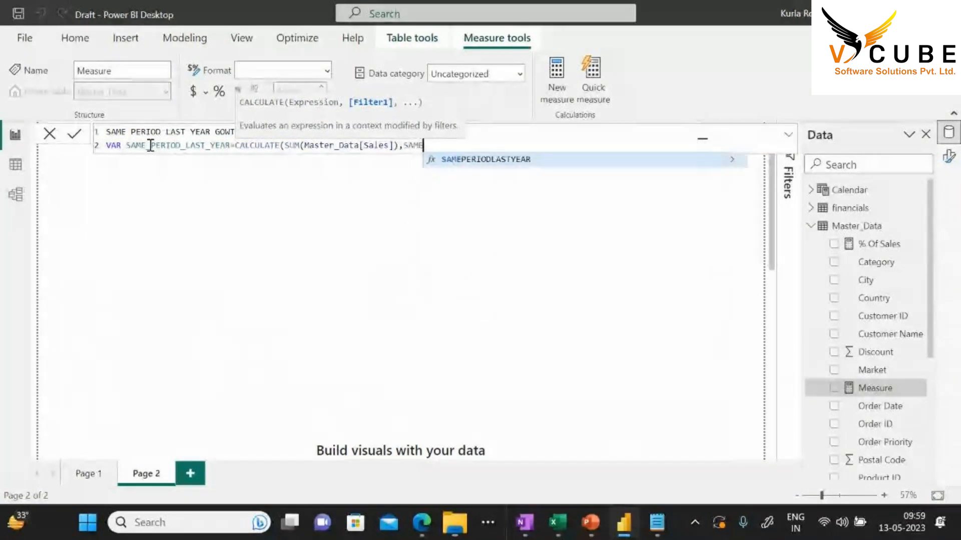
pyautogui.press('Tab')
pyautogui.write('DATE')
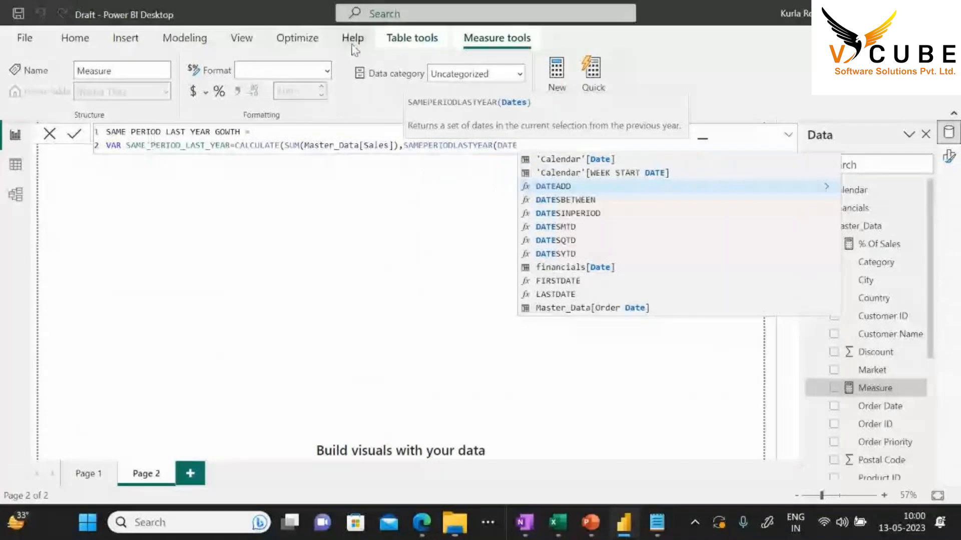
pyautogui.click(576, 160)
pyautogui.write(')')
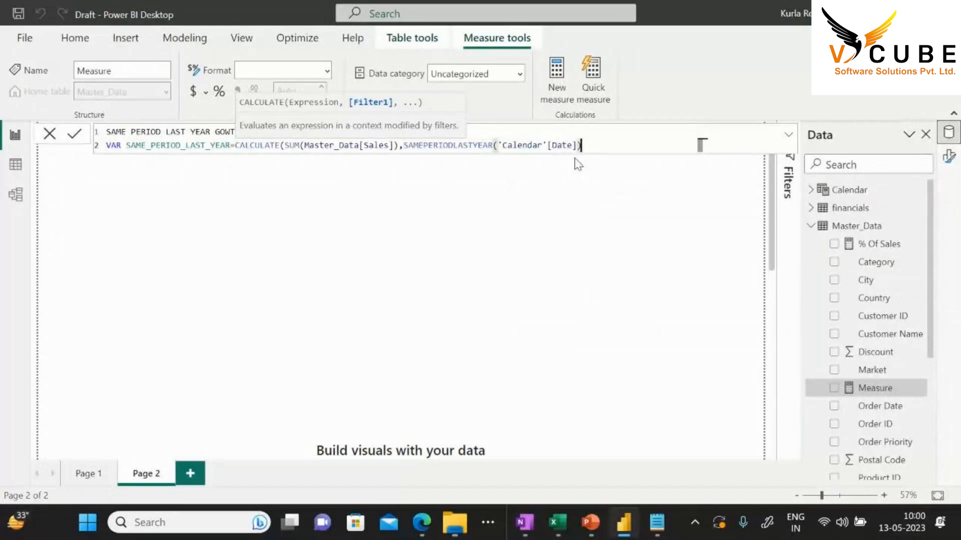
pyautogui.hotkey('shift', 'Return')
pyautogui.write('VAR')
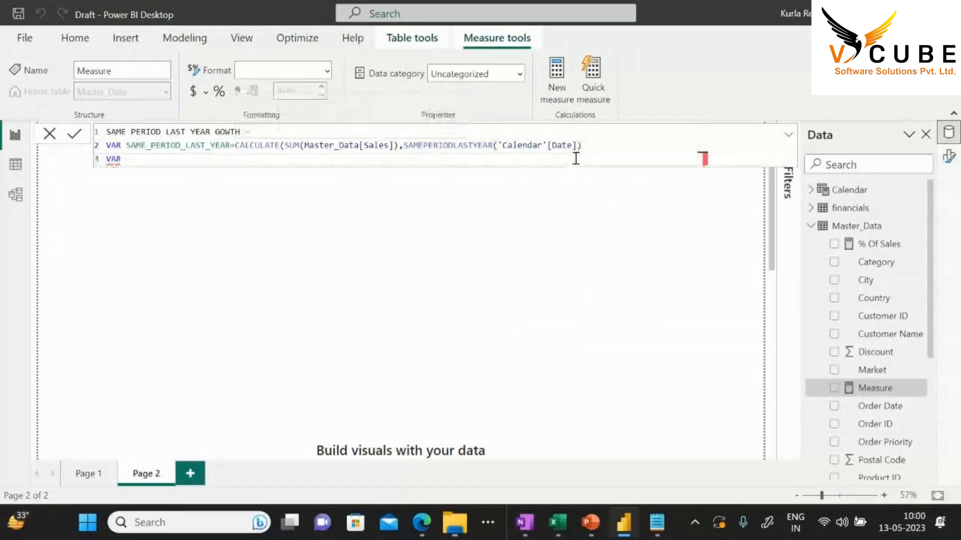
pyautogui.click(602, 146)
pyautogui.write(')')
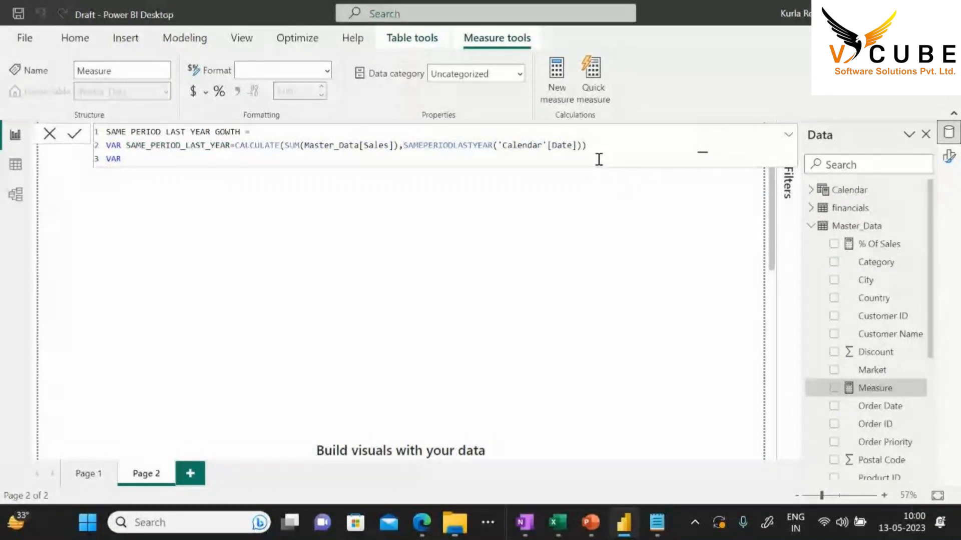
# Define the second variable as CURRENT_PERIOD_SALES=SUM(Master_Data[Sales])
pyautogui.write(' CUR')
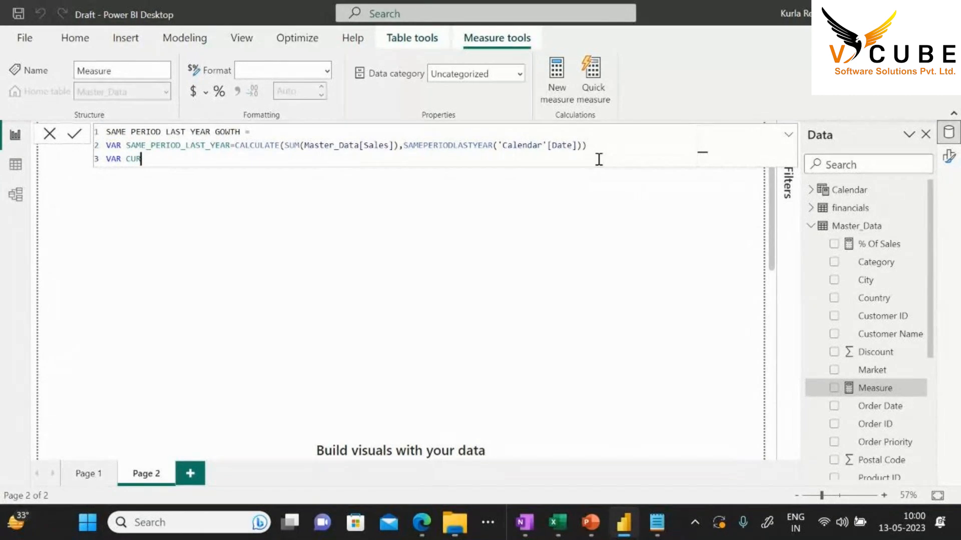
pyautogui.write('RENT_PERIOD_SALES=')
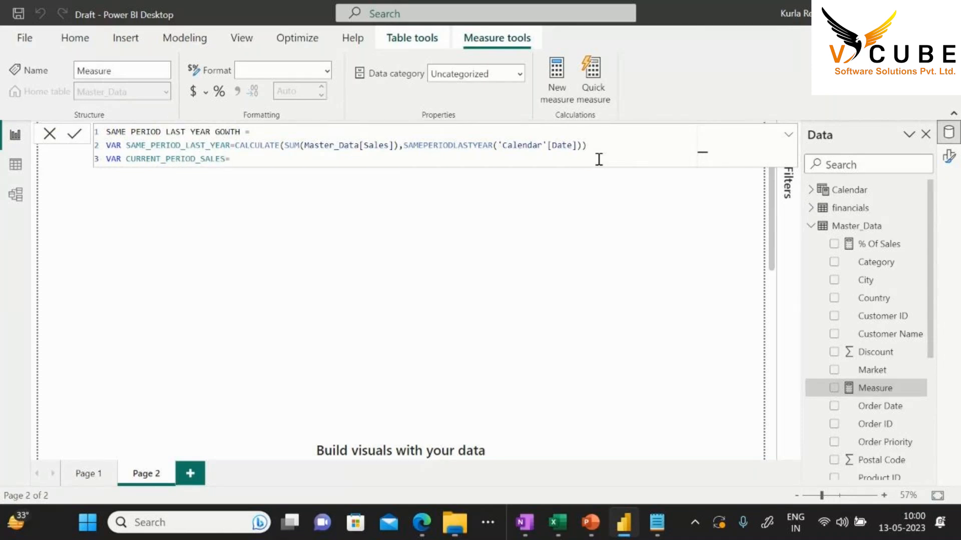
pyautogui.write('SUM(SALE')
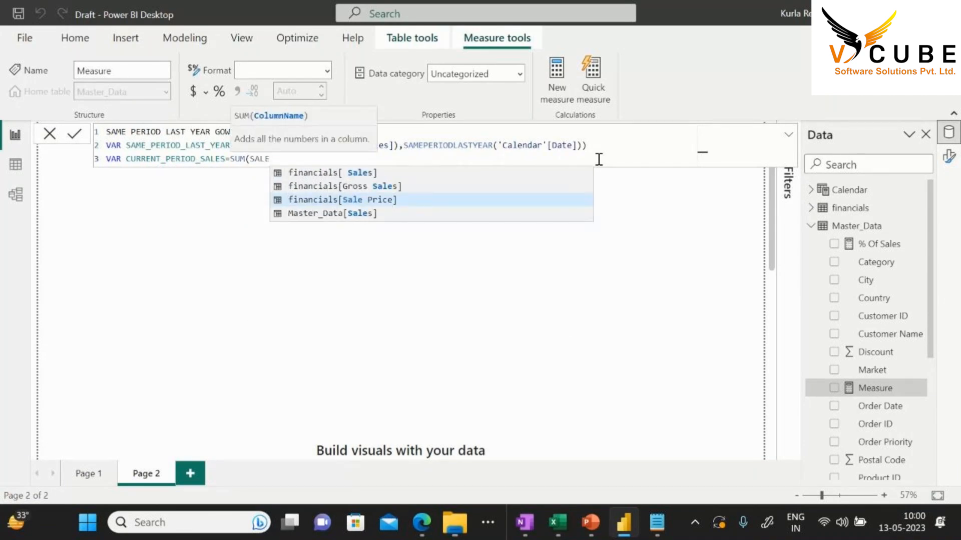
pyautogui.press('Down')
pyautogui.press('Tab')
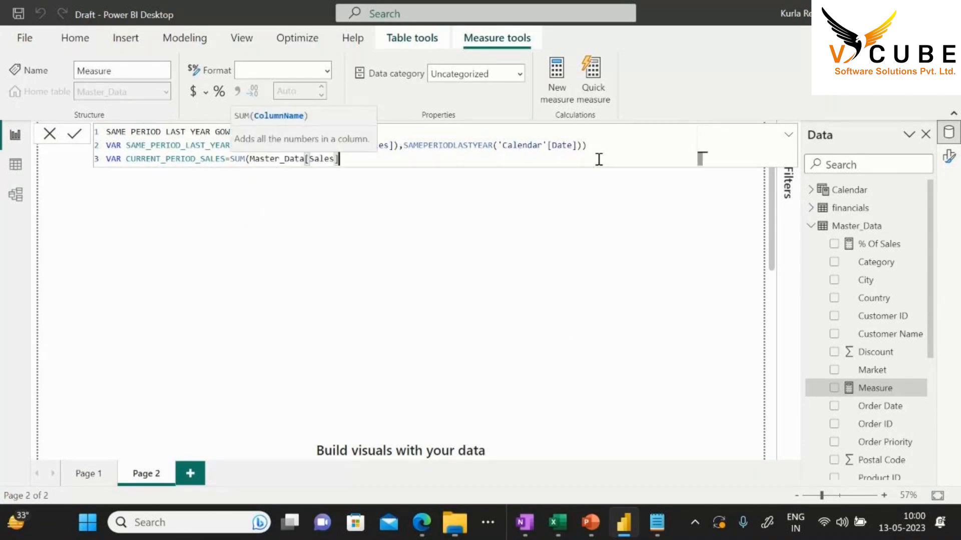
pyautogui.write(')')
pyautogui.press('Return')
# Add a RETURN line followed by a DIVIDE whose bracketed numerator starts with CURRENT_PERIOD_SALES and a minus sign
pyautogui.write('RETURN')
pyautogui.press('Return')
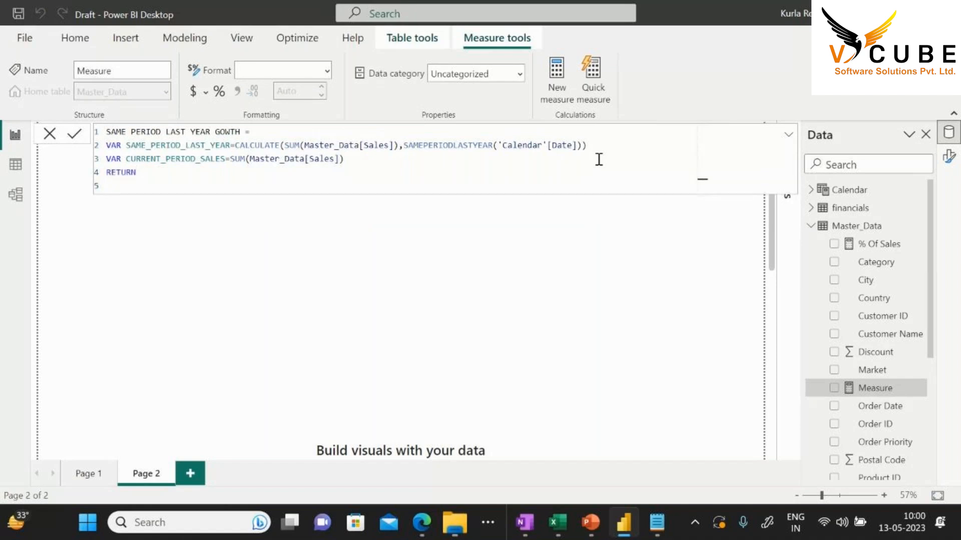
pyautogui.write('DI')
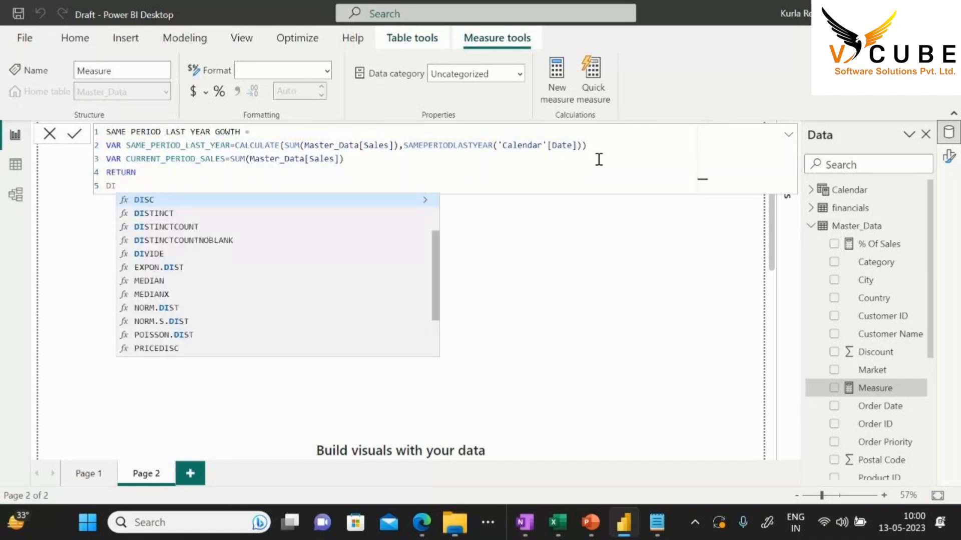
pyautogui.write('V')
pyautogui.press('Tab')
pyautogui.write('(')
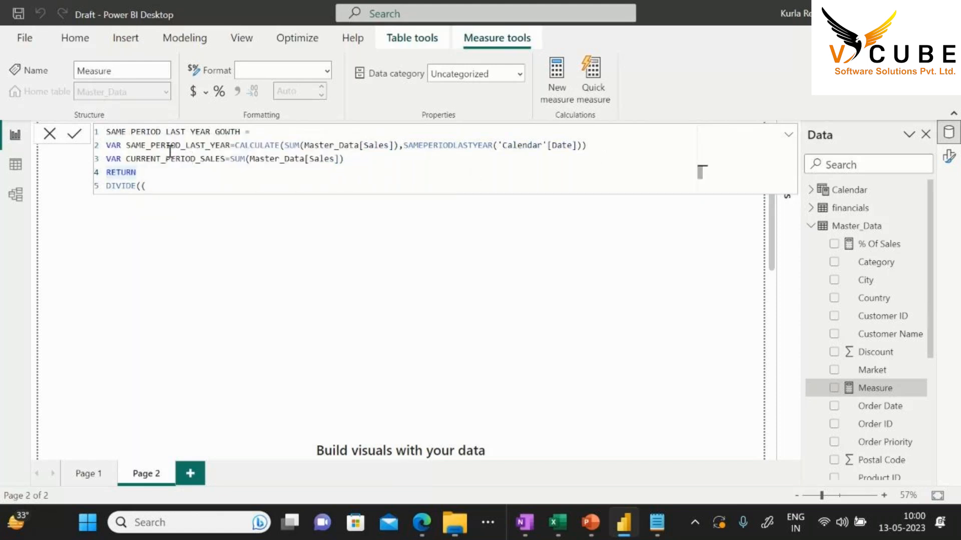
pyautogui.doubleClick(169, 160)
pyautogui.hotkey('ctrl', 'c')
pyautogui.click(174, 183)
pyautogui.hotkey('ctrl', 'v')
pyautogui.write('-')
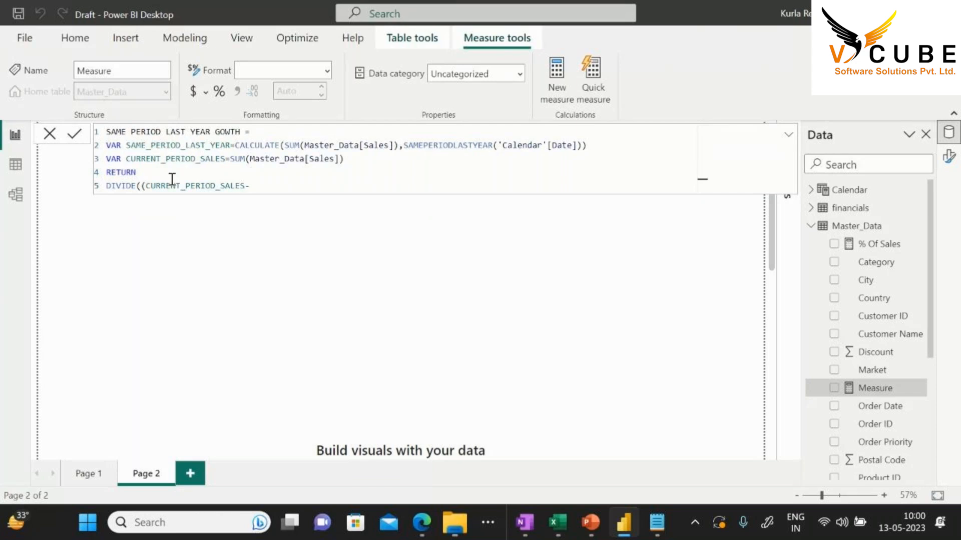
# Complete the DIVIDE by subtracting SAME_PERIOD_LAST_YEAR, using it as denominator with alternate result 0, and commit the measure
pyautogui.doubleClick(170, 146)
pyautogui.hotkey('ctrl', 'c')
pyautogui.click(284, 181)
pyautogui.hotkey('ctrl', 'v')
pyautogui.write('),')
pyautogui.hotkey('ctrl', 'v')
pyautogui.write(',0)')
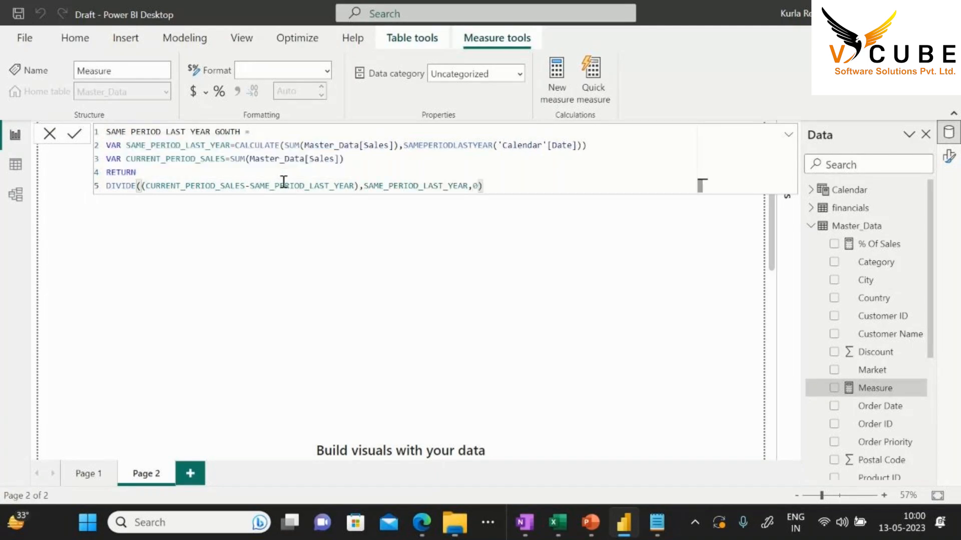
pyautogui.click(266, 129)
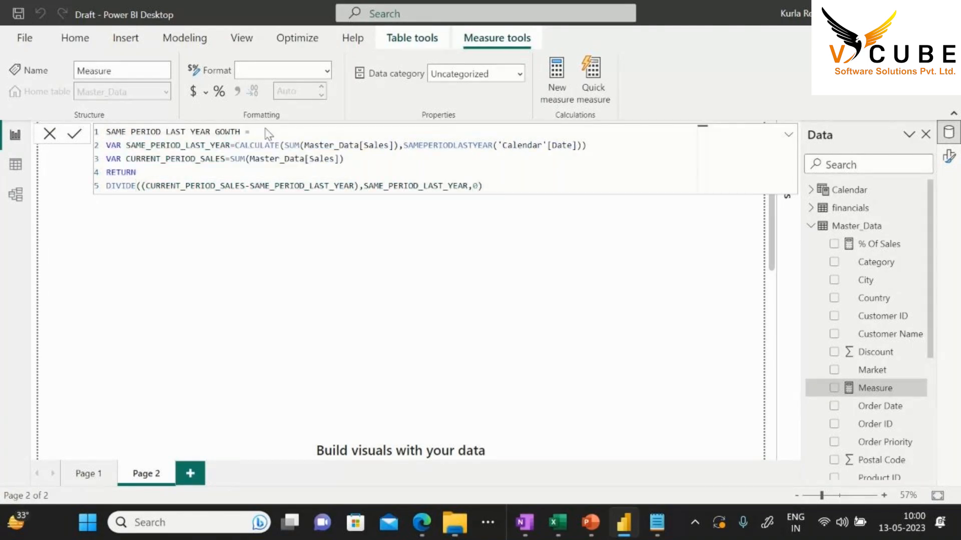
pyautogui.press('Return')
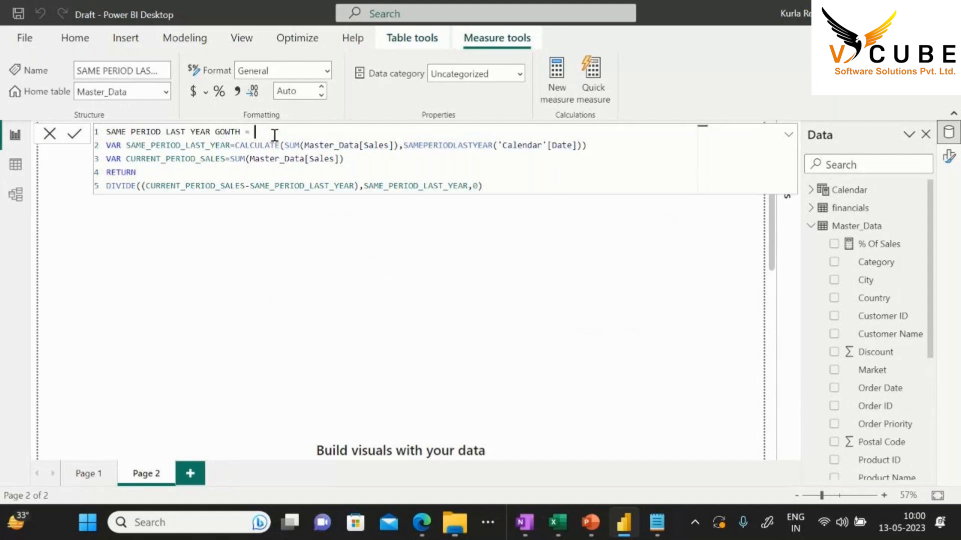
# Insert the comment //CURRENT PERIOS SALES-PREVIOUS PERIOD SALES/PREVIOUS PERIOD SALES below the measure's name line and commit the formula
pyautogui.hotkey('shift', 'Return')
pyautogui.write('//')
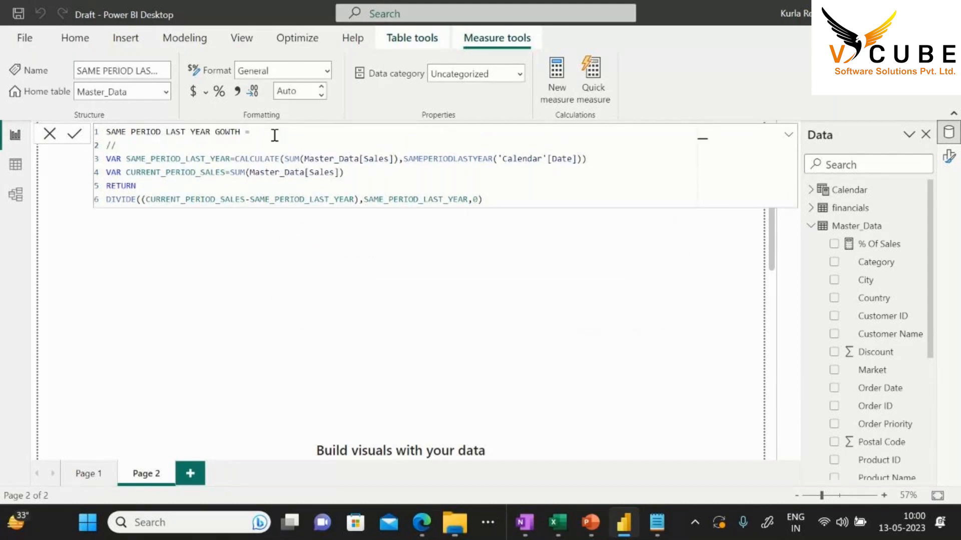
pyautogui.write('CURRENT PERIOS SALES')
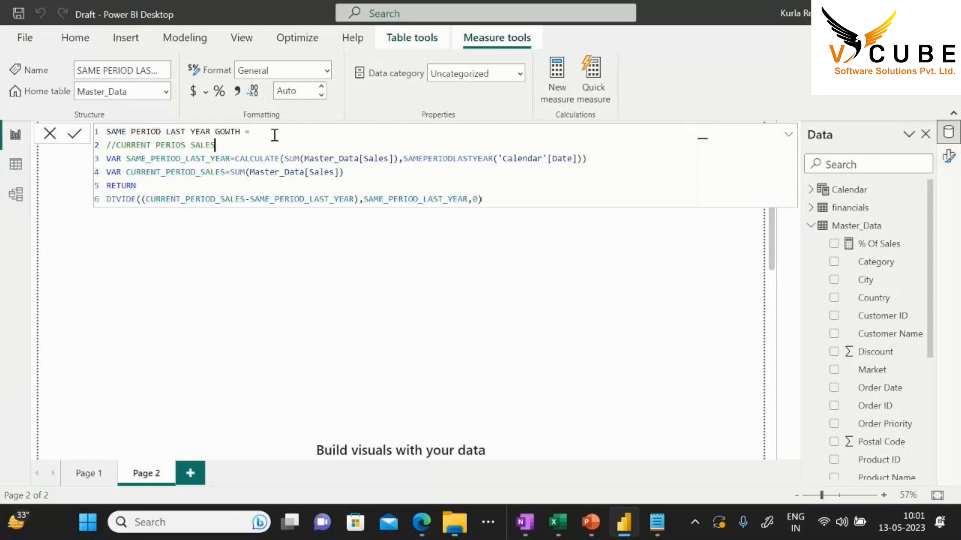
pyautogui.write('-PREVIOUS PERIOD SALES')
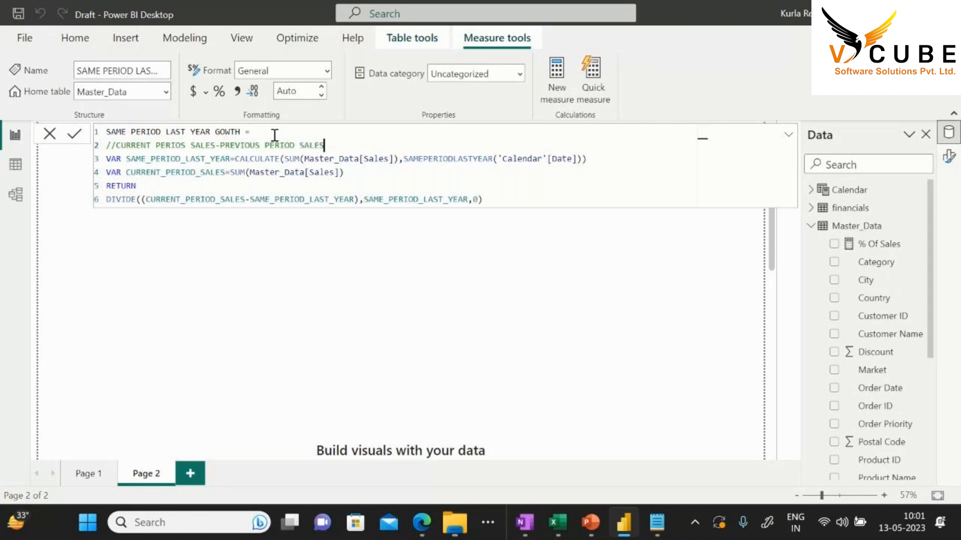
pyautogui.write('/')
pyautogui.moveTo(325, 145); pyautogui.dragTo(219, 146)
pyautogui.click(350, 144)
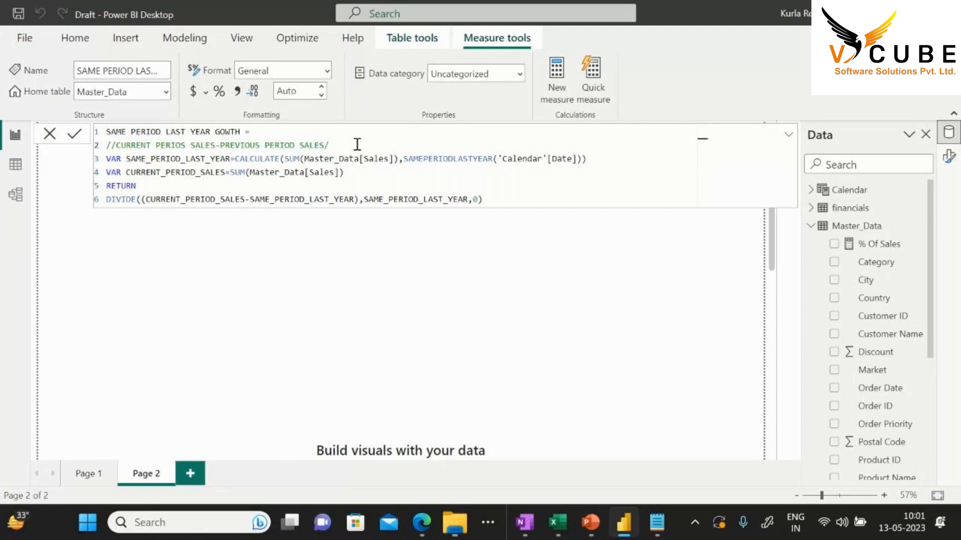
pyautogui.hotkey('ctrl', 'v')
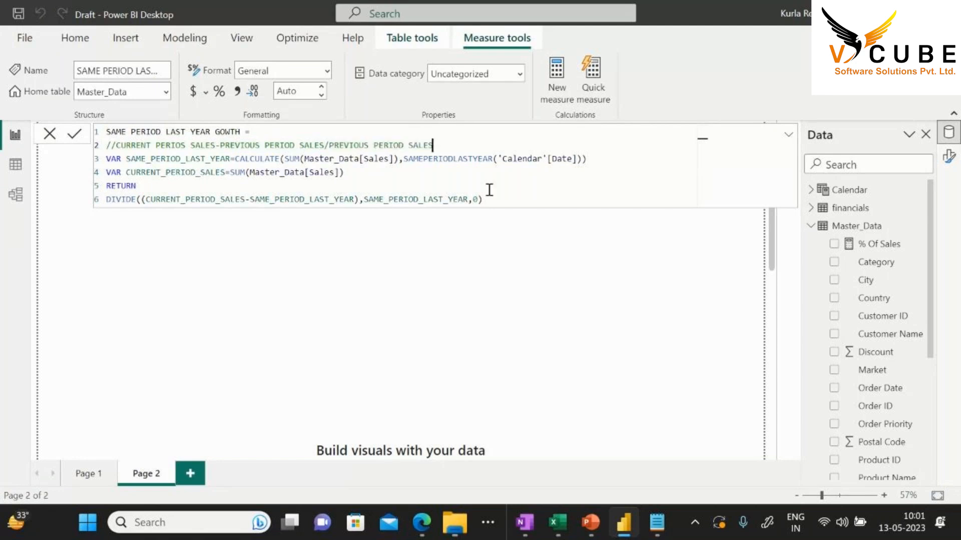
pyautogui.click(518, 202)
pyautogui.press('Return')
# Format the SAME PERIOD LAST YEAR GOWTH measure in Master_Data as a percentage
pyautogui.scroll(-1, 886, 350)
pyautogui.scroll(-3, 885, 350)
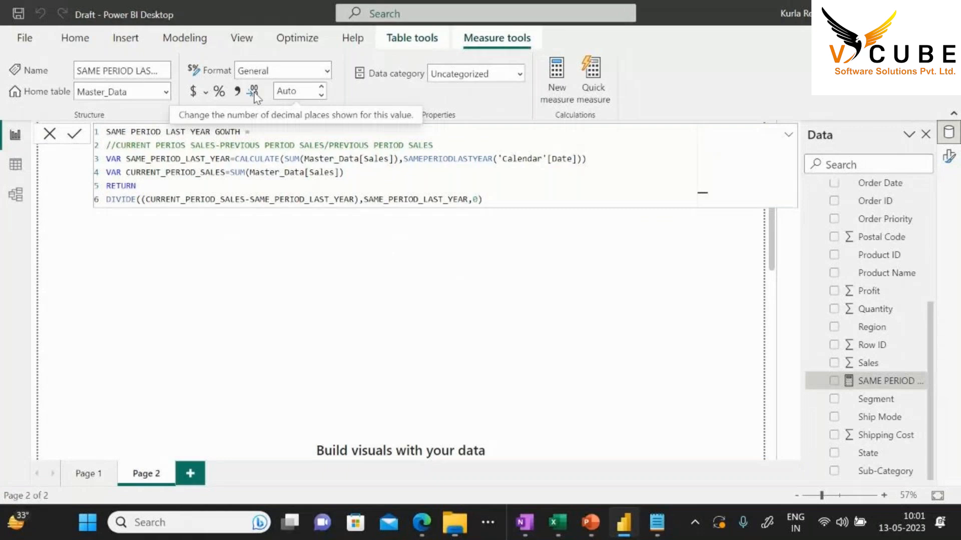
pyautogui.click(219, 91)
pyautogui.doubleClick(289, 95)
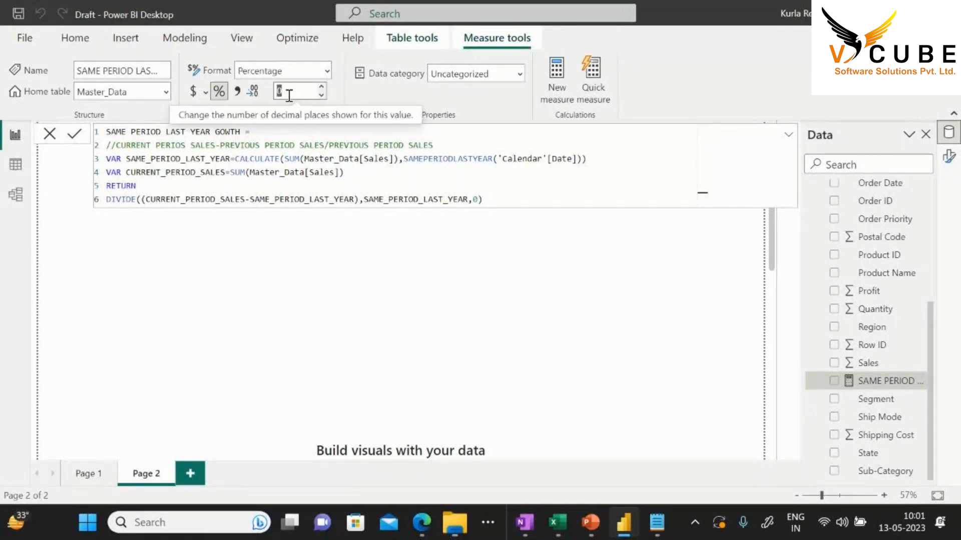
pyautogui.click(502, 360)
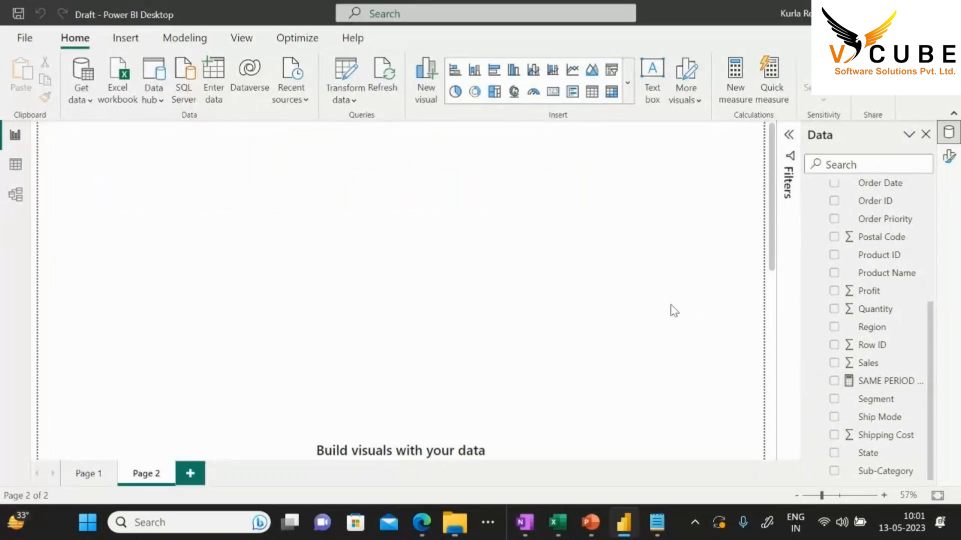
# Check the growth tables in the Power BI demo report in Edge, return to Power BI Desktop and add a new measure to Master_Data
pyautogui.click(422, 522)
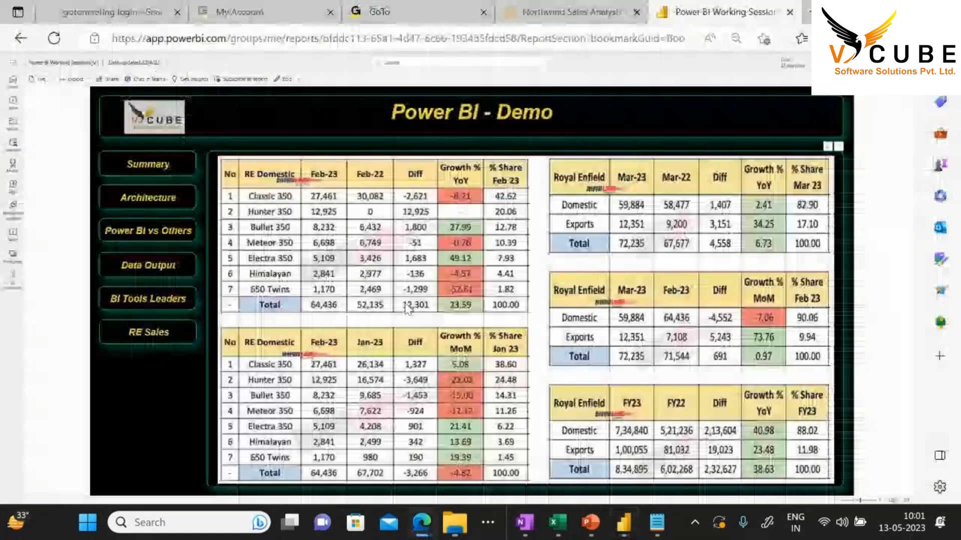
pyautogui.hotkey('alt', 'Tab')
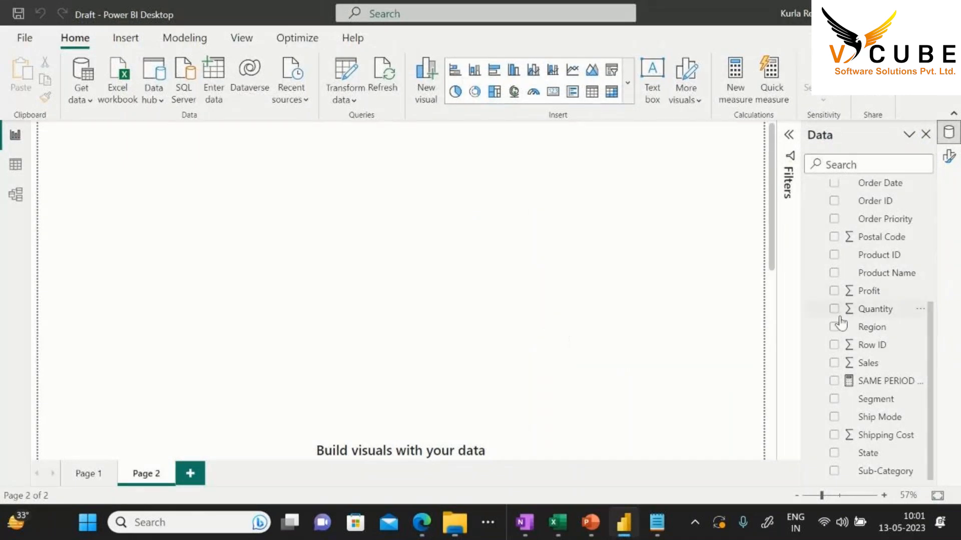
pyautogui.scroll(5, 874, 312)
pyautogui.scroll(1, 871, 300)
pyautogui.rightClick(853, 226)
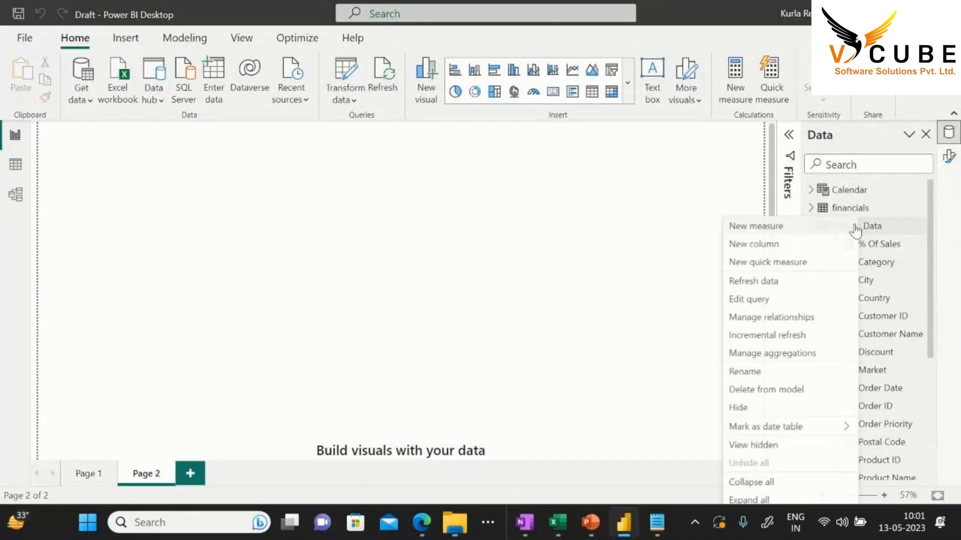
pyautogui.click(771, 228)
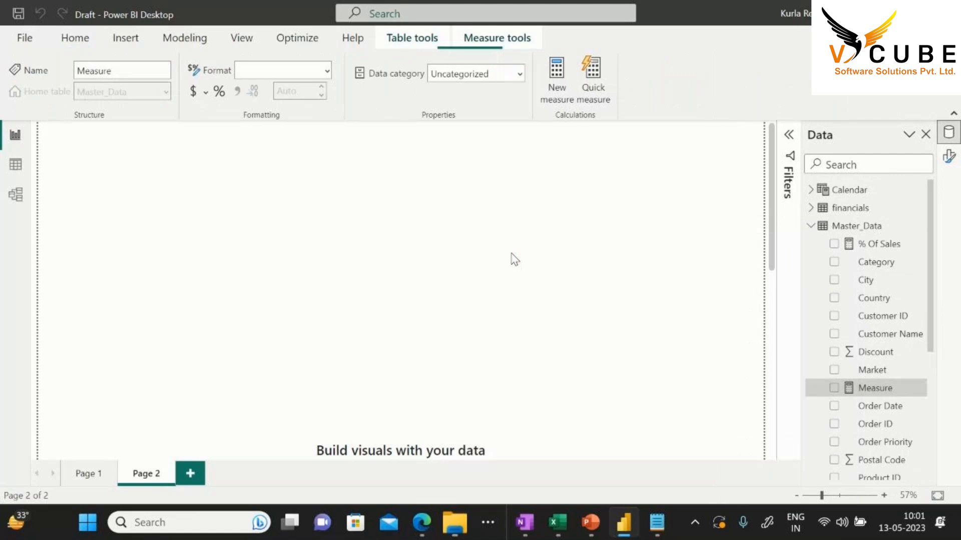
# Replace the new measure's default name with PREVIOUS YEAR GROWTH
pyautogui.press('Left')
pyautogui.press('Right')
pyautogui.press('Right')
pyautogui.press('Right')
pyautogui.press('Right')
pyautogui.press('Right')
pyautogui.press('Right')
pyautogui.press('Right')
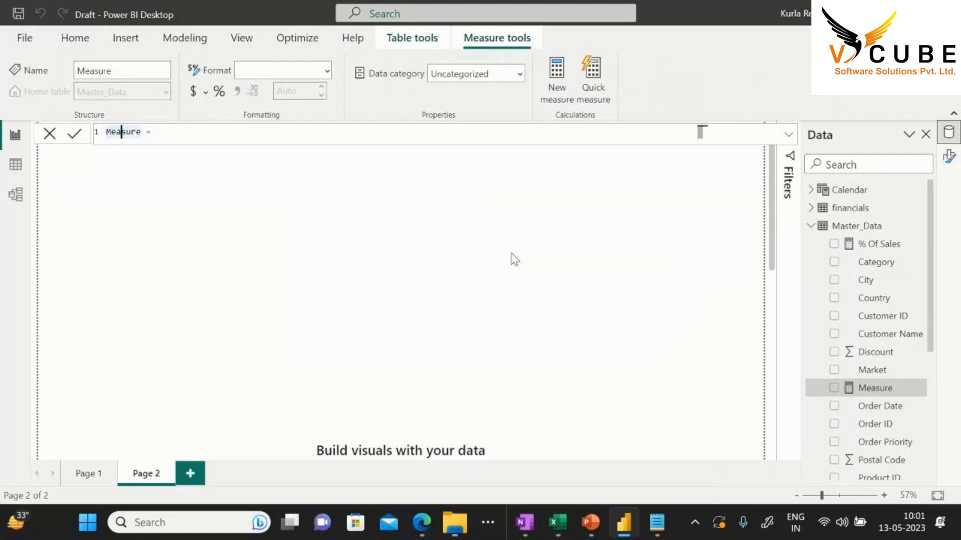
pyautogui.press('BackSpace')
pyautogui.press('BackSpace')
pyautogui.press('BackSpace')
pyautogui.press('BackSpace')
pyautogui.press('BackSpace')
pyautogui.press('BackSpace')
pyautogui.press('BackSpace')
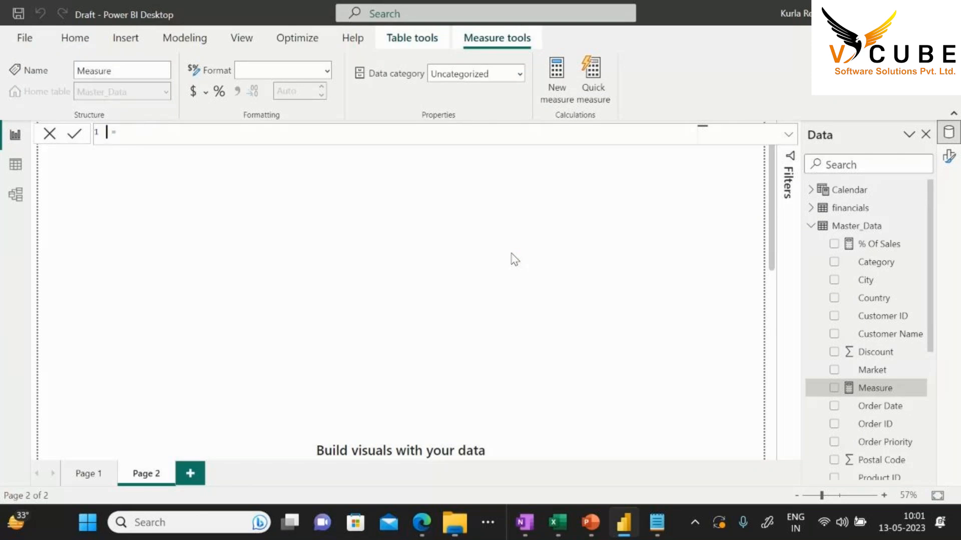
pyautogui.write('PREVIOUS YEAR GROWTH')
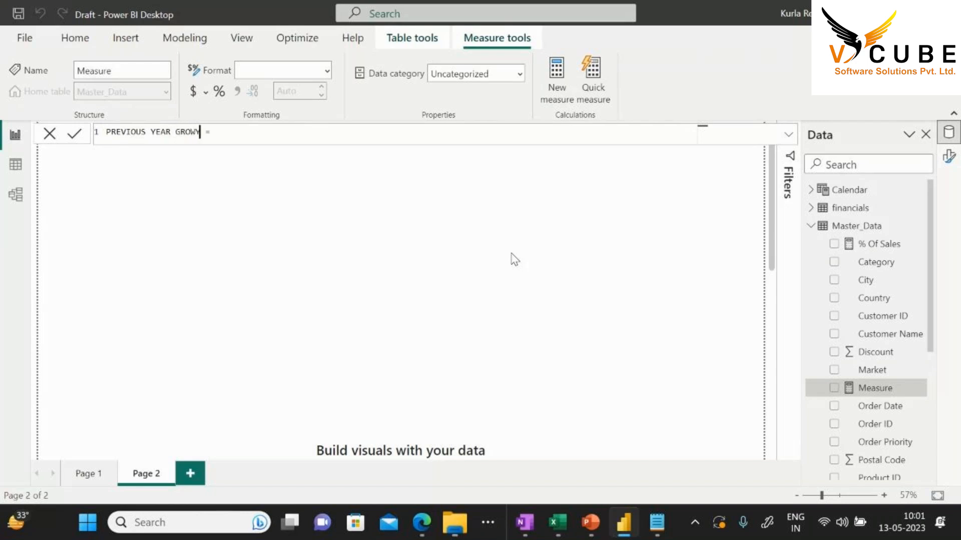
# Start a second line with VAR PREVIOUS_YEAR=CALCULATE(SUM(Master_Data[Sales])
pyautogui.hotkey('shift', 'Return')
pyautogui.press('BackSpace')
pyautogui.write('VAR PREVIOUS_')
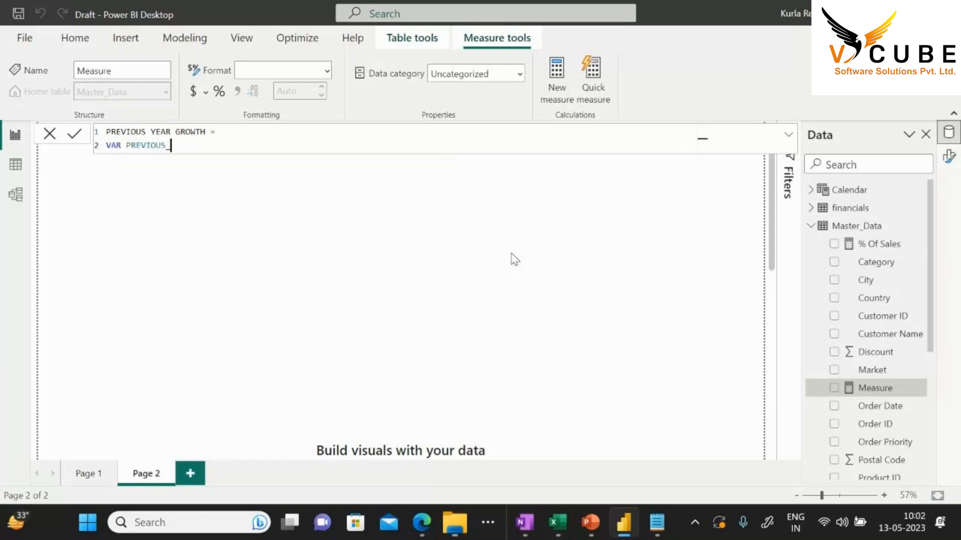
pyautogui.write('YEAR=CALCULATE(')
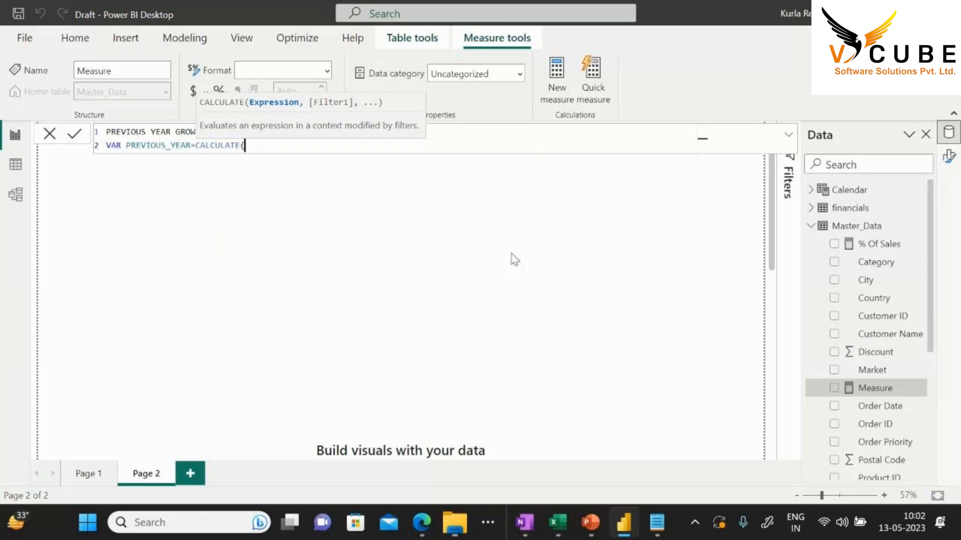
pyautogui.write('SUM(SA')
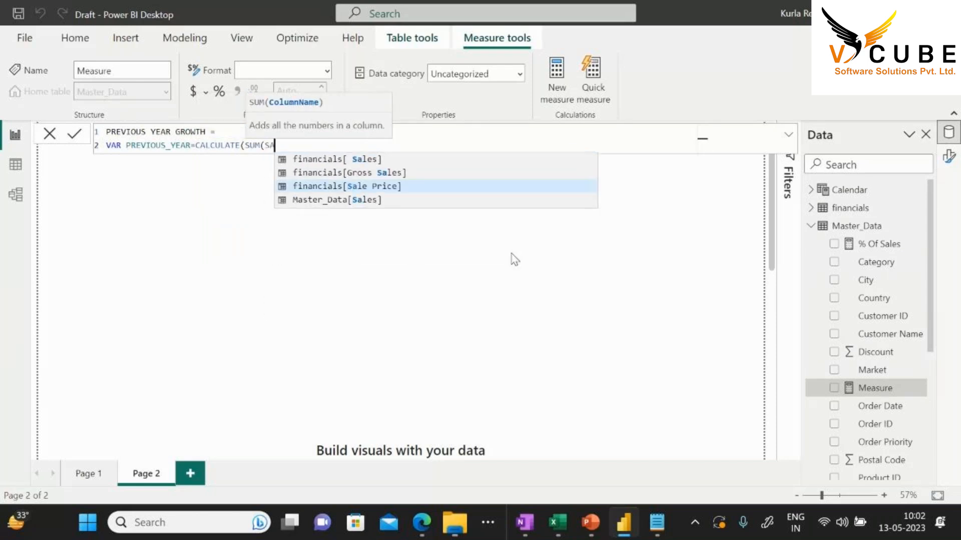
pyautogui.press('Down')
pyautogui.press('Tab')
pyautogui.write(')')
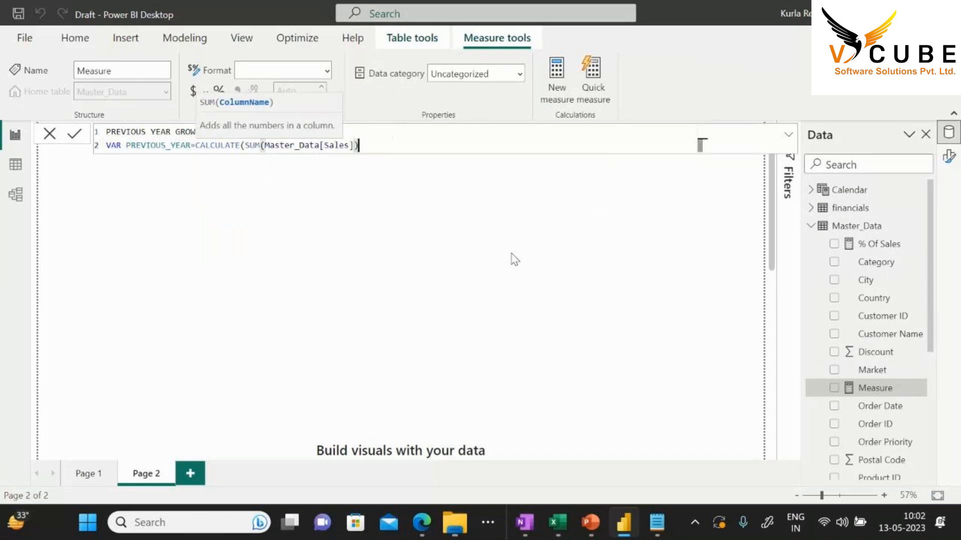
# Complete the CALCULATE with the filter PARALLELPERIOD('Calendar'[Date],-1,YEAR) and close the expression
pyautogui.write(',PARA')
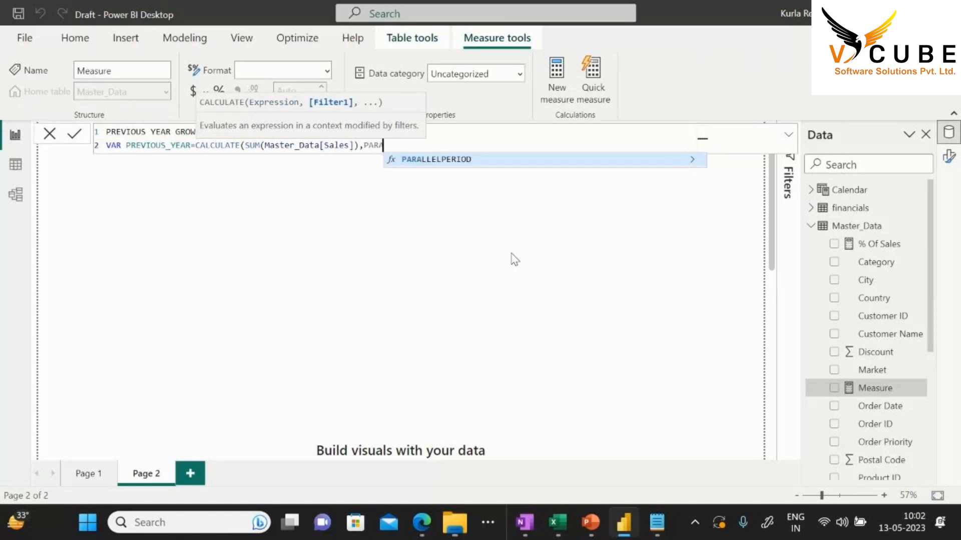
pyautogui.press('Tab')
pyautogui.write('ATE')
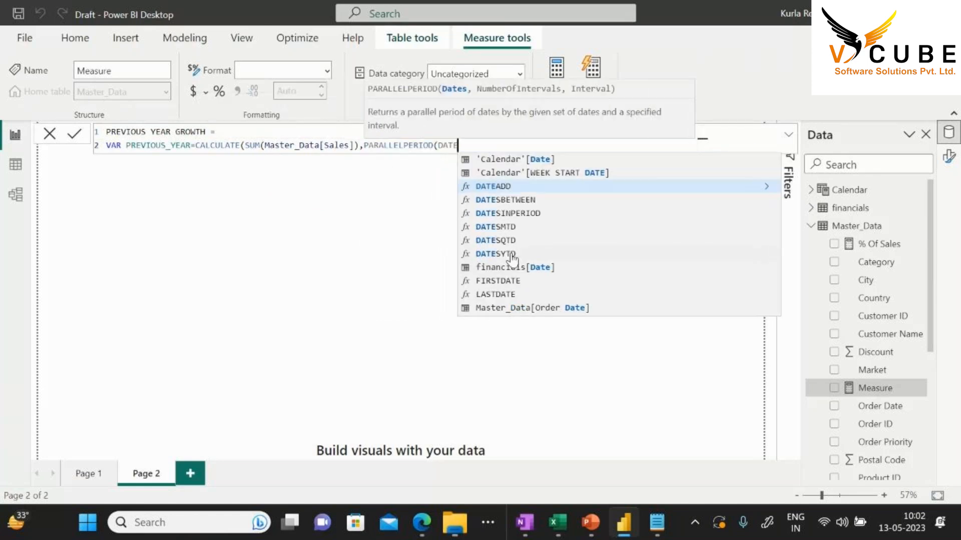
pyautogui.click(524, 164)
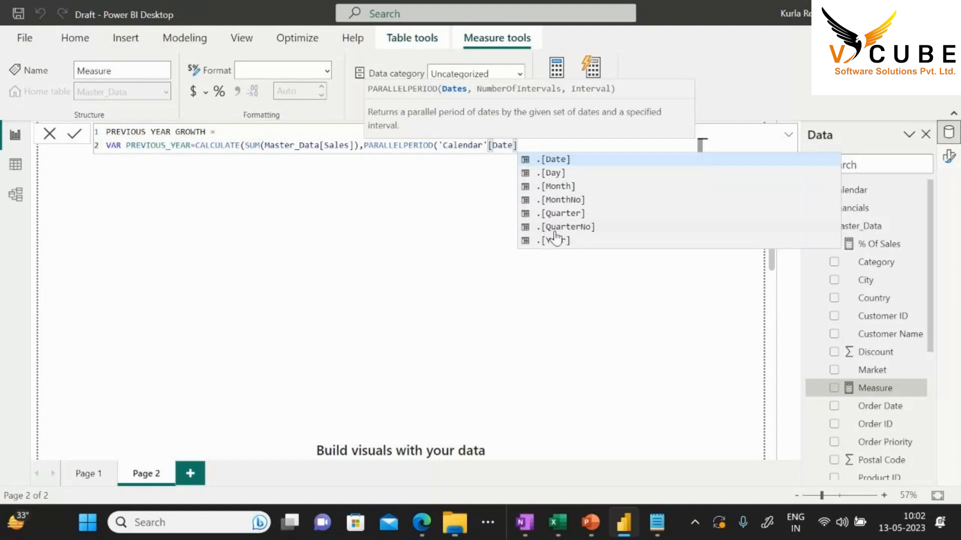
pyautogui.write(',')
pyautogui.write('-1,')
pyautogui.write('YEAR')
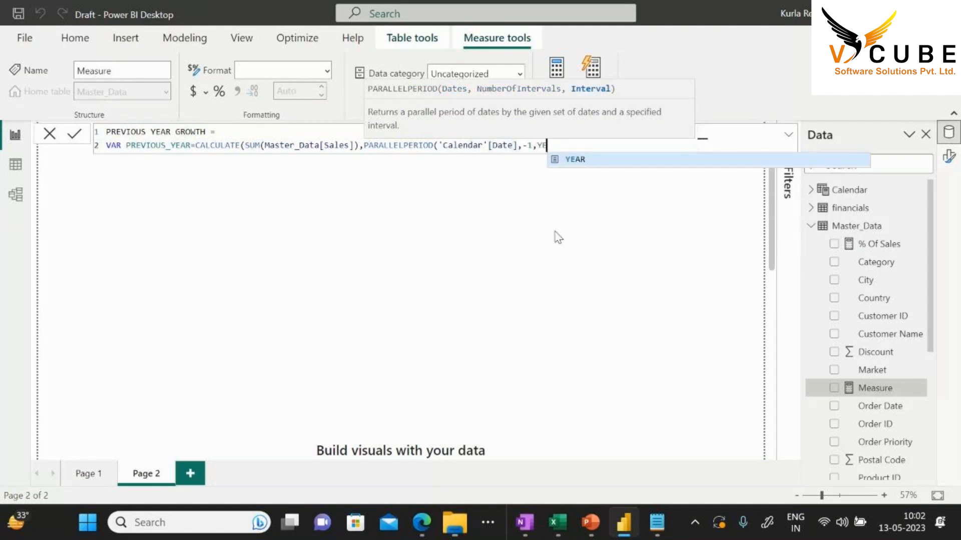
pyautogui.write('))')
# Define a second variable on a new line as VAR CURR_YEAR=SUM(Master_Data[Sales])
pyautogui.hotkey('shift', 'Return')
pyautogui.write('VAR CURR')
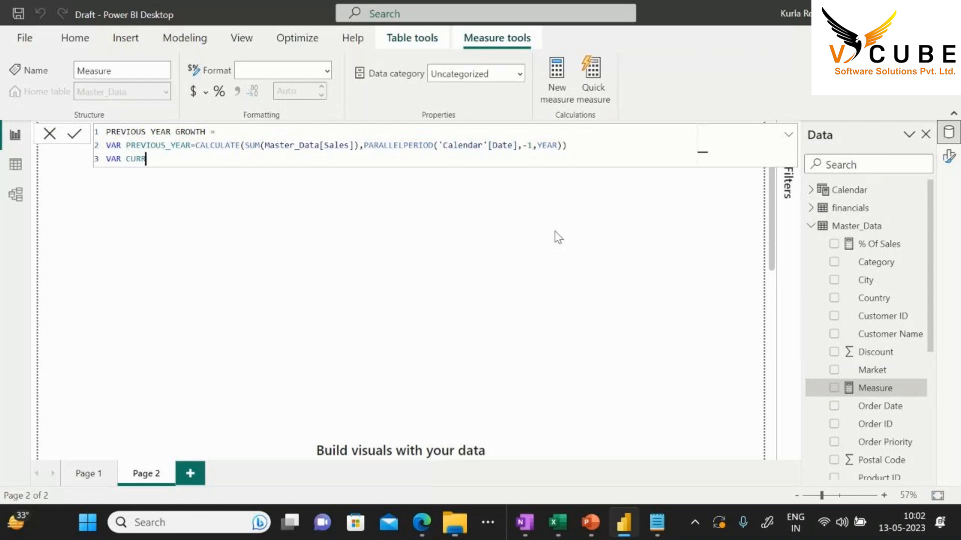
pyautogui.write('_YEAR=SUM(')
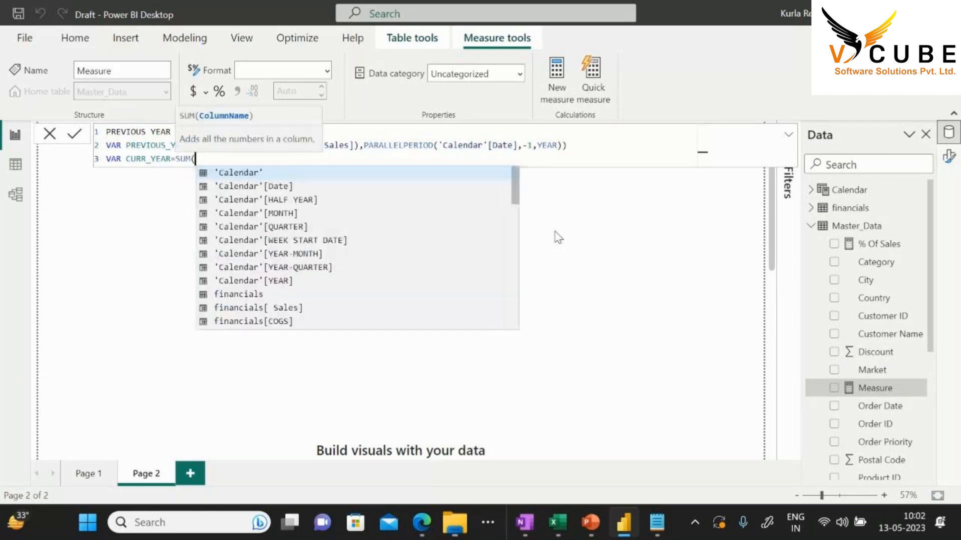
pyautogui.write('SALE')
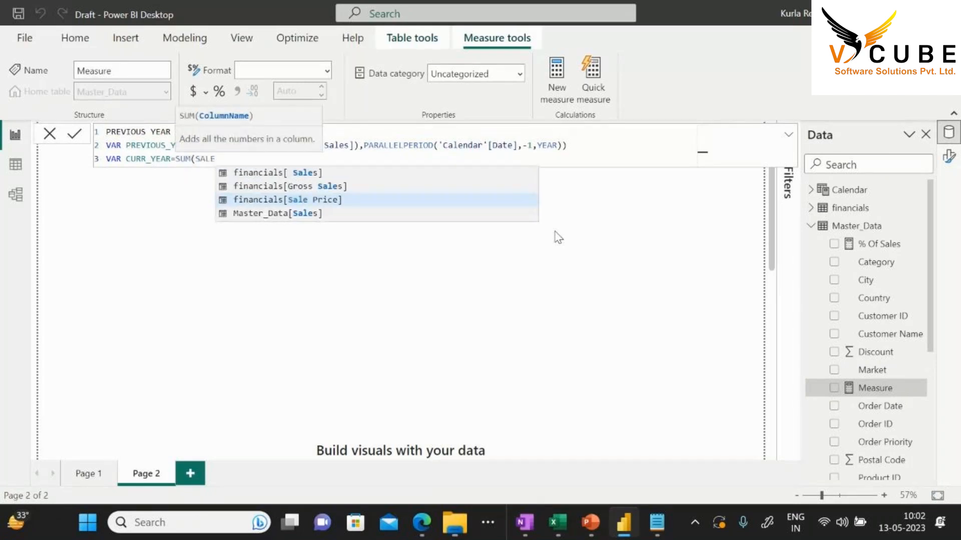
pyautogui.press('Down')
pyautogui.press('Tab')
pyautogui.write(')')
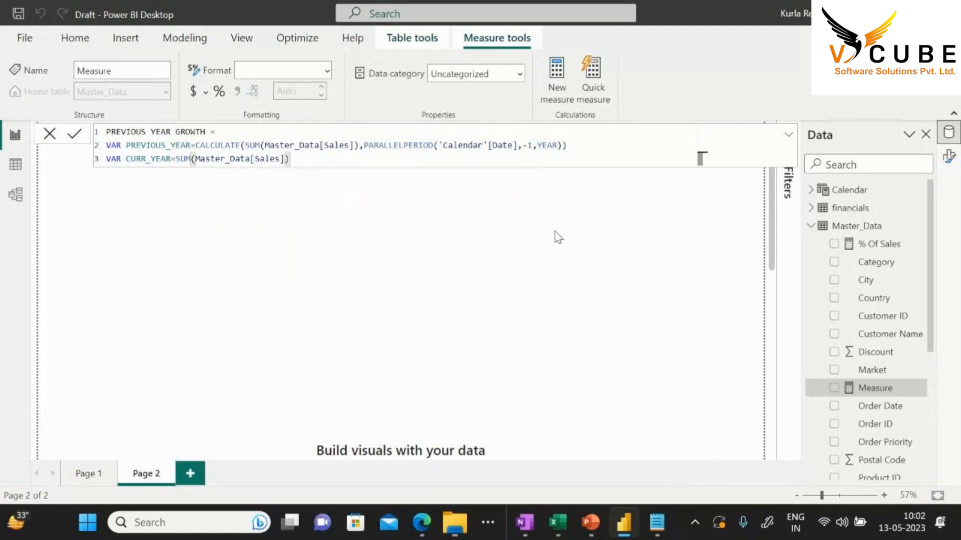
# Add a RETURN line followed by a DIVIDE whose bracketed numerator starts with CURR_YEAR and a minus sign
pyautogui.hotkey('shift', 'Return')
pyautogui.write('RETURN')
pyautogui.hotkey('shift', 'Return')
pyautogui.write('DIVIDE(')
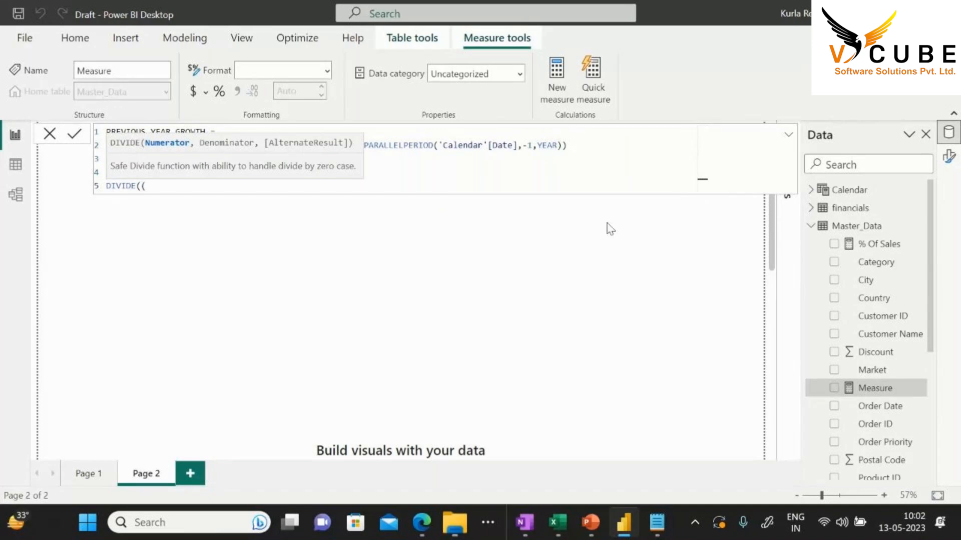
pyautogui.write('(')
pyautogui.doubleClick(159, 159)
pyautogui.hotkey('ctrl', 'c')
pyautogui.click(171, 186)
pyautogui.hotkey('ctrl', 'v')
pyautogui.write('-')
pyautogui.doubleClick(161, 146)
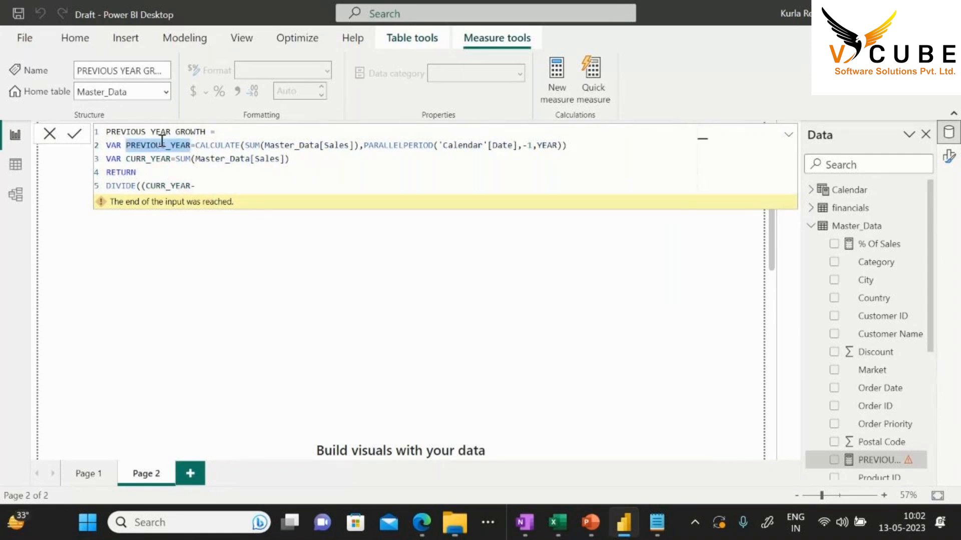
pyautogui.hotkey('ctrl', 'v')
pyautogui.hotkey('ctrl', 'v')
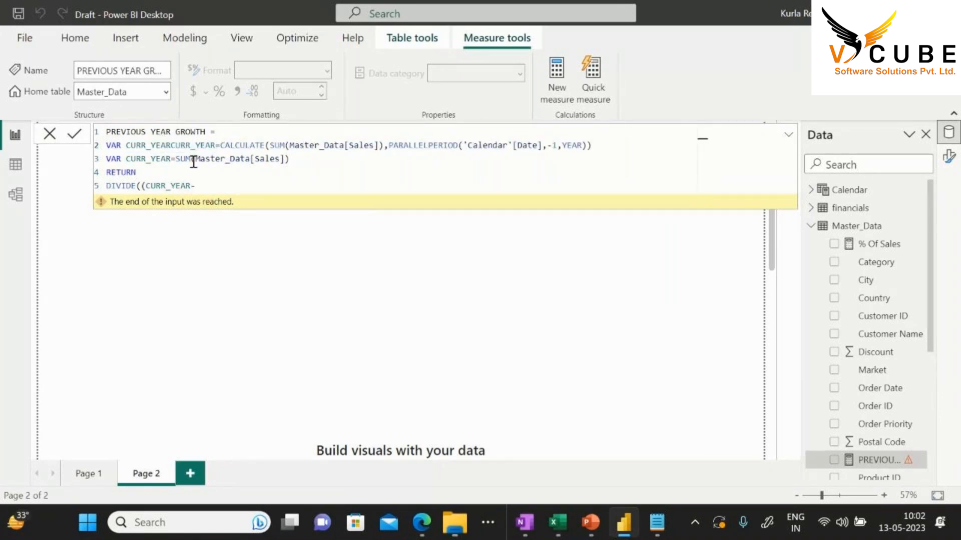
pyautogui.hotkey('ctrl', 'z')
pyautogui.hotkey('ctrl', 'z')
# Complete the DIVIDE by subtracting PREVIOUS_YEAR, using PREVIOUS_YEAR as denominator with alternate result 0, and commit the measure
pyautogui.click(152, 145)
pyautogui.doubleClick(152, 145)
pyautogui.hotkey('ctrl', 'c')
pyautogui.click(225, 185)
pyautogui.hotkey('ctrl', 'v')
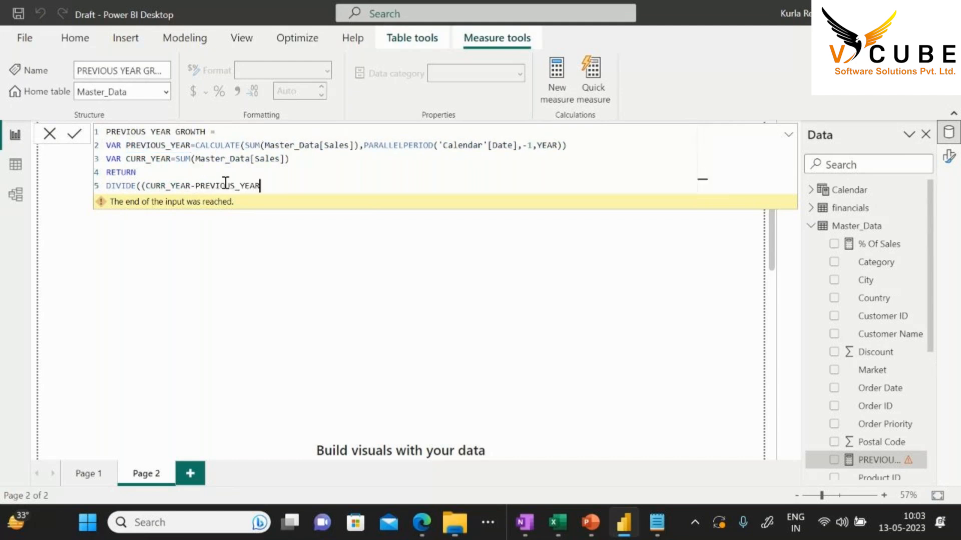
pyautogui.write('),')
pyautogui.hotkey('ctrl', 'v')
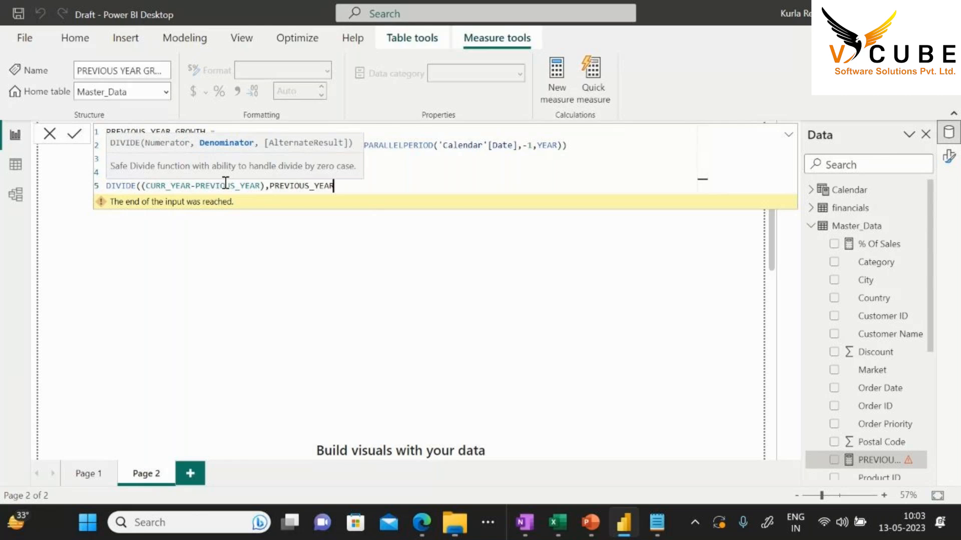
pyautogui.write(',0)')
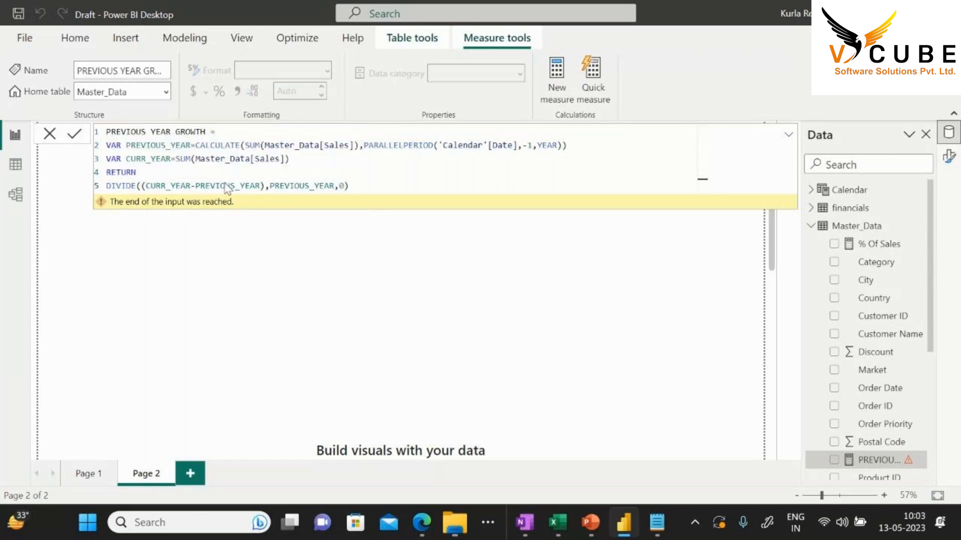
pyautogui.press('Return')
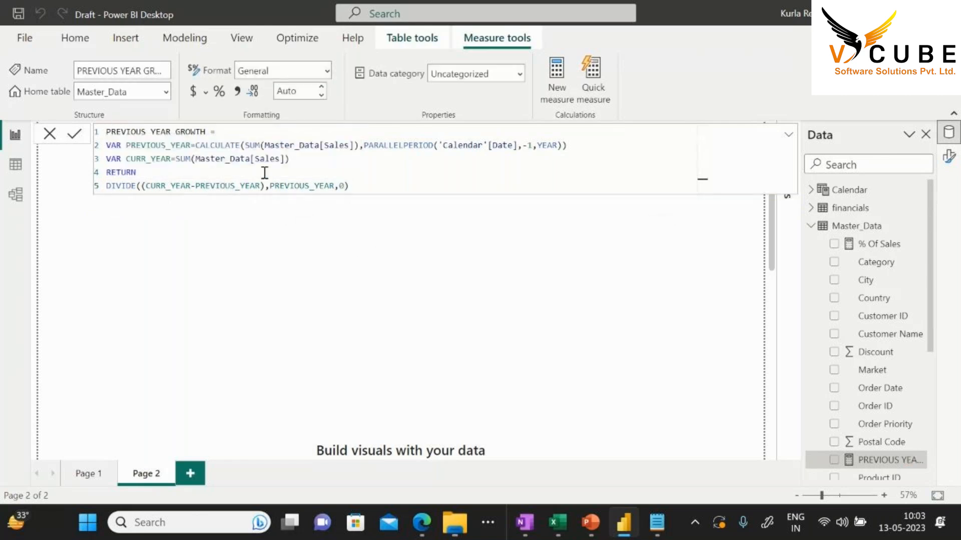
# Copy the entire PREVIOUS YEAR GROWTH formula into another new measure in Master_Data
pyautogui.moveTo(375, 186); pyautogui.dragTo(105, 141)
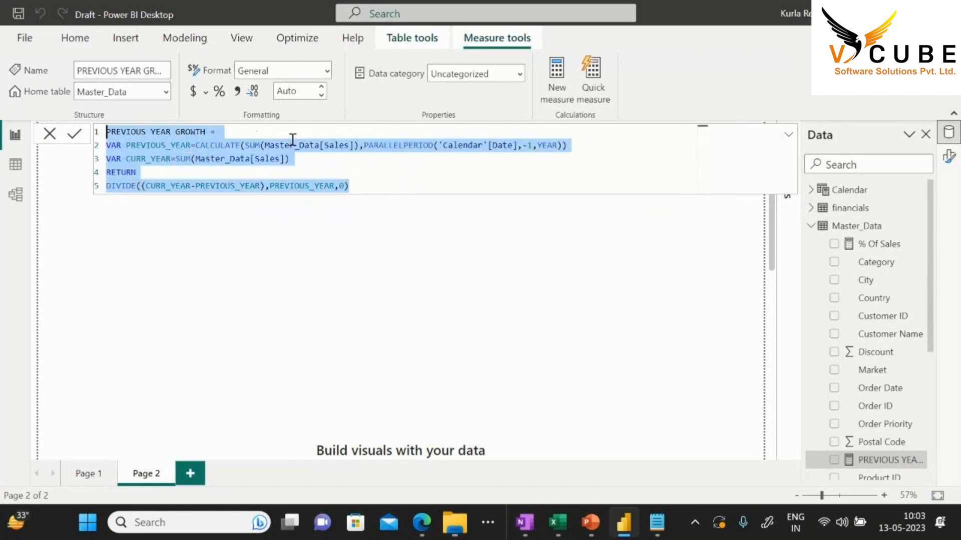
pyautogui.press('Escape')
pyautogui.rightClick(856, 226)
pyautogui.click(741, 220)
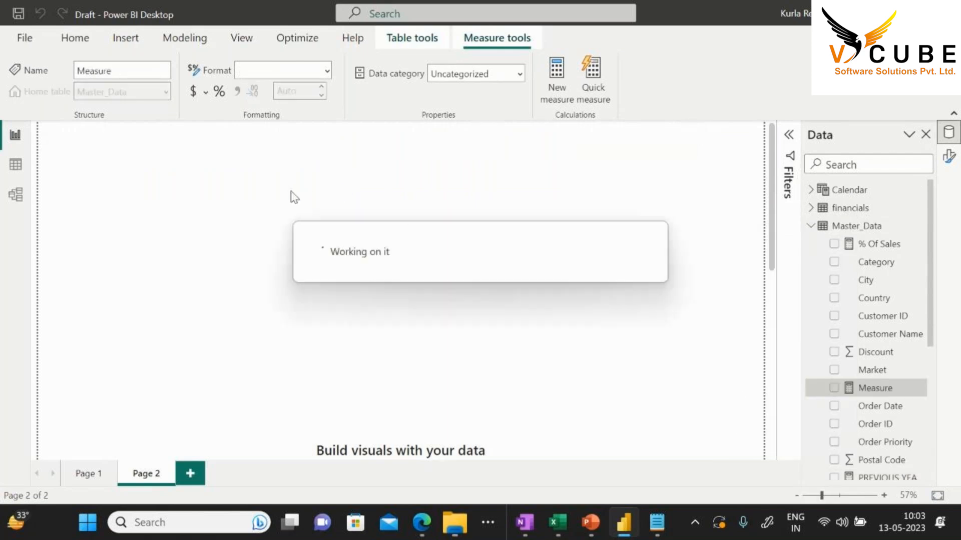
pyautogui.hotkey('ctrl', 'v')
# Change YEAR to QUARTER in the pasted measure's name, making it PREVIOUS QUARTER GROWTH
pyautogui.click(171, 132)
pyautogui.press('BackSpace')
pyautogui.press('BackSpace')
pyautogui.press('BackSpace')
pyautogui.press('BackSpace')
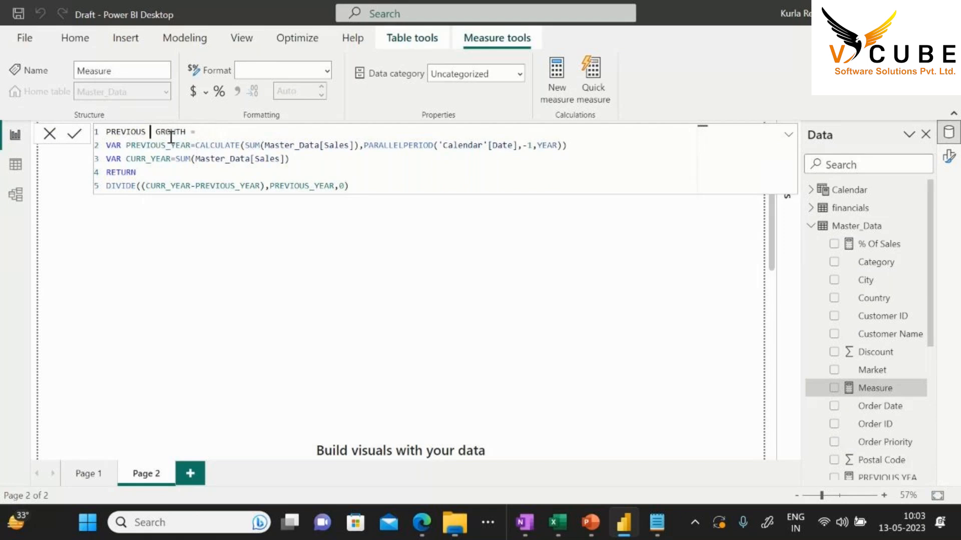
pyautogui.write('QUARTER')
# Switch to the GoTo meeting window in Edge and dismiss the participant arrival notification
pyautogui.moveTo(421, 521)
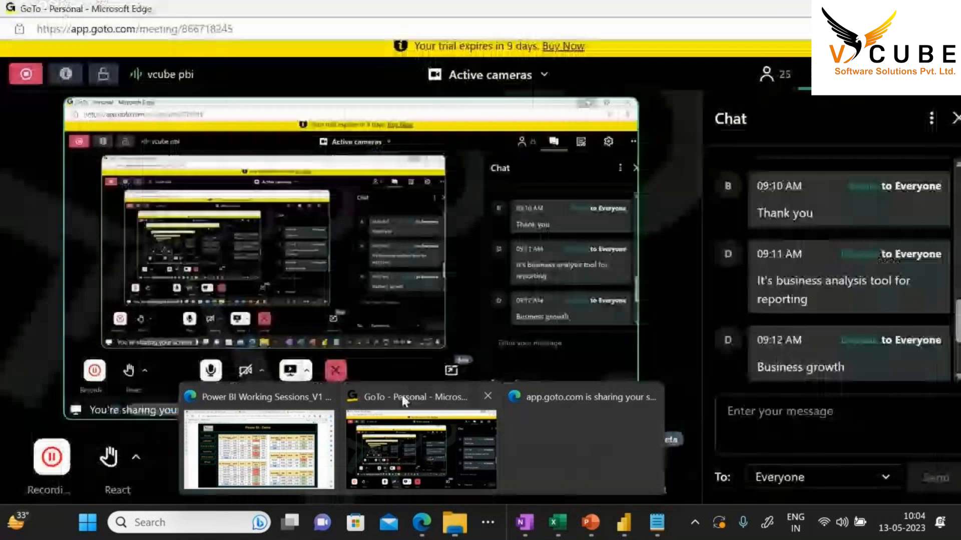
pyautogui.click(401, 395)
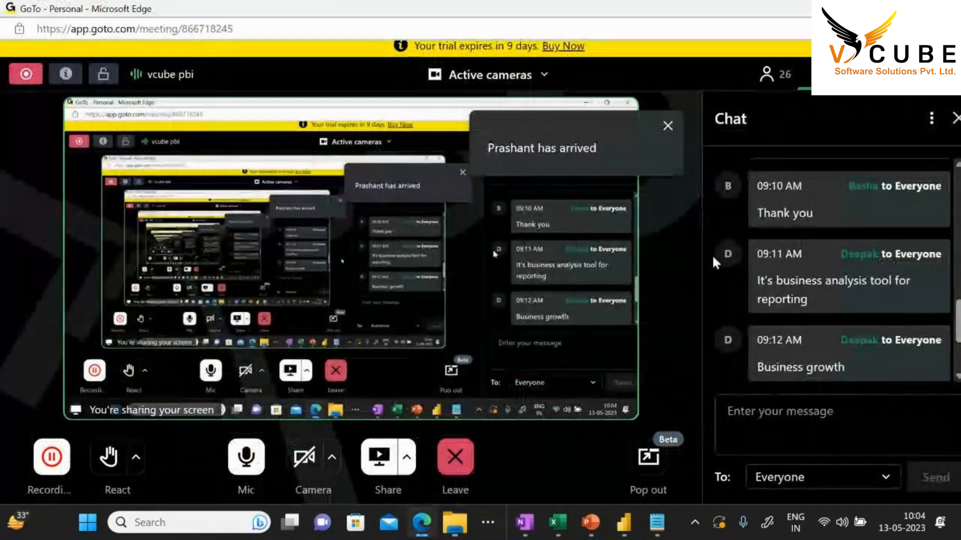
pyautogui.click(667, 126)
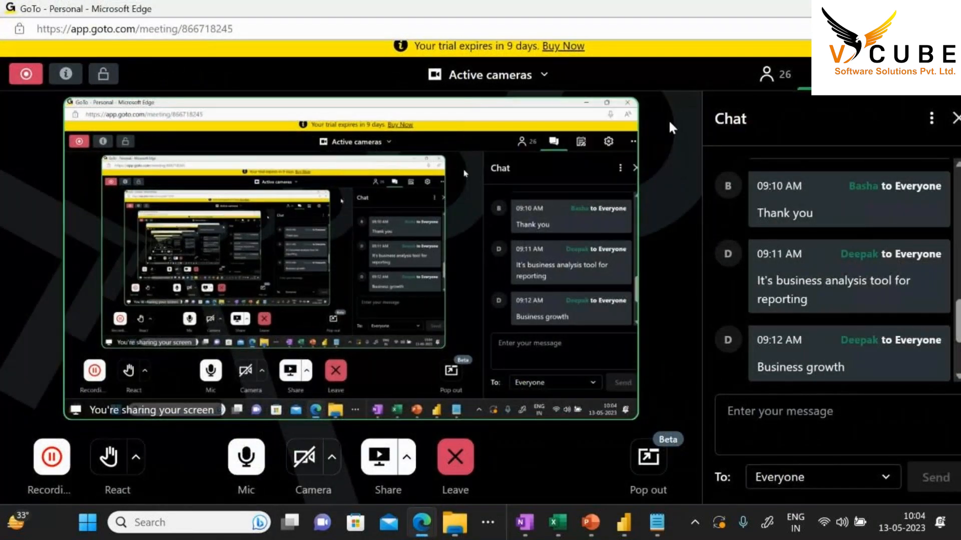
# Switch back to Power BI, rename the first variable PREVIOUS_QUARTER and set its PARALLELPERIOD interval to QUARTER
pyautogui.click(624, 521)
pyautogui.click(390, 185)
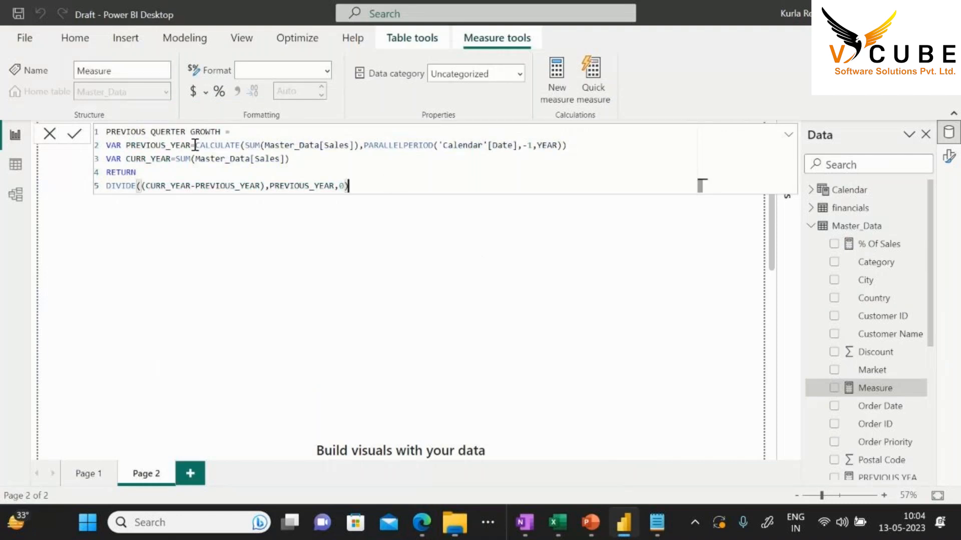
pyautogui.moveTo(189, 146); pyautogui.dragTo(175, 145)
pyautogui.write('QUARTER')
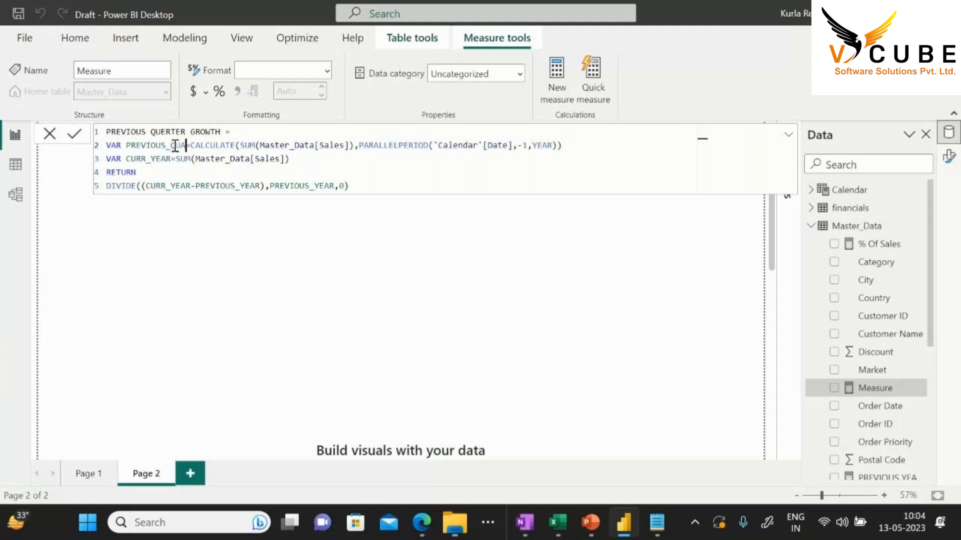
pyautogui.doubleClick(556, 147)
pyautogui.write('QU')
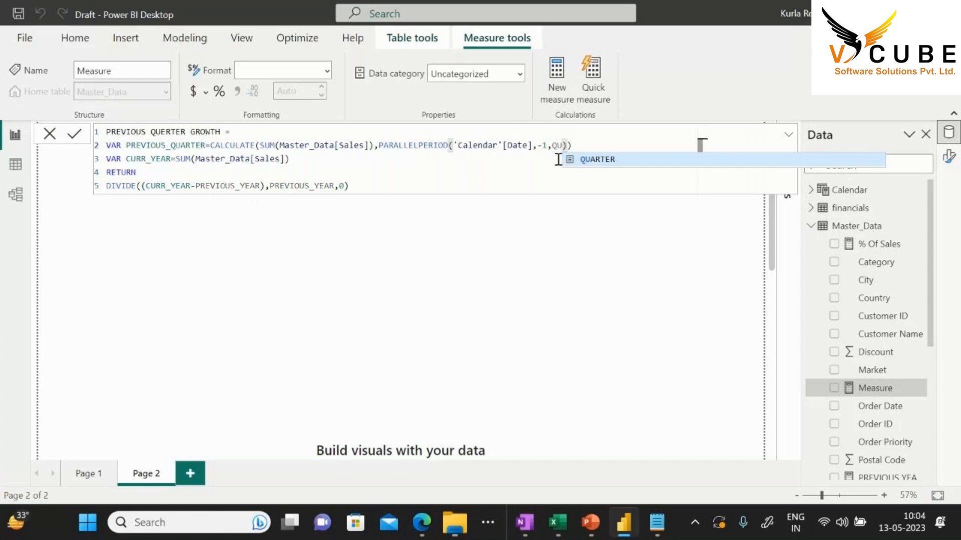
pyautogui.press('Tab')
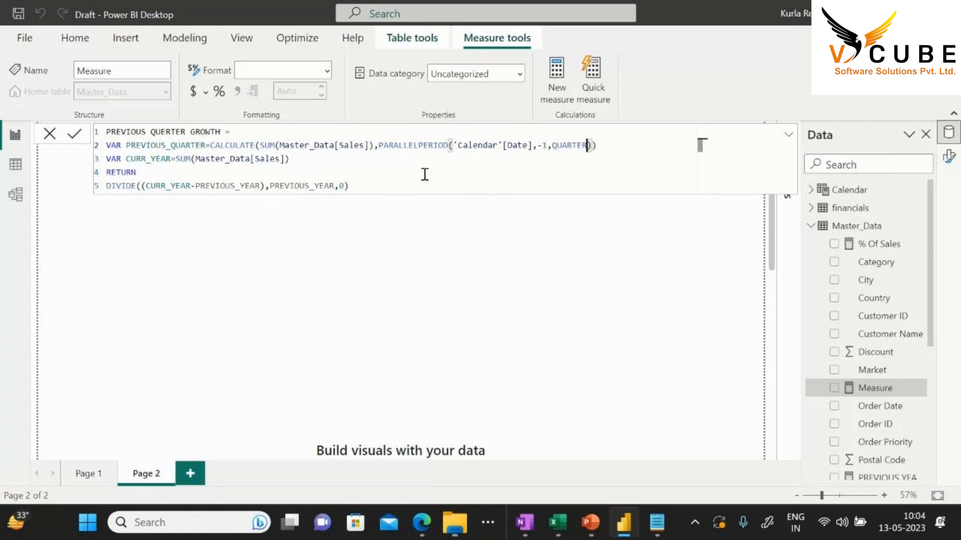
pyautogui.click(391, 189)
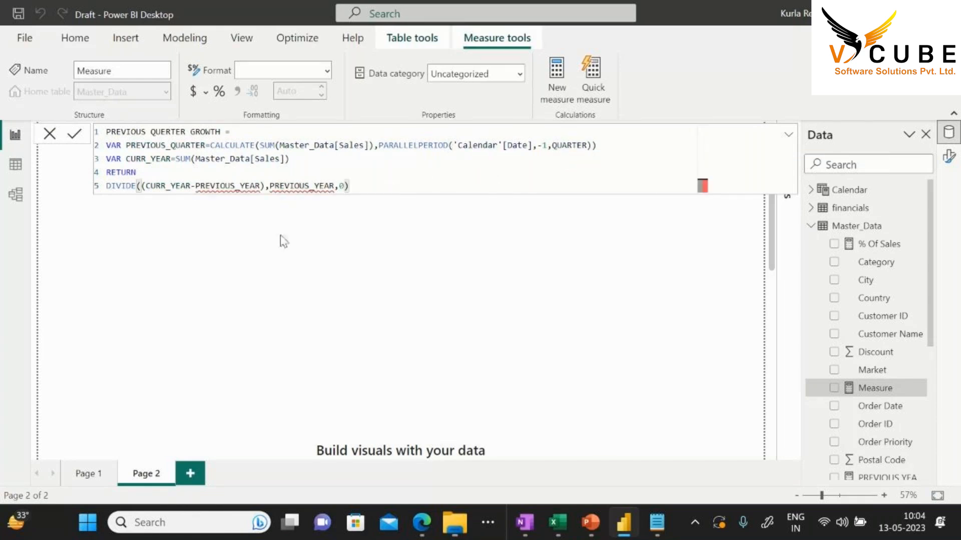
# Replace both PREVIOUS_YEAR references in the DIVIDE expression with PREVIOUS_QUARTER
pyautogui.doubleClick(179, 146)
pyautogui.hotkey('ctrl', 'c')
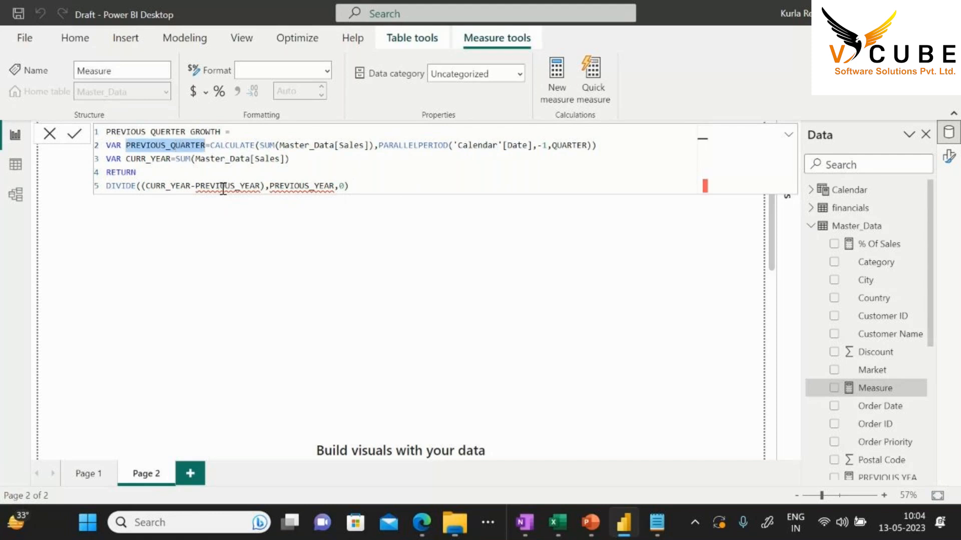
pyautogui.doubleClick(223, 186)
pyautogui.hotkey('ctrl', 'v')
pyautogui.doubleClick(307, 190)
pyautogui.hotkey('ctrl', 'v')
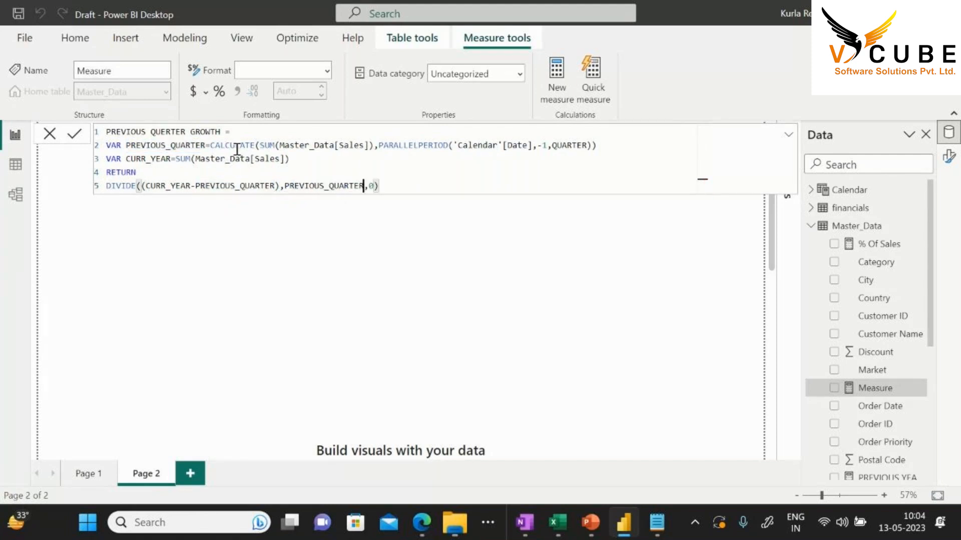
# Rename the CURR_YEAR variable to CURR_QTR in its declaration and in the DIVIDE expression, and commit the quarter growth measure
pyautogui.click(172, 158)
pyautogui.press('BackSpace')
pyautogui.press('BackSpace')
pyautogui.press('BackSpace')
pyautogui.press('BackSpace')
pyautogui.write('QTR')
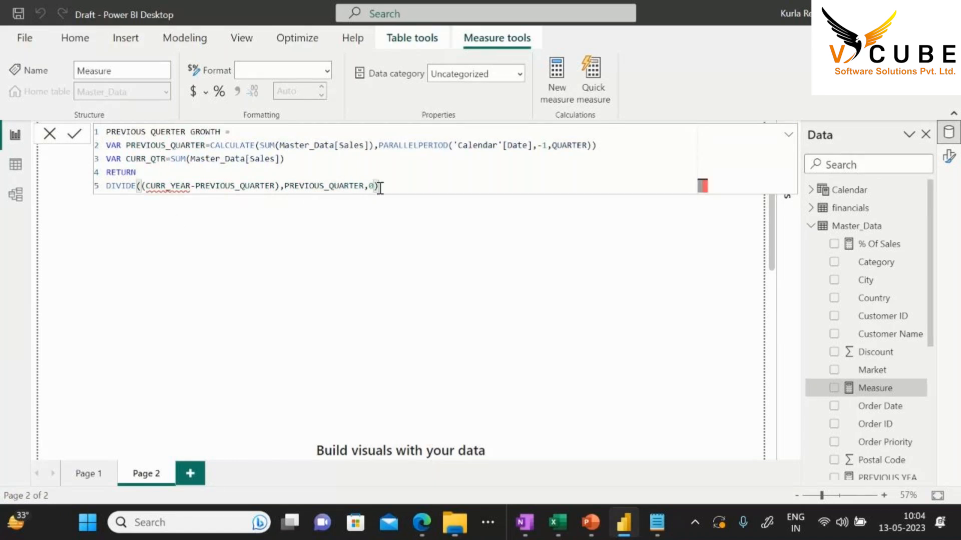
pyautogui.doubleClick(145, 158)
pyautogui.hotkey('ctrl', 'c')
pyautogui.doubleClick(157, 185)
pyautogui.hotkey('ctrl', 'v')
pyautogui.click(408, 188)
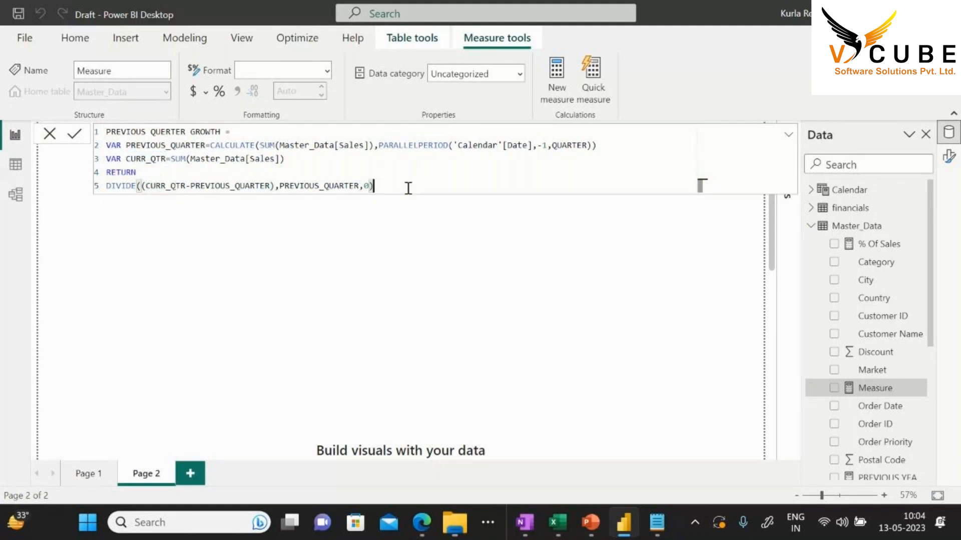
pyautogui.press('Return')
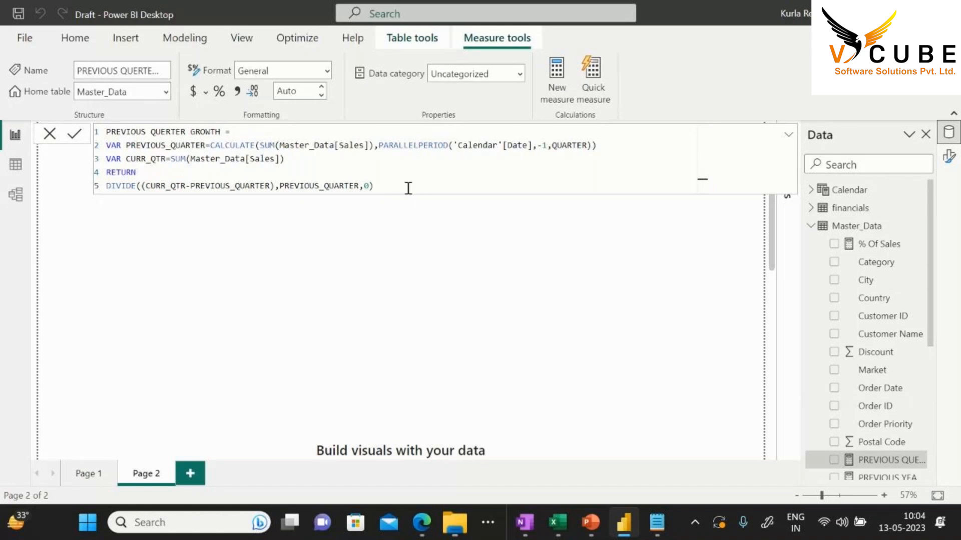
# Copy the entire quarter growth formula into a new measure in Master_Data and change its name to PREVIOUS MONTH GROWTH
pyautogui.moveTo(408, 186); pyautogui.dragTo(104, 131)
pyautogui.rightClick(884, 234)
pyautogui.click(845, 224)
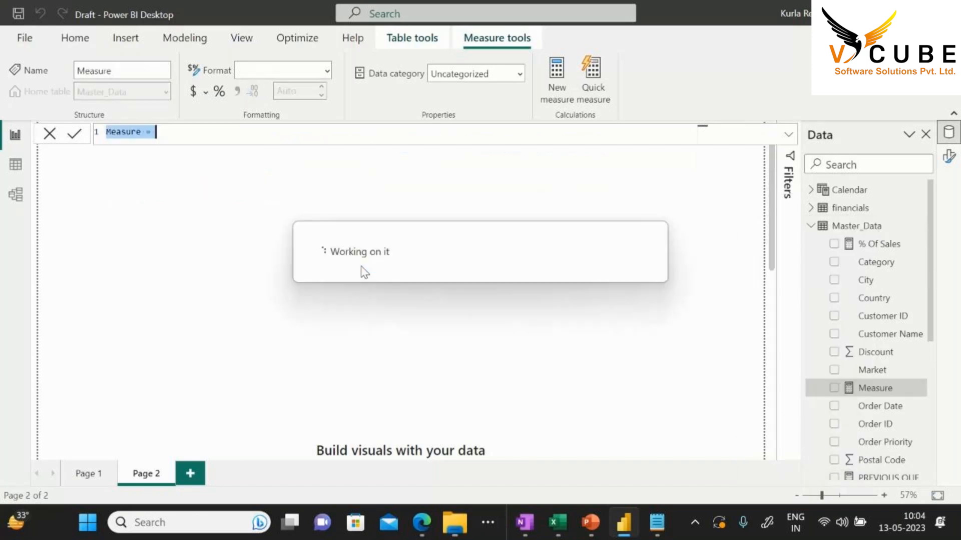
pyautogui.hotkey('ctrl', 'v')
pyautogui.doubleClick(168, 131)
pyautogui.write('MONTH')
# Rename the PREVIOUS_QUARTER variable declaration to PREVIOUS_MONTH and set its PARALLELPERIOD interval to MONTH
pyautogui.doubleClick(188, 145)
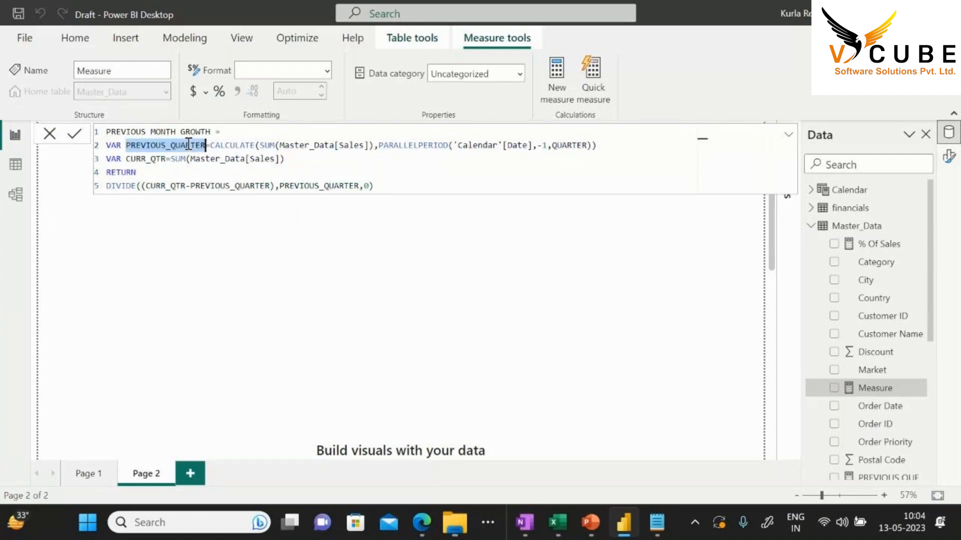
pyautogui.click(199, 158)
pyautogui.click(211, 146)
pyautogui.press('Left')
pyautogui.press('BackSpace')
pyautogui.press('BackSpace')
pyautogui.press('BackSpace')
pyautogui.press('BackSpace')
pyautogui.press('BackSpace')
pyautogui.press('BackSpace')
pyautogui.press('BackSpace')
pyautogui.write('MONTH')
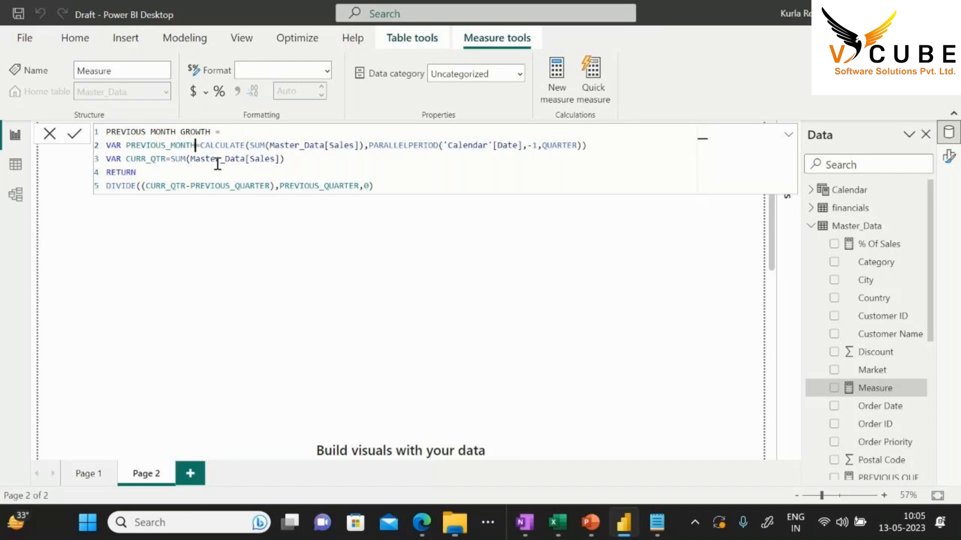
pyautogui.doubleClick(559, 146)
pyautogui.write('MONTH')
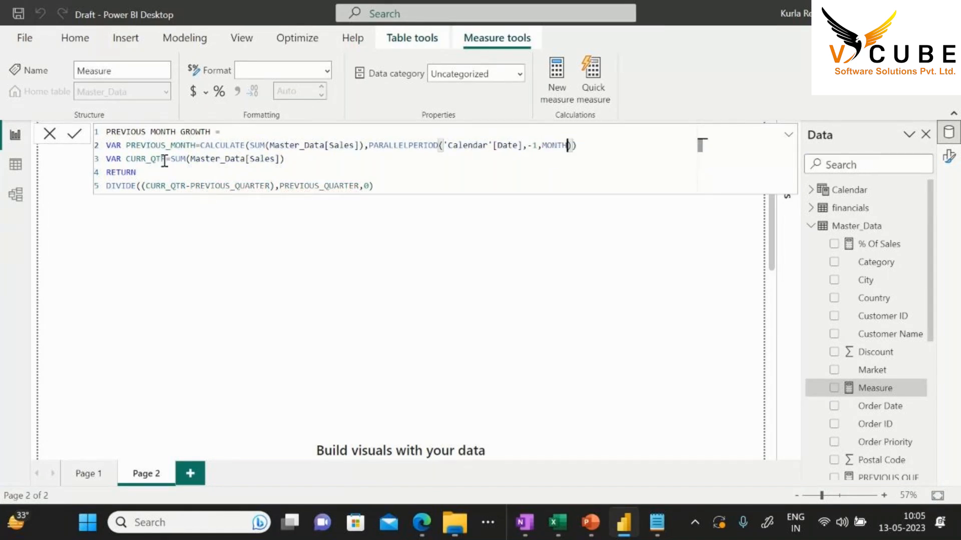
# Rename the CURR_QTR variable to CURR_MONTH in both its declaration and the DIVIDE numerator
pyautogui.click(165, 158)
pyautogui.press('BackSpace')
pyautogui.press('BackSpace')
pyautogui.press('BackSpace')
pyautogui.write('MONTH')
pyautogui.doubleClick(154, 158)
pyautogui.hotkey('ctrl', 'c')
pyautogui.doubleClick(168, 185)
pyautogui.hotkey('ctrl', 'v')
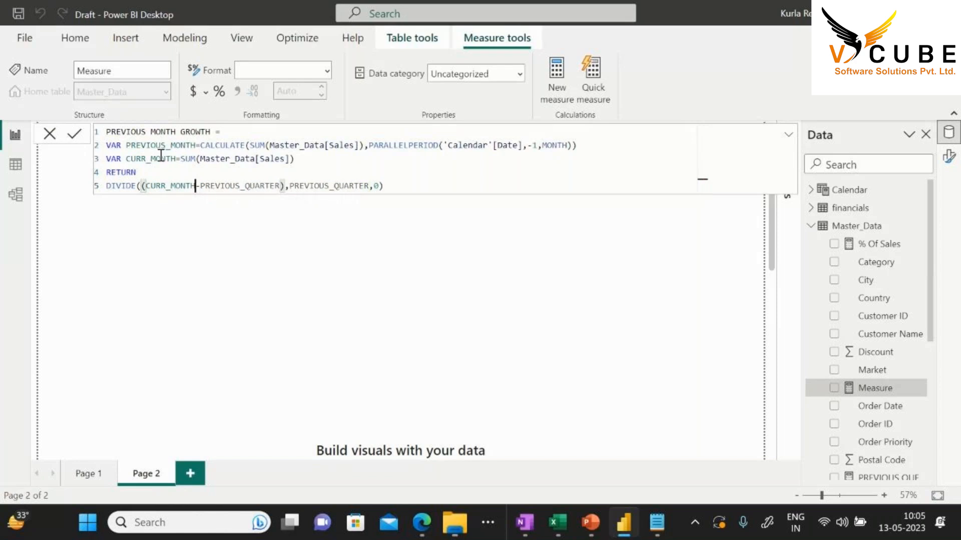
# Replace both PREVIOUS_QUARTER references in DIVIDE with PREVIOUS_MONTH and commit the month growth measure
pyautogui.doubleClick(153, 147)
pyautogui.doubleClick(260, 187)
pyautogui.hotkey('ctrl', 'v')
pyautogui.doubleClick(328, 187)
pyautogui.hotkey('ctrl', 'v')
pyautogui.press('Up')
pyautogui.click(402, 186)
pyautogui.press('Return')
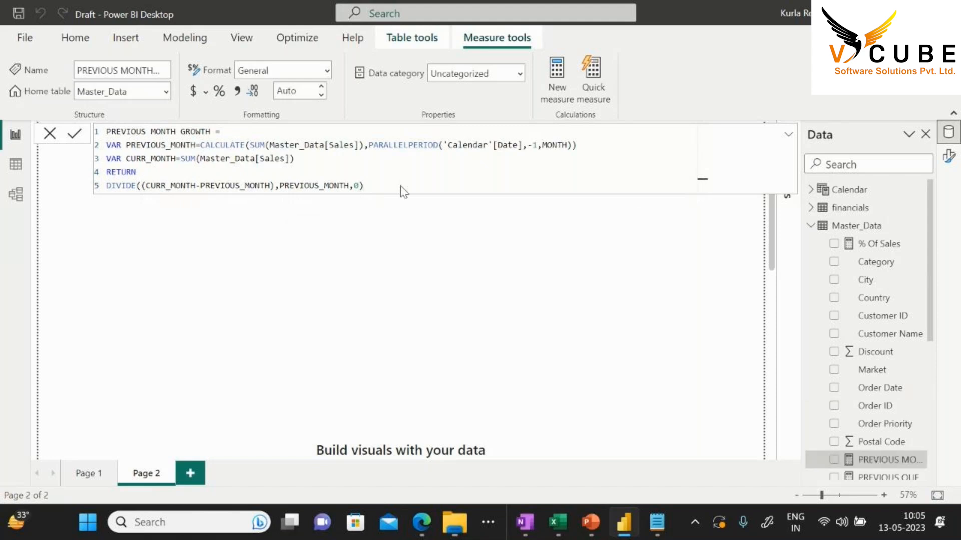
# Widen the Data pane to show full measure names and copy the PREVIOUS MONTH GROWTH formula into another new Master_Data measure
pyautogui.scroll(-3, 860, 291)
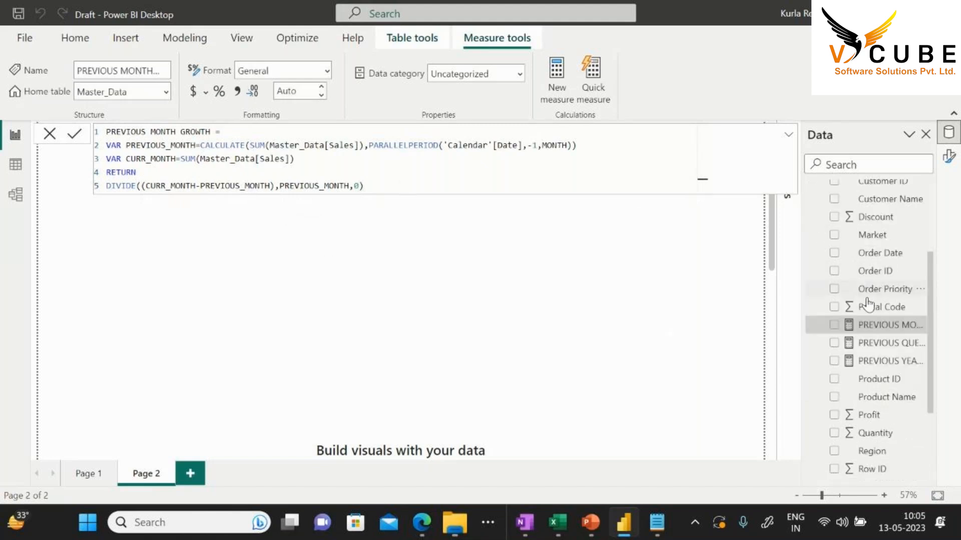
pyautogui.moveTo(801, 353); pyautogui.dragTo(727, 353)
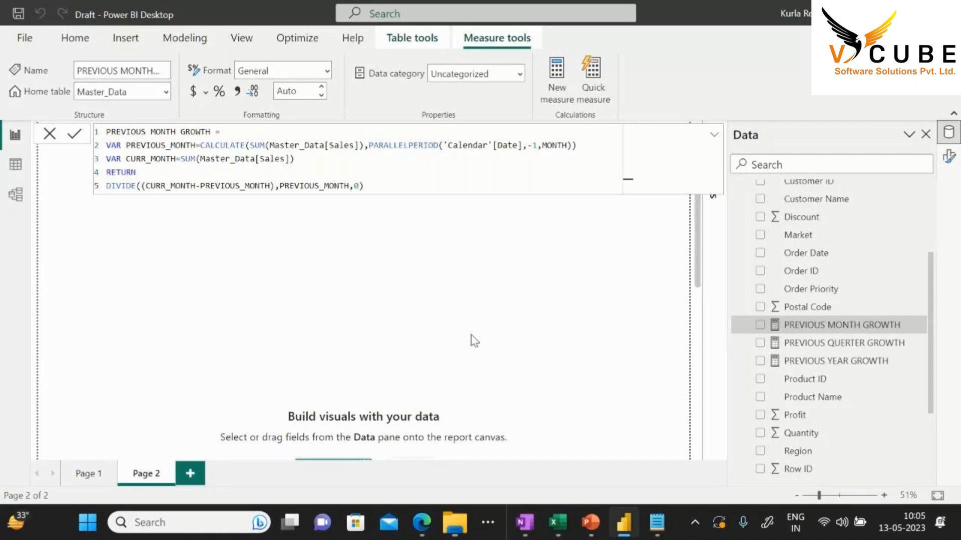
pyautogui.moveTo(381, 186); pyautogui.dragTo(114, 129)
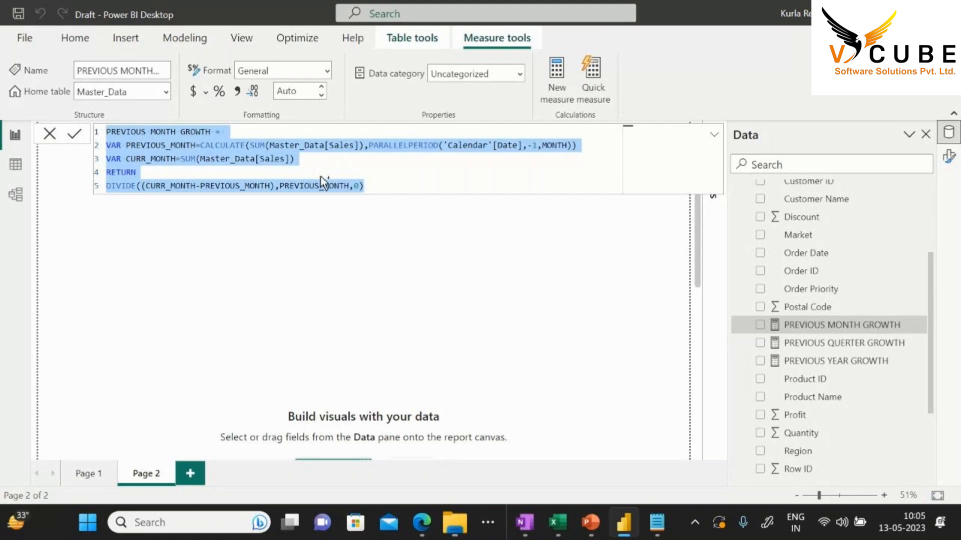
pyautogui.scroll(3, 802, 244)
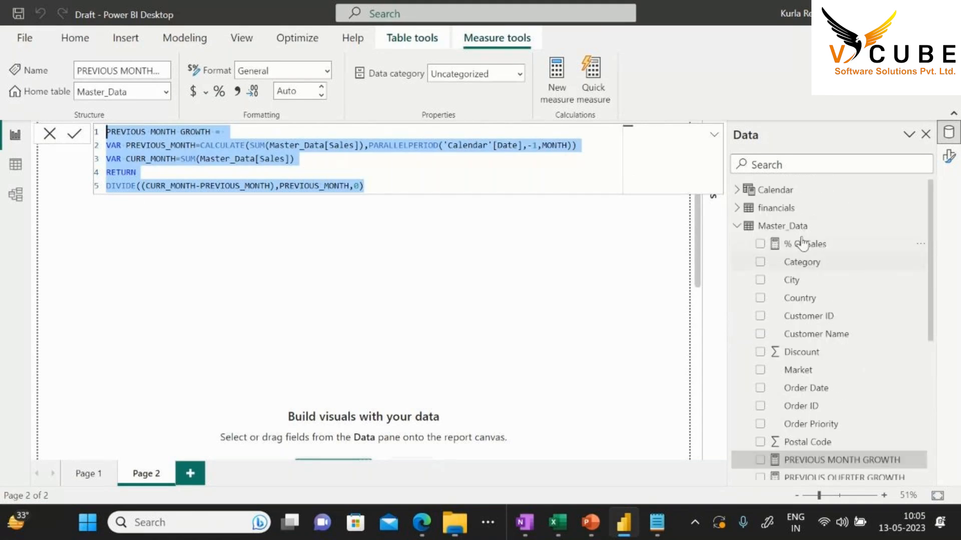
pyautogui.rightClick(783, 223)
pyautogui.click(300, 322)
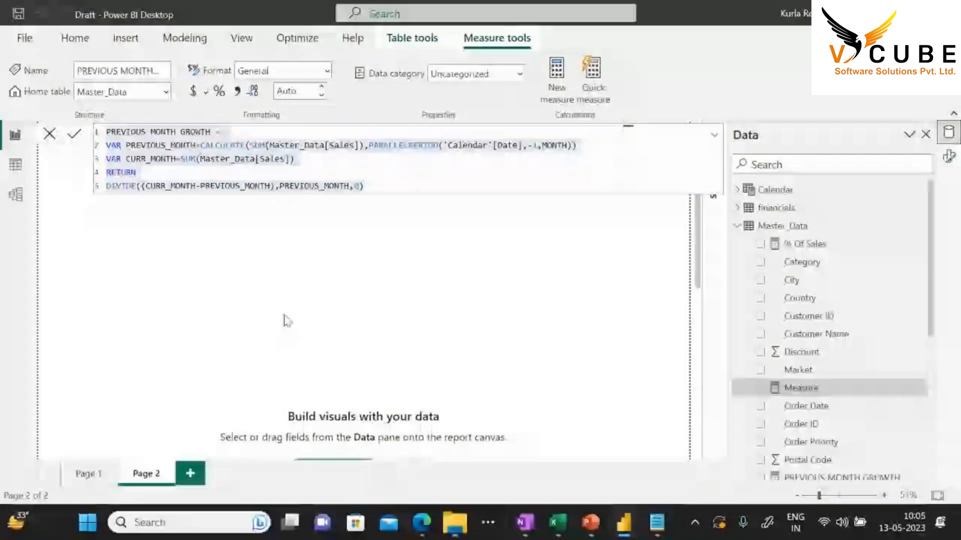
# Delete the whole CALCULATE with PARALLELPERIOD expression assigned to the PREVIOUS_MONTH variable in the pasted formula
pyautogui.doubleClick(392, 146)
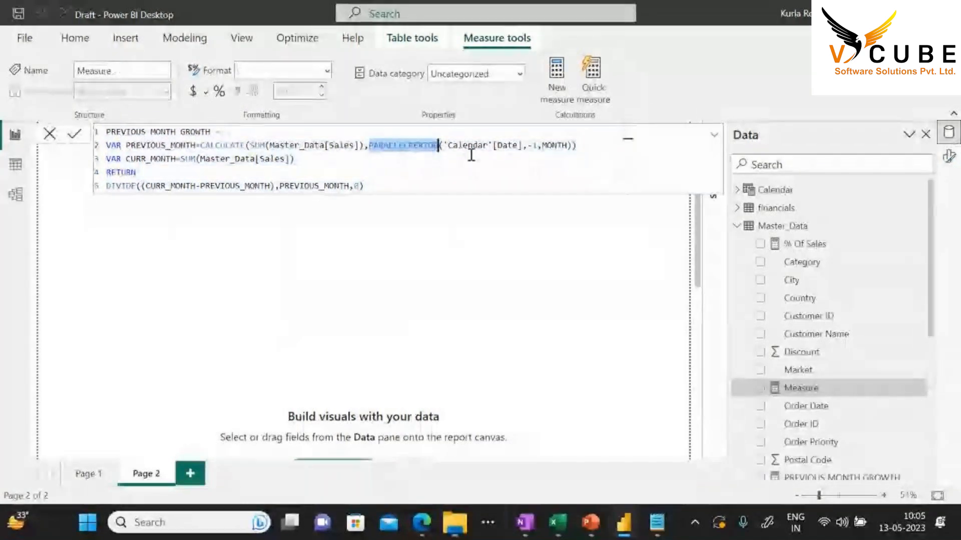
pyautogui.click(575, 145)
pyautogui.press('BackSpace')
pyautogui.press('BackSpace')
pyautogui.press('BackSpace')
pyautogui.press('BackSpace')
pyautogui.press('BackSpace')
pyautogui.press('BackSpace')
pyautogui.press('BackSpace')
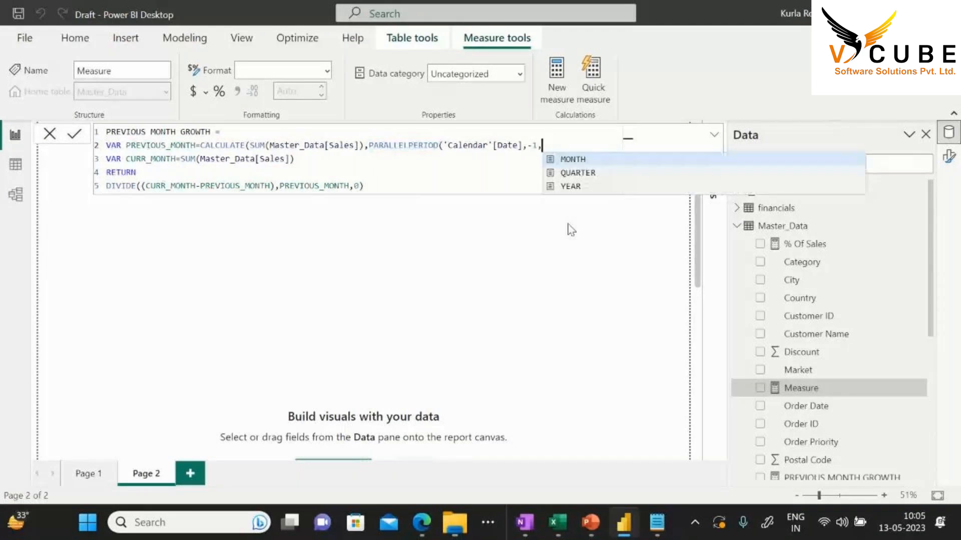
pyautogui.press('Escape')
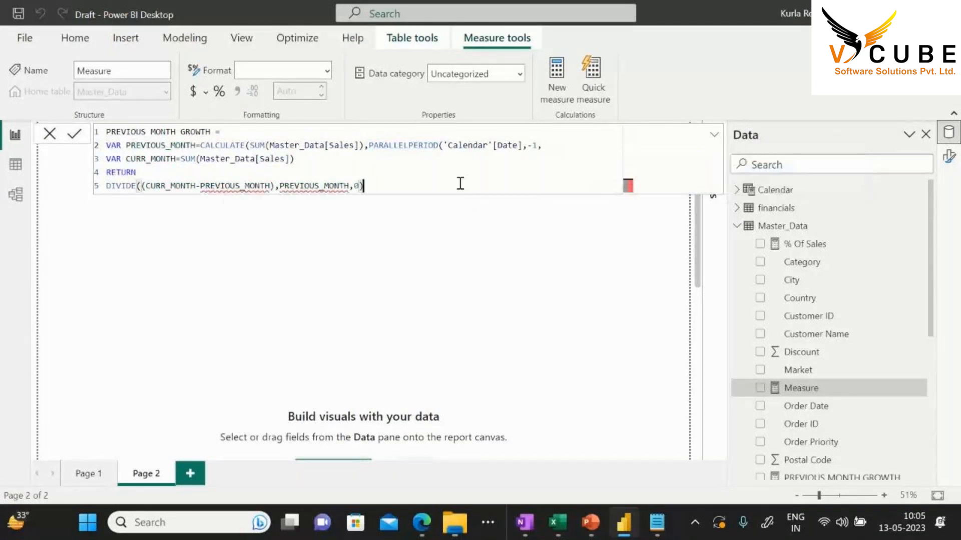
pyautogui.moveTo(548, 146)
pyautogui.mouseDown()
pyautogui.moveTo(158, 172)
pyautogui.moveTo(152, 159)
pyautogui.moveTo(200, 145)
pyautogui.mouseUp()
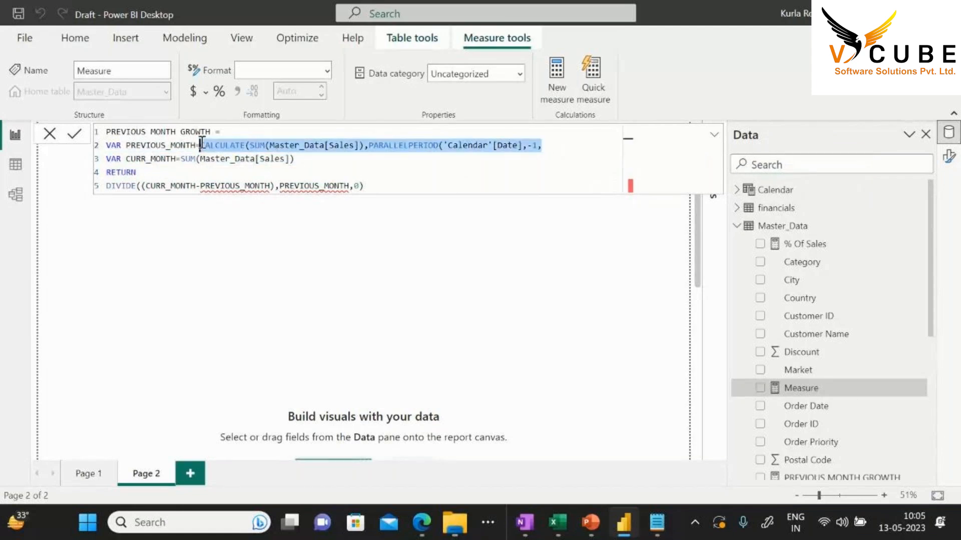
pyautogui.press('BackSpace')
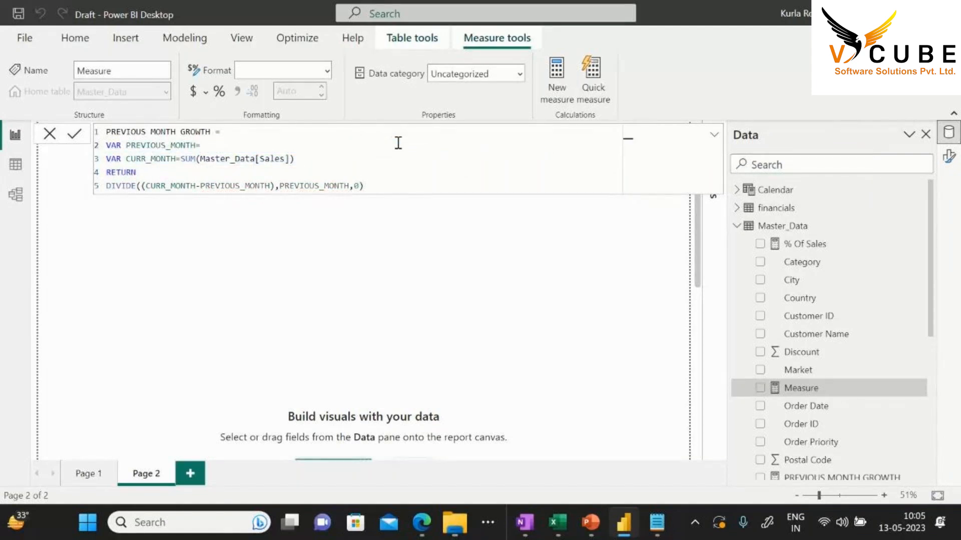
# Assign SELECTEDVALUE('Calendar'[WEEK START DATE])-7 to the PREVIOUS_MONTH variable
pyautogui.write('SELECTED')
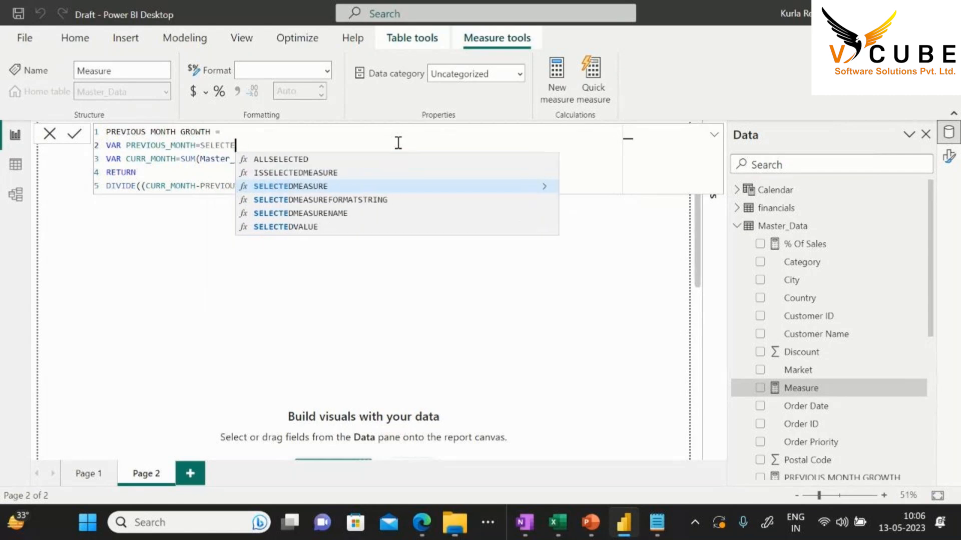
pyautogui.press('Down')
pyautogui.press('Down')
pyautogui.press('Down')
pyautogui.press('Tab')
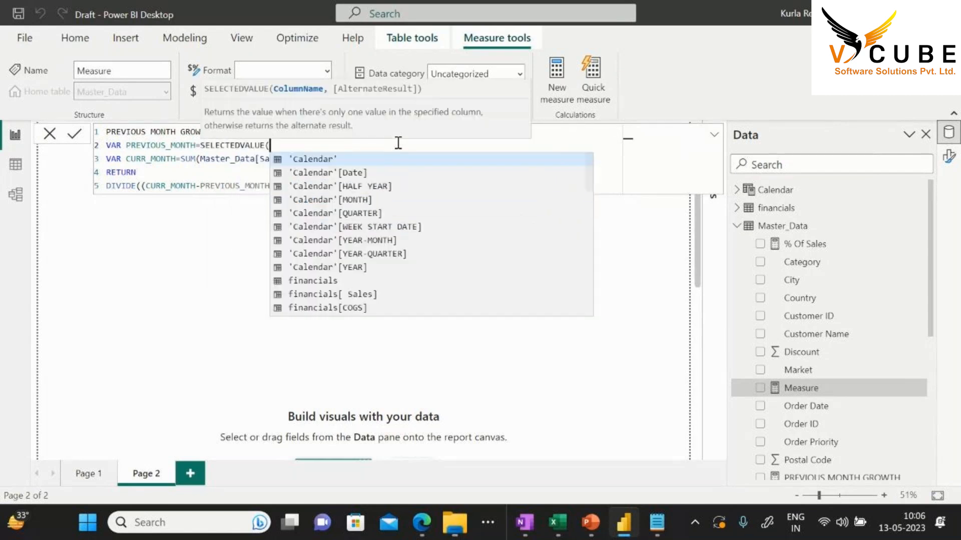
pyautogui.write('WEEK')
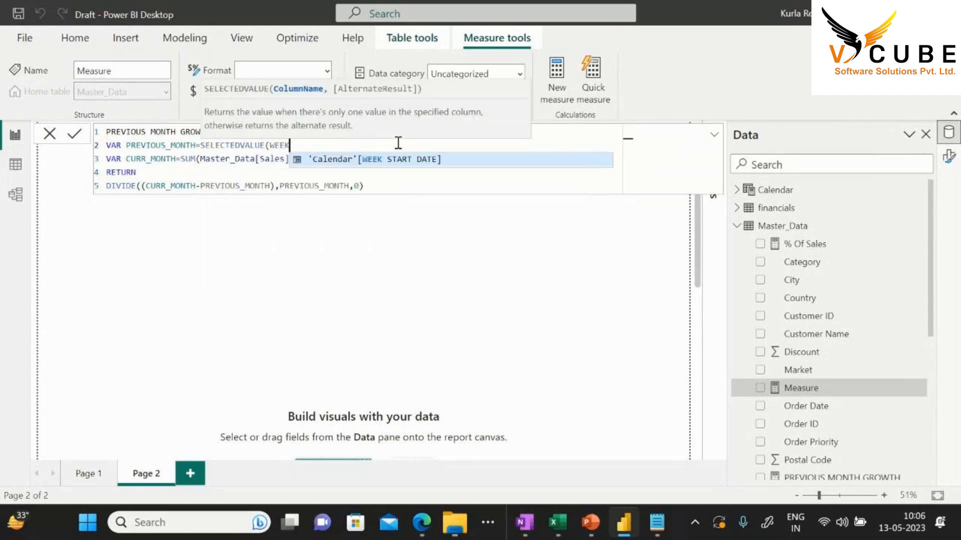
pyautogui.press('Tab')
pyautogui.write(')')
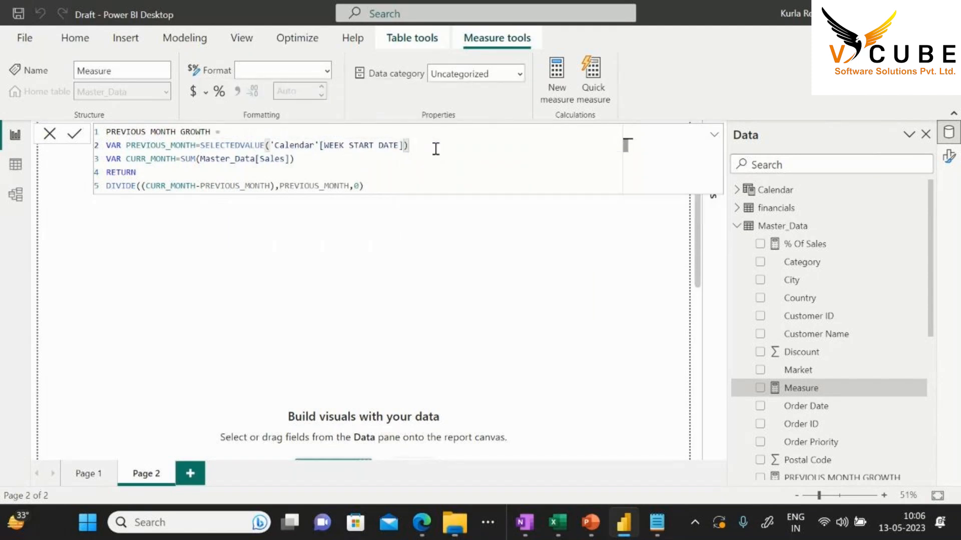
pyautogui.write('-7')
pyautogui.click(292, 160)
pyautogui.write(')')
pyautogui.click(412, 185)
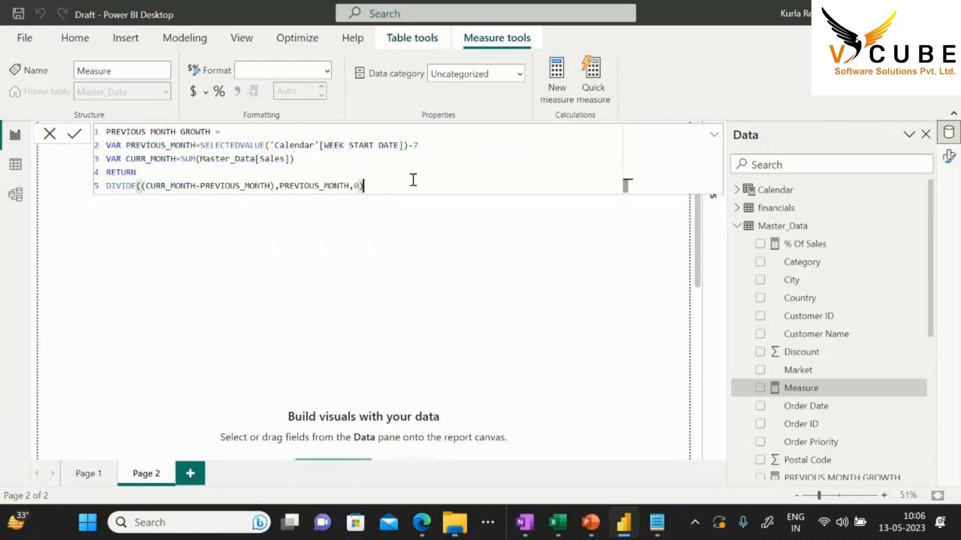
pyautogui.moveTo(418, 145); pyautogui.dragTo(200, 145)
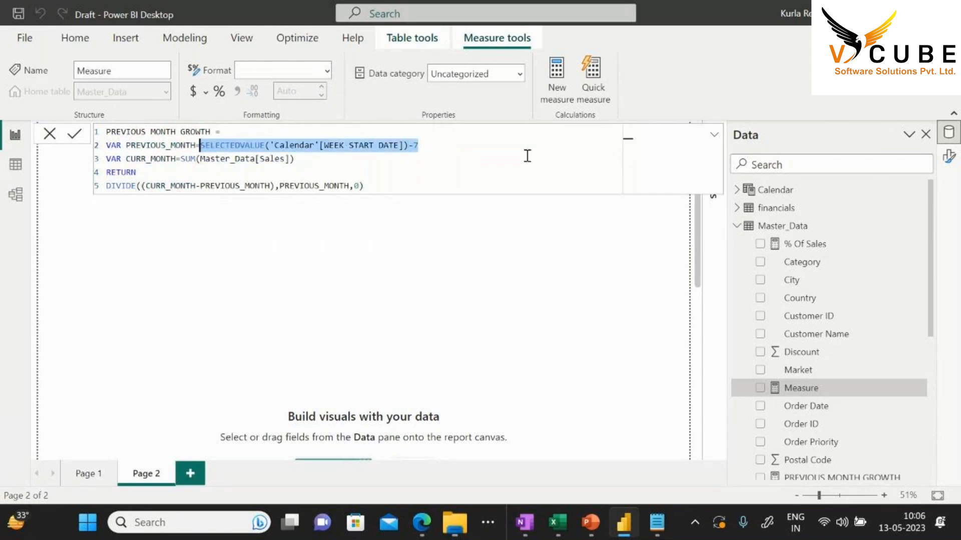
pyautogui.click(463, 149)
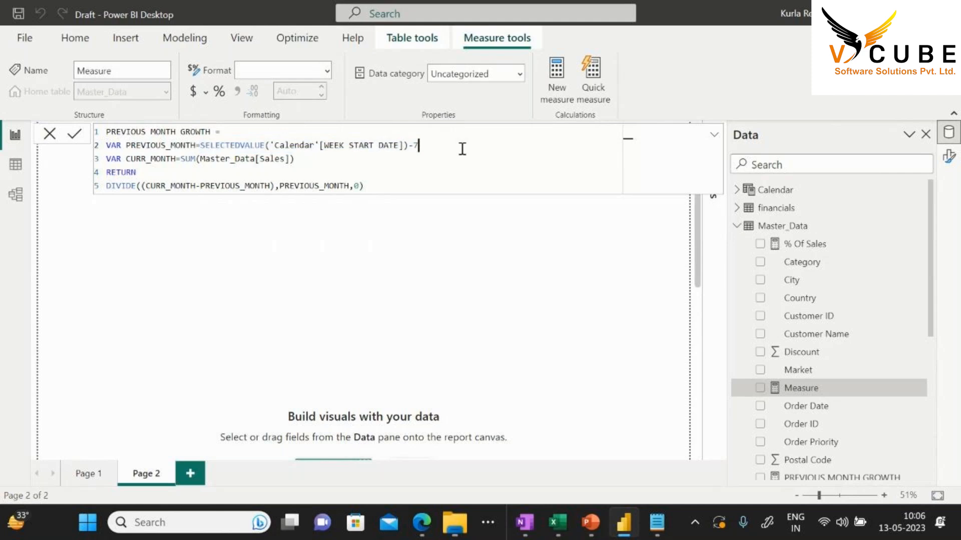
pyautogui.doubleClick(207, 146)
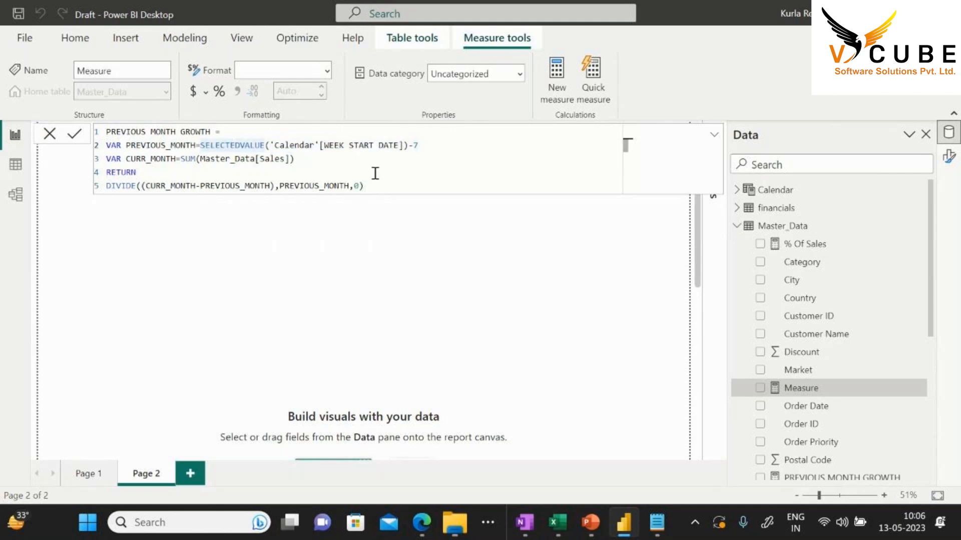
pyautogui.click(303, 159)
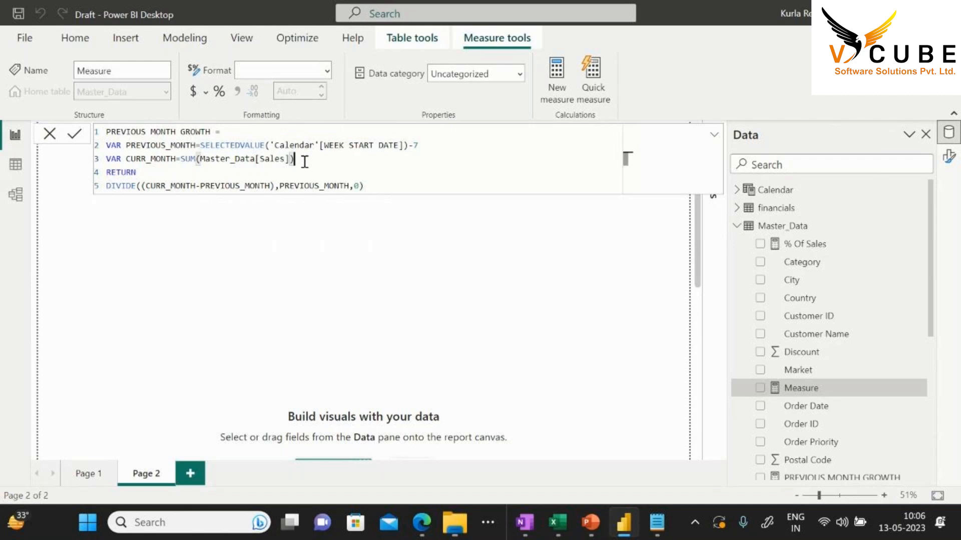
# Insert CALCULATE(SUM(Master_Data[Sales]),FILTER(ALL( before the SELECTEDVALUE expression assigned to the PREVIOUS_MONTH variable
pyautogui.moveTo(202, 145); pyautogui.dragTo(418, 143)
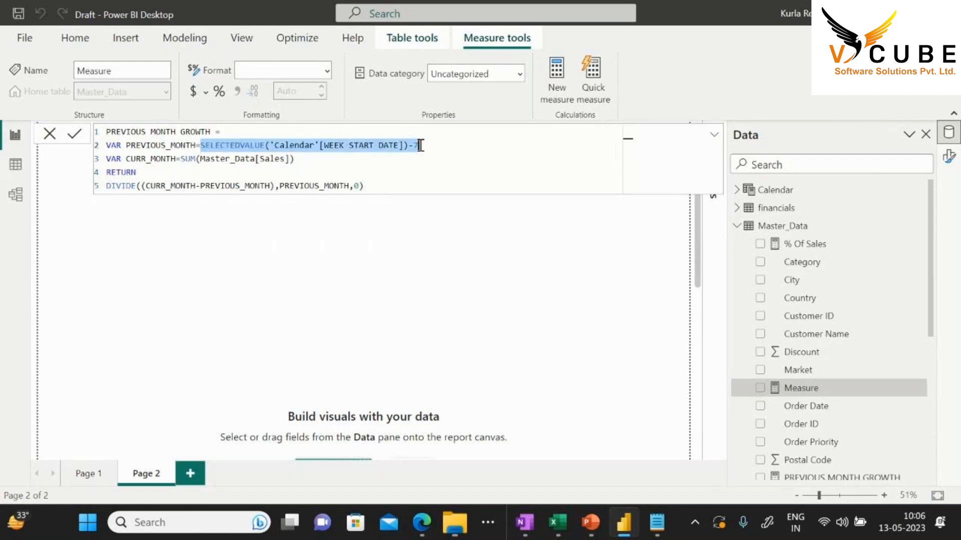
pyautogui.press('Down')
pyautogui.press('Down')
pyautogui.click(200, 146)
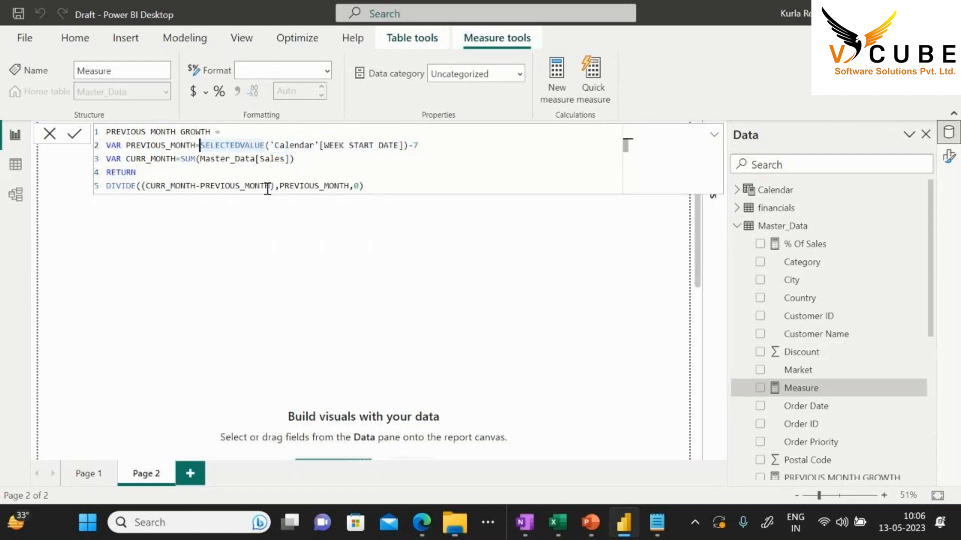
pyautogui.write('CALCULATE(')
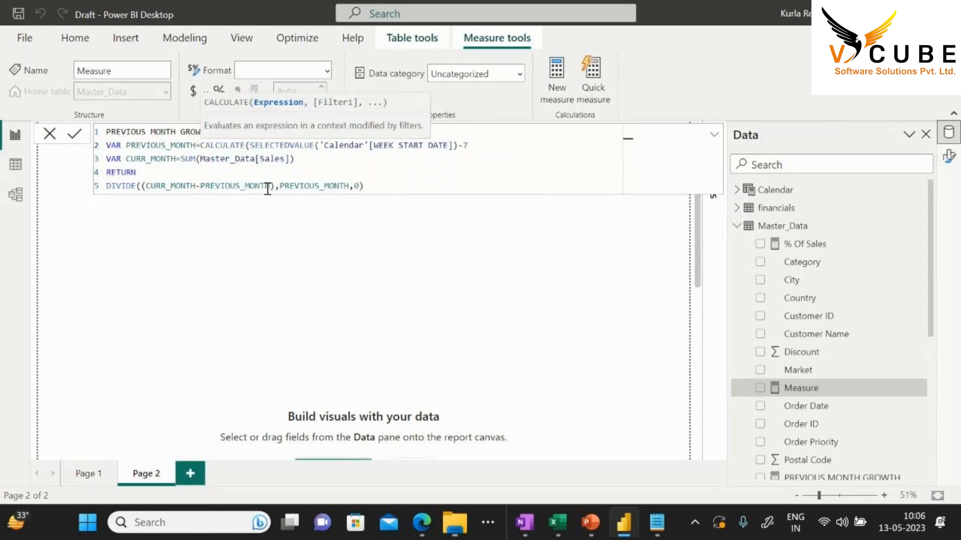
pyautogui.write('SUM')
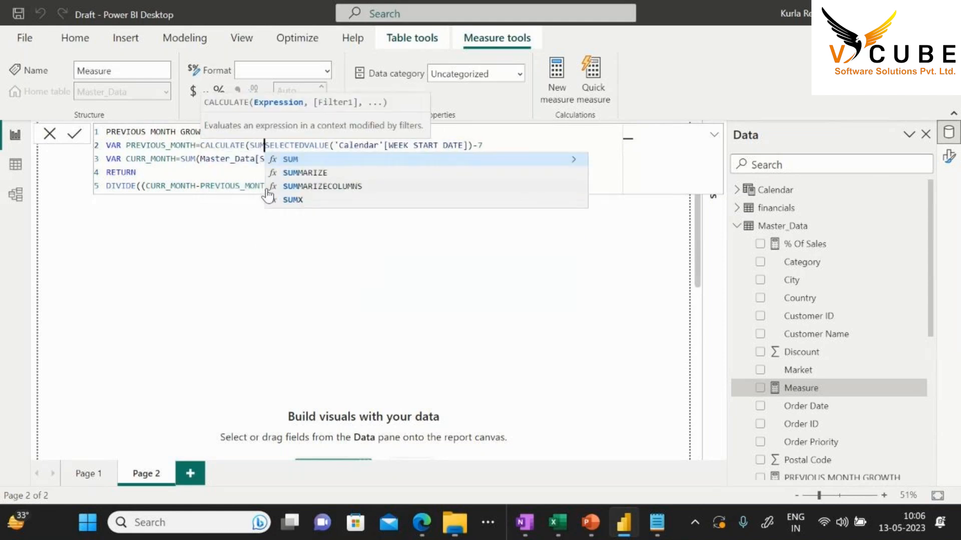
pyautogui.write('(Master_Data[Sales]),')
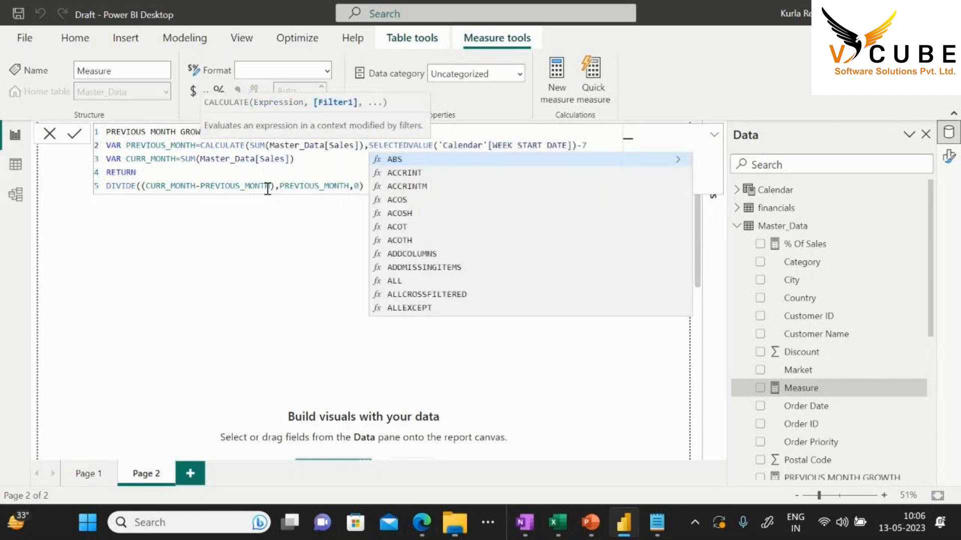
pyautogui.write('FILTER')
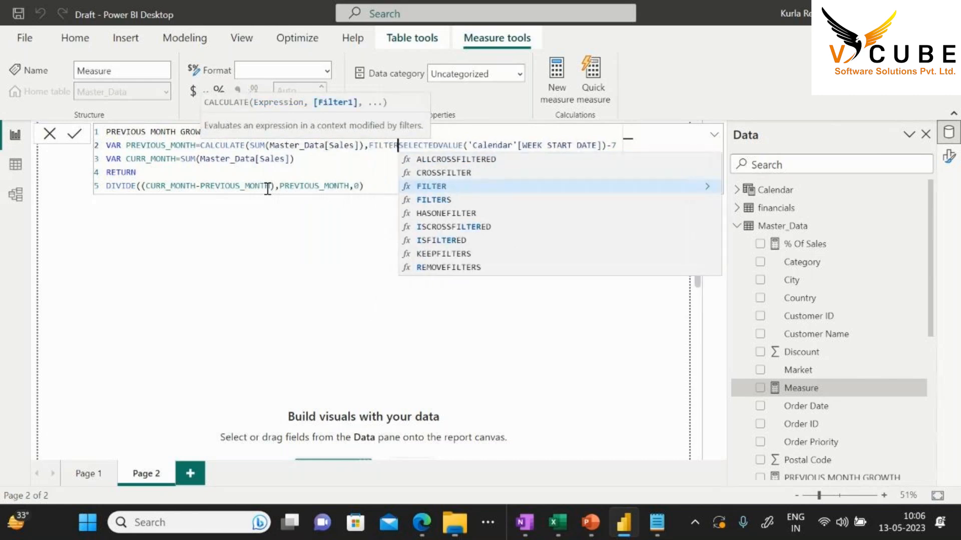
pyautogui.write('(ALL')
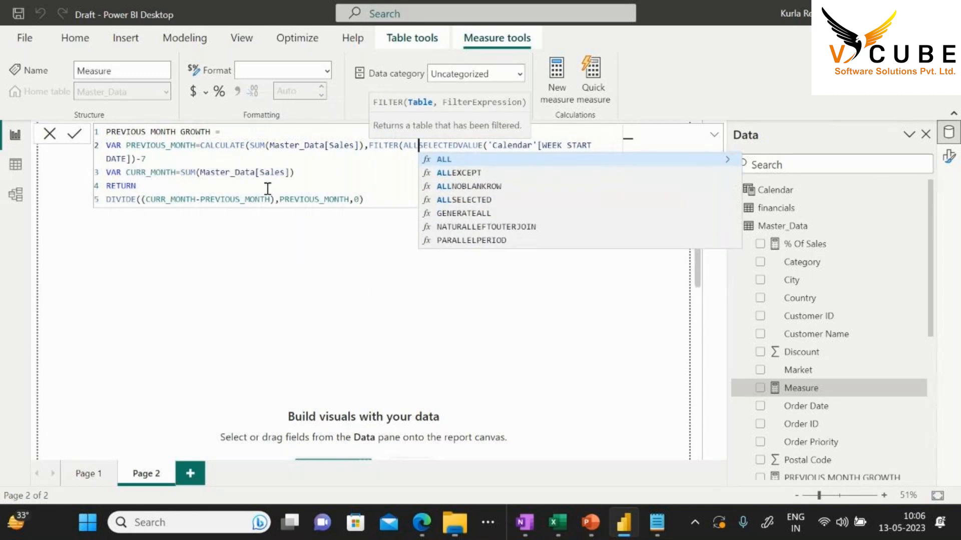
pyautogui.write('(')
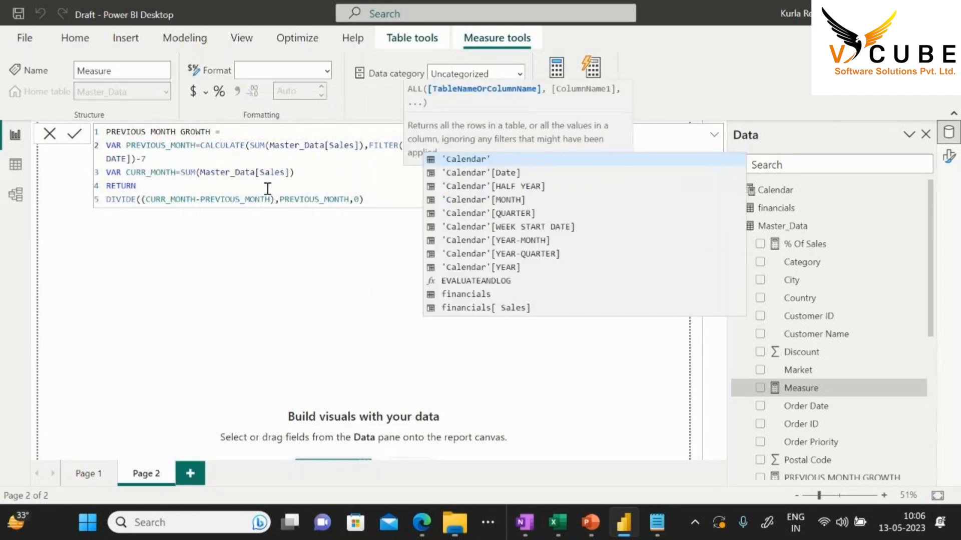
pyautogui.write('Master_Data')
pyautogui.press('BackSpace')
pyautogui.press('BackSpace')
pyautogui.press('BackSpace')
pyautogui.press('BackSpace')
pyautogui.press('BackSpace')
pyautogui.press('BackSpace')
pyautogui.press('BackSpace')
pyautogui.press('BackSpace')
pyautogui.press('BackSpace')
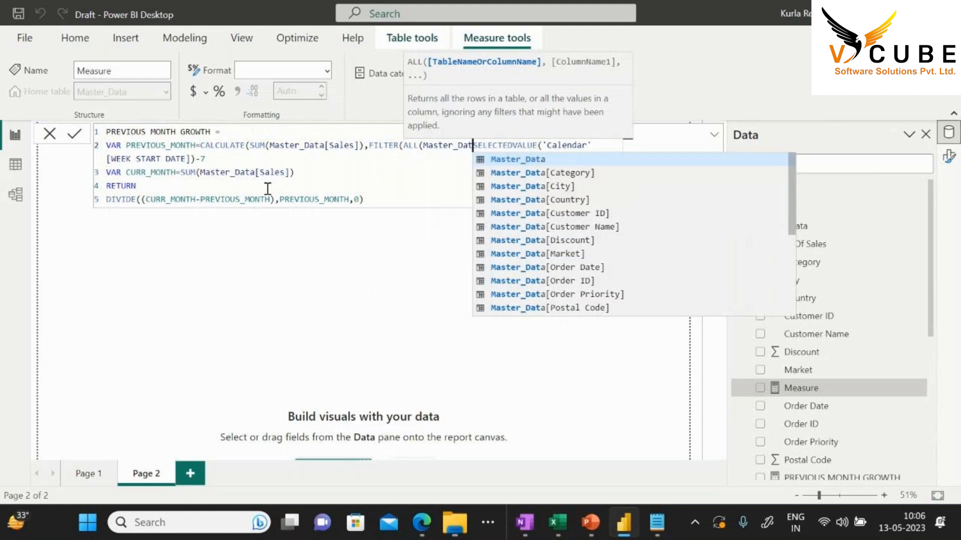
pyautogui.press('BackSpace')
pyautogui.press('BackSpace')
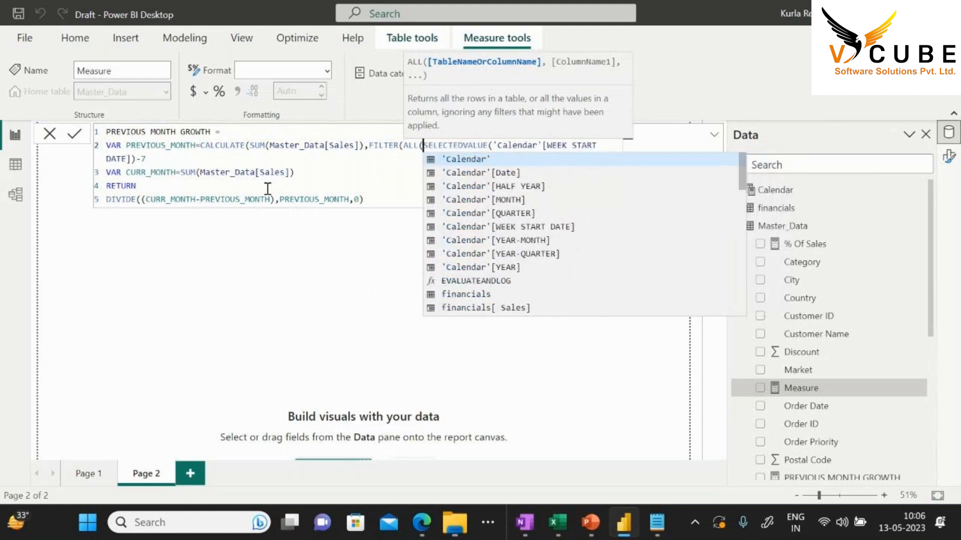
# Complete ALL with the 'Calendar' table and put the condition 'Calendar'[WEEK START DATE]>= before SELECTEDVALUE
pyautogui.write("'Calendar'),")
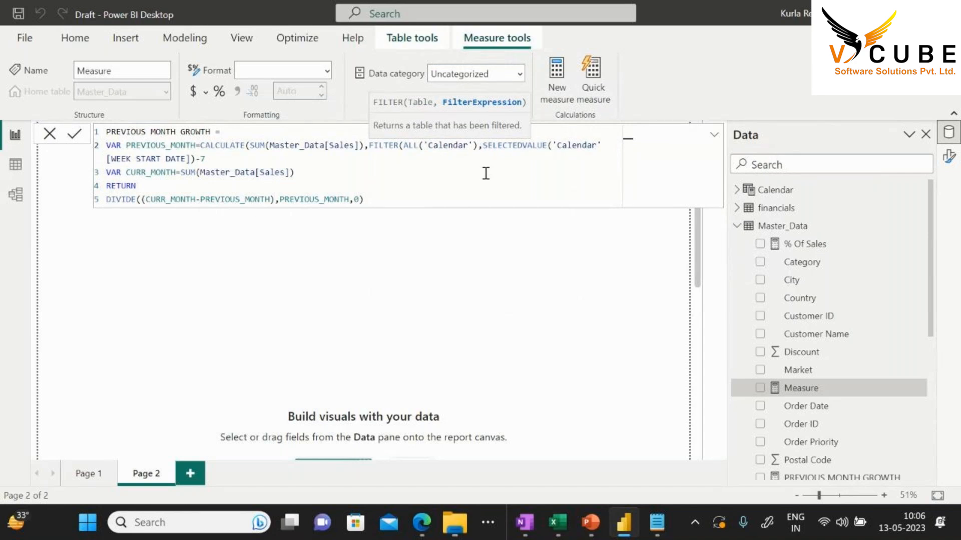
pyautogui.write('WE')
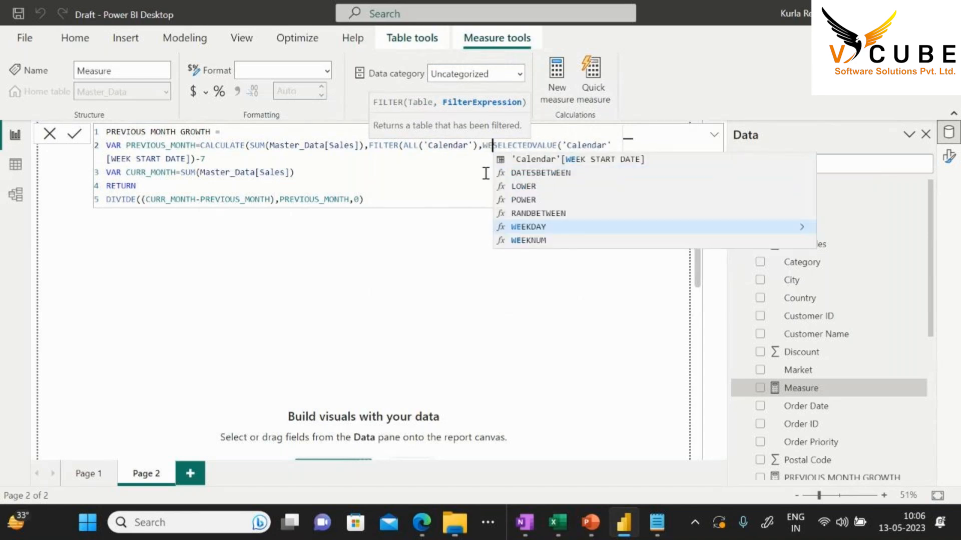
pyautogui.click(571, 159)
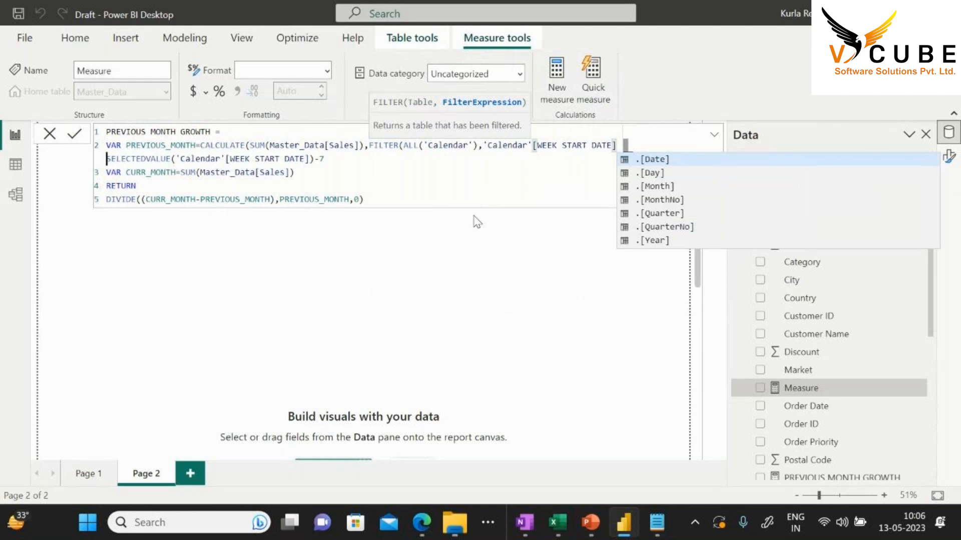
pyautogui.write('>=')
# Append && 'Calendar'[WEEK START DATE]<=SELECTEDVALUE('Calendar'[WEEK START DATE]) after -7 and close the FILTER and CALCULATE parentheses
pyautogui.click(351, 161)
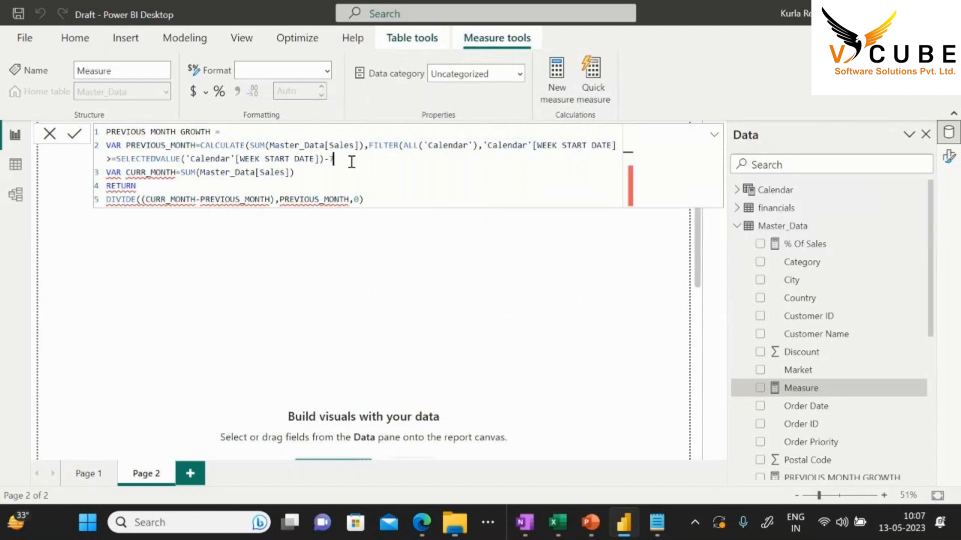
pyautogui.write('&&')
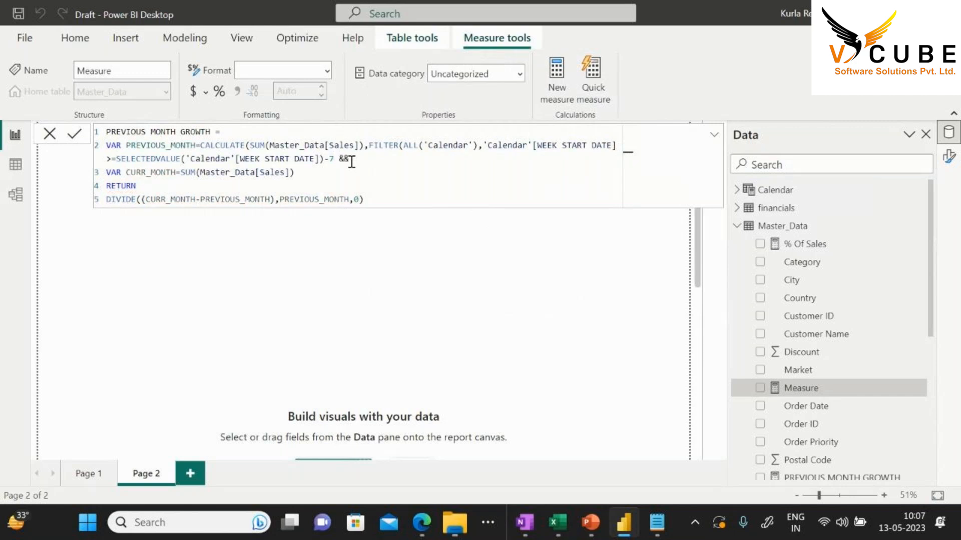
pyautogui.write(' WEEK')
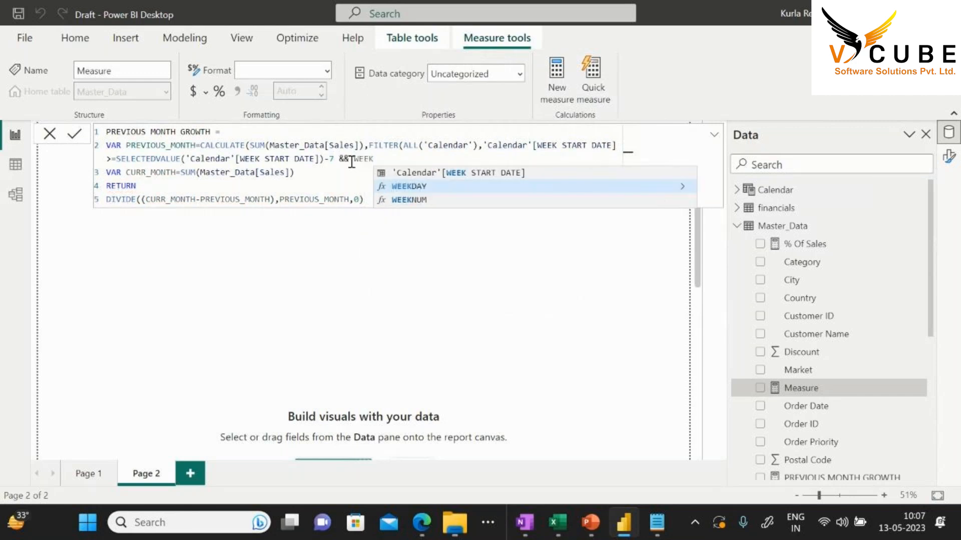
pyautogui.press('Tab')
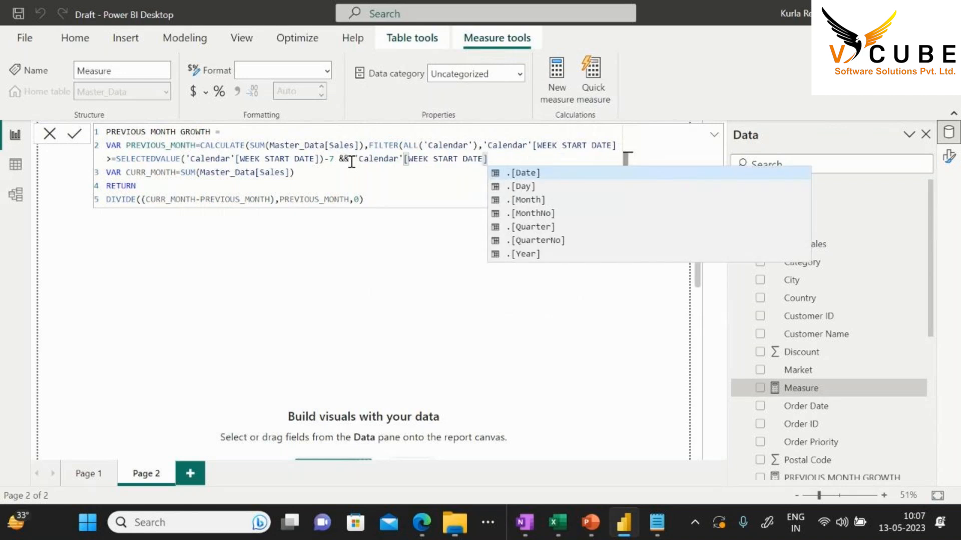
pyautogui.press('Escape')
pyautogui.write('<=')
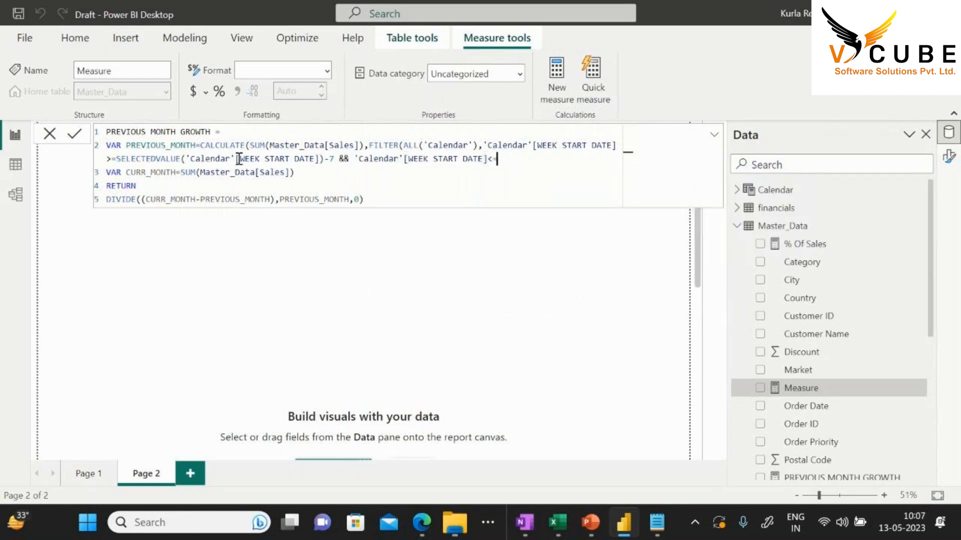
pyautogui.moveTo(117, 158); pyautogui.dragTo(325, 158)
pyautogui.hotkey('ctrl', 'c')
pyautogui.click(515, 158)
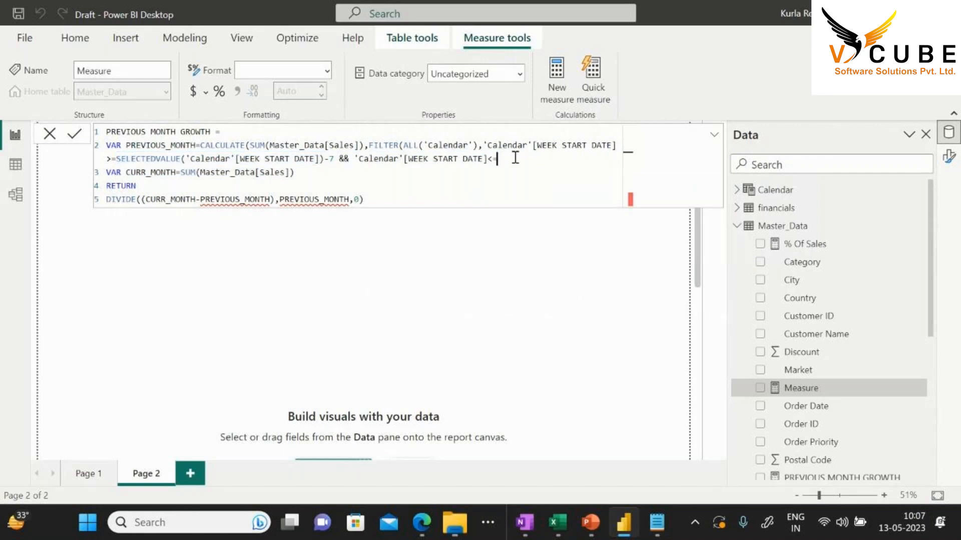
pyautogui.hotkey('ctrl', 'v')
pyautogui.write('))')
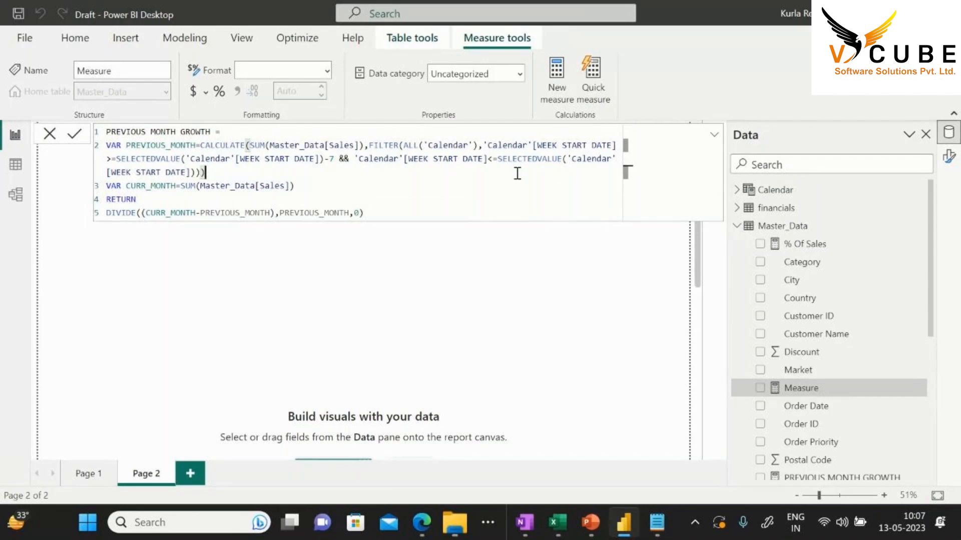
# Rename the PREVIOUS_MONTH variable in its declaration to PREVIOUS_WEEK
pyautogui.click(324, 189)
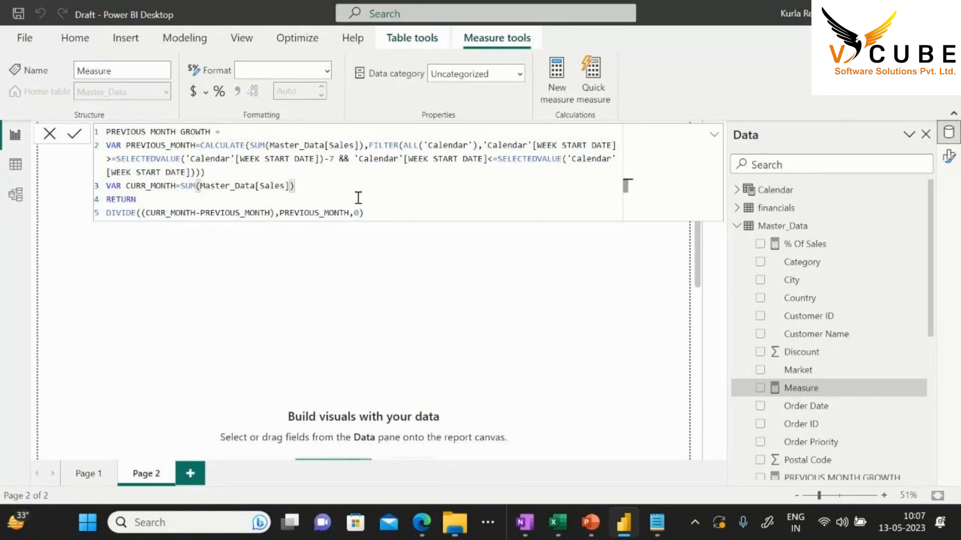
pyautogui.doubleClick(159, 146)
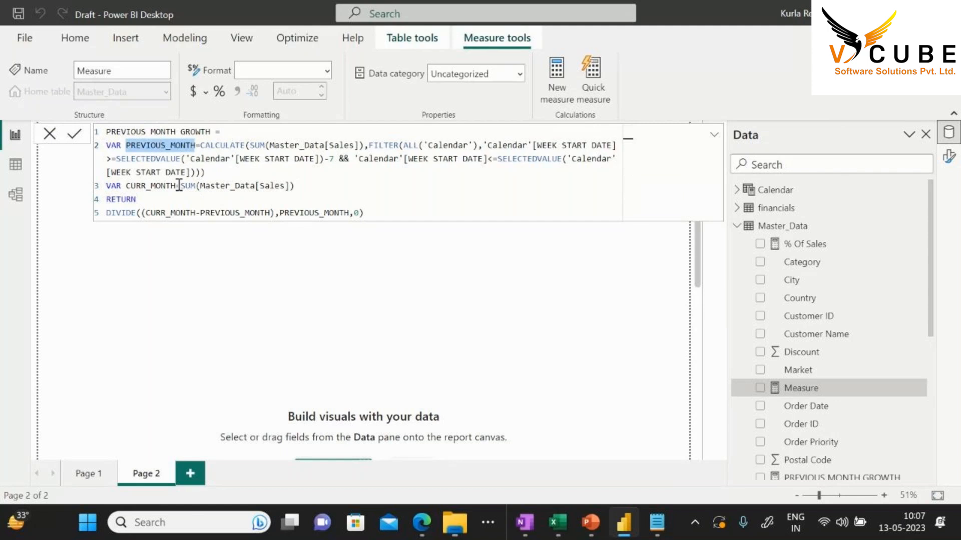
pyautogui.doubleClick(234, 212)
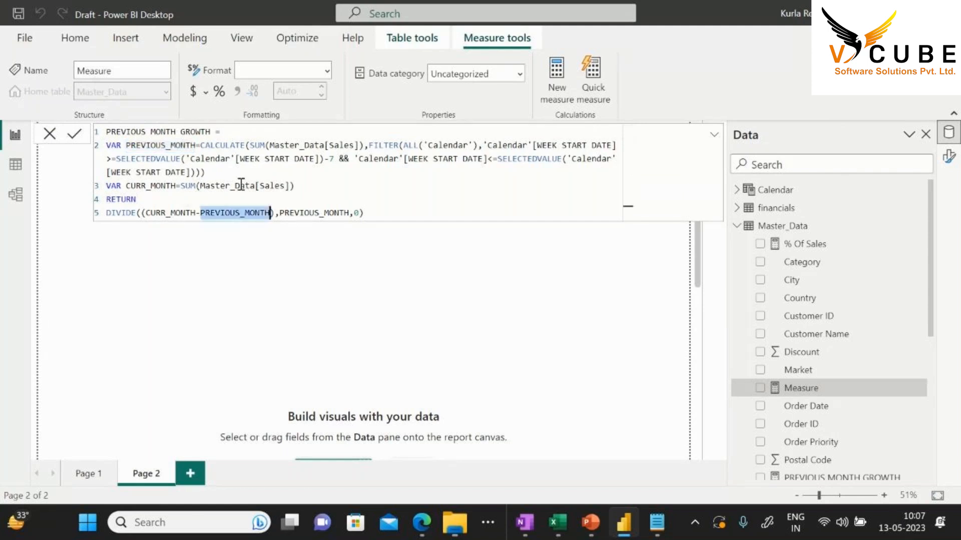
pyautogui.click(199, 144)
pyautogui.press('BackSpace')
pyautogui.press('BackSpace')
pyautogui.press('BackSpace')
pyautogui.press('BackSpace')
pyautogui.press('BackSpace')
pyautogui.write('WEEK')
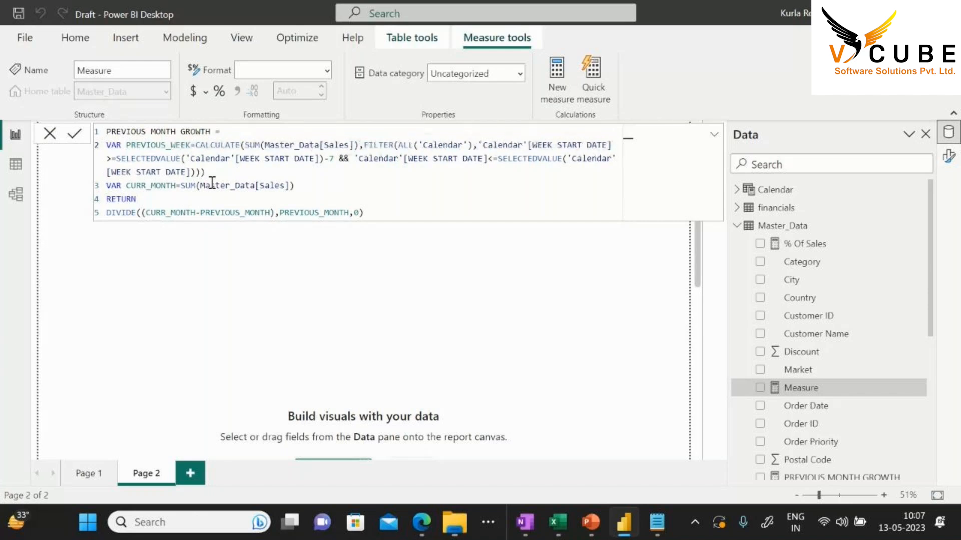
# Rename the CURR_MONTH variable in its declaration to CURR_WEEK
pyautogui.doubleClick(152, 186)
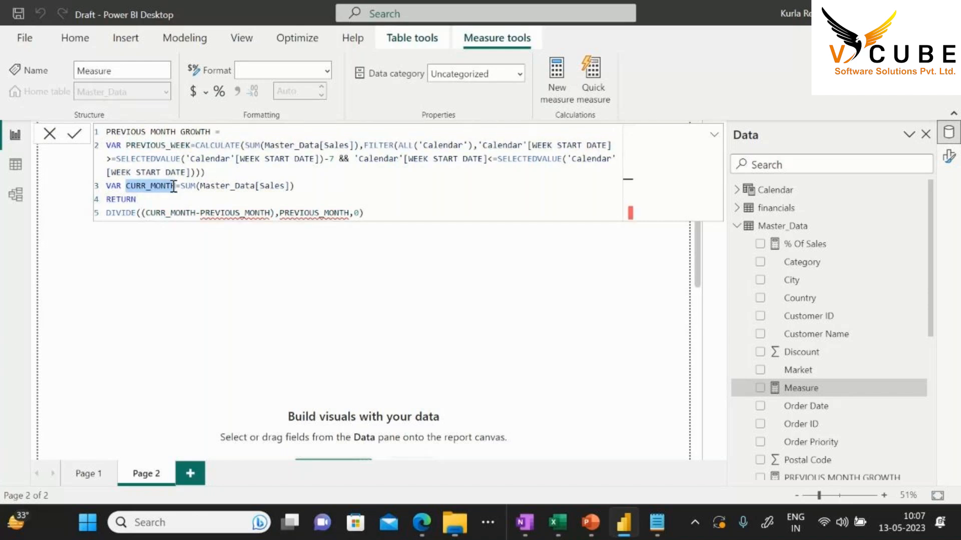
pyautogui.click(175, 186)
pyautogui.press('BackSpace')
pyautogui.press('BackSpace')
pyautogui.press('BackSpace')
pyautogui.press('BackSpace')
pyautogui.press('BackSpace')
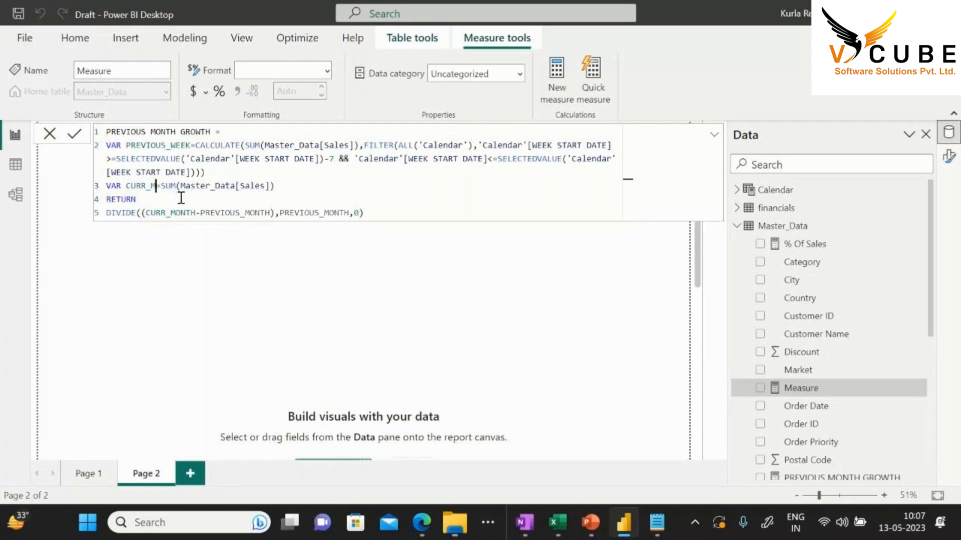
pyautogui.write('WEEK')
# Replace the month variables in DIVIDE with CURR_WEEK and both PREVIOUS_WEEK references, and try to commit the measure
pyautogui.doubleClick(138, 186)
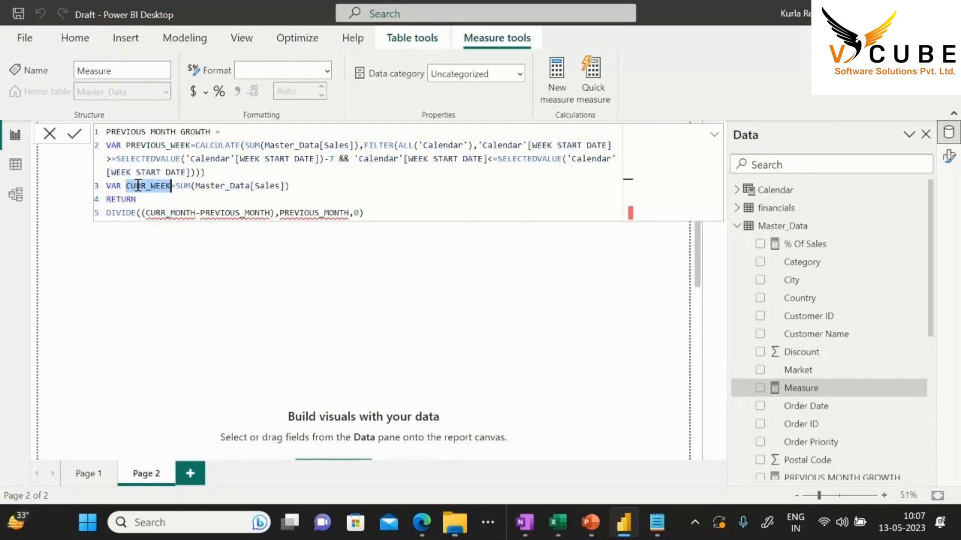
pyautogui.doubleClick(157, 212)
pyautogui.hotkey('ctrl', 'v')
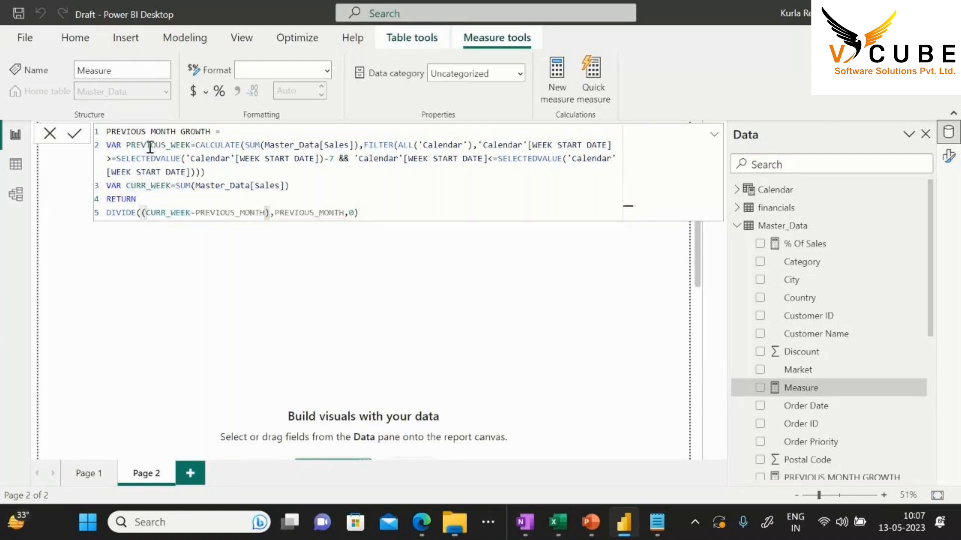
pyautogui.doubleClick(148, 145)
pyautogui.click(143, 213)
pyautogui.doubleClick(234, 212)
pyautogui.hotkey('ctrl', 'v')
pyautogui.doubleClick(295, 212)
pyautogui.hotkey('ctrl', 'v')
pyautogui.click(366, 213)
pyautogui.press('Return')
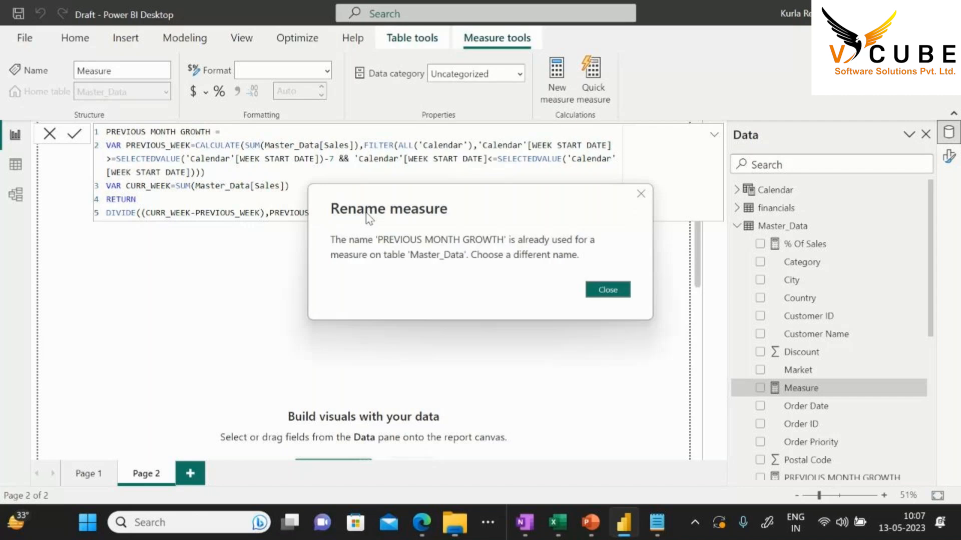
# Dismiss the naming message, rename the measure as PREVIOUS WEEK GROWTH and commit it
pyautogui.click(598, 290)
pyautogui.click(174, 132)
pyautogui.press('BackSpace')
pyautogui.press('BackSpace')
pyautogui.press('BackSpace')
pyautogui.press('BackSpace')
pyautogui.press('BackSpace')
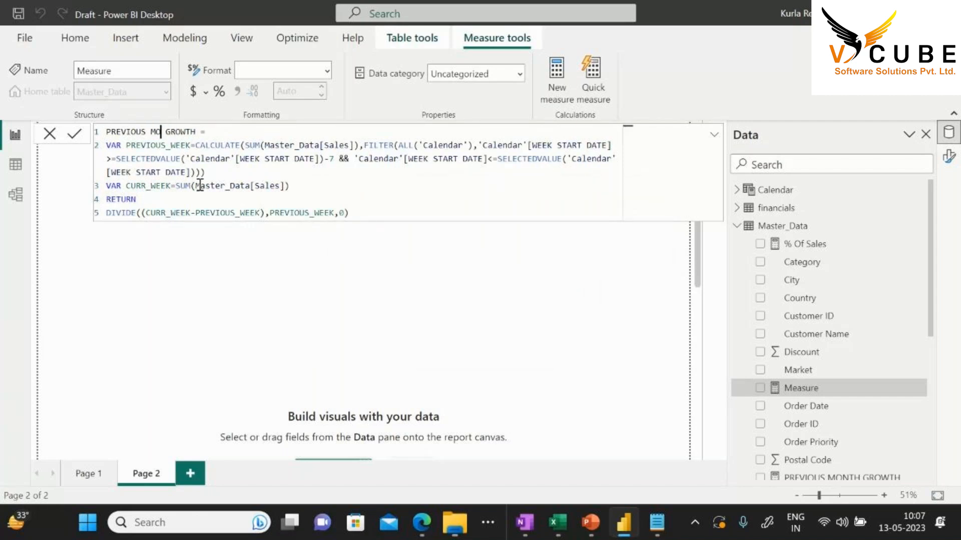
pyautogui.write('WEEK')
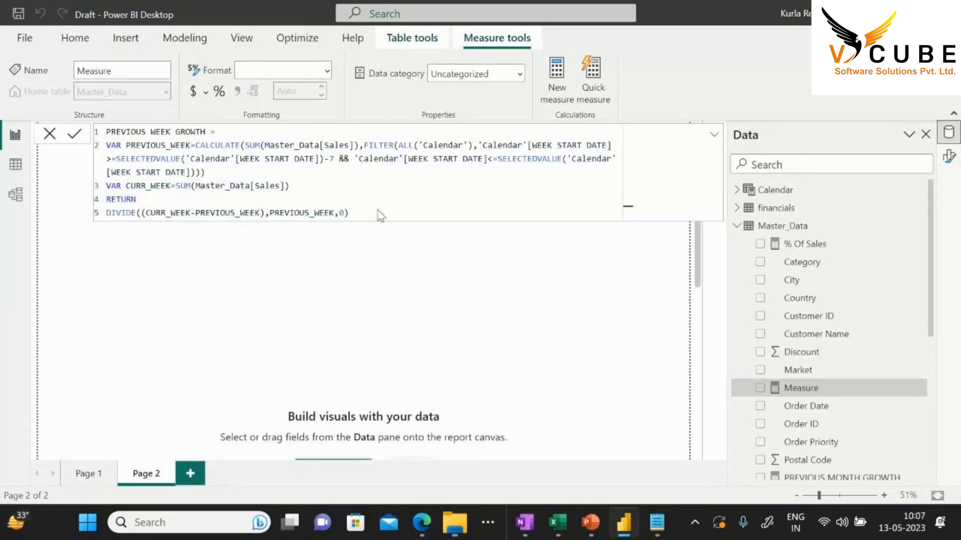
pyautogui.press('Return')
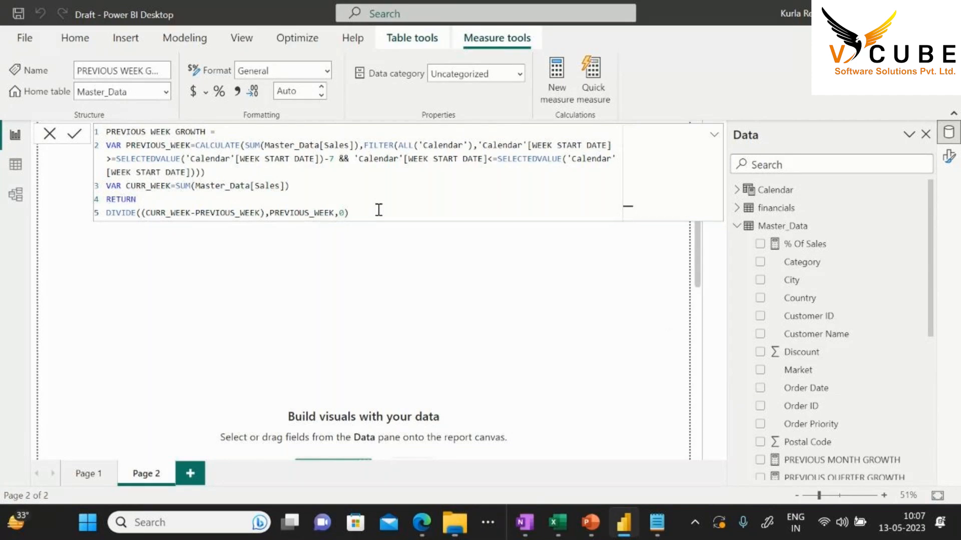
# Insert a table visual on Page 2, collapse the Master_Data fields and expand the Calendar fields
pyautogui.click(45, 122)
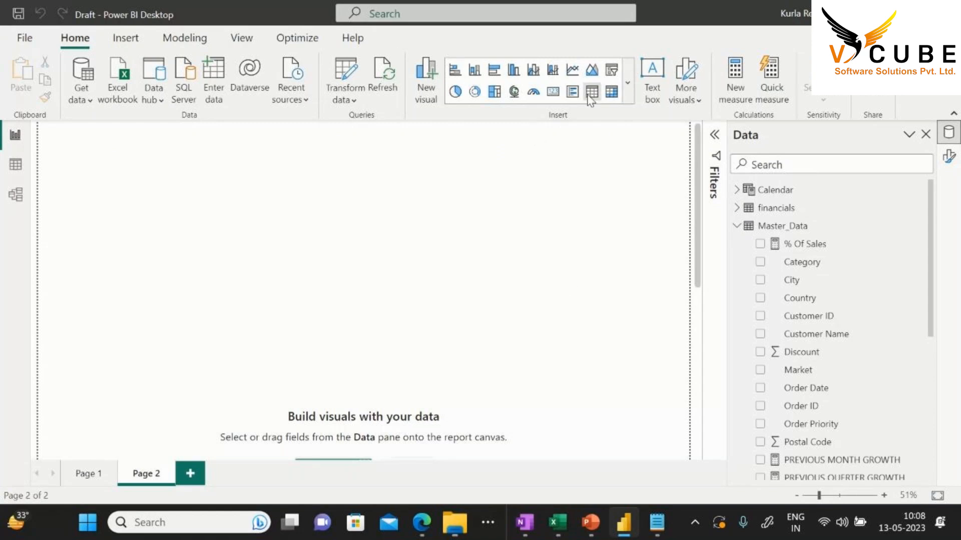
pyautogui.moveTo(124, 165); pyautogui.dragTo(394, 186)
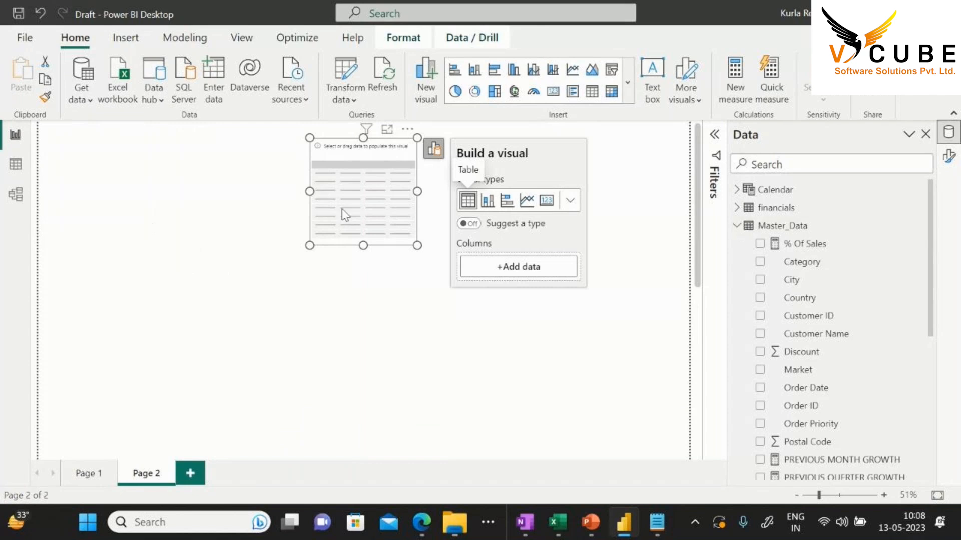
pyautogui.click(737, 226)
pyautogui.click(737, 190)
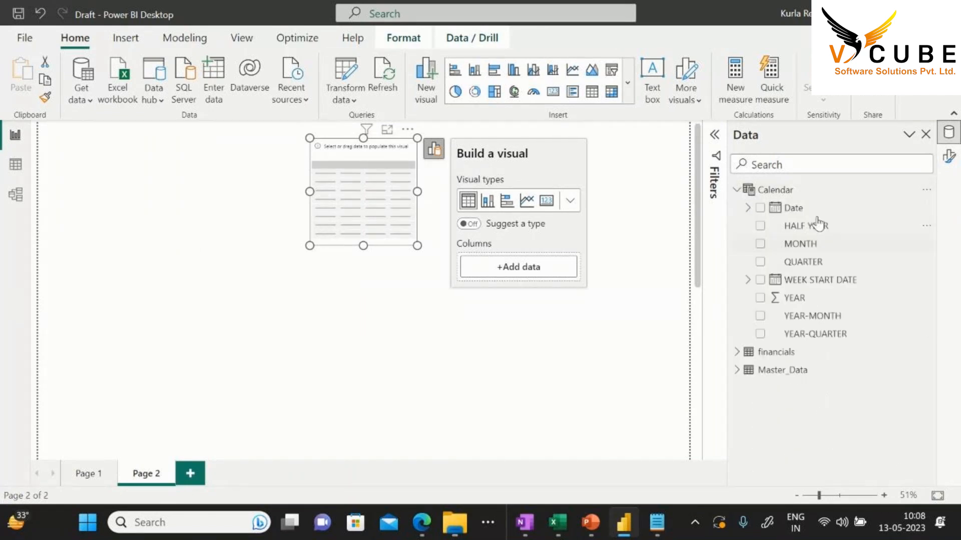
# Add the Calendar YEAR field to the table visual and set it to Don't summarize
pyautogui.click(760, 298)
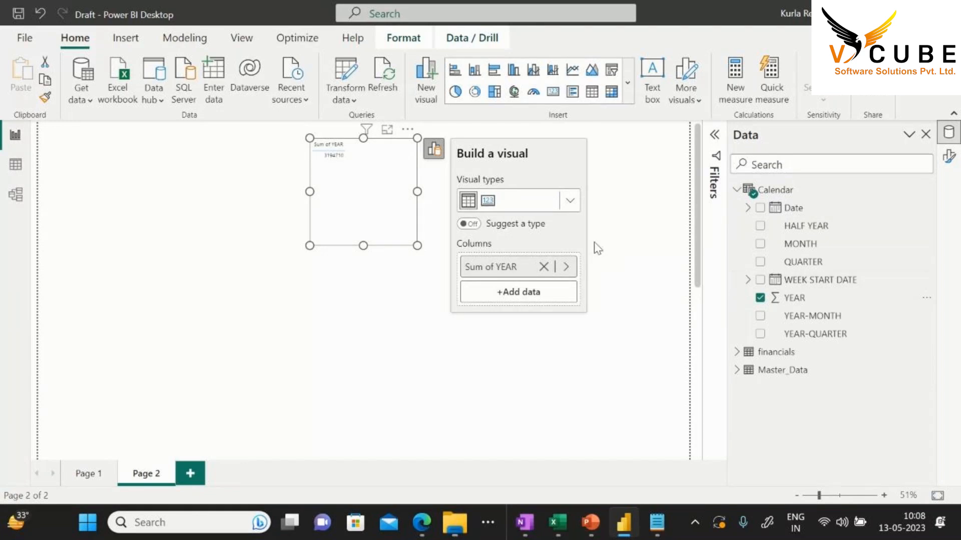
pyautogui.click(566, 267)
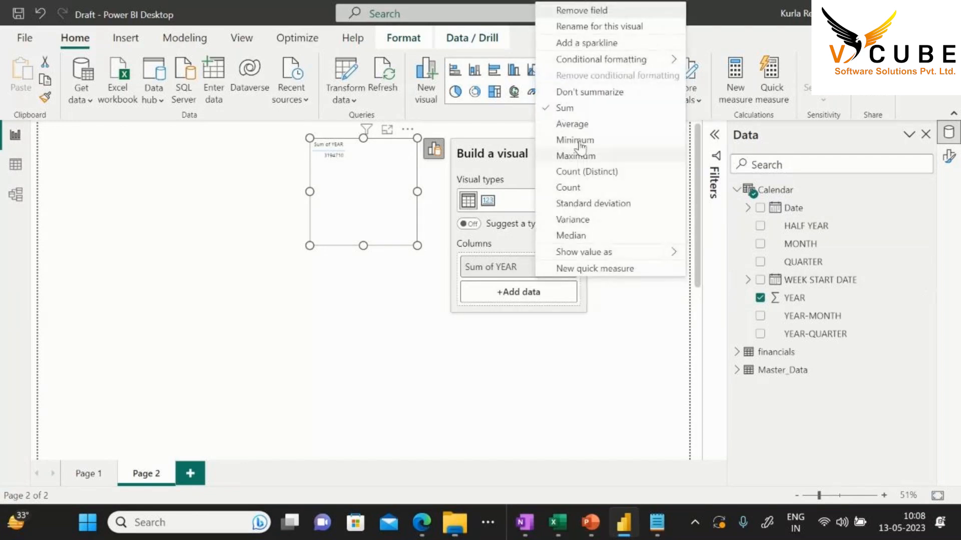
pyautogui.click(576, 92)
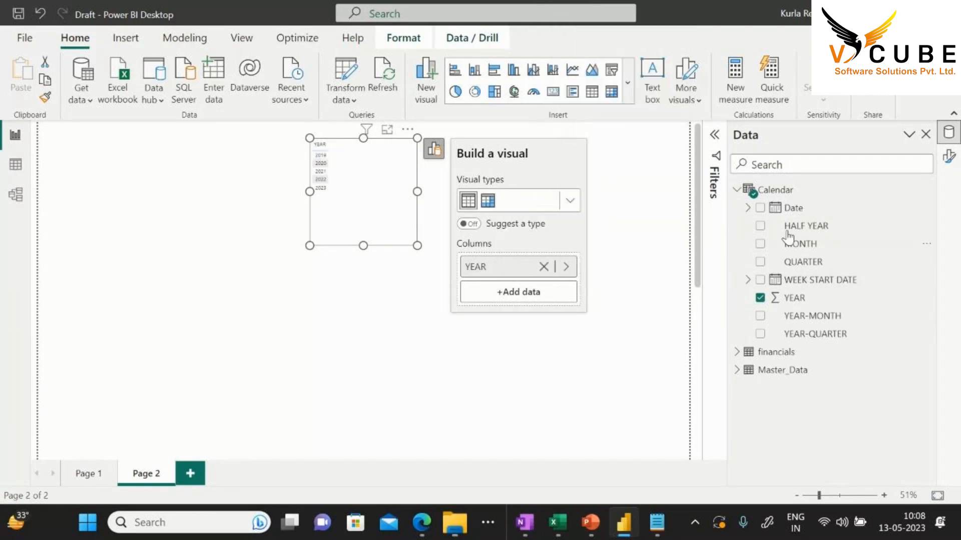
# Add Sales and SAME PERIOD LAST YEAR GOWTH from Master_Data to the table and widen the visual to fit the new column
pyautogui.click(738, 370)
pyautogui.scroll(-10, 796, 335)
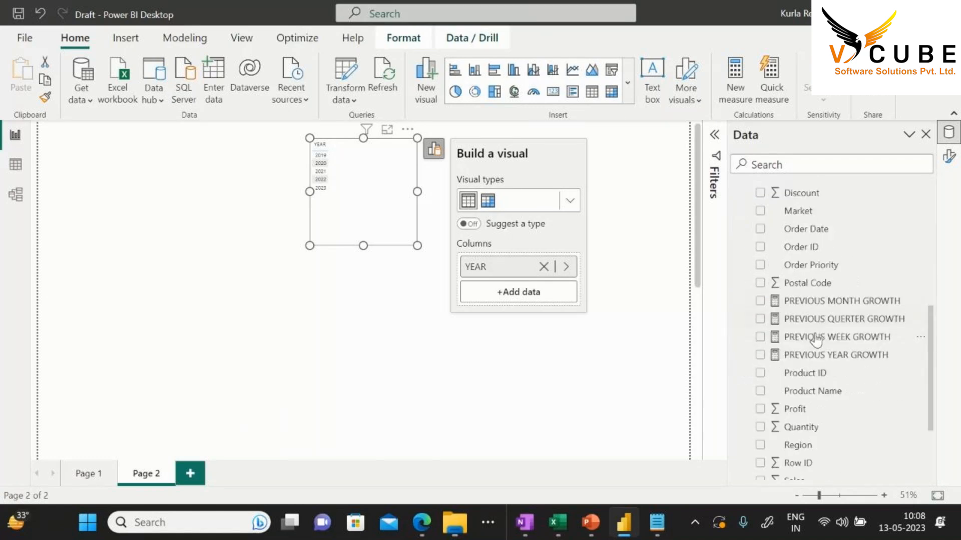
pyautogui.scroll(-1, 815, 341)
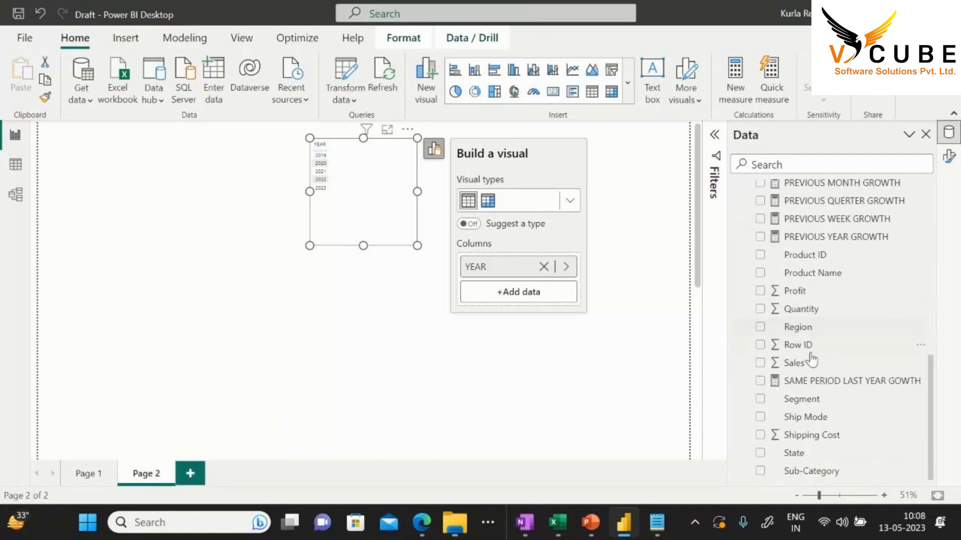
pyautogui.click(761, 362)
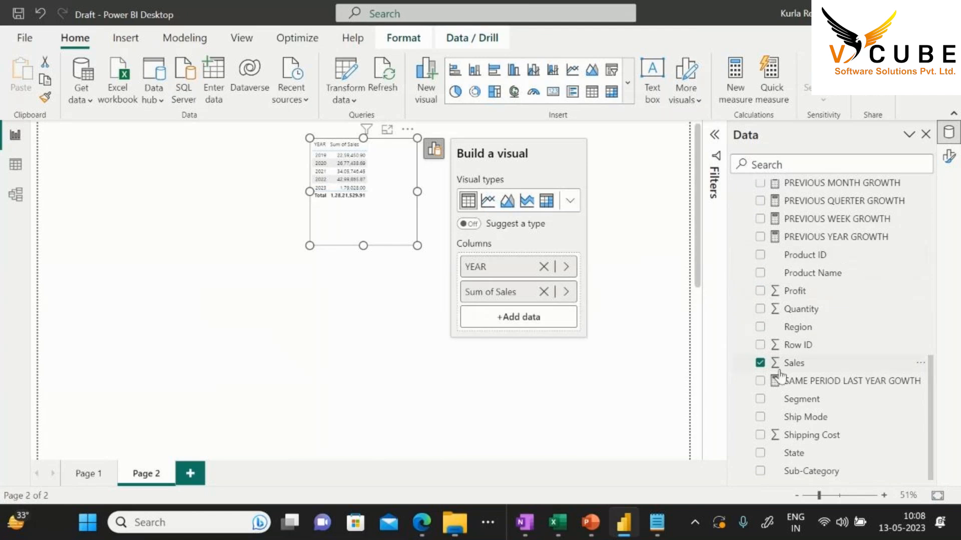
pyautogui.click(760, 381)
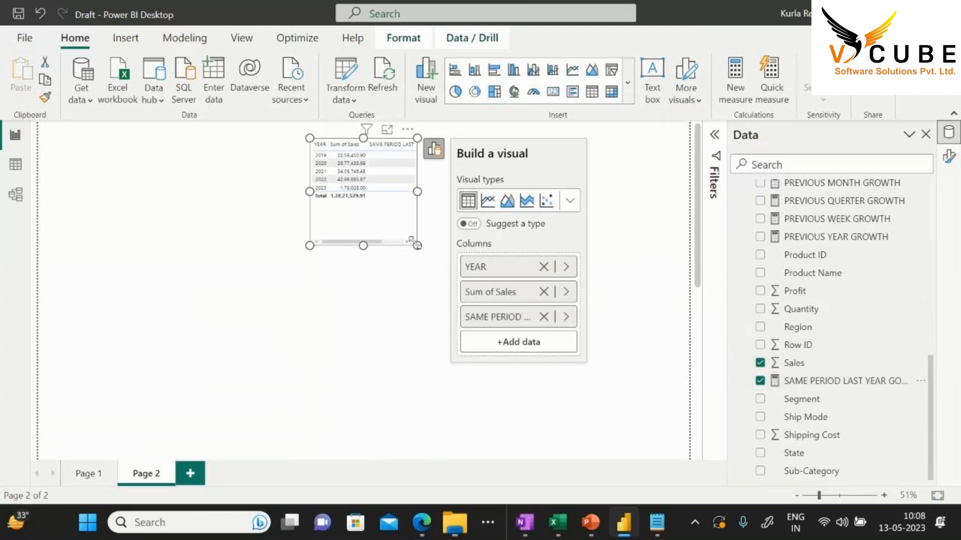
pyautogui.click(491, 226)
pyautogui.click(490, 225)
# In SAME PERIOD LAST YEAR GOWTH, comment out the DIVIDE line, return SAME_PERIOD_LAST_YEAR instead and commit the measure
pyautogui.click(846, 381)
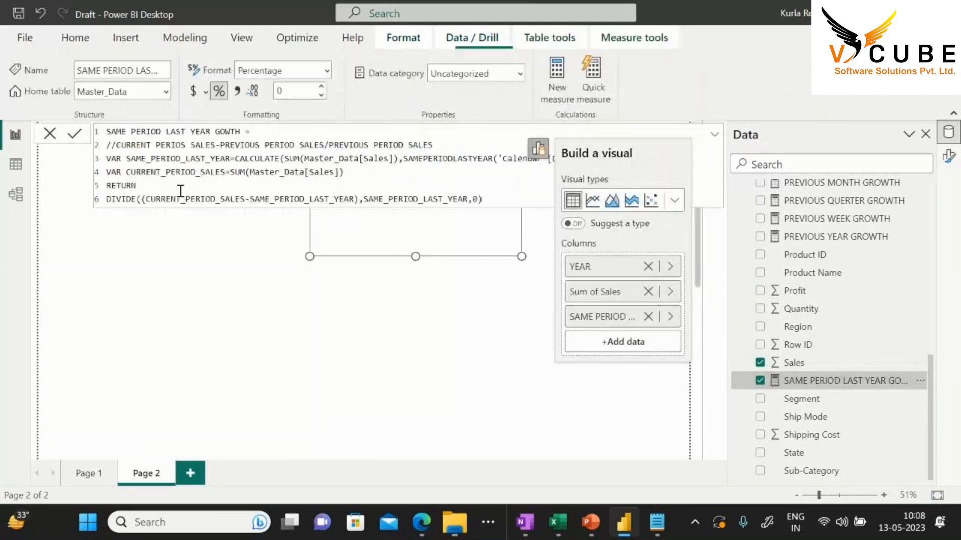
pyautogui.doubleClick(154, 158)
pyautogui.hotkey('ctrl', 'c')
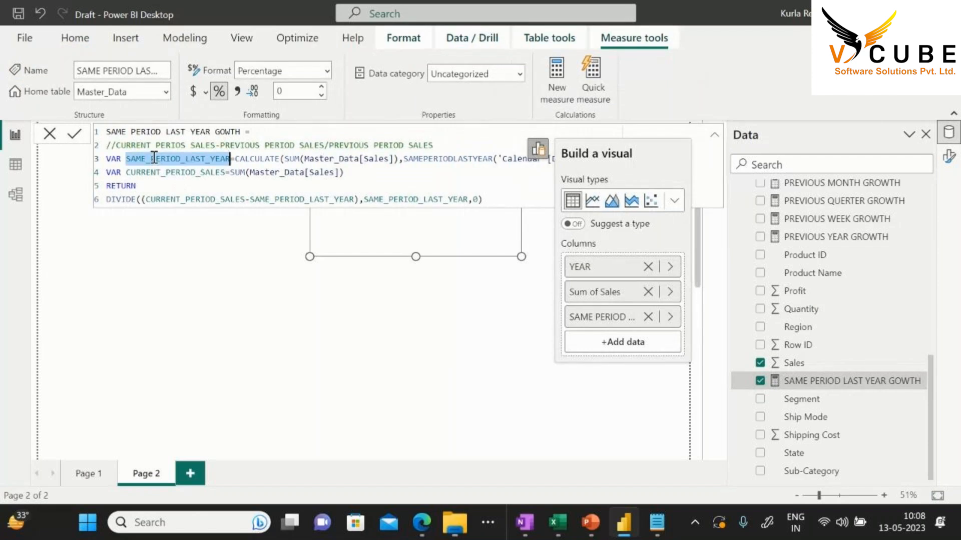
pyautogui.click(106, 200)
pyautogui.write('//')
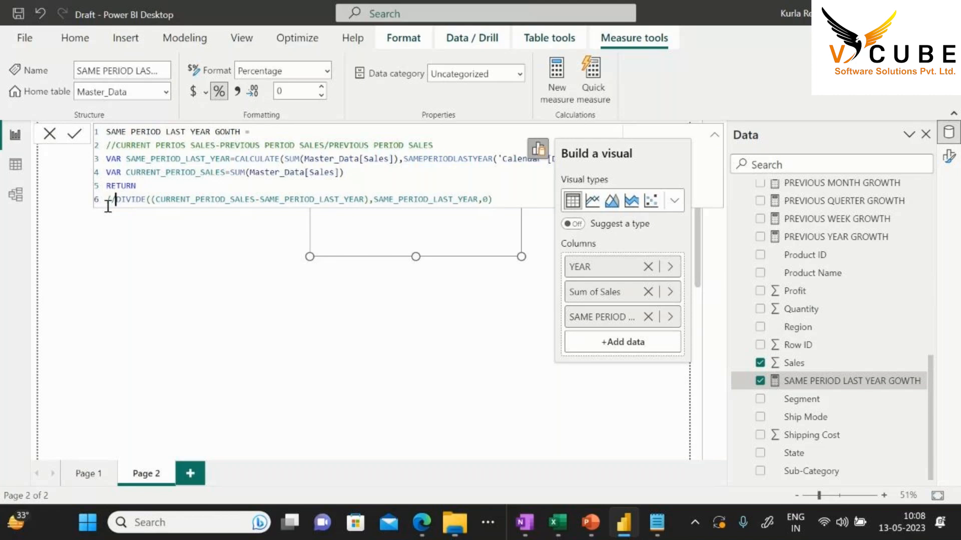
pyautogui.press('End')
pyautogui.press('Return')
pyautogui.hotkey('ctrl', 'v')
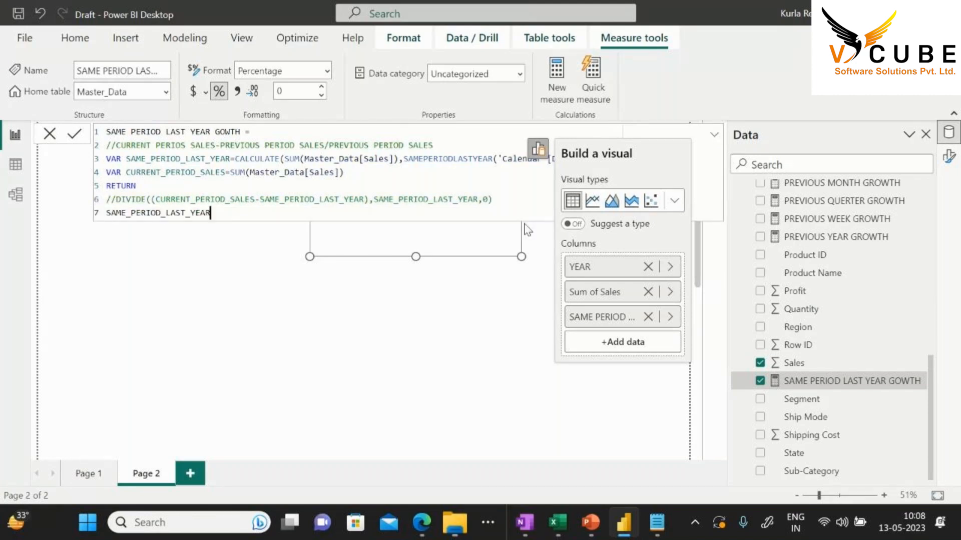
pyautogui.press('Return')
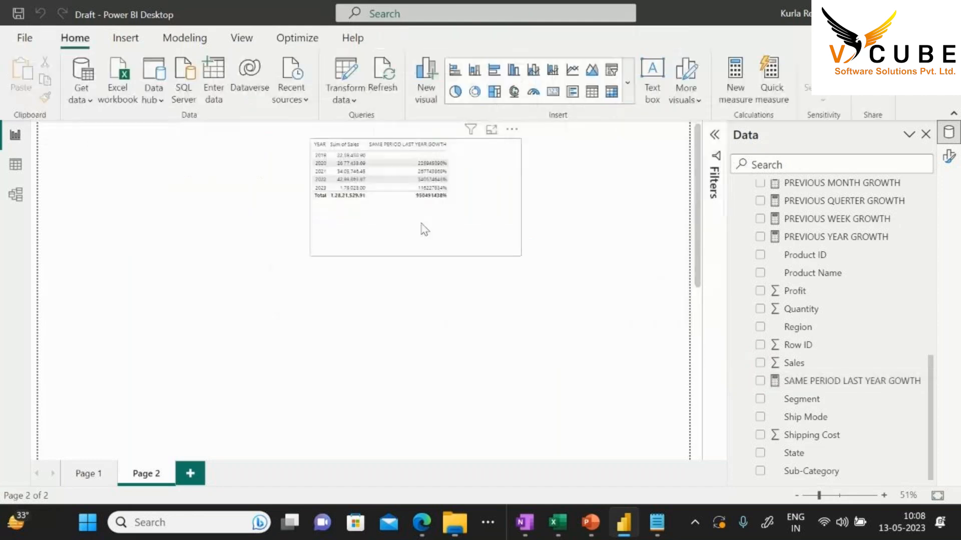
# Set the font size of the table's values to 15
pyautogui.click(949, 158)
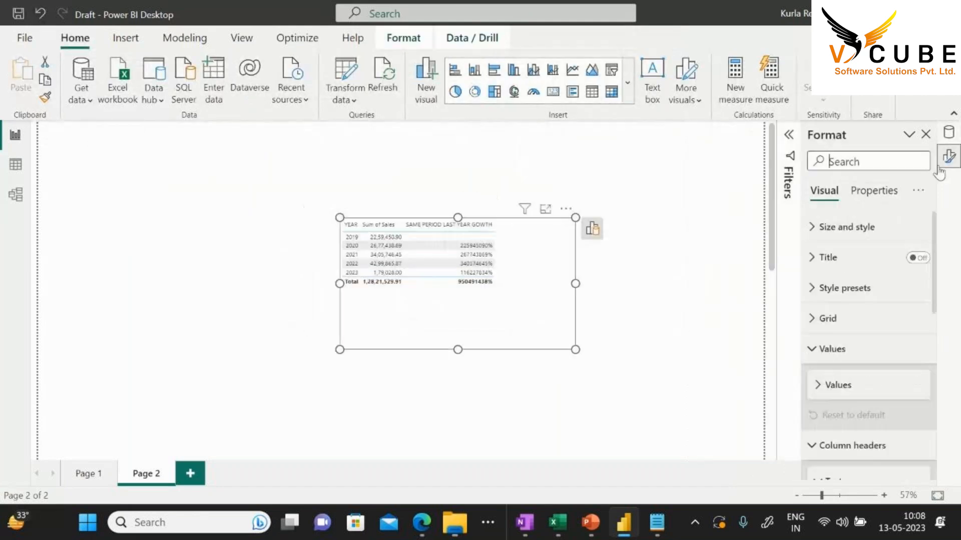
pyautogui.click(814, 351)
pyautogui.click(816, 351)
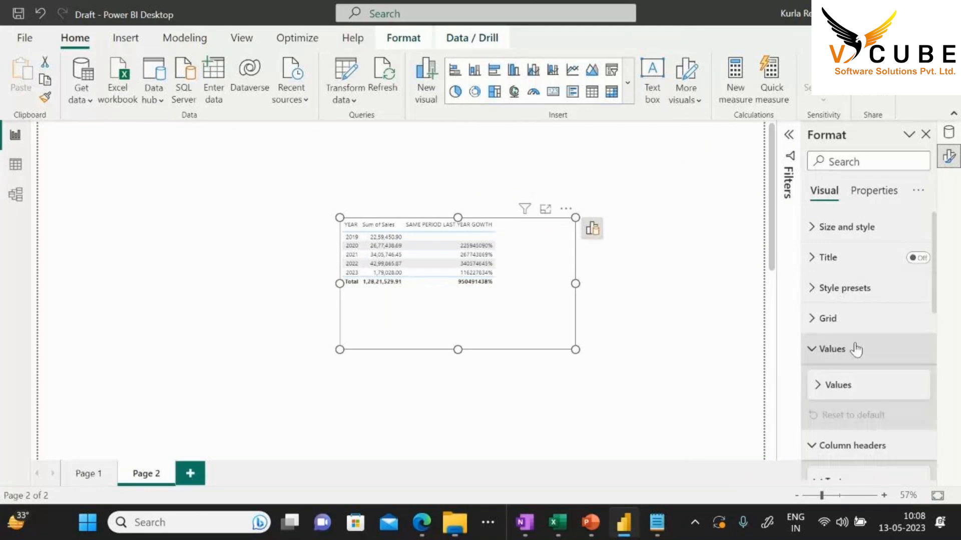
pyautogui.click(819, 268)
pyautogui.doubleClick(892, 303)
pyautogui.write('15')
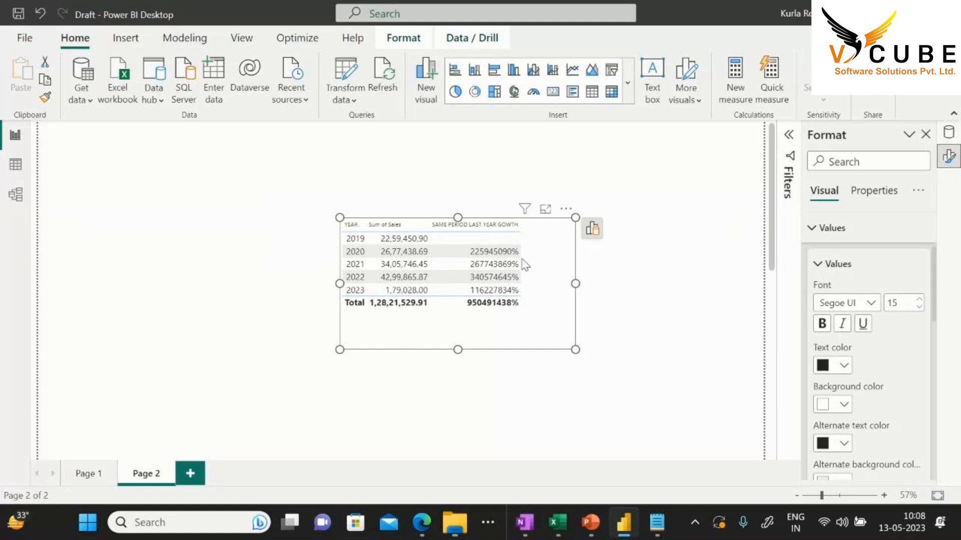
# Set the table's column header font size to 15 and enlarge the visual
pyautogui.click(815, 264)
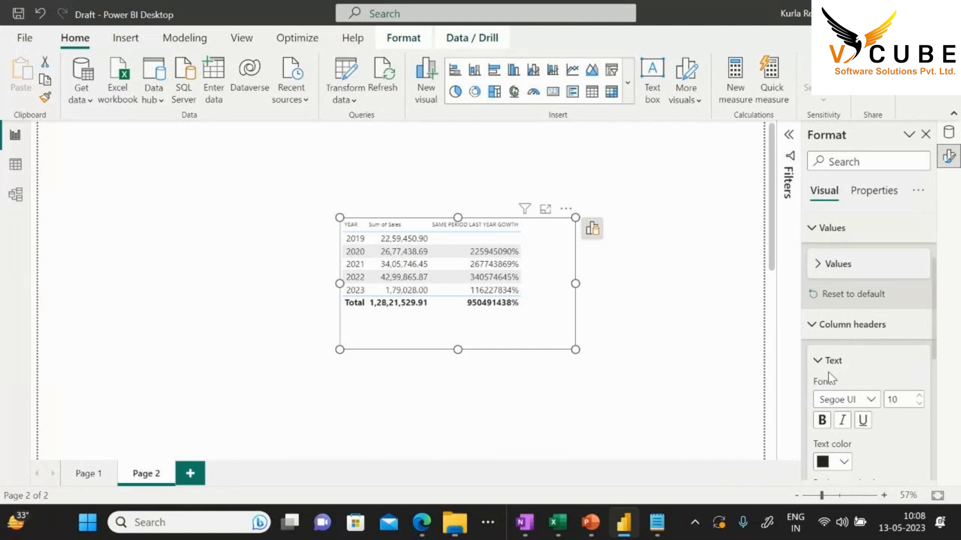
pyautogui.click(905, 402)
pyautogui.press('BackSpace')
pyautogui.write('5')
pyautogui.moveTo(340, 349); pyautogui.dragTo(317, 326)
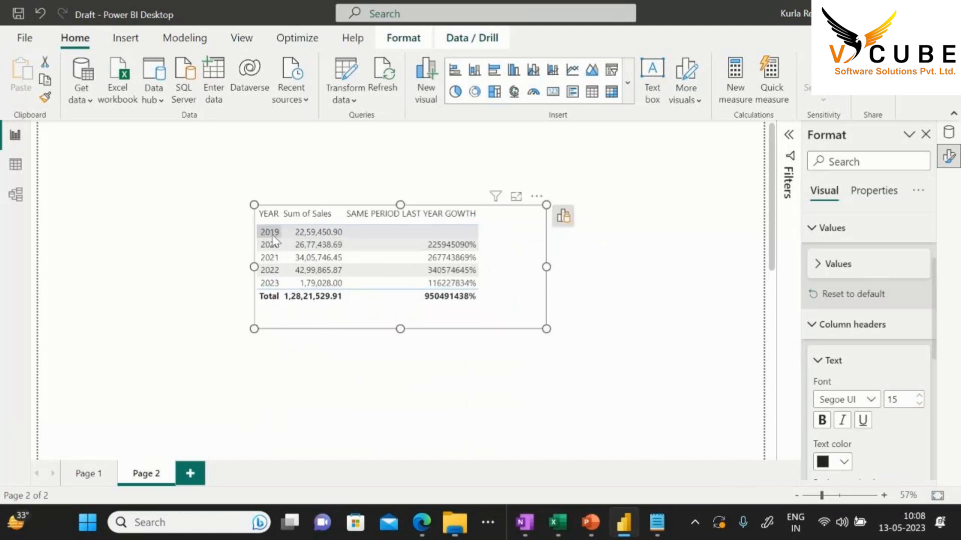
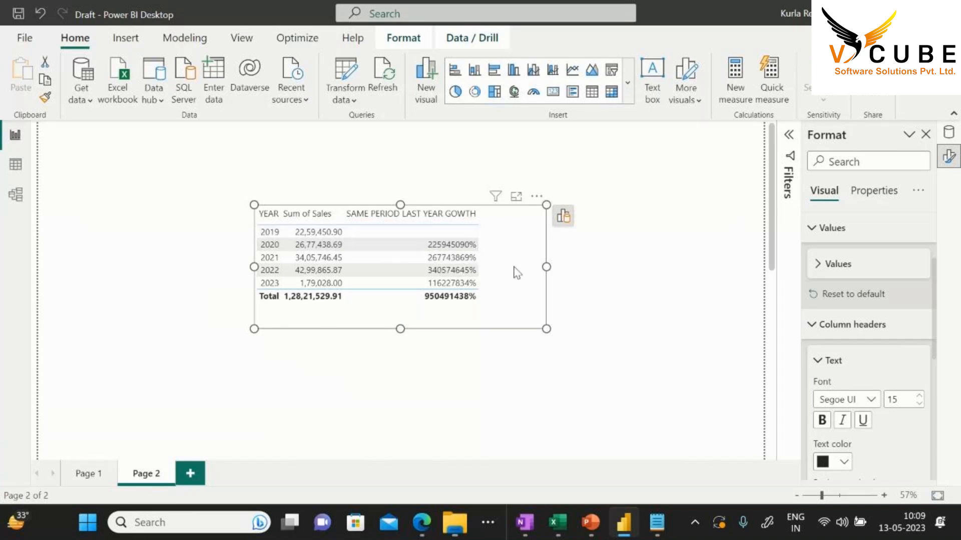
pyautogui.moveTo(548, 330); pyautogui.dragTo(533, 384)
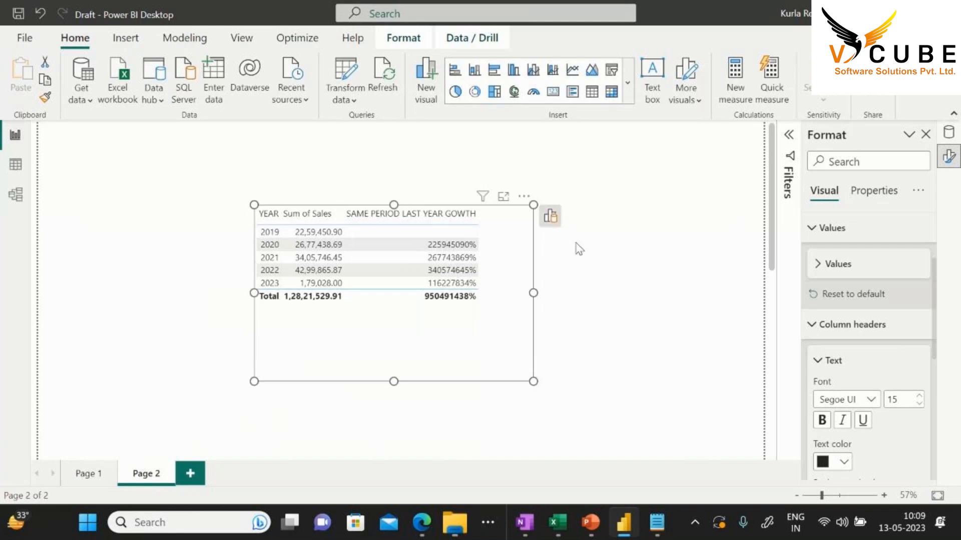
# Replace the SAME PERIOD LAST YEAR GOWTH column in the table with PREVIOUS YEAR GROWTH
pyautogui.click(949, 133)
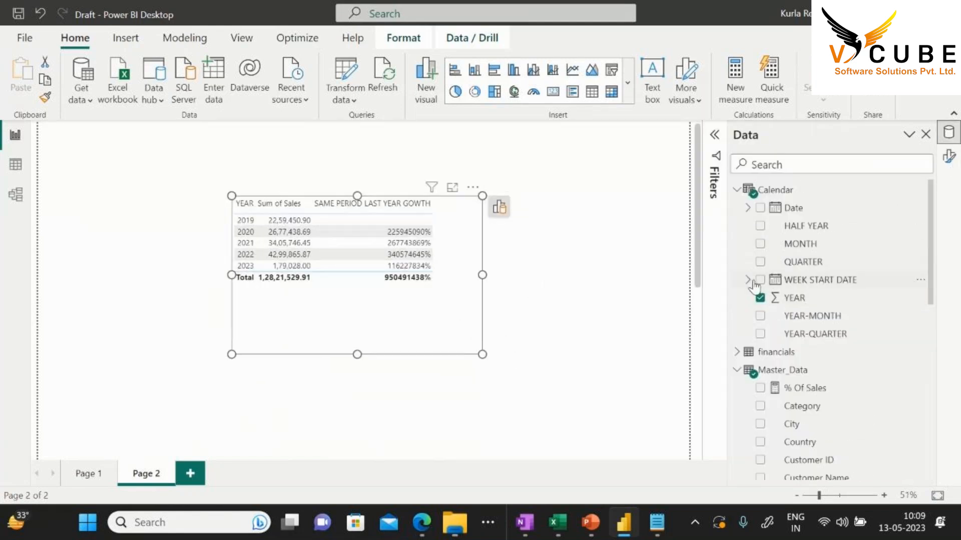
pyautogui.scroll(-6, 803, 290)
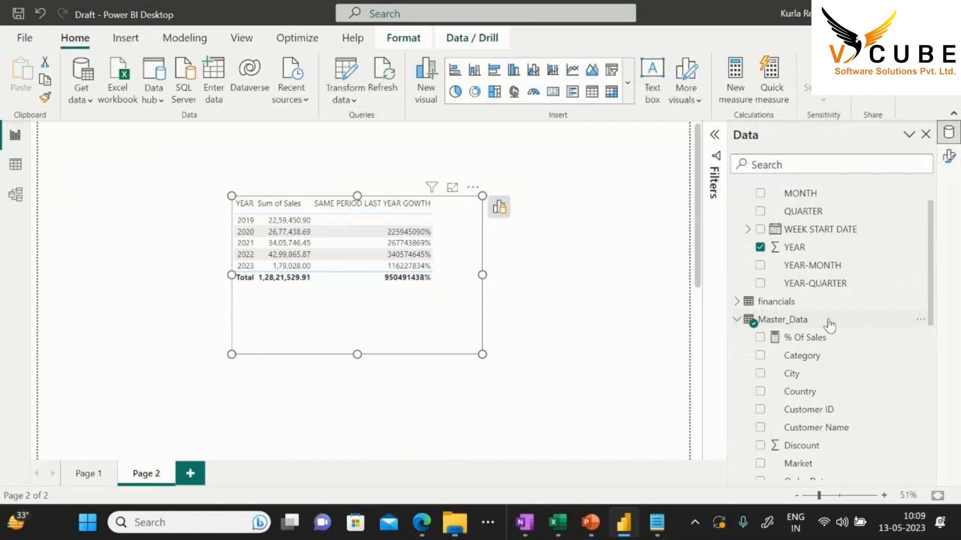
pyautogui.scroll(-2, 797, 379)
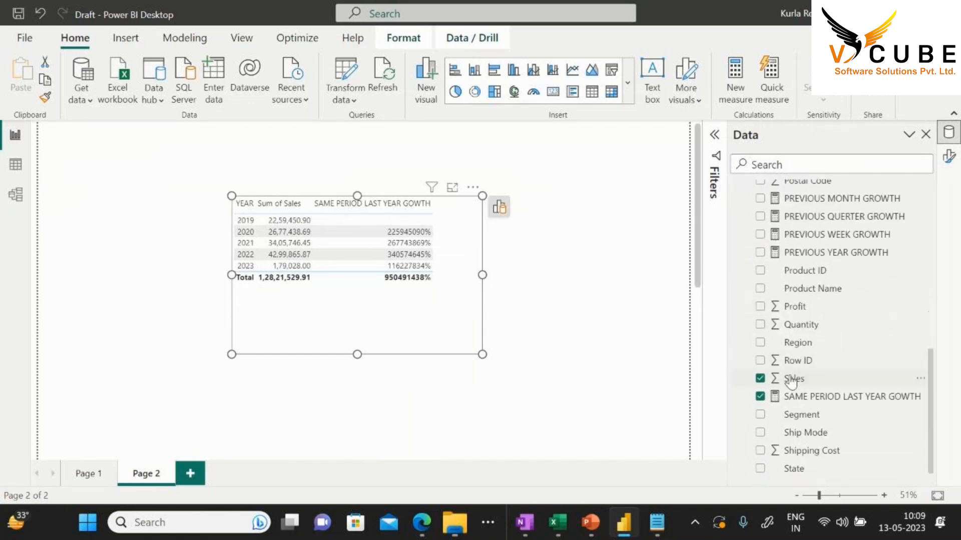
pyautogui.click(760, 397)
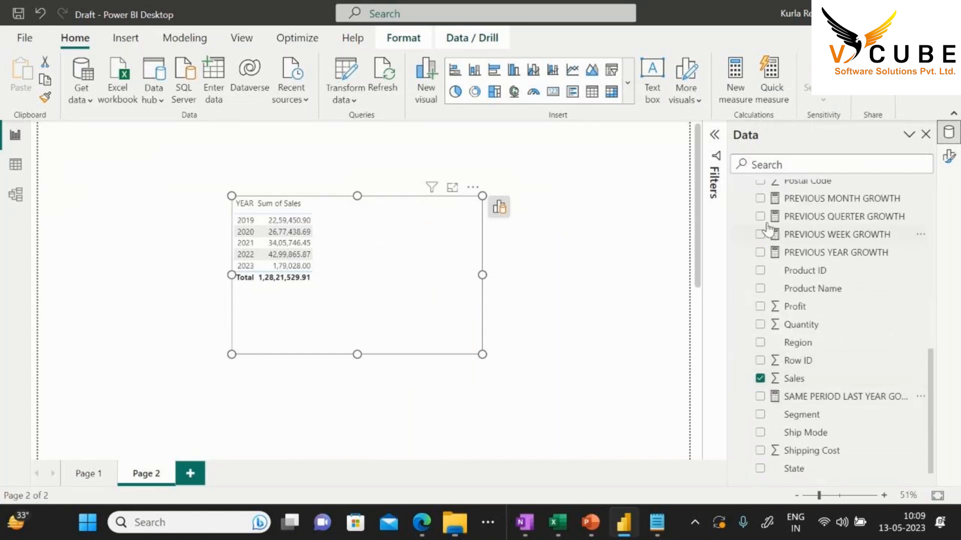
pyautogui.scroll(2, 875, 242)
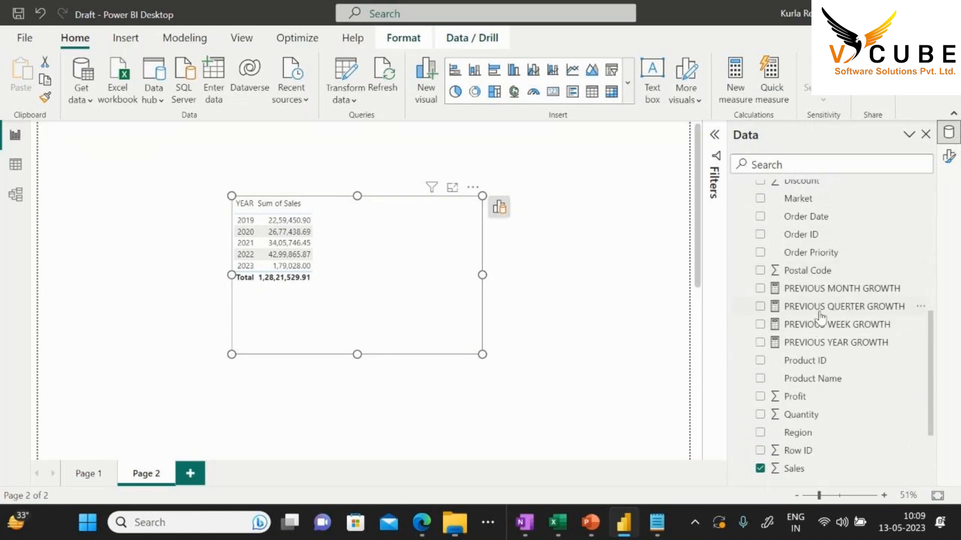
pyautogui.click(761, 344)
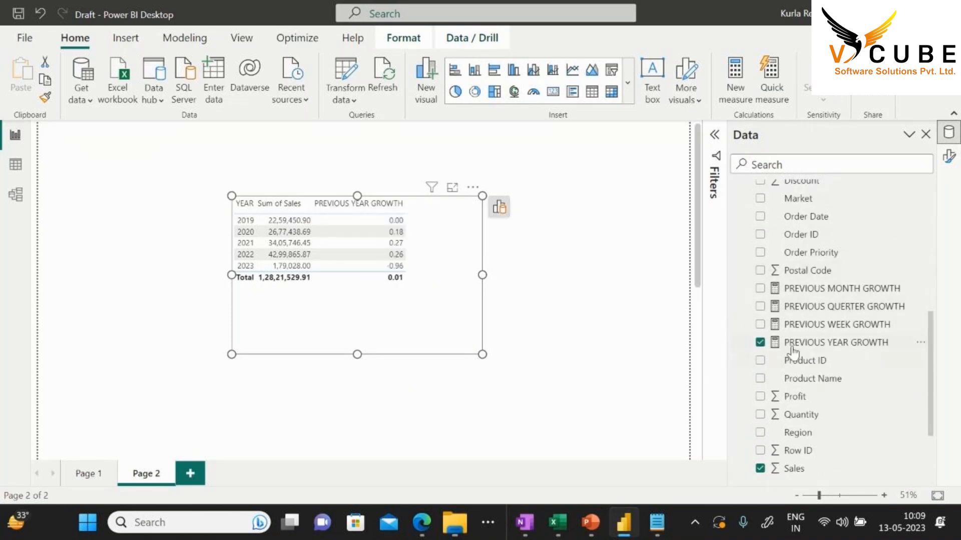
# In PREVIOUS YEAR GROWTH, comment out the DIVIDE line, return PREVIOUS_YEAR instead and commit to check the prior-year sales in the table
pyautogui.click(816, 345)
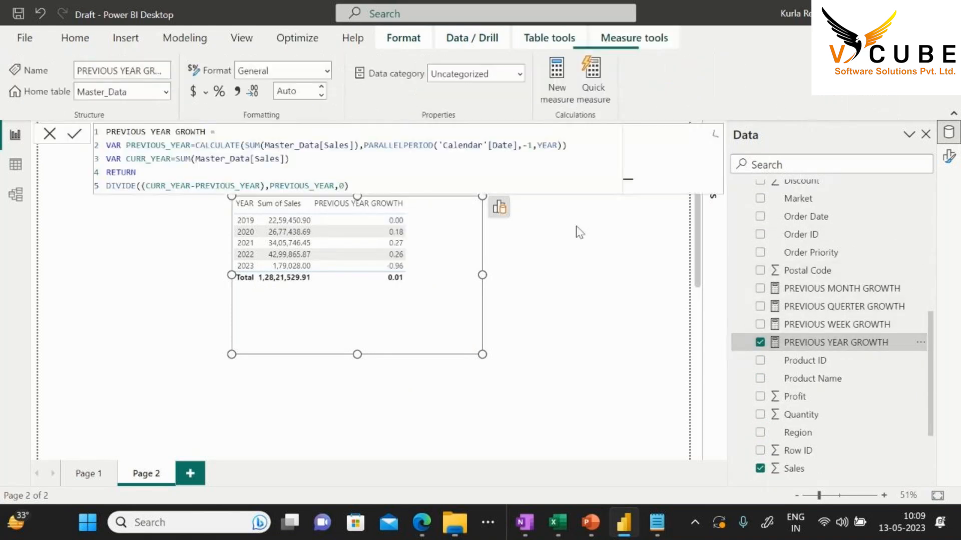
pyautogui.doubleClick(150, 146)
pyautogui.hotkey('ctrl', 'c')
pyautogui.click(107, 187)
pyautogui.write('//')
pyautogui.click(358, 185)
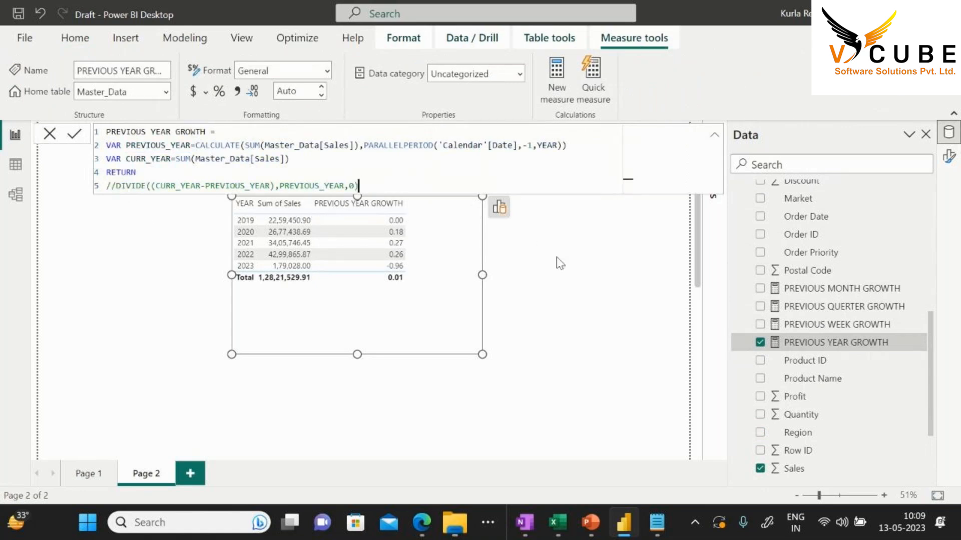
pyautogui.press('Return')
pyautogui.hotkey('ctrl', 'v')
pyautogui.press('Return')
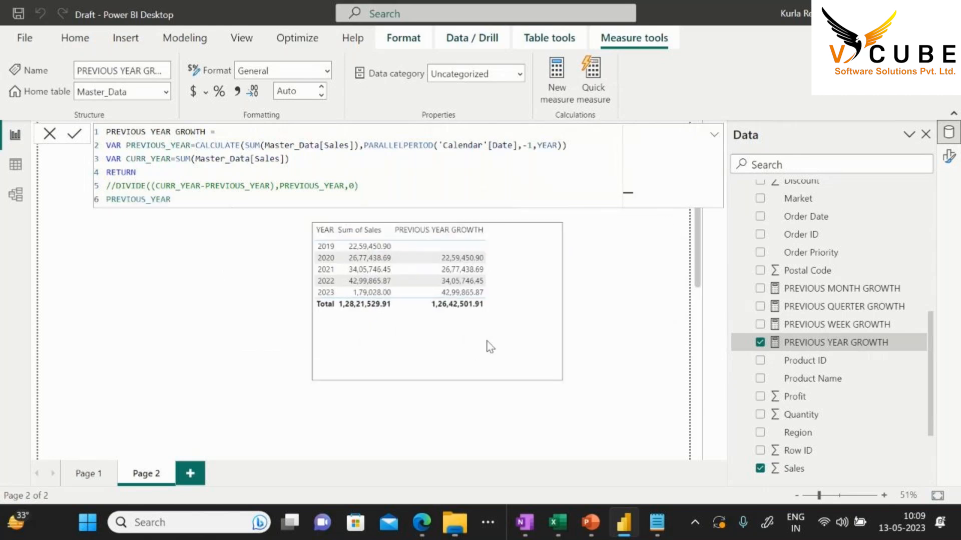
pyautogui.click(489, 347)
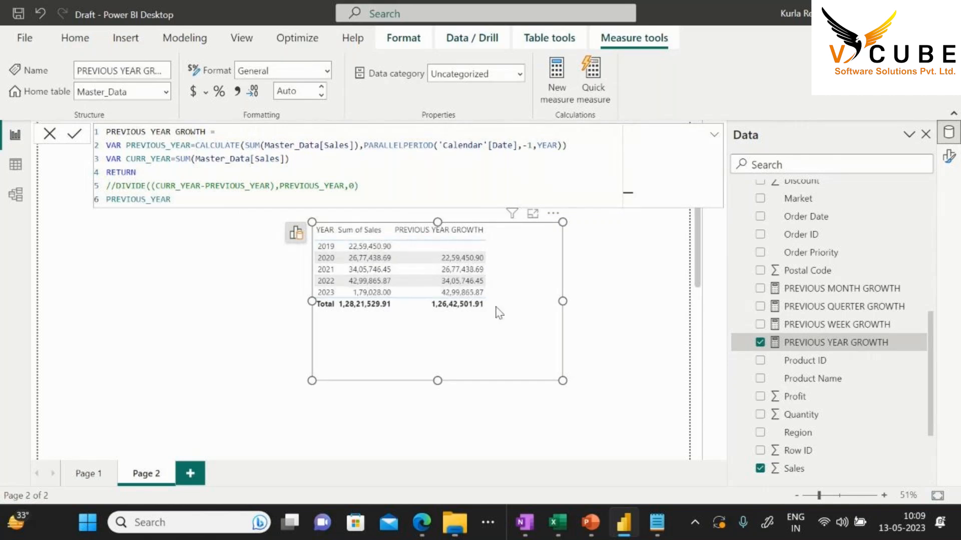
# Delete the PREVIOUS_YEAR return line, uncomment the DIVIDE expression in PREVIOUS YEAR GROWTH and commit the measure
pyautogui.click(155, 201)
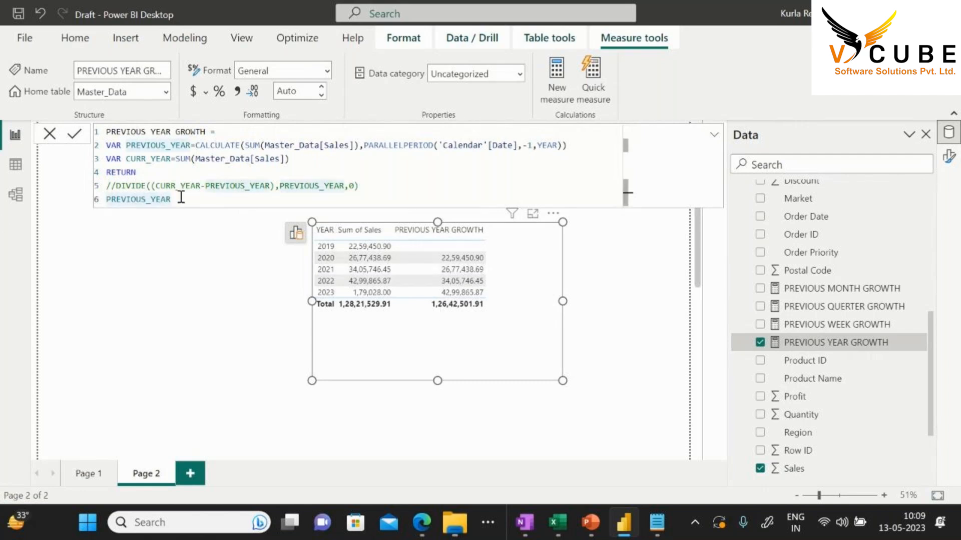
pyautogui.moveTo(171, 200); pyautogui.dragTo(106, 201)
pyautogui.press('BackSpace')
pyautogui.click(115, 186)
pyautogui.press('BackSpace')
pyautogui.press('BackSpace')
pyautogui.click(368, 185)
pyautogui.press('Return')
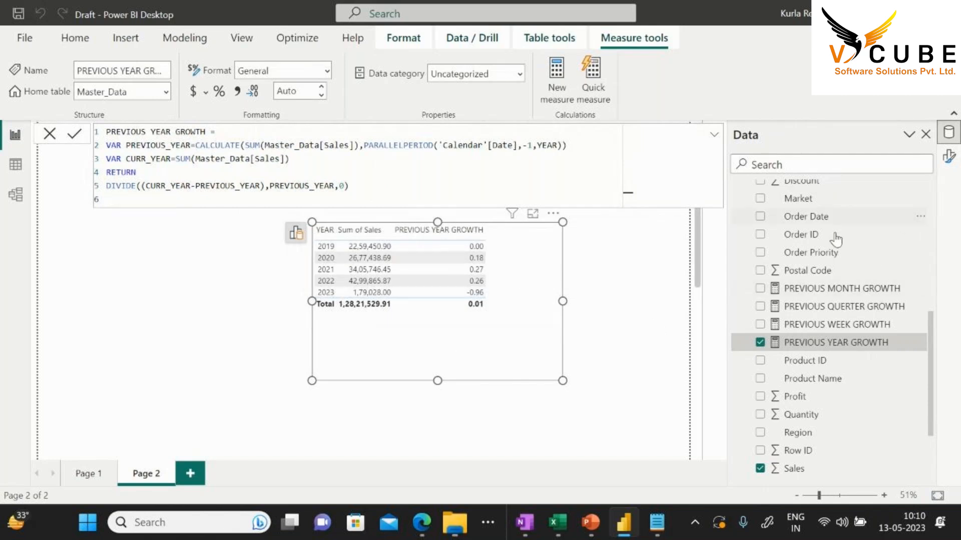
# Replace YEAR in the table with the Calendar WEEK START DATE field, shown as a plain date instead of a date hierarchy
pyautogui.scroll(8, 814, 263)
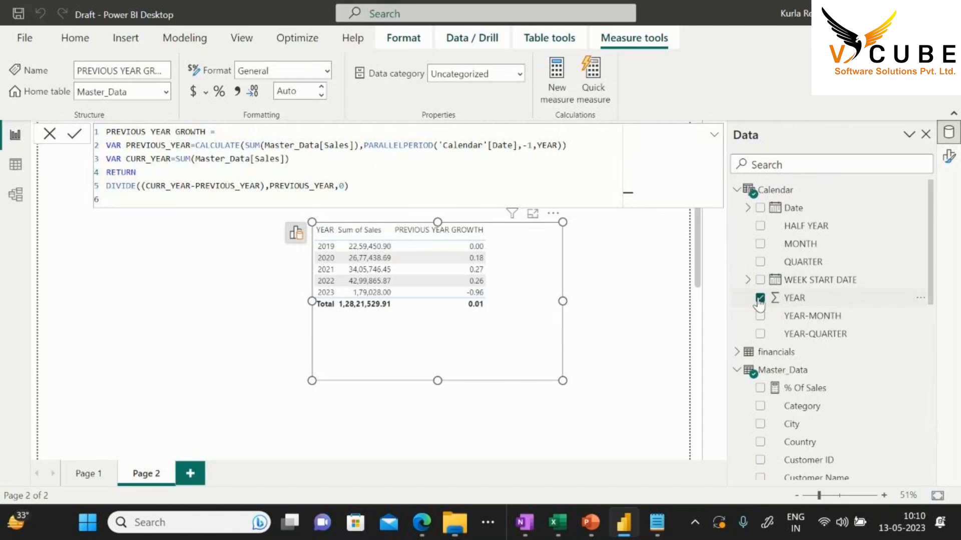
pyautogui.click(760, 298)
pyautogui.click(759, 279)
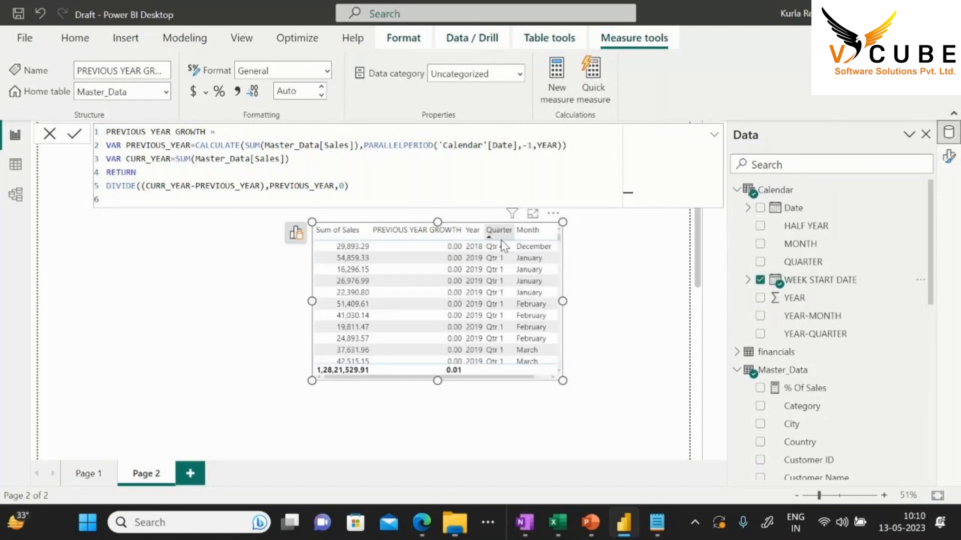
pyautogui.click(384, 310)
pyautogui.rightClick(229, 408)
pyautogui.moveTo(293, 331)
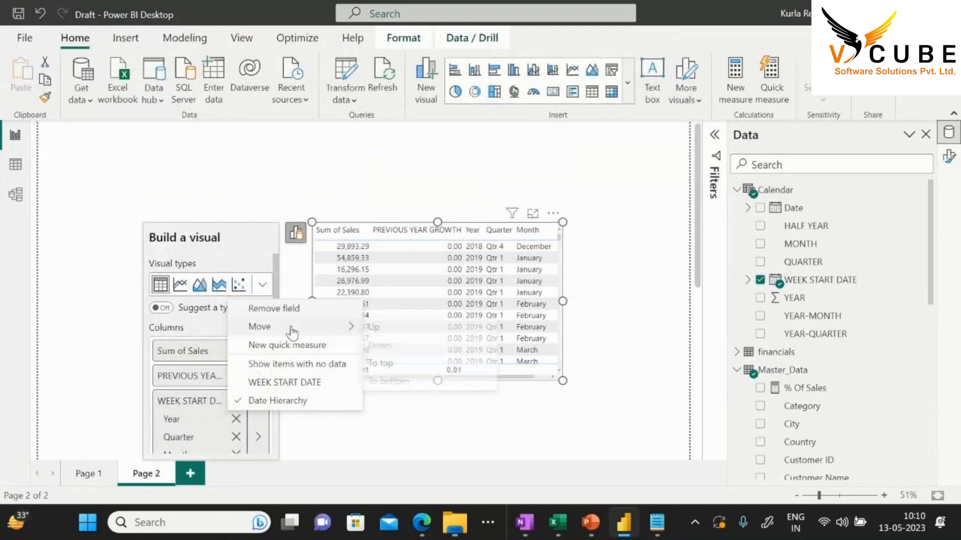
pyautogui.click(280, 382)
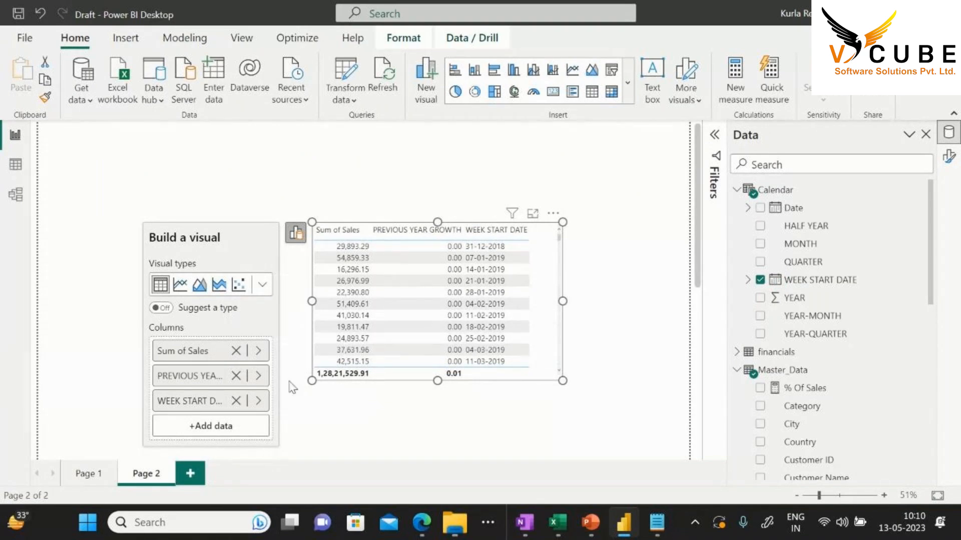
# Remove the PREVIOUS YEAR GROWTH column from the table visual
pyautogui.click(237, 380)
# In PREVIOUS WEEK GROWTH, comment out the DIVIDE line, return PREVIOUS_WEEK instead and commit the measure
pyautogui.scroll(-6, 832, 317)
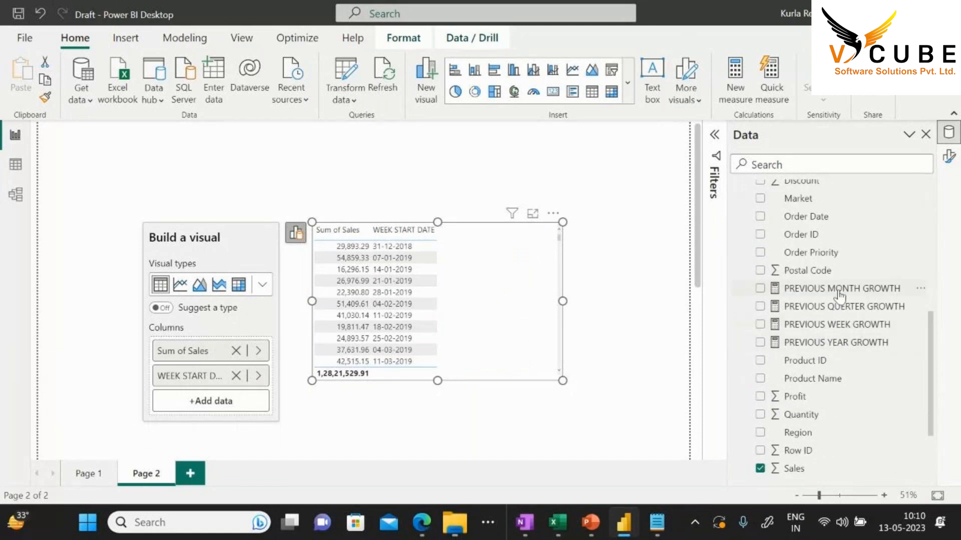
pyautogui.click(830, 326)
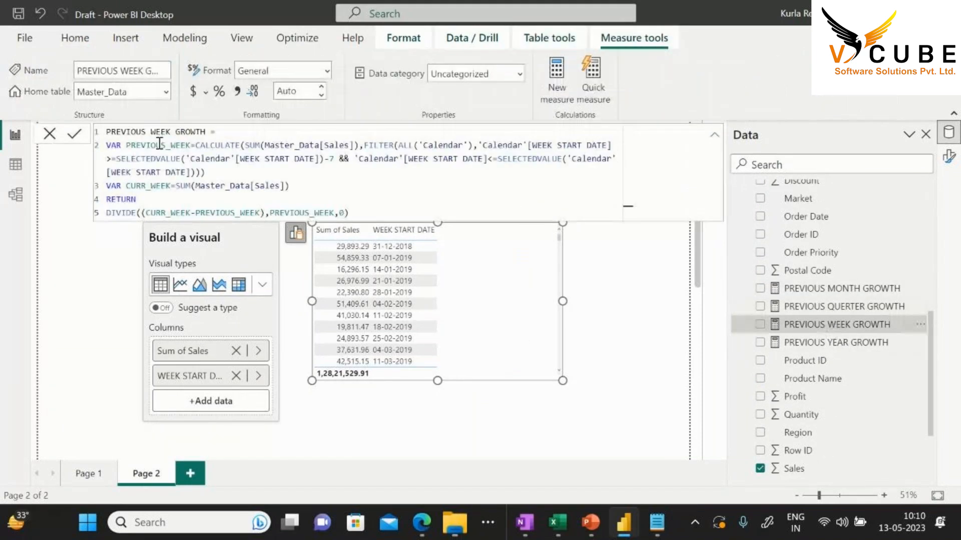
pyautogui.doubleClick(158, 146)
pyautogui.hotkey('ctrl', 'c')
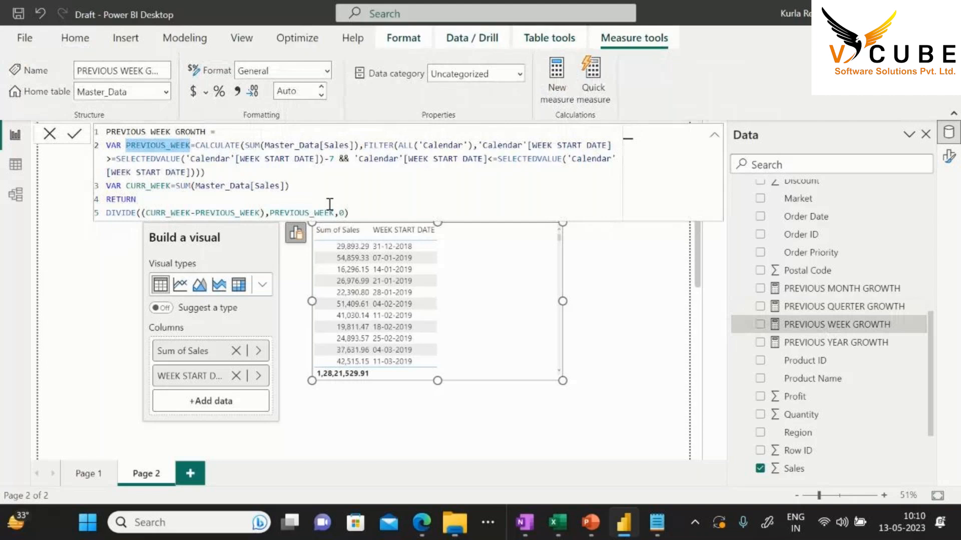
pyautogui.click(352, 212)
pyautogui.hotkey('shift', 'Return')
pyautogui.hotkey('ctrl', 'v')
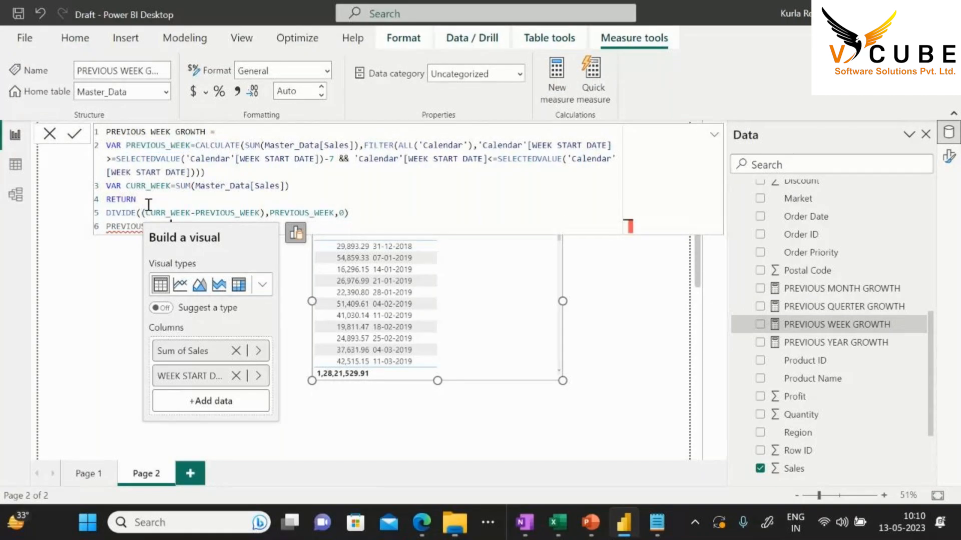
pyautogui.click(108, 214)
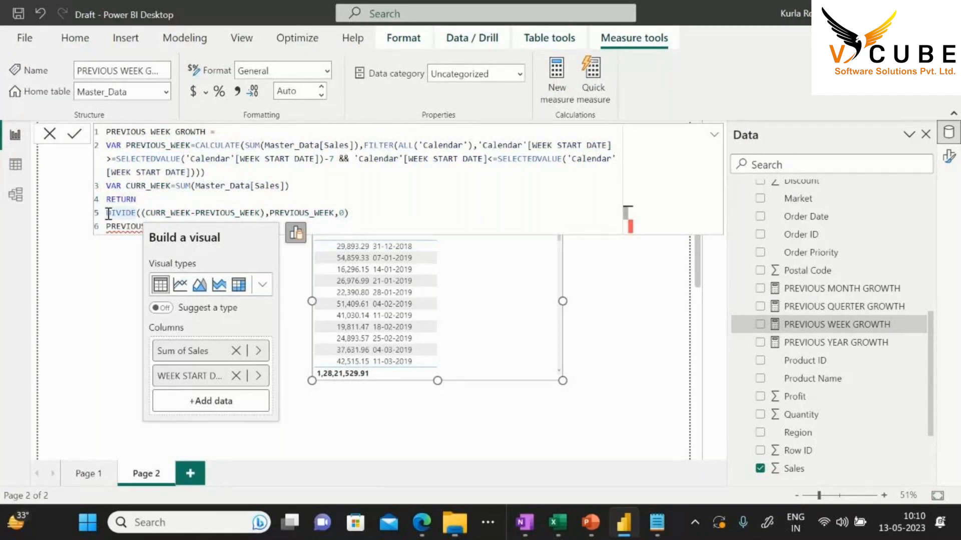
pyautogui.write('//')
pyautogui.press('Return')
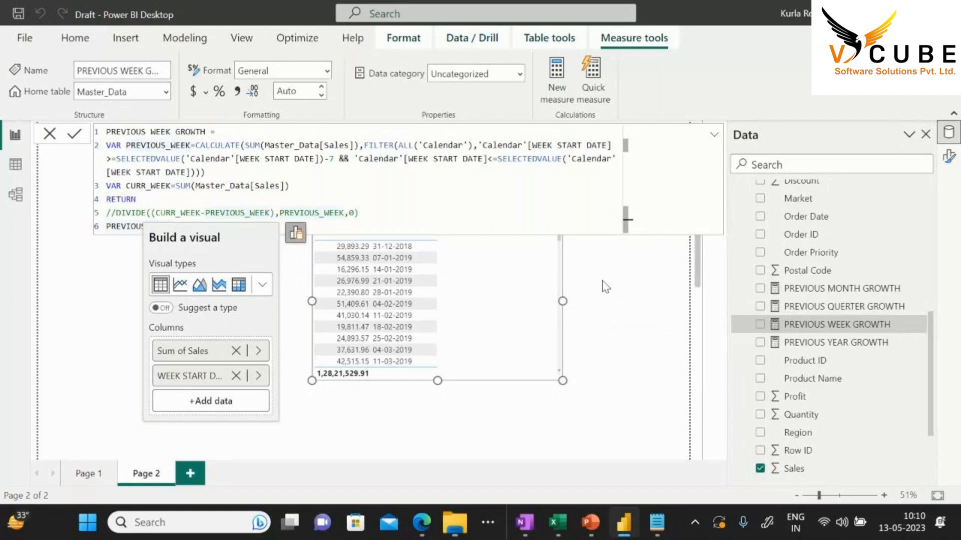
# Add the PREVIOUS WEEK GROWTH measure to the table and extend the visual upward to show more weeks
pyautogui.click(494, 295)
pyautogui.scroll(-2, 494, 296)
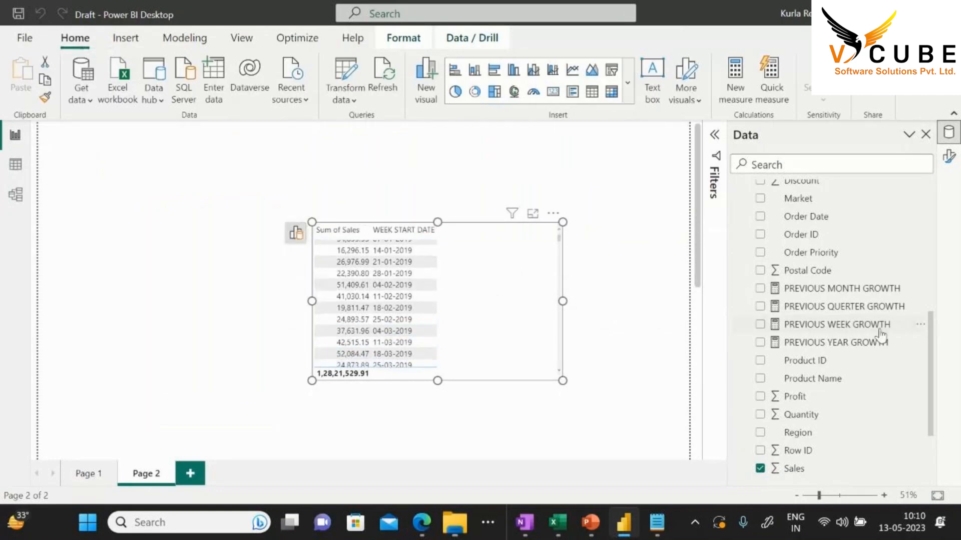
pyautogui.click(760, 324)
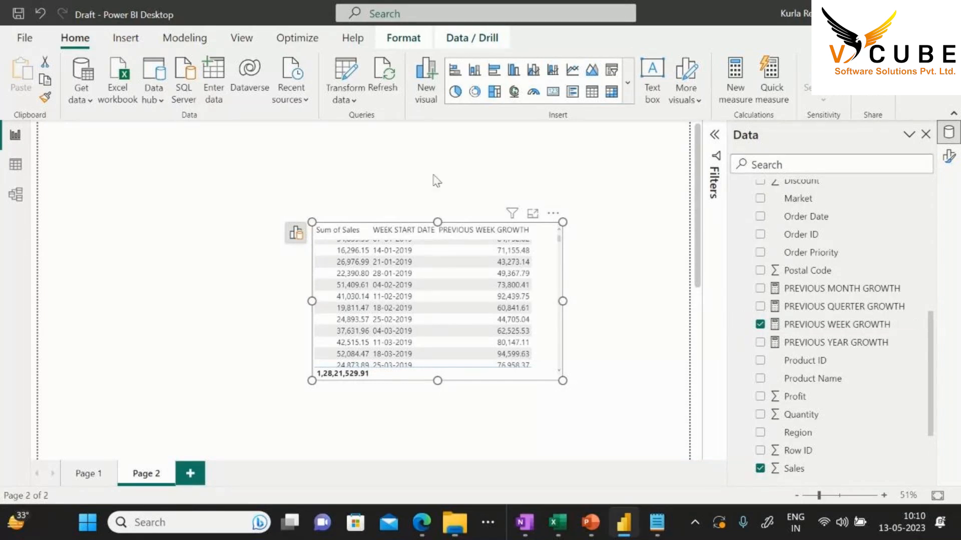
pyautogui.moveTo(437, 222); pyautogui.dragTo(437, 131)
pyautogui.scroll(3, 542, 287)
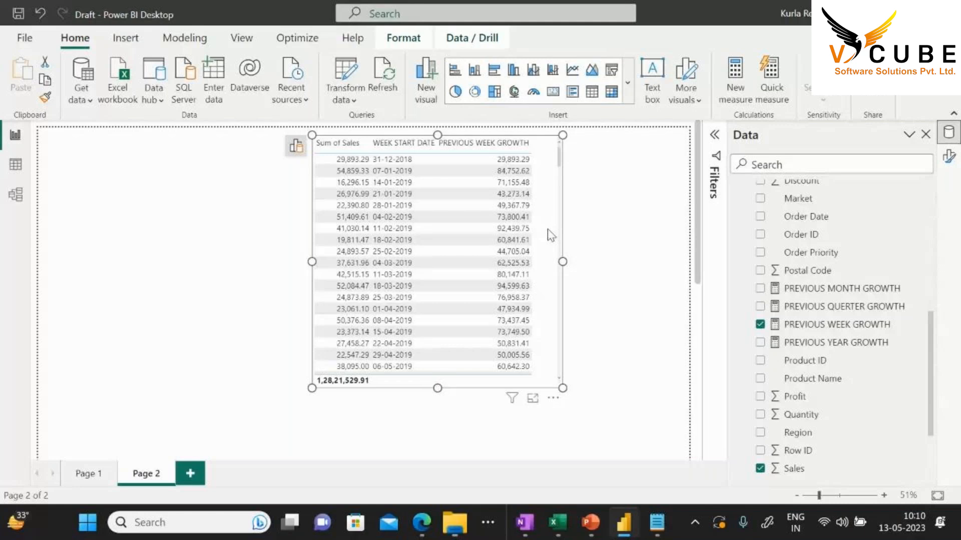
# Remove the Sales, WEEK START DATE and PREVIOUS WEEK GROWTH columns from the table to rebuild their order
pyautogui.click(296, 148)
pyautogui.click(235, 264)
pyautogui.click(236, 264)
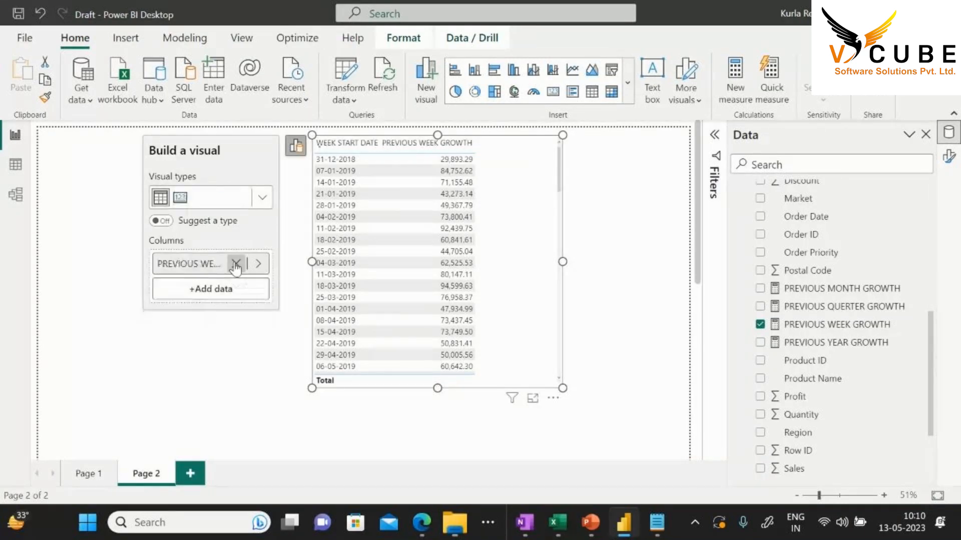
pyautogui.click(235, 264)
# Add the Calendar WEEK START DATE field as the table's first column, shown as a plain date instead of a date hierarchy
pyautogui.click(236, 264)
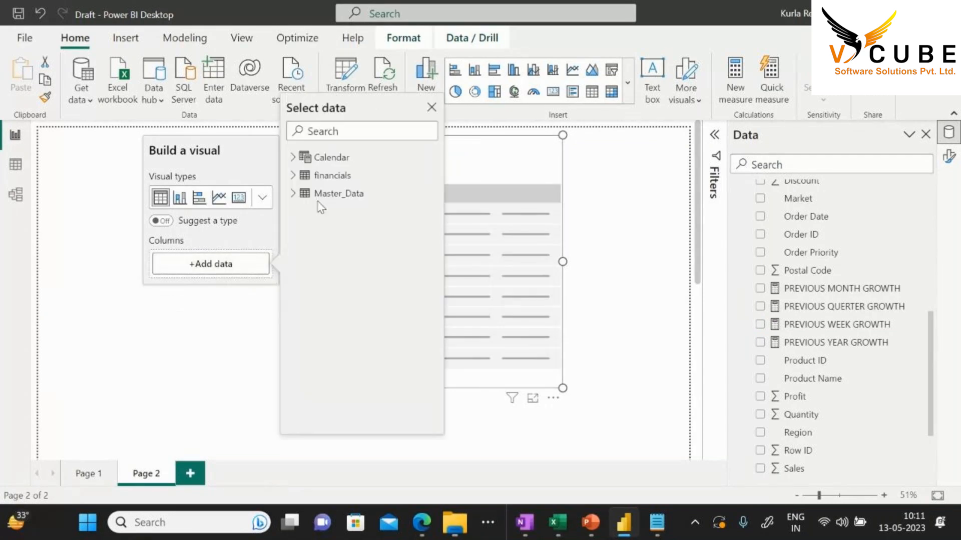
pyautogui.click(293, 157)
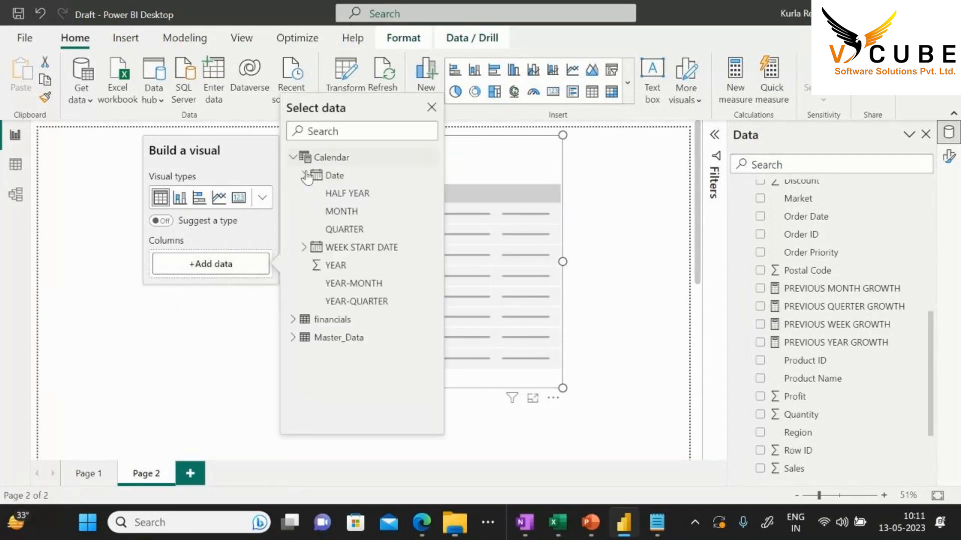
pyautogui.click(326, 251)
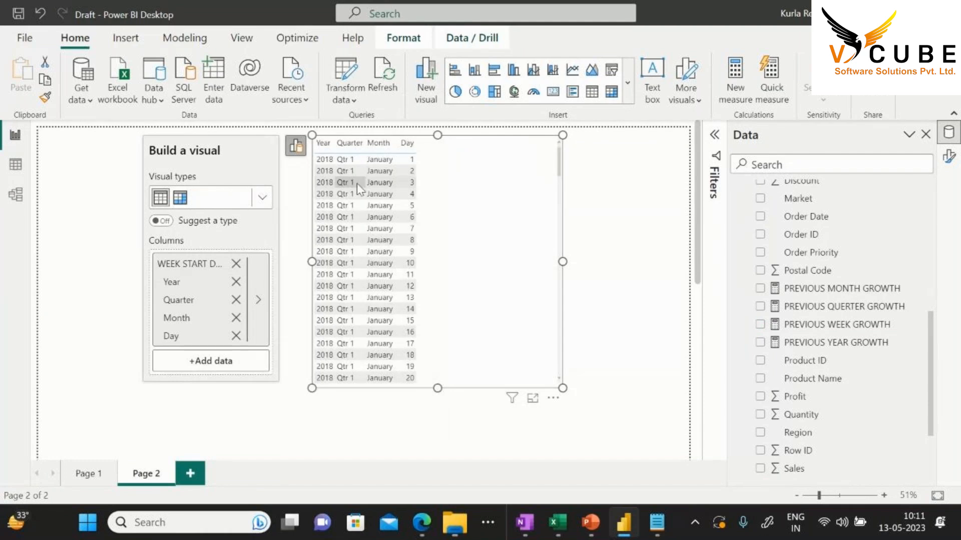
pyautogui.rightClick(222, 252)
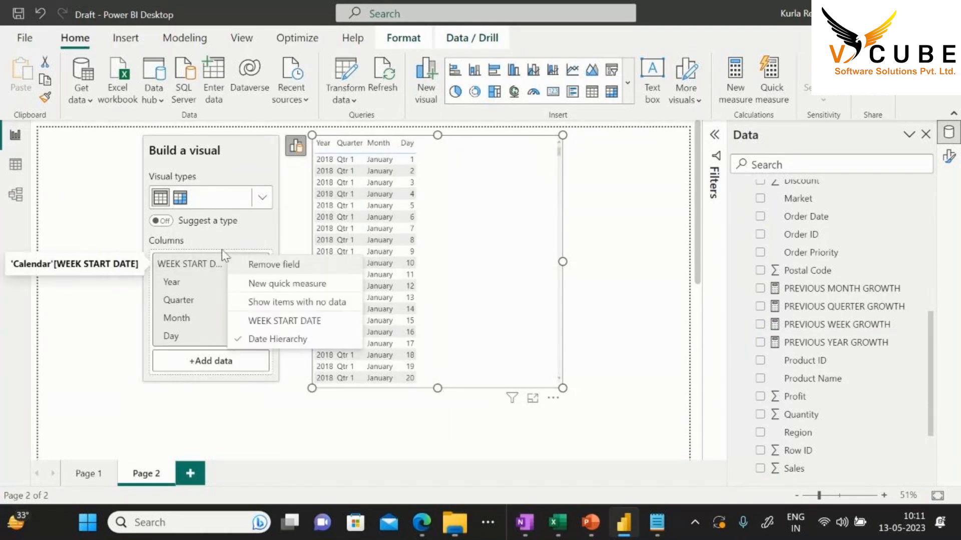
pyautogui.click(251, 321)
# Add Sales and PREVIOUS WEEK GROWTH from Master_Data to the table after WEEK START DATE
pyautogui.click(234, 290)
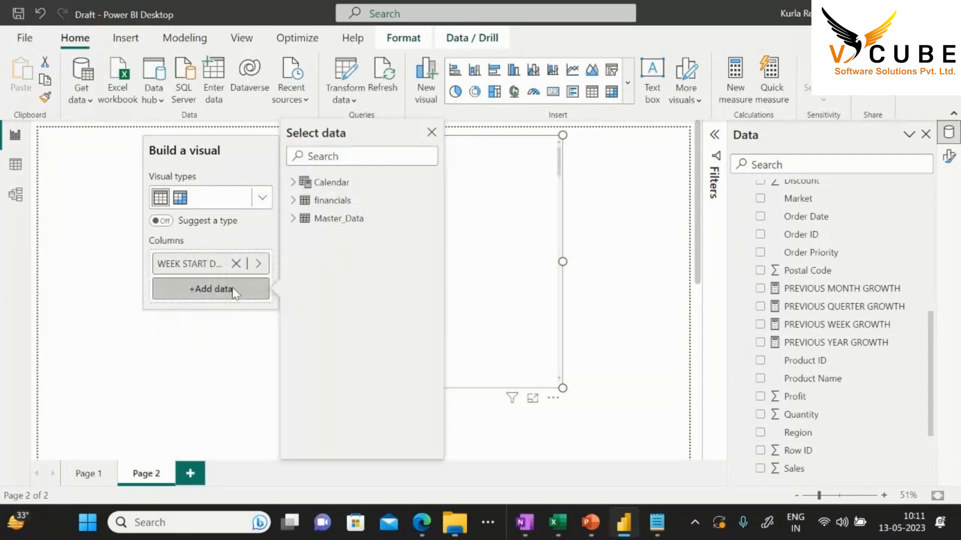
pyautogui.click(293, 219)
pyautogui.scroll(-5, 382, 373)
pyautogui.scroll(-3, 349, 395)
pyautogui.click(334, 335)
pyautogui.click(215, 313)
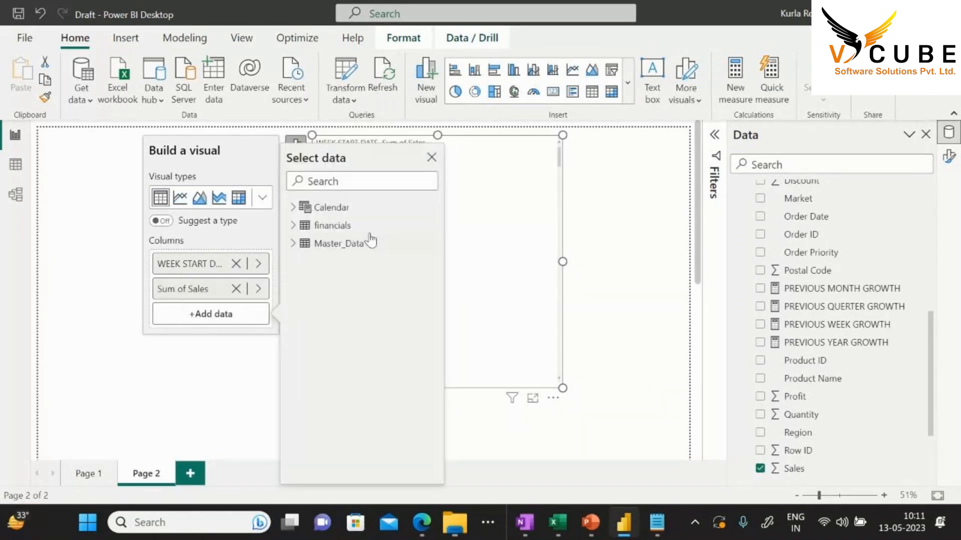
pyautogui.click(294, 244)
pyautogui.scroll(-4, 388, 352)
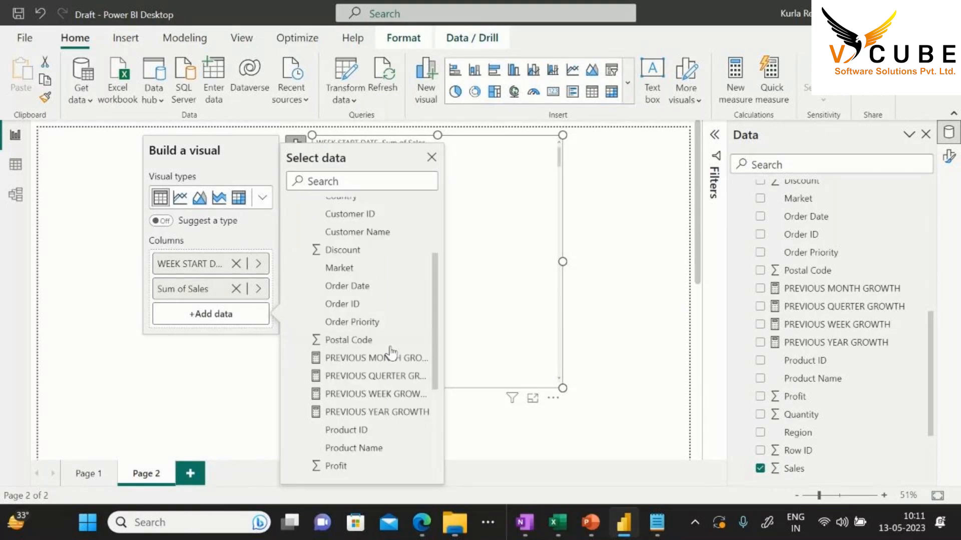
pyautogui.click(363, 387)
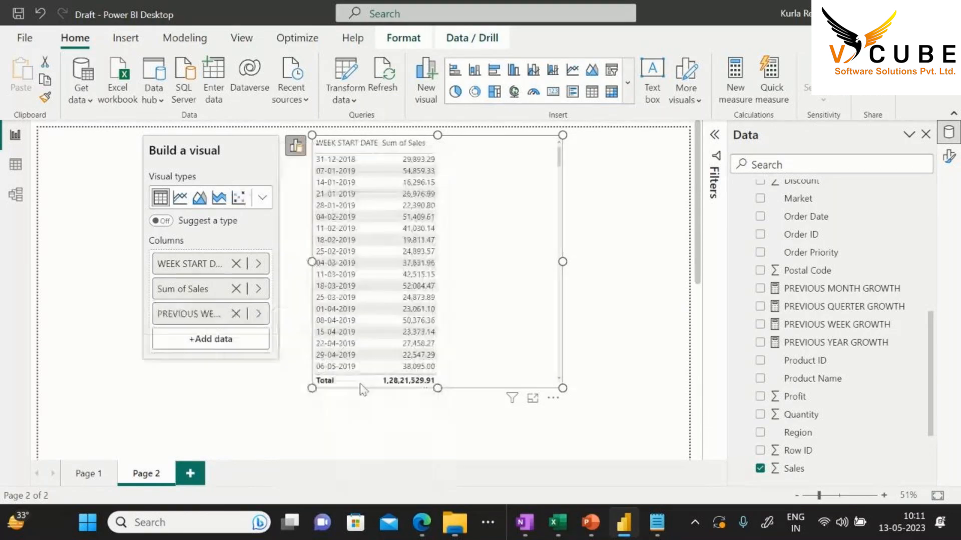
pyautogui.click(605, 276)
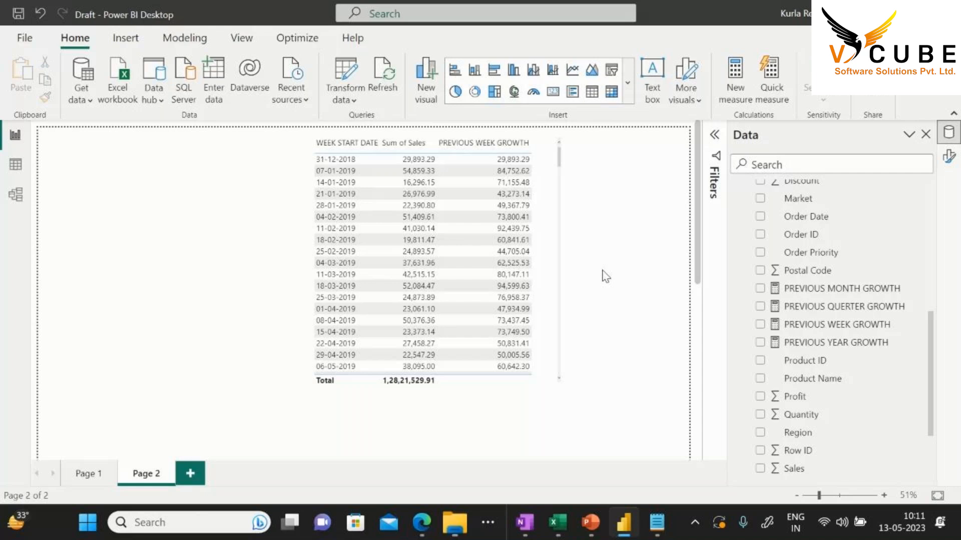
# Move the table lower, then delete the upper-bound week condition after -7 in PREVIOUS WEEK GROWTH, close the expression with )) and commit
pyautogui.click(549, 277)
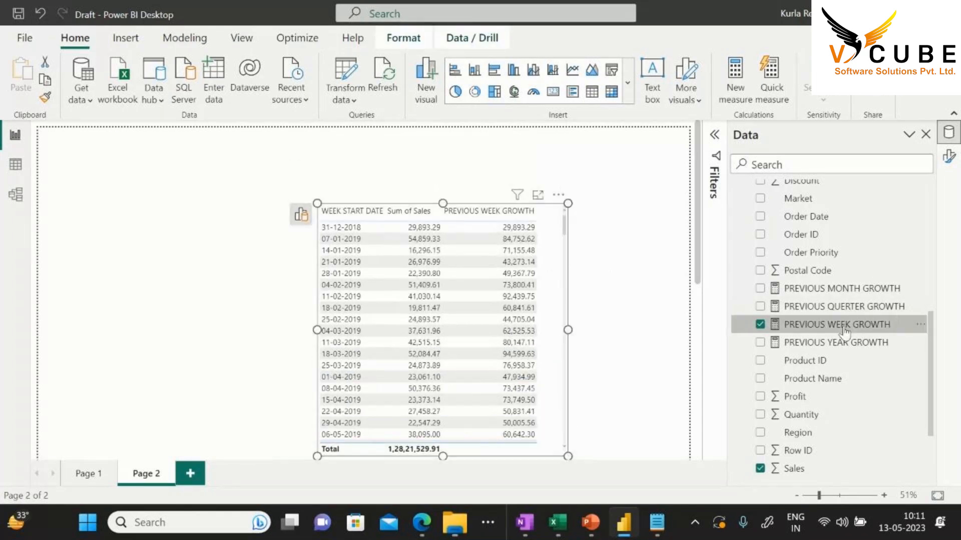
pyautogui.click(838, 325)
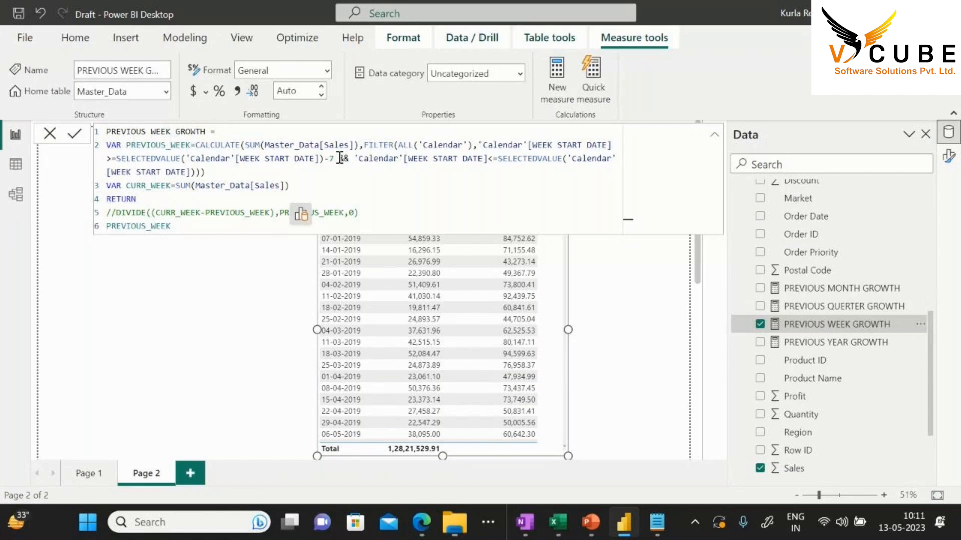
pyautogui.moveTo(339, 158)
pyautogui.mouseDown()
pyautogui.moveTo(356, 161)
pyautogui.moveTo(336, 166)
pyautogui.mouseUp()
pyautogui.press('BackSpace')
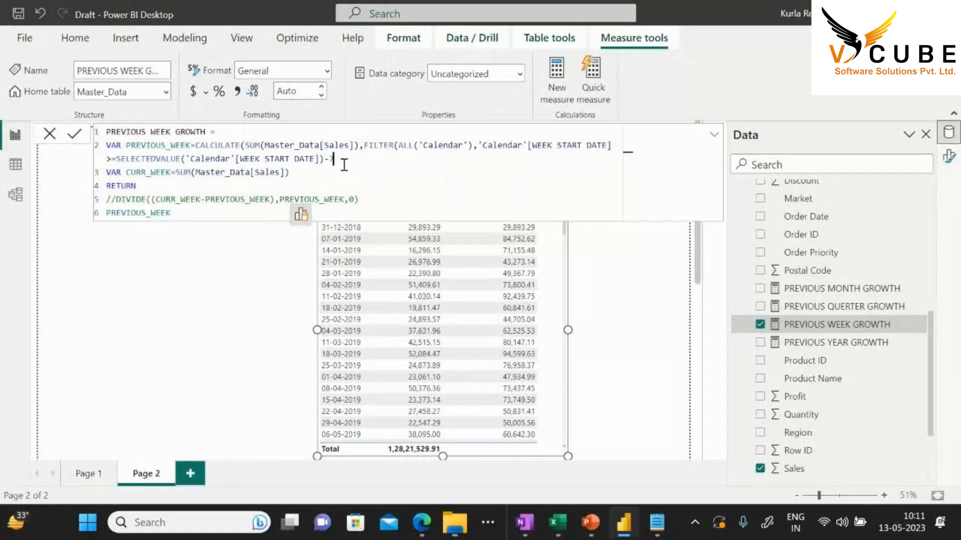
pyautogui.write(')')
pyautogui.write(')')
pyautogui.press('Return')
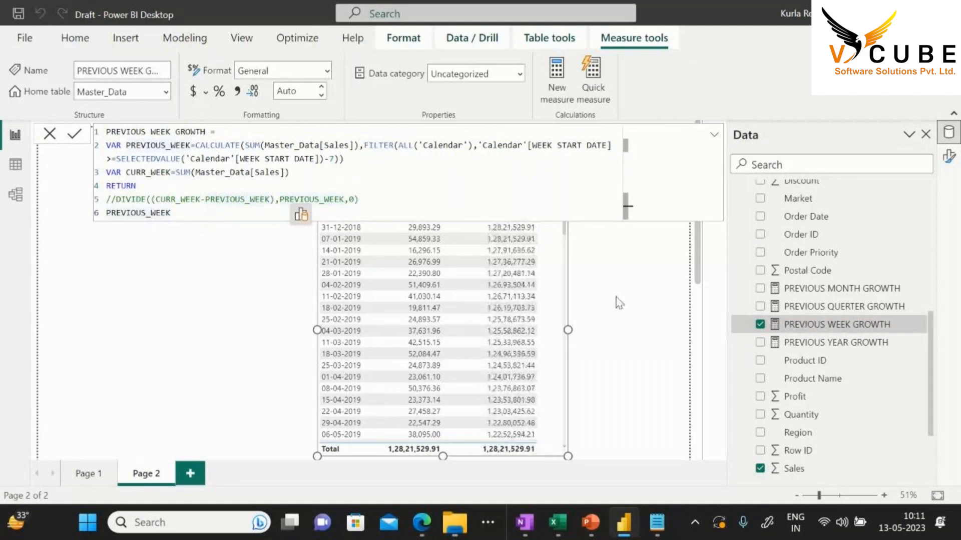
pyautogui.click(619, 302)
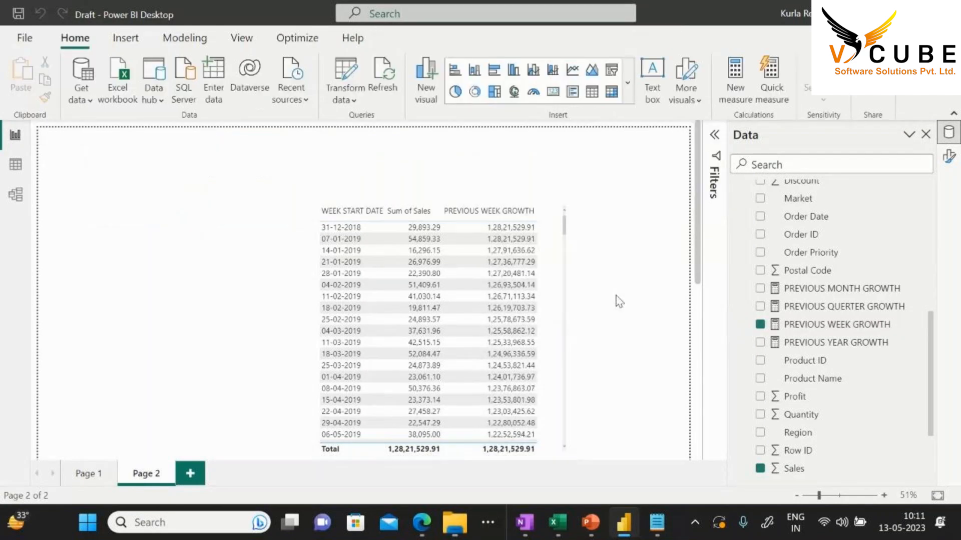
# Reopen the PREVIOUS WEEK GROWTH formula for editing at the FILTER argument of the PREVIOUS_WEEK variable
pyautogui.click(561, 295)
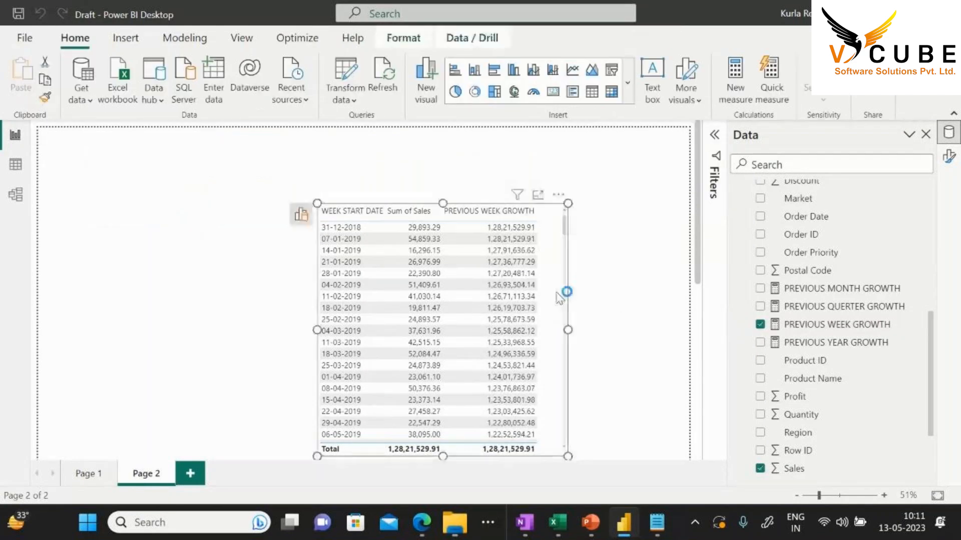
pyautogui.click(837, 325)
pyautogui.click(364, 145)
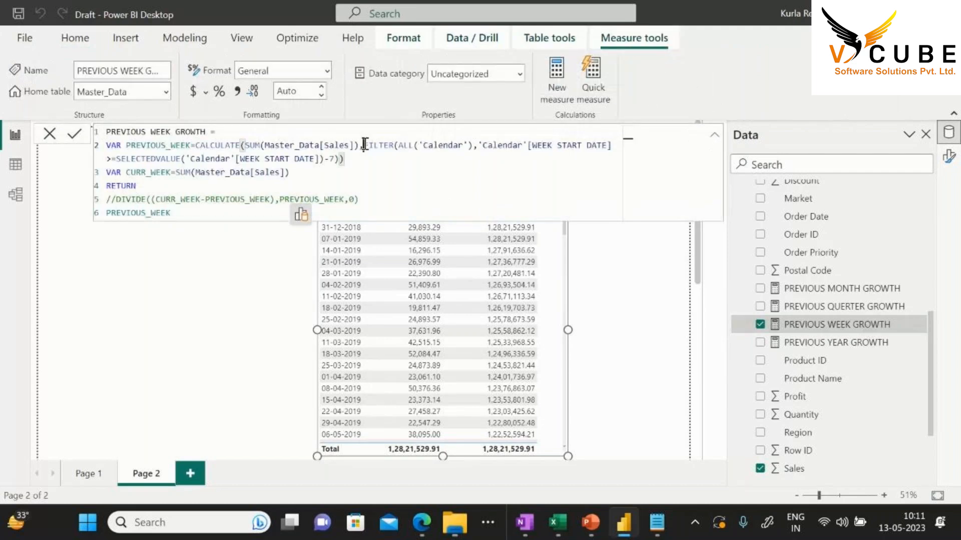
# Replace the filter argument of the PREVIOUS_WEEK variable with a new FILTER over ALL('Calendar')
pyautogui.moveTo(364, 144); pyautogui.dragTo(608, 158)
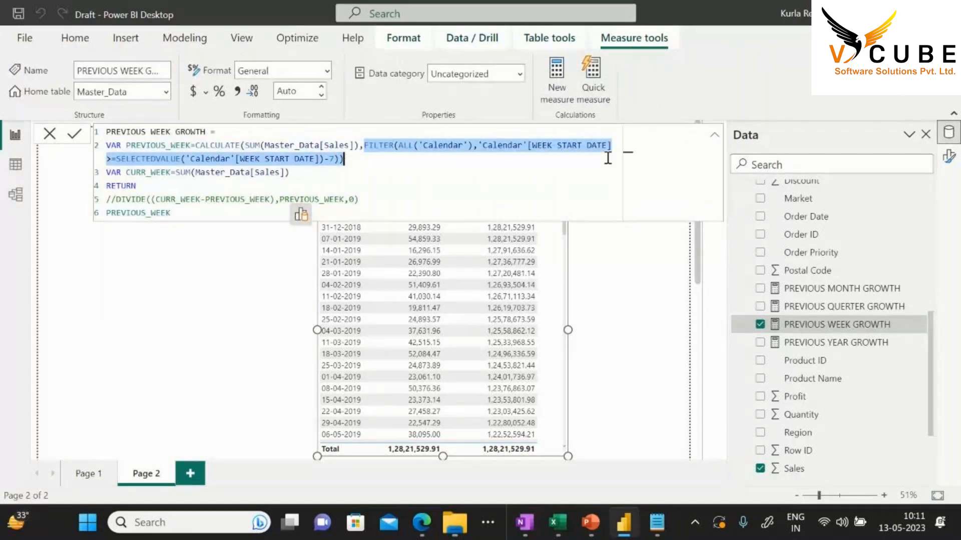
pyautogui.write('FILTER(')
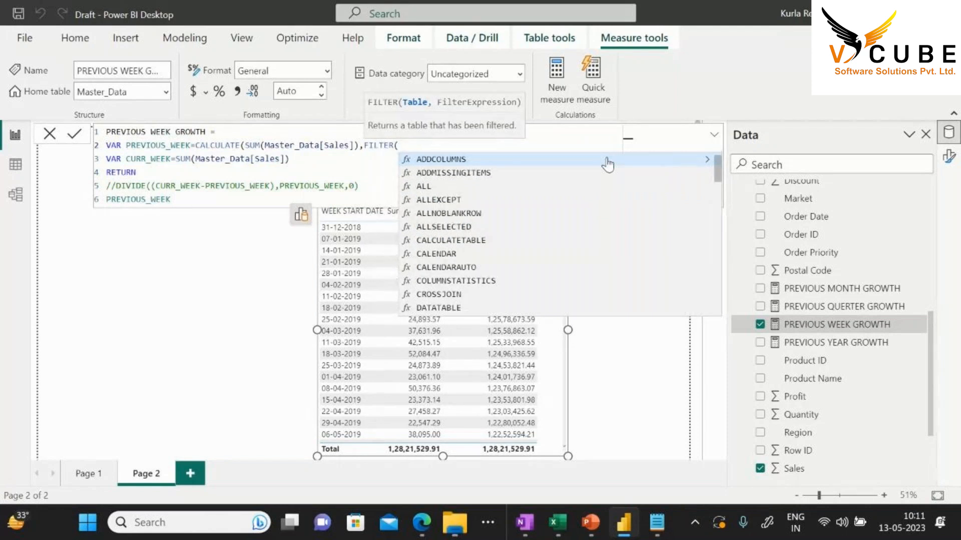
pyautogui.write('ALL(CAL')
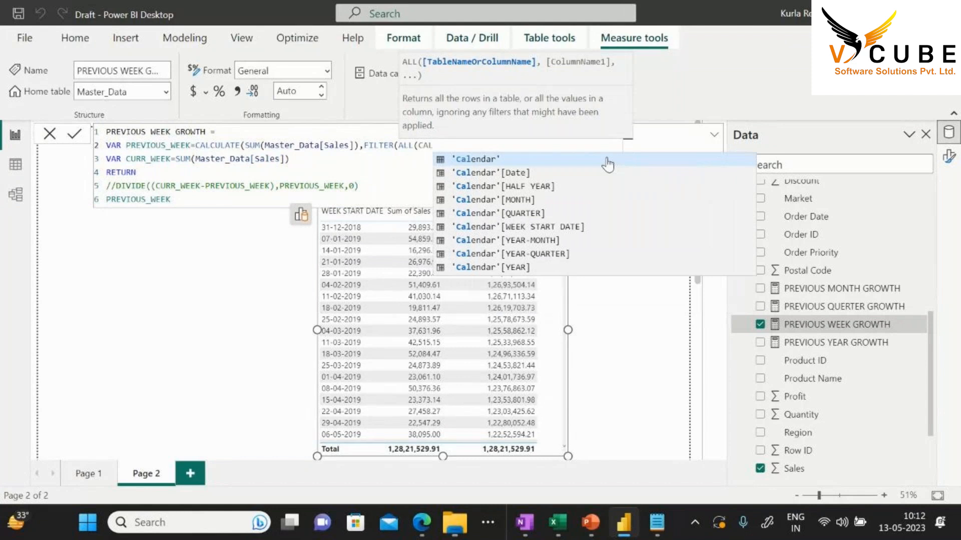
pyautogui.click(608, 160)
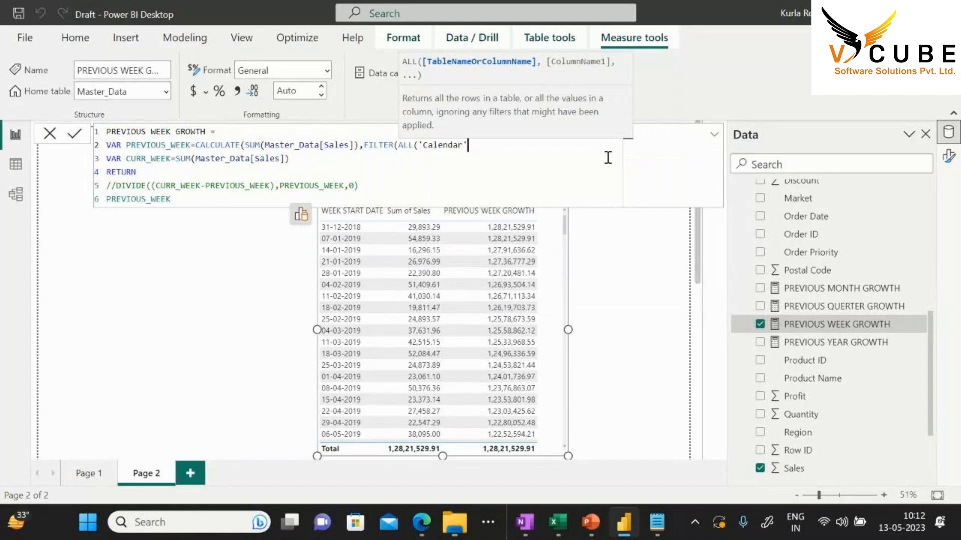
pyautogui.write('),FILTER(')
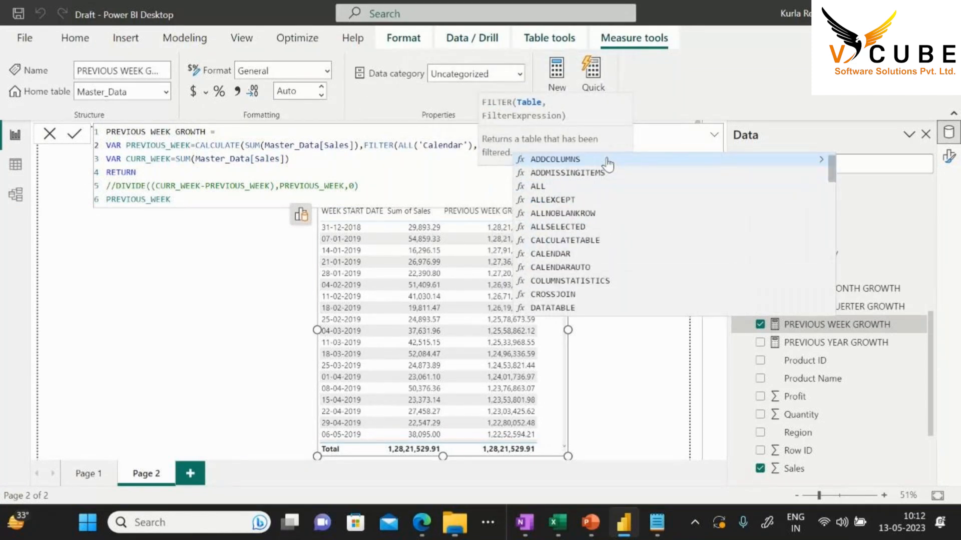
pyautogui.write('WEEK')
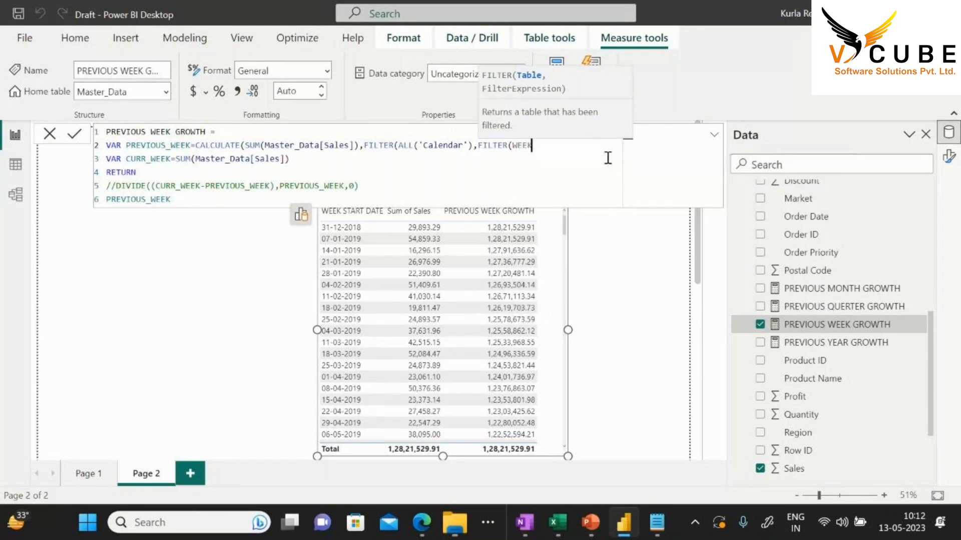
pyautogui.press('BackSpace')
pyautogui.press('BackSpace')
pyautogui.press('BackSpace')
pyautogui.press('BackSpace')
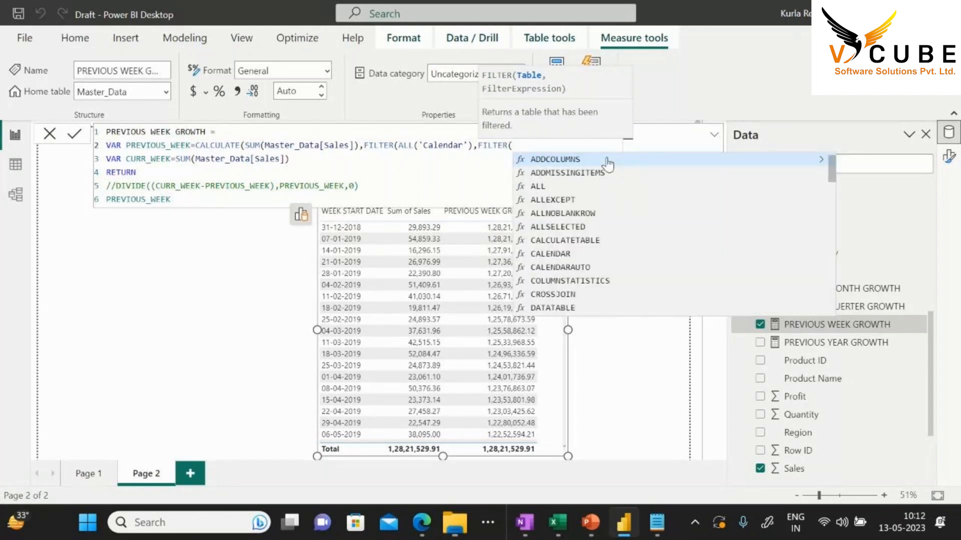
pyautogui.write('WE')
pyautogui.press('BackSpace')
pyautogui.press('BackSpace')
pyautogui.write('CA')
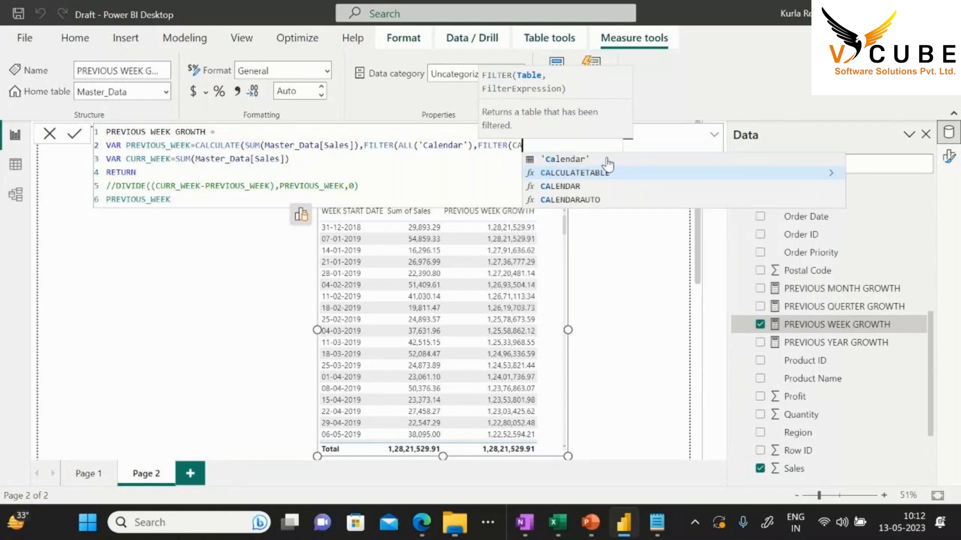
pyautogui.write('L')
pyautogui.press('Tab')
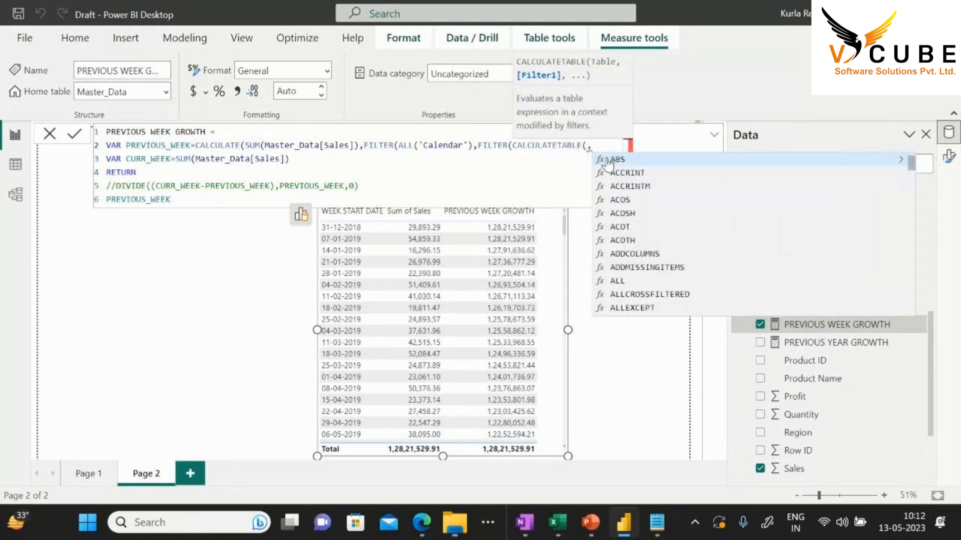
pyautogui.press('BackSpace')
pyautogui.press('BackSpace')
pyautogui.press('BackSpace')
pyautogui.press('BackSpace')
pyautogui.press('BackSpace')
pyautogui.press('BackSpace')
pyautogui.press('BackSpace')
pyautogui.press('BackSpace')
pyautogui.press('BackSpace')
pyautogui.press('BackSpace')
pyautogui.press('BackSpace')
pyautogui.press('BackSpace')
pyautogui.press('BackSpace')
pyautogui.press('BackSpace')
pyautogui.press('BackSpace')
pyautogui.press('BackSpace')
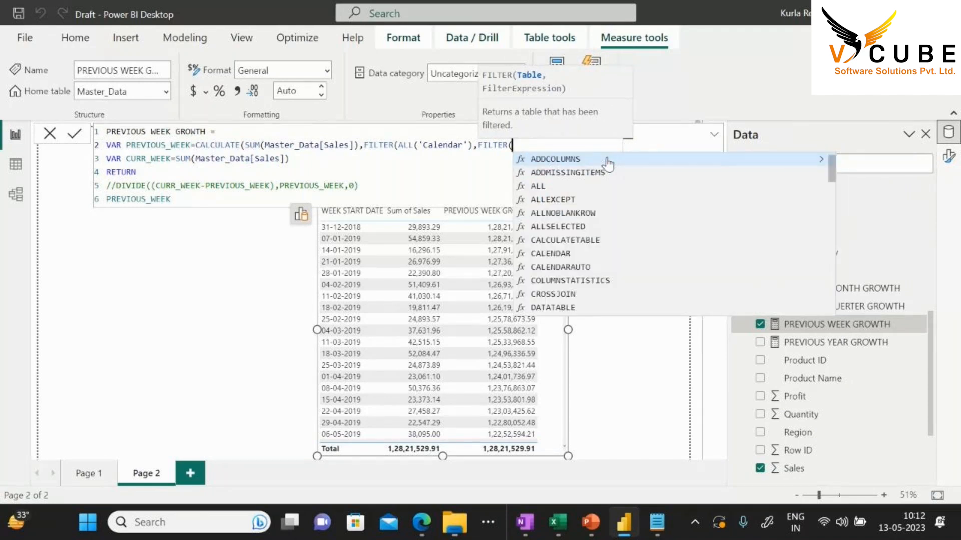
pyautogui.write('CAL')
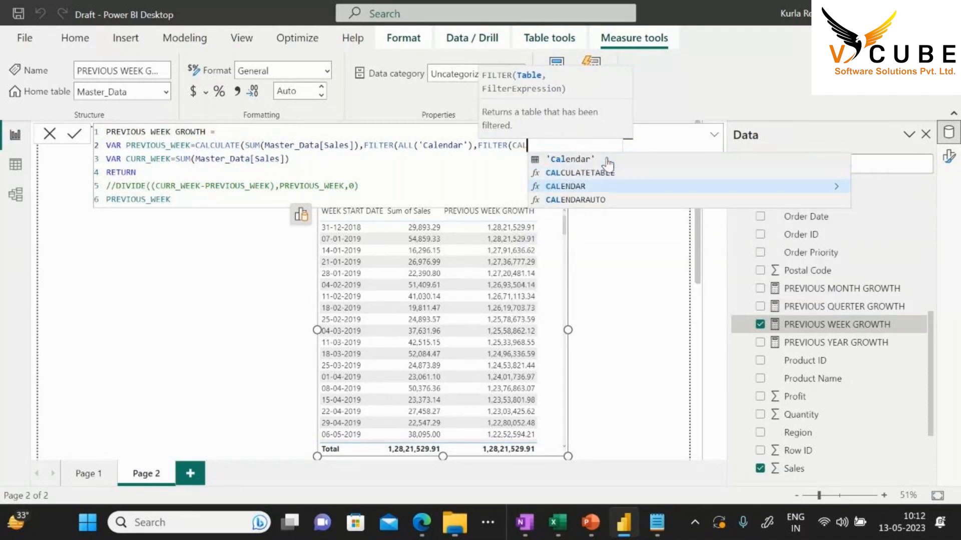
pyautogui.click(570, 159)
pyautogui.write(',')
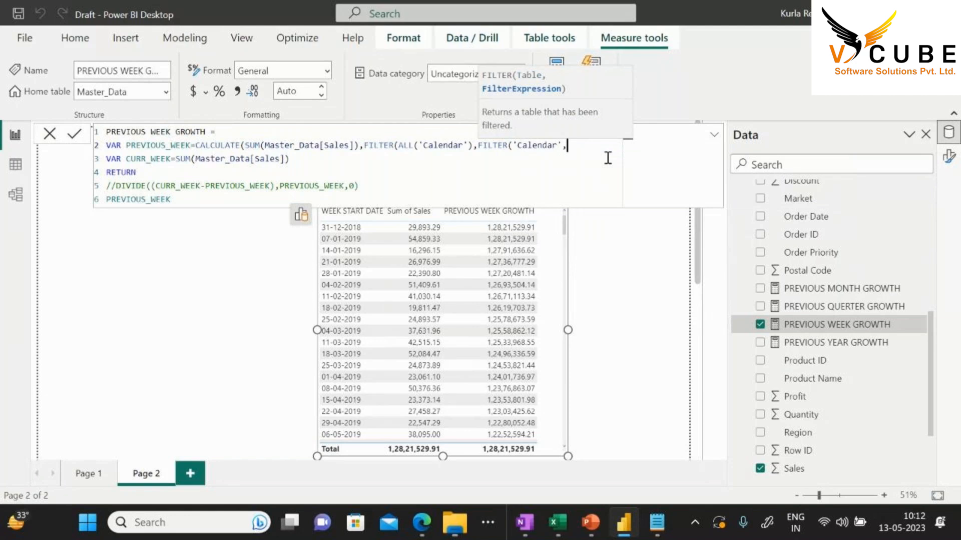
pyautogui.press('BackSpace')
pyautogui.press('BackSpace')
pyautogui.press('BackSpace')
pyautogui.press('BackSpace')
pyautogui.press('BackSpace')
pyautogui.press('BackSpace')
pyautogui.press('BackSpace')
pyautogui.press('BackSpace')
pyautogui.press('BackSpace')
pyautogui.press('BackSpace')
pyautogui.press('BackSpace')
pyautogui.press('BackSpace')
pyautogui.press('BackSpace')
pyautogui.press('BackSpace')
pyautogui.press('BackSpace')
pyautogui.press('BackSpace')
pyautogui.press('BackSpace')
pyautogui.press('BackSpace')
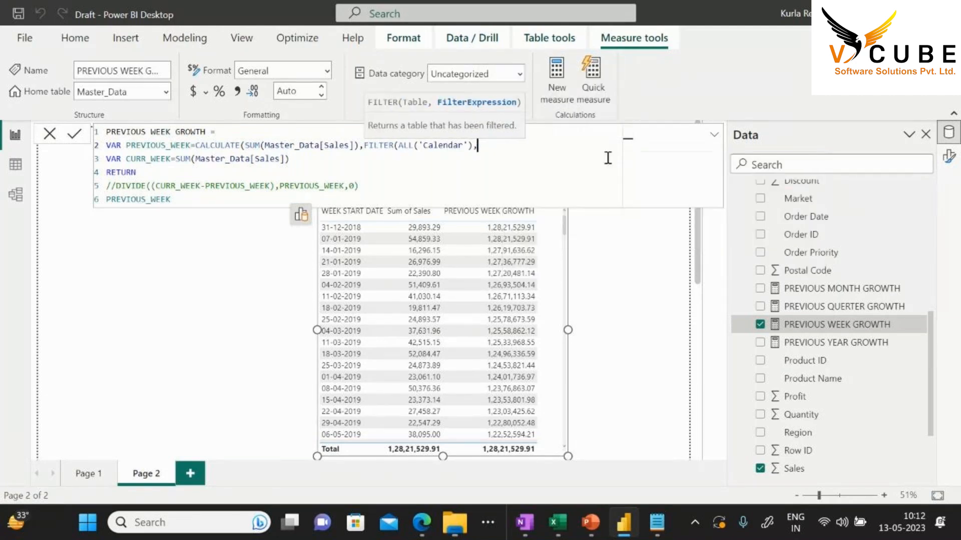
# Complete the filter with 'Calendar'[WEEK START DATE]=SELECTEDVALUE('Calendar'[WEEK START DATE])-7, close the parentheses, and commit the measure
pyautogui.write('WEEK')
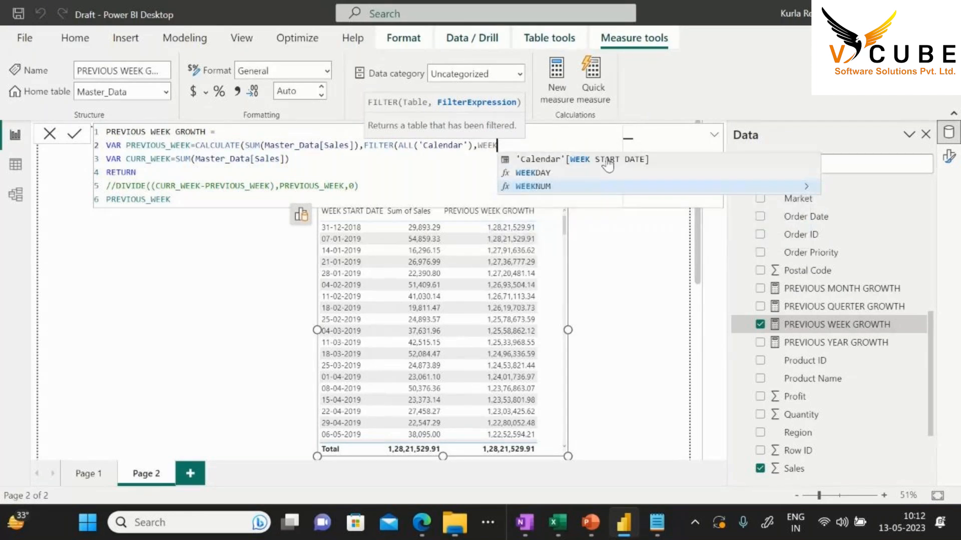
pyautogui.click(607, 159)
pyautogui.write('=')
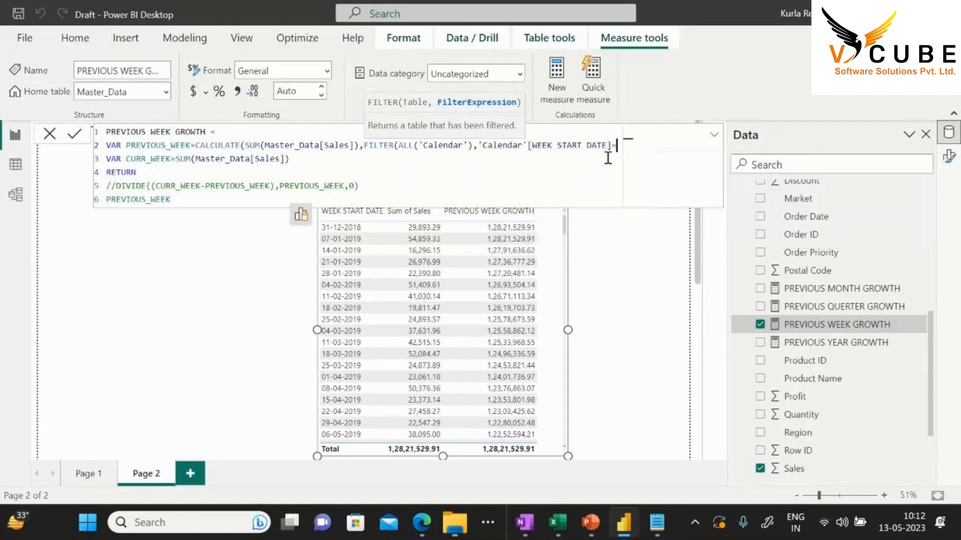
pyautogui.write('SELECT')
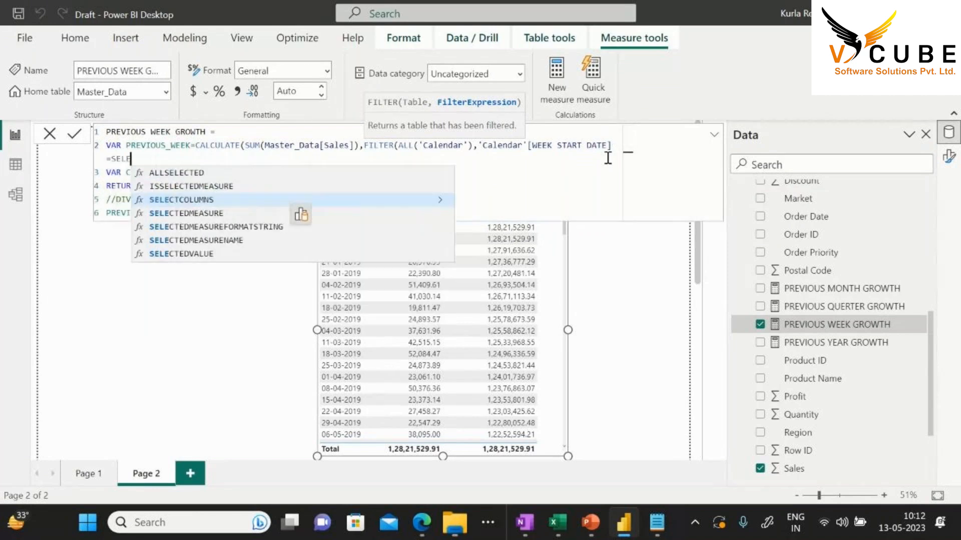
pyautogui.press('Down')
pyautogui.press('Down')
pyautogui.press('Down')
pyautogui.press('Down')
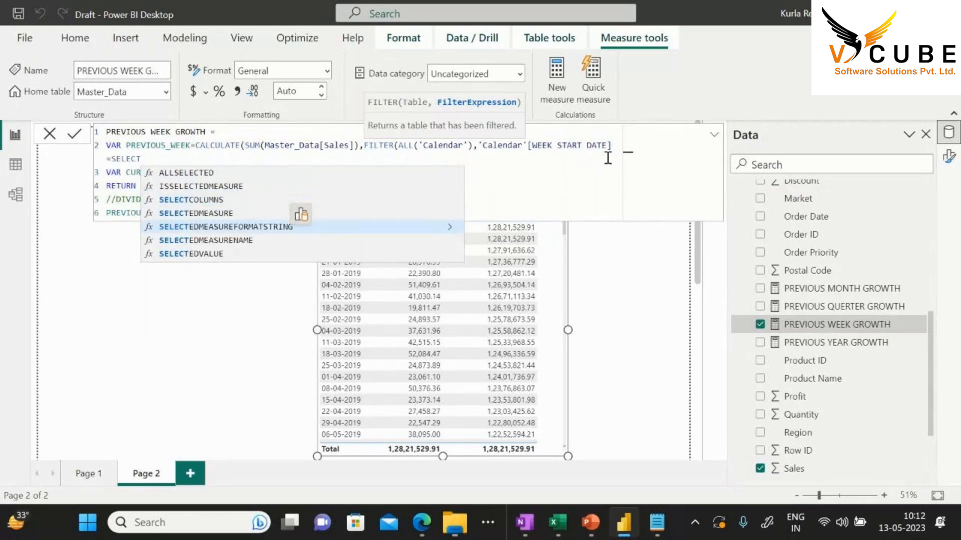
pyautogui.press('Tab')
pyautogui.write('WEEK')
pyautogui.press('Tab')
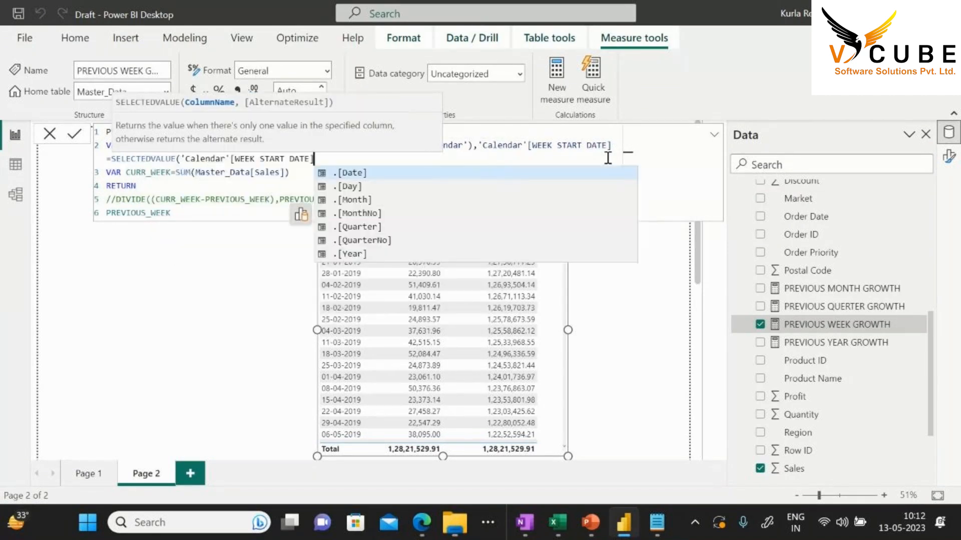
pyautogui.write(')-7')
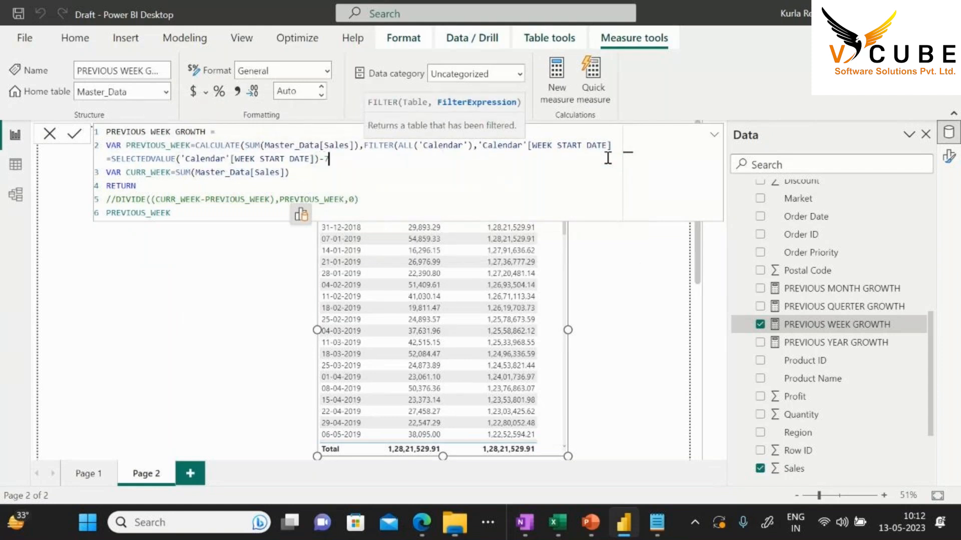
pyautogui.write('))')
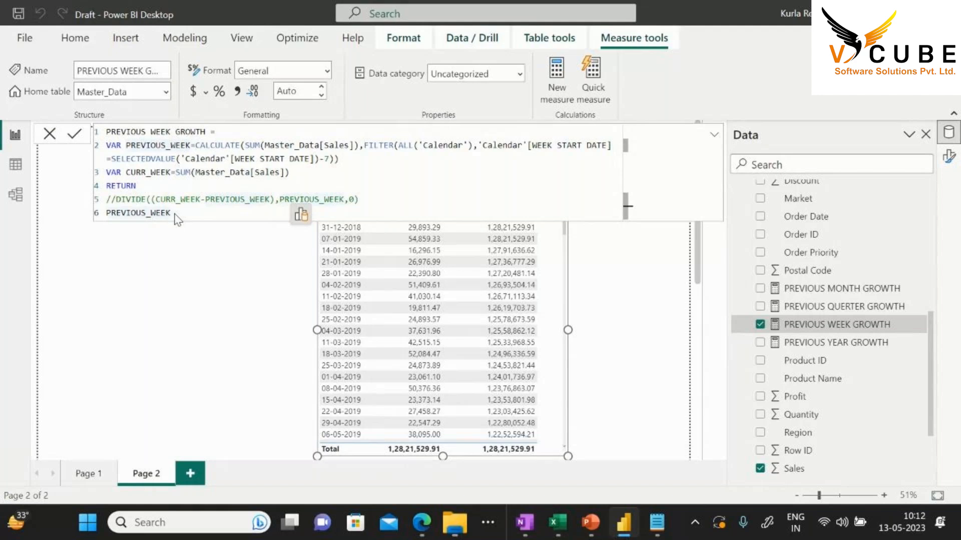
pyautogui.press('Return')
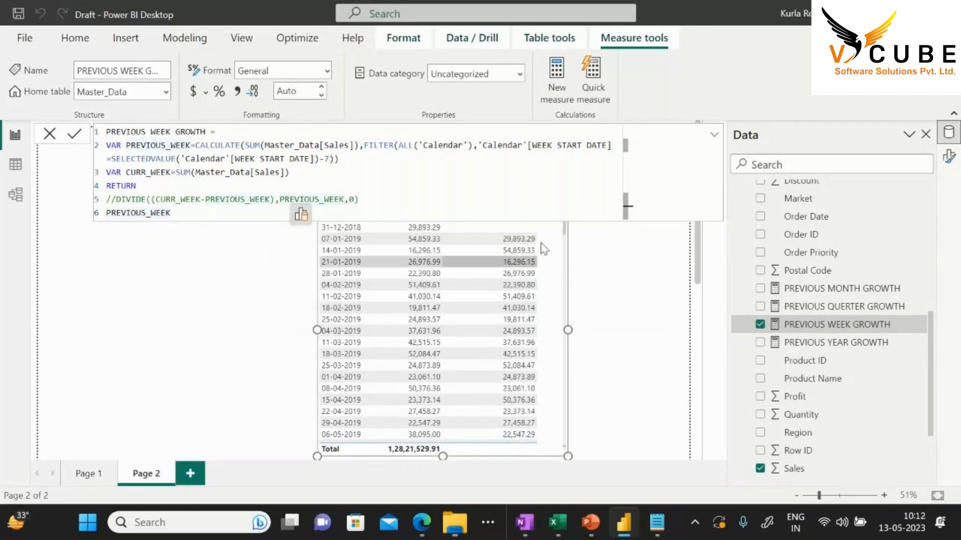
pyautogui.click(608, 261)
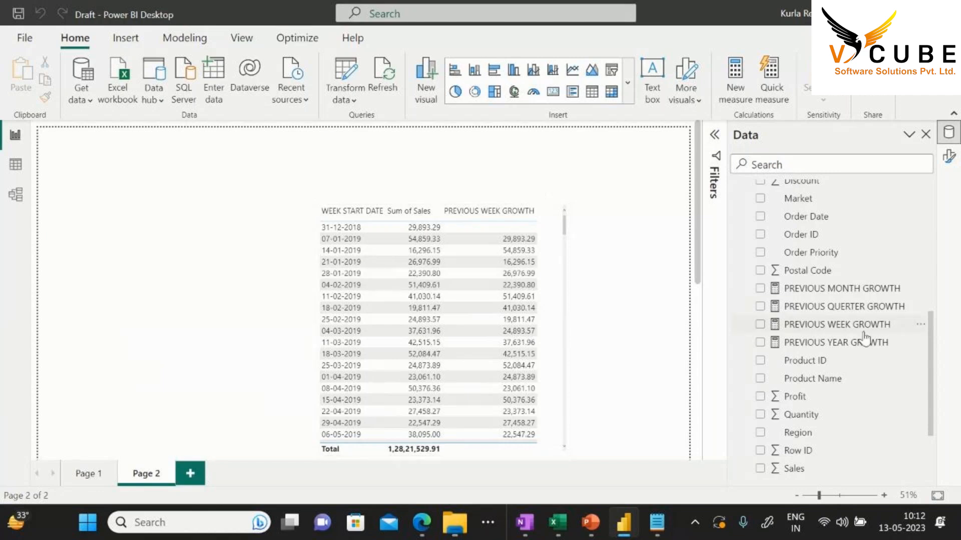
# Make PREVIOUS WEEK GROWTH return the DIVIDE expression by uncommenting it and removing the PREVIOUS_WEEK return line, and commit the formula
pyautogui.click(820, 342)
pyautogui.click(823, 324)
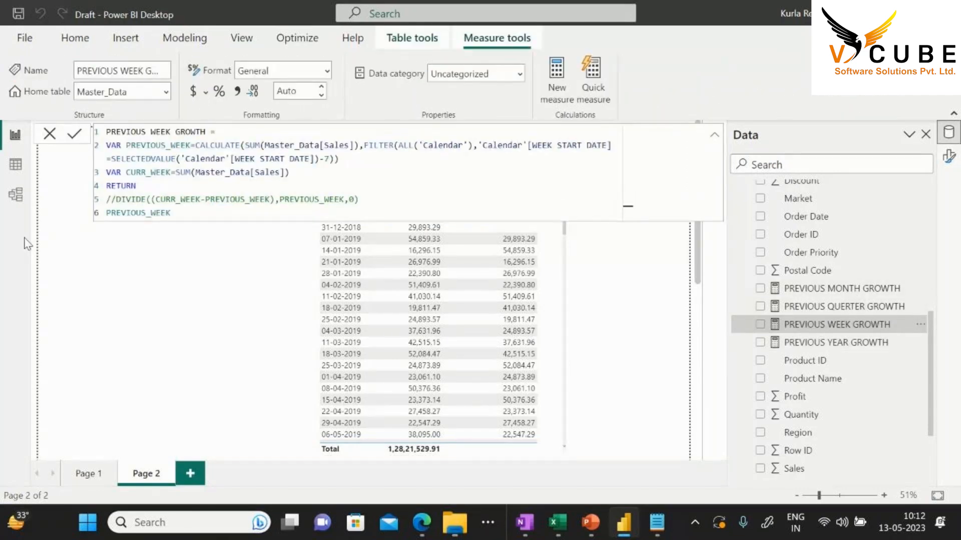
pyautogui.moveTo(171, 213); pyautogui.dragTo(85, 220)
pyautogui.press('BackSpace')
pyautogui.click(115, 199)
pyautogui.press('BackSpace')
pyautogui.press('BackSpace')
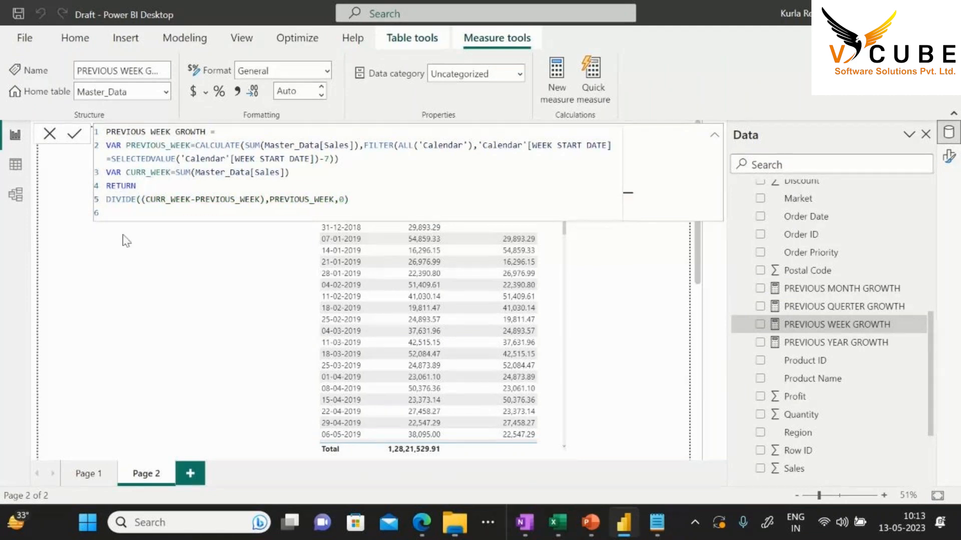
pyautogui.press('Return')
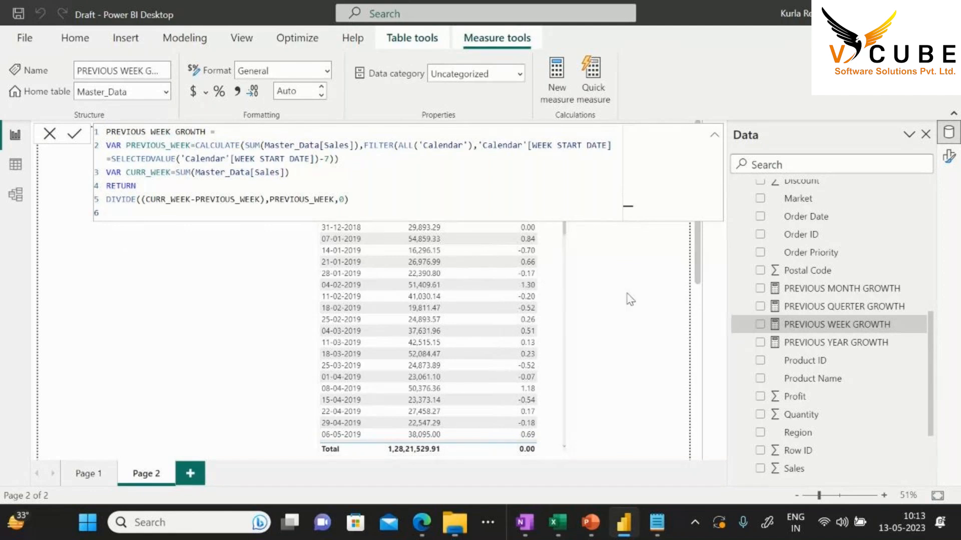
# Format the PREVIOUS MONTH GROWTH and PREVIOUS QUERTER GROWTH measures as percentages
pyautogui.click(841, 343)
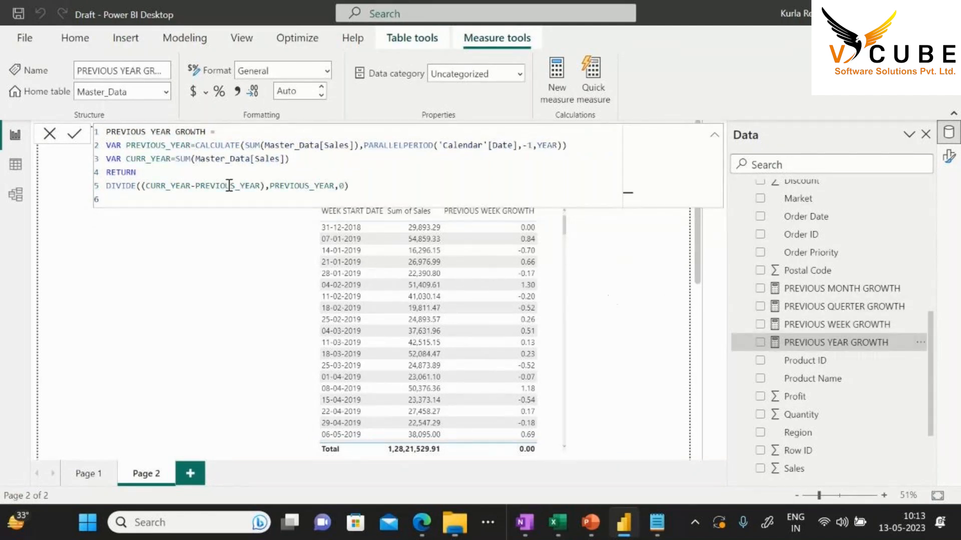
pyautogui.click(846, 308)
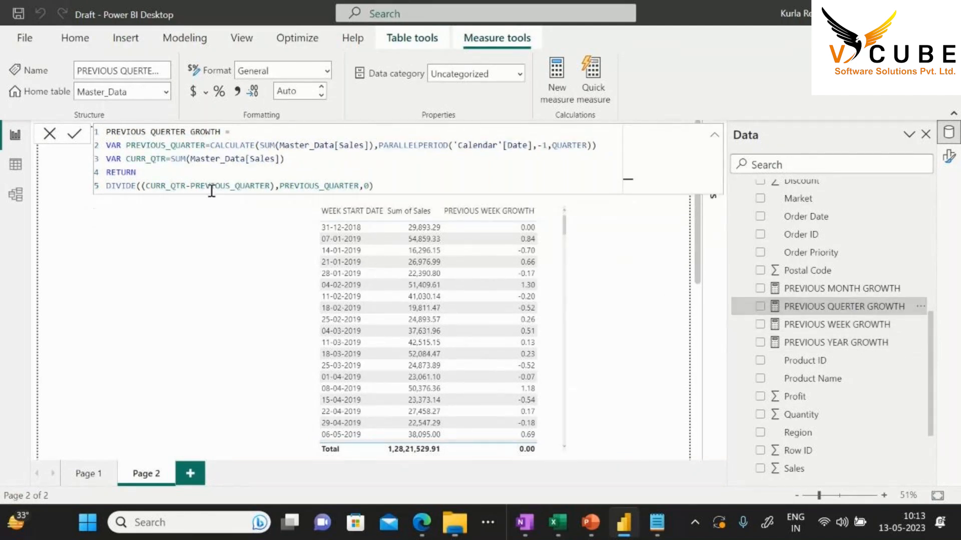
pyautogui.click(818, 288)
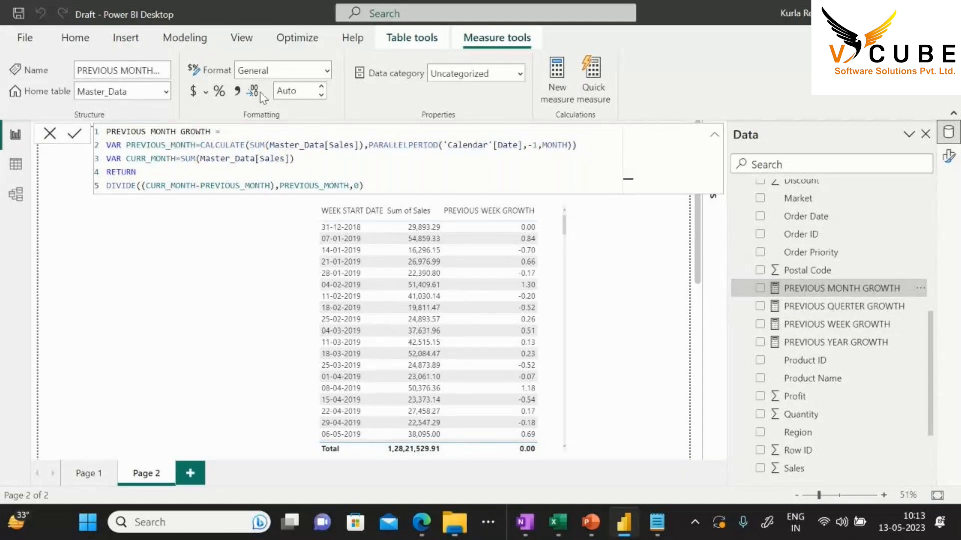
pyautogui.click(219, 92)
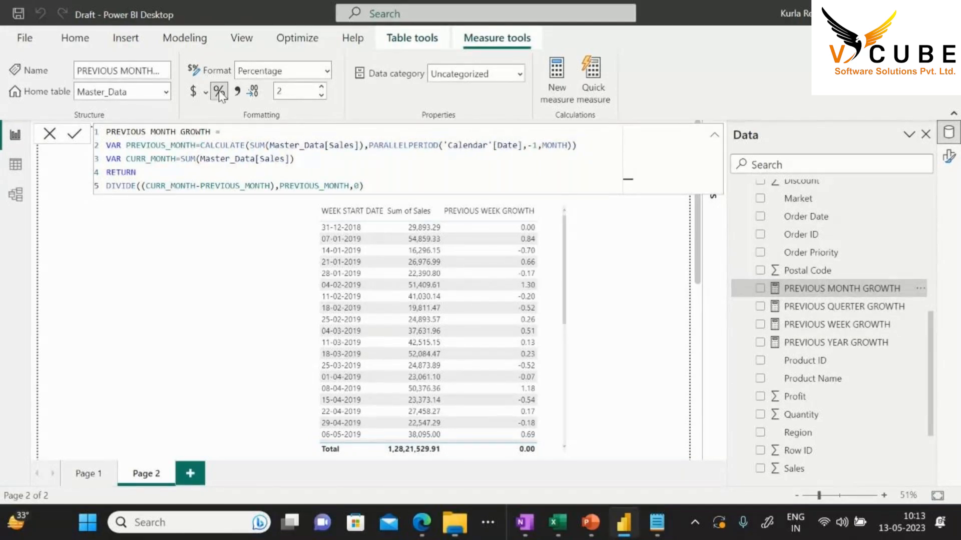
pyautogui.click(854, 307)
pyautogui.click(220, 92)
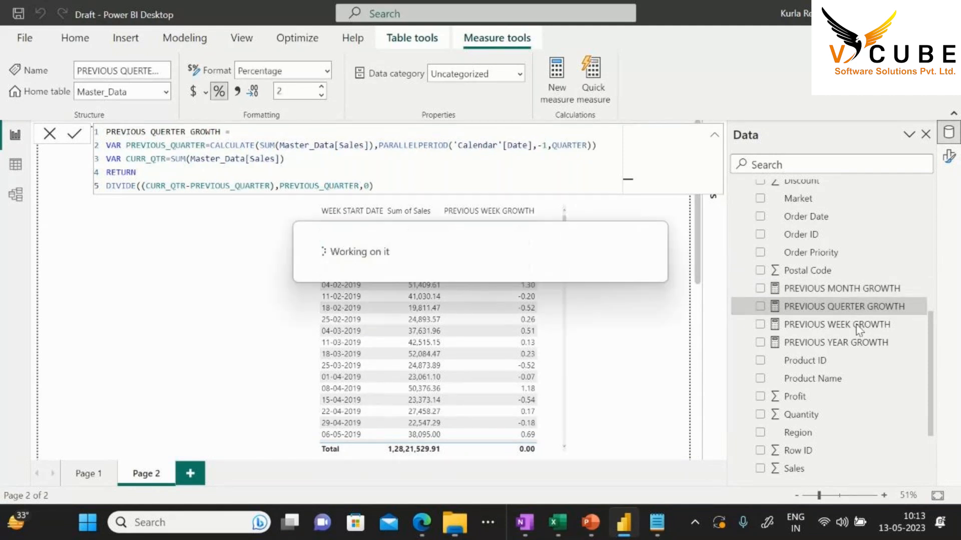
# Format the PREVIOUS WEEK GROWTH and PREVIOUS YEAR GROWTH measures as percentages
pyautogui.click(858, 325)
pyautogui.click(219, 92)
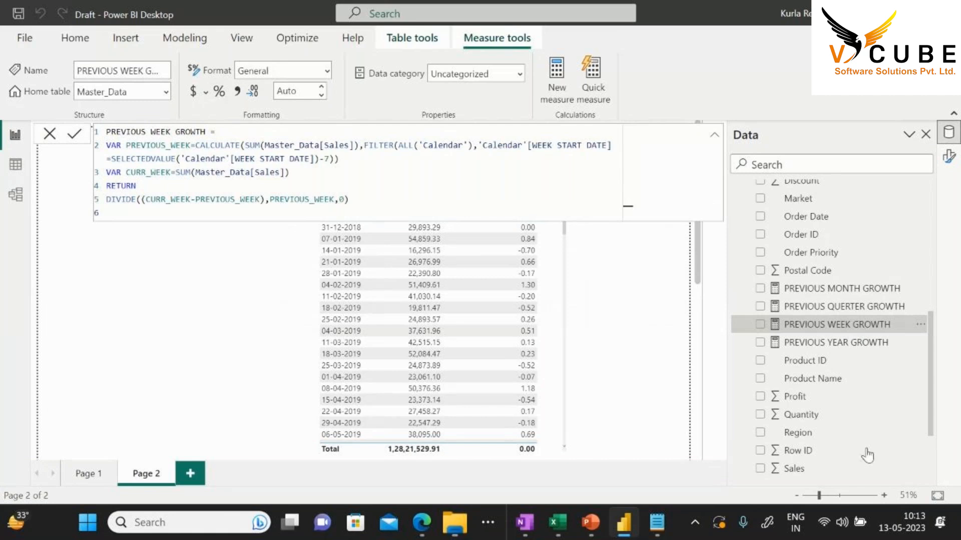
pyautogui.click(853, 343)
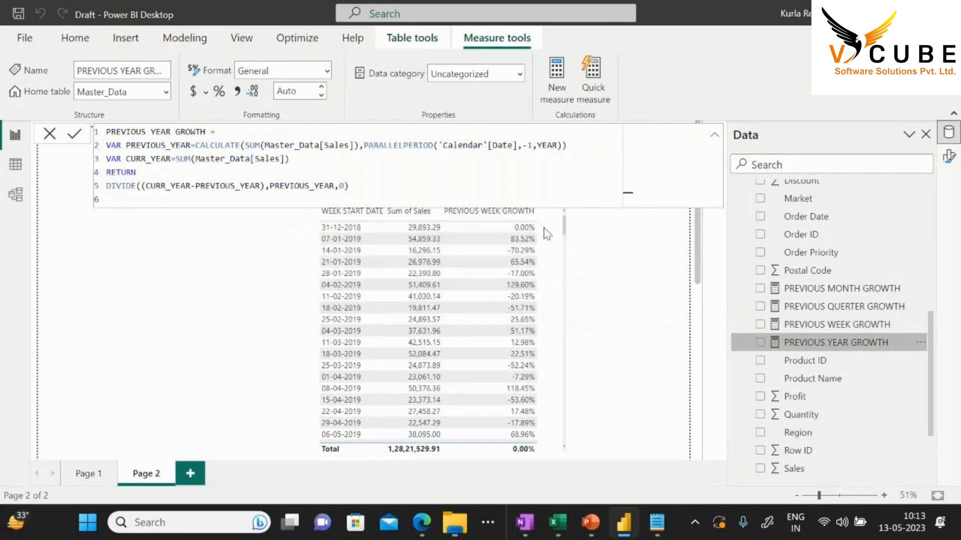
pyautogui.click(219, 92)
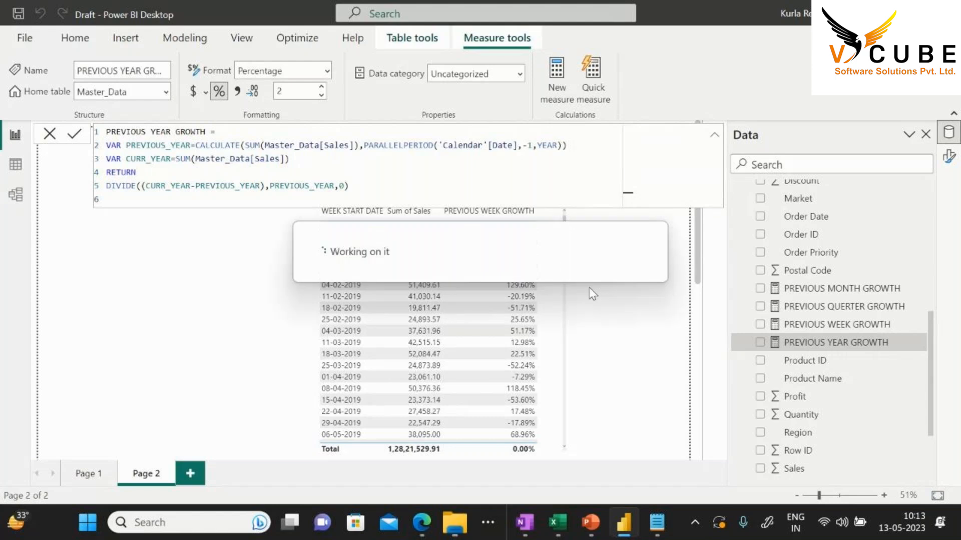
# Delete the weekly sales and growth table from Page 2
pyautogui.click(610, 305)
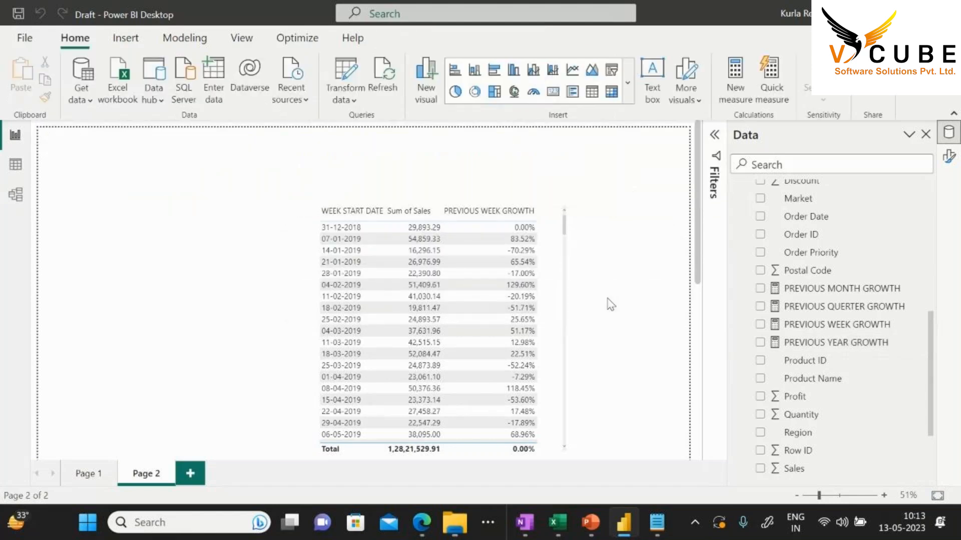
pyautogui.click(553, 286)
pyautogui.press('Delete')
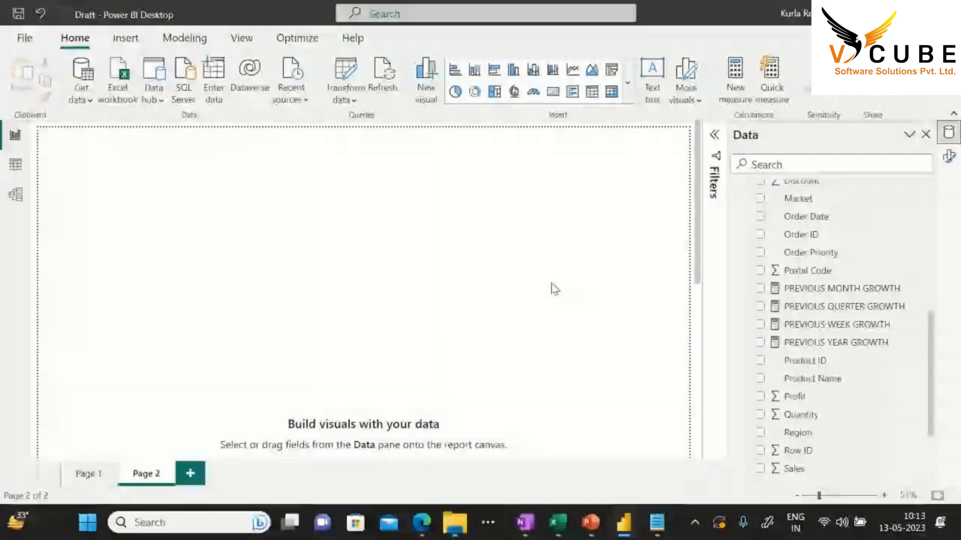
# Switch to the REQ notes in Notepad and review the requirements for top selling products, top customers and top 5 countries
pyautogui.click(656, 521)
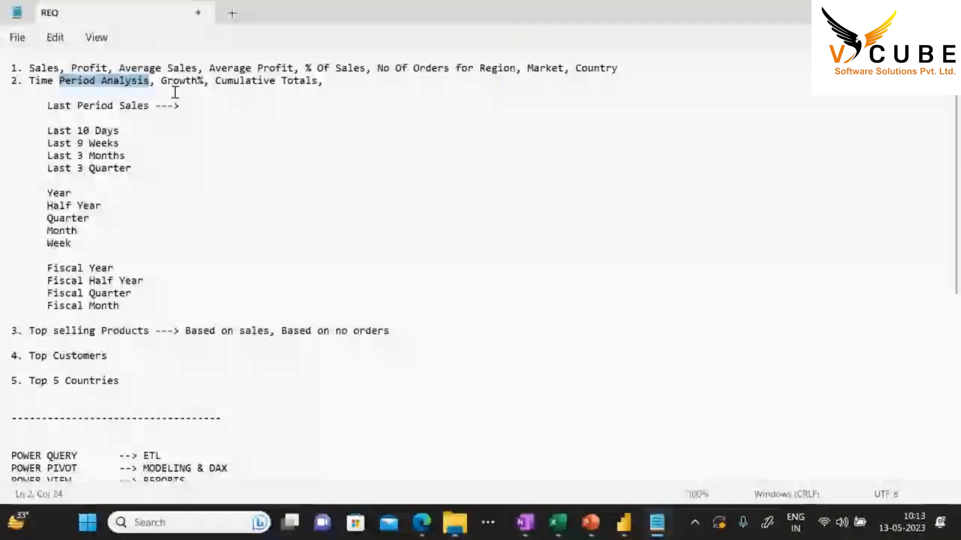
pyautogui.scroll(-5, 165, 151)
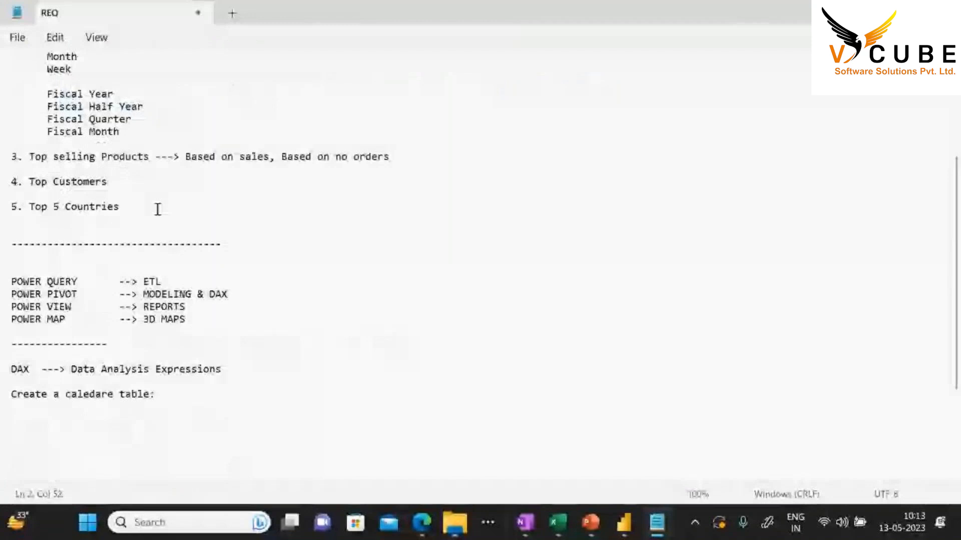
pyautogui.moveTo(158, 209); pyautogui.dragTo(14, 161)
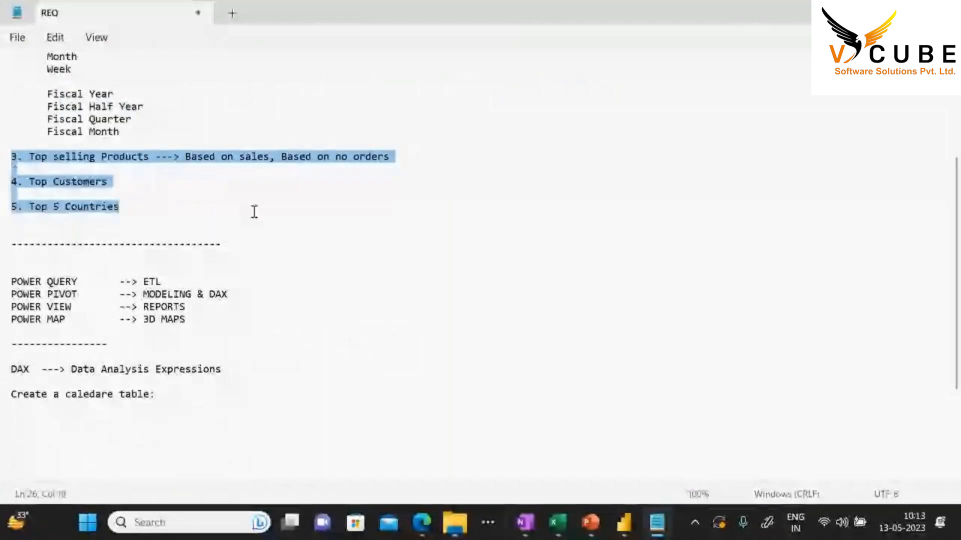
pyautogui.click(371, 168)
pyautogui.scroll(1, 371, 168)
pyautogui.scroll(1, 391, 206)
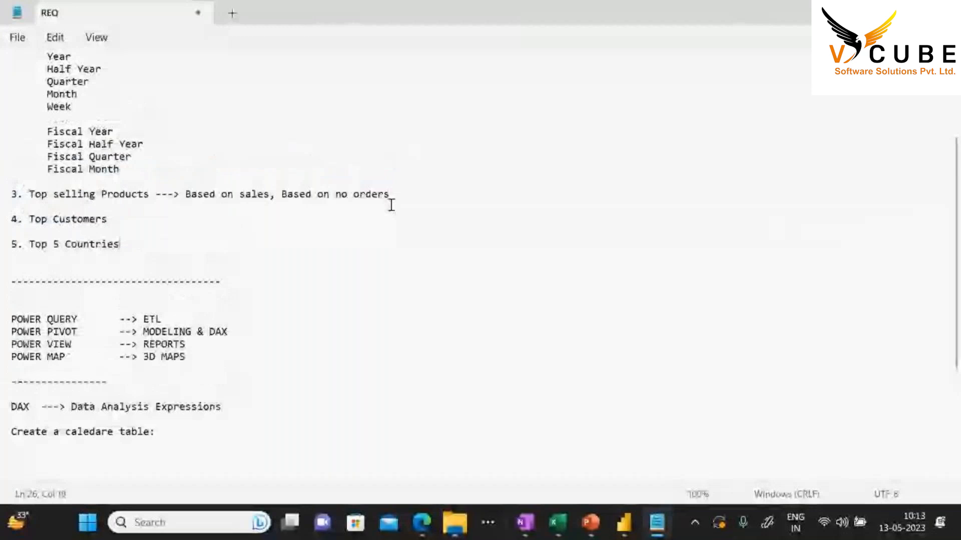
# Switch back to Power BI and examine the Page 1 dashboard and Page 2's canvas background and canvas size settings
pyautogui.hotkey('alt', 'Tab')
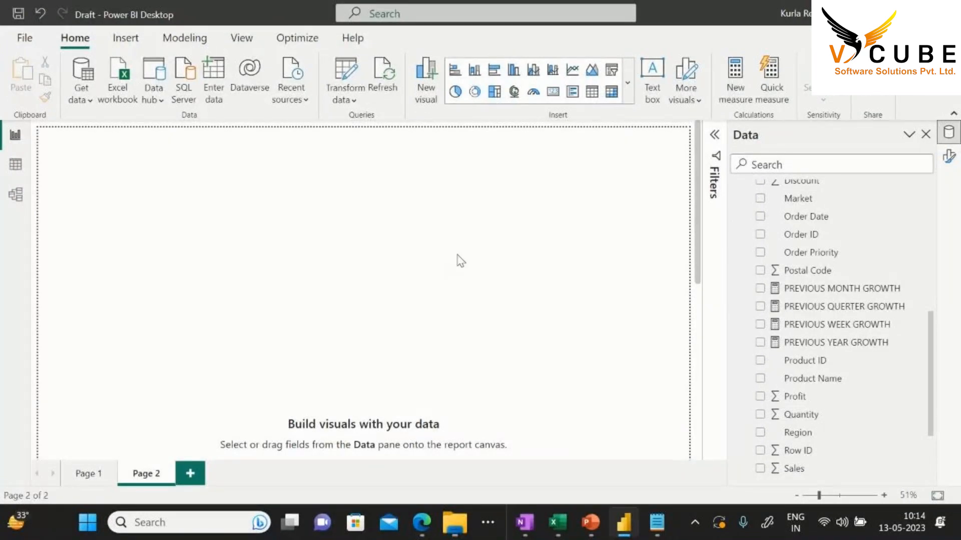
pyautogui.click(88, 473)
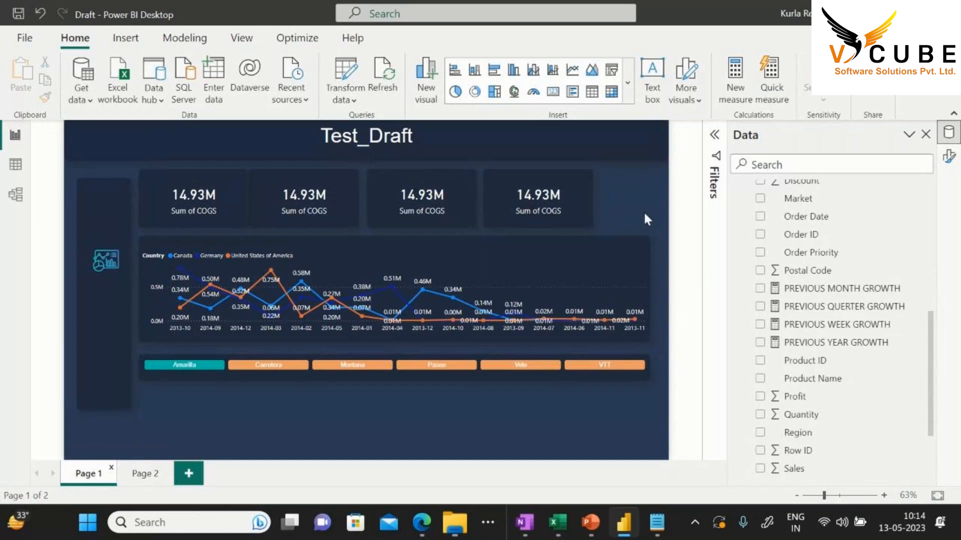
pyautogui.click(555, 193)
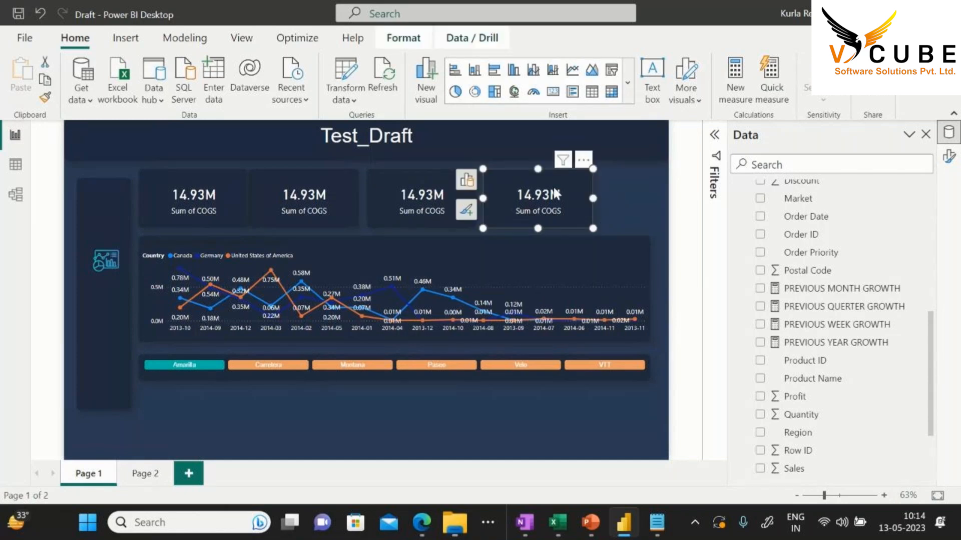
pyautogui.click(629, 200)
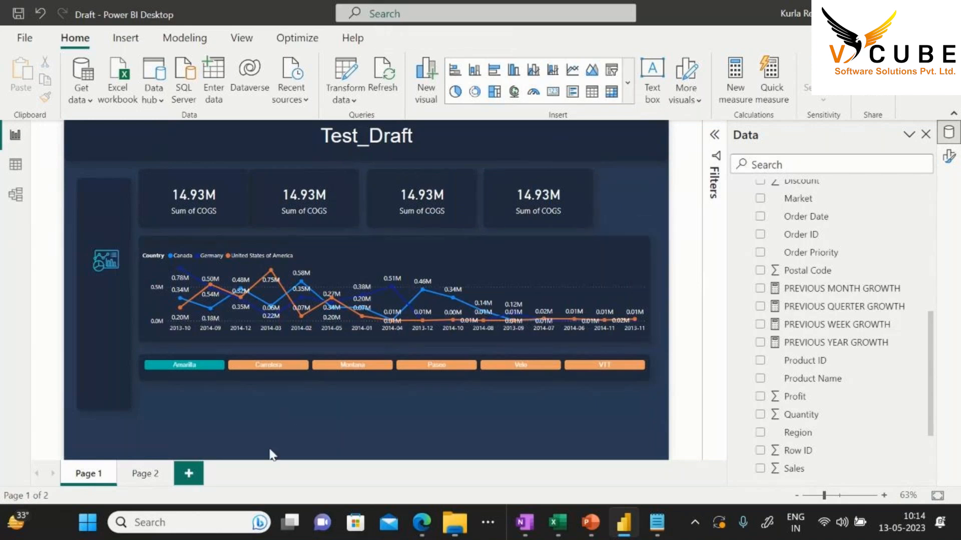
pyautogui.click(138, 474)
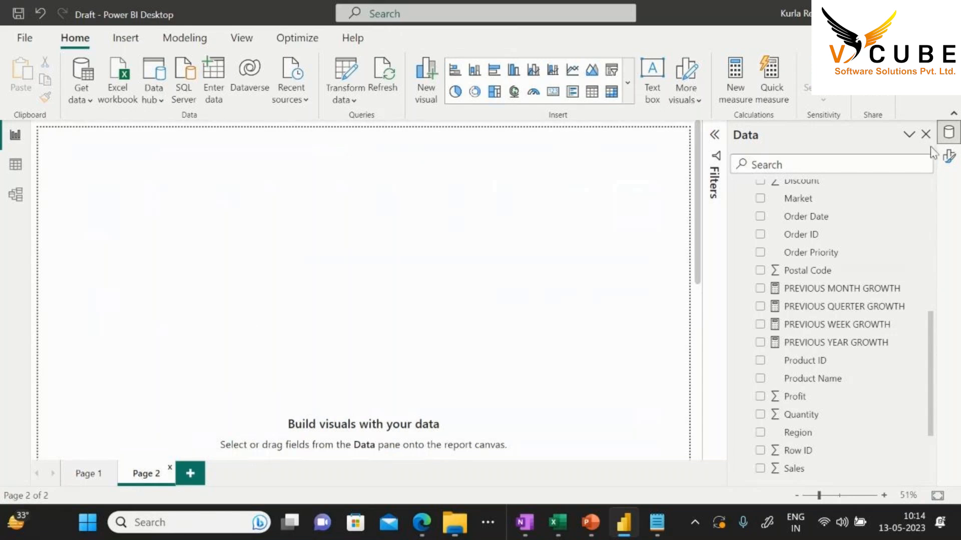
pyautogui.click(949, 156)
pyautogui.click(832, 228)
pyautogui.click(832, 228)
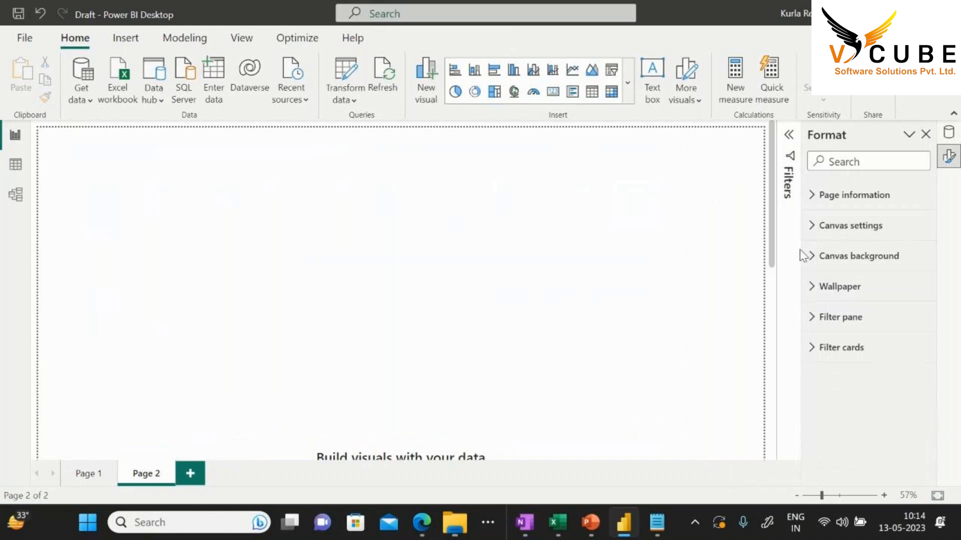
pyautogui.click(816, 257)
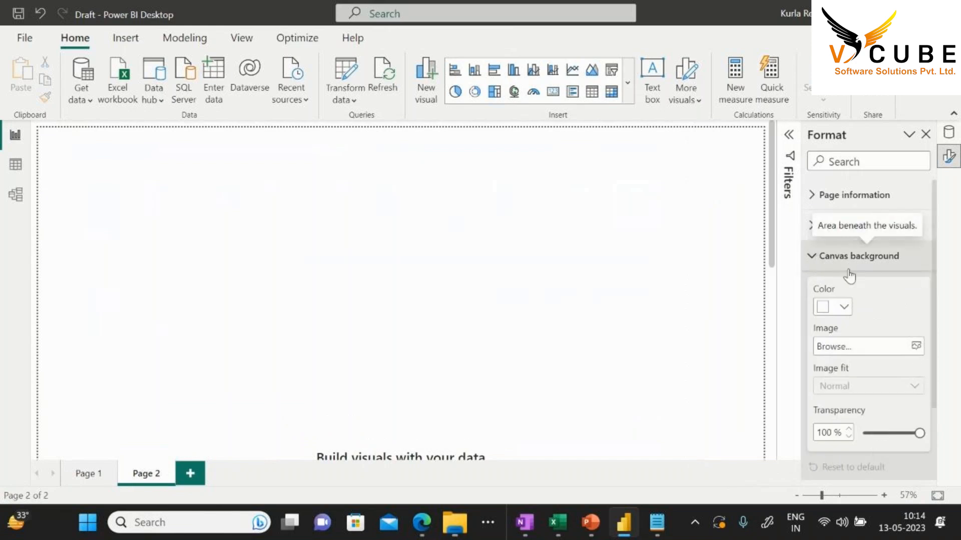
pyautogui.click(844, 307)
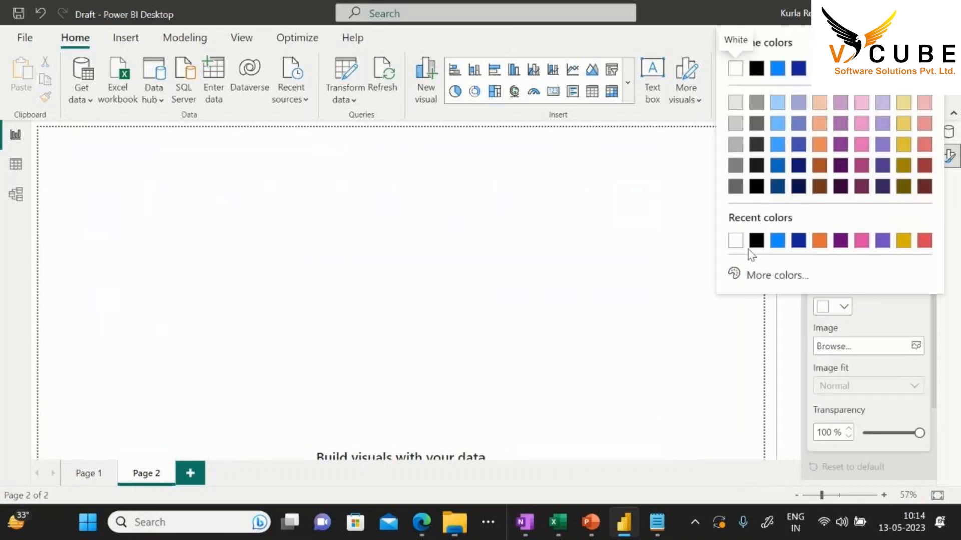
pyautogui.click(290, 362)
pyautogui.click(813, 225)
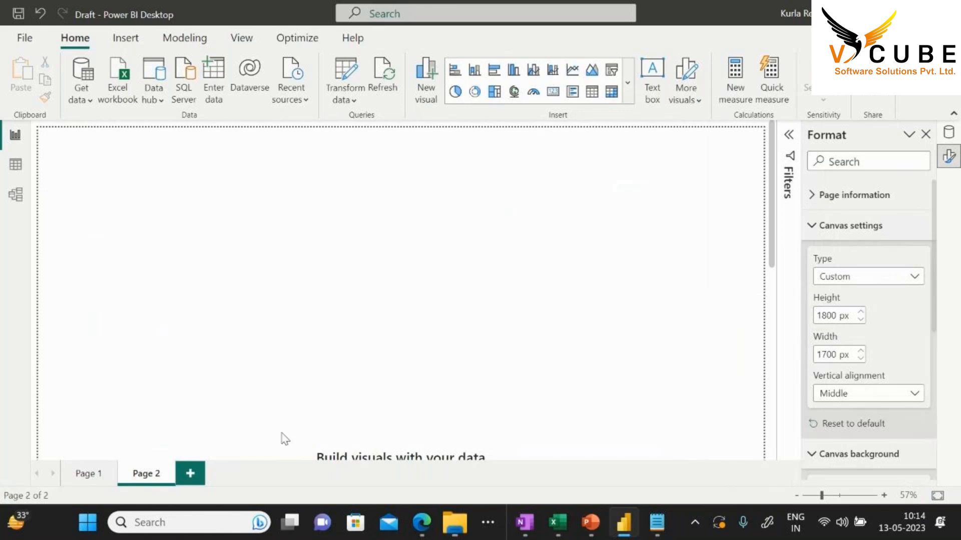
# Set Page 1's canvas to a custom size with a height of 1800 px and a width of 1700 px
pyautogui.click(78, 473)
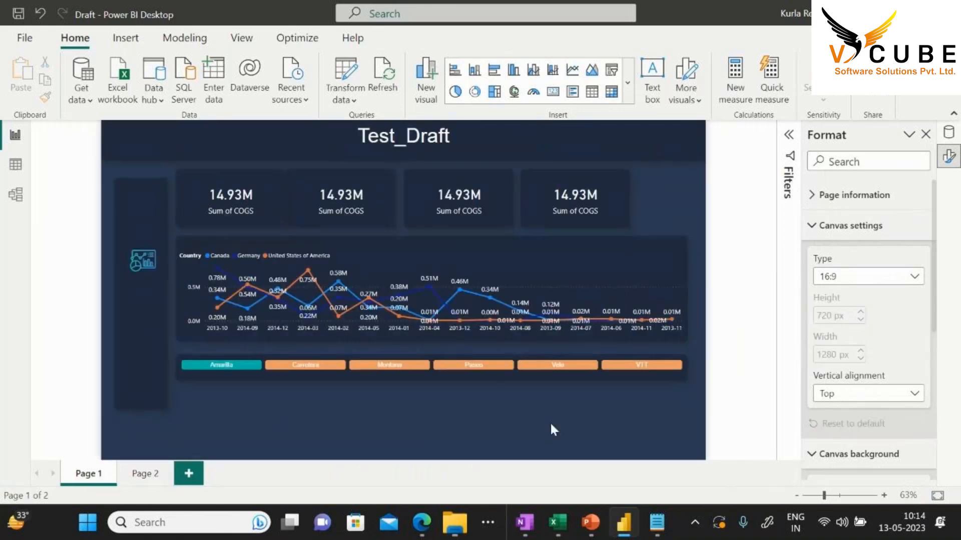
pyautogui.click(854, 278)
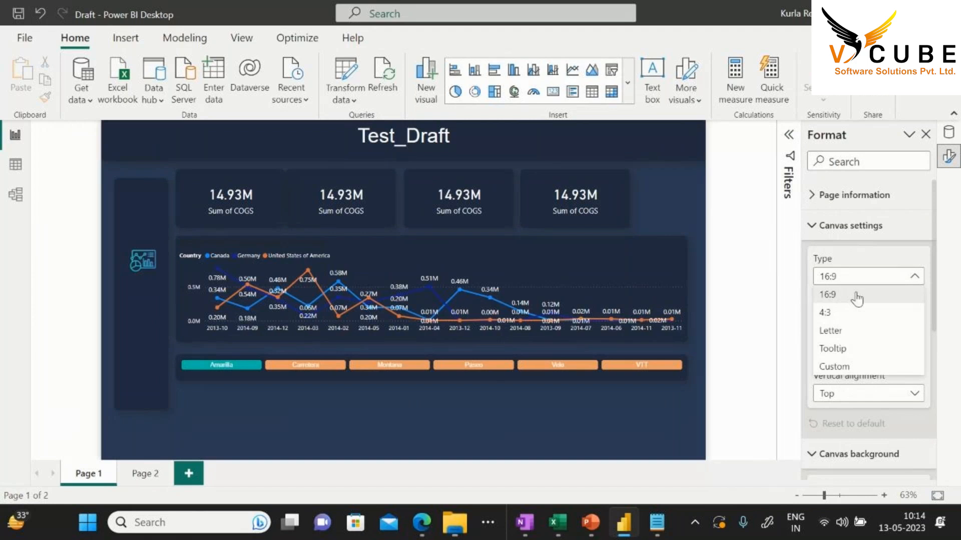
pyautogui.click(848, 368)
pyautogui.doubleClick(833, 316)
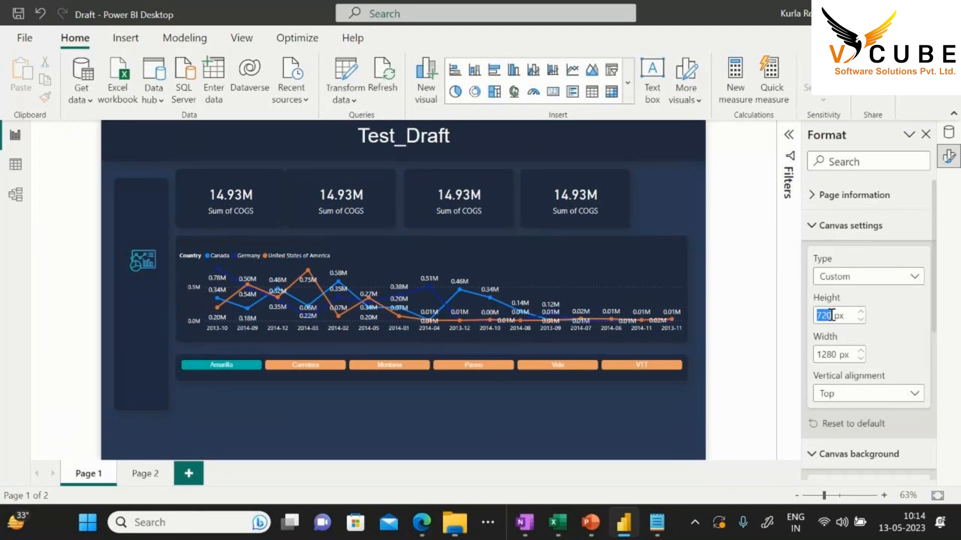
pyautogui.write('1800')
pyautogui.press('Tab')
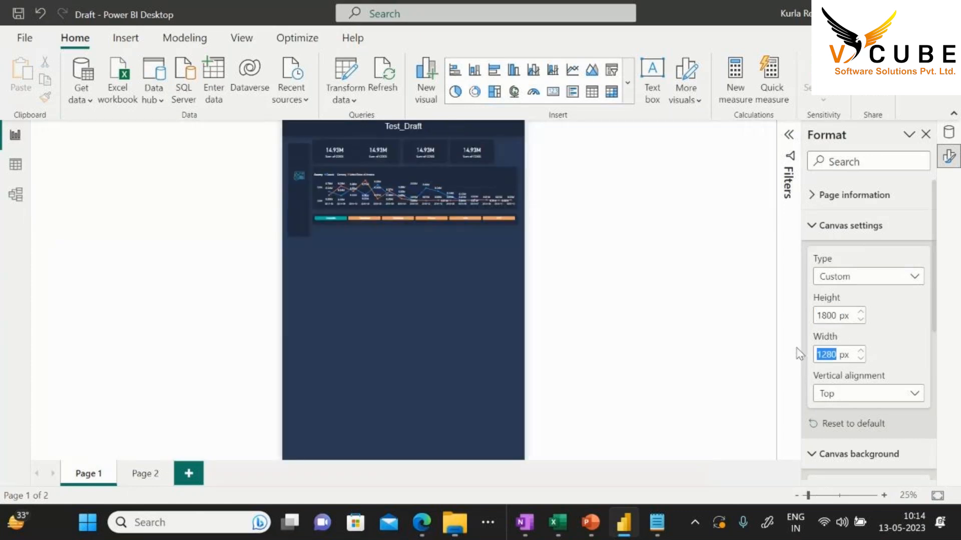
pyautogui.write('1700')
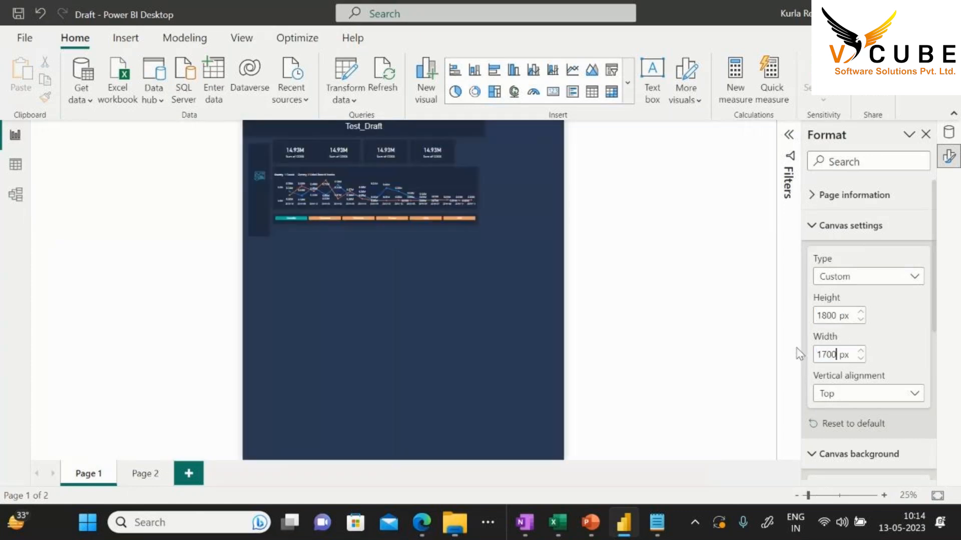
# Set the report's page view to Fit to width
pyautogui.click(238, 40)
pyautogui.click(390, 95)
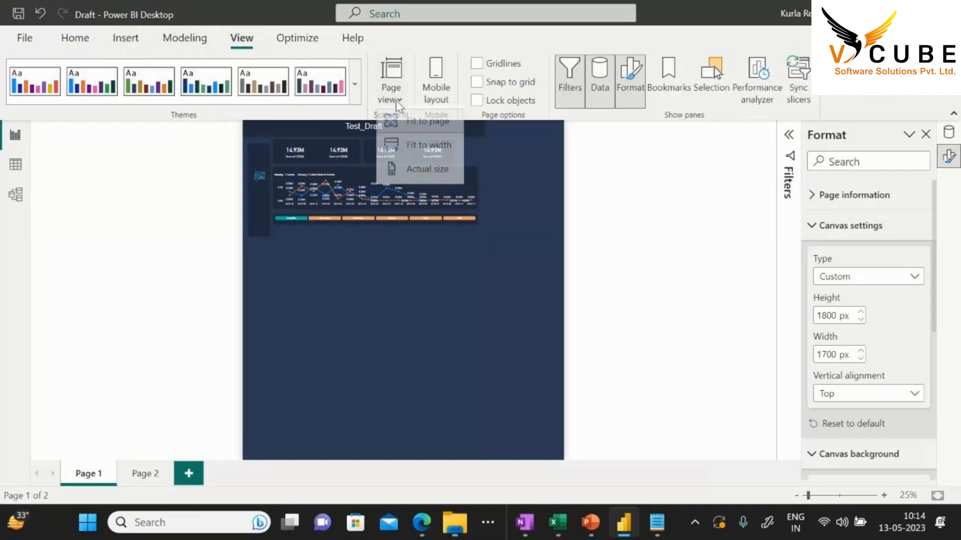
pyautogui.click(425, 150)
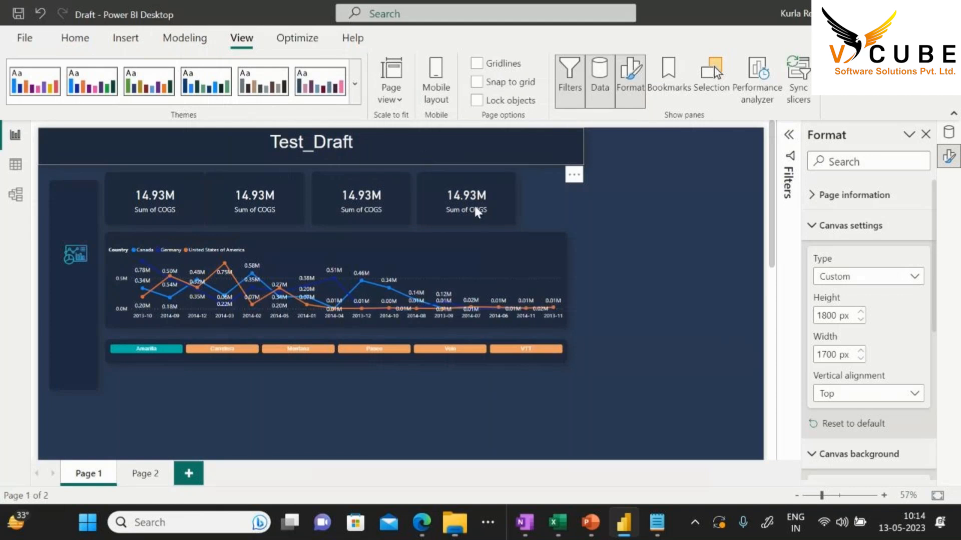
pyautogui.click(648, 260)
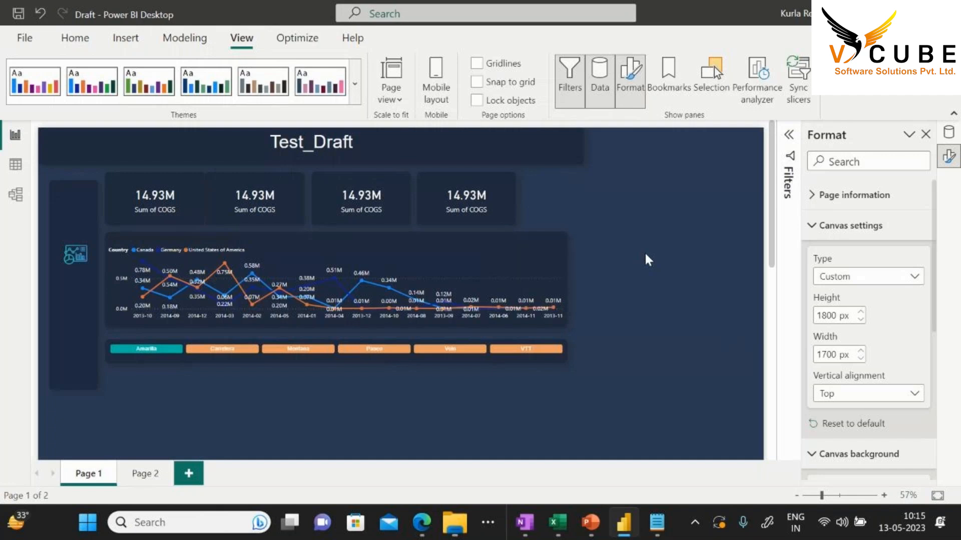
# Shift the second Sum of COGS card slightly to the right within the card row
pyautogui.click(162, 190)
pyautogui.moveTo(255, 196); pyautogui.dragTo(262, 195)
pyautogui.click(365, 199)
pyautogui.click(492, 200)
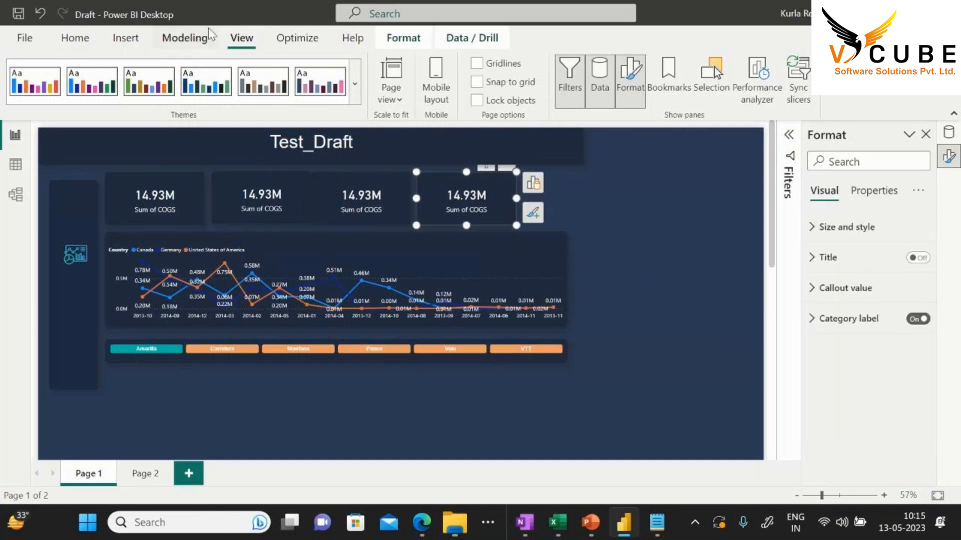
pyautogui.click(75, 38)
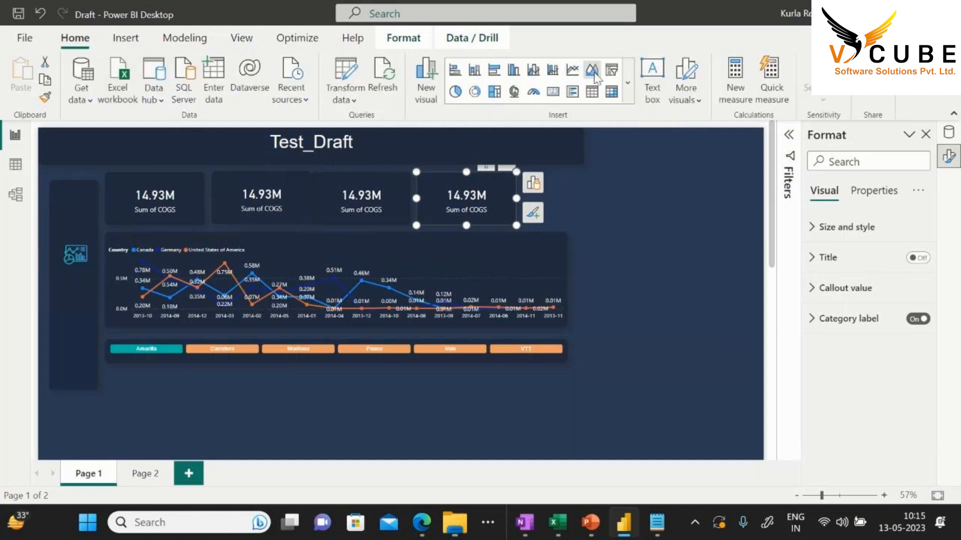
pyautogui.click(553, 92)
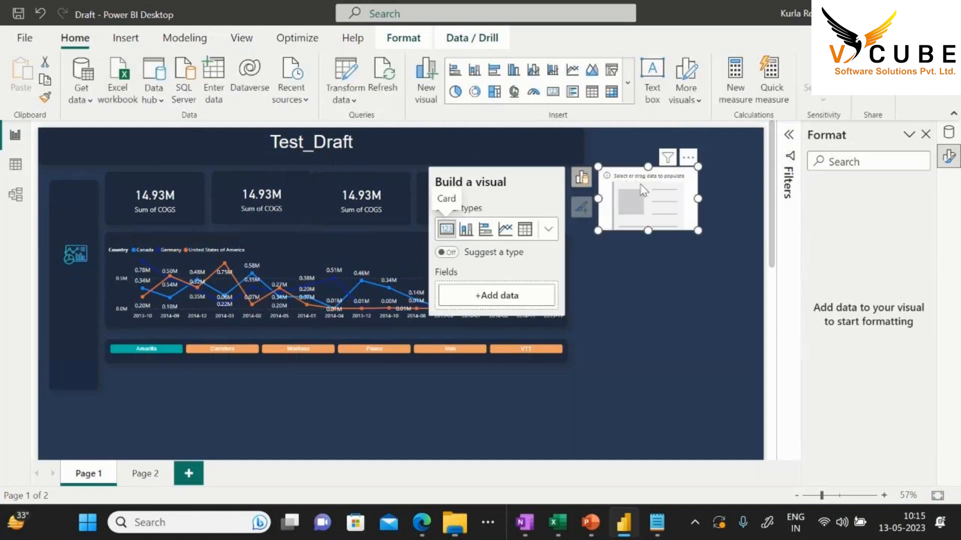
pyautogui.click(553, 92)
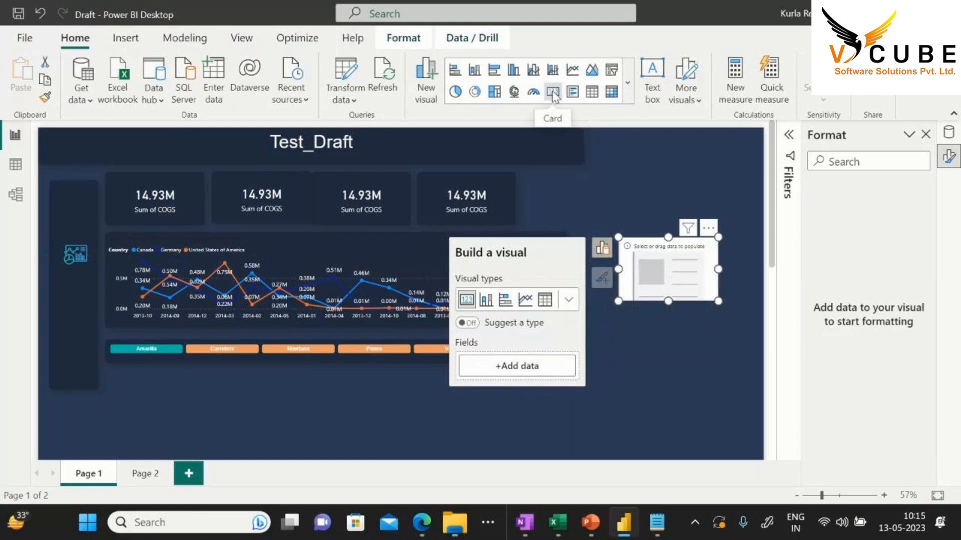
pyautogui.press('Delete')
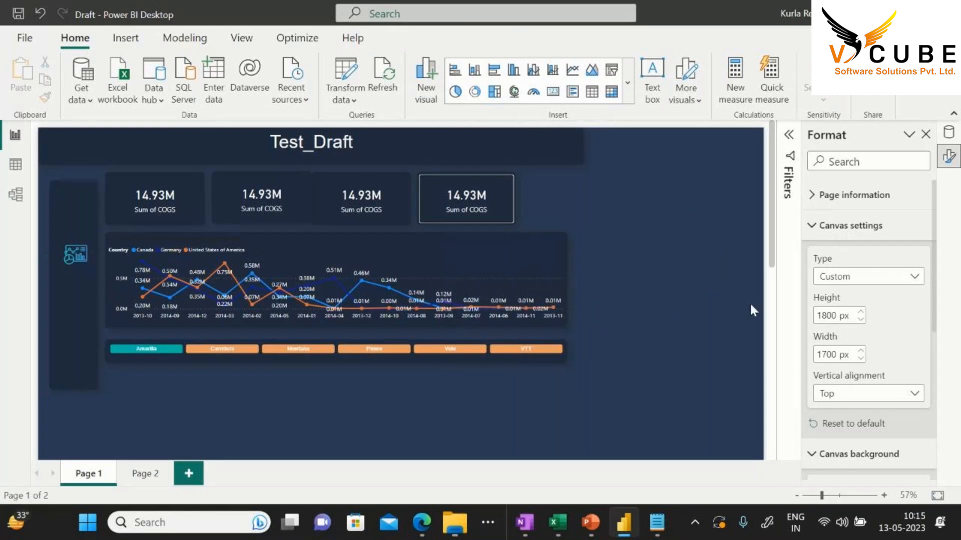
# Delete the Test_Draft title and insert a new text box to the right of the card row on Page 1
pyautogui.click(530, 143)
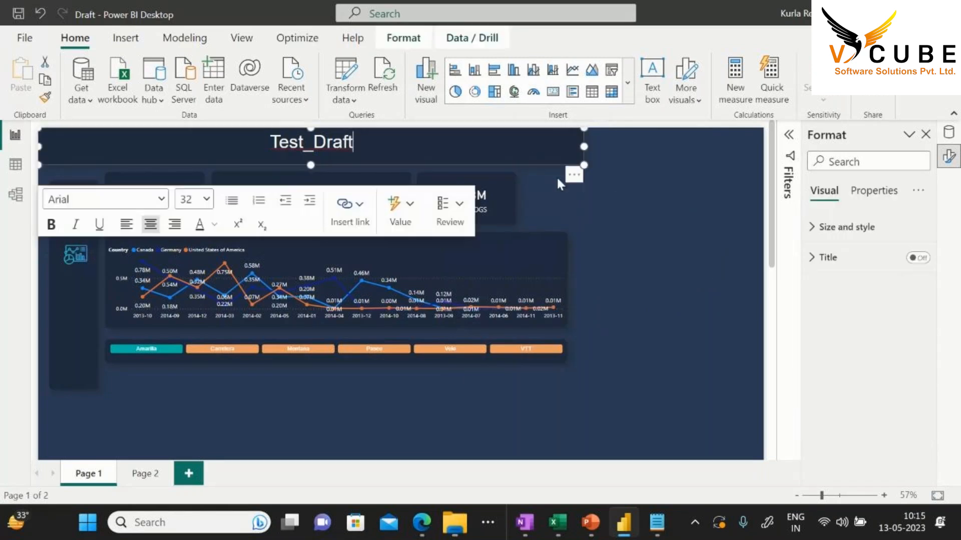
pyautogui.click(531, 169)
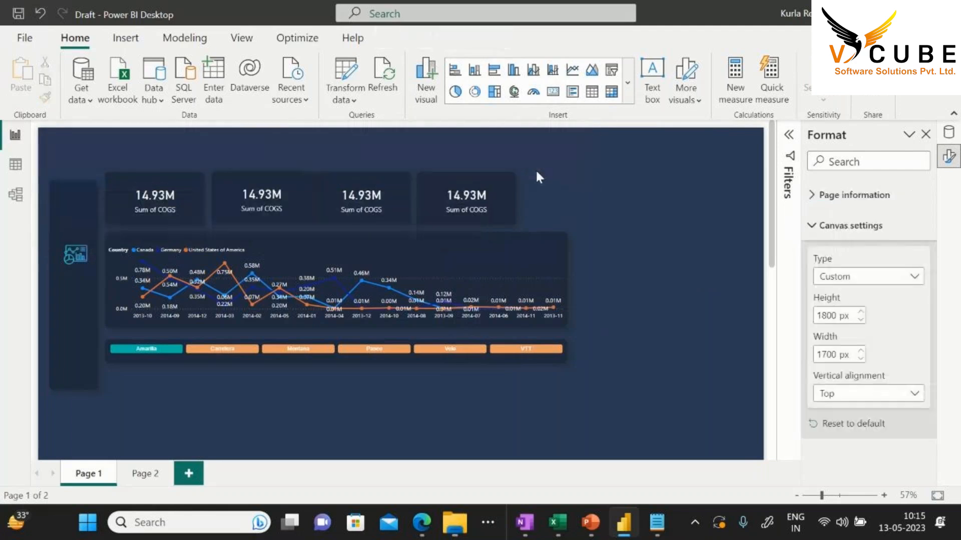
pyautogui.click(126, 38)
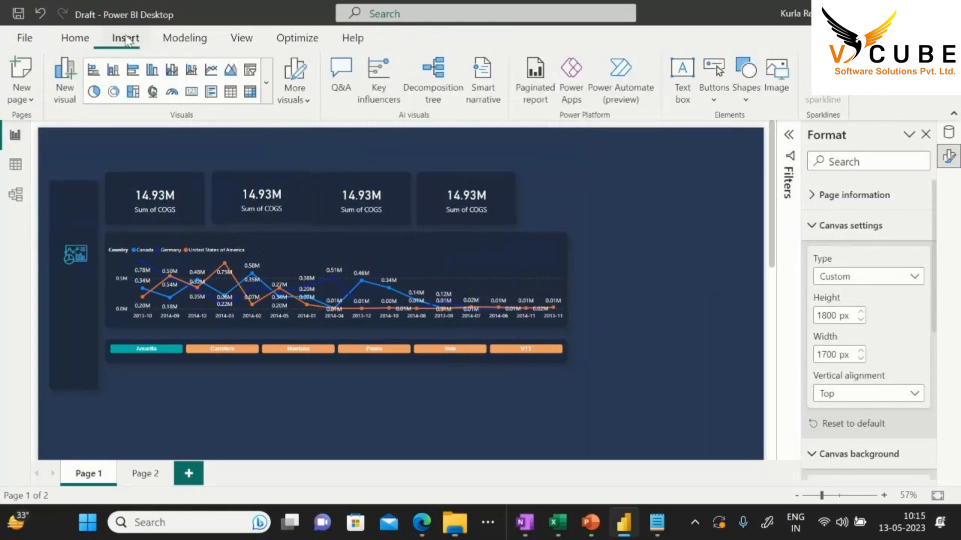
pyautogui.click(683, 102)
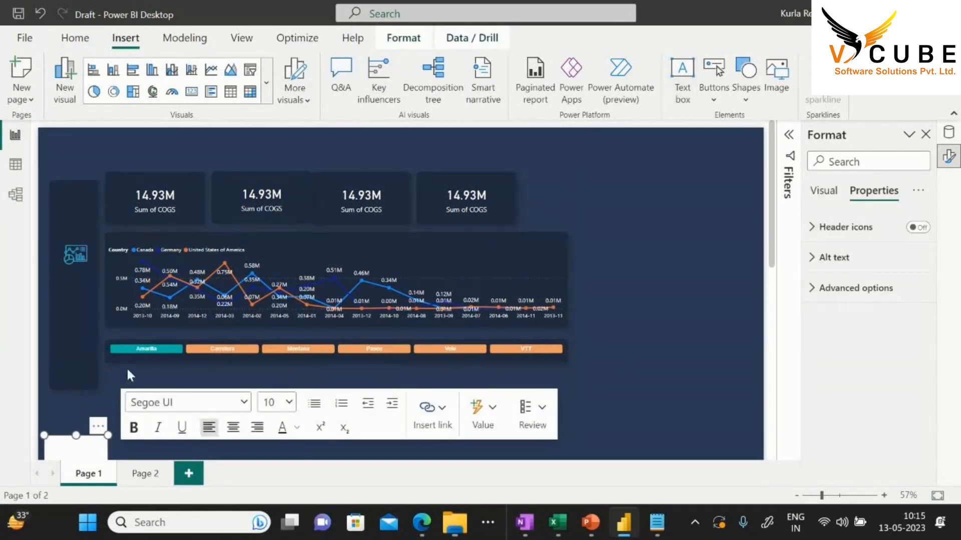
pyautogui.moveTo(97, 431); pyautogui.dragTo(611, 150)
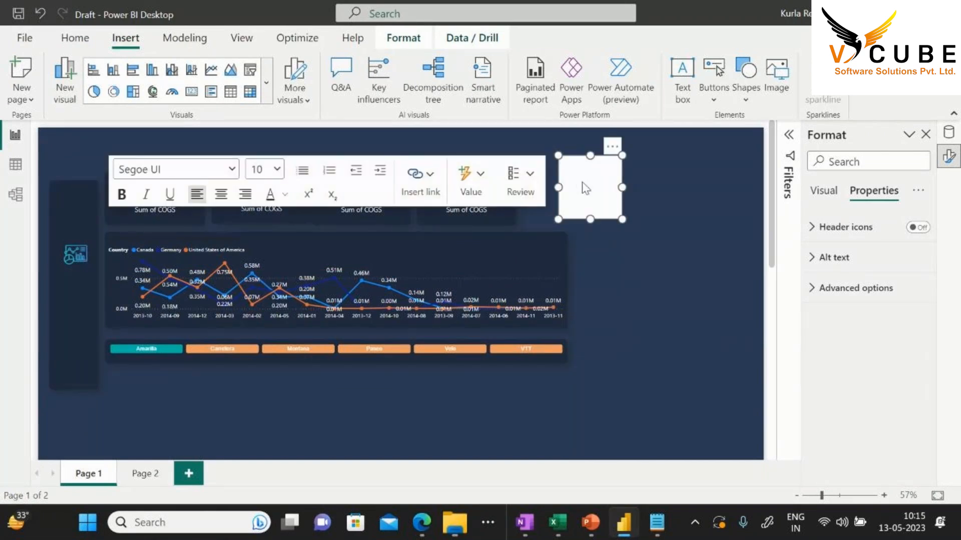
# Enter the title "Northwind Sales Analysis" in the new text box
pyautogui.write('nORT')
pyautogui.press('BackSpace')
pyautogui.press('BackSpace')
pyautogui.press('BackSpace')
pyautogui.press('BackSpace')
pyautogui.press('BackSpace')
pyautogui.write('Northwind Sales Analysis')
# Format the whole title text in Arial at size 36
pyautogui.moveTo(593, 178); pyautogui.dragTo(559, 160)
pyautogui.click(561, 171)
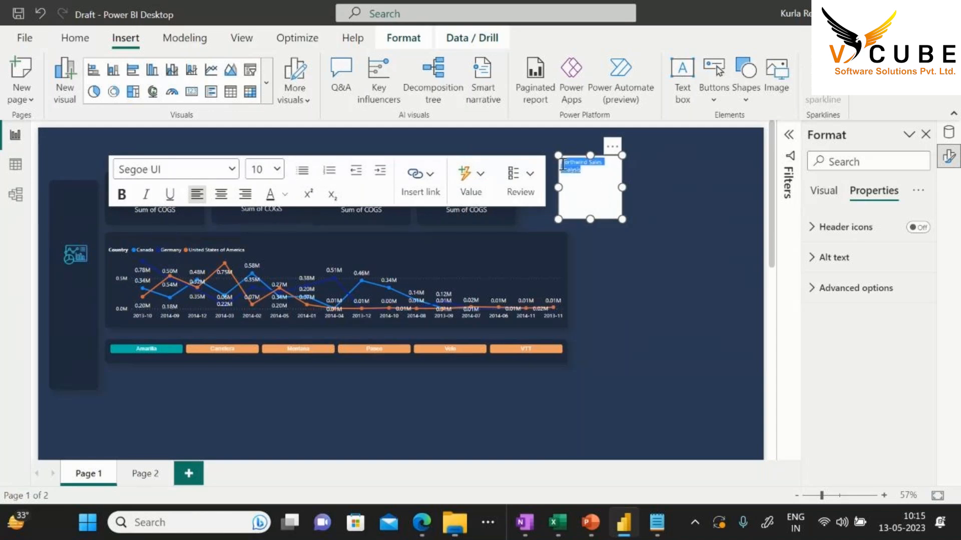
pyautogui.click(239, 175)
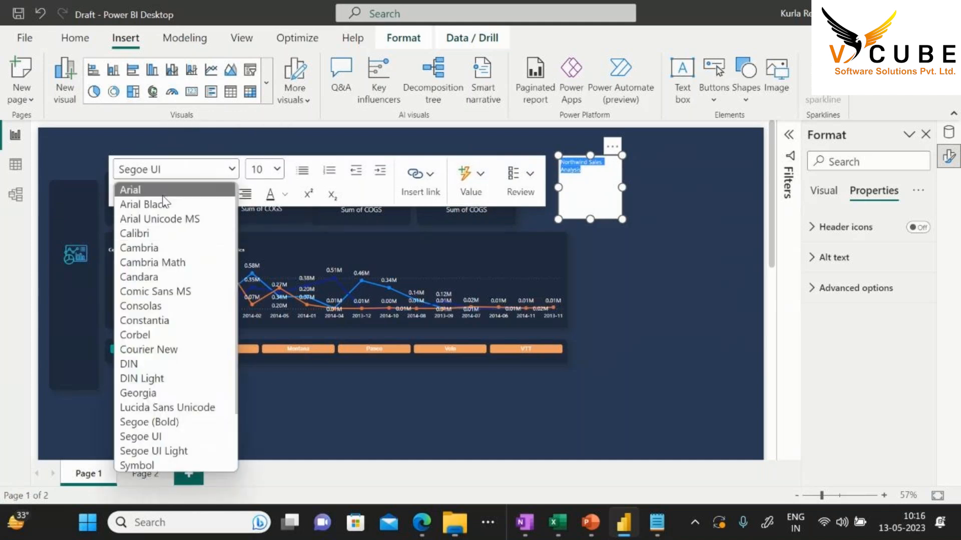
pyautogui.click(150, 189)
pyautogui.click(268, 168)
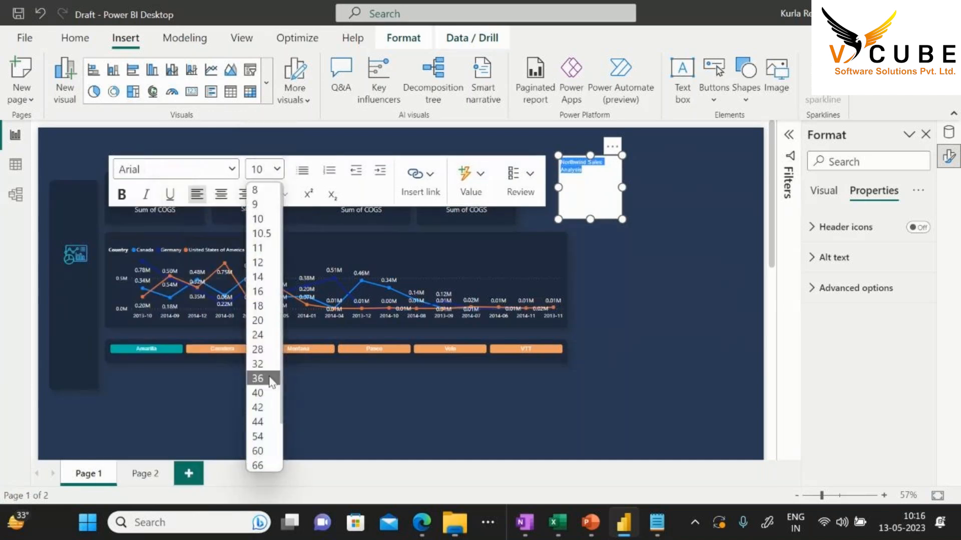
pyautogui.click(258, 378)
# Widen the title text box leftwards so it spans the full row of Sum of COGS cards
pyautogui.click(590, 238)
pyautogui.click(564, 192)
pyautogui.moveTo(559, 188); pyautogui.dragTo(87, 189)
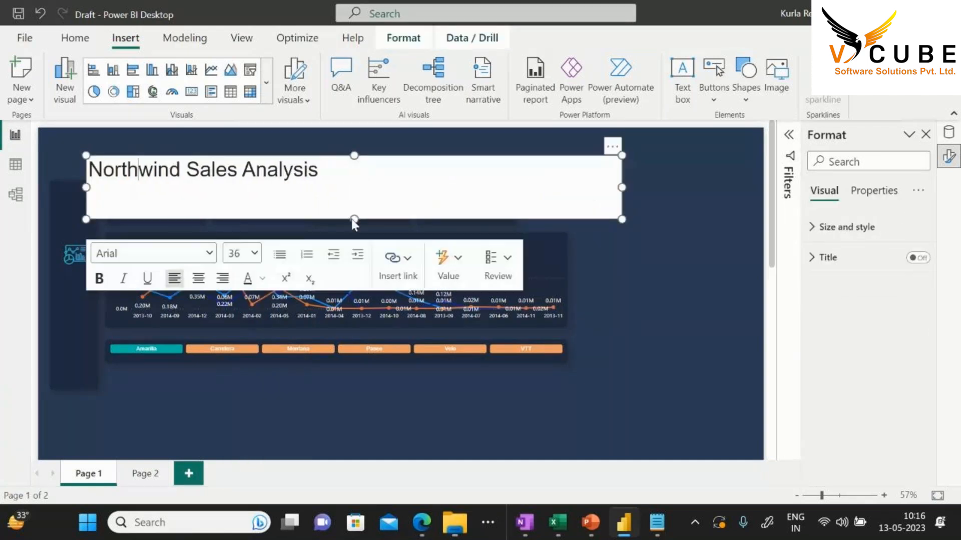
# Move the title text box above the card row and reduce its height to a slim banner
pyautogui.moveTo(373, 220); pyautogui.dragTo(364, 199)
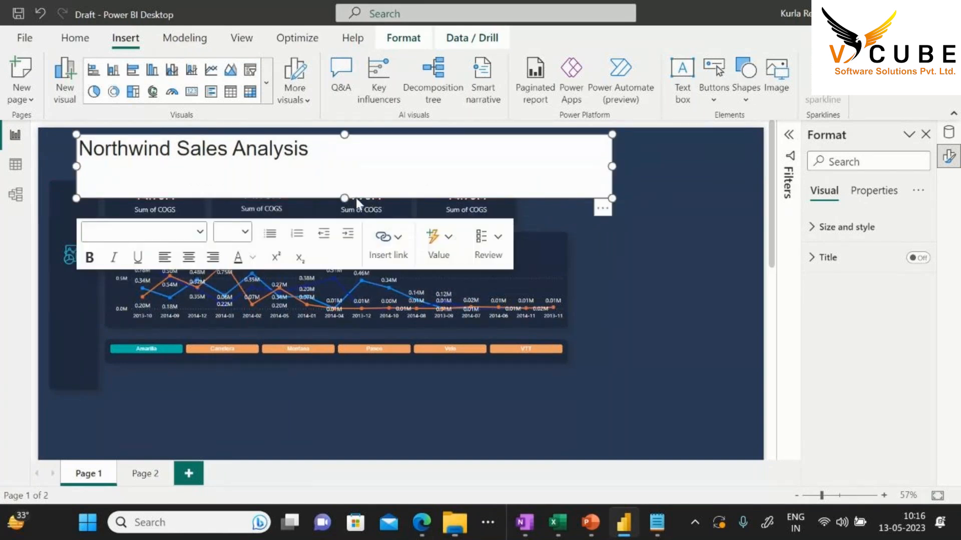
pyautogui.moveTo(344, 197); pyautogui.dragTo(344, 172)
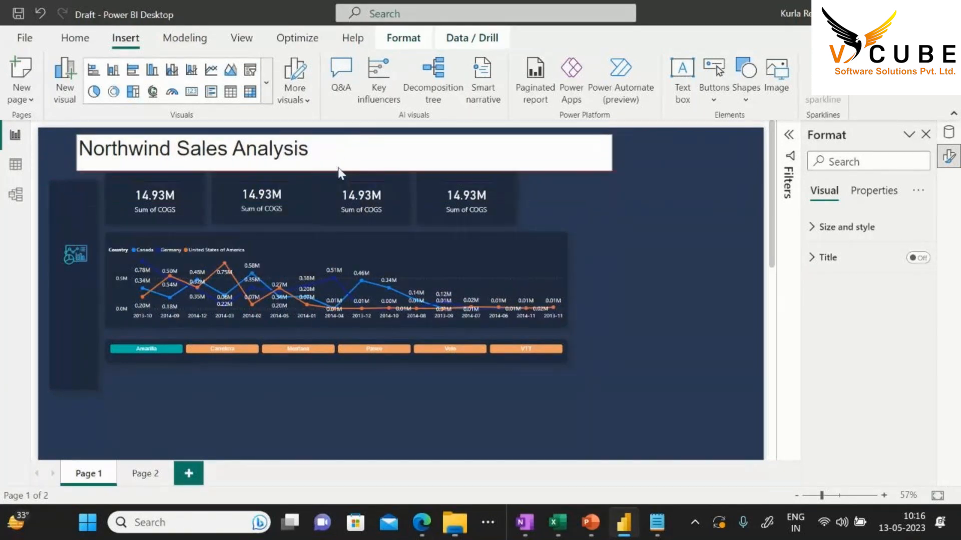
pyautogui.click(709, 229)
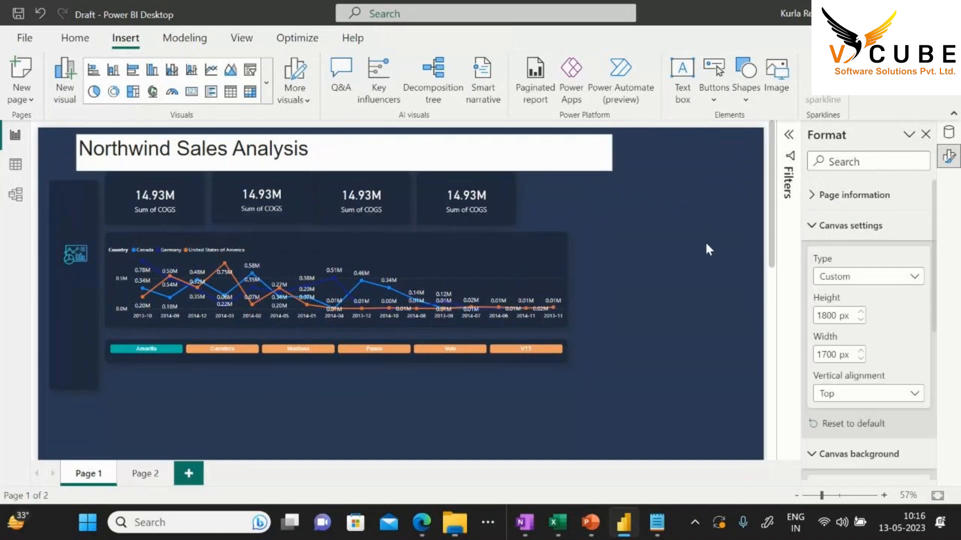
# Copy the line chart's formatting onto the Northwind Sales Analysis title box with Format Painter
pyautogui.click(507, 251)
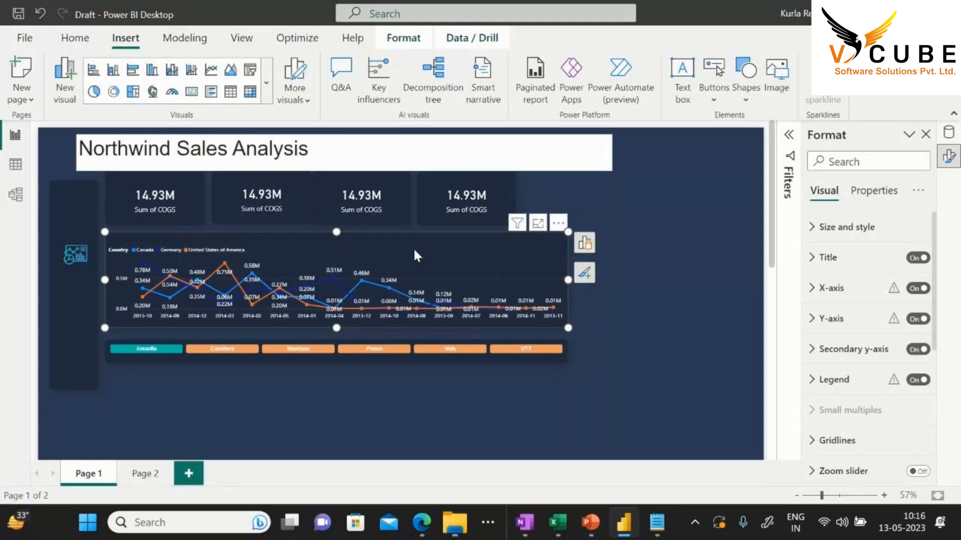
pyautogui.click(83, 43)
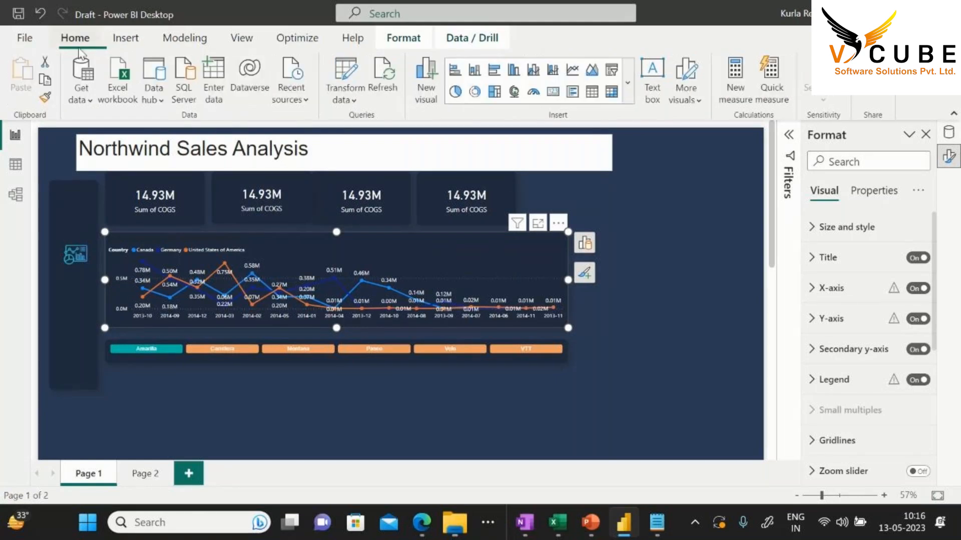
pyautogui.click(45, 98)
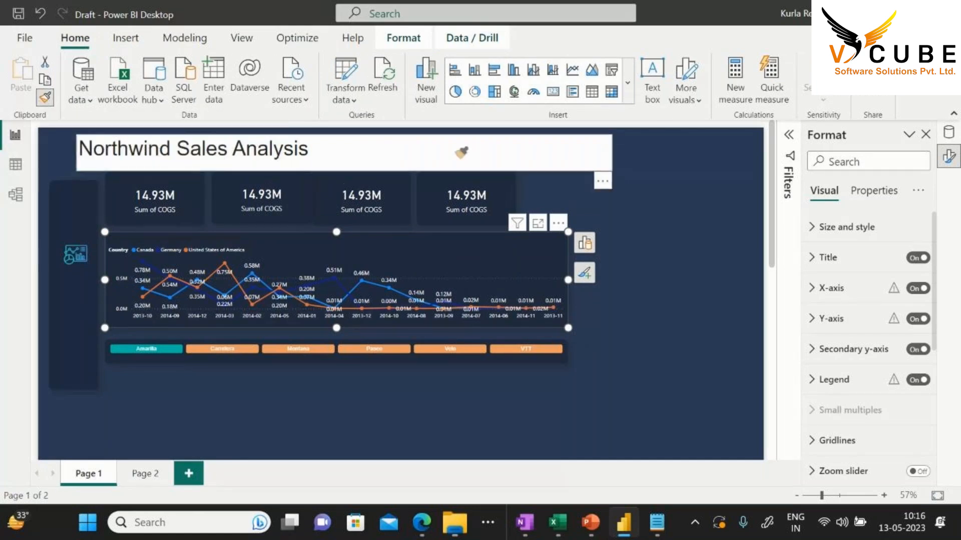
pyautogui.click(430, 150)
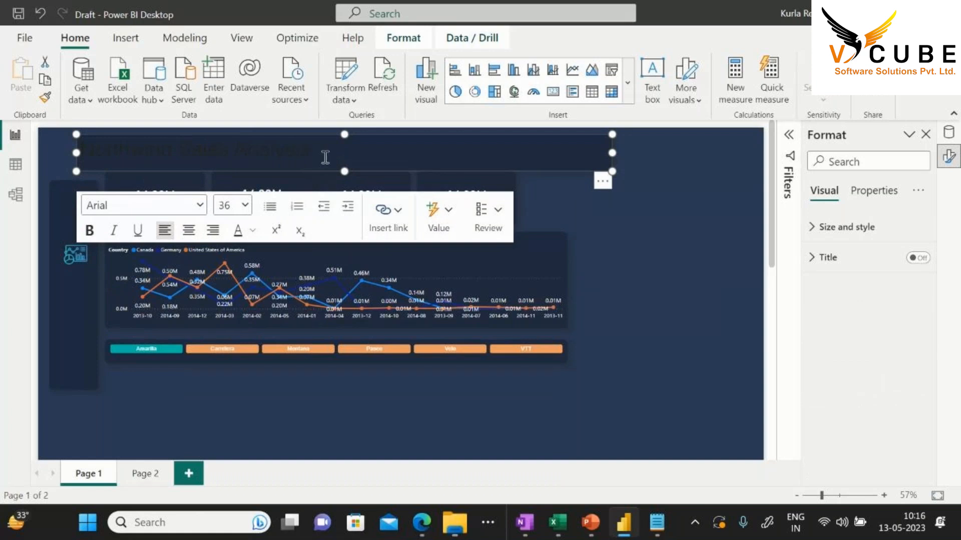
# Colour the whole title text white and centre it in its text box
pyautogui.moveTo(315, 154); pyautogui.dragTo(83, 153)
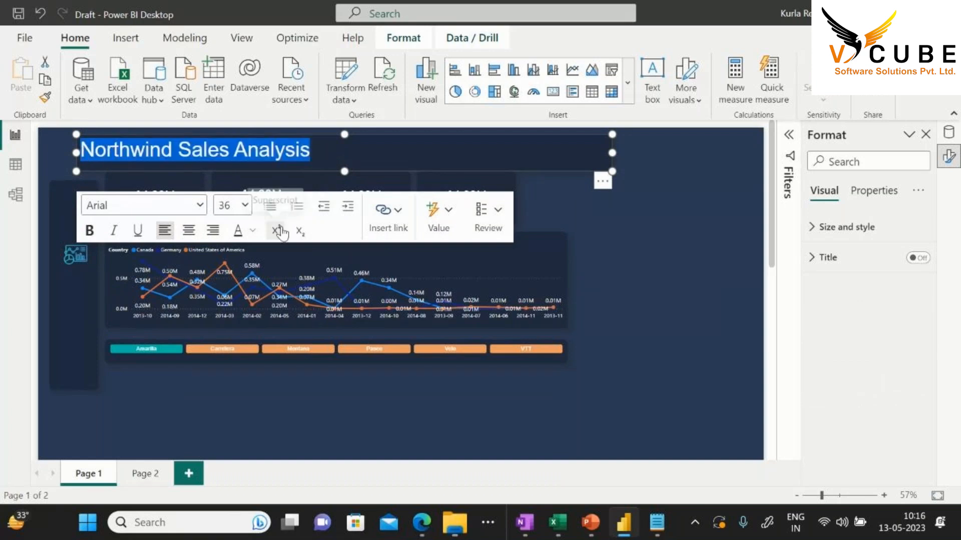
pyautogui.click(254, 230)
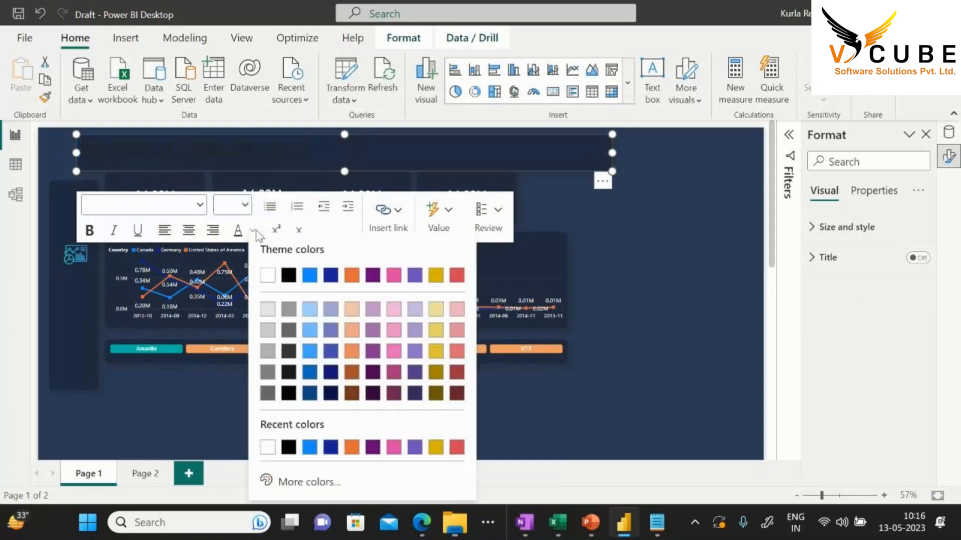
pyautogui.click(268, 277)
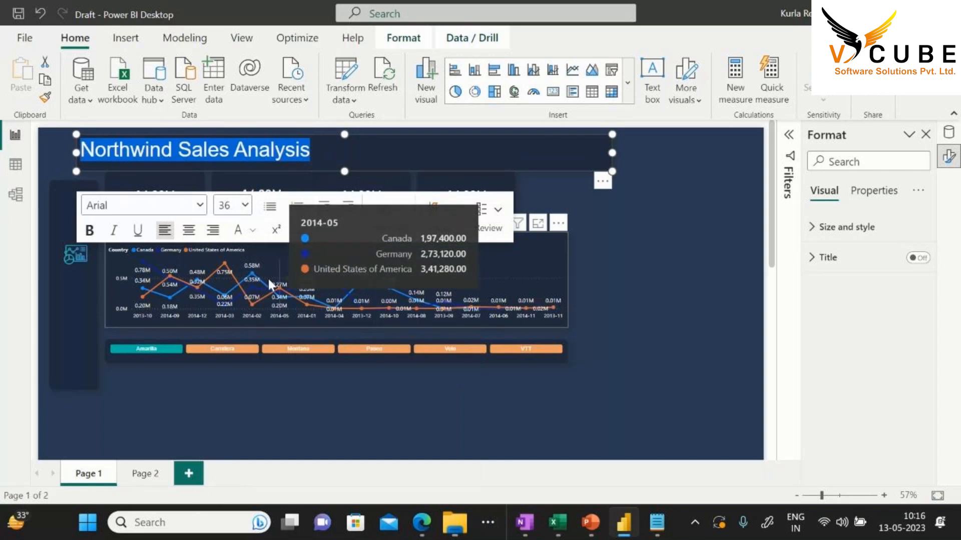
pyautogui.click(188, 230)
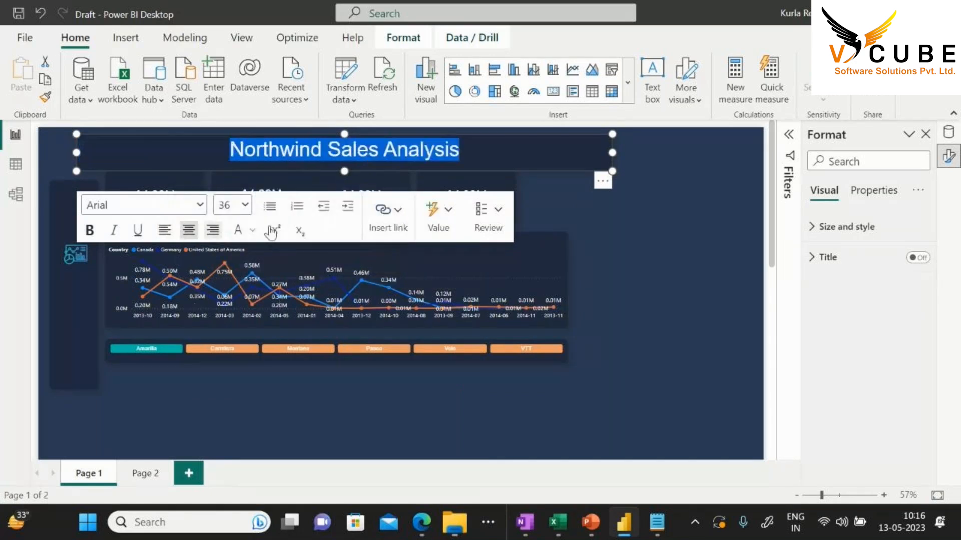
pyautogui.click(630, 222)
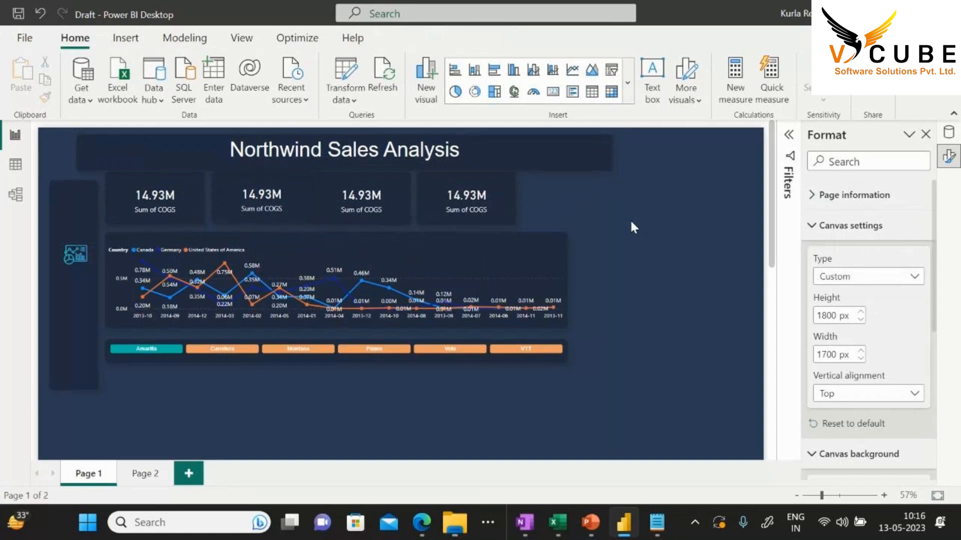
pyautogui.click(597, 170)
pyautogui.click(631, 261)
pyautogui.click(483, 151)
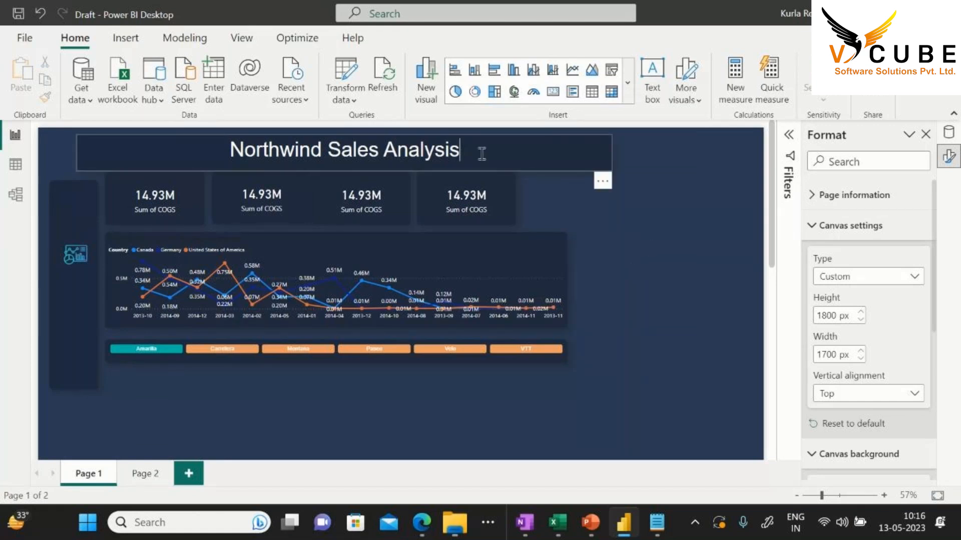
pyautogui.click(704, 199)
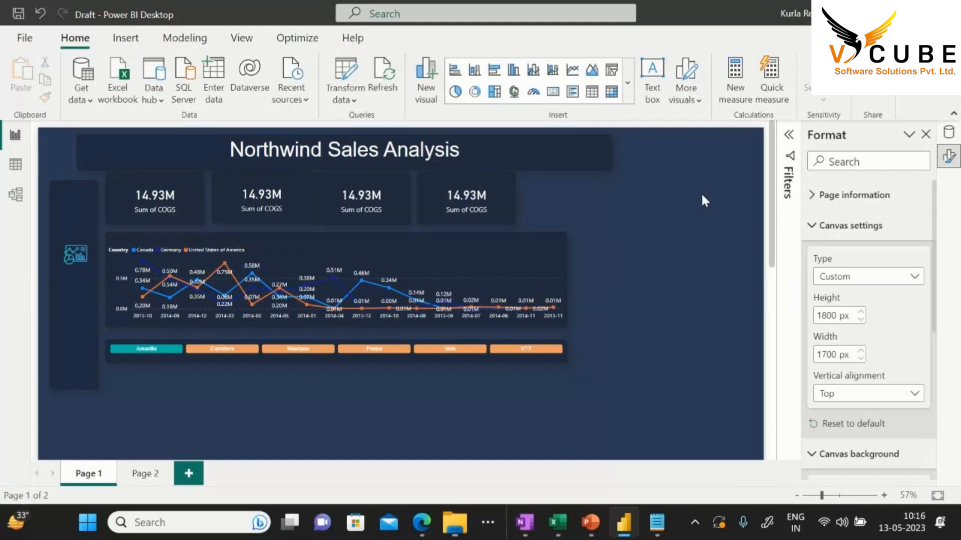
# Examine the callout value font settings of the fourth Sum of COGS card and the font of the title text
pyautogui.click(456, 222)
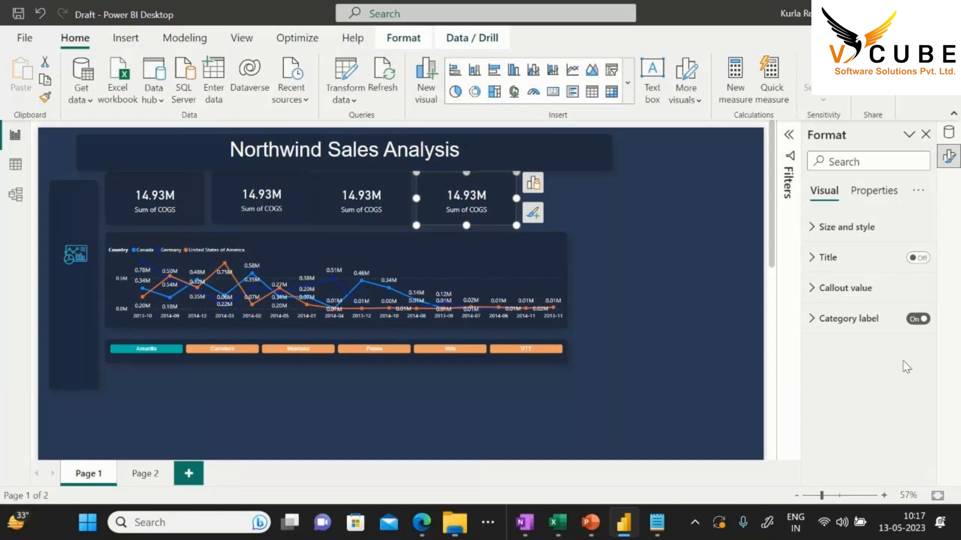
pyautogui.click(831, 288)
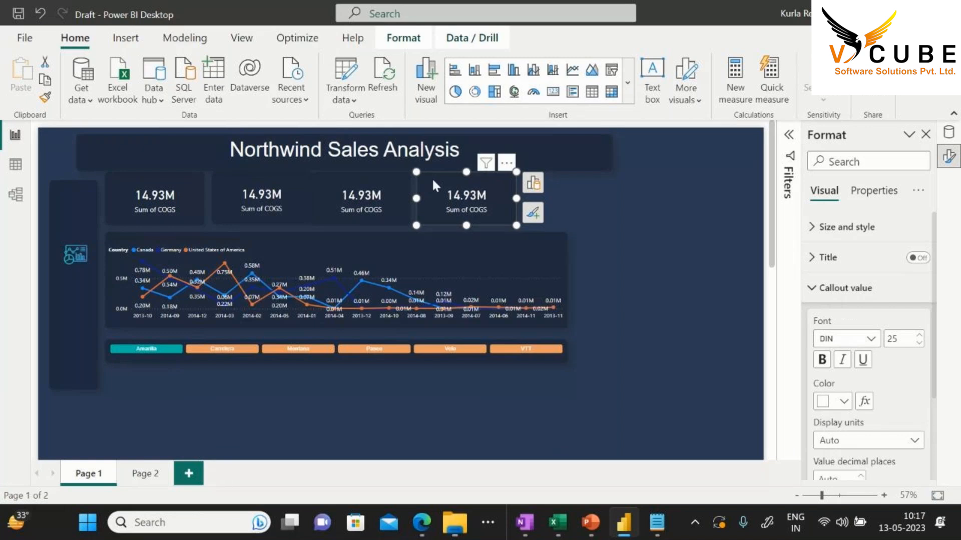
pyautogui.tripleClick(208, 154)
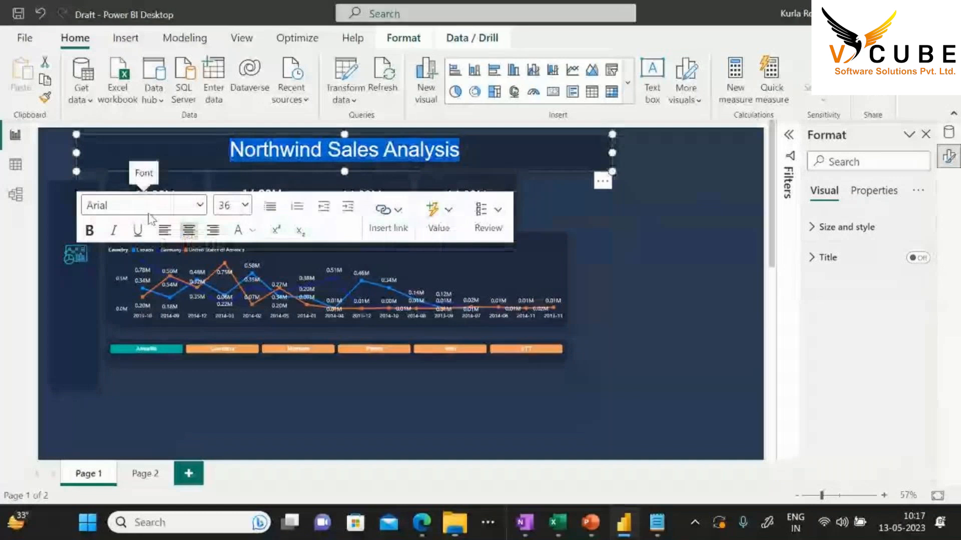
pyautogui.click(693, 273)
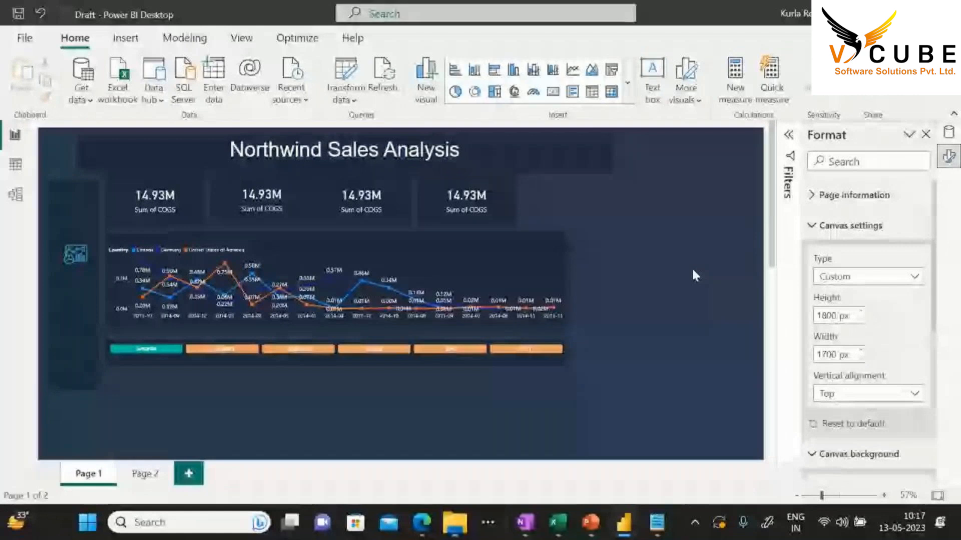
pyautogui.click(500, 149)
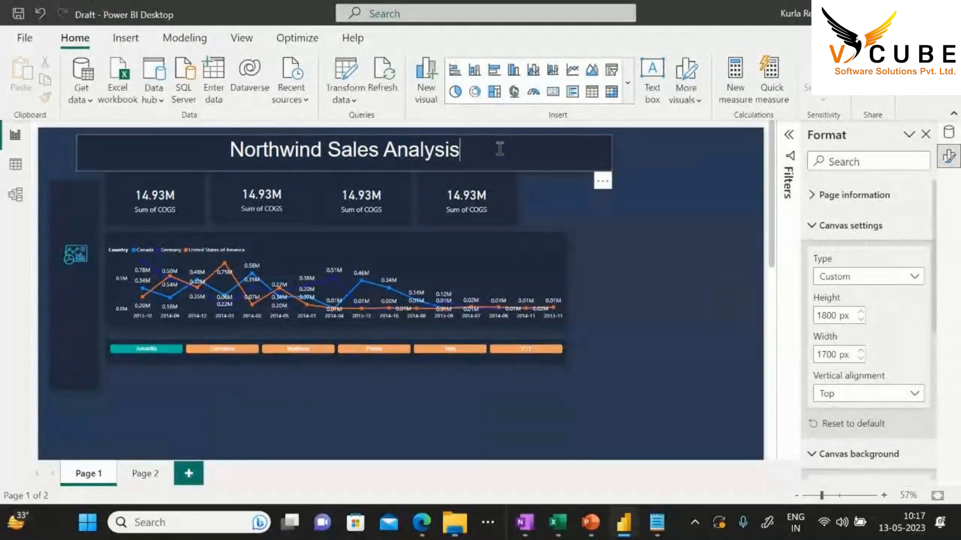
pyautogui.hotkey('ctrl', 'a')
pyautogui.click(662, 233)
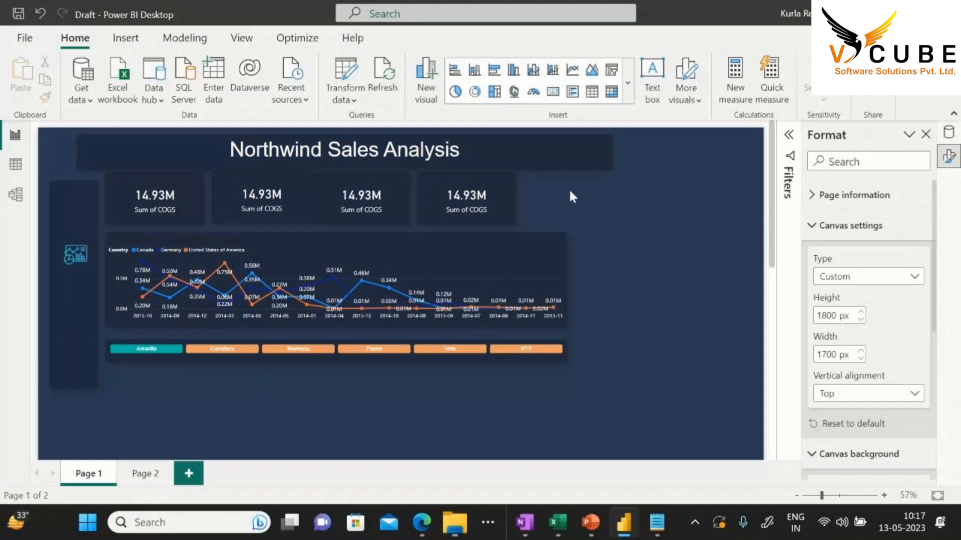
# Insert a rectangle shape on Page 1 and reduce its height to a thin horizontal bar
pyautogui.click(126, 40)
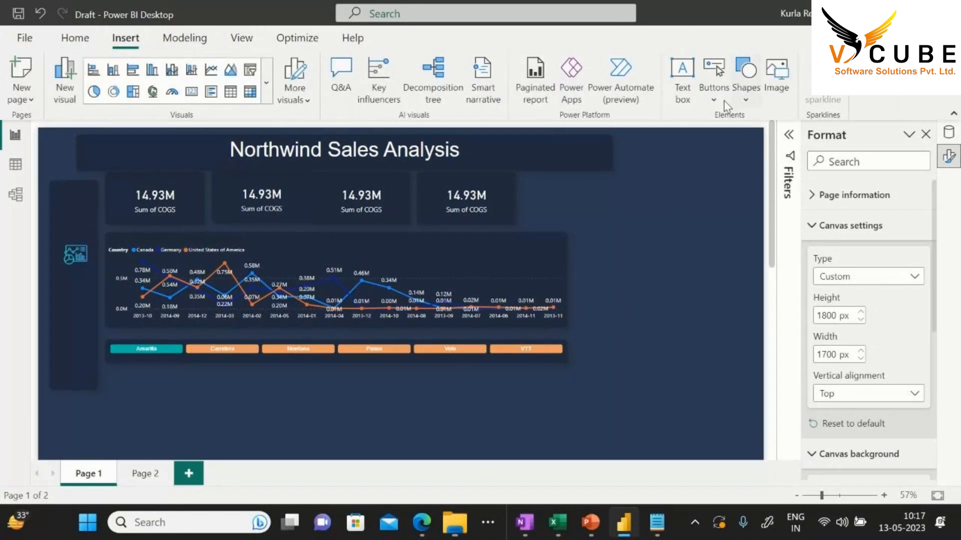
pyautogui.click(746, 95)
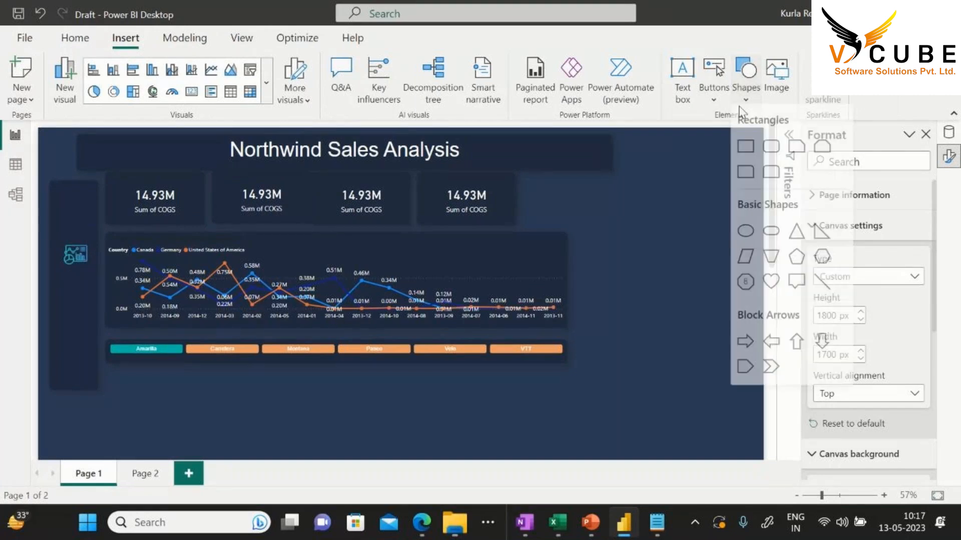
pyautogui.click(743, 160)
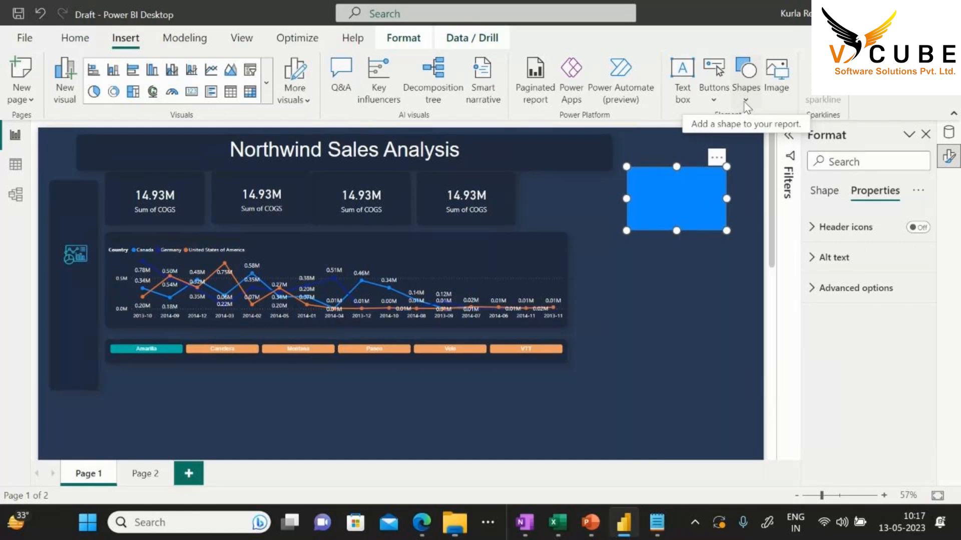
pyautogui.moveTo(680, 231); pyautogui.dragTo(678, 193)
# Move the title box down over the line chart and place the blue rectangle, narrowed to a small square, above the dark sidebar
pyautogui.click(516, 165)
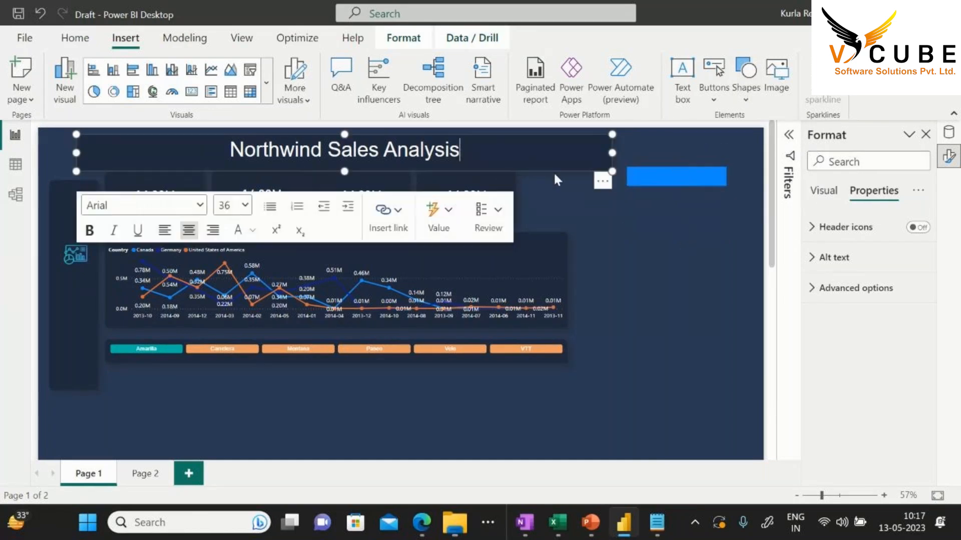
pyautogui.moveTo(544, 170); pyautogui.dragTo(667, 303)
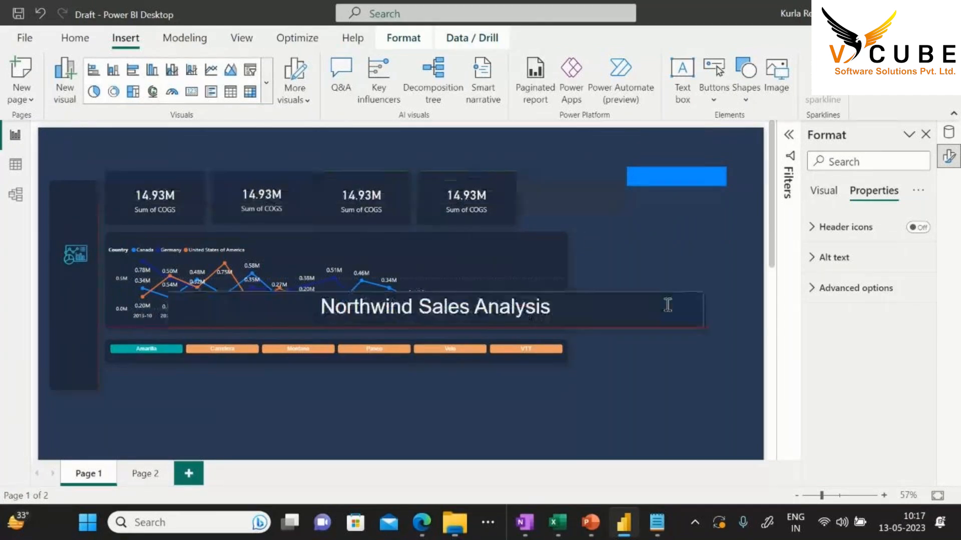
pyautogui.click(693, 181)
pyautogui.moveTo(728, 177); pyautogui.dragTo(19, 85)
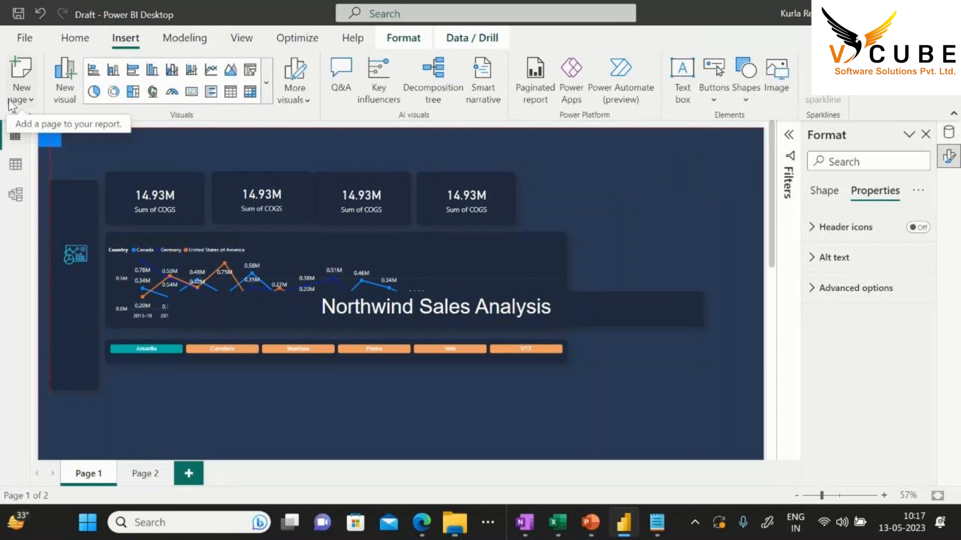
pyautogui.click(149, 149)
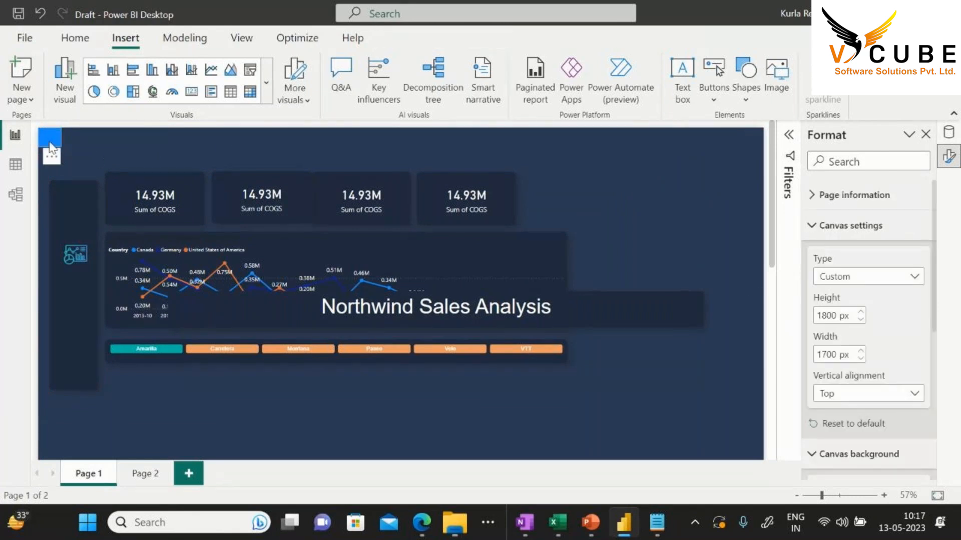
pyautogui.click(244, 193)
pyautogui.click(460, 223)
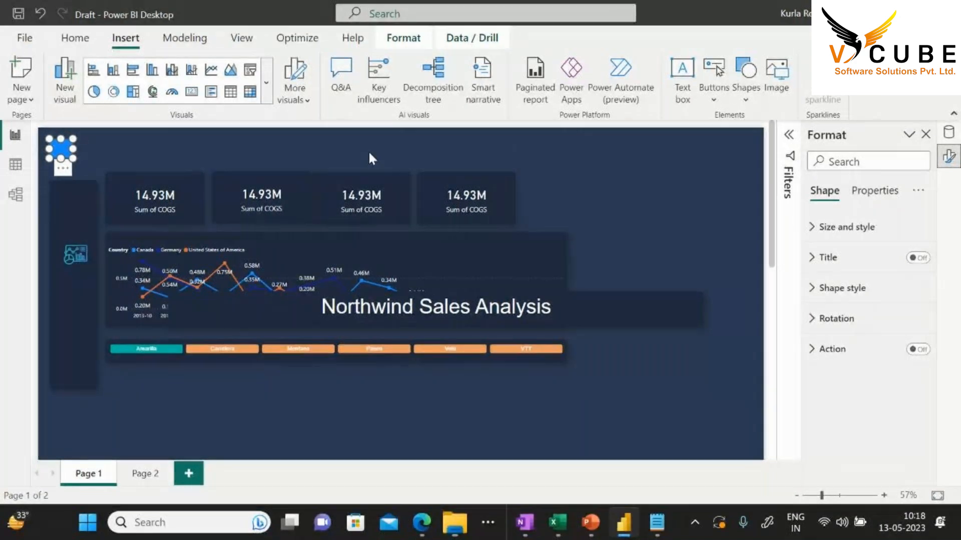
# Move the title text box back up to the card row, to the right of the blue square
pyautogui.click(622, 333)
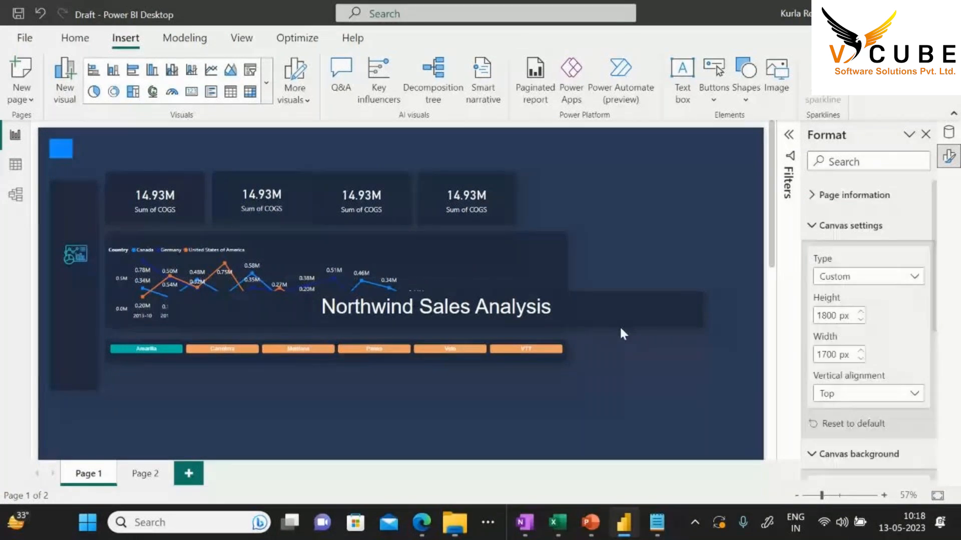
pyautogui.click(695, 290)
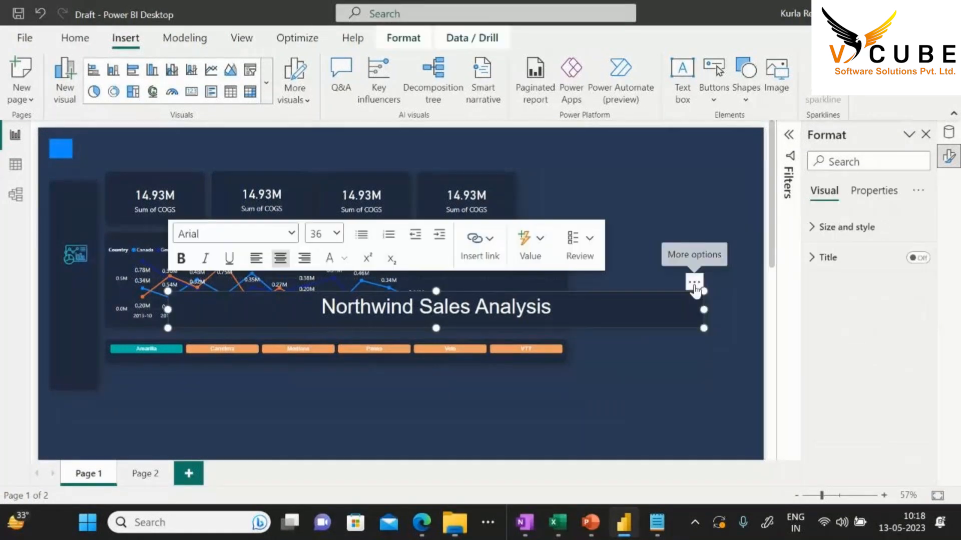
pyautogui.moveTo(694, 290); pyautogui.dragTo(600, 138)
pyautogui.moveTo(605, 180); pyautogui.dragTo(676, 197)
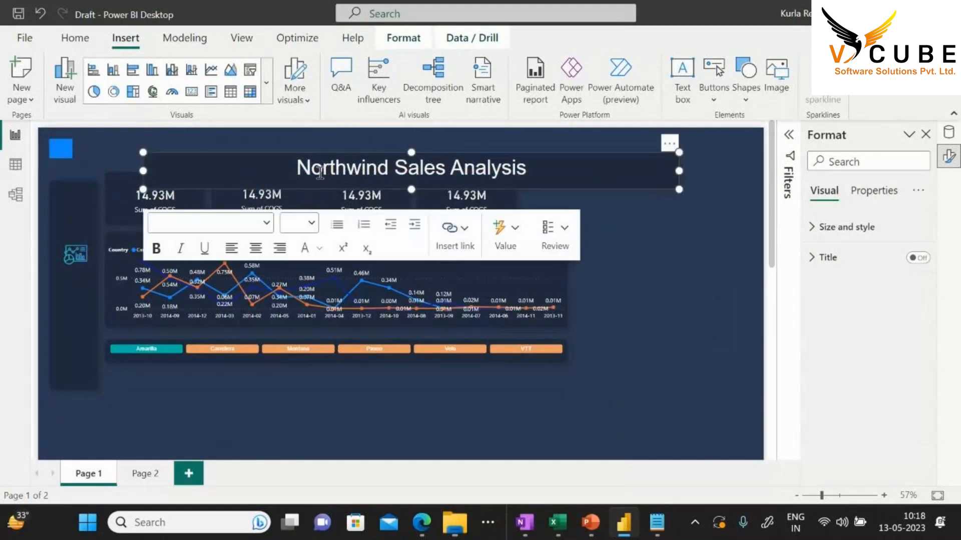
# Stretch the blue rectangle down to the sidebar icon and move the title box leftwards to align with the rectangle's left edge
pyautogui.click(70, 156)
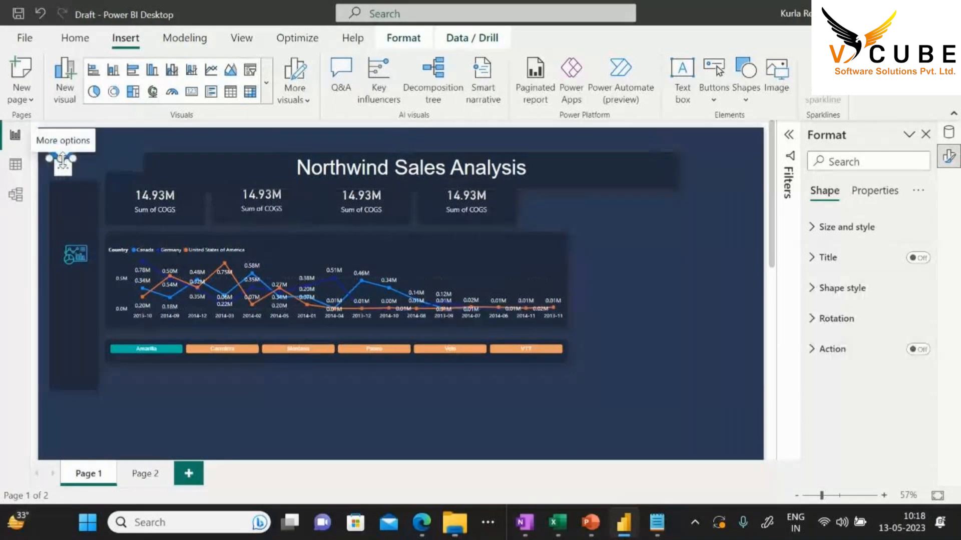
pyautogui.moveTo(61, 158); pyautogui.dragTo(61, 253)
pyautogui.click(557, 166)
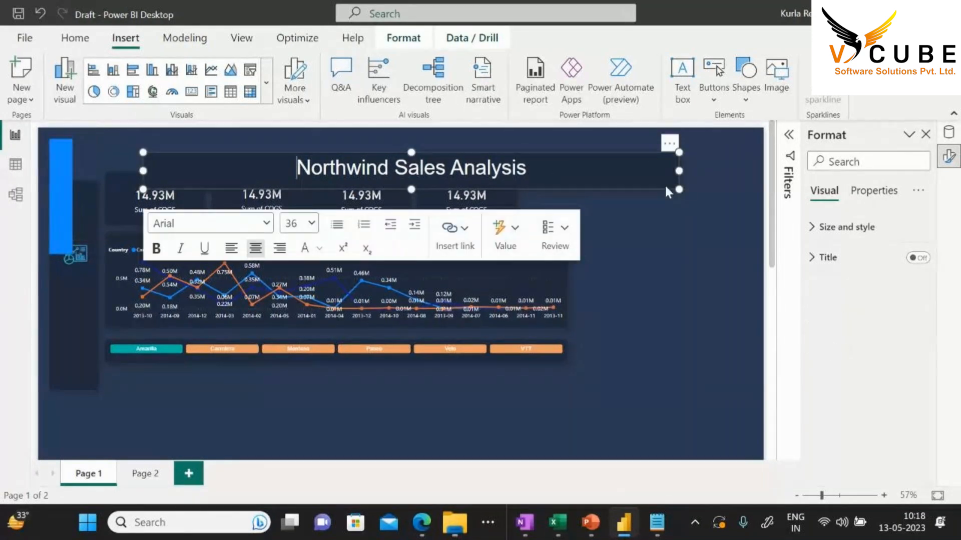
pyautogui.moveTo(664, 185); pyautogui.dragTo(570, 175)
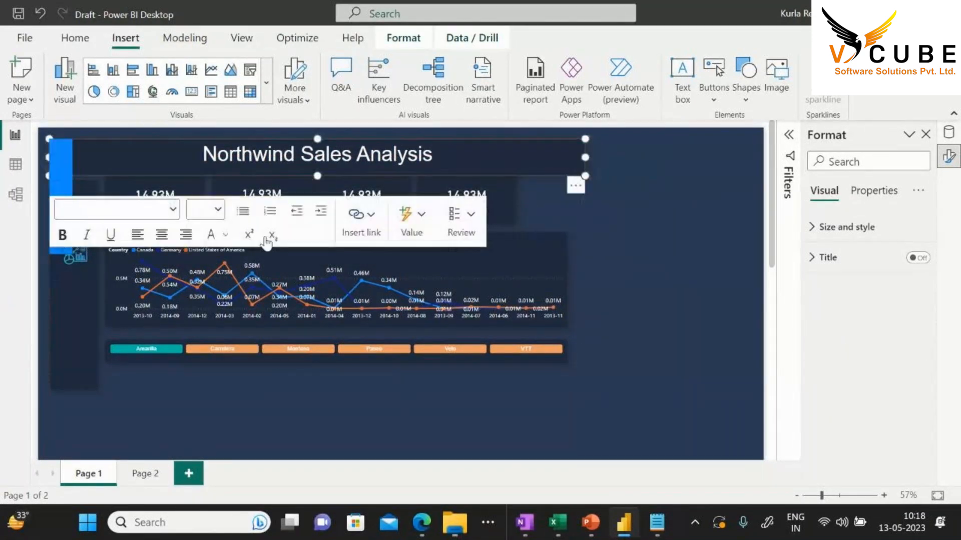
pyautogui.click(59, 184)
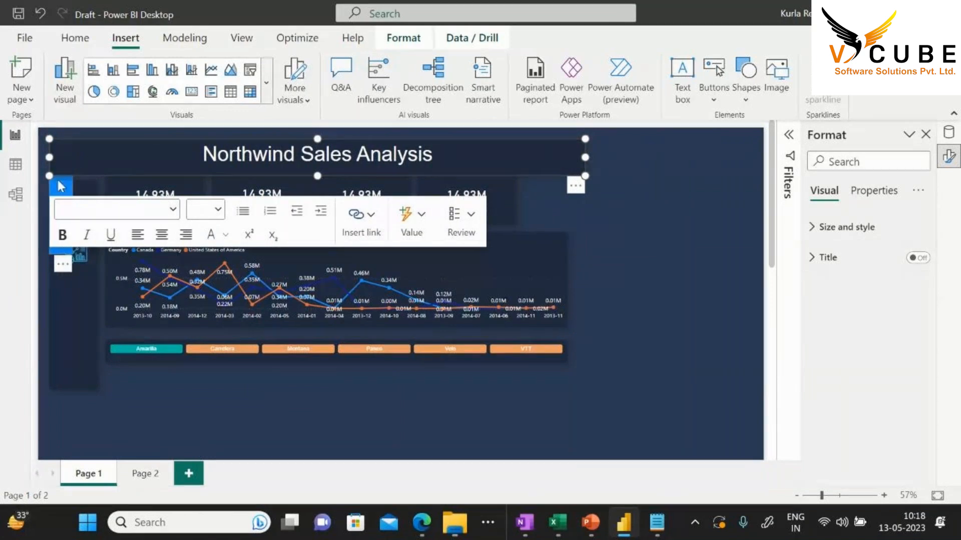
# Move the blue rectangle from beside the sidebar to the page's right edge, slightly below the title banner
pyautogui.moveTo(72, 198); pyautogui.dragTo(789, 306)
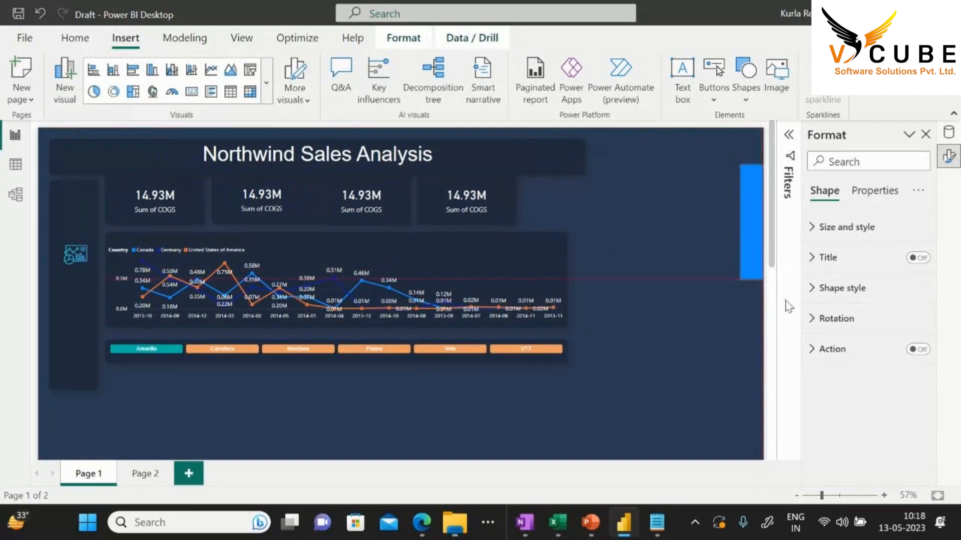
pyautogui.moveTo(788, 305); pyautogui.dragTo(790, 328)
pyautogui.click(663, 385)
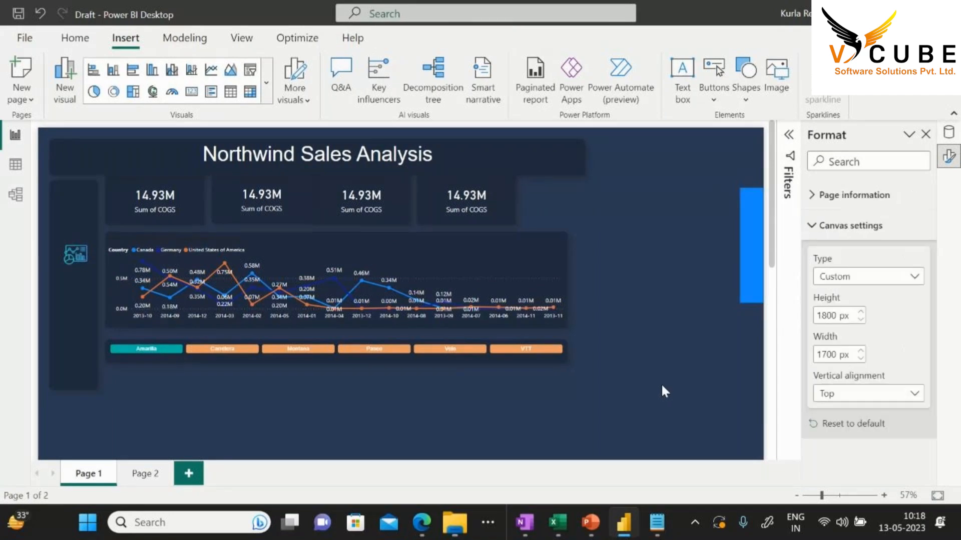
# Nudge the blue rectangle leftwards until a narrow margin separates it from the page's right edge
pyautogui.click(743, 293)
pyautogui.press('Left')
pyautogui.press('Left')
pyautogui.press('Left')
pyautogui.press('Left')
pyautogui.press('Left')
pyautogui.press('Left')
pyautogui.press('Left')
pyautogui.press('Left')
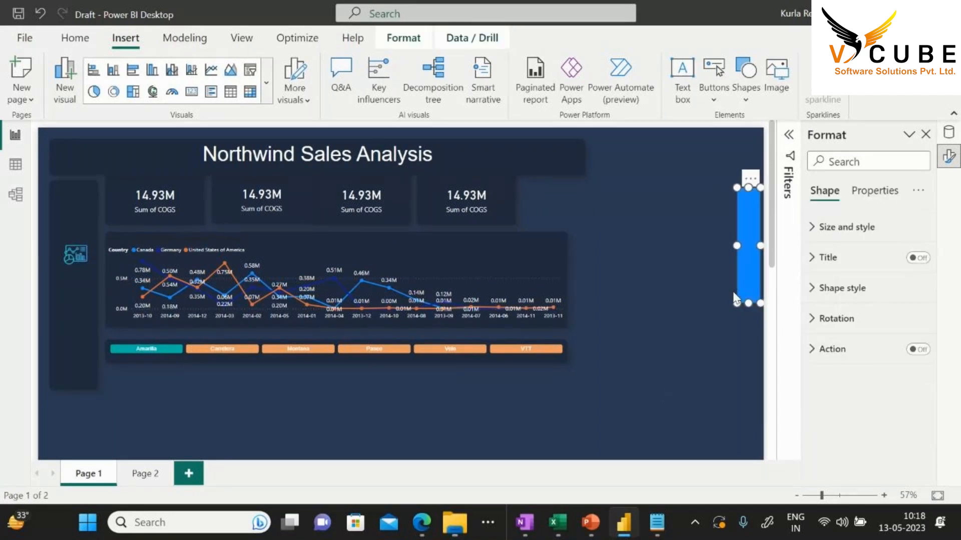
pyautogui.press('Left')
pyautogui.press('Left')
pyautogui.press('Left')
pyautogui.press('Left')
pyautogui.press('Left')
pyautogui.press('Left')
pyautogui.press('Left')
pyautogui.press('Left')
pyautogui.press('Left')
pyautogui.press('Left')
pyautogui.press('Left')
pyautogui.press('Left')
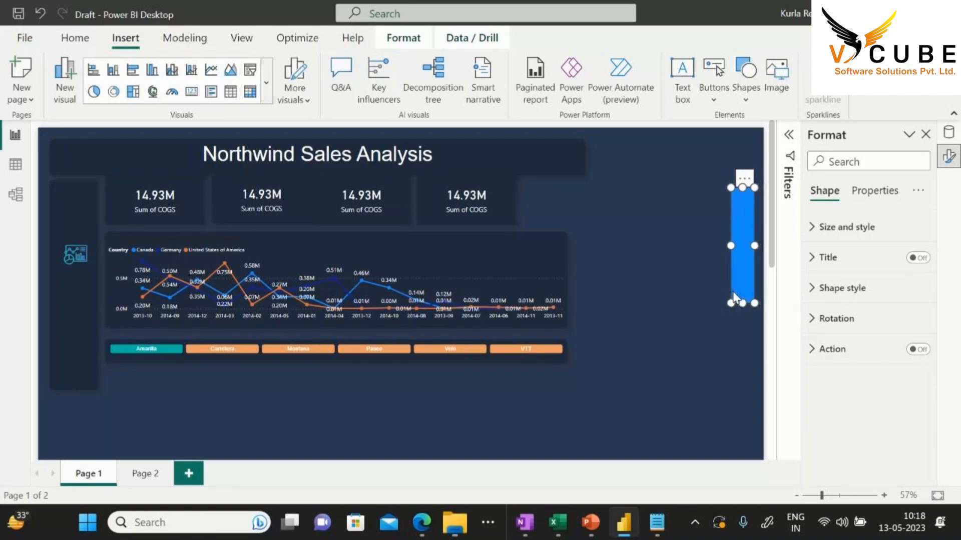
pyautogui.press('Left')
# Widen the title box rightwards to reach the blue rectangle, and move the rectangle down below the existing visuals
pyautogui.click(580, 147)
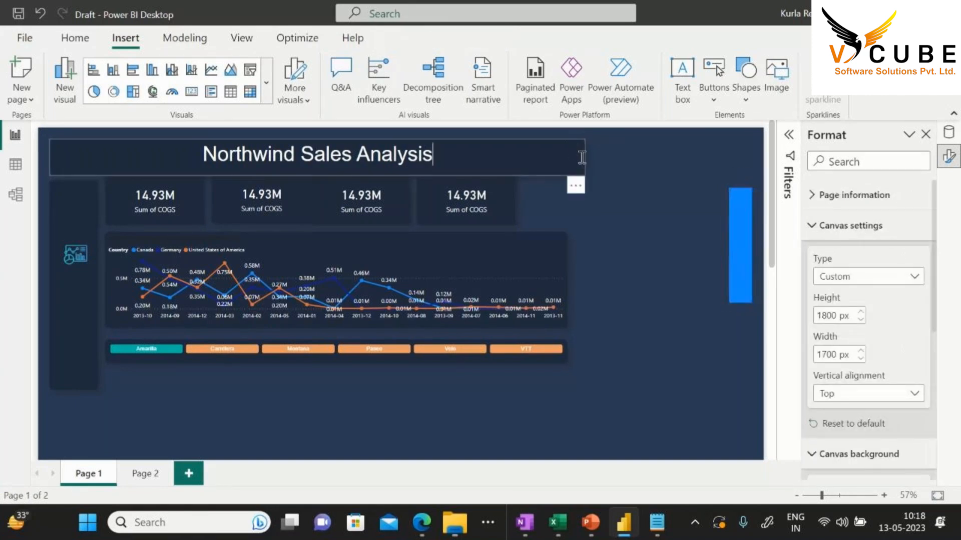
pyautogui.moveTo(589, 156); pyautogui.dragTo(748, 146)
pyautogui.click(718, 185)
pyautogui.click(747, 261)
pyautogui.moveTo(741, 243); pyautogui.dragTo(377, 485)
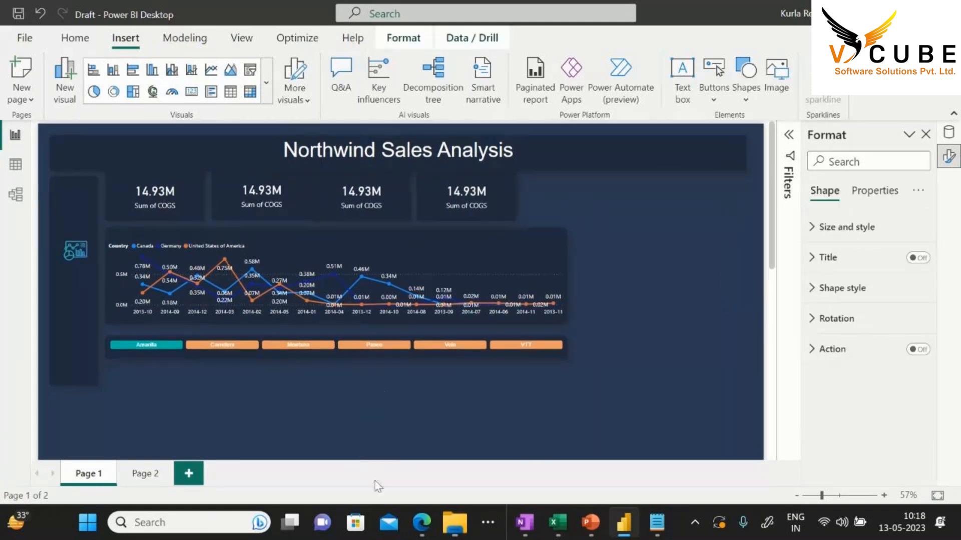
pyautogui.click(652, 418)
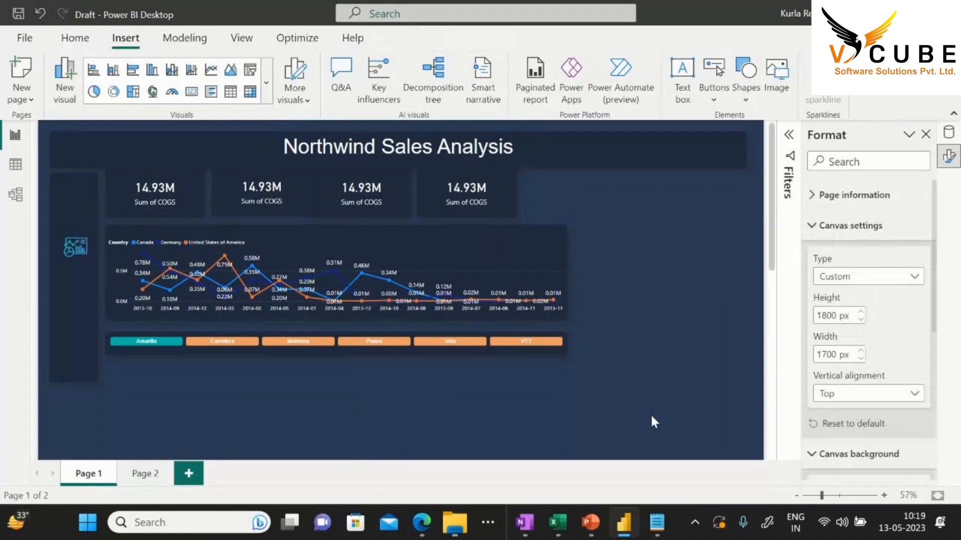
# Move the line chart and the product slicer down the page to free the area below the cards
pyautogui.click(448, 250)
pyautogui.moveTo(449, 250); pyautogui.dragTo(445, 480)
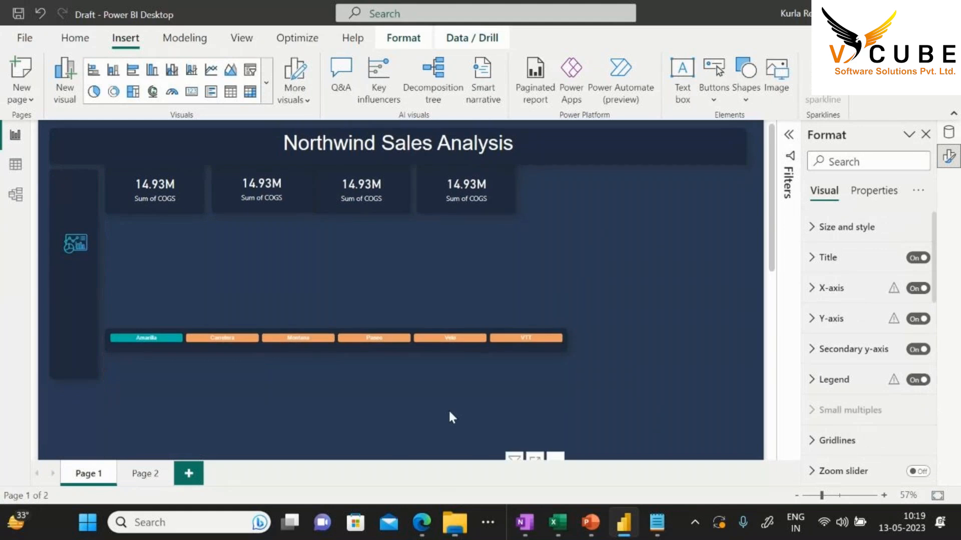
pyautogui.click(426, 351)
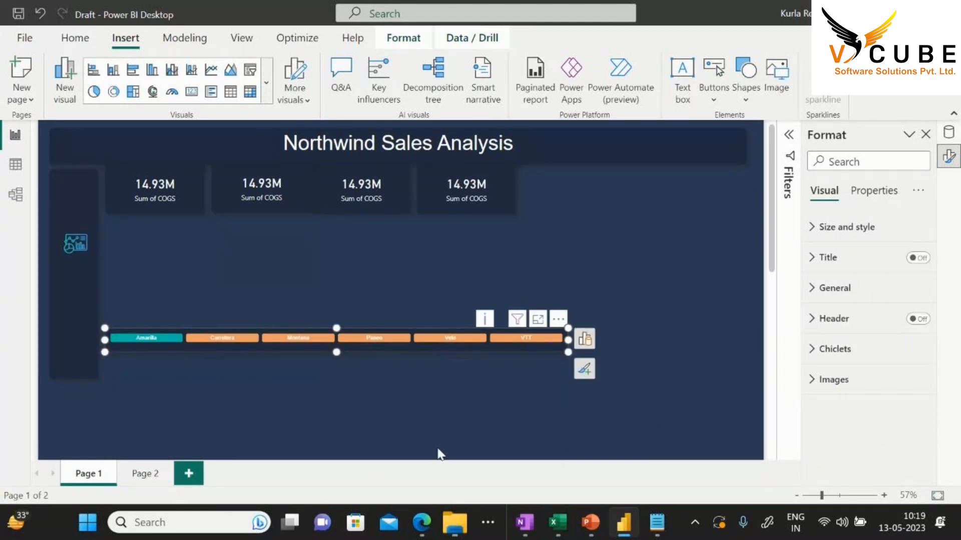
pyautogui.click(557, 319)
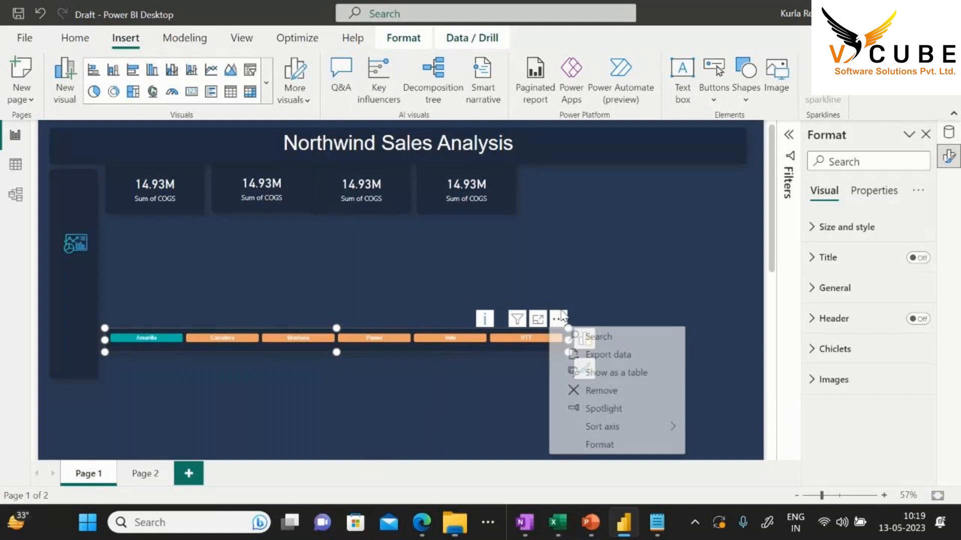
pyautogui.click(591, 271)
pyautogui.moveTo(565, 349); pyautogui.dragTo(559, 477)
pyautogui.click(614, 215)
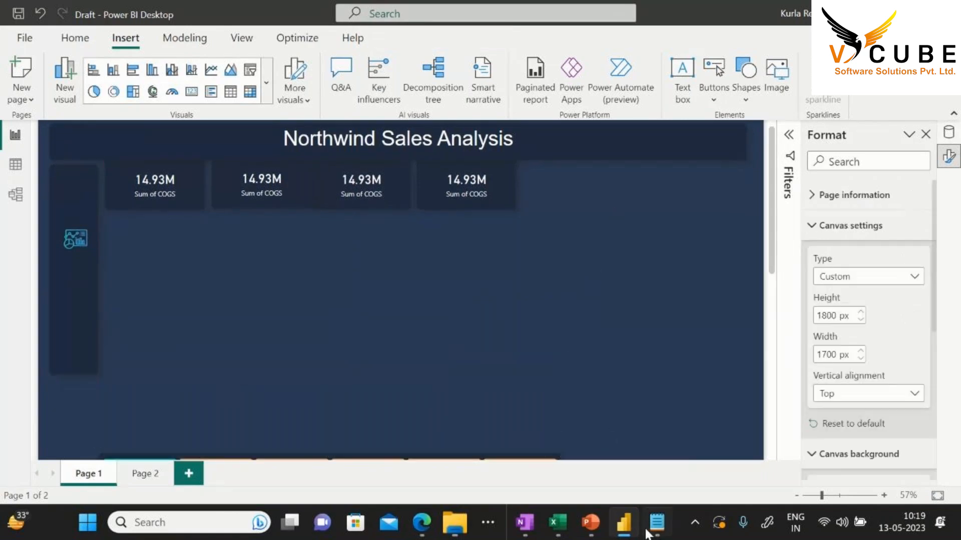
# Switch to the REQ notes in Notepad and review the measures listed in requirement 1
pyautogui.click(657, 523)
pyautogui.scroll(4, 327, 222)
pyautogui.click(37, 67)
pyautogui.doubleClick(38, 67)
pyautogui.doubleClick(90, 67)
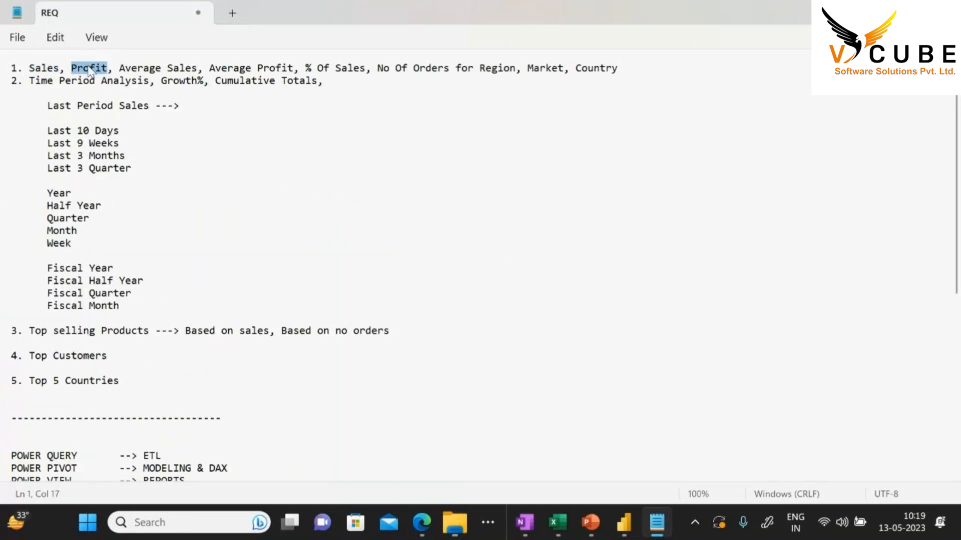
pyautogui.doubleClick(133, 68)
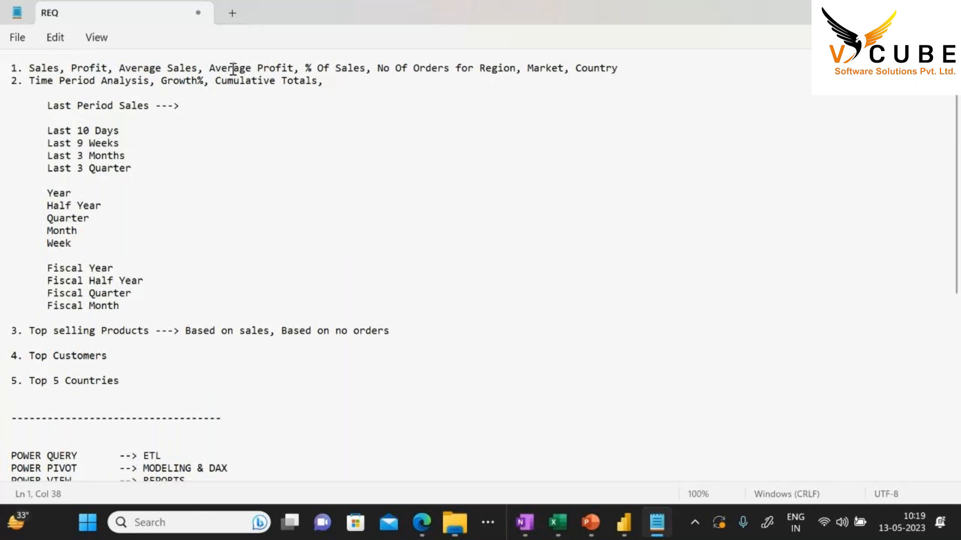
pyautogui.doubleClick(231, 67)
pyautogui.doubleClick(431, 67)
pyautogui.hotkey('alt', 'Tab')
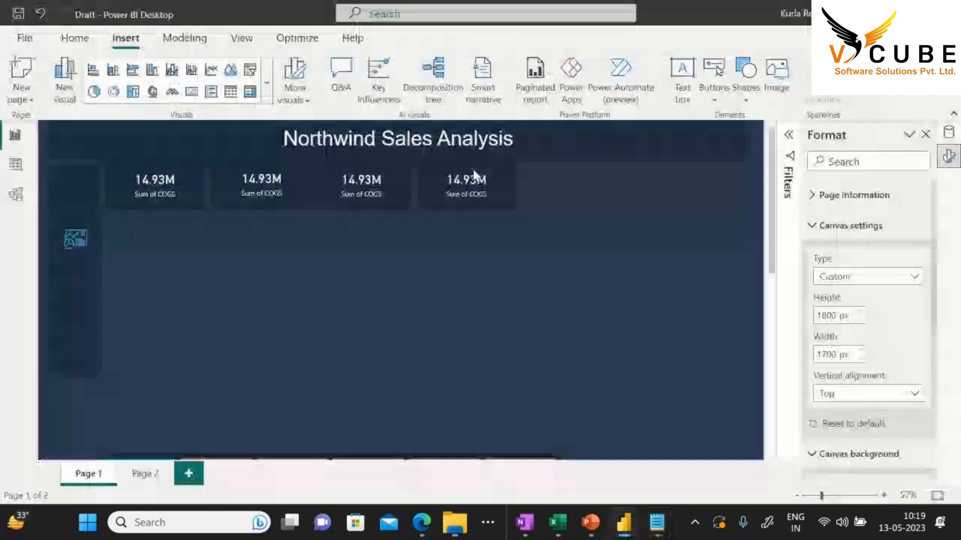
# Delete the three rightmost Sum of COGS cards in Power BI and move the remaining card down beside the sidebar's lower part
pyautogui.click(361, 190)
pyautogui.keyDown('ctrl'); pyautogui.click(440, 191); pyautogui.keyUp('ctrl')
pyautogui.keyDown('ctrl'); pyautogui.click(286, 189); pyautogui.keyUp('ctrl')
pyautogui.press('Delete')
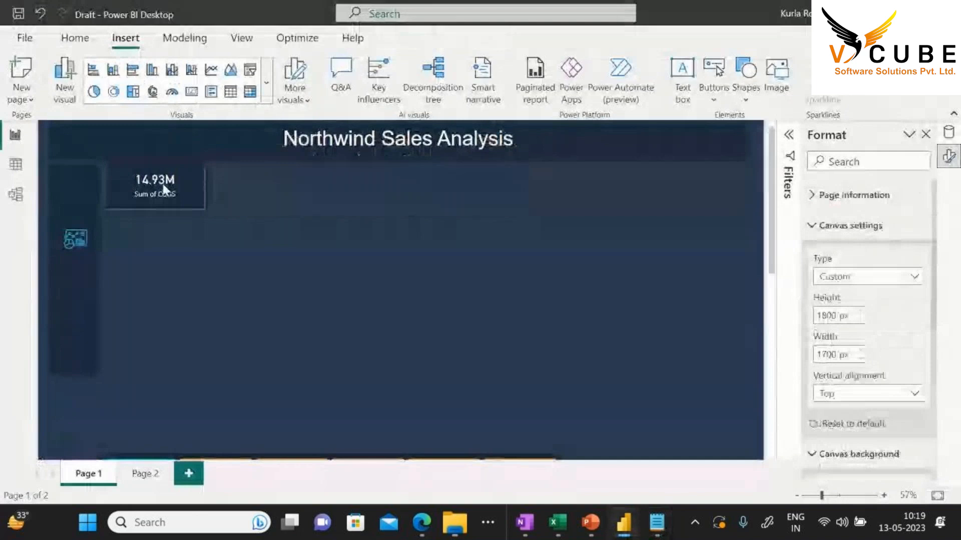
pyautogui.click(161, 182)
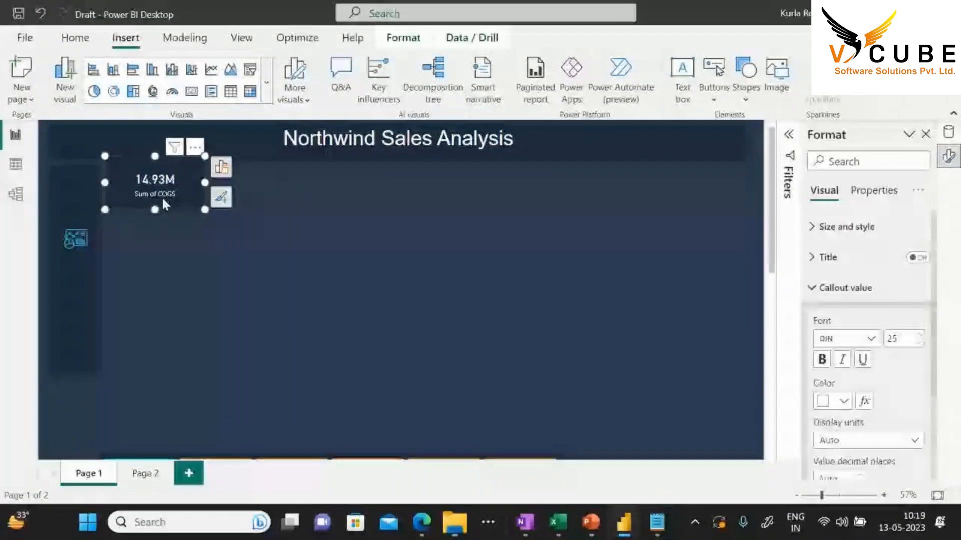
pyautogui.moveTo(161, 197); pyautogui.dragTo(177, 370)
pyautogui.click(462, 190)
# Insert a multi-row card, place it below the title banner near the page's middle and make it taller
pyautogui.click(75, 38)
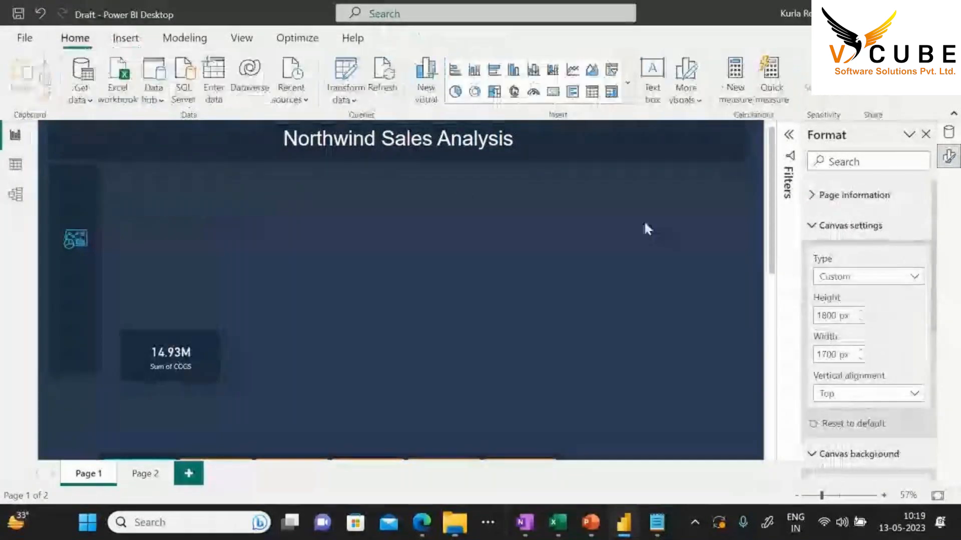
pyautogui.click(628, 100)
pyautogui.scroll(-3, 562, 278)
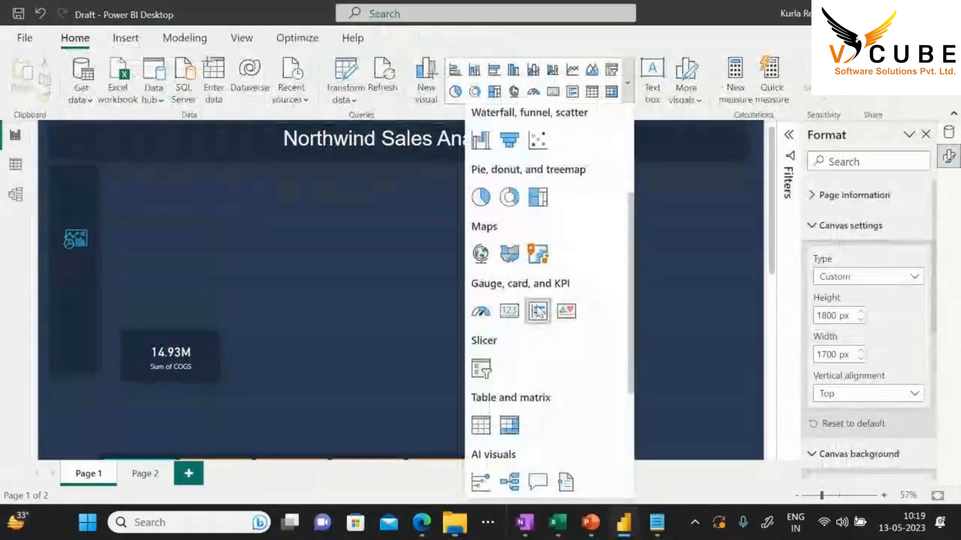
pyautogui.click(538, 312)
pyautogui.moveTo(99, 328); pyautogui.dragTo(632, 386)
pyautogui.moveTo(650, 309); pyautogui.dragTo(371, 249)
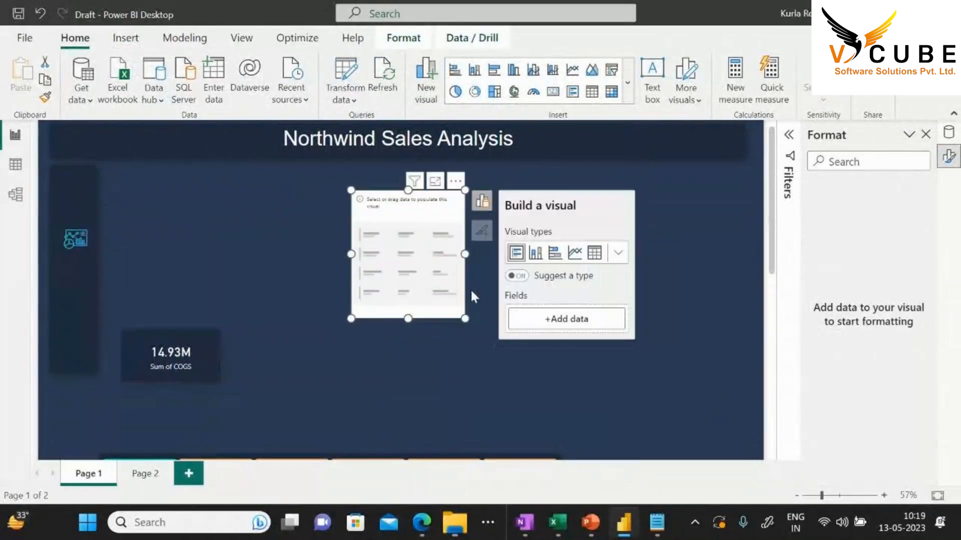
pyautogui.moveTo(471, 322); pyautogui.dragTo(473, 377)
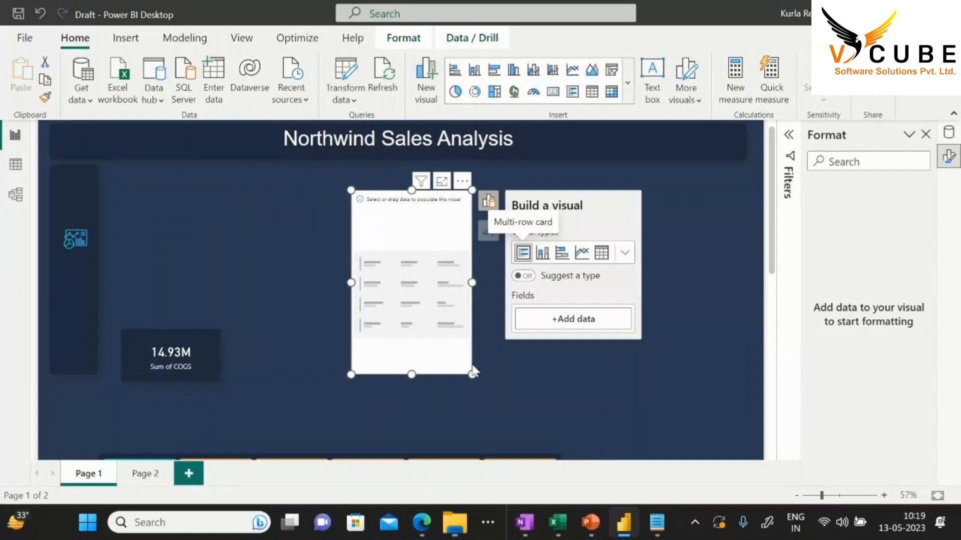
# Check the first measure in the REQ notes and add the Sales field from Master_Data to the multi-row card
pyautogui.hotkey('alt', 'Tab')
pyautogui.doubleClick(44, 68)
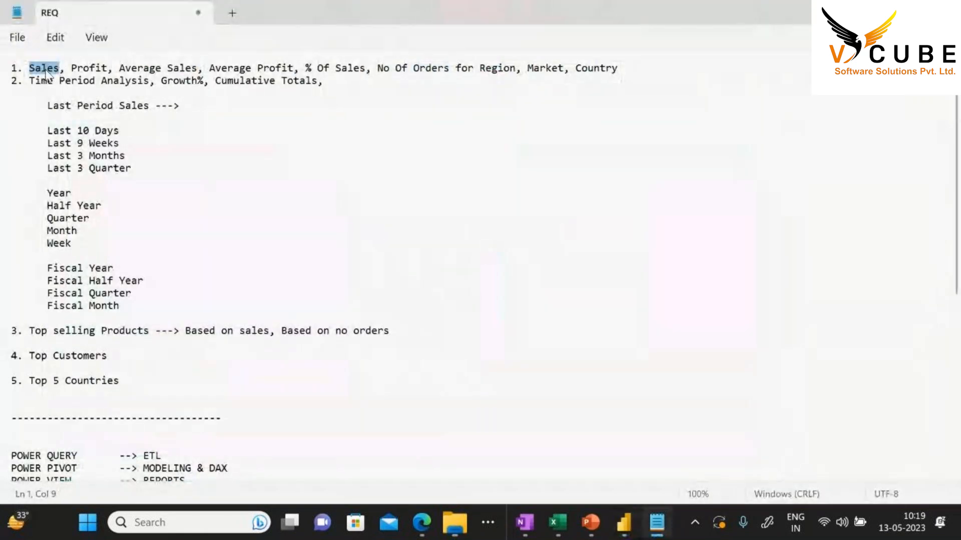
pyautogui.hotkey('alt', 'Tab')
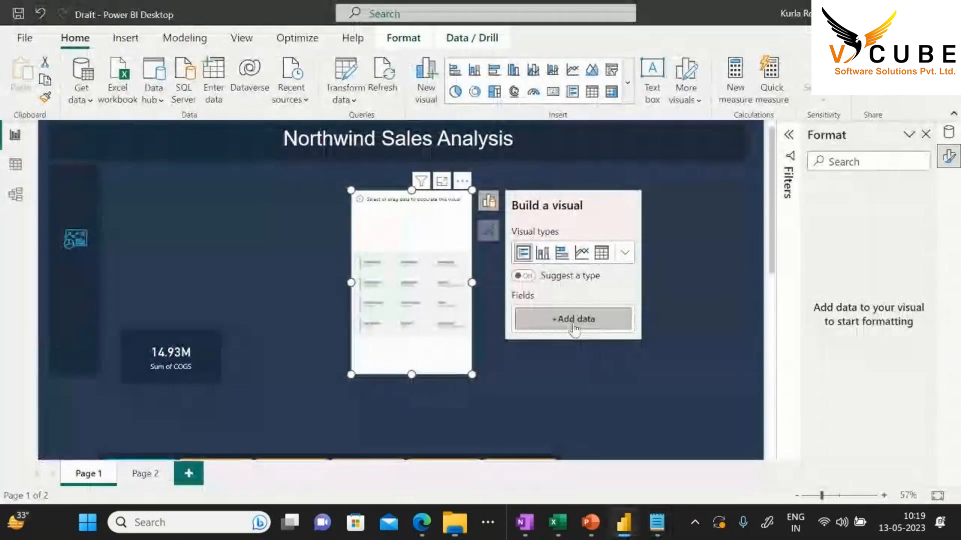
pyautogui.click(575, 321)
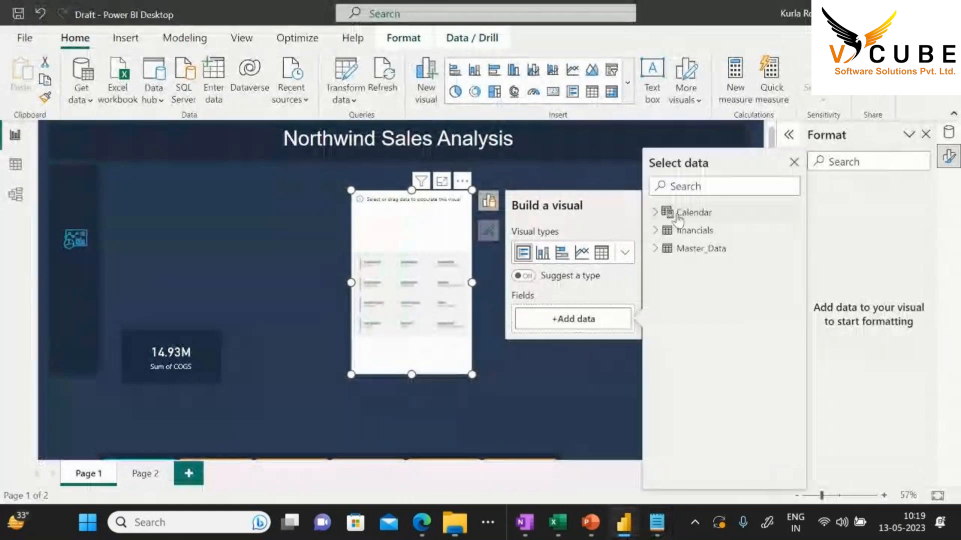
pyautogui.click(673, 249)
pyautogui.scroll(-7, 713, 300)
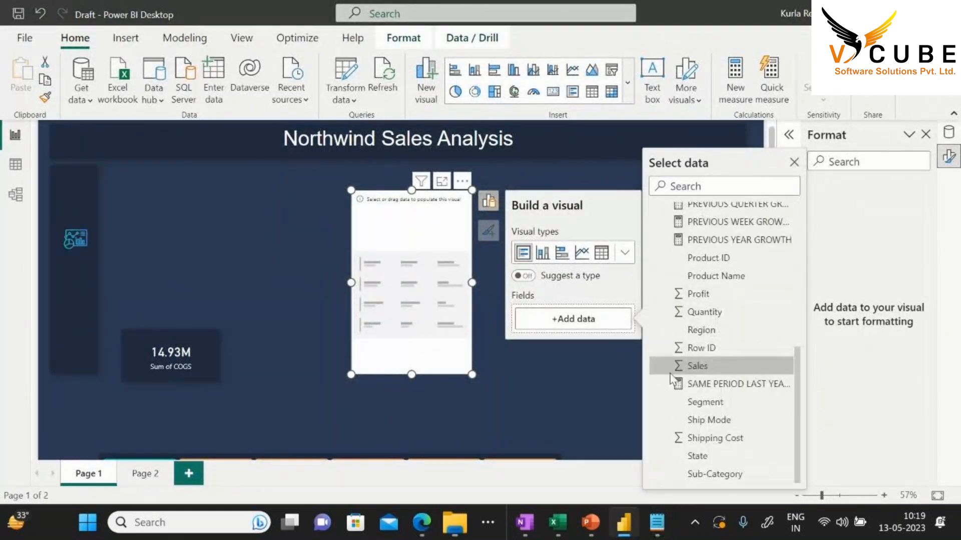
pyautogui.click(696, 364)
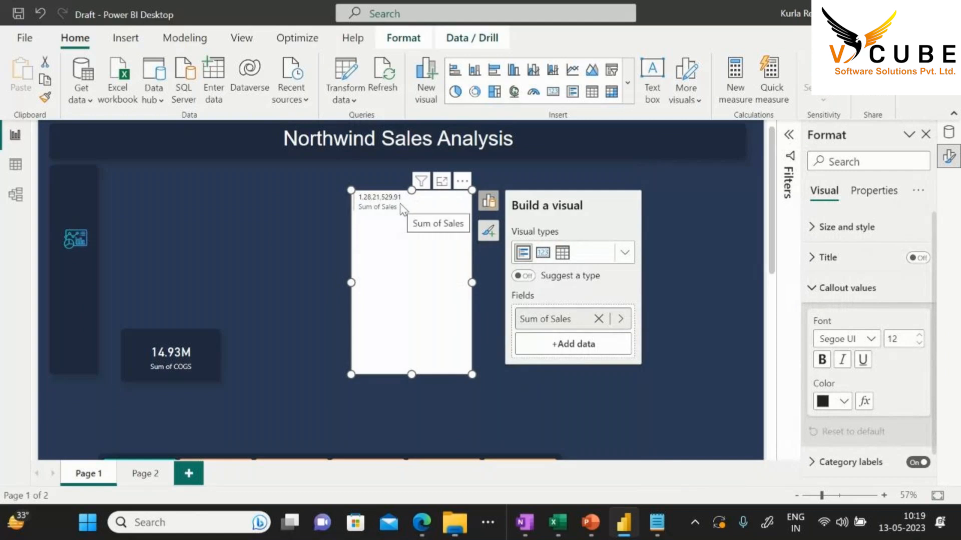
# Check the second measure in the REQ notes and add the Profit field from Master_Data to the multi-row card
pyautogui.hotkey('alt', 'Tab')
pyautogui.doubleClick(89, 69)
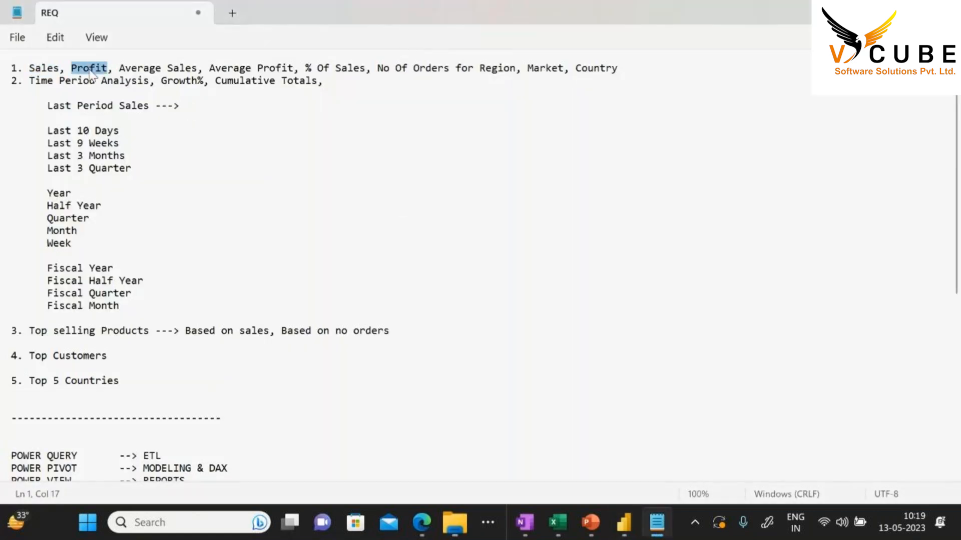
pyautogui.hotkey('alt', 'Tab')
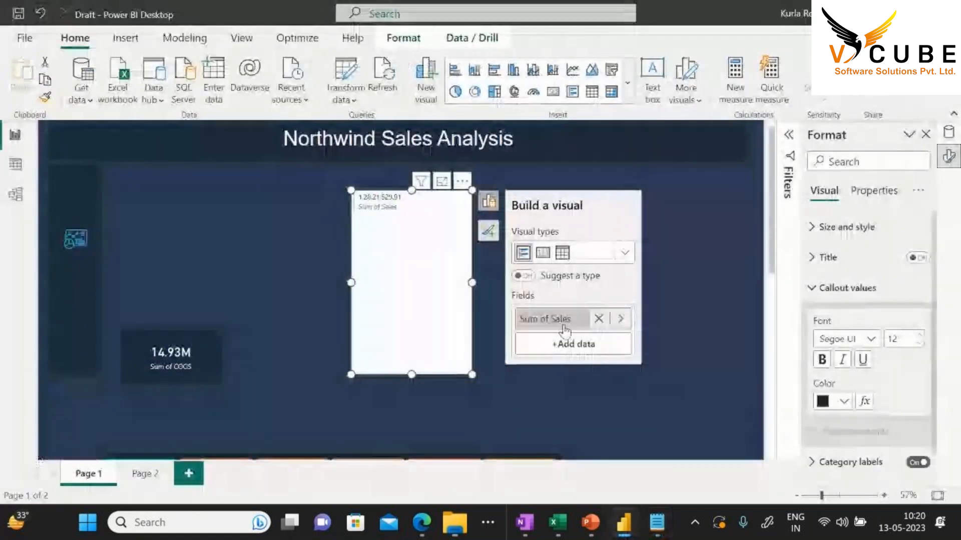
pyautogui.click(600, 344)
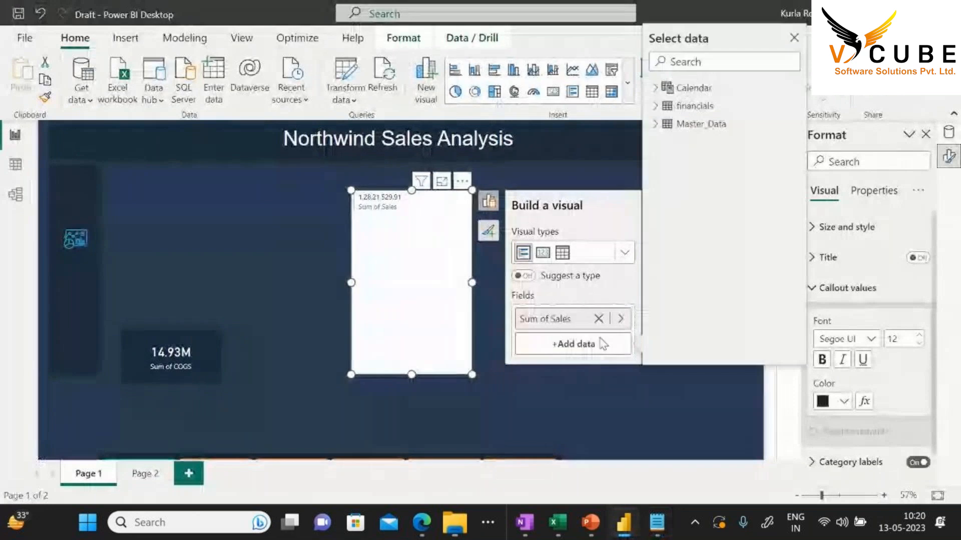
pyautogui.click(655, 125)
pyautogui.scroll(-5, 716, 221)
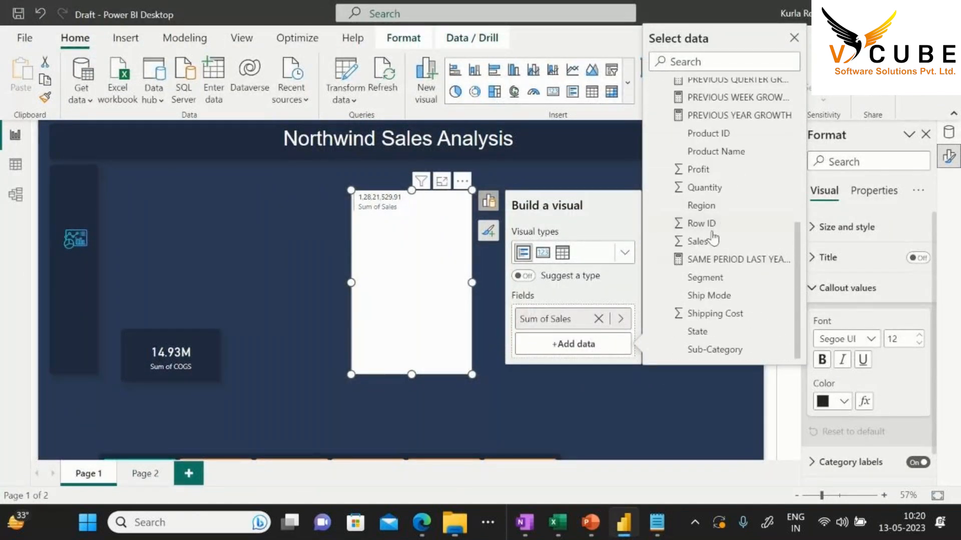
pyautogui.click(697, 175)
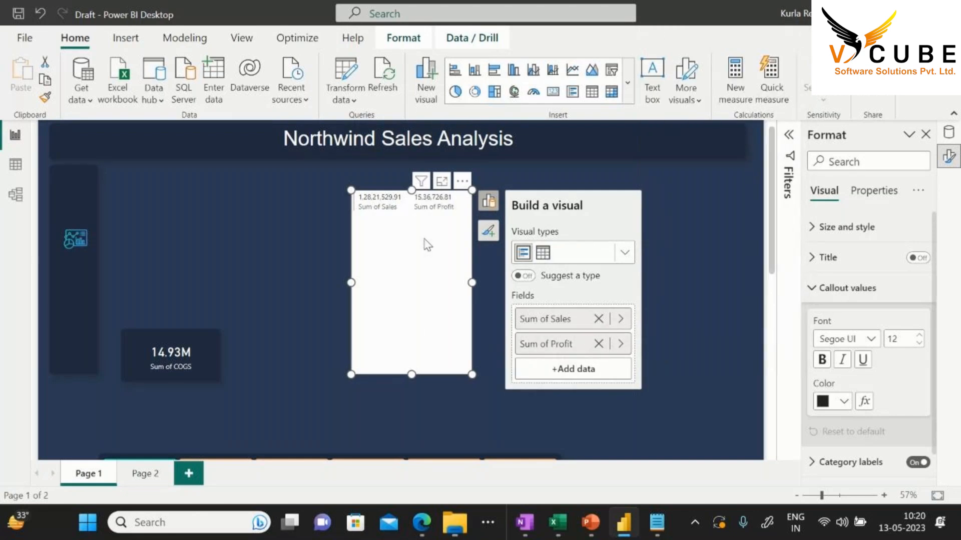
# Check the third measure in the REQ notes and add Master_Data's Sales field to the multi-row card again, summarized as Average
pyautogui.hotkey('alt', 'Tab')
pyautogui.moveTo(119, 68); pyautogui.dragTo(195, 62)
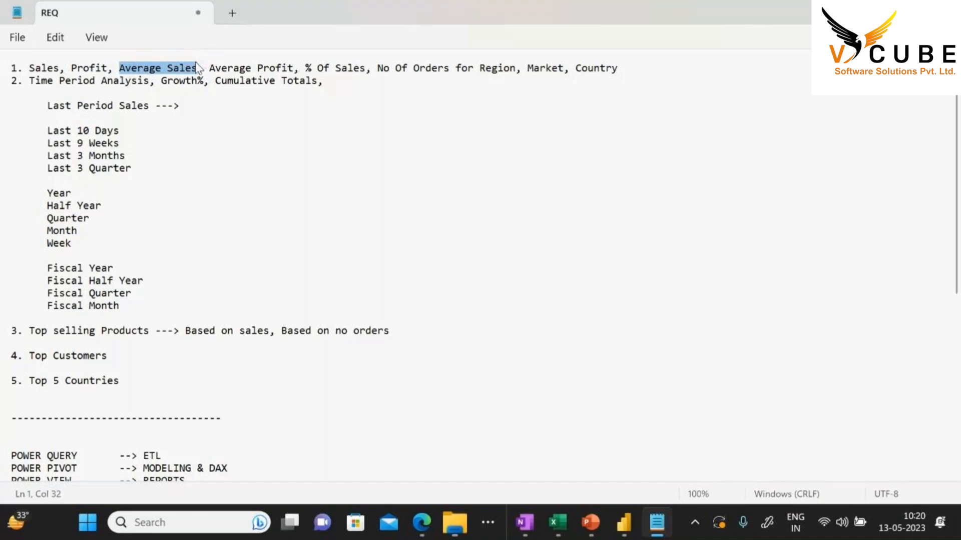
pyautogui.hotkey('alt', 'Tab')
pyautogui.click(553, 372)
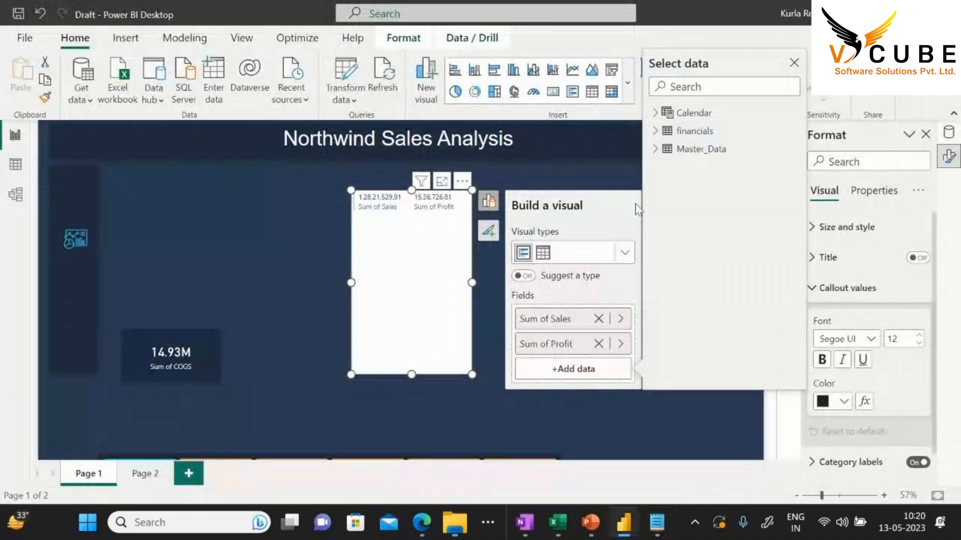
pyautogui.click(656, 148)
pyautogui.scroll(-5, 703, 326)
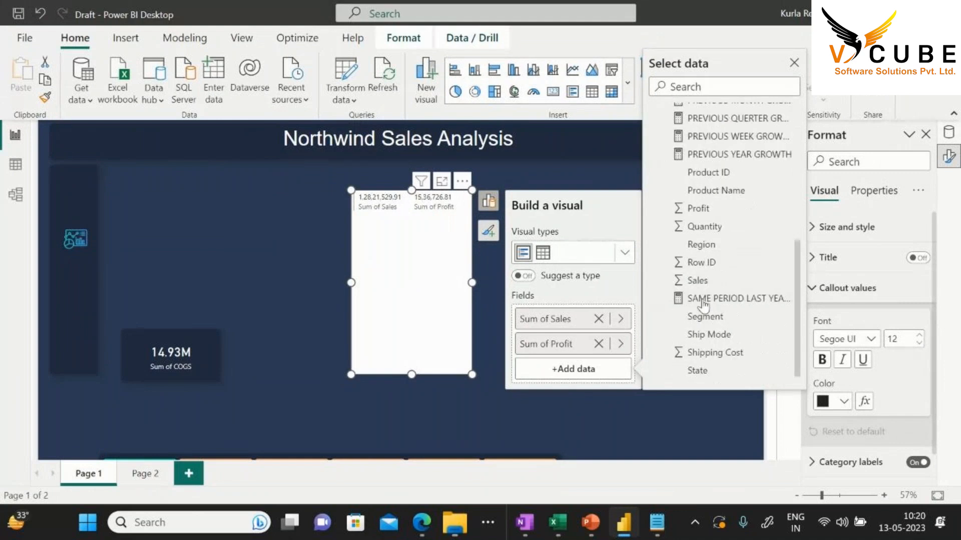
pyautogui.scroll(-1, 704, 315)
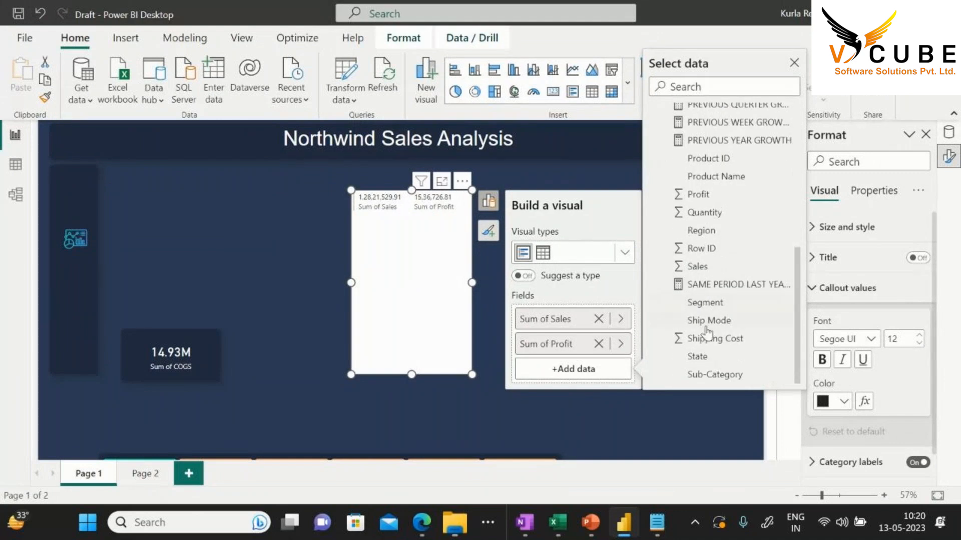
pyautogui.click(694, 269)
pyautogui.rightClick(588, 370)
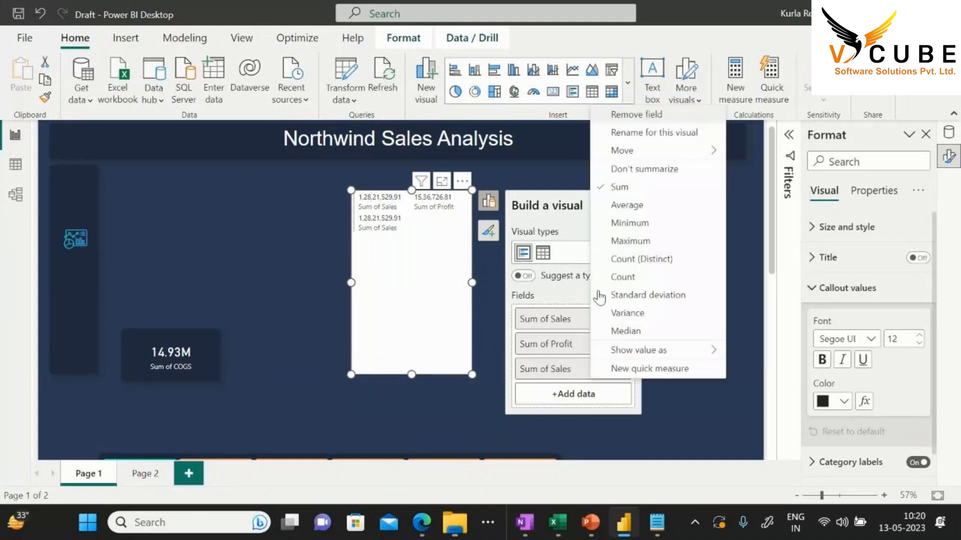
pyautogui.click(626, 206)
# Check the fourth measure in the REQ notes and add Master_Data's Profit field to the multi-row card again, summarized as Average
pyautogui.hotkey('alt', 'Tab')
pyautogui.moveTo(210, 70); pyautogui.dragTo(294, 71)
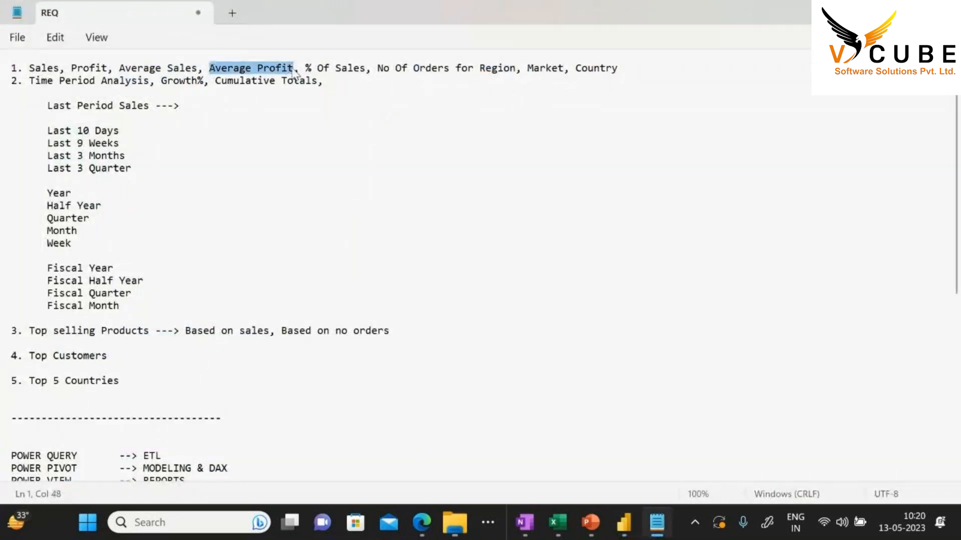
pyautogui.hotkey('alt', 'Tab')
pyautogui.click(573, 394)
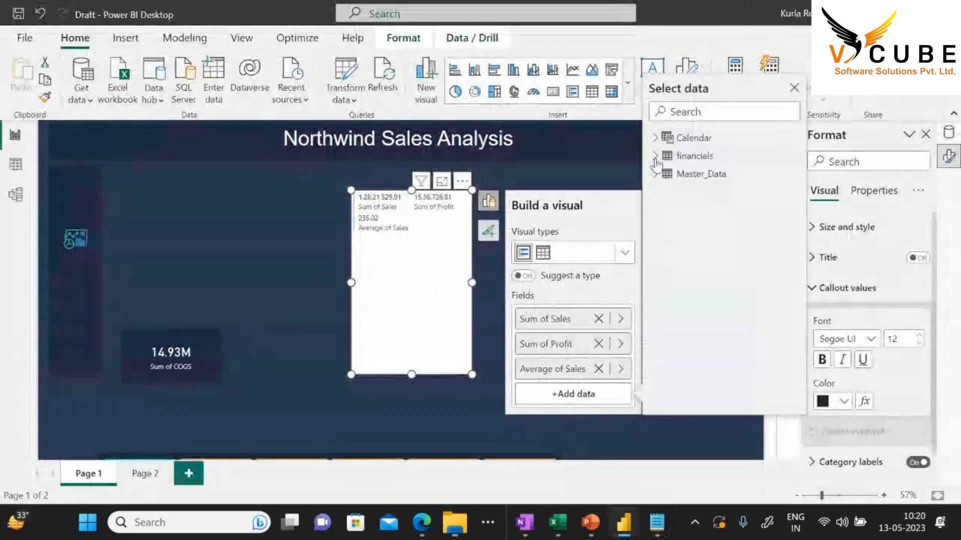
pyautogui.click(656, 174)
pyautogui.scroll(-8, 695, 325)
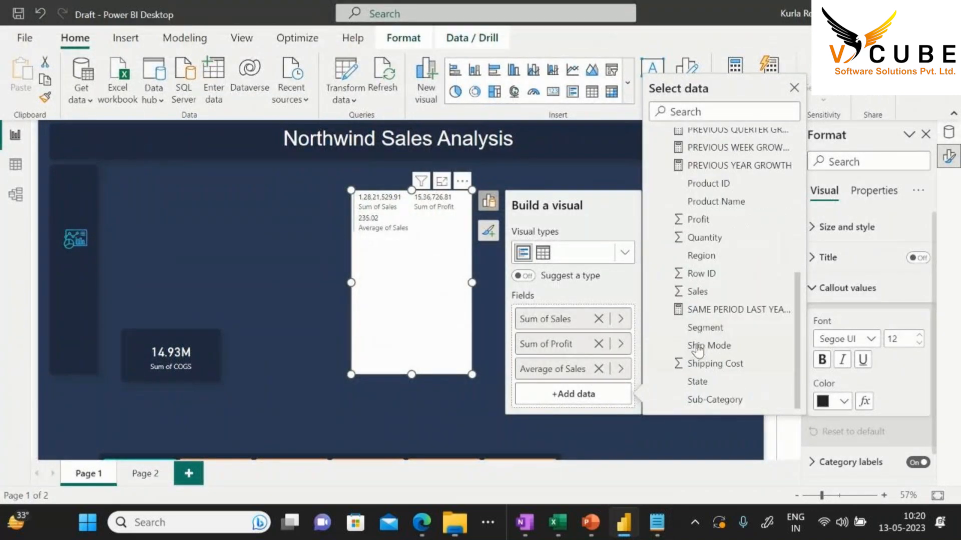
pyautogui.click(700, 220)
pyautogui.rightClick(598, 399)
pyautogui.click(620, 227)
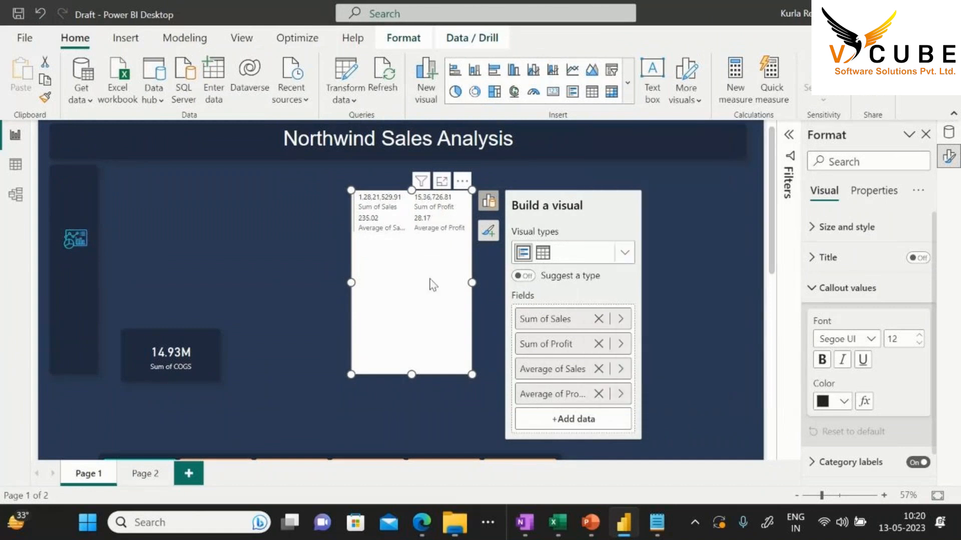
# Check the number-of-orders measure in the REQ notes and add Master_Data's Order ID field to the multi-row card, summarized as Count
pyautogui.hotkey('alt', 'Tab')
pyautogui.moveTo(377, 68); pyautogui.dragTo(447, 67)
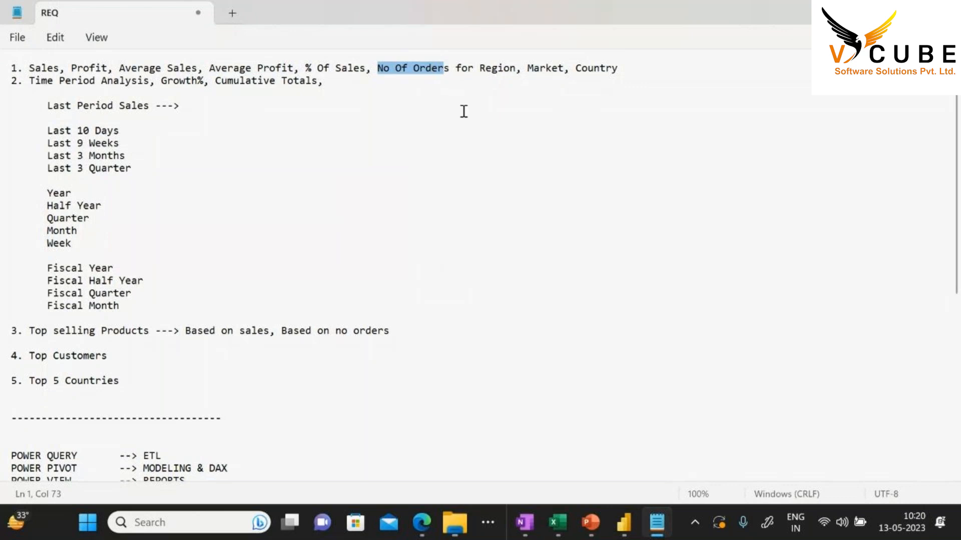
pyautogui.hotkey('alt', 'Tab')
pyautogui.click(573, 419)
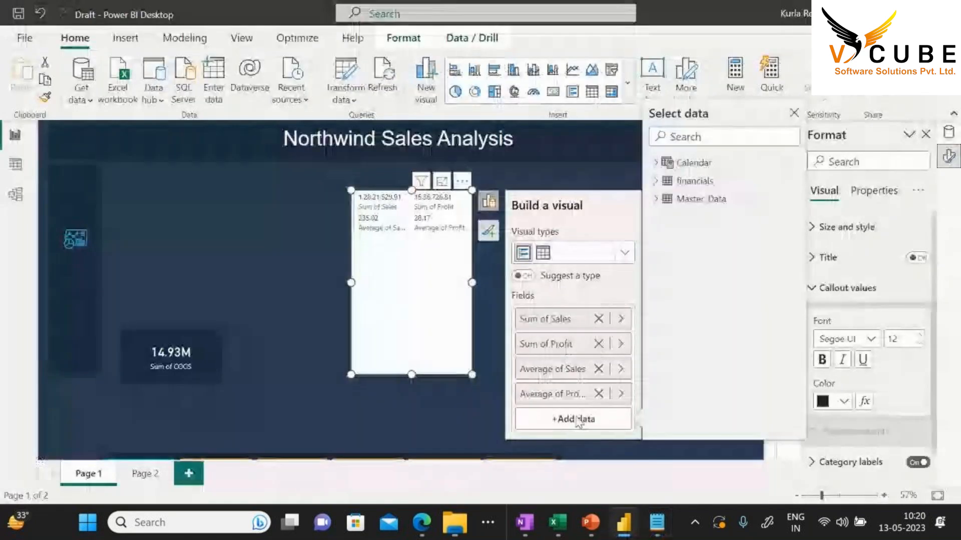
pyautogui.click(659, 200)
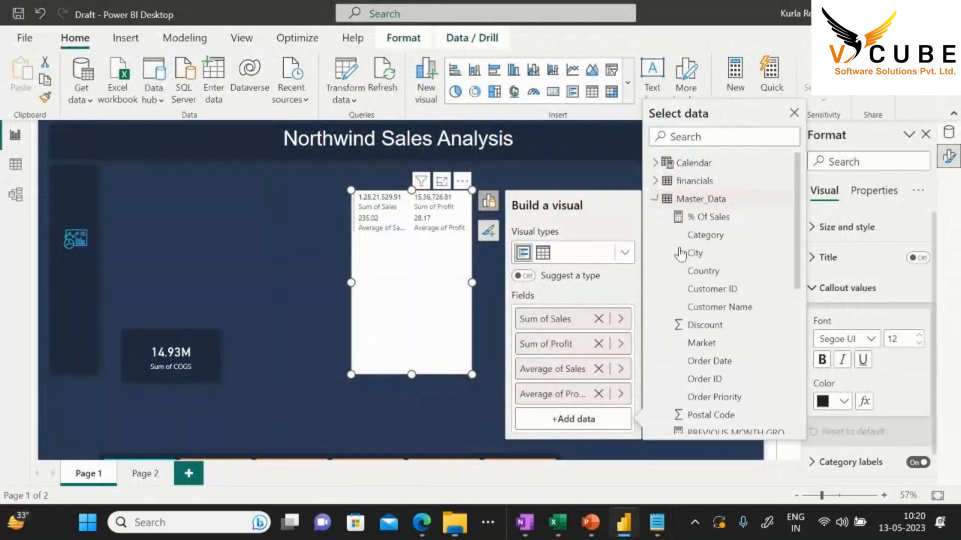
pyautogui.scroll(-1, 721, 309)
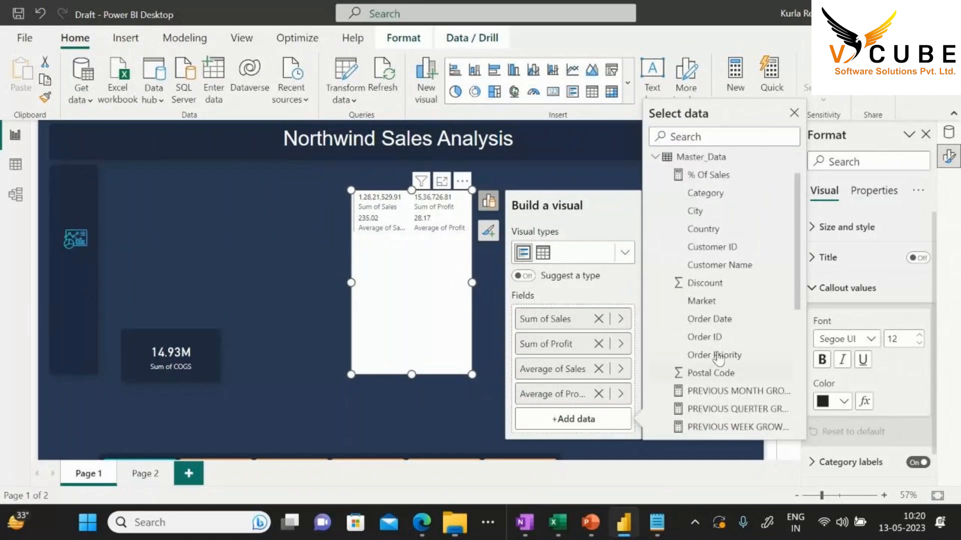
pyautogui.click(705, 337)
pyautogui.click(620, 419)
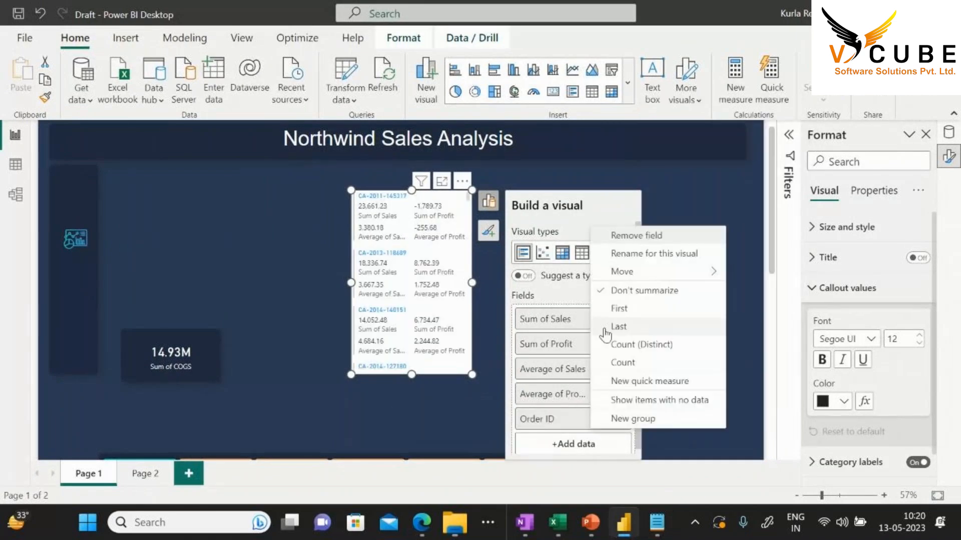
pyautogui.click(631, 361)
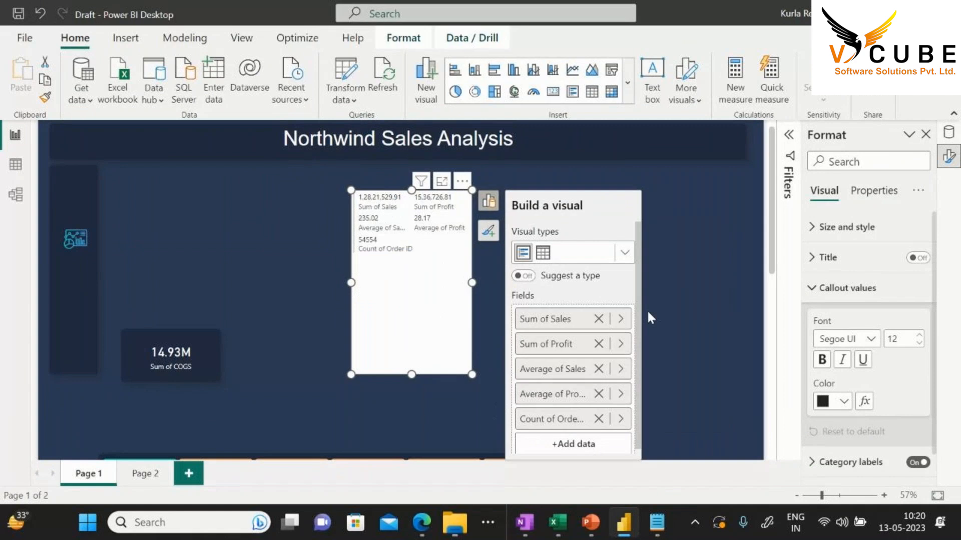
# Narrow the multi-row card to a single column of values and copy the Sum of COGS card's formatting onto it
pyautogui.moveTo(478, 295); pyautogui.dragTo(422, 295)
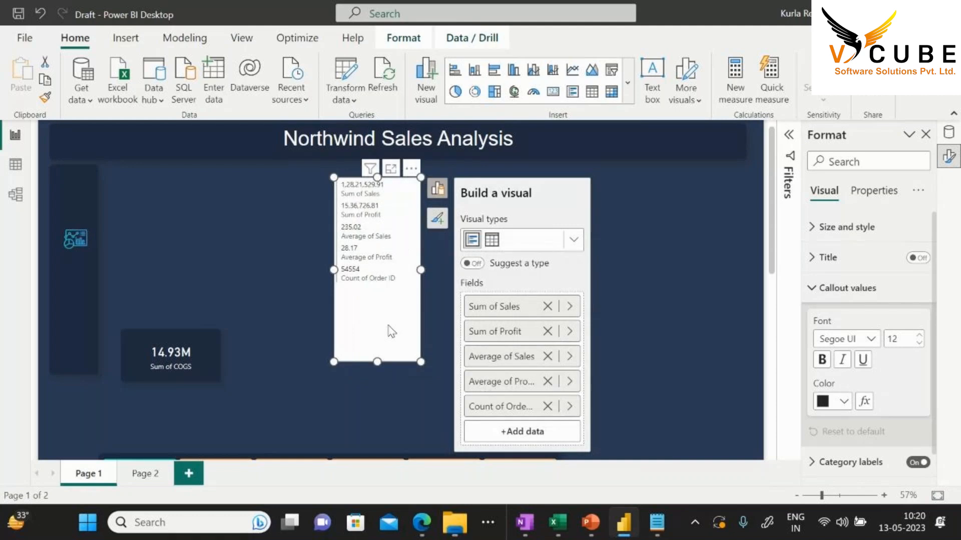
pyautogui.click(165, 346)
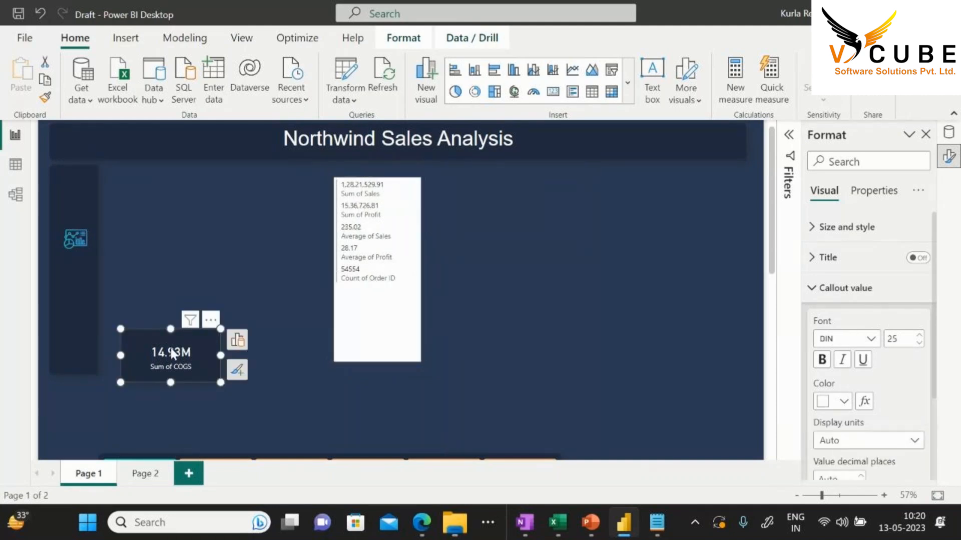
pyautogui.click(381, 296)
pyautogui.click(163, 347)
pyautogui.click(45, 98)
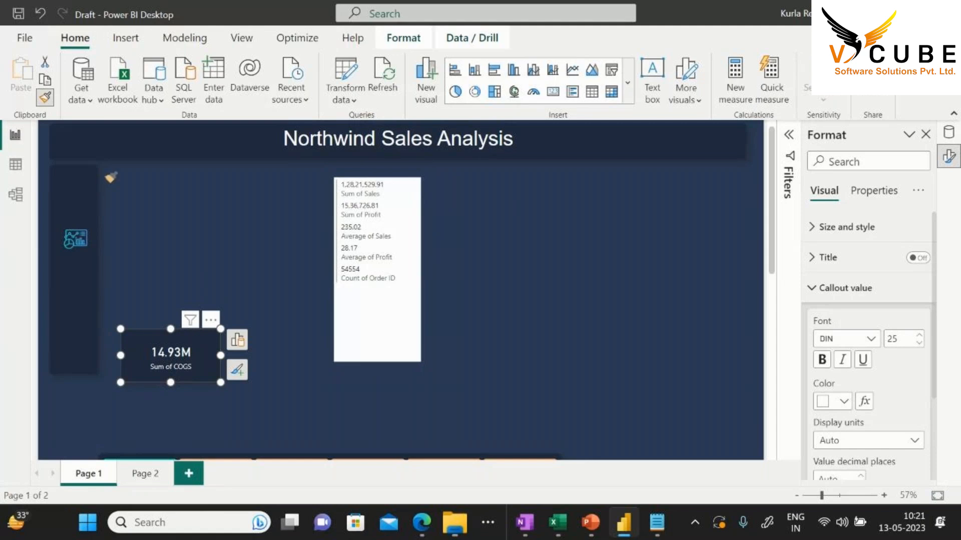
pyautogui.click(375, 322)
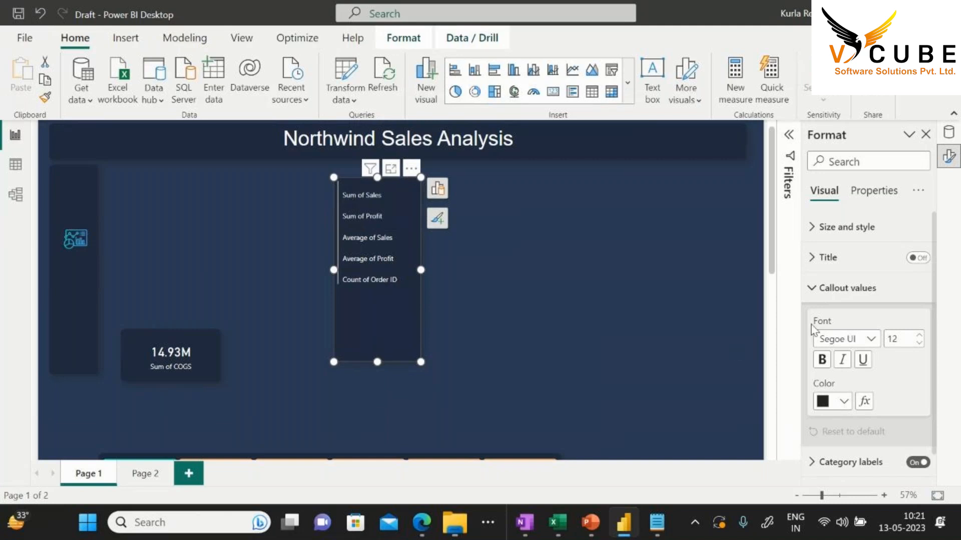
# Set the multi-row card's callout values to Arial, size 15, in white
pyautogui.click(855, 338)
pyautogui.scroll(4, 871, 250)
pyautogui.click(846, 135)
pyautogui.doubleClick(890, 339)
pyautogui.write('15')
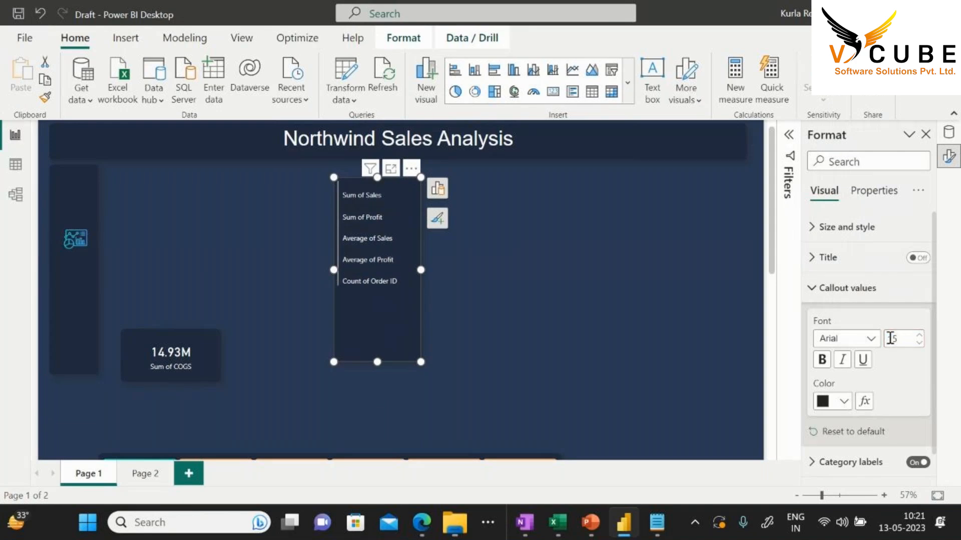
pyautogui.click(846, 400)
pyautogui.click(756, 336)
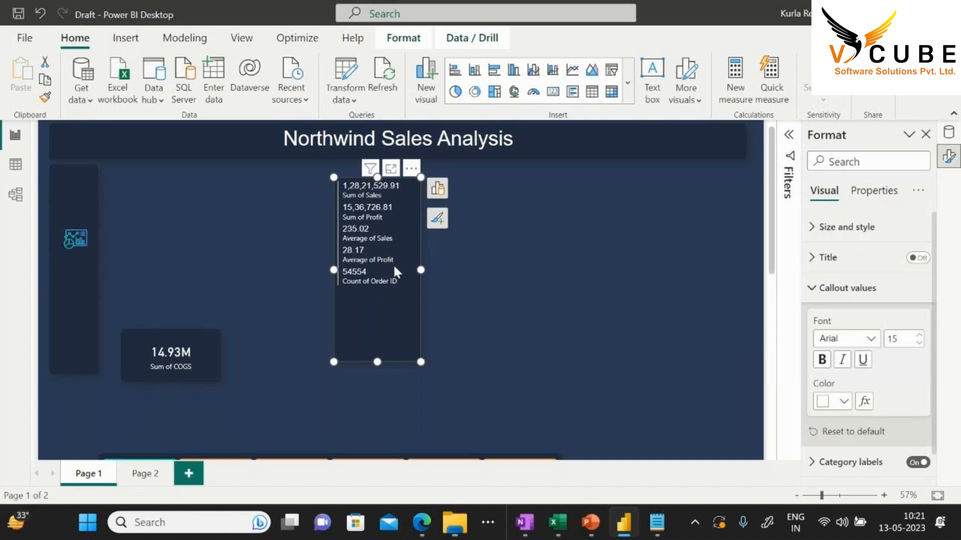
# Rename the multi-row card's Sum of Sales and Sum of Profit fields as Total Sales and Total Profit
pyautogui.click(437, 189)
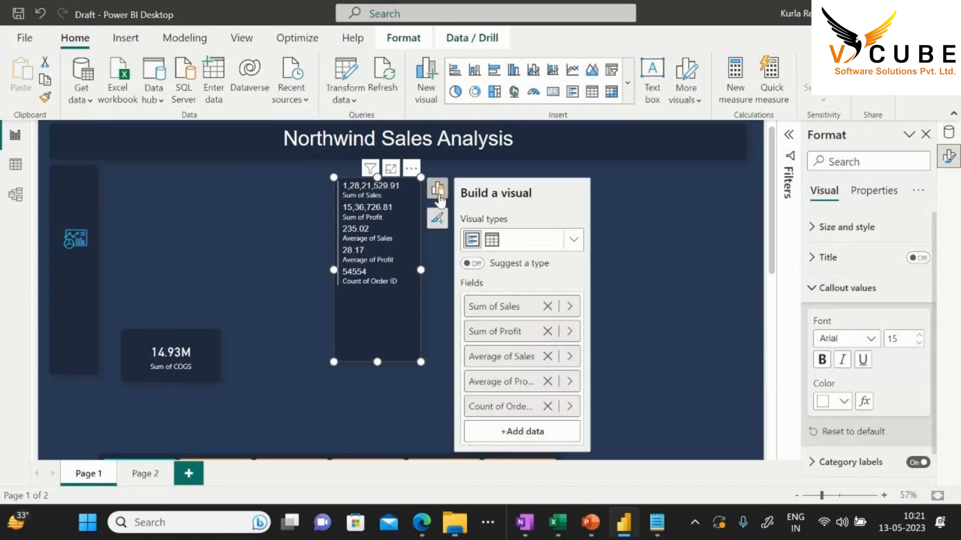
pyautogui.doubleClick(480, 309)
pyautogui.press('BackSpace')
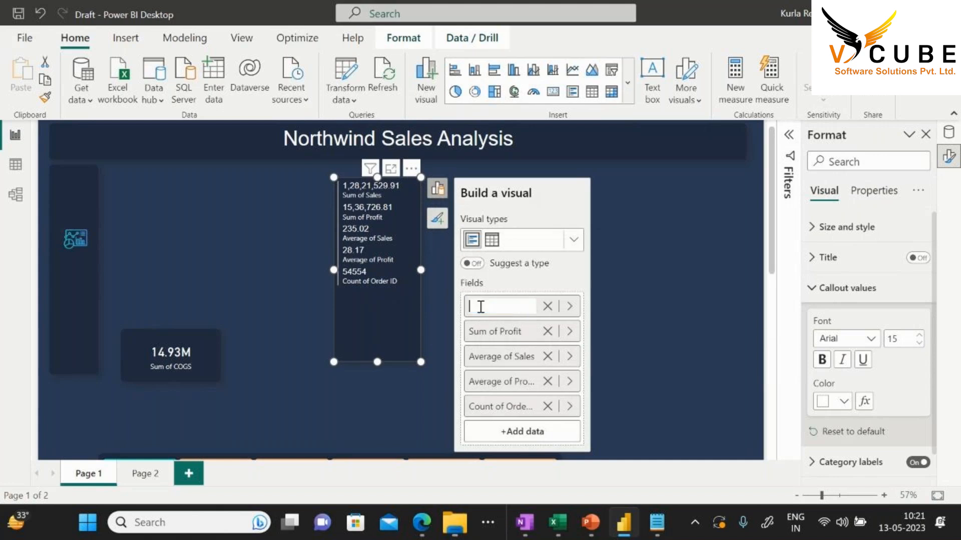
pyautogui.write('Total Sales')
pyautogui.press('Return')
pyautogui.doubleClick(514, 332)
pyautogui.press('BackSpace')
pyautogui.write('Total')
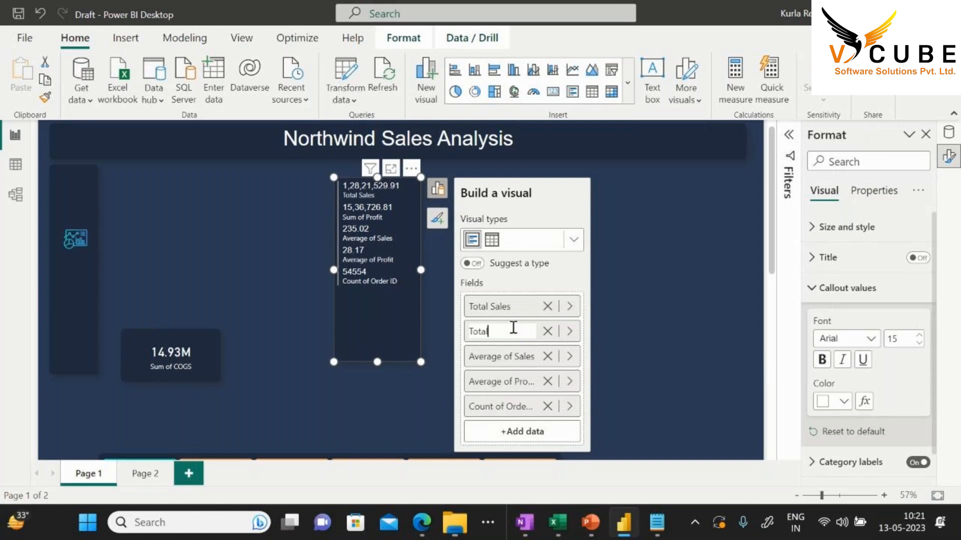
pyautogui.write(' Profit')
pyautogui.press('Return')
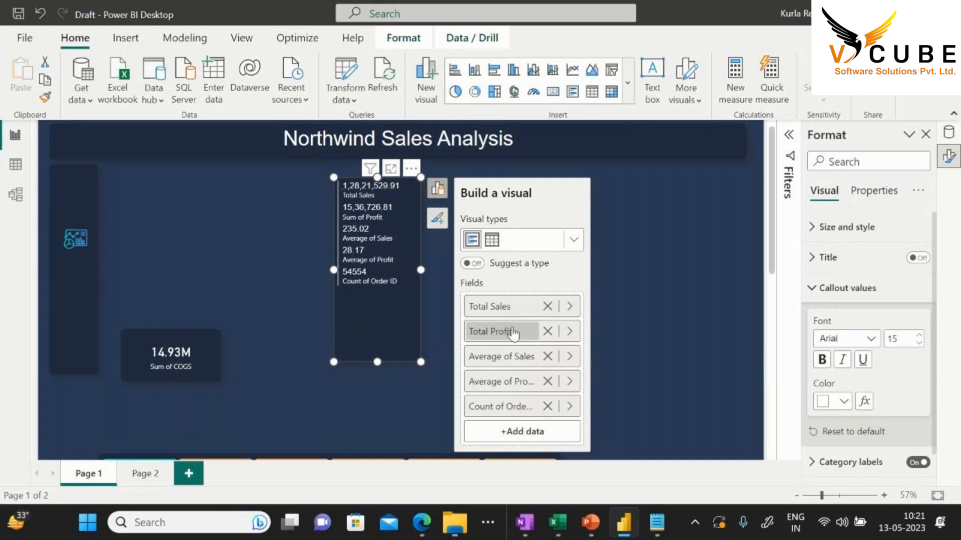
# Rename the multi-row card's two average fields as Average Sales and Average Profit
pyautogui.doubleClick(501, 354)
pyautogui.press('BackSpace')
pyautogui.write('Average Sales')
pyautogui.press('Return')
pyautogui.doubleClick(501, 382)
pyautogui.press('BackSpace')
pyautogui.write('Aver')
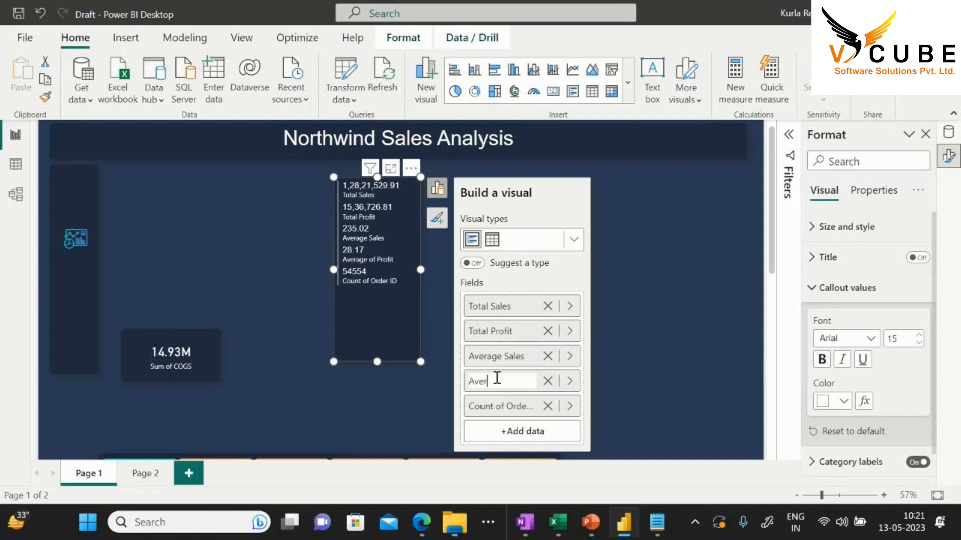
pyautogui.write('age Profit')
pyautogui.press('Return')
# Rename the multi-row card's Count of Order ID field as No Of Orders
pyautogui.doubleClick(494, 406)
pyautogui.press('BackSpace')
pyautogui.write('N')
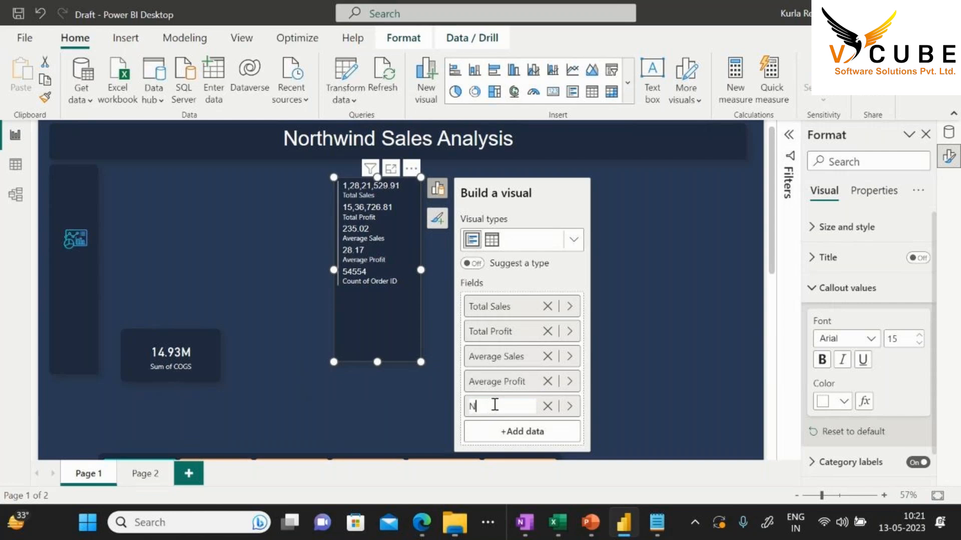
pyautogui.write('o Of Orders')
pyautogui.press('Return')
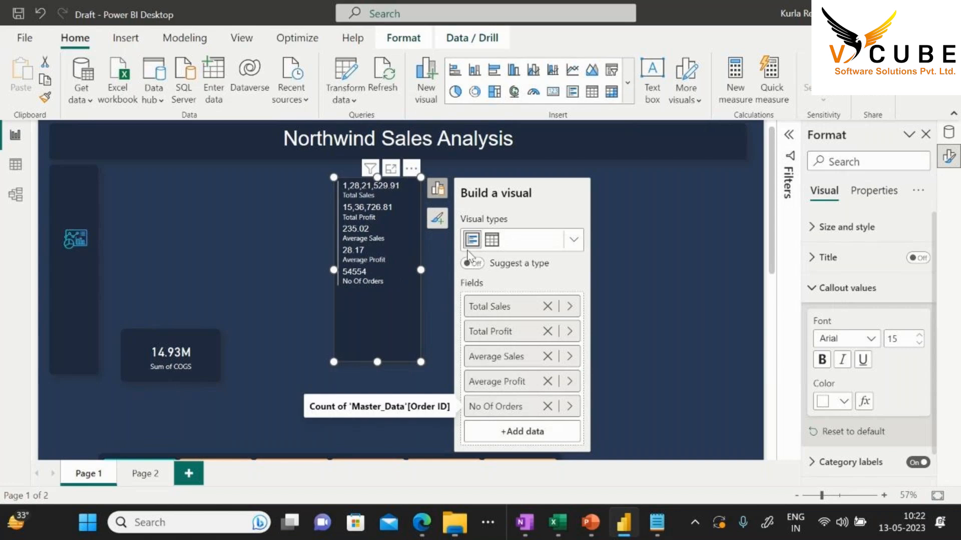
# Widen the multi-row card slightly and move it closer to the dashboard's dark sidebar shape
pyautogui.moveTo(332, 273); pyautogui.dragTo(317, 269)
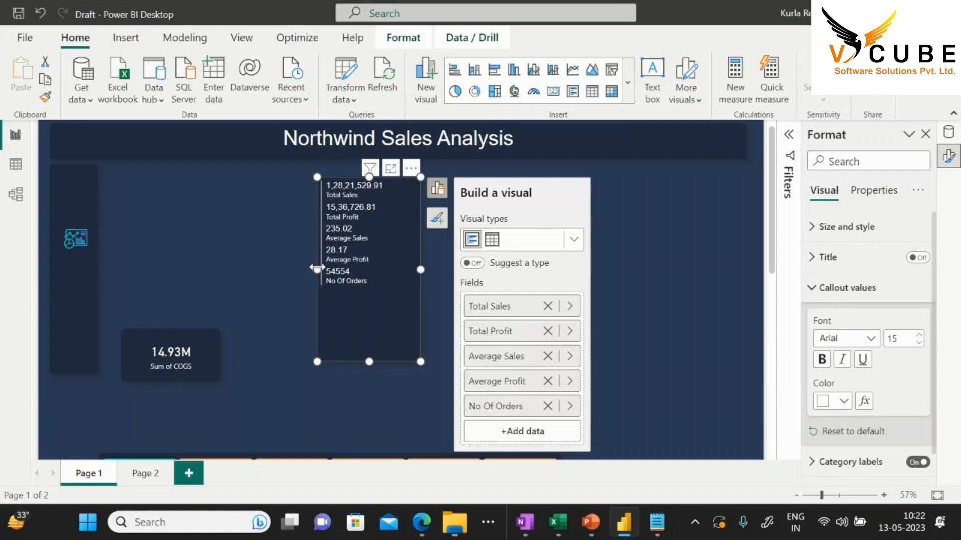
pyautogui.moveTo(393, 260); pyautogui.dragTo(333, 258)
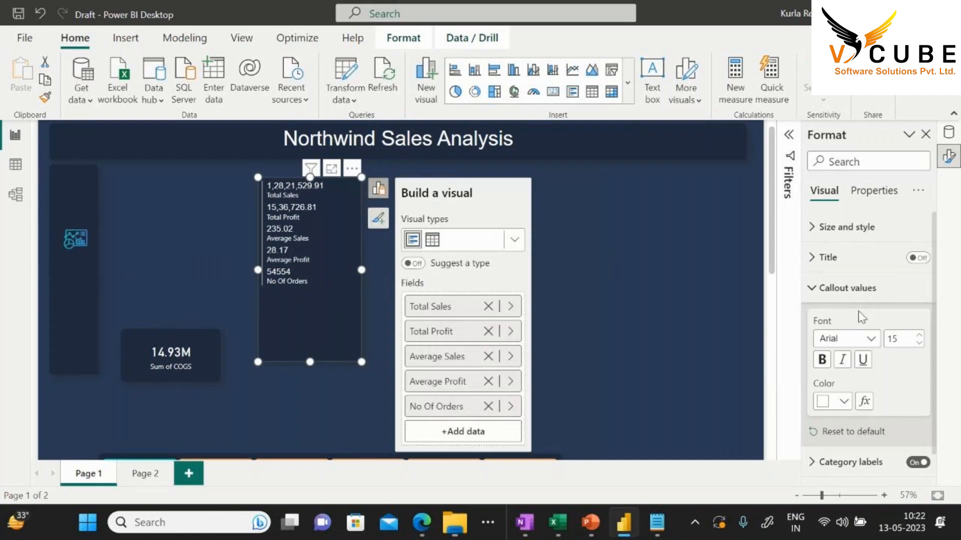
# Set the font of the multi-row card's category labels to Arial and select their font size value
pyautogui.click(812, 288)
pyautogui.click(811, 320)
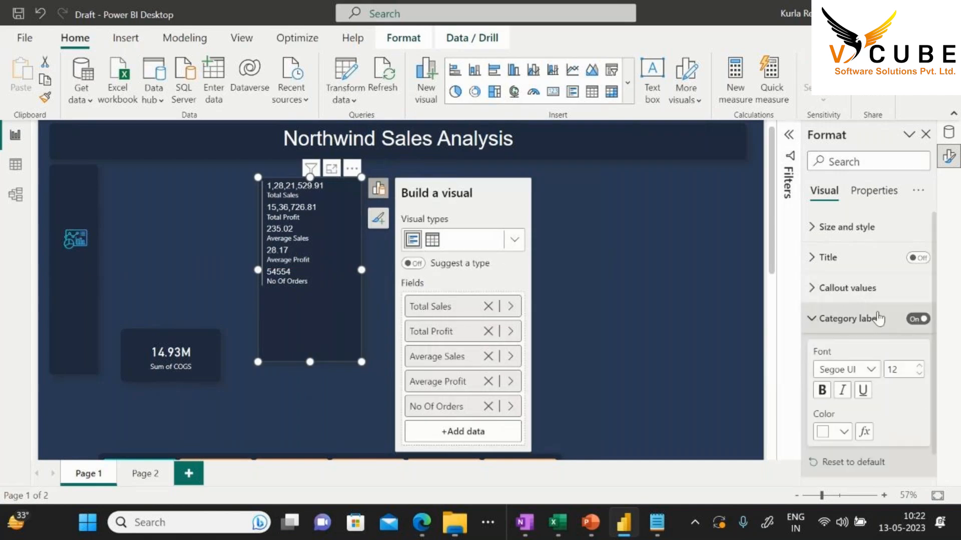
pyautogui.click(841, 370)
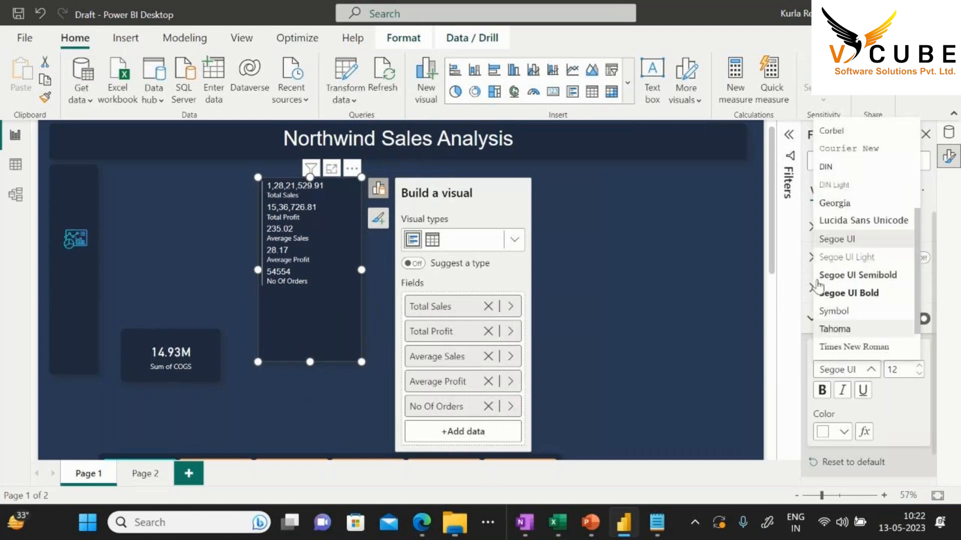
pyautogui.scroll(3, 843, 170)
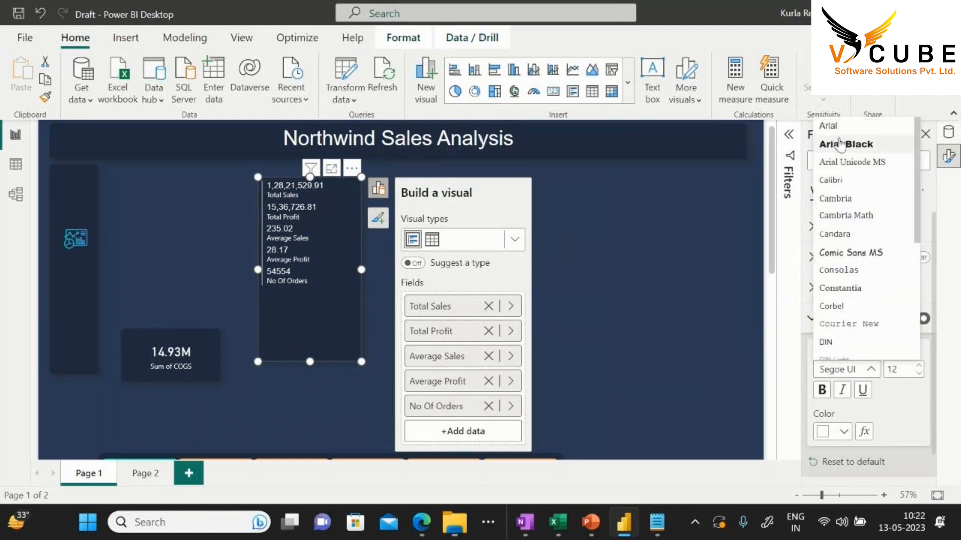
pyautogui.click(831, 123)
pyautogui.moveTo(900, 370); pyautogui.dragTo(887, 370)
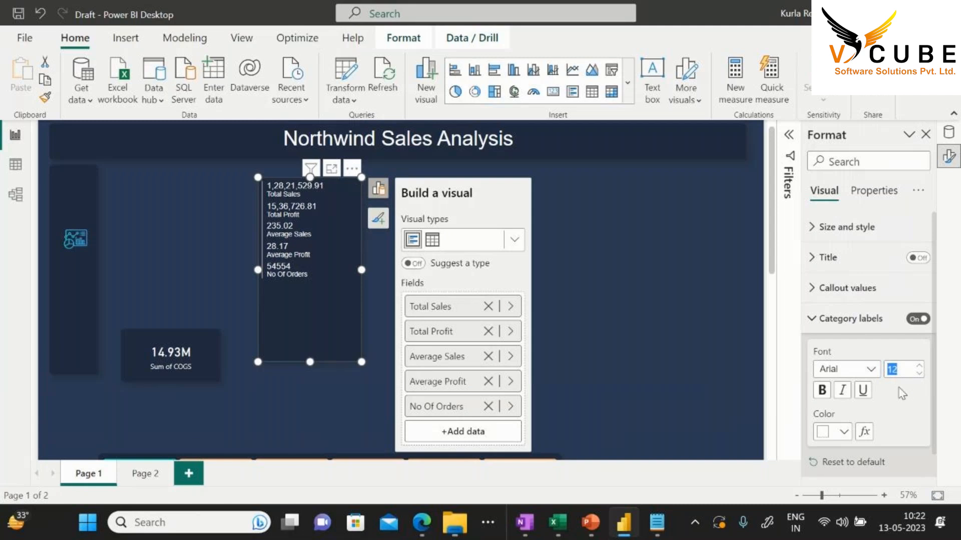
# Switch to the Theam Color workbook in Excel, copy City Park's Position 7 colour code #EE9E64, and return to Power BI
pyautogui.click(557, 522)
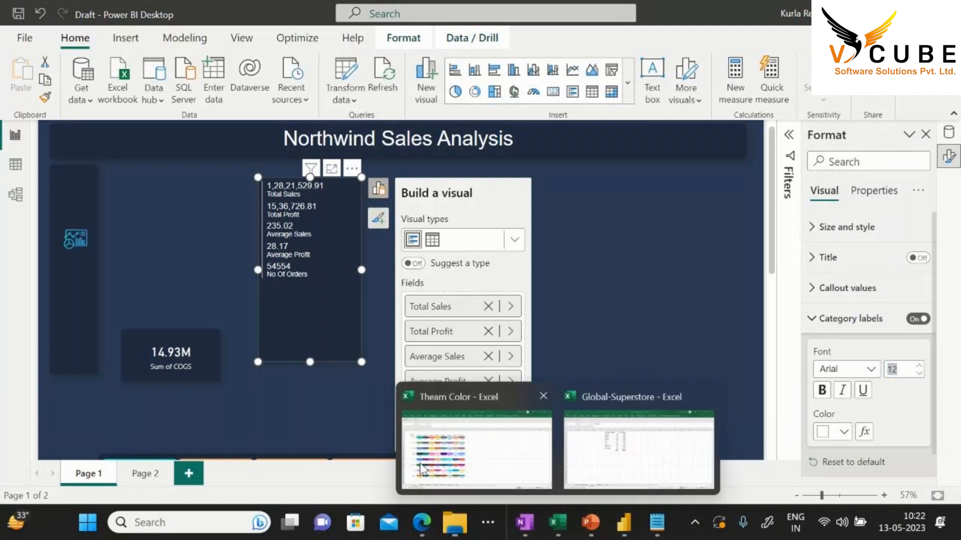
pyautogui.click(422, 469)
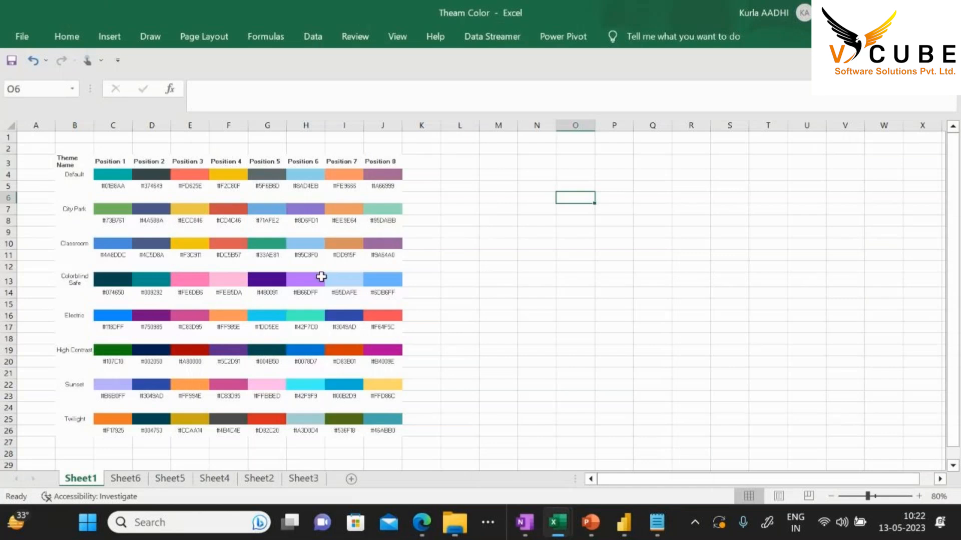
pyautogui.click(342, 220)
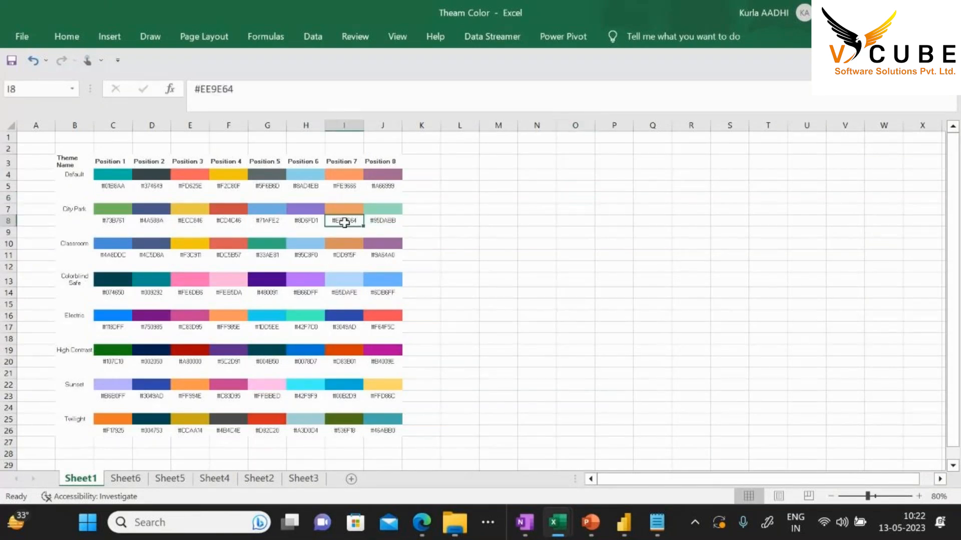
pyautogui.moveTo(256, 95); pyautogui.dragTo(110, 102)
pyautogui.hotkey('ctrl', 'c')
pyautogui.hotkey('alt', 'Tab')
# Set the multi-row card's category label colour to #EE9E64
pyautogui.click(844, 432)
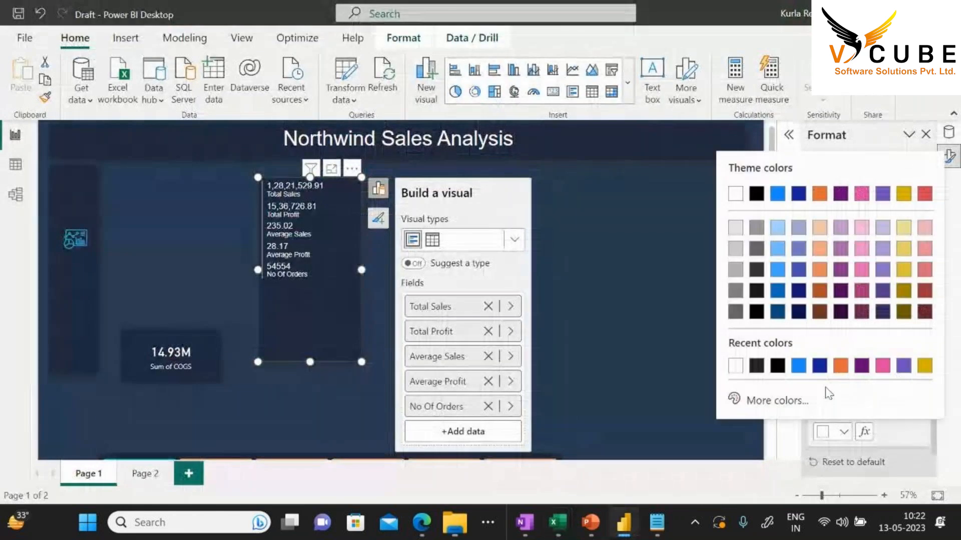
pyautogui.click(781, 399)
pyautogui.hotkey('ctrl', 'v')
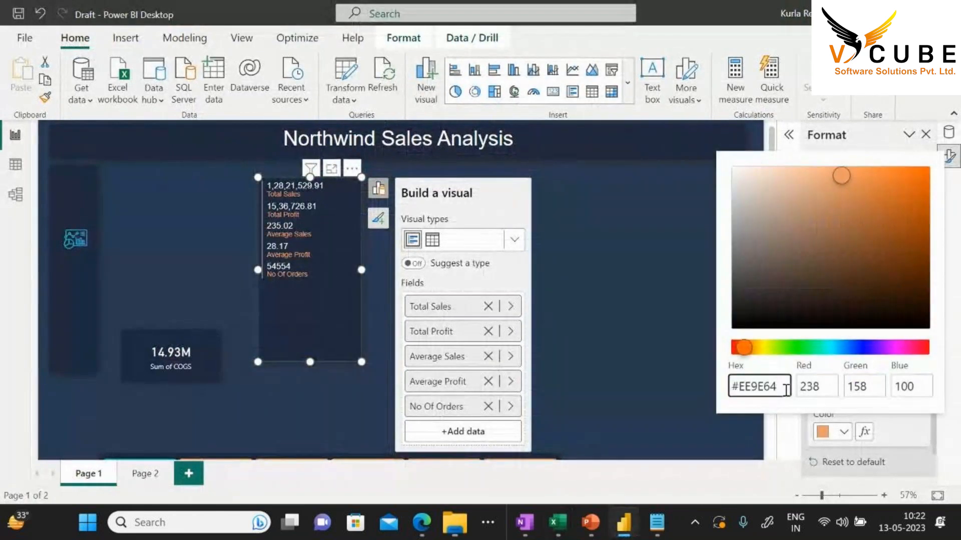
pyautogui.click(634, 281)
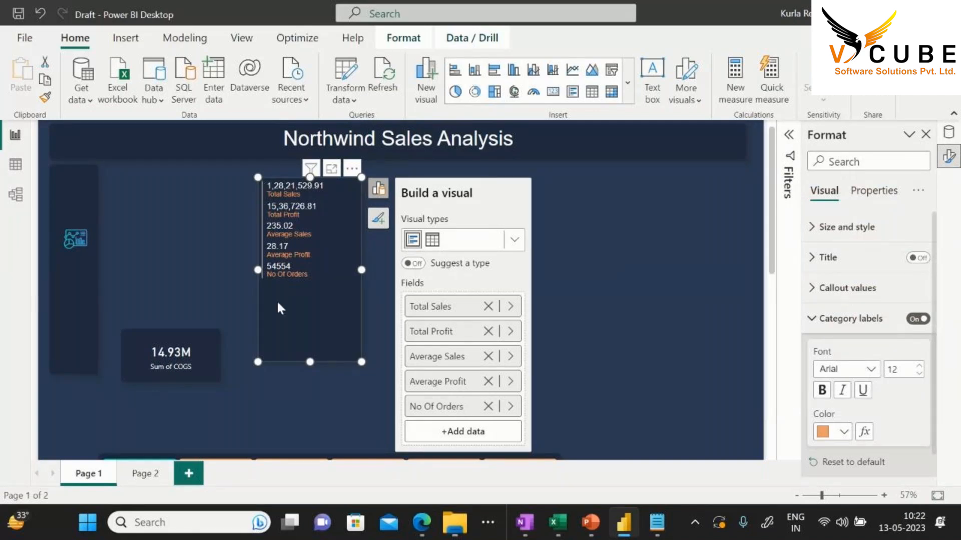
# Copy the Default theme's Position 3 colour code #FD625E from the Theam Color workbook in Excel and return to Power BI
pyautogui.hotkey('alt', 'Tab')
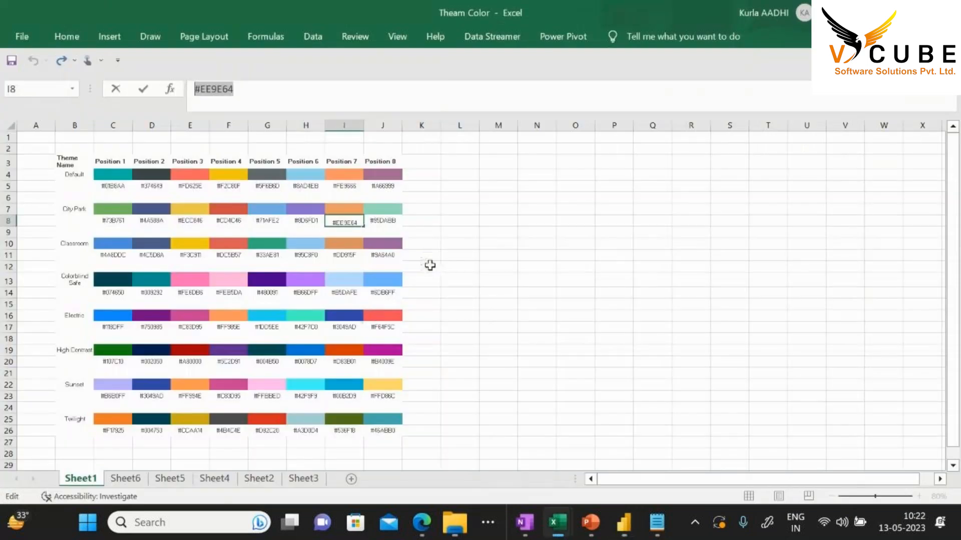
pyautogui.click(202, 186)
pyautogui.moveTo(239, 91); pyautogui.dragTo(146, 114)
pyautogui.hotkey('ctrl', 'c')
pyautogui.hotkey('alt', 'Tab')
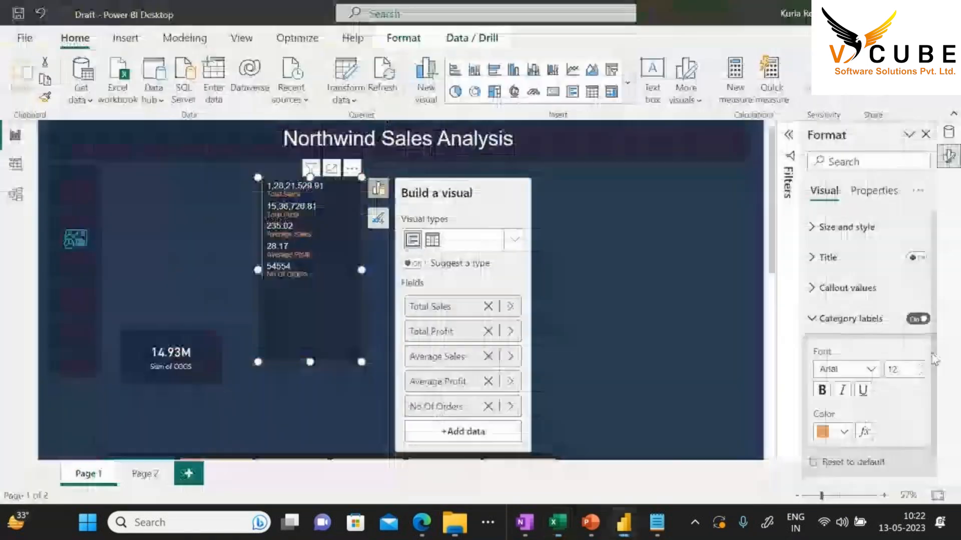
# Set the colour of the multi-row card's accent bar to #FD625E
pyautogui.click(829, 326)
pyautogui.click(830, 349)
pyautogui.scroll(-5, 826, 390)
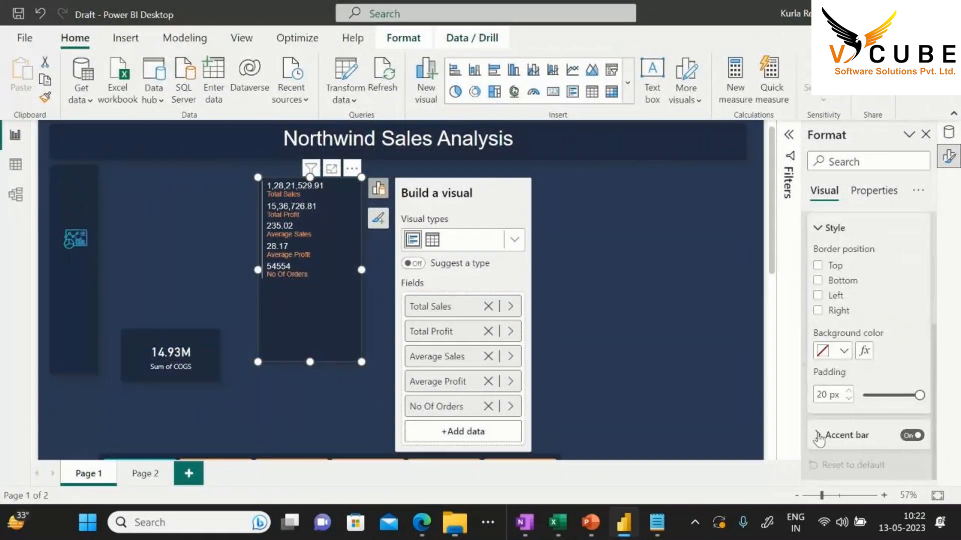
pyautogui.click(822, 434)
pyautogui.click(844, 395)
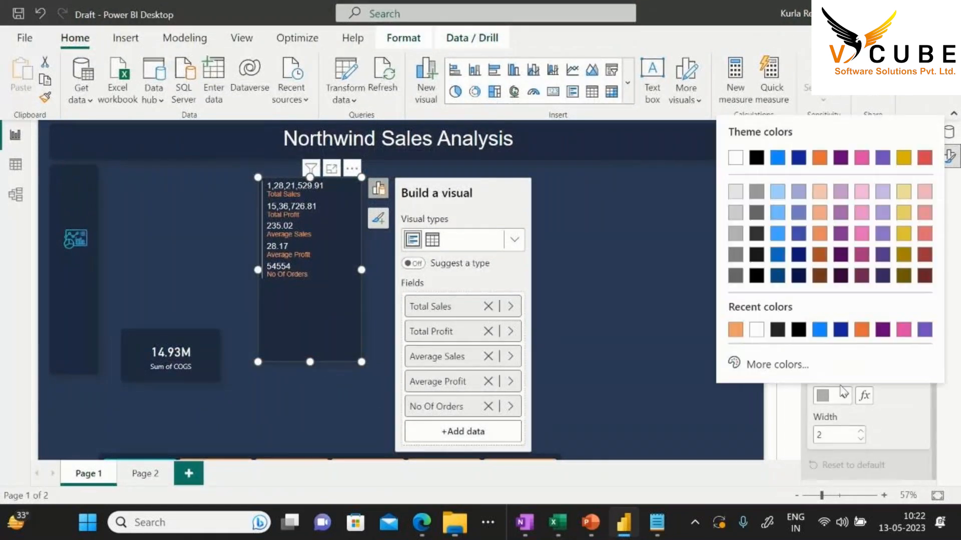
pyautogui.click(765, 364)
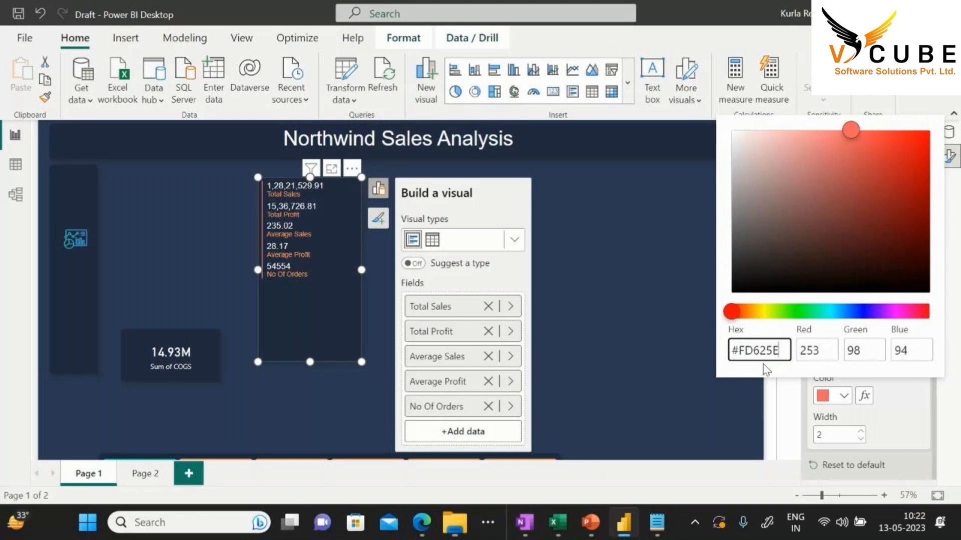
pyautogui.moveTo(780, 351); pyautogui.dragTo(702, 370)
pyautogui.hotkey('ctrl', 'v')
# Increase the width of the multi-row card's accent bar to 9
pyautogui.click(861, 435)
pyautogui.click(860, 432)
pyautogui.click(861, 432)
pyautogui.click(860, 432)
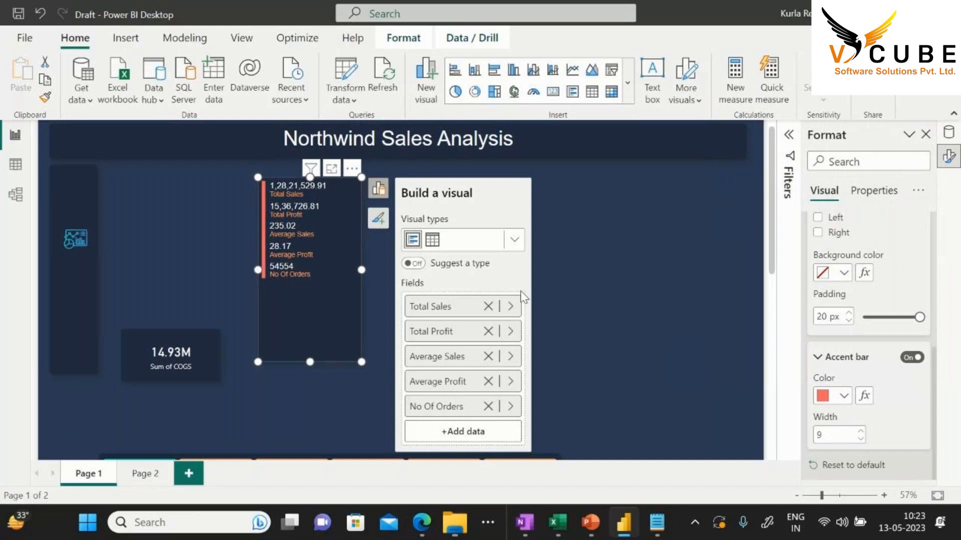
# Copy the Default theme's Position 1 colour code from the Excel workbook and set the card's accent bar colour to #01B8AA
pyautogui.hotkey('alt', 'Tab')
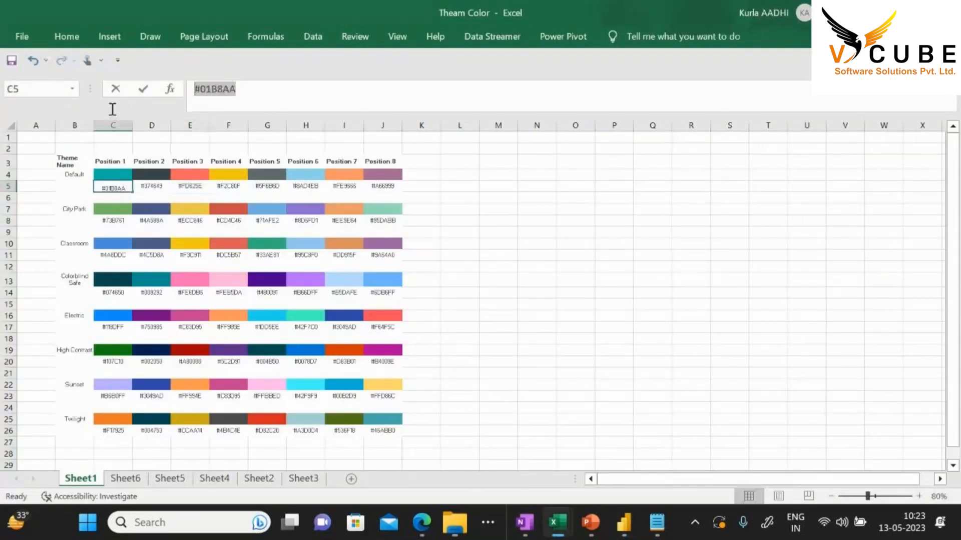
pyautogui.hotkey('alt', 'Tab')
pyautogui.click(834, 394)
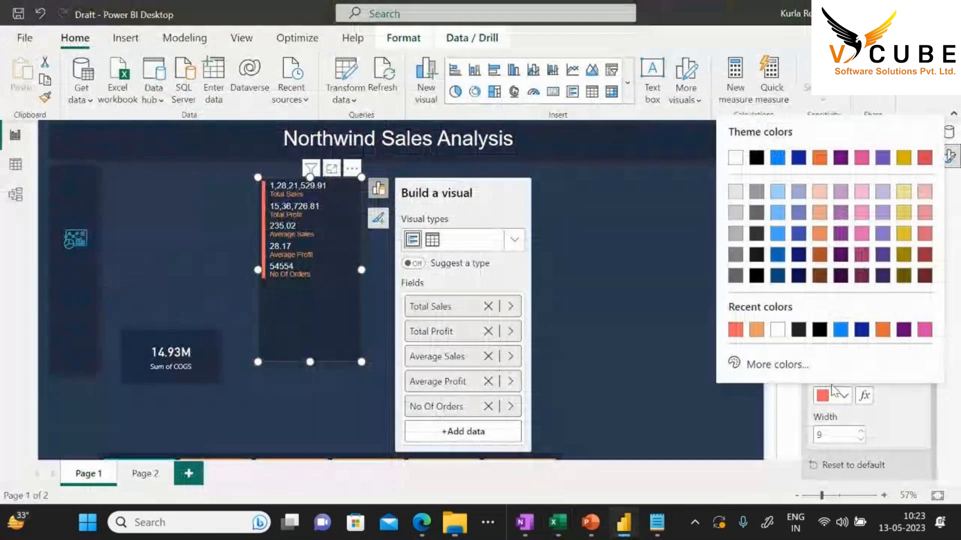
pyautogui.click(788, 368)
pyautogui.write('#01B8AA')
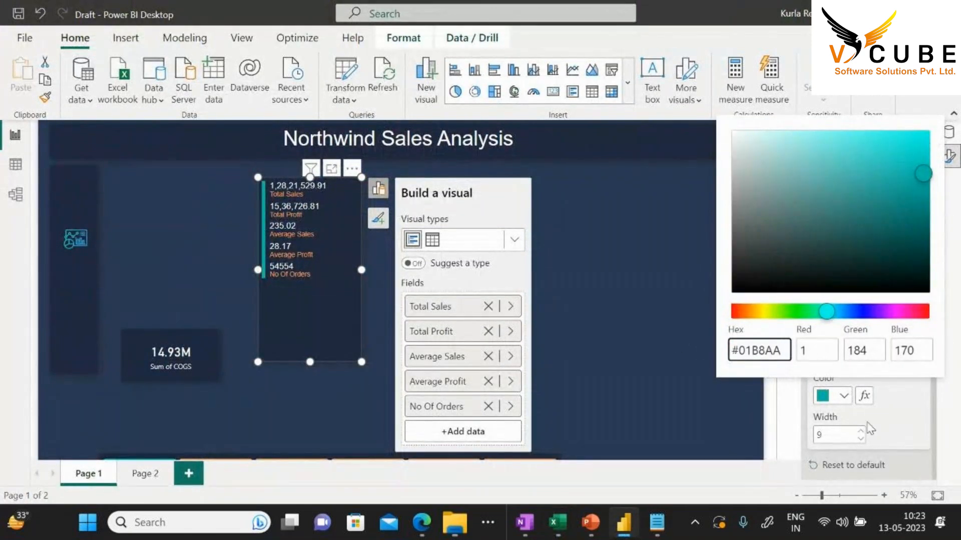
# Reduce the accent bar's width by several increments and deselect the multi-row card
pyautogui.click(860, 439)
pyautogui.click(860, 439)
pyautogui.click(860, 439)
pyautogui.click(860, 440)
pyautogui.click(683, 358)
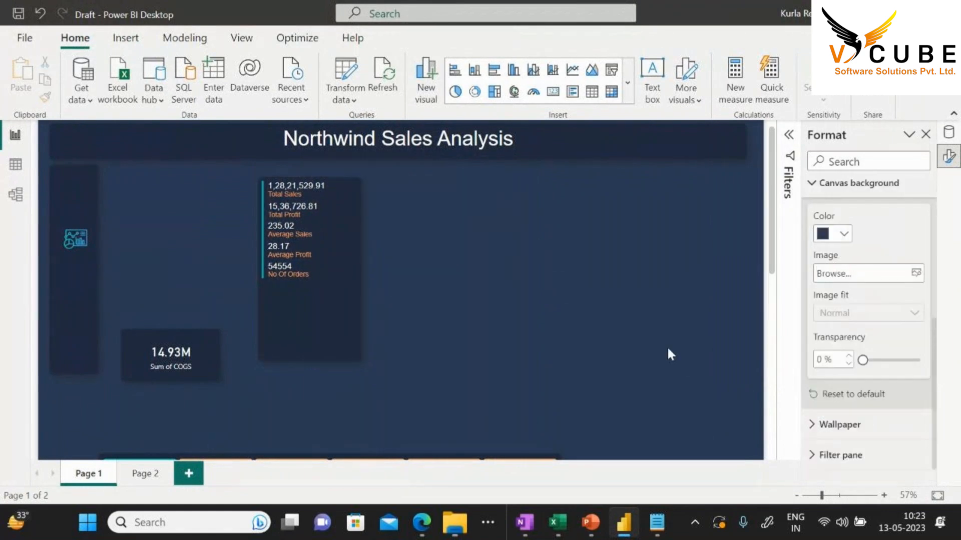
# Increase the font size of the multi-row card's category labels by a few points
pyautogui.click(277, 311)
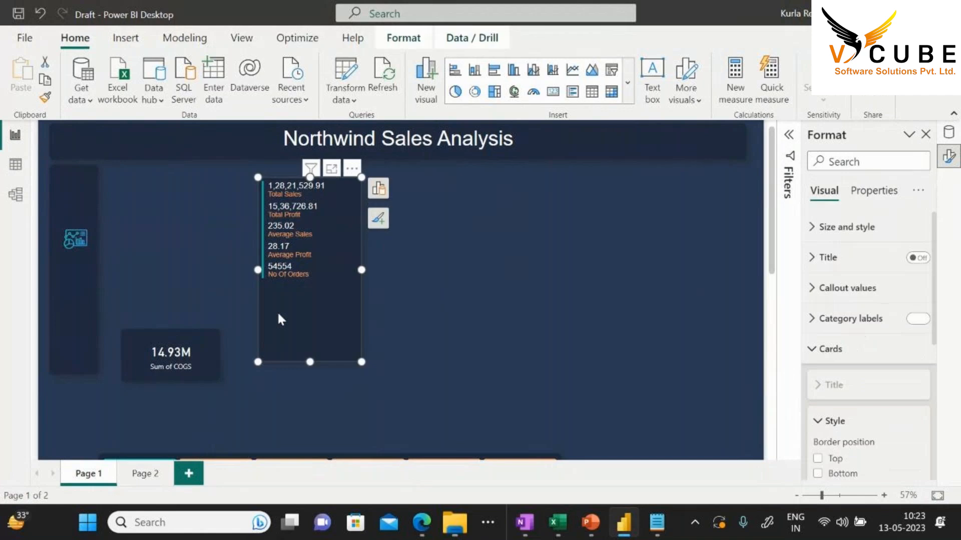
pyautogui.click(814, 350)
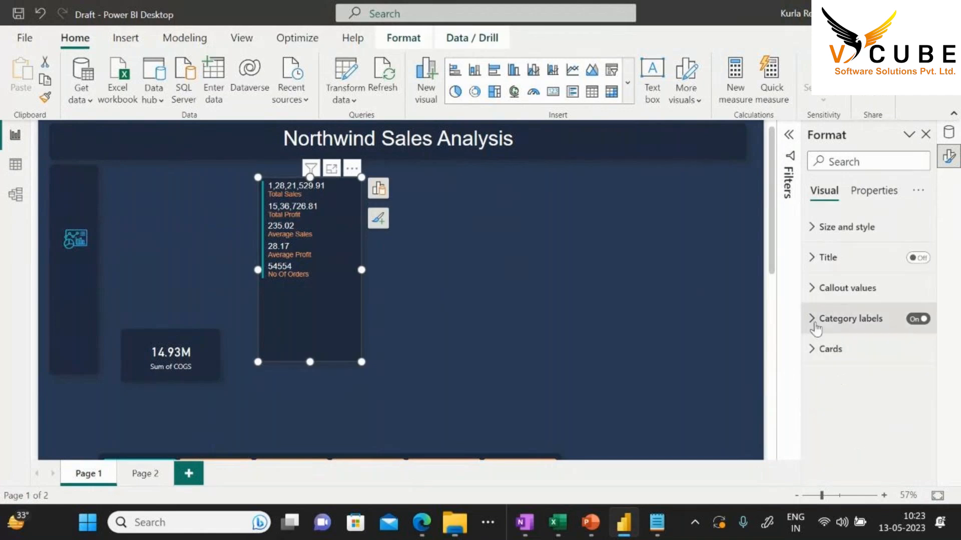
pyautogui.click(812, 318)
pyautogui.click(919, 367)
pyautogui.click(920, 367)
pyautogui.click(920, 367)
pyautogui.click(812, 319)
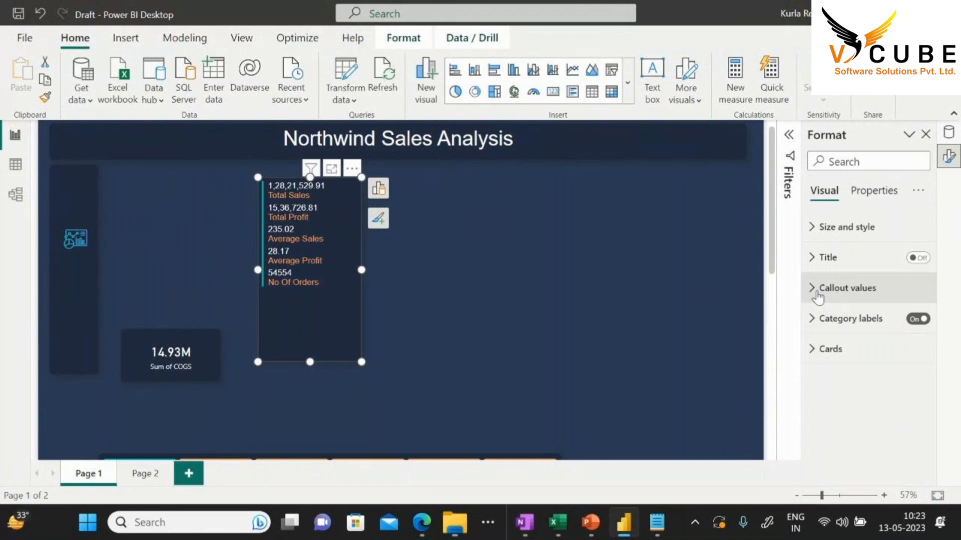
# Set the font size of the multi-row card's callout values to 18
pyautogui.click(815, 289)
pyautogui.click(919, 336)
pyautogui.click(919, 337)
pyautogui.click(919, 336)
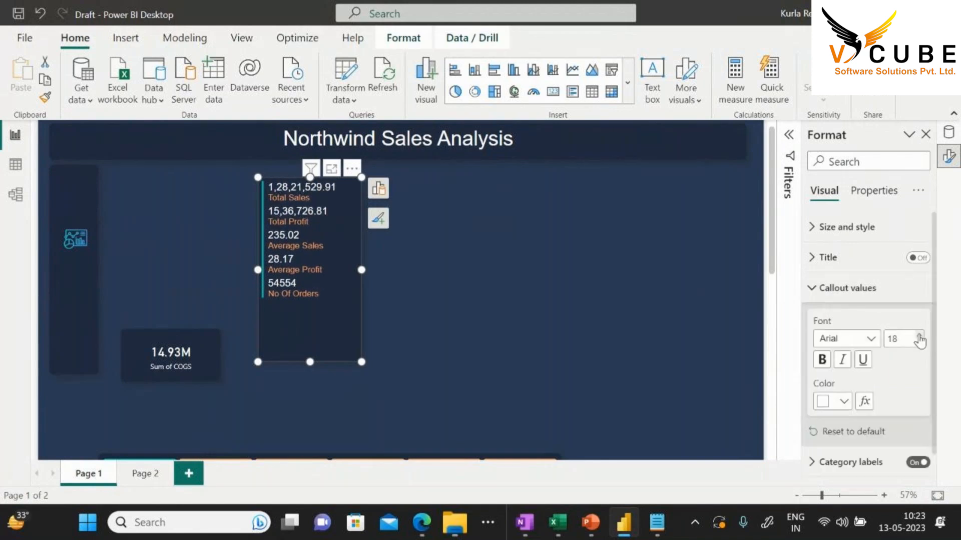
pyautogui.click(654, 299)
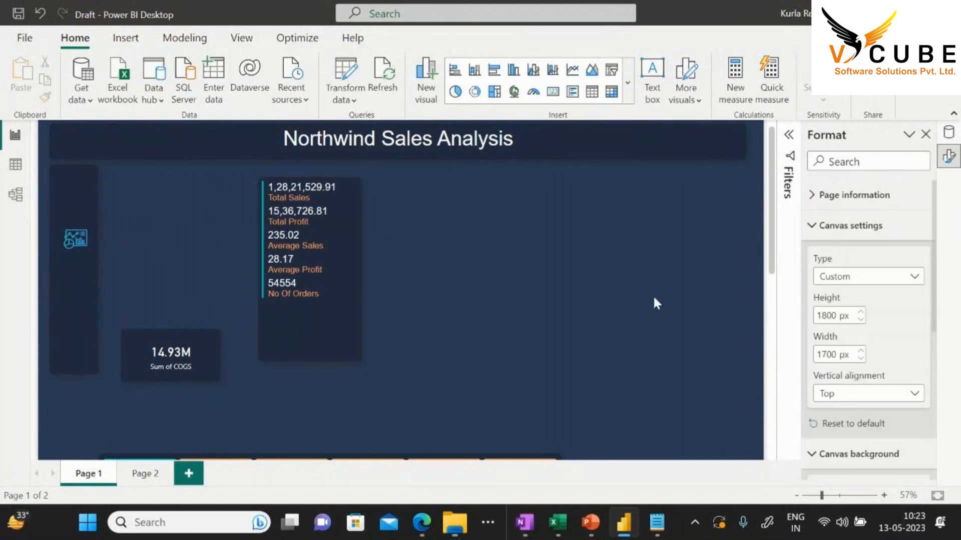
# Move the multi-row card nearer the sidebar shape and shorten it, and move the Sum of COGS card to the page's empty right area
pyautogui.moveTo(331, 330); pyautogui.dragTo(291, 312)
pyautogui.moveTo(272, 344)
pyautogui.mouseDown()
pyautogui.moveTo(269, 301)
pyautogui.moveTo(271, 330)
pyautogui.mouseUp()
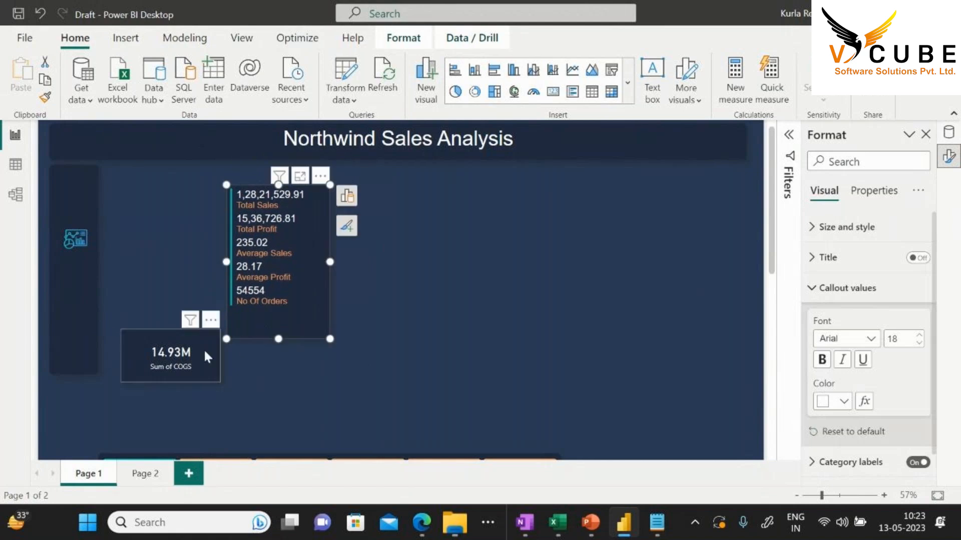
pyautogui.moveTo(210, 370); pyautogui.dragTo(625, 336)
# Turn on the multi-row card's title and enter KPI as its text
pyautogui.click(295, 330)
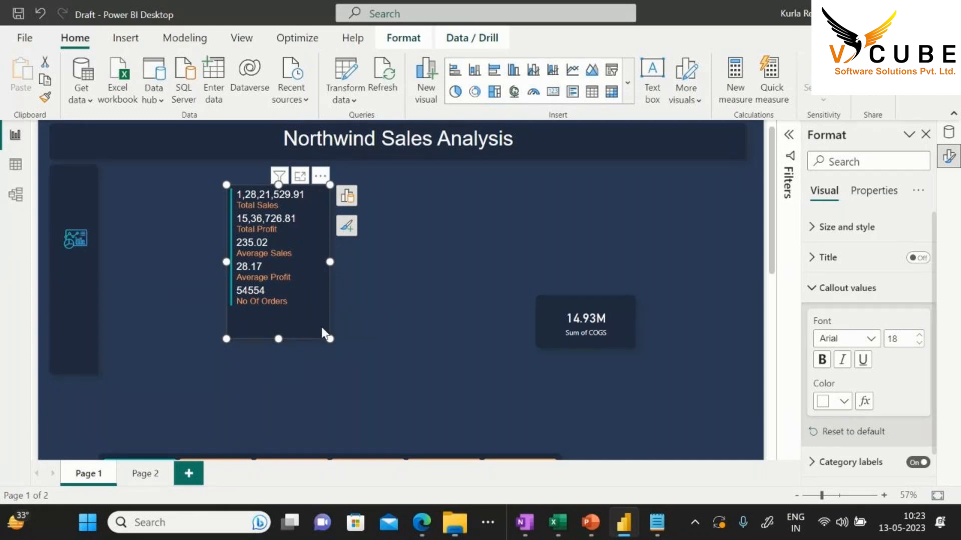
pyautogui.click(918, 258)
pyautogui.click(864, 270)
pyautogui.click(849, 337)
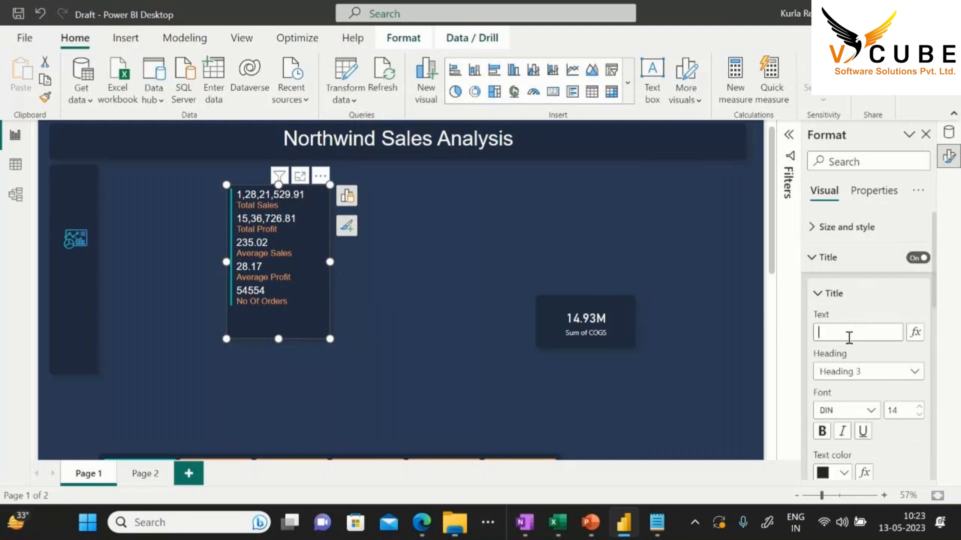
pyautogui.write('KPI')
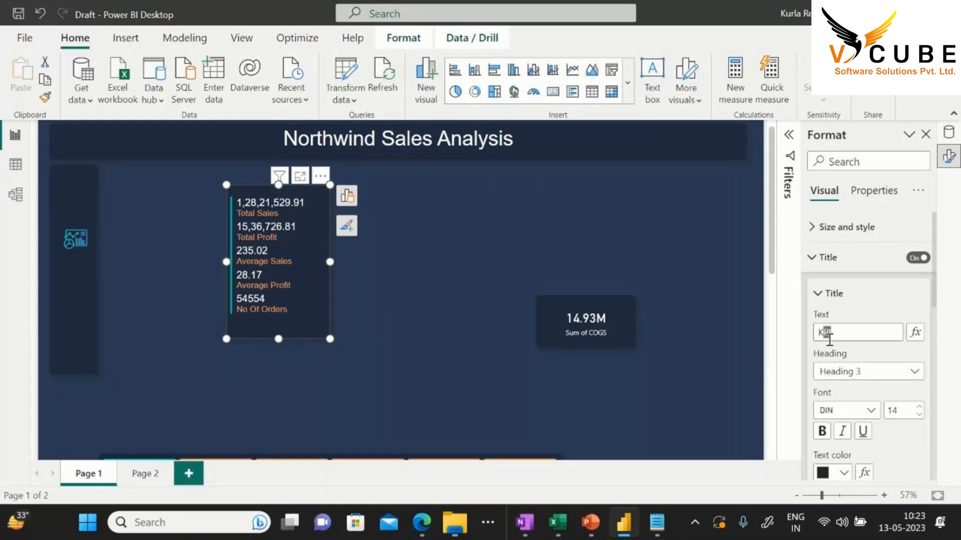
# Set the KPI title's font to Arial and its size to 18
pyautogui.click(871, 411)
pyautogui.click(830, 167)
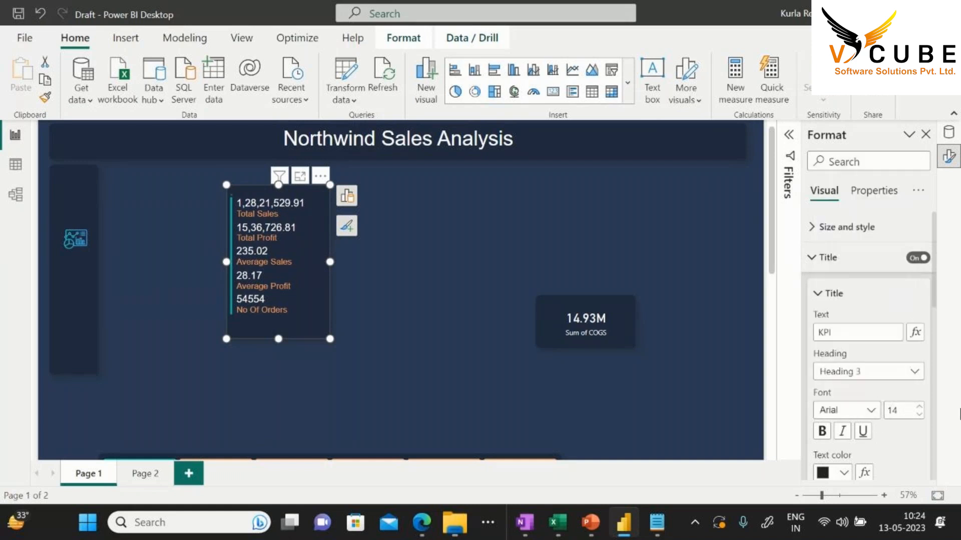
pyautogui.click(919, 408)
pyautogui.click(920, 407)
pyautogui.click(919, 408)
pyautogui.click(919, 407)
# Colour the KPI title text white and centre it horizontally on the card
pyautogui.scroll(-2, 916, 423)
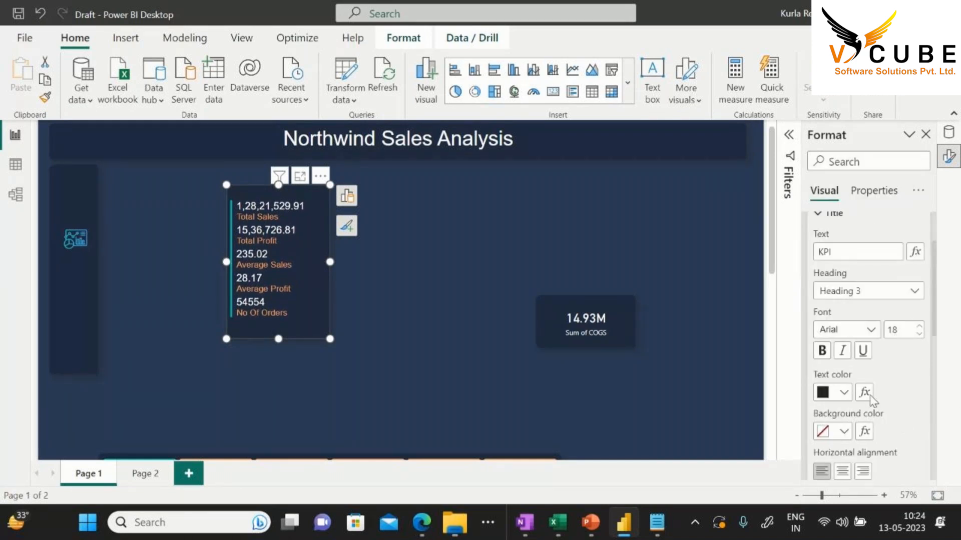
pyautogui.click(844, 393)
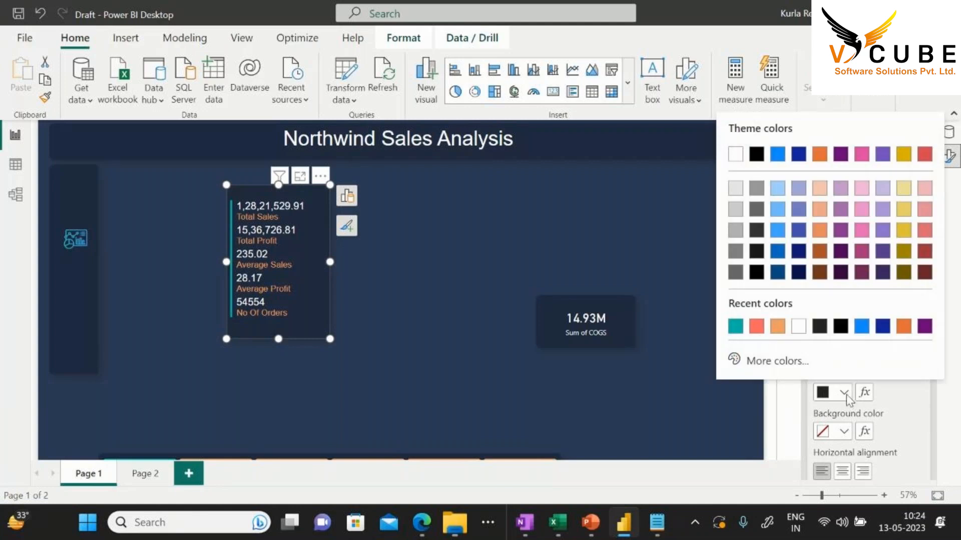
pyautogui.click(735, 155)
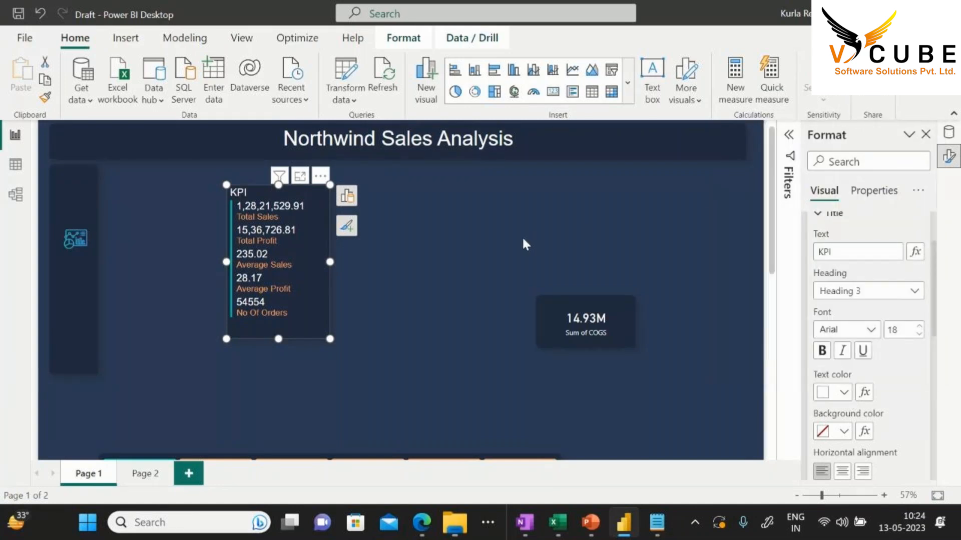
pyautogui.scroll(-2, 899, 378)
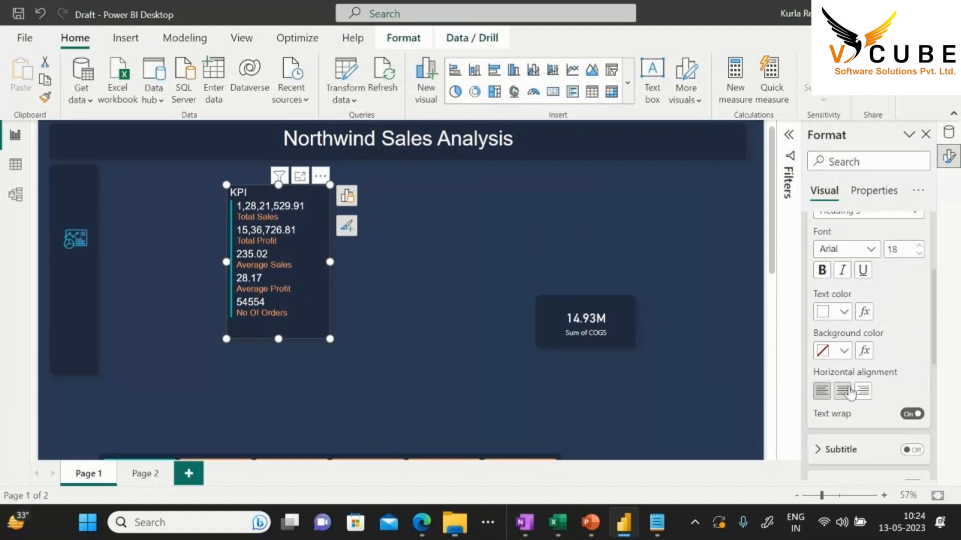
pyautogui.click(848, 392)
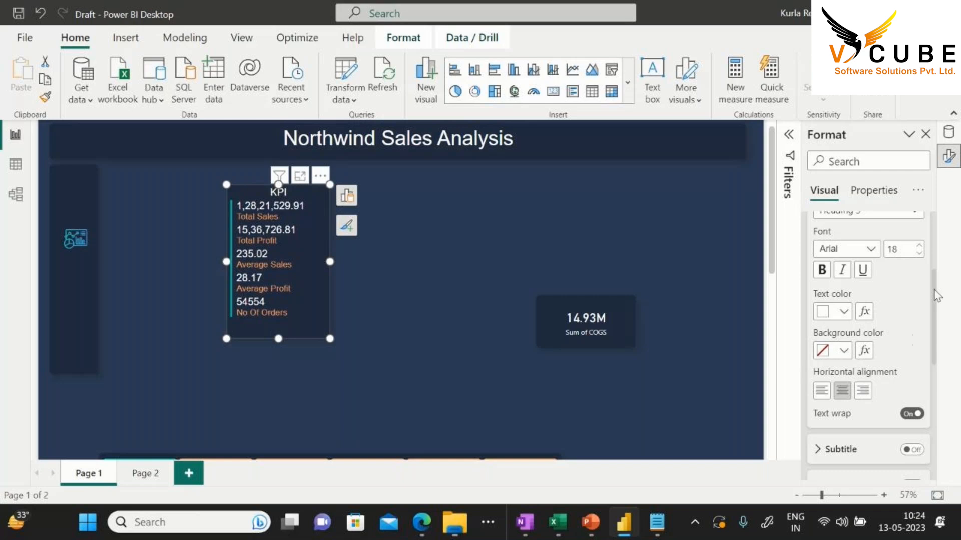
pyautogui.scroll(2, 930, 294)
pyautogui.click(477, 254)
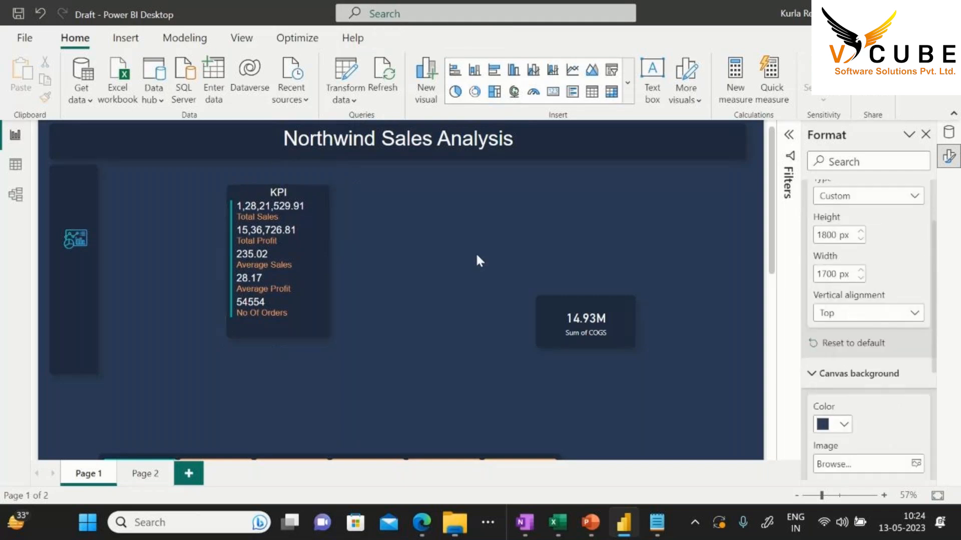
# Copy the colour code #FD625E from the Theam Color workbook in Excel and apply it to the KPI card's title text in Power BI
pyautogui.hotkey('alt', 'Tab')
pyautogui.click(194, 190)
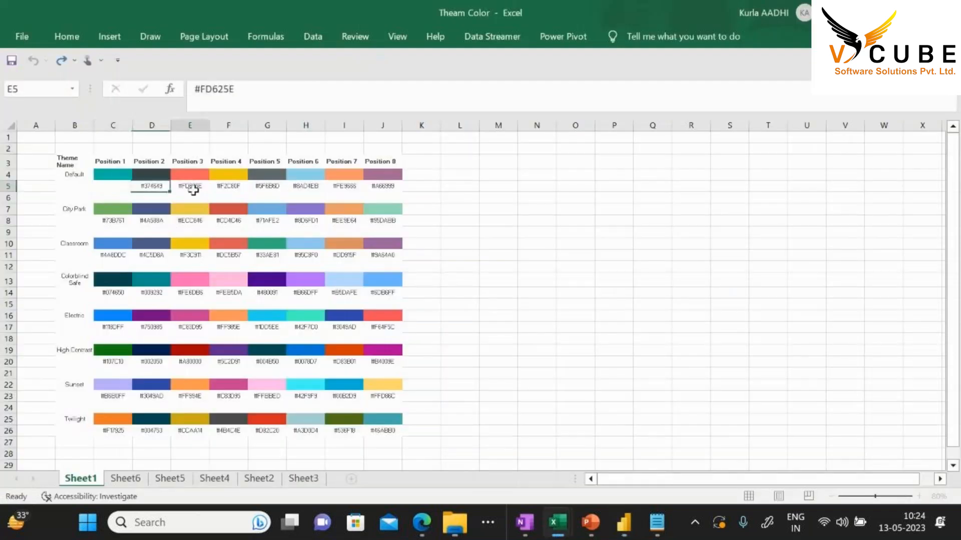
pyautogui.hotkey('alt', 'Tab')
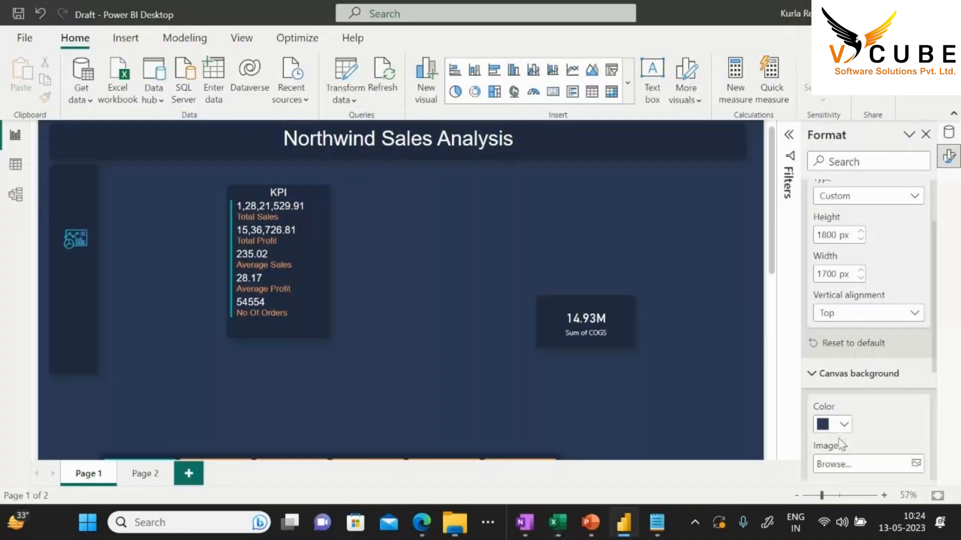
pyautogui.scroll(-2, 857, 380)
pyautogui.click(312, 273)
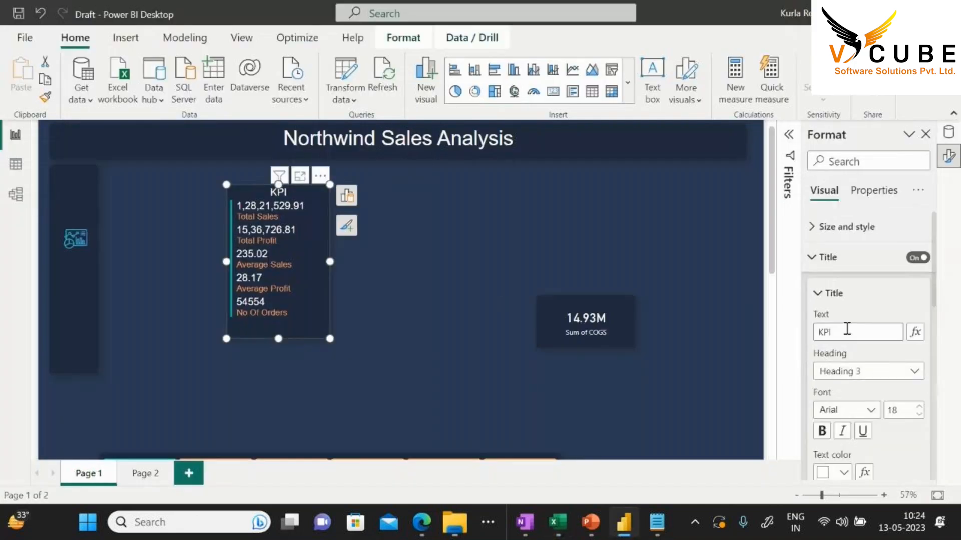
pyautogui.scroll(-1, 856, 393)
pyautogui.click(844, 393)
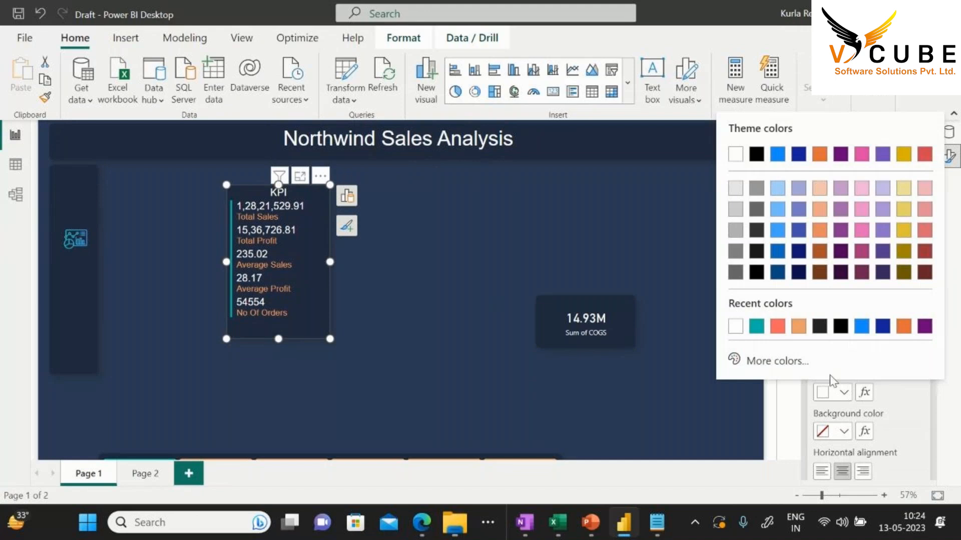
pyautogui.click(741, 360)
pyautogui.write('#FD625E')
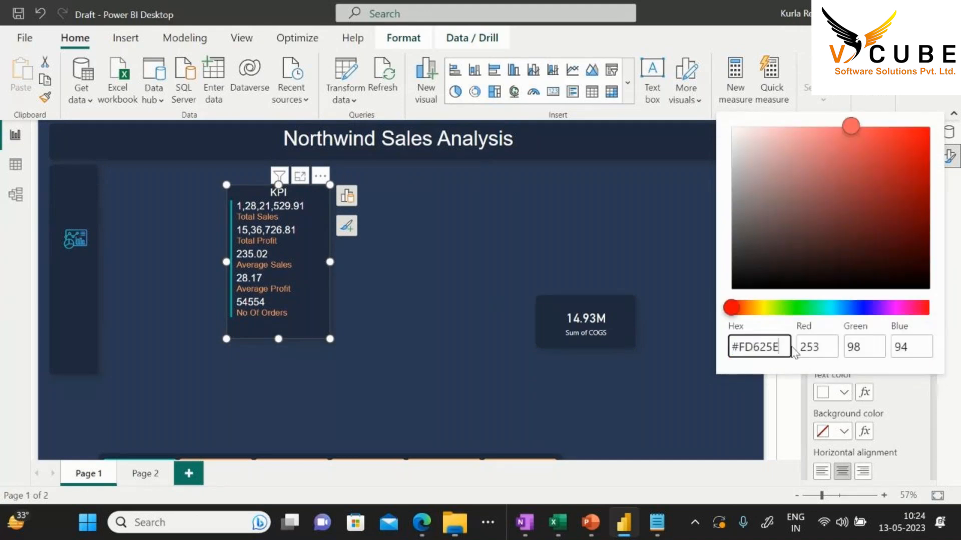
pyautogui.click(677, 332)
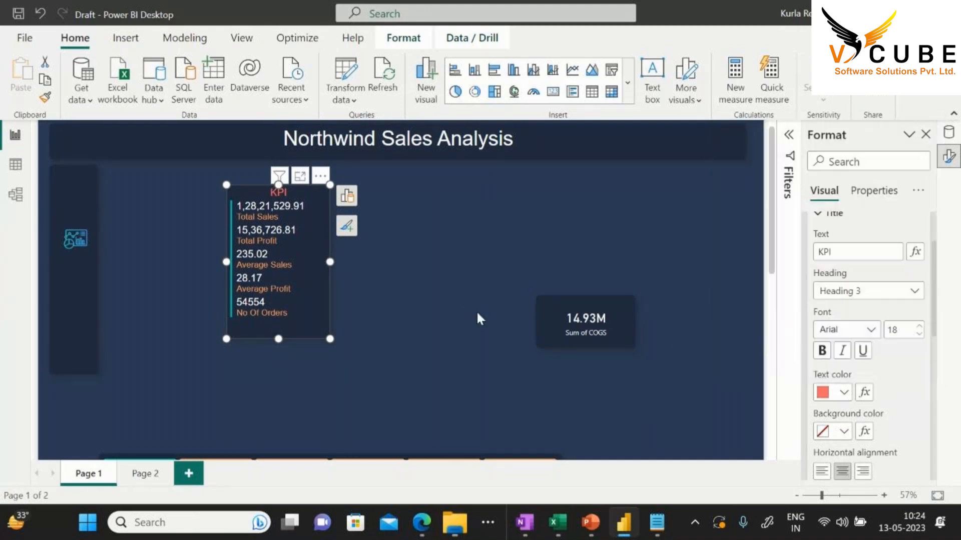
pyautogui.click(452, 305)
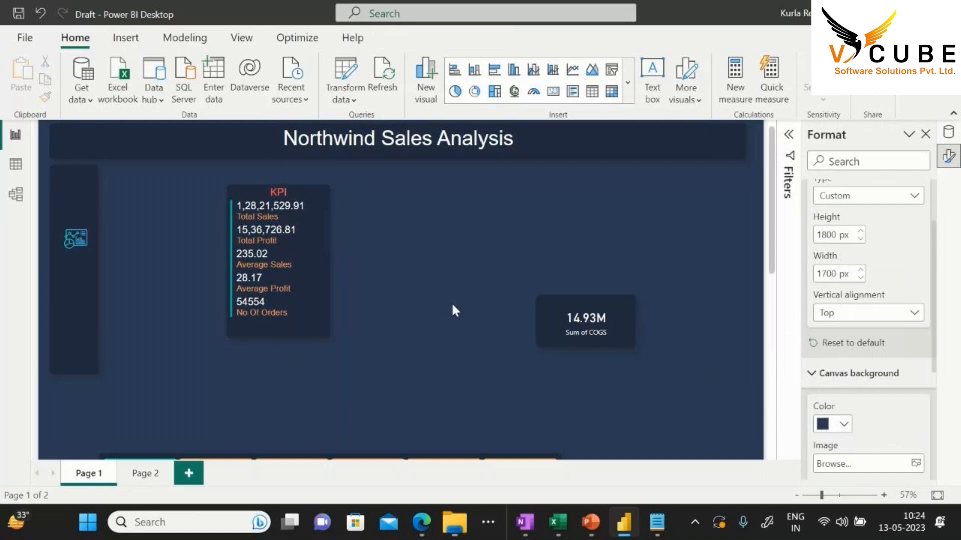
# Move the Sum of COGS card up beneath the title banner and nudge it down to leave a small gap
pyautogui.moveTo(308, 334); pyautogui.dragTo(292, 346)
pyautogui.click(571, 331)
pyautogui.moveTo(569, 330); pyautogui.dragTo(448, 192)
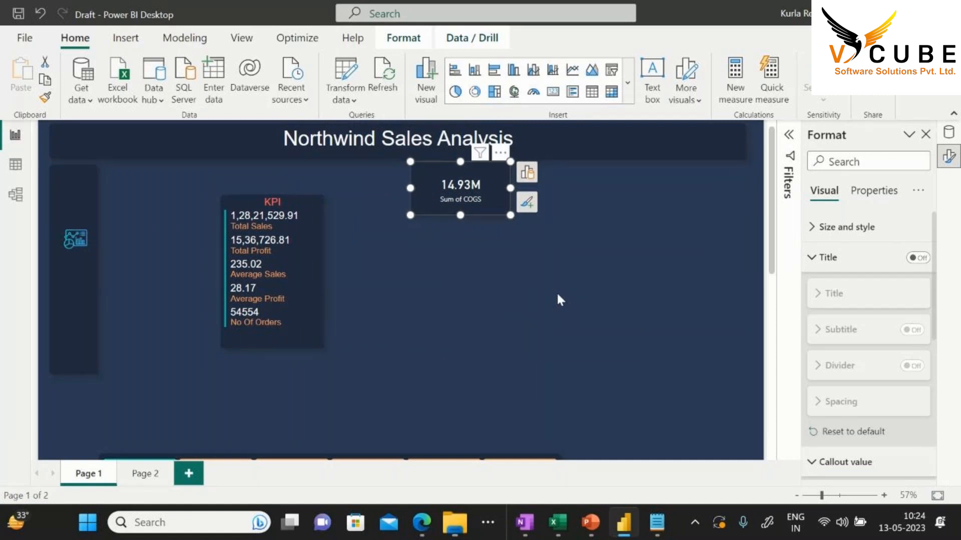
pyautogui.press('Down')
pyautogui.press('Down')
pyautogui.press('Down')
pyautogui.press('Down')
pyautogui.press('Down')
pyautogui.press('Down')
pyautogui.press('Down')
pyautogui.press('Down')
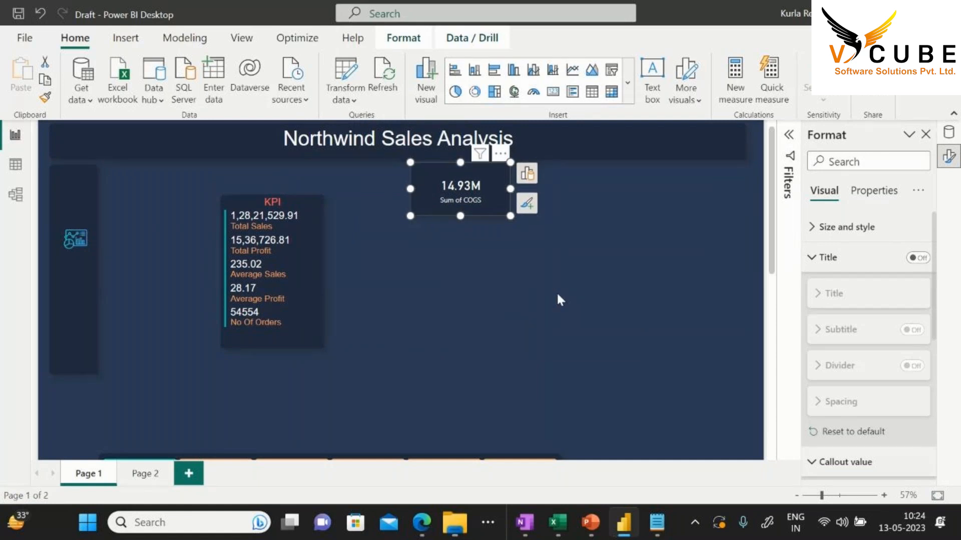
pyautogui.press('Down')
pyautogui.press('Down')
pyautogui.press('Down')
pyautogui.press('Down')
pyautogui.press('Down')
pyautogui.press('Down')
pyautogui.press('Down')
pyautogui.press('Down')
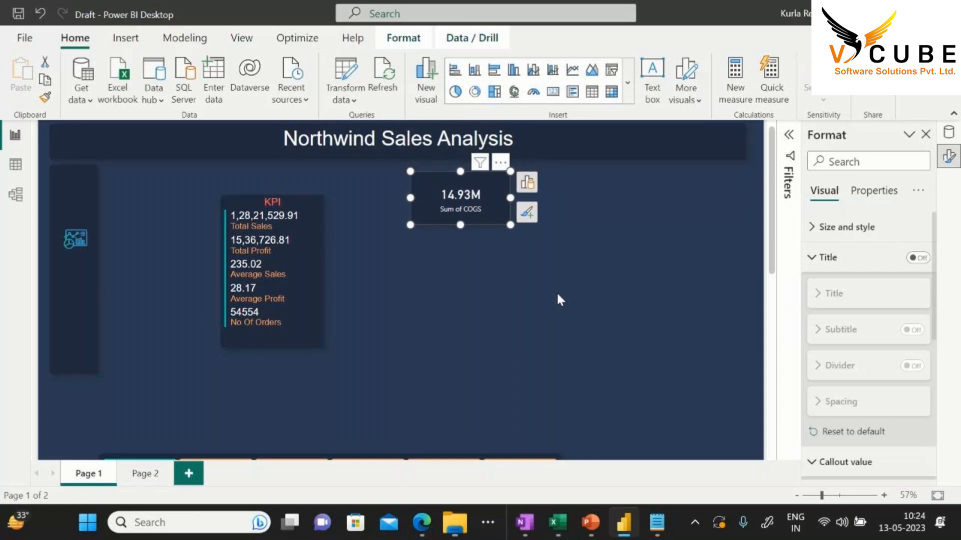
# Move the KPI card up so its top edge aligns with the Sum of COGS card
pyautogui.click(298, 334)
pyautogui.moveTo(299, 335); pyautogui.dragTo(296, 312)
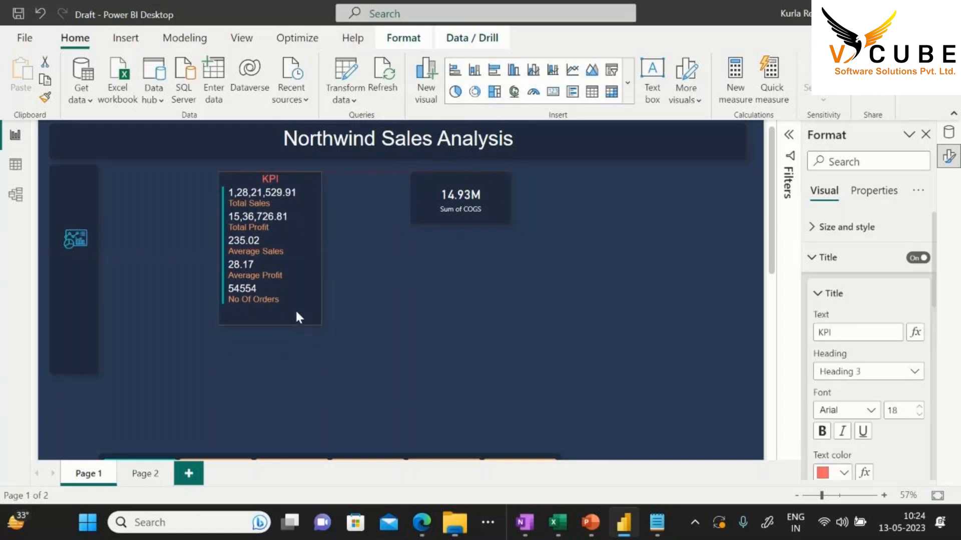
pyautogui.click(296, 312)
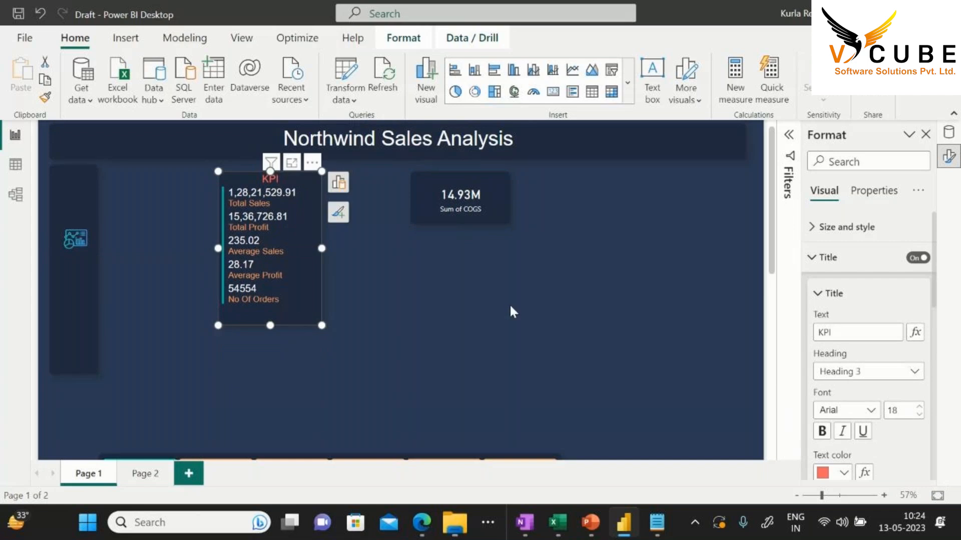
# Delete the Sum of COGS card and save the report
pyautogui.click(457, 216)
pyautogui.click(483, 282)
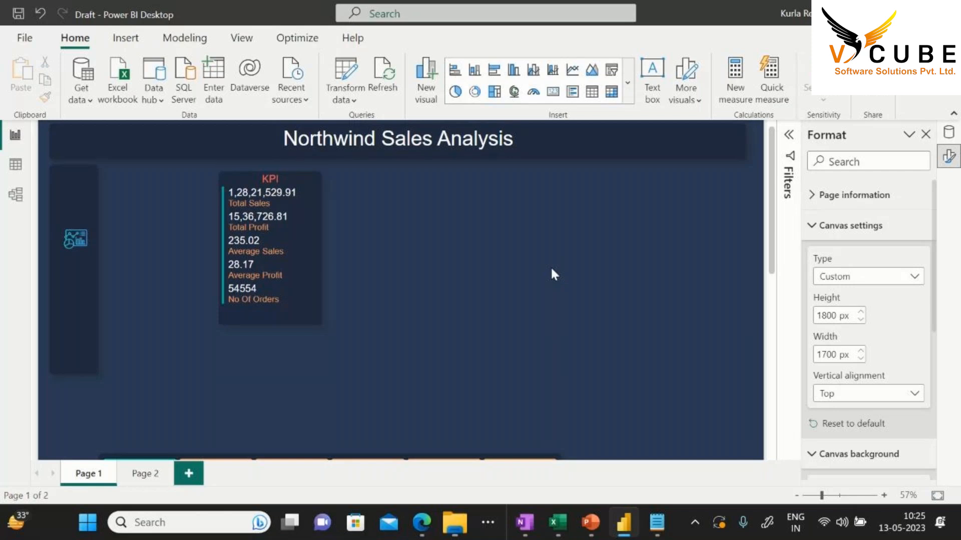
pyautogui.click(18, 14)
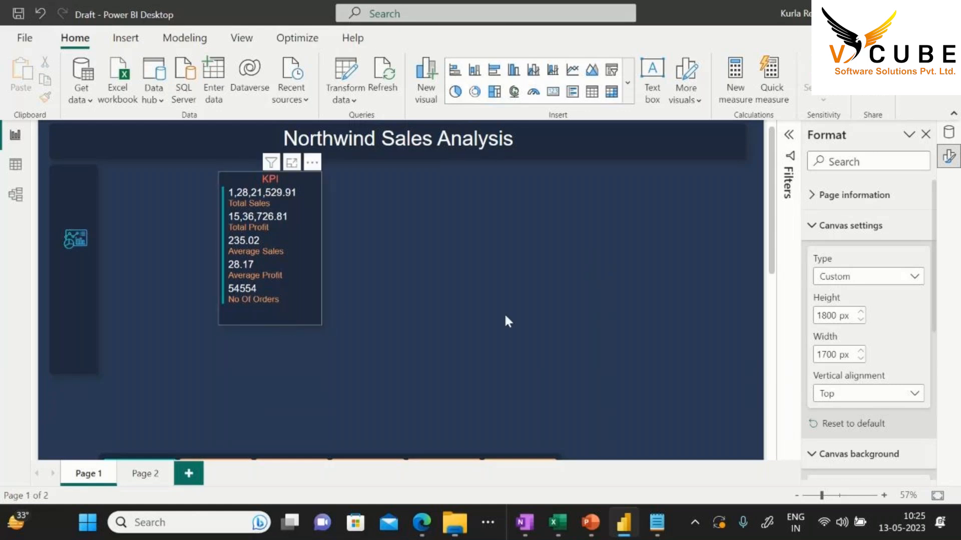
# Duplicate the KPI card and place the copy beside the original, top-aligned with a small gap between them
pyautogui.hotkey('ctrl', 'c')
pyautogui.hotkey('ctrl', 'v')
pyautogui.moveTo(277, 316); pyautogui.dragTo(379, 311)
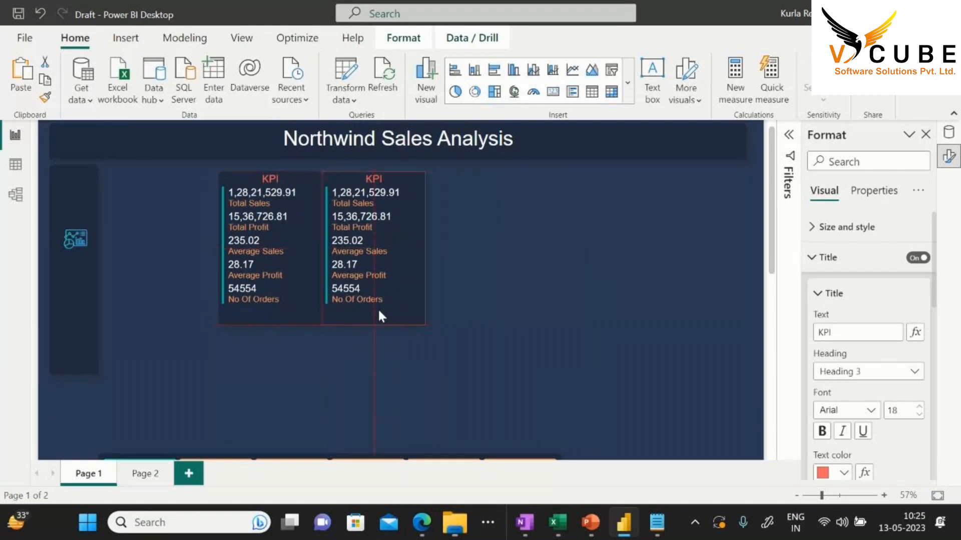
pyautogui.moveTo(371, 313); pyautogui.dragTo(384, 313)
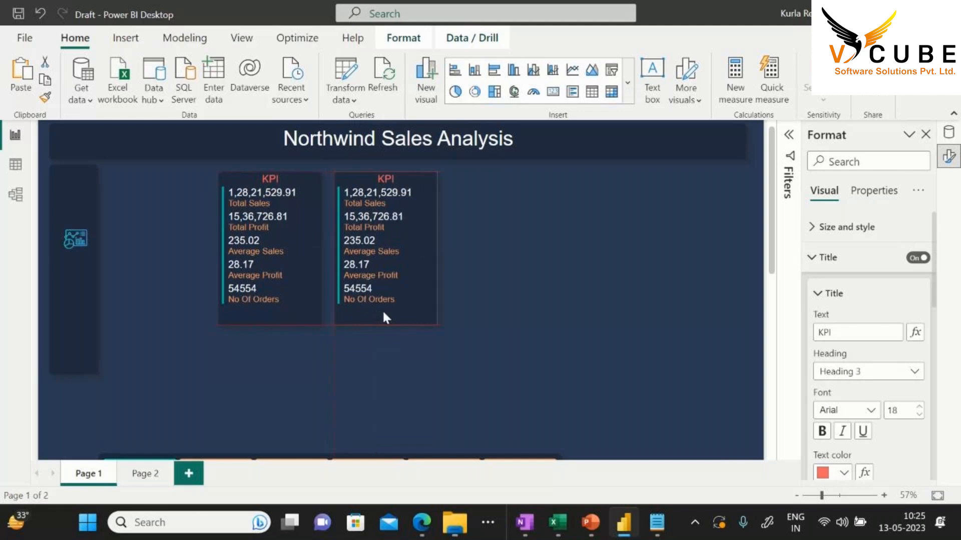
# Convert the duplicated KPI card to a clustered bar chart and remove every X-axis field except Total Sales
pyautogui.click(454, 183)
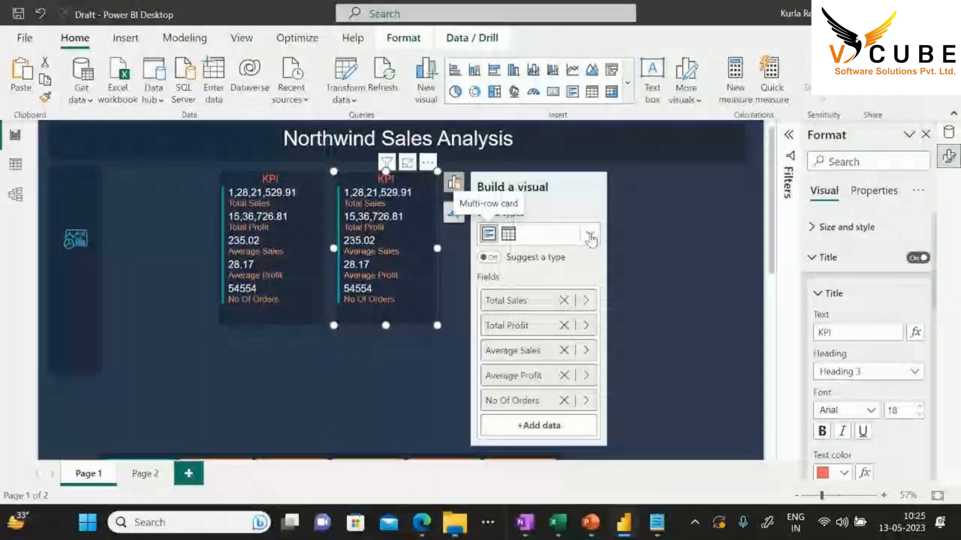
pyautogui.click(590, 235)
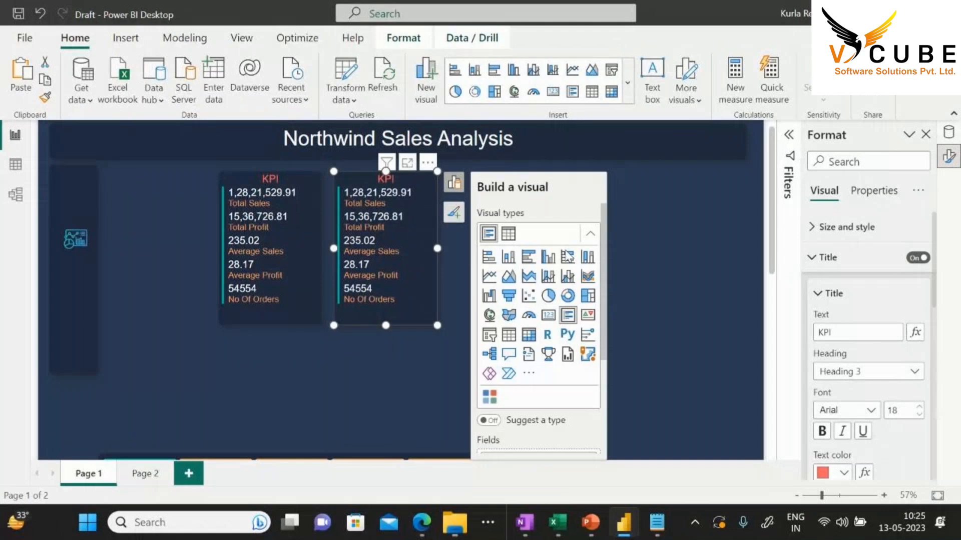
pyautogui.click(540, 259)
pyautogui.click(564, 311)
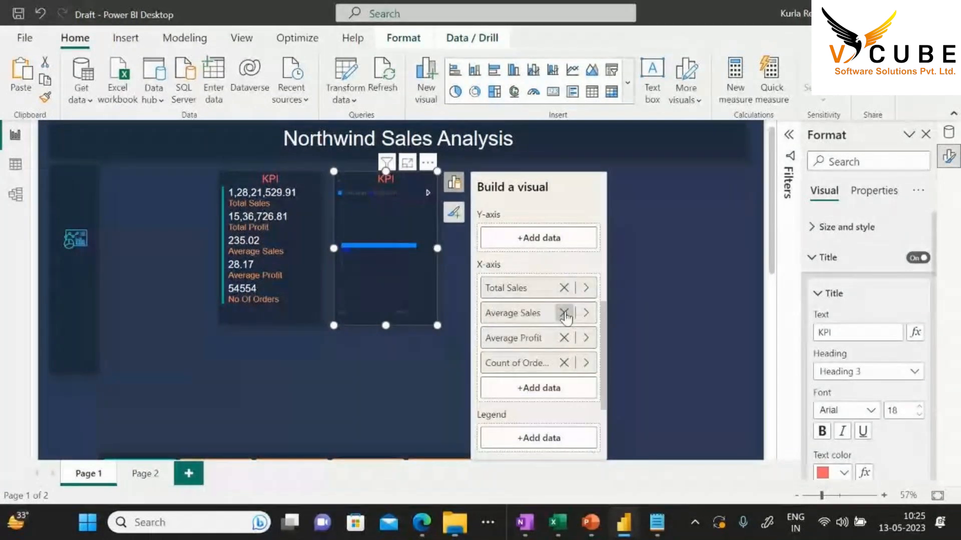
pyautogui.click(564, 313)
pyautogui.click(564, 313)
pyautogui.click(564, 312)
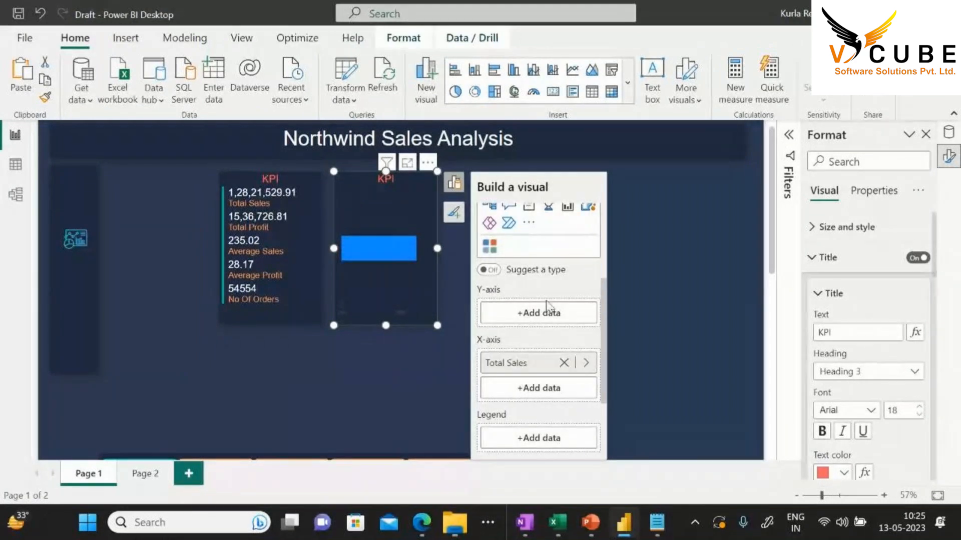
pyautogui.click(540, 314)
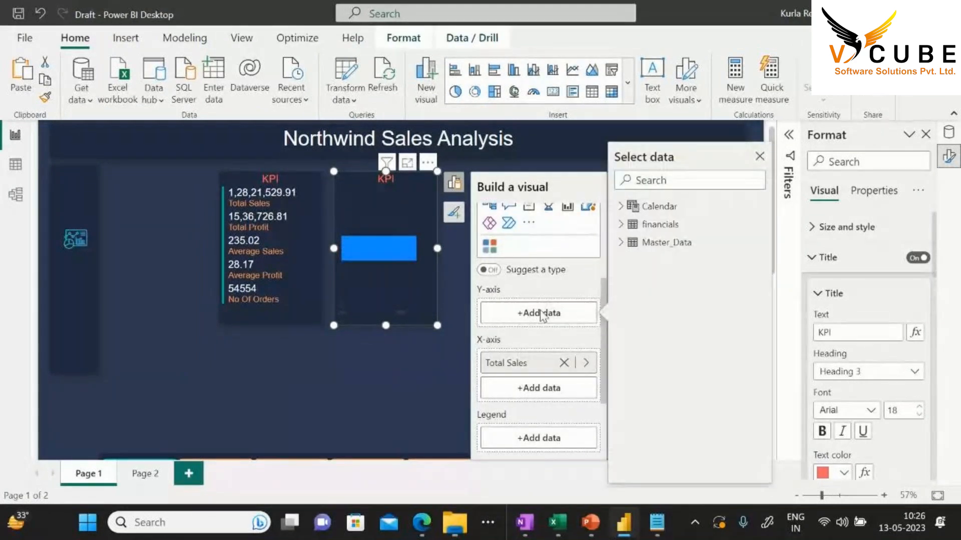
pyautogui.click(550, 315)
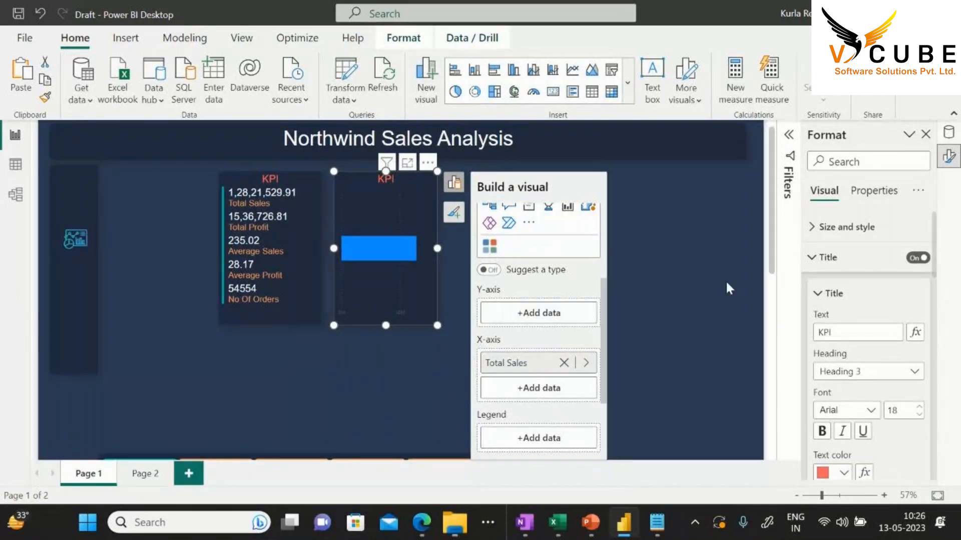
pyautogui.click(680, 290)
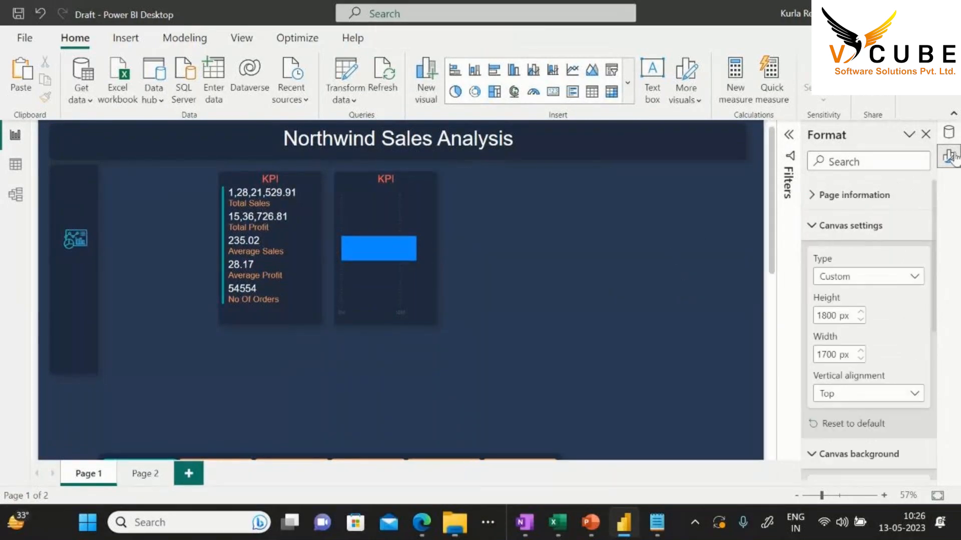
# Start a new fields parameter and name it Attributes
pyautogui.click(948, 133)
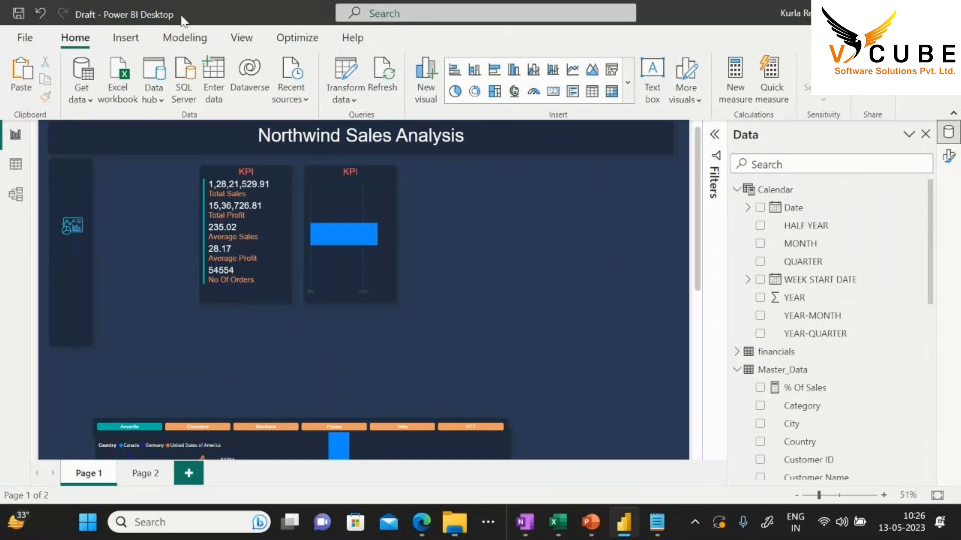
pyautogui.click(185, 38)
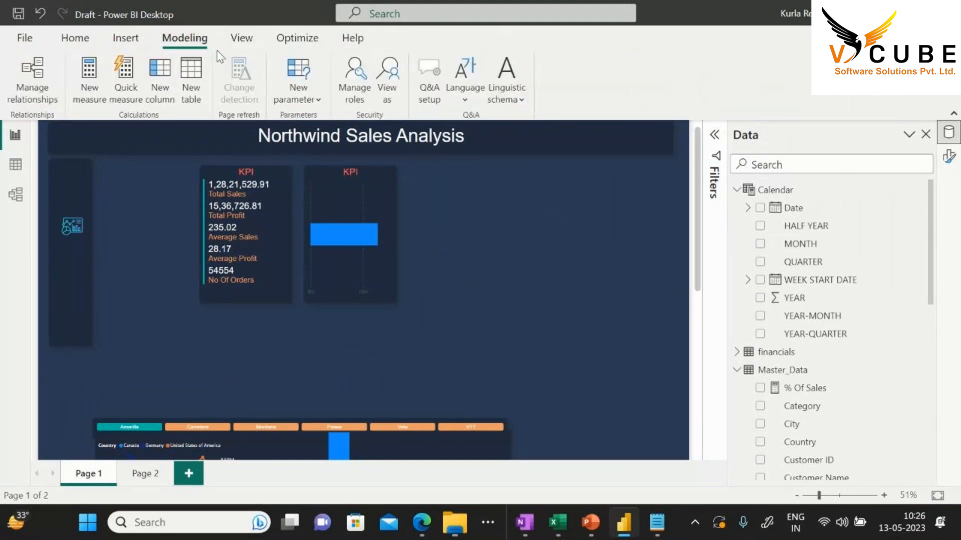
pyautogui.click(311, 98)
pyautogui.click(296, 157)
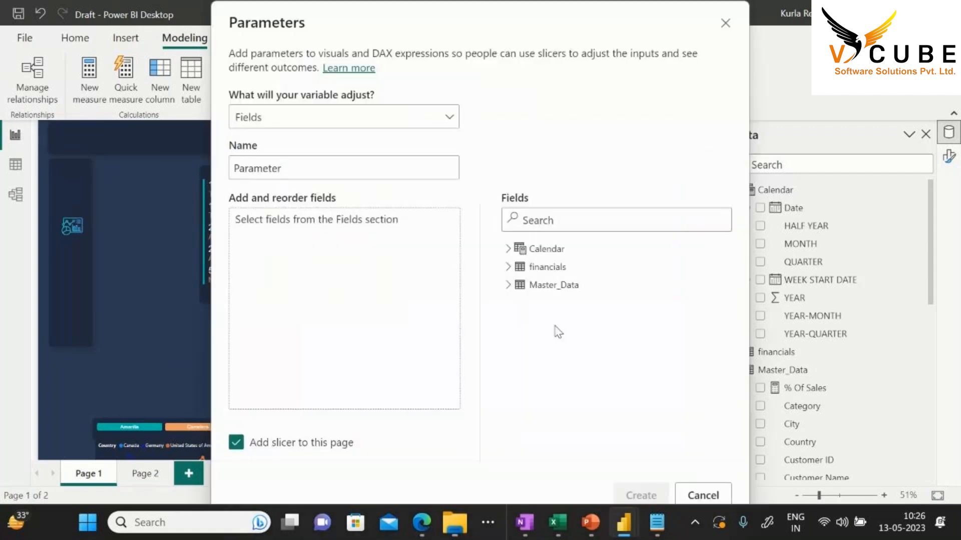
pyautogui.moveTo(330, 161); pyautogui.dragTo(89, 169)
pyautogui.press('BackSpace')
pyautogui.write('A')
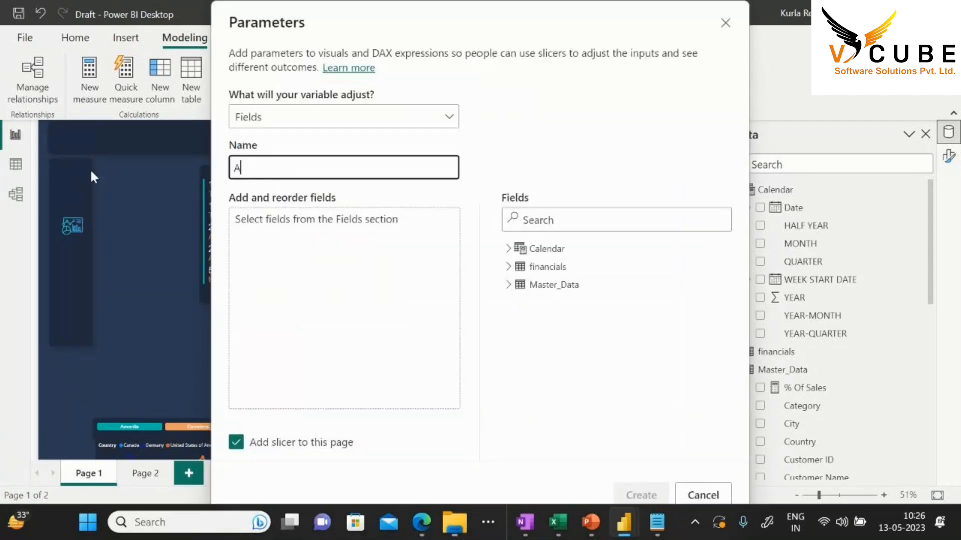
pyautogui.write('ttributes')
pyautogui.click(250, 254)
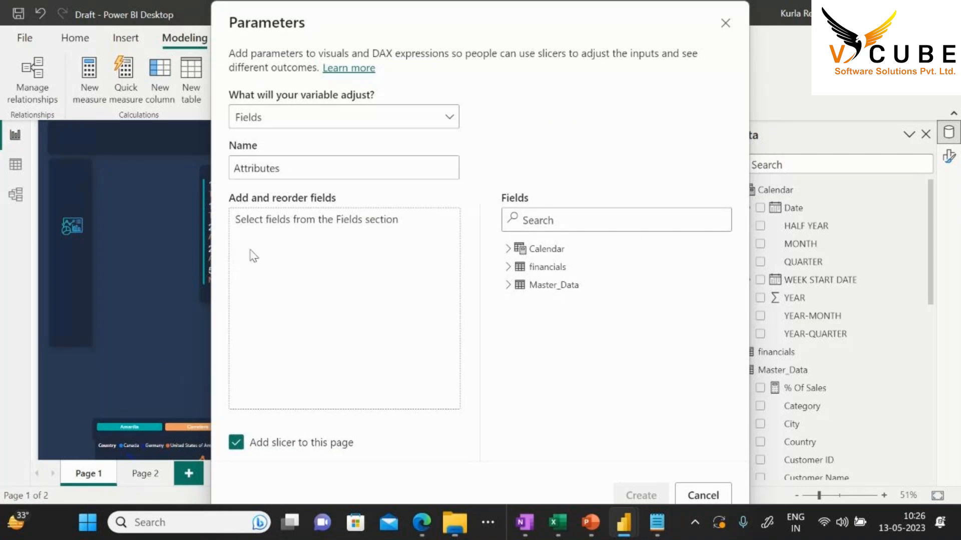
# Add YEAR from the Calendar table and Region from Master_Data to the Attributes parameter
pyautogui.click(507, 249)
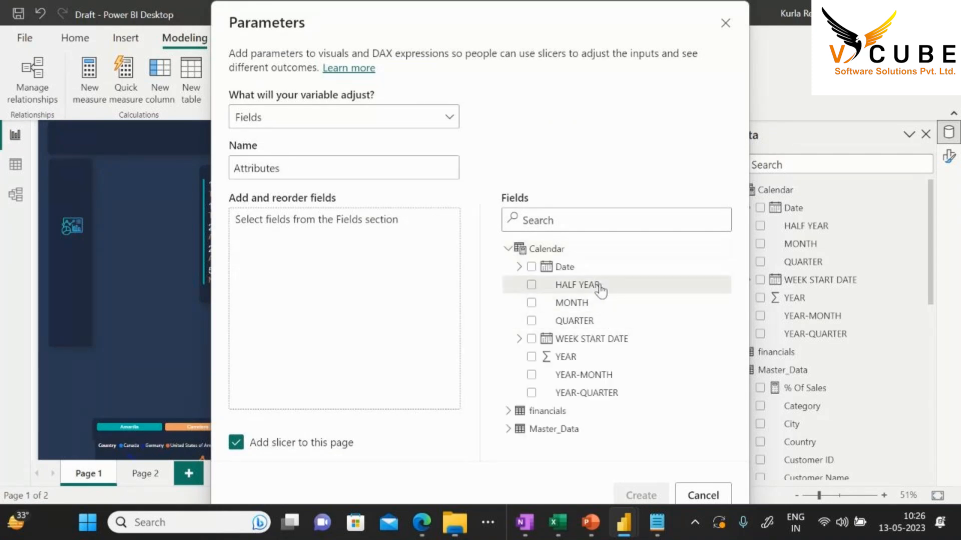
pyautogui.click(532, 357)
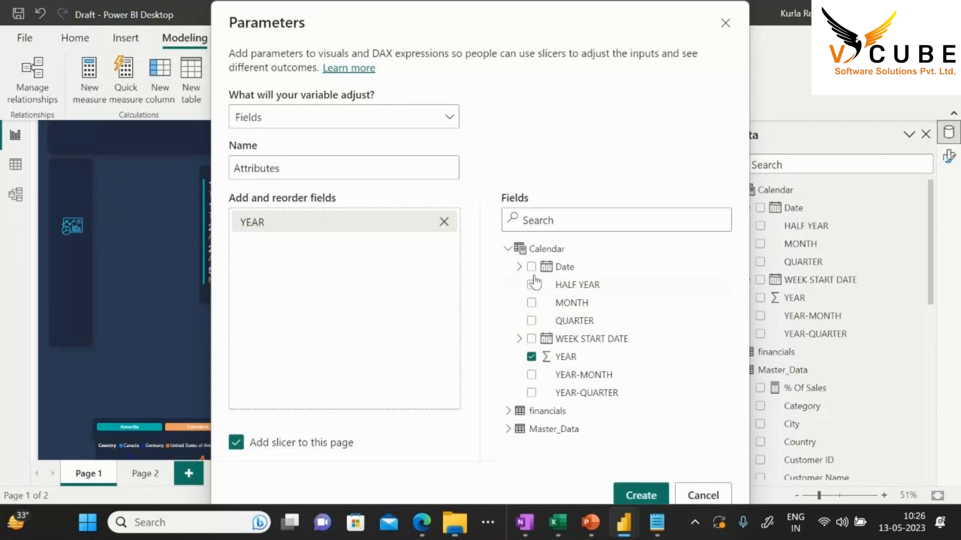
pyautogui.click(509, 250)
pyautogui.click(508, 285)
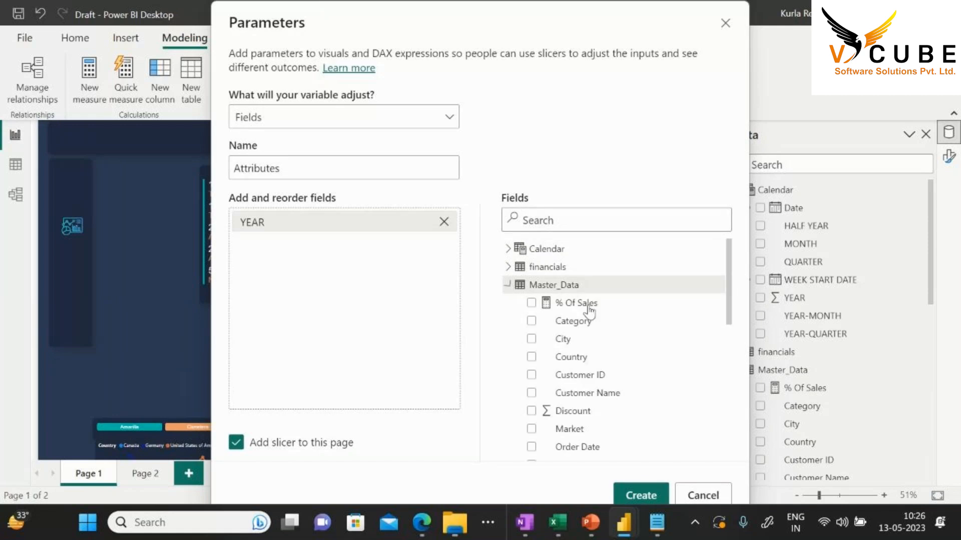
pyautogui.scroll(-3, 593, 340)
pyautogui.scroll(-3, 596, 349)
pyautogui.click(532, 396)
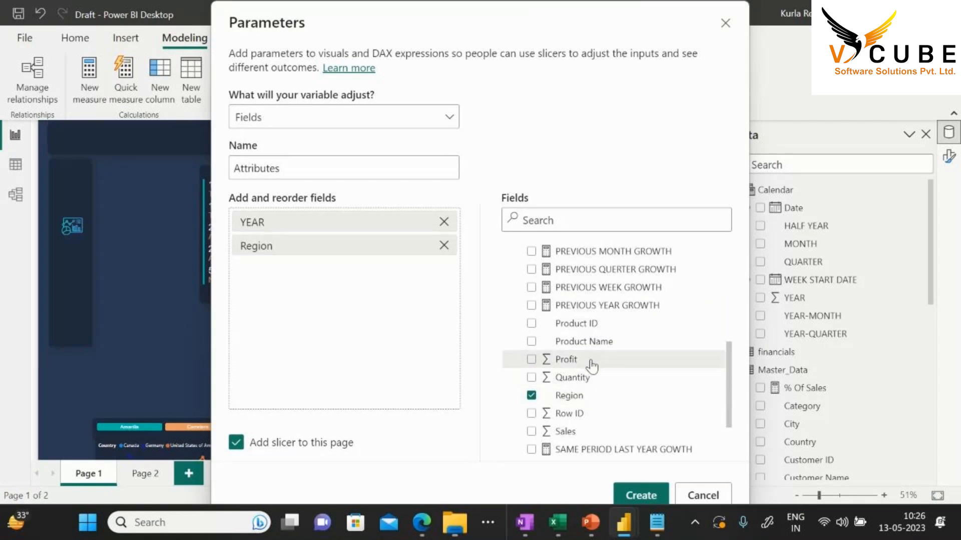
# Add the Market and Country fields from Master_Data to the Attributes parameter
pyautogui.scroll(-2, 592, 365)
pyautogui.scroll(7, 592, 365)
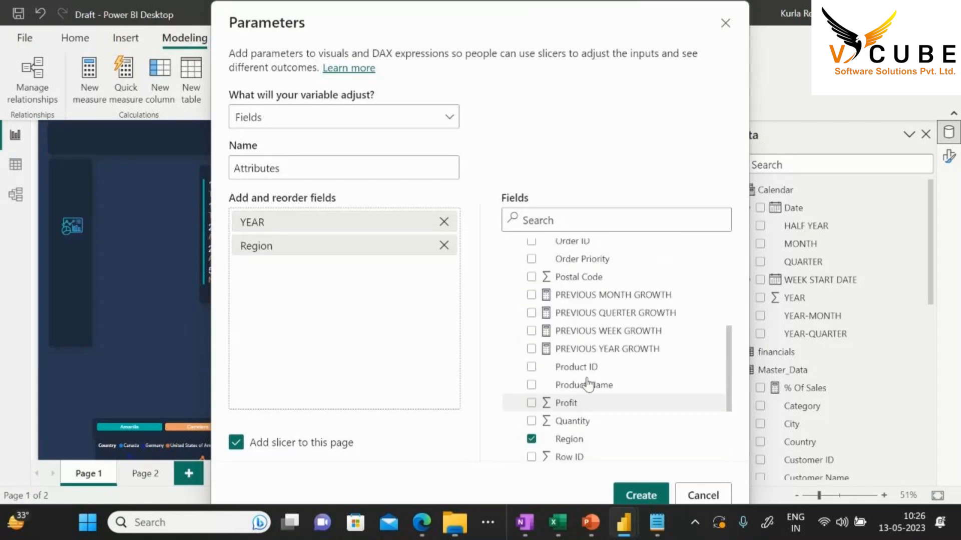
pyautogui.scroll(-1, 588, 388)
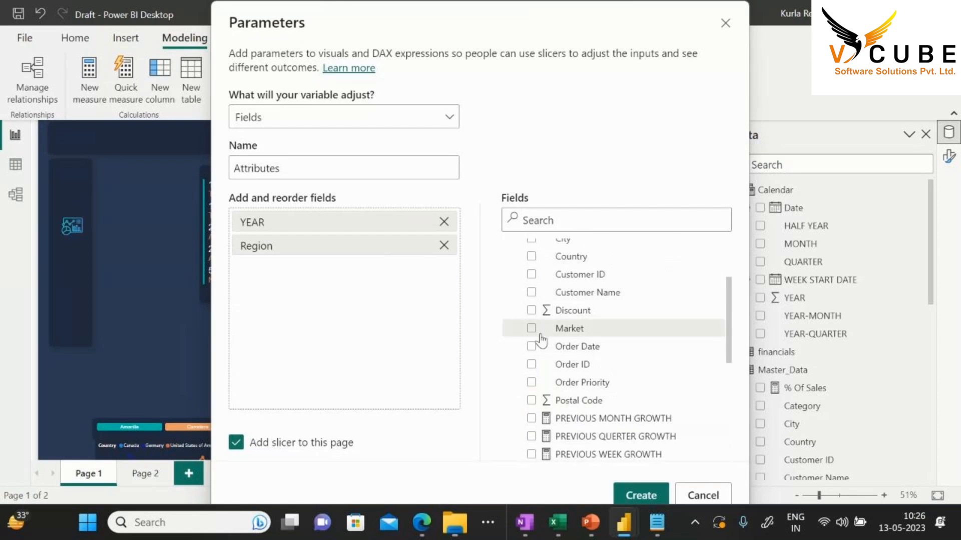
pyautogui.click(532, 329)
pyautogui.scroll(3, 586, 369)
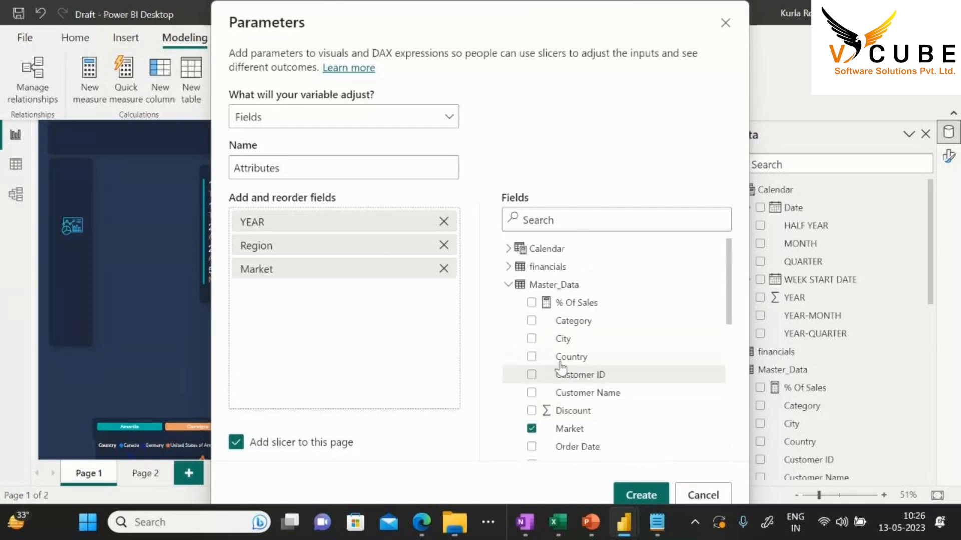
pyautogui.click(532, 357)
# Add the Sub-Category, Segment and Category fields from Master_Data to the Attributes parameter
pyautogui.scroll(-5, 600, 375)
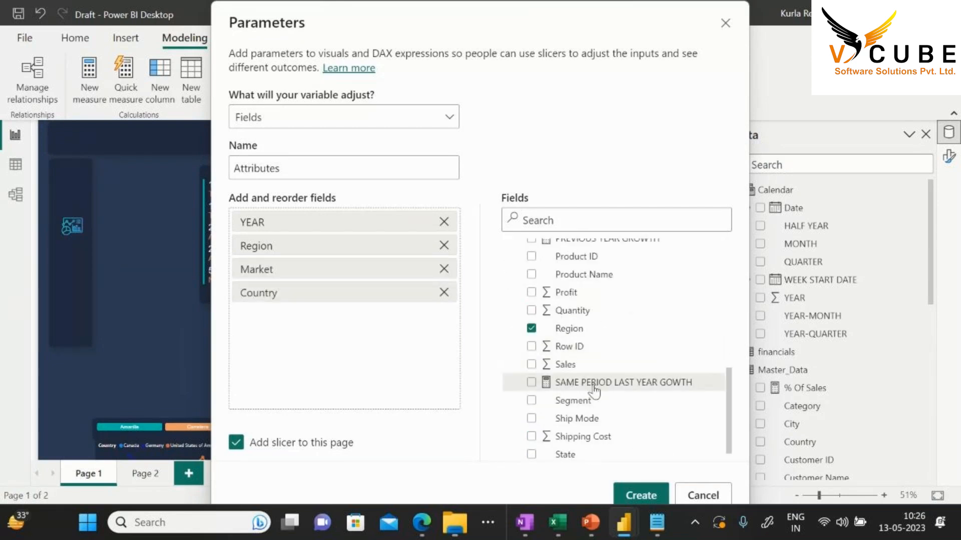
pyautogui.scroll(-1, 600, 383)
pyautogui.click(532, 454)
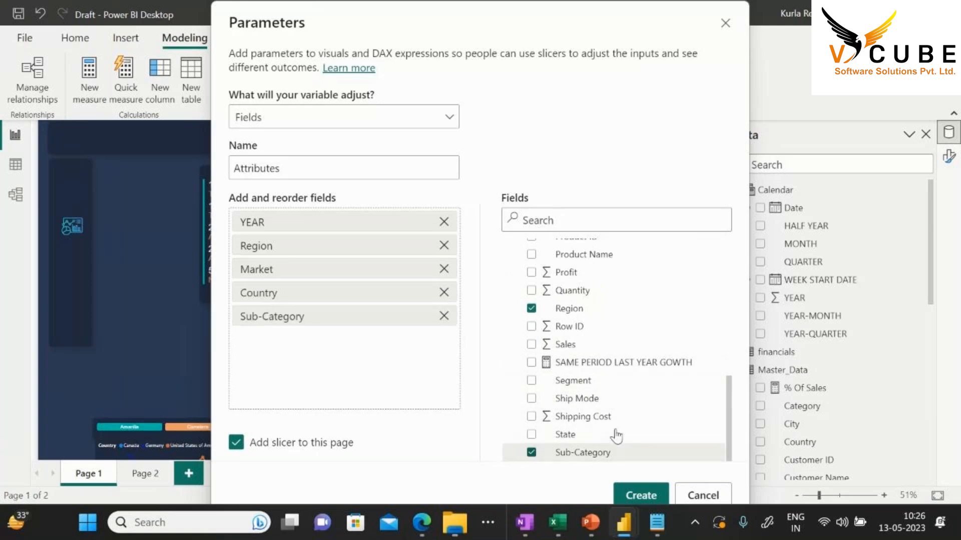
pyautogui.click(532, 381)
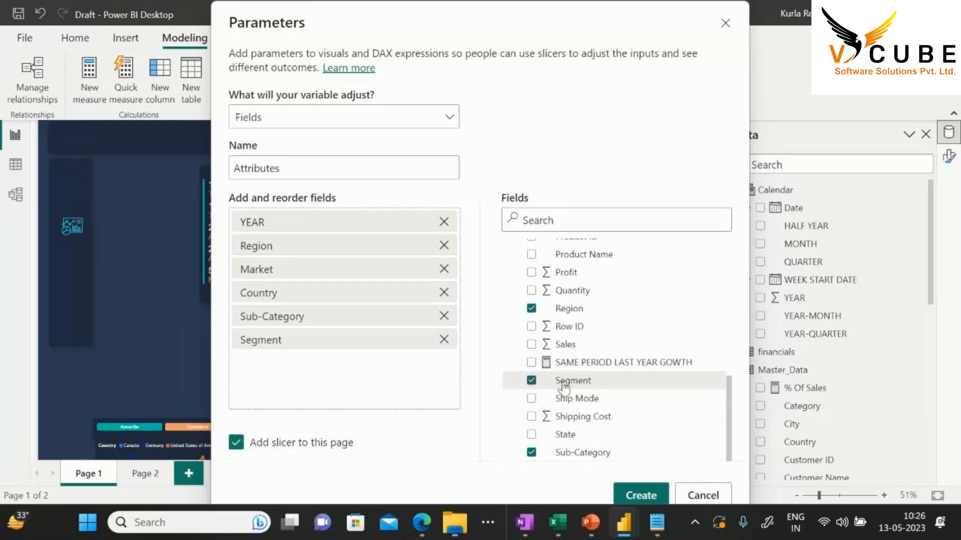
pyautogui.scroll(5, 575, 382)
pyautogui.scroll(3, 590, 383)
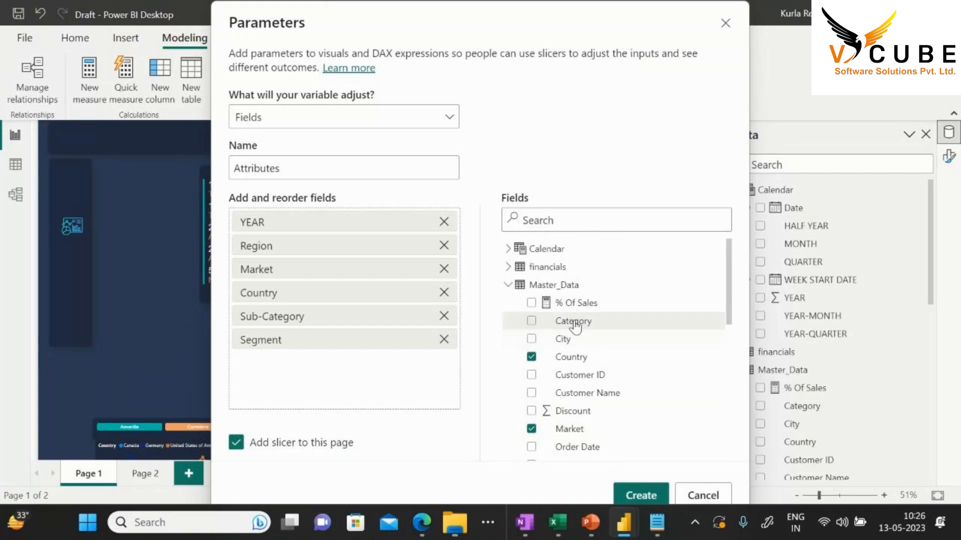
pyautogui.click(533, 324)
# Add the Order Priority and Ship Mode fields from Master_Data to the Attributes parameter
pyautogui.scroll(-4, 614, 325)
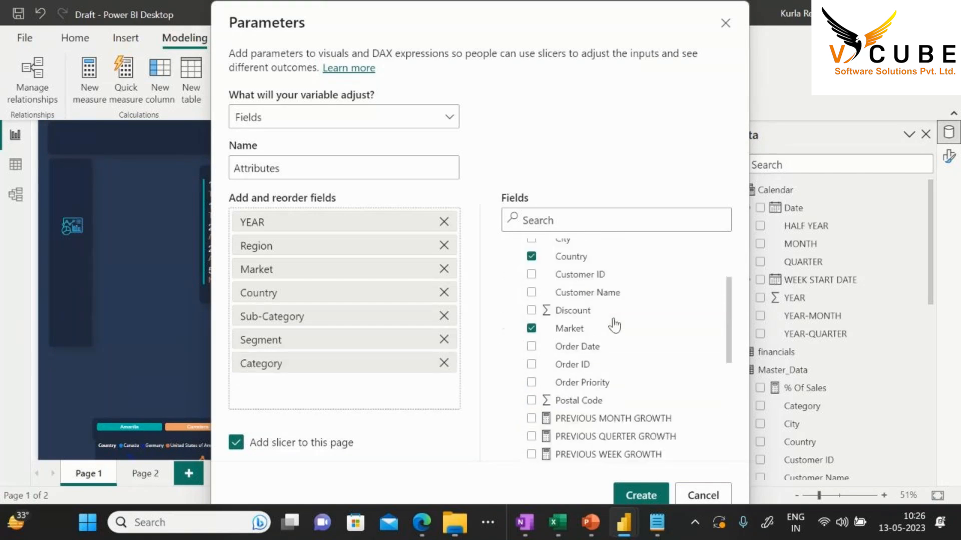
pyautogui.click(531, 383)
pyautogui.scroll(-3, 652, 344)
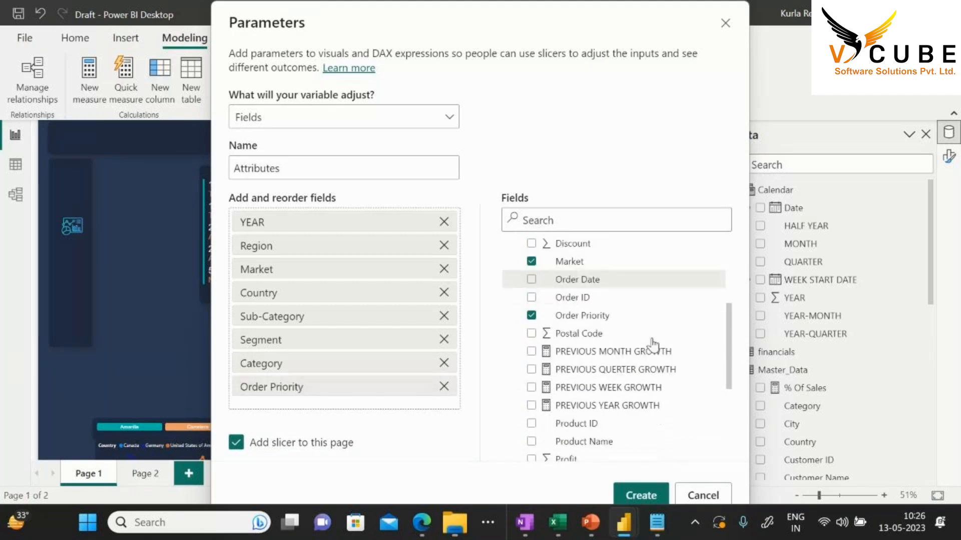
pyautogui.scroll(-8, 652, 344)
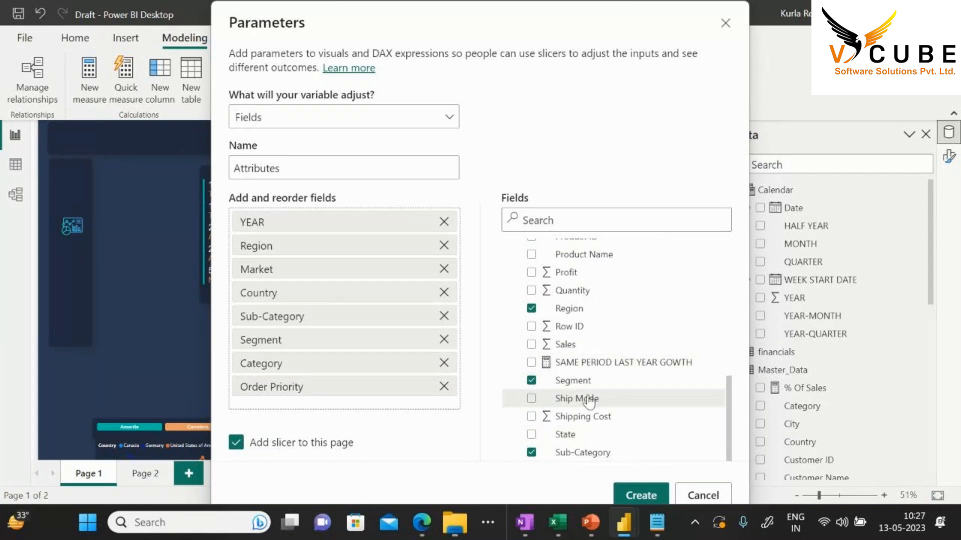
pyautogui.click(533, 404)
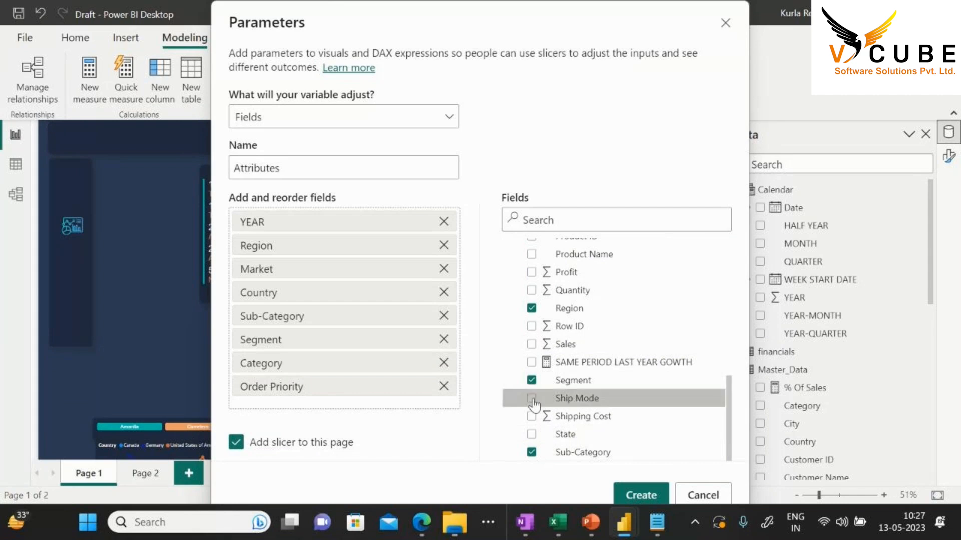
# Create the parameter with a slicer on this page, and place the slicer at the canvas's right edge, tall enough for all nine attributes
pyautogui.click(234, 444)
pyautogui.click(234, 444)
pyautogui.click(640, 495)
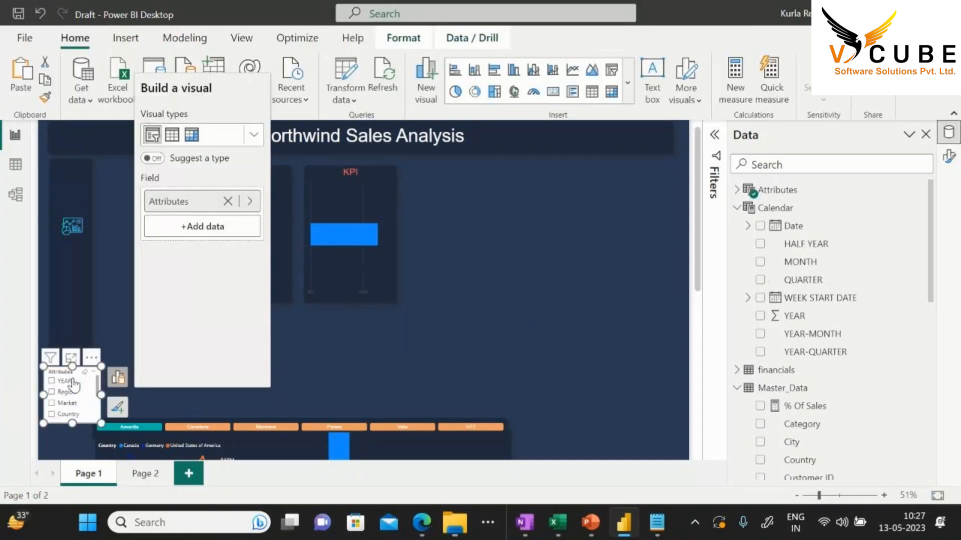
pyautogui.moveTo(73, 372); pyautogui.dragTo(691, 199)
pyautogui.moveTo(660, 252); pyautogui.dragTo(664, 356)
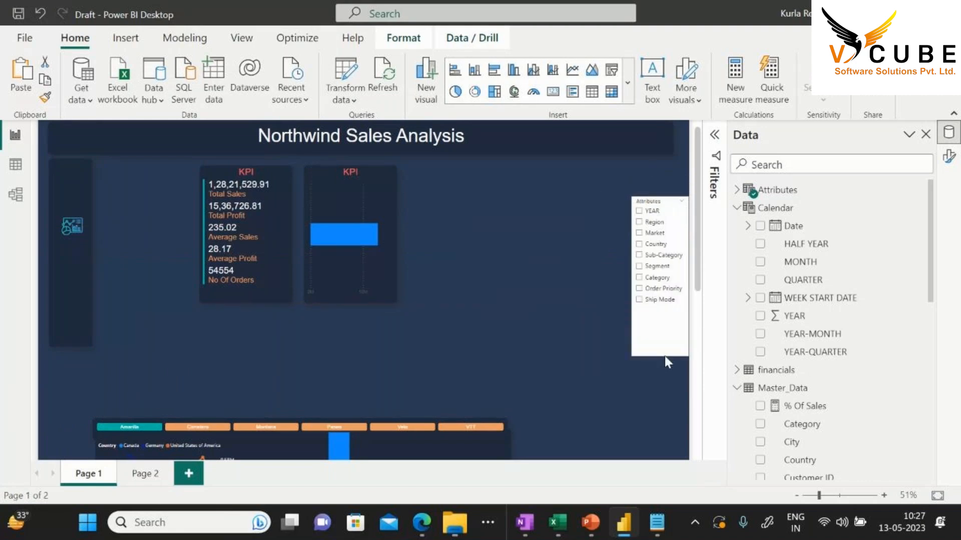
# Assign the Attributes parameter to the Y-axis of the Total Sales bar chart
pyautogui.click(359, 187)
pyautogui.click(737, 208)
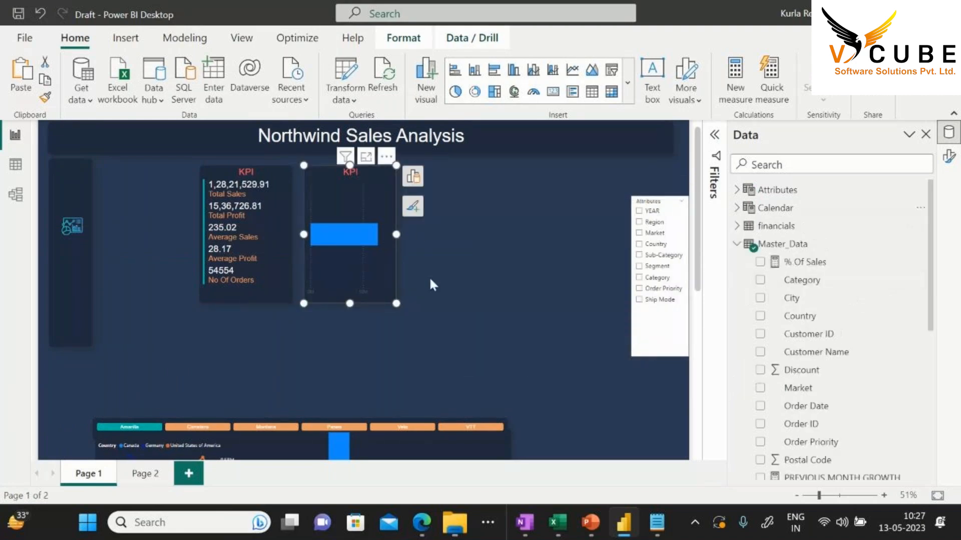
pyautogui.click(412, 176)
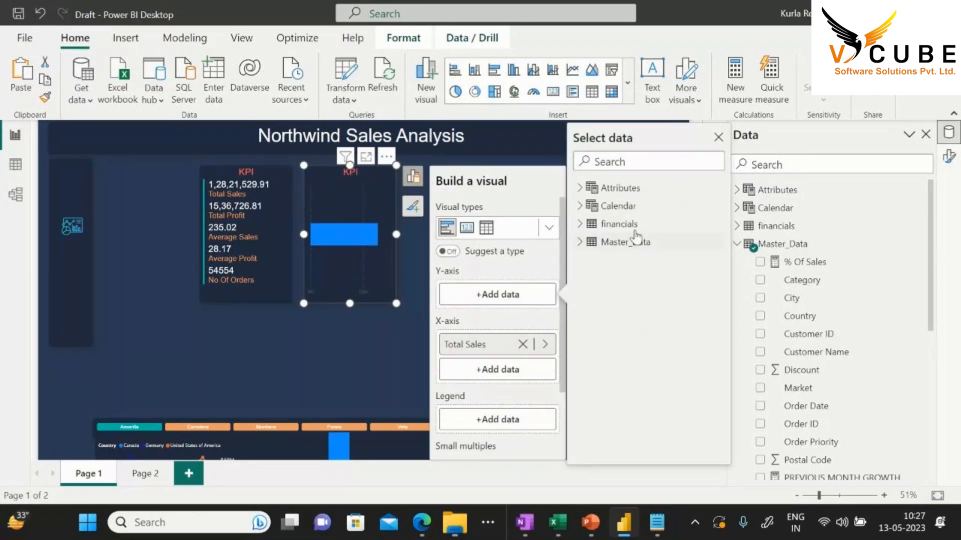
pyautogui.click(619, 189)
pyautogui.click(349, 365)
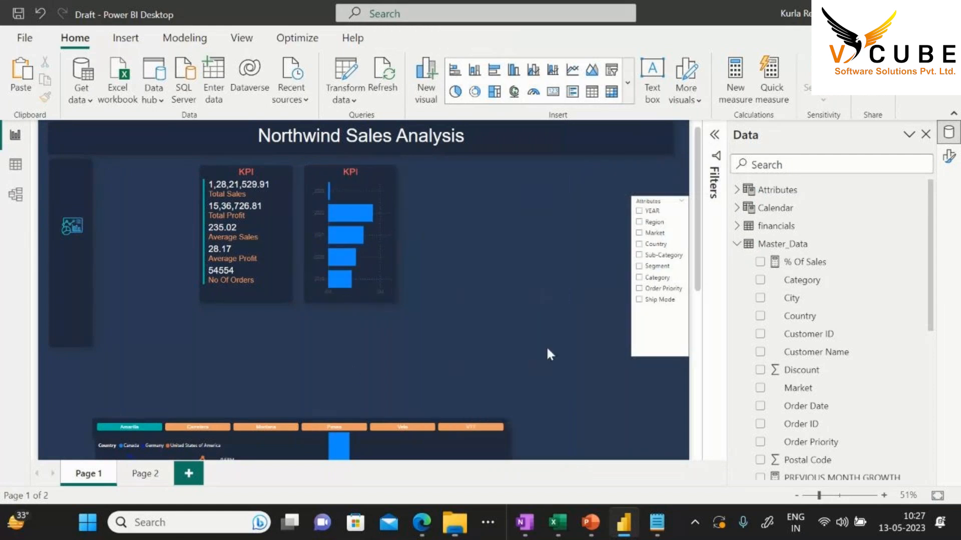
# Copy the formatting of the monthly line chart onto the Total Sales bar chart
pyautogui.click(362, 179)
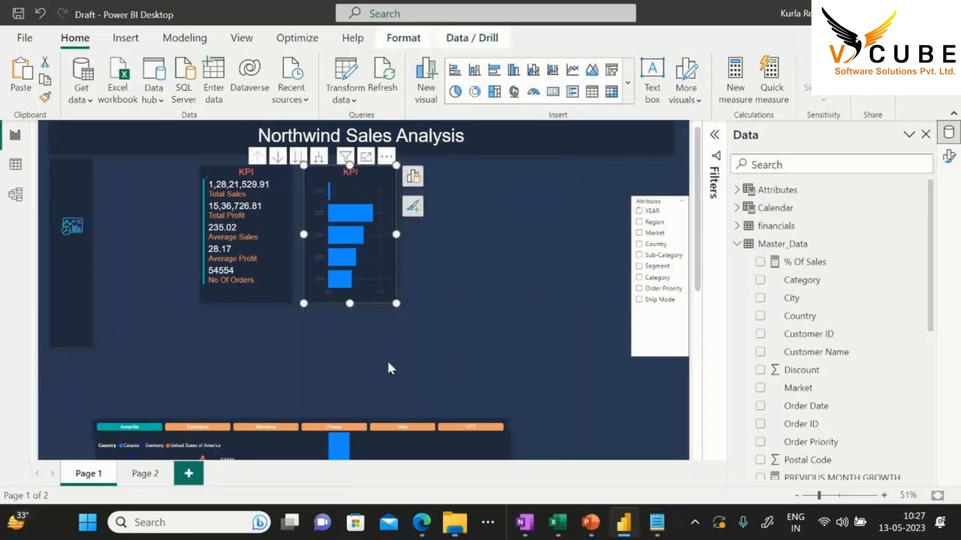
pyautogui.scroll(-3, 406, 433)
pyautogui.click(416, 346)
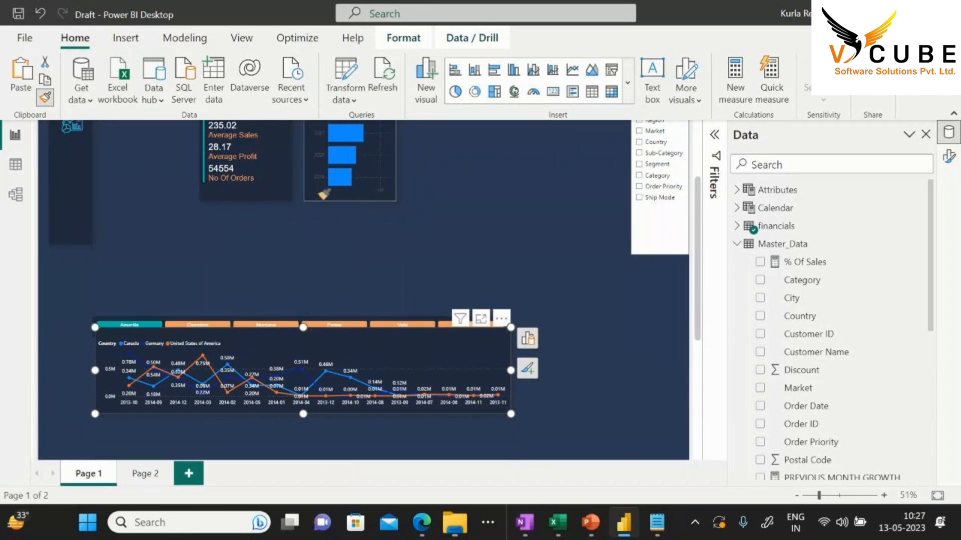
pyautogui.click(447, 282)
pyautogui.scroll(3, 446, 308)
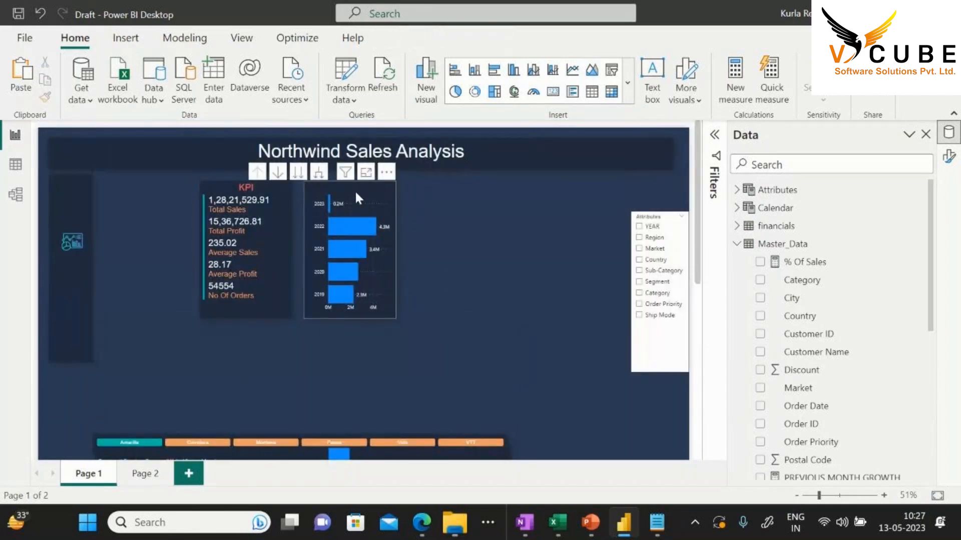
# Widen the bar chart rightward to roughly one and three-quarter times its width
pyautogui.click(359, 198)
pyautogui.moveTo(392, 252); pyautogui.dragTo(464, 241)
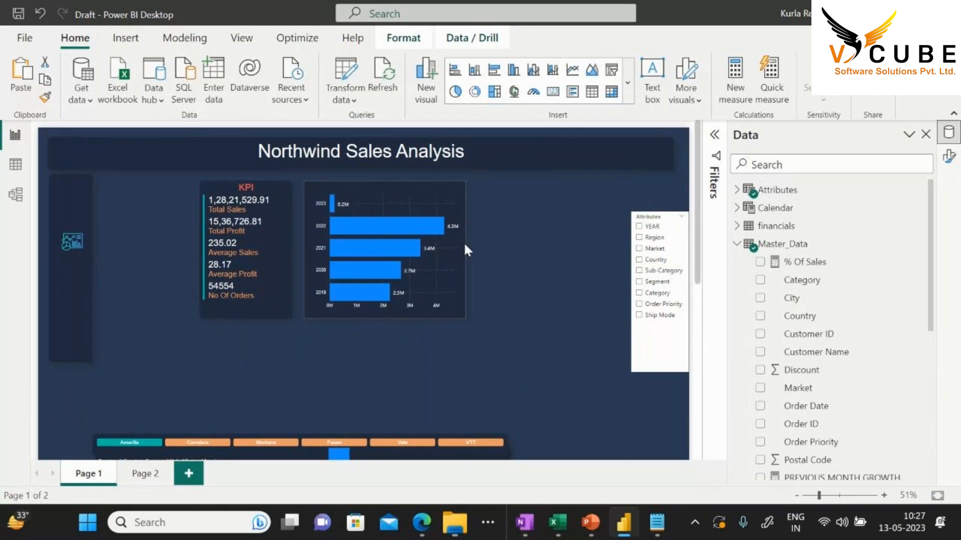
pyautogui.click(520, 328)
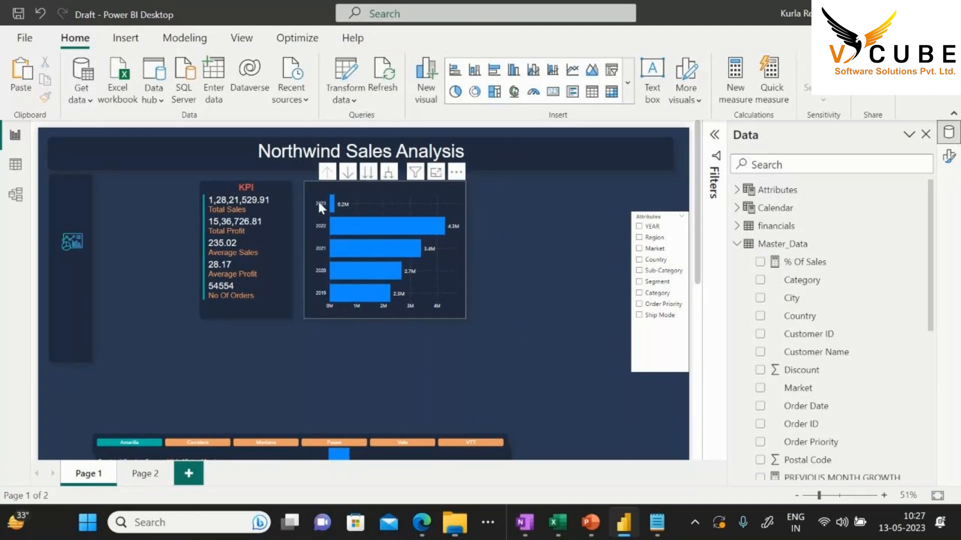
# Test the Attributes slicer by choosing Region, Market, Country, Sub-Category, Segment, Category, Order Priority and Ship Mode in turn, leaving Ship Mode selected
pyautogui.click(653, 238)
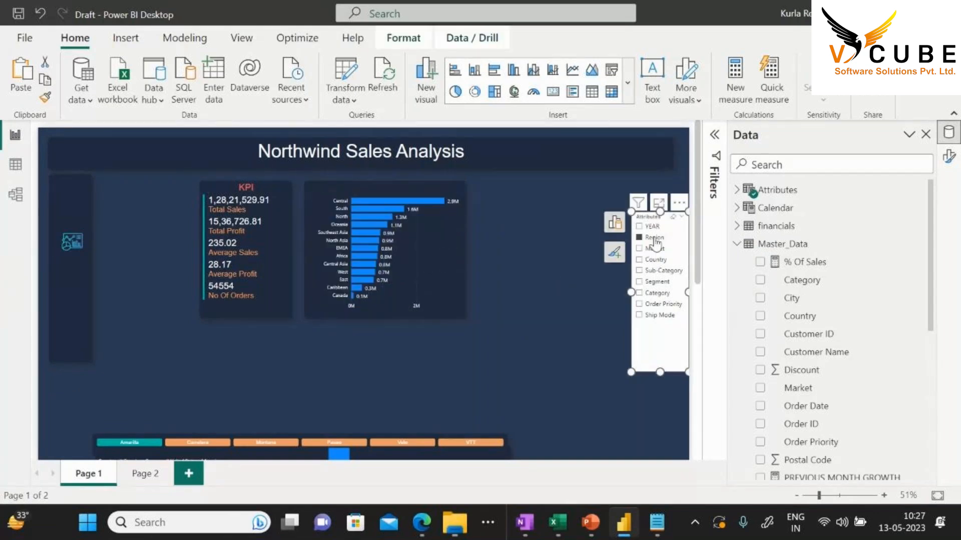
pyautogui.click(654, 249)
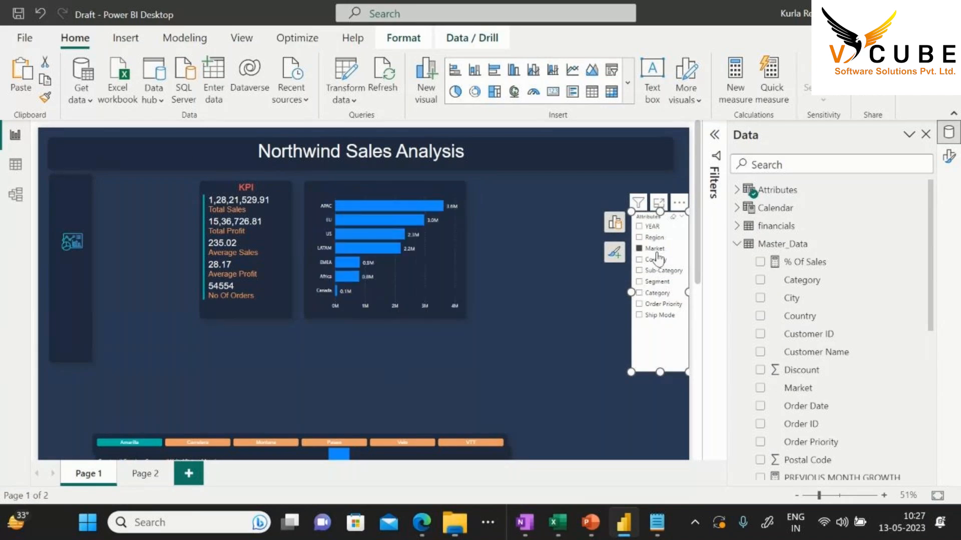
pyautogui.click(657, 260)
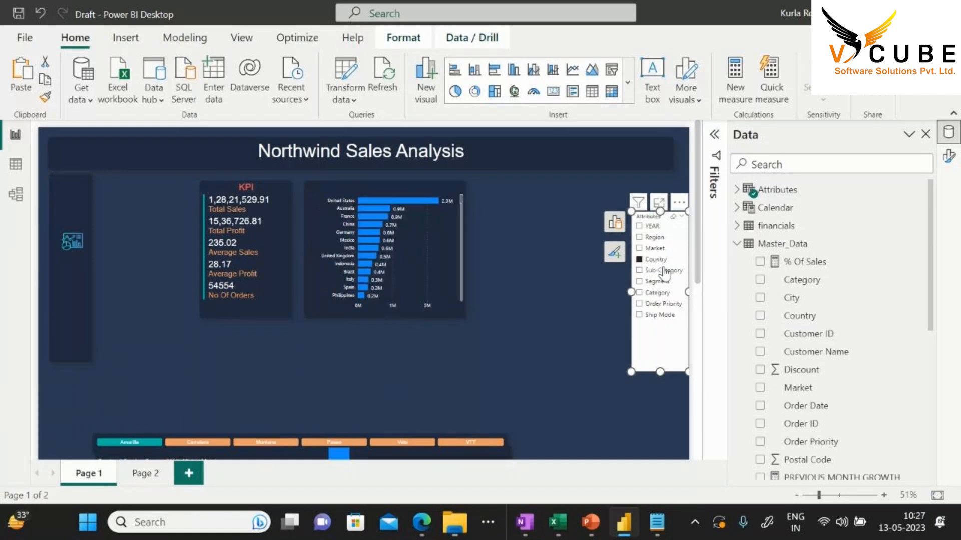
pyautogui.click(664, 273)
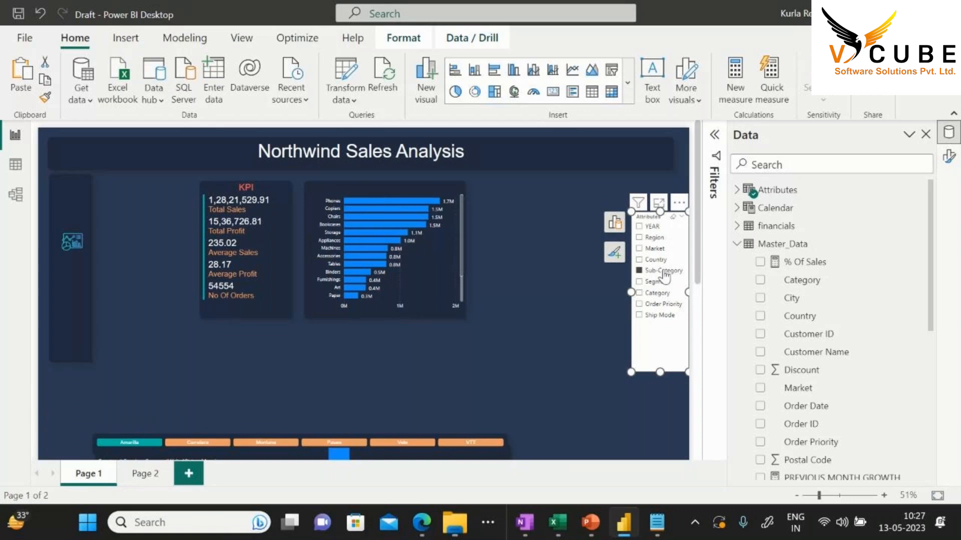
pyautogui.click(666, 285)
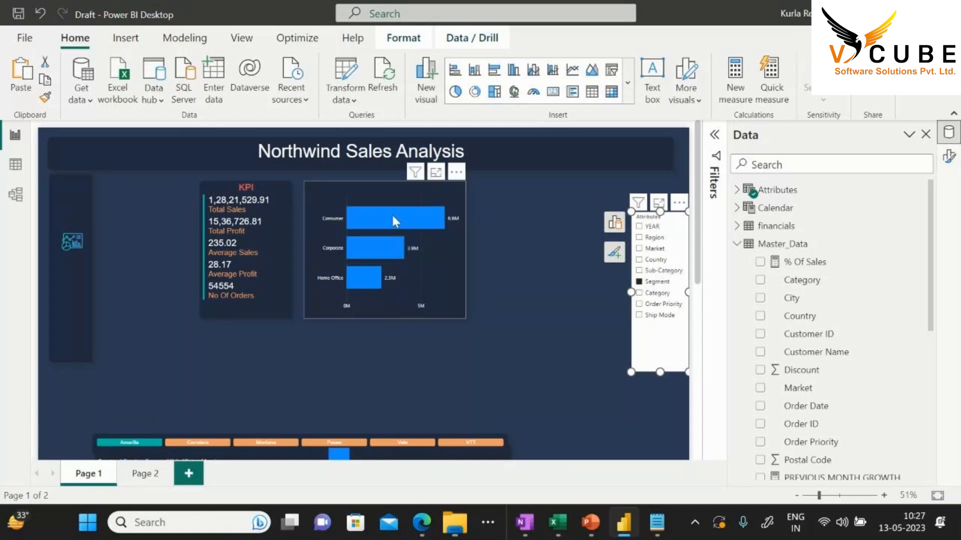
pyautogui.moveTo(394, 221)
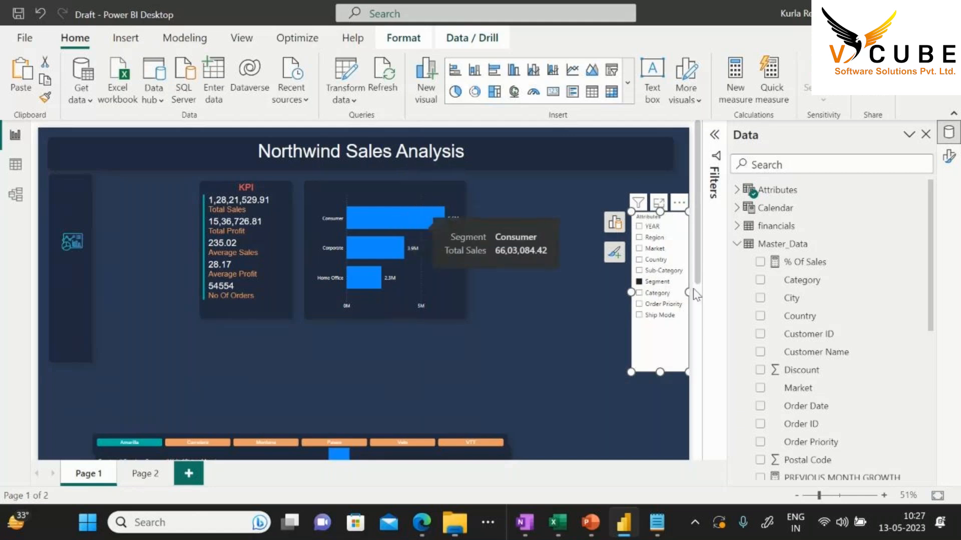
pyautogui.click(657, 293)
pyautogui.click(660, 304)
pyautogui.click(656, 316)
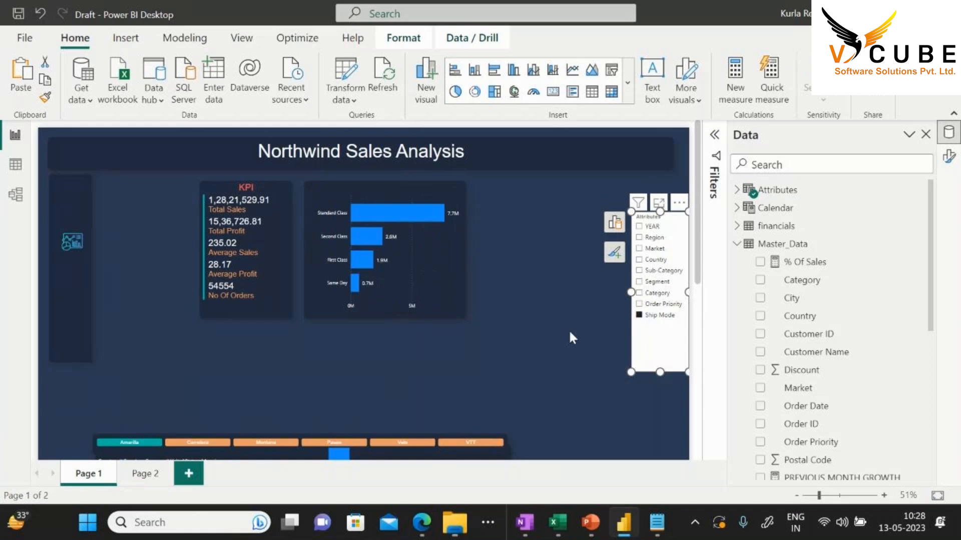
# Move the Attributes slicer into the space between the narrow side panel and the KPI card
pyautogui.click(568, 329)
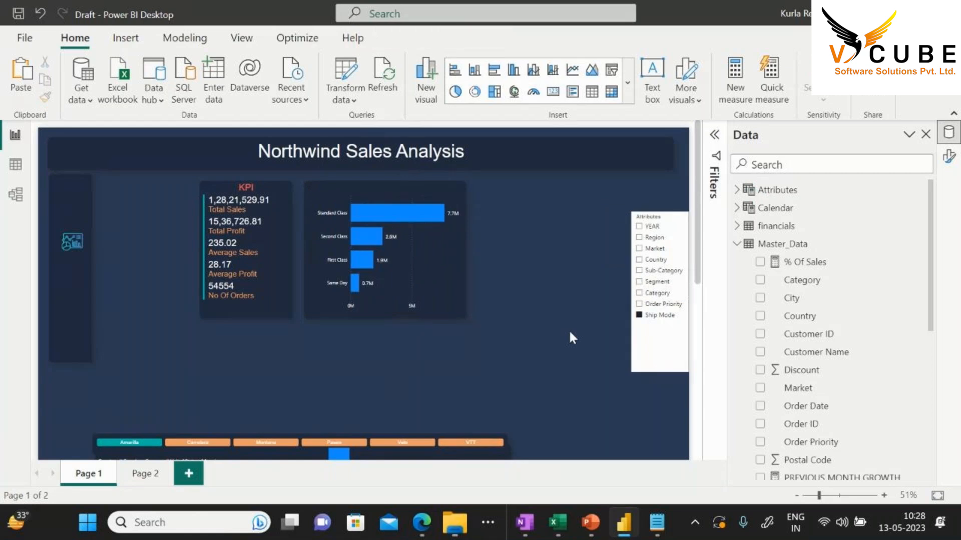
pyautogui.click(657, 358)
pyautogui.moveTo(657, 358); pyautogui.dragTo(168, 421)
# Set the page's custom canvas width to 2000 px
pyautogui.click(553, 324)
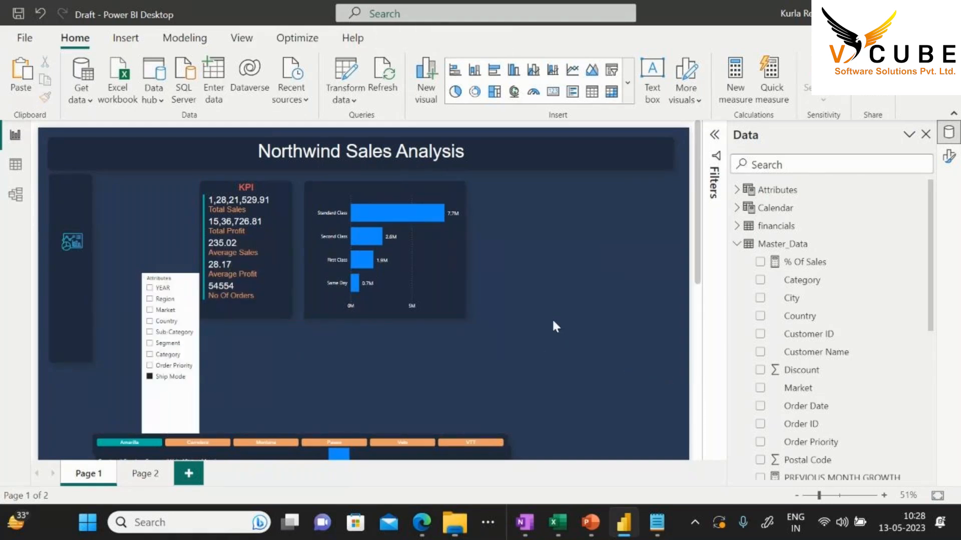
pyautogui.click(949, 156)
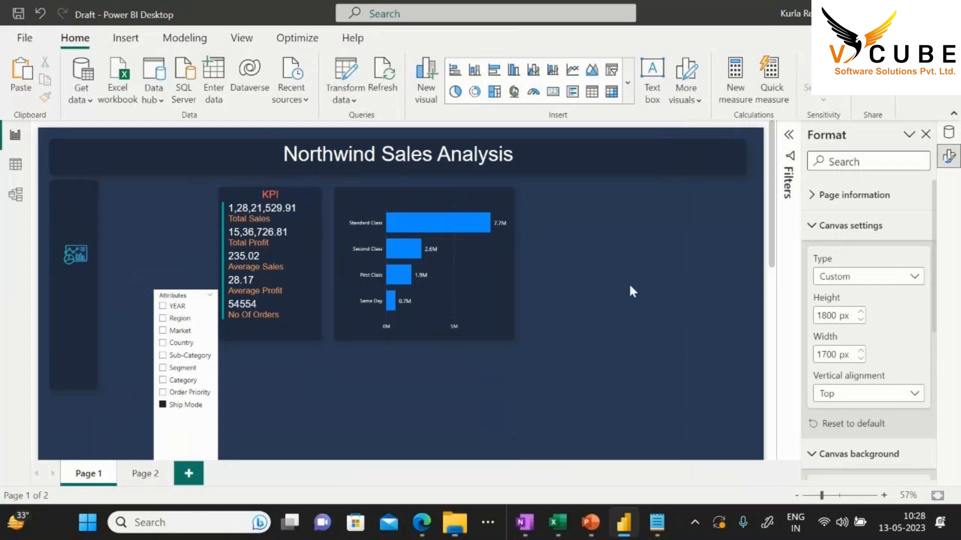
pyautogui.moveTo(835, 354); pyautogui.dragTo(818, 356)
pyautogui.write('2000')
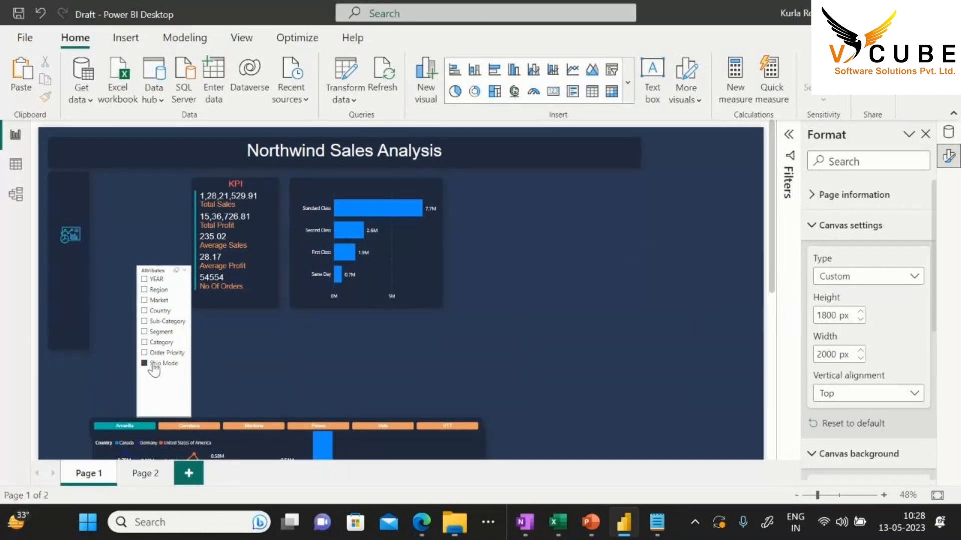
# Insert a rectangle shape and nudge it close to the canvas's right edge as a margin marker
pyautogui.scroll(-5, 362, 379)
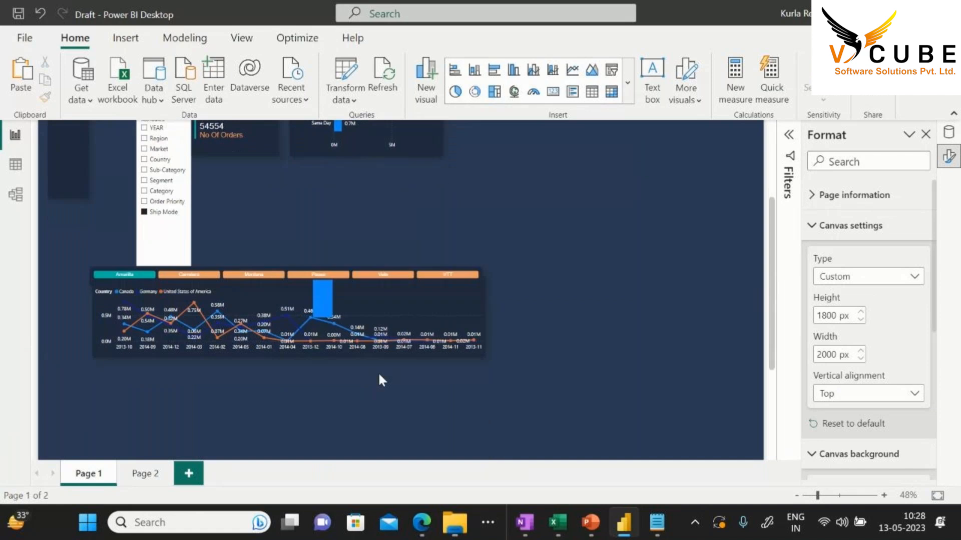
pyautogui.scroll(4, 596, 330)
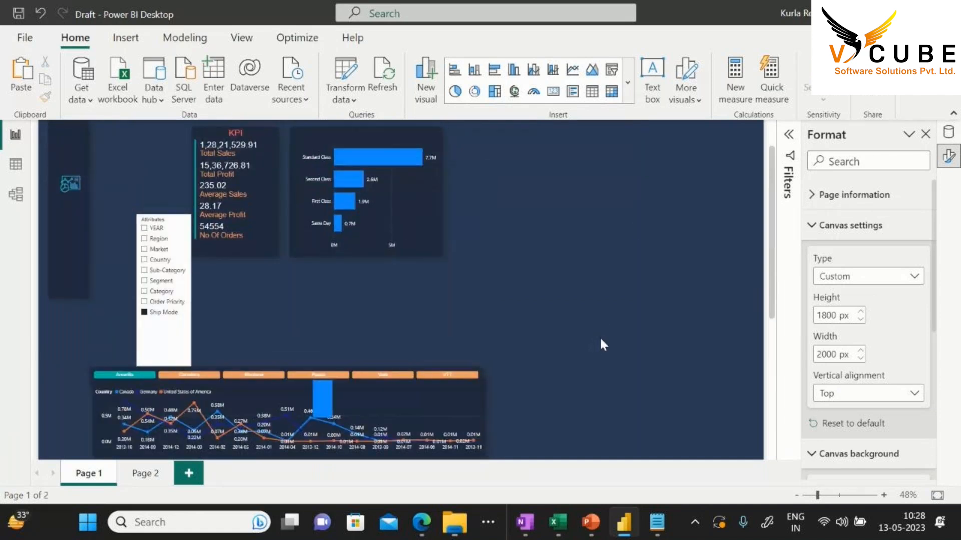
pyautogui.scroll(-5, 633, 240)
pyautogui.scroll(2, 628, 270)
pyautogui.scroll(1, 630, 273)
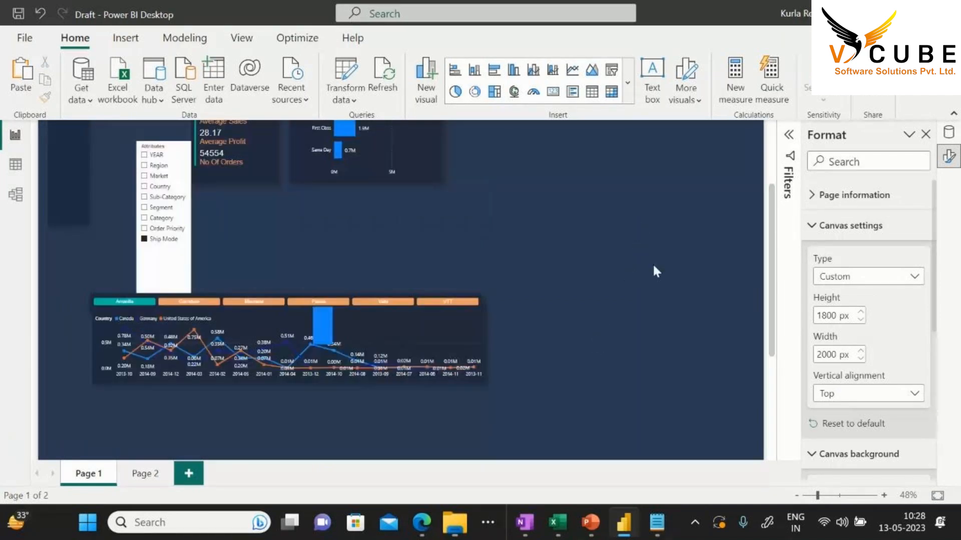
pyautogui.click(126, 37)
pyautogui.click(745, 76)
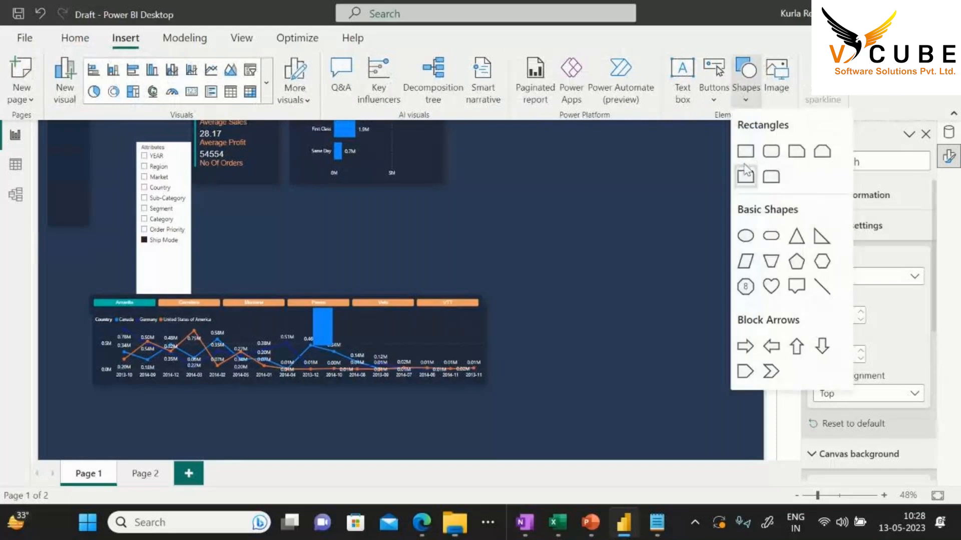
pyautogui.click(745, 168)
pyautogui.scroll(3, 627, 287)
pyautogui.moveTo(618, 309); pyautogui.dragTo(745, 307)
pyautogui.press('Left')
pyautogui.press('Left')
pyautogui.press('Left')
pyautogui.press('Left')
pyautogui.press('Left')
pyautogui.press('Left')
pyautogui.press('Left')
pyautogui.press('Left')
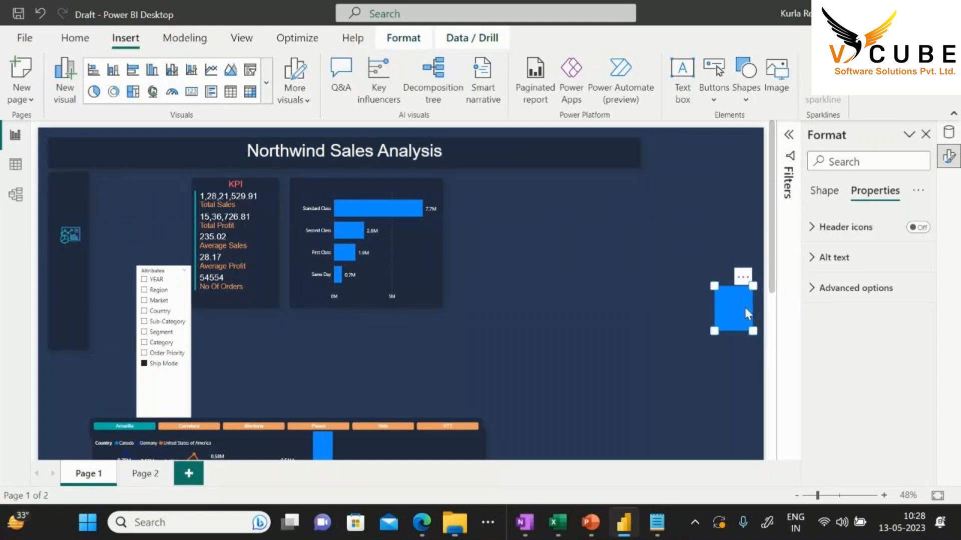
# Widen the Northwind Sales Analysis title box rightward to line up with the blue rectangle's right edge
pyautogui.doubleClick(639, 159)
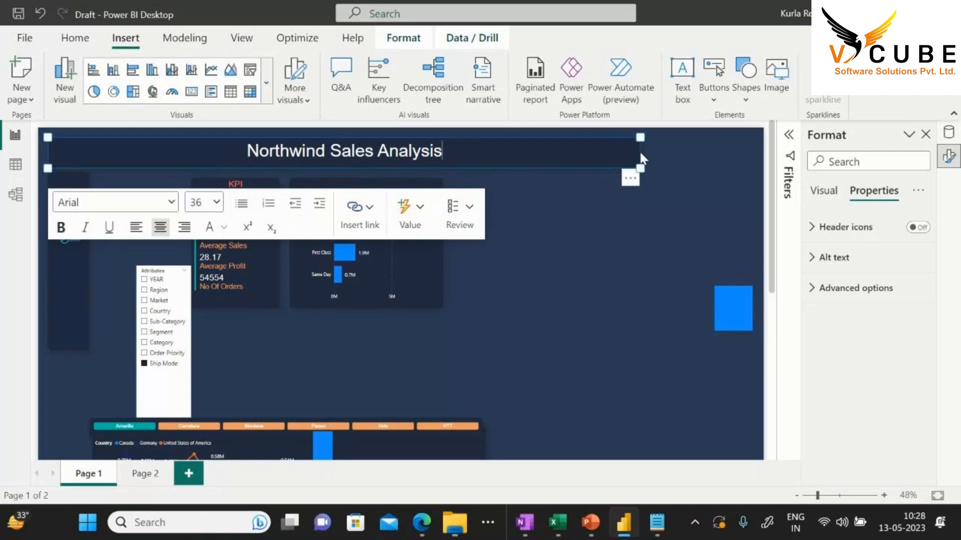
pyautogui.click(565, 133)
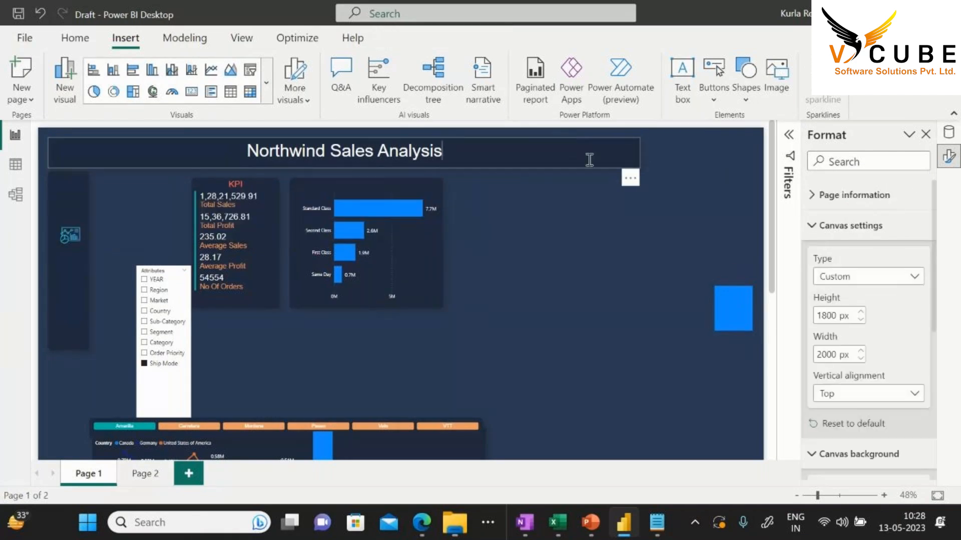
pyautogui.click(589, 160)
pyautogui.moveTo(641, 153); pyautogui.dragTo(753, 153)
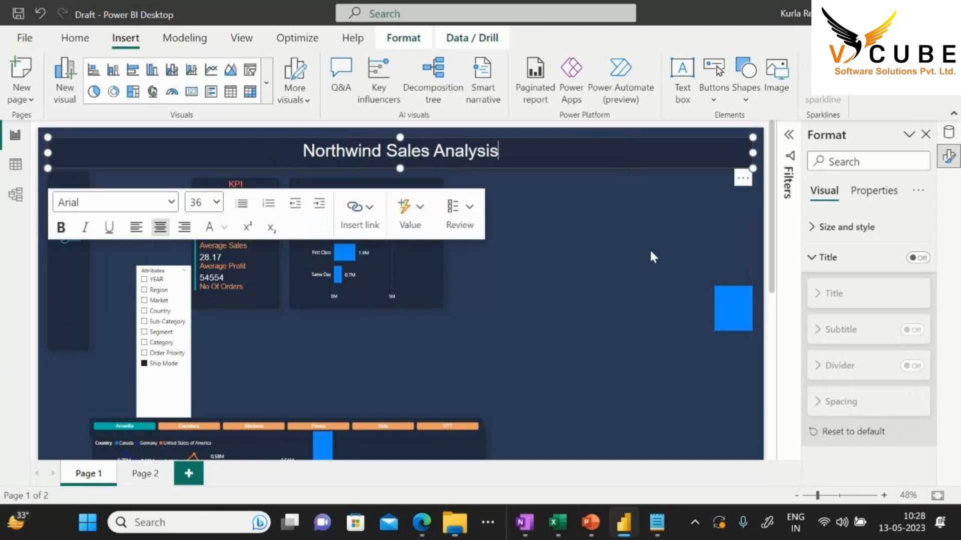
pyautogui.click(651, 257)
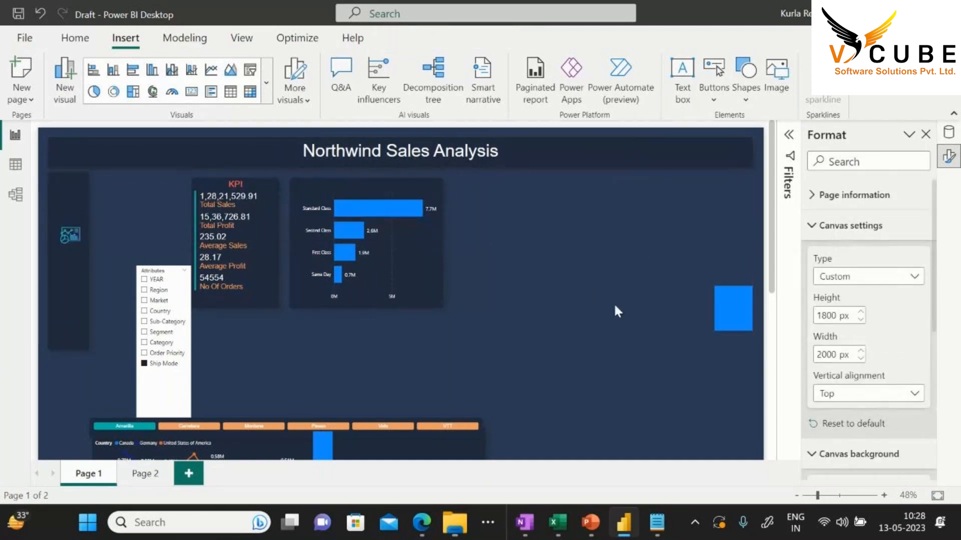
# Paste two copies of the Total Sales bar chart and place them side by side in the original's row, ending at the title's right edge
pyautogui.click(386, 191)
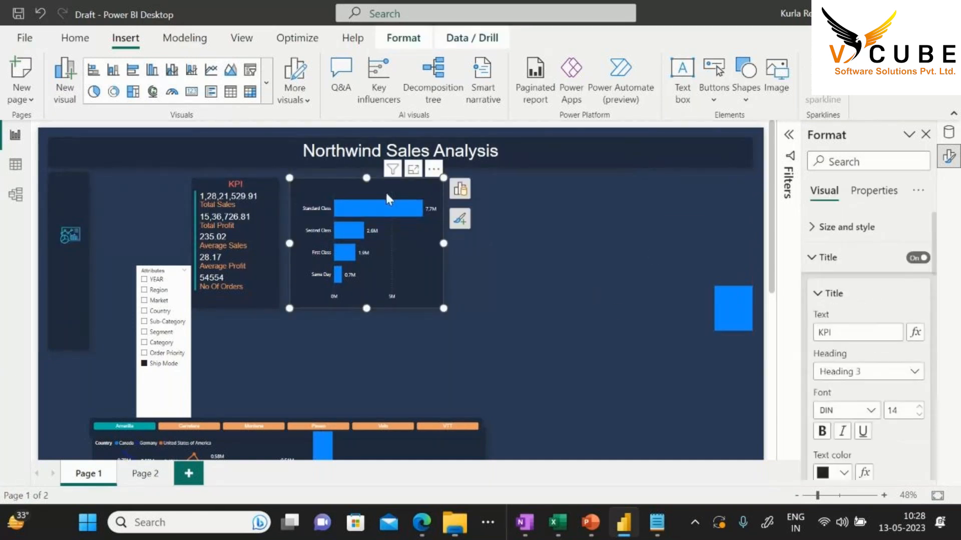
pyautogui.hotkey('ctrl', 'v')
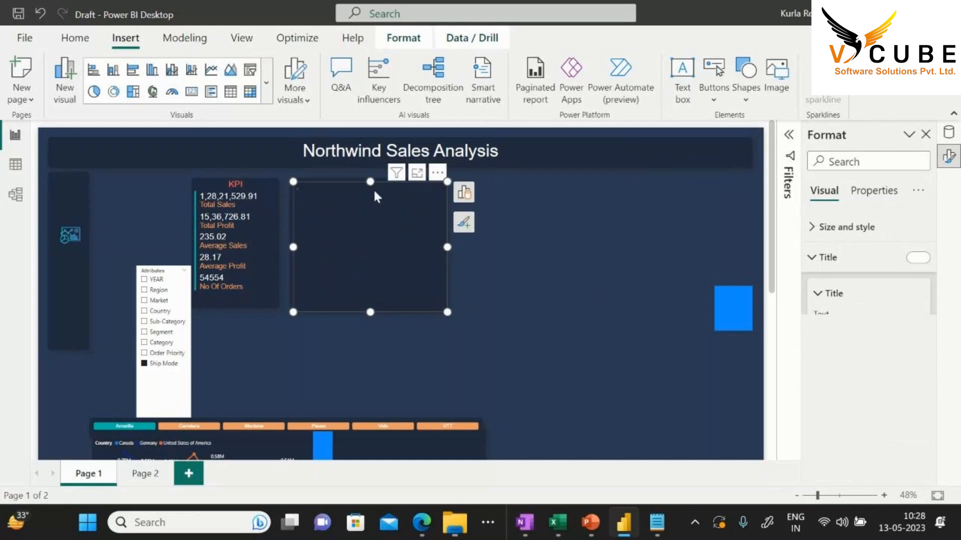
pyautogui.moveTo(373, 189); pyautogui.dragTo(526, 188)
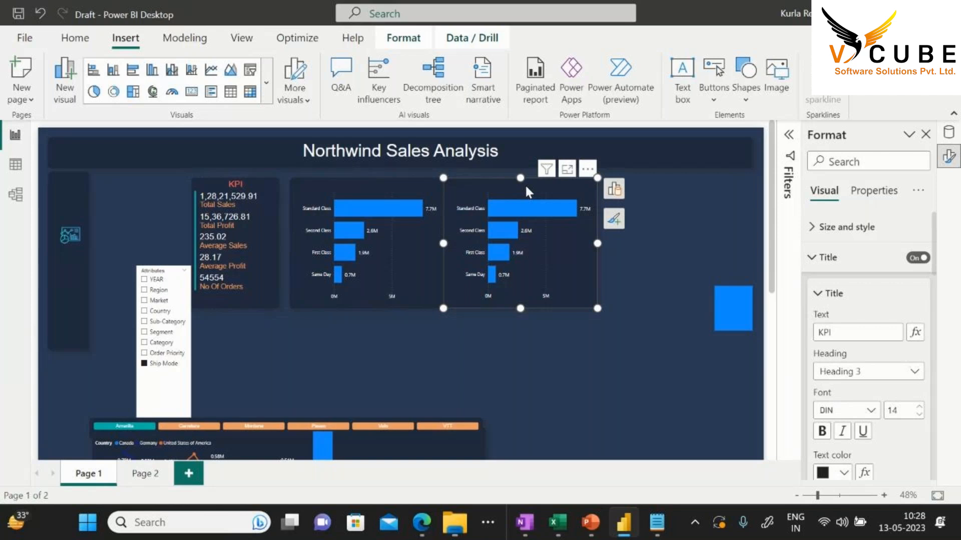
pyautogui.hotkey('ctrl', 'v')
pyautogui.moveTo(676, 188)
pyautogui.mouseDown()
pyautogui.moveTo(704, 188)
pyautogui.moveTo(678, 183)
pyautogui.moveTo(679, 192)
pyautogui.mouseUp()
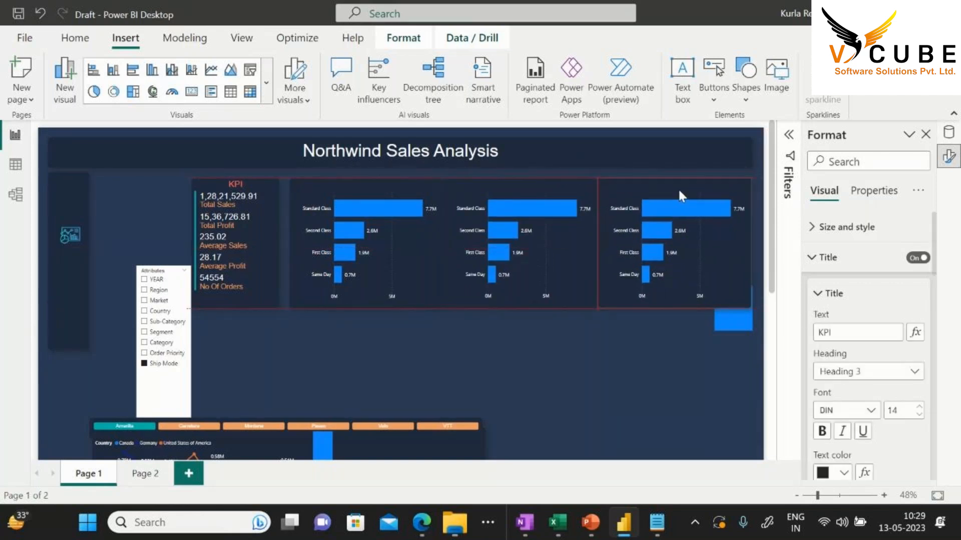
# Narrow the three bar charts from their right edges to leave gaps between them
pyautogui.click(416, 185)
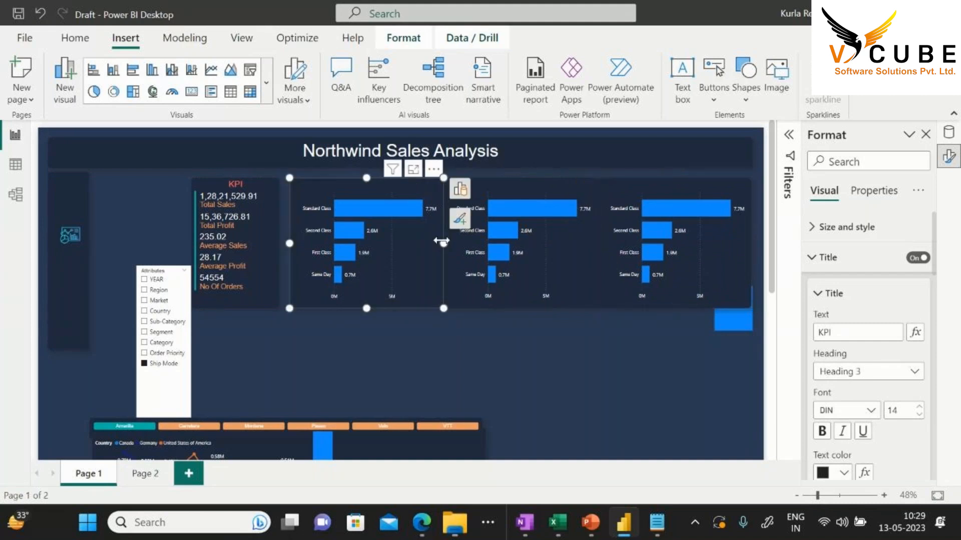
pyautogui.moveTo(441, 243); pyautogui.dragTo(436, 238)
pyautogui.click(468, 192)
pyautogui.moveTo(596, 243); pyautogui.dragTo(587, 240)
pyautogui.click(730, 228)
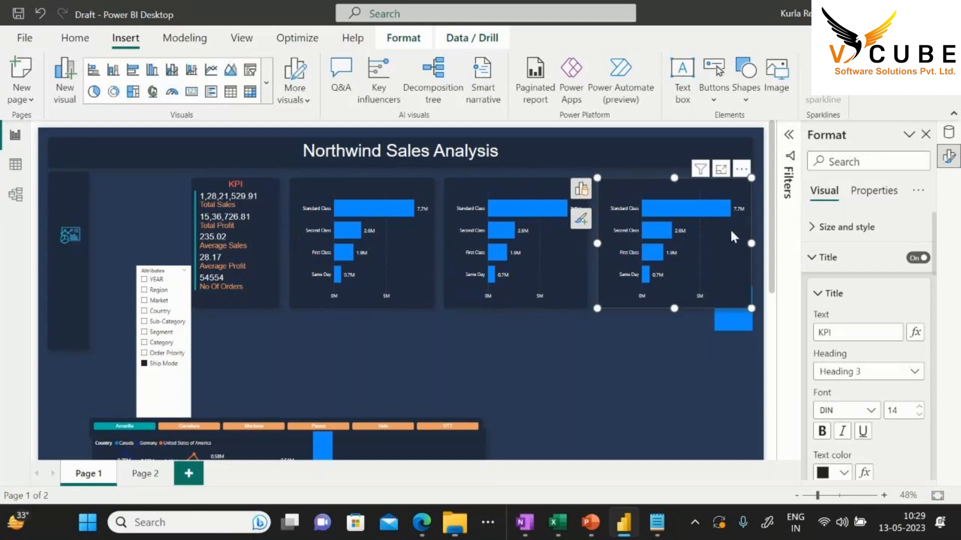
pyautogui.moveTo(752, 243); pyautogui.dragTo(740, 240)
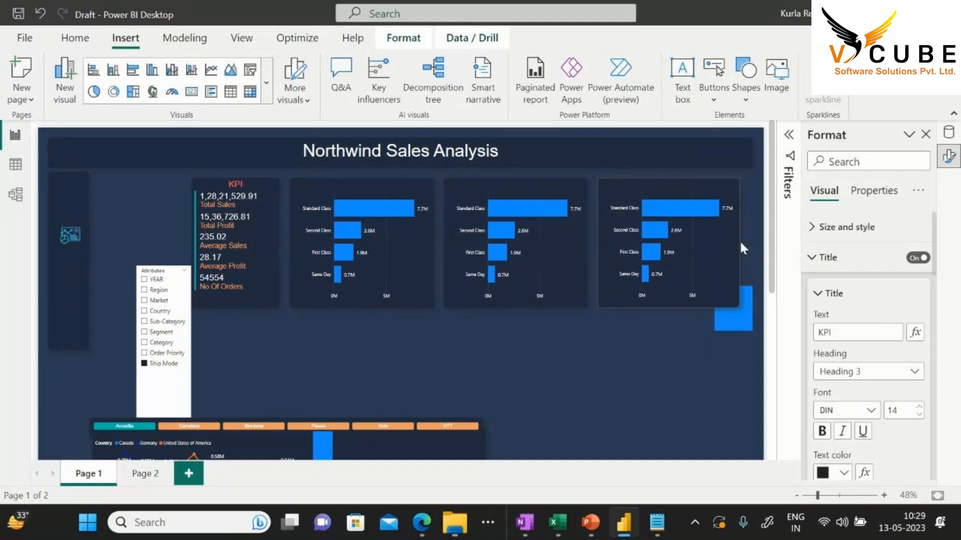
pyautogui.click(351, 193)
pyautogui.moveTo(433, 242); pyautogui.dragTo(426, 238)
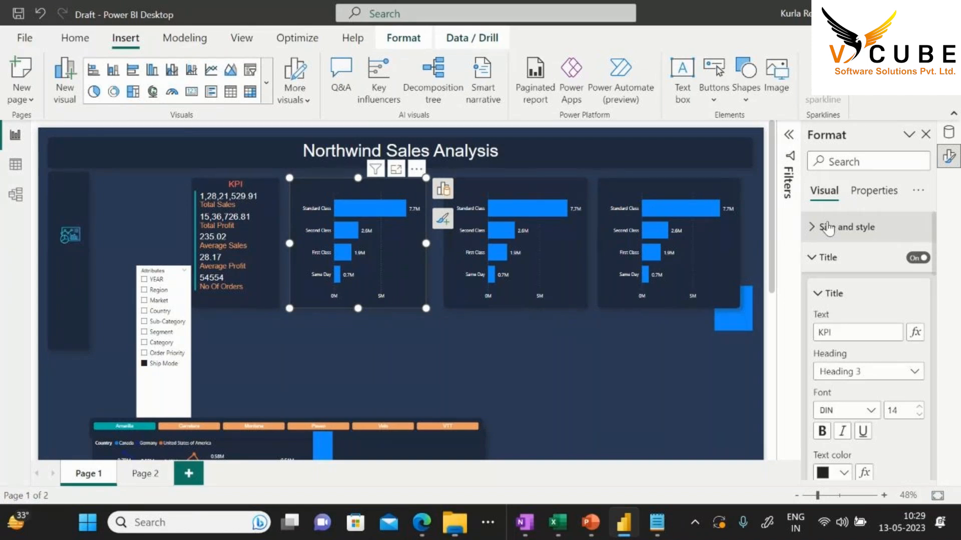
# Set the width of all three bar charts to 375, then shift the first chart's left edge slightly toward the KPI card
pyautogui.click(827, 228)
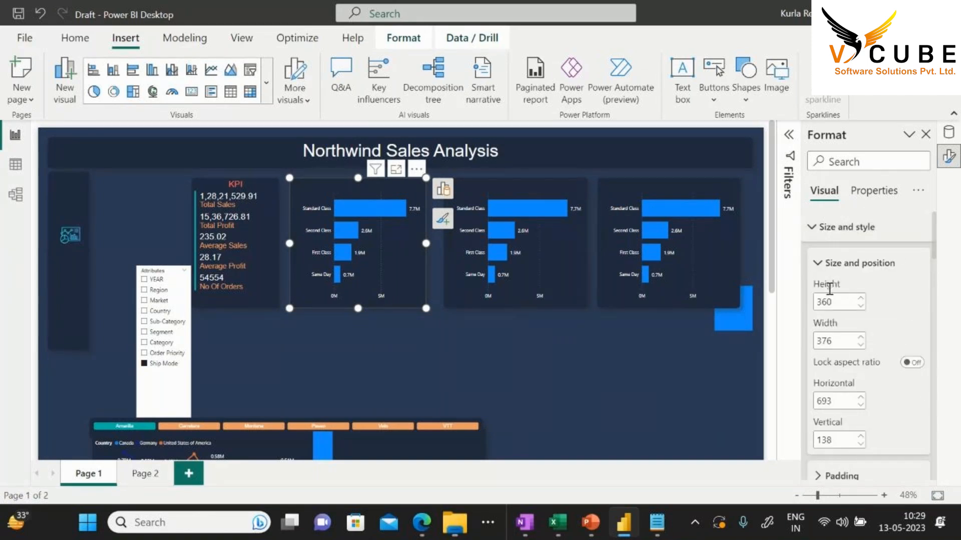
pyautogui.click(860, 345)
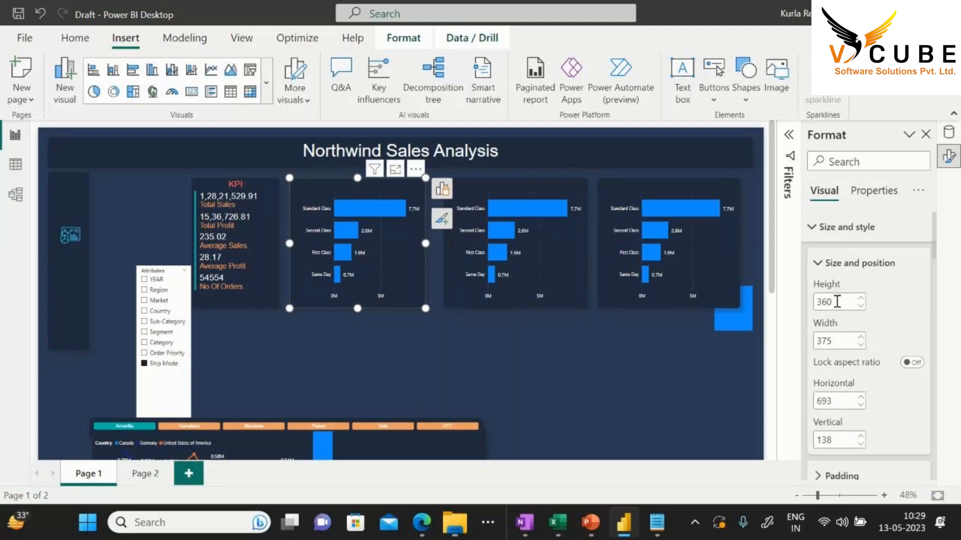
pyautogui.click(551, 194)
pyautogui.moveTo(834, 340); pyautogui.dragTo(801, 338)
pyautogui.write('375')
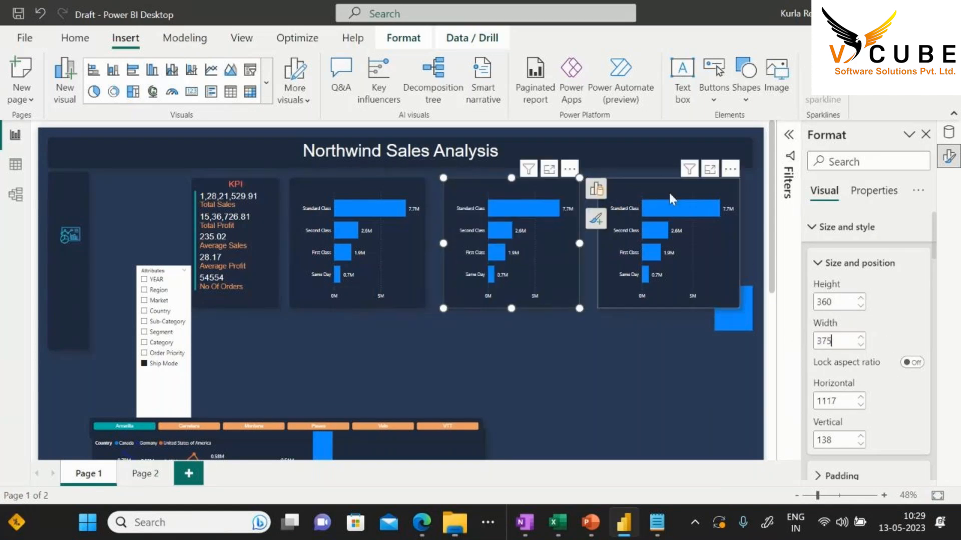
pyautogui.click(668, 192)
pyautogui.moveTo(848, 340); pyautogui.dragTo(809, 347)
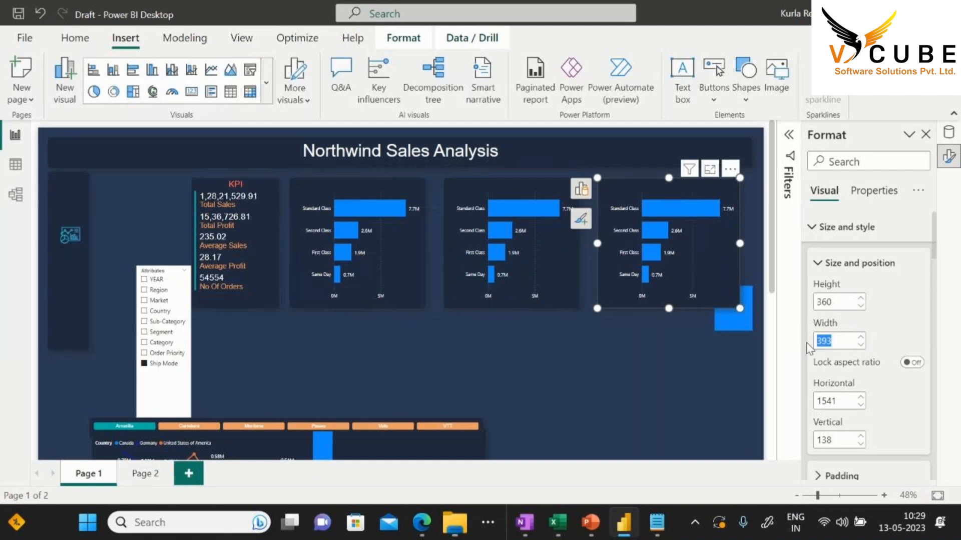
pyautogui.write('375')
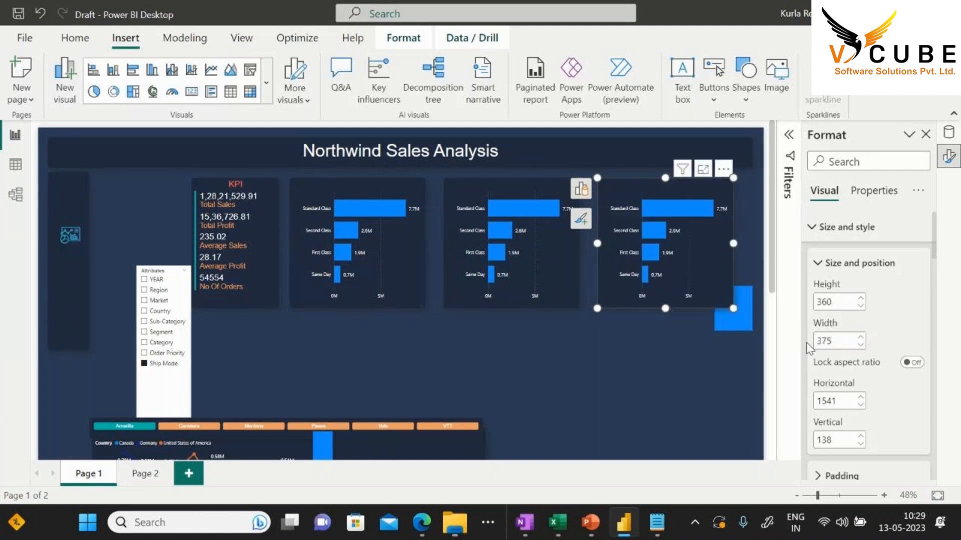
pyautogui.click(668, 393)
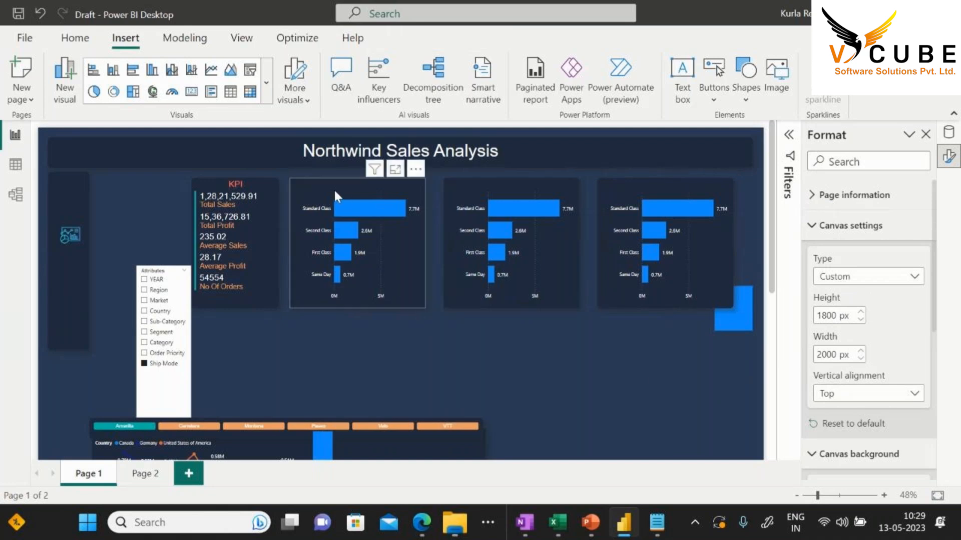
pyautogui.moveTo(323, 188); pyautogui.dragTo(347, 195)
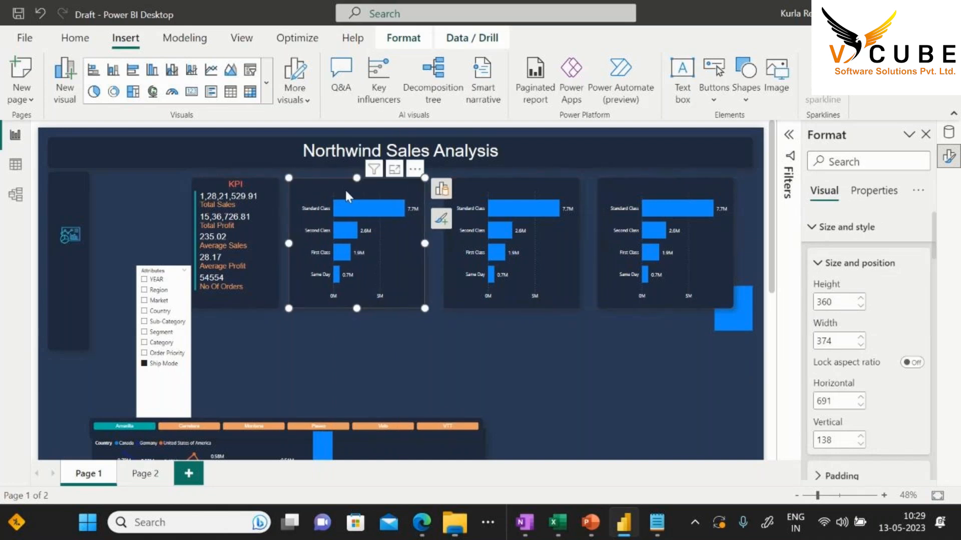
# Replace Total Sales on the middle bar chart's X-axis with the count of Order ID from Master_Data
pyautogui.click(505, 190)
pyautogui.click(598, 193)
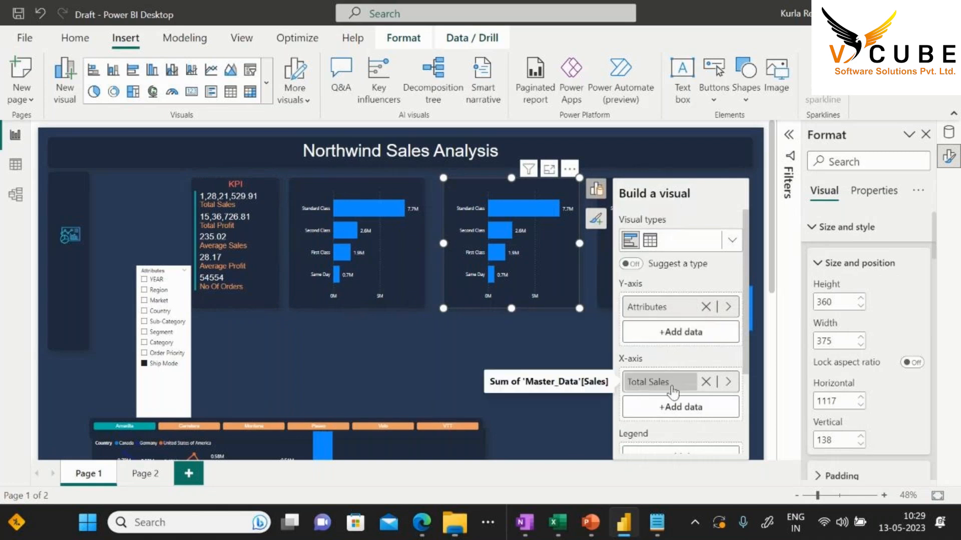
pyautogui.click(706, 382)
pyautogui.click(663, 385)
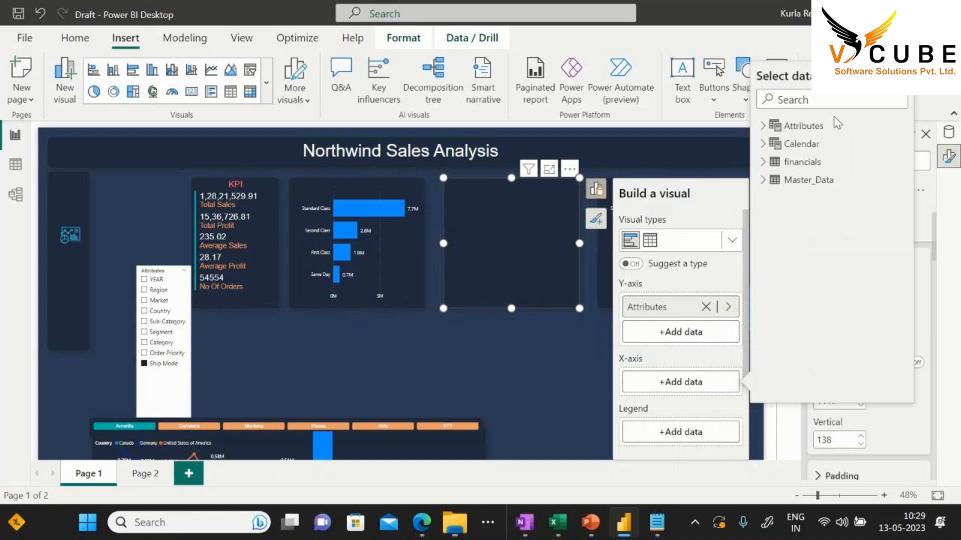
pyautogui.click(771, 180)
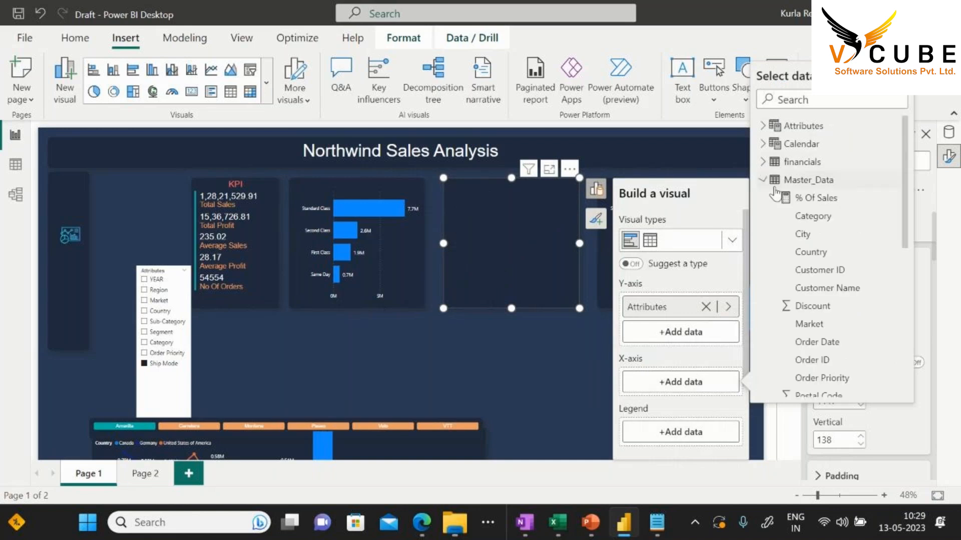
pyautogui.click(811, 360)
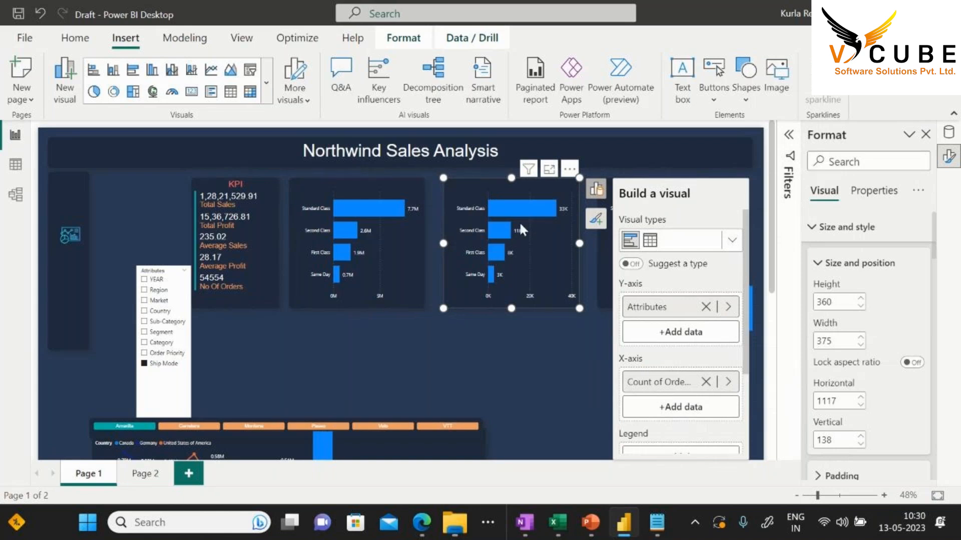
pyautogui.click(525, 341)
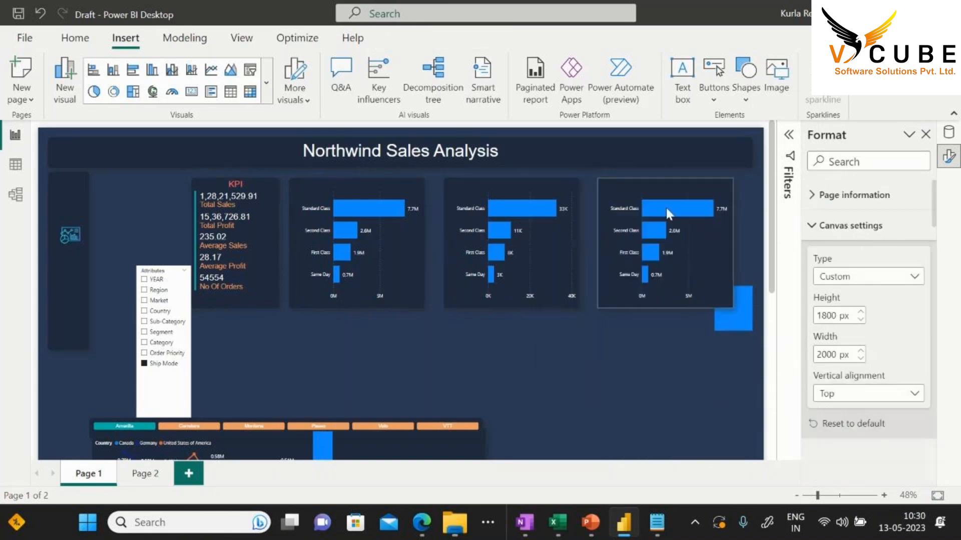
# Replace Total Sales on the third bar chart's X-axis with the sum of Profit from Master_Data
pyautogui.click(644, 190)
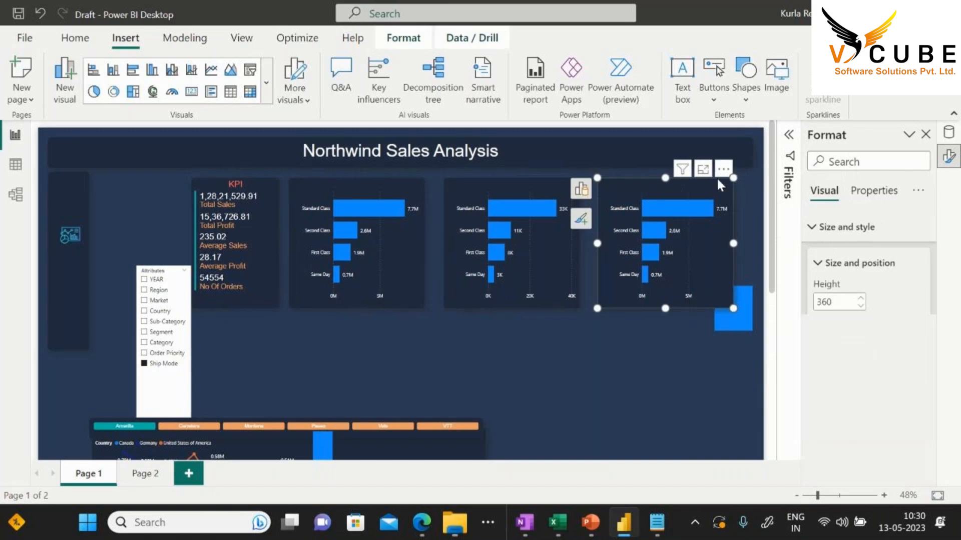
pyautogui.click(580, 189)
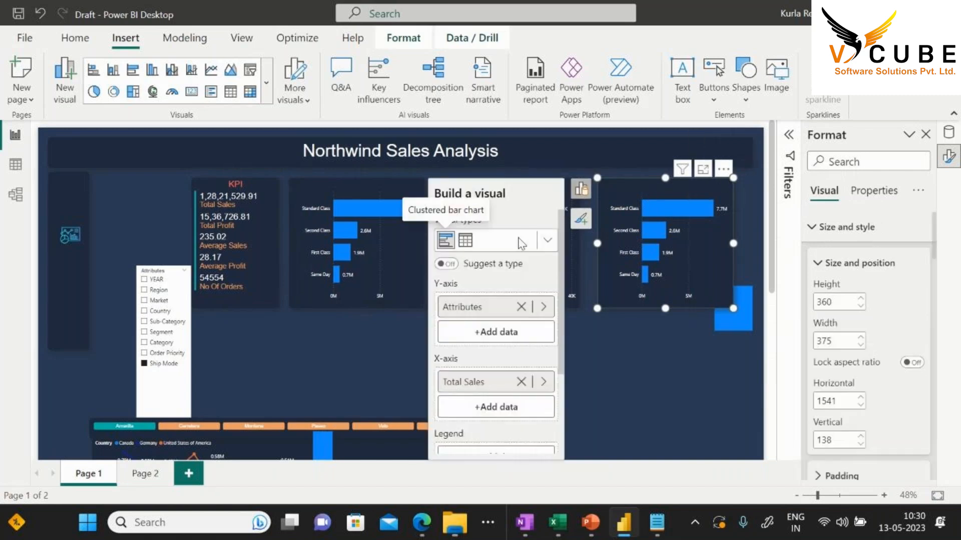
pyautogui.click(521, 382)
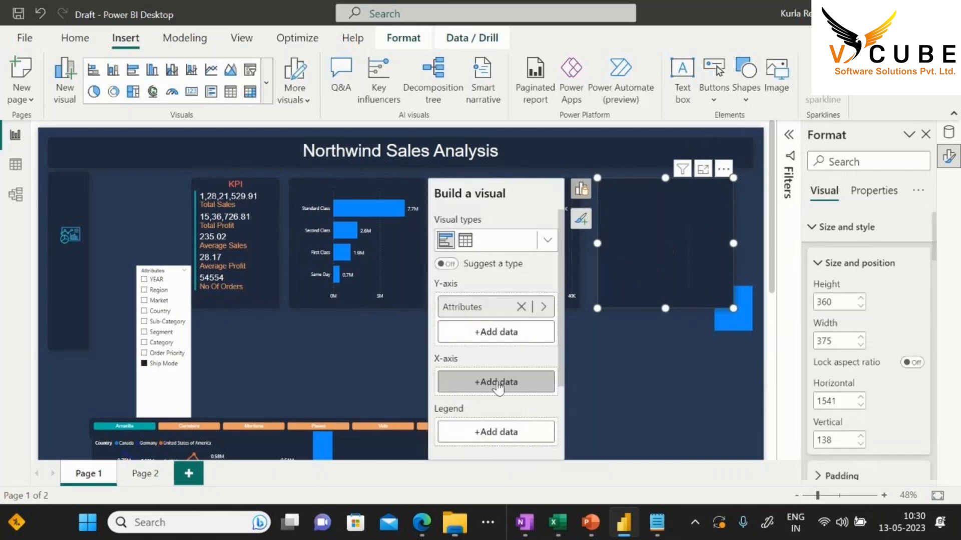
pyautogui.click(496, 382)
pyautogui.click(577, 180)
pyautogui.scroll(-5, 650, 274)
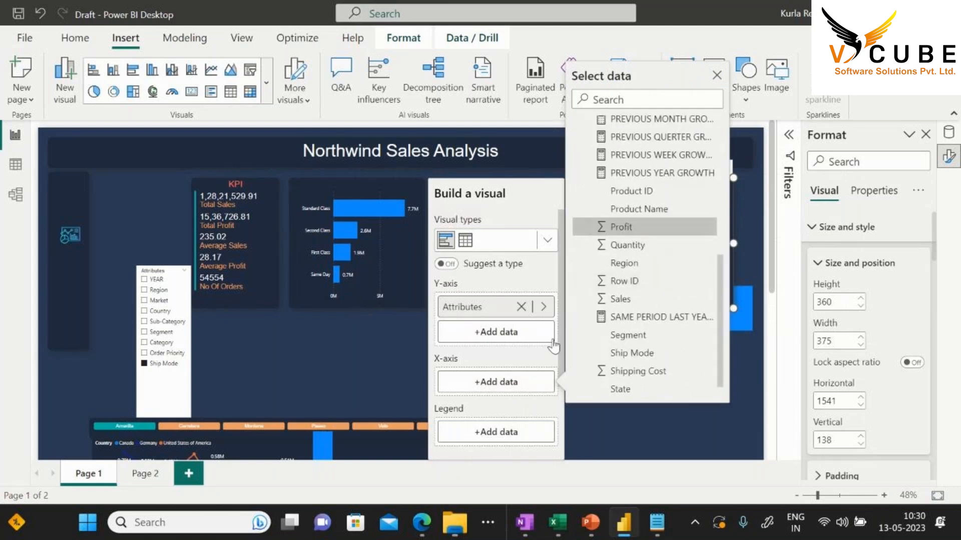
pyautogui.click(626, 227)
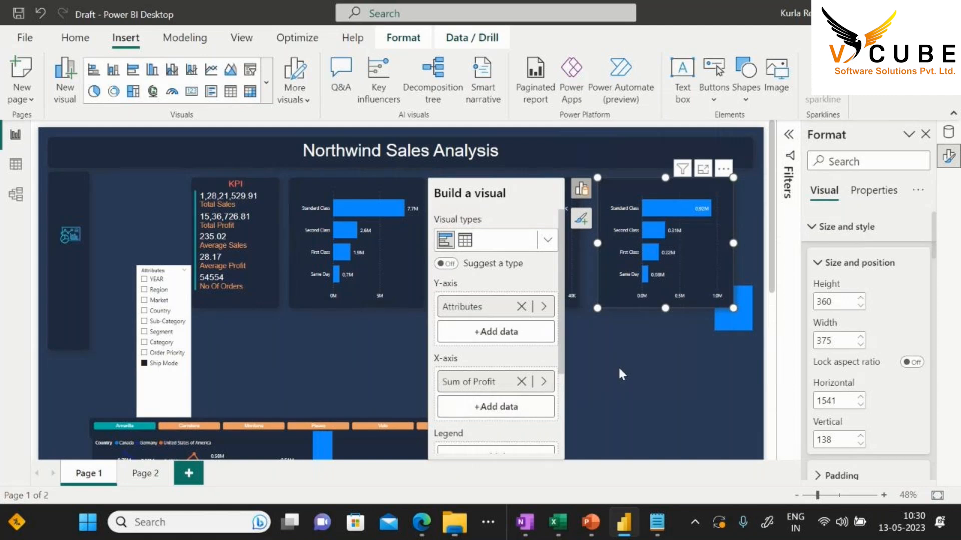
pyautogui.click(602, 420)
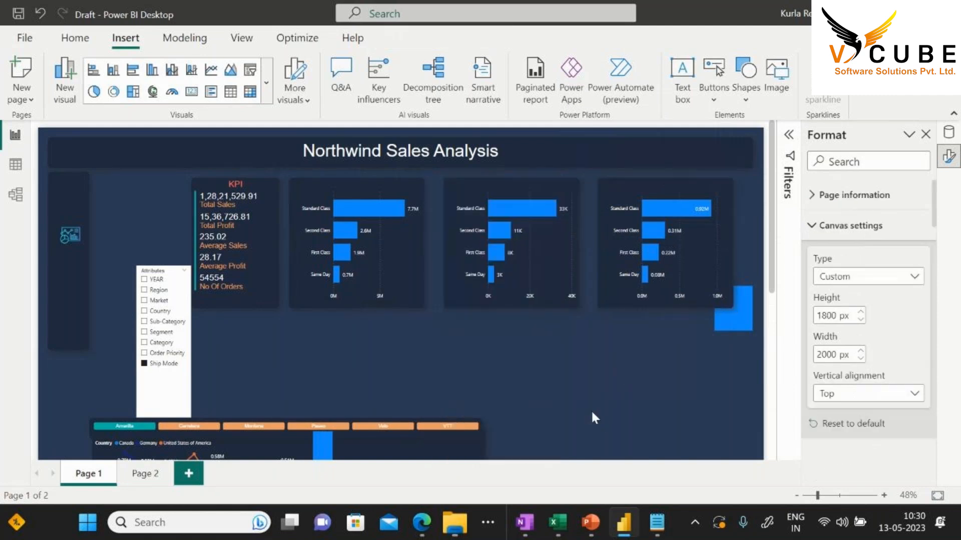
# Change the middle bar chart showing the order count into a donut chart
pyautogui.click(422, 227)
pyautogui.click(641, 182)
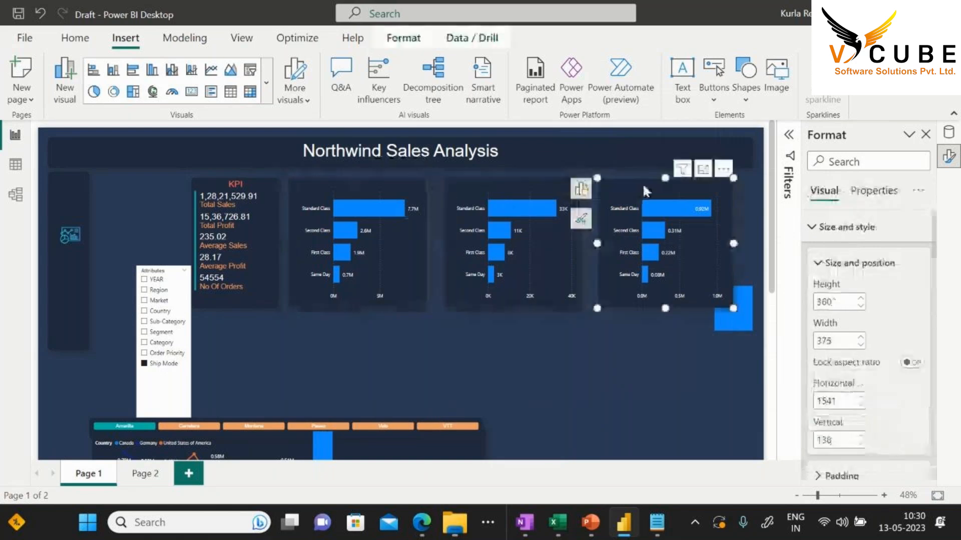
pyautogui.click(533, 184)
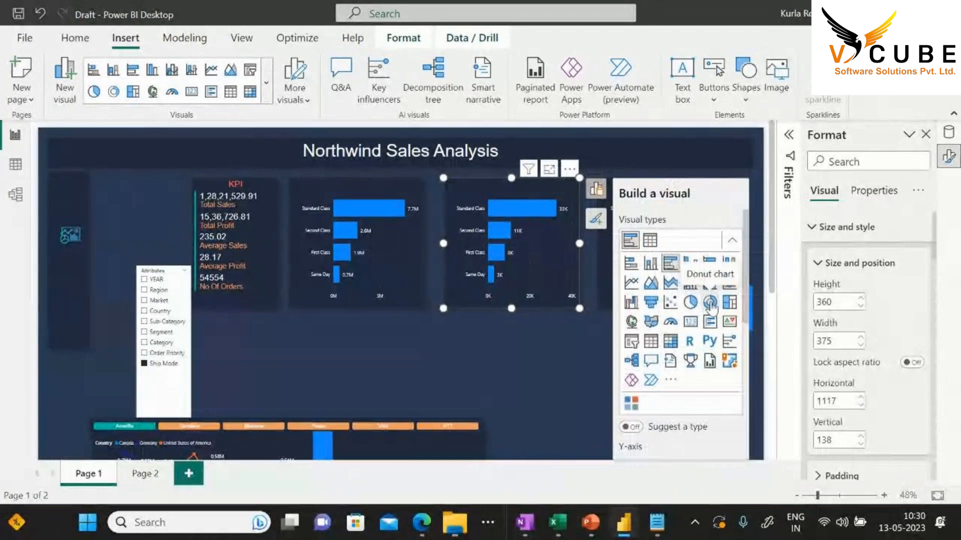
pyautogui.click(709, 303)
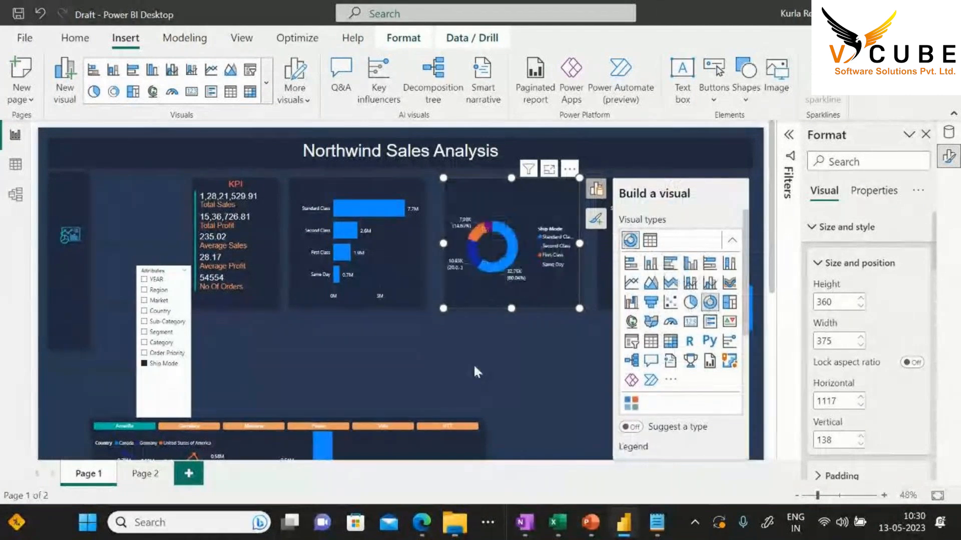
pyautogui.click(512, 344)
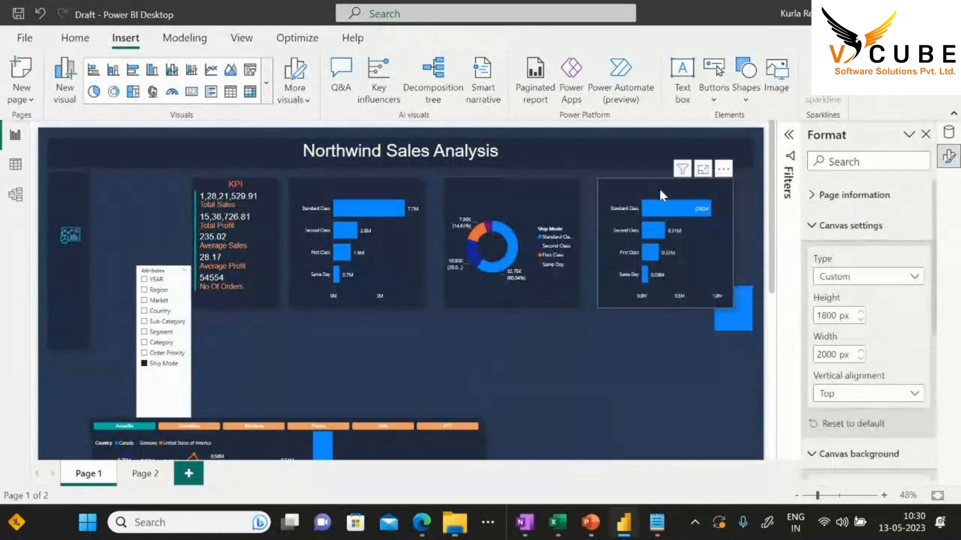
# Change the third bar chart showing the sum of Profit into a pie chart
pyautogui.click(673, 200)
pyautogui.click(723, 169)
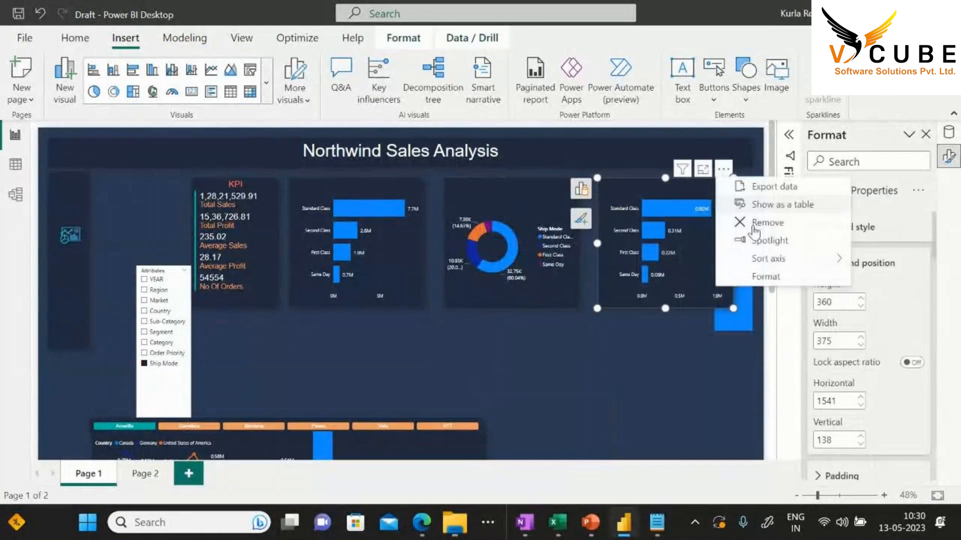
pyautogui.click(581, 192)
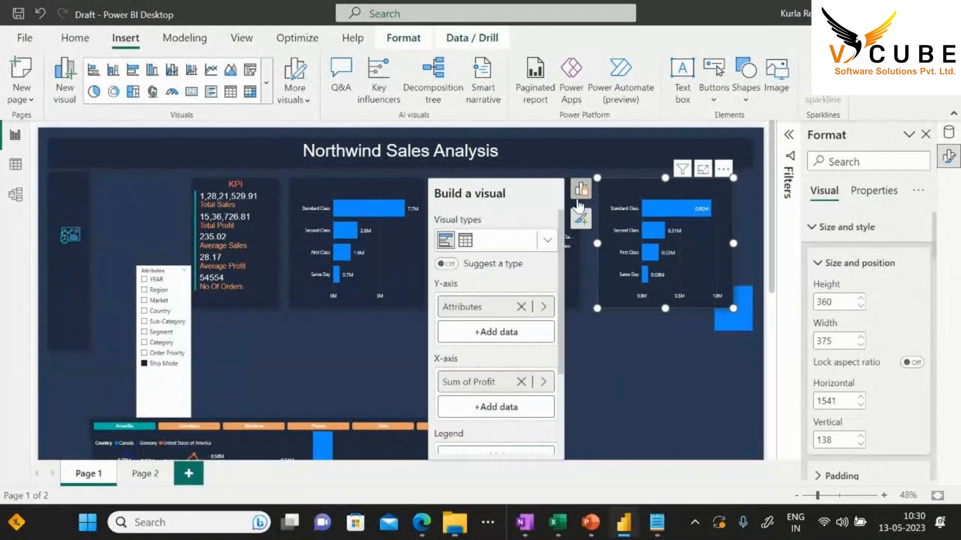
pyautogui.click(547, 242)
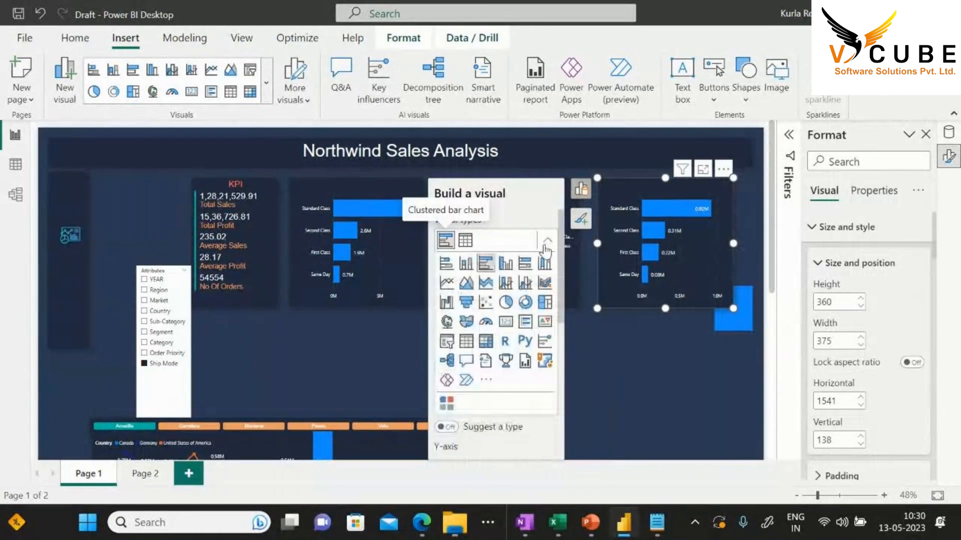
pyautogui.click(506, 302)
pyautogui.click(626, 352)
# Turn off the legend on both the donut chart and the pie chart
pyautogui.click(527, 186)
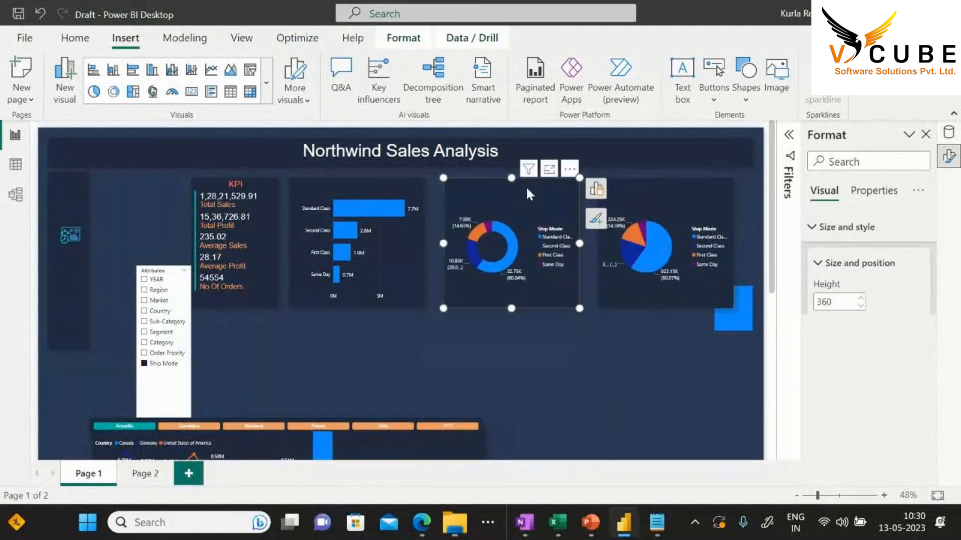
pyautogui.click(821, 227)
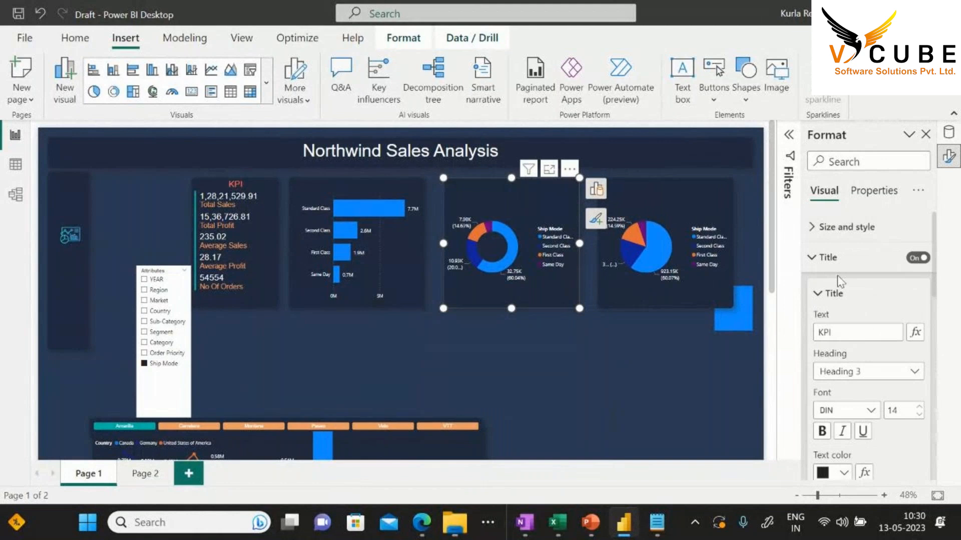
pyautogui.click(819, 295)
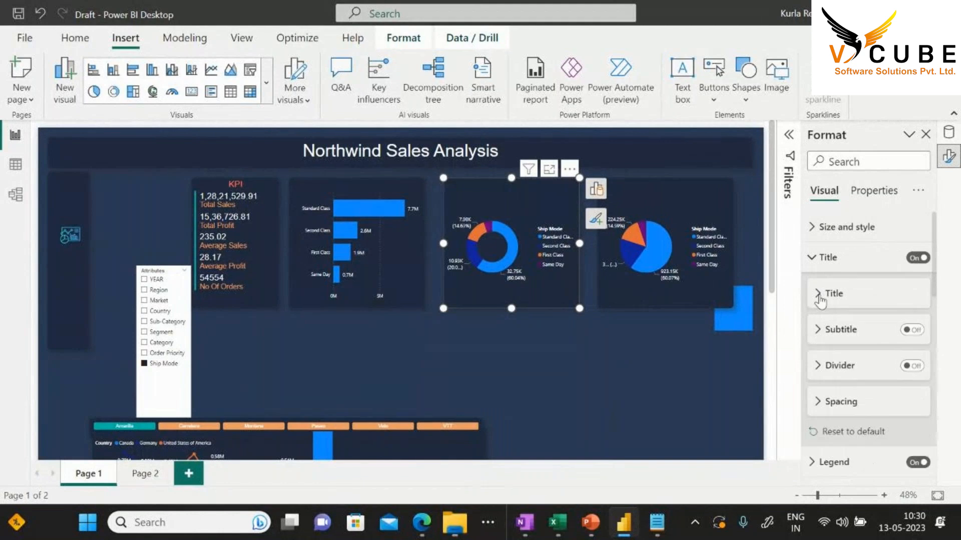
pyautogui.click(813, 257)
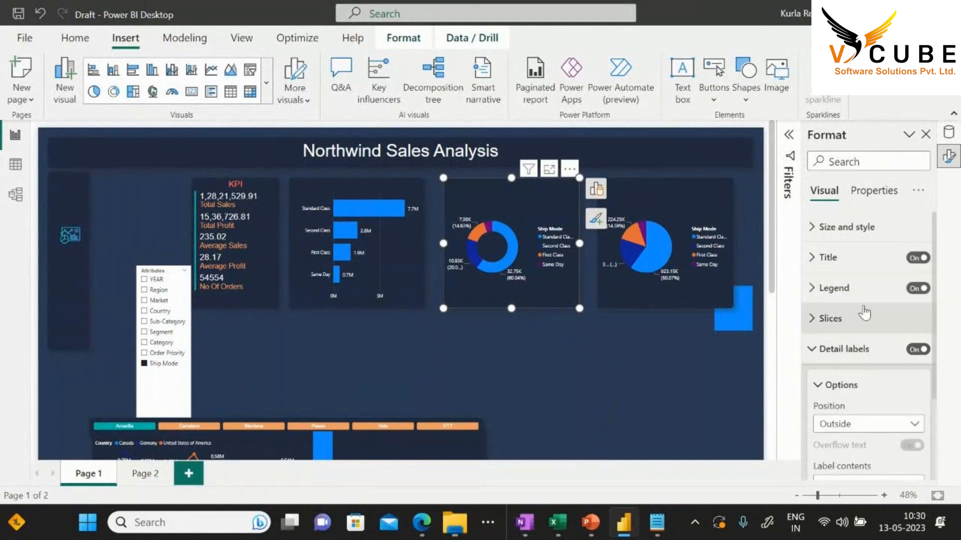
pyautogui.click(916, 289)
pyautogui.click(693, 290)
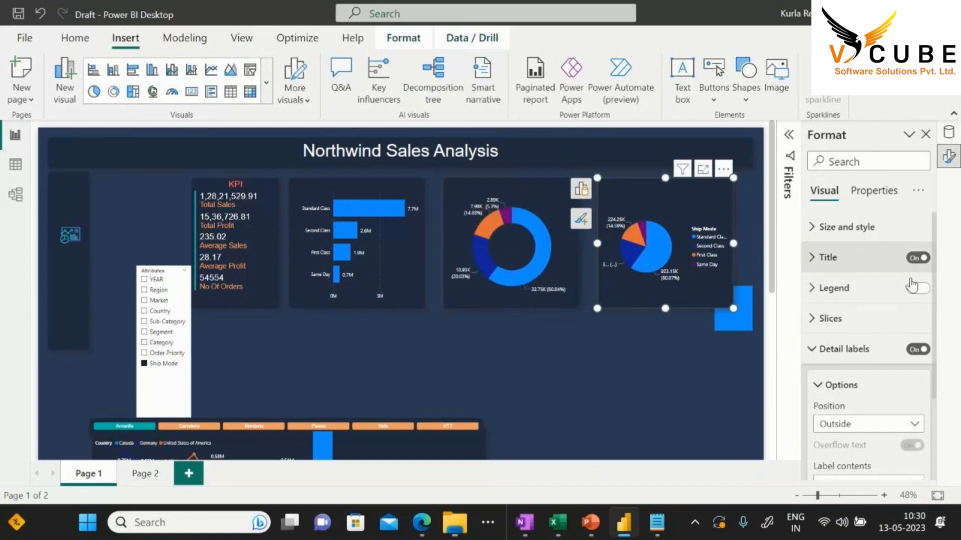
pyautogui.click(916, 289)
pyautogui.click(551, 382)
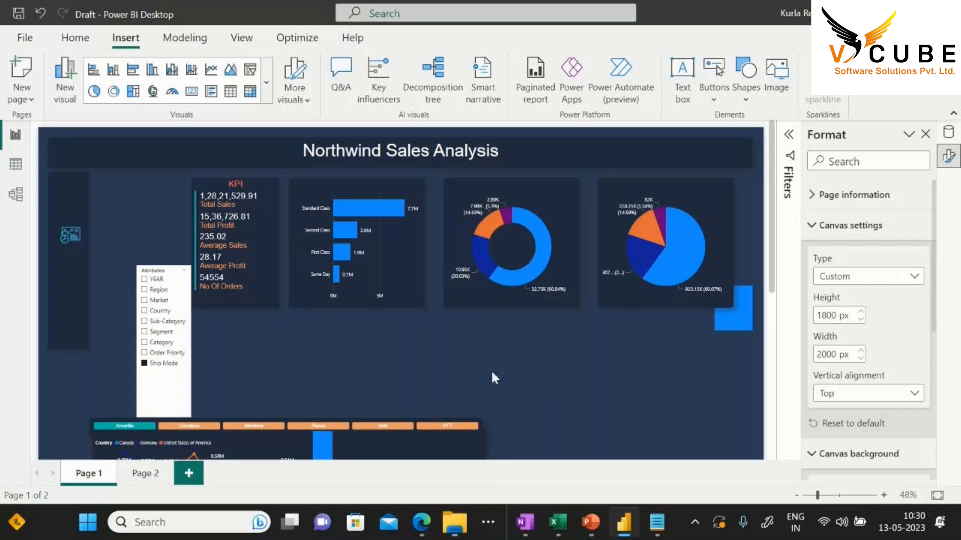
# Shift the Total Sales bar chart slightly down within the chart row
pyautogui.click(335, 194)
pyautogui.moveTo(334, 190); pyautogui.dragTo(335, 194)
pyautogui.click(161, 399)
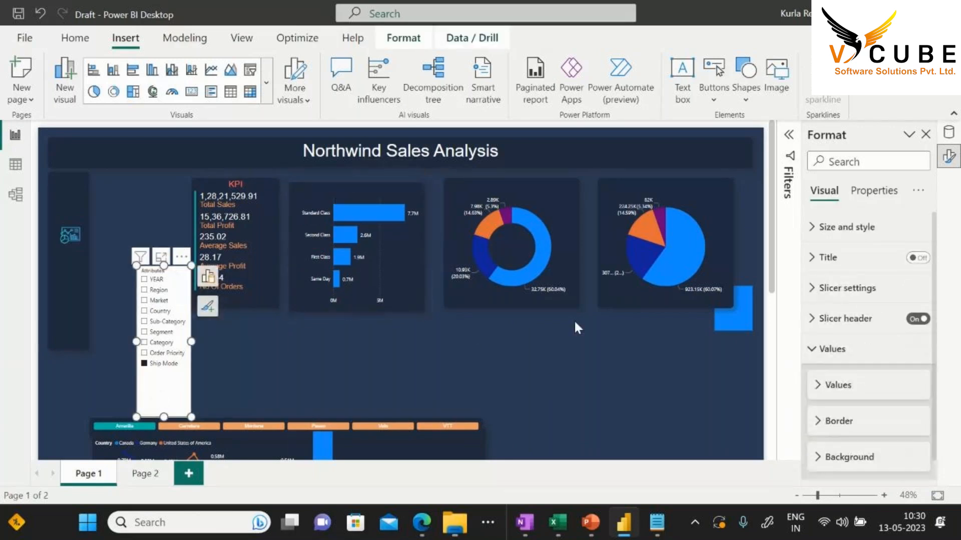
# Clear the product chiclet slicer's Amarilla selection, and place a pasted copy of the slicer in the empty area below the chart row
pyautogui.scroll(-3, 574, 320)
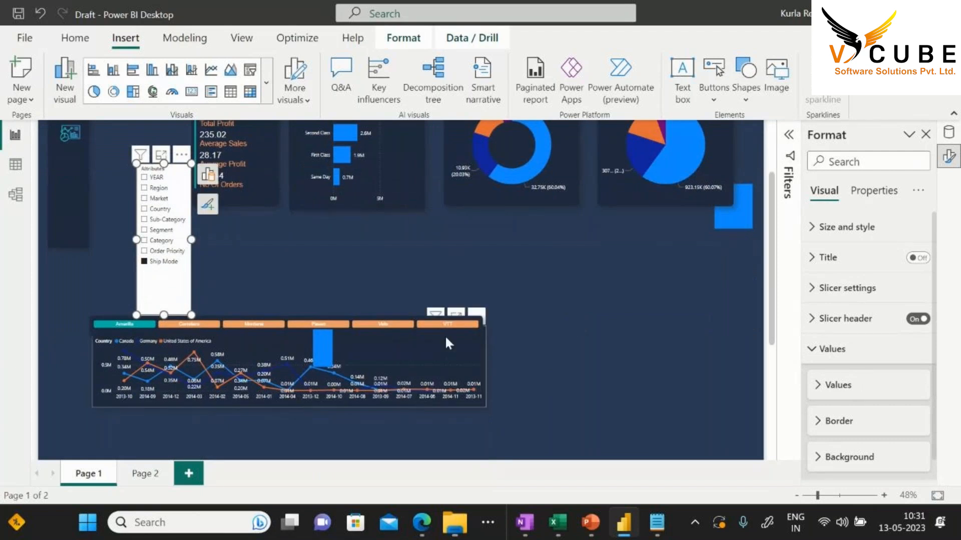
pyautogui.click(196, 334)
pyautogui.click(333, 329)
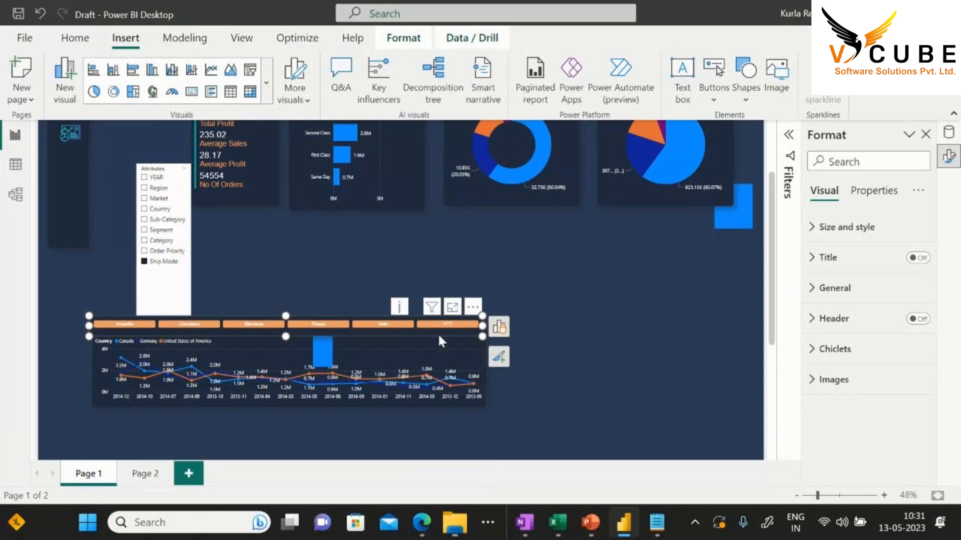
pyautogui.hotkey('ctrl', 'v')
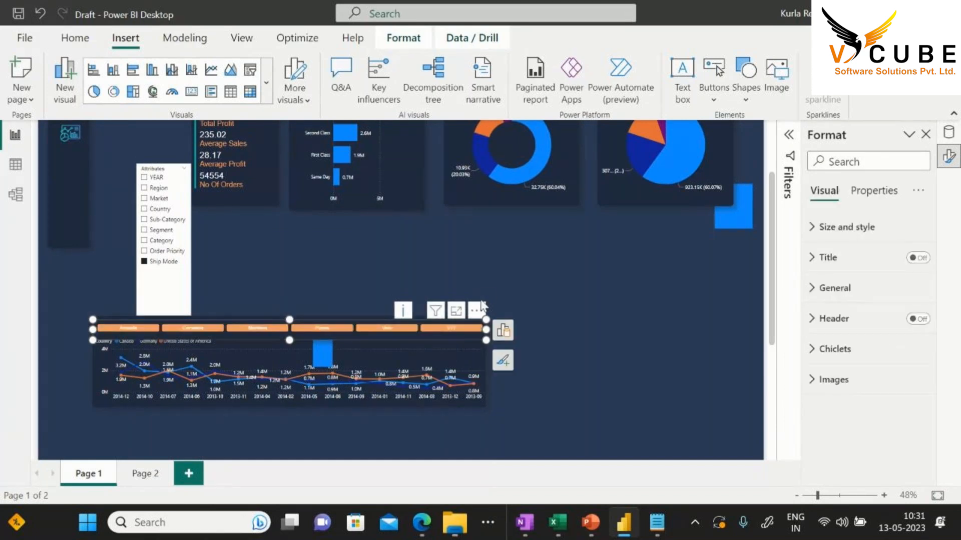
pyautogui.moveTo(471, 306); pyautogui.dragTo(641, 236)
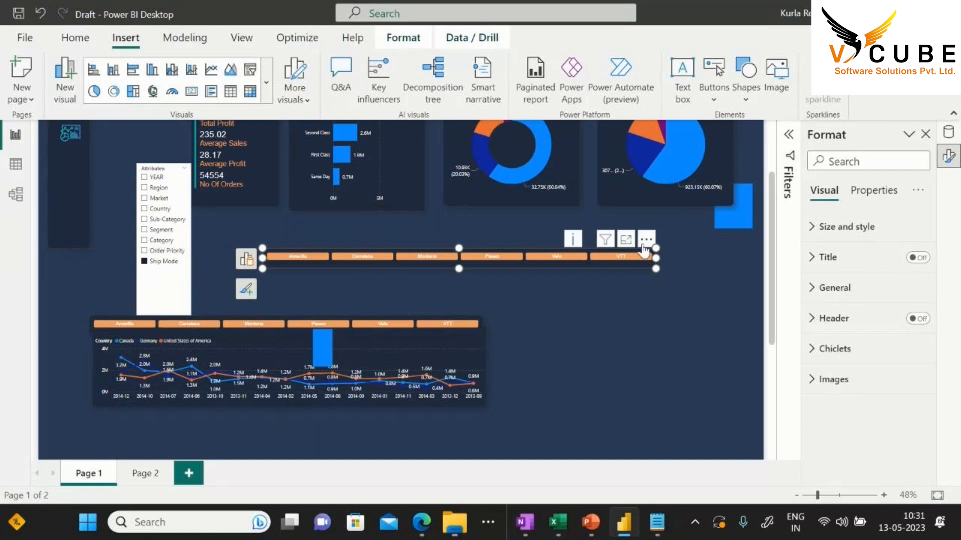
# Replace Product with the Attributes field as the copied chiclet slicer's category, and clear Ship Mode in the Attributes list slicer
pyautogui.click(247, 263)
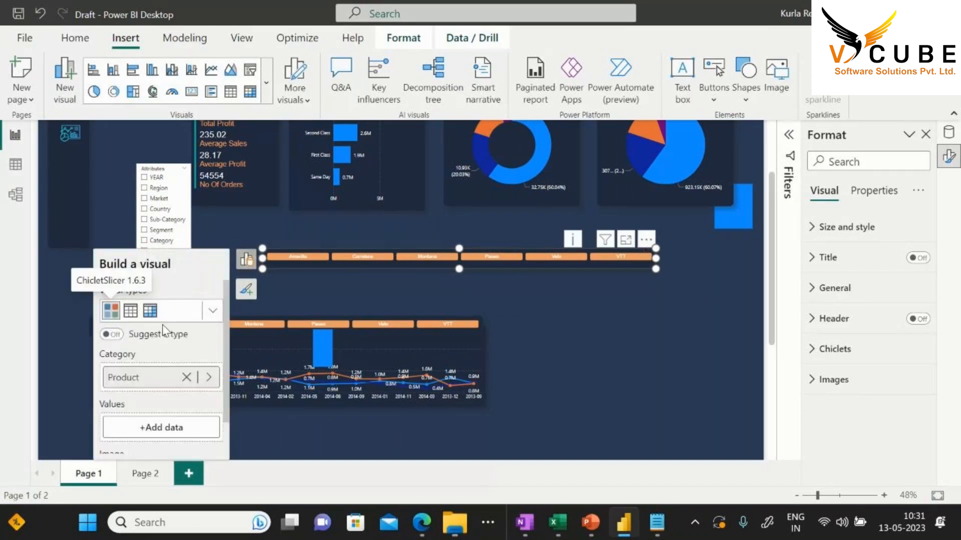
pyautogui.click(186, 377)
pyautogui.click(188, 376)
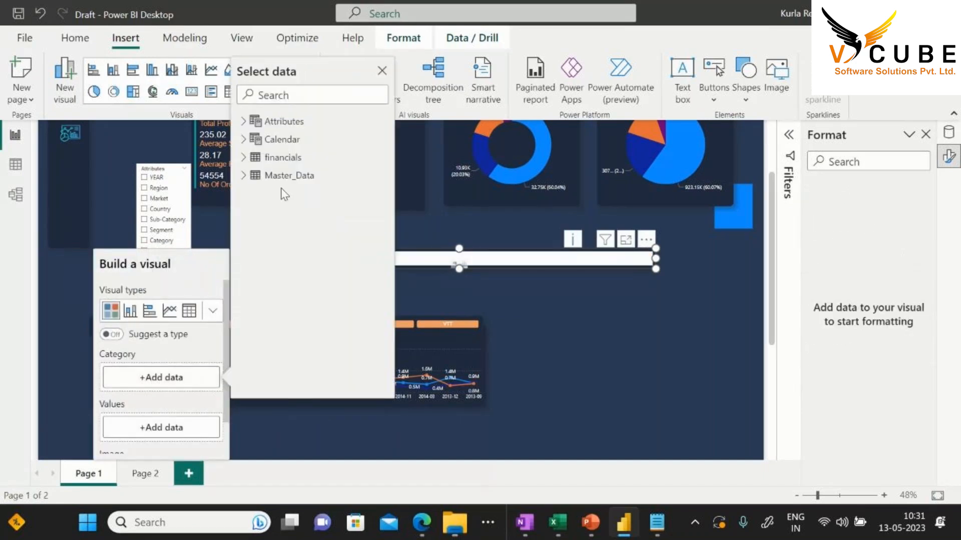
pyautogui.click(245, 122)
pyautogui.click(277, 142)
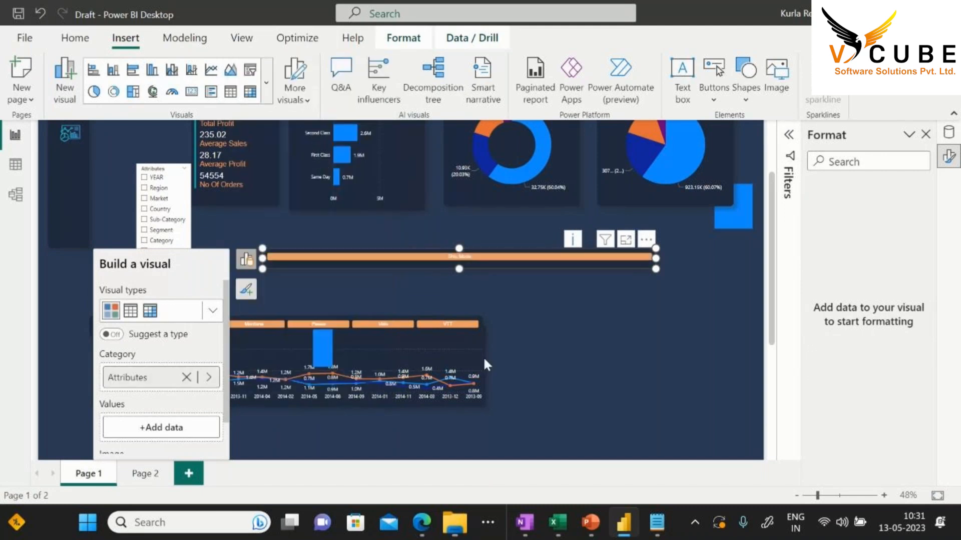
pyautogui.click(406, 289)
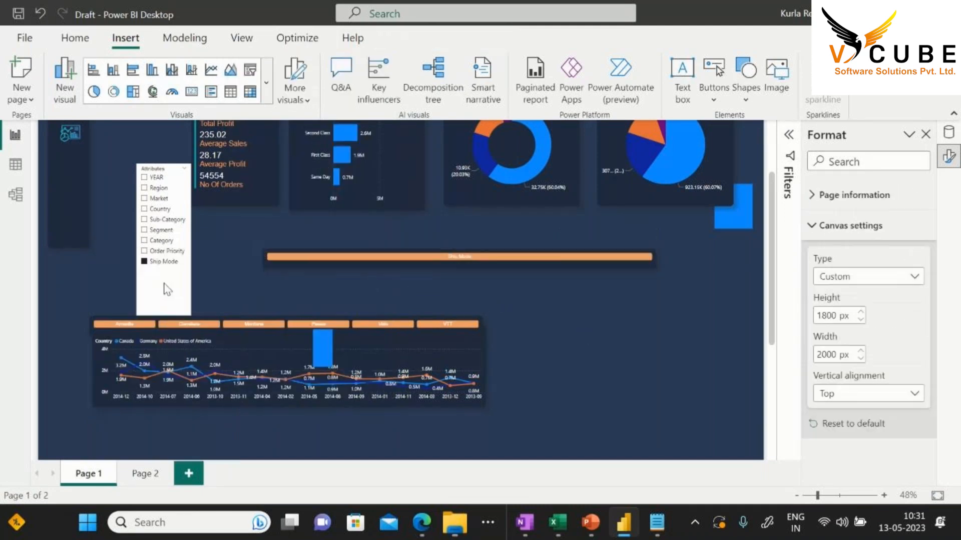
pyautogui.click(153, 262)
# Widen the Attributes chiclet slicer on both sides up to the pie chart's right edge, and make it slightly taller
pyautogui.click(470, 258)
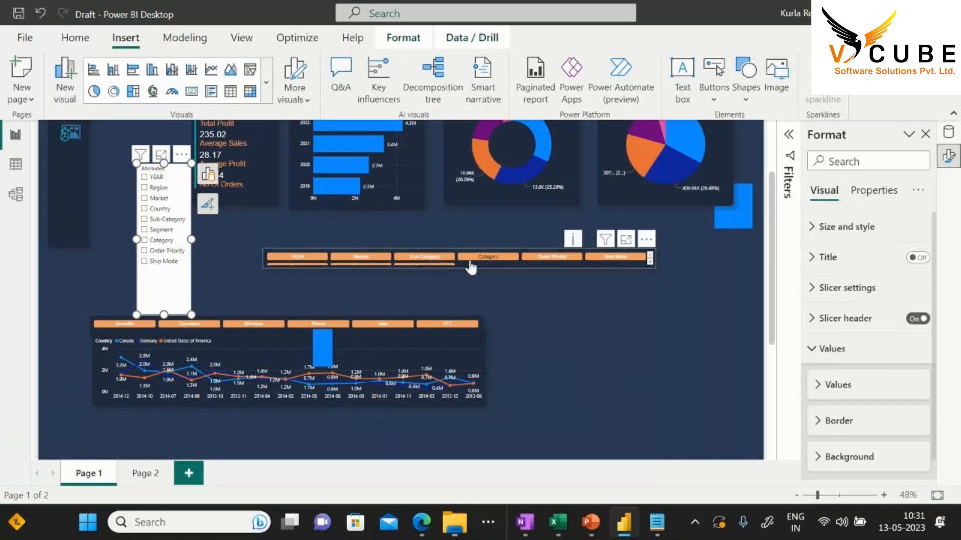
pyautogui.click(569, 264)
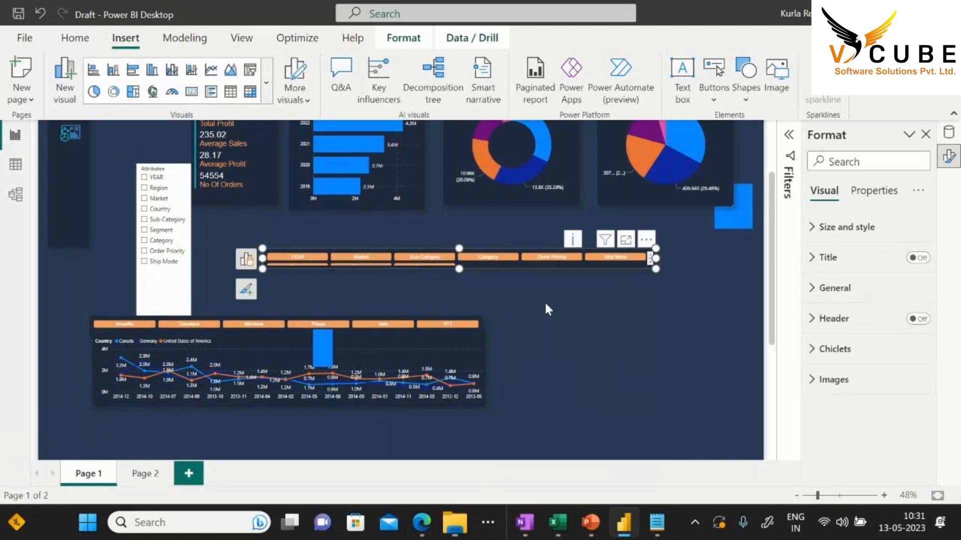
pyautogui.moveTo(263, 258); pyautogui.dragTo(204, 259)
pyautogui.moveTo(656, 258); pyautogui.dragTo(718, 257)
pyautogui.moveTo(469, 268)
pyautogui.mouseDown()
pyautogui.moveTo(466, 293)
pyautogui.moveTo(469, 282)
pyautogui.mouseUp()
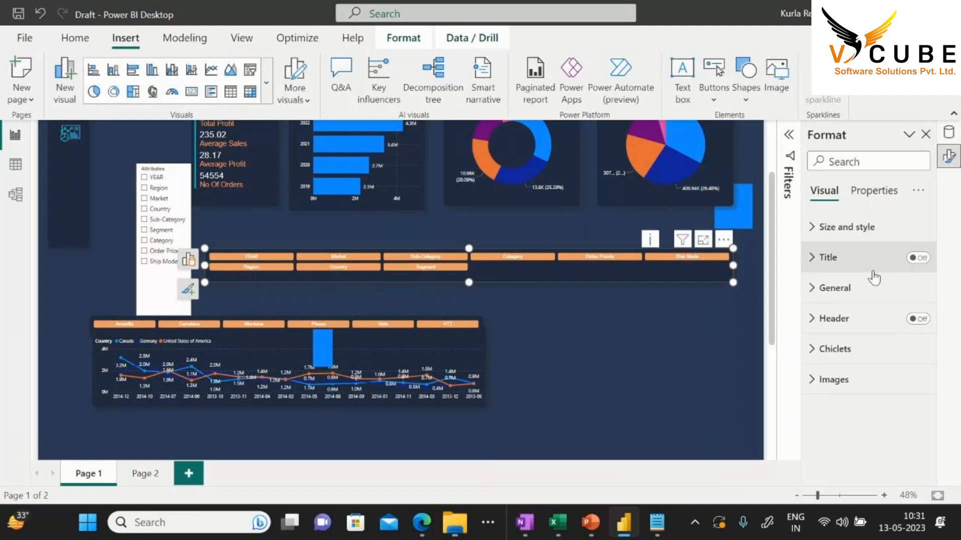
# Set the Attributes chiclet slicer's column count to 9
pyautogui.click(811, 294)
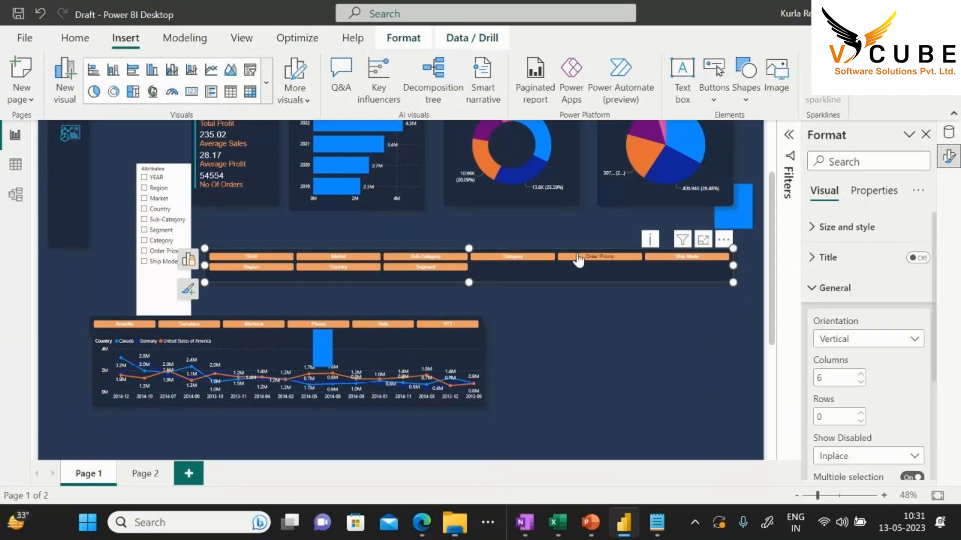
pyautogui.doubleClick(819, 378)
pyautogui.write('9')
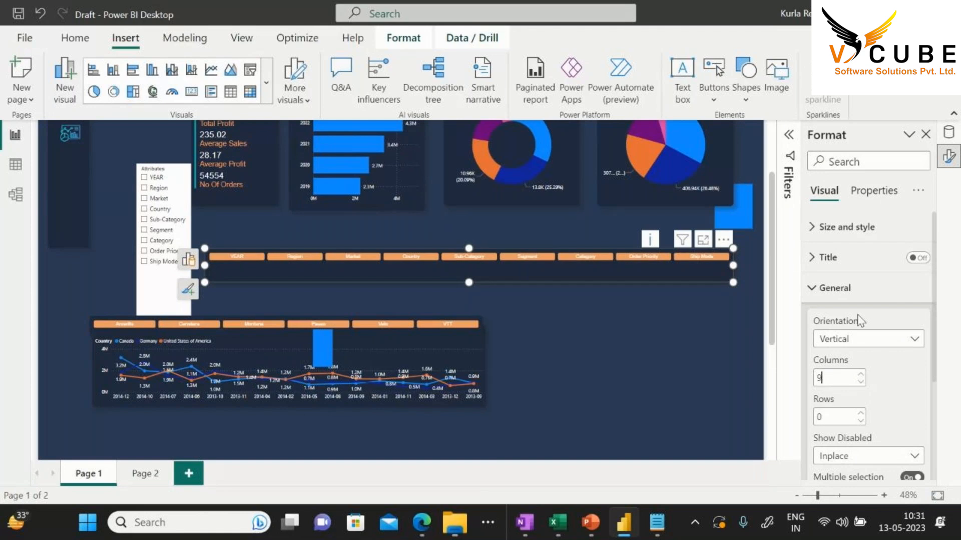
pyautogui.scroll(-3, 873, 370)
pyautogui.scroll(3, 870, 372)
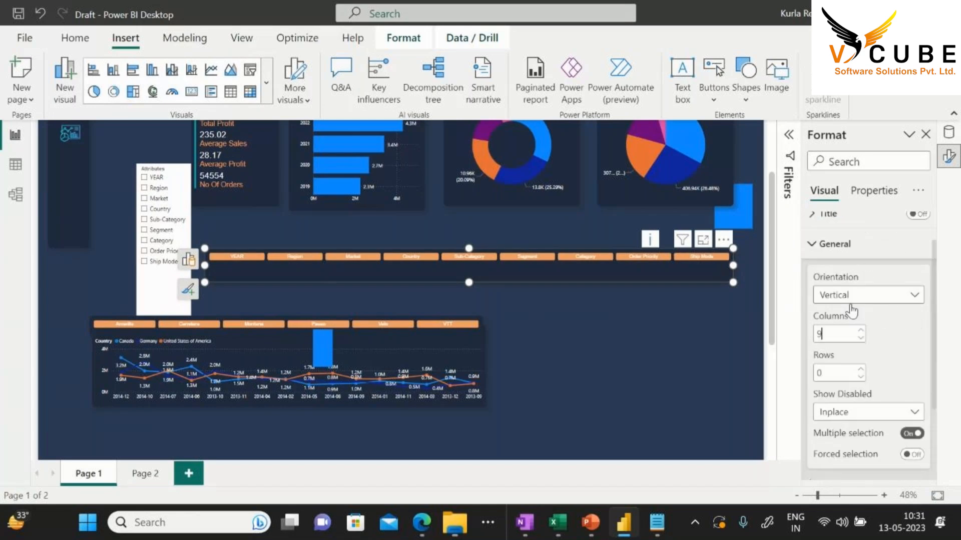
pyautogui.click(828, 270)
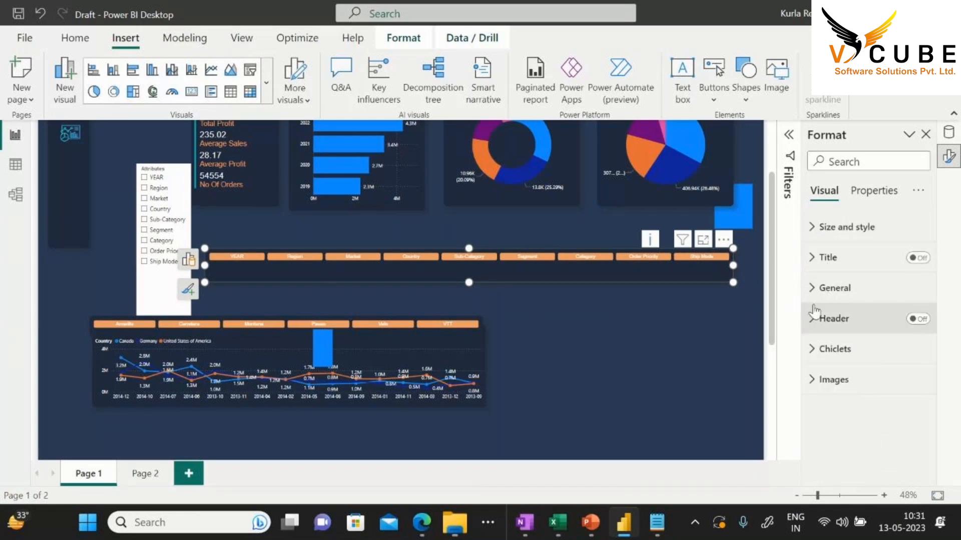
# Set the Attributes chiclet slicer's chiclet text size to 13 pt
pyautogui.click(845, 345)
pyautogui.click(861, 276)
pyautogui.click(861, 276)
pyautogui.click(861, 275)
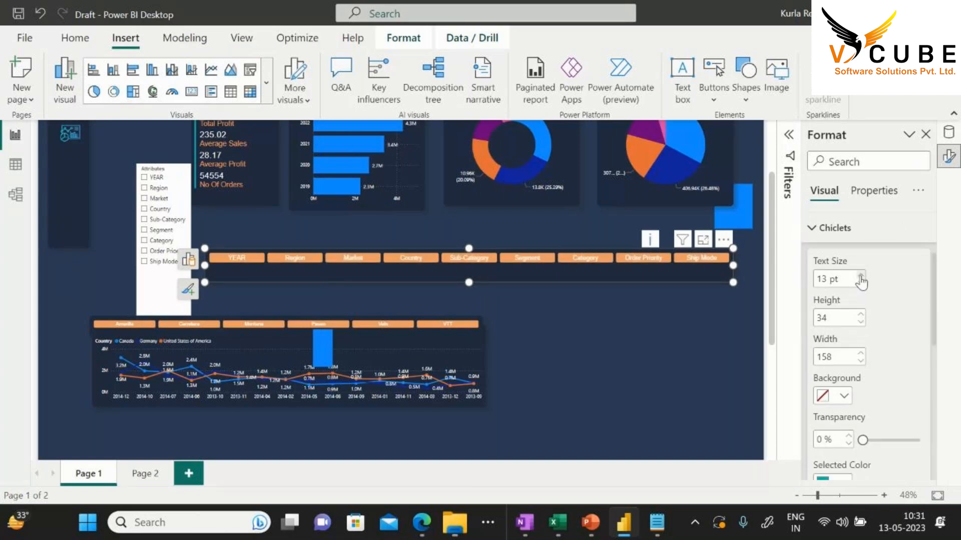
pyautogui.scroll(-4, 847, 382)
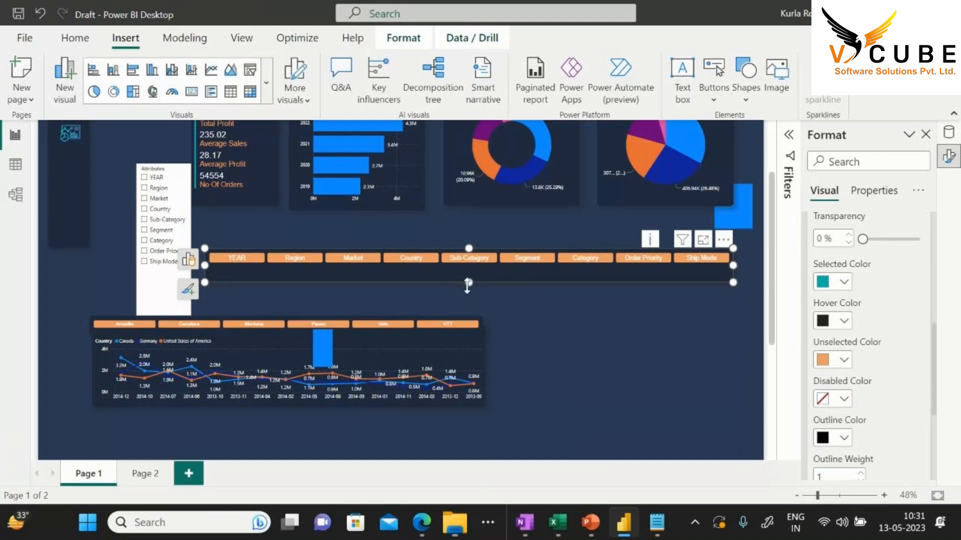
# Shorten the Attributes chiclet slicer slightly from its bottom edge
pyautogui.click(452, 287)
pyautogui.click(452, 286)
pyautogui.moveTo(468, 282); pyautogui.dragTo(466, 275)
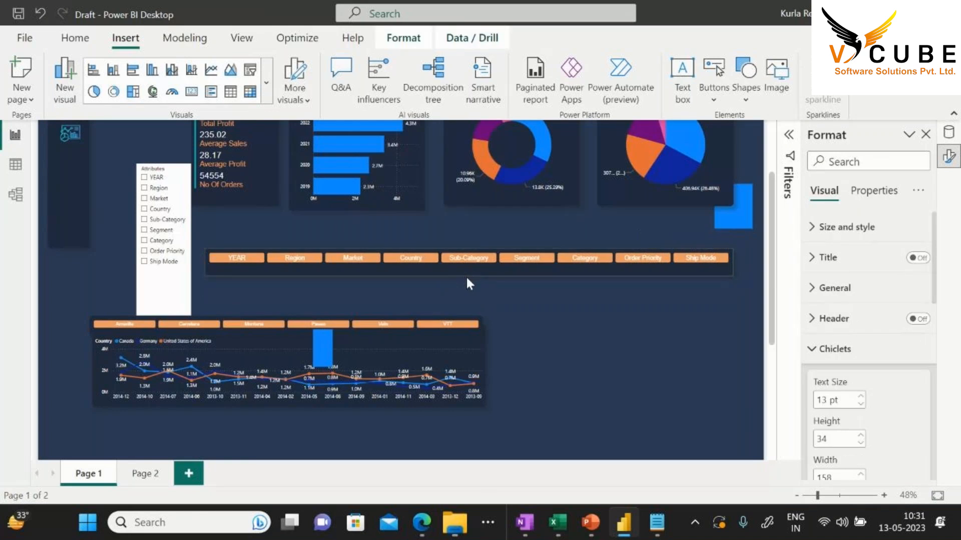
pyautogui.click(658, 297)
# Shorten the bar chart from its top edge to free a strip beneath the dashboard title
pyautogui.scroll(2, 659, 298)
pyautogui.click(363, 194)
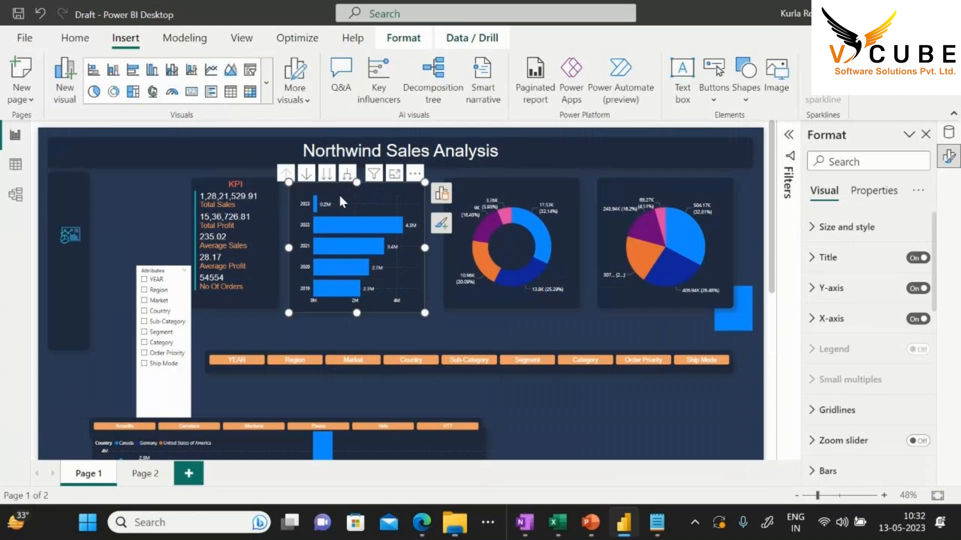
pyautogui.moveTo(340, 198)
pyautogui.mouseDown()
pyautogui.moveTo(358, 198)
pyautogui.moveTo(356, 207)
pyautogui.mouseUp()
# Move the donut chart down beside the bar chart with a small gap, and shorten it to match the bar chart's bottom edge
pyautogui.moveTo(501, 185); pyautogui.dragTo(486, 210)
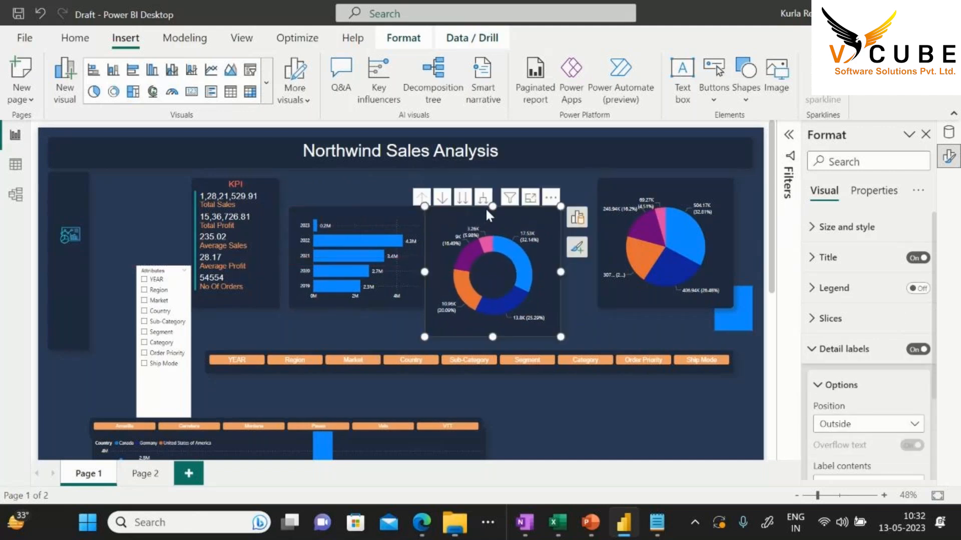
pyautogui.press('Right')
pyautogui.press('Right')
pyautogui.press('Right')
pyautogui.press('Right')
pyautogui.press('Right')
pyautogui.press('Right')
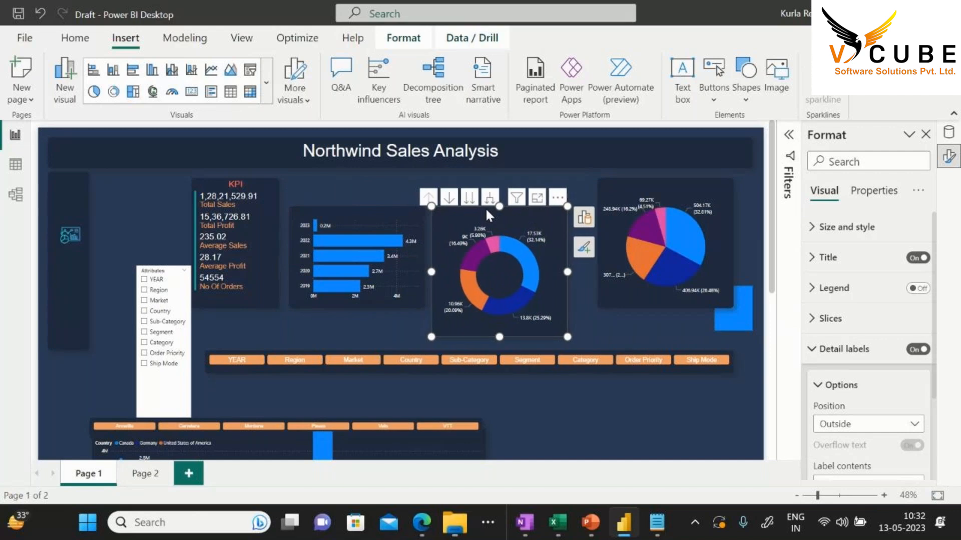
pyautogui.press('Right')
pyautogui.press('Right')
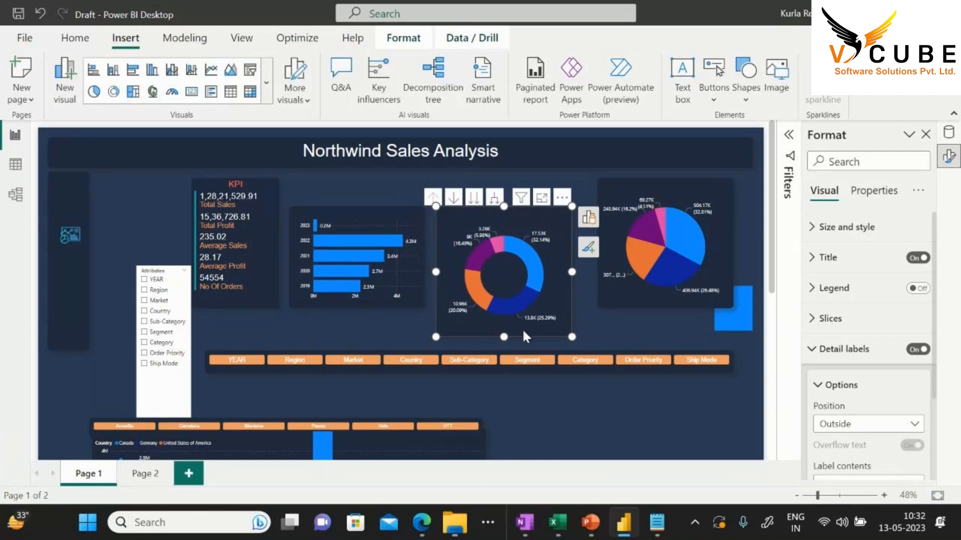
pyautogui.moveTo(504, 337); pyautogui.dragTo(504, 308)
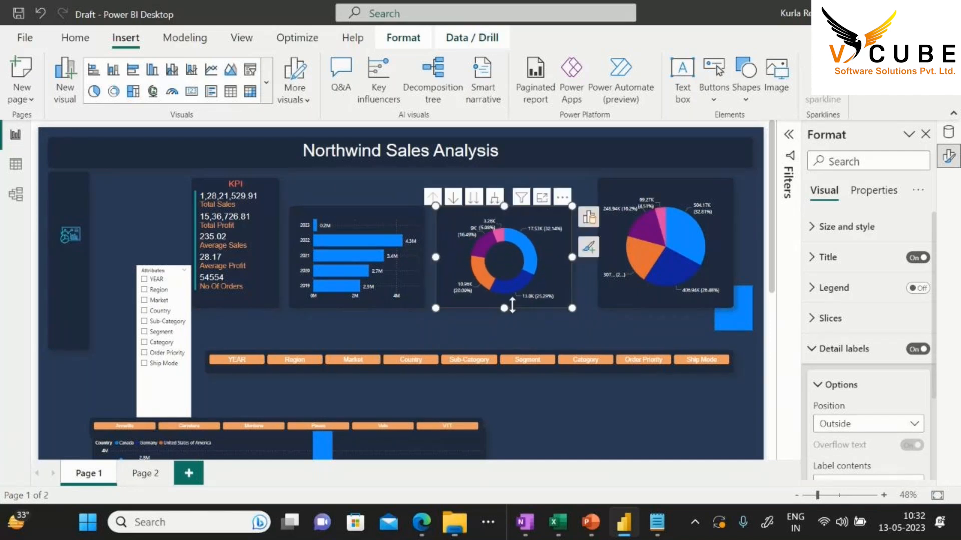
# Move the pie chart down beside the donut chart with a small gap, and shorten it to match the other charts' bottom edge
pyautogui.moveTo(655, 184); pyautogui.dragTo(629, 211)
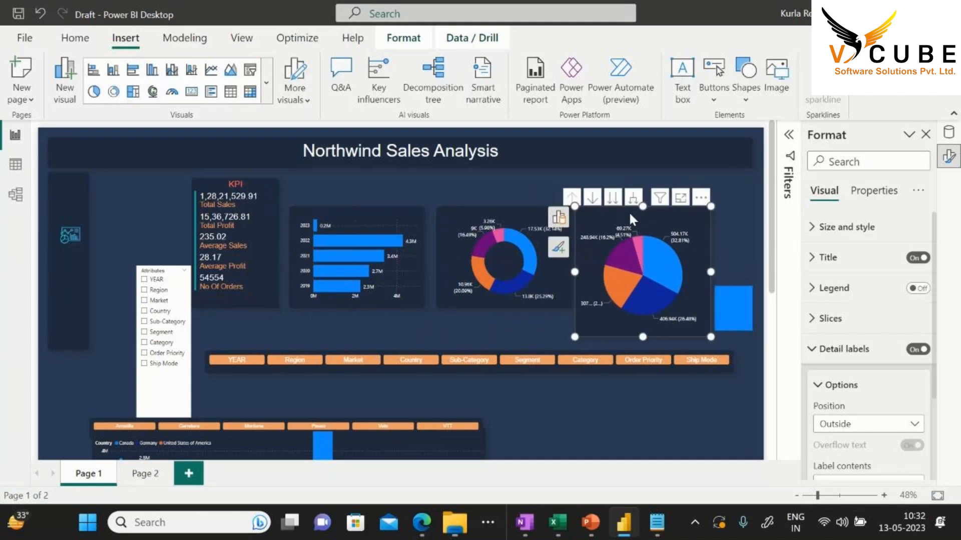
pyautogui.press('Right')
pyautogui.press('Right')
pyautogui.press('Right')
pyautogui.press('Right')
pyautogui.press('Right')
pyautogui.press('Right')
pyautogui.press('Right')
pyautogui.press('Right')
pyautogui.press('Right')
pyautogui.press('Right')
pyautogui.press('Right')
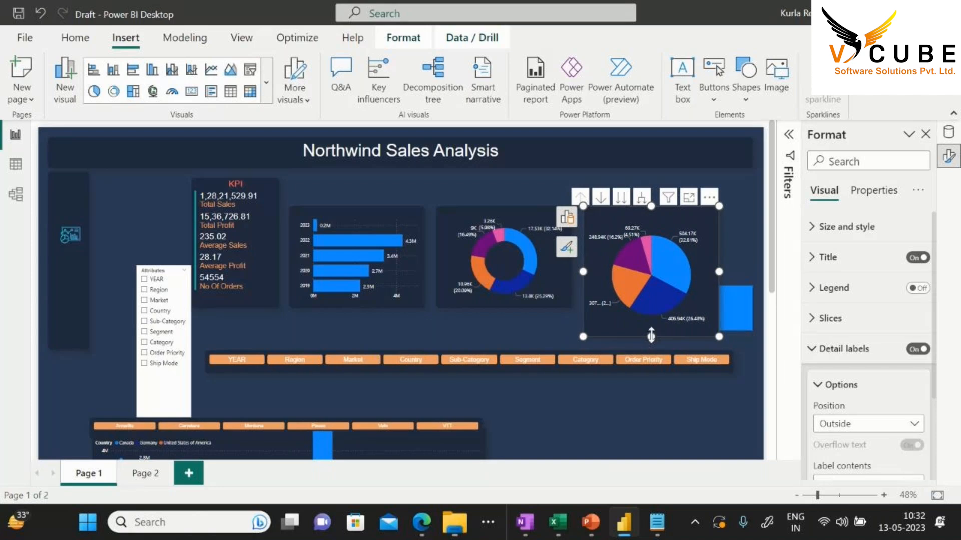
pyautogui.moveTo(650, 337); pyautogui.dragTo(649, 309)
# Move the Attributes chiclet slicer into the strip above the charts and set its chiclet width to 148
pyautogui.click(628, 373)
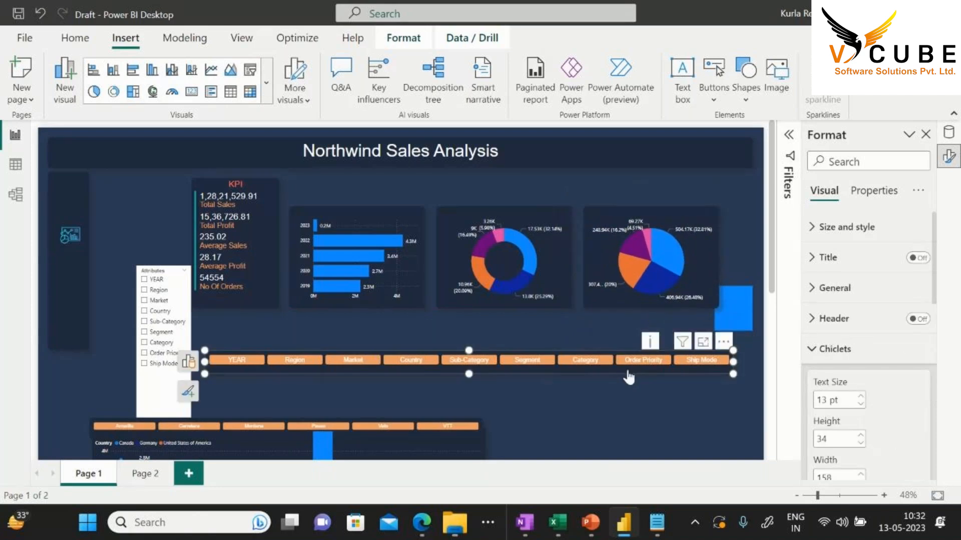
pyautogui.moveTo(720, 374); pyautogui.dragTo(785, 173)
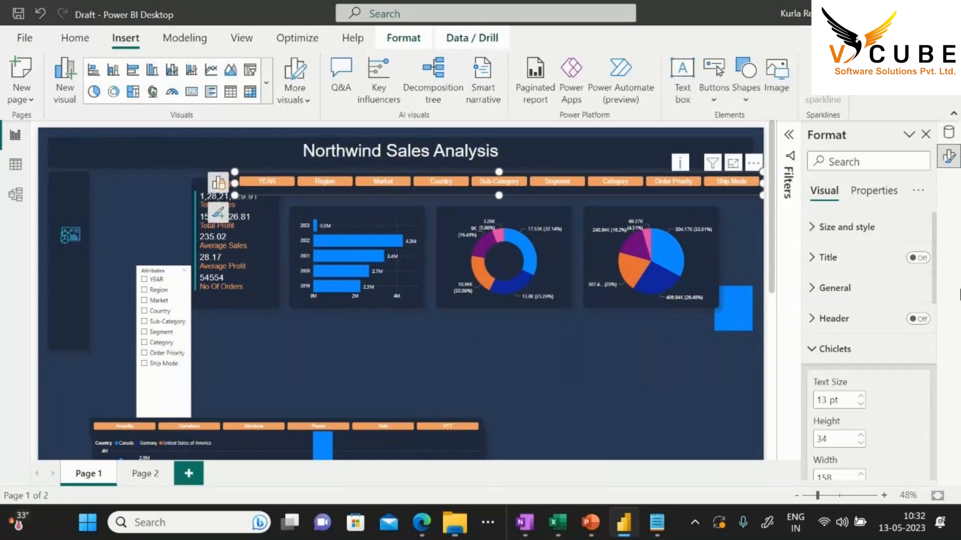
pyautogui.scroll(-2, 855, 382)
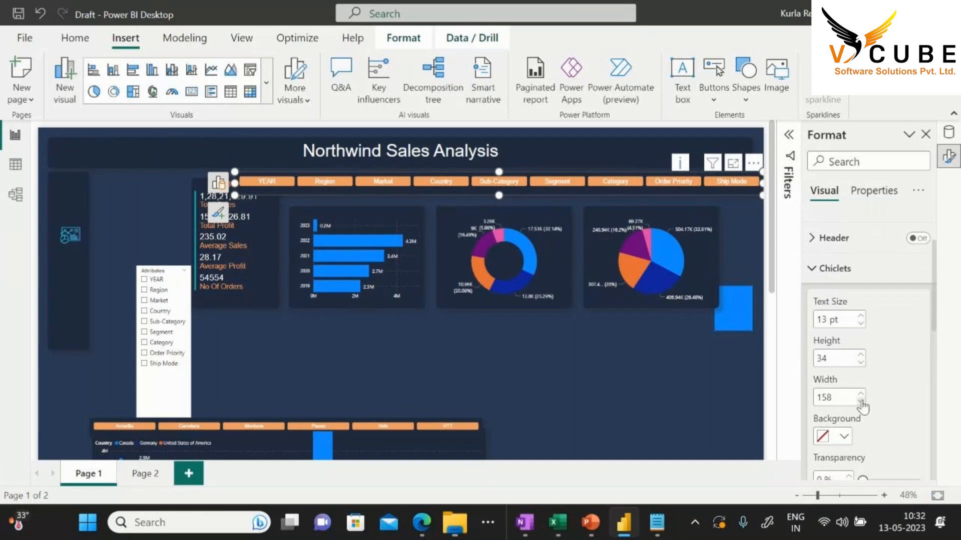
pyautogui.click(861, 401)
pyautogui.click(861, 401)
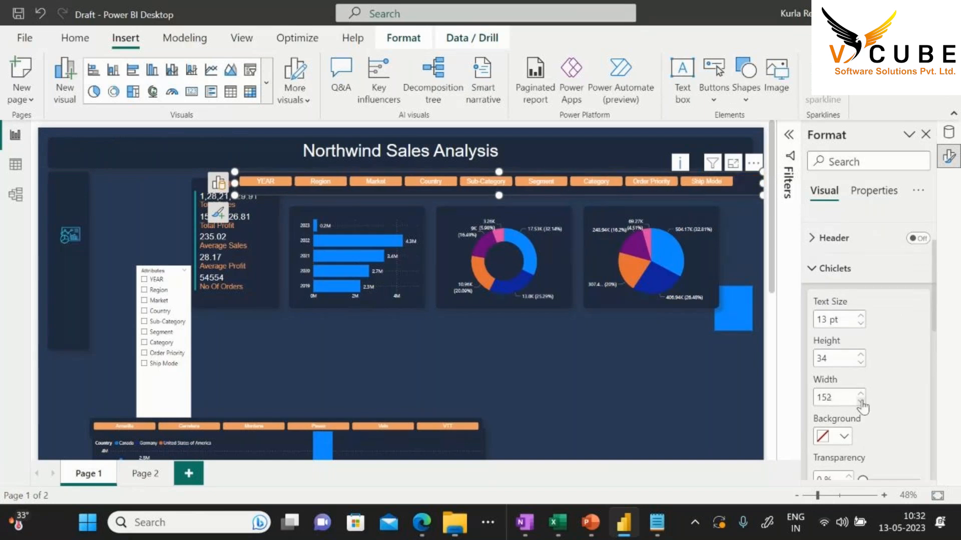
pyautogui.click(860, 401)
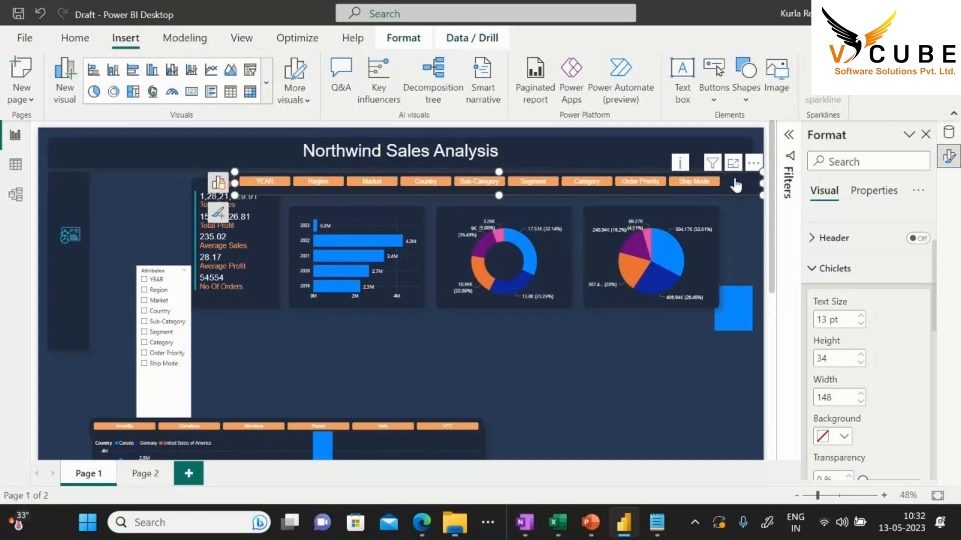
# Narrow the Attributes chiclet slicer from its left edge and set its chiclet width to 139
pyautogui.moveTo(734, 183); pyautogui.dragTo(266, 190)
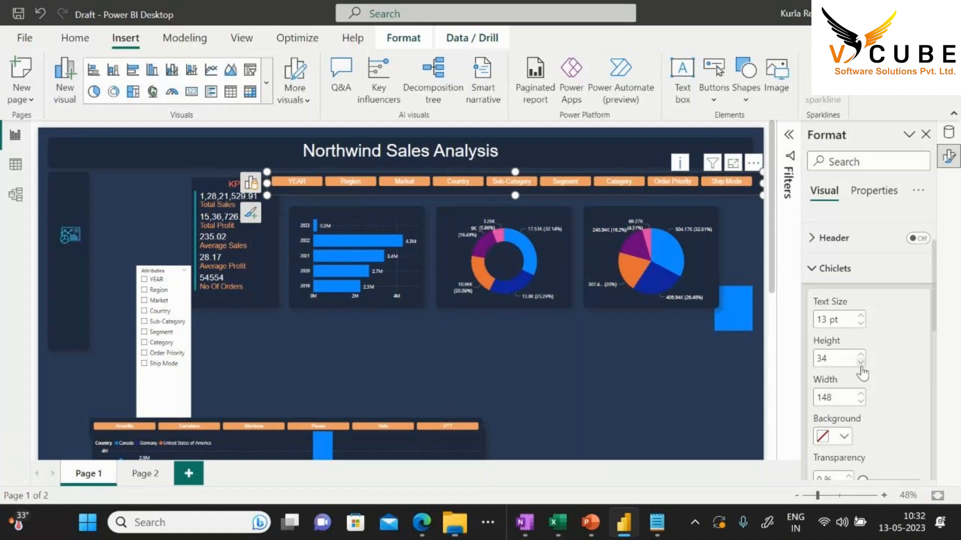
pyautogui.click(860, 402)
pyautogui.click(860, 402)
pyautogui.click(860, 401)
pyautogui.click(860, 402)
pyautogui.click(860, 402)
pyautogui.click(860, 402)
pyautogui.click(860, 402)
pyautogui.click(860, 402)
pyautogui.click(860, 402)
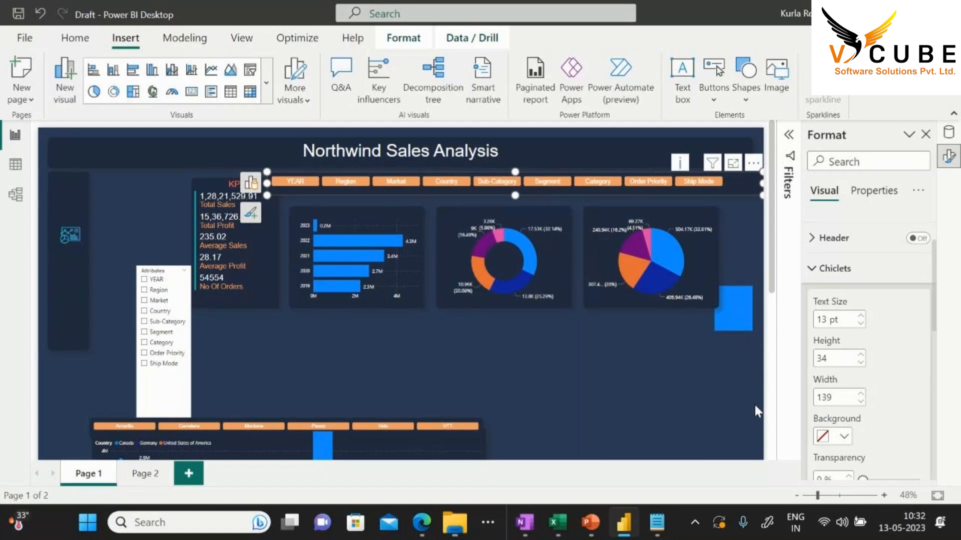
# Narrow the Attributes chiclet slicer from its right edge and position it beside the KPI card, ending flush with the title banner
pyautogui.click(761, 243)
pyautogui.click(708, 191)
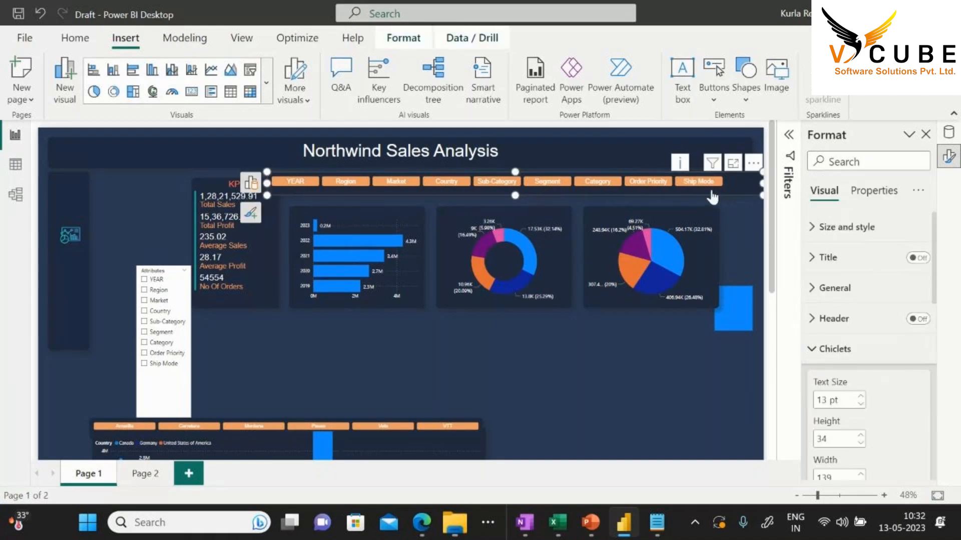
pyautogui.moveTo(763, 195); pyautogui.dragTo(732, 197)
pyautogui.click(740, 176)
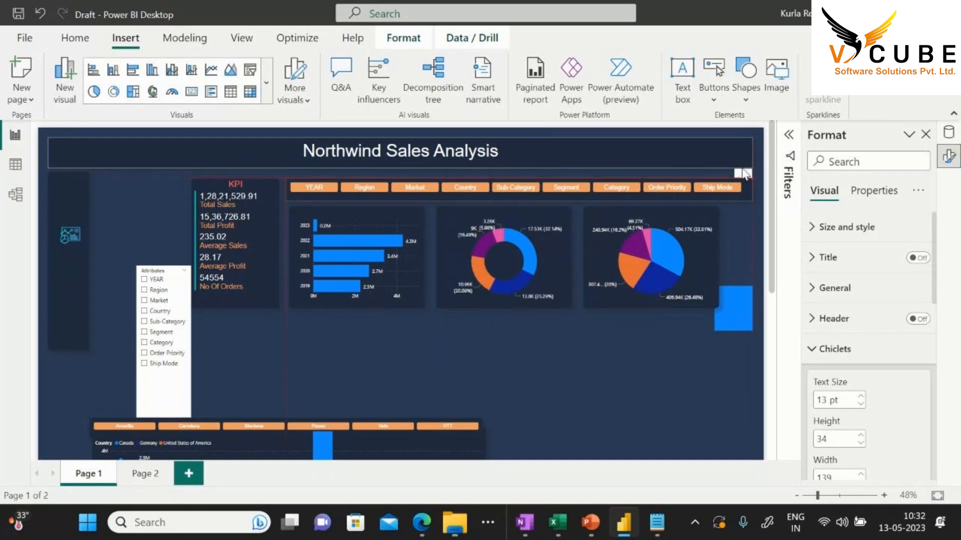
pyautogui.click(744, 175)
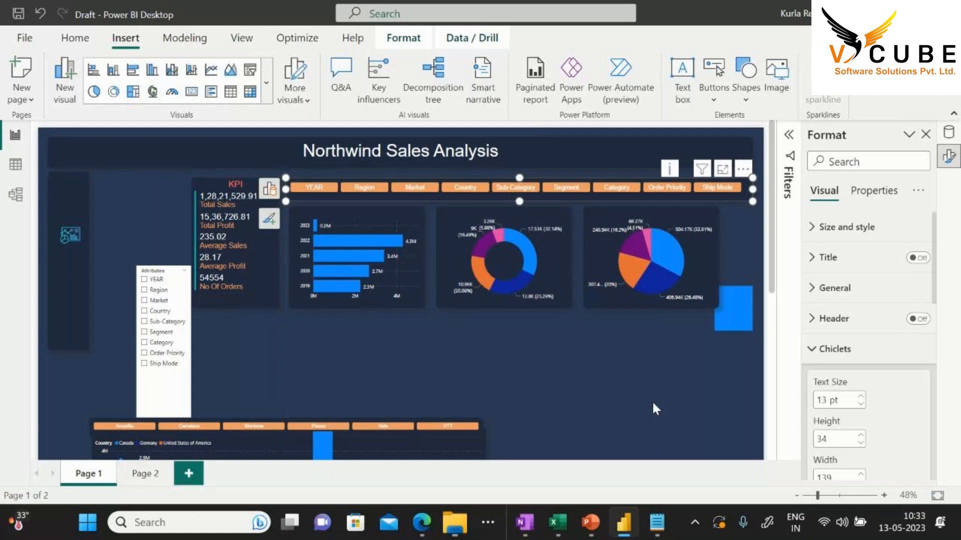
pyautogui.click(609, 420)
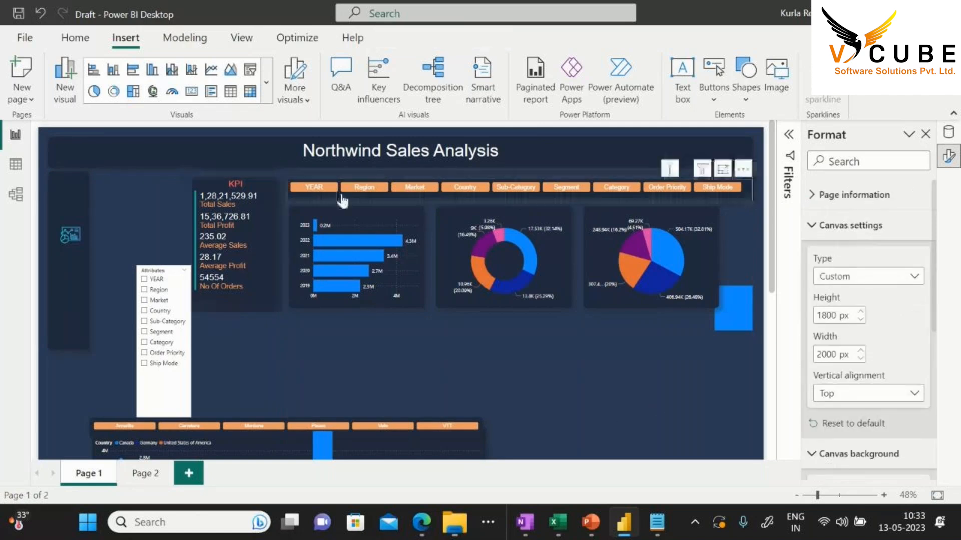
# Select YEAR, Market and Country together in the Attributes chiclet slicer, and inspect the donut chart's assigned fields
pyautogui.click(321, 192)
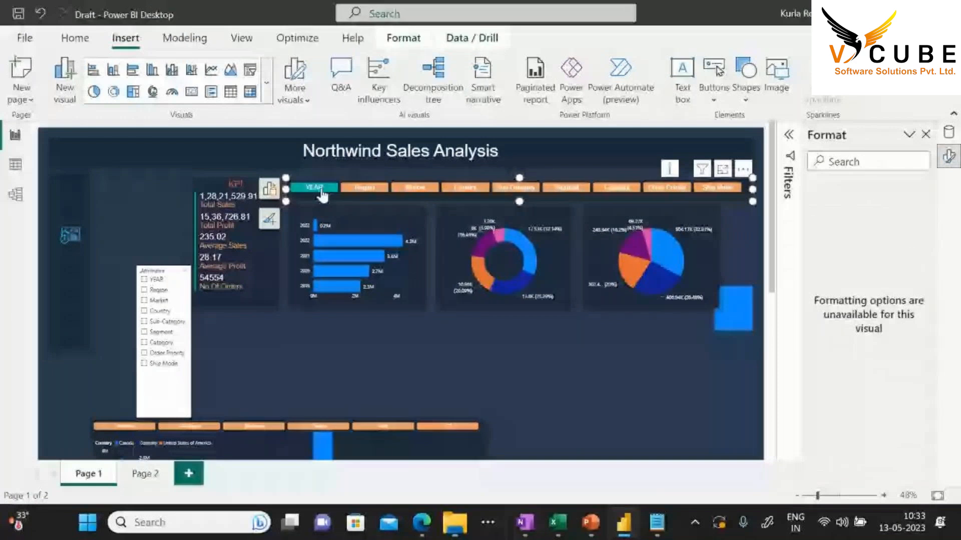
pyautogui.click(415, 188)
pyautogui.click(449, 189)
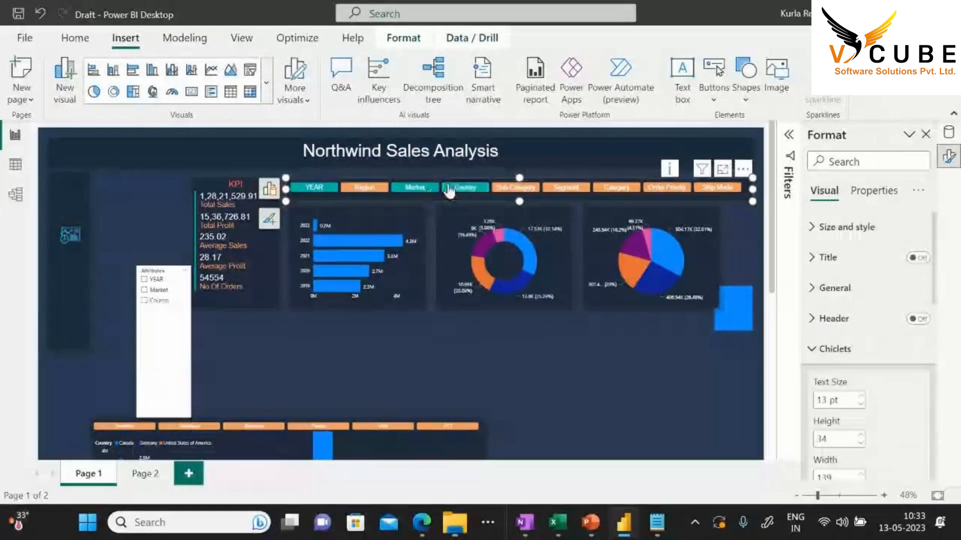
pyautogui.click(530, 220)
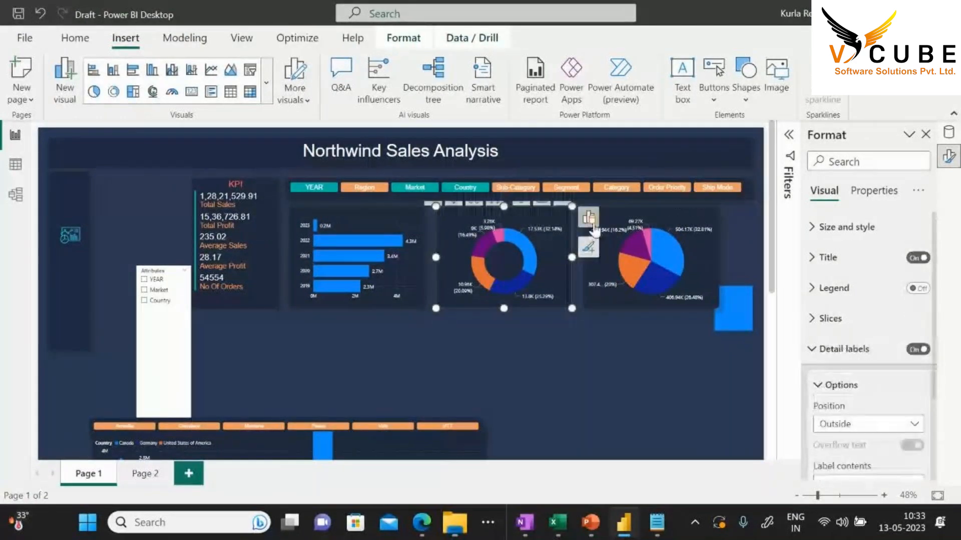
pyautogui.click(589, 221)
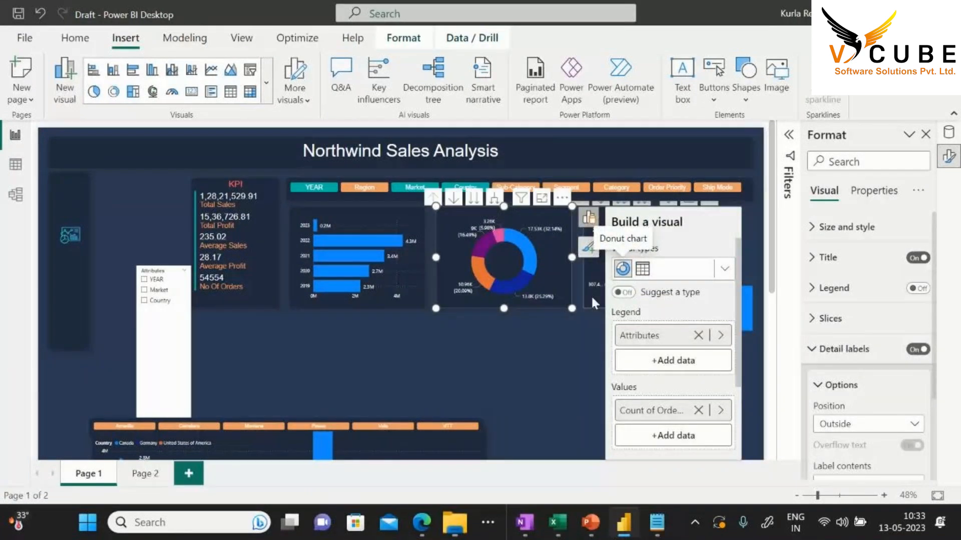
pyautogui.click(506, 361)
# Clear Country, Market and YEAR in the Attributes chiclet slicer
pyautogui.click(473, 193)
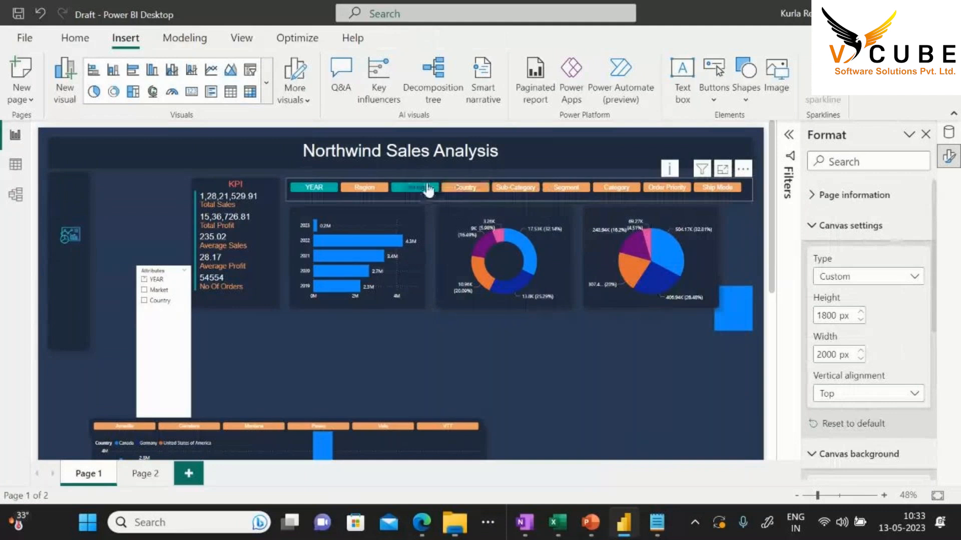
pyautogui.click(419, 189)
pyautogui.click(335, 192)
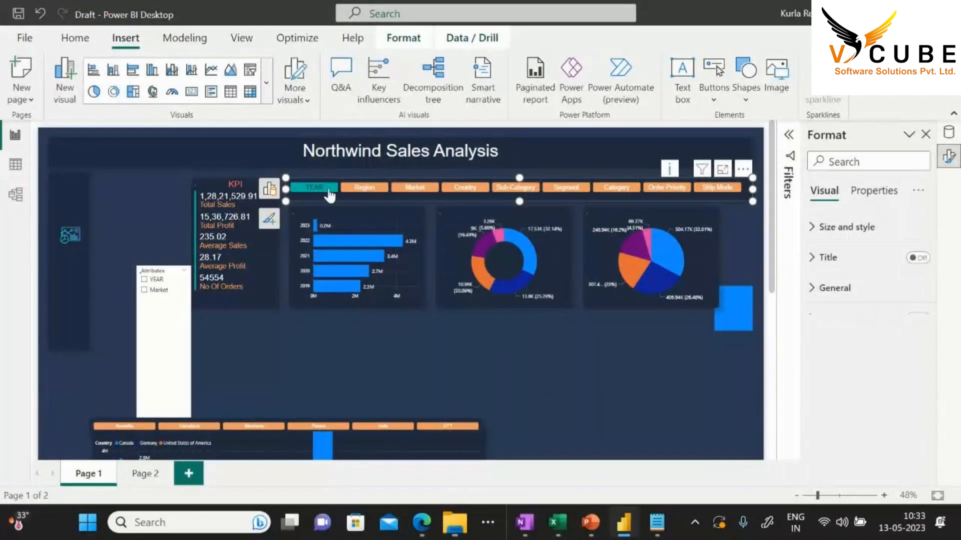
# Turn off multiple selection for the Attributes chiclet slicer
pyautogui.click(821, 295)
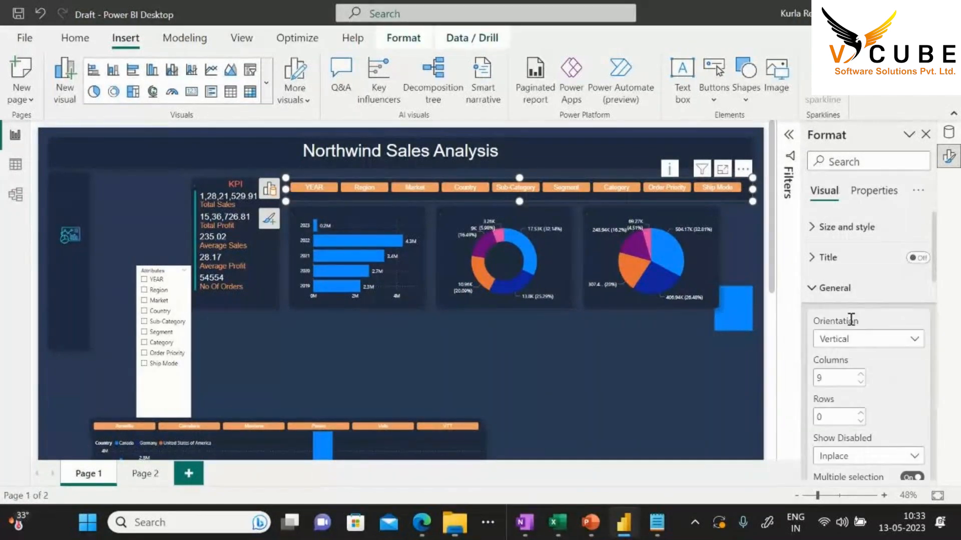
pyautogui.scroll(-3, 915, 376)
pyautogui.click(911, 356)
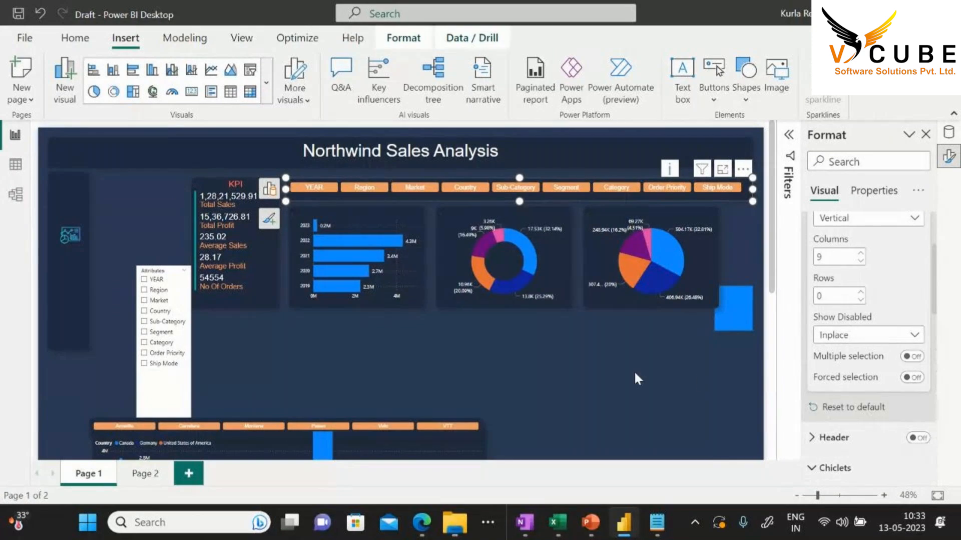
pyautogui.click(633, 369)
# Test the Attributes chiclet slicer by selecting Region, Market and Country one after another
pyautogui.click(353, 191)
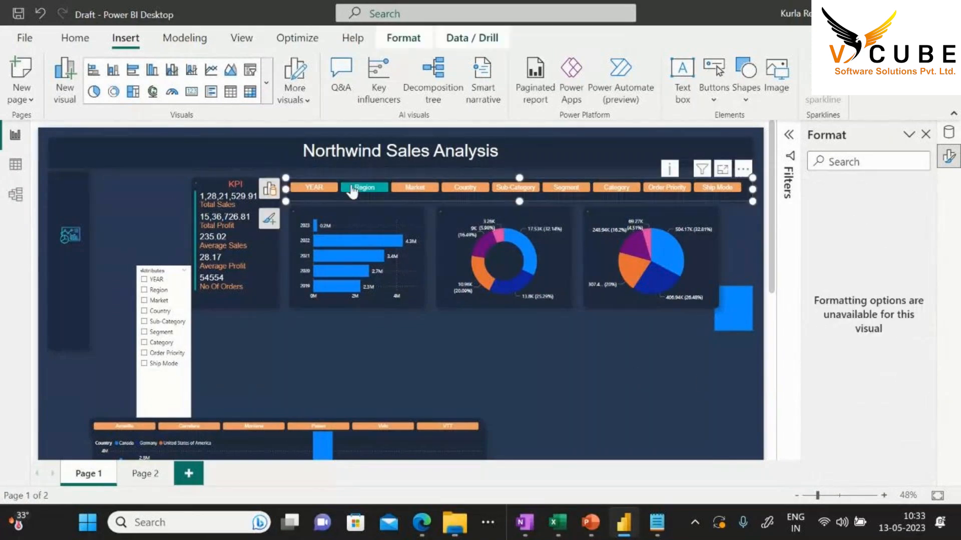
pyautogui.click(422, 191)
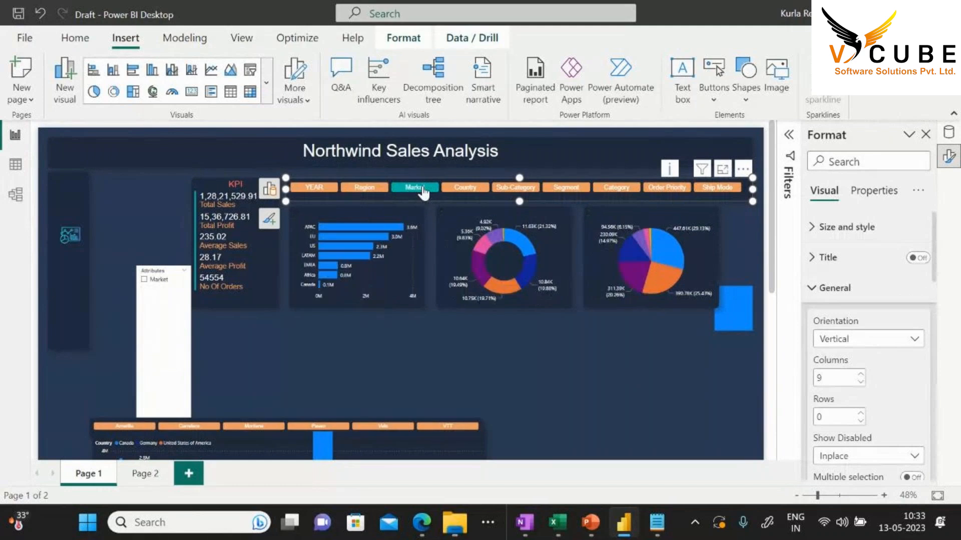
pyautogui.click(459, 190)
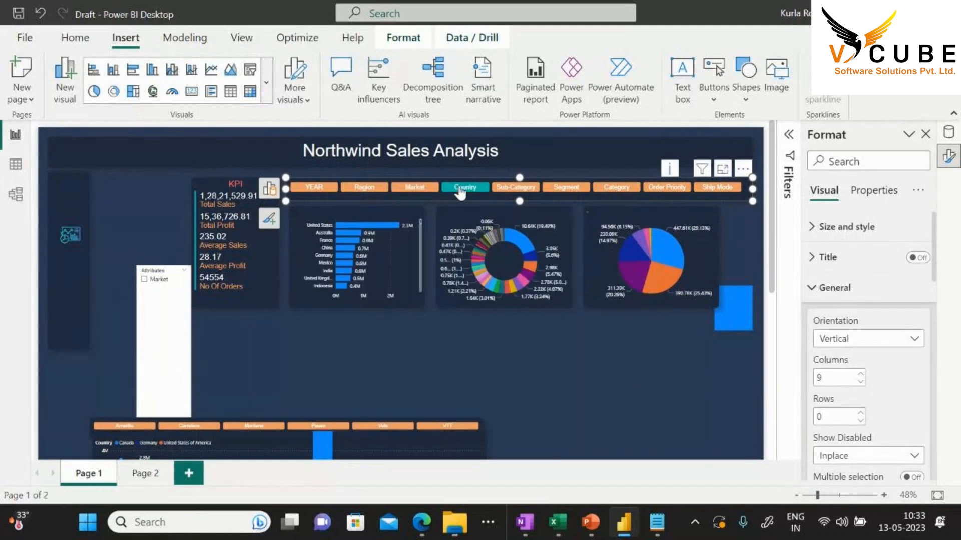
# Preview the charts by Sub-Category, Segment and Order Priority using the attribute slicer, and clear the slicer selection
pyautogui.click(515, 189)
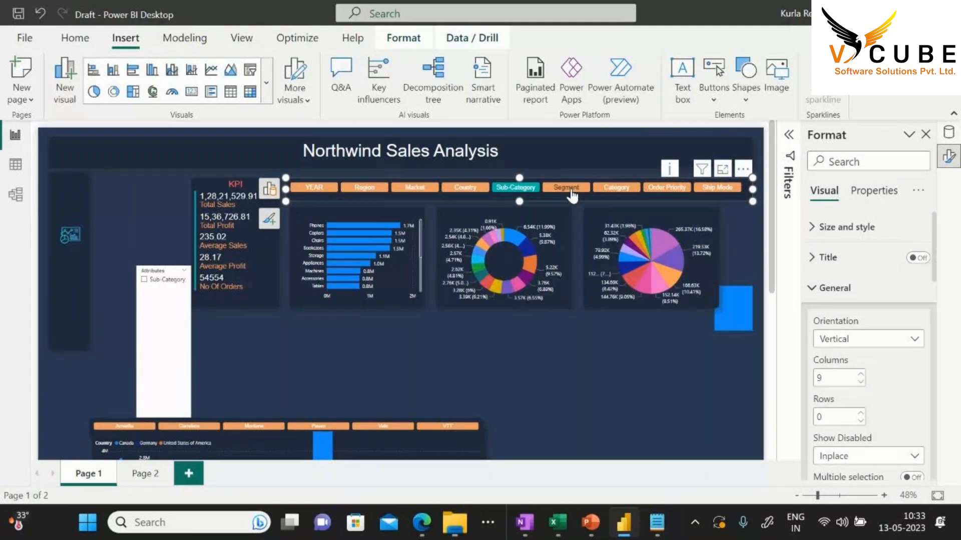
pyautogui.click(571, 189)
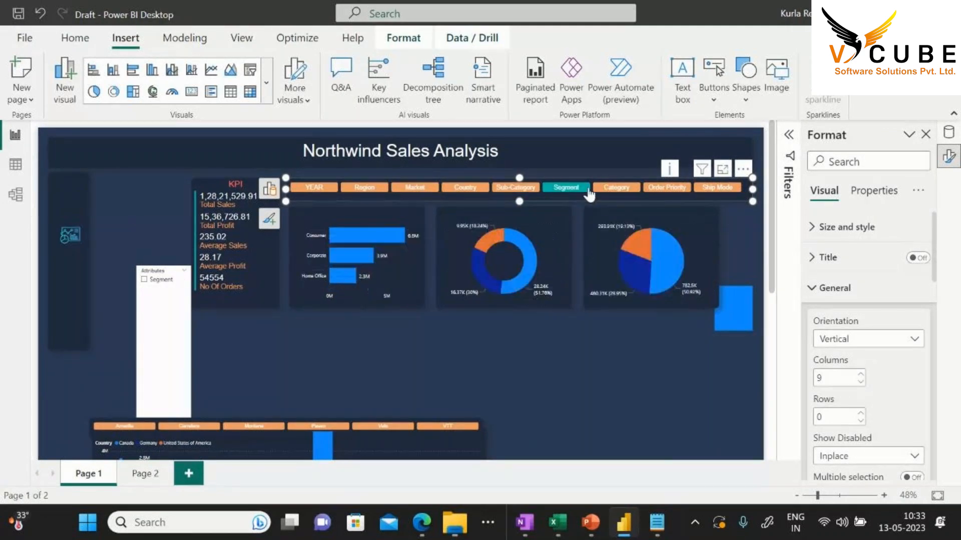
pyautogui.click(667, 188)
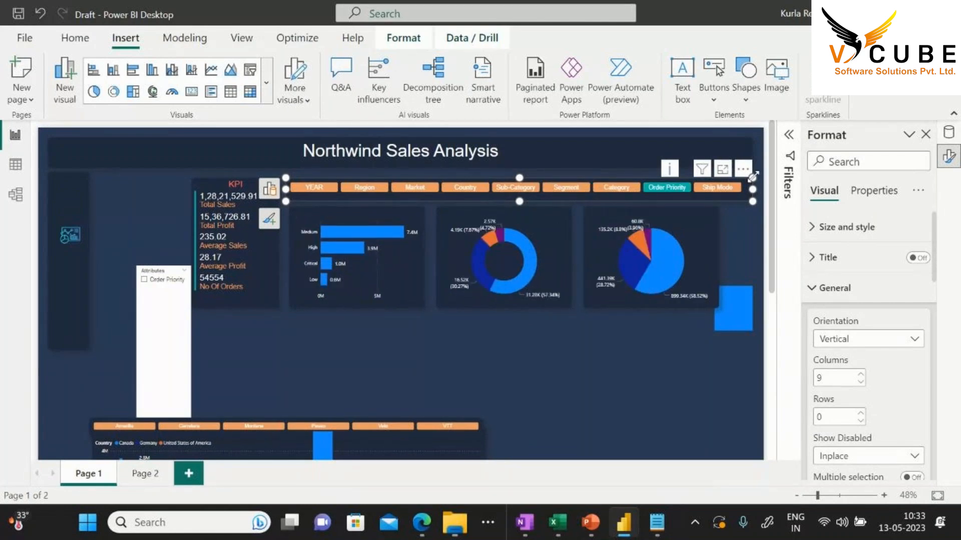
pyautogui.click(668, 188)
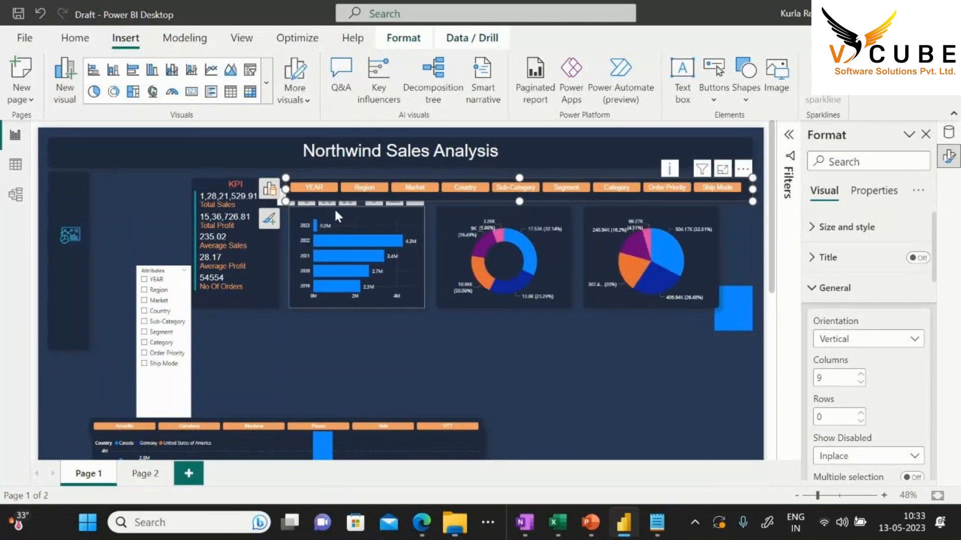
# Inspect the title text settings of the bar chart below the attribute slicer
pyautogui.click(335, 208)
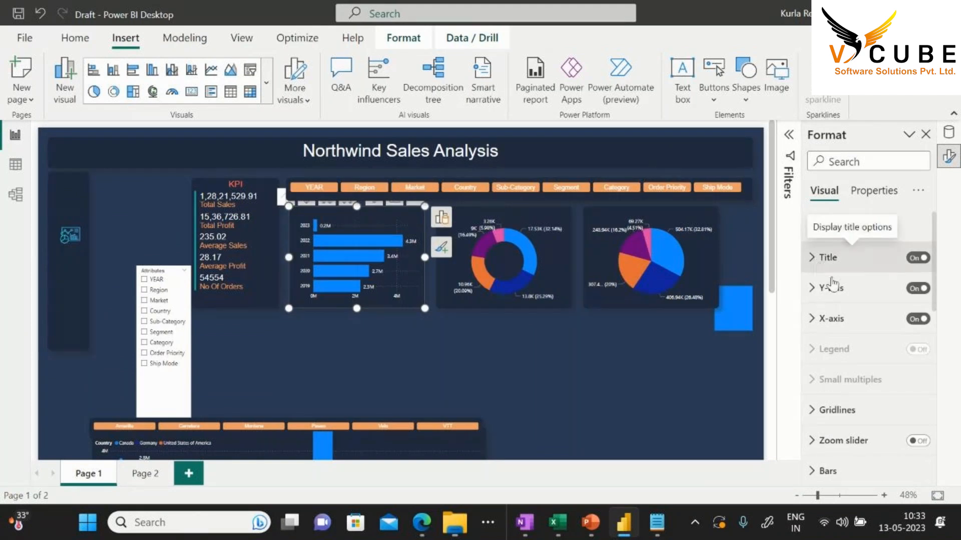
pyautogui.click(824, 258)
pyautogui.click(813, 259)
pyautogui.click(816, 267)
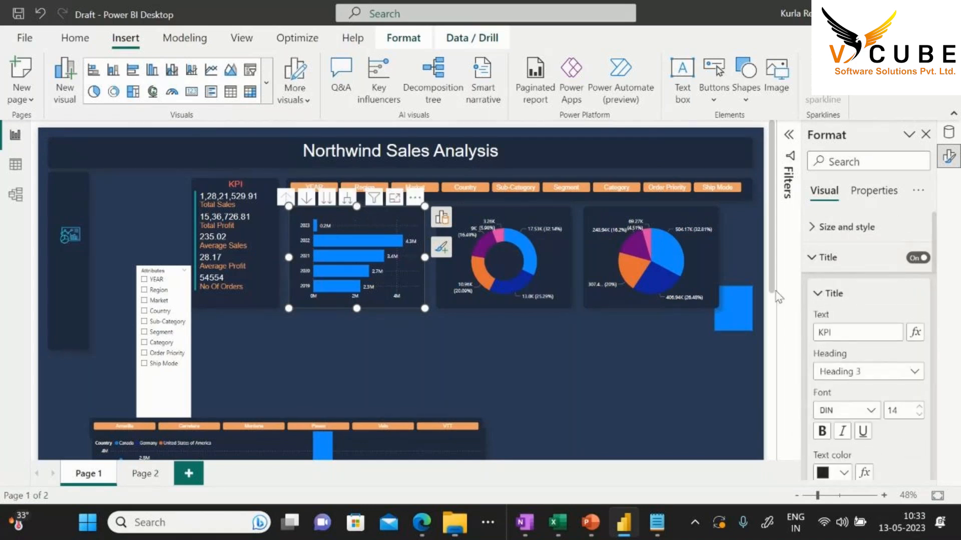
pyautogui.moveTo(854, 334); pyautogui.dragTo(820, 338)
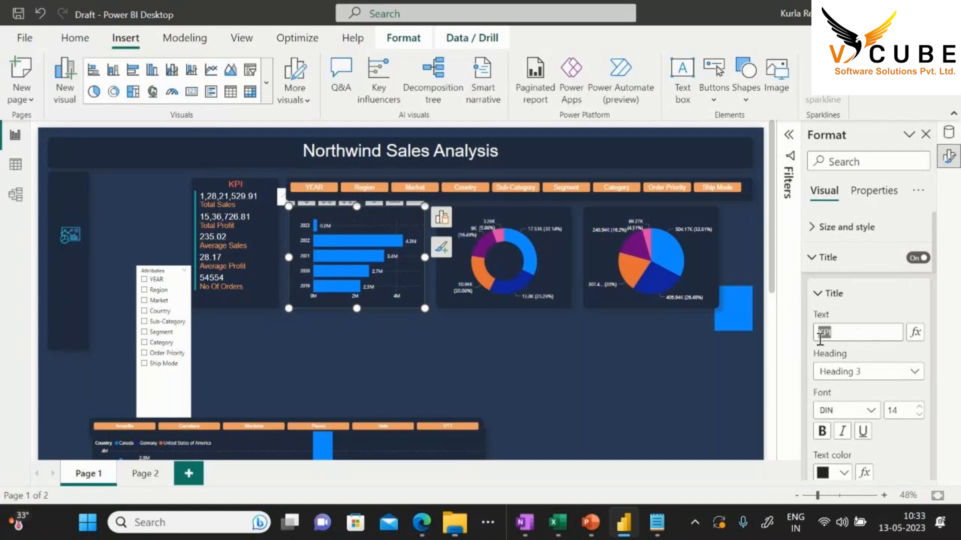
pyautogui.click(604, 374)
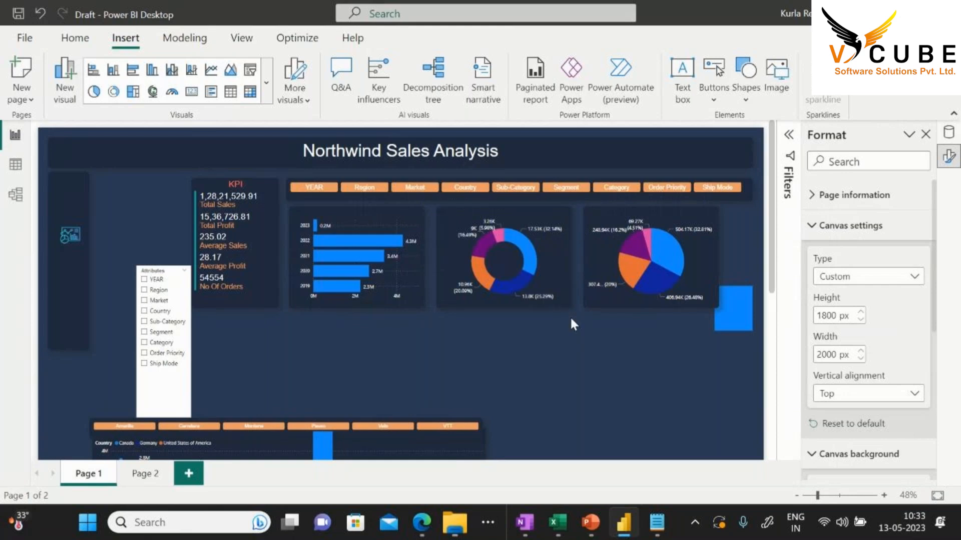
# Change the "YEAR" label to "Year" in the Attributes table's formula and return to the report page
pyautogui.click(13, 169)
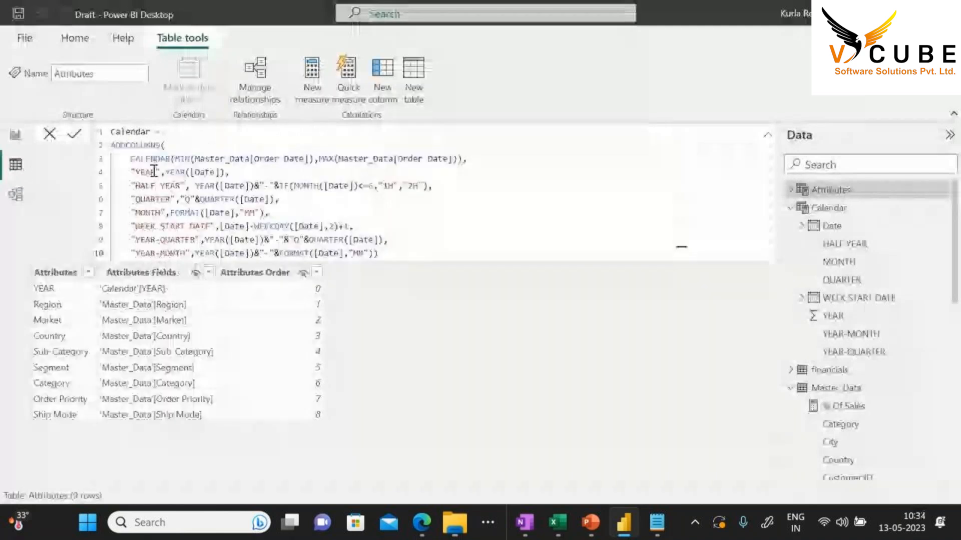
pyautogui.click(824, 190)
pyautogui.click(160, 147)
pyautogui.press('BackSpace')
pyautogui.press('BackSpace')
pyautogui.press('BackSpace')
pyautogui.write('ear')
pyautogui.click(186, 273)
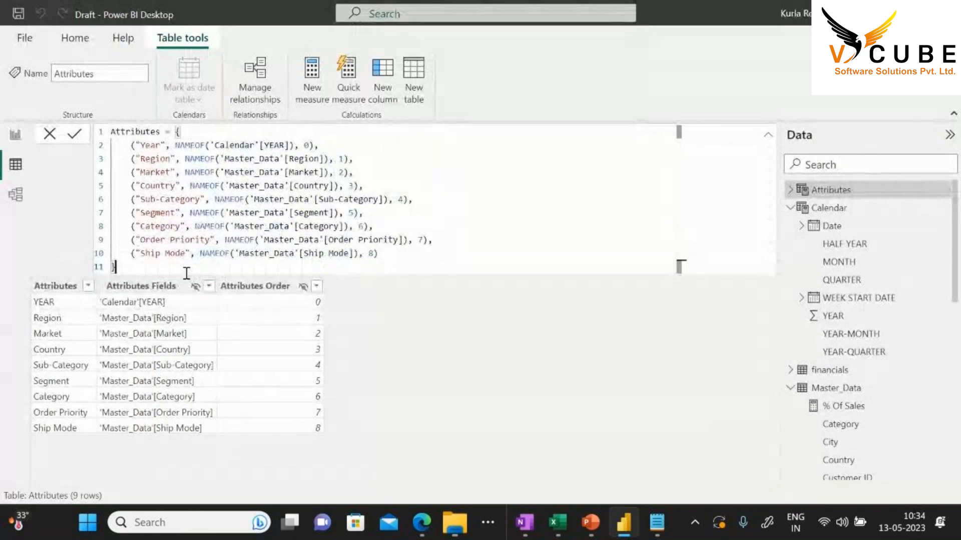
pyautogui.press('Return')
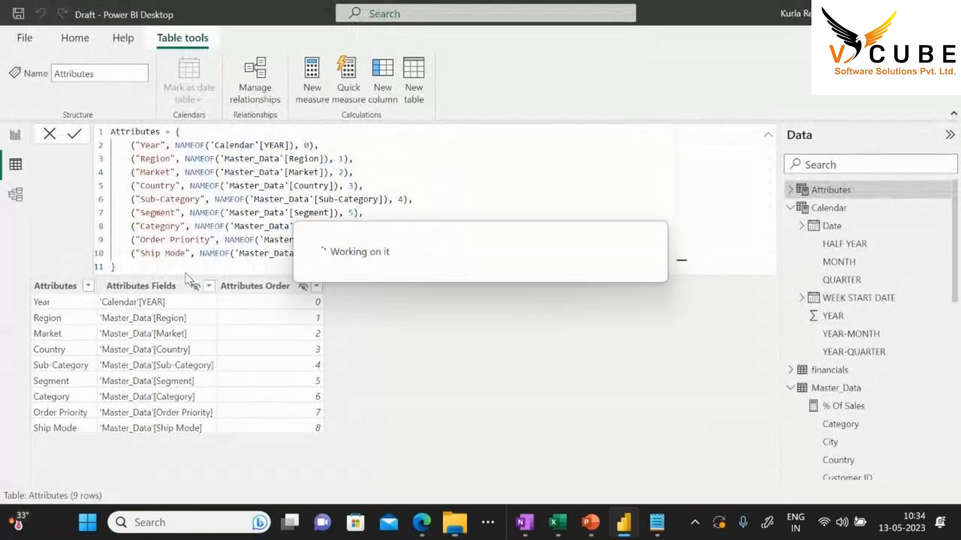
pyautogui.click(15, 135)
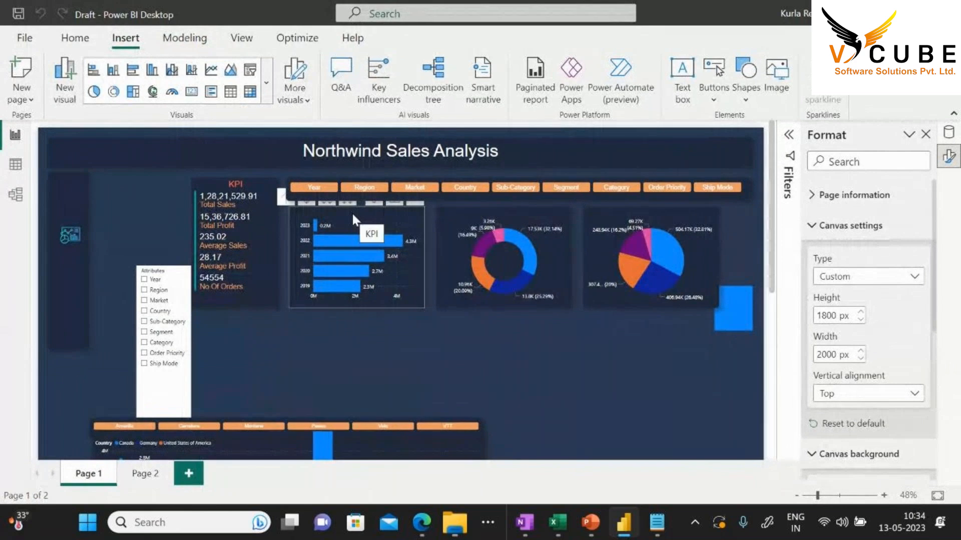
pyautogui.click(354, 228)
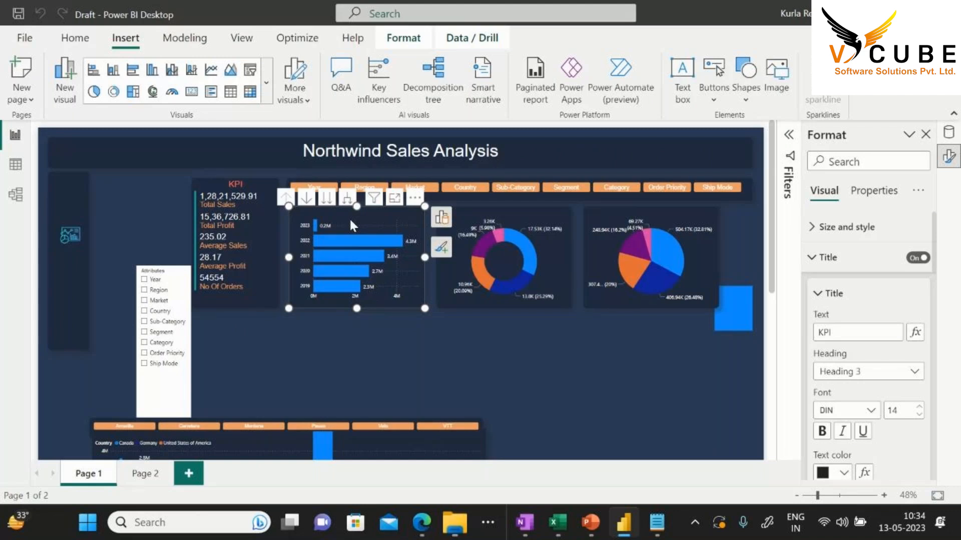
pyautogui.click(507, 376)
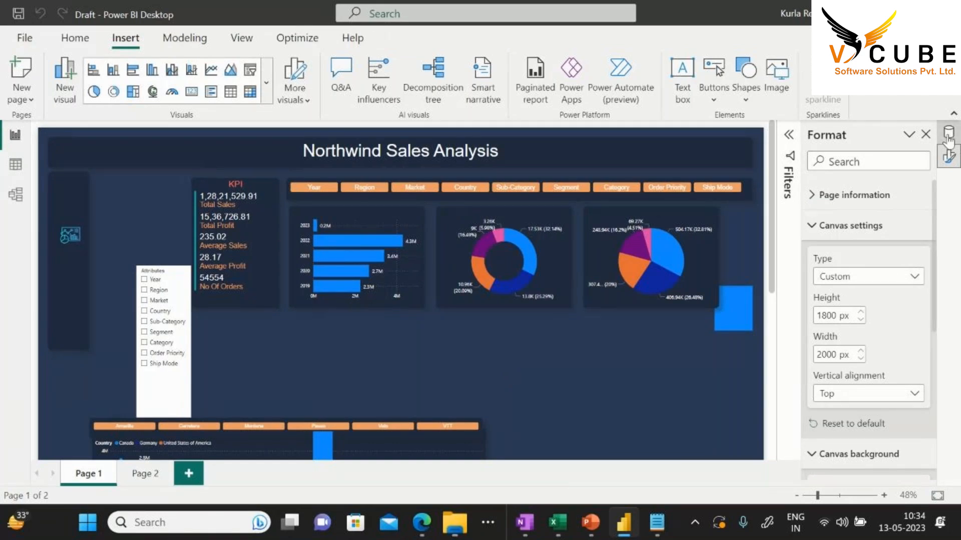
# Create a new measure in the Master_Data table named Dynamic Title_Total Sales
pyautogui.click(947, 133)
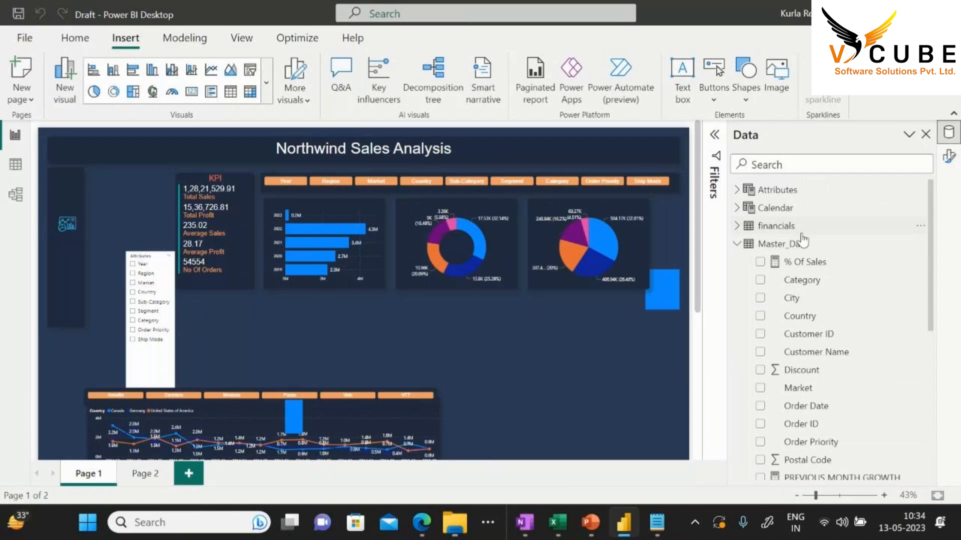
pyautogui.rightClick(789, 243)
pyautogui.click(820, 227)
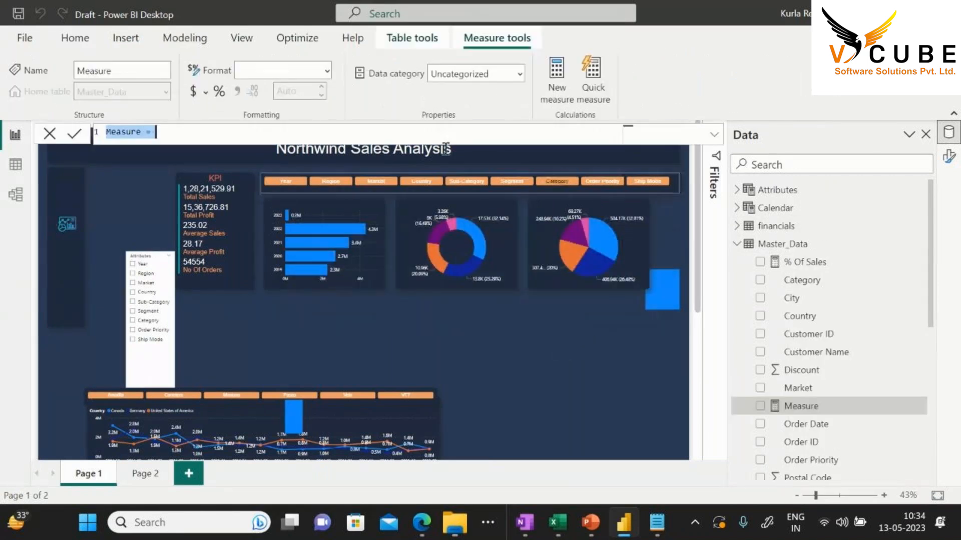
pyautogui.click(248, 134)
pyautogui.press('BackSpace')
pyautogui.press('BackSpace')
pyautogui.press('BackSpace')
pyautogui.press('BackSpace')
pyautogui.press('BackSpace')
pyautogui.press('BackSpace')
pyautogui.press('BackSpace')
pyautogui.press('BackSpace')
pyautogui.press('BackSpace')
pyautogui.press('BackSpace')
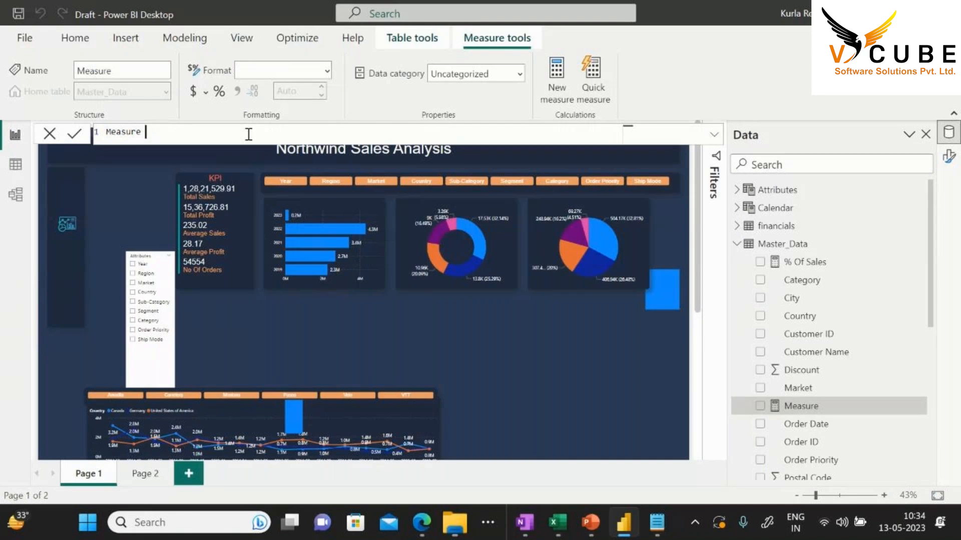
pyautogui.write('Dynamic Title_Total Sales=')
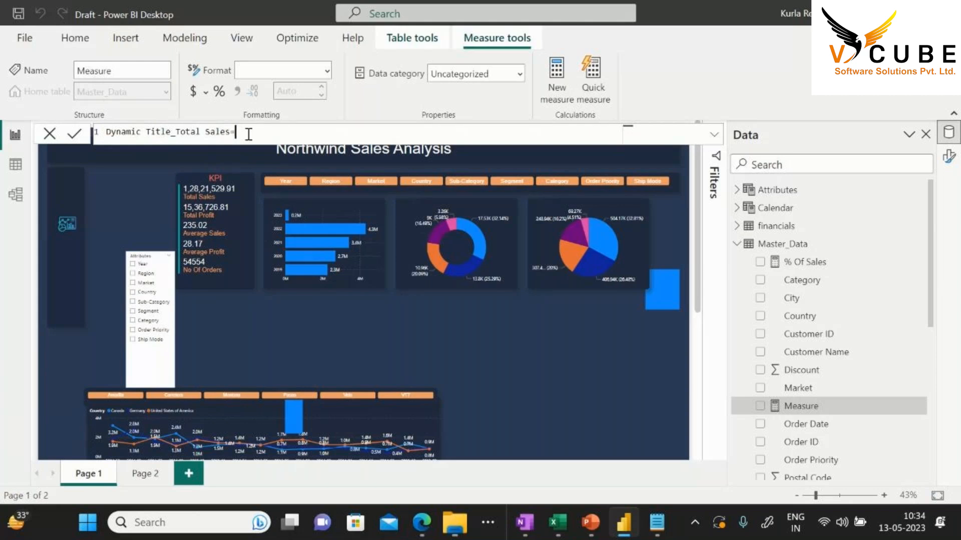
# Declare a variable SEL_SLICER in the measure, starting its expression with CONCATENATE(VALUES(Attributes),
pyautogui.hotkey('shift', 'Return')
pyautogui.write('VAR ')
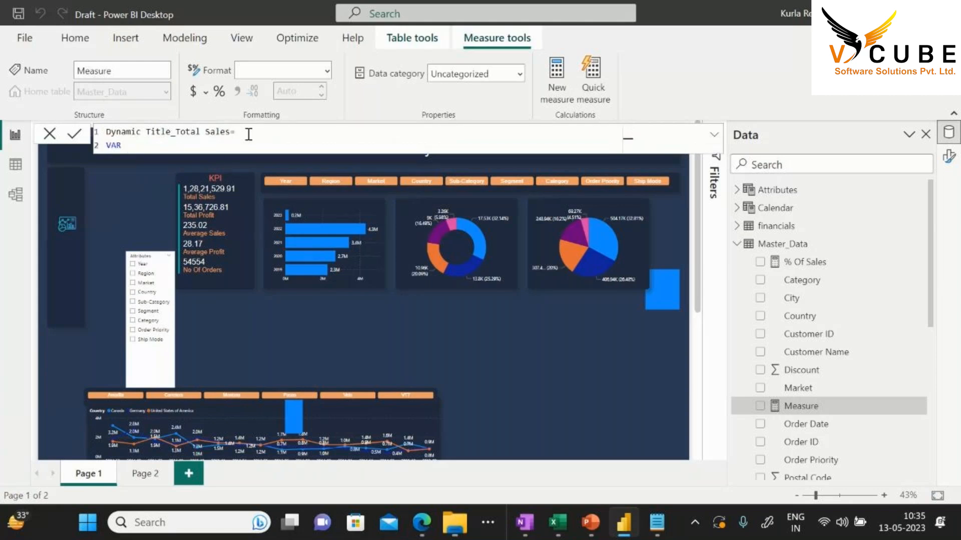
pyautogui.write('SEL_SLICER=CONCATENATE(')
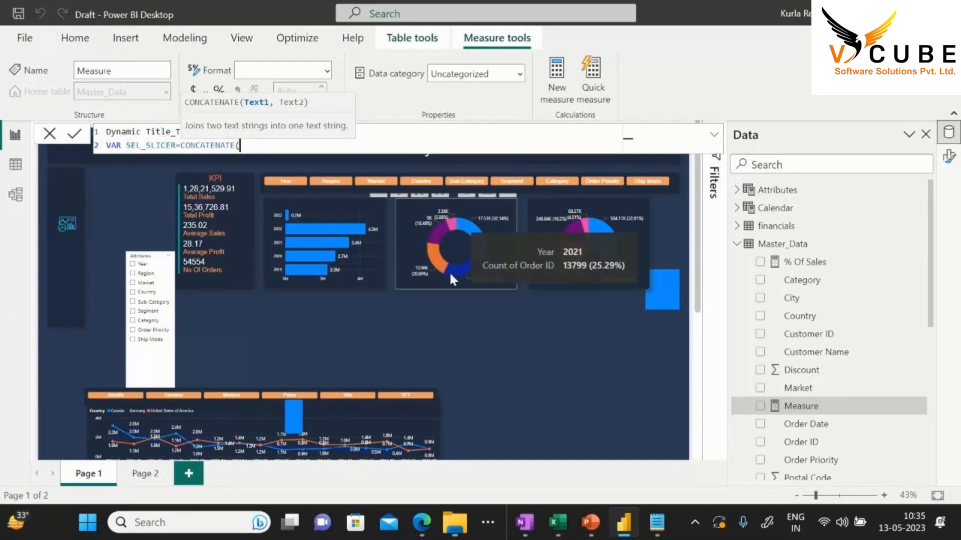
pyautogui.write('C')
pyautogui.press('BackSpace')
pyautogui.write('VALUE(')
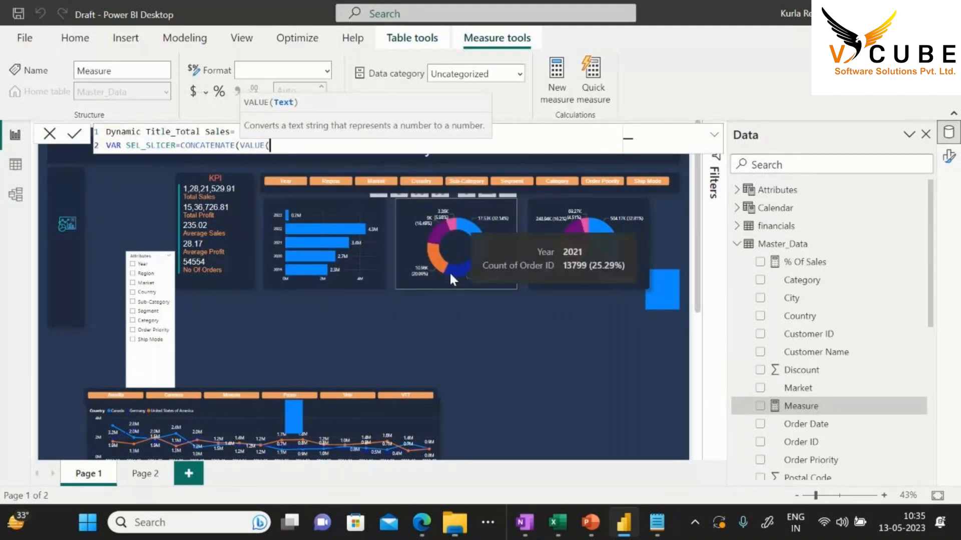
pyautogui.write('at')
pyautogui.press('BackSpace')
pyautogui.press('BackSpace')
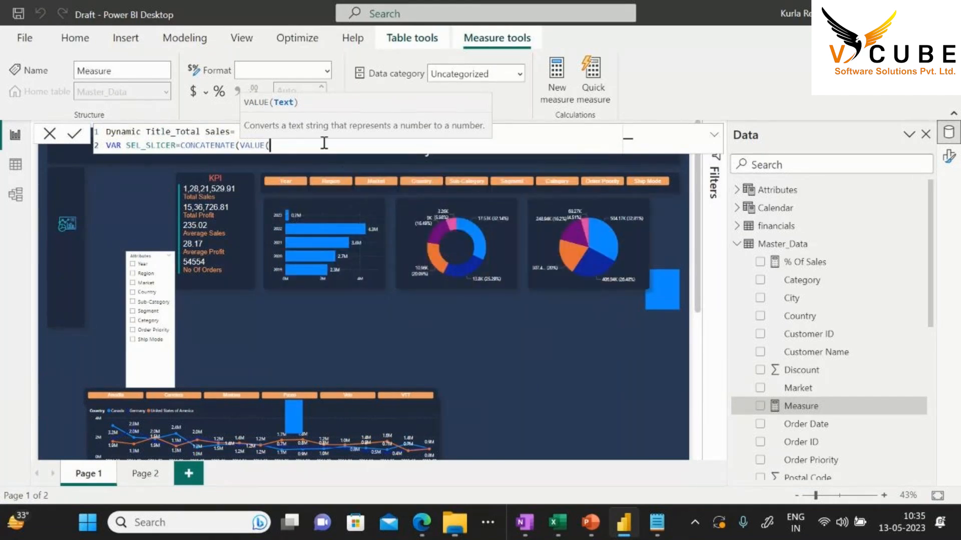
pyautogui.press('BackSpace')
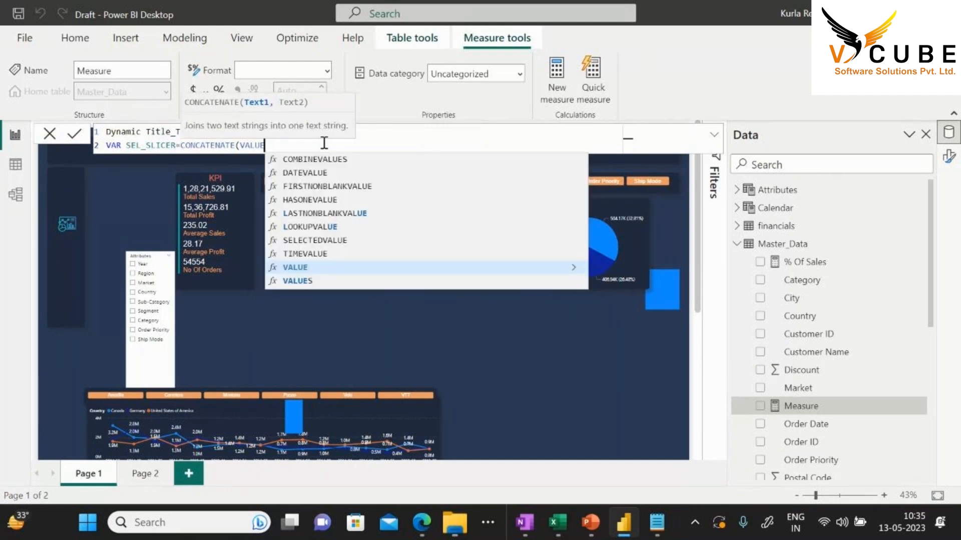
pyautogui.write('S(')
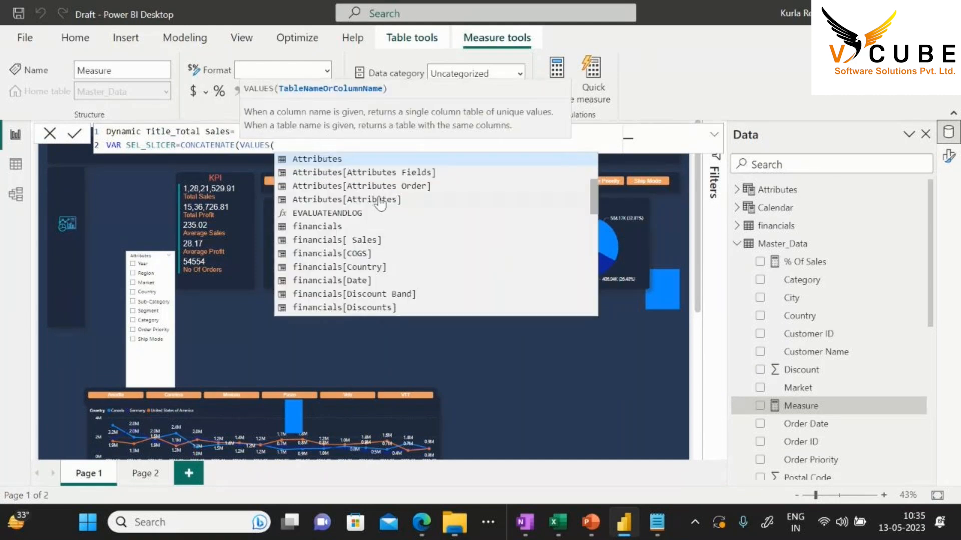
pyautogui.press('Tab')
pyautogui.write('),at')
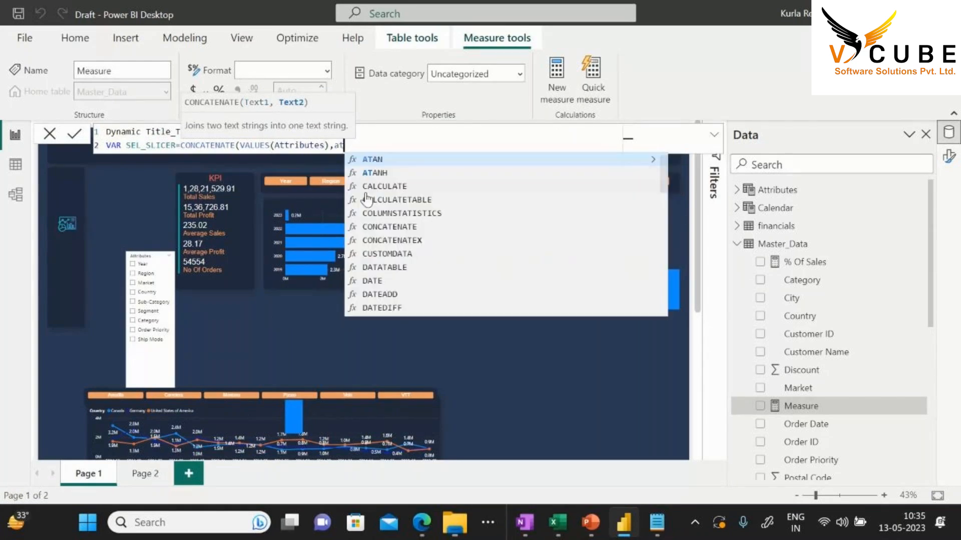
# Switch the function to CONCATENATEX and complete it with Attributes[Attributes] as the expression and "," as the delimiter
pyautogui.press('BackSpace')
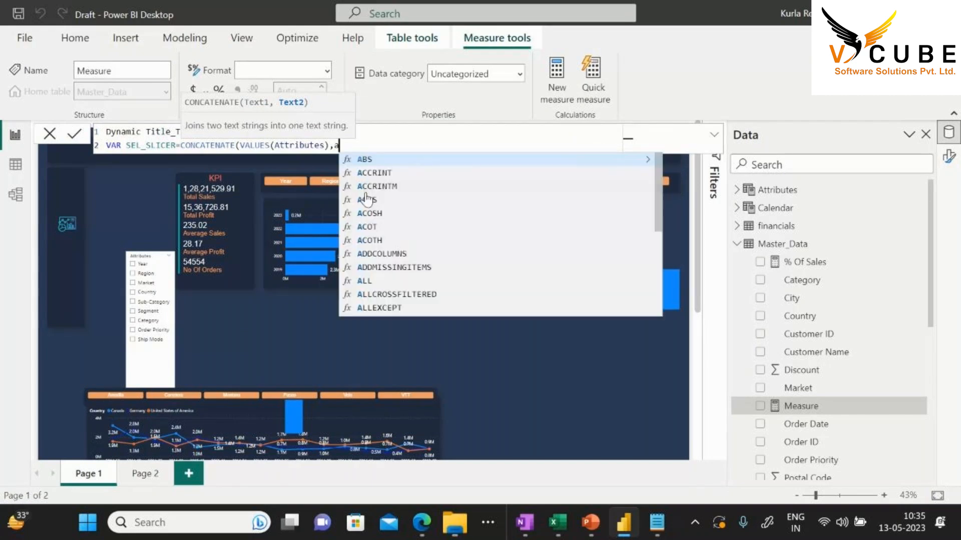
pyautogui.scroll(-4, 425, 218)
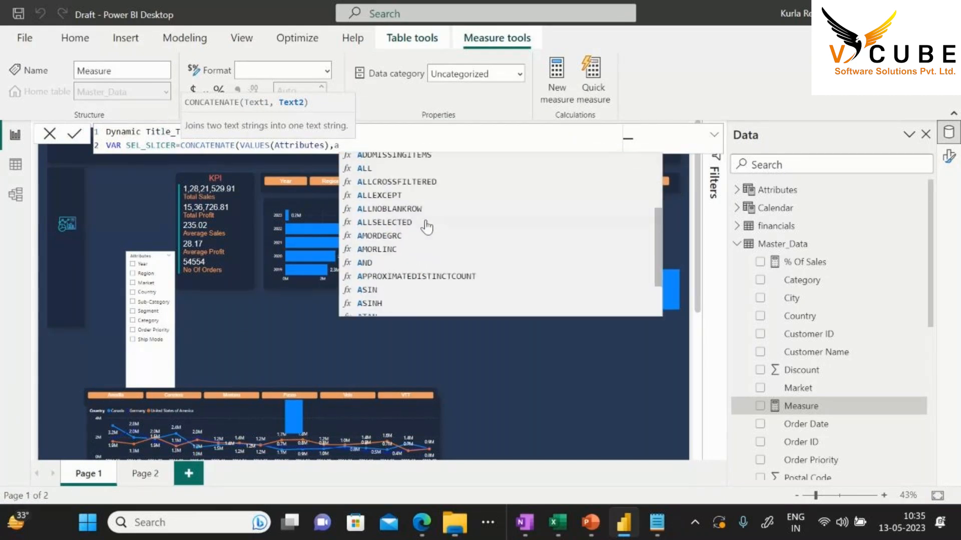
pyautogui.scroll(4, 430, 220)
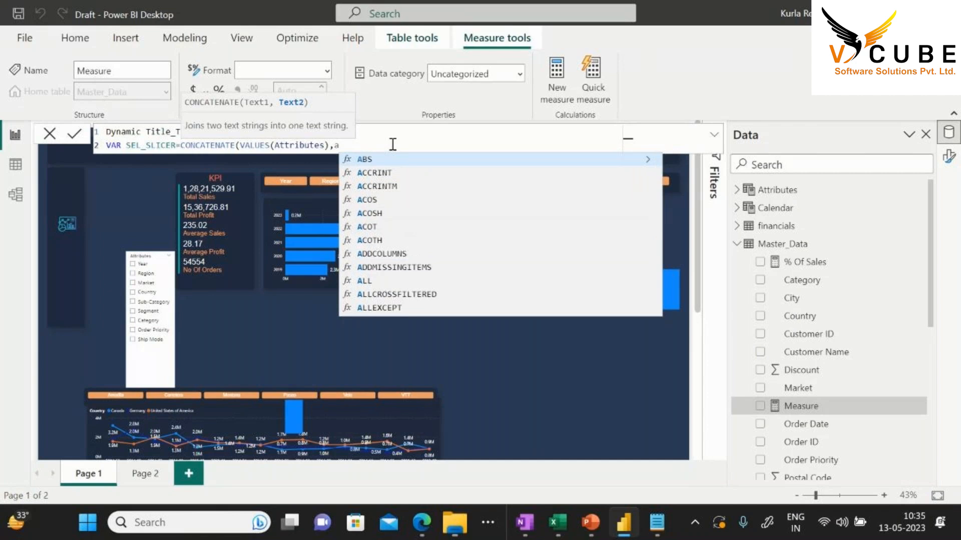
pyautogui.click(237, 146)
pyautogui.write('X')
pyautogui.press('Tab')
pyautogui.click(347, 146)
pyautogui.write('tt')
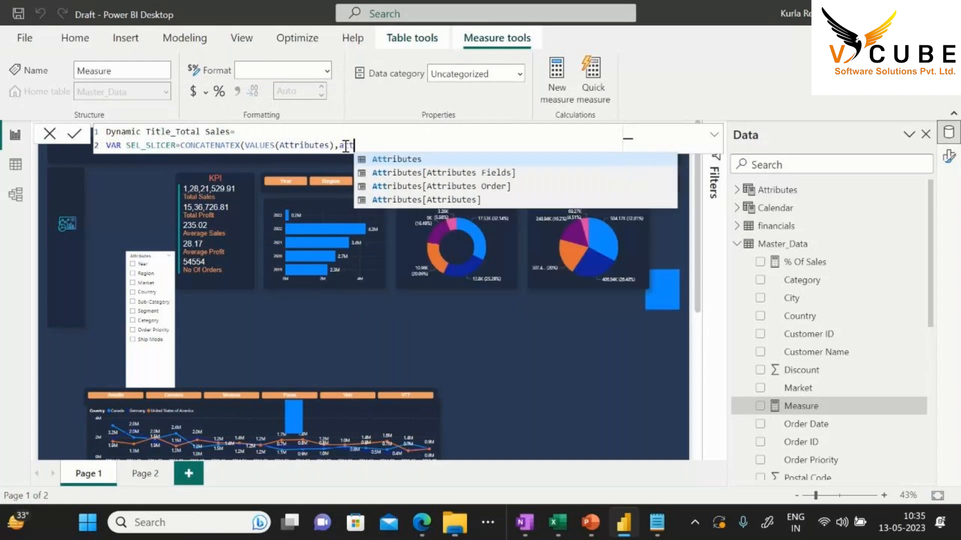
pyautogui.click(418, 199)
pyautogui.write(',",')
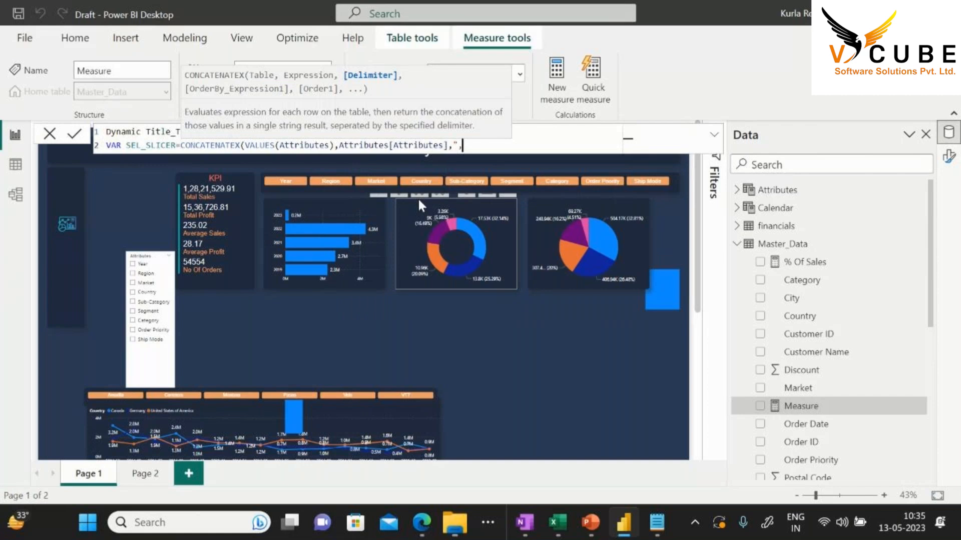
pyautogui.write('")')
pyautogui.hotkey('shift', 'Return')
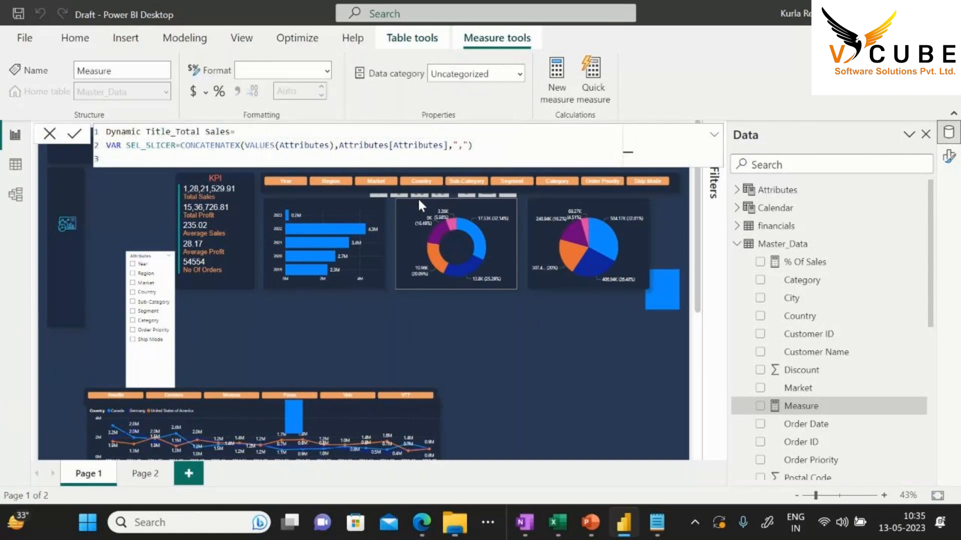
# Add a second variable TITLE_ defined as "Total Sales By "&SEL_SLICER
pyautogui.write('VAR TITLE_="Total Sales By ')
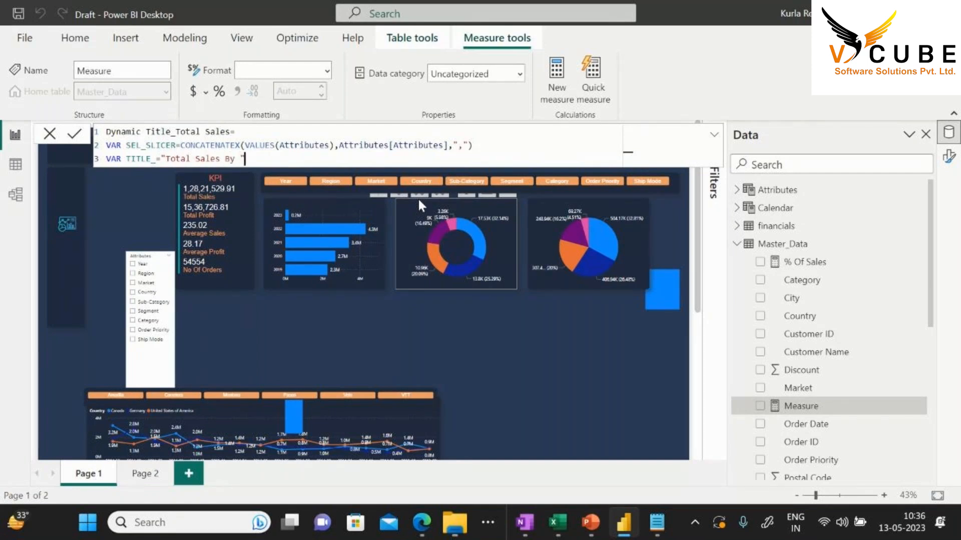
pyautogui.write('"&')
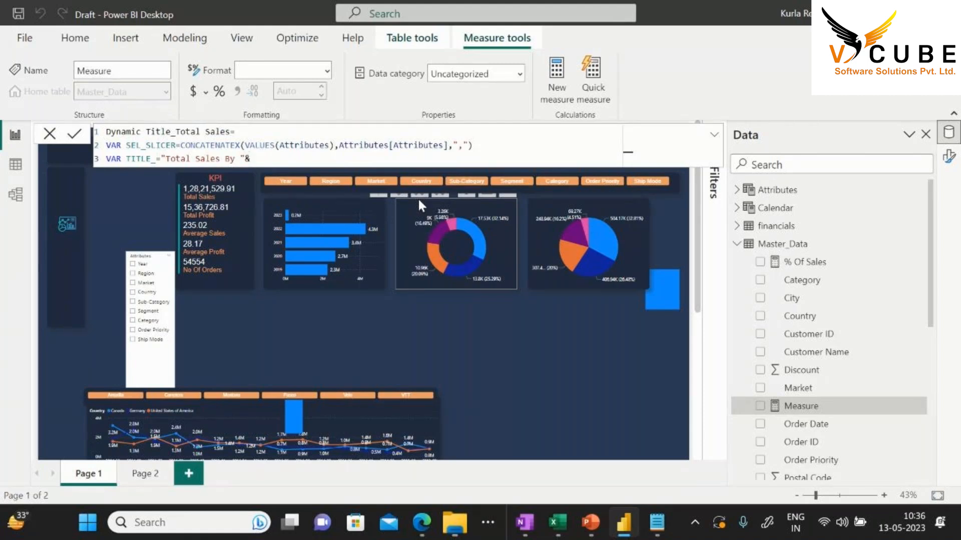
pyautogui.doubleClick(148, 145)
pyautogui.hotkey('ctrl', 'c')
pyautogui.click(254, 159)
pyautogui.hotkey('ctrl', 'v')
pyautogui.hotkey('ctrl', 'a')
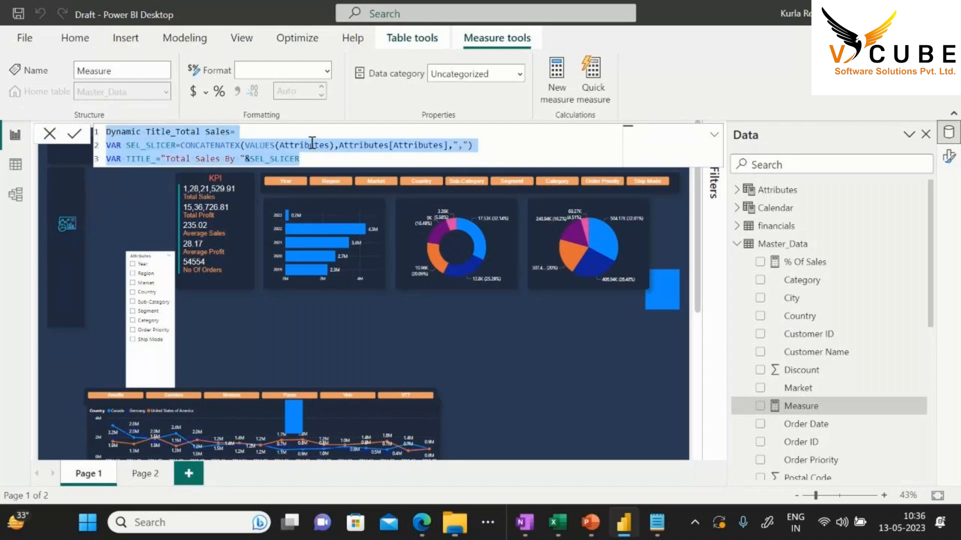
# Complete the Dynamic Title_Total Sales measure with RETURN followed by TITLE_, and commit the formula
pyautogui.click(317, 156)
pyautogui.press('Return')
pyautogui.write('RET')
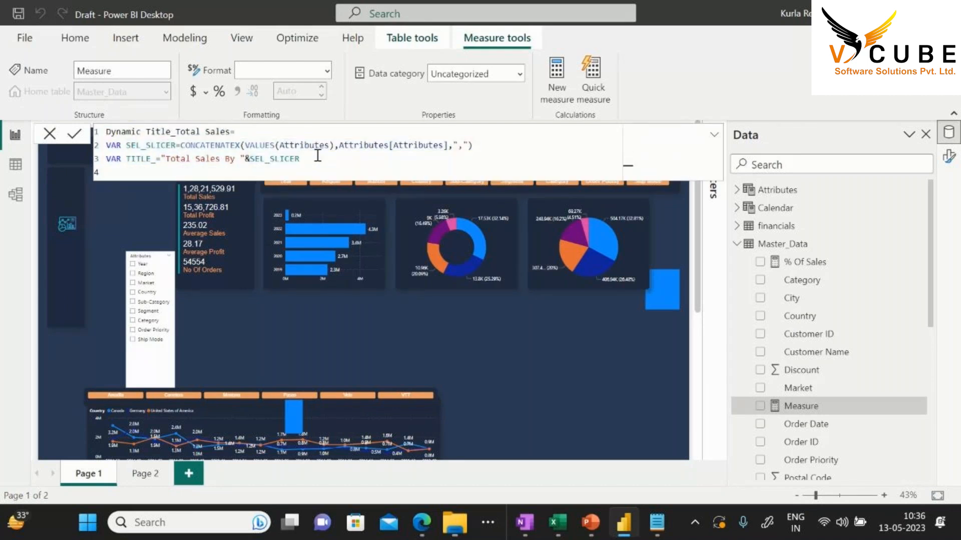
pyautogui.write('URN')
pyautogui.press('Return')
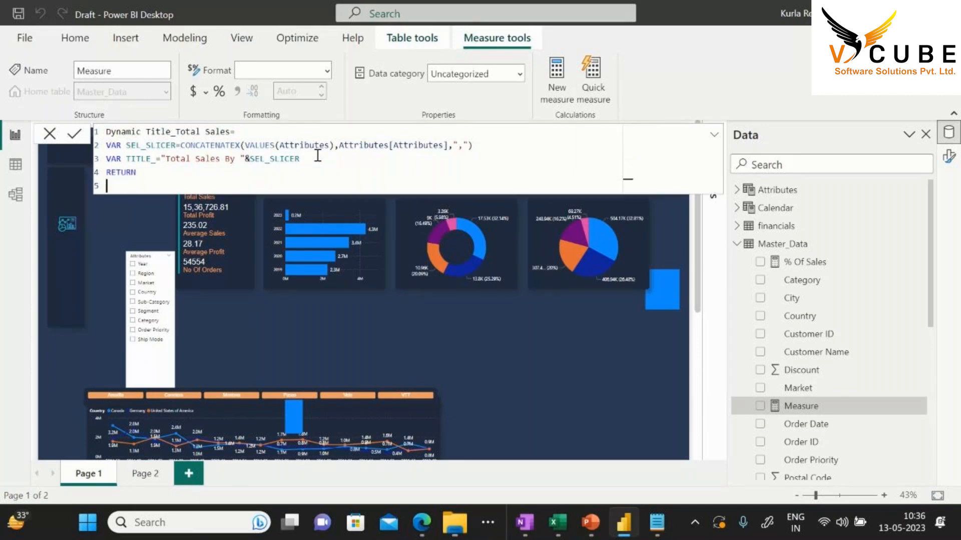
pyautogui.doubleClick(147, 159)
pyautogui.hotkey('ctrl', 'c')
pyautogui.click(147, 184)
pyautogui.hotkey('ctrl', 'v')
pyautogui.press('Return')
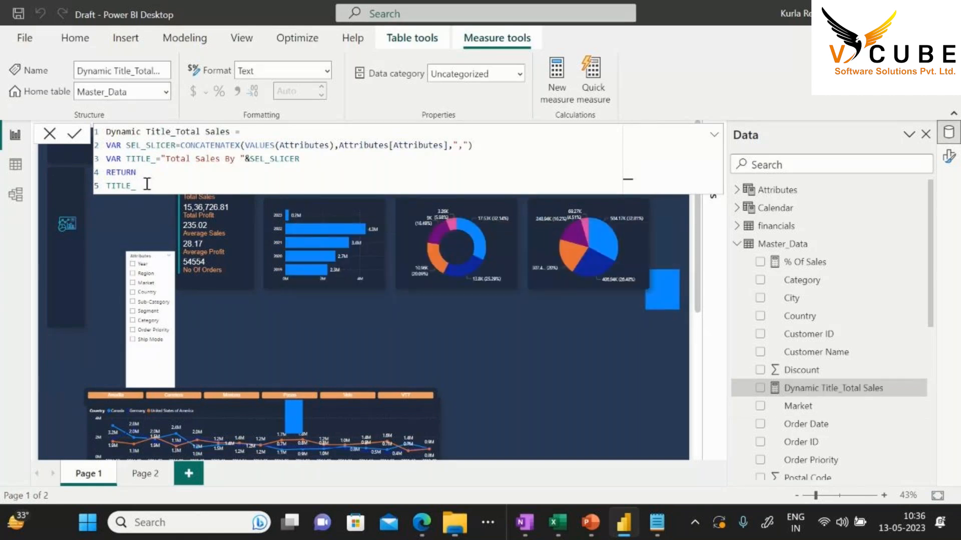
pyautogui.click(412, 311)
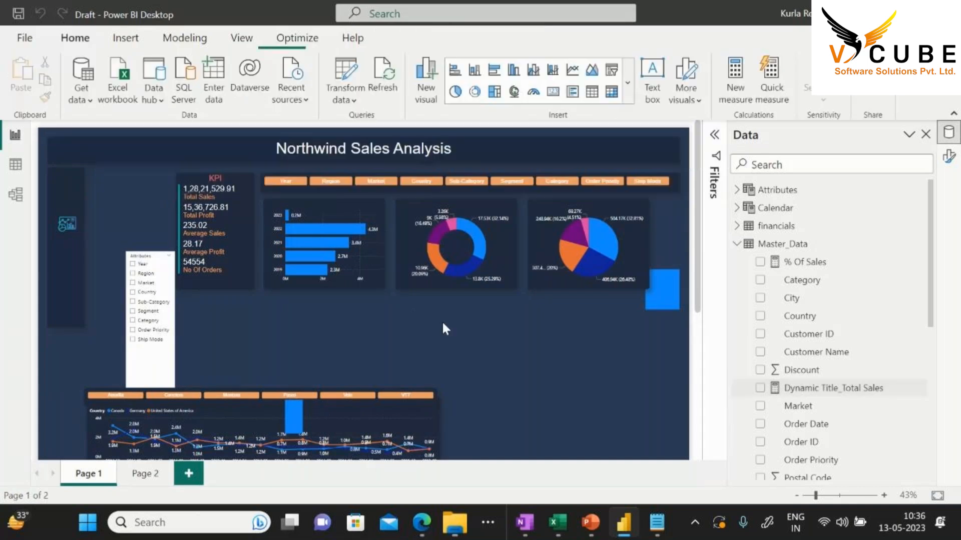
# Base the bar chart's title text on the field value of the Dynamic Title_Total Sales measure
pyautogui.click(349, 215)
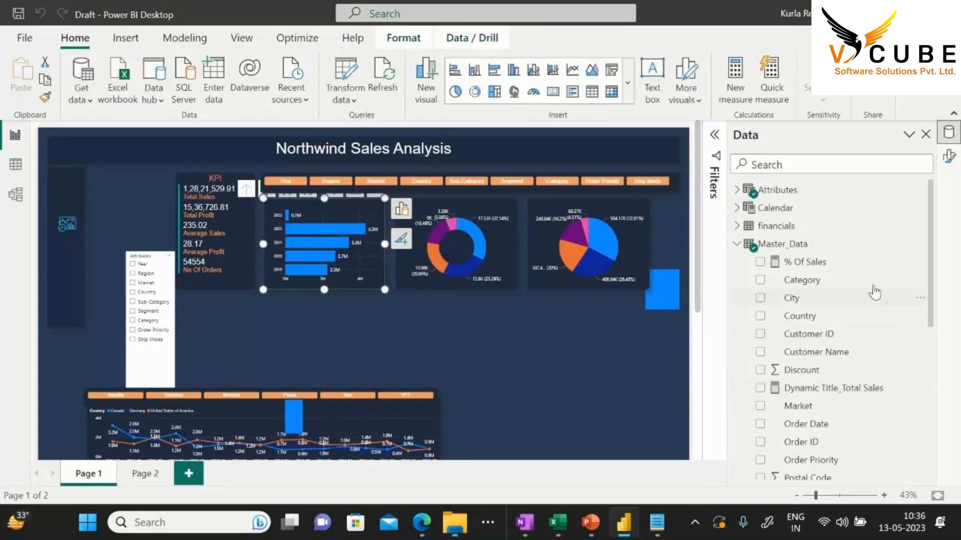
pyautogui.click(949, 157)
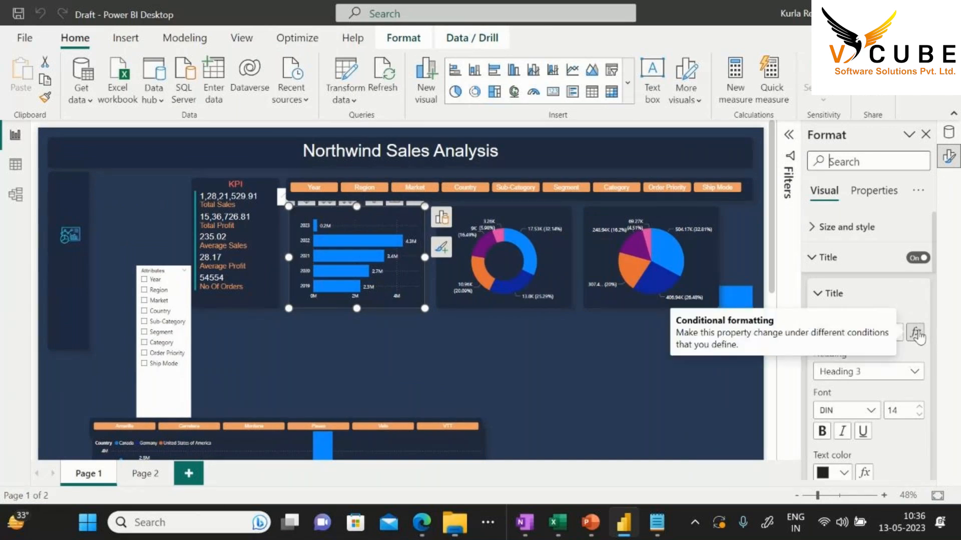
pyautogui.click(915, 333)
pyautogui.click(234, 149)
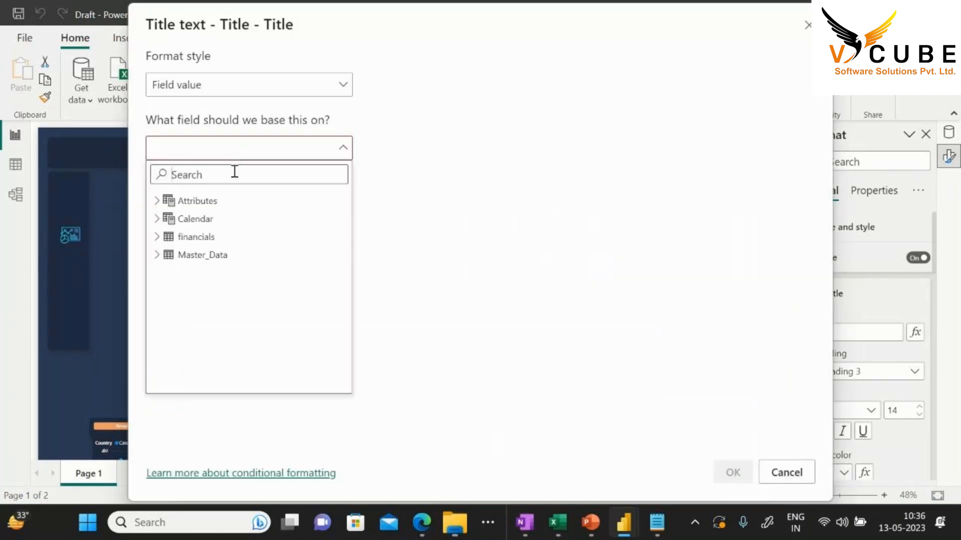
pyautogui.write('tit')
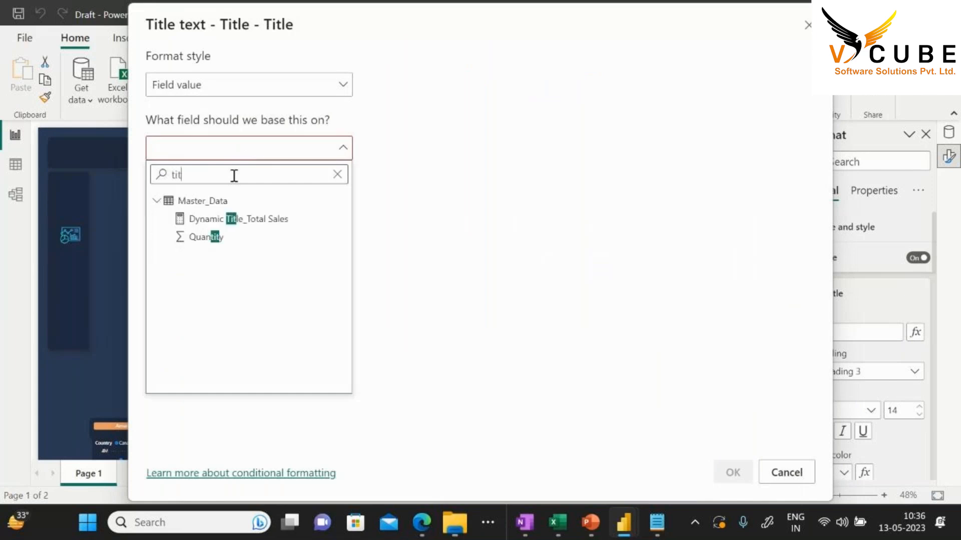
pyautogui.click(241, 219)
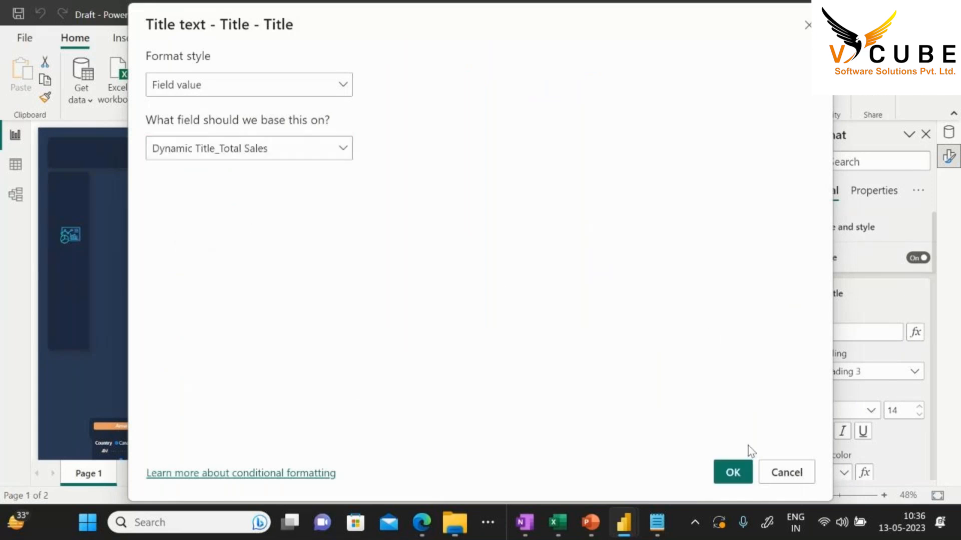
pyautogui.click(732, 473)
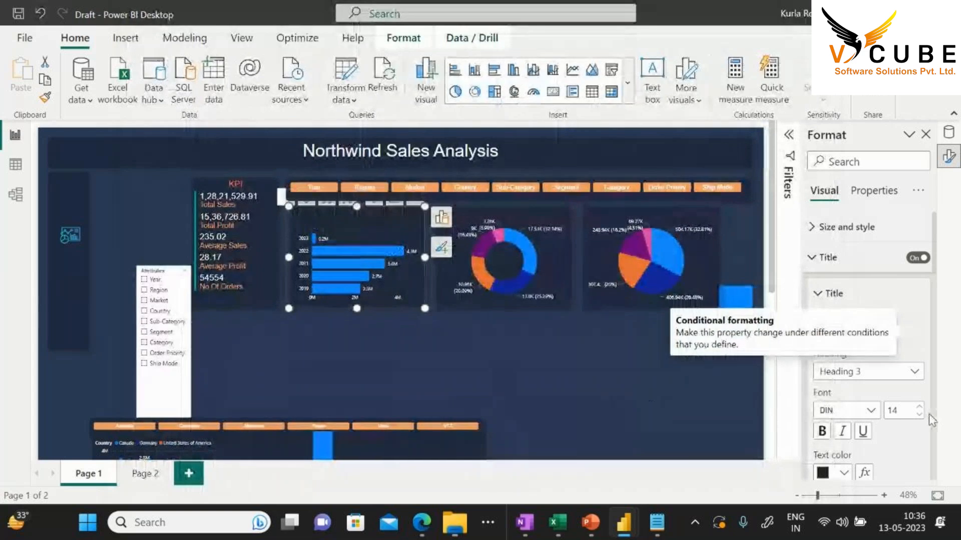
# Set the bar chart title's font to Arial and its text color to white
pyautogui.scroll(-1, 920, 362)
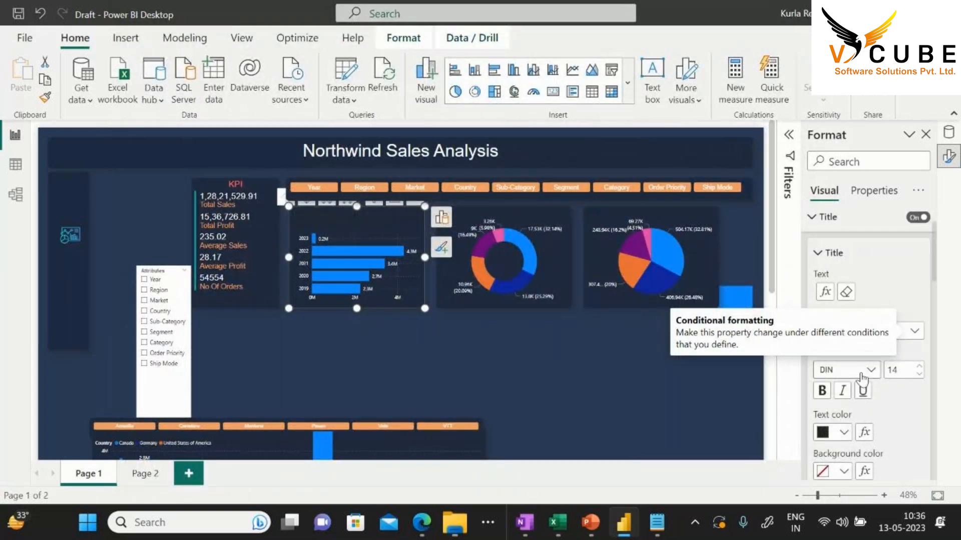
pyautogui.click(858, 371)
pyautogui.click(831, 127)
pyautogui.click(844, 432)
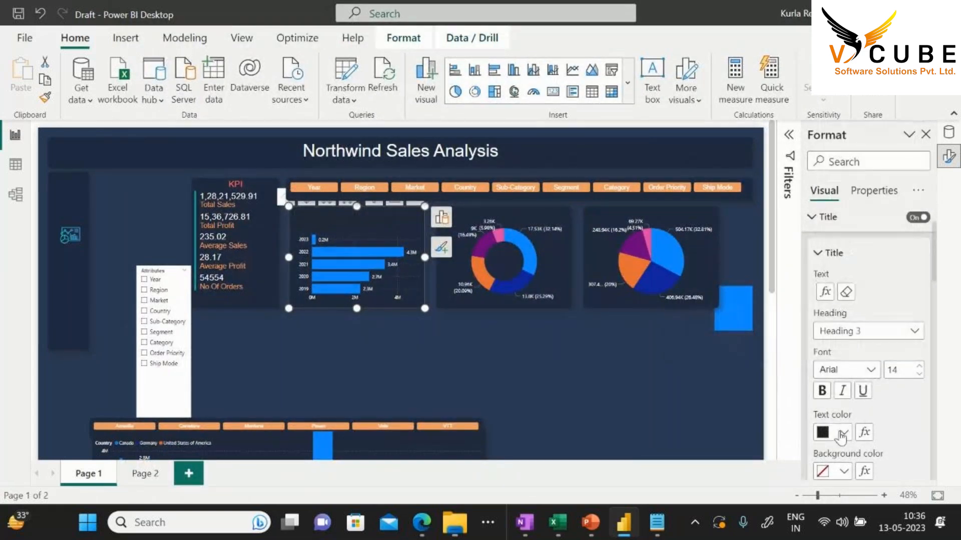
pyautogui.click(756, 366)
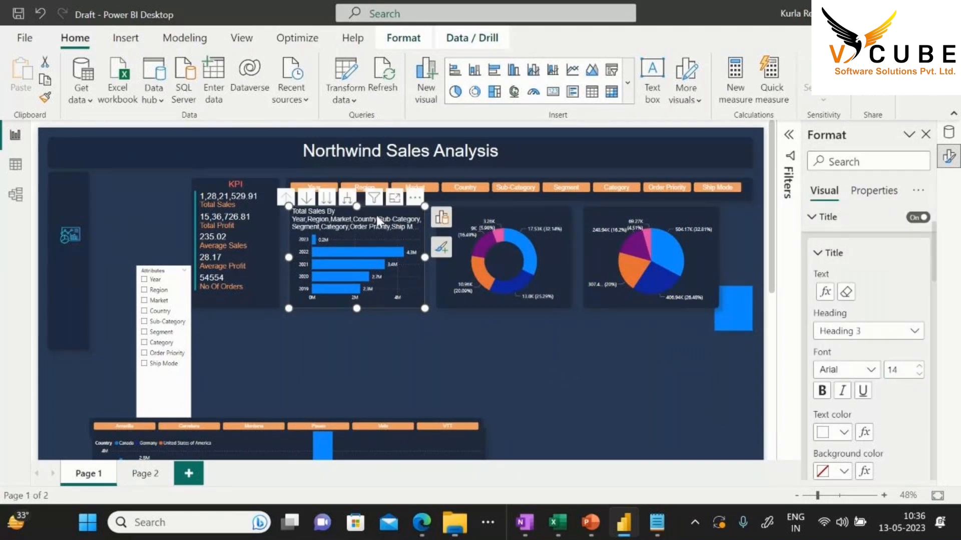
# Check the bar chart's dynamic title by selecting Segment, Category and Order Priority in turn in the attribute slicer
pyautogui.click(583, 187)
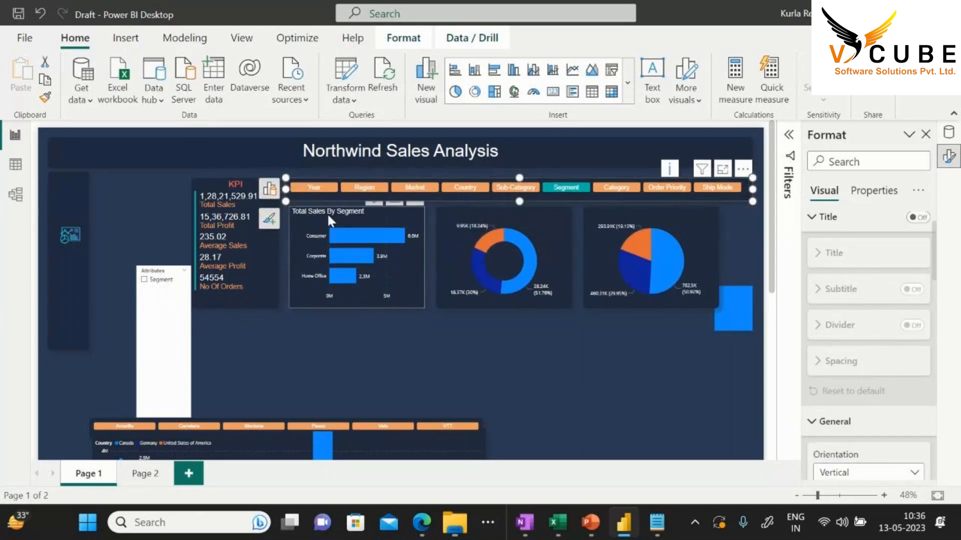
pyautogui.click(607, 189)
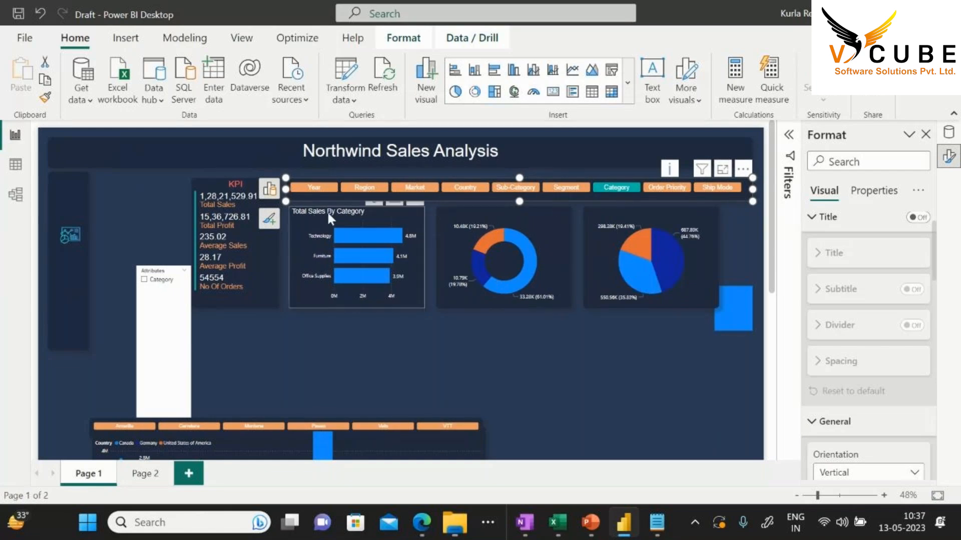
pyautogui.click(653, 190)
# Check which field the donut chart uses for its values
pyautogui.click(527, 219)
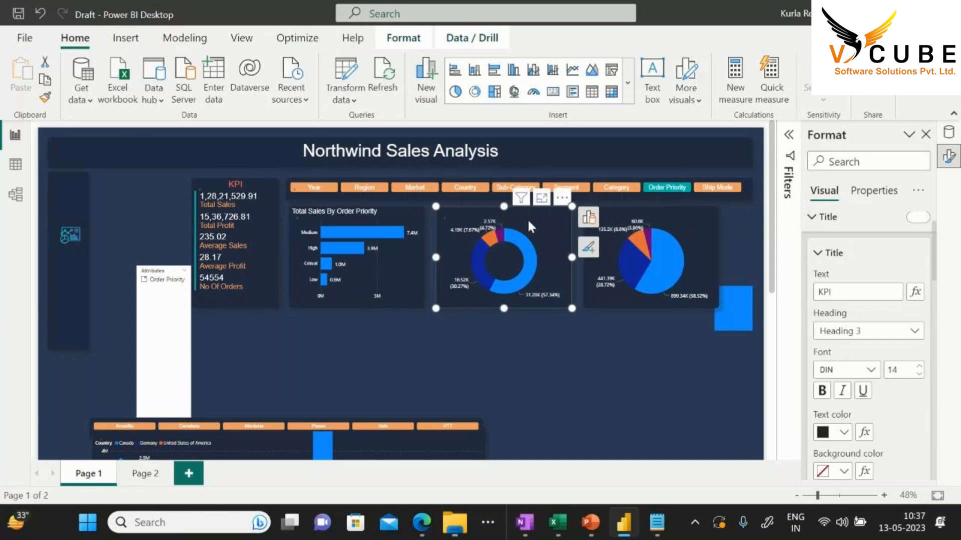
pyautogui.click(589, 217)
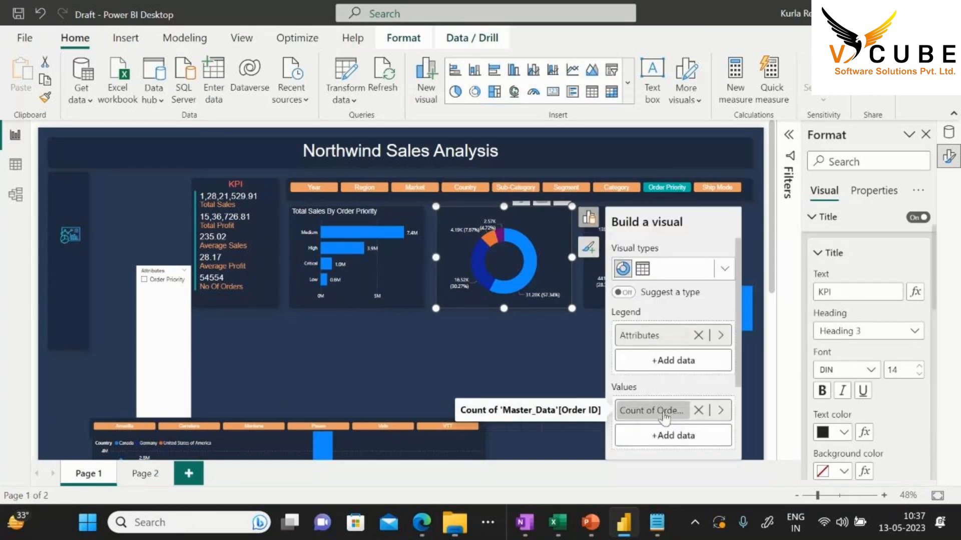
pyautogui.click(515, 328)
# Create a new measure in the Master_Data table and copy the whole Dynamic Title_Total Sales definition
pyautogui.click(949, 133)
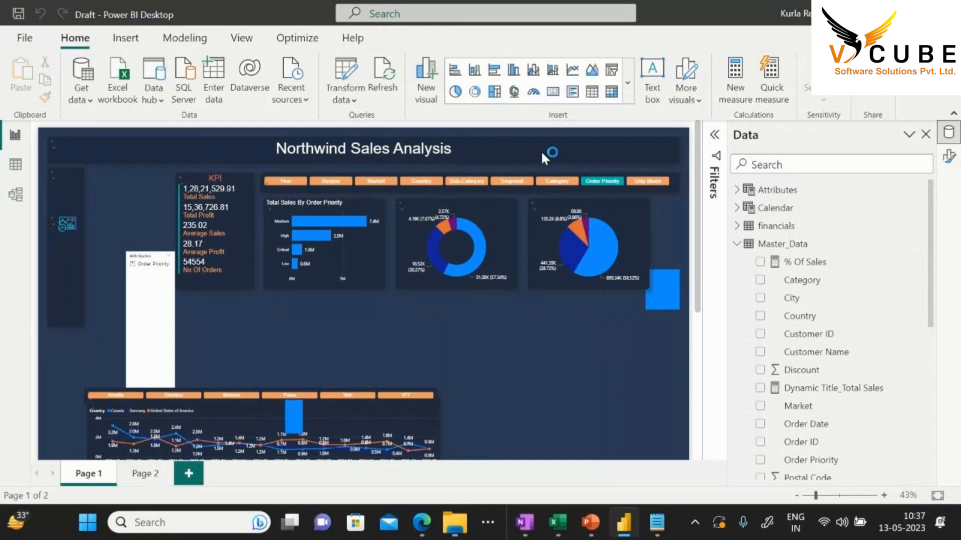
pyautogui.write('TITLE_')
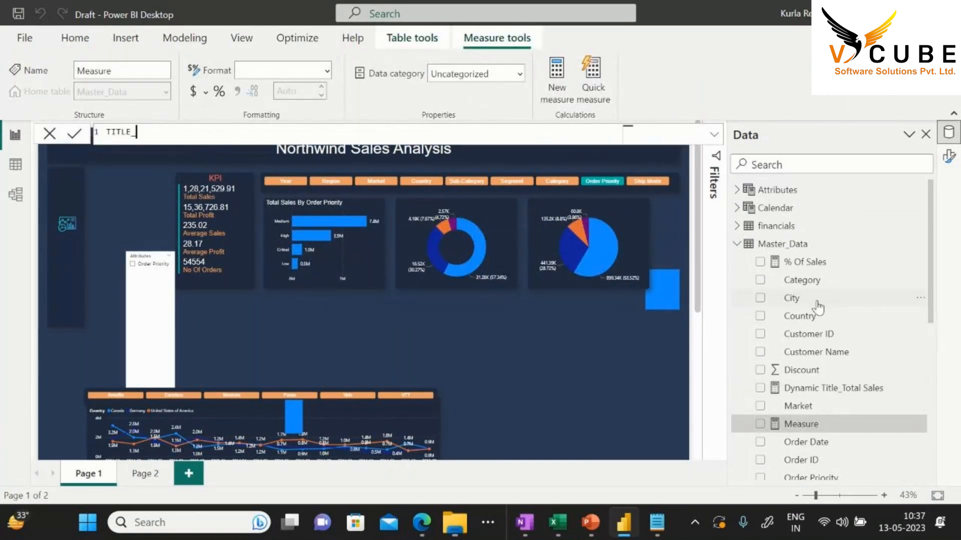
pyautogui.scroll(-6, 817, 307)
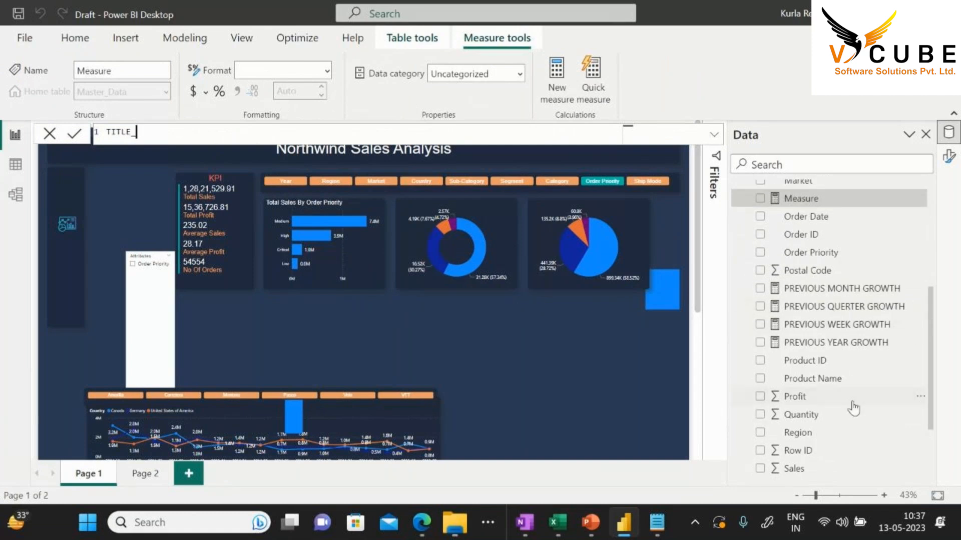
pyautogui.scroll(5, 833, 391)
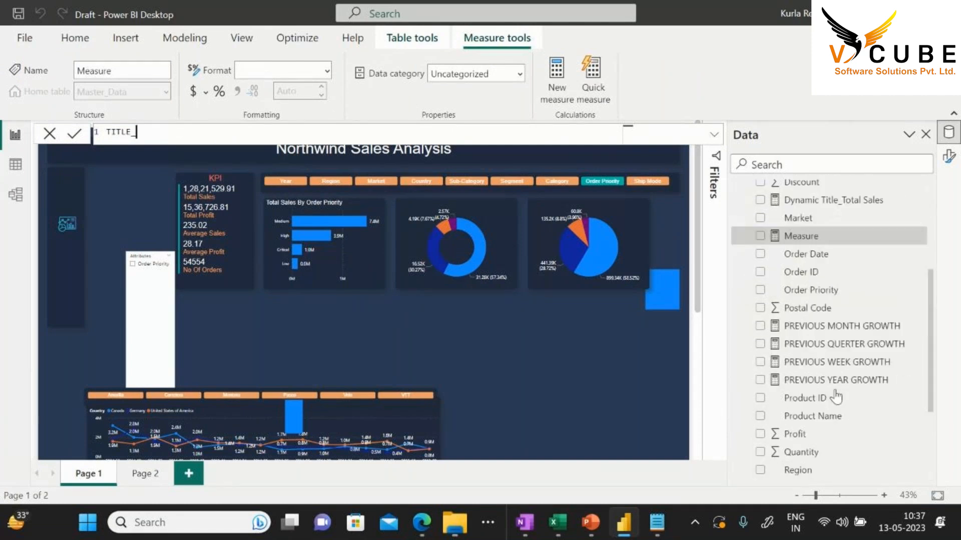
pyautogui.click(828, 282)
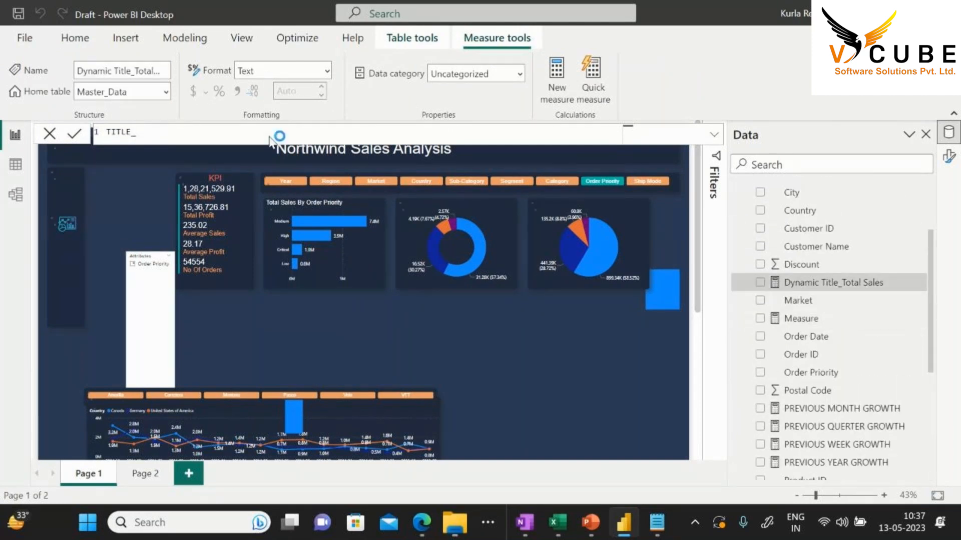
pyautogui.click(197, 185)
pyautogui.moveTo(197, 185); pyautogui.dragTo(45, 140)
pyautogui.hotkey('ctrl', 'c')
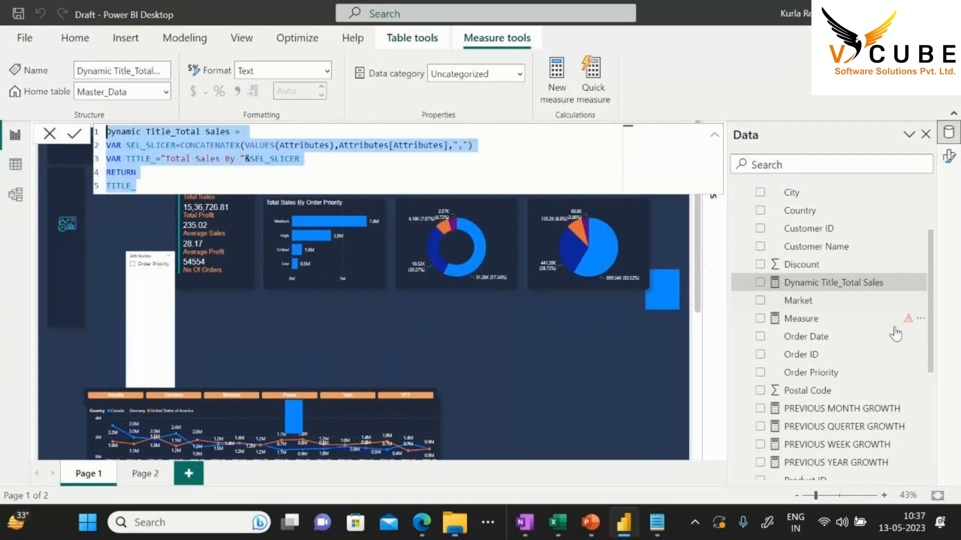
# Replace the new measure's content with the copied definition and rename it Dynamic Title_Total Orders
pyautogui.click(810, 320)
pyautogui.tripleClick(177, 134)
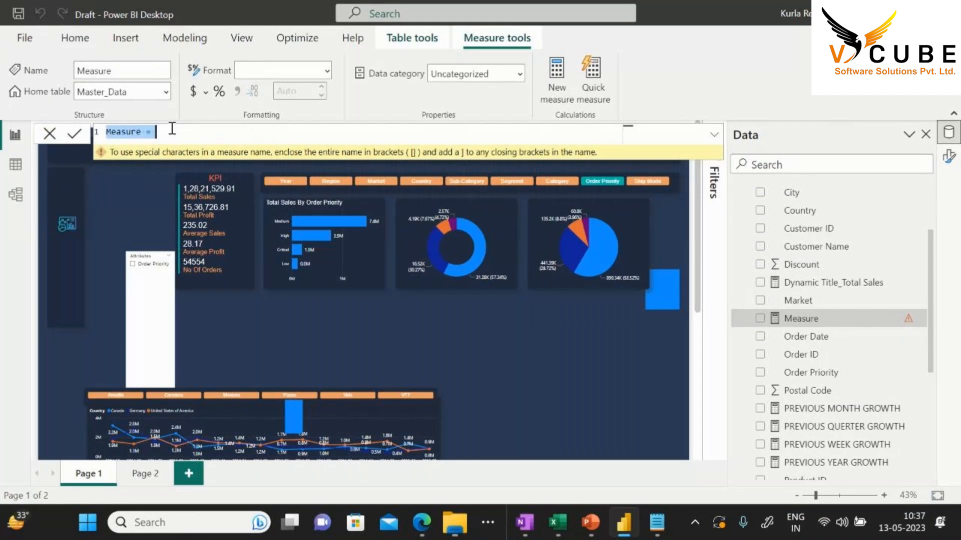
pyautogui.hotkey('ctrl', 'v')
pyautogui.click(228, 132)
pyautogui.press('BackSpace')
pyautogui.press('BackSpace')
pyautogui.press('BackSpace')
pyautogui.press('BackSpace')
pyautogui.press('BackSpace')
pyautogui.write('Orders')
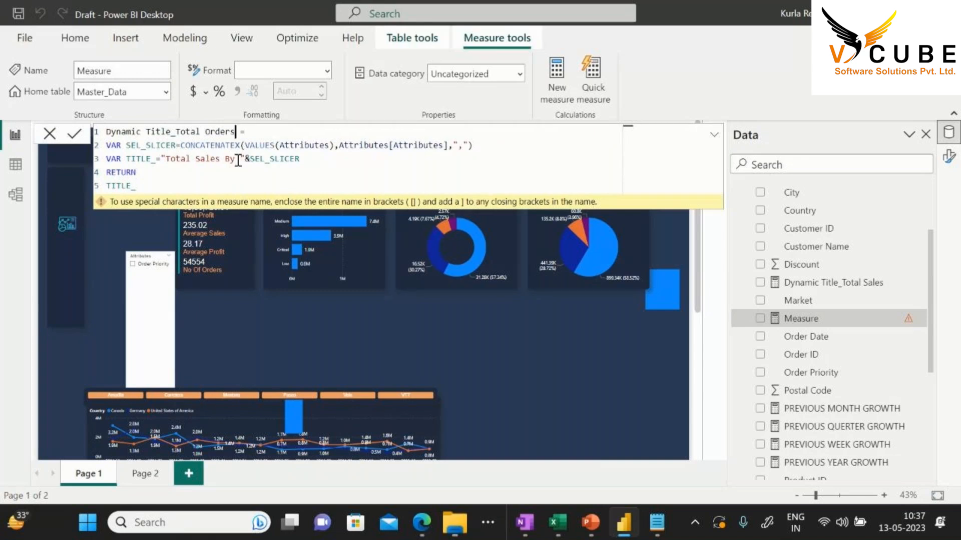
# Change the TITLE_ text to "Total Orders By " in the Dynamic Title_Total Orders measure and commit it
pyautogui.doubleClick(200, 159)
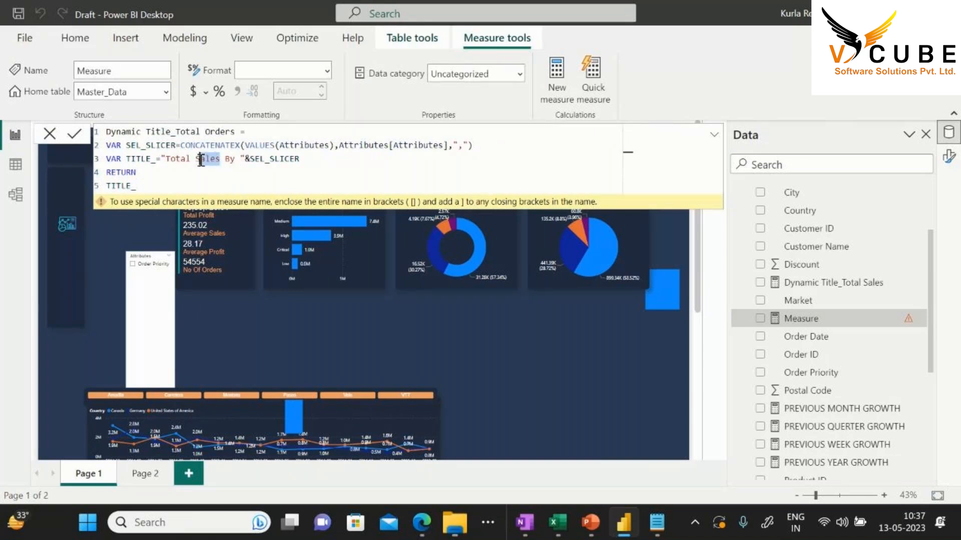
pyautogui.moveTo(200, 160); pyautogui.dragTo(198, 160)
pyautogui.write('Orders')
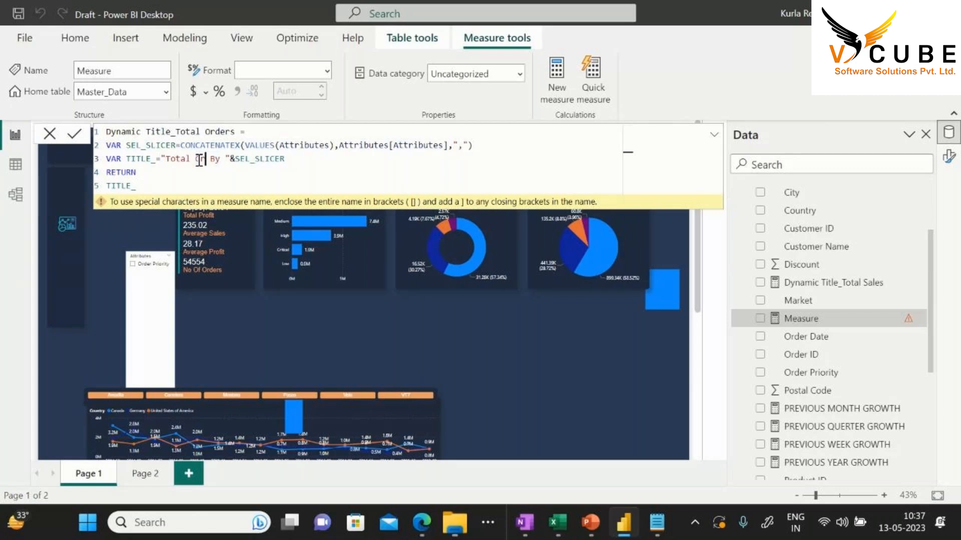
pyautogui.click(144, 184)
pyautogui.press('Return')
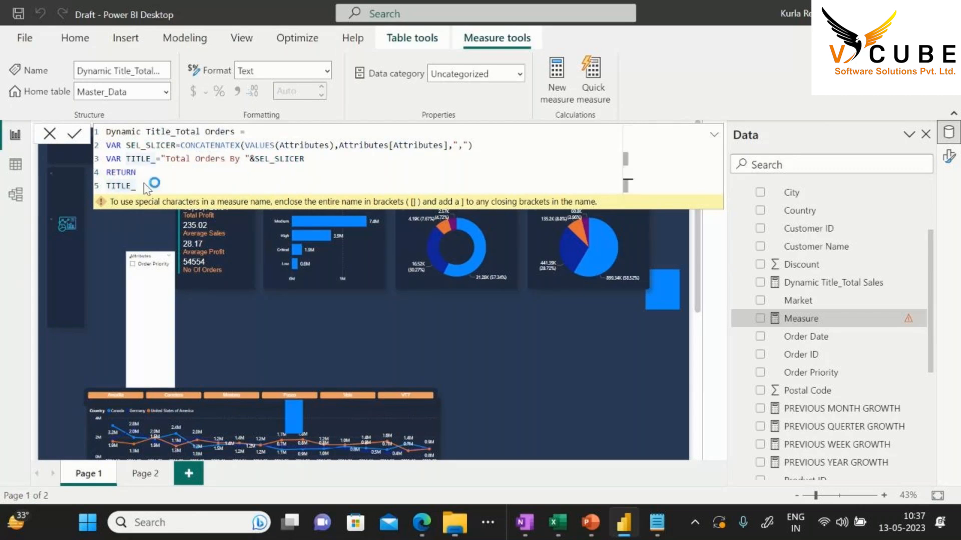
# Copy the Dynamic Title_Total Orders definition into another new Master_Data measure and name it Dynamic Title_Total Profit
pyautogui.moveTo(158, 193); pyautogui.dragTo(105, 138)
pyautogui.hotkey('ctrl', 'c')
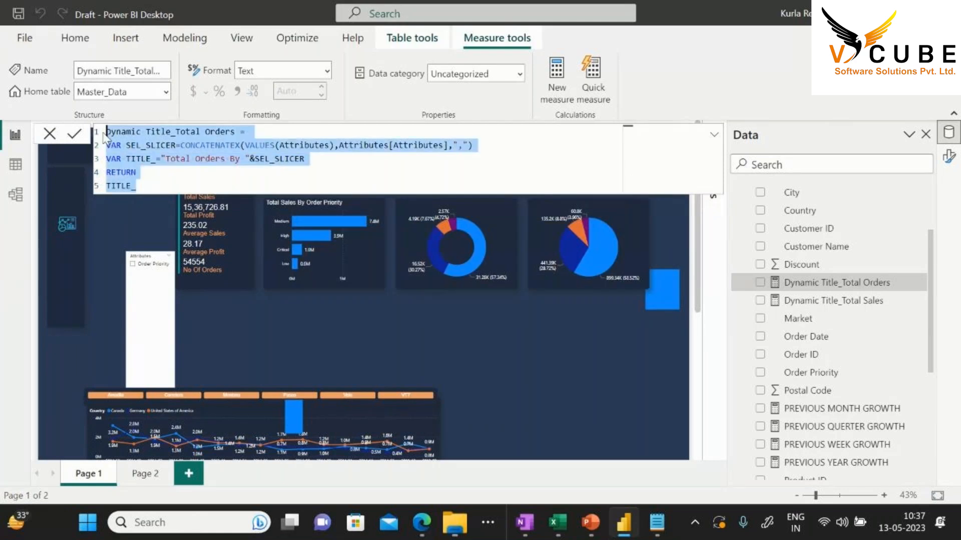
pyautogui.press('Escape')
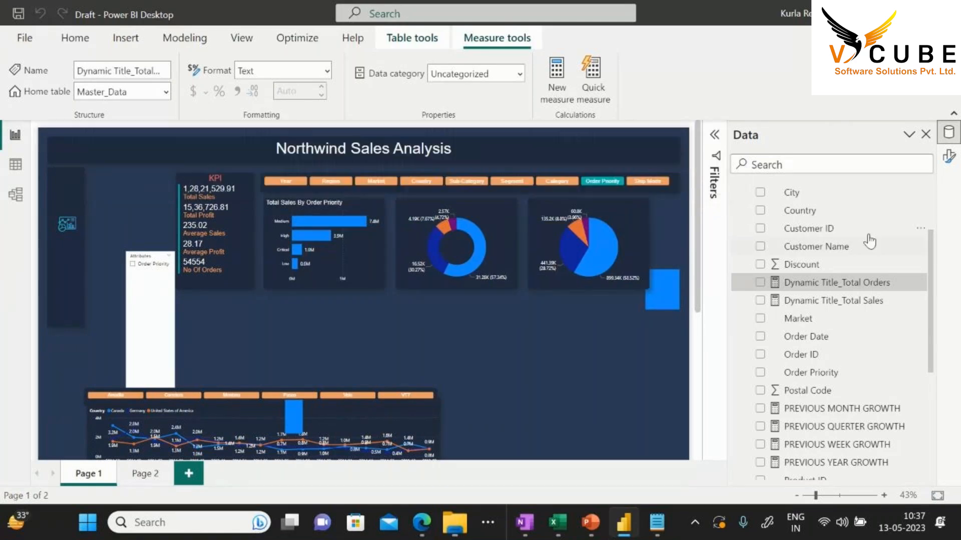
pyautogui.scroll(2, 852, 254)
pyautogui.rightClick(770, 249)
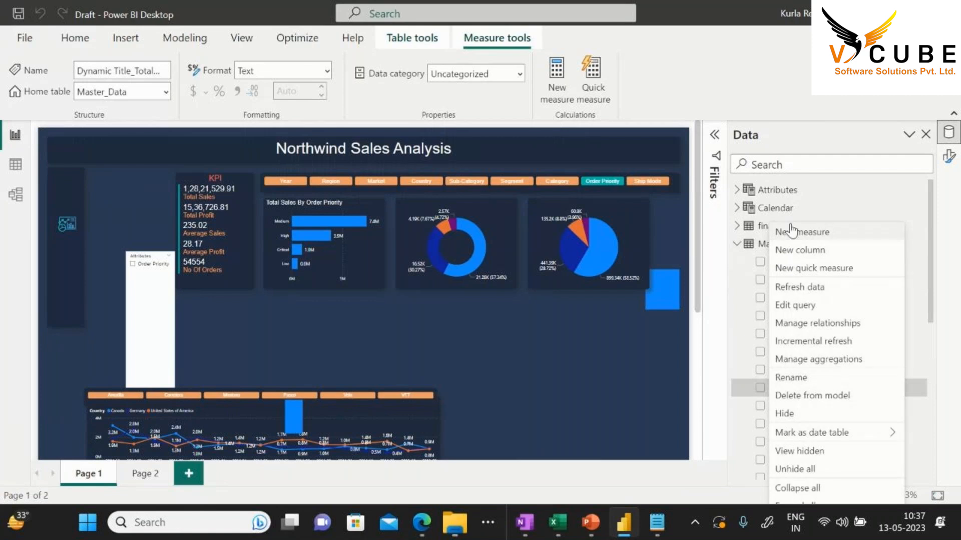
pyautogui.click(790, 231)
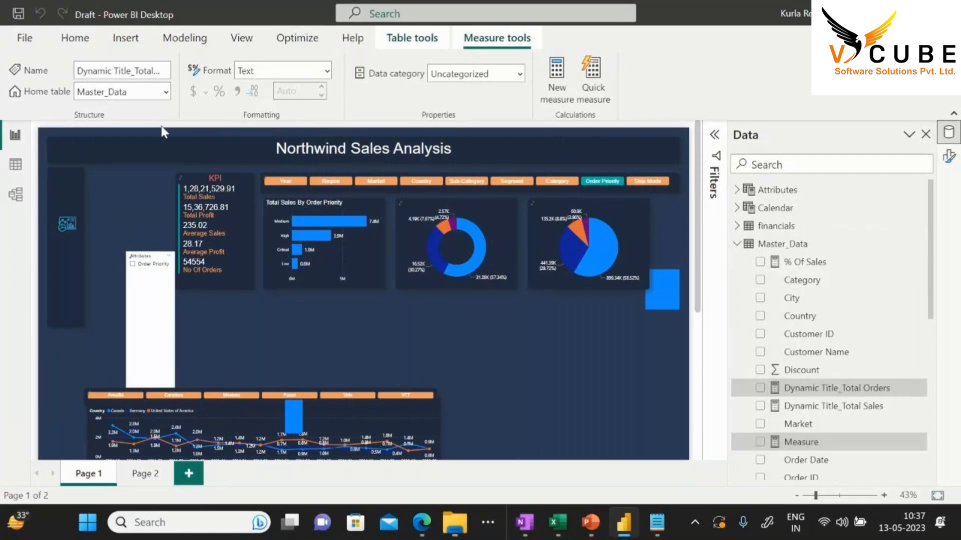
pyautogui.hotkey('ctrl', 'v')
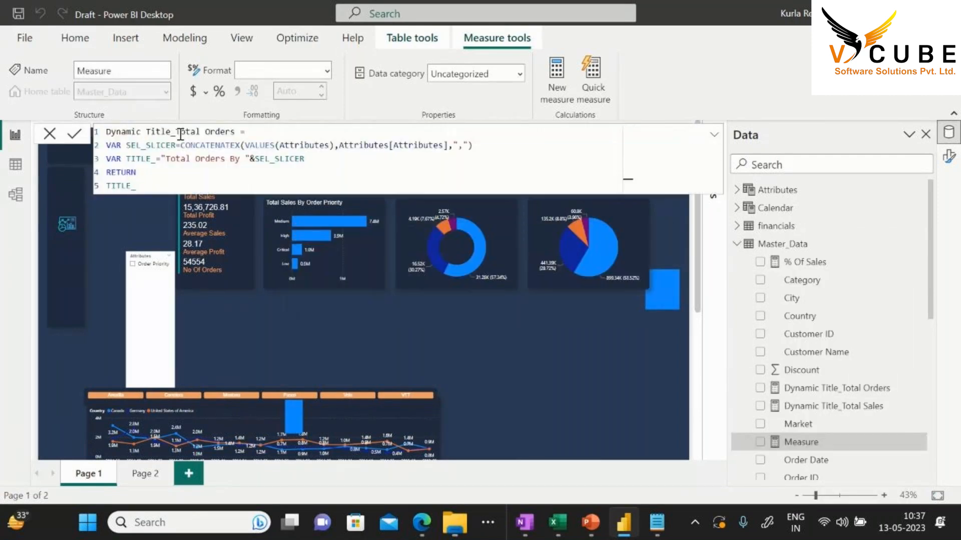
pyautogui.moveTo(236, 131); pyautogui.dragTo(208, 131)
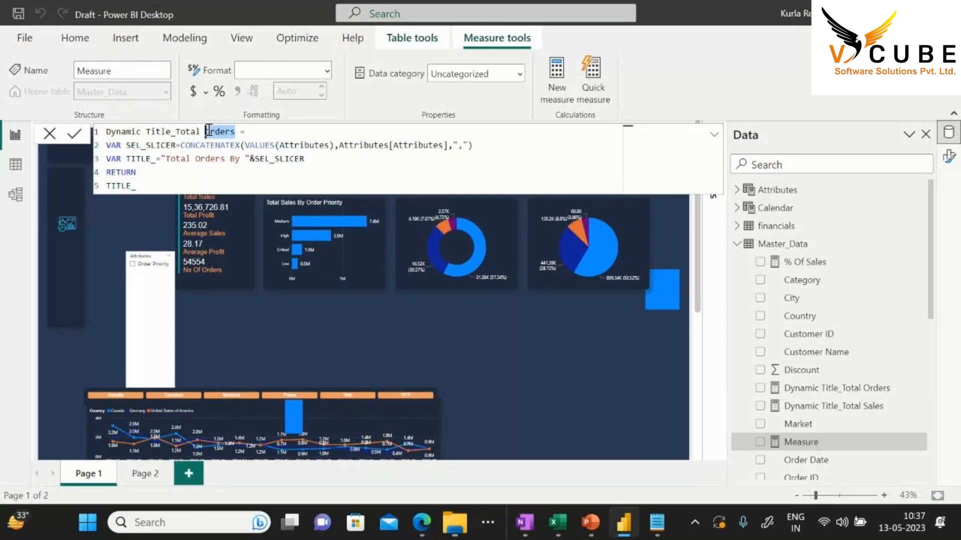
pyautogui.write('Profit')
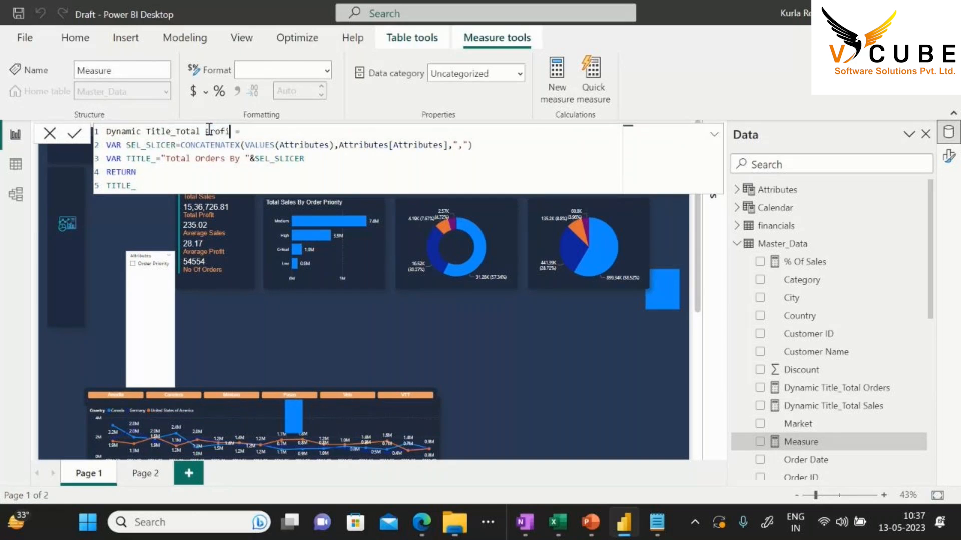
# Change the TITLE_ text to "Total Profit By " in the Dynamic Title_Total Profit measure and commit it
pyautogui.click(223, 160)
pyautogui.press('BackSpace')
pyautogui.press('BackSpace')
pyautogui.press('BackSpace')
pyautogui.press('BackSpace')
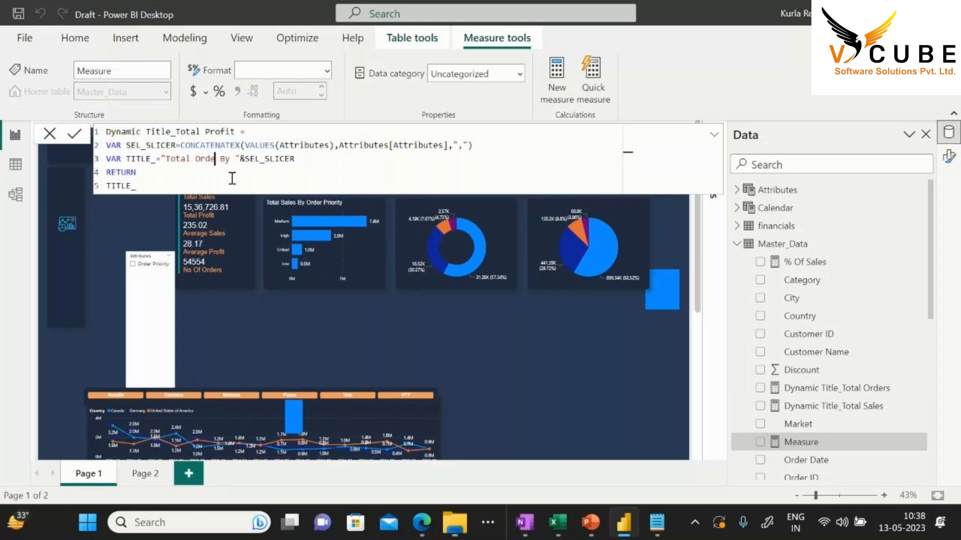
pyautogui.press('BackSpace')
pyautogui.press('BackSpace')
pyautogui.write('Profit')
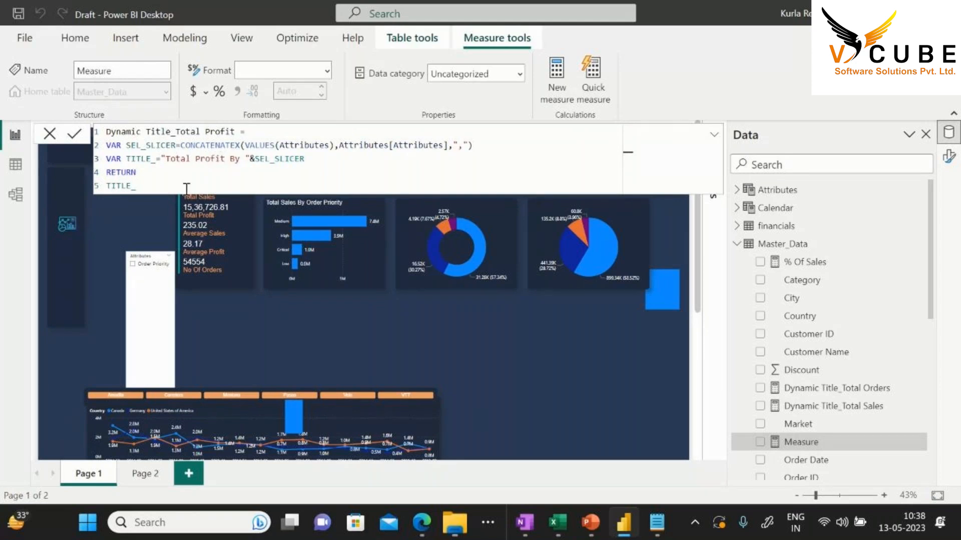
pyautogui.press('Return')
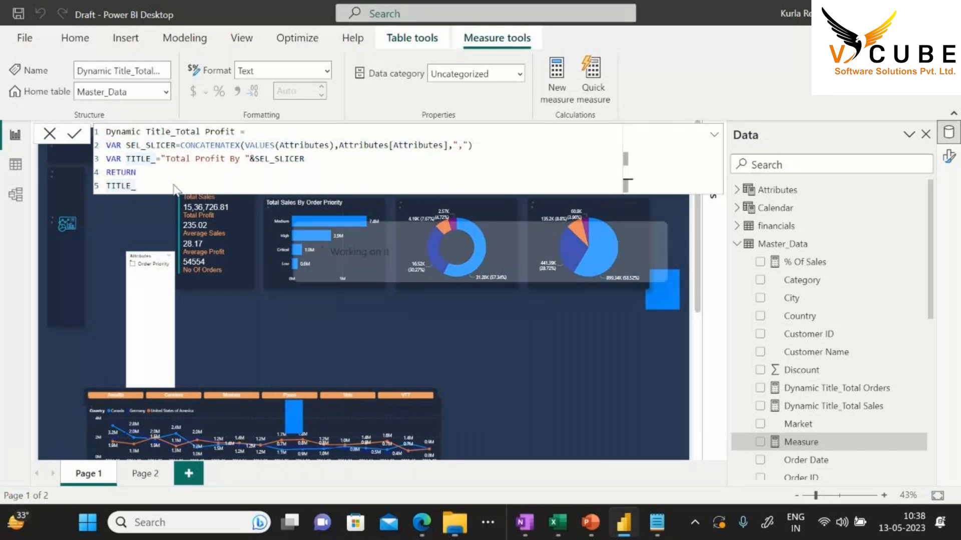
pyautogui.click(462, 360)
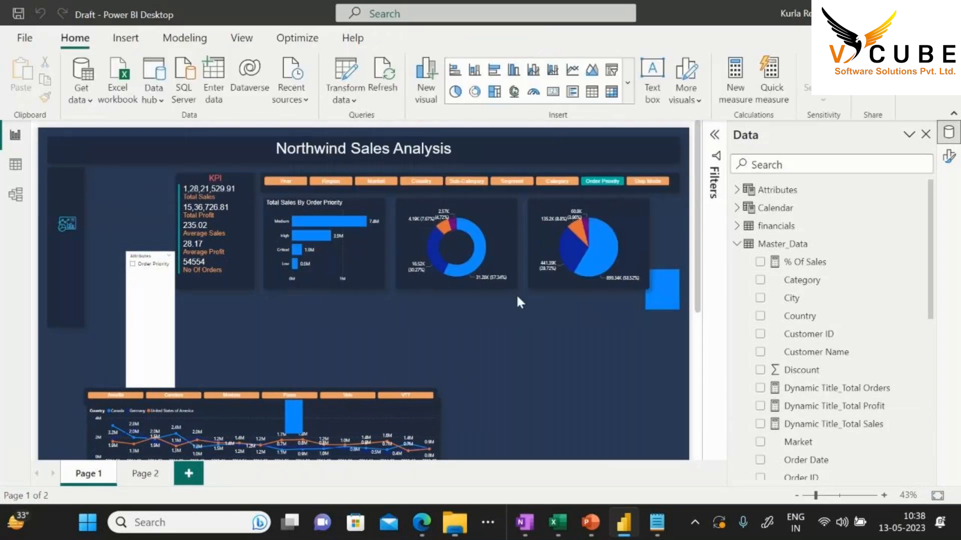
pyautogui.click(502, 199)
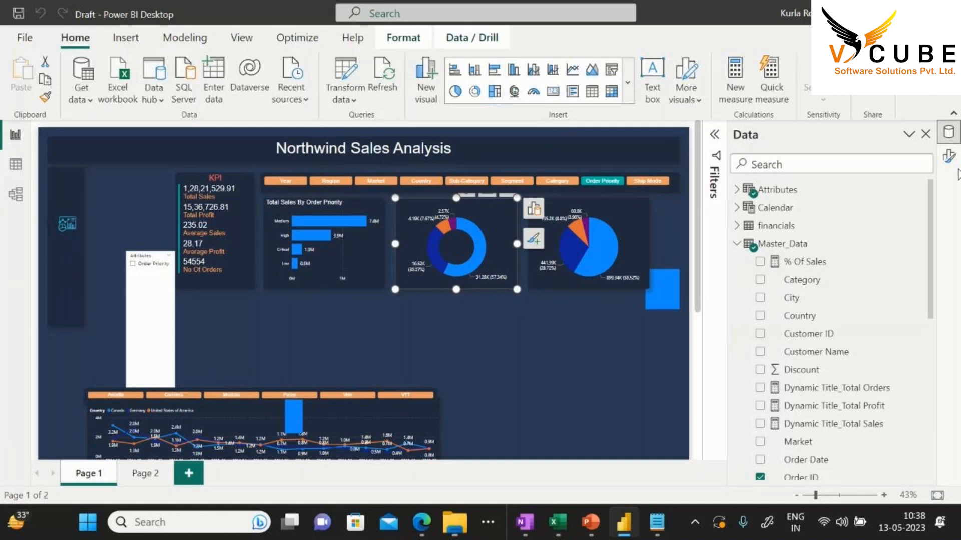
pyautogui.click(950, 160)
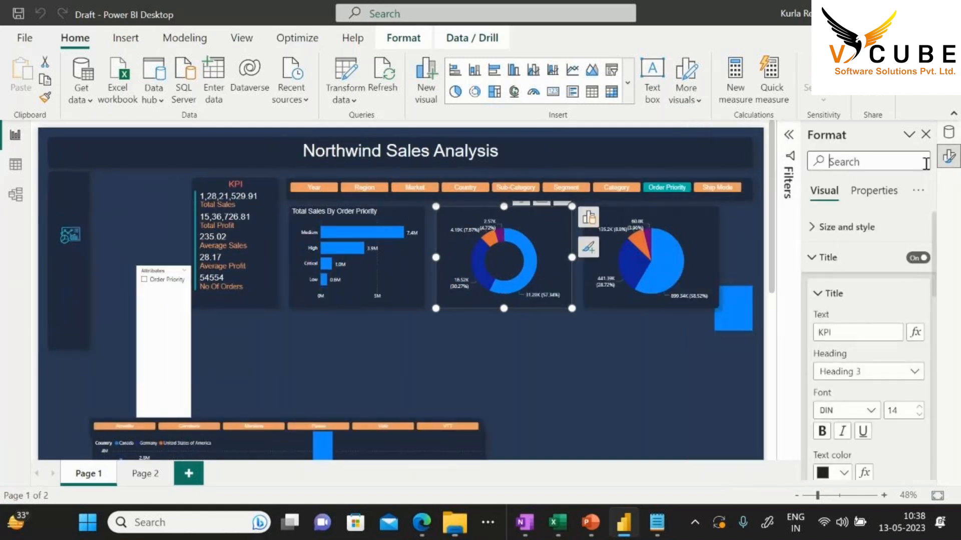
pyautogui.click(915, 334)
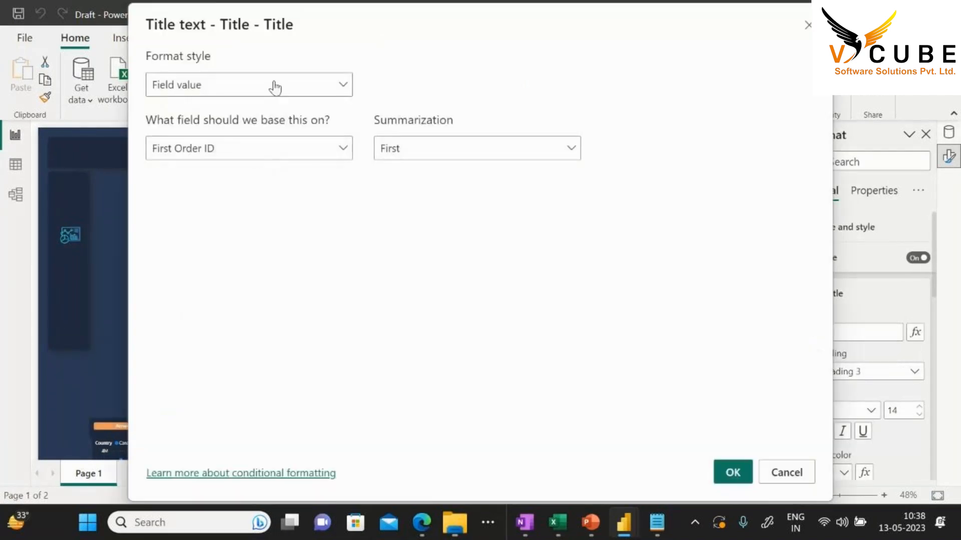
pyautogui.click(291, 92)
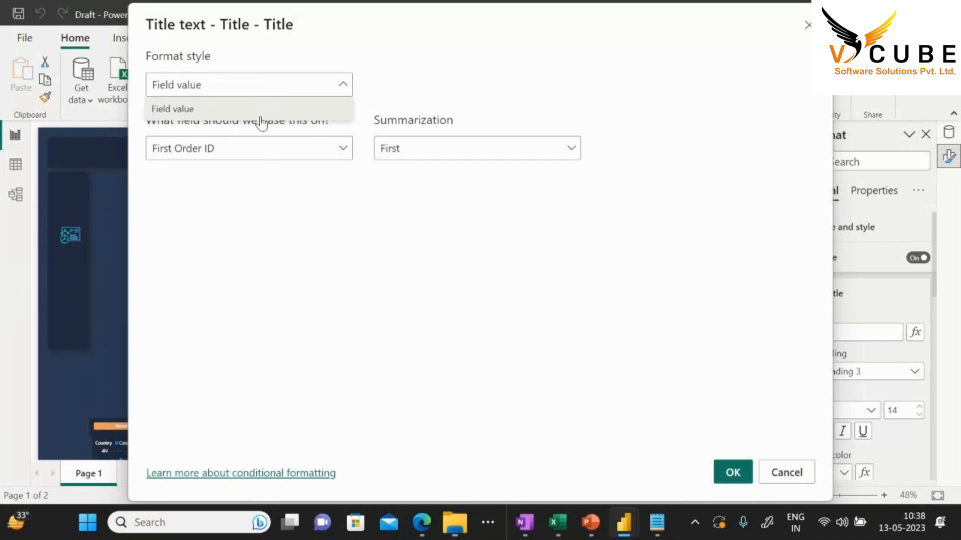
pyautogui.click(183, 112)
pyautogui.click(804, 474)
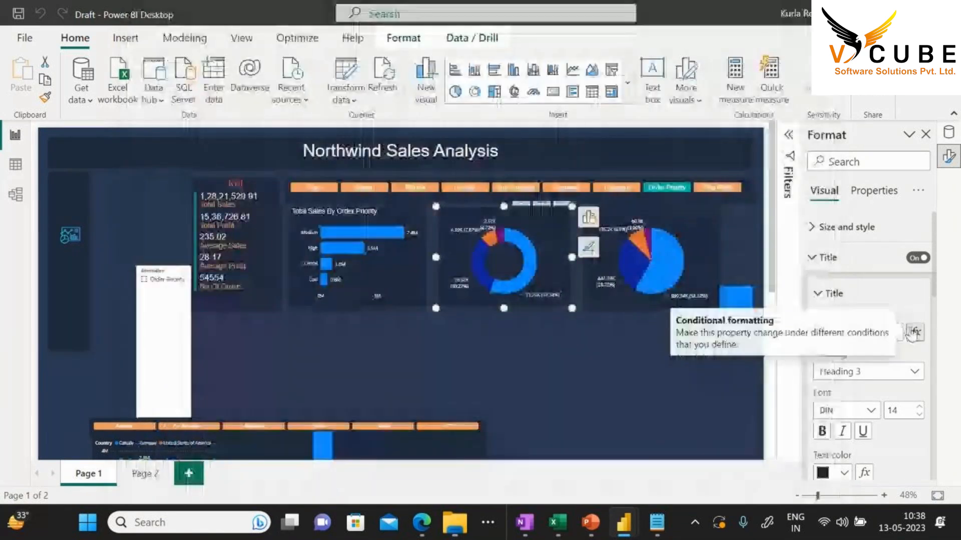
# Base the donut chart's title text on the field value of the Dynamic Title_Total Orders measure
pyautogui.click(915, 333)
pyautogui.click(257, 148)
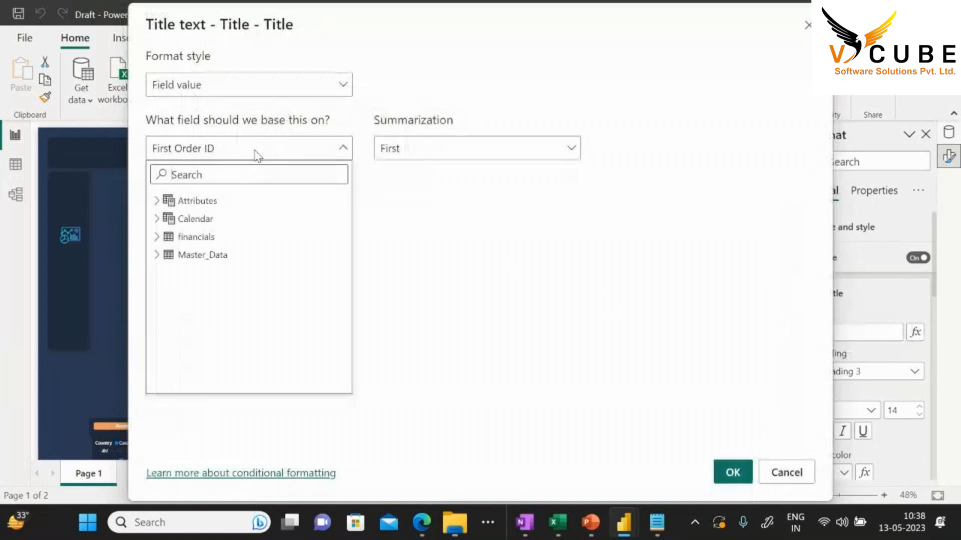
pyautogui.write('att')
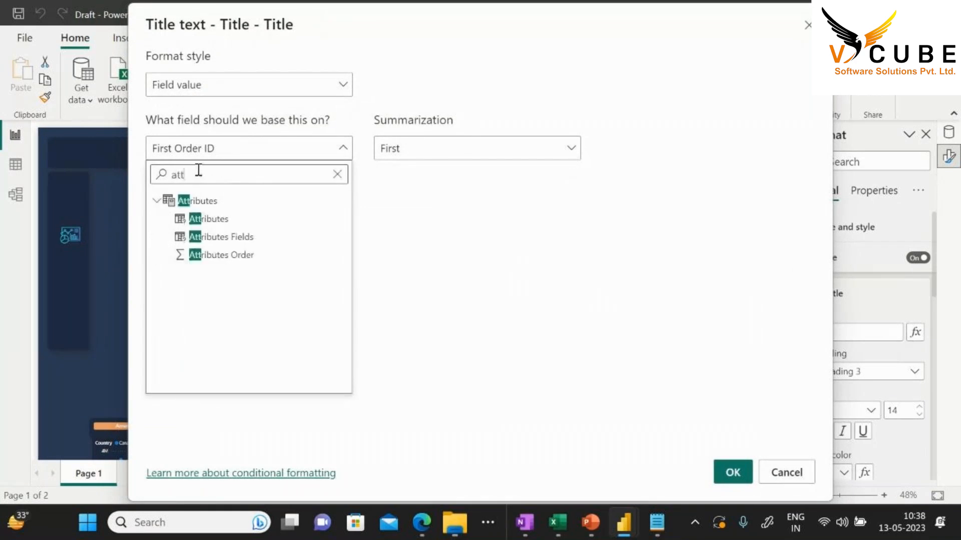
pyautogui.press('BackSpace')
pyautogui.press('BackSpace')
pyautogui.press('BackSpace')
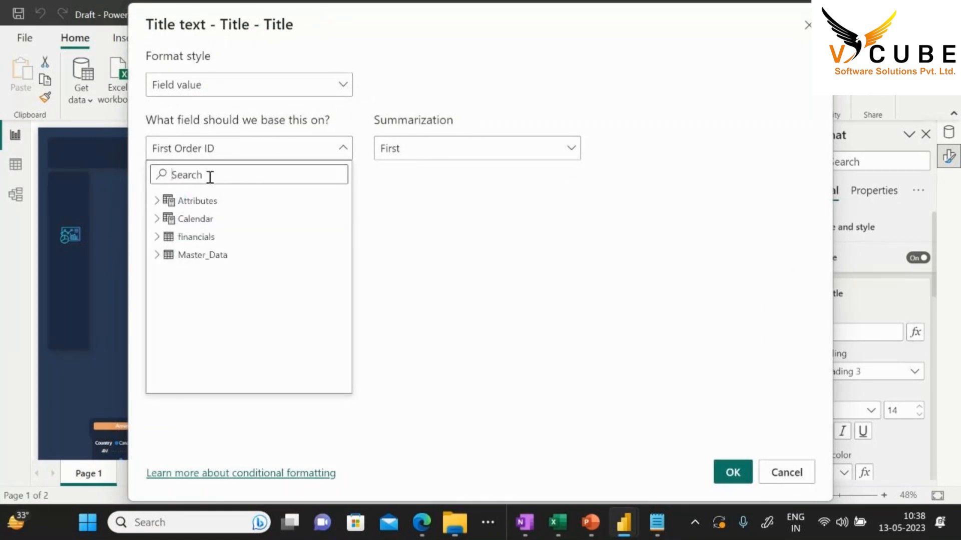
pyautogui.write('dy')
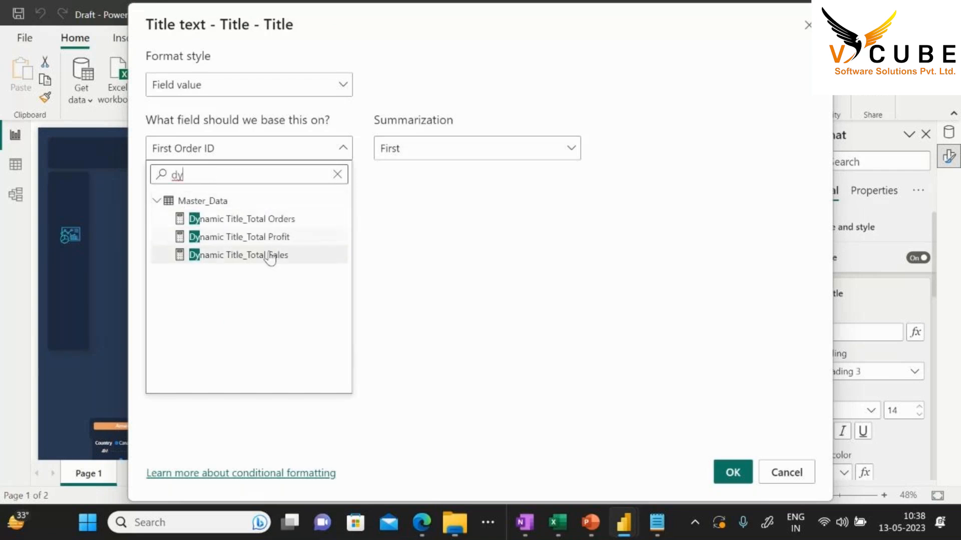
pyautogui.click(266, 220)
pyautogui.click(721, 473)
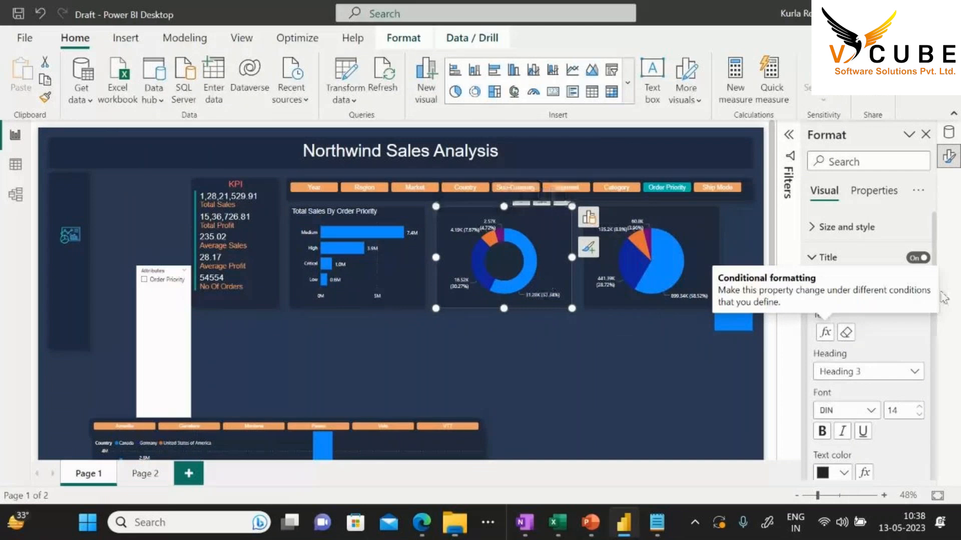
# Set the donut chart's title font to Arial and its text color to white
pyautogui.click(846, 410)
pyautogui.click(836, 167)
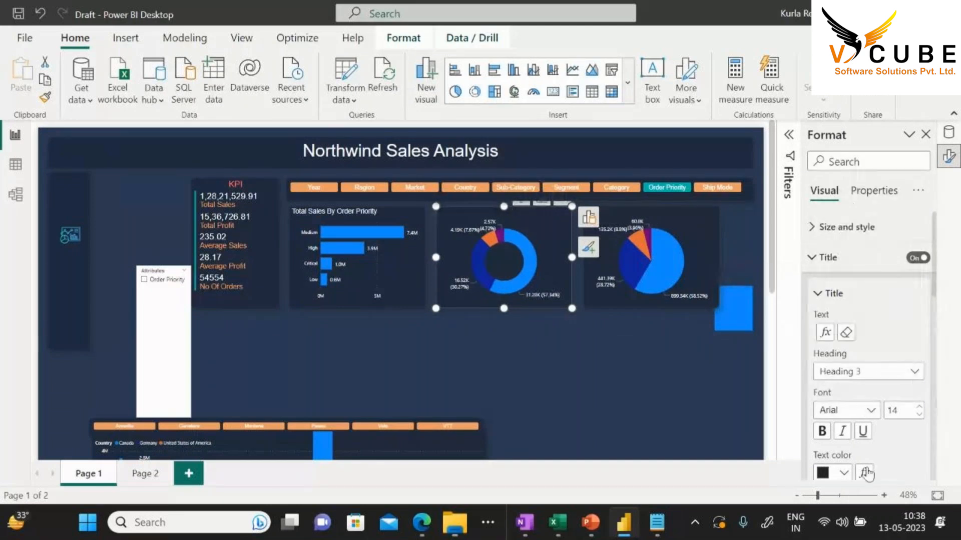
pyautogui.click(844, 472)
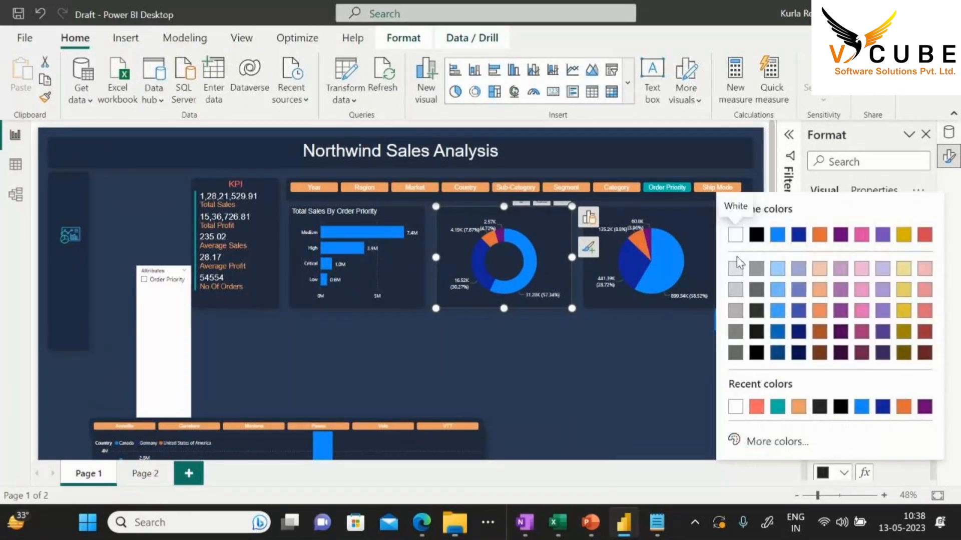
pyautogui.click(736, 205)
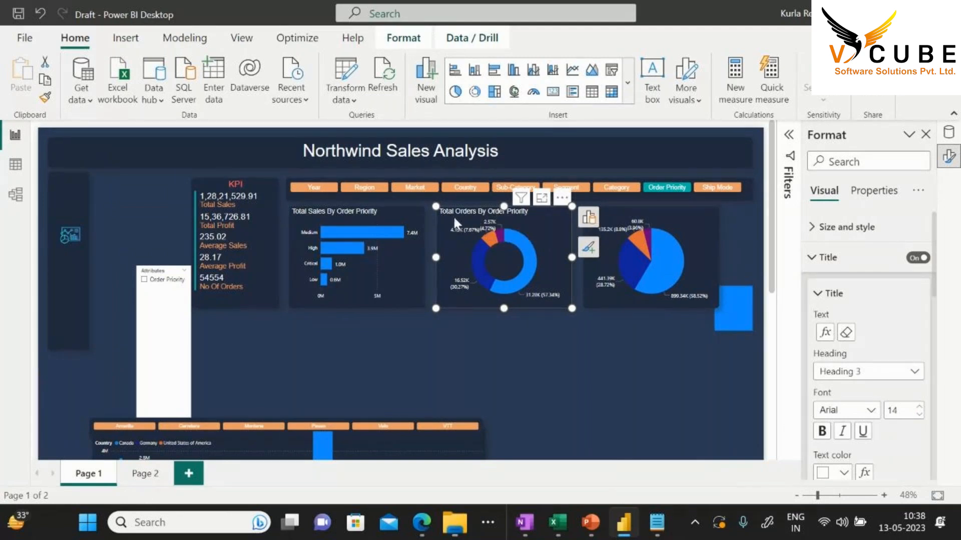
# Review the formulas of the Dynamic Title_Total Orders and Dynamic Title_Total Profit measures in the Master_Data table
pyautogui.click(948, 132)
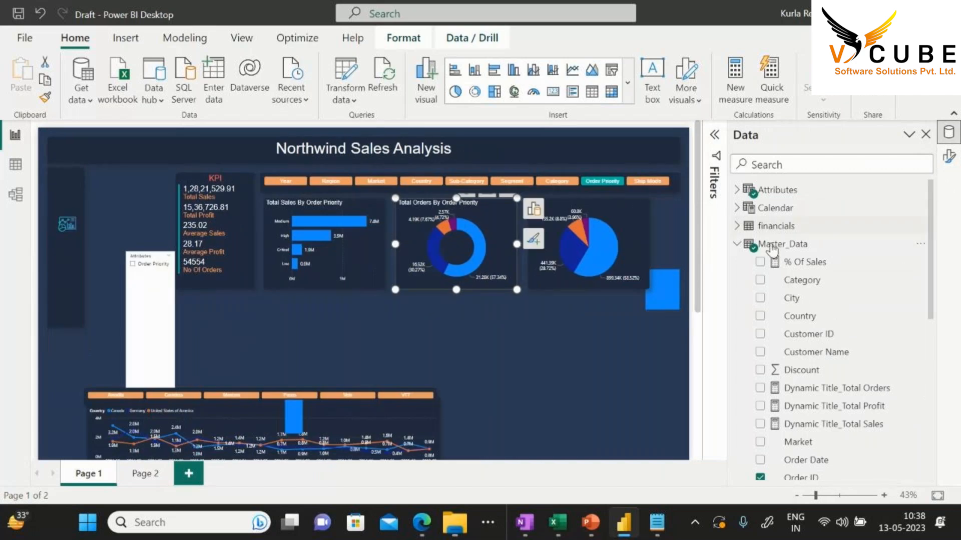
pyautogui.scroll(-3, 800, 255)
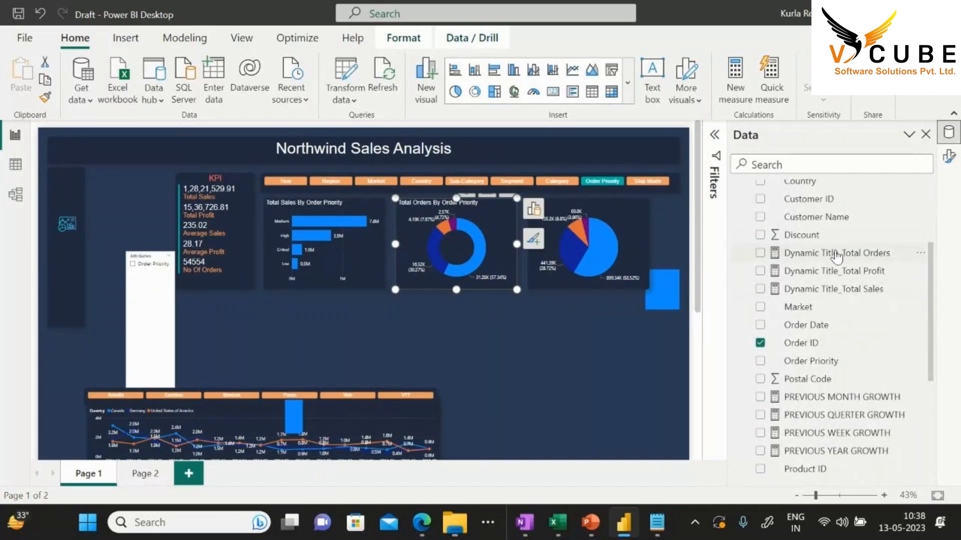
pyautogui.click(836, 254)
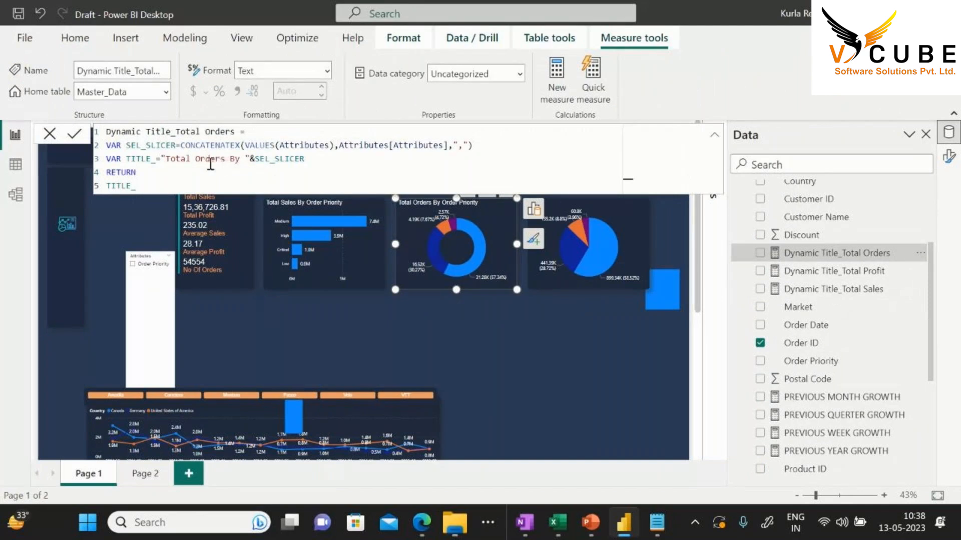
pyautogui.click(478, 314)
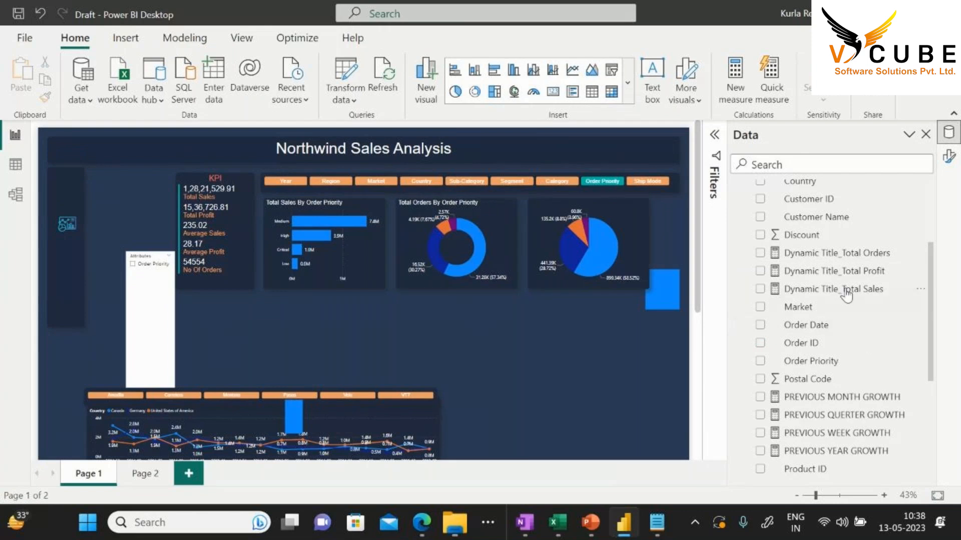
pyautogui.click(839, 276)
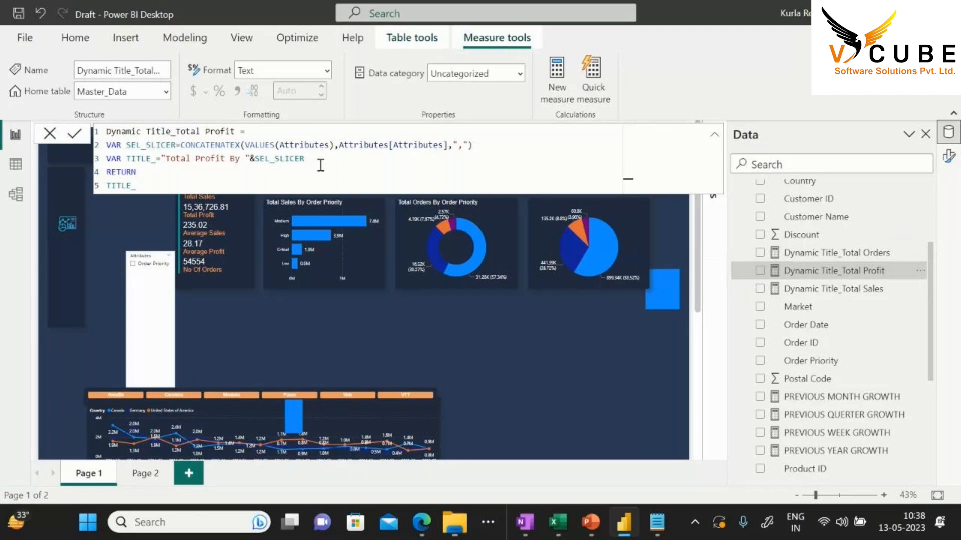
pyautogui.click(303, 159)
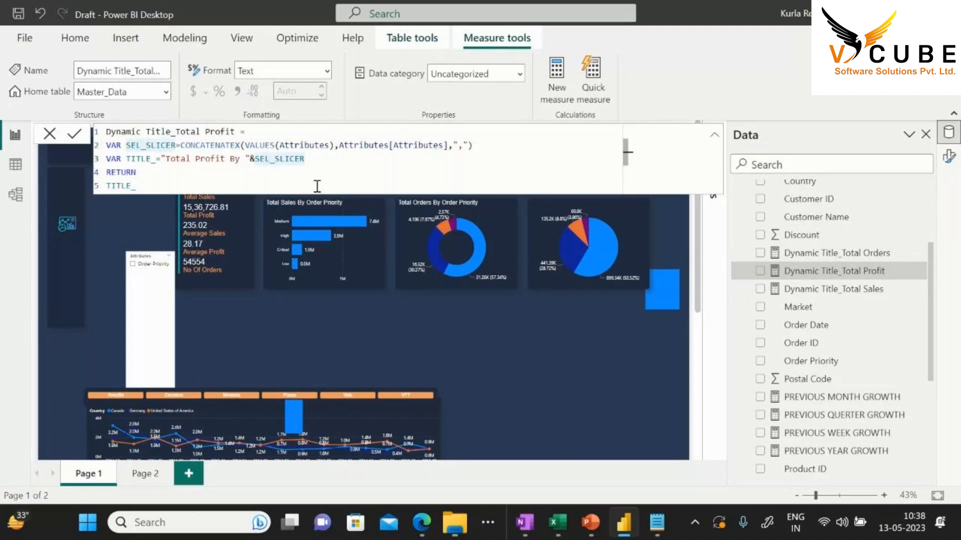
# Clear the donut chart's conditional title text and reassign it to the Dynamic Title_Total Orders measure
pyautogui.click(479, 219)
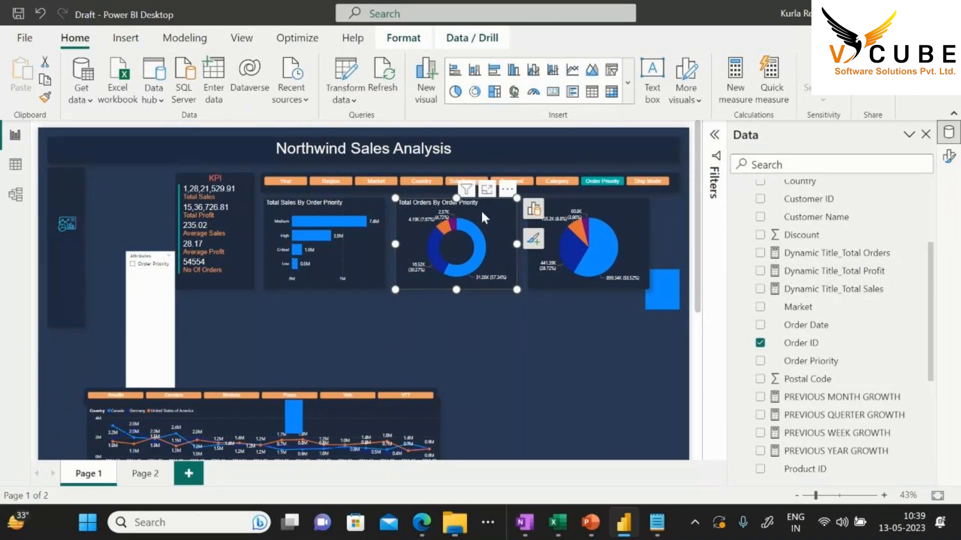
pyautogui.click(949, 156)
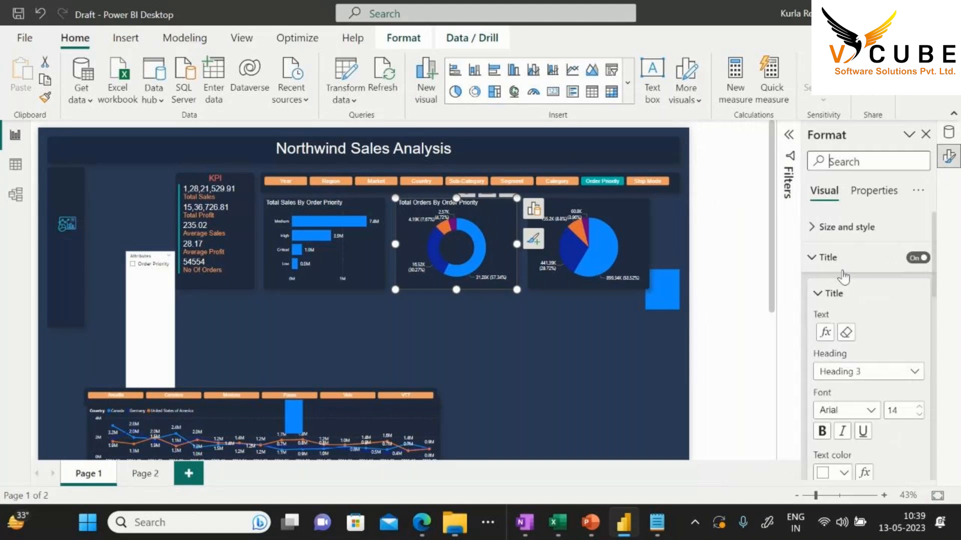
pyautogui.click(846, 333)
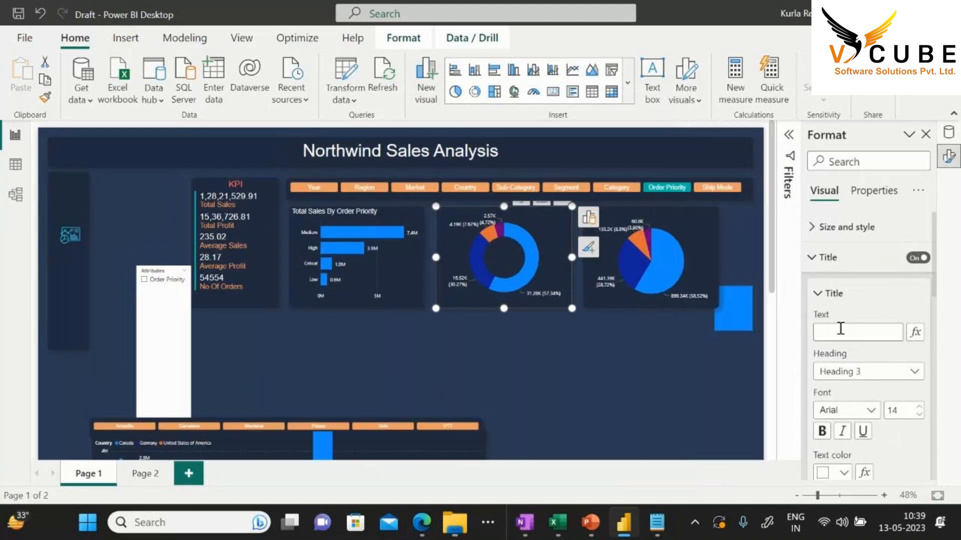
pyautogui.click(923, 329)
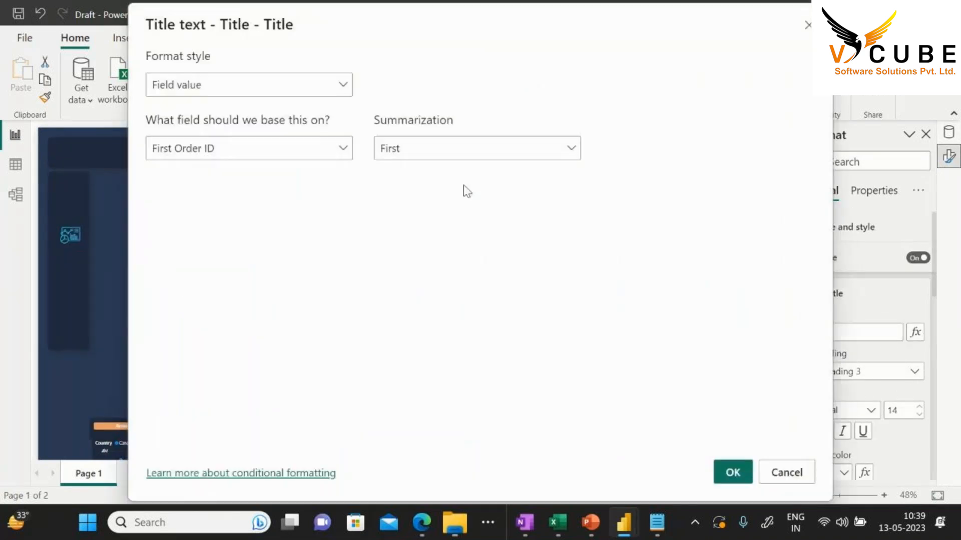
pyautogui.click(272, 150)
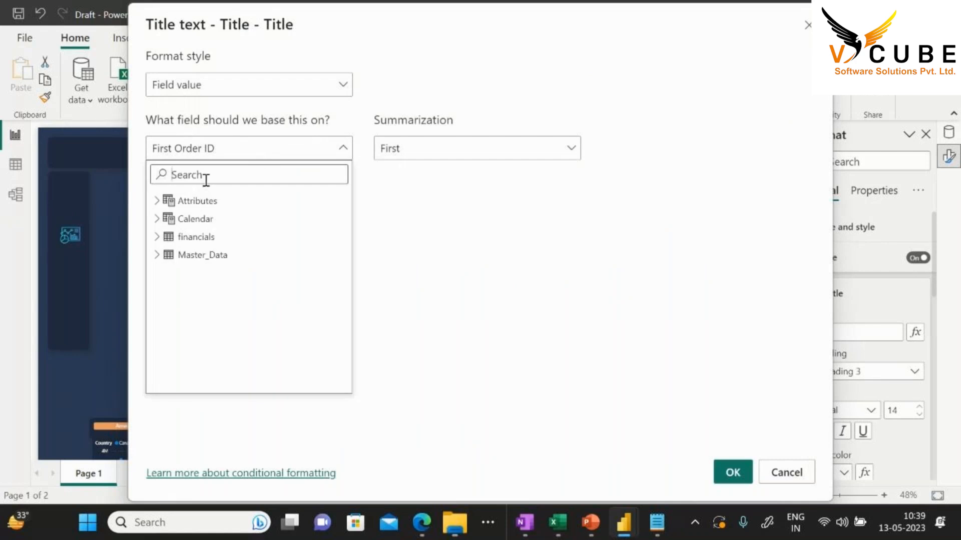
pyautogui.write('tit')
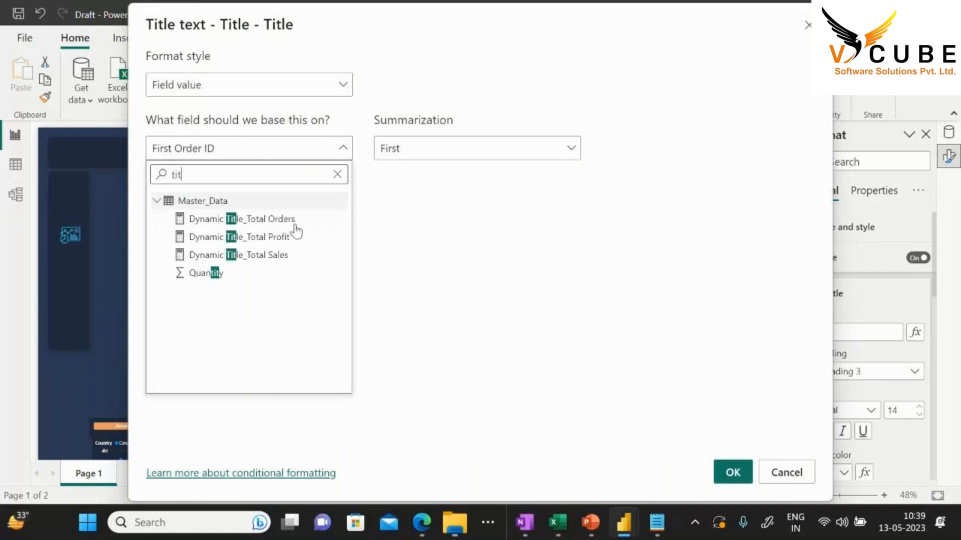
pyautogui.click(270, 218)
pyautogui.click(730, 474)
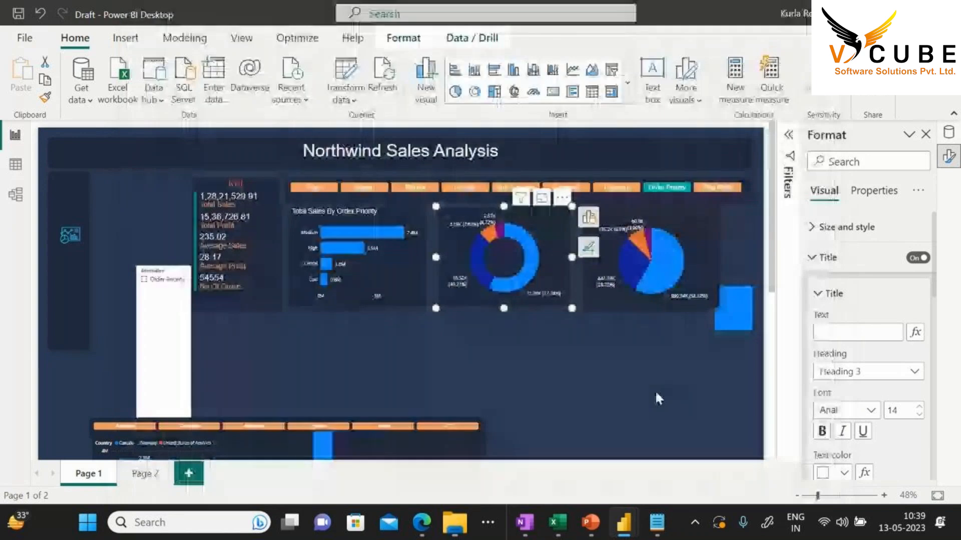
pyautogui.click(528, 362)
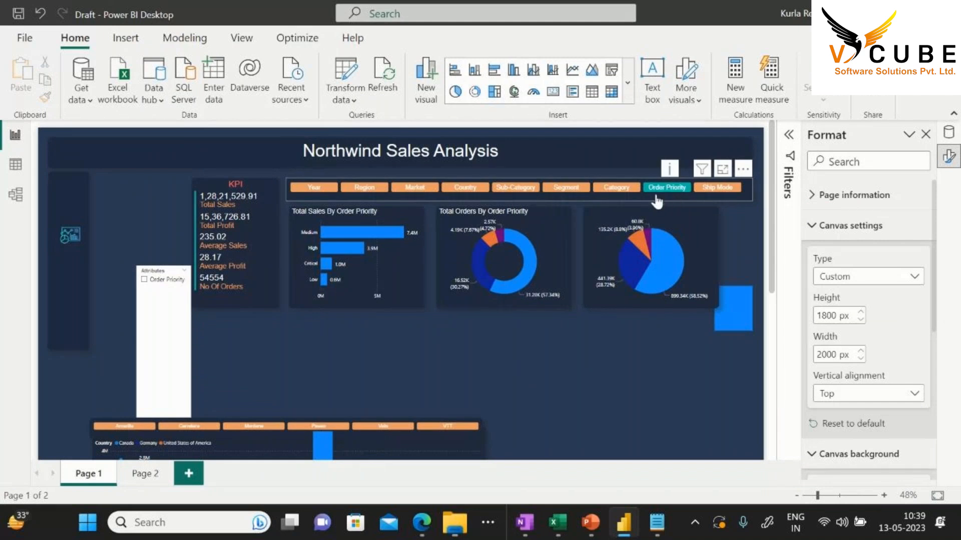
# Base the pie chart's title text on the field value of the Dynamic Title_Total Profit measure
pyautogui.click(701, 218)
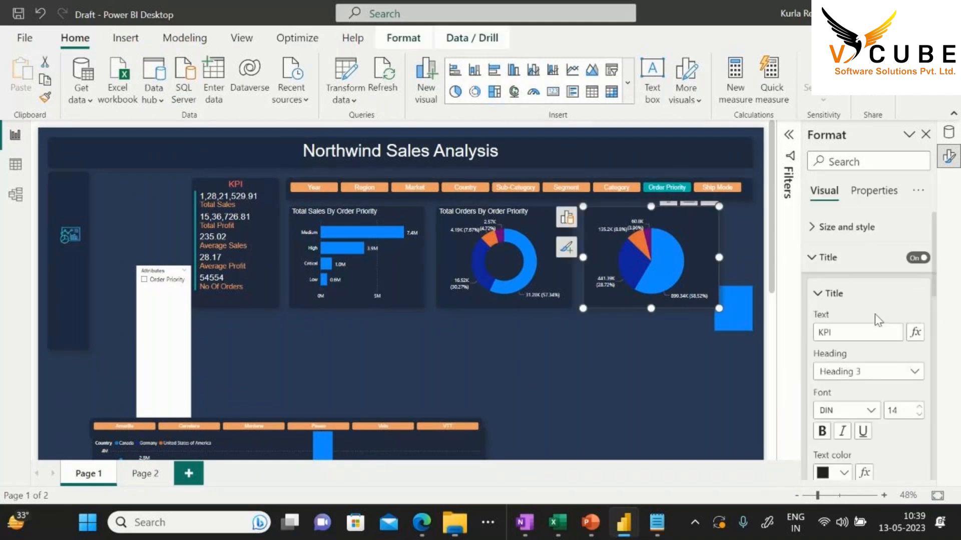
pyautogui.click(916, 333)
pyautogui.click(343, 153)
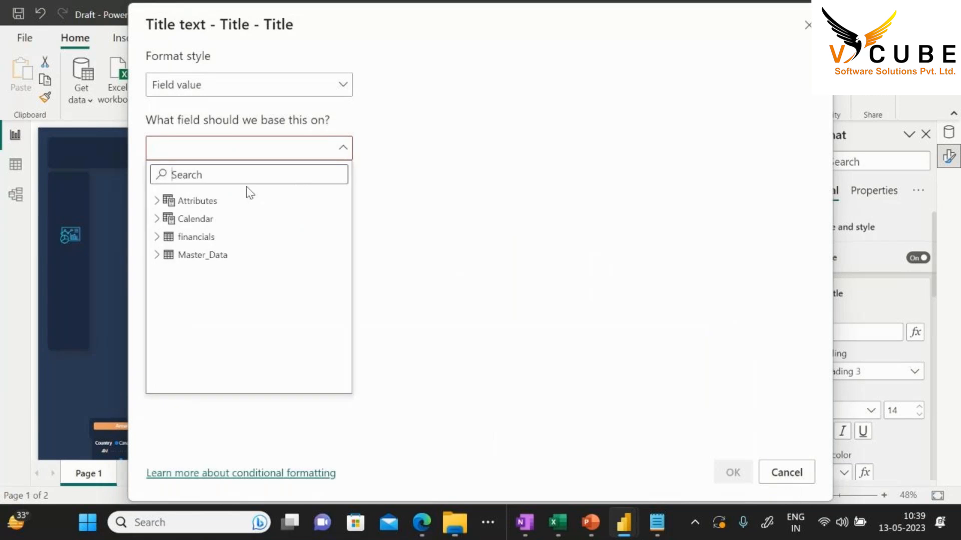
pyautogui.write('tit')
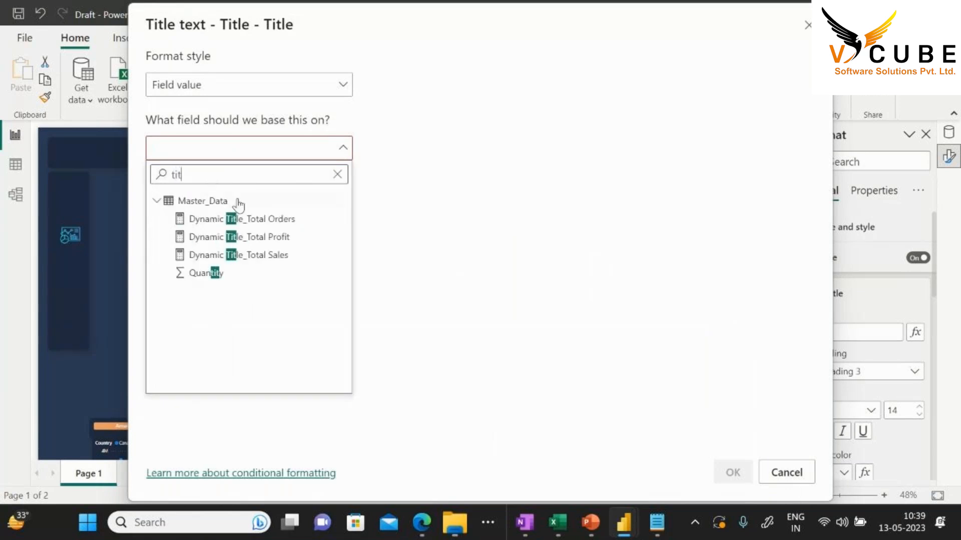
pyautogui.click(265, 237)
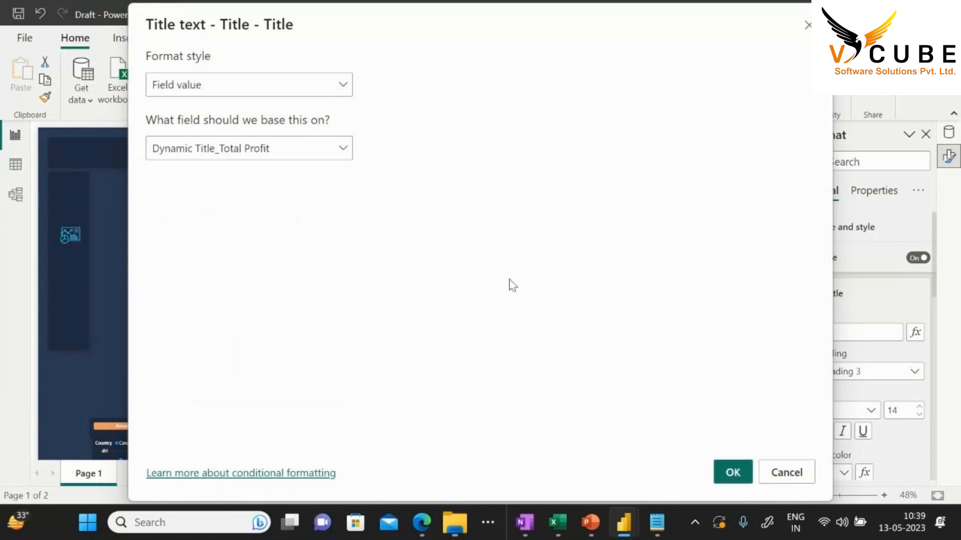
pyautogui.click(732, 471)
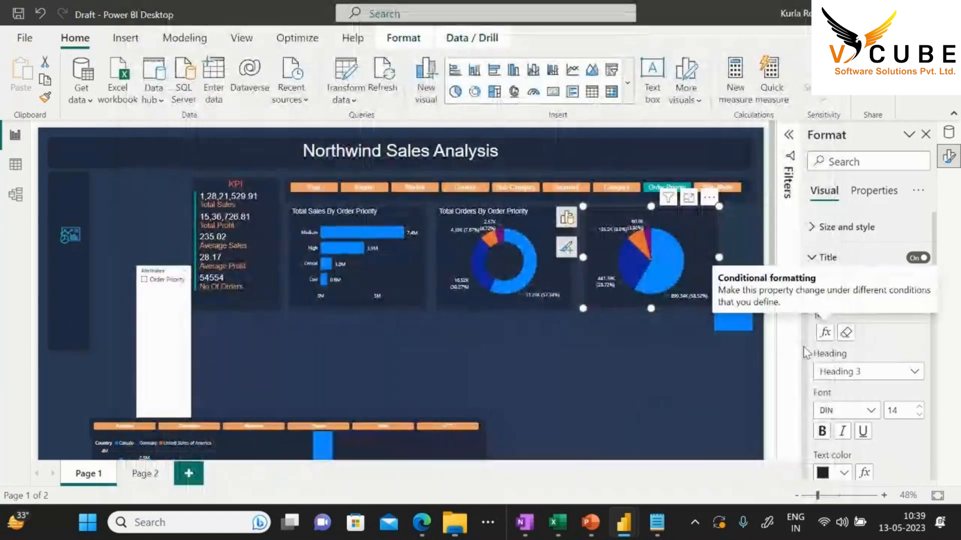
# Set the pie chart's title font to Arial and its text color to white
pyautogui.click(846, 410)
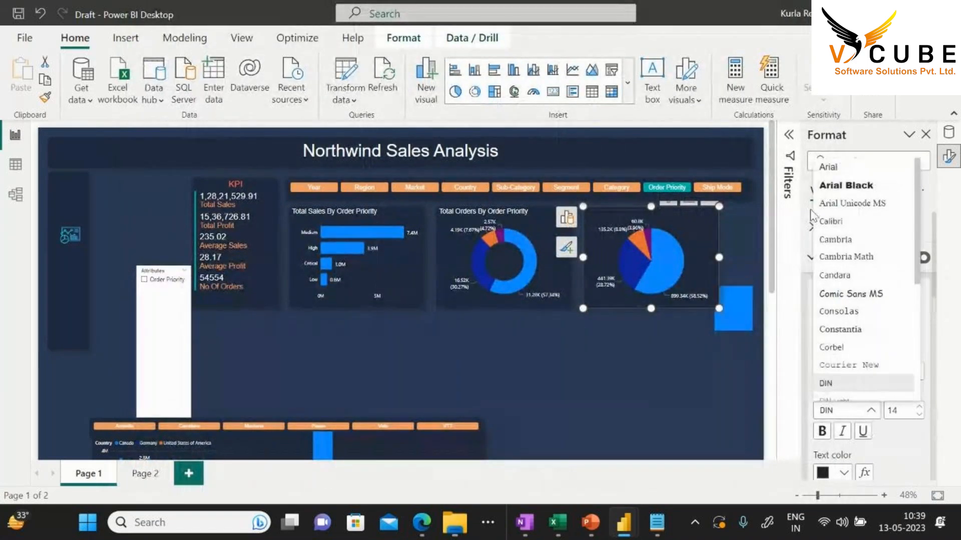
pyautogui.click(834, 168)
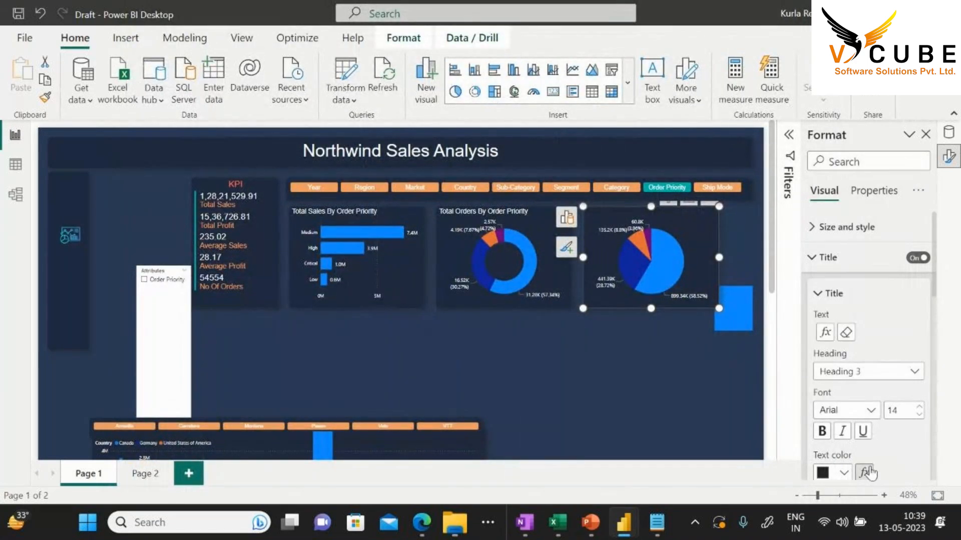
pyautogui.click(843, 473)
pyautogui.click(733, 406)
pyautogui.click(596, 400)
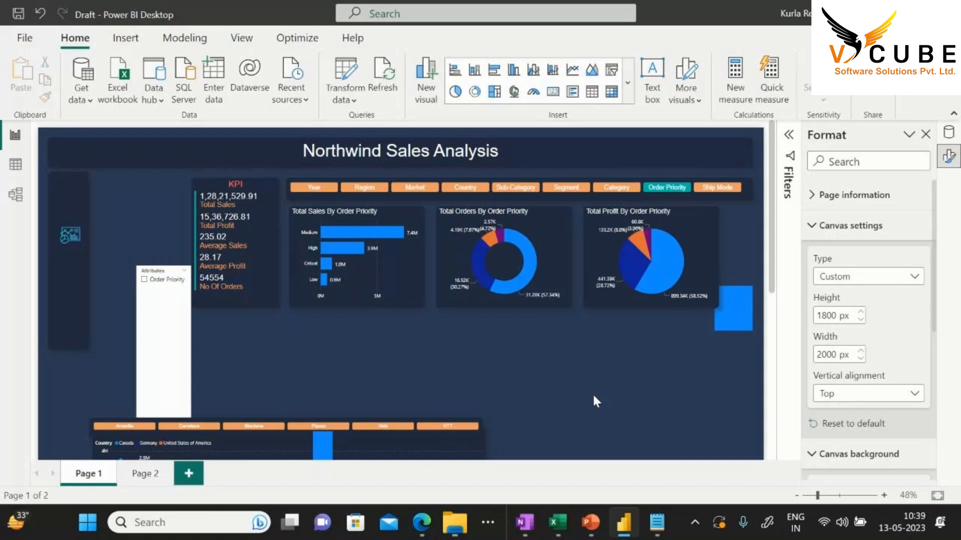
# Delete the Attributes slicer beside the KPI card and move the blue rectangle down, clear of the pie chart
pyautogui.click(185, 351)
pyautogui.press('Delete')
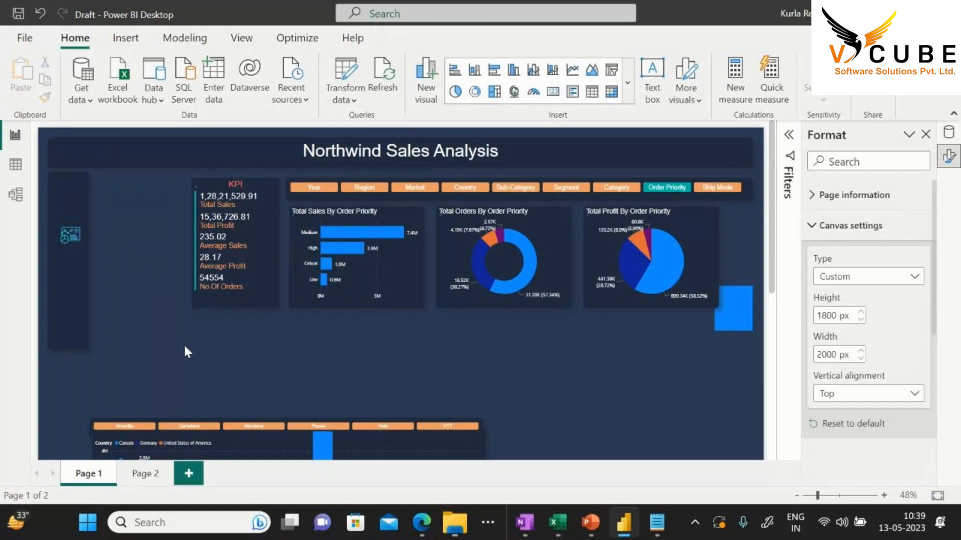
pyautogui.click(729, 310)
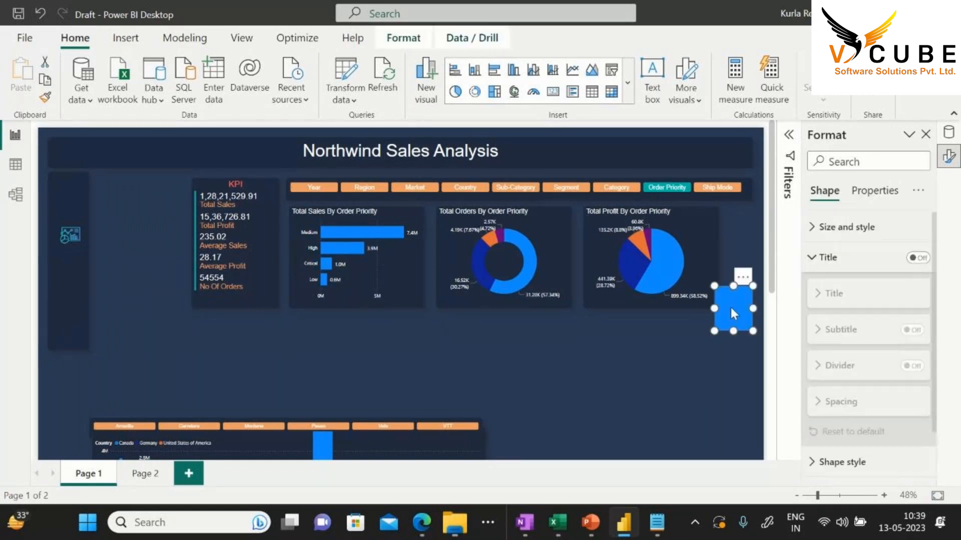
pyautogui.moveTo(730, 307); pyautogui.dragTo(722, 400)
# Extend the KPI card and the sales bar chart downward so their lower edges align
pyautogui.click(239, 306)
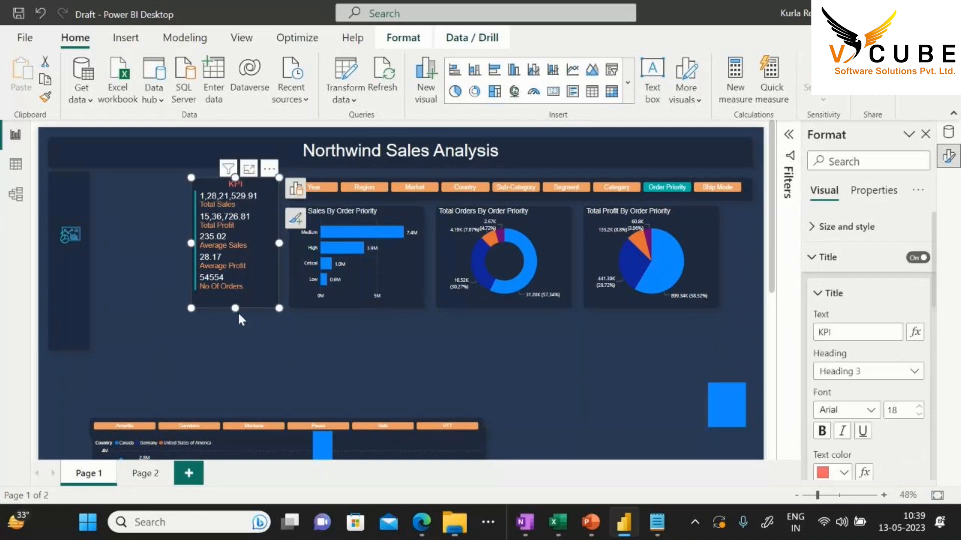
pyautogui.moveTo(238, 311); pyautogui.dragTo(232, 336)
pyautogui.click(347, 305)
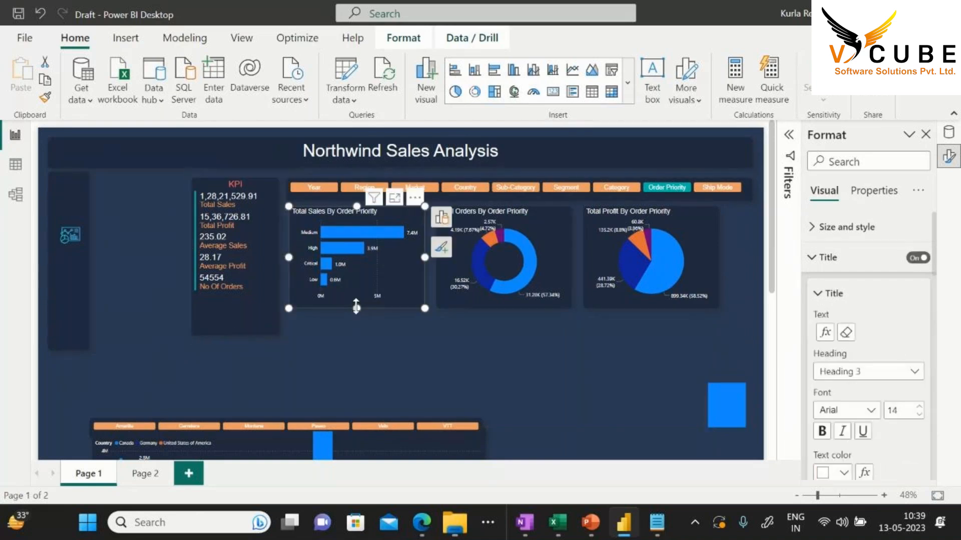
pyautogui.moveTo(356, 308); pyautogui.dragTo(356, 333)
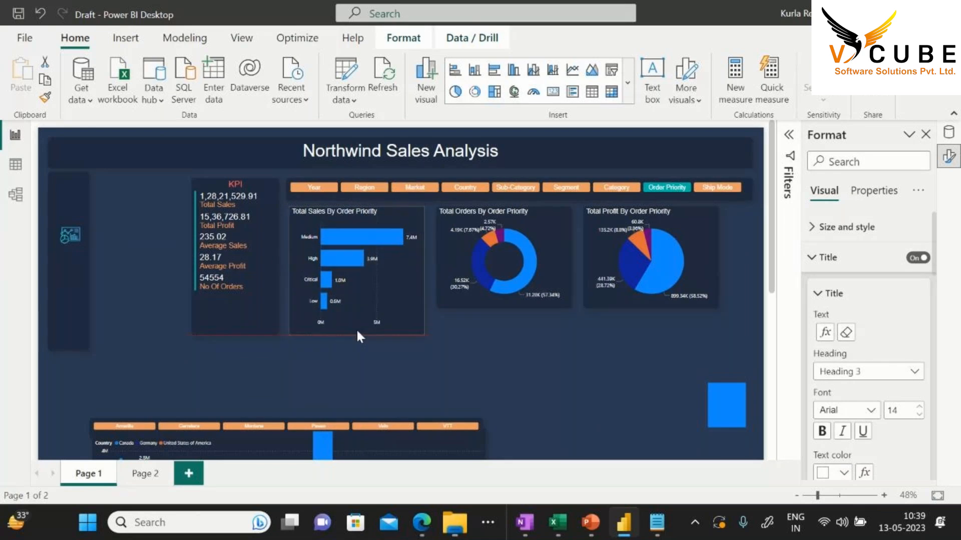
# Move the pie chart to the attribute slicer's right edge and enlarge it to about 416 wide by 355 high
pyautogui.click(490, 211)
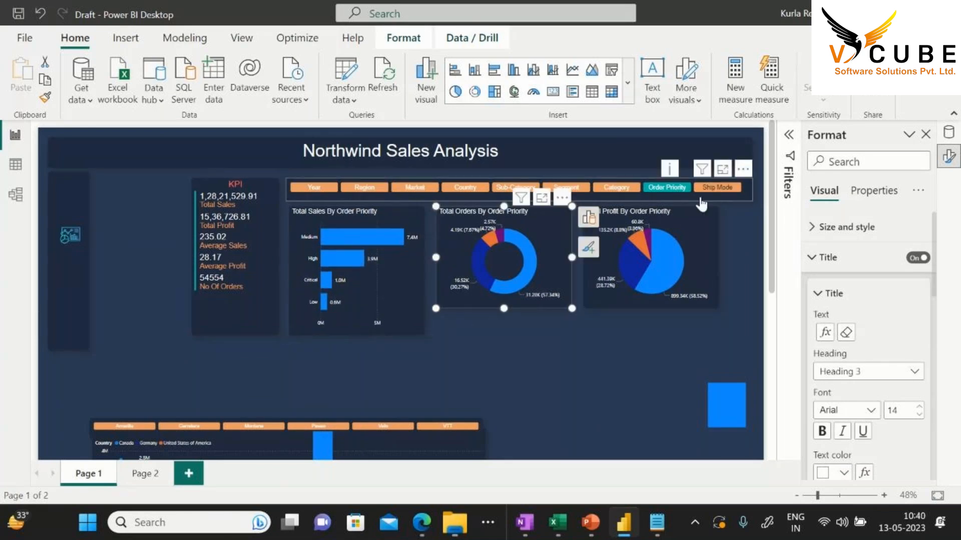
pyautogui.moveTo(677, 211); pyautogui.dragTo(710, 210)
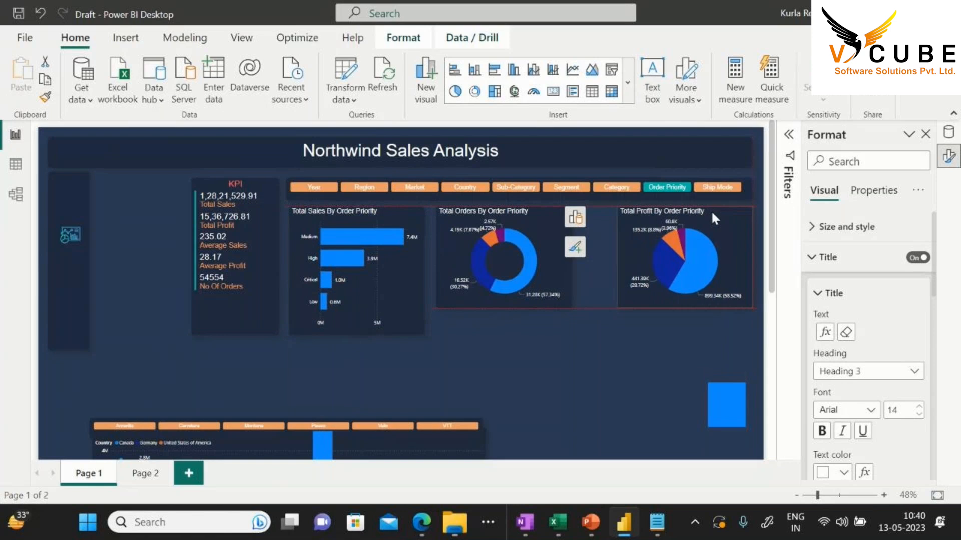
pyautogui.moveTo(684, 308); pyautogui.dragTo(683, 334)
pyautogui.moveTo(618, 271); pyautogui.dragTo(602, 271)
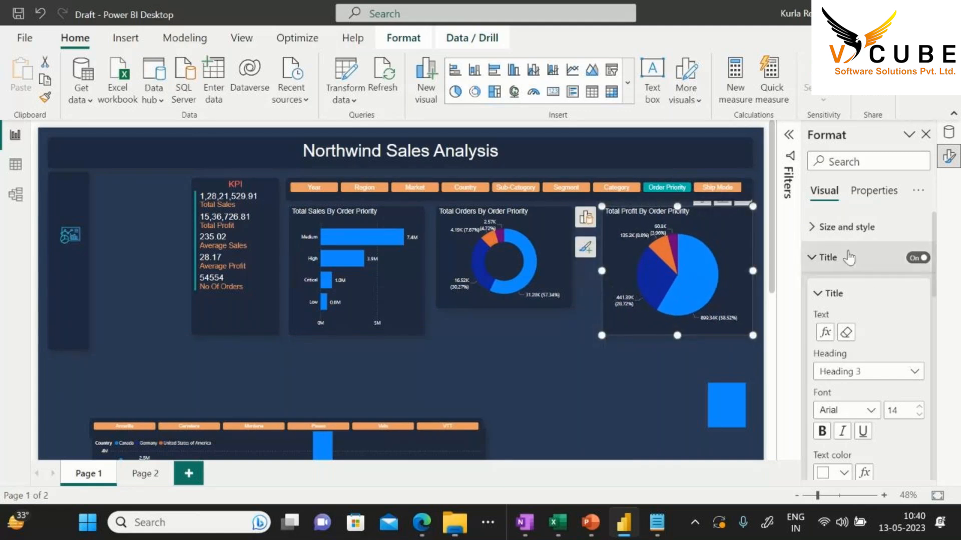
# Set the donut chart's height to 355 and its width to 415
pyautogui.click(845, 227)
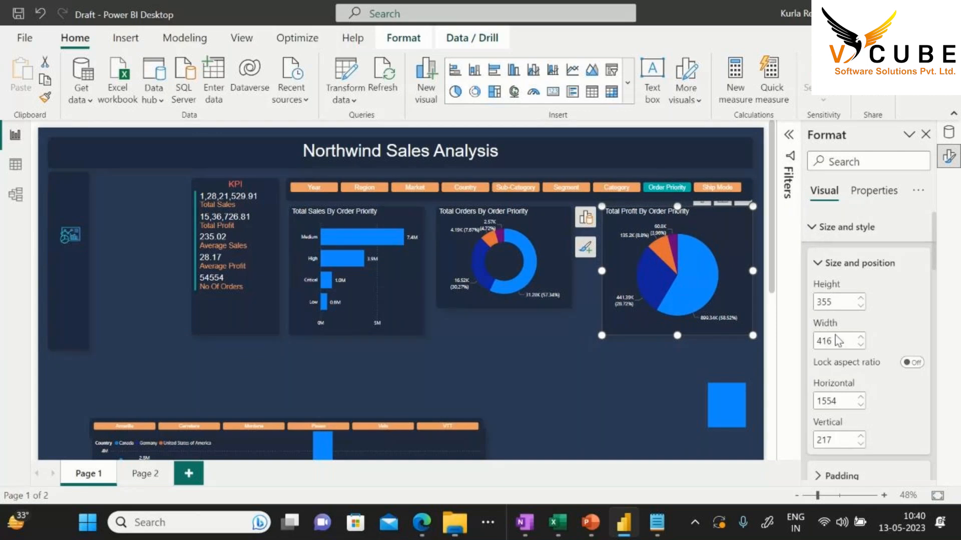
pyautogui.click(861, 345)
pyautogui.click(542, 227)
pyautogui.moveTo(837, 302); pyautogui.dragTo(792, 311)
pyautogui.write('355')
pyautogui.press('Return')
pyautogui.moveTo(838, 341); pyautogui.dragTo(816, 345)
pyautogui.write('415')
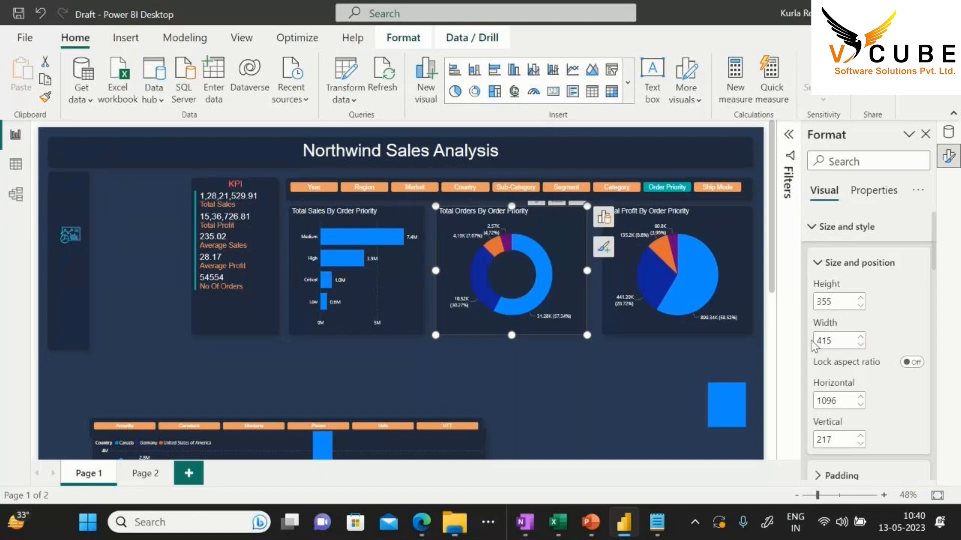
# Set the sales bar chart's width to 415
pyautogui.click(423, 296)
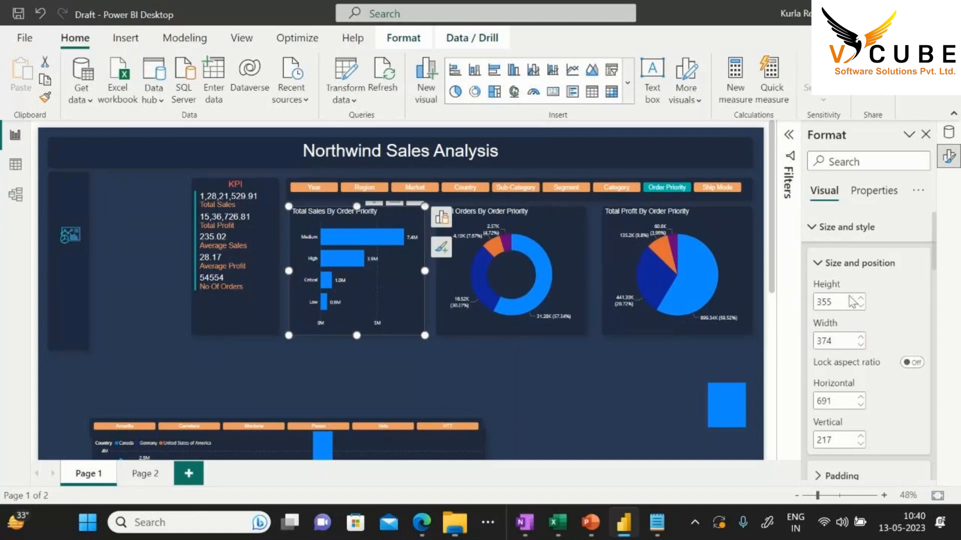
pyautogui.moveTo(841, 341); pyautogui.dragTo(799, 347)
pyautogui.write('415')
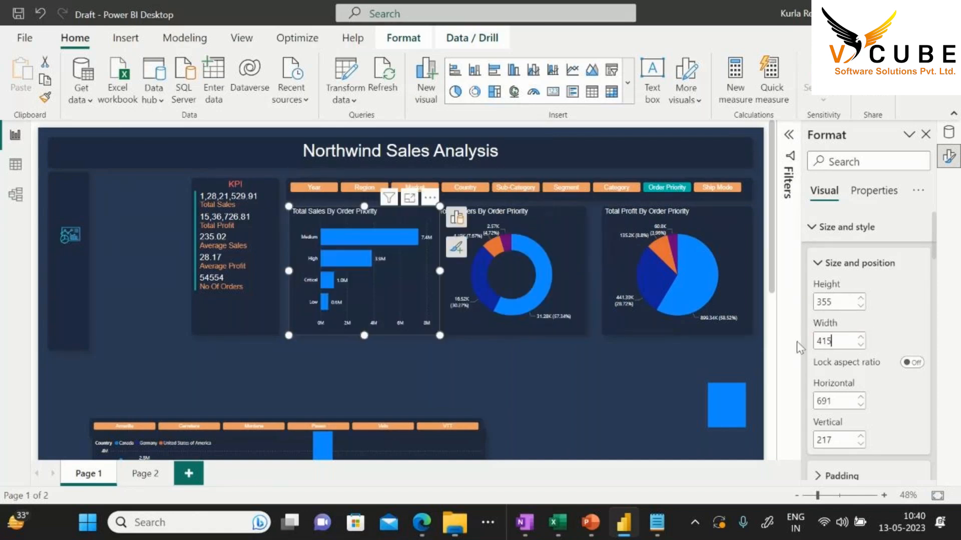
pyautogui.click(616, 379)
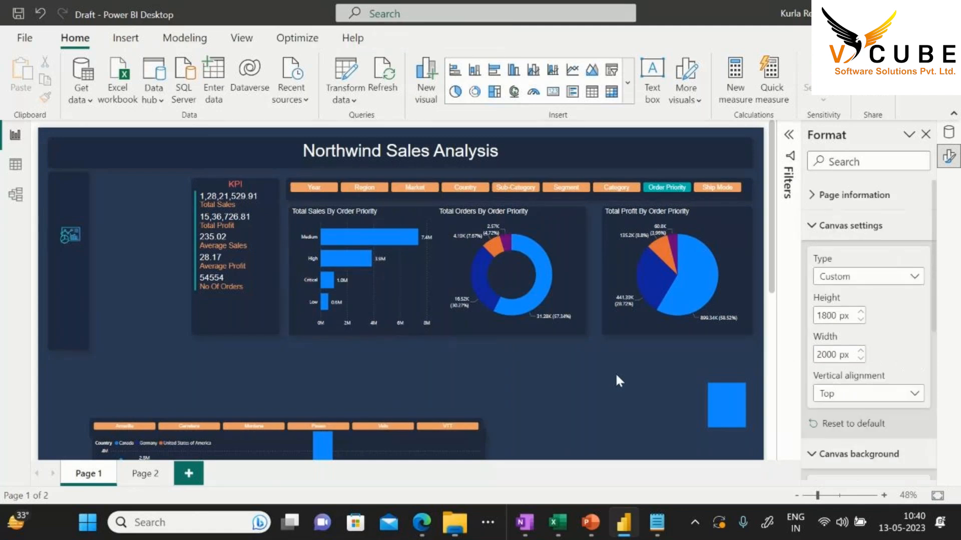
# Move the donut chart right to a horizontal position of about 1138, against the pie chart
pyautogui.click(367, 218)
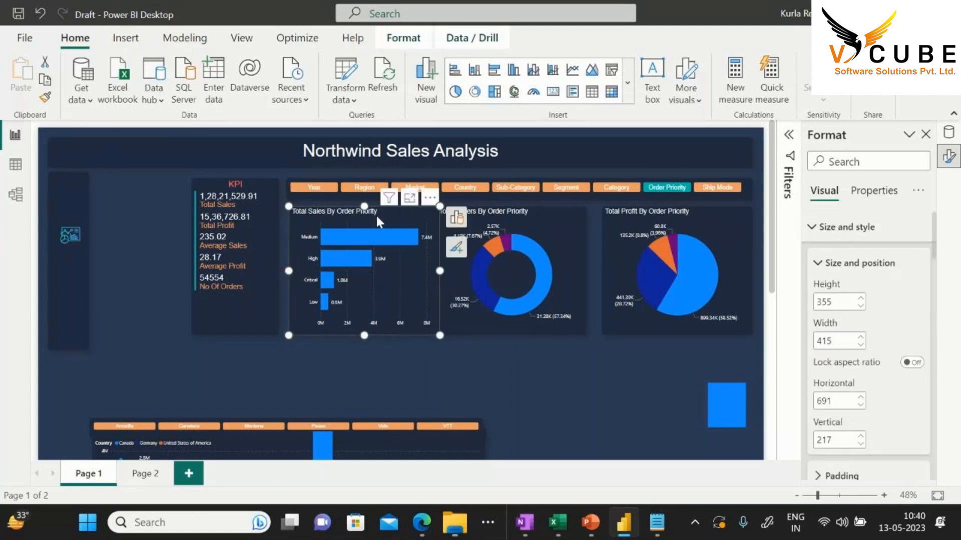
pyautogui.click(491, 217)
pyautogui.moveTo(496, 221); pyautogui.dragTo(512, 226)
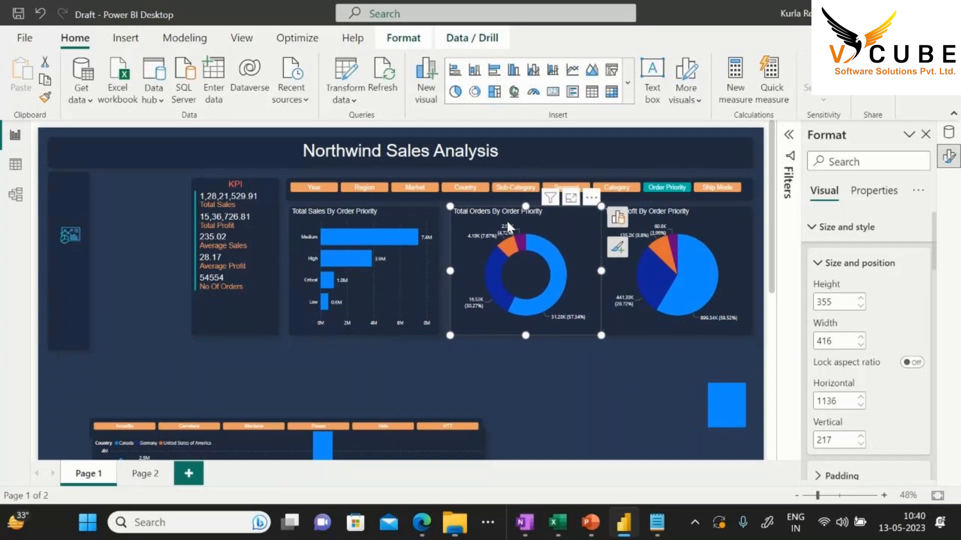
pyautogui.click(623, 405)
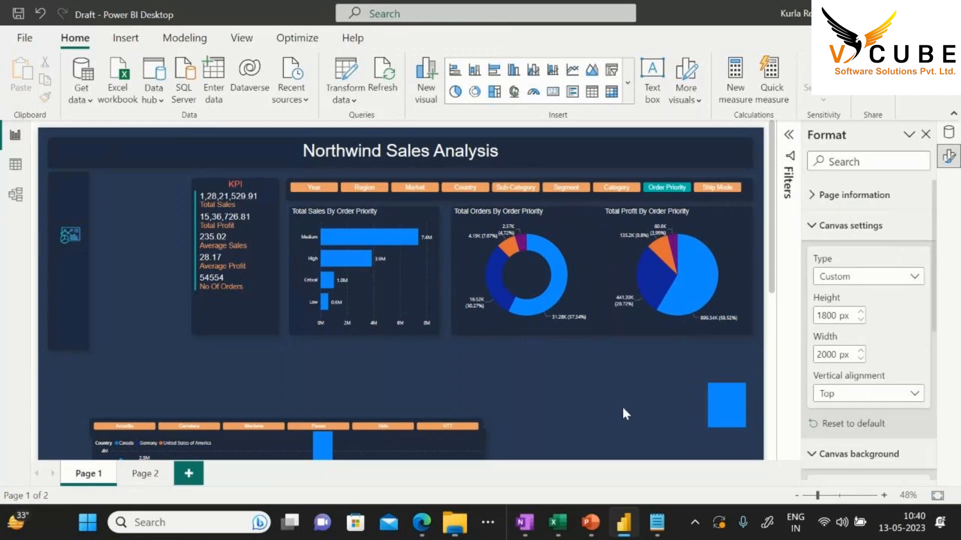
# Set the width of the bar, donut and pie charts to 390 each
pyautogui.click(429, 237)
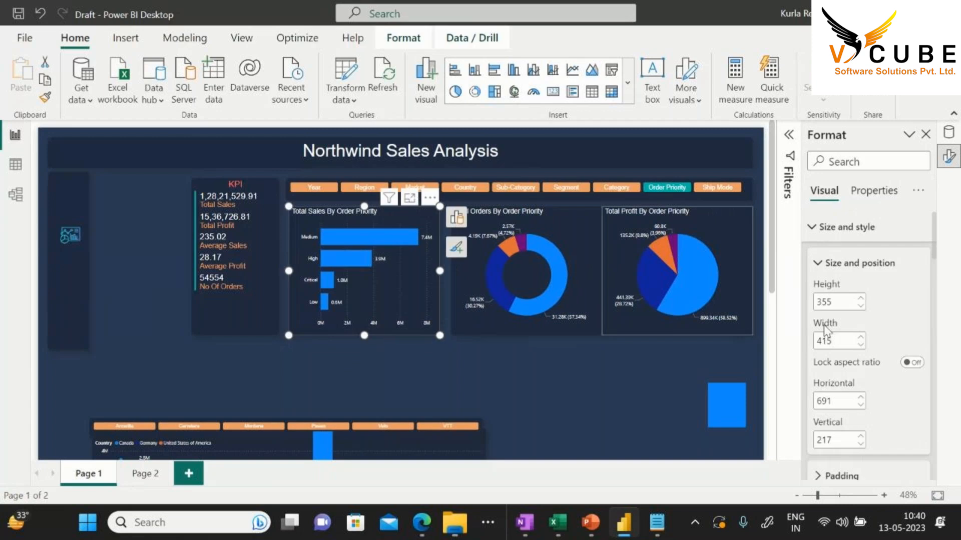
pyautogui.moveTo(839, 344); pyautogui.dragTo(817, 345)
pyautogui.write('3')
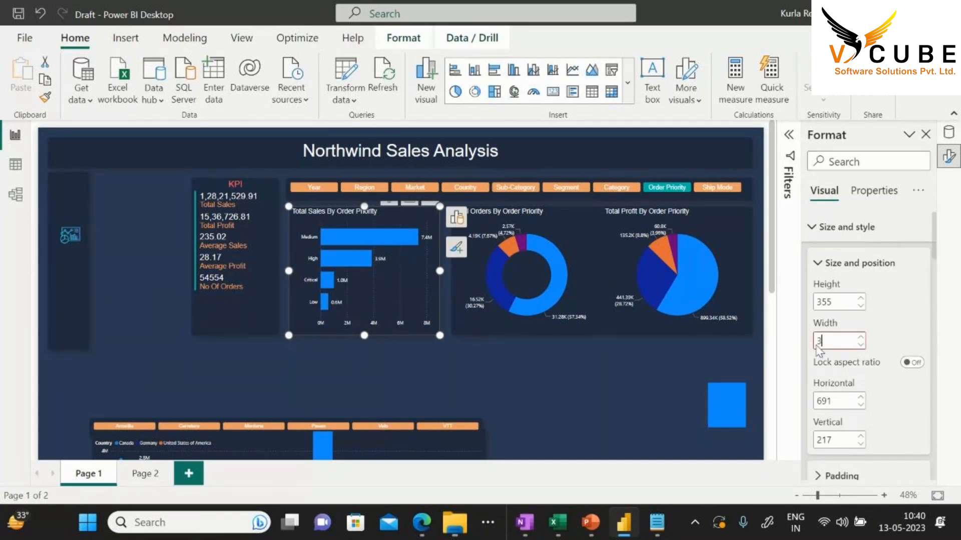
pyautogui.write('90')
pyautogui.click(591, 213)
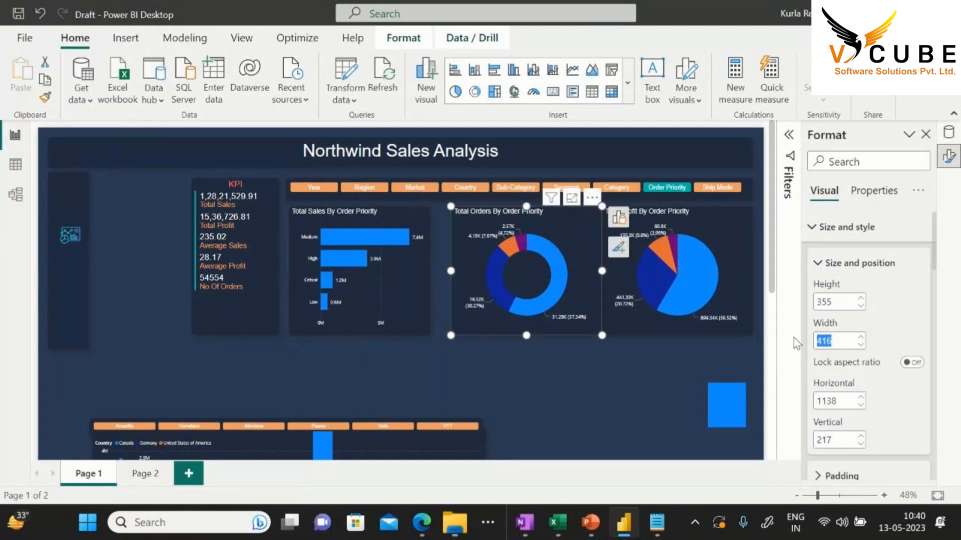
pyautogui.write('390')
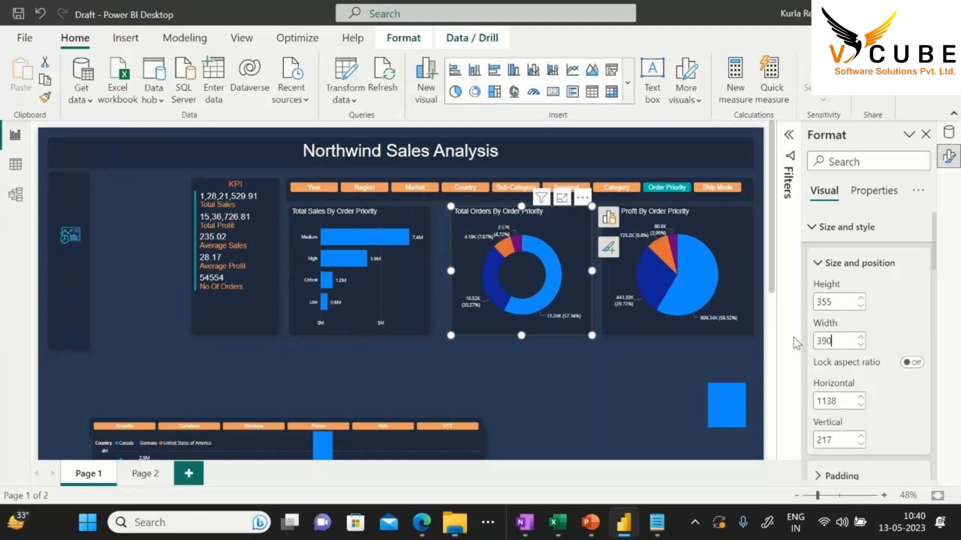
pyautogui.click(732, 230)
pyautogui.moveTo(833, 343); pyautogui.dragTo(800, 344)
pyautogui.write('390')
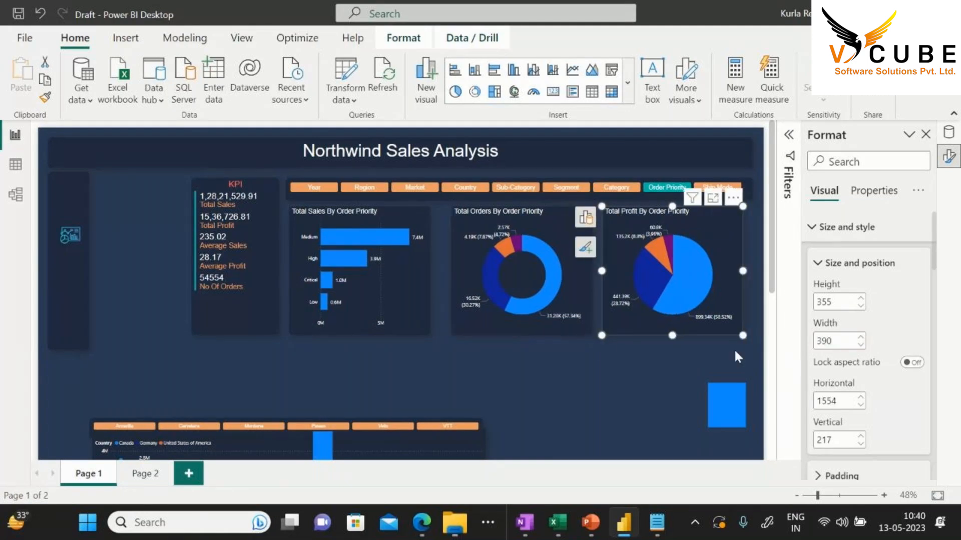
# Shift the donut chart left to a horizontal position of about 1111, leaving a small gap beside the bar chart
pyautogui.moveTo(521, 218); pyautogui.dragTo(511, 220)
pyautogui.press('Right')
pyautogui.press('Right')
pyautogui.press('Right')
pyautogui.press('Right')
pyautogui.press('Right')
pyautogui.press('Right')
pyautogui.press('Right')
pyautogui.press('Right')
# Move the pie chart left to a horizontal position of about 1531 and widen it to about 438, reaching the slicer's right edge
pyautogui.click(695, 212)
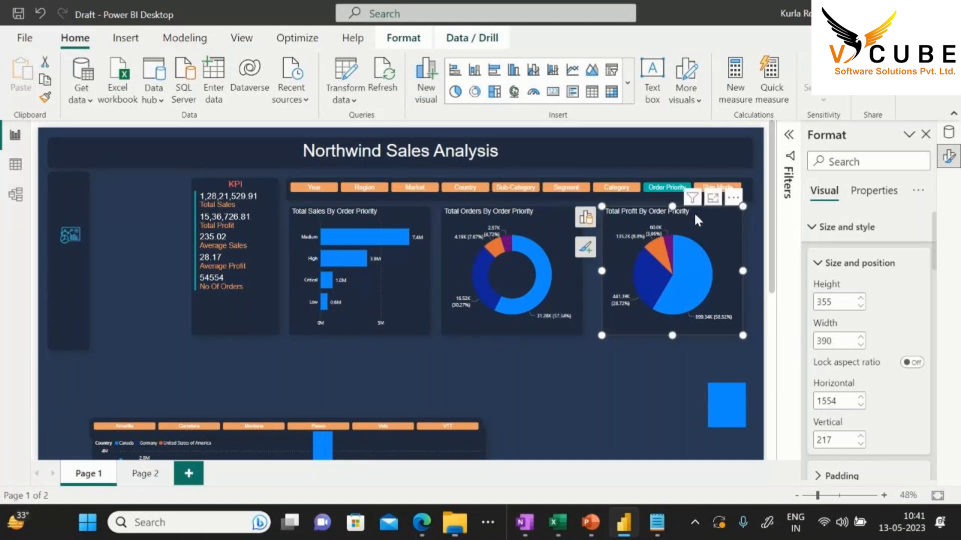
pyautogui.moveTo(691, 212); pyautogui.dragTo(675, 211)
pyautogui.press('Right')
pyautogui.press('Right')
pyautogui.press('Right')
pyautogui.press('Right')
pyautogui.press('Right')
pyautogui.press('Right')
pyautogui.press('Right')
pyautogui.press('Right')
pyautogui.press('Right')
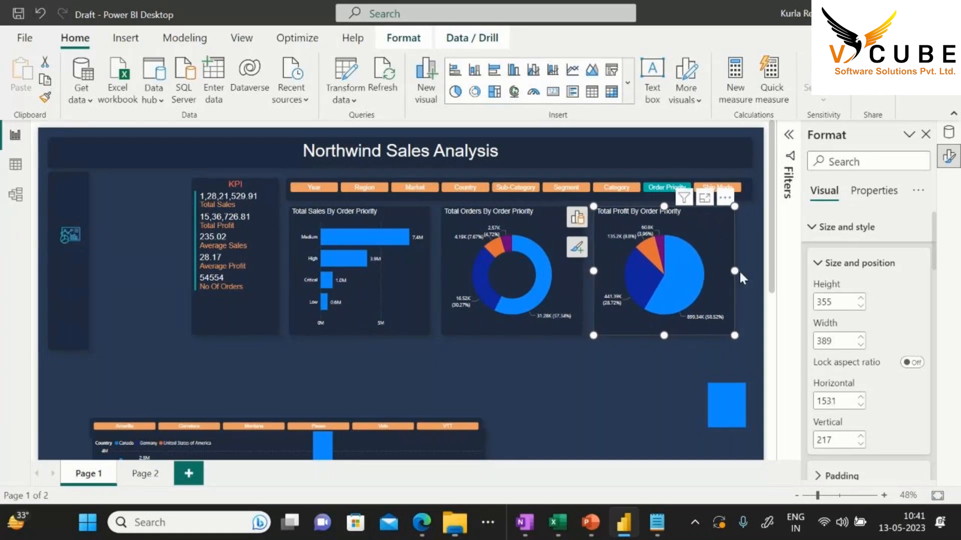
pyautogui.moveTo(739, 269); pyautogui.dragTo(750, 269)
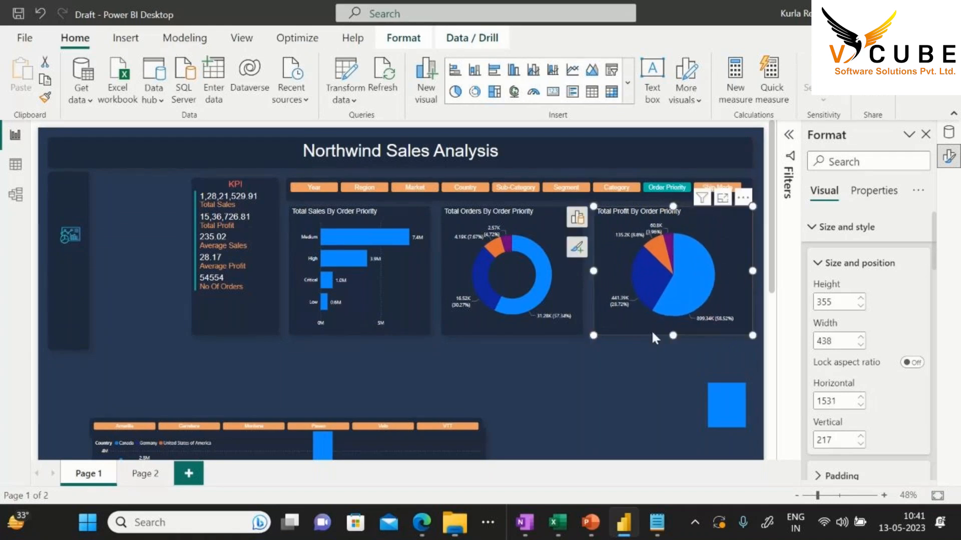
# Compare the size and position values of the bar chart and the donut chart
pyautogui.click(613, 382)
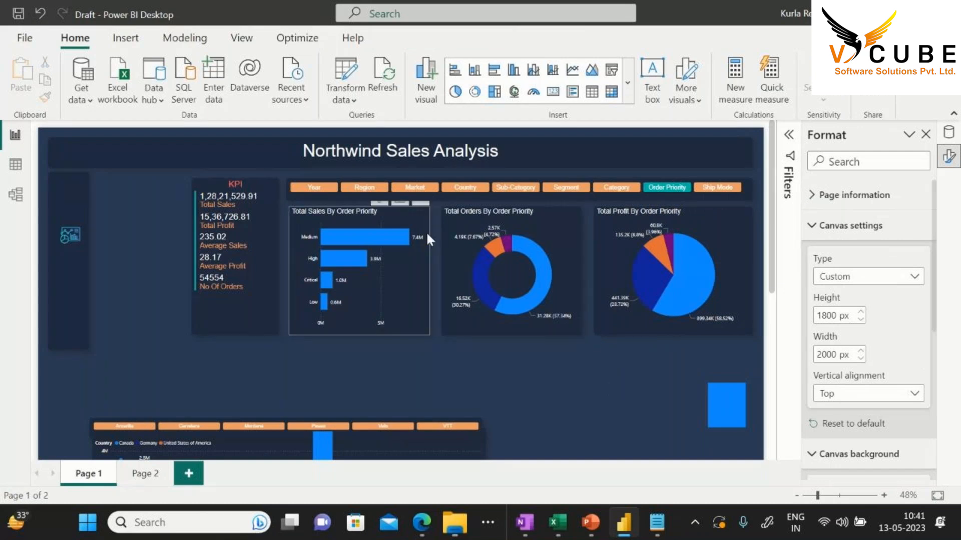
pyautogui.click(402, 214)
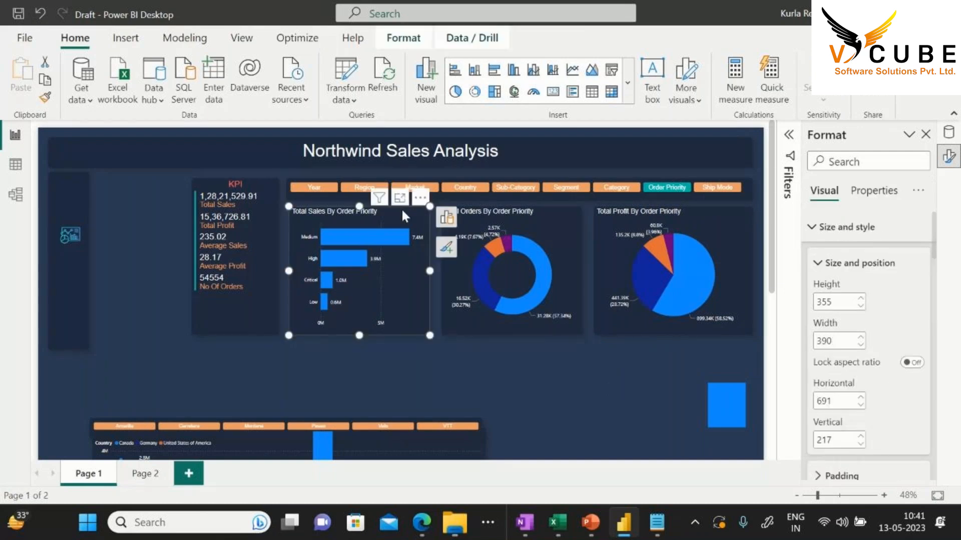
pyautogui.click(544, 218)
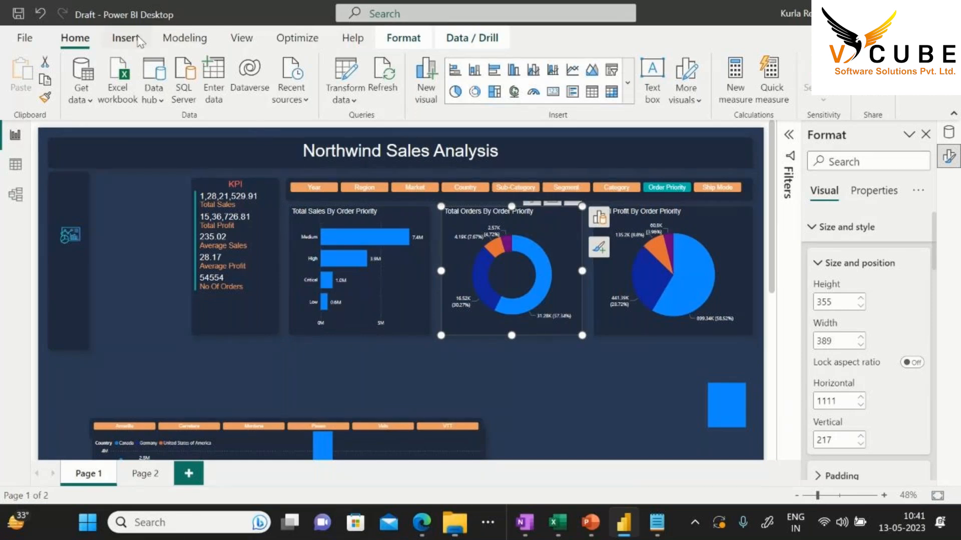
# Look through the available report themes and break the three charts down by Year
pyautogui.click(235, 40)
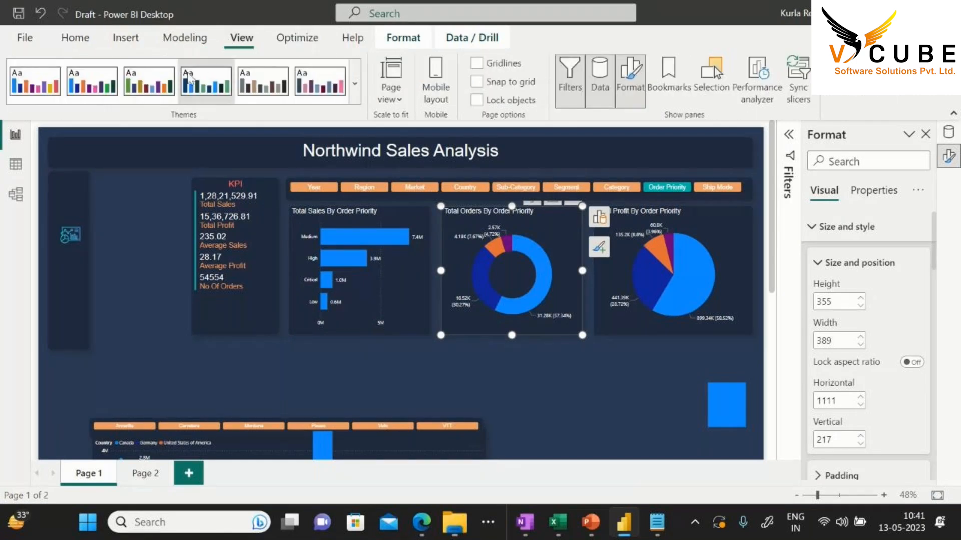
pyautogui.click(357, 95)
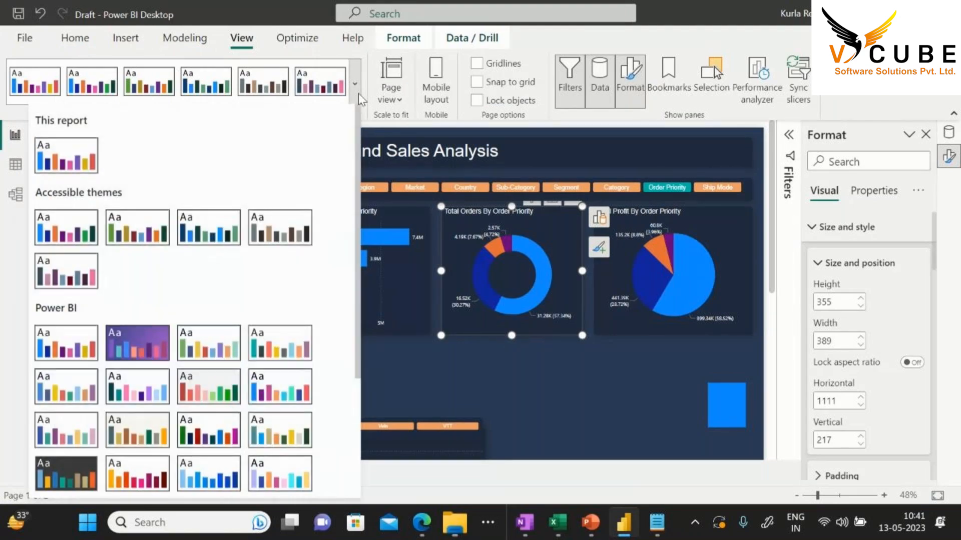
pyautogui.click(433, 356)
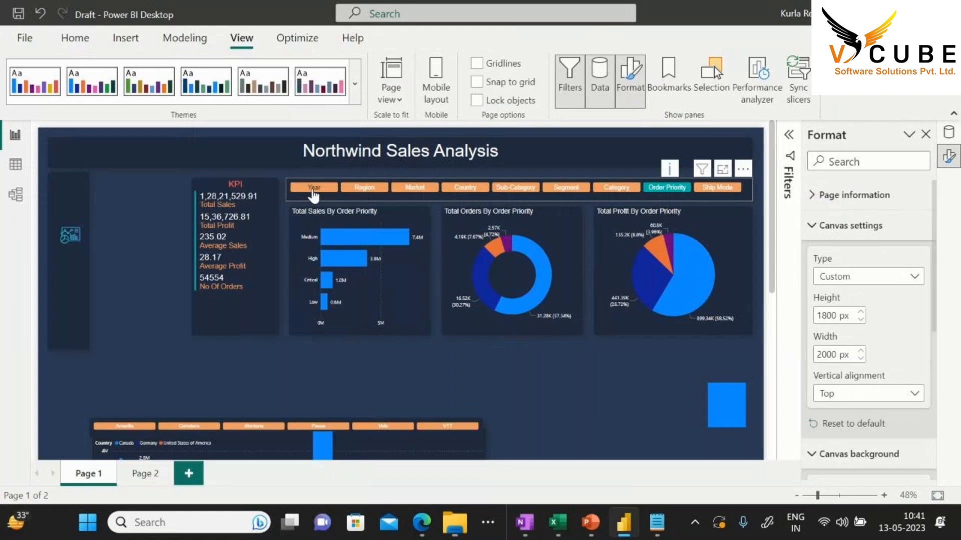
pyautogui.click(313, 189)
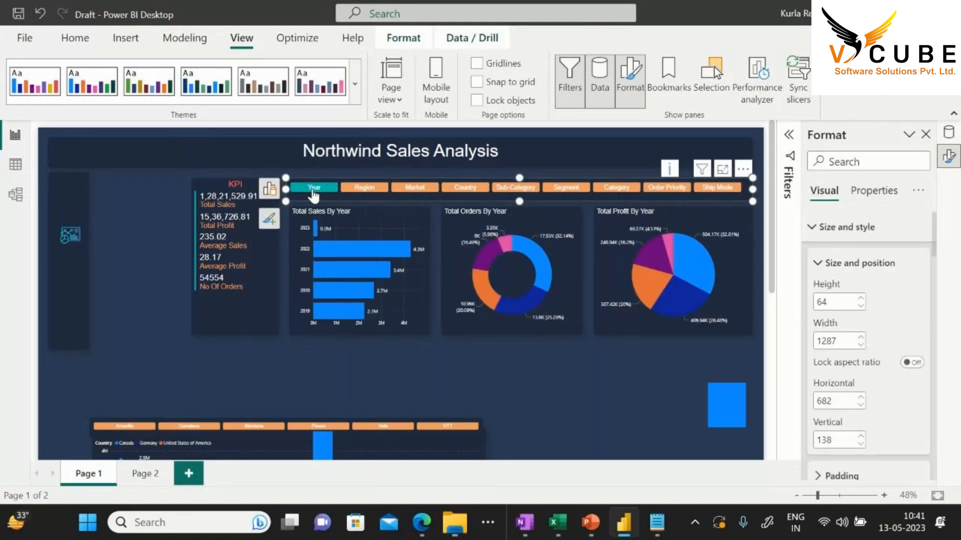
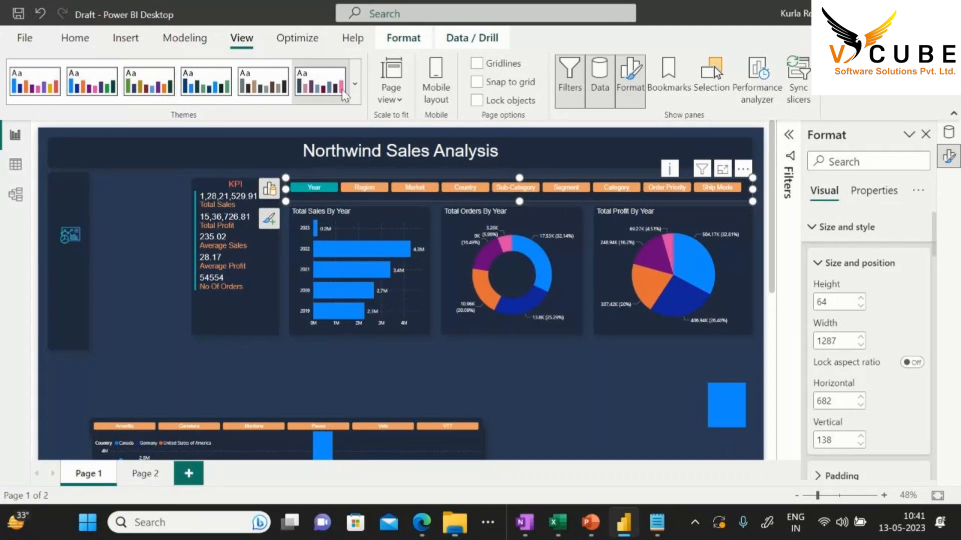
# Try out a green-led report theme and the High contrast theme
pyautogui.click(355, 84)
pyautogui.click(383, 375)
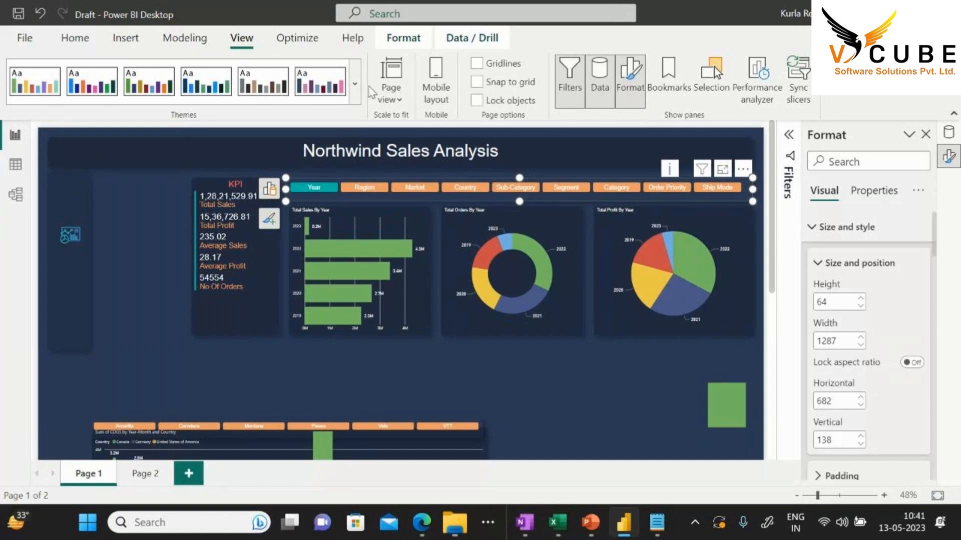
pyautogui.click(356, 86)
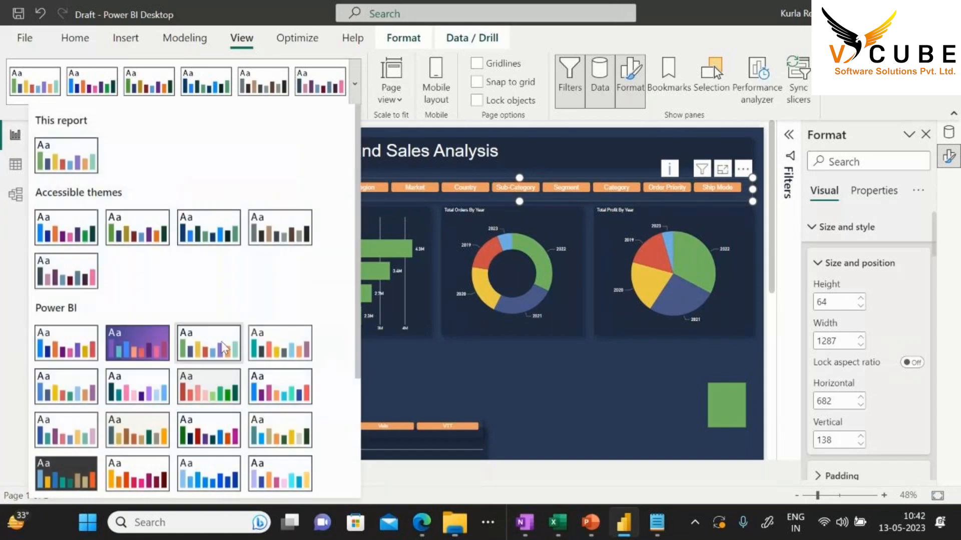
pyautogui.scroll(-3, 207, 350)
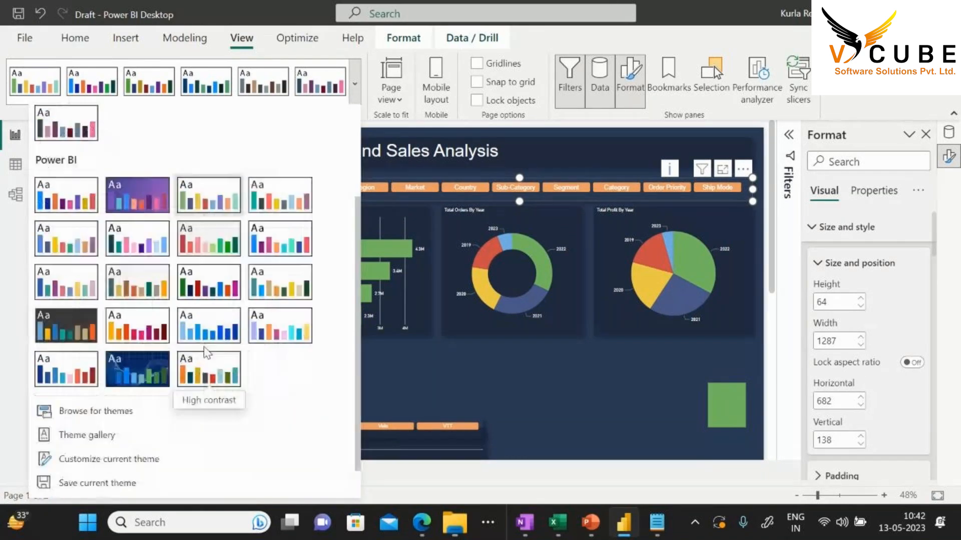
pyautogui.click(217, 353)
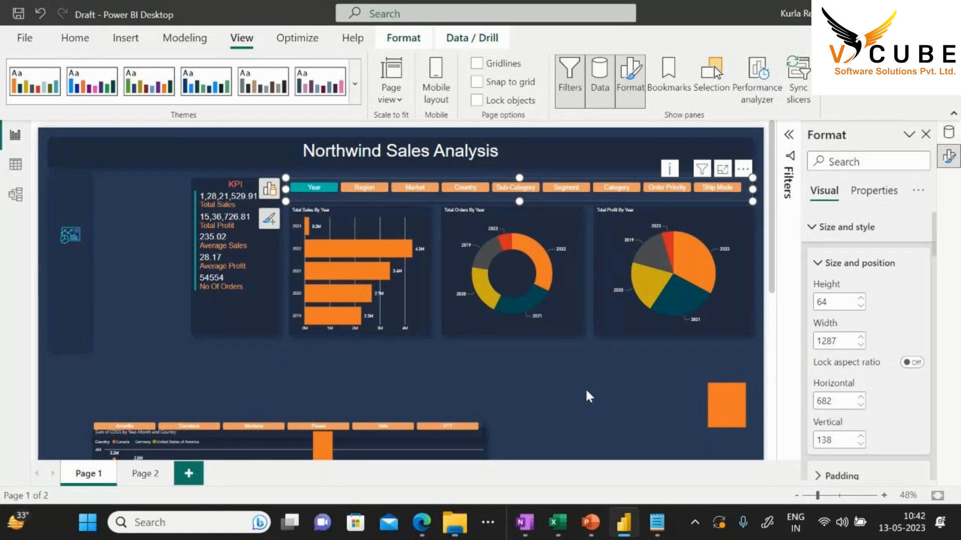
# Try out several accessible themes on the report, including Accessible City park, Accessible Tidal and Accessible Neutral
pyautogui.click(357, 90)
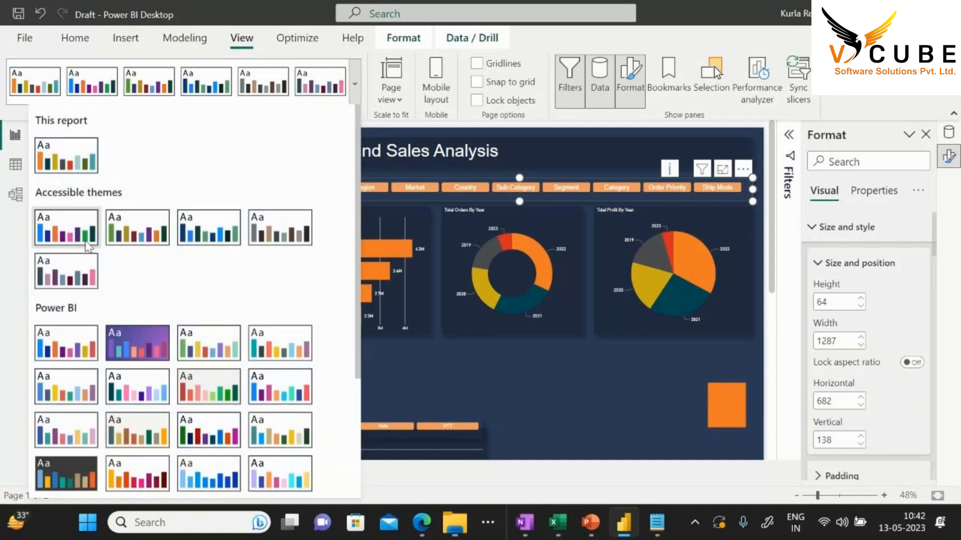
pyautogui.click(76, 244)
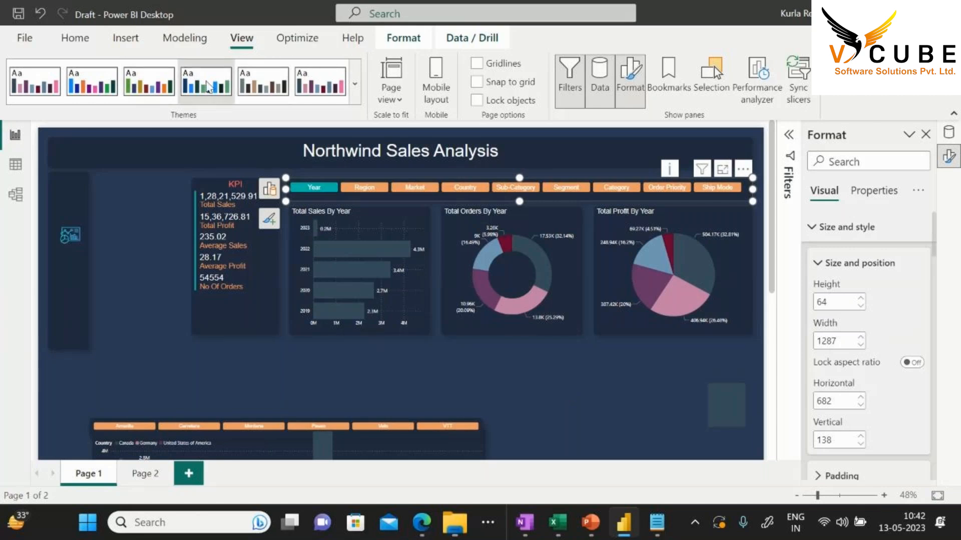
pyautogui.click(89, 93)
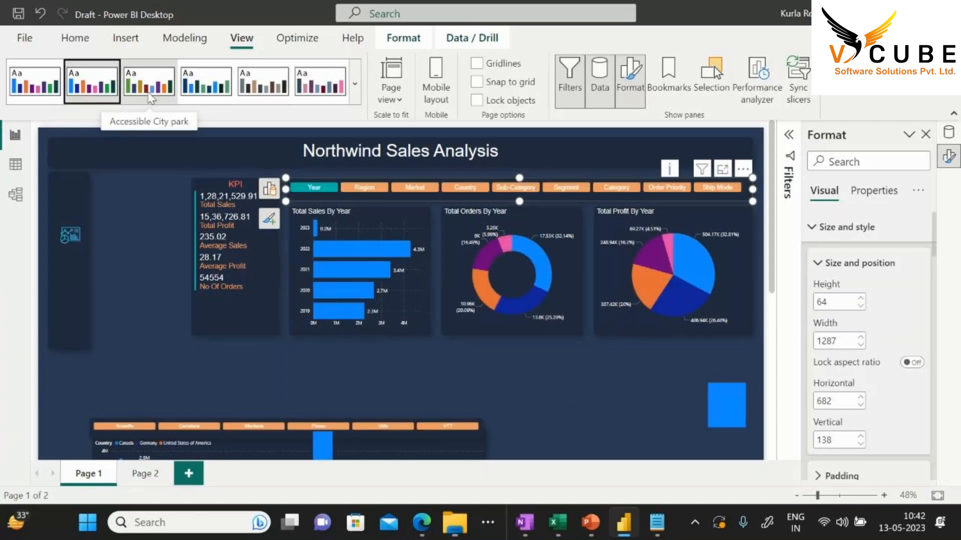
pyautogui.click(158, 86)
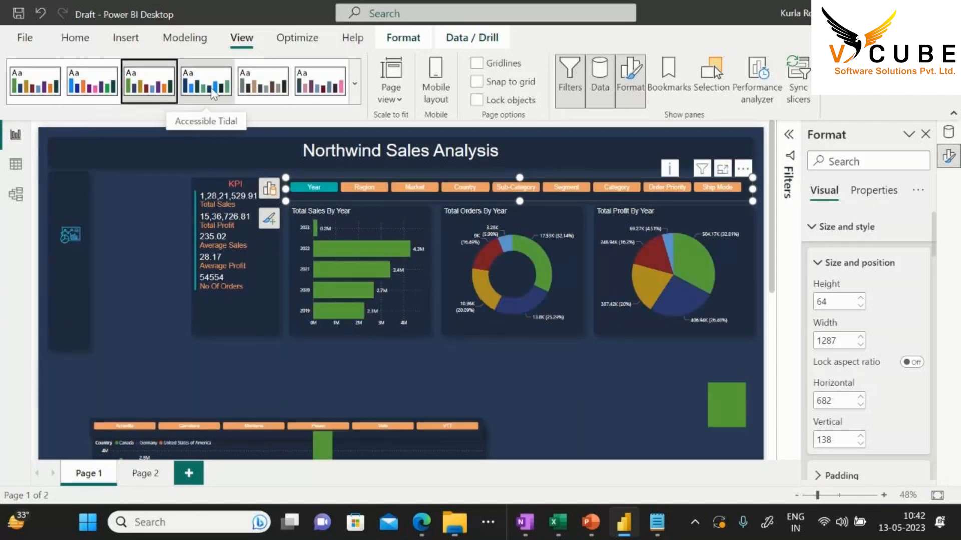
pyautogui.click(213, 93)
pyautogui.click(257, 90)
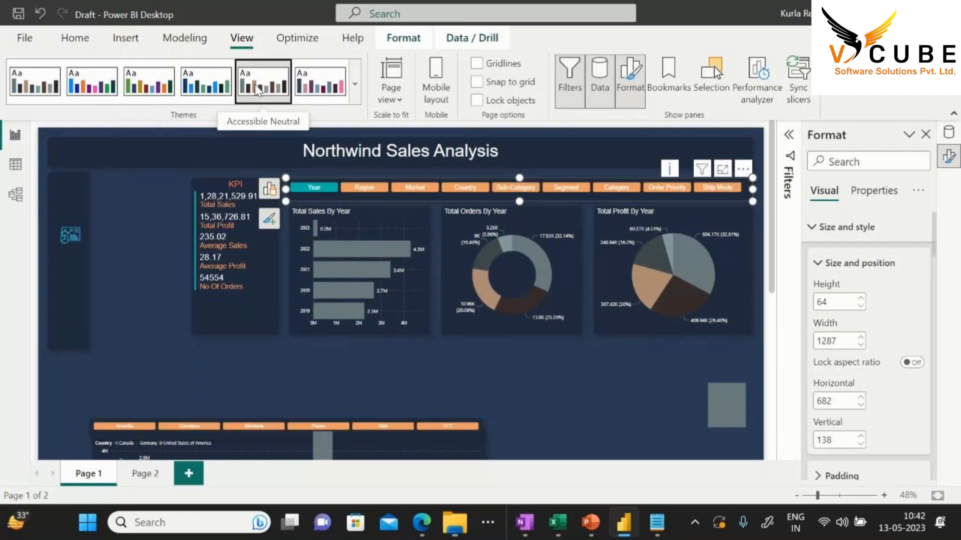
# Apply the Power BI theme whose data colours start with teal, blue, tan and orange to the report
pyautogui.click(355, 83)
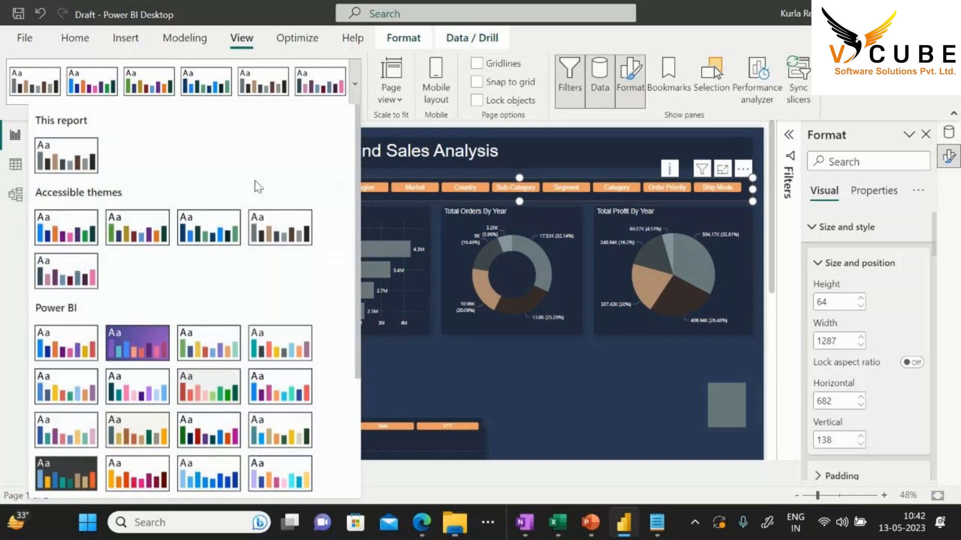
pyautogui.click(210, 350)
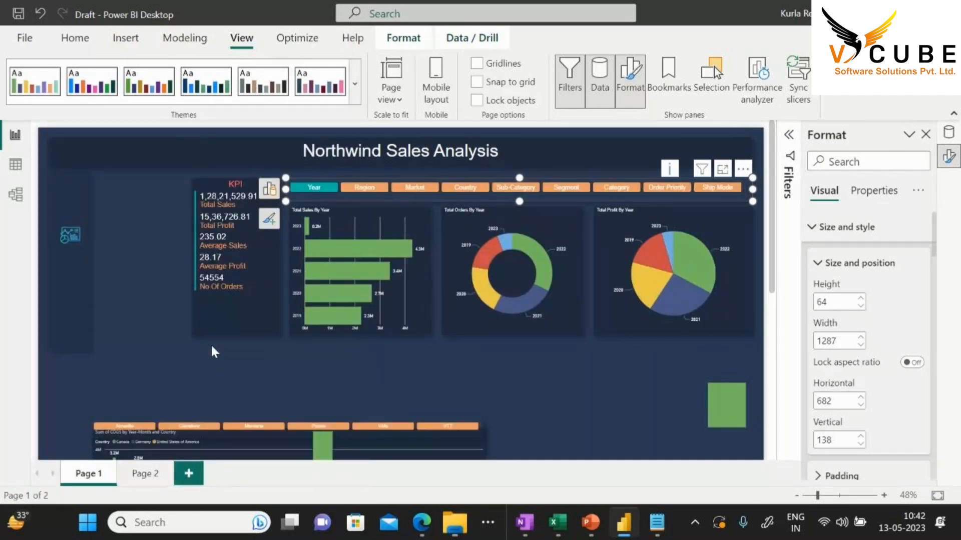
pyautogui.click(355, 84)
pyautogui.click(287, 449)
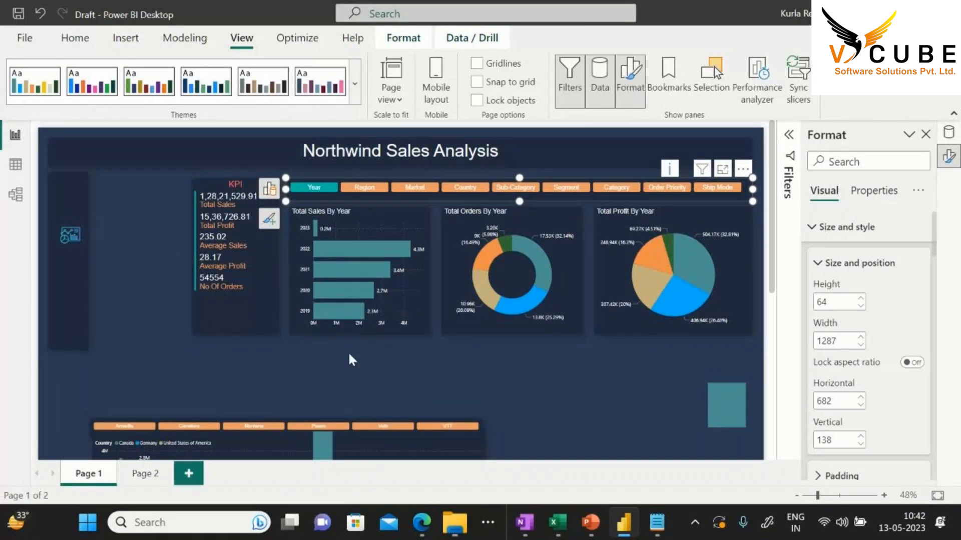
pyautogui.click(553, 414)
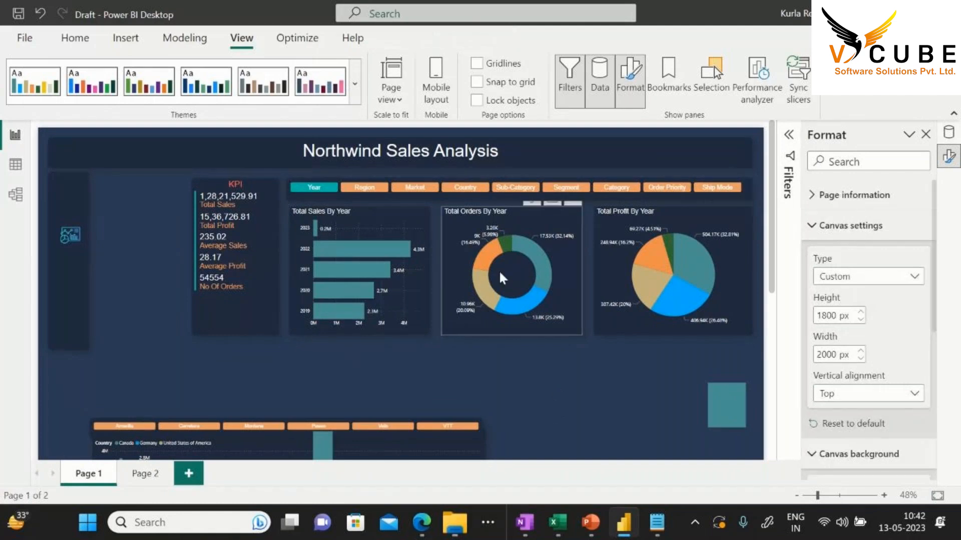
# Centre the title of the Total Sales bar chart
pyautogui.click(370, 228)
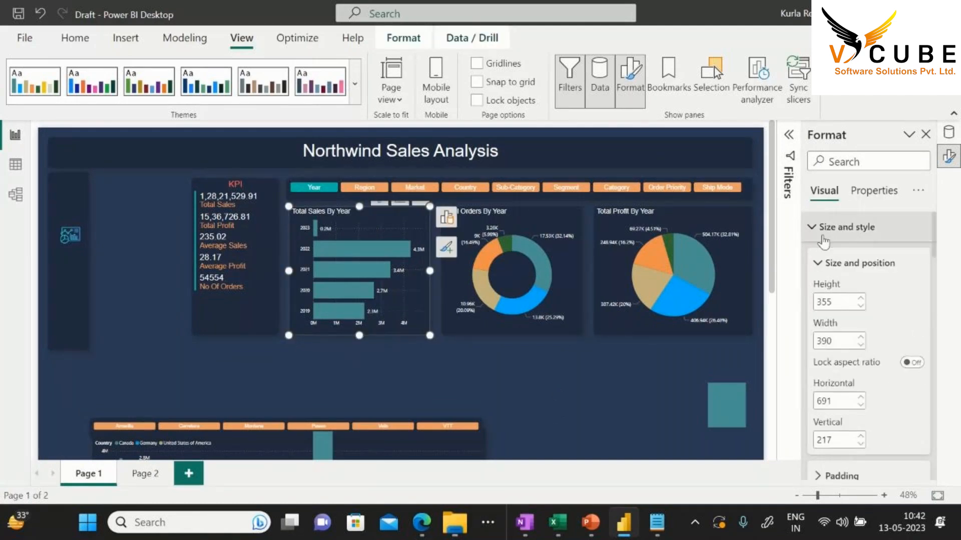
pyautogui.click(812, 227)
pyautogui.click(813, 269)
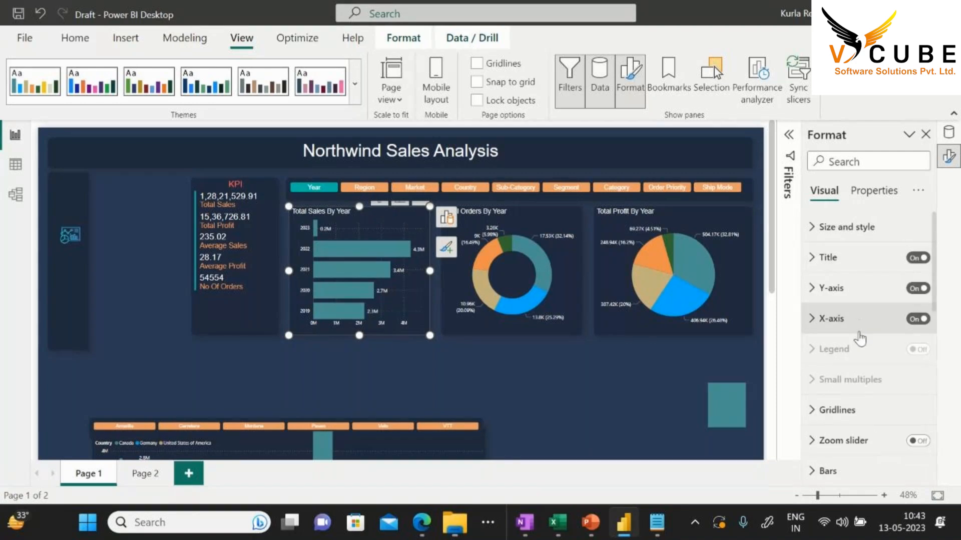
pyautogui.scroll(-2, 857, 333)
pyautogui.scroll(2, 814, 265)
pyautogui.click(813, 258)
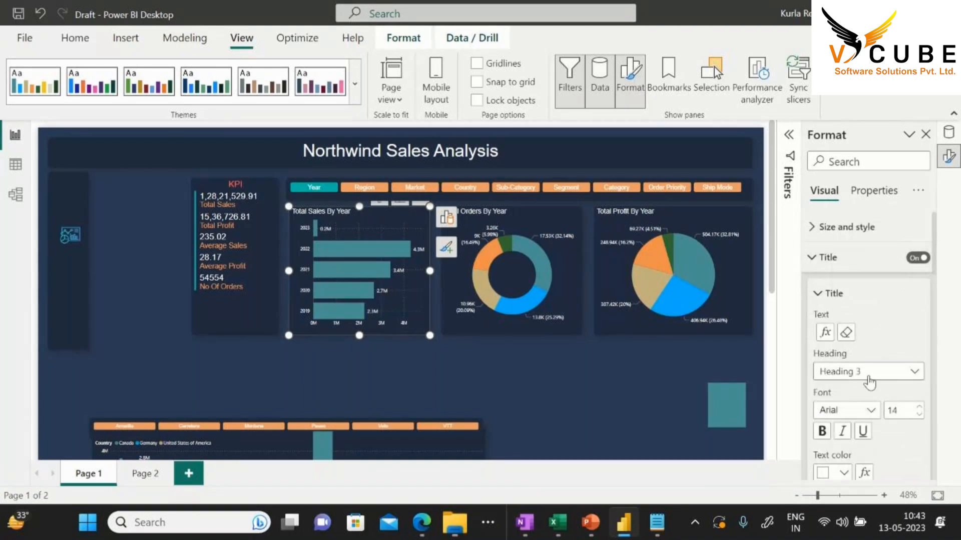
pyautogui.scroll(-3, 846, 350)
pyautogui.click(842, 391)
# Centre the titles of the Total Orders donut chart and the Total Profit pie chart
pyautogui.click(542, 223)
pyautogui.click(842, 389)
pyautogui.click(682, 222)
pyautogui.click(842, 391)
pyautogui.click(609, 408)
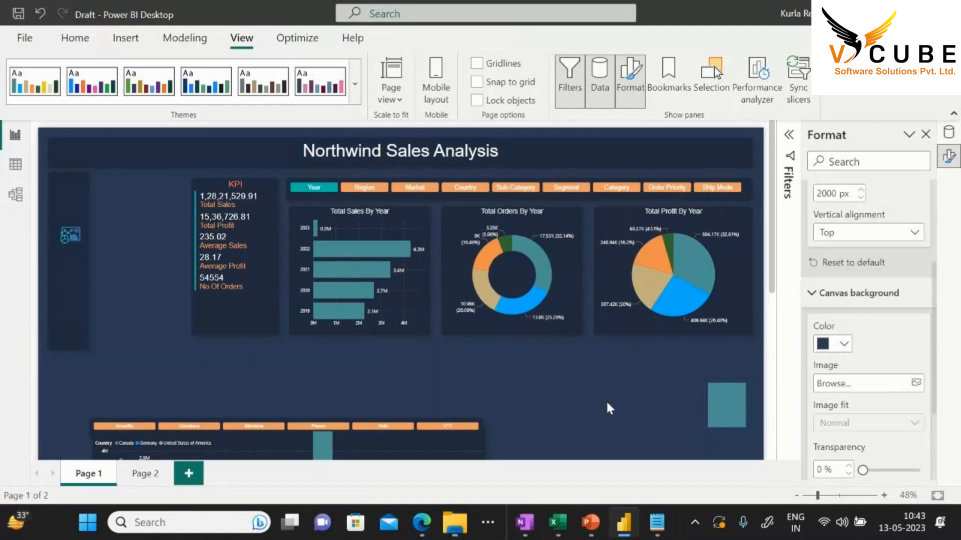
# Check the charts and their titles for each slicer field from Region through Ship Mode, ending on Ship Mode
pyautogui.click(373, 189)
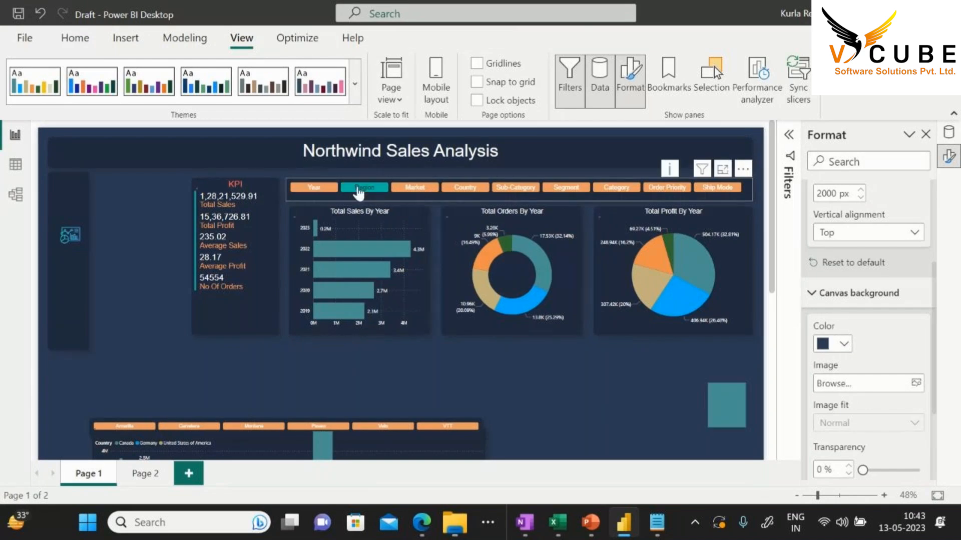
pyautogui.click(411, 188)
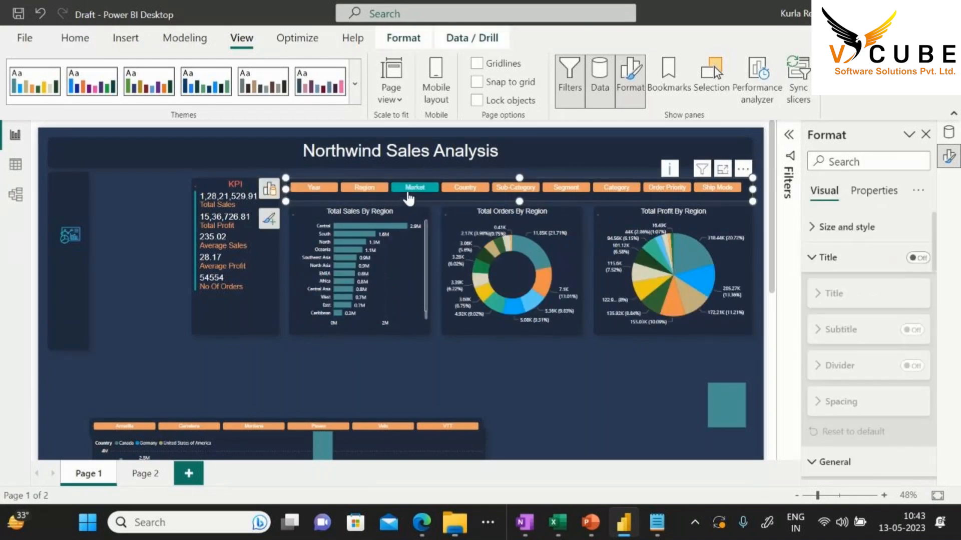
pyautogui.click(456, 188)
pyautogui.click(509, 194)
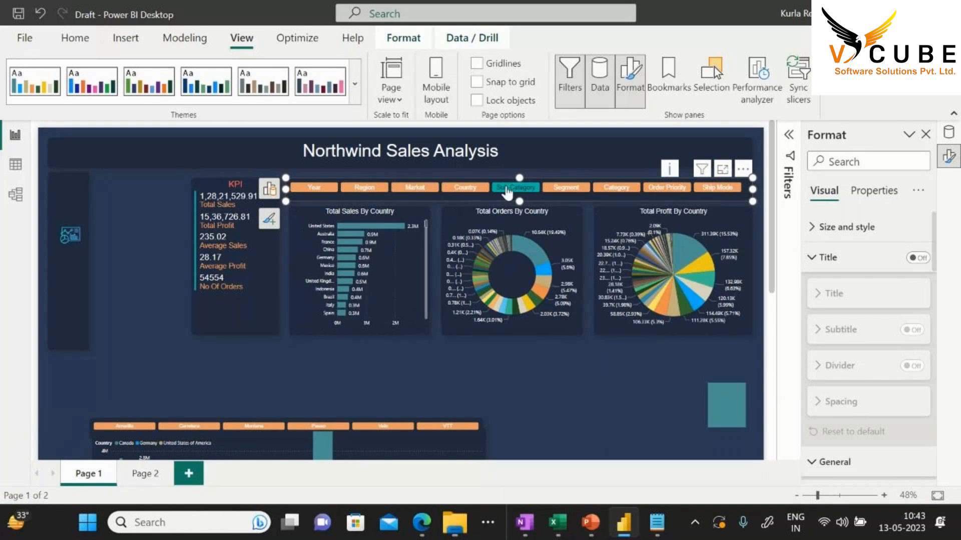
pyautogui.click(562, 198)
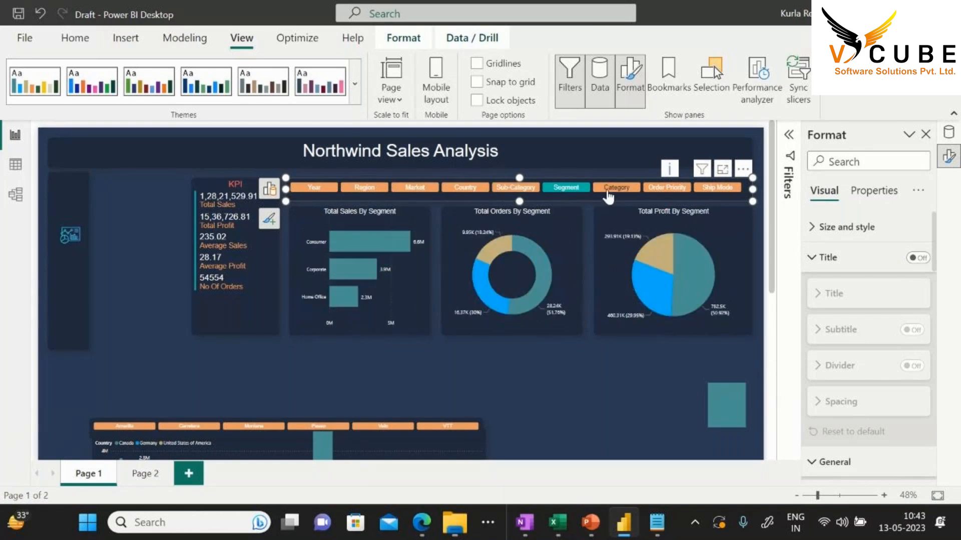
pyautogui.click(608, 195)
pyautogui.click(665, 190)
pyautogui.click(713, 190)
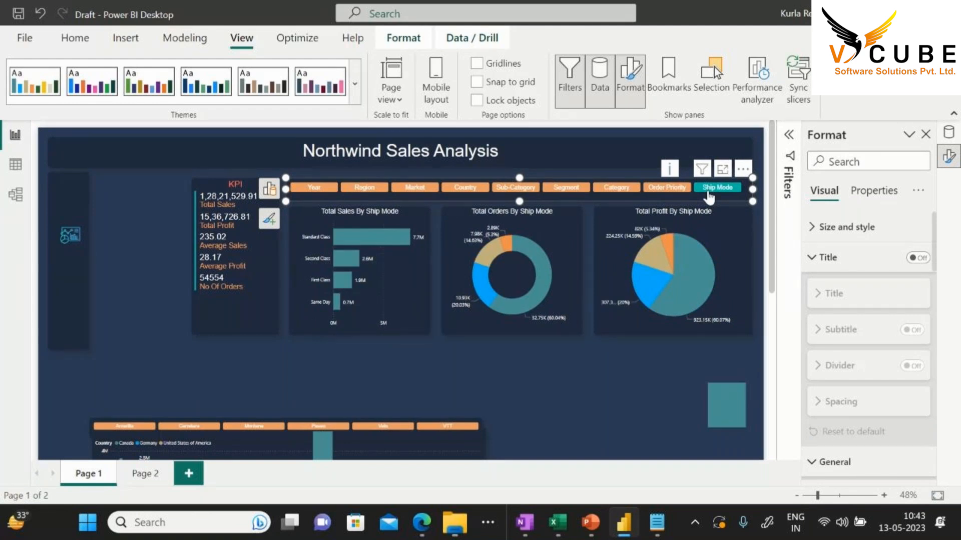
pyautogui.click(593, 358)
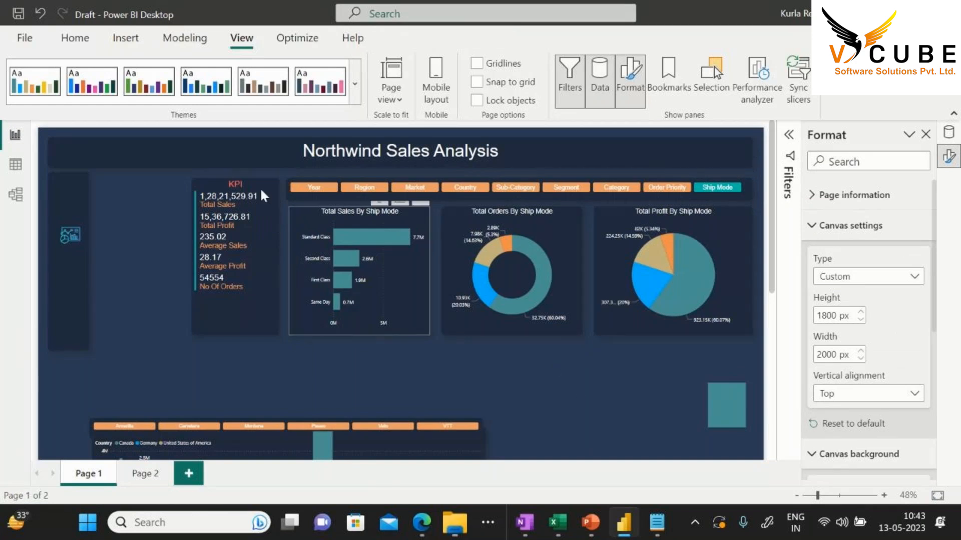
# Save the report and delete the stray teal rectangle standing alone beyond the line chart
pyautogui.click(18, 16)
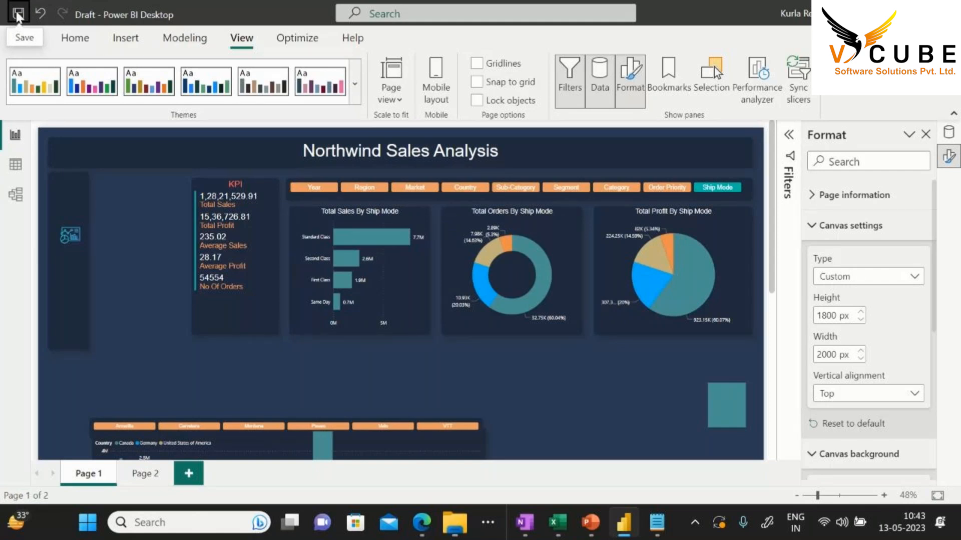
pyautogui.scroll(-5, 574, 343)
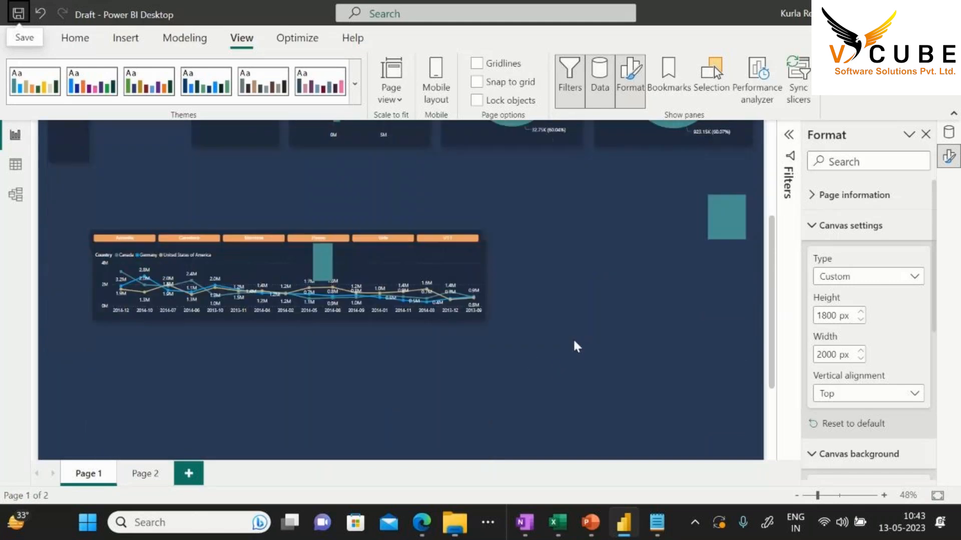
pyautogui.click(721, 208)
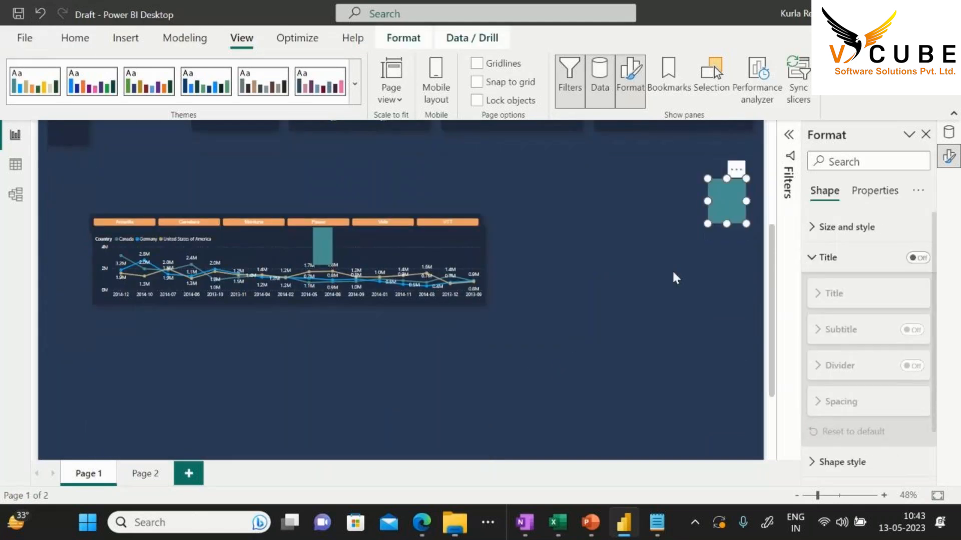
pyautogui.press('Delete')
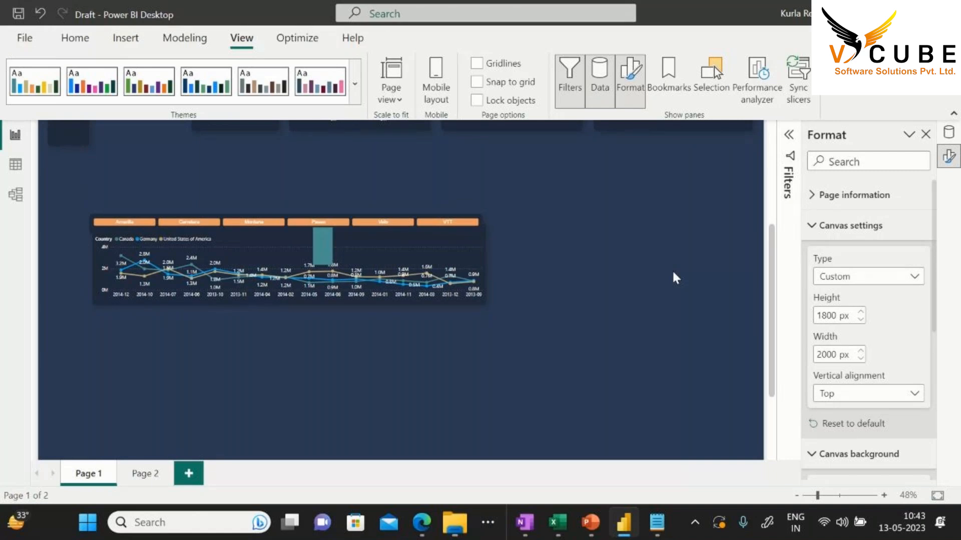
# Start a new fields parameter named Time Period
pyautogui.scroll(4, 668, 317)
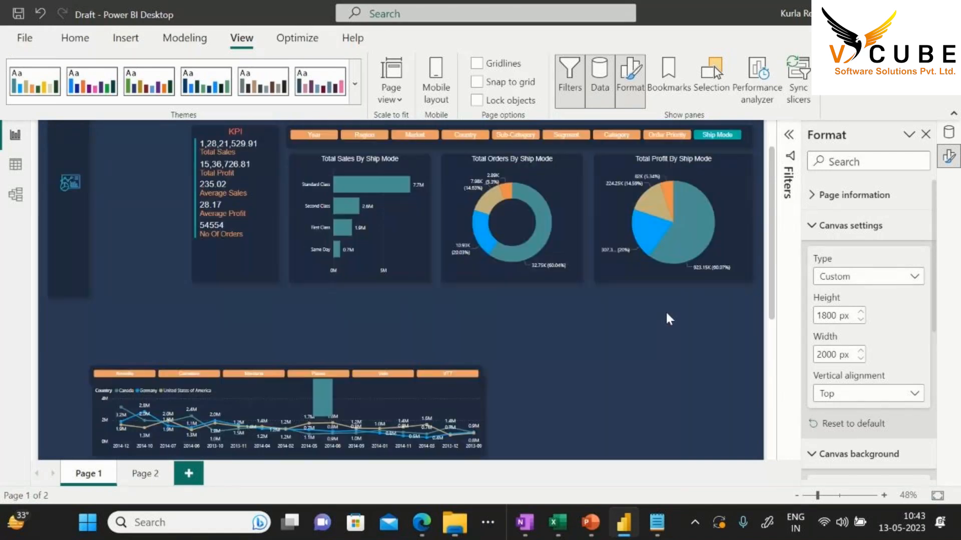
pyautogui.click(182, 39)
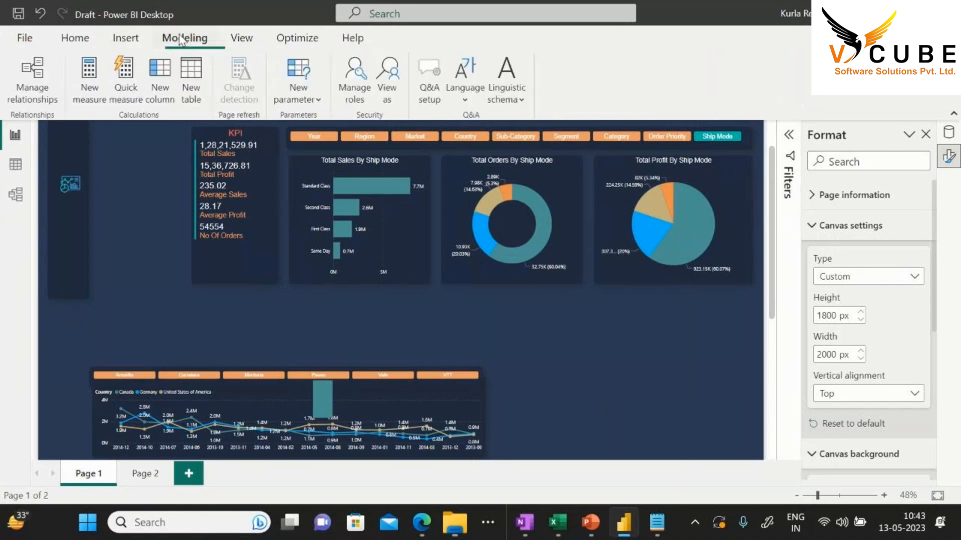
pyautogui.click(299, 99)
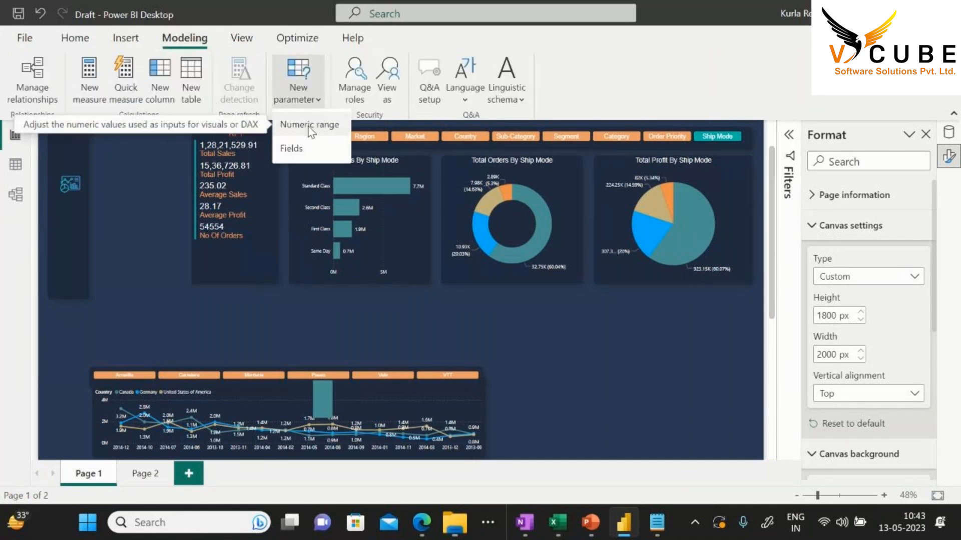
pyautogui.click(298, 149)
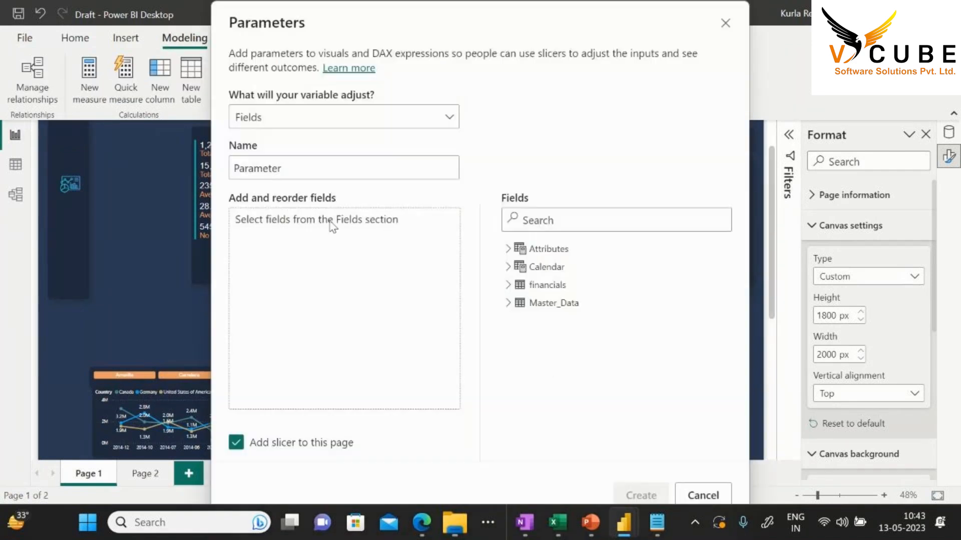
pyautogui.doubleClick(298, 170)
pyautogui.write('Tim')
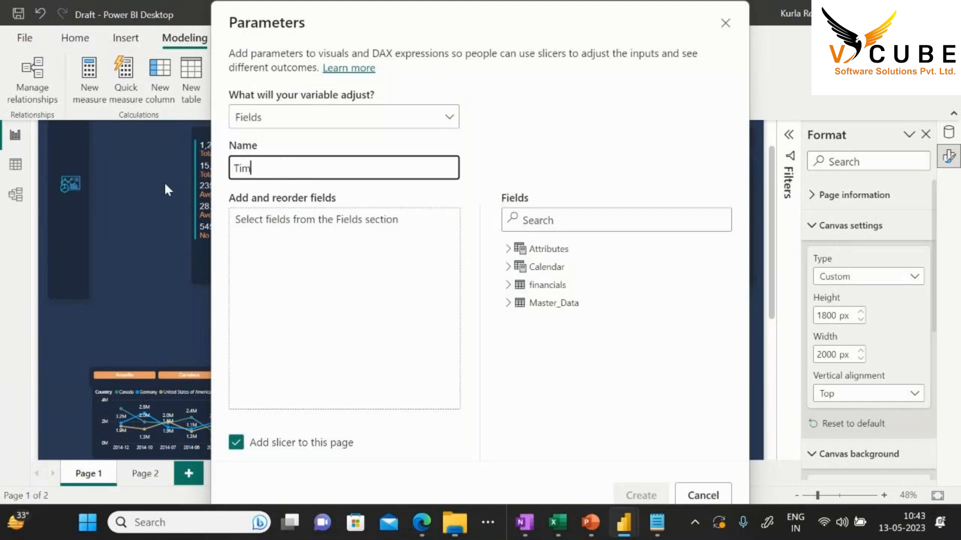
pyautogui.write('e Period')
# Add YEAR, YEAR-QUARTER, YEAR-MONTH and WEEK START DATE from Calendar to the parameter, and create it without a page slicer
pyautogui.click(508, 266)
pyautogui.click(532, 375)
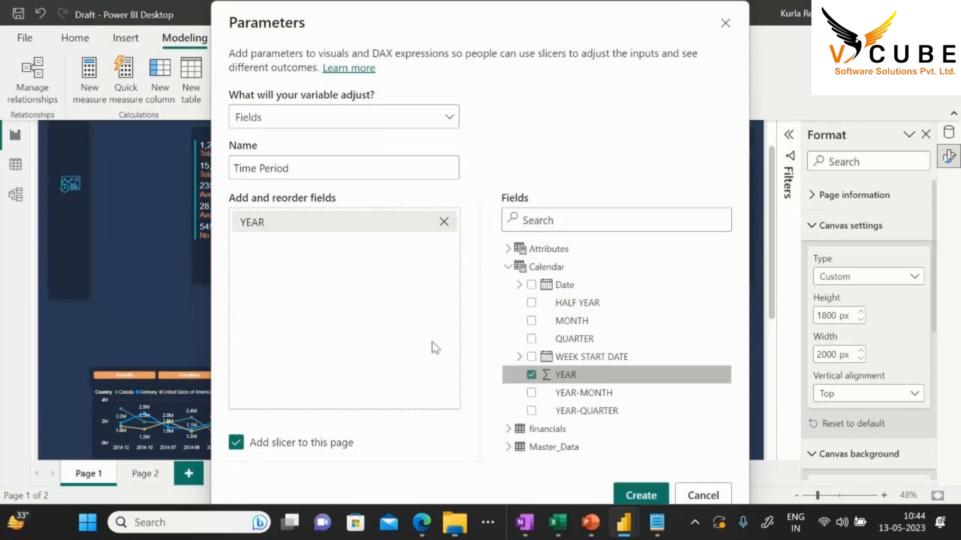
pyautogui.click(507, 267)
pyautogui.click(508, 303)
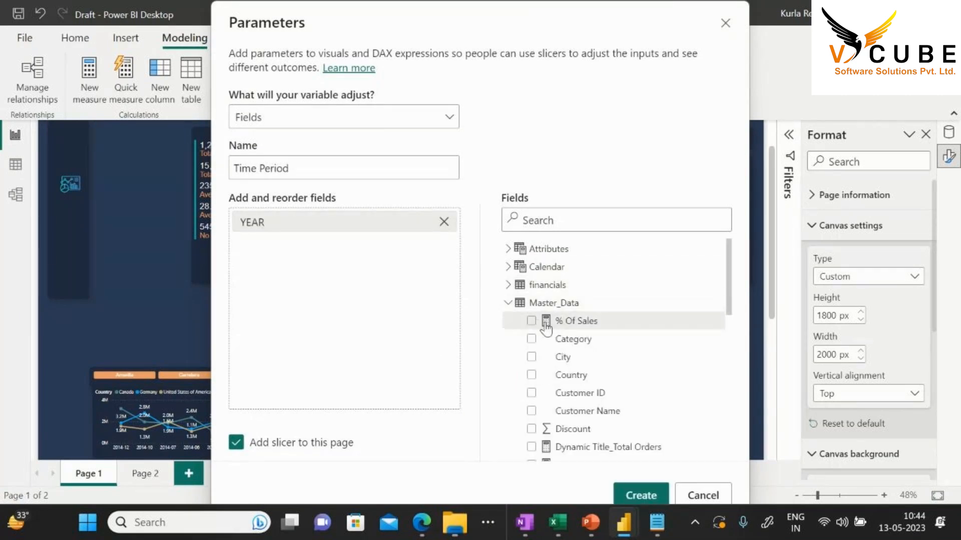
pyautogui.click(508, 267)
pyautogui.scroll(-3, 603, 321)
pyautogui.click(589, 344)
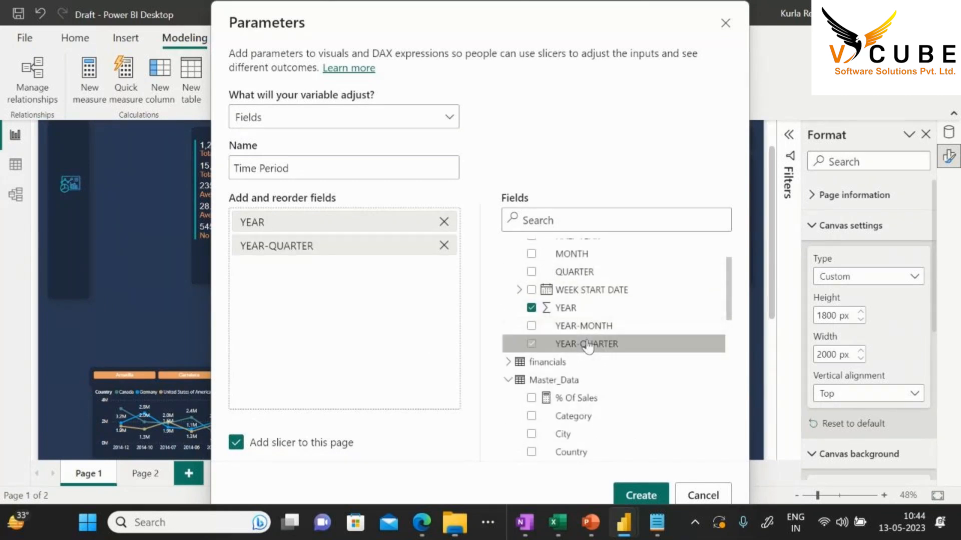
pyautogui.click(583, 326)
pyautogui.click(590, 290)
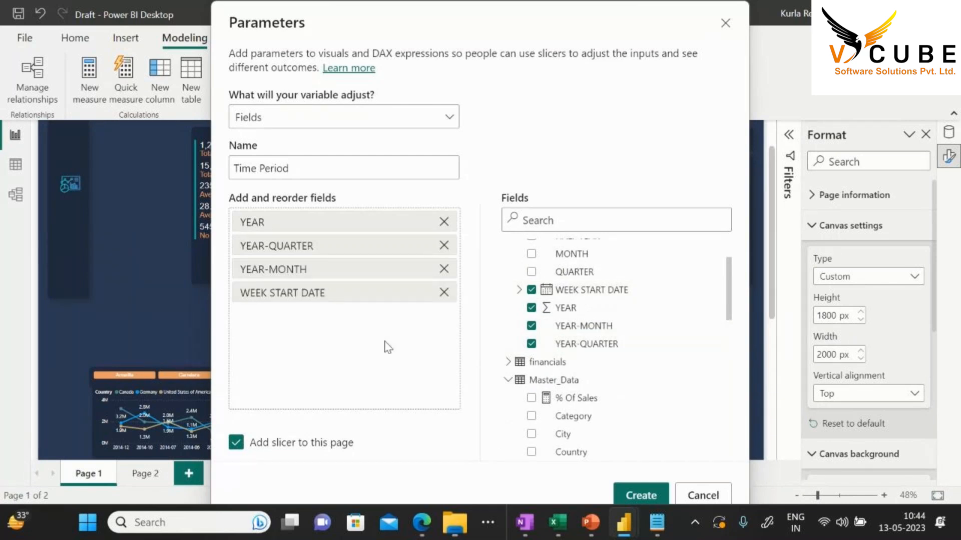
pyautogui.click(236, 442)
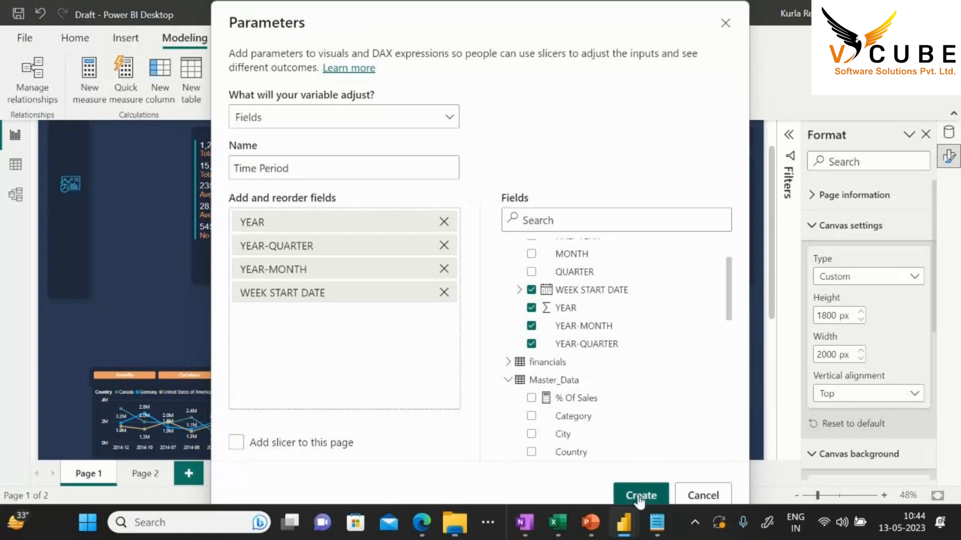
pyautogui.click(640, 497)
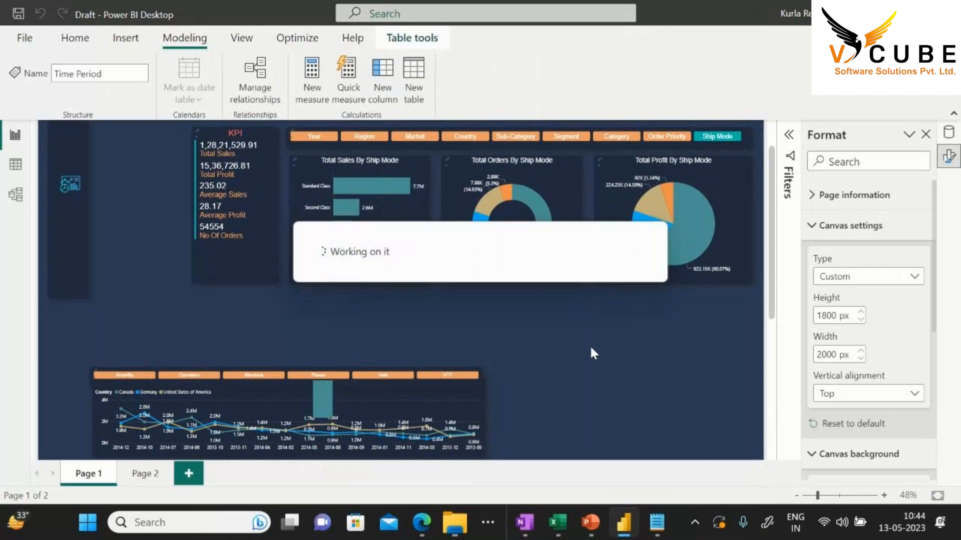
# Move the product slicer up off the line chart and place a copy of it beneath the three charts
pyautogui.click(425, 387)
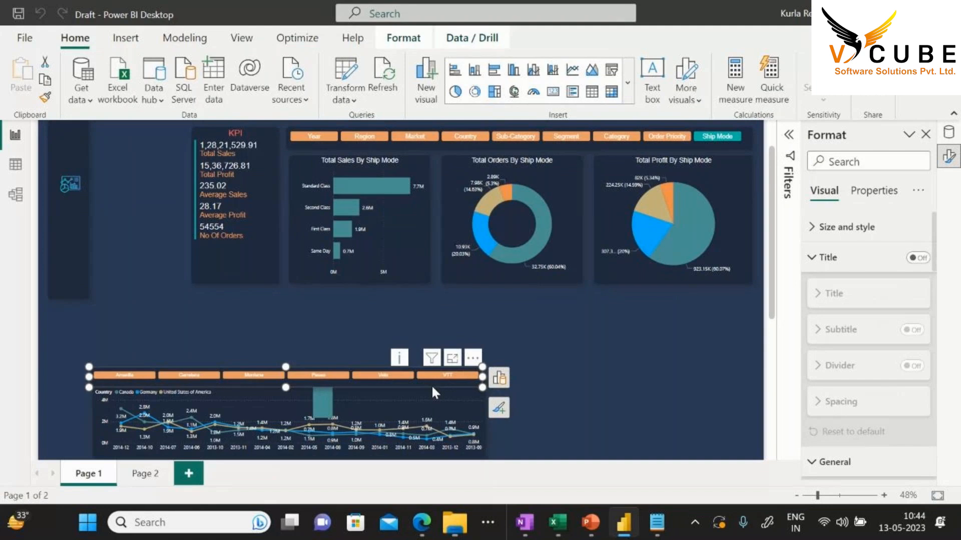
pyautogui.moveTo(431, 385); pyautogui.dragTo(478, 328)
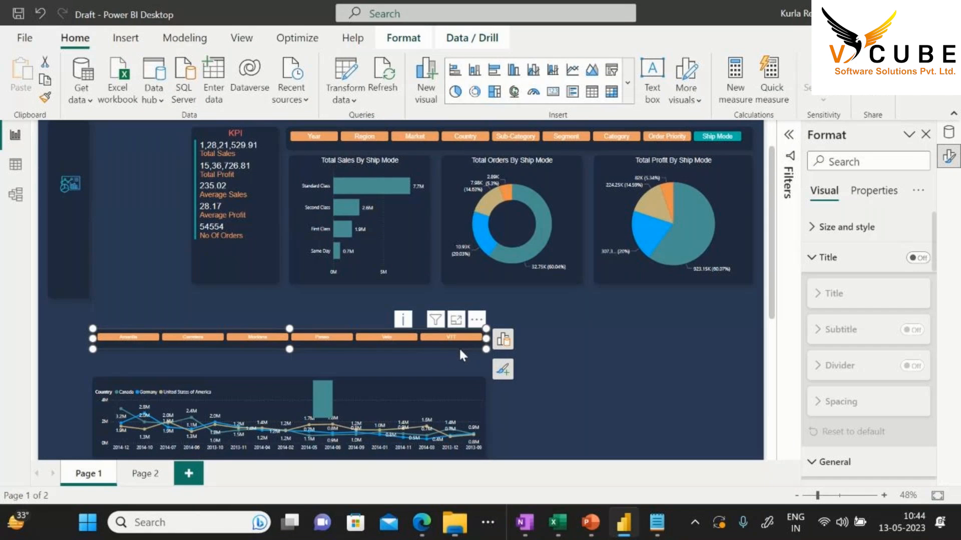
pyautogui.click(455, 352)
pyautogui.click(456, 347)
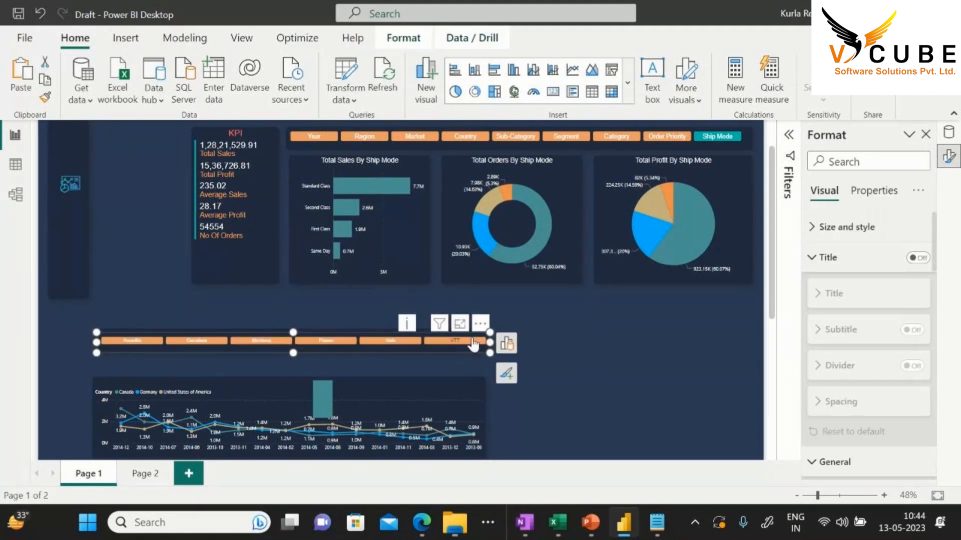
pyautogui.hotkey('ctrl', 'v')
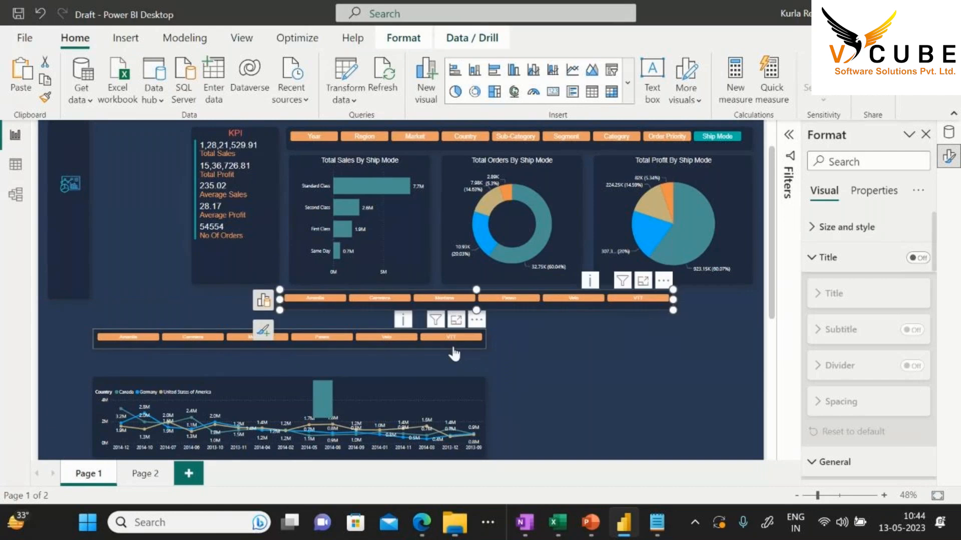
# Move the original product slicer and the line chart down into the empty lower area of the page
pyautogui.click(461, 349)
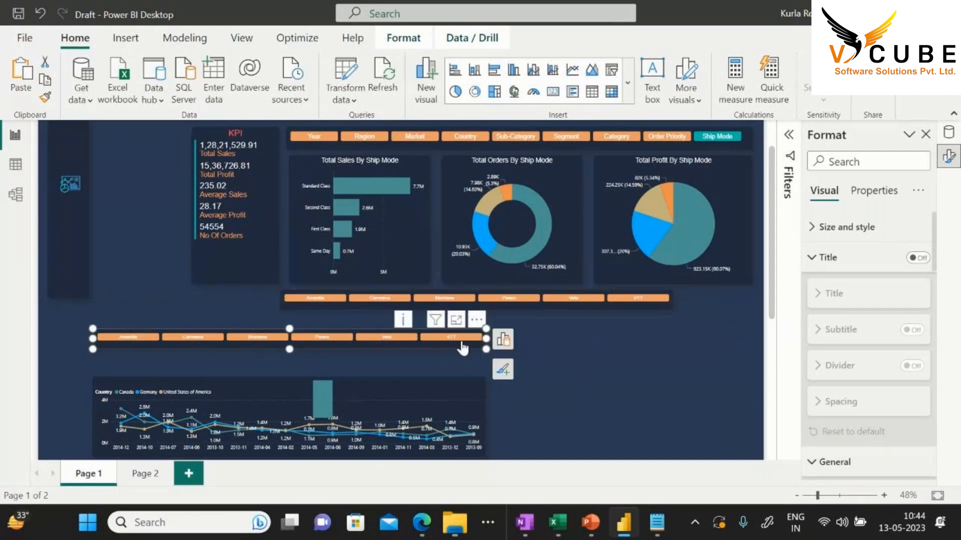
pyautogui.moveTo(476, 324); pyautogui.dragTo(367, 423)
pyautogui.scroll(-1, 589, 399)
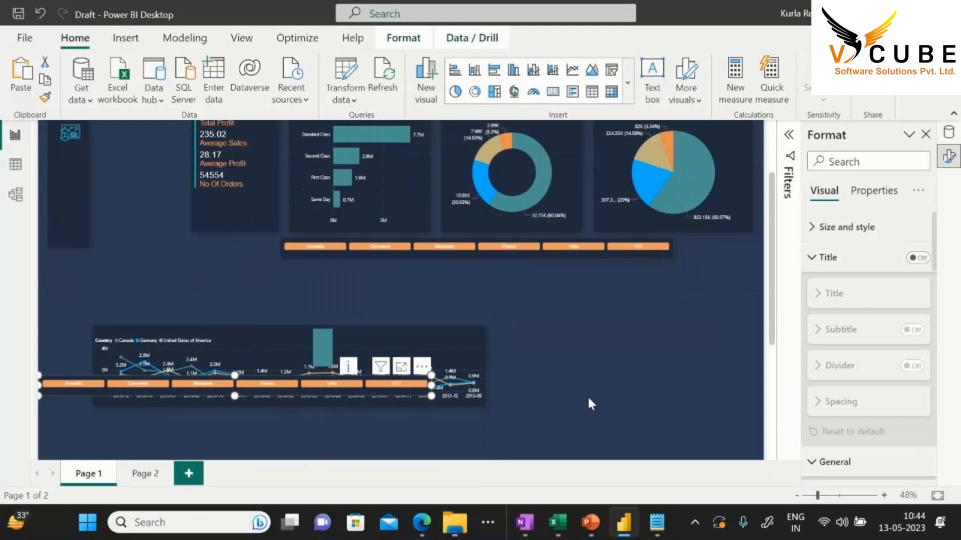
pyautogui.scroll(-4, 589, 400)
pyautogui.click(417, 196)
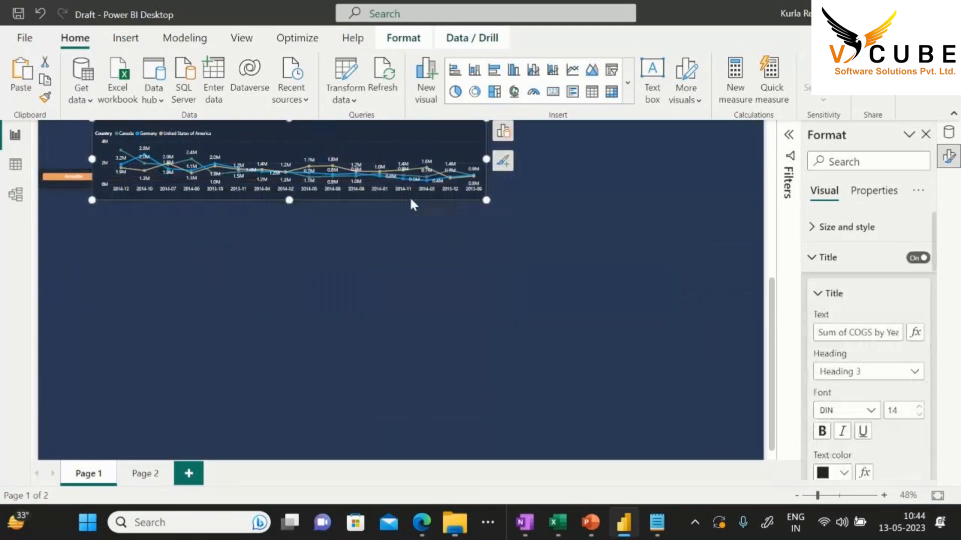
pyautogui.scroll(5, 407, 195)
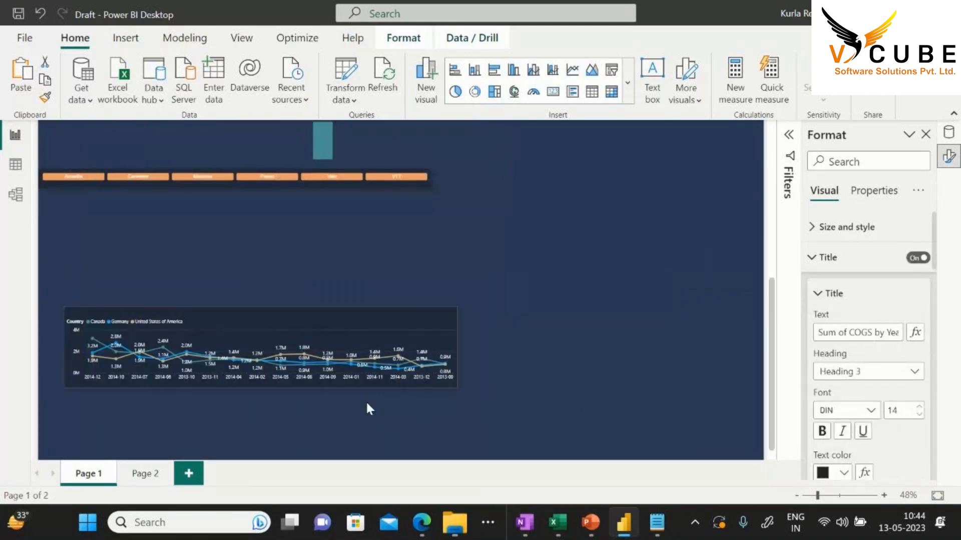
# Move the original product slicer farther down beside the line chart, and shift the teal rectangle toward the page's left edge
pyautogui.click(414, 182)
pyautogui.moveTo(421, 167); pyautogui.dragTo(397, 326)
pyautogui.scroll(4, 371, 385)
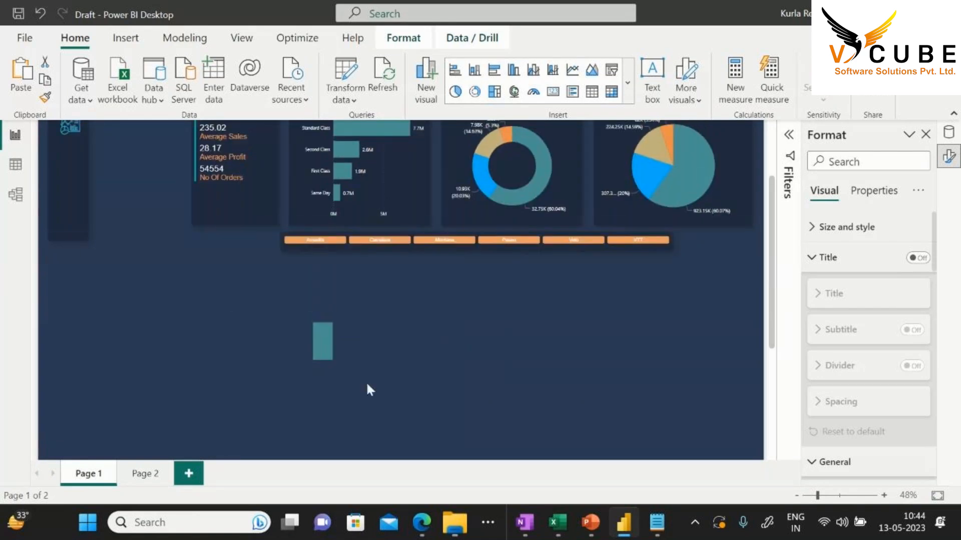
pyautogui.click(323, 340)
pyautogui.moveTo(320, 337); pyautogui.dragTo(120, 367)
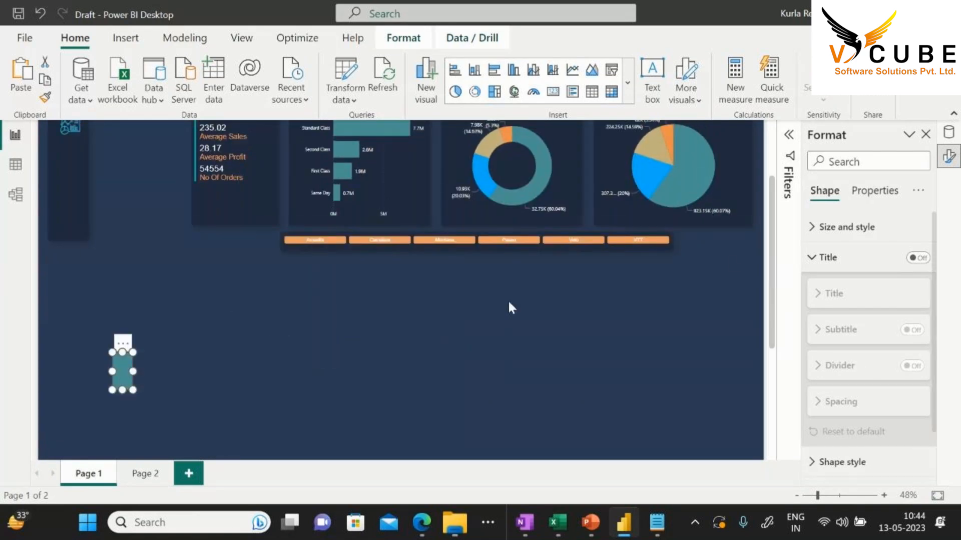
# Replace Product with the Time Period parameter as the category of the copied slicer beneath the charts
pyautogui.click(666, 256)
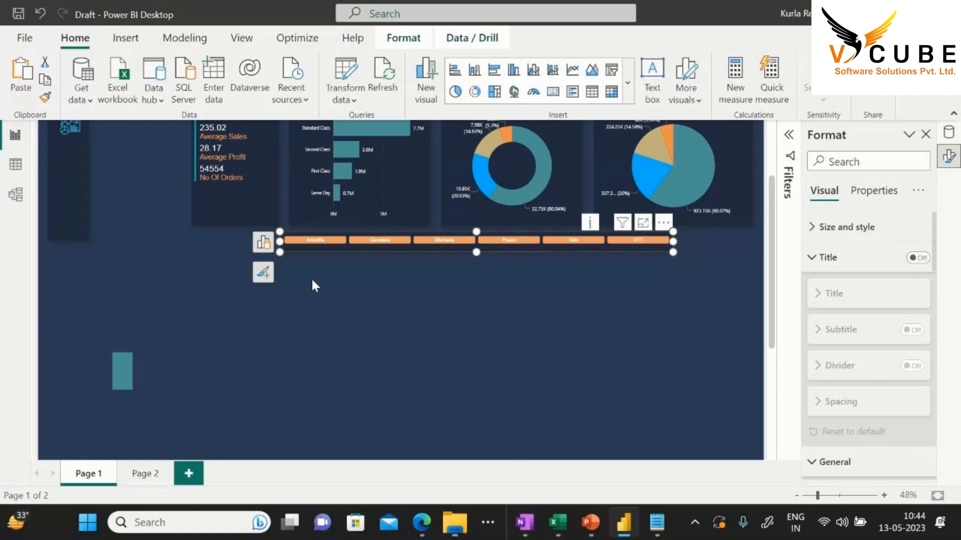
pyautogui.click(263, 243)
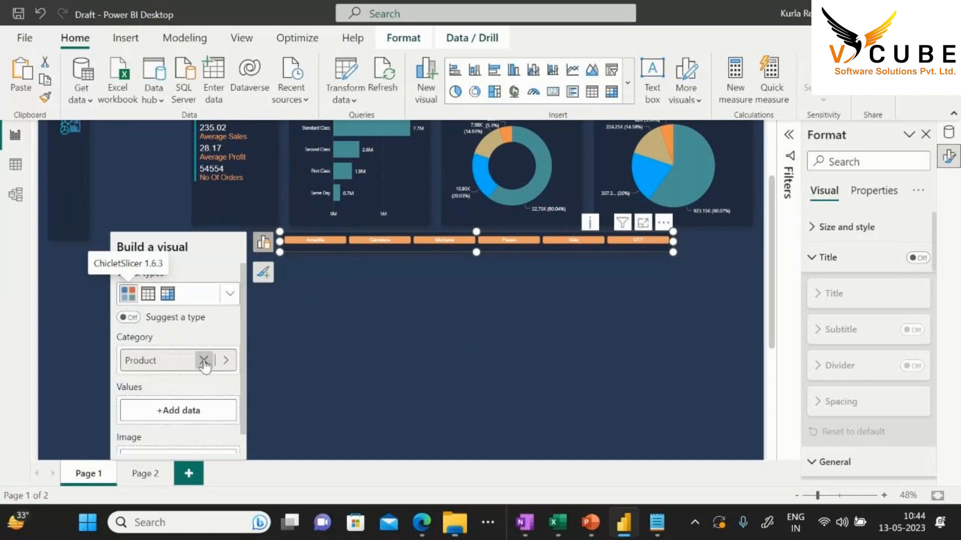
pyautogui.click(205, 361)
pyautogui.click(227, 367)
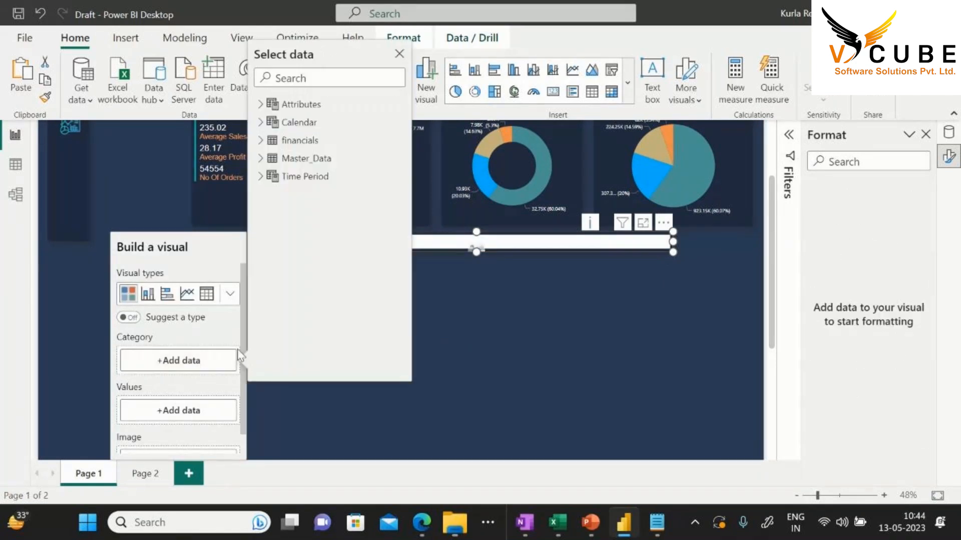
pyautogui.moveTo(300, 176); pyautogui.dragTo(337, 235)
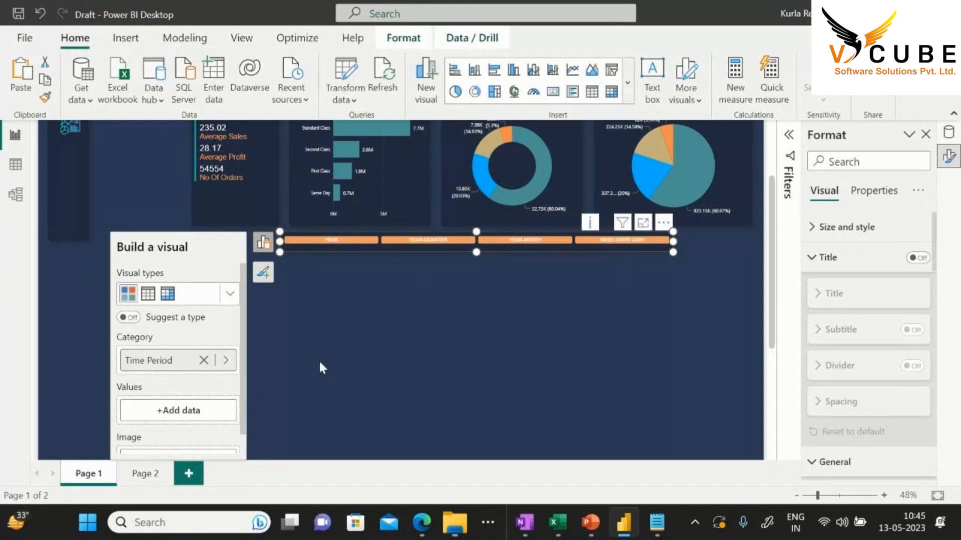
# Set the chiclet text size of the Time Period slicer to 13 pt, matching the attribute slicer above the charts
pyautogui.scroll(3, 613, 333)
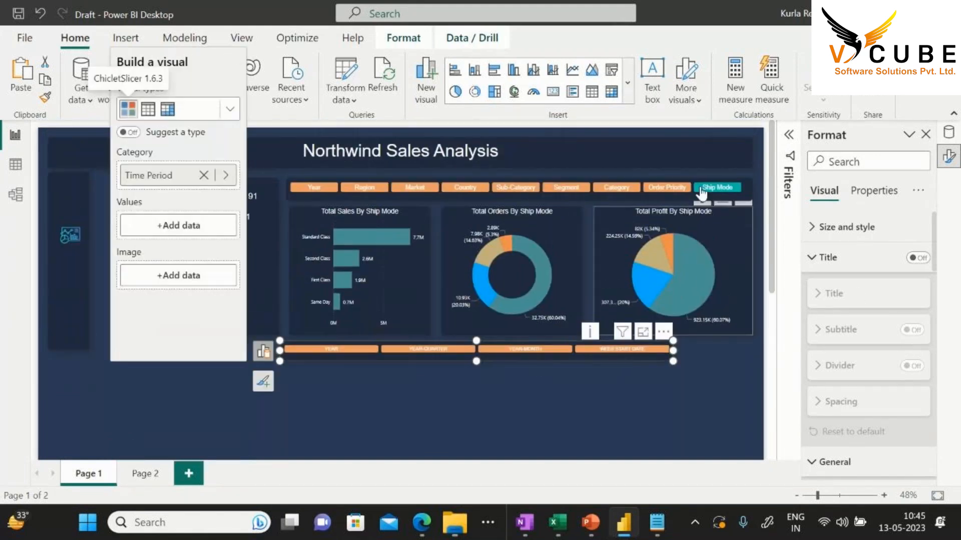
pyautogui.click(684, 199)
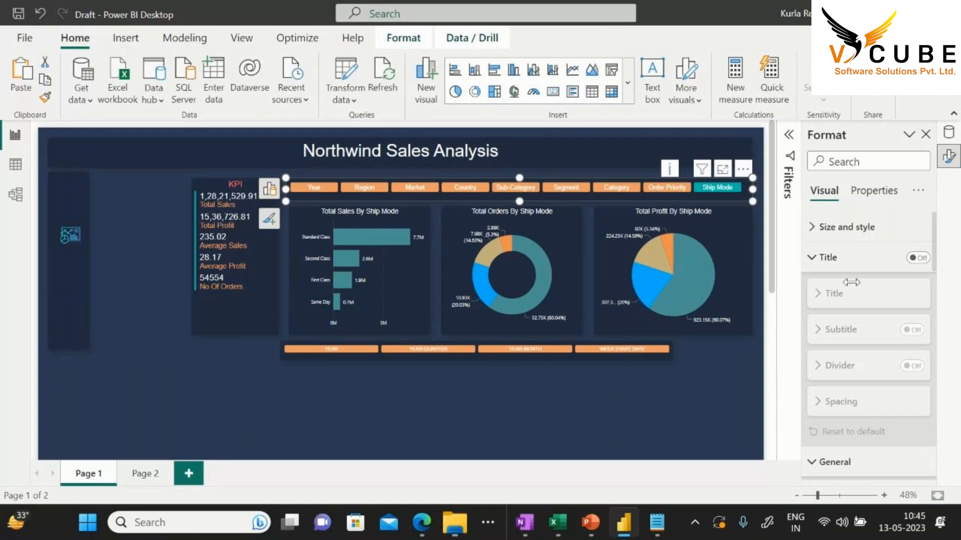
pyautogui.click(815, 265)
pyautogui.click(816, 293)
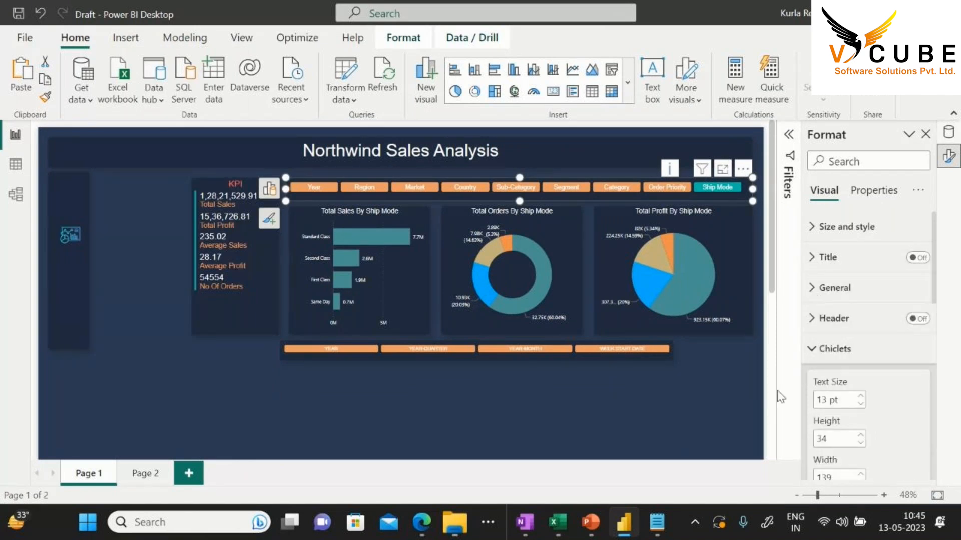
pyautogui.click(617, 358)
pyautogui.click(861, 397)
pyautogui.click(861, 397)
pyautogui.click(860, 397)
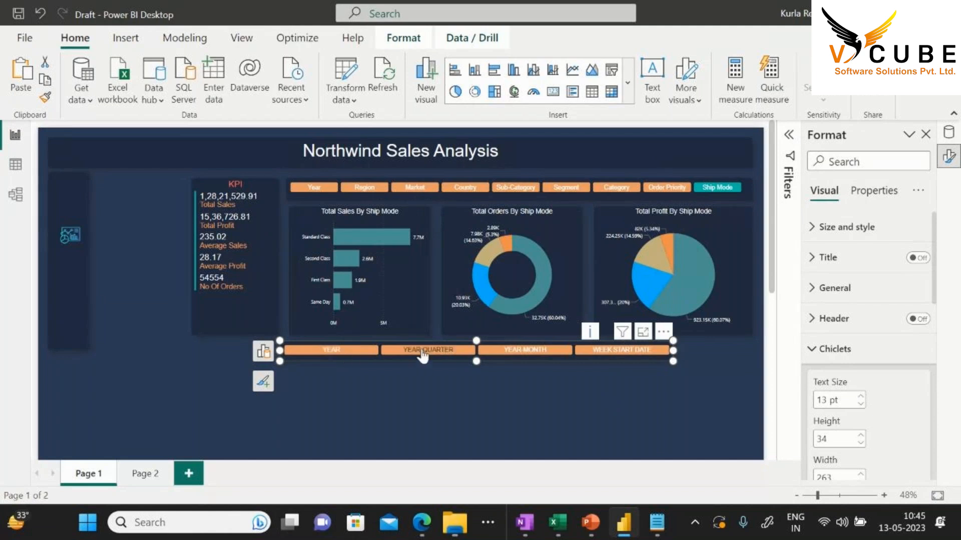
# Open the Time Period table in Data view to display its DAX definition
pyautogui.click(16, 164)
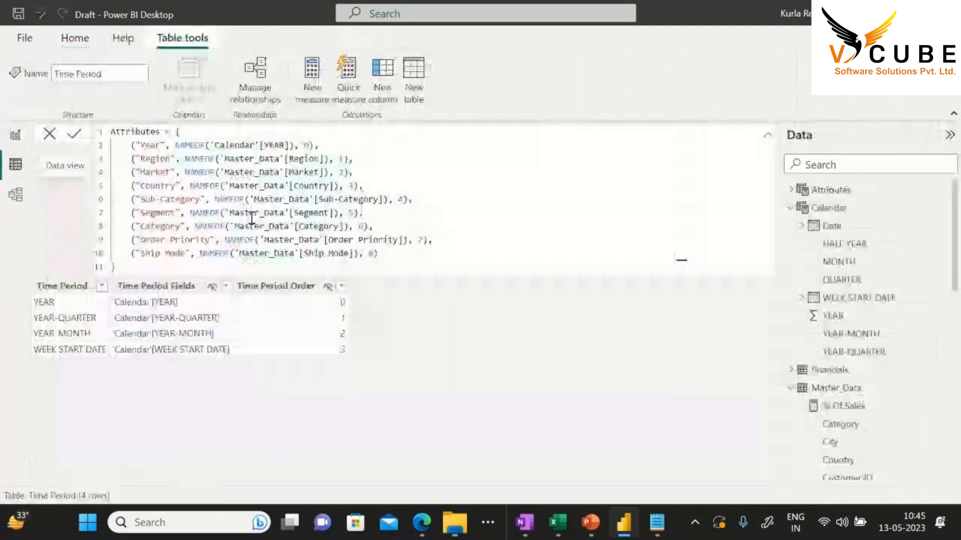
pyautogui.click(790, 207)
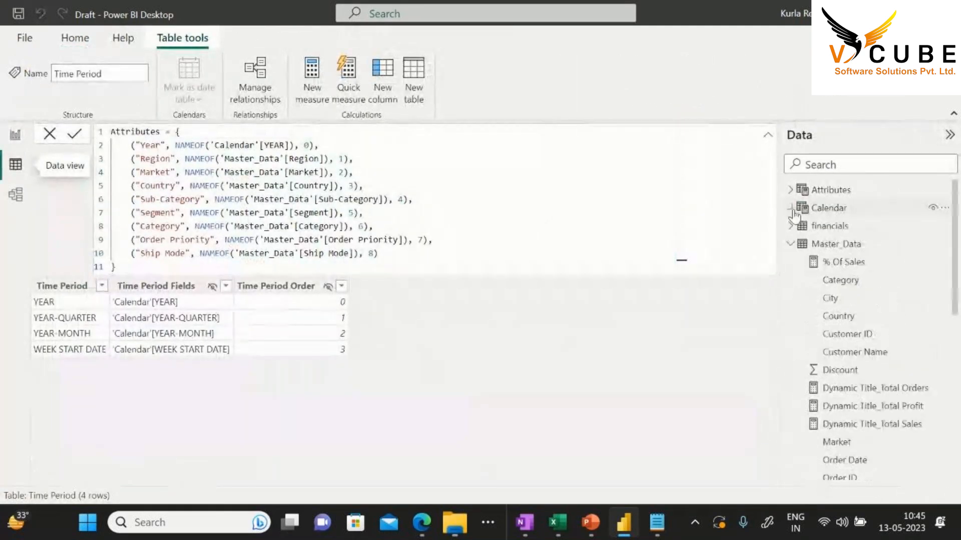
pyautogui.click(790, 244)
pyautogui.click(834, 262)
# Change the display label of the YEAR entry in the Time Period formula to "Year"
pyautogui.click(157, 146)
pyautogui.press('BackSpace')
pyautogui.press('BackSpace')
pyautogui.press('BackSpace')
pyautogui.press('BackSpace')
pyautogui.write('yEAR')
pyautogui.press('BackSpace')
pyautogui.press('BackSpace')
pyautogui.press('BackSpace')
pyautogui.press('BackSpace')
pyautogui.write('Year')
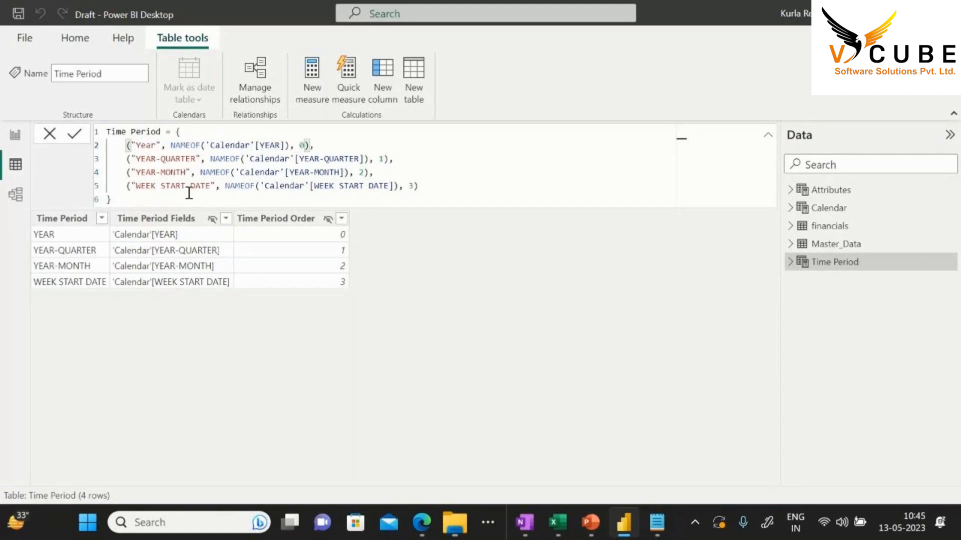
# Change the labels of the YEAR-QUARTER, YEAR-MONTH and WEEK START DATE entries in the Time Period formula to "Quaretr", "Month" and "Week"
pyautogui.moveTo(195, 159); pyautogui.dragTo(140, 160)
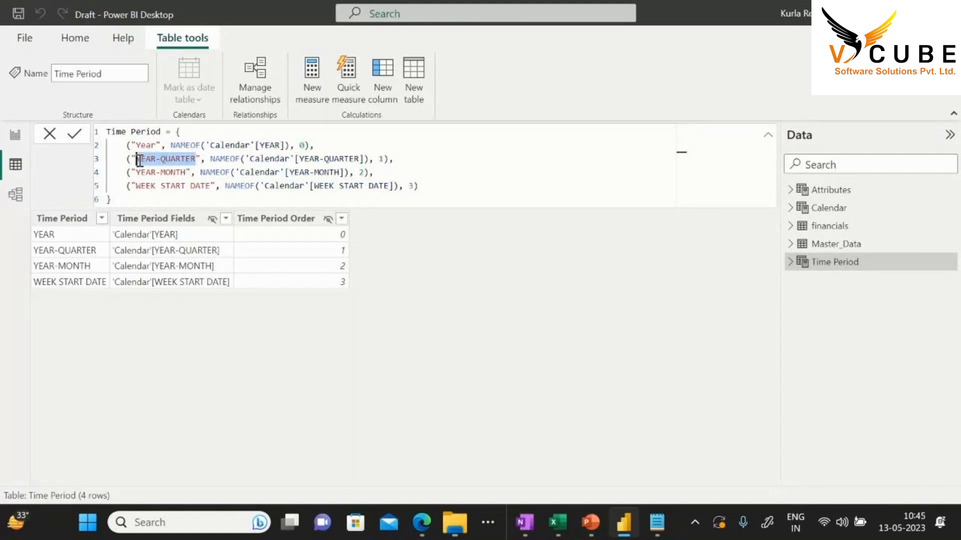
pyautogui.write('Quaretr')
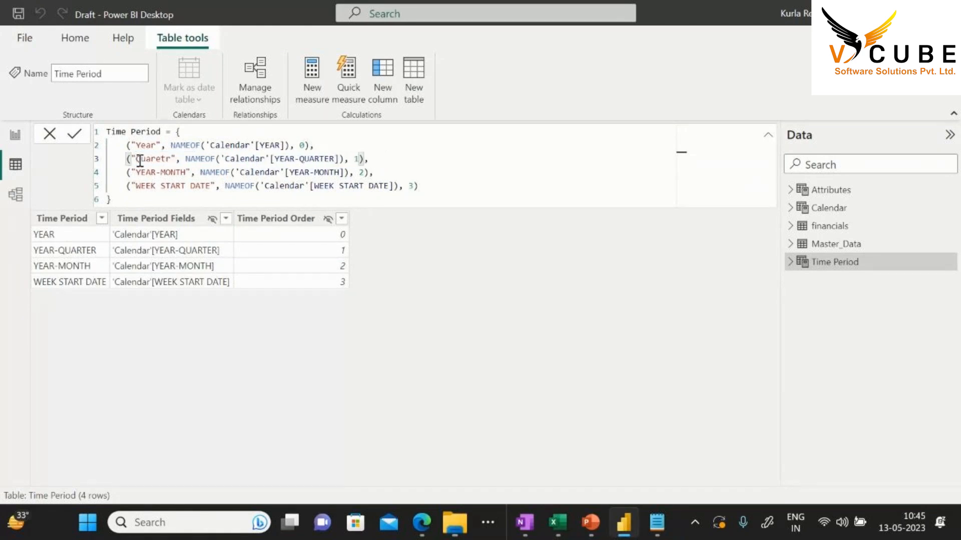
pyautogui.moveTo(185, 172); pyautogui.dragTo(141, 174)
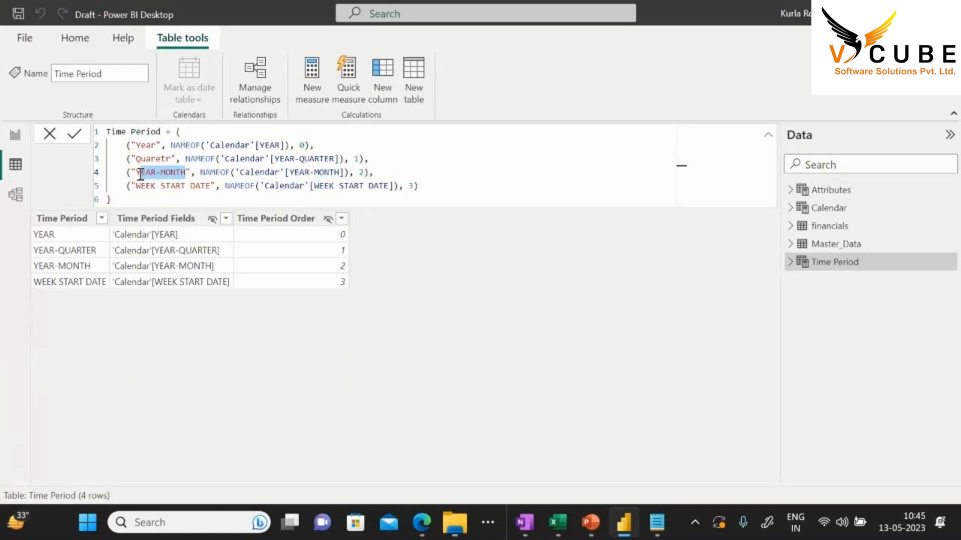
pyautogui.write('Month')
pyautogui.moveTo(210, 185); pyautogui.dragTo(133, 186)
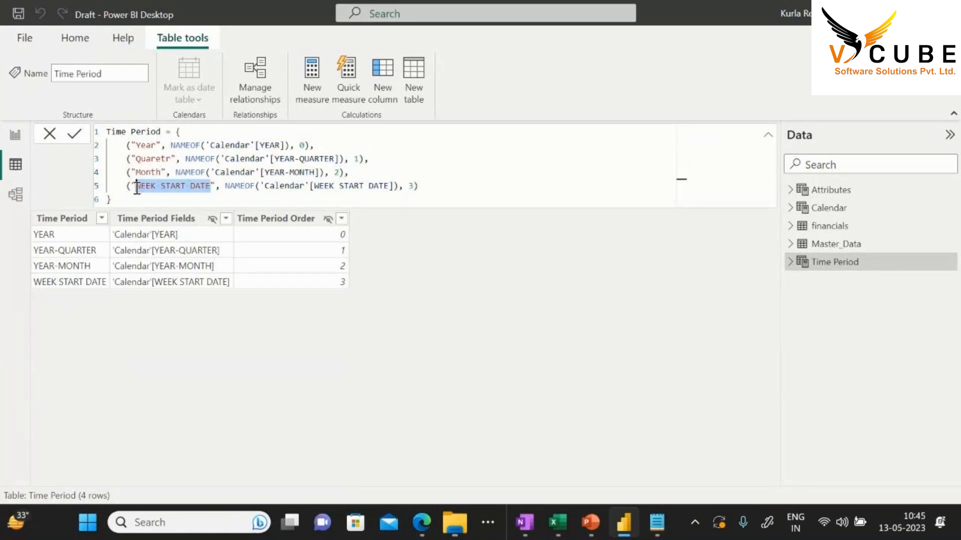
pyautogui.write('Week')
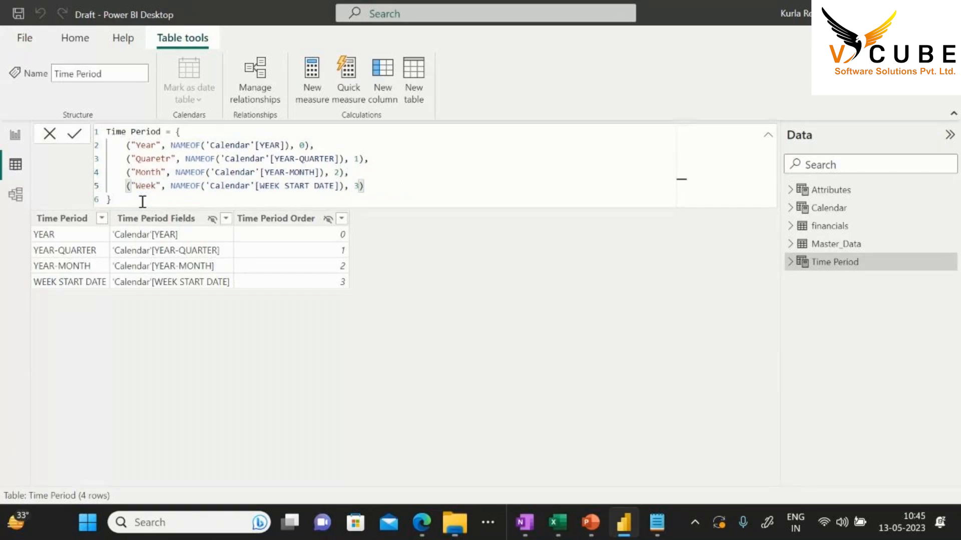
pyautogui.click(157, 200)
pyautogui.press('Return')
# In Report view, move the country line chart from the page's lower area to beneath the Time Period slicer and enlarge it
pyautogui.click(16, 139)
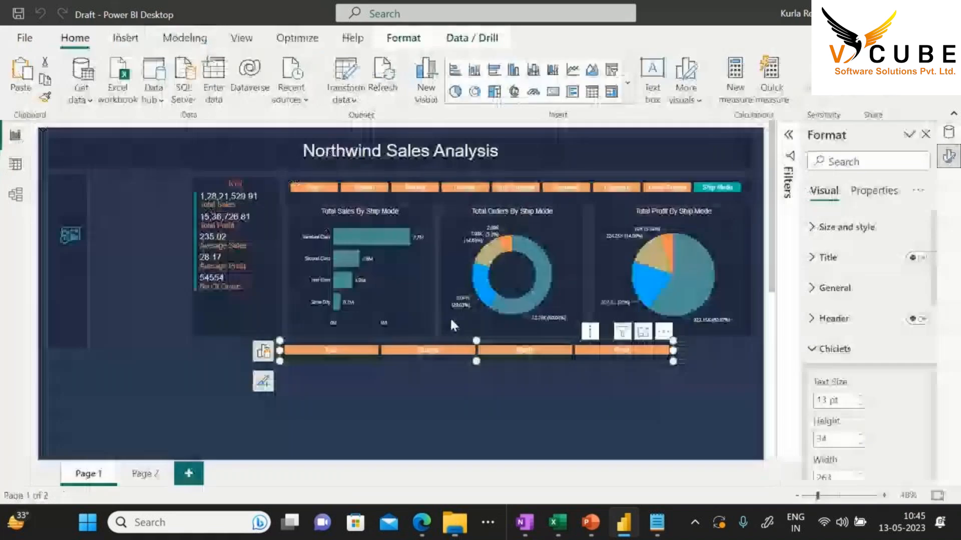
pyautogui.scroll(-3, 521, 318)
pyautogui.scroll(-3, 269, 366)
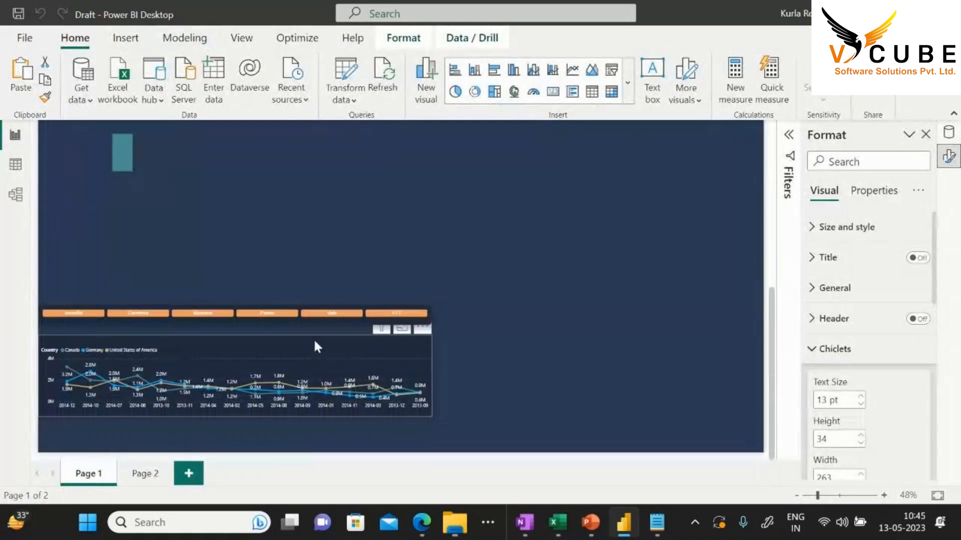
pyautogui.click(264, 349)
pyautogui.moveTo(220, 352); pyautogui.dragTo(466, 177)
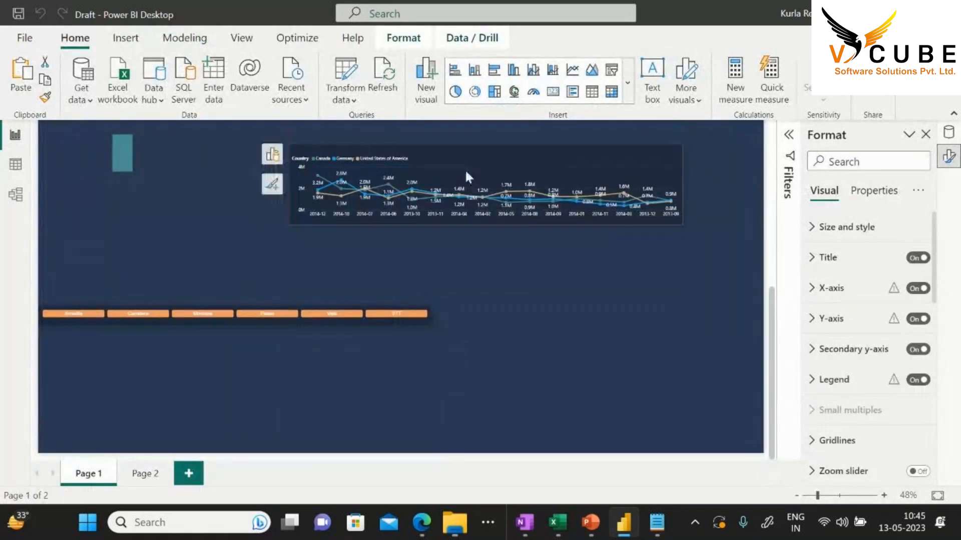
pyautogui.scroll(4, 392, 244)
pyautogui.moveTo(446, 328); pyautogui.dragTo(444, 276)
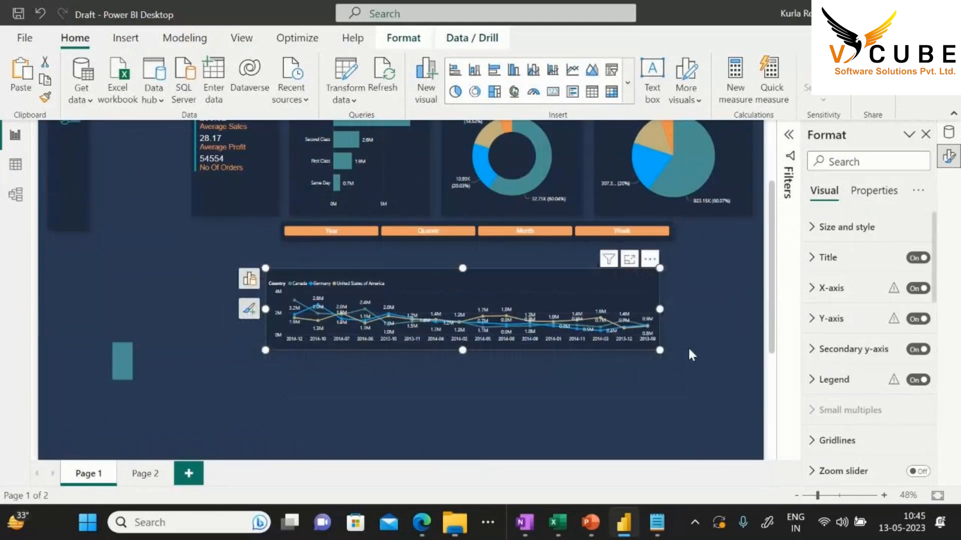
pyautogui.moveTo(660, 350); pyautogui.dragTo(734, 379)
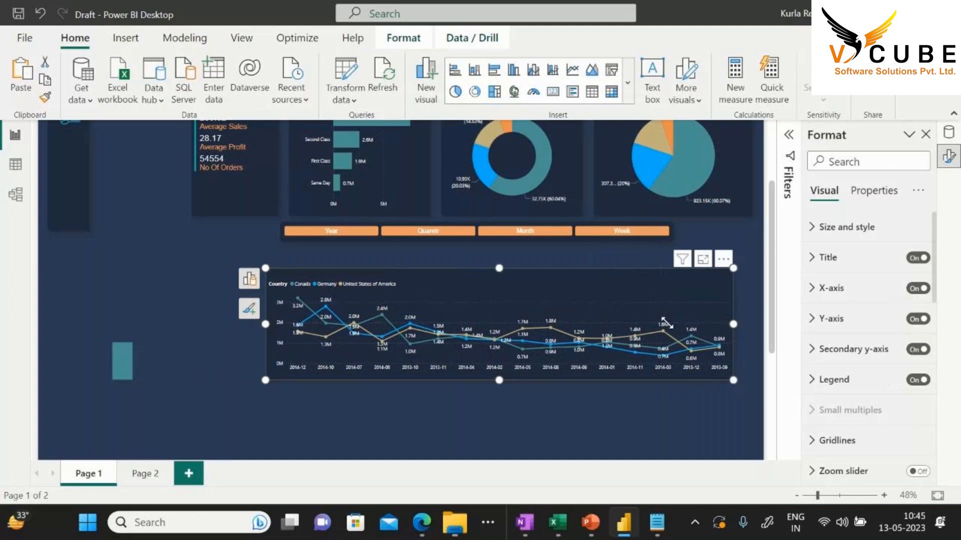
# Replace Year-Month with the Time Period parameter on the X-axis of the line chart
pyautogui.click(249, 279)
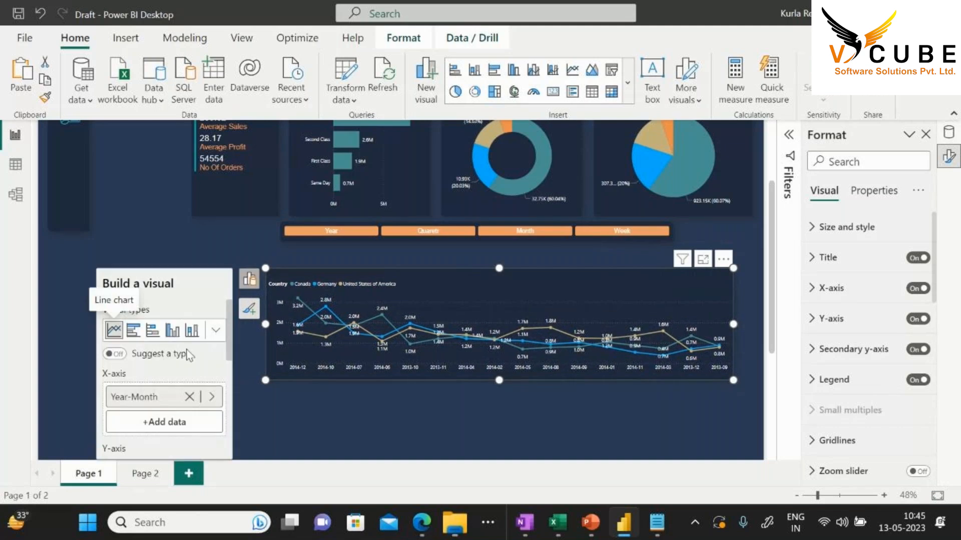
pyautogui.click(189, 397)
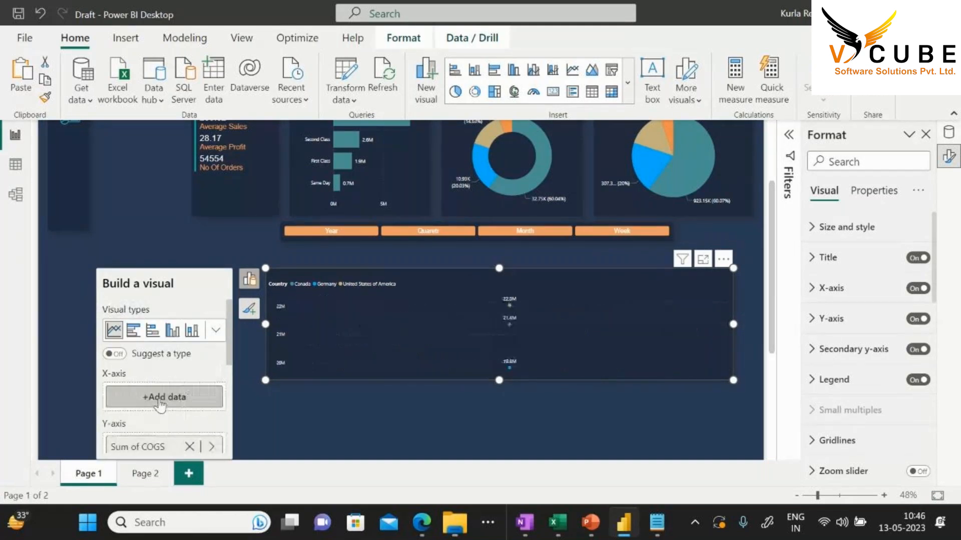
pyautogui.click(165, 398)
pyautogui.click(280, 214)
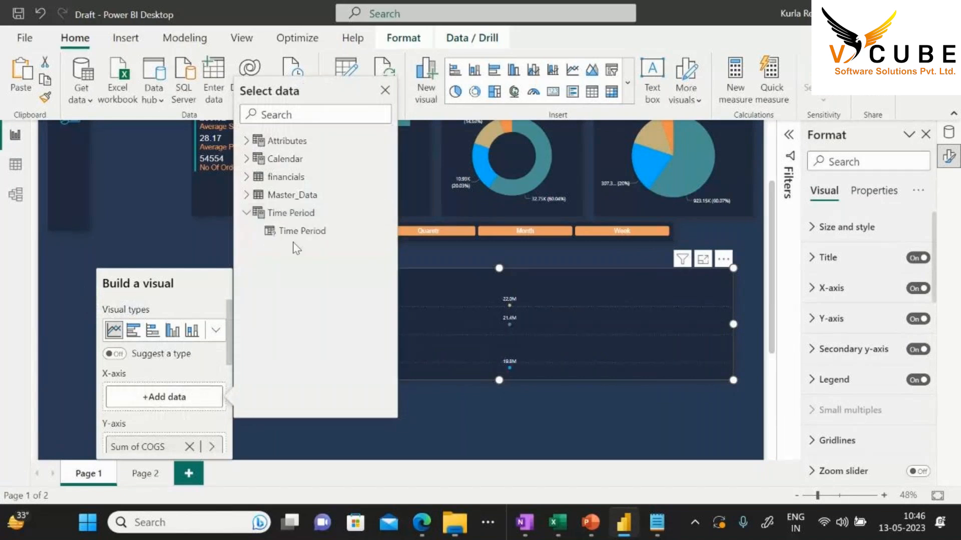
pyautogui.click(293, 231)
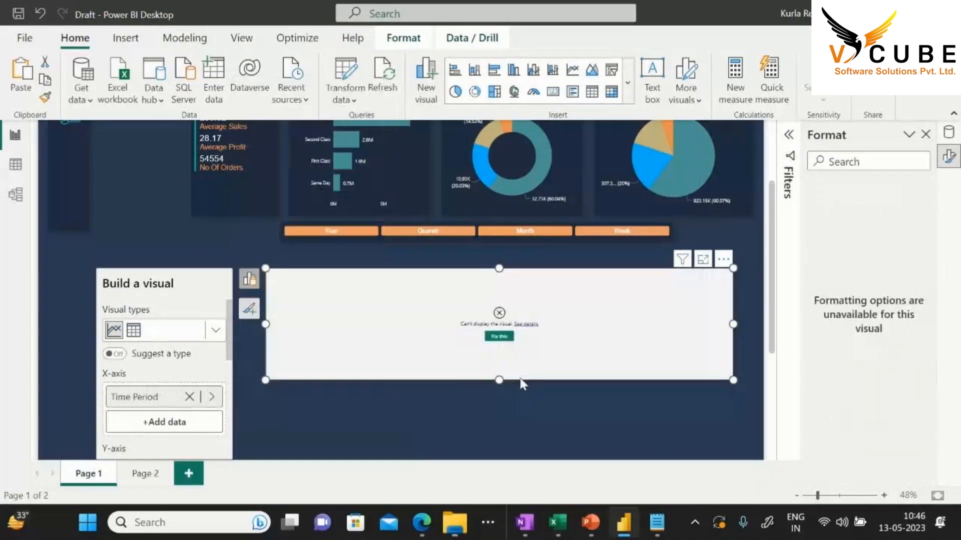
# Dismiss the line chart's relationship fix and remove Sum of COGS from its Y-axis
pyautogui.click(498, 336)
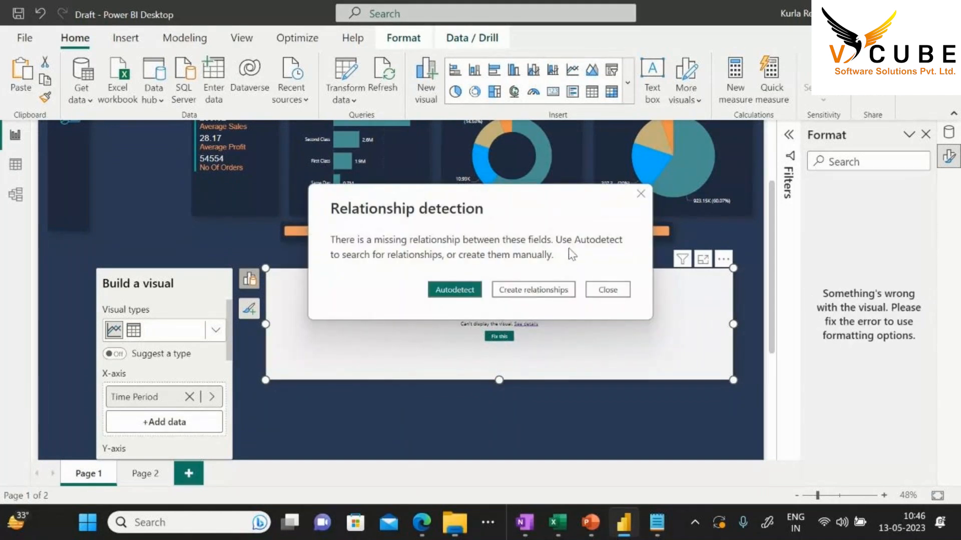
pyautogui.click(608, 290)
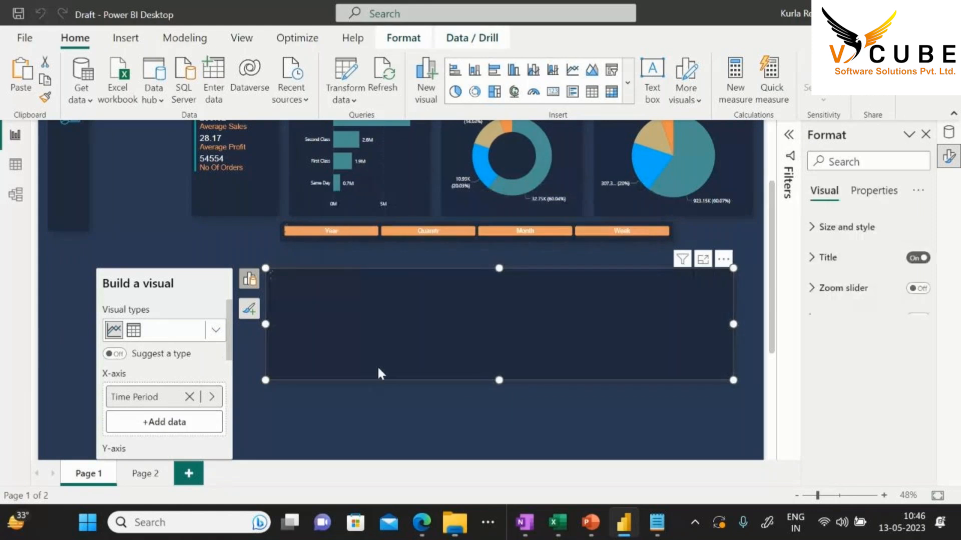
pyautogui.scroll(-3, 204, 399)
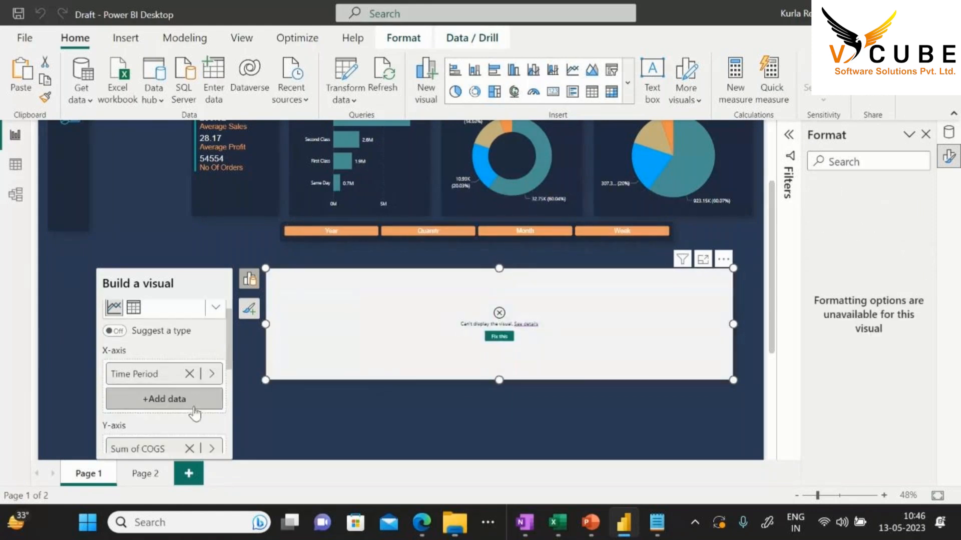
pyautogui.click(191, 404)
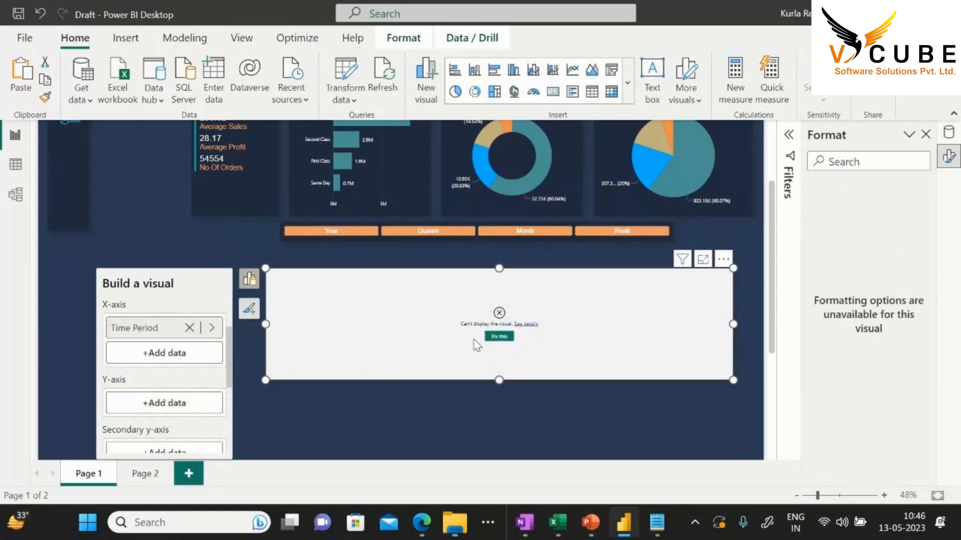
# Remove Time Period from the line chart's X-axis, add it back, and check the relationship fix without applying it
pyautogui.click(189, 327)
pyautogui.click(167, 330)
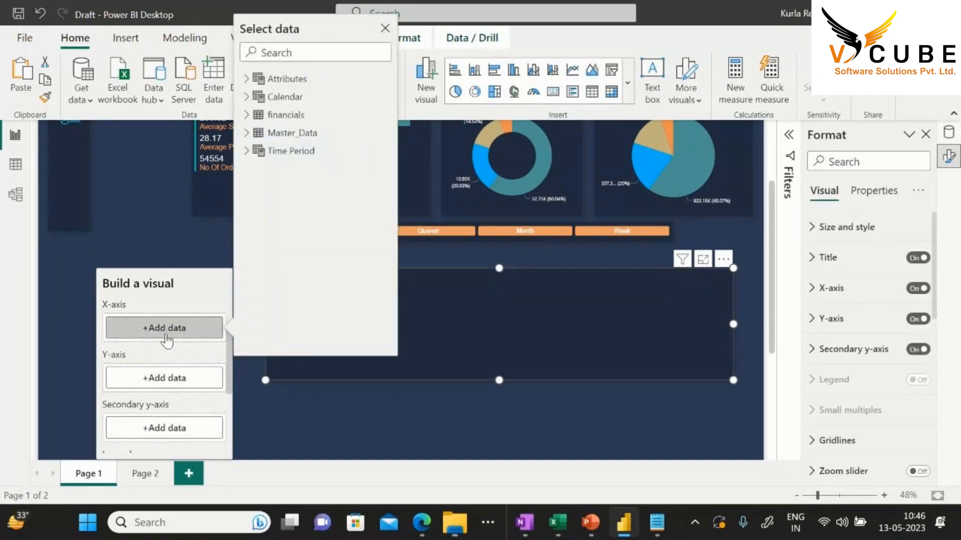
pyautogui.click(248, 150)
pyautogui.click(295, 168)
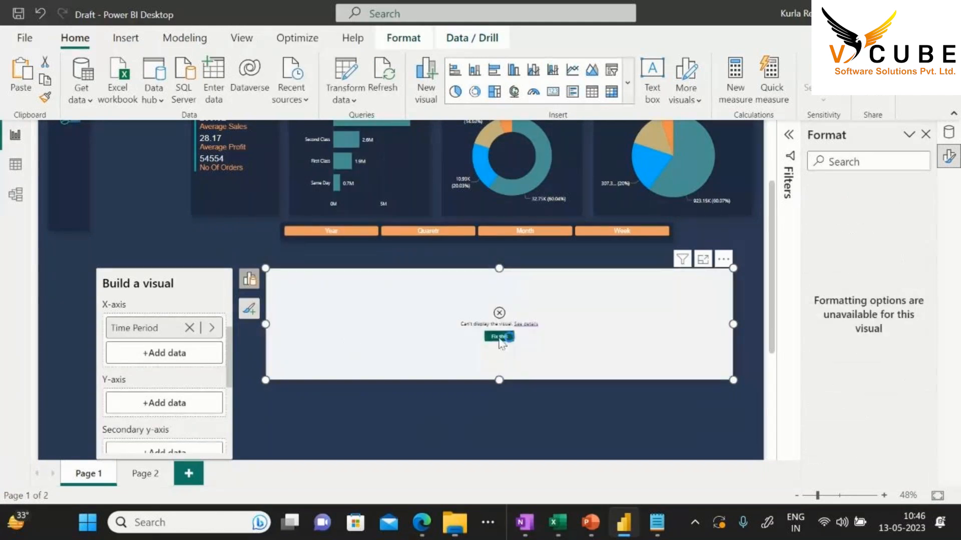
pyautogui.click(499, 337)
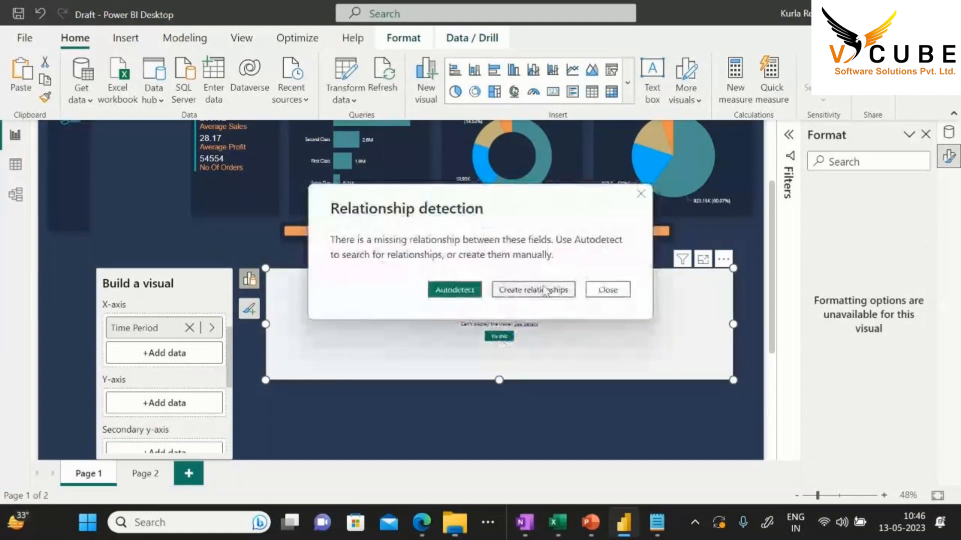
pyautogui.click(592, 295)
# Clear the Country legend from the line chart and add Sales from Master_Data as its Y-axis value
pyautogui.scroll(-4, 198, 396)
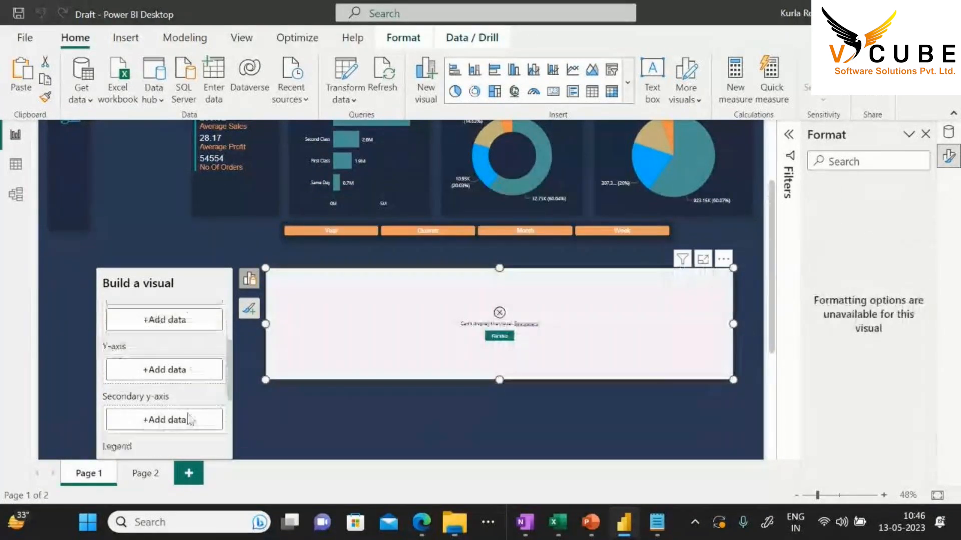
pyautogui.click(189, 402)
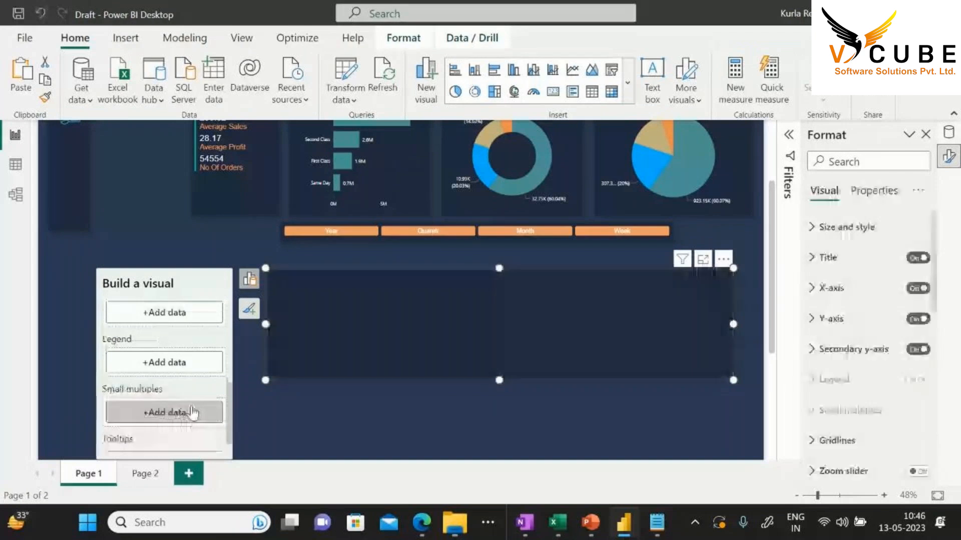
pyautogui.scroll(5, 189, 407)
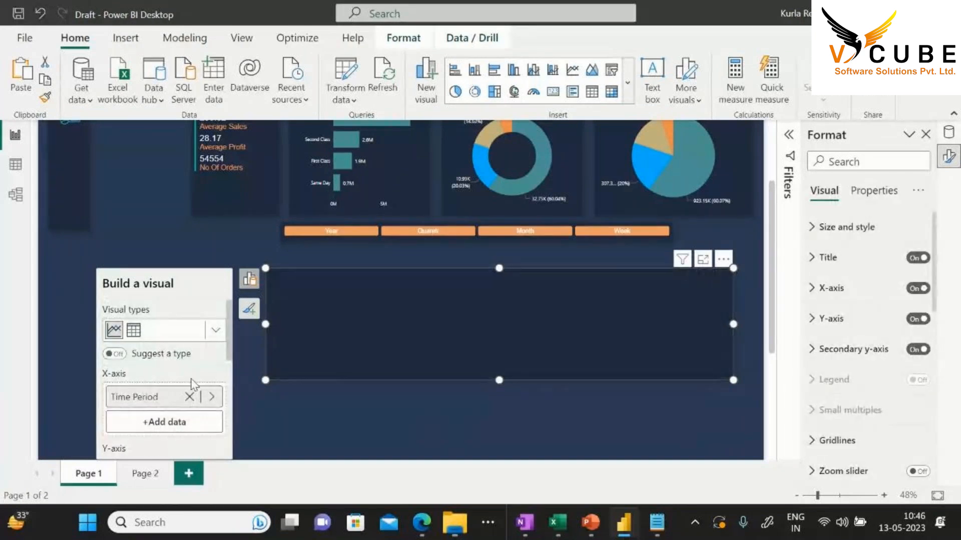
pyautogui.scroll(-1, 176, 395)
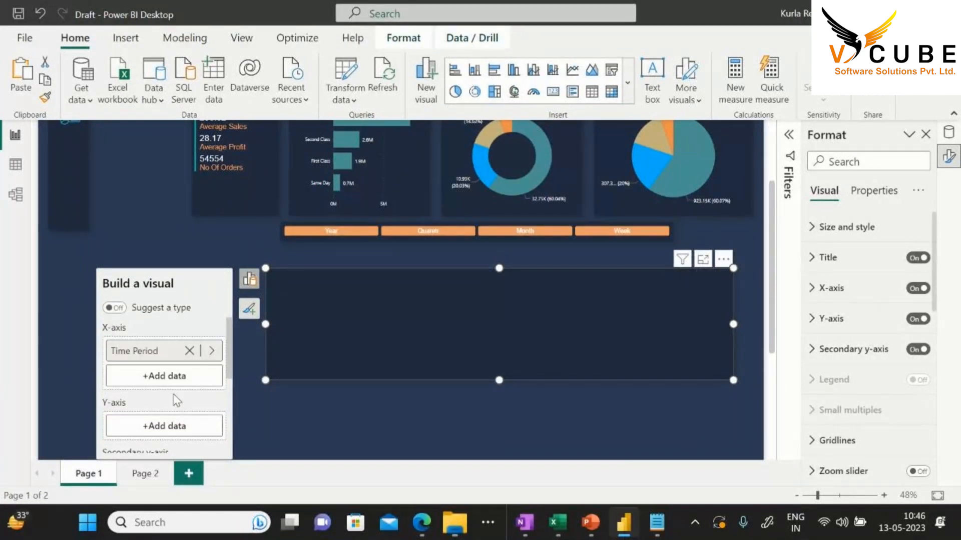
pyautogui.click(172, 426)
pyautogui.click(248, 221)
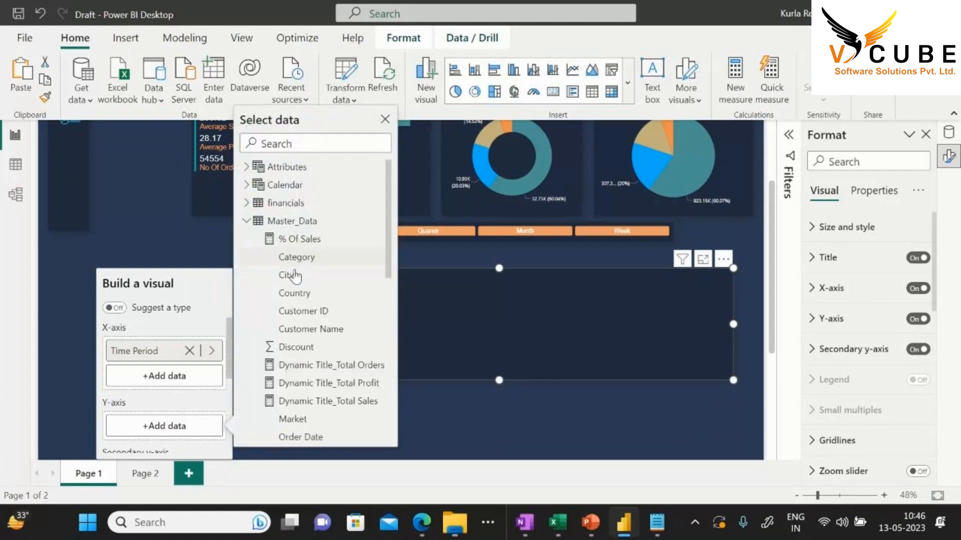
pyautogui.scroll(-7, 296, 408)
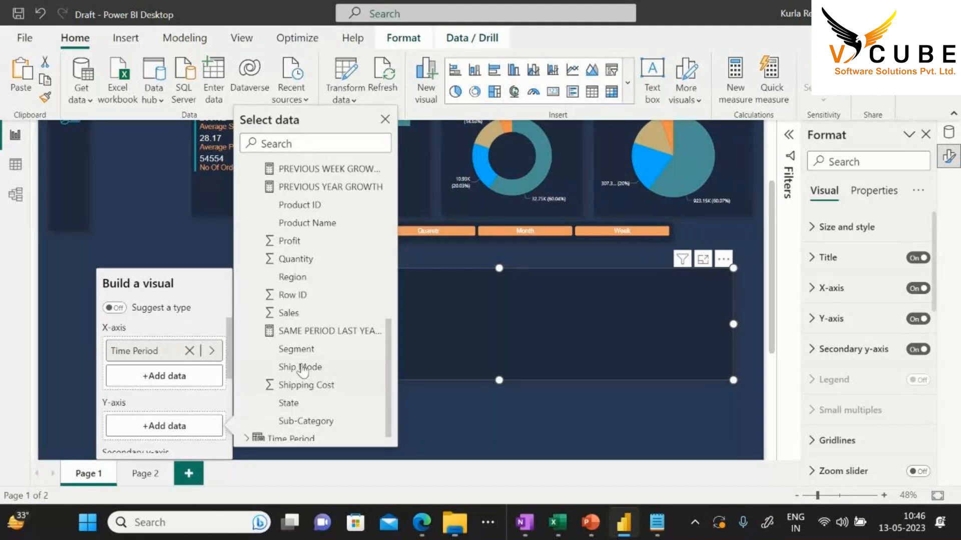
pyautogui.click(288, 312)
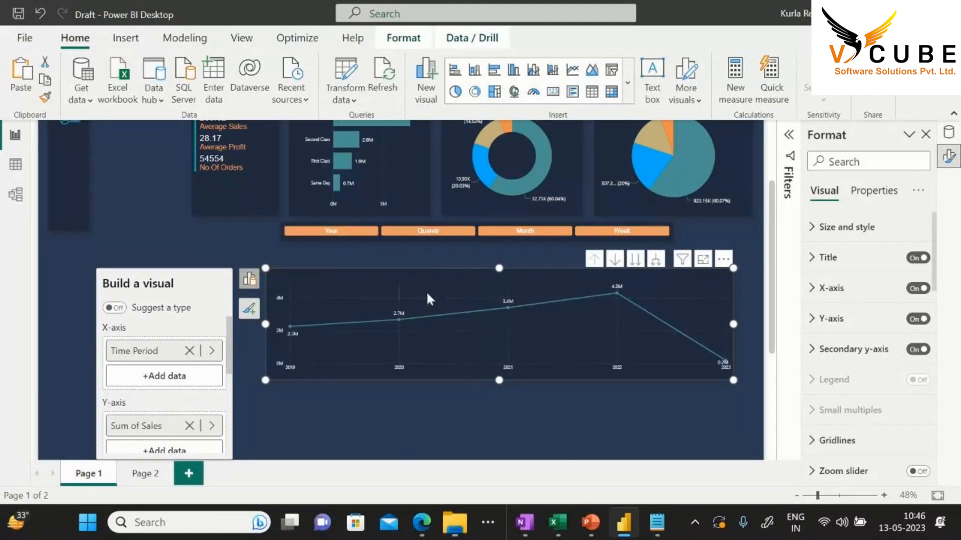
# Test the Time Period slicer on the line chart by selecting Quaretr, Month and Week
pyautogui.click(409, 234)
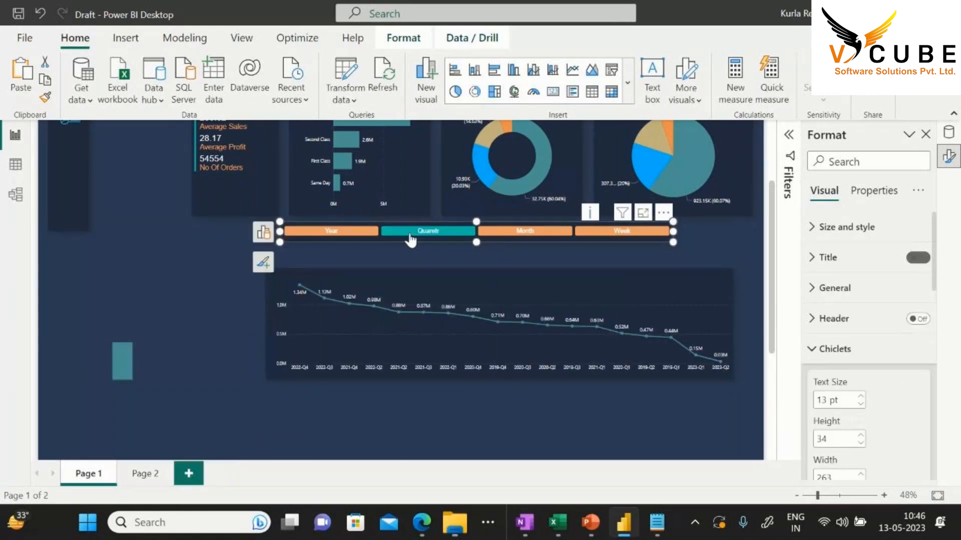
pyautogui.click(510, 240)
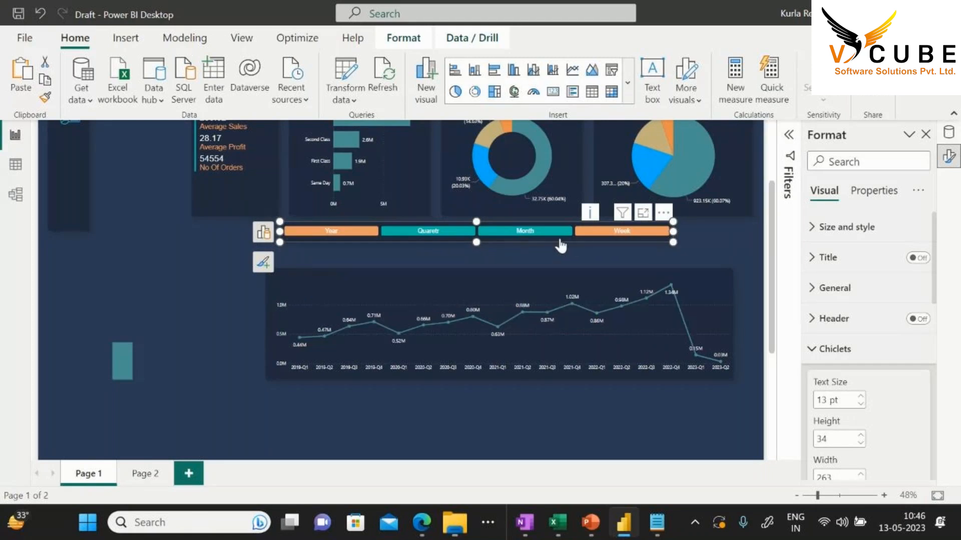
pyautogui.click(591, 236)
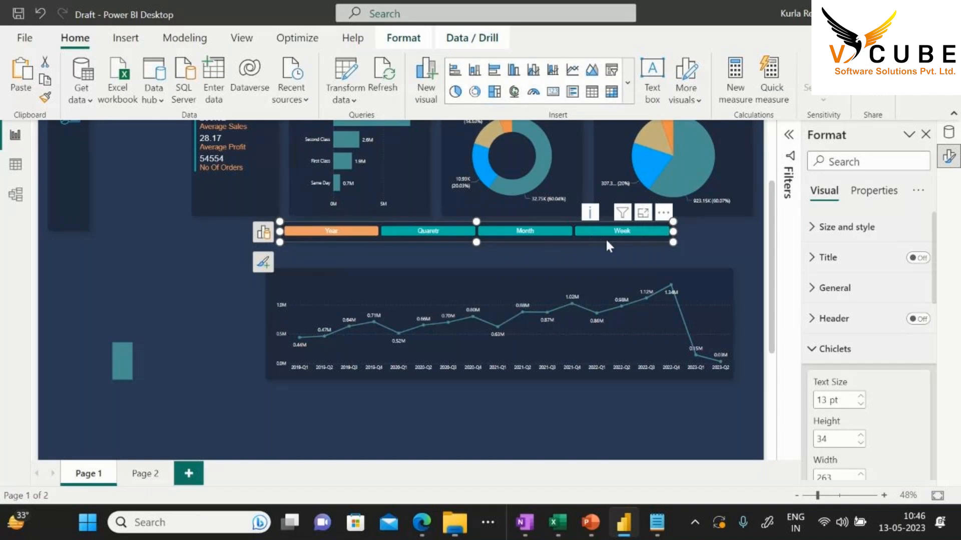
# Turn off multiple selection in the general settings of the Time Period slicer
pyautogui.click(828, 287)
pyautogui.scroll(-2, 868, 340)
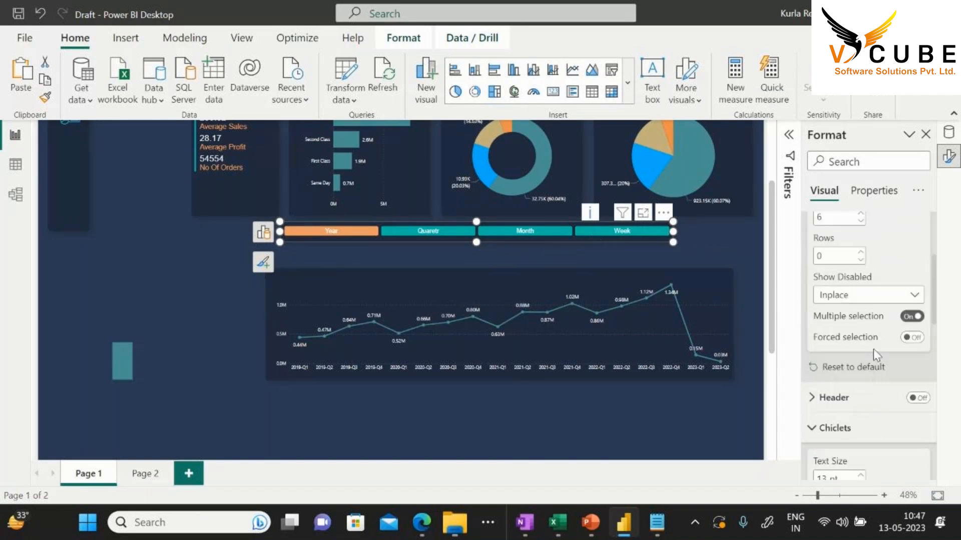
pyautogui.click(911, 316)
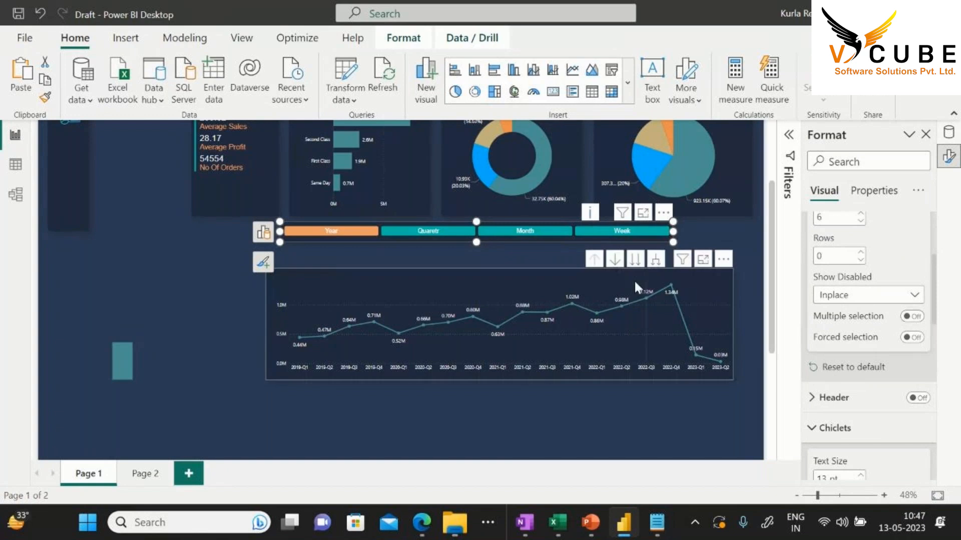
# Switch the line chart to the Week period and then to Month with the Time Period slicer
pyautogui.click(617, 235)
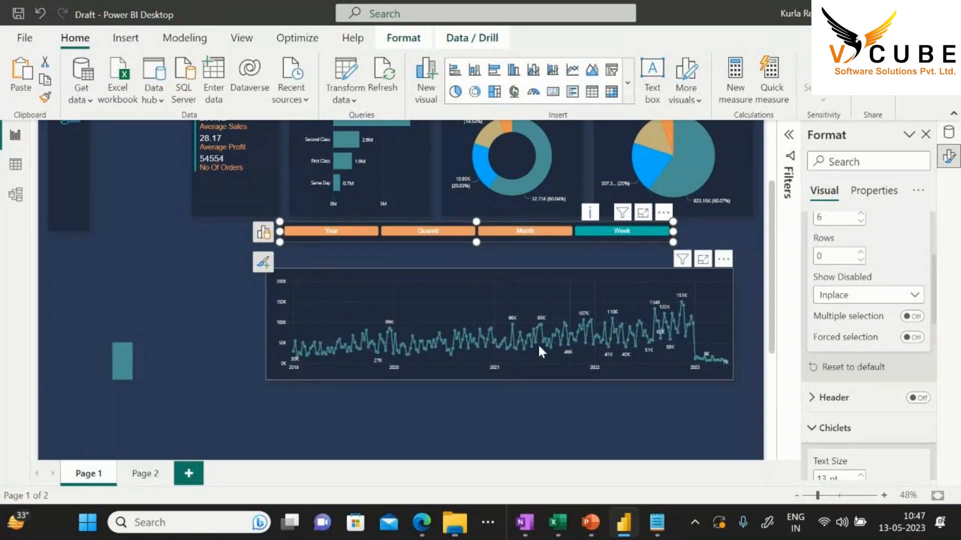
pyautogui.moveTo(603, 337)
pyautogui.click(550, 239)
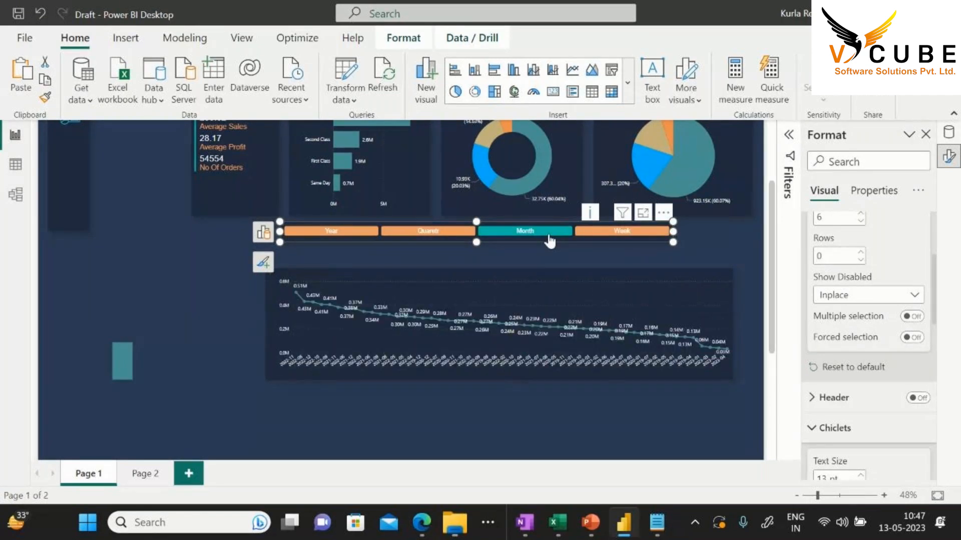
# Switch the line chart to Quaretr and then to Year with the Time Period slicer
pyautogui.click(428, 233)
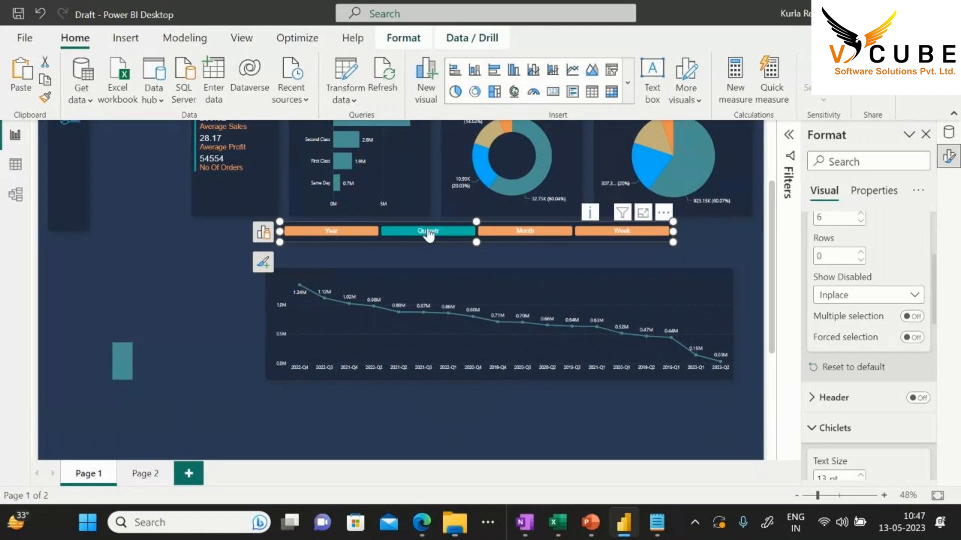
pyautogui.click(345, 235)
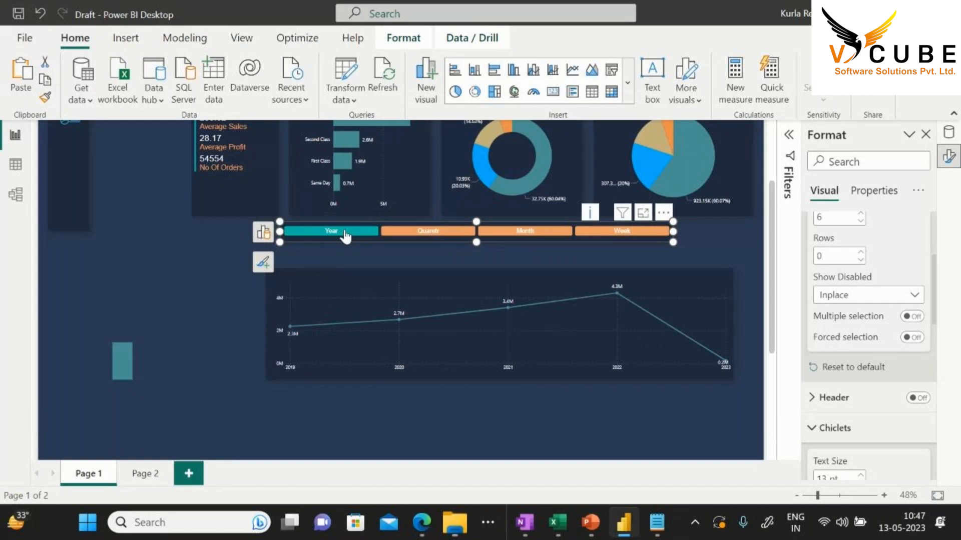
pyautogui.click(490, 264)
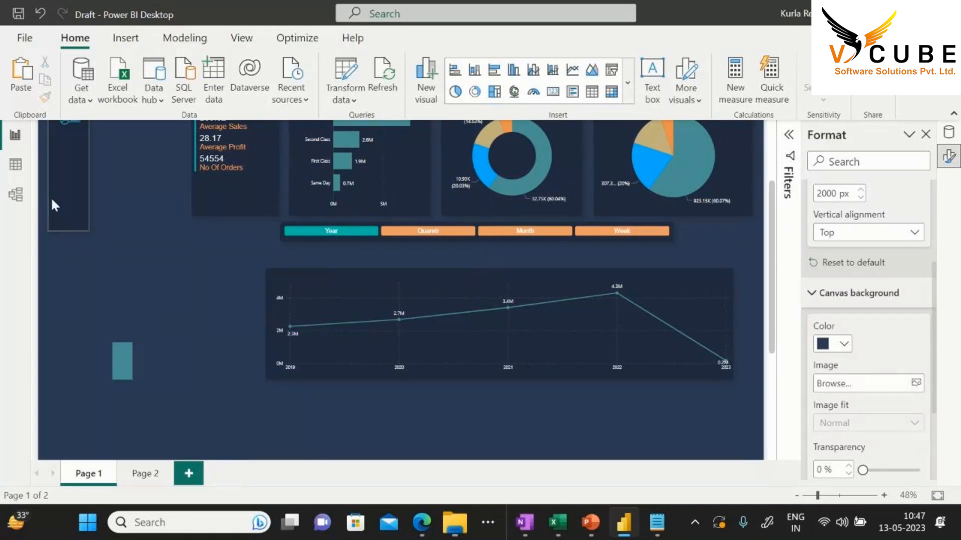
pyautogui.click(15, 164)
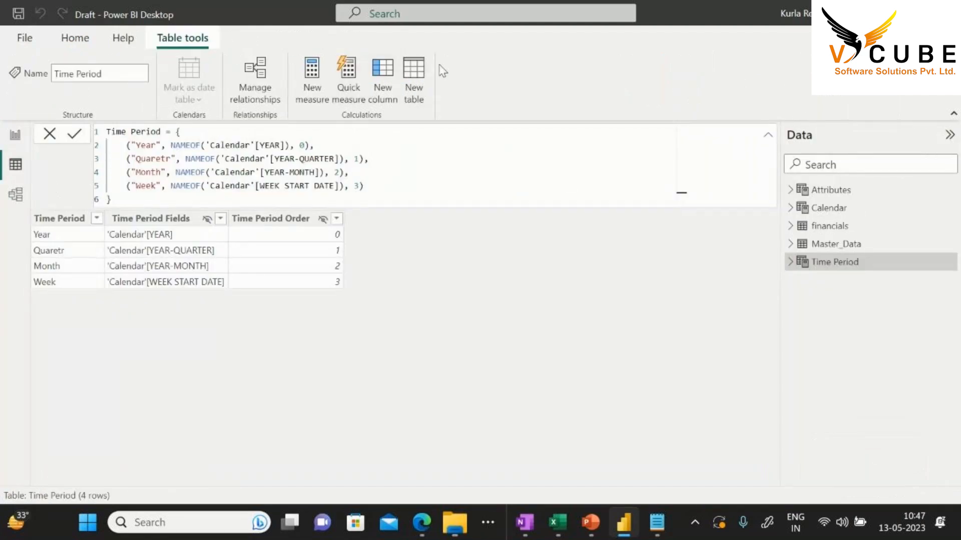
pyautogui.click(413, 81)
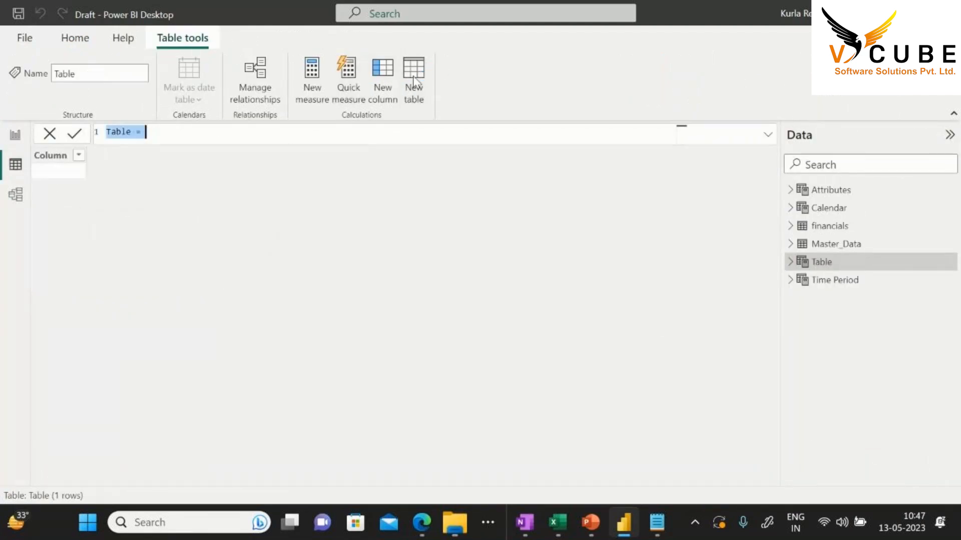
pyautogui.press('Escape')
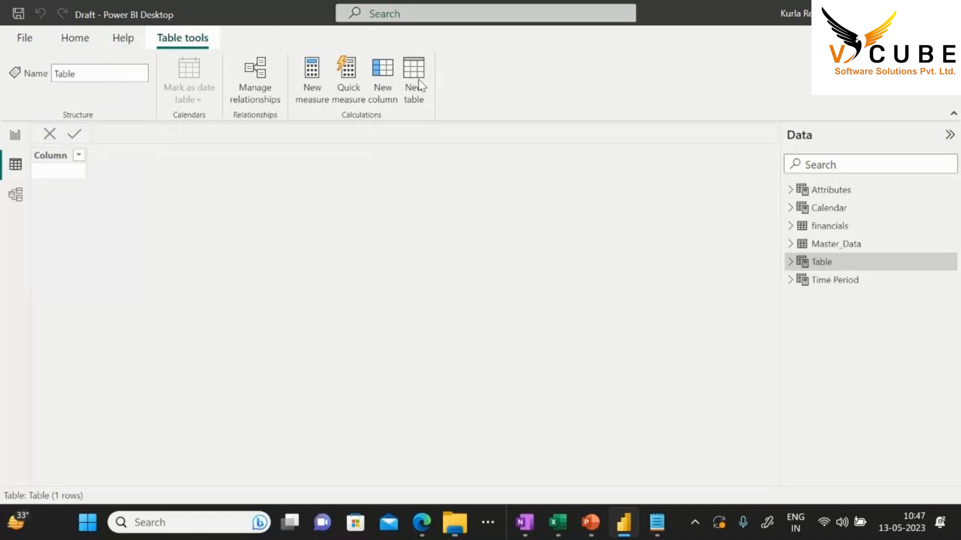
# Enter a manual data table with a Period column containing the rows Same Period Last Year and Parallel Period
pyautogui.click(76, 39)
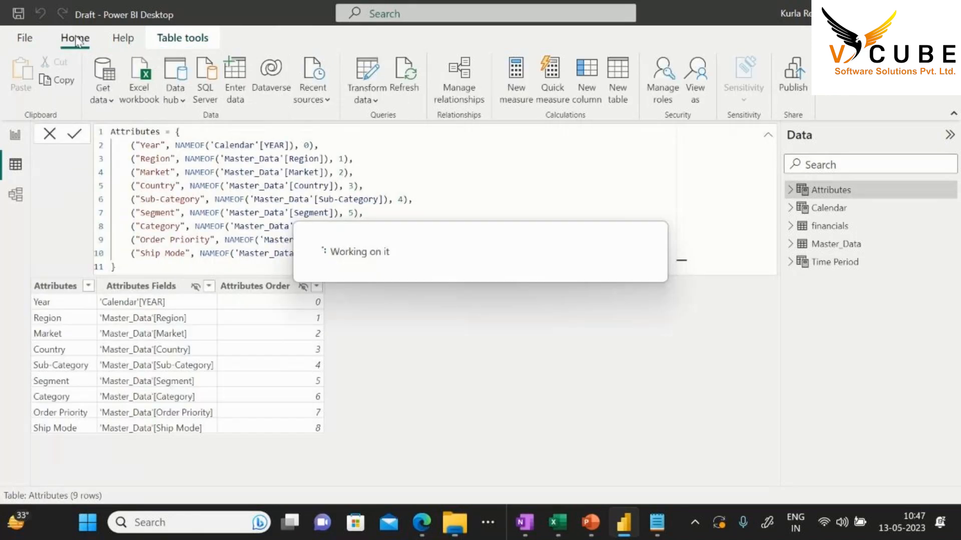
pyautogui.click(235, 80)
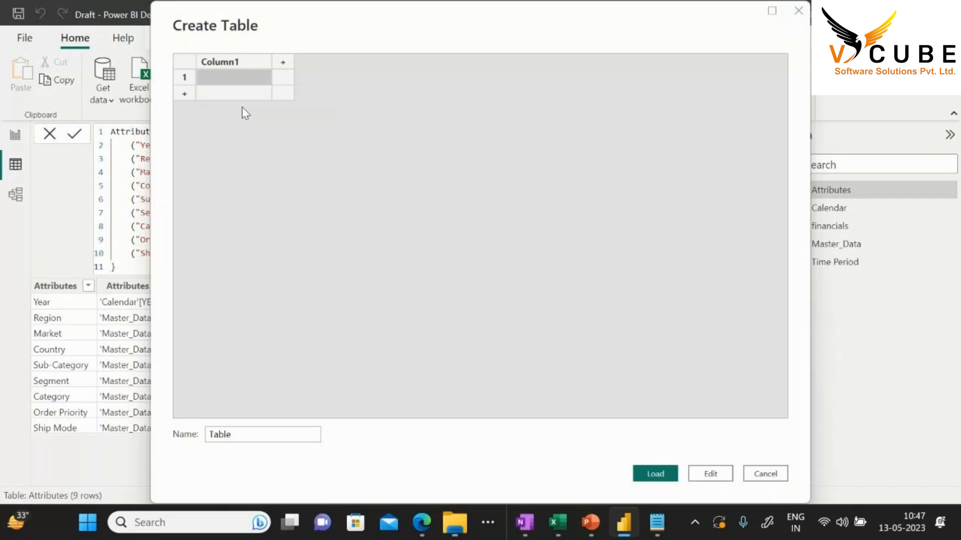
pyautogui.doubleClick(245, 72)
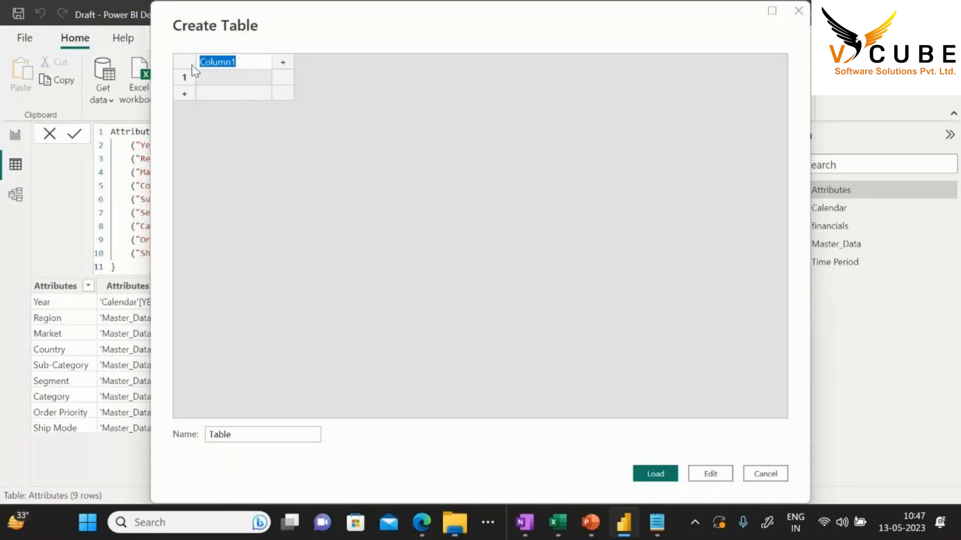
pyautogui.press('BackSpace')
pyautogui.write('Period')
pyautogui.click(220, 82)
pyautogui.write('Same ')
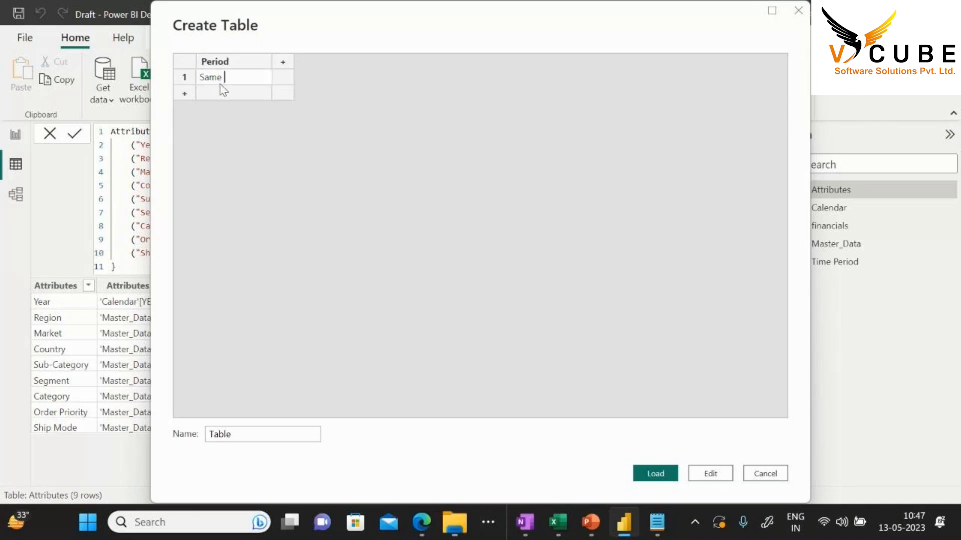
pyautogui.write('Period Last Year')
pyautogui.press('Return')
pyautogui.write('Par')
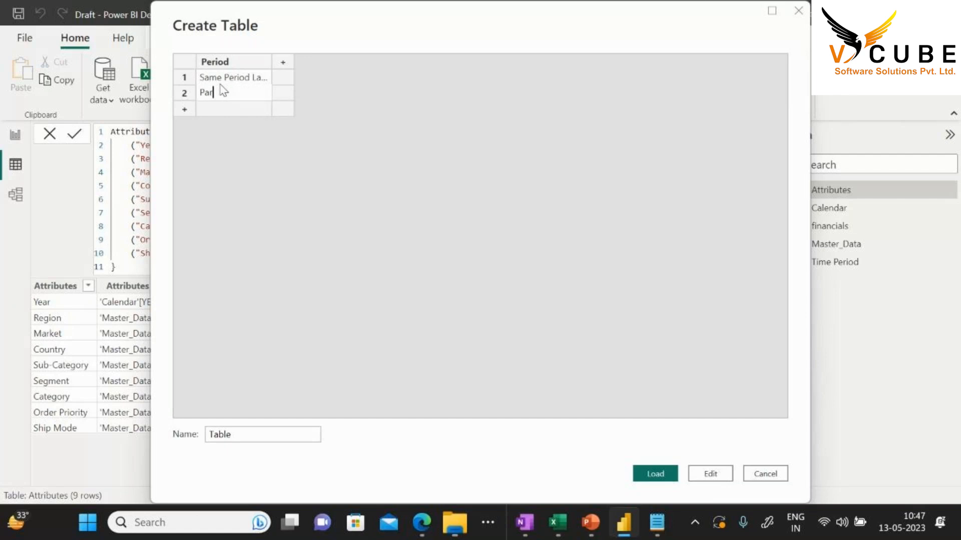
pyautogui.write('allel Period')
# Name the manually entered table Period and load it into the model
pyautogui.moveTo(256, 433); pyautogui.dragTo(89, 426)
pyautogui.press('BackSpace')
pyautogui.write('Period')
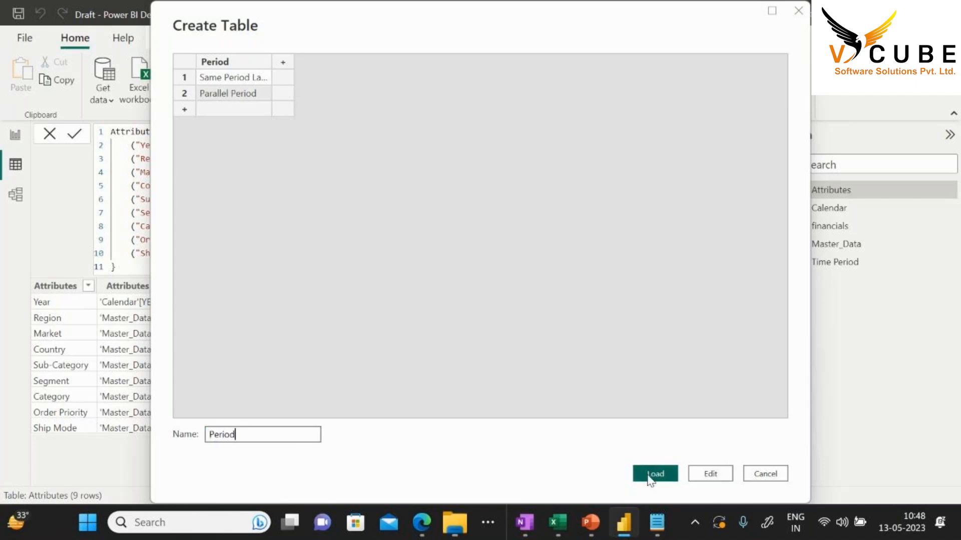
pyautogui.click(650, 474)
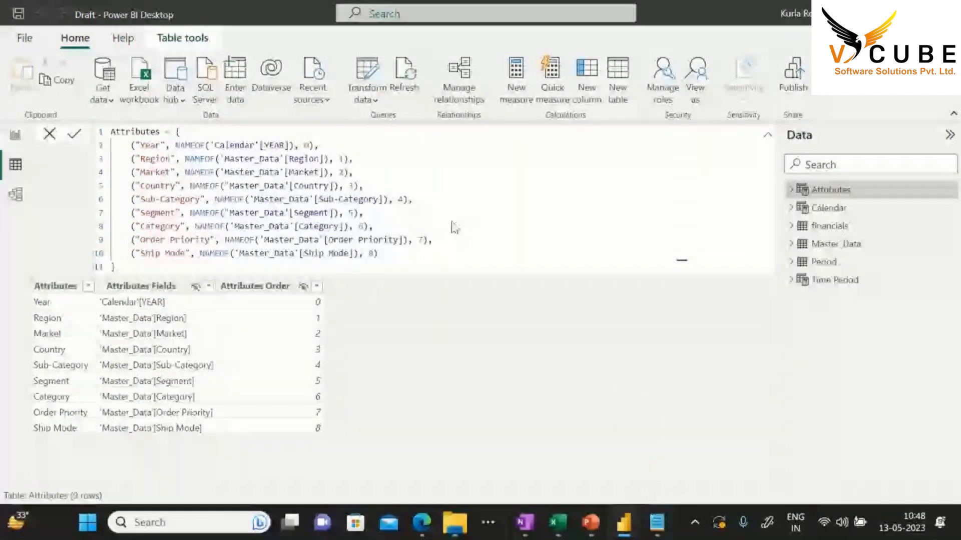
# Examine the rows of the Period table in the data view
pyautogui.click(15, 137)
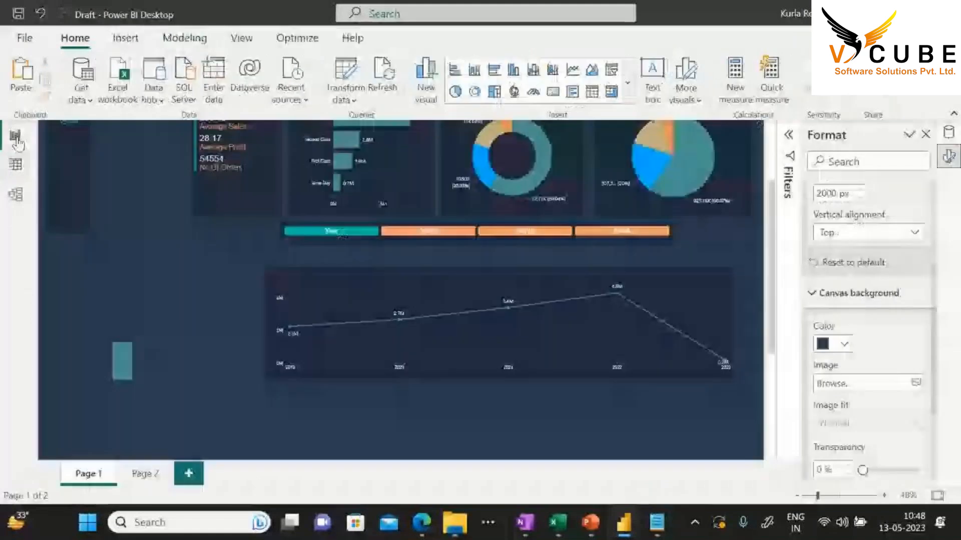
pyautogui.click(15, 165)
pyautogui.click(790, 264)
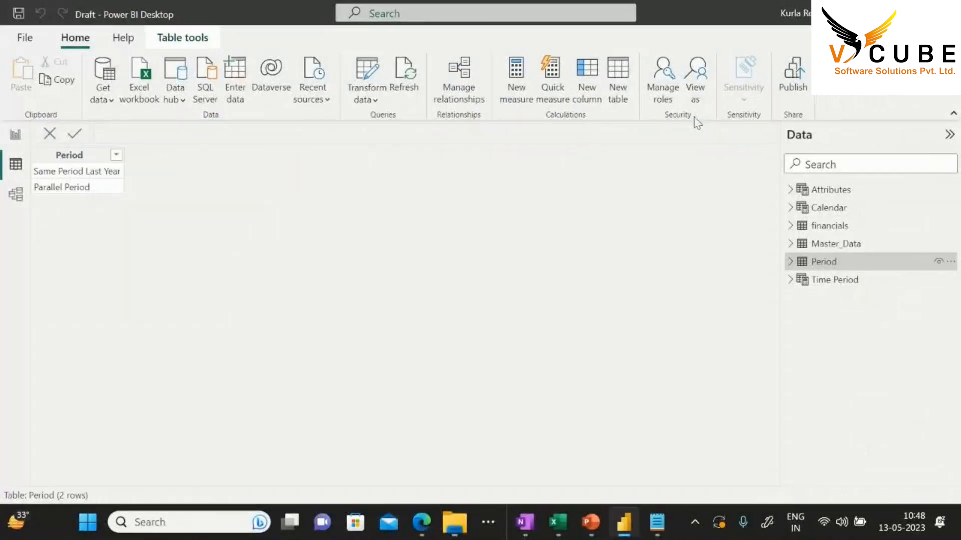
# Add a measure named Period Over Period Growth to Master_Data with VAR "" as a placeholder on its second line
pyautogui.rightClick(844, 247)
pyautogui.click(738, 258)
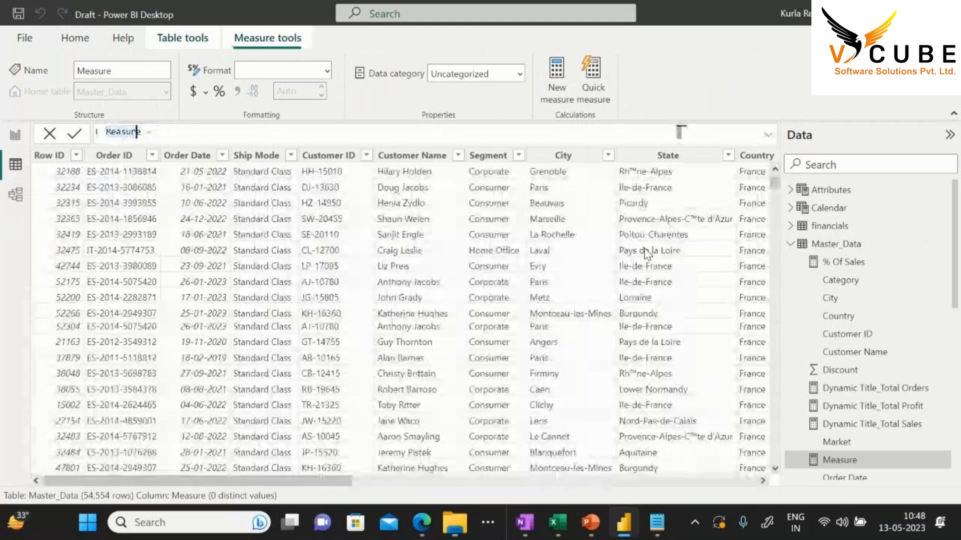
pyautogui.write('P')
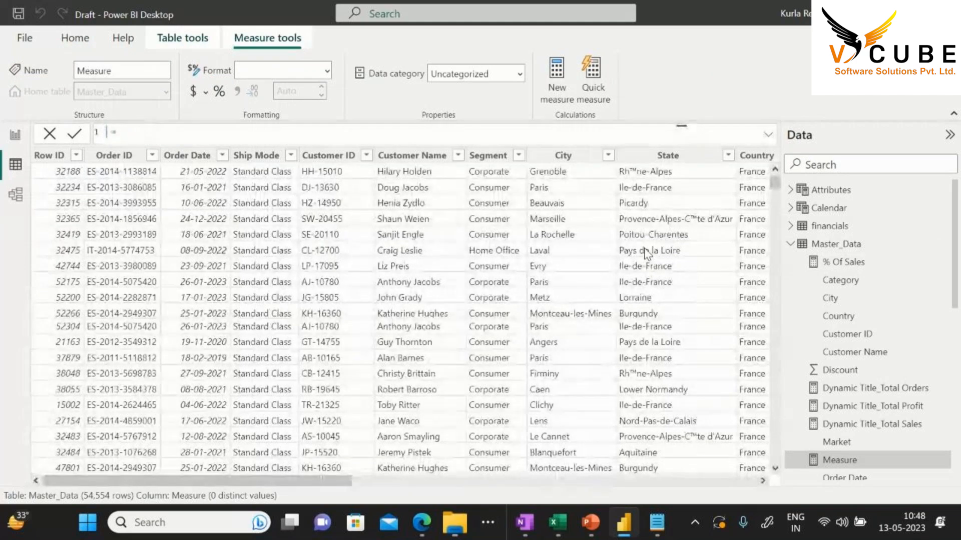
pyautogui.write('eriod Over ')
pyautogui.write('Period Gr')
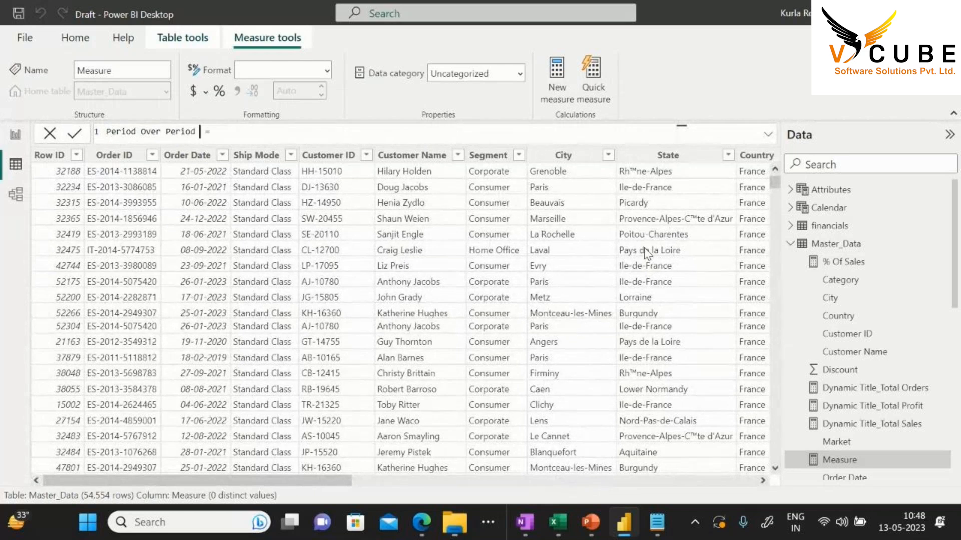
pyautogui.write('owth')
pyautogui.hotkey('shift', 'Return')
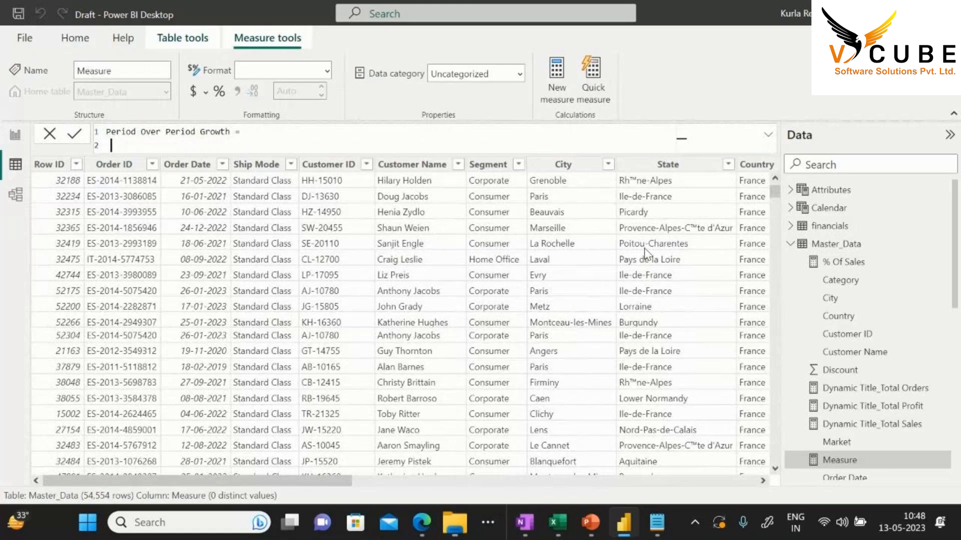
pyautogui.write('VAR')
pyautogui.write('""')
pyautogui.press('Return')
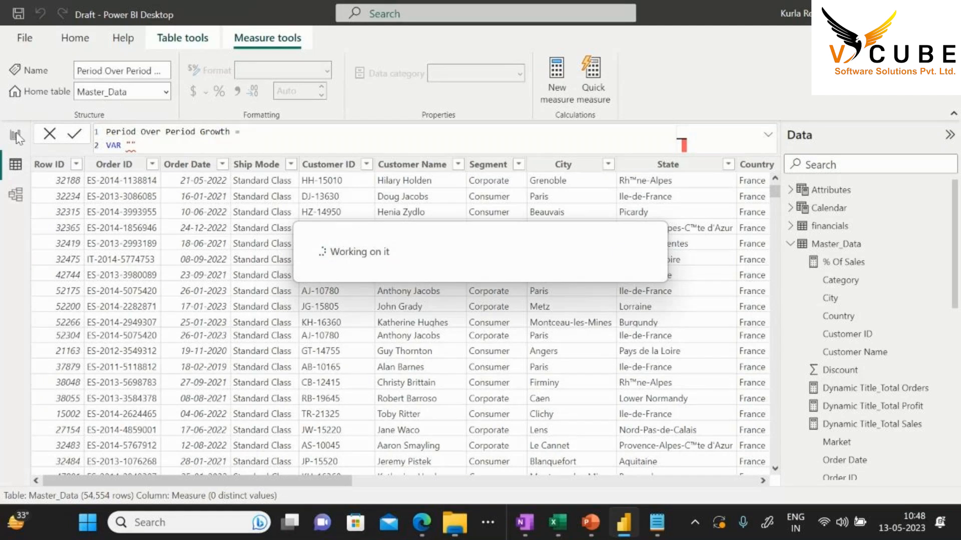
# Clear the Year selection, duplicate the Time Period slicer on the report page and move the copy below the original at the page's left edge
pyautogui.click(17, 136)
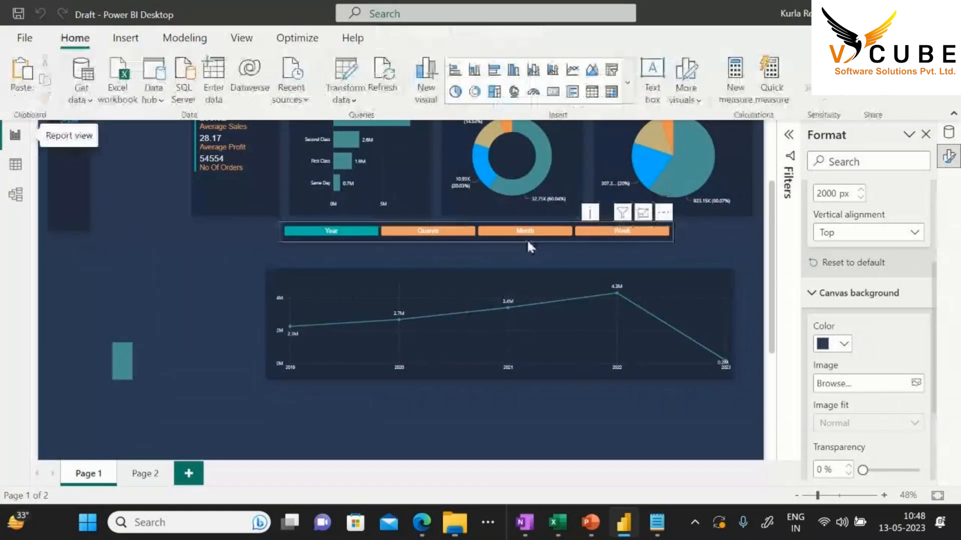
pyautogui.click(526, 239)
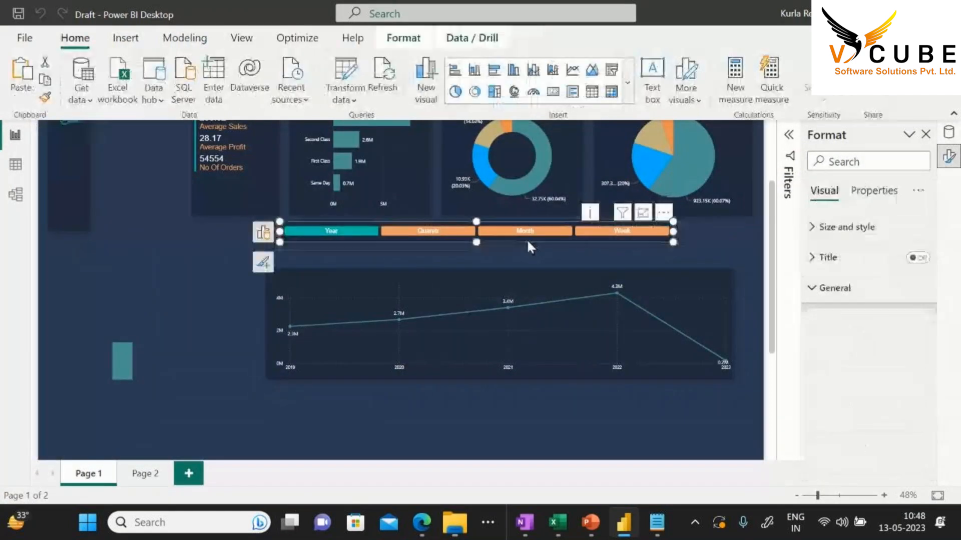
pyautogui.click(363, 235)
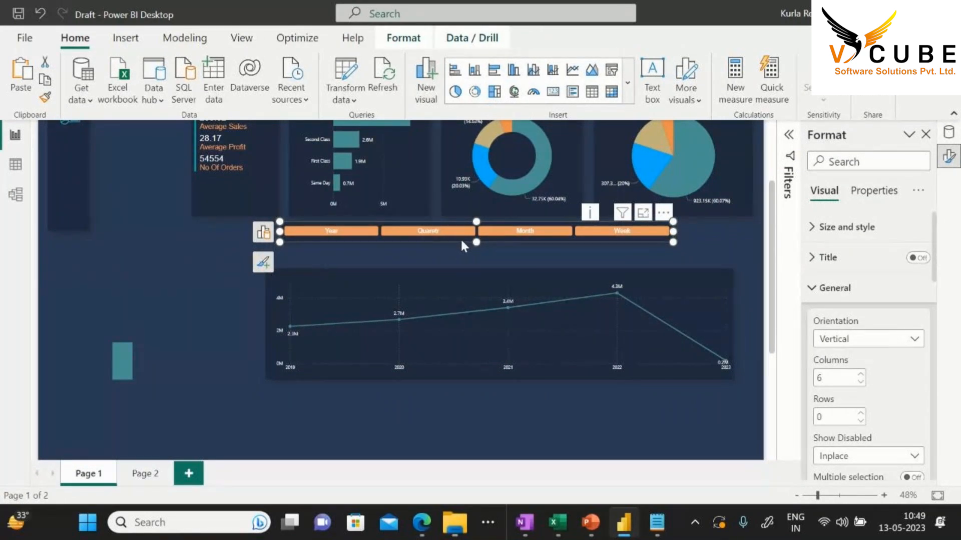
pyautogui.hotkey('ctrl', 'v')
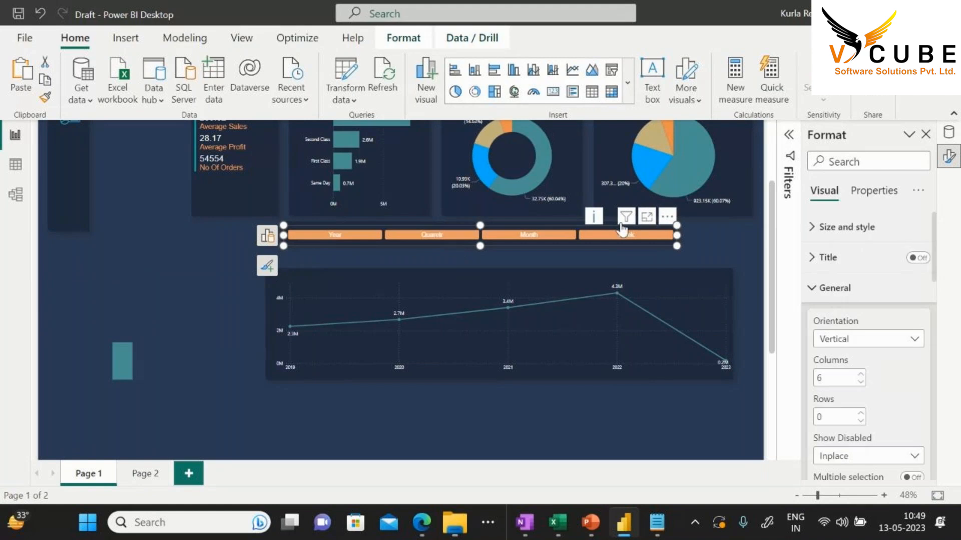
pyautogui.moveTo(646, 228); pyautogui.dragTo(402, 270)
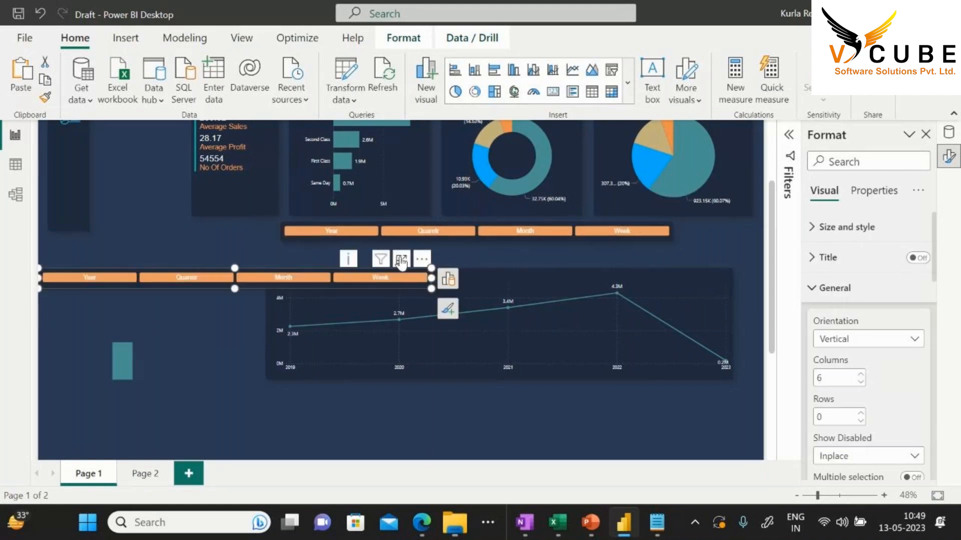
# Replace the copied slicer's category with Period from the Period table and narrow the slicer to fit beside the line chart
pyautogui.click(448, 279)
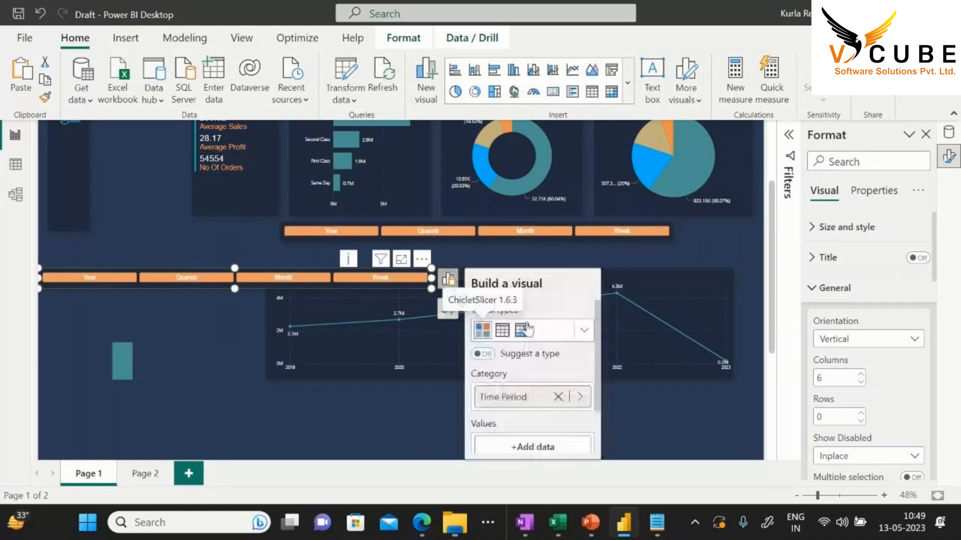
pyautogui.click(522, 330)
pyautogui.click(510, 400)
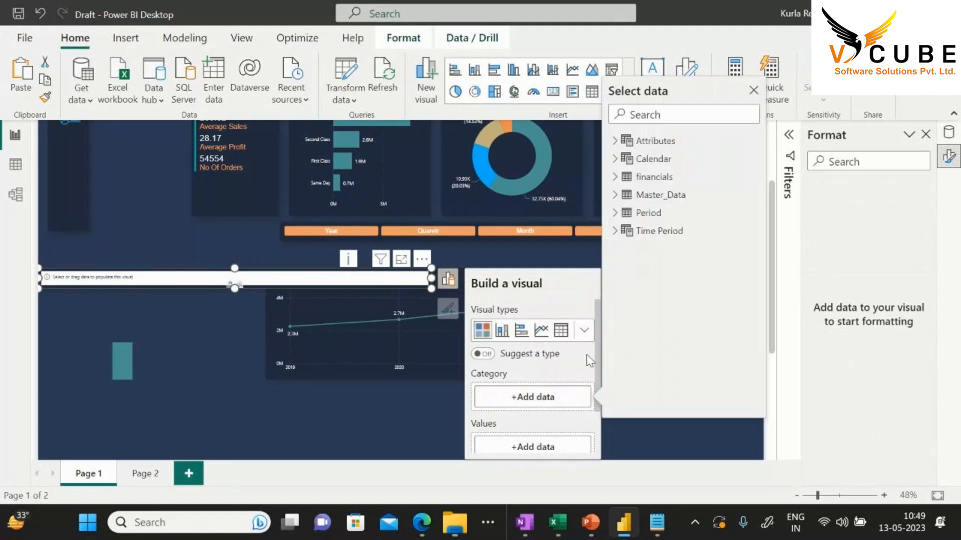
pyautogui.click(617, 212)
pyautogui.click(657, 231)
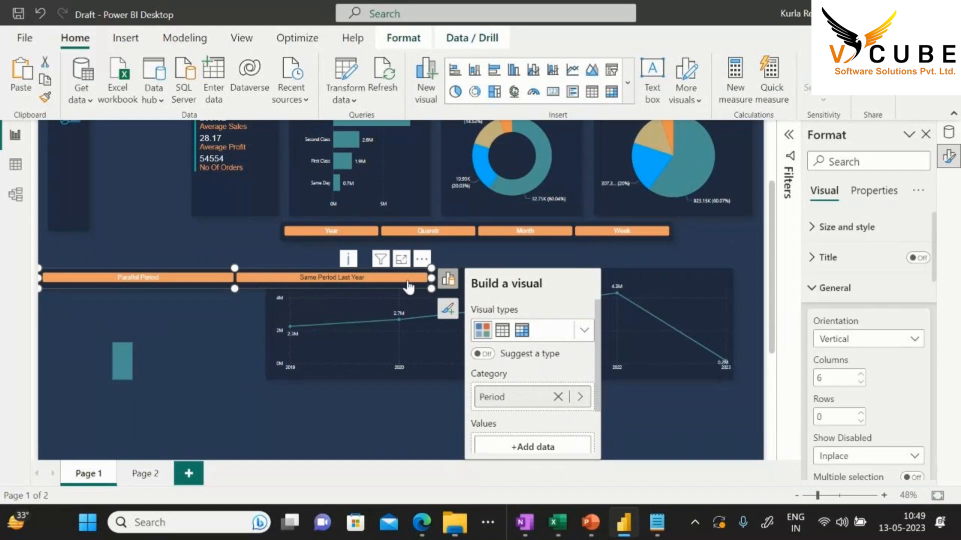
pyautogui.moveTo(431, 288); pyautogui.dragTo(259, 284)
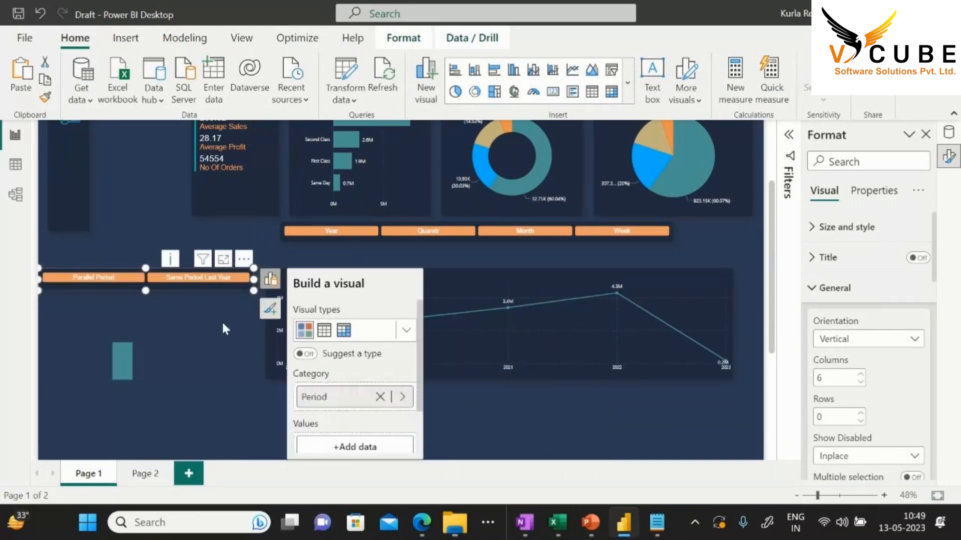
pyautogui.click(223, 324)
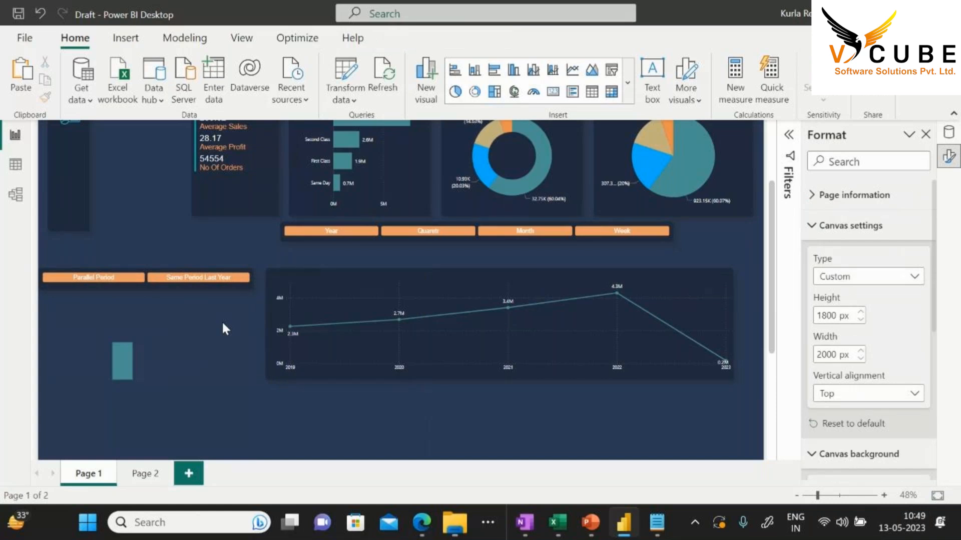
# Select Year in the Time Period slicer and Same Period Last Year in the Period slicer
pyautogui.click(325, 232)
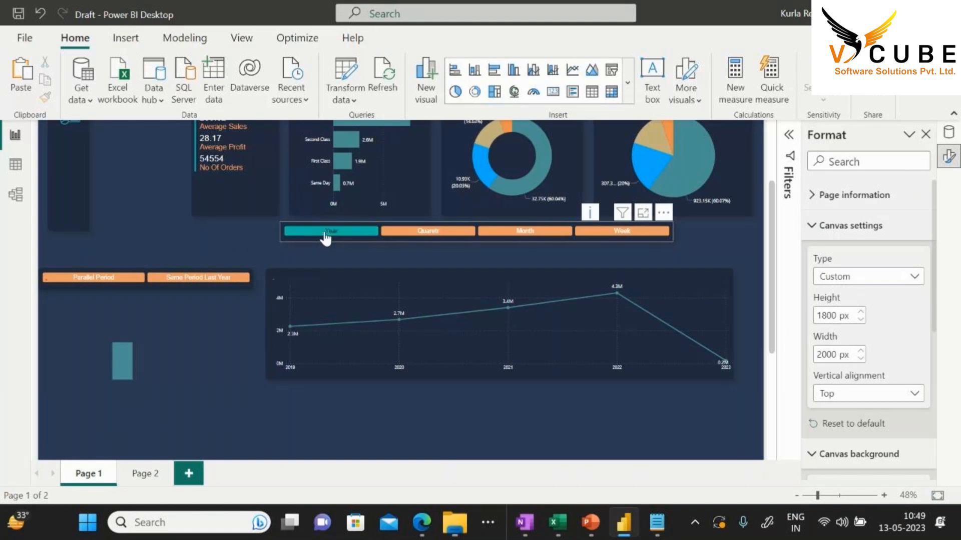
pyautogui.click(197, 278)
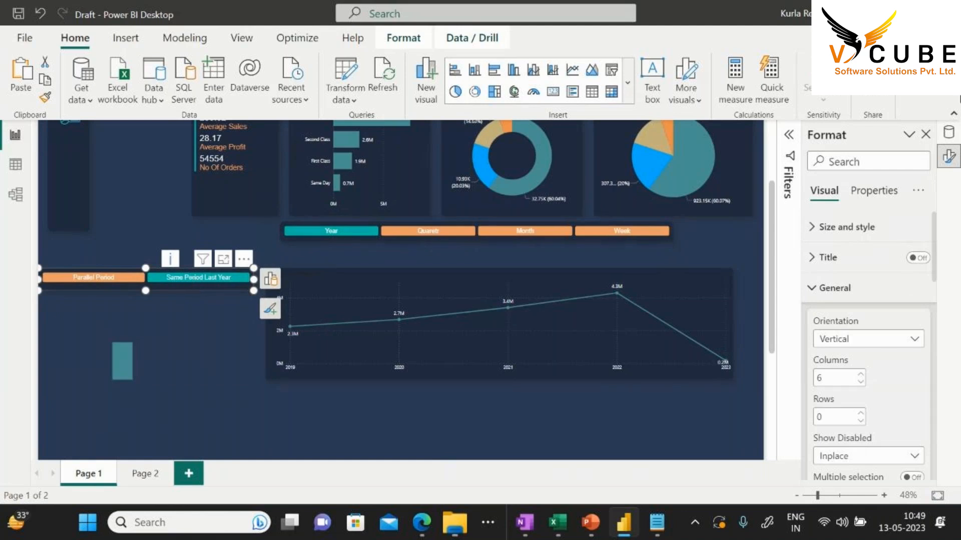
# Open the Period Over Period Growth measure and replace its placeholder with the variable declaration VAR SEL_TIME_PERIOD= followed by a new line
pyautogui.click(950, 135)
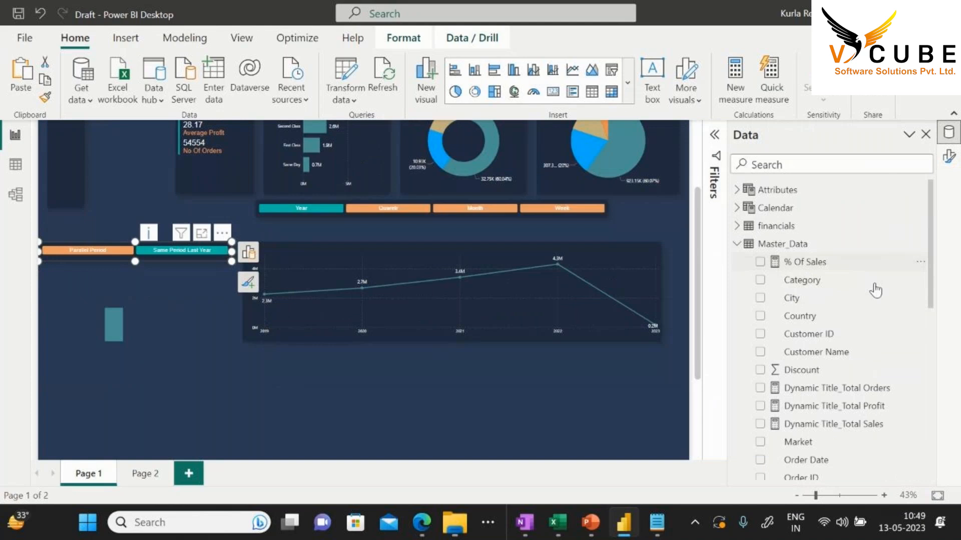
pyautogui.scroll(-3, 876, 301)
pyautogui.click(844, 335)
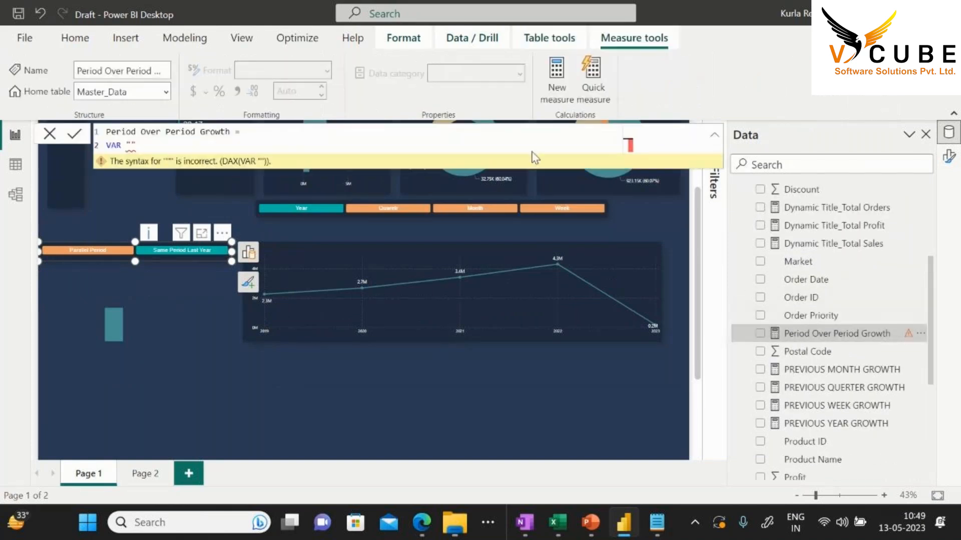
pyautogui.press('BackSpace')
pyautogui.press('BackSpace')
pyautogui.write('SEL_TIME=')
pyautogui.press('BackSpace')
pyautogui.write('_PERIOD=')
pyautogui.press('Return')
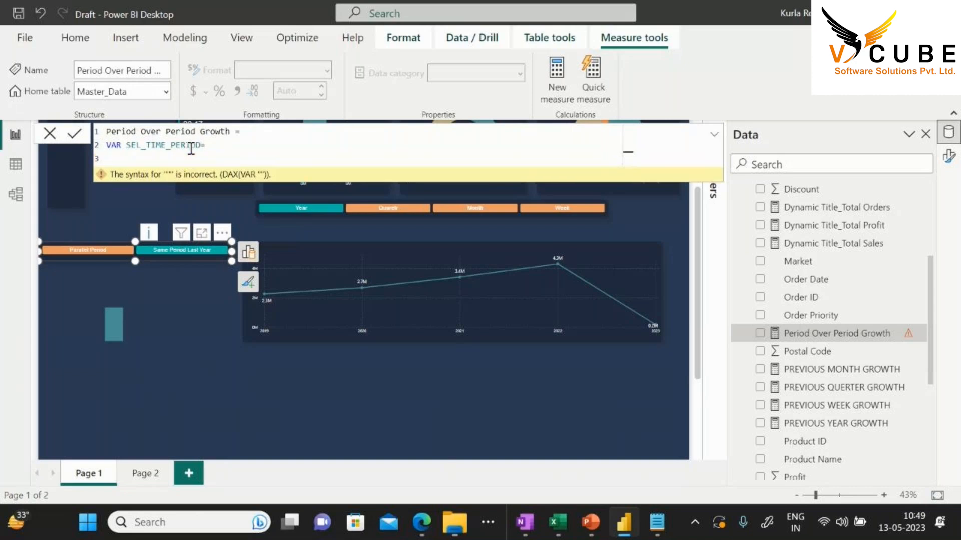
# Begin the SEL_TIME_PERIOD expression with CONCATENATEX(VALUES('Time Period') on the third line
pyautogui.write('CON')
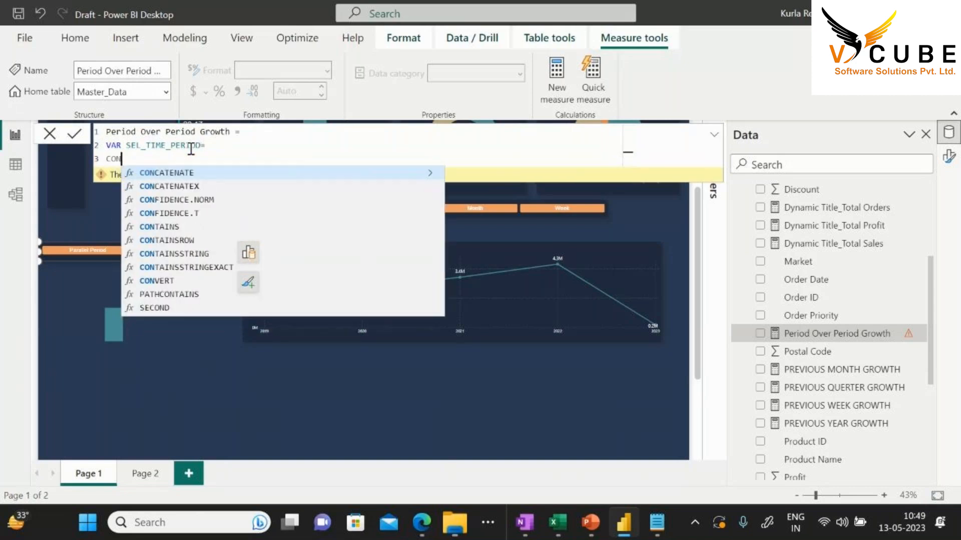
pyautogui.press('Down')
pyautogui.press('Tab')
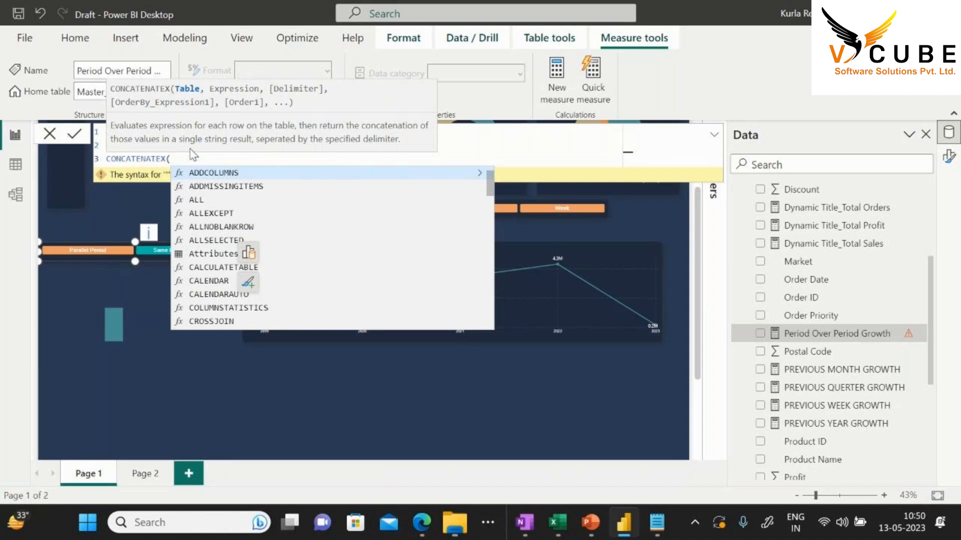
pyautogui.write('V')
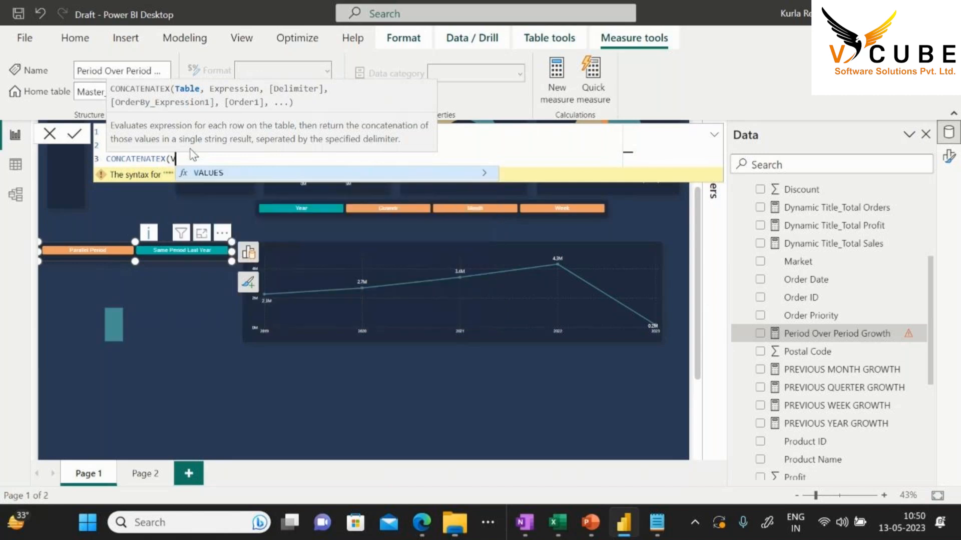
pyautogui.press('BackSpace')
pyautogui.write('VALU')
pyautogui.press('Tab')
pyautogui.write('T')
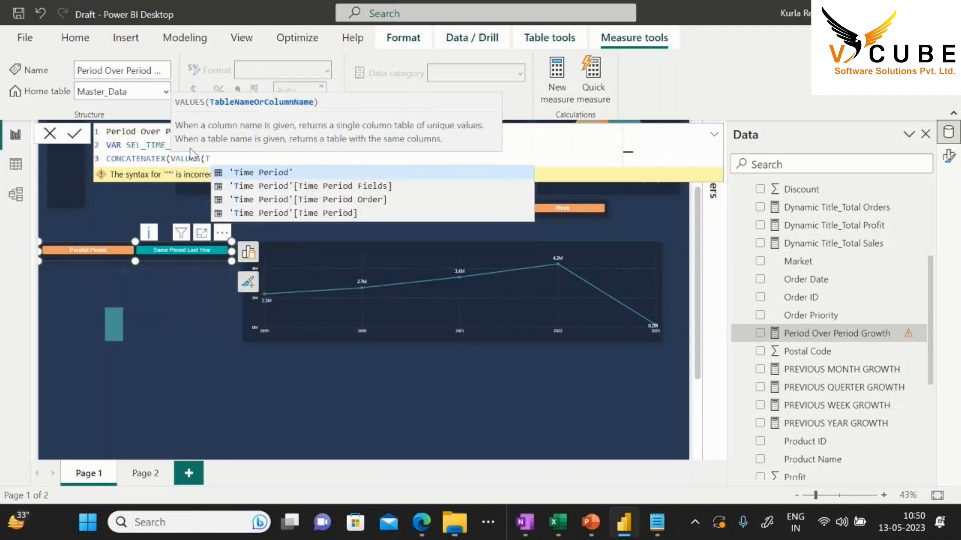
pyautogui.press('Tab')
pyautogui.write(')')
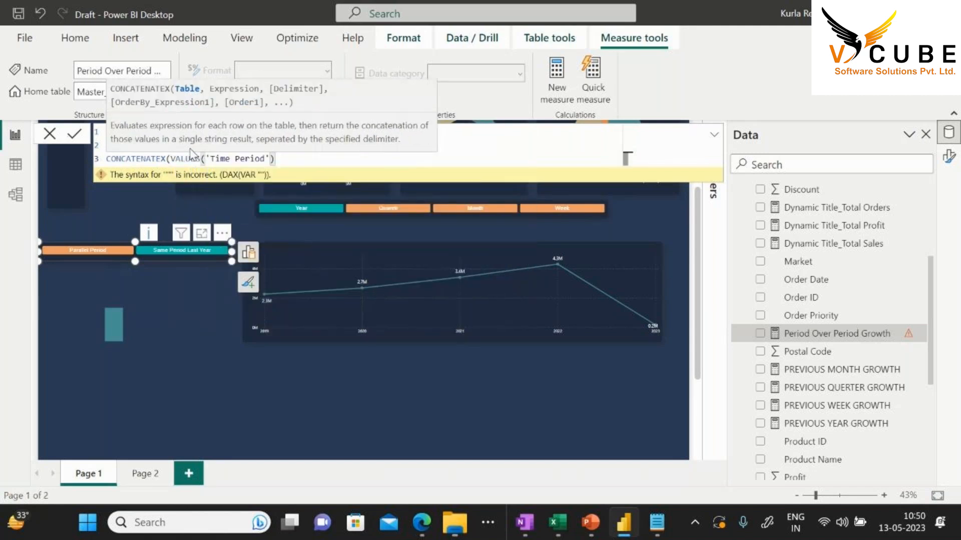
# Complete the CONCATENATEX call with 'Time Period'[Time Period] as the expression and "," as the delimiter
pyautogui.write(',')
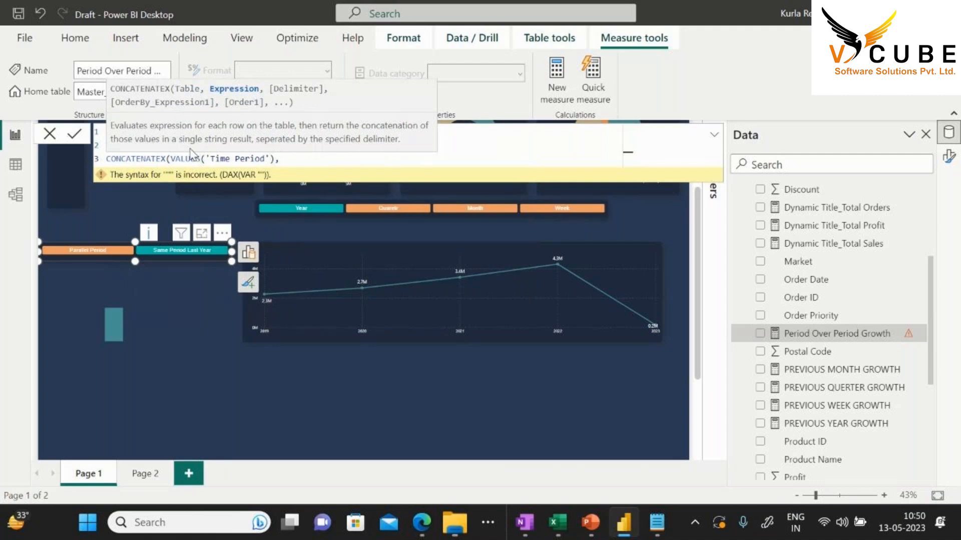
pyautogui.write('TIME')
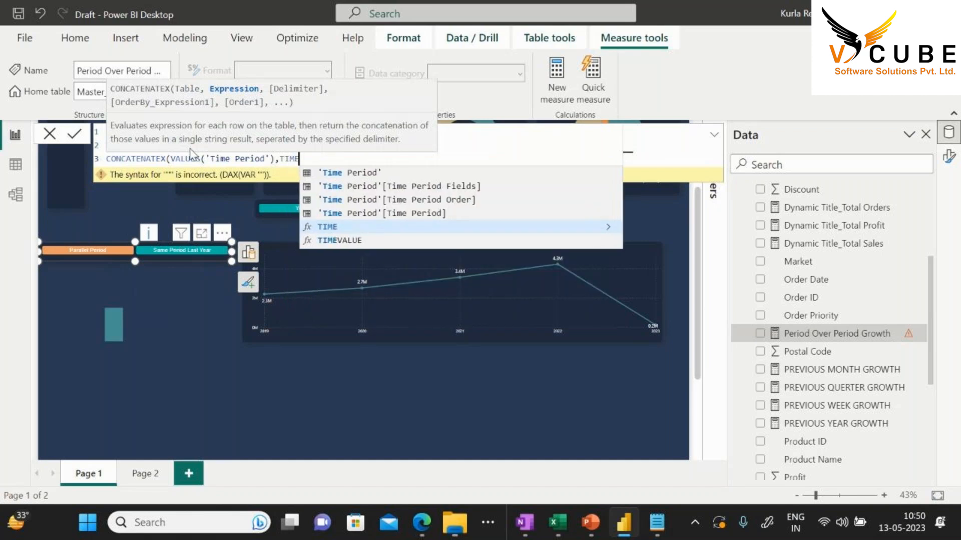
pyautogui.press('Up')
pyautogui.press('Up')
pyautogui.press('Down')
pyautogui.press('Tab')
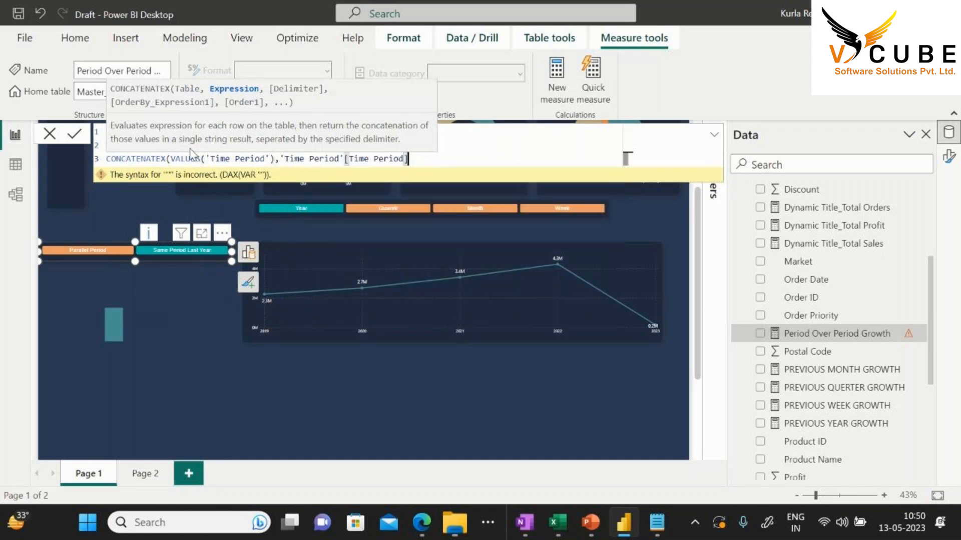
pyautogui.write(',",")')
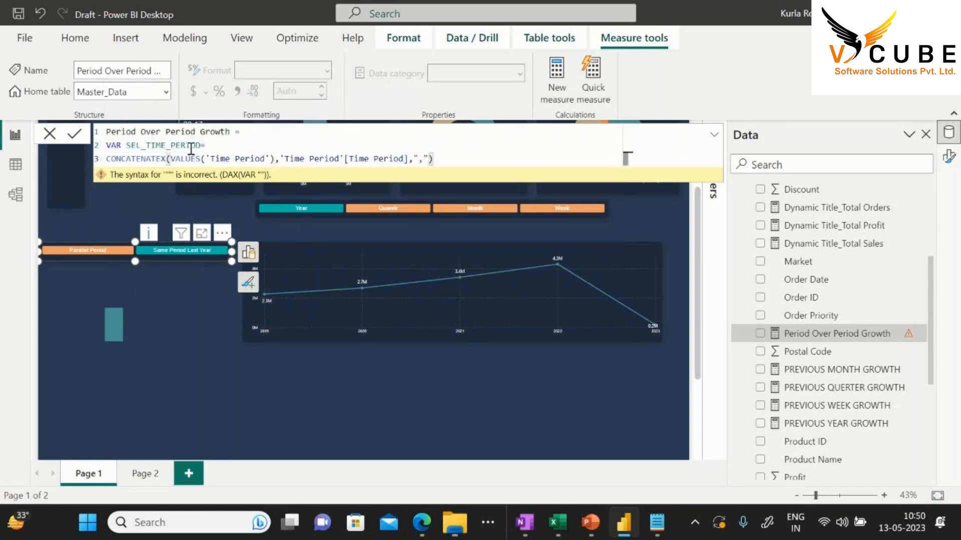
# Add a line declaring VAR SEL_PERIOD=SELECTEDVALUE(Period[Period]) below the CONCATENATEX line
pyautogui.hotkey('shift', 'Return')
pyautogui.write('VAR SEL_')
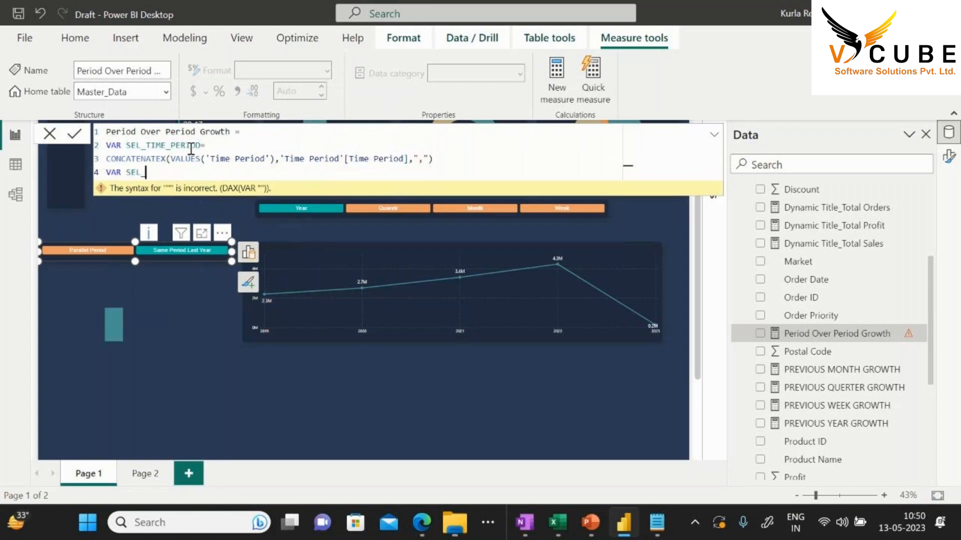
pyautogui.write('PERIOD=SELECTE')
pyautogui.press('Down')
pyautogui.press('Down')
pyautogui.press('Tab')
pyautogui.write('PERO')
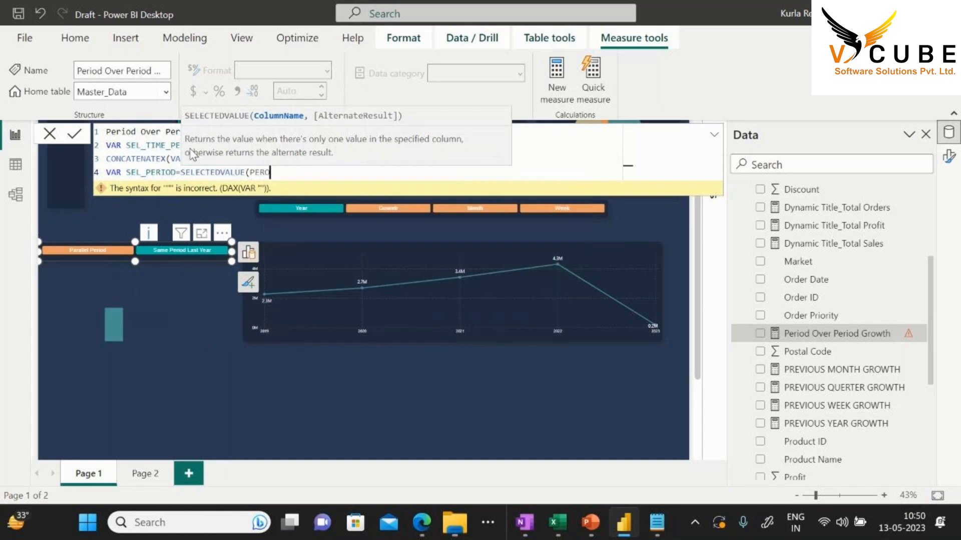
pyautogui.press('BackSpace')
pyautogui.press('Up')
pyautogui.press('Down')
pyautogui.press('Down')
pyautogui.press('Tab')
pyautogui.write(')')
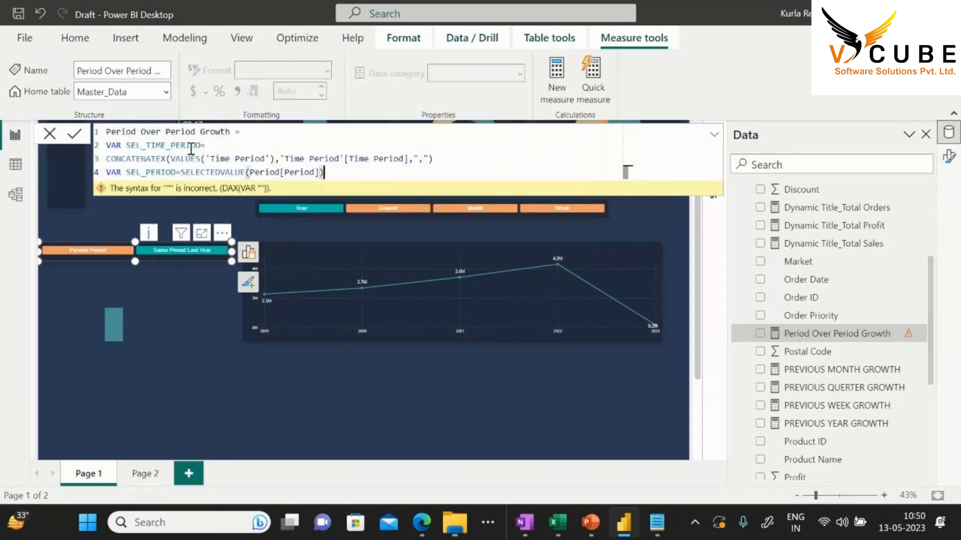
# Declare VAR GROWTH= on the fifth line and start an empty line below it
pyautogui.press('Return')
pyautogui.write('var')
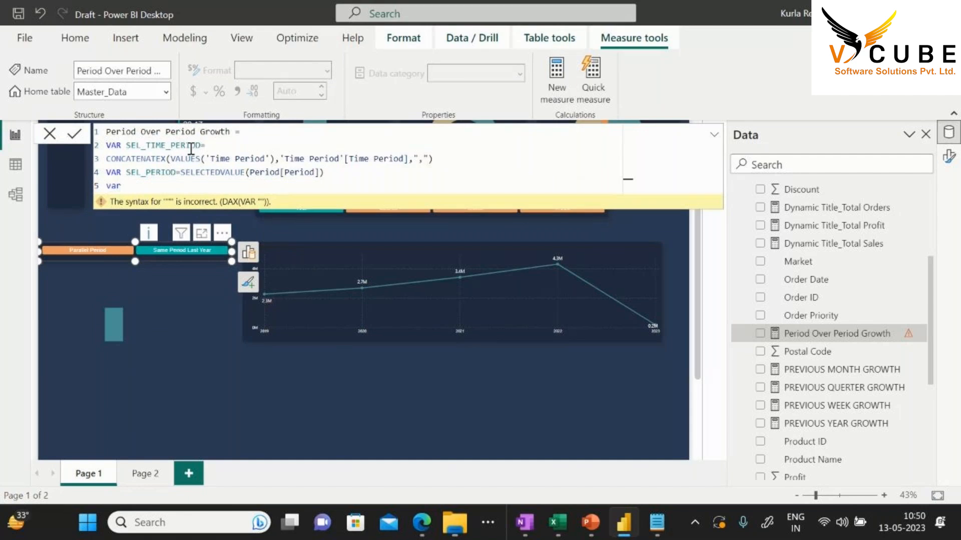
pyautogui.press('BackSpace')
pyautogui.press('BackSpace')
pyautogui.press('BackSpace')
pyautogui.press('BackSpace')
pyautogui.write('AVR')
pyautogui.press('BackSpace')
pyautogui.press('BackSpace')
pyautogui.press('BackSpace')
pyautogui.write('VAR GROWTH=')
pyautogui.hotkey('shift', 'Return')
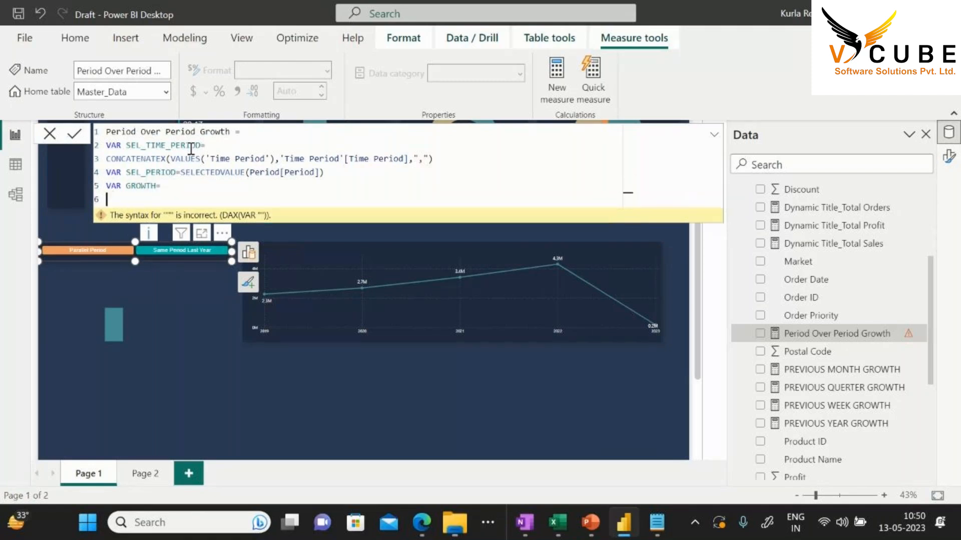
# Write the first GROWTH condition as IF(SELECTEDVALUE="Same Period Last Year",[SAME PERIOD LAST YEAR GOWTH], on line 6
pyautogui.write('IF(')
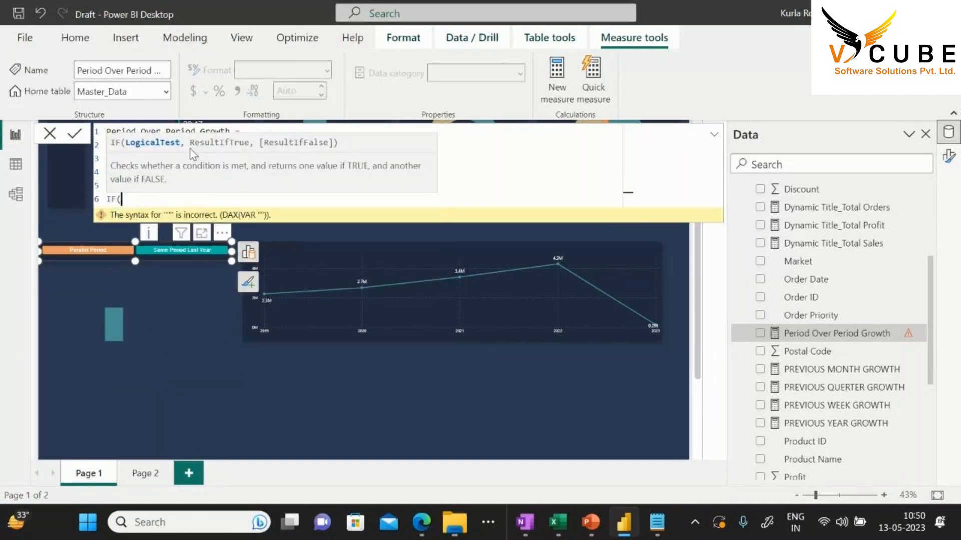
pyautogui.doubleClick(212, 172)
pyautogui.hotkey('ctrl', 'c')
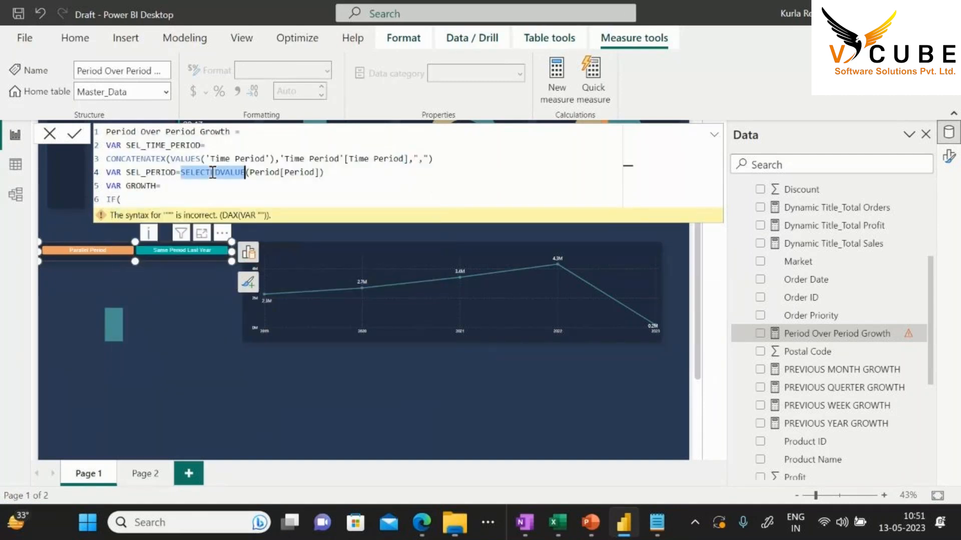
pyautogui.click(202, 202)
pyautogui.hotkey('ctrl', 'v')
pyautogui.write('="Same Period')
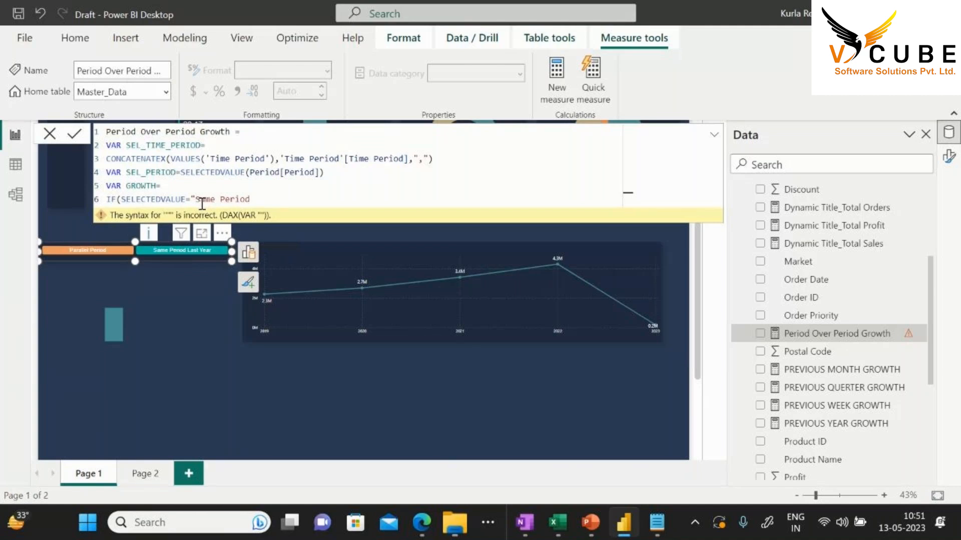
pyautogui.write(' Last Year",')
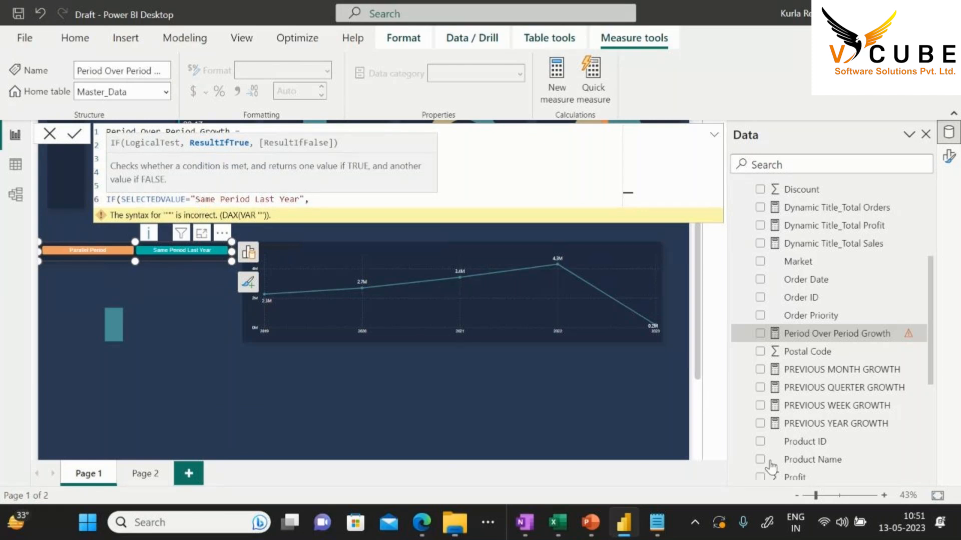
pyautogui.scroll(-5, 858, 373)
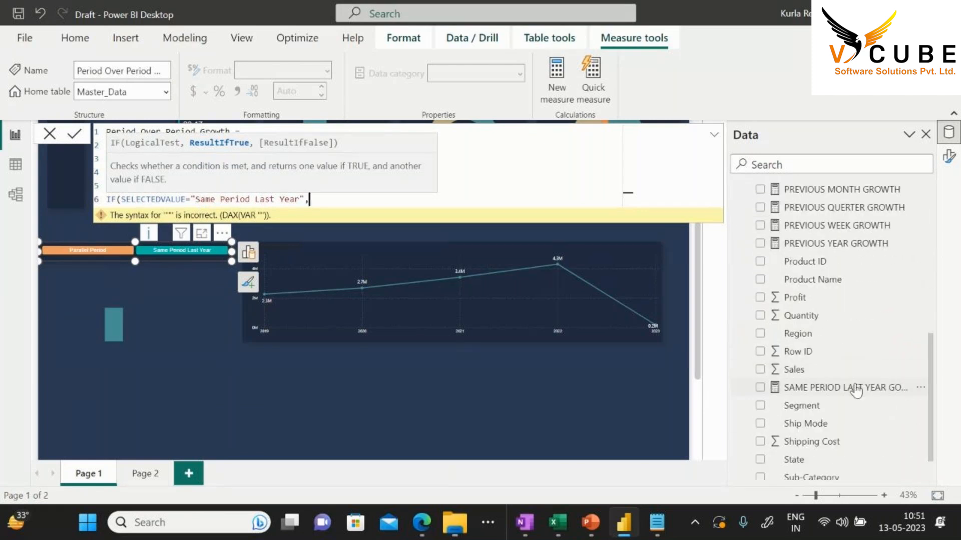
pyautogui.write('[same')
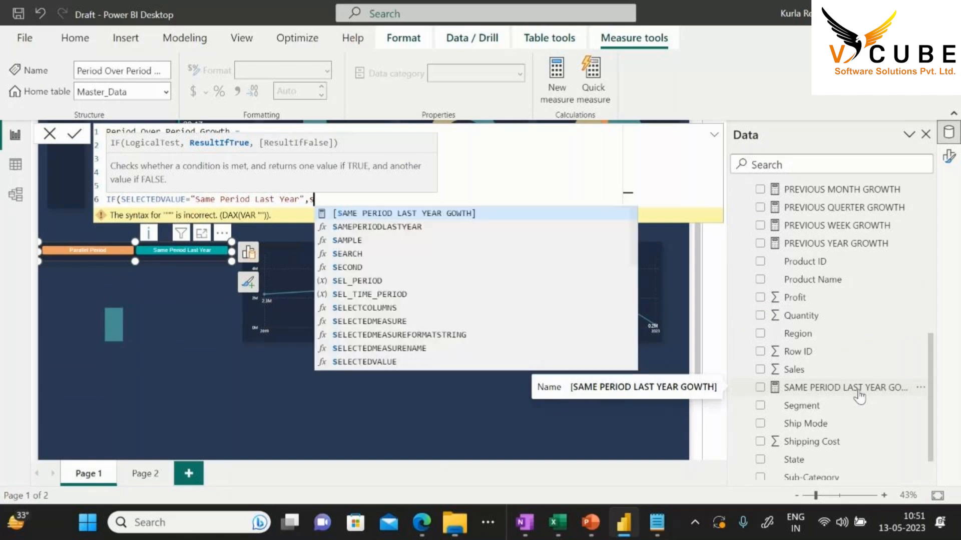
pyautogui.press('Tab')
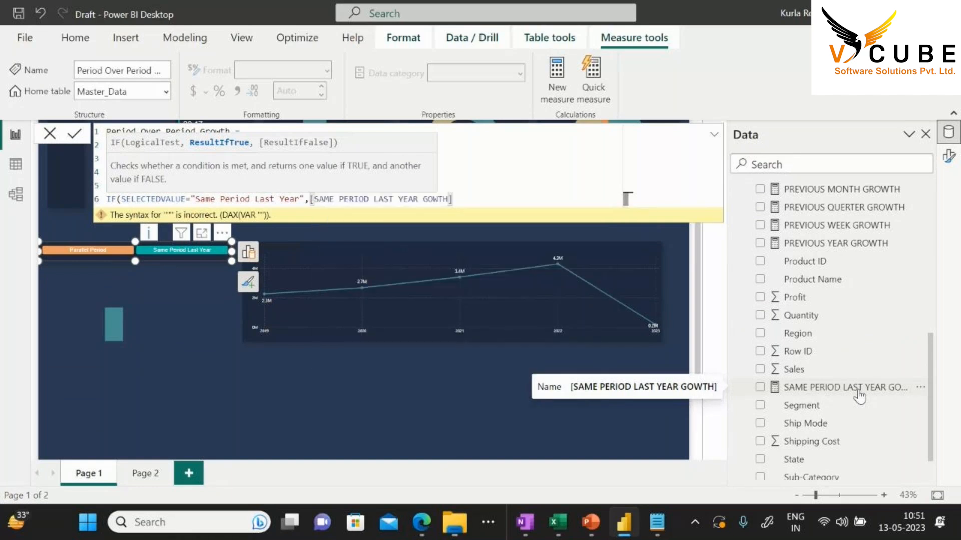
pyautogui.write(',')
# Start a nested condition on line 7 with IF(AND(SEL_TIME_PERIOD="Year", reusing the variable name from line 2
pyautogui.hotkey('shift', 'Return')
pyautogui.write('IF(AND(')
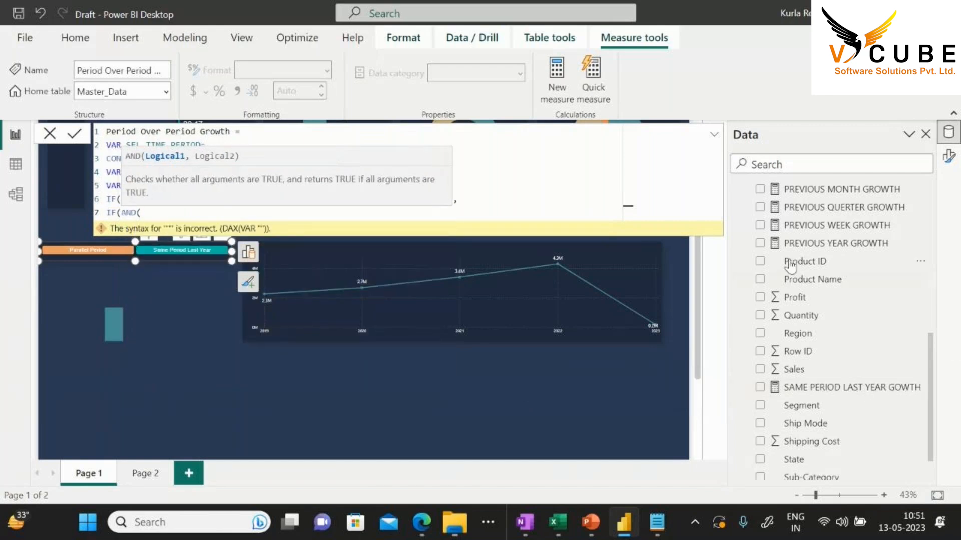
pyautogui.click(551, 179)
pyautogui.doubleClick(165, 145)
pyautogui.hotkey('ctrl', 'c')
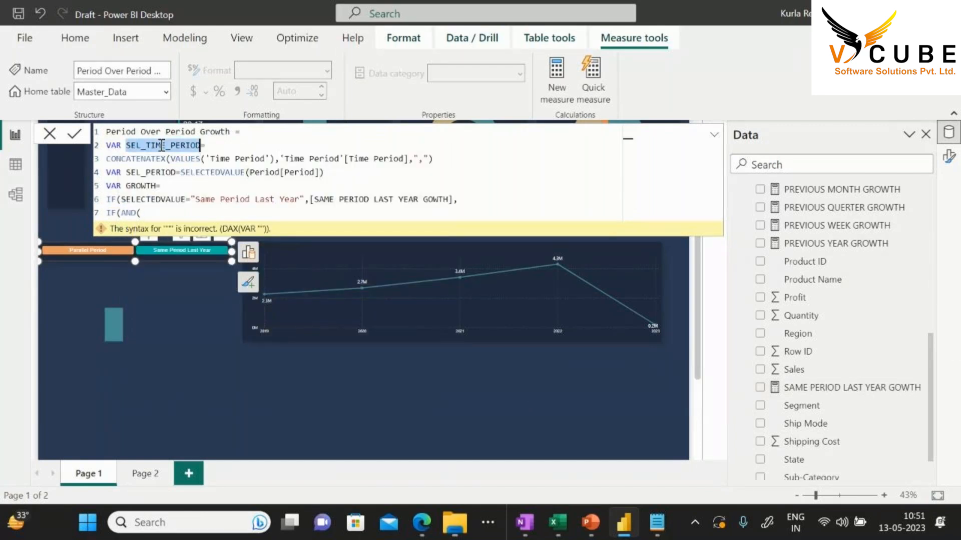
pyautogui.click(153, 214)
pyautogui.hotkey('ctrl', 'v')
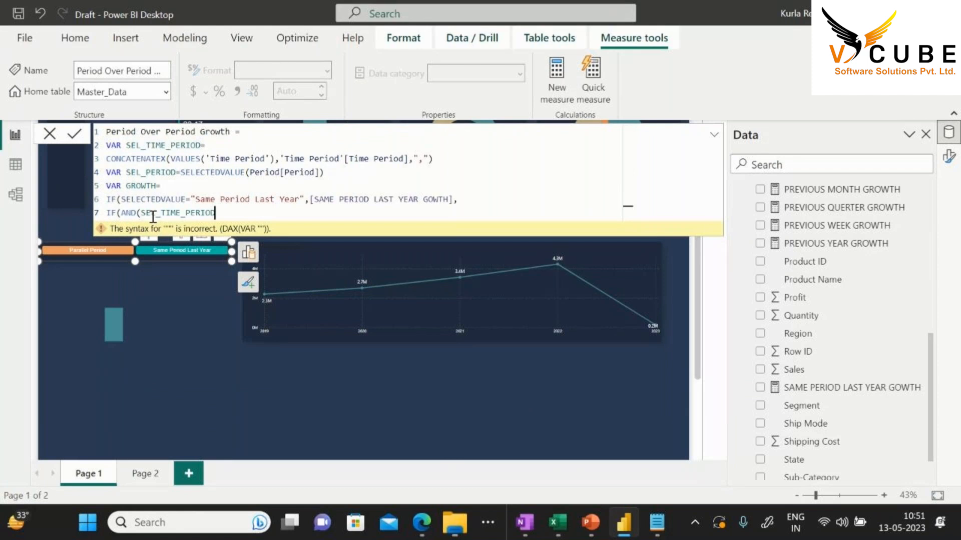
pyautogui.write('="Year",')
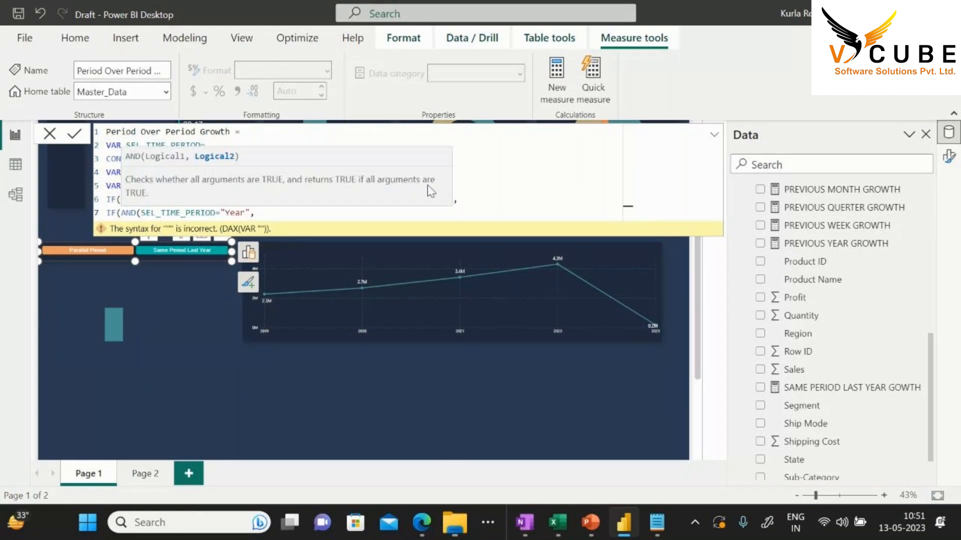
# Add SEL_PERIOD="Parallel Period" as the second AND condition on line 7 and close the AND
pyautogui.click(484, 176)
pyautogui.doubleClick(151, 176)
pyautogui.click(266, 214)
pyautogui.hotkey('ctrl', 'v')
pyautogui.write('=')
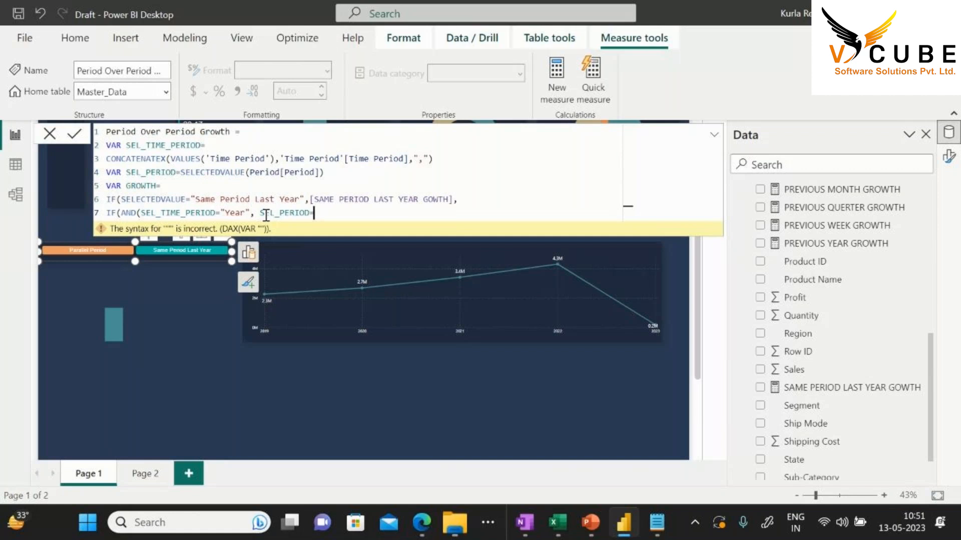
pyautogui.write('"Parallel Period"),')
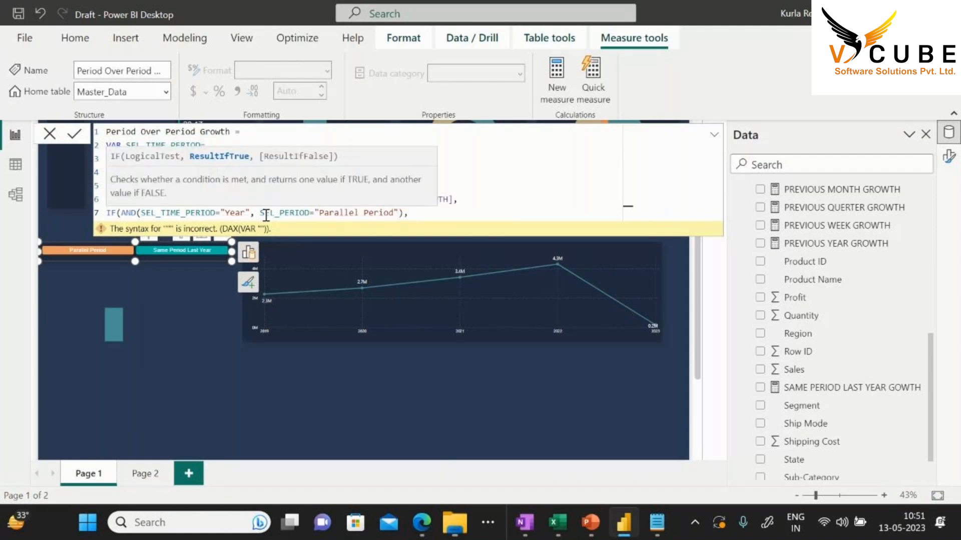
# Set [PREVIOUS YEAR GROWTH] as the result of the line 7 condition, followed by a comma
pyautogui.write('pre')
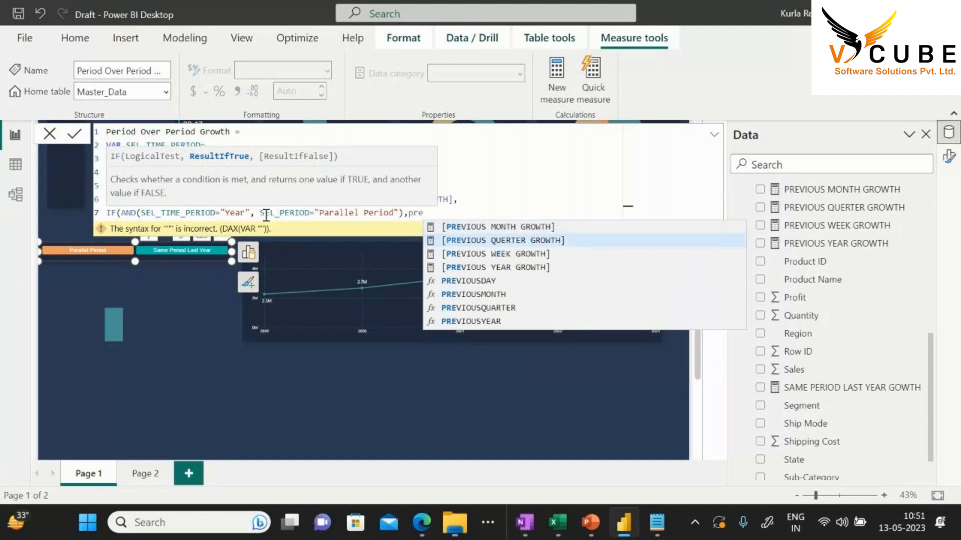
pyautogui.press('Down')
pyautogui.press('Down')
pyautogui.press('Tab')
pyautogui.write(',')
# Duplicate the line 7 Year and Parallel Period condition onto lines 8 and 9
pyautogui.hotkey('shift', 'Return')
pyautogui.moveTo(150, 226); pyautogui.dragTo(106, 218)
pyautogui.click(142, 231)
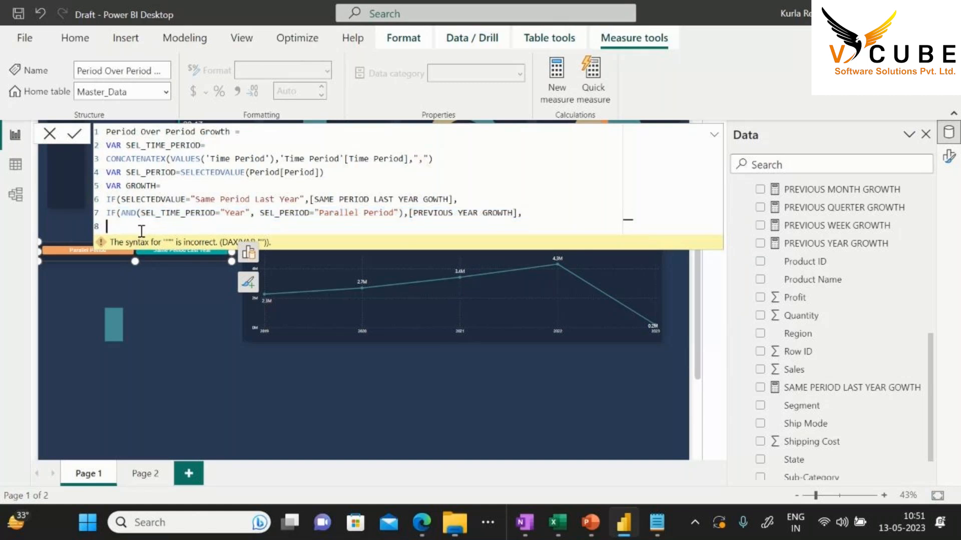
pyautogui.hotkey('ctrl', 'v')
pyautogui.hotkey('shift', 'Return')
pyautogui.hotkey('ctrl', 'v')
# Change the line 8 condition to "Quarter" and its result to [PREVIOUS QUERTER GROWTH]
pyautogui.doubleClick(244, 226)
pyautogui.write('Quarter')
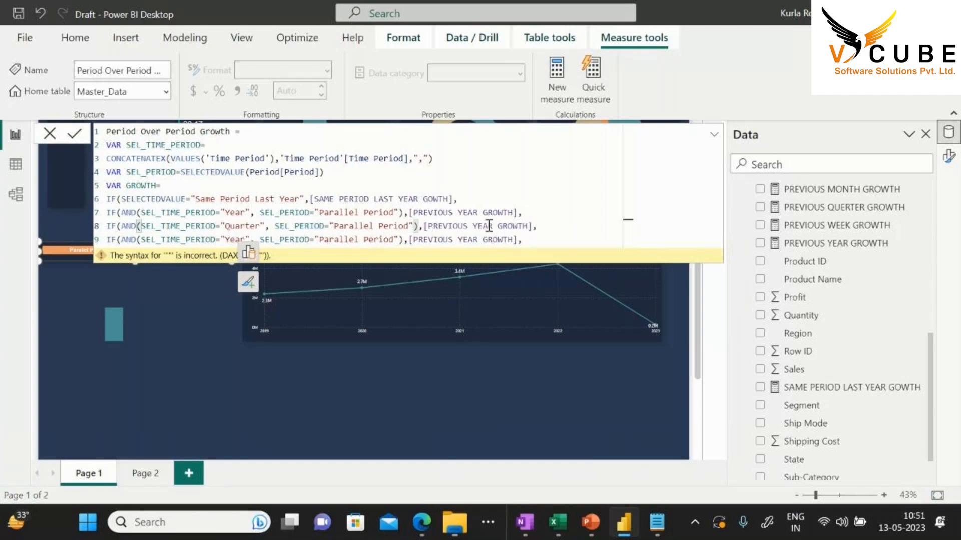
pyautogui.doubleClick(507, 227)
pyautogui.hotkey('ctrl', 'c')
pyautogui.doubleClick(482, 227)
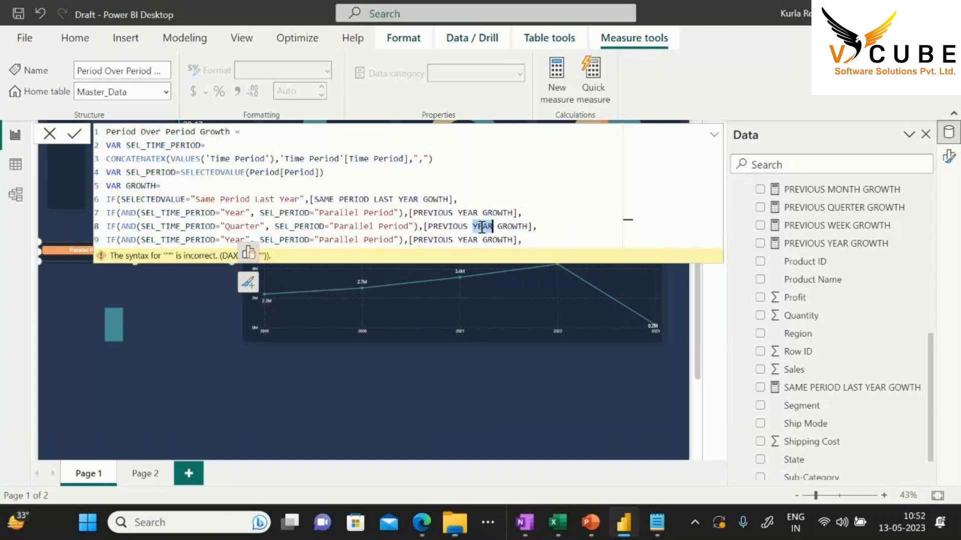
pyautogui.write('QUERTER')
pyautogui.press('Tab')
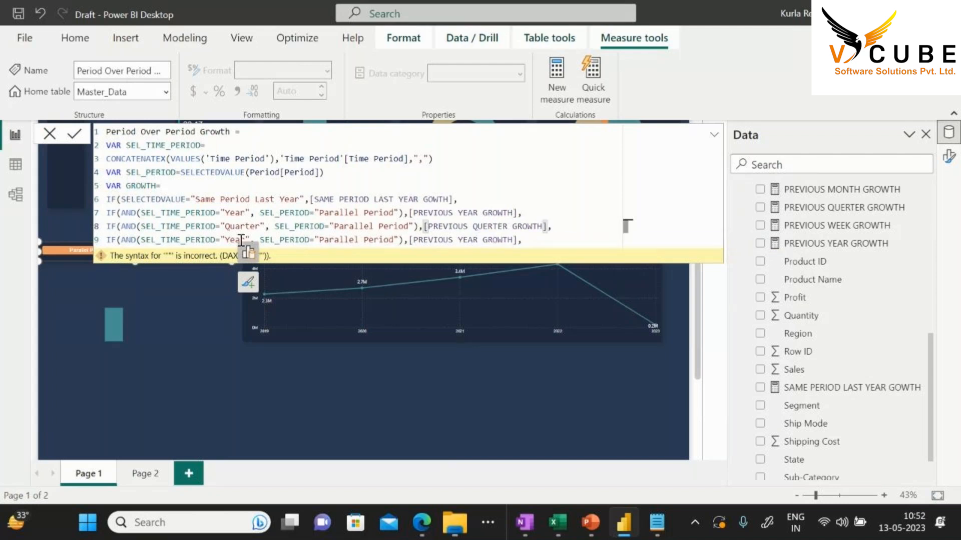
# Change the line 9 condition to "Month" and its result to [PREVIOUS MONTH GROWTH]
pyautogui.doubleClick(235, 240)
pyautogui.write('Month')
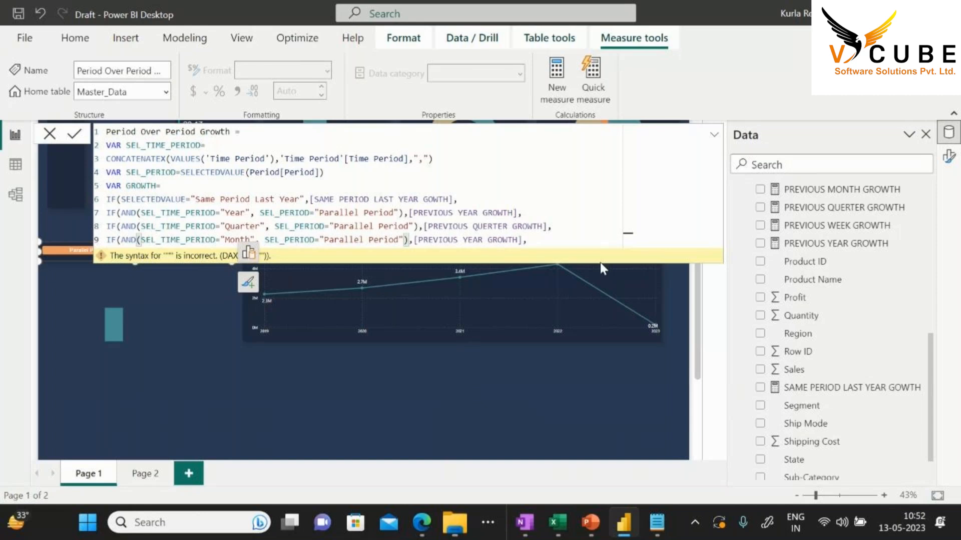
pyautogui.doubleClick(464, 240)
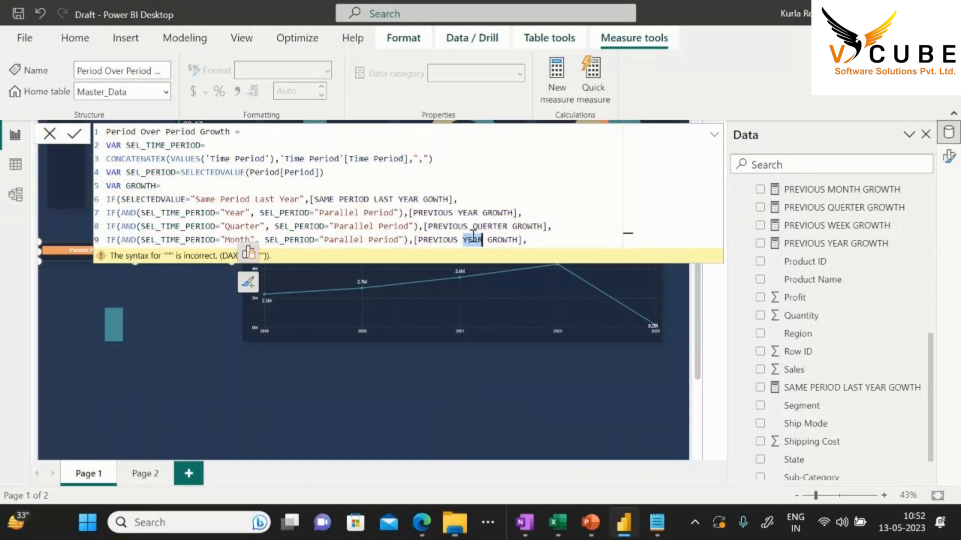
pyautogui.write('MON')
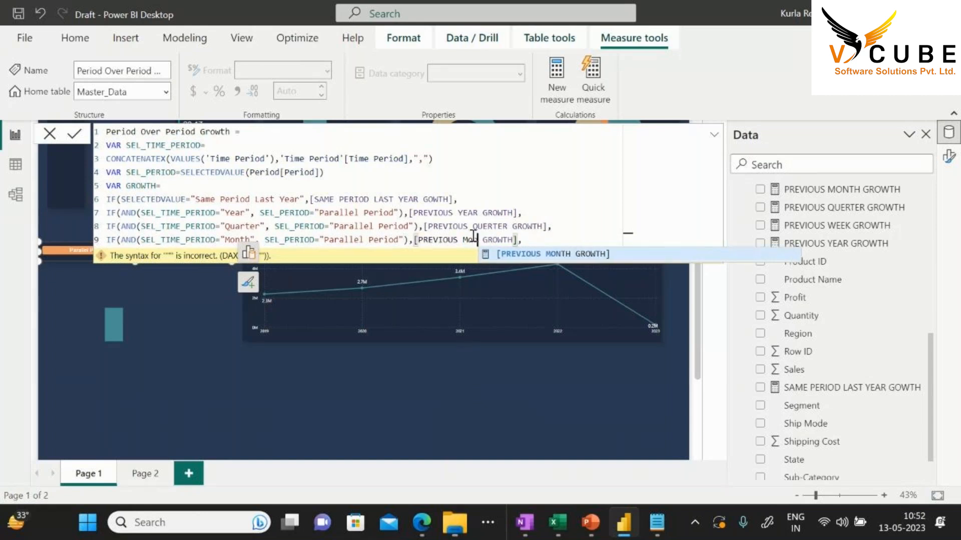
pyautogui.press('Tab')
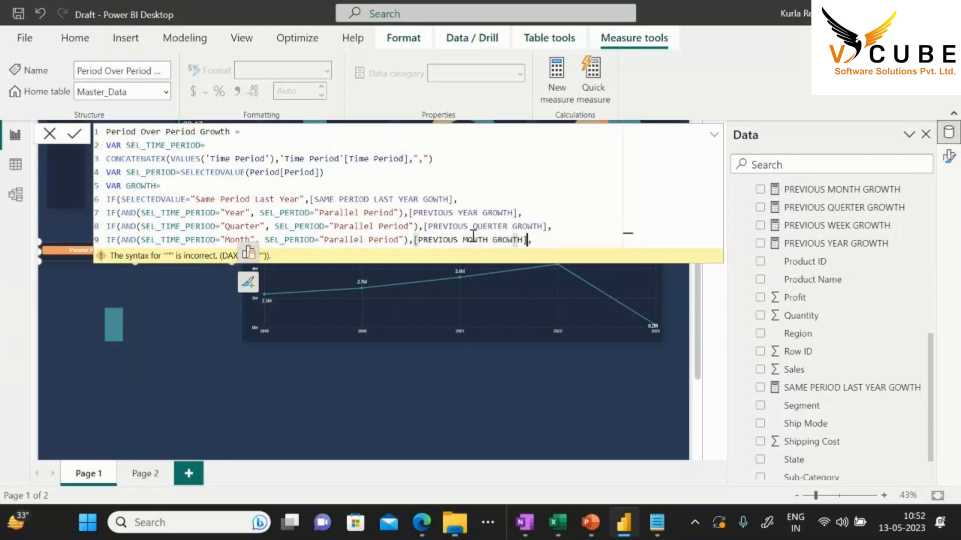
# Add [PREVIOUS WEEK GROWTH] as the final alternative result on line 9 and close all four nested IFs
pyautogui.click(566, 241)
pyautogui.write('PRE')
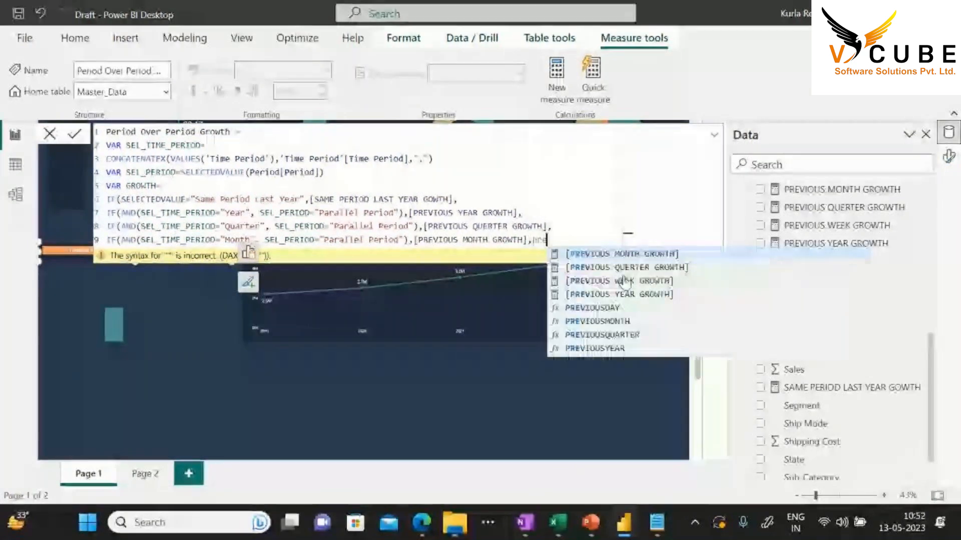
pyautogui.click(624, 280)
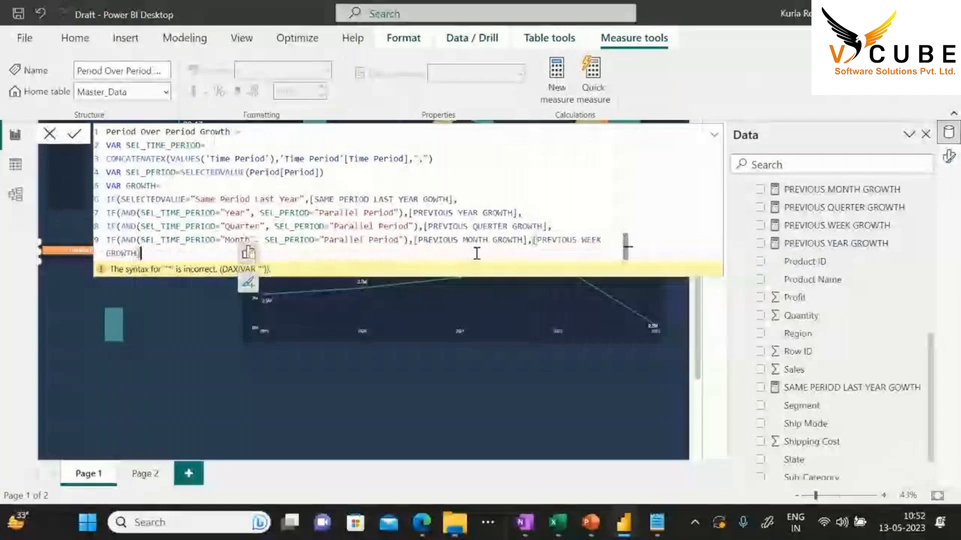
pyautogui.write('))))')
# End the measure with a RETURN line followed by the GROWTH variable and commit the formula
pyautogui.press('Return')
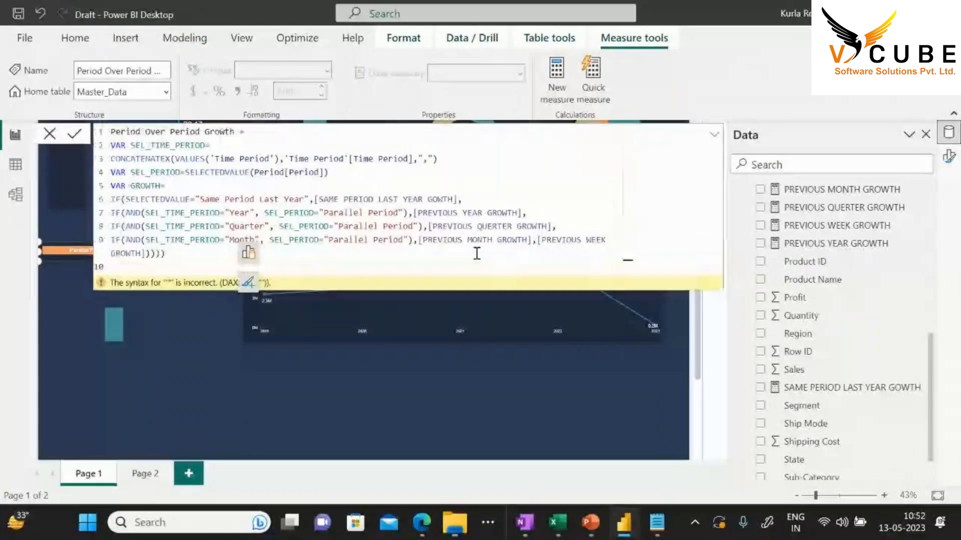
pyautogui.write('RET')
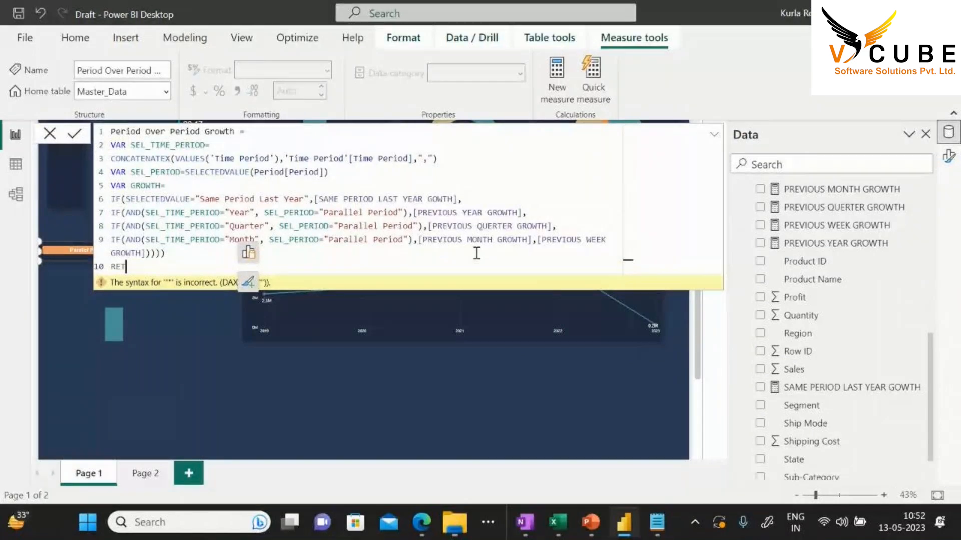
pyautogui.write('URN')
pyautogui.press('Return')
pyautogui.doubleClick(152, 185)
pyautogui.click(160, 280)
pyautogui.hotkey('ctrl', 'v')
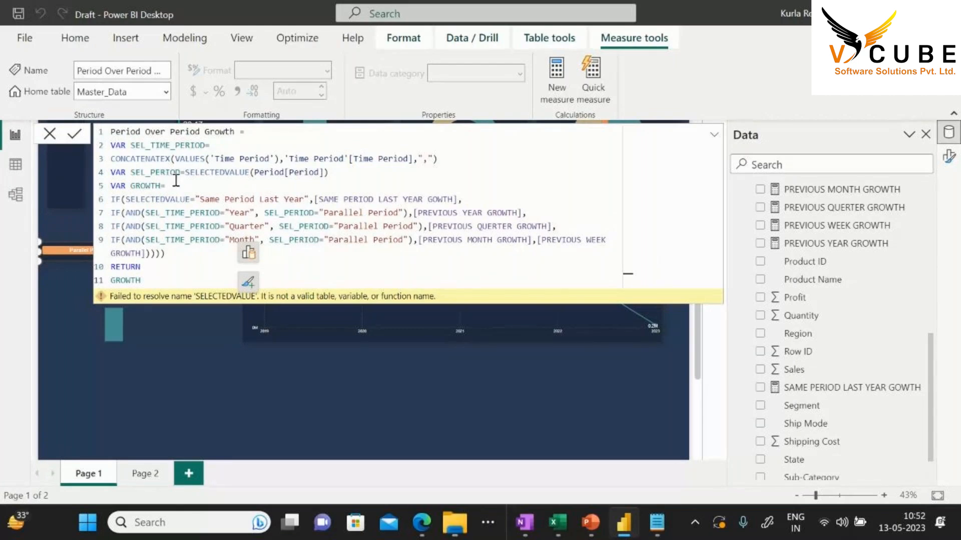
pyautogui.doubleClick(190, 172)
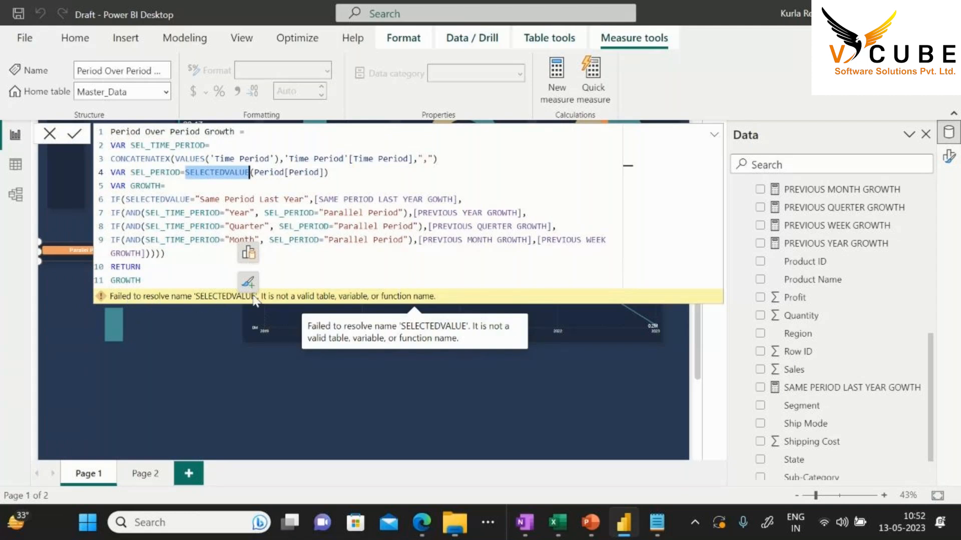
pyautogui.click(408, 186)
pyautogui.doubleClick(157, 171)
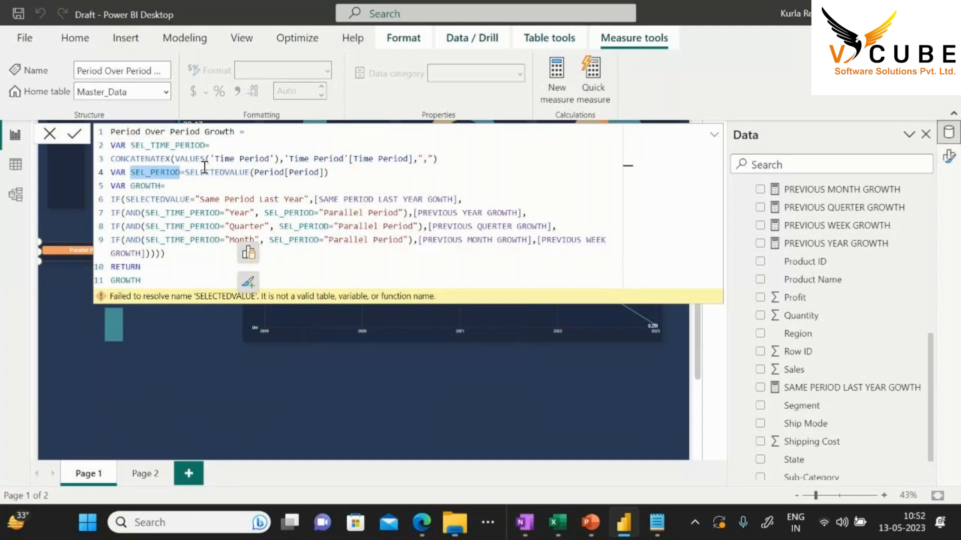
pyautogui.click(345, 176)
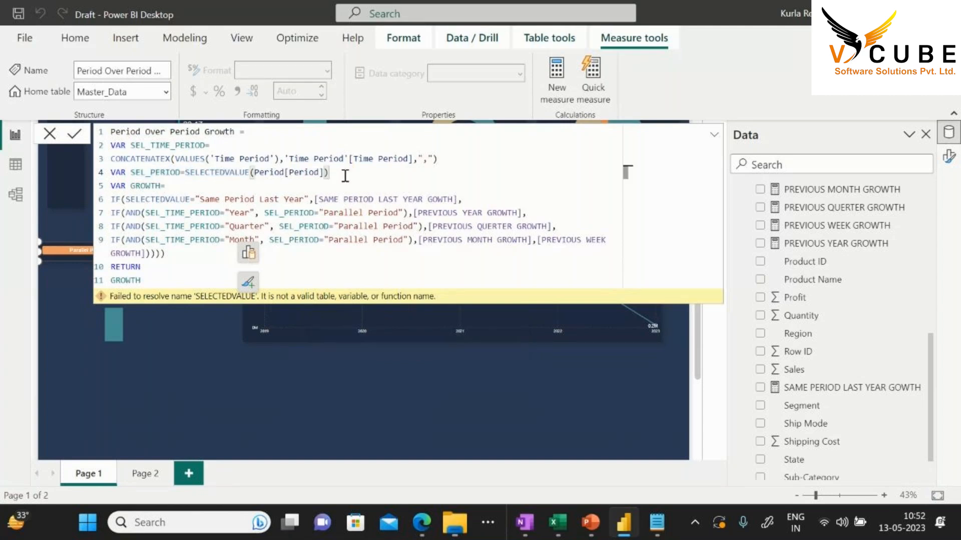
# Join the CONCATENATEX expression onto the VAR SEL_TIME_PERIOD= line by removing the line break between them
pyautogui.doubleClick(115, 158)
pyautogui.press('BackSpace')
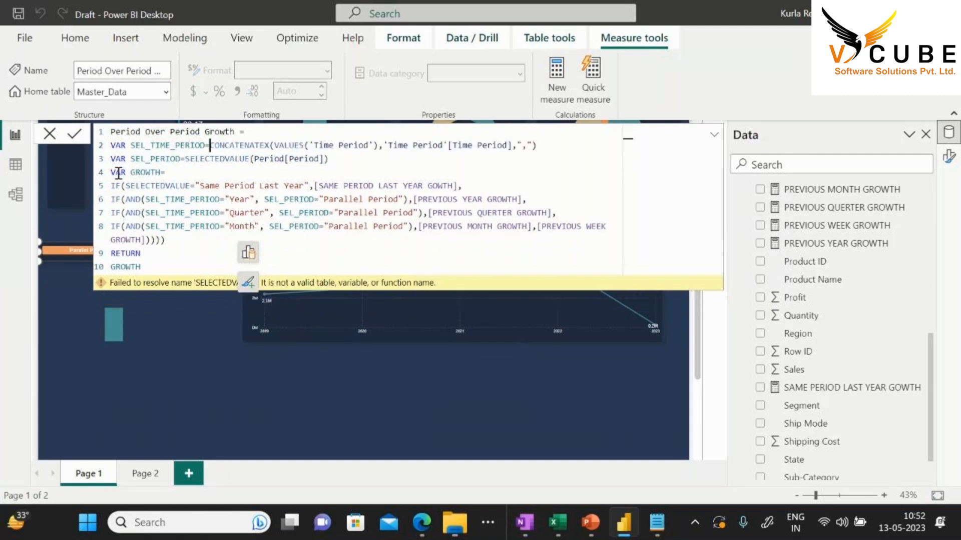
pyautogui.click(177, 268)
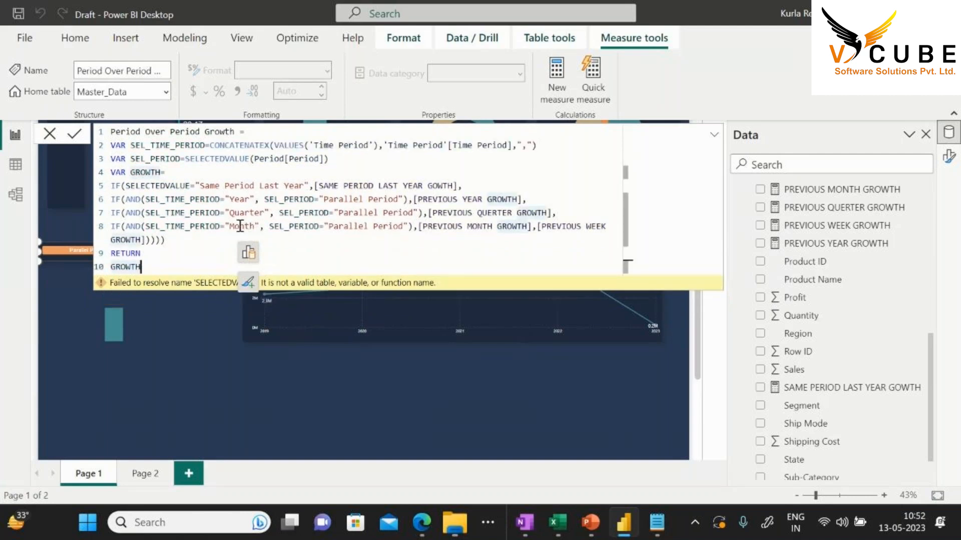
pyautogui.click(184, 199)
pyautogui.click(151, 266)
pyautogui.click(498, 243)
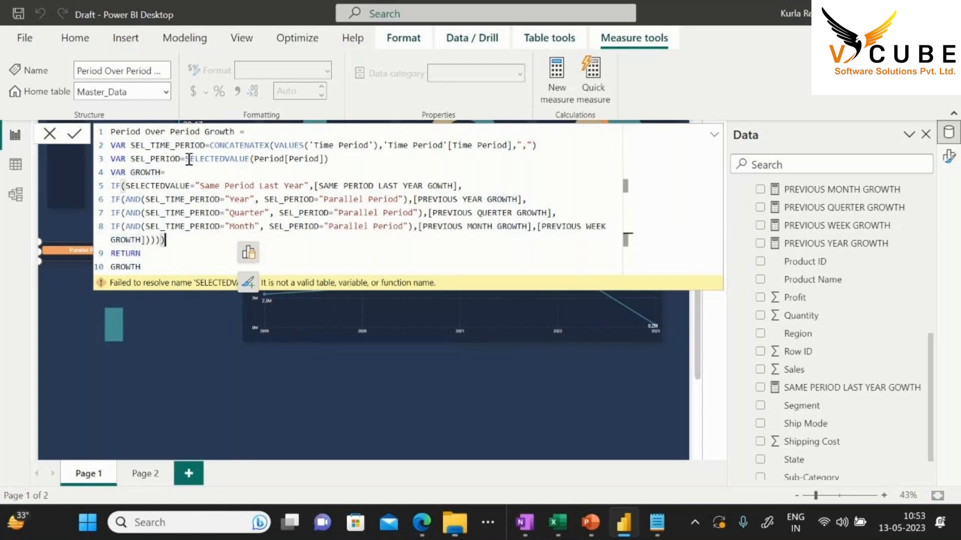
pyautogui.click(331, 159)
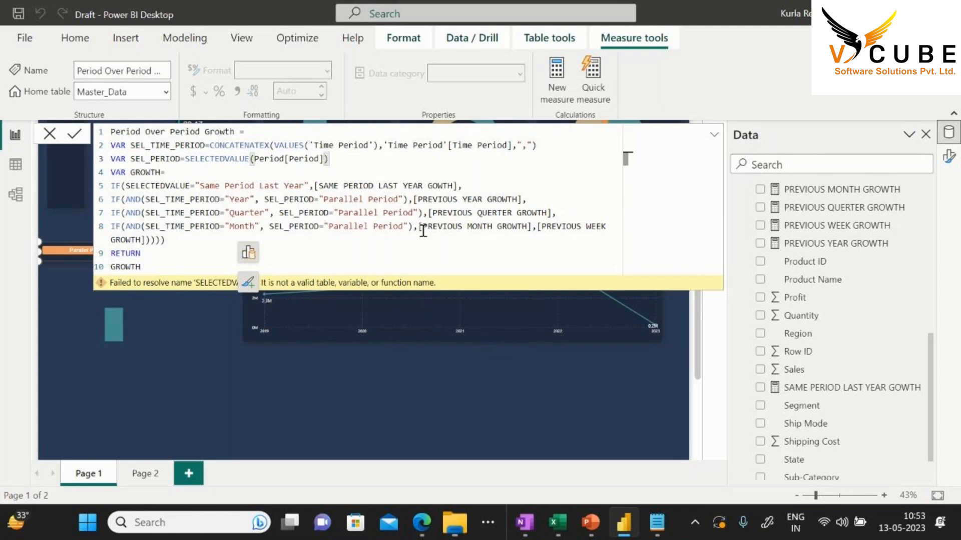
# Rename the SEL_PERIOD variable to SEL_PERIOD_1 in its declaration on line 3
pyautogui.click(181, 159)
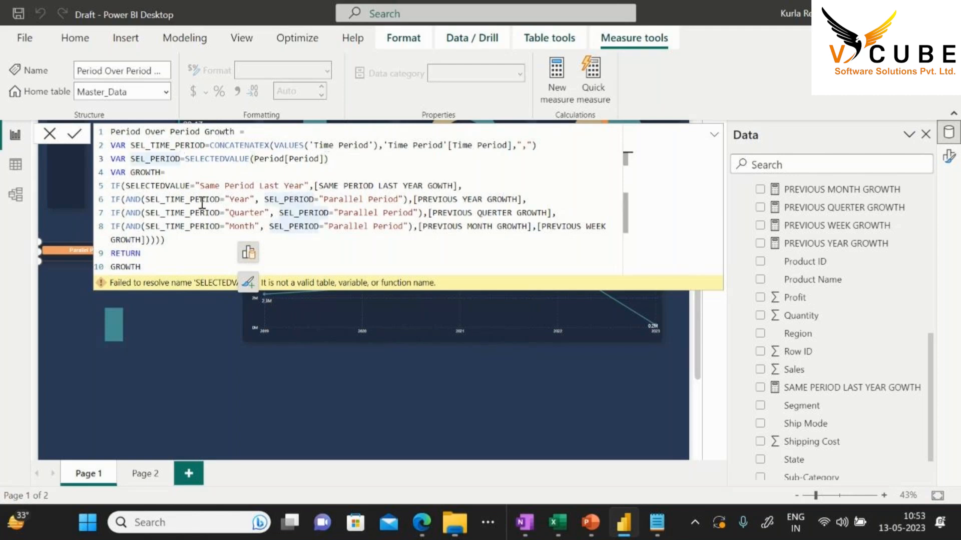
pyautogui.write('_1')
pyautogui.click(161, 270)
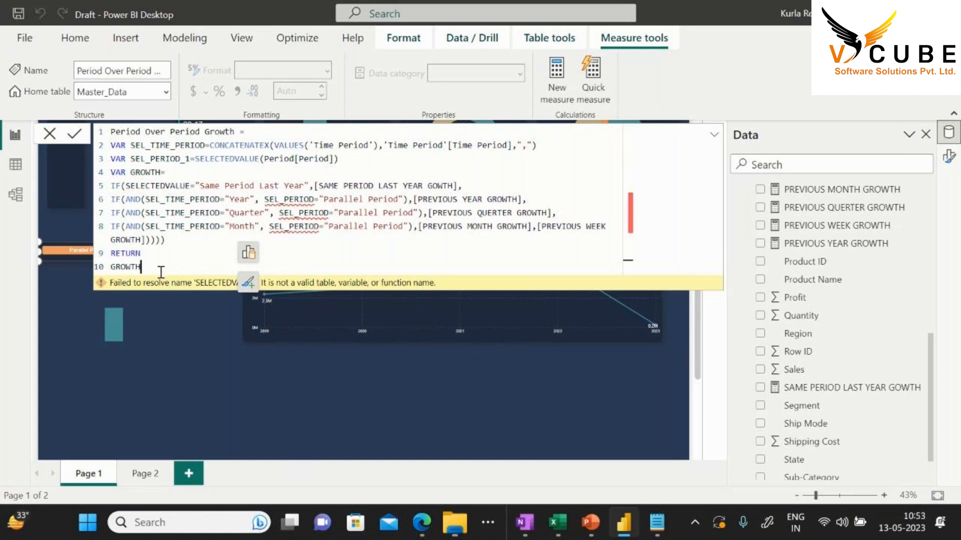
# Update the Year, Quarter and Month conditions on lines 6 to 8 to use SEL_PERIOD_1 and commit the measure
pyautogui.click(315, 199)
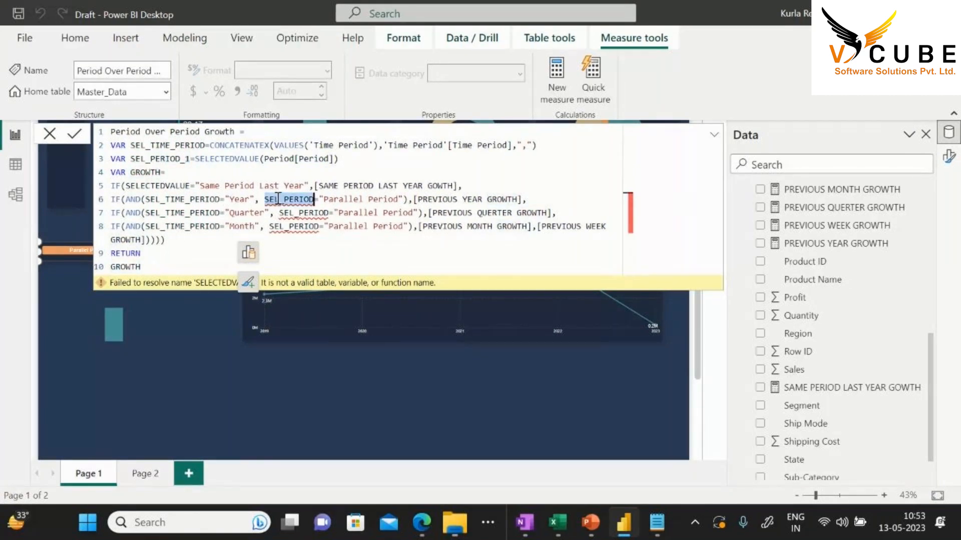
pyautogui.write('_1')
pyautogui.doubleClick(288, 213)
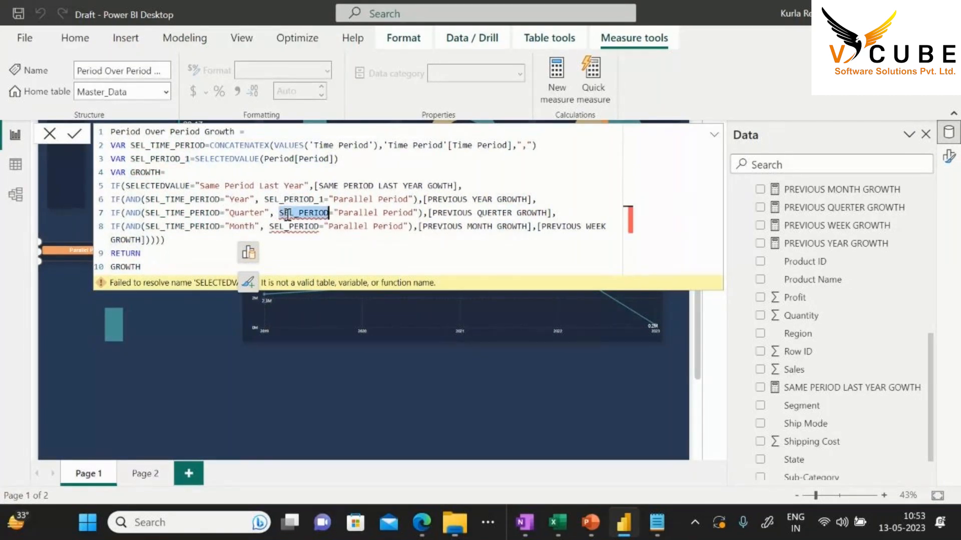
pyautogui.press('Right')
pyautogui.write('_1')
pyautogui.doubleClick(295, 227)
pyautogui.press('Right')
pyautogui.write('_1')
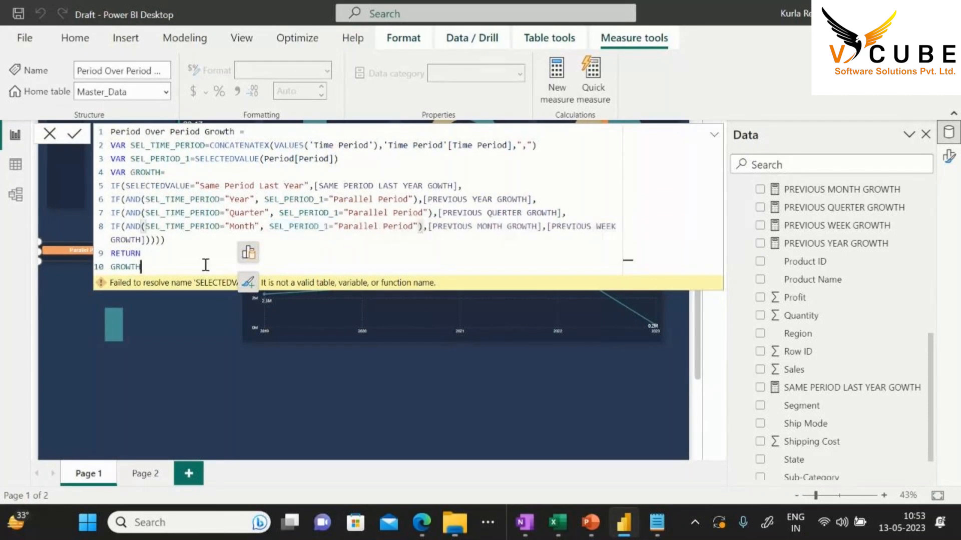
pyautogui.click(207, 268)
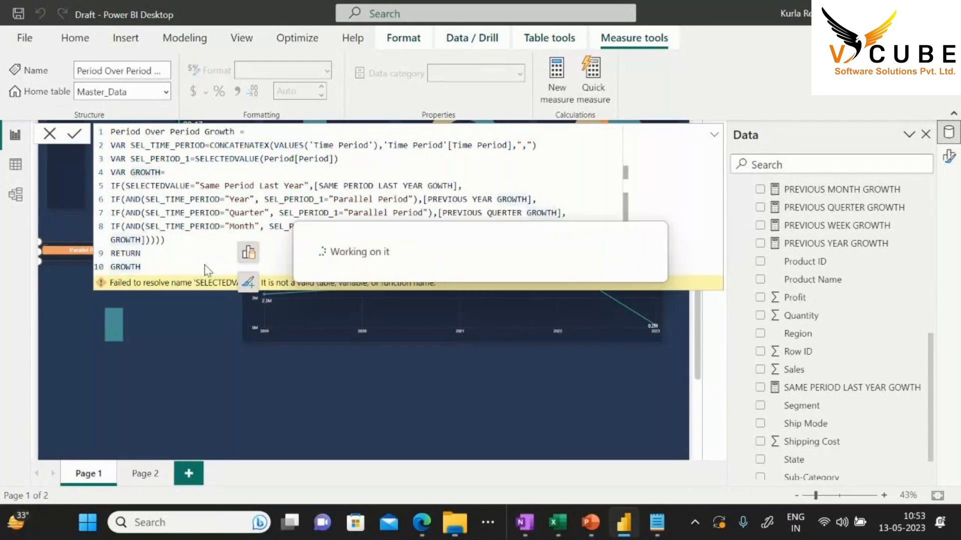
# Replace the SEL_PERIOD_1 expression with a freshly entered SELECTEDVALUE(Period[Period]) and commit the measure again
pyautogui.moveTo(195, 159); pyautogui.dragTo(333, 158)
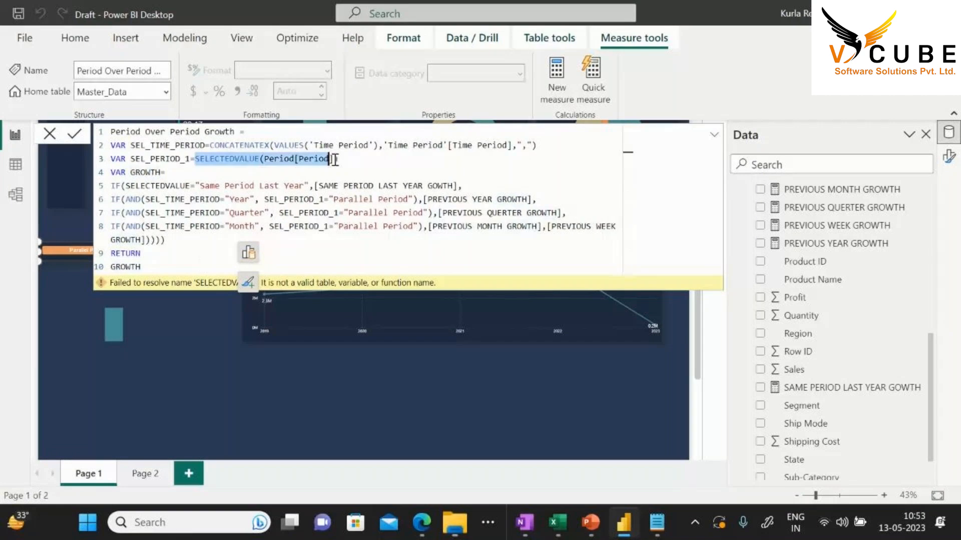
pyautogui.press('BackSpace')
pyautogui.write('selec')
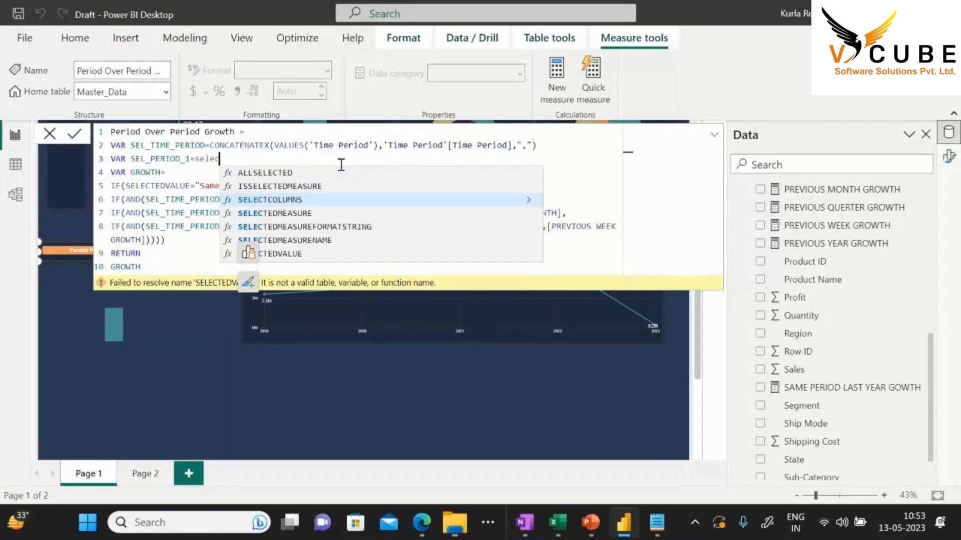
pyautogui.write('e')
pyautogui.press('BackSpace')
pyautogui.press('BackSpace')
pyautogui.press('BackSpace')
pyautogui.press('BackSpace')
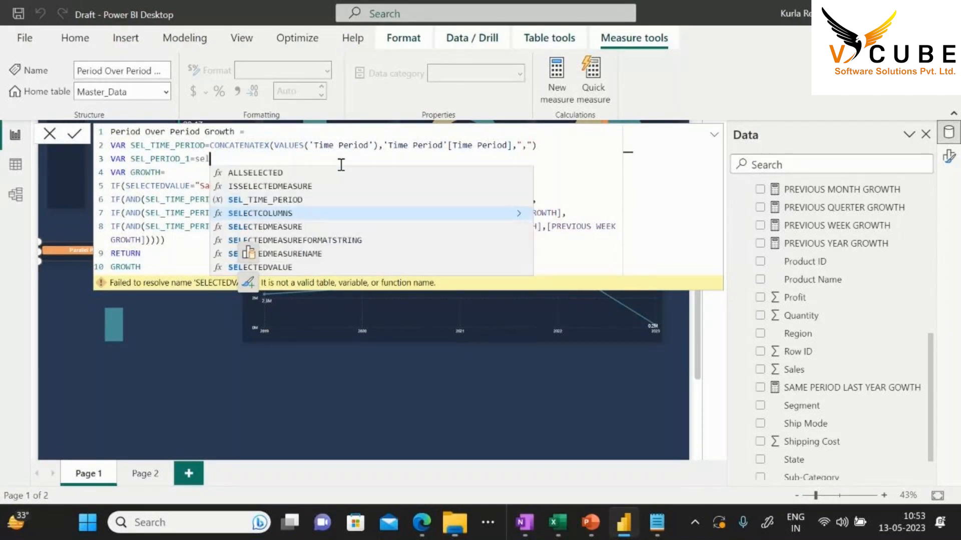
pyautogui.write('le')
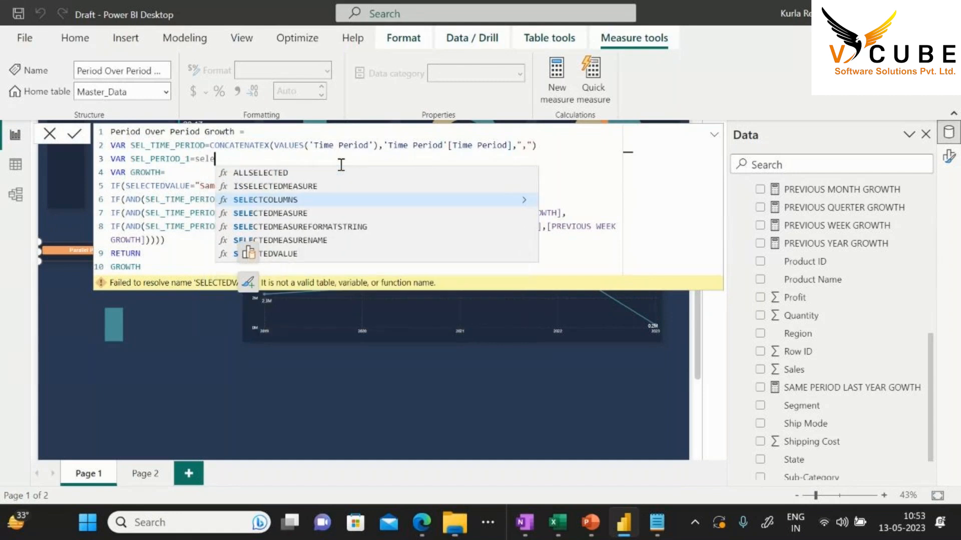
pyautogui.press('Down')
pyautogui.press('Down')
pyautogui.press('Down')
pyautogui.press('Down')
pyautogui.press('Tab')
pyautogui.write('Per')
pyautogui.press('Down')
pyautogui.press('Tab')
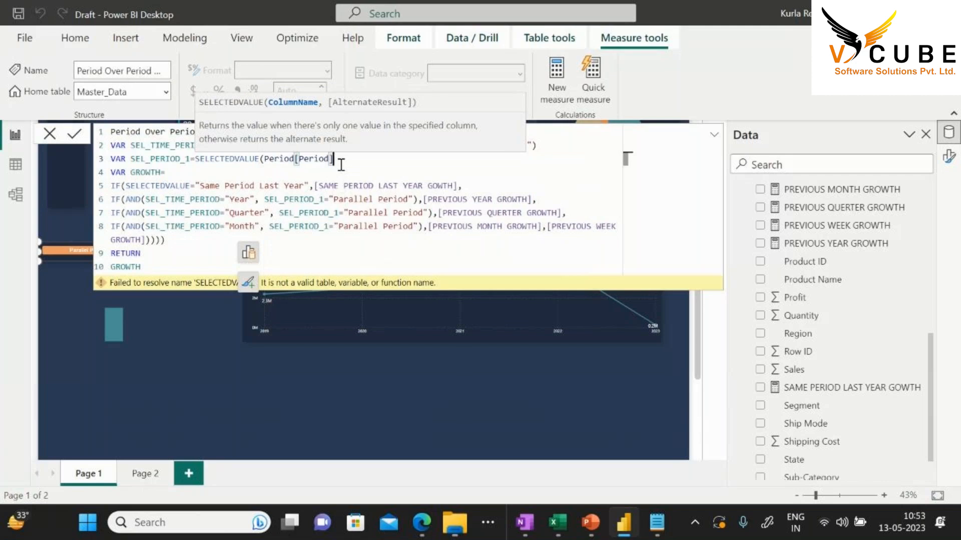
pyautogui.write(')')
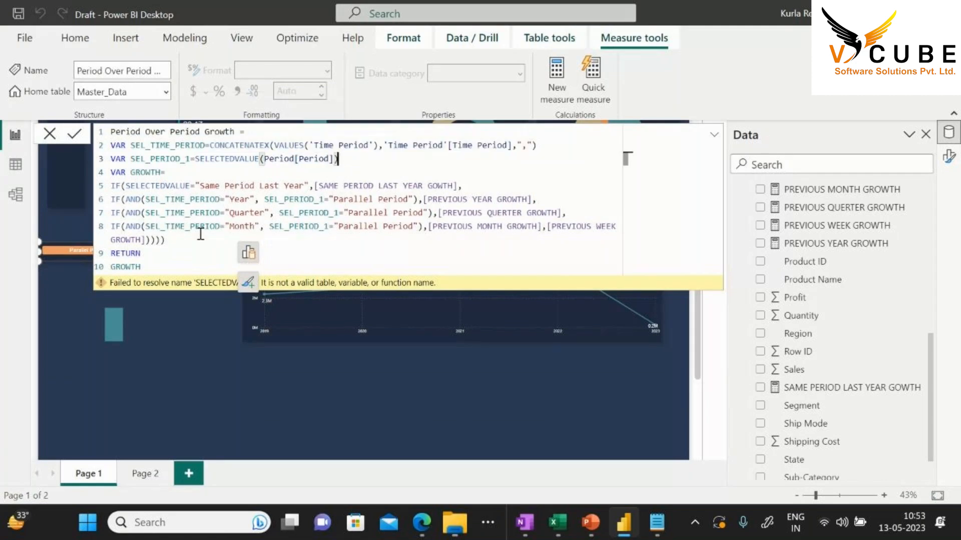
pyautogui.click(171, 267)
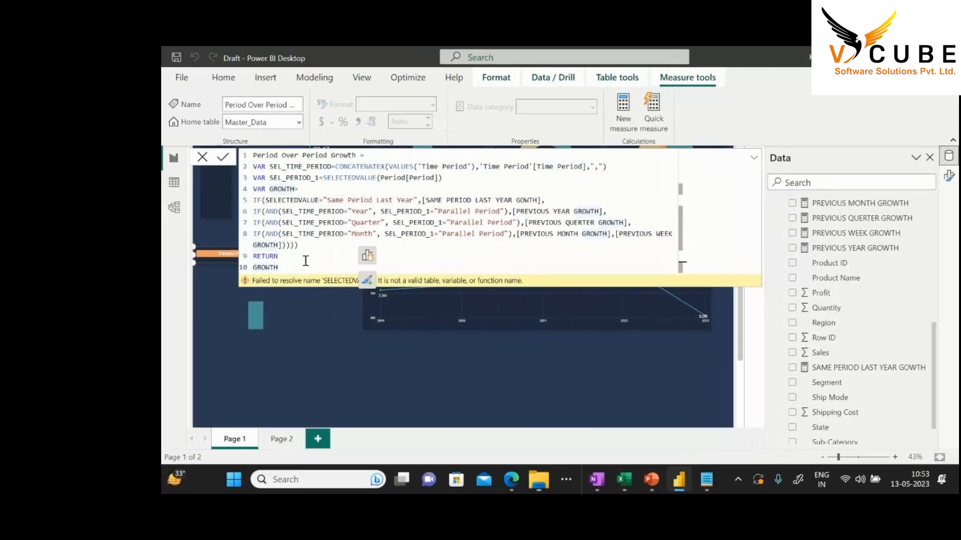
# Return SEL_PERIOD_1 instead of GROWTH on the last line of the measure and leave the formula
pyautogui.doubleClick(162, 158)
pyautogui.hotkey('ctrl', 'c')
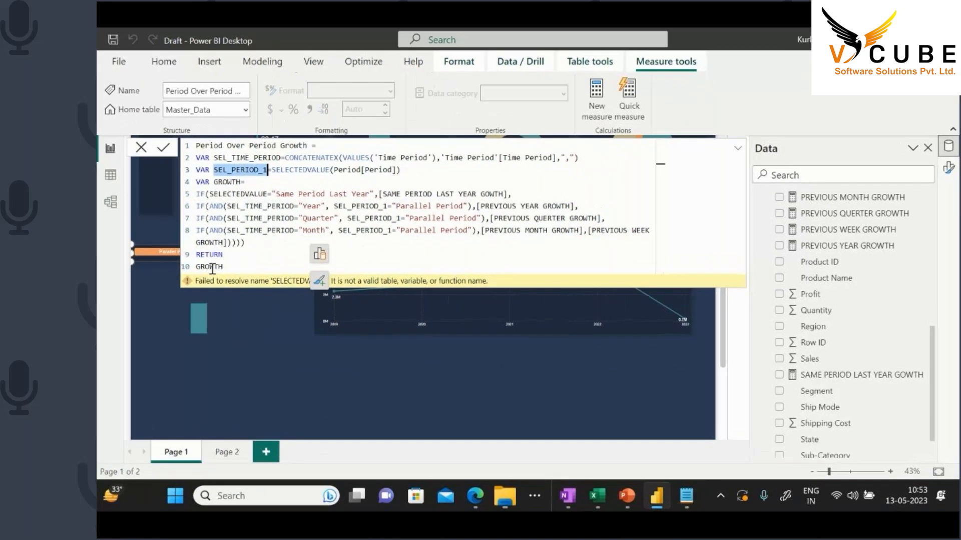
pyautogui.doubleClick(267, 267)
pyautogui.hotkey('ctrl', 'v')
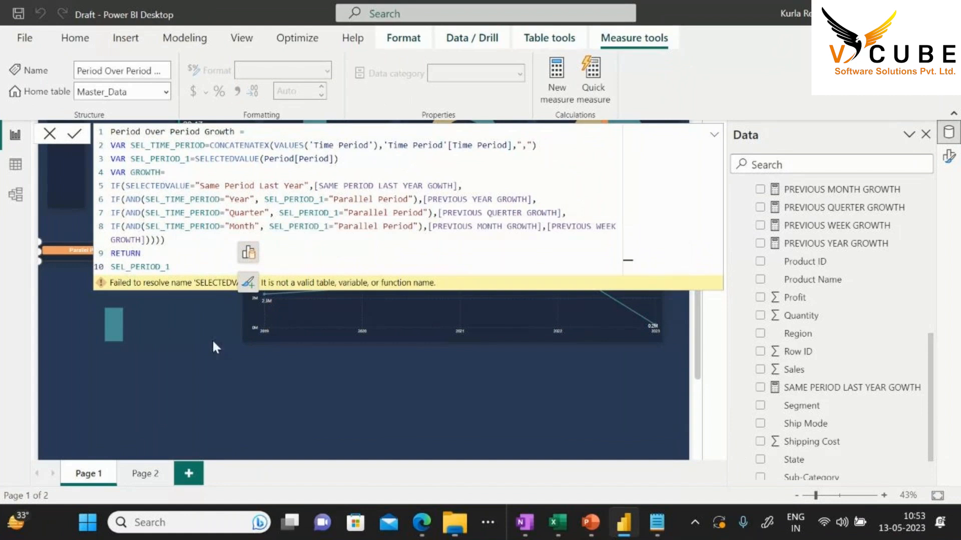
pyautogui.click(232, 376)
# Create a new measure in the Master_Data table and name it Sel Period in its formula
pyautogui.scroll(7, 797, 296)
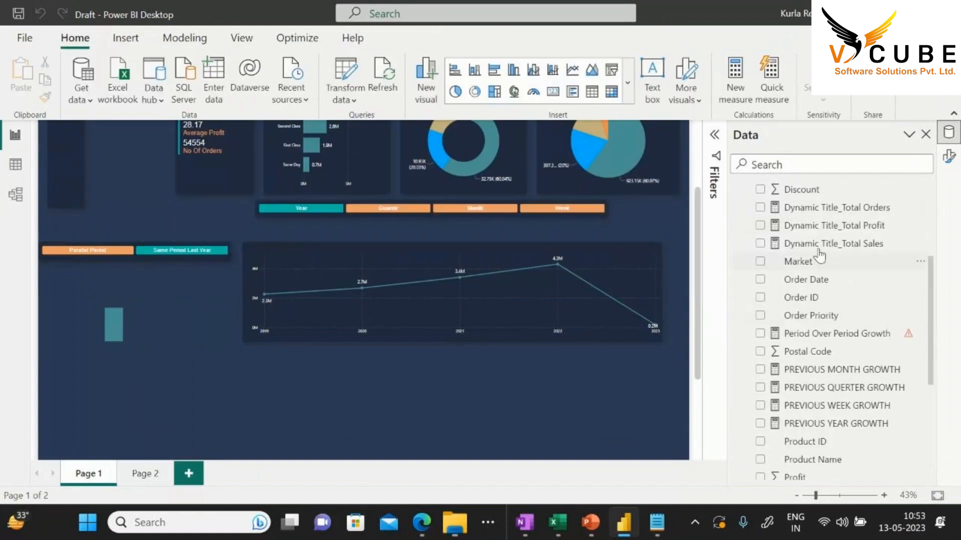
pyautogui.rightClick(781, 245)
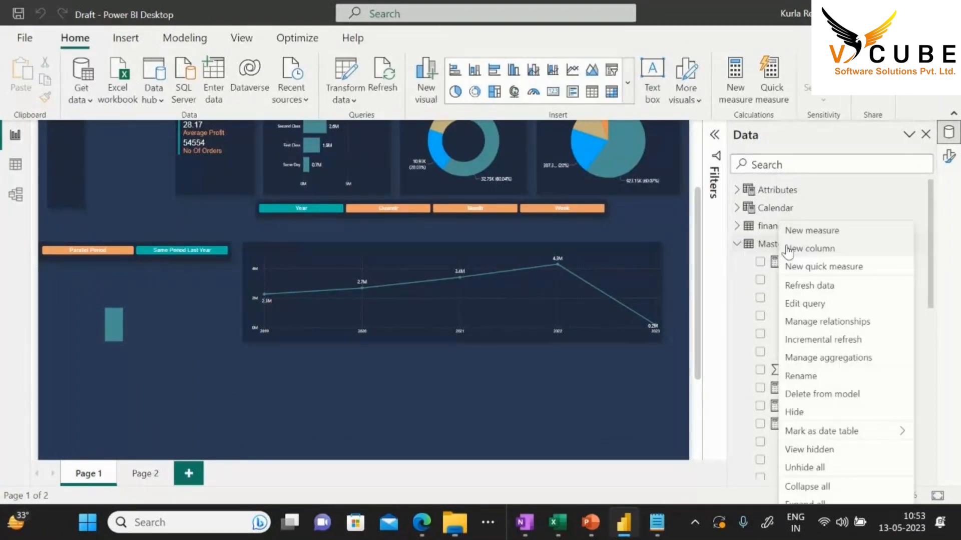
pyautogui.click(811, 230)
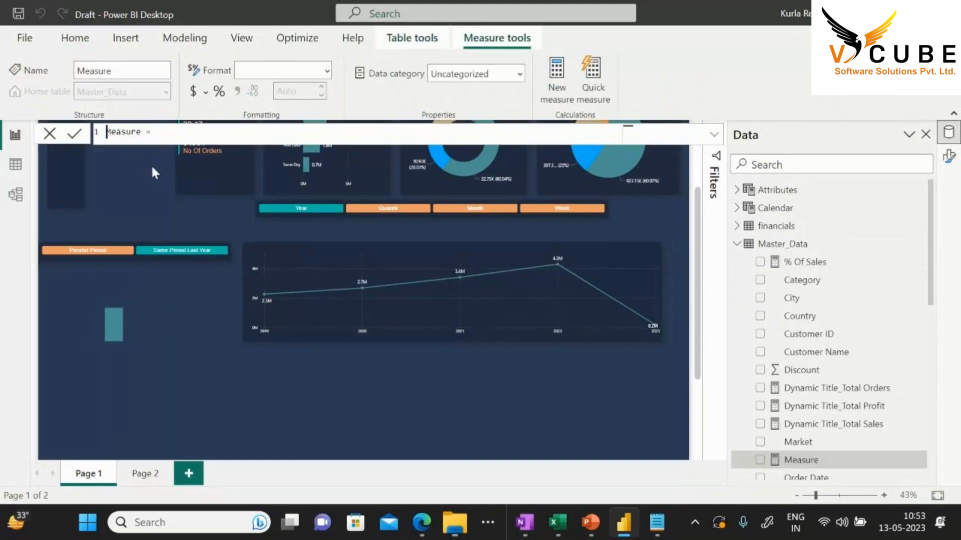
pyautogui.press('Left')
pyautogui.press('Right')
pyautogui.press('Right')
pyautogui.press('Right')
pyautogui.press('Right')
pyautogui.press('Right')
pyautogui.press('Right')
pyautogui.press('Right')
pyautogui.press('BackSpace')
pyautogui.press('BackSpace')
pyautogui.press('BackSpace')
pyautogui.press('BackSpace')
pyautogui.press('BackSpace')
pyautogui.press('BackSpace')
pyautogui.press('BackSpace')
pyautogui.write('Sel Period')
# Define the Sel Period measure as SELECTEDVALUE(Period[Period]) and commit it
pyautogui.press('End')
pyautogui.write('sele')
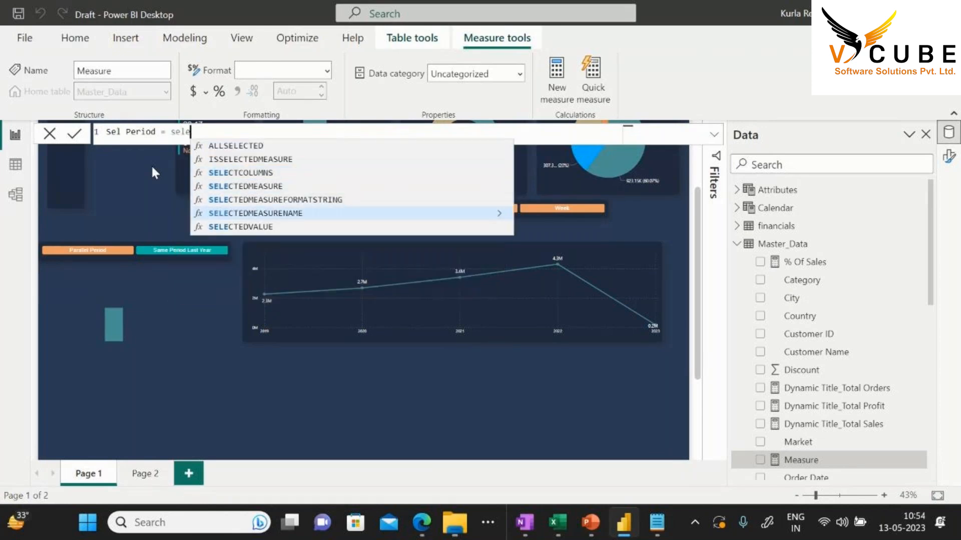
pyautogui.press('Down')
pyautogui.press('Tab')
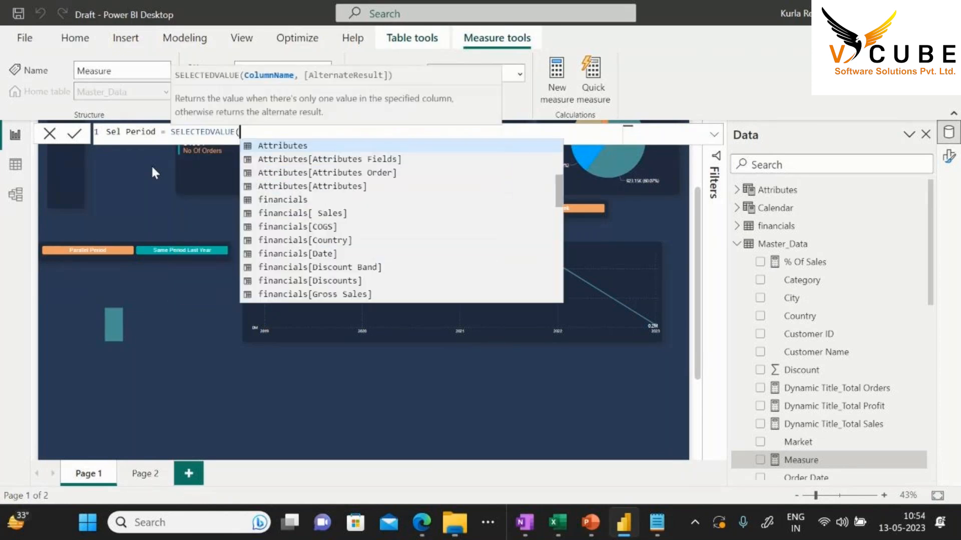
pyautogui.write('pe')
pyautogui.press('Down')
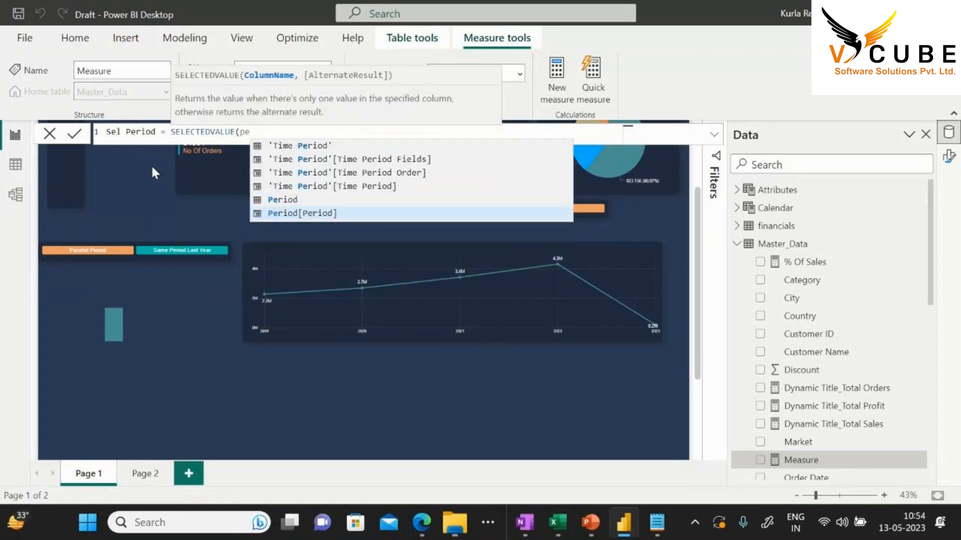
pyautogui.press('Tab')
pyautogui.write(')')
pyautogui.press('Return')
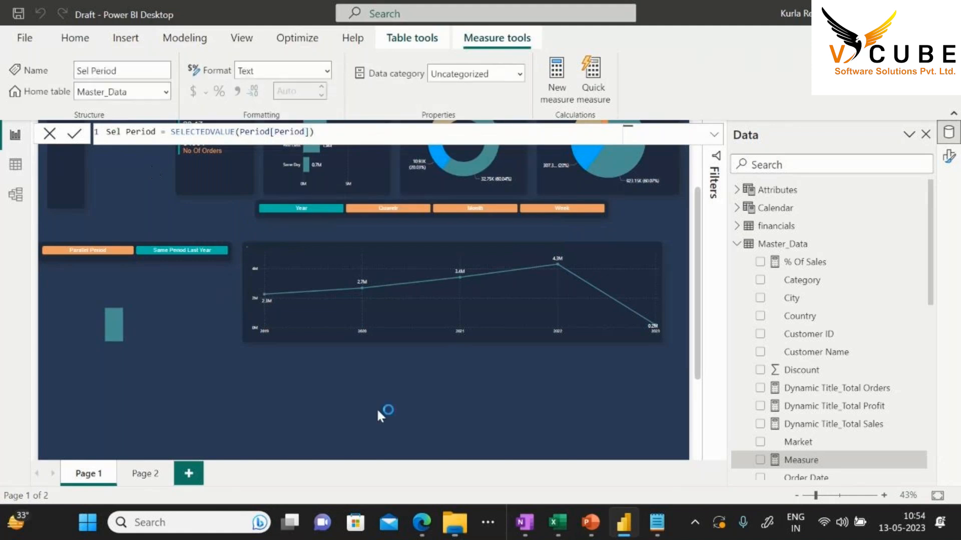
# Insert a card visual on the empty canvas below the Period slicer, show Sel Period in it, and widen the card
pyautogui.click(394, 426)
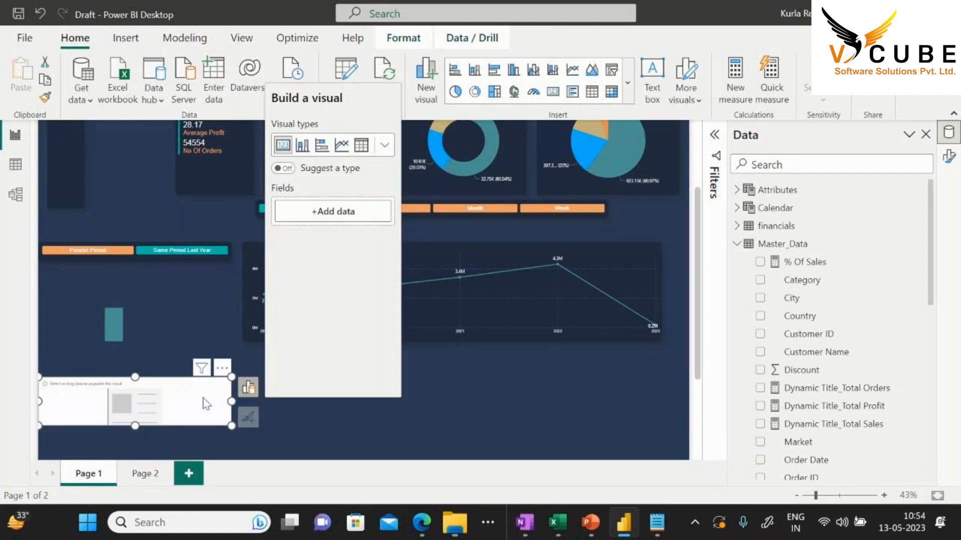
pyautogui.click(221, 373)
pyautogui.click(320, 435)
pyautogui.click(249, 392)
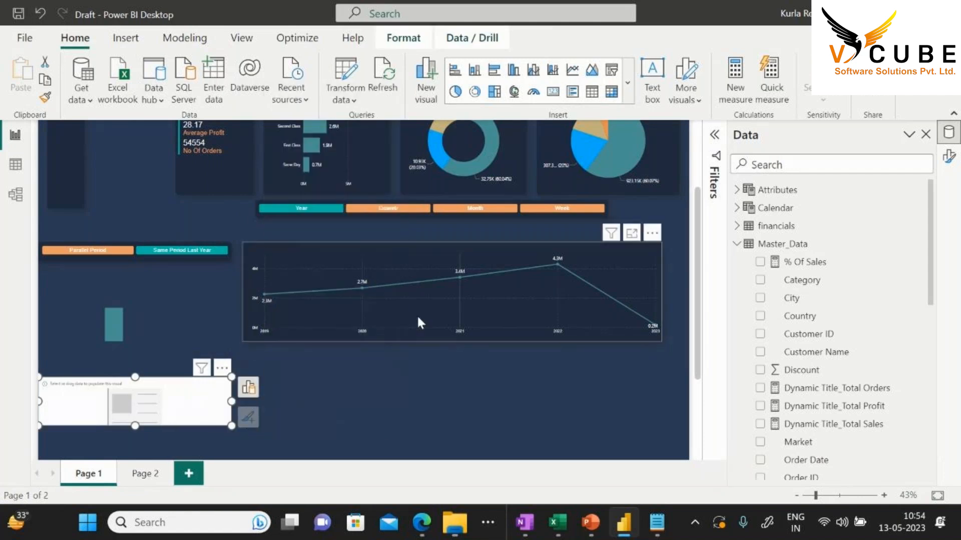
pyautogui.click(248, 389)
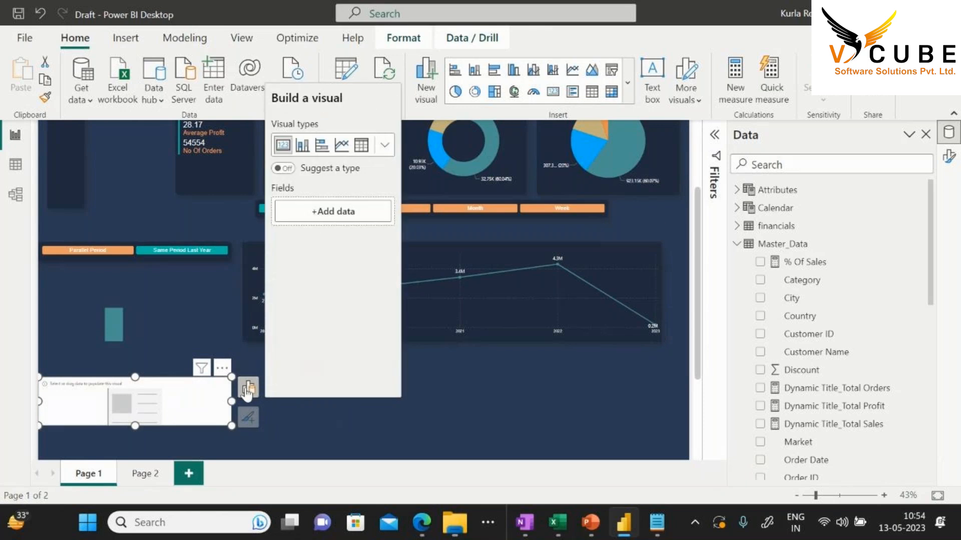
pyautogui.click(328, 212)
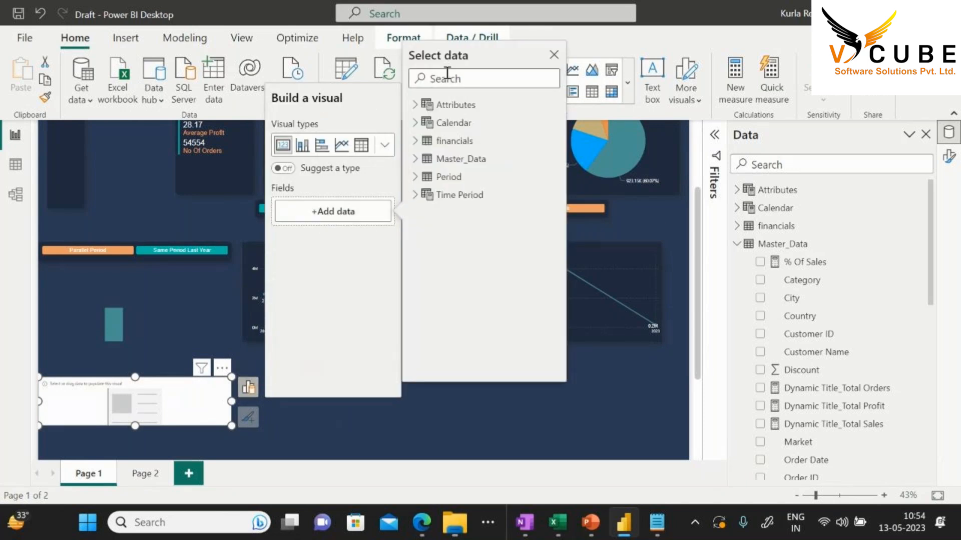
pyautogui.write('sel')
pyautogui.click(463, 123)
pyautogui.moveTo(232, 426); pyautogui.dragTo(322, 424)
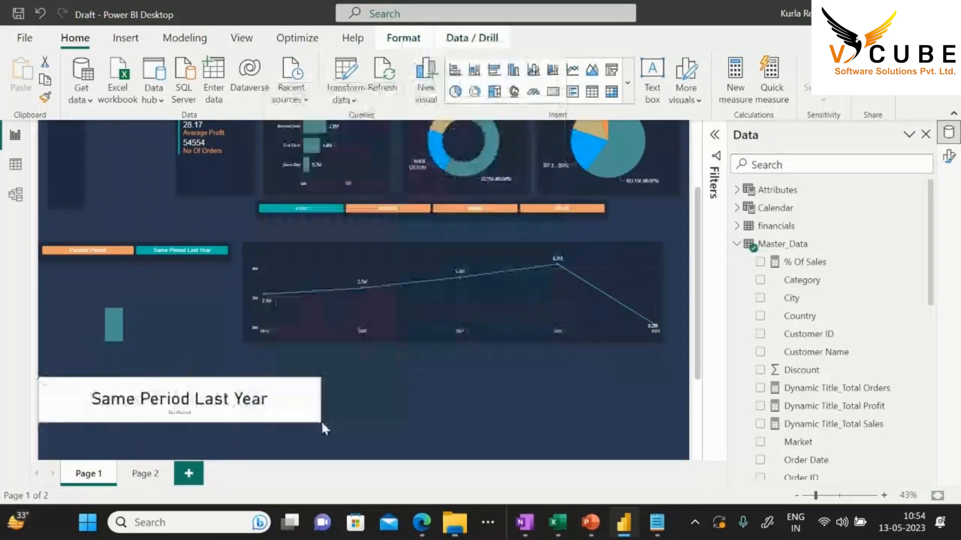
# Open the formula of the Period Over Period Growth measure in Master_Data
pyautogui.scroll(-5, 858, 350)
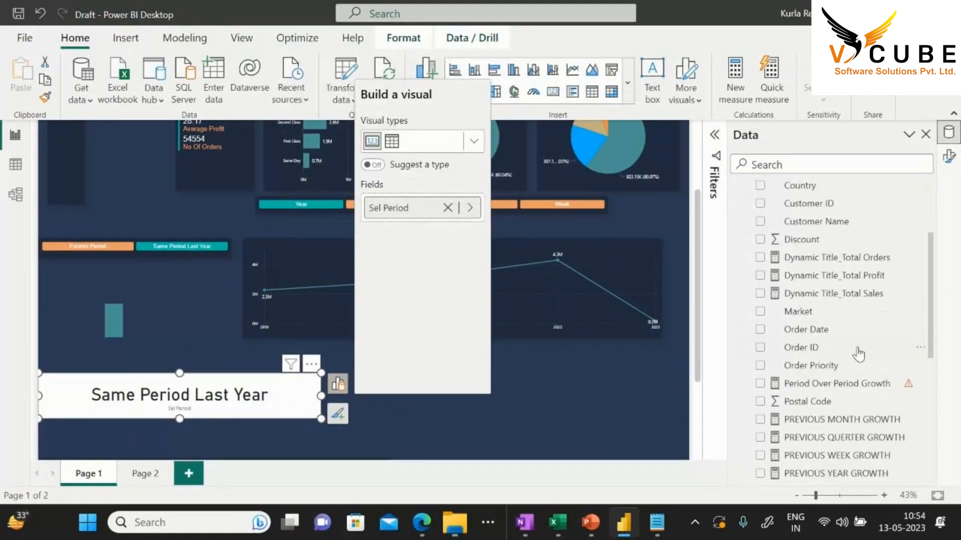
pyautogui.scroll(-5, 858, 354)
pyautogui.click(831, 244)
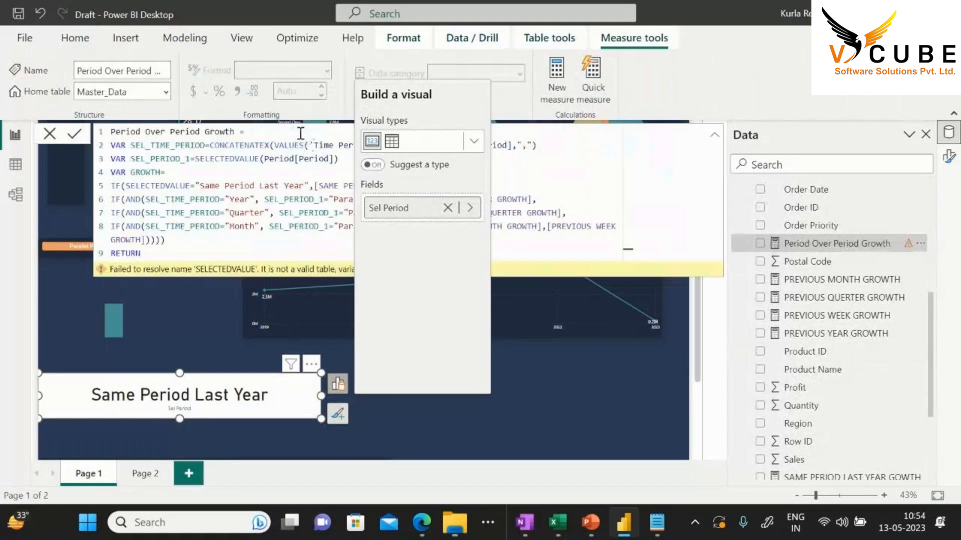
# Try to define SEL_PERIOD_1 on line 3 as the [Sel Period] measure and commit the formula
pyautogui.moveTo(195, 158); pyautogui.dragTo(338, 160)
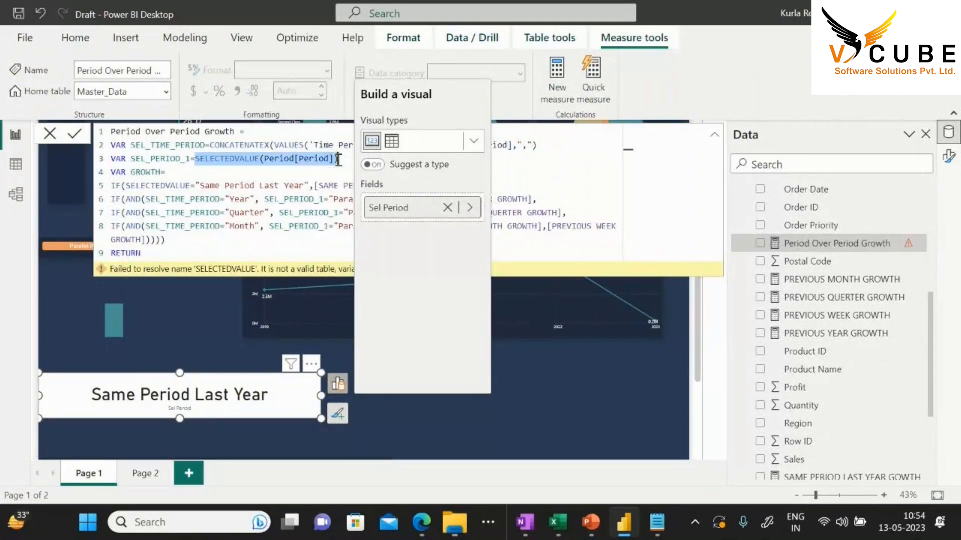
pyautogui.write('[Sel')
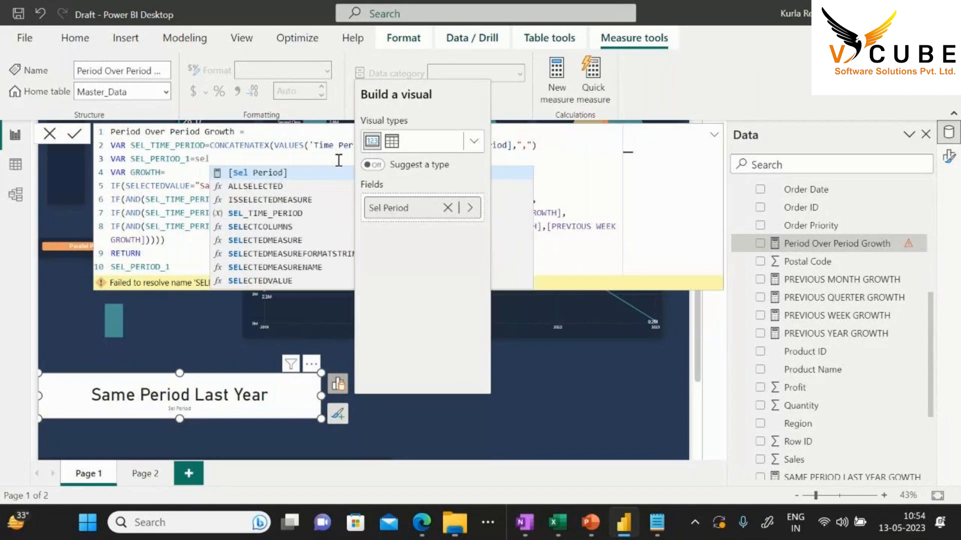
pyautogui.press('Tab')
pyautogui.click(188, 269)
pyautogui.press('Return')
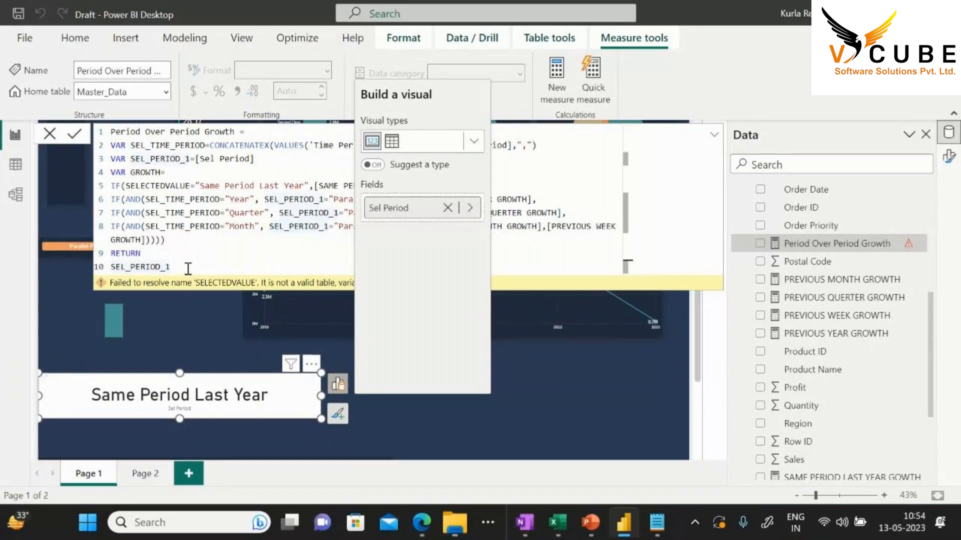
pyautogui.click(256, 196)
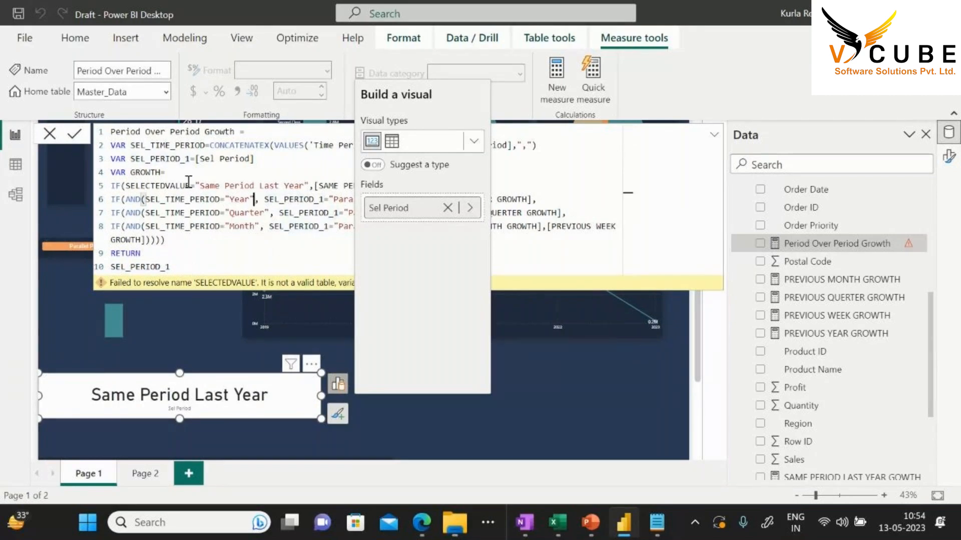
pyautogui.click(191, 185)
# Change the SEL_PERIOD_1 expression on line 3 back to SELECTEDVALUE(Period[Period])
pyautogui.moveTo(255, 159); pyautogui.dragTo(196, 158)
pyautogui.write('s')
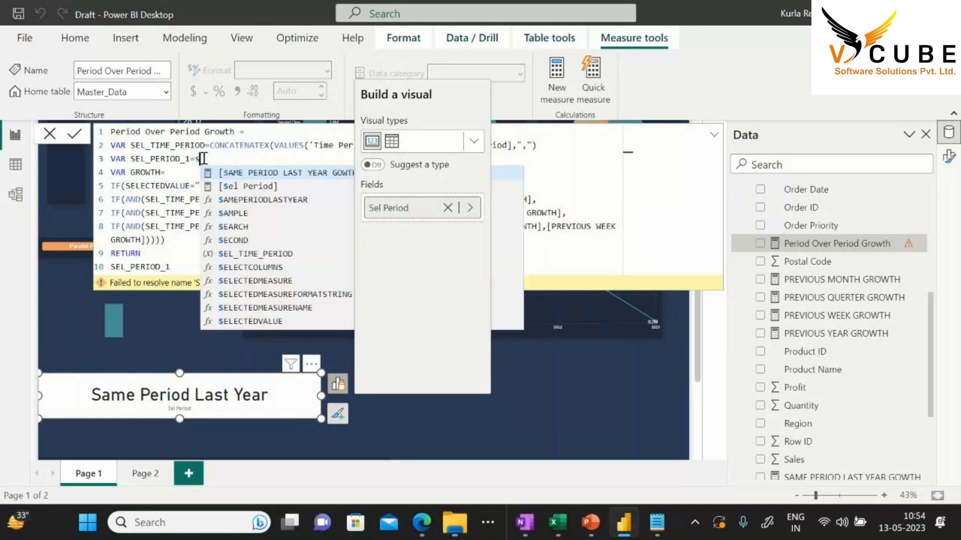
pyautogui.write('el')
pyautogui.press('Down')
pyautogui.press('Down')
pyautogui.press('Down')
pyautogui.press('Down')
pyautogui.press('Down')
pyautogui.press('Down')
pyautogui.press('Down')
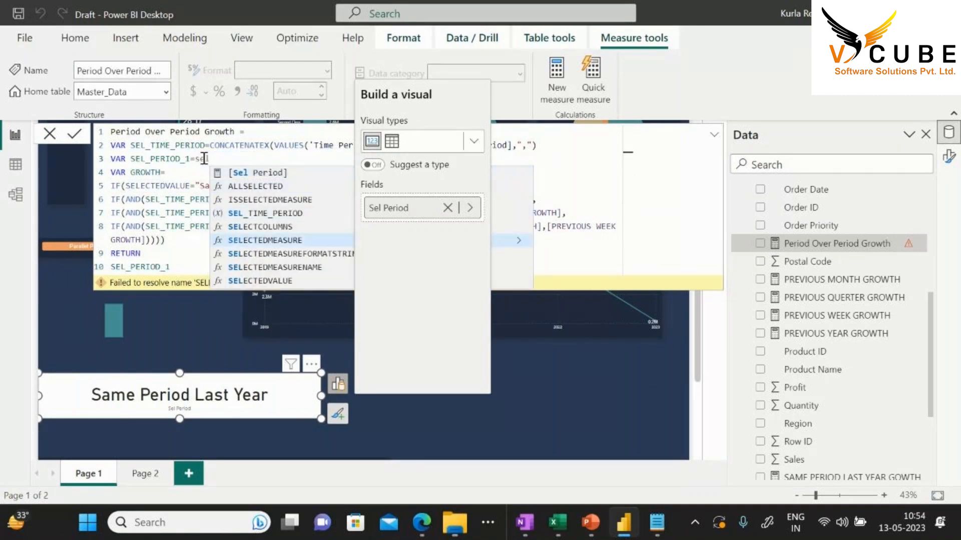
pyautogui.press('Tab')
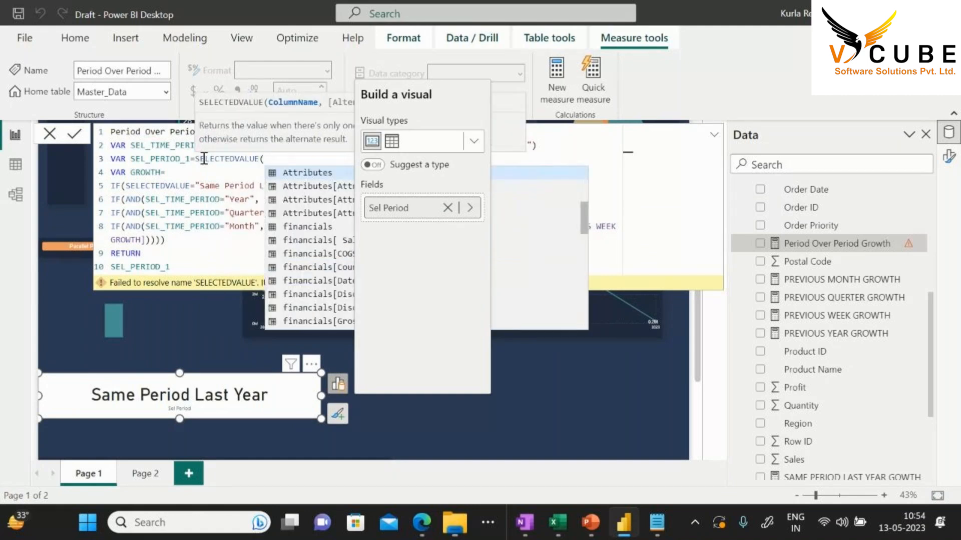
pyautogui.write('per')
pyautogui.press('Down')
pyautogui.press('Tab')
pyautogui.write(')')
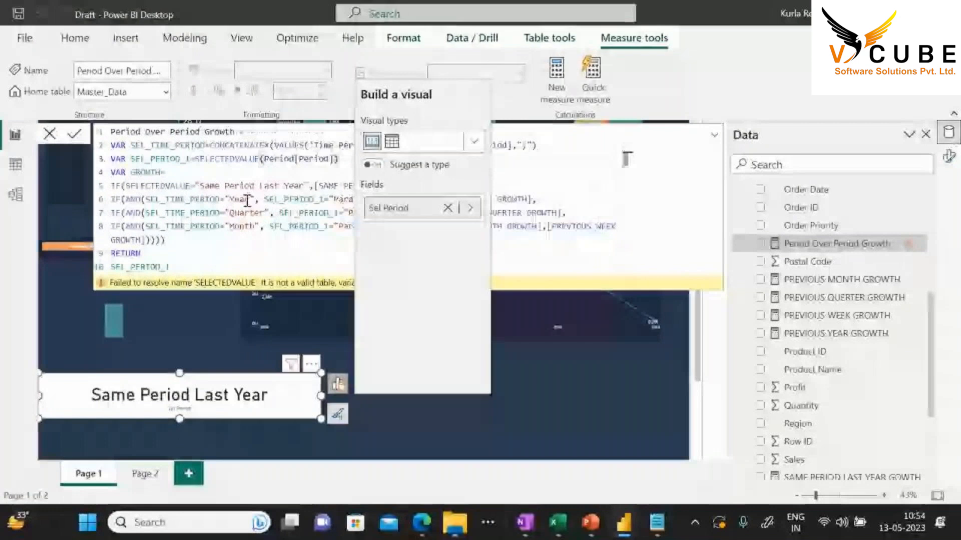
# Replace SELECTEDVALUE with SEL_PERIOD_1 in the "Same Period Last Year" condition on line 5
pyautogui.doubleClick(164, 148)
pyautogui.doubleClick(164, 159)
pyautogui.hotkey('ctrl', 'c')
pyautogui.doubleClick(154, 188)
pyautogui.hotkey('ctrl', 'v')
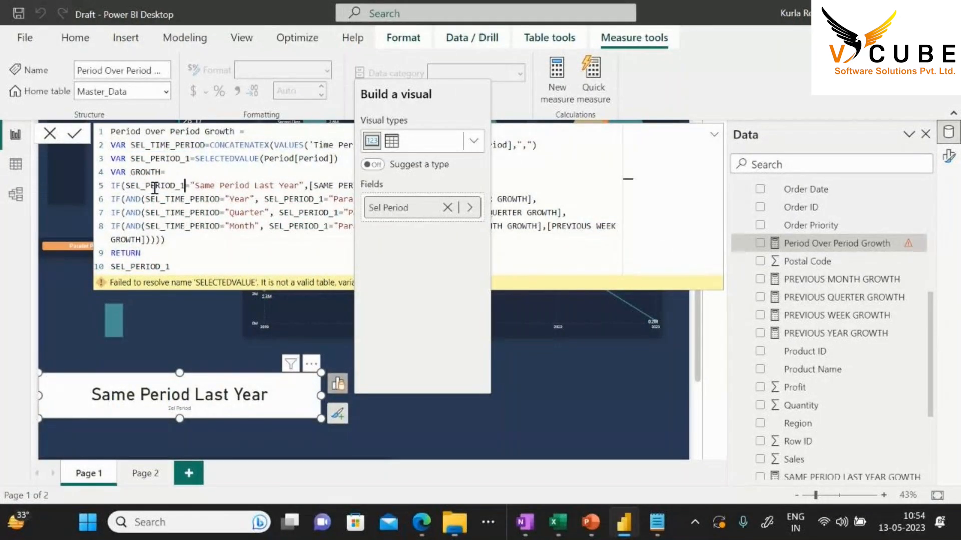
# Return GROWTH instead of SEL_PERIOD_1 on the last line, commit the measure and leave the formula
pyautogui.doubleClick(144, 173)
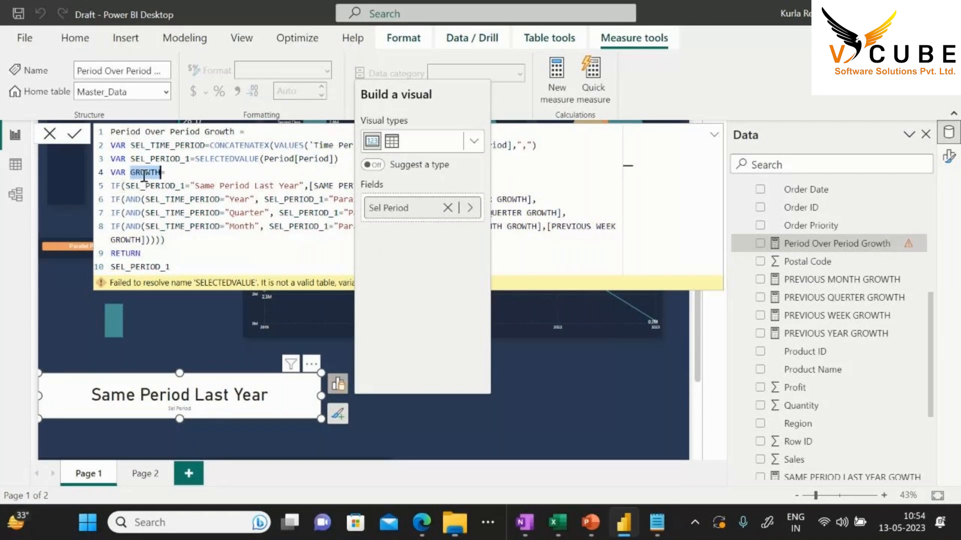
pyautogui.doubleClick(150, 266)
pyautogui.hotkey('ctrl', 'v')
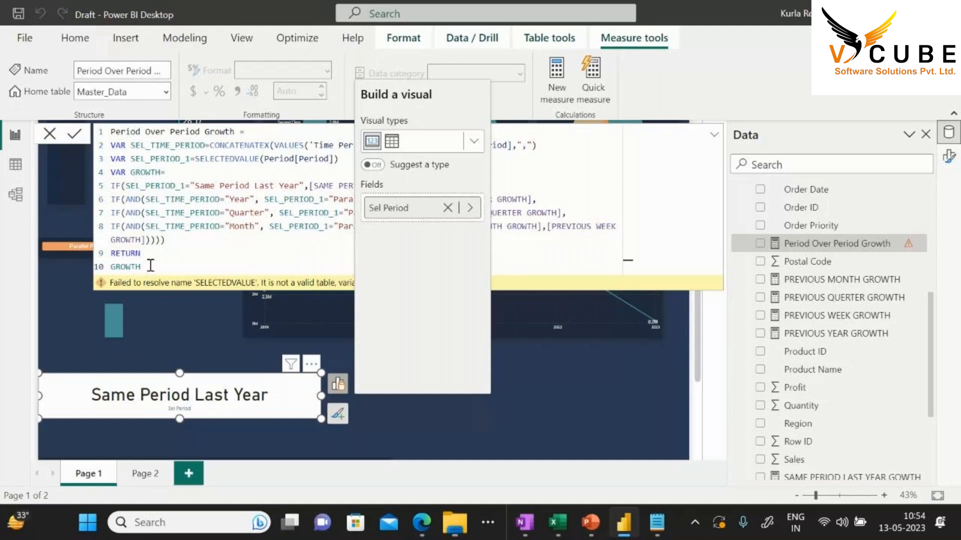
pyautogui.press('Return')
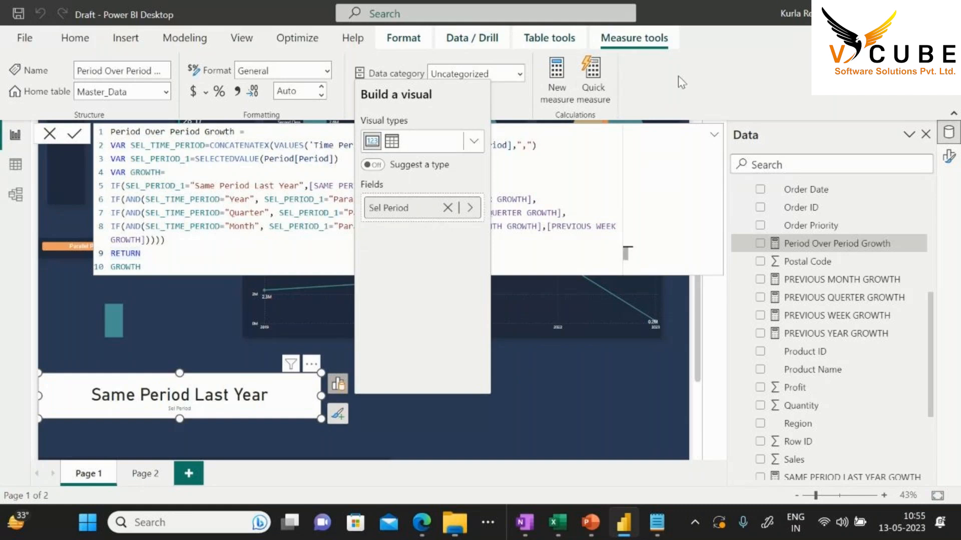
pyautogui.click(360, 404)
# Remove Sum of Sales from the line chart's Y-axis and list the Master_Data fields for choosing a replacement
pyautogui.click(422, 250)
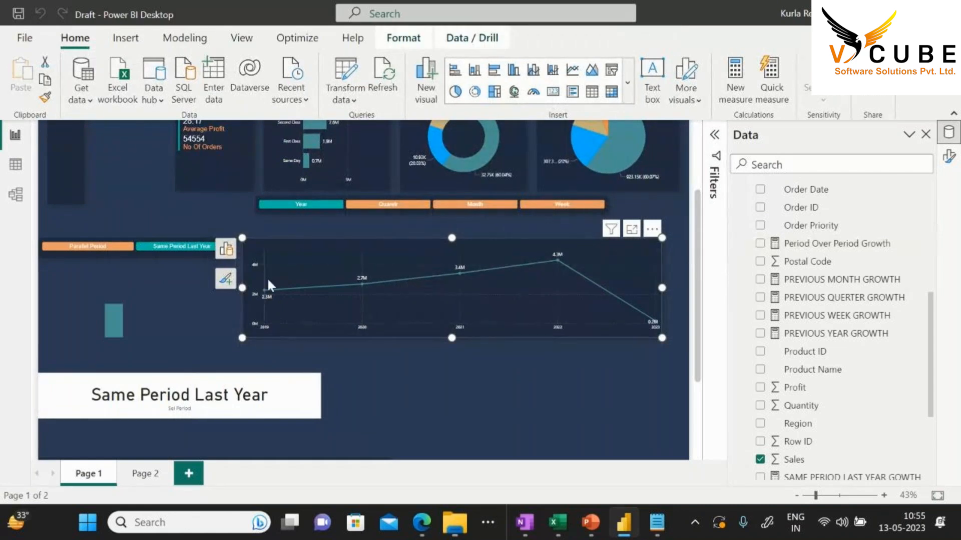
pyautogui.click(226, 250)
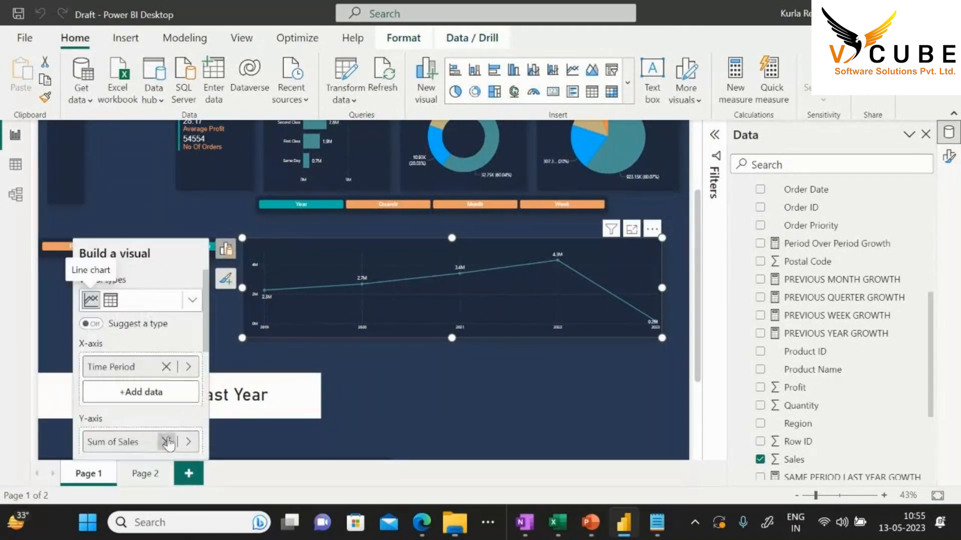
pyautogui.click(127, 442)
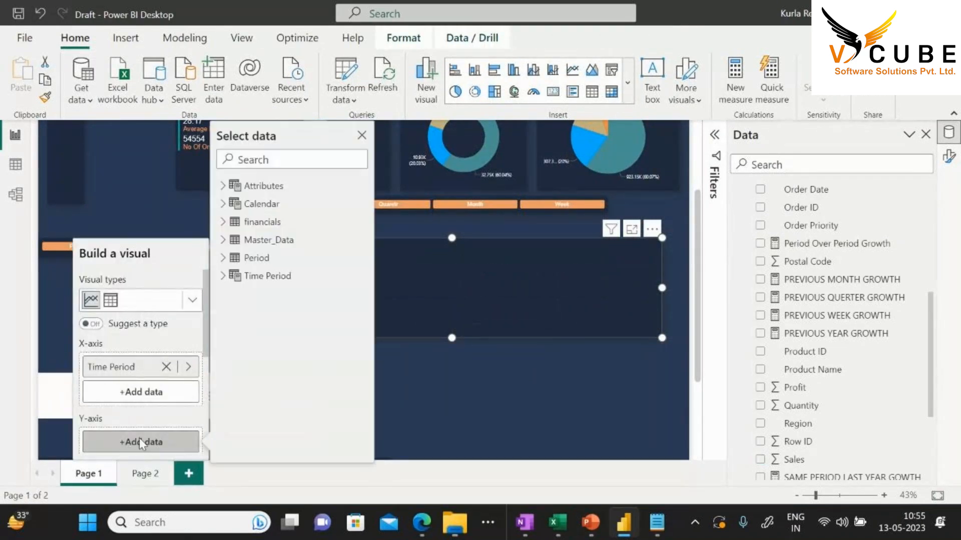
pyautogui.click(224, 246)
pyautogui.scroll(-4, 305, 337)
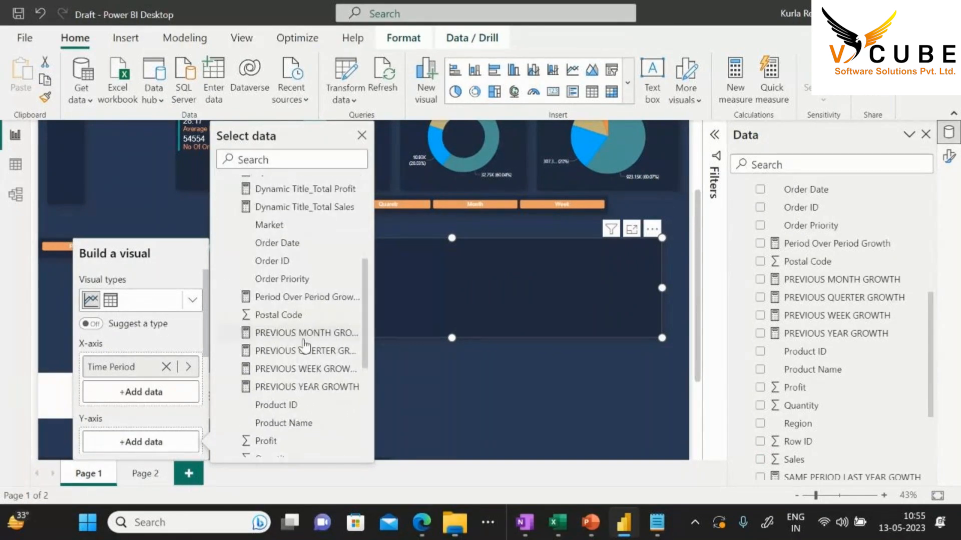
# Add Period Over Period Growth to the line chart's Y-axis and format the measure as a percentage
pyautogui.scroll(3, 305, 353)
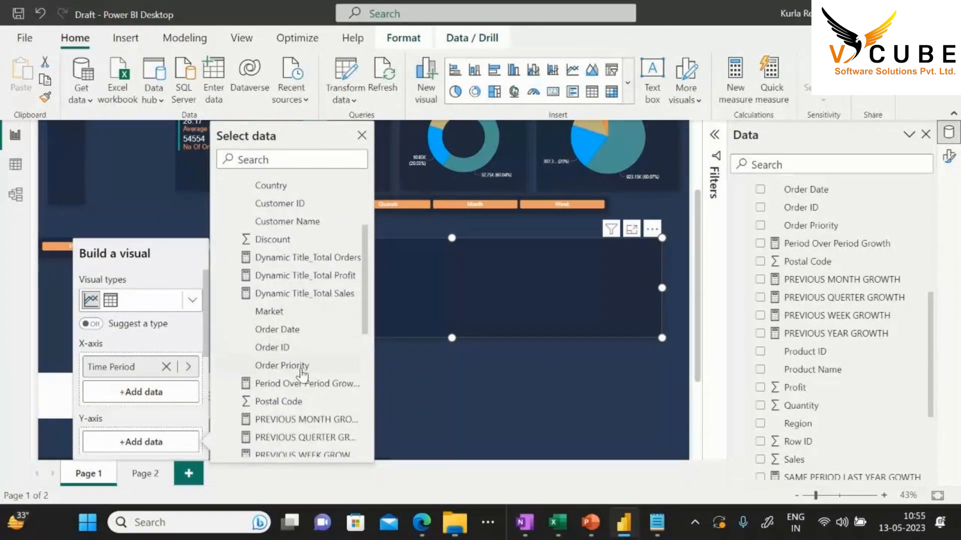
pyautogui.click(305, 384)
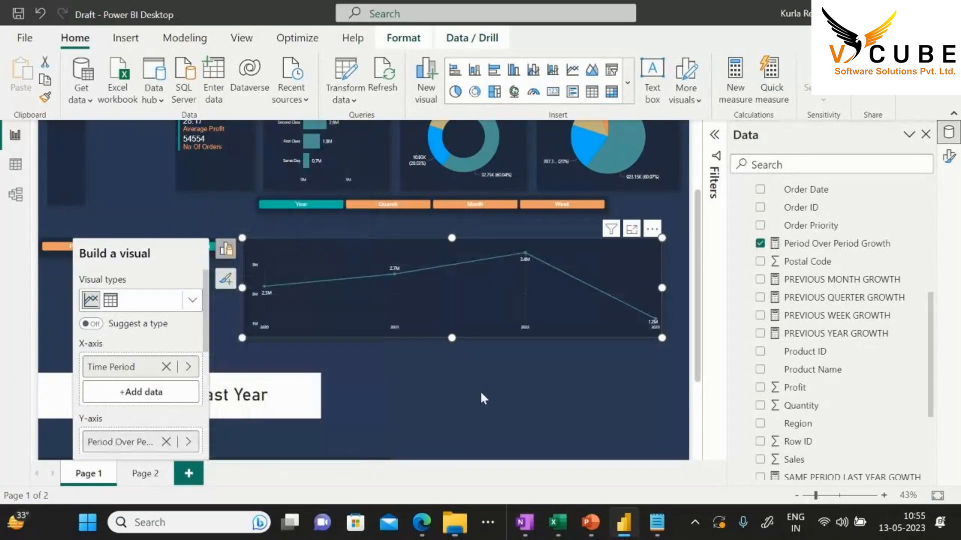
pyautogui.click(851, 244)
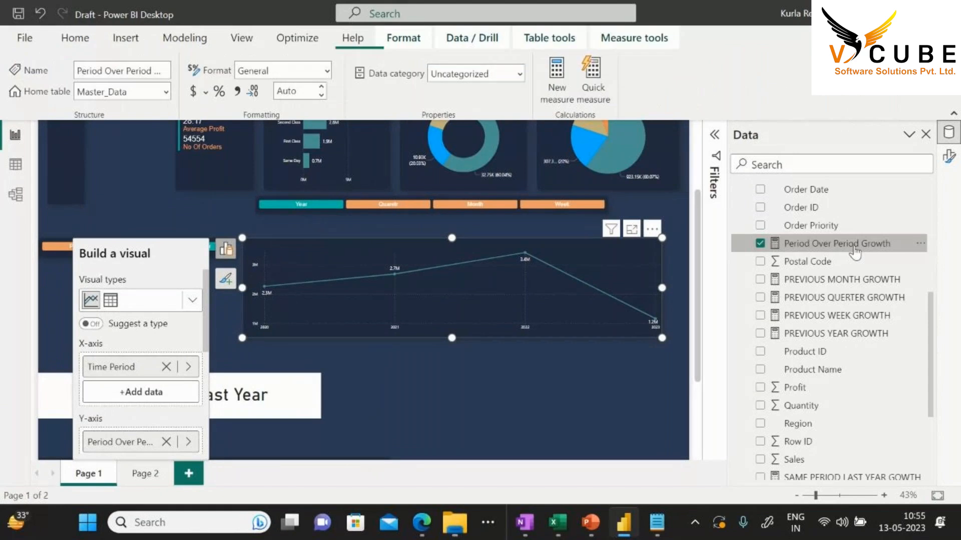
pyautogui.scroll(-1, 390, 205)
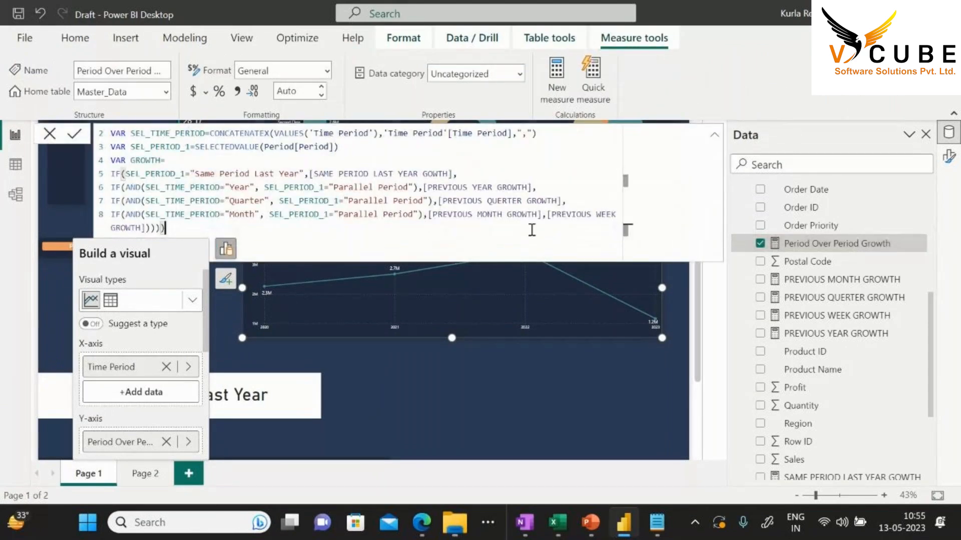
pyautogui.click(561, 214)
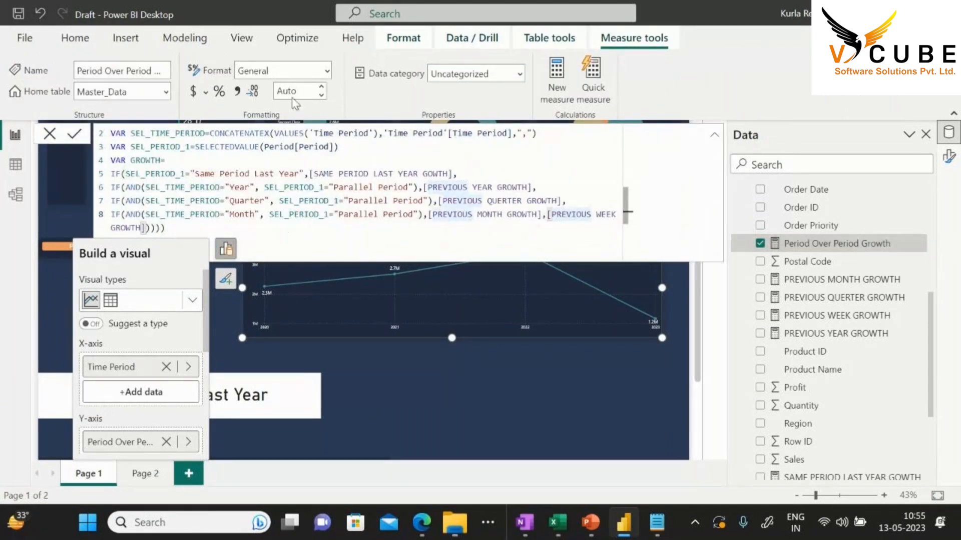
pyautogui.click(219, 92)
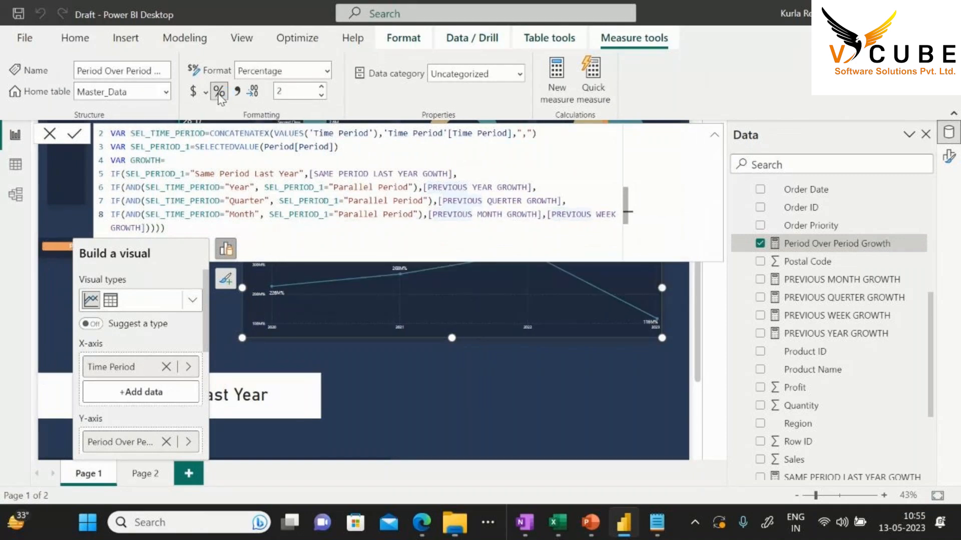
# Insert a table visual on Page 2, moving and enlarging it in the middle of the blank canvas
pyautogui.moveTo(657, 520)
pyautogui.click(145, 473)
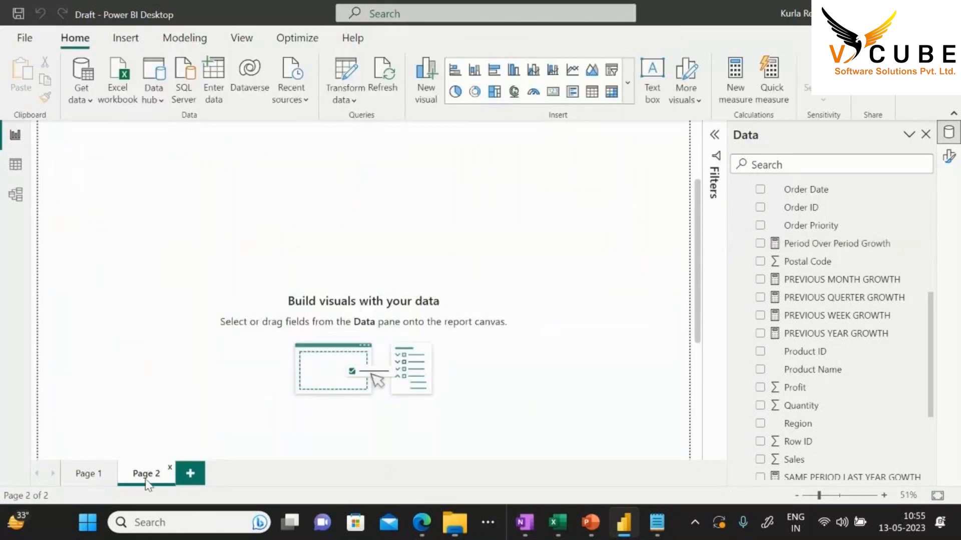
pyautogui.click(88, 474)
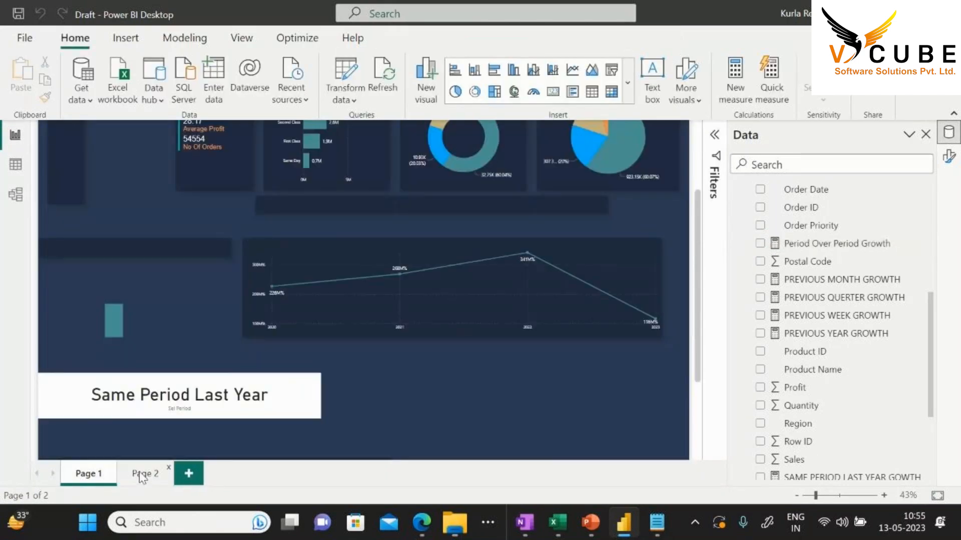
pyautogui.click(142, 473)
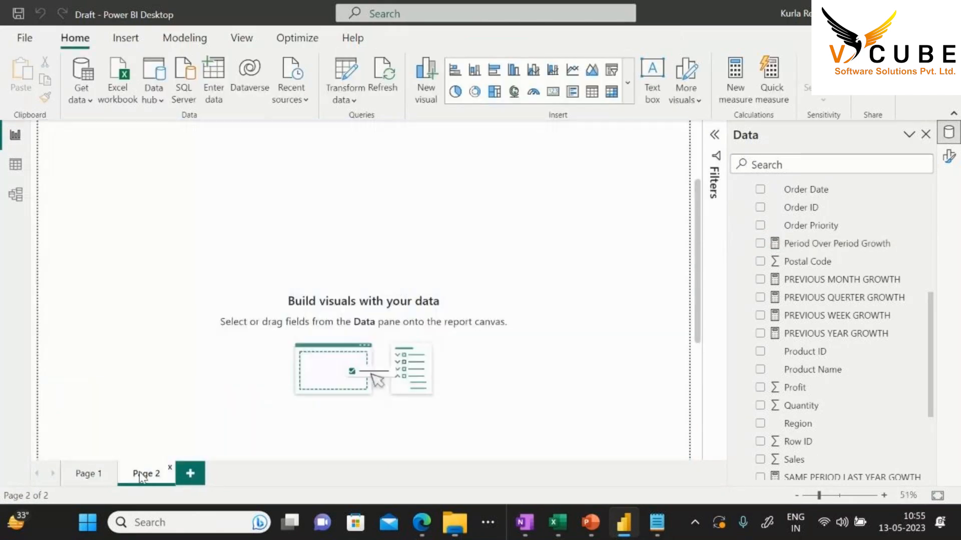
pyautogui.click(591, 92)
pyautogui.moveTo(95, 160); pyautogui.dragTo(326, 192)
pyautogui.moveTo(377, 261); pyautogui.dragTo(573, 410)
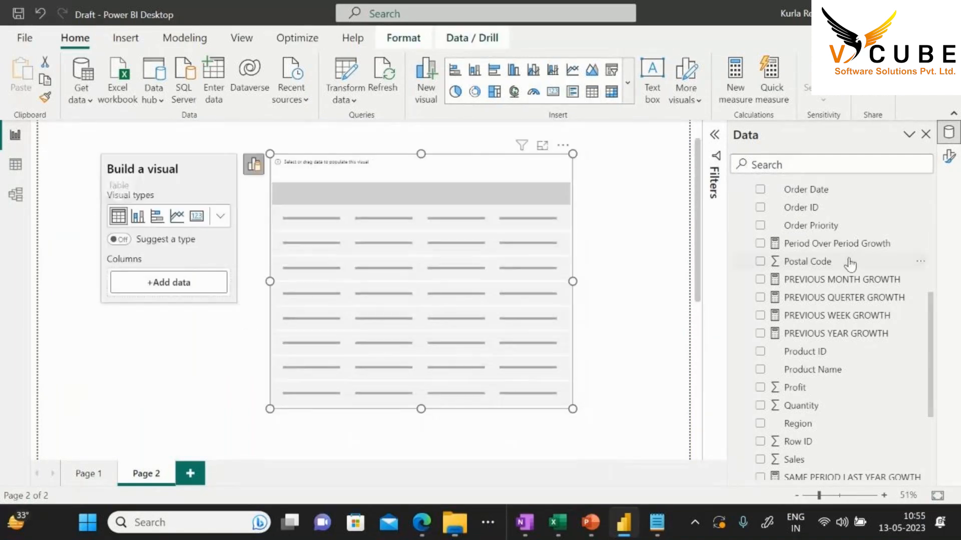
# Add the Time Period field to the table as its columns and nudge the table slightly upward
pyautogui.scroll(8, 849, 263)
pyautogui.click(737, 243)
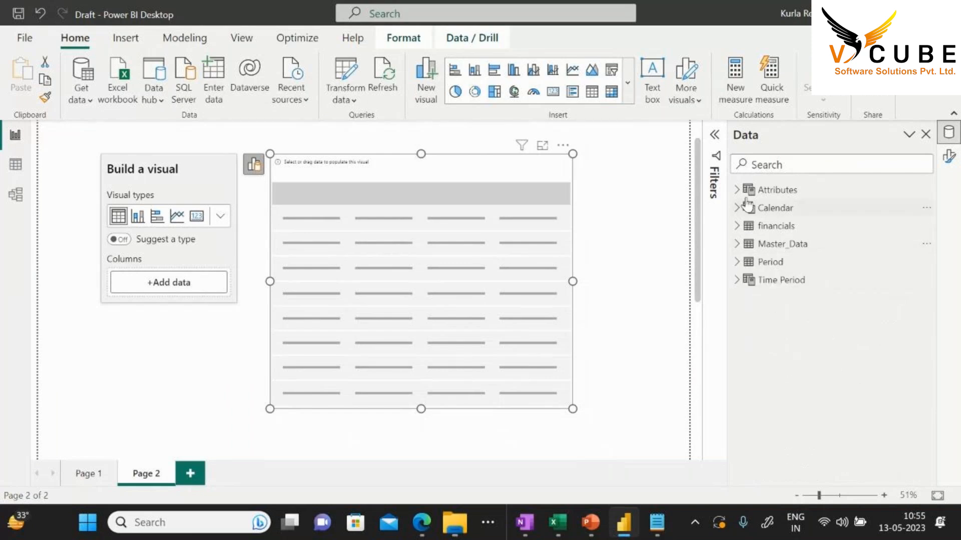
pyautogui.click(737, 265)
pyautogui.click(781, 298)
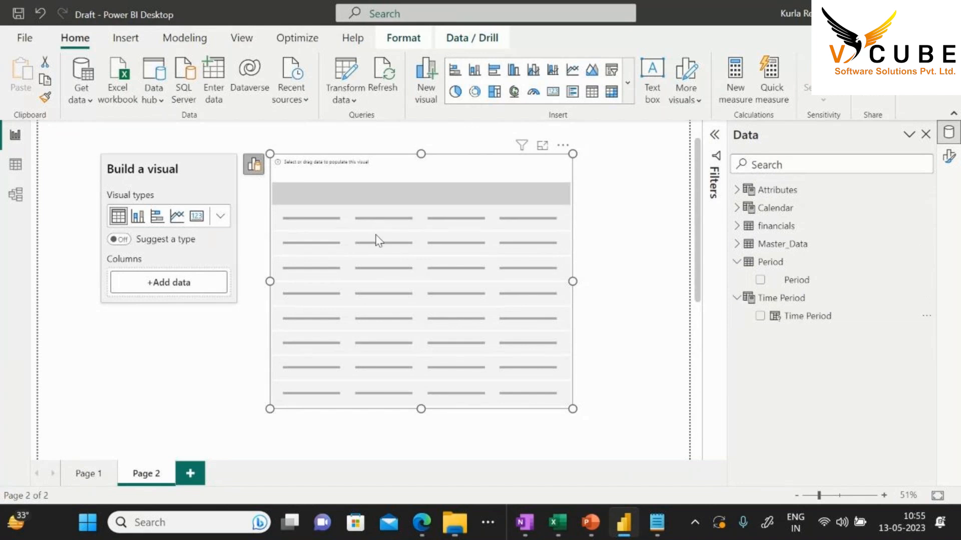
pyautogui.moveTo(801, 316); pyautogui.dragTo(360, 251)
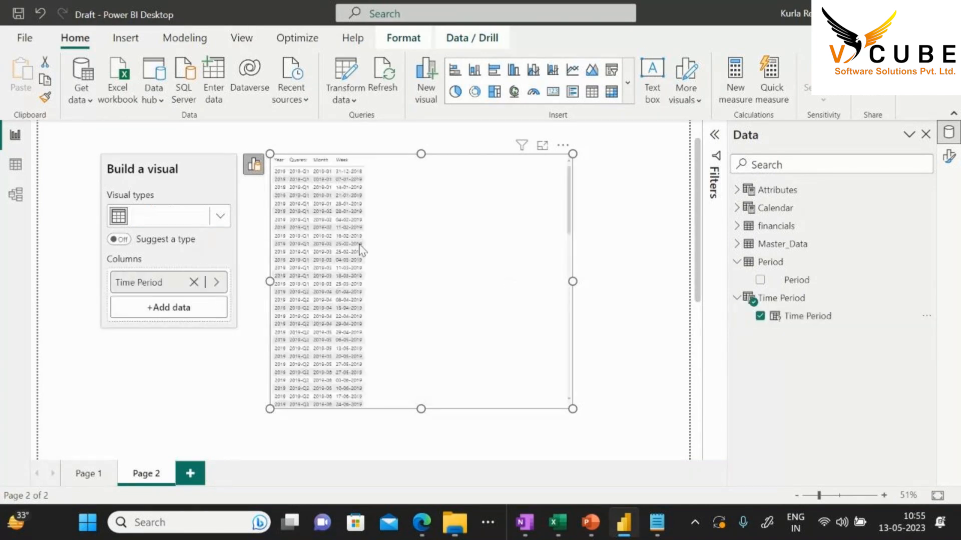
pyautogui.moveTo(430, 233); pyautogui.dragTo(424, 223)
pyautogui.click(381, 303)
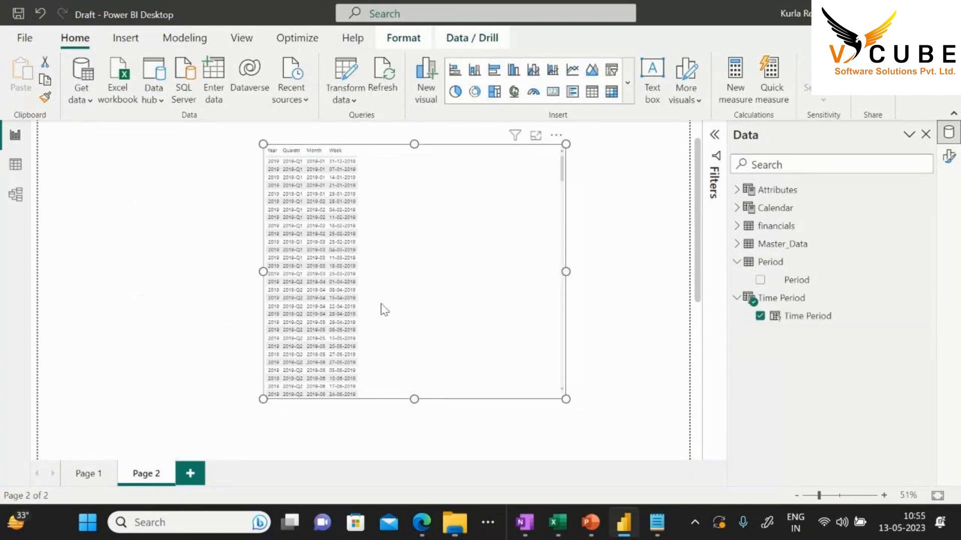
# Add the Period Over Period Growth measure from Master_Data to the table
pyautogui.click(746, 245)
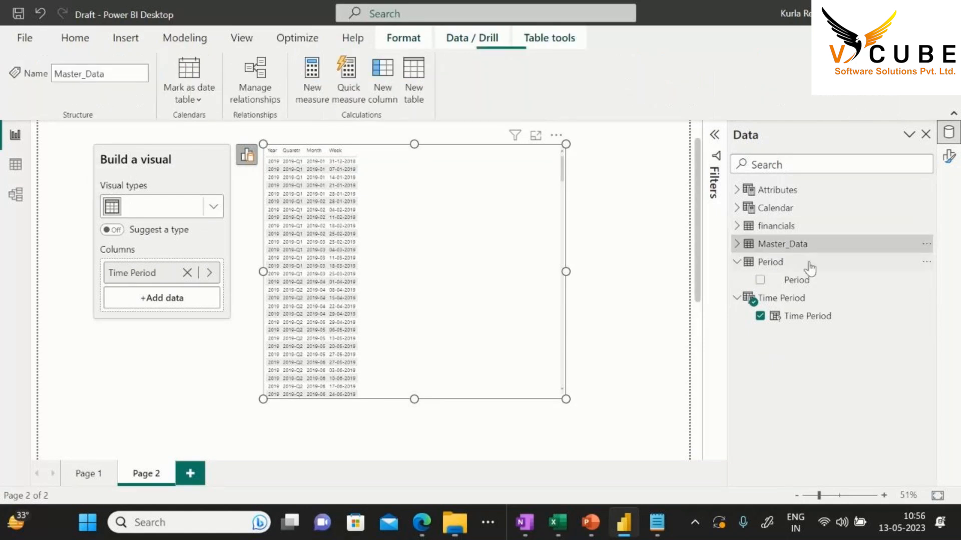
pyautogui.click(780, 245)
pyautogui.scroll(-5, 800, 280)
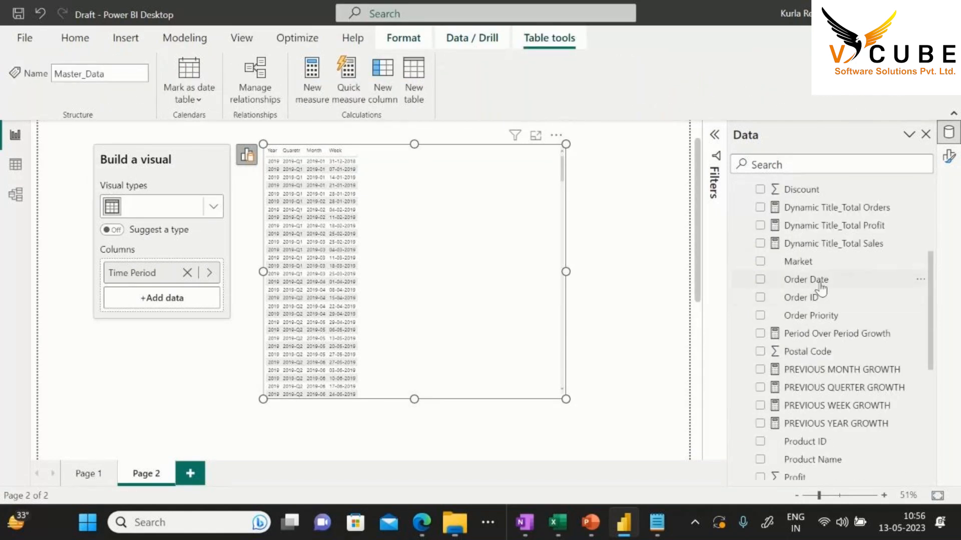
pyautogui.click(771, 329)
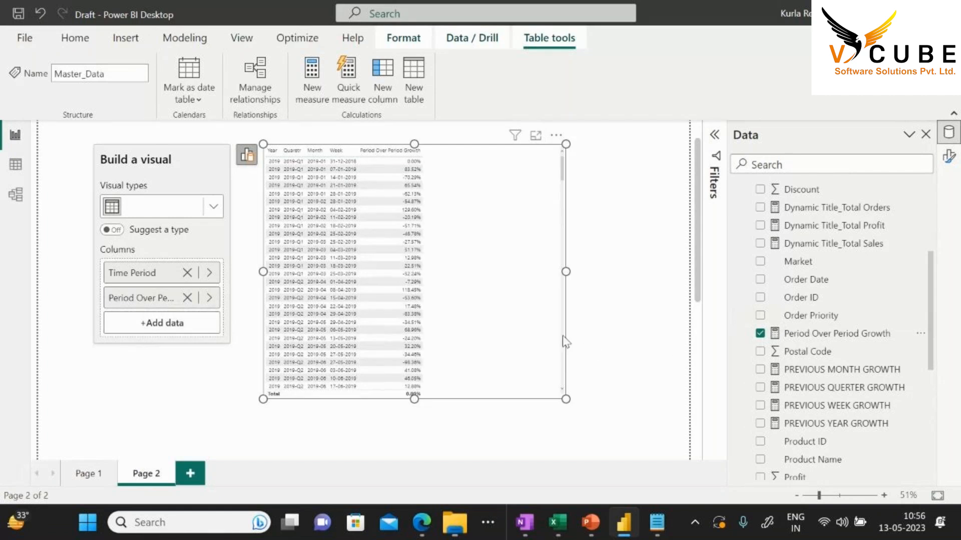
# Insert a slicer beside the table's upper part and fill it with the Period field
pyautogui.click(190, 387)
pyautogui.click(612, 70)
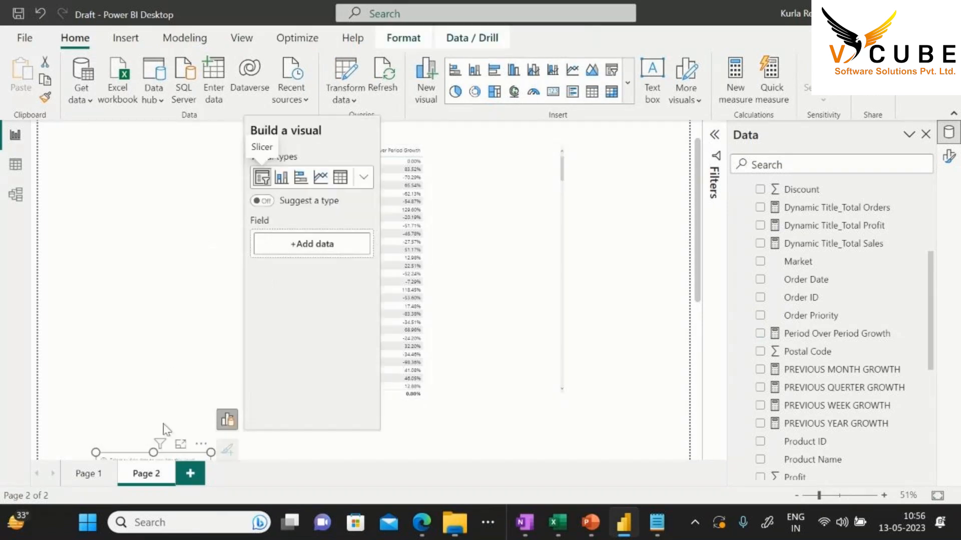
pyautogui.moveTo(200, 451); pyautogui.dragTo(186, 169)
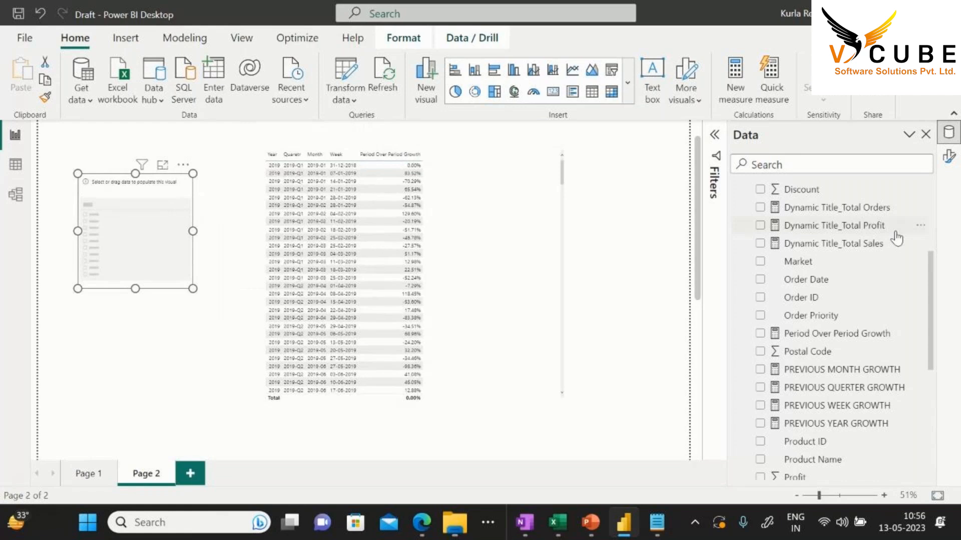
pyautogui.scroll(4, 801, 263)
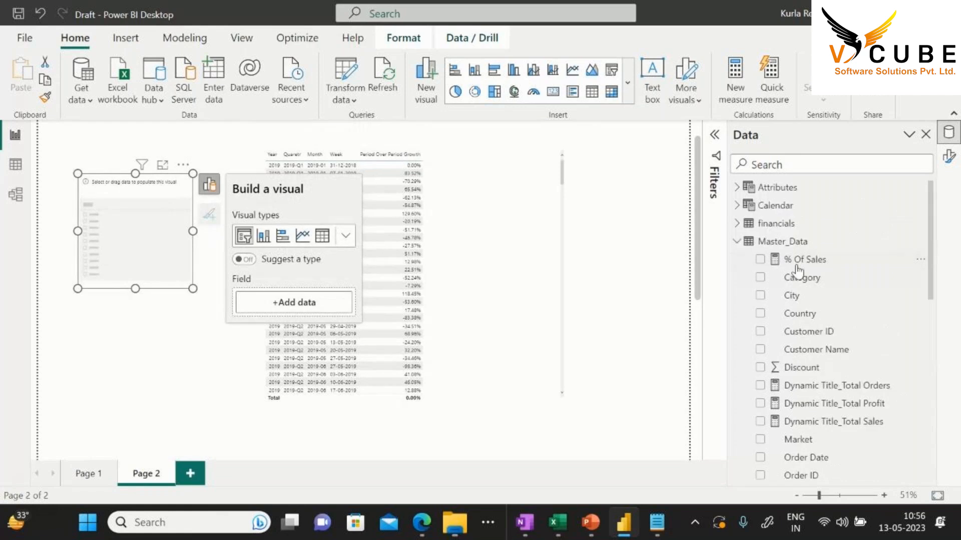
pyautogui.click(737, 244)
pyautogui.click(760, 280)
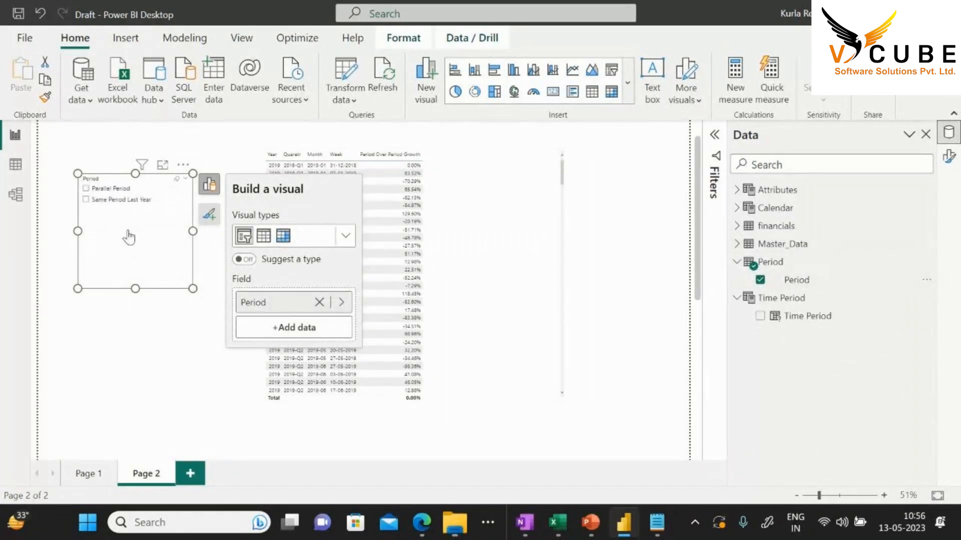
# Shorten the Period slicer and duplicate it below as a taller slicer that uses only the Time Period field
pyautogui.moveTo(135, 289)
pyautogui.mouseDown()
pyautogui.moveTo(139, 229)
pyautogui.moveTo(145, 299)
pyautogui.mouseUp()
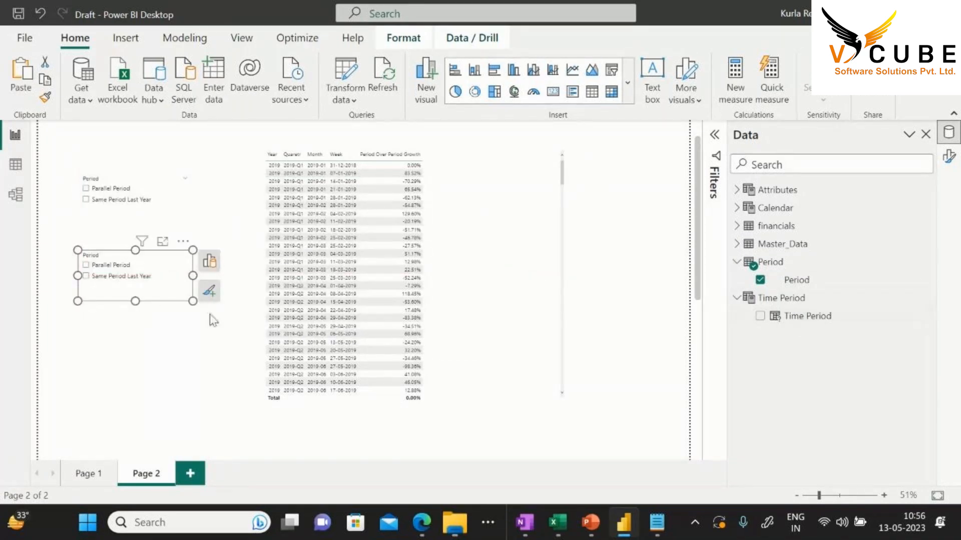
pyautogui.click(760, 316)
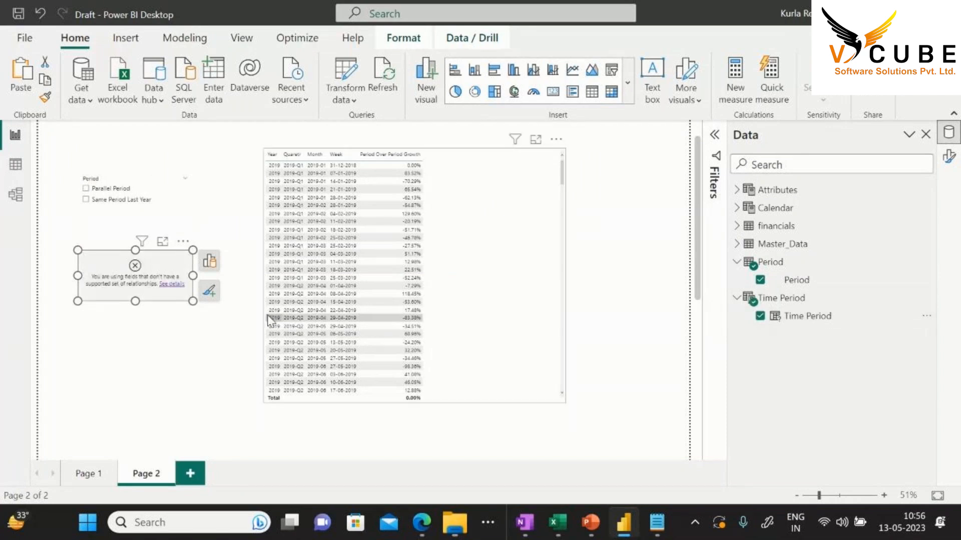
pyautogui.click(210, 265)
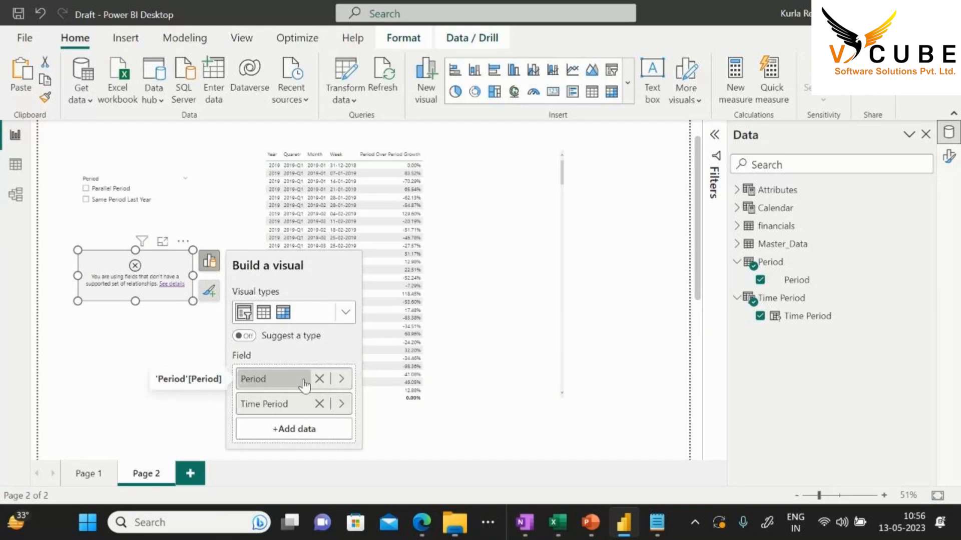
pyautogui.click(318, 380)
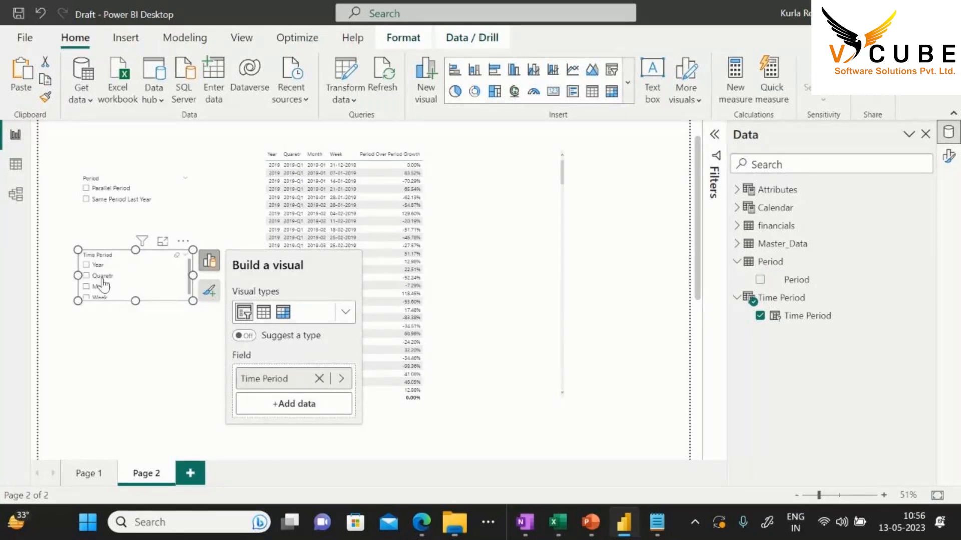
pyautogui.moveTo(135, 301); pyautogui.dragTo(135, 398)
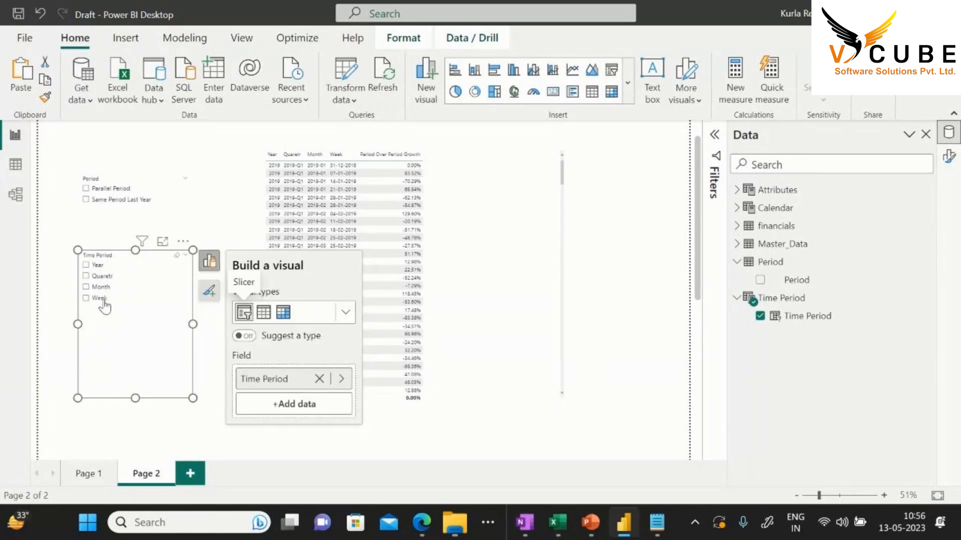
# Test the table's growth values for Week and Month, comparing Same Period Last Year with Parallel Period for Month
pyautogui.click(103, 299)
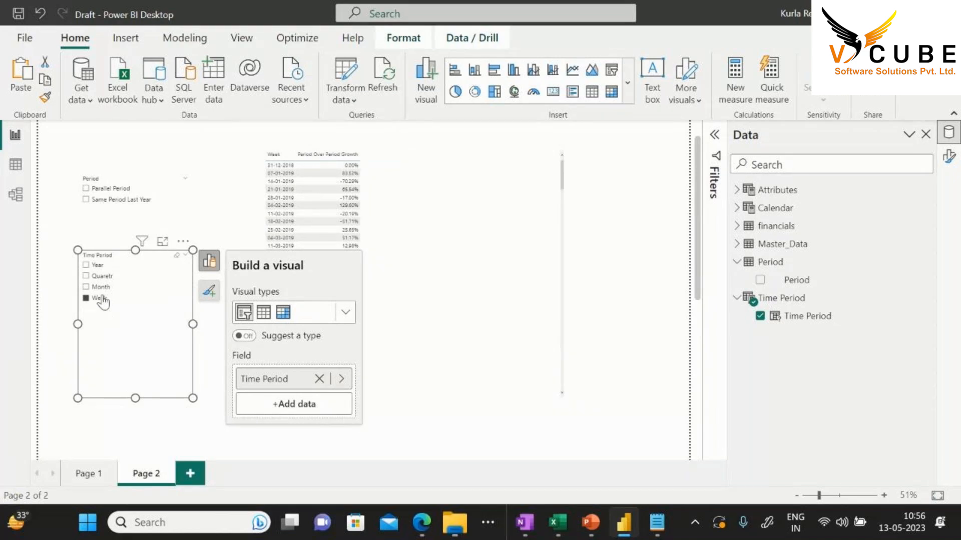
pyautogui.click(100, 288)
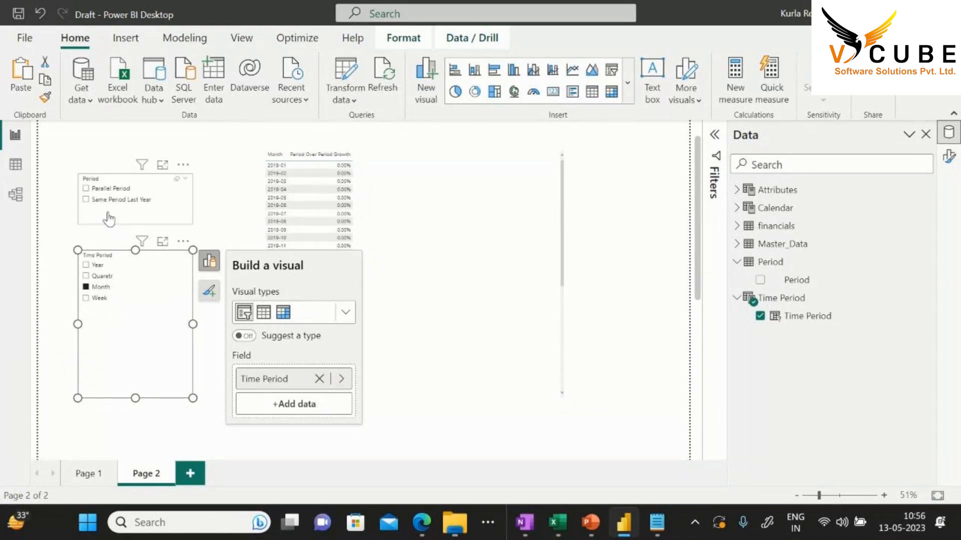
pyautogui.click(109, 200)
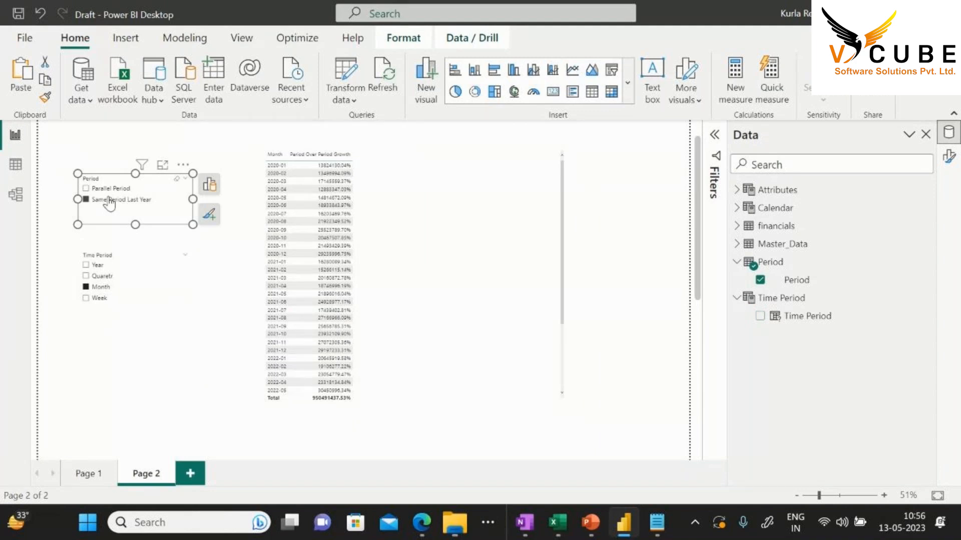
pyautogui.click(109, 189)
# In the SAME PERIOD LAST YEAR GOWTH measure, comment out the SAME_PERIOD_LAST_YEAR return line and reactivate the DIVIDE line
pyautogui.click(782, 244)
pyautogui.scroll(-15, 829, 324)
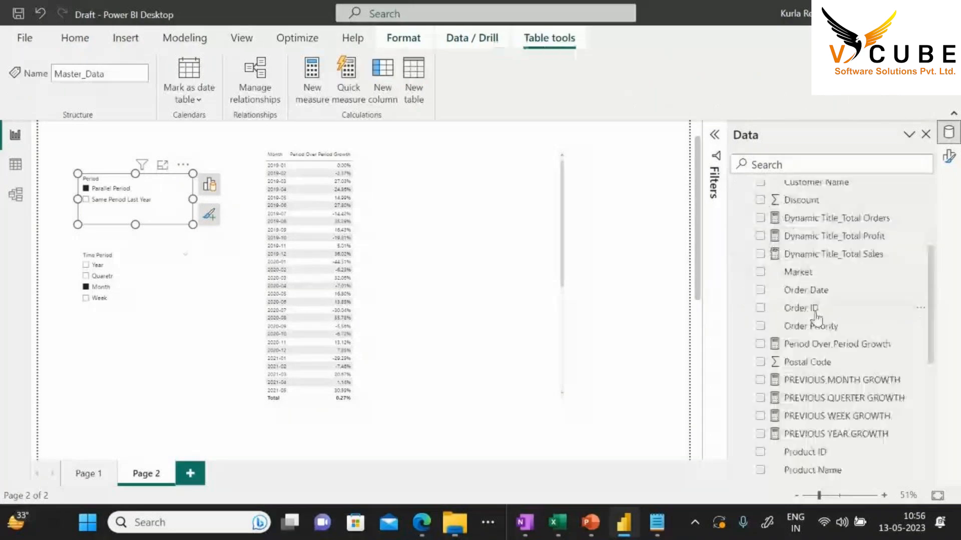
pyautogui.click(832, 346)
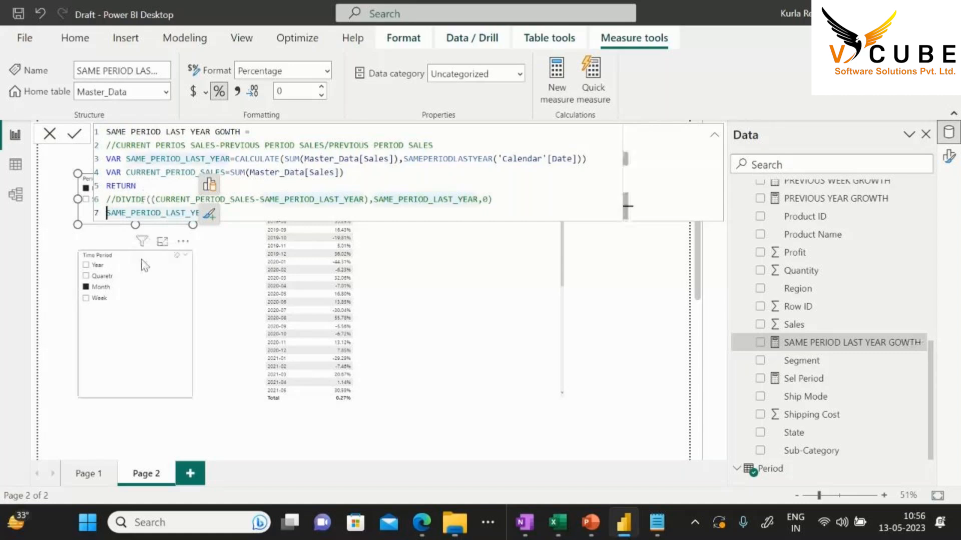
pyautogui.hotkey('ctrl', '/')
pyautogui.press('Up')
pyautogui.hotkey('ctrl', '/')
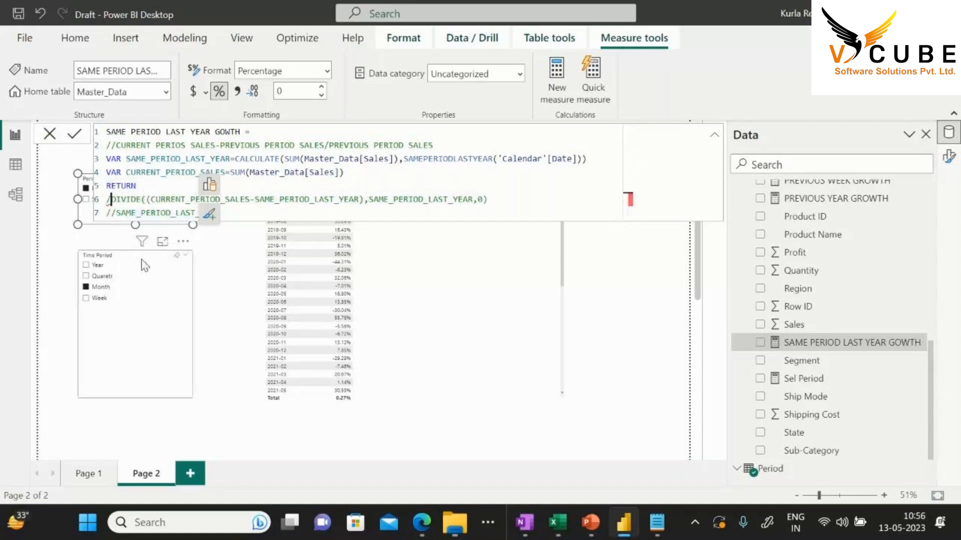
pyautogui.press('Return')
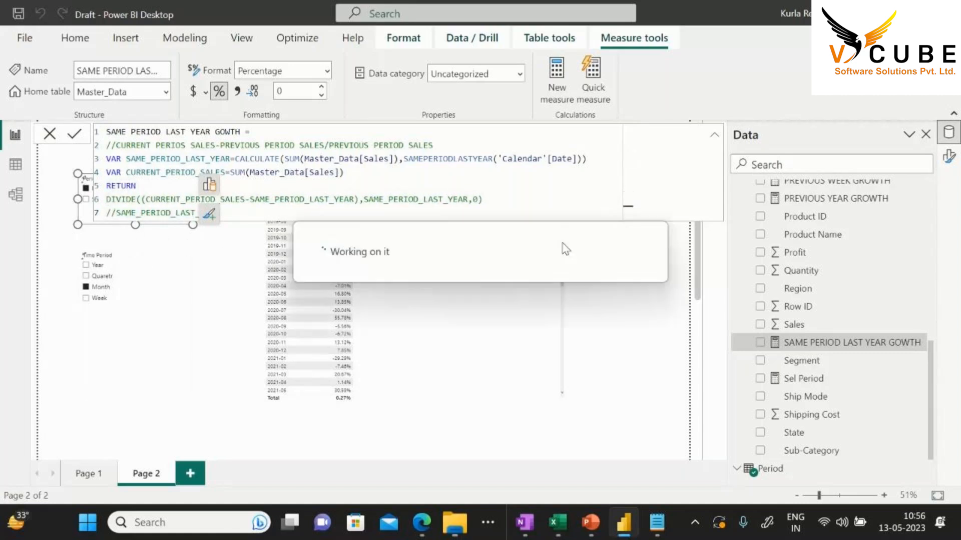
# Return to Page 1 and check the period growth line chart in a wider report view
pyautogui.click(81, 473)
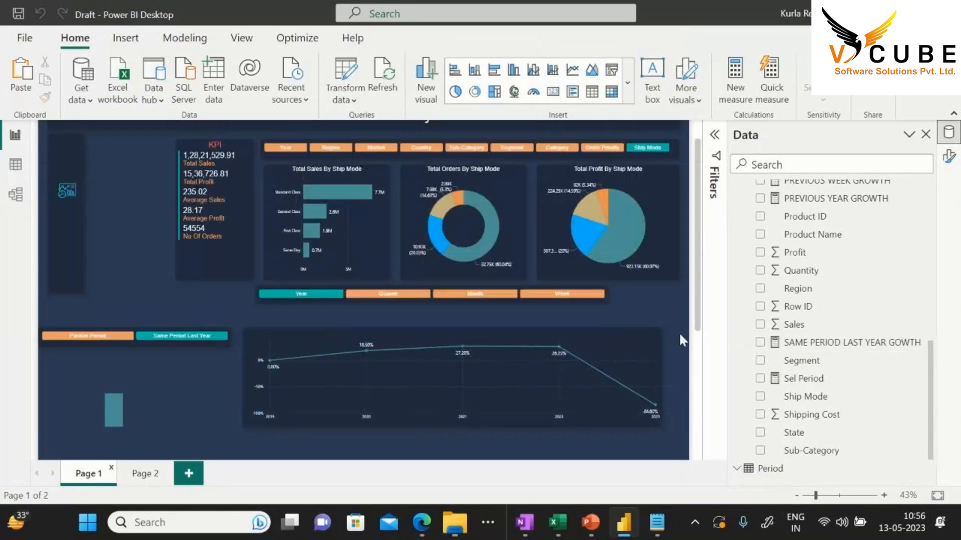
pyautogui.scroll(-1, 681, 336)
pyautogui.click(925, 135)
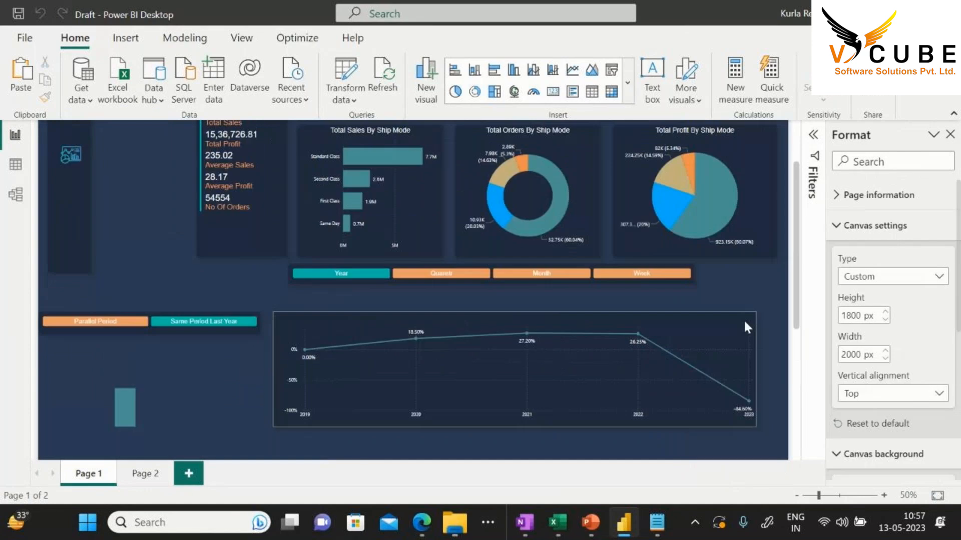
# Delete the Sel Period card from the dashboard area below the growth chart on Page 1
pyautogui.scroll(-2, 604, 391)
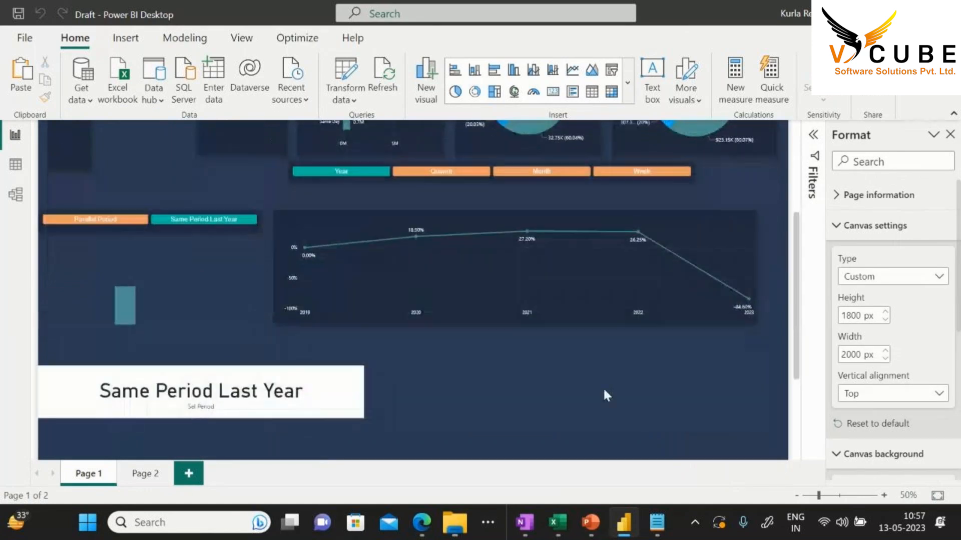
pyautogui.click(250, 409)
pyautogui.press('Delete')
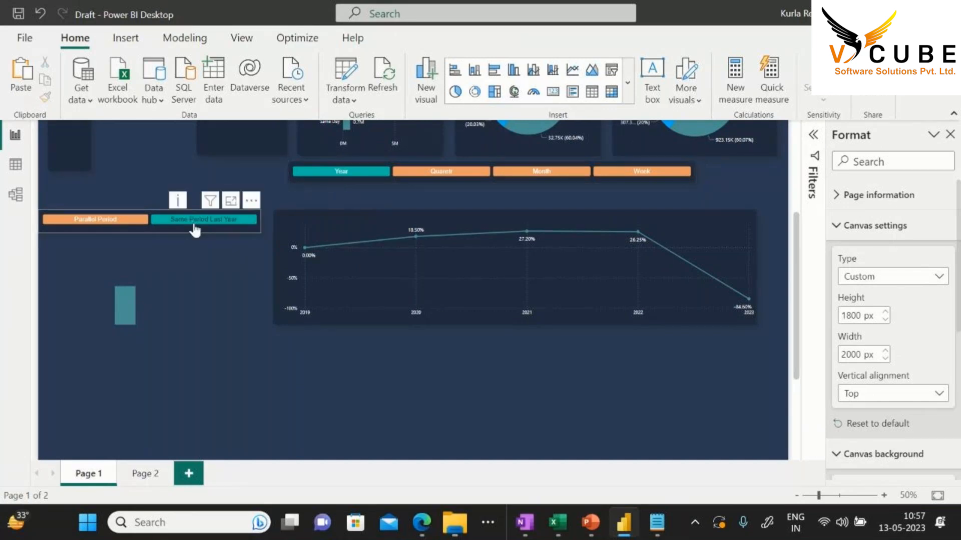
# Check quarterly growth with Parallel Period in the Page 1 chart and with Same Period Last Year in the Page 2 table
pyautogui.click(96, 224)
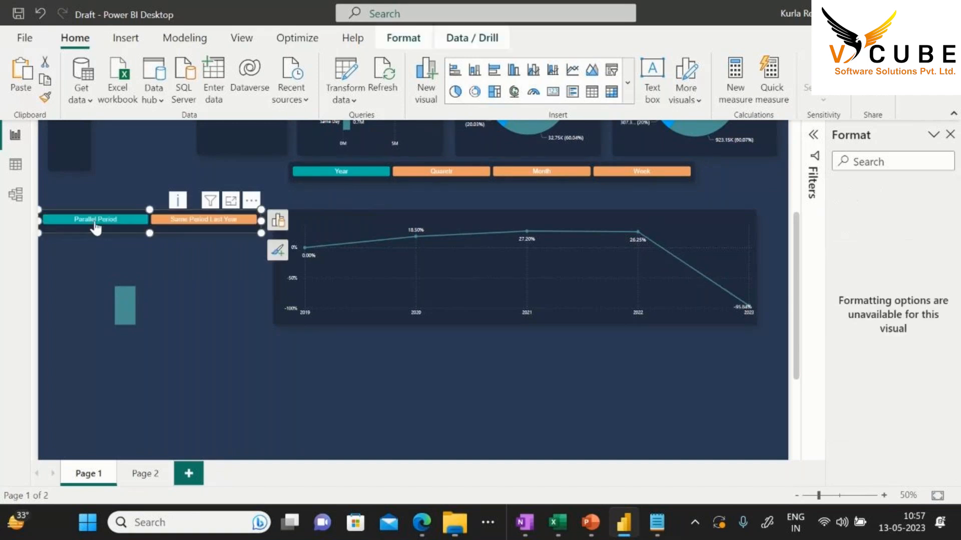
pyautogui.click(447, 176)
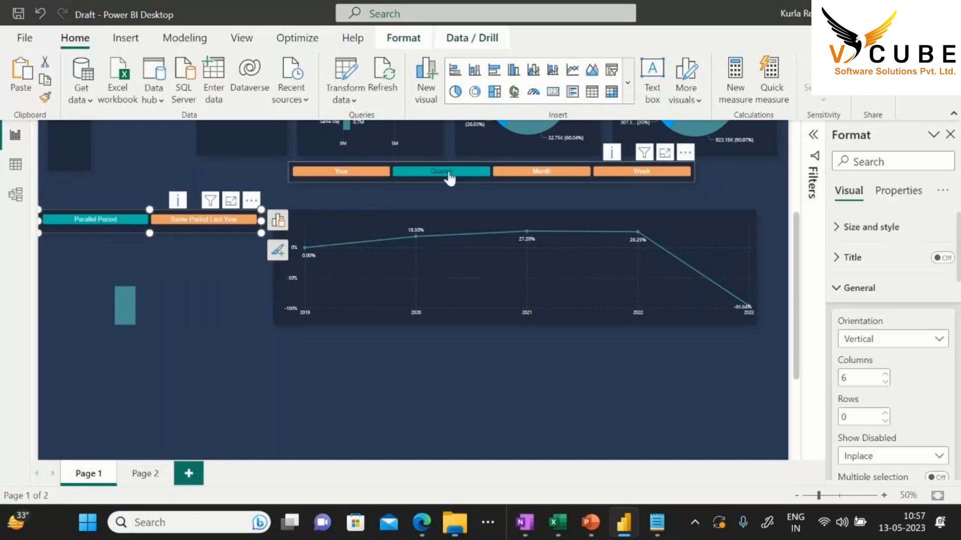
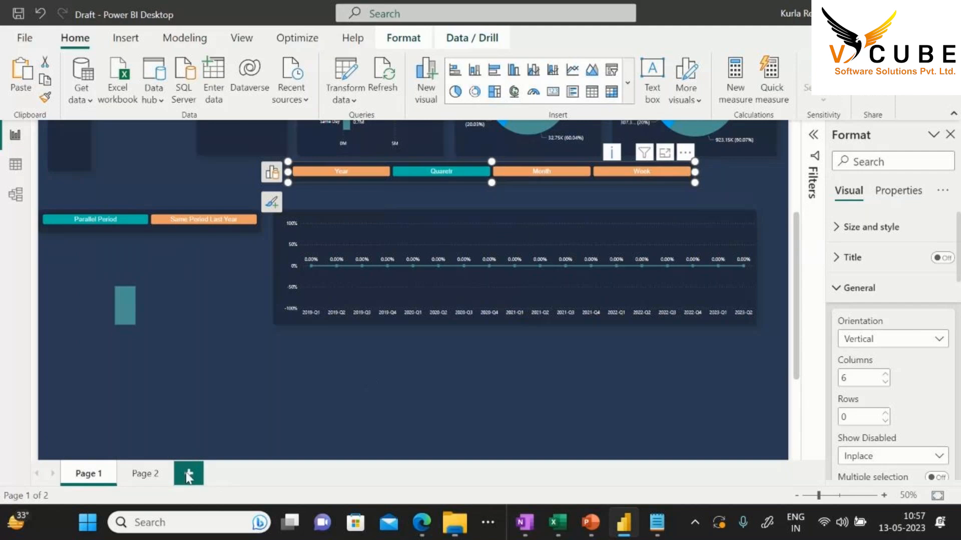
pyautogui.click(135, 477)
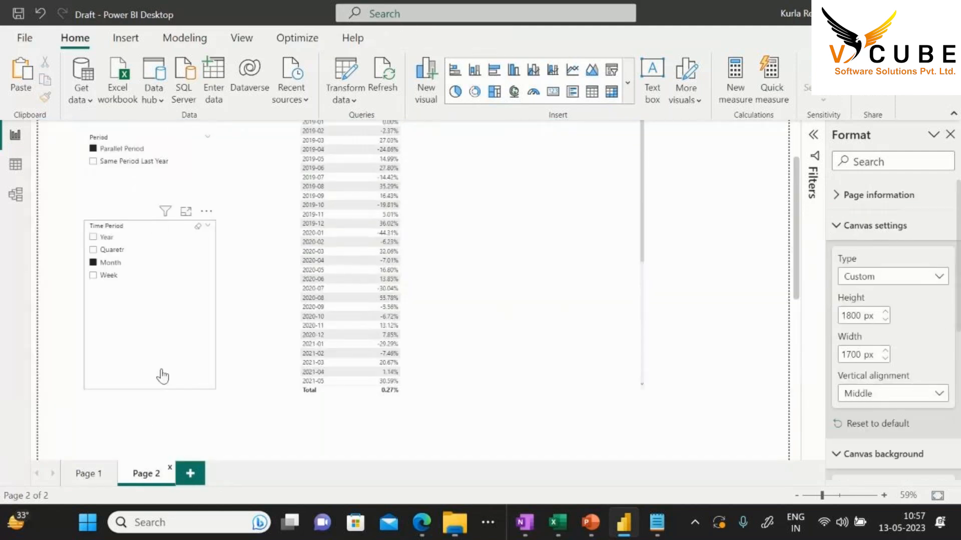
pyautogui.click(126, 165)
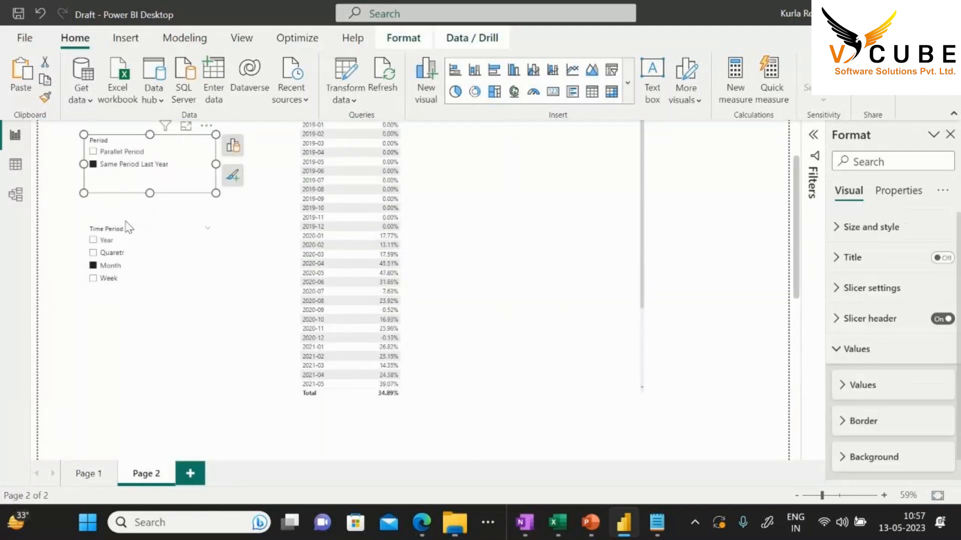
pyautogui.click(94, 253)
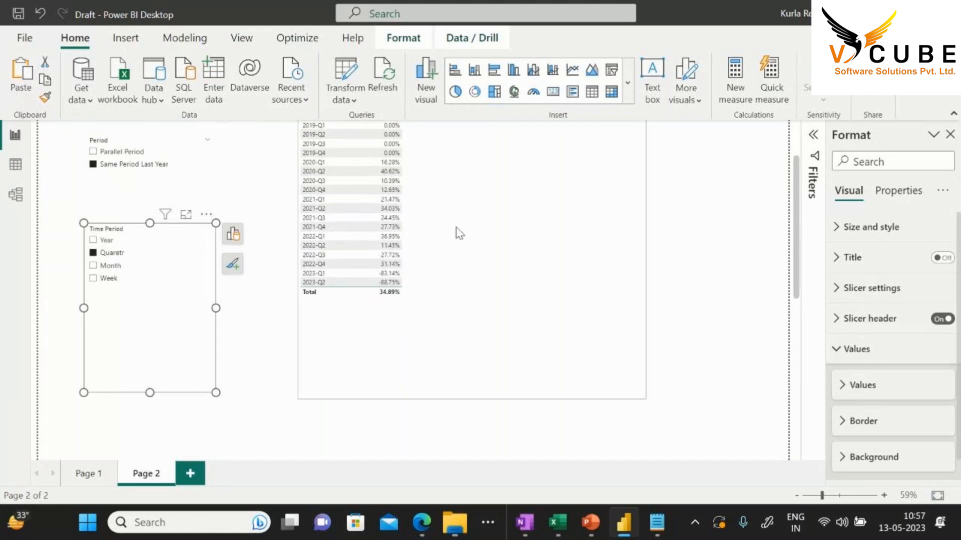
# Return to Page 1 and compare the quarterly growth chart between Same Period Last Year and Parallel Period
pyautogui.click(113, 469)
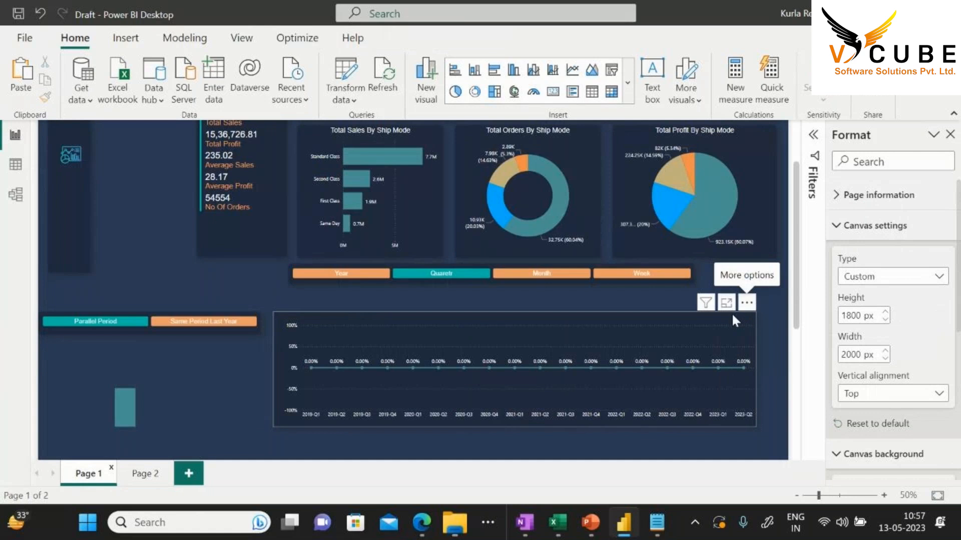
pyautogui.click(208, 329)
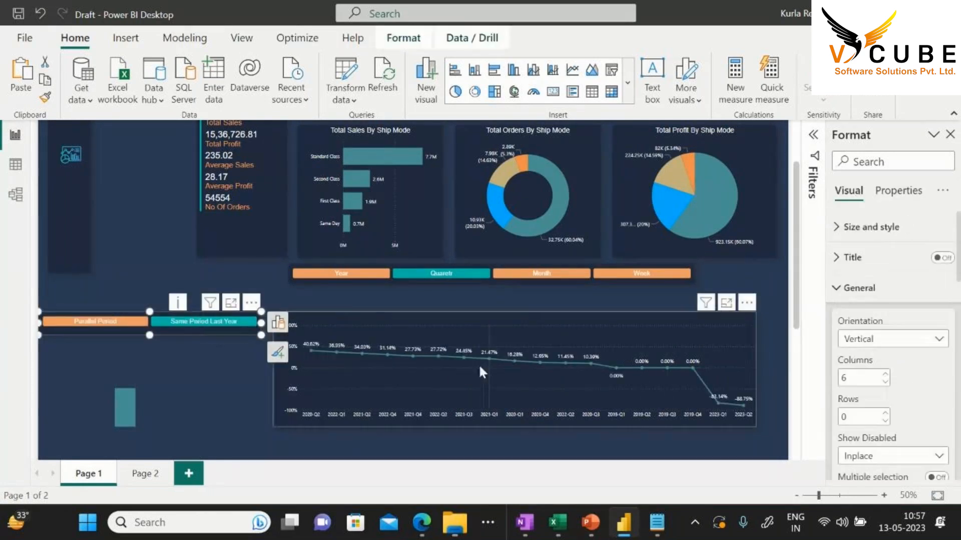
pyautogui.click(107, 323)
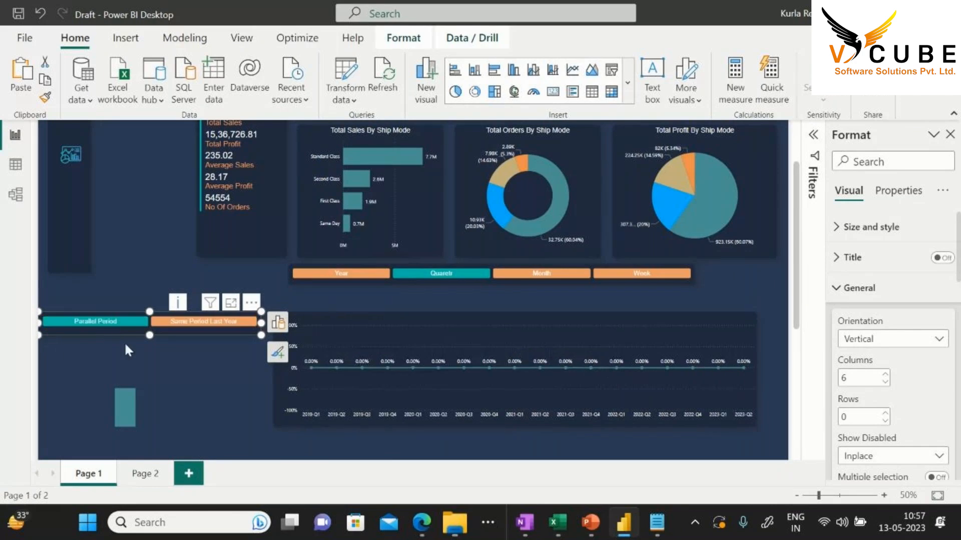
# On Page 2, test the table's Parallel Period growth for Quaretr, Month, Week and Year, finishing on Quaretr
pyautogui.click(141, 473)
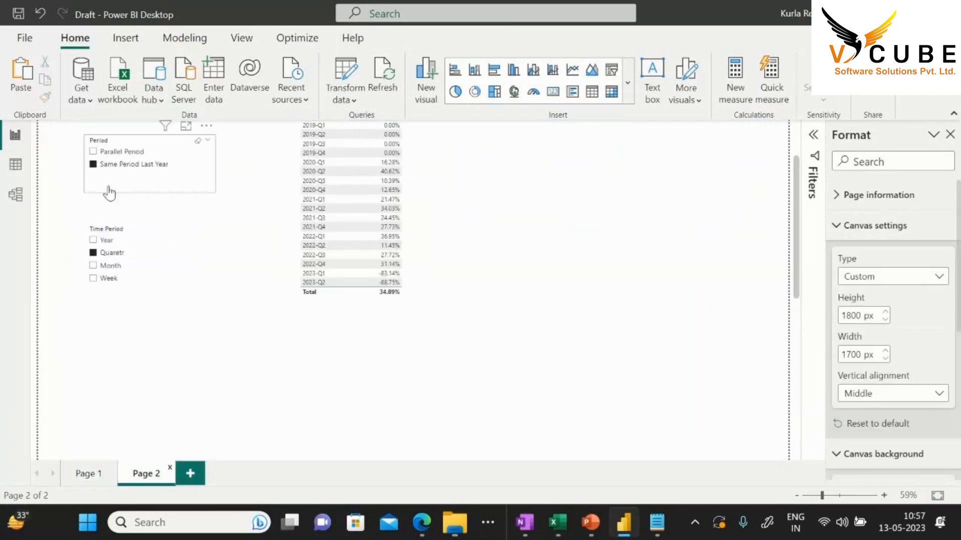
pyautogui.click(115, 154)
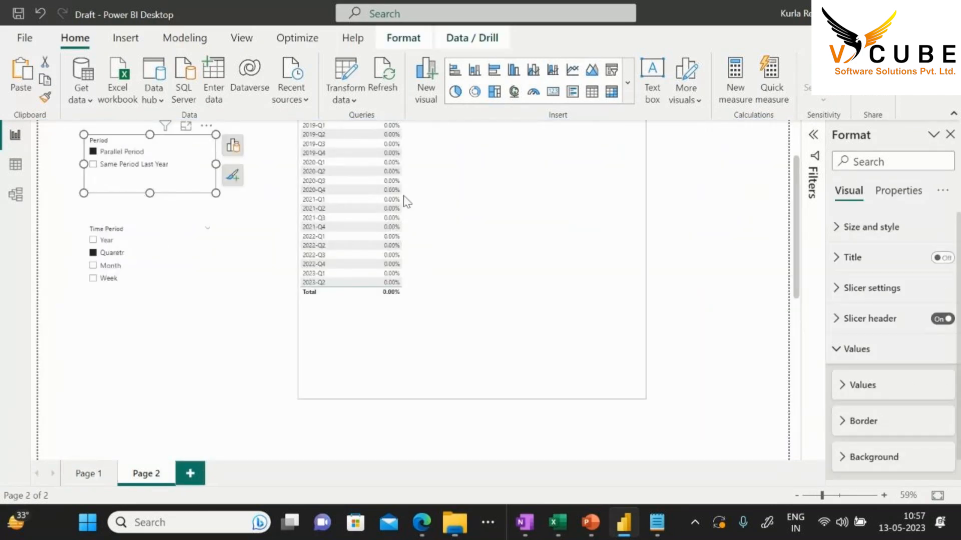
pyautogui.click(451, 203)
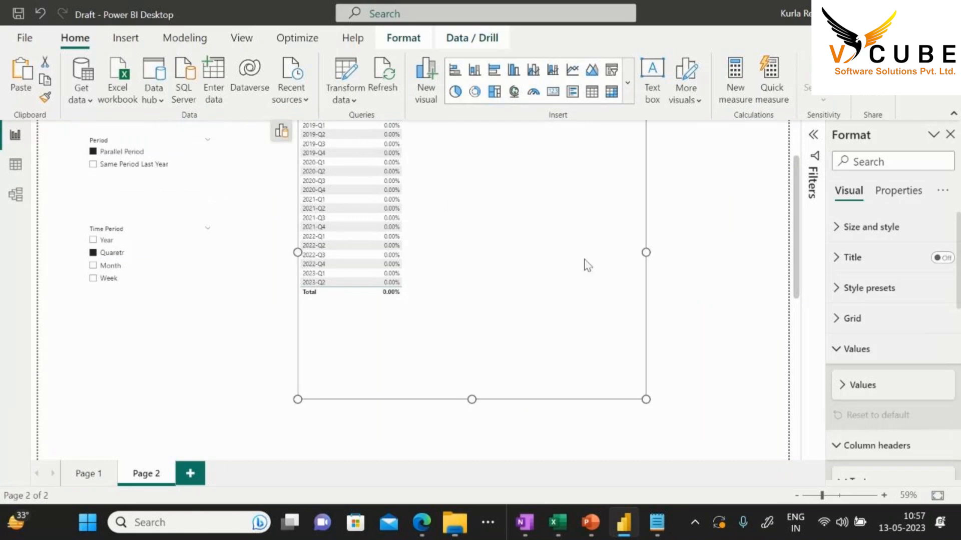
pyautogui.click(115, 264)
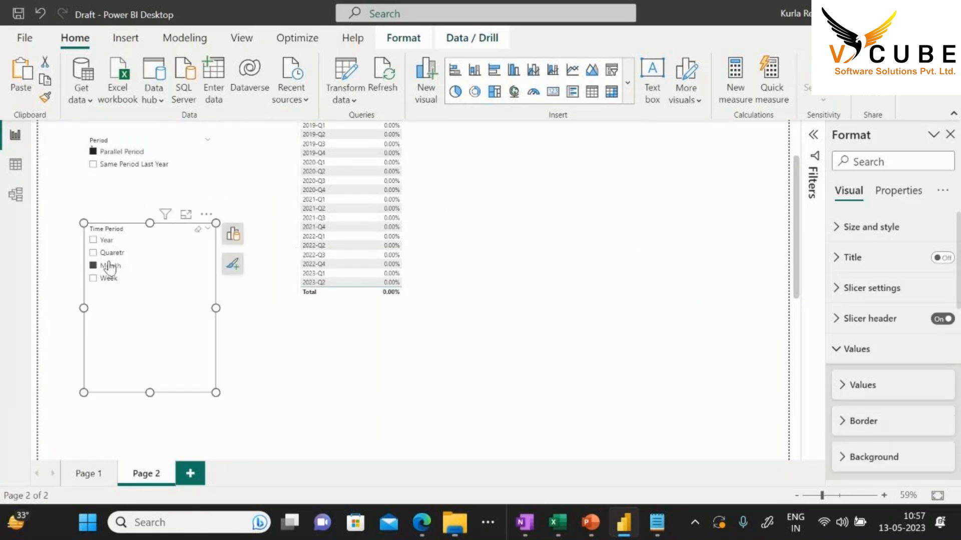
pyautogui.click(110, 281)
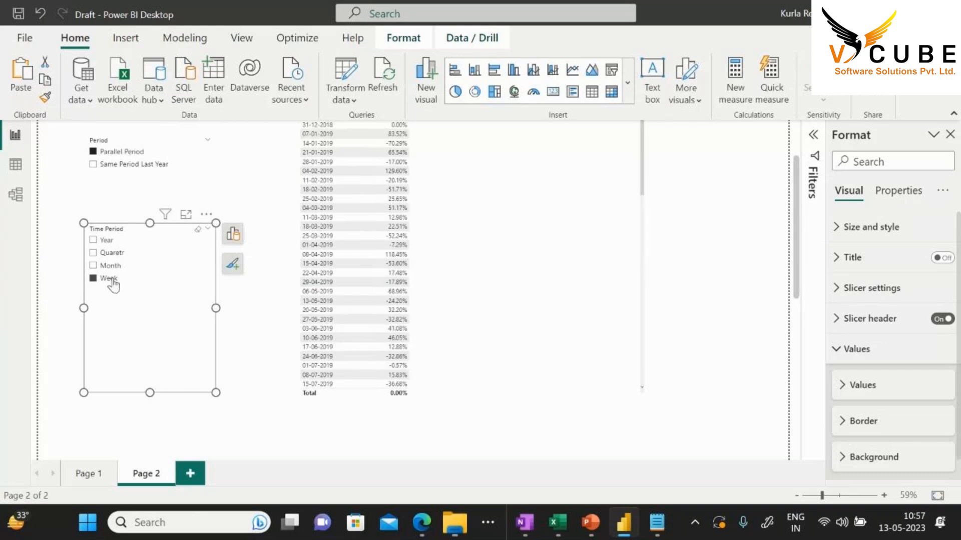
pyautogui.click(108, 254)
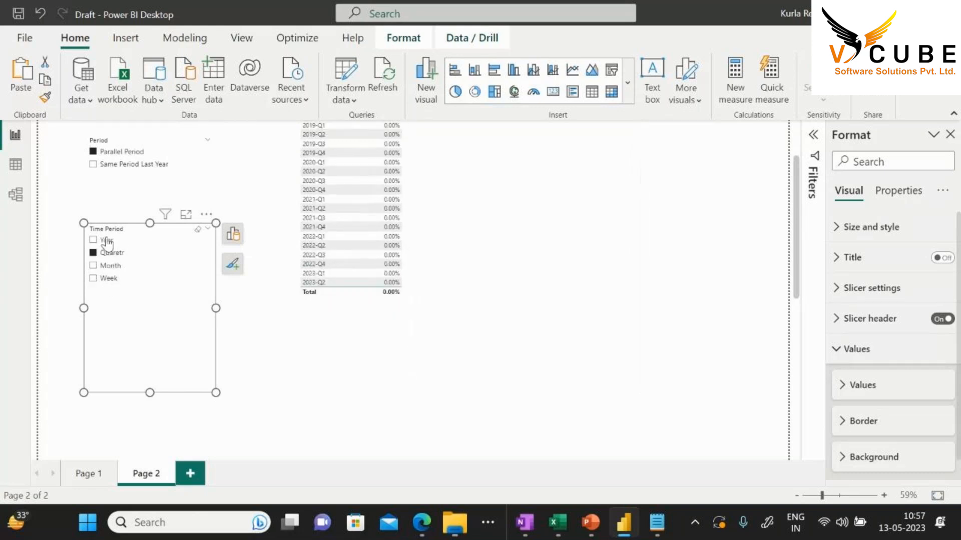
pyautogui.click(106, 240)
pyautogui.click(110, 253)
# Show the data fields in a wider list and open the PREVIOUS QUERTER GROWTH measure from the Master_Data table
pyautogui.click(241, 38)
pyautogui.click(600, 83)
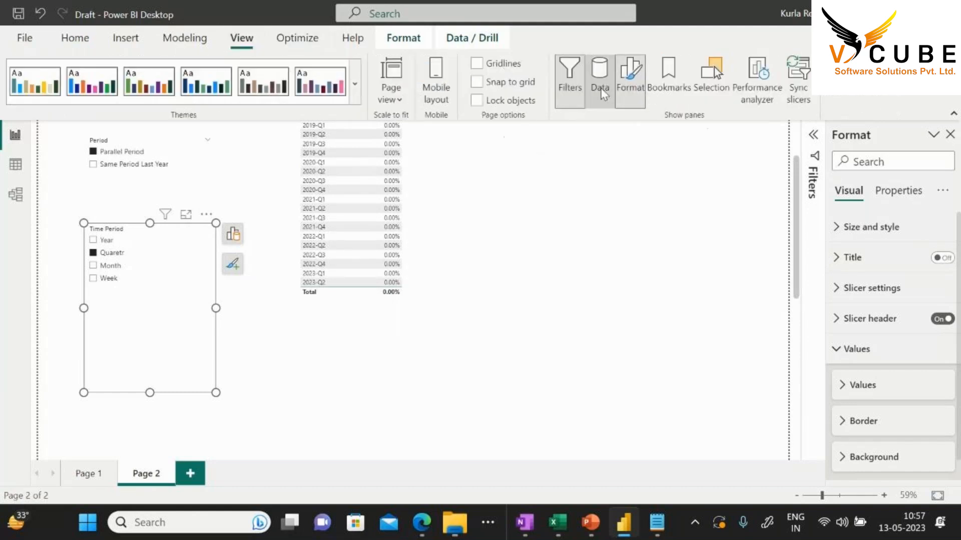
pyautogui.click(640, 103)
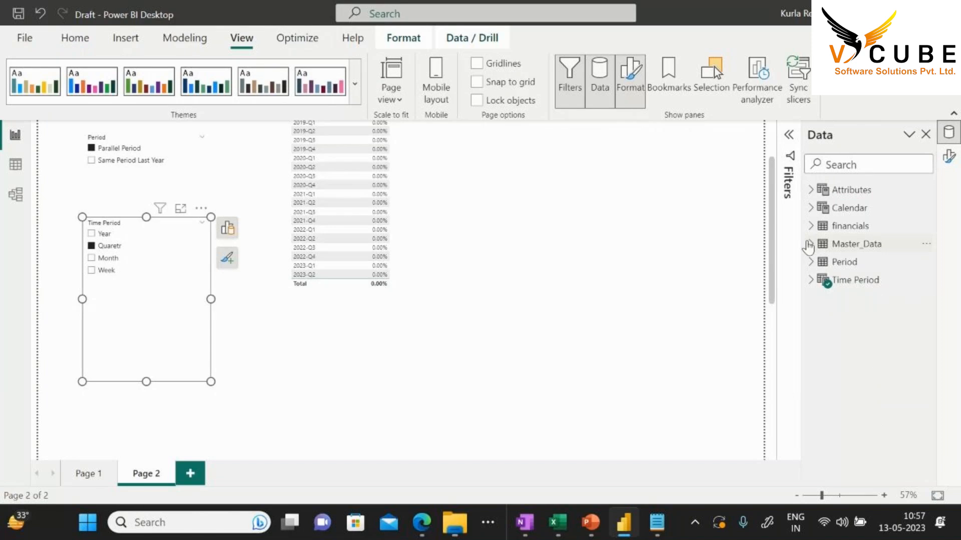
pyautogui.click(811, 244)
pyautogui.scroll(-3, 840, 279)
pyautogui.moveTo(801, 356); pyautogui.dragTo(708, 360)
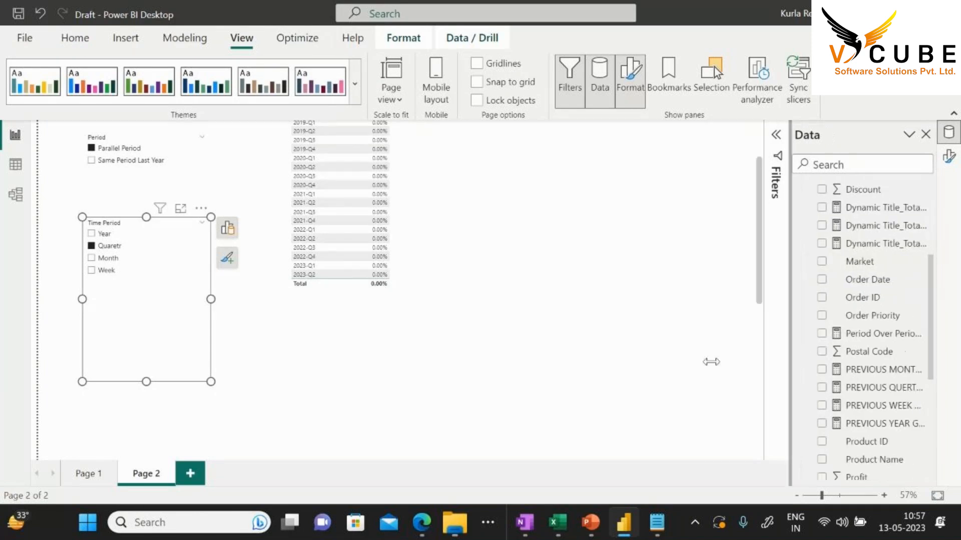
pyautogui.click(823, 388)
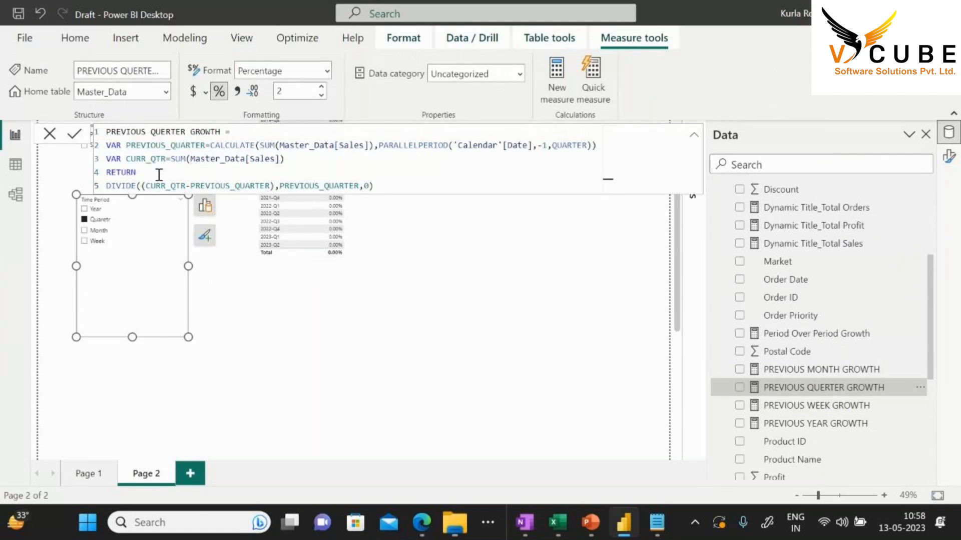
# Examine the PREVIOUS QUERTER GROWTH formula, focusing on CURR_QTR, the PARALLELPERIOD function and its QUARTER interval
pyautogui.click(315, 159)
pyautogui.click(403, 181)
pyautogui.doubleClick(151, 159)
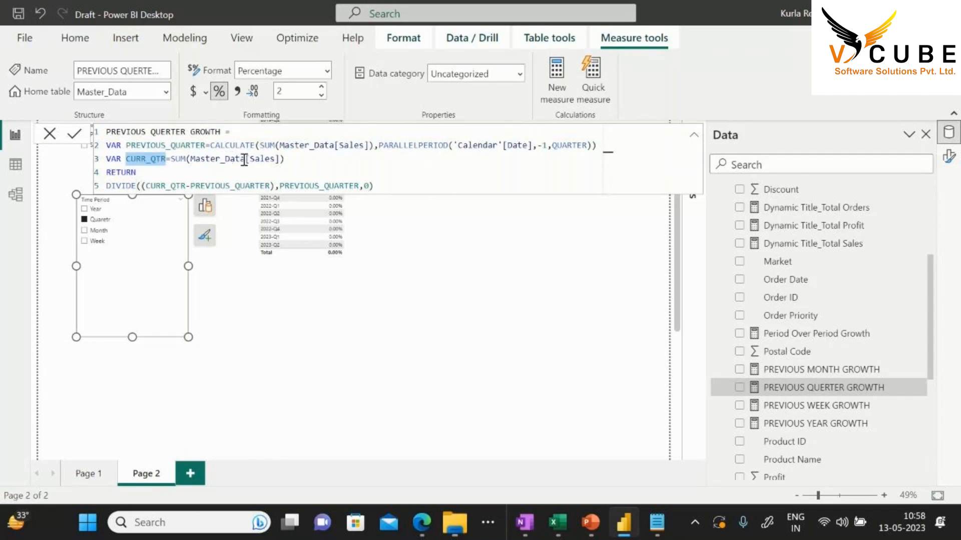
pyautogui.click(396, 188)
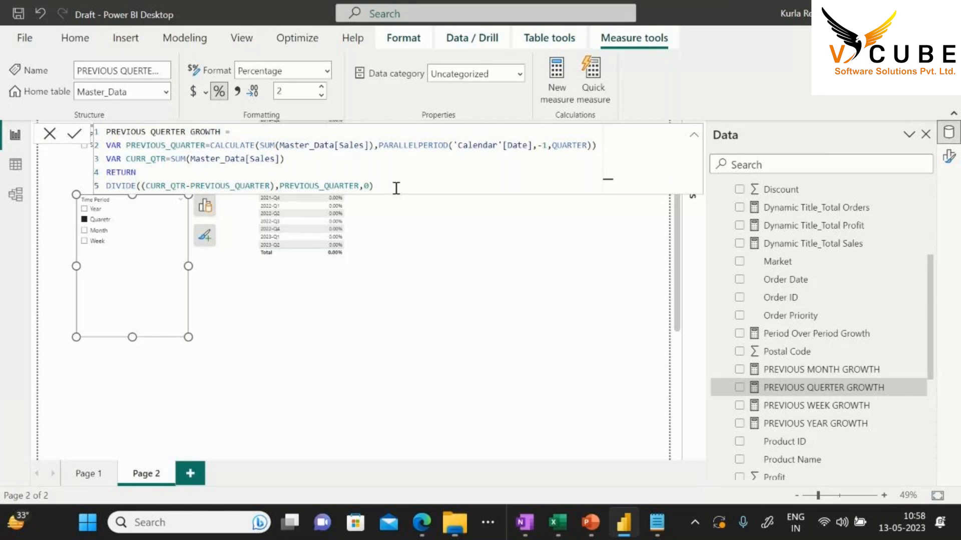
pyautogui.click(399, 253)
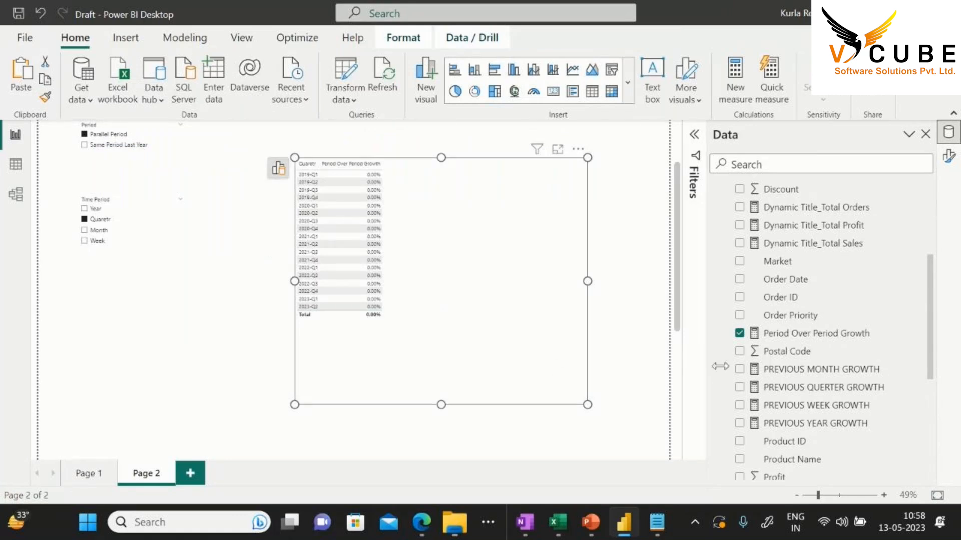
pyautogui.click(833, 393)
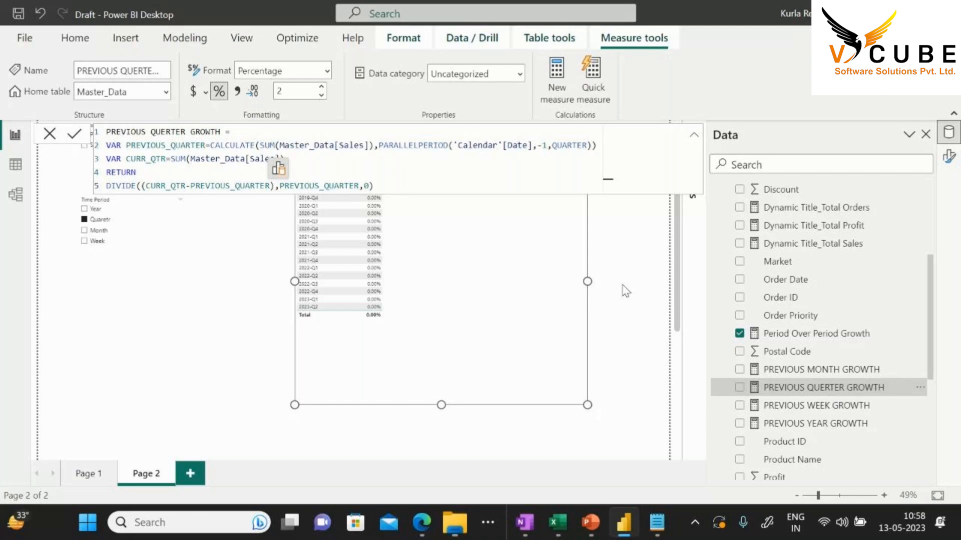
pyautogui.doubleClick(411, 145)
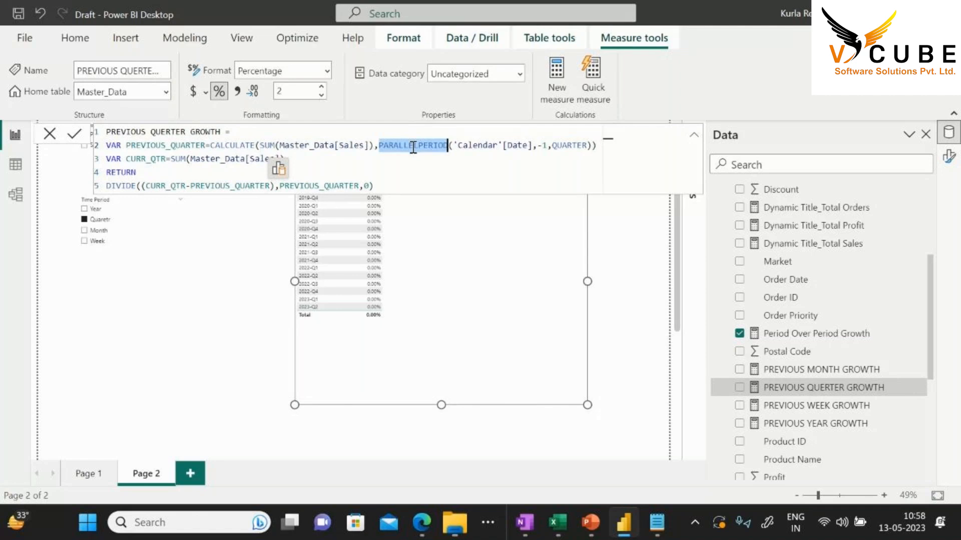
pyautogui.doubleClick(567, 145)
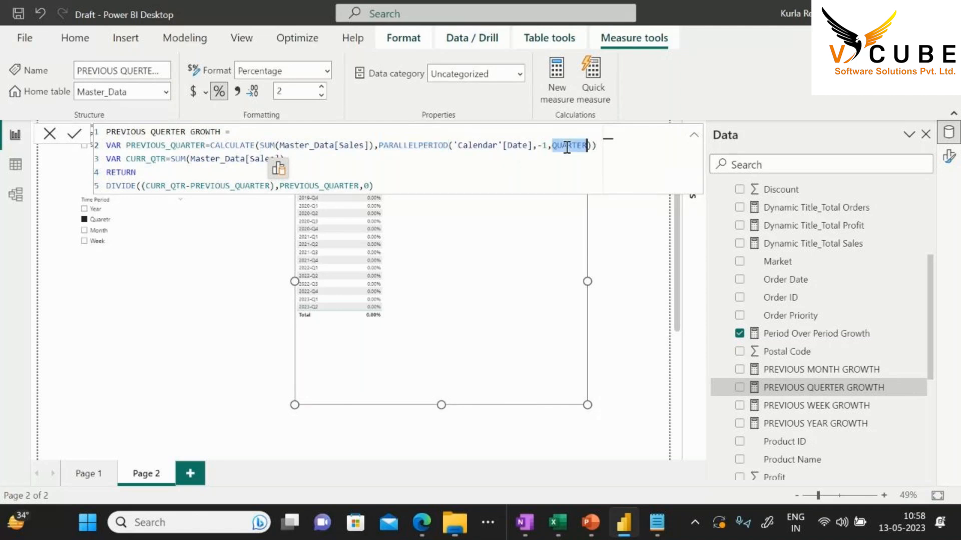
pyautogui.click(437, 186)
# Shrink the Period Over Period Growth table on Page 2 and move it clear of the formula
pyautogui.moveTo(494, 353); pyautogui.dragTo(514, 406)
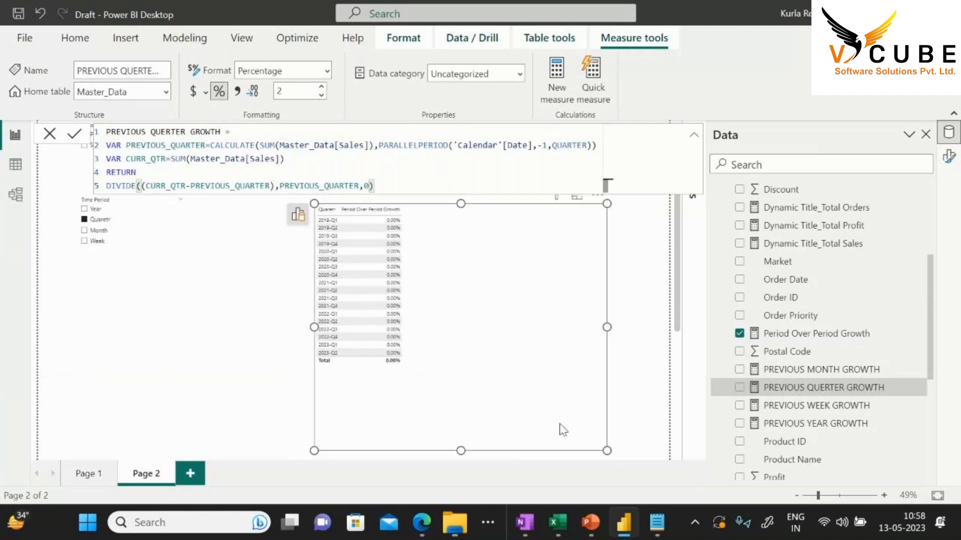
pyautogui.moveTo(607, 450); pyautogui.dragTo(475, 391)
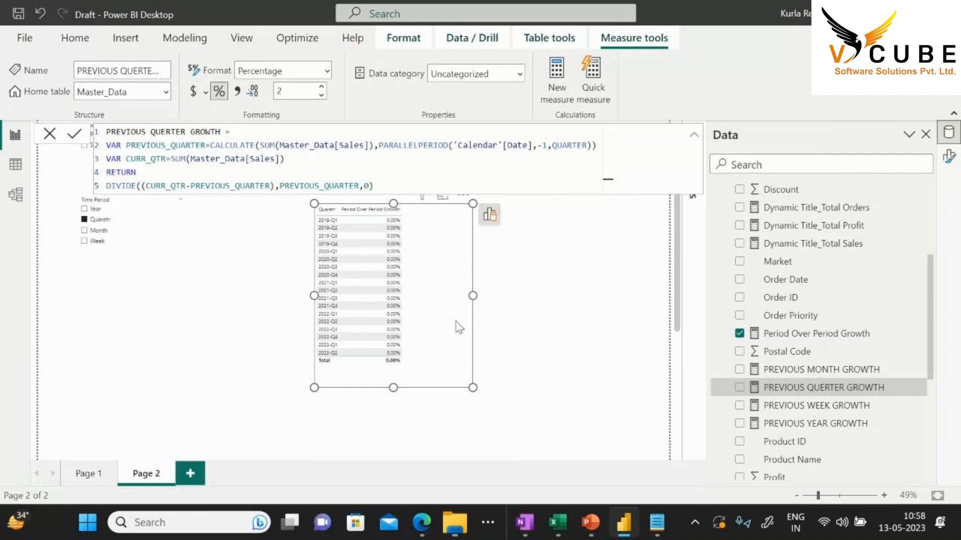
pyautogui.moveTo(455, 322); pyautogui.dragTo(455, 341)
# Add a line after CURR_QTR in the PREVIOUS QUERTER GROWTH formula starting VAR PREVIOUS_QTR=CALCULATE(SUM(Master_Data[Sales]
pyautogui.click(465, 161)
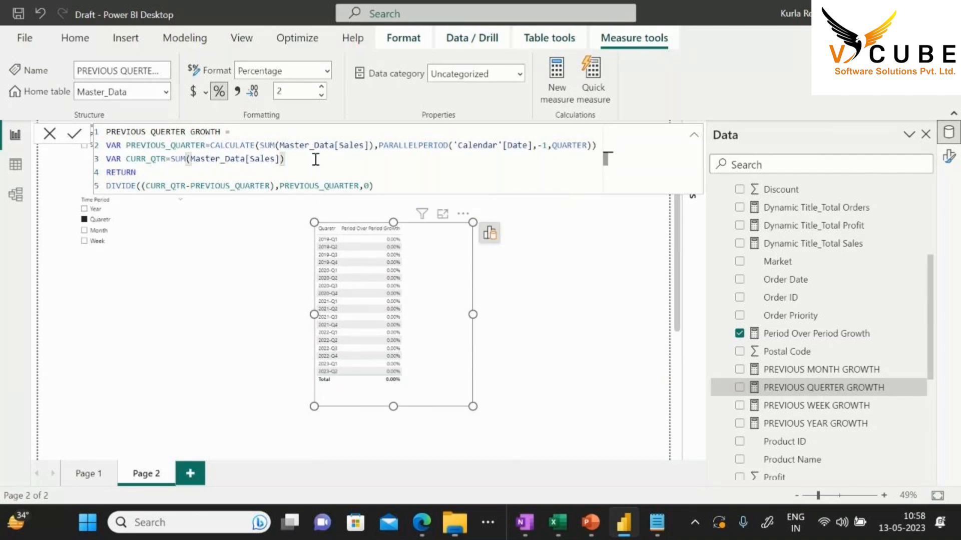
pyautogui.hotkey('shift', 'Return')
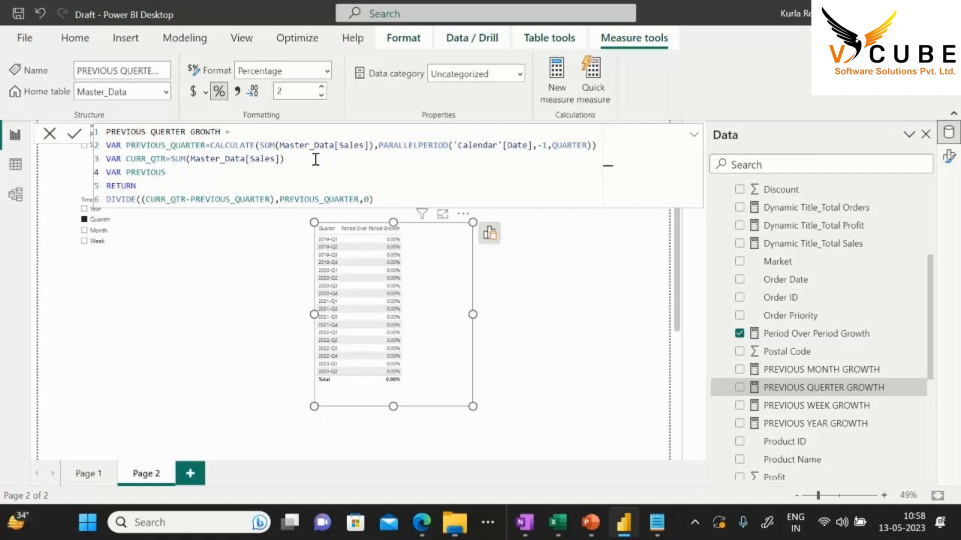
pyautogui.write('VAR PREVIOUS_QTR=CAL')
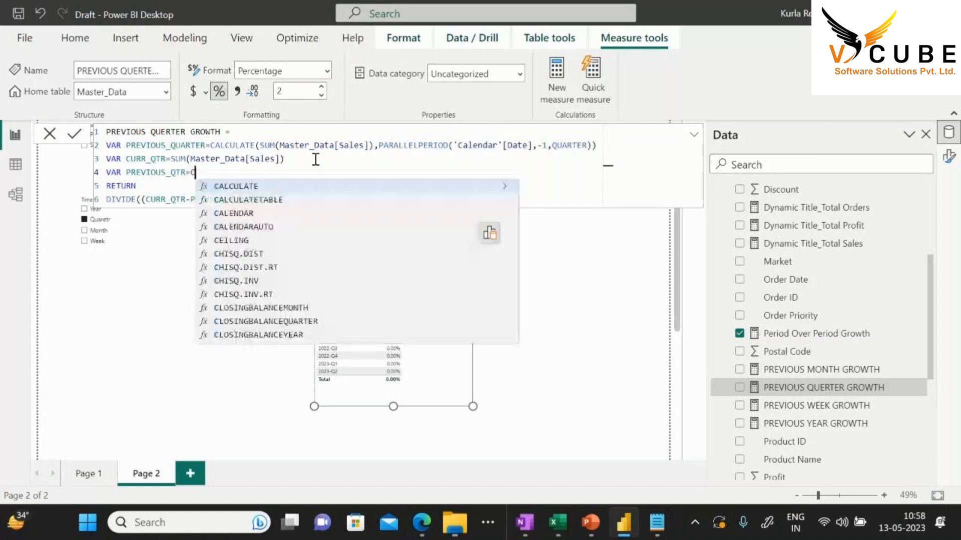
pyautogui.press('Tab')
pyautogui.write('SUM(SALES')
pyautogui.press('Down')
pyautogui.press('Down')
pyautogui.press('Tab')
# Complete the PREVIOUS_QTR variable with the filter PARALLELPERIOD('Calendar'[Date],-1,QUARTER) and close the CALCULATE expression
pyautogui.write('),PAR')
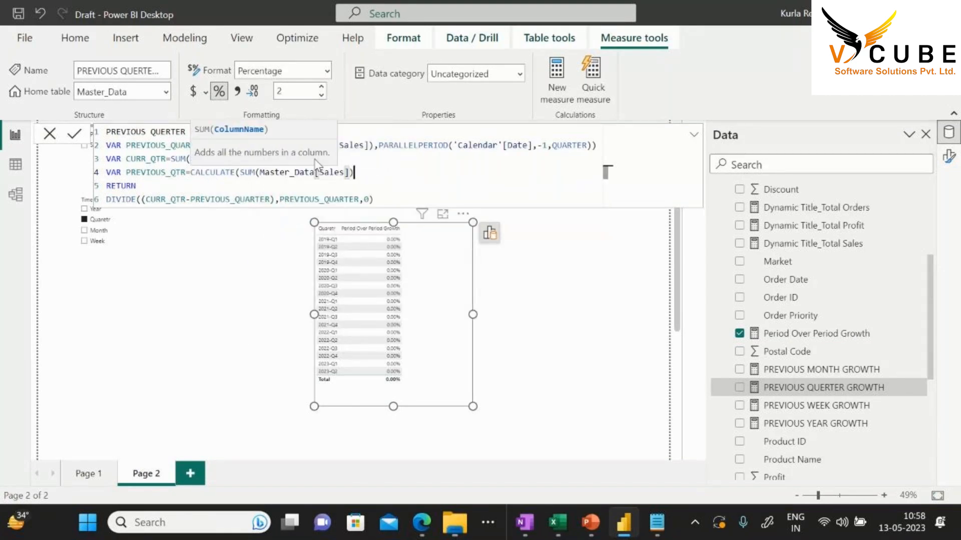
pyautogui.press('Tab')
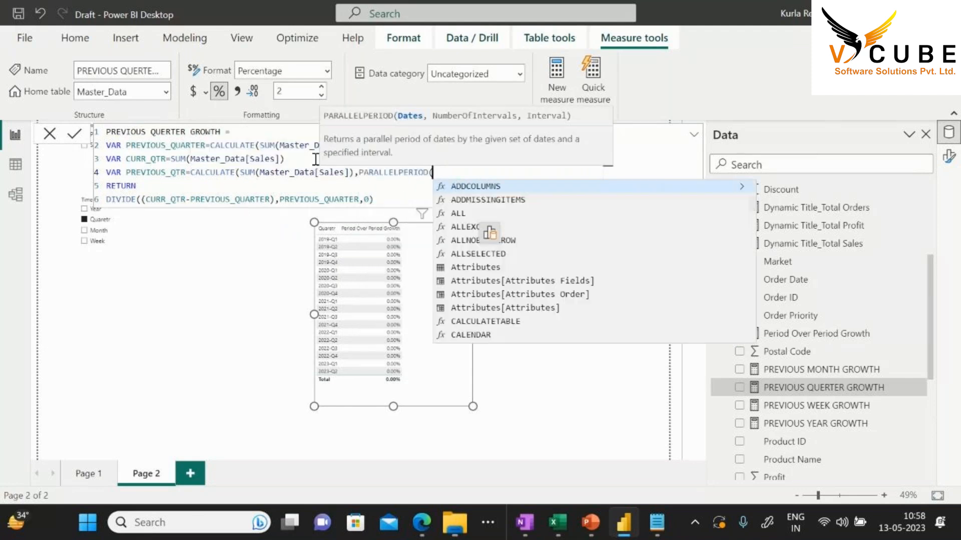
pyautogui.write('DATE')
pyautogui.click(506, 186)
pyautogui.write(',')
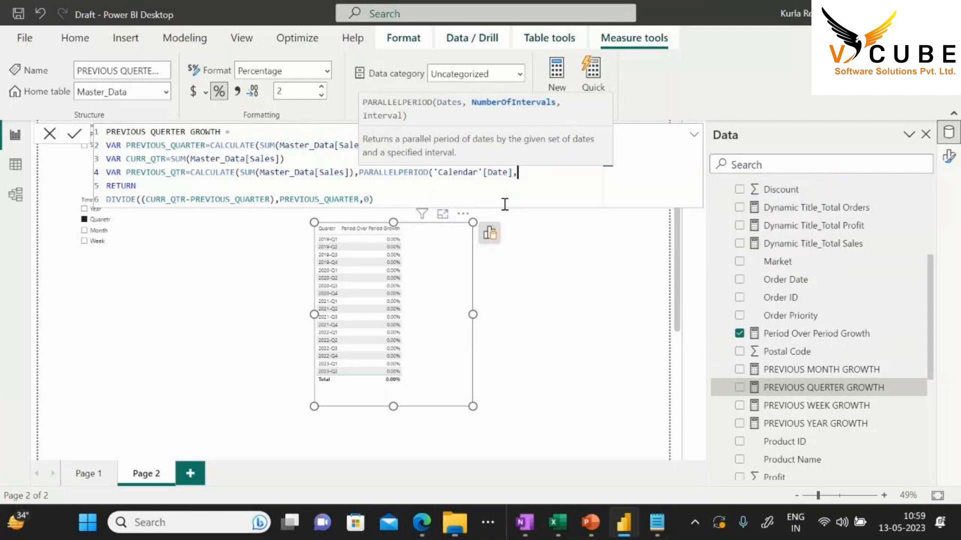
pyautogui.write('-1,')
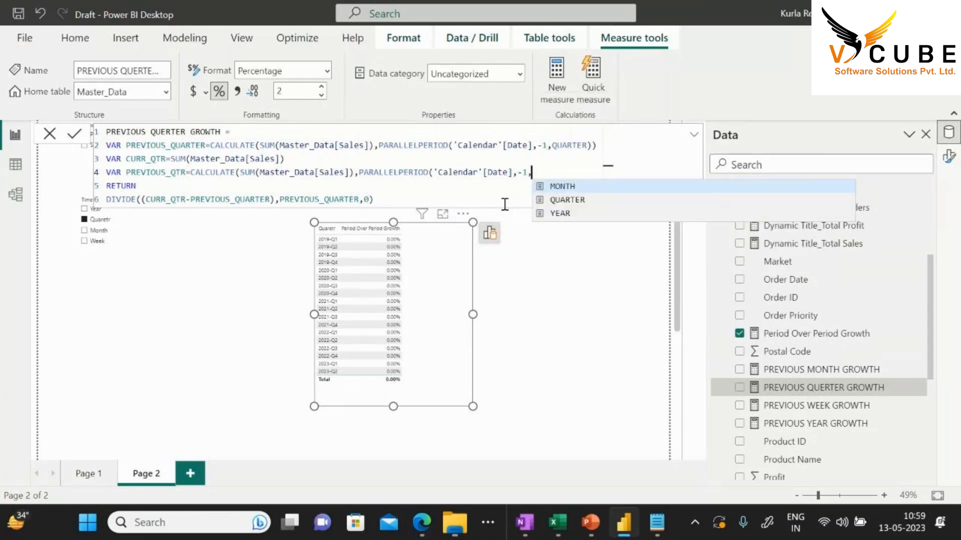
pyautogui.press('Down')
pyautogui.press('Tab')
pyautogui.write(')')
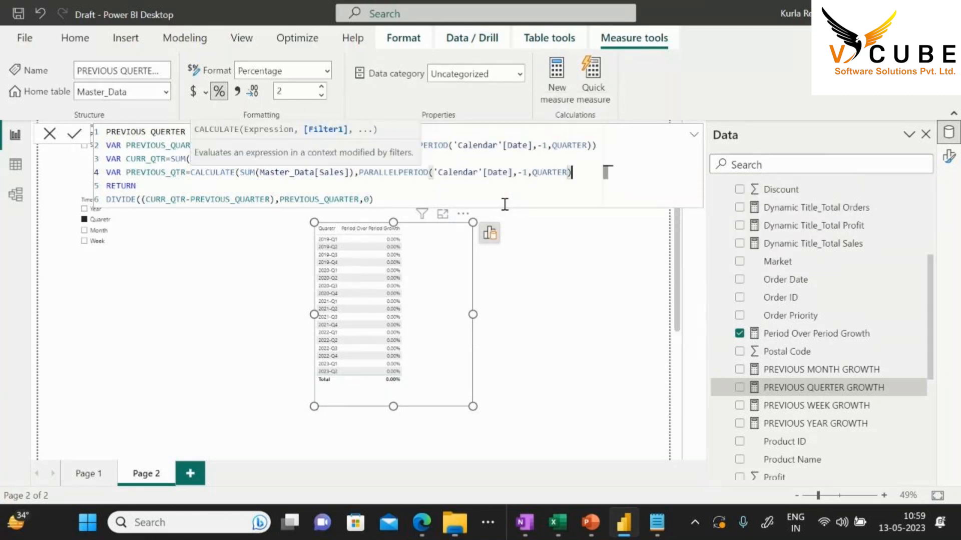
pyautogui.write(')')
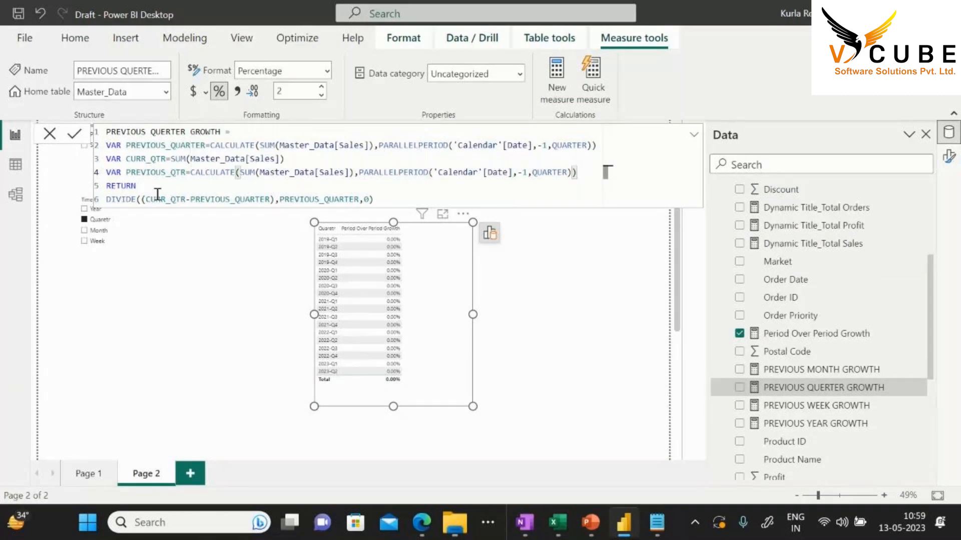
# Make the measure return PREVIOUS_QTR on a new last line, comment out the DIVIDE line, and commit the formula
pyautogui.doubleClick(150, 174)
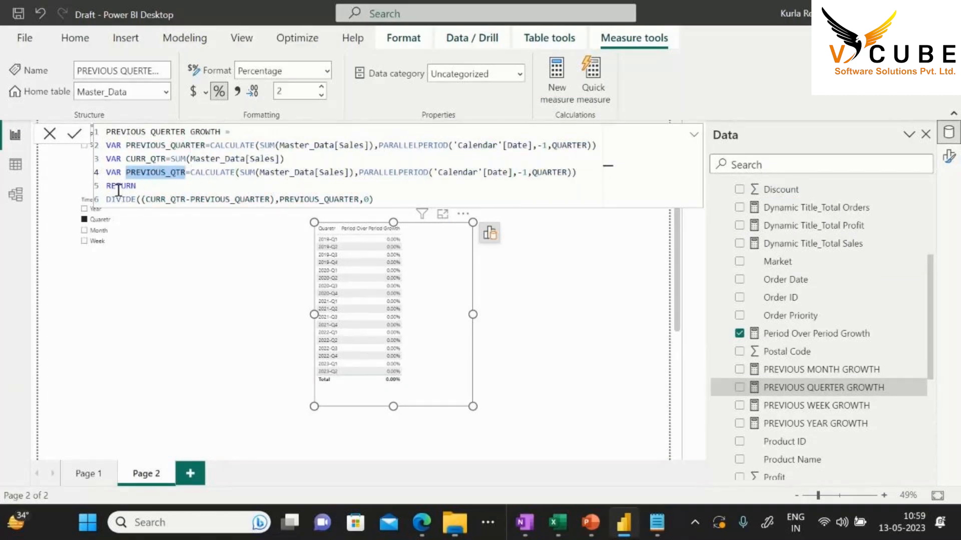
pyautogui.hotkey('ctrl', 'c')
pyautogui.click(397, 197)
pyautogui.press('Return')
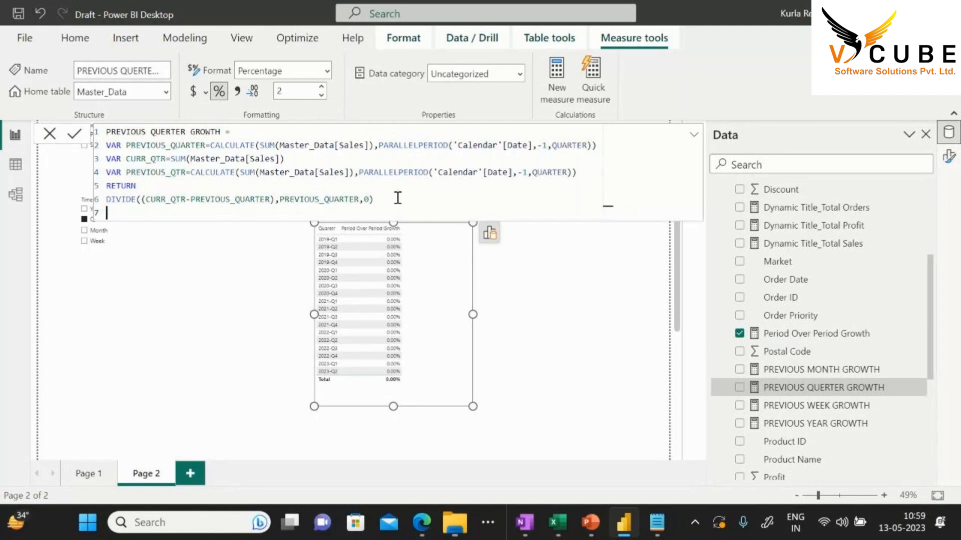
pyautogui.hotkey('ctrl', 'v')
pyautogui.click(108, 200)
pyautogui.write('//')
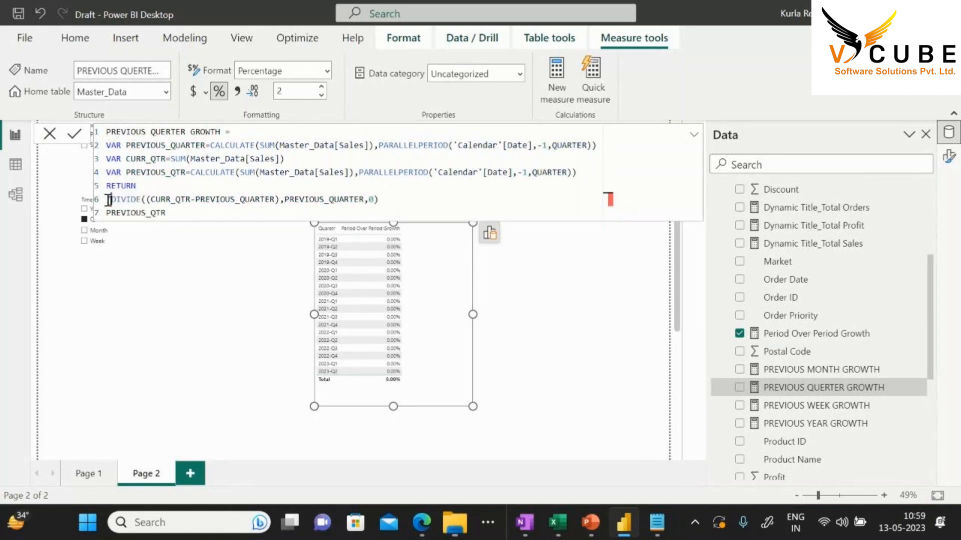
pyautogui.press('Return')
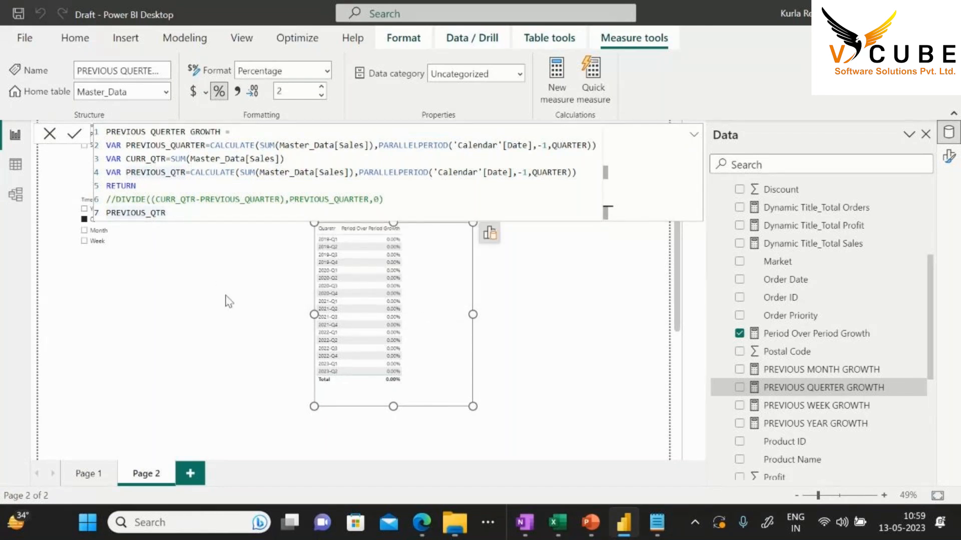
# Add PREVIOUS QUERTER GROWTH to the Page 2 growth table, moving the table up and widening it to fit the column
pyautogui.click(207, 315)
pyautogui.click(437, 278)
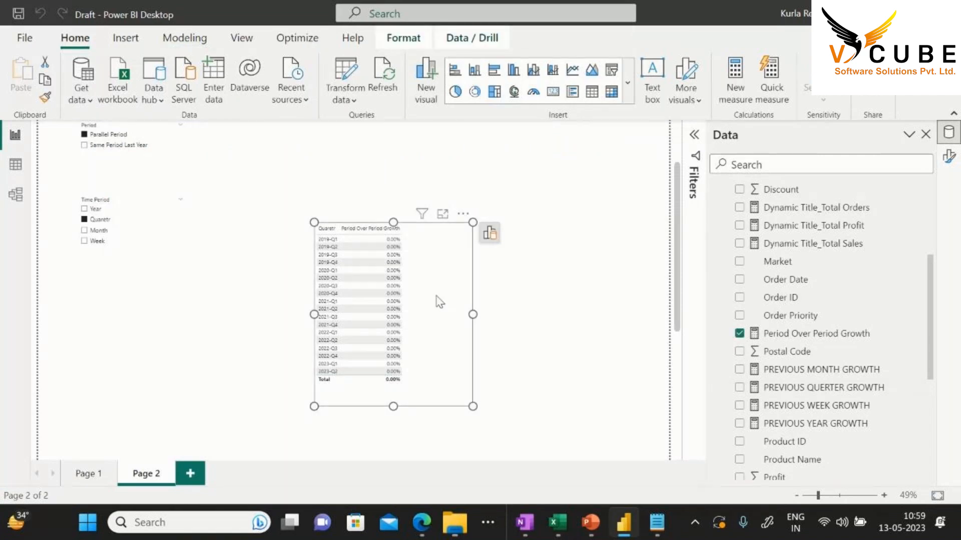
pyautogui.moveTo(439, 300); pyautogui.dragTo(431, 278)
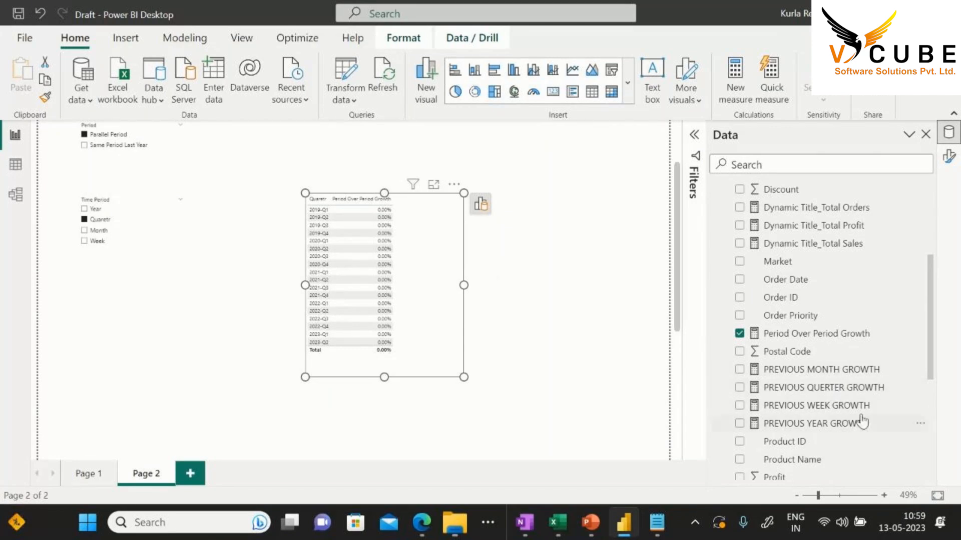
pyautogui.click(739, 387)
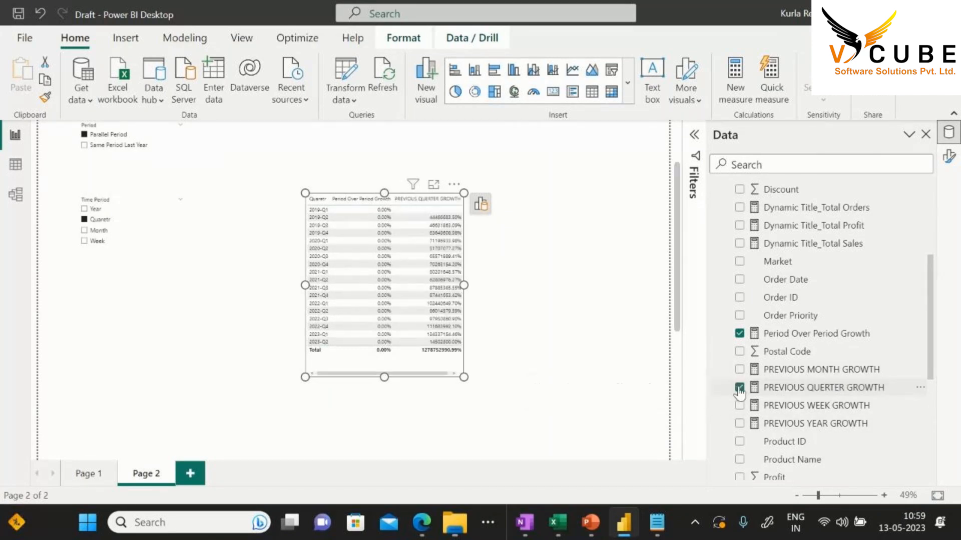
pyautogui.moveTo(465, 377); pyautogui.dragTo(496, 378)
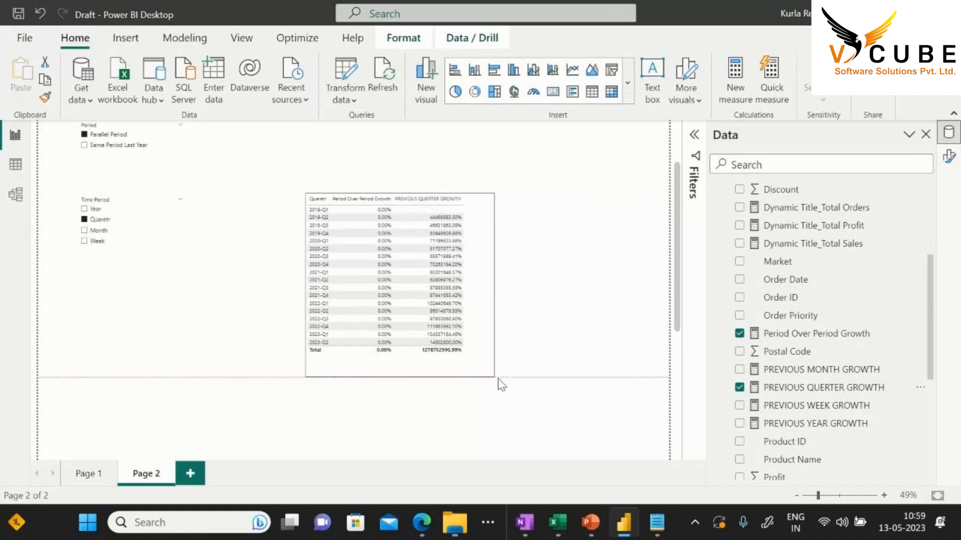
# In the PREVIOUS QUERTER GROWTH formula, comment out the PREVIOUS_QTR return line, reactivate the DIVIDE line and commit
pyautogui.click(846, 388)
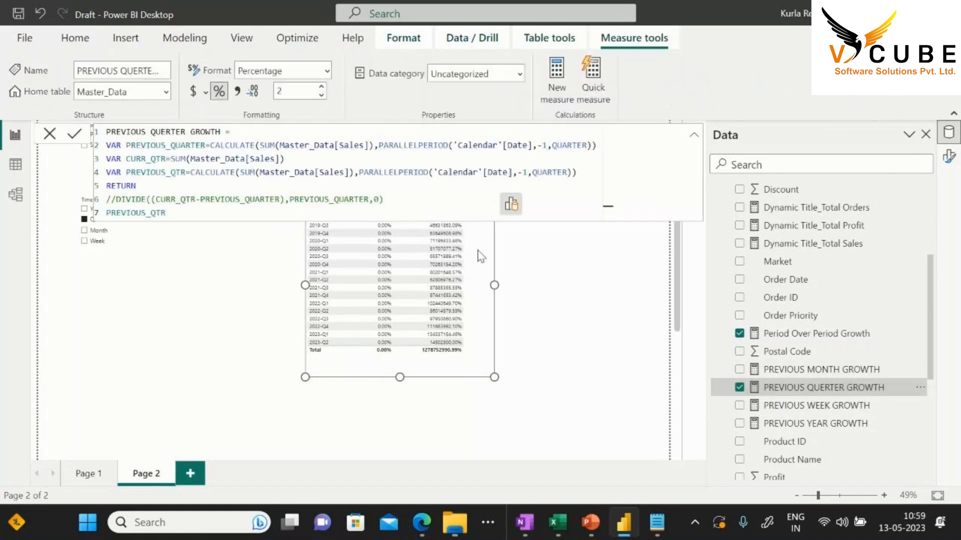
pyautogui.click(107, 212)
pyautogui.write('//')
pyautogui.click(114, 199)
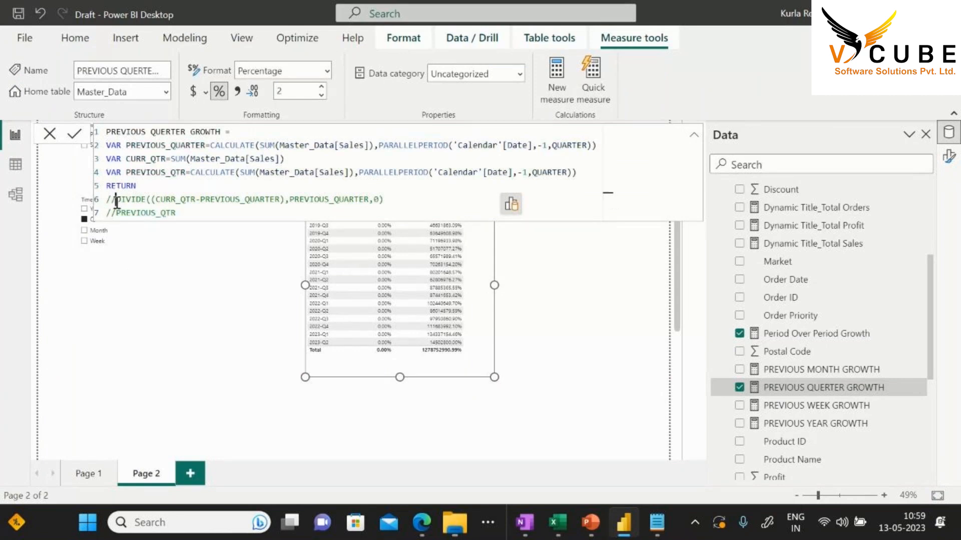
pyautogui.press('BackSpace')
pyautogui.press('BackSpace')
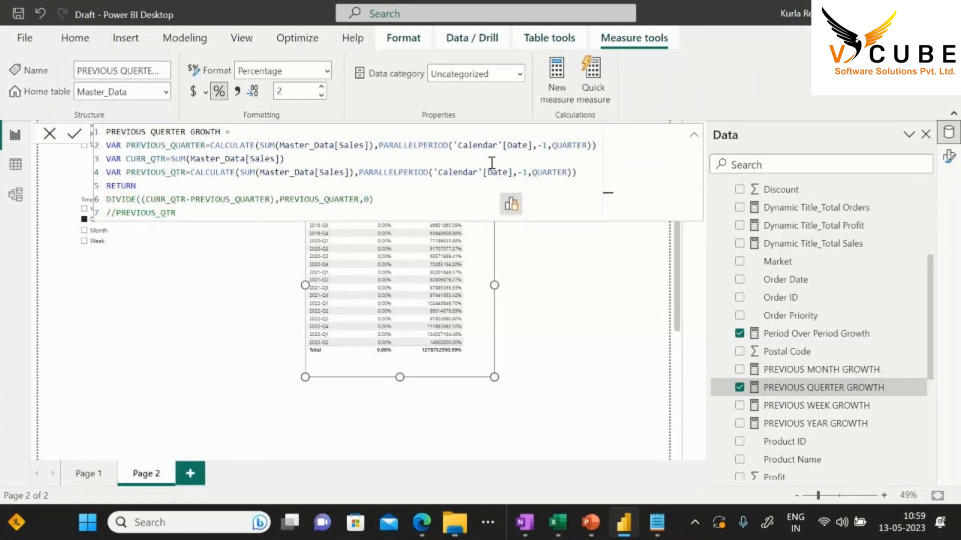
pyautogui.press('Return')
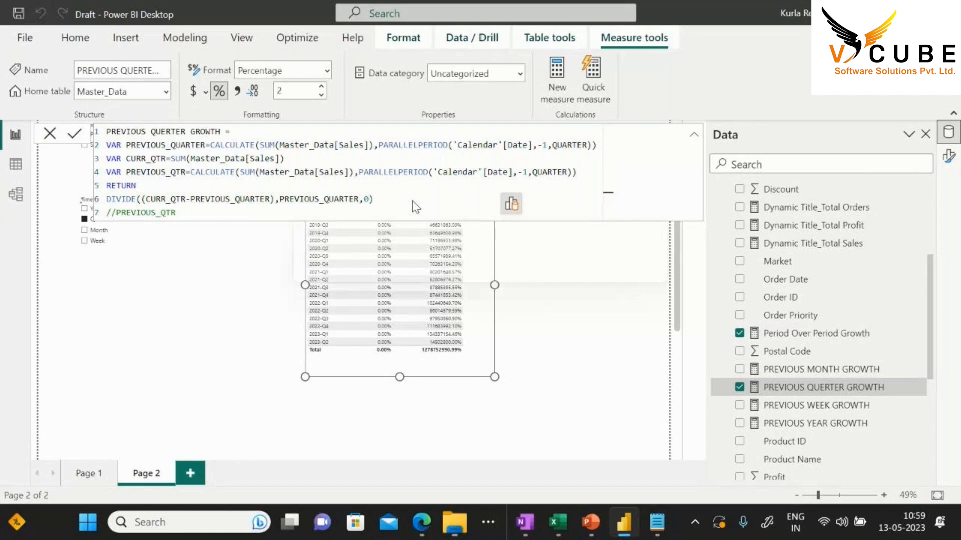
pyautogui.click(532, 265)
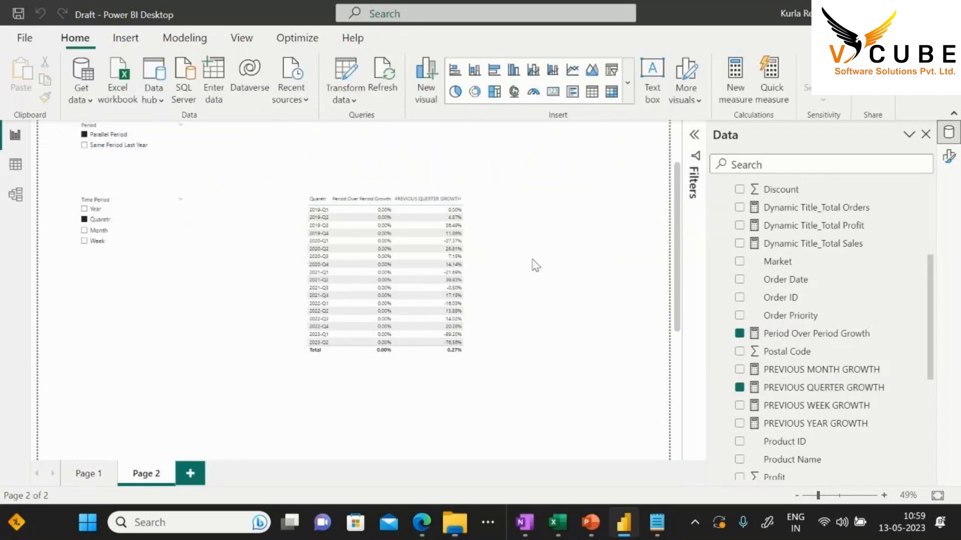
# Compare the Quarter condition in the Period Over Period Growth formula with the Time Period slicer's options, moving the slicer clear of the formula
pyautogui.click(799, 336)
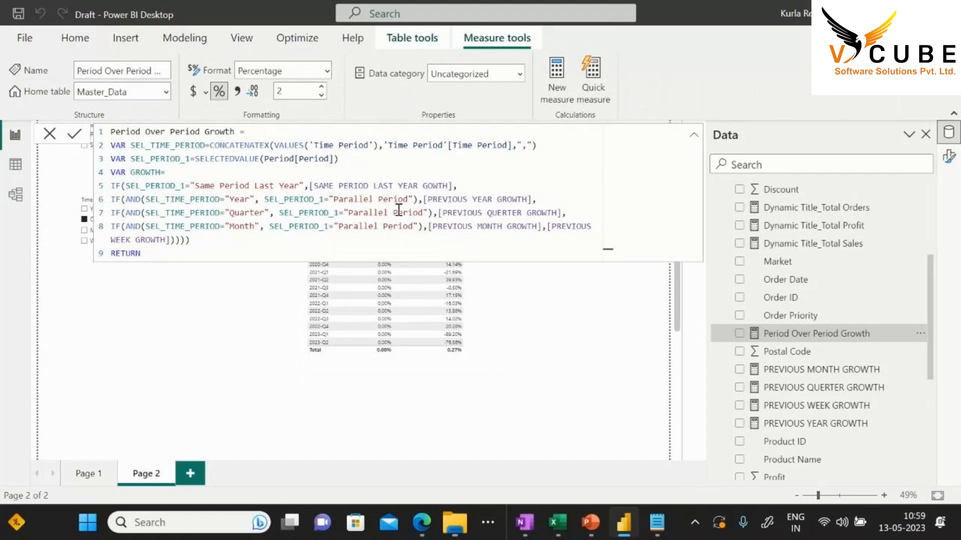
pyautogui.click(483, 214)
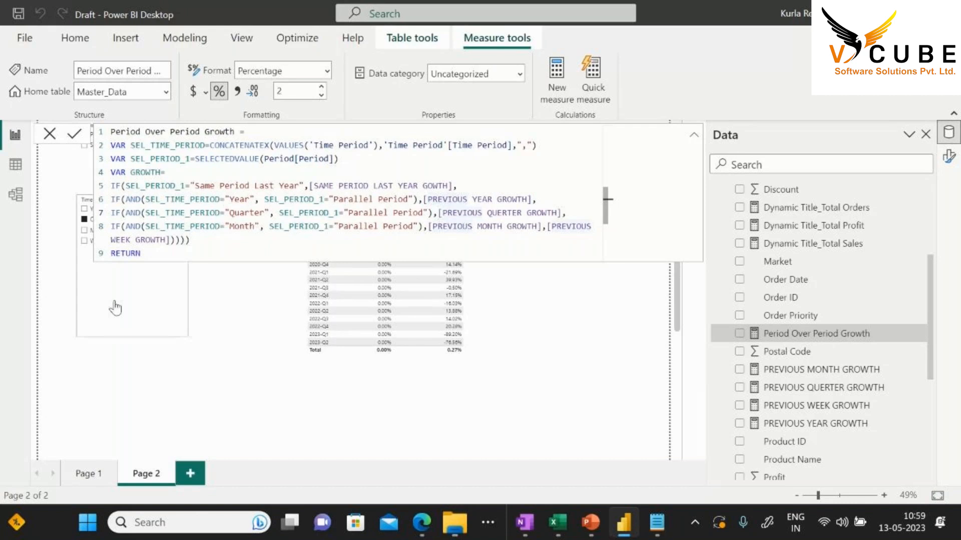
pyautogui.click(113, 333)
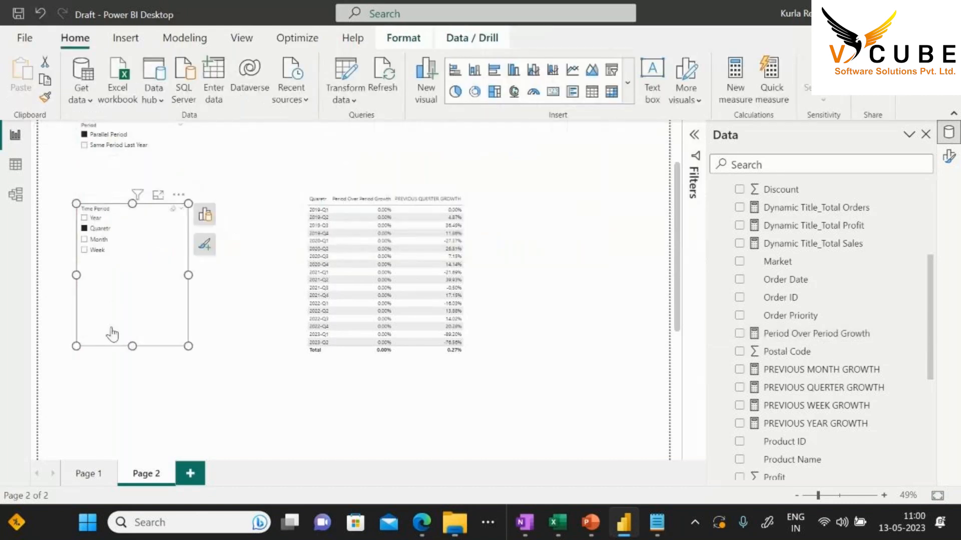
pyautogui.click(823, 336)
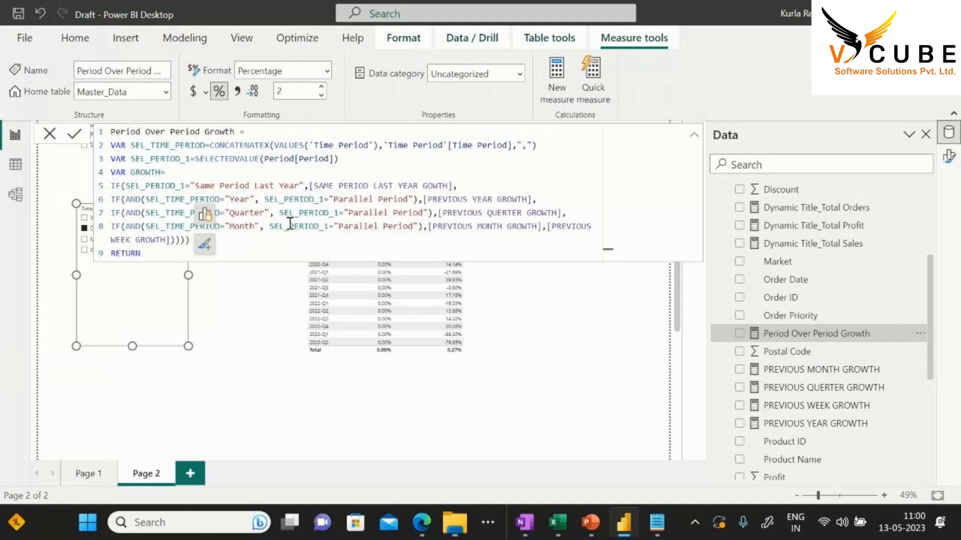
pyautogui.moveTo(129, 310); pyautogui.dragTo(144, 367)
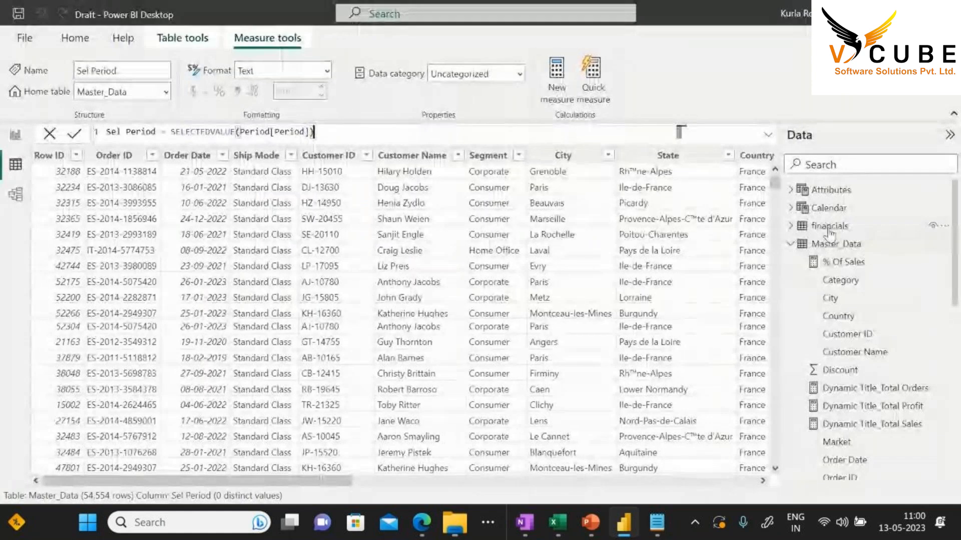
# Open the Time Period table in the data view and correct the misspelled Quaretr label in its formula to Quarter
pyautogui.click(790, 244)
pyautogui.click(828, 280)
pyautogui.click(165, 159)
pyautogui.press('BackSpace')
pyautogui.press('BackSpace')
pyautogui.press('BackSpace')
pyautogui.press('BackSpace')
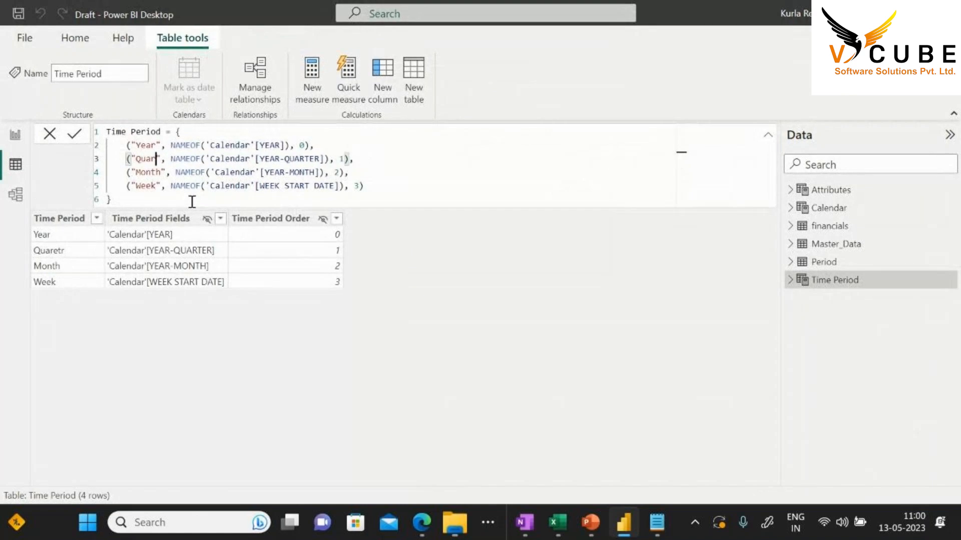
pyautogui.write('RTE')
pyautogui.press('BackSpace')
pyautogui.press('BackSpace')
pyautogui.press('BackSpace')
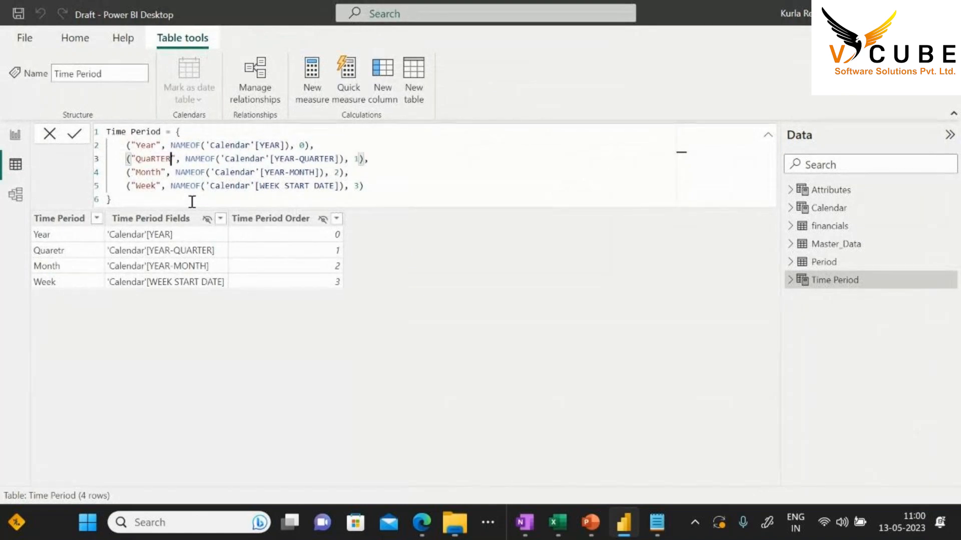
pyautogui.write('rter')
pyautogui.click(205, 202)
pyautogui.press('Return')
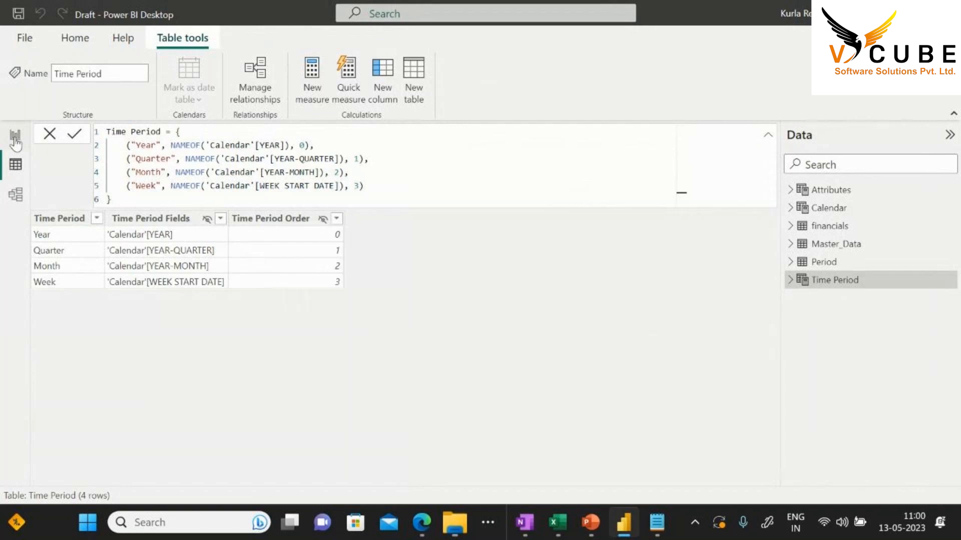
# Return to the report and test the Page 1 growth chart with Month and Same Period Last Year
pyautogui.click(15, 137)
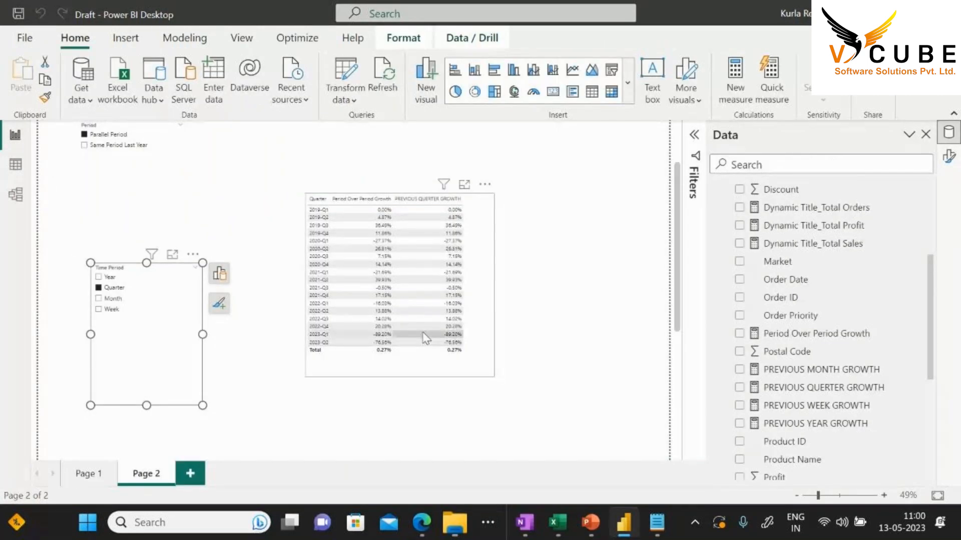
pyautogui.click(80, 474)
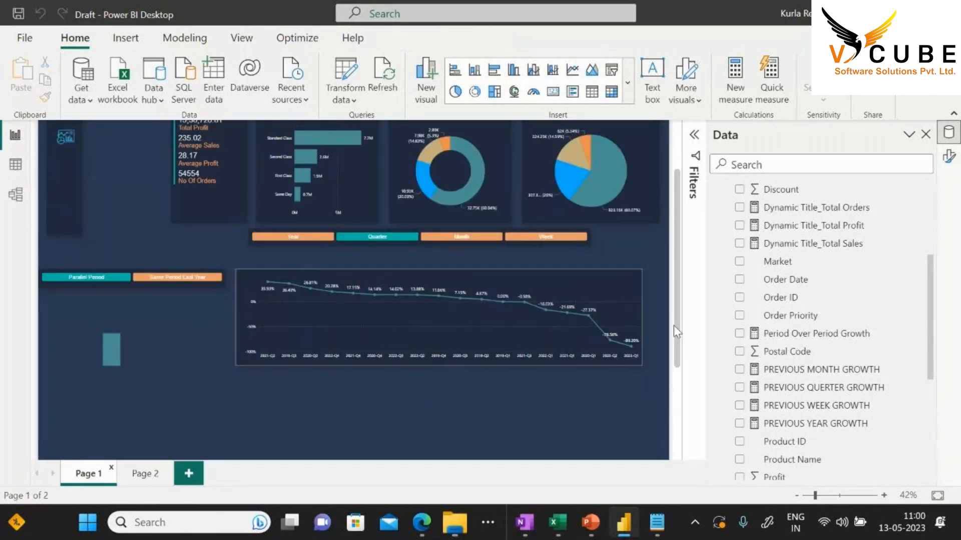
pyautogui.click(457, 237)
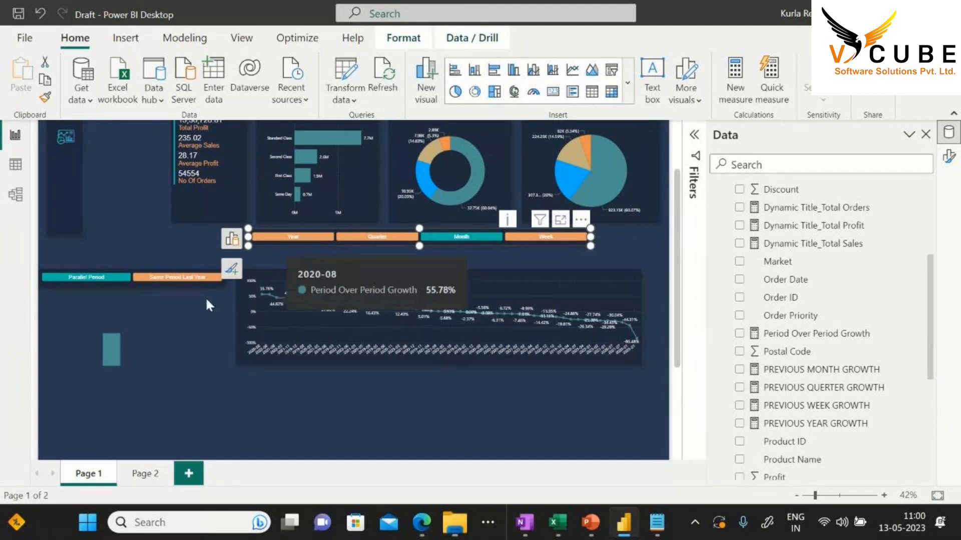
pyautogui.click(171, 283)
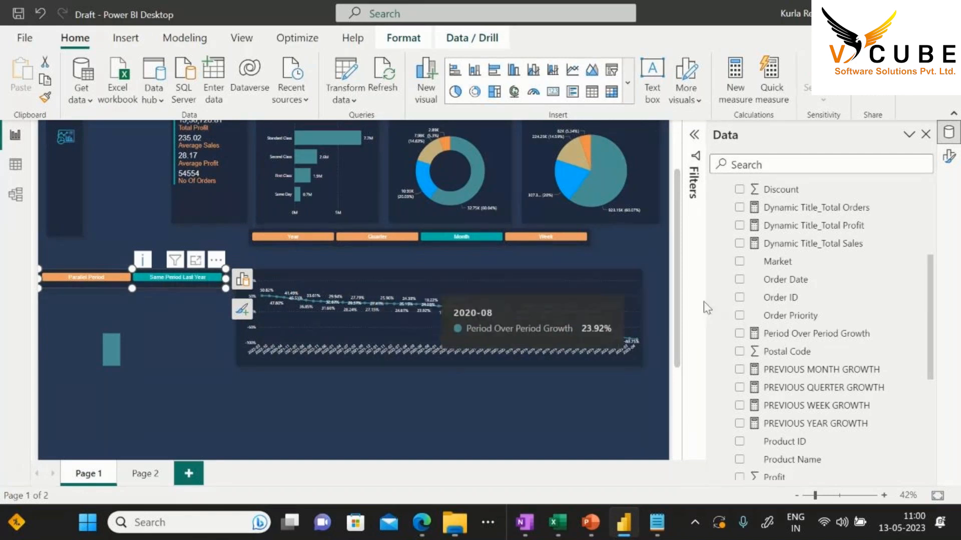
pyautogui.click(388, 273)
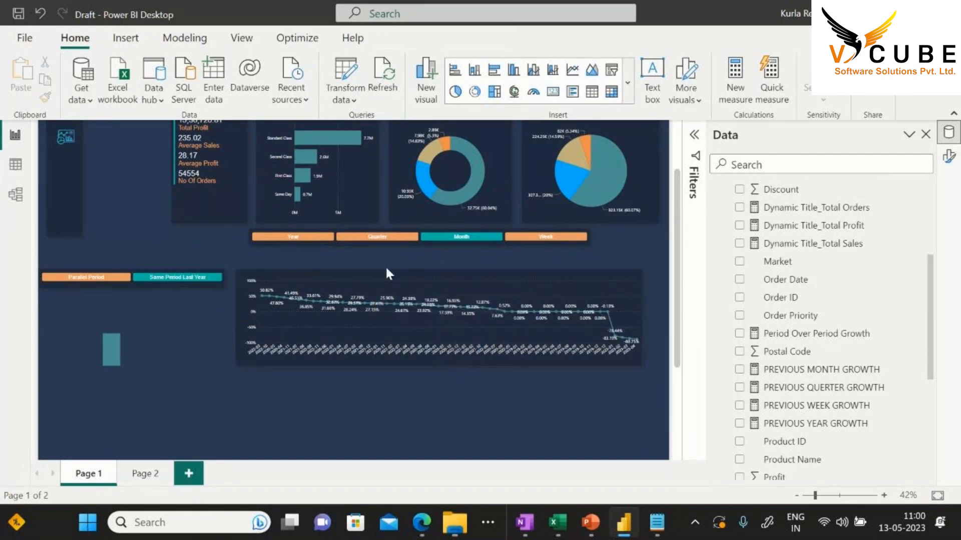
# Set the button width of the Year/Quarter/Month/Week chiclet slicer to 150
pyautogui.click(416, 244)
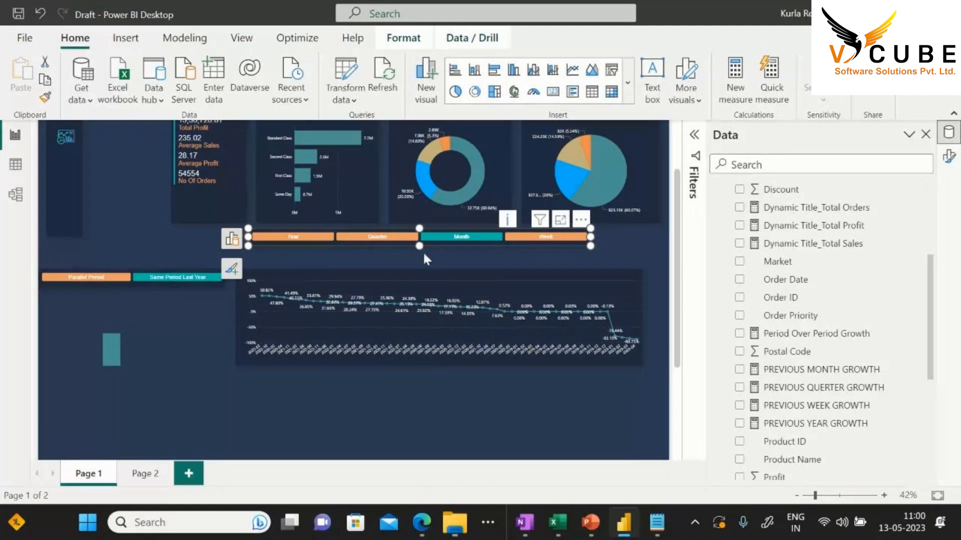
pyautogui.click(949, 156)
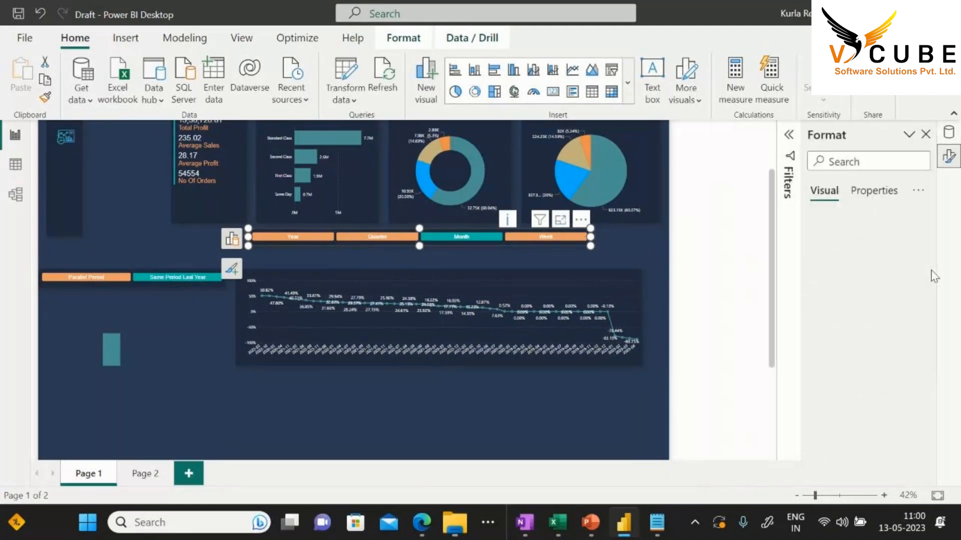
pyautogui.click(822, 289)
pyautogui.click(822, 289)
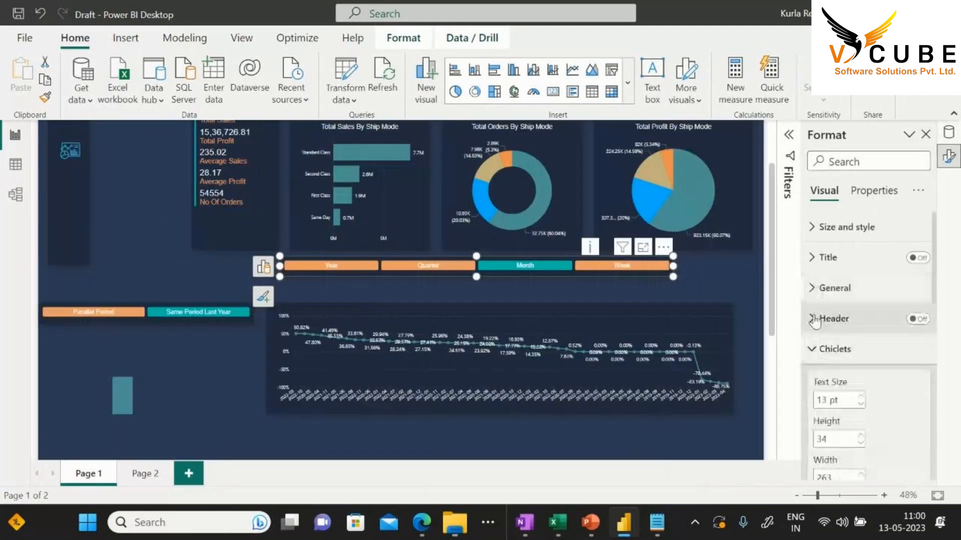
pyautogui.scroll(-1, 860, 407)
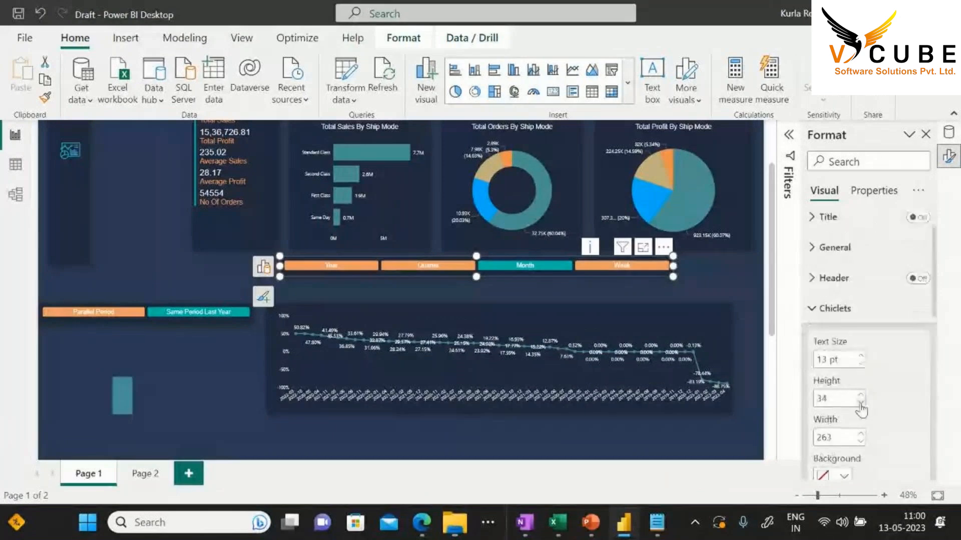
pyautogui.scroll(-2, 863, 407)
pyautogui.click(861, 362)
pyautogui.click(861, 362)
pyautogui.click(861, 362)
pyautogui.click(861, 362)
pyautogui.click(861, 363)
pyautogui.click(861, 363)
pyautogui.click(862, 363)
pyautogui.click(862, 363)
pyautogui.click(861, 363)
pyautogui.click(861, 362)
pyautogui.click(861, 362)
pyautogui.click(861, 362)
pyautogui.click(861, 362)
pyautogui.click(861, 362)
pyautogui.click(860, 363)
pyautogui.click(861, 363)
pyautogui.doubleClick(820, 358)
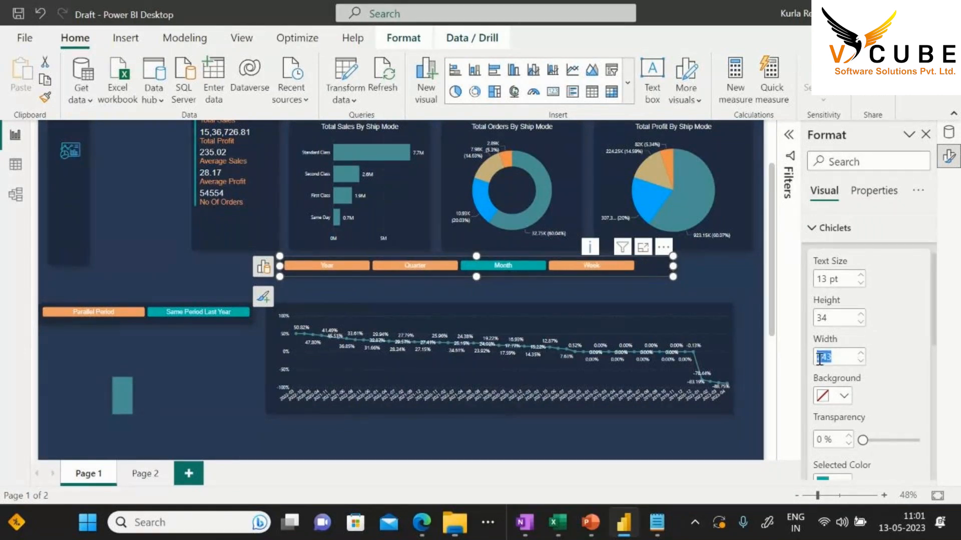
pyautogui.write('100')
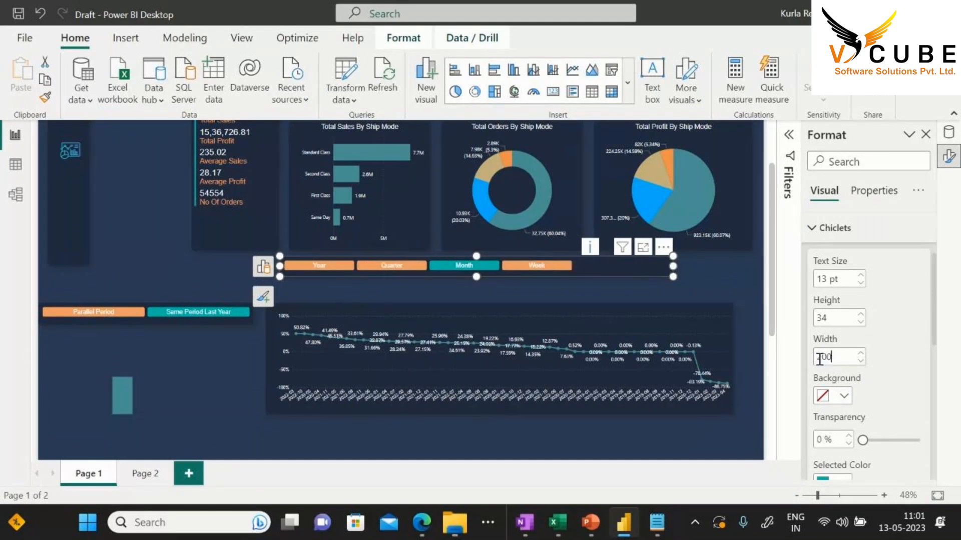
pyautogui.moveTo(831, 358); pyautogui.dragTo(817, 357)
pyautogui.write('150')
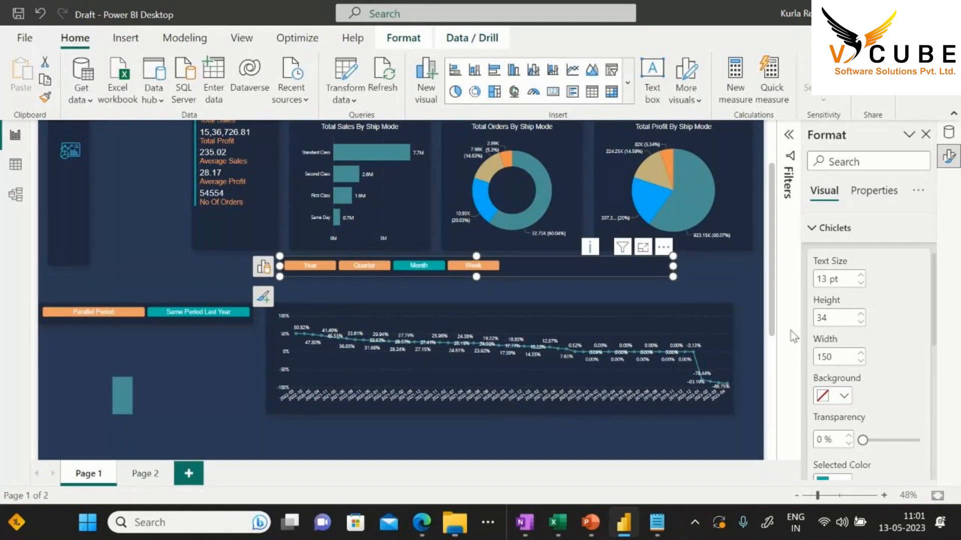
# Narrow the Year/Quarter/Month/Week slicer around its buttons and place the Parallel Period/Same Period Last Year slicer beside it in the same row
pyautogui.click(587, 283)
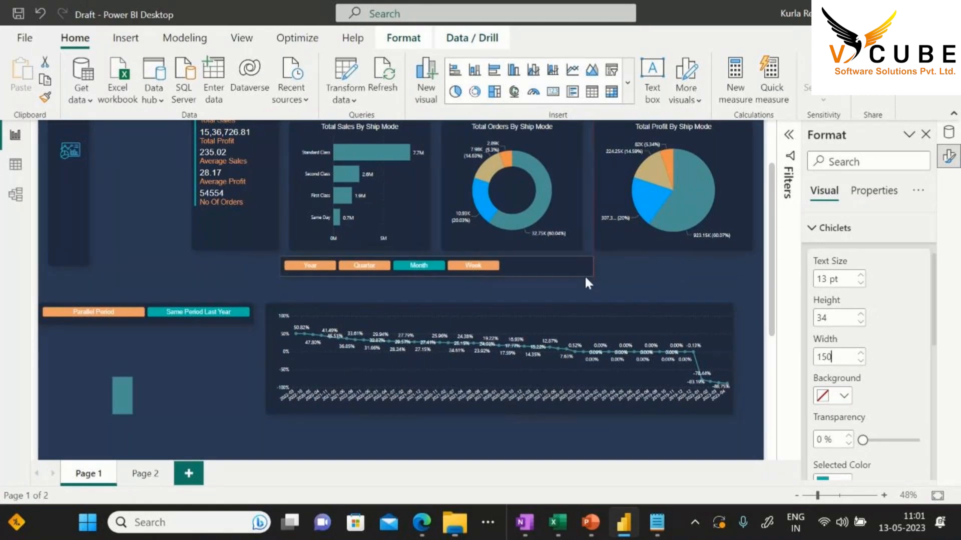
pyautogui.click(520, 276)
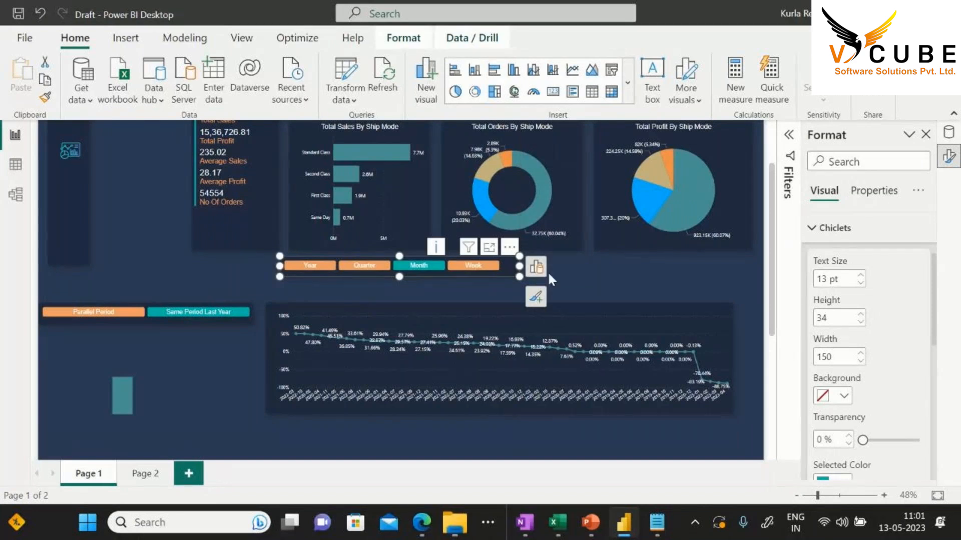
pyautogui.moveTo(247, 303); pyautogui.dragTo(693, 284)
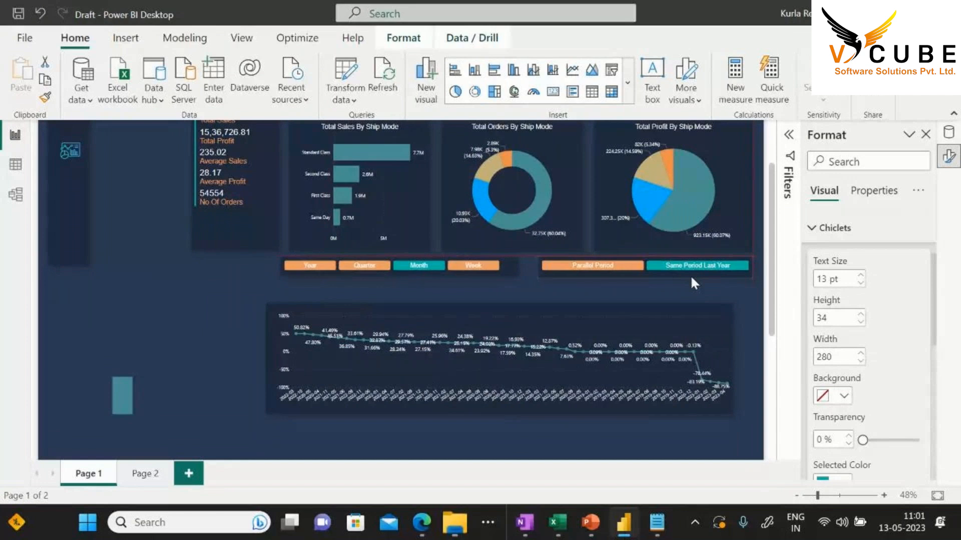
pyautogui.click(691, 279)
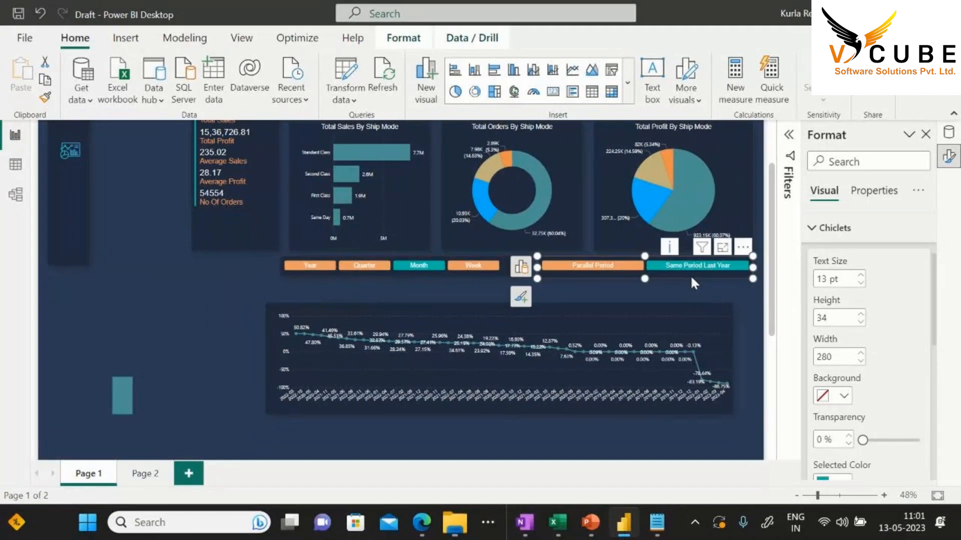
pyautogui.click(444, 288)
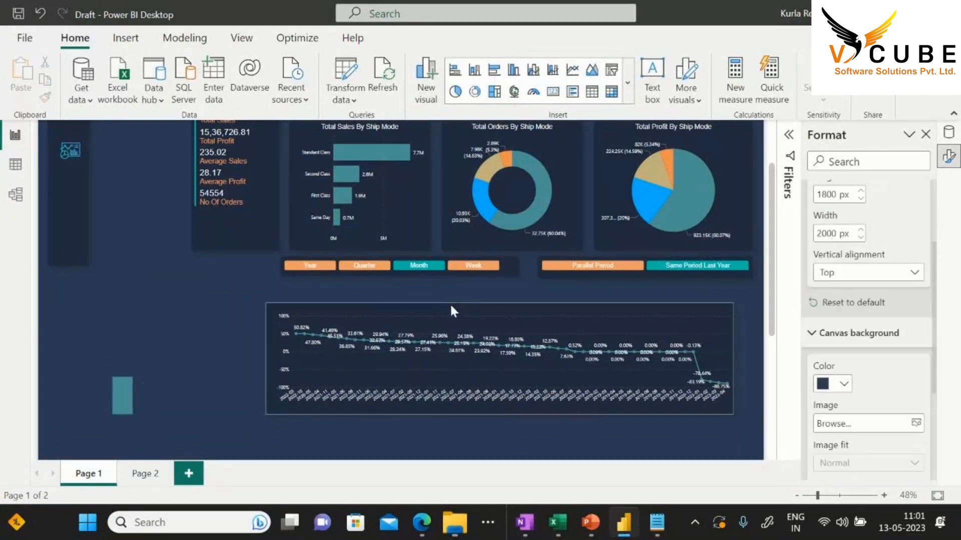
pyautogui.click(434, 307)
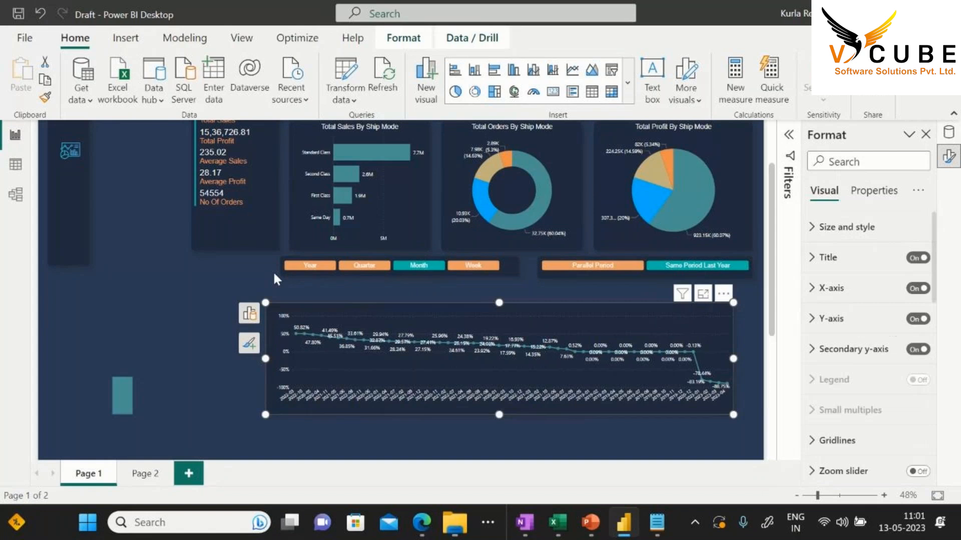
pyautogui.click(389, 282)
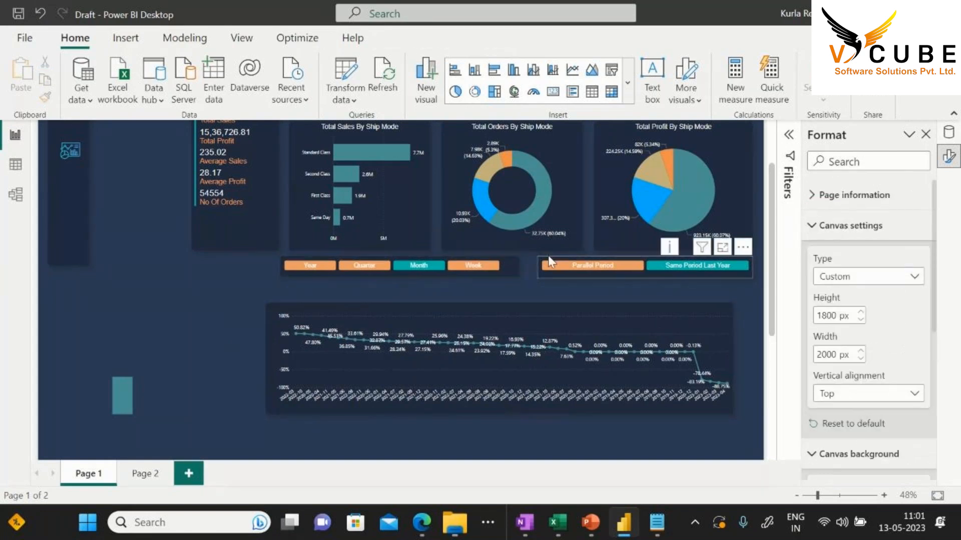
# Shift the time period slicer closer to the comparison slicer and align both in one row beneath the ship mode charts
pyautogui.click(509, 267)
pyautogui.moveTo(512, 251); pyautogui.dragTo(526, 253)
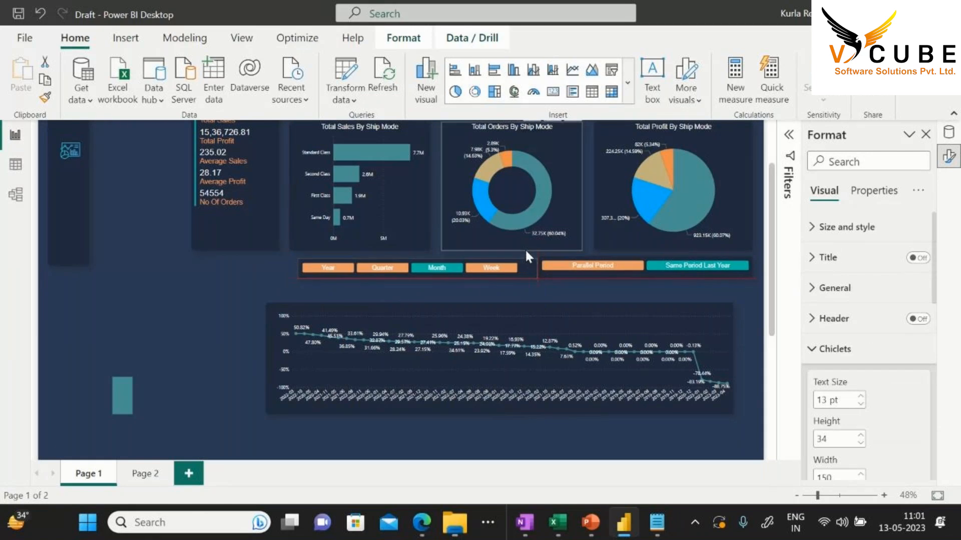
pyautogui.moveTo(298, 269); pyautogui.dragTo(290, 269)
pyautogui.click(516, 296)
pyautogui.click(530, 269)
pyautogui.moveTo(525, 256); pyautogui.dragTo(524, 252)
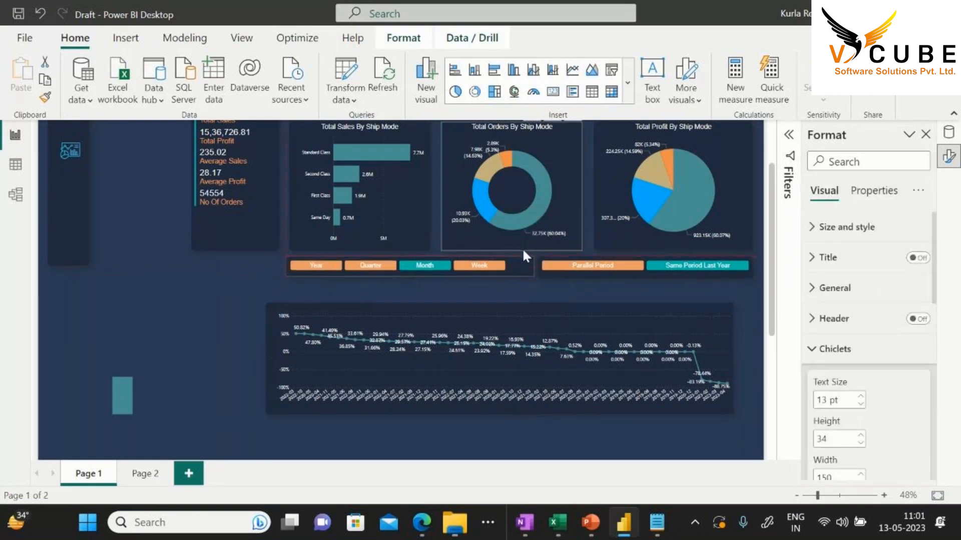
pyautogui.click(499, 290)
pyautogui.click(551, 307)
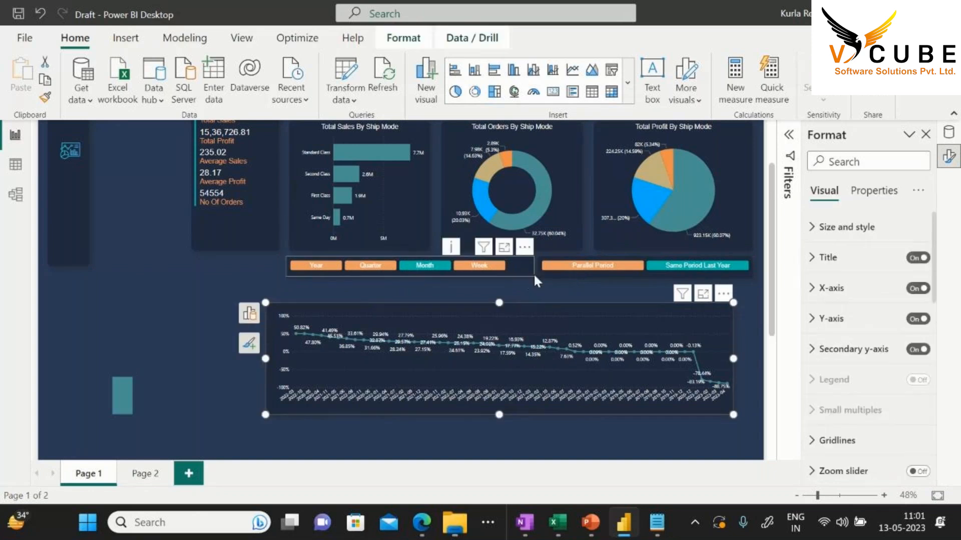
pyautogui.click(542, 279)
pyautogui.moveTo(743, 244); pyautogui.dragTo(743, 250)
pyautogui.moveTo(645, 278); pyautogui.dragTo(643, 272)
pyautogui.click(580, 296)
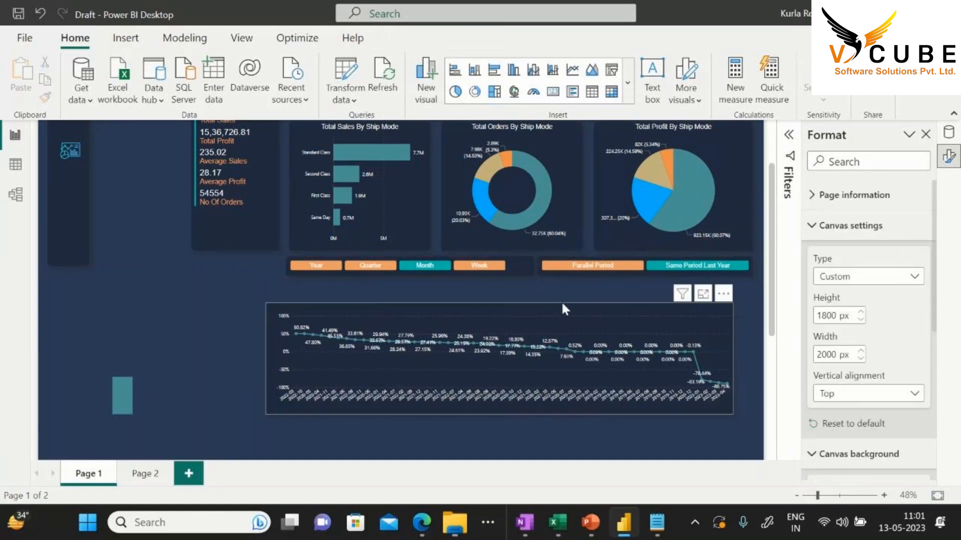
# Move the growth line chart directly beneath the two slicers and trim the left edges of the chart and the time period slicer to match
pyautogui.click(495, 313)
pyautogui.moveTo(471, 305); pyautogui.dragTo(491, 279)
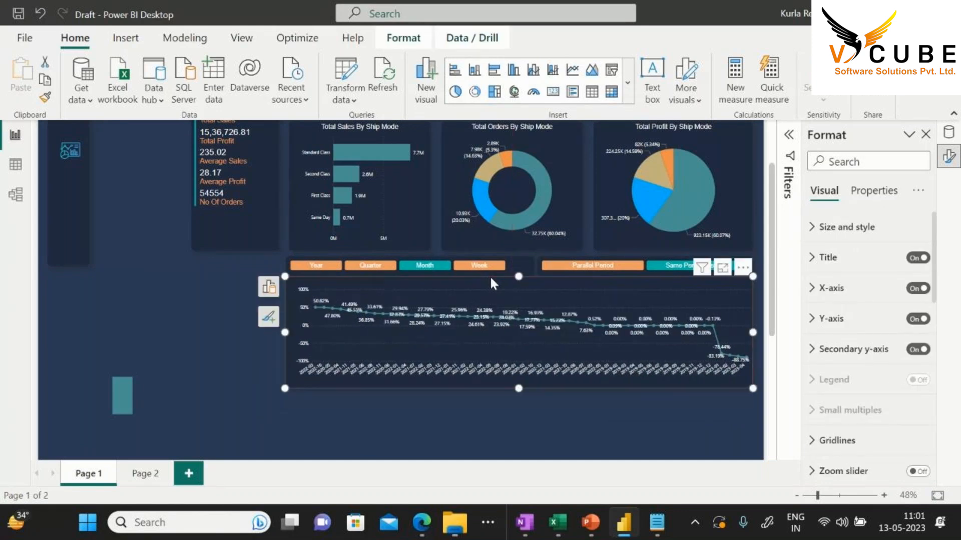
pyautogui.click(287, 267)
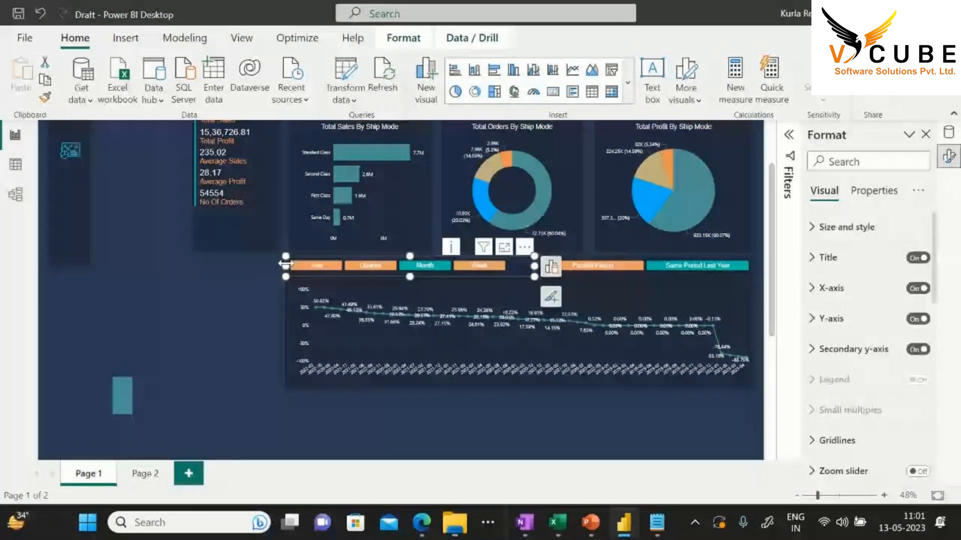
pyautogui.moveTo(287, 265); pyautogui.dragTo(288, 266)
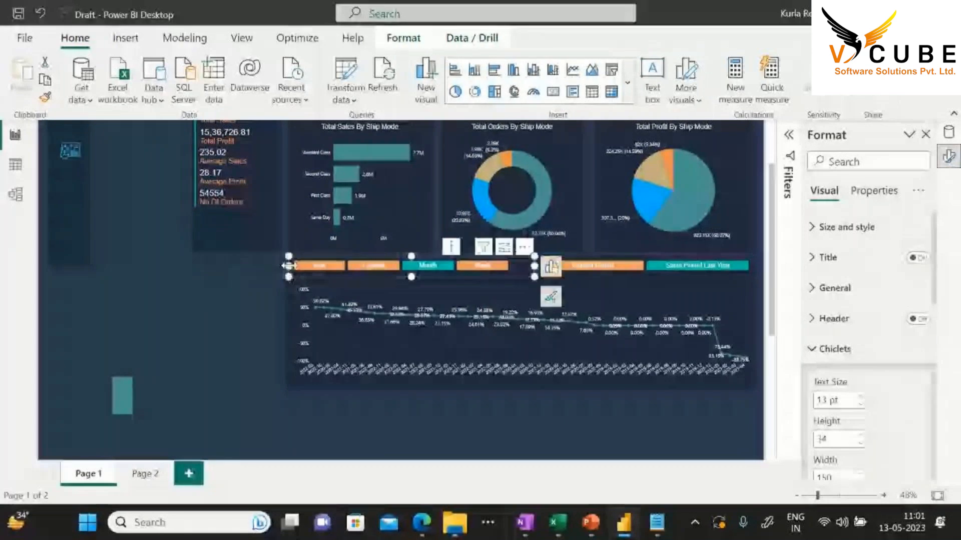
pyautogui.click(493, 328)
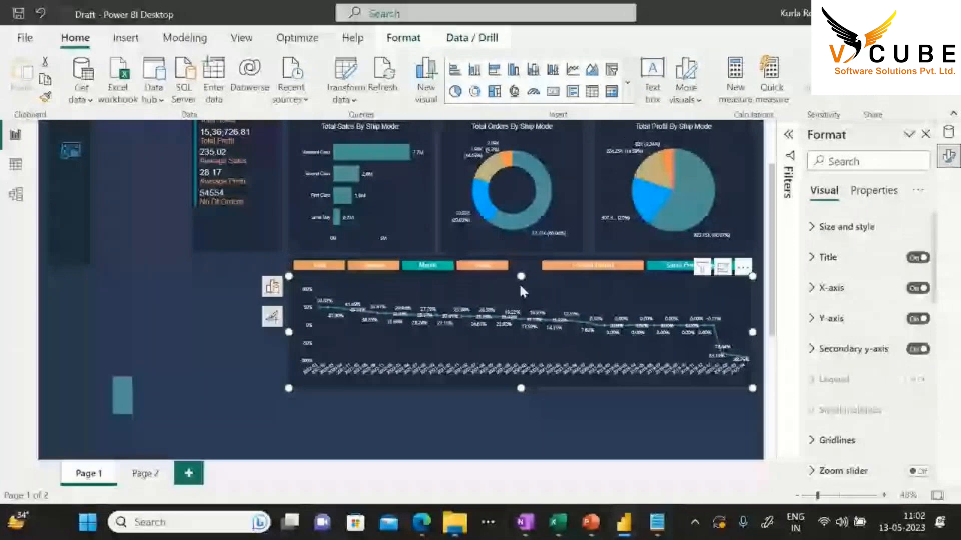
# Nudge the growth chart down to leave a small gap below the slicers
pyautogui.press('Down')
pyautogui.press('Down')
pyautogui.press('Down')
pyautogui.press('Down')
pyautogui.press('Down')
pyautogui.press('Down')
pyautogui.press('Down')
pyautogui.press('Down')
pyautogui.press('Down')
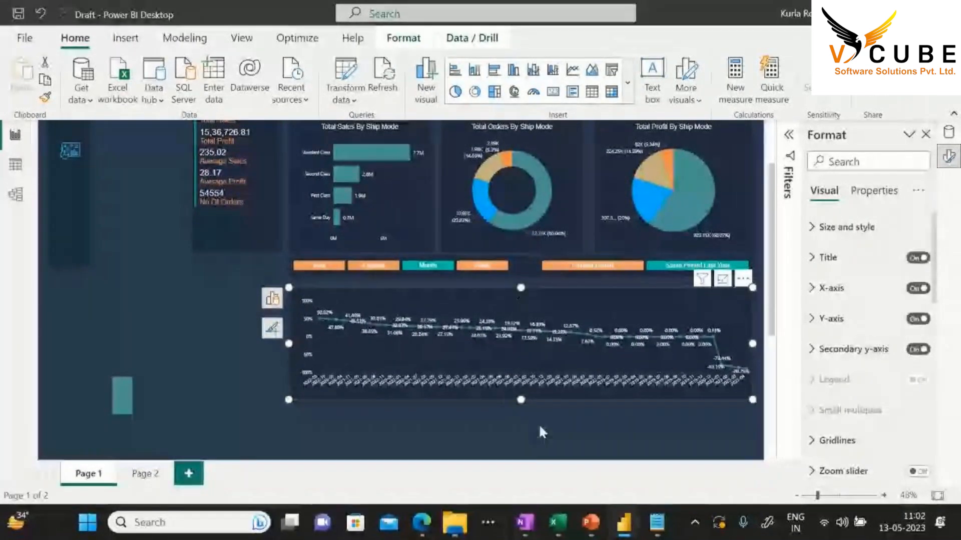
# Make the growth chart taller and extend it leftward to line up with the left edge of the KPI card
pyautogui.scroll(-3, 526, 351)
pyautogui.click(528, 301)
pyautogui.click(530, 303)
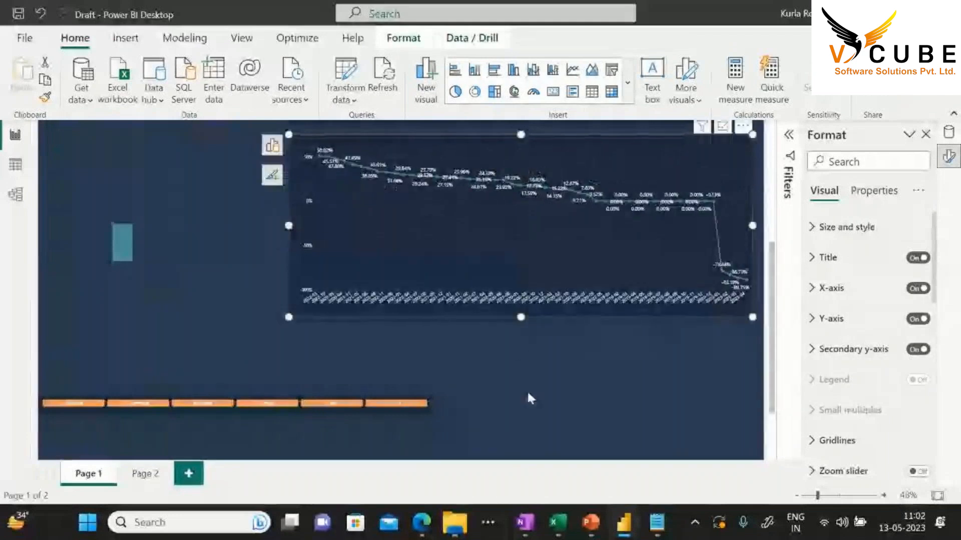
pyautogui.scroll(-1, 528, 398)
pyautogui.scroll(2, 526, 413)
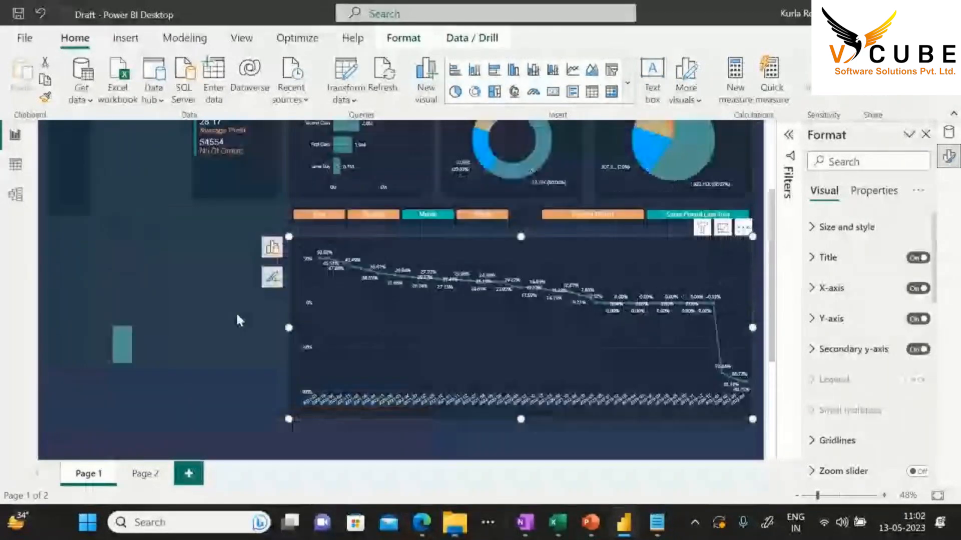
pyautogui.click(238, 323)
pyautogui.moveTo(239, 323); pyautogui.dragTo(195, 324)
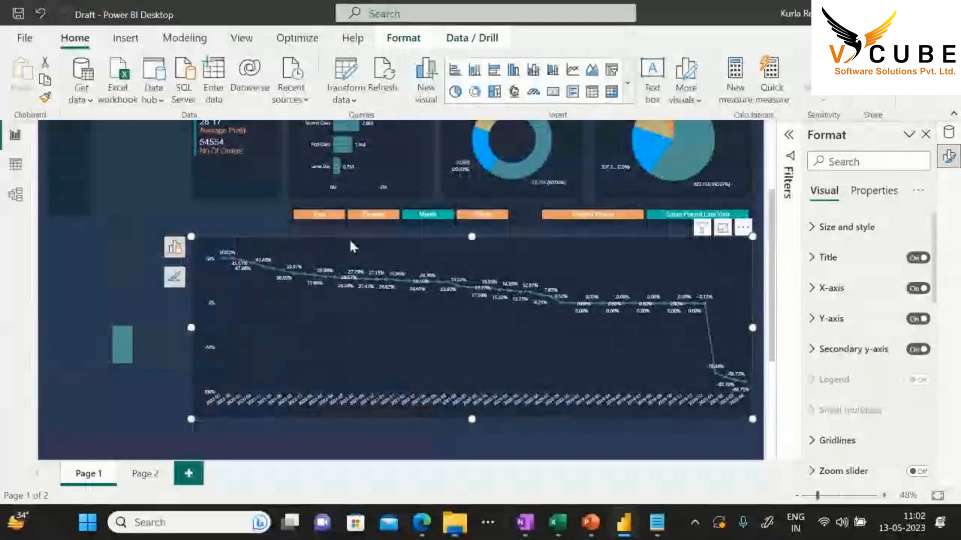
# Extend the time period slicer leftward to match the growth chart's left edge, leaving a gap before the comparison slicer
pyautogui.click(350, 224)
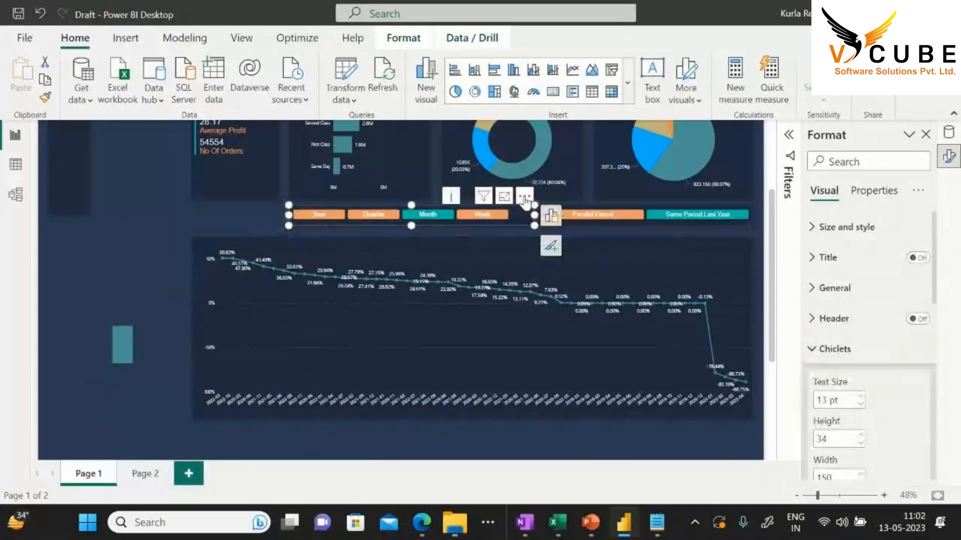
pyautogui.moveTo(393, 225); pyautogui.dragTo(528, 223)
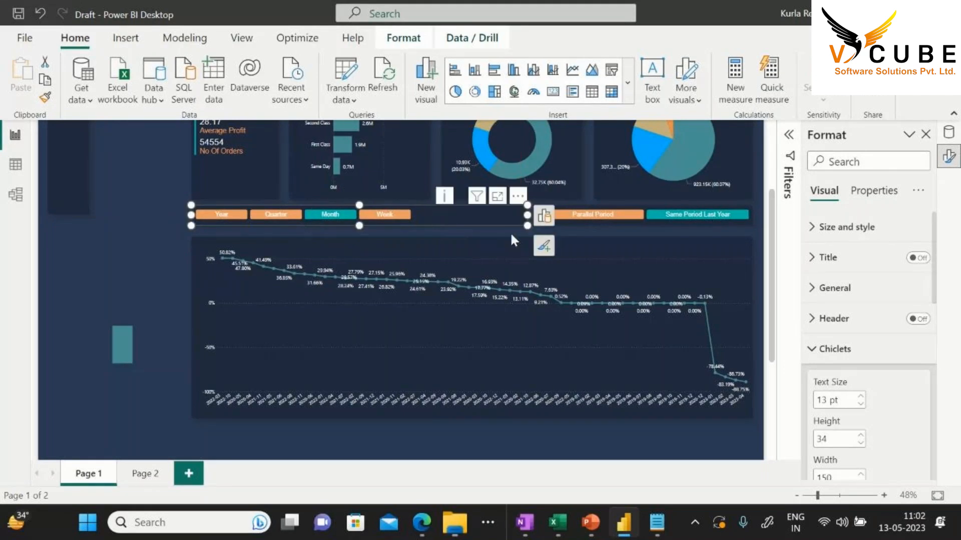
pyautogui.click(508, 236)
pyautogui.click(482, 222)
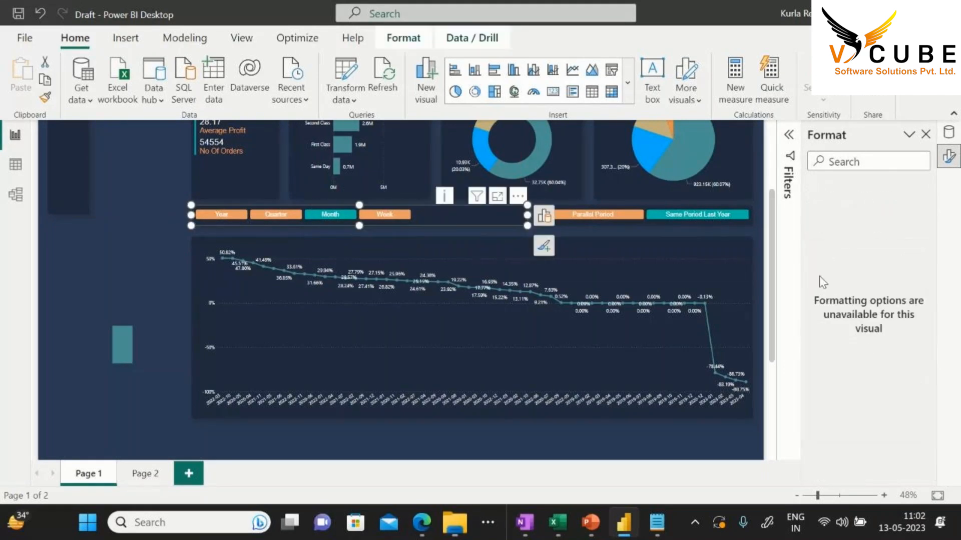
# Try button widths of 250, 300, 280 and again 250 for the time period slicer
pyautogui.scroll(-2, 843, 393)
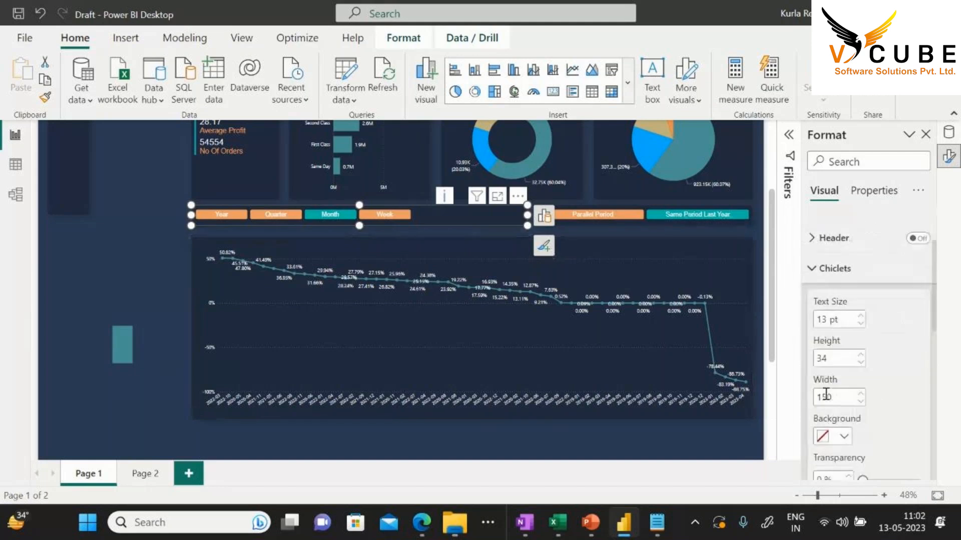
pyautogui.moveTo(844, 393); pyautogui.dragTo(818, 397)
pyautogui.press('BackSpace')
pyautogui.write('250')
pyautogui.moveTo(842, 396); pyautogui.dragTo(812, 403)
pyautogui.write('300')
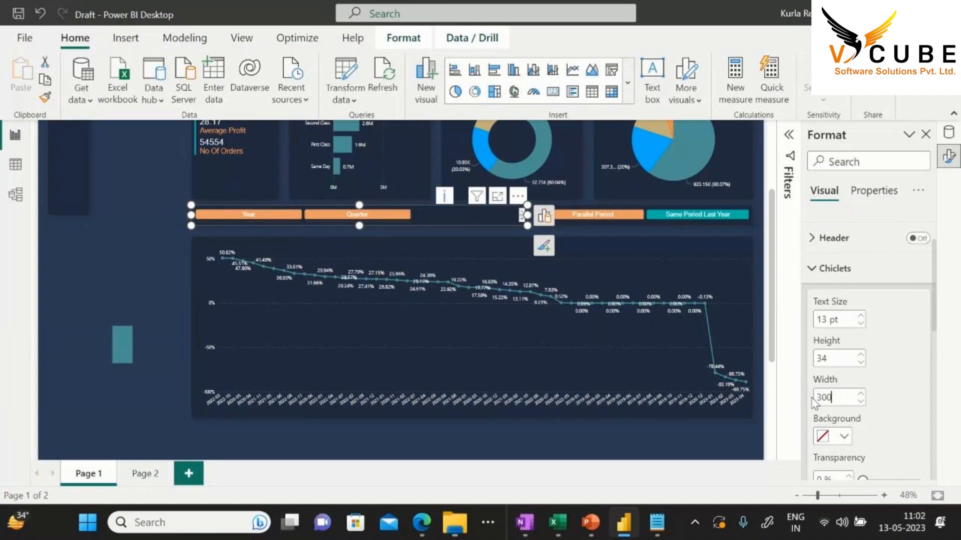
pyautogui.moveTo(839, 396); pyautogui.dragTo(816, 405)
pyautogui.write('280')
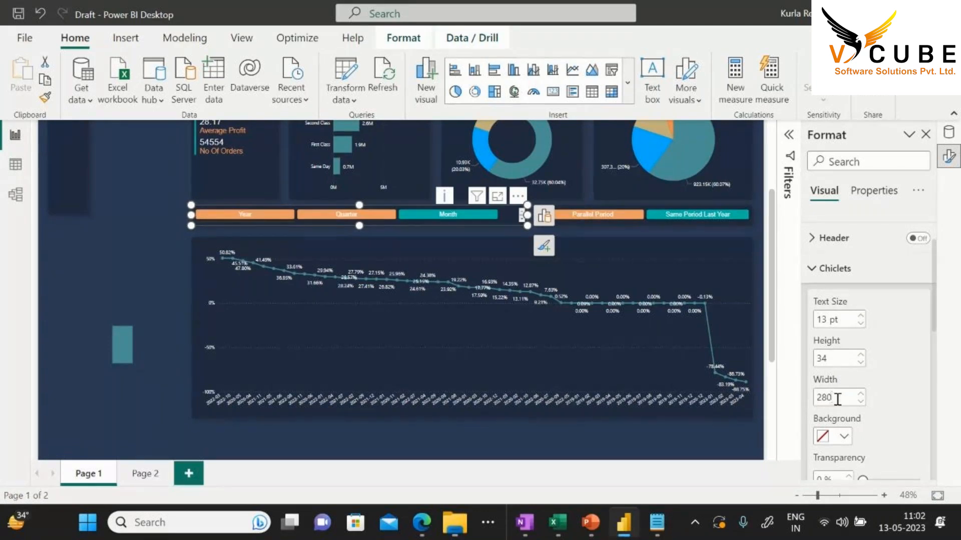
pyautogui.moveTo(837, 398); pyautogui.dragTo(817, 399)
pyautogui.write('250')
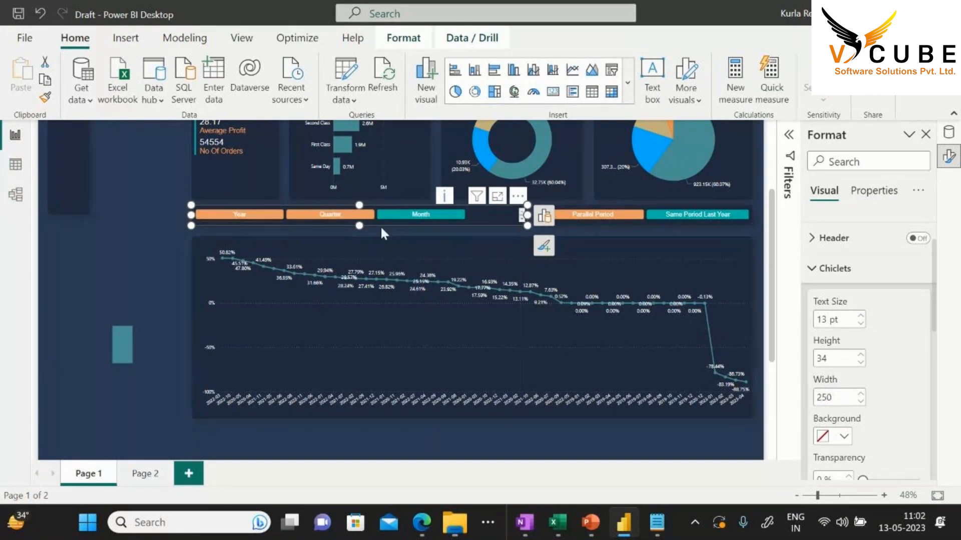
# Reduce the time period slicer's button width to 220 so that all four buttons fit in one row
pyautogui.click(861, 401)
pyautogui.click(861, 402)
pyautogui.click(861, 402)
pyautogui.click(860, 402)
pyautogui.click(860, 402)
pyautogui.click(860, 401)
pyautogui.click(861, 402)
pyautogui.click(861, 402)
pyautogui.click(861, 402)
pyautogui.click(860, 402)
pyautogui.moveTo(843, 401); pyautogui.dragTo(814, 403)
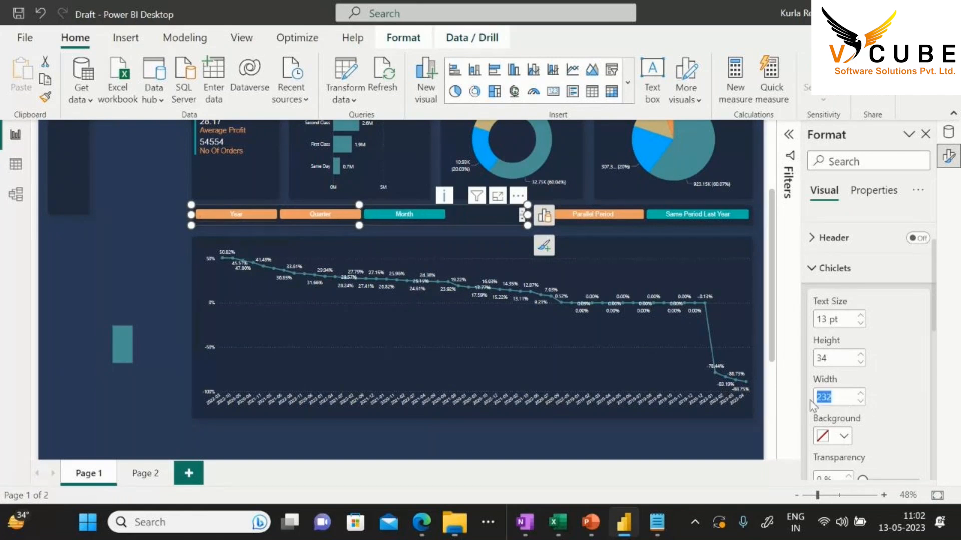
pyautogui.write('220')
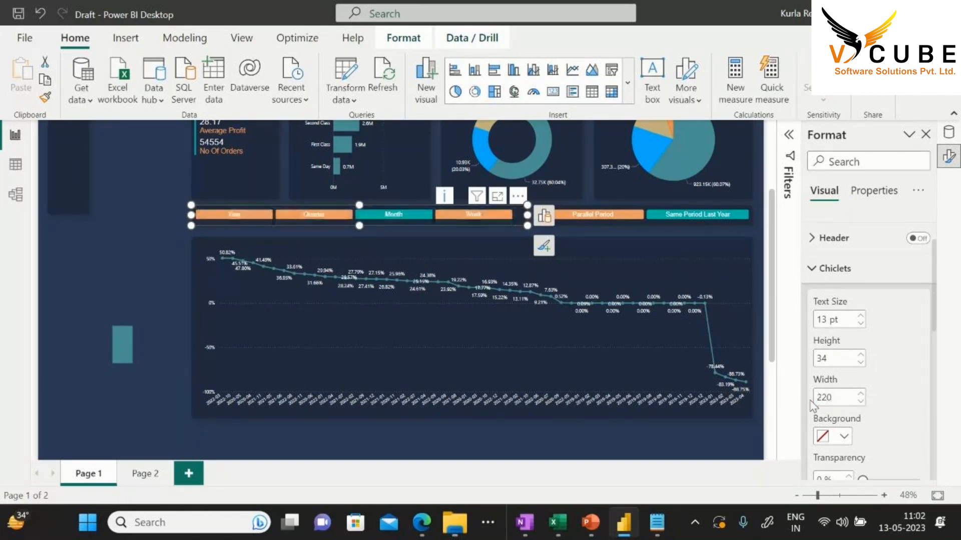
# Switch the growth chart to quarterly periods with the time period slicer
pyautogui.click(153, 282)
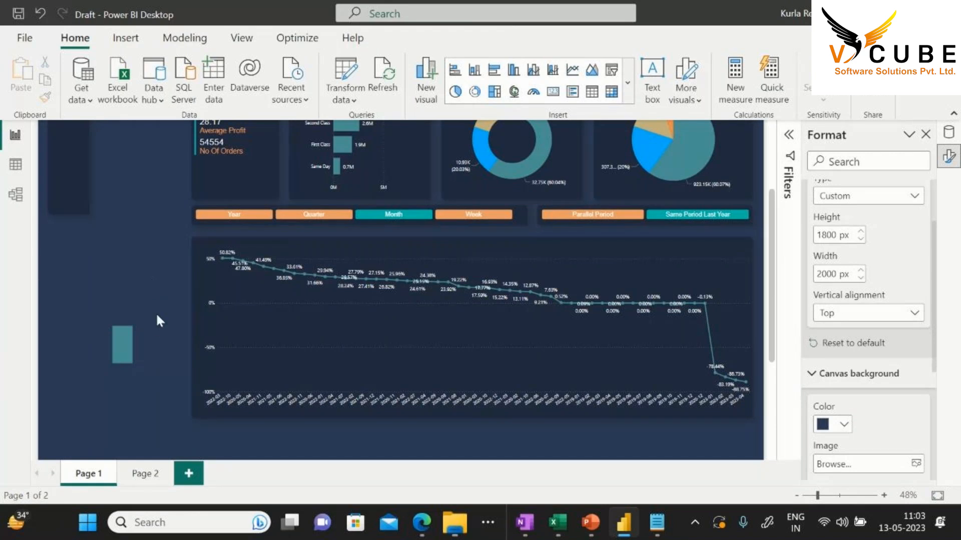
pyautogui.click(130, 345)
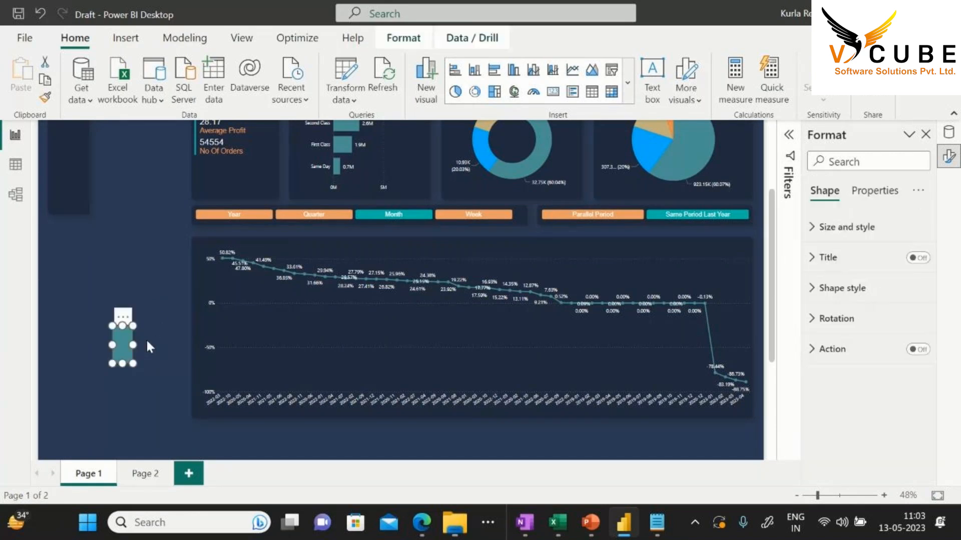
pyautogui.click(691, 250)
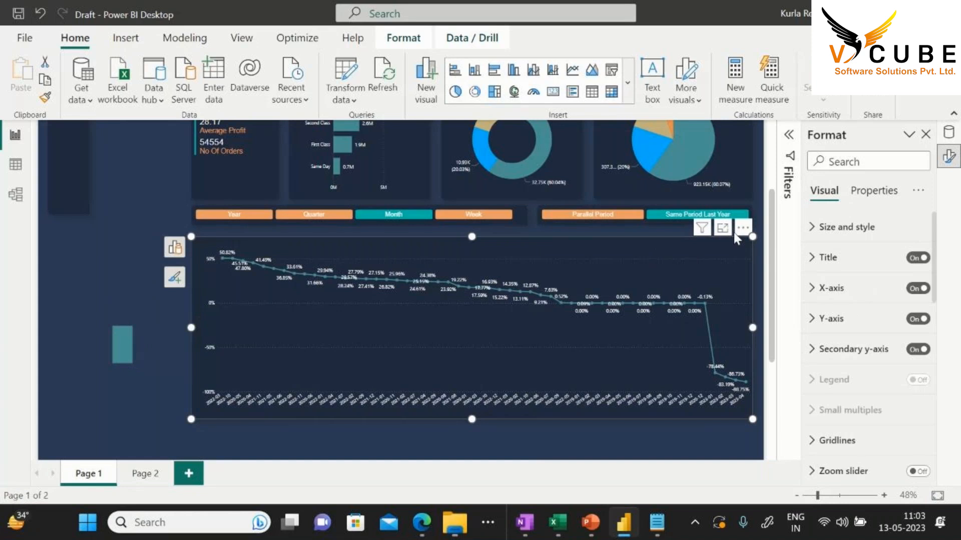
pyautogui.click(948, 133)
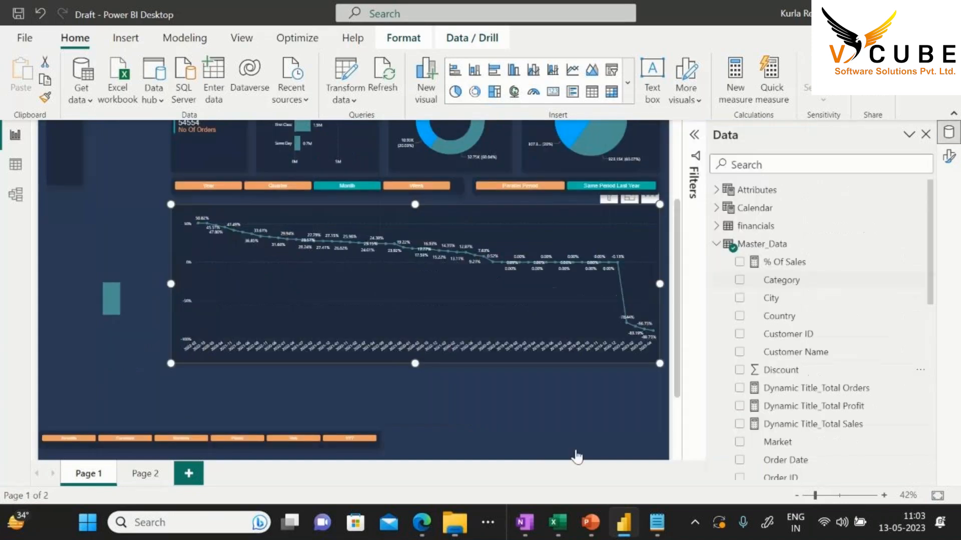
pyautogui.click(442, 369)
pyautogui.click(279, 186)
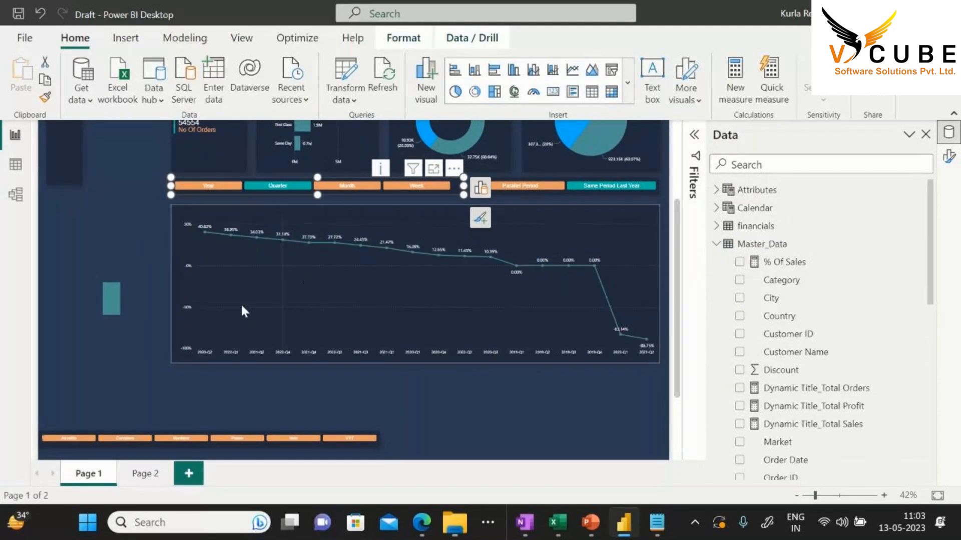
# Set the font of the growth chart's x-axis values to Arial, size 10
pyautogui.click(949, 156)
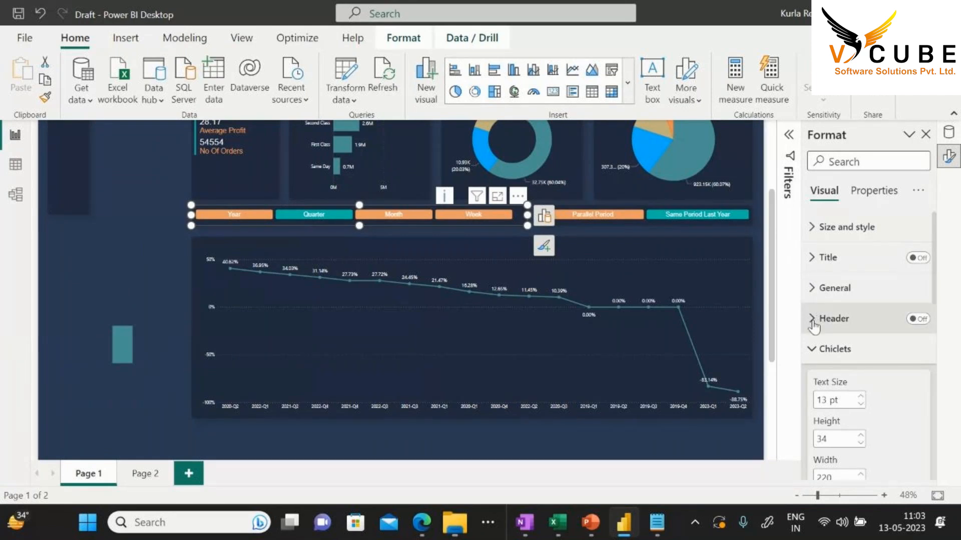
pyautogui.click(656, 248)
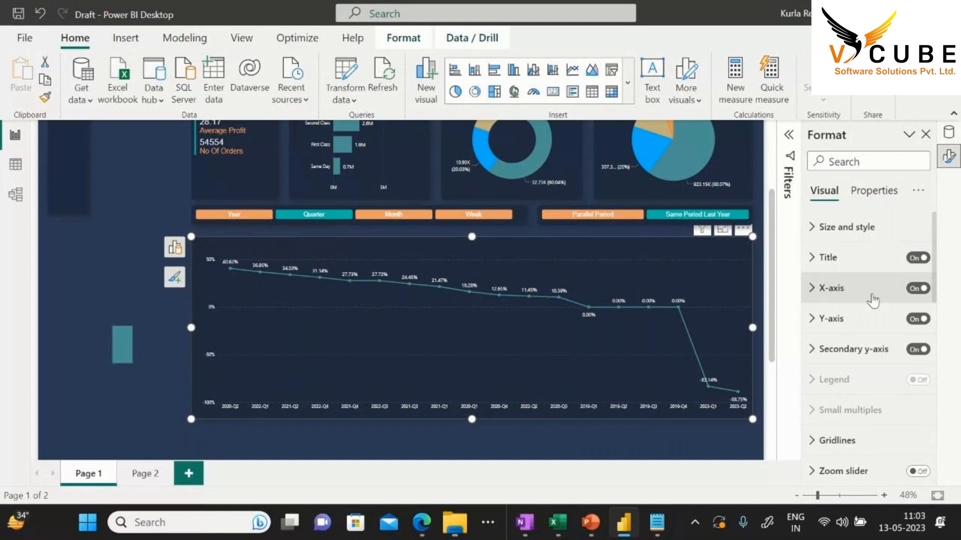
pyautogui.click(830, 288)
pyautogui.scroll(-2, 850, 290)
pyautogui.click(872, 286)
pyautogui.scroll(3, 864, 162)
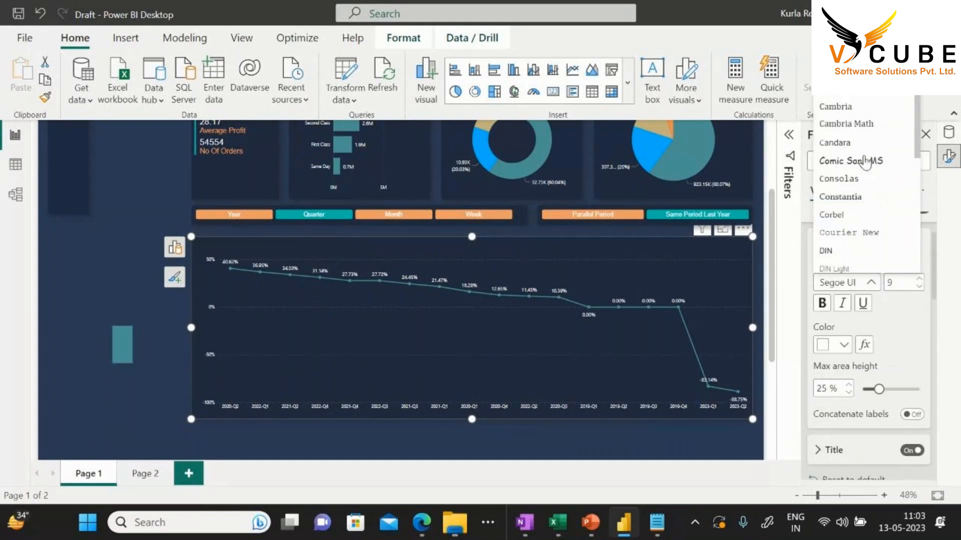
pyautogui.click(849, 37)
pyautogui.click(919, 278)
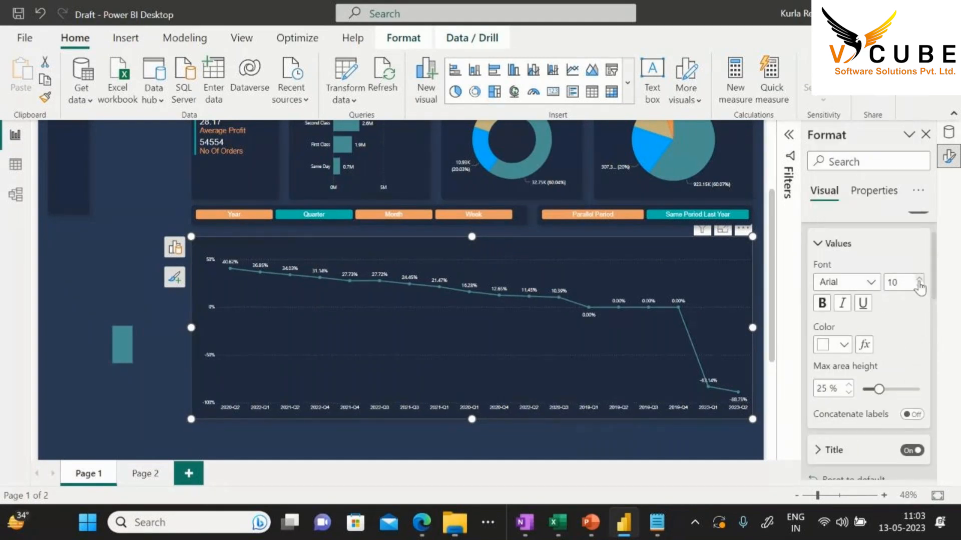
# Format the growth chart's x-axis title in Arial with white text so it stands out from the dark background
pyautogui.click(826, 244)
pyautogui.click(835, 279)
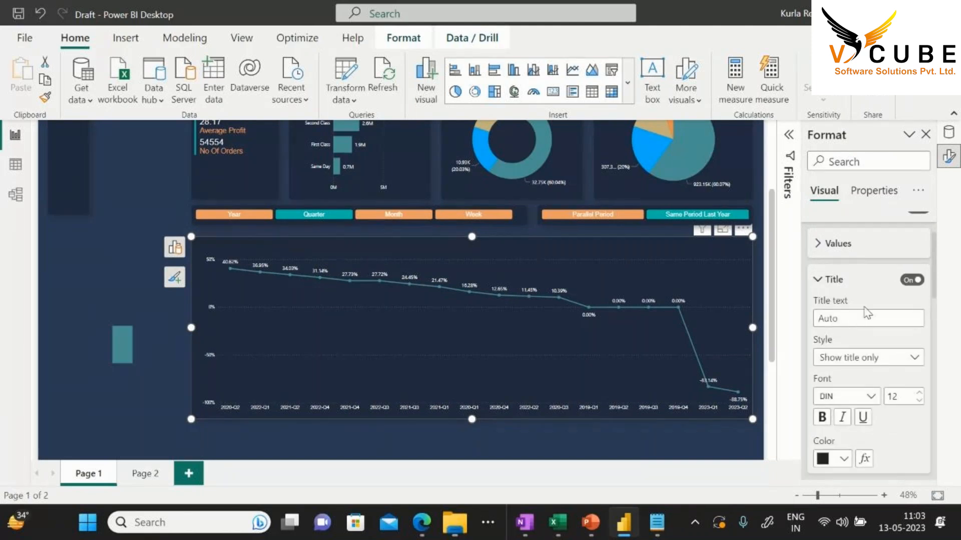
pyautogui.click(858, 393)
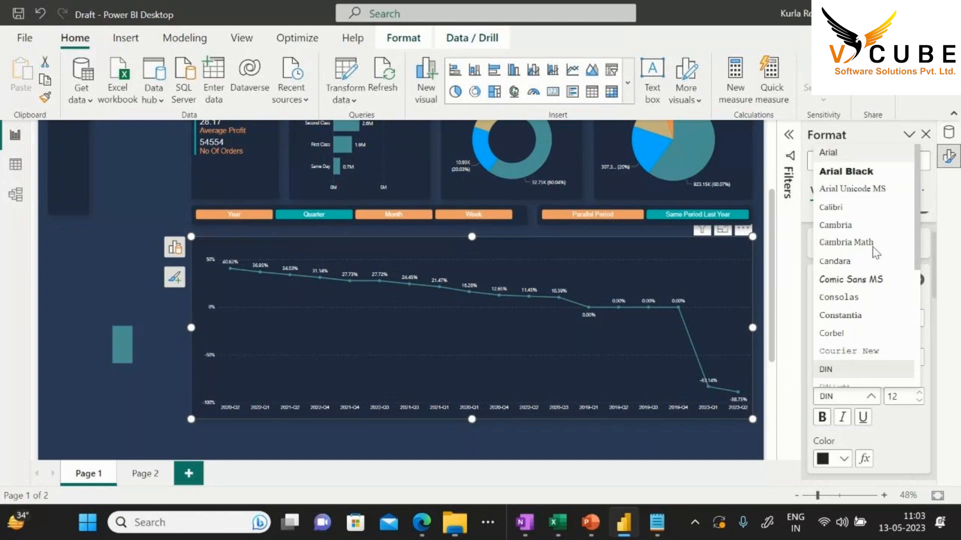
pyautogui.click(831, 142)
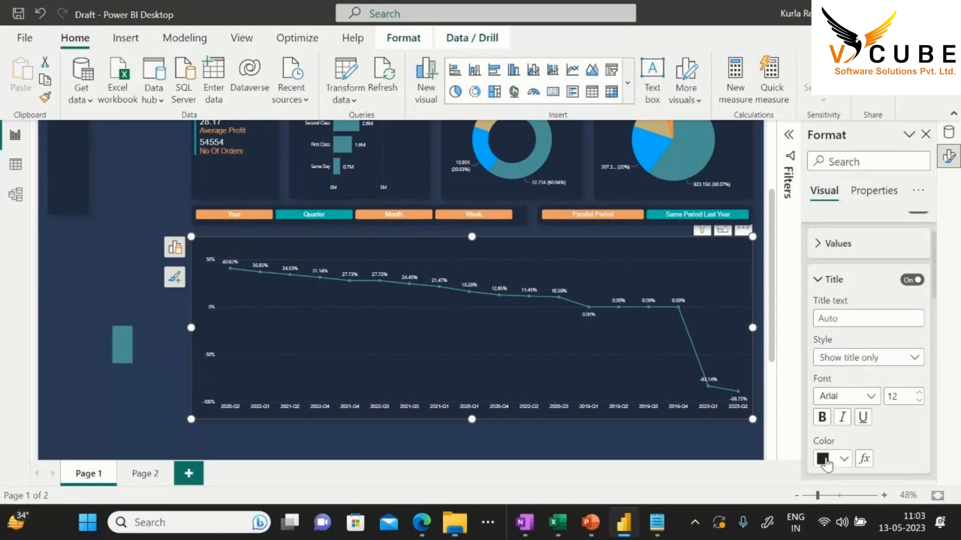
pyautogui.click(845, 461)
pyautogui.click(733, 394)
pyautogui.click(818, 281)
# Set the growth chart's y-axis values to Arial, size 10, and turn off the y-axis title
pyautogui.click(812, 340)
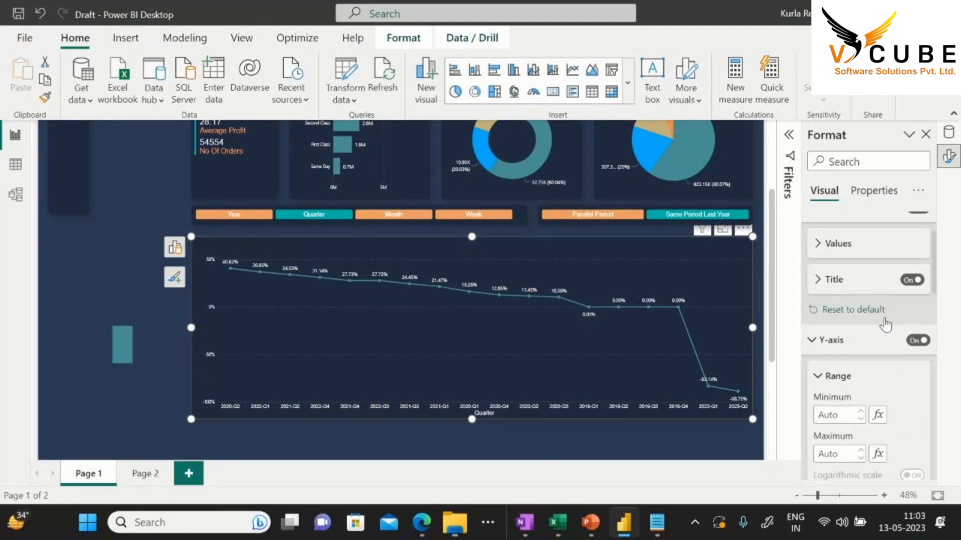
pyautogui.scroll(-5, 886, 326)
pyautogui.click(895, 395)
pyautogui.scroll(-1, 894, 395)
pyautogui.click(858, 369)
pyautogui.scroll(4, 845, 173)
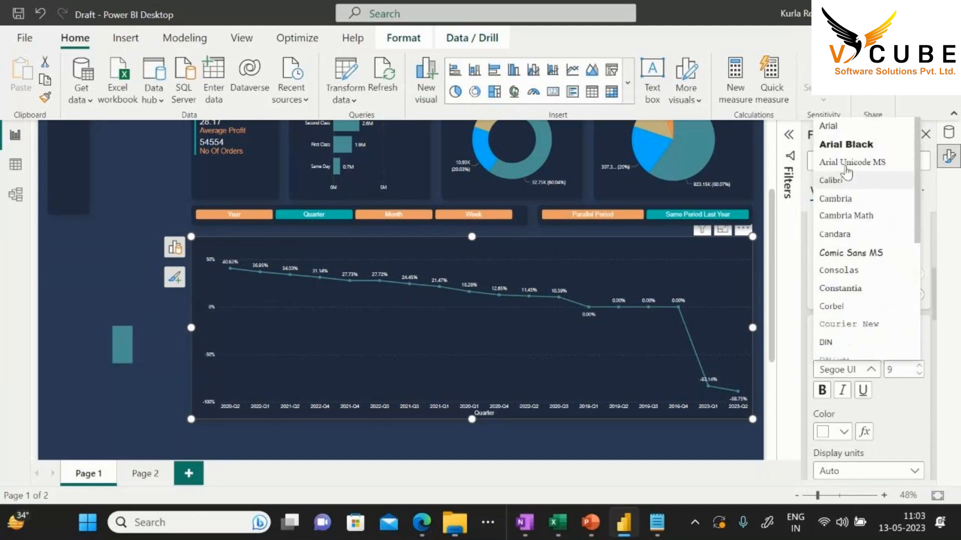
pyautogui.click(831, 126)
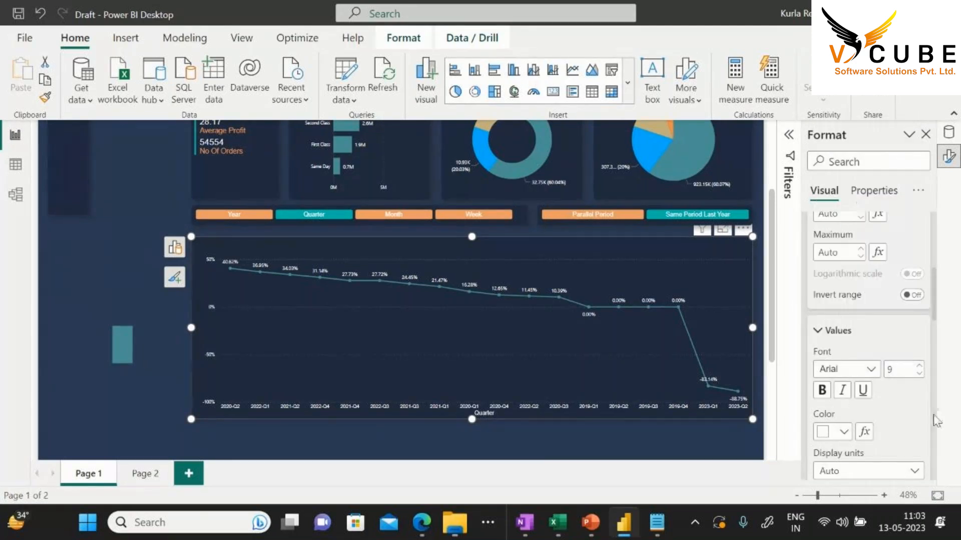
pyautogui.click(919, 365)
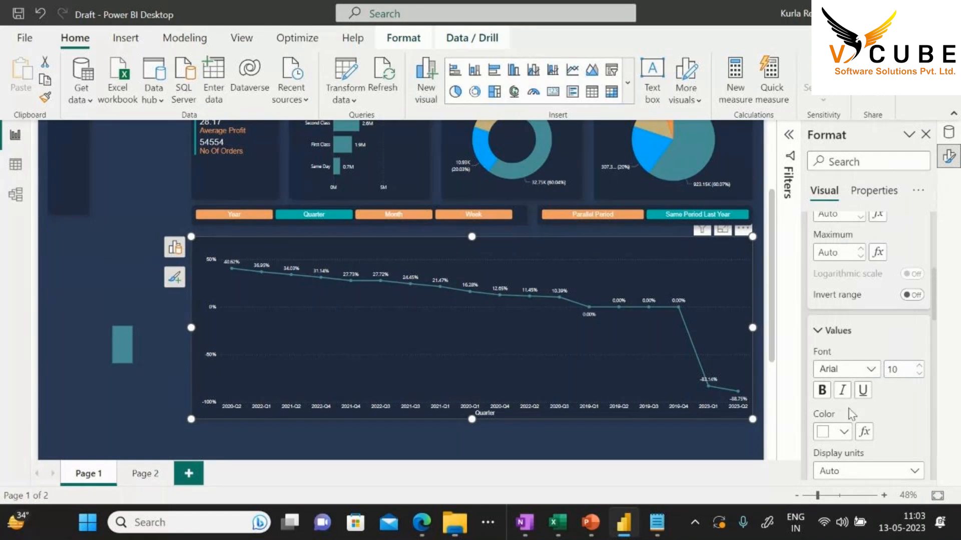
pyautogui.click(832, 329)
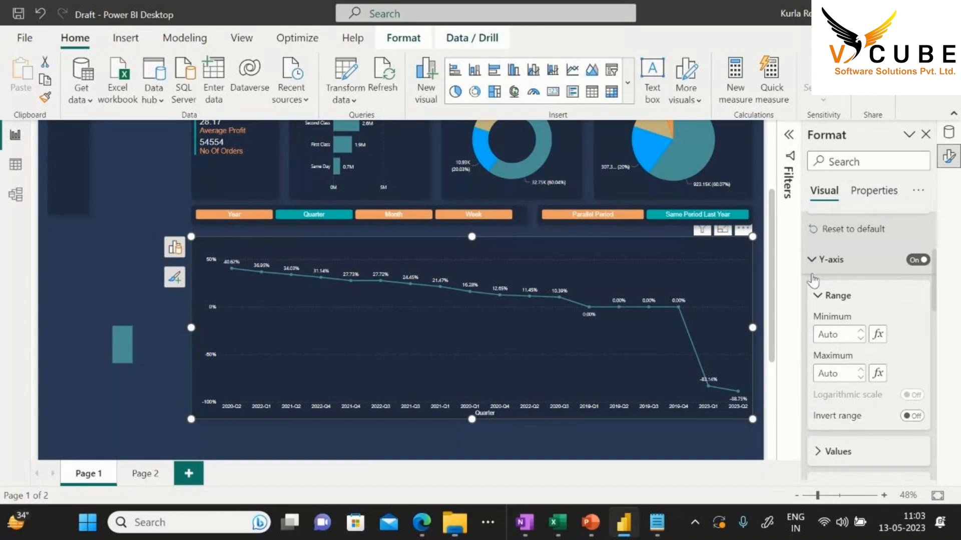
pyautogui.scroll(-2, 838, 405)
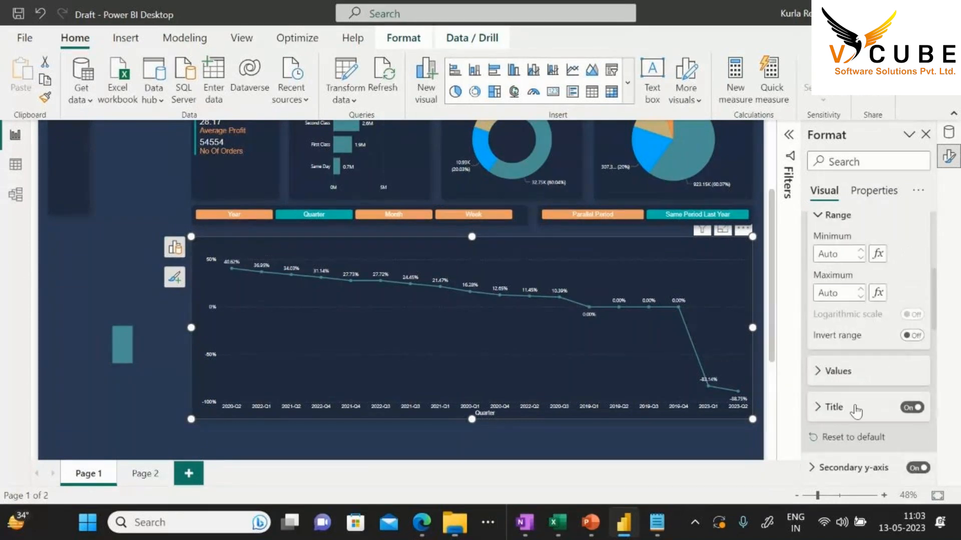
pyautogui.click(912, 407)
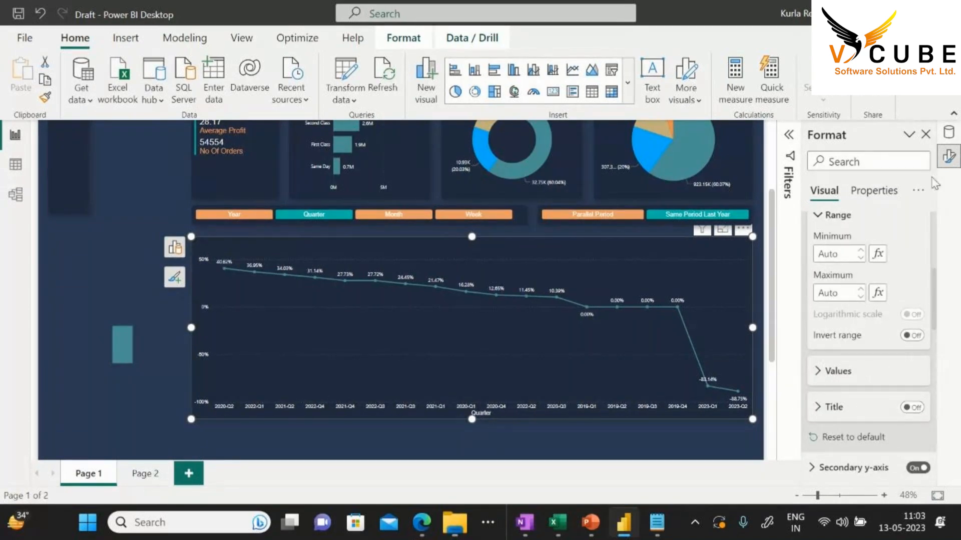
# Create a measure in the Master_Data table with the formula Blank = BLANK()
pyautogui.click(949, 133)
pyautogui.rightClick(792, 245)
pyautogui.click(792, 244)
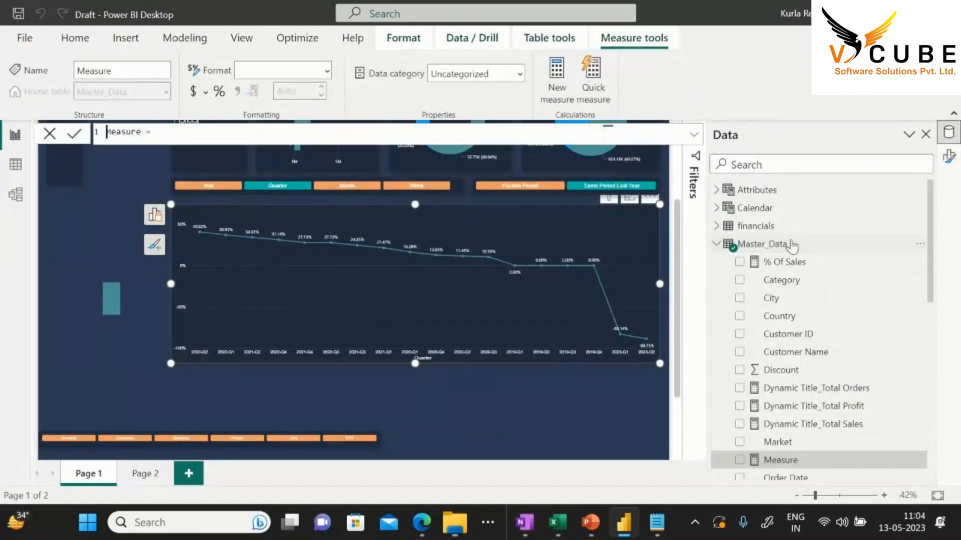
pyautogui.press('Right')
pyautogui.press('BackSpace')
pyautogui.press('BackSpace')
pyautogui.press('BackSpace')
pyautogui.press('BackSpace')
pyautogui.press('BackSpace')
pyautogui.press('BackSpace')
pyautogui.press('BackSpace')
pyautogui.write('Blank =bal')
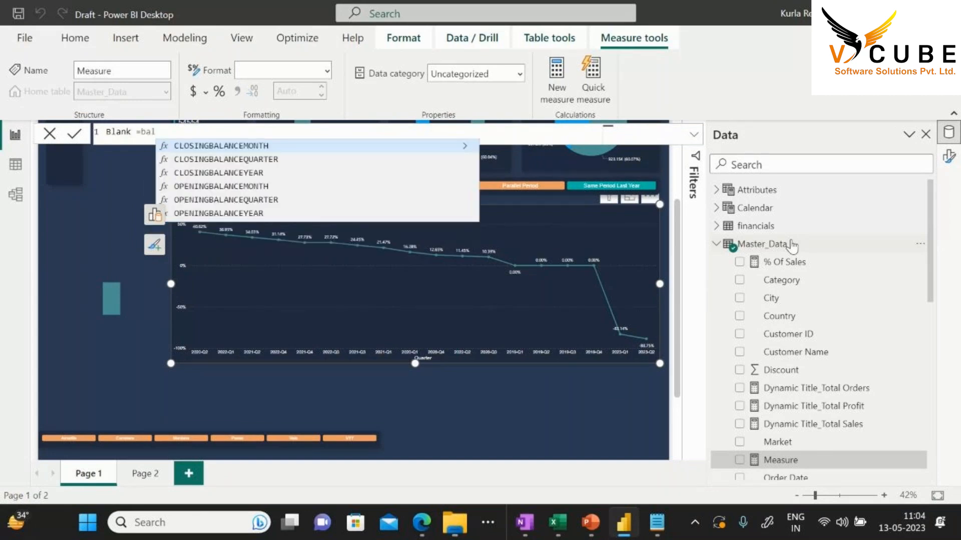
pyautogui.press('BackSpace')
pyautogui.press('BackSpace')
pyautogui.write('LANK()')
pyautogui.press('Tab')
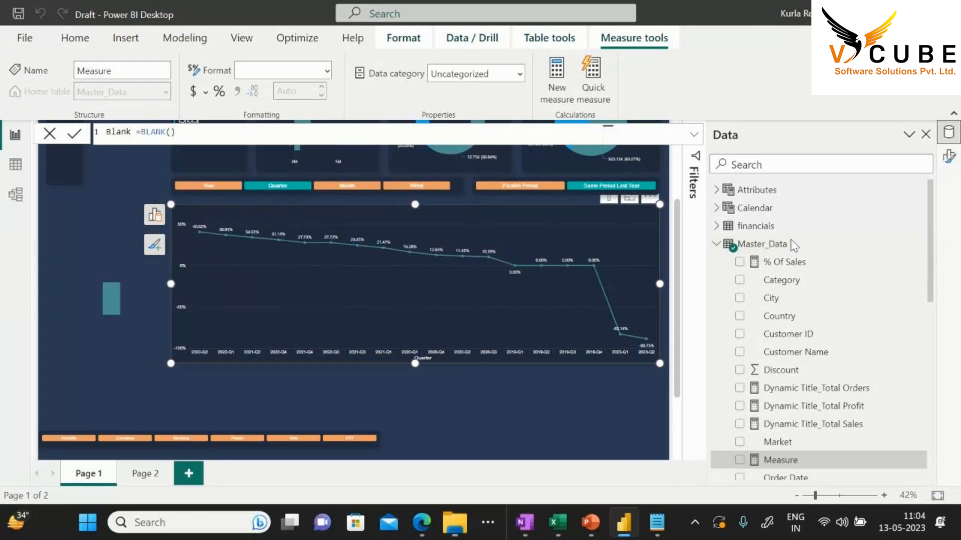
pyautogui.press('Return')
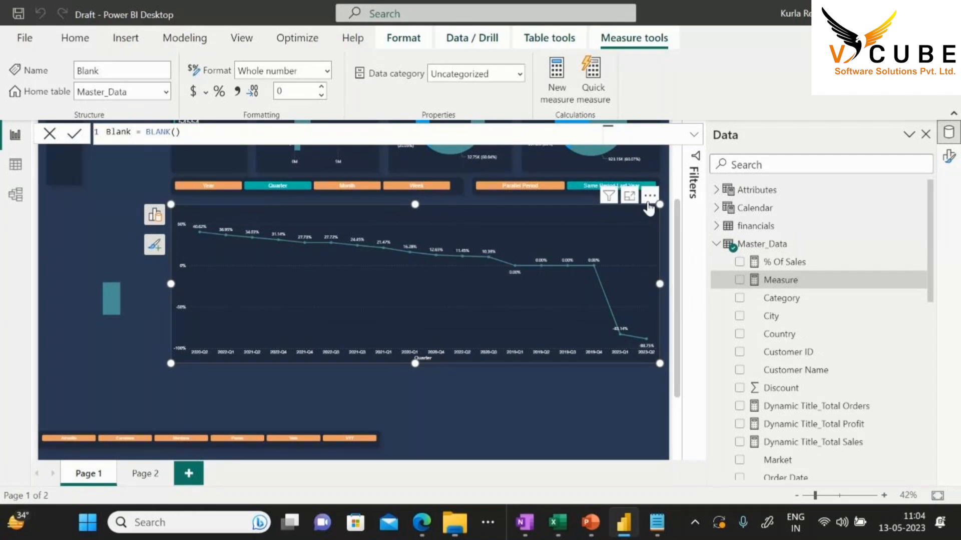
# Add the Blank measure to the growth chart's tooltips
pyautogui.click(567, 224)
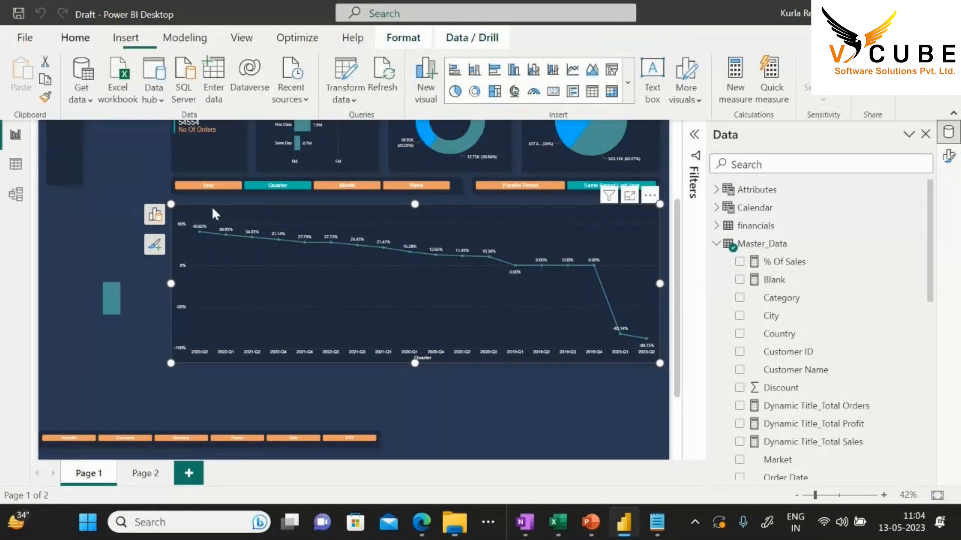
pyautogui.click(154, 215)
pyautogui.scroll(-3, 239, 385)
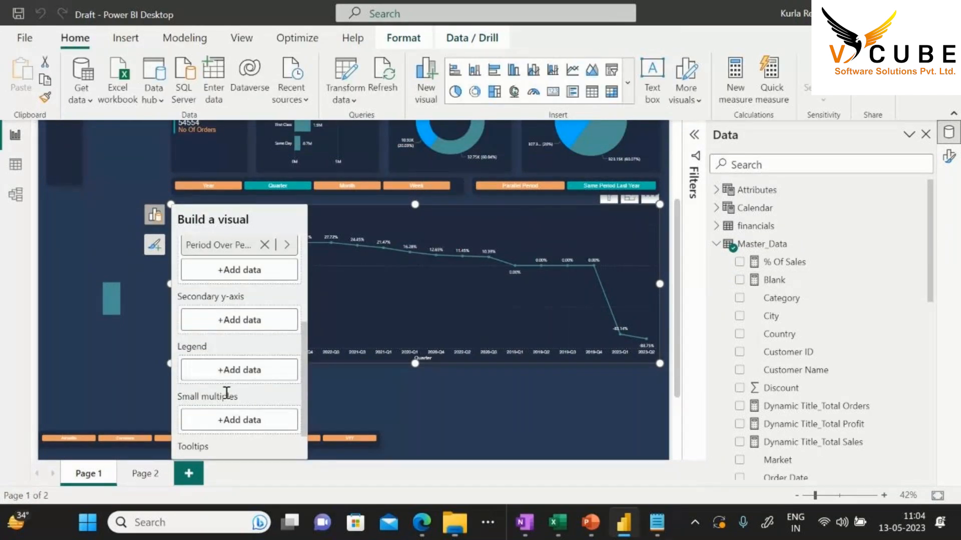
pyautogui.scroll(-1, 226, 397)
pyautogui.click(226, 393)
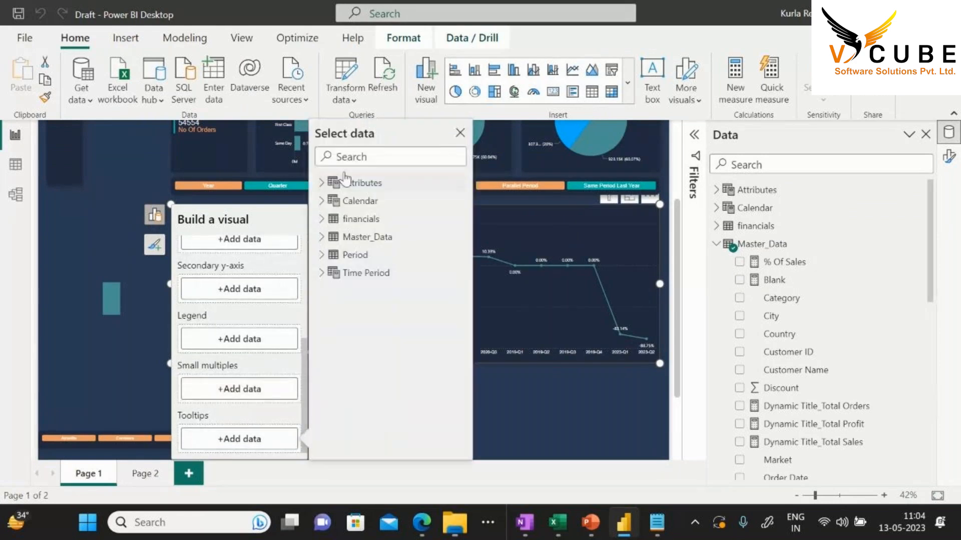
pyautogui.write('blan')
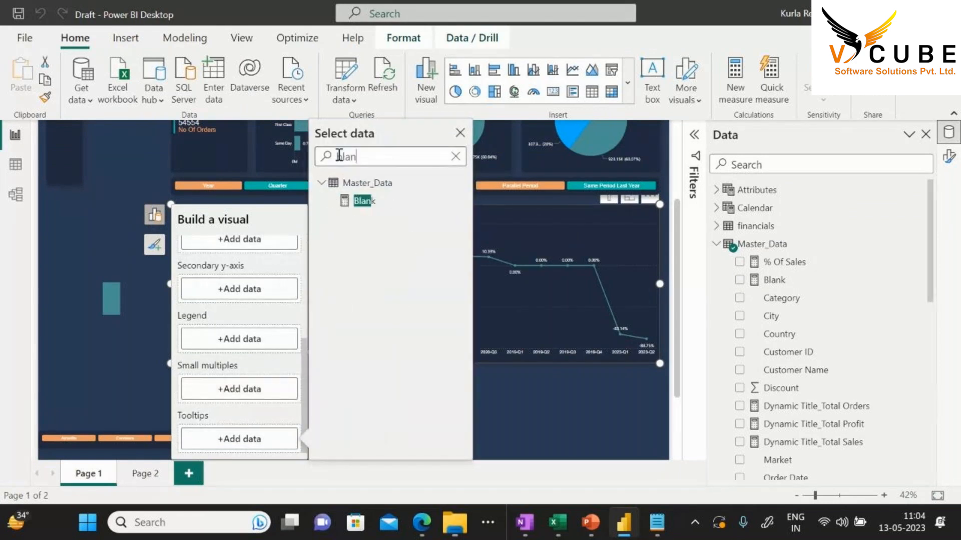
pyautogui.click(363, 201)
# Sort the growth chart's axis by the Blank measure in ascending order
pyautogui.click(649, 196)
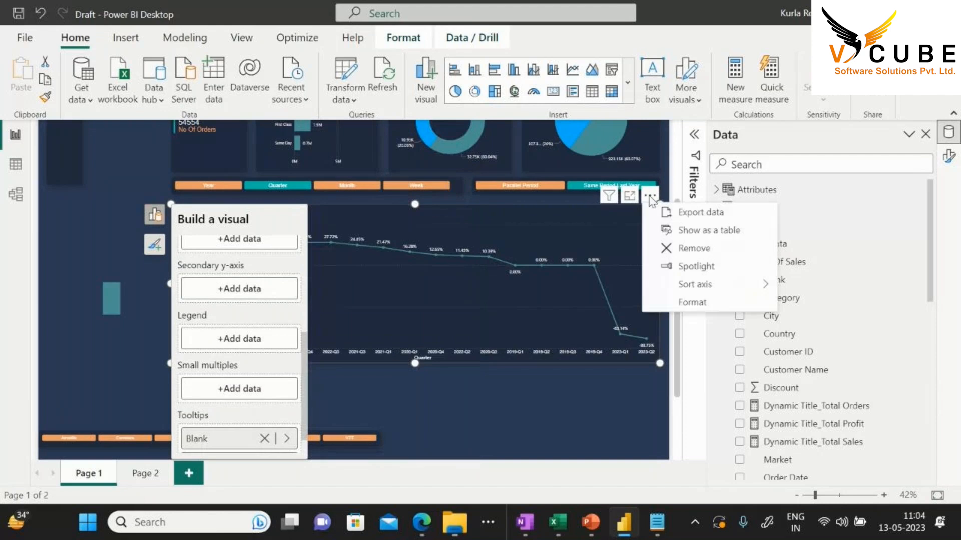
pyautogui.moveTo(693, 284)
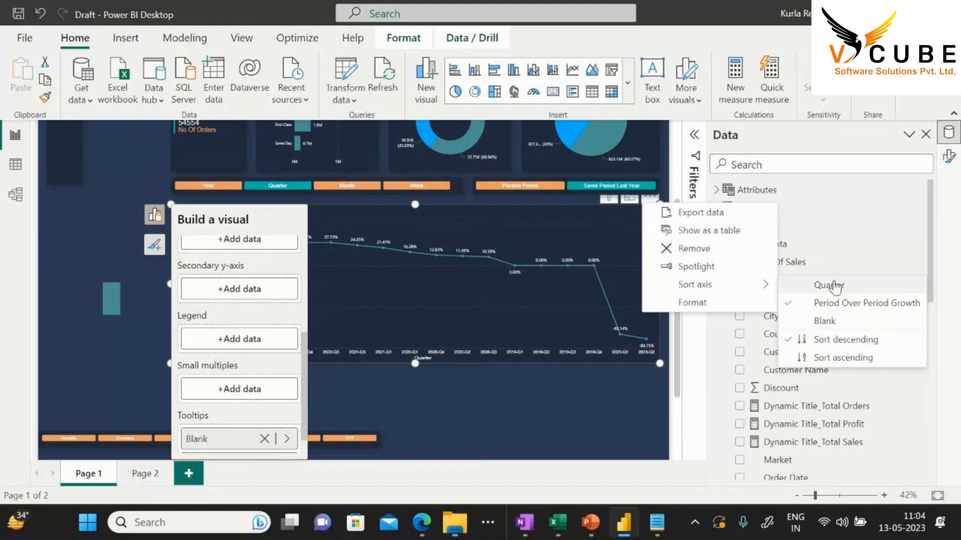
pyautogui.click(827, 319)
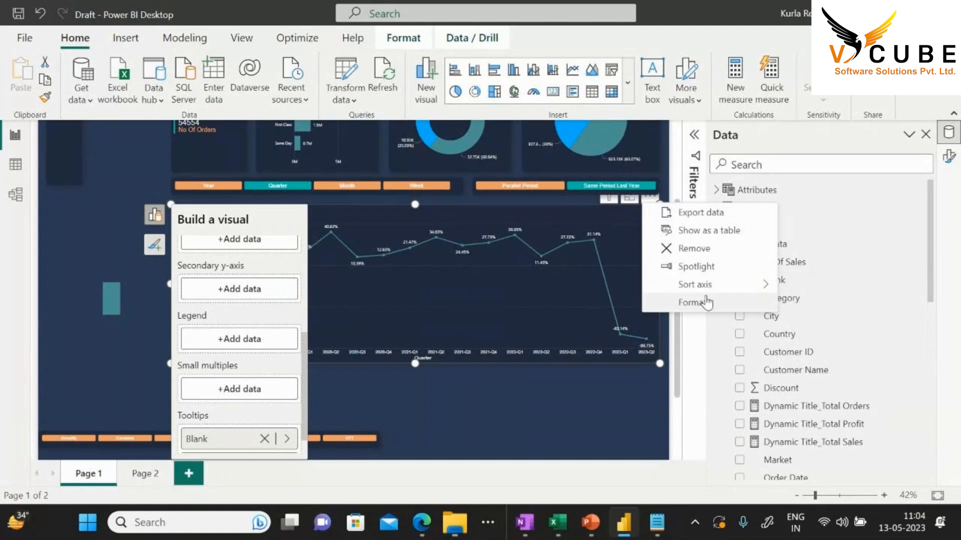
pyautogui.moveTo(705, 288)
pyautogui.click(839, 357)
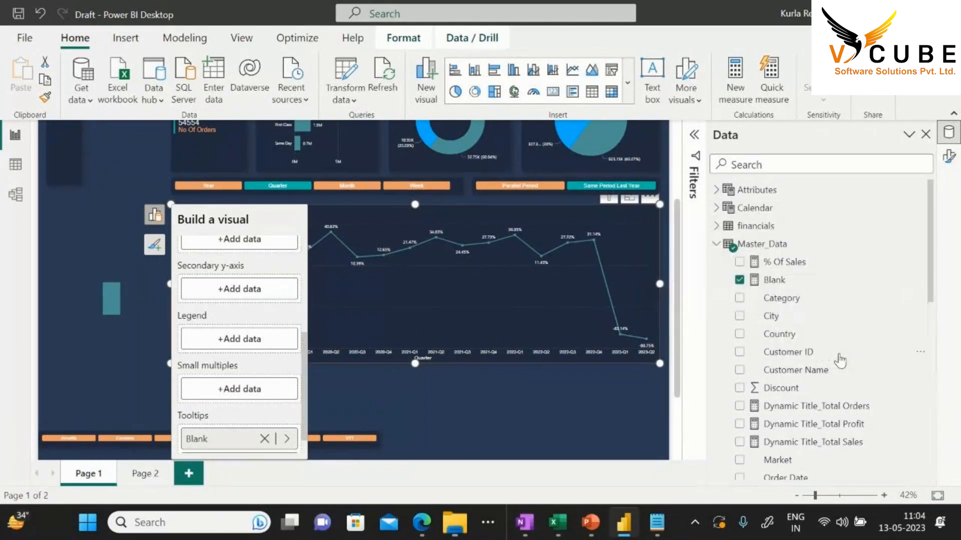
pyautogui.click(461, 398)
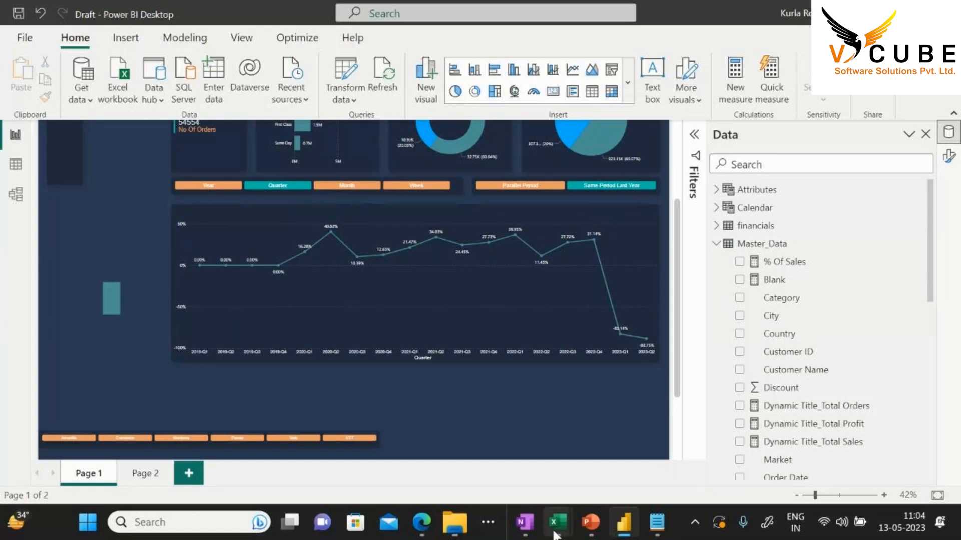
# Switch to the Theam Color workbook in Excel to check the theme colour codes, and return to the Power BI report
pyautogui.moveTo(557, 522)
pyautogui.click(518, 471)
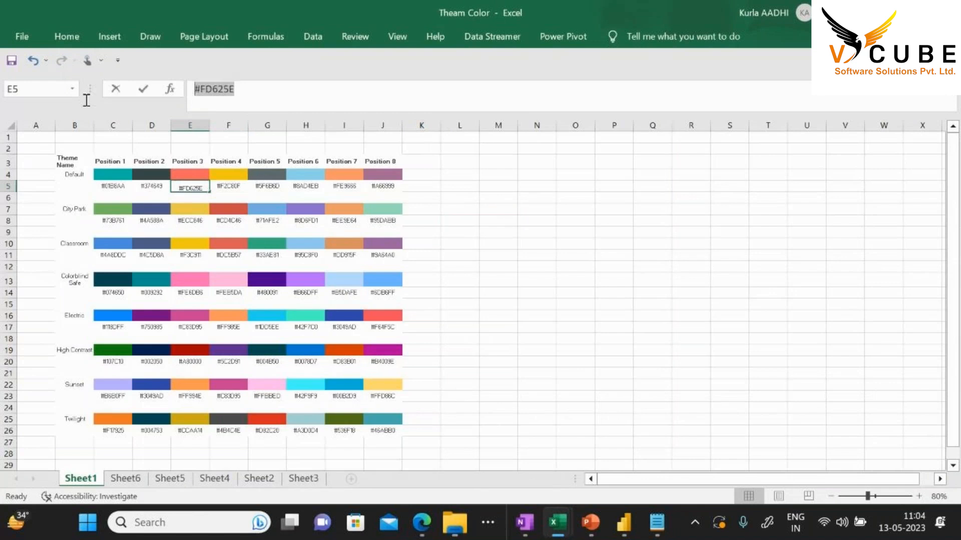
pyautogui.hotkey('alt', 'Tab')
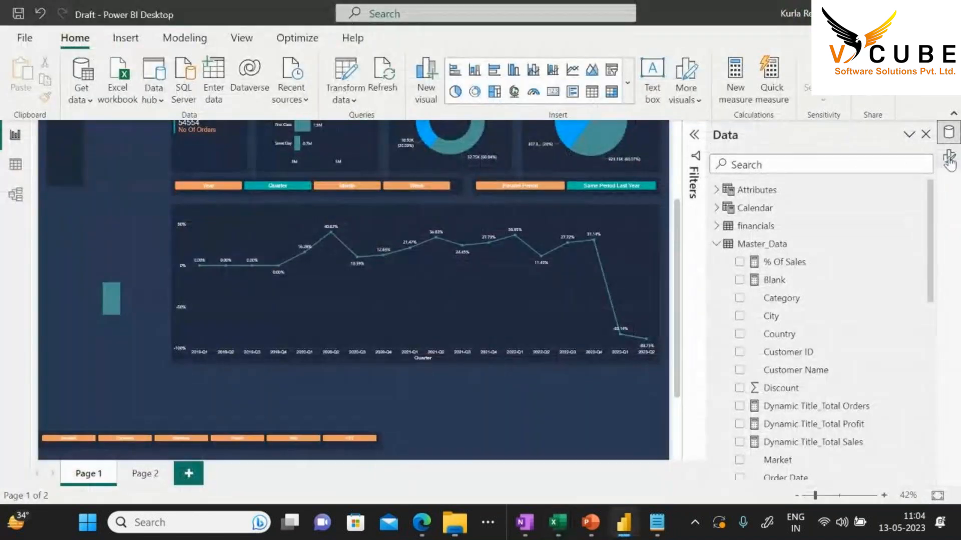
# Try the colour #FD625E on the page's canvas background, and undo the change
pyautogui.click(948, 156)
pyautogui.click(811, 225)
pyautogui.click(862, 261)
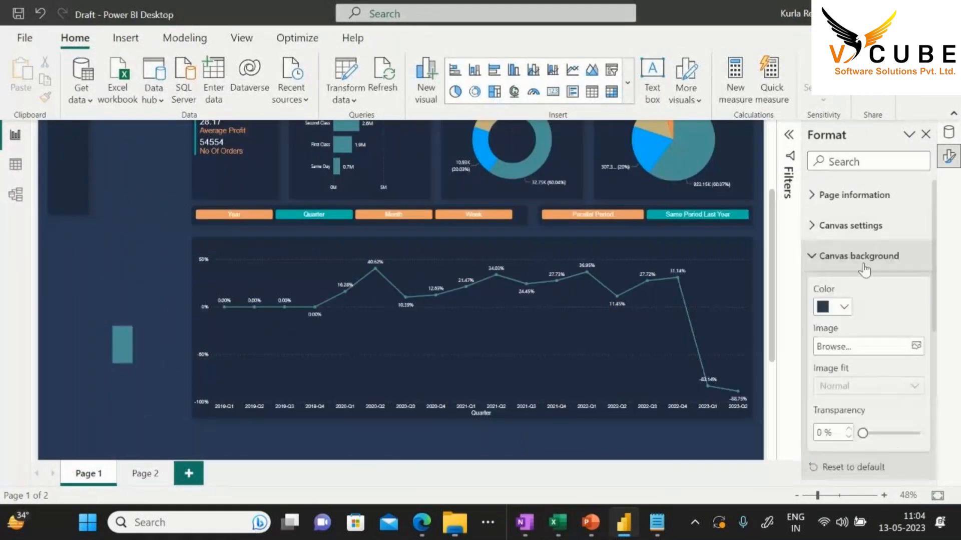
pyautogui.scroll(-2, 863, 271)
pyautogui.scroll(2, 832, 388)
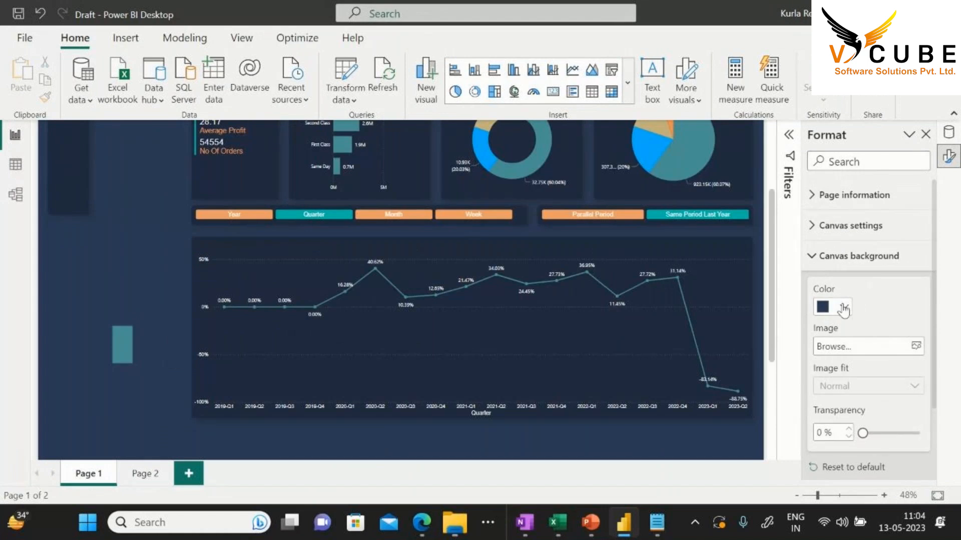
pyautogui.click(844, 307)
pyautogui.click(777, 275)
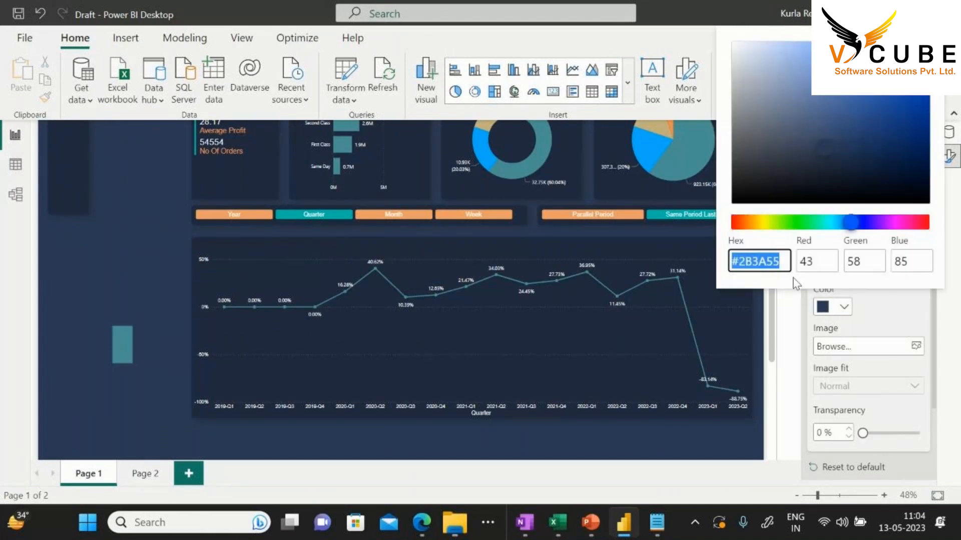
pyautogui.write('#FD625E')
pyautogui.hotkey('ctrl', 'z')
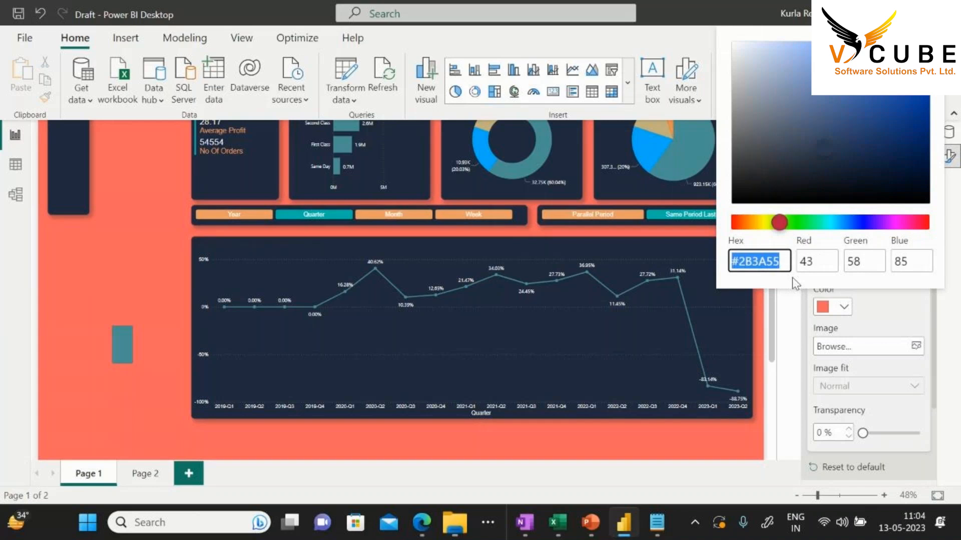
pyautogui.click(556, 236)
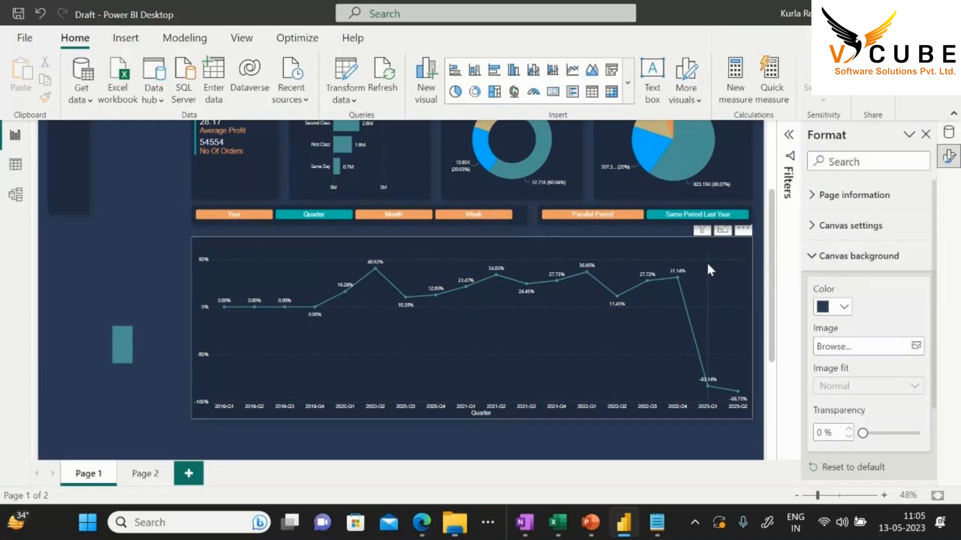
# Set the growth chart's Period Over Period Growth line colour to hex #FD625E
pyautogui.click(691, 245)
pyautogui.scroll(-6, 853, 332)
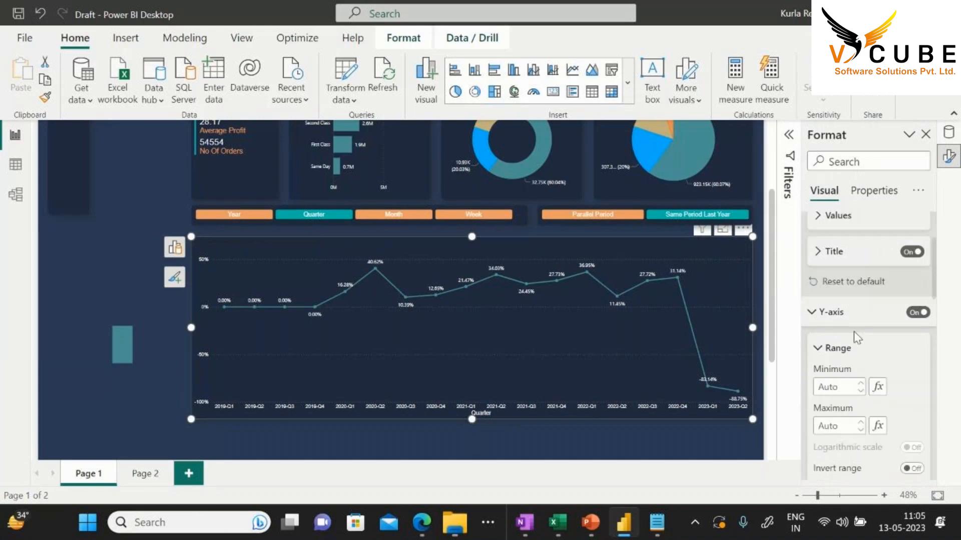
pyautogui.scroll(2, 826, 359)
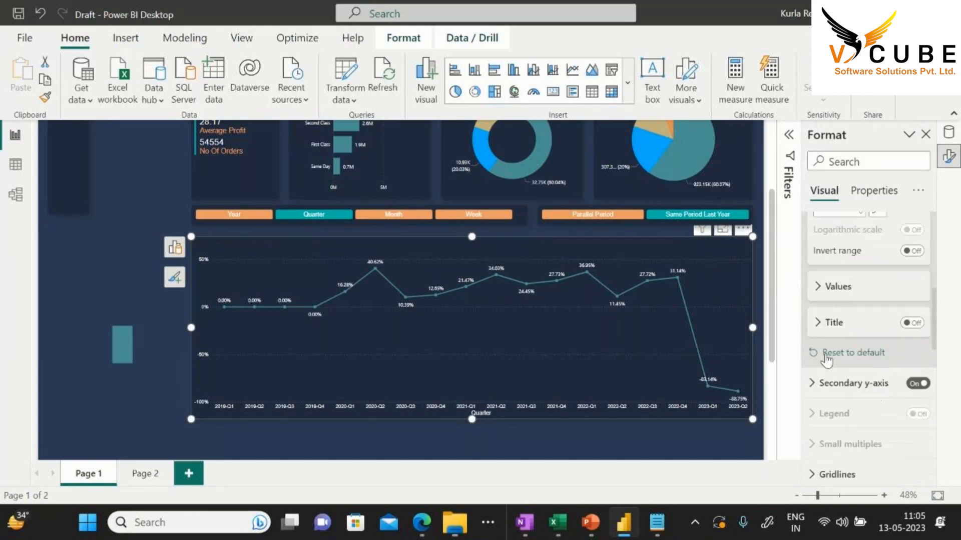
pyautogui.scroll(-4, 841, 331)
pyautogui.scroll(-2, 845, 337)
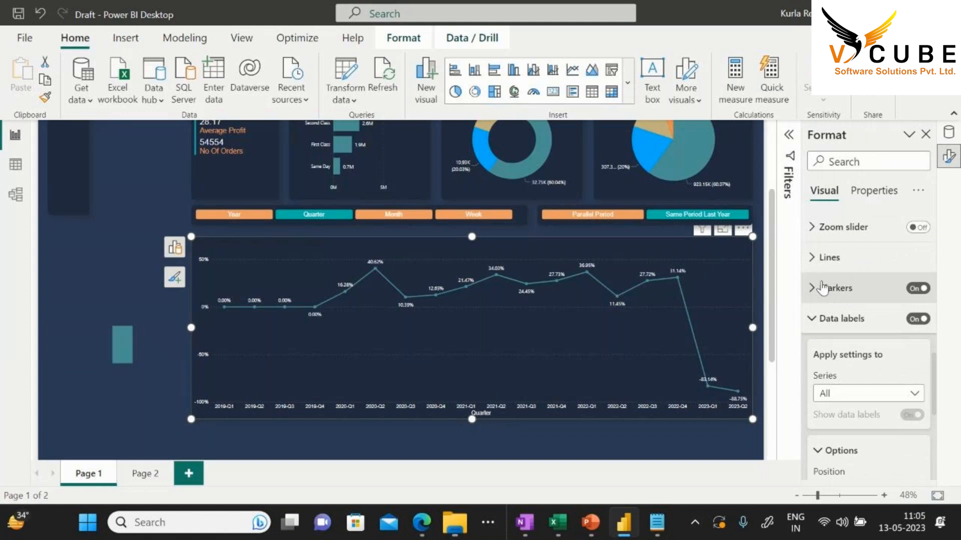
pyautogui.click(828, 257)
pyautogui.scroll(-2, 842, 389)
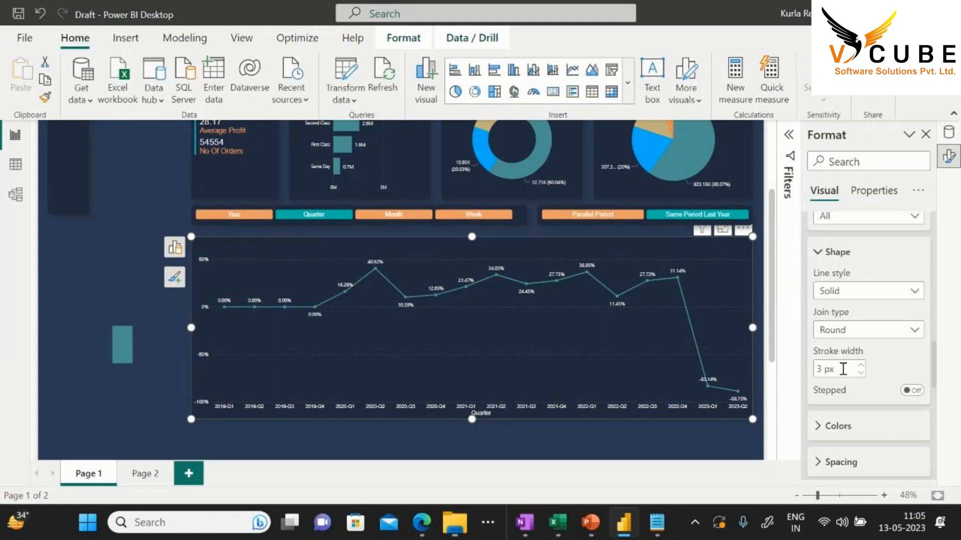
pyautogui.click(828, 422)
pyautogui.scroll(-2, 836, 401)
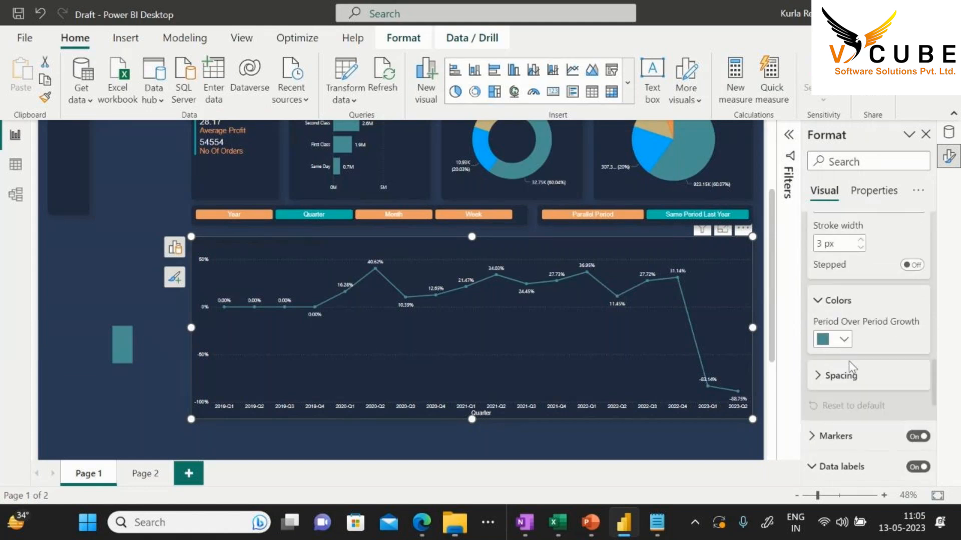
pyautogui.click(842, 340)
pyautogui.click(773, 308)
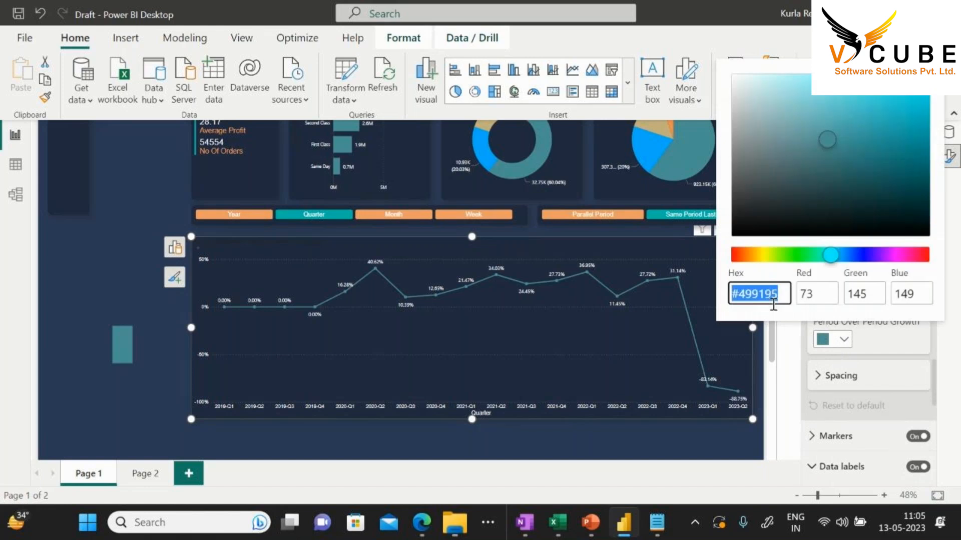
pyautogui.write('#FD625E')
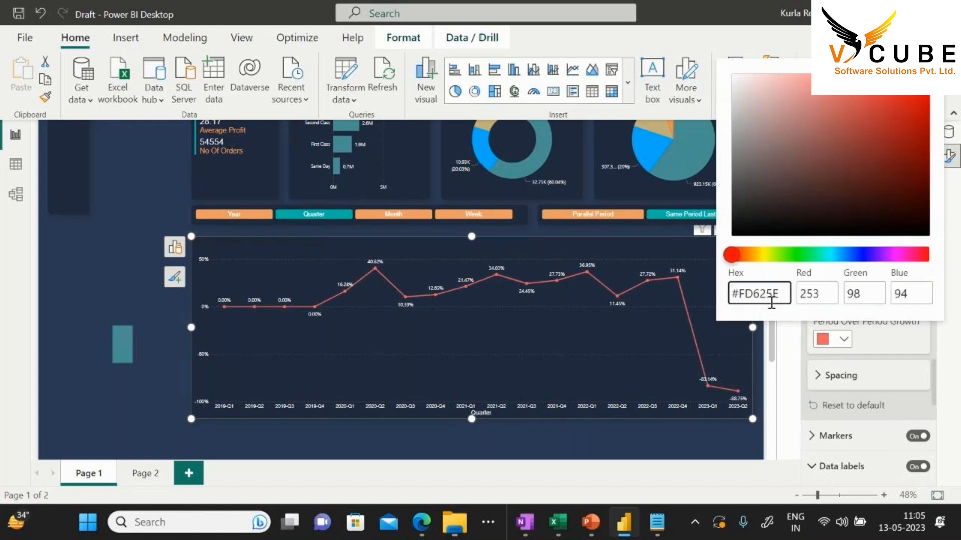
pyautogui.click(740, 410)
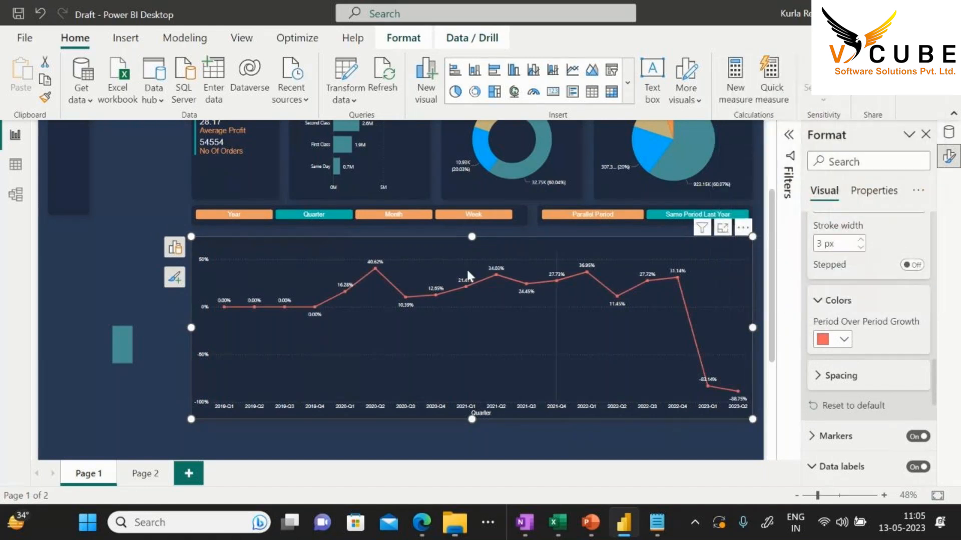
# Add the Category field from Master_Data as the growth chart's legend
pyautogui.click(175, 247)
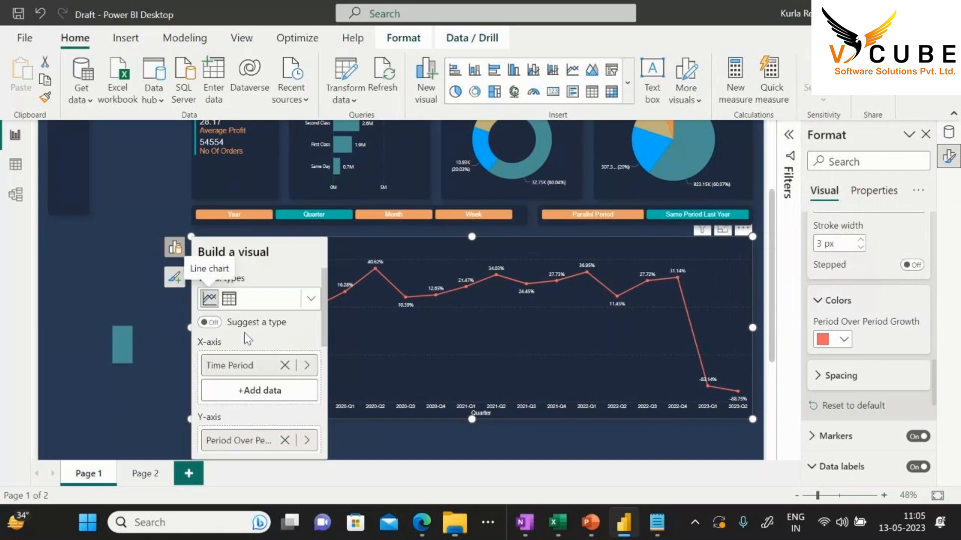
pyautogui.scroll(-5, 244, 333)
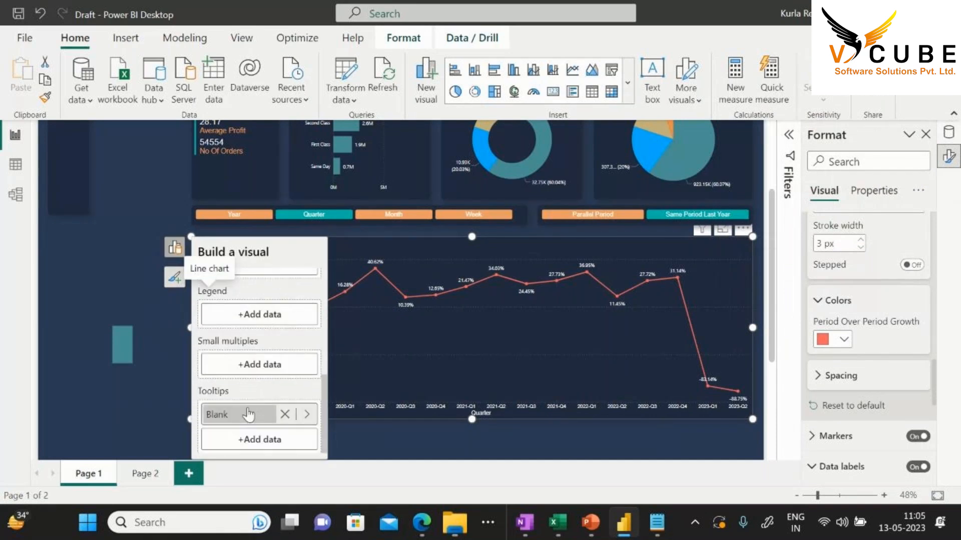
pyautogui.scroll(3, 246, 325)
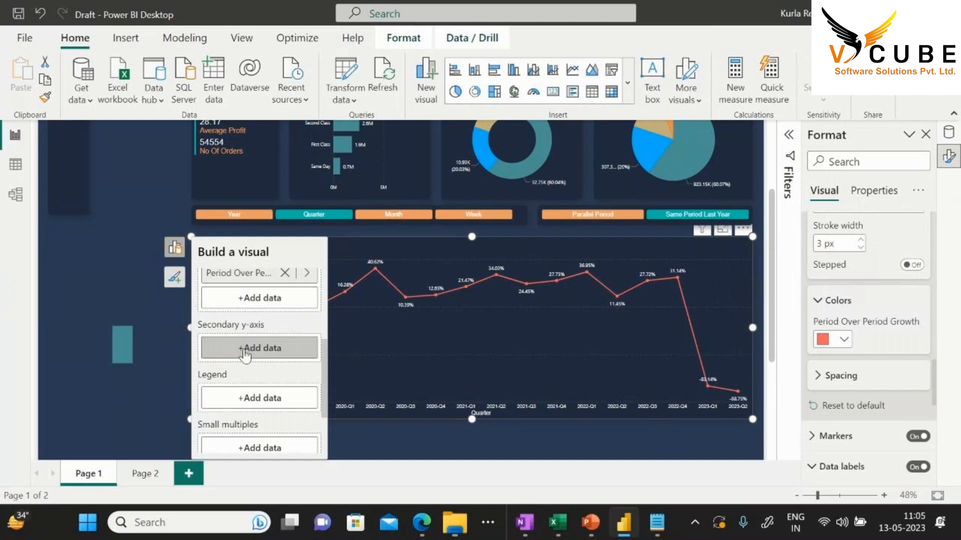
pyautogui.scroll(-2, 244, 353)
pyautogui.scroll(5, 250, 348)
pyautogui.scroll(-5, 252, 346)
pyautogui.click(246, 368)
pyautogui.click(342, 168)
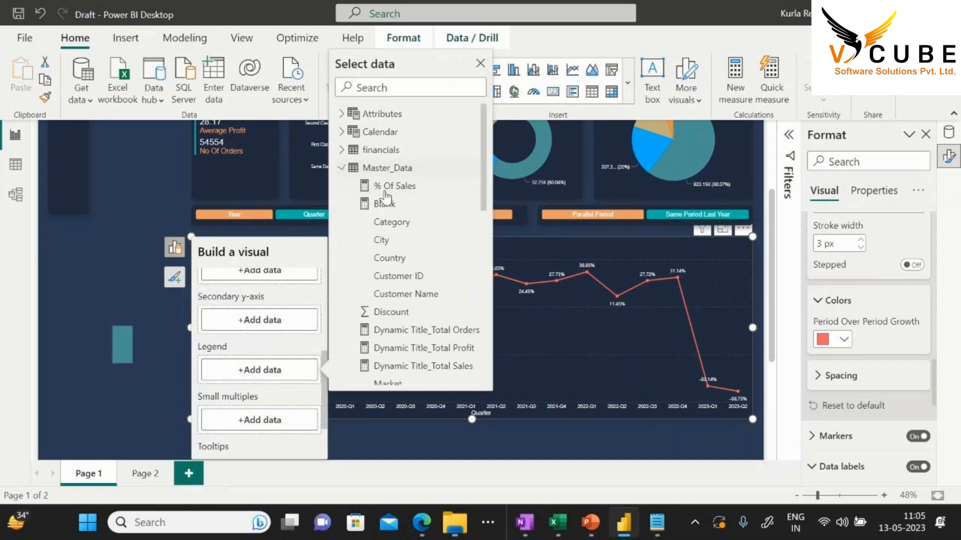
pyautogui.click(384, 227)
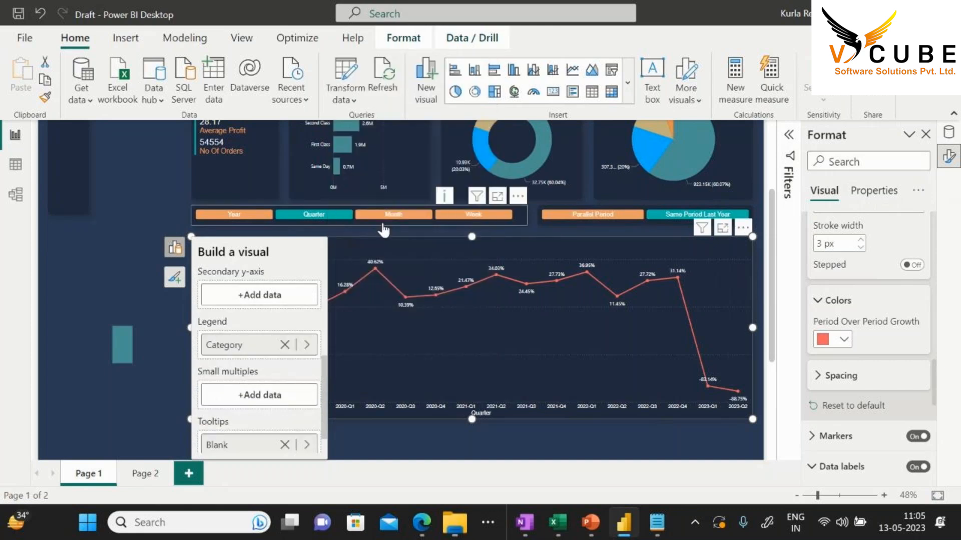
pyautogui.click(666, 440)
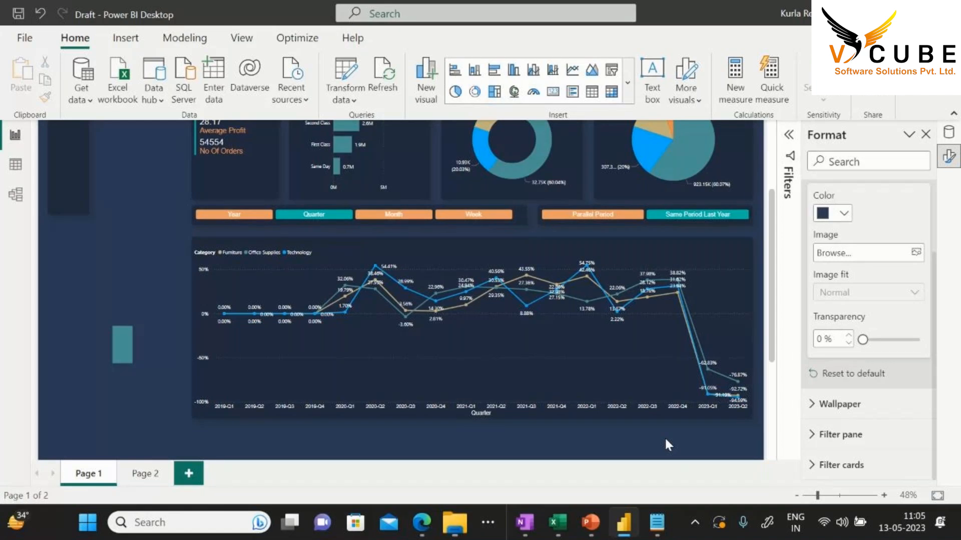
# Create a new measure named Dynamic Title in the Master_Data table, with a new line ready for its formula
pyautogui.click(949, 134)
pyautogui.rightClick(728, 244)
pyautogui.click(741, 228)
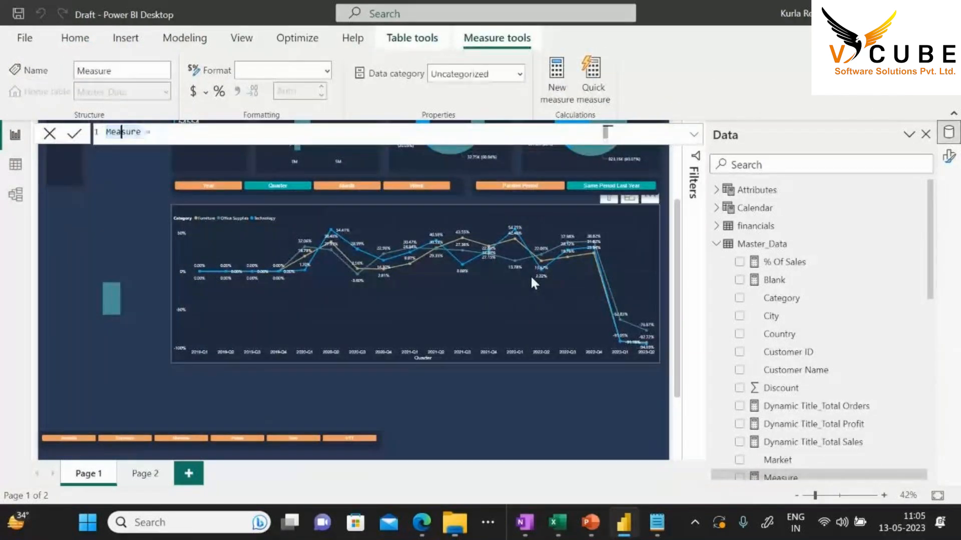
pyautogui.press('BackSpace')
pyautogui.press('BackSpace')
pyautogui.press('BackSpace')
pyautogui.press('BackSpace')
pyautogui.press('BackSpace')
pyautogui.press('BackSpace')
pyautogui.press('BackSpace')
pyautogui.write('Dy')
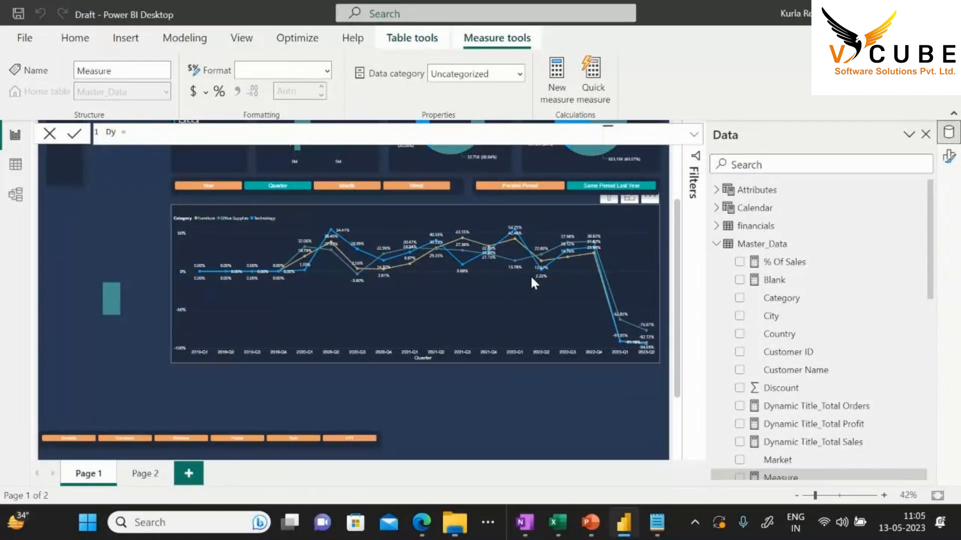
pyautogui.write('namic Title')
pyautogui.press('End')
pyautogui.hotkey('shift', 'Return')
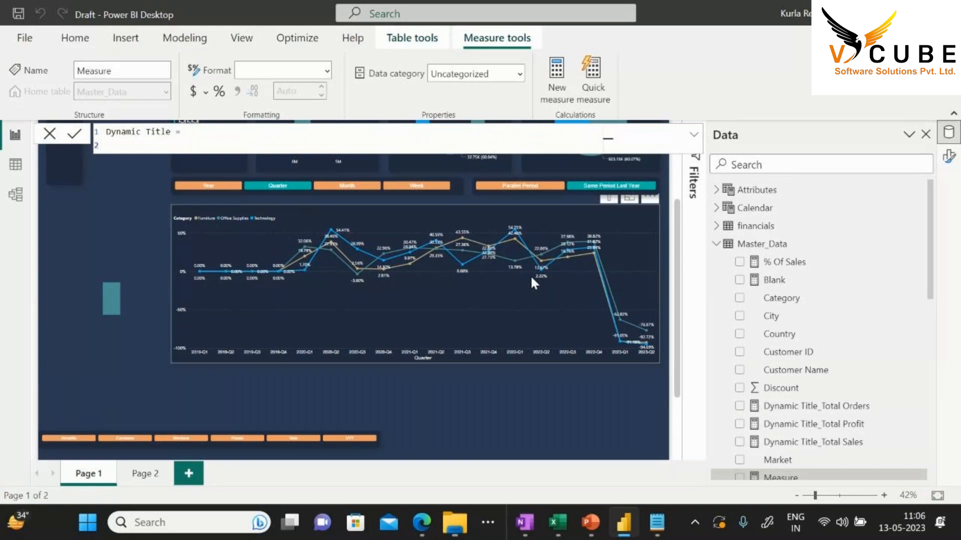
# Define the variable SEL_TIME_PERIOD with CONCATENATEX, using VALUES('Time Period') as its table argument
pyautogui.write('VAR SEL_TIME_PERIOD=CON')
pyautogui.press('Down')
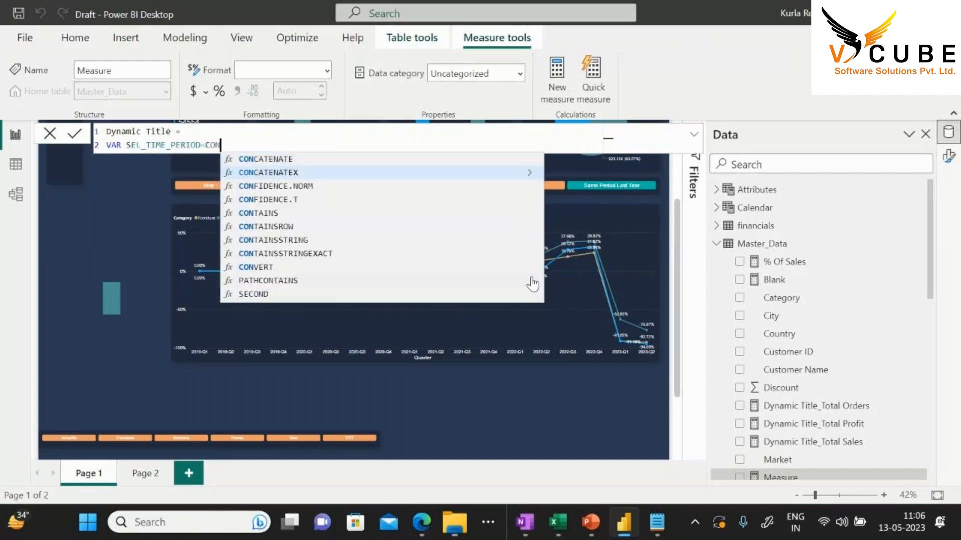
pyautogui.press('Tab')
pyautogui.write('VAL')
pyautogui.press('Down')
pyautogui.press('Down')
pyautogui.press('Down')
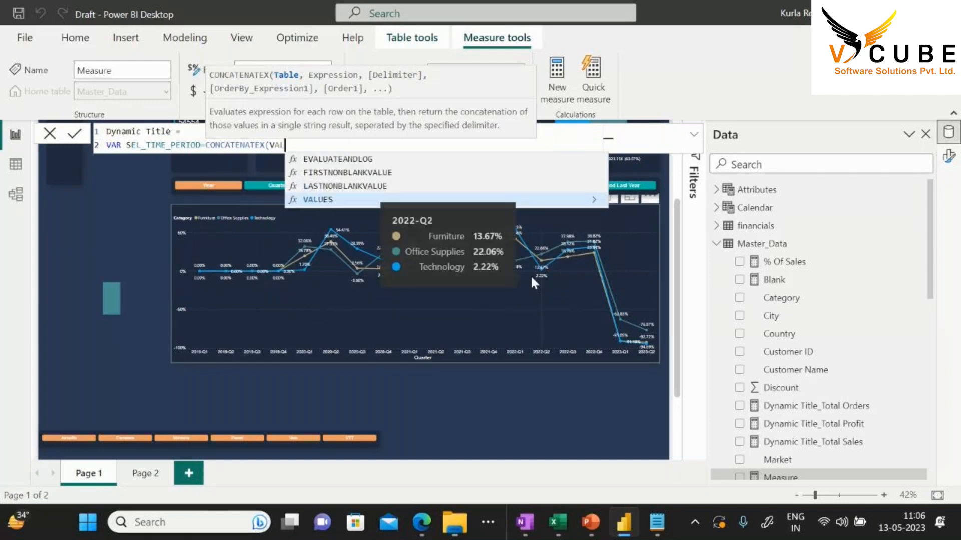
pyautogui.press('Tab')
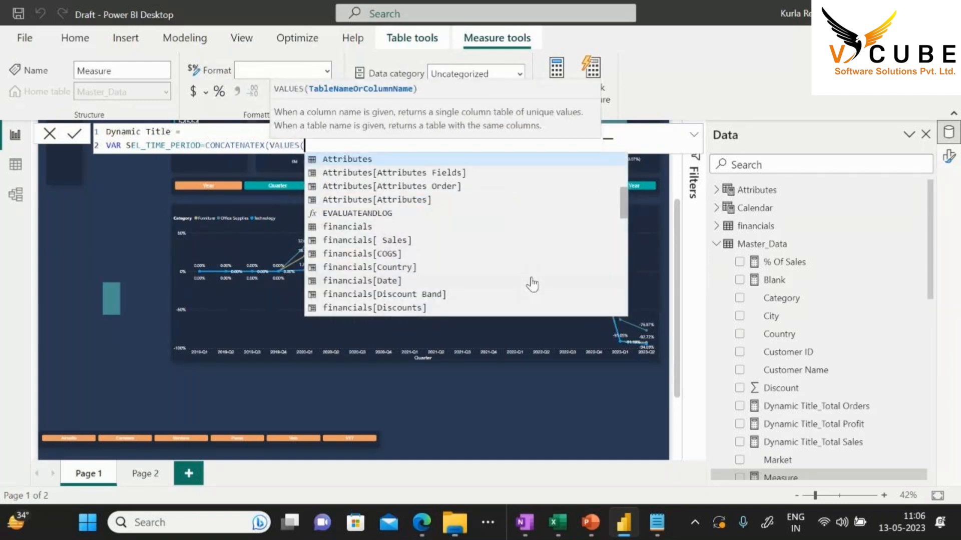
pyautogui.scroll(-4, 526, 278)
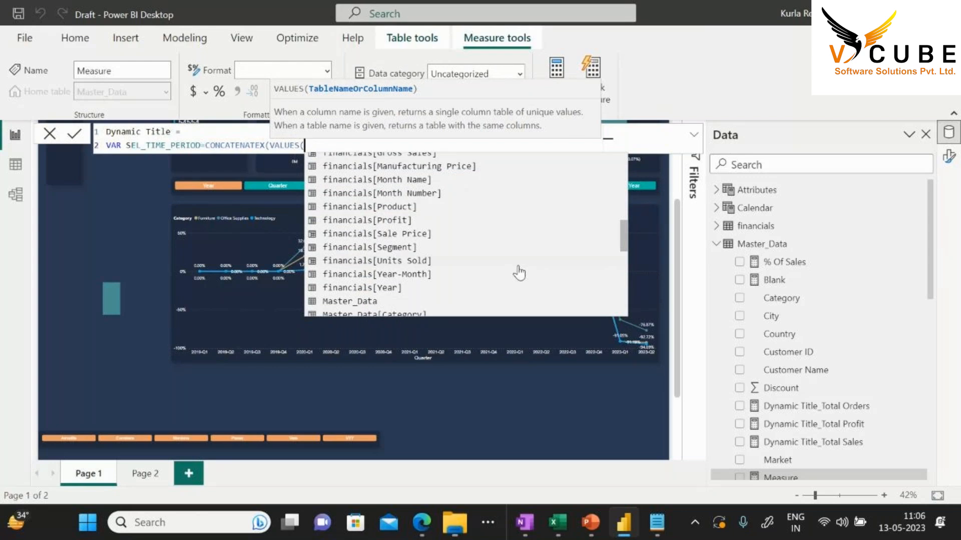
pyautogui.write('Ti')
pyautogui.press('Down')
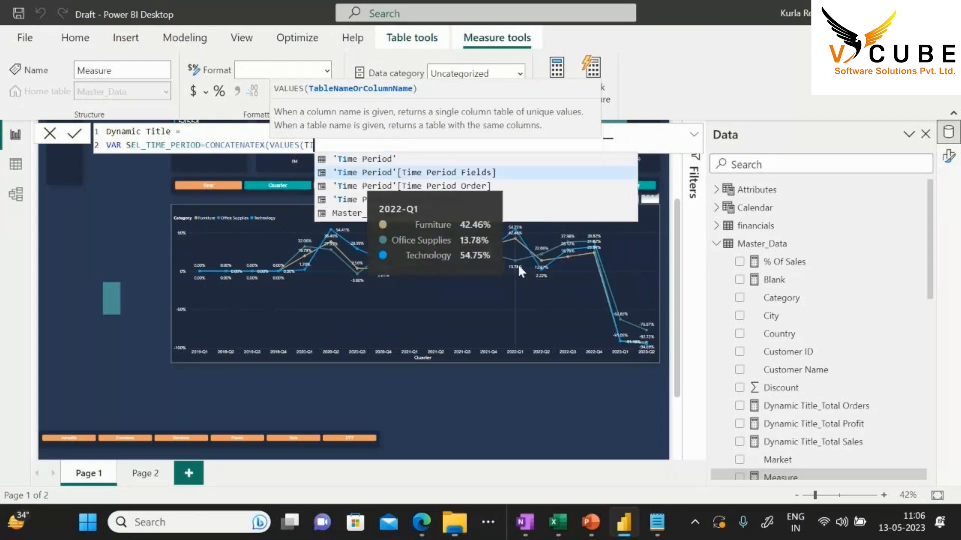
pyautogui.press('Up')
pyautogui.press('Tab')
pyautogui.write('),')
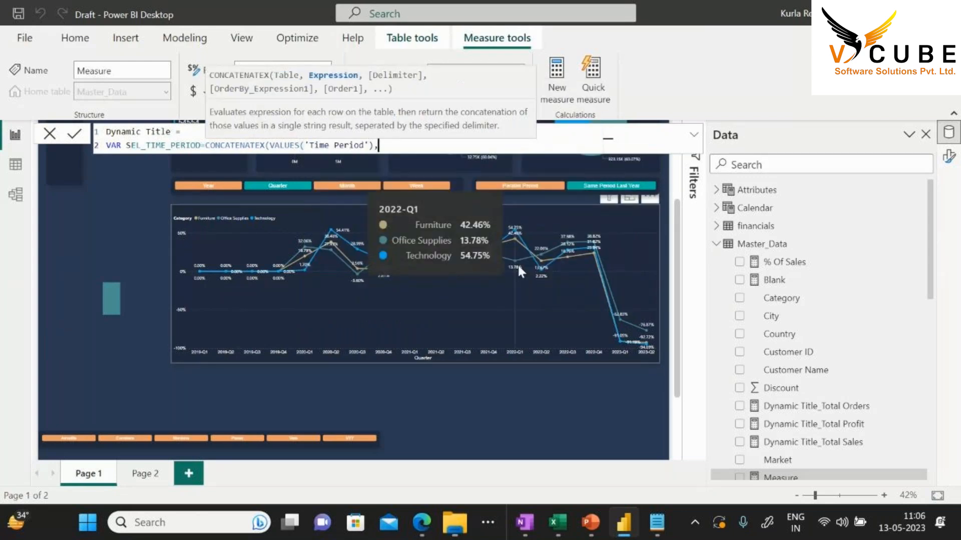
# Complete the CONCATENATEX call with the expression 'Time Period'[Time Period] and the delimiter ","
pyautogui.write('TIME')
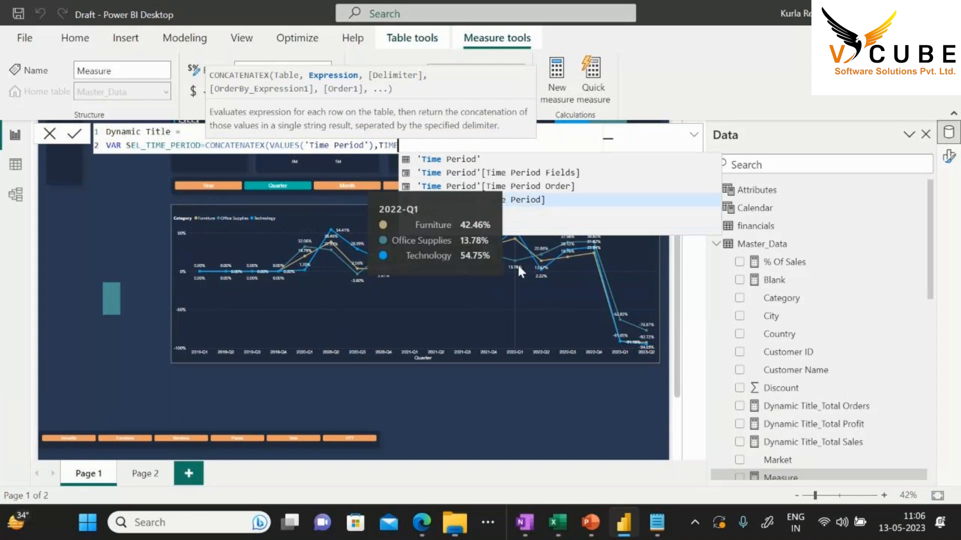
pyautogui.press('Tab')
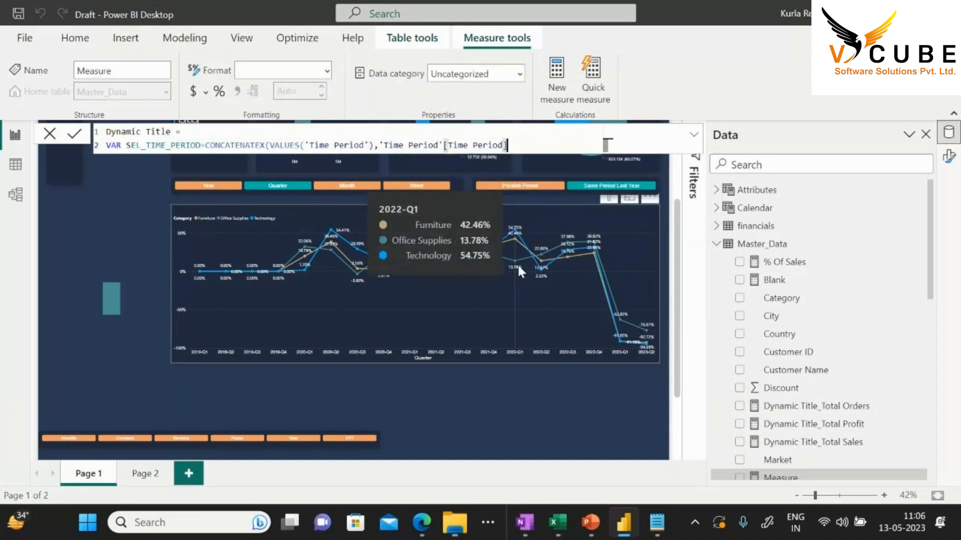
pyautogui.write(',","')
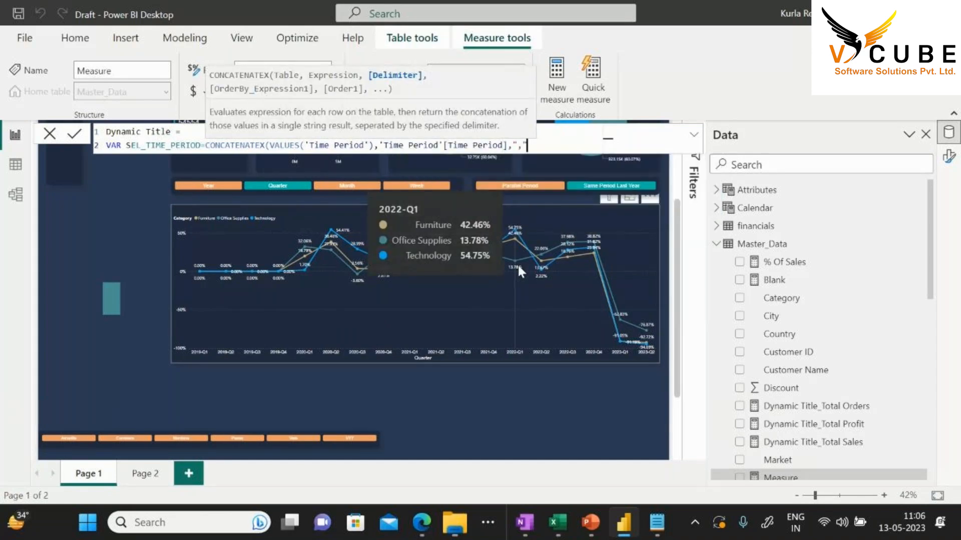
pyautogui.write(')')
# Add a variable SEL_PERIOD on a new line of the Dynamic Title formula, starting with the SELECTEDVALUE function
pyautogui.hotkey('shift', 'Return')
pyautogui.write('var')
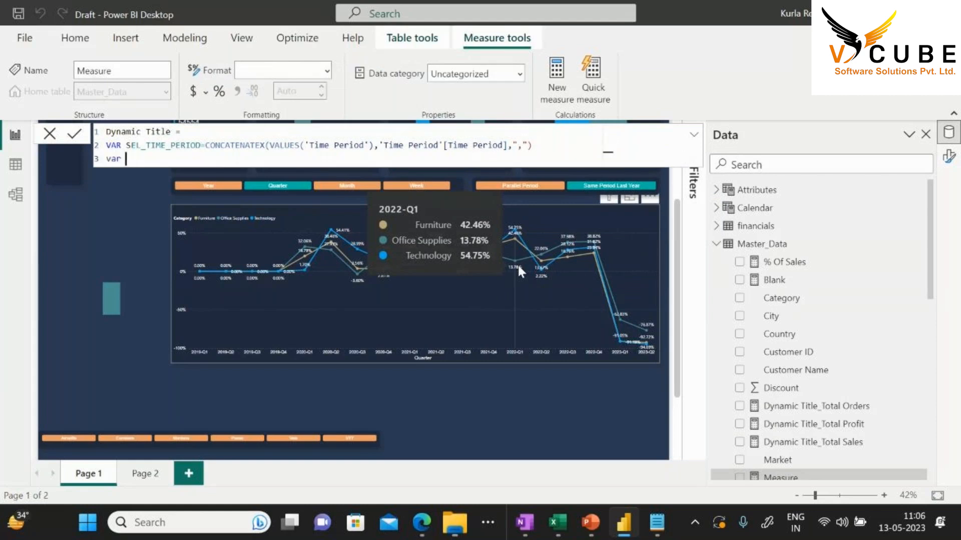
pyautogui.press('BackSpace')
pyautogui.press('BackSpace')
pyautogui.press('BackSpace')
pyautogui.press('BackSpace')
pyautogui.write('VAR SEL_PERIOD=SELECTE')
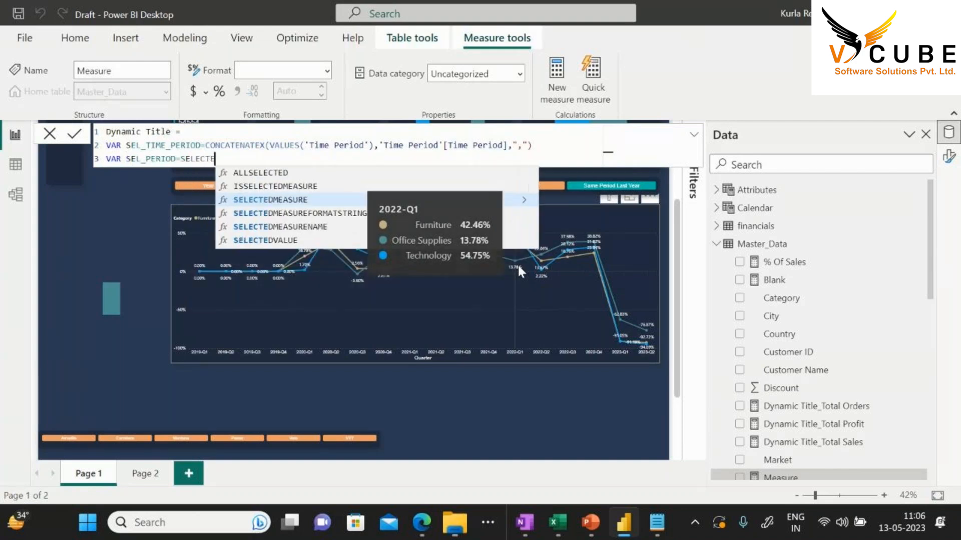
pyautogui.press('Down')
pyautogui.press('Down')
pyautogui.press('Down')
pyautogui.press('Tab')
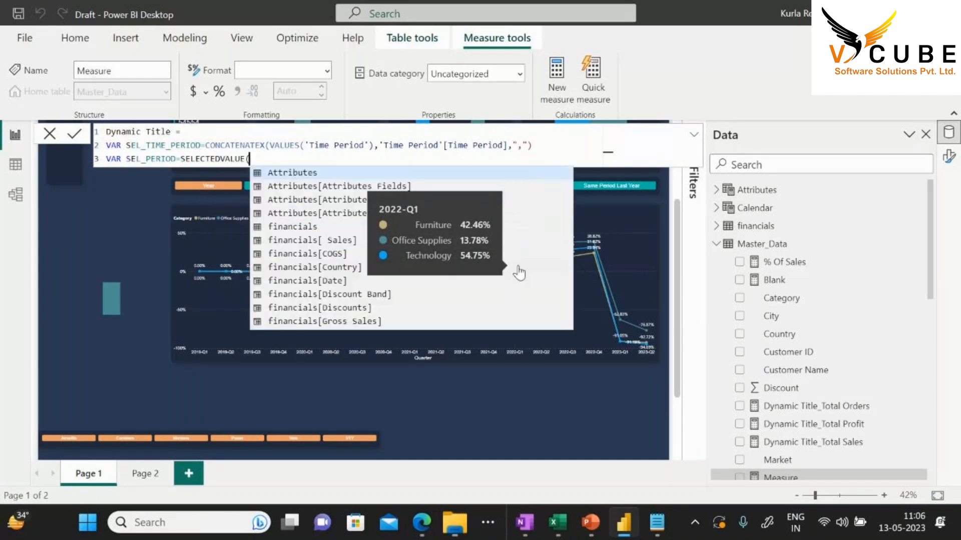
# Use the Period[Period] column as the SELECTEDVALUE argument and close the function
pyautogui.write('PER')
pyautogui.press('Down')
pyautogui.press('Tab')
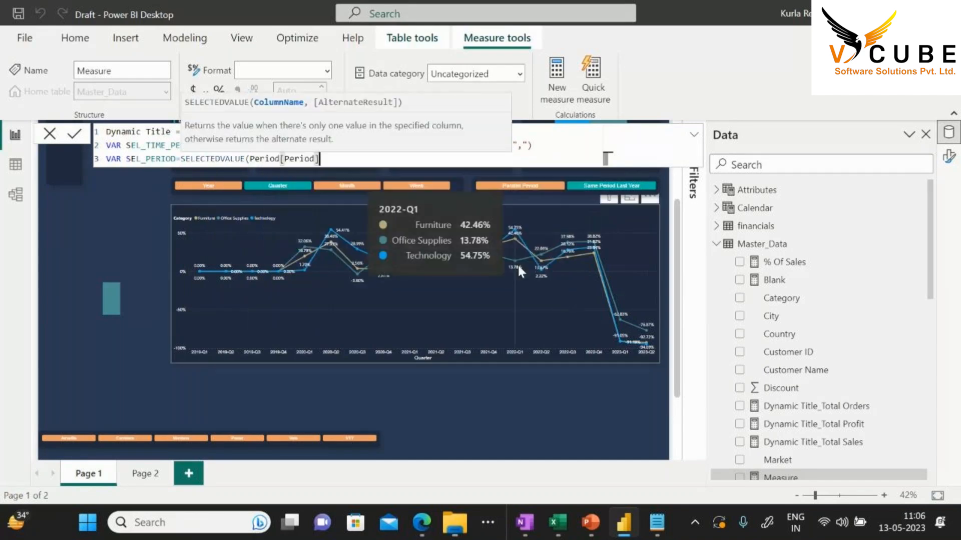
pyautogui.write(')')
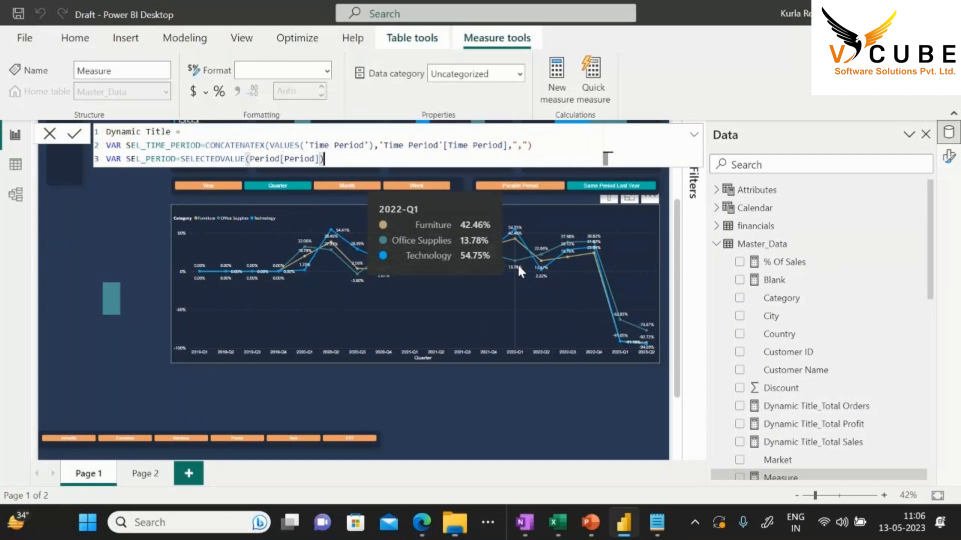
# Declare the variable TITLE_ on a new line and begin an indented IF function beneath it
pyautogui.hotkey('shift', 'Return')
pyautogui.write('VAR ')
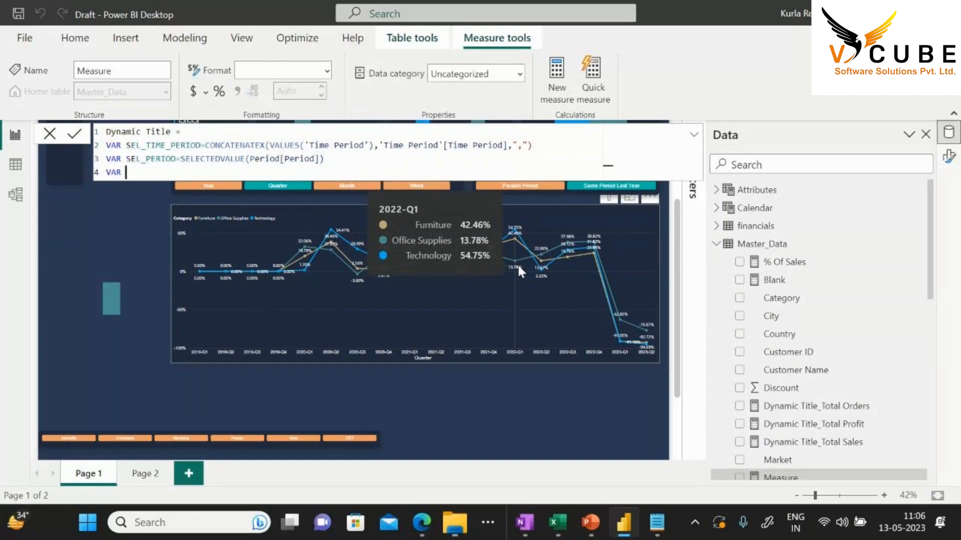
pyautogui.write('TITLE_=')
pyautogui.hotkey('shift', 'Return')
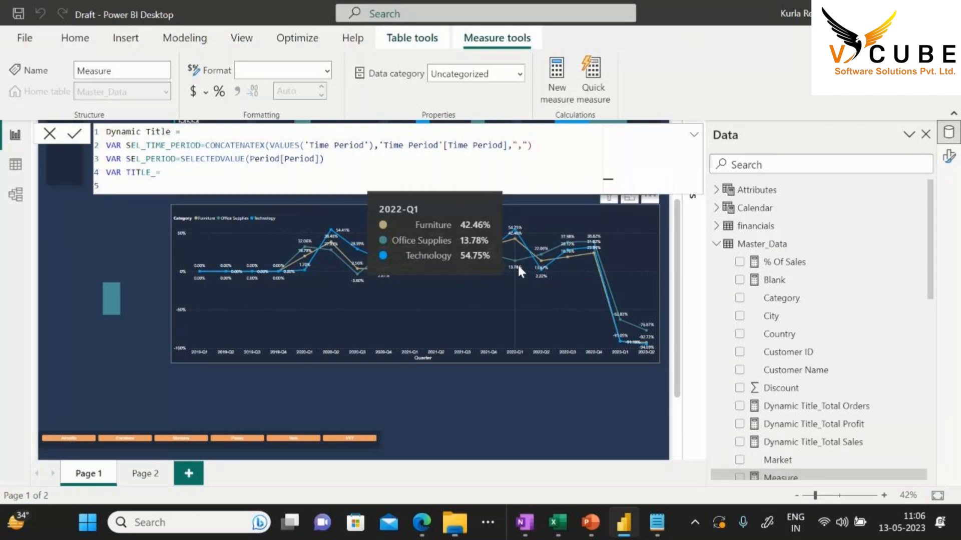
pyautogui.press('Tab')
pyautogui.press('Tab')
pyautogui.write('IF(')
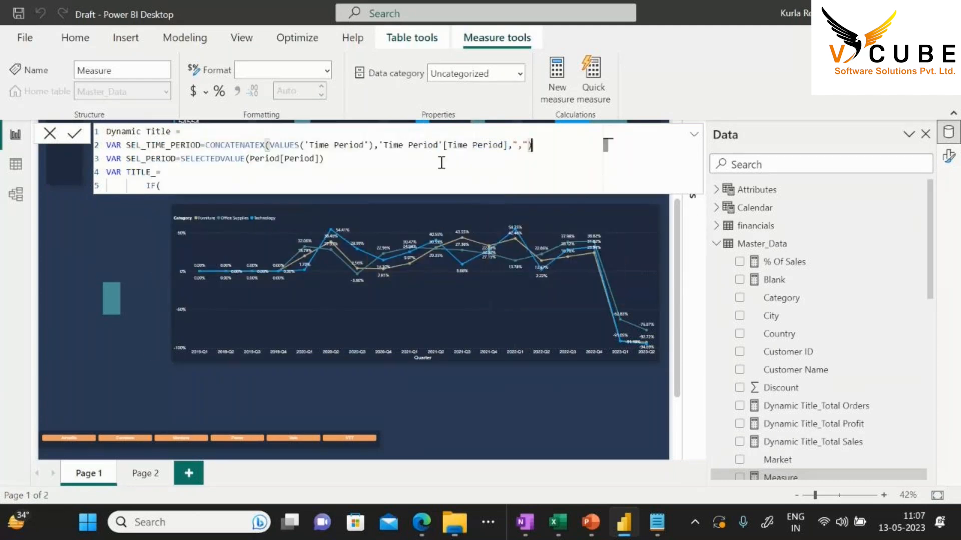
# Set the IF condition to SEL_PERIOD="Same Period Last Year", followed by a comma for the true result
pyautogui.doubleClick(162, 159)
pyautogui.hotkey('ctrl', 'c')
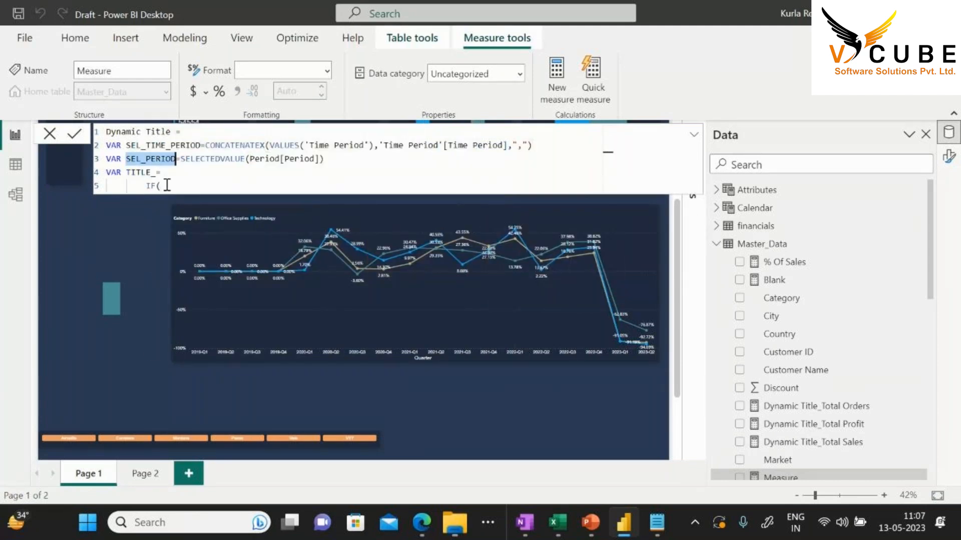
pyautogui.click(167, 185)
pyautogui.hotkey('ctrl', 'v')
pyautogui.write('="Same period La')
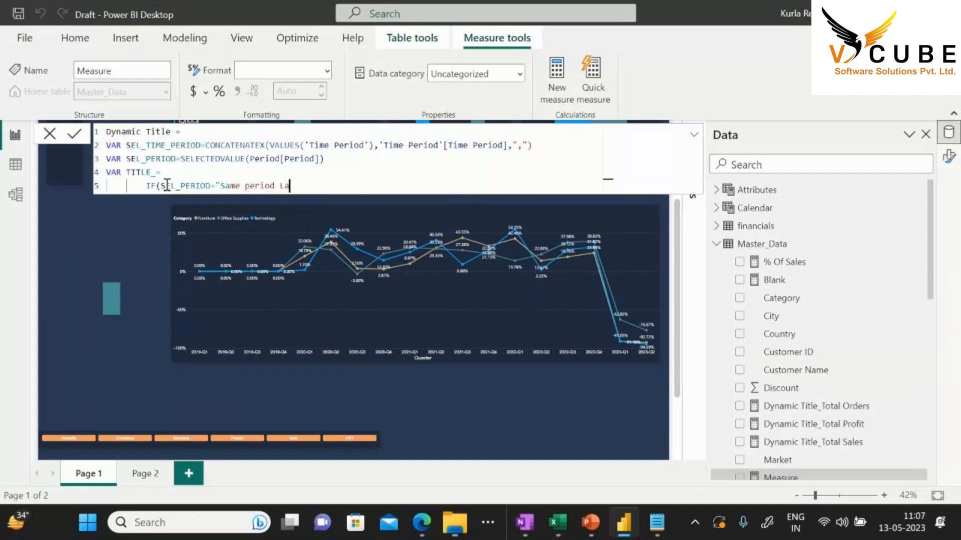
pyautogui.press('BackSpace')
pyautogui.press('BackSpace')
pyautogui.press('BackSpace')
pyautogui.click(250, 185)
pyautogui.press('BackSpace')
pyautogui.write('P')
pyautogui.click(286, 186)
pyautogui.write('Last Year",')
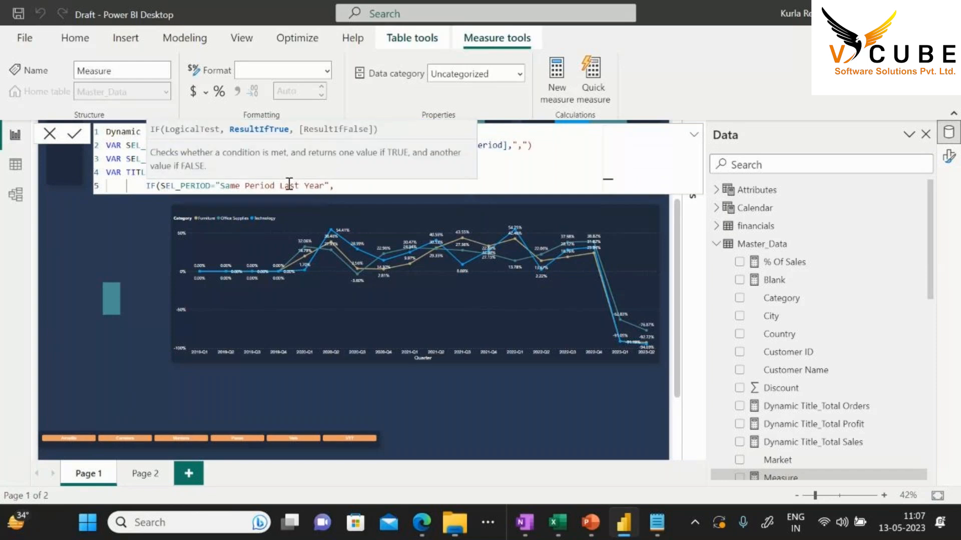
# Enter the true result text "Last Year Same Period vs Current Perid Sales Growth% By " followed by the & operator
pyautogui.write('"Pr')
pyautogui.press('BackSpace')
pyautogui.press('BackSpace')
pyautogui.write('Pre')
pyautogui.press('BackSpace')
pyautogui.press('BackSpace')
pyautogui.press('BackSpace')
pyautogui.write('Per')
pyautogui.press('BackSpace')
pyautogui.press('BackSpace')
pyautogui.write('Last Year Same Period vs')
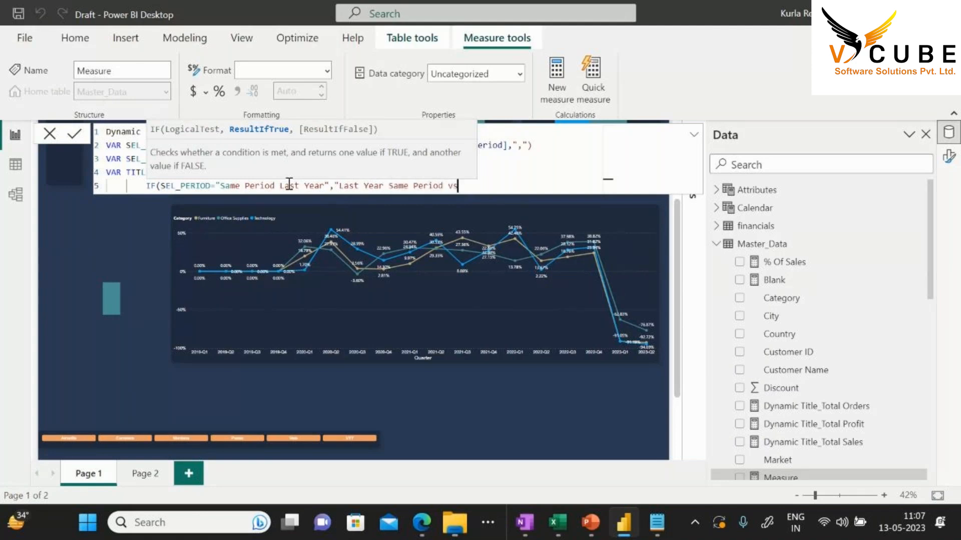
pyautogui.write(' Current Perid Sales ')
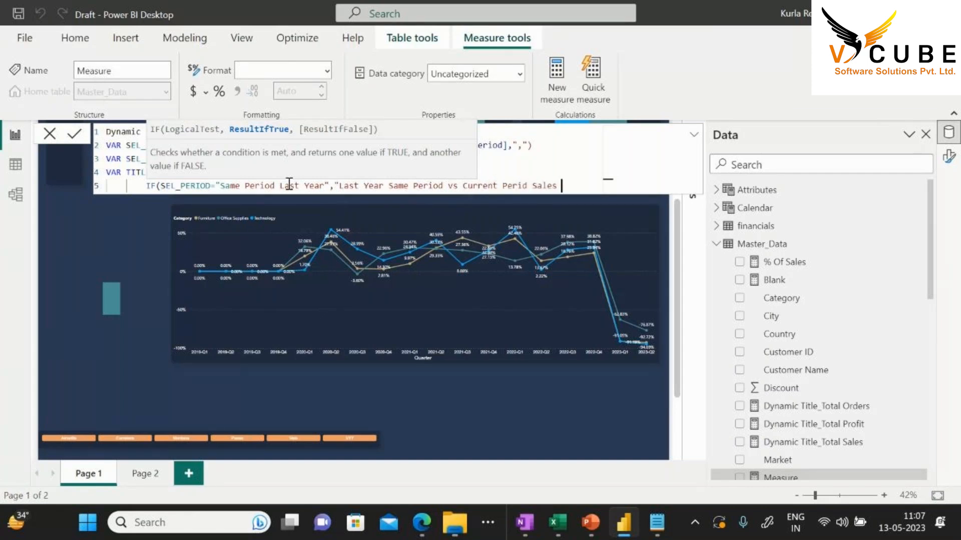
pyautogui.write('Growth%')
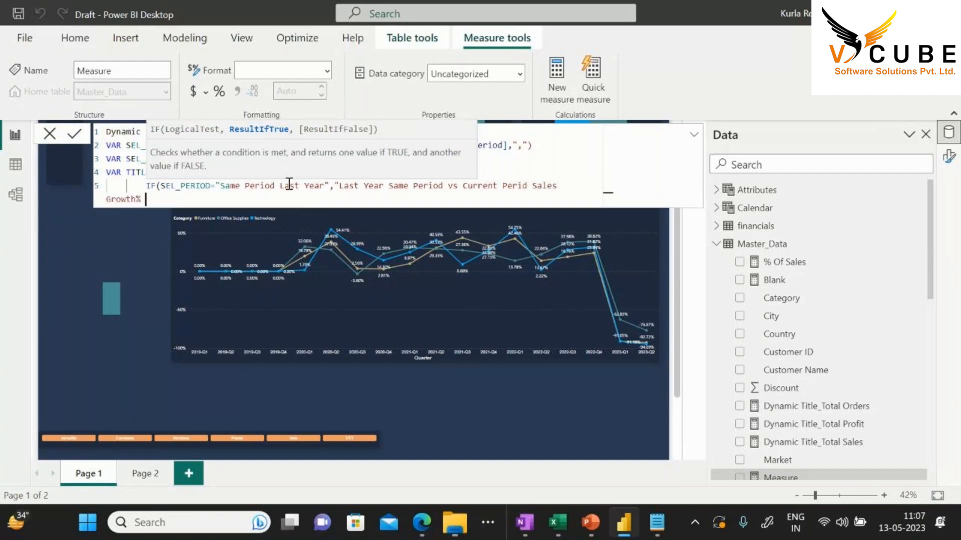
pyautogui.write(' BY')
pyautogui.write('y "')
pyautogui.write('&')
# Append the SEL_TIME_PERIOD variable to the true result and start a new line for the false result
pyautogui.doubleClick(142, 145)
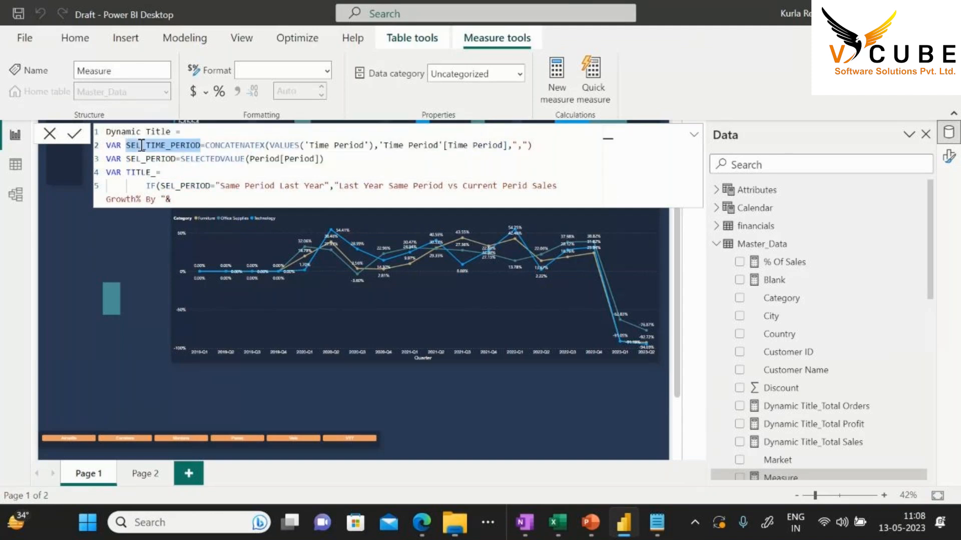
pyautogui.click(179, 200)
pyautogui.hotkey('ctrl', 'v')
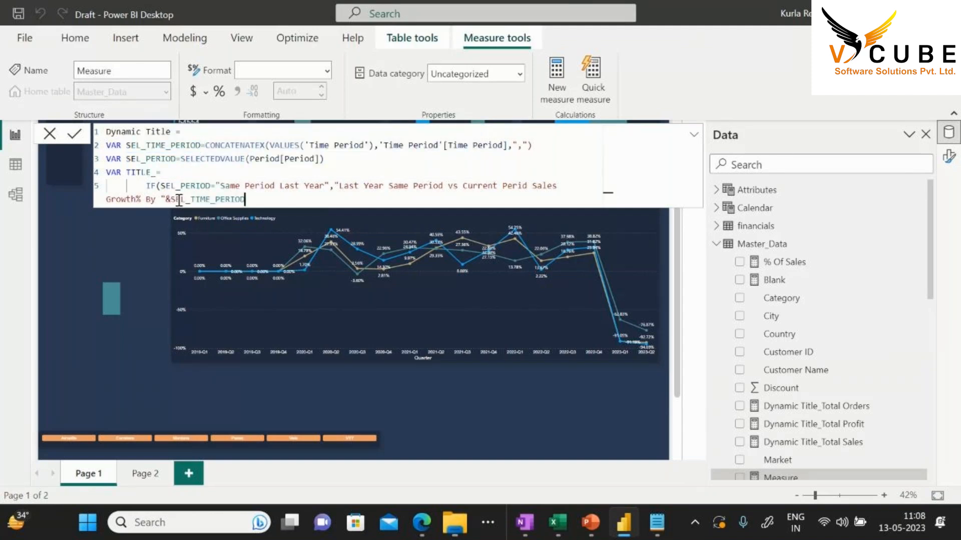
pyautogui.write(',')
pyautogui.hotkey('shift', 'Return')
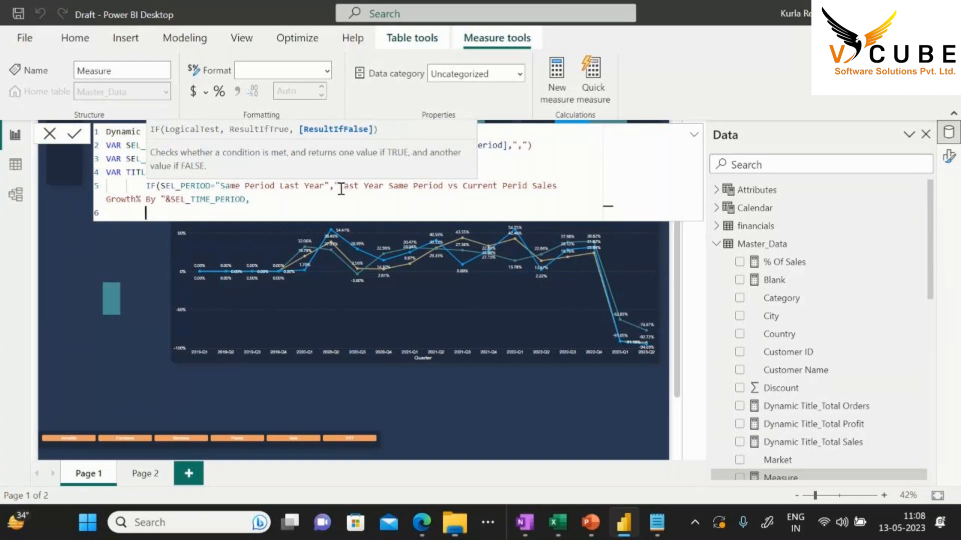
# Reuse the true result as the false result, changing its beginning to "Previous Period", and close the IF function
pyautogui.moveTo(336, 187); pyautogui.dragTo(335, 198)
pyautogui.click(264, 207)
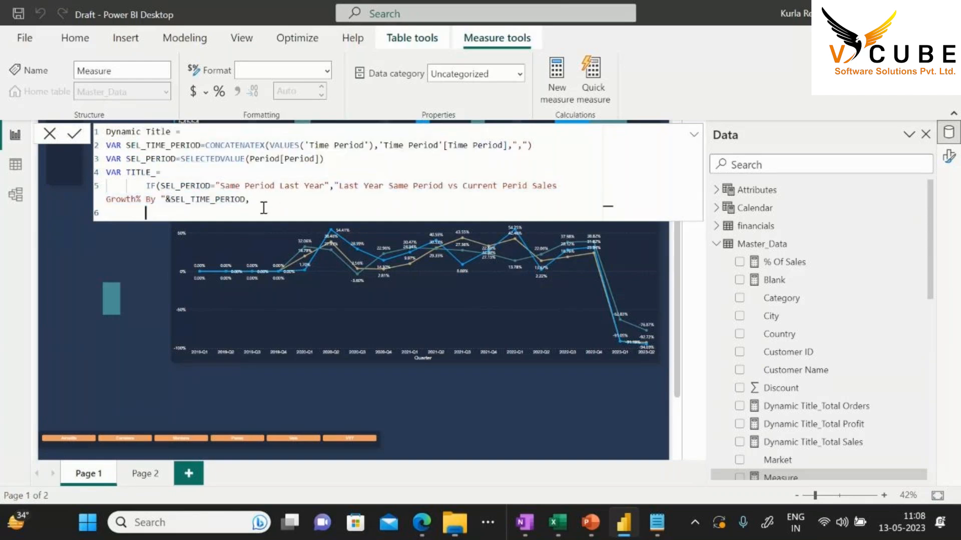
pyautogui.hotkey('ctrl', 'v')
pyautogui.moveTo(255, 214); pyautogui.dragTo(152, 216)
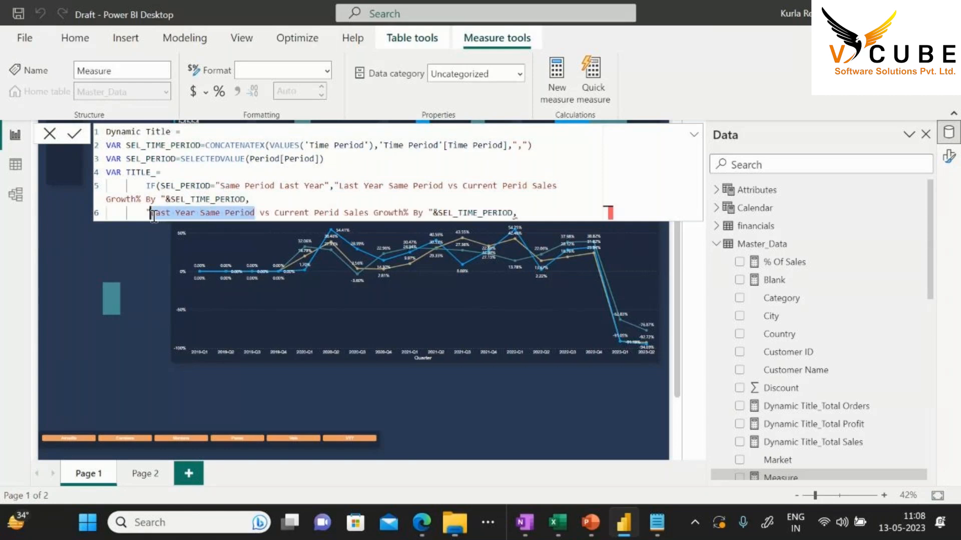
pyautogui.write('Previous')
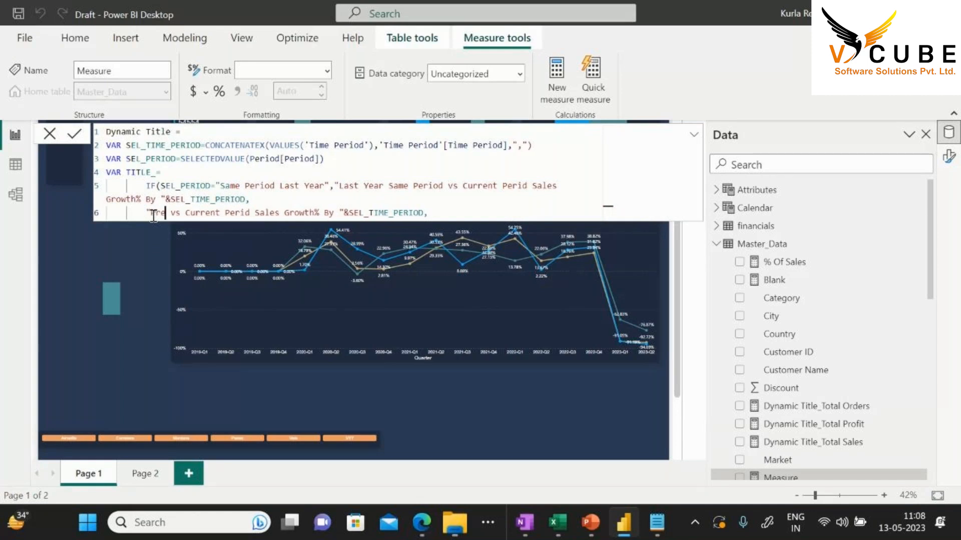
pyautogui.write(' Peri')
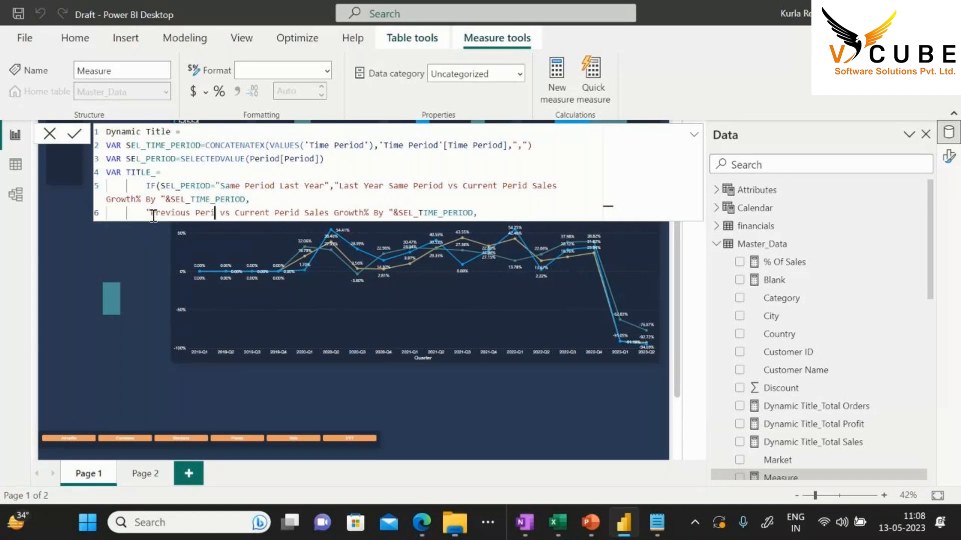
pyautogui.write('od')
pyautogui.click(489, 214)
pyautogui.press('BackSpace')
pyautogui.write(')')
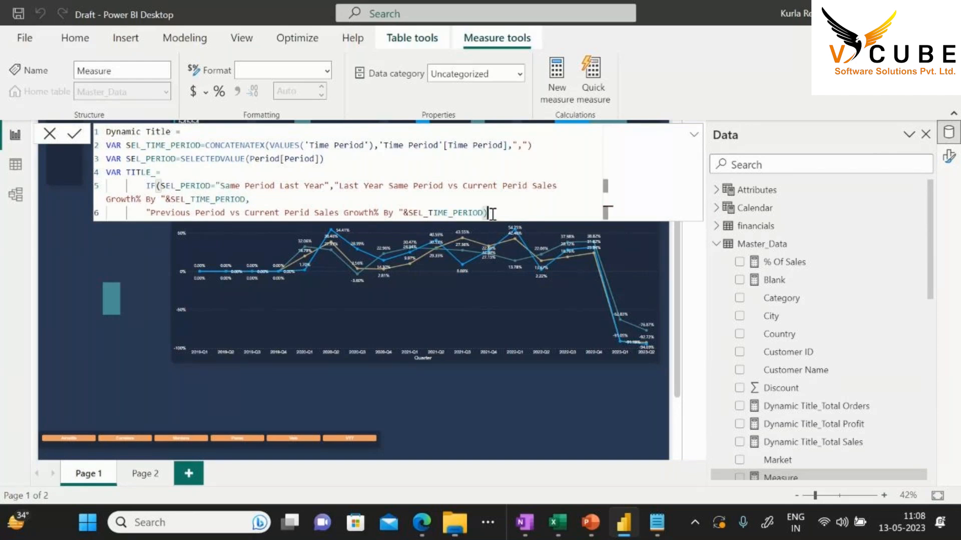
# Add an unindented RETURN keyword below the IF expression, with a new line beneath it
pyautogui.hotkey('shift', 'Return')
pyautogui.write('RETRUN')
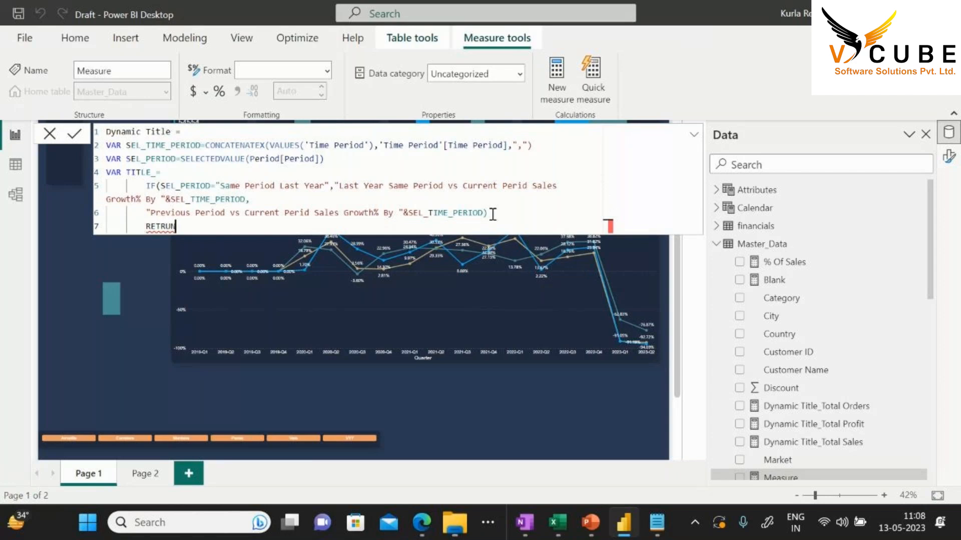
pyautogui.click(493, 214)
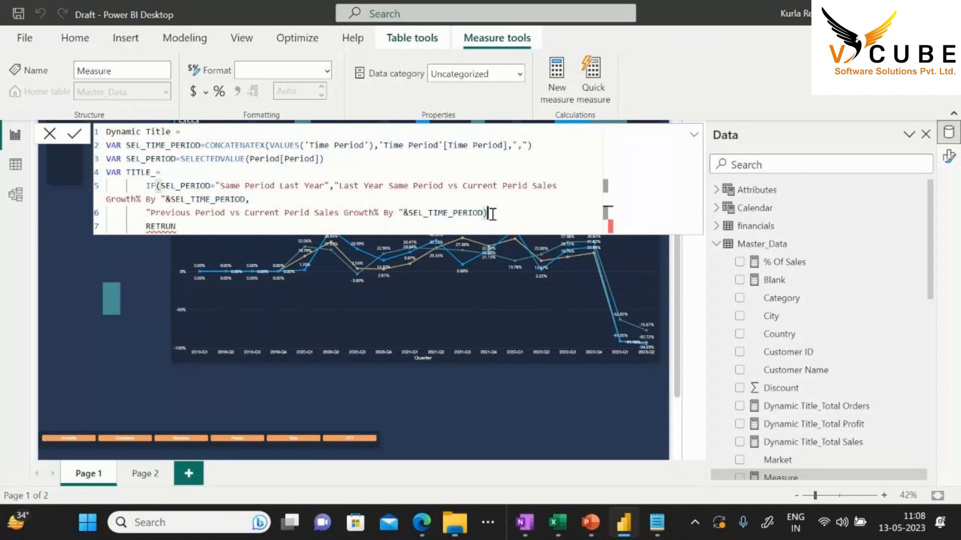
pyautogui.click(217, 228)
pyautogui.moveTo(189, 228); pyautogui.dragTo(145, 230)
pyautogui.press('BackSpace')
pyautogui.press('BackSpace')
pyautogui.press('BackSpace')
pyautogui.write('RETURN')
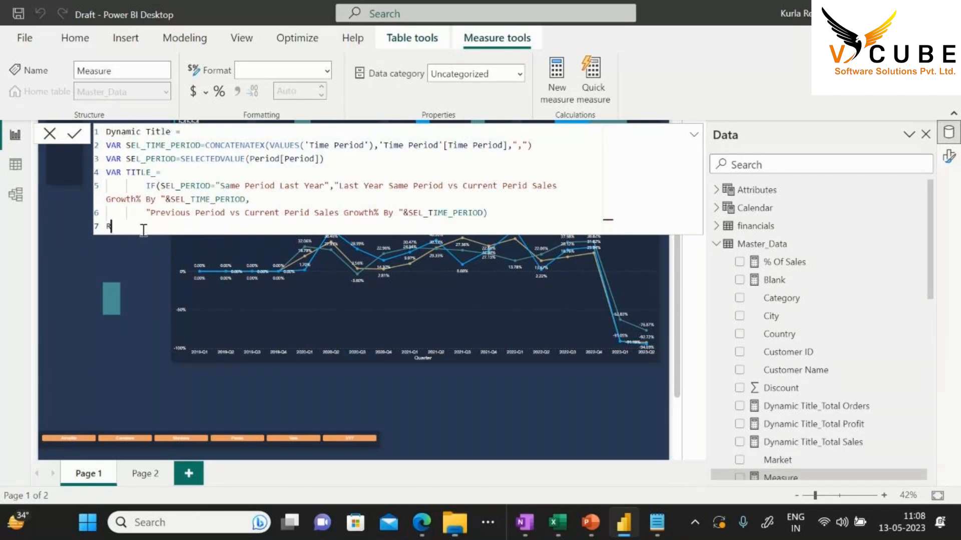
pyautogui.press('Return')
# Return the TITLE_ variable and commit the Dynamic Title measure
pyautogui.doubleClick(141, 172)
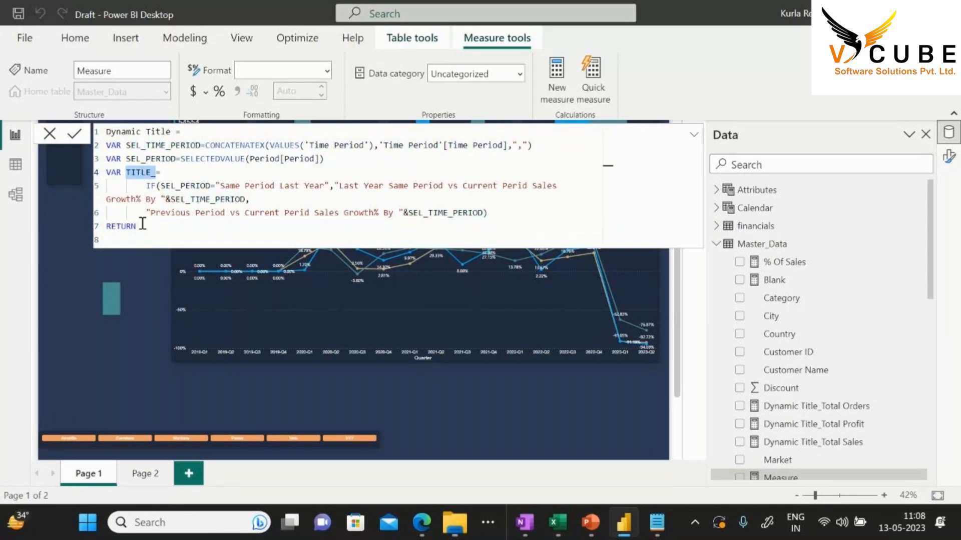
pyautogui.hotkey('ctrl', 'c')
pyautogui.click(131, 240)
pyautogui.hotkey('ctrl', 'v')
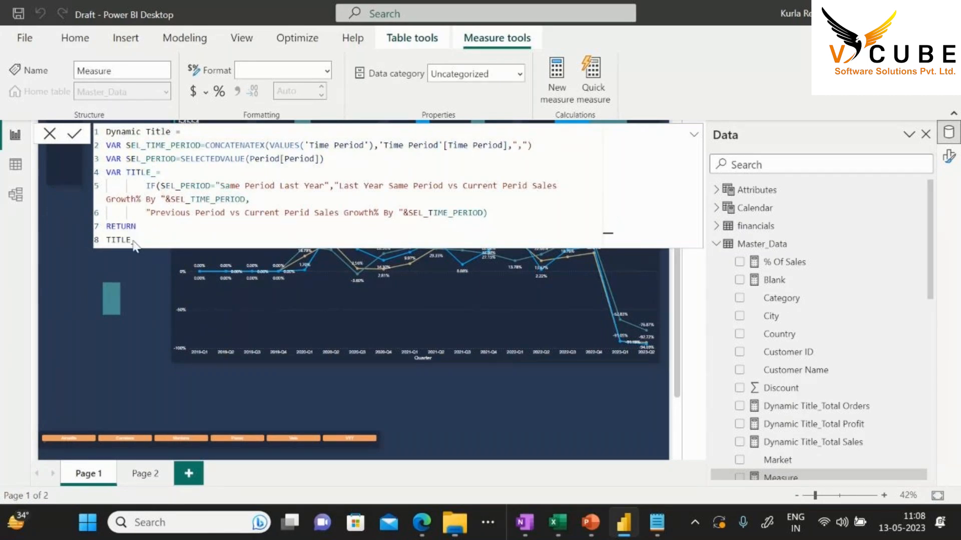
pyautogui.press('Return')
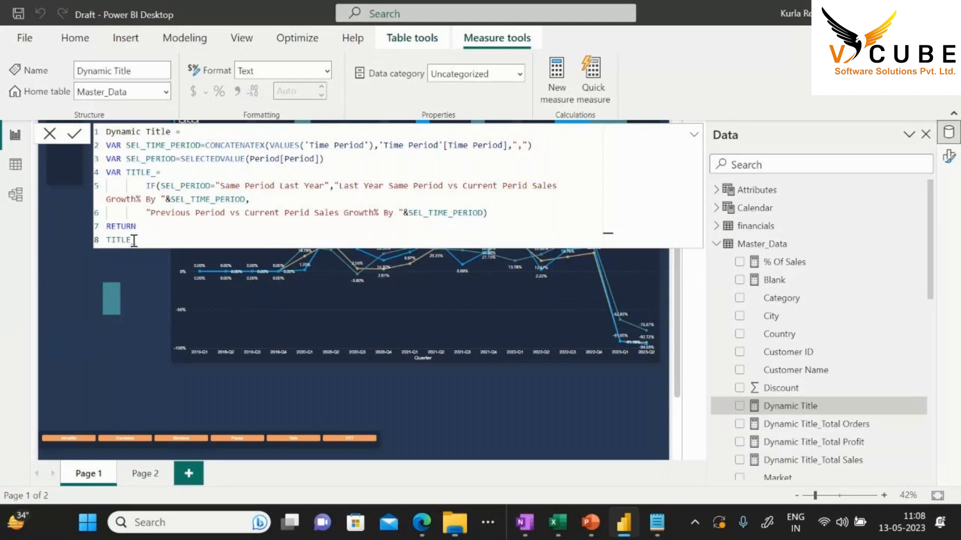
# Set the title text color of the growth line chart to white
pyautogui.click(508, 392)
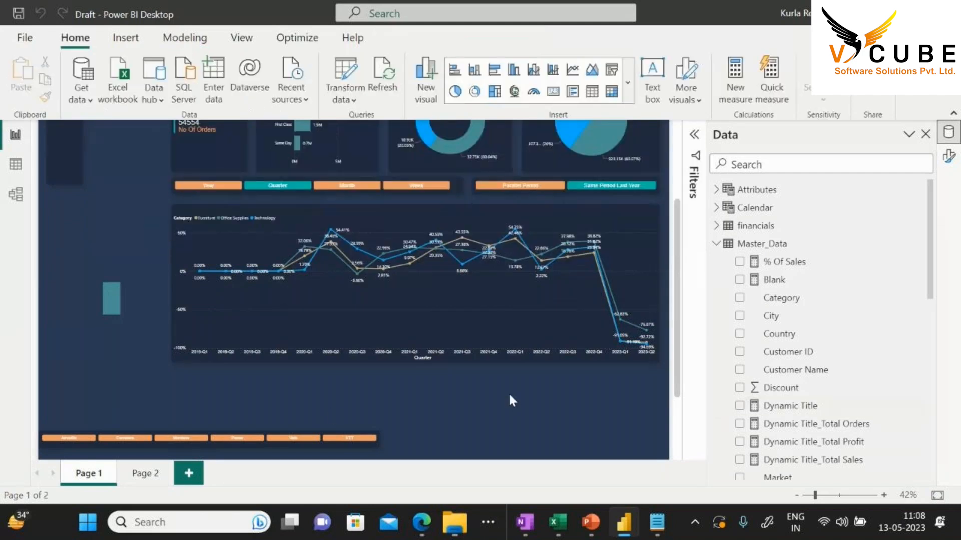
pyautogui.click(550, 233)
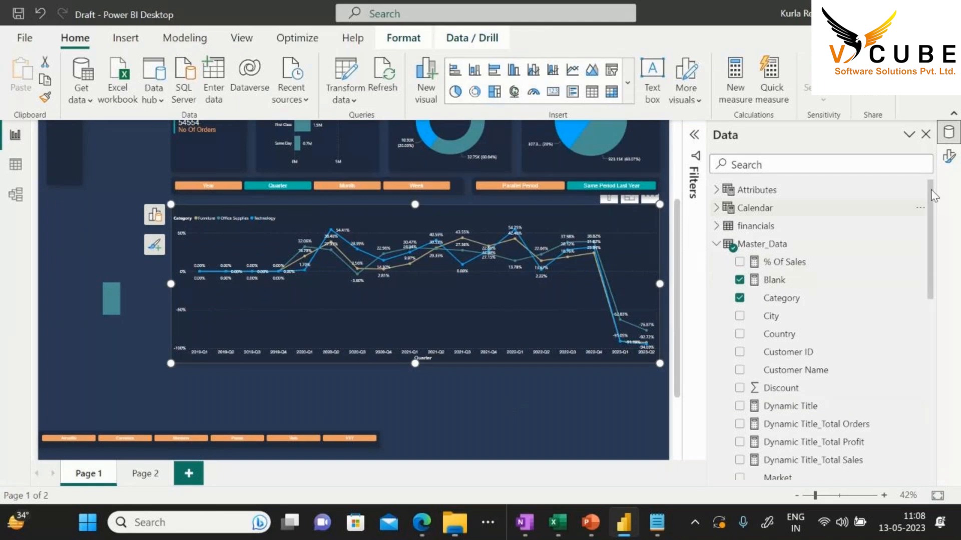
pyautogui.click(947, 157)
pyautogui.click(826, 257)
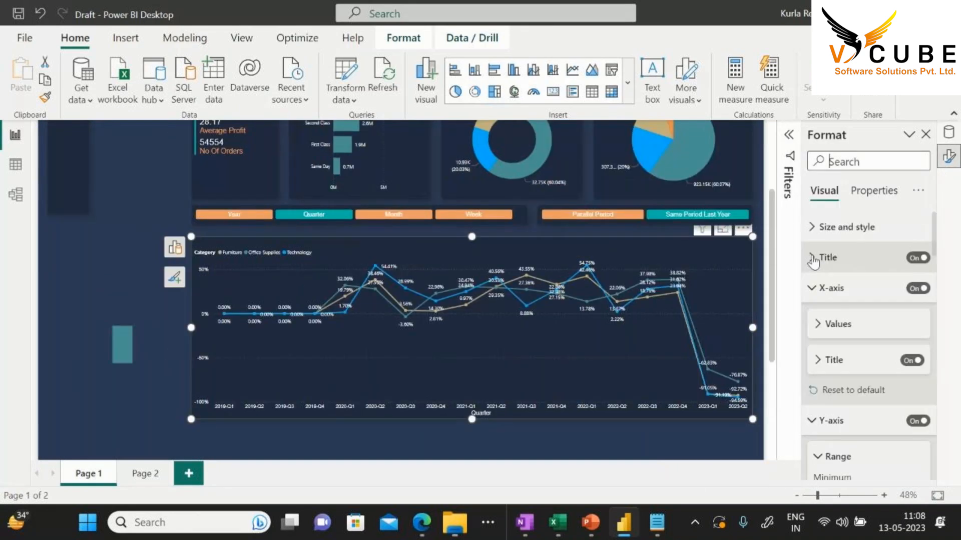
pyautogui.scroll(-1, 875, 348)
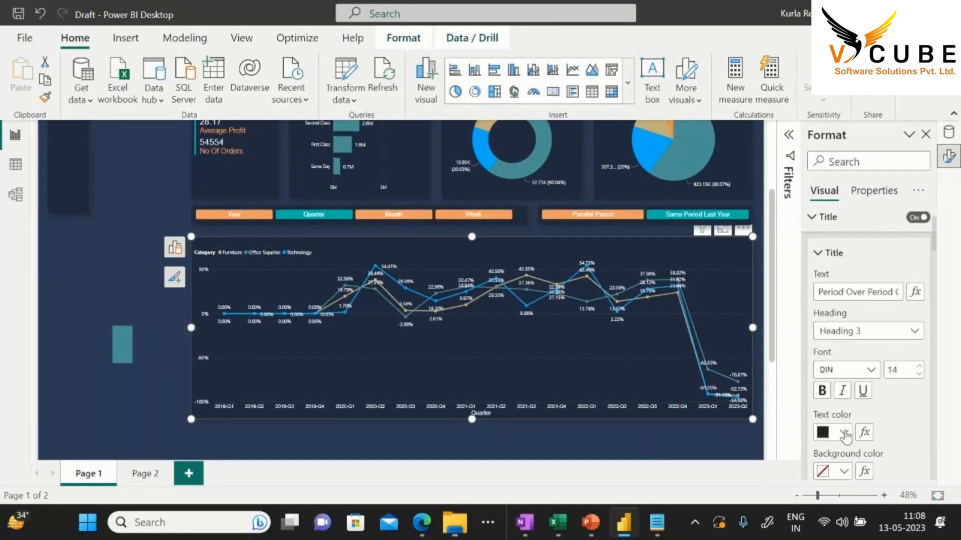
pyautogui.click(845, 432)
pyautogui.click(778, 367)
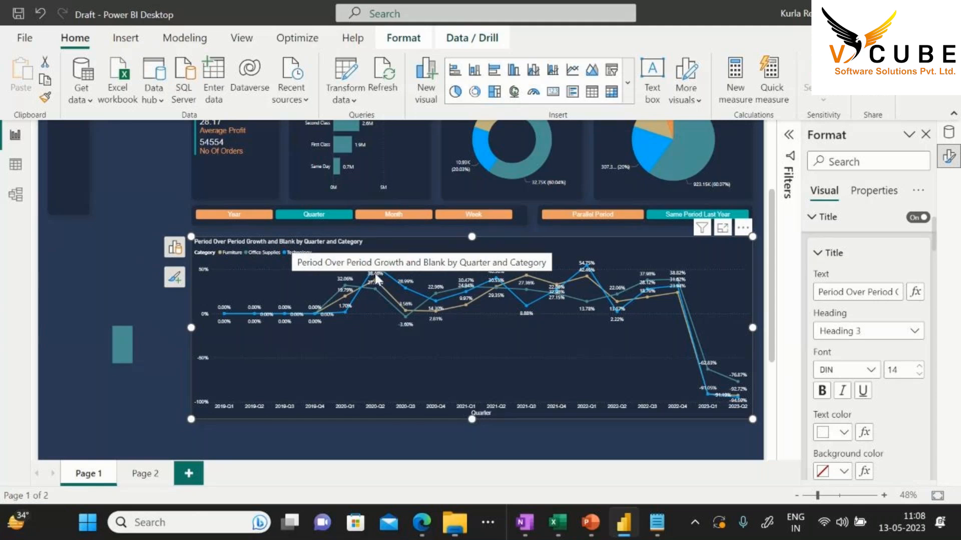
# Base the growth line chart's title text on the Dynamic Title measure as a field value
pyautogui.click(915, 293)
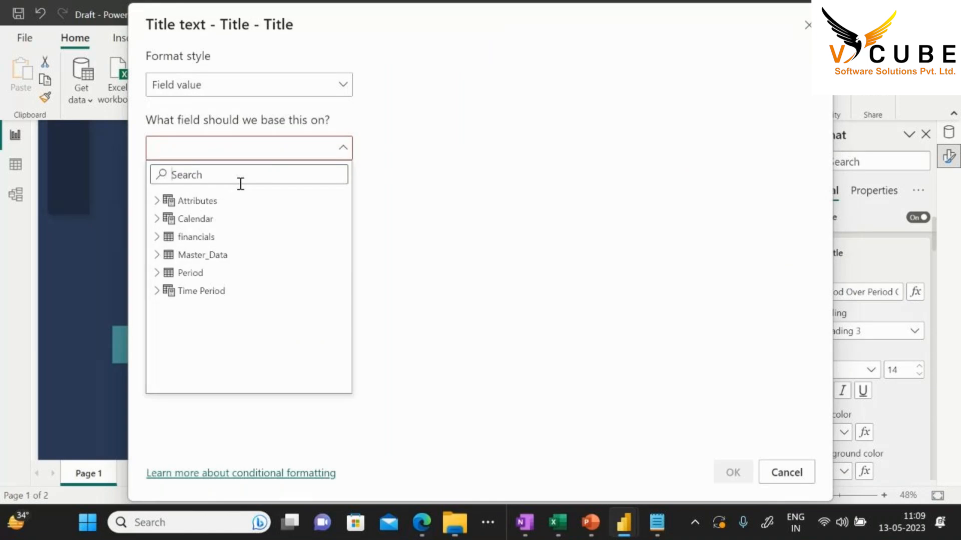
pyautogui.write('titl')
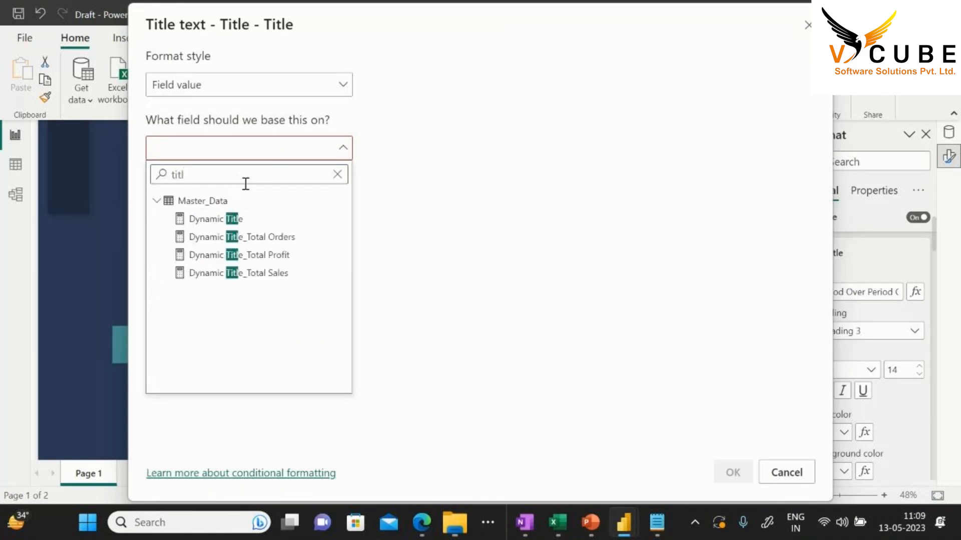
pyautogui.click(205, 221)
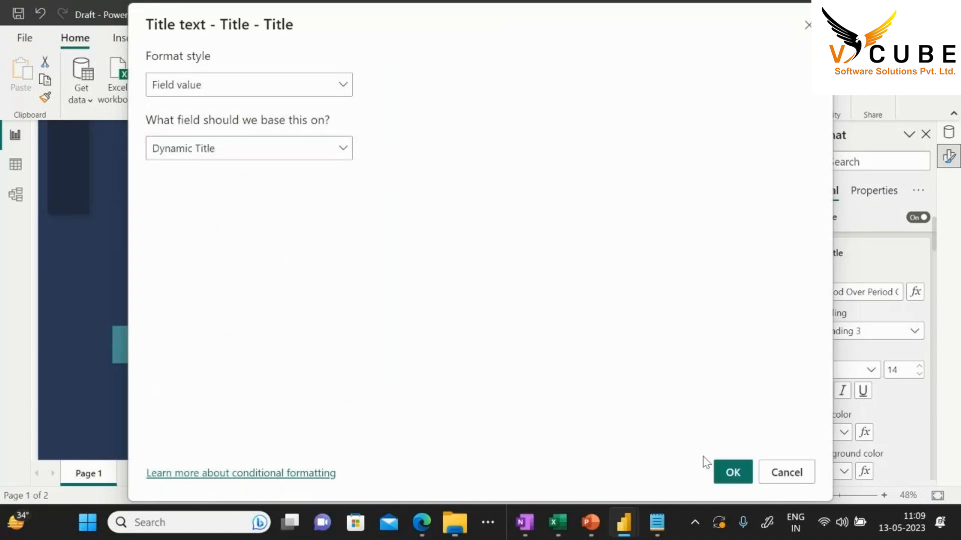
pyautogui.click(723, 473)
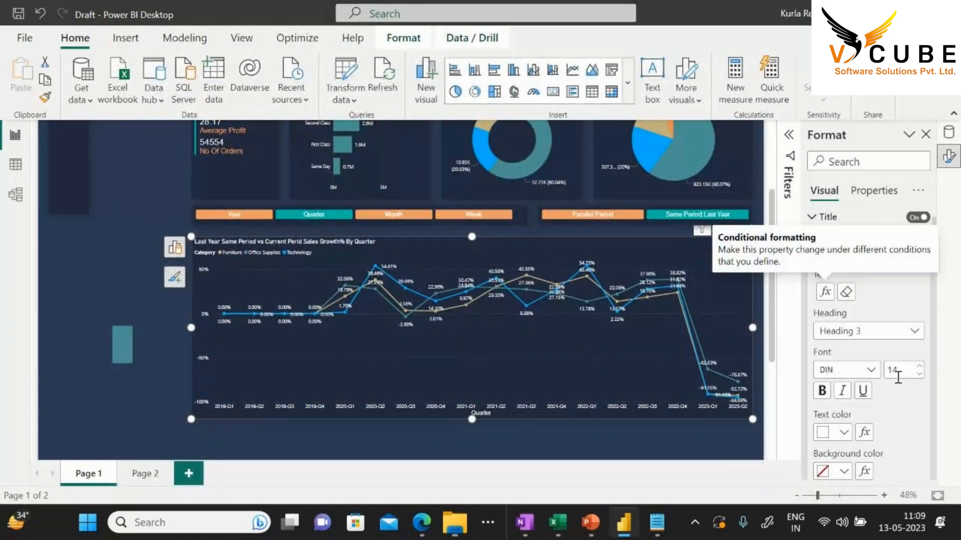
# Set the growth line chart's title font to Arial and center the title horizontally
pyautogui.click(850, 370)
pyautogui.click(832, 120)
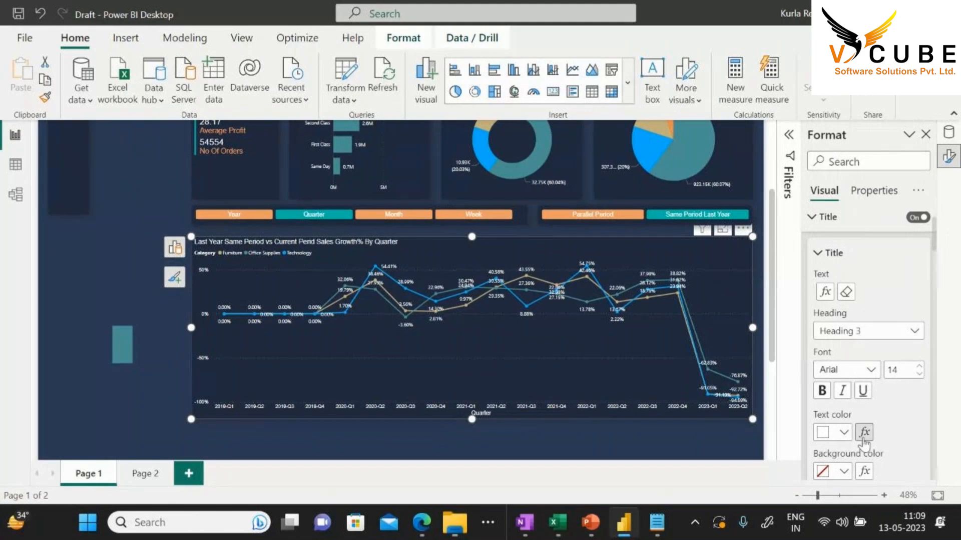
pyautogui.scroll(-2, 863, 435)
pyautogui.click(842, 431)
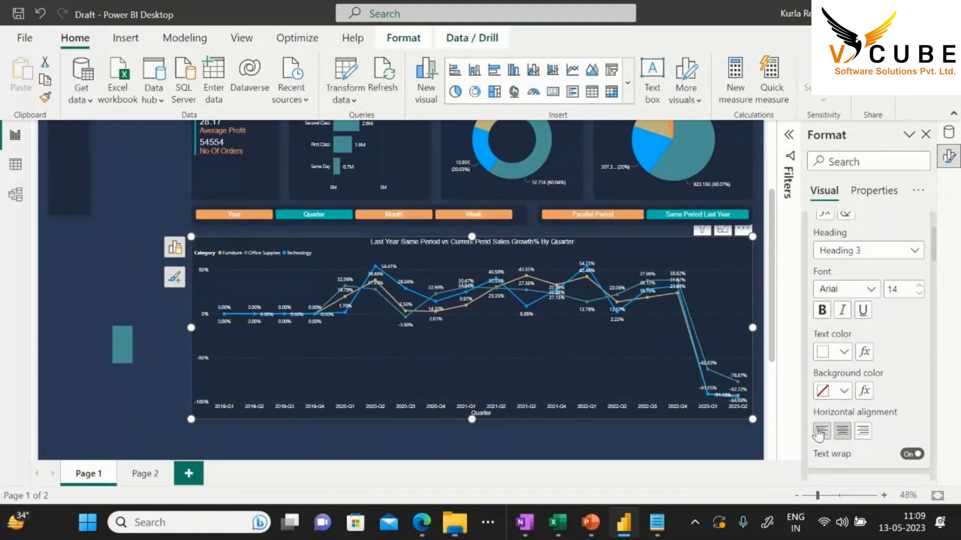
pyautogui.click(603, 441)
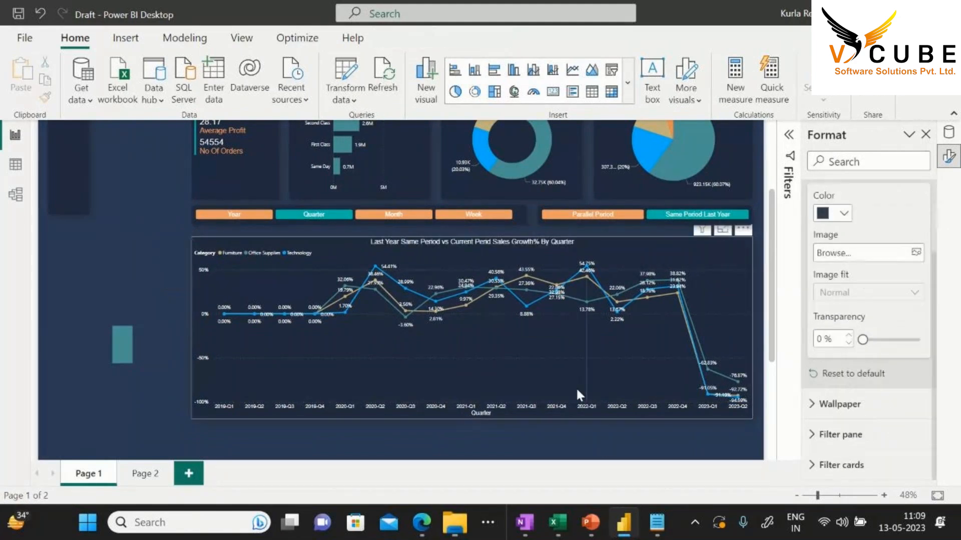
# Set the growth line chart's title font size to 16
pyautogui.click(423, 242)
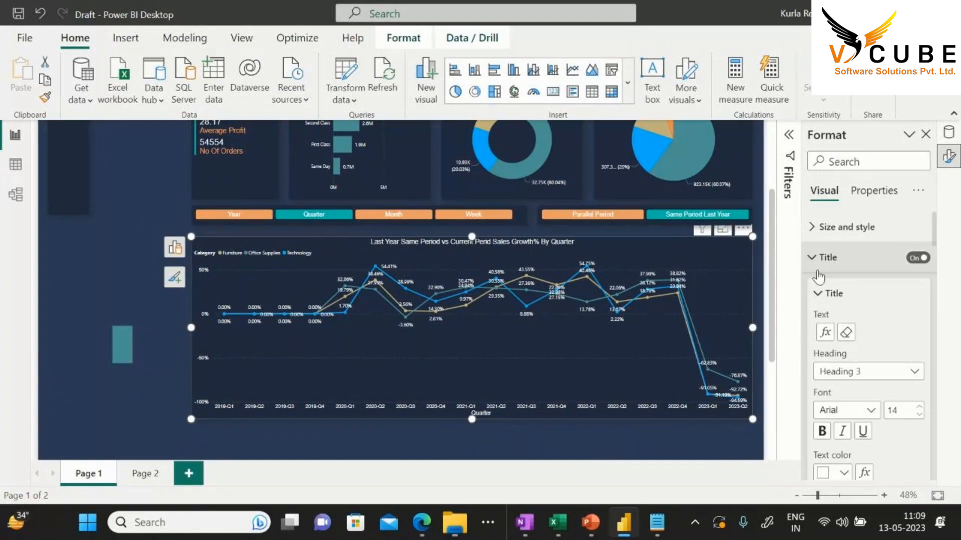
pyautogui.click(919, 406)
pyautogui.click(920, 406)
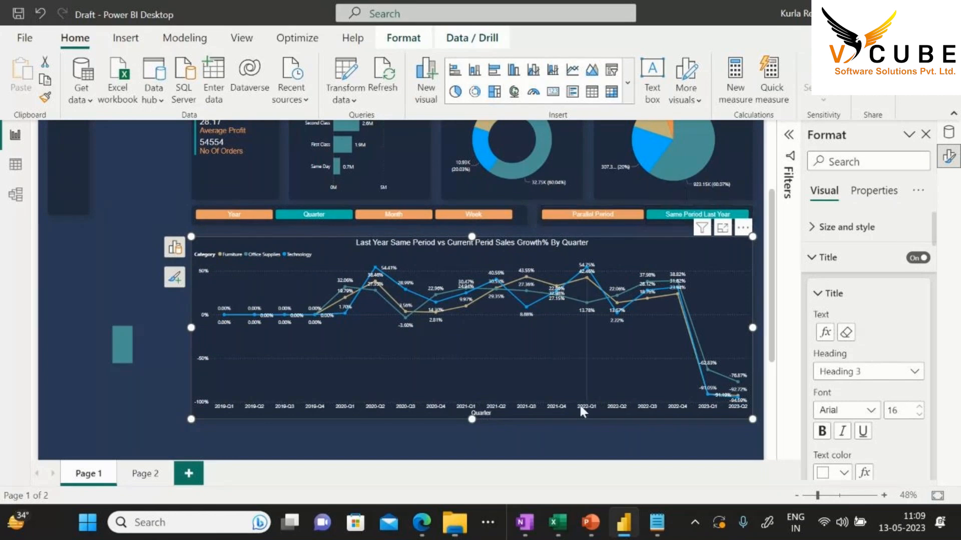
pyautogui.click(586, 437)
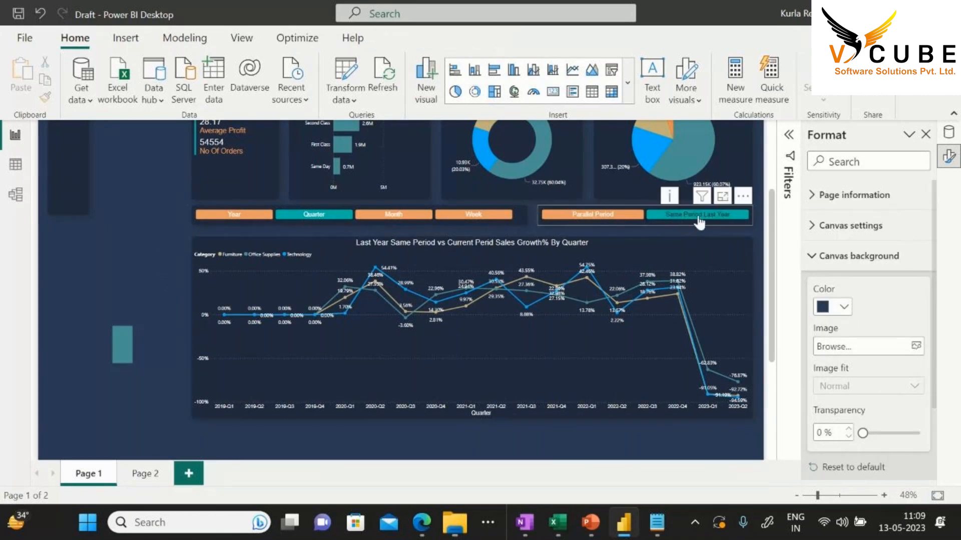
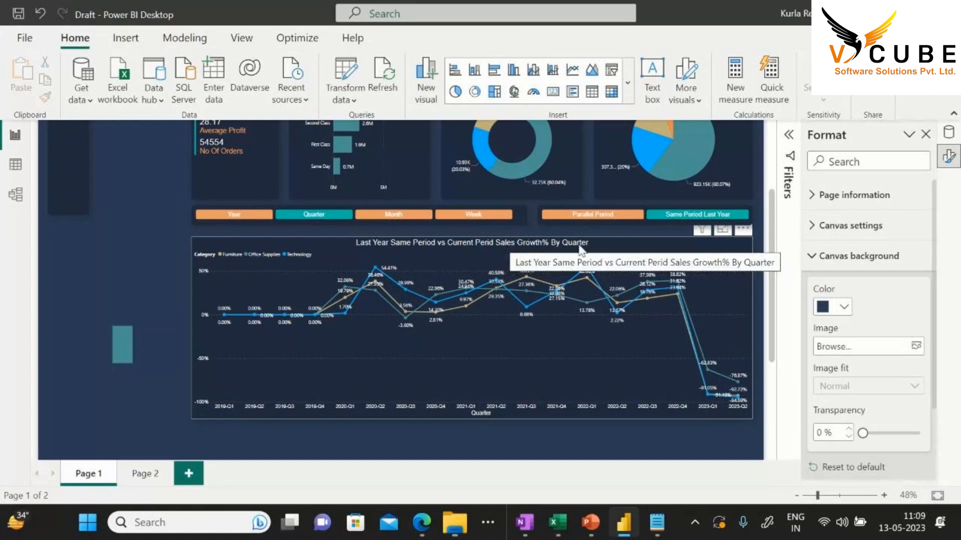
# Choose Parallel Period in the comparison slicer and Month in the time period slicer to test the dynamic title
pyautogui.click(599, 221)
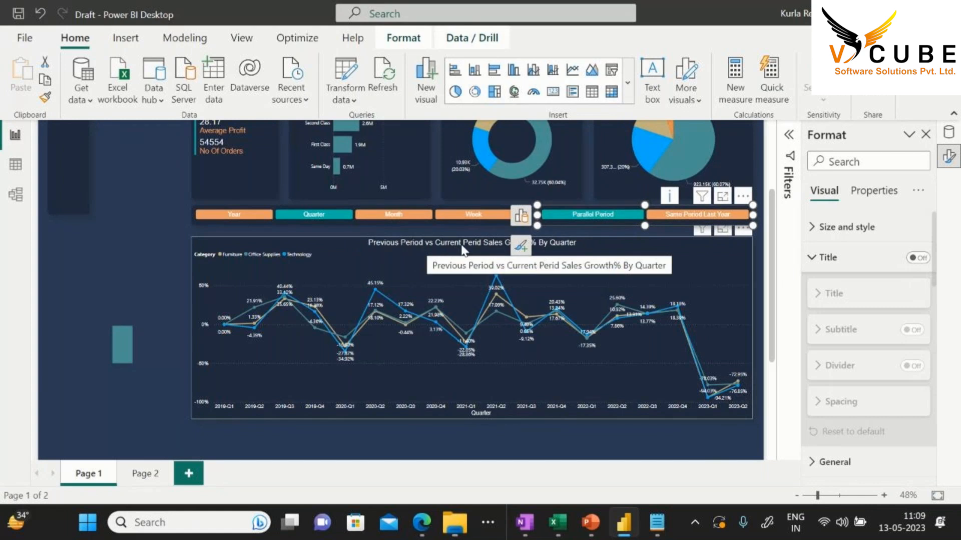
pyautogui.click(394, 214)
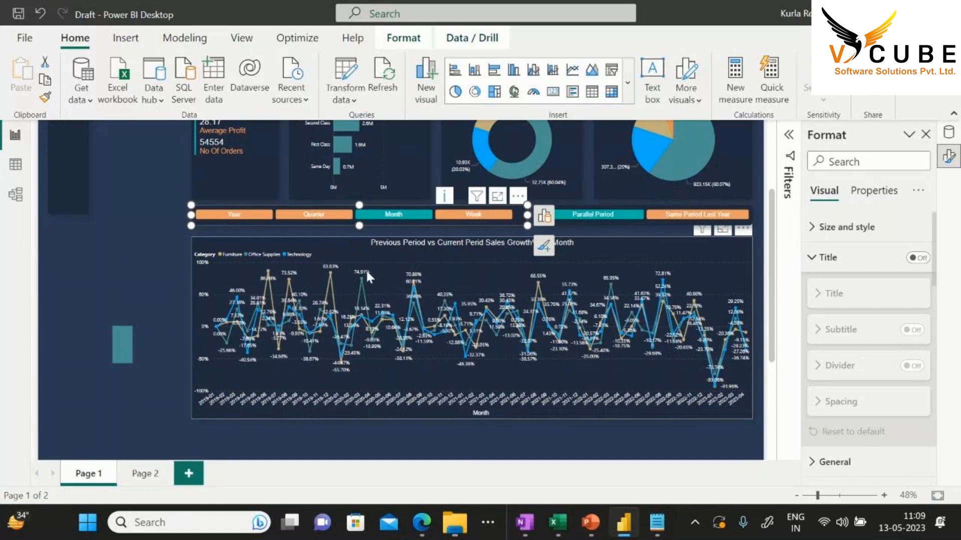
pyautogui.click(152, 293)
# Delete the stray teal rectangle beside the growth line chart
pyautogui.click(123, 346)
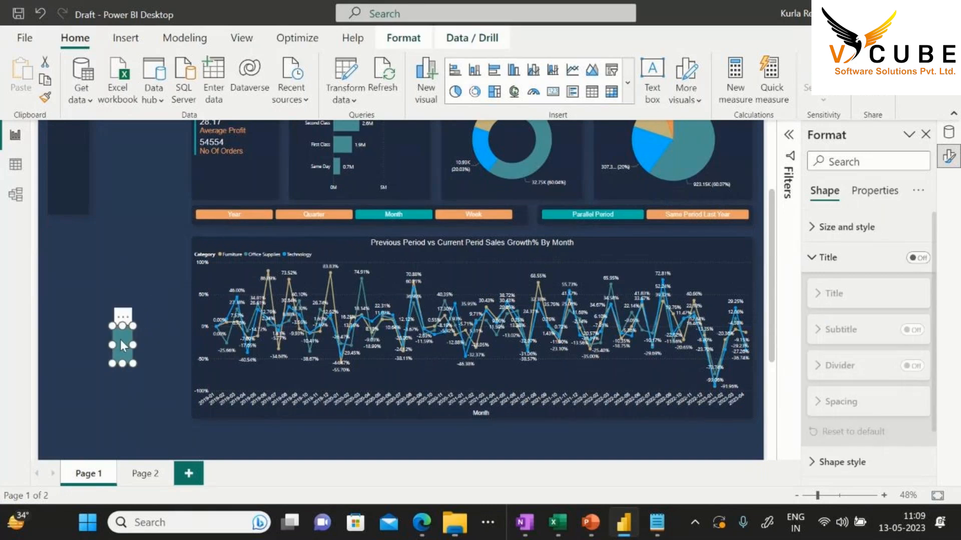
pyautogui.press('Delete')
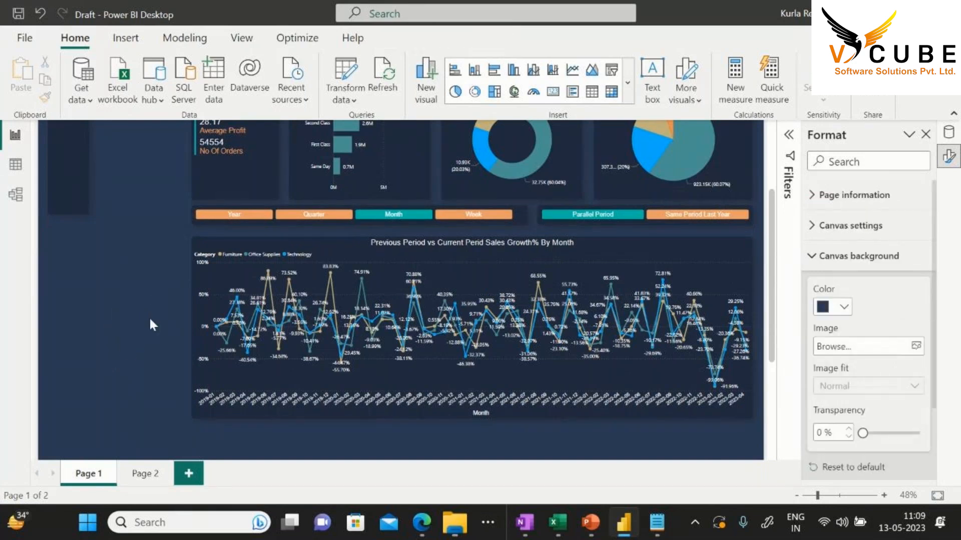
pyautogui.scroll(3, 150, 316)
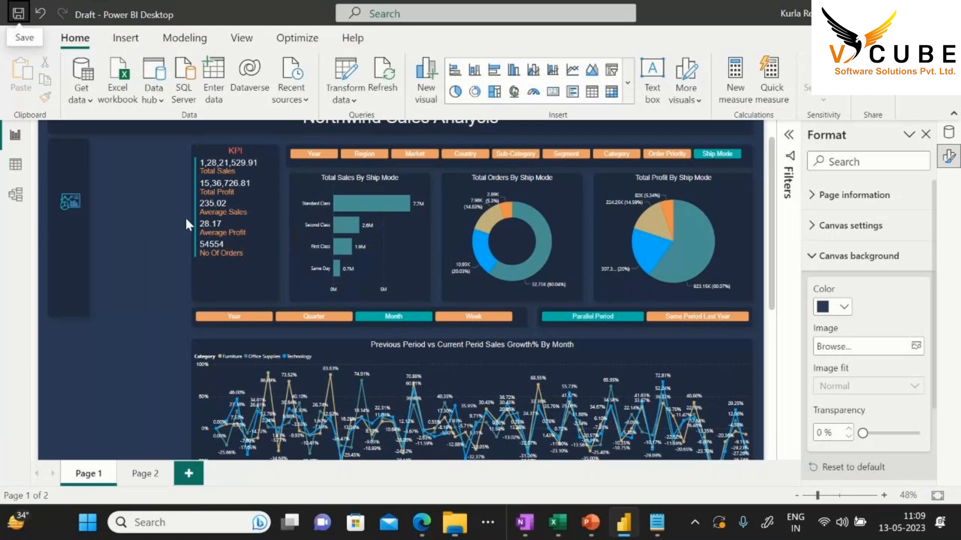
# Delete the leftover product slicer located below the growth line chart
pyautogui.scroll(-3, 168, 235)
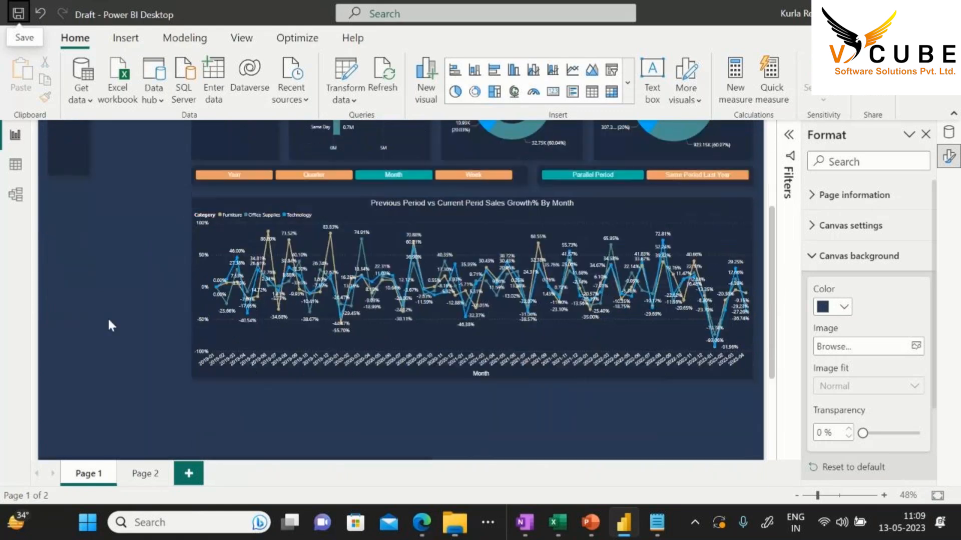
pyautogui.scroll(-2, 107, 317)
pyautogui.scroll(-2, 417, 364)
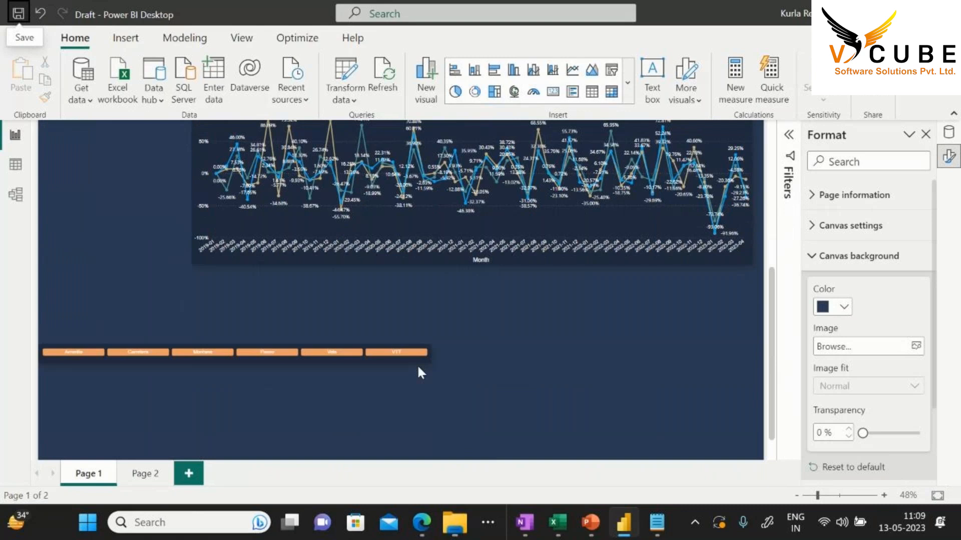
pyautogui.click(415, 364)
pyautogui.press('Delete')
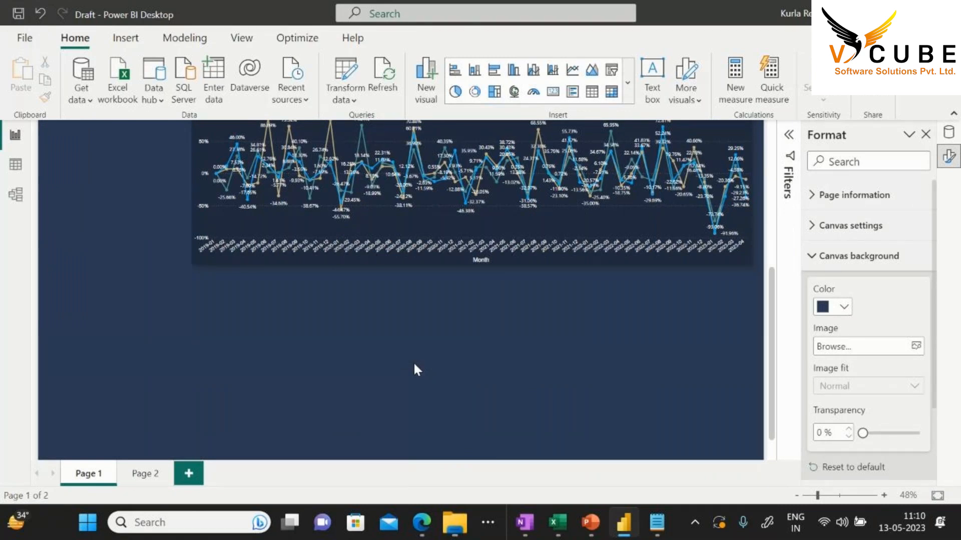
# Duplicate the attribute slicer above the Sales, Orders and Profit charts and place the copy below the growth line chart
pyautogui.scroll(3, 413, 361)
pyautogui.scroll(1, 414, 361)
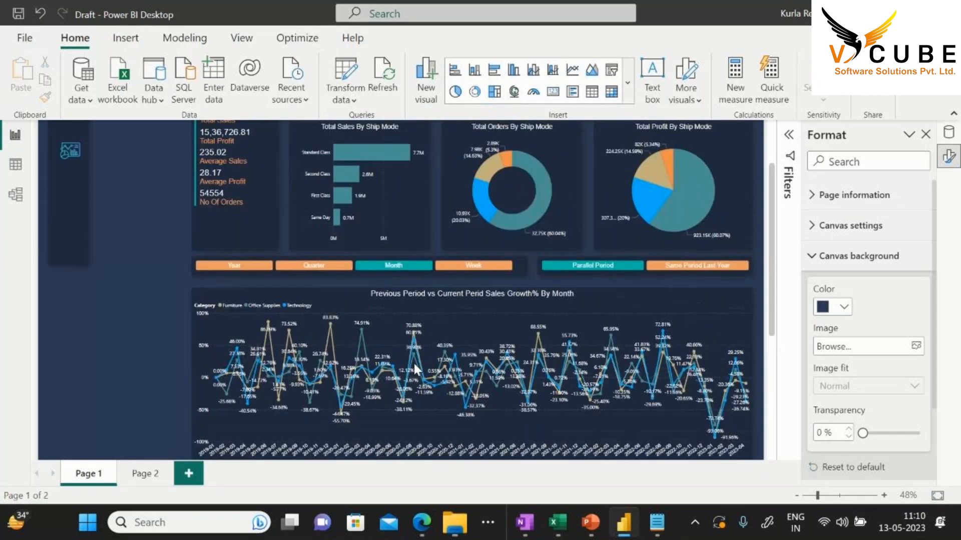
pyautogui.scroll(2, 415, 370)
pyautogui.click(736, 189)
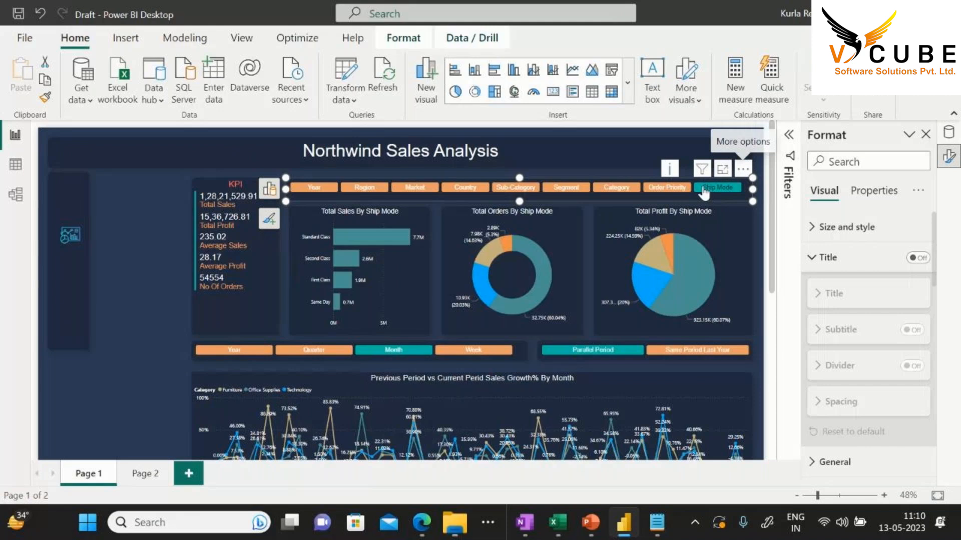
pyautogui.hotkey('ctrl', 'c')
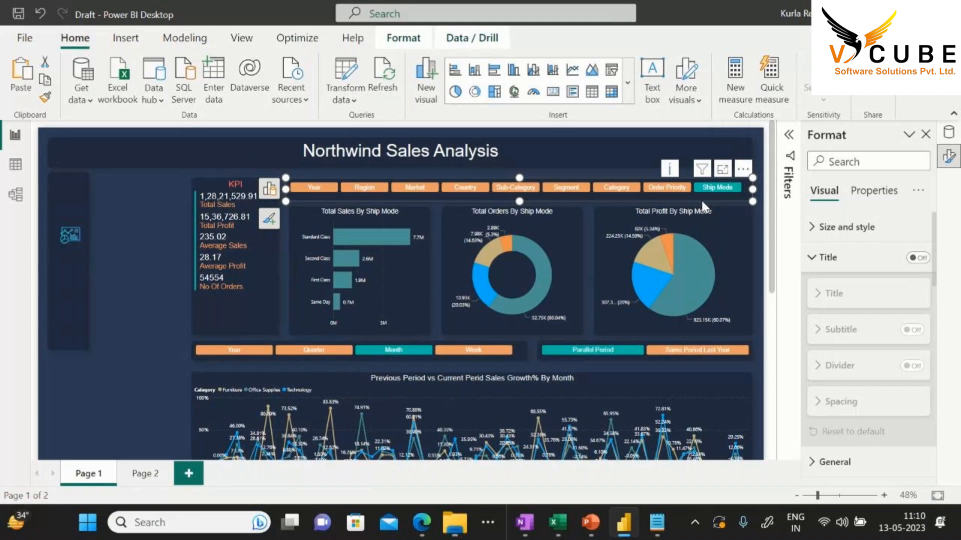
pyautogui.hotkey('ctrl', 'v')
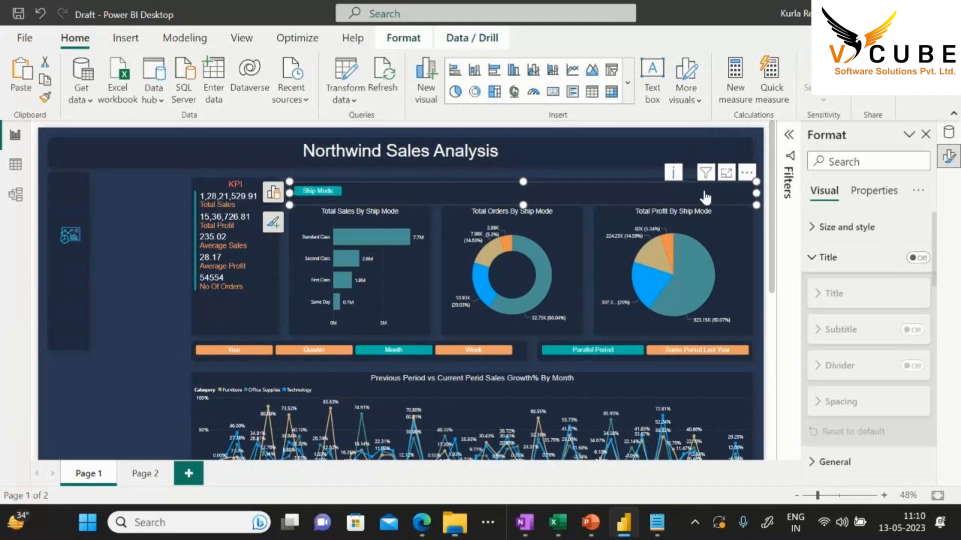
pyautogui.moveTo(743, 176); pyautogui.dragTo(575, 324)
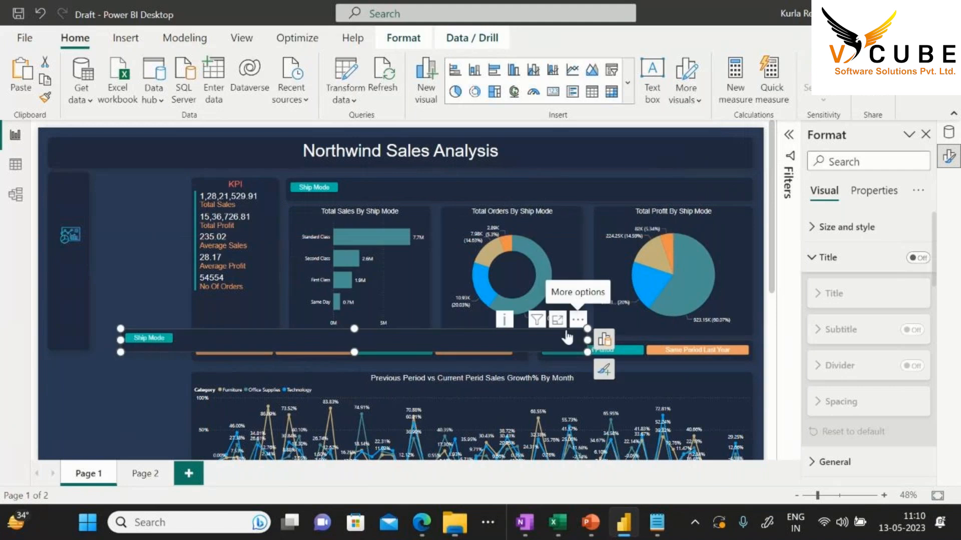
pyautogui.scroll(-4, 583, 225)
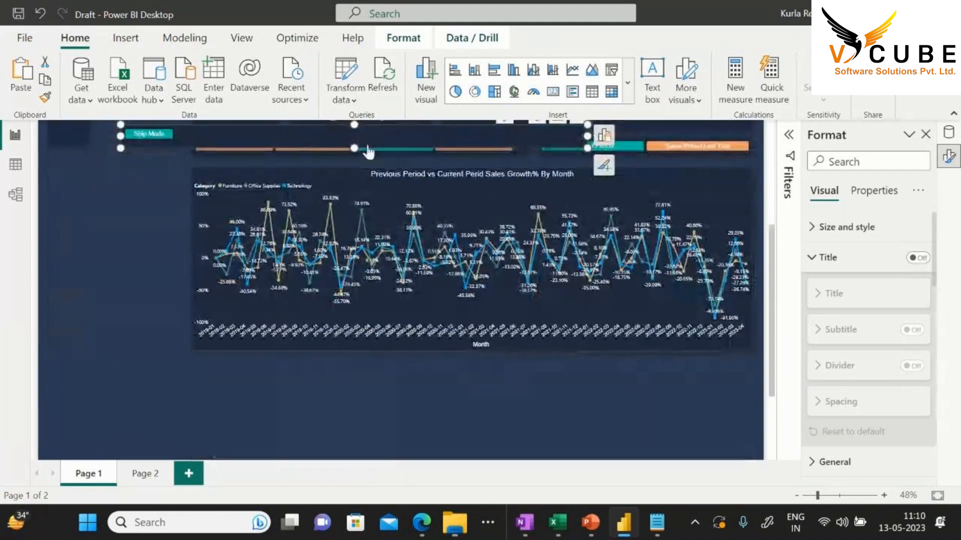
pyautogui.scroll(1, 475, 193)
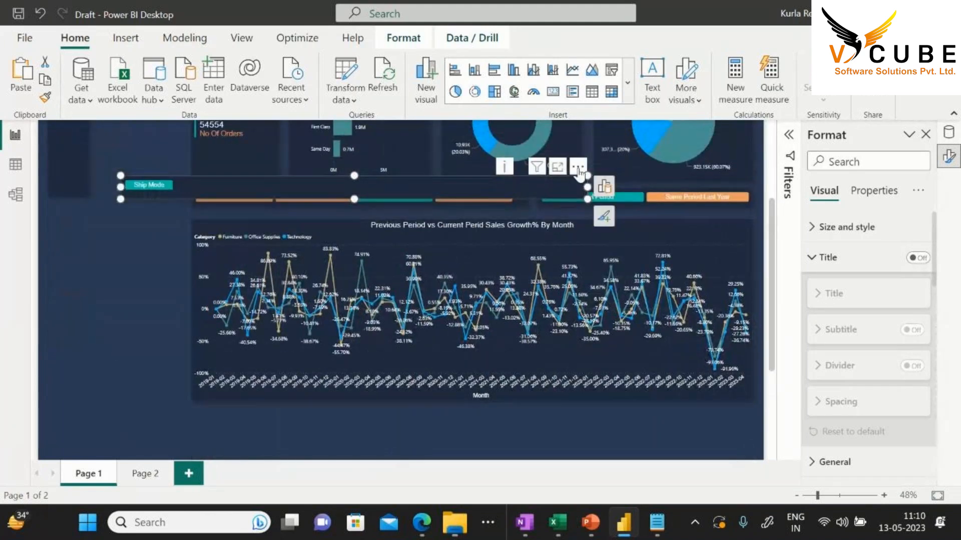
pyautogui.moveTo(579, 167); pyautogui.dragTo(625, 411)
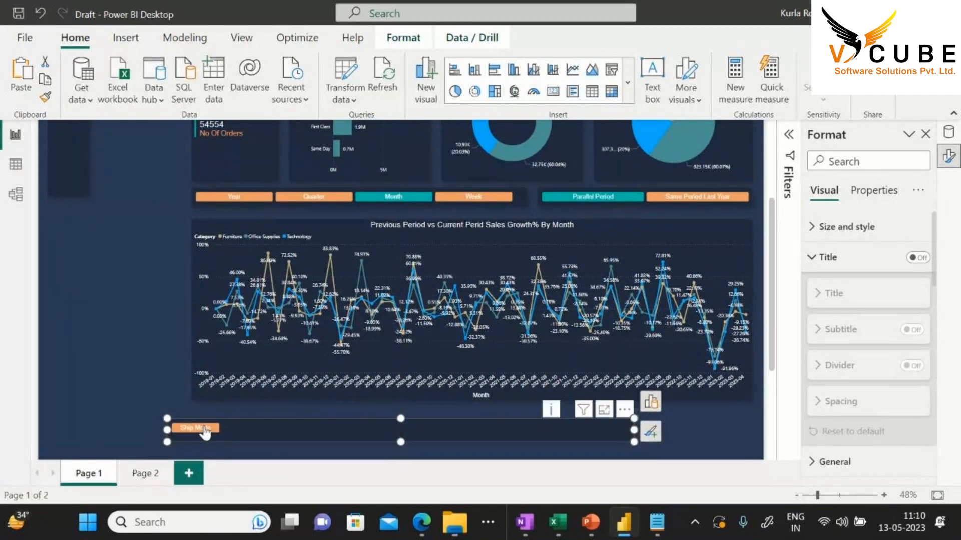
# Edit the original attribute slicer's interactions so that it has no effect (None) on the copy below the growth chart
pyautogui.scroll(3, 716, 421)
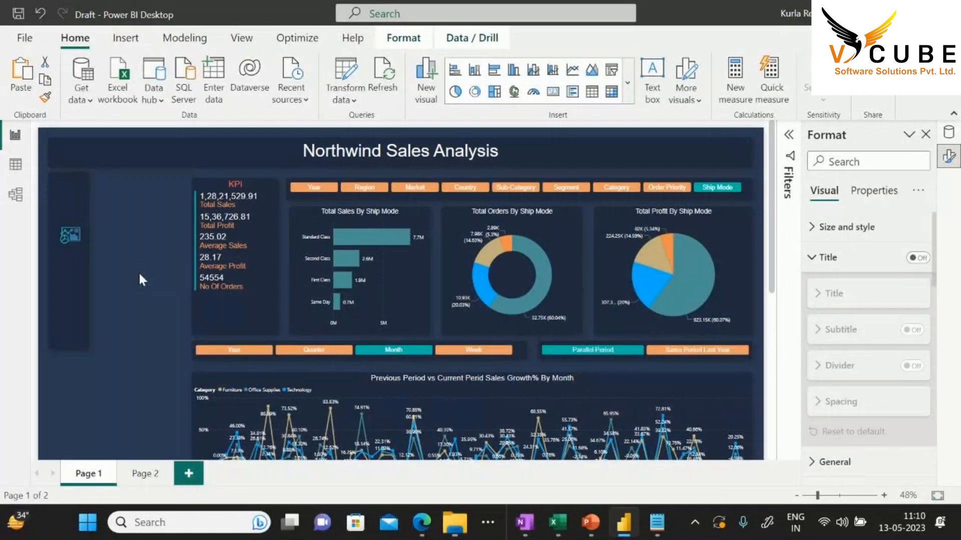
pyautogui.scroll(-2, 140, 275)
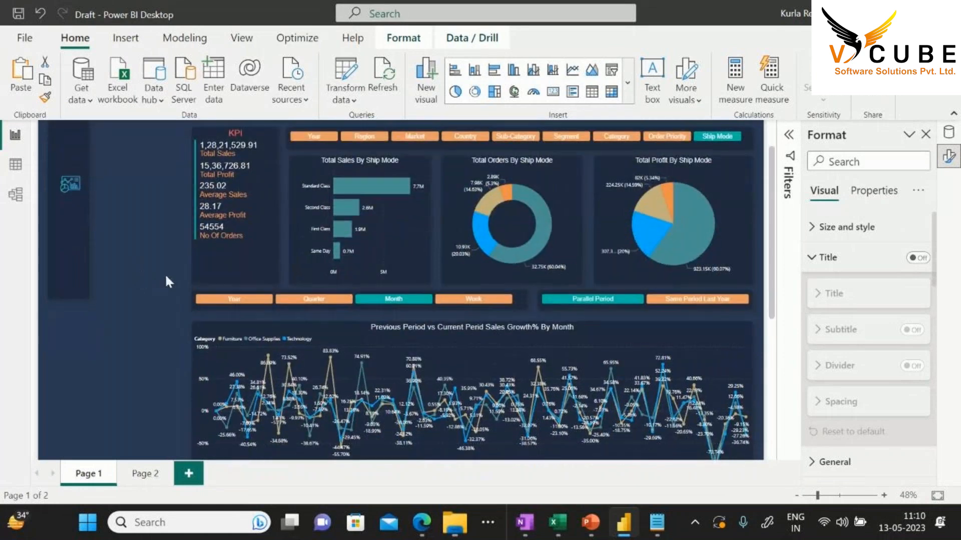
pyautogui.scroll(2, 165, 280)
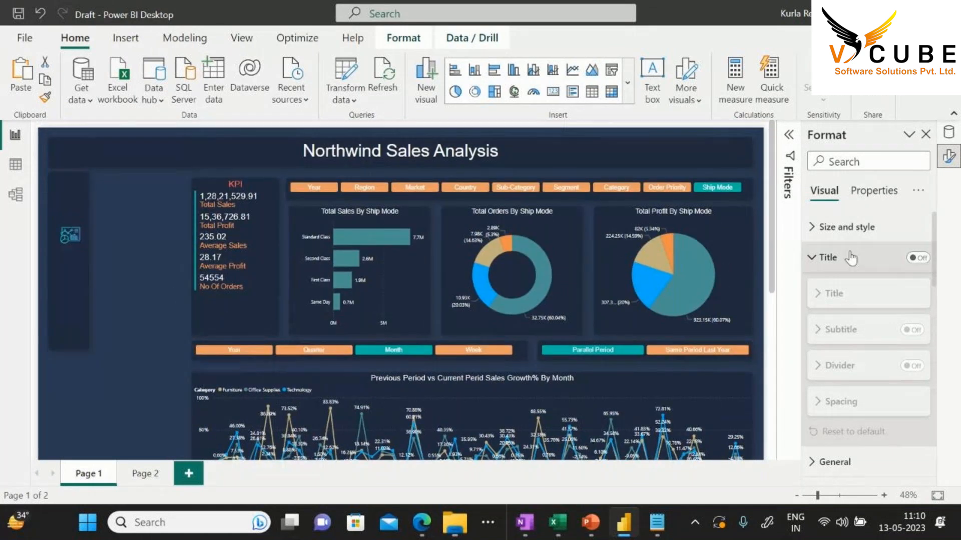
pyautogui.click(748, 199)
pyautogui.click(404, 37)
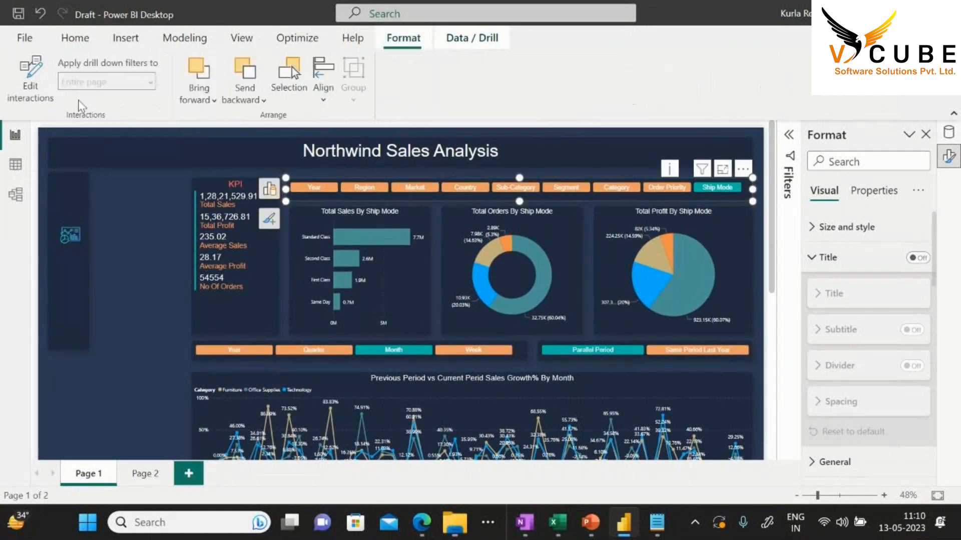
pyautogui.click(27, 94)
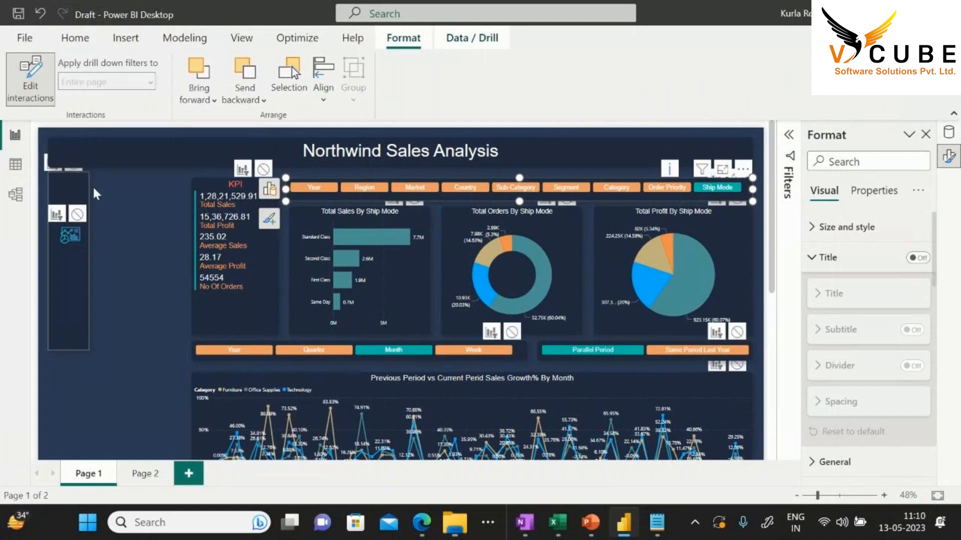
pyautogui.scroll(-2, 142, 220)
pyautogui.scroll(-4, 142, 221)
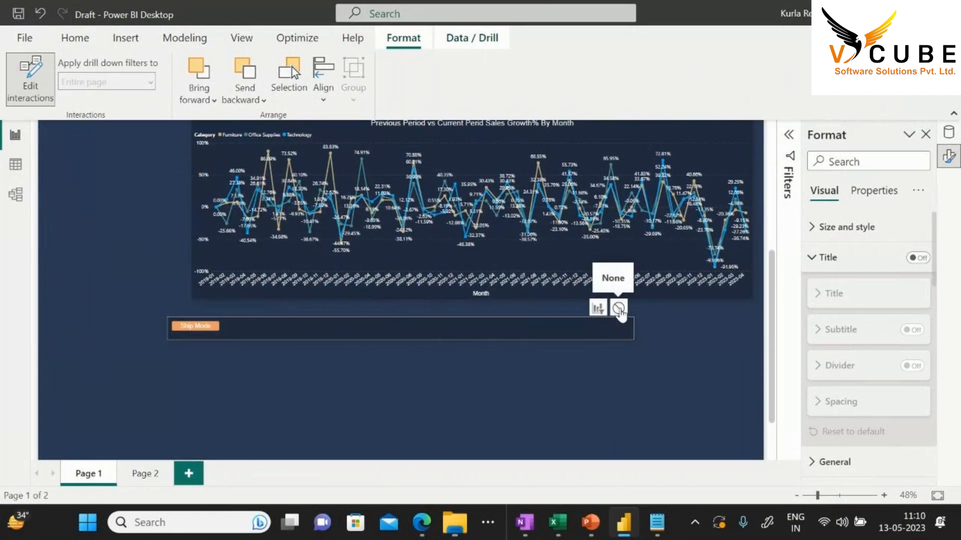
pyautogui.click(619, 310)
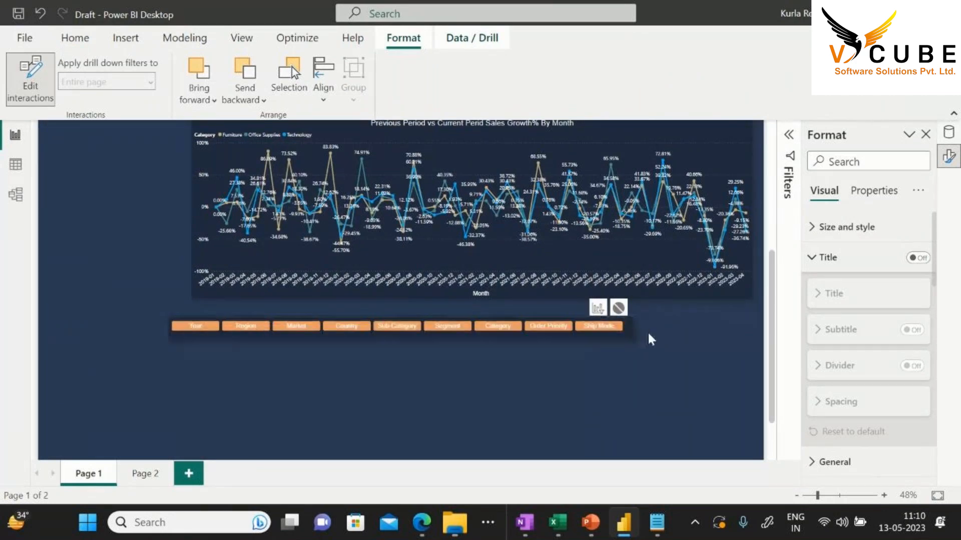
pyautogui.click(679, 313)
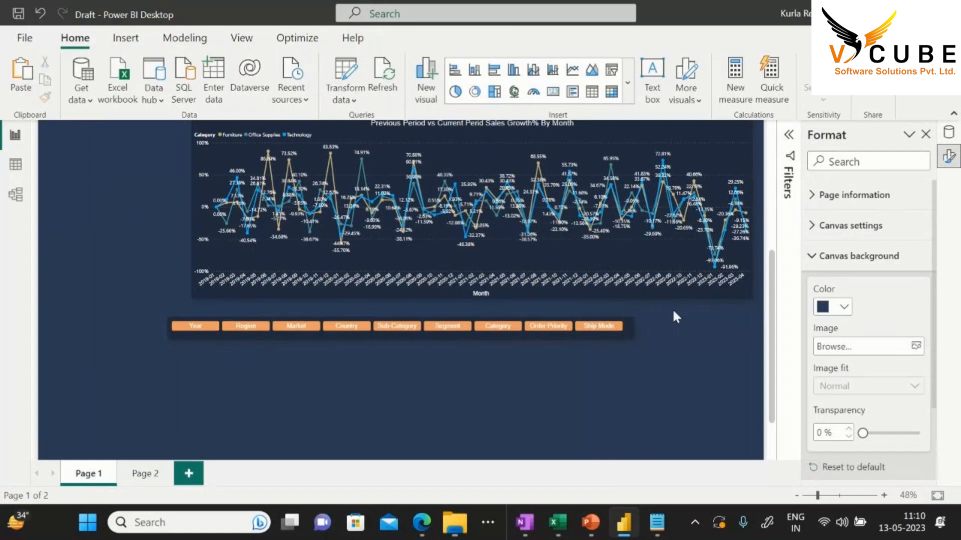
# Duplicate the growth line chart, place the copy directly below the copied attribute slicer, and reduce its height slightly
pyautogui.click(668, 294)
pyautogui.hotkey('ctrl', 'v')
pyautogui.moveTo(673, 302); pyautogui.dragTo(675, 426)
pyautogui.scroll(-2, 673, 408)
pyautogui.moveTo(644, 355); pyautogui.dragTo(622, 447)
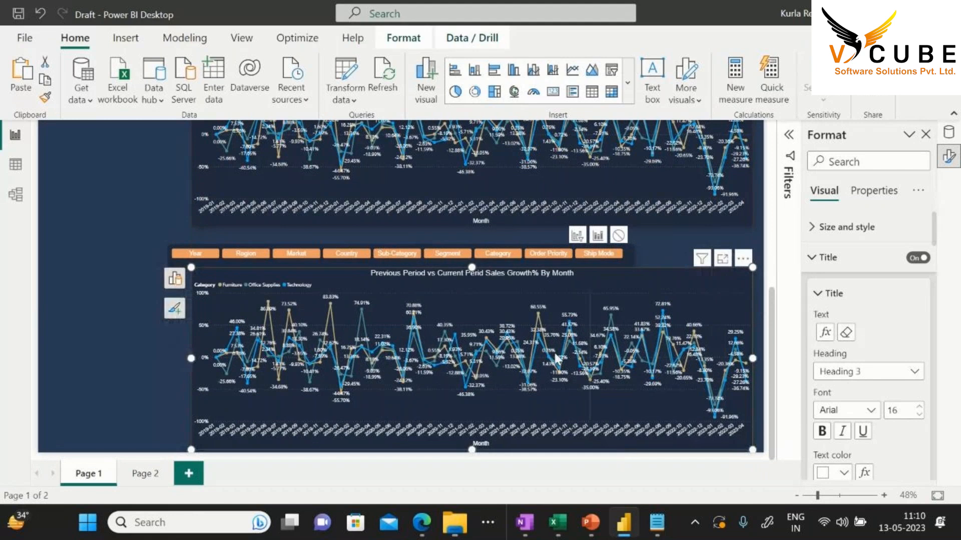
pyautogui.moveTo(472, 450); pyautogui.dragTo(471, 432)
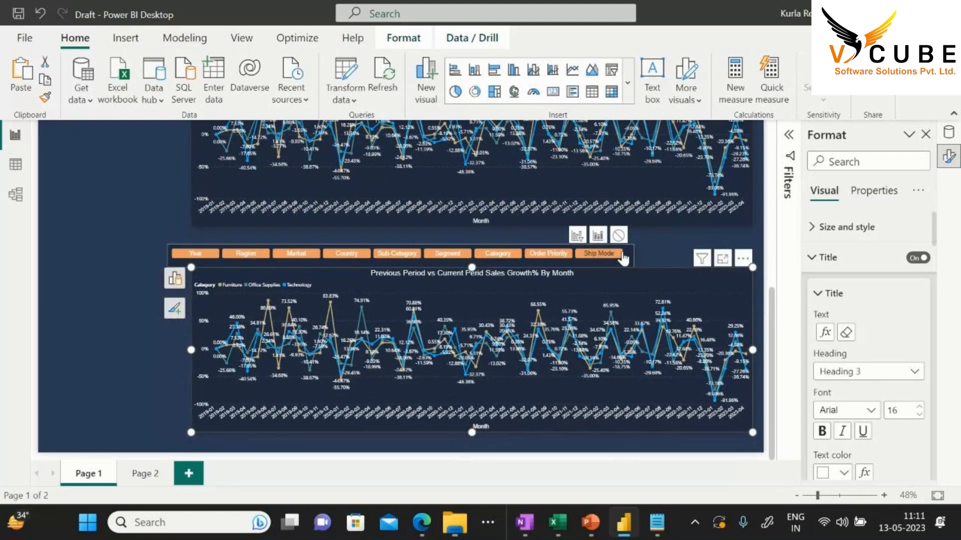
# Edit the original attribute slicer's interactions so that it has no effect (None) on the copied growth chart
pyautogui.scroll(3, 772, 245)
pyautogui.scroll(3, 772, 245)
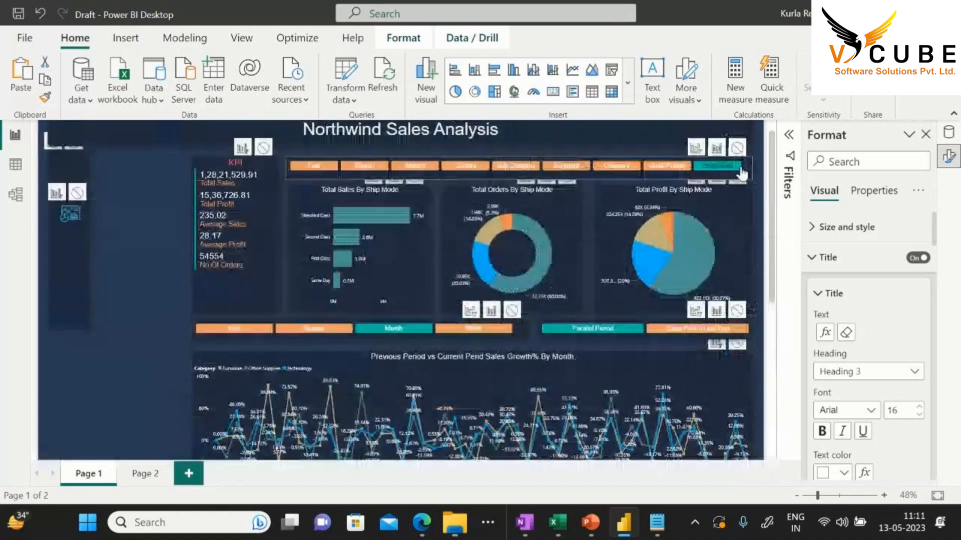
pyautogui.click(742, 174)
pyautogui.scroll(-4, 140, 311)
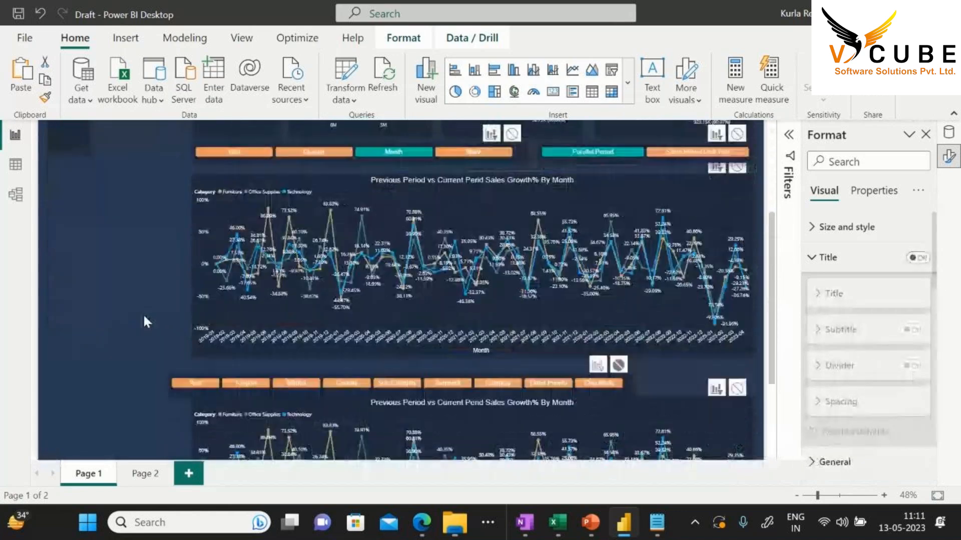
pyautogui.scroll(-2, 145, 318)
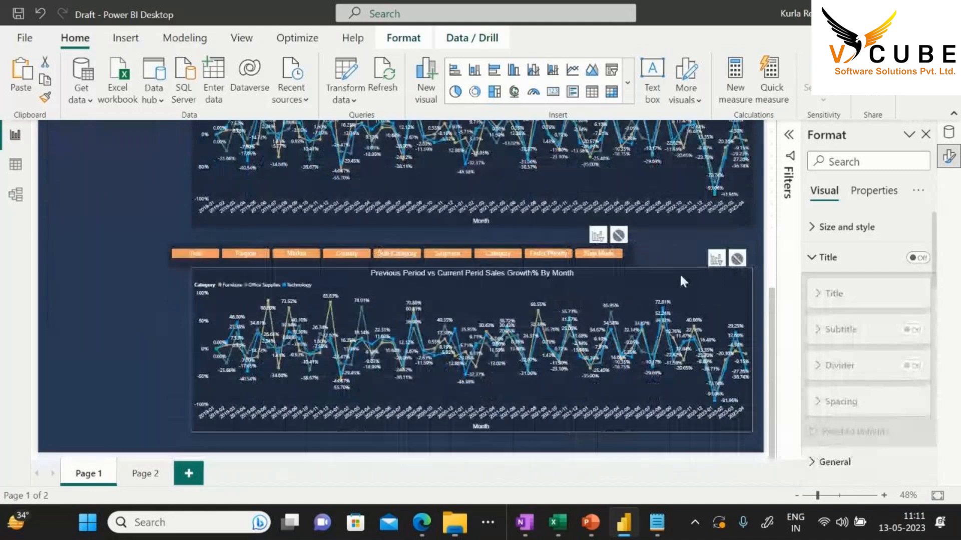
# Set the copied growth chart and the copied attribute slicer to have no effect (None) on the original attribute slicer
pyautogui.click(681, 277)
pyautogui.scroll(4, 760, 244)
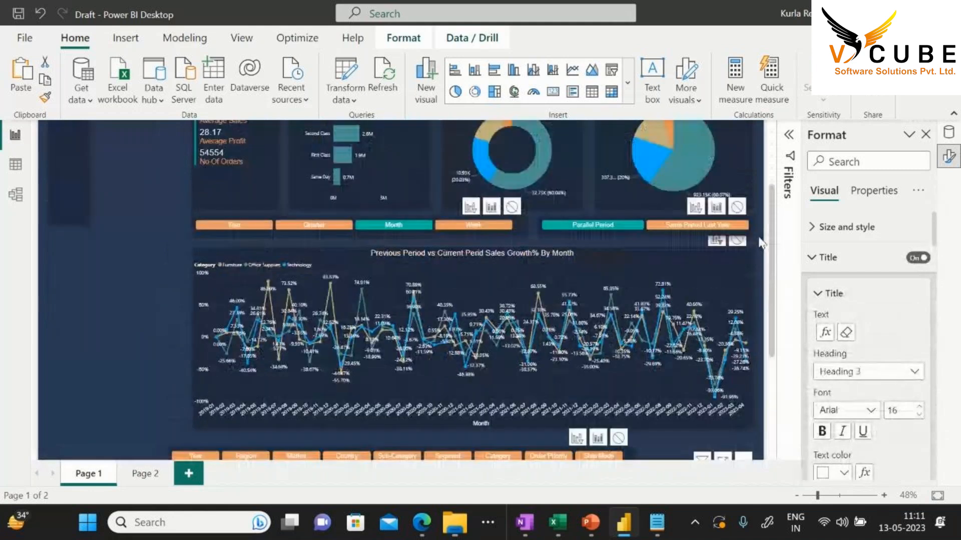
pyautogui.scroll(4, 760, 244)
pyautogui.scroll(-5, 766, 233)
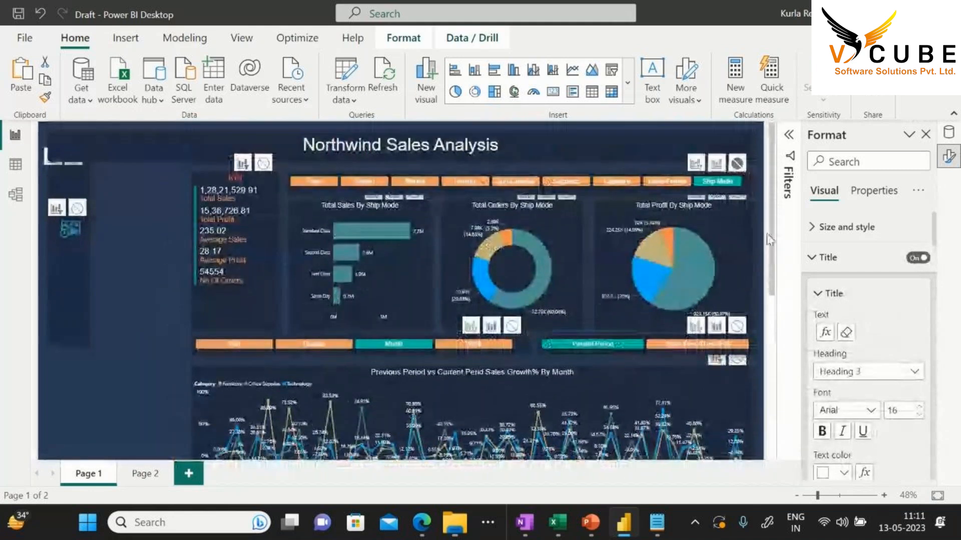
pyautogui.click(615, 379)
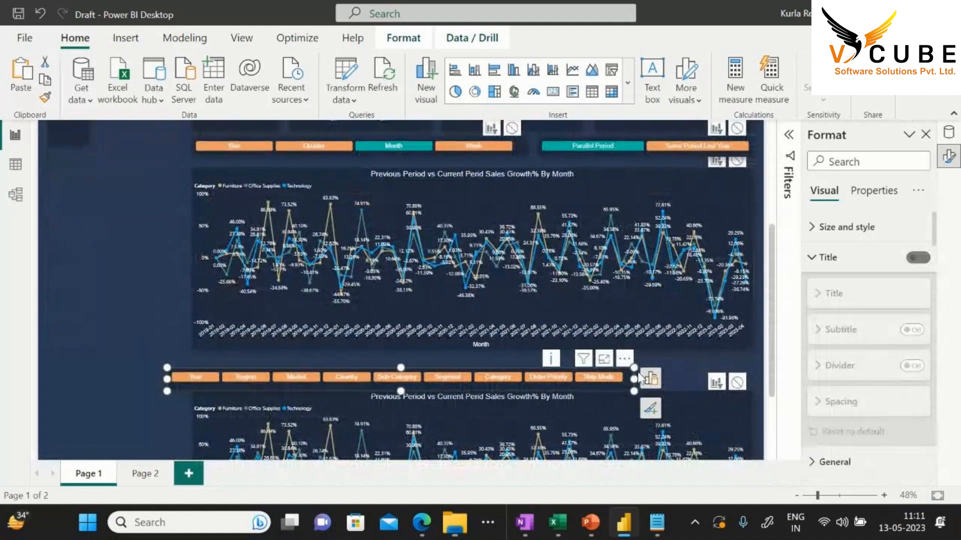
pyautogui.scroll(4, 723, 343)
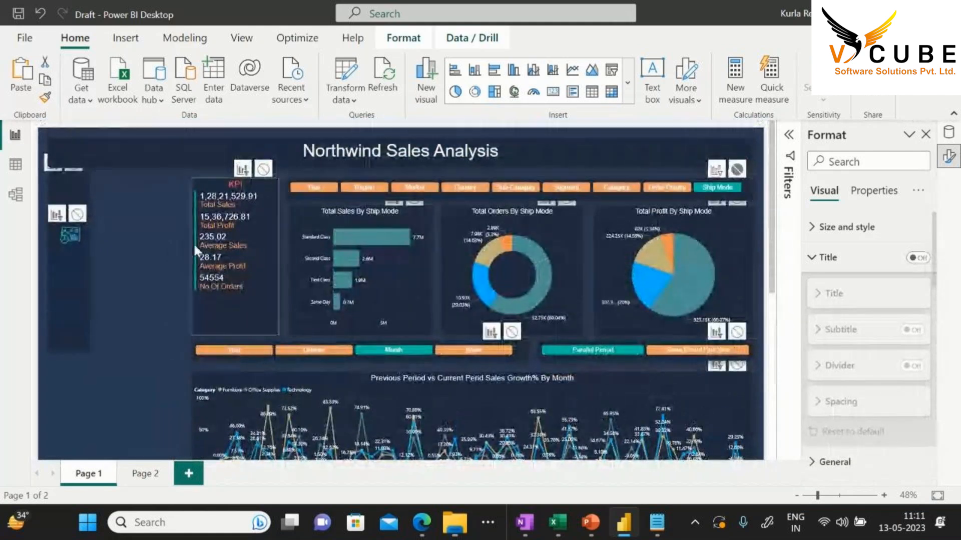
pyautogui.click(149, 235)
# Widen the copied attribute slicer to match the growth charts' width and align it in the gap between the two charts
pyautogui.scroll(-4, 148, 235)
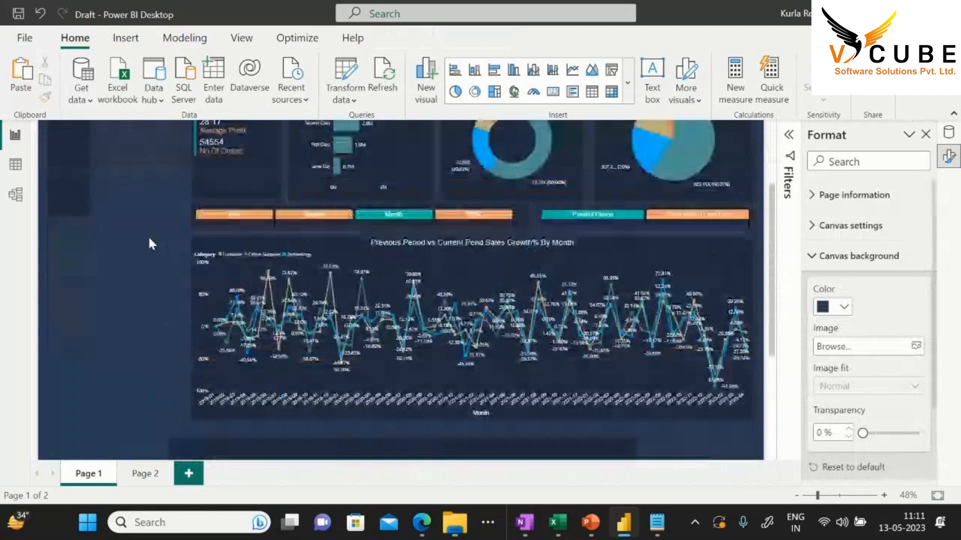
pyautogui.scroll(-3, 128, 248)
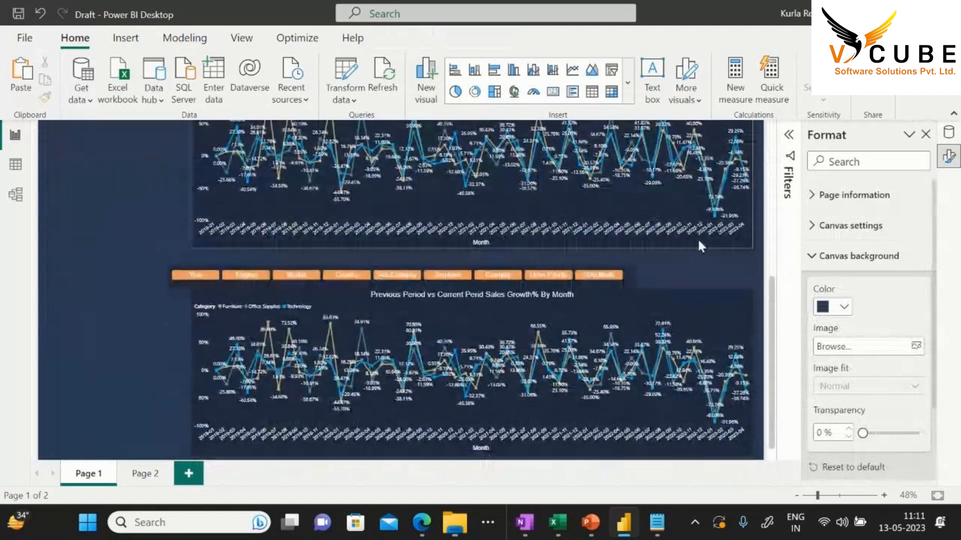
pyautogui.click(621, 288)
pyautogui.moveTo(621, 288); pyautogui.dragTo(747, 256)
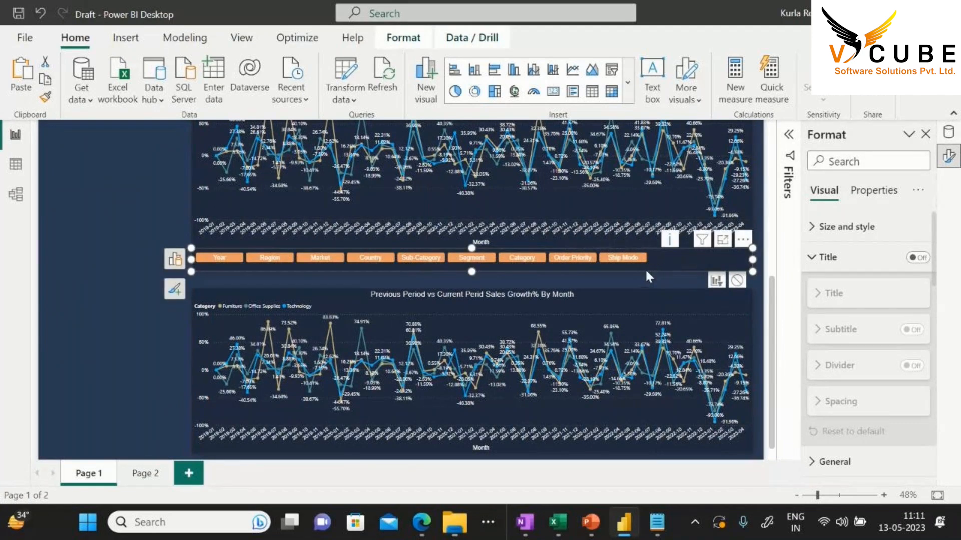
pyautogui.moveTo(646, 271); pyautogui.dragTo(596, 285)
pyautogui.click(600, 295)
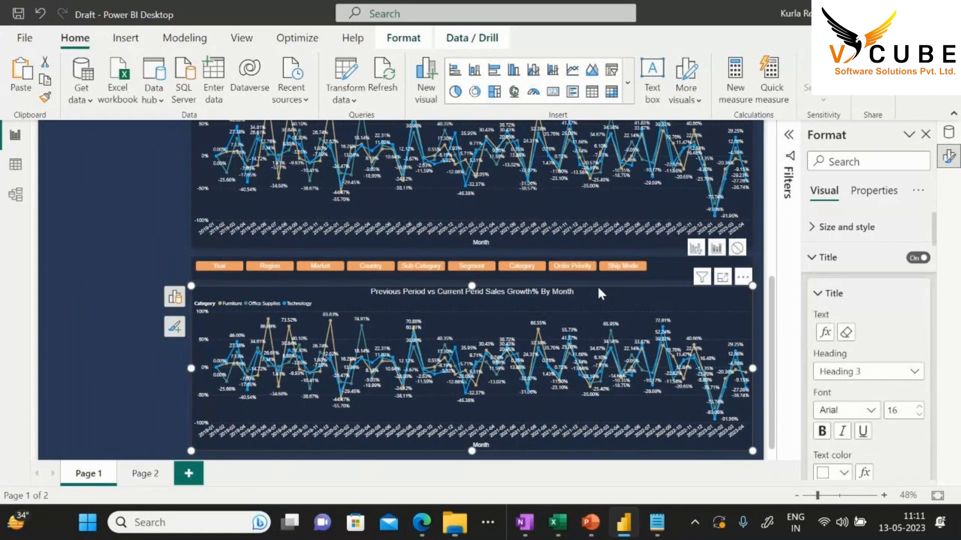
# Remove the existing X-axis, Y-axis and legend fields from the copied growth chart
pyautogui.scroll(-1, 561, 300)
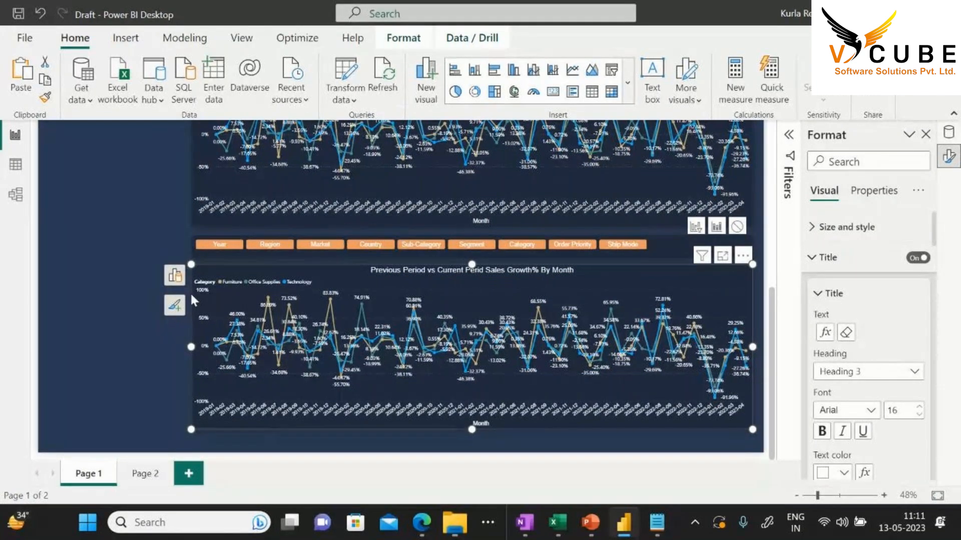
pyautogui.click(174, 276)
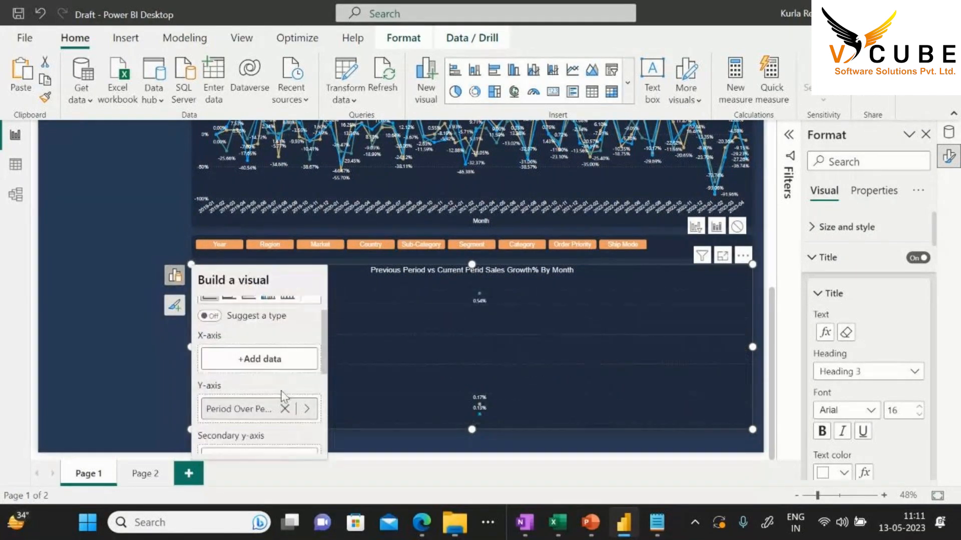
pyautogui.click(285, 409)
pyautogui.scroll(-2, 286, 395)
pyautogui.click(285, 438)
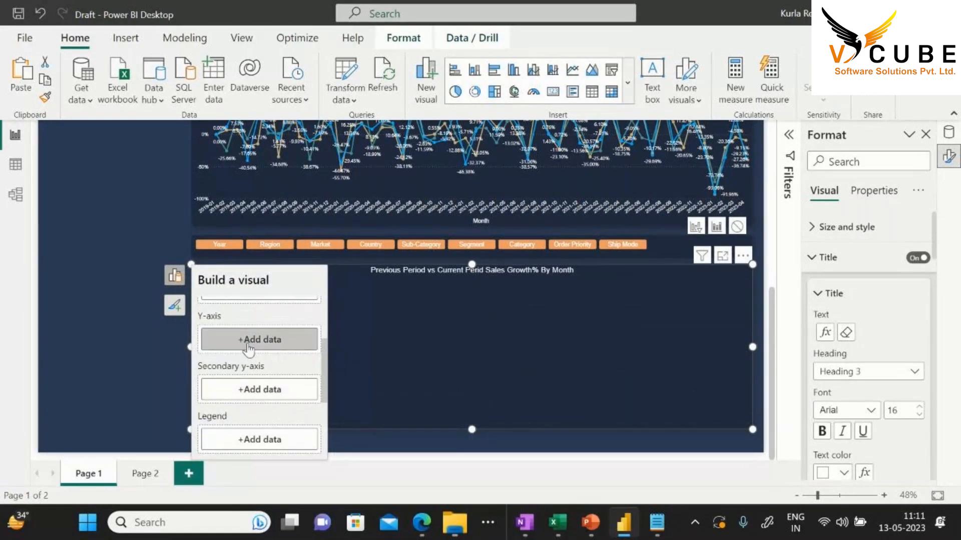
# Put the % Of Sales measure on the copied chart's Y-axis and the Attributes field on its X-axis
pyautogui.click(256, 384)
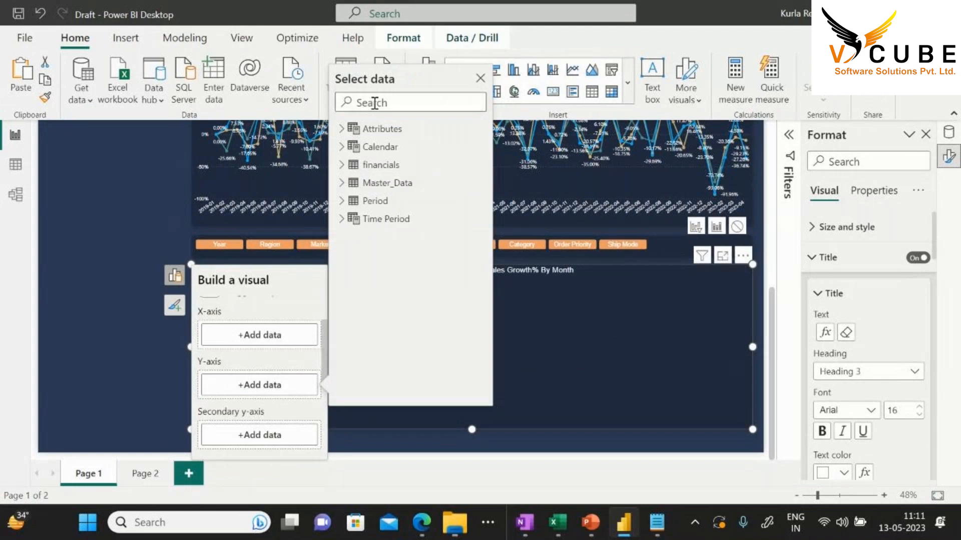
pyautogui.write('%')
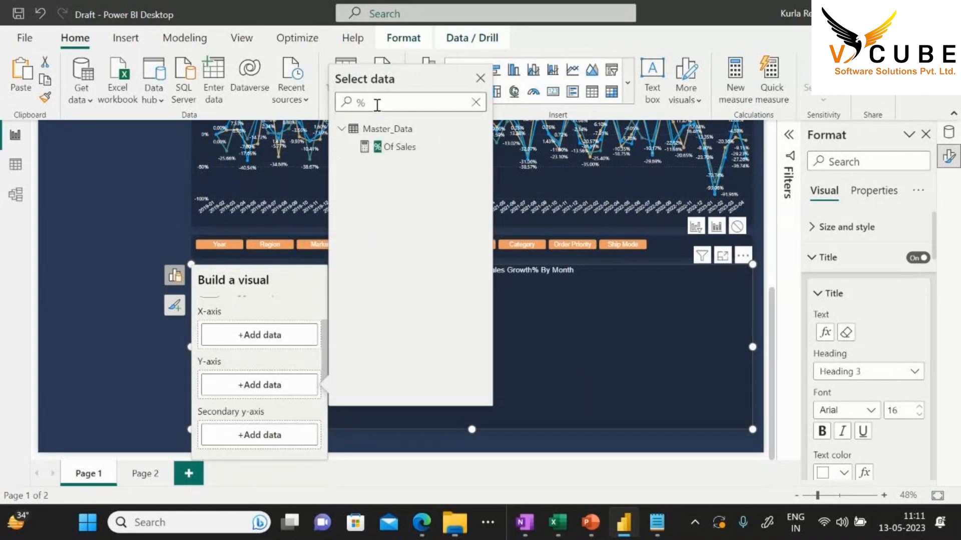
pyautogui.click(397, 143)
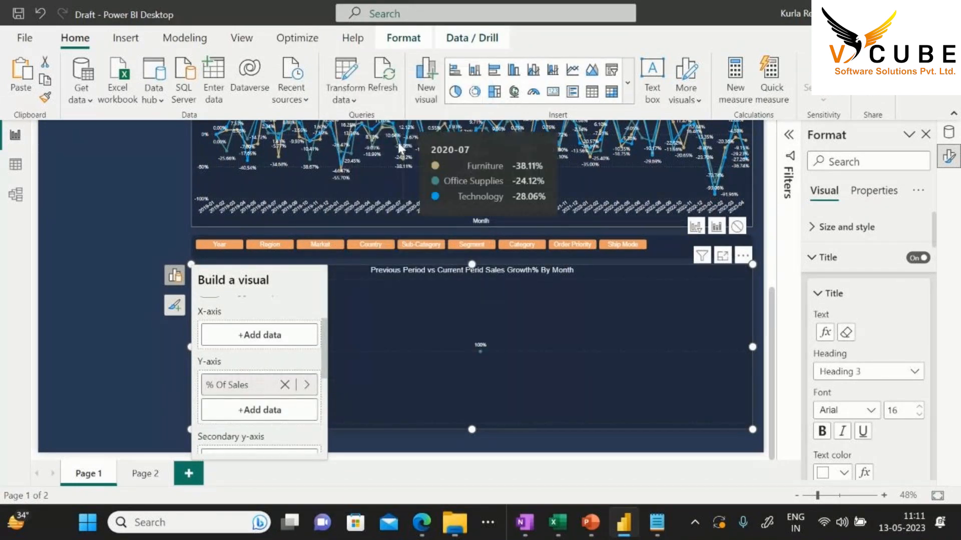
pyautogui.click(241, 393)
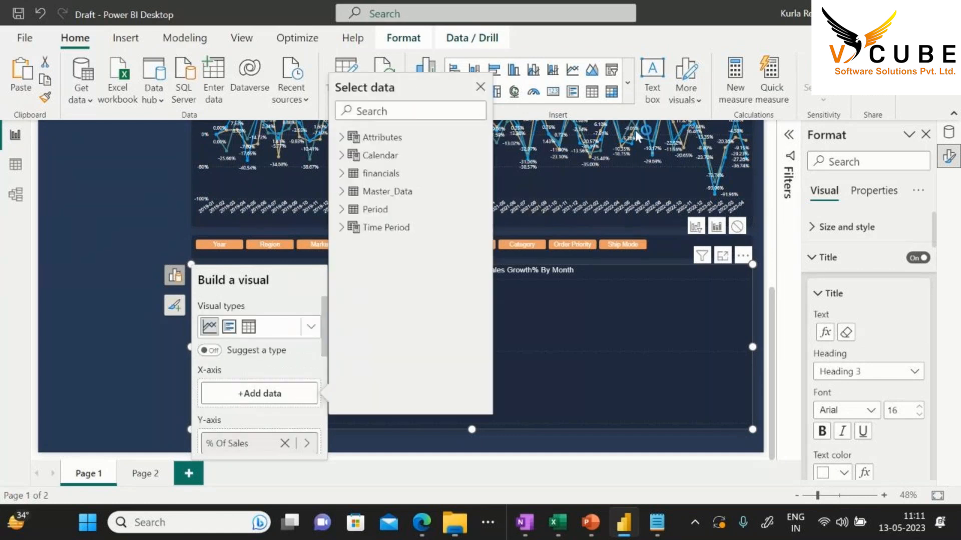
pyautogui.click(332, 139)
pyautogui.click(389, 154)
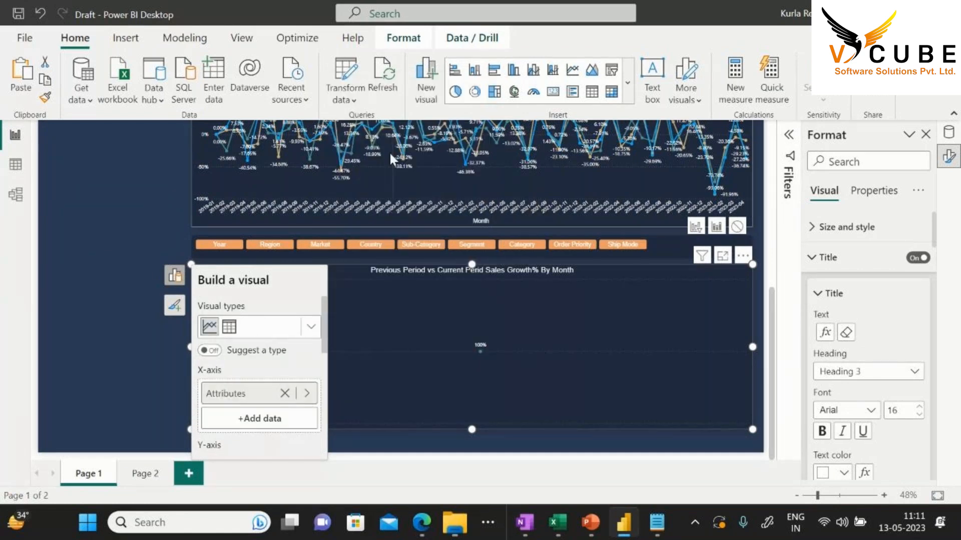
pyautogui.click(104, 357)
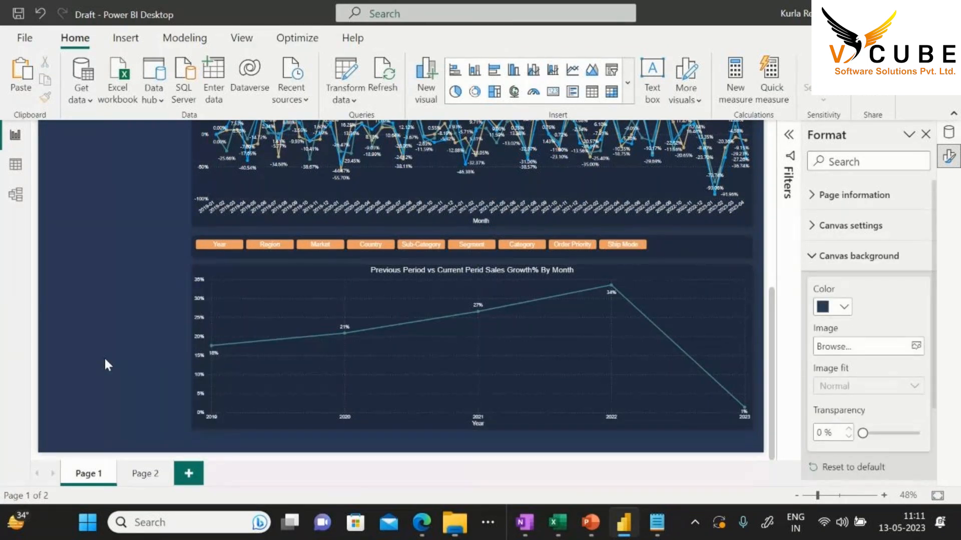
# Test the copied attribute slicer on the % Of Sales chart by selecting Region and finally Market
pyautogui.click(270, 245)
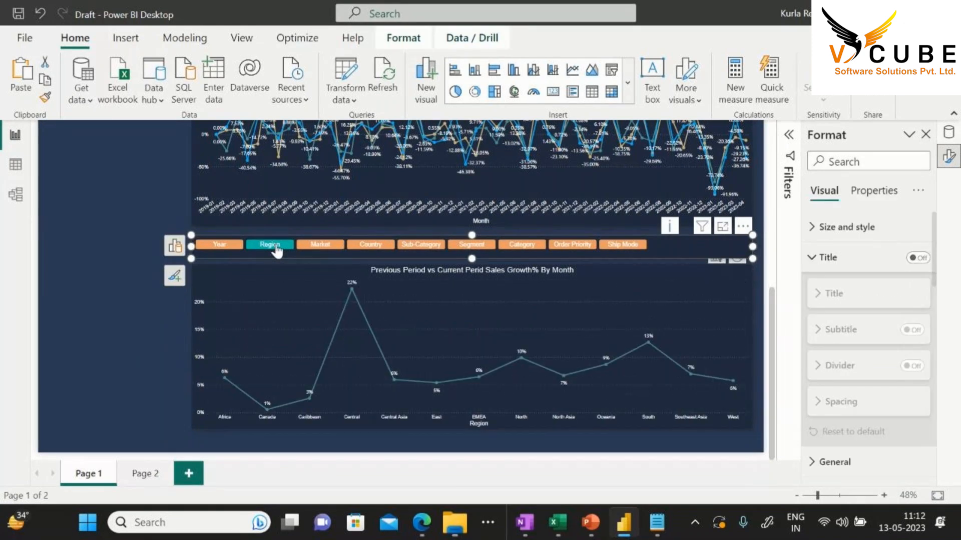
pyautogui.click(319, 247)
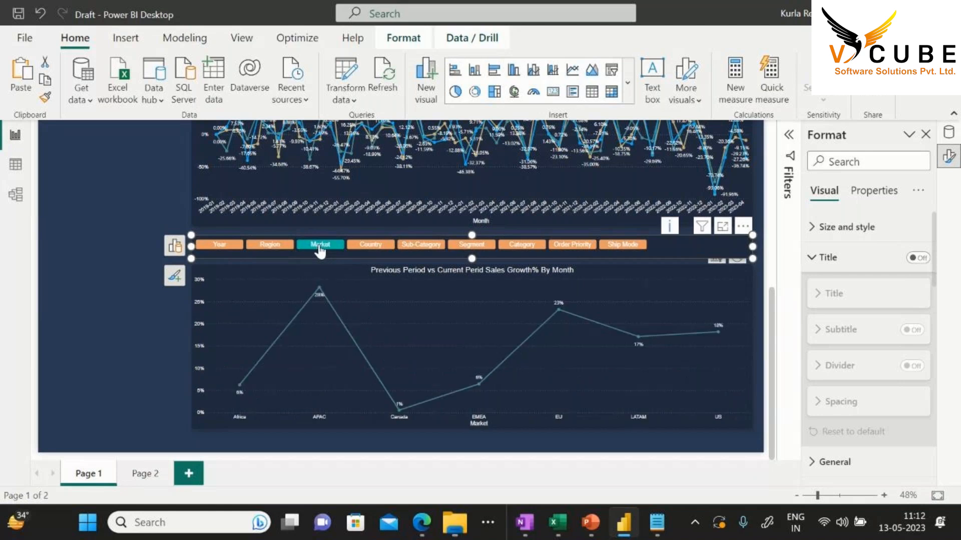
pyautogui.click(127, 356)
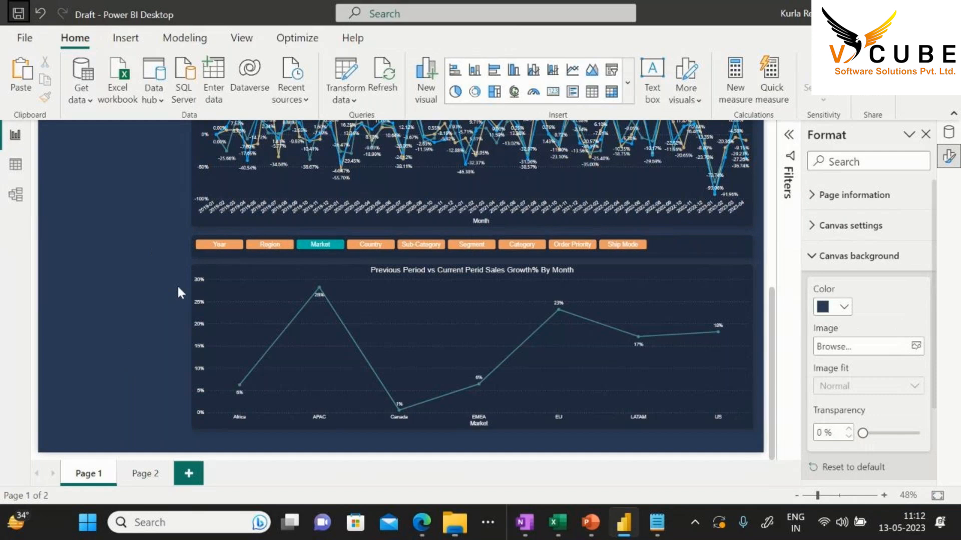
# Insert an empty slicer and resize it to fit as a small box between the side strip and the KPI card
pyautogui.click(170, 273)
pyautogui.scroll(1, 170, 274)
pyautogui.scroll(5, 169, 271)
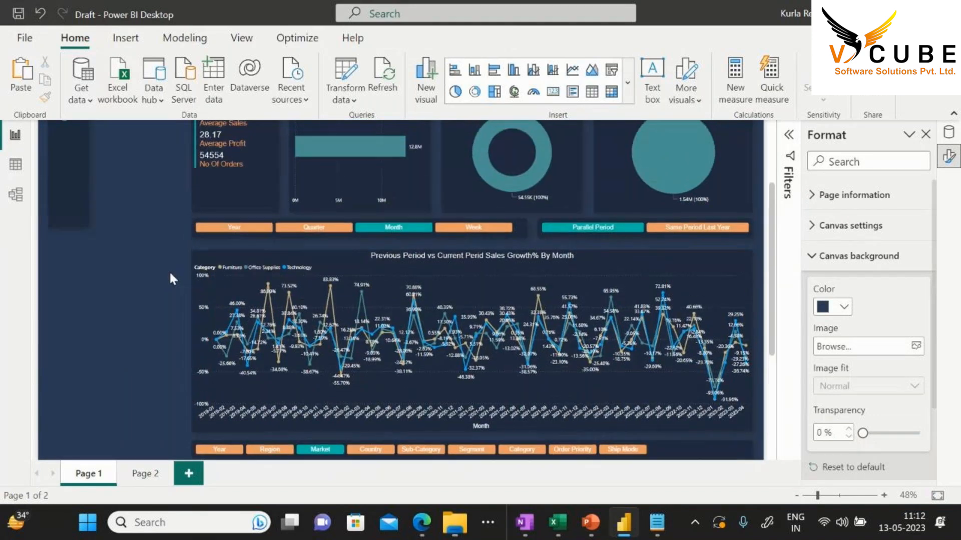
pyautogui.scroll(1, 169, 271)
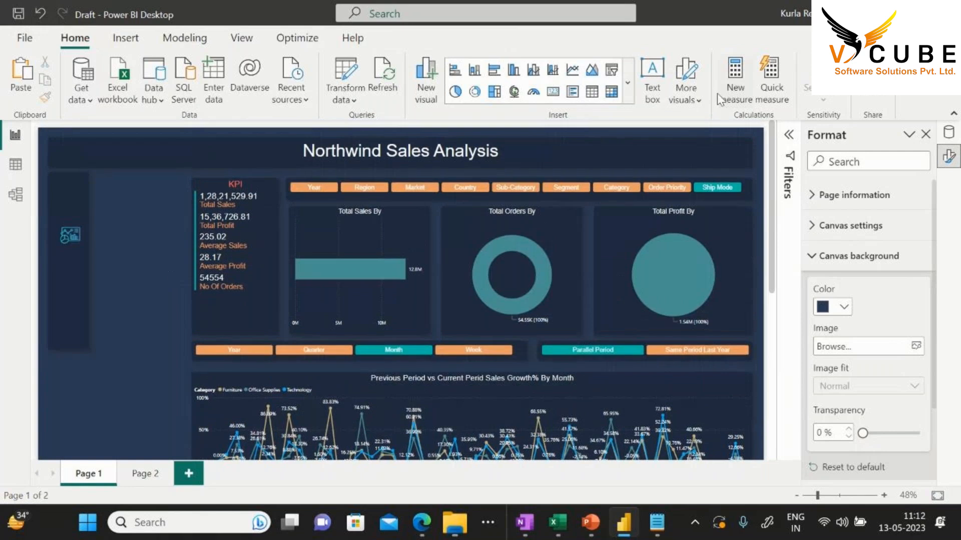
pyautogui.click(611, 71)
pyautogui.click(130, 233)
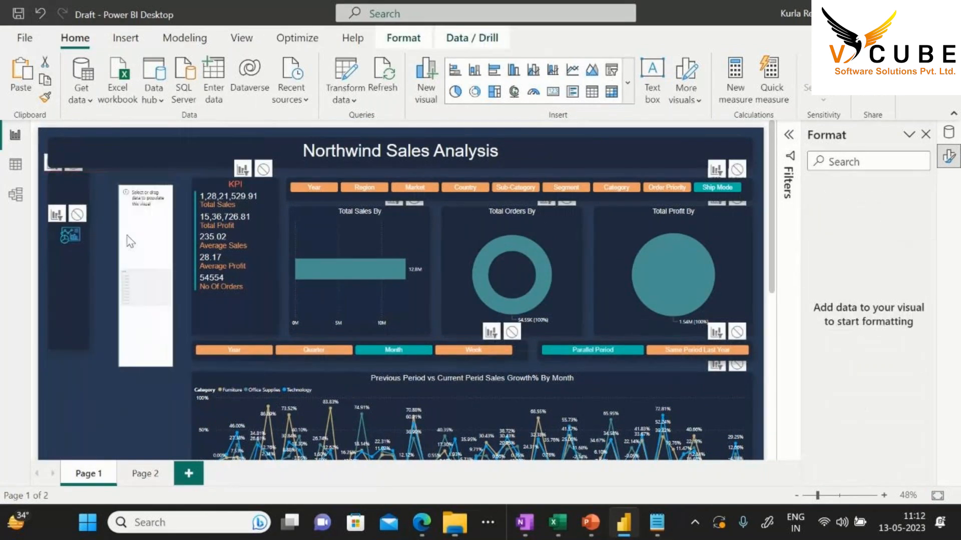
pyautogui.moveTo(139, 360); pyautogui.dragTo(142, 236)
pyautogui.moveTo(112, 206); pyautogui.dragTo(94, 206)
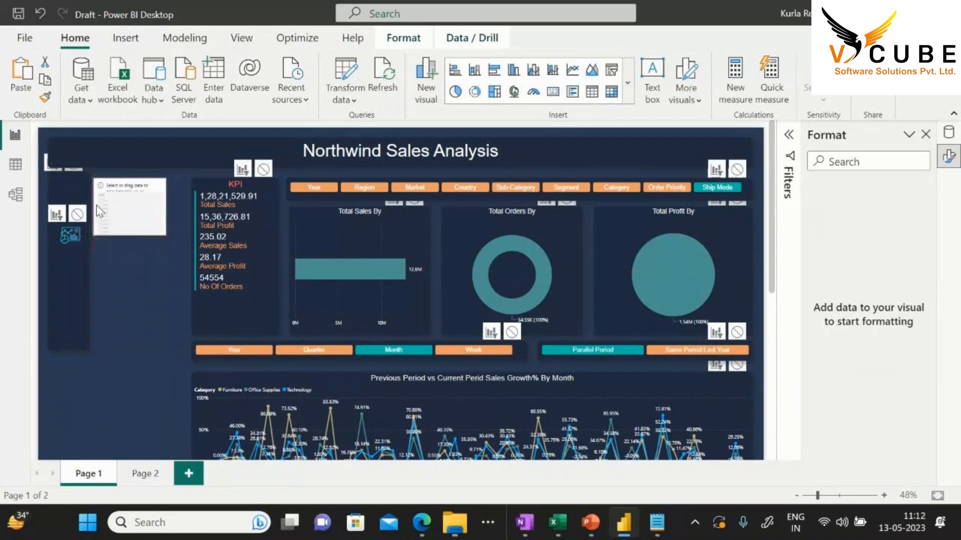
pyautogui.moveTo(166, 206); pyautogui.dragTo(183, 212)
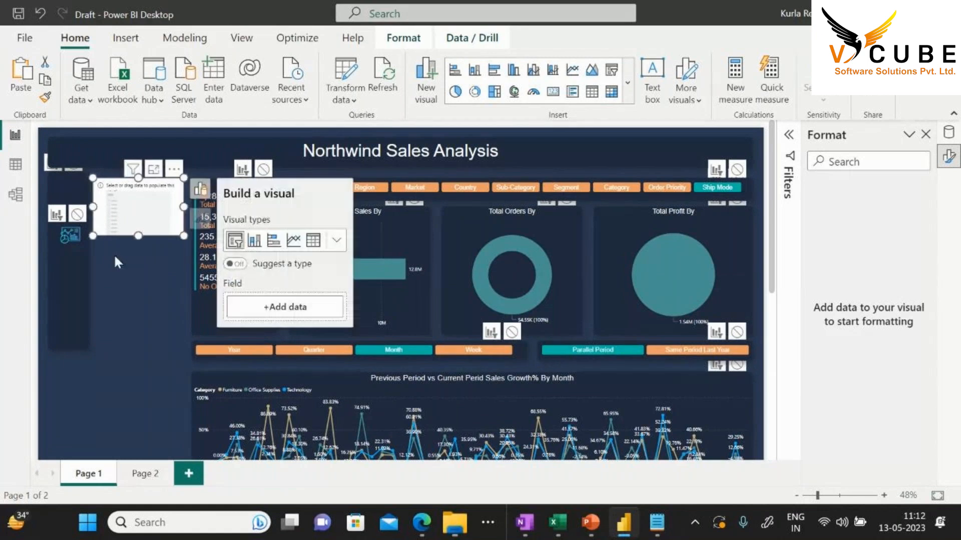
pyautogui.moveTo(95, 207); pyautogui.dragTo(102, 213)
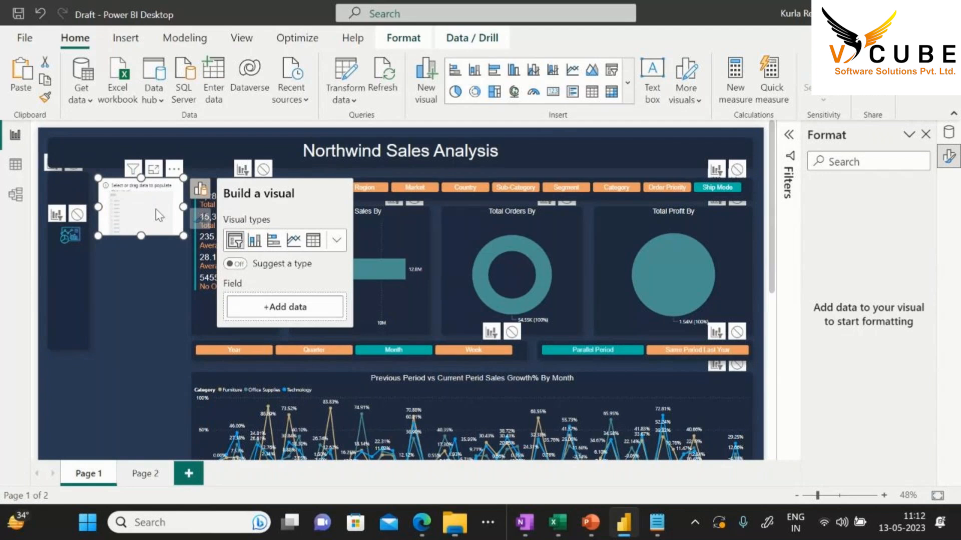
# Add the YEAR field from the Calendar table to the new slicer beside the KPI card
pyautogui.click(949, 132)
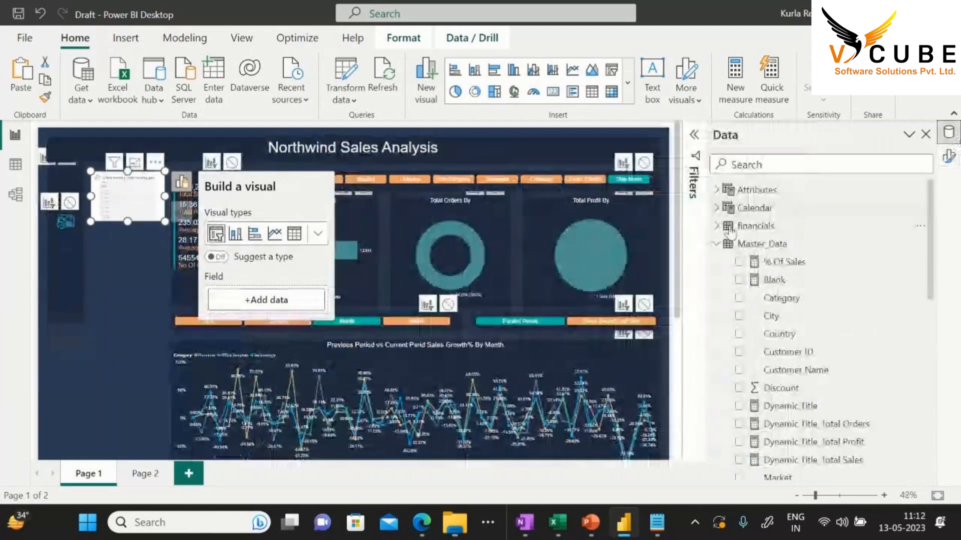
pyautogui.click(716, 244)
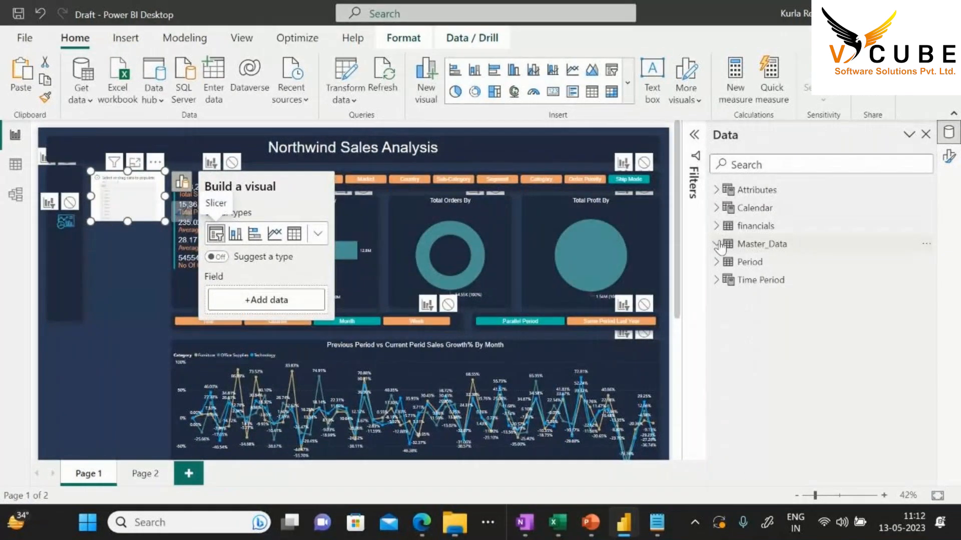
pyautogui.click(716, 208)
pyautogui.click(786, 317)
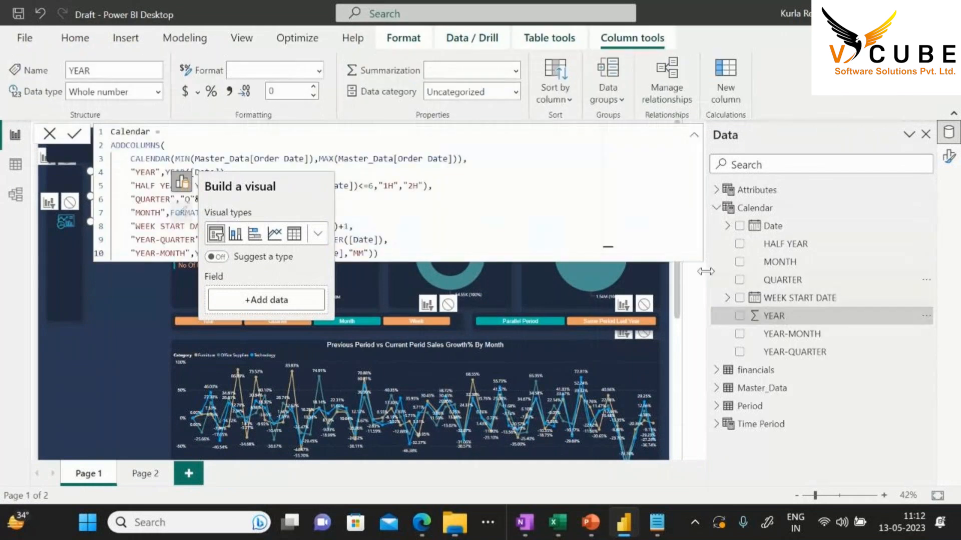
pyautogui.click(739, 316)
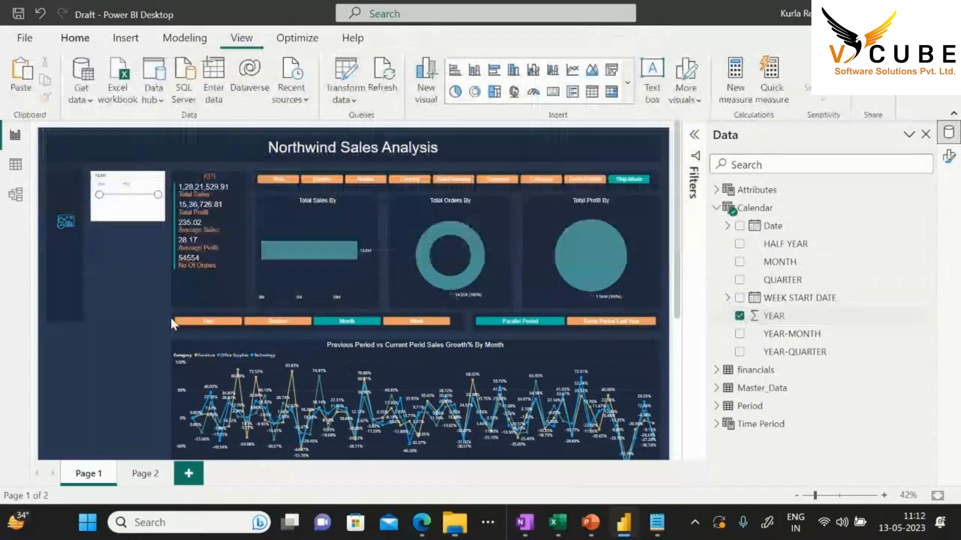
# Change the year slicer's style to Dropdown, trying Vertical list first
pyautogui.click(952, 163)
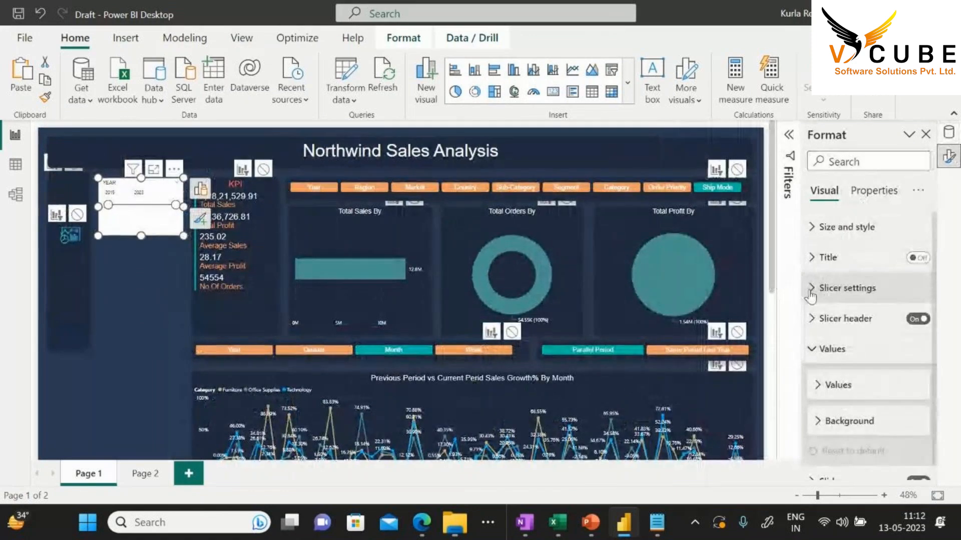
pyautogui.click(811, 290)
pyautogui.scroll(-2, 845, 303)
pyautogui.click(844, 283)
pyautogui.click(845, 302)
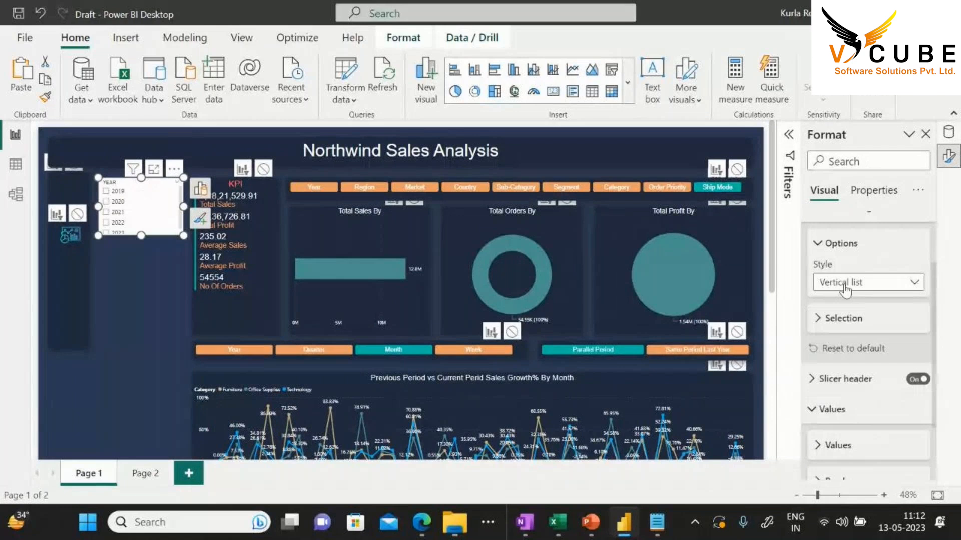
pyautogui.click(845, 283)
pyautogui.click(845, 337)
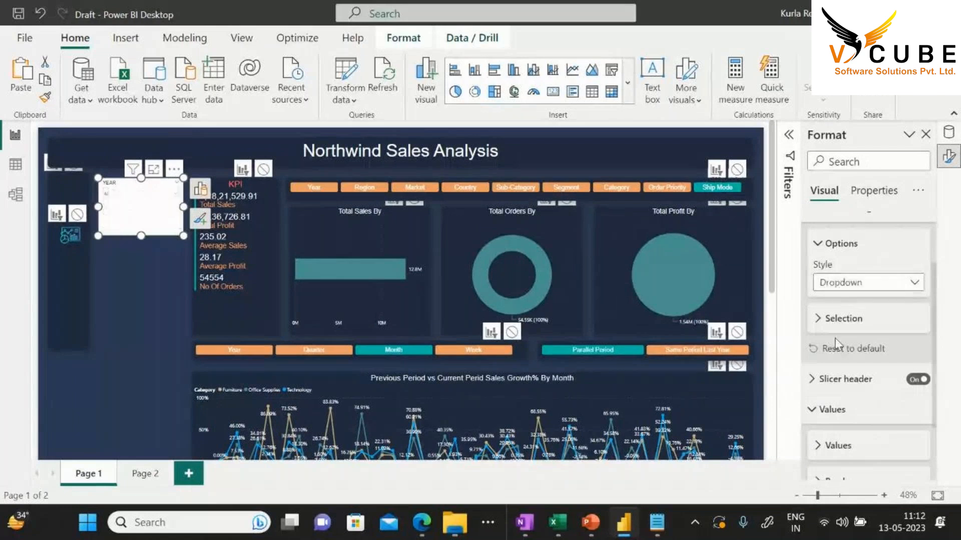
# Copy the KPI card's formatting onto the year slicer with Format Painter
pyautogui.click(257, 318)
pyautogui.click(45, 96)
pyautogui.click(141, 216)
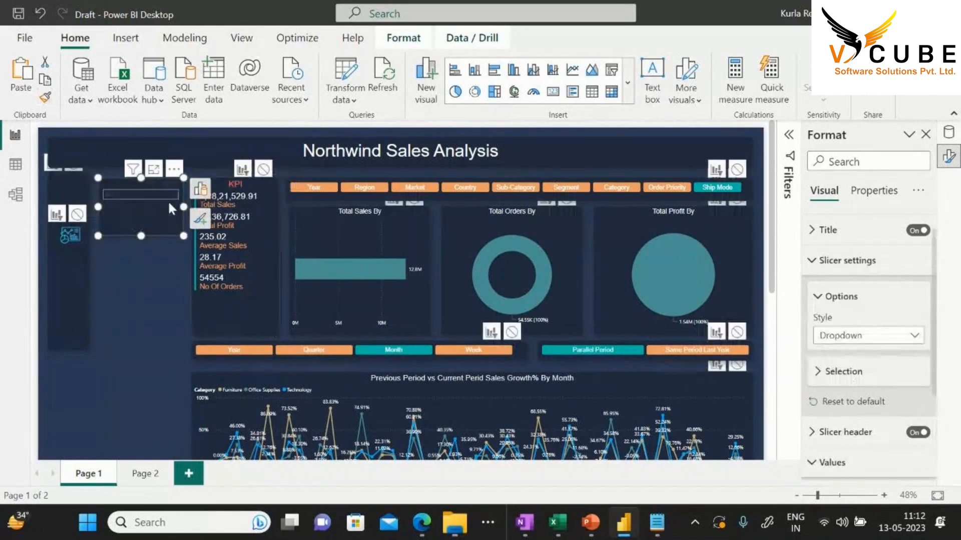
# Copy the hex code of the KPI card's background color from its custom color settings
pyautogui.click(253, 303)
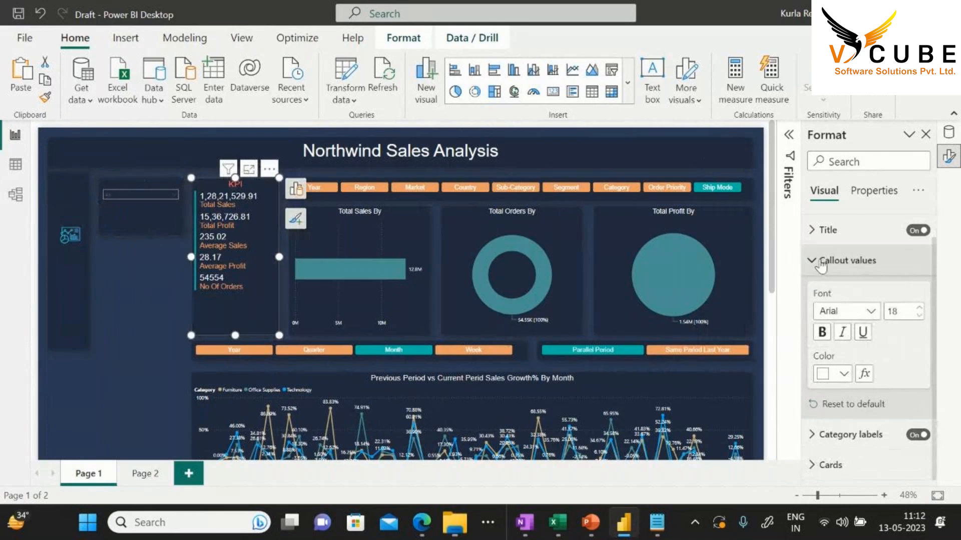
pyautogui.click(846, 260)
pyautogui.click(831, 227)
pyautogui.scroll(-4, 843, 280)
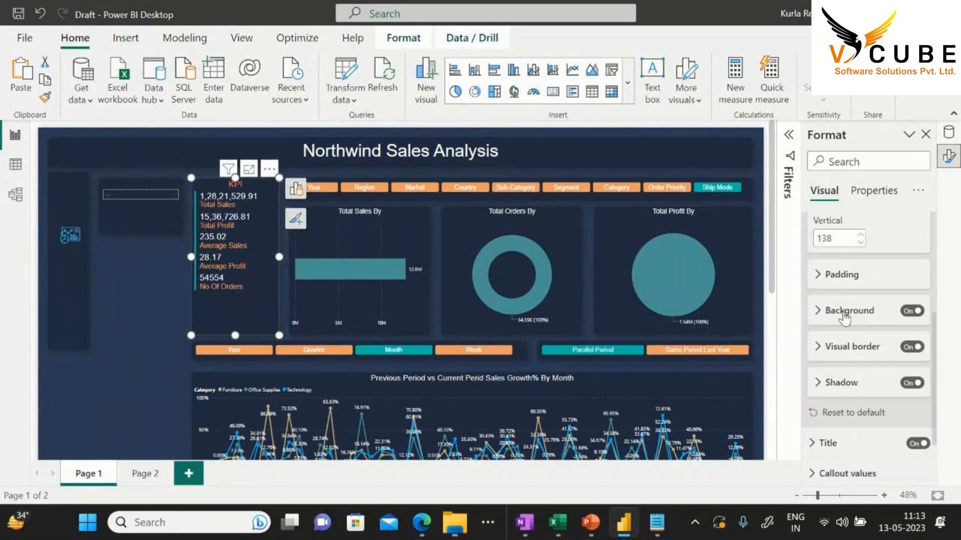
pyautogui.click(831, 311)
pyautogui.scroll(-2, 849, 326)
pyautogui.click(844, 270)
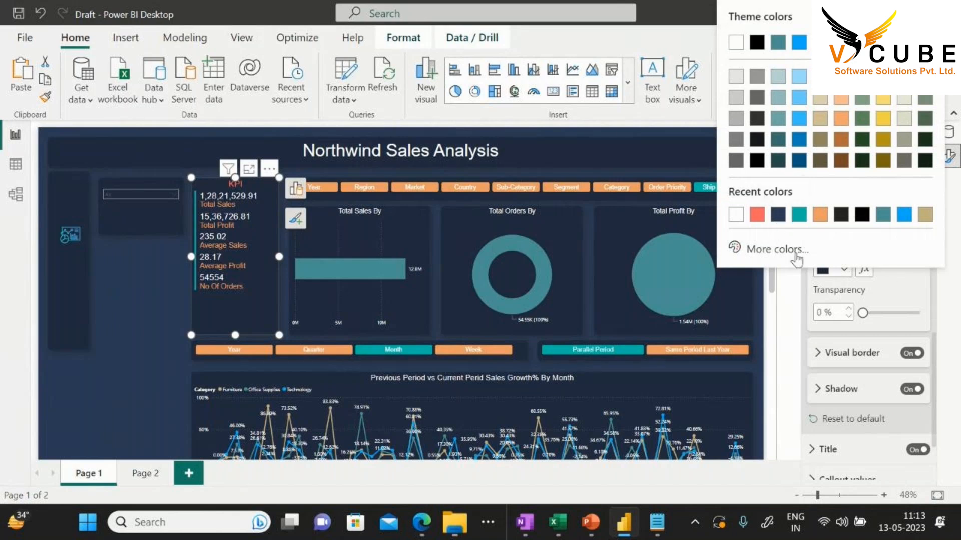
pyautogui.click(780, 249)
pyautogui.click(786, 235)
pyautogui.doubleClick(786, 236)
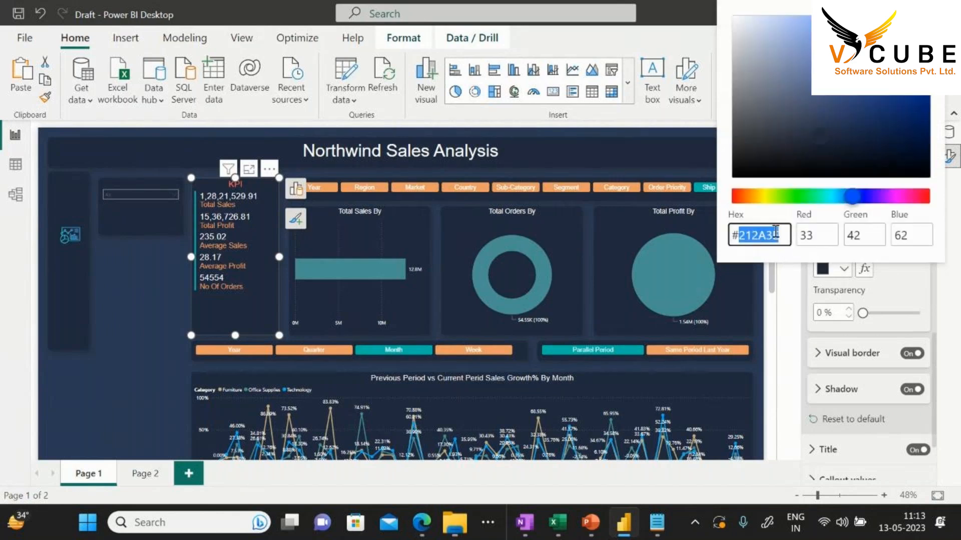
pyautogui.moveTo(787, 235); pyautogui.dragTo(728, 245)
pyautogui.hotkey('ctrl', 'c')
pyautogui.press('Escape')
pyautogui.click(140, 215)
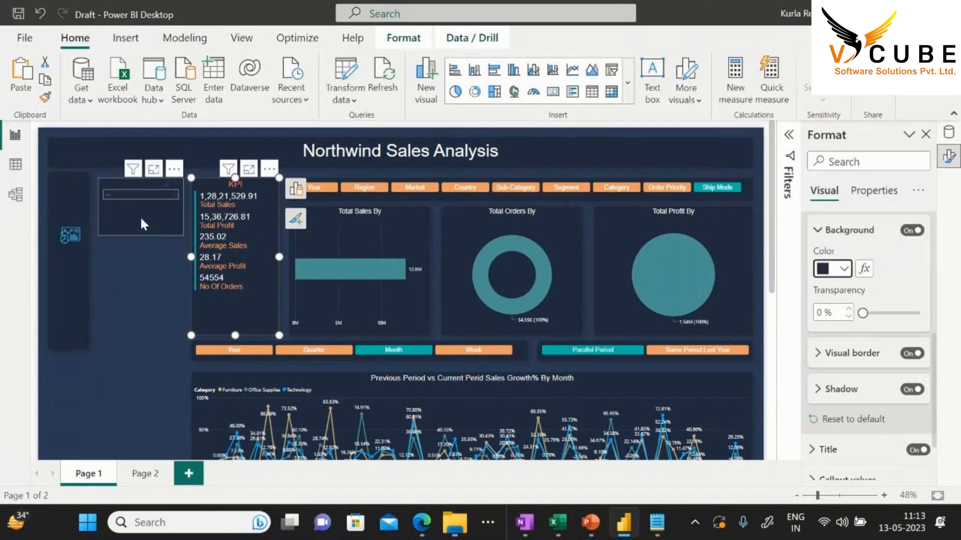
pyautogui.scroll(5, 817, 253)
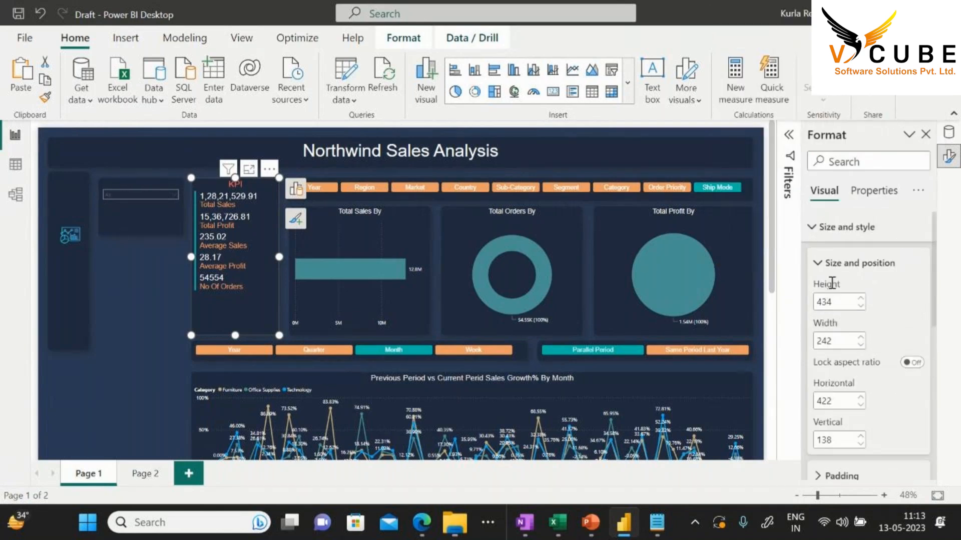
pyautogui.click(821, 227)
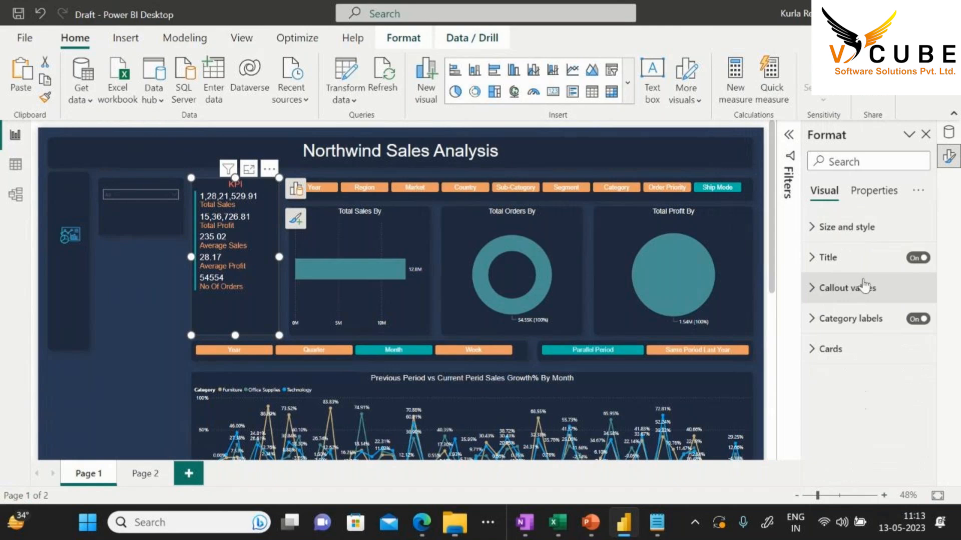
pyautogui.click(860, 335)
pyautogui.scroll(-5, 860, 334)
pyautogui.click(818, 357)
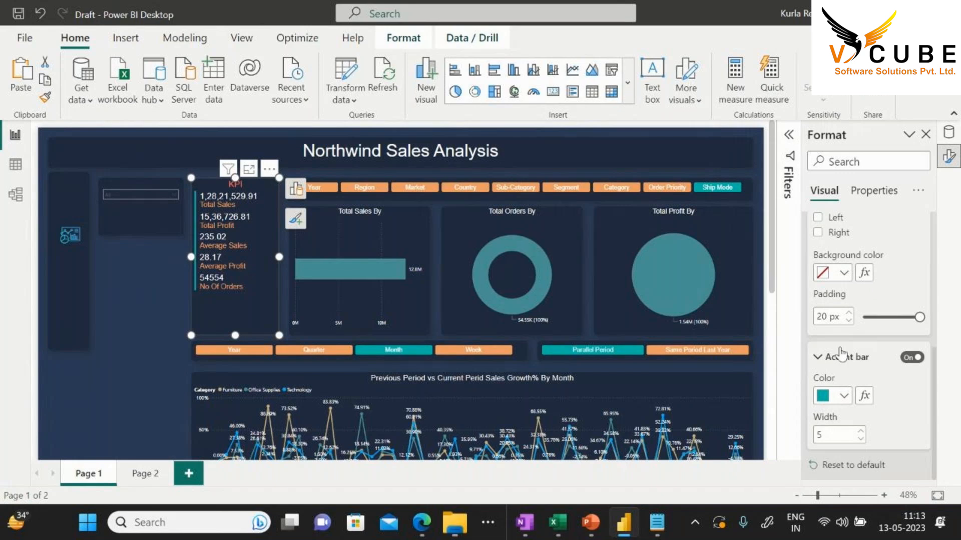
# Set the background color of the year slicer's values to the copied hex code #212A3E
pyautogui.click(127, 233)
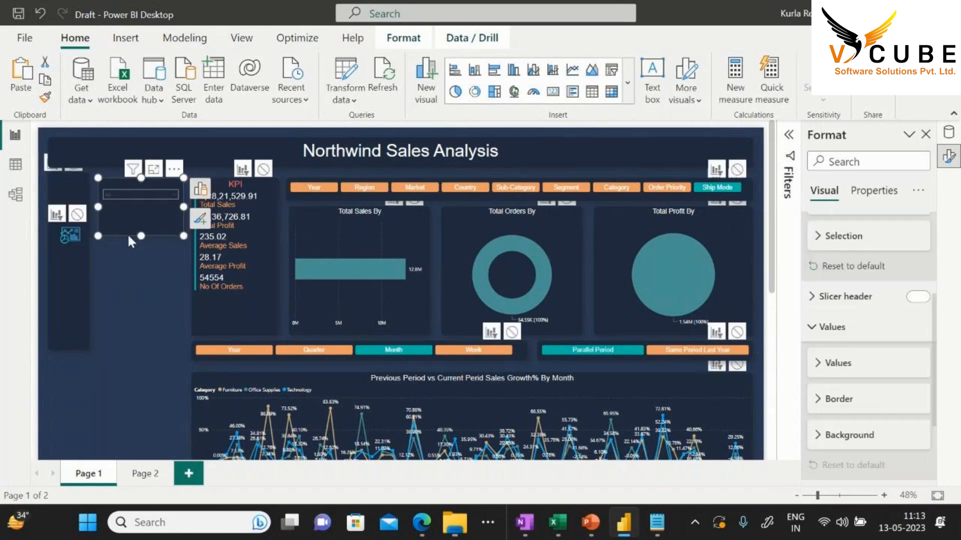
pyautogui.click(818, 435)
pyautogui.scroll(-1, 870, 399)
pyautogui.click(832, 435)
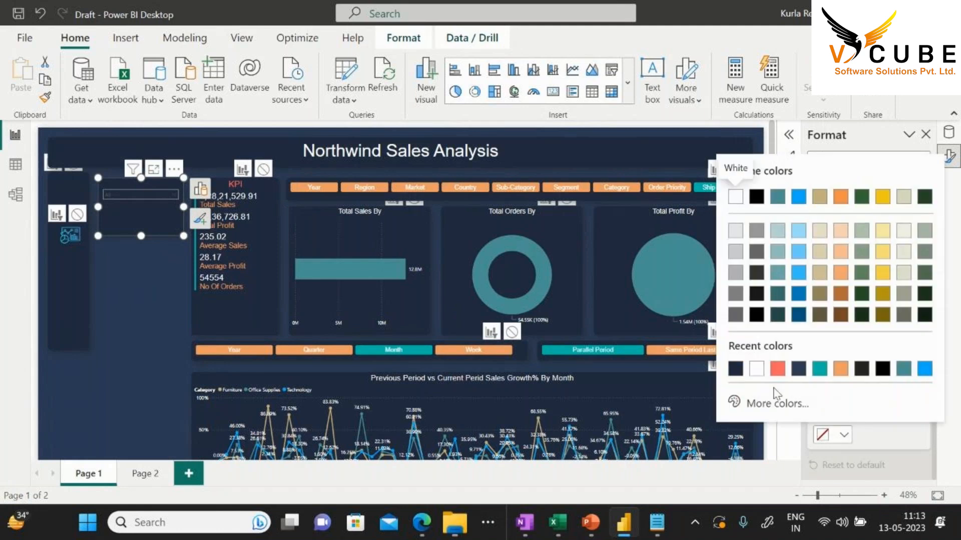
pyautogui.click(777, 397)
pyautogui.hotkey('ctrl', 'v')
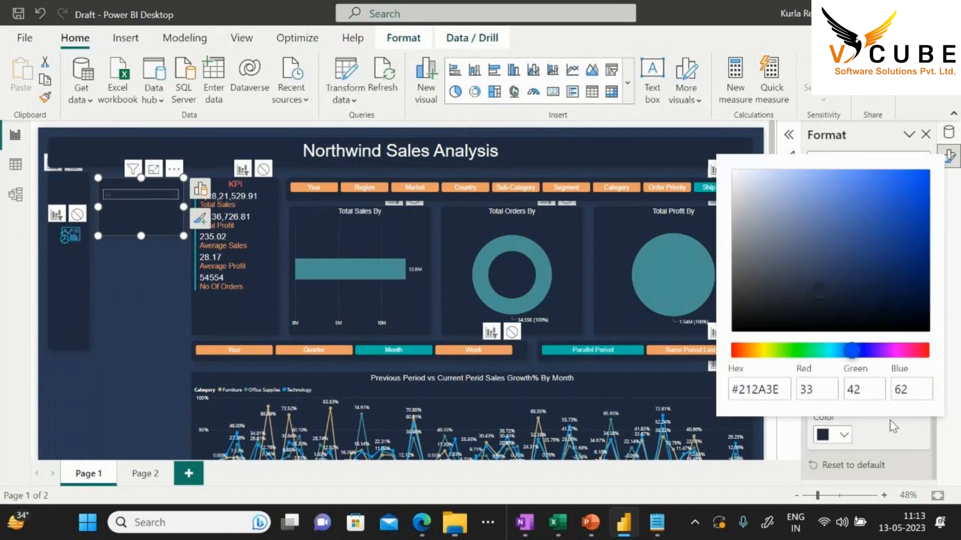
pyautogui.press('Return')
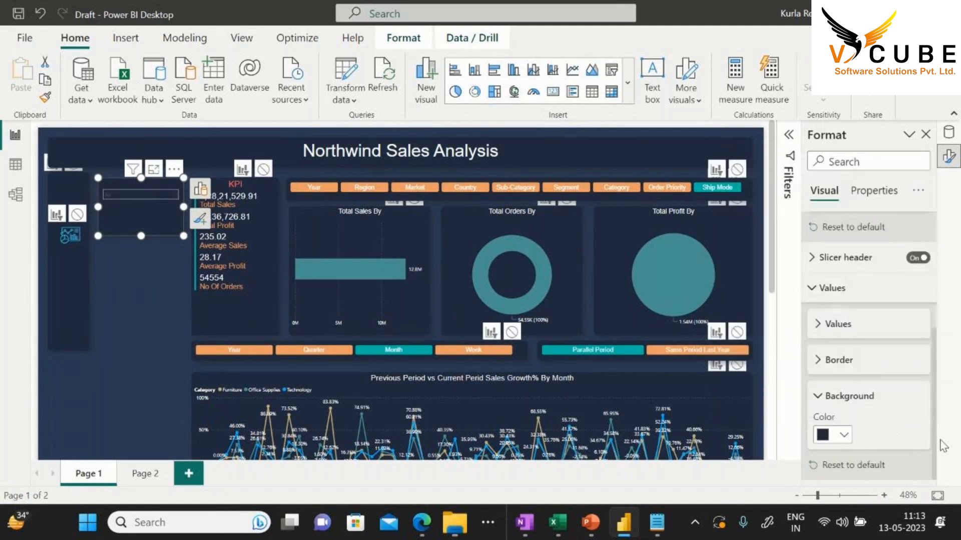
# Format the year slicer's values in Arial, size 14, with a white font color
pyautogui.click(818, 325)
pyautogui.click(857, 363)
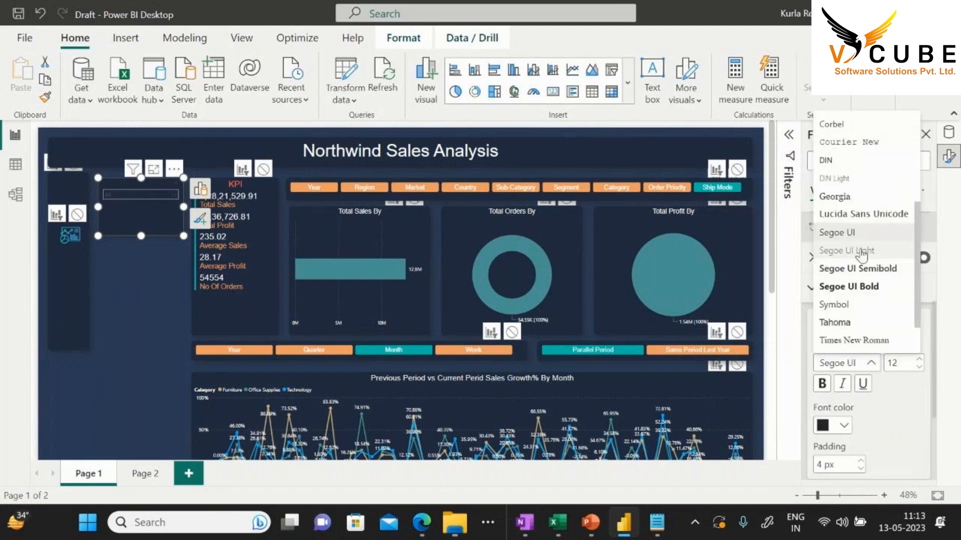
pyautogui.click(841, 120)
pyautogui.doubleClick(892, 363)
pyautogui.write('14')
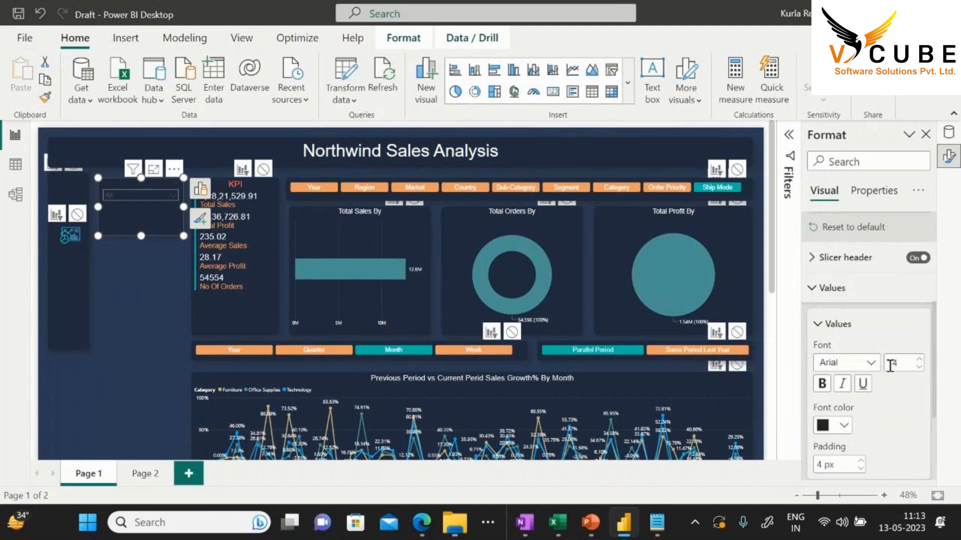
pyautogui.click(836, 426)
pyautogui.click(756, 359)
# Title the slicer header Year and format it in Arial, size 15, with a white font color
pyautogui.click(810, 258)
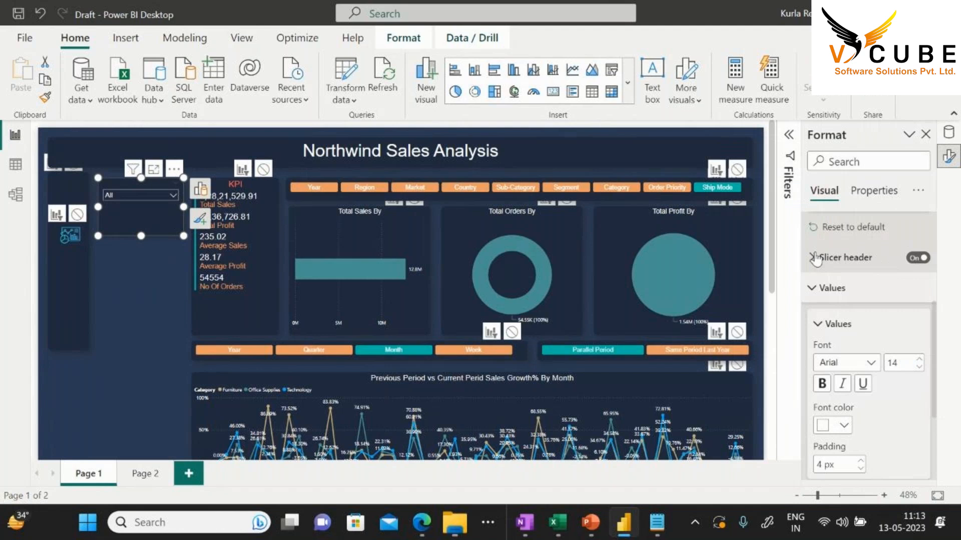
pyautogui.write('Year')
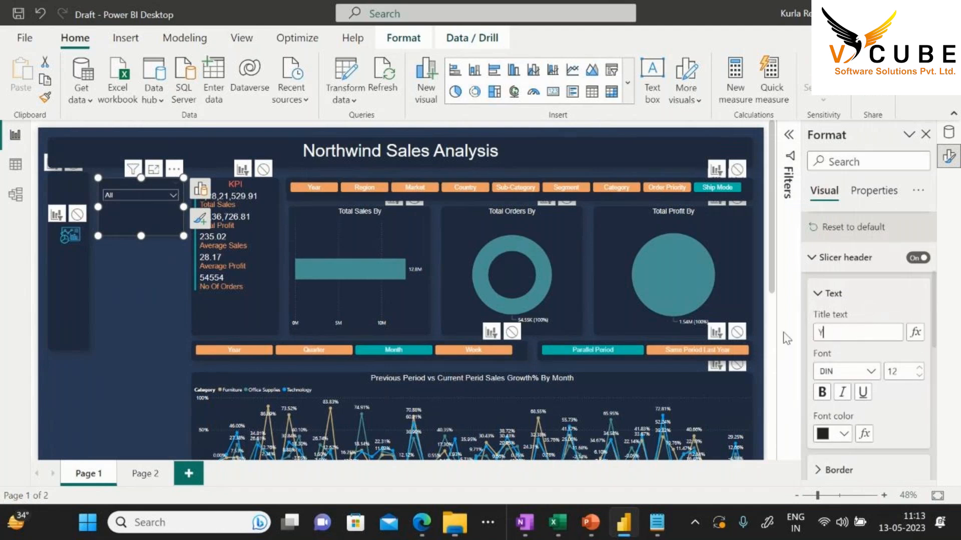
pyautogui.click(845, 374)
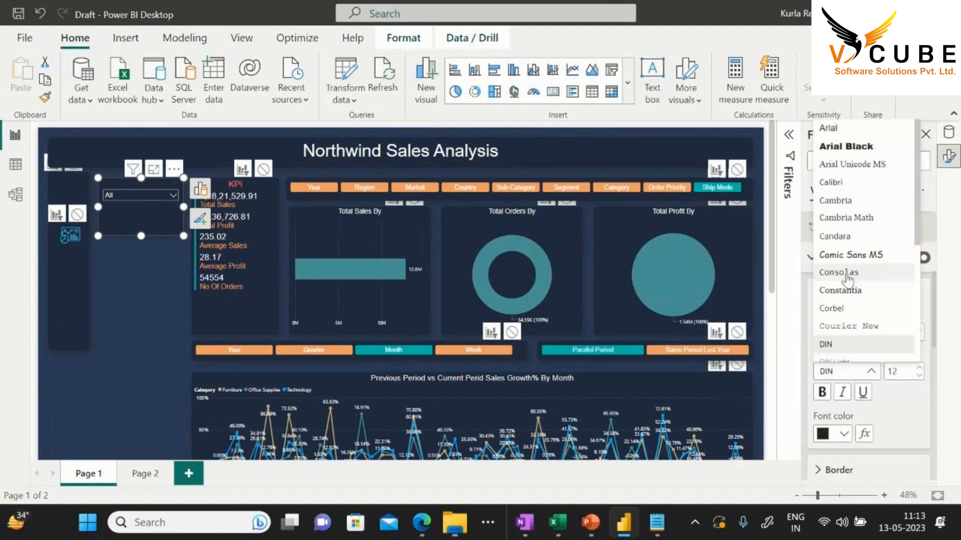
pyautogui.click(828, 125)
pyautogui.moveTo(894, 371); pyautogui.dragTo(887, 371)
pyautogui.write('15')
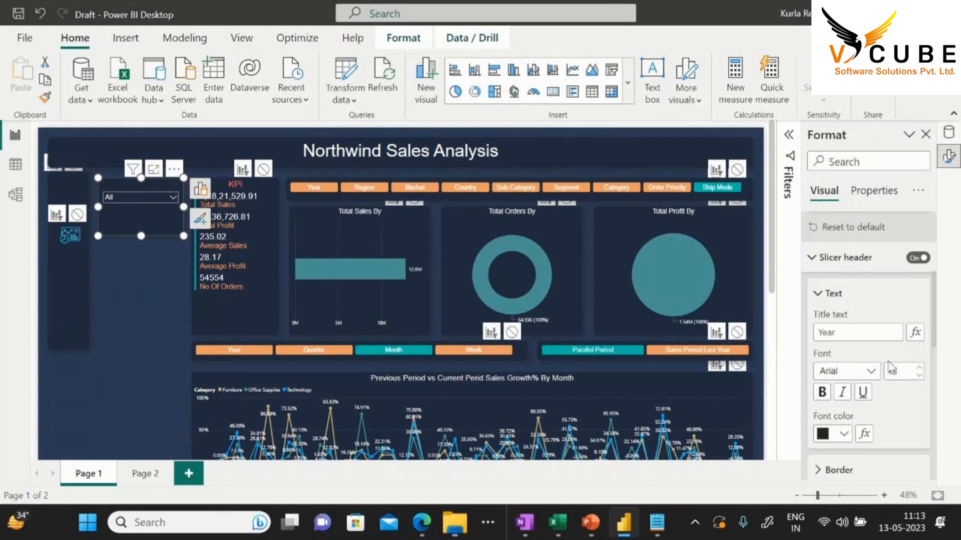
pyautogui.click(844, 433)
pyautogui.click(729, 194)
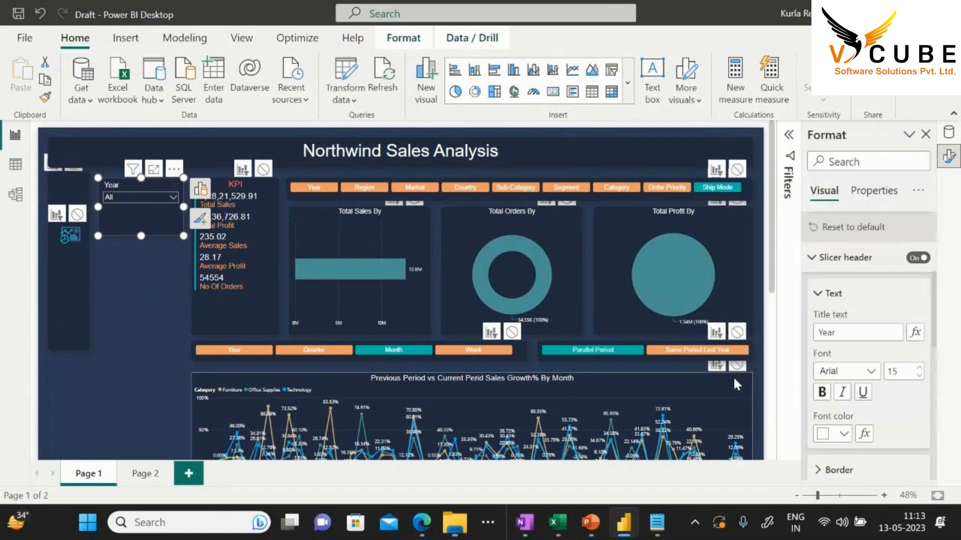
# Reduce the Year slicer's height so its box fits closely around the header and dropdown
pyautogui.click(149, 281)
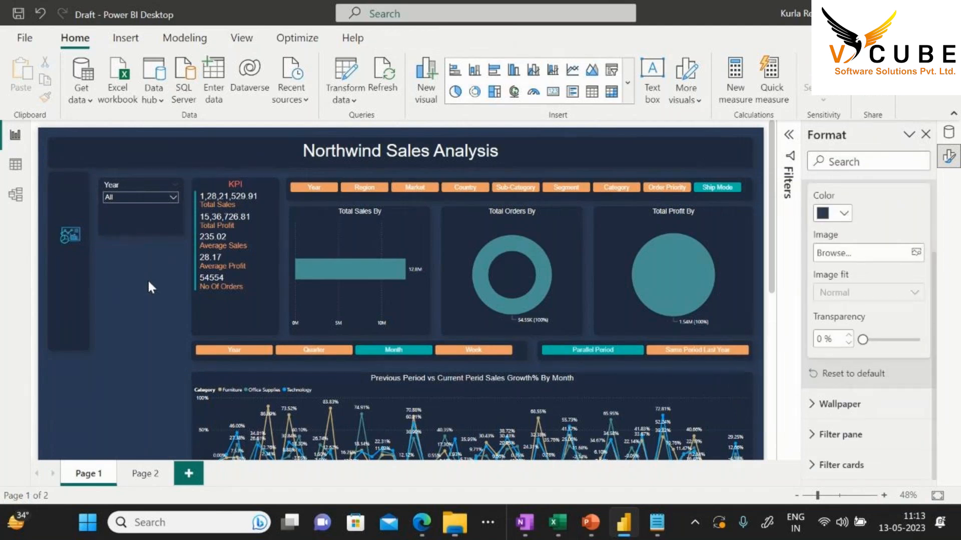
pyautogui.click(140, 228)
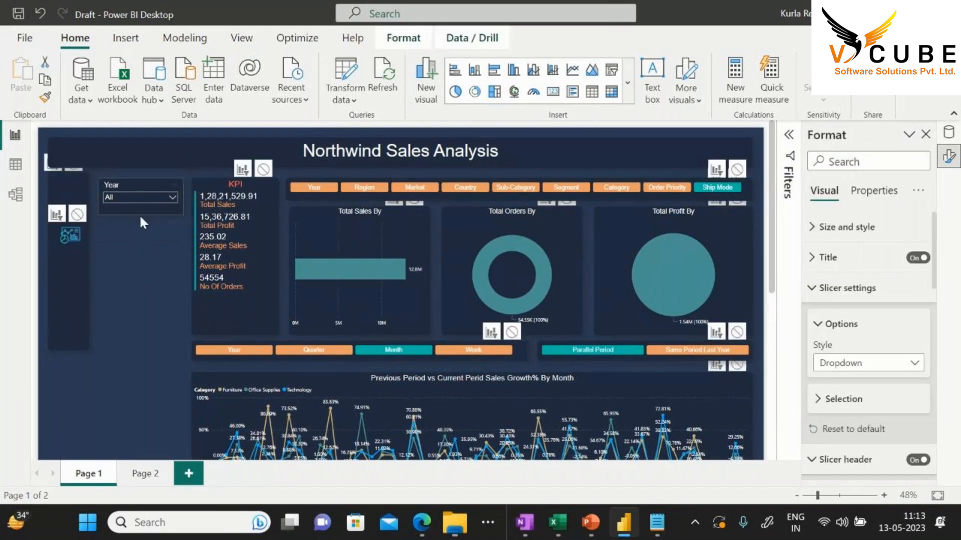
pyautogui.click(149, 235)
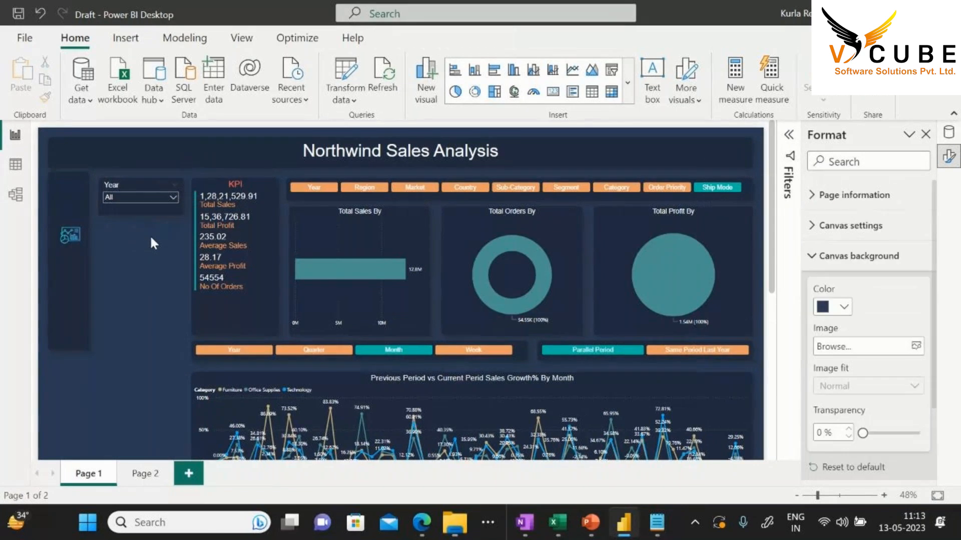
# Duplicate the Year slicer and place the copy directly beneath the original with a small gap
pyautogui.click(141, 194)
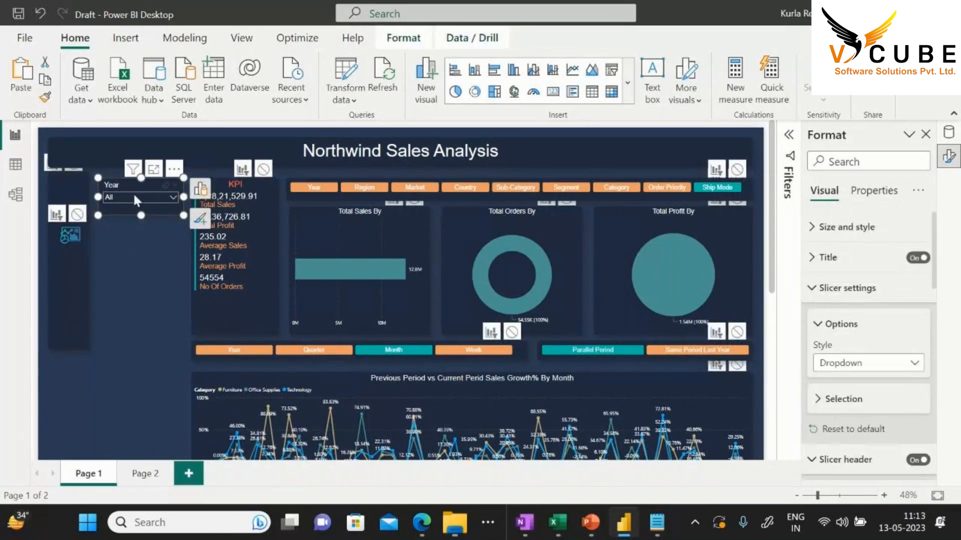
pyautogui.moveTo(129, 187); pyautogui.dragTo(124, 224)
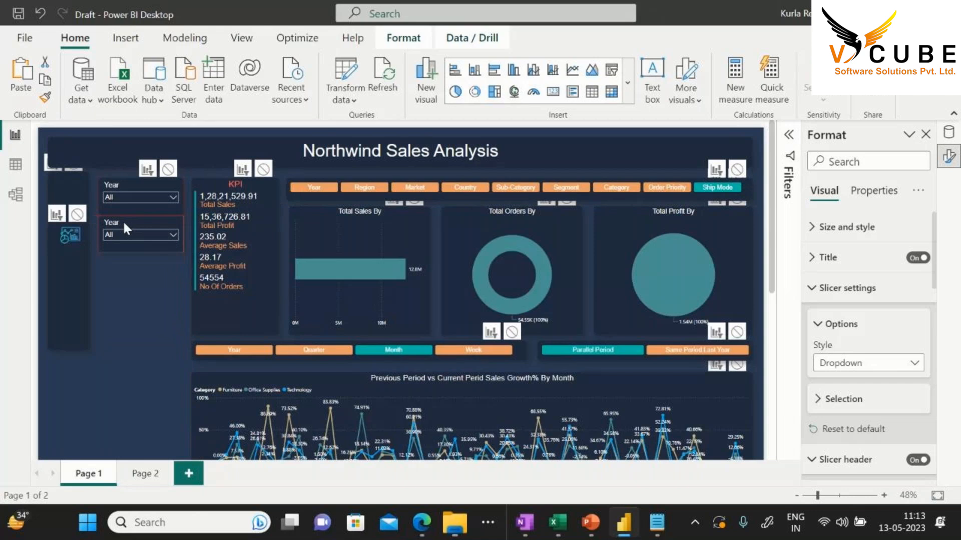
pyautogui.press('Down')
pyautogui.press('Down')
pyautogui.press('Down')
pyautogui.press('Down')
pyautogui.press('Down')
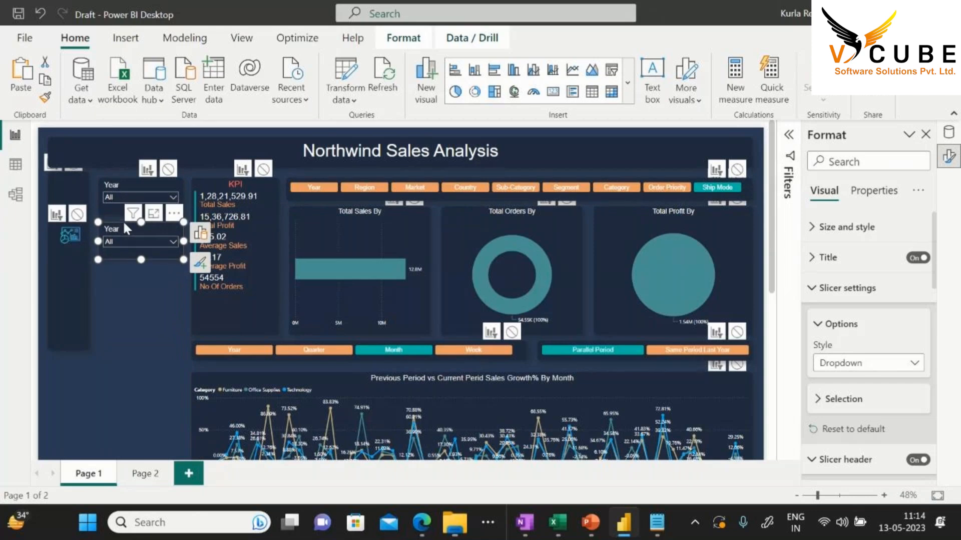
pyautogui.press('Down')
pyautogui.press('Down')
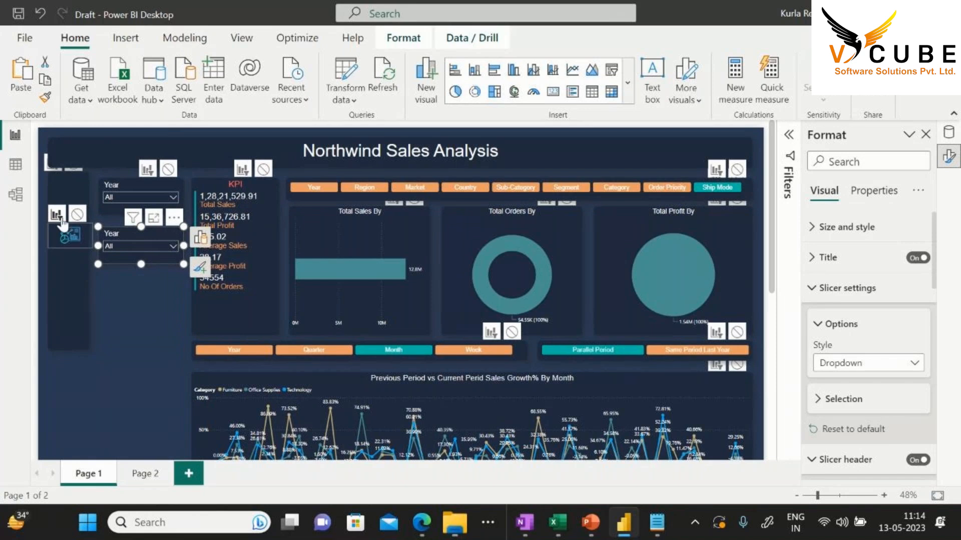
# Replace the YEAR field in the copied slicer with Region from the Master_Data table
pyautogui.click(200, 238)
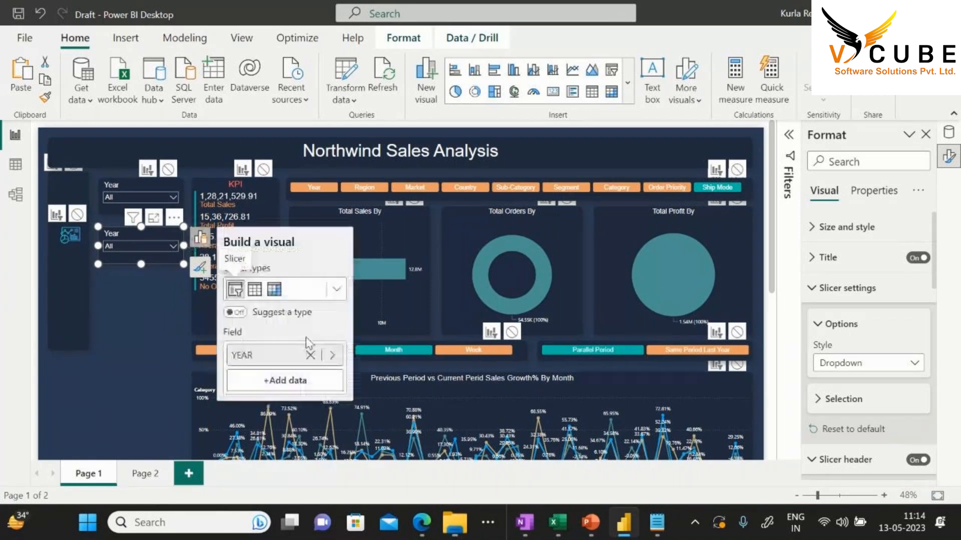
pyautogui.click(311, 356)
pyautogui.click(285, 355)
pyautogui.click(402, 74)
pyautogui.write('reg')
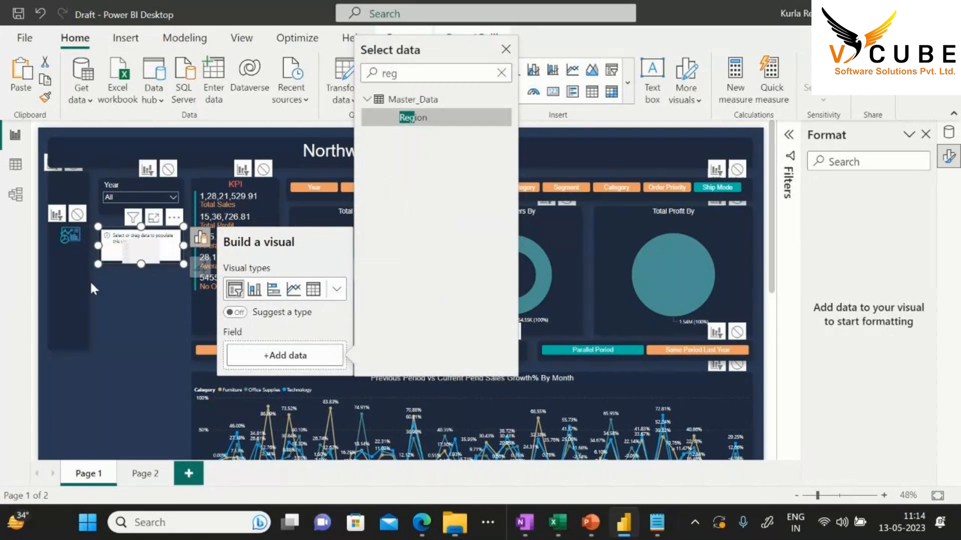
pyautogui.press('Return')
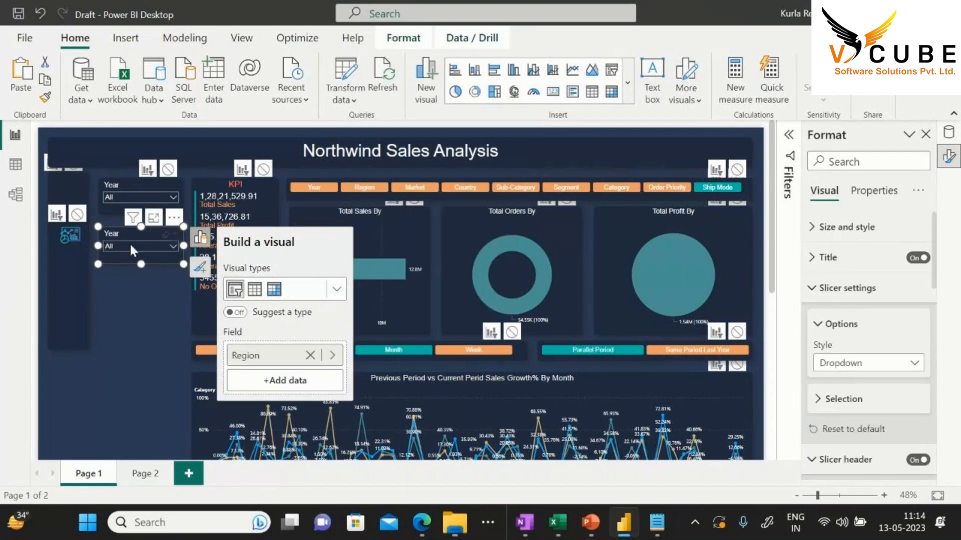
# Set the copied slicer's header title text to Region
pyautogui.click(826, 257)
pyautogui.click(813, 257)
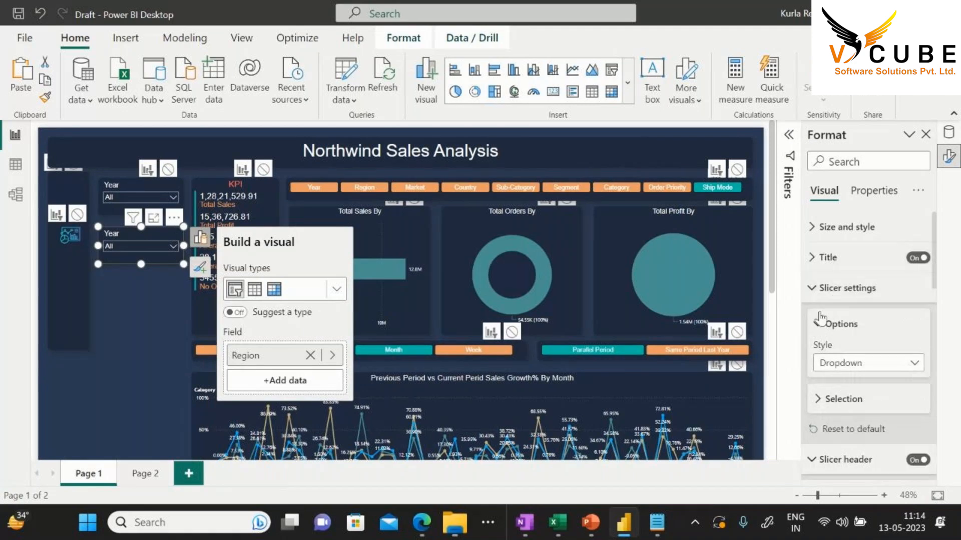
pyautogui.click(813, 290)
pyautogui.doubleClick(817, 395)
pyautogui.write('Region')
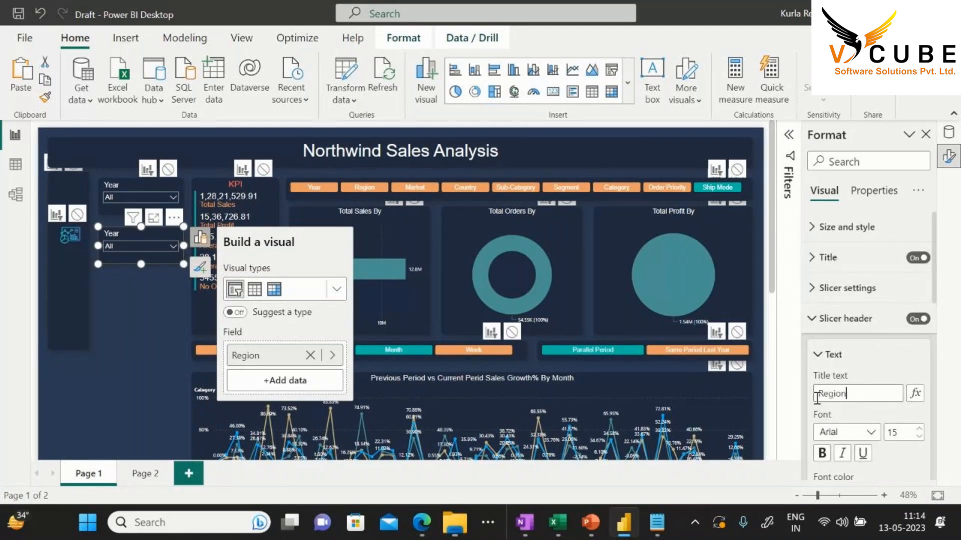
# Duplicate the Region slicer and place the copy directly beneath it, left-aligned with the same small gap
pyautogui.click(111, 234)
pyautogui.hotkey('ctrl', 'c')
pyautogui.hotkey('ctrl', 'v')
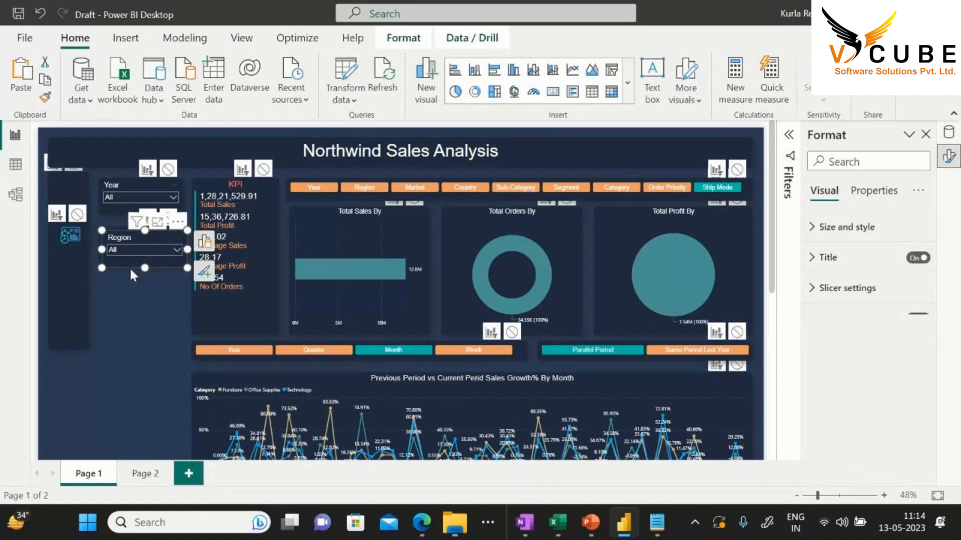
pyautogui.moveTo(125, 242); pyautogui.dragTo(118, 276)
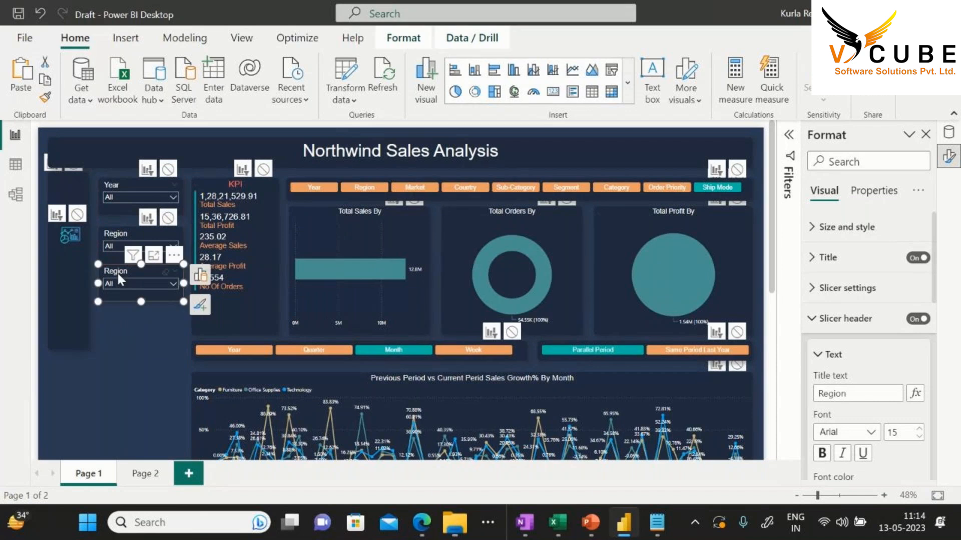
pyautogui.press('Down')
pyautogui.press('Down')
pyautogui.press('Down')
pyautogui.press('Down')
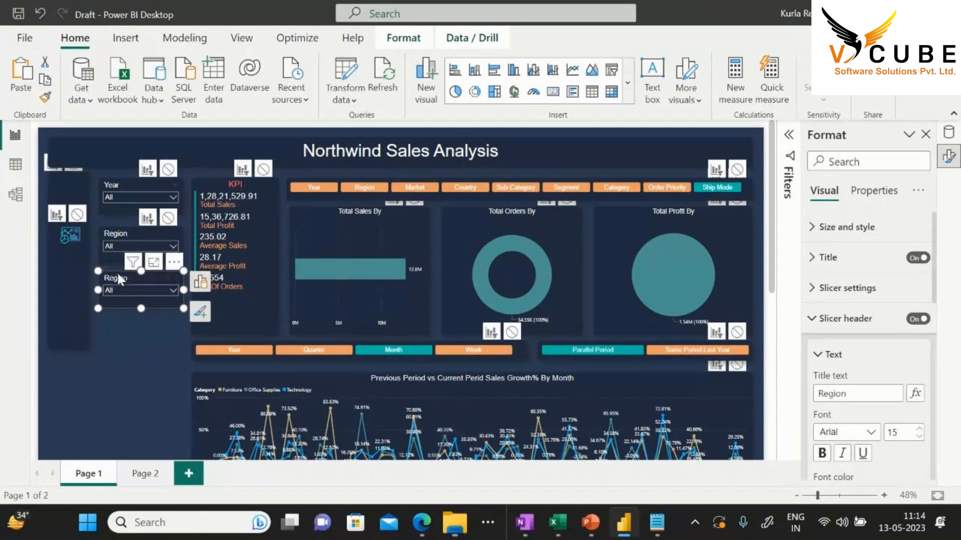
pyautogui.press('Down')
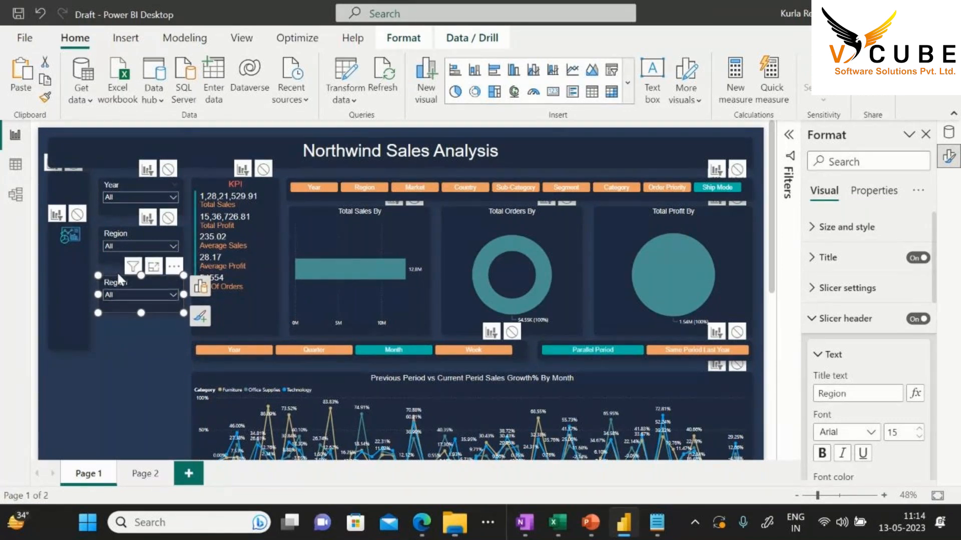
# Replace the lowest slicer's Region field with Market from Master_Data and set its header title text to Market
pyautogui.click(200, 286)
pyautogui.click(310, 404)
pyautogui.click(310, 404)
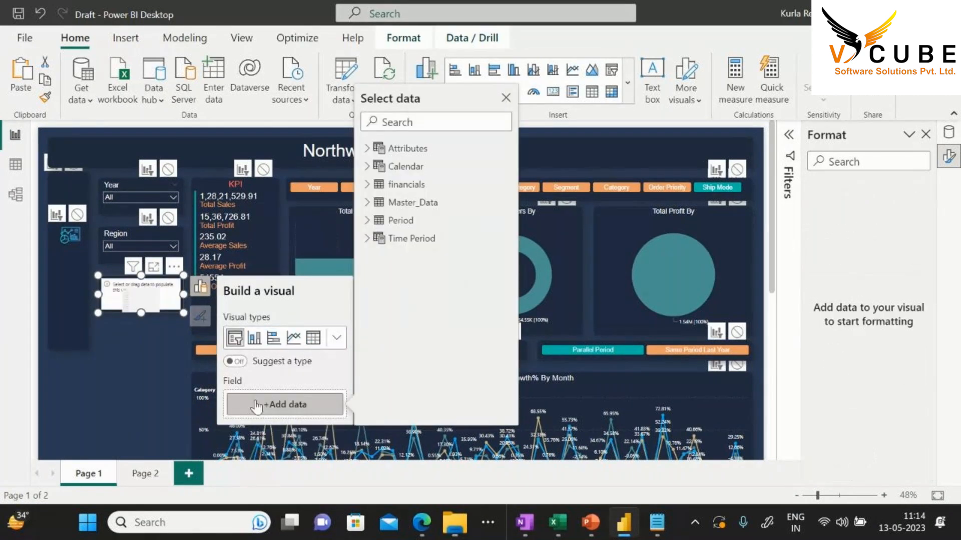
pyautogui.write('marke')
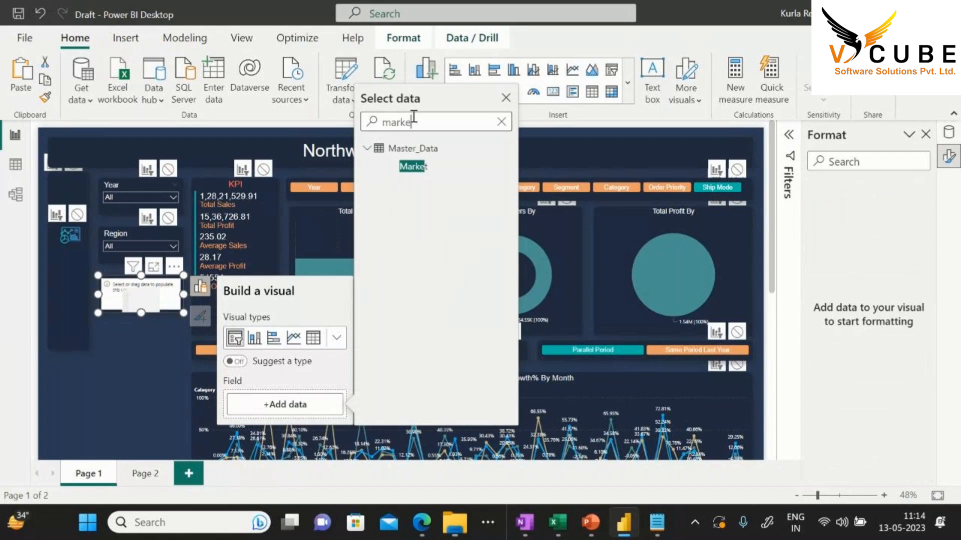
pyautogui.click(433, 168)
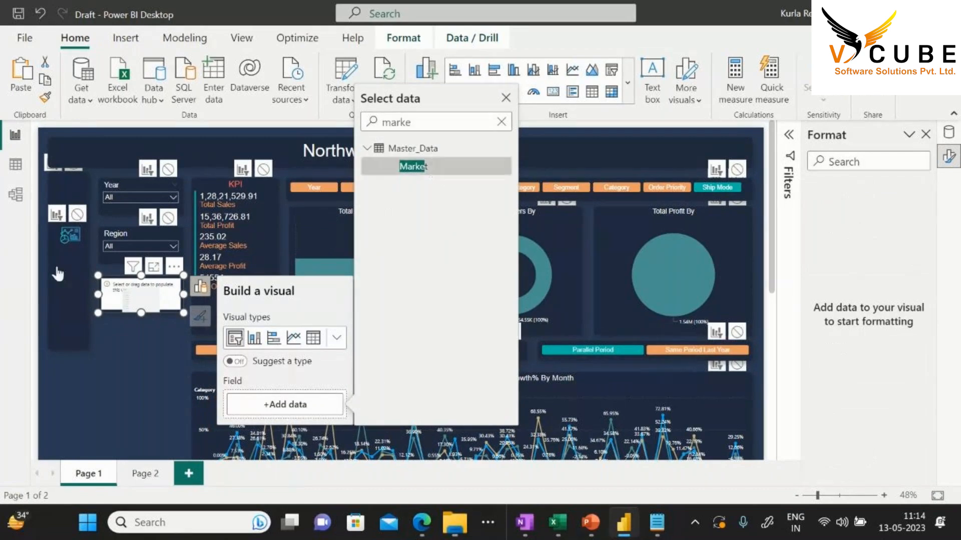
pyautogui.doubleClick(832, 394)
pyautogui.write('Market')
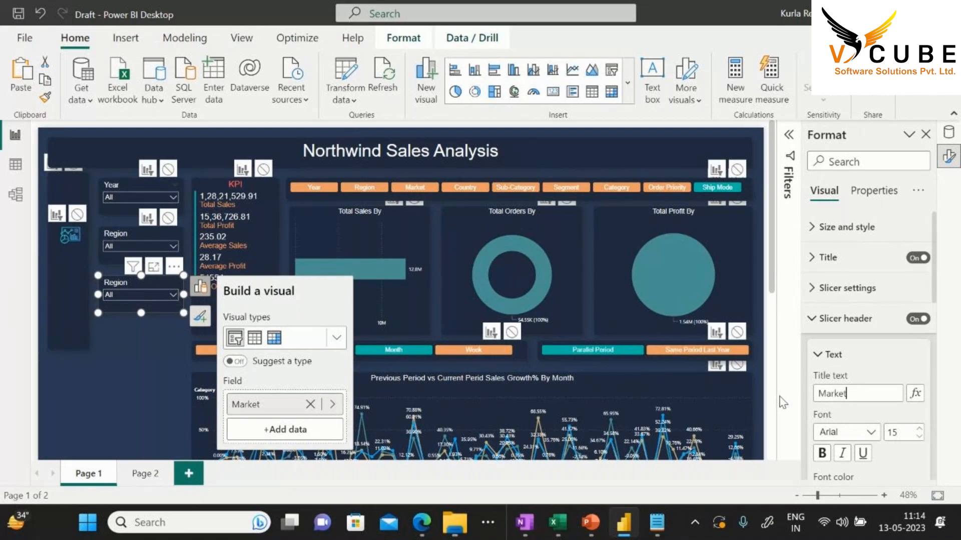
# Duplicate the Market slicer and position the copy directly beneath it, matching the spacing of the slicers above
pyautogui.moveTo(119, 284); pyautogui.dragTo(123, 315)
pyautogui.press('Down')
pyautogui.press('Down')
pyautogui.press('Up')
pyautogui.press('Up')
pyautogui.press('Down')
pyautogui.press('Down')
pyautogui.press('Down')
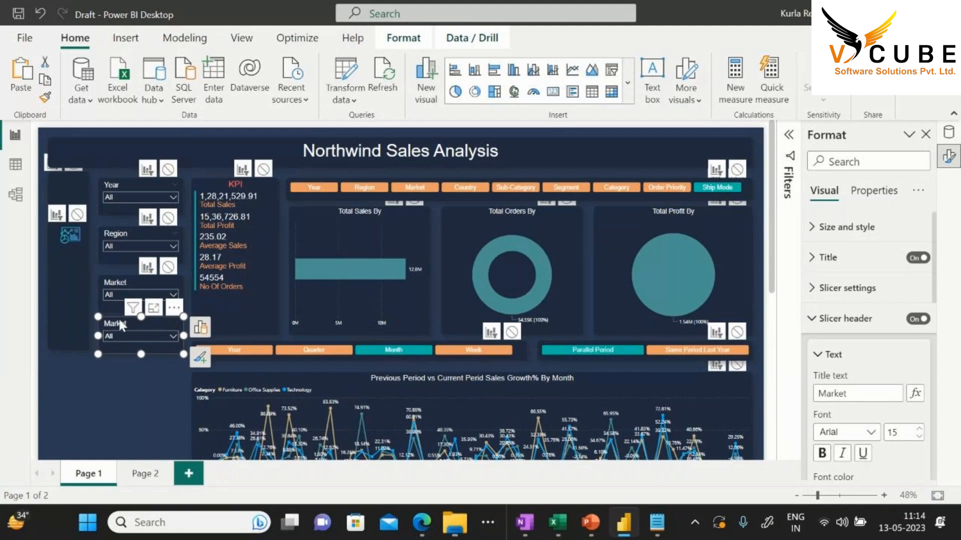
pyautogui.press('Down')
pyautogui.press('Down')
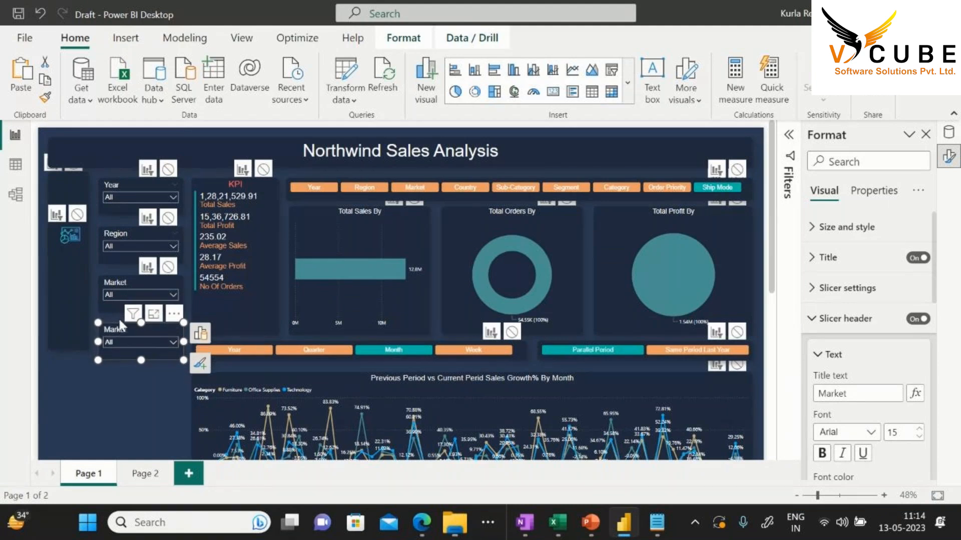
# Replace the copied slicer's Market field with Country from Master_Data and set its header title text to Country
pyautogui.click(201, 336)
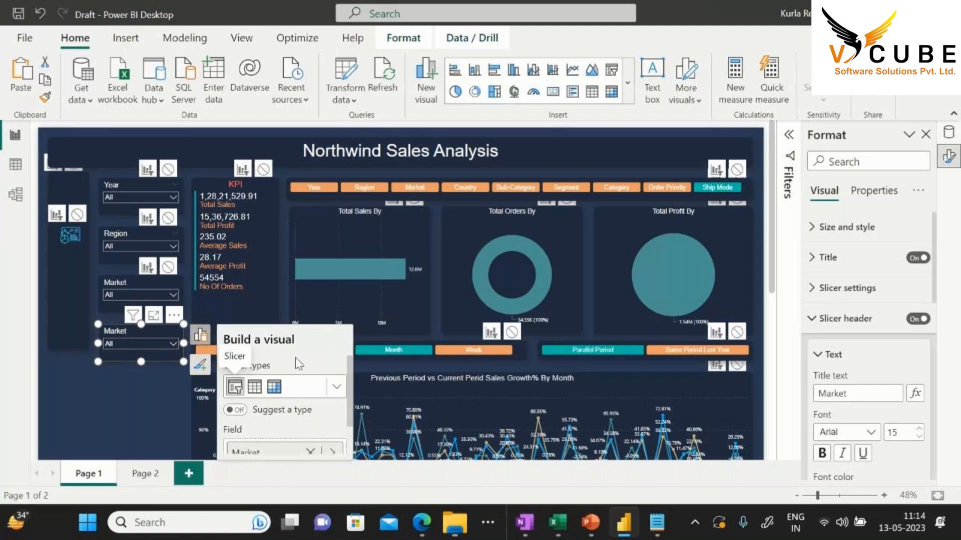
pyautogui.click(312, 452)
pyautogui.click(313, 452)
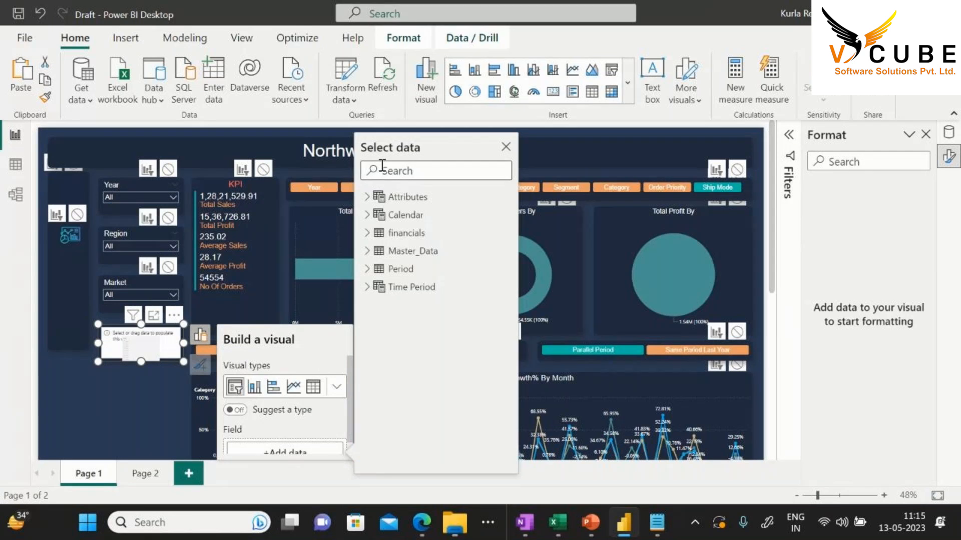
pyautogui.write('count')
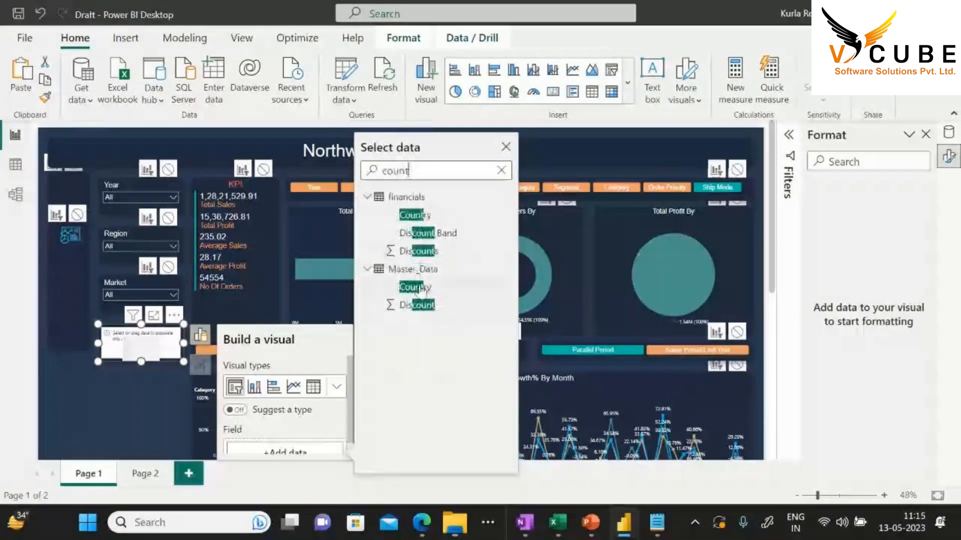
pyautogui.click(409, 289)
pyautogui.scroll(-1, 128, 365)
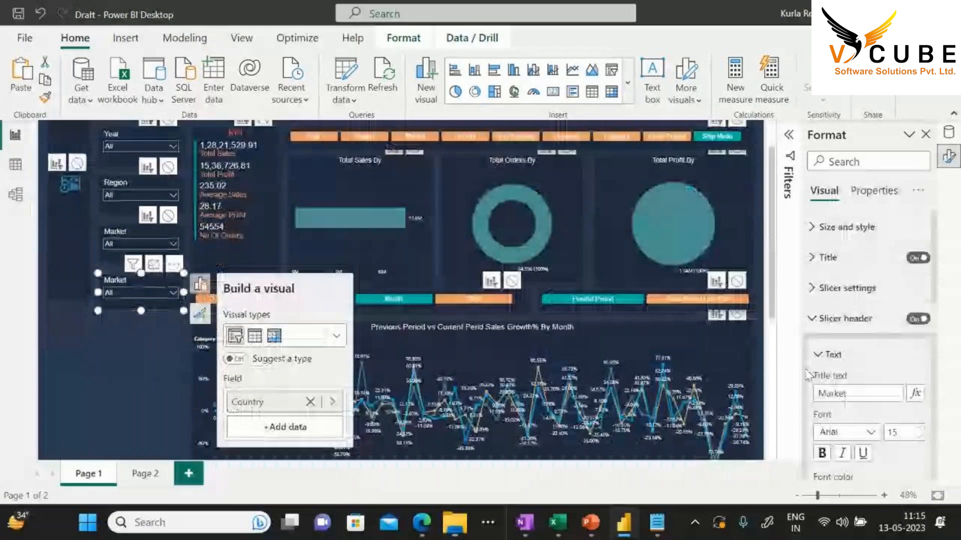
pyautogui.doubleClick(869, 398)
pyautogui.write('Country')
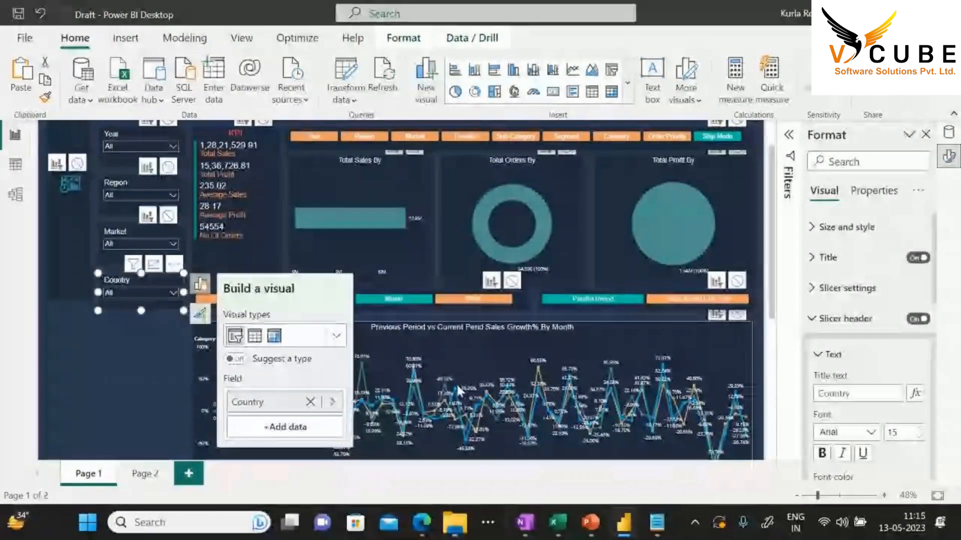
# Duplicate the Country slicer and place the copy directly beneath the original in the slicer column
pyautogui.click(123, 335)
pyautogui.click(118, 281)
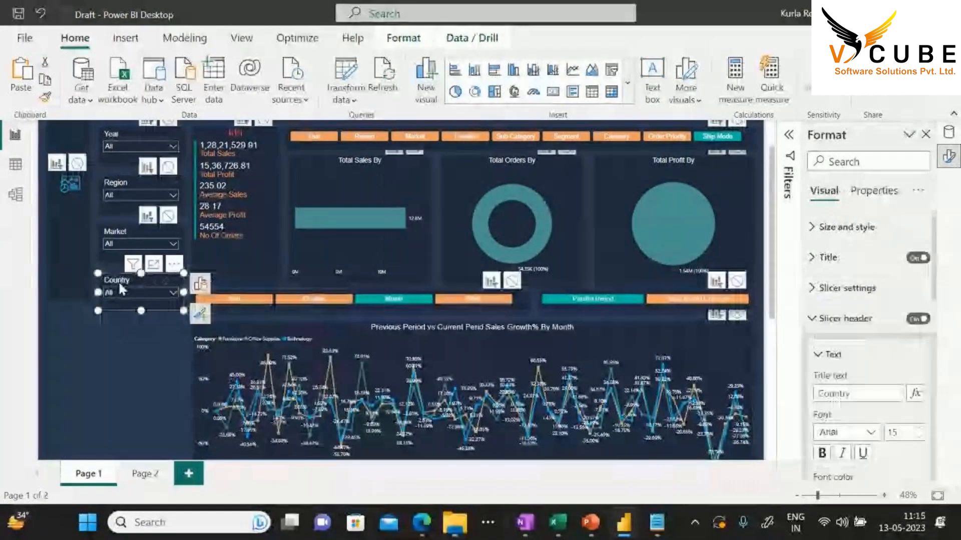
pyautogui.hotkey('ctrl', 'c')
pyautogui.hotkey('ctrl', 'v')
pyautogui.moveTo(124, 288); pyautogui.dragTo(117, 314)
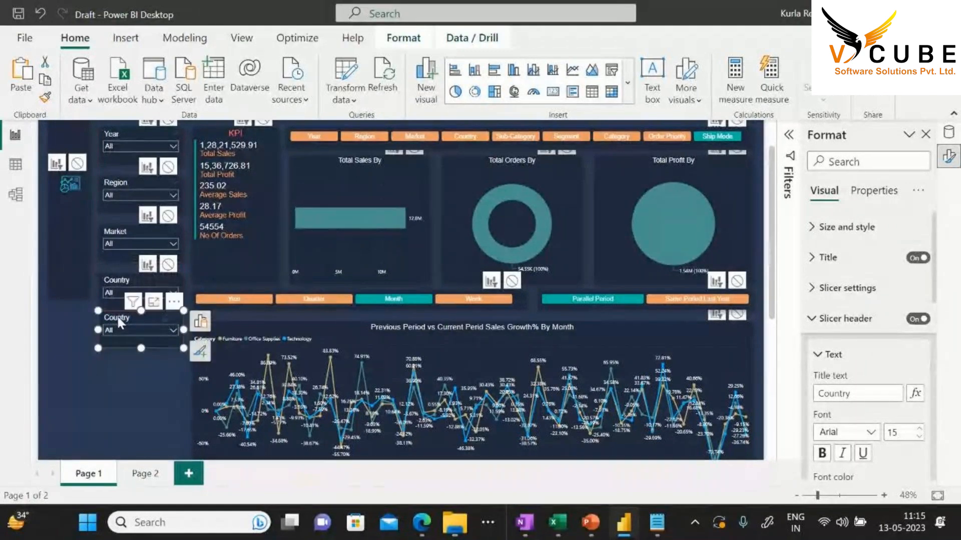
# Replace the copied slicer's Country field with Category and set its header title text to Category
pyautogui.click(200, 321)
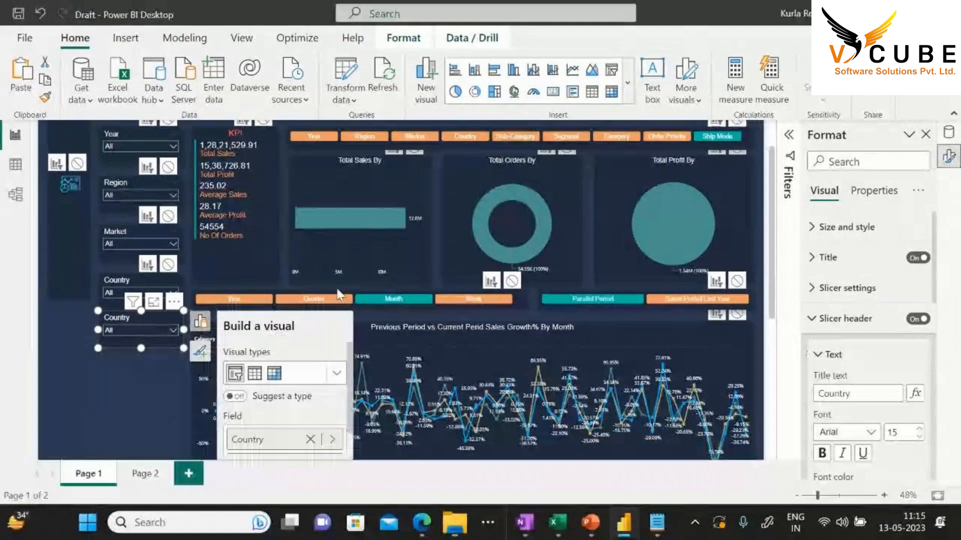
pyautogui.click(310, 439)
pyautogui.click(286, 439)
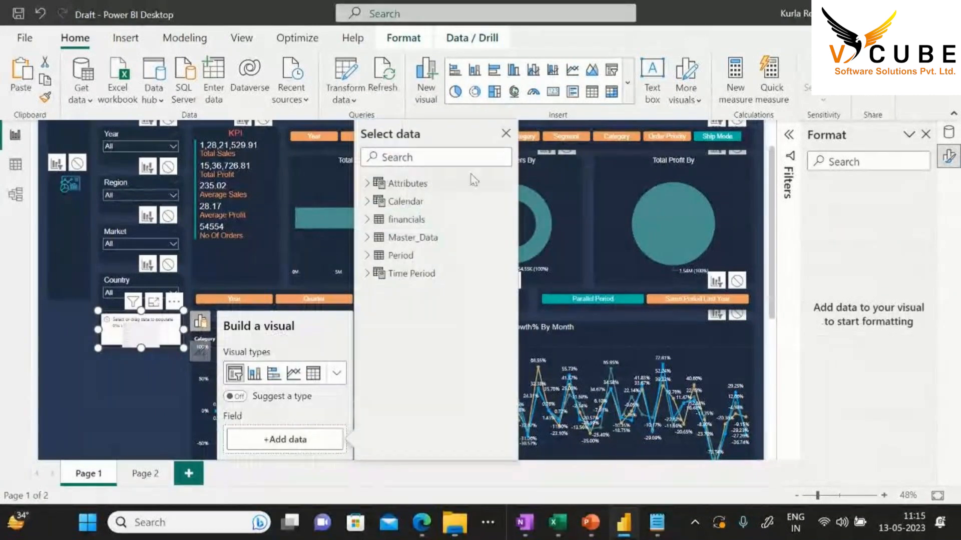
pyautogui.click(438, 158)
pyautogui.write('cate')
pyautogui.click(405, 200)
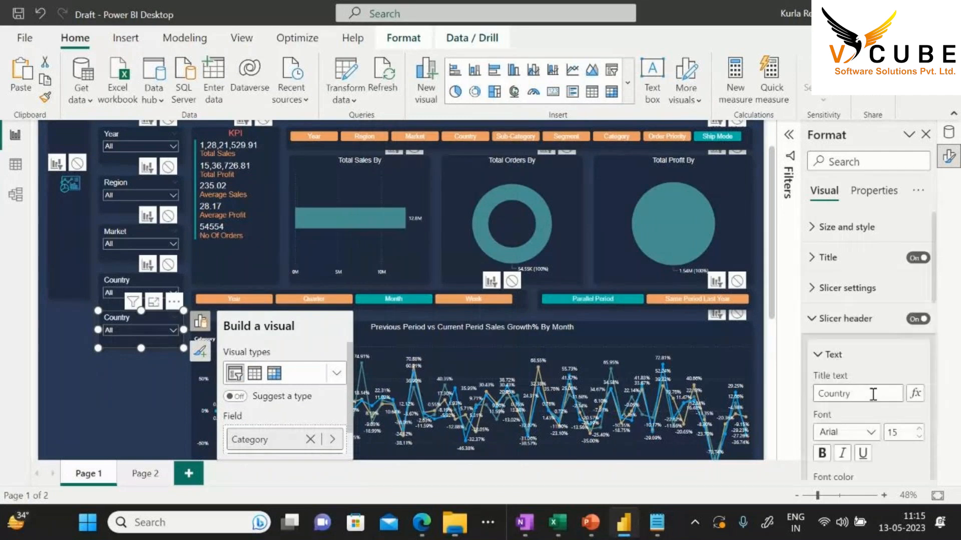
pyautogui.doubleClick(844, 394)
pyautogui.write('Category')
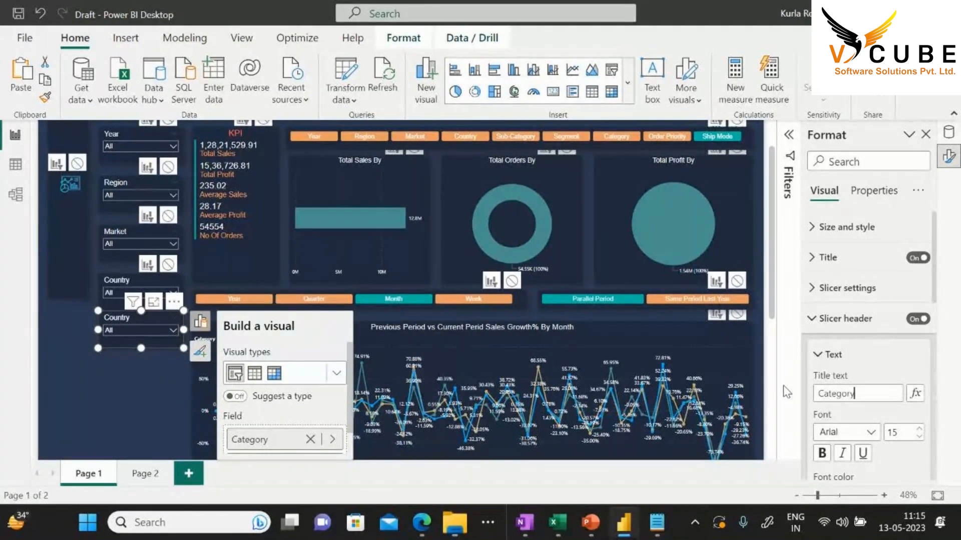
pyautogui.press('Return')
# Move the Category slicer slightly down to leave a small gap below the Country slicer, and deselect it
pyautogui.click(106, 356)
pyautogui.click(110, 323)
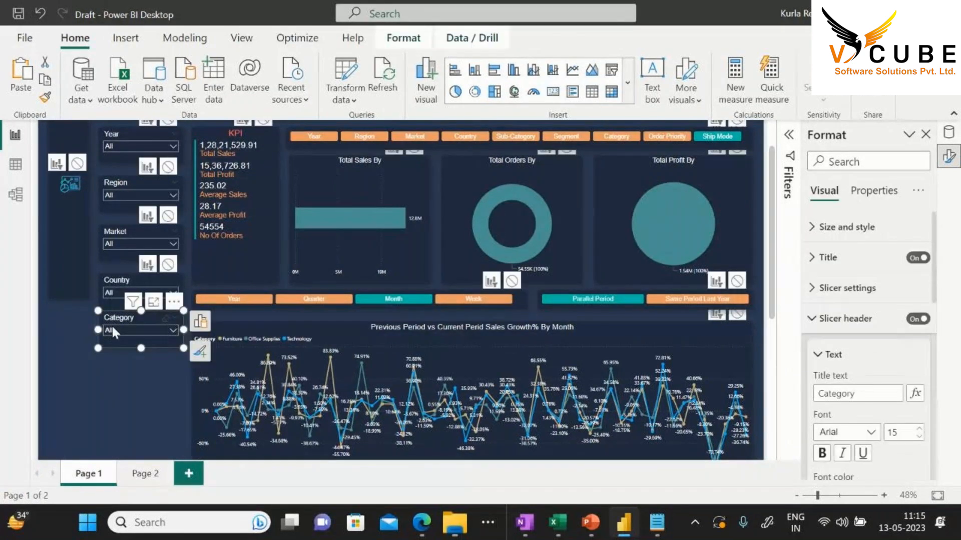
pyautogui.moveTo(113, 320); pyautogui.dragTo(113, 320)
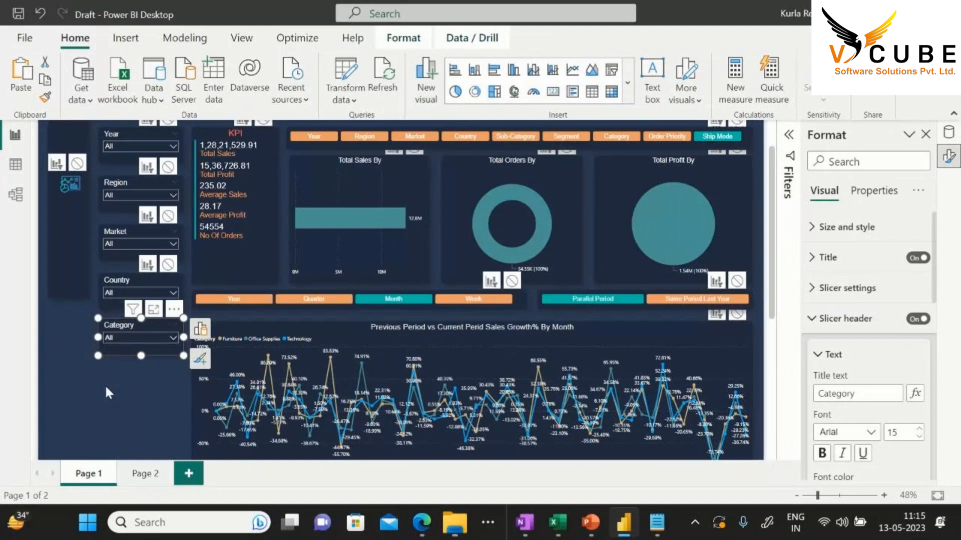
pyautogui.click(104, 384)
pyautogui.scroll(1, 101, 387)
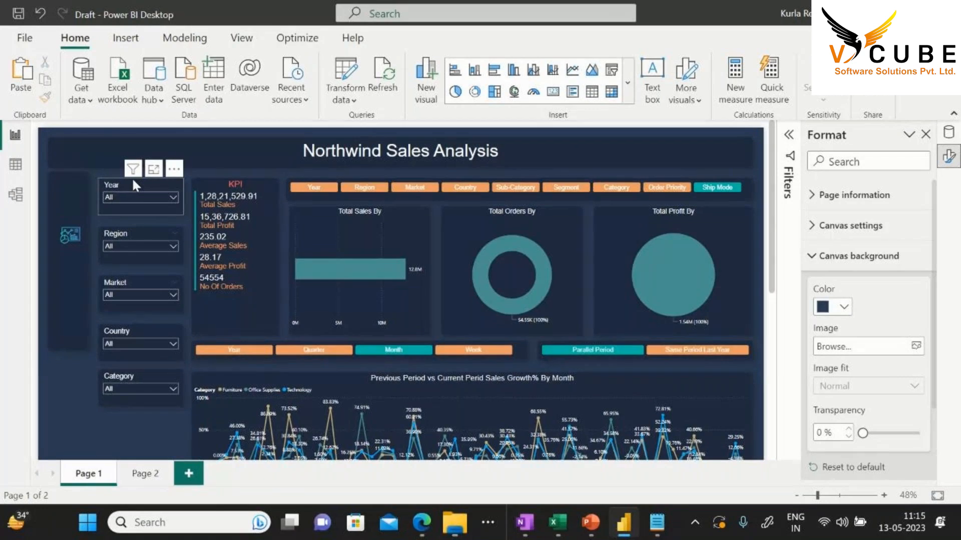
# Try filtering the report to 2020, 2021 and 2022 with the Year slicer, and clear the selection
pyautogui.click(172, 198)
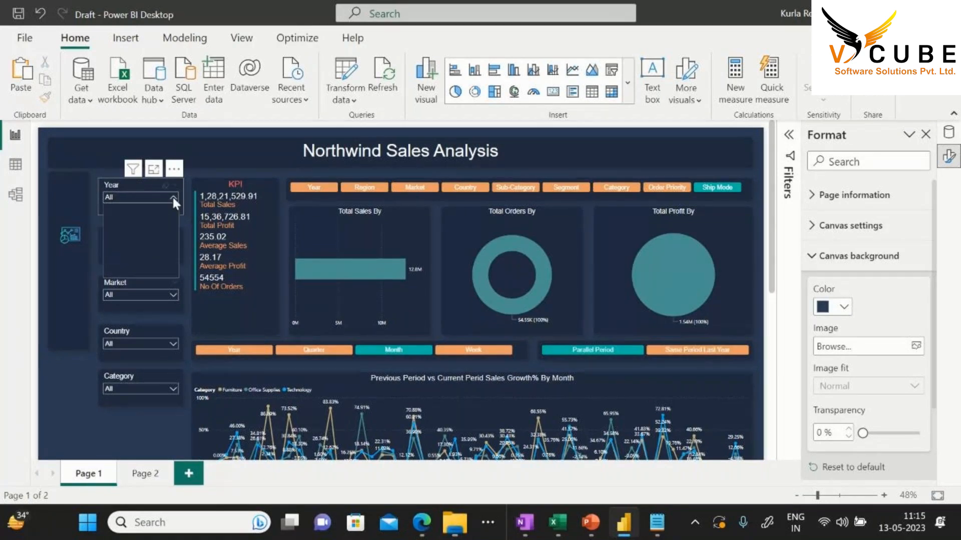
pyautogui.click(124, 220)
pyautogui.click(126, 233)
pyautogui.click(125, 245)
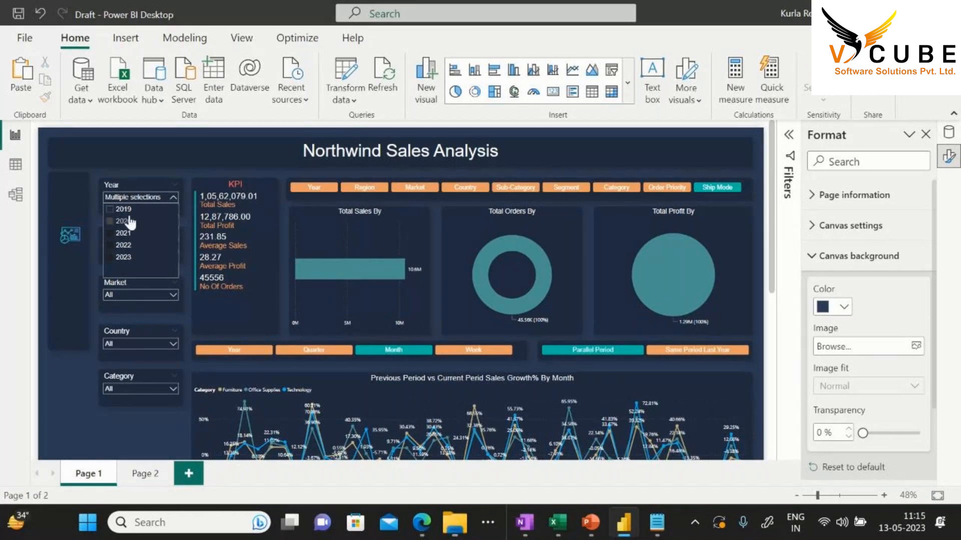
pyautogui.click(166, 193)
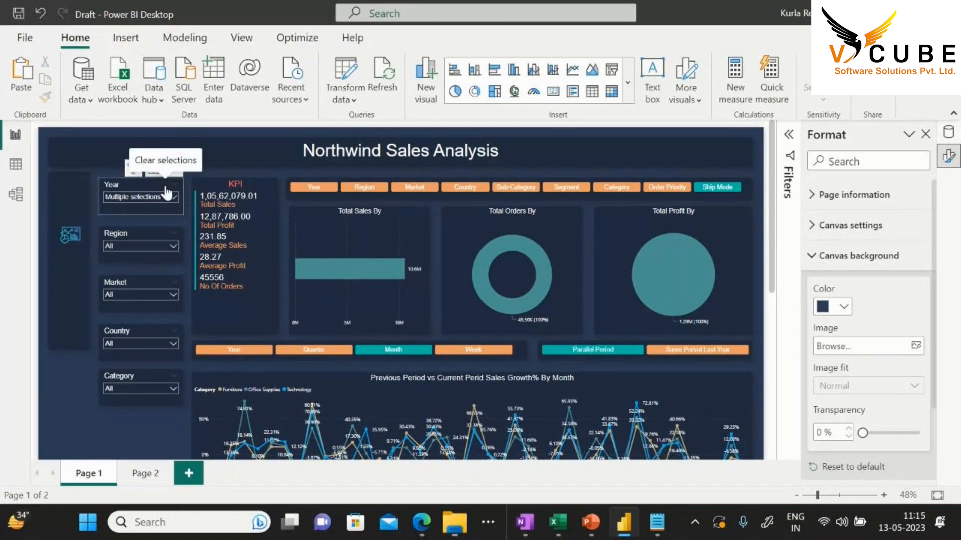
pyautogui.click(167, 193)
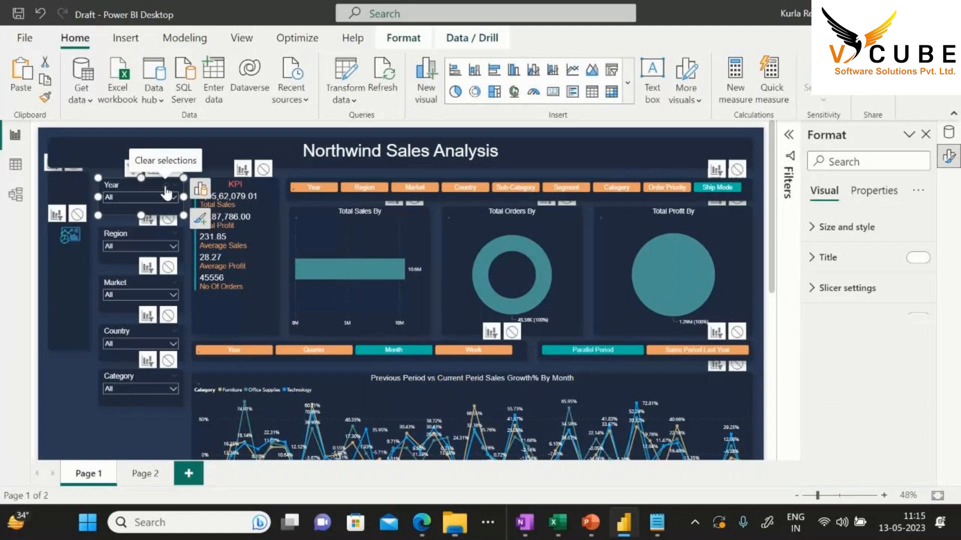
pyautogui.click(68, 389)
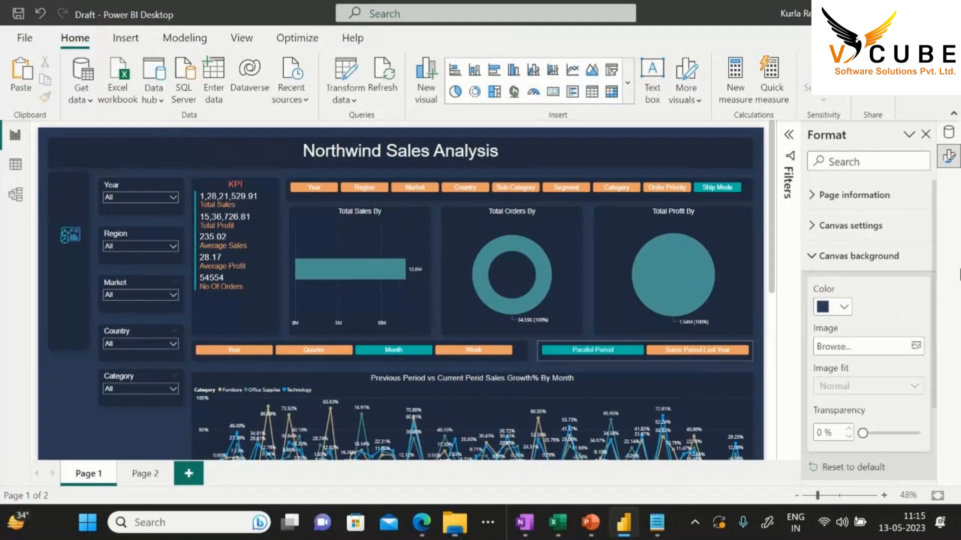
# Add a new measure to the Master_Data table
pyautogui.click(949, 133)
pyautogui.rightClick(781, 388)
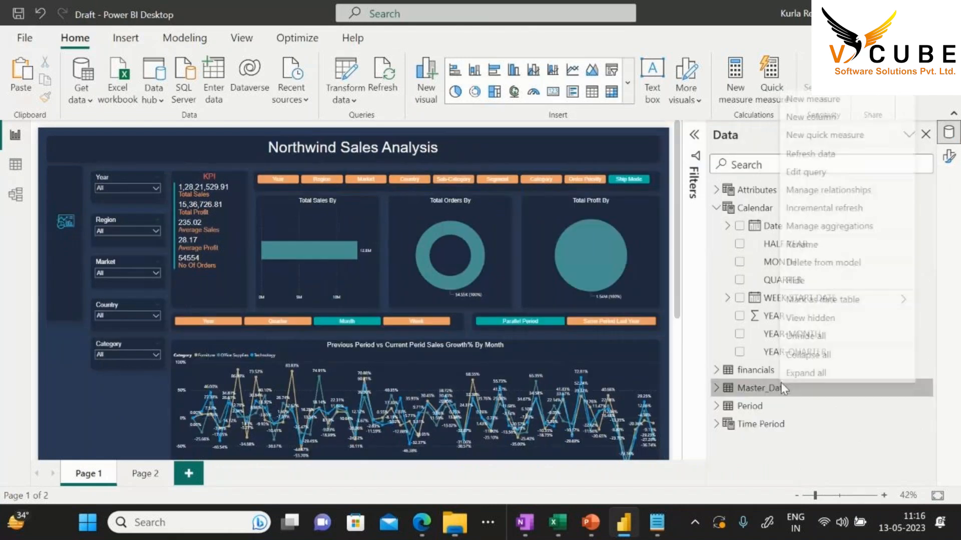
pyautogui.click(810, 104)
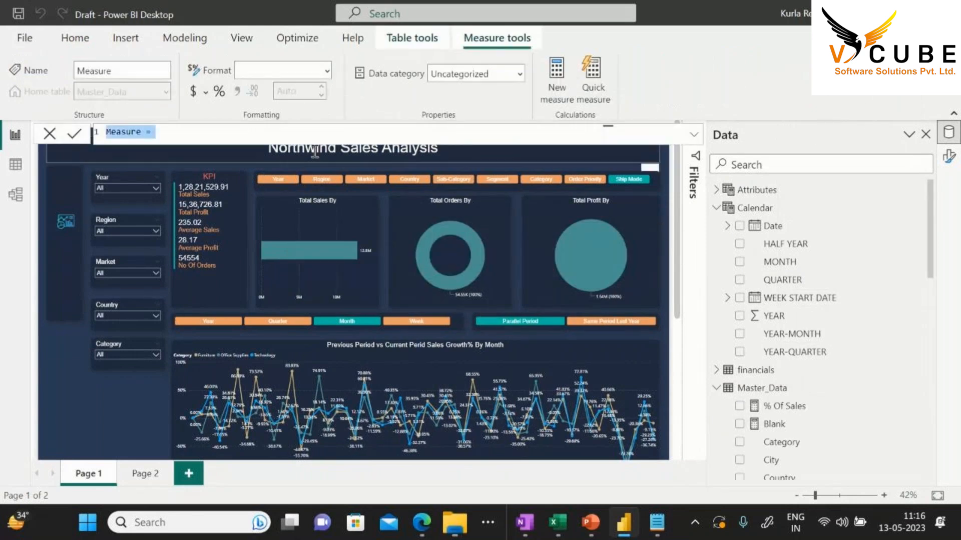
# Replace the measure's default name with Active Filters and begin a second formula line after the equals sign
pyautogui.press('Left')
pyautogui.press('Right')
pyautogui.press('Right')
pyautogui.press('Right')
pyautogui.press('Right')
pyautogui.press('Right')
pyautogui.press('Right')
pyautogui.press('Right')
pyautogui.press('BackSpace')
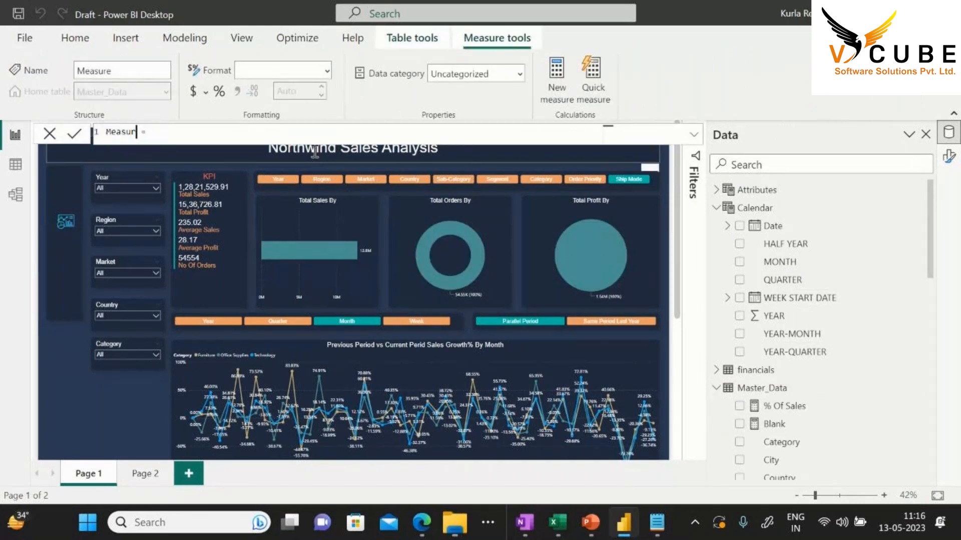
pyautogui.press('BackSpace')
pyautogui.press('BackSpace')
pyautogui.press('BackSpace')
pyautogui.press('BackSpace')
pyautogui.press('BackSpace')
pyautogui.press('BackSpace')
pyautogui.write('Sele')
pyautogui.press('BackSpace')
pyautogui.press('BackSpace')
pyautogui.press('BackSpace')
pyautogui.press('BackSpace')
pyautogui.write('Active Filters')
pyautogui.press('Right')
pyautogui.press('Right')
pyautogui.hotkey('shift', 'Return')
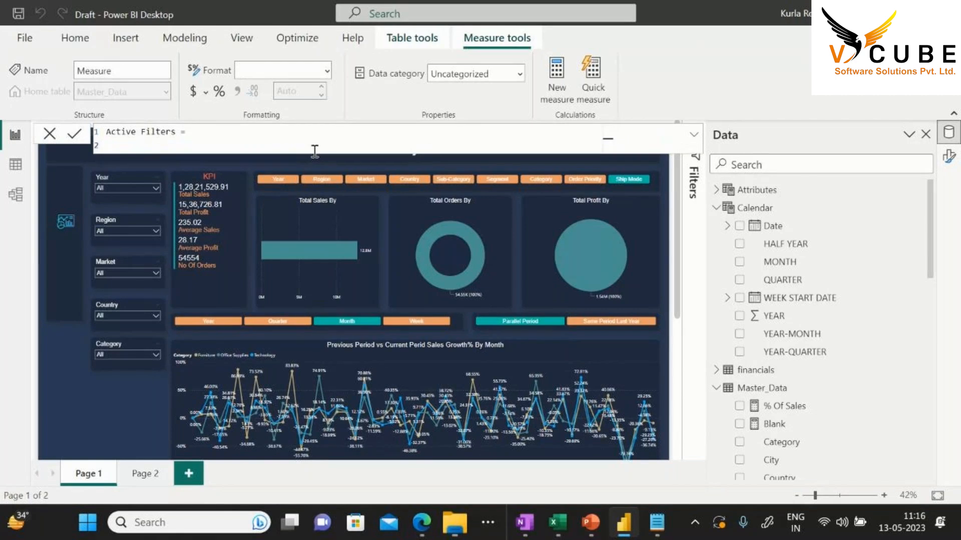
# Declare the variable YEAR_ as ISFILTERED('Calendar'[YEAR]) on the measure's second line
pyautogui.write('VAR YEAR_ =I')
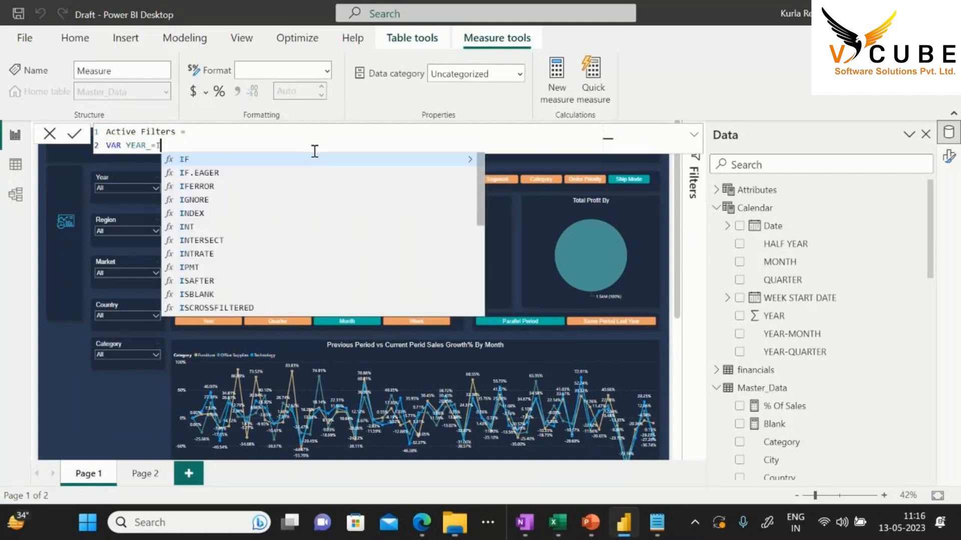
pyautogui.write('SFI')
pyautogui.press('Tab')
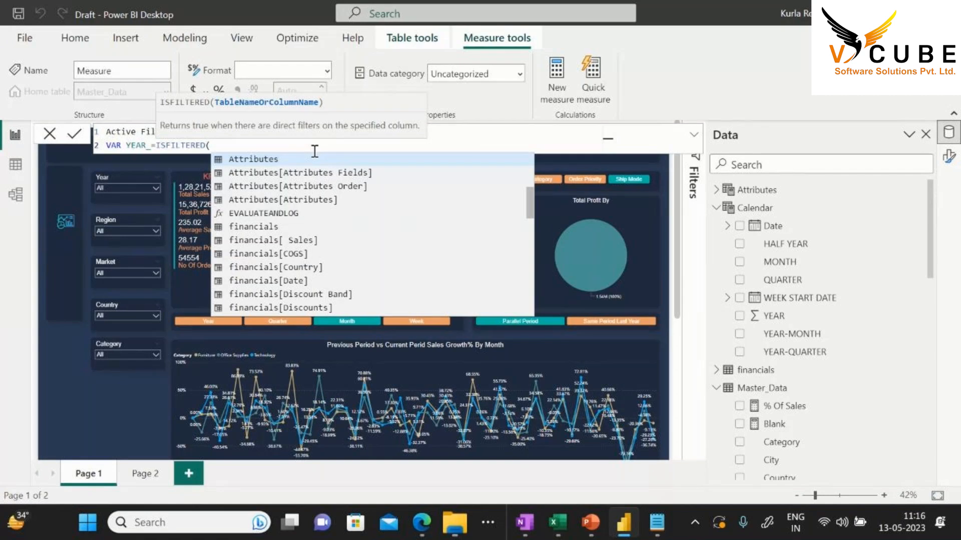
pyautogui.write('YEAR')
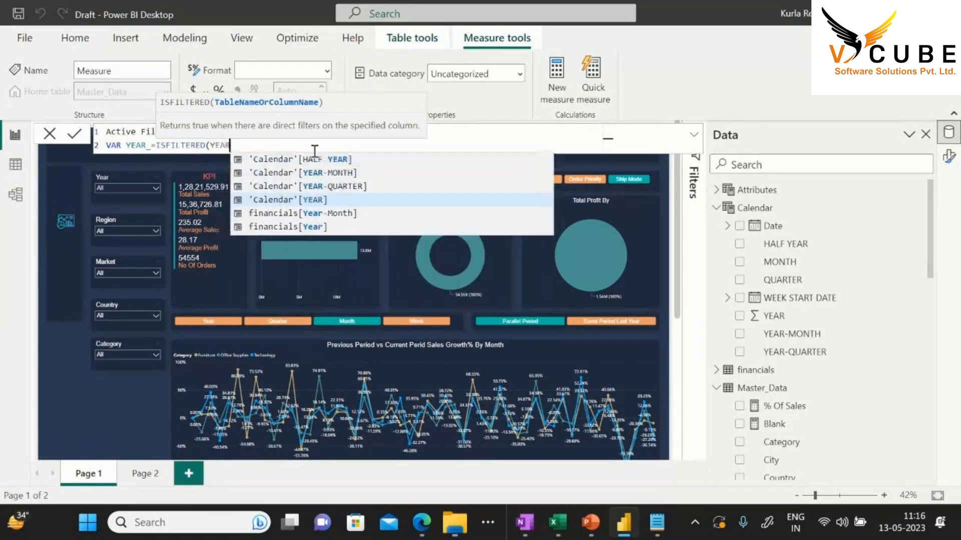
pyautogui.click(325, 201)
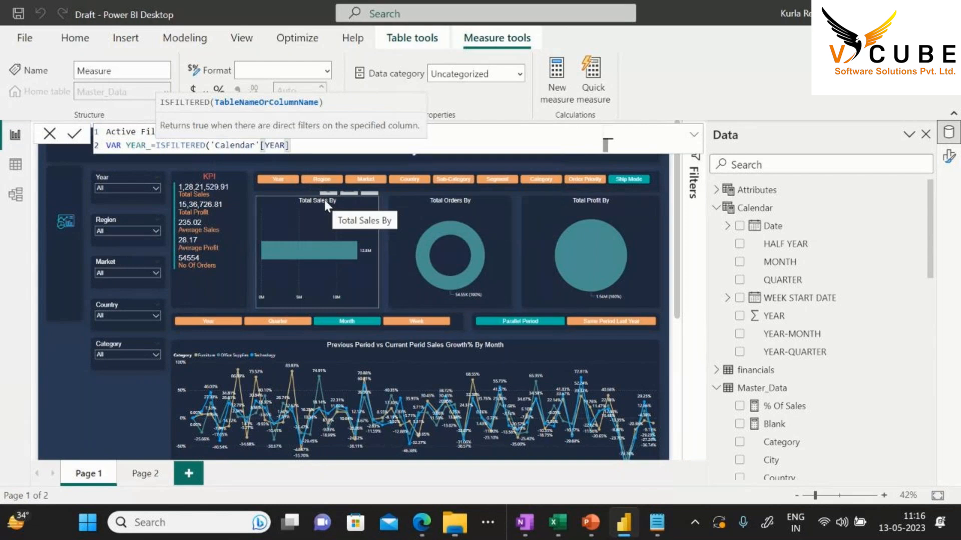
pyautogui.write('),')
pyautogui.press('BackSpace')
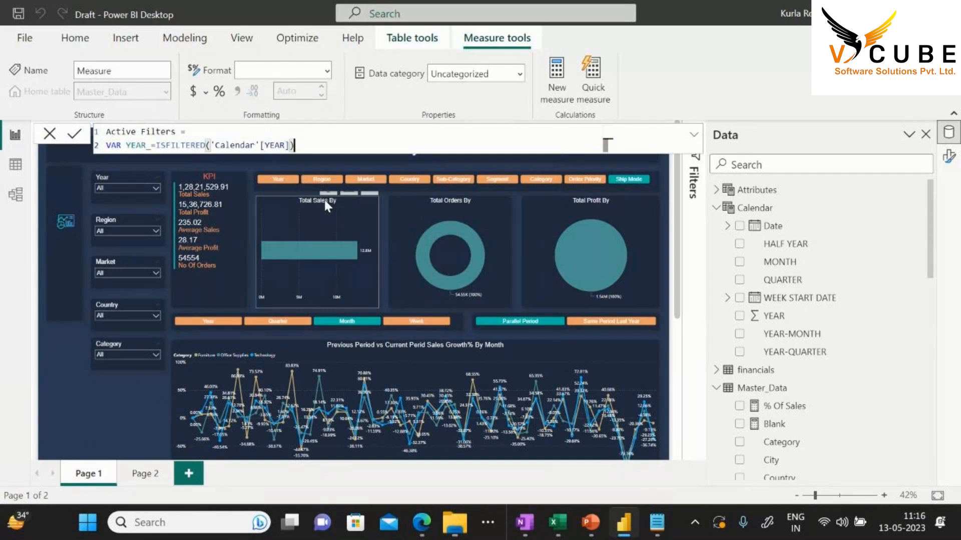
# Wrap the ISFILTERED test in an IF function and start its true result with CONCATENATEX
pyautogui.click(154, 145)
pyautogui.write('IF')
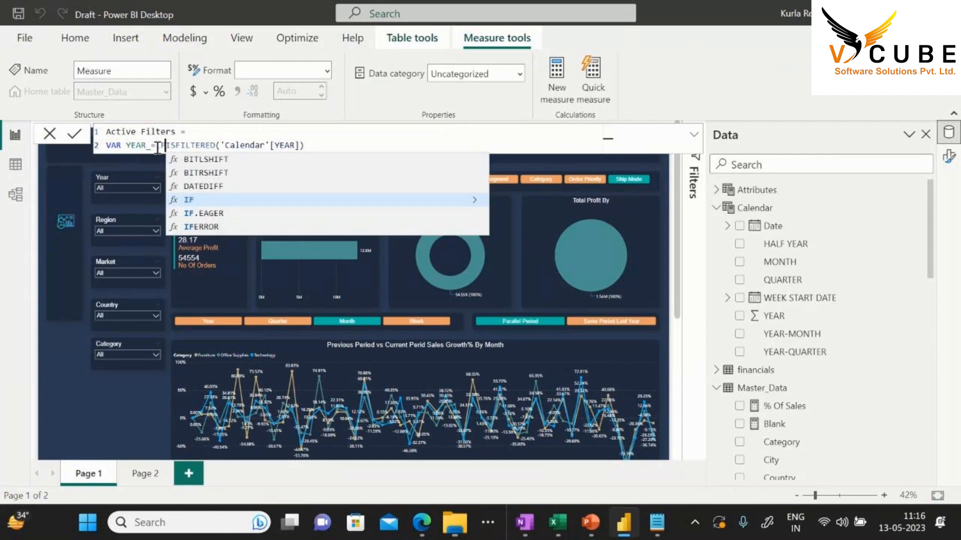
pyautogui.write('(')
pyautogui.write(',CO')
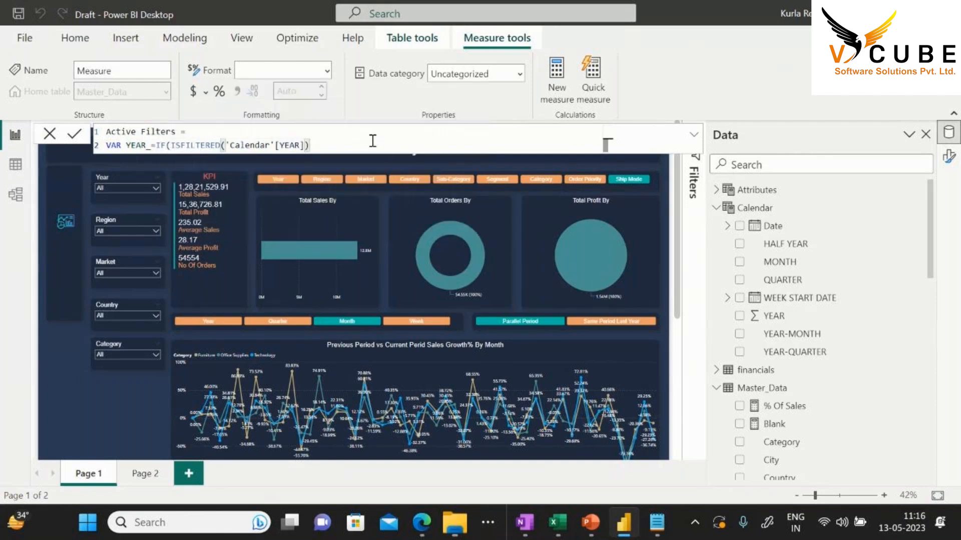
pyautogui.write('N')
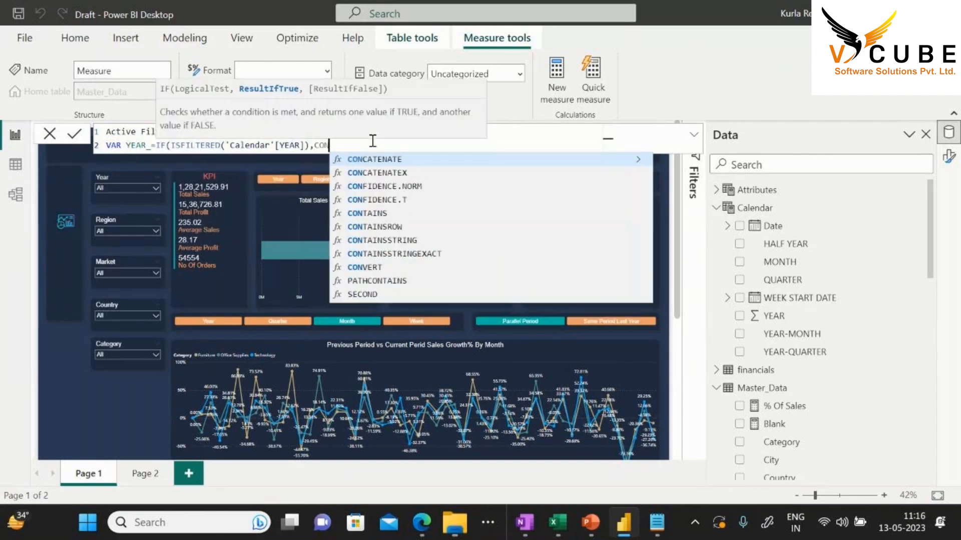
pyautogui.press('Down')
pyautogui.press('Tab')
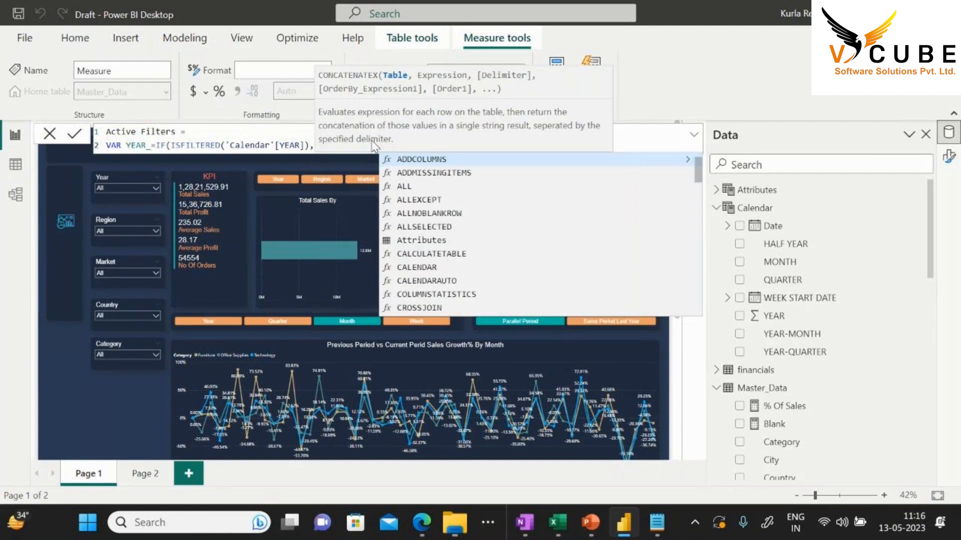
# Give CONCATENATEX the table ALLSELECTED('Calendar'[YEAR]) and the expression 'Calendar'[YEAR]
pyautogui.write('ALLSEL')
pyautogui.press('Tab')
pyautogui.write('YEAR')
pyautogui.click(521, 200)
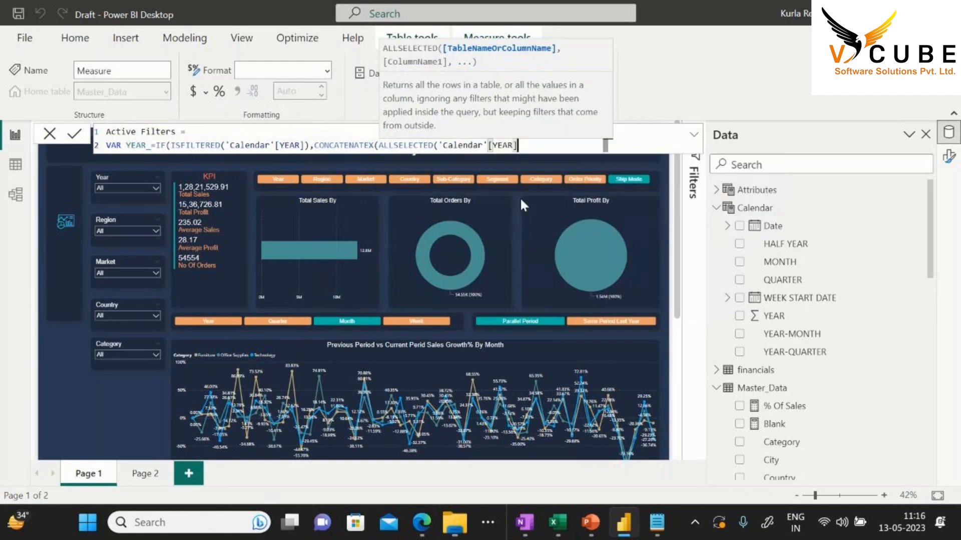
pyautogui.write('),YEAR')
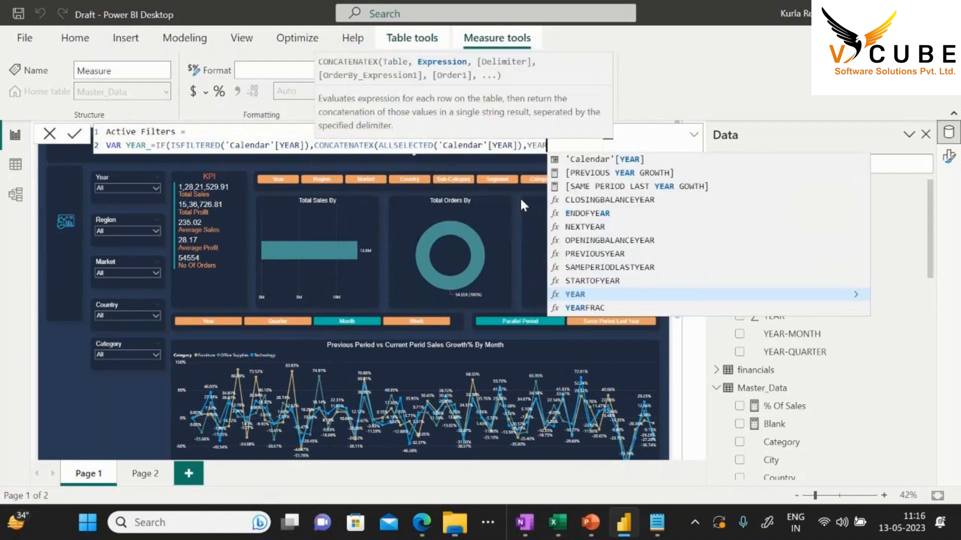
pyautogui.click(569, 160)
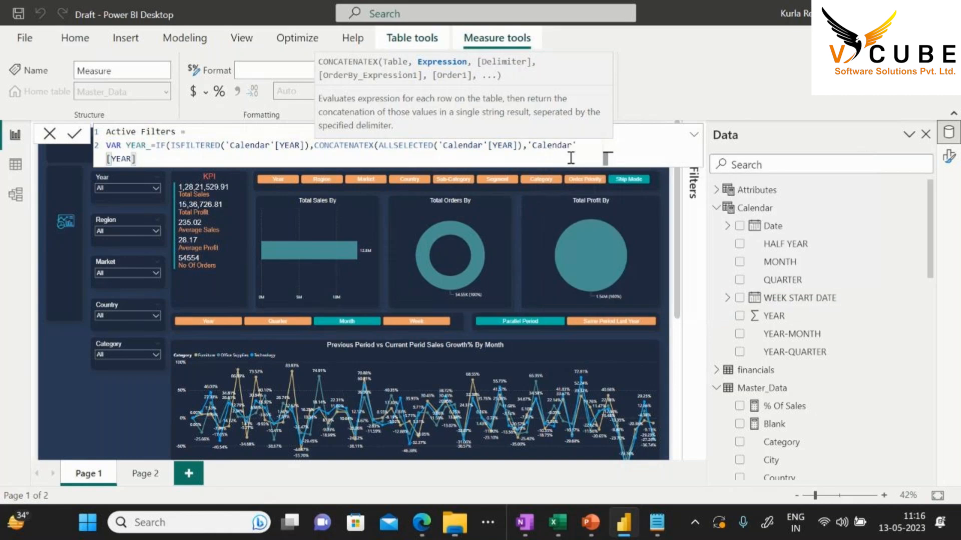
# Complete the YEAR_ variable with the delimiter " ," and "(All)" as the IF function's false result
pyautogui.write('," ')
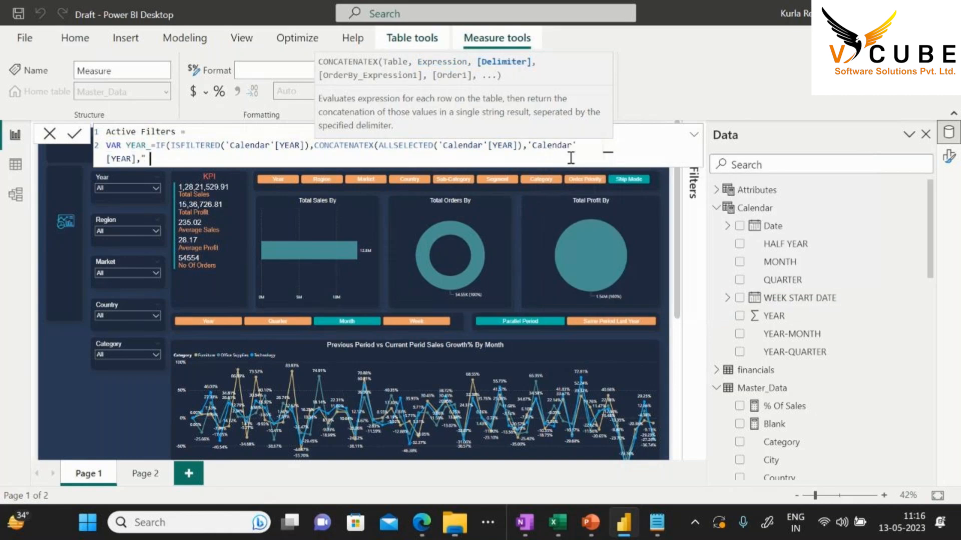
pyautogui.write(',"),"')
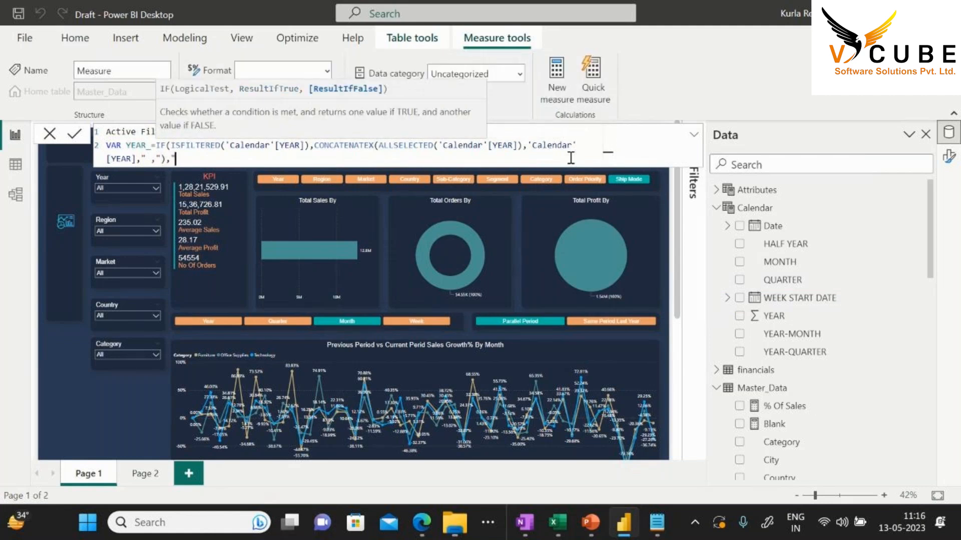
pyautogui.write('()All)")')
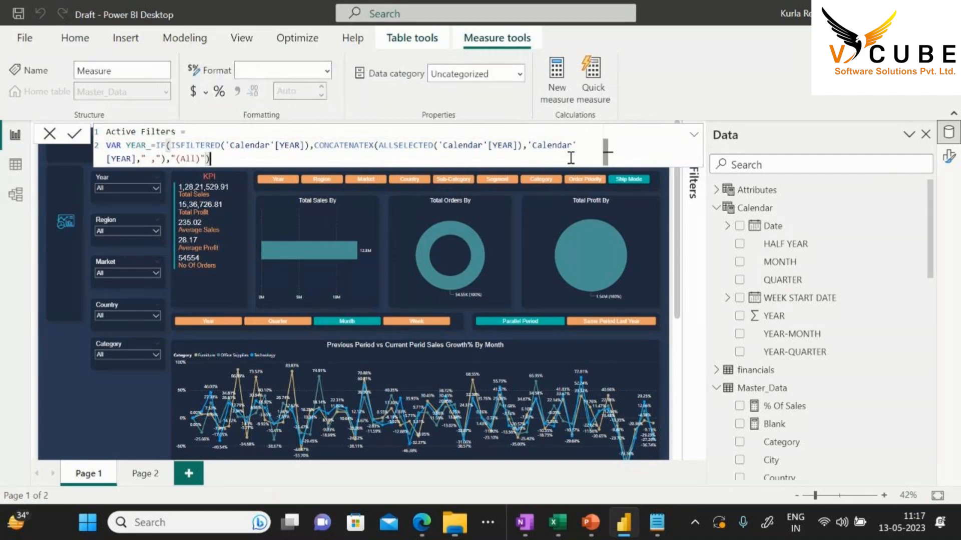
# Duplicate the YEAR_ variable definition onto a new third line of the formula
pyautogui.tripleClick(242, 165)
pyautogui.hotkey('ctrl', 'c')
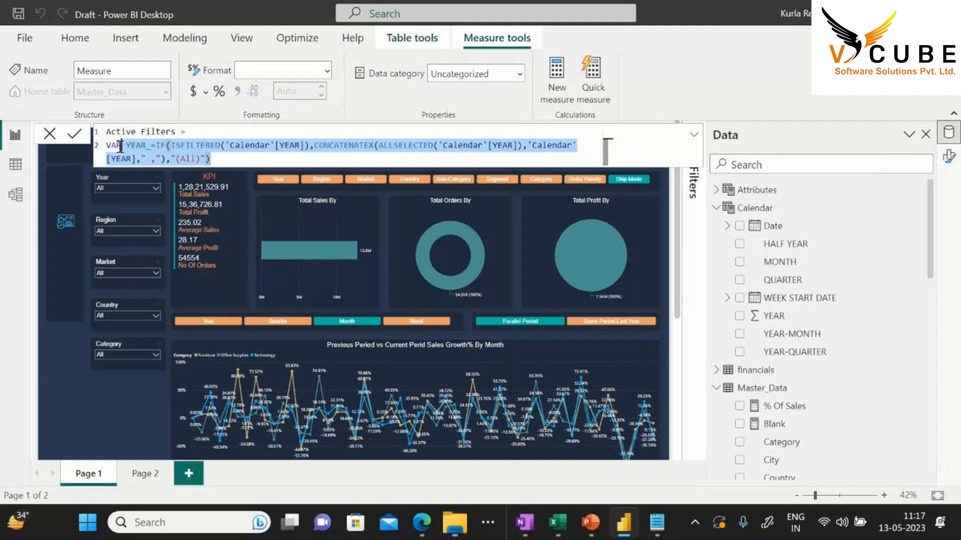
pyautogui.click(232, 159)
pyautogui.hotkey('shift', 'Return')
pyautogui.hotkey('ctrl', 'v')
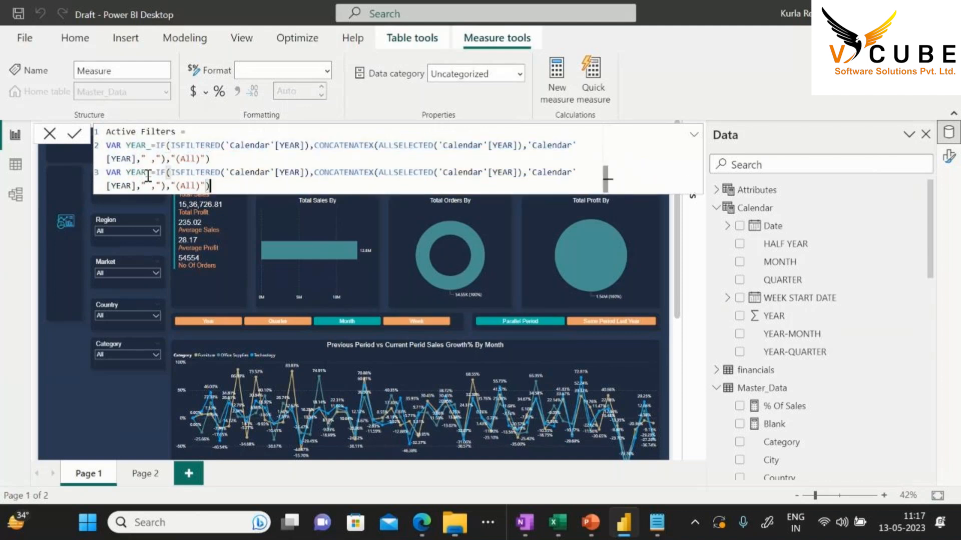
# Rename the variable on the third line to REGION
pyautogui.doubleClick(142, 173)
pyautogui.write('Regi')
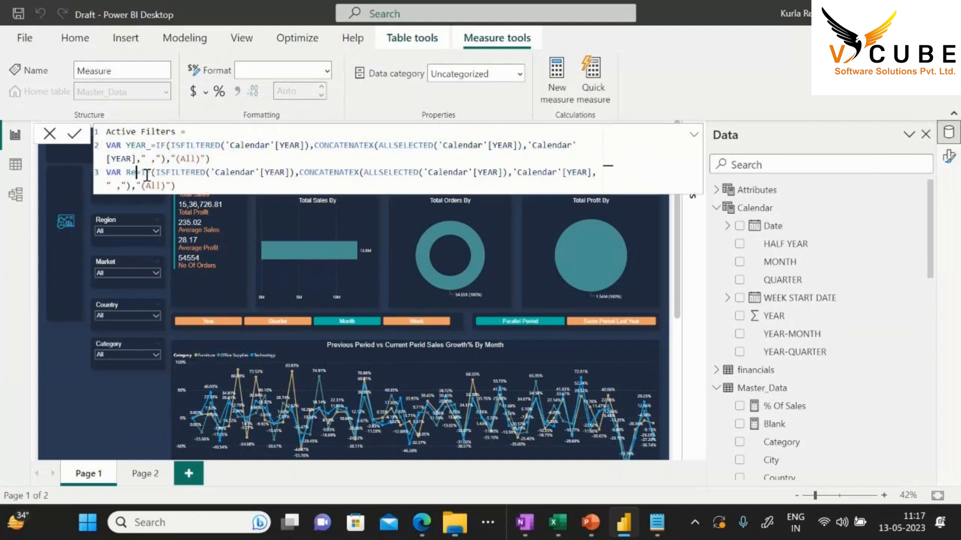
pyautogui.press('BackSpace')
pyautogui.press('BackSpace')
pyautogui.press('BackSpace')
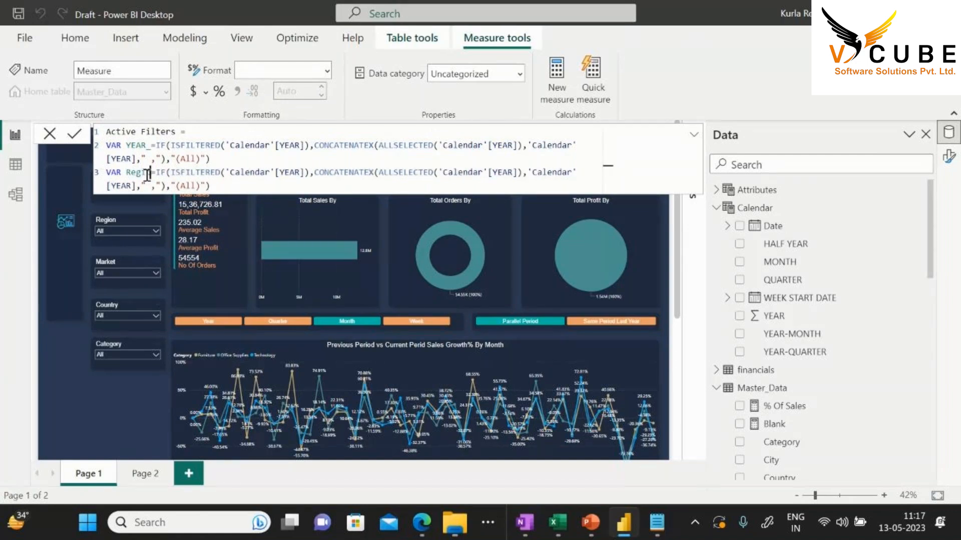
pyautogui.write('EGION')
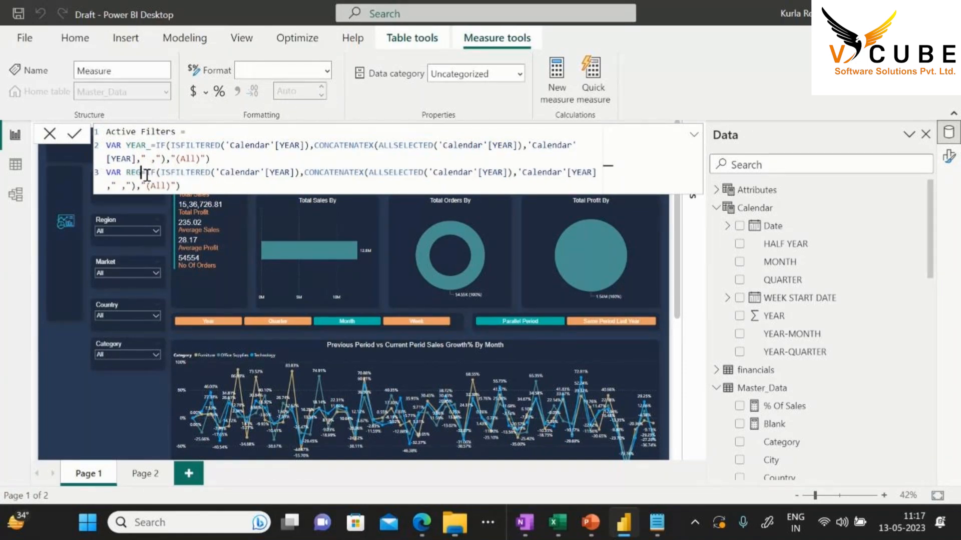
# Replace all three 'Calendar'[YEAR] references in the REGION variable with Master_Data[Region]
pyautogui.moveTo(311, 172); pyautogui.dragTo(230, 172)
pyautogui.write('REG')
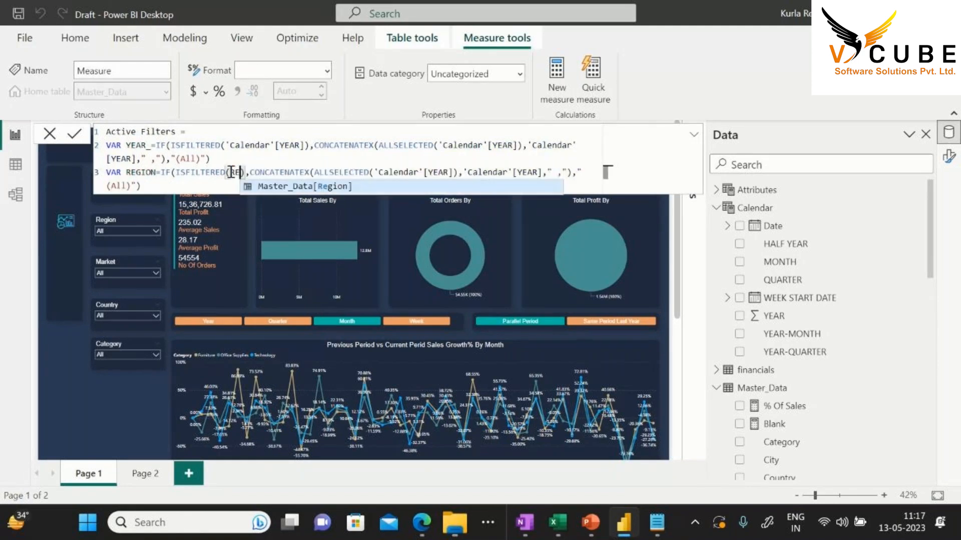
pyautogui.click(295, 190)
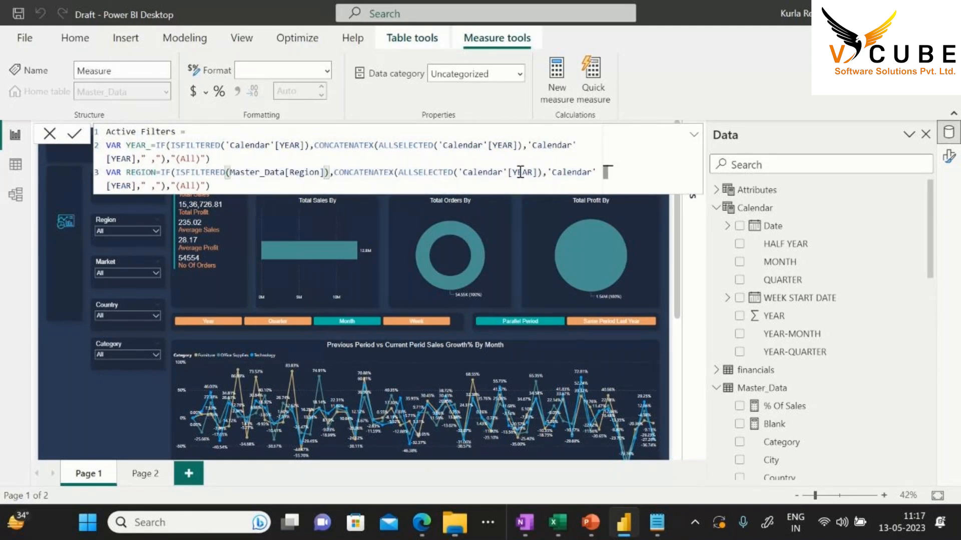
pyautogui.moveTo(537, 172); pyautogui.dragTo(461, 174)
pyautogui.write('REG')
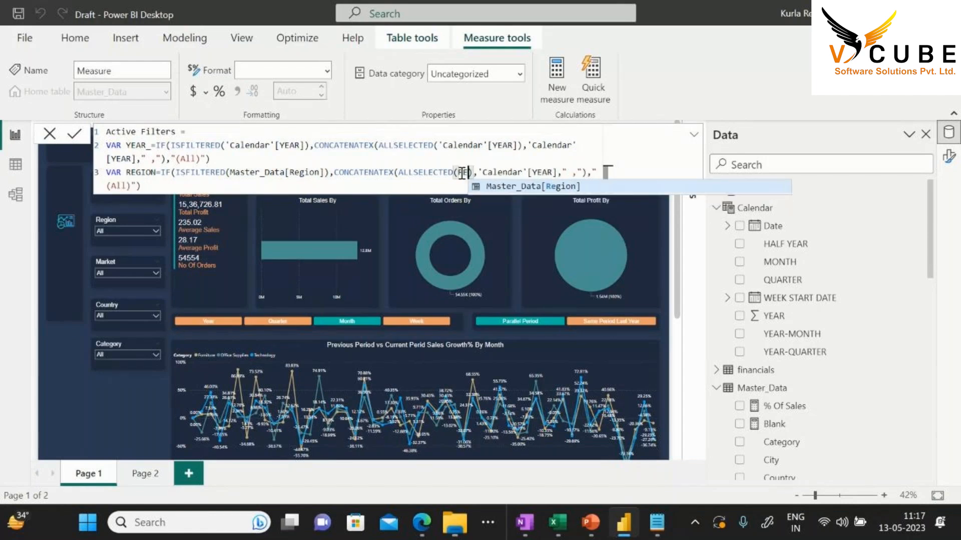
pyautogui.press('Tab')
pyautogui.moveTo(186, 188); pyautogui.dragTo(106, 190)
pyautogui.write('REG')
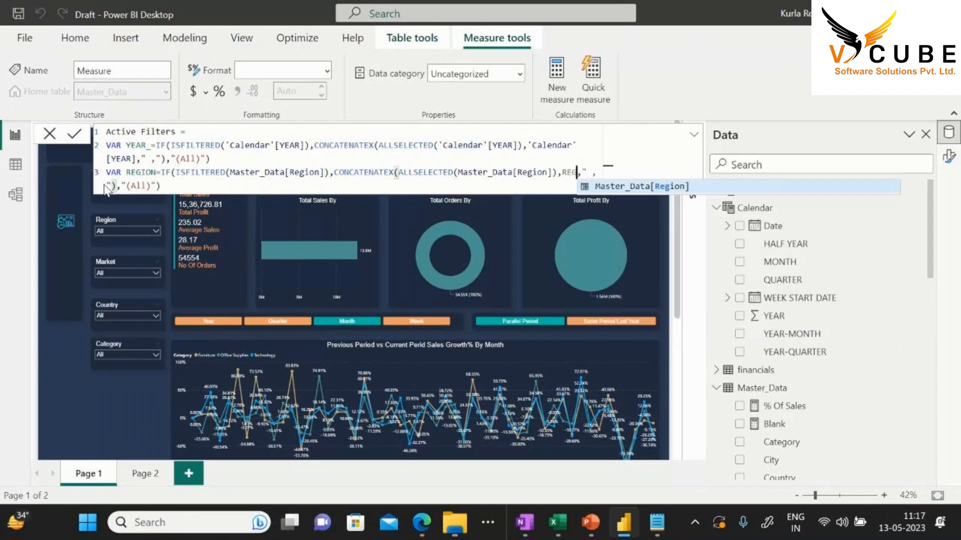
pyautogui.press('Tab')
# Duplicate the REGION variable definition onto a new fourth line of the formula
pyautogui.moveTo(275, 186); pyautogui.dragTo(107, 176)
pyautogui.hotkey('ctrl', 'c')
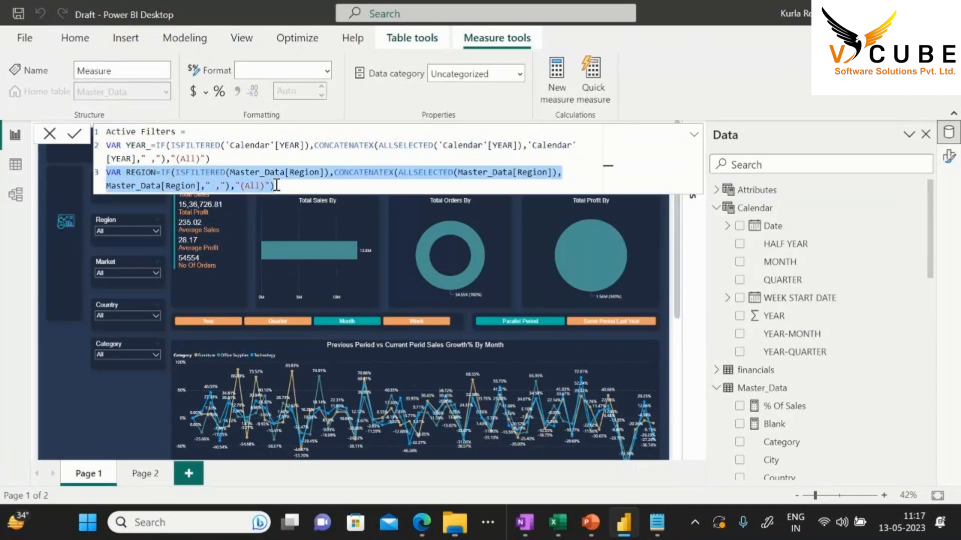
pyautogui.click(275, 186)
pyautogui.hotkey('shift', 'Return')
pyautogui.hotkey('ctrl', 'v')
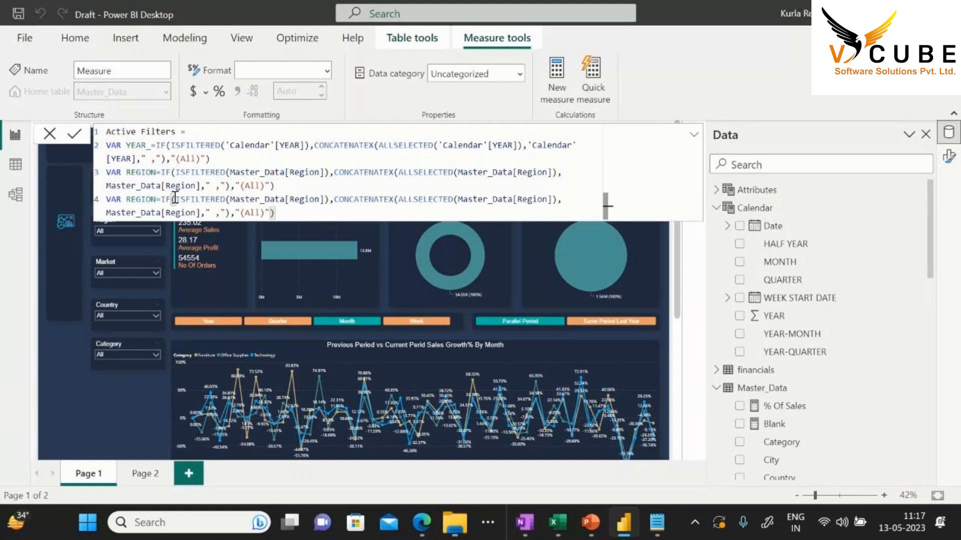
# Rename the fourth line's variable to MARKET and replace its three Master_Data[Region] references with Master_Data[Market]
pyautogui.doubleClick(148, 199)
pyautogui.write('MARKET')
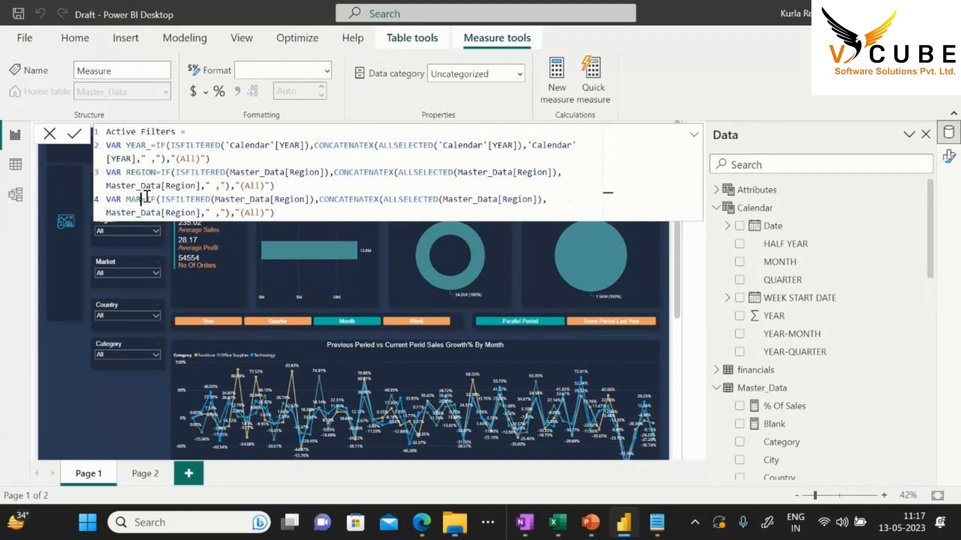
pyautogui.doubleClick(309, 201)
pyautogui.write('Market')
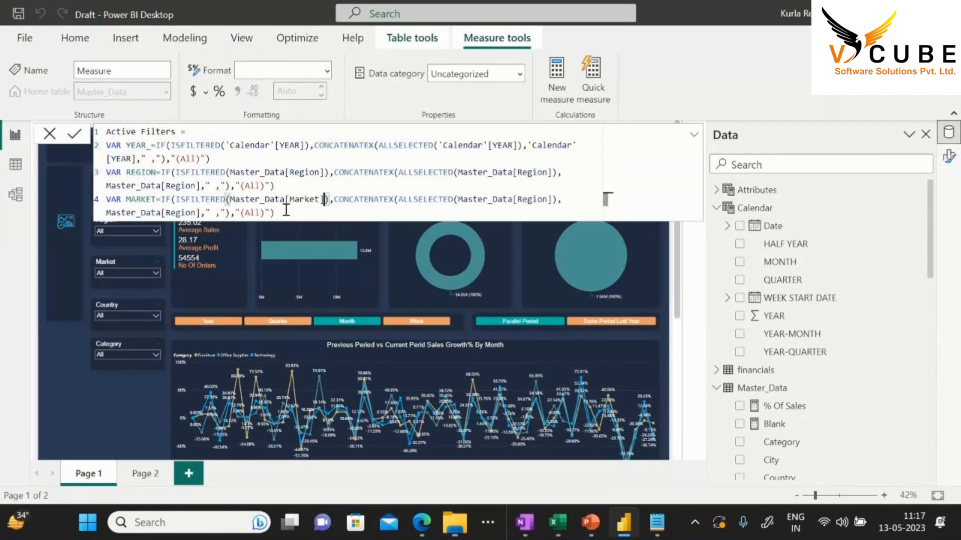
pyautogui.doubleClick(531, 201)
pyautogui.write('Market')
pyautogui.doubleClick(181, 213)
pyautogui.write('Market')
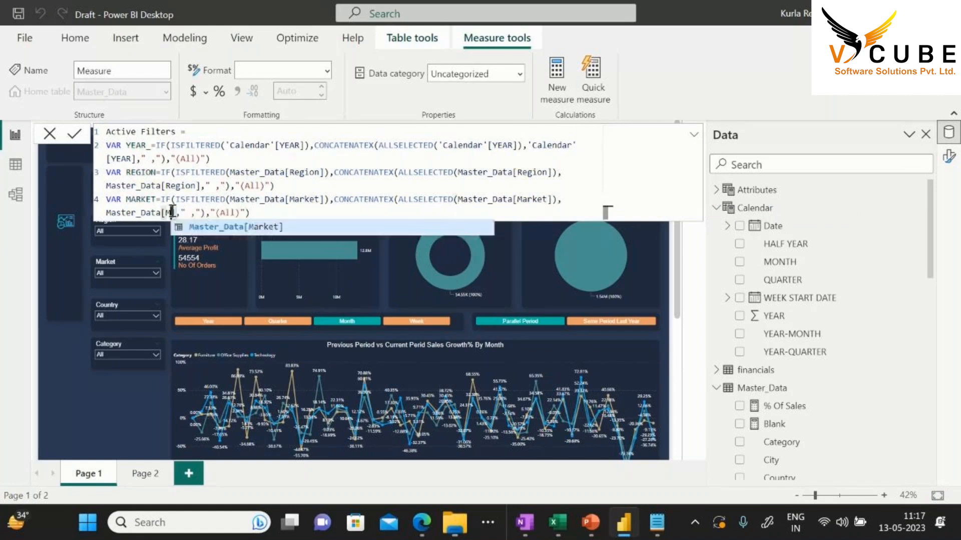
# Add another copy of the REGION variable definition on a new fifth line and name it COUNTRY
pyautogui.click(273, 214)
pyautogui.hotkey('shift', 'Return')
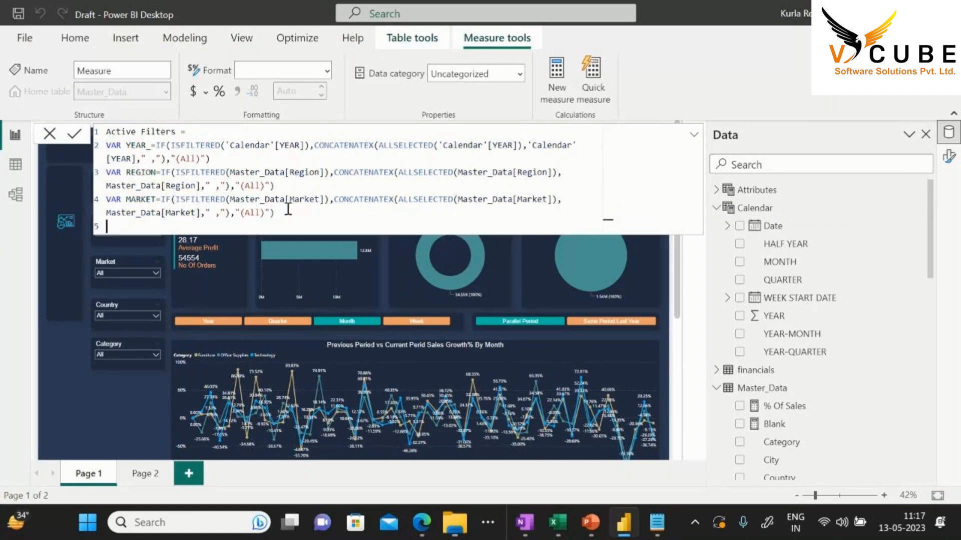
pyautogui.hotkey('ctrl', 'v')
pyautogui.doubleClick(137, 226)
pyautogui.write('COUNTRY')
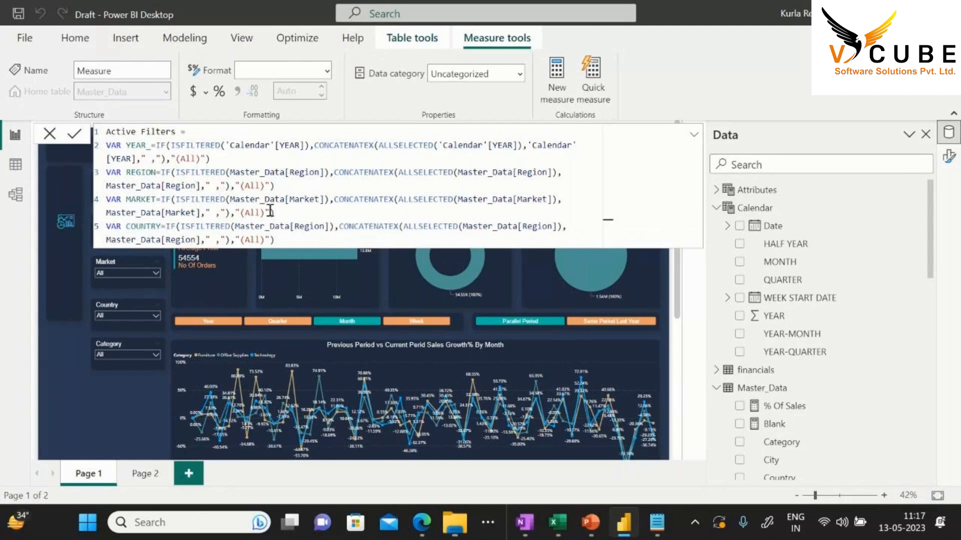
# Replace all three Master_Data[Region] references in the COUNTRY variable with Master_Data[Country]
pyautogui.doubleClick(310, 230)
pyautogui.write('Country')
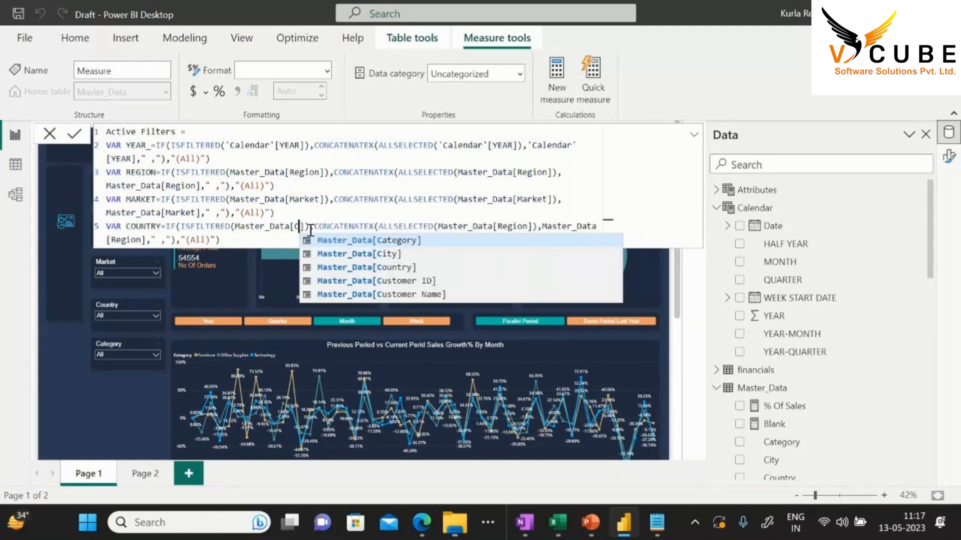
pyautogui.doubleClick(546, 226)
pyautogui.write('Country')
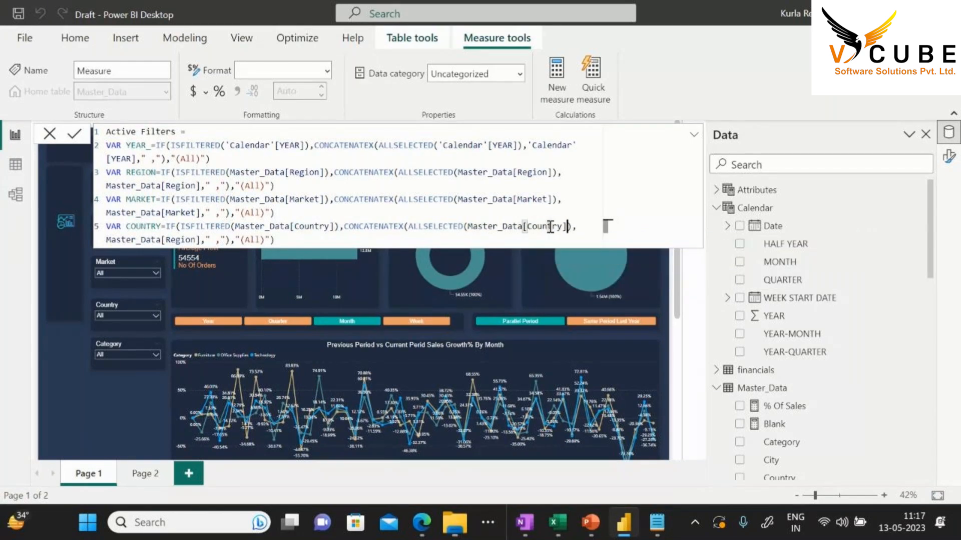
pyautogui.doubleClick(170, 240)
pyautogui.write('Country')
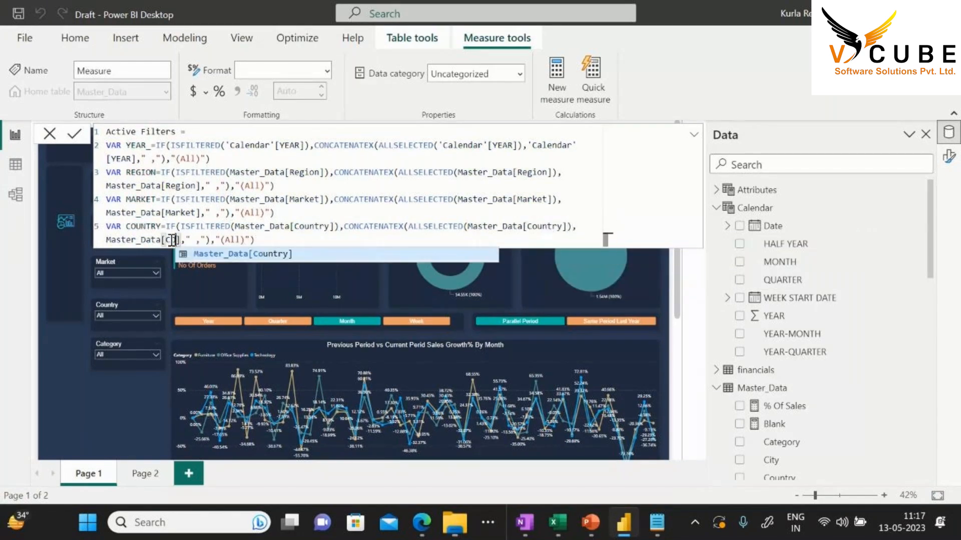
# Add another copy of the REGION variable definition on a new sixth line and name it CATEGORY
pyautogui.click(296, 239)
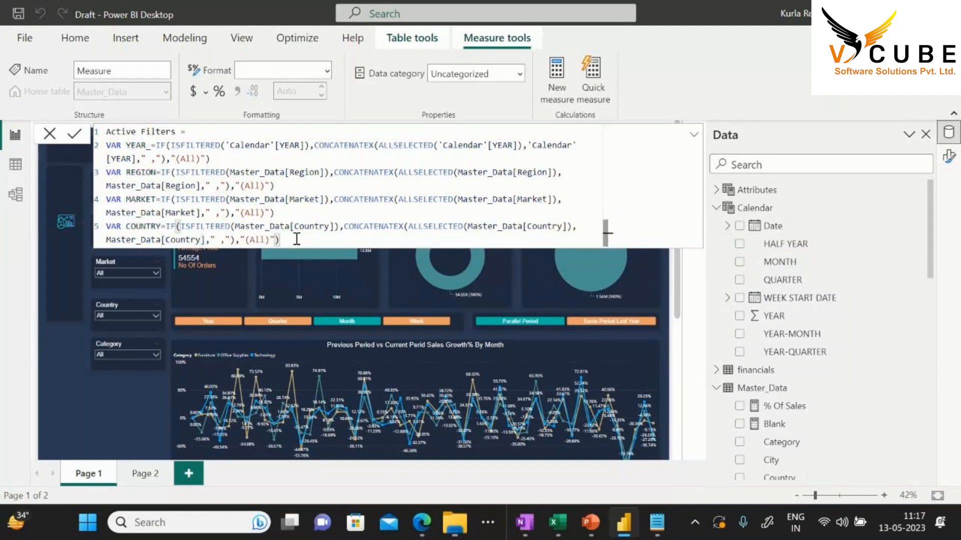
pyautogui.hotkey('shift', 'Return')
pyautogui.hotkey('ctrl', 'v')
pyautogui.doubleClick(142, 254)
pyautogui.write('CATEGORY')
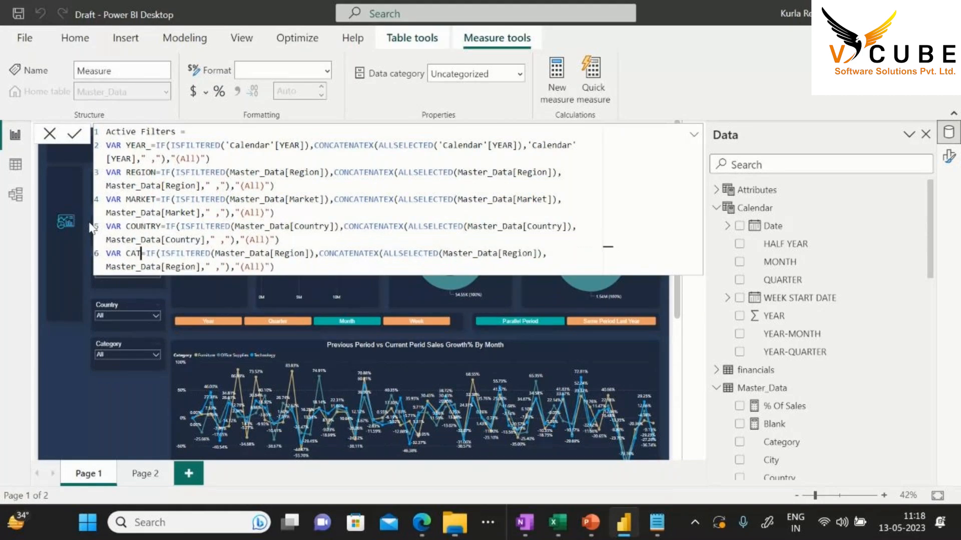
# Replace all three Master_Data[Region] references in the CATEGORY variable with Master_Data[Category]
pyautogui.doubleClick(310, 253)
pyautogui.write('CA')
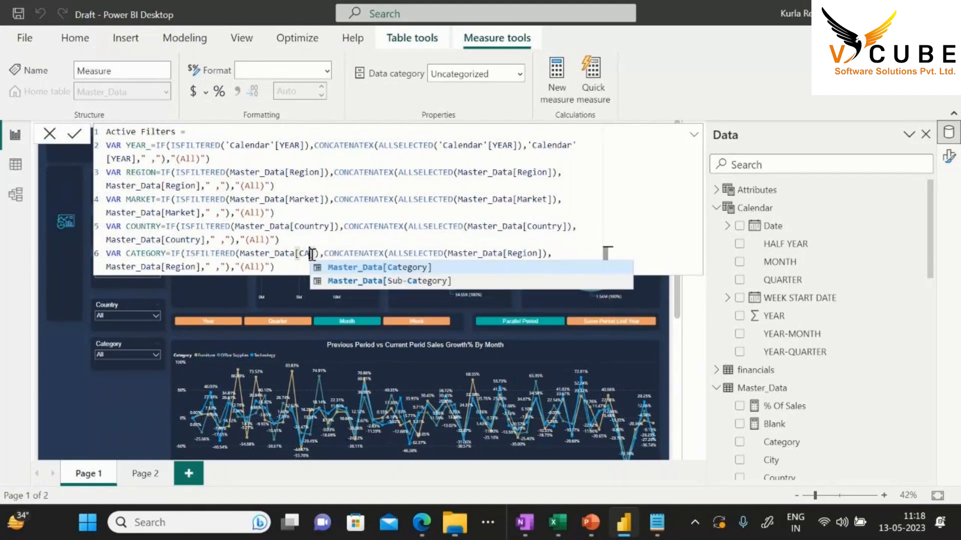
pyautogui.press('Tab')
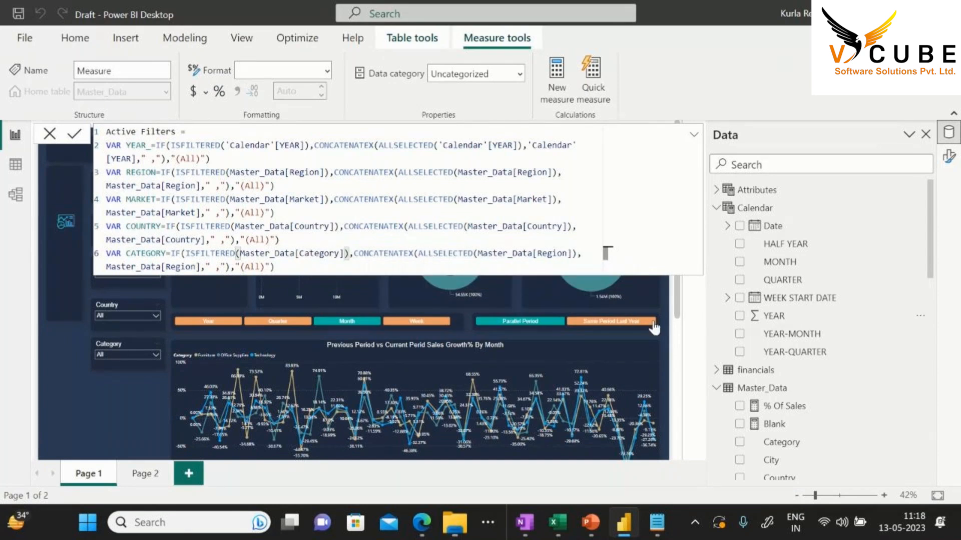
pyautogui.doubleClick(549, 252)
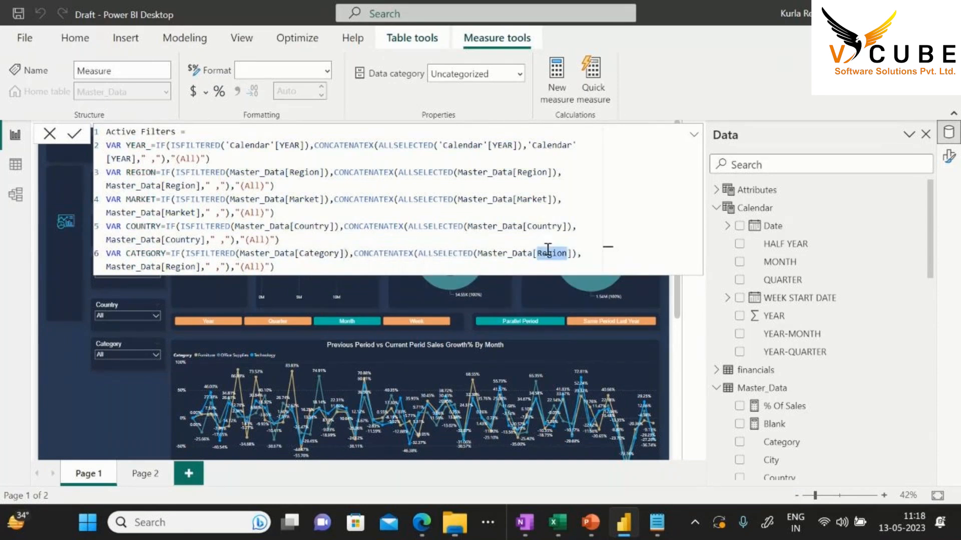
pyautogui.press('BackSpace')
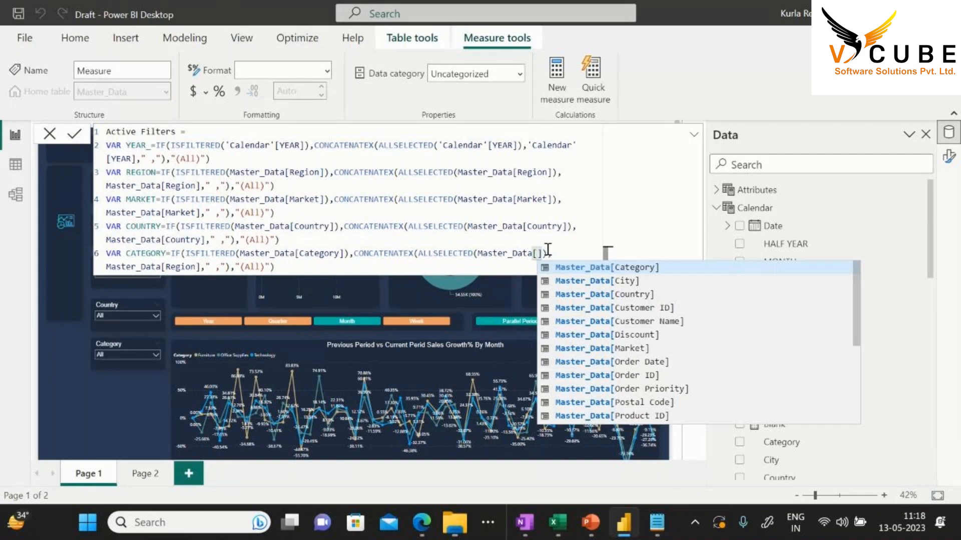
pyautogui.write('ca')
pyautogui.press('Tab')
pyautogui.doubleClick(175, 267)
pyautogui.write('ca')
pyautogui.press('Tab')
# Add RETURN on line 7, below the CATEGORY variable, and start an empty line 8
pyautogui.click(334, 266)
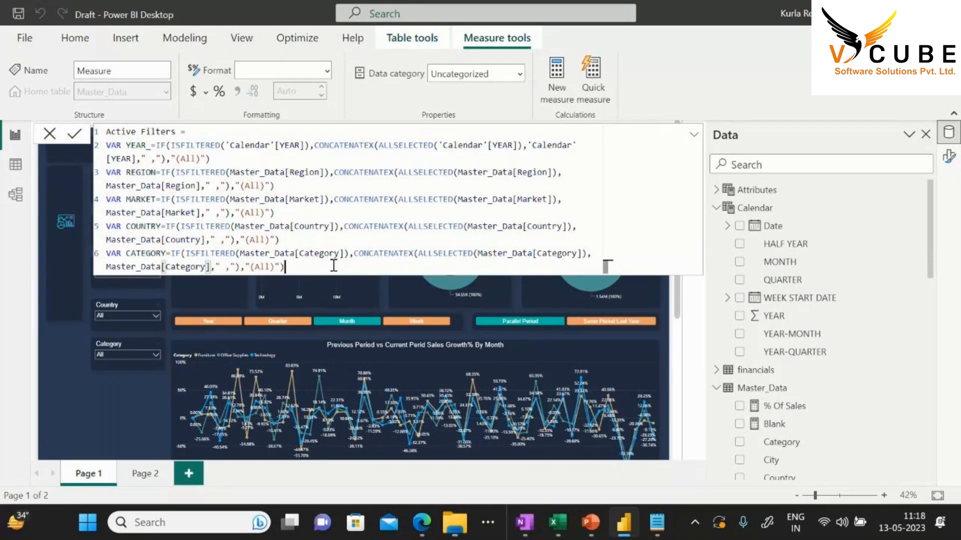
pyautogui.hotkey('shift', 'Return')
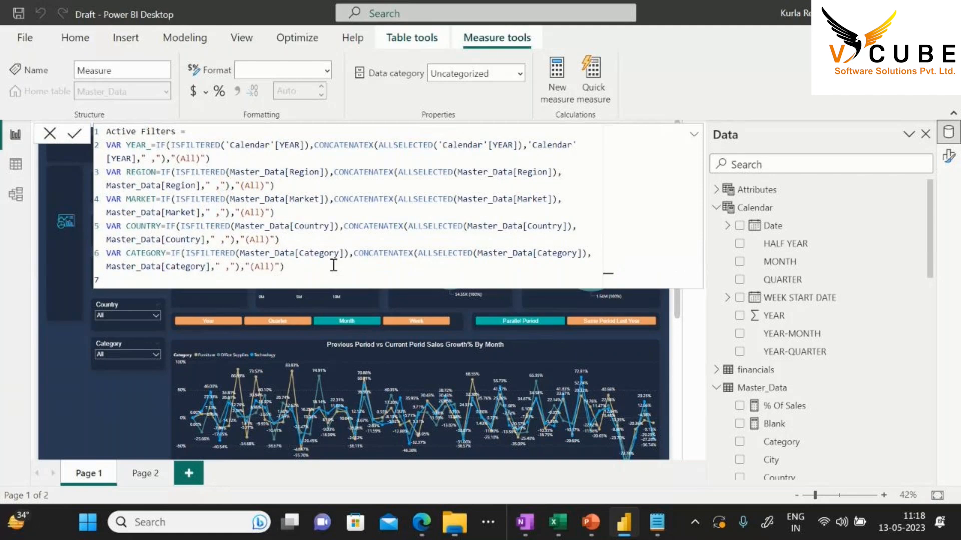
pyautogui.write('RETURN')
pyautogui.press('Return')
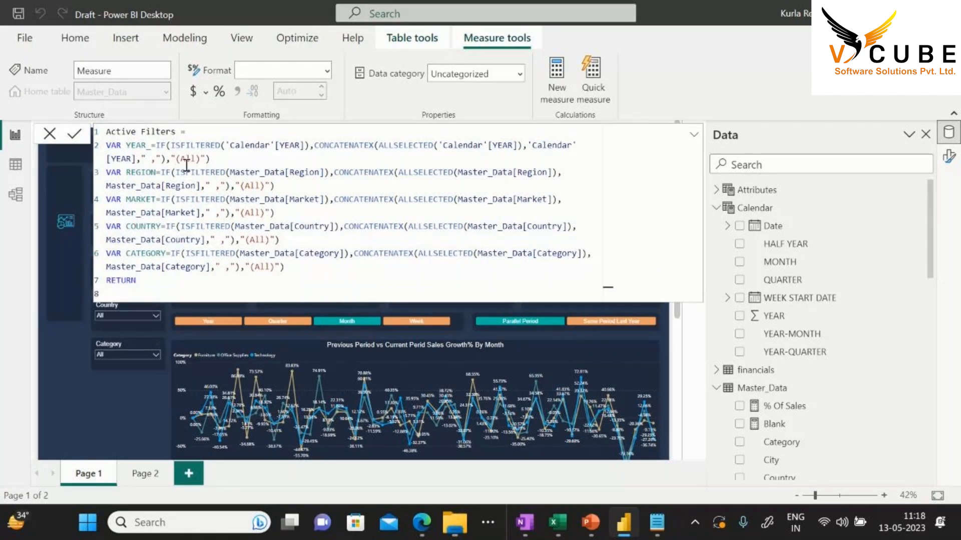
# Write the year output on line 8 as "Year: "&YEAR_&UNICHAR(10)&
pyautogui.doubleClick(150, 145)
pyautogui.click(159, 296)
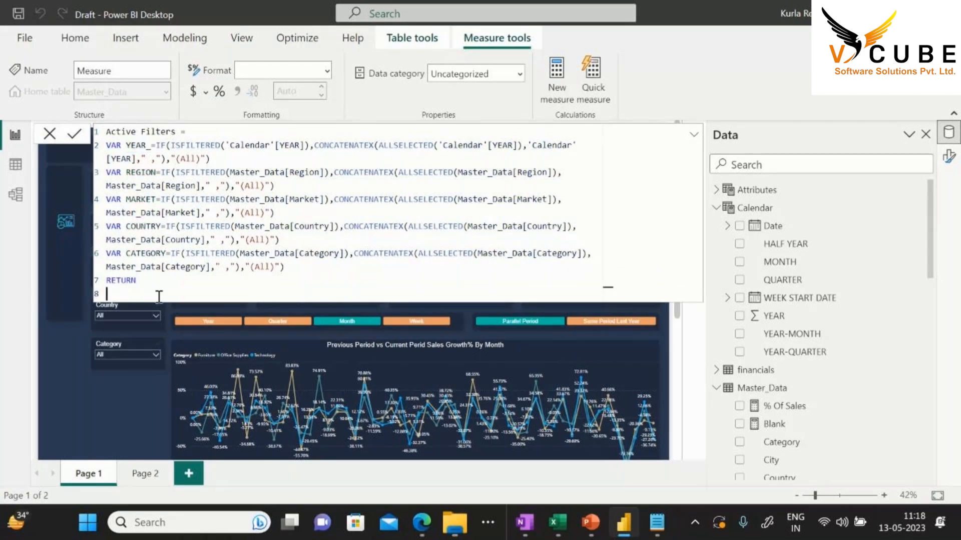
pyautogui.write('"Year')
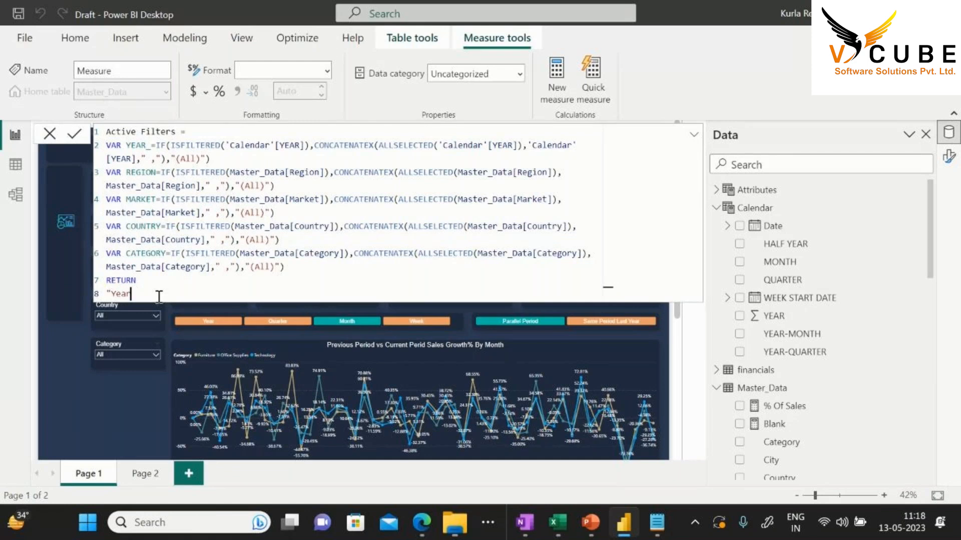
pyautogui.write(': "&')
pyautogui.doubleClick(140, 145)
pyautogui.click(165, 297)
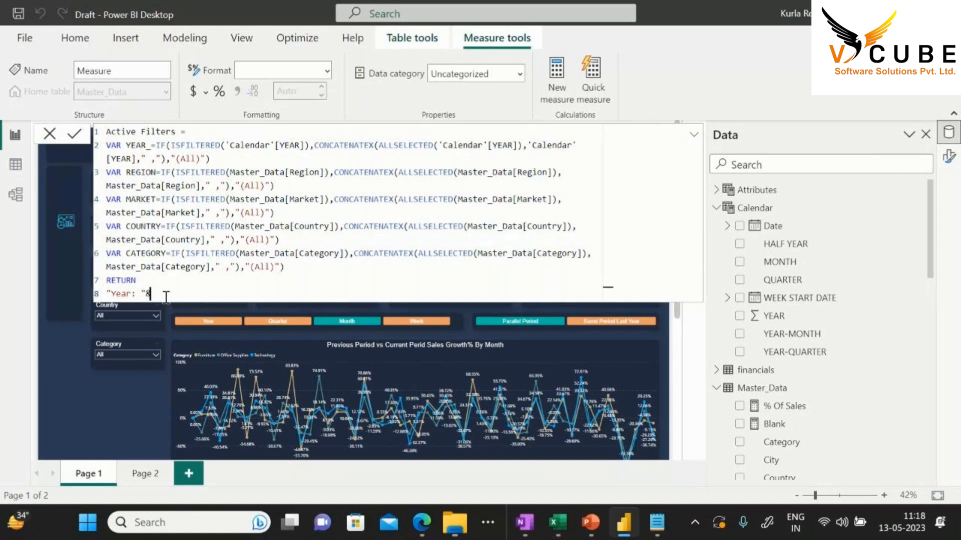
pyautogui.write('YEAR_ &')
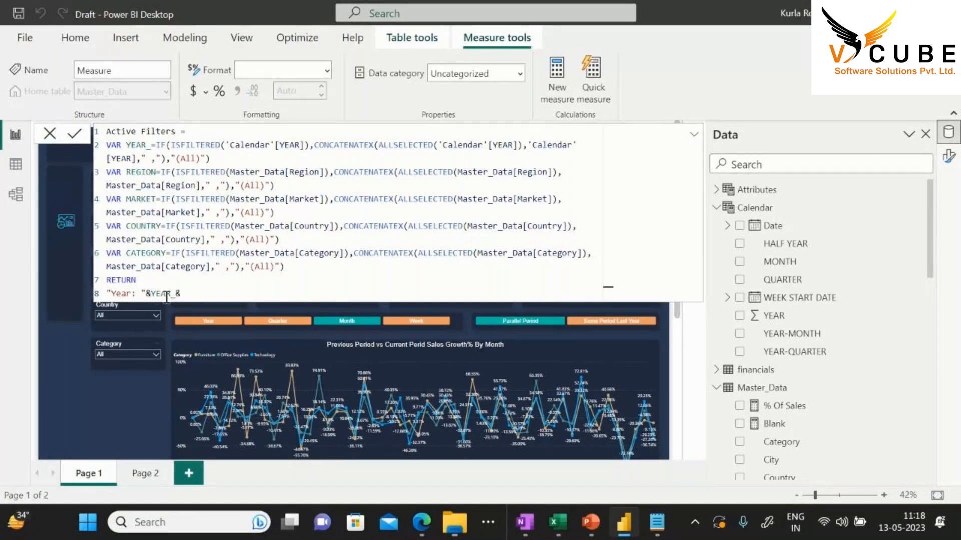
pyautogui.write('UNICHAR(10')
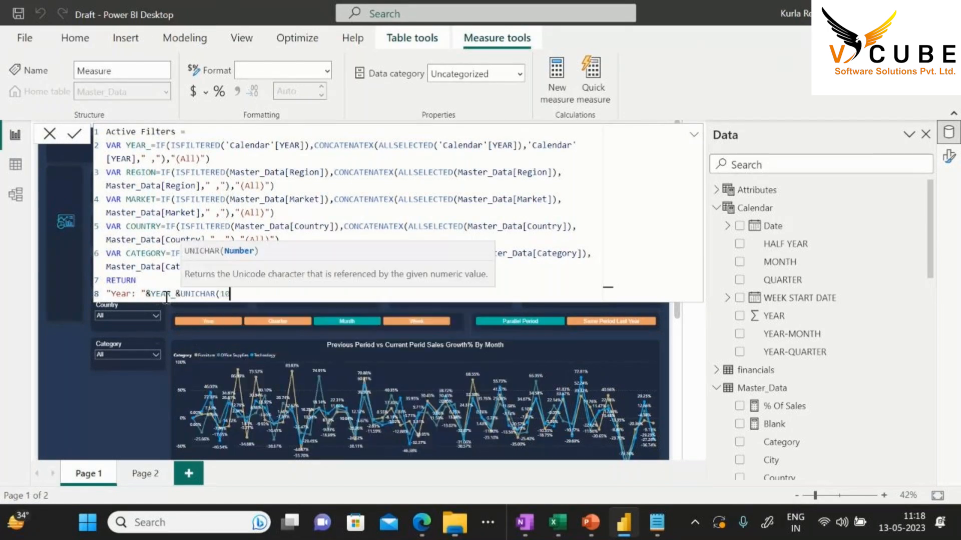
pyautogui.write(')&')
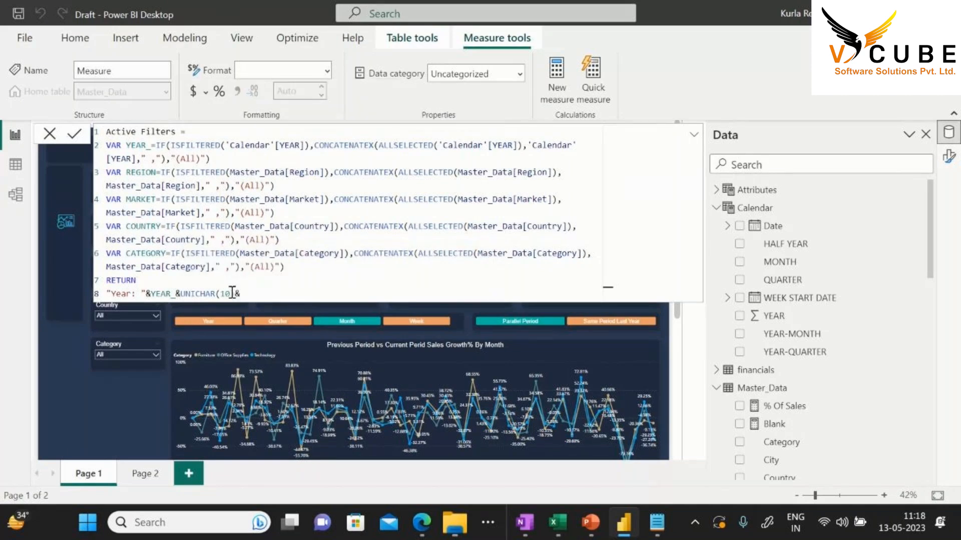
# Duplicate the "Year: " output line onto a new line 9
pyautogui.moveTo(240, 295); pyautogui.dragTo(47, 272)
pyautogui.click(47, 273)
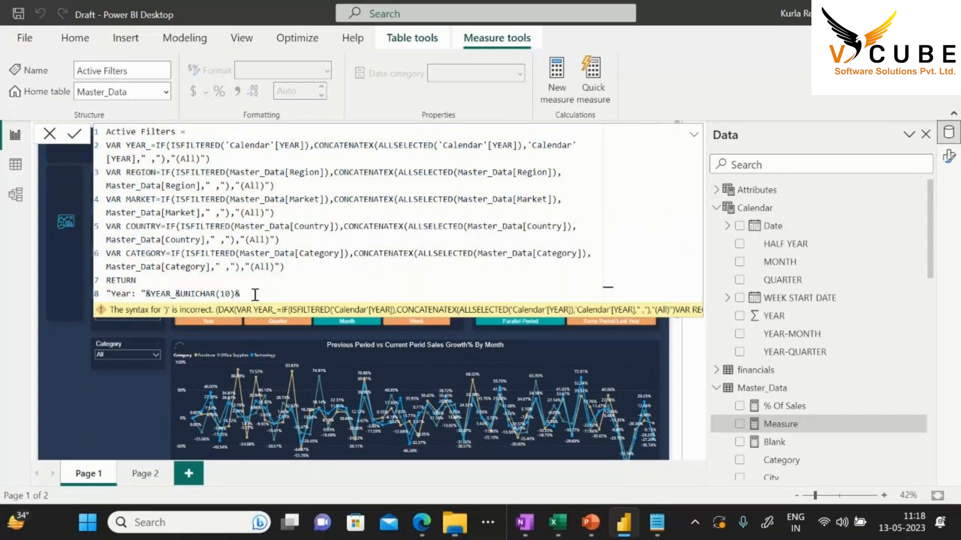
pyautogui.hotkey('shift', 'Home')
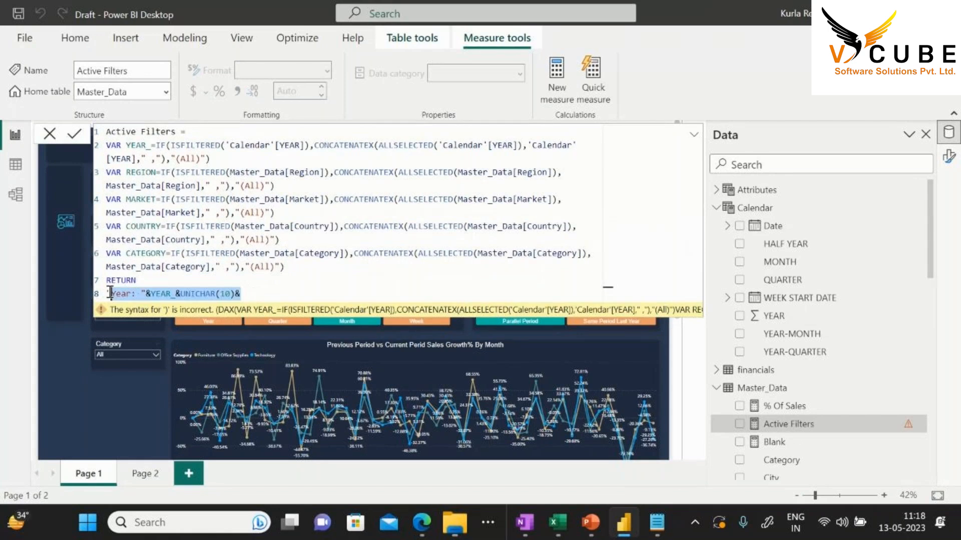
pyautogui.click(268, 294)
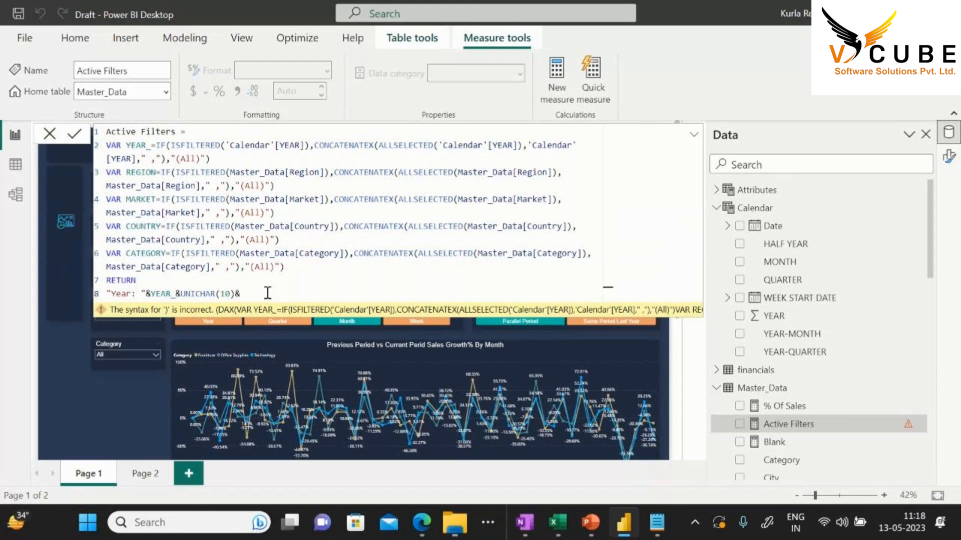
pyautogui.hotkey('shift', 'Return')
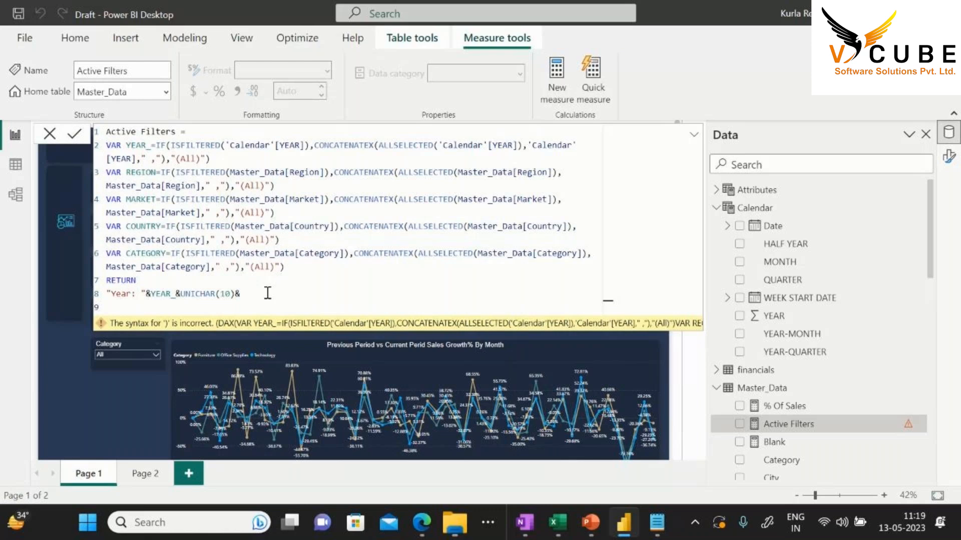
pyautogui.press('BackSpace')
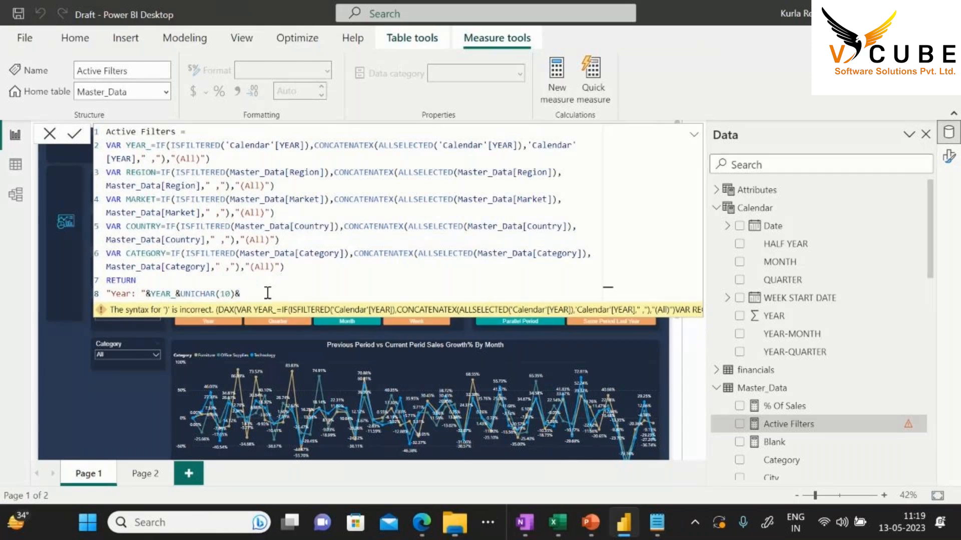
pyautogui.press('Return')
pyautogui.write('"Year: "&YEAR_&UNICHAR(10)&')
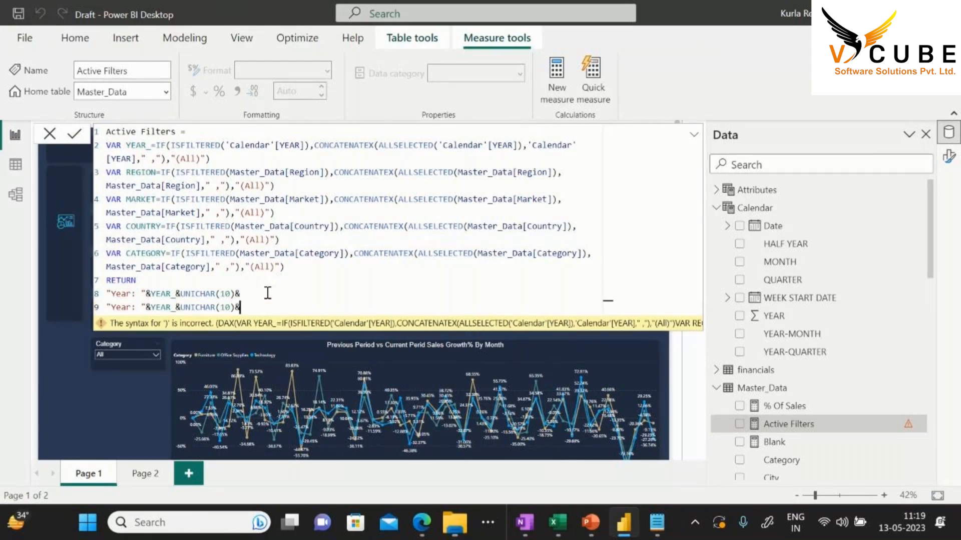
# Change the label on line 9 to Region and its YEAR_ variable to REGION
pyautogui.doubleClick(122, 308)
pyautogui.write('Region')
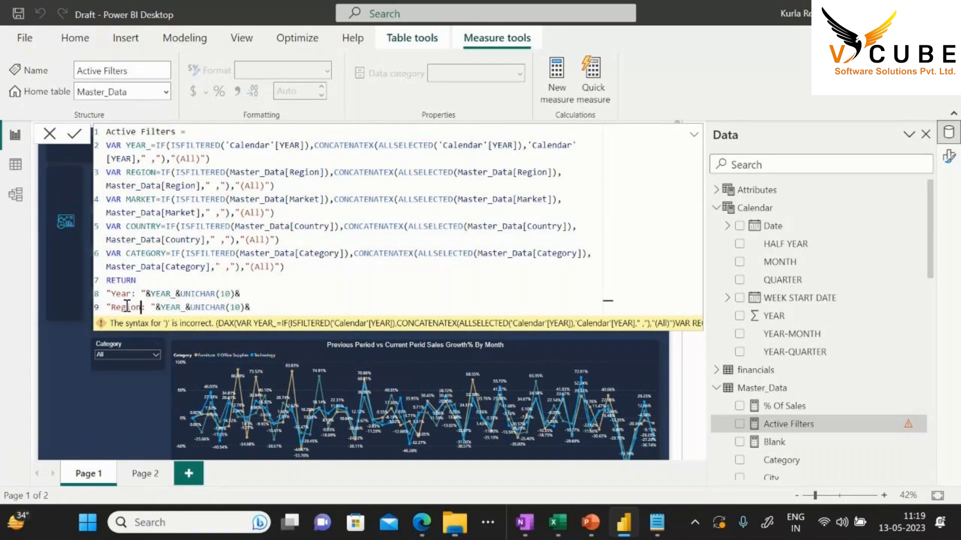
pyautogui.doubleClick(153, 172)
pyautogui.hotkey('ctrl', 'c')
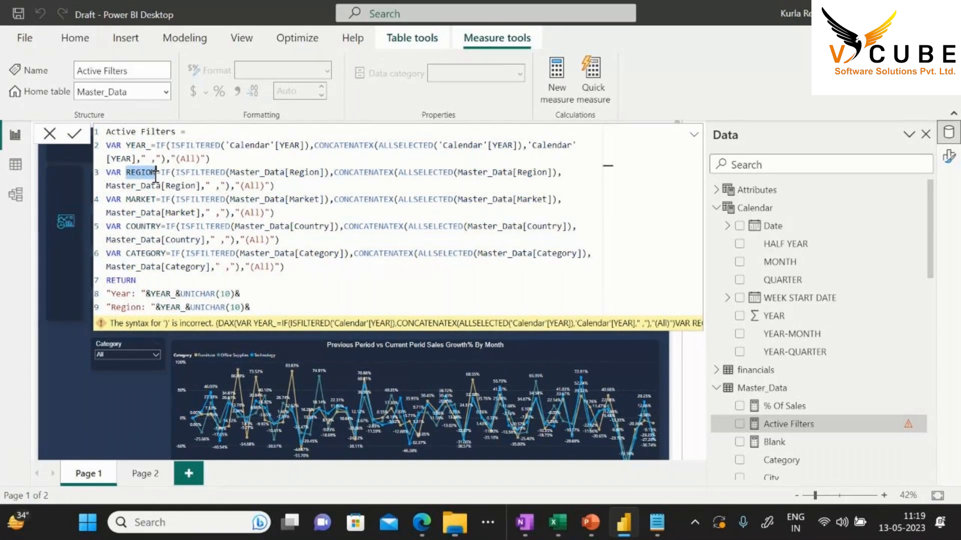
pyautogui.doubleClick(174, 307)
pyautogui.hotkey('ctrl', 'v')
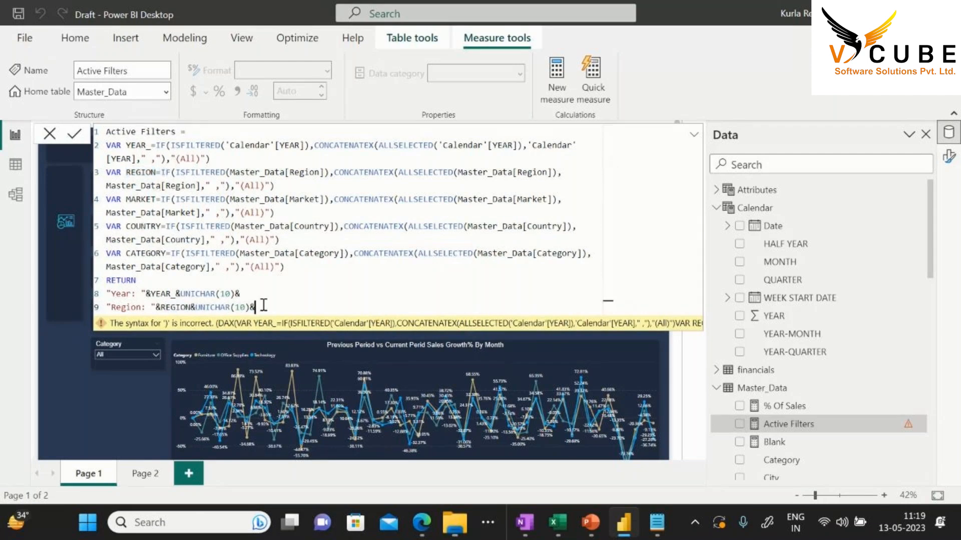
# Duplicate the "Region: " output line onto a new line 10
pyautogui.press('Return')
pyautogui.moveTo(265, 307); pyautogui.dragTo(97, 311)
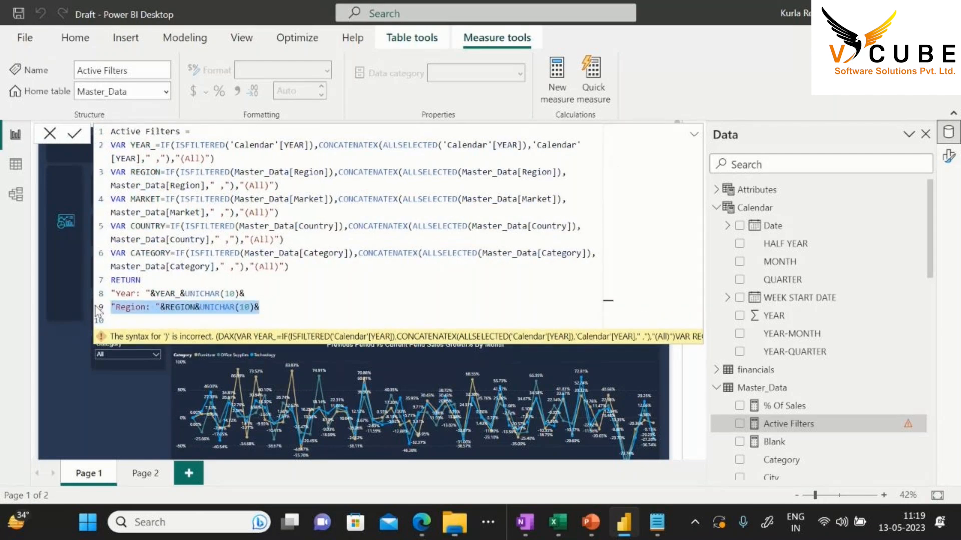
pyautogui.hotkey('ctrl', 'c')
pyautogui.click(138, 319)
pyautogui.hotkey('ctrl', 'v')
# Change the label on line 10 to Market and its REGION variable to MARKET
pyautogui.doubleClick(138, 321)
pyautogui.write('Market')
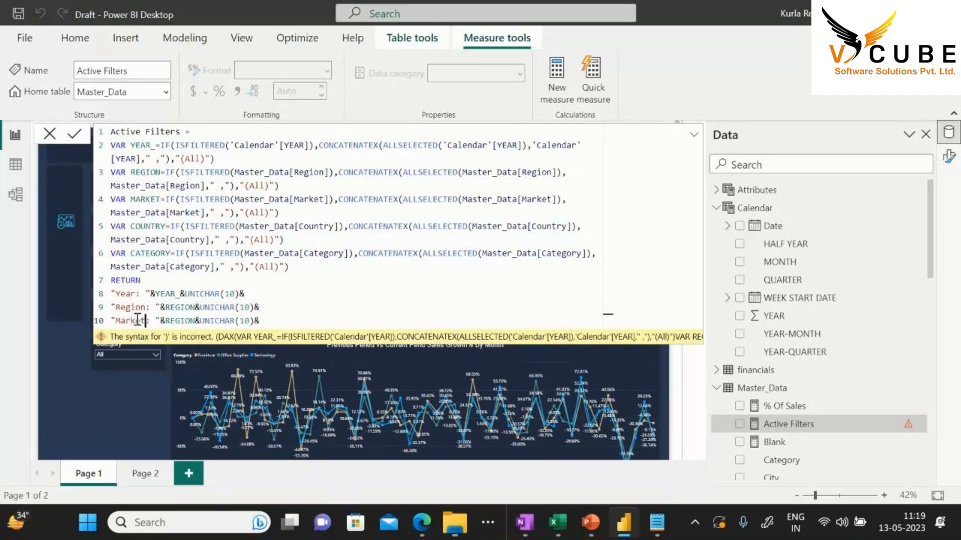
pyautogui.doubleClick(145, 199)
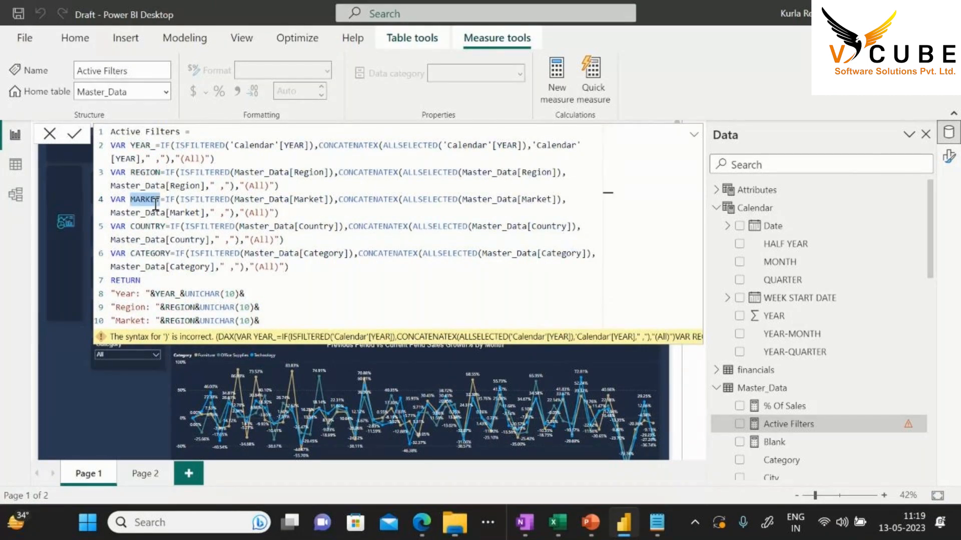
pyautogui.doubleClick(189, 320)
pyautogui.hotkey('ctrl', 'v')
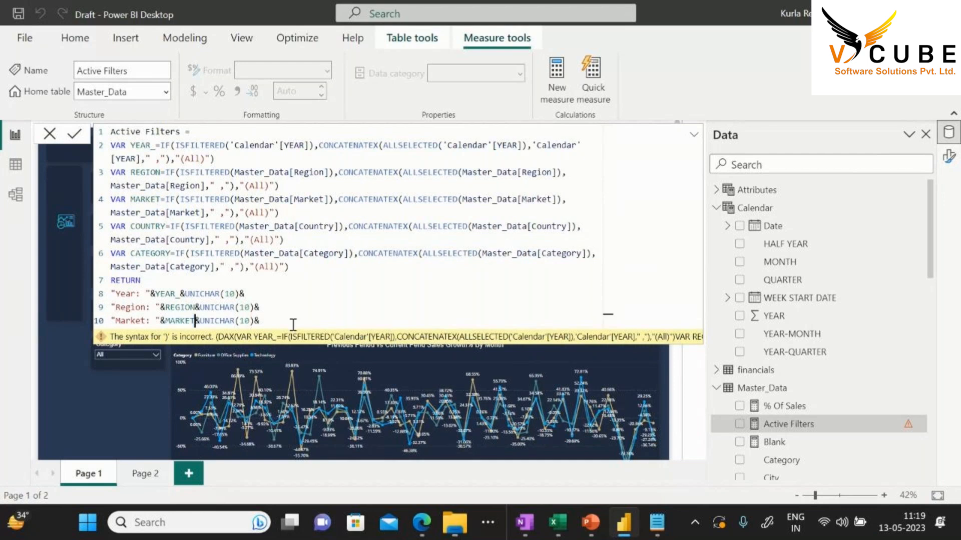
# Duplicate the "Market: " output line onto a new line 11
pyautogui.moveTo(292, 324); pyautogui.dragTo(76, 331)
pyautogui.hotkey('ctrl', 'c')
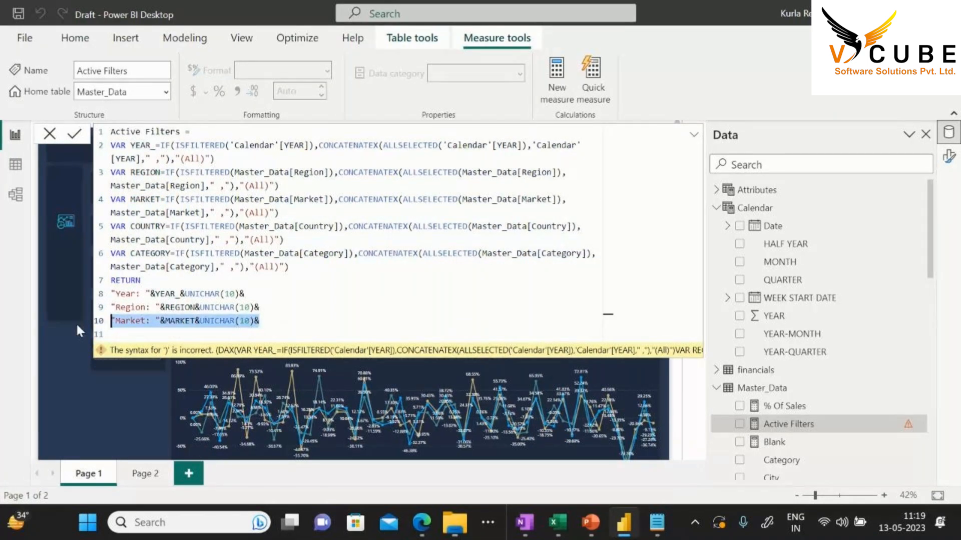
pyautogui.click(131, 335)
pyautogui.hotkey('ctrl', 'v')
# Change the label on line 11 to Country and its MARKET variable to COUNTRY
pyautogui.doubleClick(132, 335)
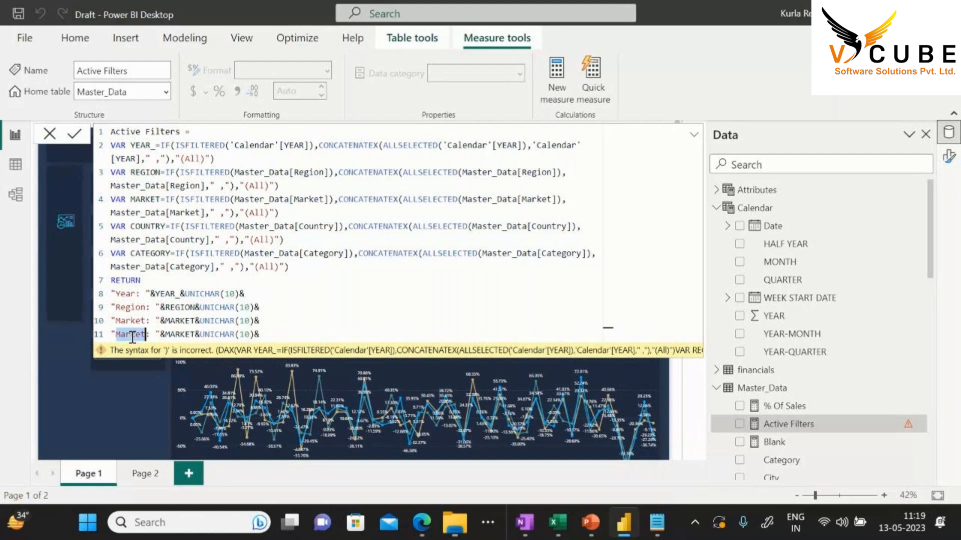
pyautogui.write('Country')
pyautogui.doubleClick(154, 227)
pyautogui.doubleClick(184, 335)
pyautogui.hotkey('ctrl', 'v')
# Duplicate the "Country: " output line onto a new line 12
pyautogui.moveTo(291, 334); pyautogui.dragTo(100, 341)
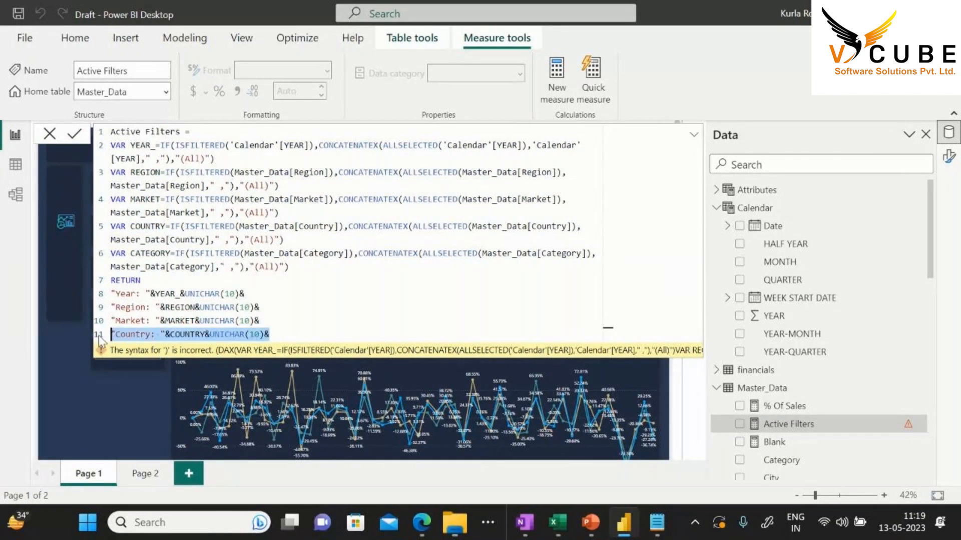
pyautogui.hotkey('ctrl', 'c')
pyautogui.click(294, 334)
pyautogui.press('Return')
pyautogui.hotkey('ctrl', 'v')
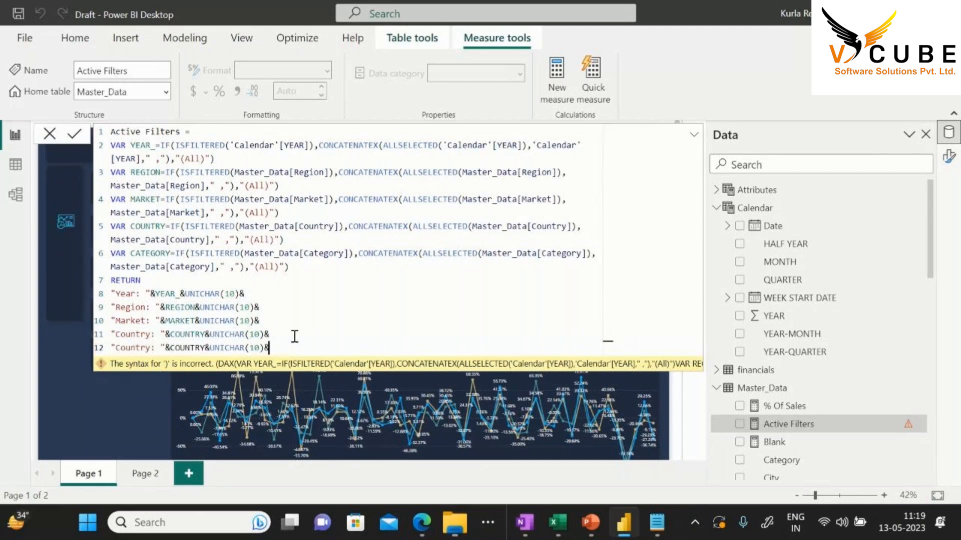
# Change the label on line 12 to Category and its COUNTRY variable to CATEGORY
pyautogui.doubleClick(132, 348)
pyautogui.write('Categ')
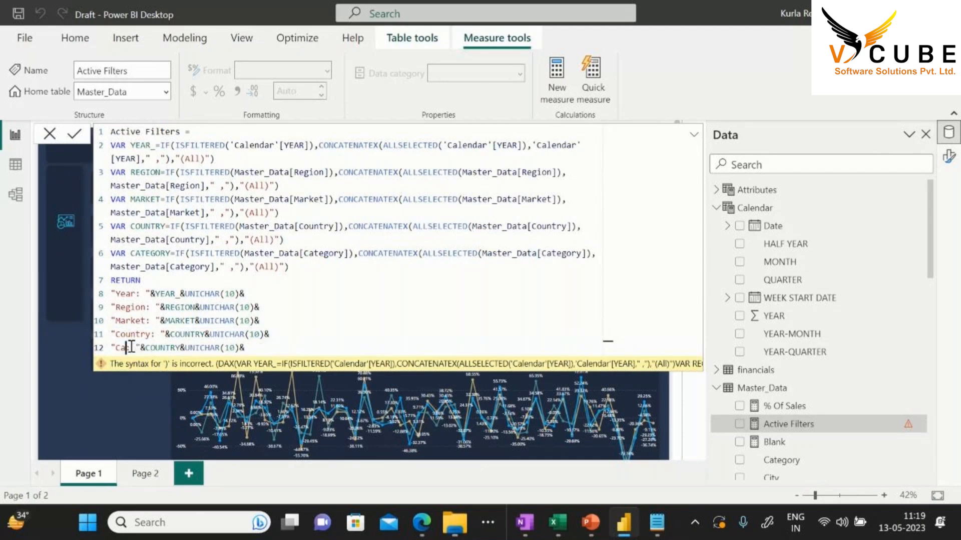
pyautogui.write('ory:')
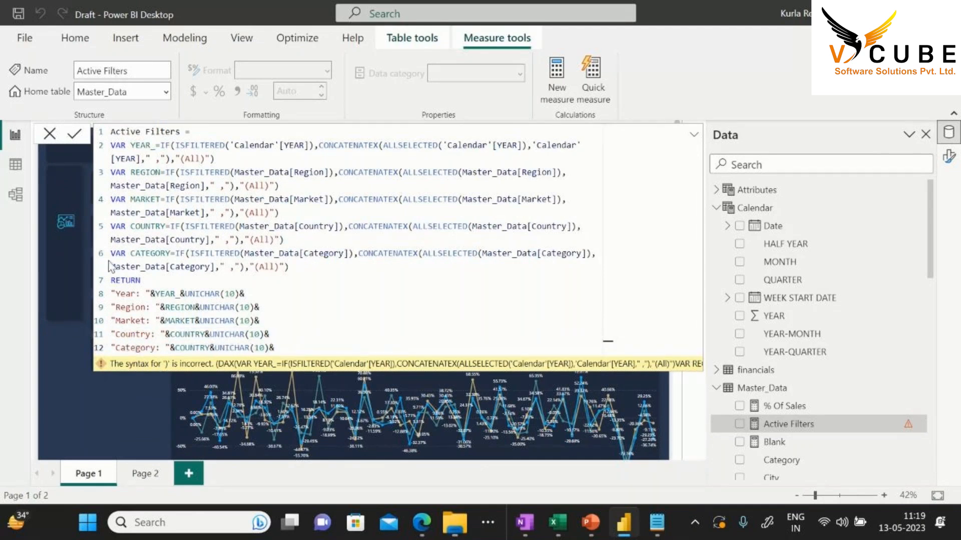
pyautogui.doubleClick(149, 254)
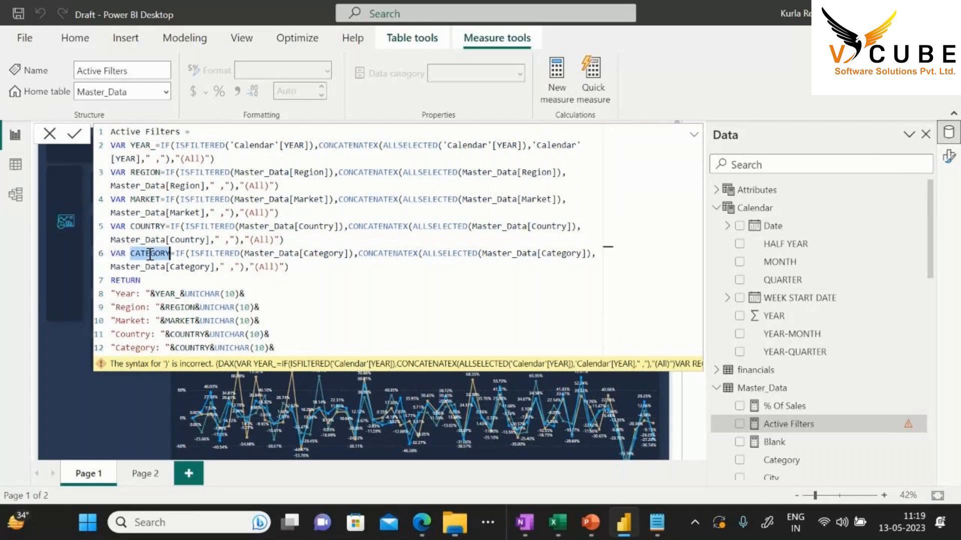
pyautogui.doubleClick(188, 347)
pyautogui.hotkey('ctrl', 'v')
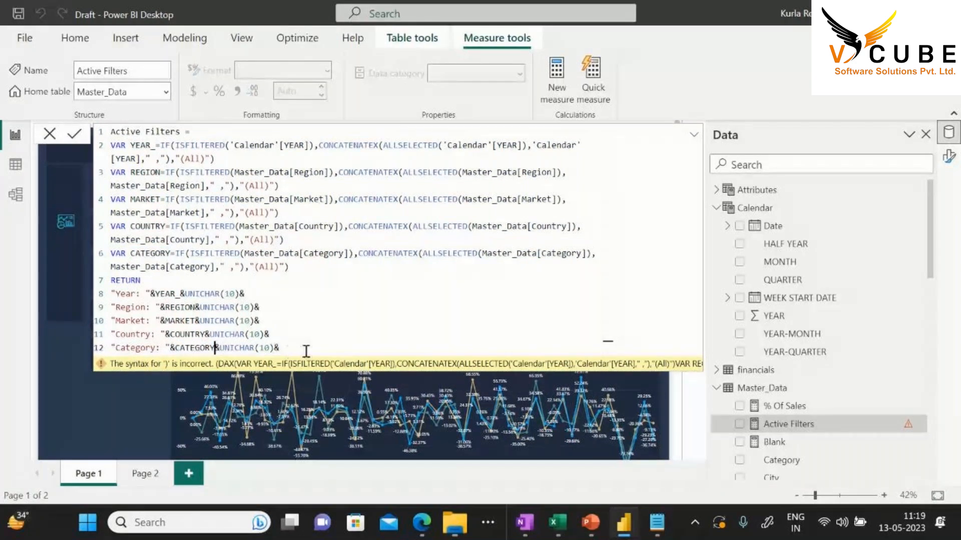
# Remove the trailing &UNICHAR(10)& from line 12, and commit the Active Filters measure, closing the field list
pyautogui.hotkey('shift', 'End')
pyautogui.press('Delete')
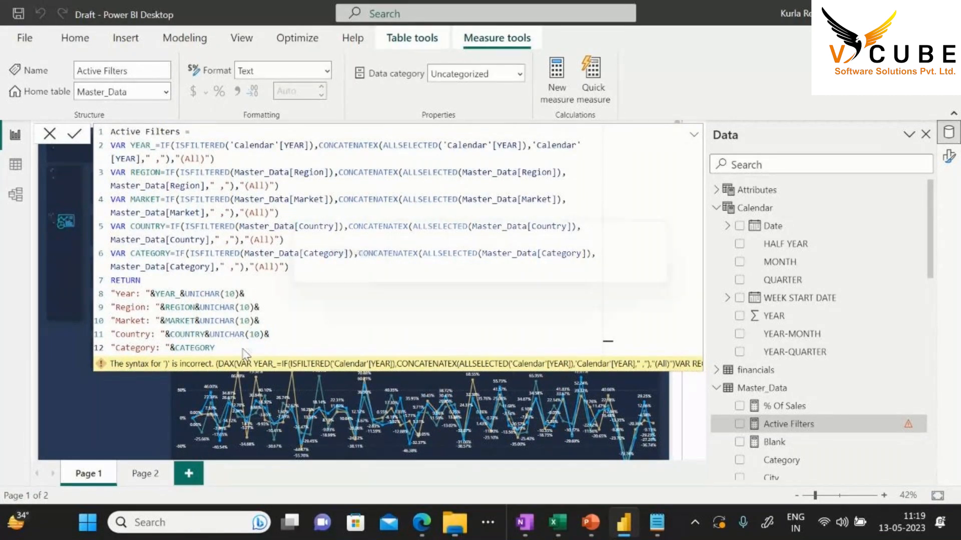
pyautogui.click(121, 421)
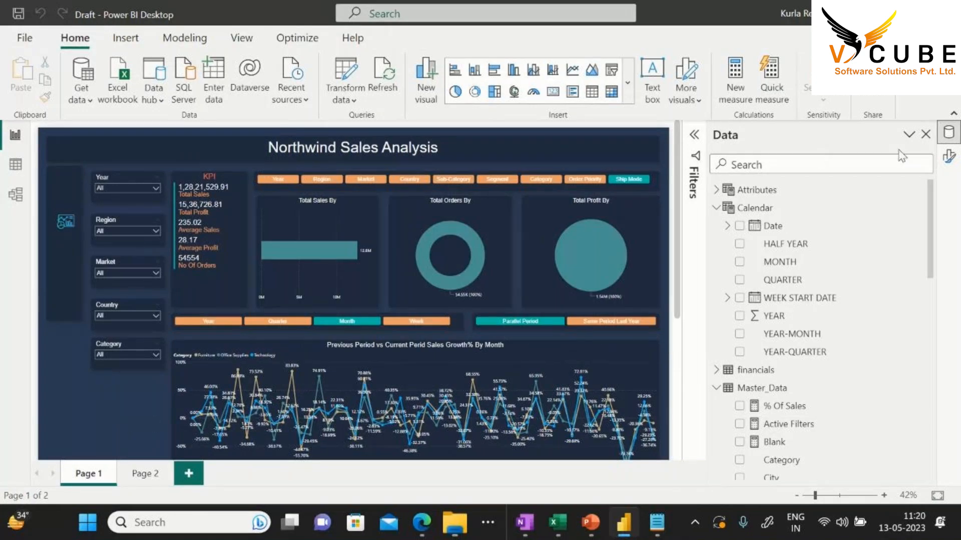
pyautogui.click(925, 134)
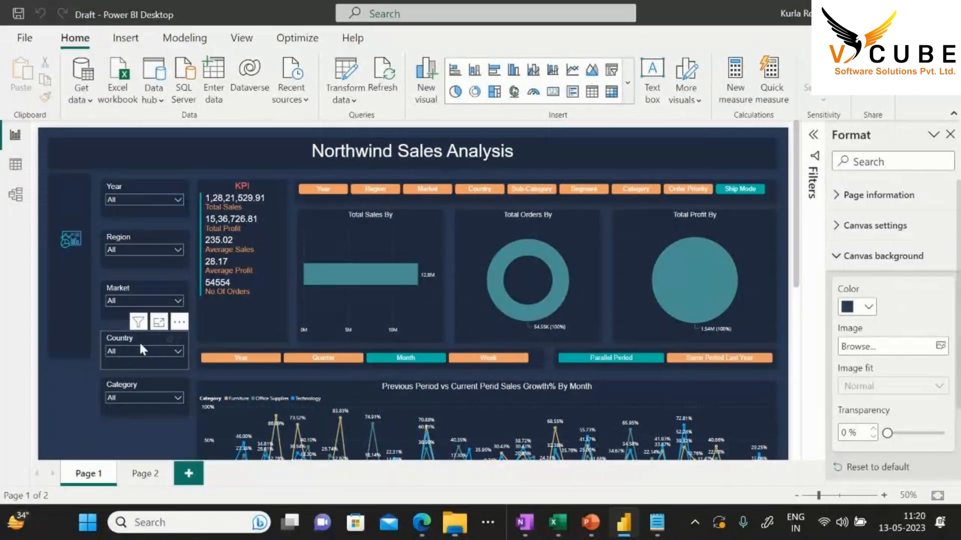
# Select Category in the field slicer above the Total Sales, Orders and Profit charts, and turn off interaction editing
pyautogui.scroll(-3, 139, 341)
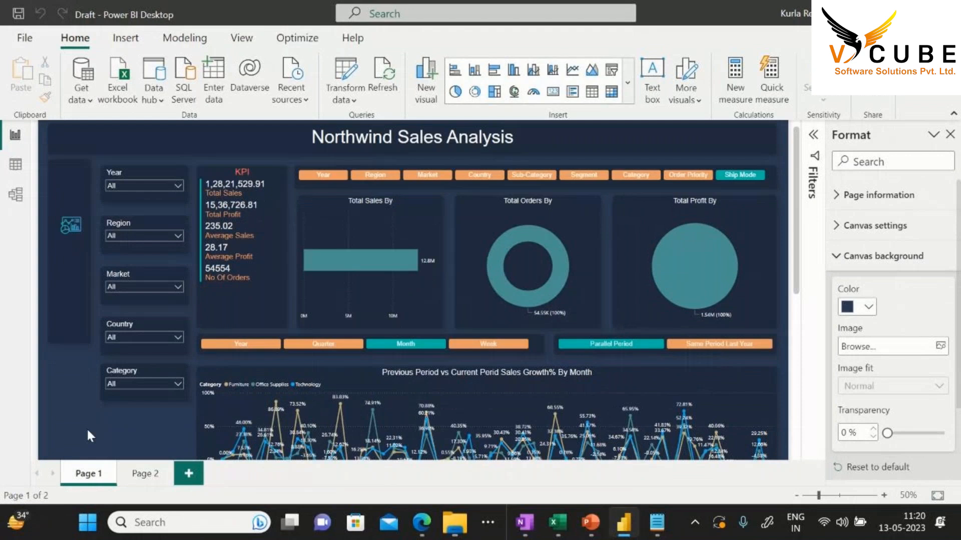
pyautogui.click(688, 146)
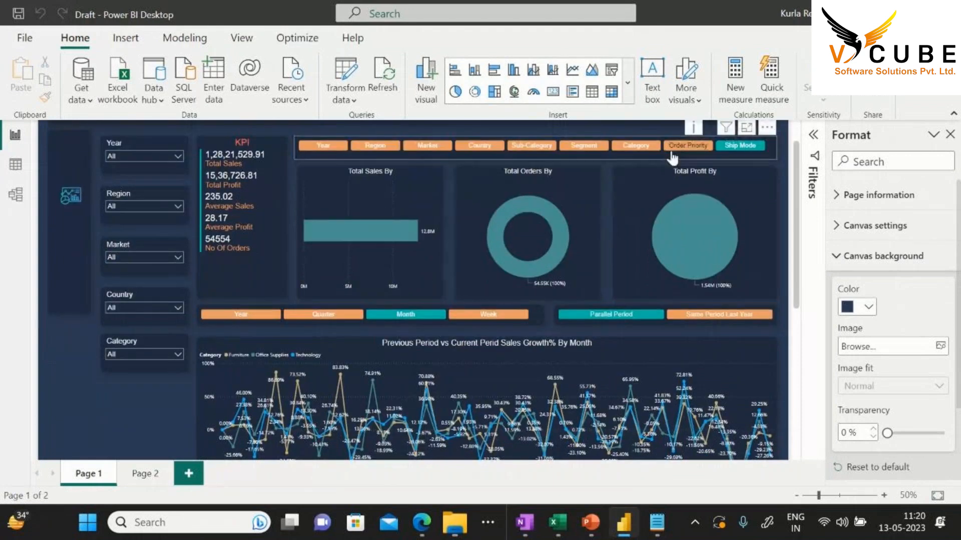
pyautogui.click(621, 148)
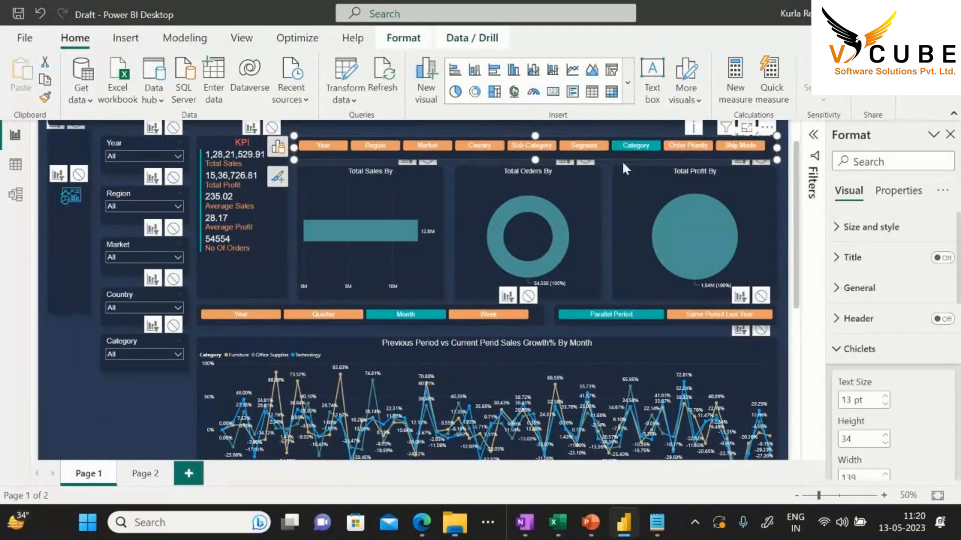
pyautogui.click(404, 38)
pyautogui.click(30, 75)
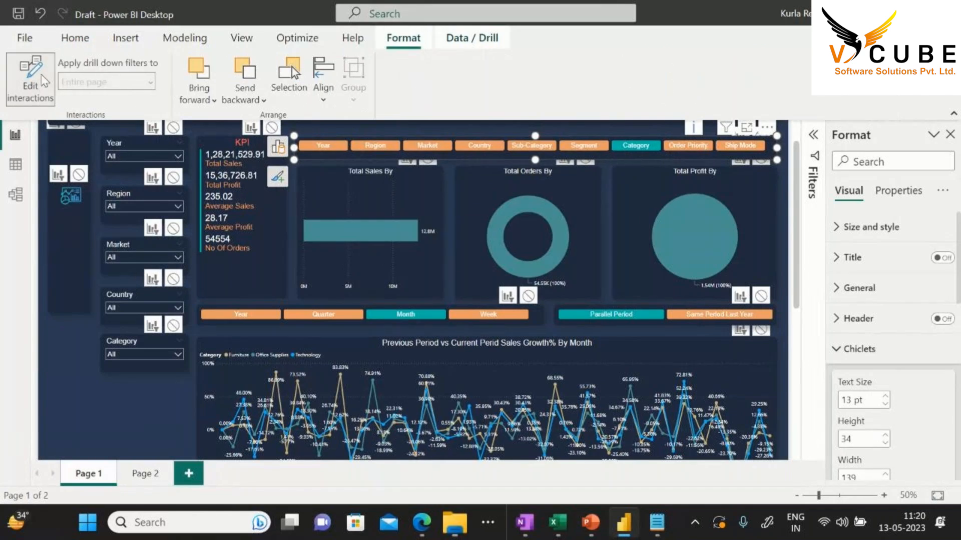
pyautogui.click(97, 403)
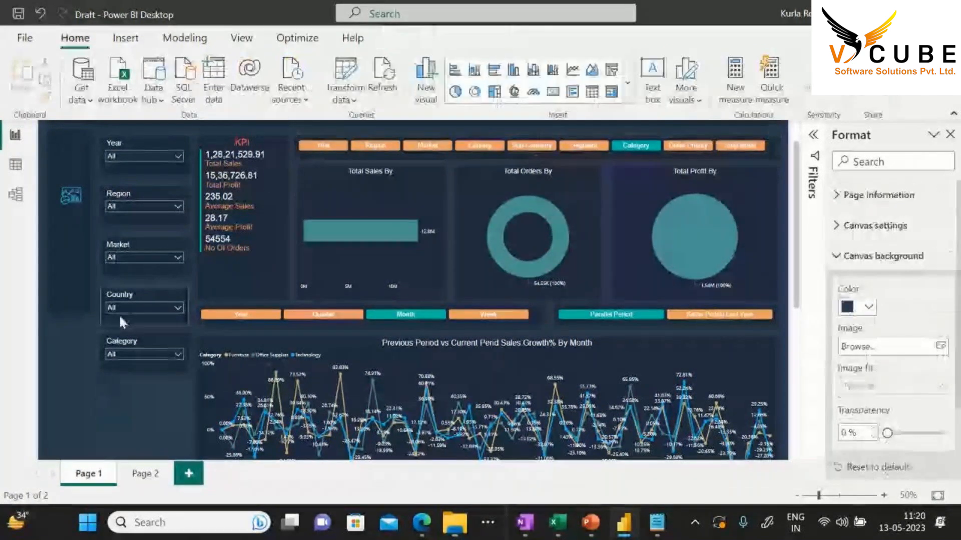
pyautogui.click(170, 162)
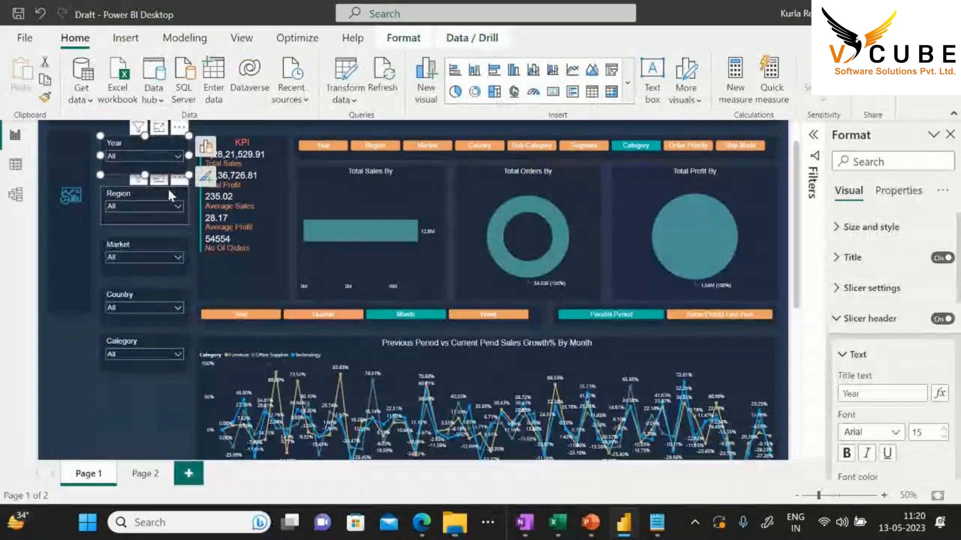
pyautogui.click(162, 204)
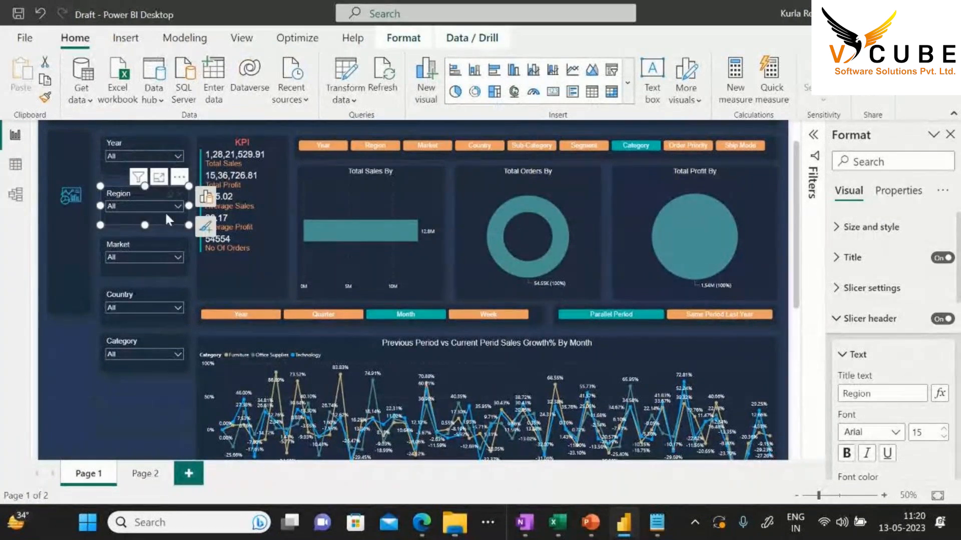
pyautogui.click(169, 254)
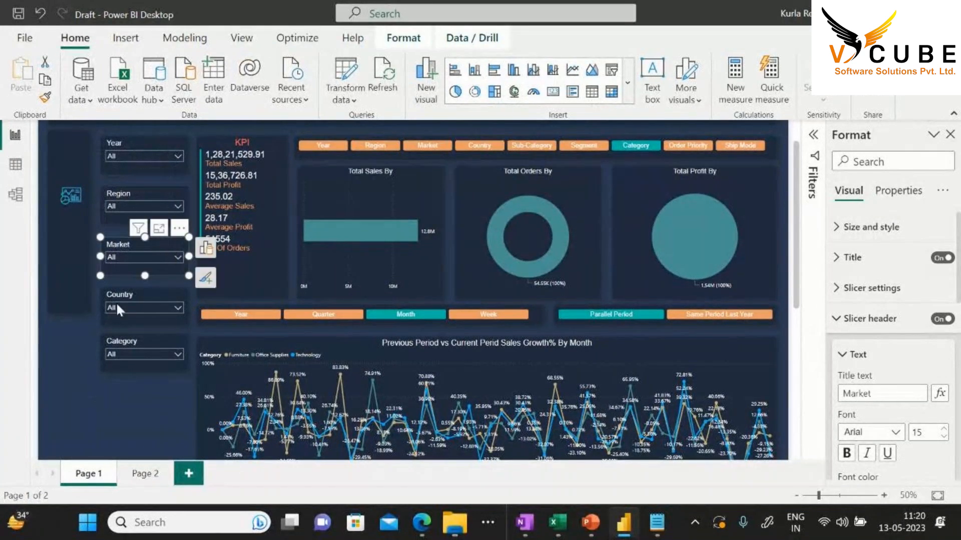
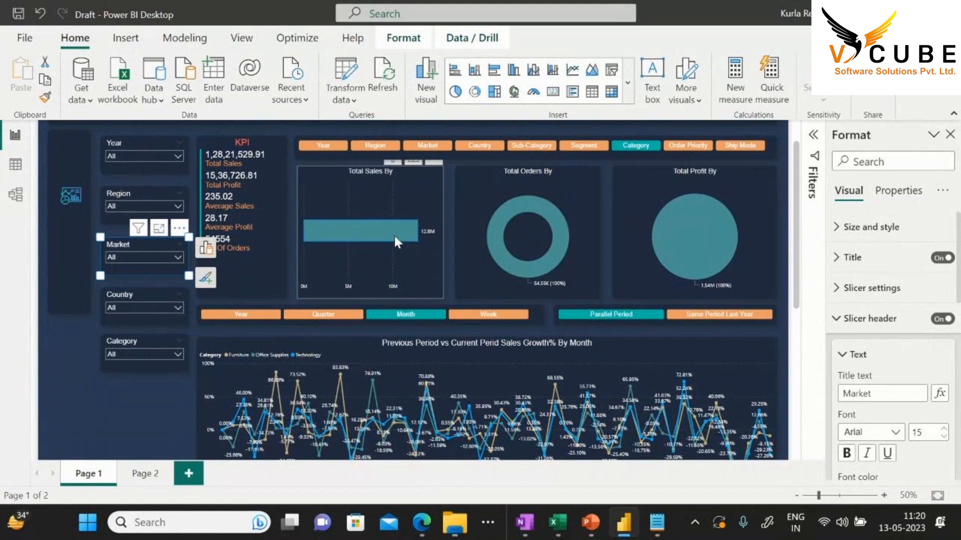
pyautogui.click(134, 418)
# Clear every selection in the field slicer above the Total Sales, Orders and Profit charts
pyautogui.click(639, 146)
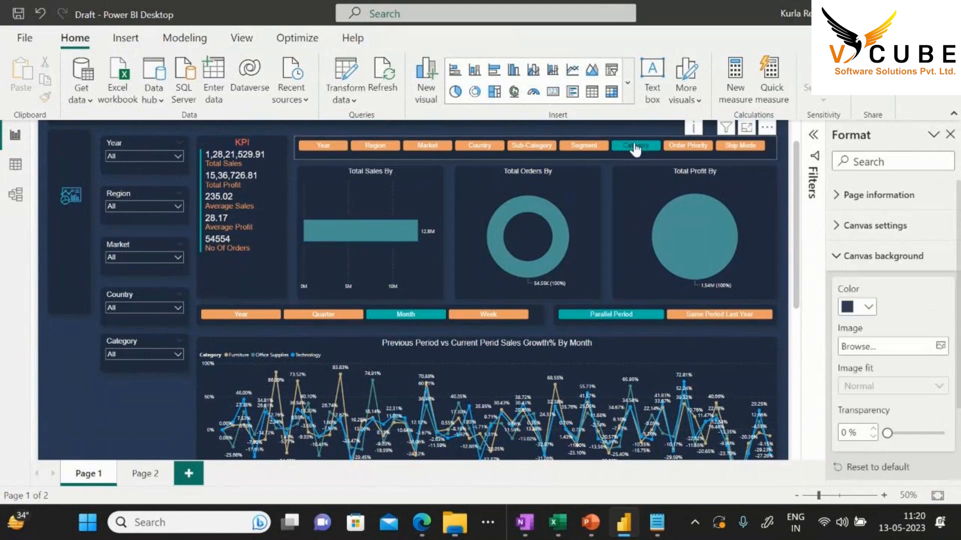
pyautogui.click(776, 209)
pyautogui.click(737, 148)
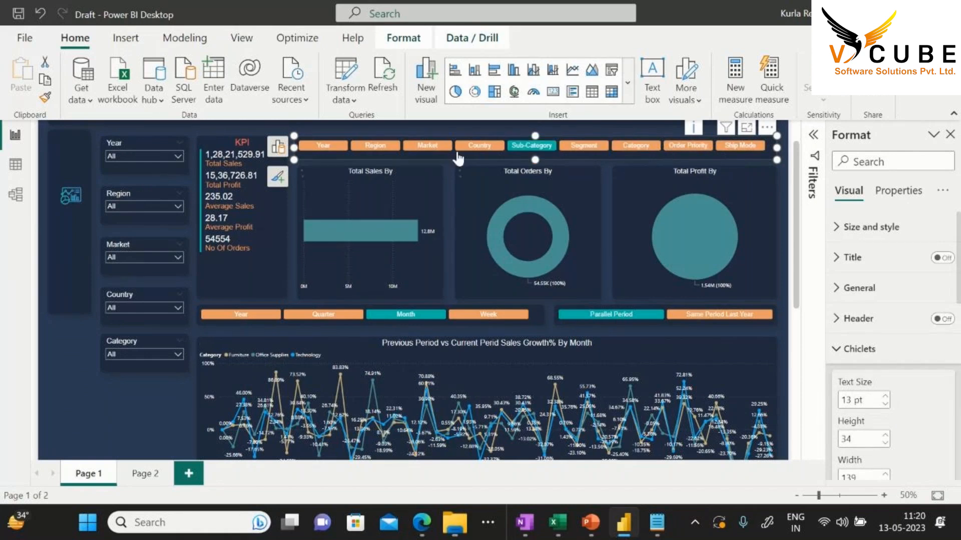
pyautogui.click(523, 152)
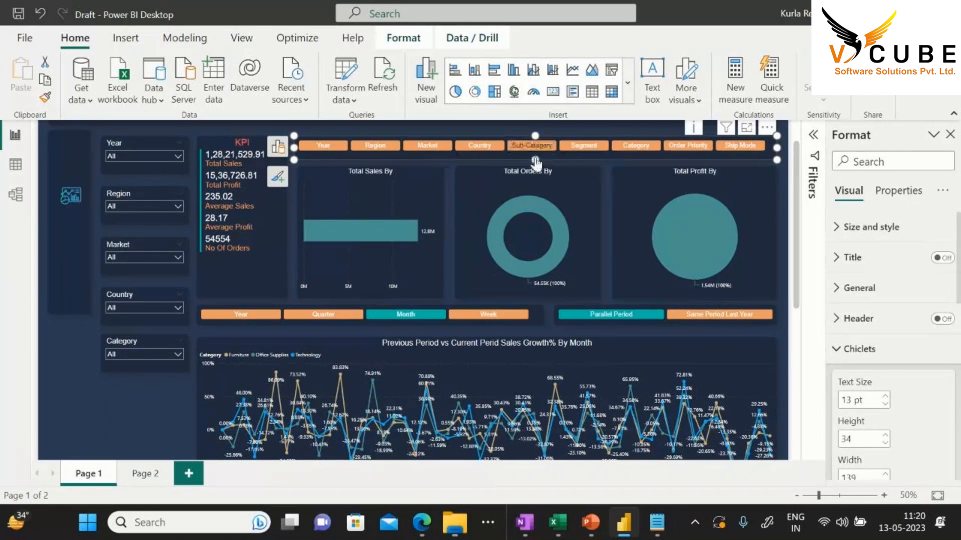
# Clear the Market selection in the field slicer below the monthly growth chart and turn on interaction editing for it
pyautogui.scroll(-5, 436, 231)
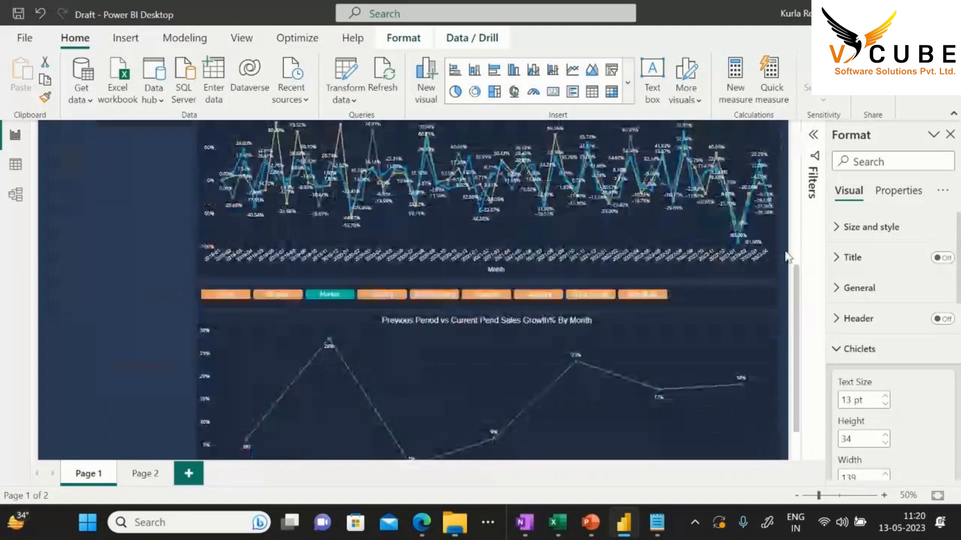
pyautogui.click(338, 239)
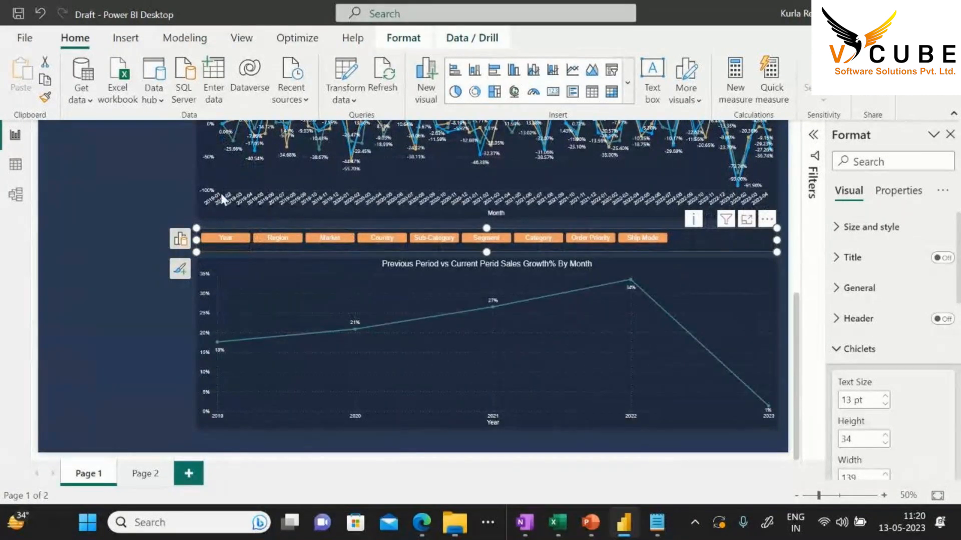
pyautogui.click(406, 46)
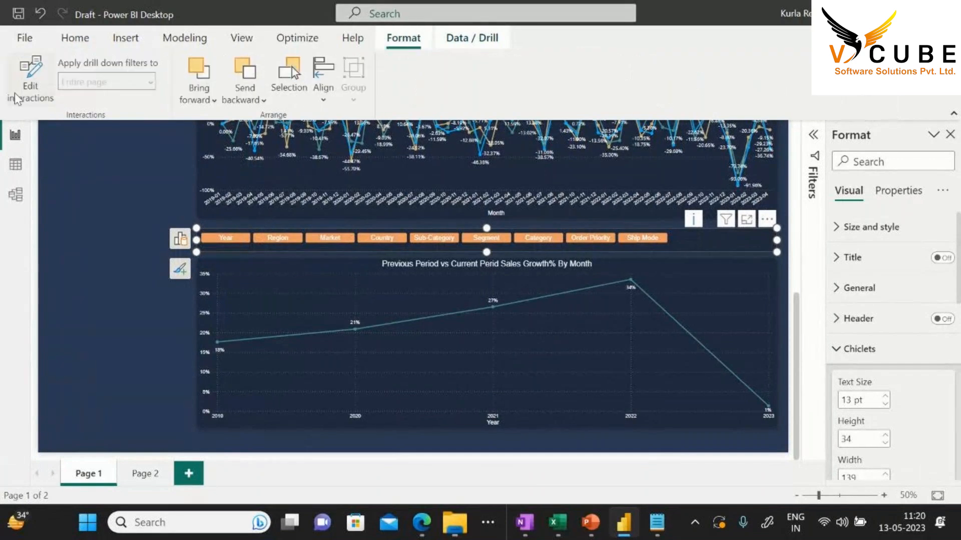
pyautogui.scroll(1, 139, 280)
pyautogui.scroll(10, 138, 290)
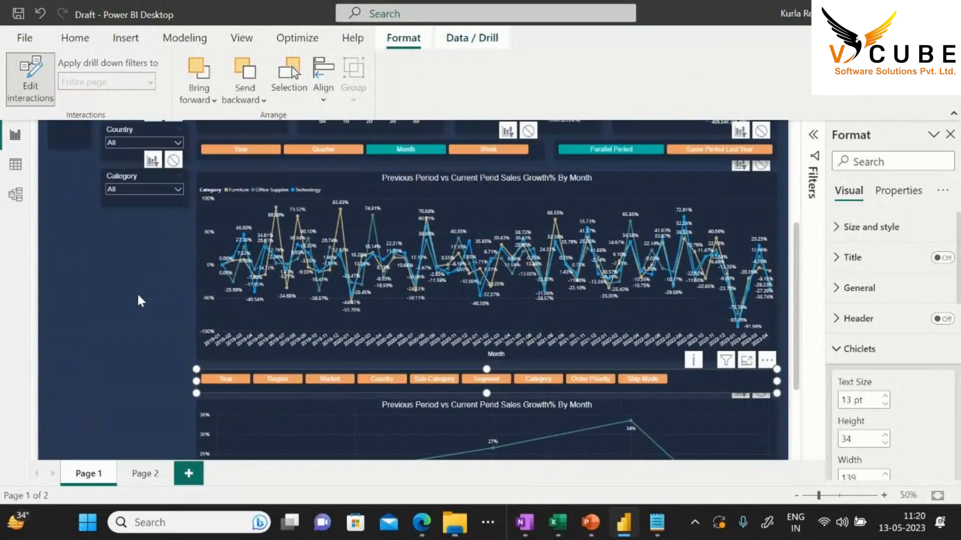
pyautogui.scroll(-10, 774, 228)
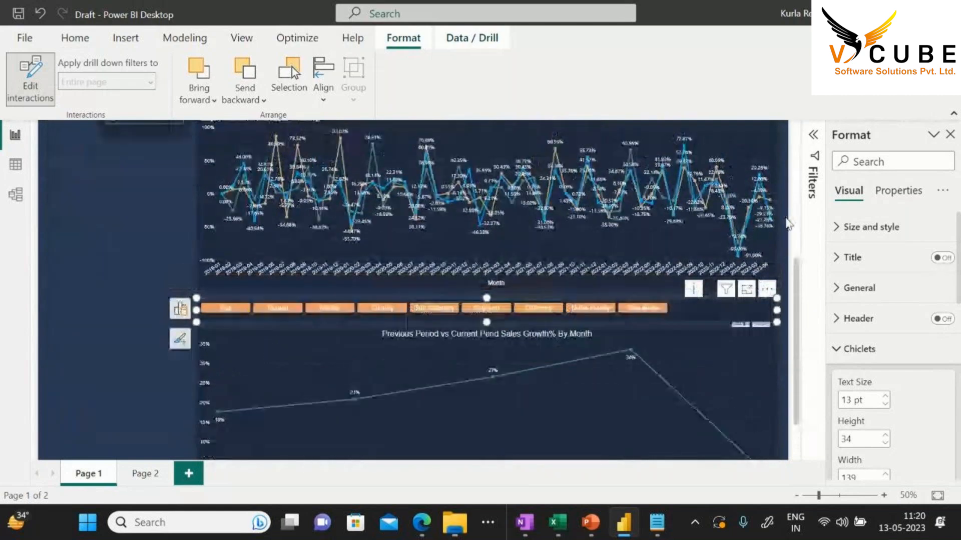
# Check the visual interactions of the lower growth line chart and the upper field slicer, and leave interaction editing
pyautogui.click(714, 328)
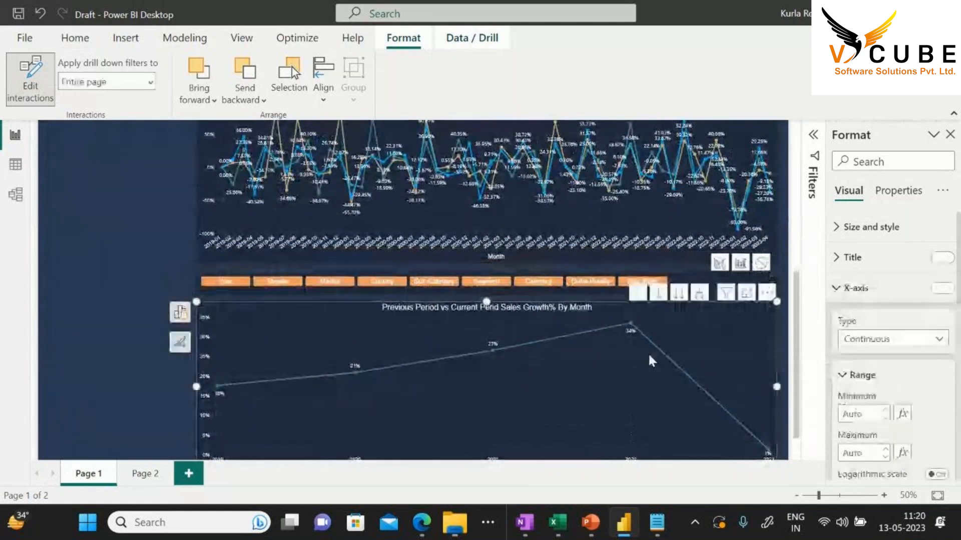
pyautogui.scroll(5, 770, 303)
pyautogui.scroll(3, 777, 289)
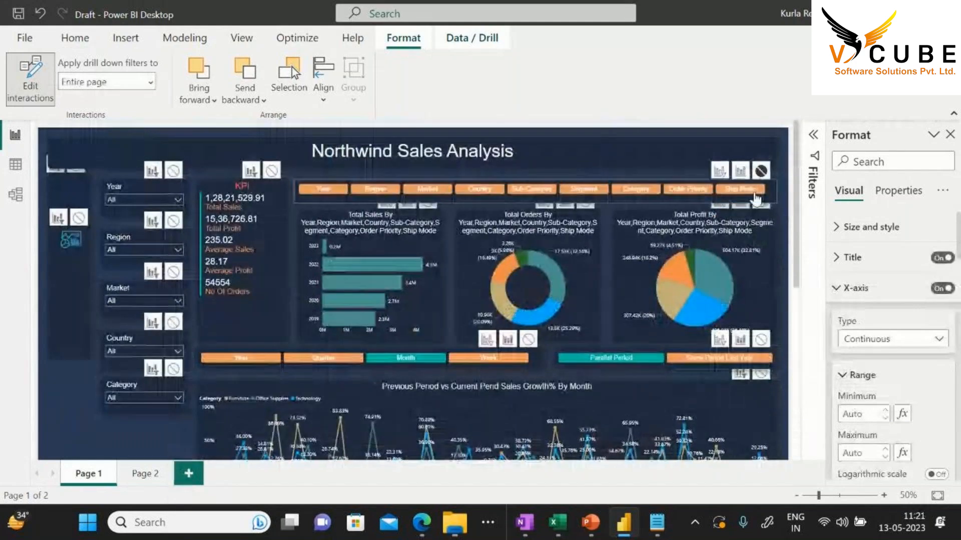
pyautogui.click(773, 191)
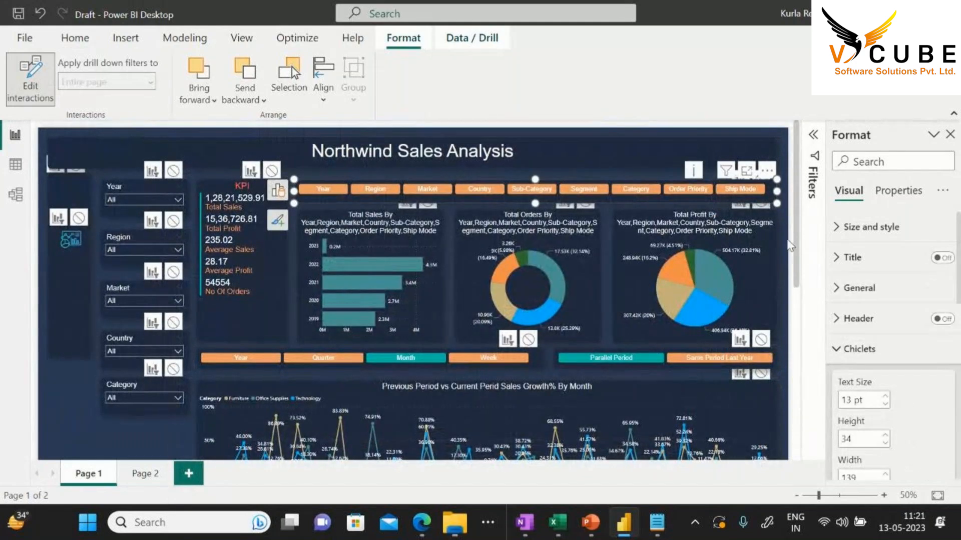
pyautogui.scroll(-5, 790, 265)
pyautogui.scroll(5, 790, 266)
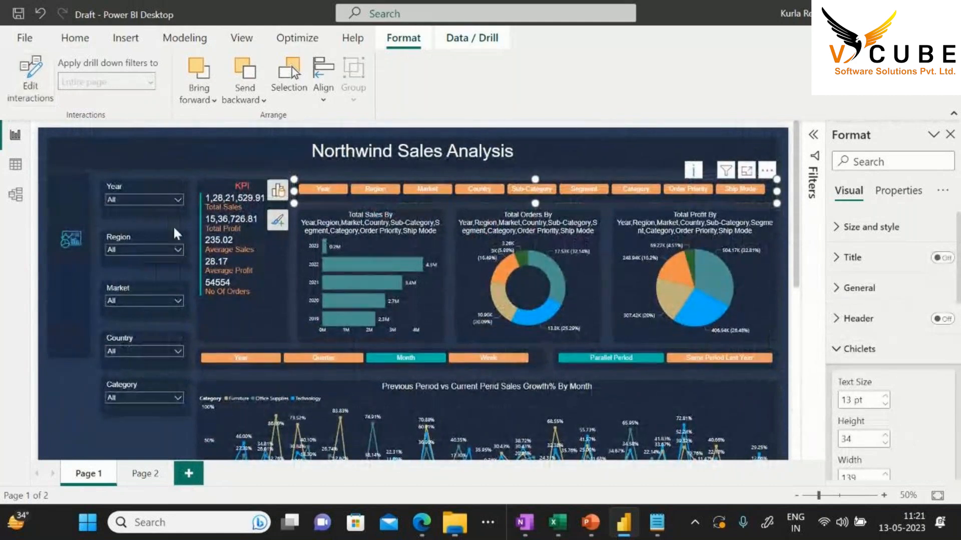
# Try Year and Region in the field slicer above the Total Sales, Orders and Profit charts, and leave Market selected
pyautogui.click(345, 180)
pyautogui.click(344, 188)
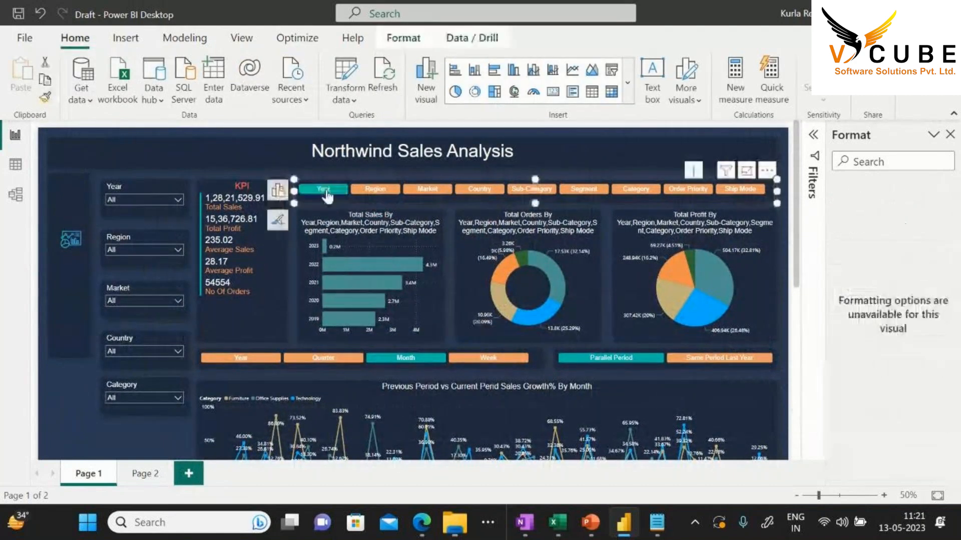
pyautogui.click(360, 191)
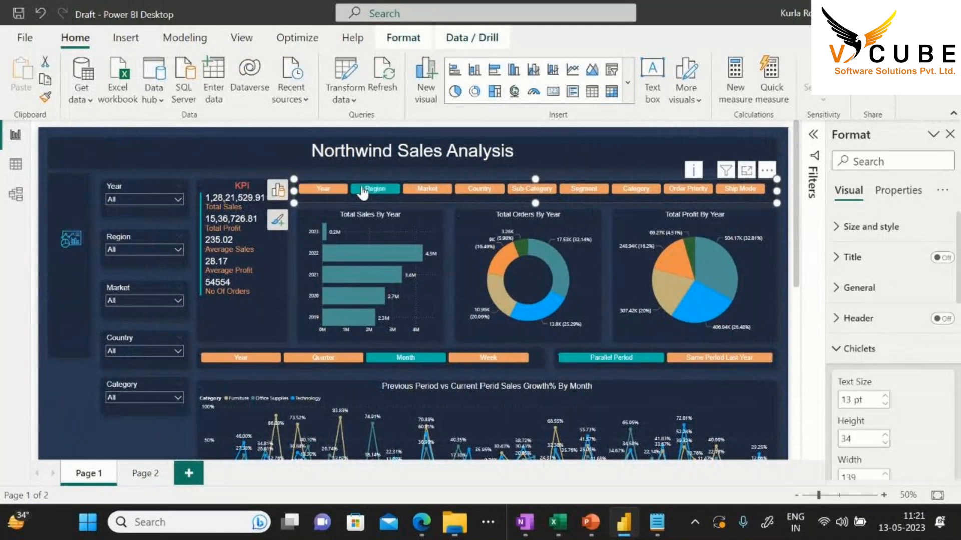
pyautogui.click(425, 193)
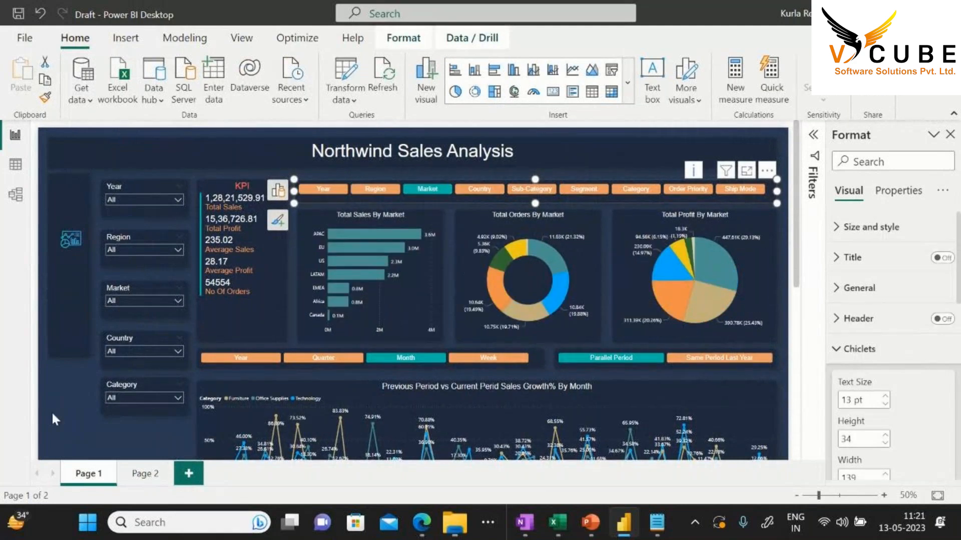
pyautogui.click(58, 396)
pyautogui.scroll(-1, 83, 411)
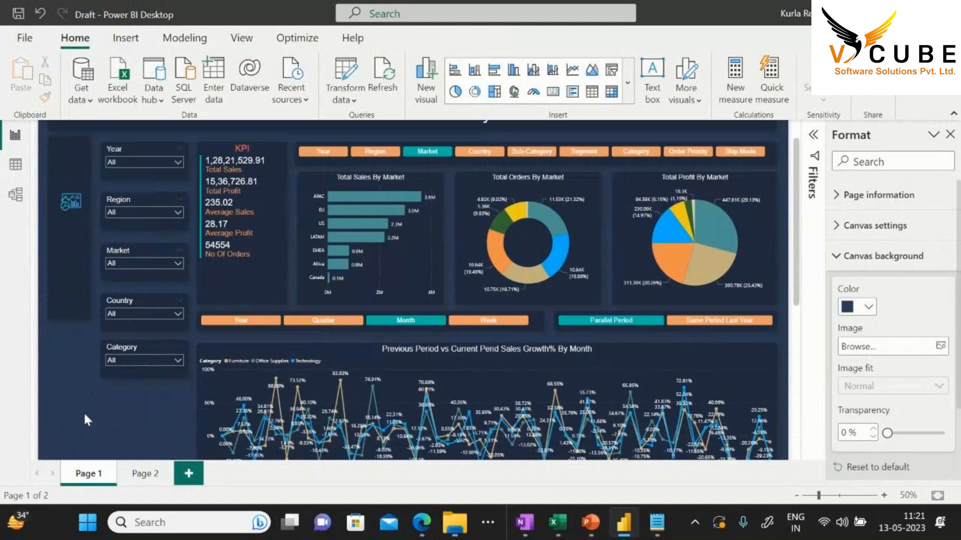
pyautogui.scroll(-2, 84, 415)
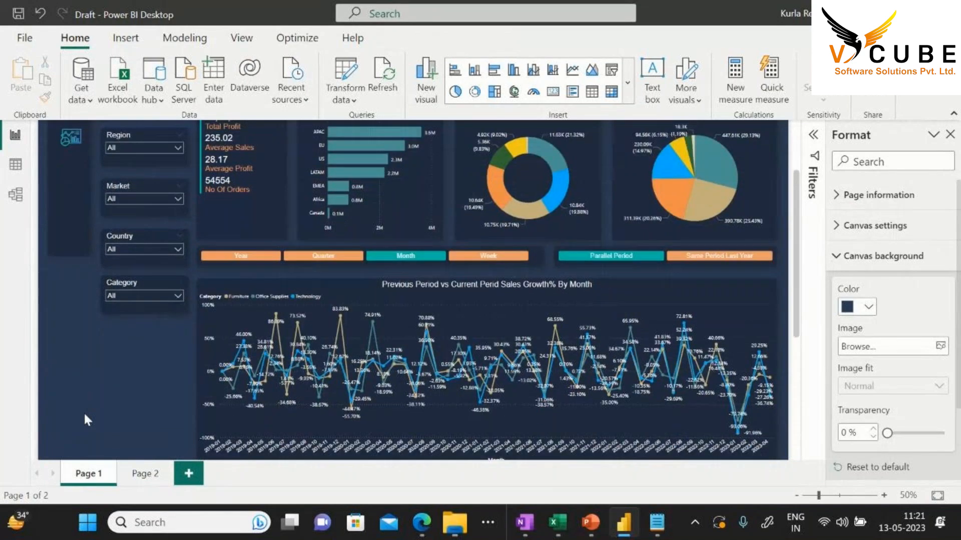
pyautogui.scroll(3, 83, 412)
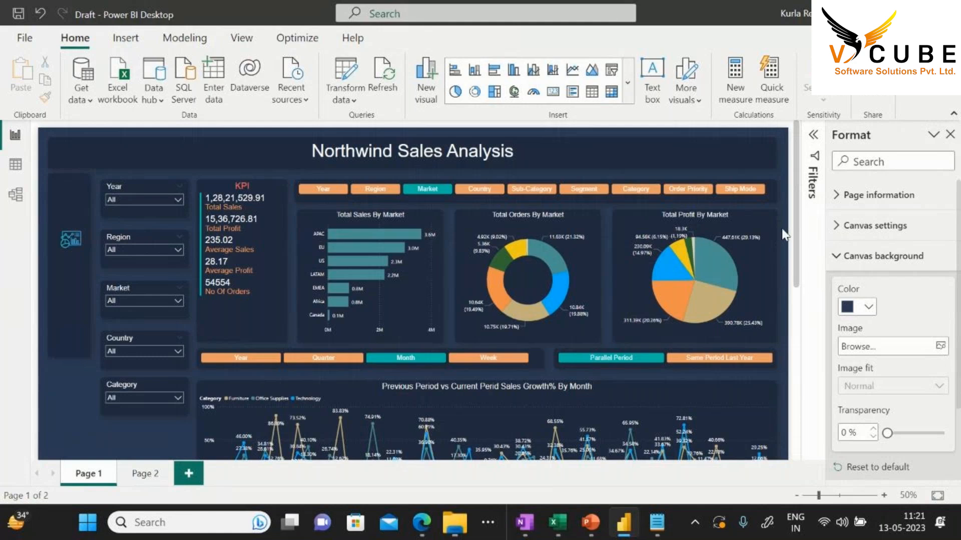
# Group the KPI card, both field slicers, the two period slicers, the Sales, Orders and Profit charts and both growth line charts
pyautogui.click(227, 192)
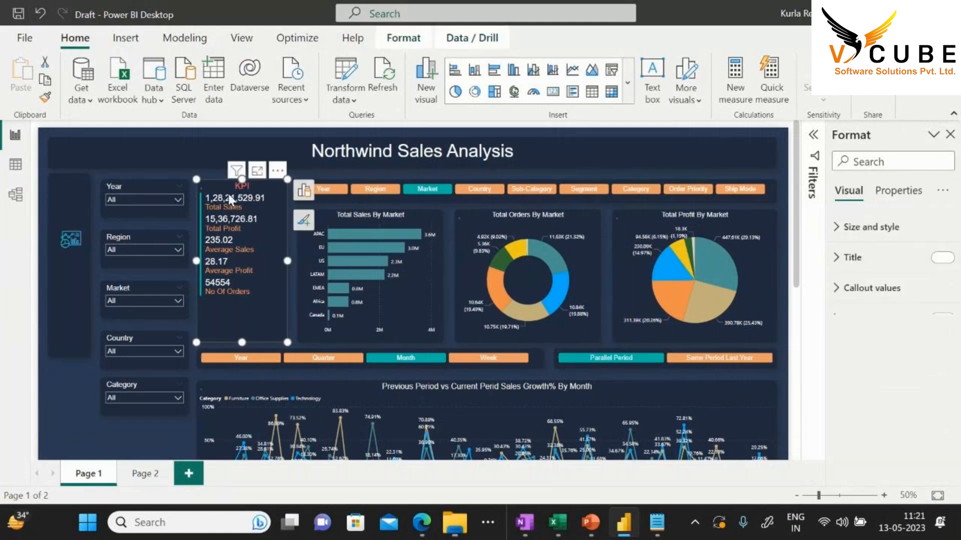
pyautogui.keyDown('ctrl'); pyautogui.click(774, 189); pyautogui.keyUp('ctrl')
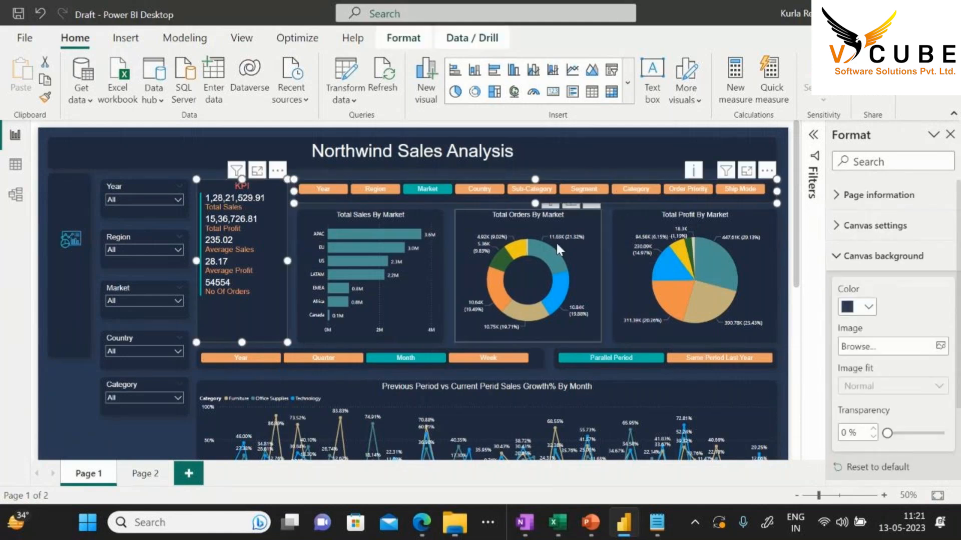
pyautogui.keyDown('ctrl'); pyautogui.click(438, 212); pyautogui.keyUp('ctrl')
pyautogui.keyDown('ctrl'); pyautogui.click(505, 215); pyautogui.keyUp('ctrl')
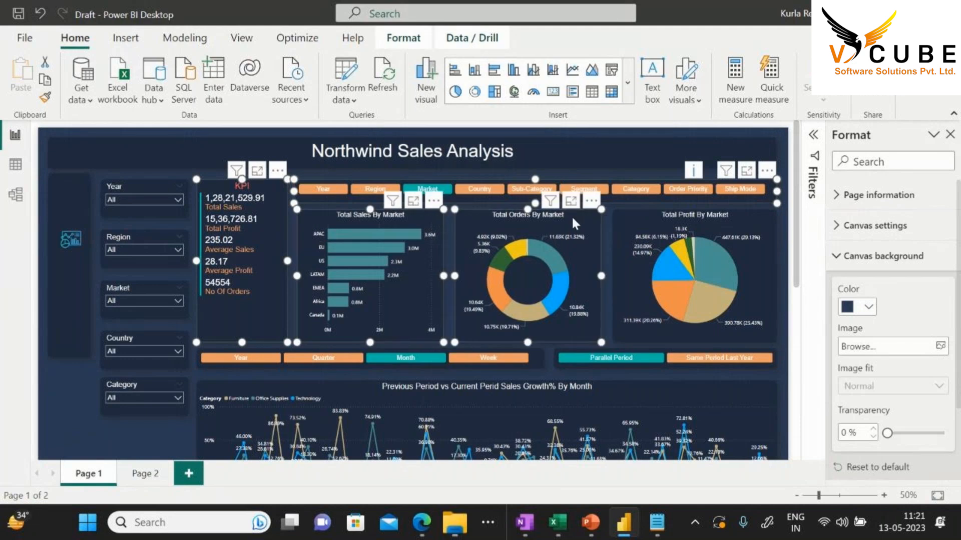
pyautogui.keyDown('ctrl'); pyautogui.click(700, 233); pyautogui.keyUp('ctrl')
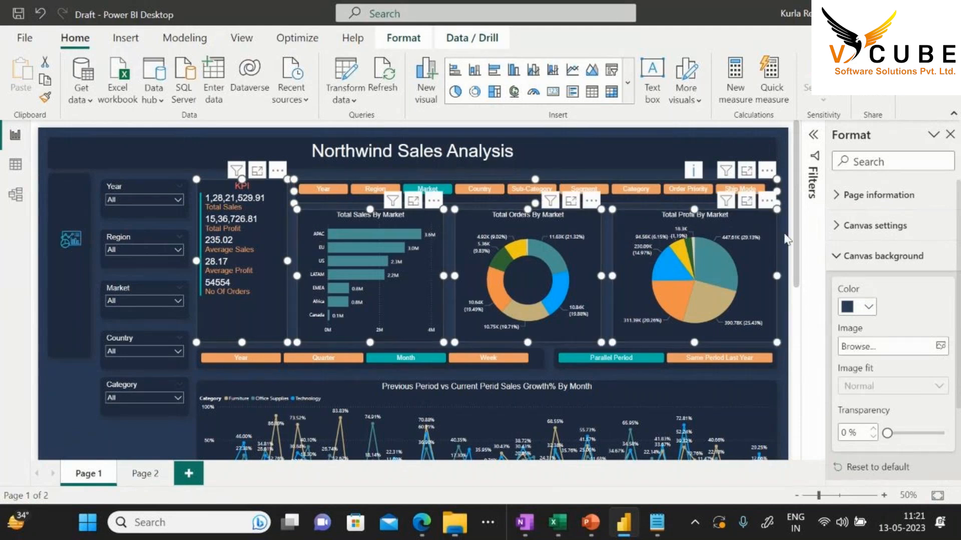
pyautogui.scroll(-5, 787, 241)
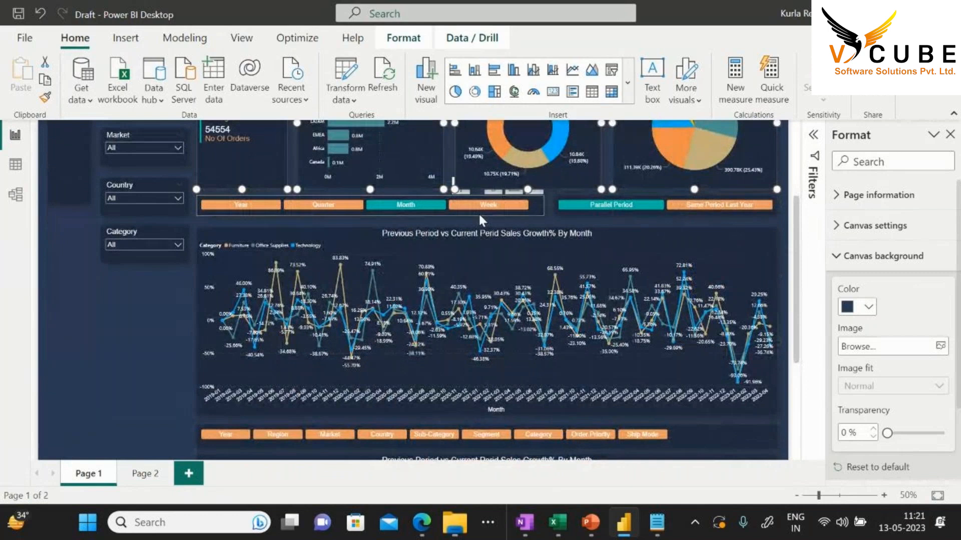
pyautogui.keyDown('ctrl'); pyautogui.click(479, 212); pyautogui.keyUp('ctrl')
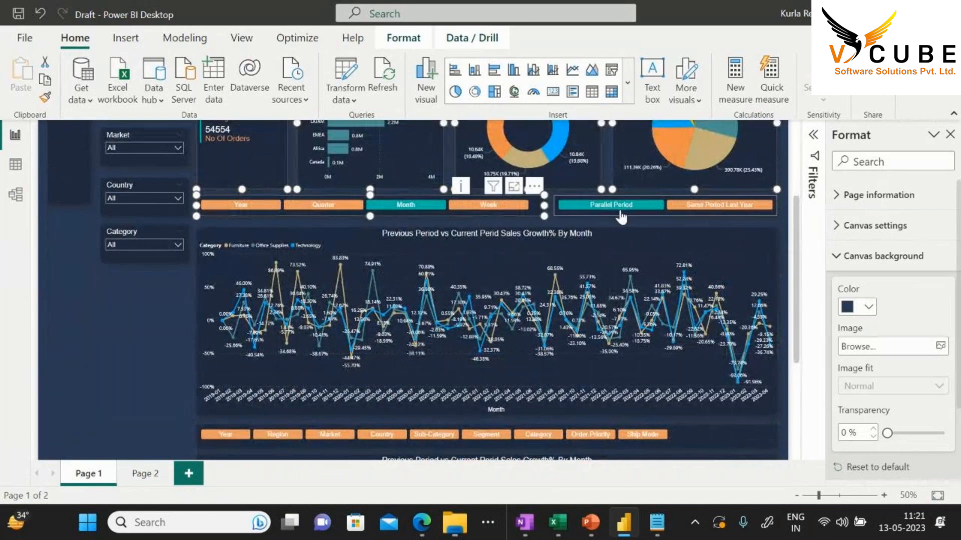
pyautogui.keyDown('ctrl'); pyautogui.click(775, 214); pyautogui.keyUp('ctrl')
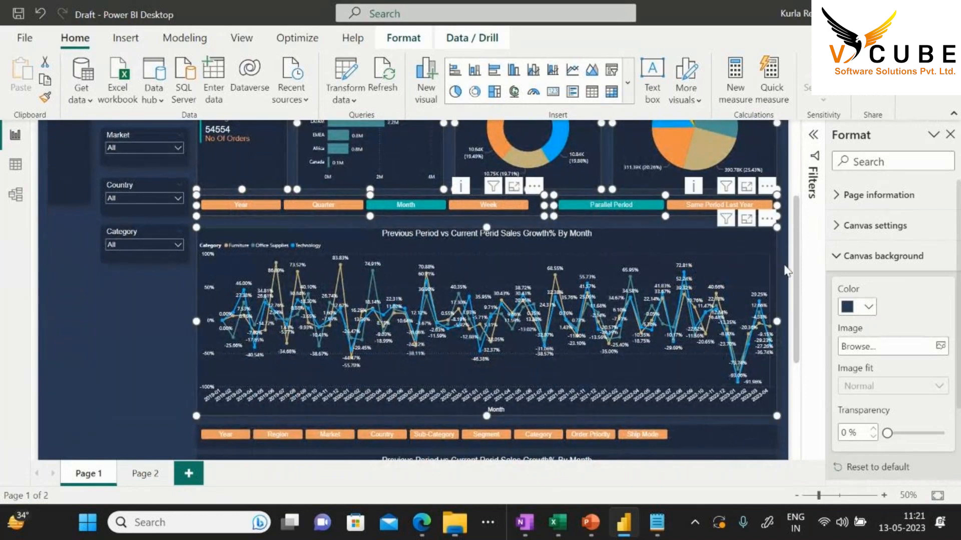
pyautogui.scroll(-6, 764, 270)
pyautogui.keyDown('ctrl'); pyautogui.click(695, 237); pyautogui.keyUp('ctrl')
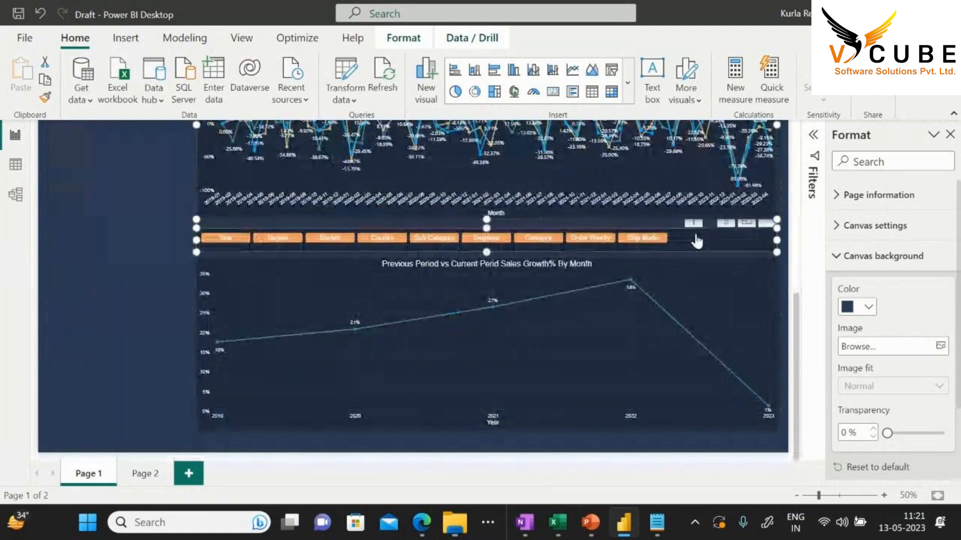
pyautogui.keyDown('ctrl'); pyautogui.click(744, 267); pyautogui.keyUp('ctrl')
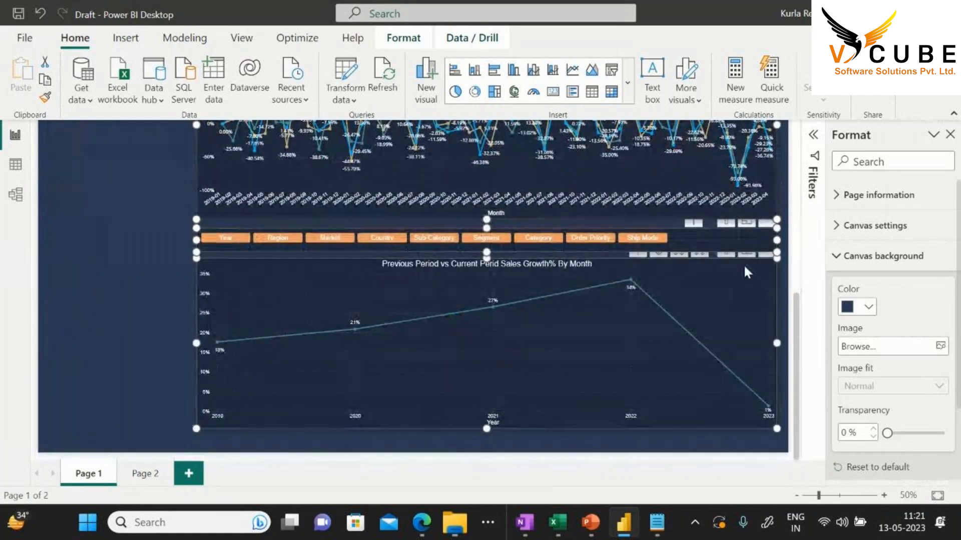
pyautogui.rightClick(745, 269)
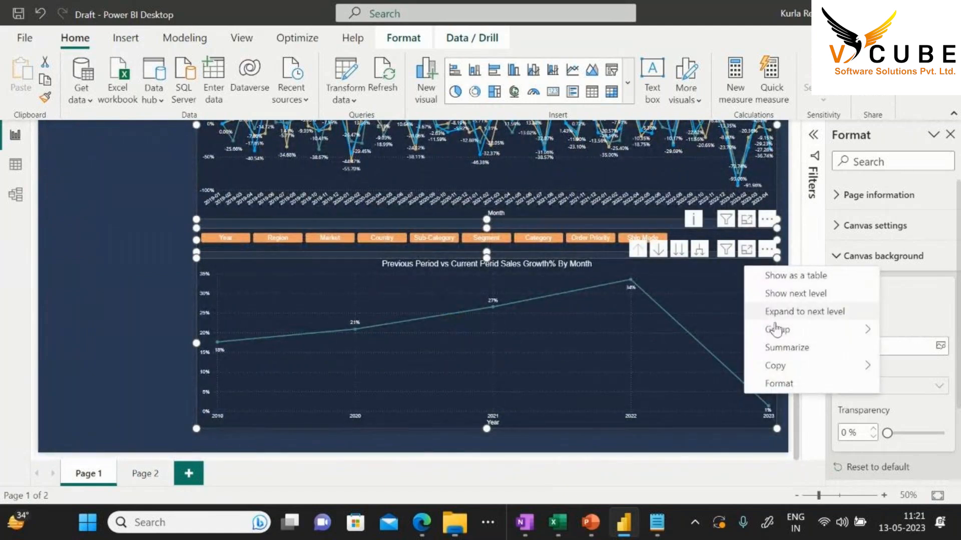
pyautogui.moveTo(781, 331)
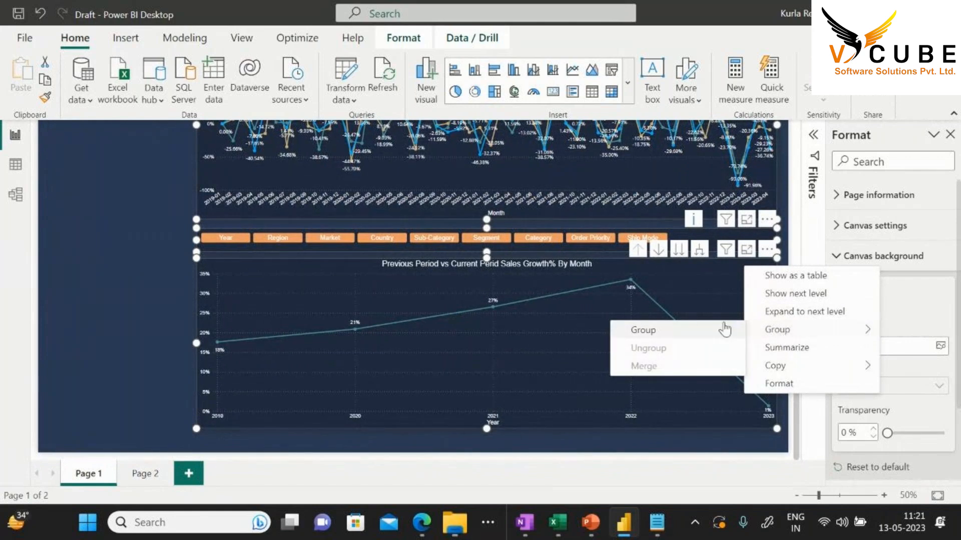
pyautogui.click(641, 328)
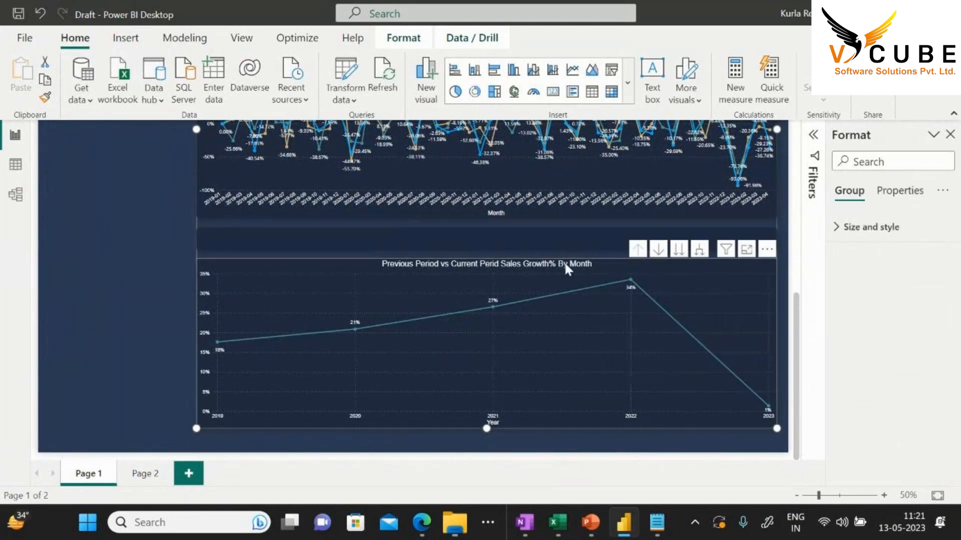
# Show the report's layer order and rename the new visual group as Dashboard
pyautogui.scroll(10, 795, 310)
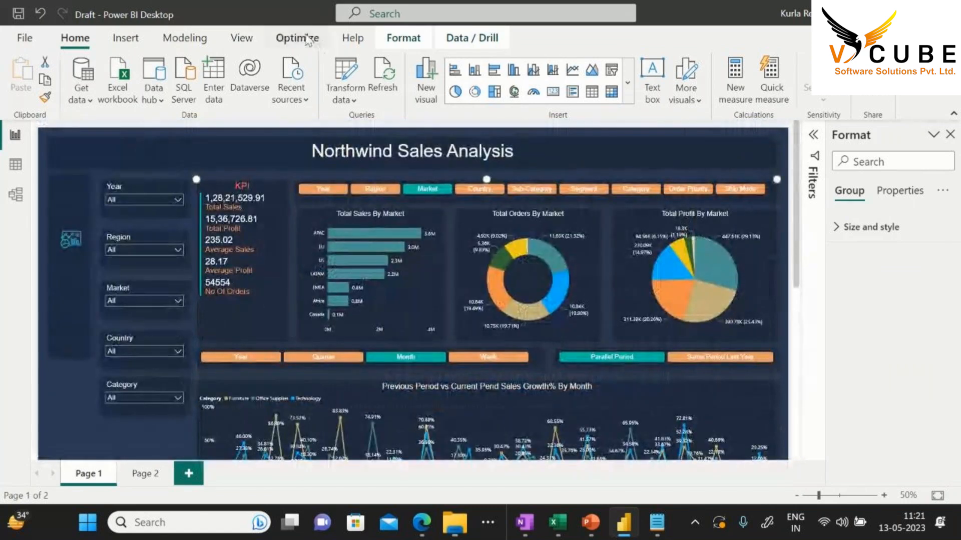
pyautogui.click(243, 38)
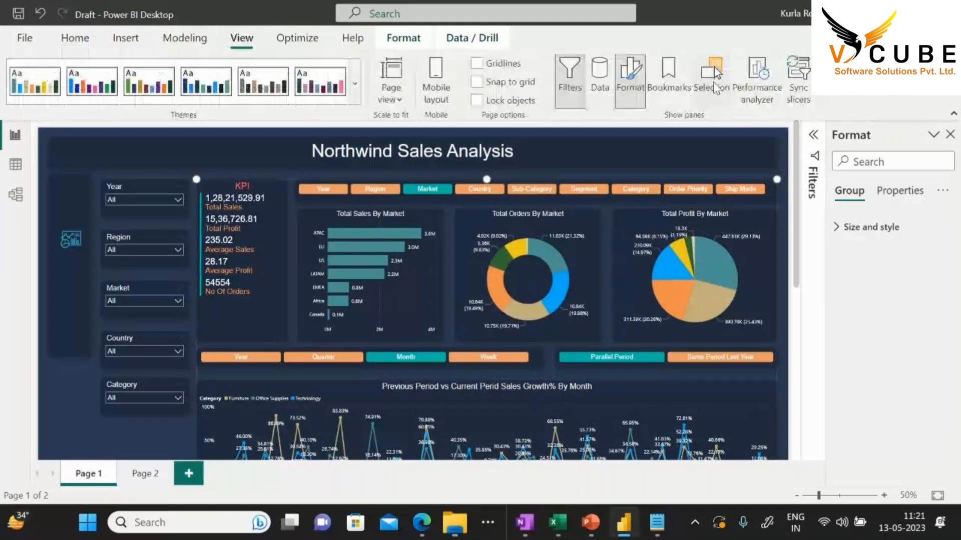
pyautogui.click(713, 67)
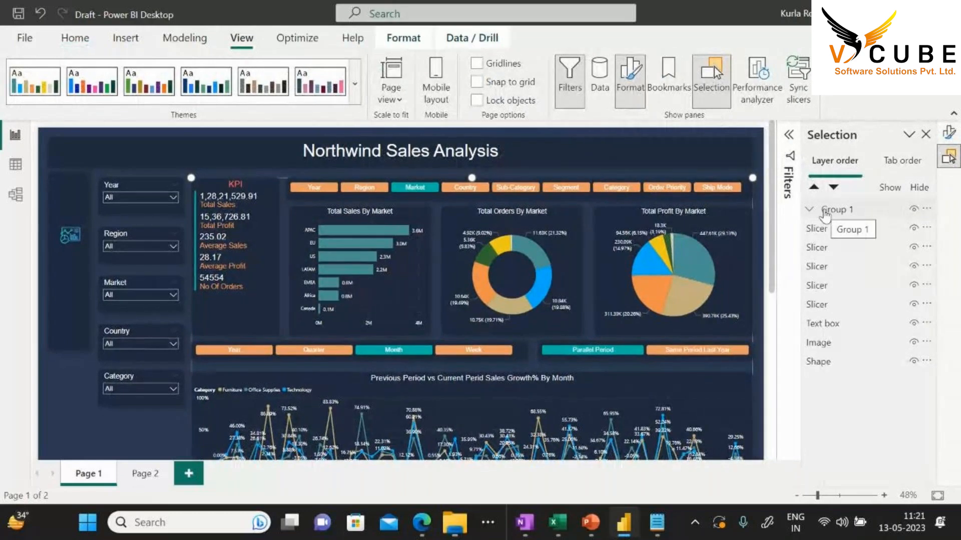
pyautogui.click(829, 212)
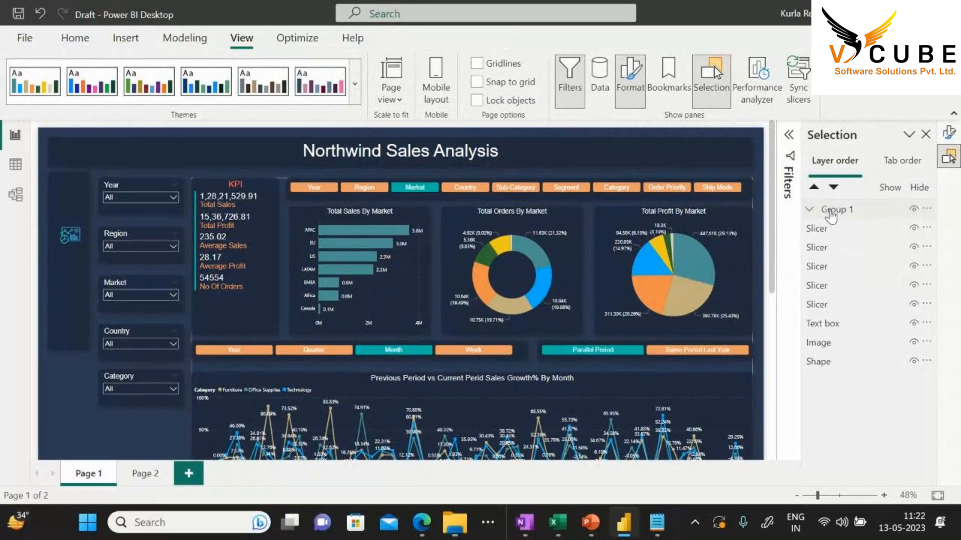
pyautogui.doubleClick(829, 213)
pyautogui.write('Dashboard')
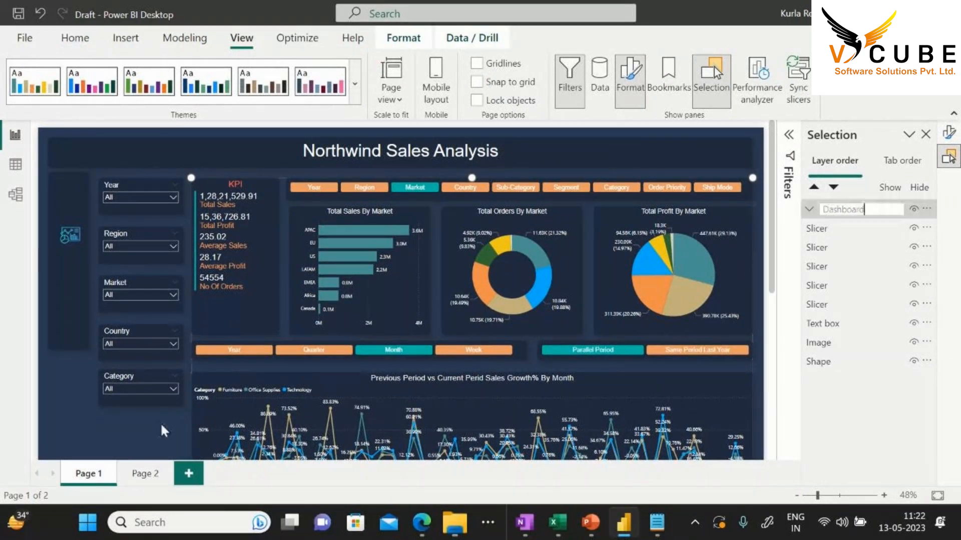
pyautogui.click(163, 430)
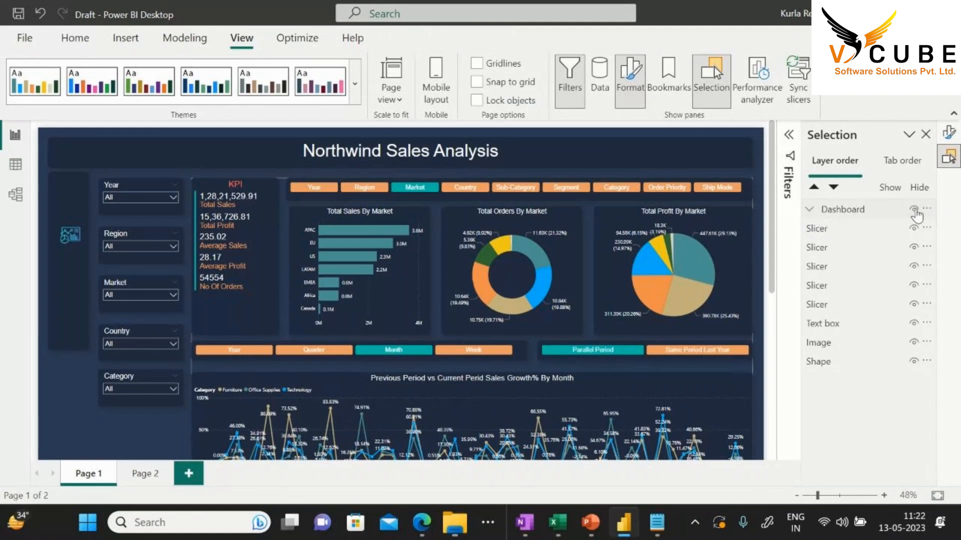
# Hide and show the Dashboard group to check which visuals it controls, leaving it shown
pyautogui.click(913, 209)
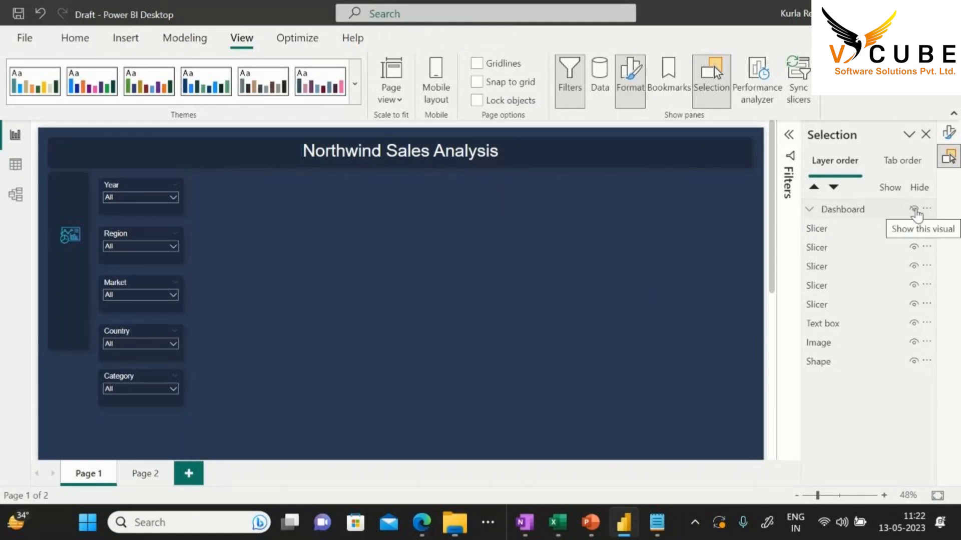
pyautogui.scroll(-5, 638, 326)
pyautogui.scroll(5, 640, 328)
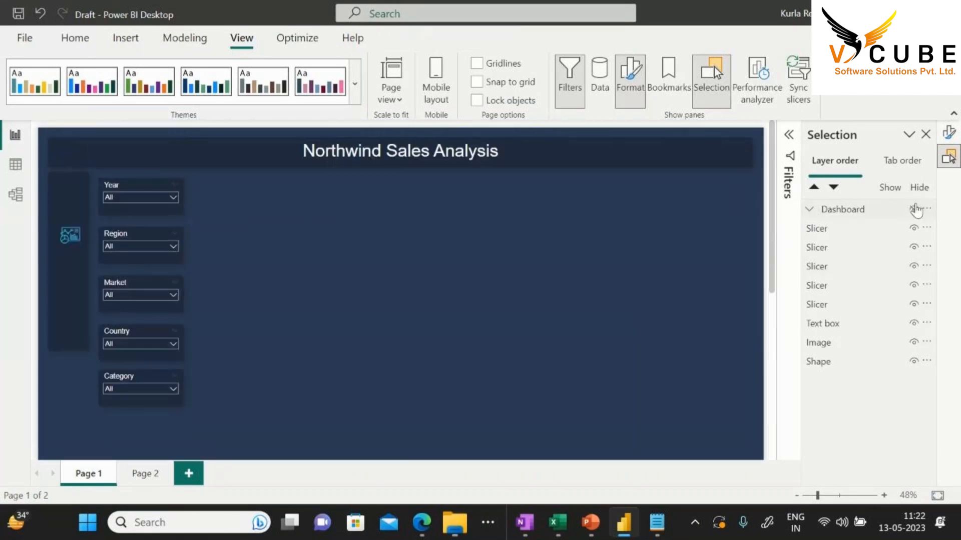
pyautogui.click(915, 209)
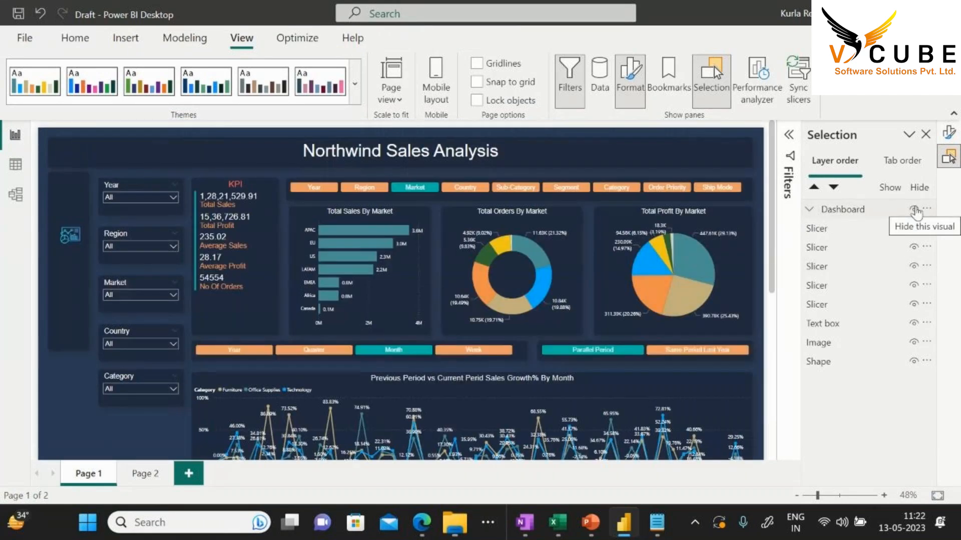
pyautogui.click(914, 209)
pyautogui.click(914, 209)
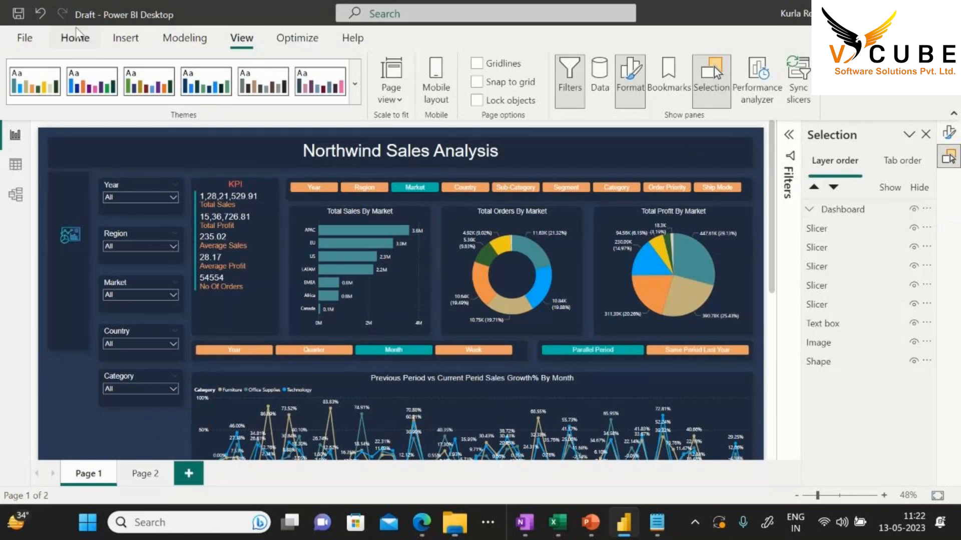
# Insert a table visual and place it over the KPI card, aligned with the Dashboard group's upper corner beside the slicers
pyautogui.click(80, 42)
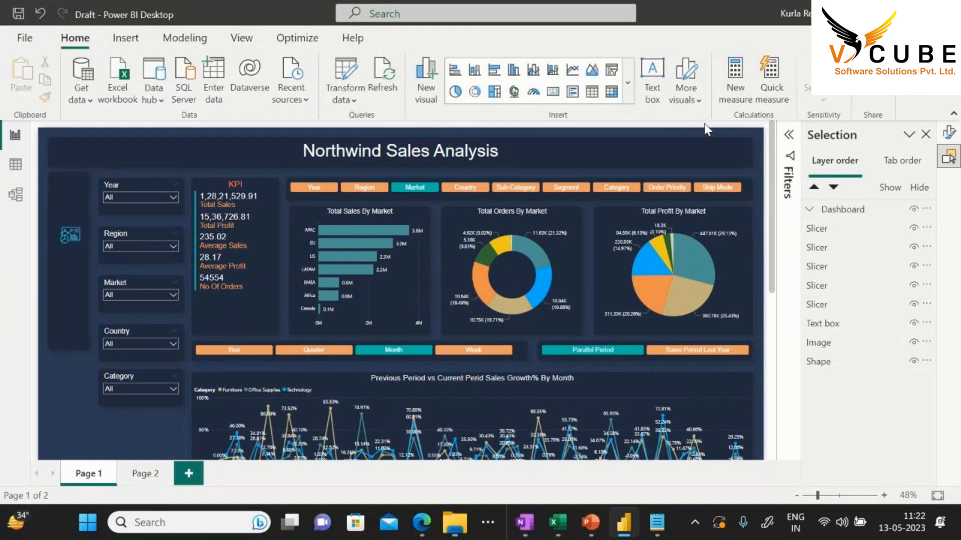
pyautogui.click(593, 92)
pyautogui.moveTo(630, 214); pyautogui.dragTo(221, 215)
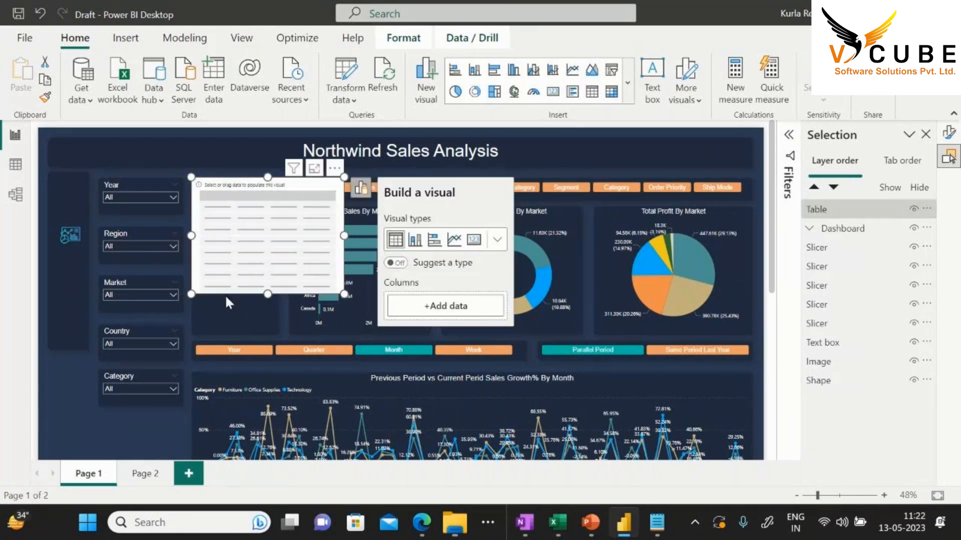
# Try to copy the Dashboard group's formatting onto the new table with Format Painter
pyautogui.click(746, 227)
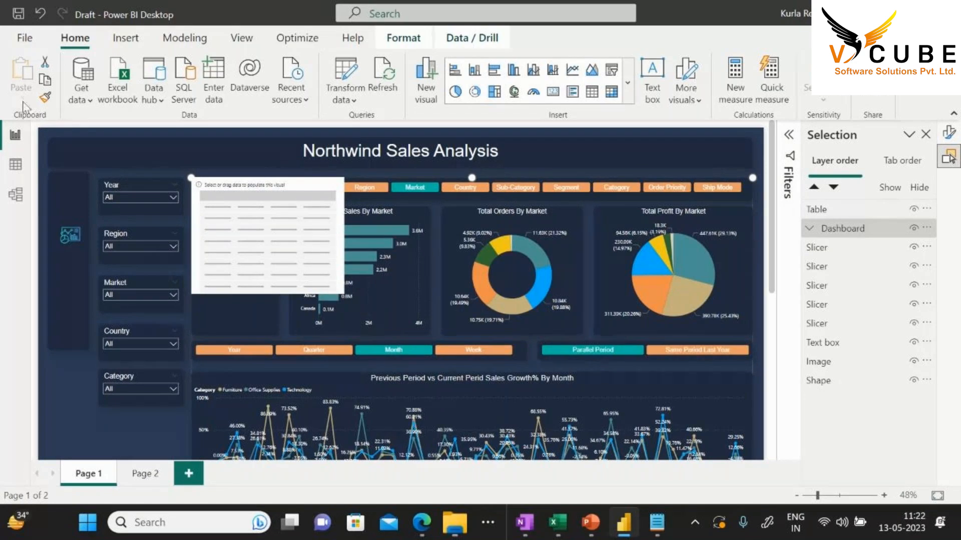
pyautogui.click(45, 98)
pyautogui.click(276, 228)
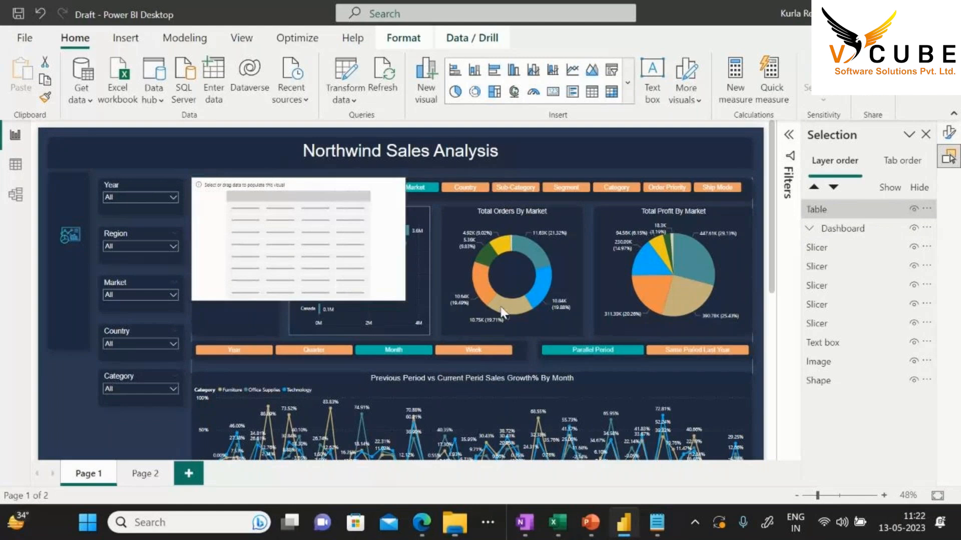
# Enlarge the empty table to cover the whole Dashboard group area, down to the lower edge of the yearly growth chart
pyautogui.moveTo(344, 293); pyautogui.dragTo(752, 359)
pyautogui.scroll(-3, 710, 330)
pyautogui.scroll(-3, 708, 330)
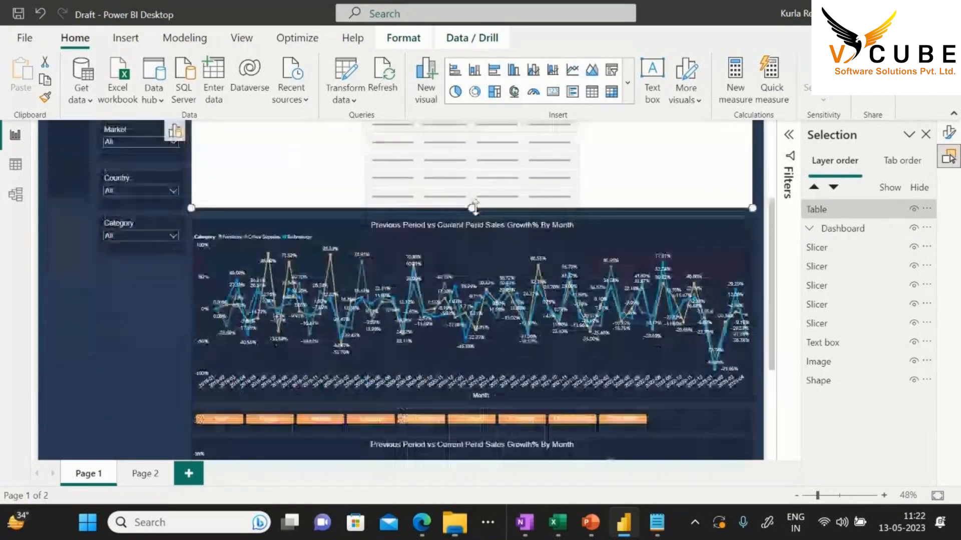
pyautogui.moveTo(471, 208); pyautogui.dragTo(471, 401)
pyautogui.scroll(-7, 462, 343)
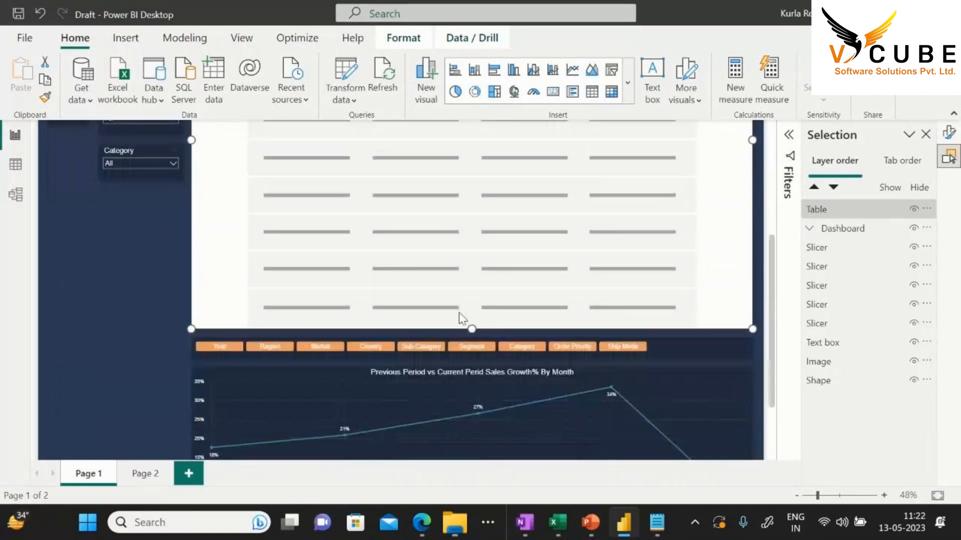
pyautogui.moveTo(475, 257); pyautogui.dragTo(498, 428)
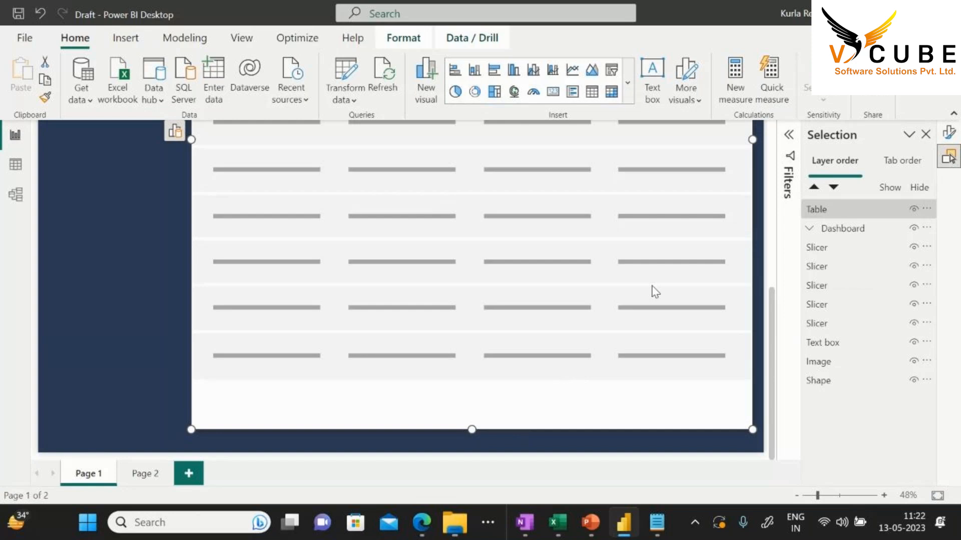
# Hide the Dashboard group so that only the table occupies the area beside the slicers
pyautogui.scroll(2, 594, 296)
pyautogui.scroll(2, 594, 296)
pyautogui.click(914, 229)
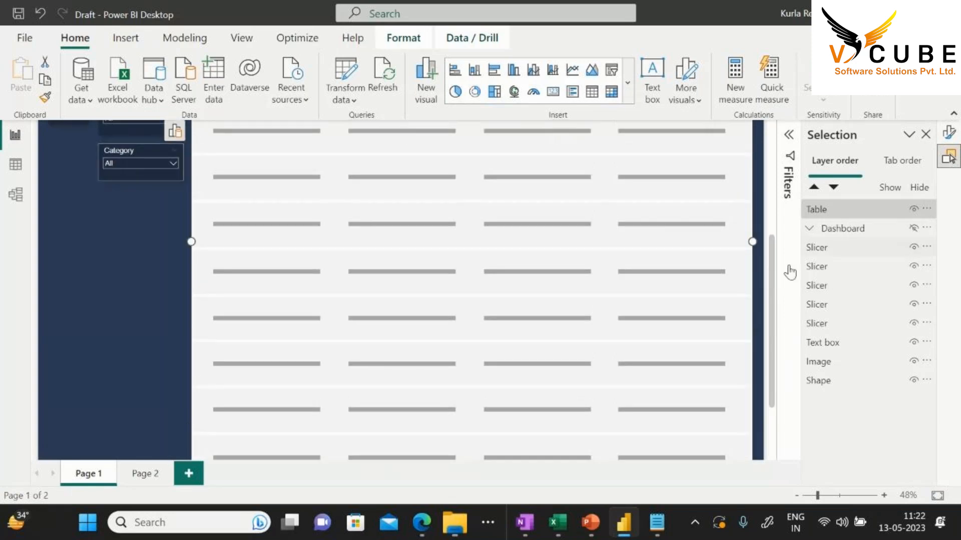
pyautogui.scroll(5, 516, 306)
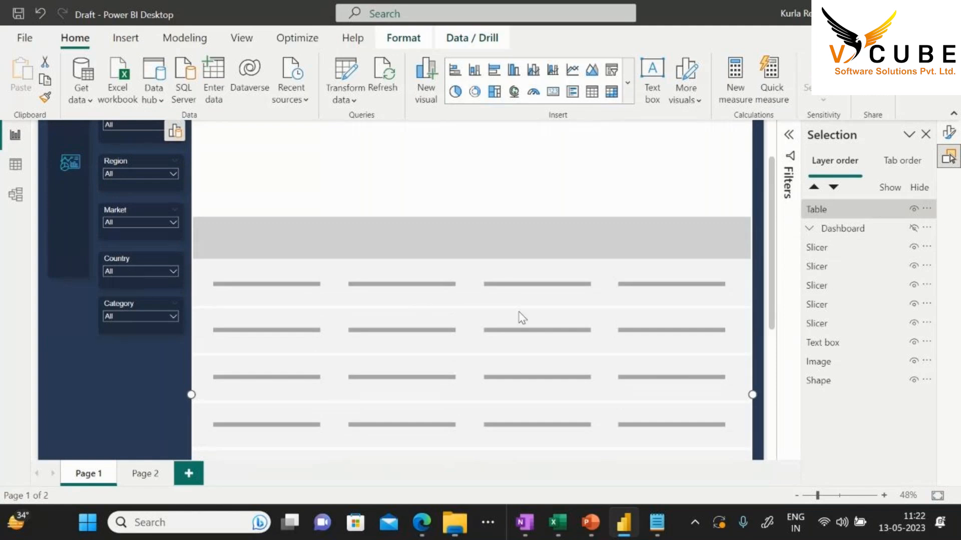
pyautogui.scroll(3, 520, 333)
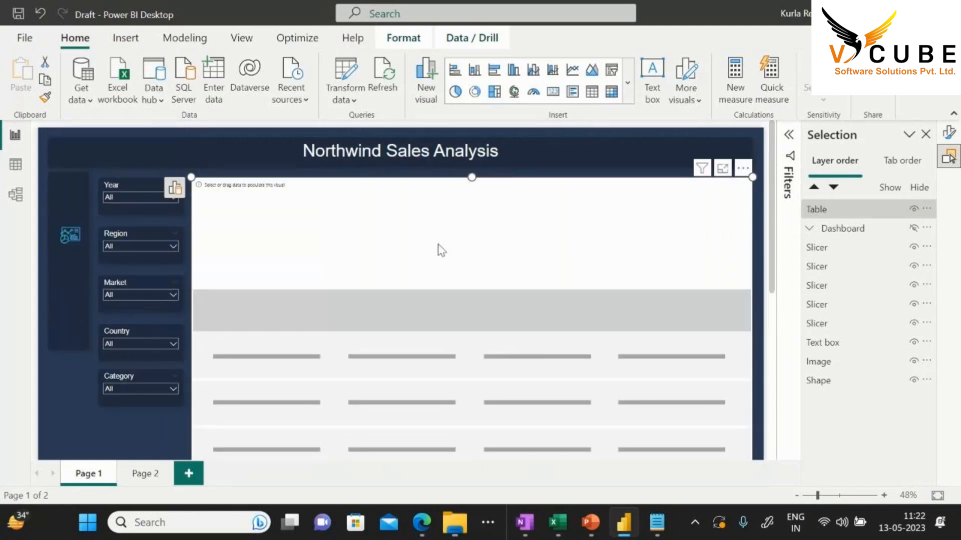
# Add YEAR from the Calendar table as the table visual's first column and set it not to be summarized
pyautogui.click(175, 188)
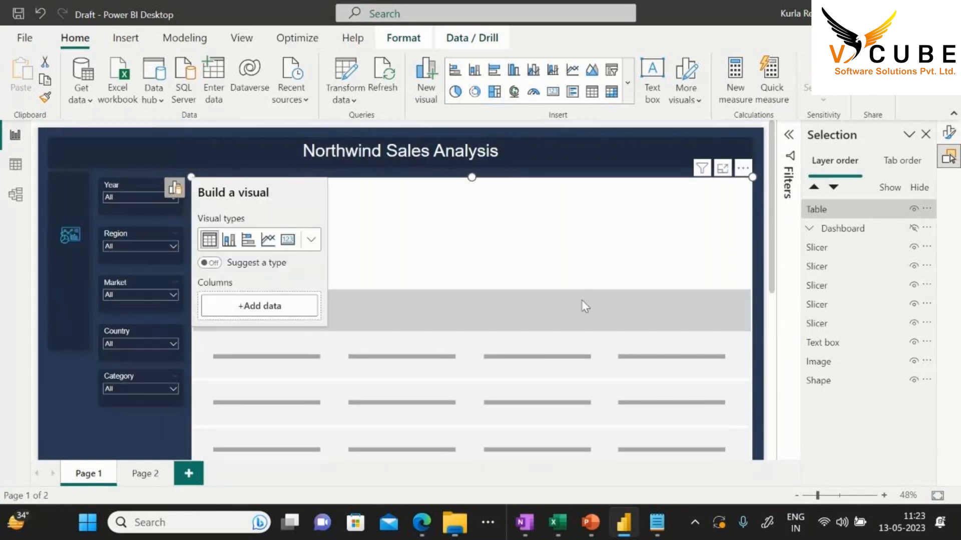
pyautogui.click(298, 306)
pyautogui.click(345, 219)
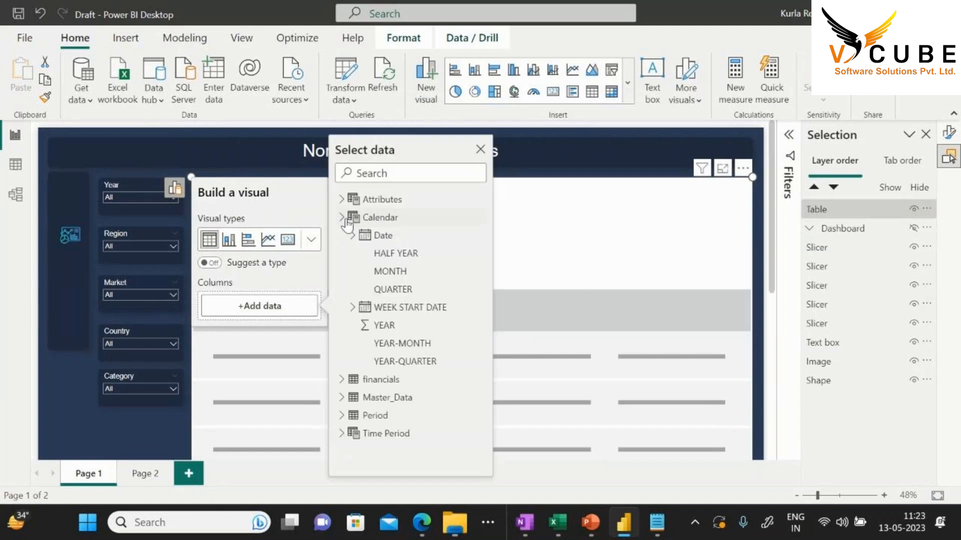
pyautogui.click(381, 327)
pyautogui.click(270, 333)
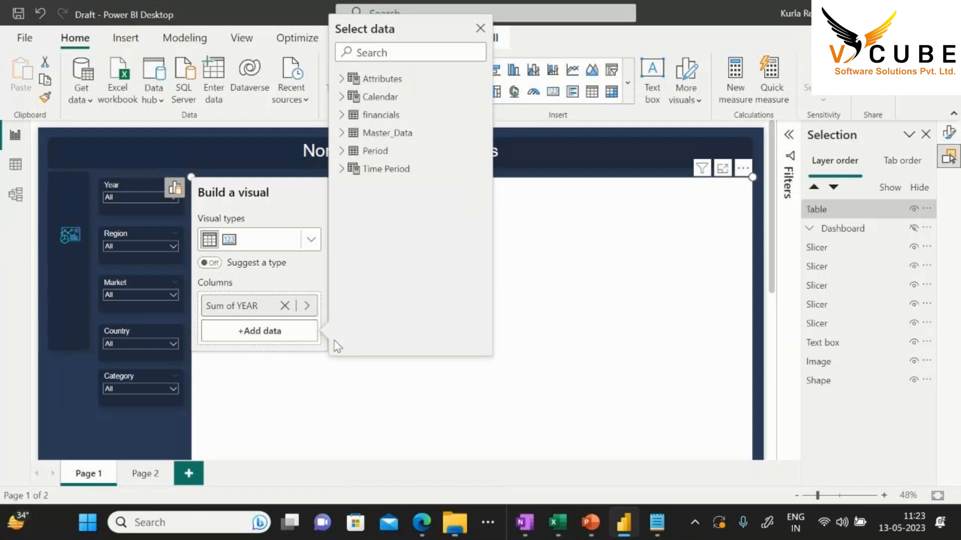
pyautogui.click(250, 304)
pyautogui.click(323, 104)
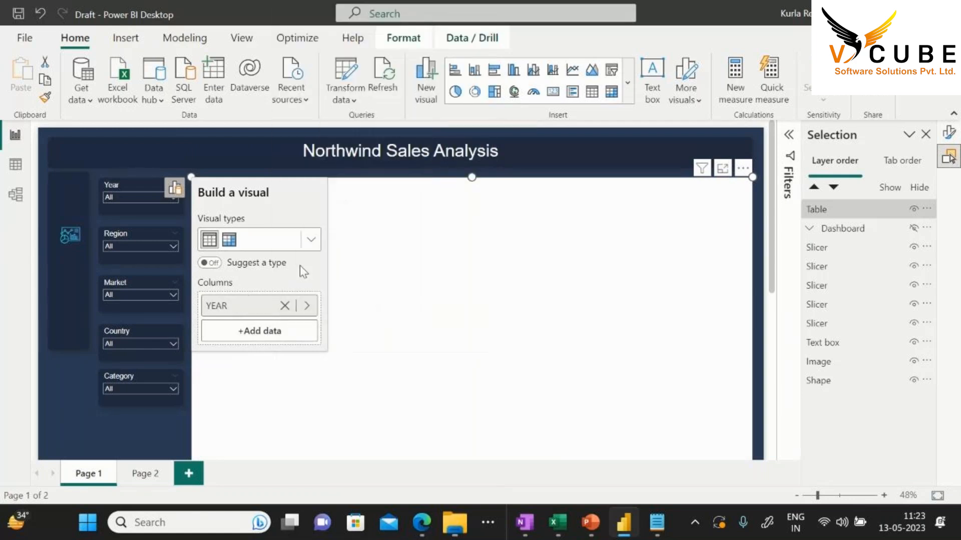
# Add YEAR-MONTH and YEAR-QUARTER from the Calendar table as further columns of the table visual
pyautogui.click(250, 333)
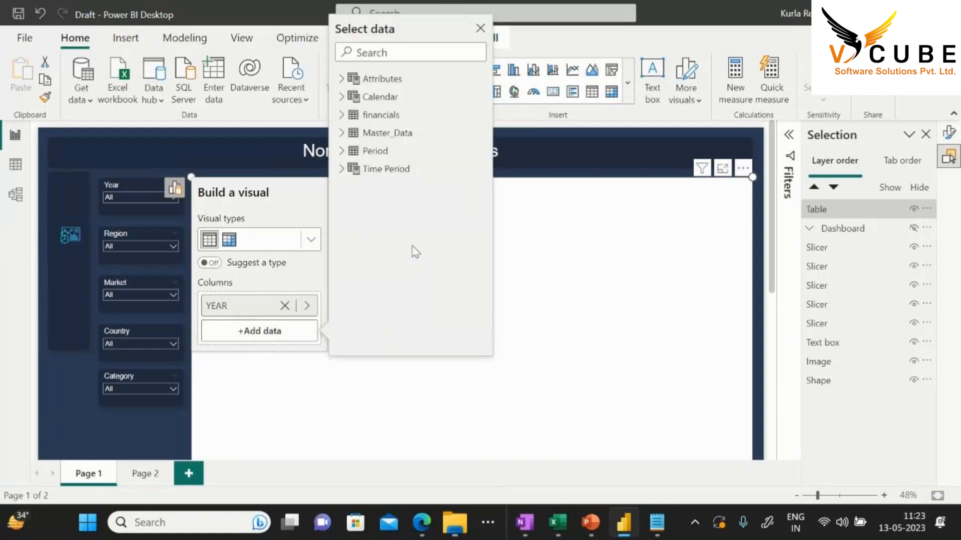
pyautogui.click(342, 97)
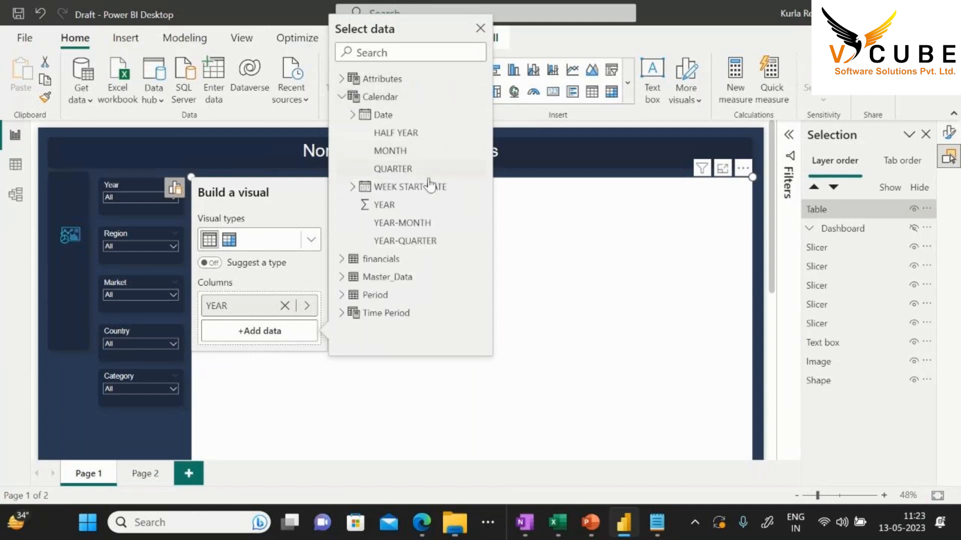
pyautogui.click(420, 221)
pyautogui.click(259, 355)
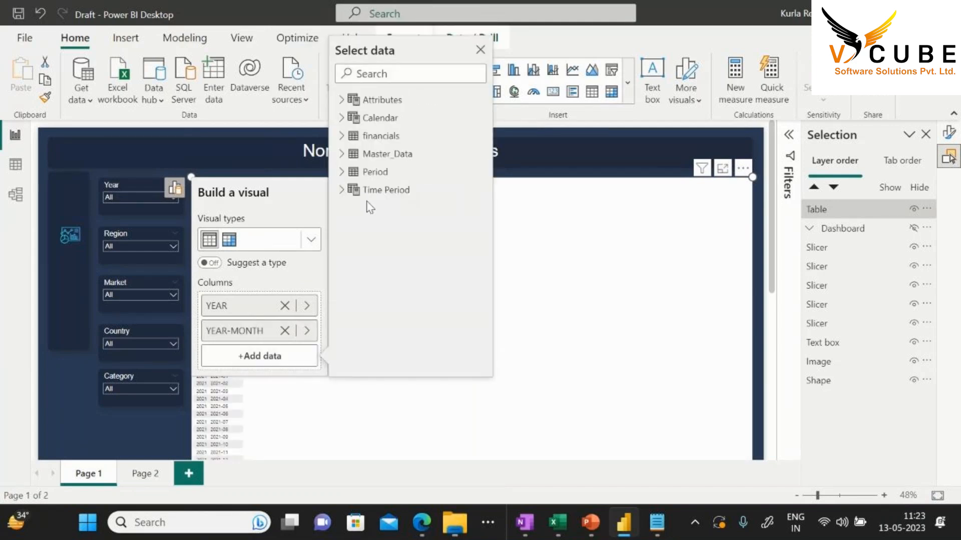
pyautogui.click(344, 100)
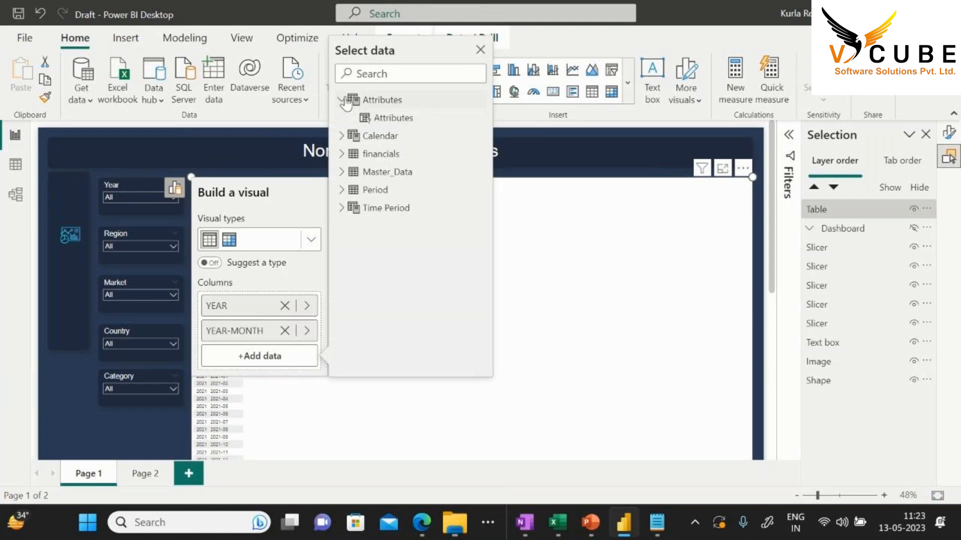
pyautogui.click(345, 101)
pyautogui.click(361, 118)
pyautogui.click(416, 262)
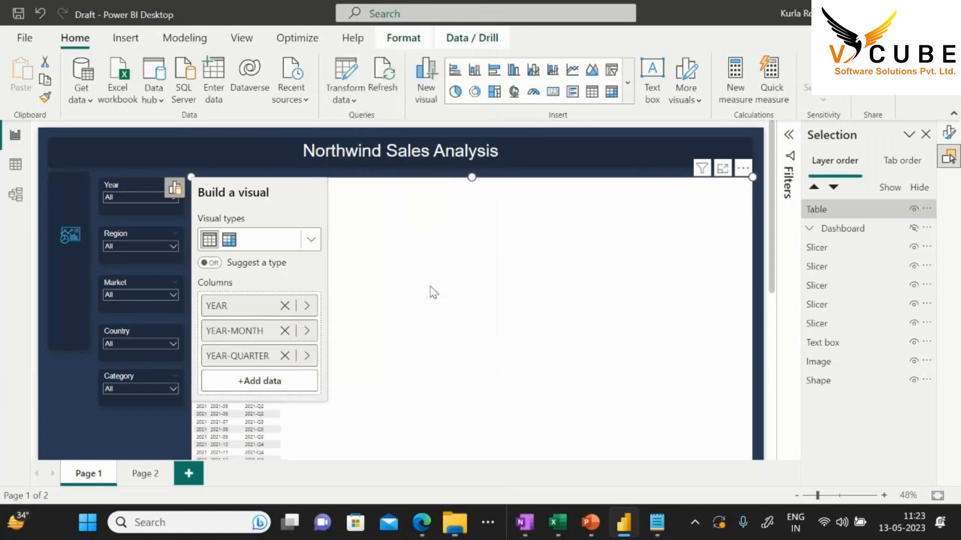
# Add WEEK START DATE from Calendar to the table visual as a plain date instead of a date hierarchy
pyautogui.click(279, 387)
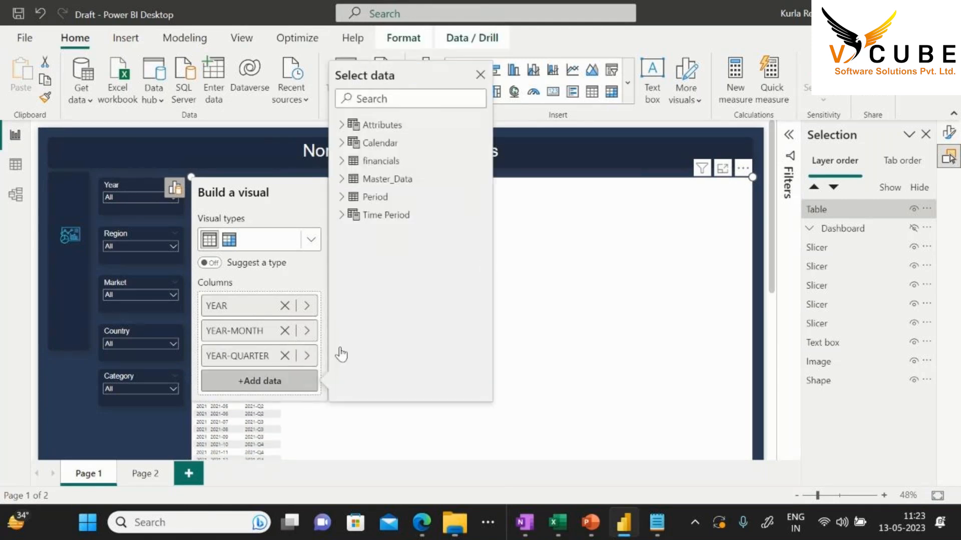
pyautogui.click(341, 143)
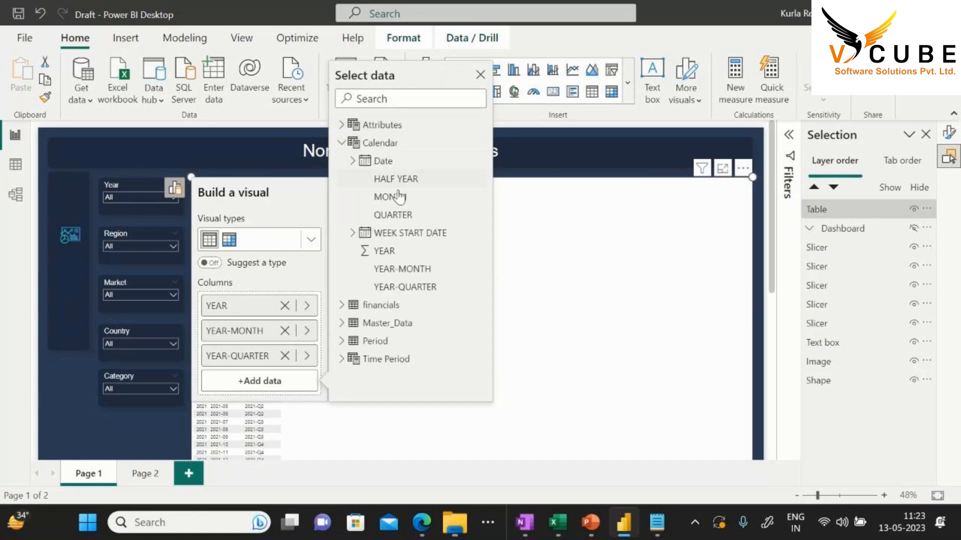
pyautogui.click(405, 233)
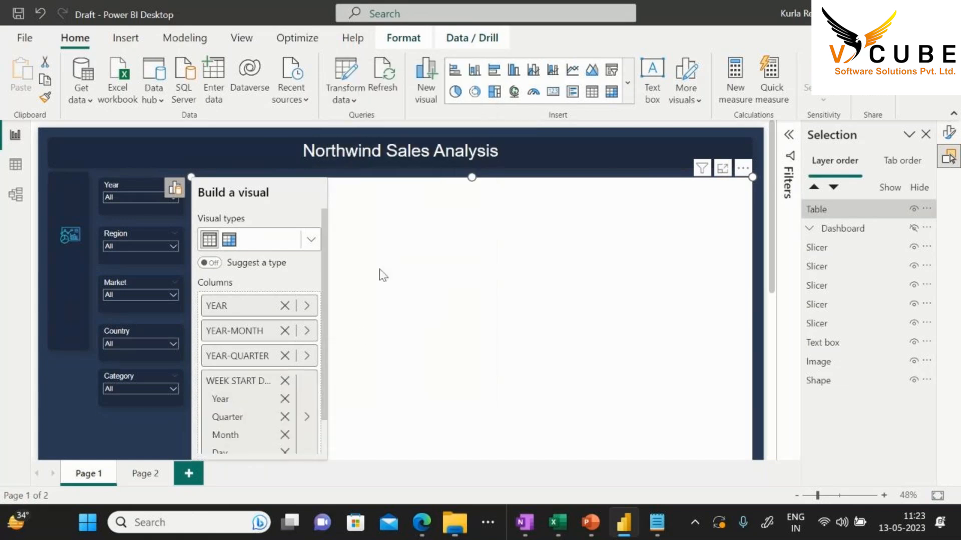
pyautogui.rightClick(235, 385)
pyautogui.click(333, 455)
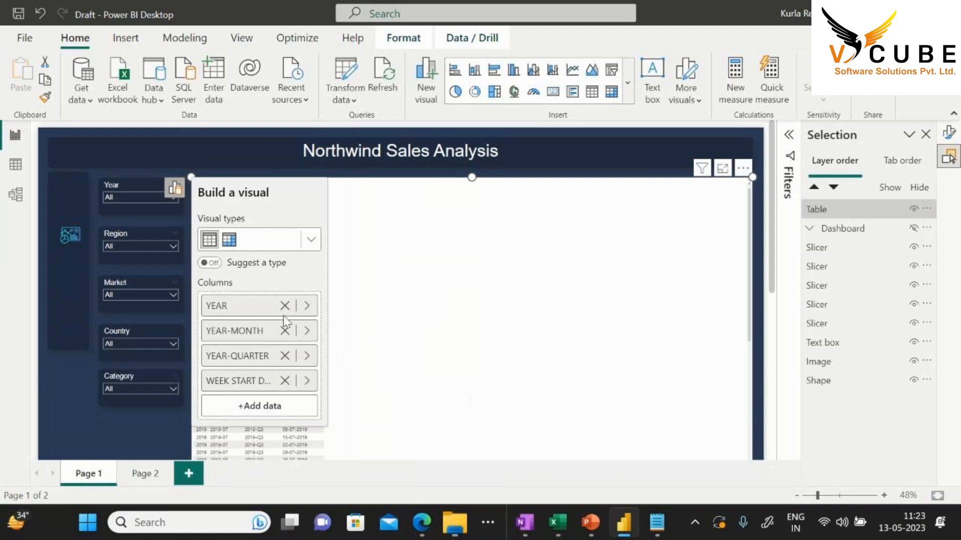
# Display the report's data fields and add Category from Master_Data to the table visual
pyautogui.click(259, 406)
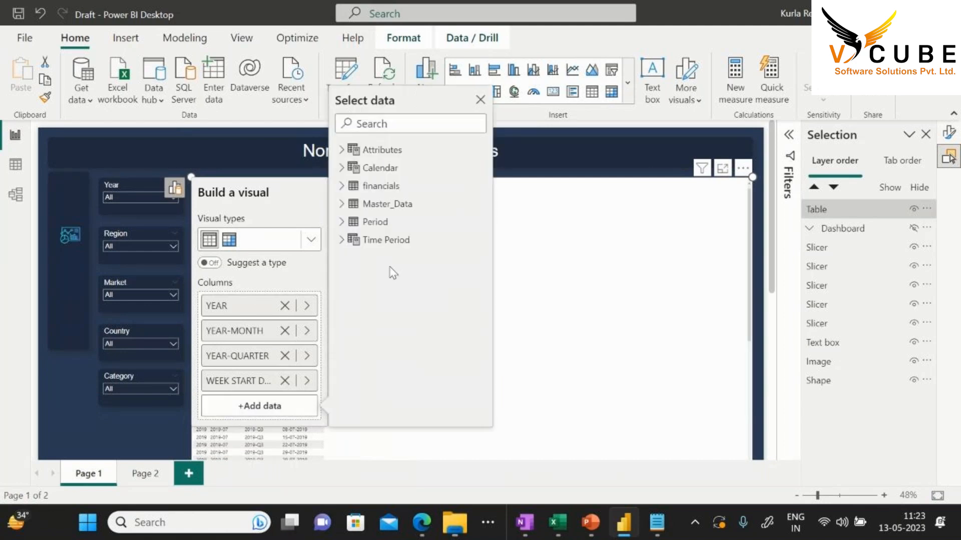
pyautogui.click(342, 204)
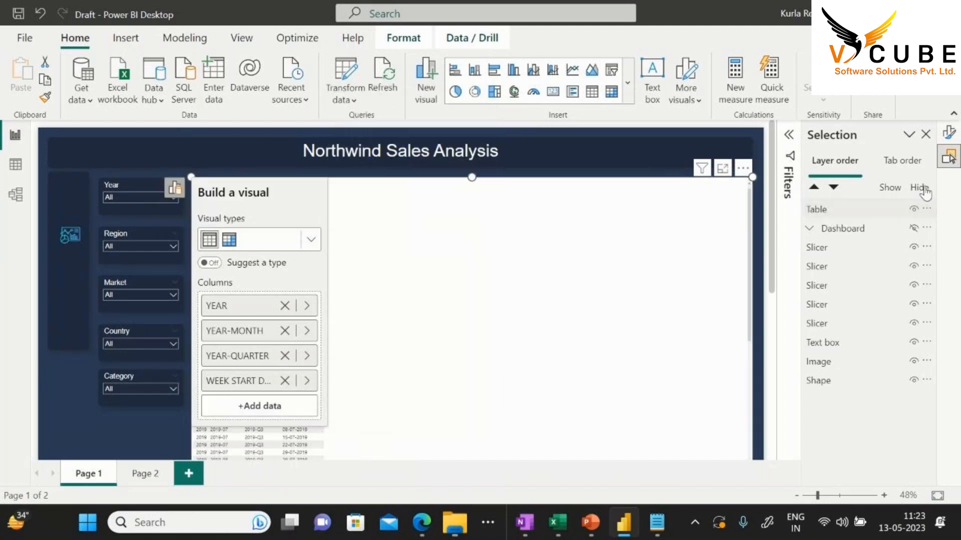
pyautogui.click(244, 40)
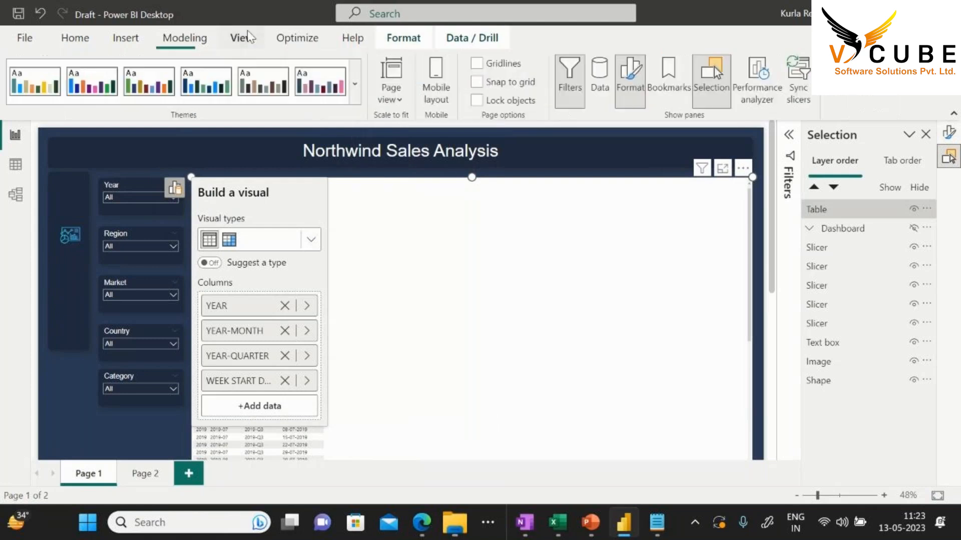
pyautogui.click(594, 89)
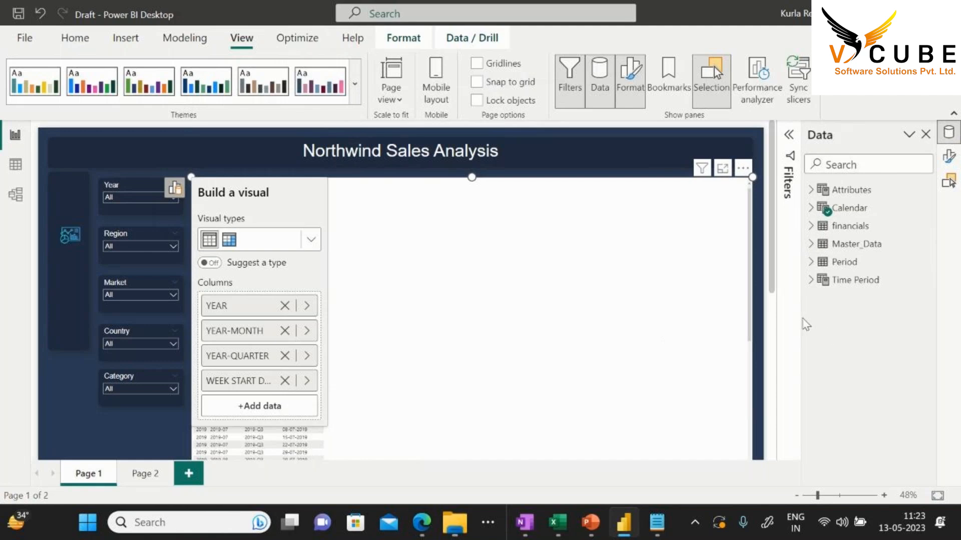
pyautogui.click(811, 244)
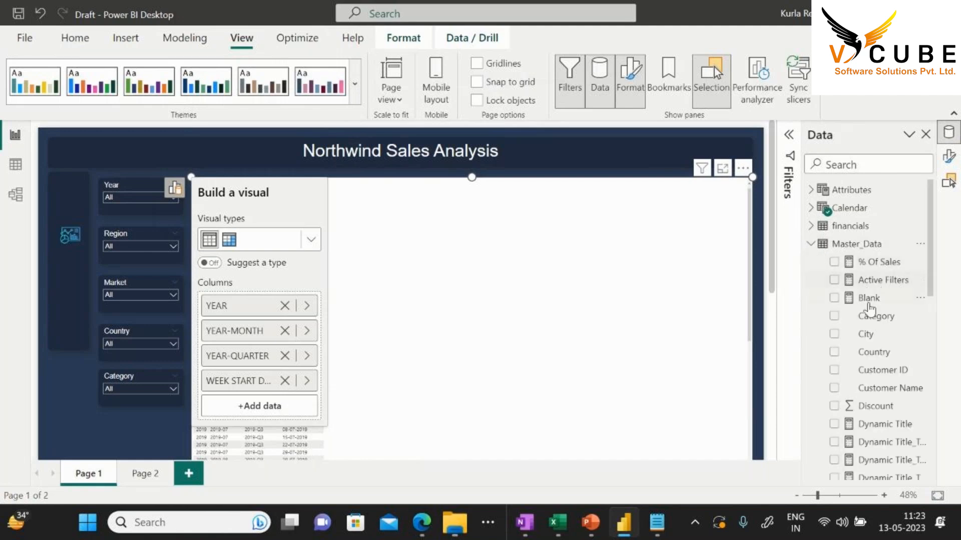
pyautogui.click(836, 318)
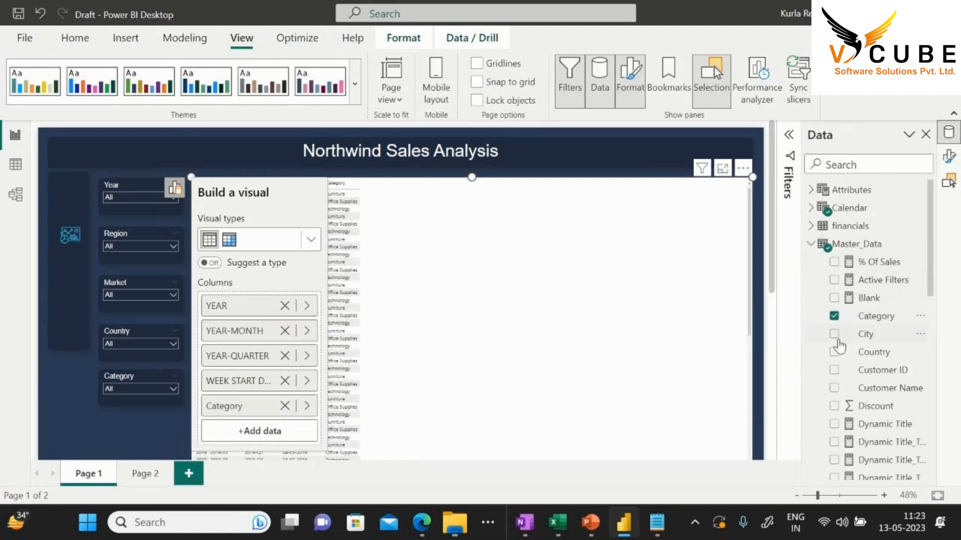
# Add the Market, Region, Segment and Ship Mode fields from Master_Data to the table visual
pyautogui.scroll(-3, 846, 328)
pyautogui.scroll(-3, 847, 330)
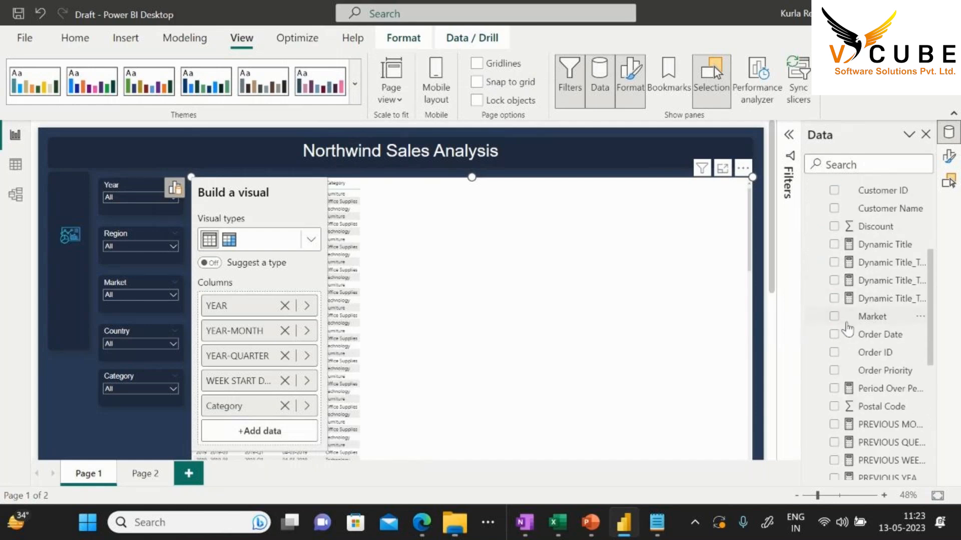
pyautogui.click(834, 316)
pyautogui.scroll(-10, 842, 272)
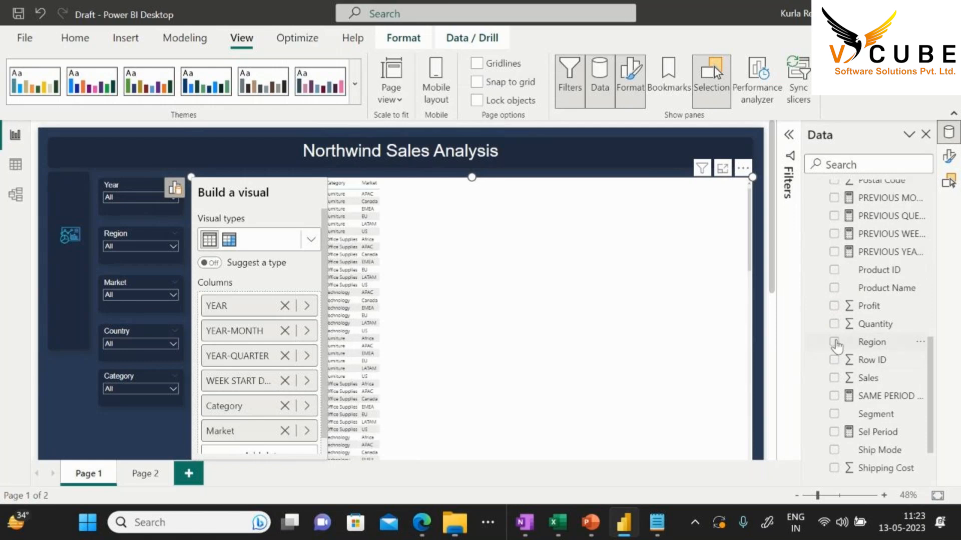
pyautogui.click(834, 343)
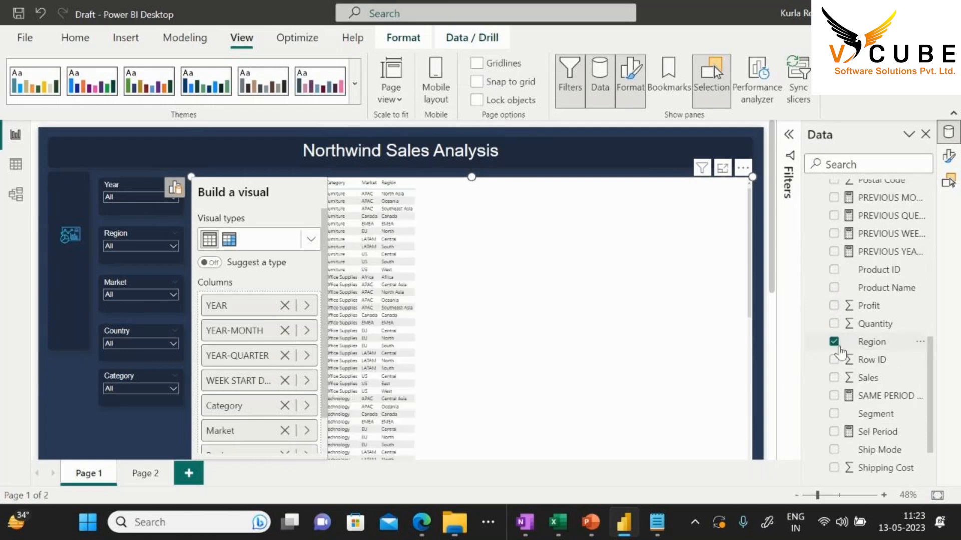
pyautogui.click(834, 414)
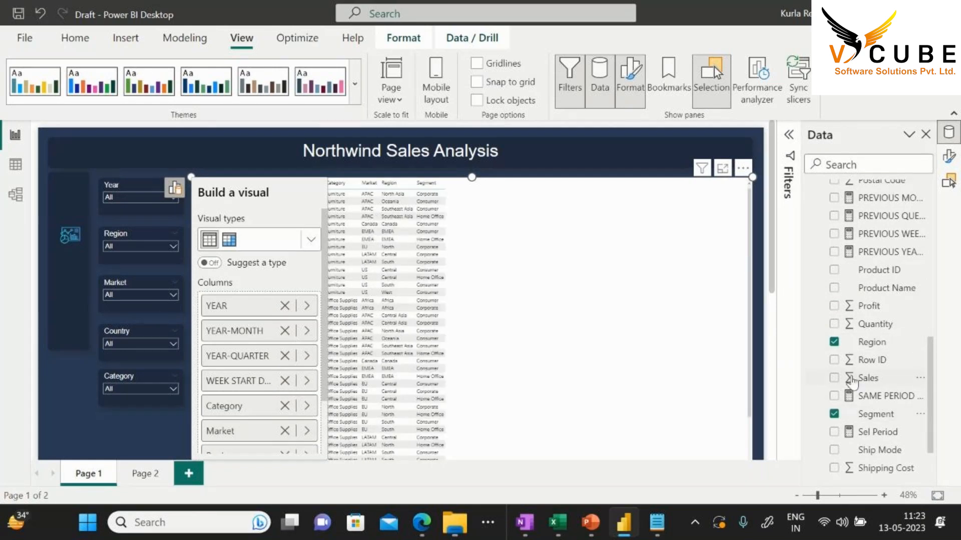
pyautogui.click(834, 450)
# Add the Country and City fields from Master_Data to the table visual
pyautogui.scroll(-3, 861, 387)
pyautogui.scroll(10, 862, 386)
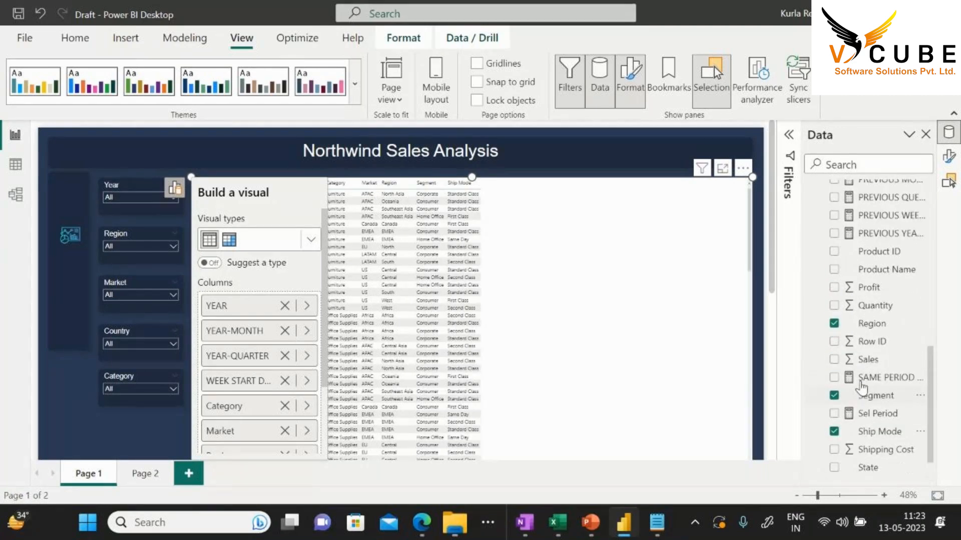
pyautogui.scroll(2, 861, 388)
pyautogui.click(834, 282)
pyautogui.click(834, 265)
pyautogui.scroll(3, 853, 275)
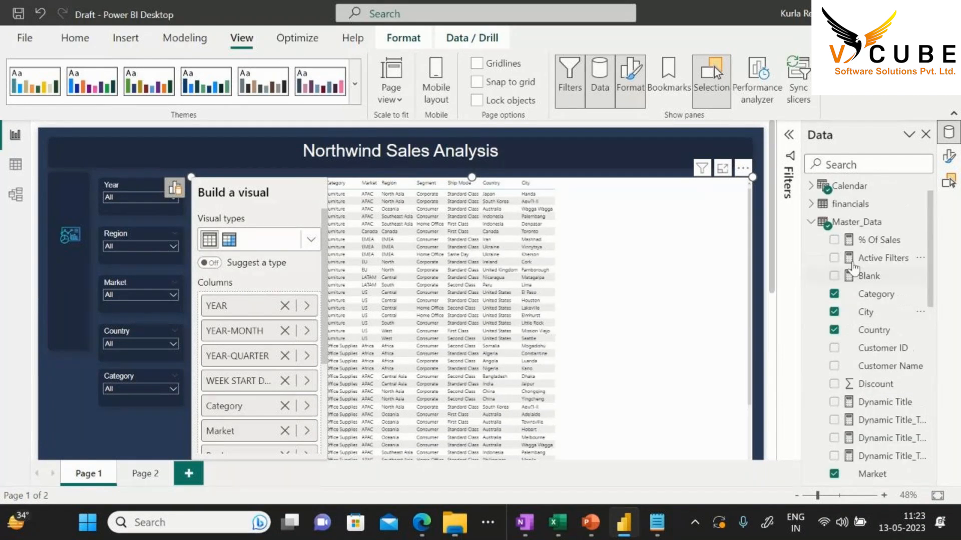
pyautogui.click(834, 262)
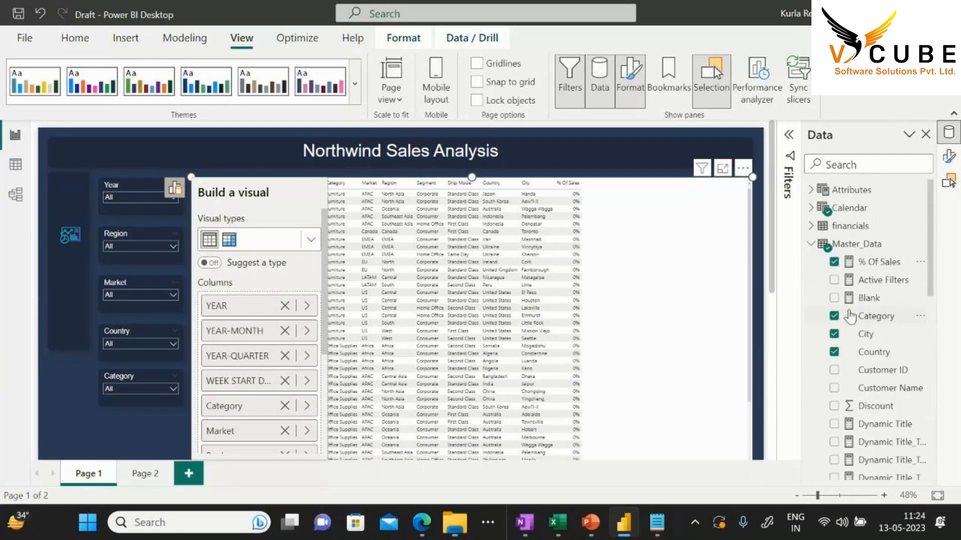
pyautogui.scroll(-8, 846, 300)
pyautogui.scroll(-2, 851, 281)
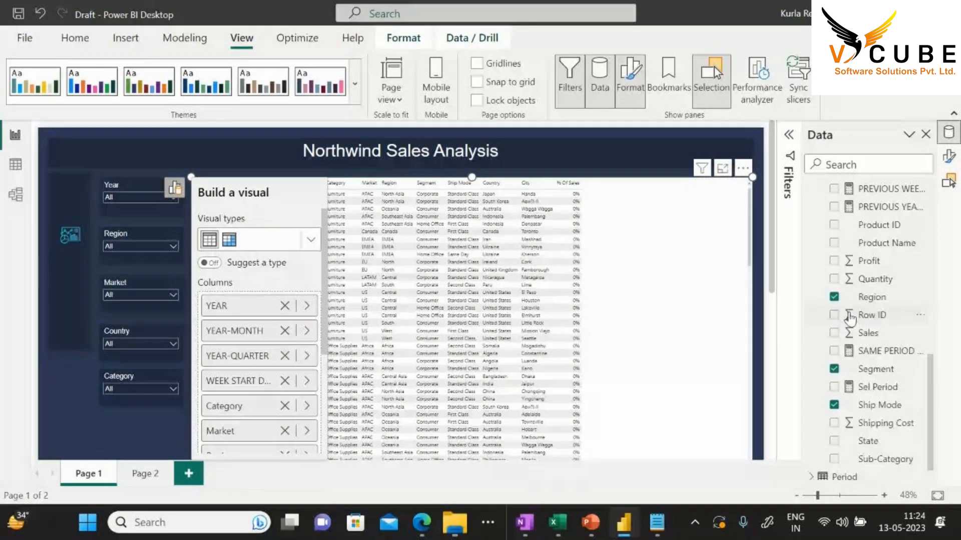
pyautogui.scroll(6, 846, 250)
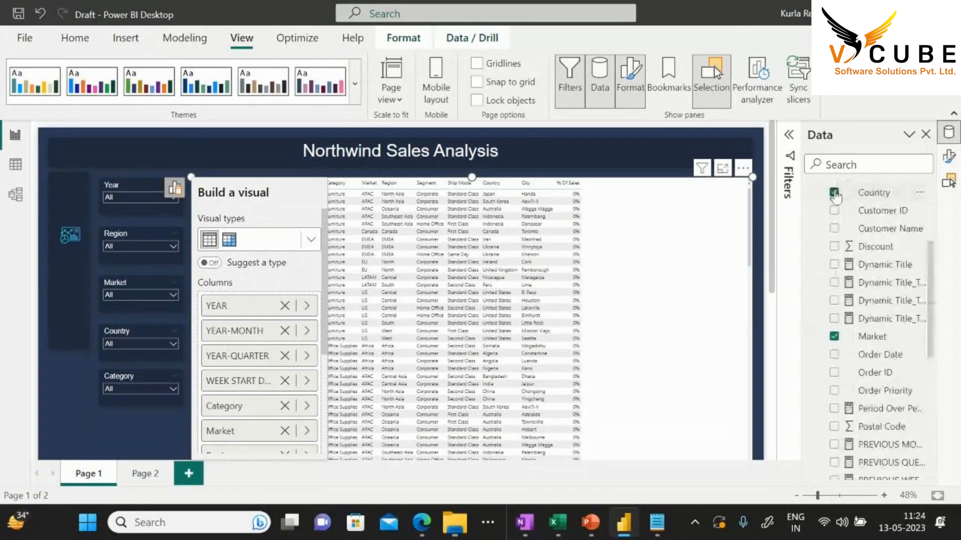
pyautogui.scroll(3, 836, 225)
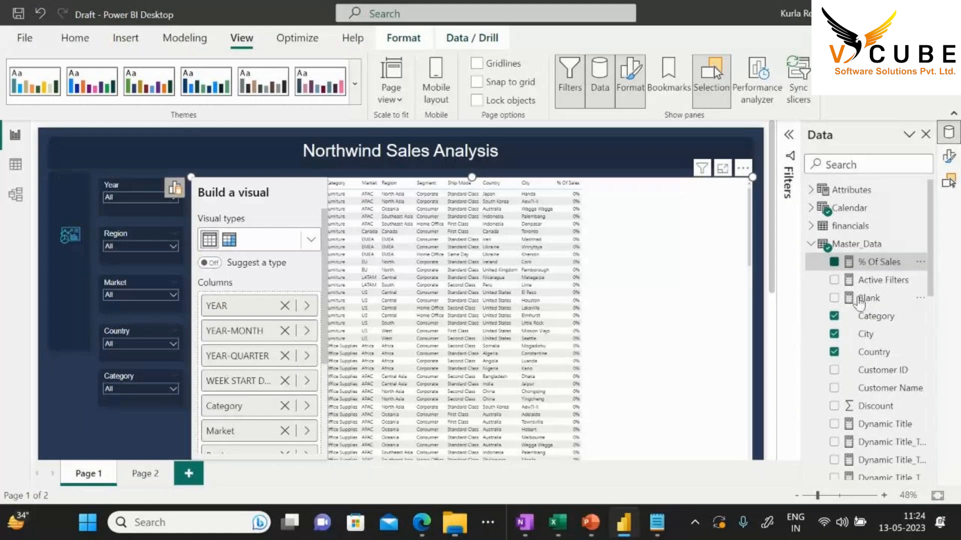
pyautogui.click(834, 262)
# Add Profit, Quantity, Sales, State and Sub-Category from Master_Data to the table visual
pyautogui.scroll(-10, 861, 310)
pyautogui.scroll(-1, 874, 345)
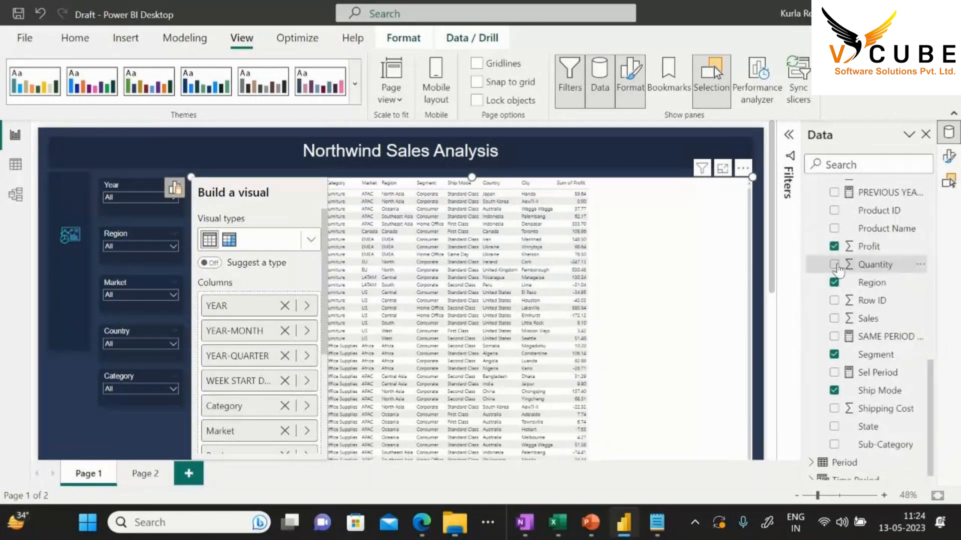
pyautogui.click(835, 265)
pyautogui.click(834, 318)
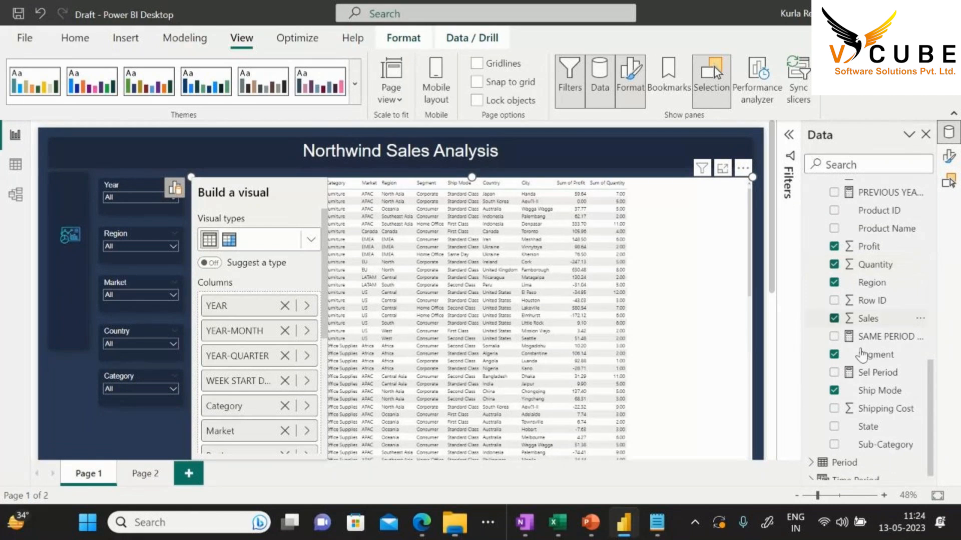
pyautogui.click(834, 427)
pyautogui.click(835, 444)
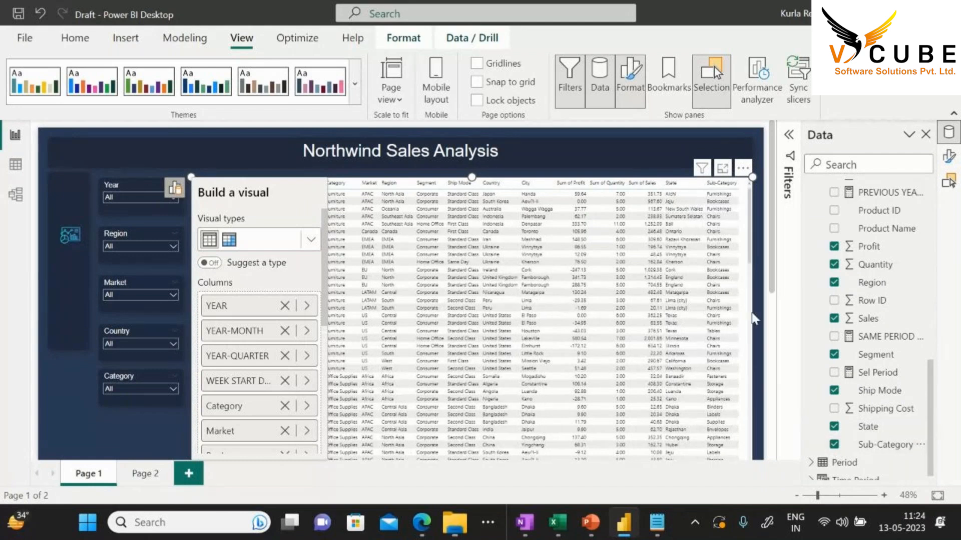
# Set the font of the table's values to Arial, size 15
pyautogui.click(948, 156)
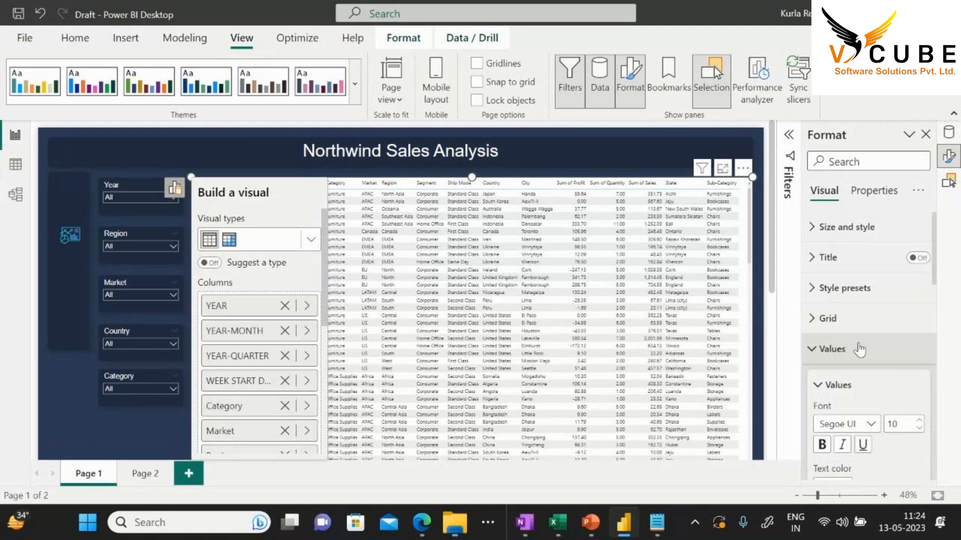
pyautogui.scroll(-3, 851, 346)
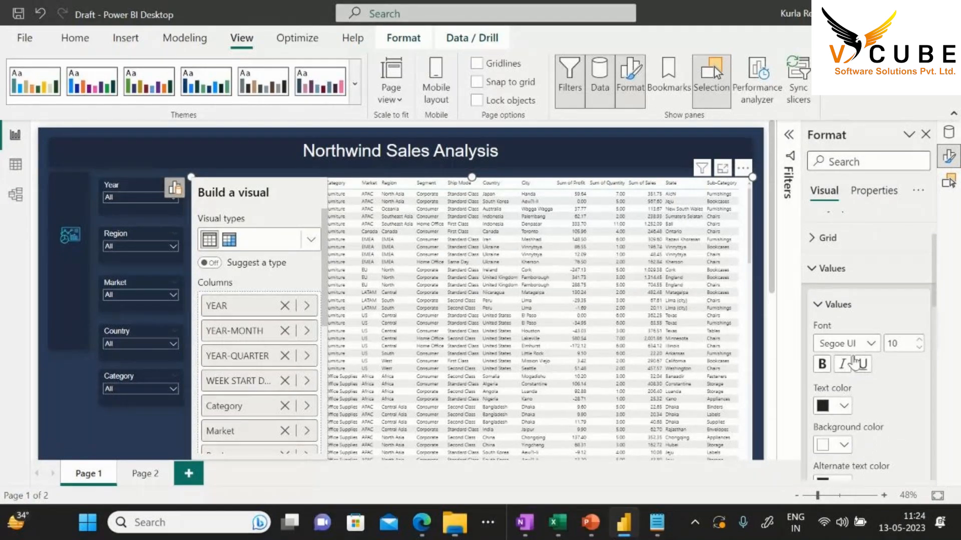
pyautogui.click(851, 343)
pyautogui.click(831, 32)
pyautogui.write('22')
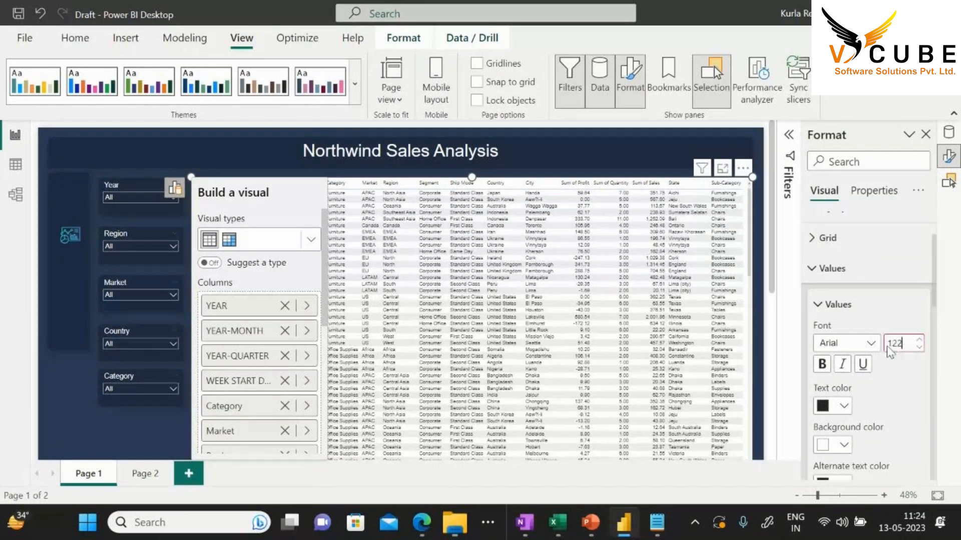
pyautogui.press('BackSpace')
pyautogui.press('BackSpace')
pyautogui.write('5')
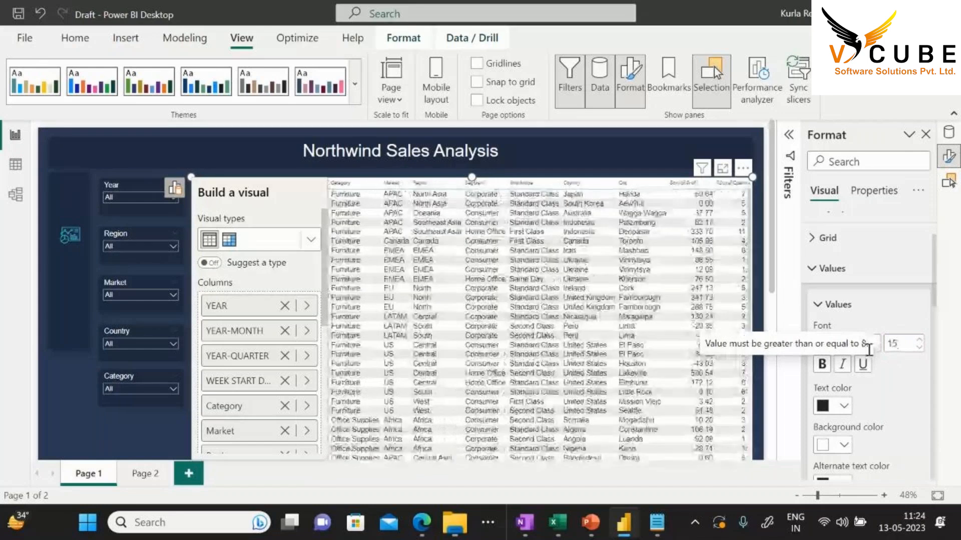
# Set the font of the table's column headers to Arial, size 15
pyautogui.click(815, 268)
pyautogui.click(850, 298)
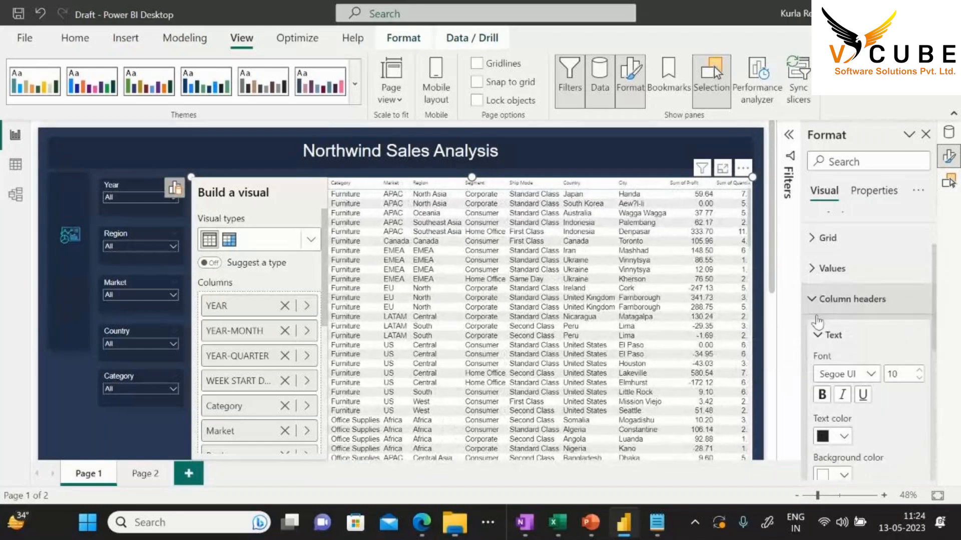
pyautogui.click(839, 373)
pyautogui.scroll(5, 841, 225)
pyautogui.click(829, 129)
pyautogui.moveTo(901, 375); pyautogui.dragTo(888, 376)
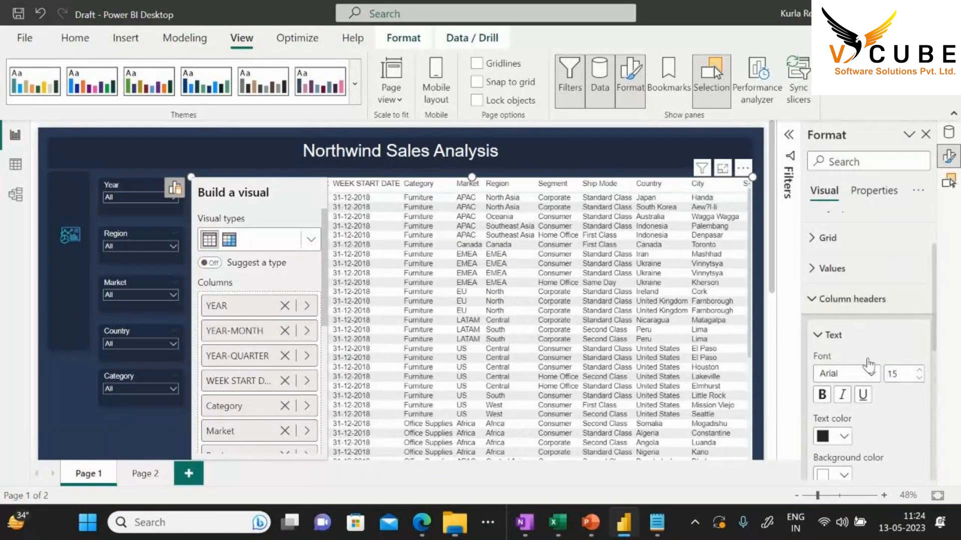
pyautogui.click(819, 303)
# Turn off the background of the table visual
pyautogui.click(831, 227)
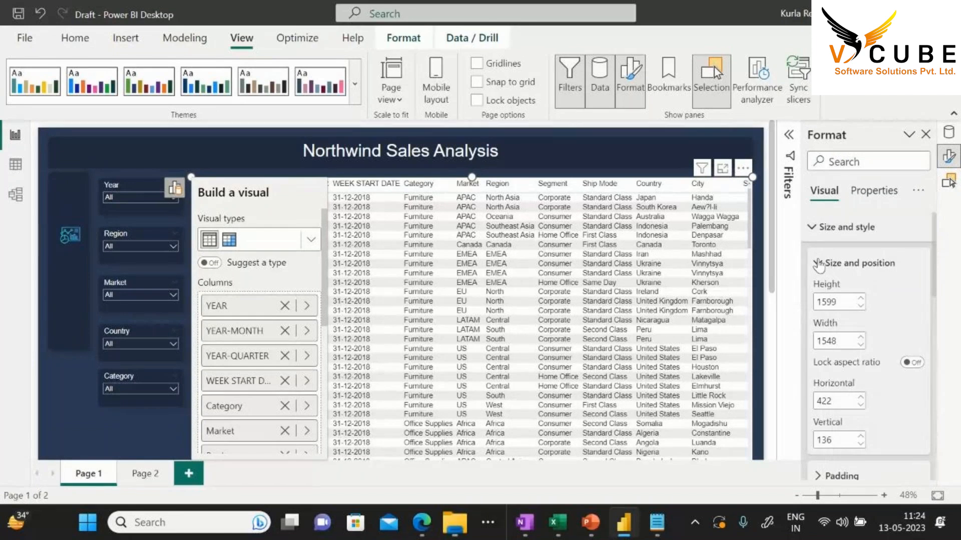
pyautogui.scroll(-5, 870, 296)
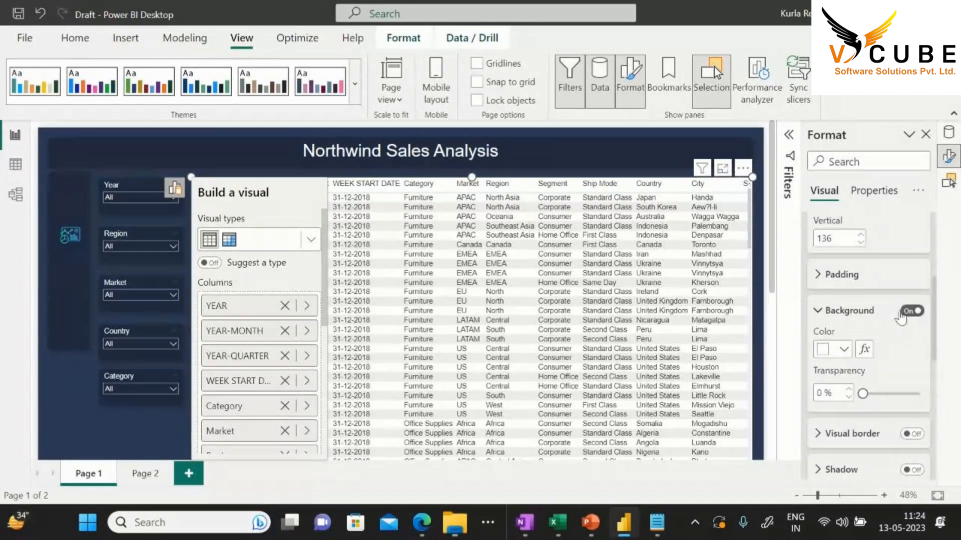
pyautogui.click(908, 312)
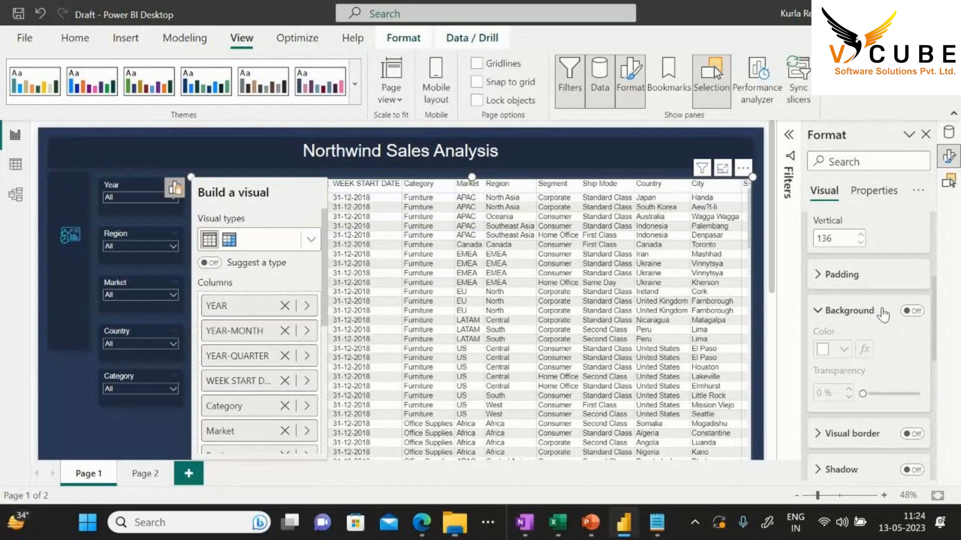
# Inspect the Category slicer's background hex colour and its header text settings
pyautogui.click(143, 399)
pyautogui.click(844, 350)
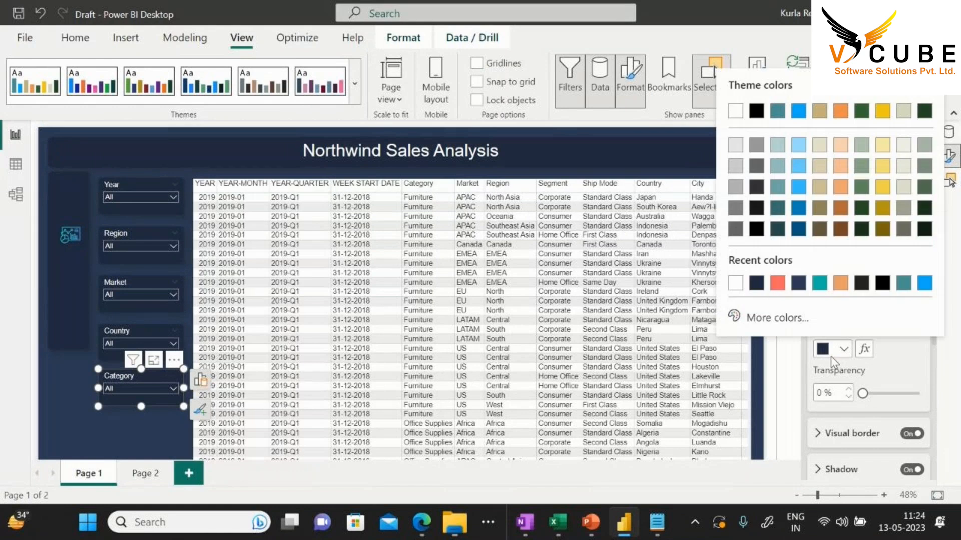
pyautogui.click(784, 320)
pyautogui.click(781, 302)
pyautogui.doubleClick(781, 302)
pyautogui.moveTo(781, 302); pyautogui.dragTo(733, 304)
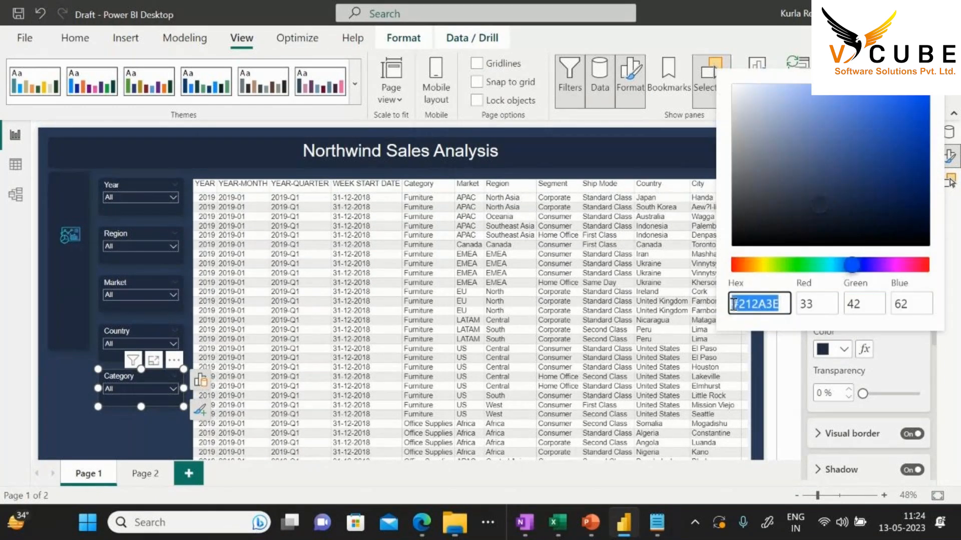
pyautogui.click(915, 340)
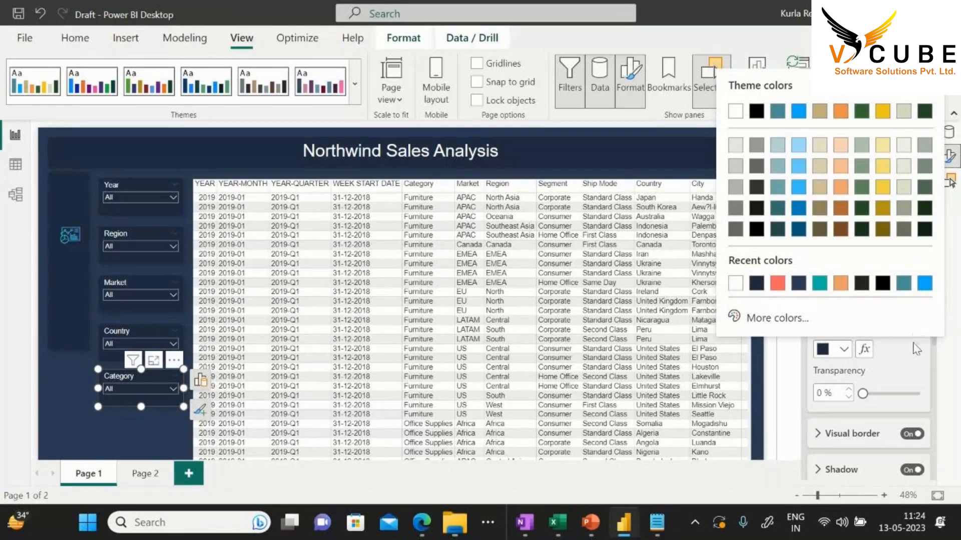
pyautogui.click(916, 349)
pyautogui.scroll(4, 875, 305)
pyautogui.click(821, 230)
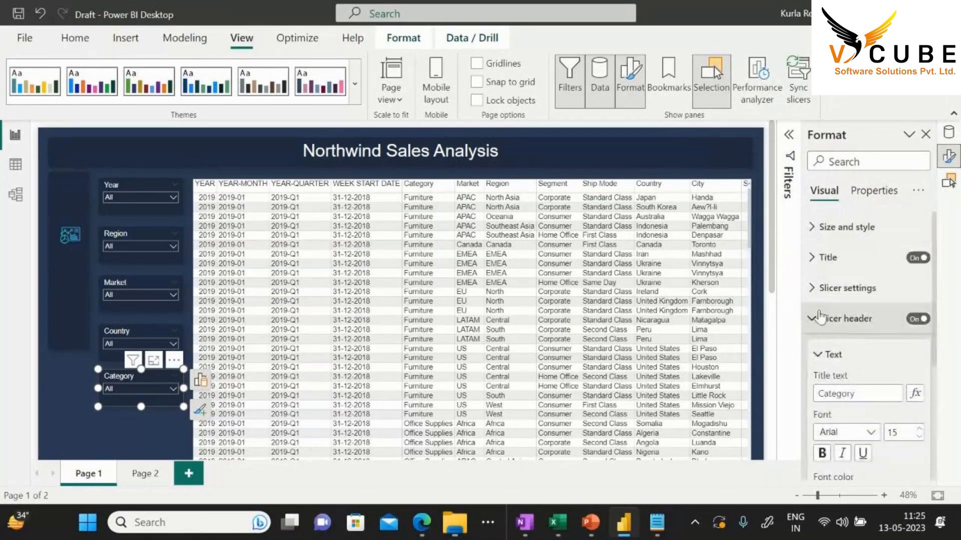
pyautogui.scroll(-2, 819, 317)
pyautogui.scroll(2, 820, 310)
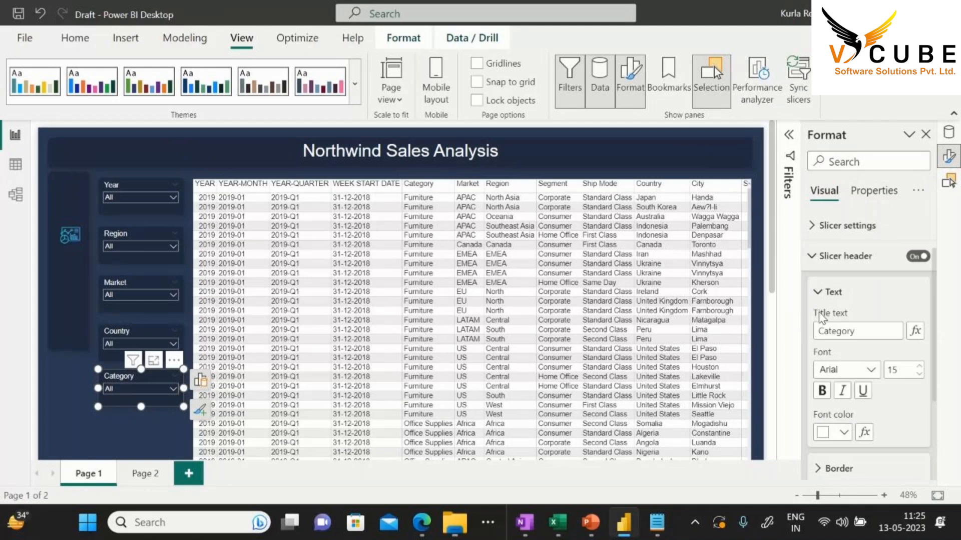
pyautogui.scroll(-1, 815, 296)
pyautogui.click(813, 280)
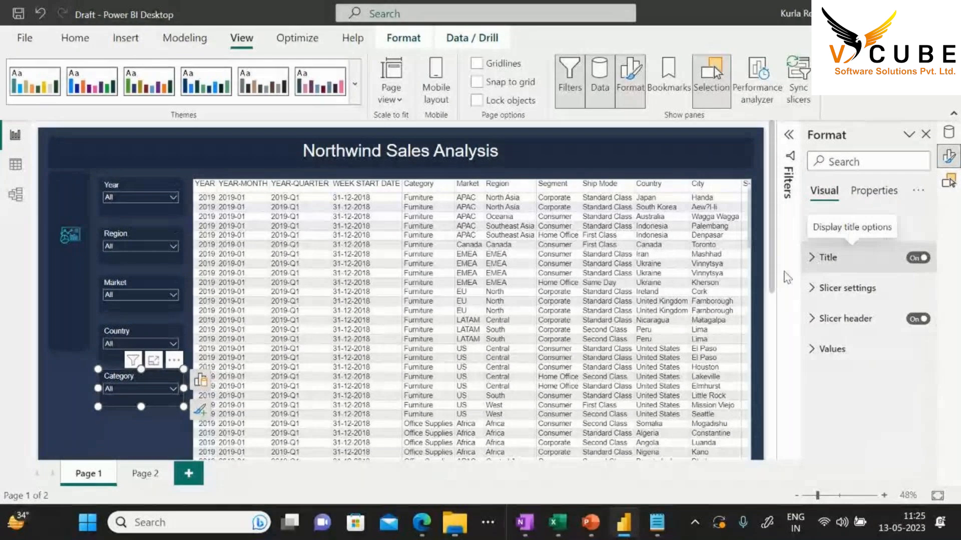
# Set both the text colour and the alternate text colour of the table's values to white
pyautogui.click(749, 280)
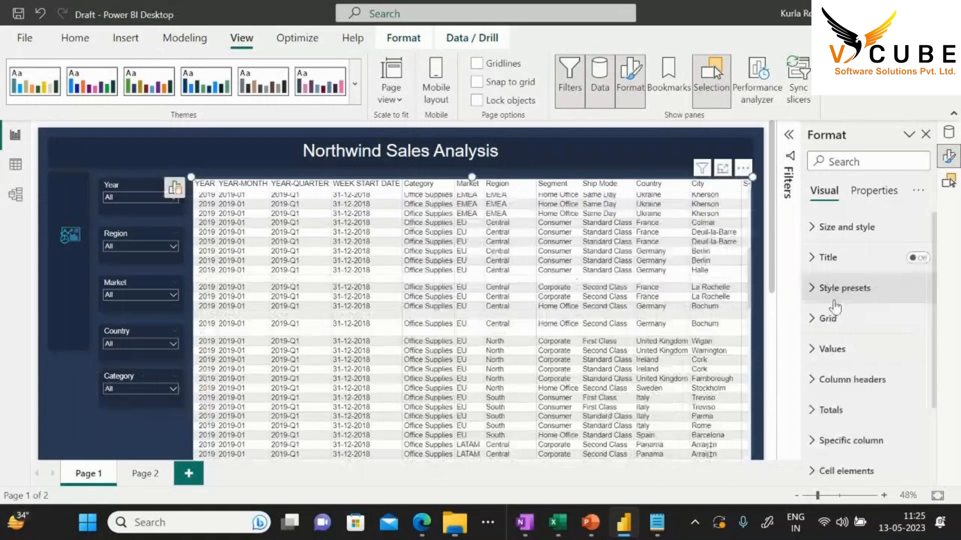
pyautogui.scroll(-1, 835, 306)
pyautogui.click(840, 313)
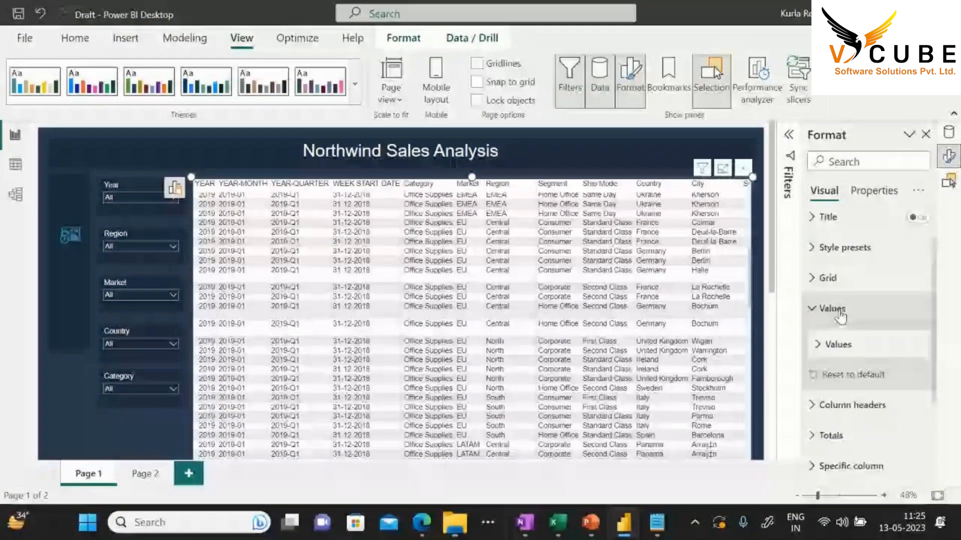
pyautogui.click(842, 345)
pyautogui.scroll(-1, 846, 288)
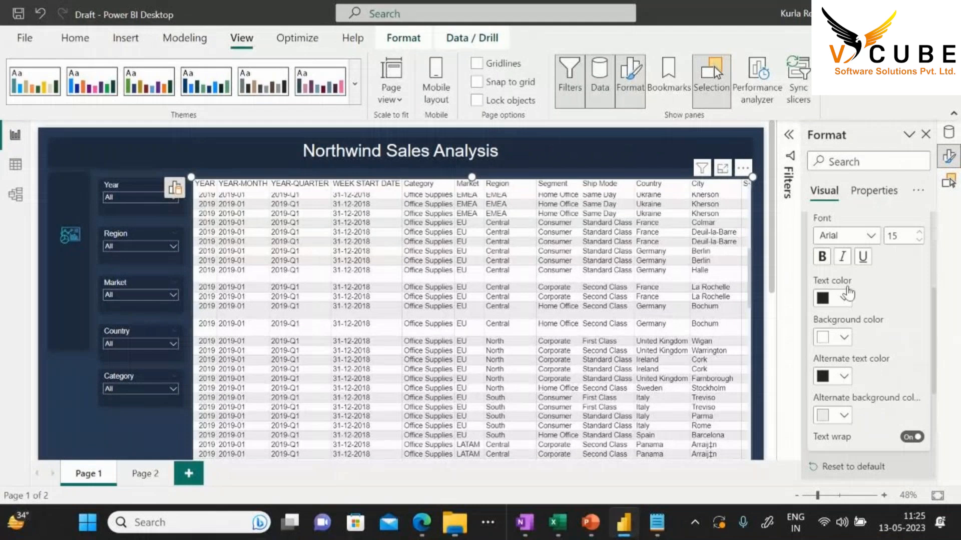
pyautogui.click(845, 285)
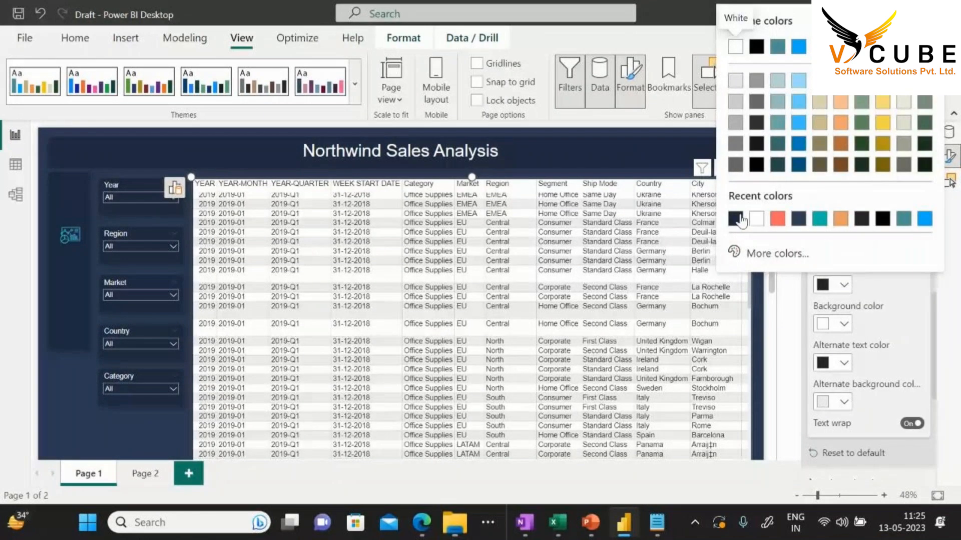
pyautogui.click(735, 219)
pyautogui.click(830, 363)
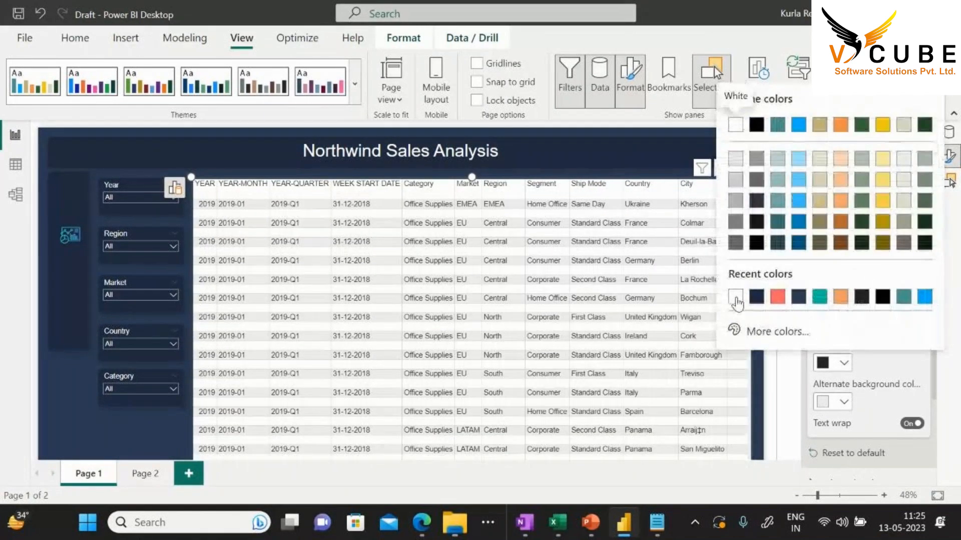
pyautogui.click(736, 300)
# Set the background and alternate background colours of the table's values to the recently used dark navy
pyautogui.click(831, 324)
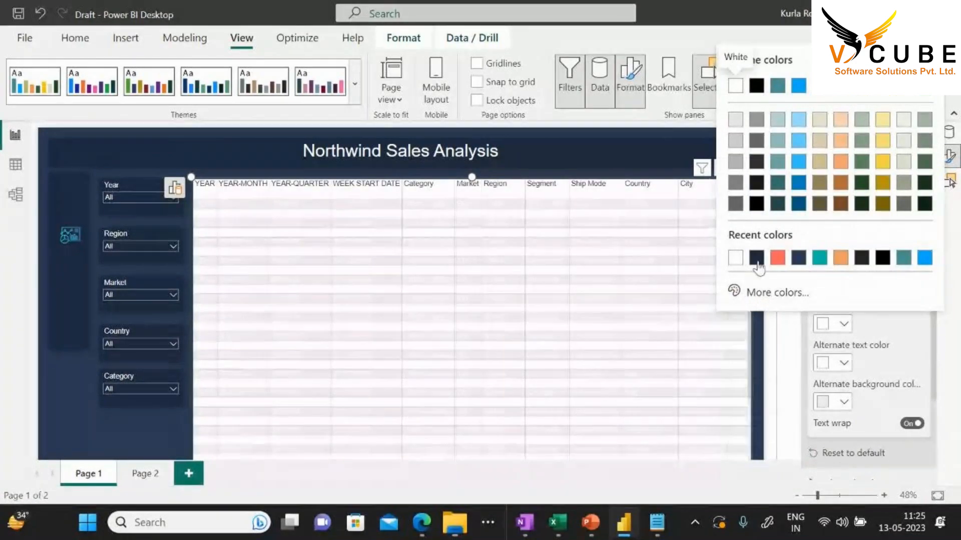
pyautogui.click(758, 269)
pyautogui.click(832, 401)
pyautogui.click(735, 336)
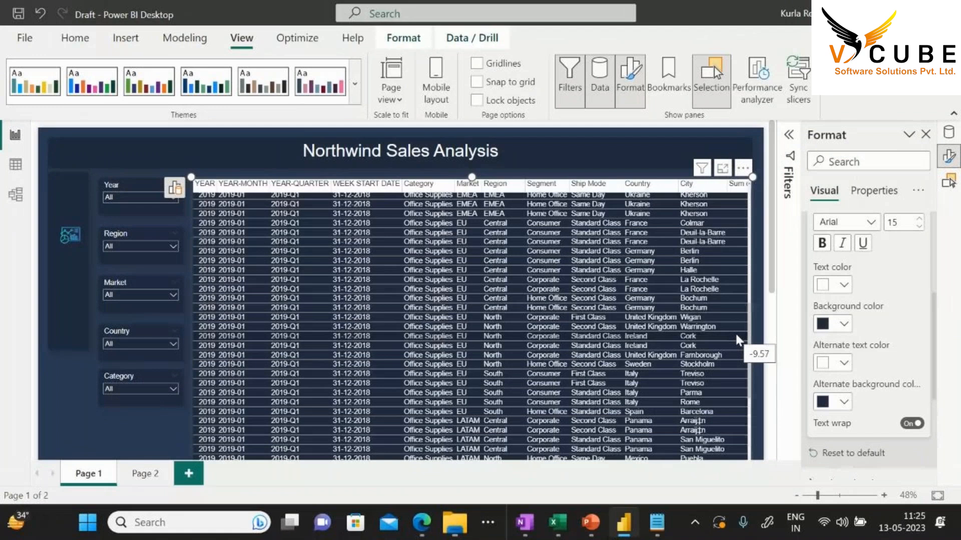
# Give the table's column headers a dark navy background and white text
pyautogui.scroll(4, 915, 368)
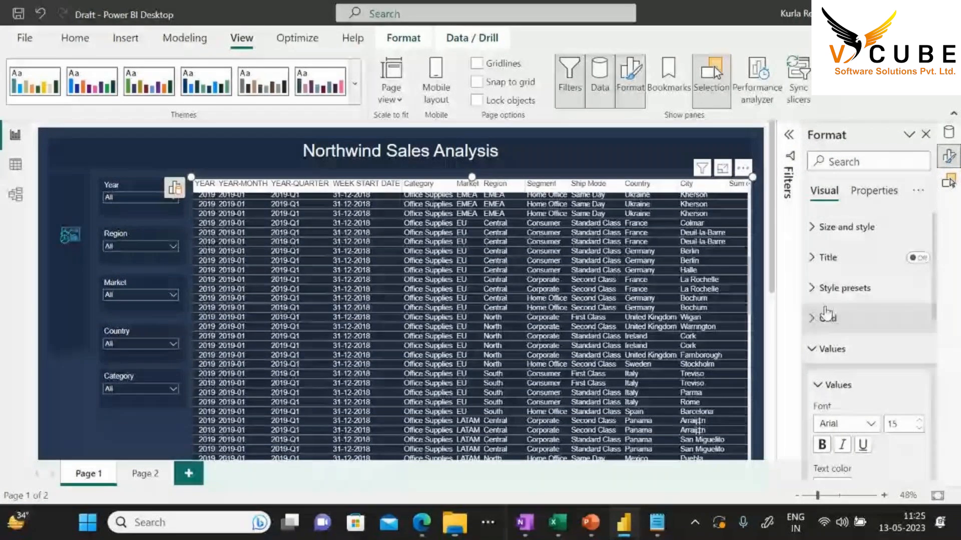
pyautogui.click(825, 349)
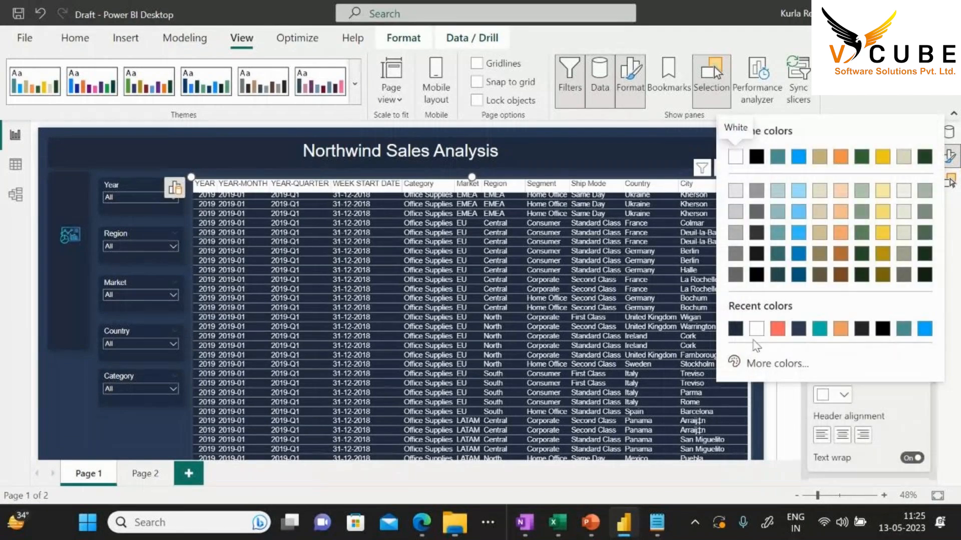
pyautogui.click(756, 329)
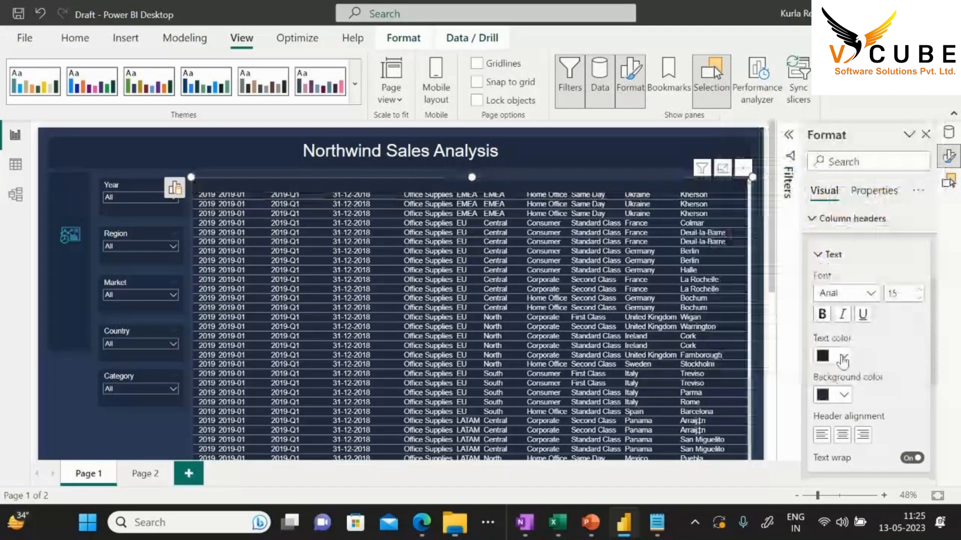
pyautogui.click(845, 356)
pyautogui.click(756, 289)
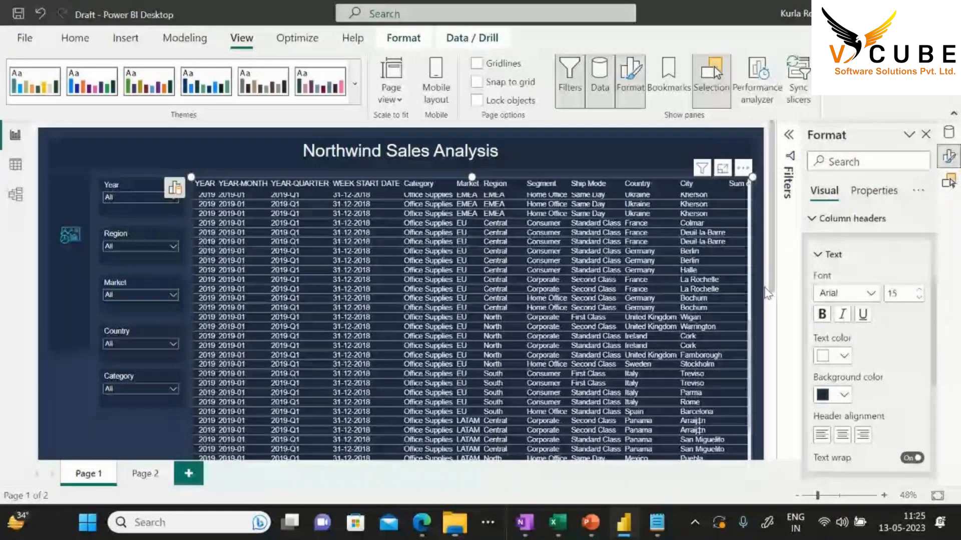
pyautogui.click(767, 294)
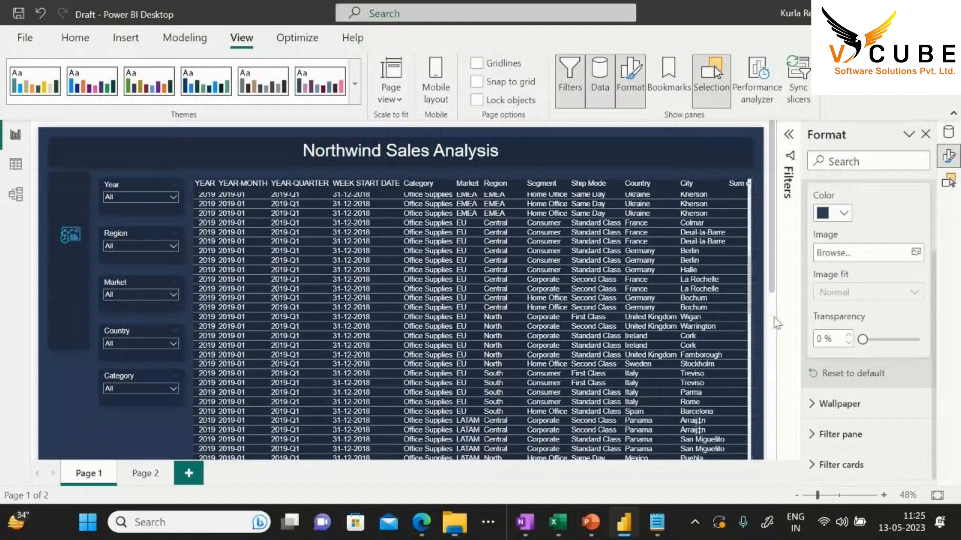
# Turn on the table visual's title and set its text to Raw Data
pyautogui.click(749, 345)
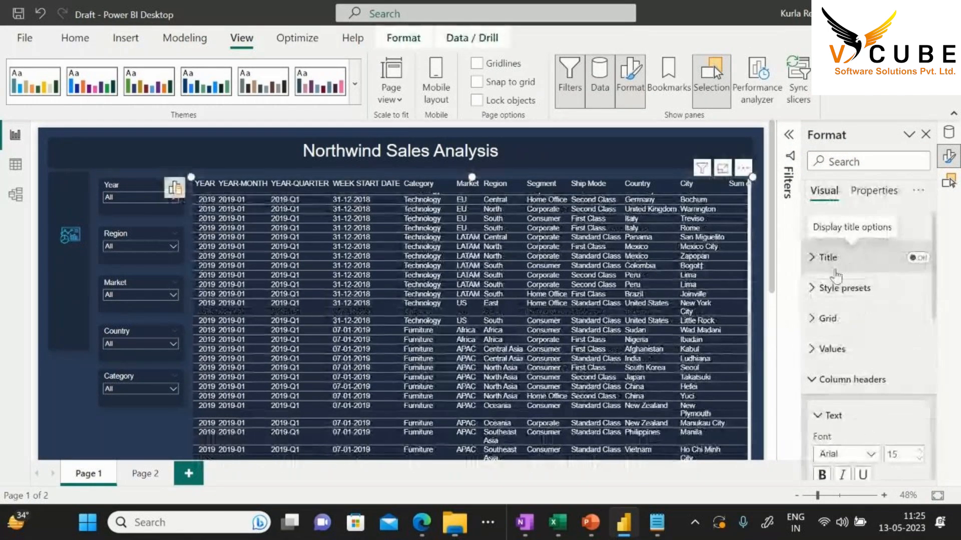
pyautogui.click(918, 258)
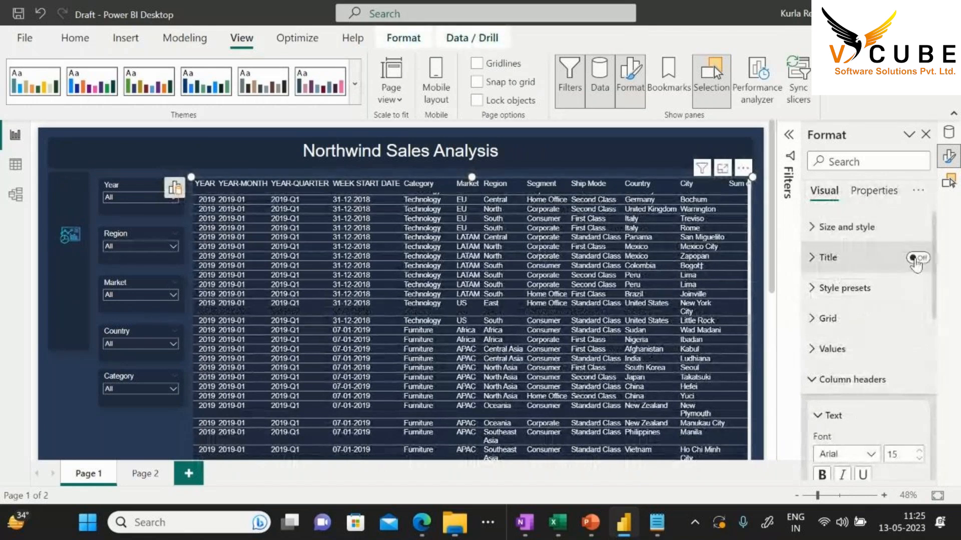
pyautogui.click(828, 258)
pyautogui.click(834, 330)
pyautogui.write('Raw Data')
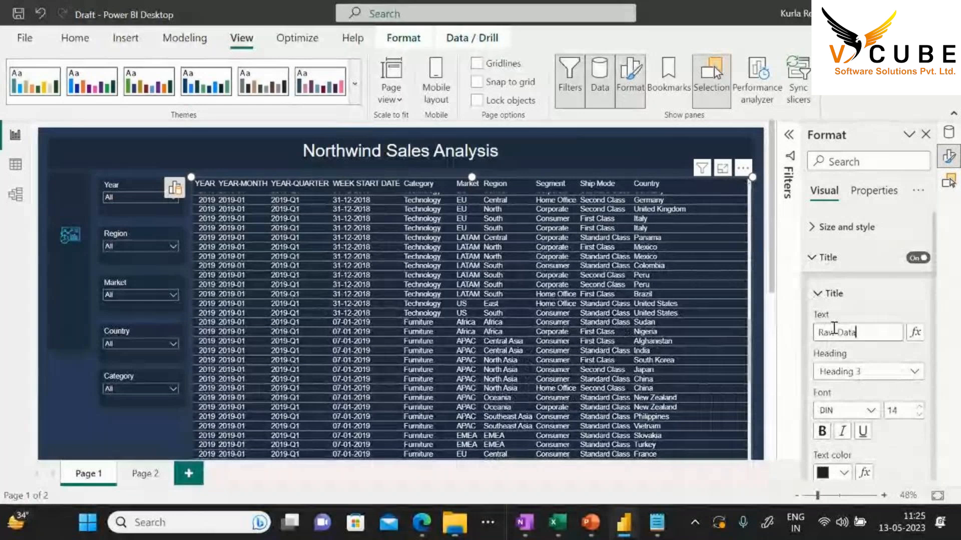
# Set the table title's font to Arial, size 20
pyautogui.click(846, 410)
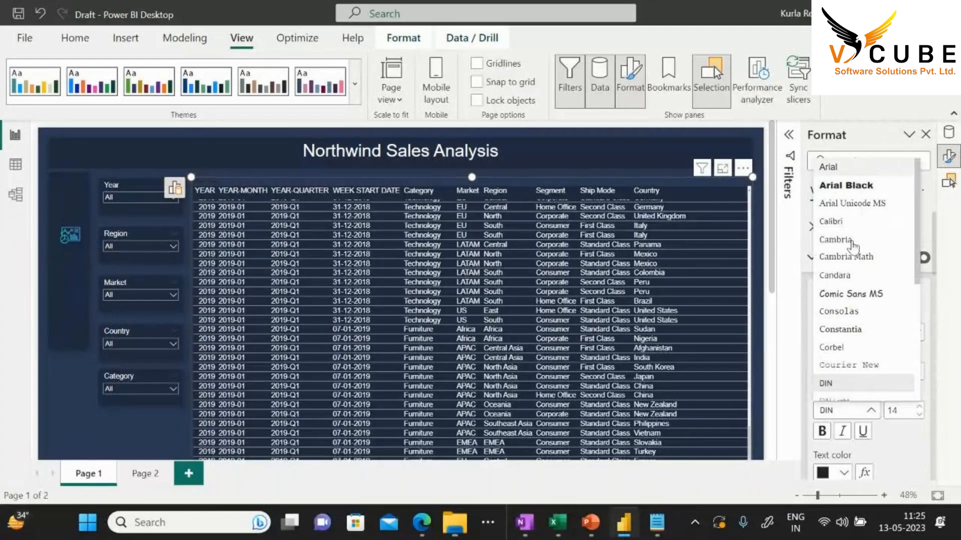
pyautogui.click(833, 169)
pyautogui.doubleClick(886, 411)
pyautogui.write('20')
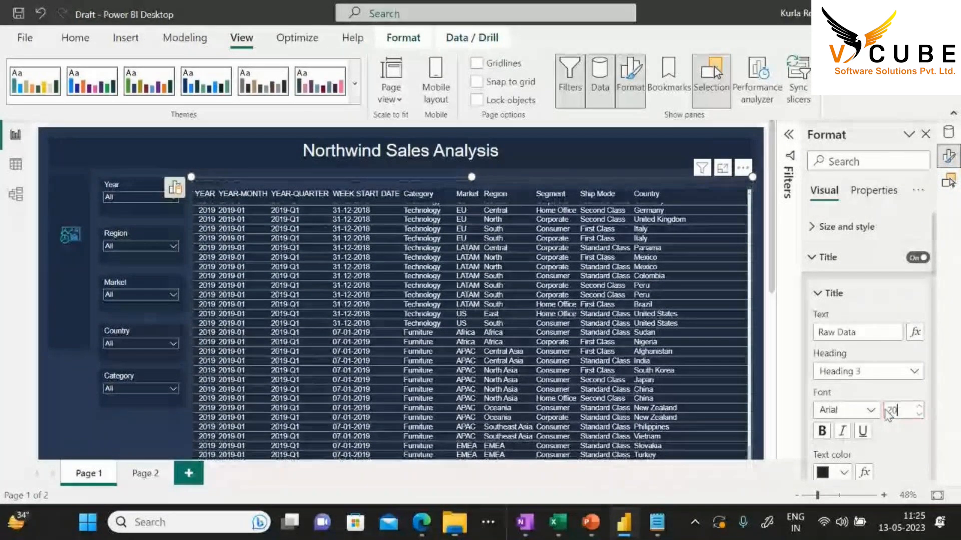
# Centre the table's title and colour its text with the recently used coral red
pyautogui.scroll(-3, 900, 351)
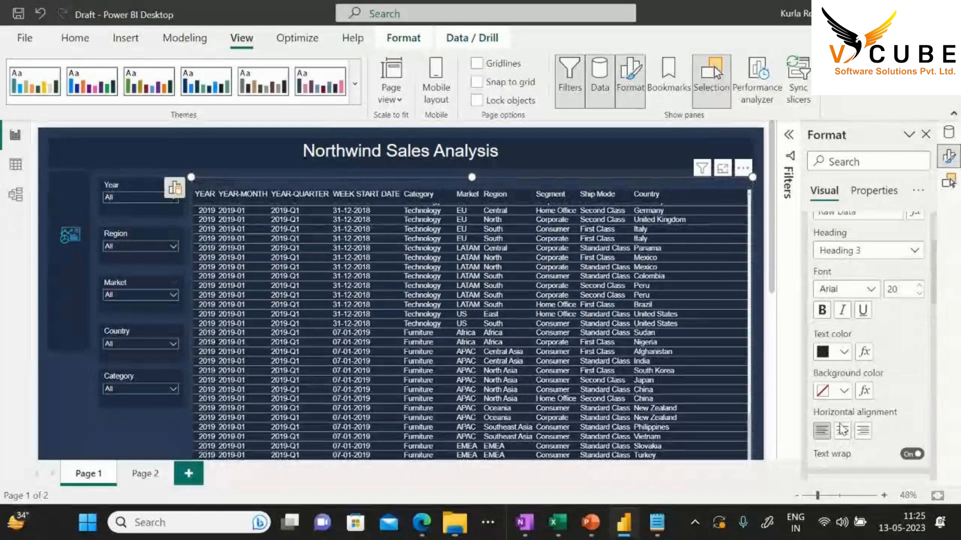
pyautogui.click(843, 430)
pyautogui.click(843, 352)
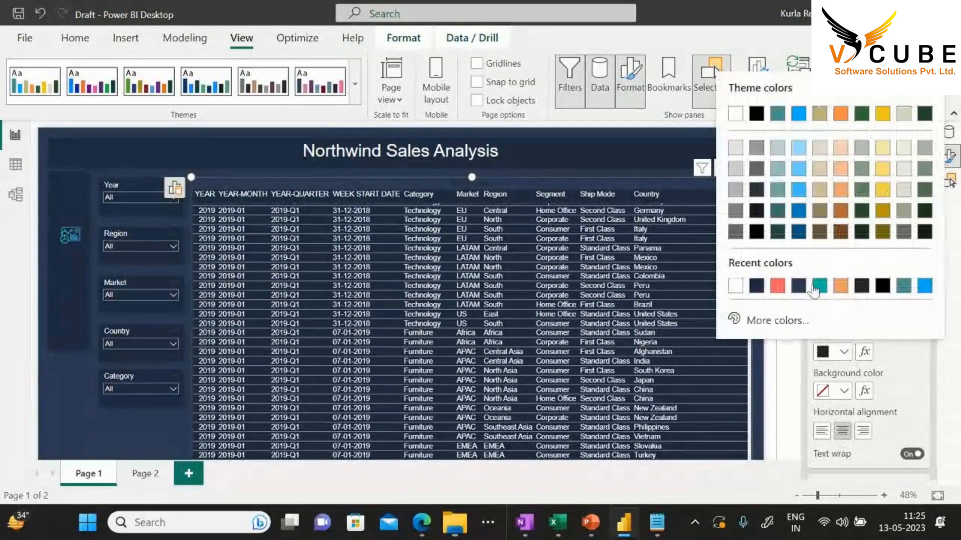
pyautogui.click(777, 286)
pyautogui.click(758, 329)
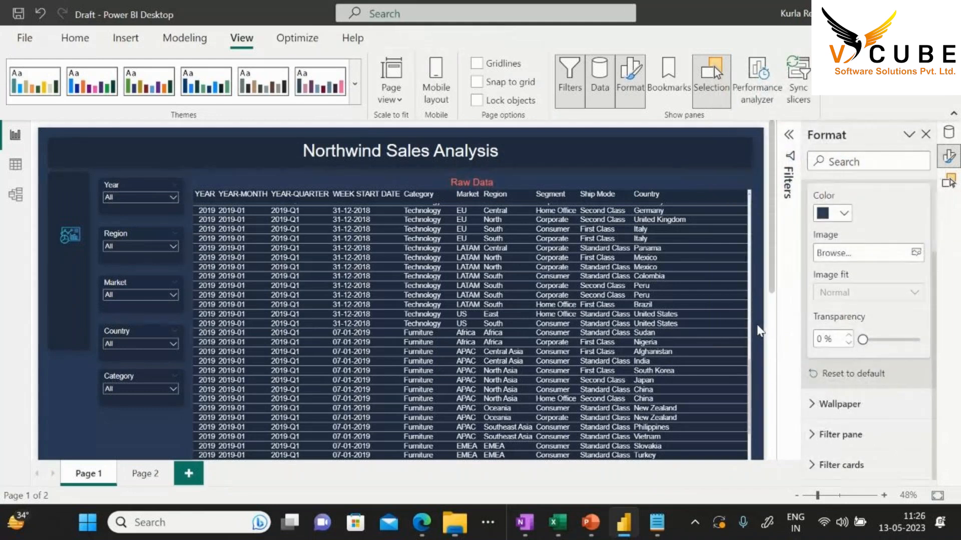
# Change the text colour of the Raw Data table's title to white
pyautogui.click(755, 330)
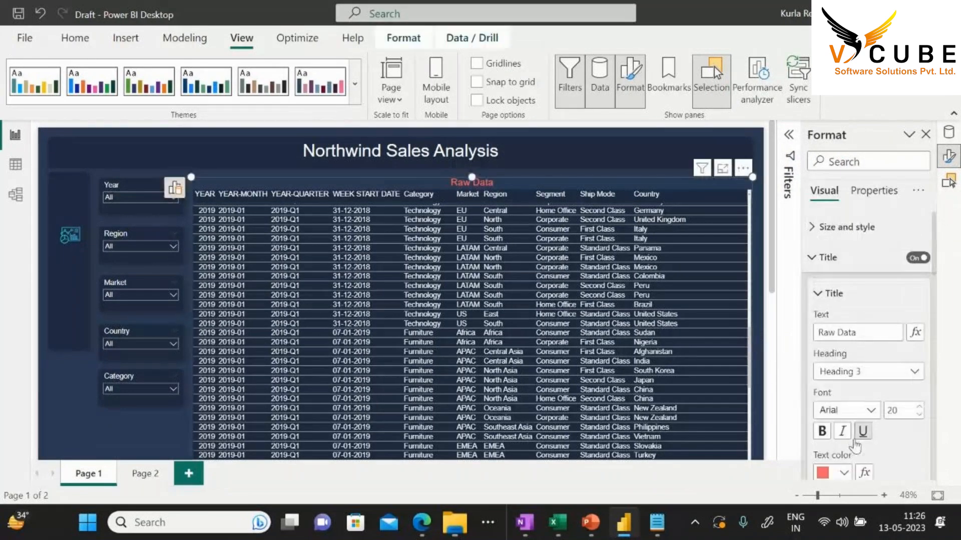
pyautogui.click(843, 473)
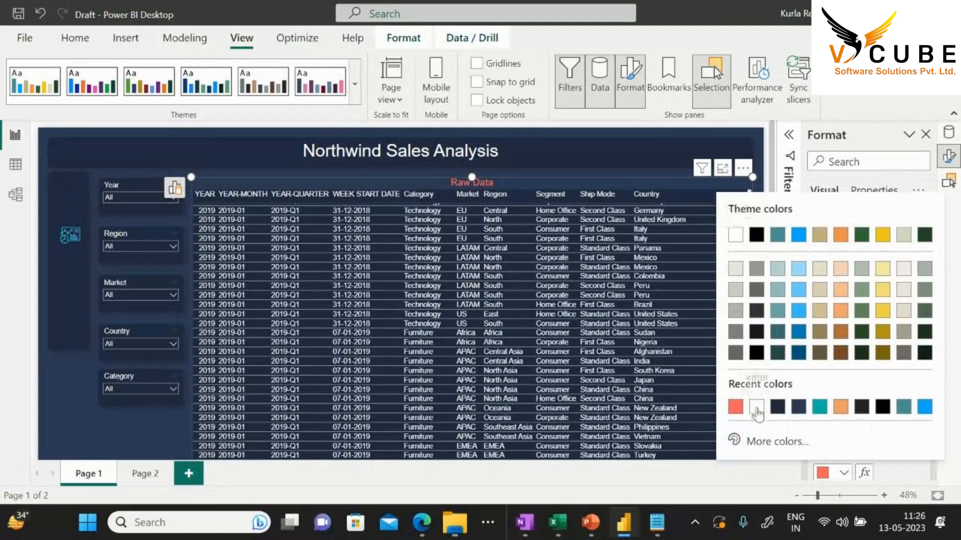
pyautogui.click(757, 408)
pyautogui.click(87, 431)
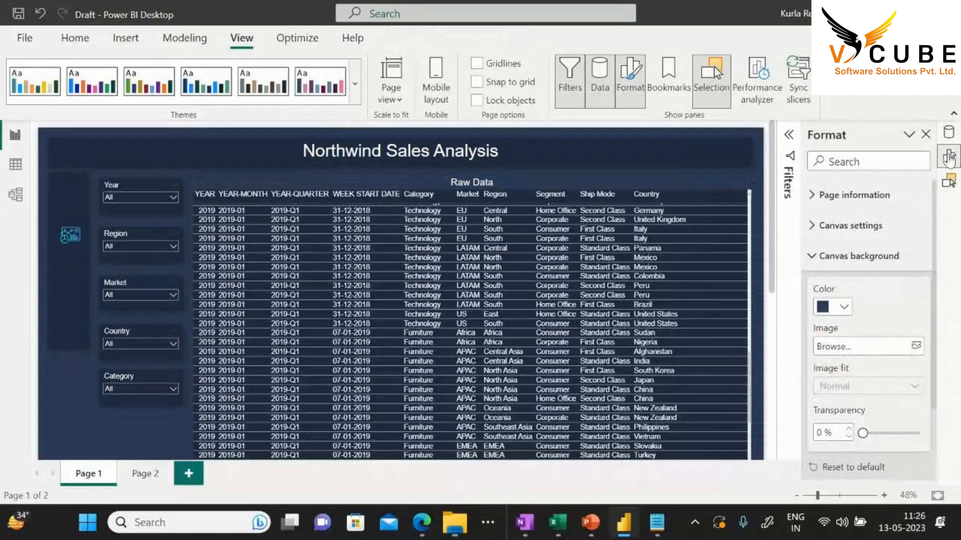
# Insert a new blank text box on the Northwind Sales Analysis page
pyautogui.click(949, 180)
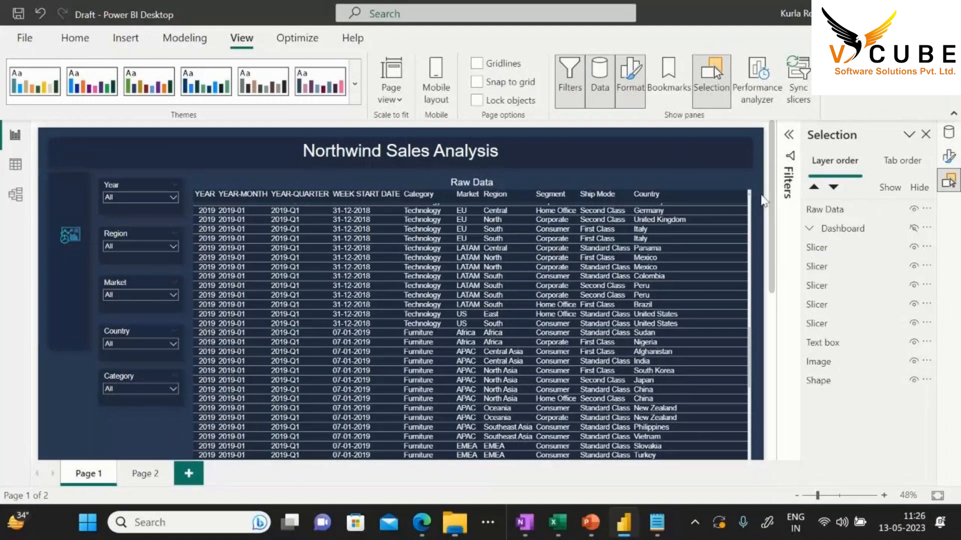
pyautogui.click(76, 39)
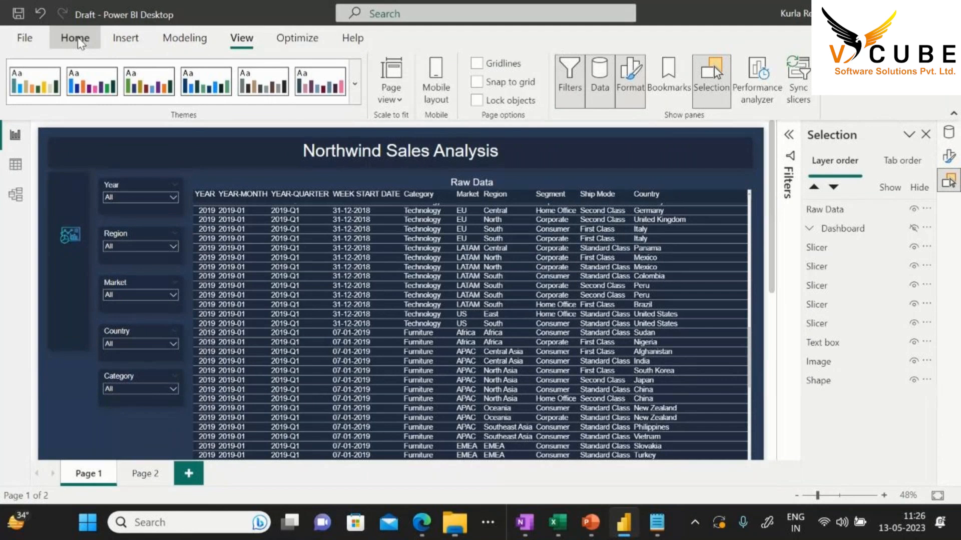
pyautogui.click(651, 85)
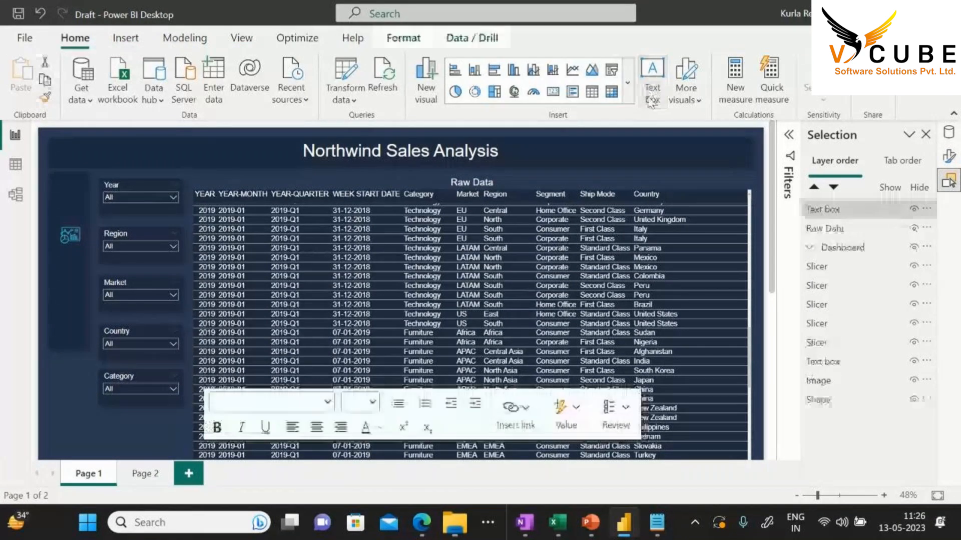
pyautogui.scroll(-5, 494, 327)
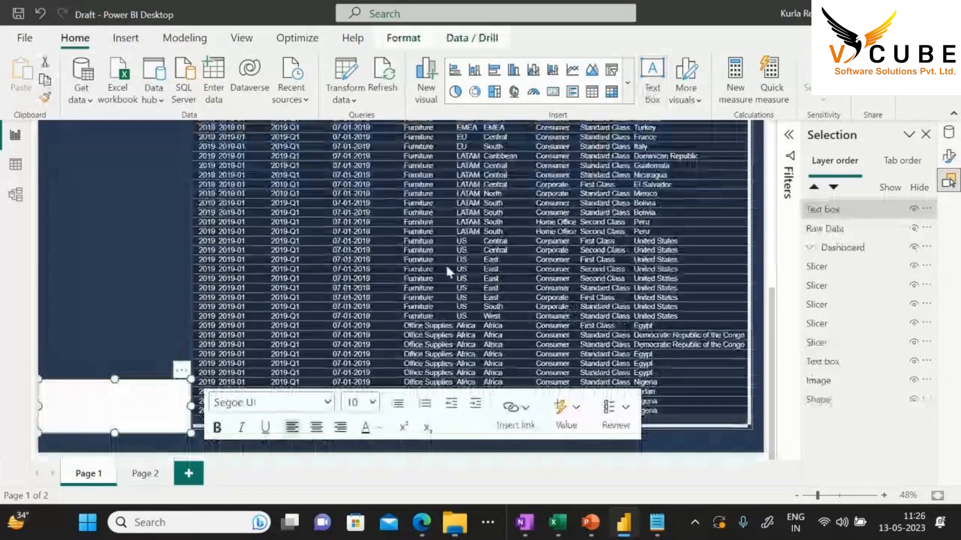
pyautogui.scroll(5, 431, 269)
pyautogui.scroll(-8, 508, 286)
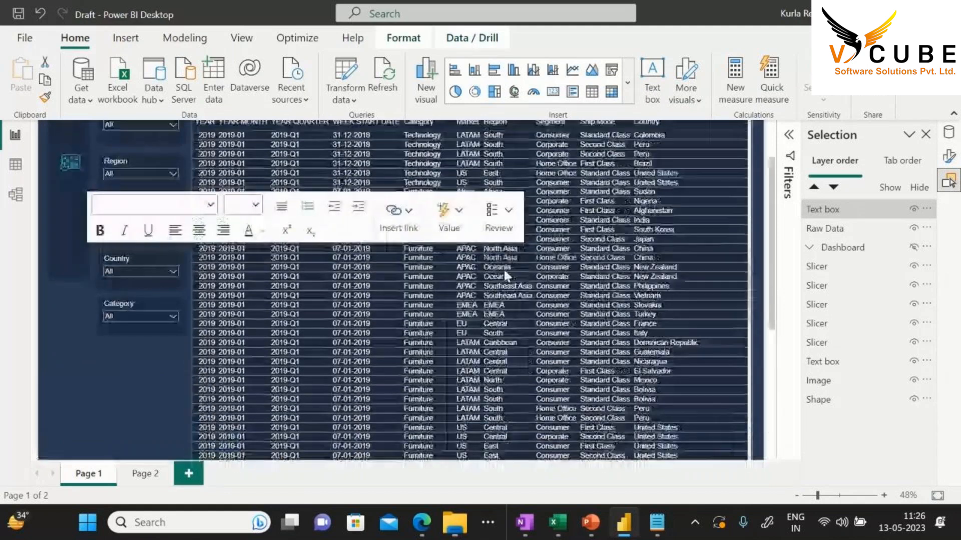
pyautogui.scroll(-5, 496, 342)
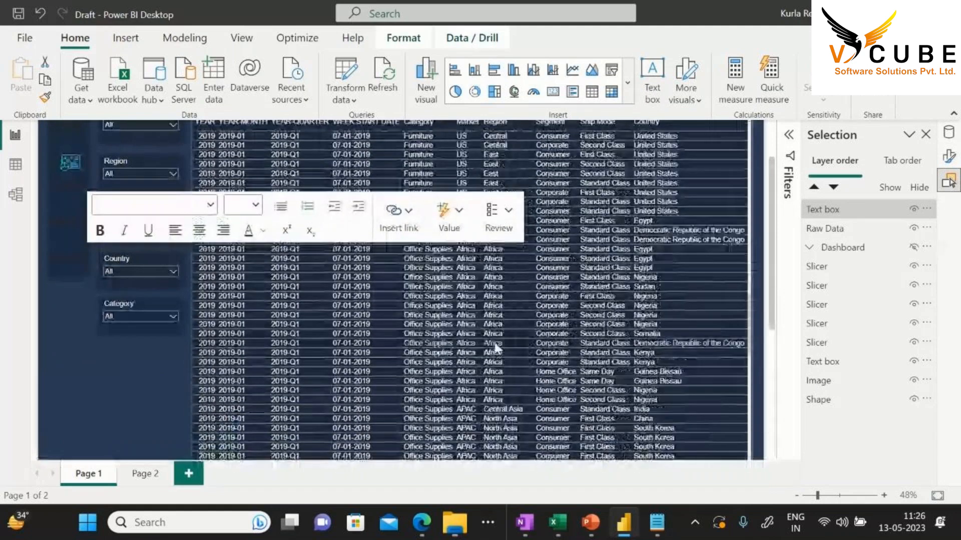
pyautogui.scroll(-15, 496, 347)
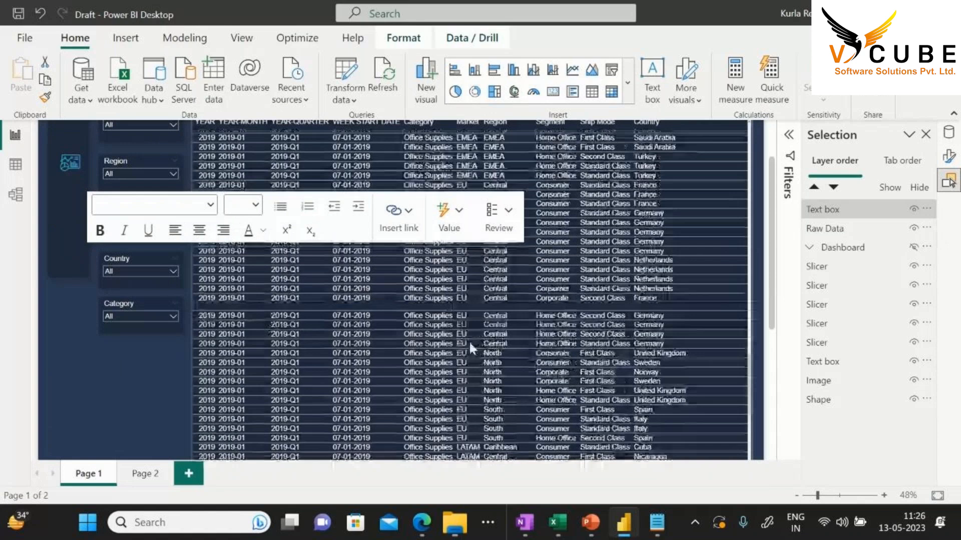
# Hide the Raw Data table while keeping the new text box shown, so the box can be reached on the canvas
pyautogui.click(913, 210)
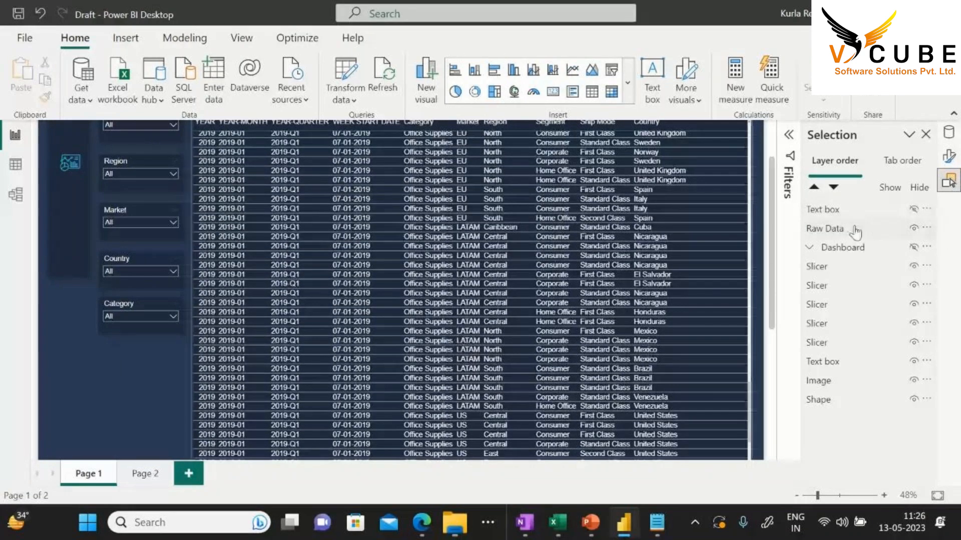
pyautogui.click(913, 227)
pyautogui.click(918, 210)
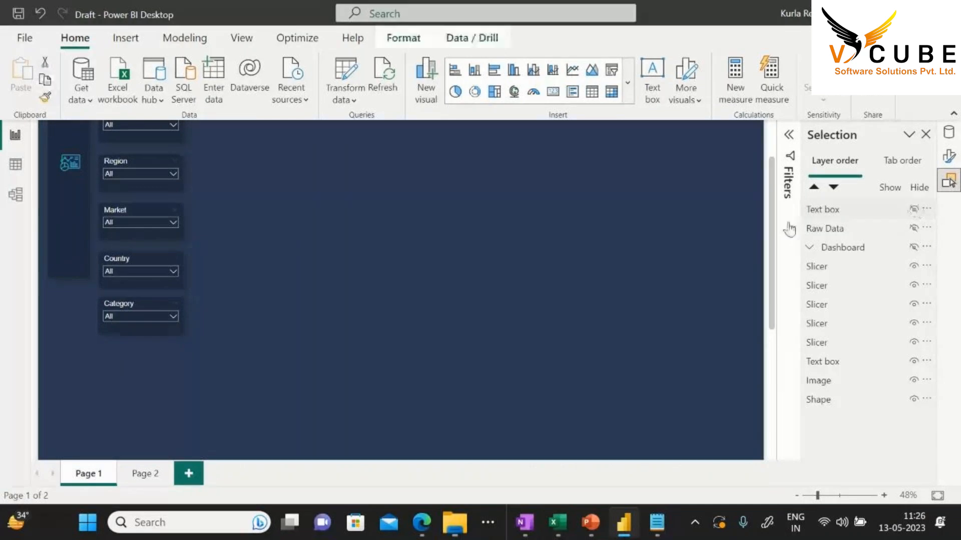
pyautogui.click(913, 210)
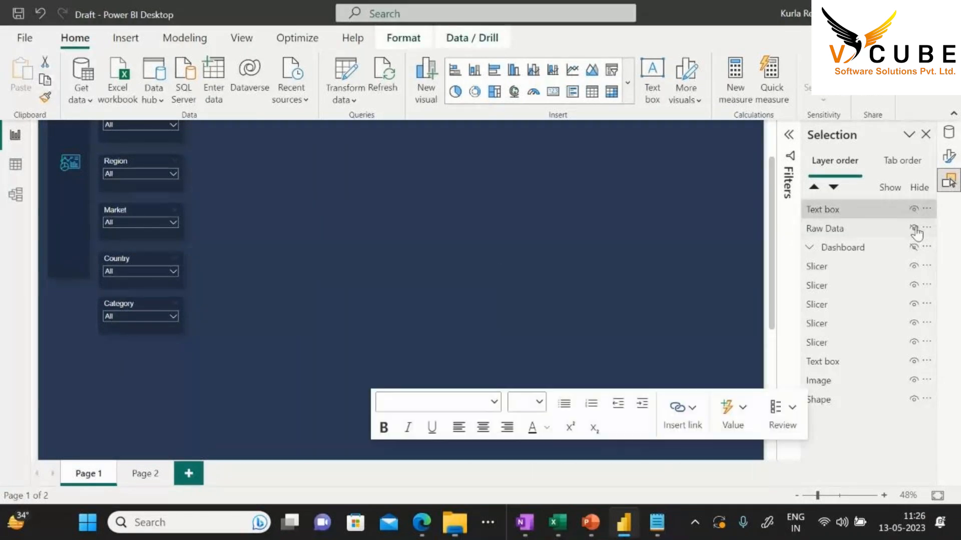
pyautogui.scroll(-2, 389, 377)
pyautogui.scroll(-3, 389, 378)
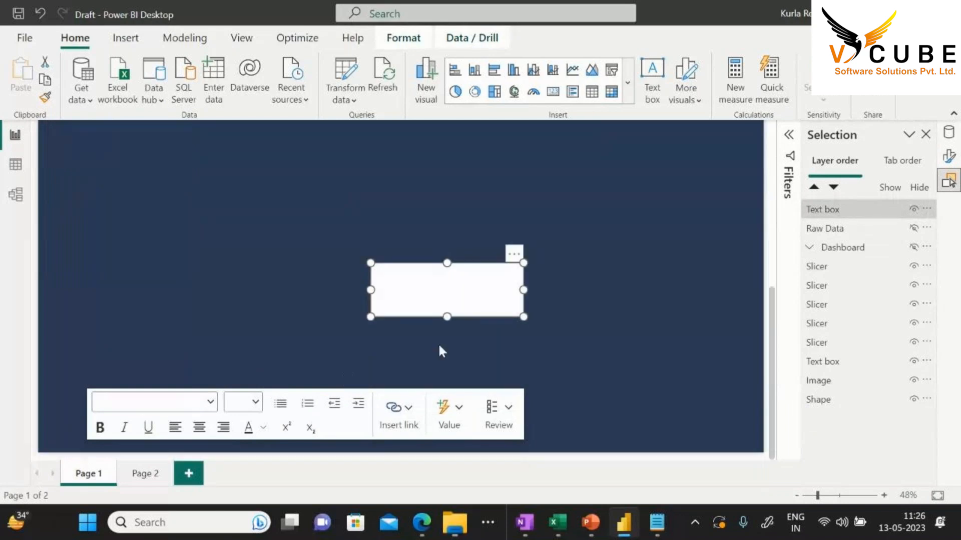
# Move the blank text box up the page to just below the Northwind Sales Analysis header
pyautogui.click(423, 294)
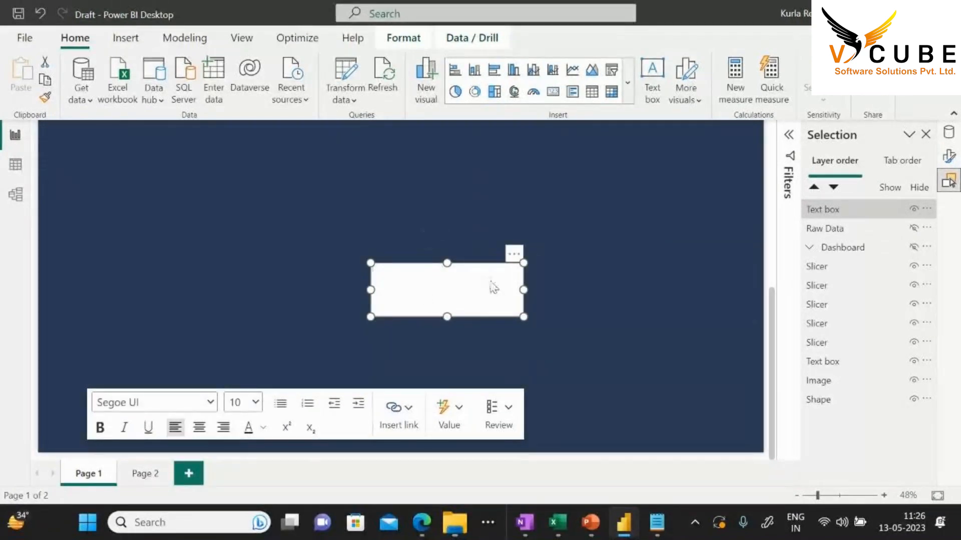
pyautogui.moveTo(516, 261); pyautogui.dragTo(520, 203)
pyautogui.scroll(4, 563, 372)
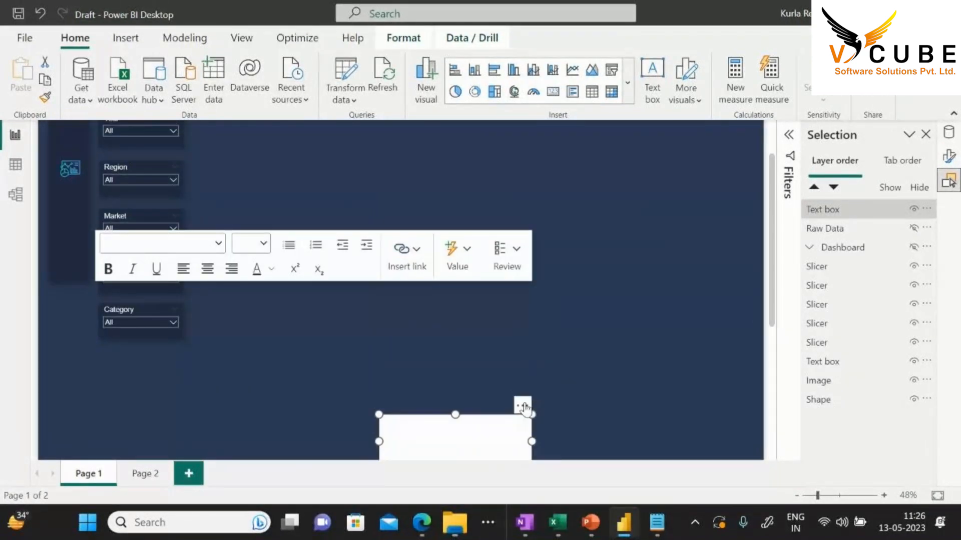
pyautogui.moveTo(525, 406); pyautogui.dragTo(523, 132)
pyautogui.scroll(1, 517, 365)
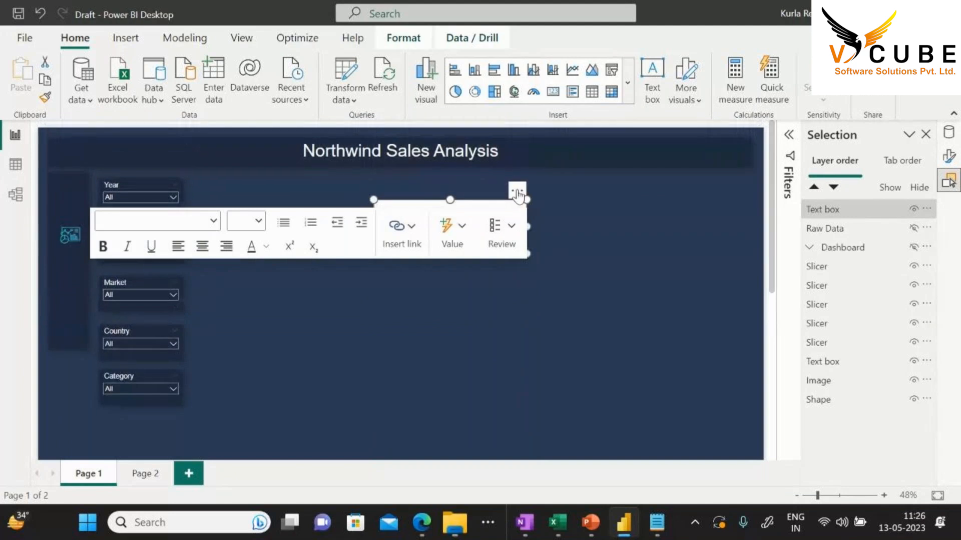
pyautogui.moveTo(519, 193); pyautogui.dragTo(515, 182)
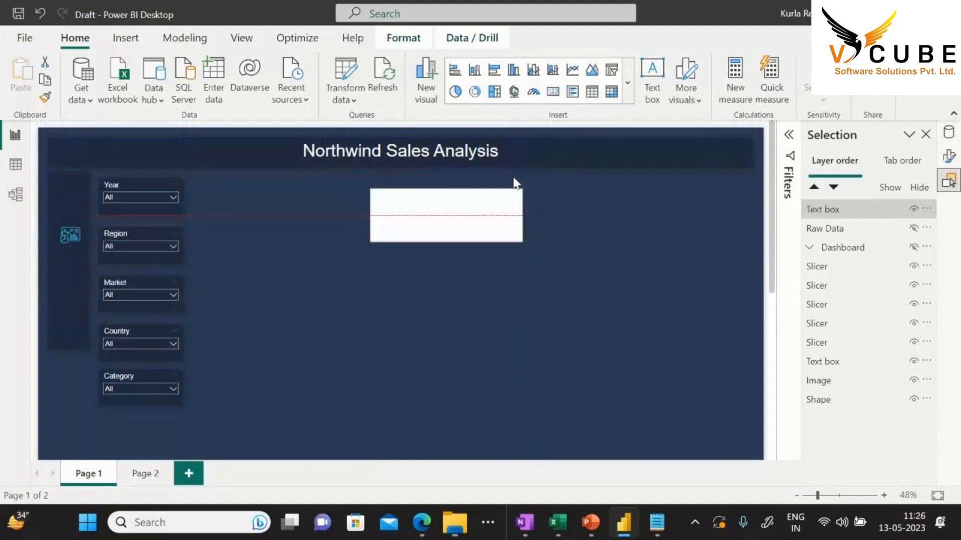
# Show the Dashboard group, align the text box with its upper-left corner and widen it to the group's full width
pyautogui.click(913, 247)
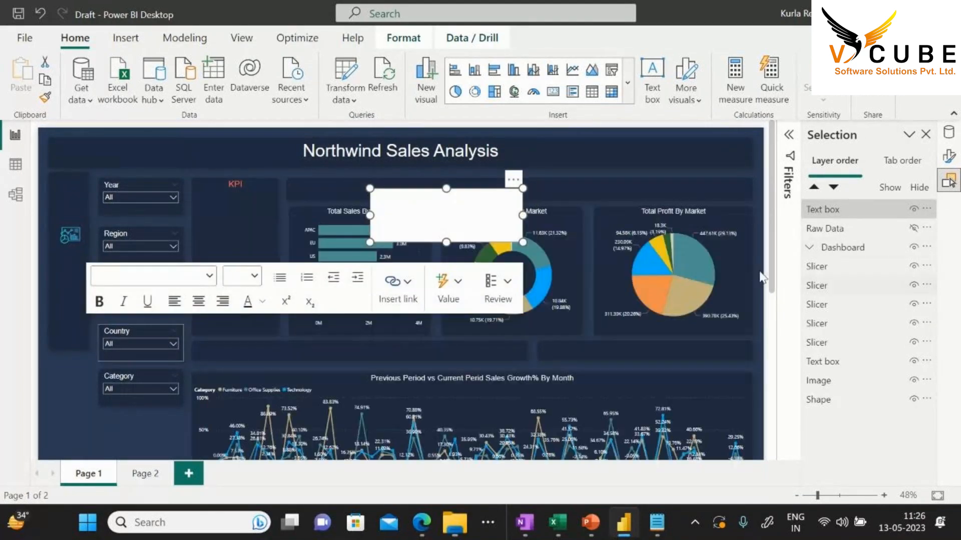
pyautogui.moveTo(510, 185); pyautogui.dragTo(342, 174)
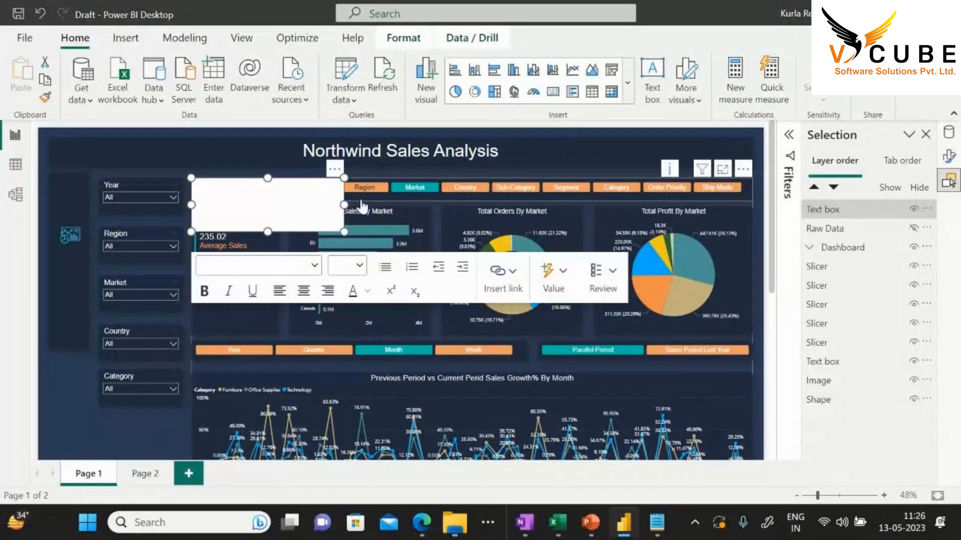
pyautogui.moveTo(344, 231); pyautogui.dragTo(753, 320)
# Extend the text box's lower edge to cover the dashboard visuals down through the monthly sales growth chart
pyautogui.scroll(-2, 659, 306)
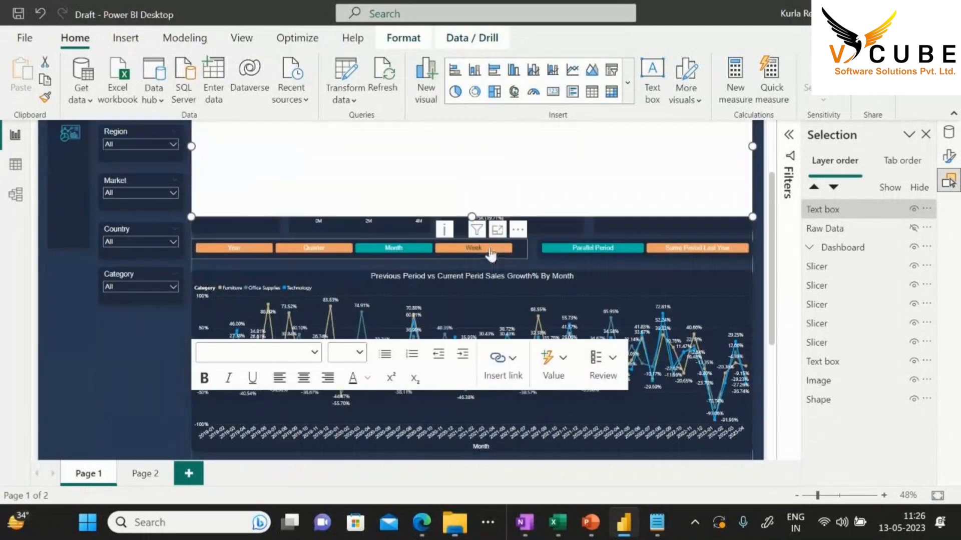
pyautogui.moveTo(475, 224); pyautogui.dragTo(506, 416)
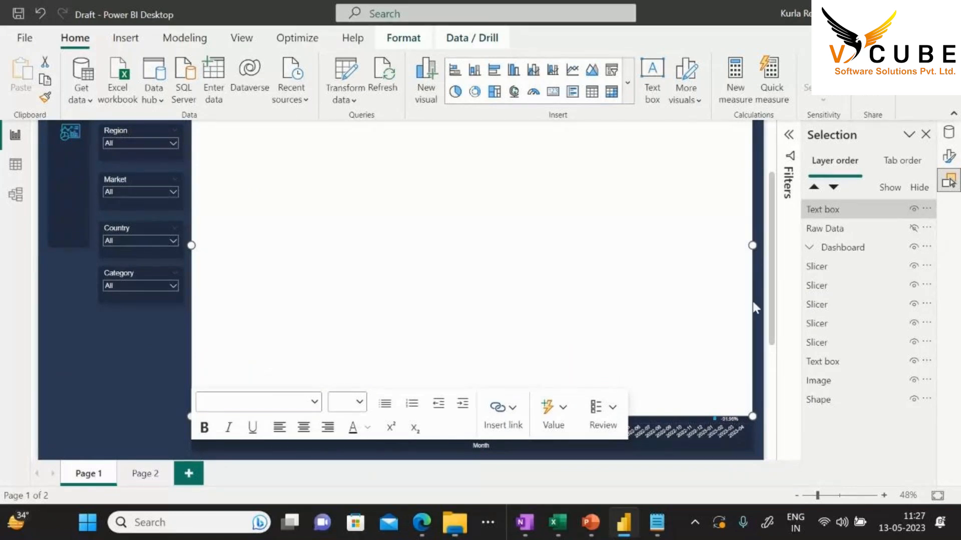
pyautogui.scroll(2, 600, 262)
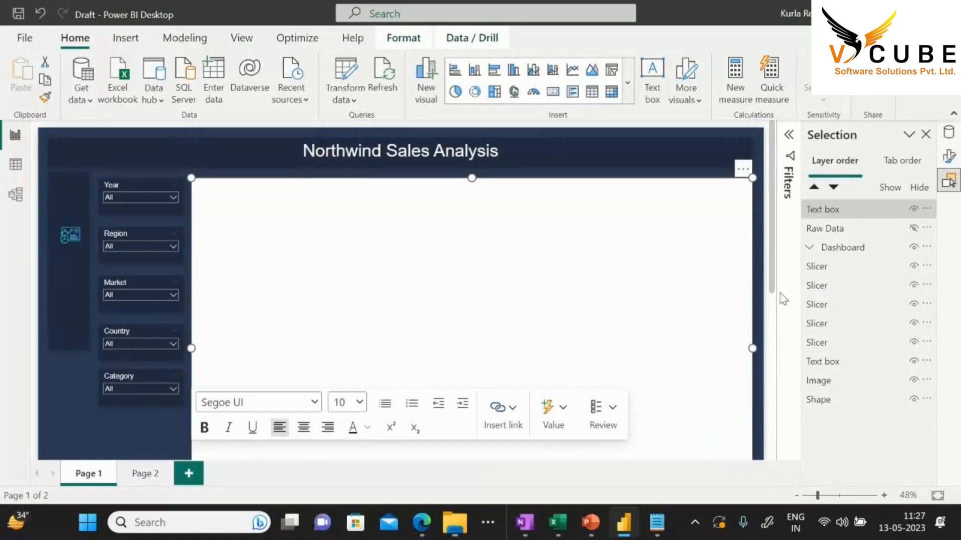
pyautogui.scroll(-3, 694, 311)
pyautogui.scroll(-2, 697, 311)
pyautogui.moveTo(472, 315); pyautogui.dragTo(473, 219)
pyautogui.scroll(3, 473, 221)
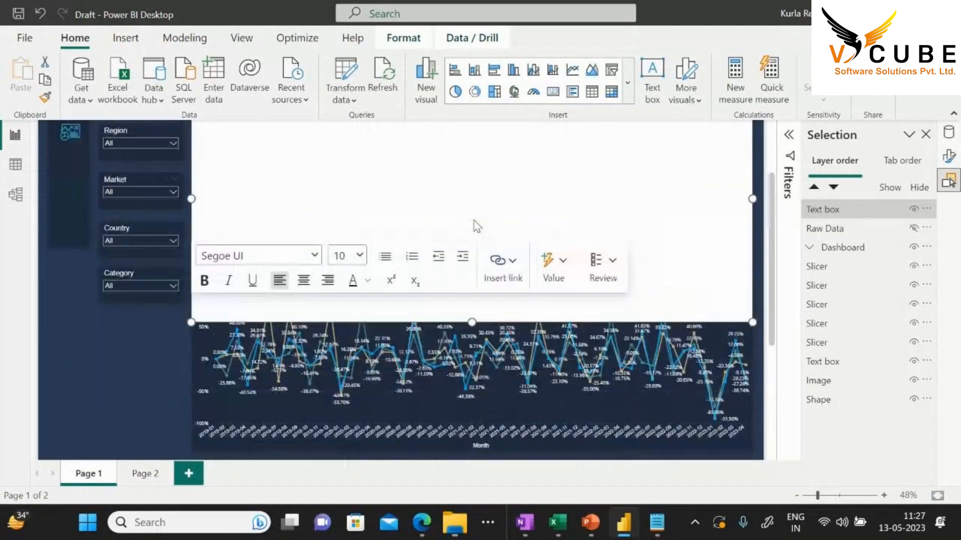
pyautogui.moveTo(472, 323); pyautogui.dragTo(472, 409)
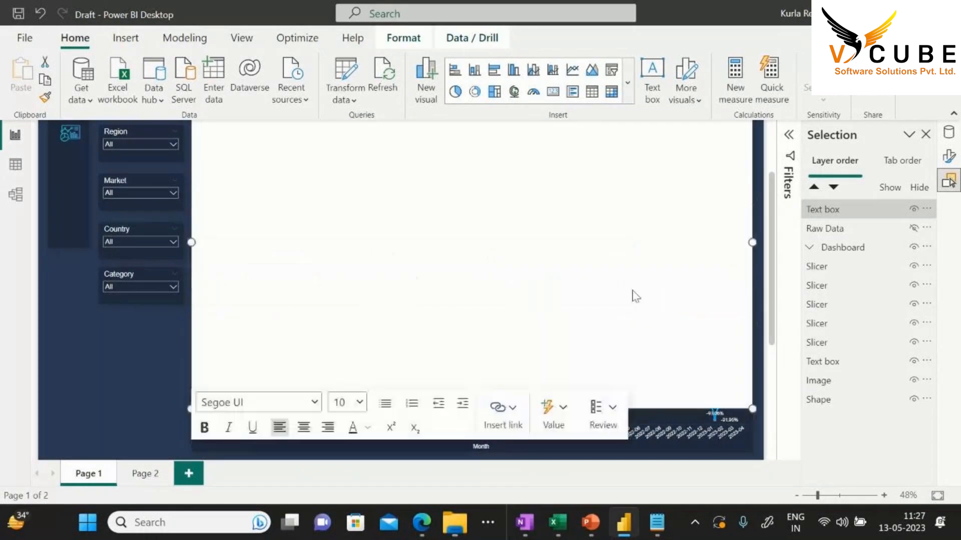
pyautogui.scroll(-3, 656, 296)
pyautogui.moveTo(472, 305); pyautogui.dragTo(472, 350)
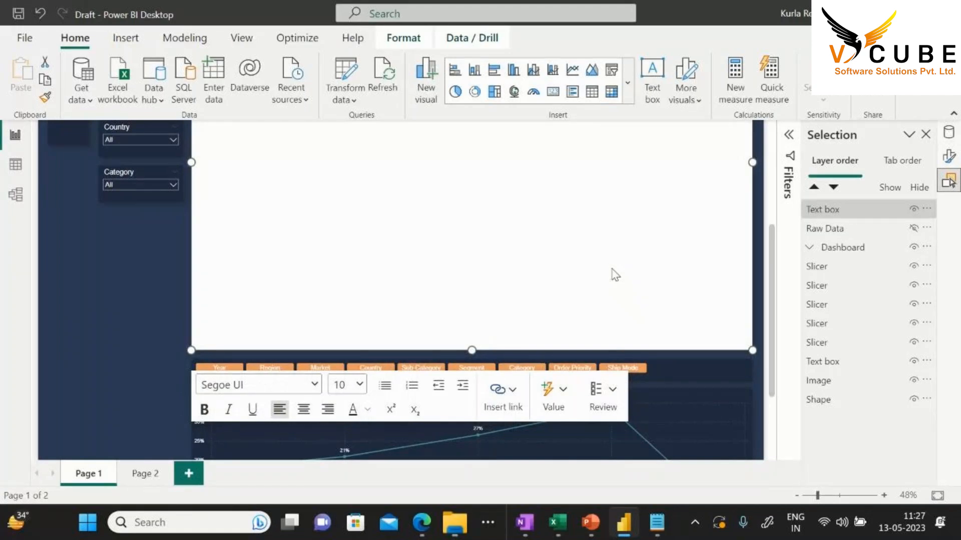
# Switch to File Explorer and open the Master Classes text file from Power BI\RawData\Power BI Working Sessions
pyautogui.click(455, 523)
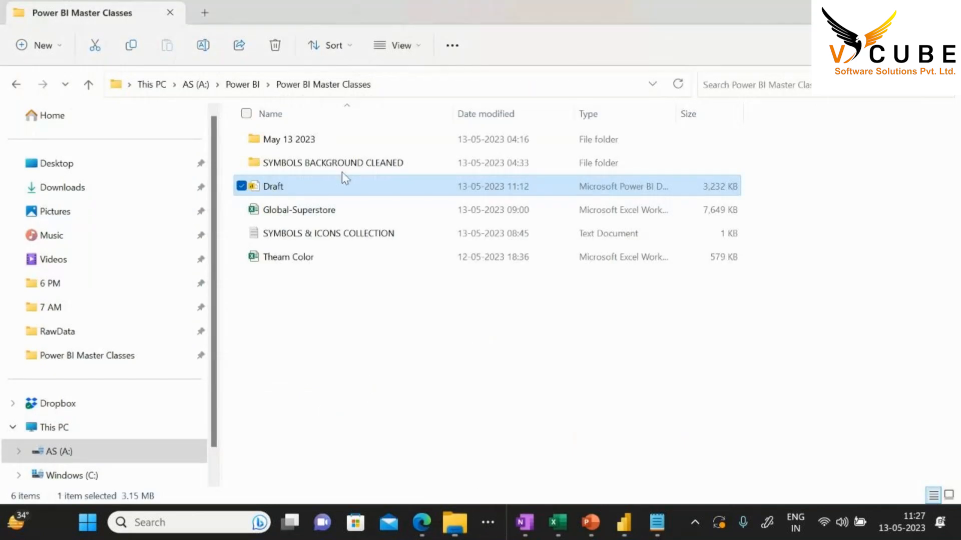
pyautogui.doubleClick(290, 139)
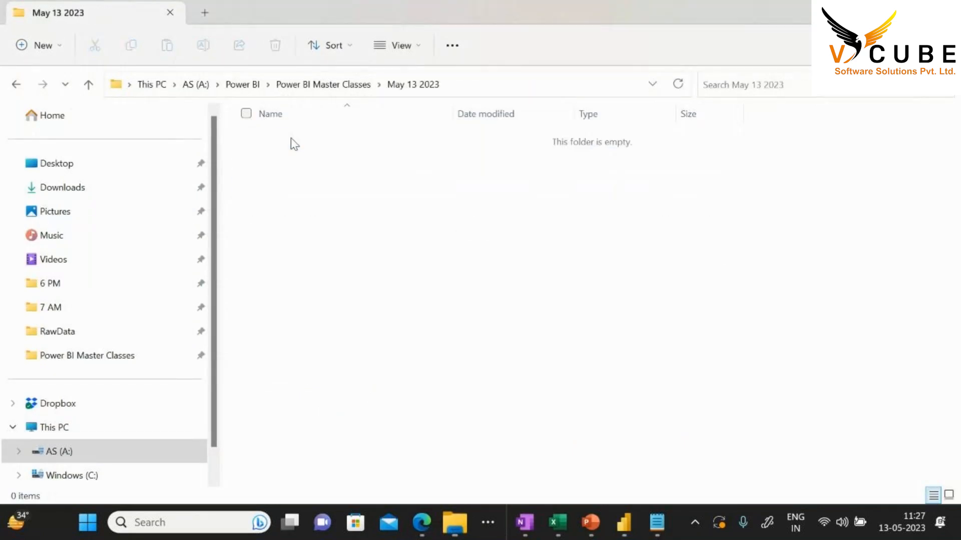
pyautogui.click(305, 86)
pyautogui.doubleClick(301, 162)
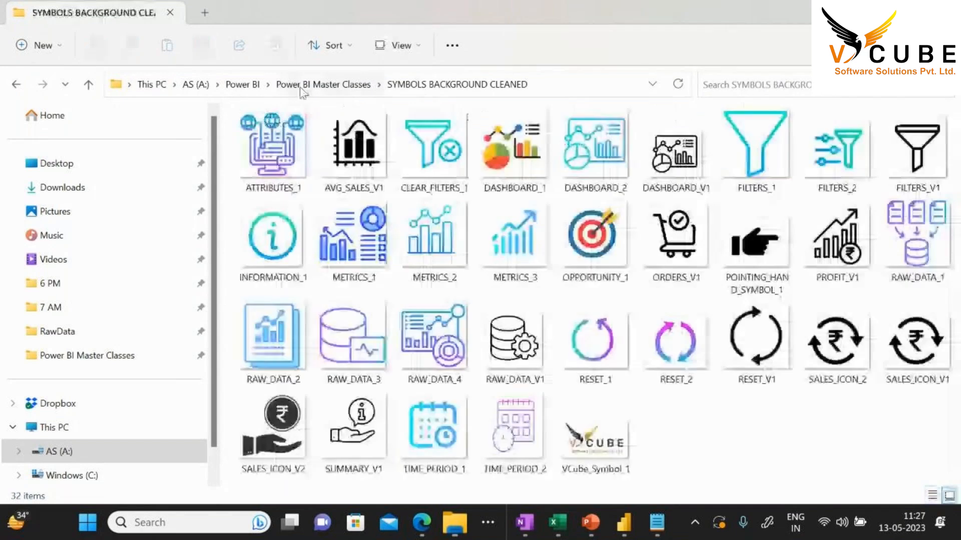
pyautogui.click(301, 86)
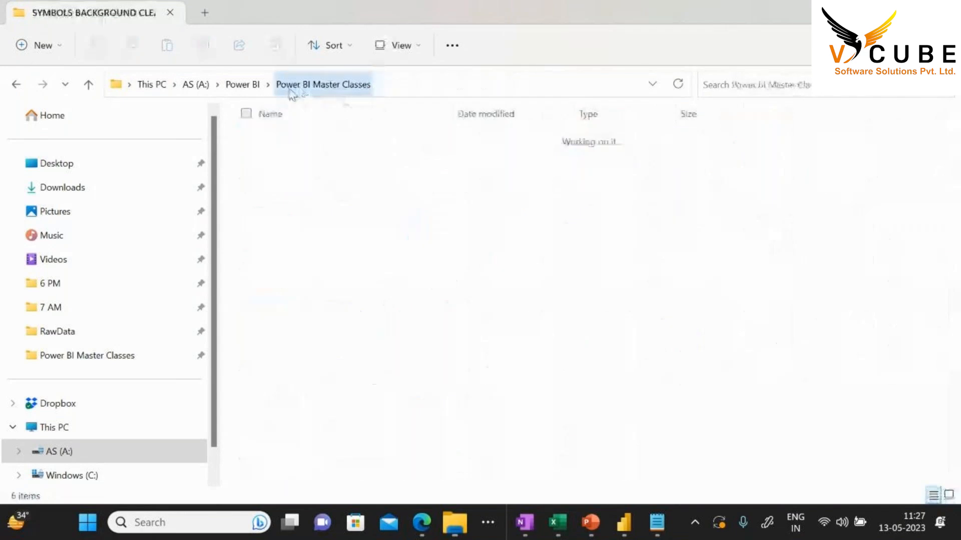
pyautogui.click(243, 84)
pyautogui.click(299, 189)
pyautogui.doubleClick(299, 189)
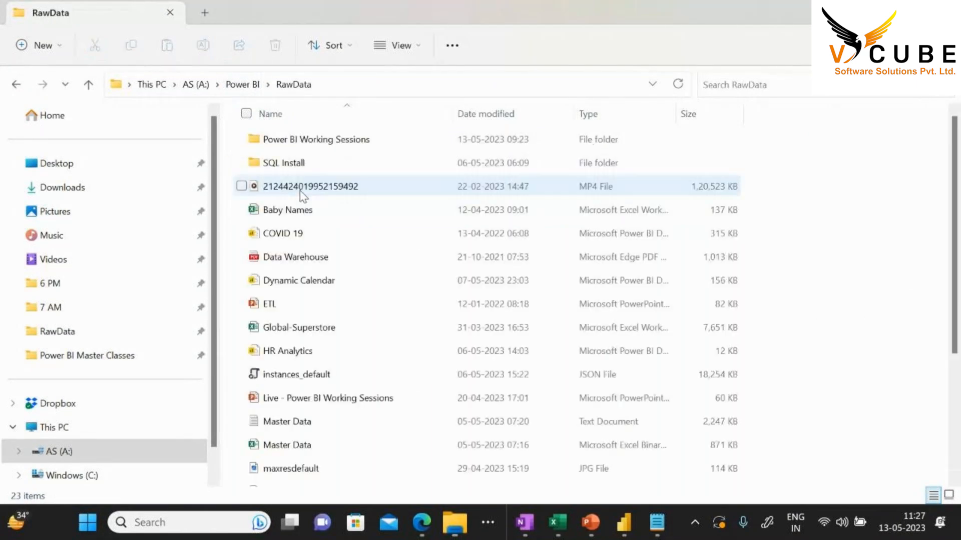
pyautogui.doubleClick(300, 140)
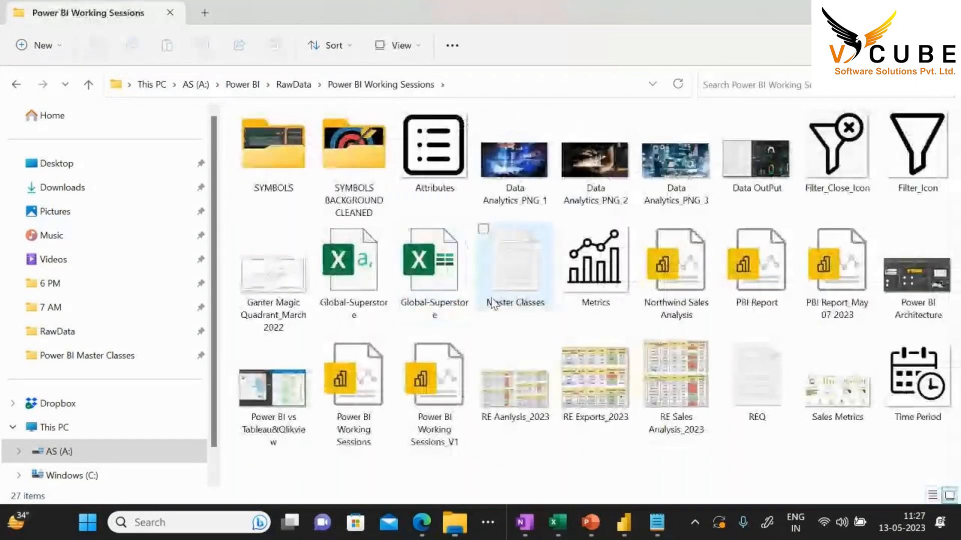
pyautogui.doubleClick(514, 277)
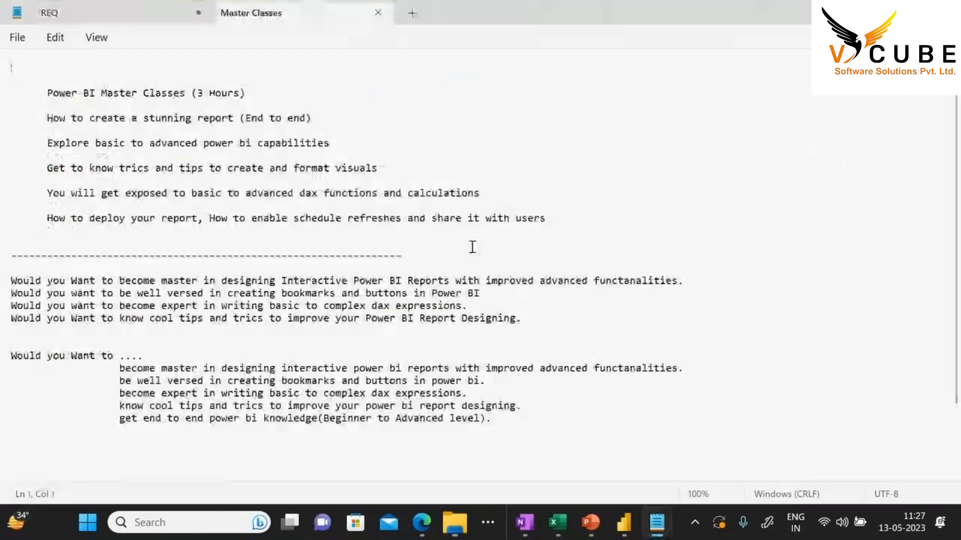
# Look over the Master Classes notes, close them, and keep the unsaved REQ notes open
pyautogui.scroll(-2, 470, 242)
pyautogui.scroll(2, 472, 251)
pyautogui.hotkey('alt', 'F4')
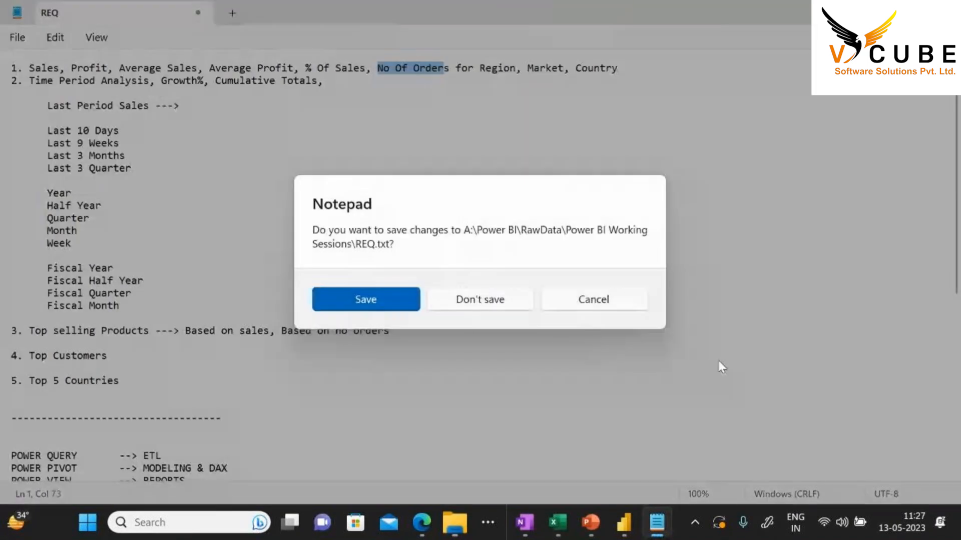
pyautogui.click(592, 300)
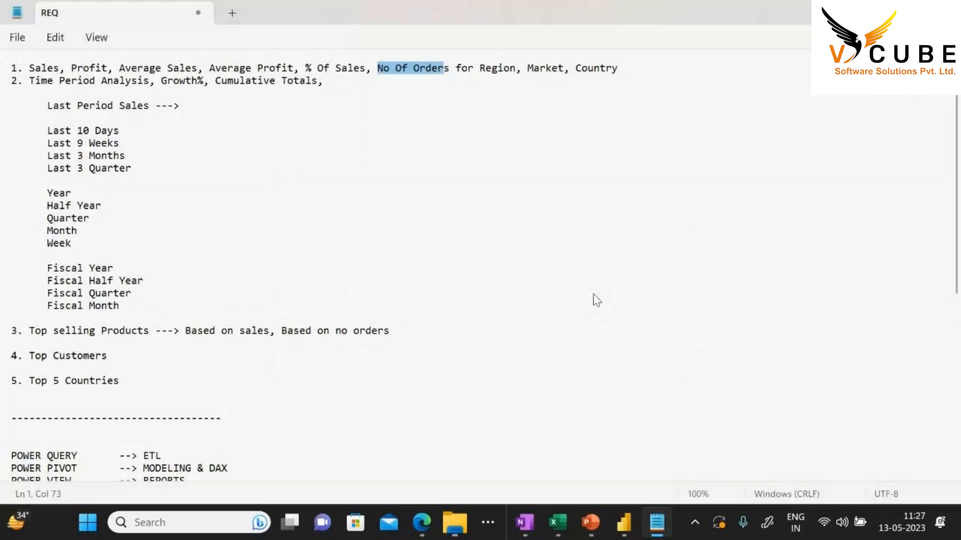
# Switch to File Explorer and open the Northwind Sales Analysis report from the Power BI Working Sessions folder
pyautogui.hotkey('alt', 'Tab')
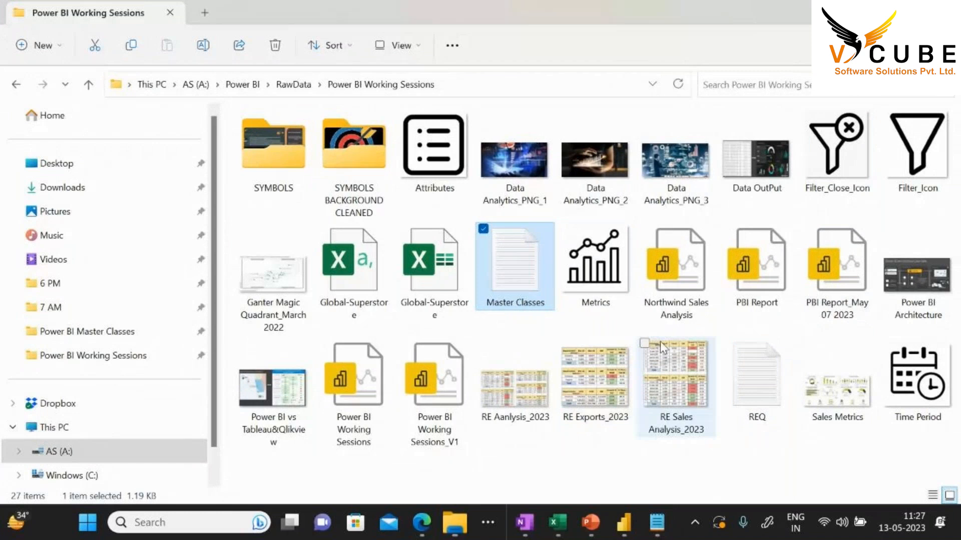
pyautogui.doubleClick(677, 286)
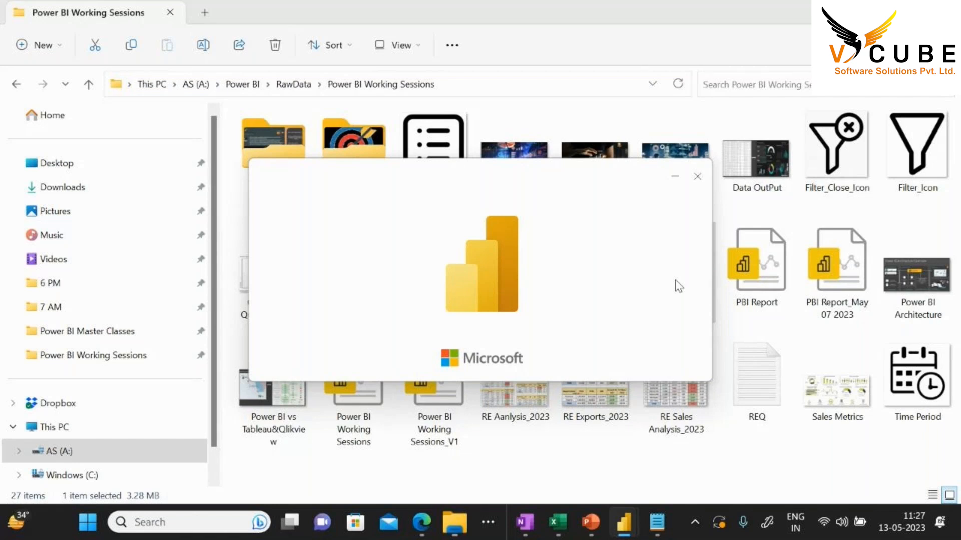
pyautogui.click(875, 12)
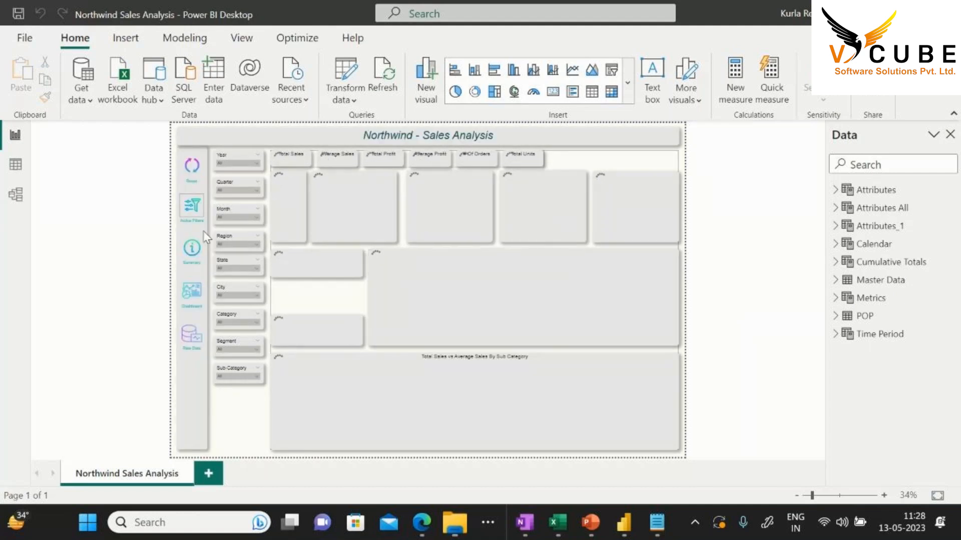
# Open the report's Summary view and copy its whole description text, from the Northwind Sales Analysis heading through Orders and Order Details
pyautogui.click(190, 251)
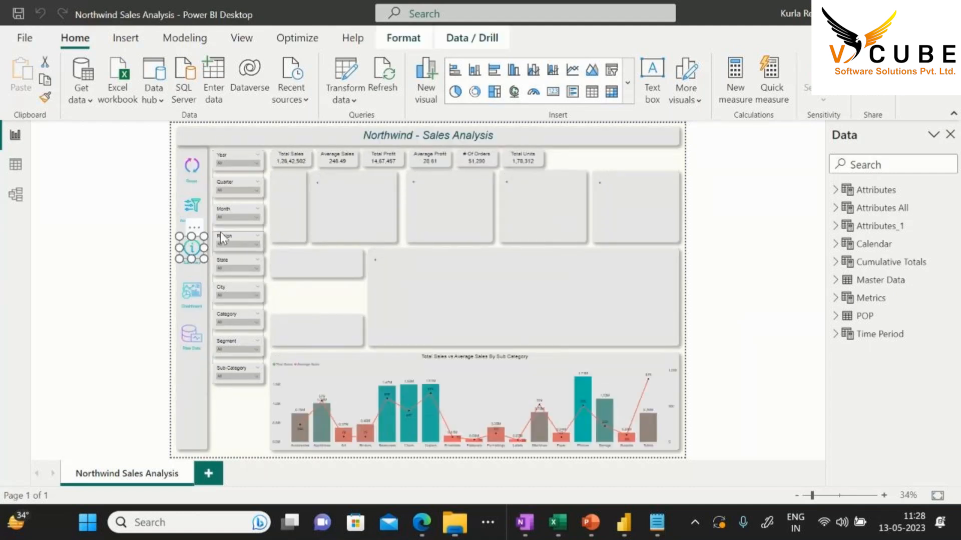
pyautogui.keyDown('ctrl'); pyautogui.click(194, 250); pyautogui.keyUp('ctrl')
pyautogui.click(594, 281)
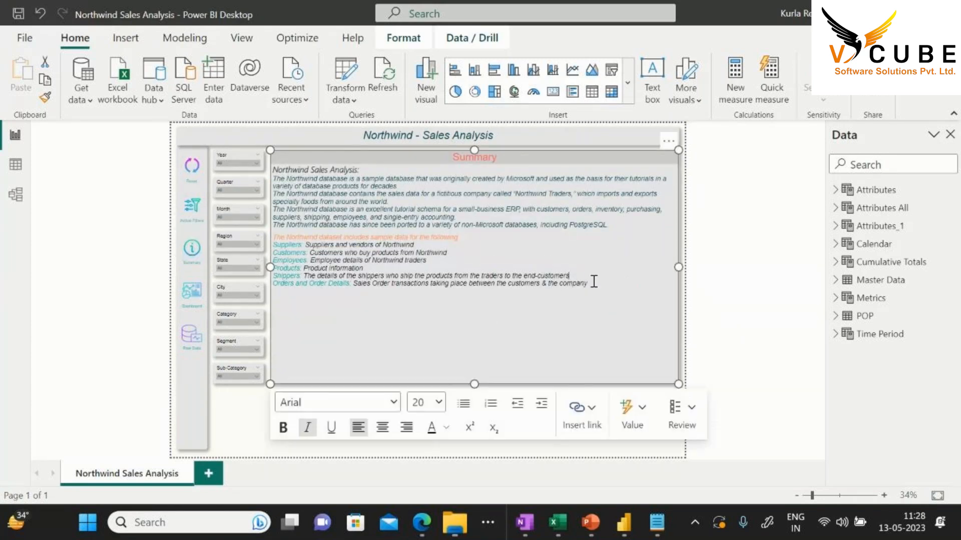
pyautogui.moveTo(593, 281); pyautogui.dragTo(275, 170)
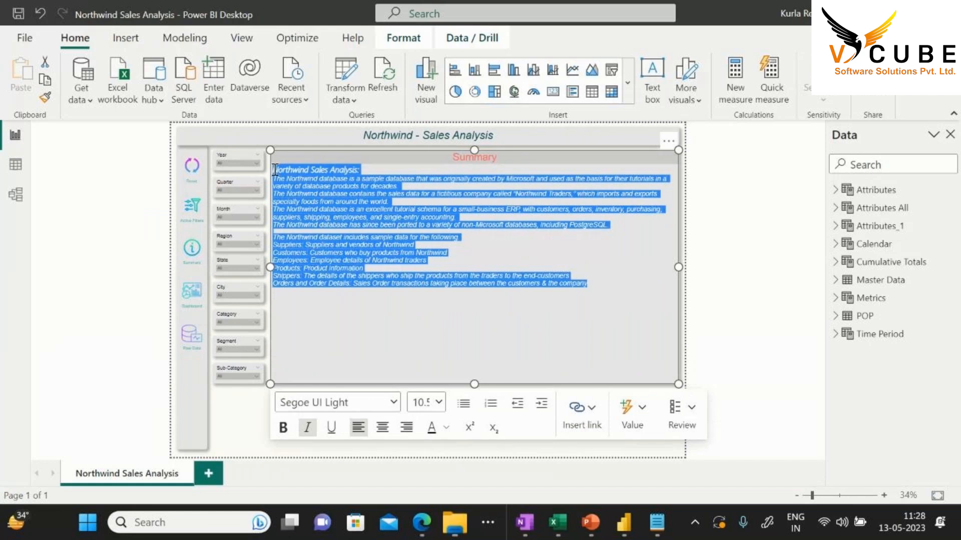
pyautogui.click(766, 203)
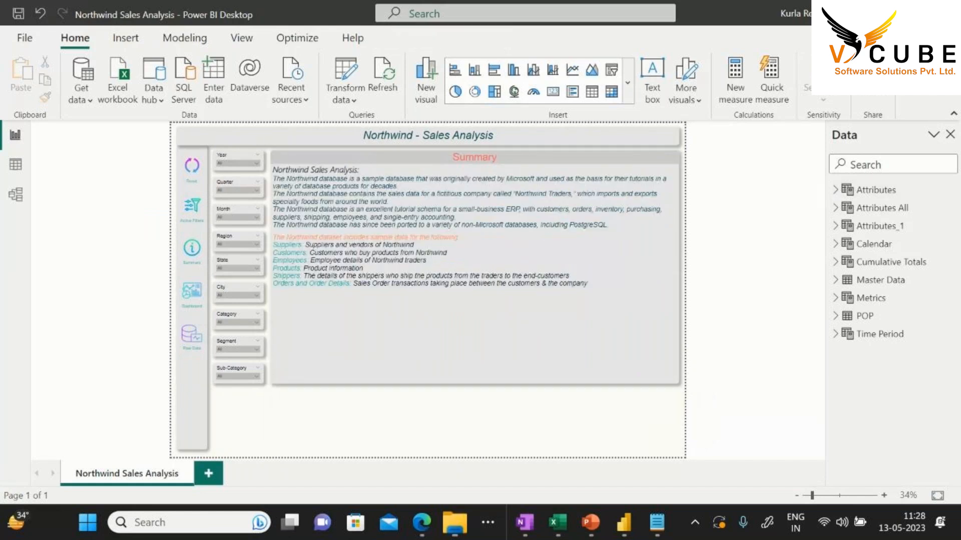
# Switch to the Draft report and paste the copied Northwind summary text into the large empty text box
pyautogui.moveTo(623, 522)
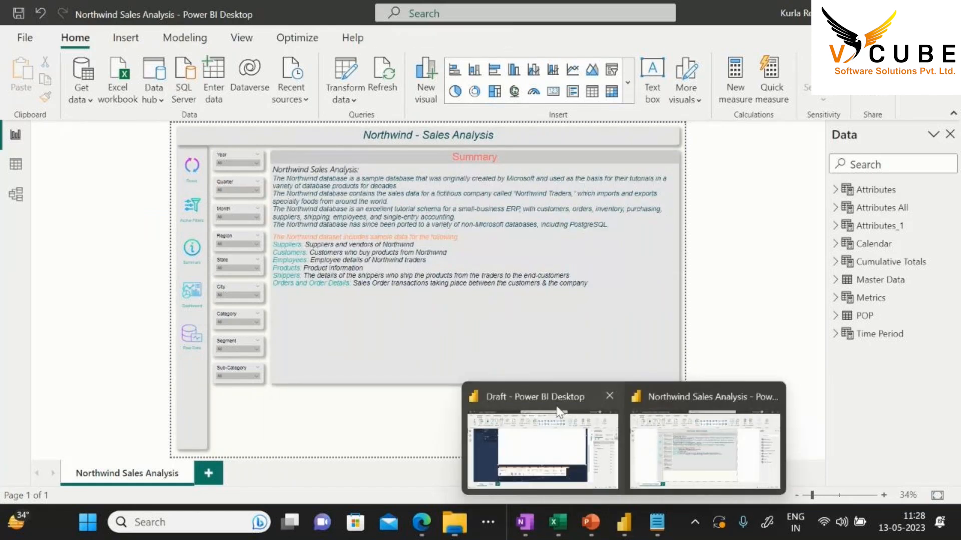
pyautogui.click(535, 440)
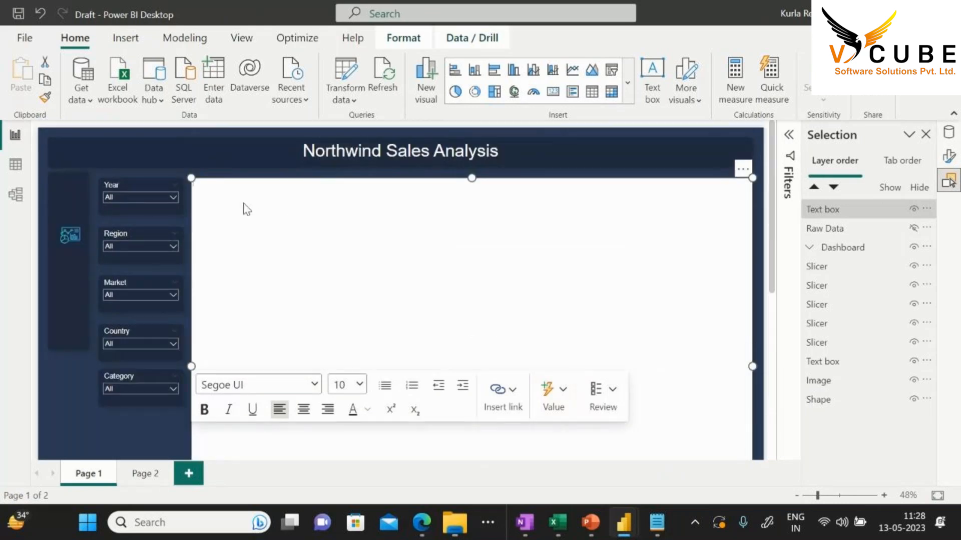
pyautogui.write('Northwind Sales Analysis: The Northwind database is a sample database that was originally created by Microsoft and used as the basis for their tutorials in a variety of database products for decades. The Northwind database contains the sales data for a fictitious company called "Northwind Traders," which imports and exports specialty foods from around the world. The Northwind database is an excellent tutorial schema for a small-business ERP, with customers, orders, inventory, purchasing, suppliers, shipping, employees, and single-entry accounting. The Northwind database has since been ported to a variety of non-Microsoft databases, including PostgreSQL.  The Northwind dataset includes sample data for the following. Suppliers: Suppliers and vendors of Northwind Customers: Customers who buy products from Northwind Employees: Employee details of Northwind traders Products: Product information Shippers: The details of the shippers who ship the products from the traders to the end-customers Orders and Order Details: Sales Order transactions taking place between the customers & the company')
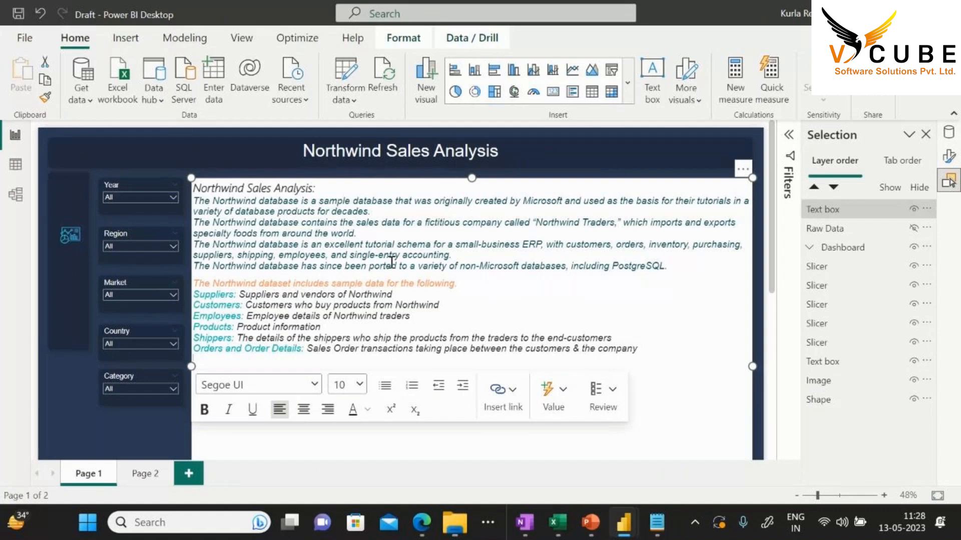
pyautogui.moveTo(647, 348); pyautogui.dragTo(194, 188)
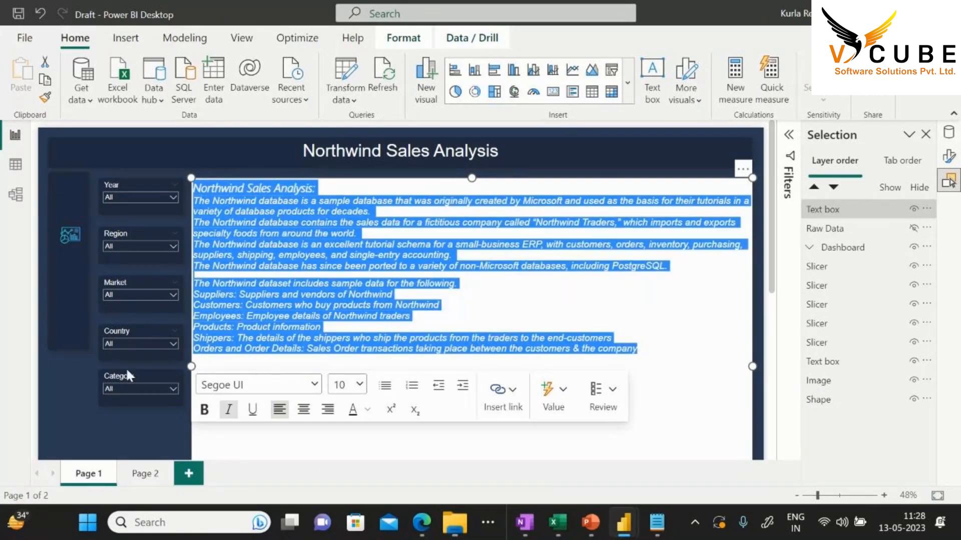
# Copy the Year slicer's dark formatting onto the summary text box with Format Painter
pyautogui.click(116, 191)
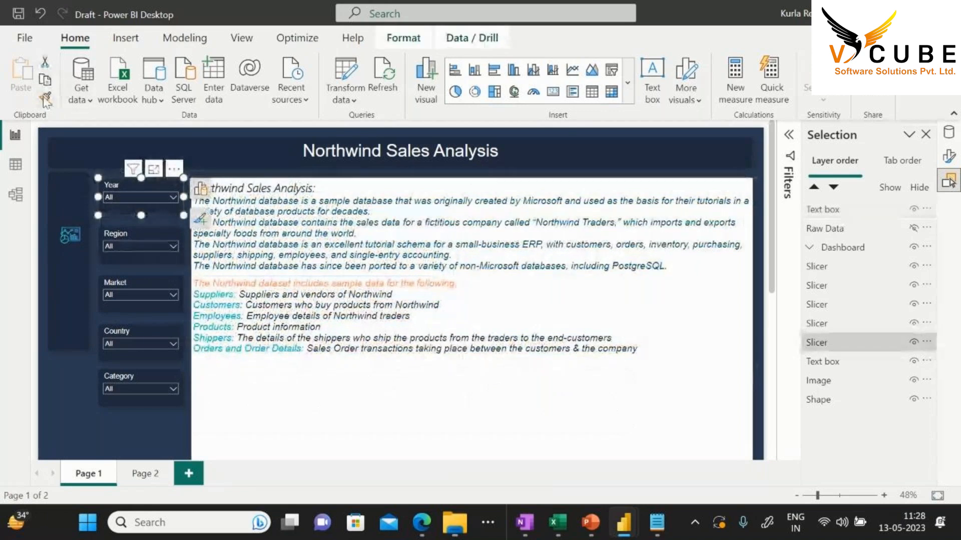
pyautogui.click(617, 414)
pyautogui.click(513, 390)
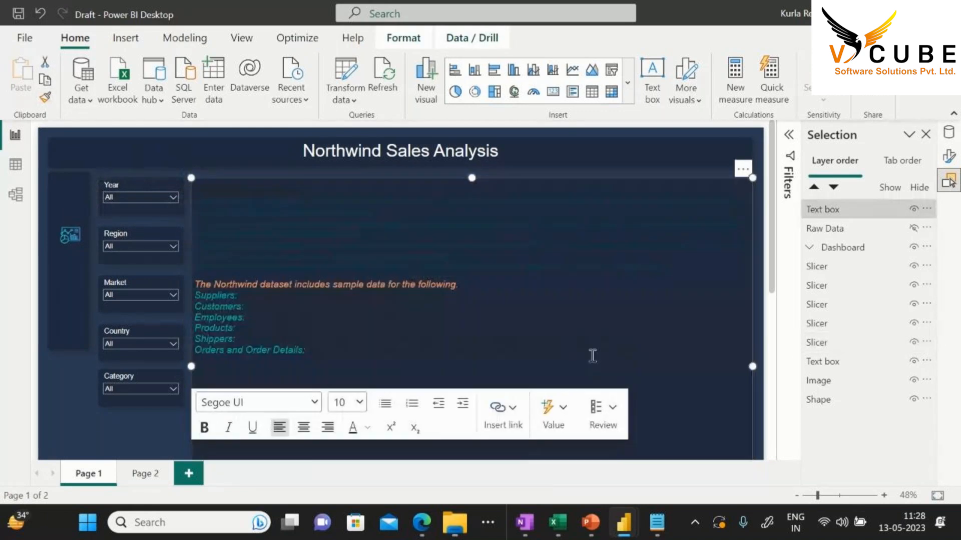
# Set all the text in the summary text box to the Arial font and white color
pyautogui.moveTo(706, 366); pyautogui.dragTo(195, 186)
pyautogui.click(258, 403)
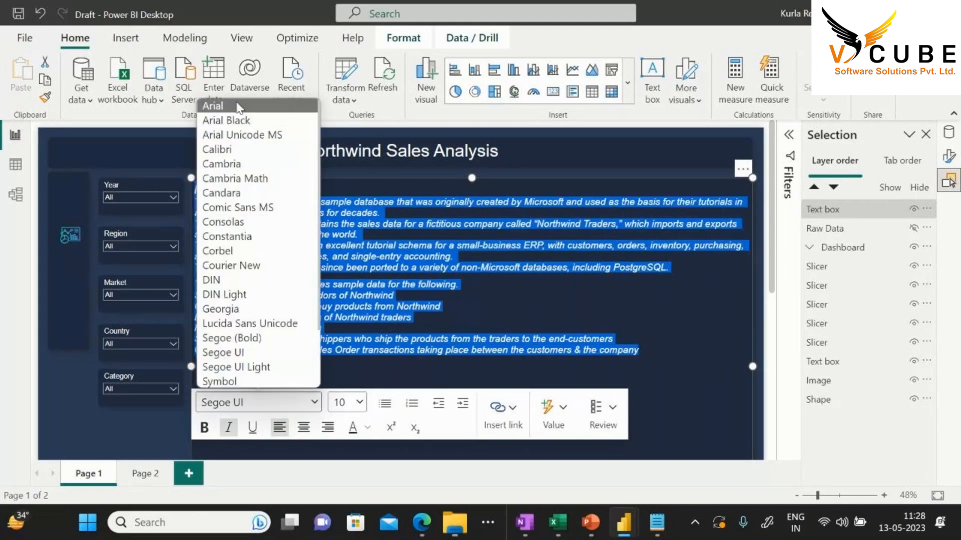
pyautogui.click(221, 106)
pyautogui.click(366, 428)
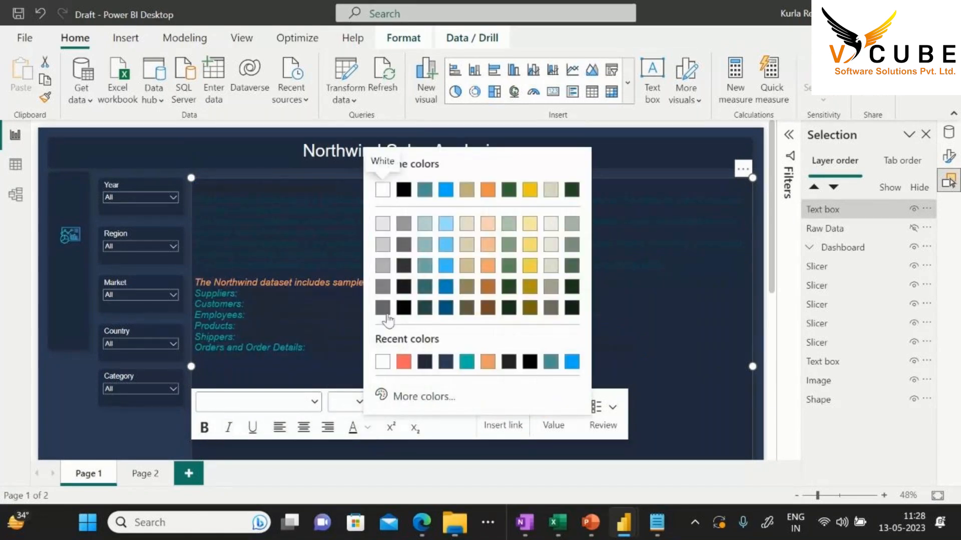
pyautogui.click(381, 189)
pyautogui.click(636, 324)
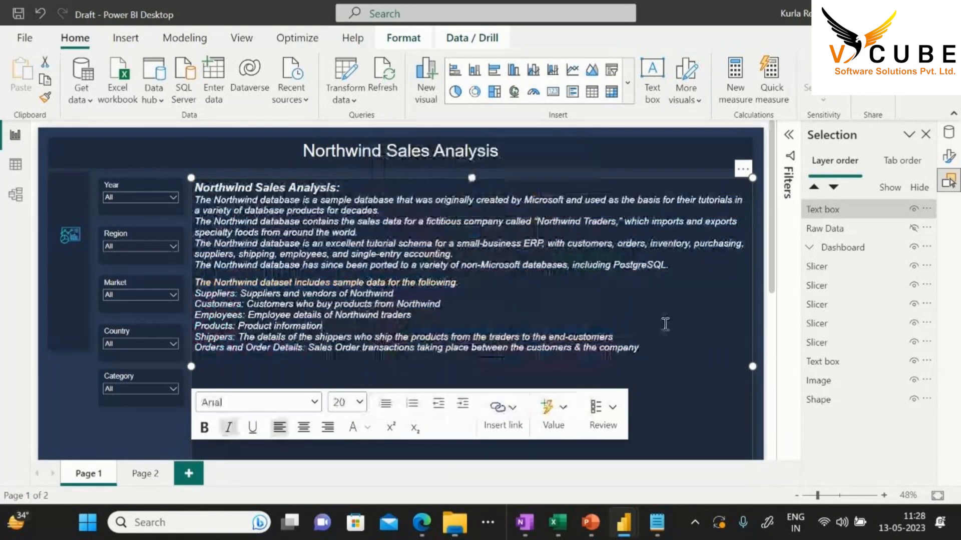
# Color the "Northwind Sales Analysis:" heading in the text box coral red, starting from its second letter
pyautogui.tripleClick(314, 189)
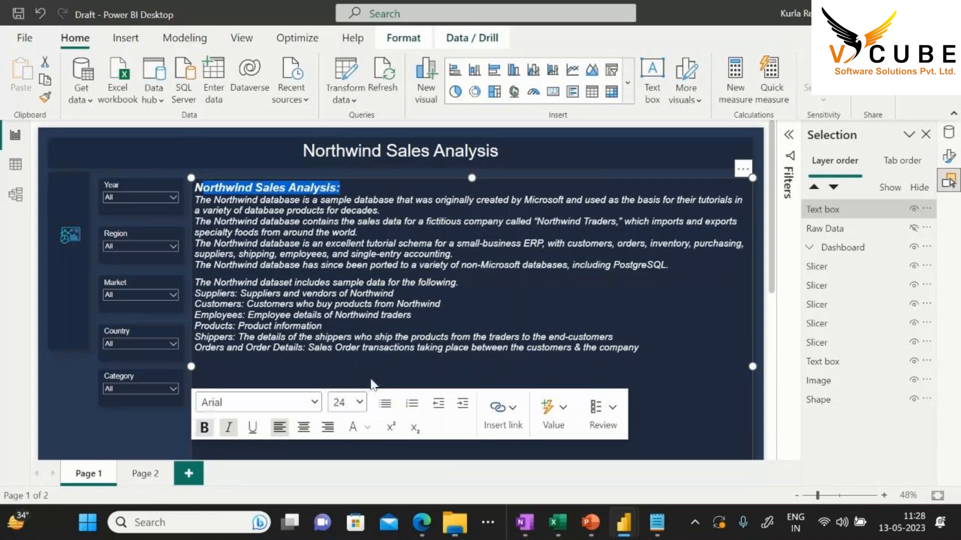
pyautogui.click(368, 427)
pyautogui.click(424, 361)
# Color the Suppliers, Customers, Employees, Products, Shippers, and Orders and Order Details labels teal, leaving their descriptions white
pyautogui.moveTo(238, 294); pyautogui.dragTo(195, 294)
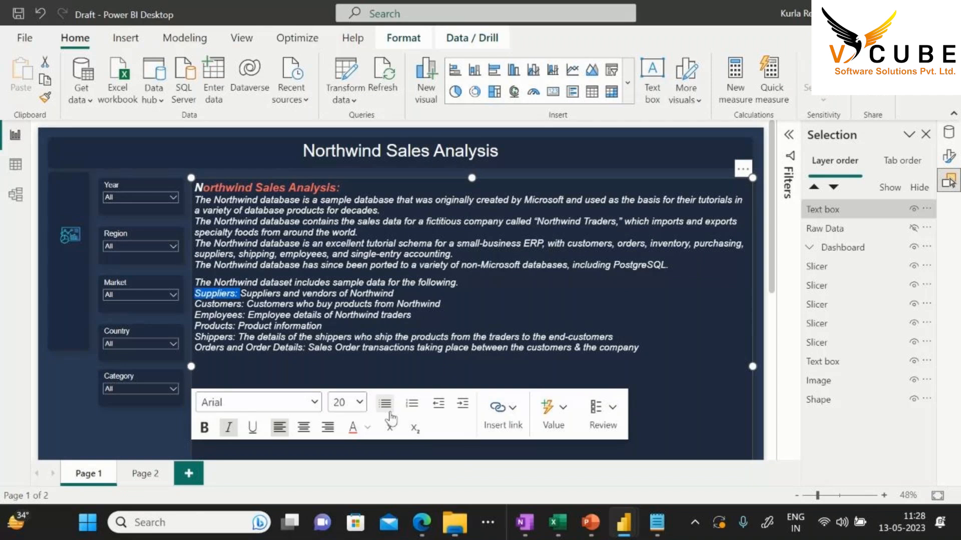
pyautogui.click(367, 427)
pyautogui.click(488, 361)
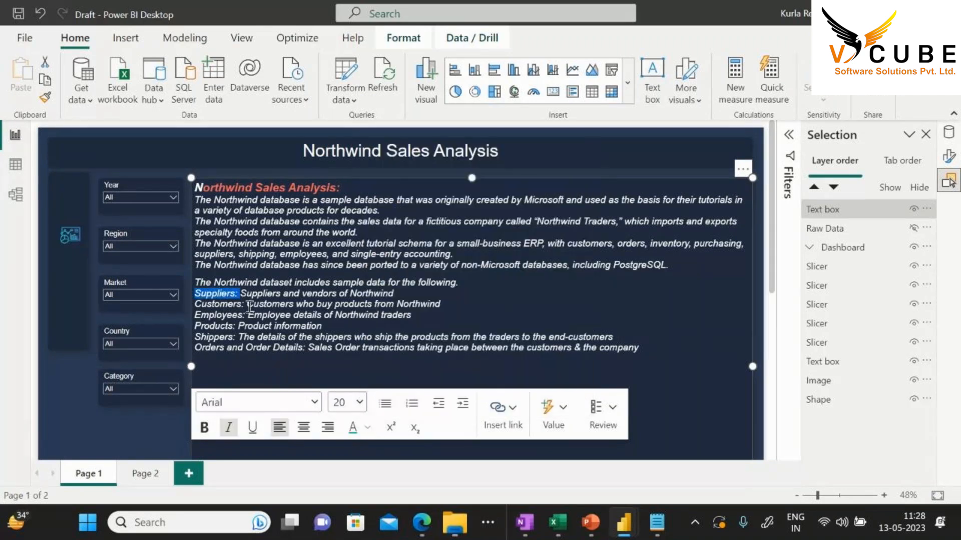
pyautogui.moveTo(245, 304); pyautogui.dragTo(195, 313)
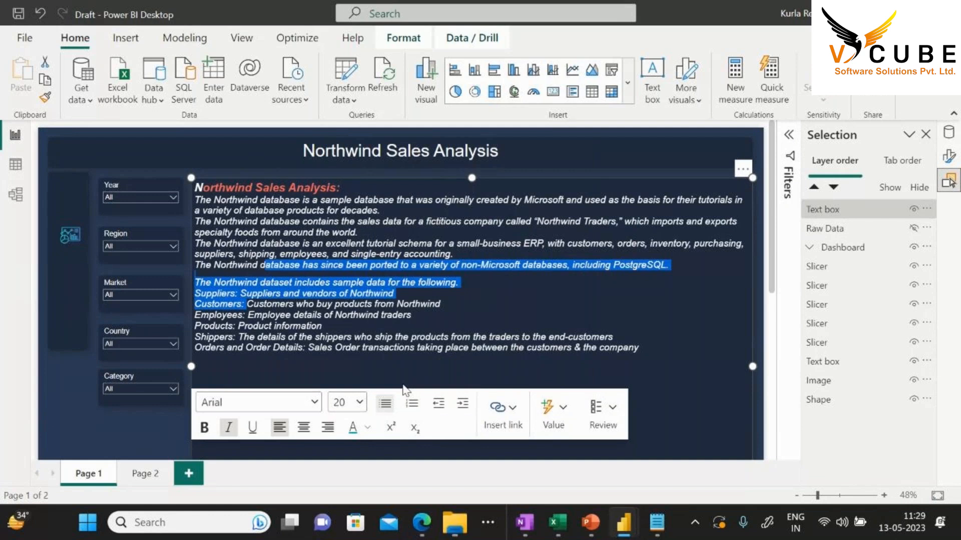
pyautogui.click(336, 316)
pyautogui.moveTo(246, 305); pyautogui.dragTo(195, 326)
pyautogui.click(353, 429)
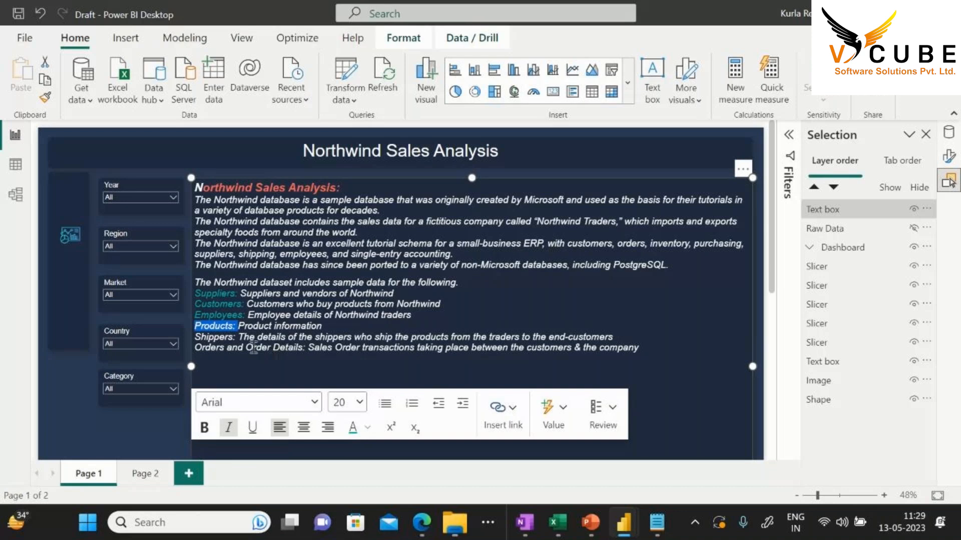
pyautogui.moveTo(240, 337); pyautogui.dragTo(194, 336)
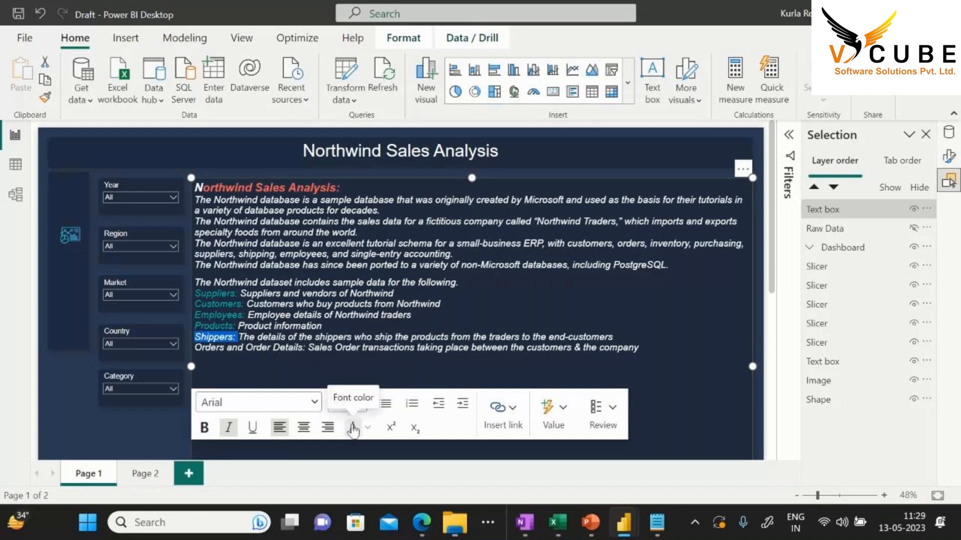
pyautogui.moveTo(307, 349); pyautogui.dragTo(194, 350)
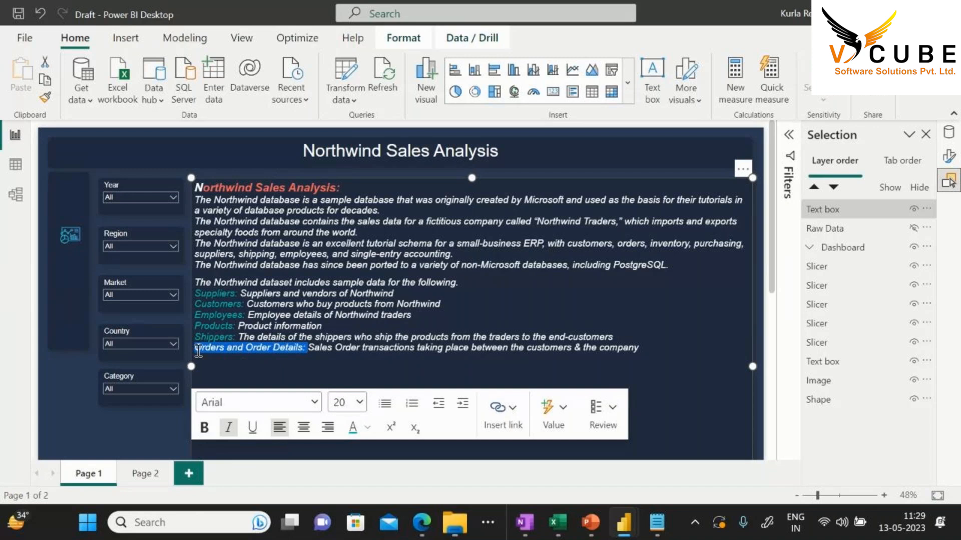
pyautogui.click(352, 427)
# Color the line "The Northwind dataset includes sample data for the following." orange
pyautogui.moveTo(459, 282); pyautogui.dragTo(195, 284)
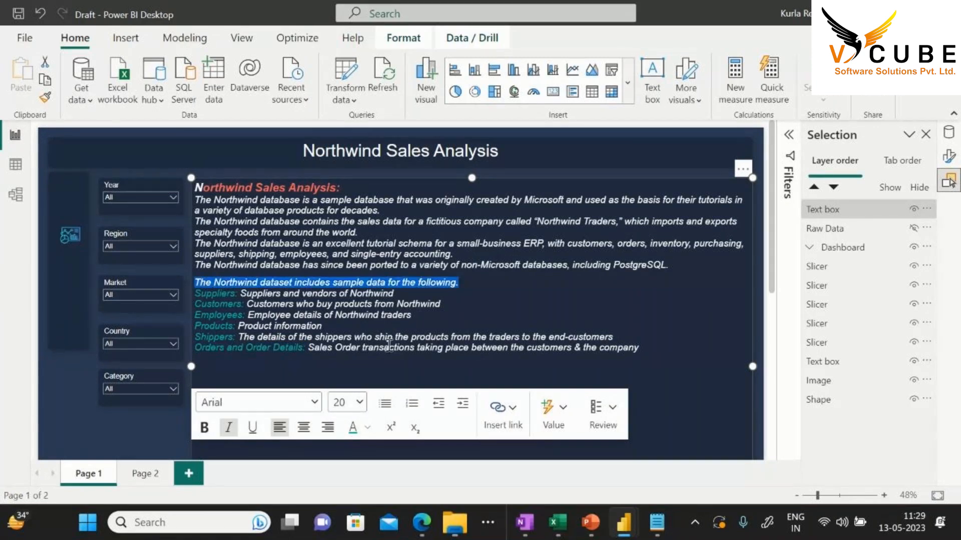
pyautogui.click(367, 428)
pyautogui.click(507, 366)
pyautogui.click(629, 305)
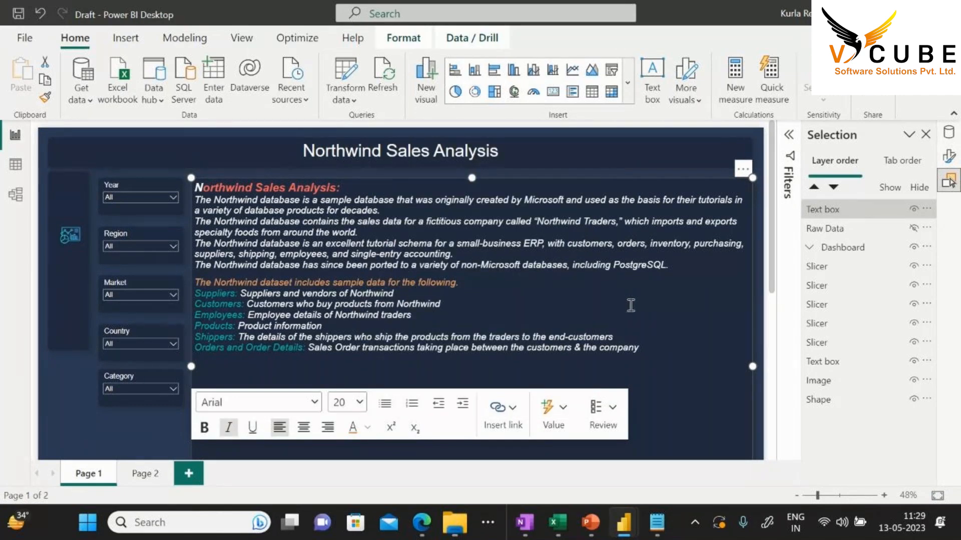
# Show the text box's format settings and color the entire "Northwind Sales Analysis:" heading coral red, including its first letter
pyautogui.click(914, 227)
pyautogui.click(950, 159)
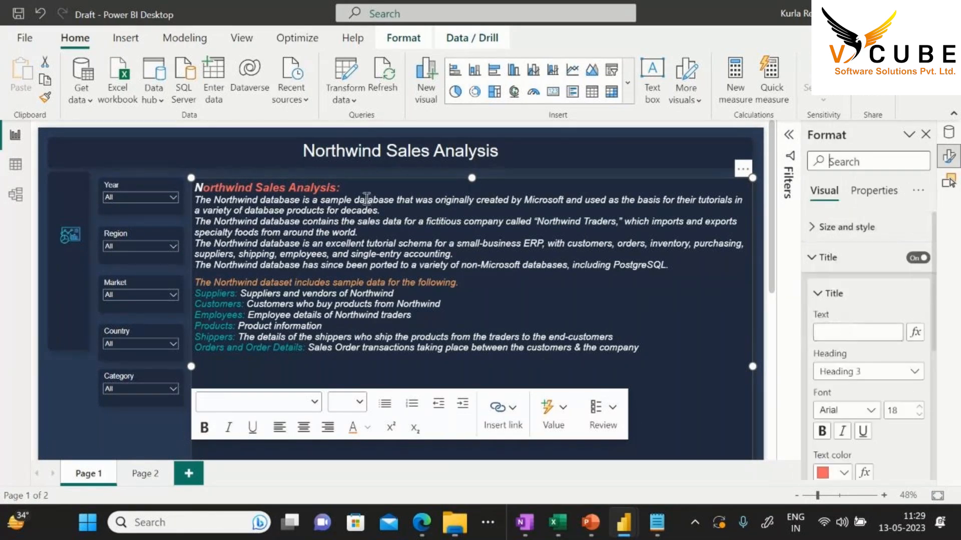
pyautogui.tripleClick(347, 188)
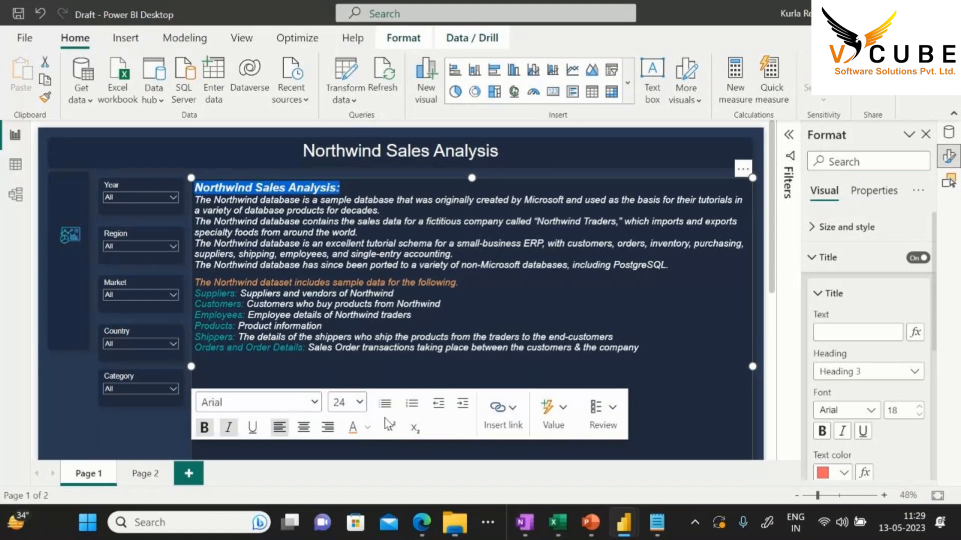
pyautogui.click(368, 428)
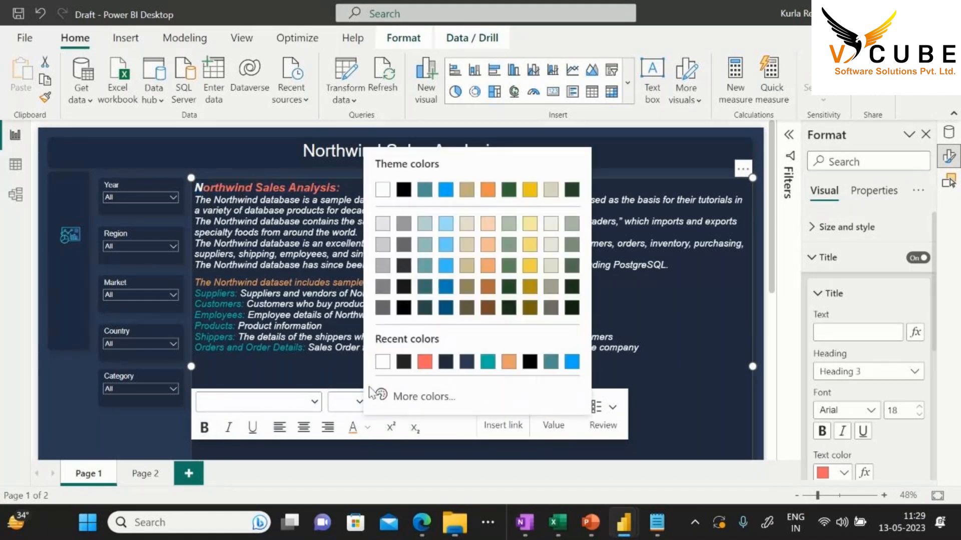
pyautogui.click(420, 356)
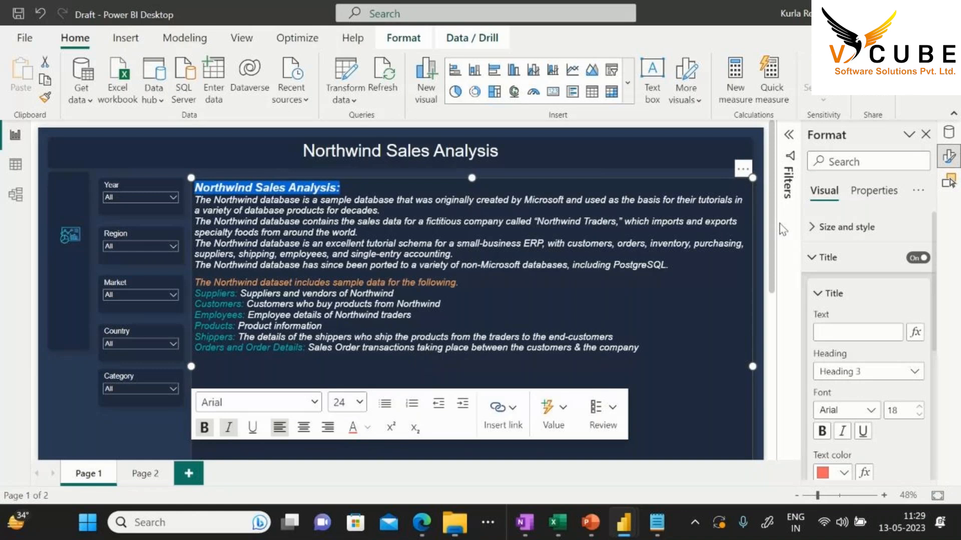
# Set the text box's title text to Summary, turn the title display off, and deselect the box
pyautogui.click(845, 330)
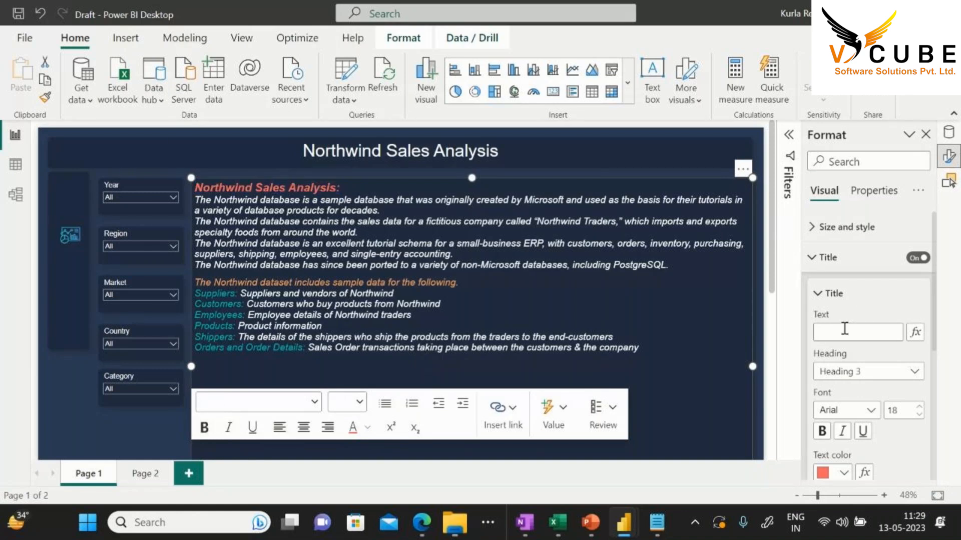
pyautogui.write('Summary')
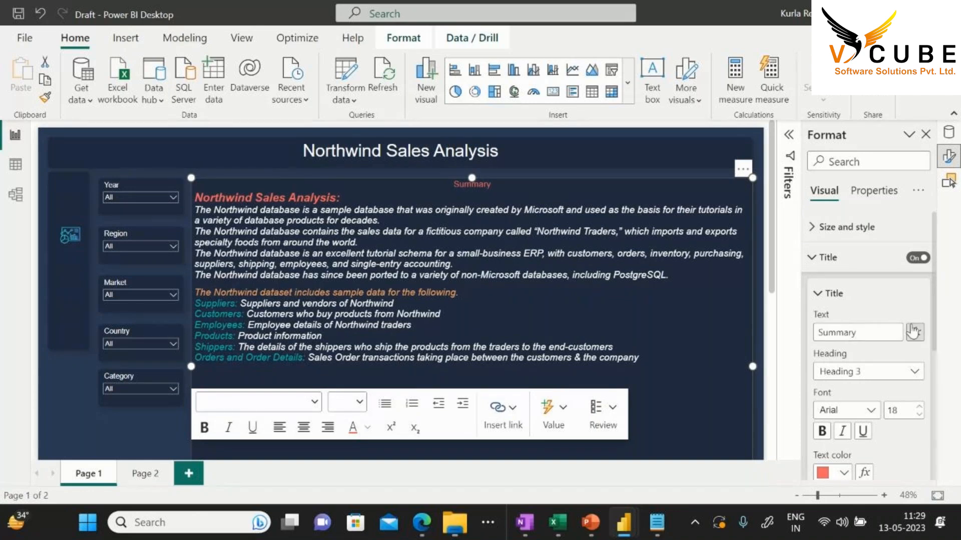
pyautogui.click(918, 258)
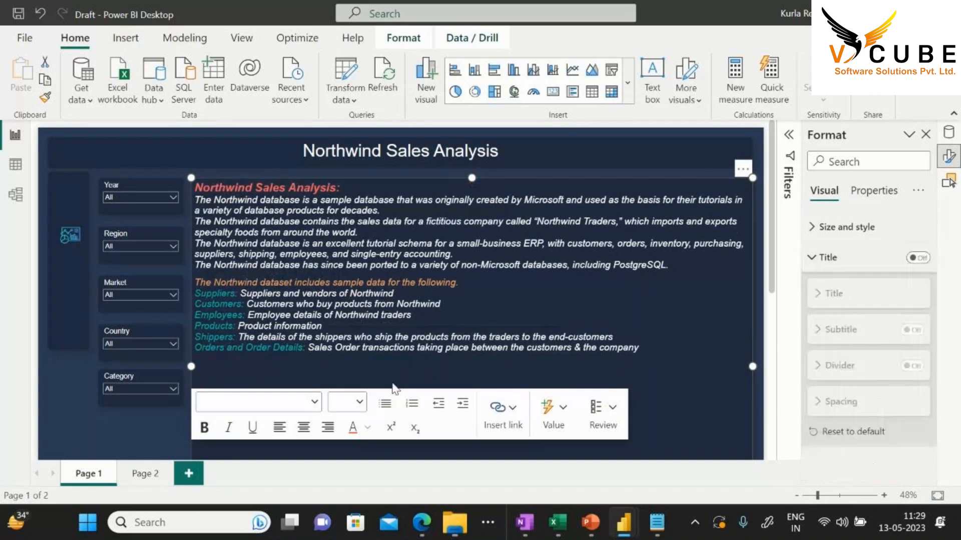
pyautogui.click(155, 422)
# Hide the Summary text box and the Dashboard group on the page
pyautogui.click(950, 183)
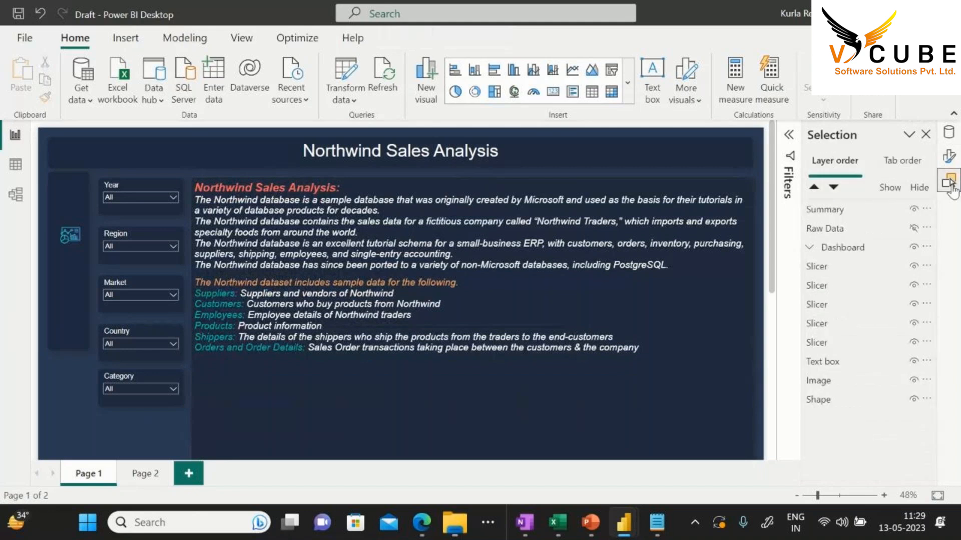
pyautogui.click(914, 209)
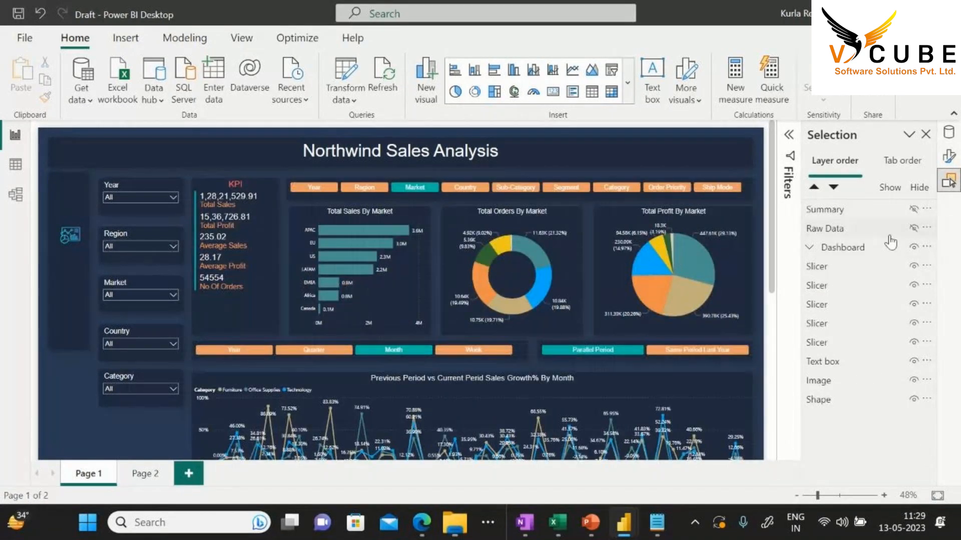
pyautogui.click(914, 247)
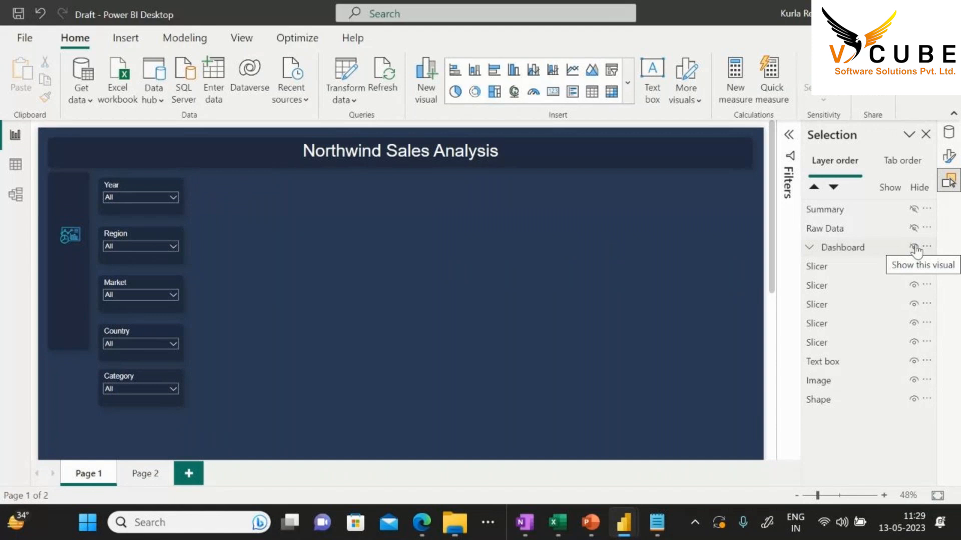
# Show the Summary text box on its own to check it, and hide it again
pyautogui.click(913, 210)
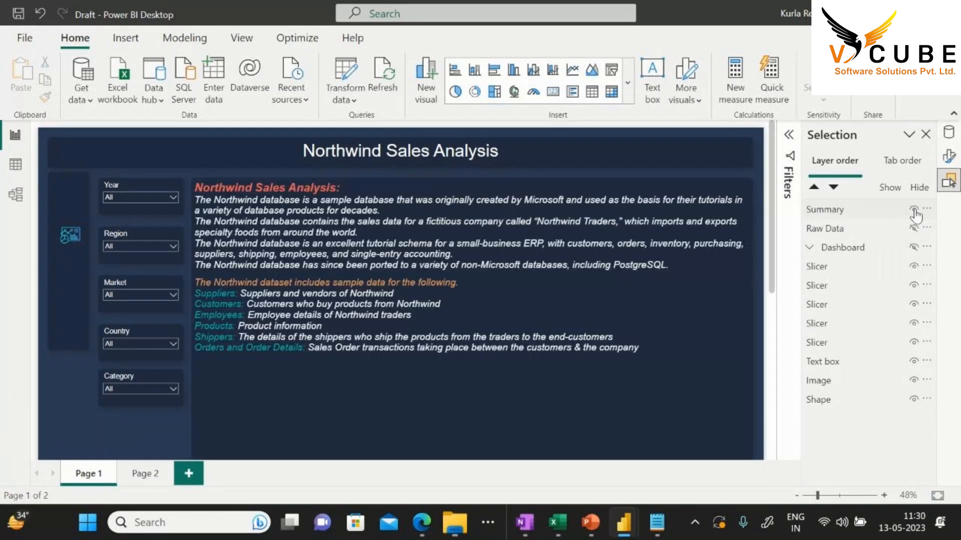
pyautogui.click(914, 210)
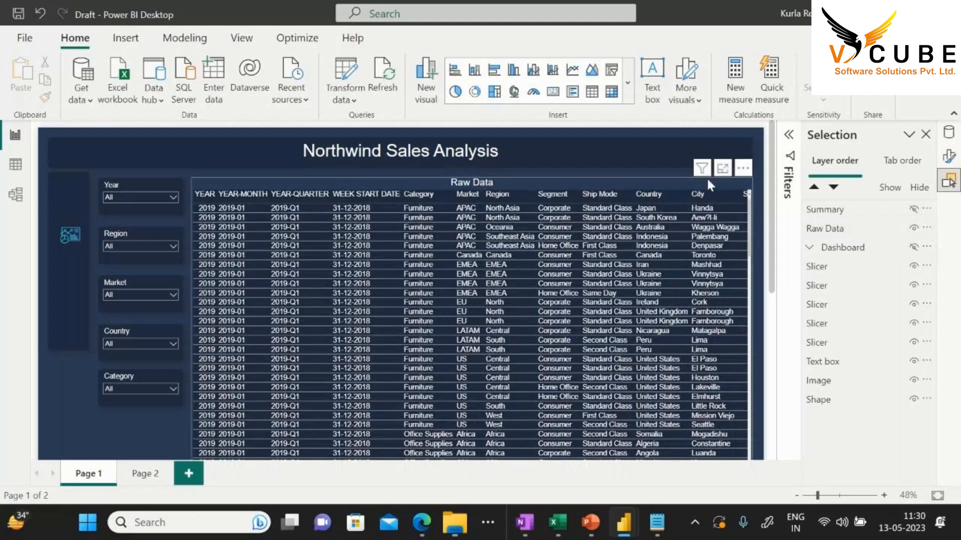
# Set the background color of the Raw Data table's title to the darkest teal theme shade
pyautogui.click(701, 176)
pyautogui.click(947, 135)
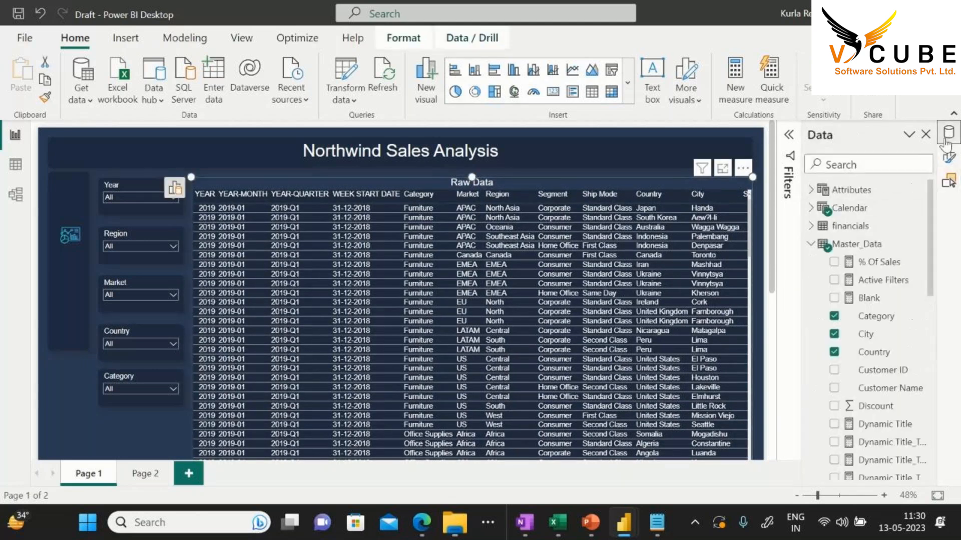
pyautogui.click(948, 180)
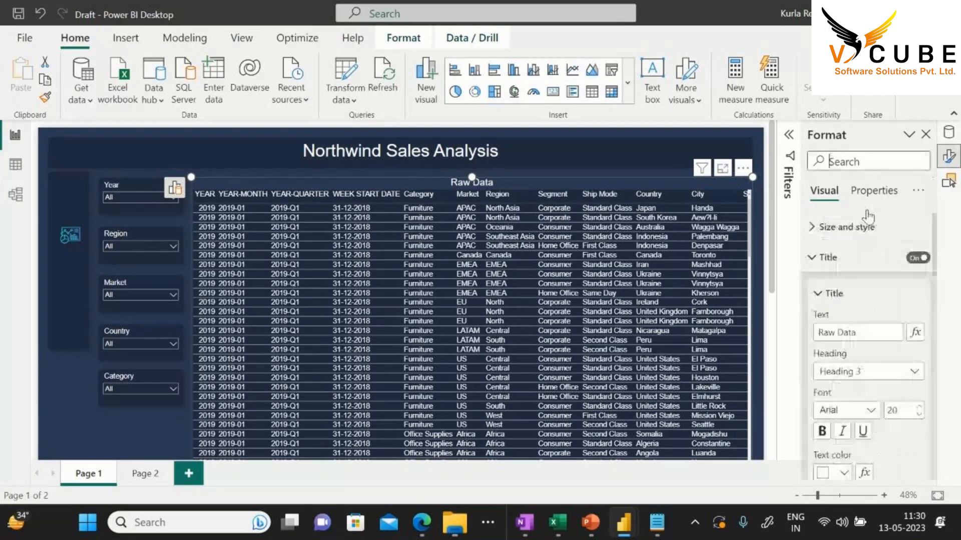
pyautogui.scroll(-1, 867, 321)
pyautogui.scroll(-2, 868, 320)
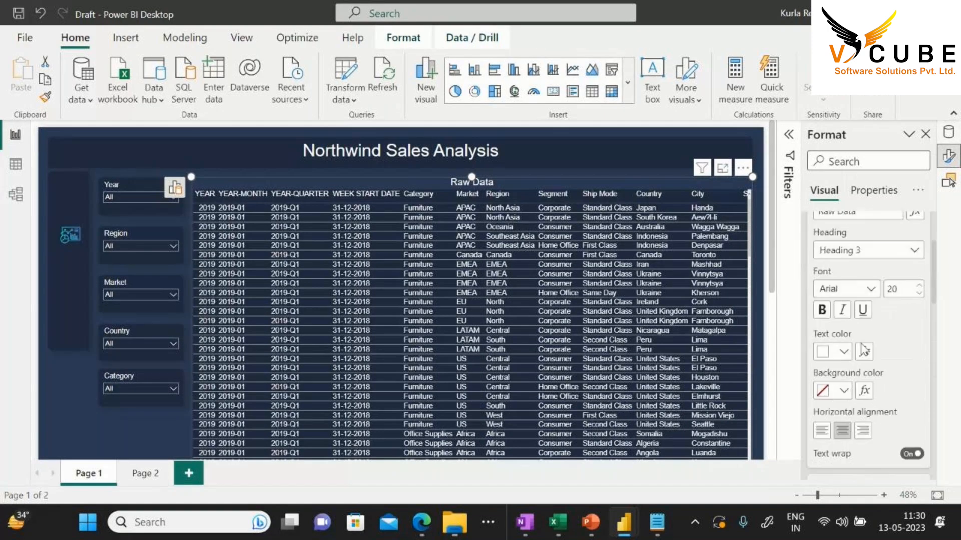
pyautogui.click(844, 391)
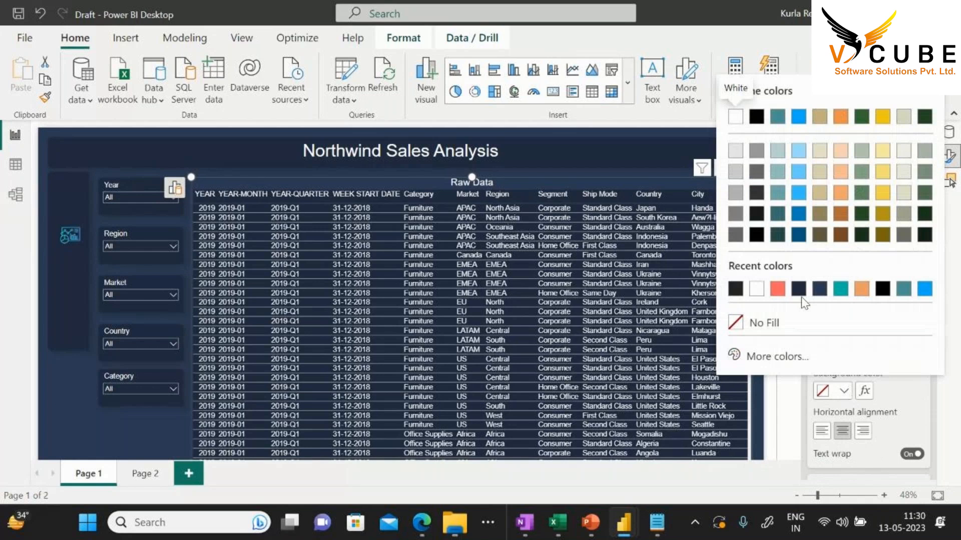
pyautogui.click(757, 234)
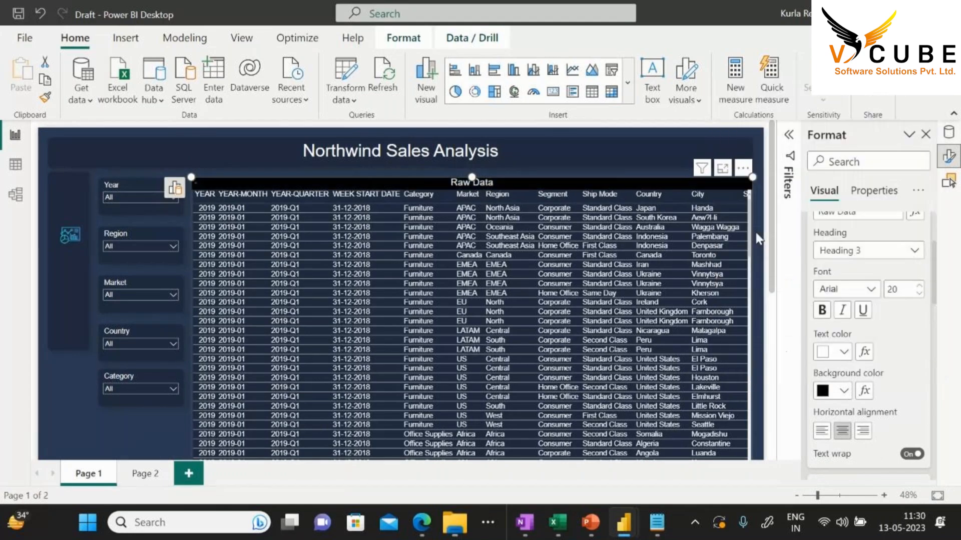
pyautogui.click(844, 392)
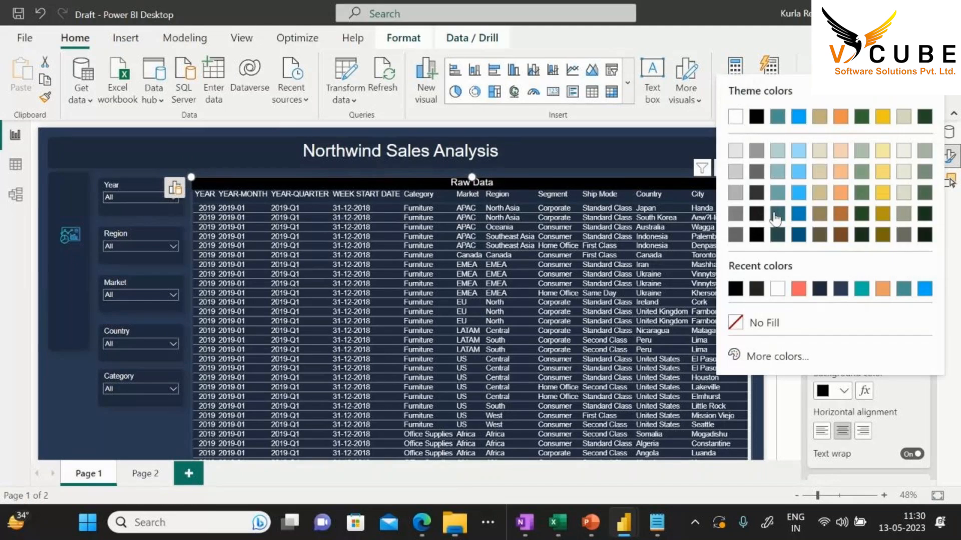
pyautogui.click(776, 216)
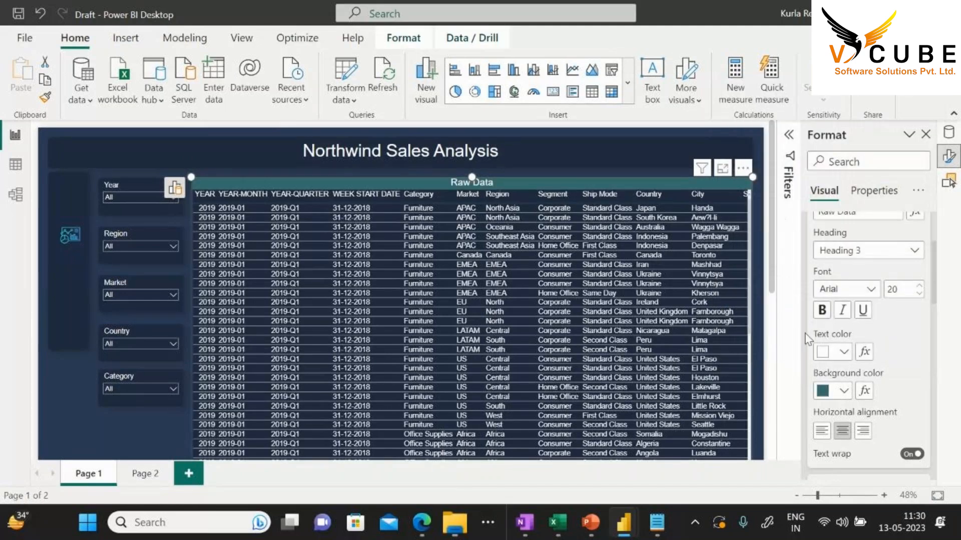
pyautogui.click(832, 390)
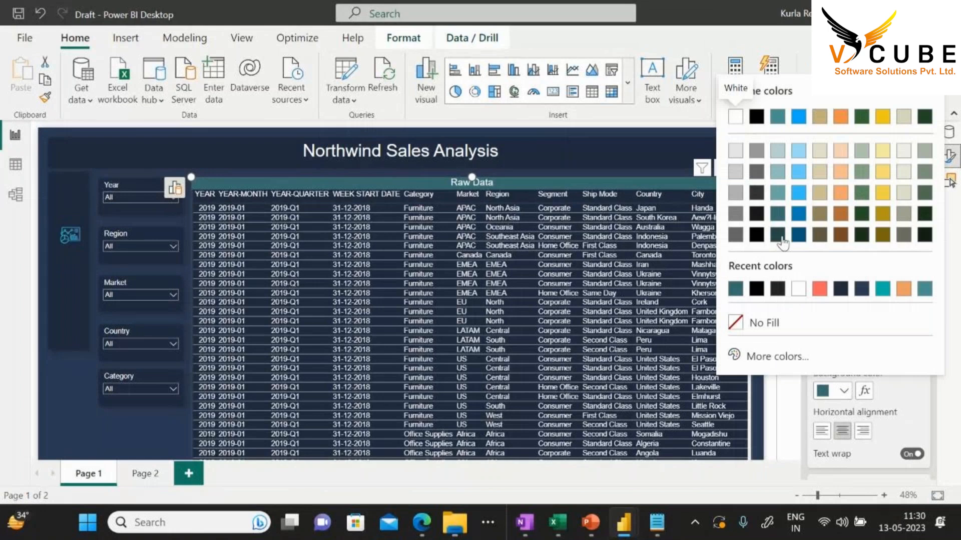
pyautogui.click(783, 244)
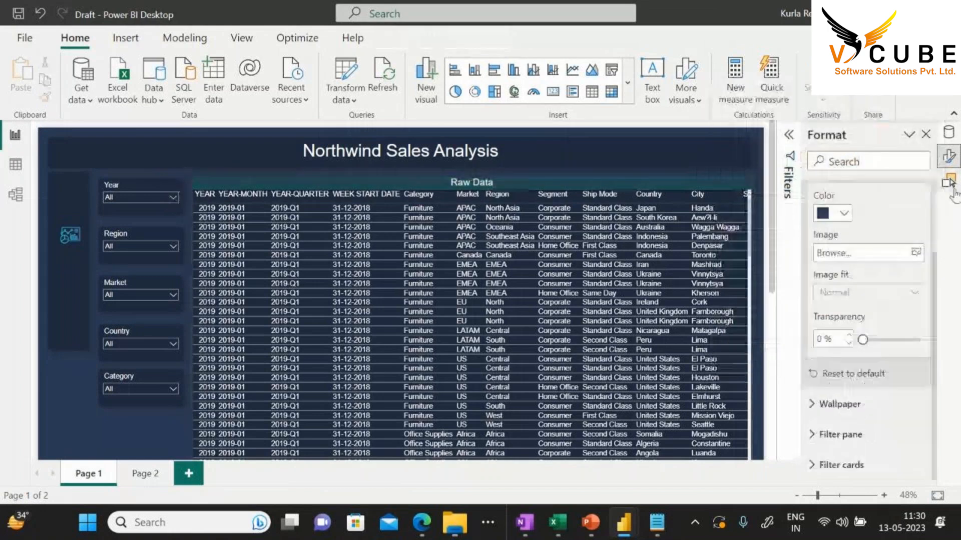
# Hide the Raw Data table, then preview the Dashboard group and Summary text box and leave both hidden
pyautogui.click(949, 181)
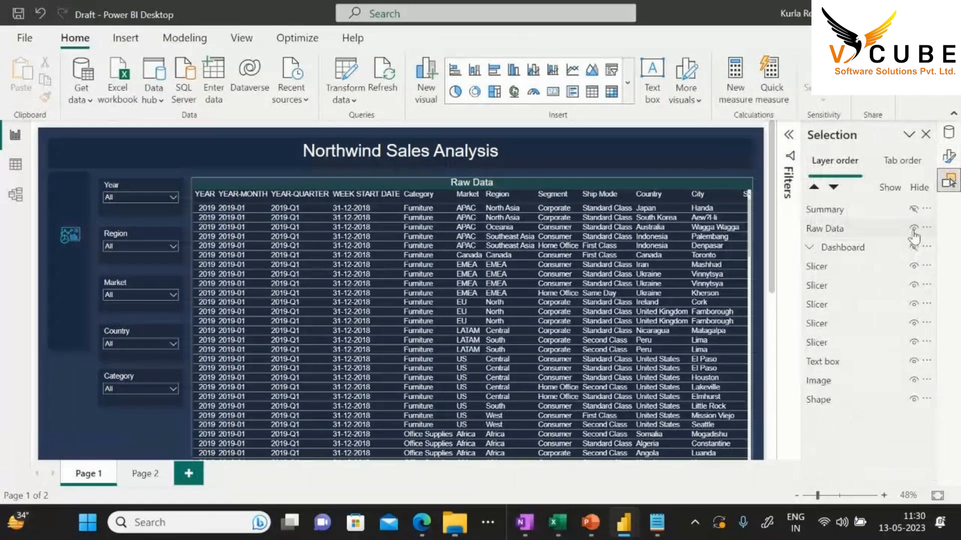
pyautogui.click(913, 229)
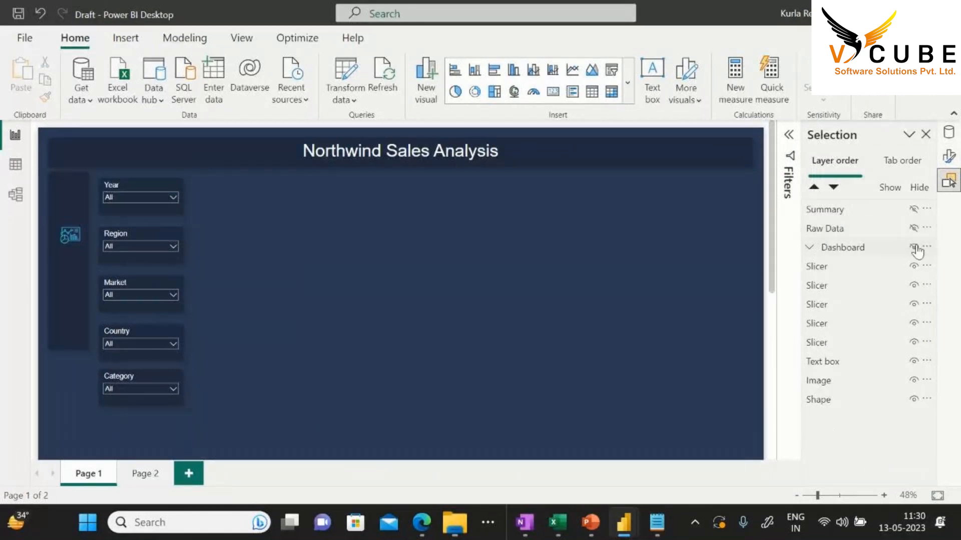
pyautogui.click(914, 247)
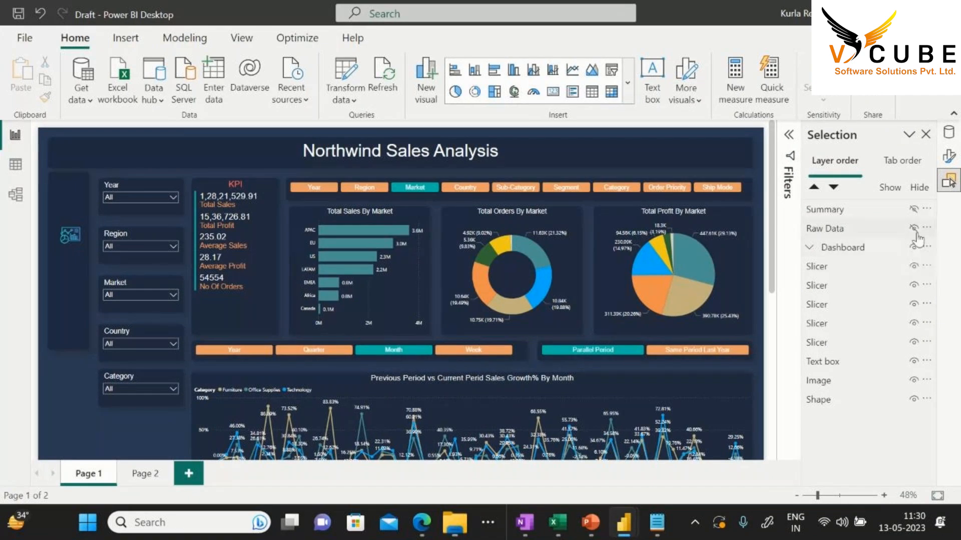
pyautogui.click(915, 209)
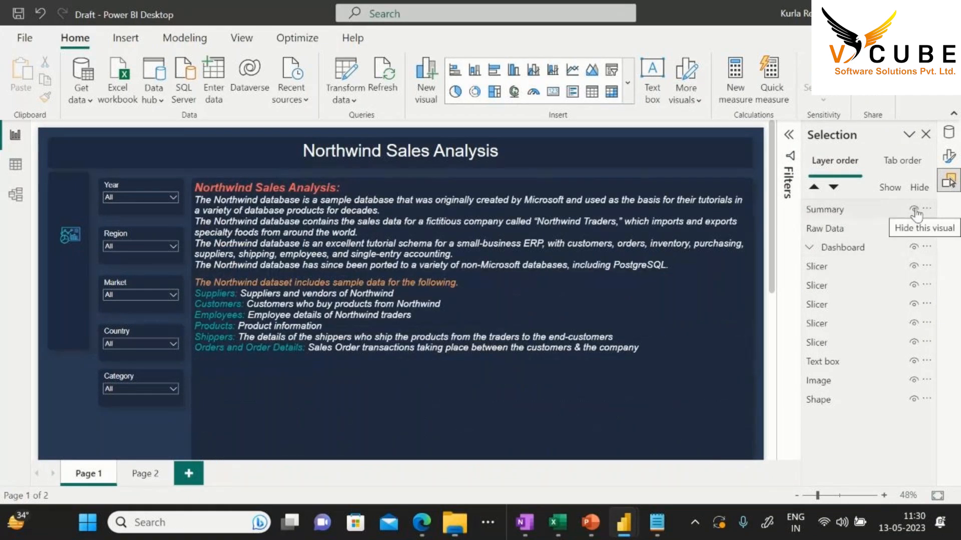
pyautogui.click(914, 209)
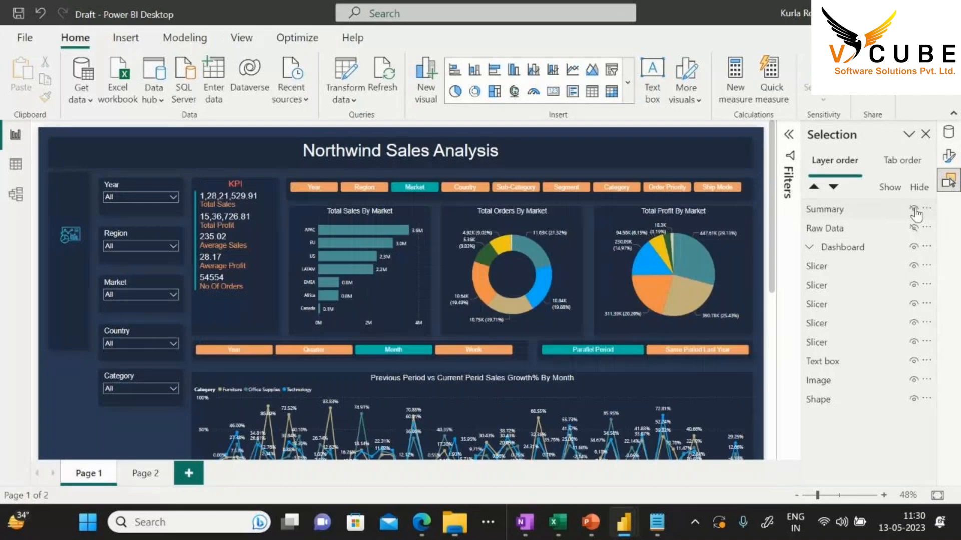
pyautogui.click(914, 247)
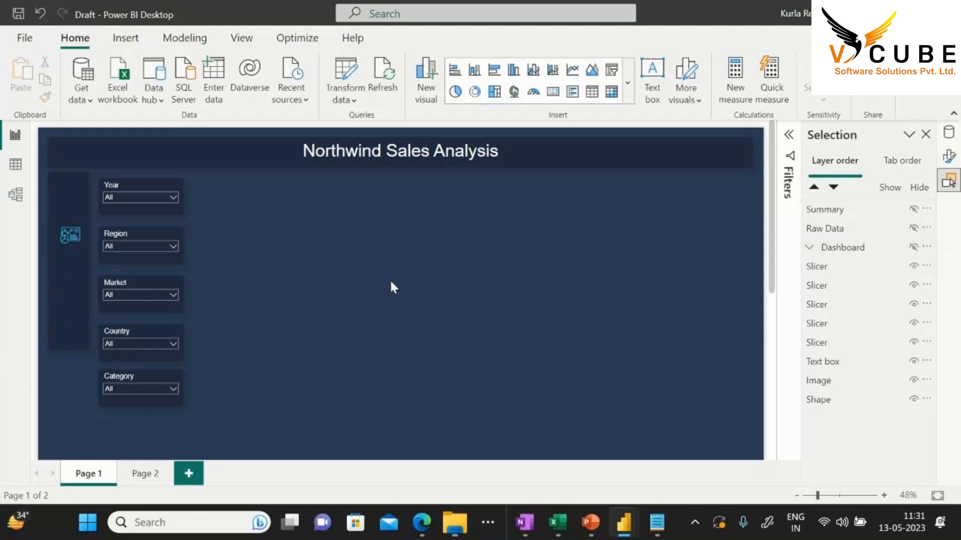
# Insert a card visual, move it below the report title beside the slicers, and enlarge it
pyautogui.click(553, 91)
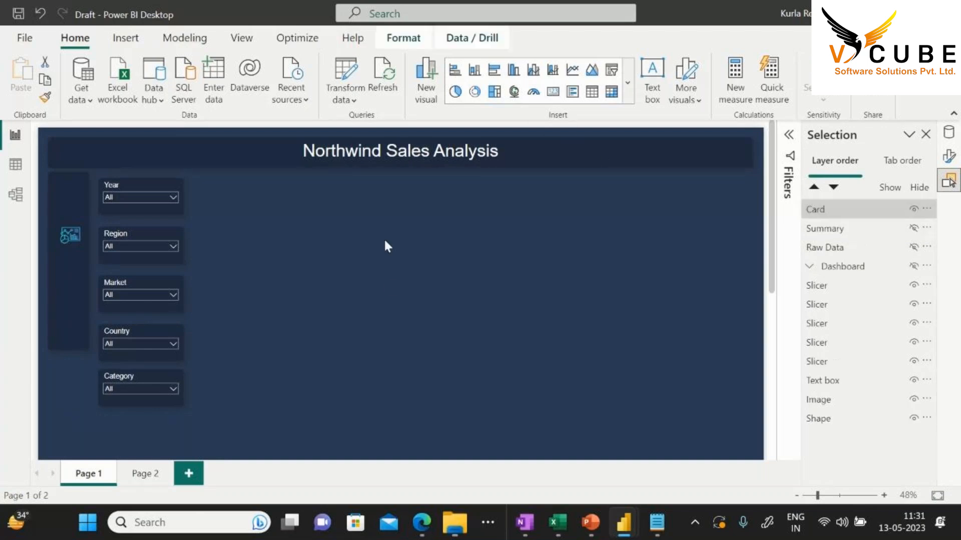
pyautogui.moveTo(107, 401); pyautogui.dragTo(469, 255)
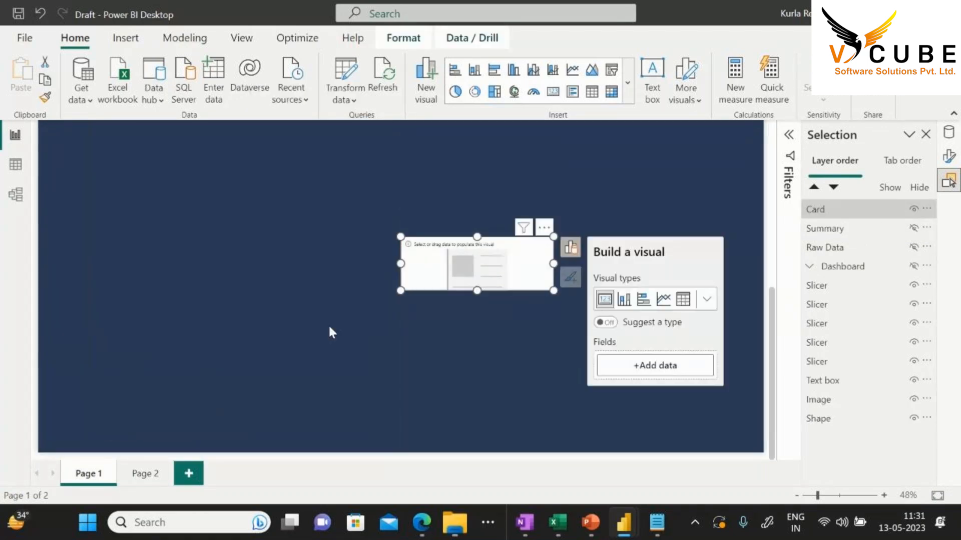
pyautogui.scroll(5, 330, 325)
pyautogui.scroll(-5, 463, 379)
pyautogui.moveTo(460, 324); pyautogui.dragTo(418, 204)
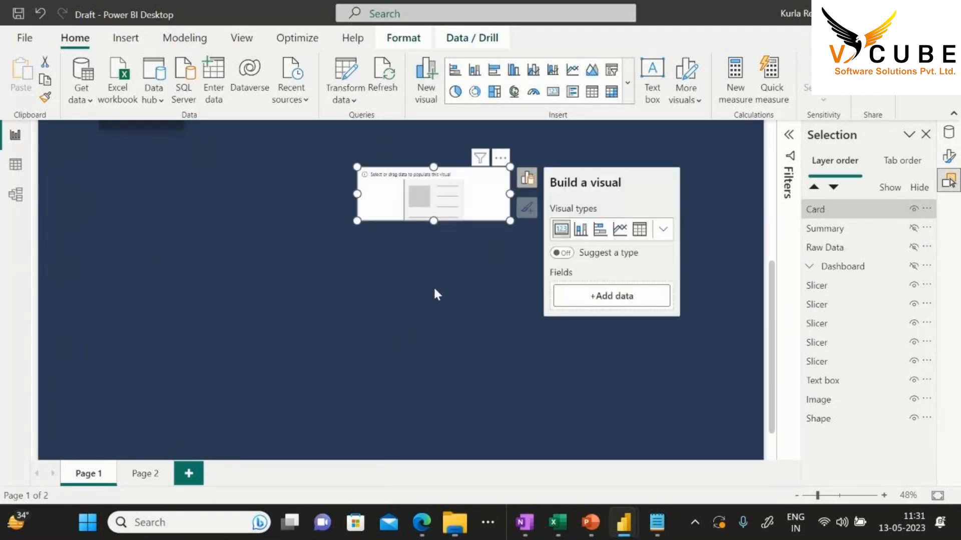
pyautogui.scroll(5, 436, 293)
pyautogui.moveTo(444, 434); pyautogui.dragTo(383, 169)
pyautogui.moveTo(446, 213); pyautogui.dragTo(683, 329)
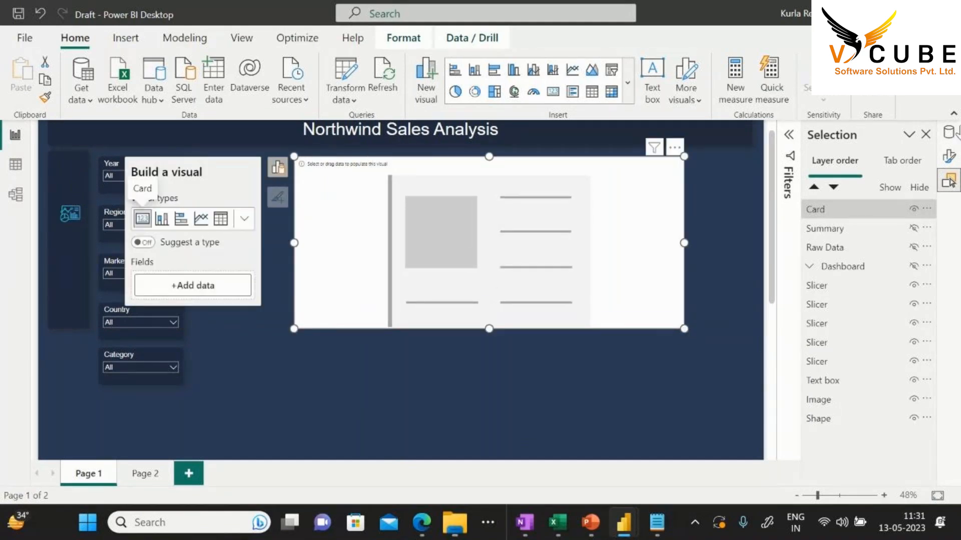
# Add the Active Filters measure from Master_Data to the card
pyautogui.click(278, 168)
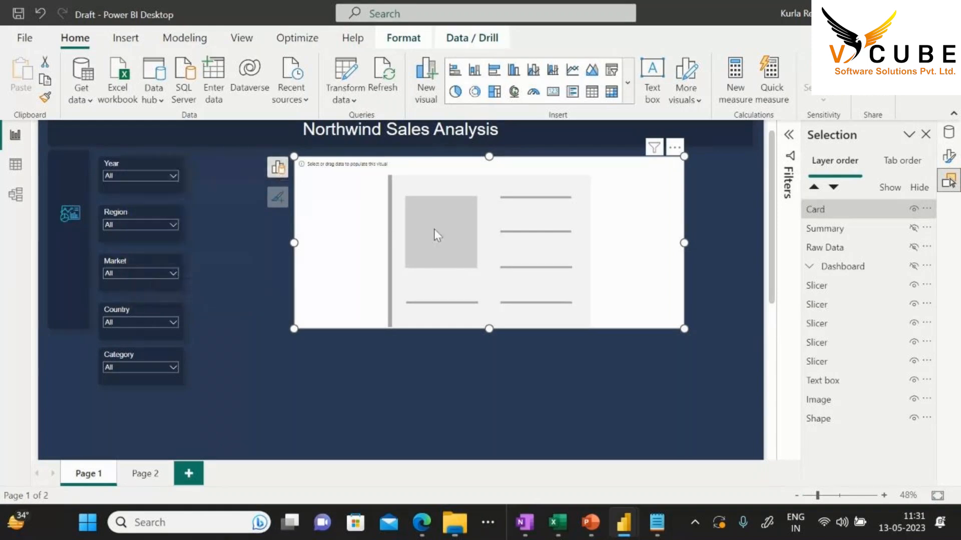
pyautogui.click(278, 168)
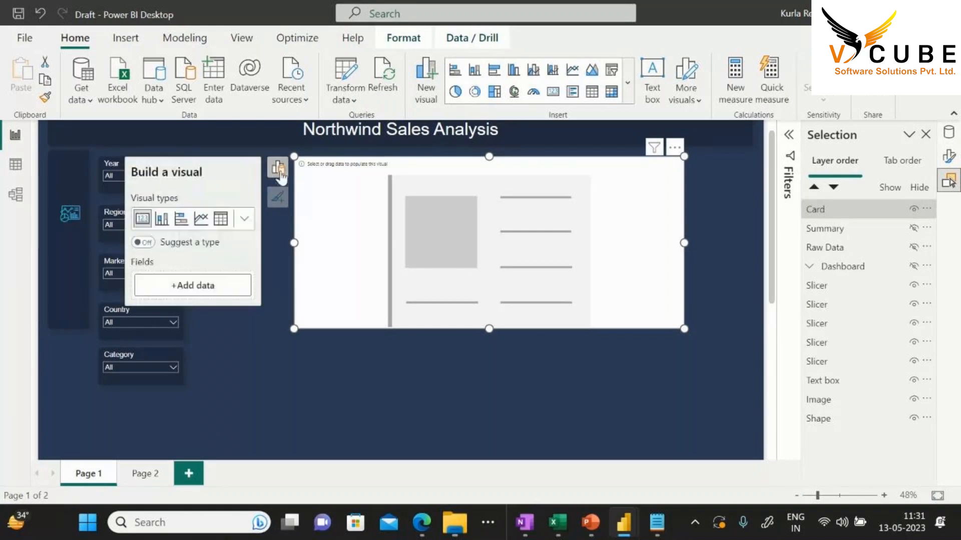
pyautogui.click(215, 286)
pyautogui.write('act')
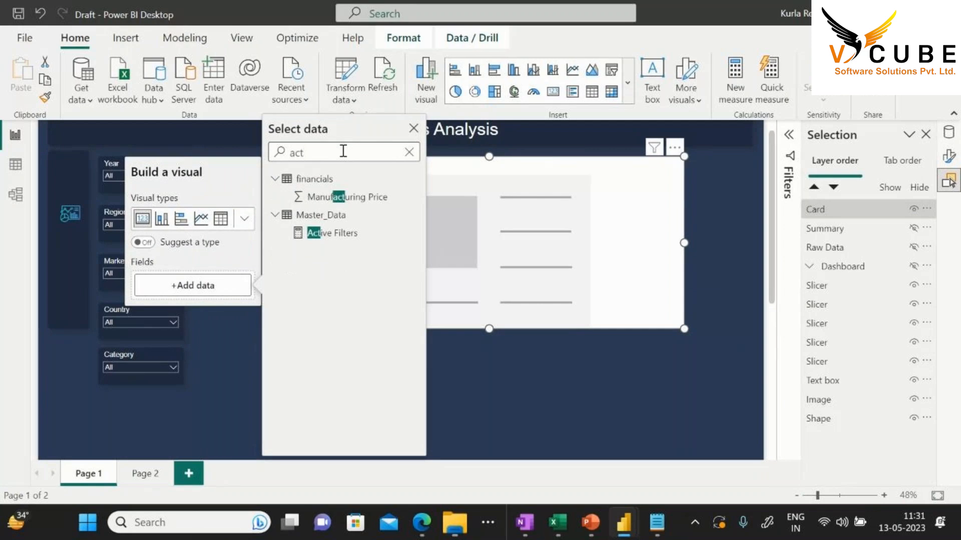
pyautogui.click(364, 237)
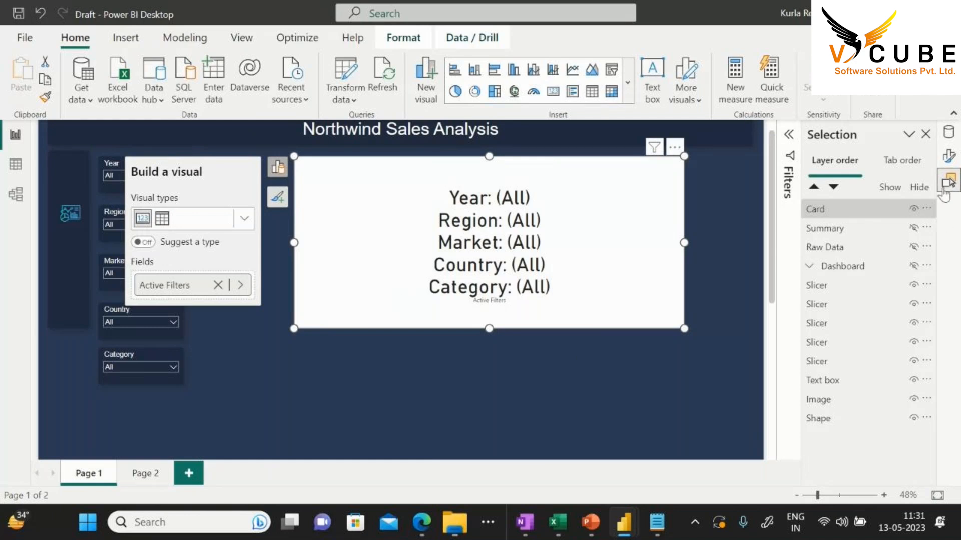
# Turn on the card's title and set its text to Active Filters
pyautogui.click(947, 163)
pyautogui.click(825, 260)
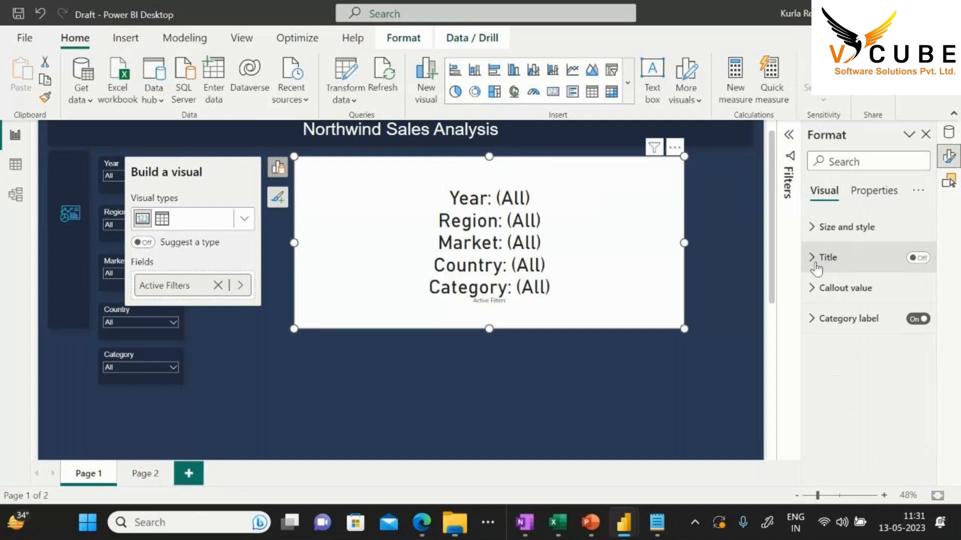
pyautogui.click(824, 264)
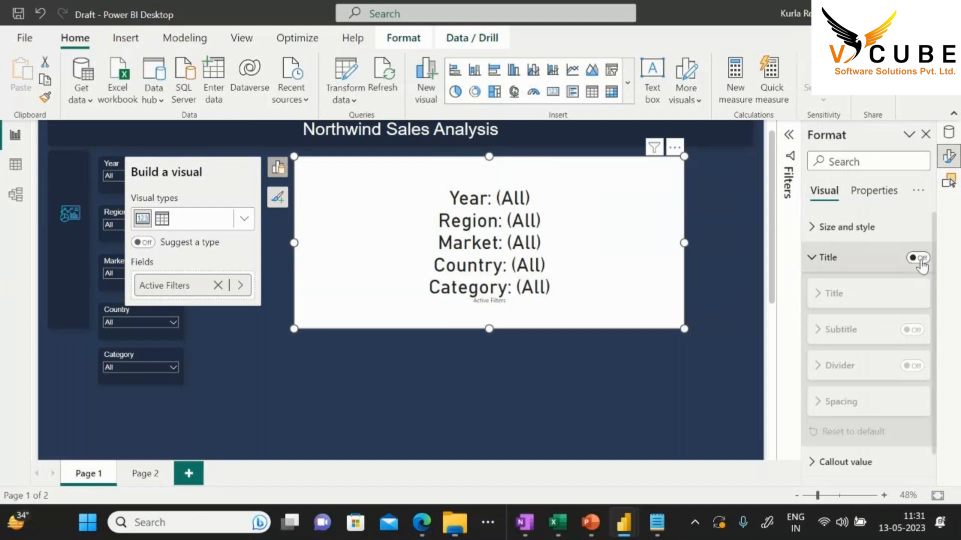
pyautogui.click(920, 259)
pyautogui.click(821, 297)
pyautogui.click(821, 299)
pyautogui.click(821, 299)
pyautogui.click(840, 331)
pyautogui.write('Active Fil')
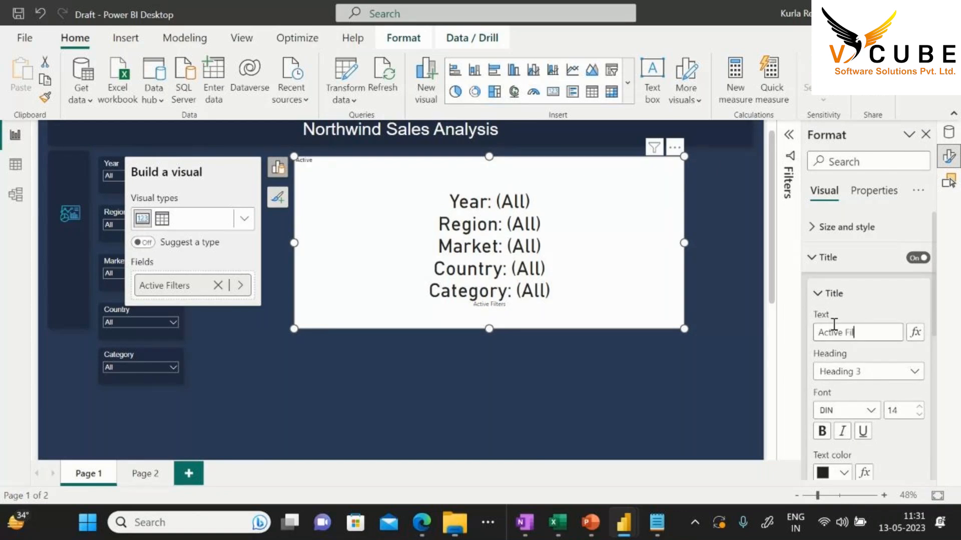
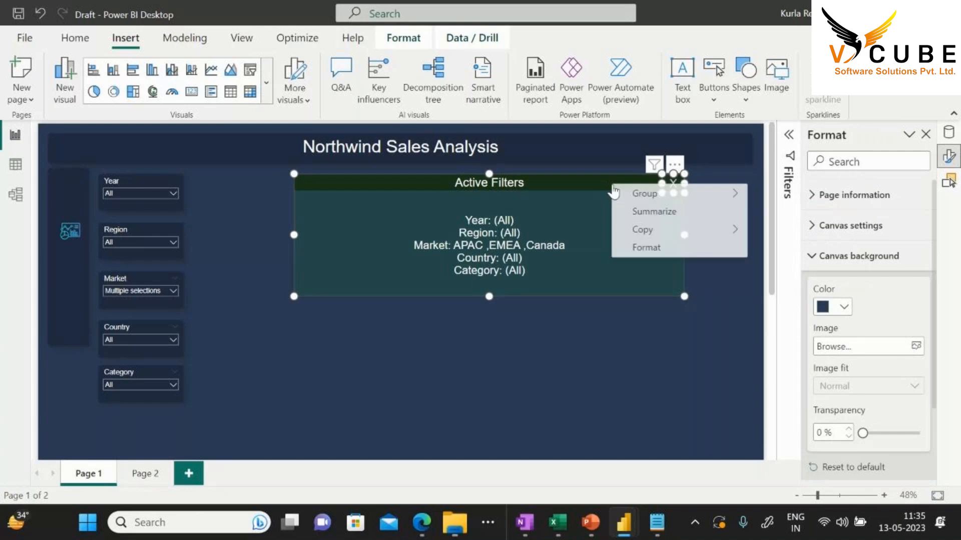
# Group the filter card with its X button and rename the group as Active Filters
pyautogui.click(773, 194)
pyautogui.click(947, 183)
pyautogui.doubleClick(833, 209)
pyautogui.press('BackSpace')
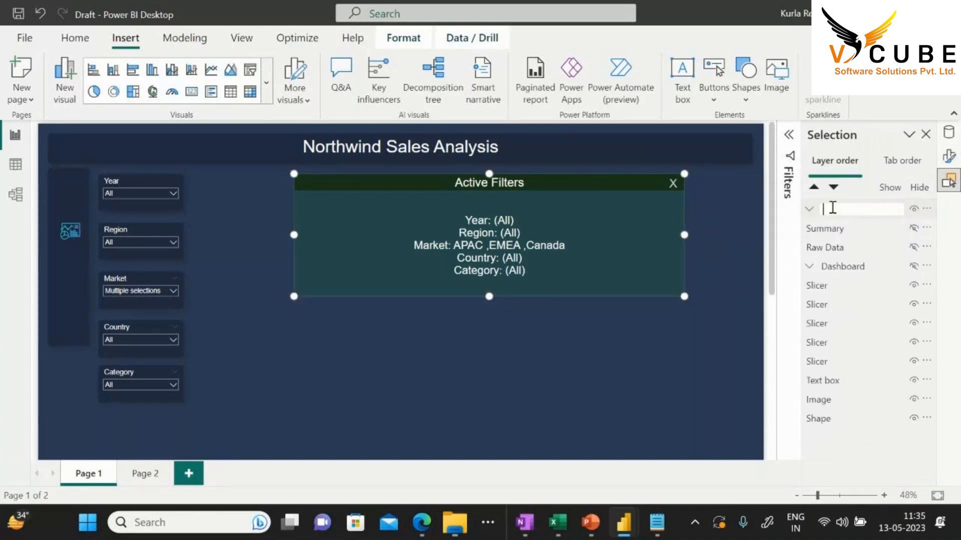
pyautogui.write('Active Filters')
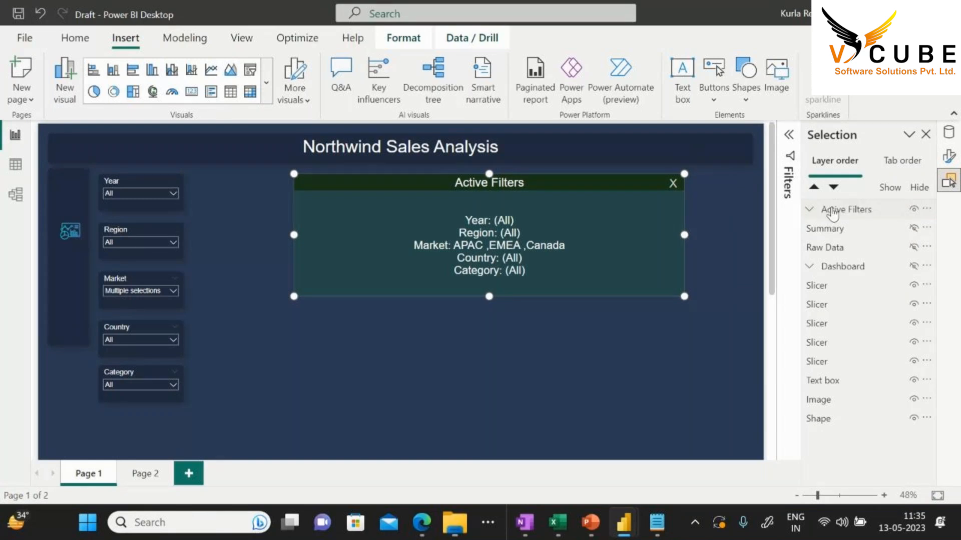
pyautogui.press('Return')
# Test the visibility of the Active Filters group and leave it hidden
pyautogui.doubleClick(916, 213)
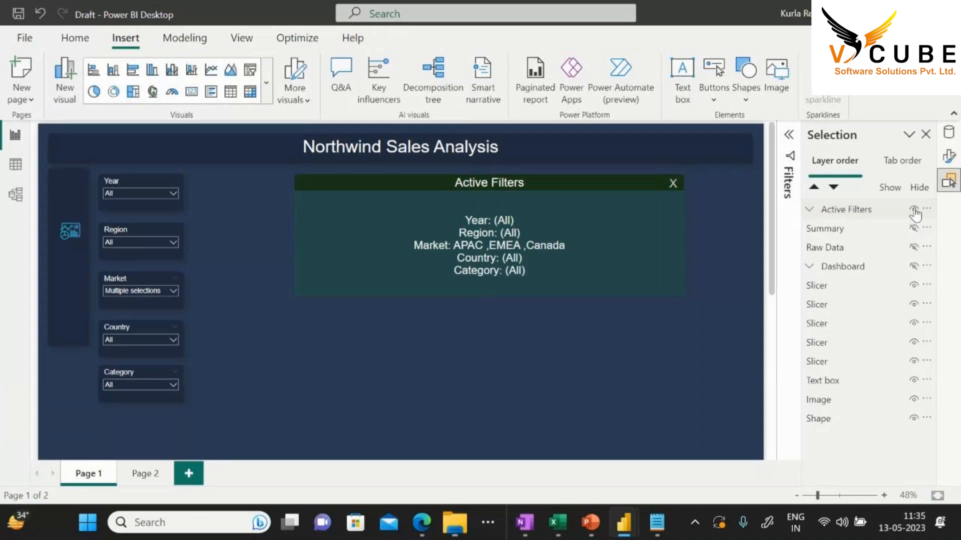
pyautogui.click(913, 210)
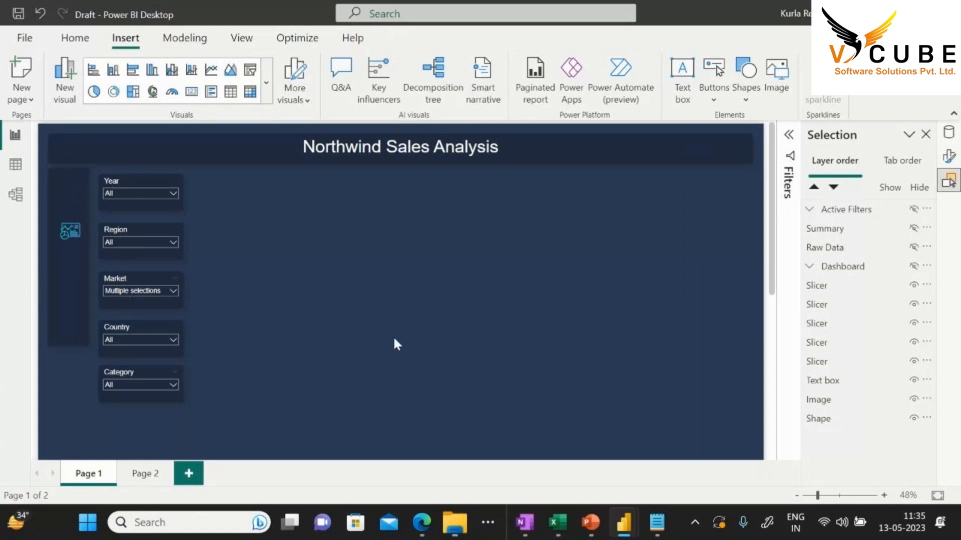
# Stretch the dark sidebar shape beside the slicers downward well past the Category slicer
pyautogui.scroll(-3, 395, 329)
pyautogui.click(71, 192)
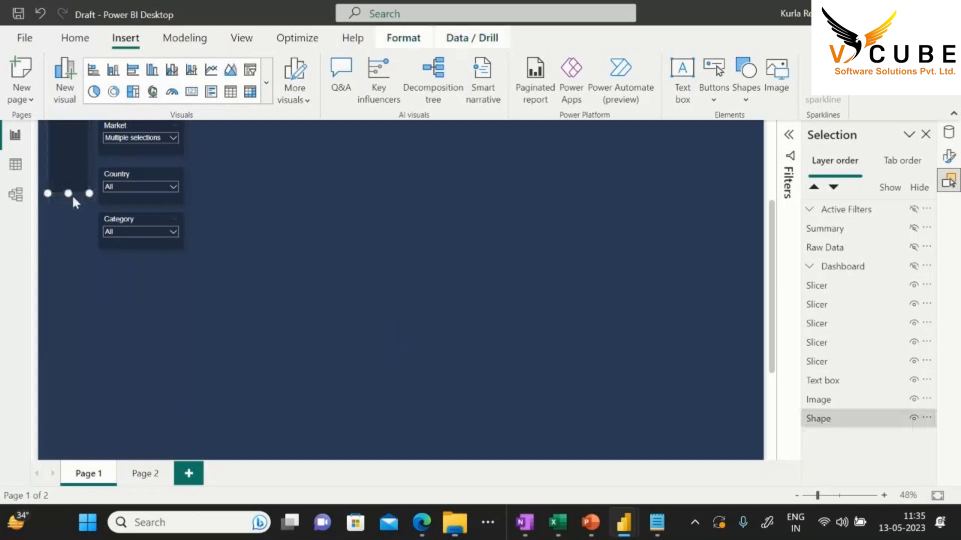
pyautogui.moveTo(68, 195); pyautogui.dragTo(57, 446)
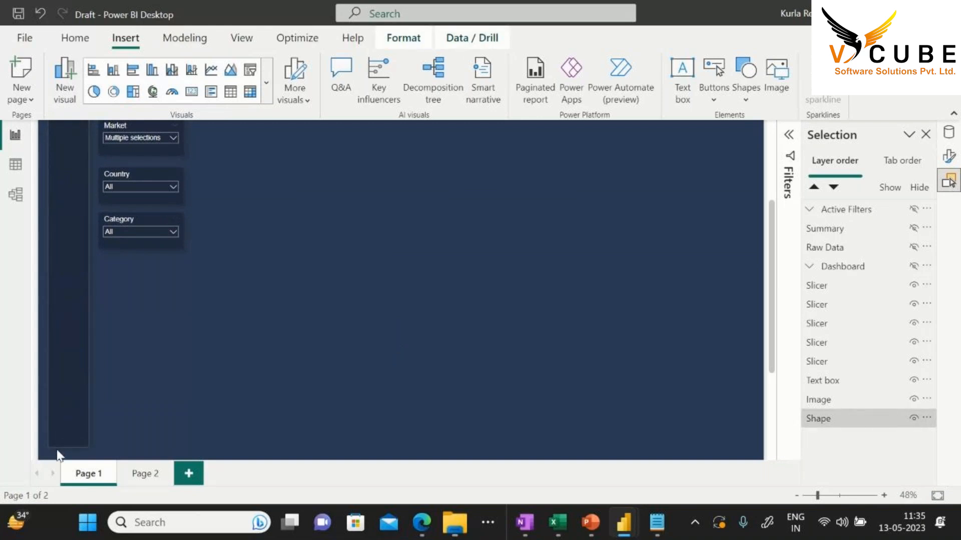
# Move the dashboard icon down the dark sidebar to sit beside the Country slicer
pyautogui.click(368, 281)
pyautogui.scroll(3, 368, 281)
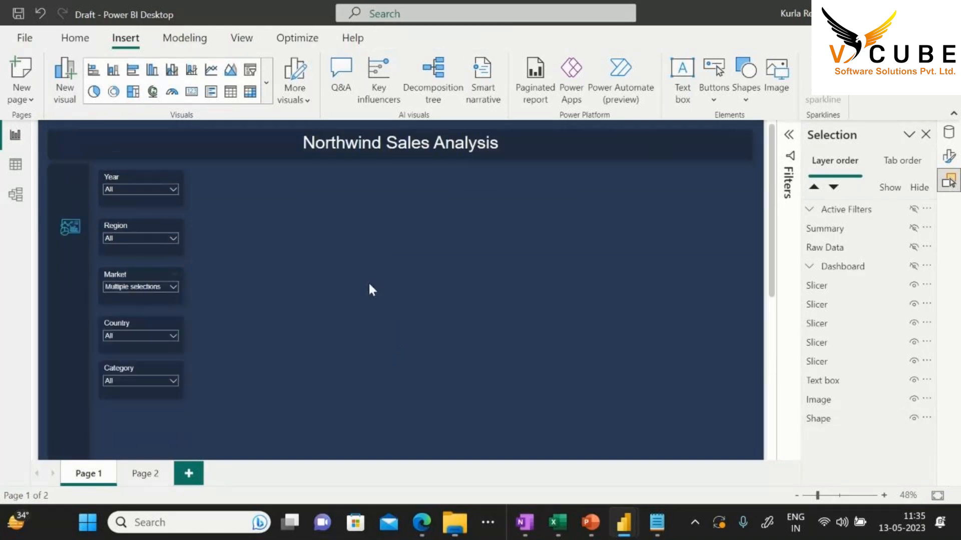
pyautogui.click(73, 224)
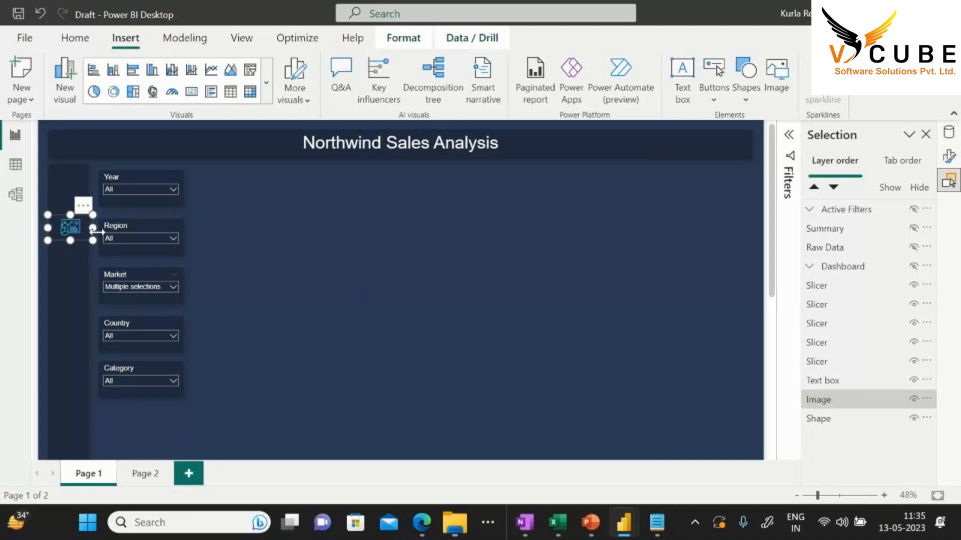
pyautogui.scroll(-3, 214, 268)
pyautogui.scroll(3, 164, 257)
pyautogui.moveTo(69, 237); pyautogui.dragTo(65, 339)
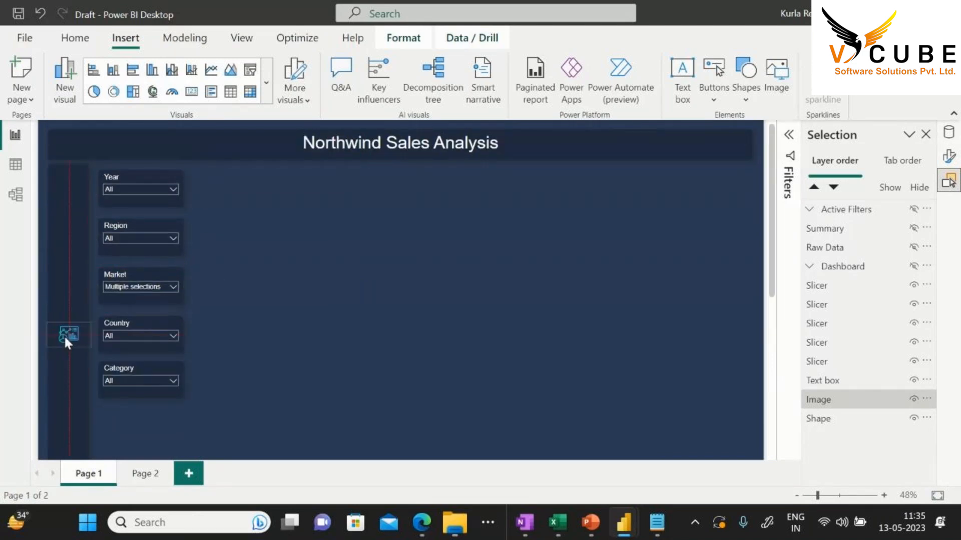
pyautogui.click(452, 296)
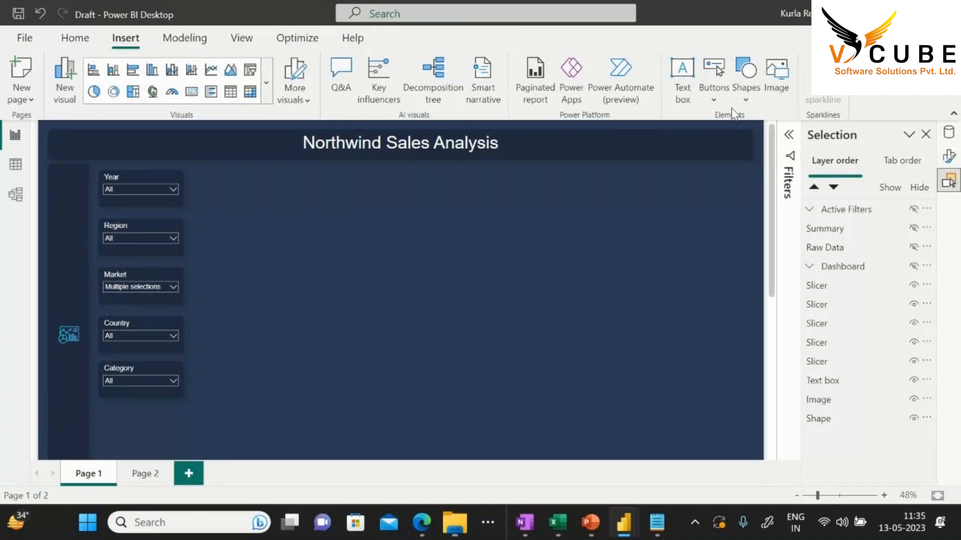
# Insert the FILTERS_2 picture from the SYMBOLS BACKGROUND CLEANED folder
pyautogui.click(776, 92)
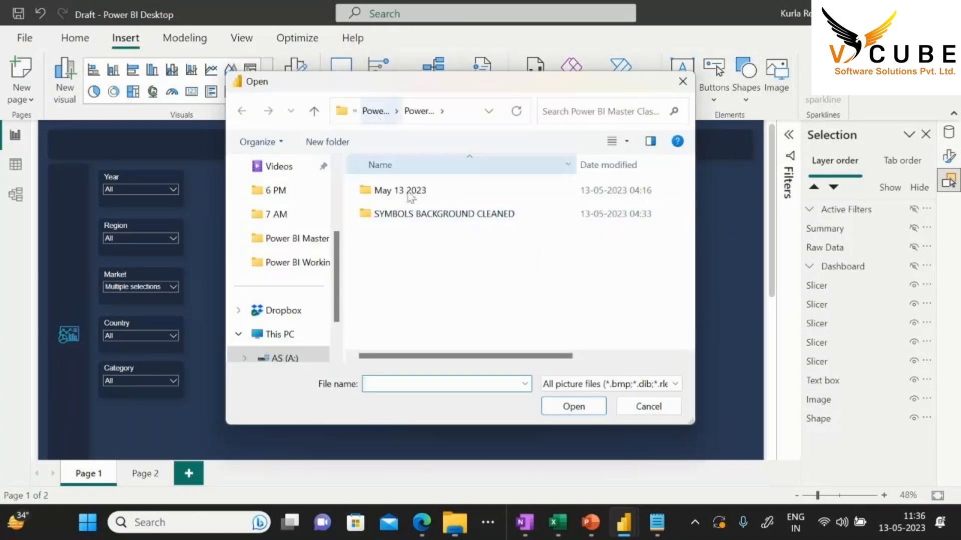
pyautogui.doubleClick(430, 215)
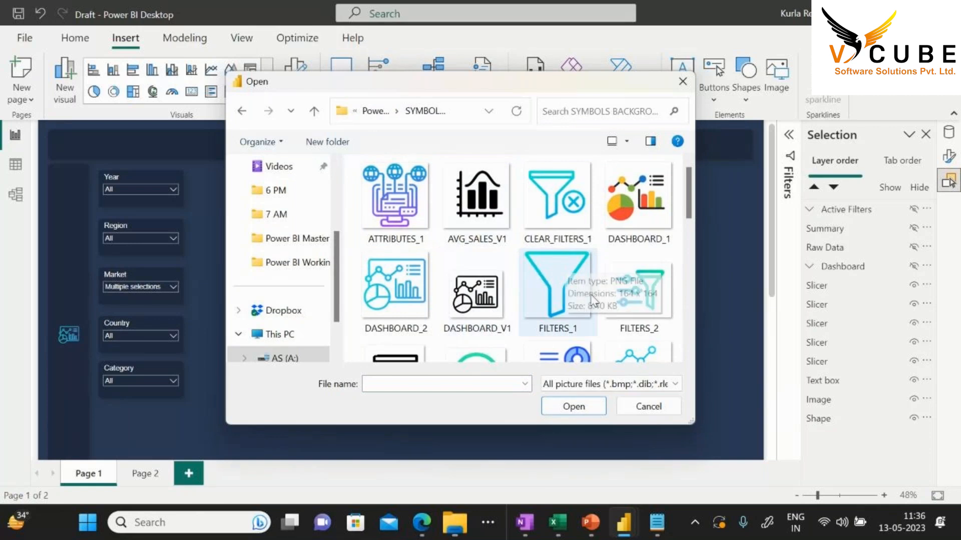
pyautogui.moveTo(693, 423); pyautogui.dragTo(920, 447)
pyautogui.scroll(-5, 713, 261)
pyautogui.scroll(5, 713, 260)
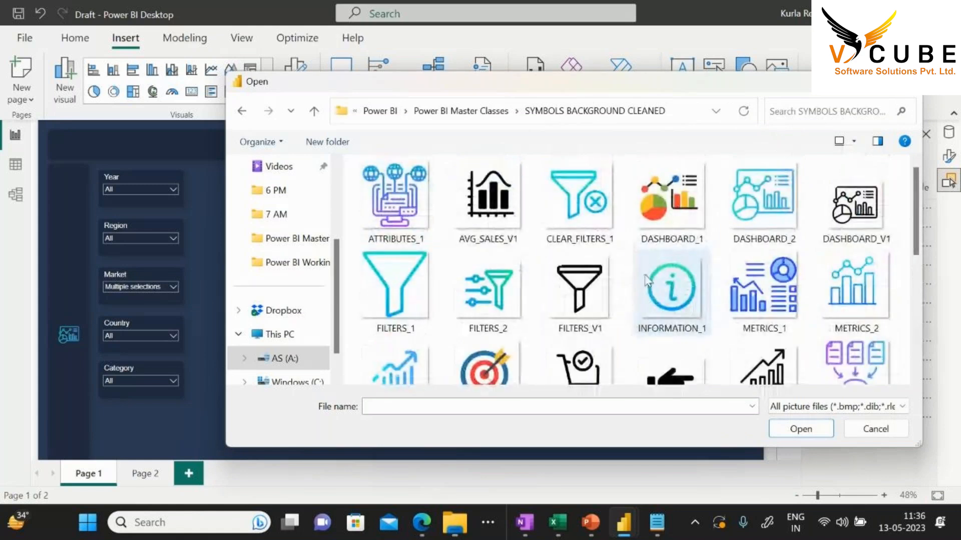
pyautogui.click(499, 285)
pyautogui.click(821, 430)
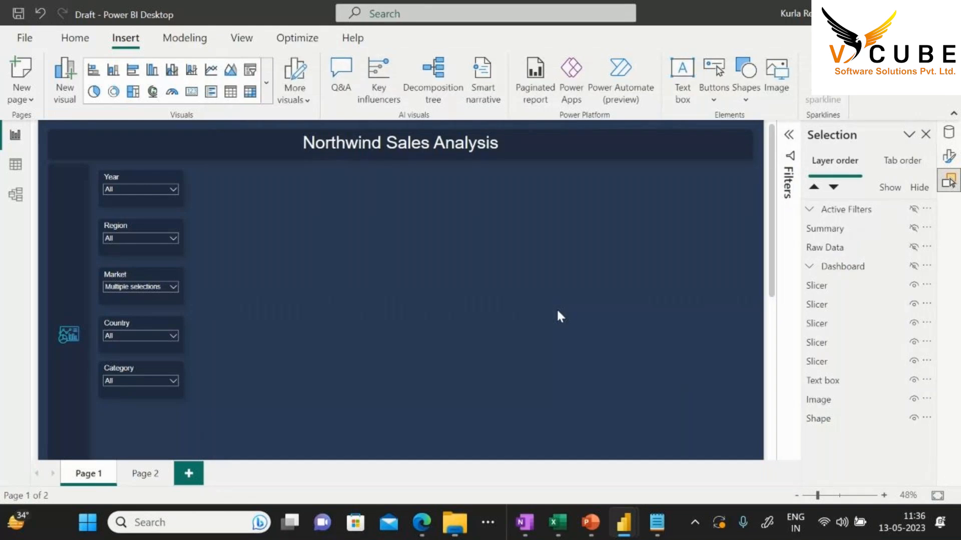
# Shrink the filter picture to icon size and place it in the sidebar above the dashboard icon
pyautogui.moveTo(157, 417); pyautogui.dragTo(443, 306)
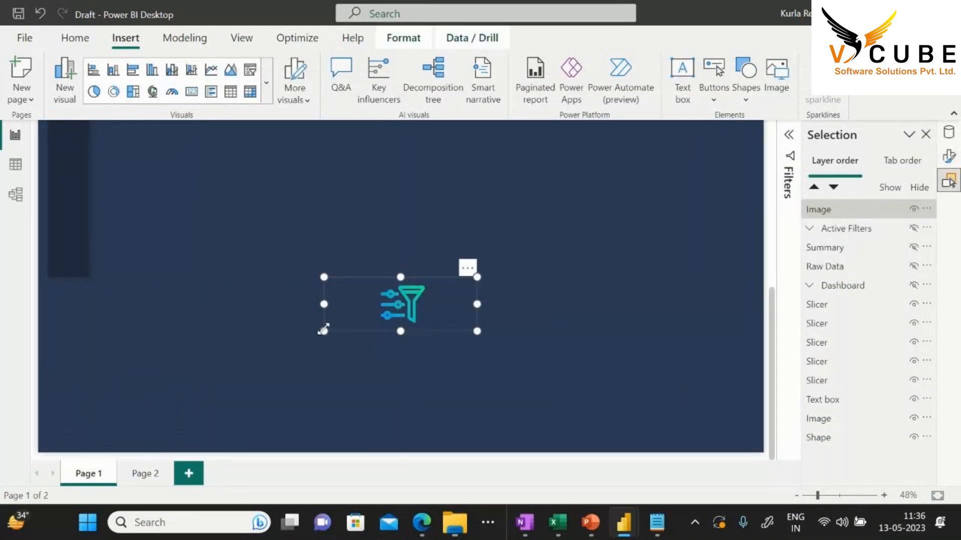
pyautogui.moveTo(324, 331); pyautogui.dragTo(444, 324)
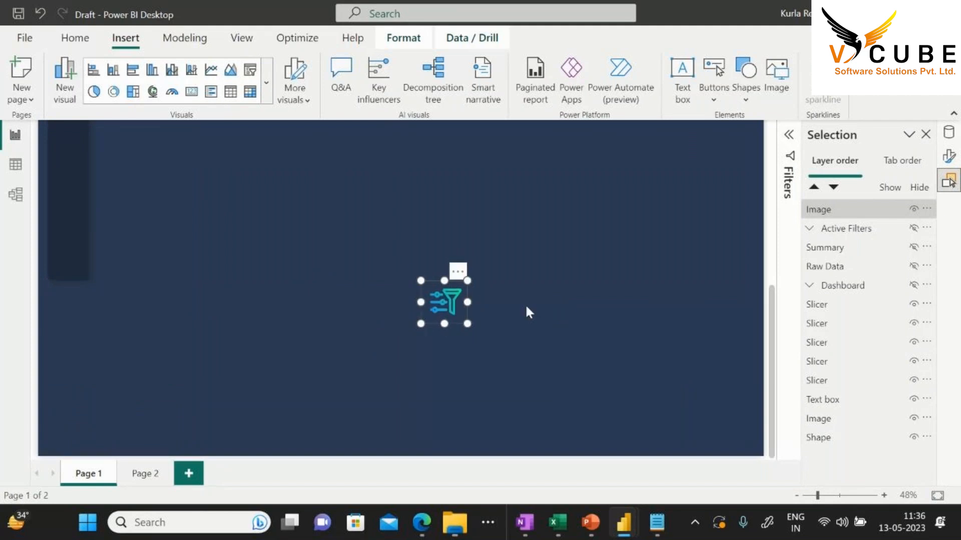
pyautogui.scroll(2, 526, 307)
pyautogui.moveTo(448, 398); pyautogui.dragTo(189, 308)
pyautogui.scroll(4, 206, 315)
pyautogui.scroll(-1, 319, 292)
pyautogui.scroll(-2, 321, 297)
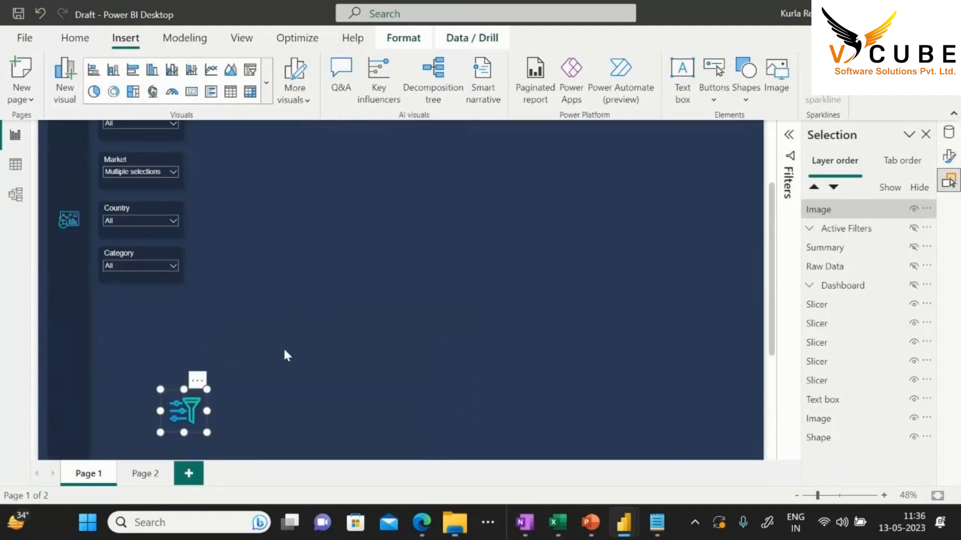
pyautogui.moveTo(190, 391); pyautogui.dragTo(67, 162)
pyautogui.scroll(1, 595, 237)
# Insert the RESET_2 picture from the SYMBOLS BACKGROUND CLEANED folder
pyautogui.click(595, 240)
pyautogui.click(776, 75)
pyautogui.scroll(-6, 619, 274)
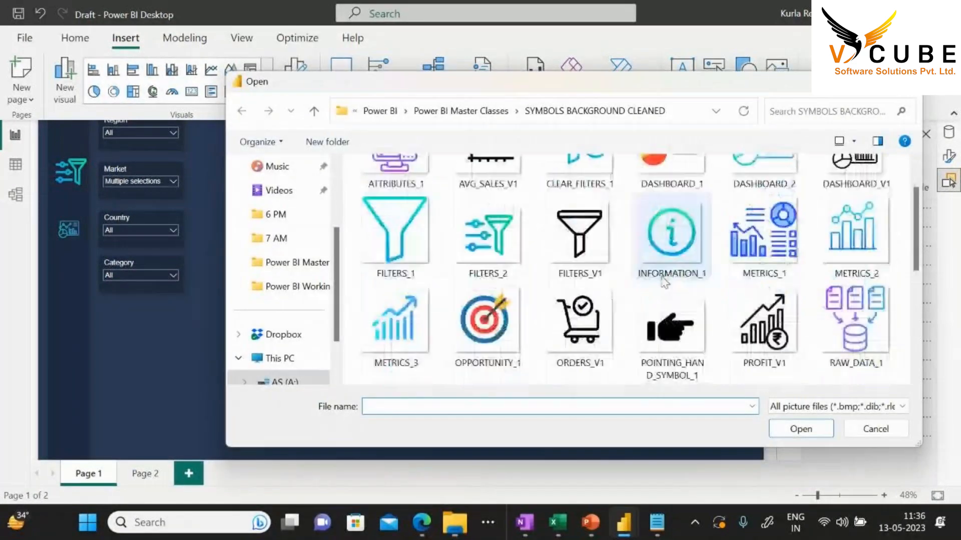
pyautogui.scroll(1, 607, 281)
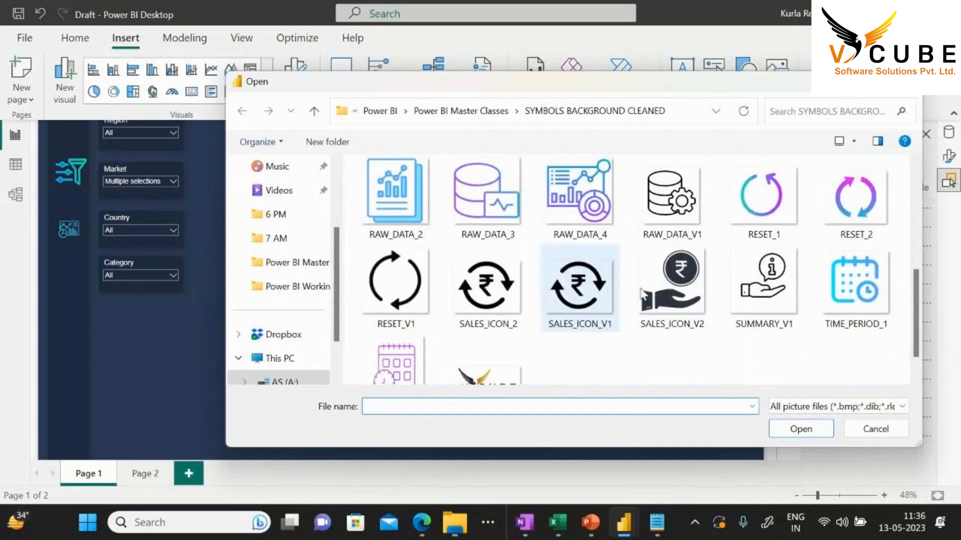
pyautogui.click(855, 200)
pyautogui.click(801, 428)
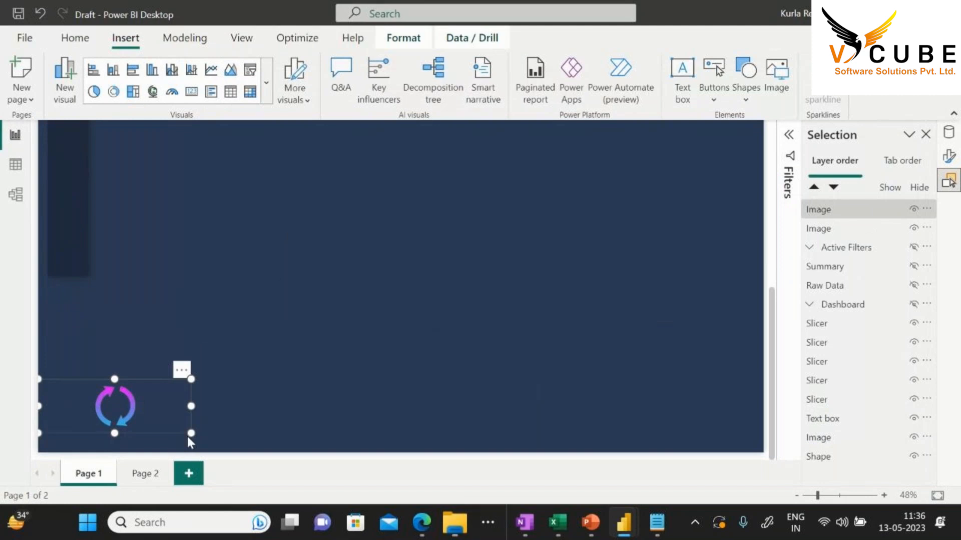
# Shrink the reset picture to icon size and place it at the head of the sidebar beside the Year slicer
pyautogui.moveTo(190, 432); pyautogui.dragTo(336, 276)
pyautogui.scroll(3, 373, 311)
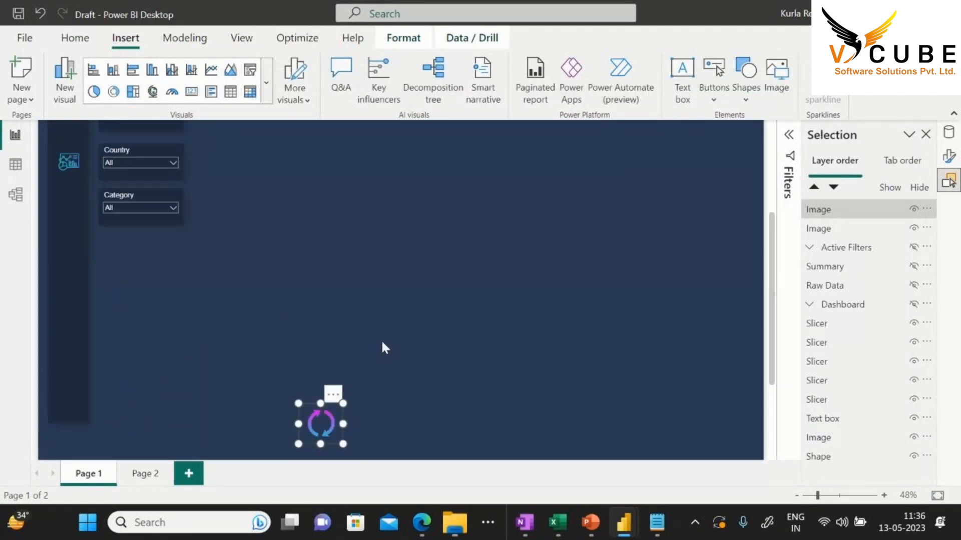
pyautogui.scroll(-1, 374, 312)
pyautogui.moveTo(328, 385); pyautogui.dragTo(79, 239)
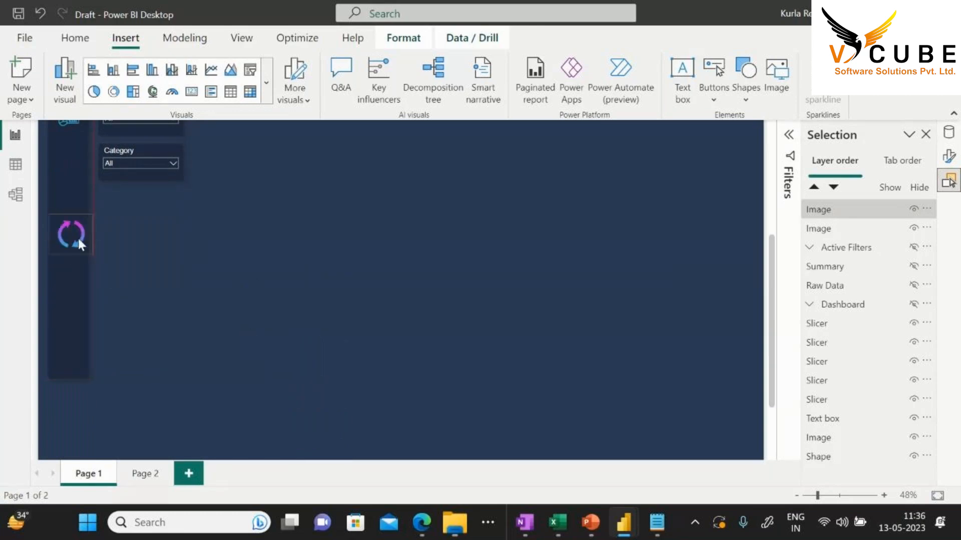
pyautogui.scroll(4, 246, 288)
pyautogui.moveTo(74, 440); pyautogui.dragTo(71, 178)
pyautogui.click(337, 176)
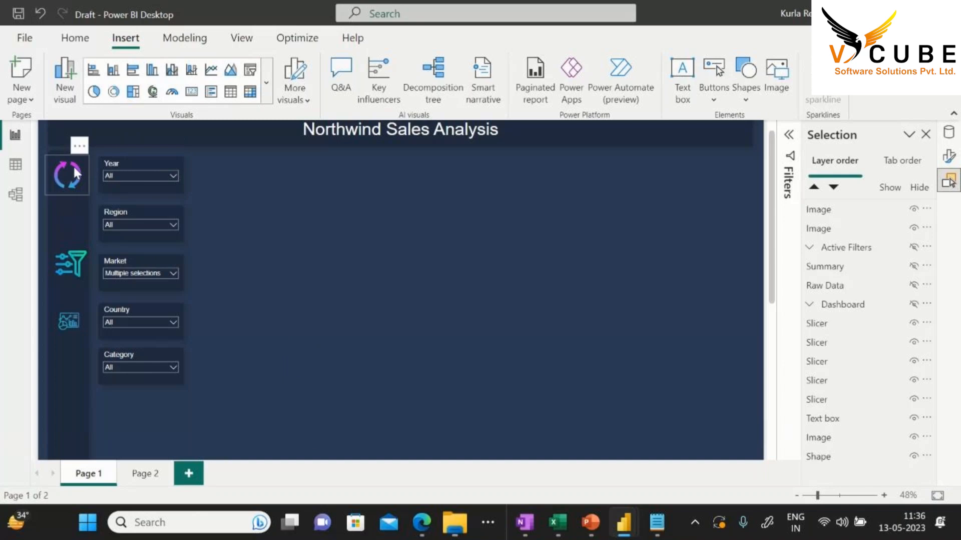
# Insert the INFORMATION_1 picture from the SYMBOLS BACKGROUND CLEANED folder
pyautogui.click(778, 103)
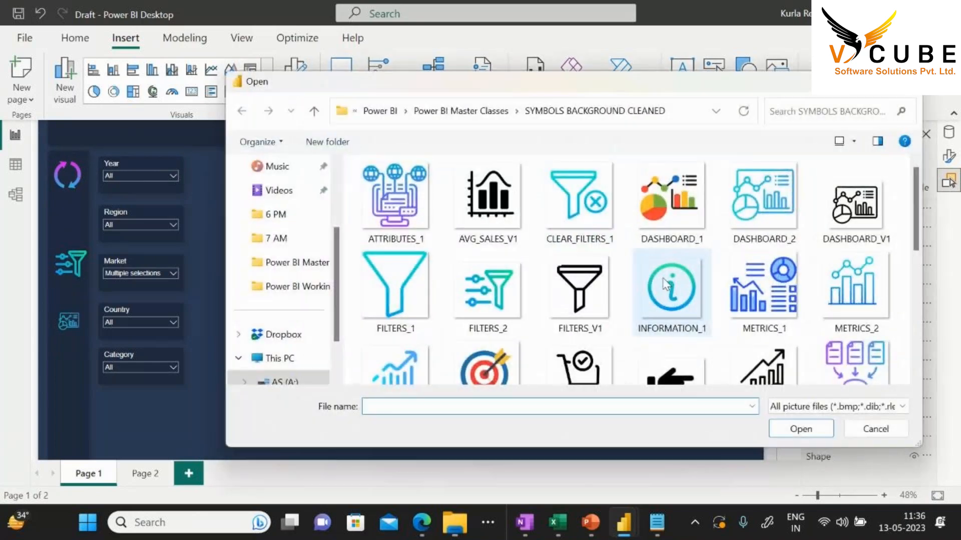
pyautogui.click(665, 285)
pyautogui.click(788, 429)
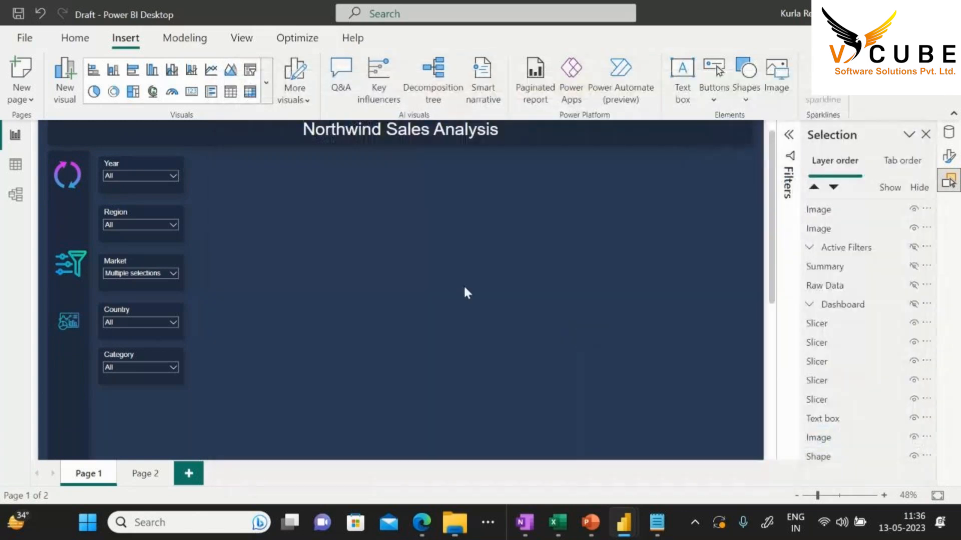
# Shrink the information picture to icon size and move it into the sidebar between the filter and dashboard icons
pyautogui.scroll(-5, 326, 277)
pyautogui.moveTo(191, 407); pyautogui.dragTo(215, 243)
pyautogui.scroll(3, 282, 301)
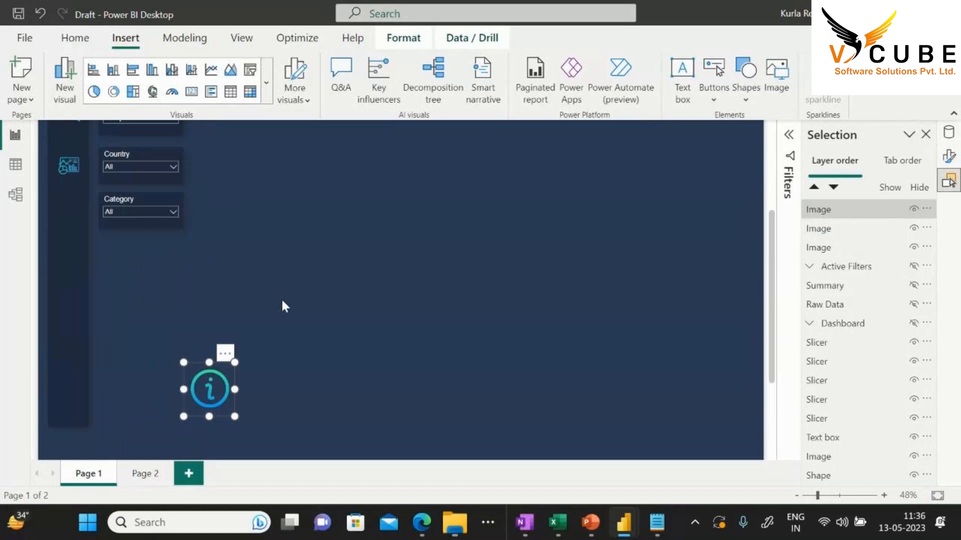
pyautogui.moveTo(217, 394); pyautogui.dragTo(147, 289)
pyautogui.scroll(3, 203, 300)
pyautogui.moveTo(145, 420); pyautogui.dragTo(77, 283)
# Space out the filter, information and dashboard icons in the sidebar beside the Region, Market and Country slicers, enlarging the dashboard icon
pyautogui.moveTo(64, 247); pyautogui.dragTo(59, 212)
pyautogui.click(71, 283)
pyautogui.moveTo(71, 282); pyautogui.dragTo(67, 262)
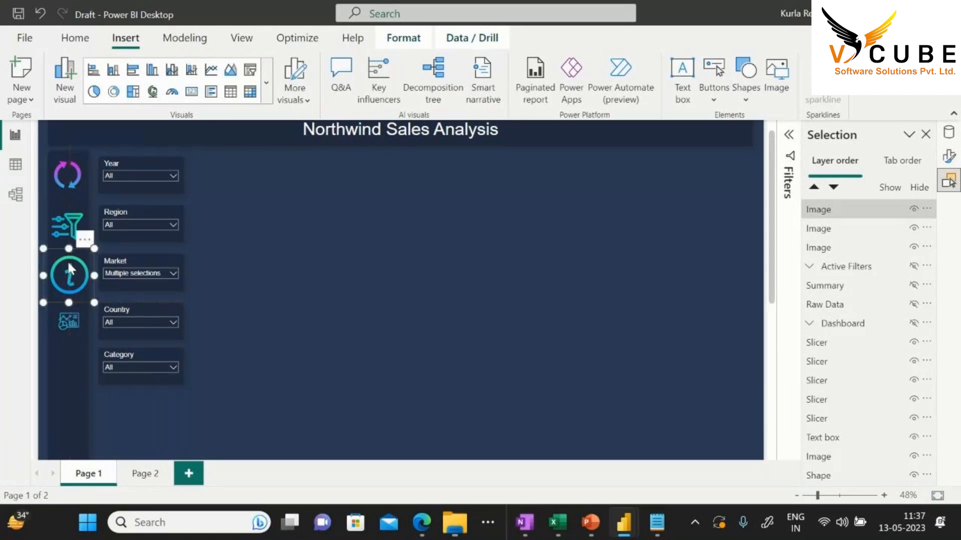
pyautogui.click(70, 327)
pyautogui.moveTo(69, 334); pyautogui.dragTo(67, 350)
pyautogui.scroll(-3, 350, 330)
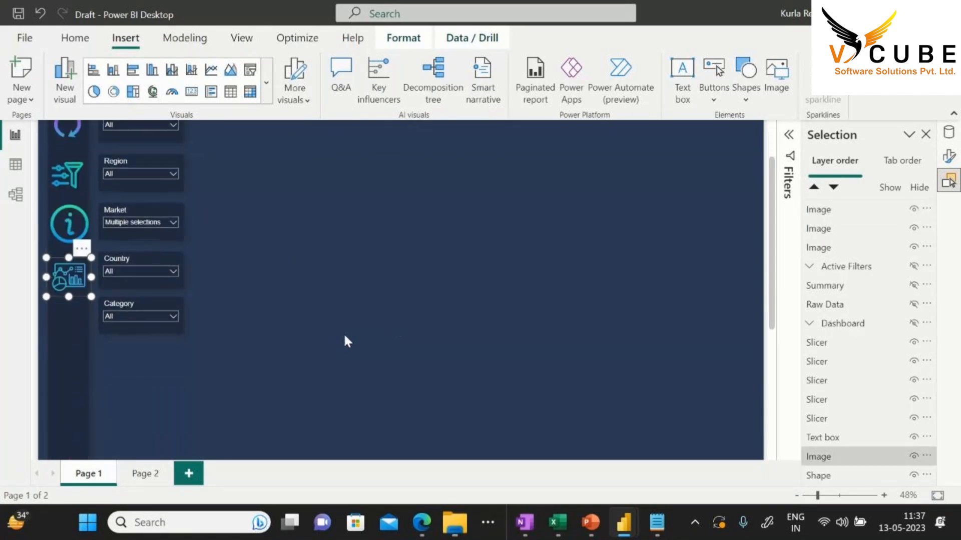
# Insert the RAW_DATA_3 picture from the SYMBOLS BACKGROUND CLEANED folder
pyautogui.click(770, 203)
pyautogui.click(777, 75)
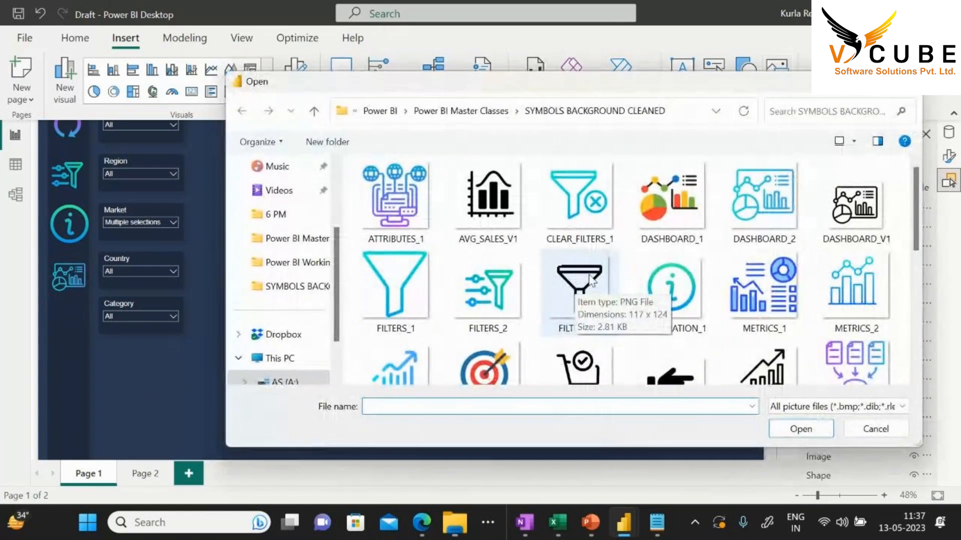
pyautogui.scroll(-4, 592, 285)
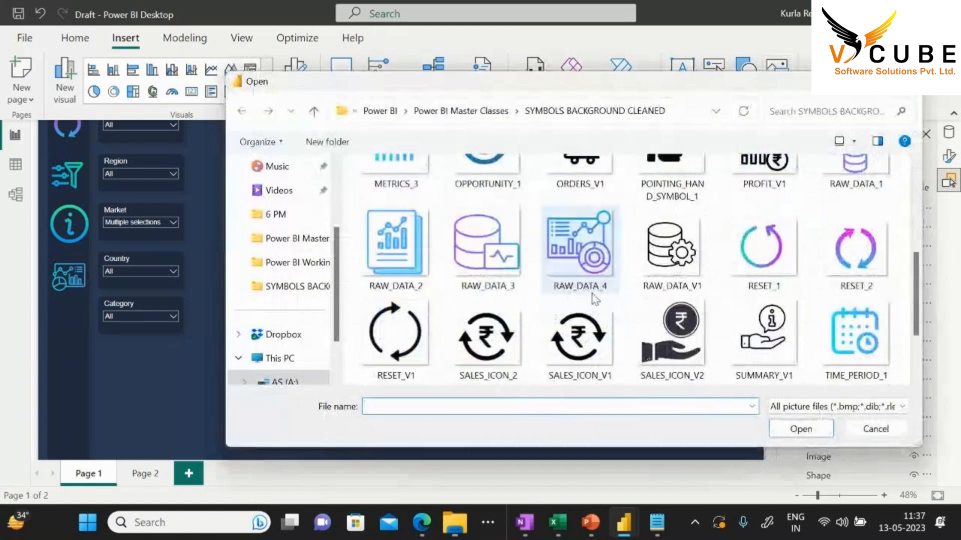
pyautogui.click(487, 248)
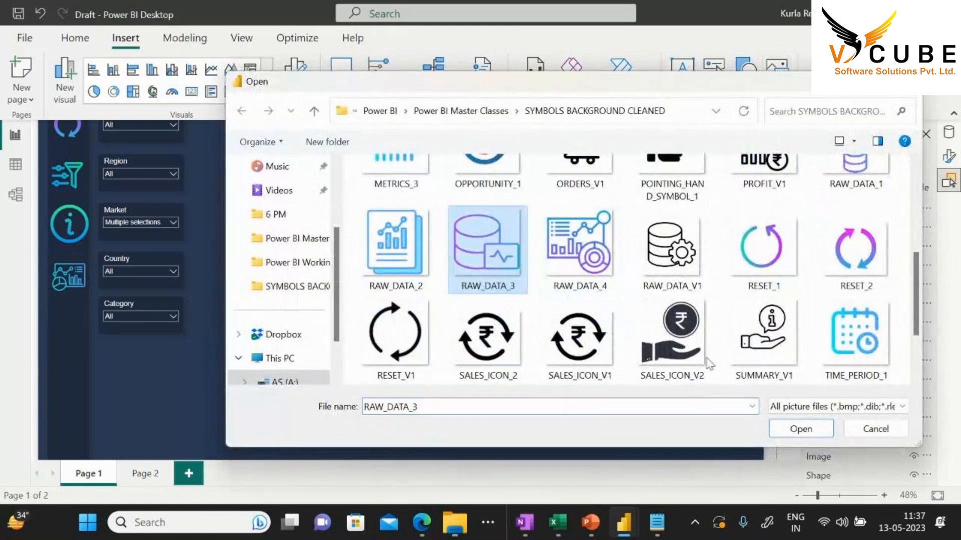
pyautogui.click(799, 429)
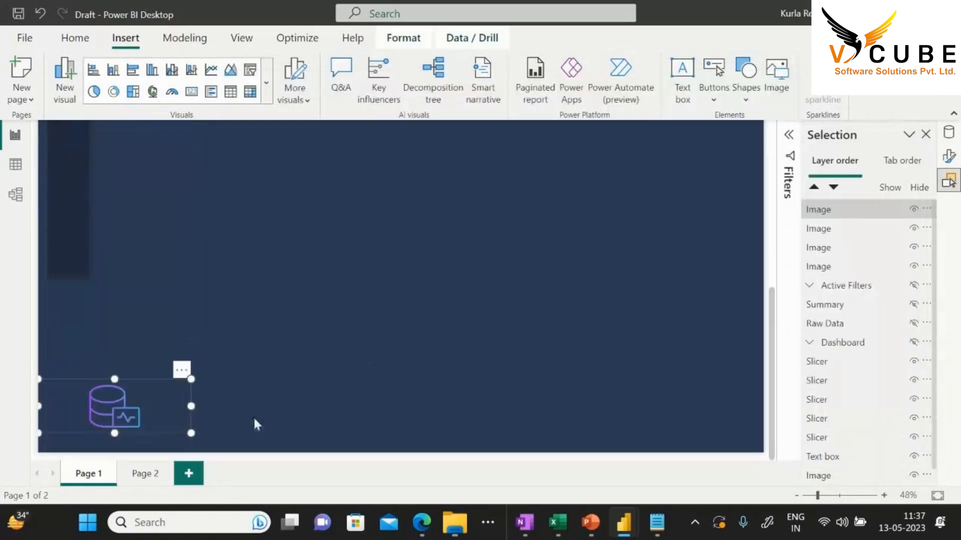
# Shrink the raw data picture to icon size and place it in the sidebar below the dashboard icon
pyautogui.moveTo(96, 409); pyautogui.dragTo(211, 213)
pyautogui.scroll(3, 422, 276)
pyautogui.moveTo(182, 371); pyautogui.dragTo(81, 278)
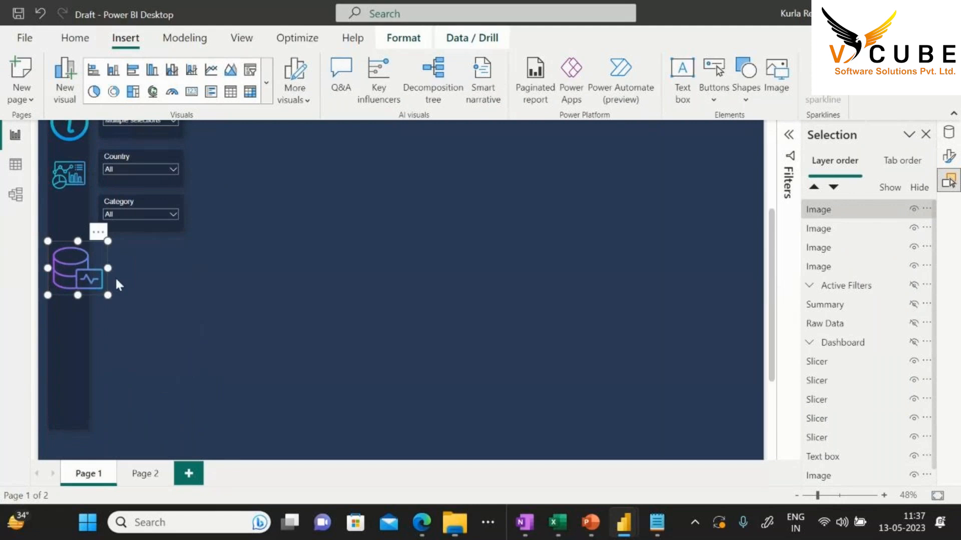
pyautogui.click(442, 286)
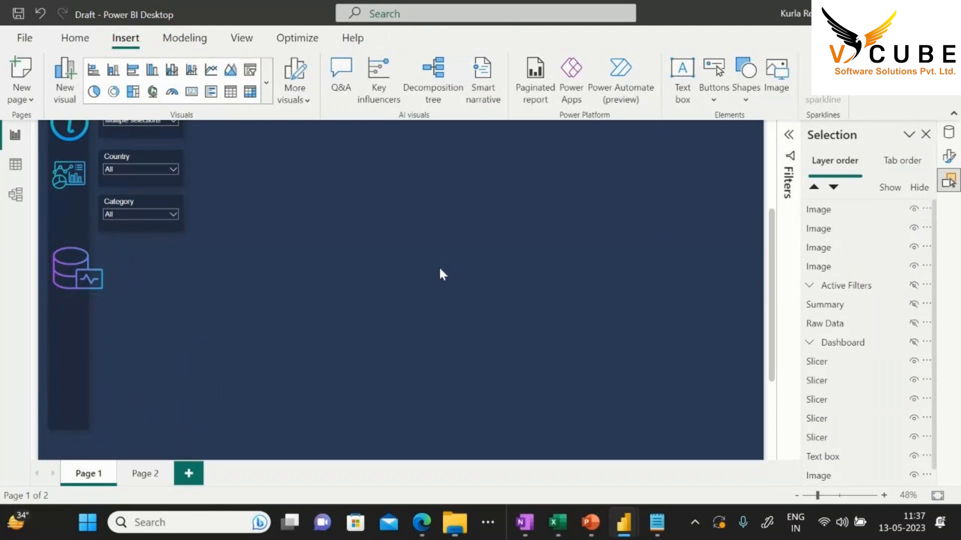
# Resize the reset icon to fit within the sidebar, about 113 wide and 95 high
pyautogui.scroll(3, 439, 273)
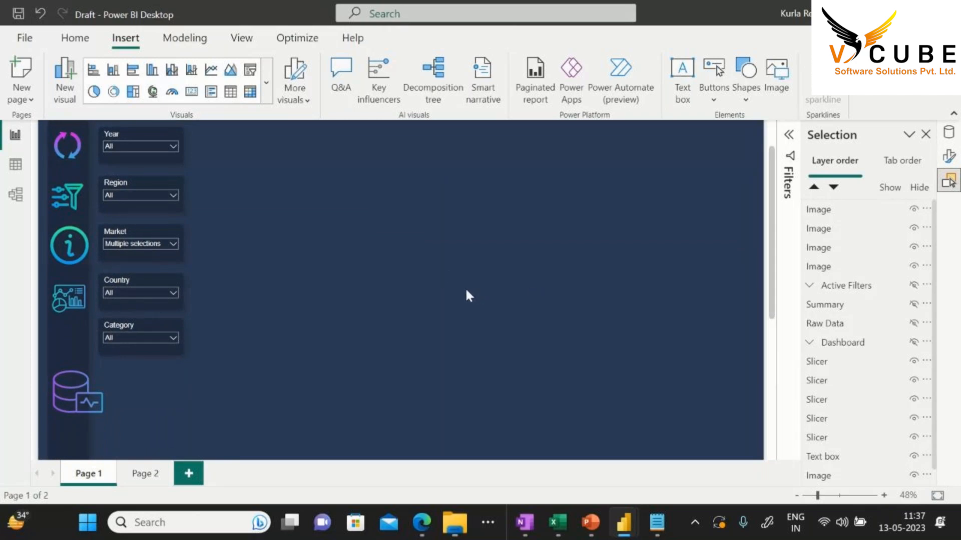
pyautogui.scroll(1, 463, 296)
pyautogui.click(68, 196)
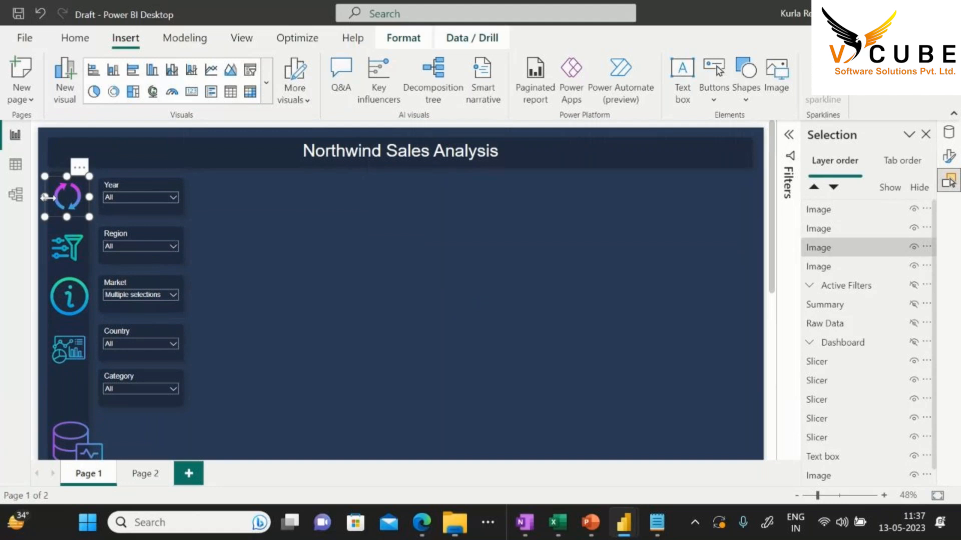
pyautogui.moveTo(48, 197); pyautogui.dragTo(68, 171)
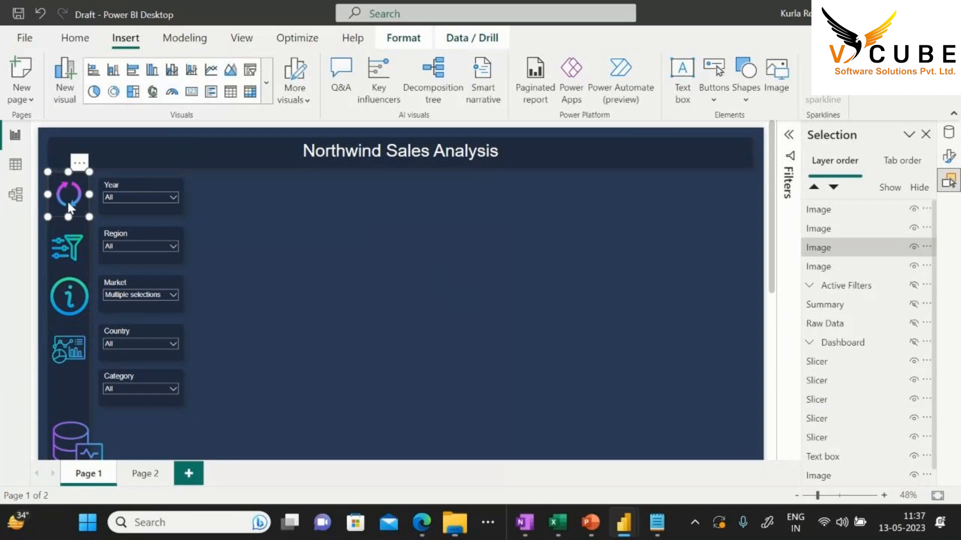
pyautogui.moveTo(68, 217); pyautogui.dragTo(72, 206)
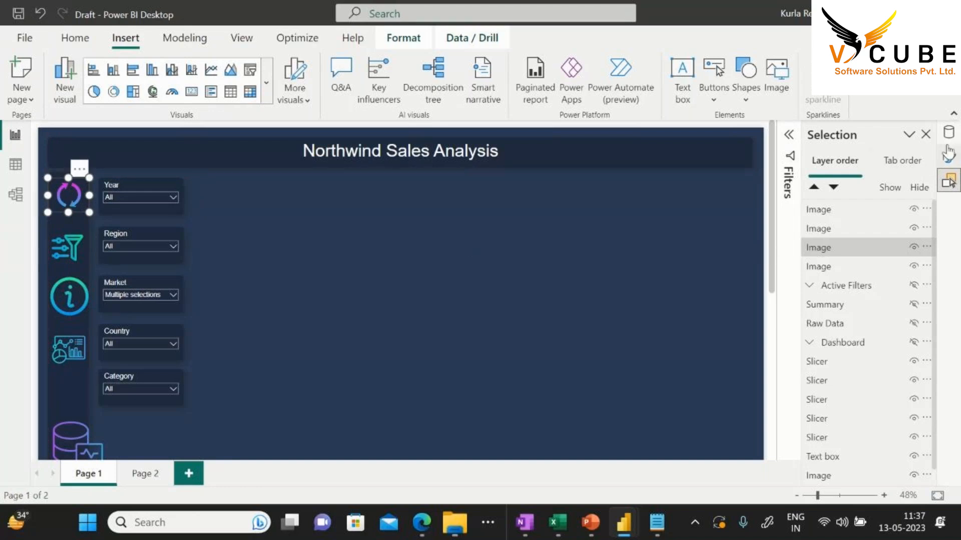
# Set the reset icon's width to 110 in its size and position settings
pyautogui.click(946, 150)
pyautogui.click(831, 227)
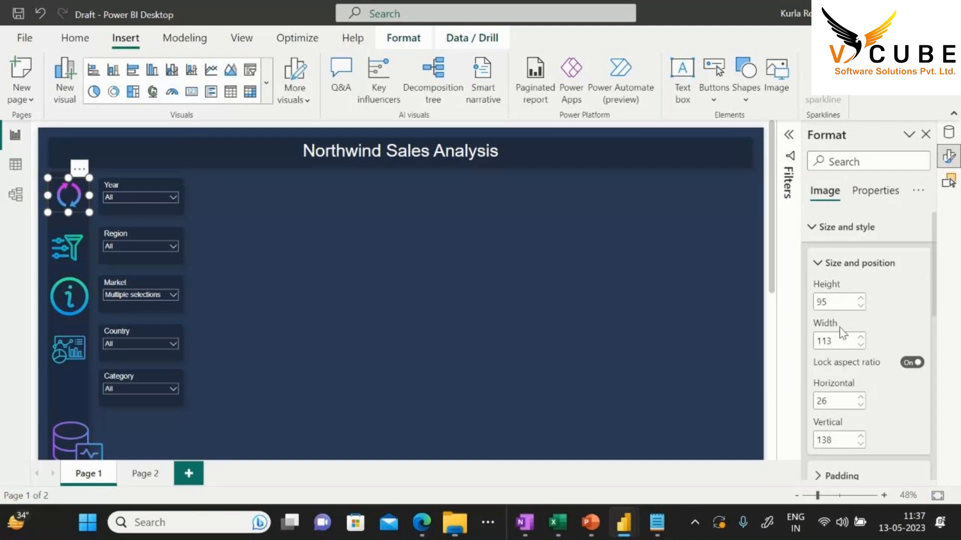
pyautogui.click(861, 345)
pyautogui.click(861, 345)
pyautogui.click(861, 345)
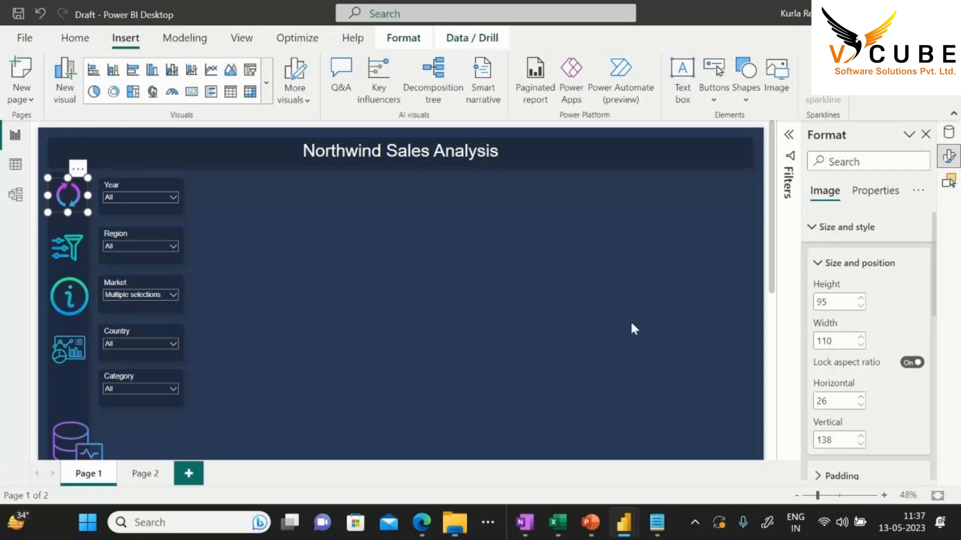
# Set the filter, information, dashboard and raw data icons together to a height of 95 and a width of 110
pyautogui.scroll(-1, 629, 320)
pyautogui.click(74, 202)
pyautogui.keyDown('ctrl'); pyautogui.click(65, 242); pyautogui.keyUp('ctrl')
pyautogui.keyDown('ctrl'); pyautogui.click(72, 298); pyautogui.keyUp('ctrl')
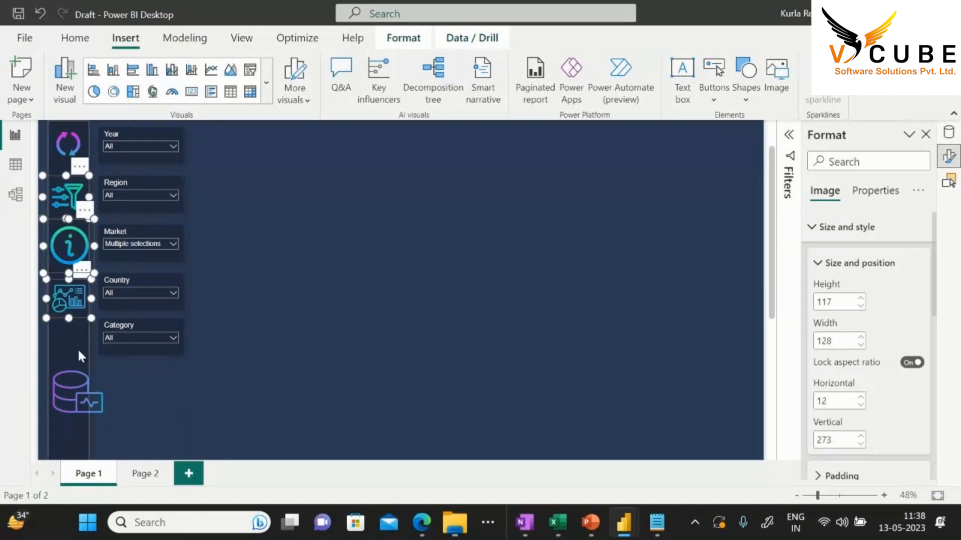
pyautogui.keyDown('ctrl'); pyautogui.click(75, 390); pyautogui.keyUp('ctrl')
pyautogui.moveTo(827, 303); pyautogui.dragTo(819, 310)
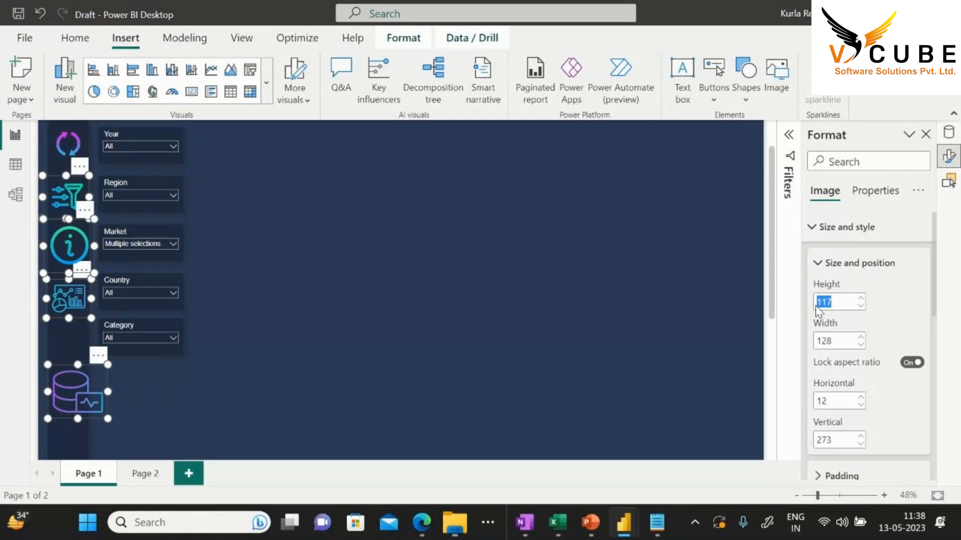
pyautogui.write('95')
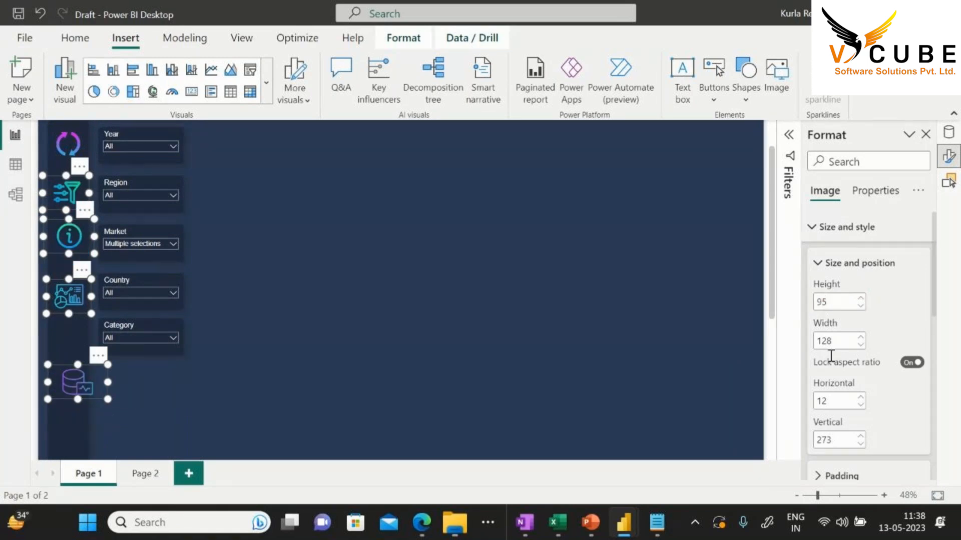
pyautogui.doubleClick(835, 341)
pyautogui.write('110')
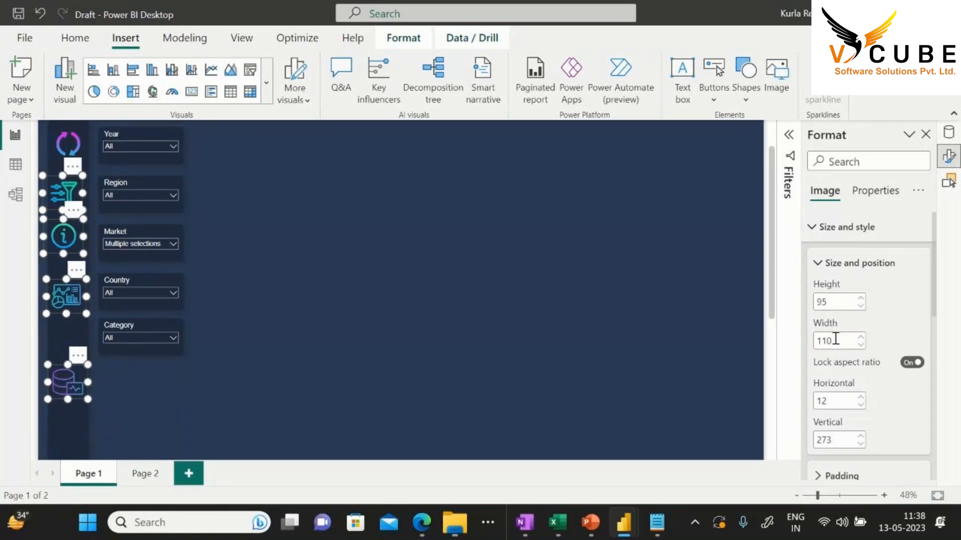
pyautogui.click(547, 205)
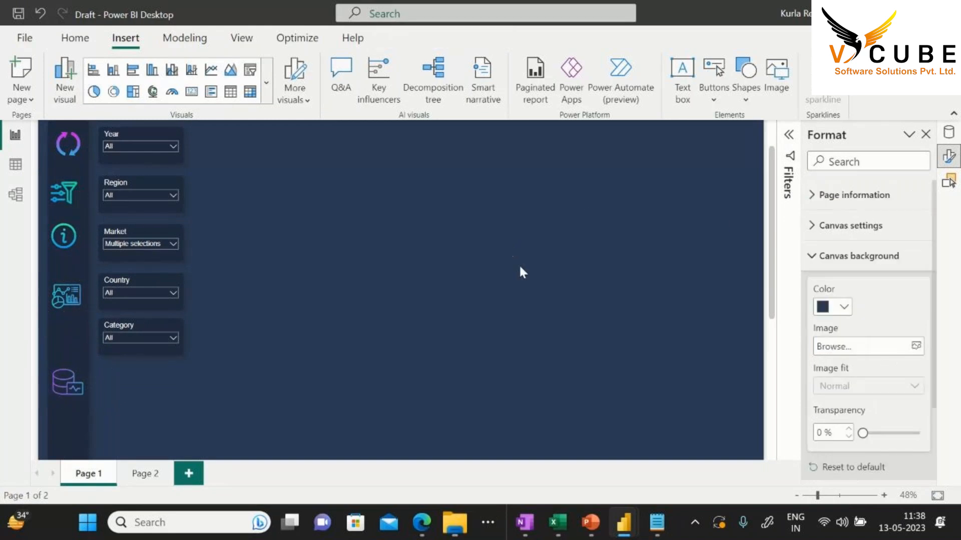
# Insert a text box and move it up into the empty canvas area beside the slicers
pyautogui.scroll(2, 524, 272)
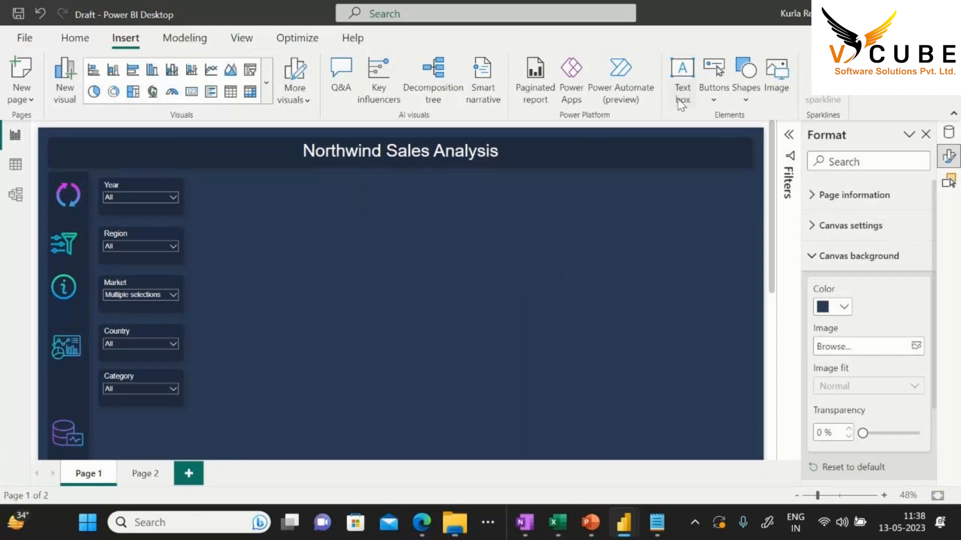
pyautogui.click(681, 87)
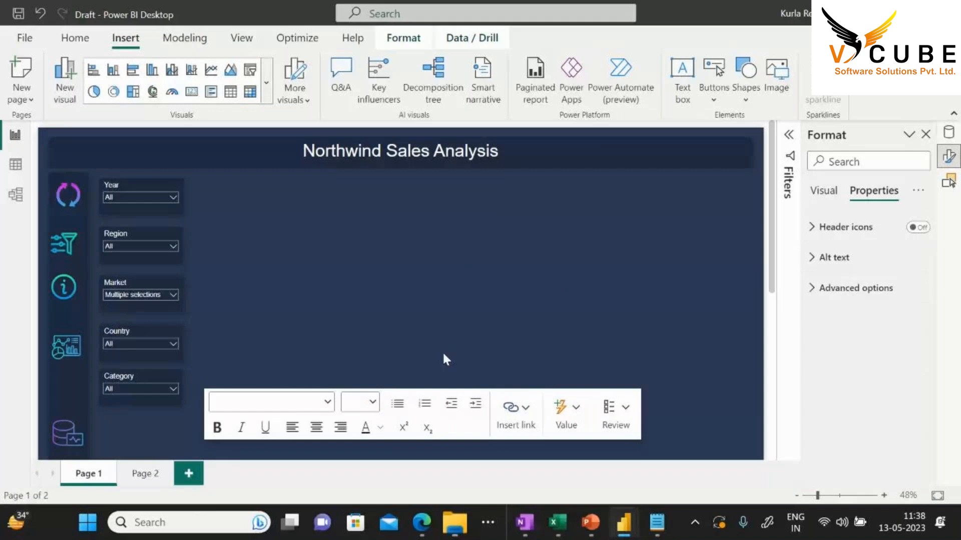
pyautogui.scroll(-5, 415, 320)
pyautogui.moveTo(183, 379); pyautogui.dragTo(469, 159)
pyautogui.scroll(1, 483, 255)
pyautogui.scroll(3, 479, 345)
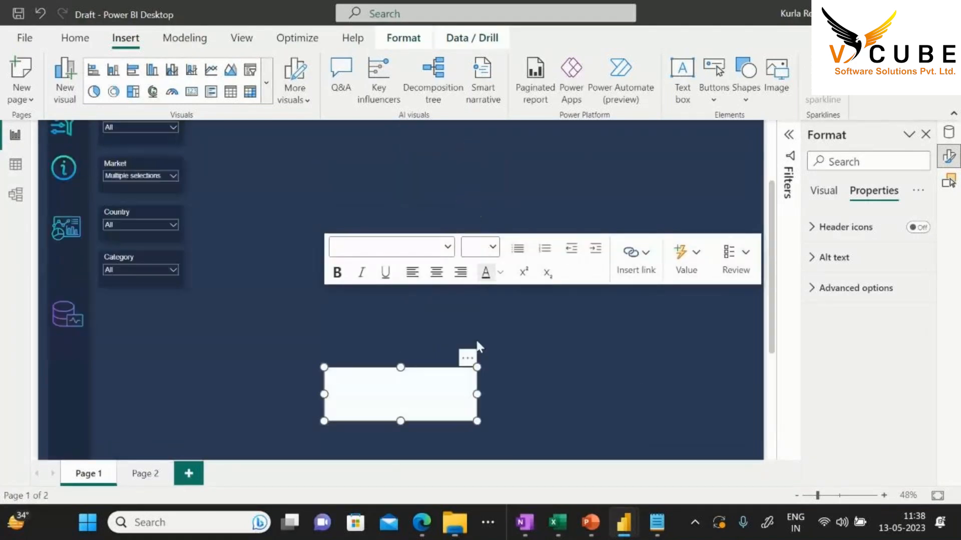
pyautogui.moveTo(468, 360); pyautogui.dragTo(498, 176)
pyautogui.scroll(3, 294, 248)
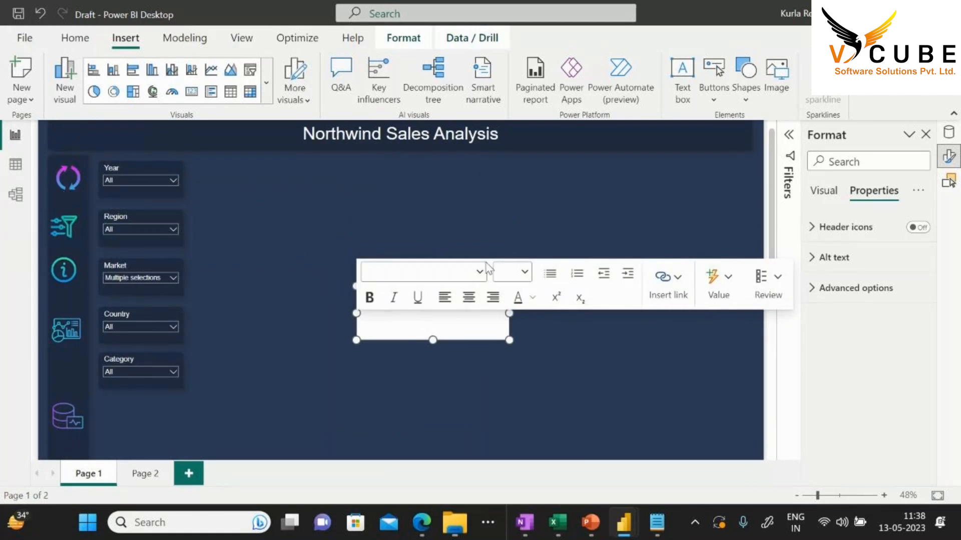
# Enter the label text "Reset" in the new text box
pyautogui.click(444, 334)
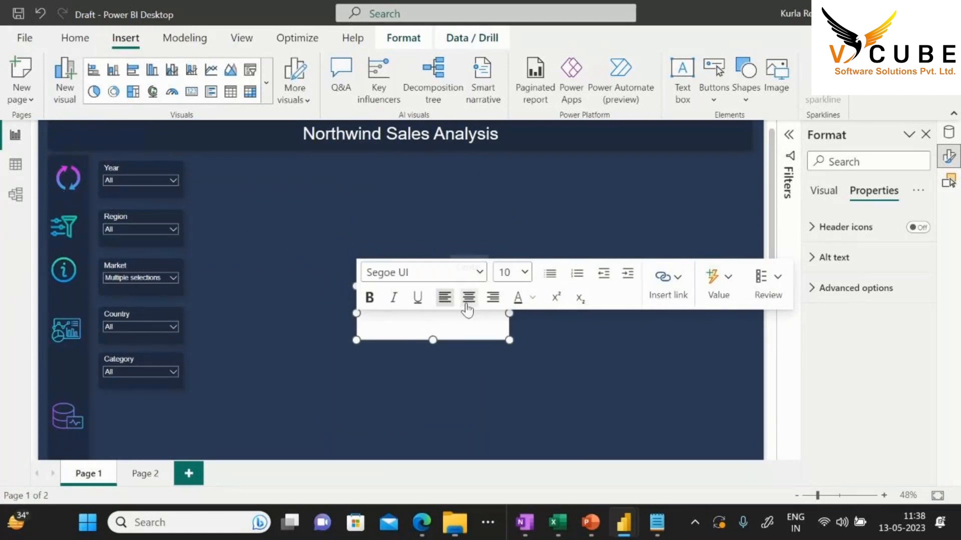
pyautogui.click(490, 183)
pyautogui.click(388, 298)
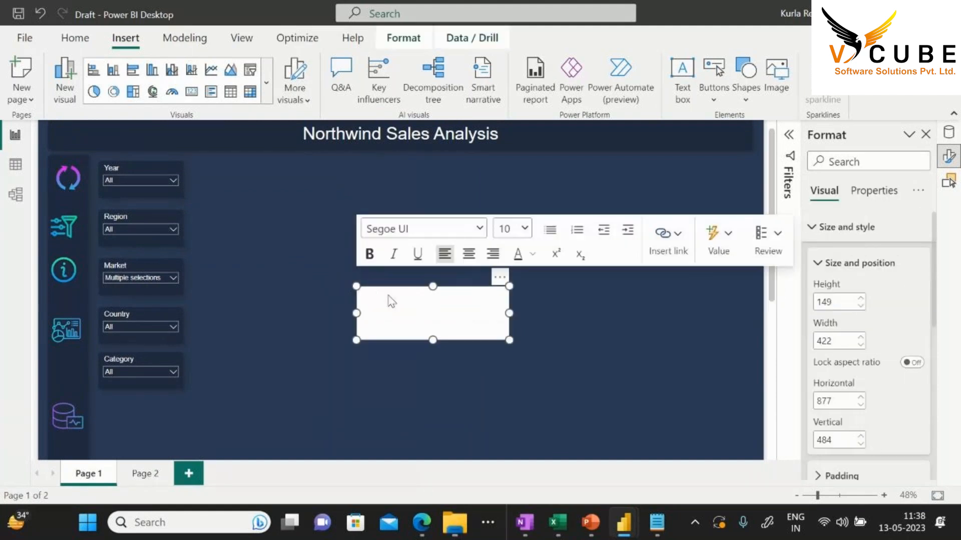
pyautogui.write('Reset')
# Format the word "Reset" in the text box with the Arial font and white font color
pyautogui.doubleClick(370, 292)
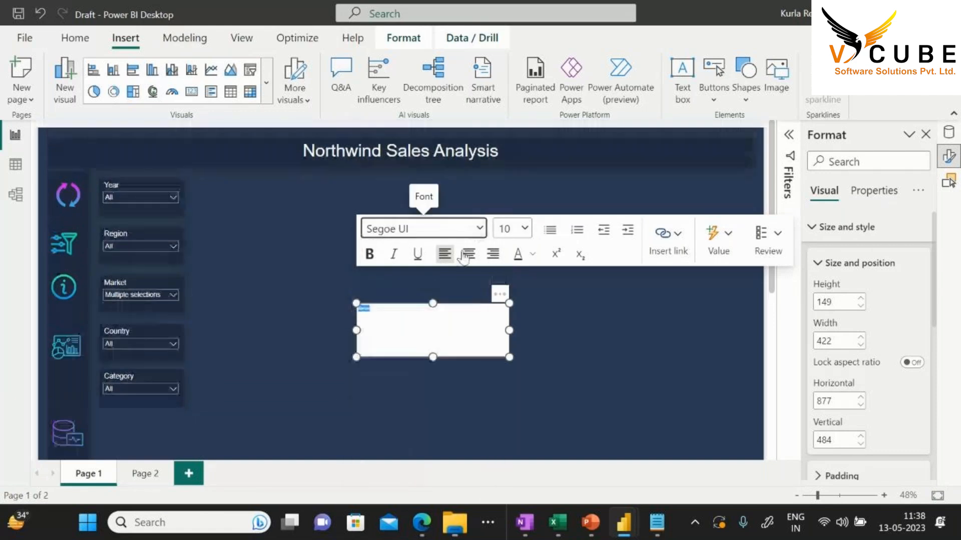
pyautogui.click(480, 229)
pyautogui.click(378, 249)
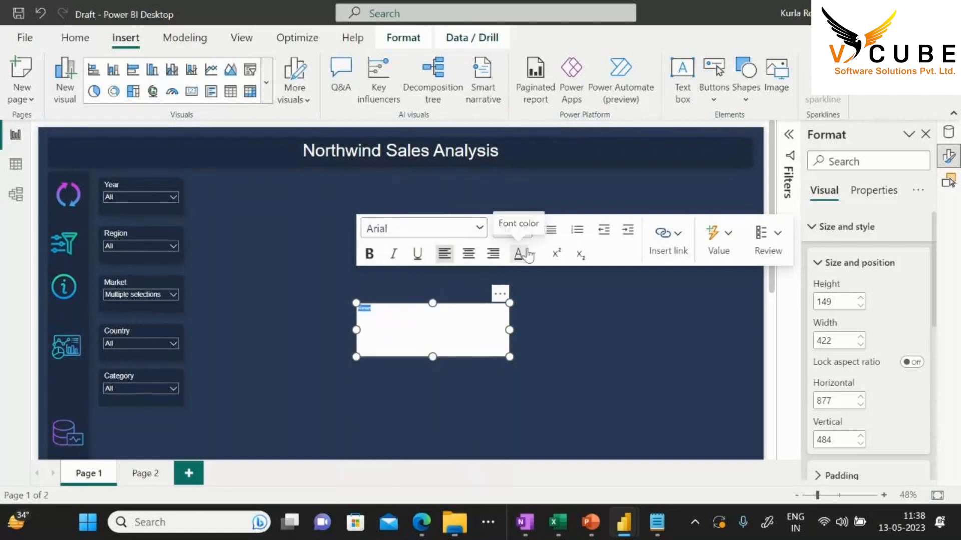
pyautogui.click(530, 258)
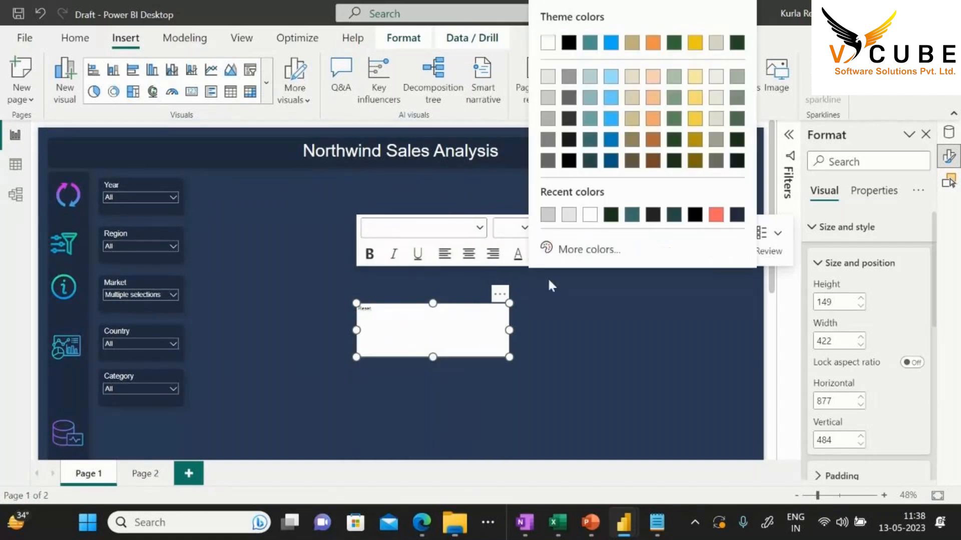
pyautogui.click(589, 215)
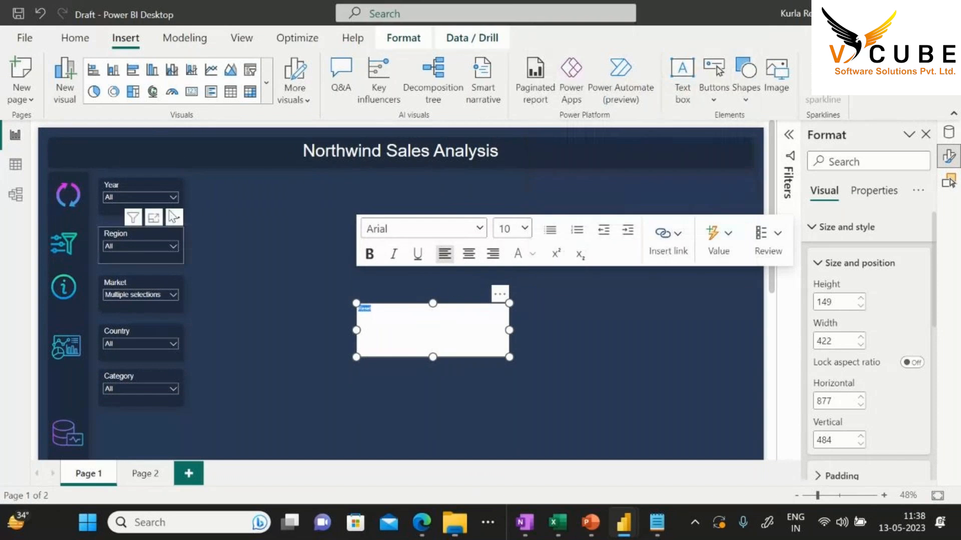
# Copy the Year slicer's formatting onto the Reset text box with Format Painter
pyautogui.click(118, 182)
pyautogui.click(75, 38)
pyautogui.click(45, 97)
pyautogui.click(428, 330)
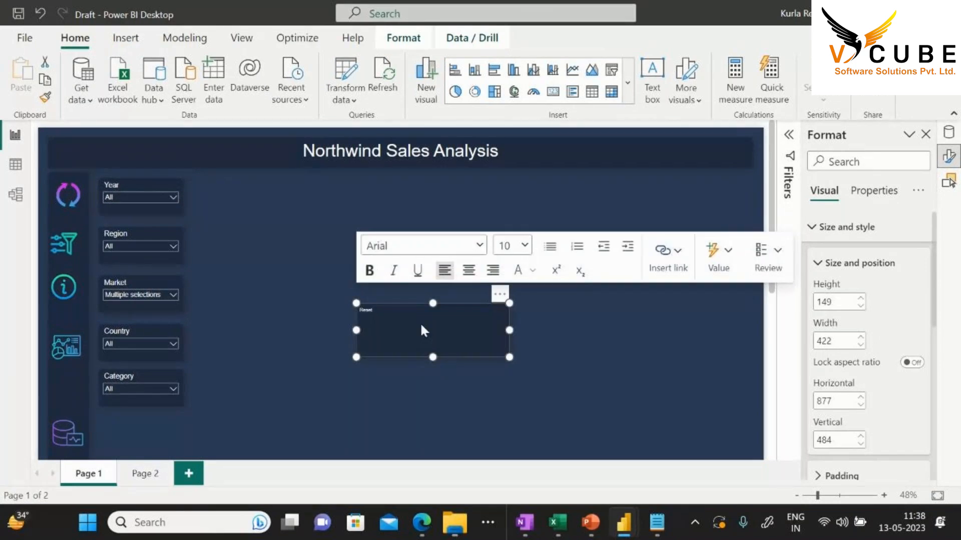
# Make the Reset text italic at size 14 and shrink its text box to about 72 wide by 41 high
pyautogui.doubleClick(390, 311)
pyautogui.click(394, 270)
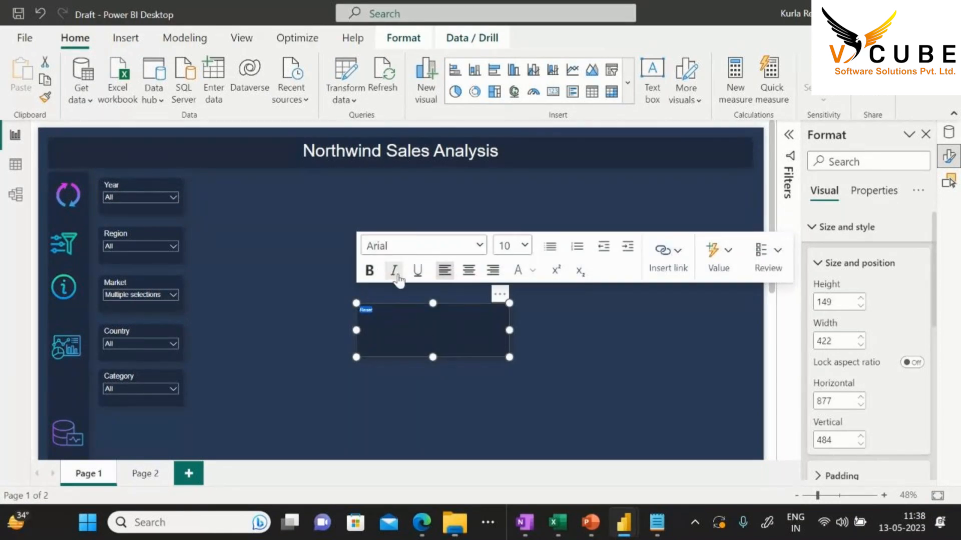
pyautogui.click(525, 245)
pyautogui.click(506, 354)
pyautogui.moveTo(509, 358); pyautogui.dragTo(411, 341)
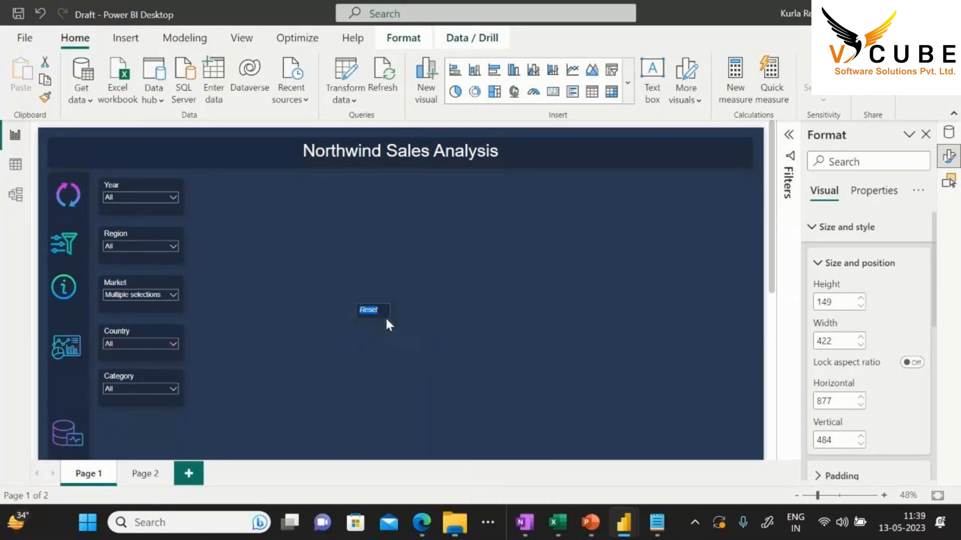
pyautogui.click(468, 324)
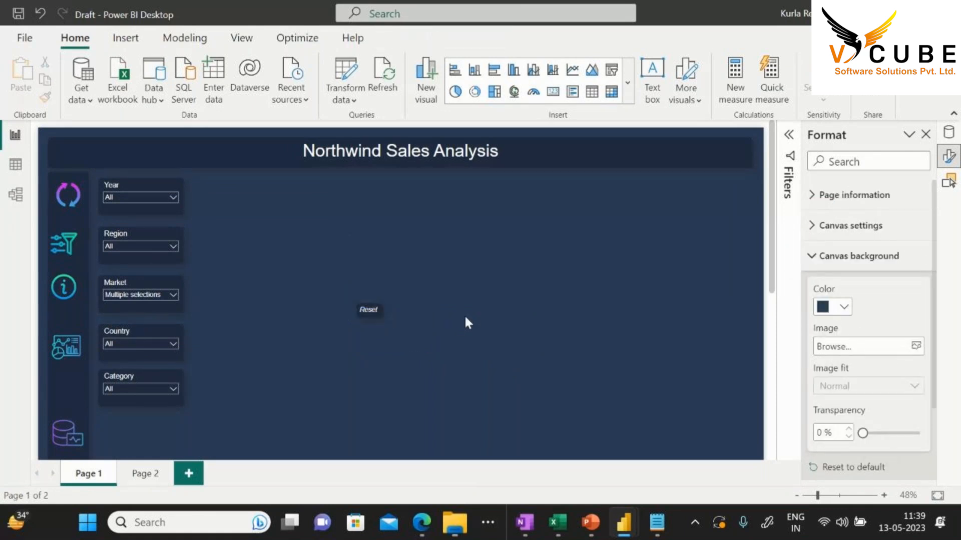
# Move the Reset text box directly beneath the refresh icon in the sidebar and center it there
pyautogui.moveTo(371, 310); pyautogui.dragTo(80, 212)
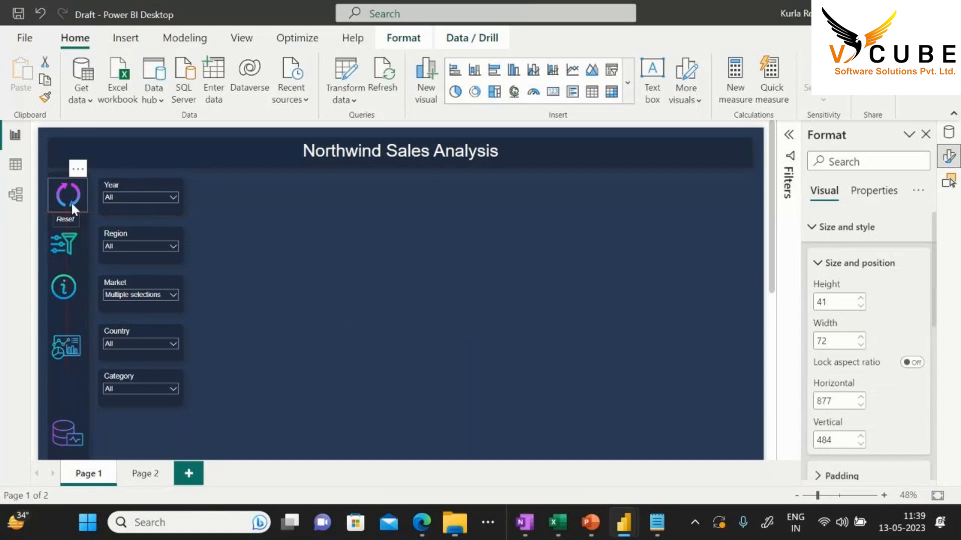
pyautogui.click(73, 205)
pyautogui.click(571, 203)
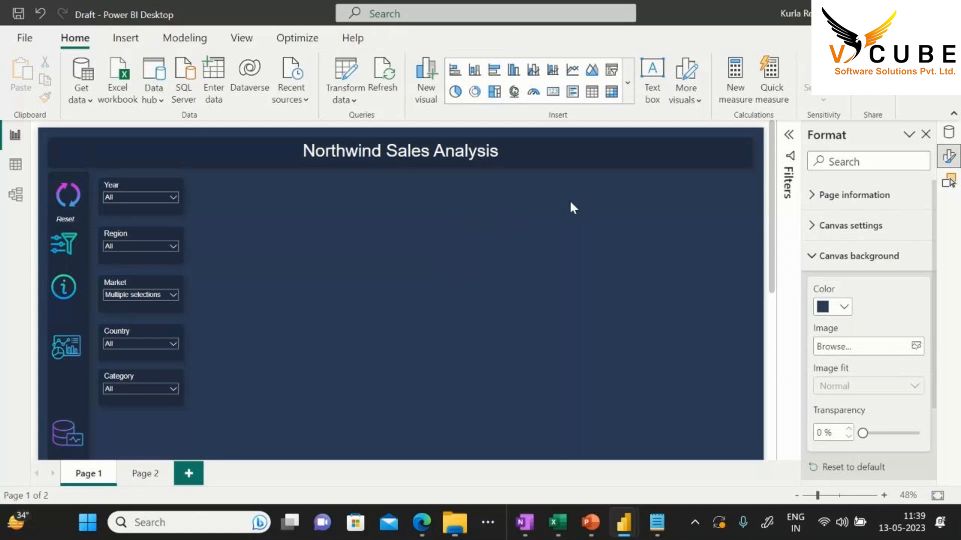
pyautogui.click(77, 218)
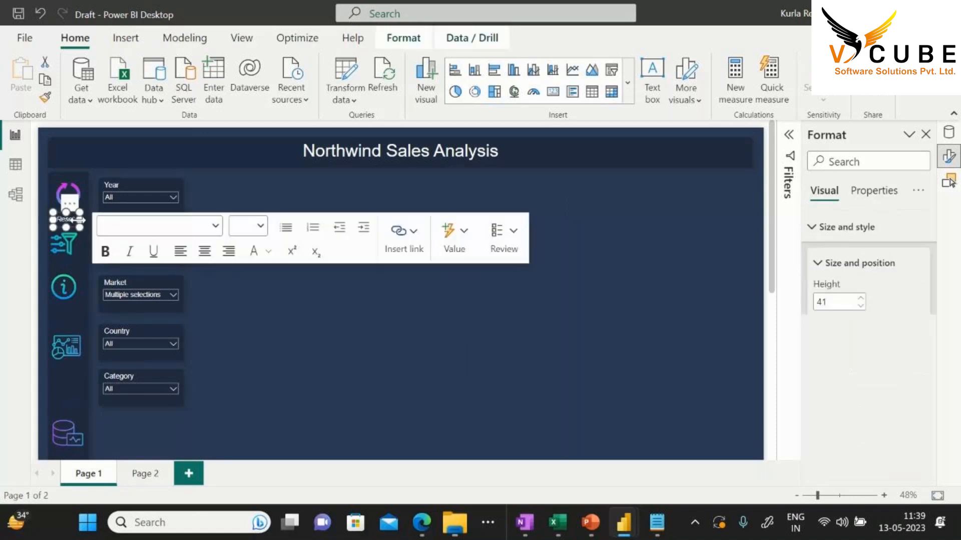
pyautogui.click(505, 402)
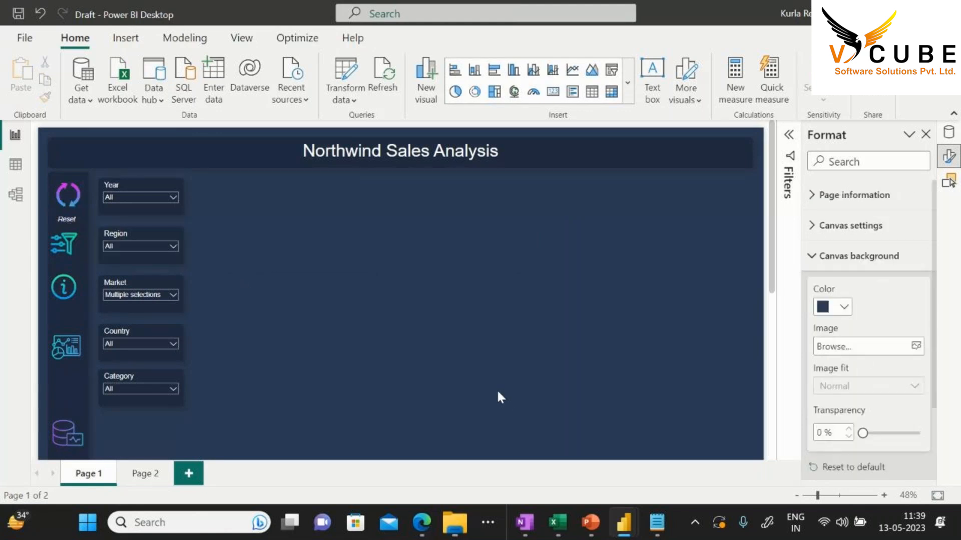
# Lower the filter icon slightly in the sidebar and move the info icon onto the empty canvas at about horizontal 921, vertical 625
pyautogui.click(62, 253)
pyautogui.moveTo(61, 253); pyautogui.dragTo(63, 257)
pyautogui.click(64, 287)
pyautogui.moveTo(65, 290); pyautogui.dragTo(68, 388)
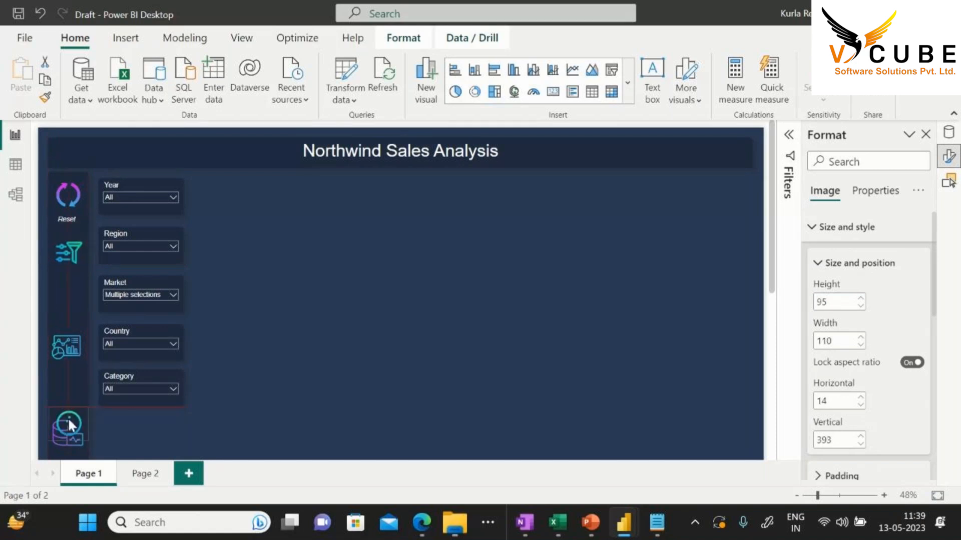
pyautogui.moveTo(393, 375); pyautogui.dragTo(403, 376)
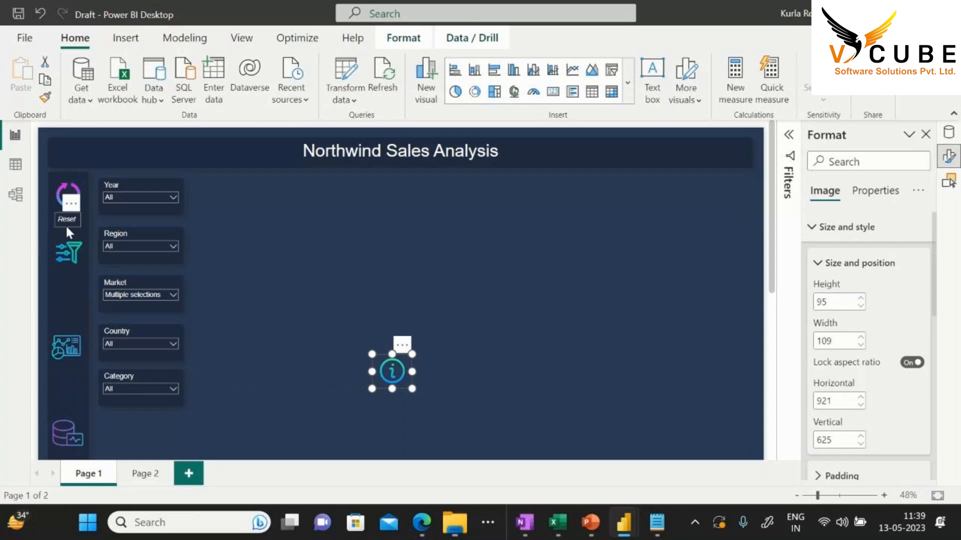
# Duplicate the Reset label beneath the filter icon, widen it to about 105, and replace its text with Active Filters
pyautogui.click(65, 222)
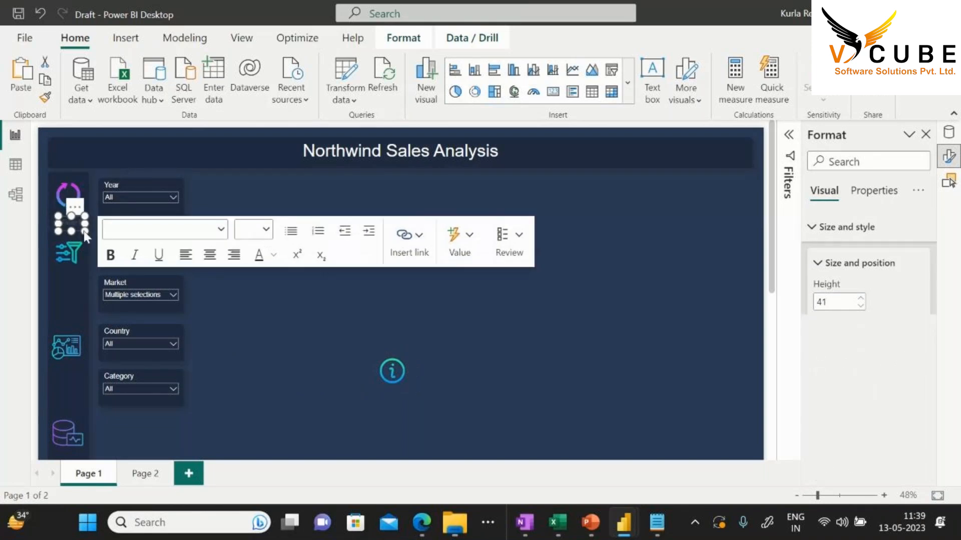
pyautogui.moveTo(74, 230); pyautogui.dragTo(85, 277)
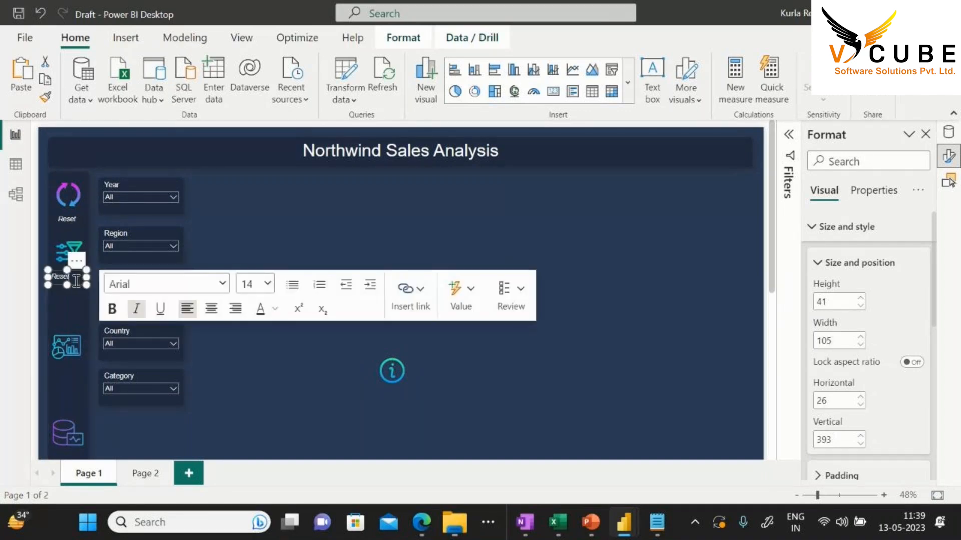
pyautogui.press('BackSpace')
pyautogui.press('BackSpace')
pyautogui.press('BackSpace')
pyautogui.press('BackSpace')
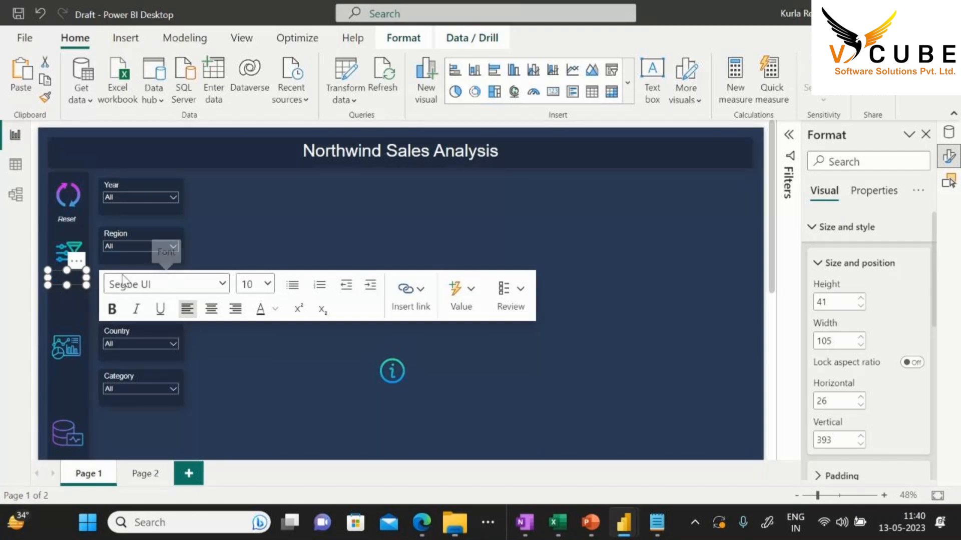
# Format the Active Filters text as white, italic Arial
pyautogui.moveTo(81, 278); pyautogui.dragTo(45, 284)
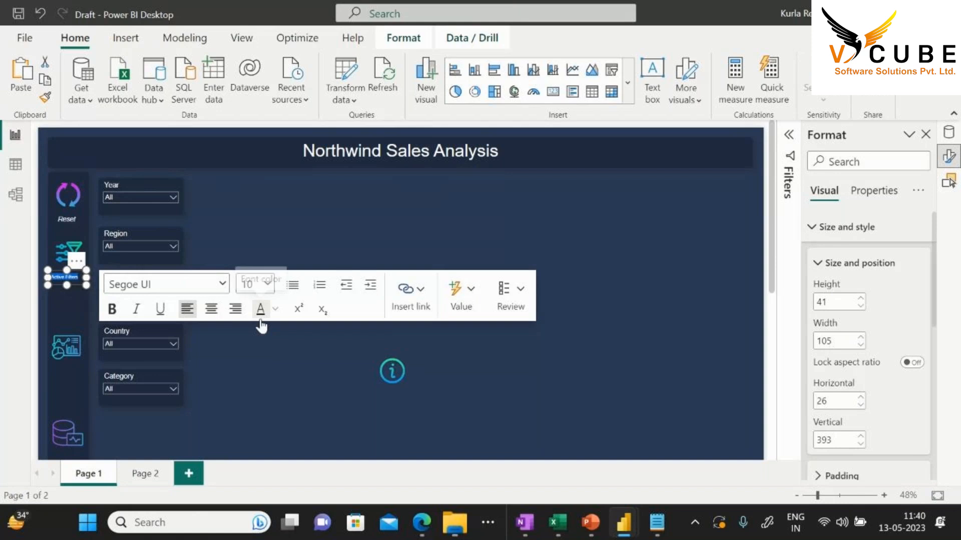
pyautogui.click(276, 310)
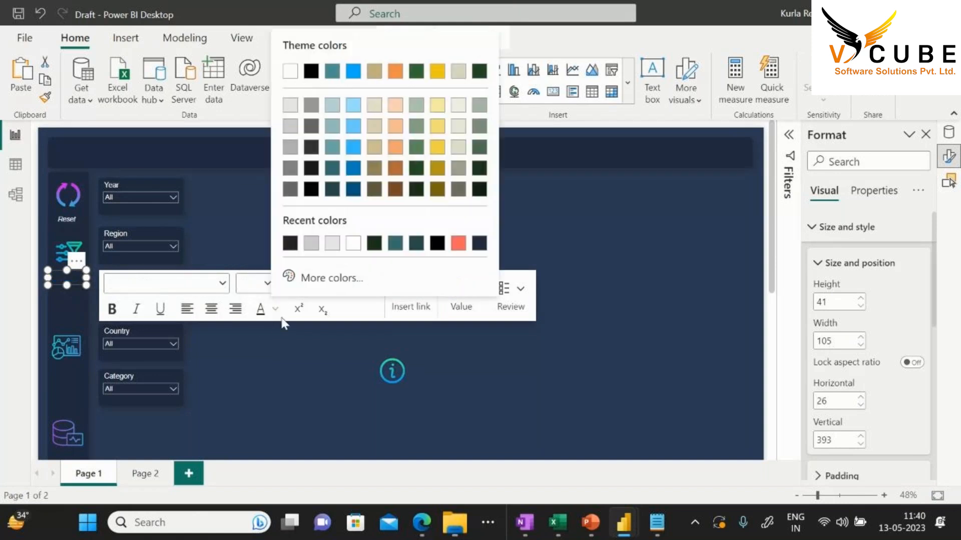
pyautogui.click(353, 244)
pyautogui.click(221, 283)
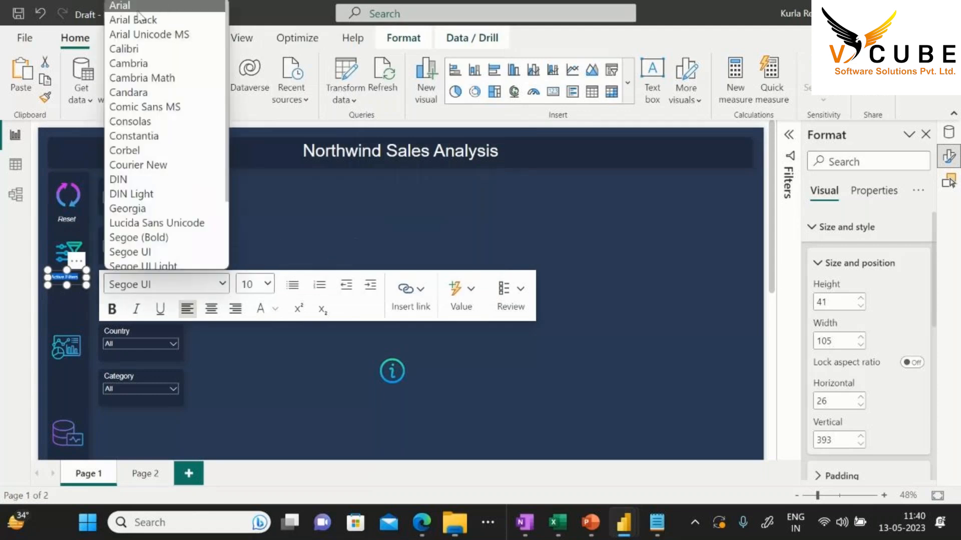
pyautogui.click(124, 10)
pyautogui.click(136, 308)
# Try font size 14 on the Active Filters label, then set it to 12
pyautogui.click(66, 218)
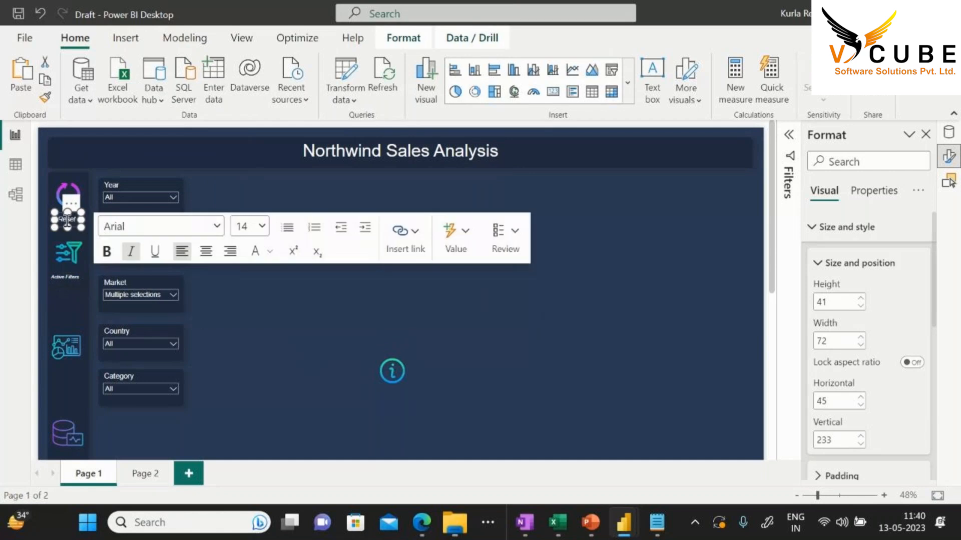
pyautogui.click(70, 278)
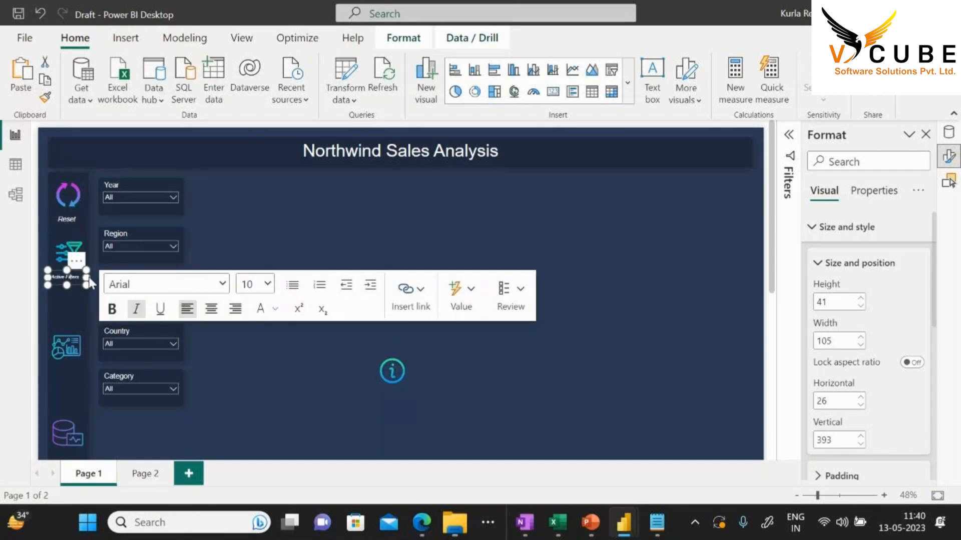
pyautogui.hotkey('ctrl', 'a')
pyautogui.click(256, 284)
pyautogui.click(248, 89)
pyautogui.click(253, 284)
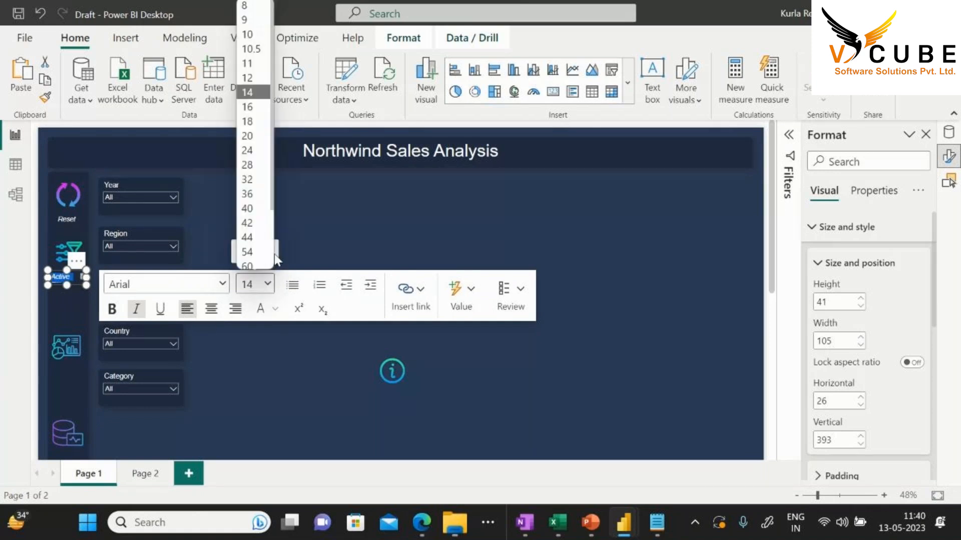
pyautogui.click(249, 79)
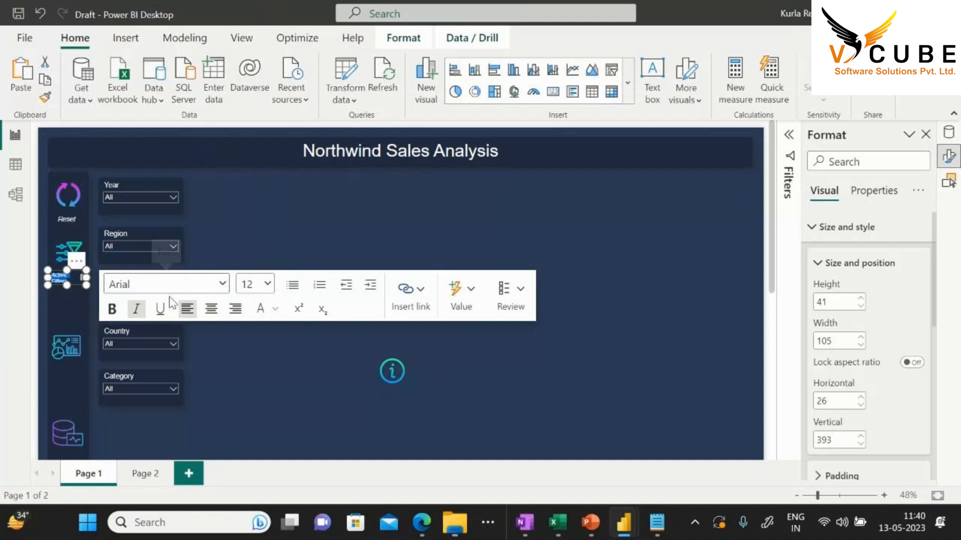
pyautogui.click(328, 220)
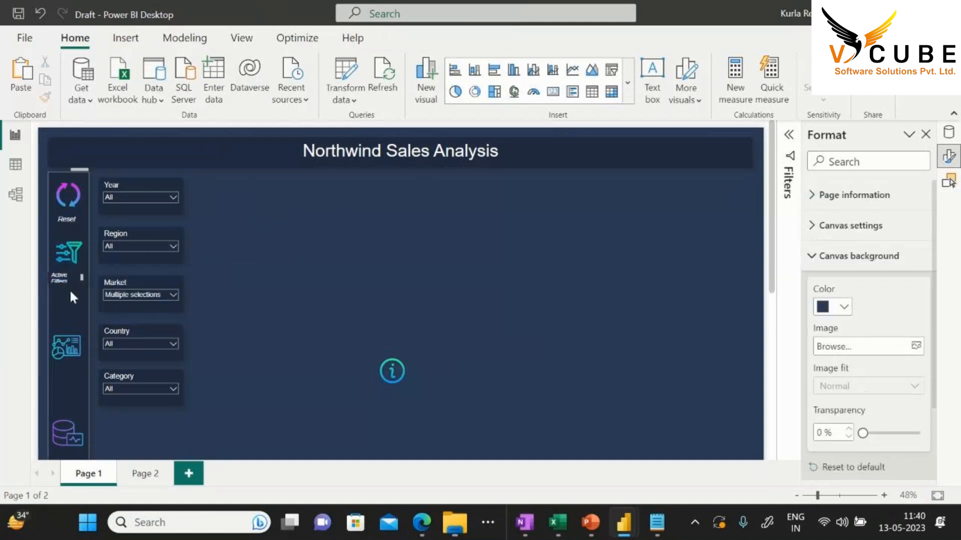
# Delete the Active Filters and Reset text labels from the sidebar
pyautogui.click(70, 281)
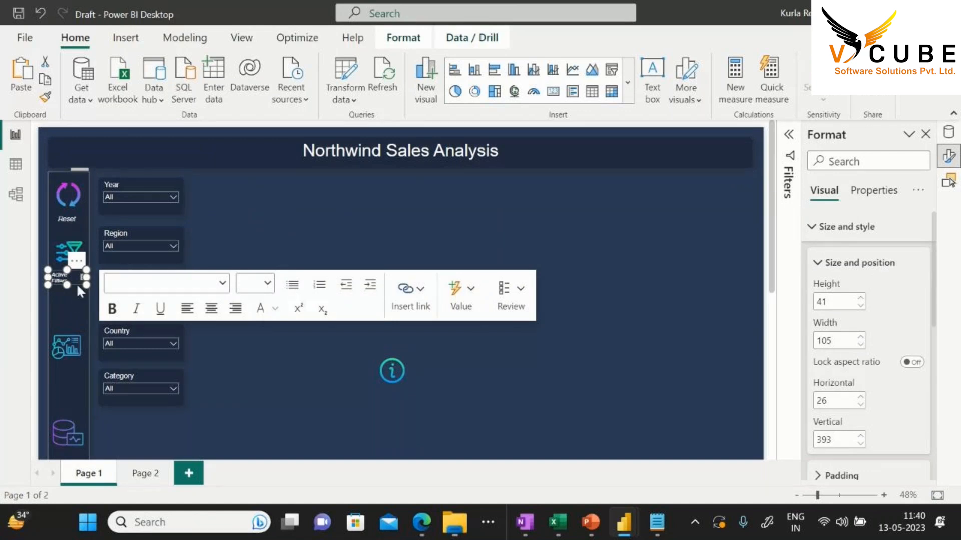
pyautogui.press('Delete')
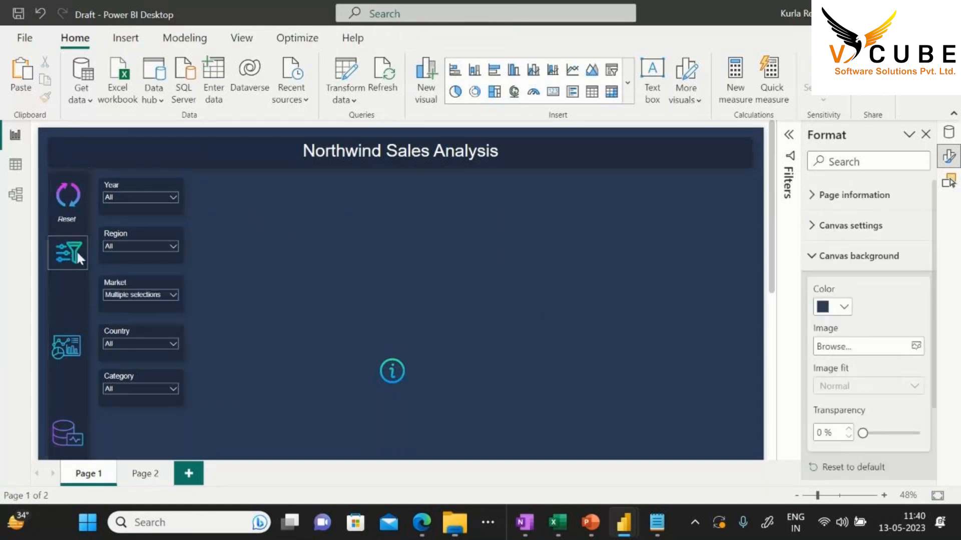
pyautogui.click(68, 223)
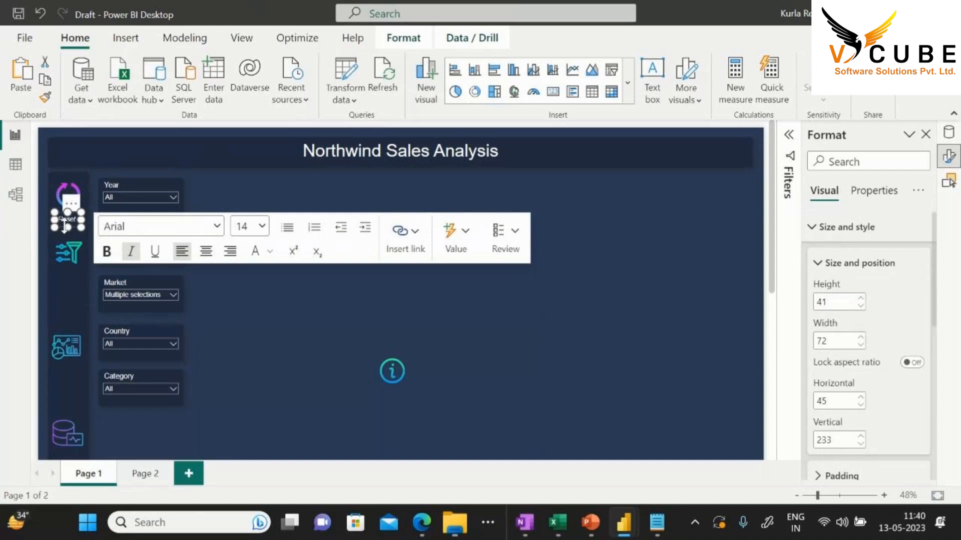
pyautogui.click(60, 226)
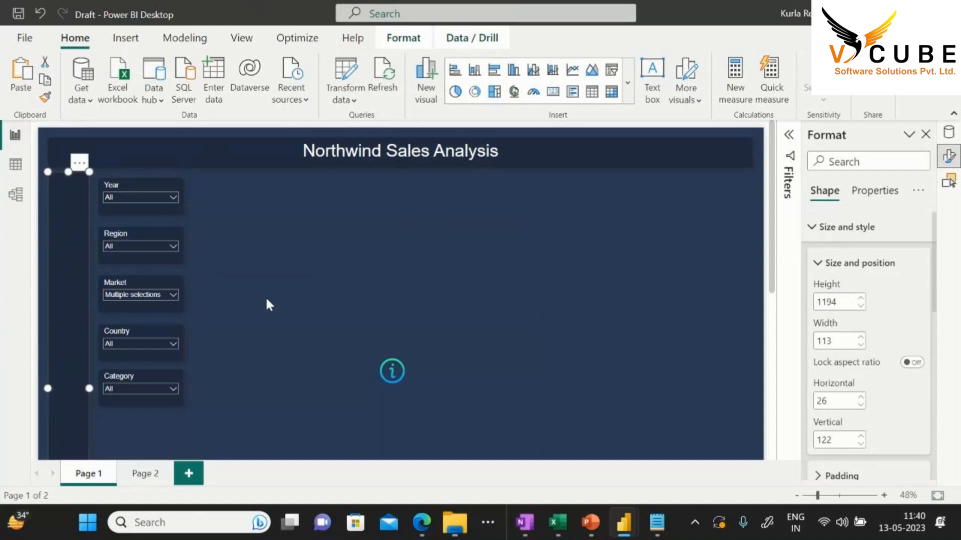
pyautogui.click(265, 296)
pyautogui.click(70, 223)
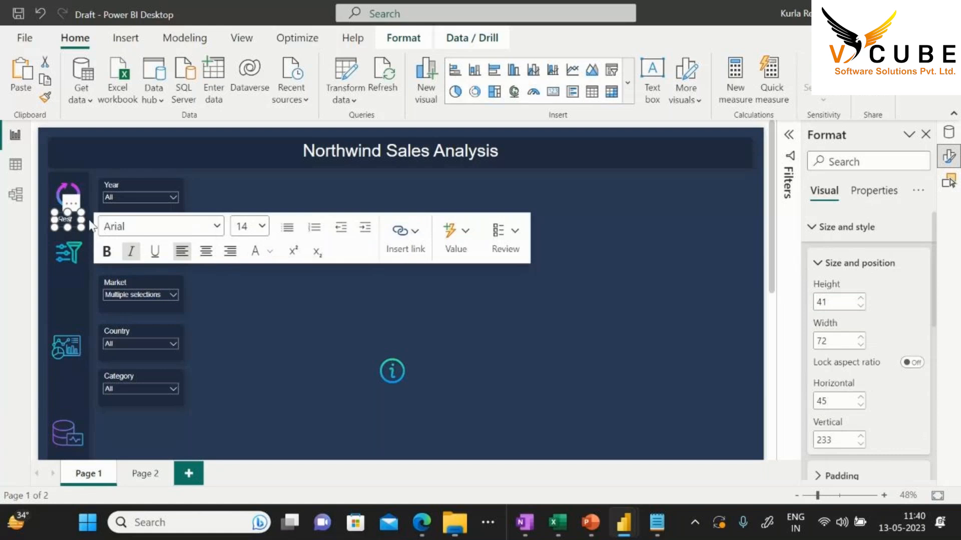
pyautogui.click(70, 203)
pyautogui.click(106, 223)
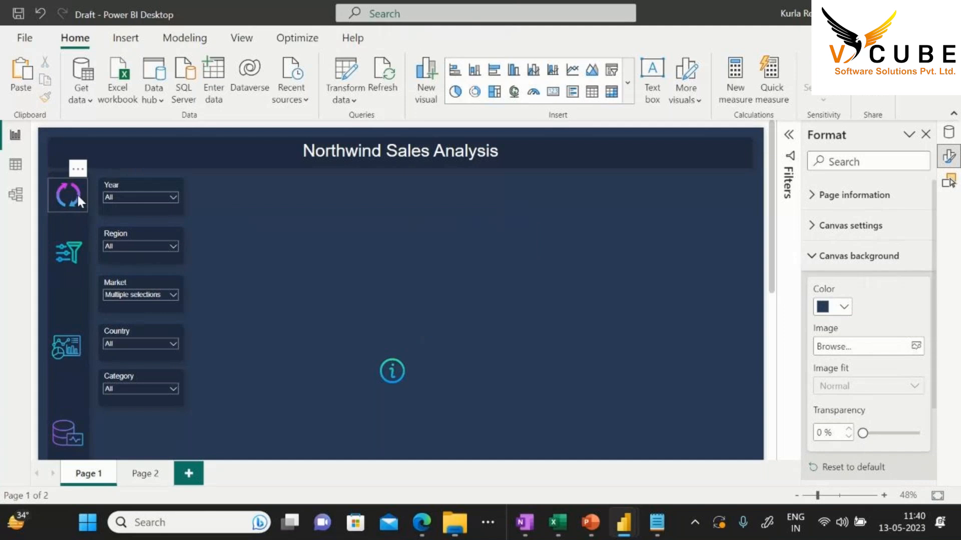
# Turn on the action for the refresh icon image and expand its action settings
pyautogui.click(64, 204)
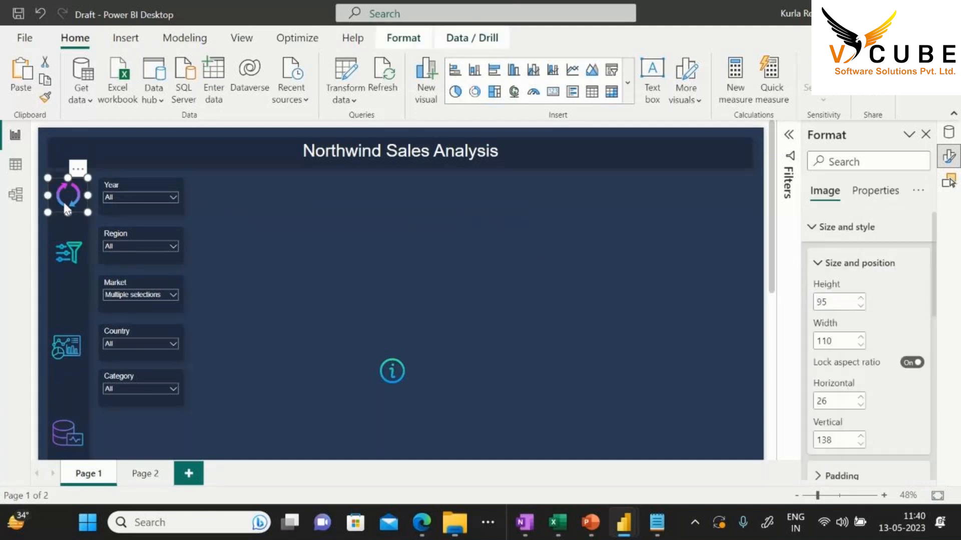
pyautogui.click(816, 267)
pyautogui.click(822, 227)
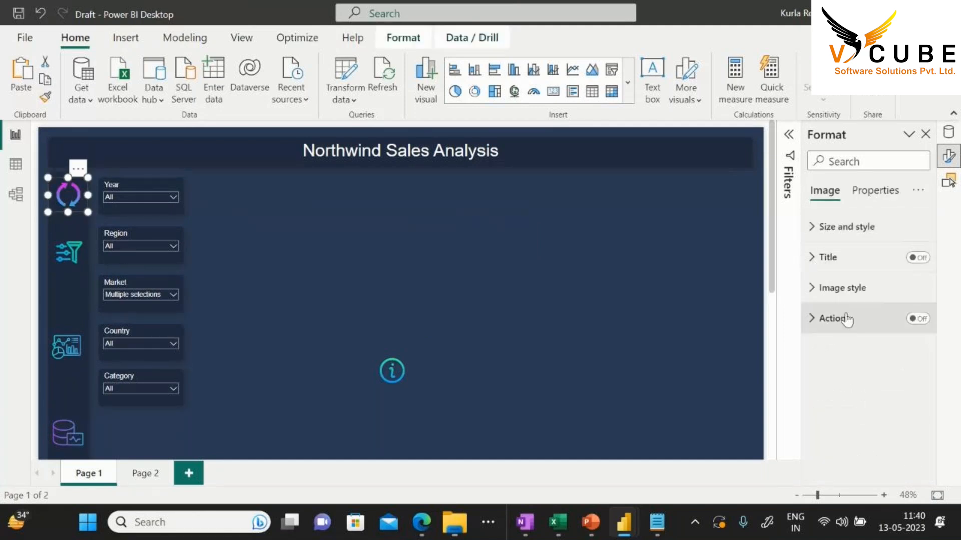
pyautogui.click(918, 319)
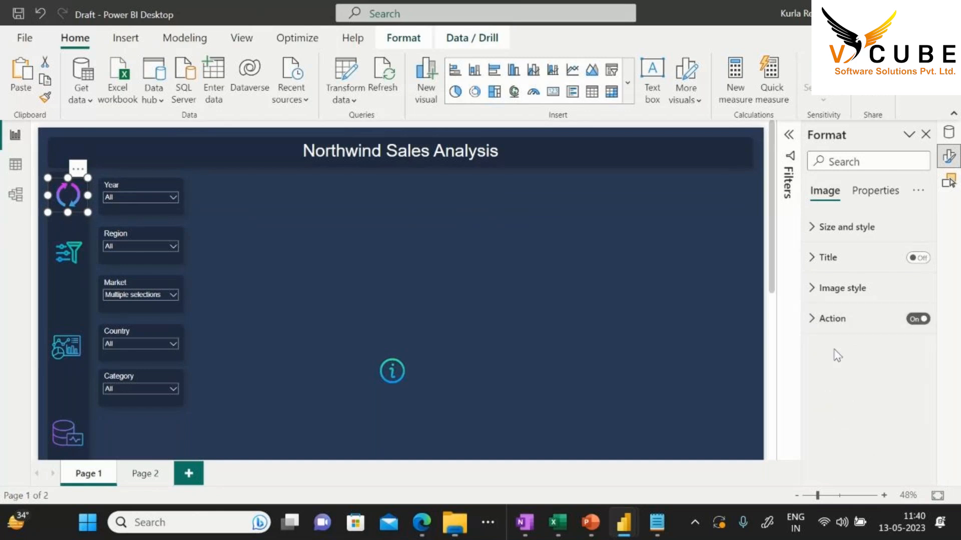
pyautogui.click(817, 319)
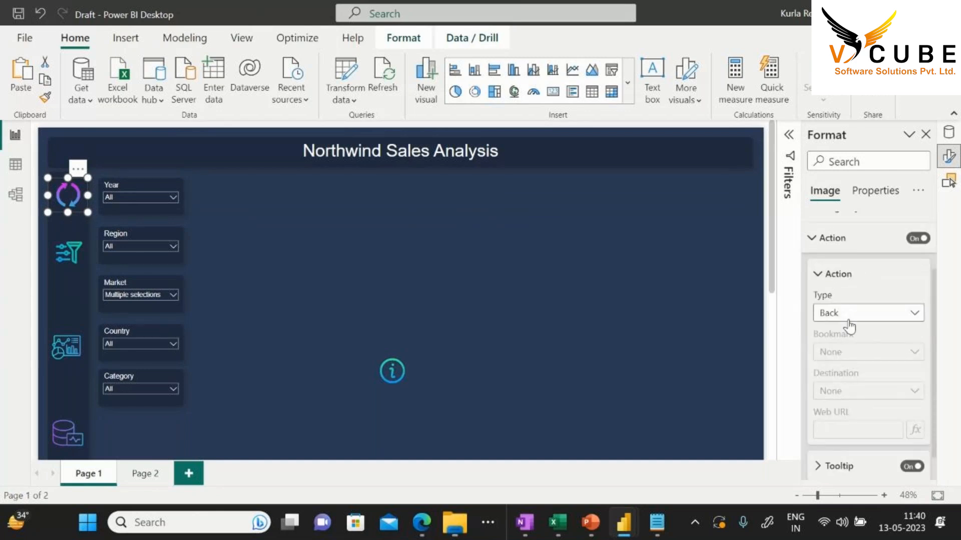
# Set the refresh icon's tooltip text to Reset and check the tooltip on the canvas
pyautogui.scroll(-1, 849, 322)
pyautogui.click(819, 435)
pyautogui.click(836, 435)
pyautogui.write('Reset')
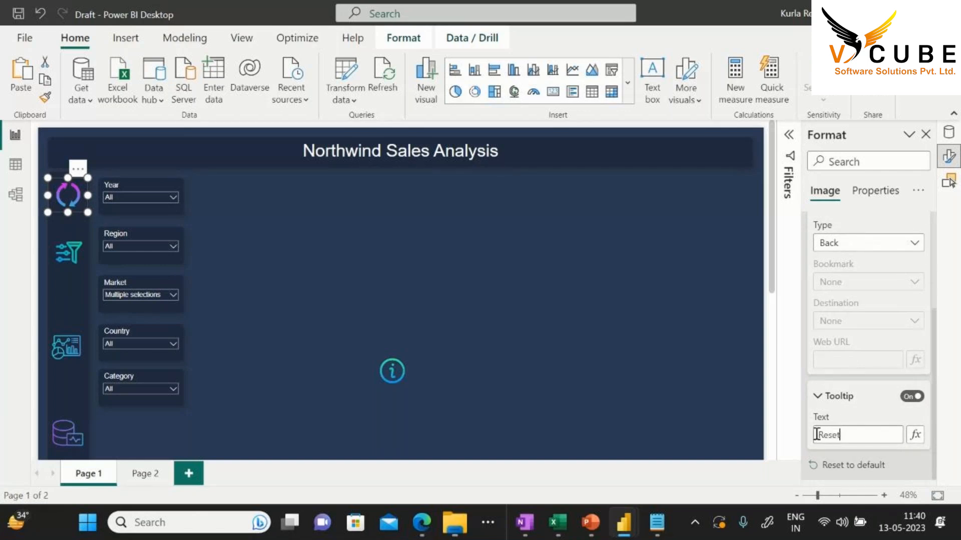
pyautogui.click(101, 173)
pyautogui.moveTo(69, 199)
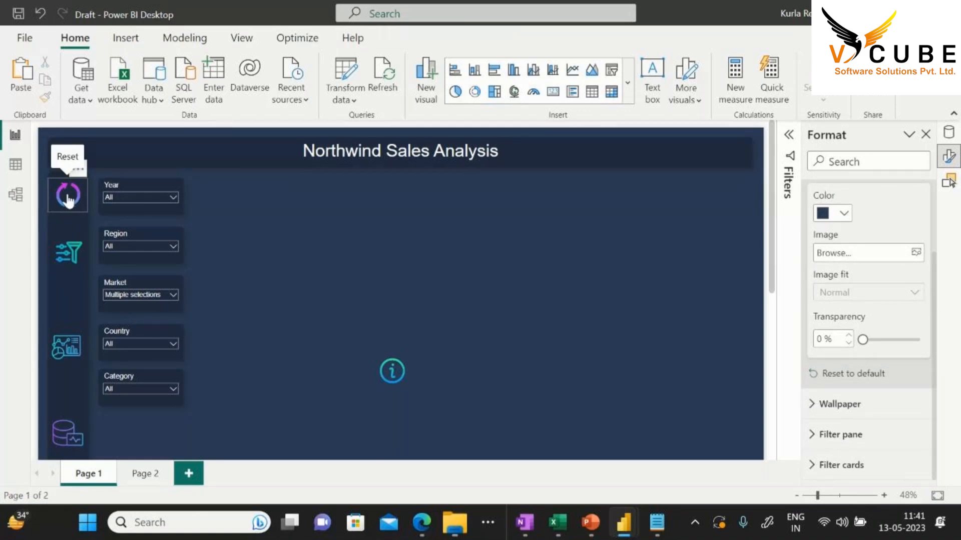
# Turn on the filter icon's action and set its tooltip text to Active Filters
pyautogui.click(68, 252)
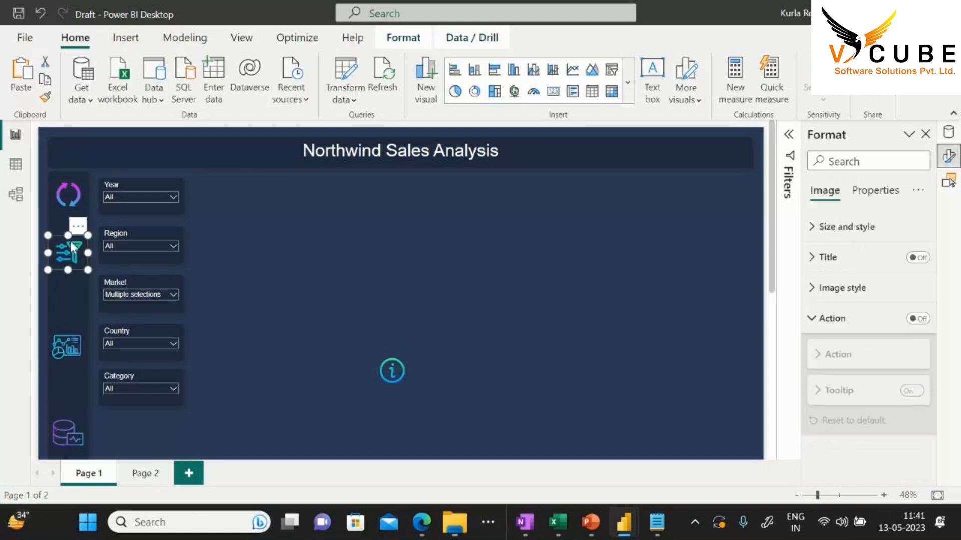
pyautogui.click(918, 319)
pyautogui.scroll(-1, 881, 350)
pyautogui.click(834, 433)
pyautogui.write('A')
pyautogui.write('d')
pyautogui.write('tive Fil')
pyautogui.write('ters')
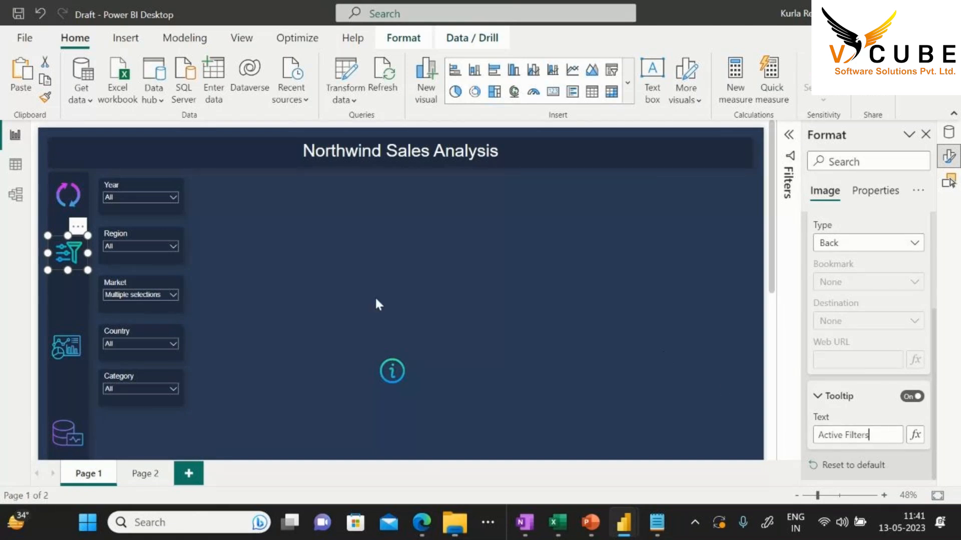
# Move the info icon into the sidebar between the filter icon and the chart icon, centred with the other icons
pyautogui.click(351, 305)
pyautogui.click(60, 342)
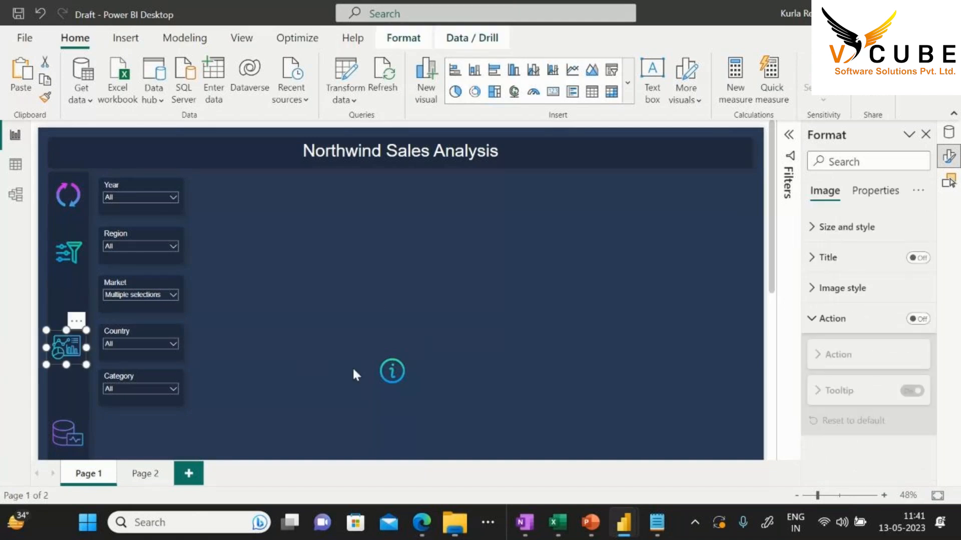
pyautogui.click(395, 369)
pyautogui.moveTo(395, 369); pyautogui.dragTo(73, 290)
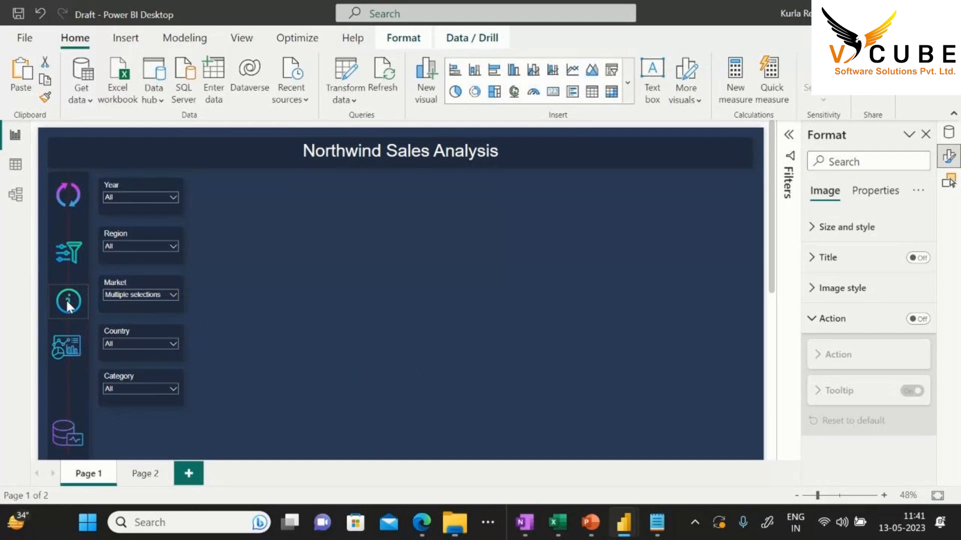
pyautogui.moveTo(69, 306); pyautogui.dragTo(70, 305)
# Turn on the info icon's action and set its tooltip text to Summary
pyautogui.click(917, 319)
pyautogui.click(818, 354)
pyautogui.scroll(-3, 850, 376)
pyautogui.click(851, 396)
pyautogui.click(844, 435)
pyautogui.write('Summary')
pyautogui.click(519, 371)
# Shift the chart icon slightly down in line with the sidebar icons, turn on its action and set its tooltip text to Dashboard
pyautogui.scroll(-1, 468, 368)
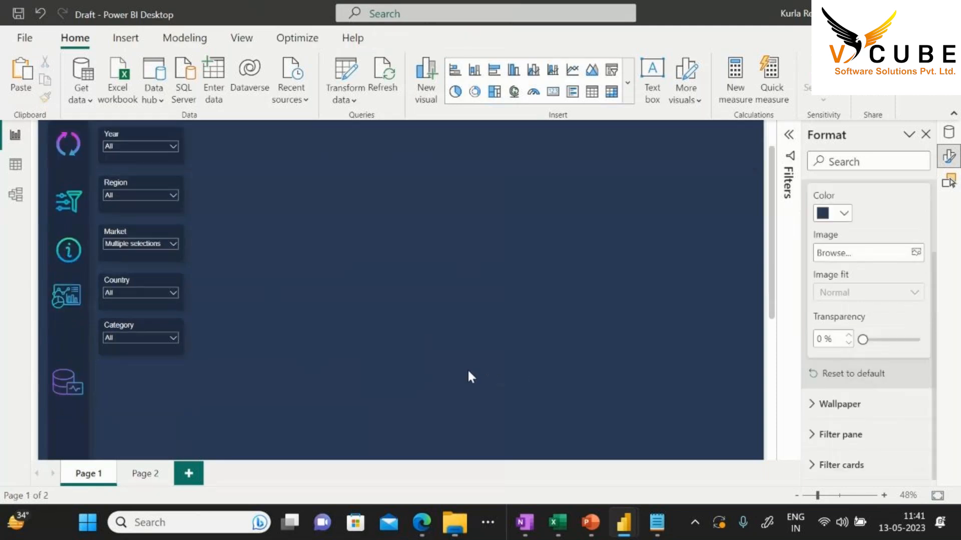
pyautogui.click(70, 296)
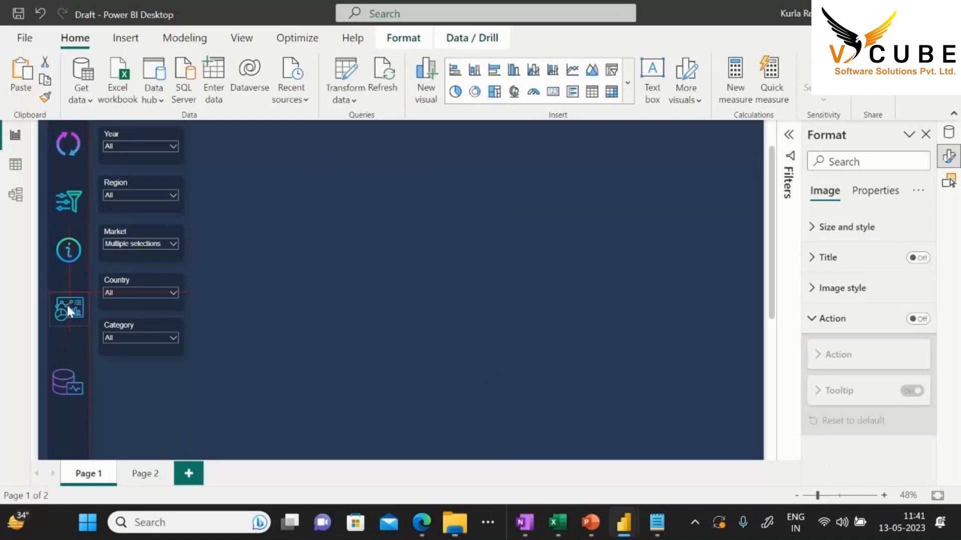
pyautogui.click(918, 318)
pyautogui.scroll(-3, 857, 371)
pyautogui.click(838, 432)
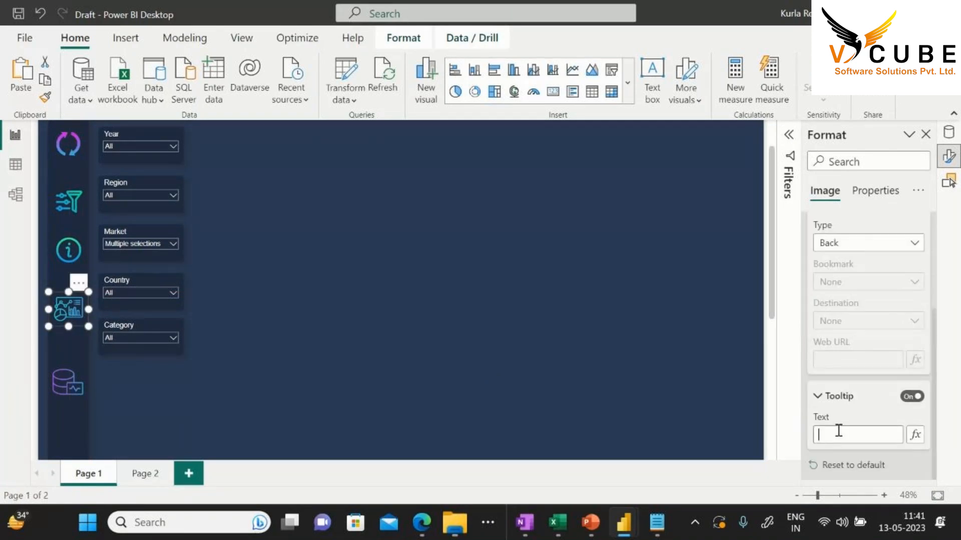
pyautogui.write('Dashboard')
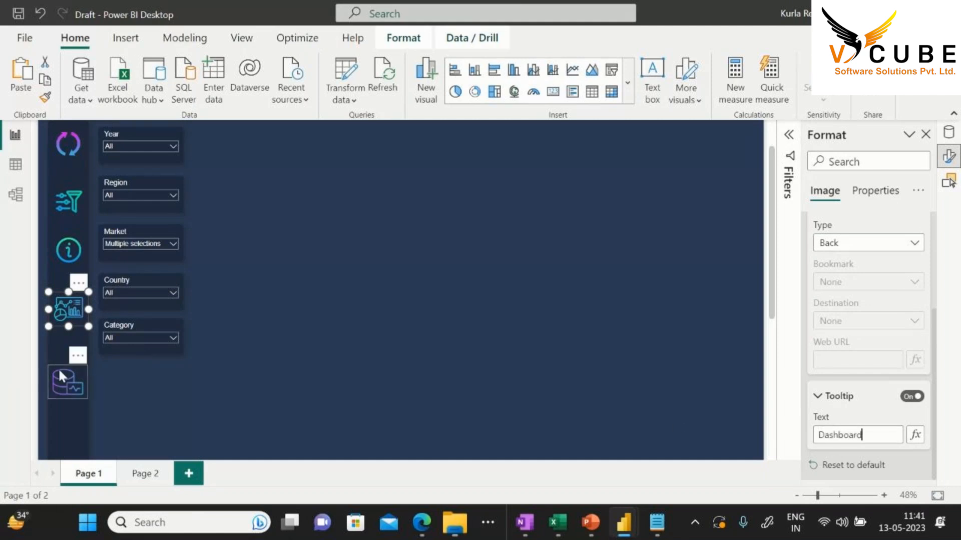
# Align the database icon under the chart icon, turn on its action and set its tooltip text to Raw Data
pyautogui.click(68, 377)
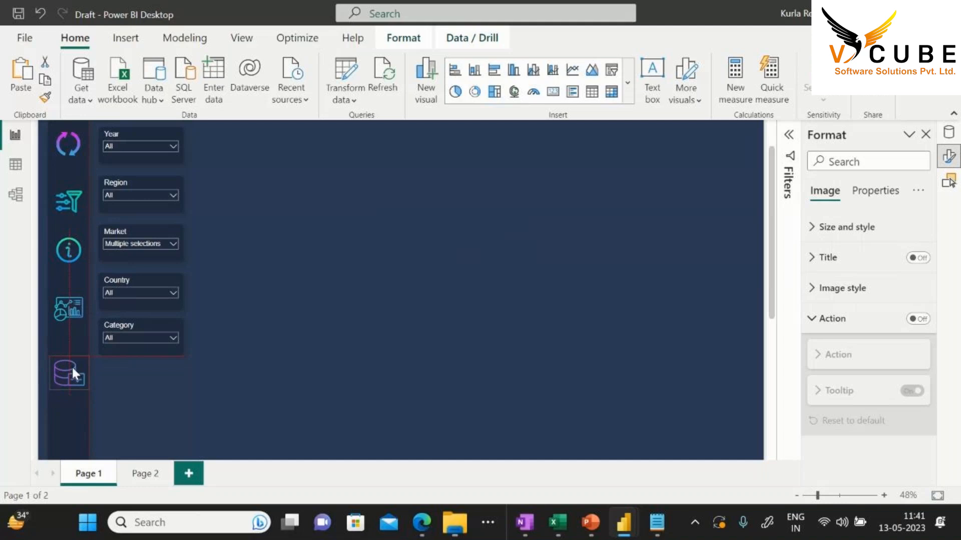
pyautogui.click(923, 319)
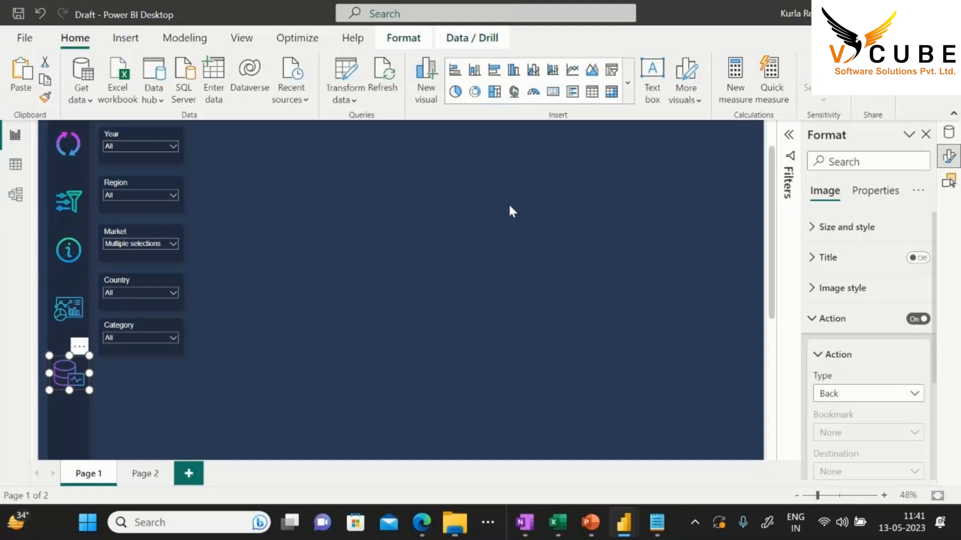
pyautogui.scroll(-3, 869, 351)
pyautogui.click(852, 436)
pyautogui.write('Raw')
pyautogui.write('Data')
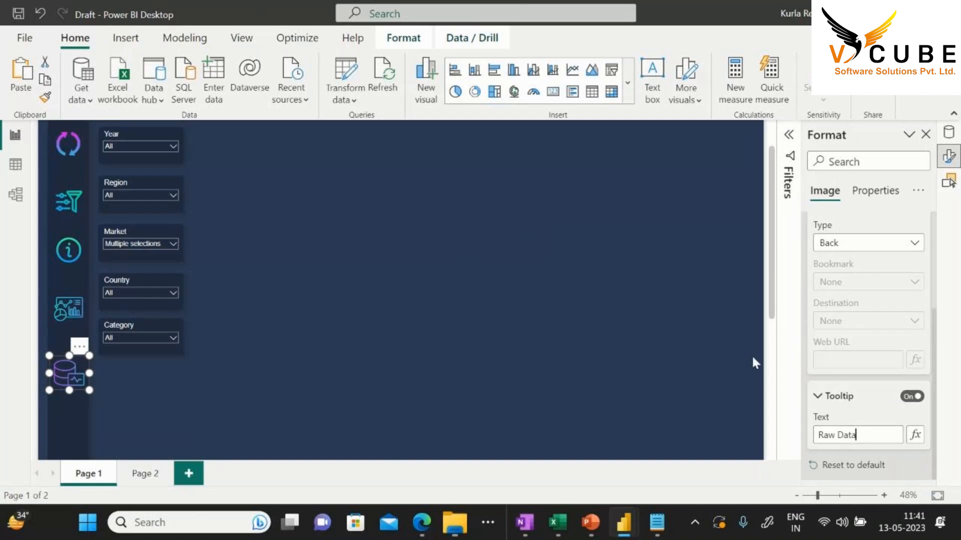
# Check the database icon's tooltip on the canvas and nudge the icon slightly upward in the sidebar
pyautogui.click(415, 228)
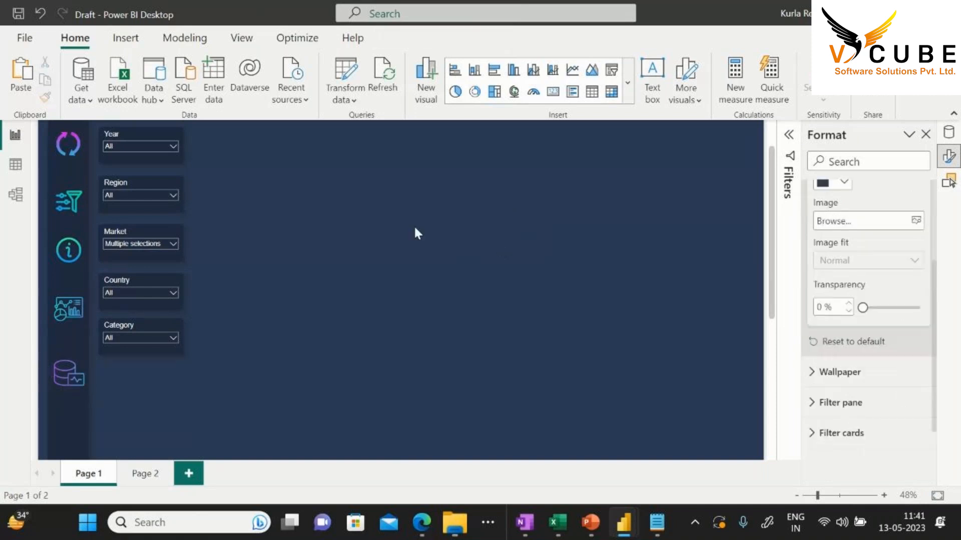
pyautogui.scroll(1, 415, 229)
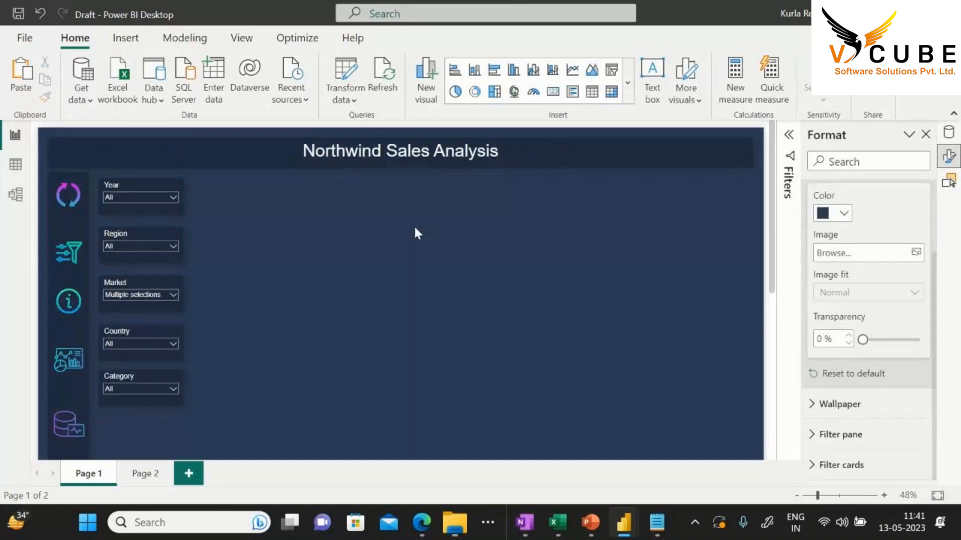
pyautogui.click(75, 418)
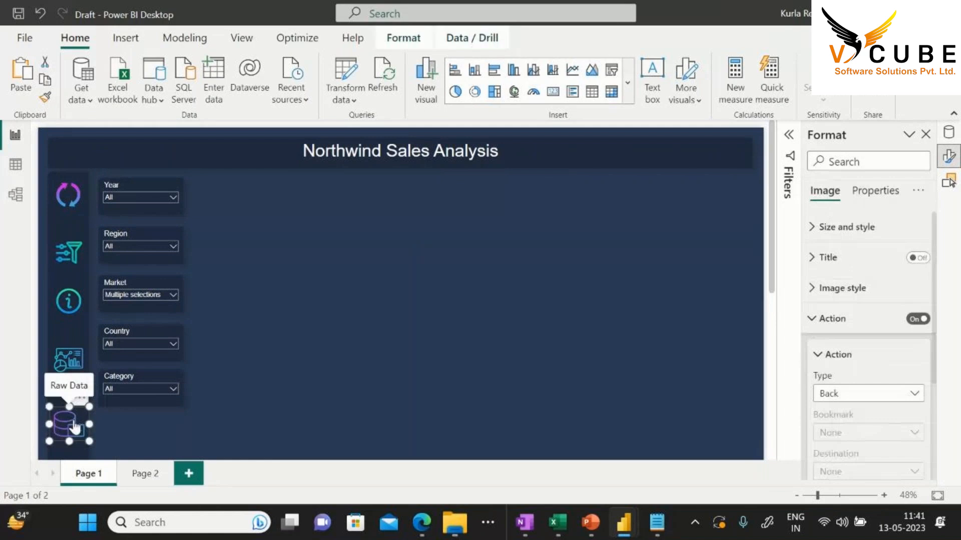
pyautogui.click(494, 281)
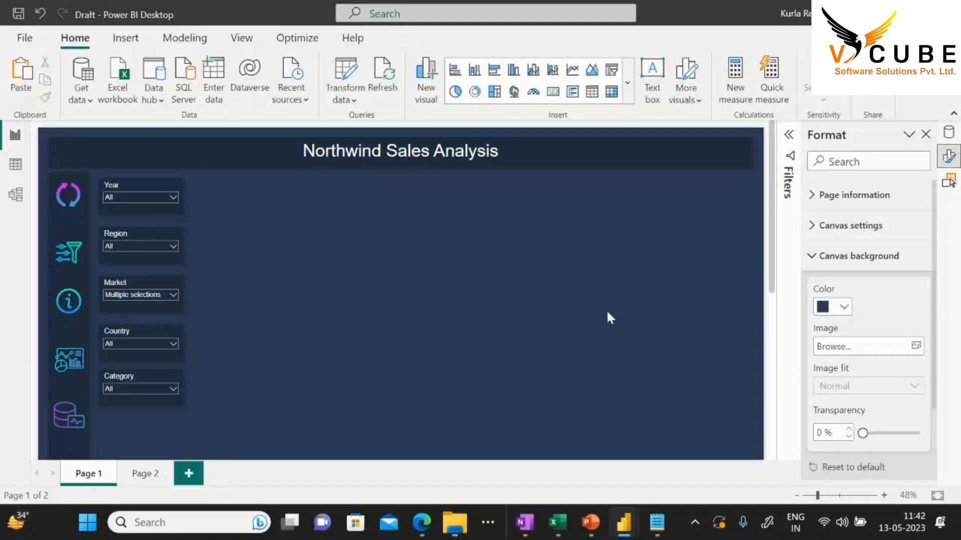
# Show the report's bookmarks and add six new bookmarks of the current page
pyautogui.click(949, 133)
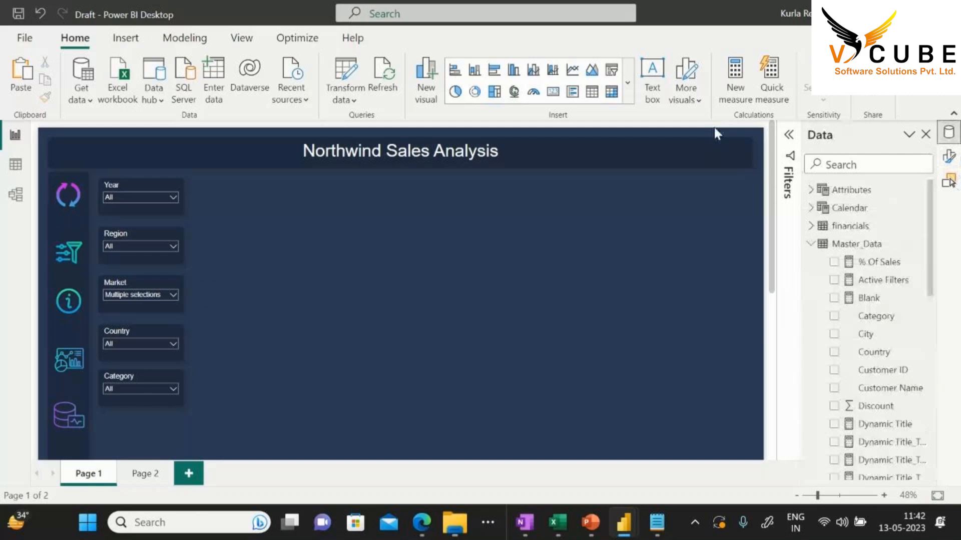
pyautogui.click(242, 38)
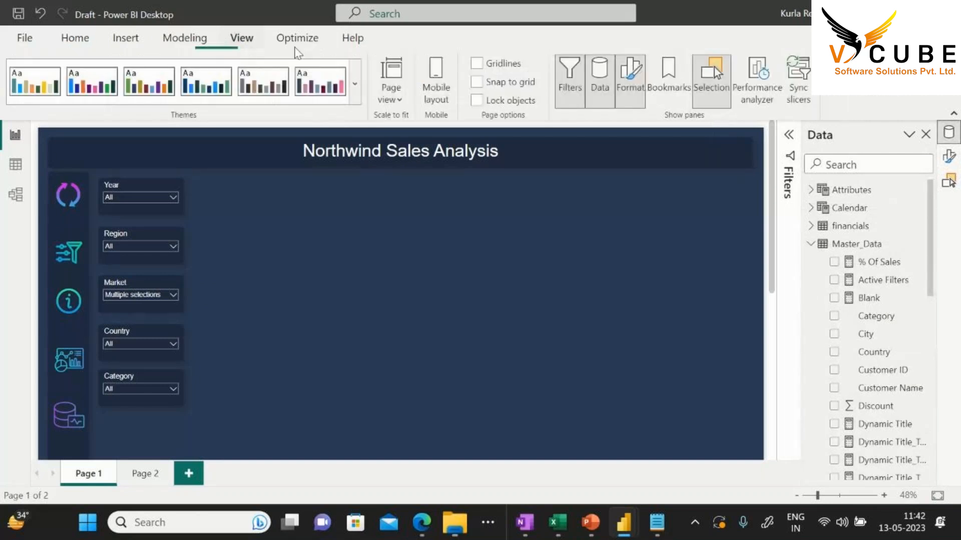
pyautogui.click(668, 80)
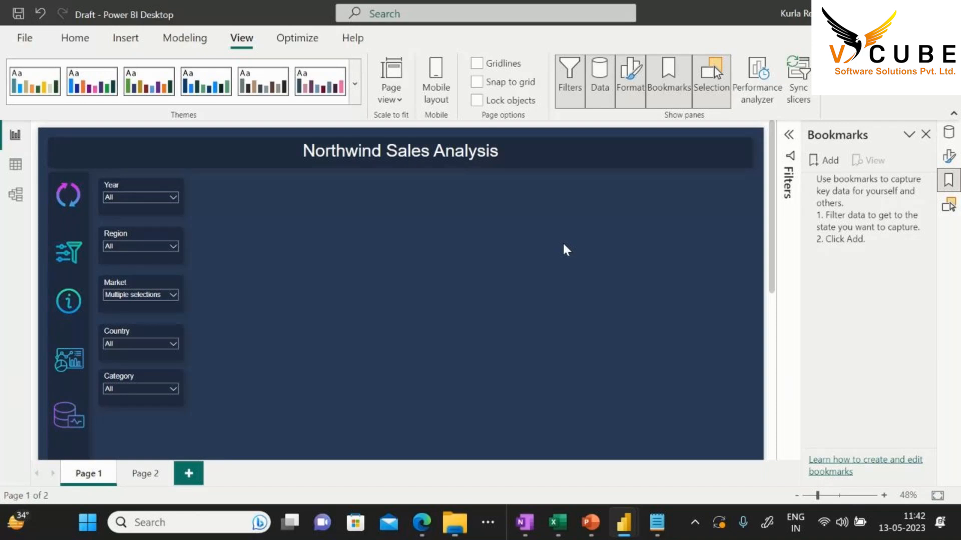
pyautogui.click(824, 162)
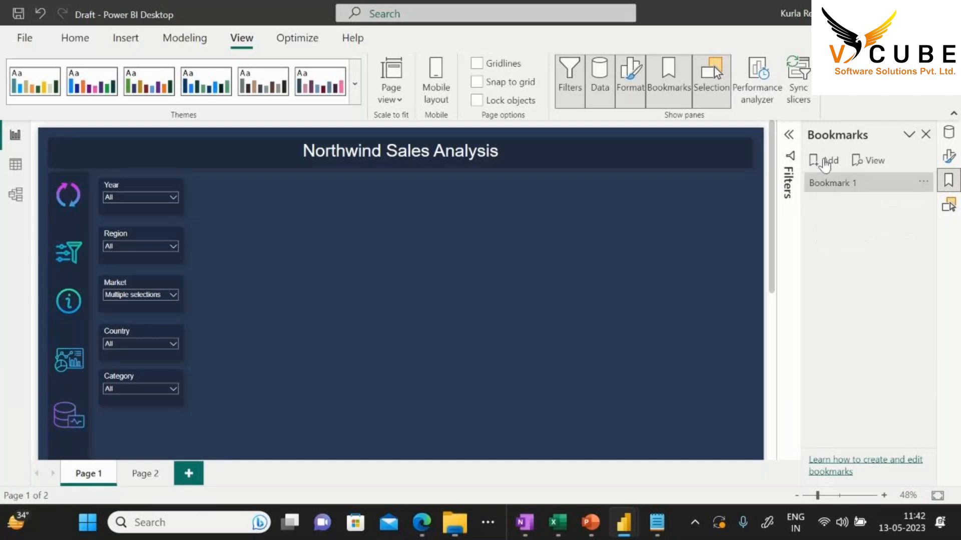
pyautogui.click(825, 161)
pyautogui.click(825, 161)
pyautogui.click(825, 161)
pyautogui.click(824, 161)
pyautogui.click(825, 161)
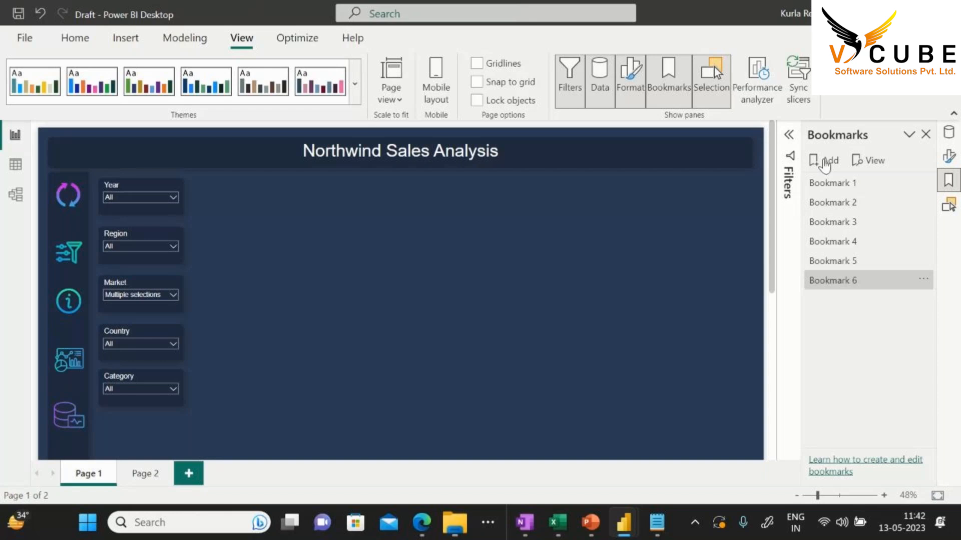
# Rename the first bookmark as Reset
pyautogui.rightClick(834, 183)
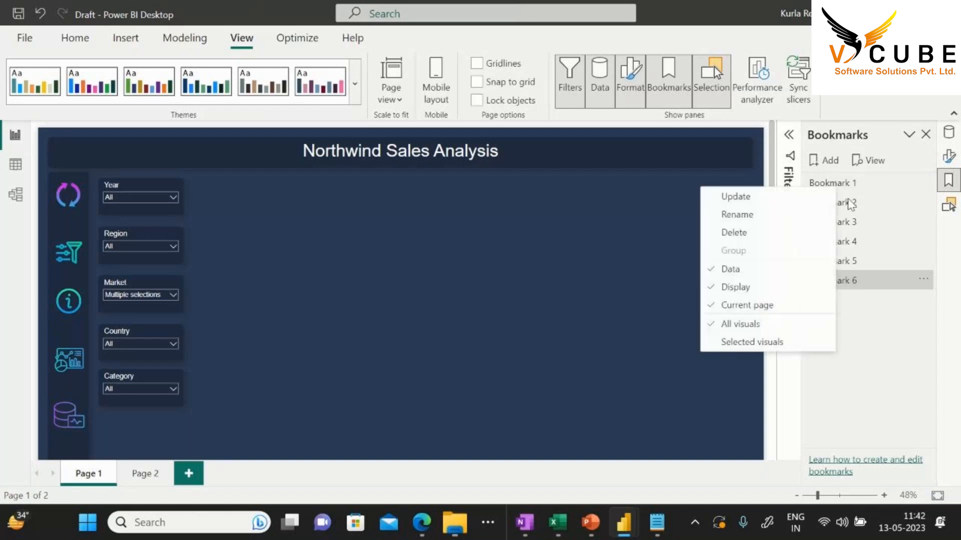
pyautogui.click(779, 216)
pyautogui.write('Re')
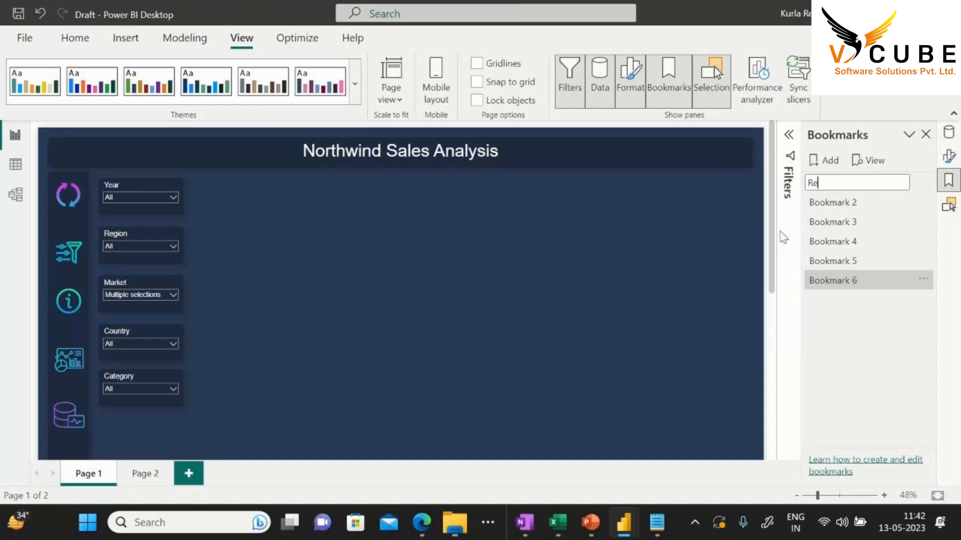
pyautogui.write('set')
pyautogui.press('Return')
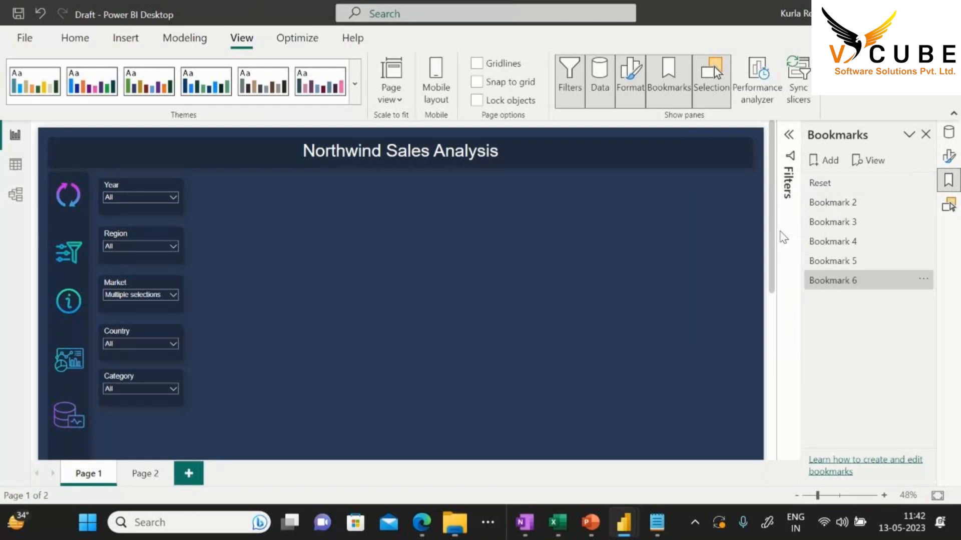
# Rename the second bookmark as Show Active Filters
pyautogui.rightClick(910, 202)
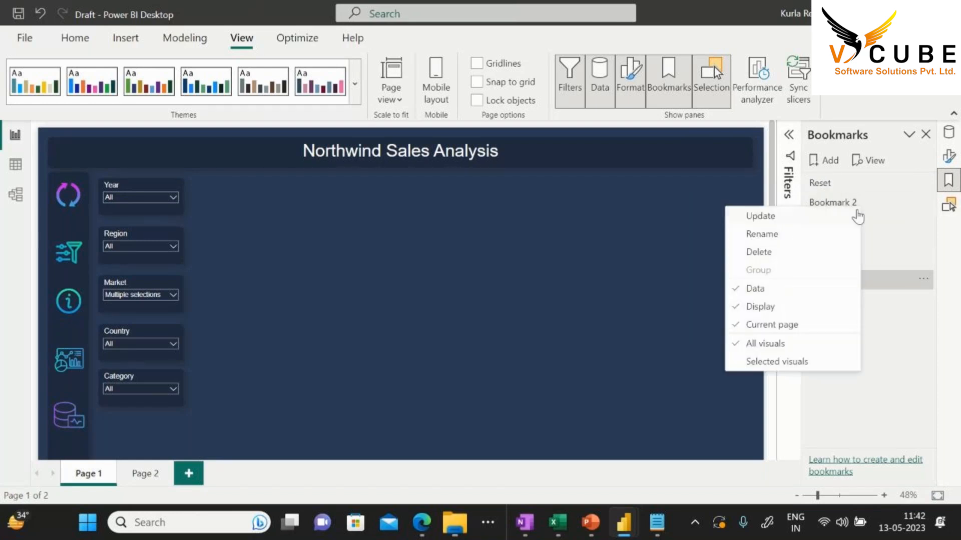
pyautogui.click(780, 235)
pyautogui.press('BackSpace')
pyautogui.write('Show')
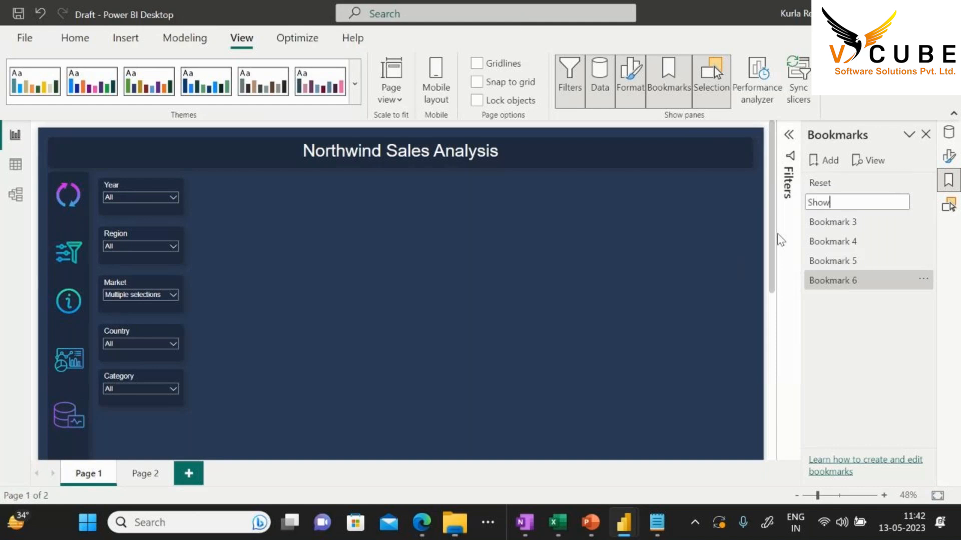
pyautogui.write(' Active Filters')
pyautogui.press('Return')
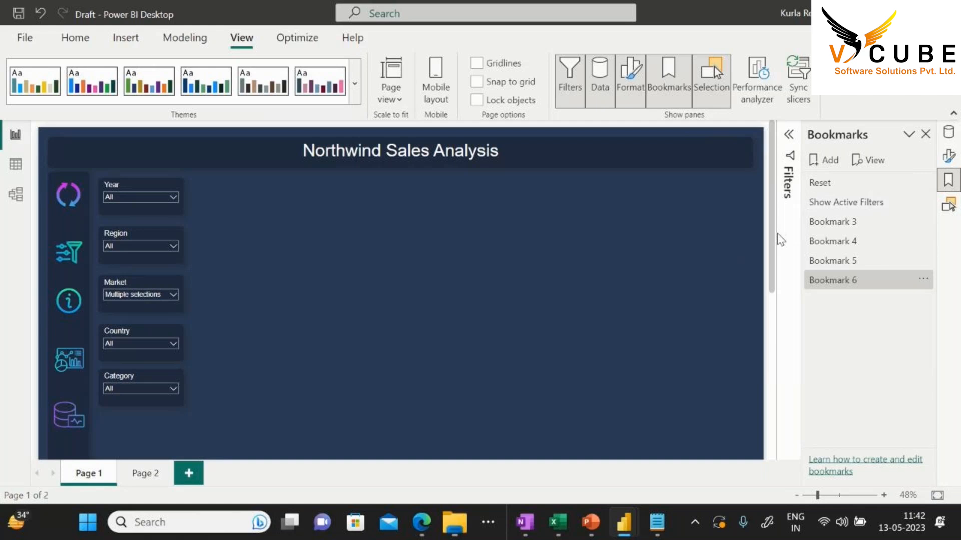
# Rename the third bookmark as Hide Active Filters
pyautogui.rightClick(847, 222)
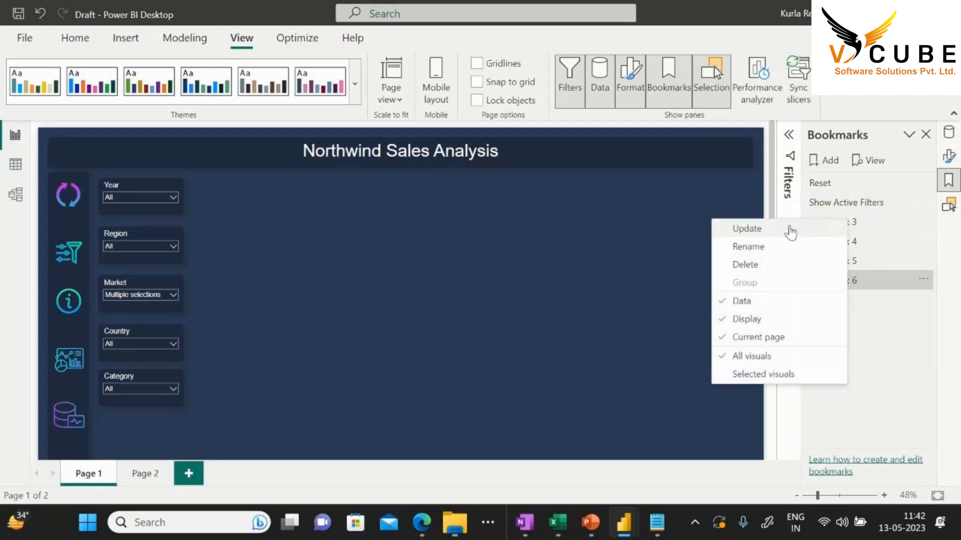
pyautogui.click(766, 246)
pyautogui.write('Hi')
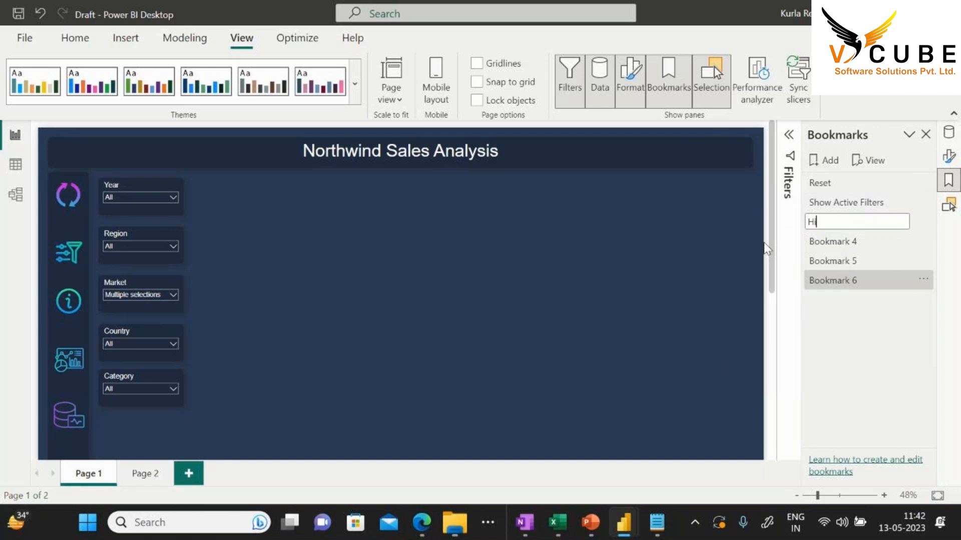
pyautogui.write('de Active Filters')
pyautogui.press('Return')
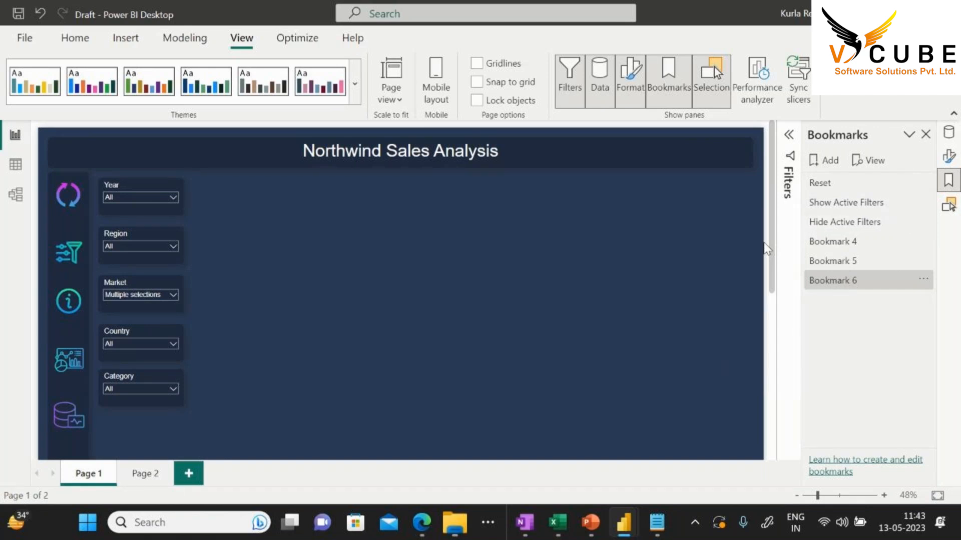
# Rename the fourth bookmark as Summary
pyautogui.rightClick(842, 243)
pyautogui.click(766, 271)
pyautogui.press('BackSpace')
pyautogui.write('Summary')
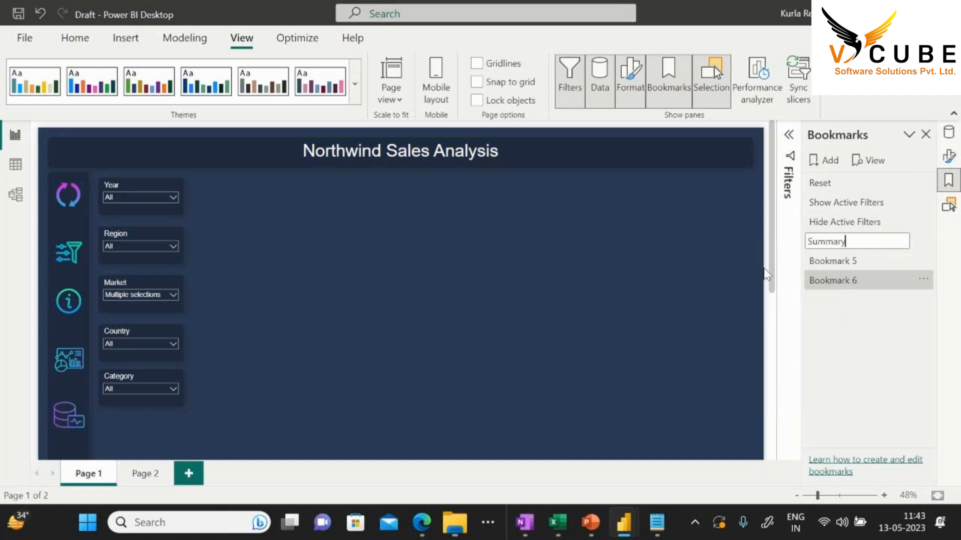
pyautogui.press('Return')
# Rename the fifth bookmark as Dashboard
pyautogui.rightClick(839, 262)
pyautogui.click(745, 289)
pyautogui.press('BackSpace')
pyautogui.write('Dashboard')
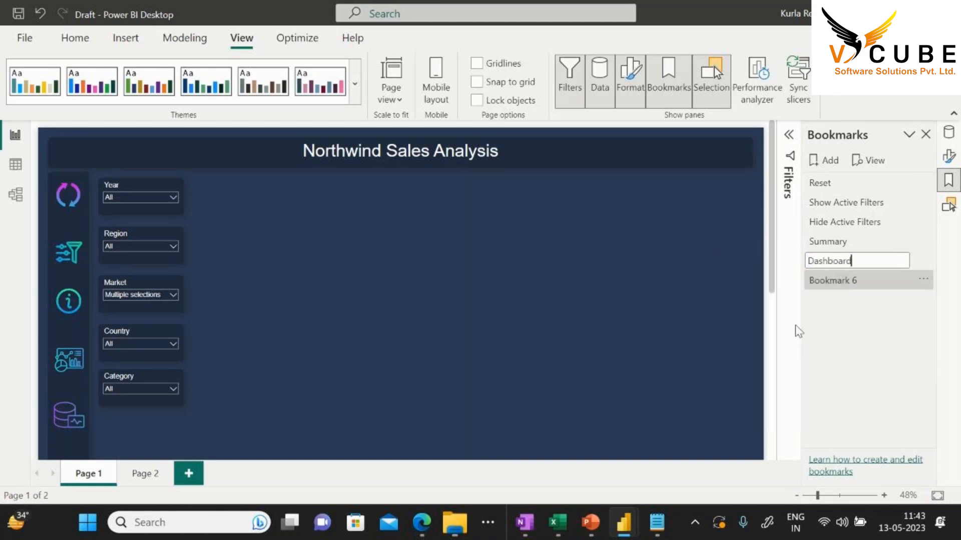
pyautogui.press('Return')
# Rename the sixth bookmark as Raw Data
pyautogui.rightClick(831, 298)
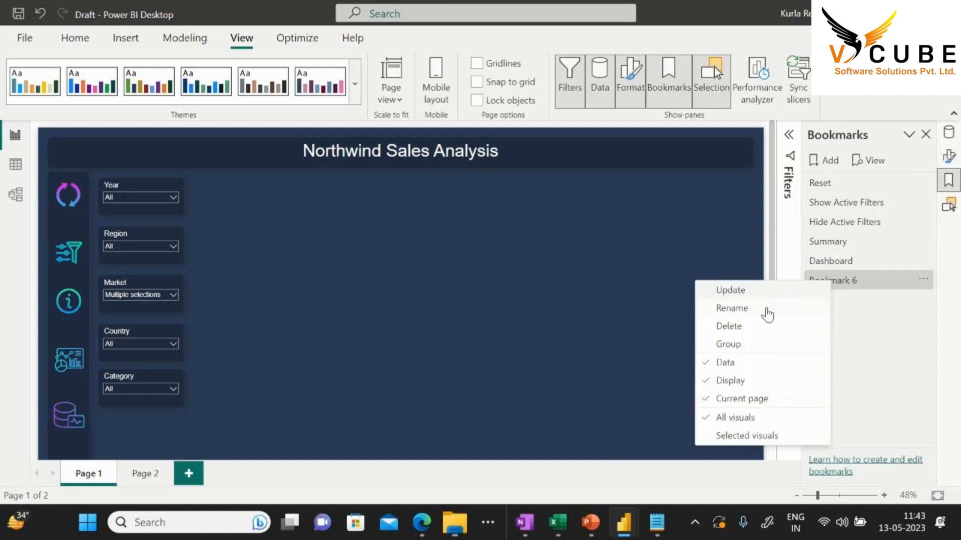
pyautogui.click(796, 313)
pyautogui.press('BackSpace')
pyautogui.write('Raw Data')
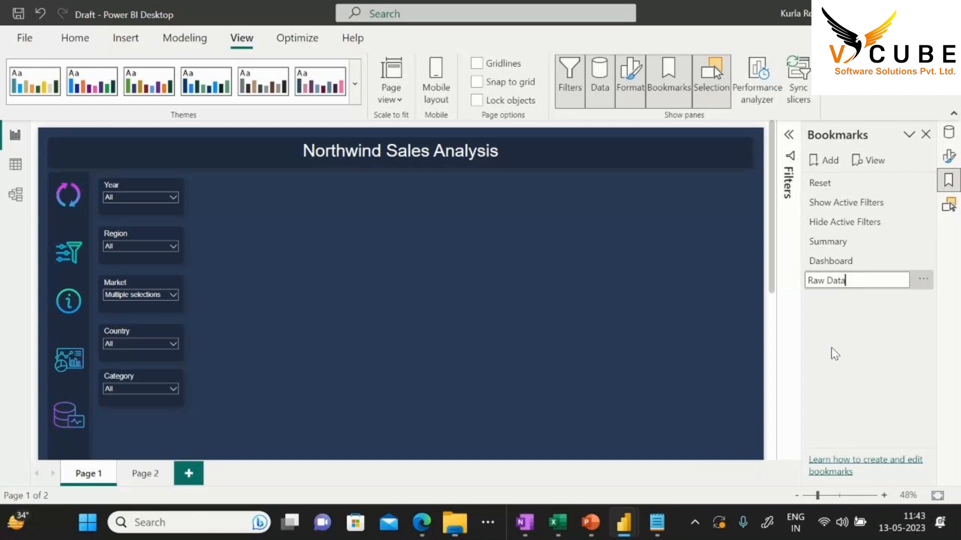
pyautogui.press('Return')
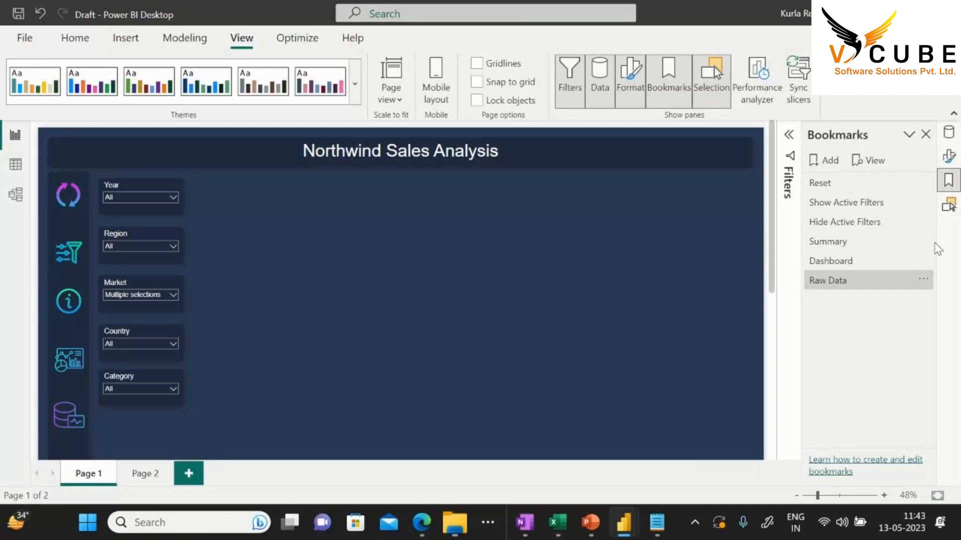
# Turn off the Data option for the Show Active Filters and Hide Active Filters bookmarks
pyautogui.click(922, 204)
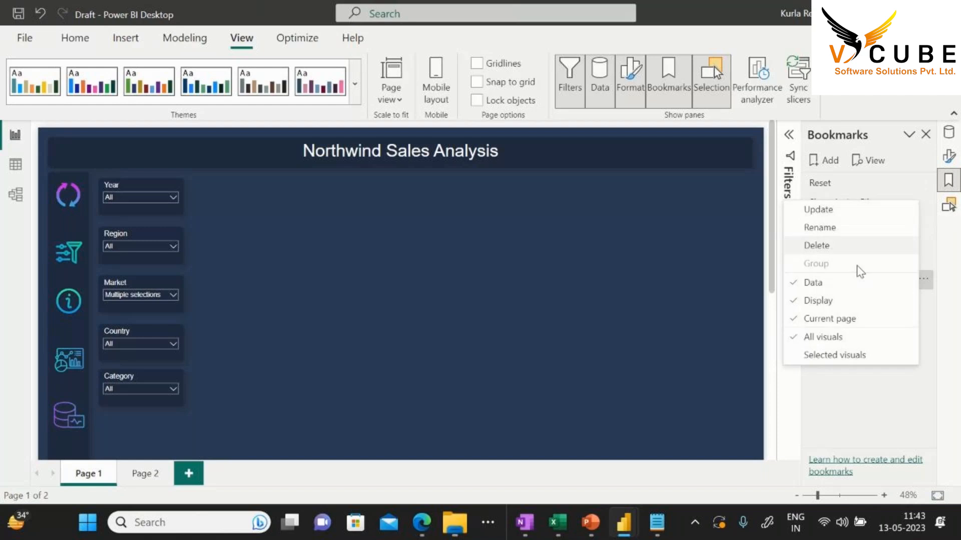
pyautogui.click(819, 285)
pyautogui.rightClick(871, 226)
pyautogui.click(790, 309)
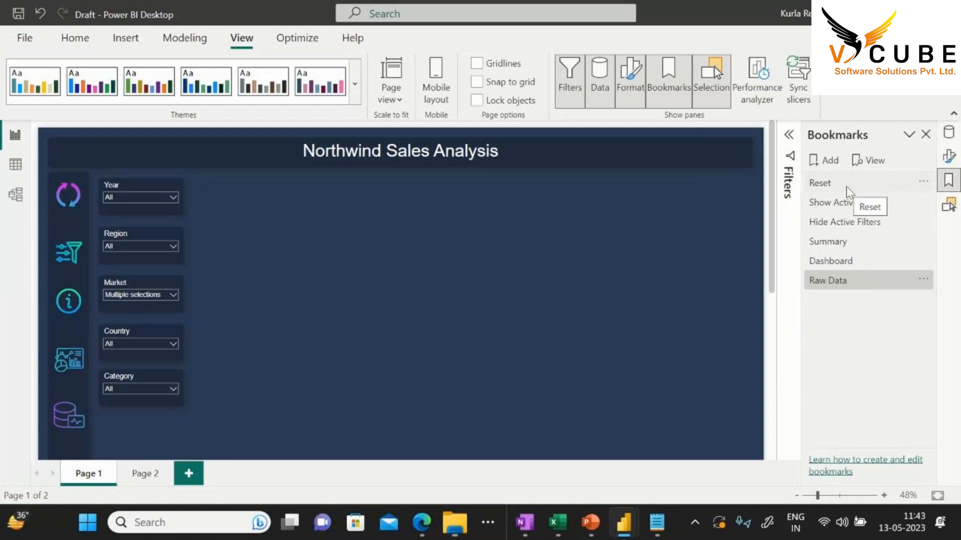
# Open the Selection pane beside Bookmarks and move the Active Filters group to the front of the layer order
pyautogui.rightClick(949, 205)
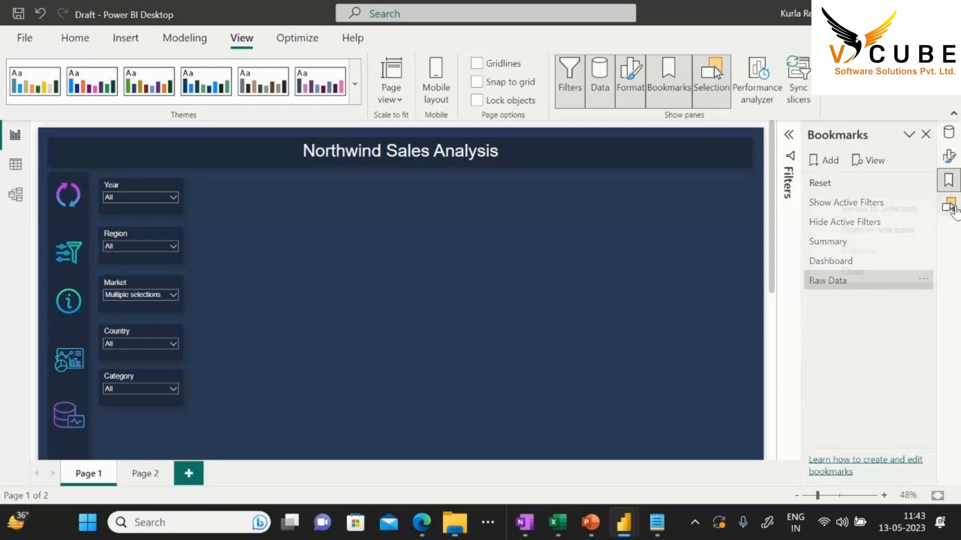
pyautogui.click(872, 229)
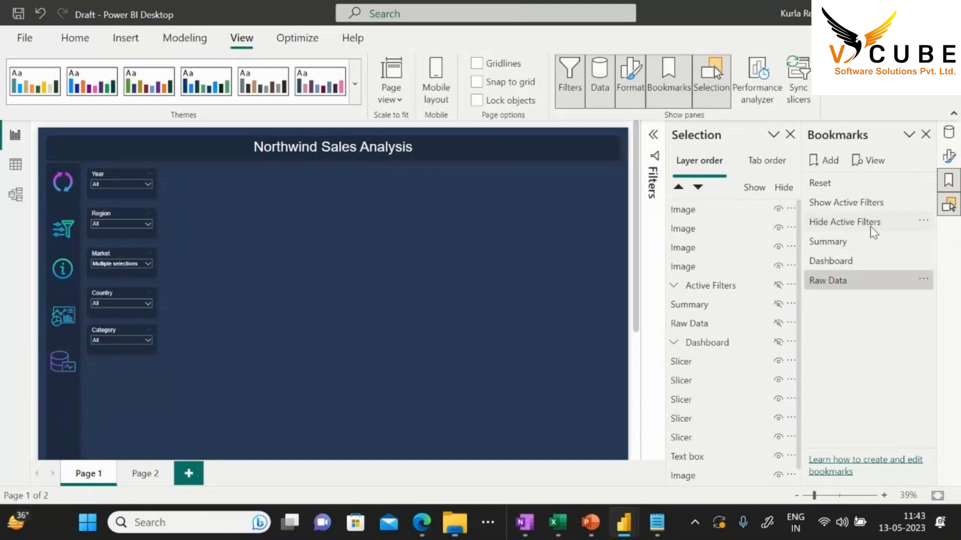
pyautogui.moveTo(725, 294); pyautogui.dragTo(722, 215)
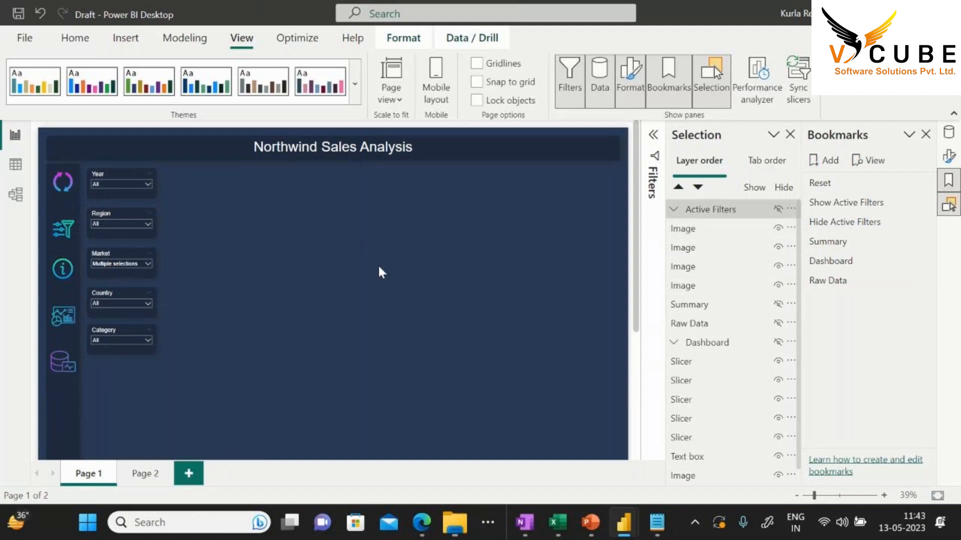
# Show the Dashboard group and clear the selections in the Market slicer
pyautogui.click(778, 344)
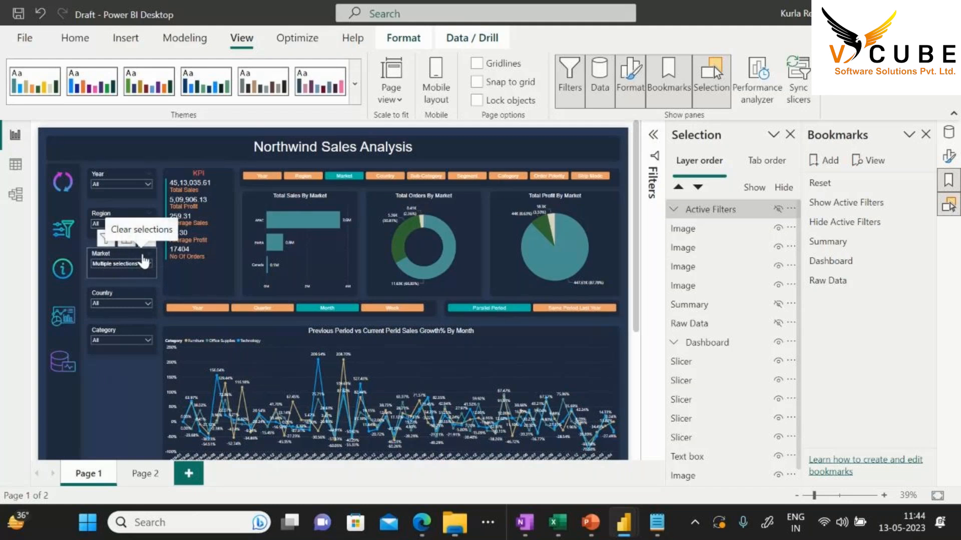
pyautogui.click(143, 261)
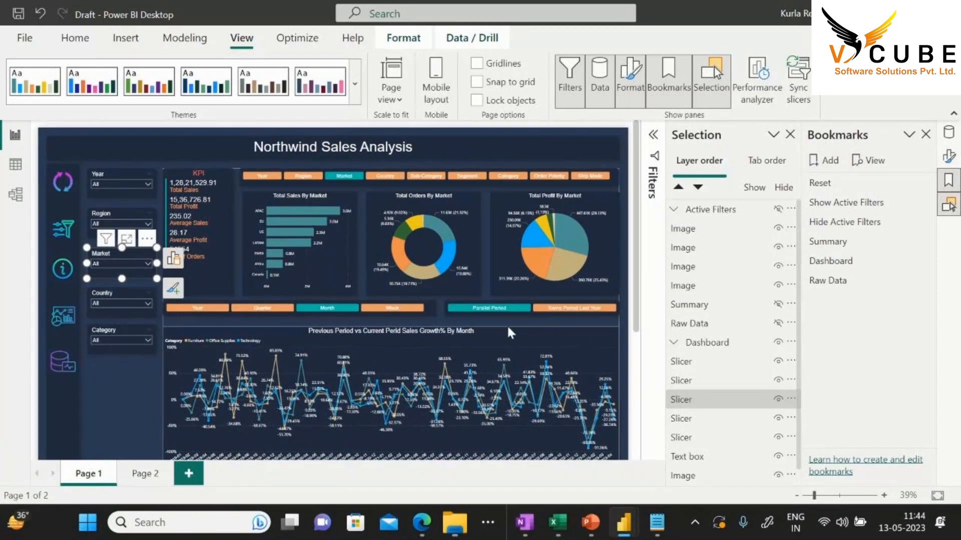
# Try Country and Market in the field slicer above the lowest growth chart and settle on Region
pyautogui.scroll(-5, 630, 338)
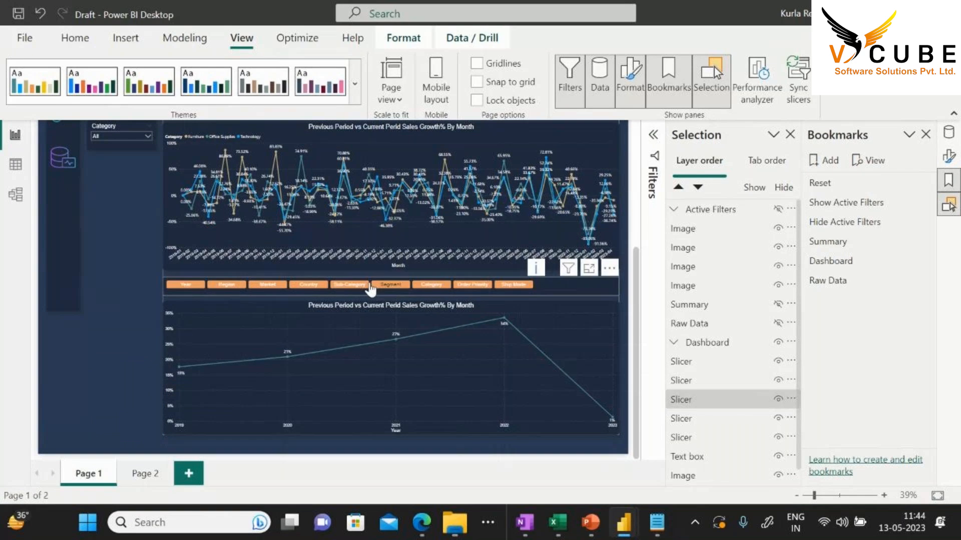
pyautogui.click(308, 284)
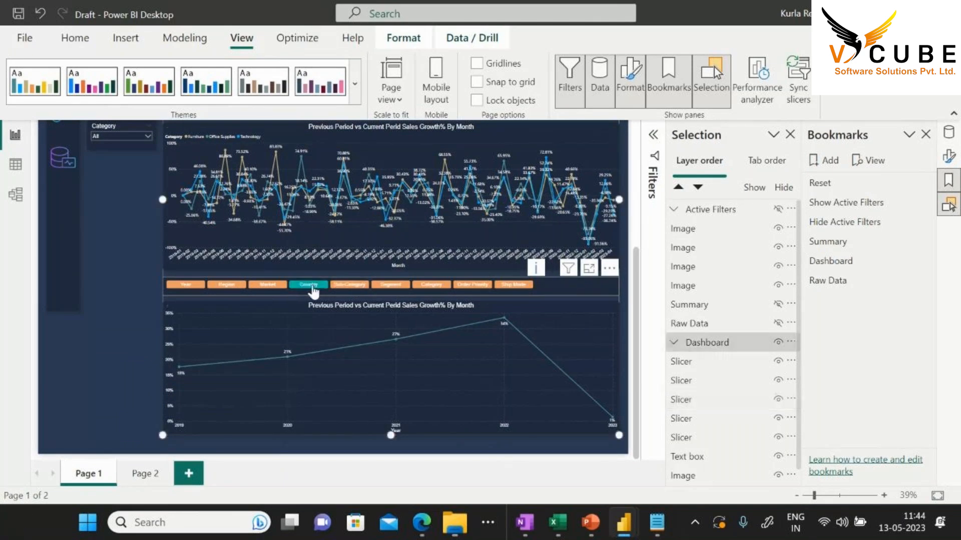
pyautogui.scroll(1, 314, 287)
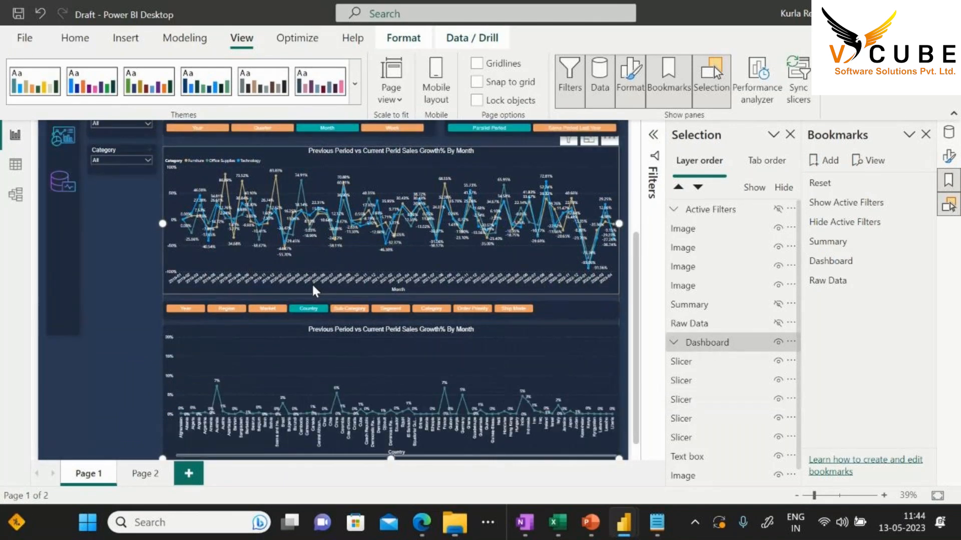
pyautogui.click(268, 309)
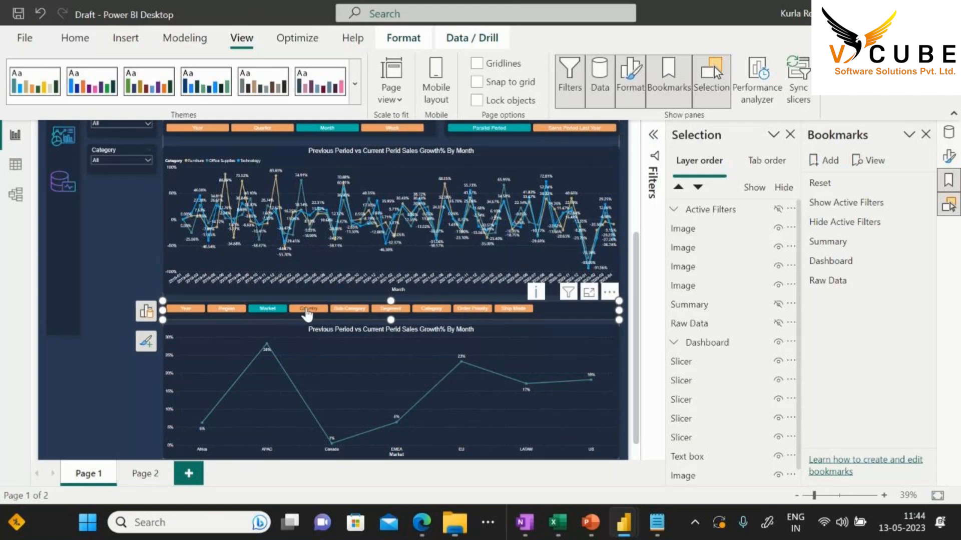
pyautogui.click(227, 311)
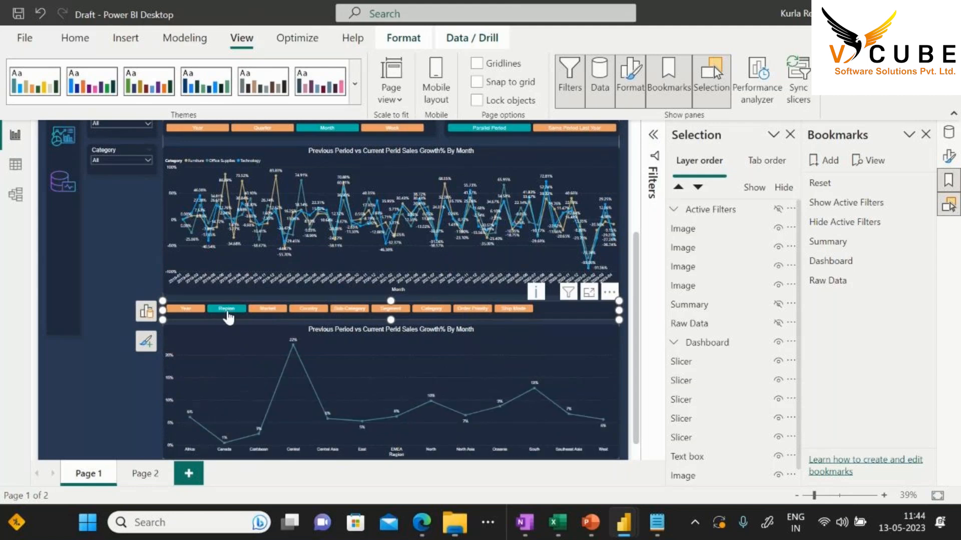
pyautogui.click(145, 248)
pyautogui.scroll(3, 146, 248)
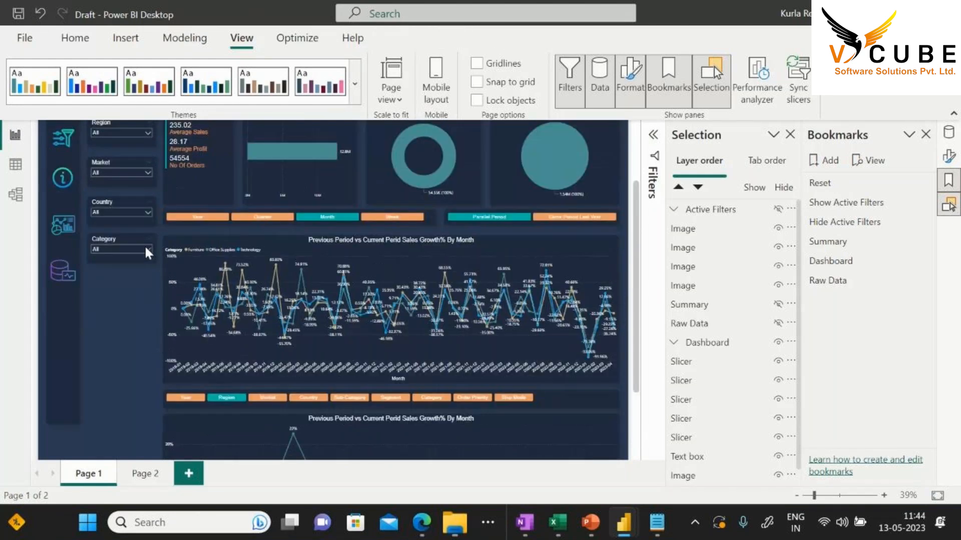
pyautogui.scroll(2, 147, 251)
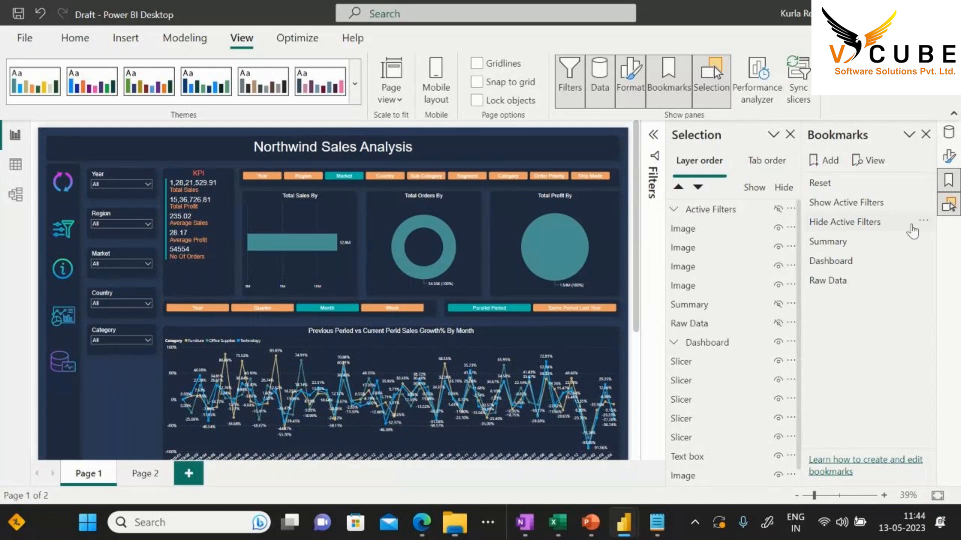
# Update the Reset and Dashboard bookmarks to the current view with the Dashboard group shown and all slicers cleared
pyautogui.click(840, 183)
pyautogui.scroll(-1, 750, 382)
pyautogui.scroll(1, 750, 382)
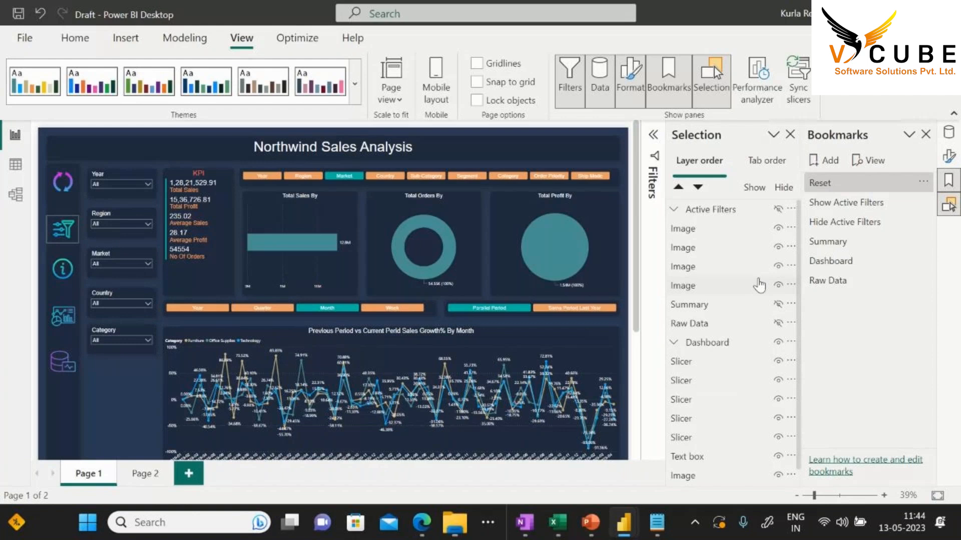
pyautogui.rightClick(837, 265)
pyautogui.click(825, 273)
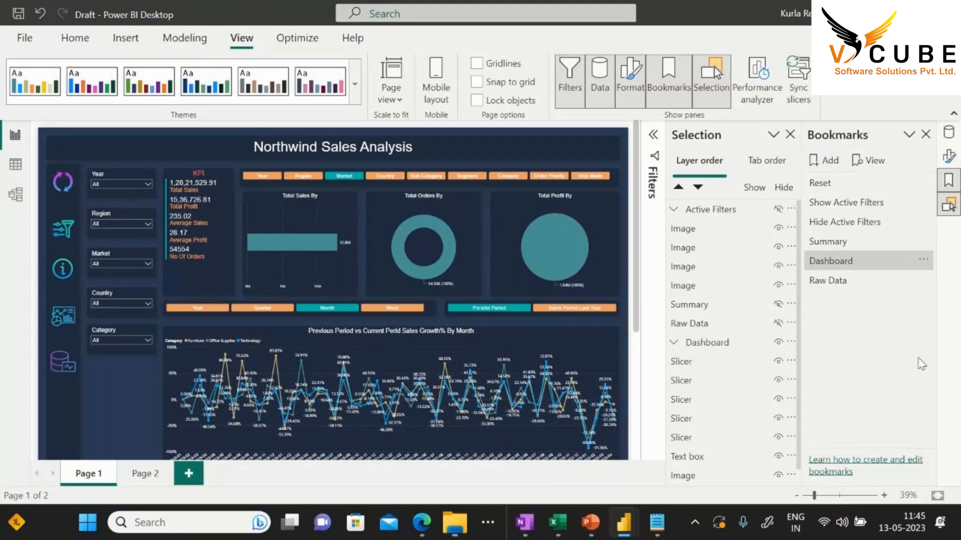
# Show the Active Filters group and update the Show Active Filters bookmark to this view
pyautogui.click(778, 210)
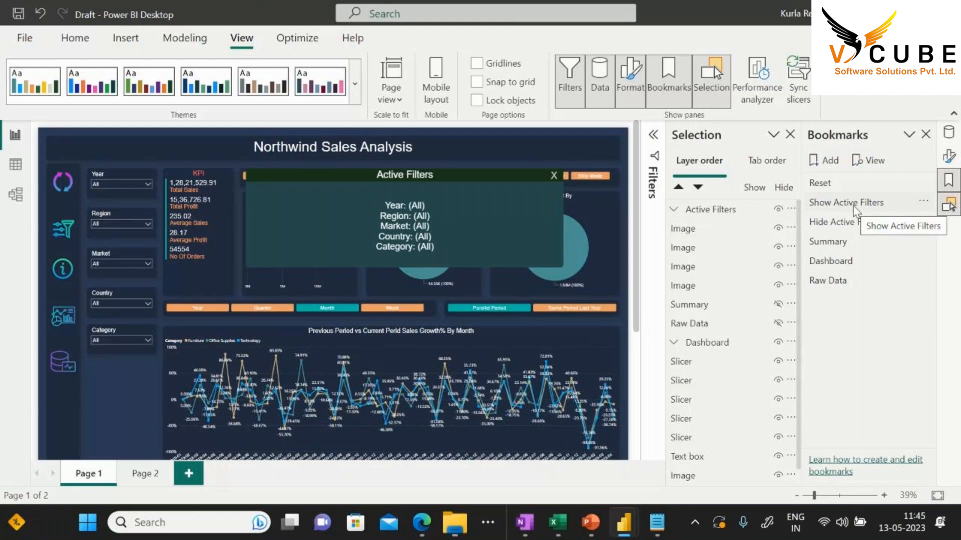
pyautogui.click(923, 202)
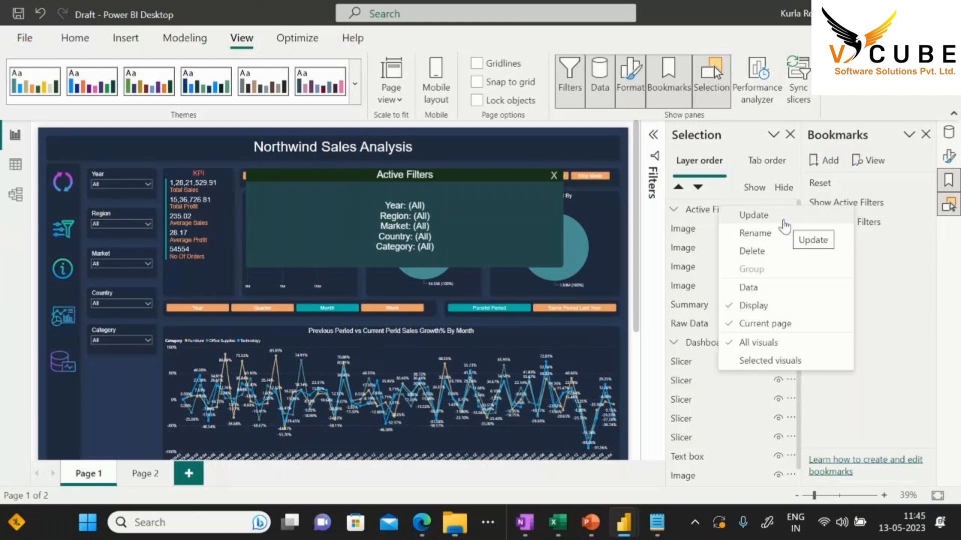
pyautogui.click(813, 216)
# Update the Hide Active Filters bookmark with the Active Filters group hidden, and test both the show and hide bookmarks
pyautogui.click(779, 209)
pyautogui.rightClick(834, 224)
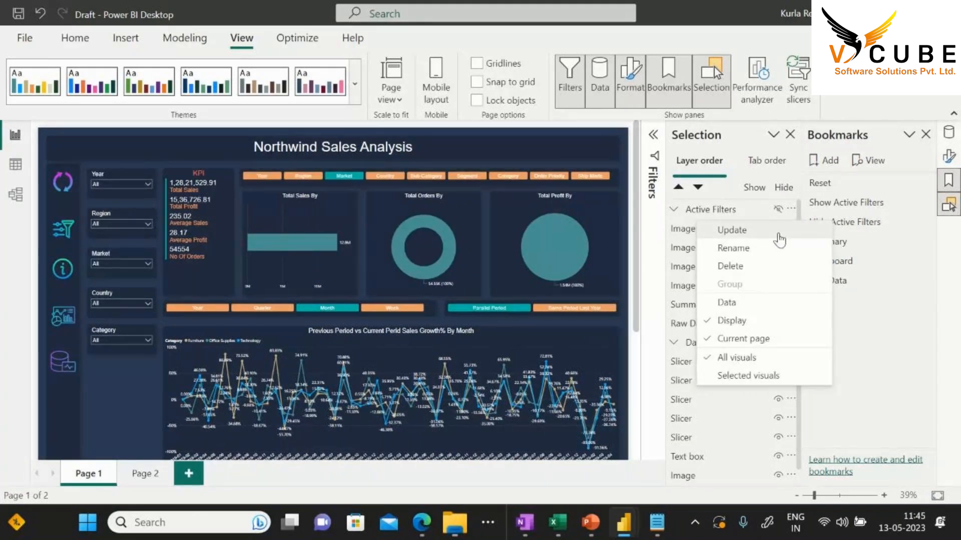
pyautogui.click(732, 230)
pyautogui.click(840, 205)
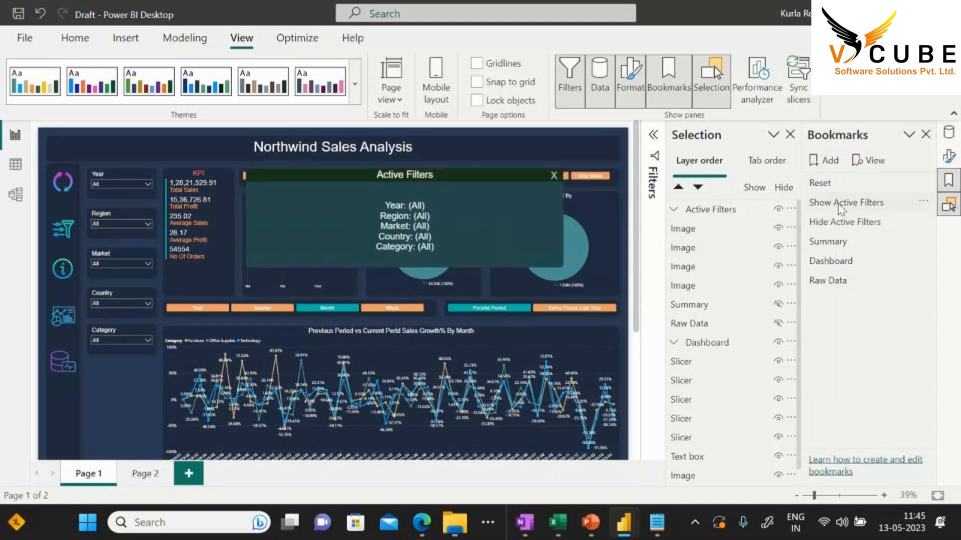
pyautogui.click(835, 224)
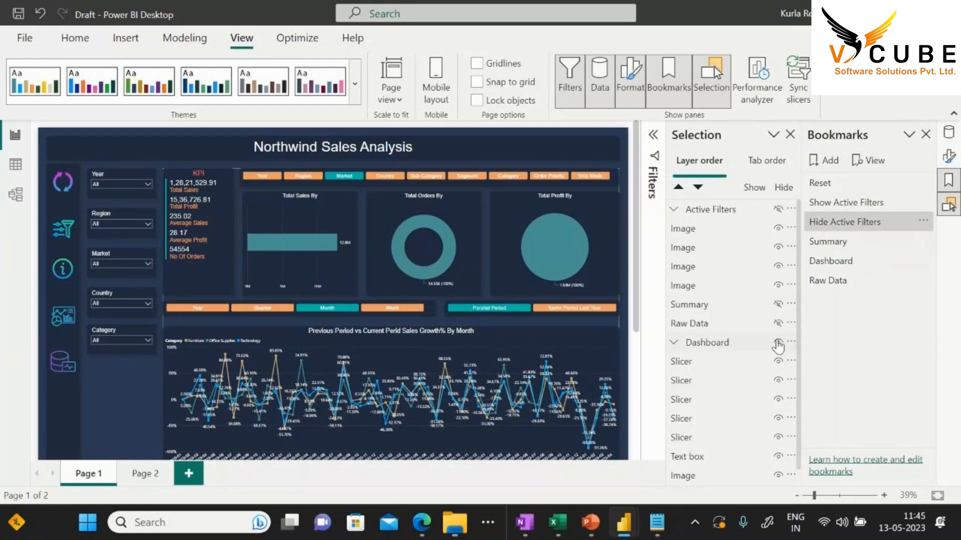
# Replace the Dashboard group with the Summary visual on the page and update the Summary bookmark
pyautogui.click(778, 343)
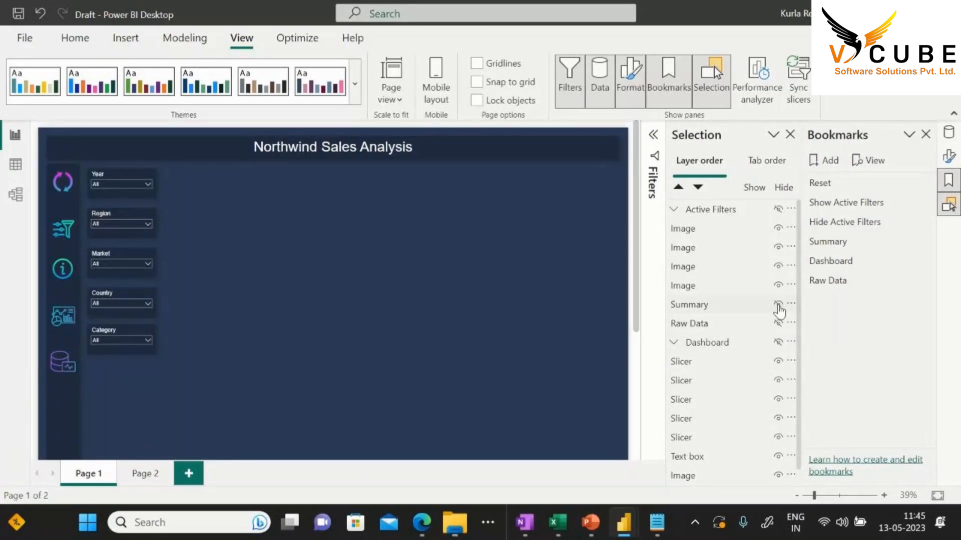
pyautogui.click(779, 307)
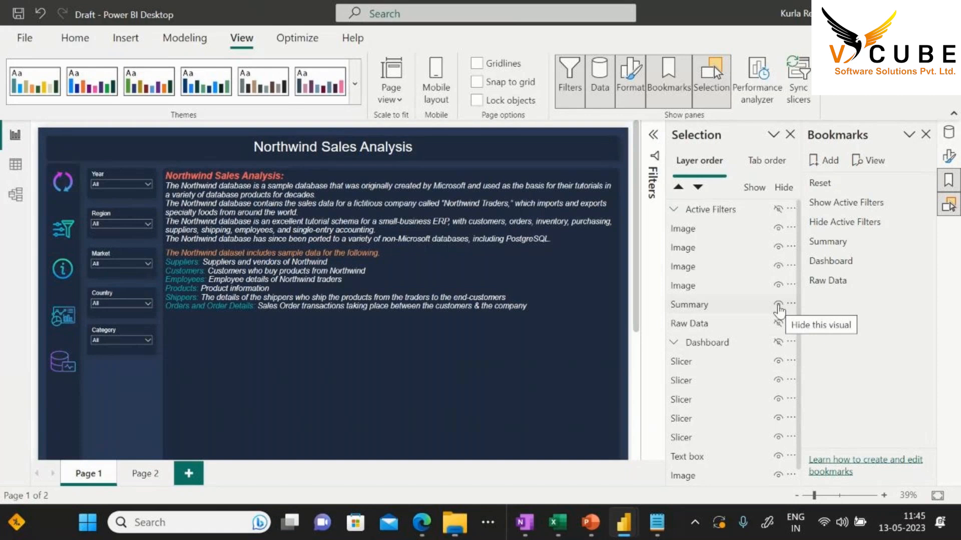
pyautogui.click(827, 241)
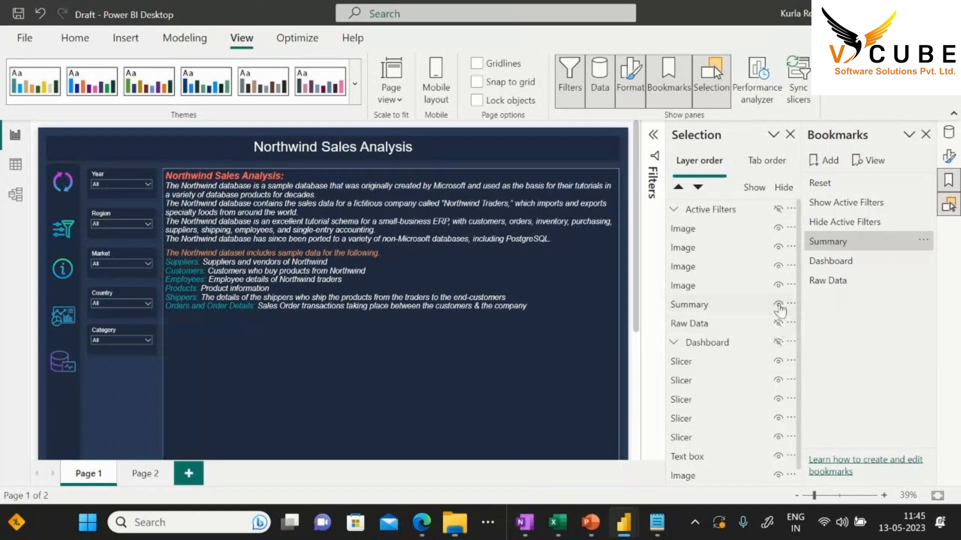
# Hide the Summary visual and show the Raw Data table on the page
pyautogui.click(779, 304)
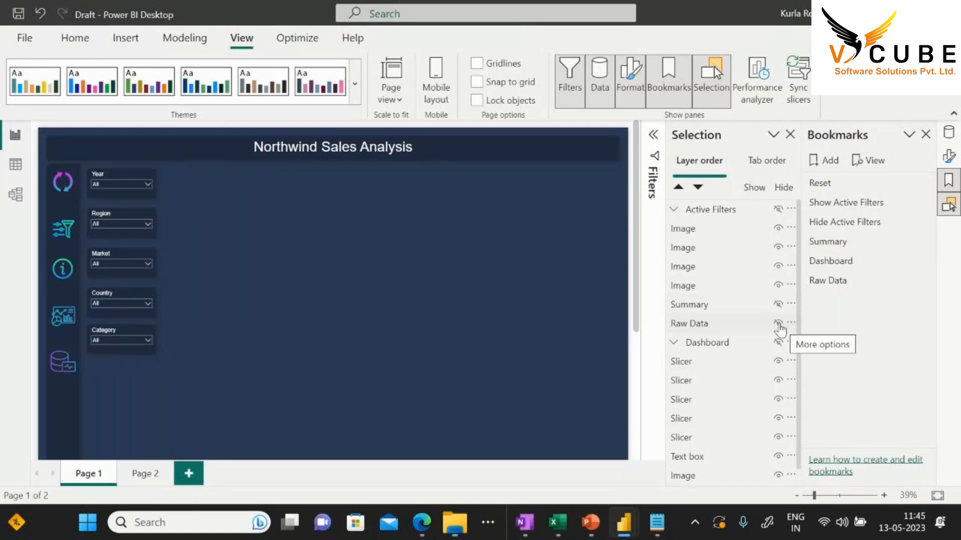
pyautogui.click(779, 323)
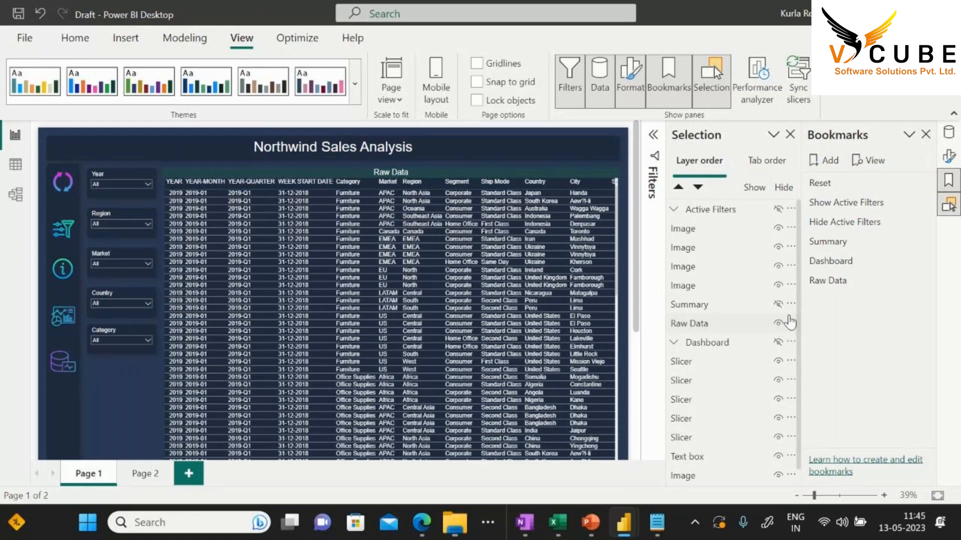
# Apply the Dashboard bookmark and check the charts down the whole page
pyautogui.click(848, 264)
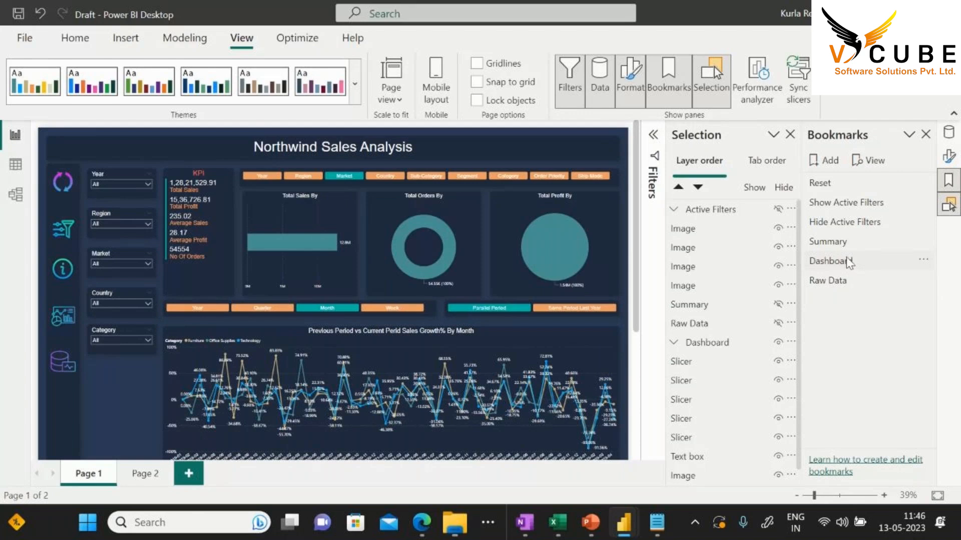
pyautogui.click(849, 265)
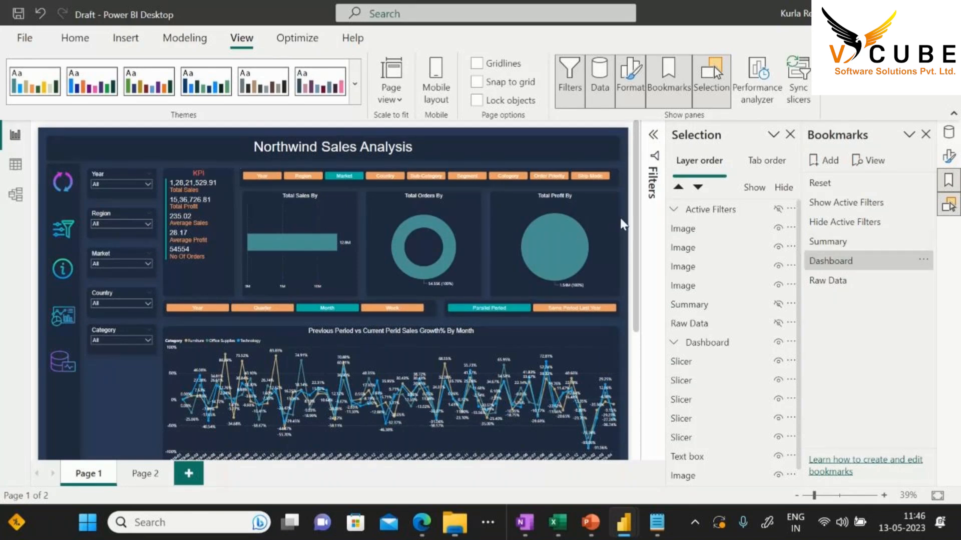
pyautogui.scroll(-5, 622, 225)
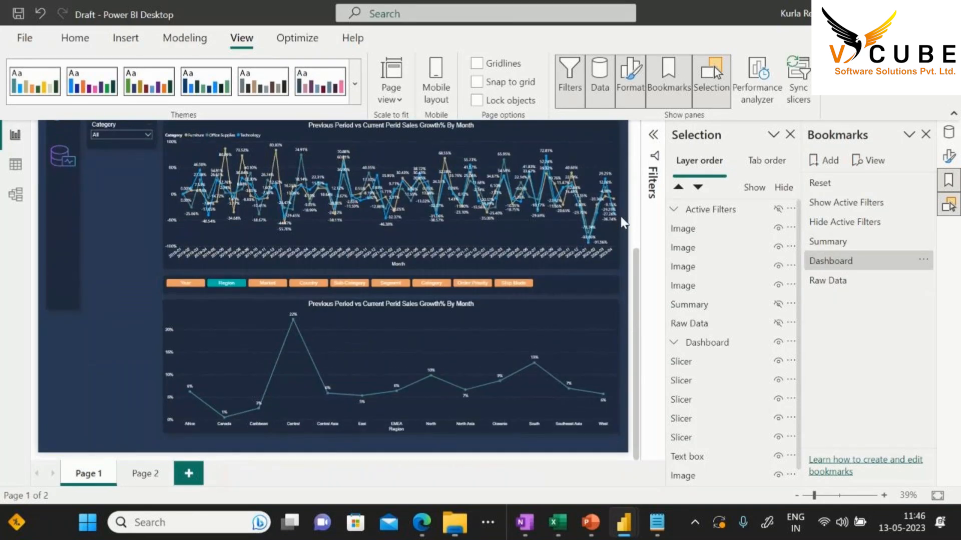
pyautogui.scroll(5, 622, 224)
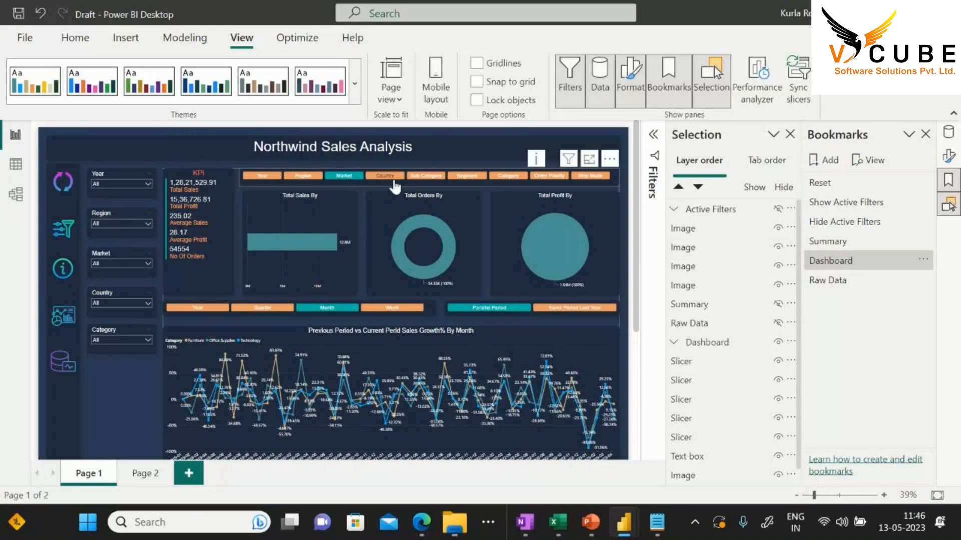
# Try Country, Sub-Category, Ship Mode and Year in the field slicer above the Total Sales, Orders and Profit charts, and settle on Region
pyautogui.click(385, 177)
pyautogui.scroll(-2, 385, 183)
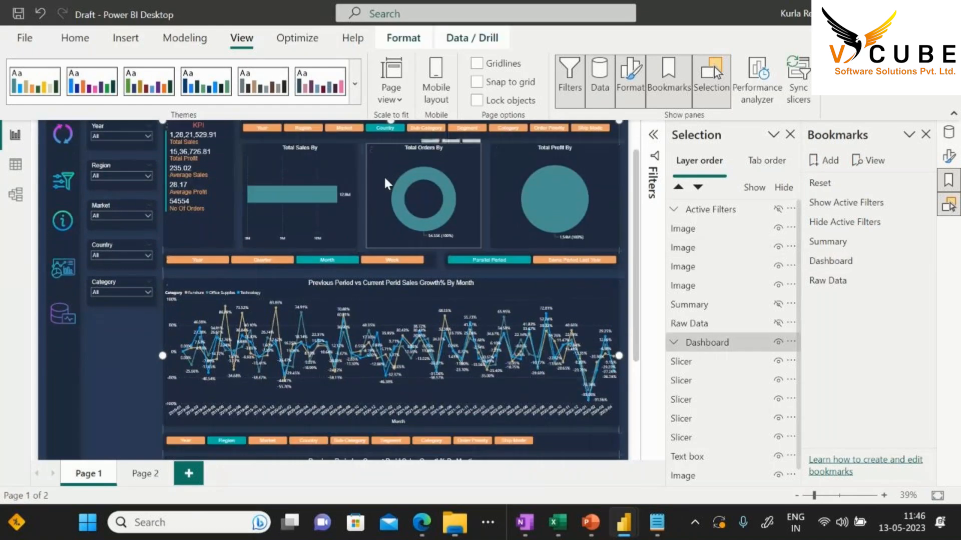
pyautogui.scroll(2, 155, 383)
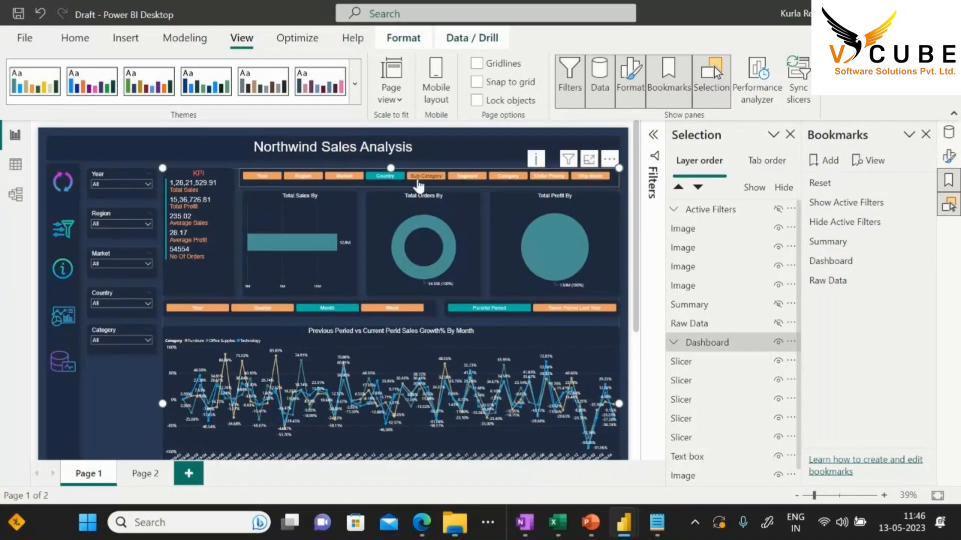
pyautogui.click(418, 180)
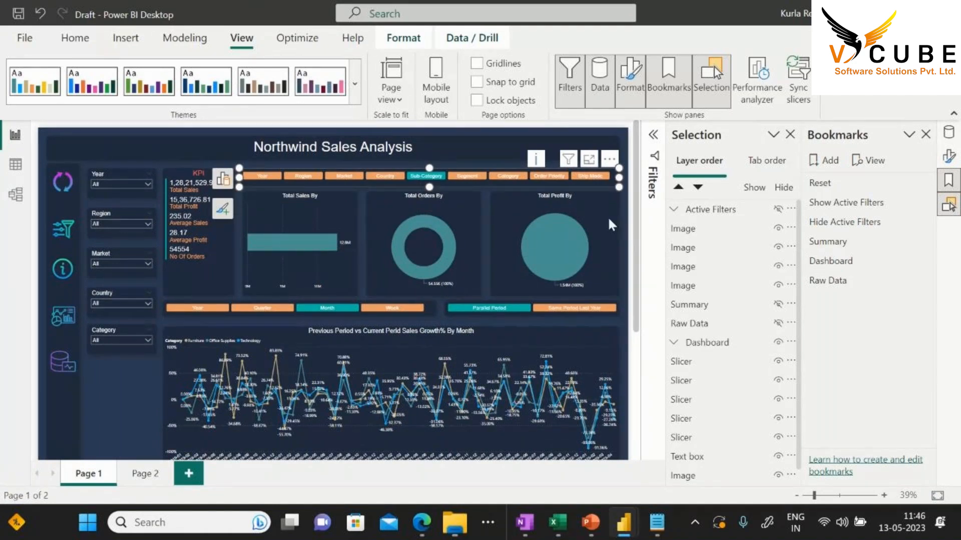
pyautogui.click(578, 180)
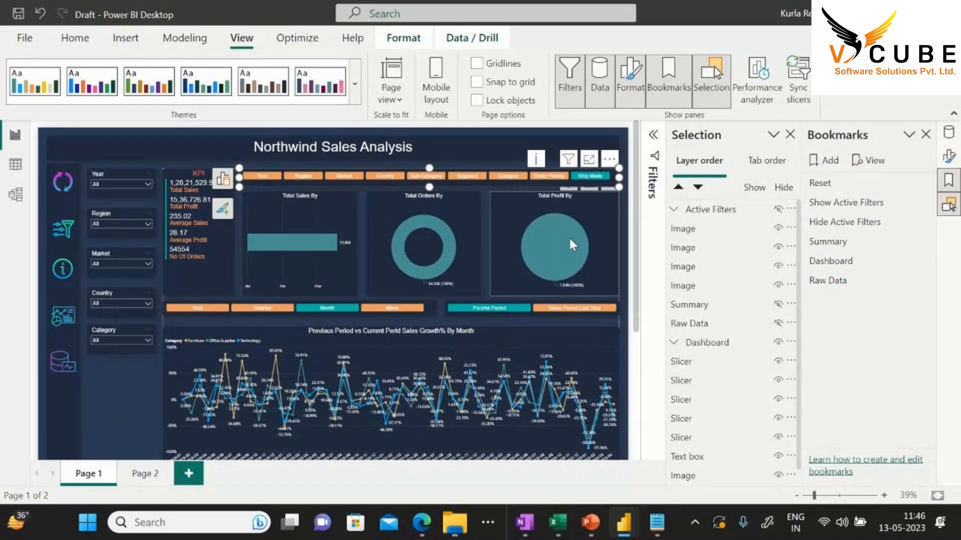
pyautogui.click(262, 176)
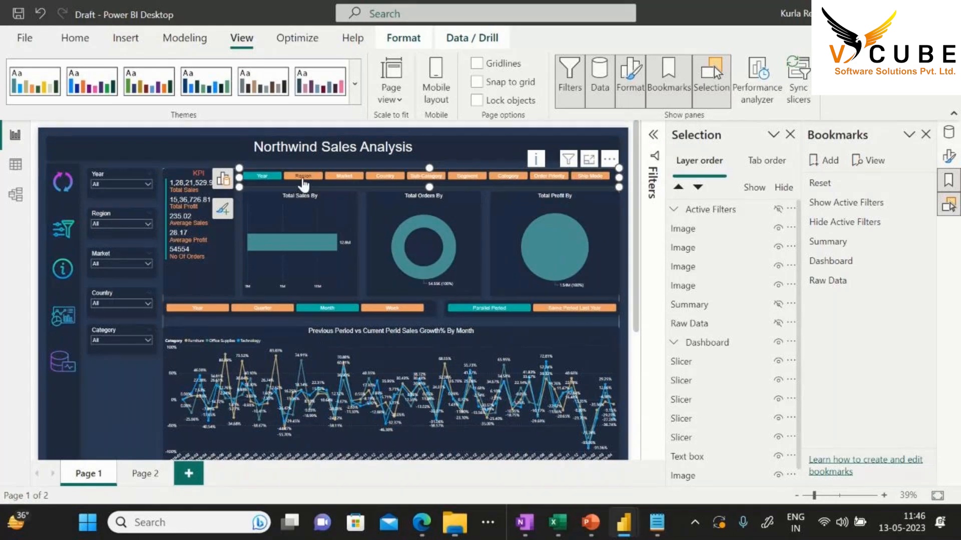
pyautogui.click(304, 181)
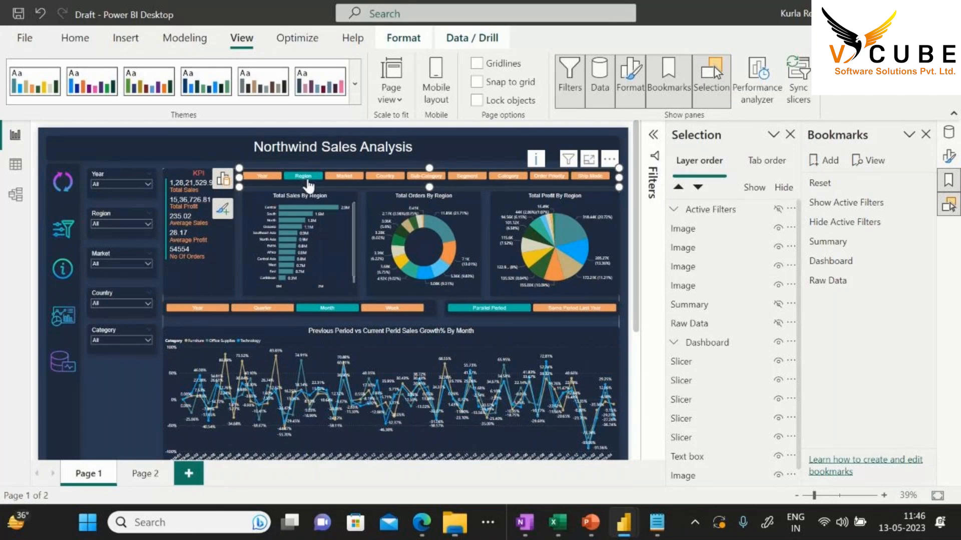
pyautogui.click(304, 184)
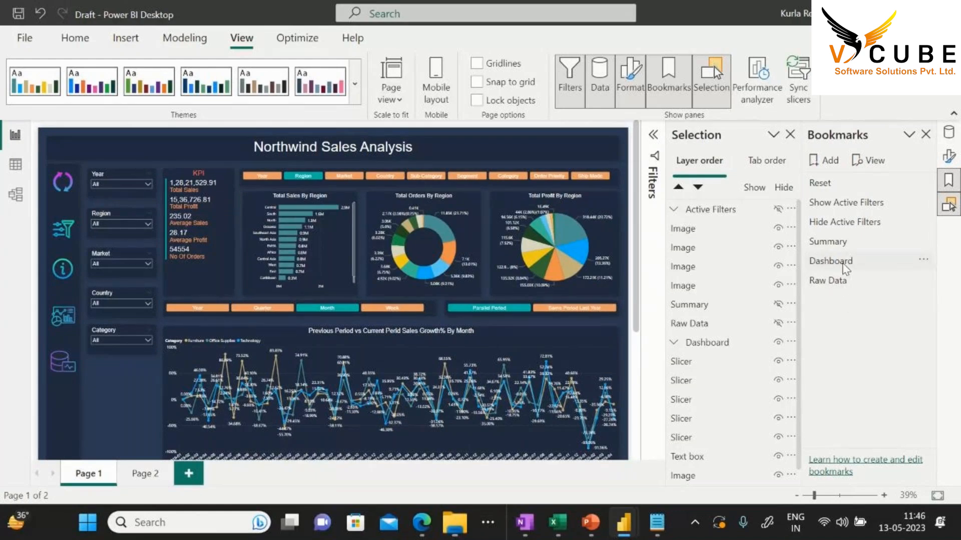
# Update the Dashboard bookmark to store the current page view with Region selected above the charts
pyautogui.rightClick(845, 268)
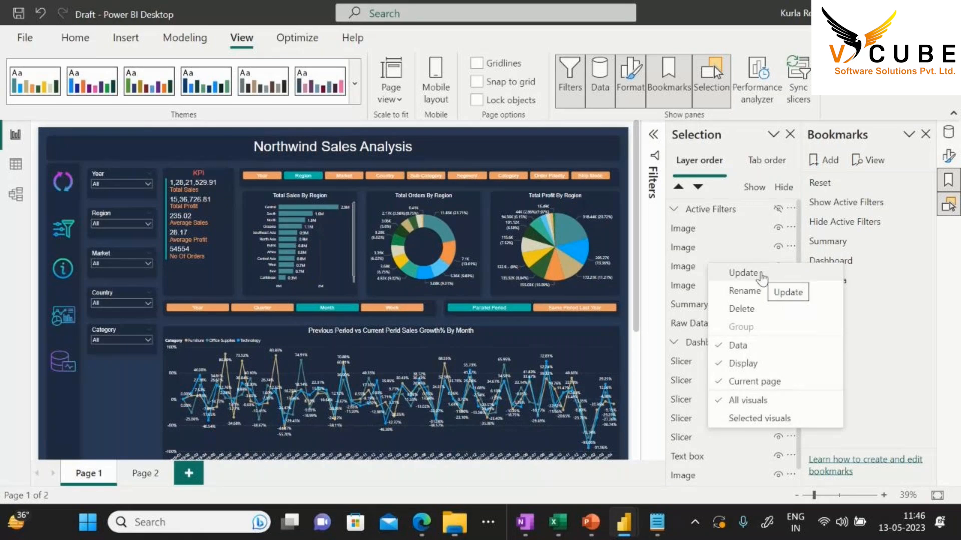
pyautogui.click(761, 276)
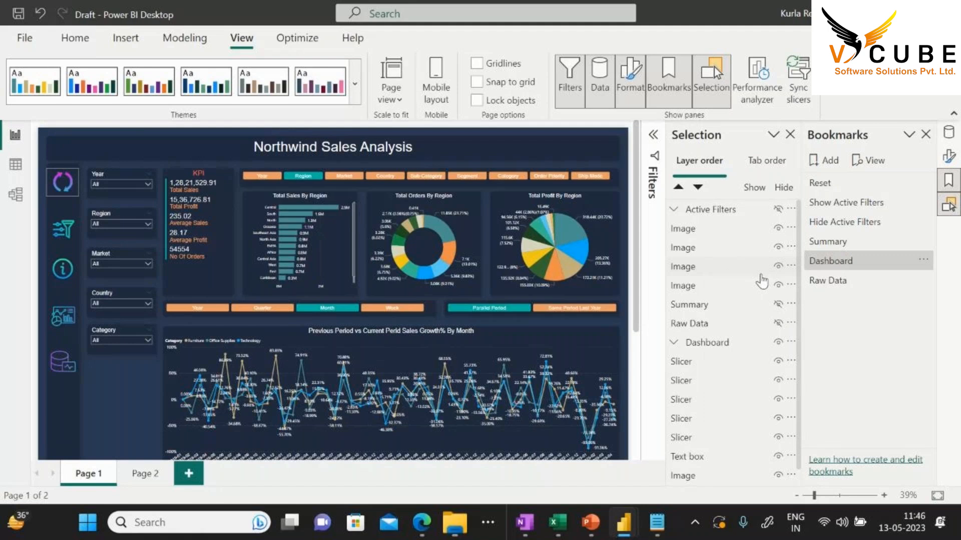
# Set the lower field slicer's interaction with the upper field slicer to None and save the report
pyautogui.scroll(-4, 628, 314)
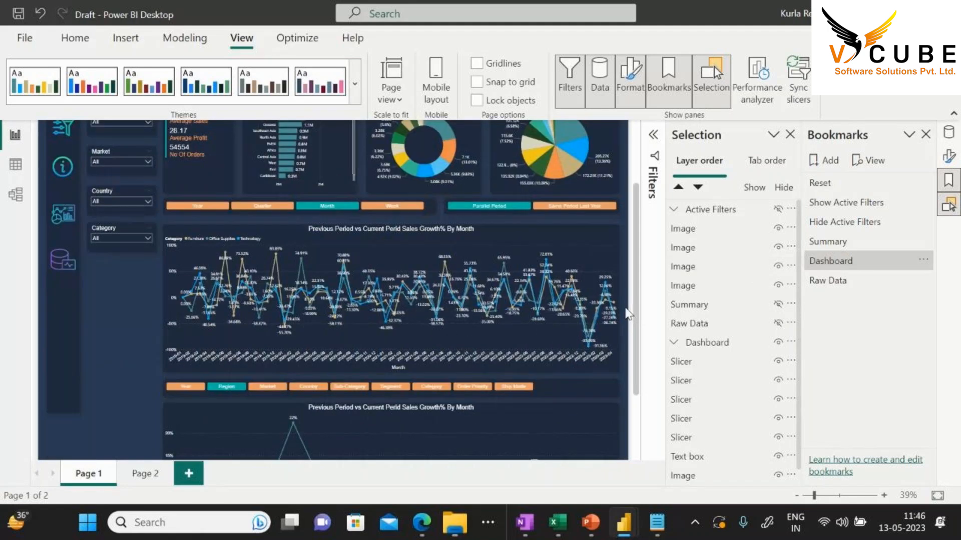
pyautogui.scroll(-4, 628, 315)
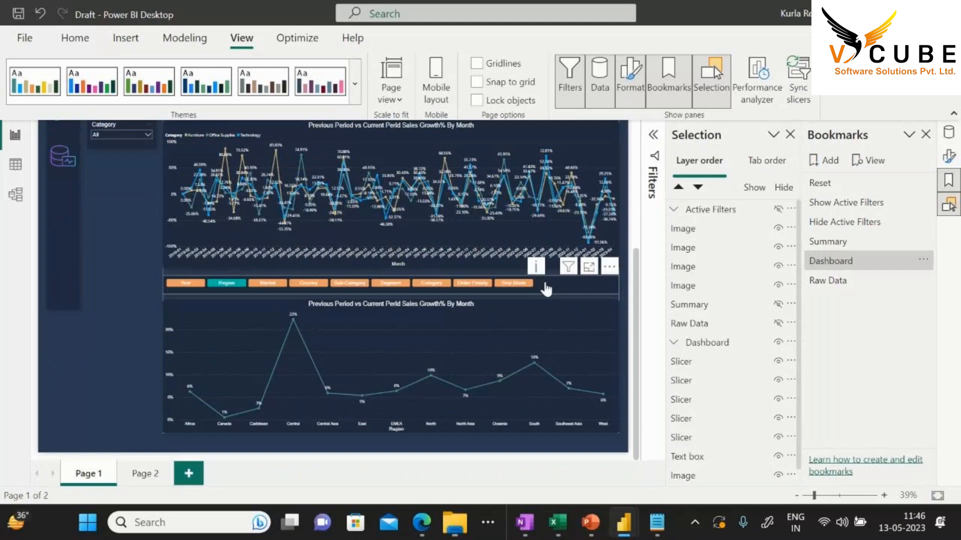
pyautogui.click(545, 289)
pyautogui.scroll(1, 546, 289)
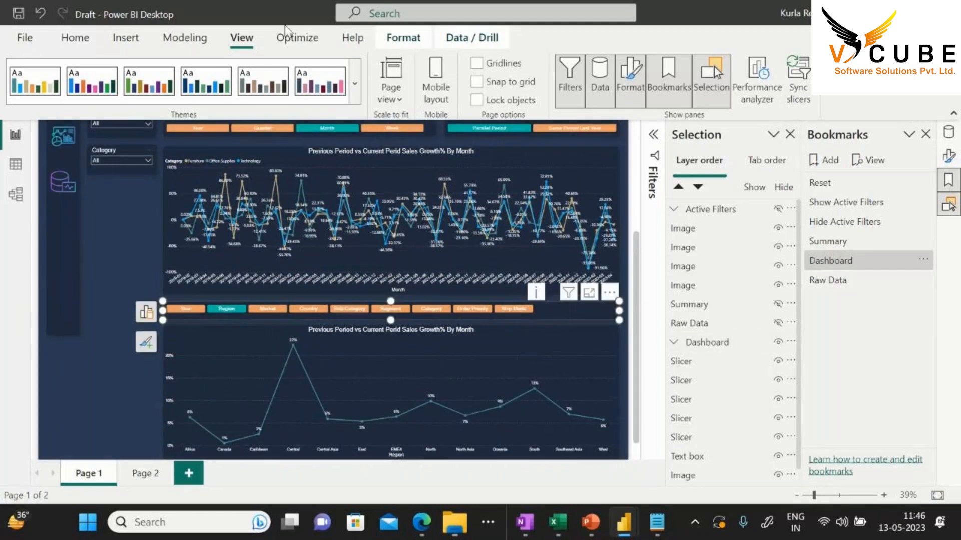
pyautogui.click(403, 37)
pyautogui.click(30, 80)
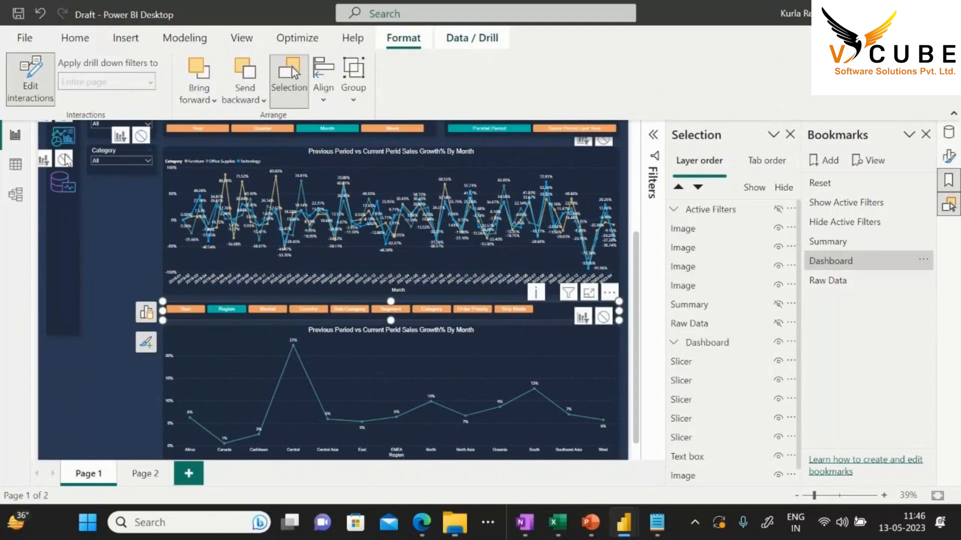
pyautogui.scroll(6, 67, 163)
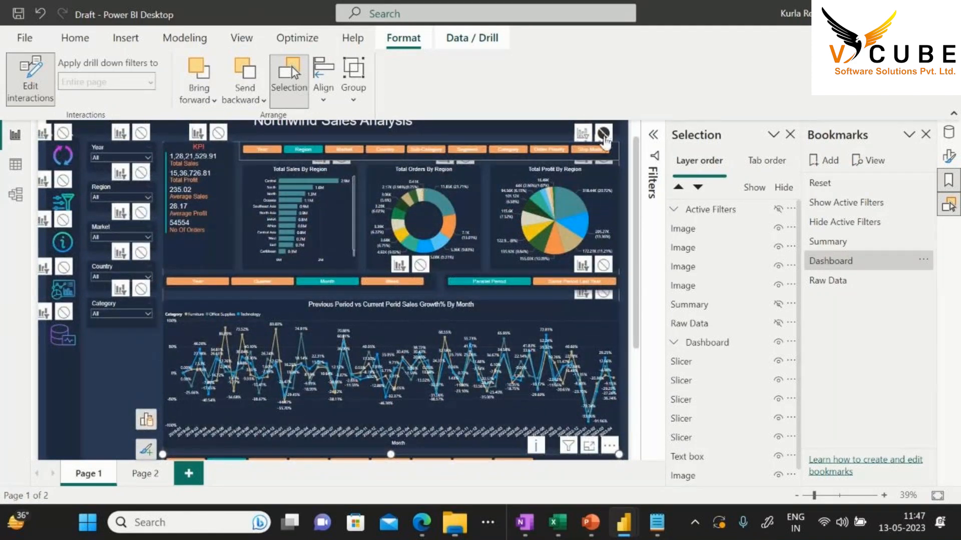
pyautogui.click(603, 133)
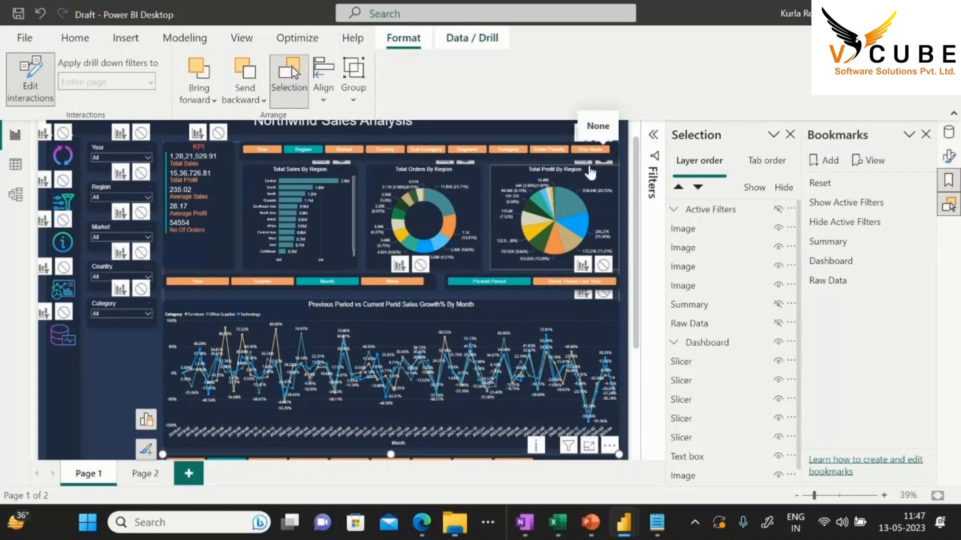
pyautogui.click(30, 77)
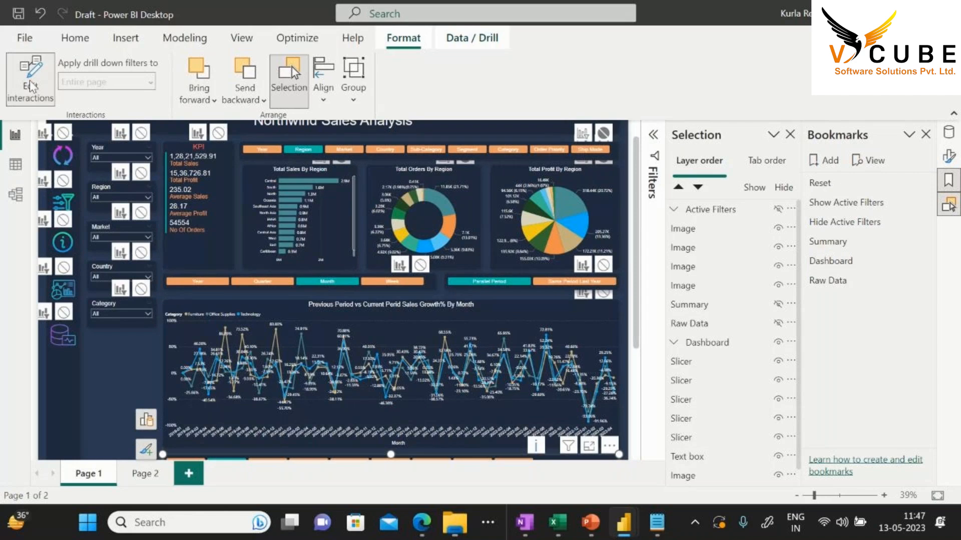
pyautogui.click(124, 345)
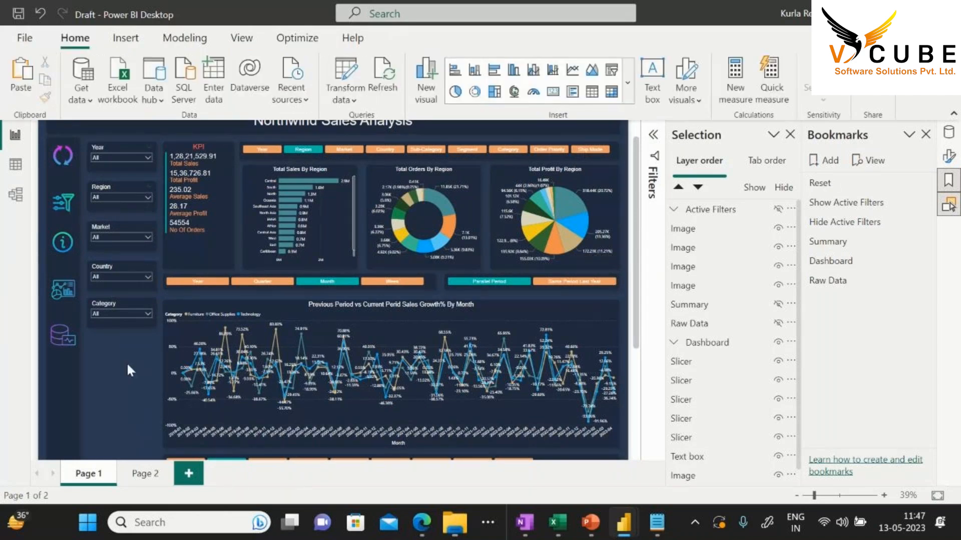
pyautogui.scroll(1, 127, 362)
pyautogui.click(18, 15)
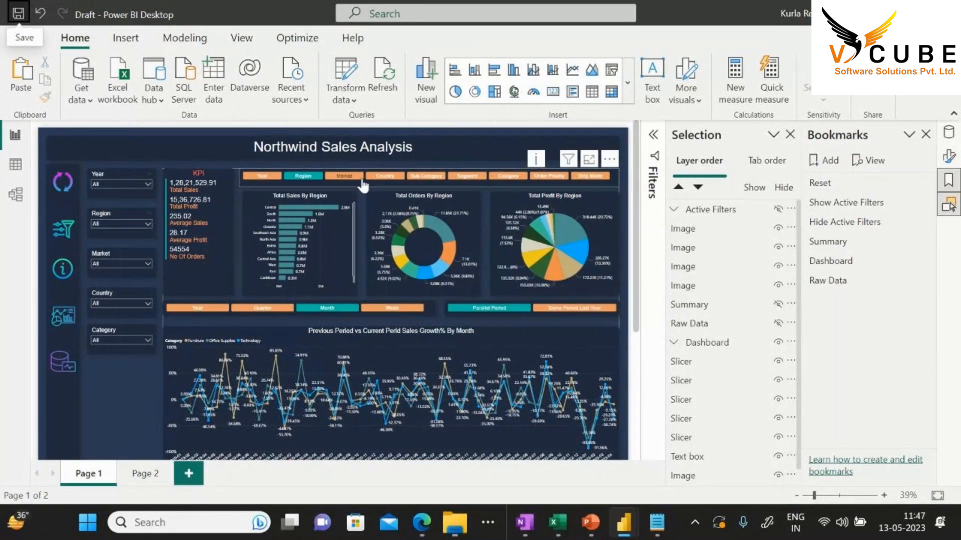
# Select Market in the field slicer above the Total Sales, Orders and Profit charts and update the Dashboard bookmark
pyautogui.click(345, 178)
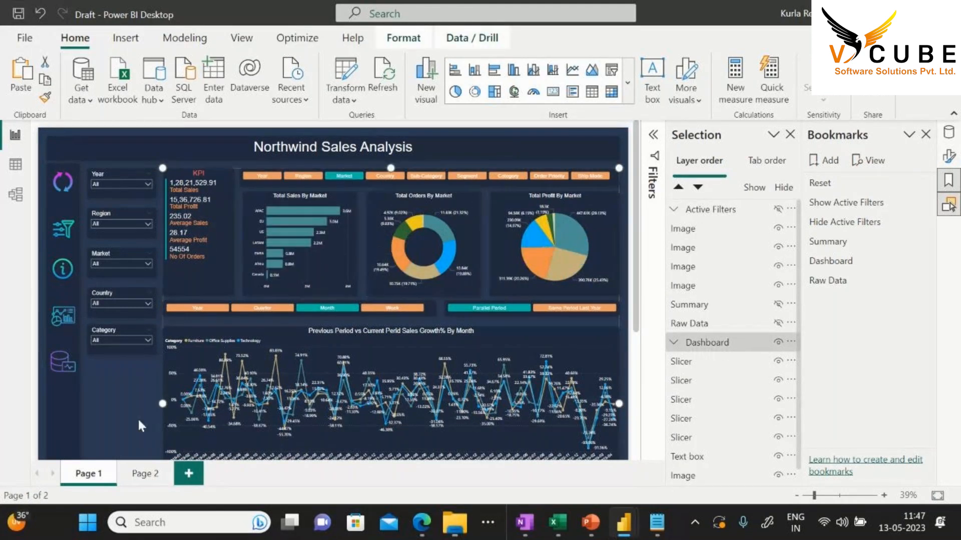
pyautogui.click(106, 406)
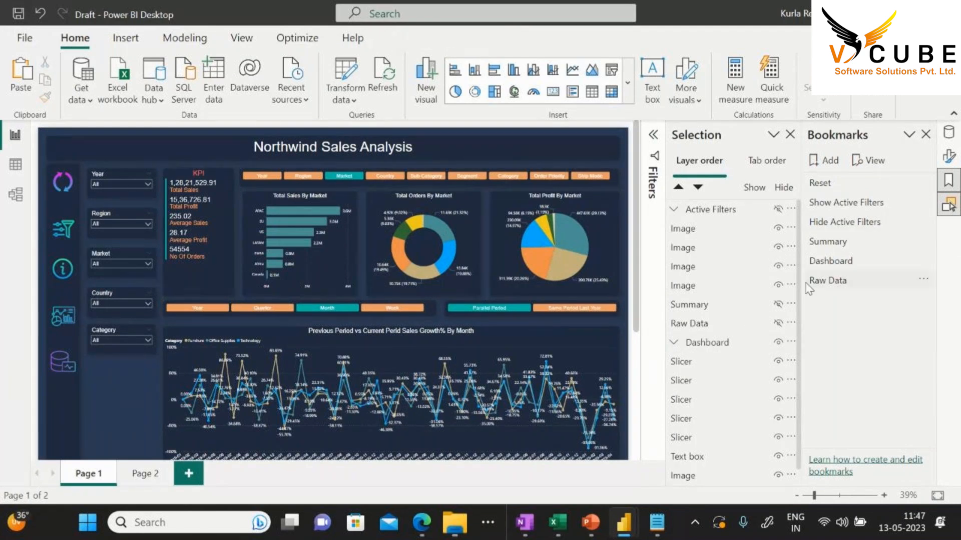
pyautogui.rightClick(837, 265)
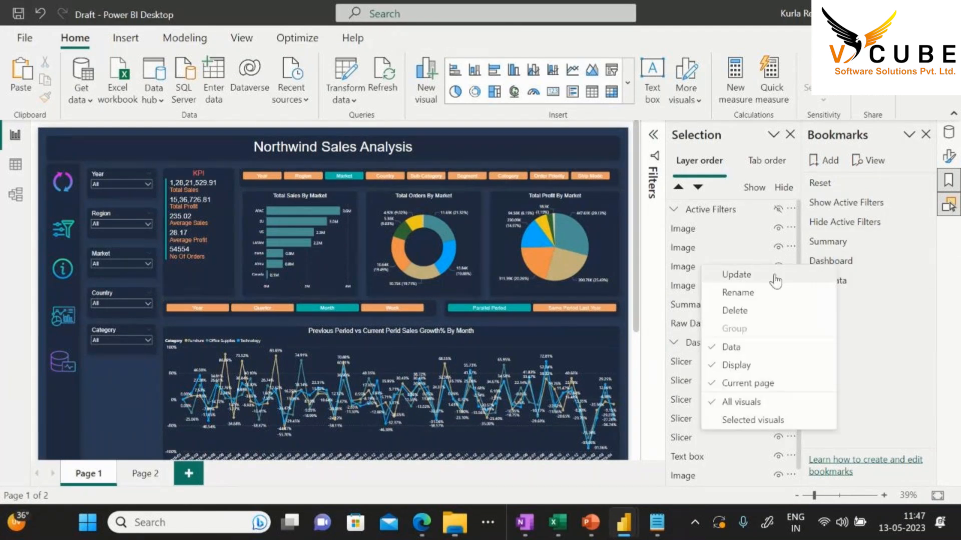
pyautogui.click(776, 280)
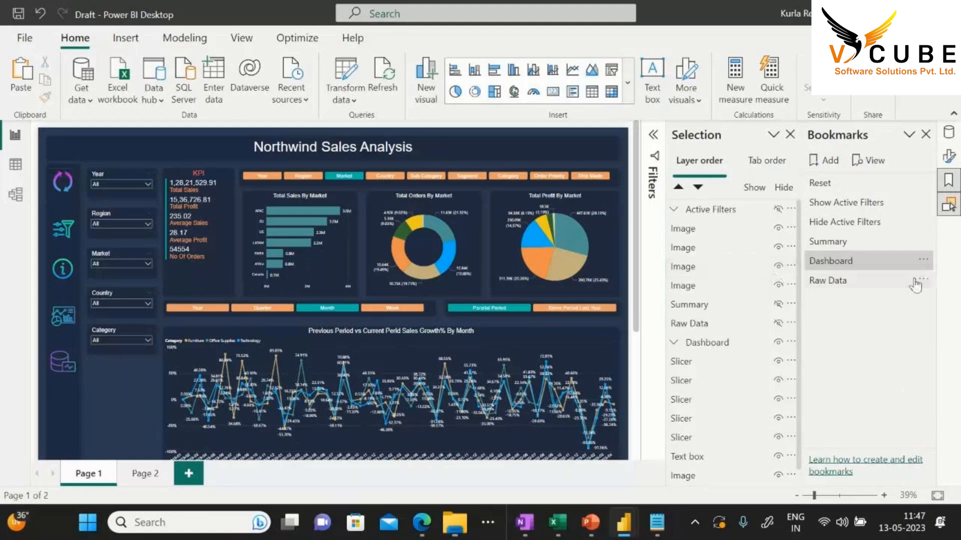
# Test the Show Active Filters, Hide Active Filters, Summary, Dashboard and Raw Data bookmarks one after another
pyautogui.click(864, 204)
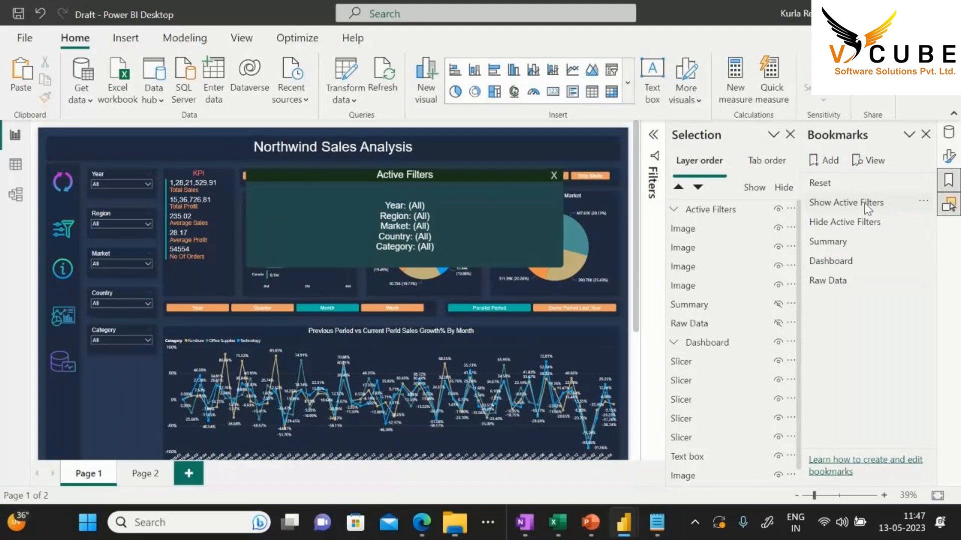
pyautogui.click(865, 222)
pyautogui.click(834, 242)
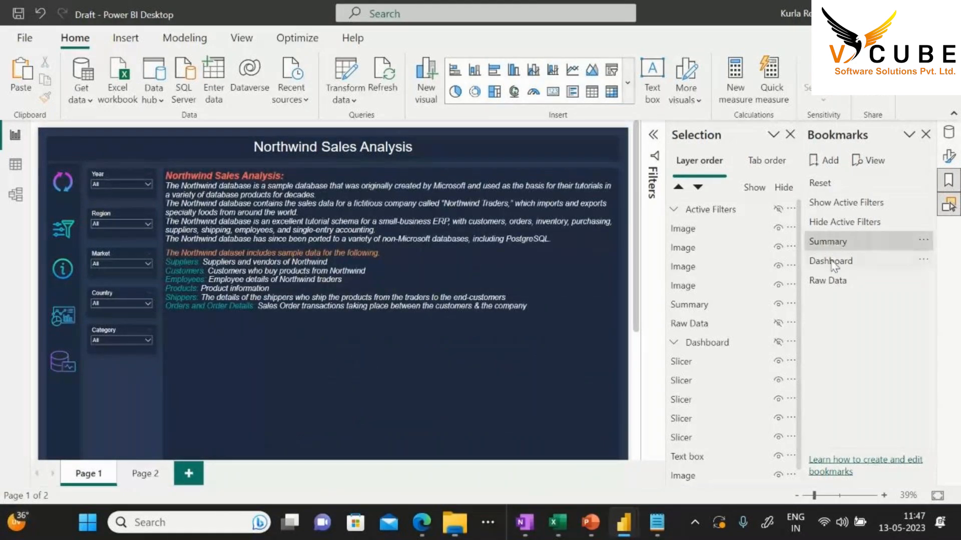
pyautogui.click(831, 262)
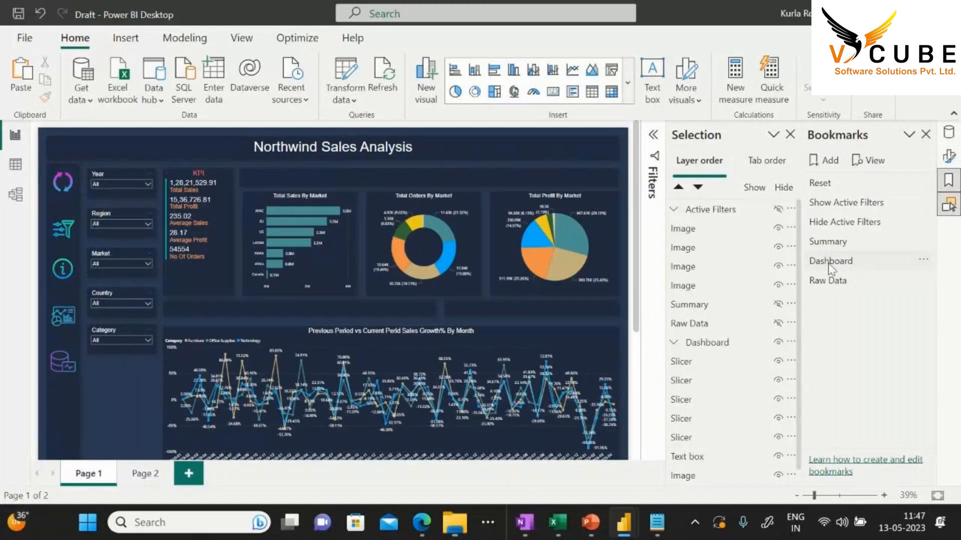
pyautogui.click(835, 281)
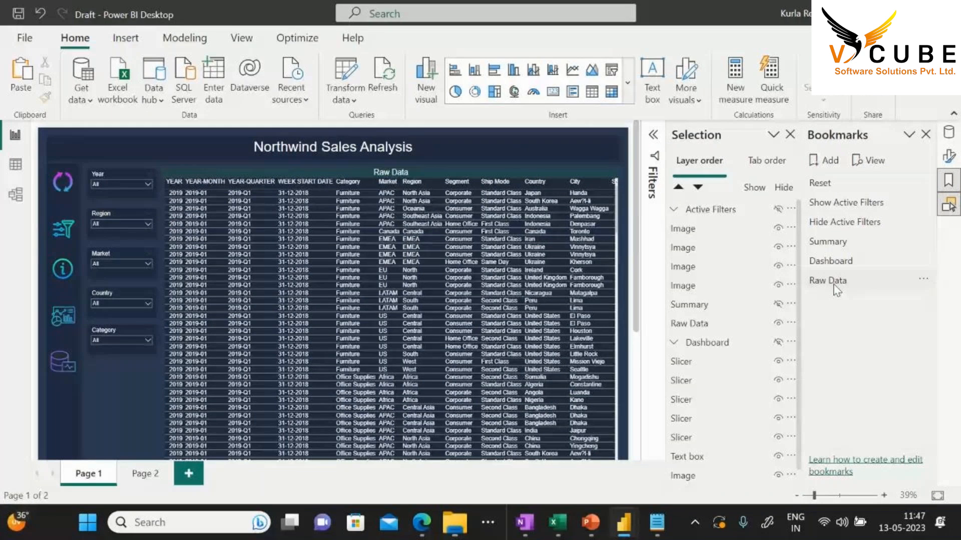
pyautogui.click(831, 282)
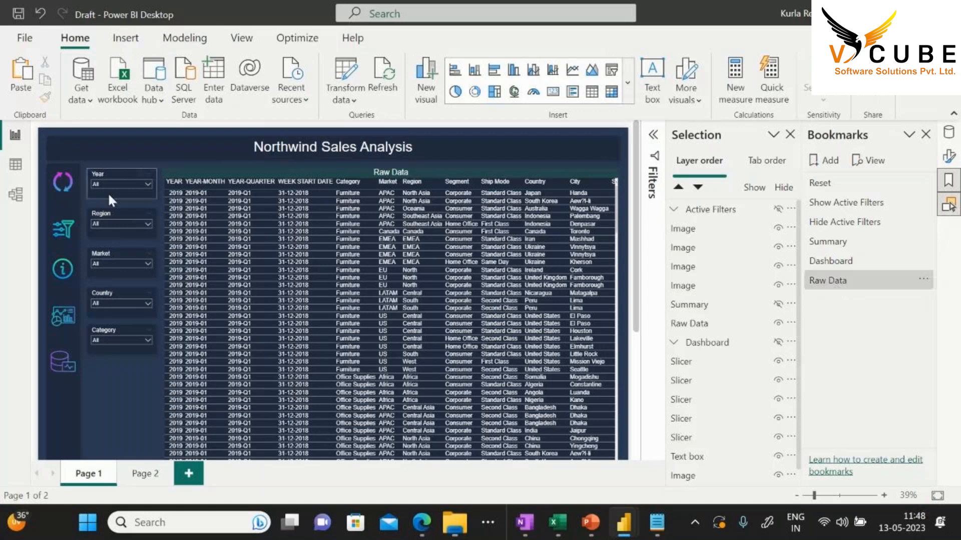
# Apply the Reset bookmark and set the sidebar reset icon's action to type Bookmark with the Reset bookmark
pyautogui.click(64, 183)
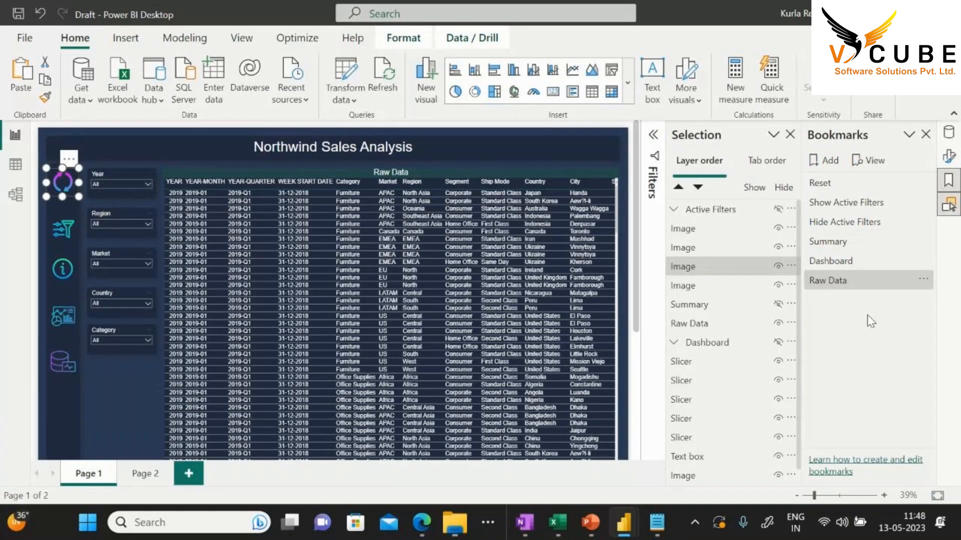
pyautogui.click(821, 184)
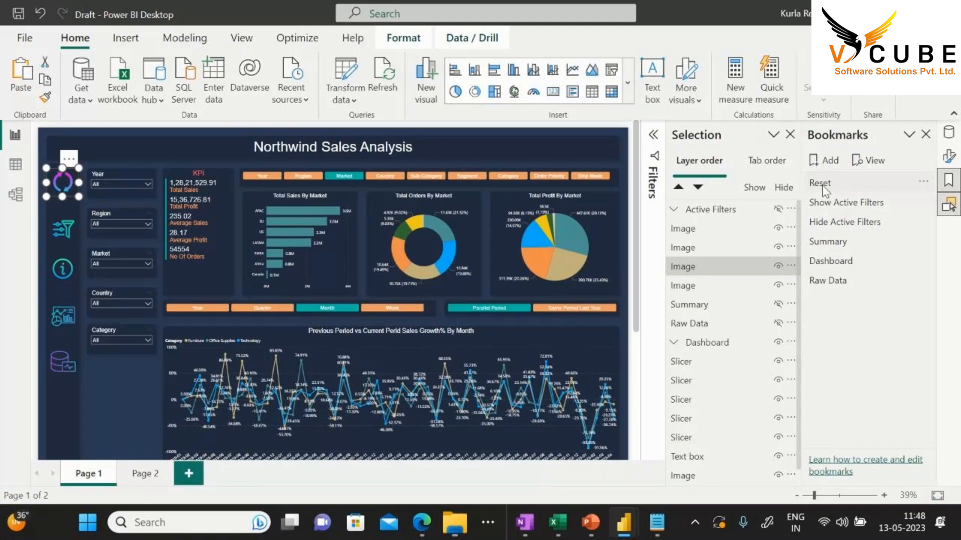
pyautogui.click(822, 185)
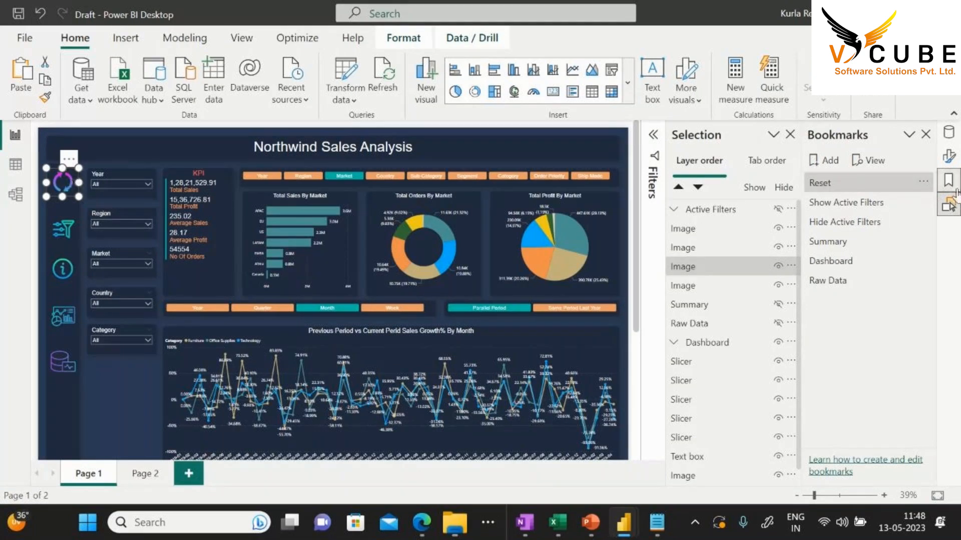
pyautogui.click(949, 159)
pyautogui.scroll(-2, 854, 321)
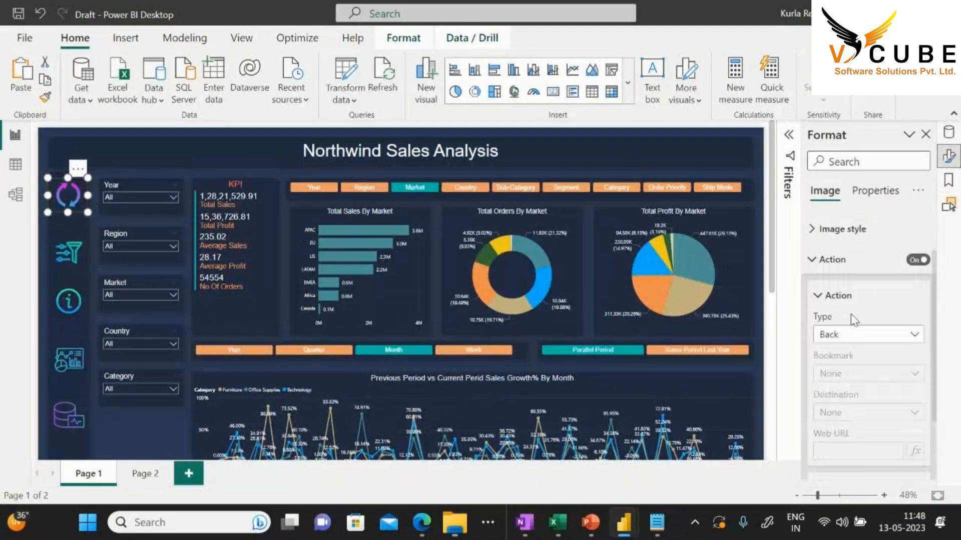
pyautogui.scroll(-1, 854, 320)
pyautogui.click(851, 314)
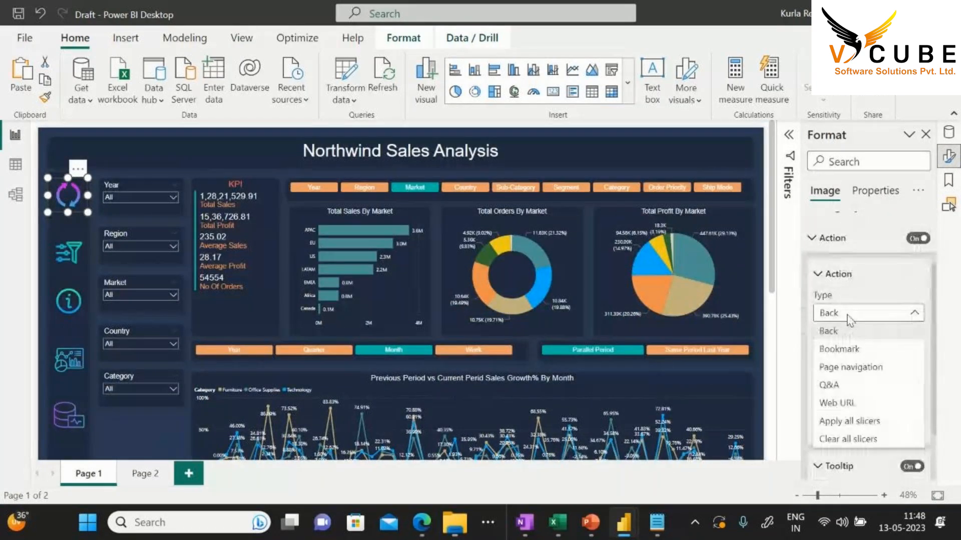
pyautogui.click(838, 350)
pyautogui.scroll(-3, 847, 302)
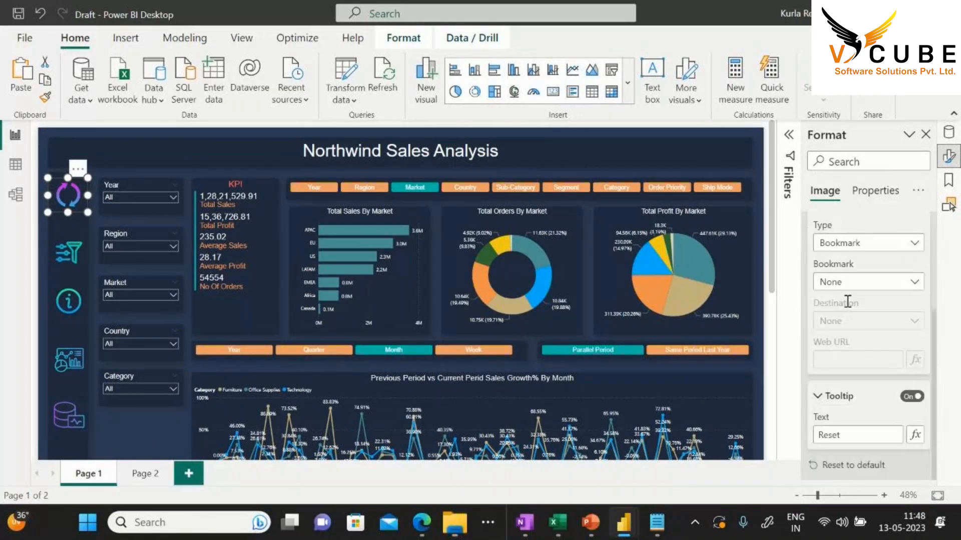
pyautogui.click(847, 283)
pyautogui.click(839, 317)
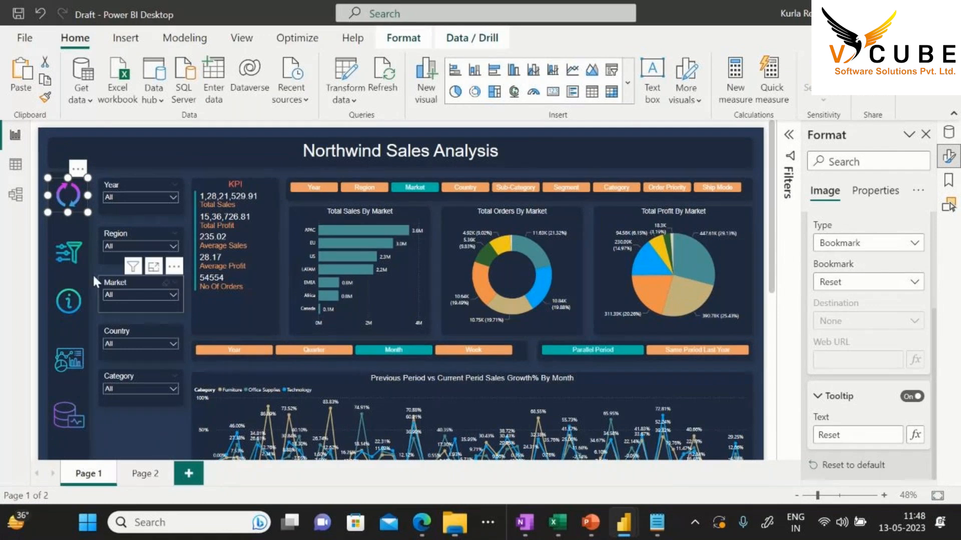
# Set the sidebar filter icon's action to type Bookmark with the Show Active Filters bookmark
pyautogui.click(69, 253)
pyautogui.scroll(2, 872, 267)
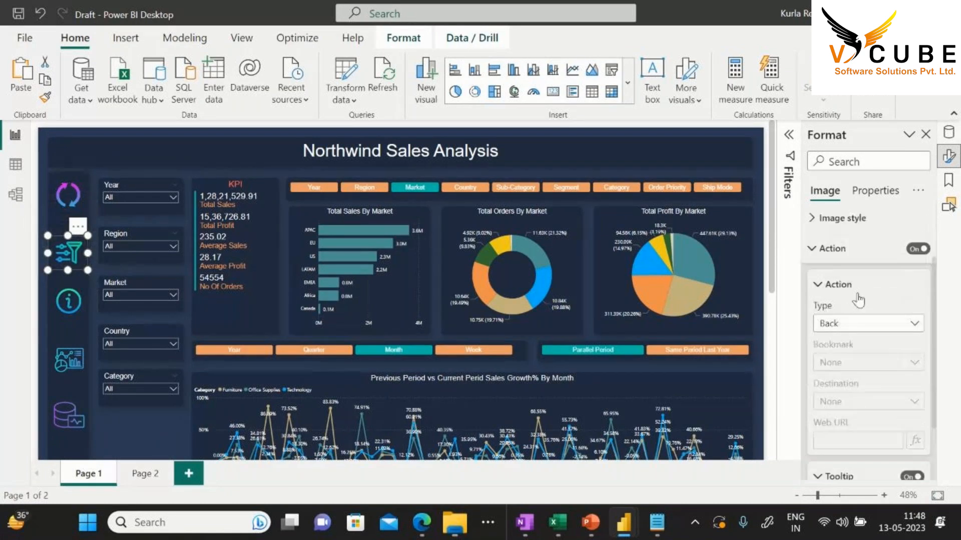
pyautogui.click(844, 324)
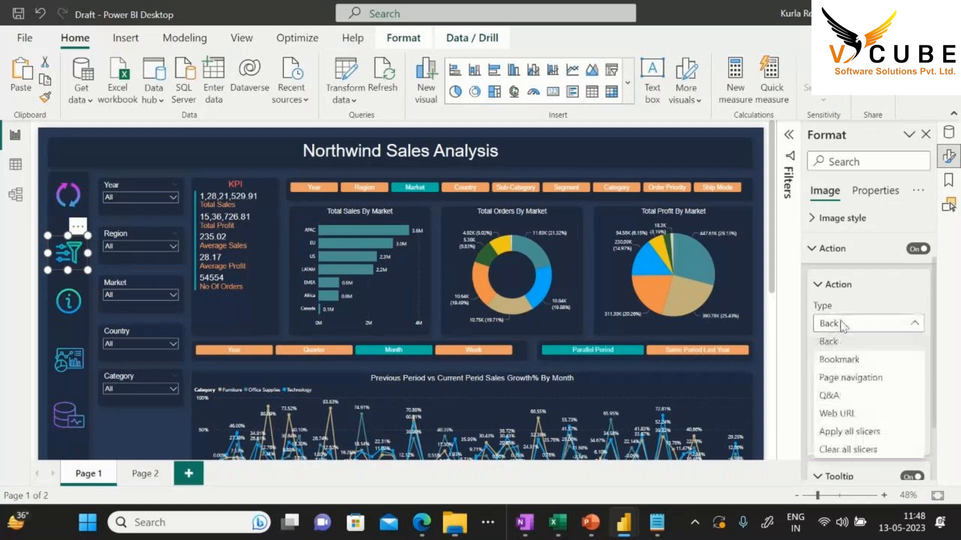
pyautogui.click(838, 359)
pyautogui.click(851, 363)
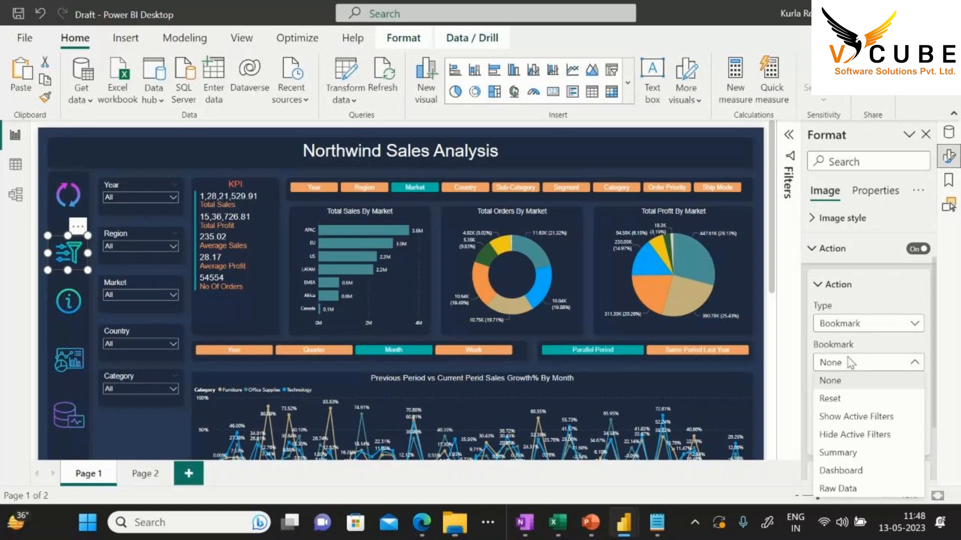
pyautogui.click(845, 420)
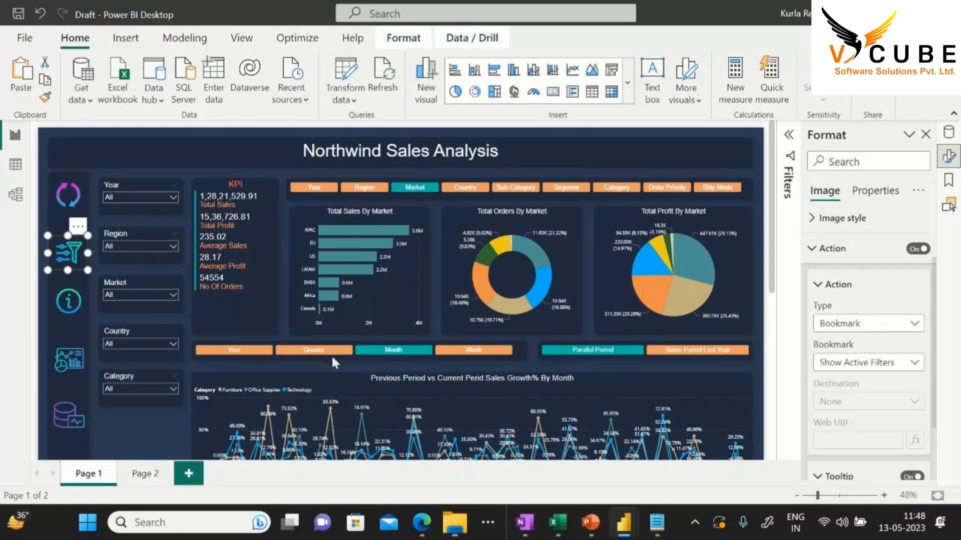
# Set the sidebar info icon's action to type Bookmark with the Summary bookmark
pyautogui.click(68, 301)
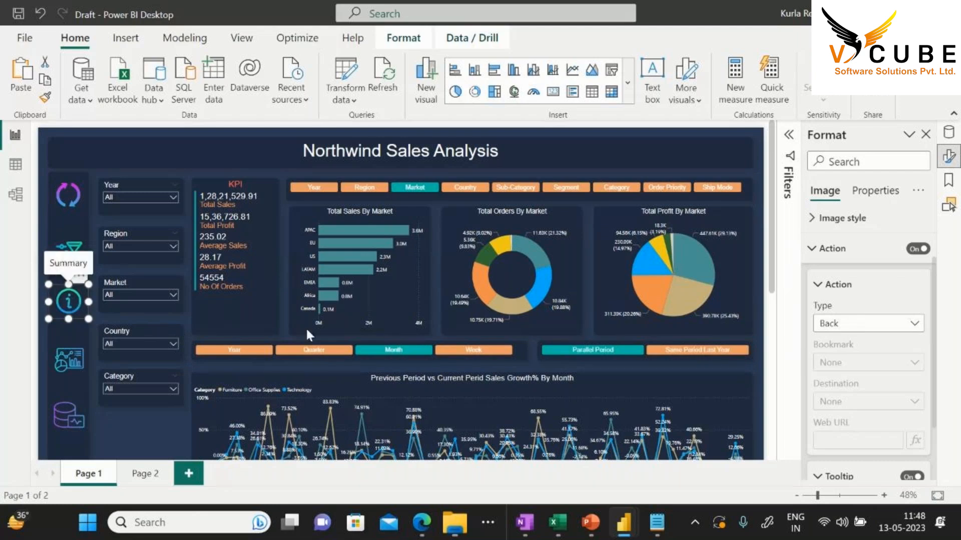
pyautogui.click(831, 324)
pyautogui.click(833, 358)
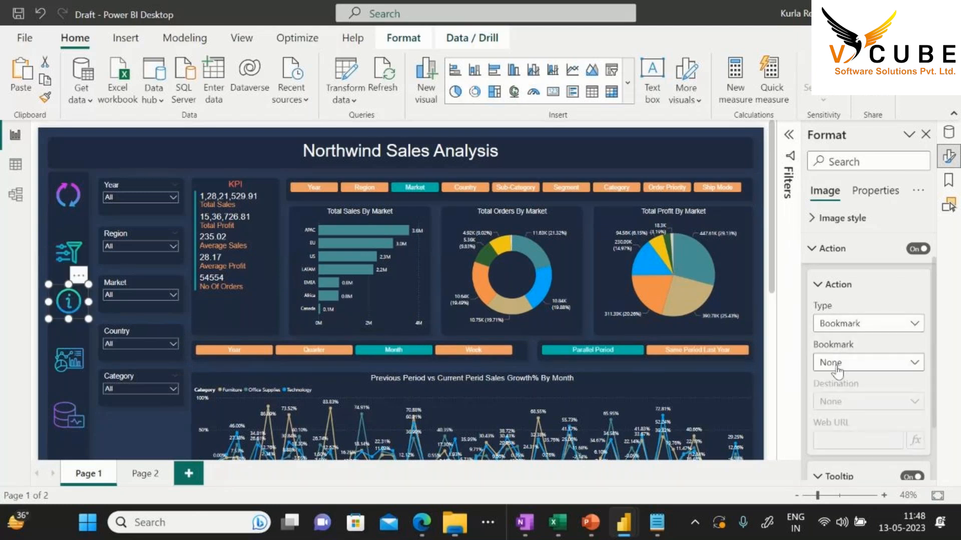
pyautogui.click(837, 370)
pyautogui.click(831, 452)
# Set the sidebar dashboard chart icon's action to type Bookmark with the Dashboard bookmark
pyautogui.click(69, 359)
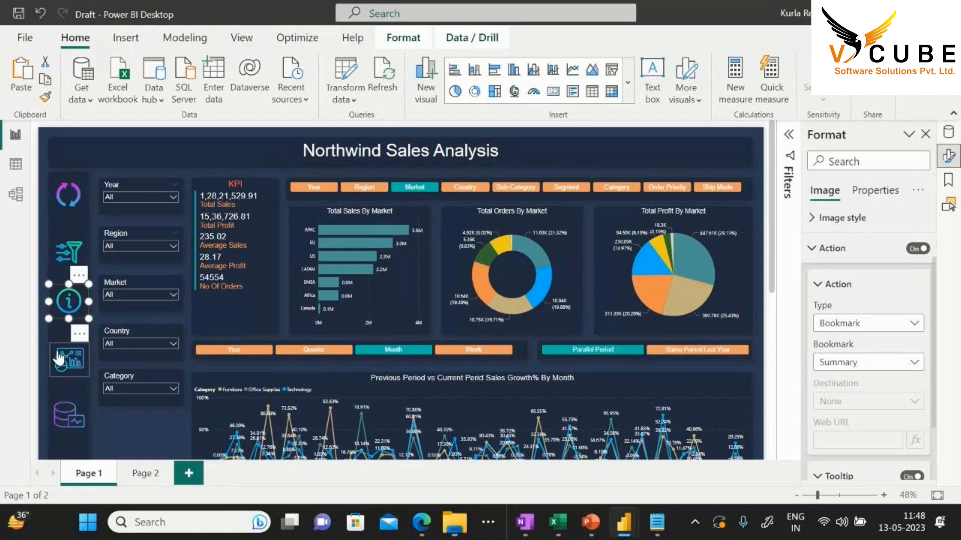
pyautogui.click(823, 326)
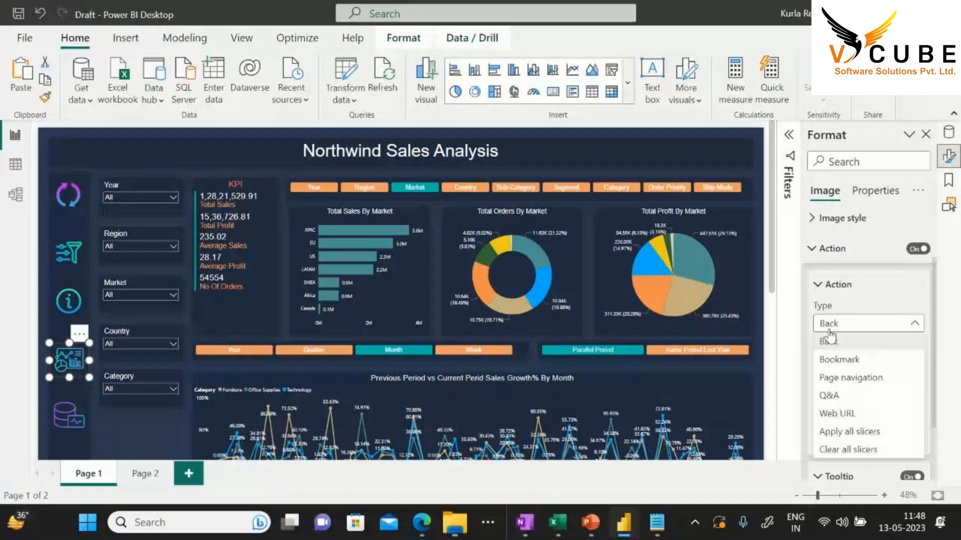
pyautogui.click(836, 362)
pyautogui.click(832, 363)
pyautogui.click(850, 388)
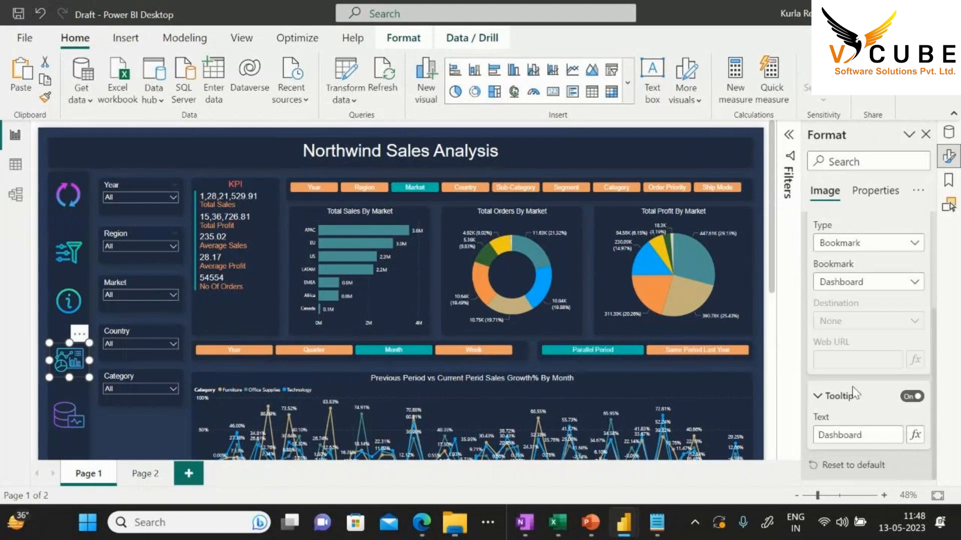
# Set the sidebar database icon's action to type Bookmark with the Raw Data bookmark
pyautogui.click(69, 415)
pyautogui.click(867, 245)
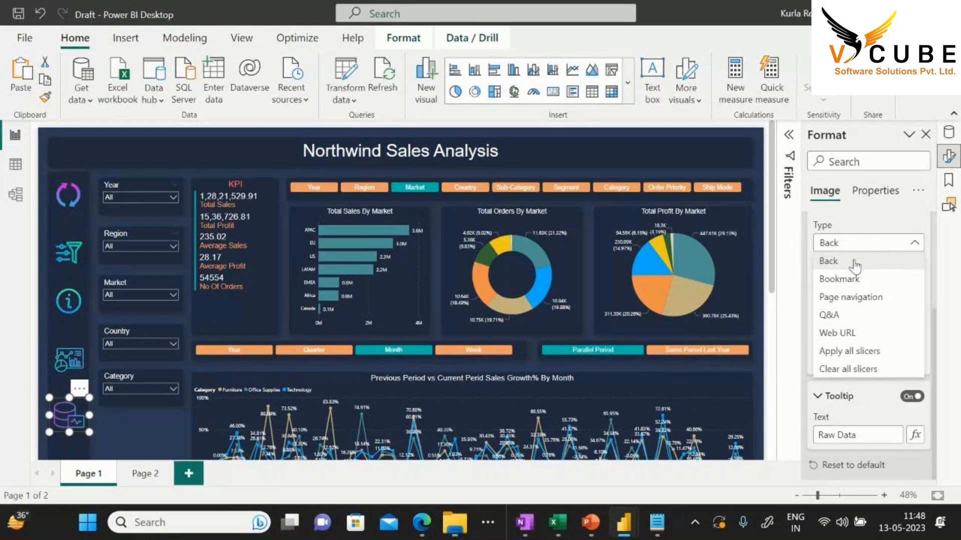
pyautogui.click(850, 277)
pyautogui.click(853, 283)
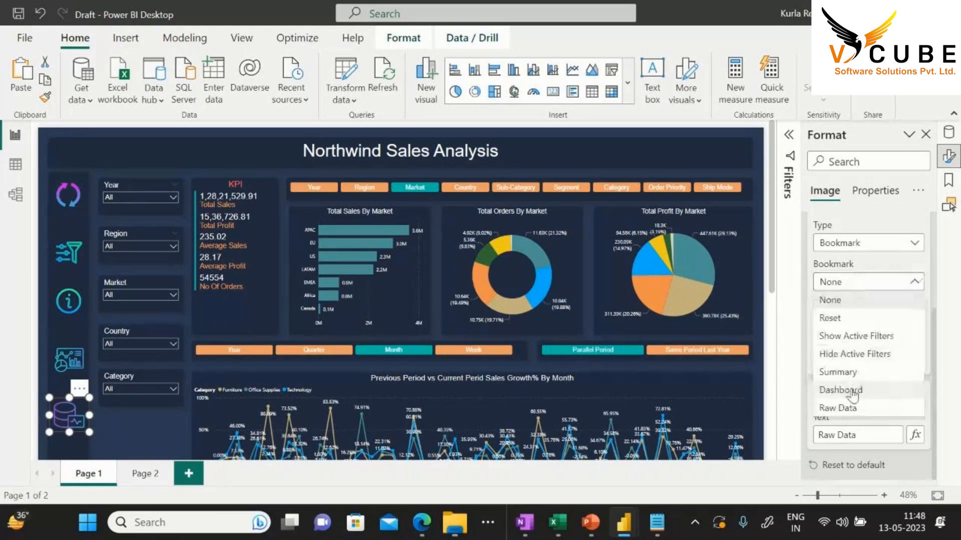
pyautogui.click(838, 407)
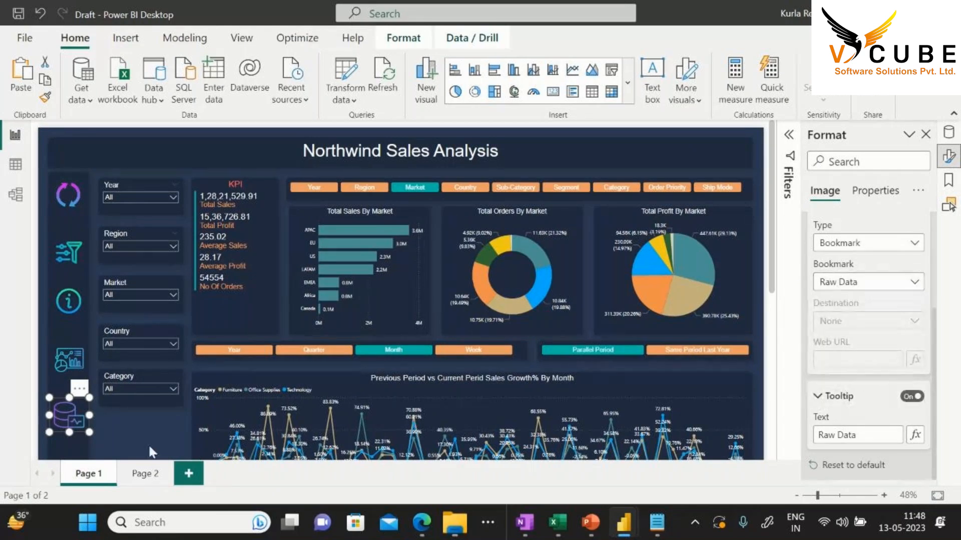
# Open the Active Filters overlay through the sidebar filter icon and check the format settings offered for its X button
pyautogui.click(70, 253)
pyautogui.keyDown('ctrl'); pyautogui.click(73, 255); pyautogui.keyUp('ctrl')
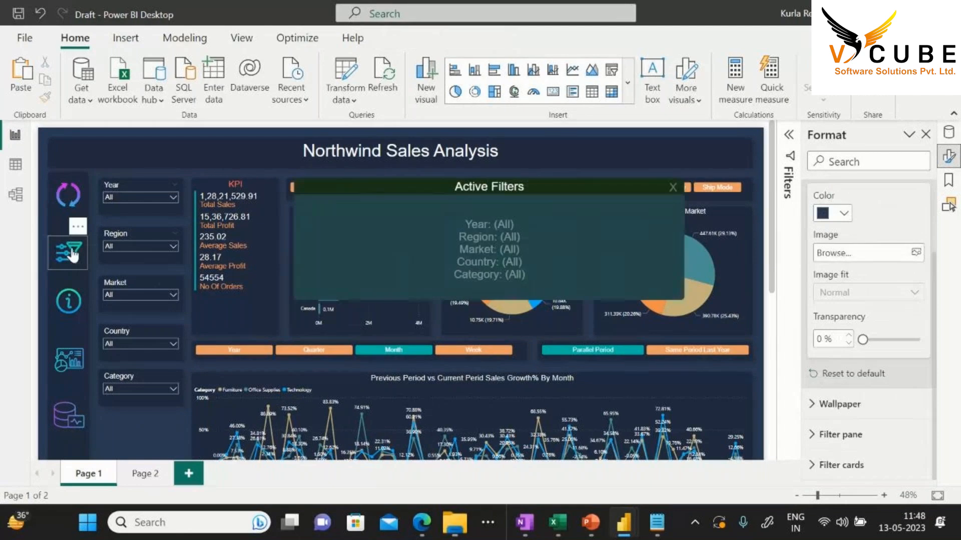
pyautogui.click(673, 188)
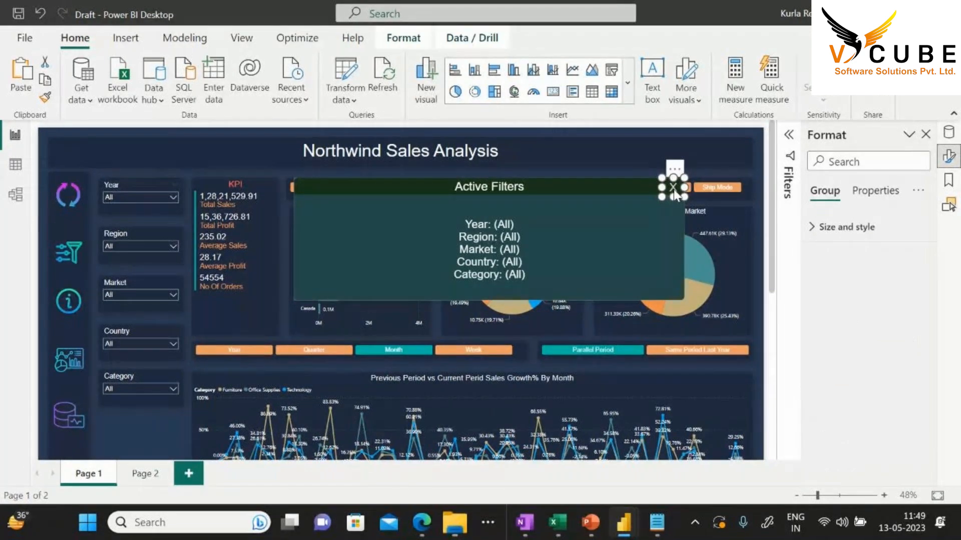
pyautogui.click(875, 190)
pyautogui.click(824, 190)
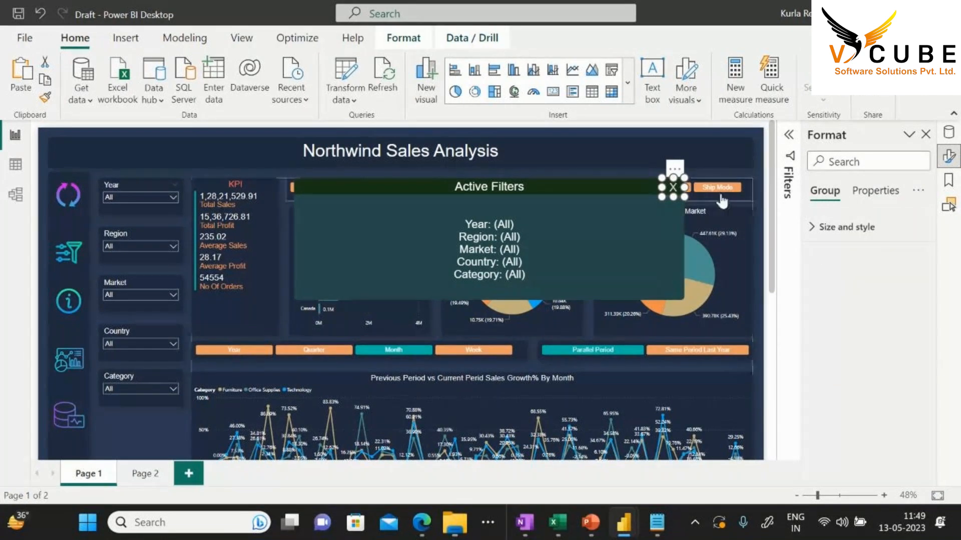
# Select the Button item inside the Active Filters group and look for its own formatting options
pyautogui.click(948, 204)
pyautogui.click(821, 219)
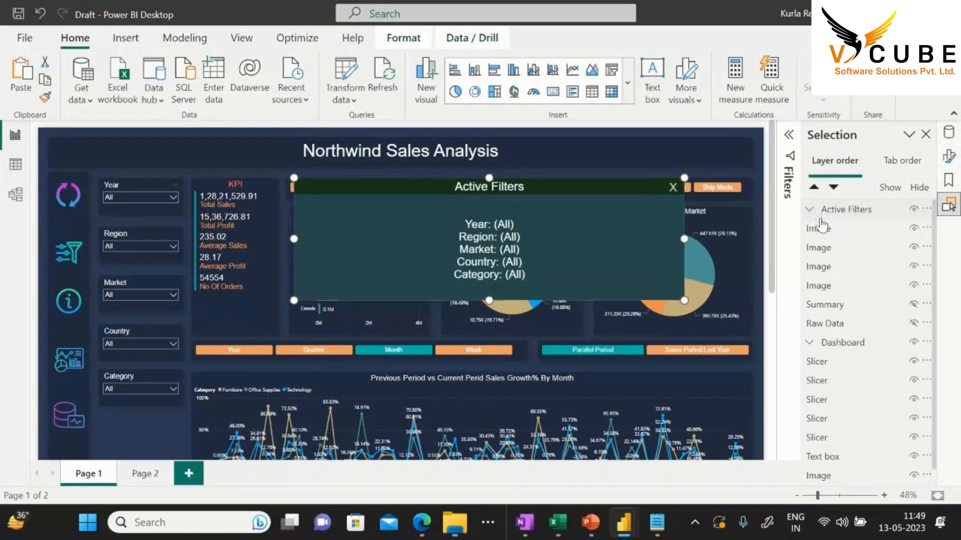
pyautogui.click(810, 209)
pyautogui.click(833, 228)
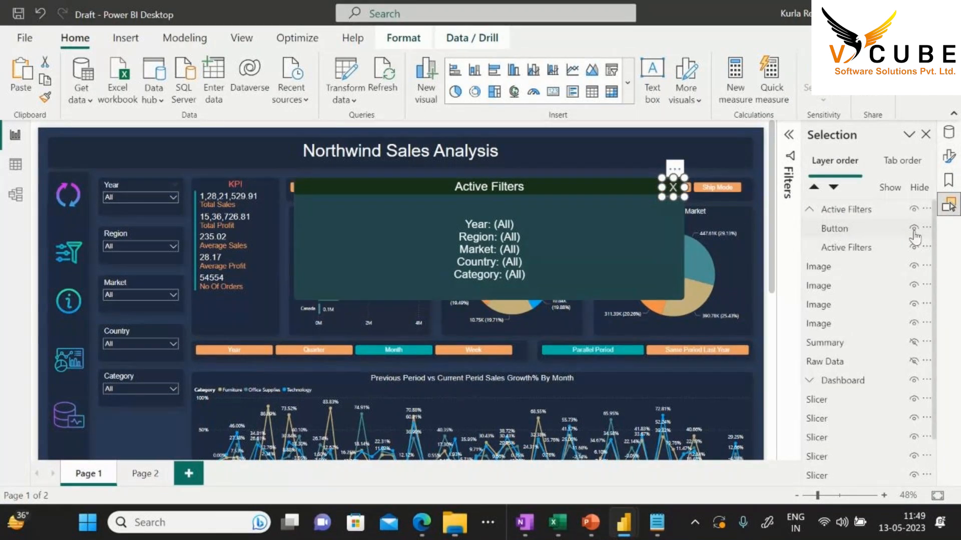
pyautogui.click(948, 156)
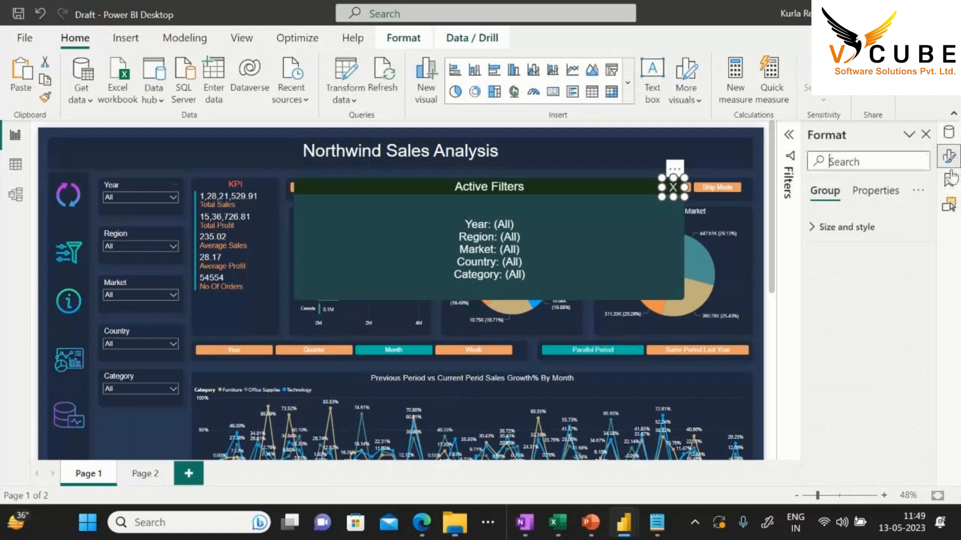
pyautogui.click(876, 191)
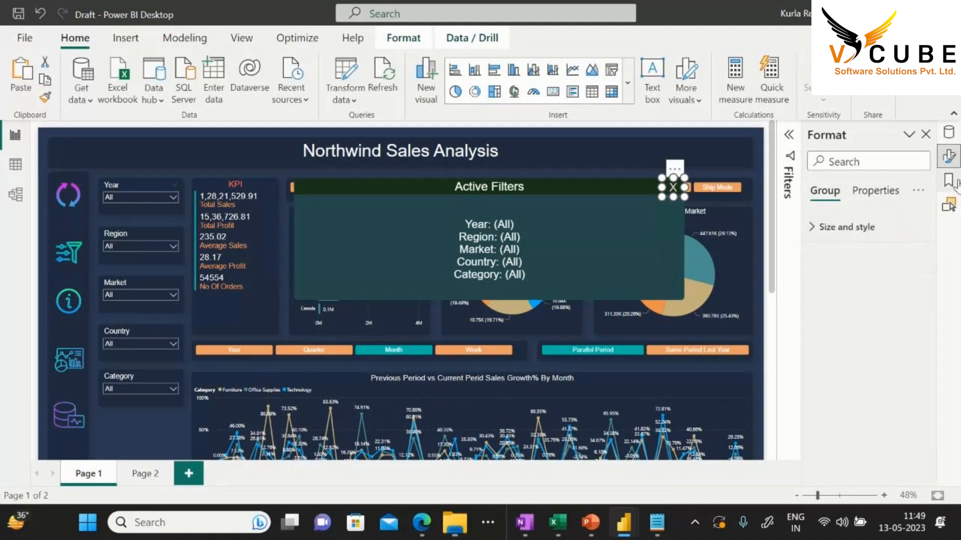
pyautogui.click(949, 204)
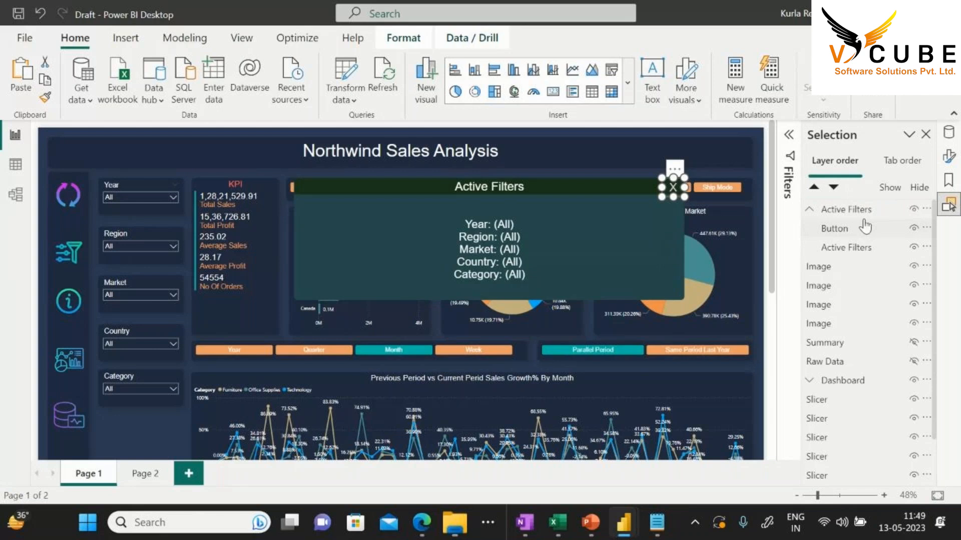
pyautogui.click(948, 156)
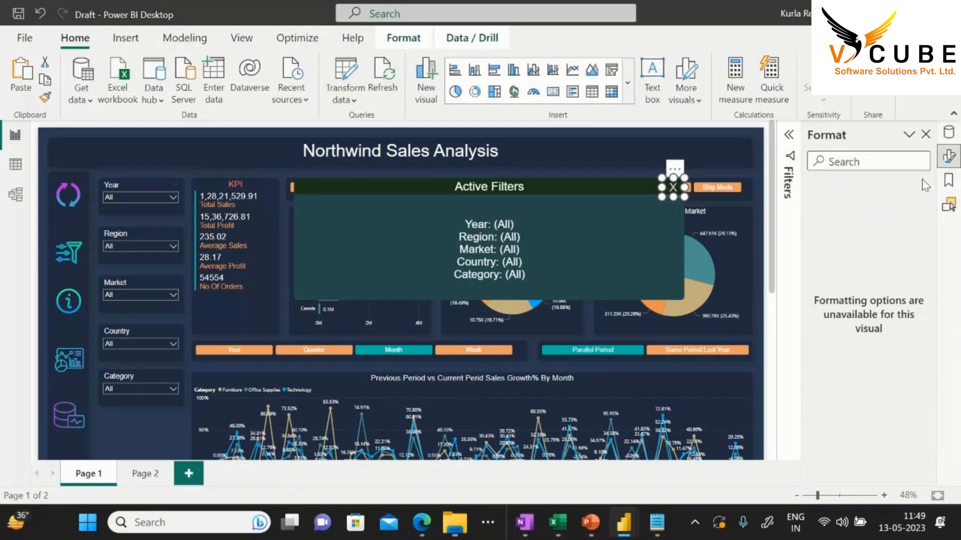
pyautogui.click(948, 180)
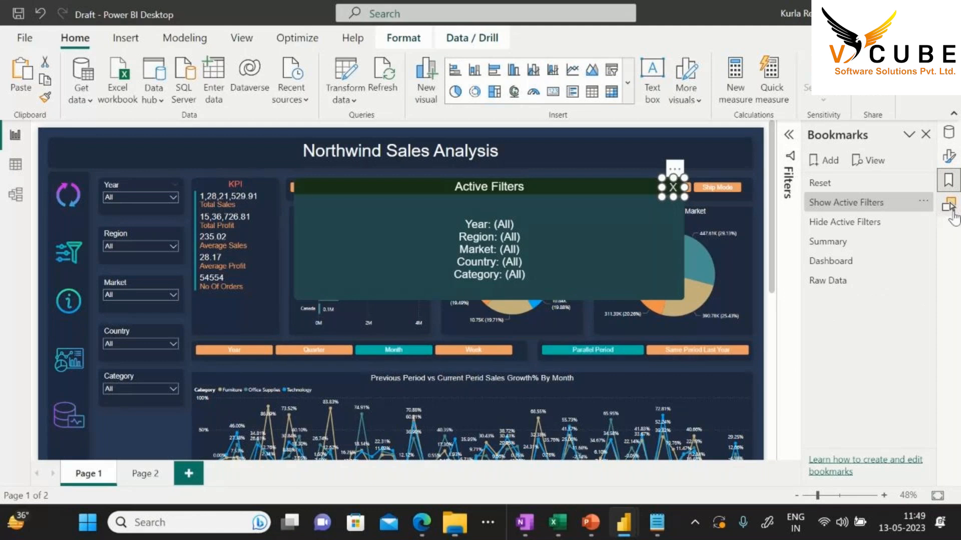
pyautogui.click(952, 214)
pyautogui.click(949, 159)
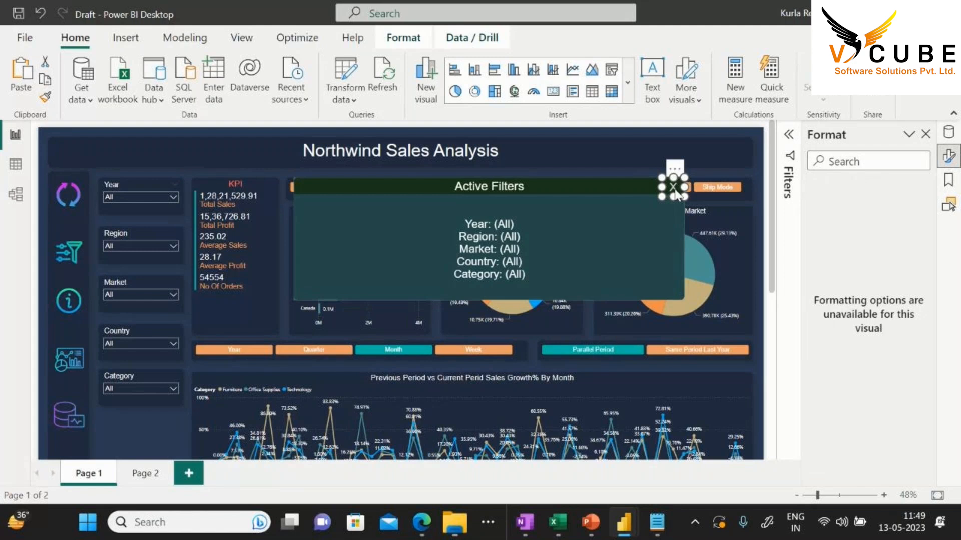
# Ungroup the Active Filters card and its X button
pyautogui.click(652, 192)
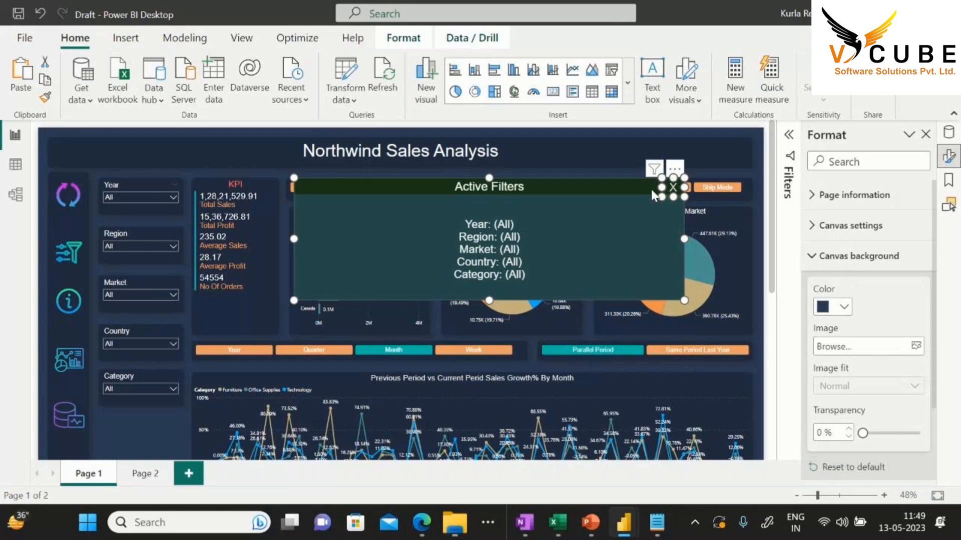
pyautogui.rightClick(651, 191)
pyautogui.moveTo(769, 208)
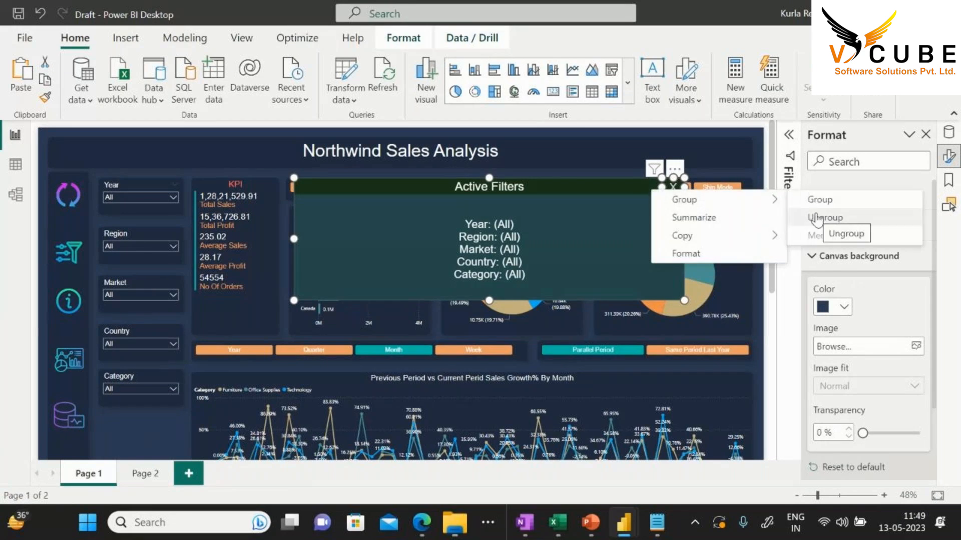
pyautogui.click(817, 218)
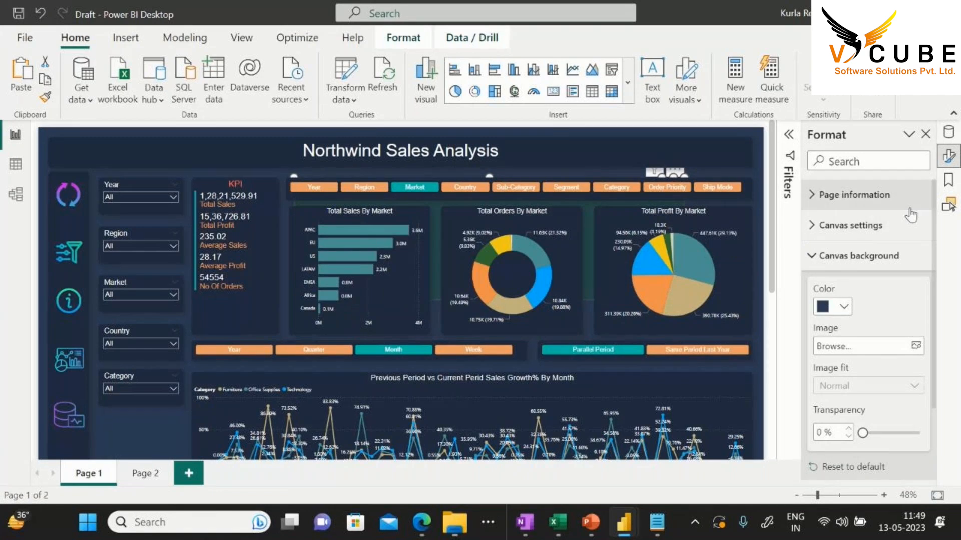
# Rename the ungrouped Button object in the layer order to Button_Close
pyautogui.click(952, 202)
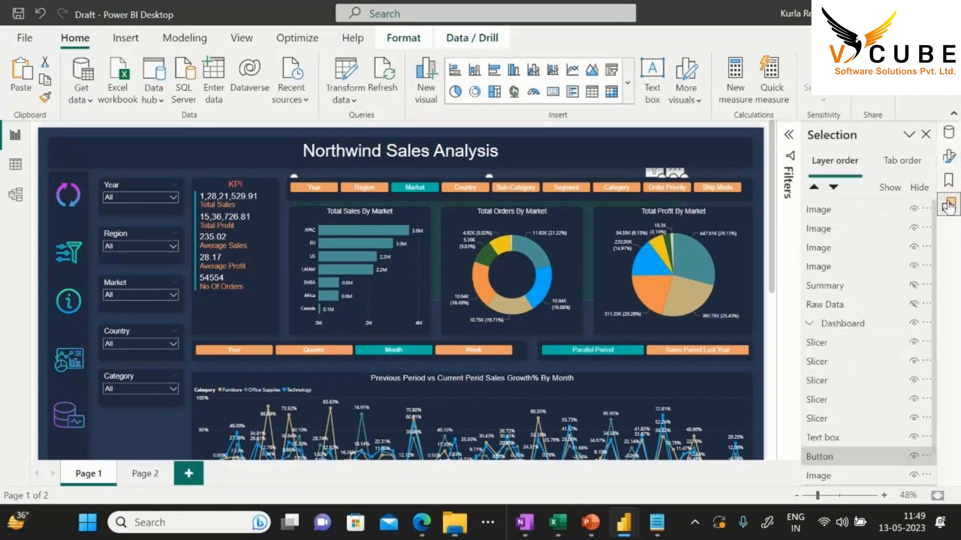
pyautogui.moveTo(801, 284); pyautogui.dragTo(727, 284)
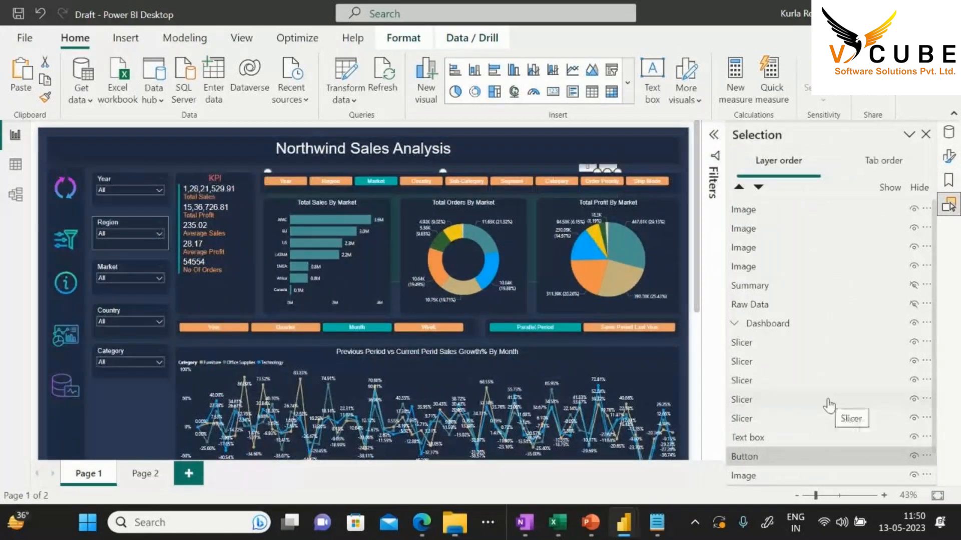
pyautogui.scroll(-2, 828, 405)
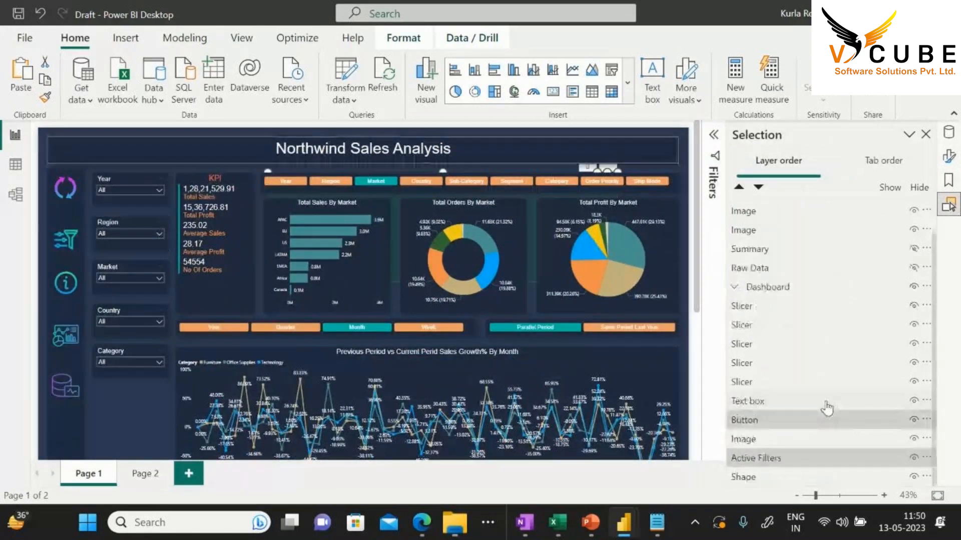
pyautogui.doubleClick(760, 424)
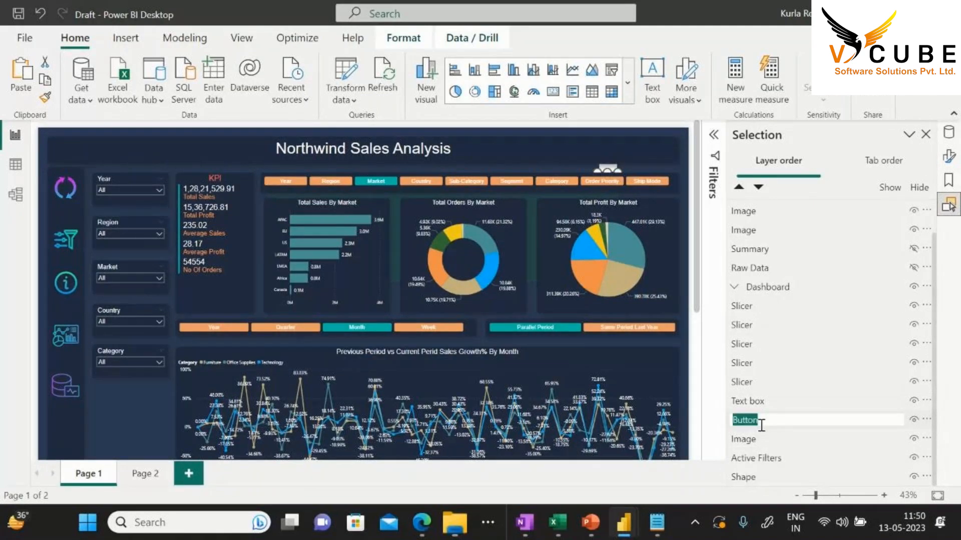
pyautogui.press('BackSpace')
pyautogui.write('Close')
pyautogui.press('Return')
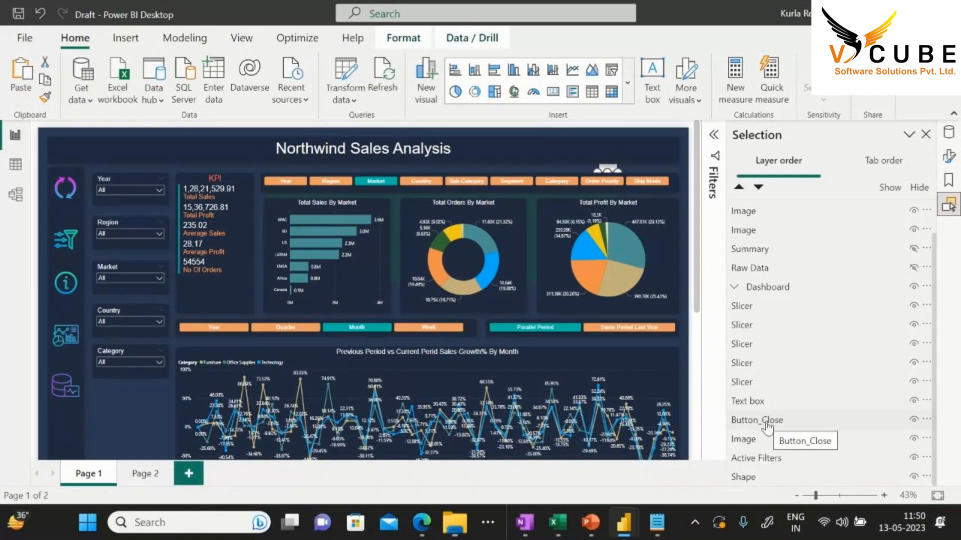
# Move Button_Close to the front of the layer order, with the Active Filters card directly beneath it
pyautogui.scroll(2, 779, 435)
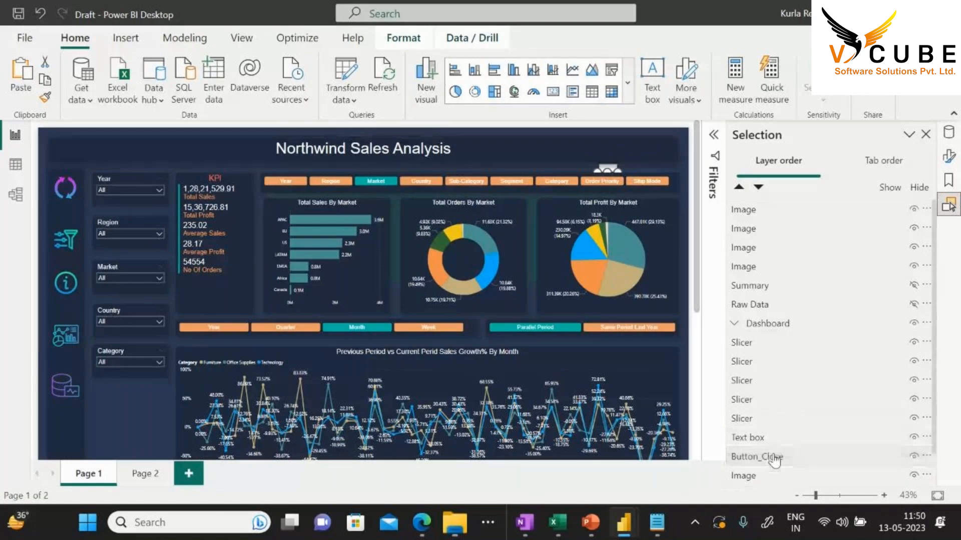
pyautogui.moveTo(770, 455); pyautogui.dragTo(785, 199)
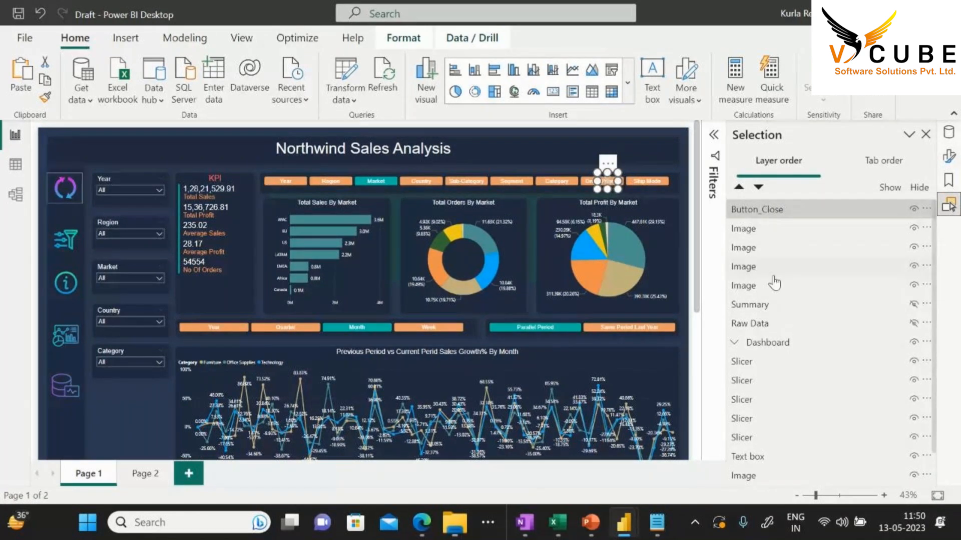
pyautogui.scroll(-2, 776, 425)
pyautogui.moveTo(768, 458); pyautogui.dragTo(784, 227)
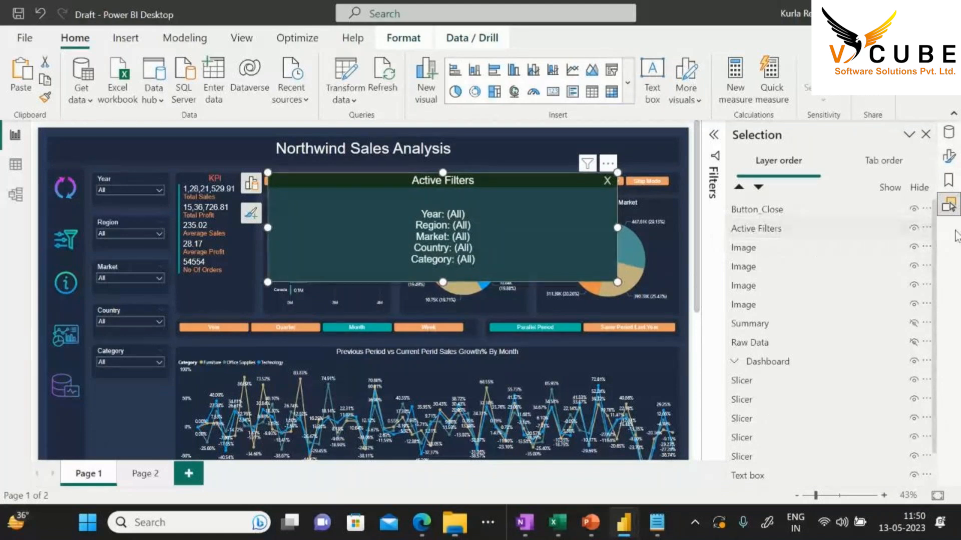
# Update the Show Active Filters bookmark with the Active Filters card and close button visible
pyautogui.click(949, 180)
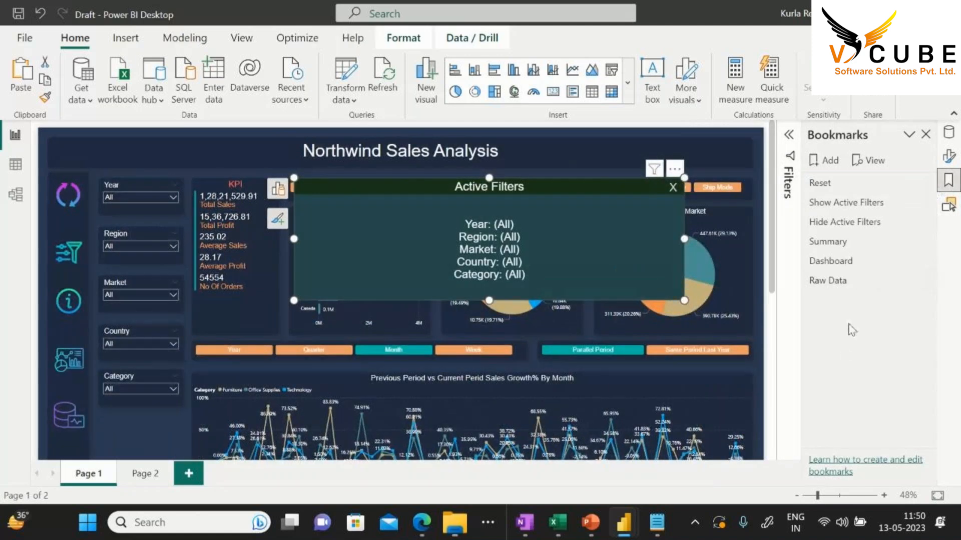
pyautogui.rightClick(841, 205)
pyautogui.click(773, 214)
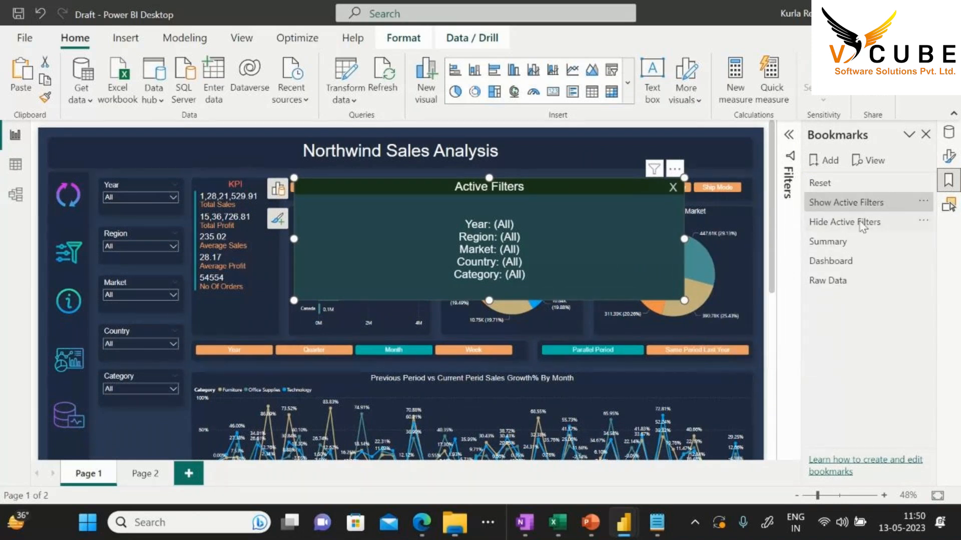
# Hide the Active Filters card and Button_Close, and update the Hide Active Filters bookmark with that state
pyautogui.rightClick(949, 205)
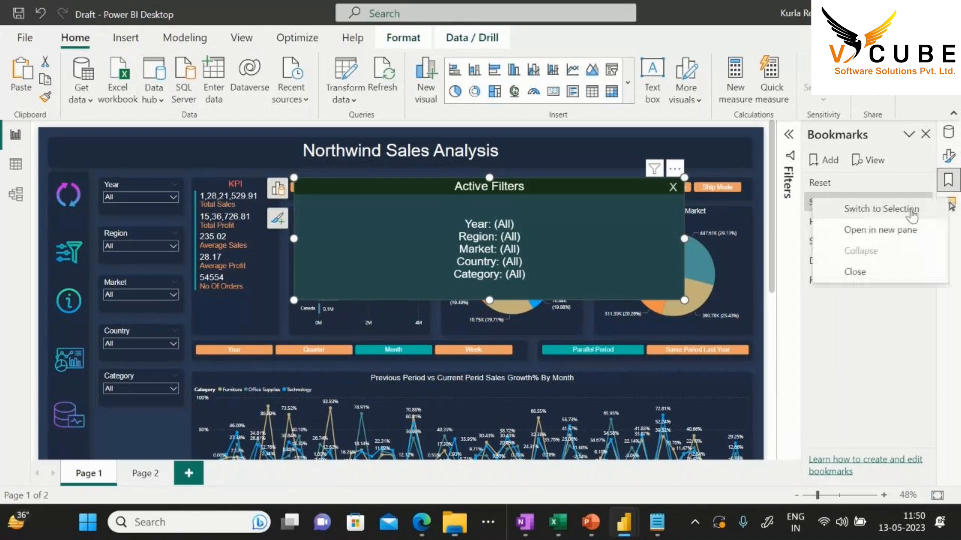
pyautogui.click(874, 231)
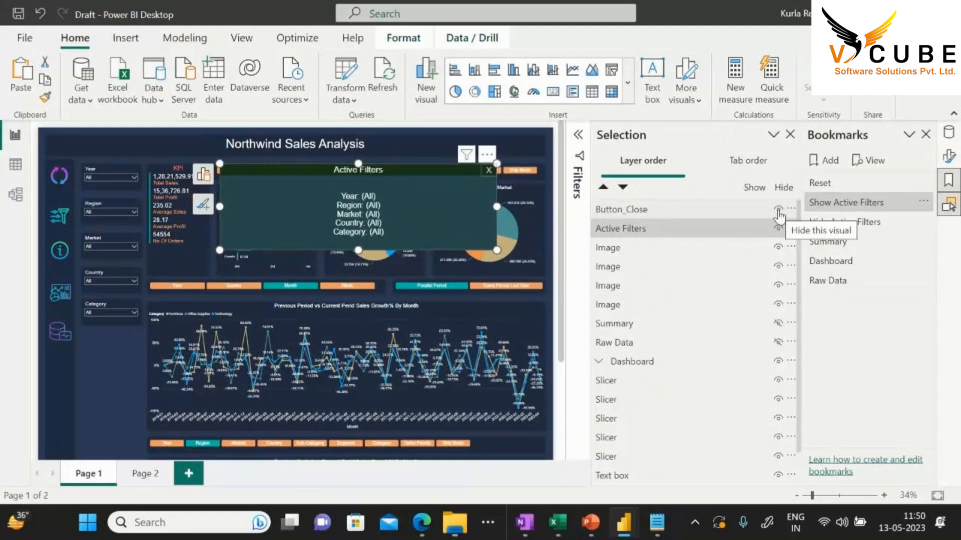
pyautogui.click(779, 229)
pyautogui.click(779, 209)
pyautogui.rightClick(833, 222)
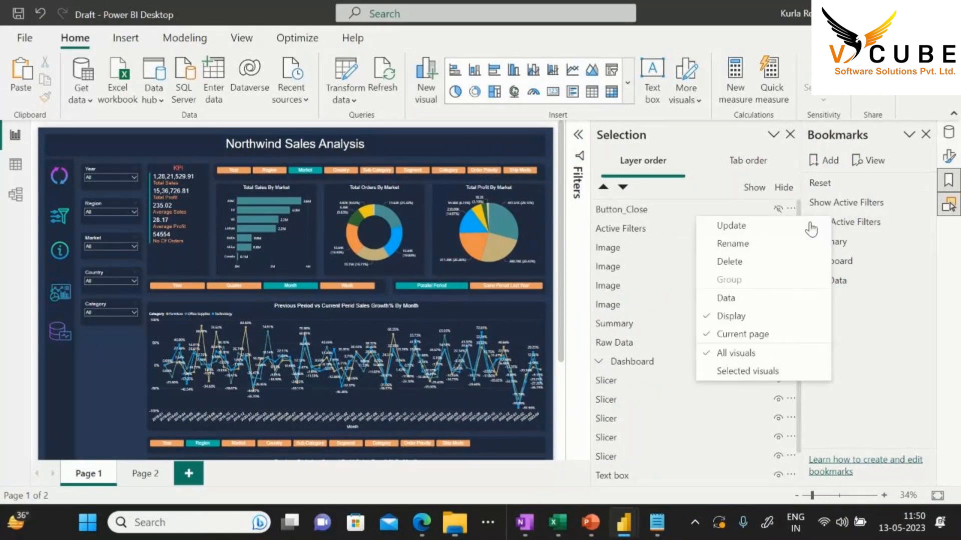
pyautogui.click(776, 223)
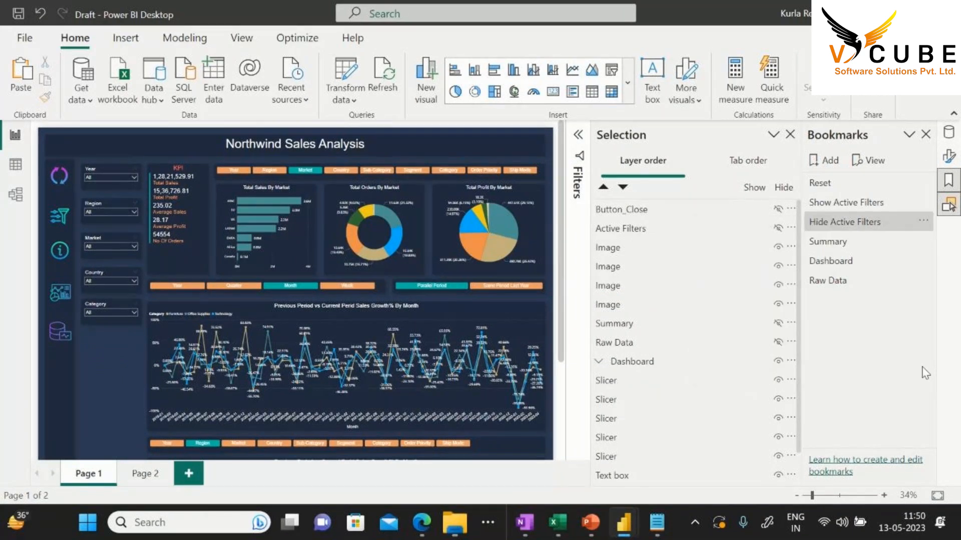
# Display the Active Filters overlay and set its X button's action to the Hide Active Filters bookmark
pyautogui.click(863, 204)
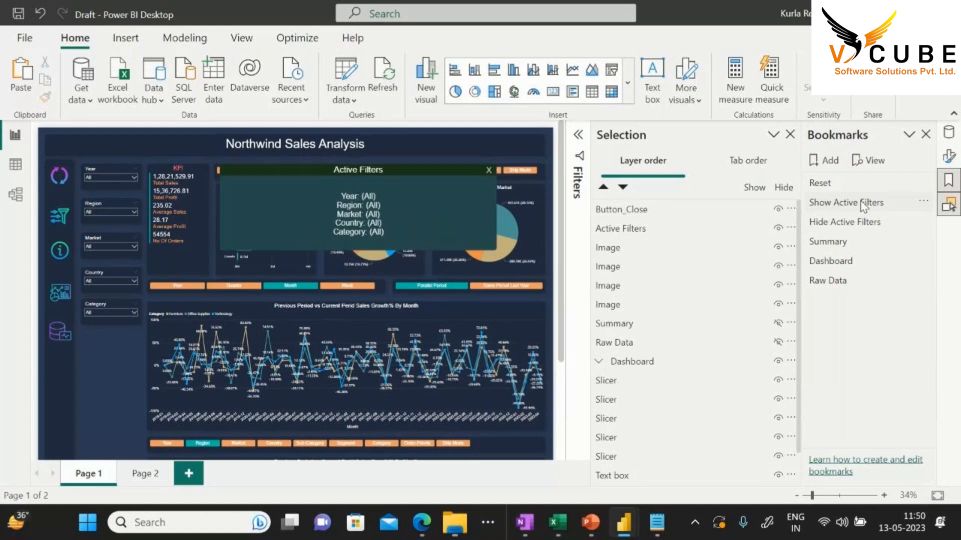
pyautogui.click(486, 166)
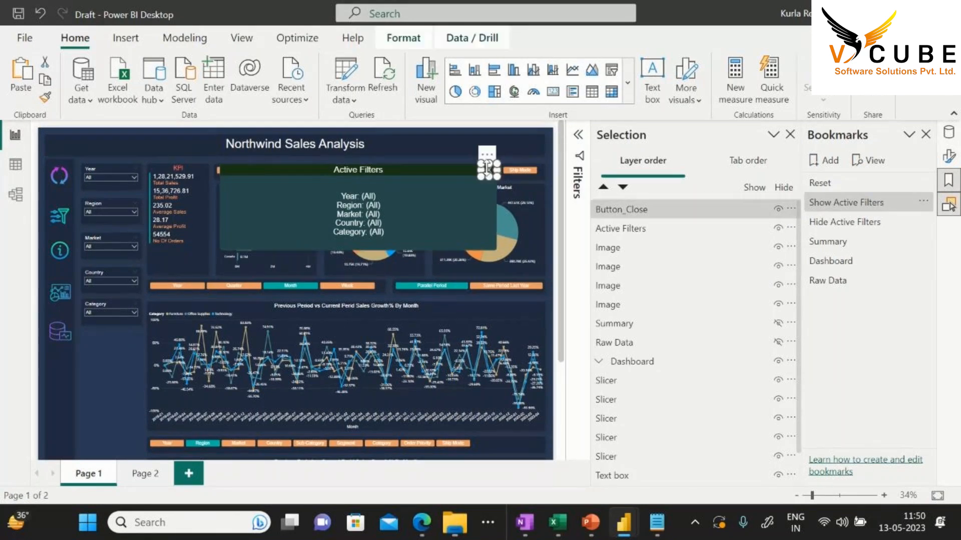
pyautogui.click(948, 159)
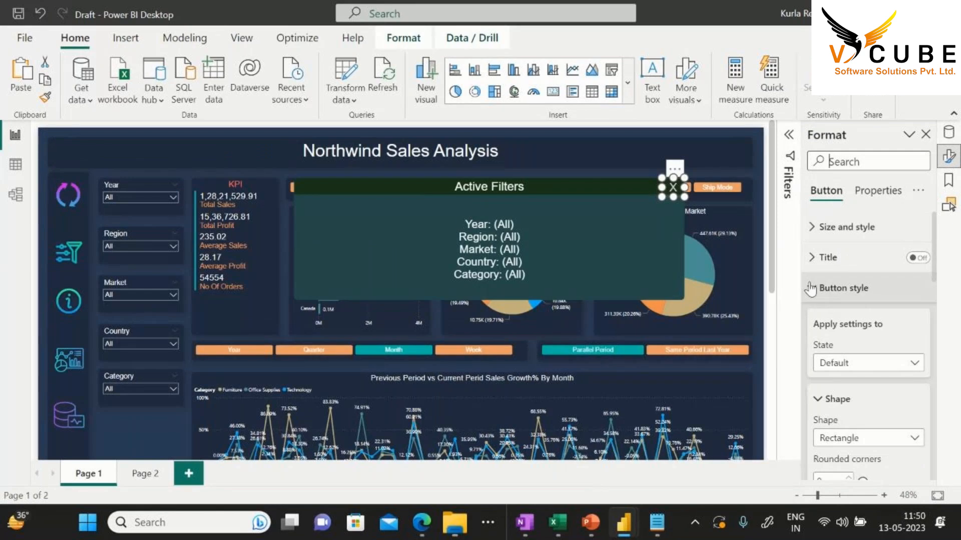
pyautogui.click(811, 289)
pyautogui.click(919, 349)
pyautogui.click(885, 351)
pyautogui.scroll(-2, 865, 323)
pyautogui.click(866, 304)
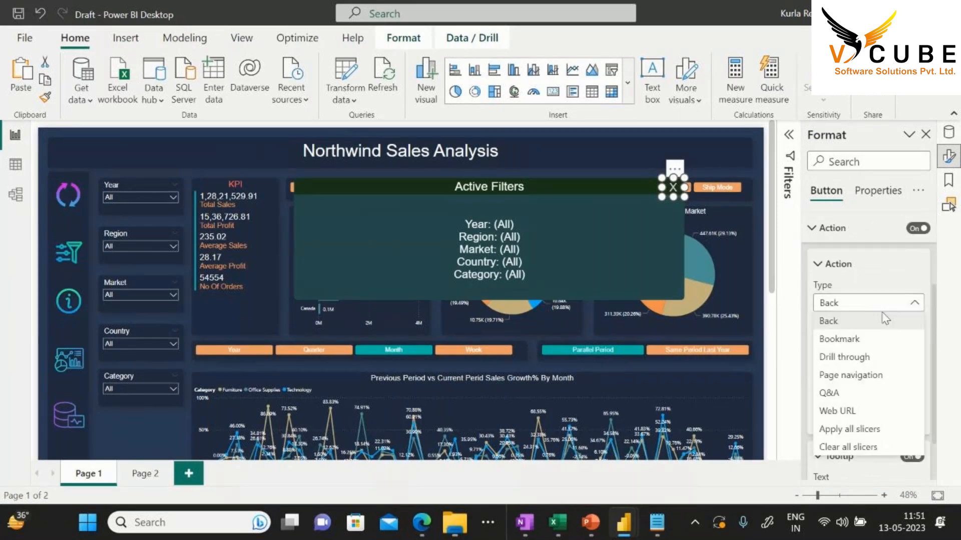
pyautogui.click(857, 339)
pyautogui.click(844, 342)
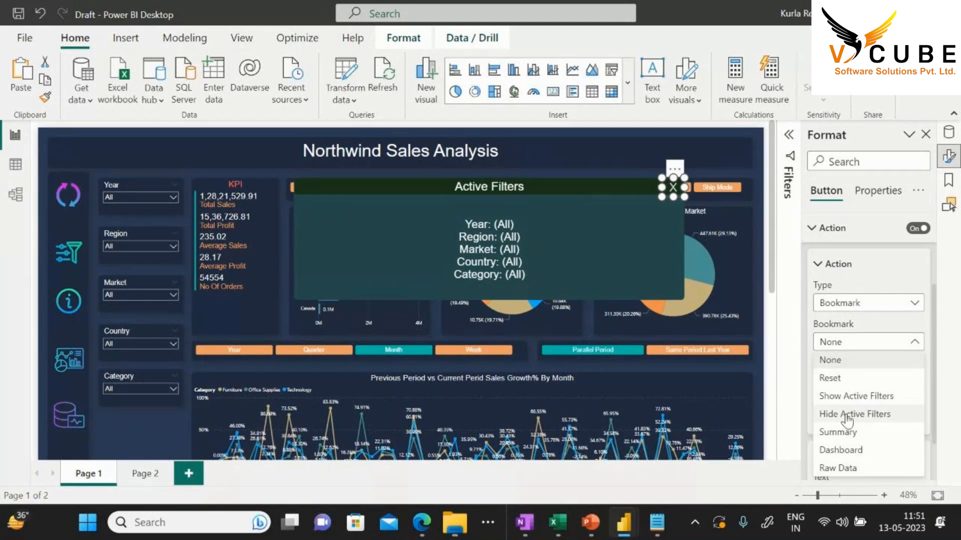
pyautogui.click(846, 414)
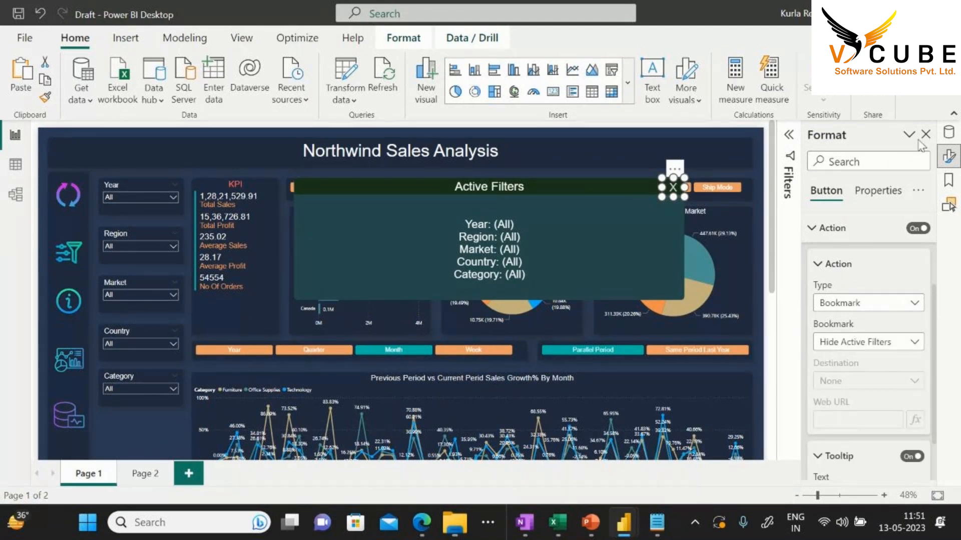
# Dismiss the Active Filters overlay with its X button on the decluttered page and save the report
pyautogui.click(925, 134)
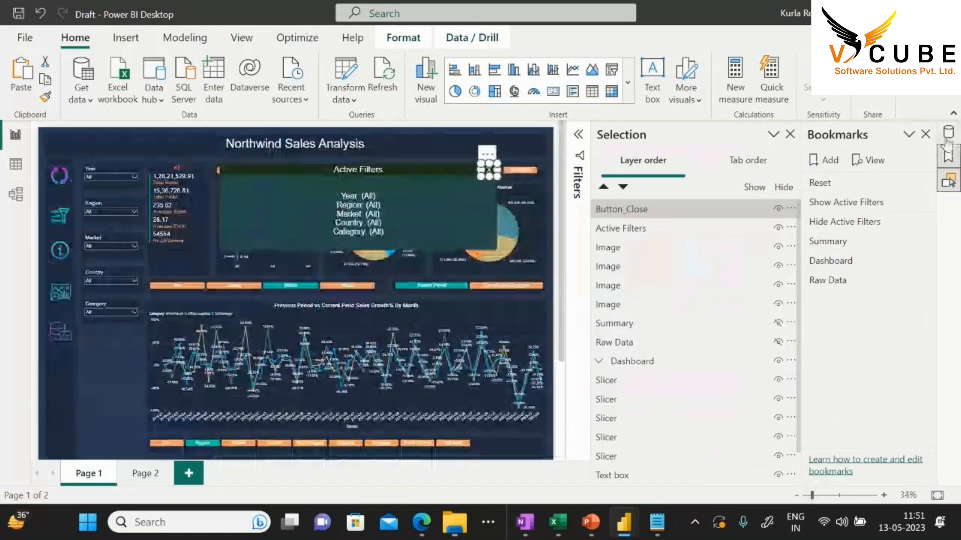
pyautogui.click(925, 134)
pyautogui.click(925, 134)
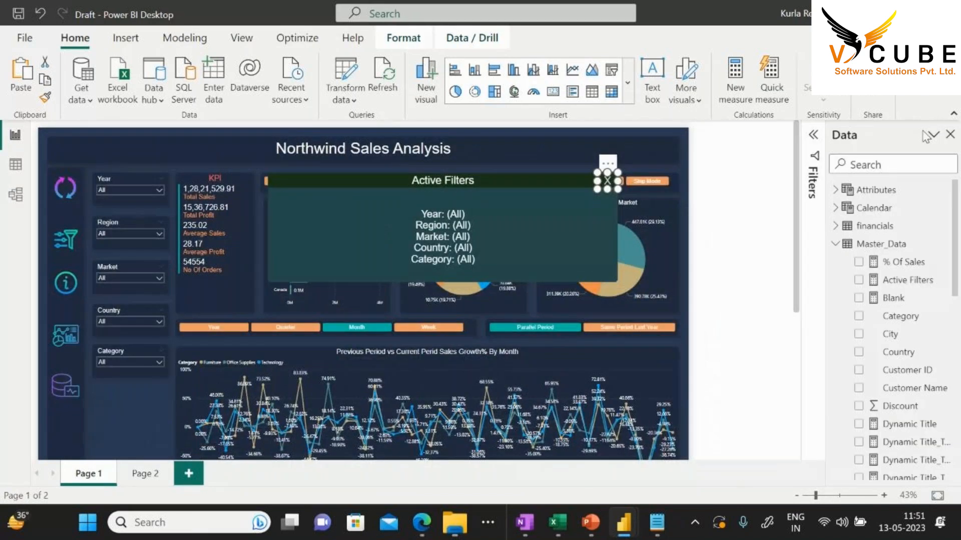
pyautogui.click(788, 228)
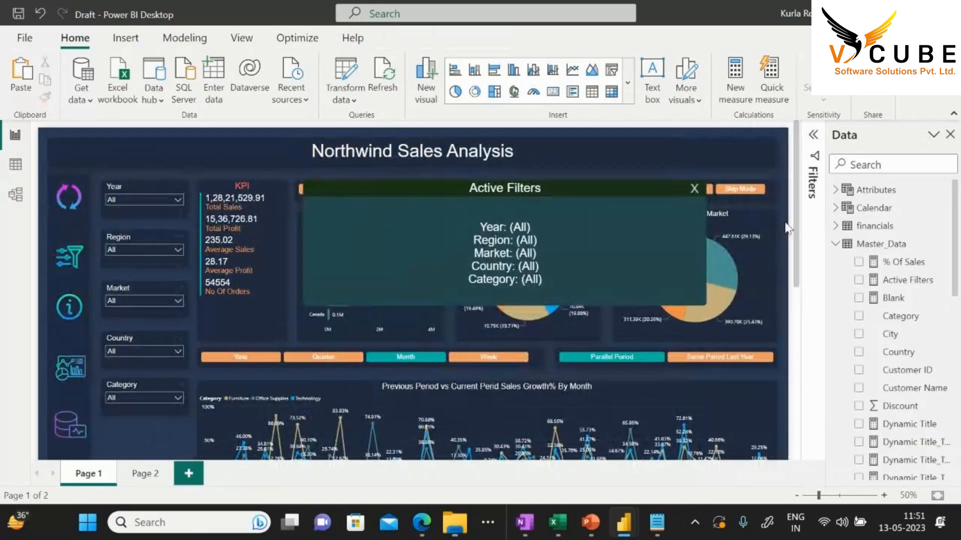
pyautogui.keyDown('ctrl'); pyautogui.click(695, 191); pyautogui.keyUp('ctrl')
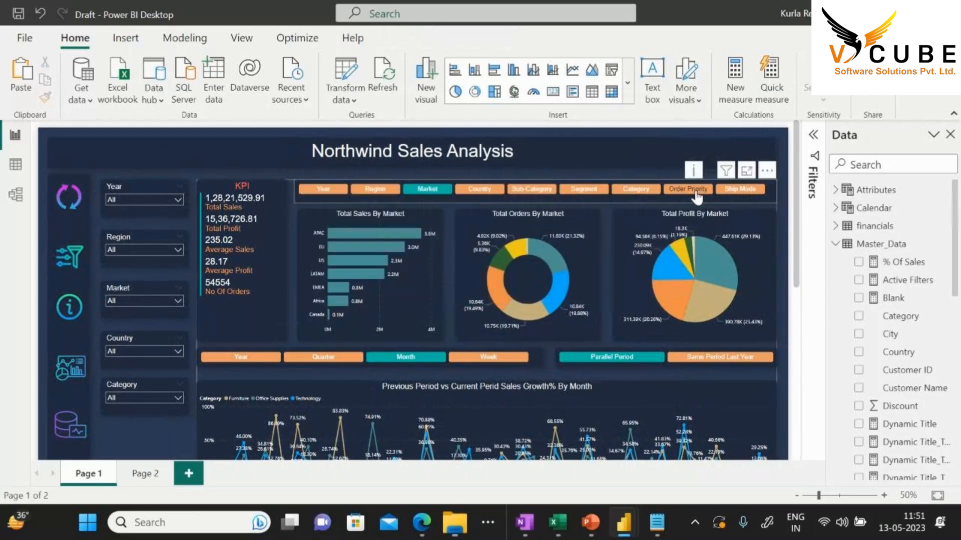
pyautogui.click(18, 15)
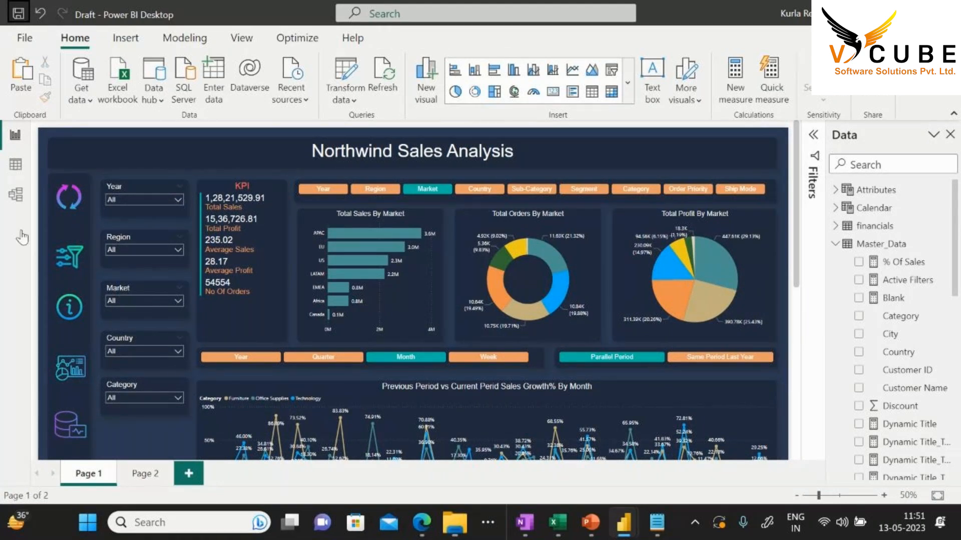
# Select several regions in the Region slicer, including Canada, Caribbean, Central, Central Asia and EMEA
pyautogui.click(156, 250)
pyautogui.click(131, 275)
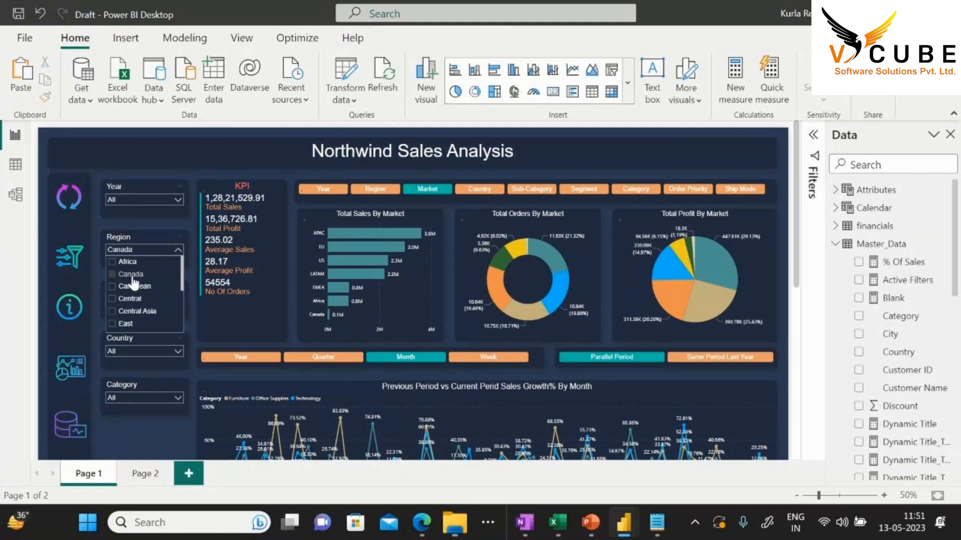
pyautogui.keyDown('ctrl'); pyautogui.click(134, 288); pyautogui.keyUp('ctrl')
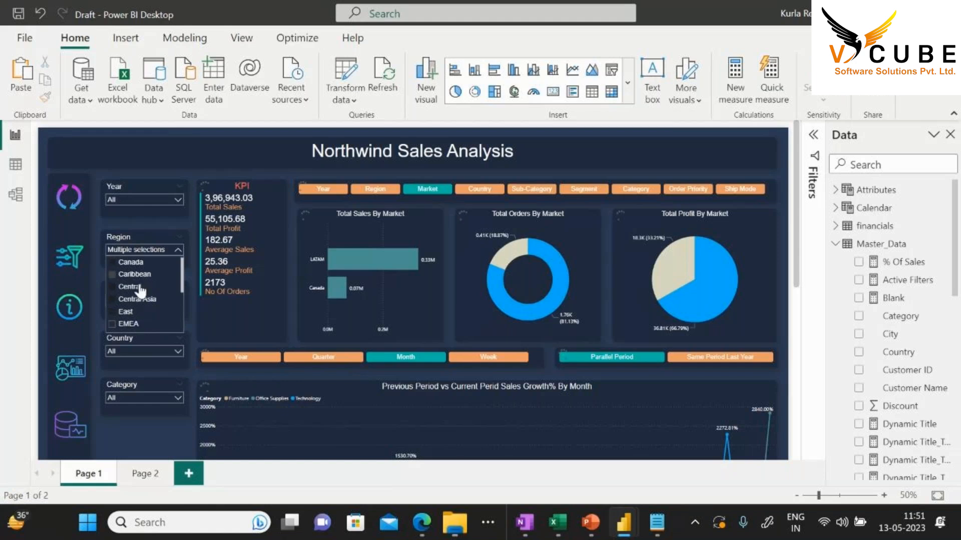
pyautogui.scroll(-1, 139, 290)
pyautogui.keyDown('ctrl'); pyautogui.click(133, 318); pyautogui.keyUp('ctrl')
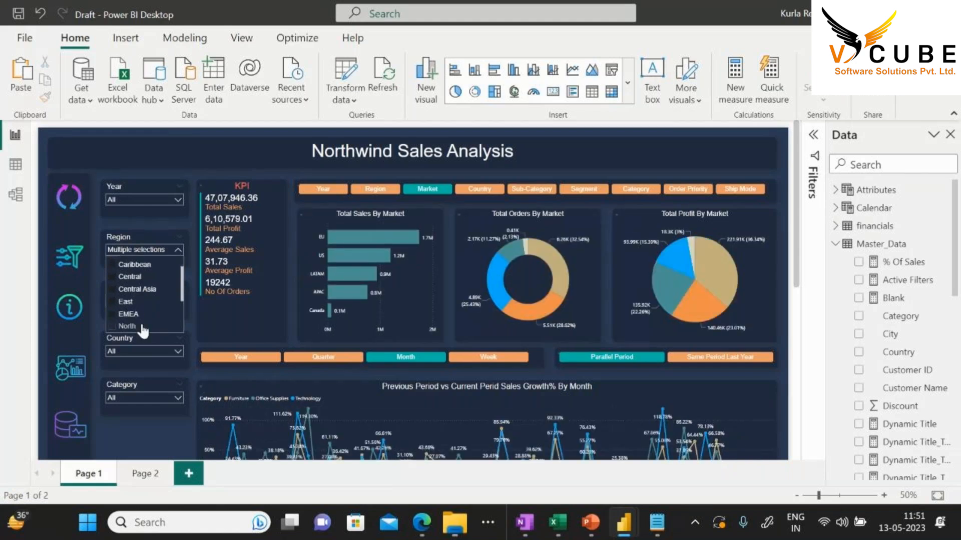
# Select several countries in the Country slicer: Afghanistan, Albania, Armenia, Austria, Azerbaijan, Barbados and Belarus
pyautogui.click(149, 351)
pyautogui.keyDown('ctrl'); pyautogui.click(131, 324); pyautogui.keyUp('ctrl')
pyautogui.keyDown('ctrl'); pyautogui.click(130, 312); pyautogui.keyUp('ctrl')
pyautogui.keyDown('ctrl'); pyautogui.click(130, 300); pyautogui.keyUp('ctrl')
pyautogui.keyDown('ctrl'); pyautogui.click(131, 285); pyautogui.keyUp('ctrl')
pyautogui.keyDown('ctrl'); pyautogui.click(131, 277); pyautogui.keyUp('ctrl')
pyautogui.scroll(-1, 136, 316)
pyautogui.keyDown('ctrl'); pyautogui.click(133, 329); pyautogui.keyUp('ctrl')
pyautogui.scroll(-1, 135, 330)
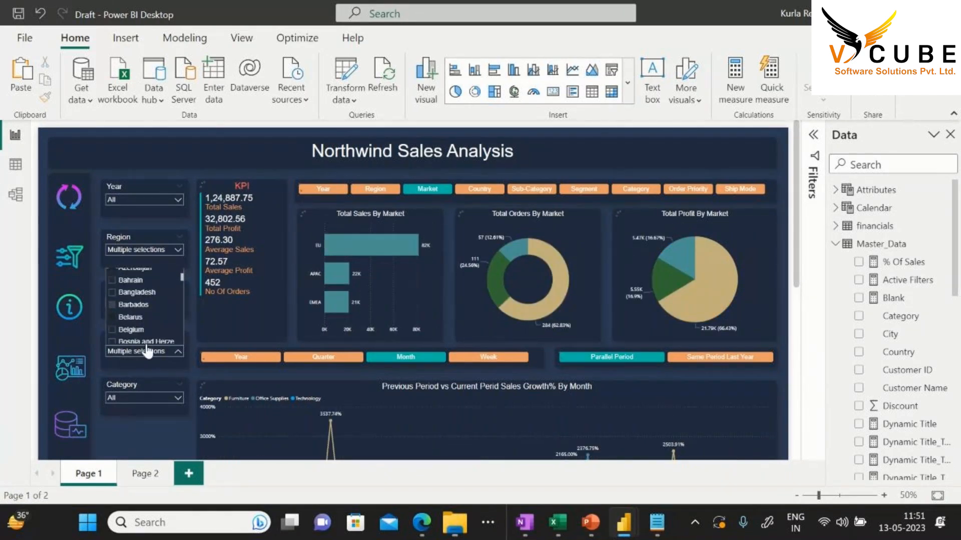
pyautogui.click(152, 426)
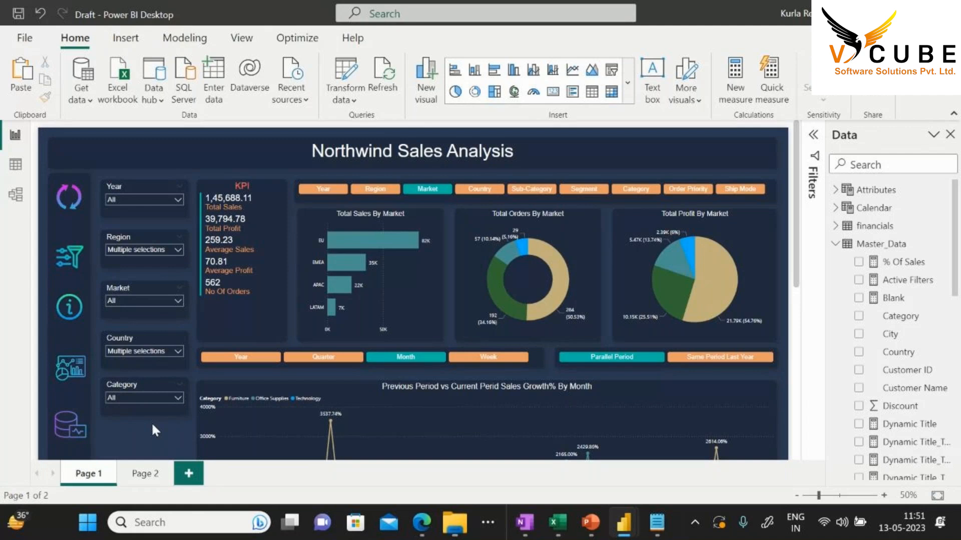
# Test the sidebar by opening the Active Filters overlay, closing it and resetting the slicers
pyautogui.keyDown('ctrl'); pyautogui.click(72, 265); pyautogui.keyUp('ctrl')
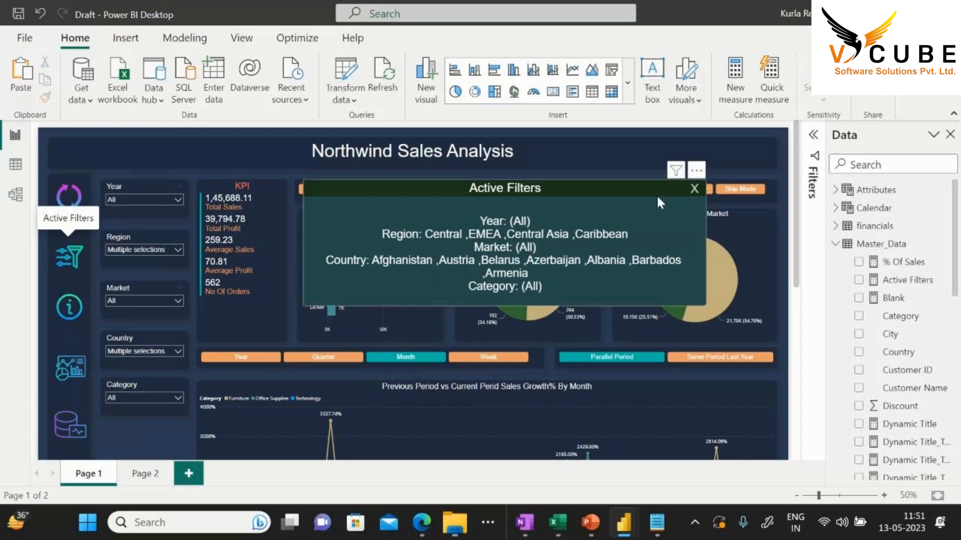
pyautogui.keyDown('ctrl'); pyautogui.click(693, 192); pyautogui.keyUp('ctrl')
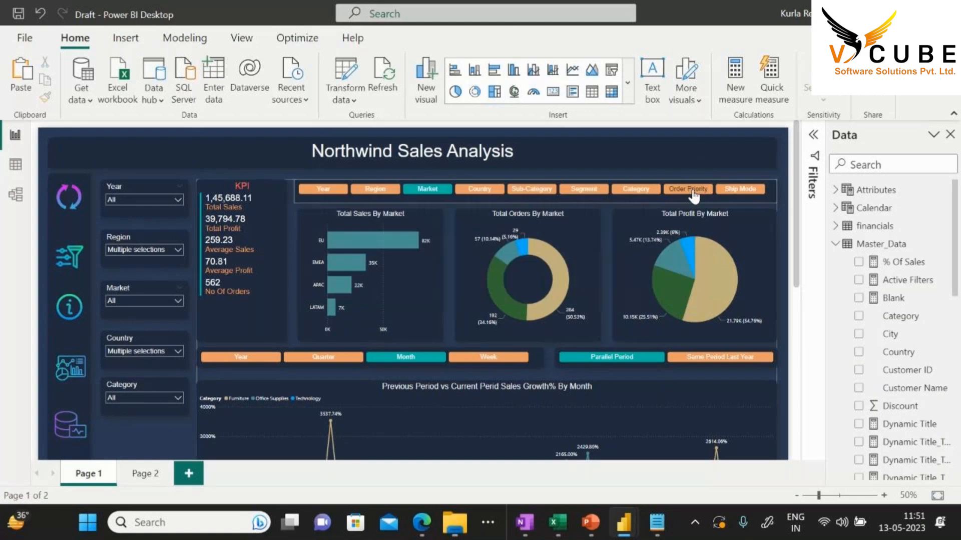
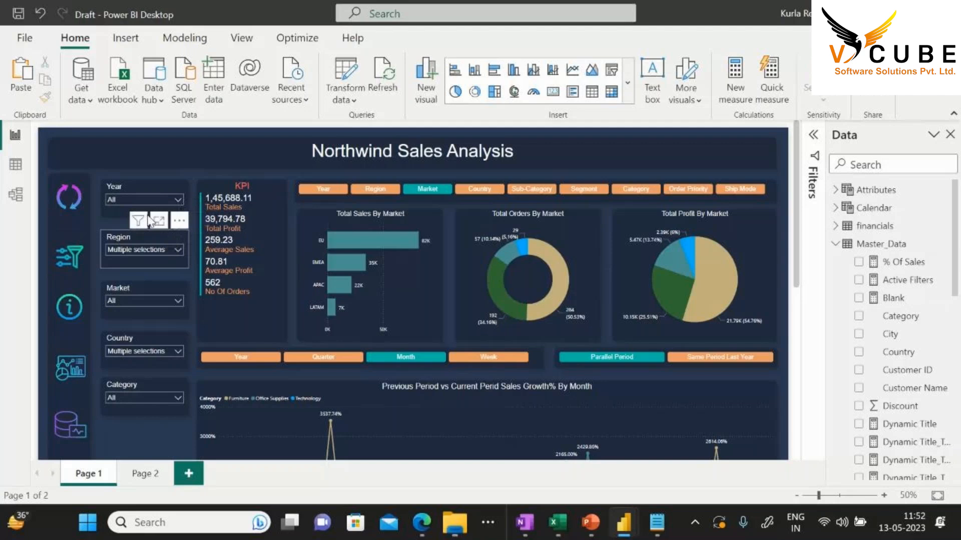
pyautogui.click(69, 199)
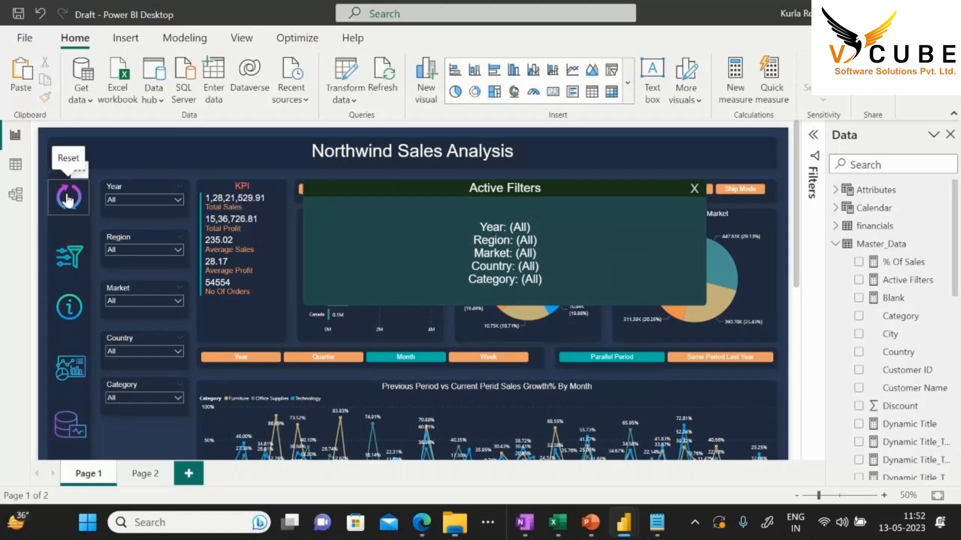
# Hide Button_Close and the Active Filters card, and update the Reset bookmark with that state
pyautogui.click(238, 40)
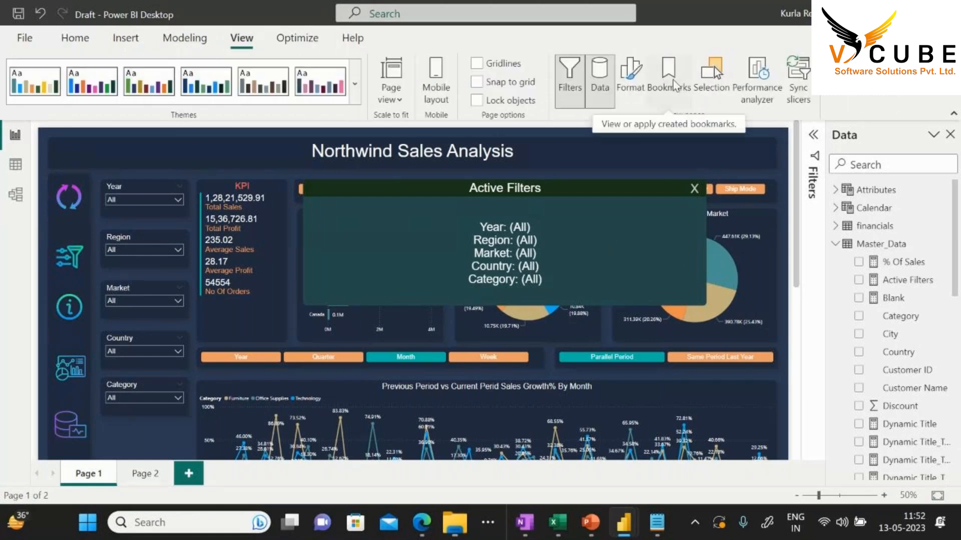
pyautogui.click(667, 82)
pyautogui.click(713, 83)
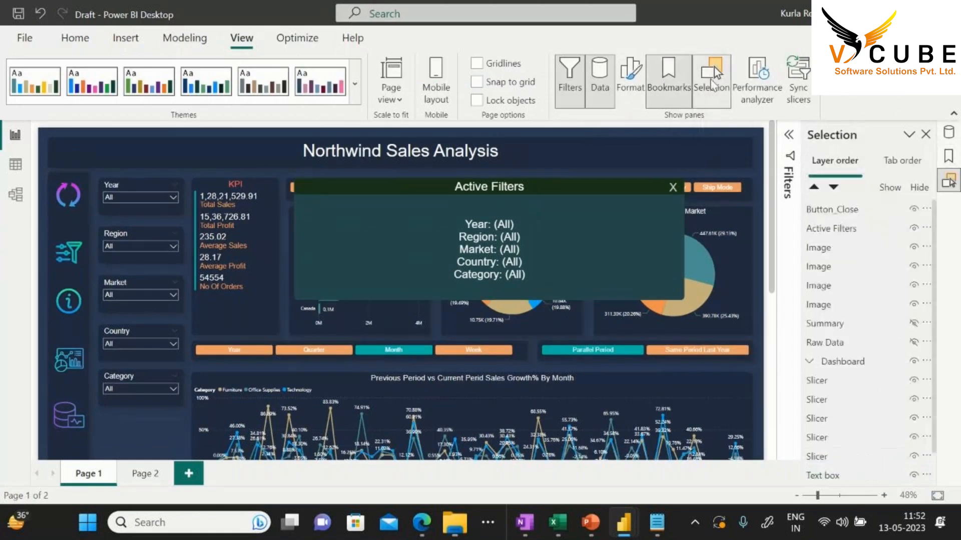
pyautogui.rightClick(949, 159)
pyautogui.click(871, 122)
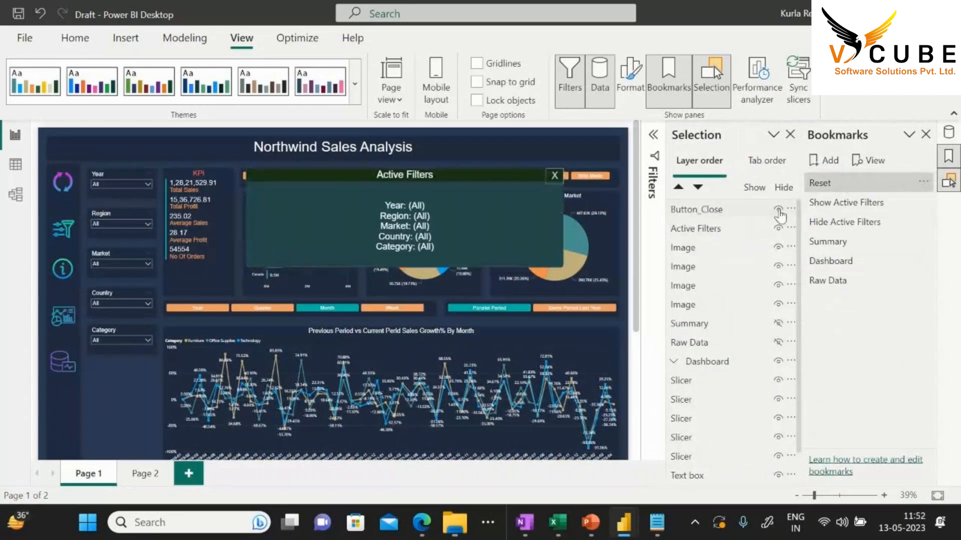
pyautogui.click(778, 210)
pyautogui.click(778, 228)
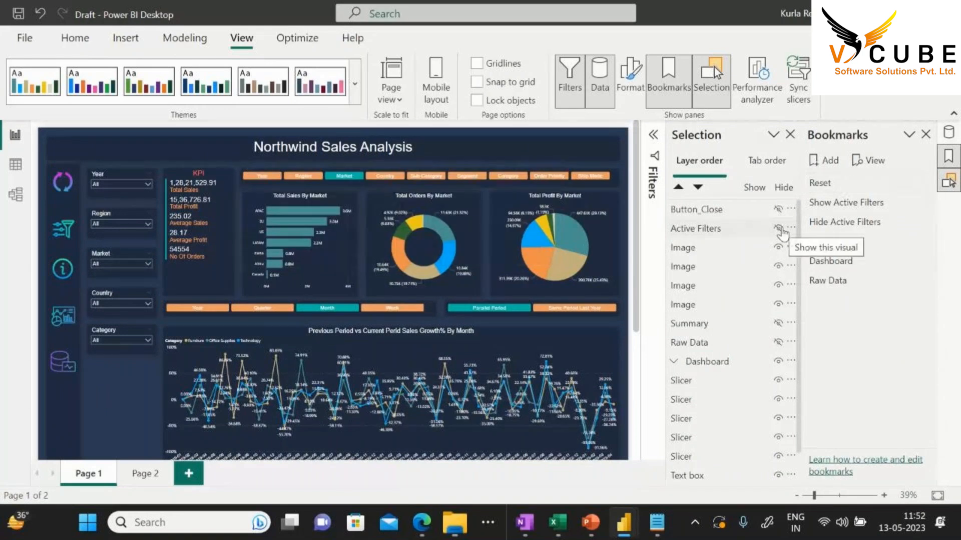
pyautogui.rightClick(831, 184)
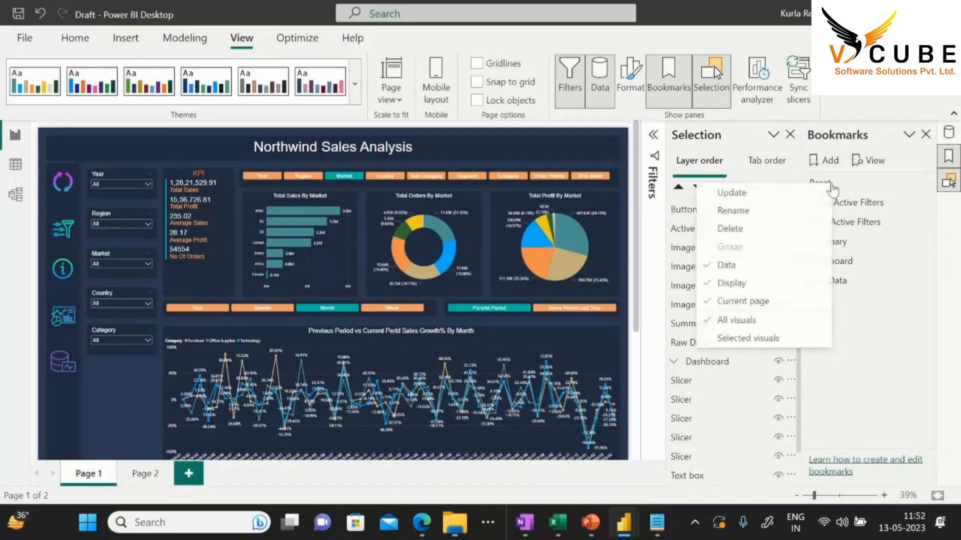
pyautogui.click(764, 199)
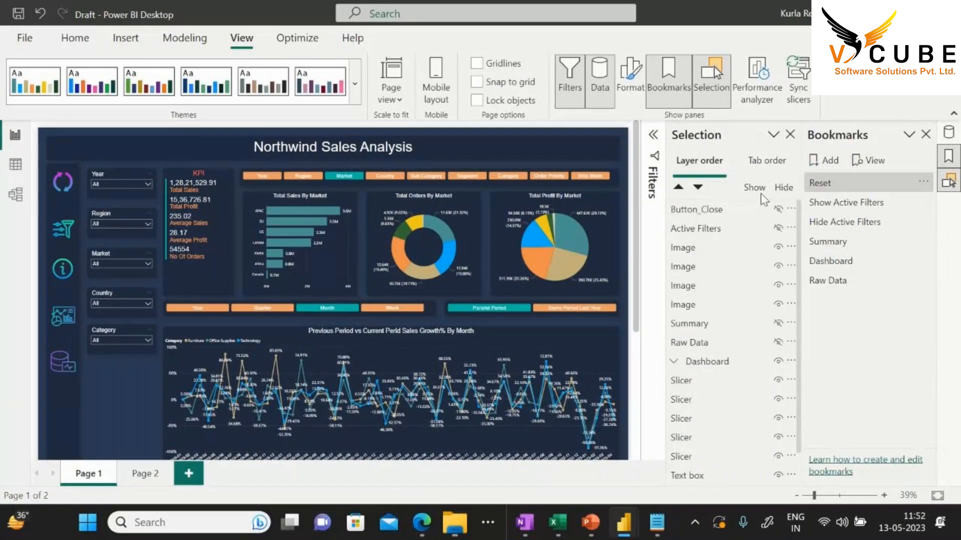
# Apply the Summary bookmark, hide Button_Close and the Active Filters card, and update the bookmark
pyautogui.click(854, 209)
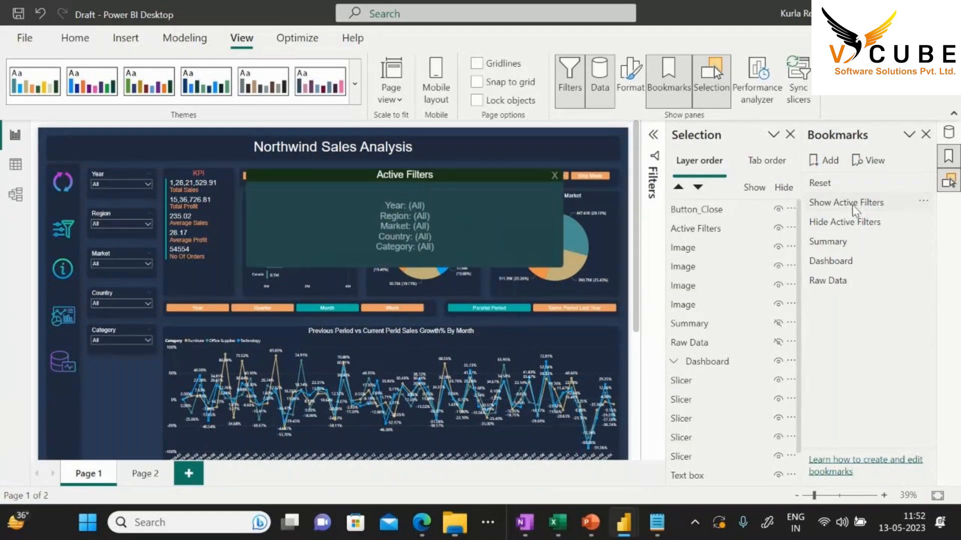
pyautogui.click(827, 243)
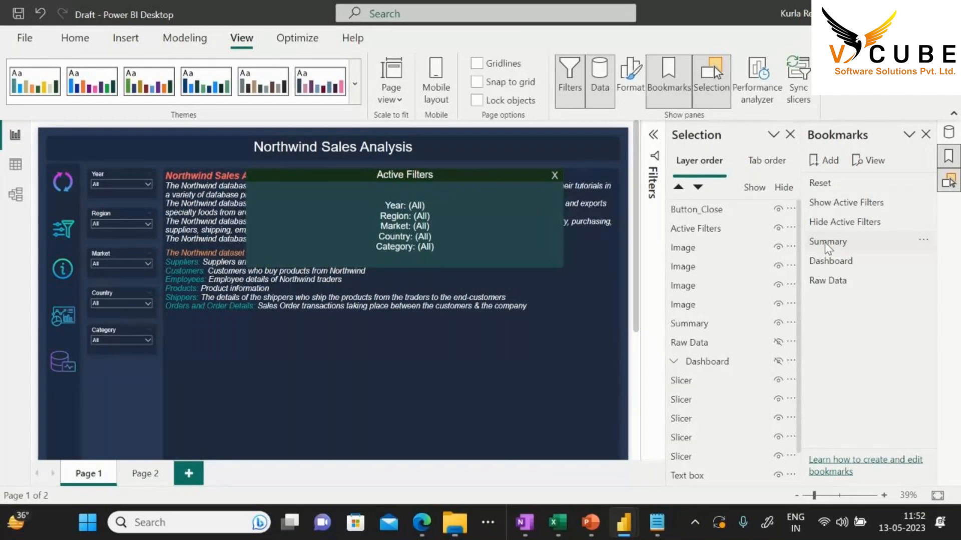
pyautogui.click(778, 208)
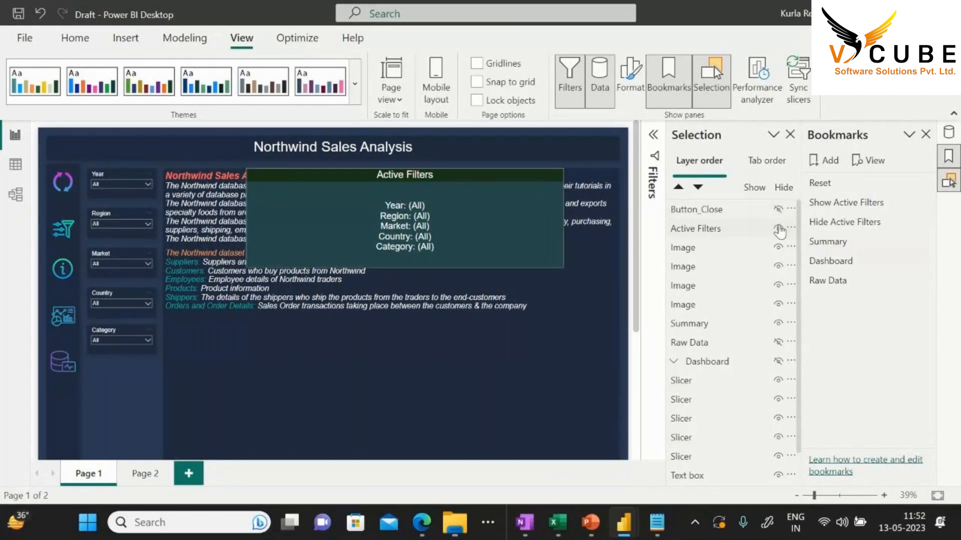
pyautogui.click(778, 228)
pyautogui.rightClick(840, 244)
pyautogui.press('Escape')
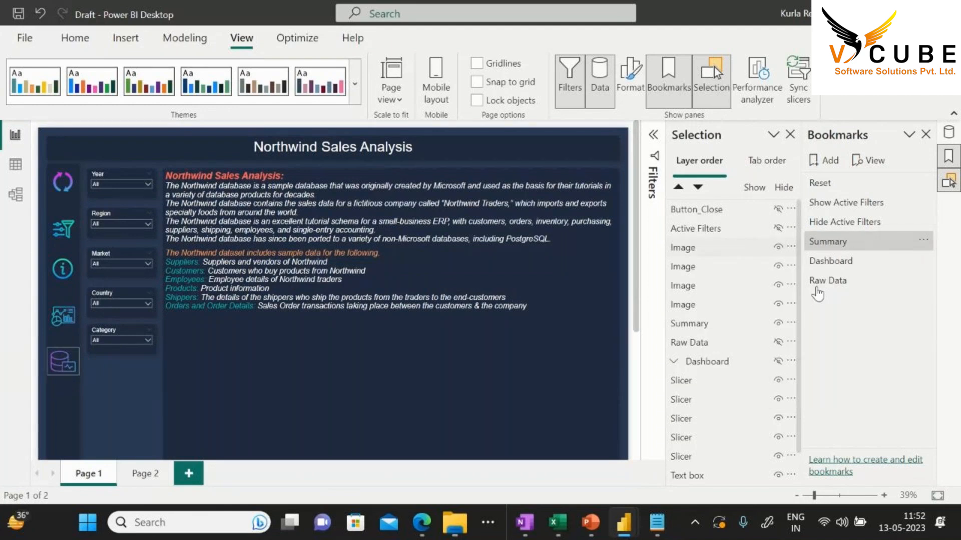
# Apply the Dashboard bookmark, hide Button_Close and the Active Filters card in it, and update the bookmark
pyautogui.click(833, 267)
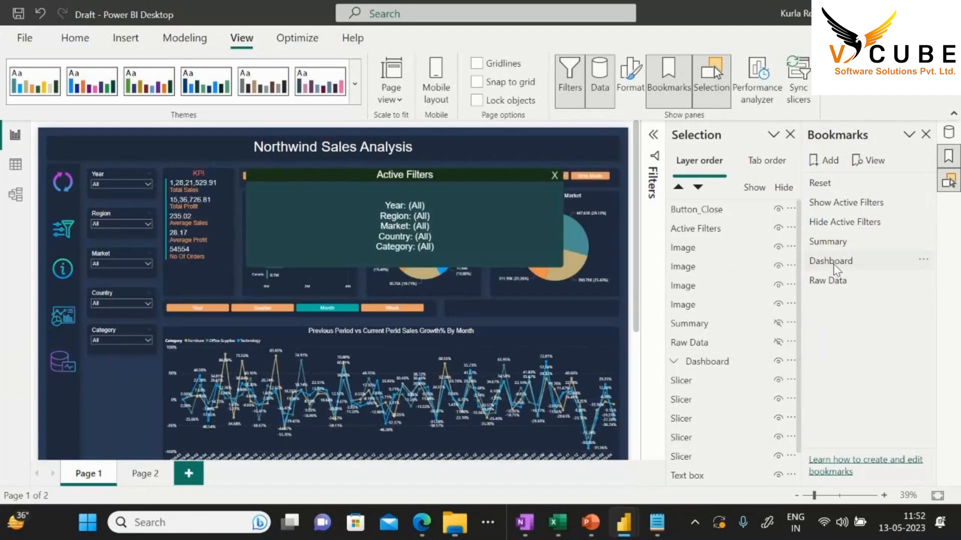
pyautogui.click(778, 209)
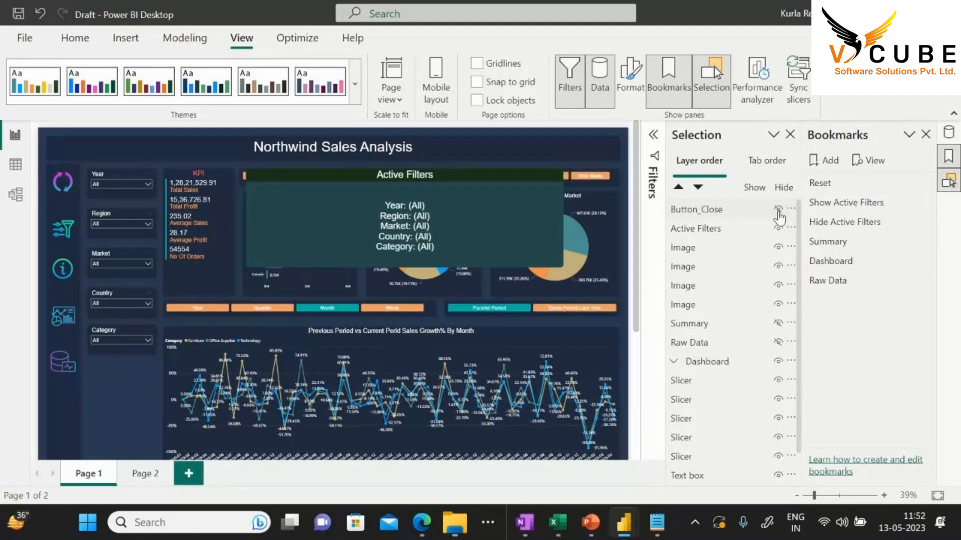
pyautogui.click(780, 231)
pyautogui.rightClick(824, 260)
pyautogui.click(780, 230)
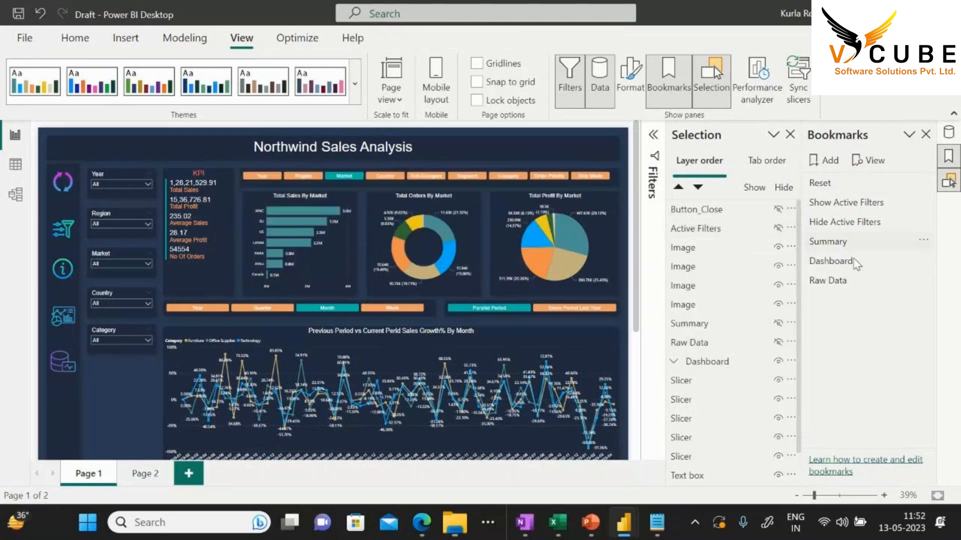
pyautogui.rightClick(856, 262)
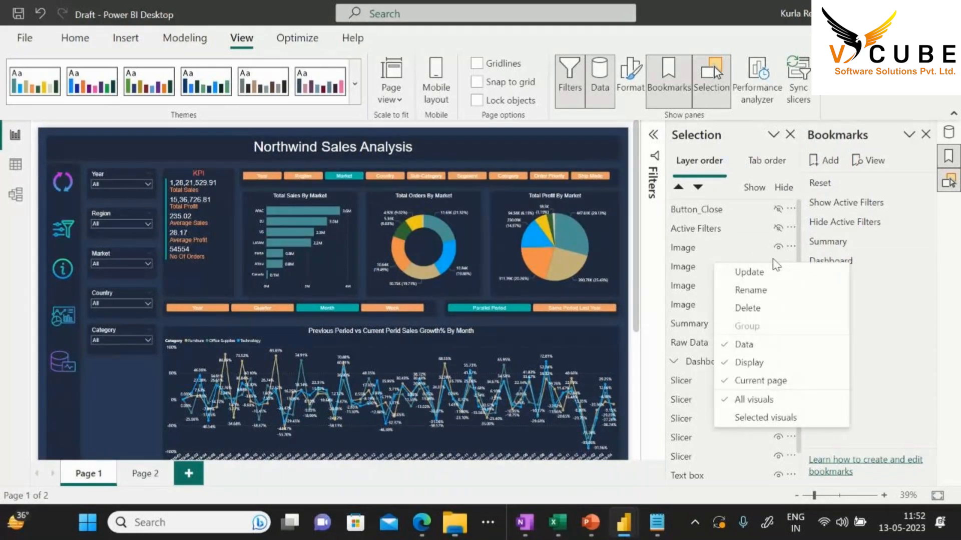
pyautogui.click(821, 281)
# Apply the Raw Data bookmark and update it with Button_Close and the Active Filters card hidden
pyautogui.click(823, 286)
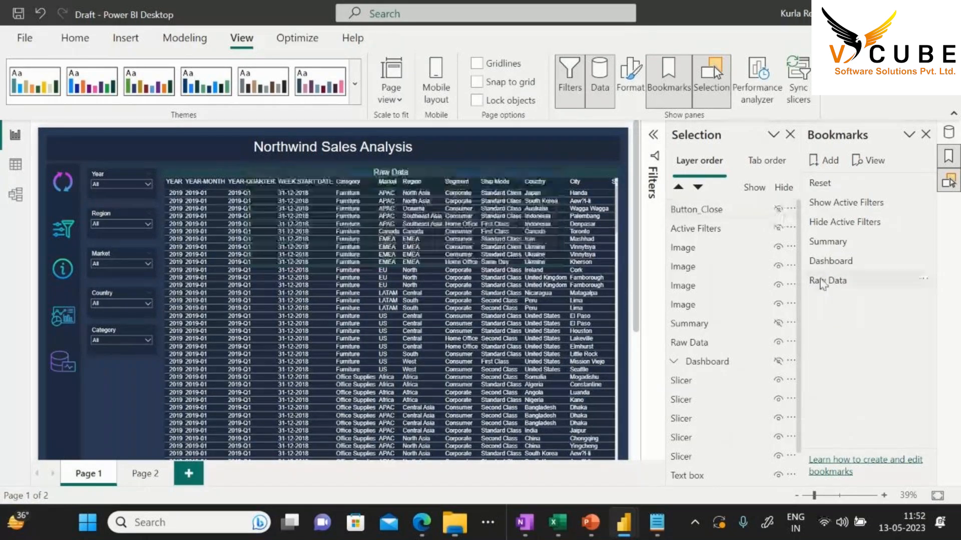
pyautogui.rightClick(821, 285)
pyautogui.click(846, 286)
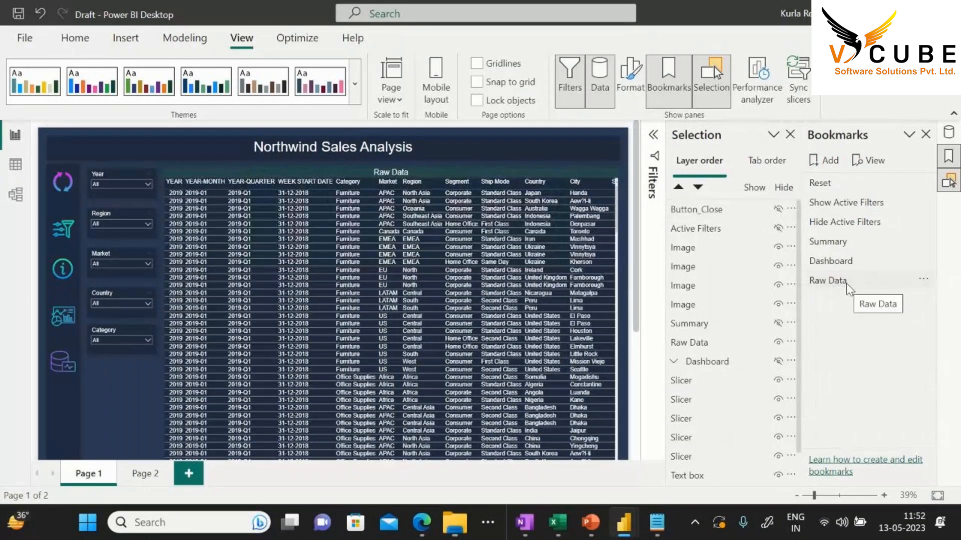
# Test the bookmarks in order: Reset, Show Active Filters, Hide Active Filters, Summary, Dashboard and Raw Data
pyautogui.click(830, 183)
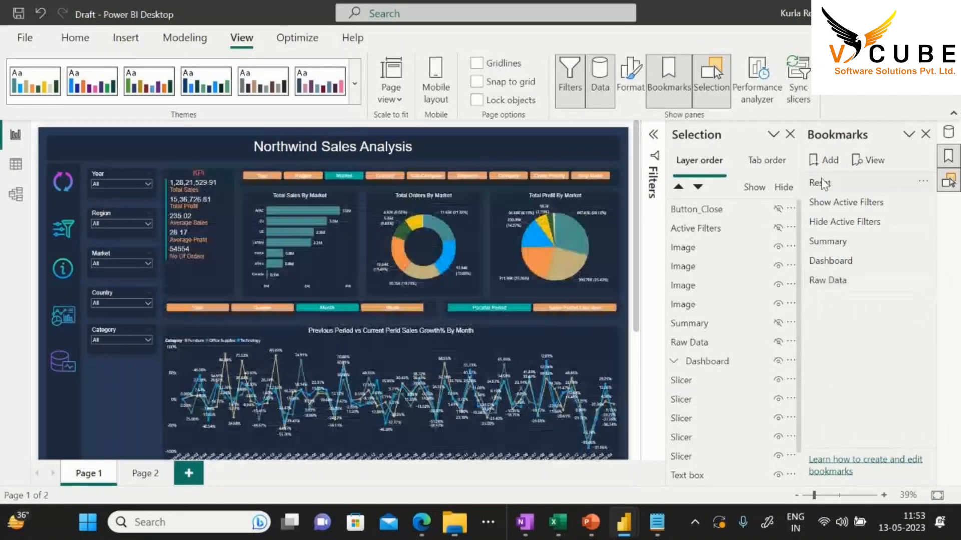
pyautogui.click(836, 202)
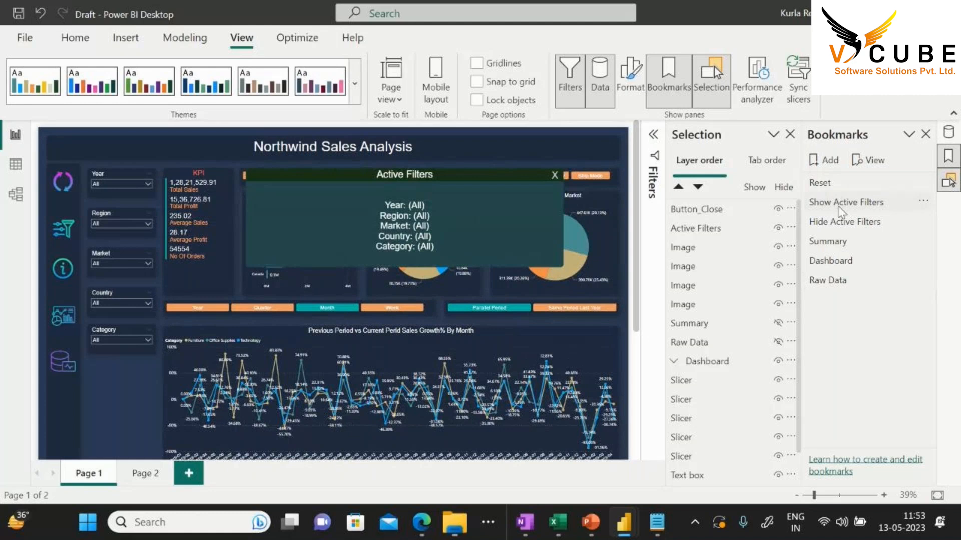
pyautogui.click(841, 221)
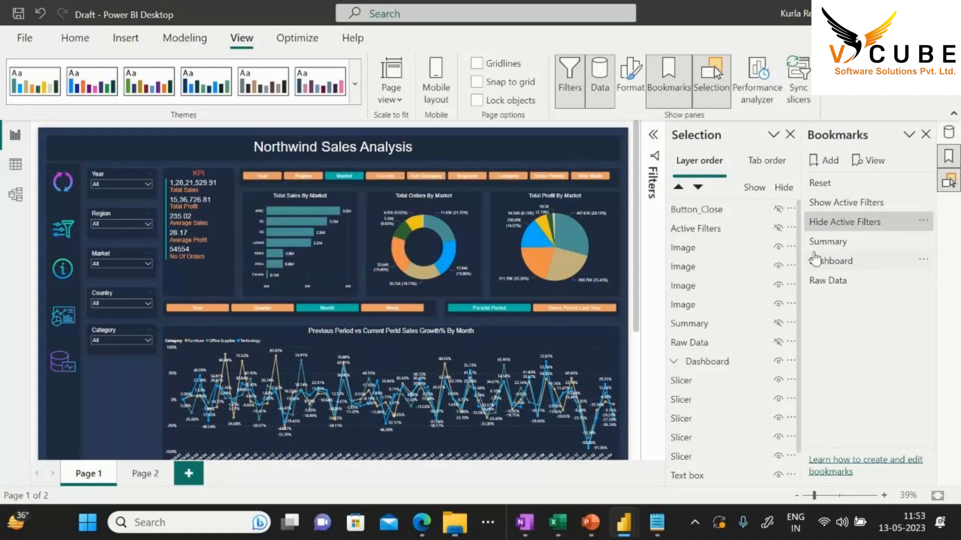
pyautogui.click(826, 243)
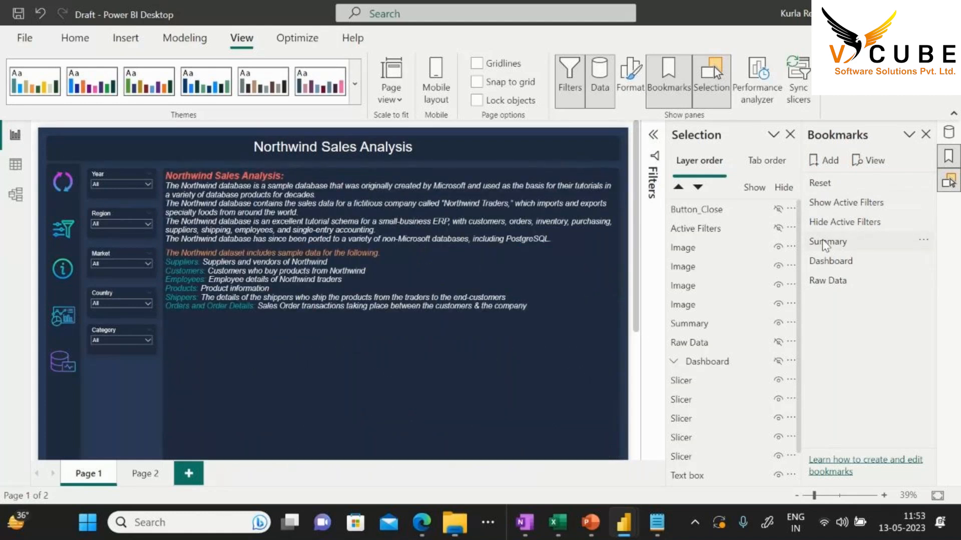
pyautogui.click(829, 262)
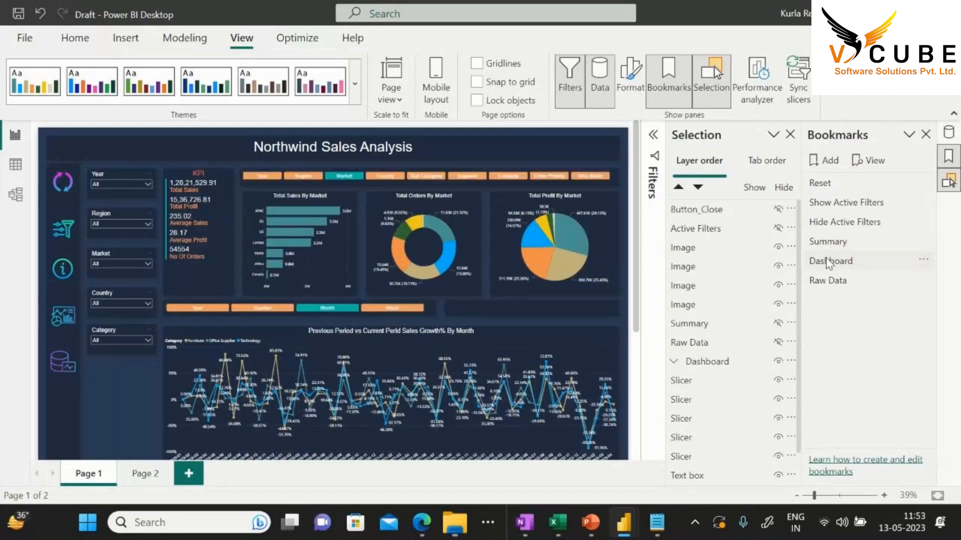
pyautogui.click(829, 279)
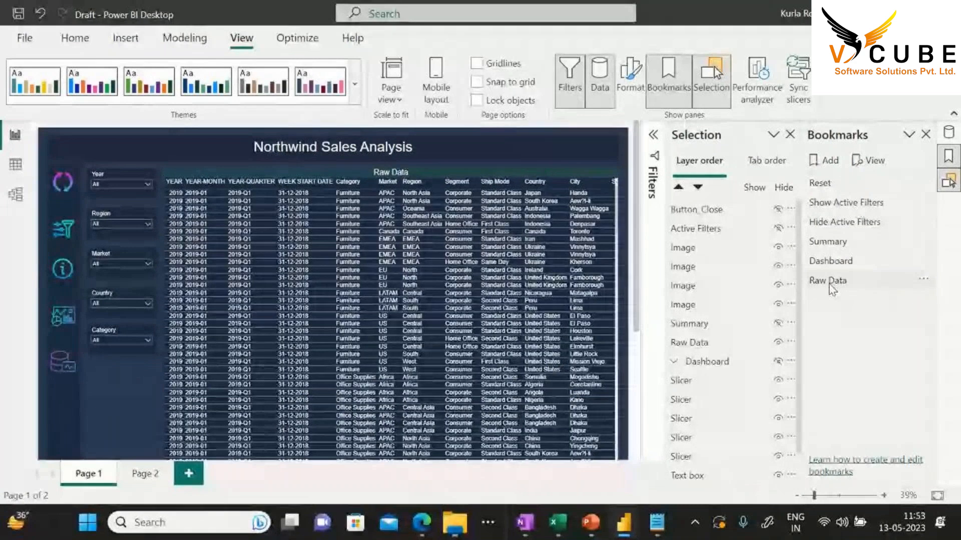
# Close the Bookmarks, Selection, Data and Filters panes to enlarge the report canvas
pyautogui.click(663, 86)
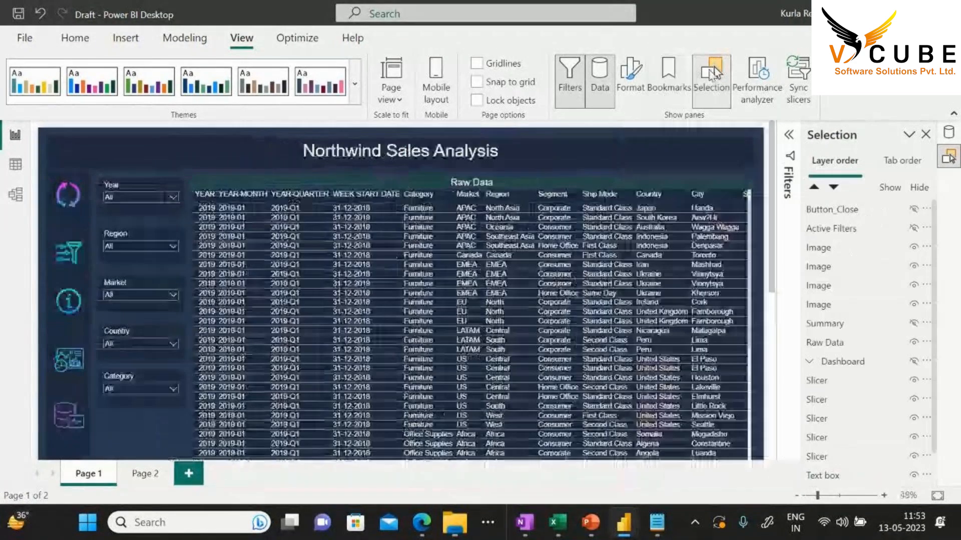
pyautogui.click(713, 74)
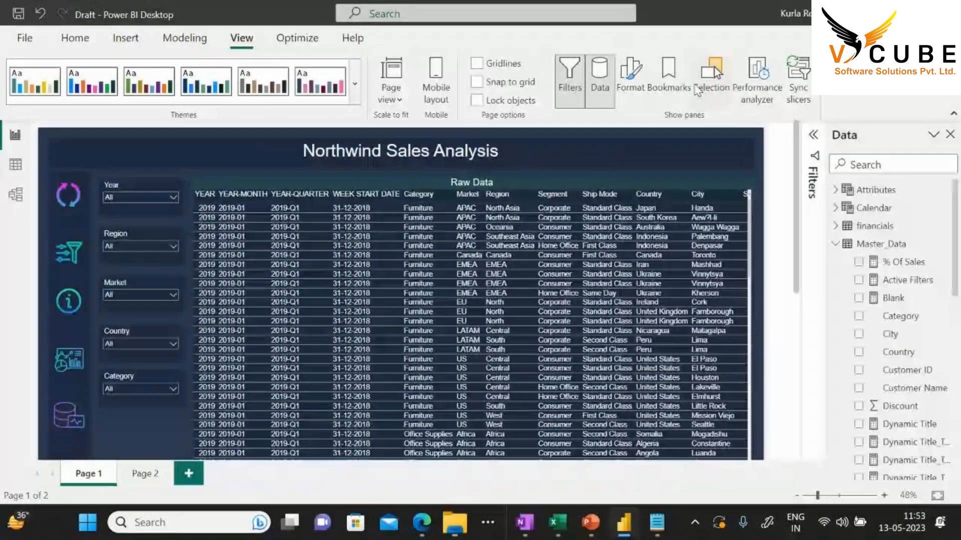
pyautogui.click(599, 80)
pyautogui.click(571, 93)
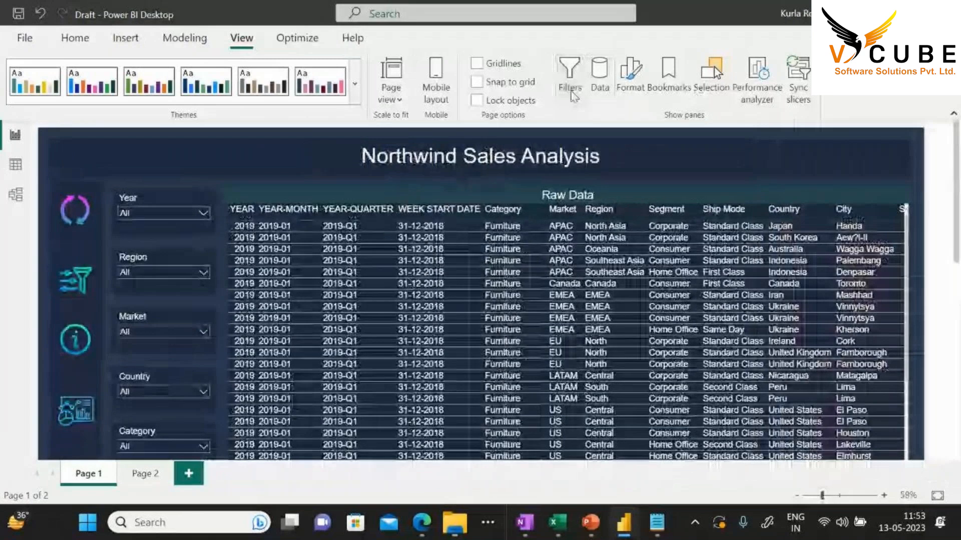
# Set the Reset icon's height and width to 90 and re-centre it in the sidebar
pyautogui.click(74, 220)
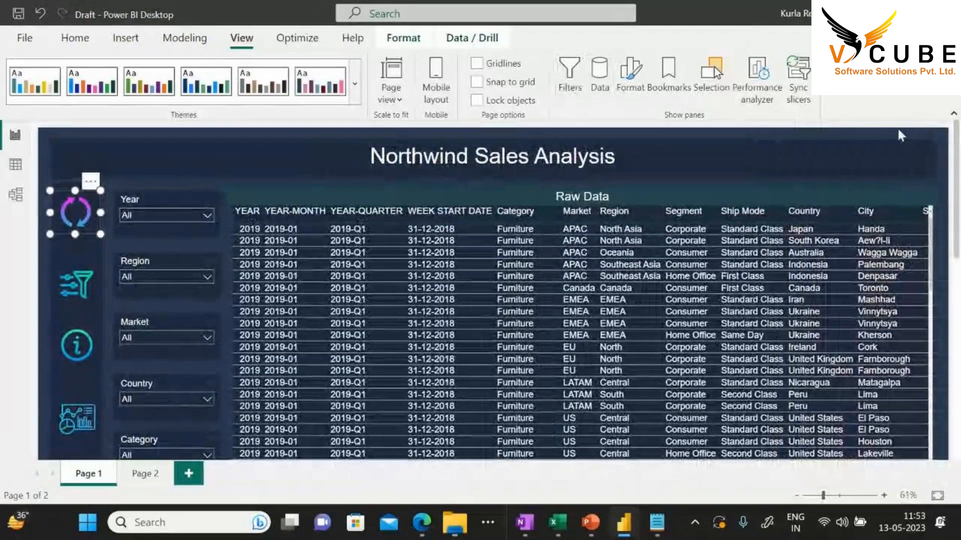
pyautogui.click(406, 43)
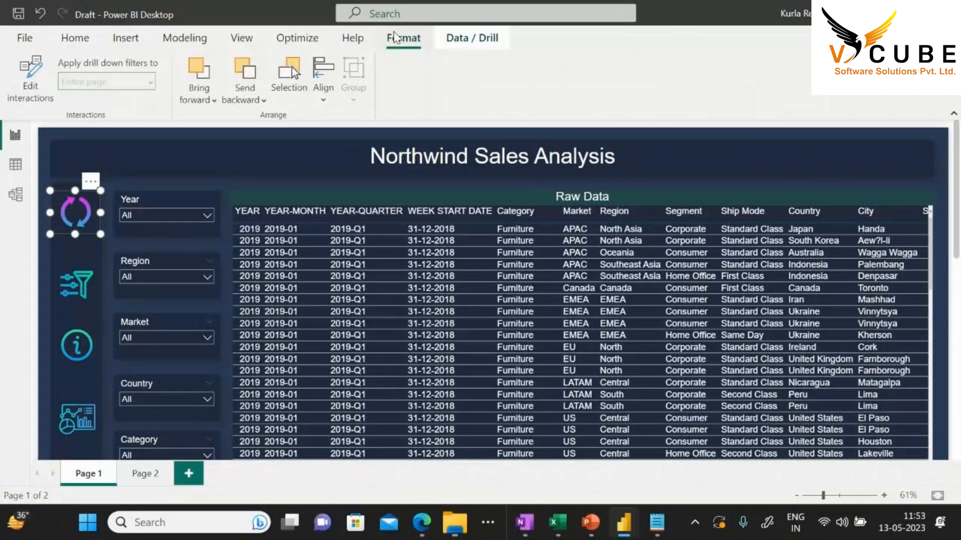
pyautogui.click(75, 38)
pyautogui.click(241, 38)
pyautogui.click(630, 78)
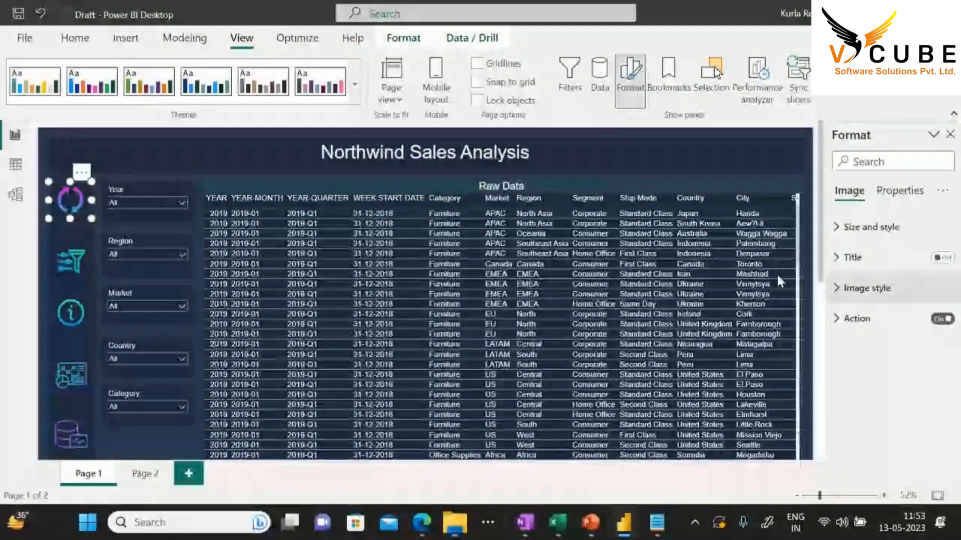
pyautogui.click(845, 233)
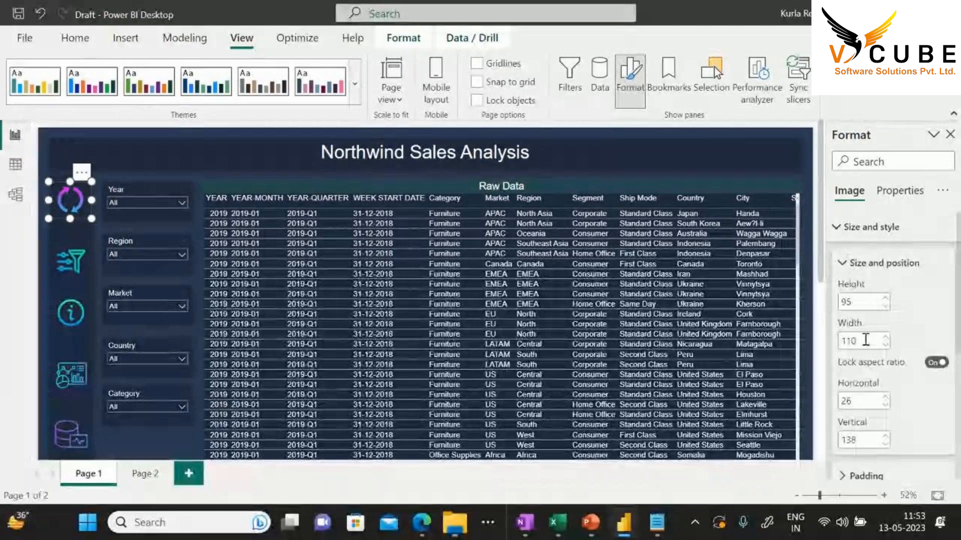
pyautogui.moveTo(857, 305); pyautogui.dragTo(844, 306)
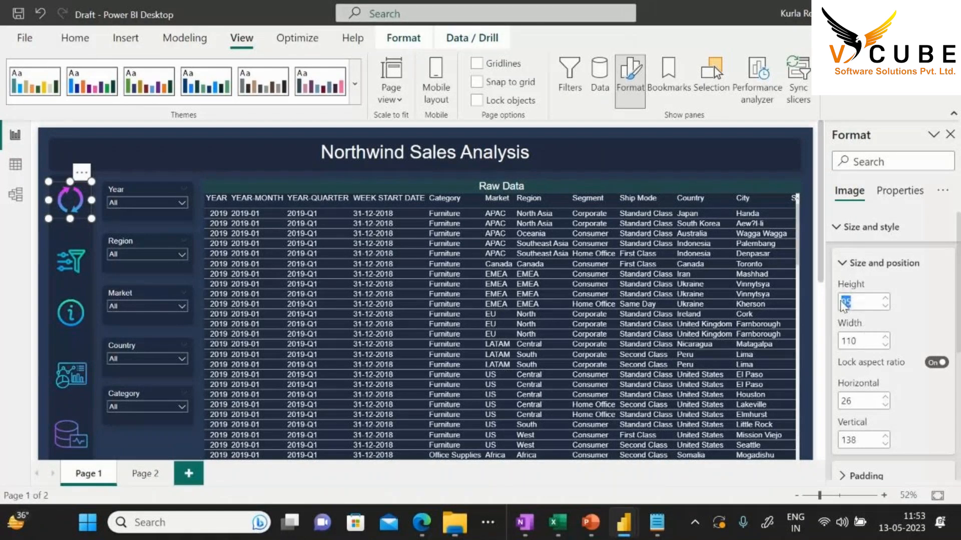
pyautogui.write('90')
pyautogui.moveTo(854, 342); pyautogui.dragTo(841, 346)
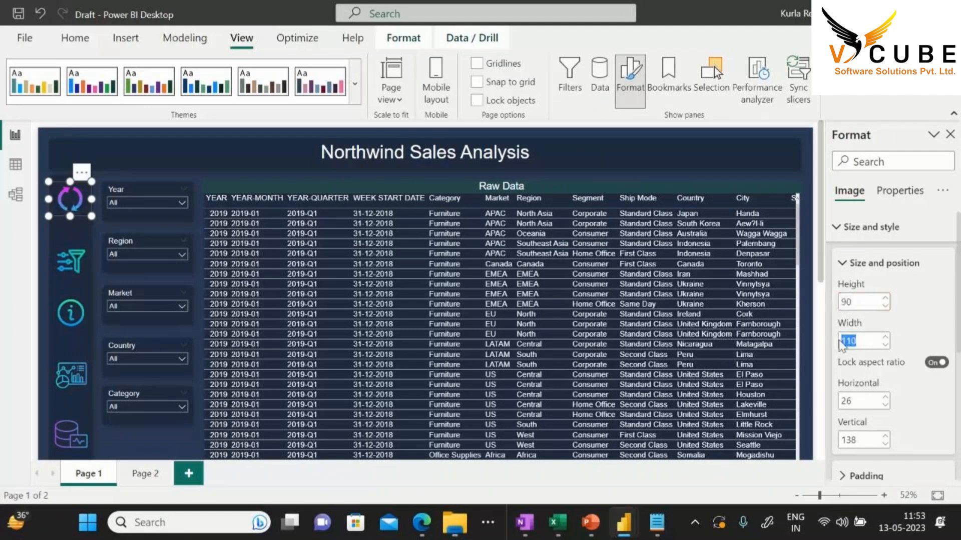
pyautogui.write('90')
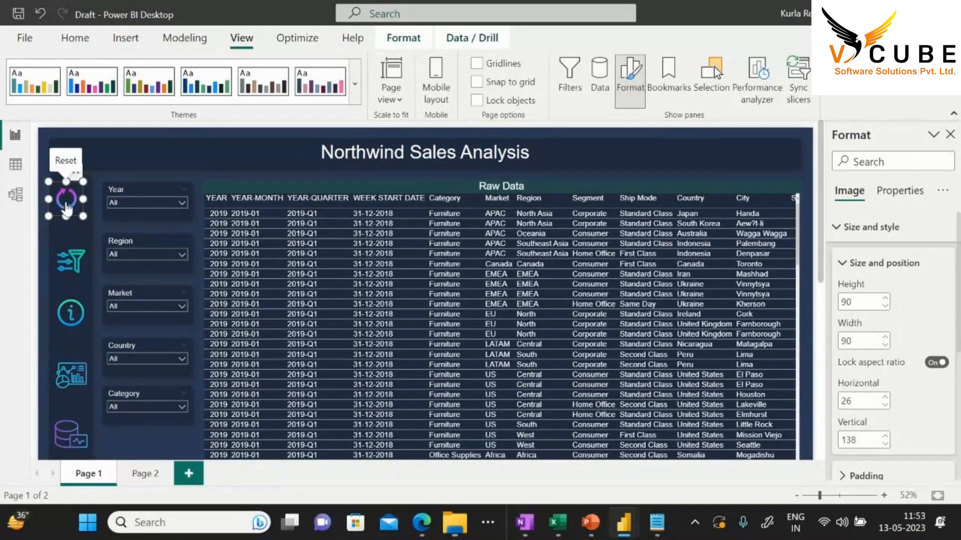
pyautogui.moveTo(65, 202); pyautogui.dragTo(69, 203)
# Set the Active Filters icon's height and width to 90 and move it up, aligned beneath the Reset icon
pyautogui.click(70, 260)
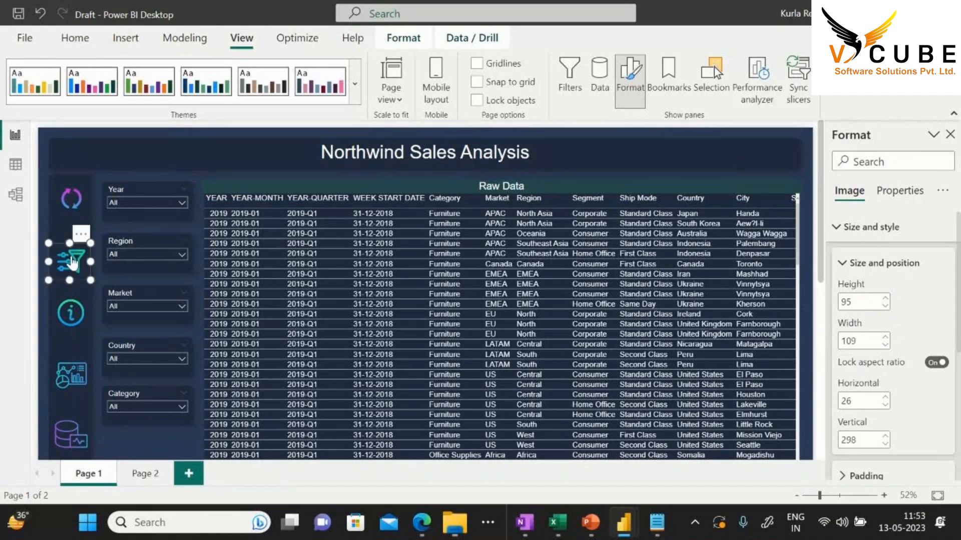
pyautogui.doubleClick(851, 301)
pyautogui.write('90')
pyautogui.press('Tab')
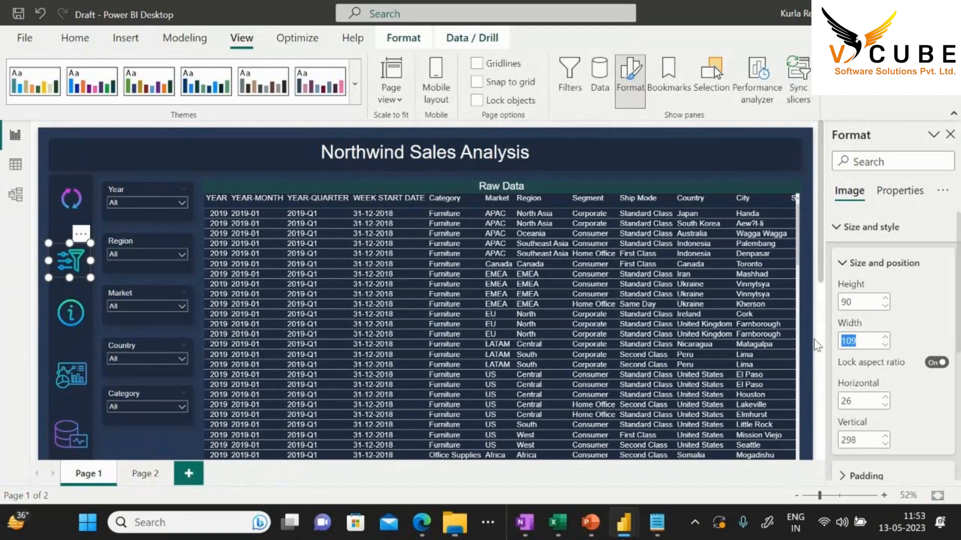
pyautogui.write('90')
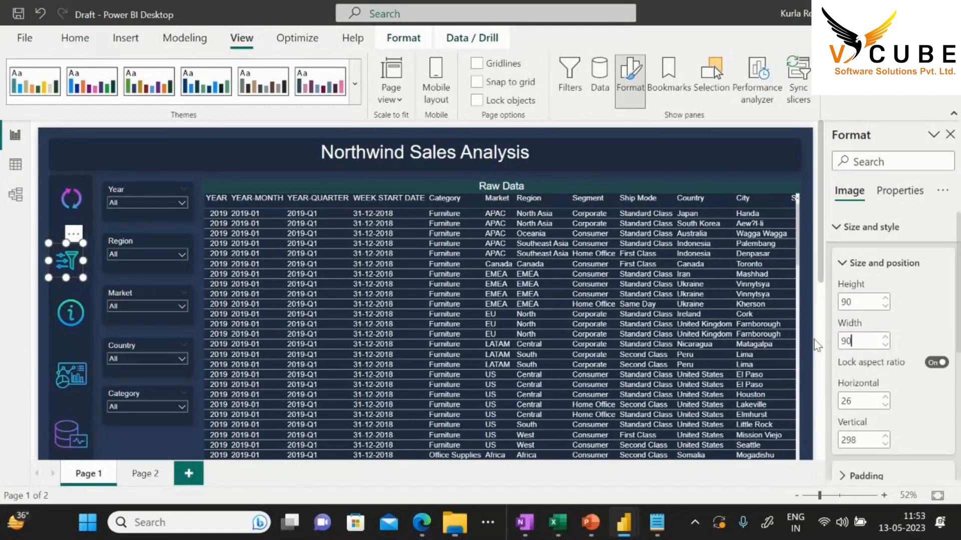
pyautogui.moveTo(68, 261); pyautogui.dragTo(74, 245)
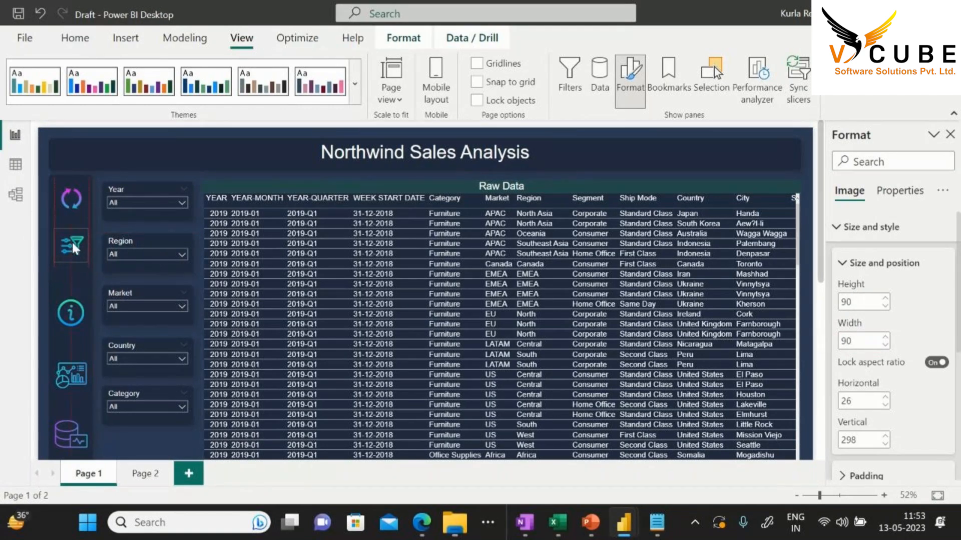
# Set the information icon's height and width to 90 and move it up, centred beneath the Active Filters icon
pyautogui.click(73, 296)
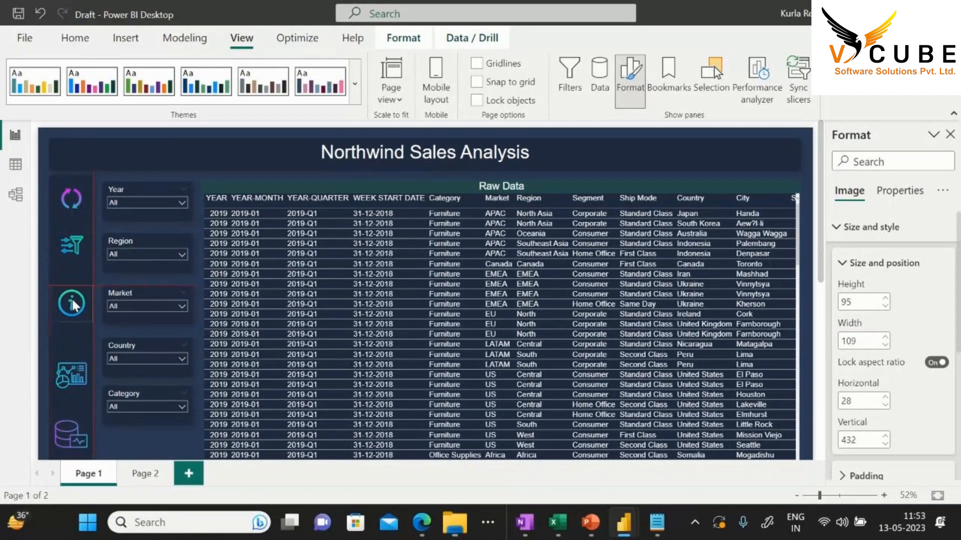
pyautogui.moveTo(73, 298); pyautogui.dragTo(74, 297)
pyautogui.moveTo(853, 302); pyautogui.dragTo(833, 306)
pyautogui.write('90')
pyautogui.press('Return')
pyautogui.moveTo(852, 341); pyautogui.dragTo(833, 338)
pyautogui.write('90')
pyautogui.press('Return')
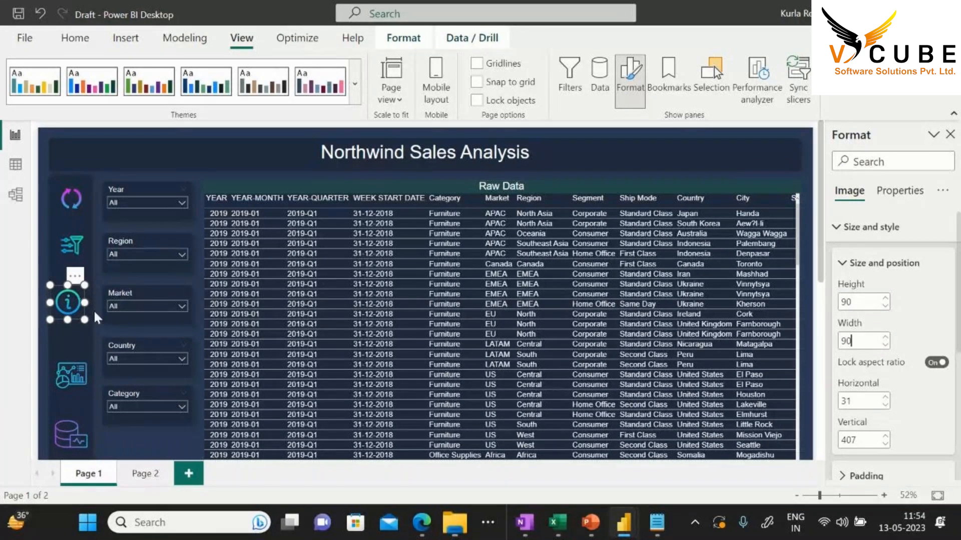
pyautogui.moveTo(69, 303); pyautogui.dragTo(73, 297)
# Set the Dashboard icon's height and width to 90 and move it up, centred beneath the information icon
pyautogui.scroll(-1, 73, 320)
pyautogui.click(74, 331)
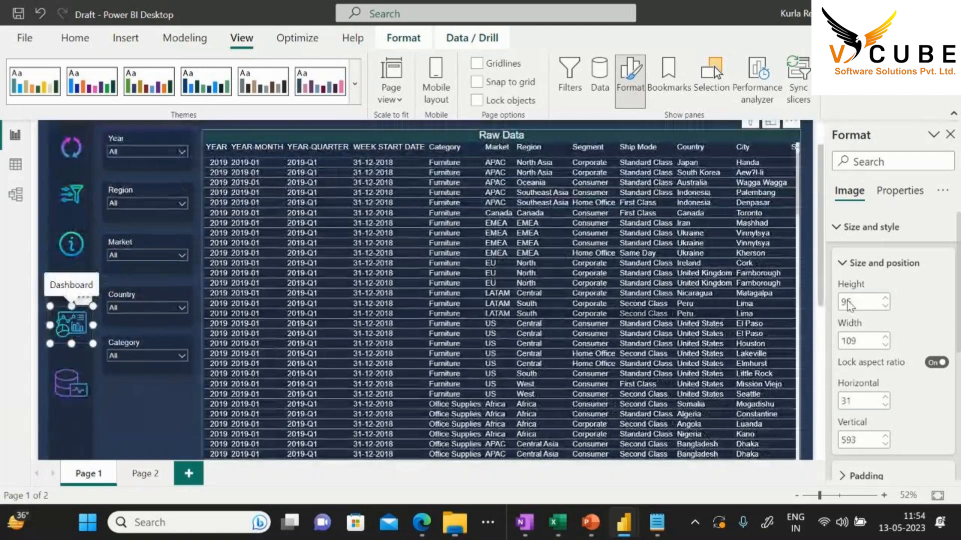
pyautogui.moveTo(849, 301); pyautogui.dragTo(843, 303)
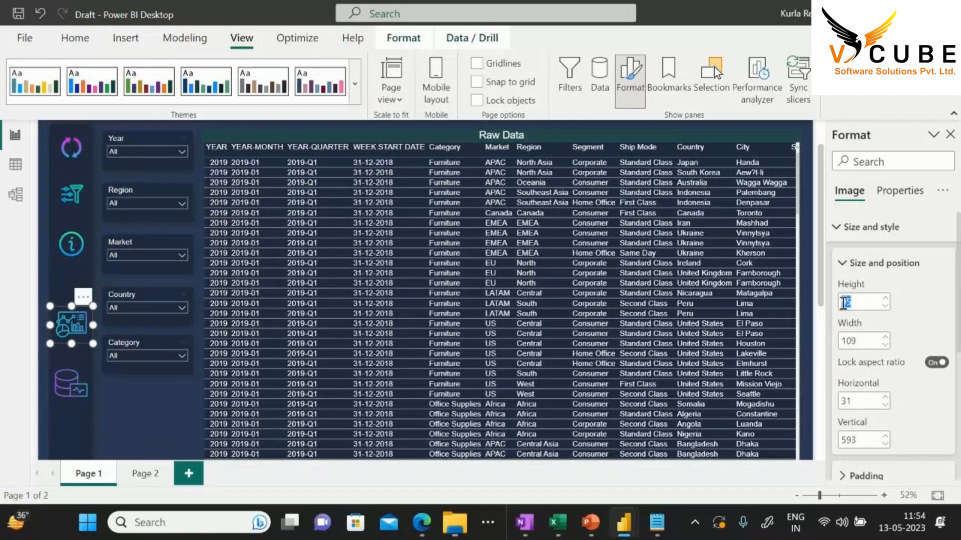
pyautogui.write('90')
pyautogui.doubleClick(860, 342)
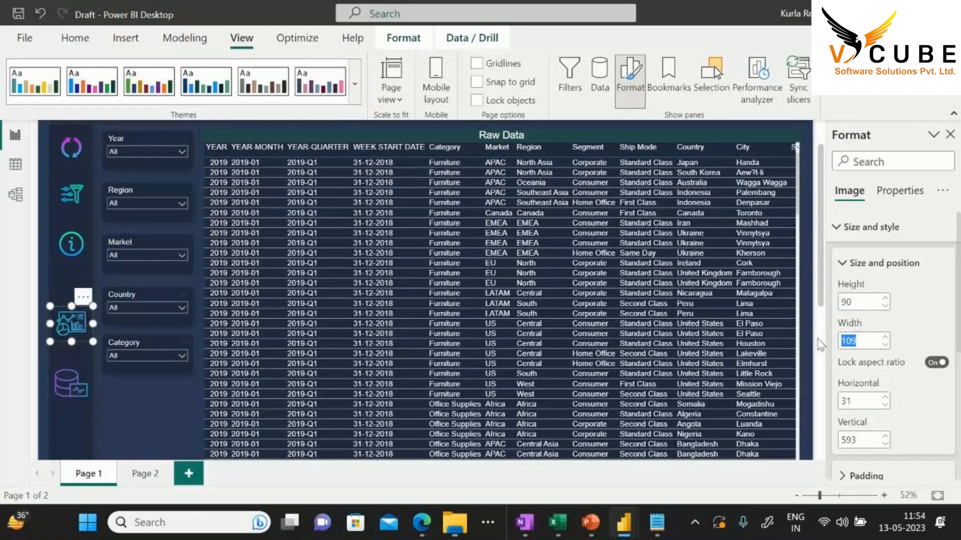
pyautogui.write('90')
pyautogui.moveTo(67, 332); pyautogui.dragTo(68, 310)
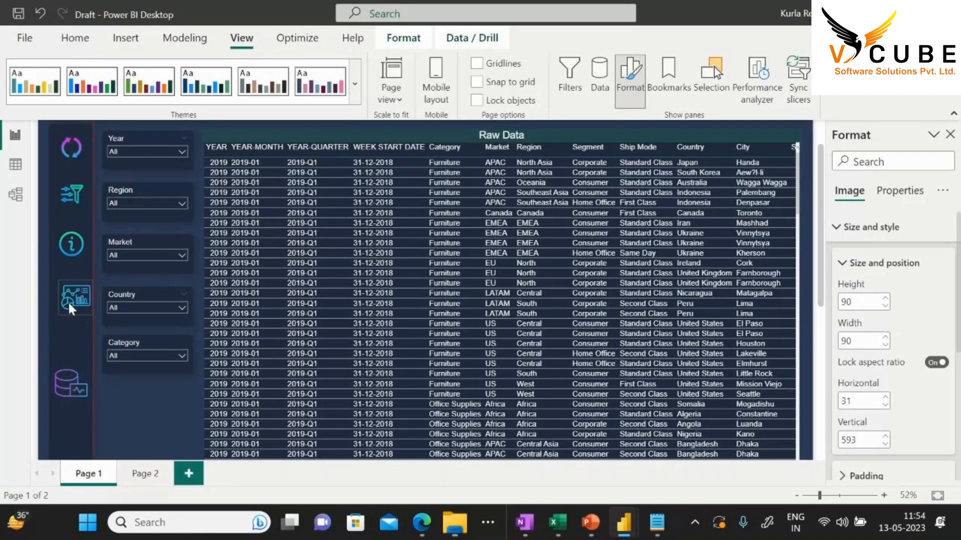
pyautogui.moveTo(69, 324); pyautogui.dragTo(69, 320)
# Set the Raw Data database icon's width to 90 and move it up, aligned beneath the Dashboard icon
pyautogui.click(74, 383)
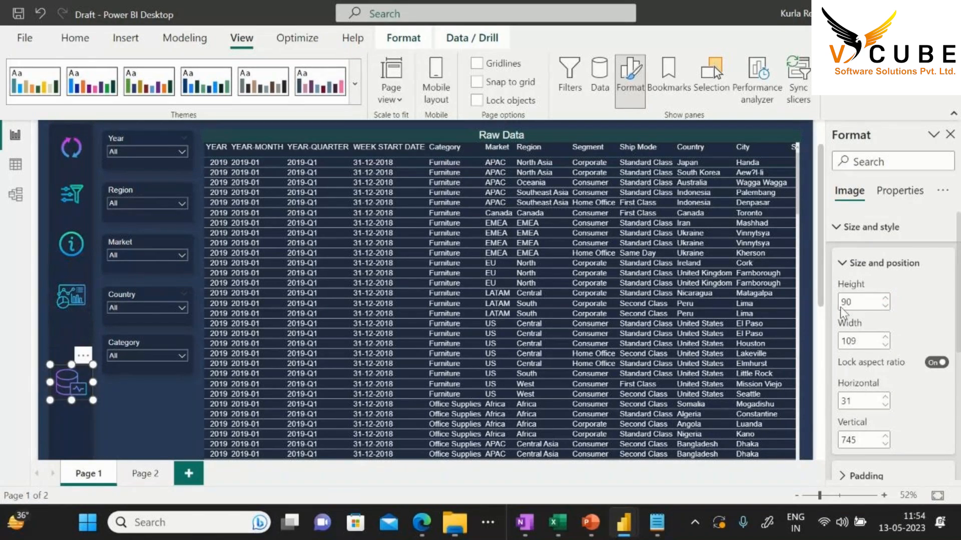
pyautogui.moveTo(853, 341); pyautogui.dragTo(842, 341)
pyautogui.press('BackSpace')
pyautogui.write('90')
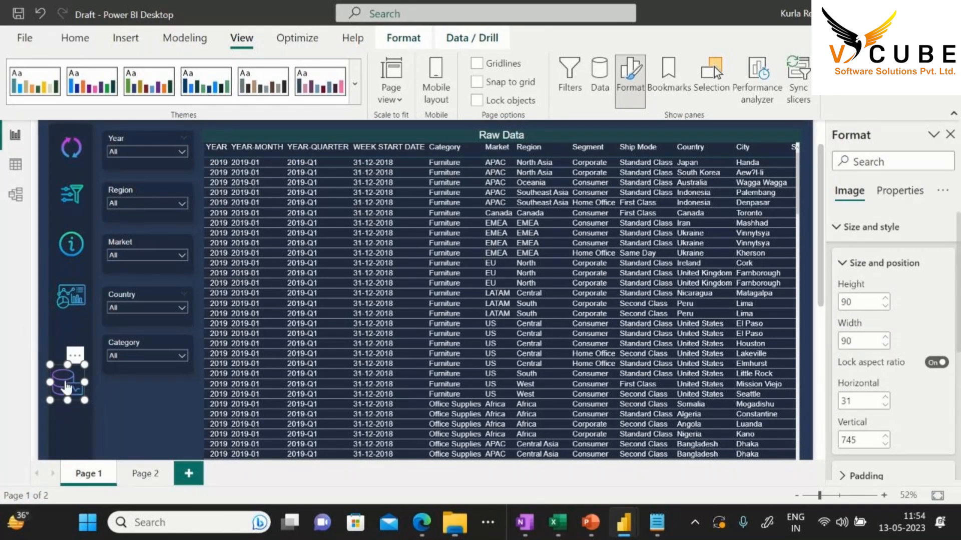
pyautogui.moveTo(63, 382); pyautogui.dragTo(74, 348)
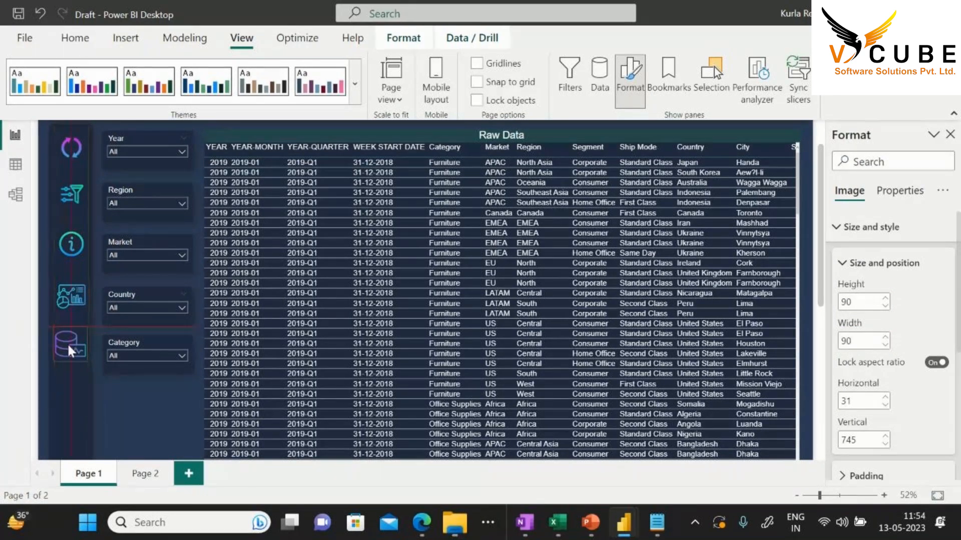
pyautogui.click(142, 383)
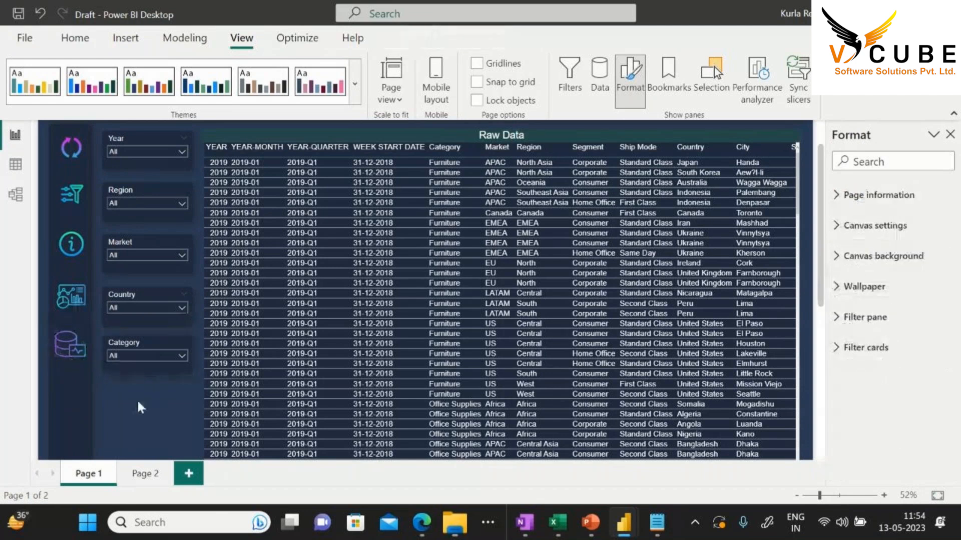
# Move the Active Filters icon closer to the Reset icon, to a vertical position of about 228
pyautogui.scroll(2, 137, 399)
pyautogui.click(73, 254)
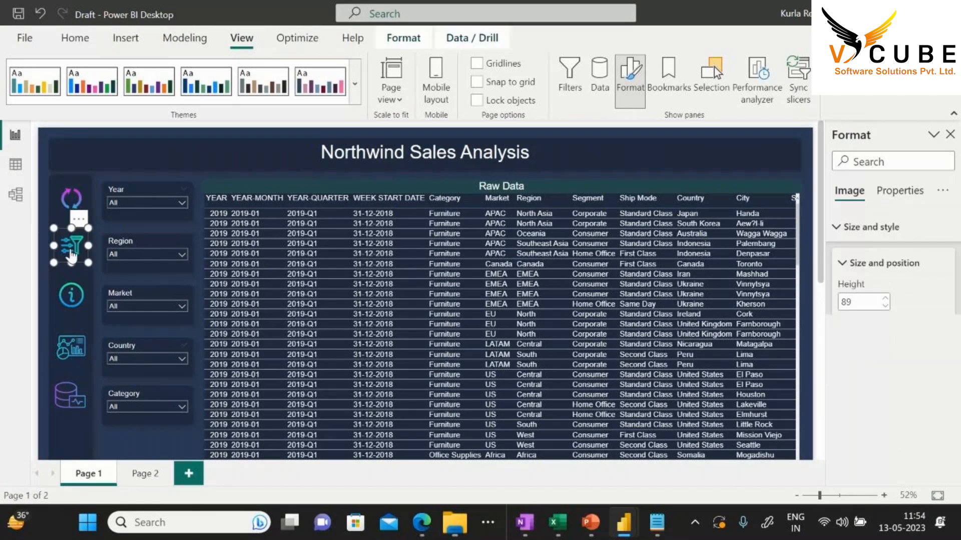
pyautogui.moveTo(72, 255); pyautogui.dragTo(70, 236)
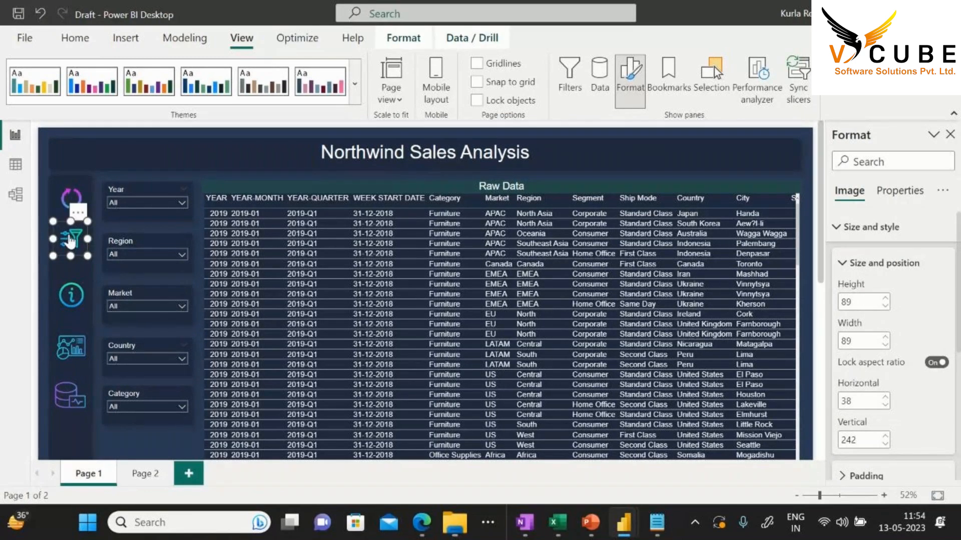
pyautogui.moveTo(70, 242); pyautogui.dragTo(70, 237)
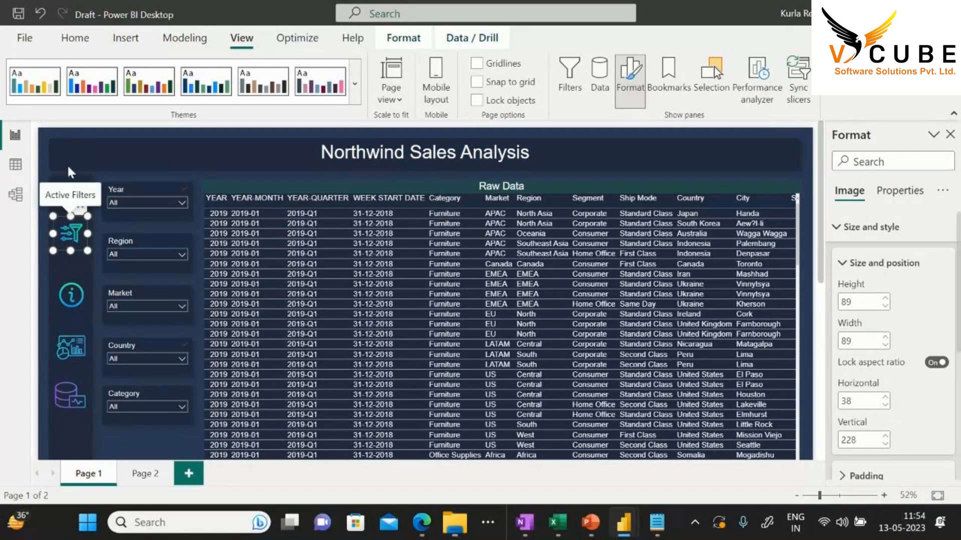
# Move the Active Filters icon down to a vertical position of 267 to widen its gap below the Reset icon
pyautogui.press('Down')
pyautogui.press('Down')
pyautogui.press('Down')
pyautogui.press('Down')
pyautogui.press('Down')
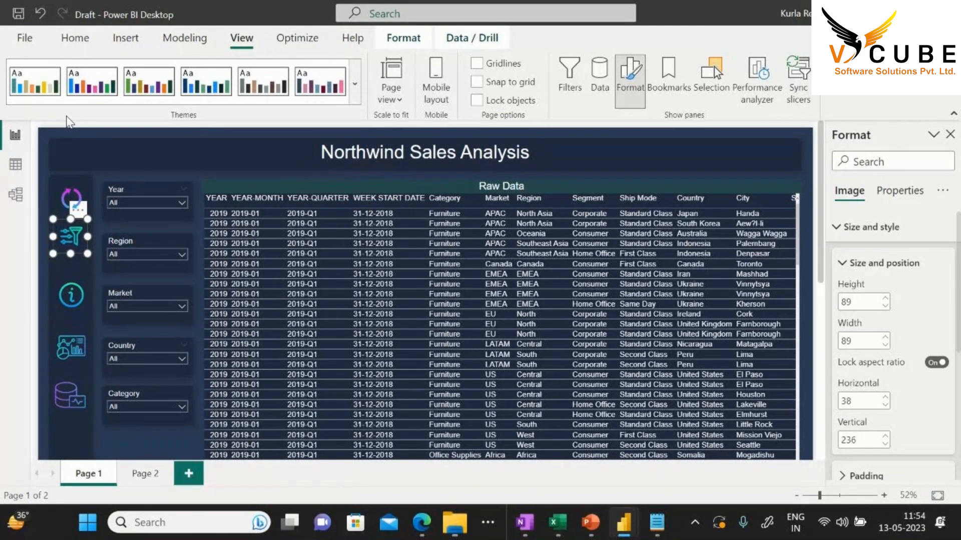
pyautogui.press('Down')
pyautogui.press('Down')
pyautogui.press('Down')
pyautogui.press('Down')
pyautogui.press('Down')
pyautogui.press('Down')
pyautogui.press('Down')
pyautogui.press('Down')
pyautogui.press('Down')
pyautogui.press('Down')
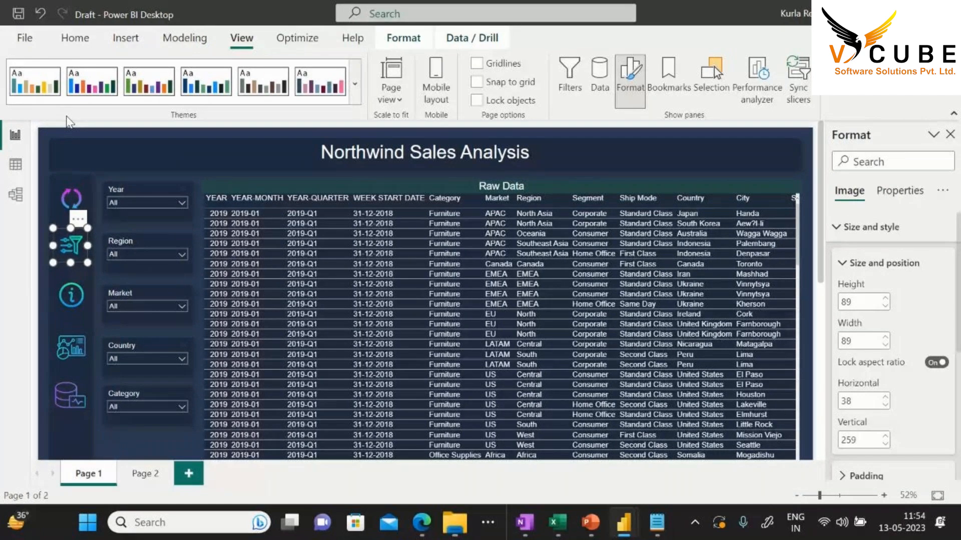
pyautogui.press('Down')
pyautogui.press('Down')
pyautogui.press('Down')
pyautogui.press('Down')
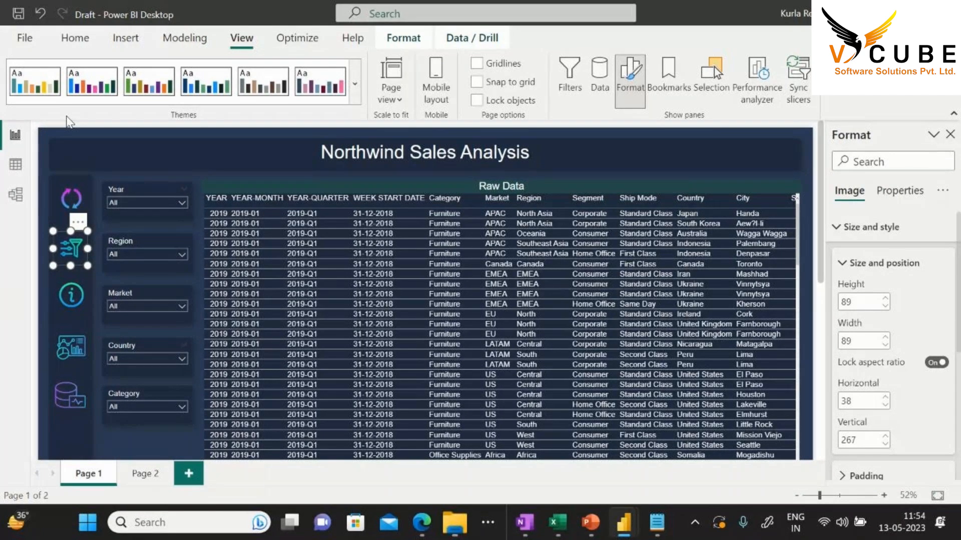
# Reposition the information icon beneath the Active Filters icon, nudging it down until the spacing matches the gap above
pyautogui.moveTo(79, 302); pyautogui.dragTo(70, 286)
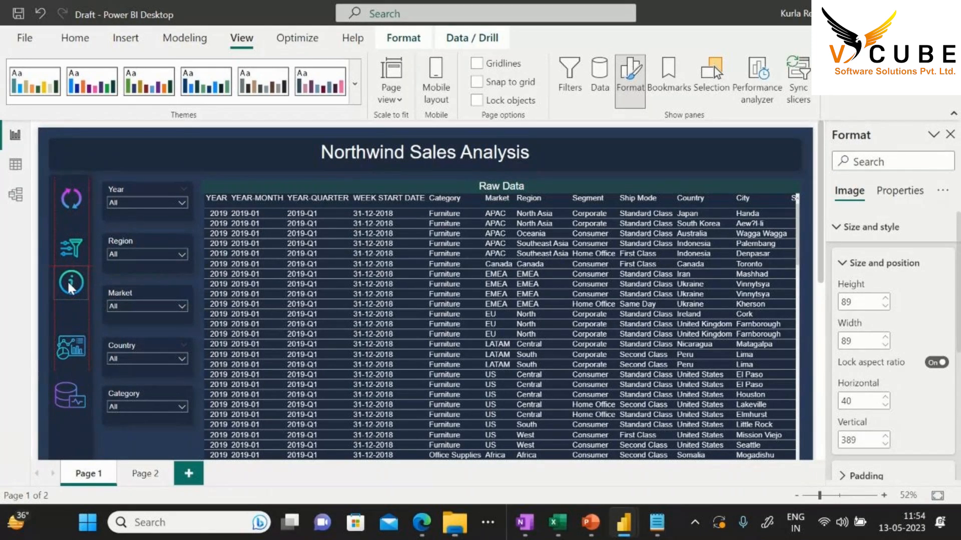
pyautogui.press('Down')
pyautogui.press('Down')
pyautogui.press('Down')
pyautogui.press('Down')
pyautogui.press('Down')
pyautogui.press('Down')
pyautogui.press('Down')
pyautogui.press('Down')
pyautogui.press('Down')
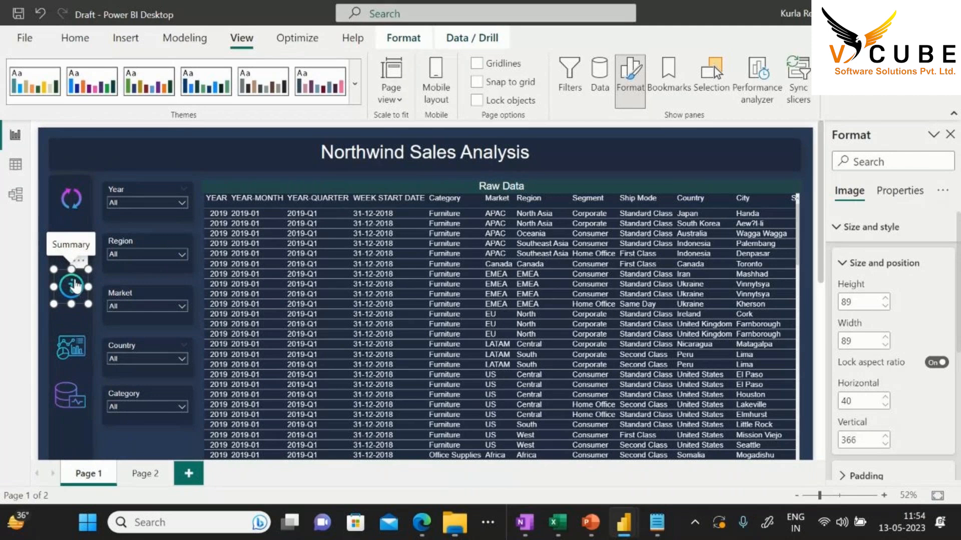
pyautogui.press('Down')
pyautogui.press('Down')
pyautogui.press('Down')
pyautogui.press('Down')
pyautogui.press('Down')
pyautogui.press('Down')
pyautogui.press('Down')
pyautogui.press('Down')
pyautogui.press('Down')
pyautogui.press('Down')
# Reposition the Dashboard icon beneath the information icon at a vertical position of about 523, evenly spaced
pyautogui.moveTo(75, 350); pyautogui.dragTo(69, 332)
pyautogui.press('Down')
pyautogui.press('Down')
pyautogui.press('Down')
pyautogui.press('Down')
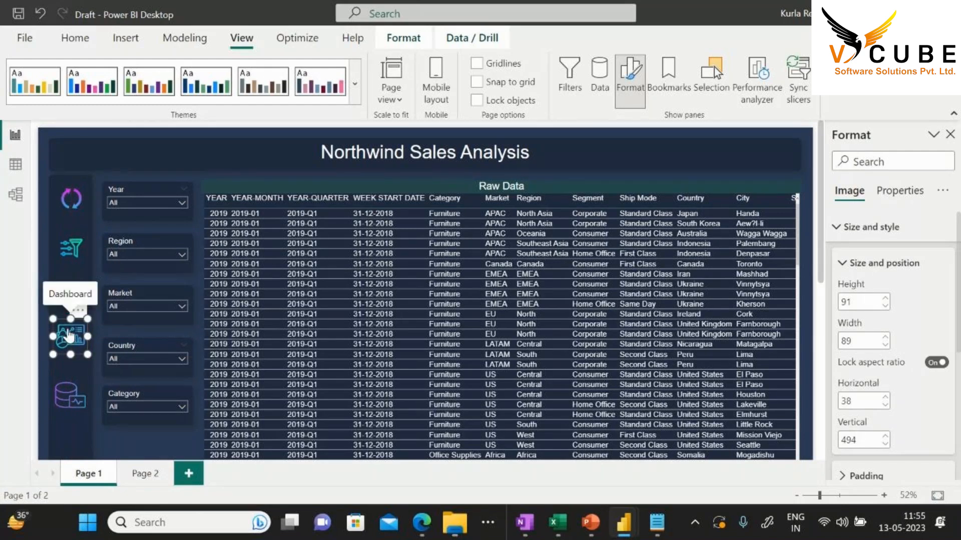
pyautogui.press('Down')
pyautogui.press('Down')
pyautogui.press('Down')
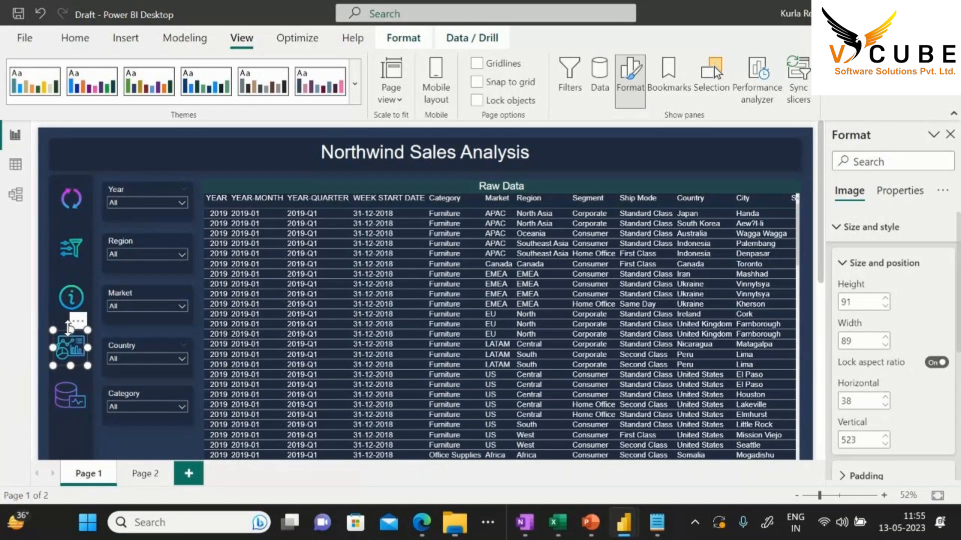
# Reposition the Raw Data icon beneath the Dashboard icon at a vertical position of about 653, evenly spaced, and deselect it
pyautogui.click(78, 403)
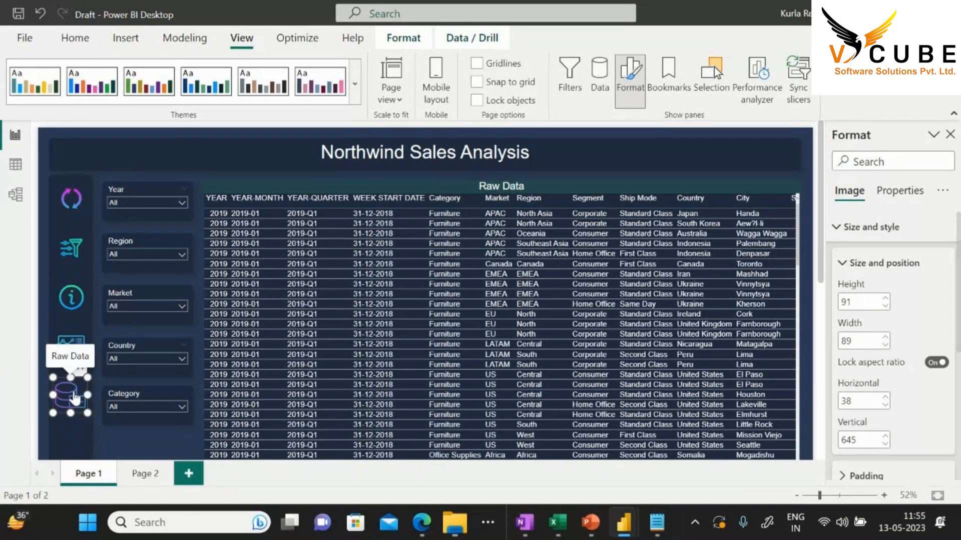
pyautogui.moveTo(74, 394); pyautogui.dragTo(75, 383)
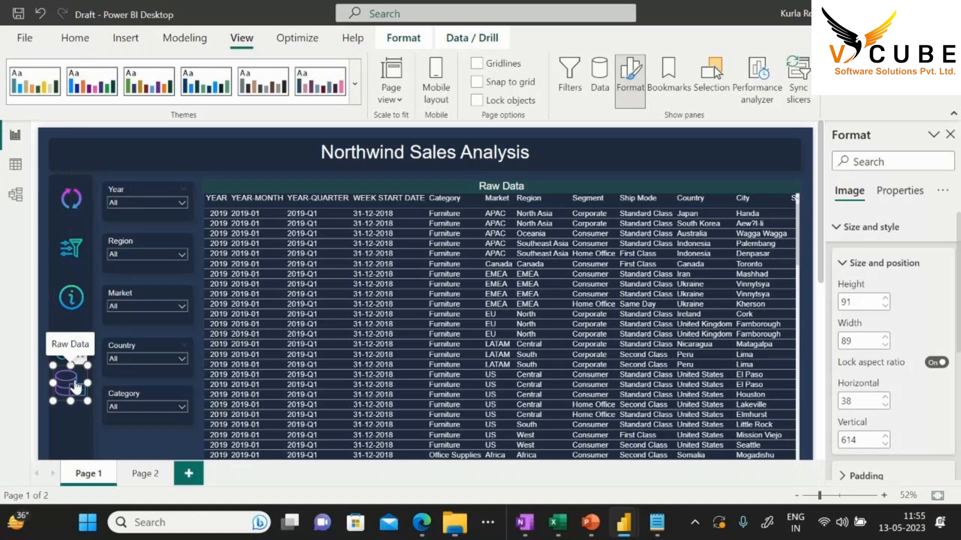
pyautogui.press('Down')
pyautogui.press('Down')
pyautogui.press('Down')
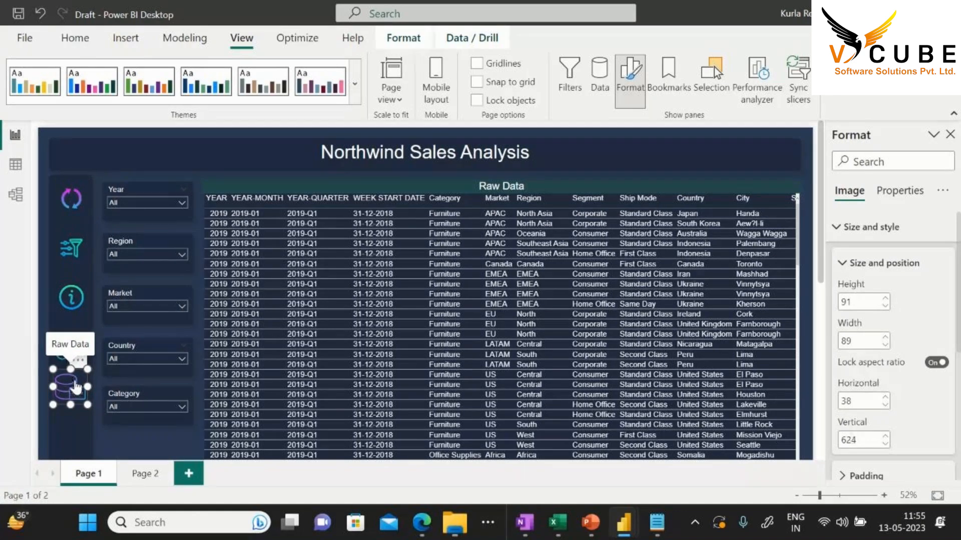
pyautogui.press('Down')
pyautogui.press('Down')
pyautogui.press('Down')
pyautogui.press('Down')
pyautogui.press('Down')
pyautogui.press('Down')
pyautogui.press('Down')
pyautogui.press('Down')
pyautogui.press('Down')
pyautogui.press('Down')
pyautogui.press('Down')
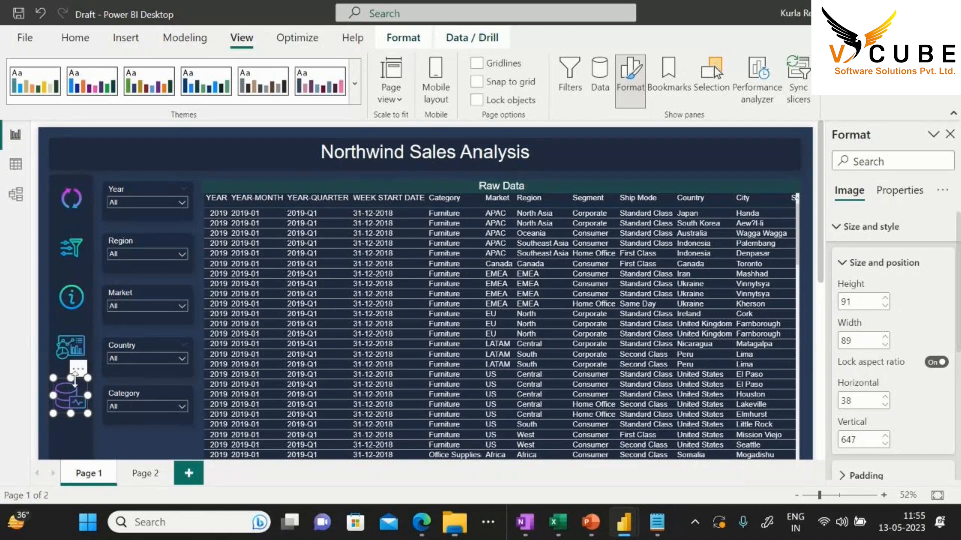
pyautogui.press('Down')
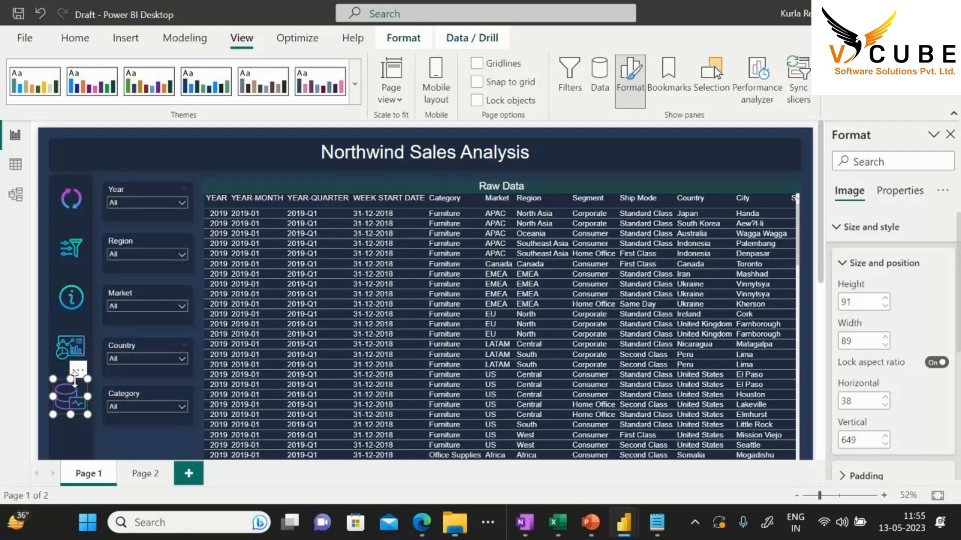
pyautogui.press('Down')
pyautogui.press('Down')
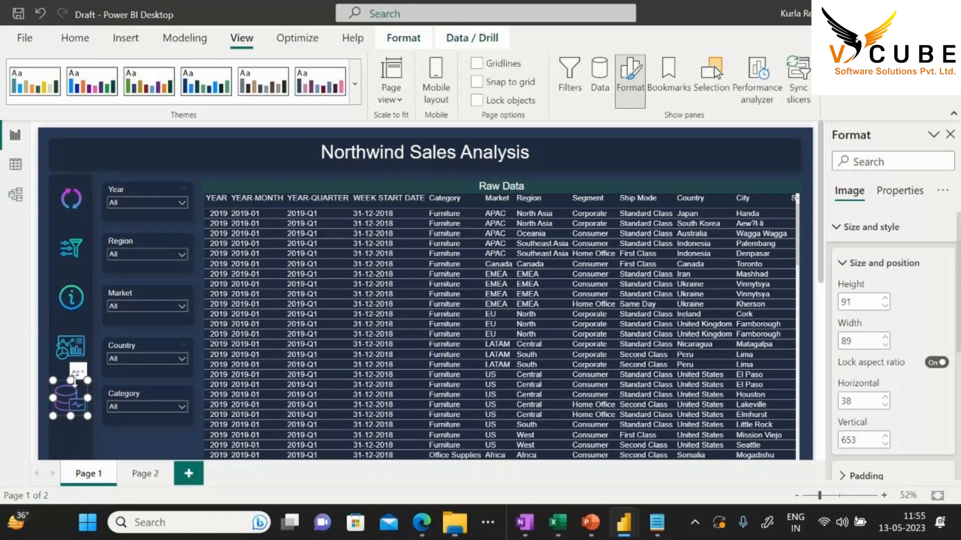
pyautogui.click(124, 454)
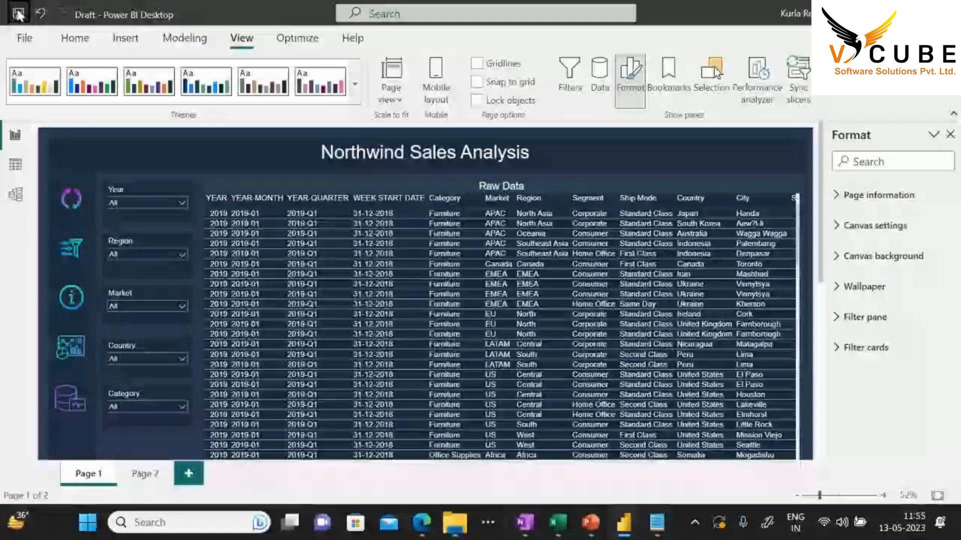
# Reset the dashboard, show the Active Filters overlay and widen it on both sides to span the full chart area
pyautogui.keyDown('ctrl'); pyautogui.click(71, 200); pyautogui.keyUp('ctrl')
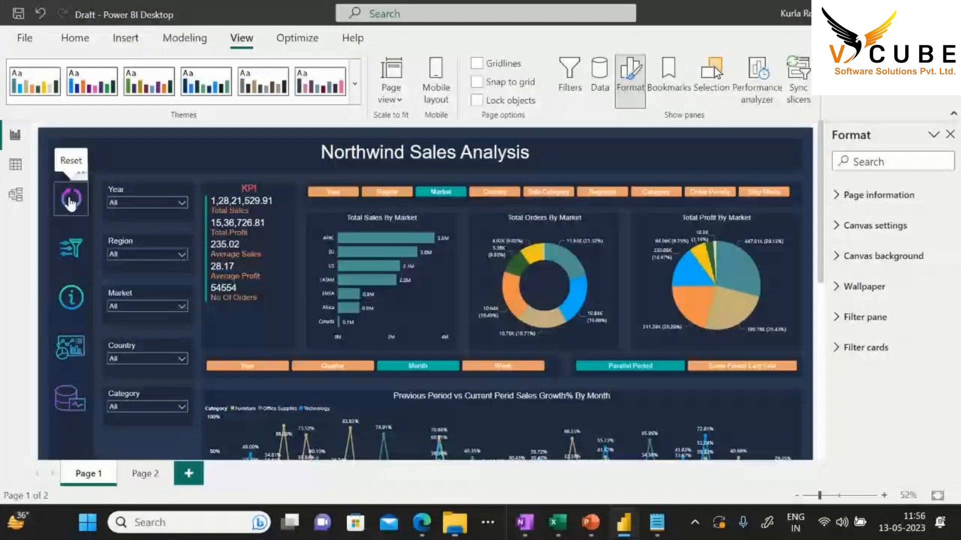
pyautogui.keyDown('ctrl'); pyautogui.click(71, 250); pyautogui.keyUp('ctrl')
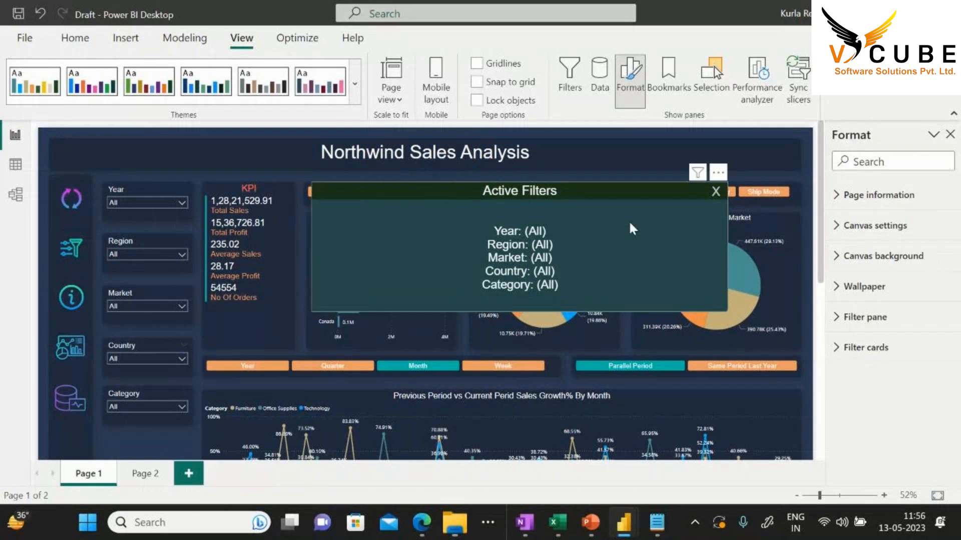
pyautogui.click(356, 247)
pyautogui.moveTo(312, 247); pyautogui.dragTo(302, 247)
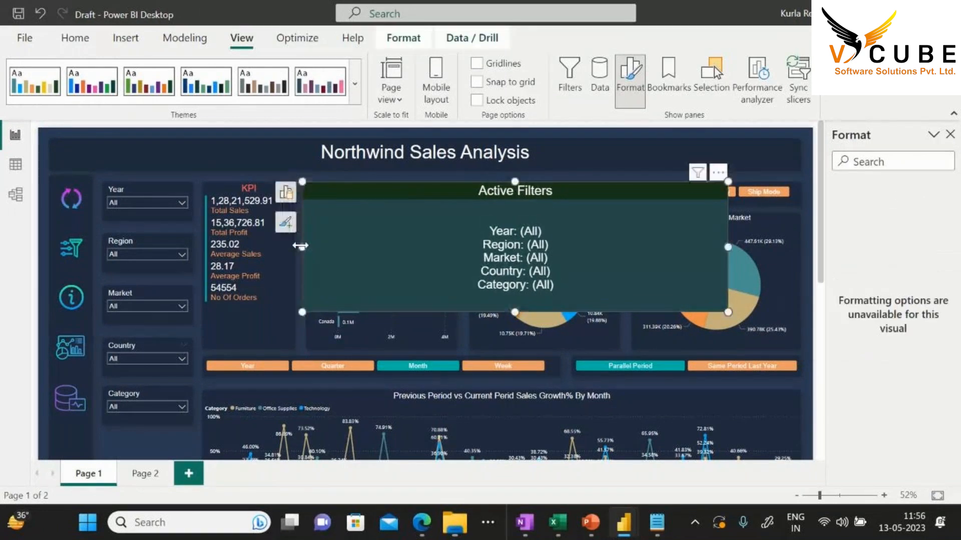
pyautogui.click(808, 226)
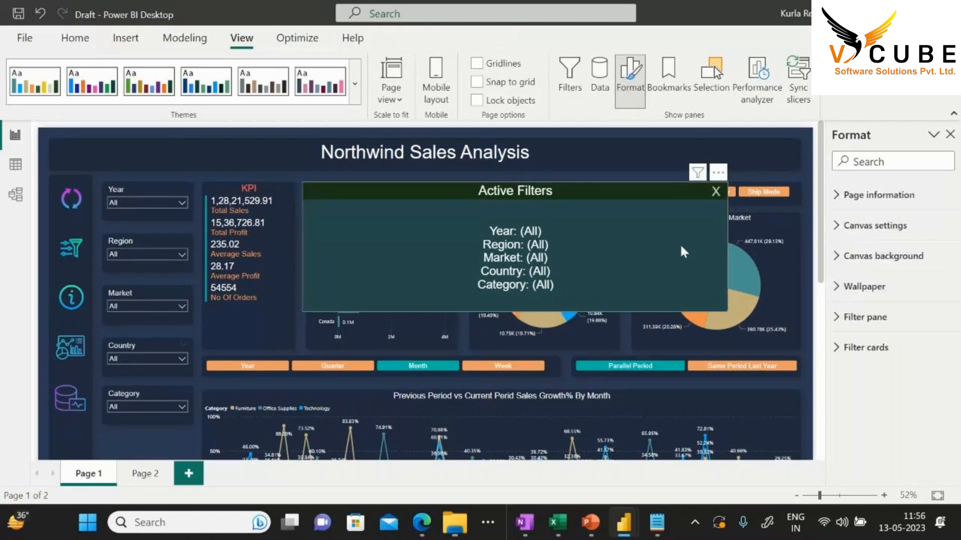
pyautogui.click(723, 248)
pyautogui.moveTo(729, 248); pyautogui.dragTo(801, 247)
pyautogui.click(808, 261)
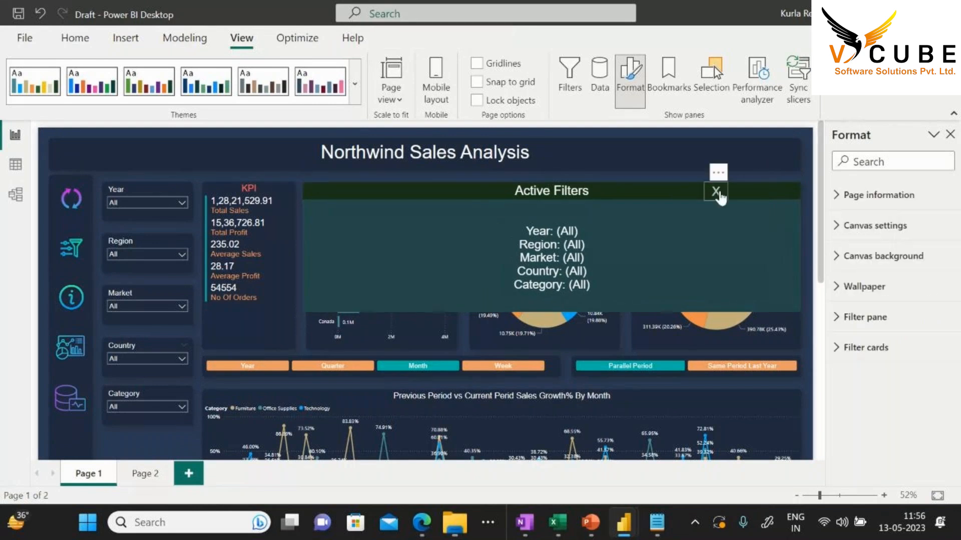
# Move the overlay's X close button to the right end of the Active Filters header and nudge it up into line
pyautogui.click(717, 191)
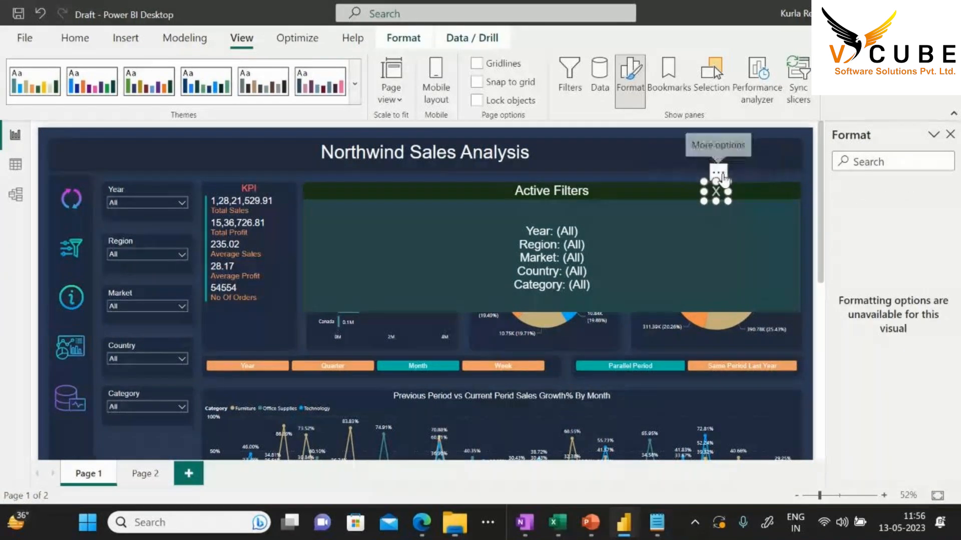
pyautogui.moveTo(720, 178); pyautogui.dragTo(792, 180)
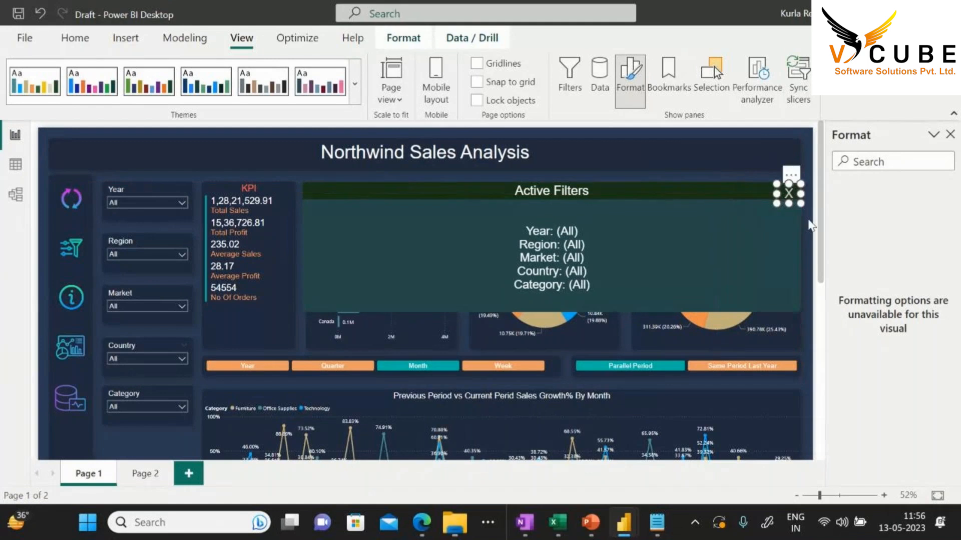
pyautogui.click(811, 228)
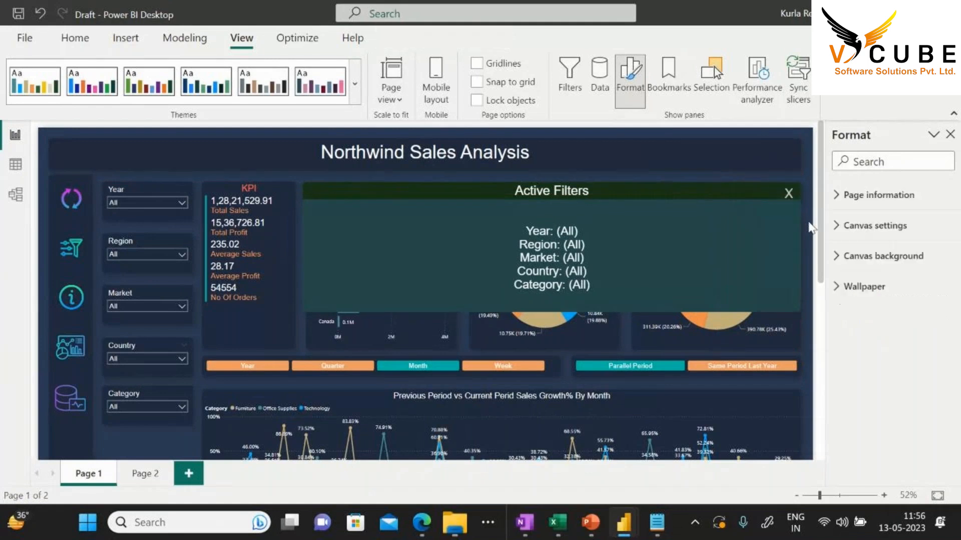
pyautogui.click(793, 199)
pyautogui.press('Up')
pyautogui.press('Up')
pyautogui.press('Up')
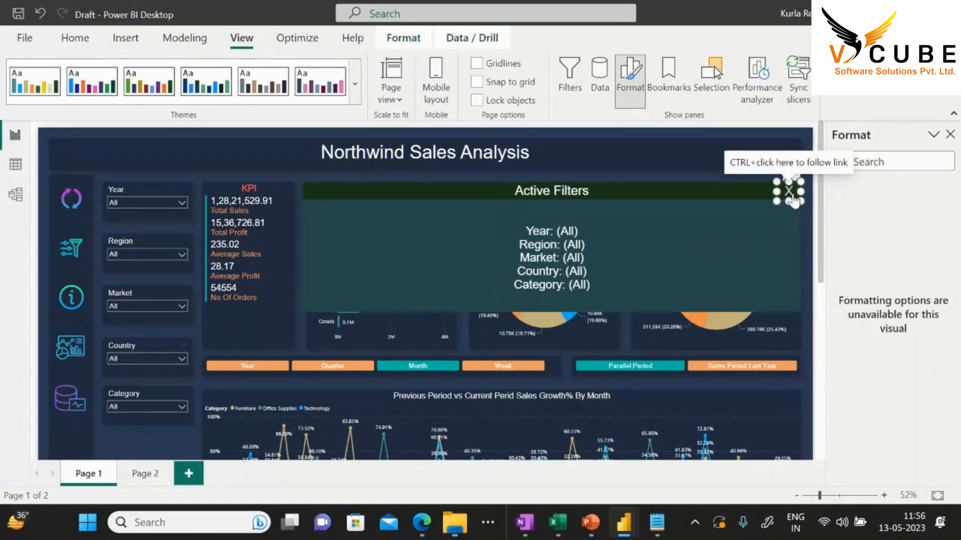
pyautogui.click(808, 232)
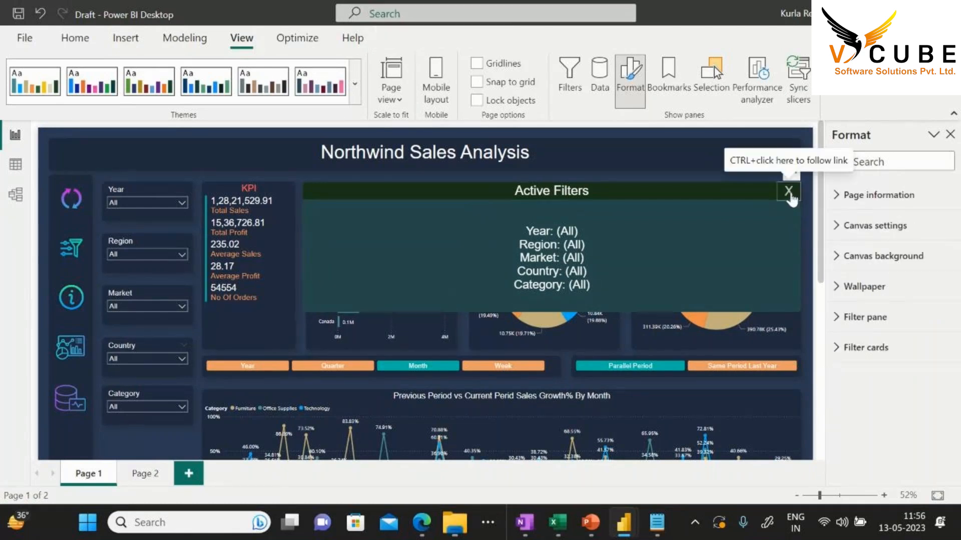
# Test the navigation by closing the overlay with its X and following the Summary, Dashboard, Raw Data and Reset icons
pyautogui.keyDown('ctrl'); pyautogui.click(789, 191); pyautogui.keyUp('ctrl')
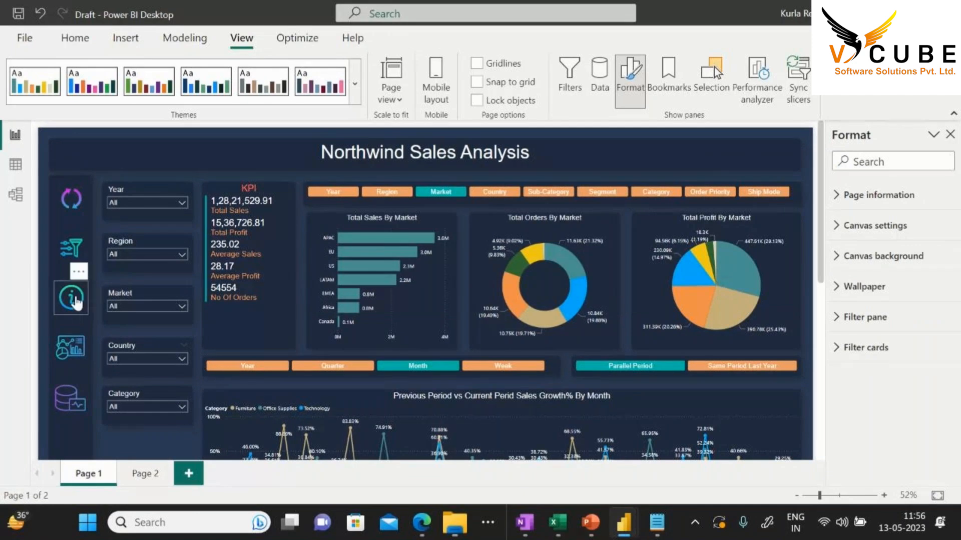
pyautogui.keyDown('ctrl'); pyautogui.click(74, 299); pyautogui.keyUp('ctrl')
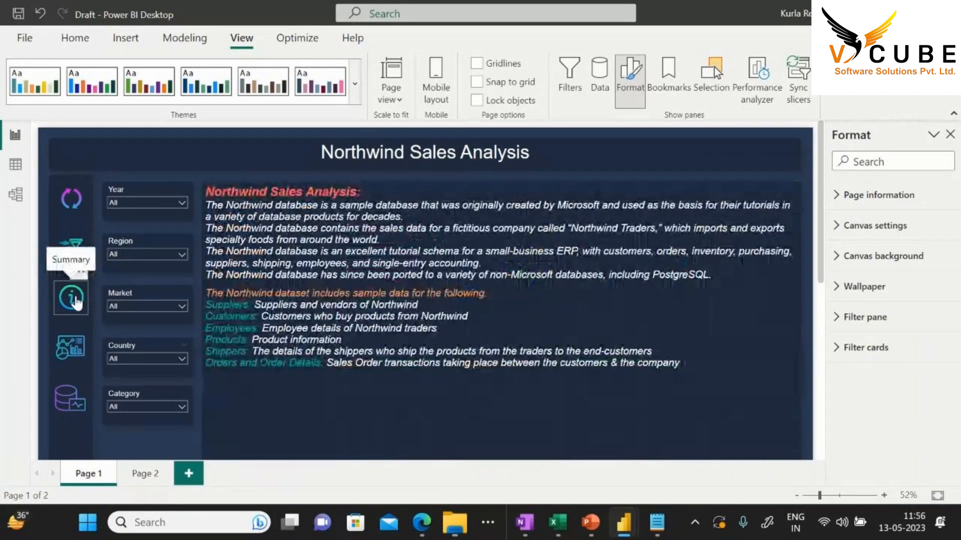
pyautogui.keyDown('ctrl'); pyautogui.click(73, 348); pyautogui.keyUp('ctrl')
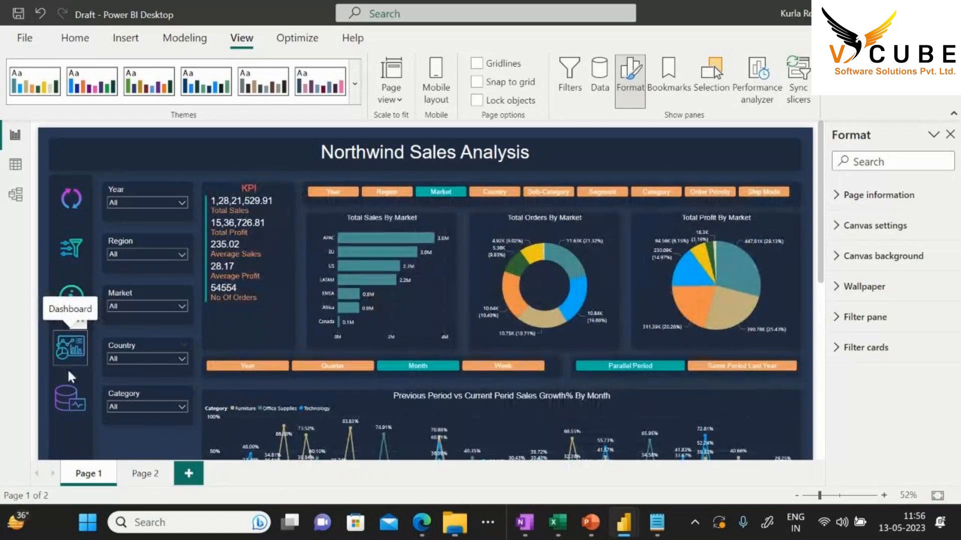
pyautogui.keyDown('ctrl'); pyautogui.click(75, 399); pyautogui.keyUp('ctrl')
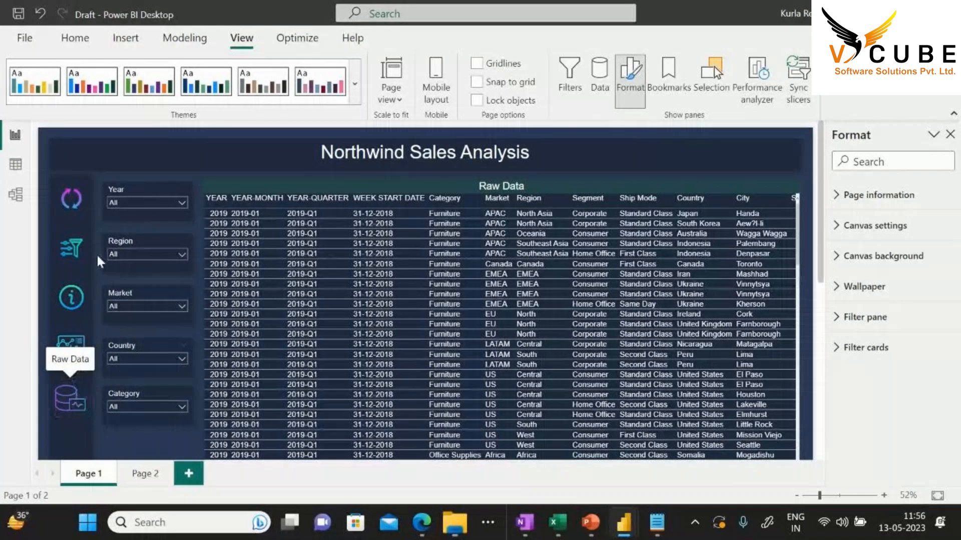
pyautogui.keyDown('ctrl'); pyautogui.click(72, 199); pyautogui.keyUp('ctrl')
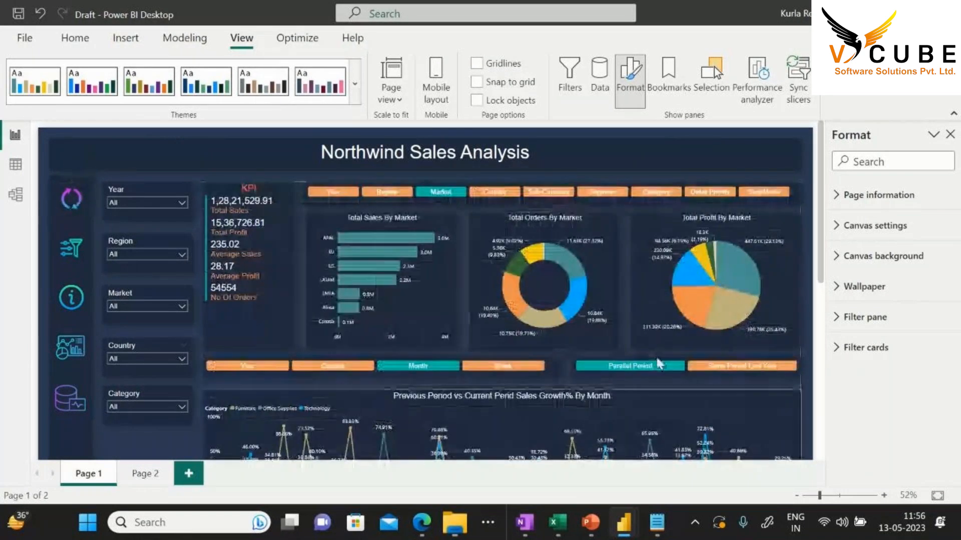
# Delete Page 2 from the report
pyautogui.click(145, 474)
pyautogui.rightClick(144, 473)
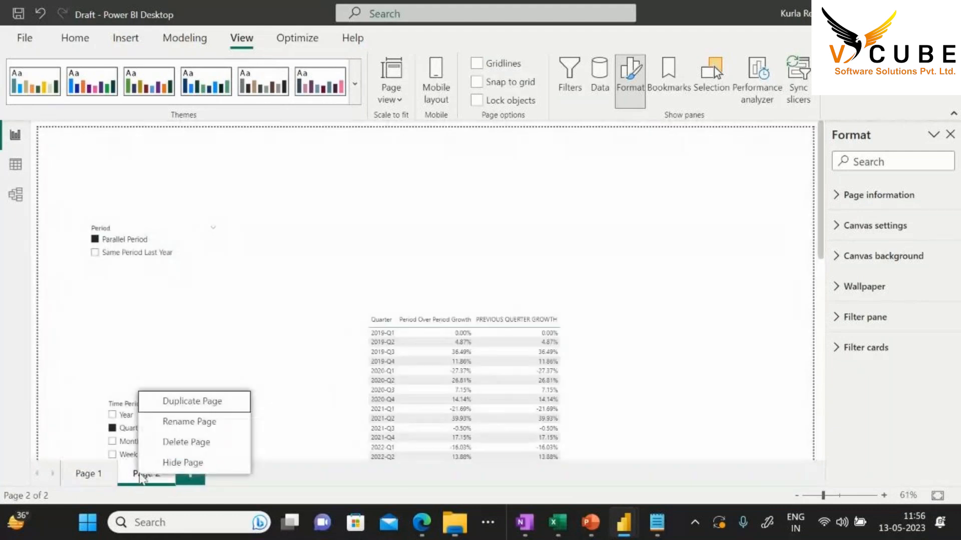
pyautogui.click(177, 441)
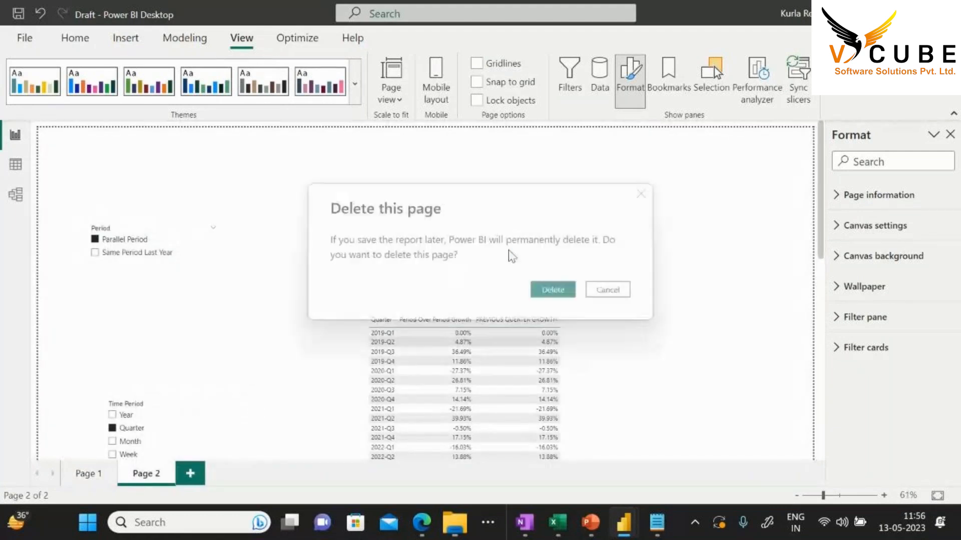
pyautogui.click(555, 290)
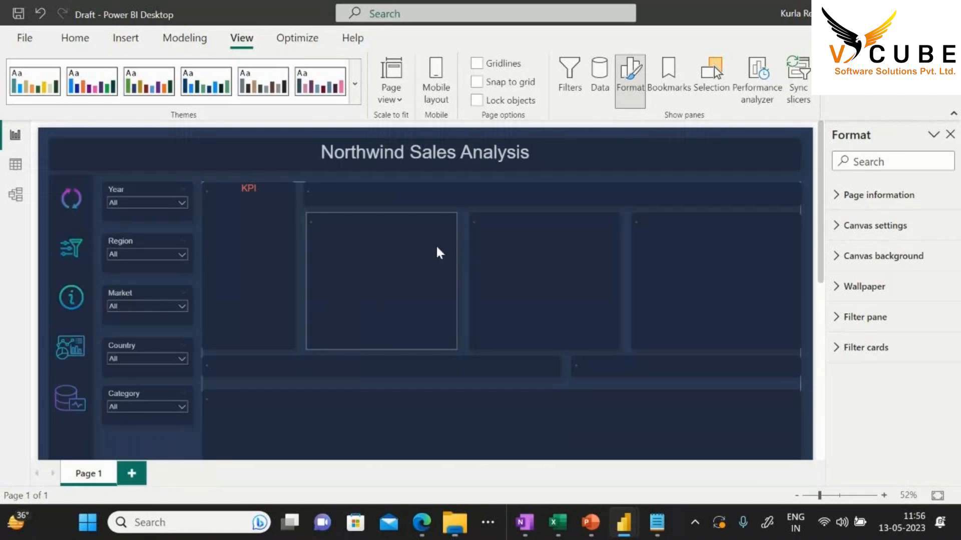
# Rename Page 1 as "Northwind Sales Analysis" and save the report
pyautogui.doubleClick(93, 474)
pyautogui.press('BackSpace')
pyautogui.write('North')
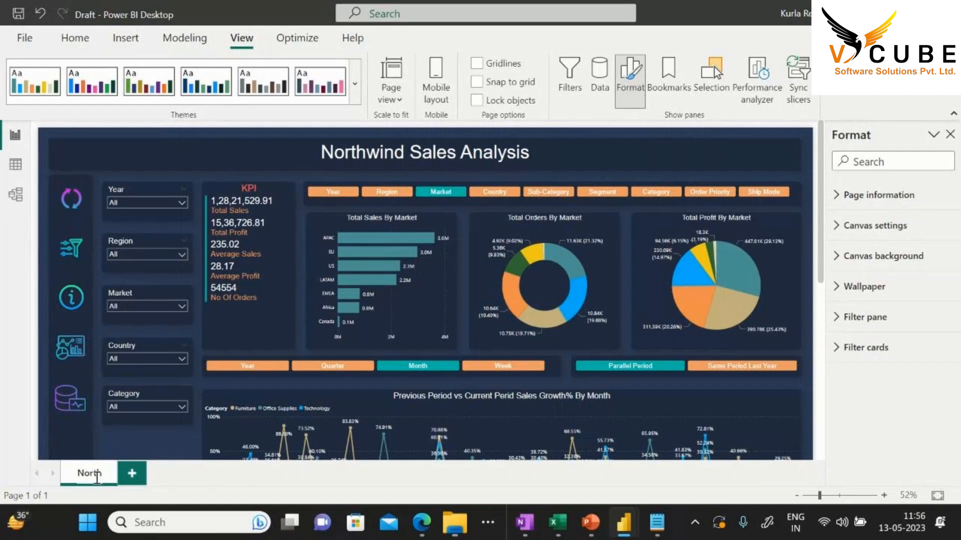
pyautogui.write('wind Sa')
pyautogui.write('les A')
pyautogui.write('nalysis')
pyautogui.press('Return')
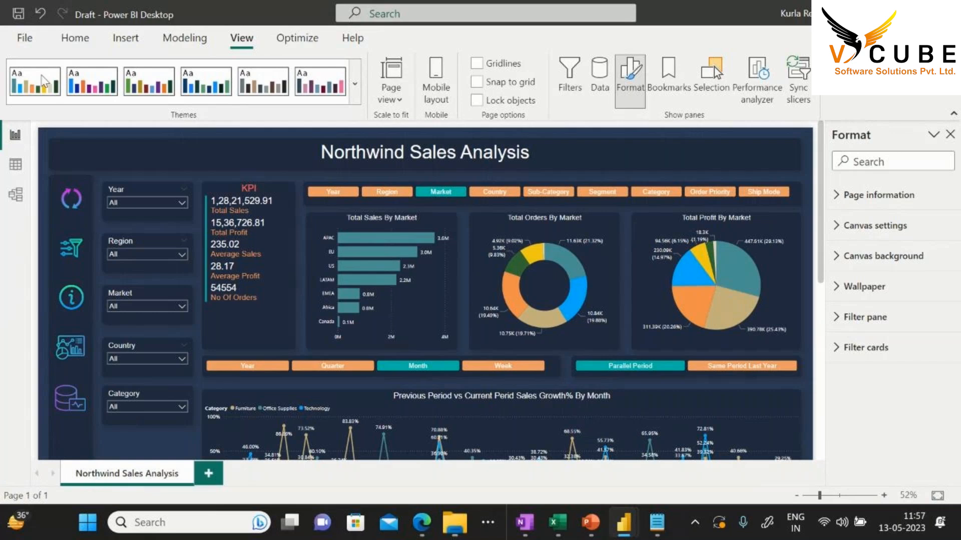
pyautogui.click(18, 14)
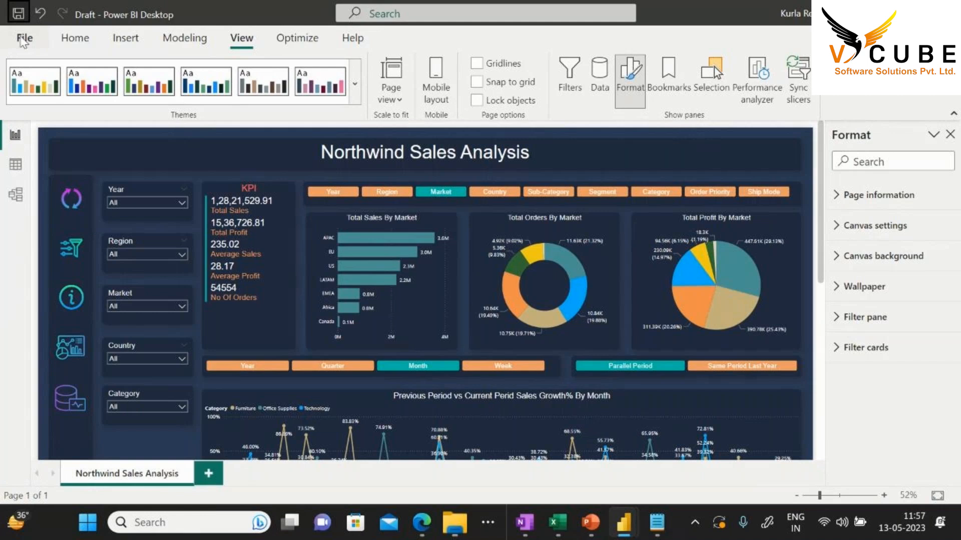
# Save a copy of the report as "NORTHWIND SALES ANALYSIS - MAY 13 2023" in the Power BI Master Classes folder
pyautogui.click(22, 40)
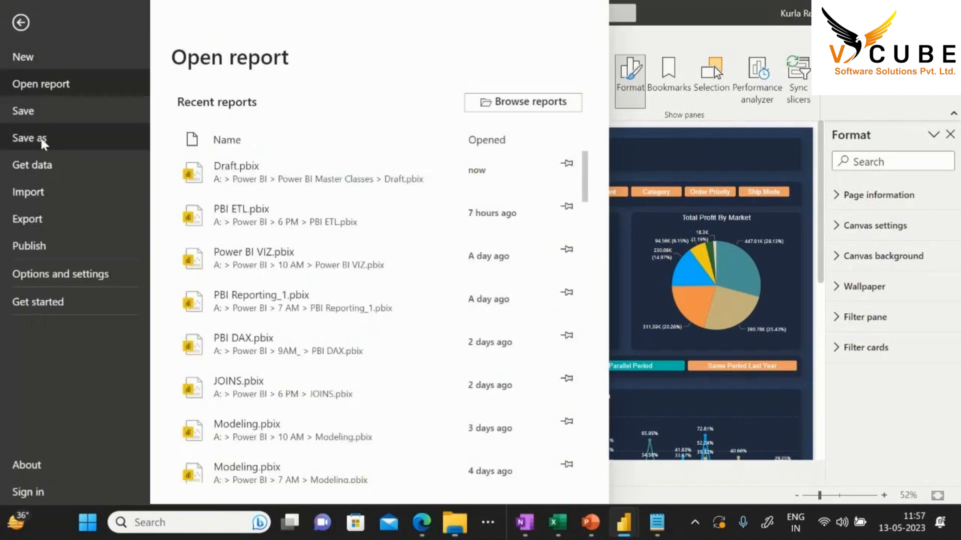
pyautogui.click(45, 139)
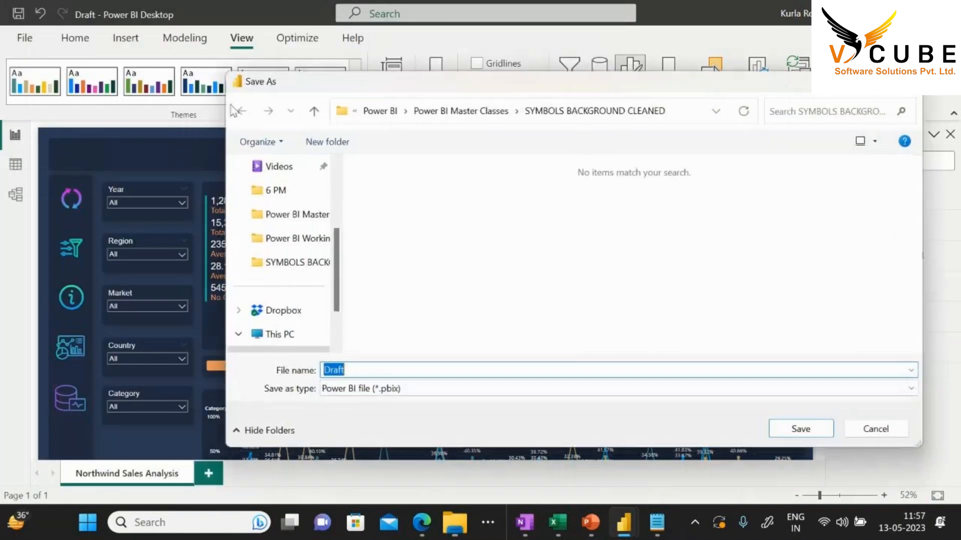
pyautogui.click(463, 111)
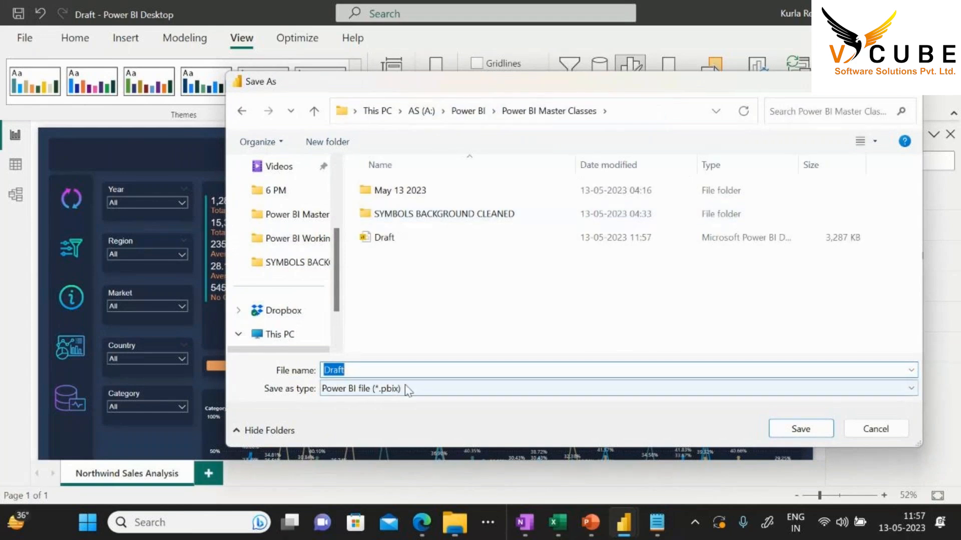
pyautogui.press('BackSpace')
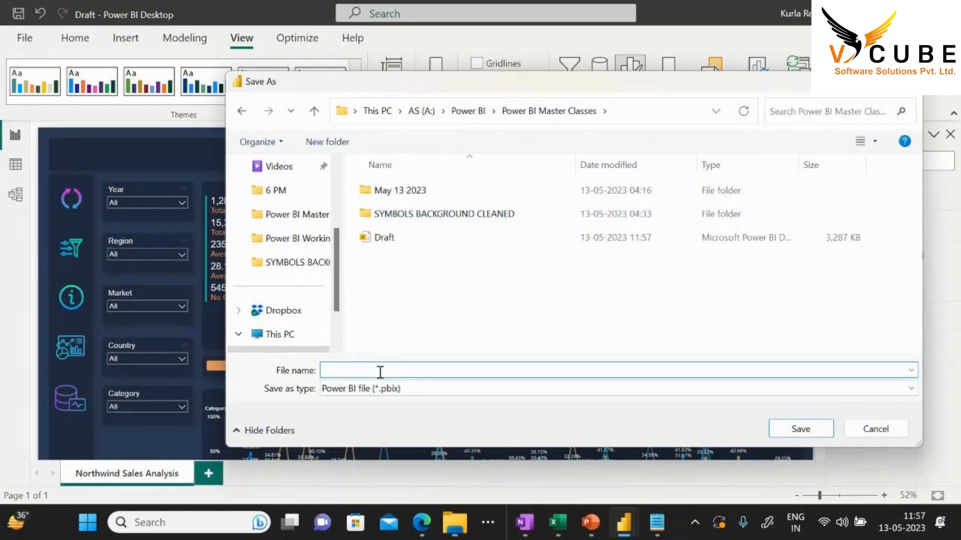
pyautogui.write('NORTHWIND SALES ANALYSIS')
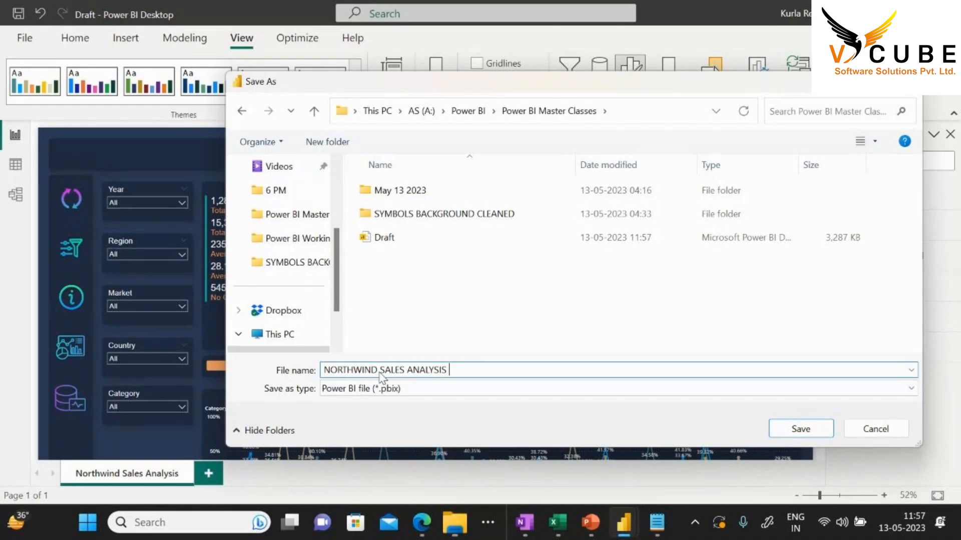
pyautogui.write(' - MAY 13 2023')
pyautogui.click(794, 432)
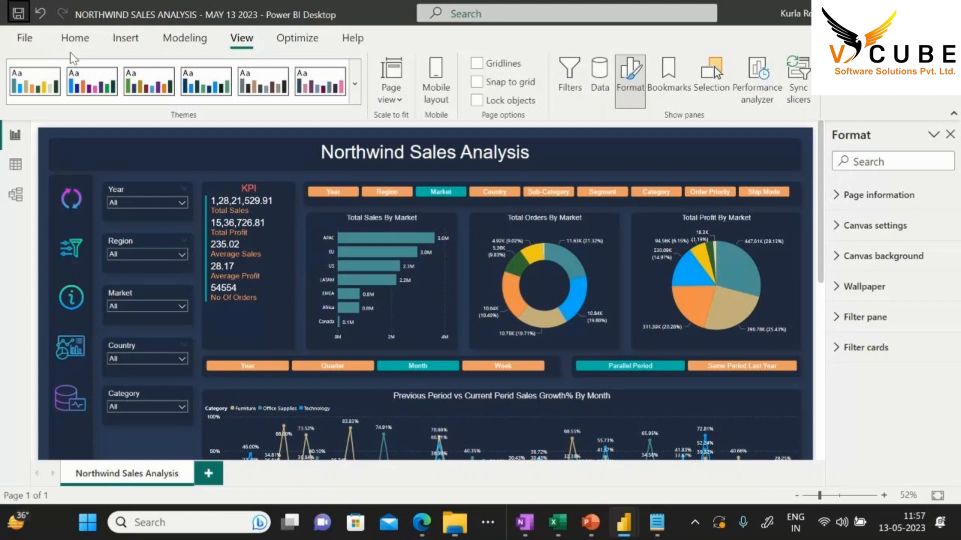
# Publish the report to My workspace and open the published version in the Power BI service
pyautogui.click(75, 40)
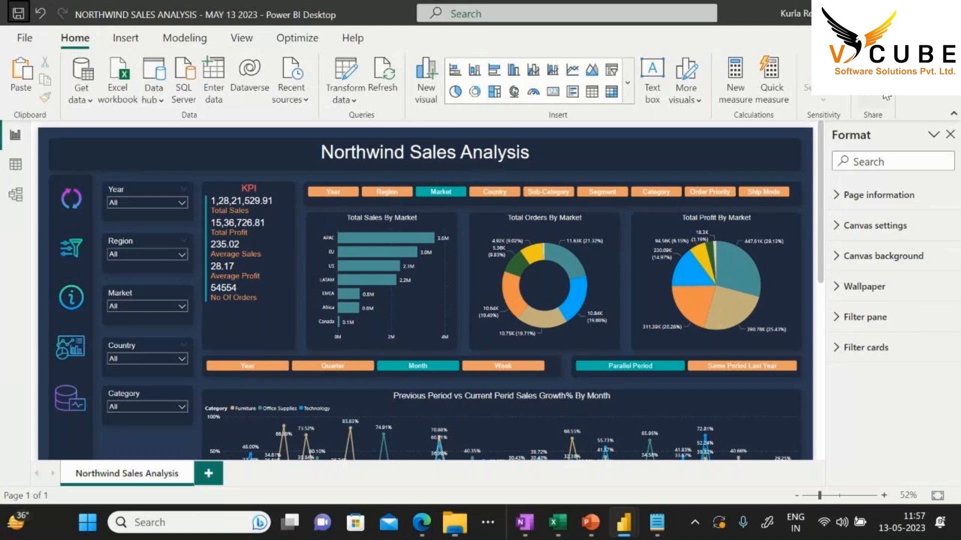
pyautogui.click(873, 75)
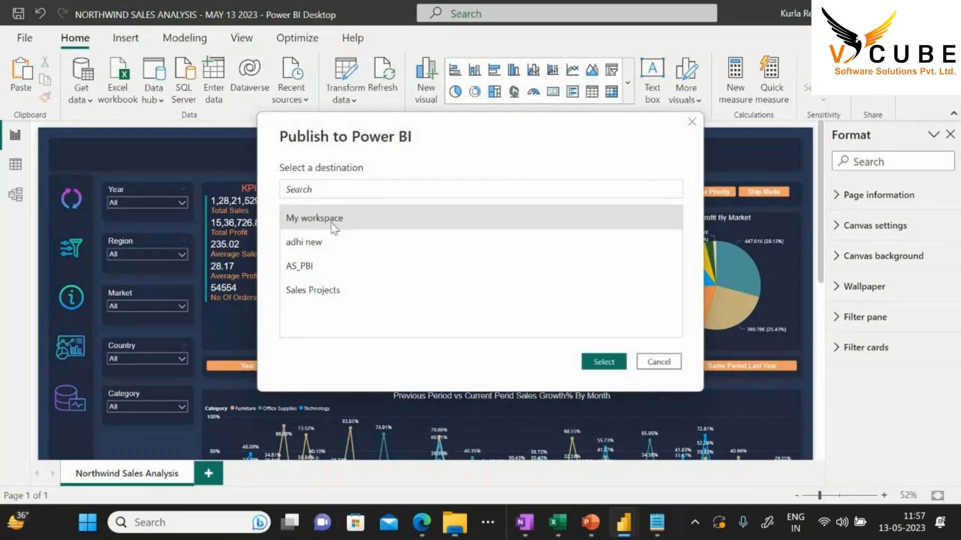
pyautogui.click(595, 363)
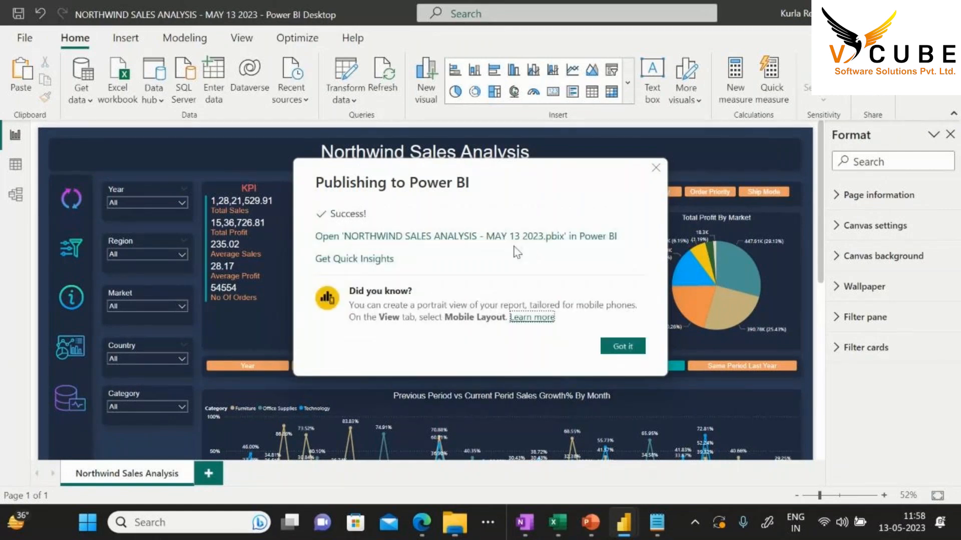
pyautogui.click(523, 239)
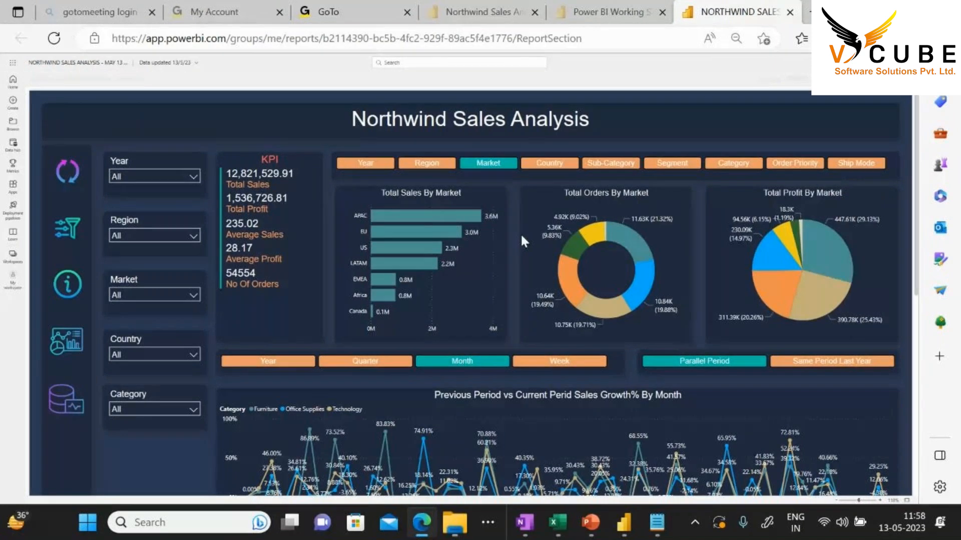
# Test the Active Filters overlay with Region Africa and Categories Technology and Office Supplies, closing it and resetting the report
pyautogui.click(835, 502)
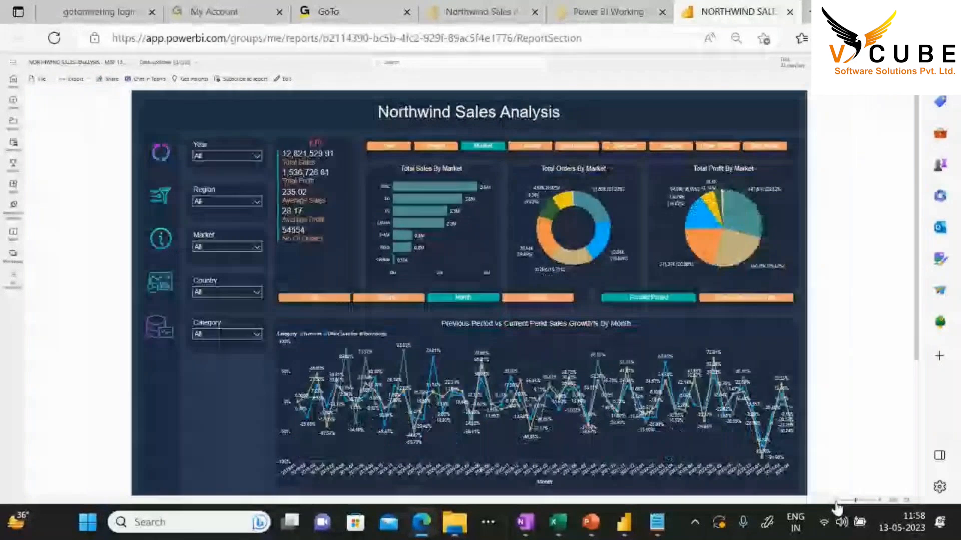
pyautogui.click(836, 501)
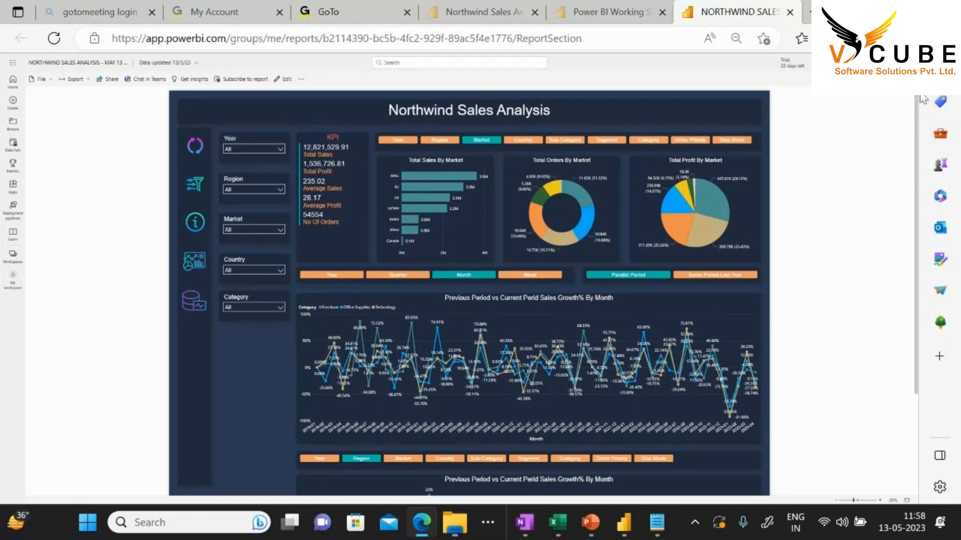
pyautogui.moveTo(940, 38)
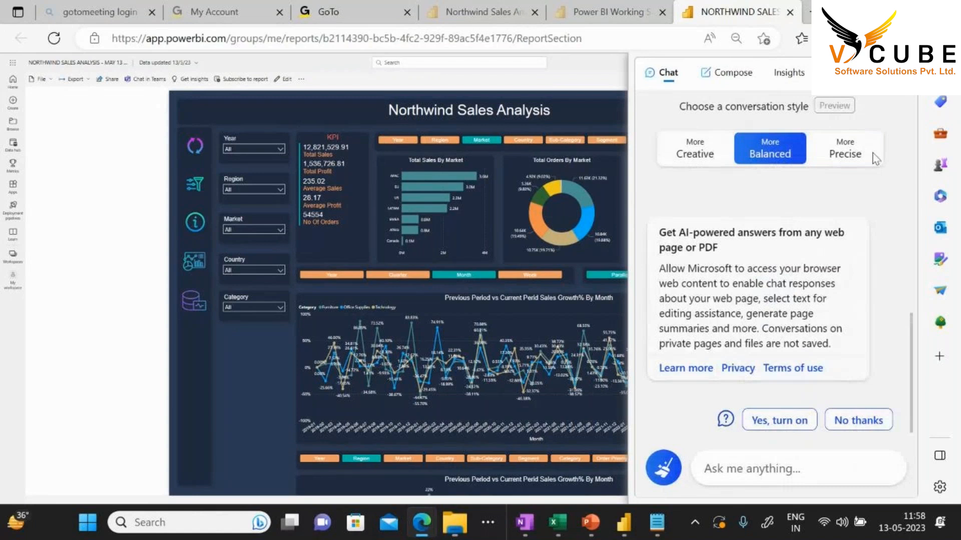
pyautogui.click(90, 180)
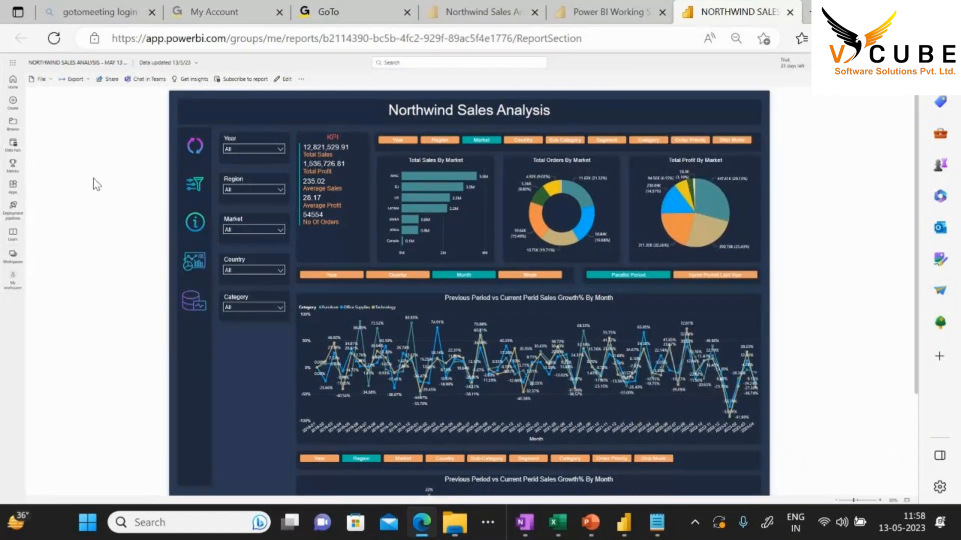
pyautogui.click(198, 191)
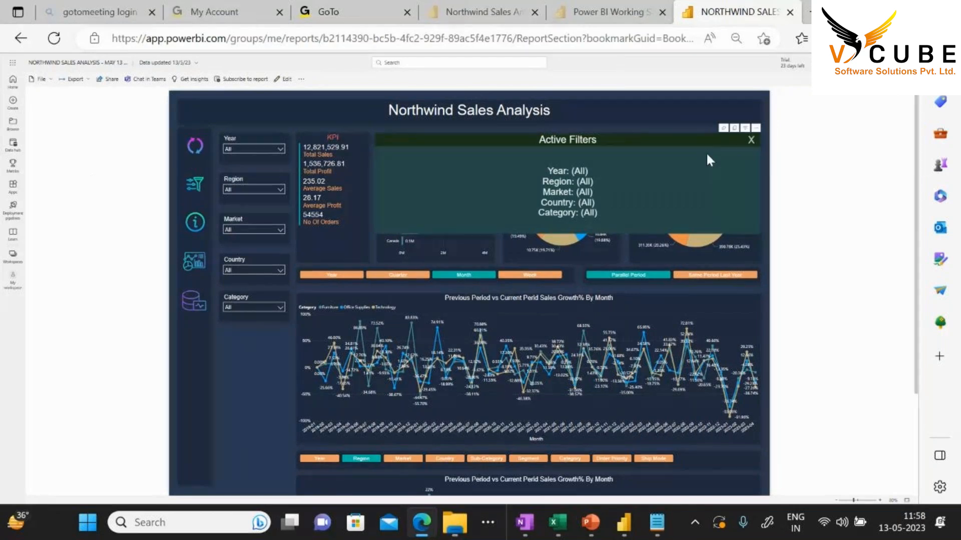
pyautogui.click(279, 189)
pyautogui.click(247, 199)
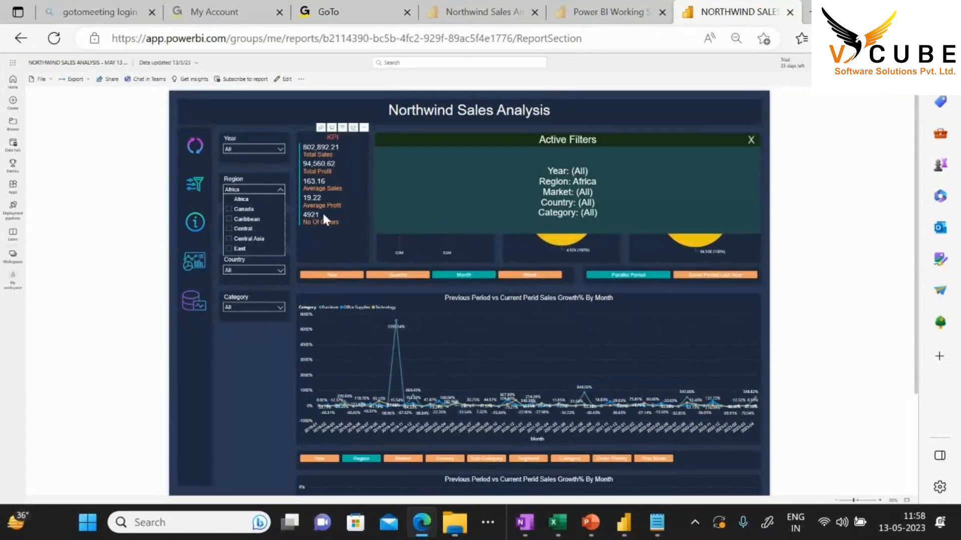
pyautogui.click(263, 308)
pyautogui.click(248, 266)
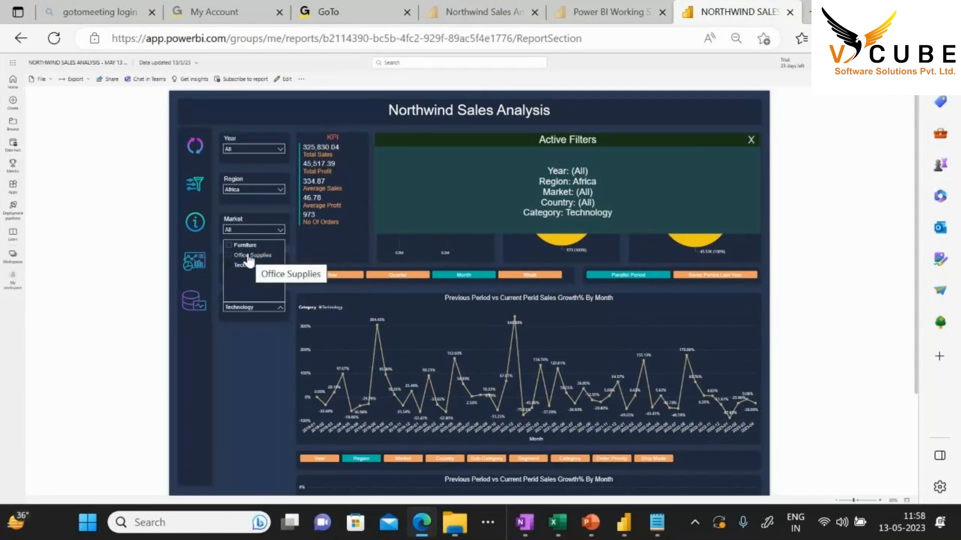
pyautogui.click(248, 257)
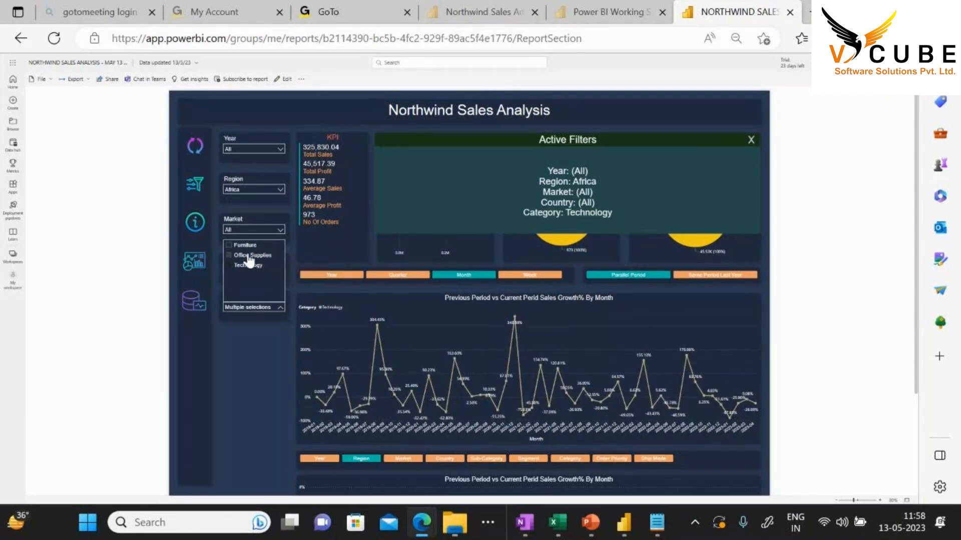
pyautogui.click(751, 143)
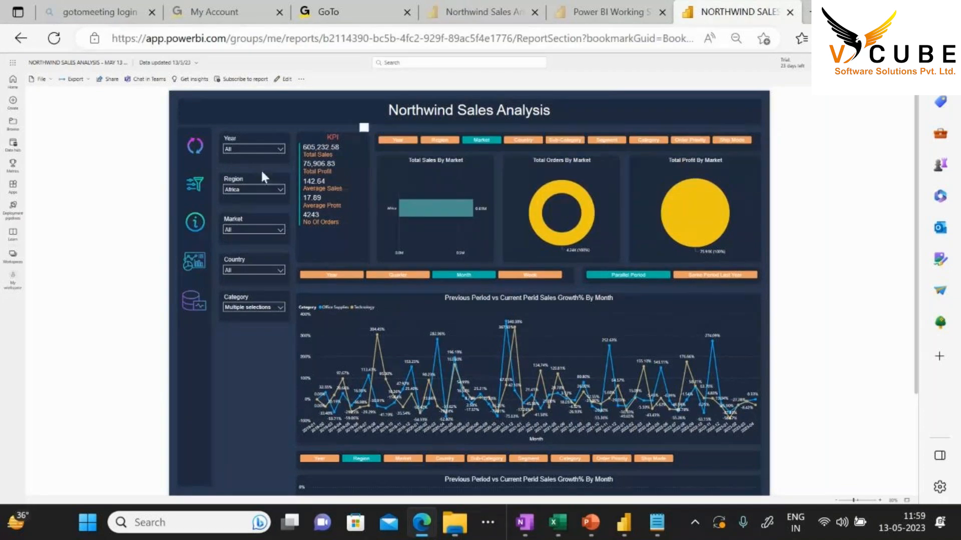
pyautogui.click(199, 151)
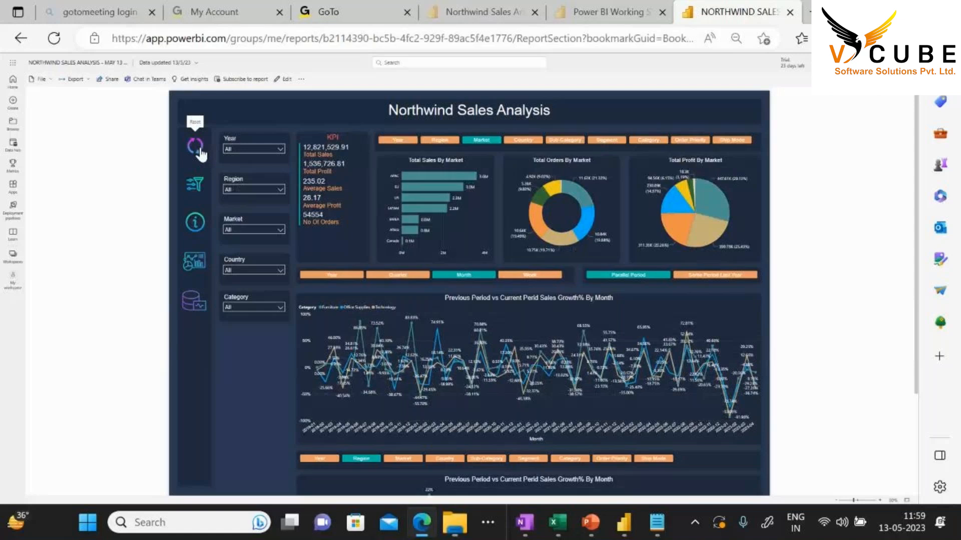
# Check the published report's Summary, Dashboard and Raw Data views, returning to the Dashboard
pyautogui.click(195, 223)
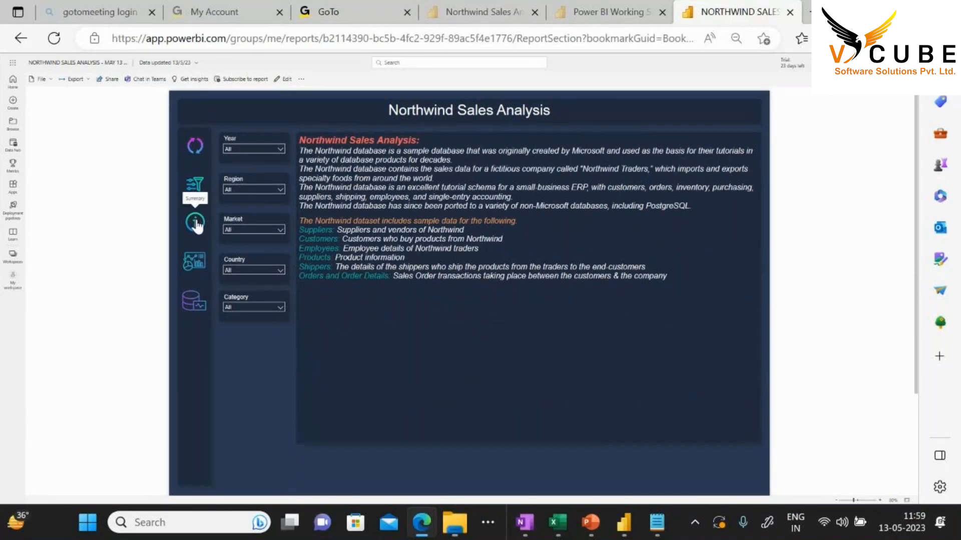
pyautogui.click(194, 263)
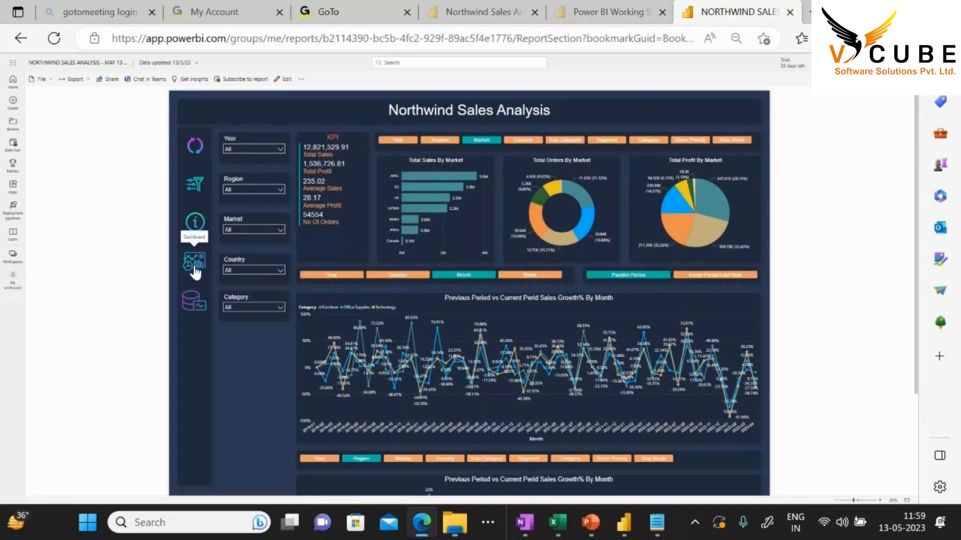
pyautogui.click(194, 301)
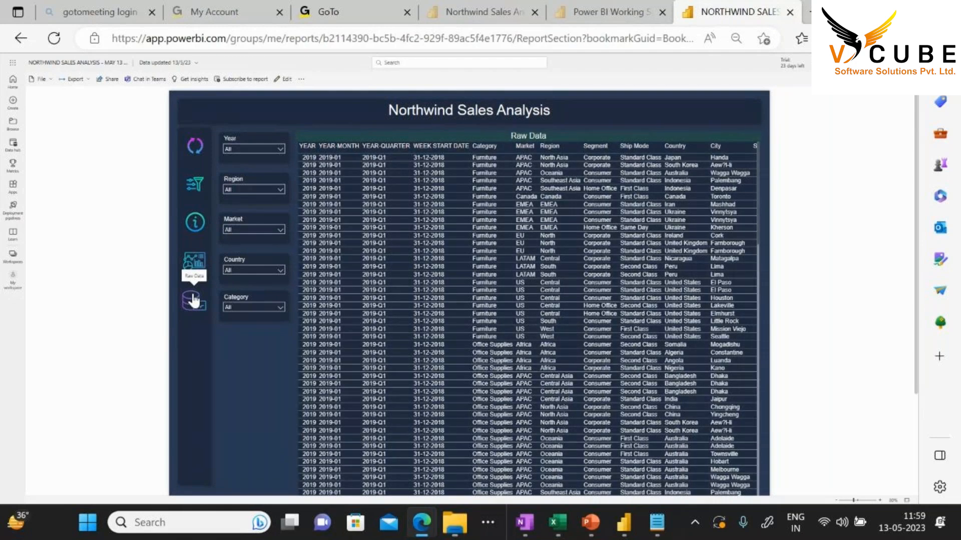
pyautogui.click(193, 265)
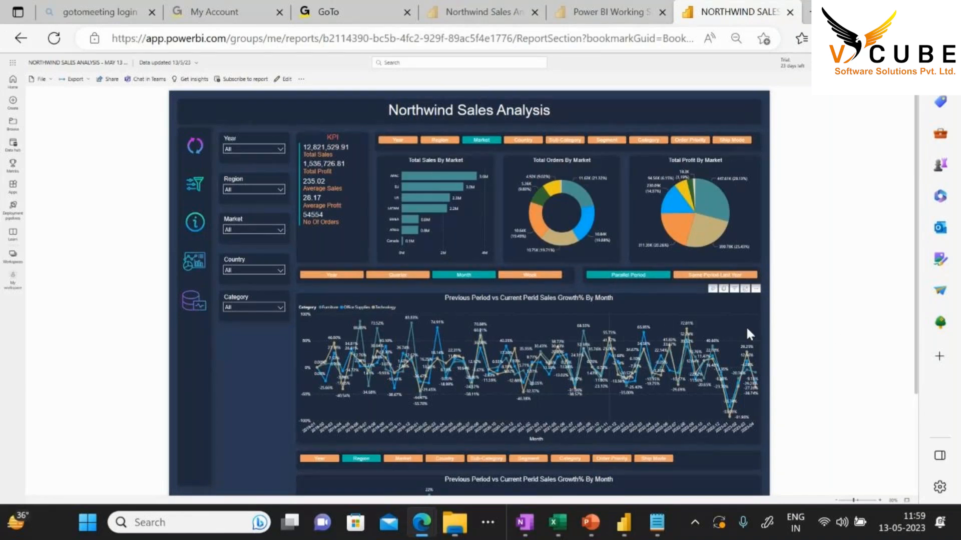
# Test the growth chart with Same Period Last Year by Quarter, Month and Week, return to Parallel Period, and reset the report
pyautogui.scroll(-2, 857, 309)
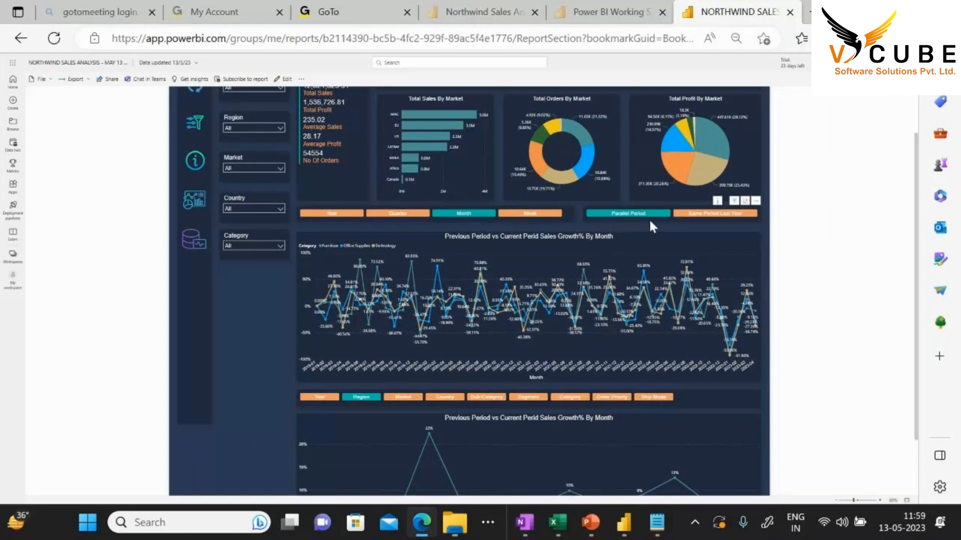
pyautogui.click(700, 213)
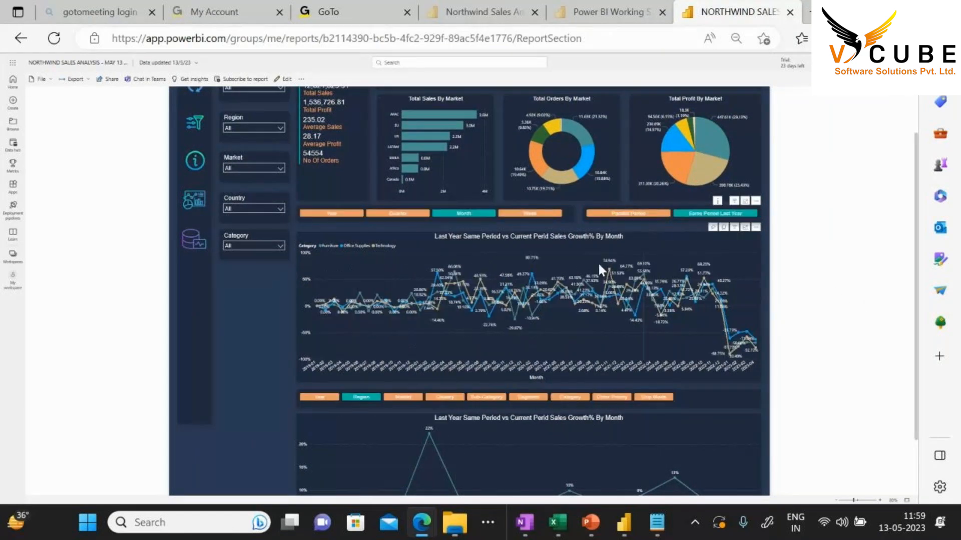
pyautogui.click(405, 216)
pyautogui.click(451, 217)
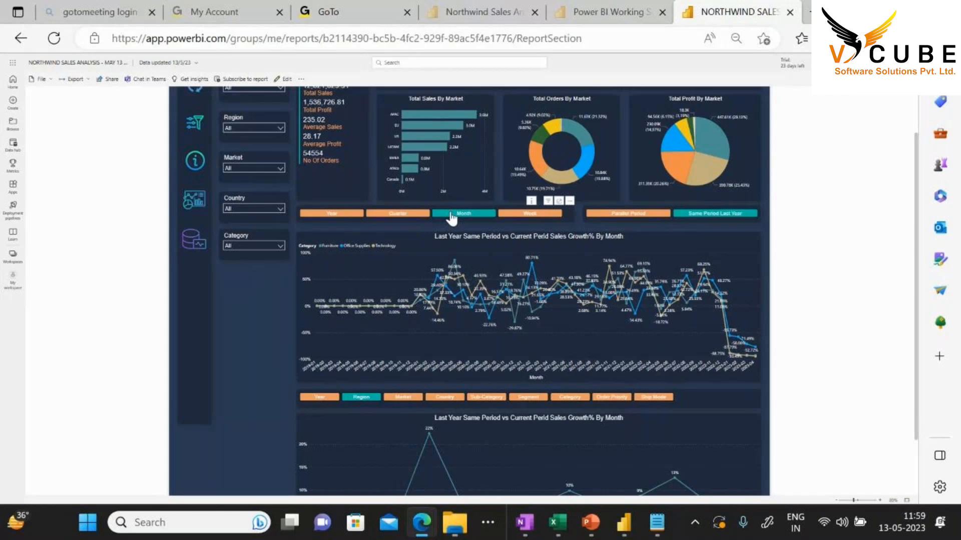
pyautogui.click(516, 221)
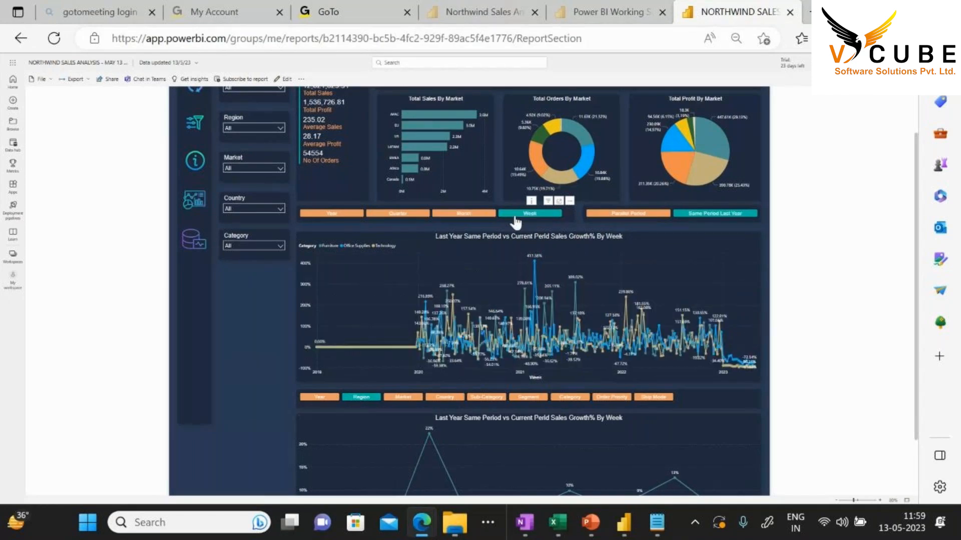
pyautogui.click(628, 219)
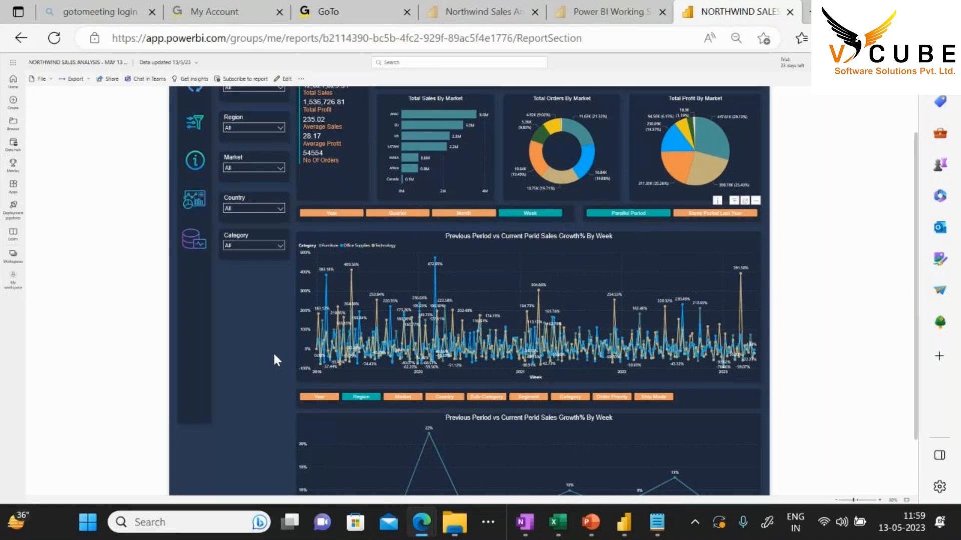
pyautogui.scroll(2, 804, 322)
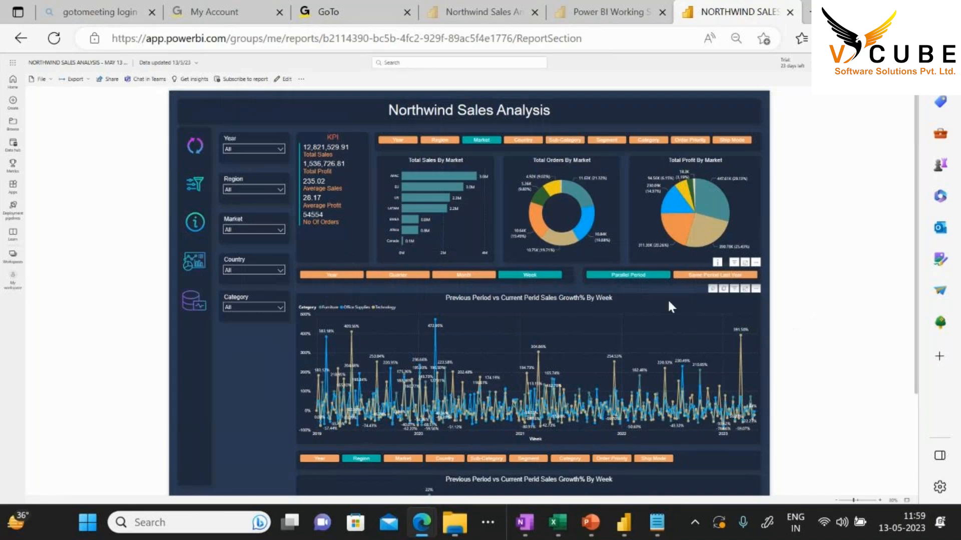
pyautogui.click(195, 157)
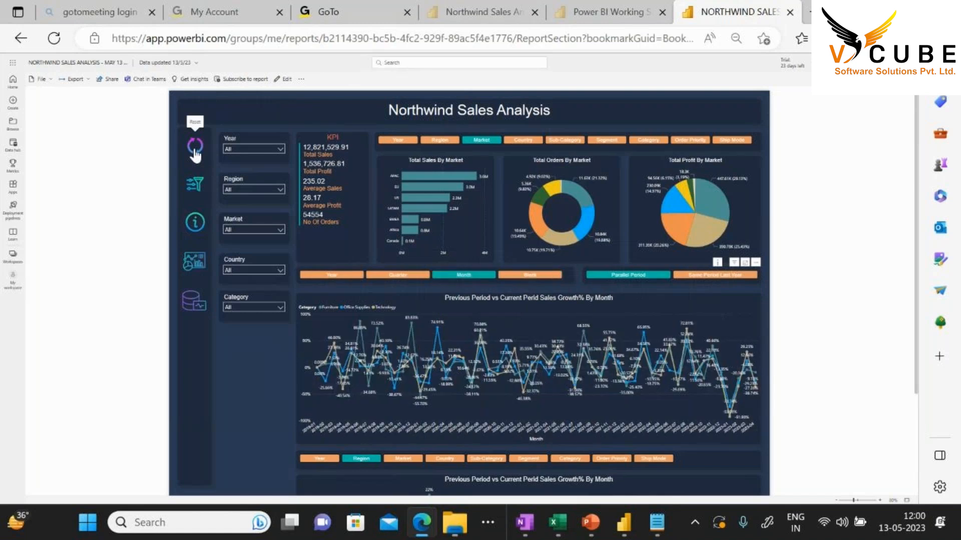
# Export only the current report page to PowerPoint as an embedded image with Current Values
pyautogui.click(44, 80)
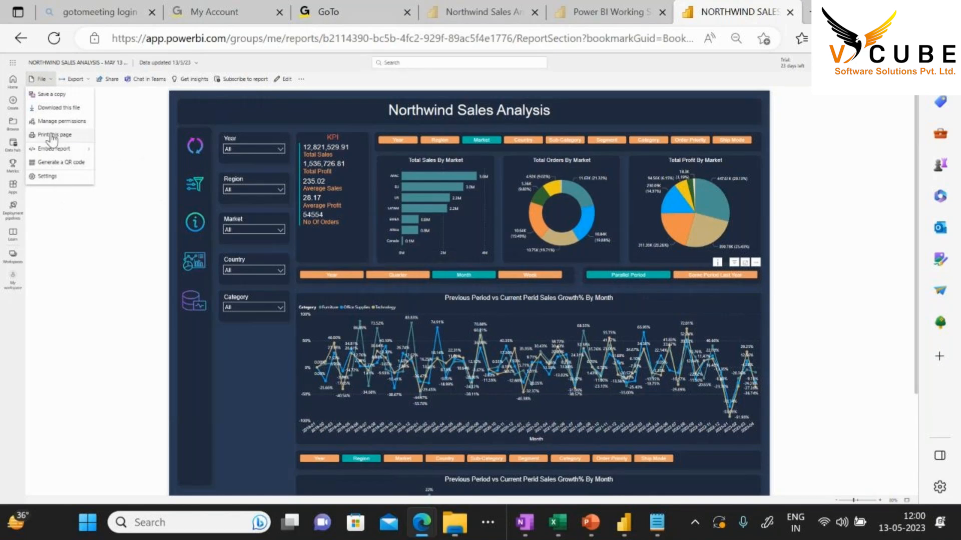
pyautogui.click(85, 80)
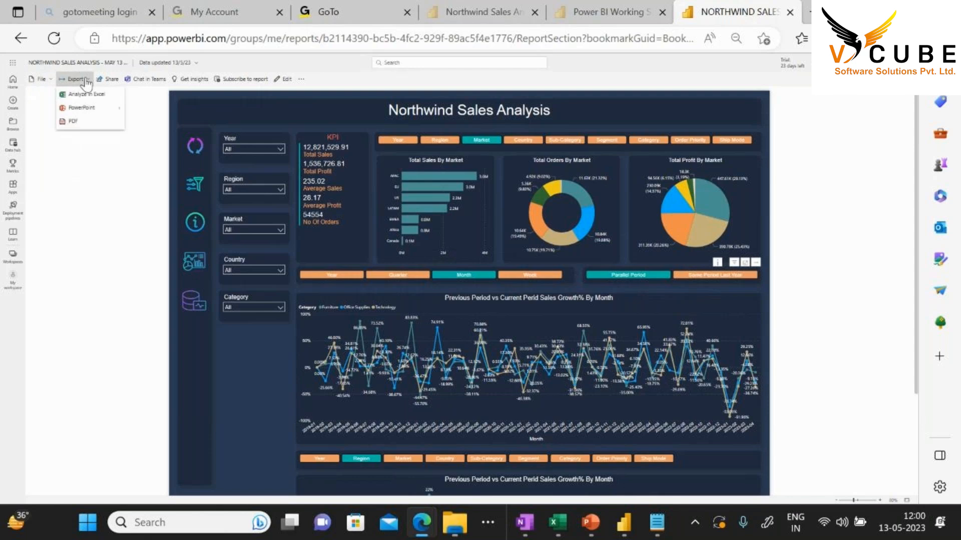
pyautogui.moveTo(81, 111)
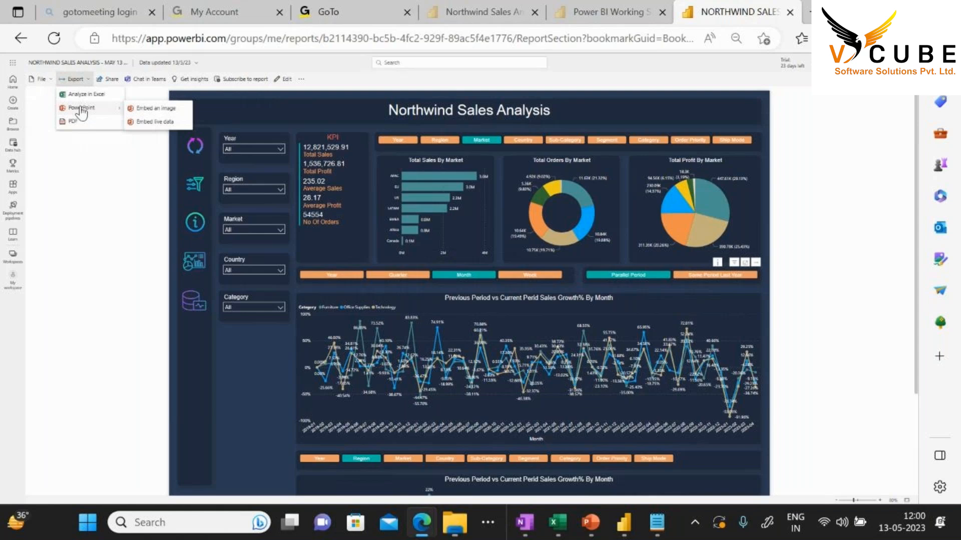
pyautogui.click(153, 111)
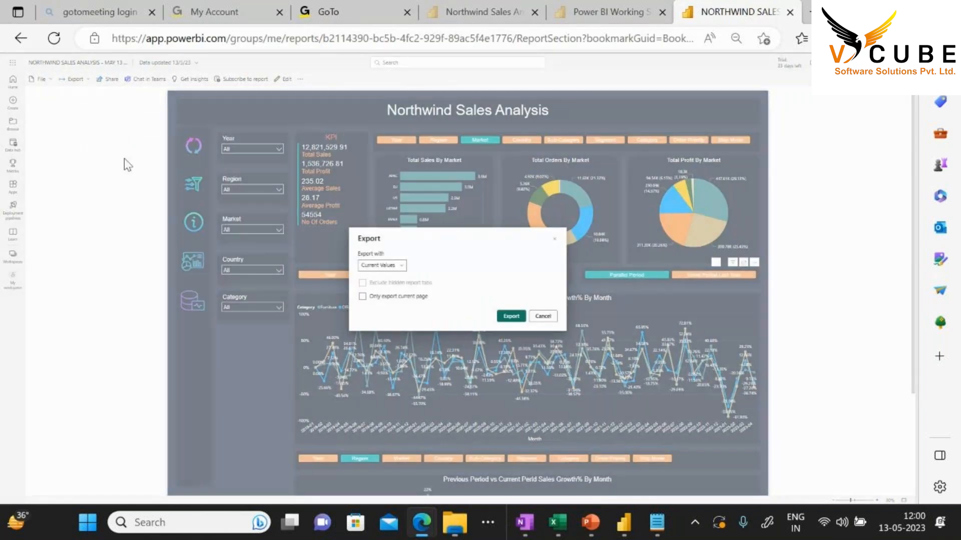
pyautogui.click(367, 297)
pyautogui.click(507, 317)
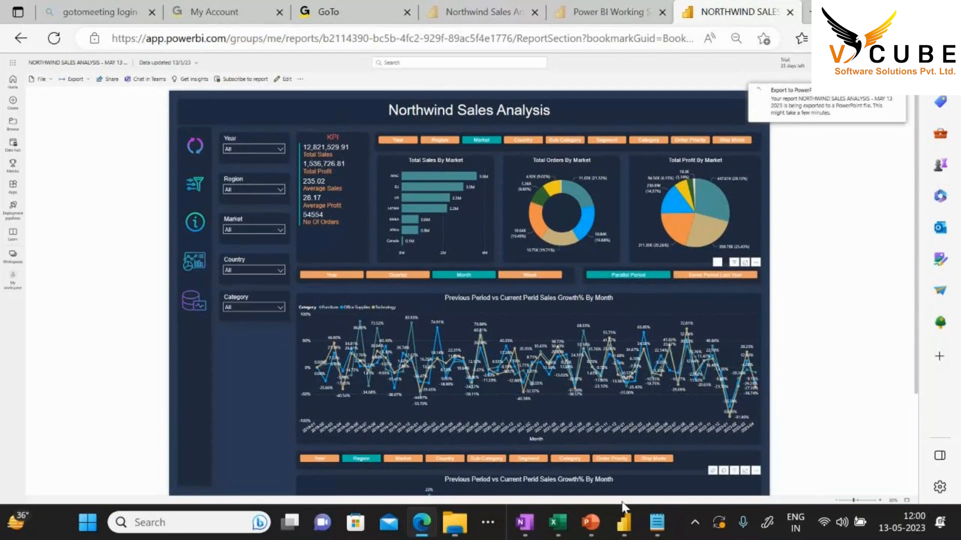
# Switch to Power BI Desktop and inspect the Chiclets settings of the time-period and comparison-period slicers above the monthly growth chart
pyautogui.moveTo(623, 510)
pyautogui.click(551, 391)
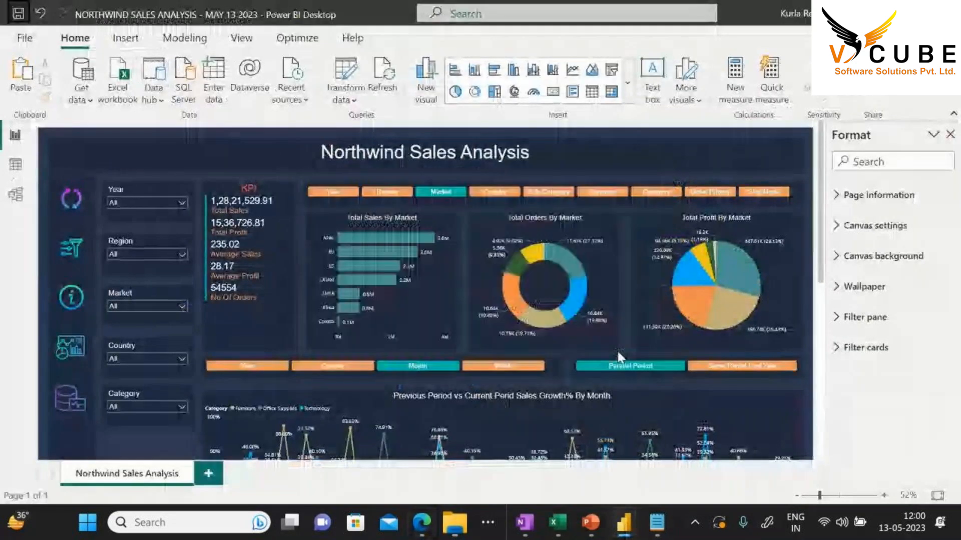
pyautogui.click(528, 381)
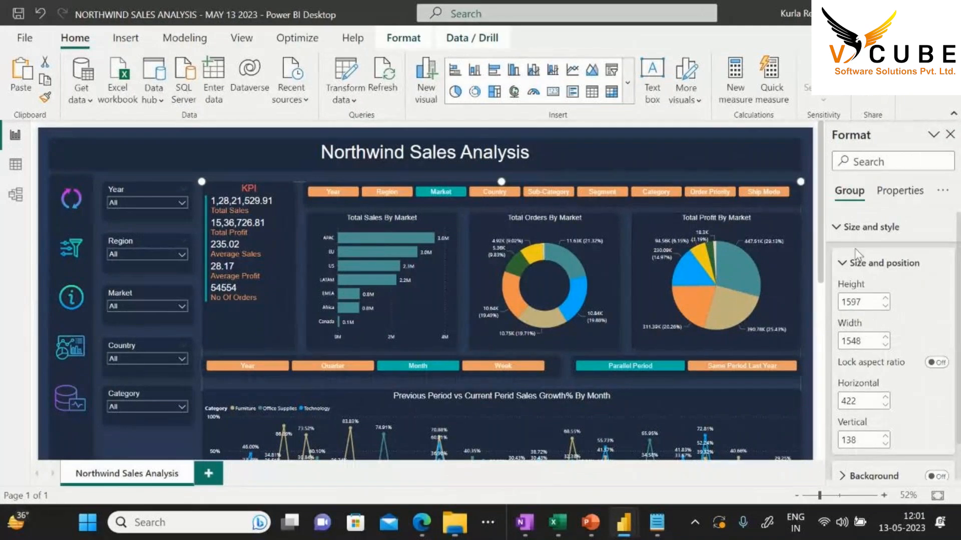
pyautogui.click(844, 228)
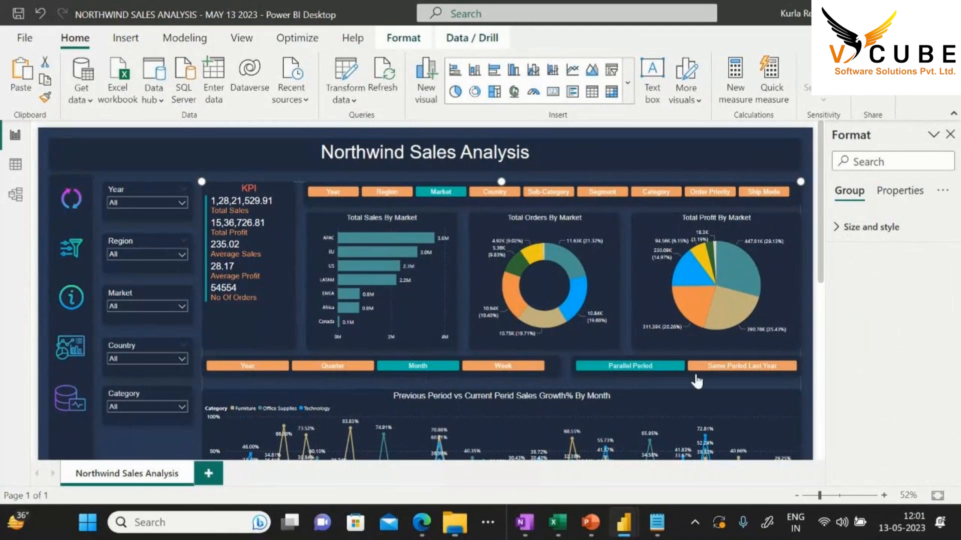
pyautogui.click(555, 368)
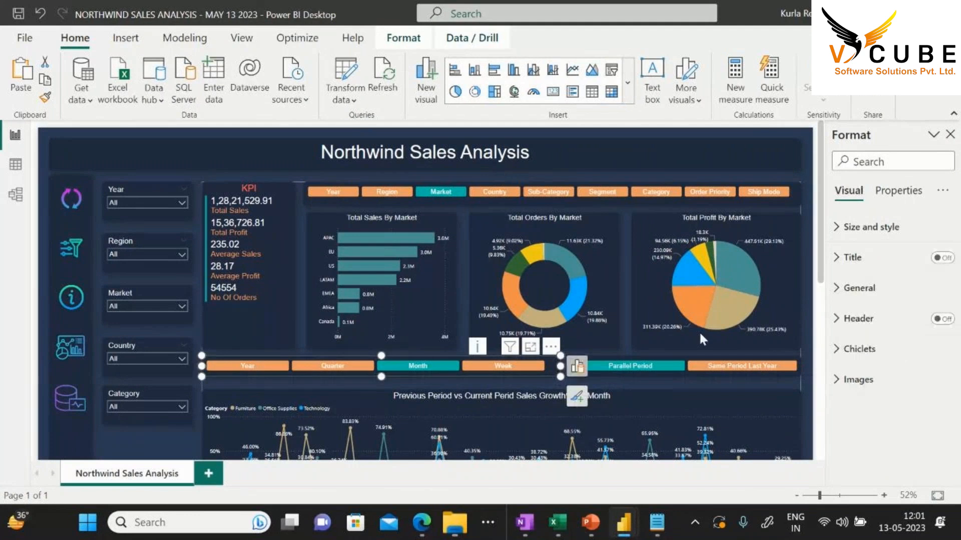
pyautogui.click(859, 348)
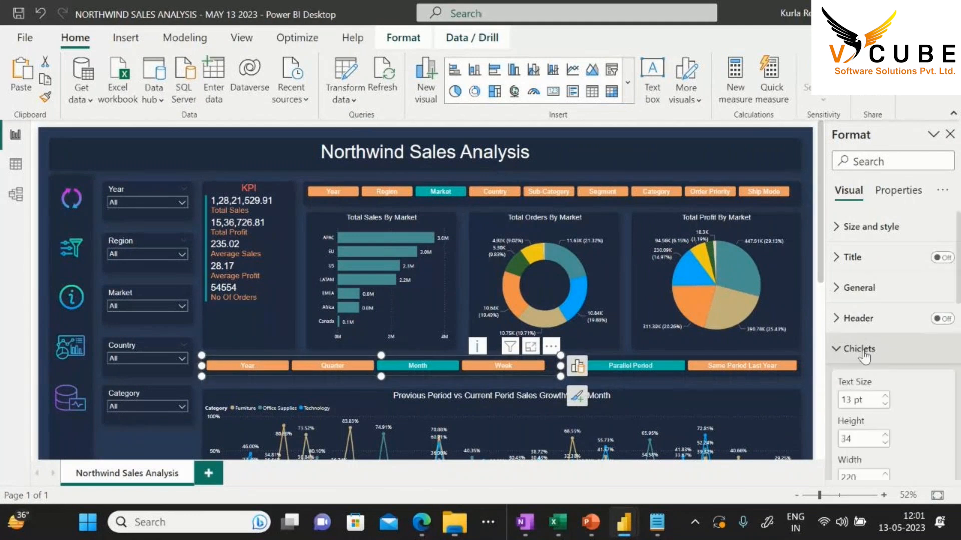
pyautogui.click(782, 381)
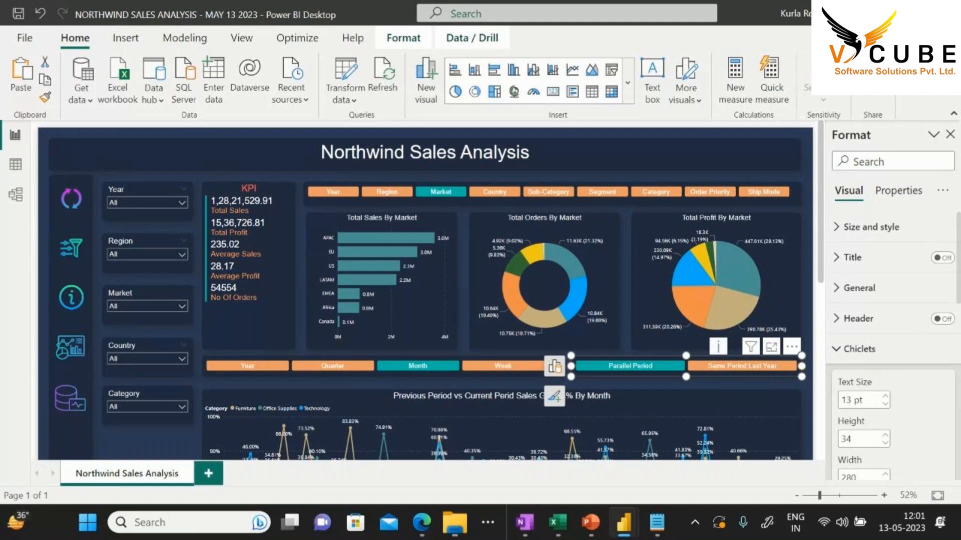
pyautogui.click(874, 13)
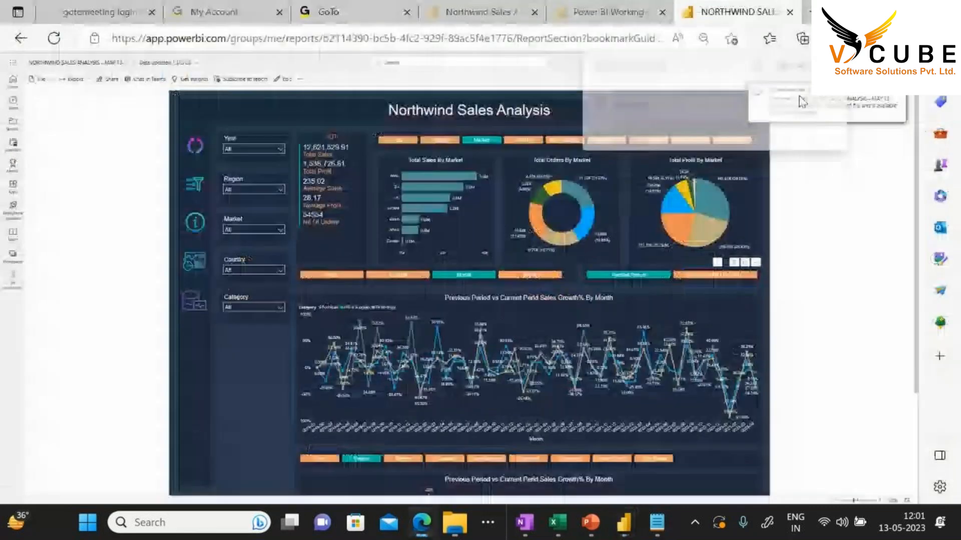
# Open the exported presentation in PowerPoint, enable editing, and view the dashboard slide as a slide show before ending it
pyautogui.click(624, 104)
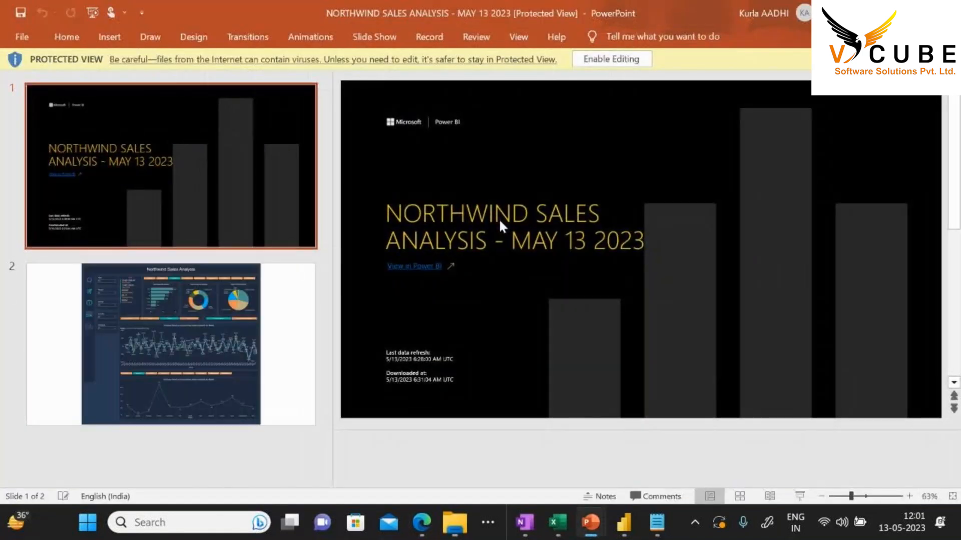
pyautogui.click(215, 299)
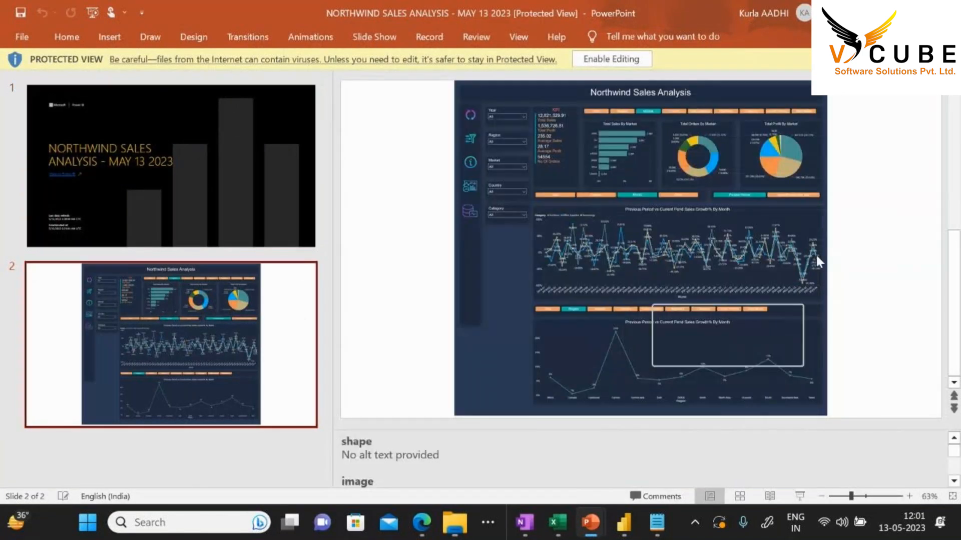
pyautogui.click(619, 60)
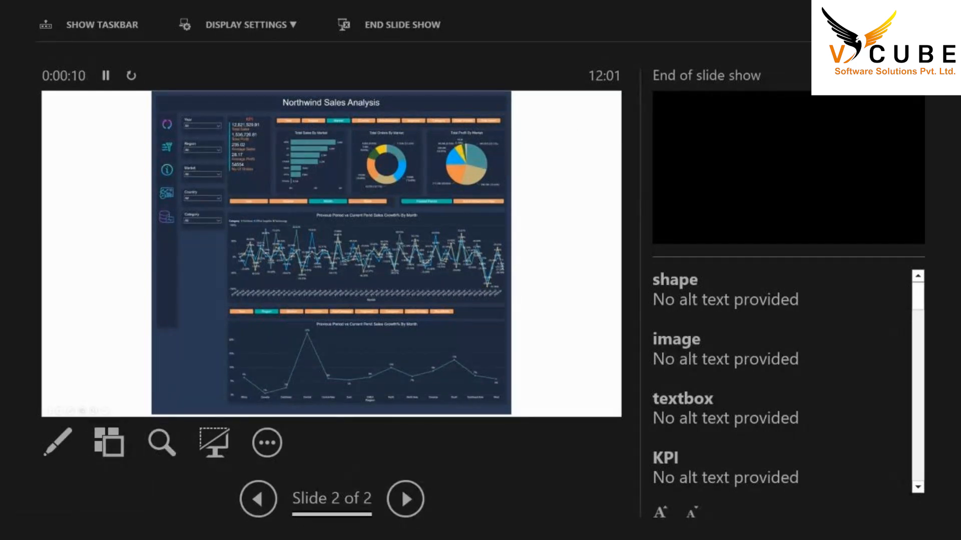
pyautogui.press('Escape')
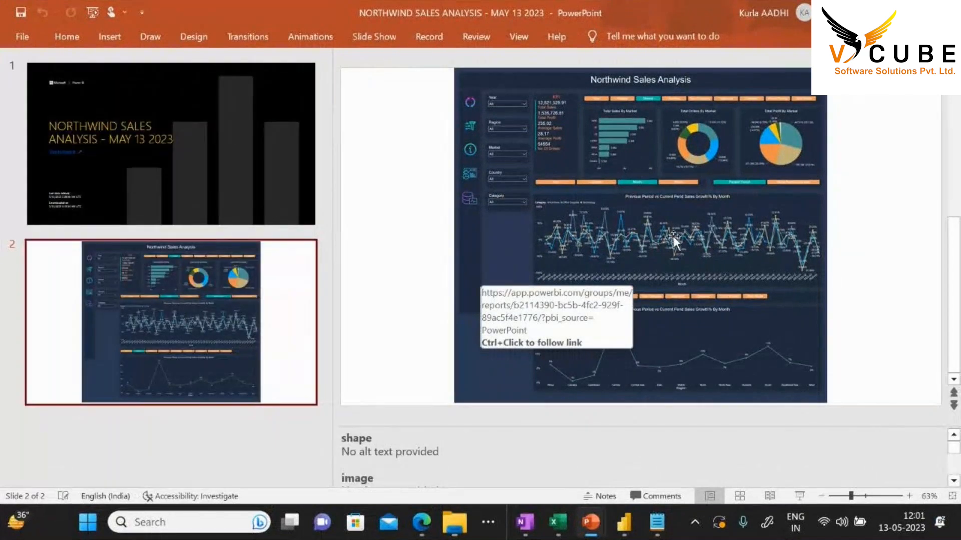
# Enlarge the exported dashboard slide to examine its charts up close, and return to the published report in the browser
pyautogui.click(909, 497)
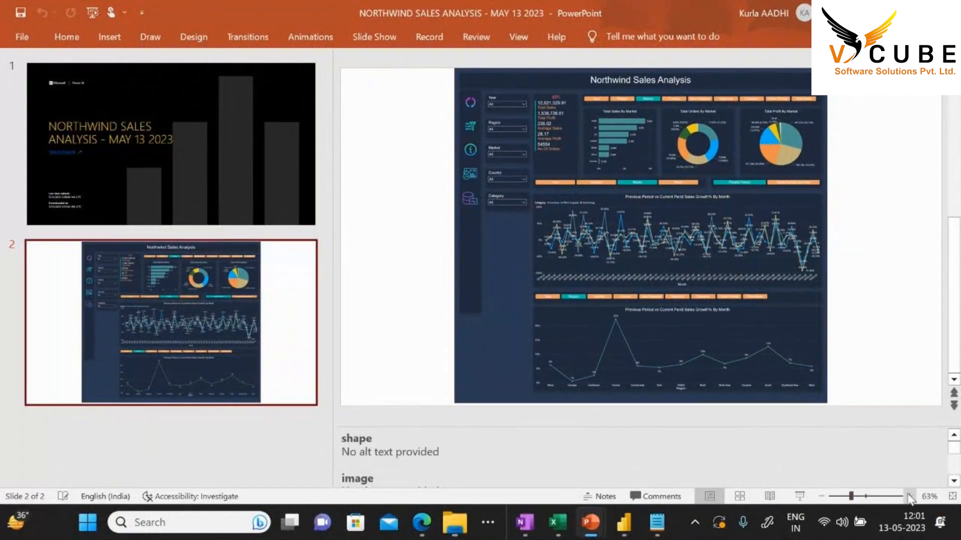
pyautogui.click(909, 496)
pyautogui.click(909, 497)
pyautogui.scroll(5, 859, 315)
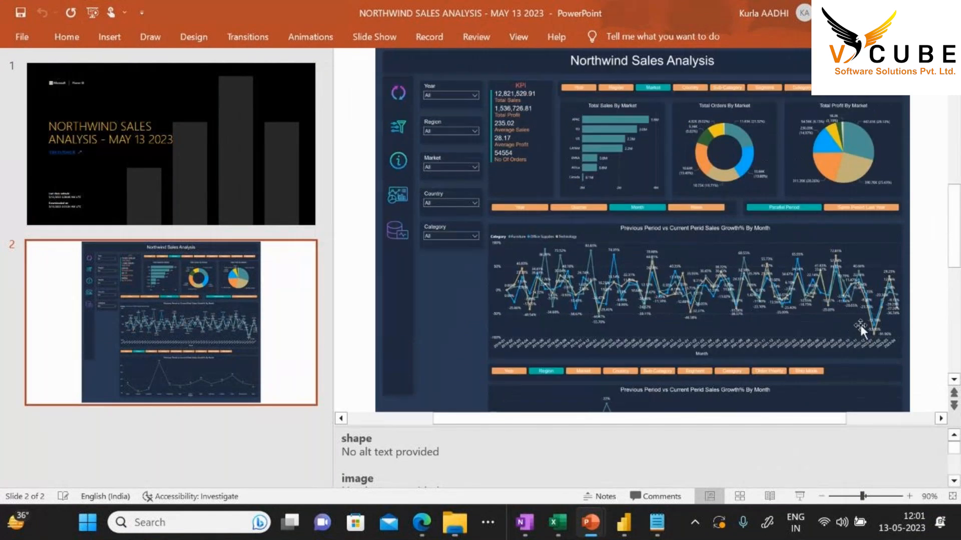
pyautogui.click(209, 349)
pyautogui.keyDown('ctrl'); pyautogui.scroll(2, 744, 425); pyautogui.keyUp('ctrl')
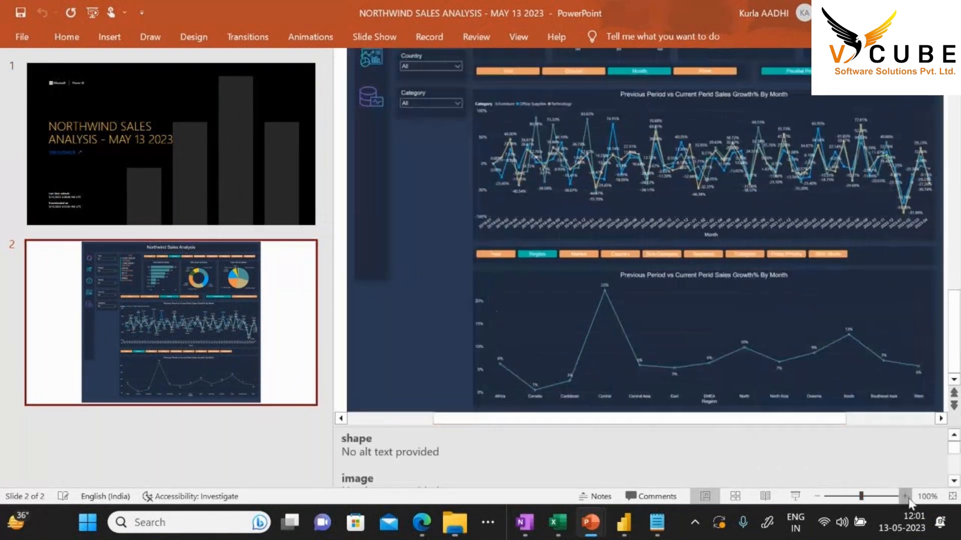
pyautogui.moveTo(955, 232); pyautogui.dragTo(955, 174)
pyautogui.click(276, 289)
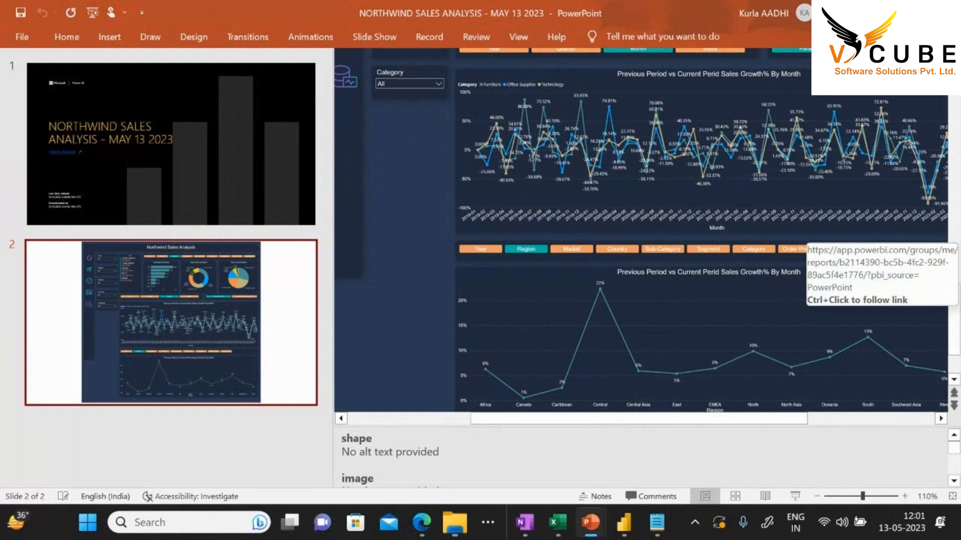
pyautogui.click(875, 13)
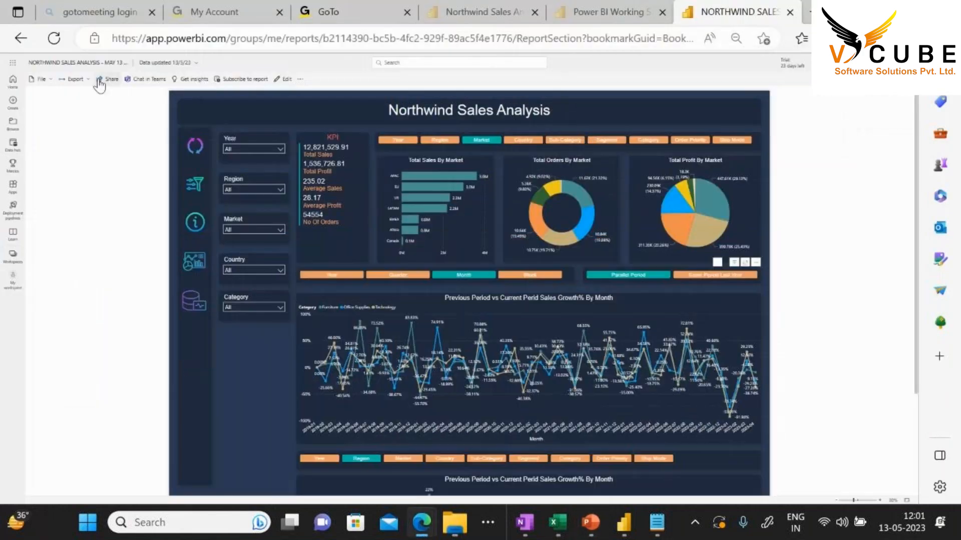
# Review the available export formats without exporting, and look over the whole published dashboard page
pyautogui.click(74, 79)
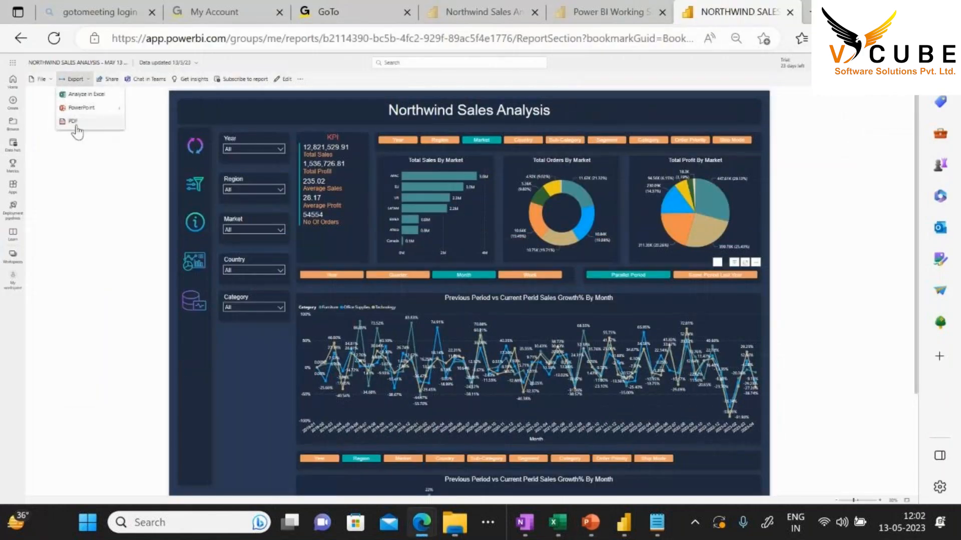
pyautogui.click(92, 197)
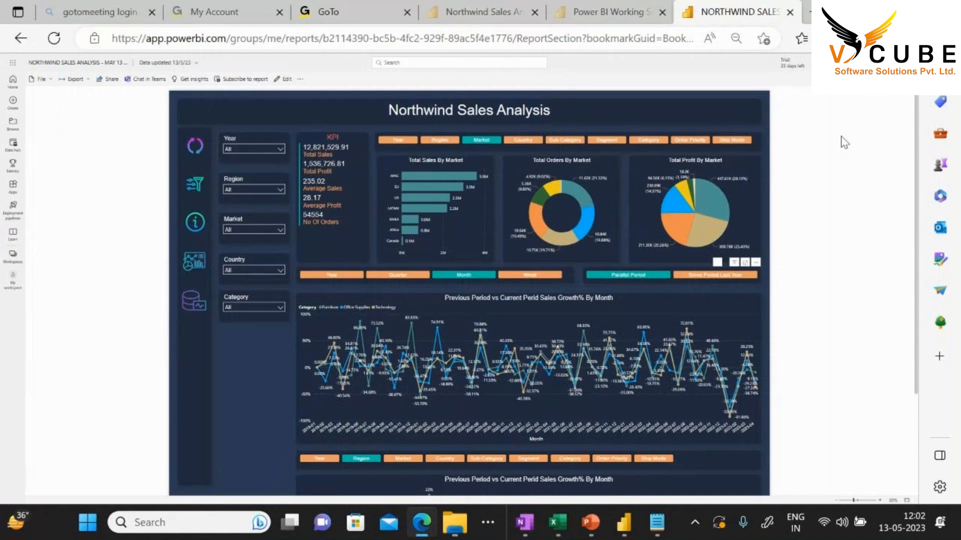
pyautogui.scroll(-3, 824, 175)
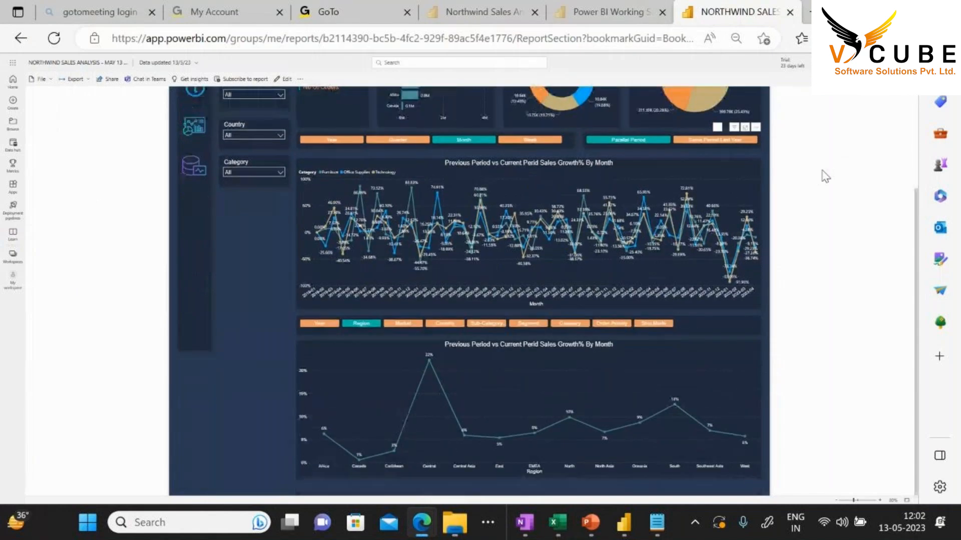
pyautogui.scroll(3, 825, 176)
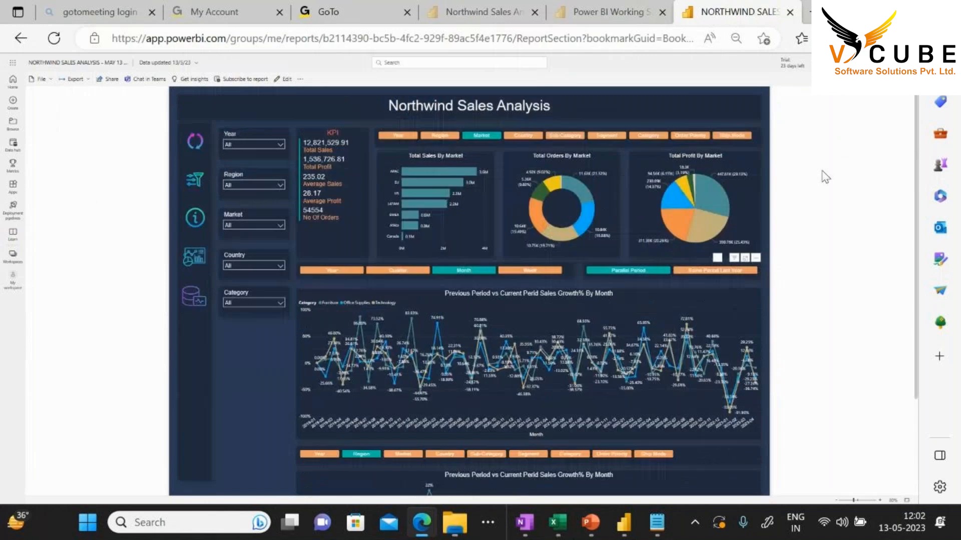
pyautogui.scroll(1, 824, 177)
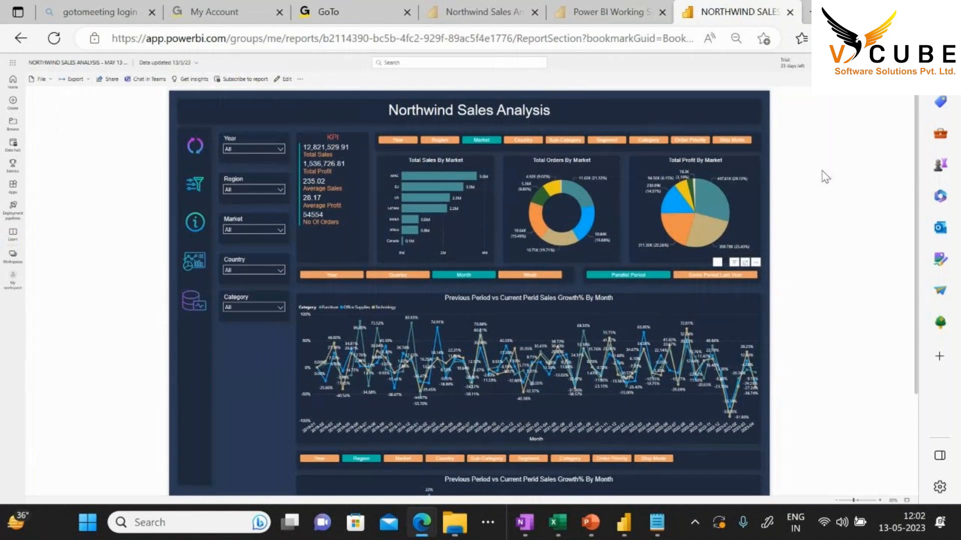
# Show the published report's Raw Data view and open the table's options to locate Export data
pyautogui.click(194, 313)
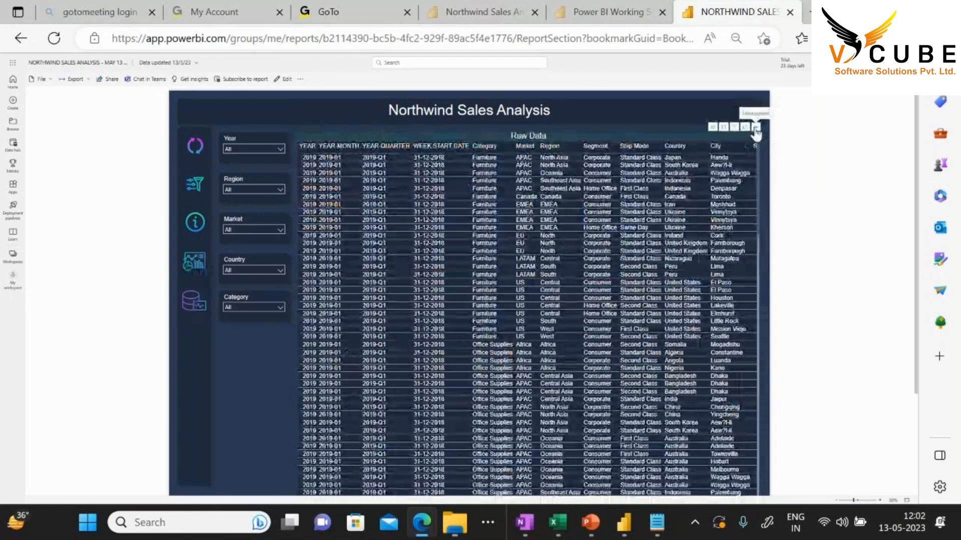
pyautogui.click(755, 129)
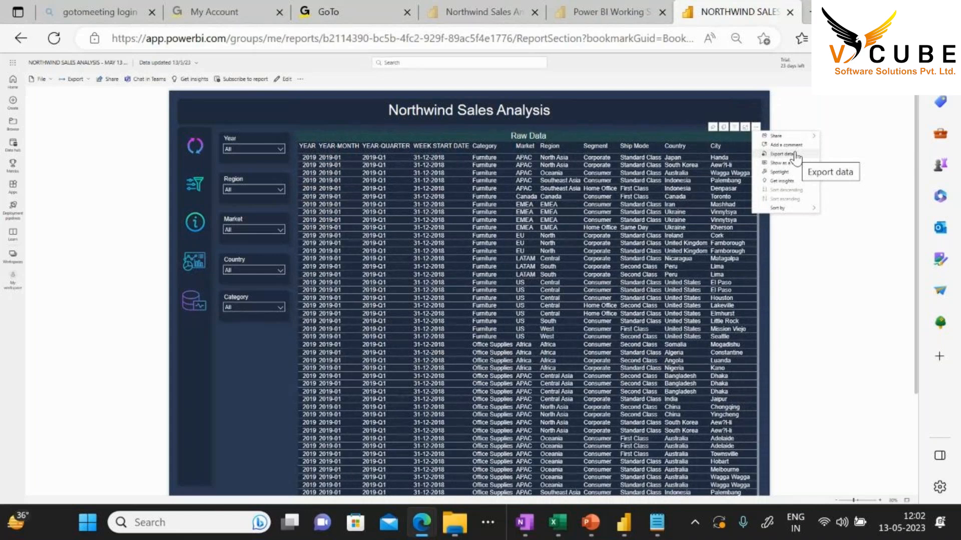
# In the other published Northwind - Sales Analysis report's Raw Data view, build a table of Year, Region, State, Total Sales and Total Units
pyautogui.click(478, 13)
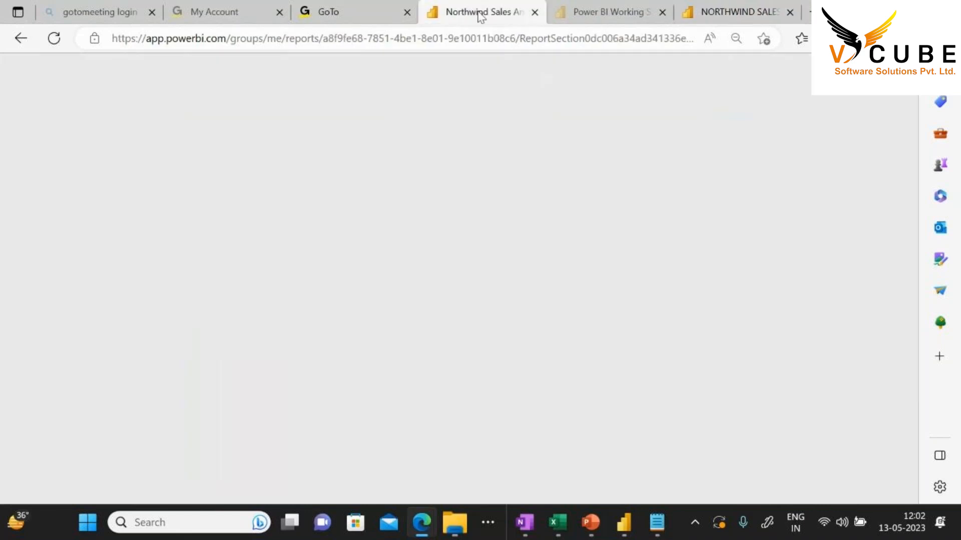
pyautogui.click(176, 350)
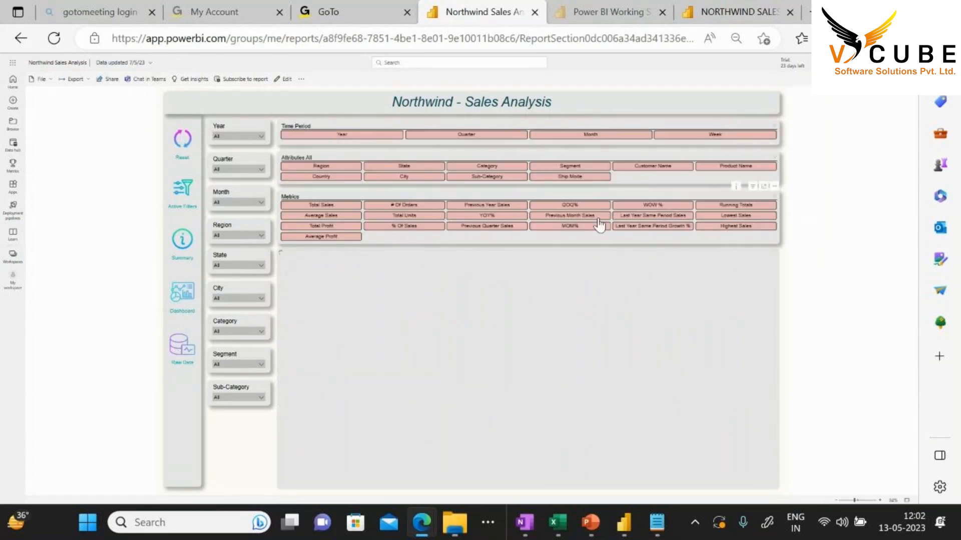
pyautogui.click(331, 135)
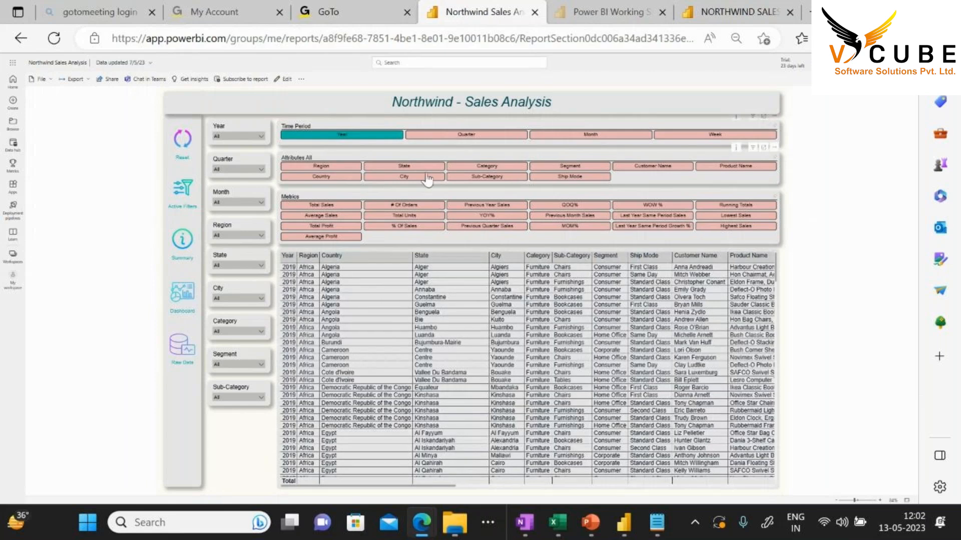
pyautogui.click(358, 168)
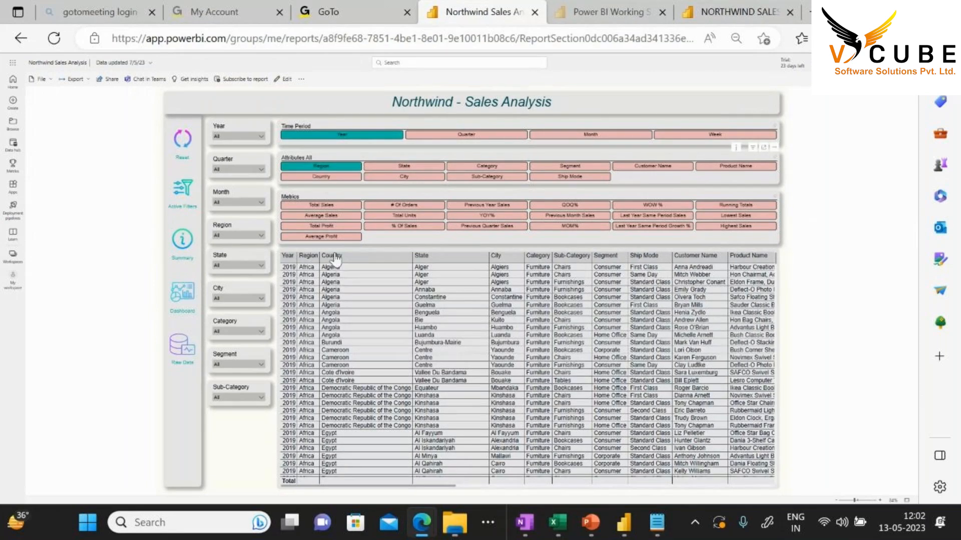
pyautogui.click(323, 206)
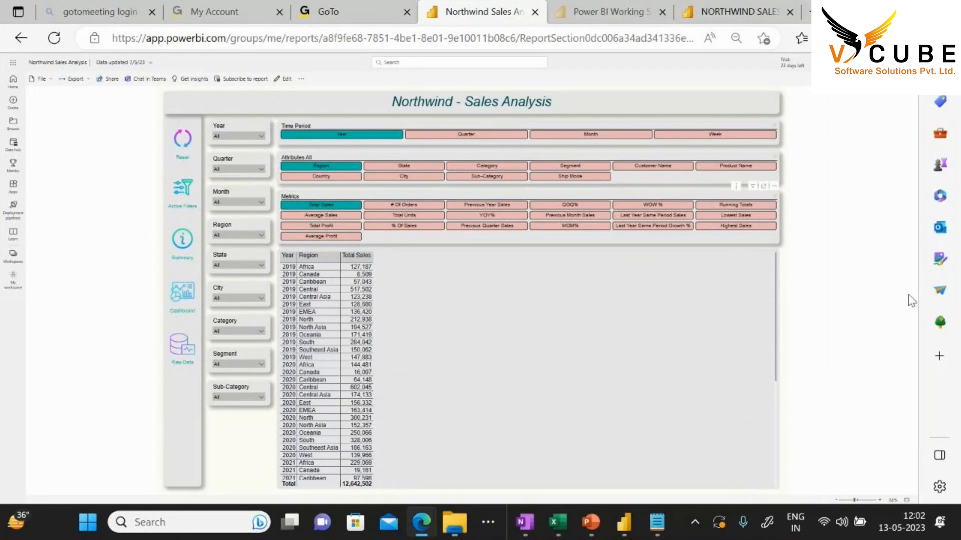
pyautogui.click(417, 168)
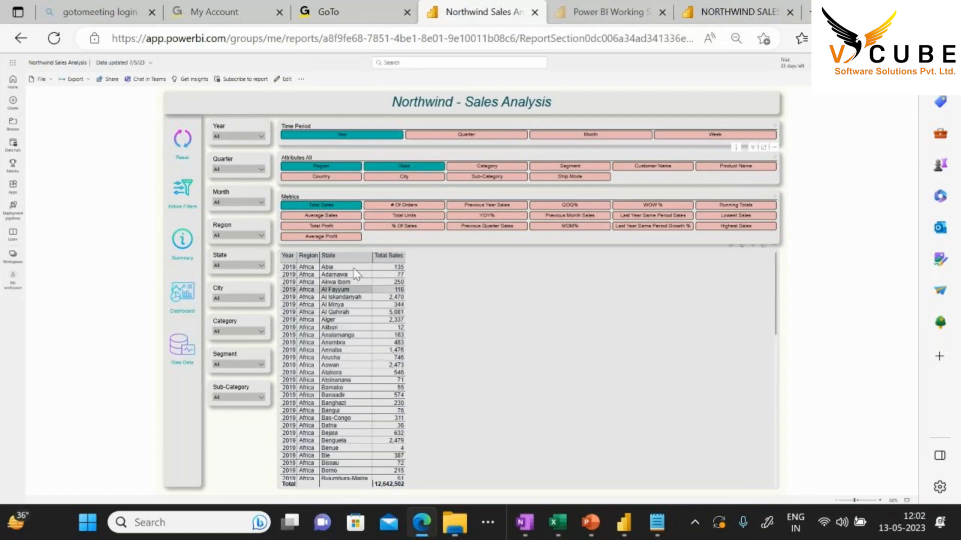
pyautogui.click(404, 215)
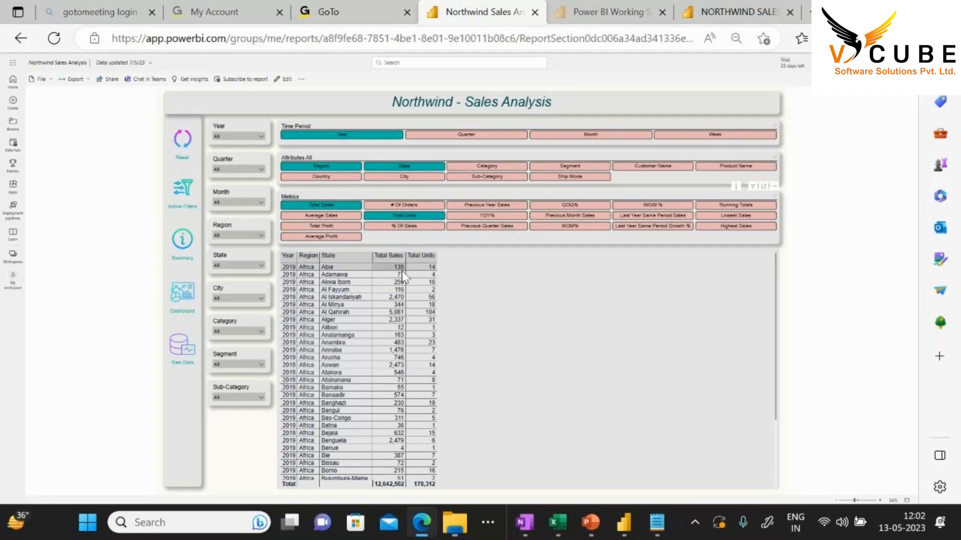
# Add Quarter to the raw data table, and reset the NORTHWIND SALES ANALYSIS report in the other browser tab to its dashboard view
pyautogui.click(467, 138)
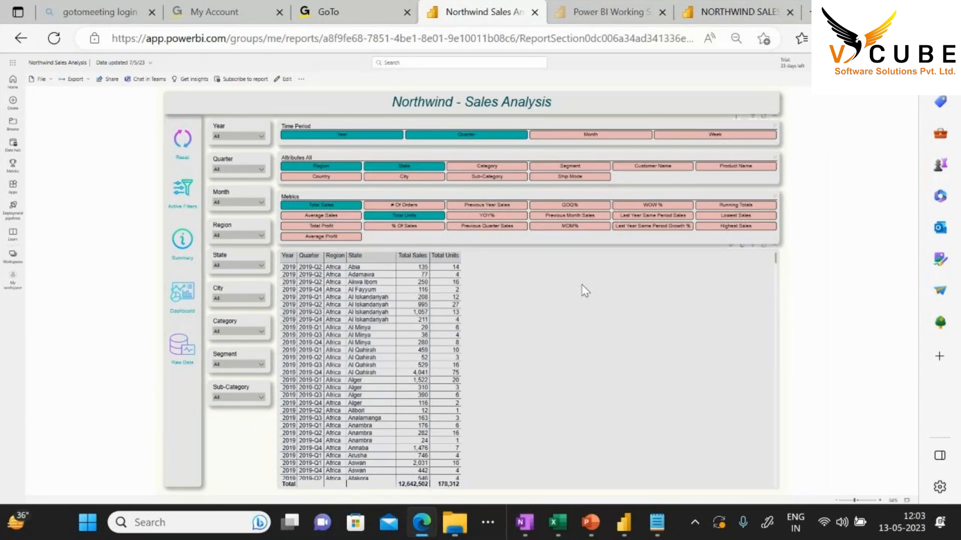
pyautogui.click(731, 16)
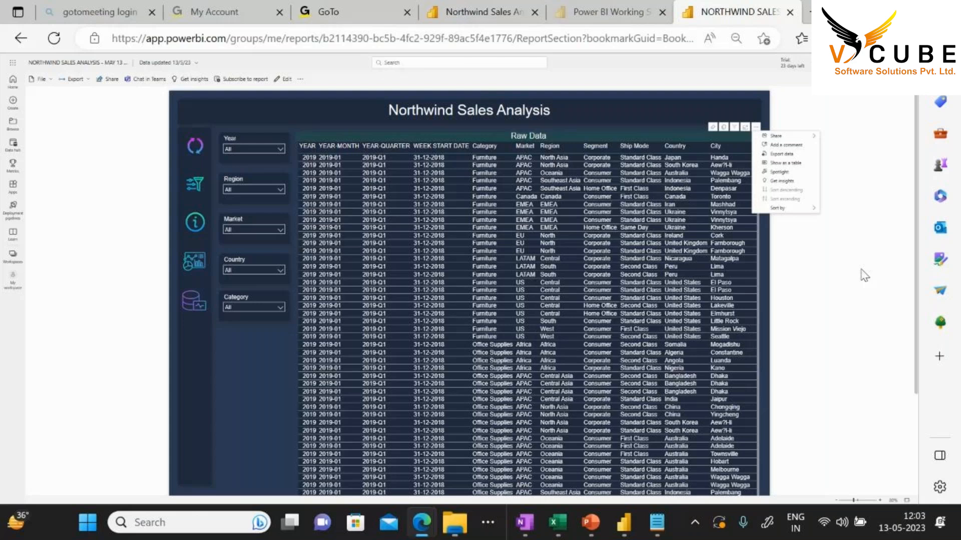
pyautogui.press('Escape')
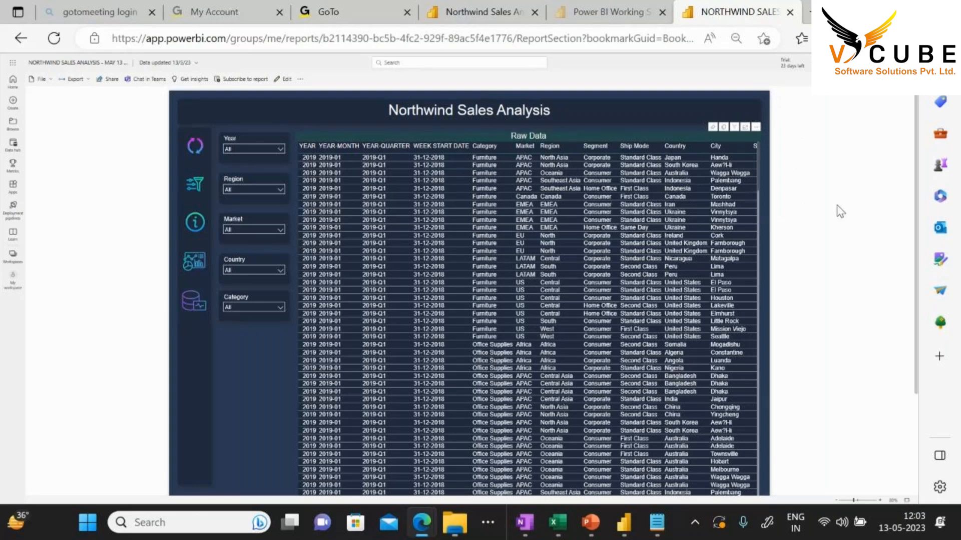
pyautogui.click(197, 149)
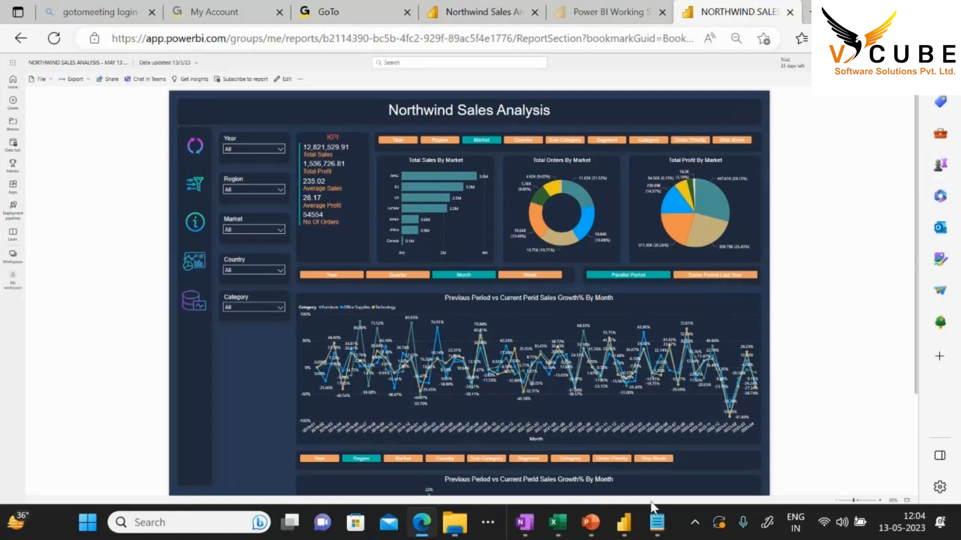
pyautogui.scroll(-1, 546, 363)
pyautogui.scroll(-3, 544, 359)
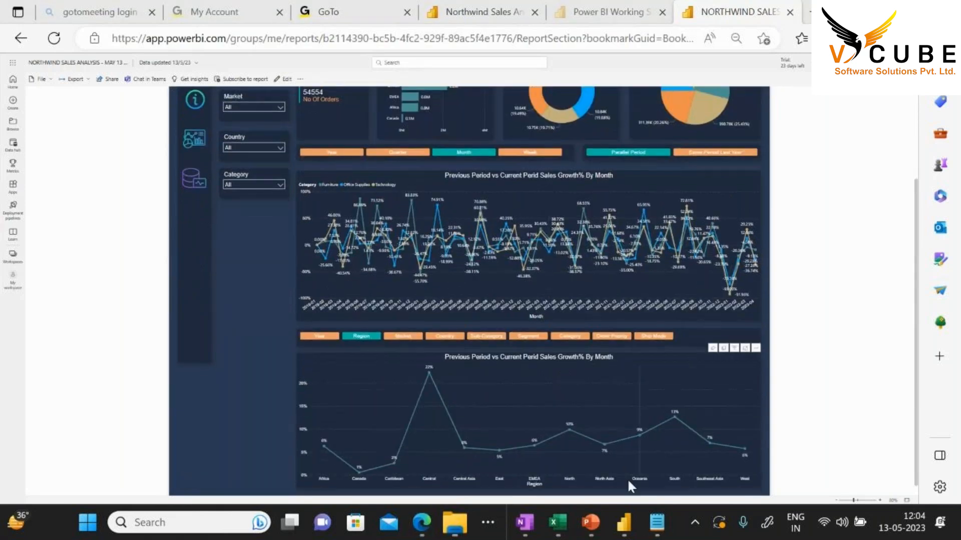
# Switch to the REQ notes in Notepad and list Free, Pro, Premium and Permium Per User on separate lines below the existing text
pyautogui.click(657, 522)
pyautogui.scroll(-4, 356, 283)
pyautogui.press('Return')
pyautogui.press('Return')
pyautogui.press('Return')
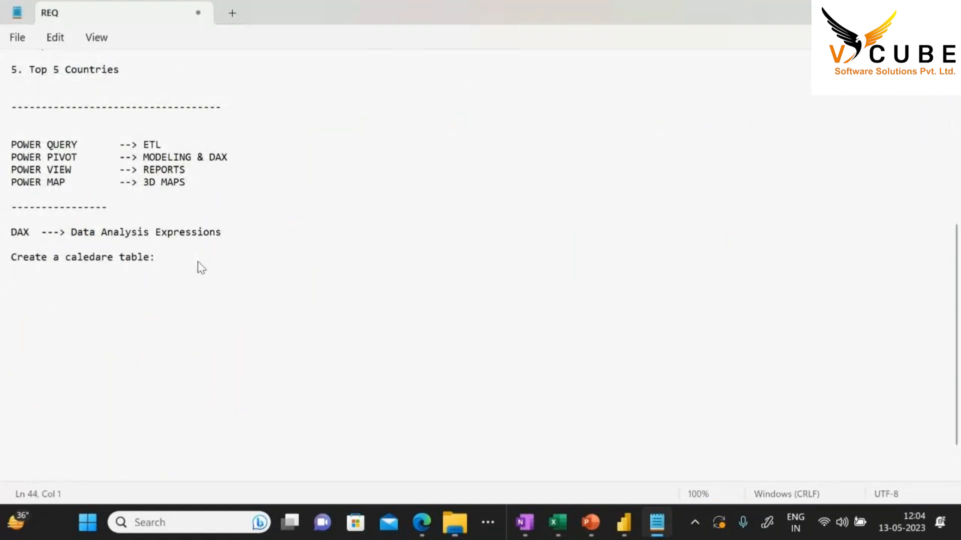
pyautogui.write('Free')
pyautogui.press('Return')
pyautogui.write('Pro')
pyautogui.press('Return')
pyautogui.write('Premium')
pyautogui.press('Return')
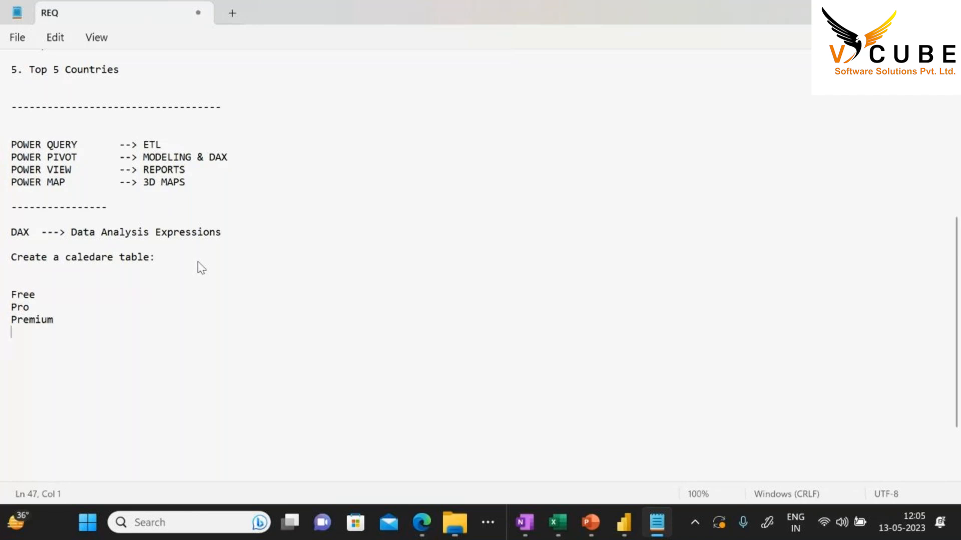
pyautogui.write('Permium Per User')
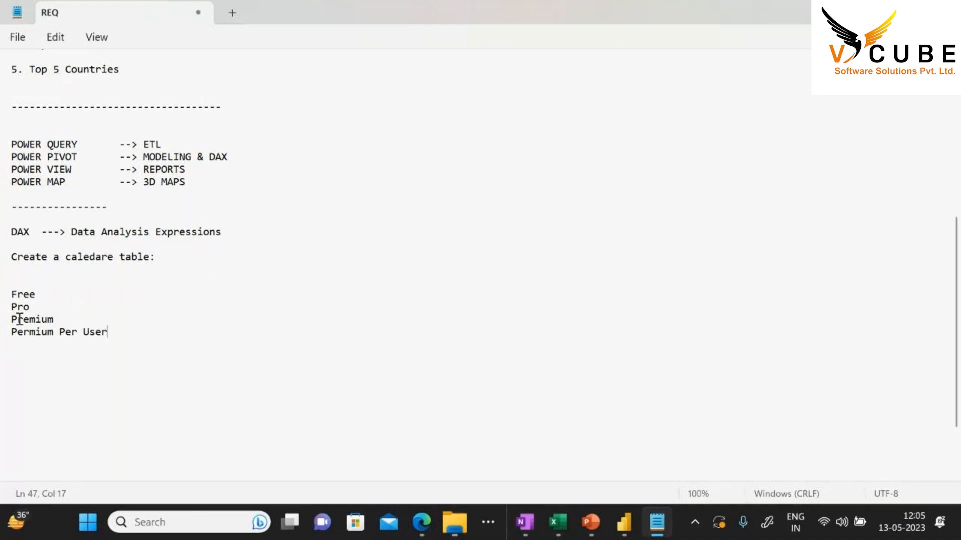
# Highlight the Premium, Permium Per User and Free lines in the notes to point them out, ending with both premium lines selected together
pyautogui.moveTo(54, 320); pyautogui.dragTo(2, 326)
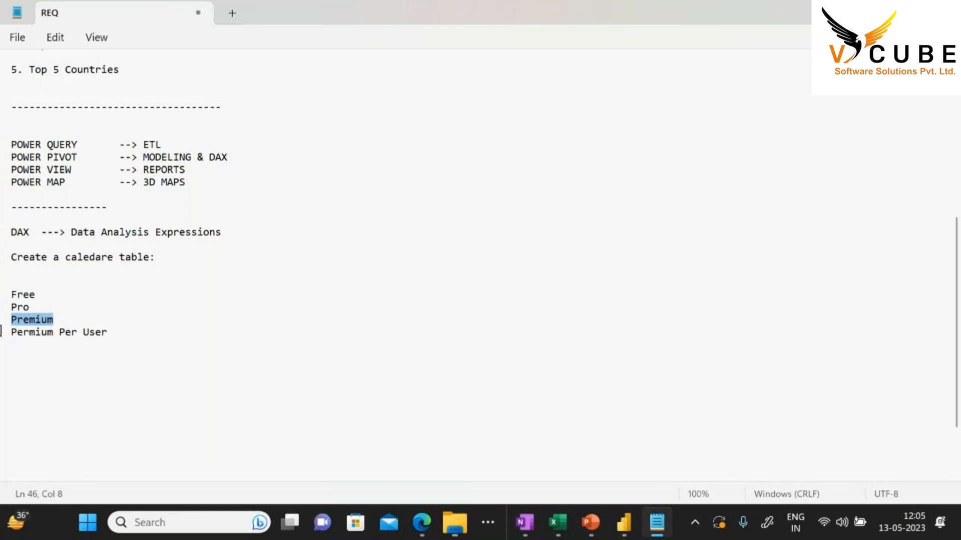
pyautogui.click(42, 302)
pyautogui.moveTo(133, 334); pyautogui.dragTo(4, 333)
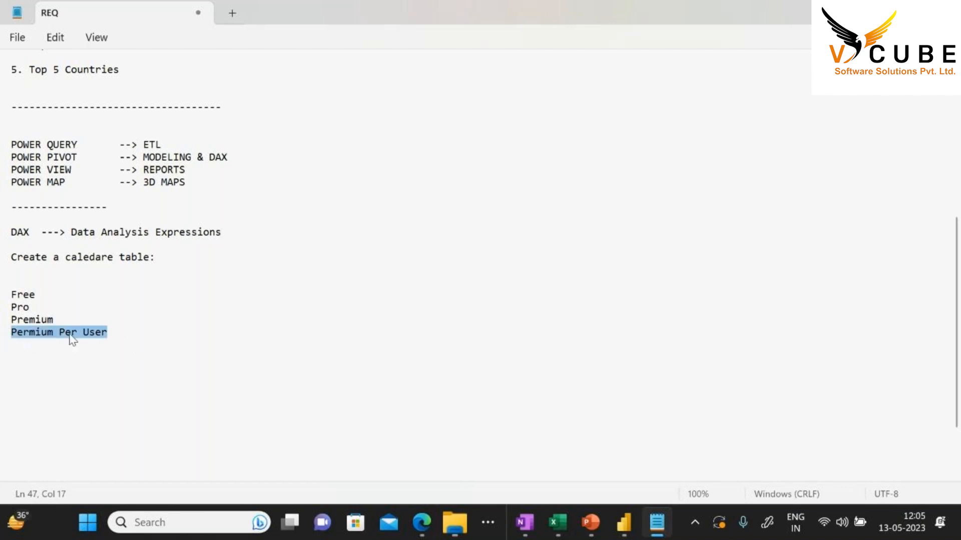
pyautogui.doubleClick(65, 320)
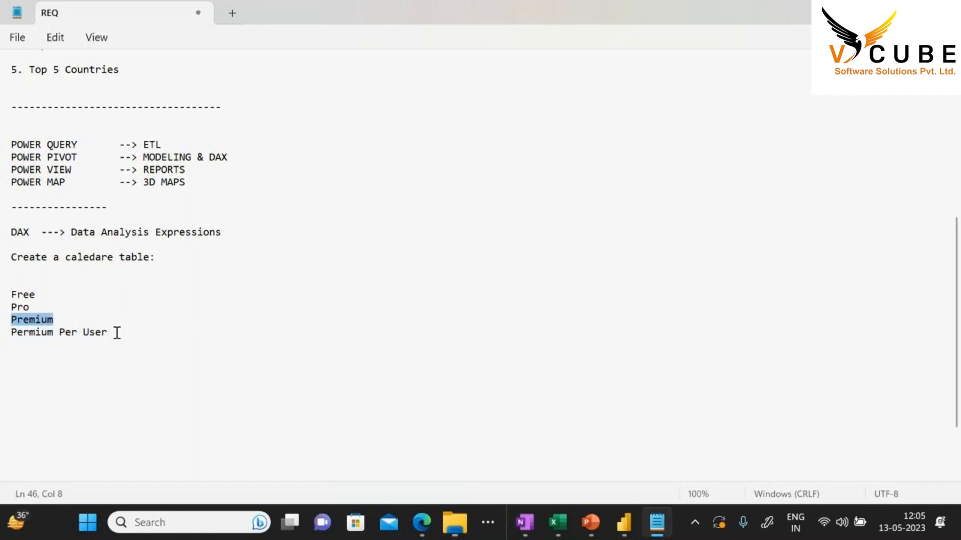
pyautogui.moveTo(116, 332); pyautogui.dragTo(7, 334)
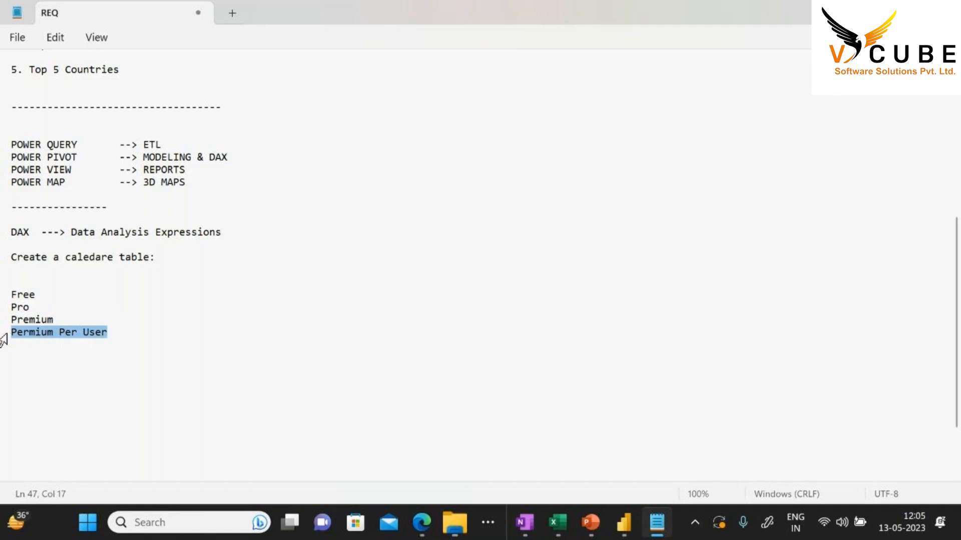
pyautogui.moveTo(42, 296); pyautogui.dragTo(15, 294)
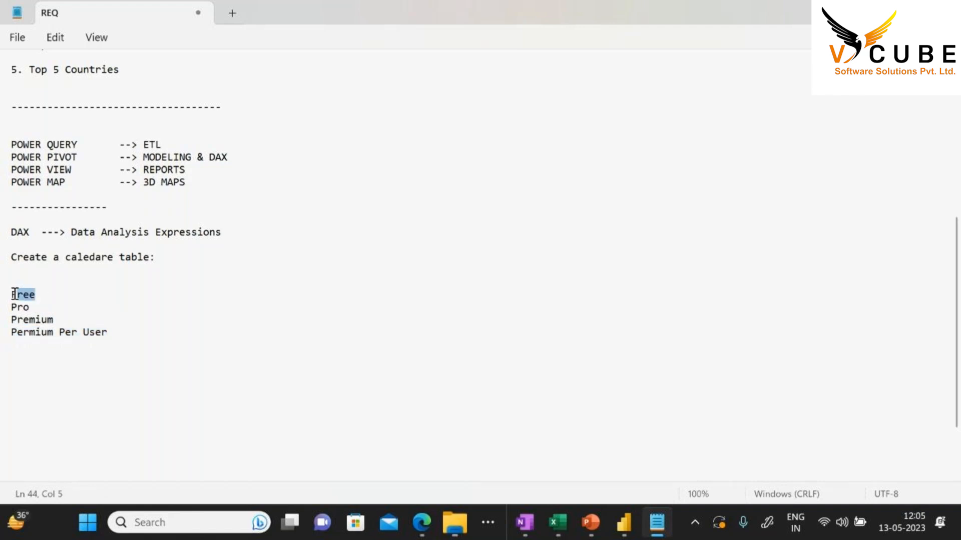
pyautogui.moveTo(125, 332); pyautogui.dragTo(2, 317)
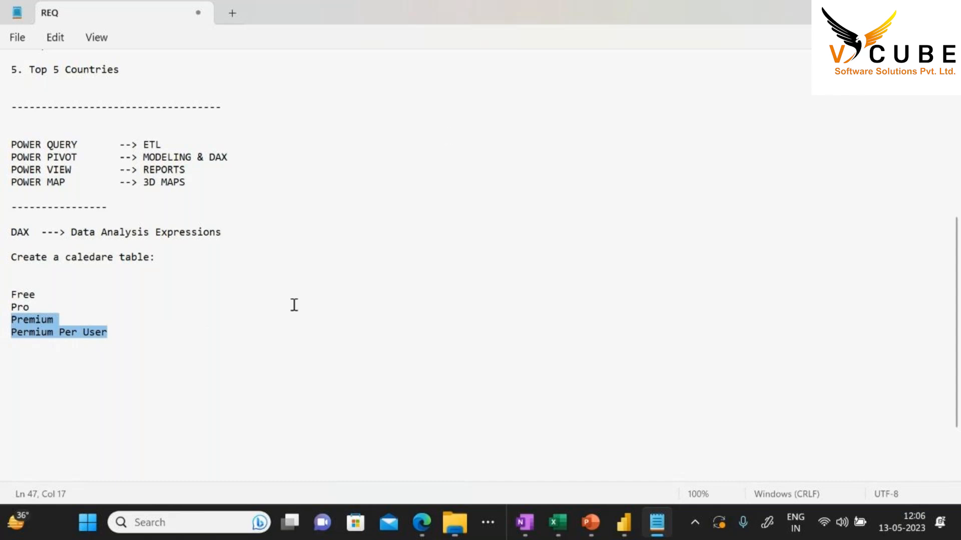
# Minimize the notes, switch to the GoTo meeting window and look through its full list of participants
pyautogui.click(875, 12)
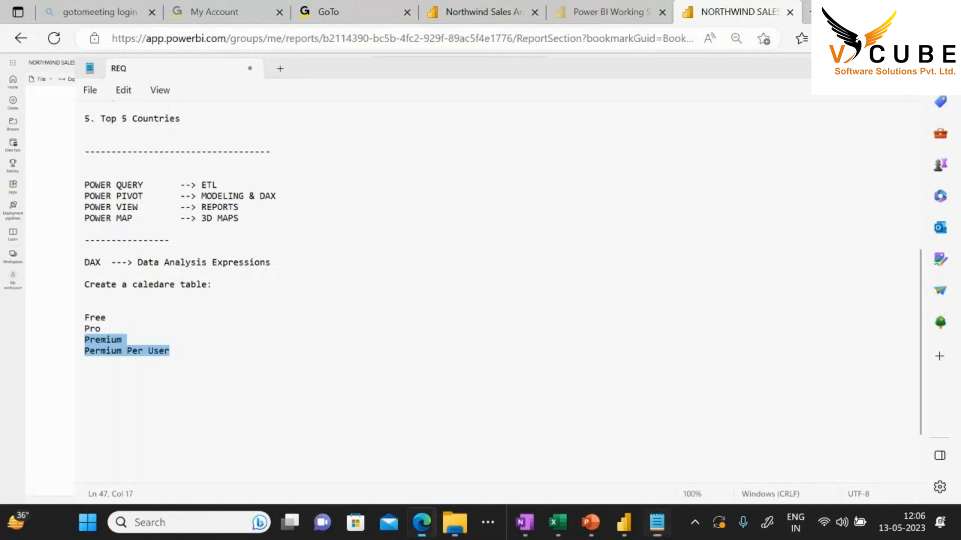
pyautogui.moveTo(419, 528)
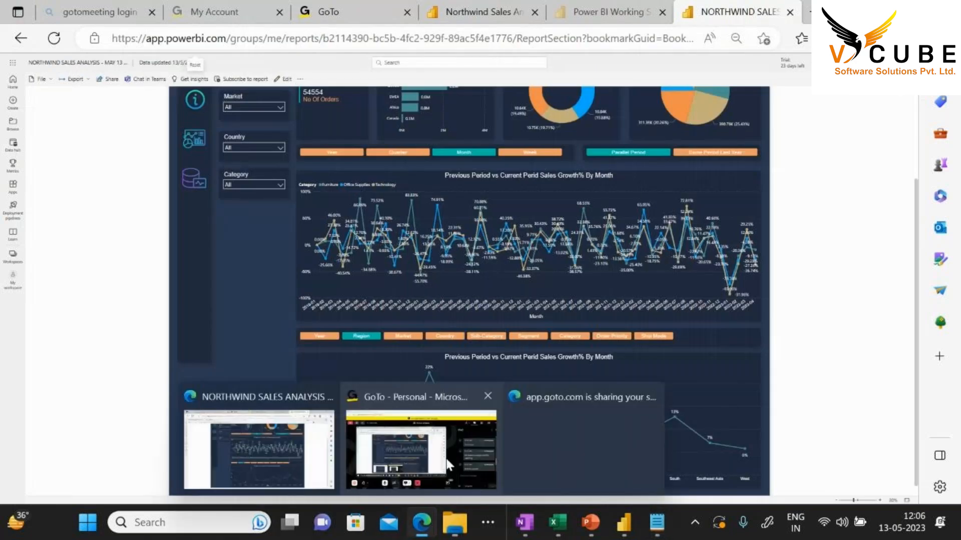
pyautogui.click(395, 405)
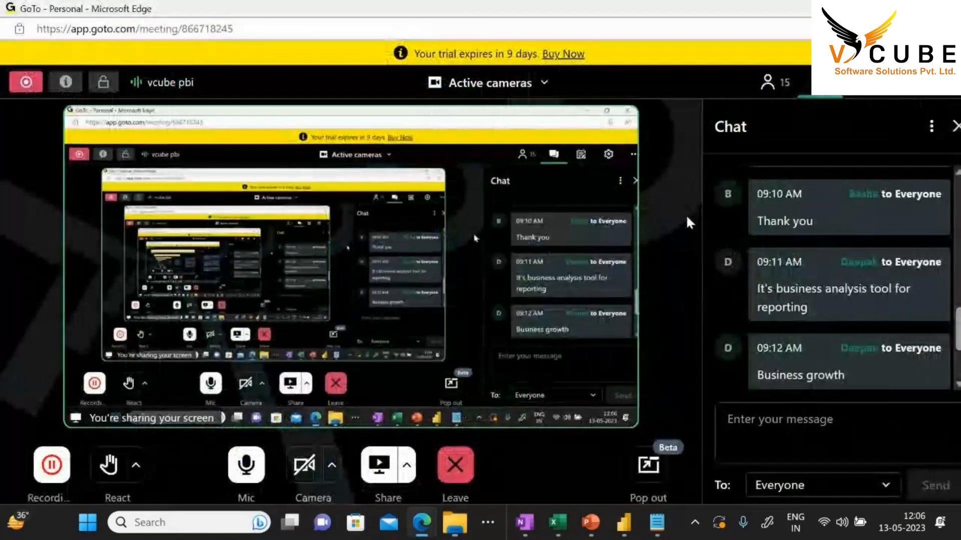
pyautogui.click(768, 82)
pyautogui.scroll(-2, 794, 235)
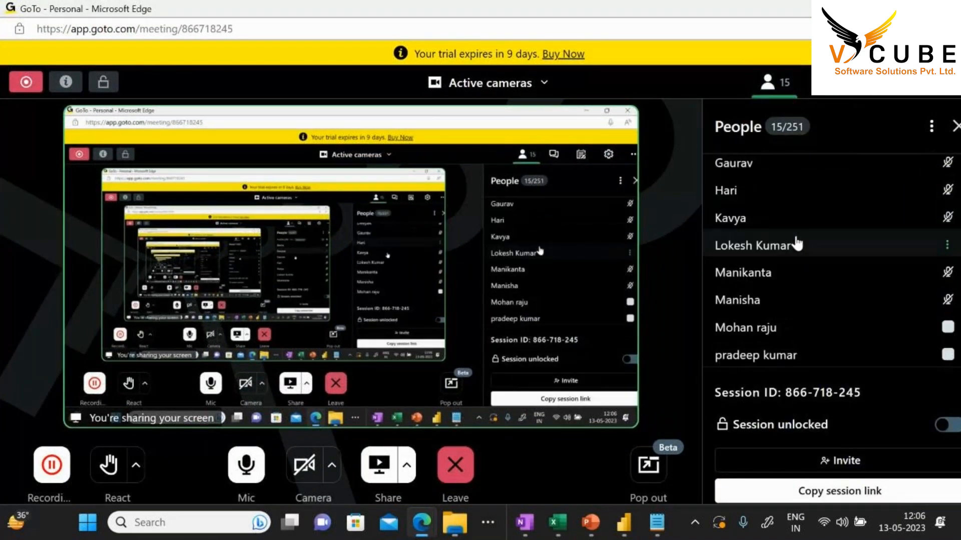
pyautogui.scroll(-3, 795, 242)
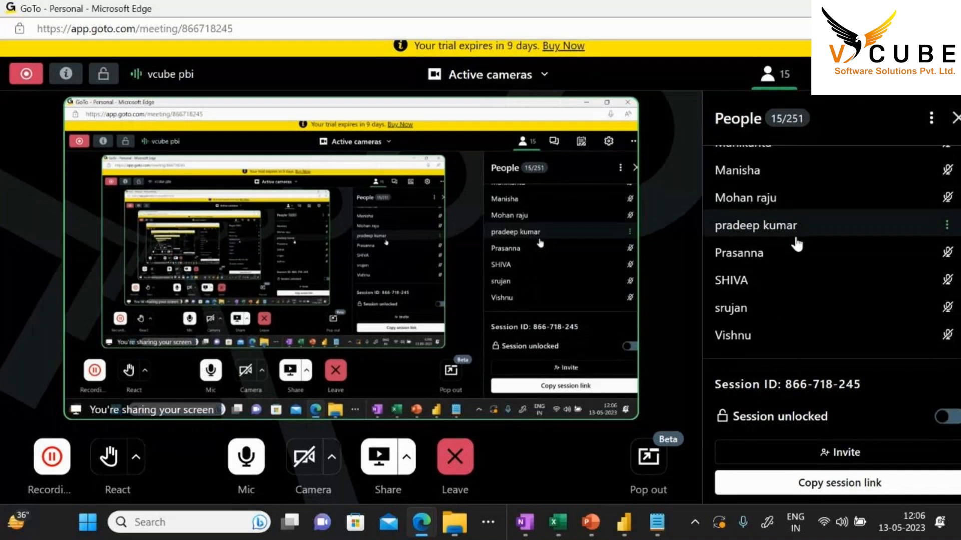
pyautogui.scroll(5, 795, 235)
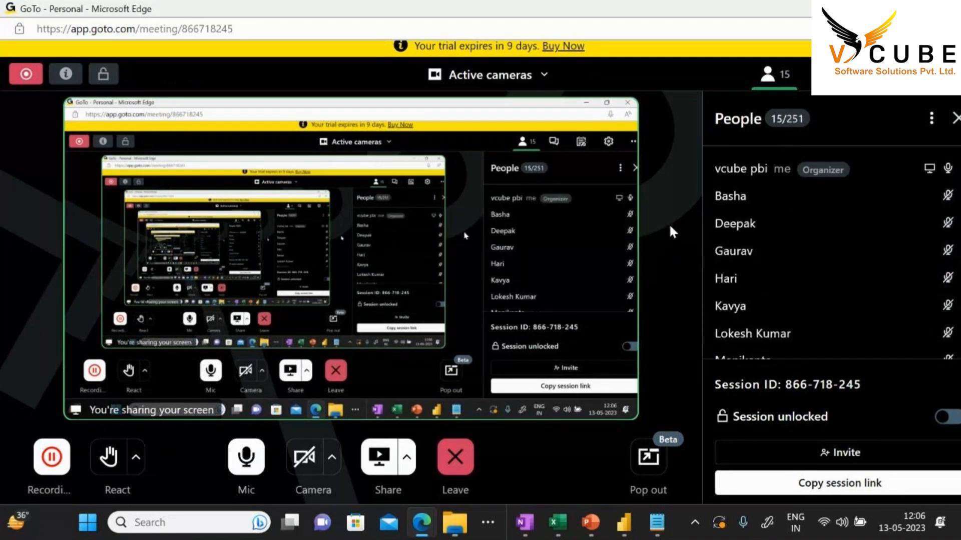